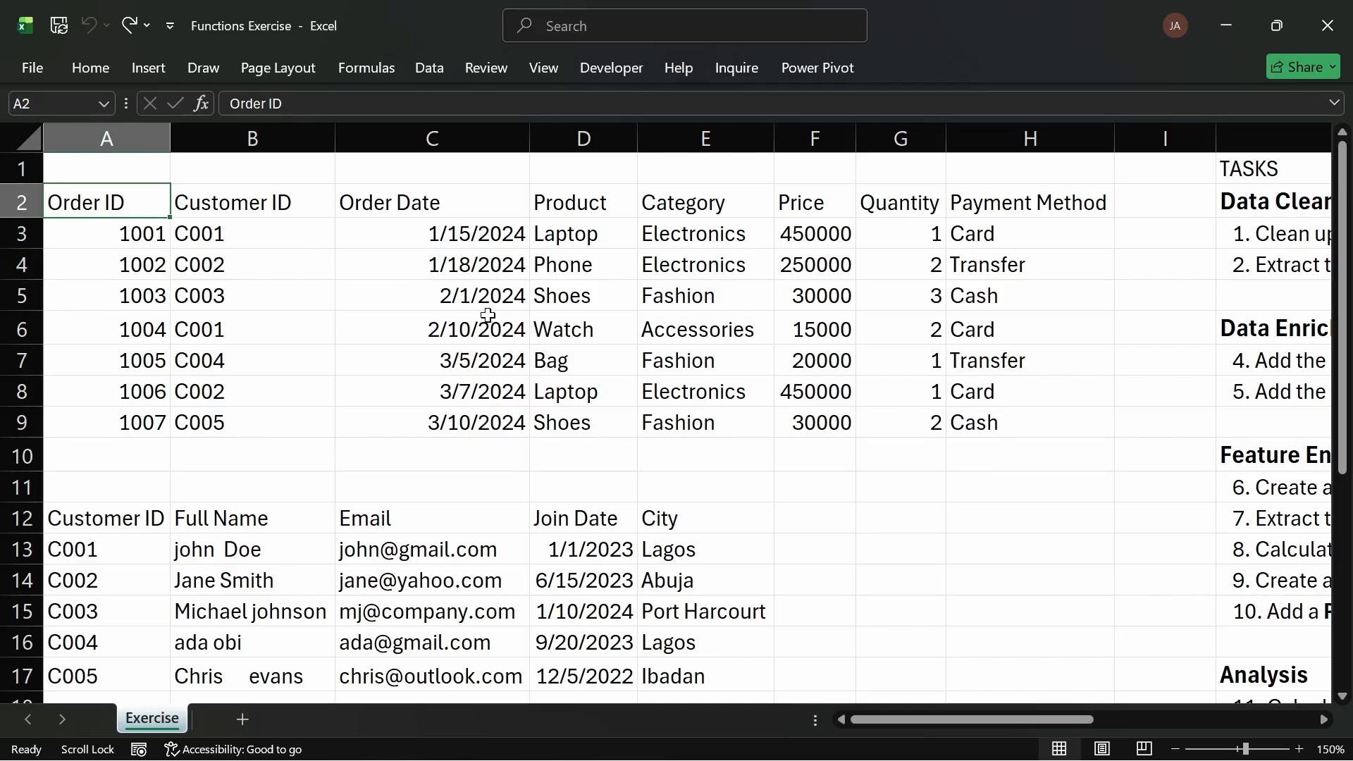
pyautogui.click(532, 274)
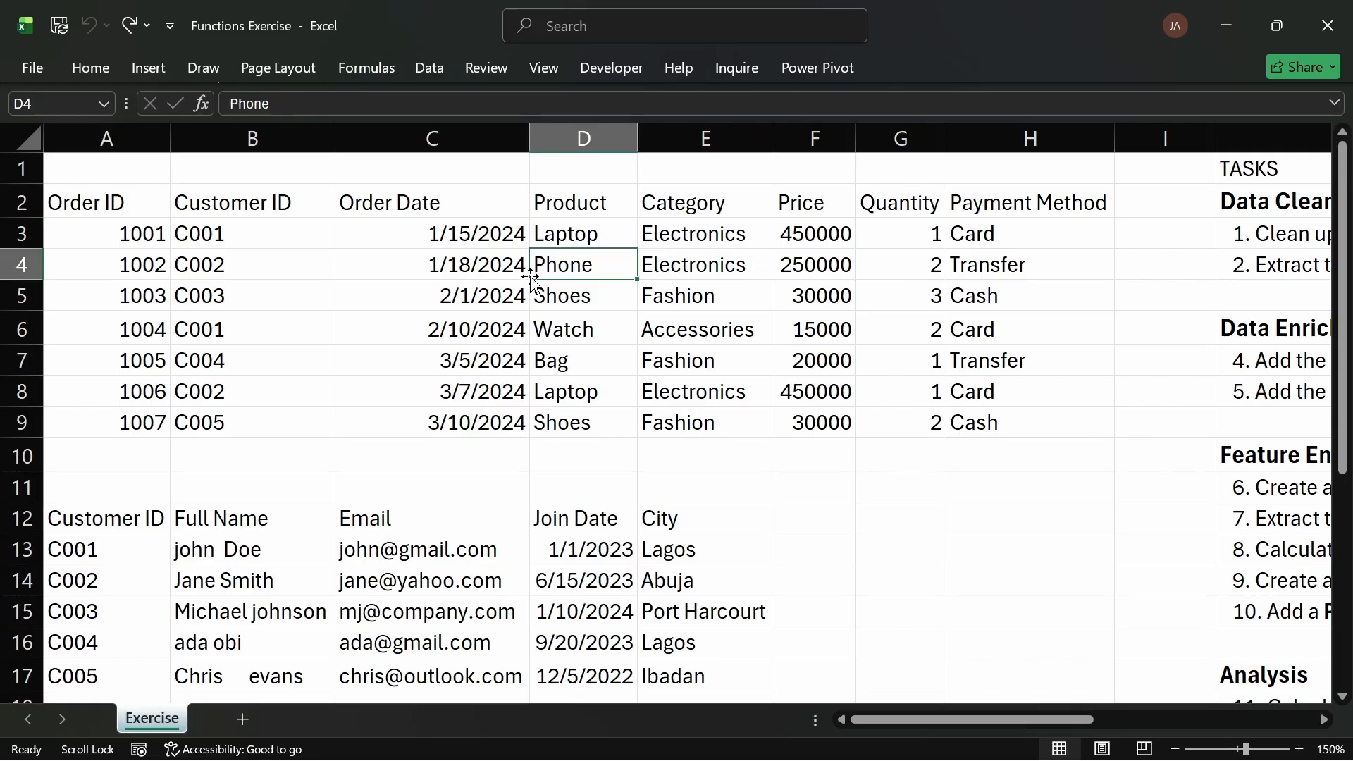
pyautogui.click(315, 265)
pyautogui.click(345, 580)
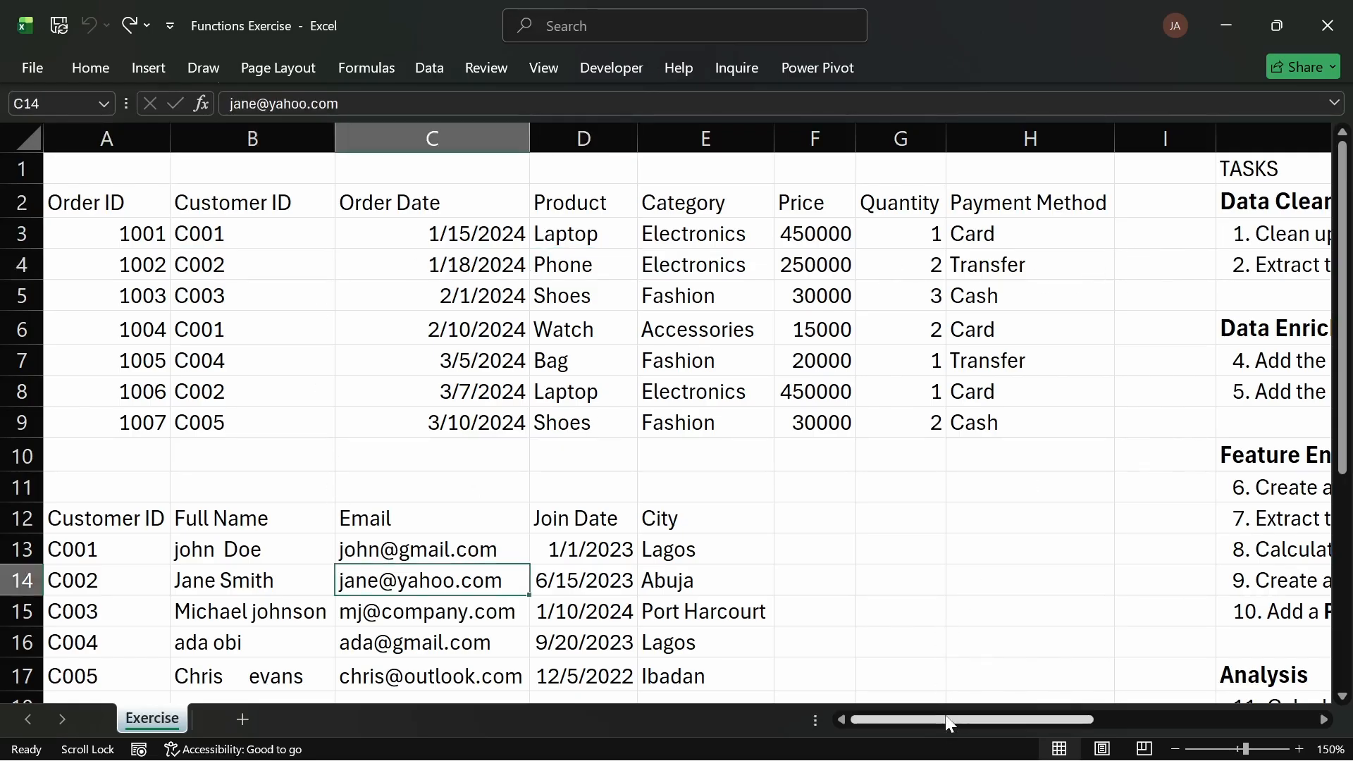
pyautogui.moveTo(948, 723); pyautogui.dragTo(592, 616)
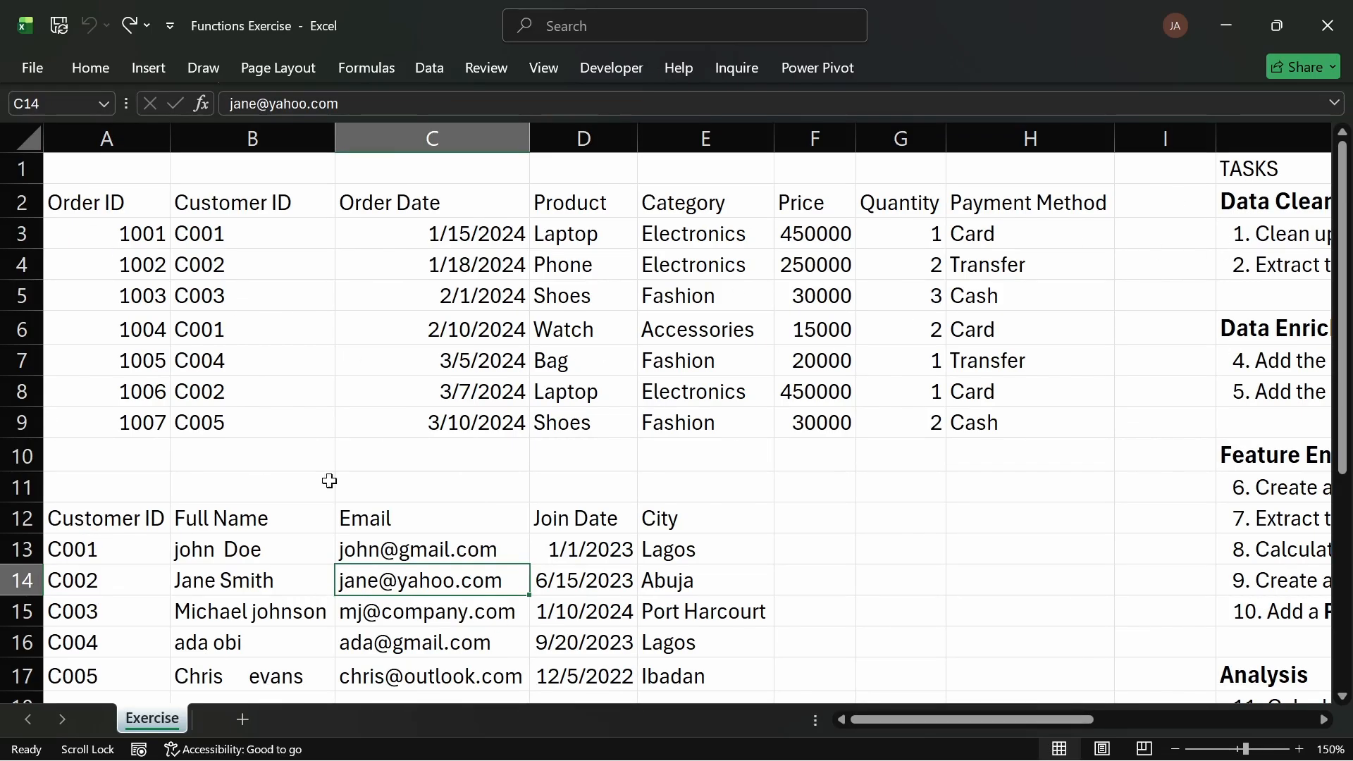
# Step: Add a new worksheet and rename it Customer
pyautogui.click(239, 718)
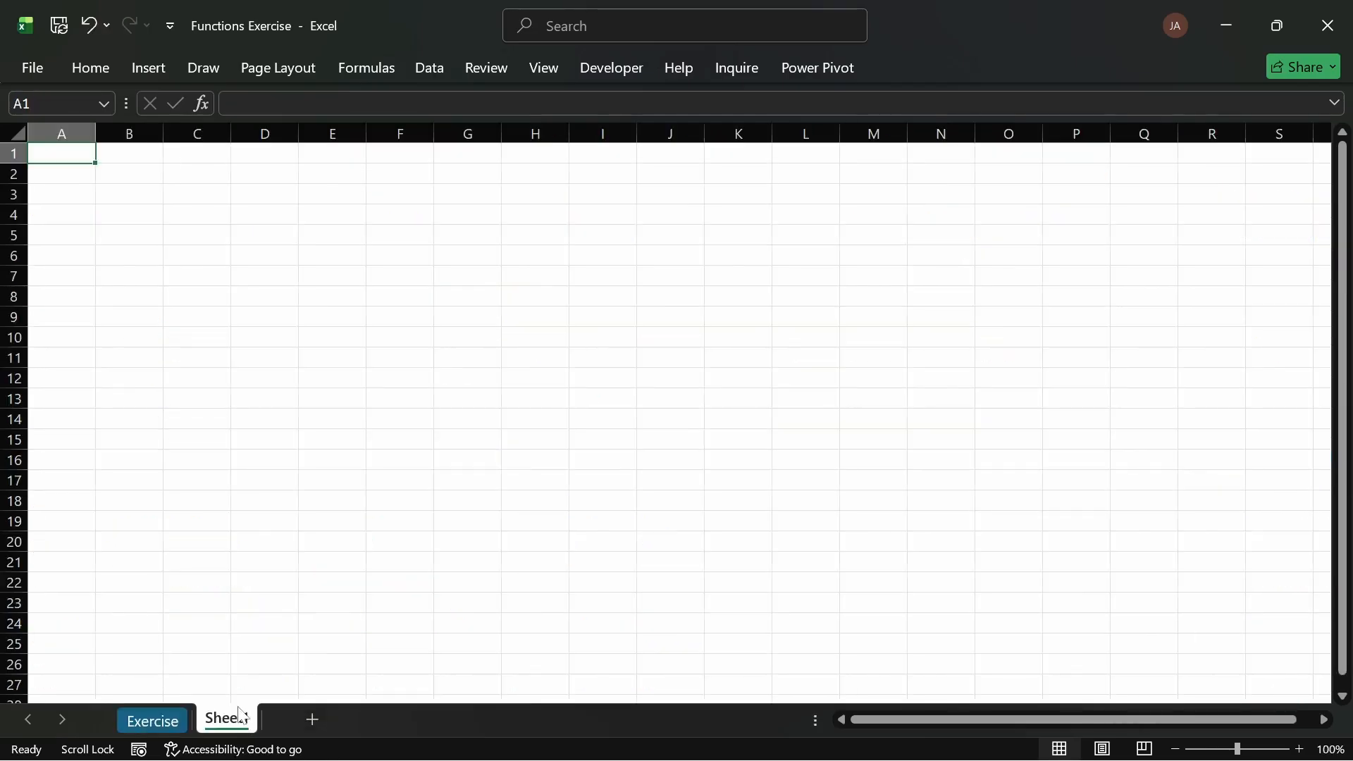
pyautogui.doubleClick(238, 719)
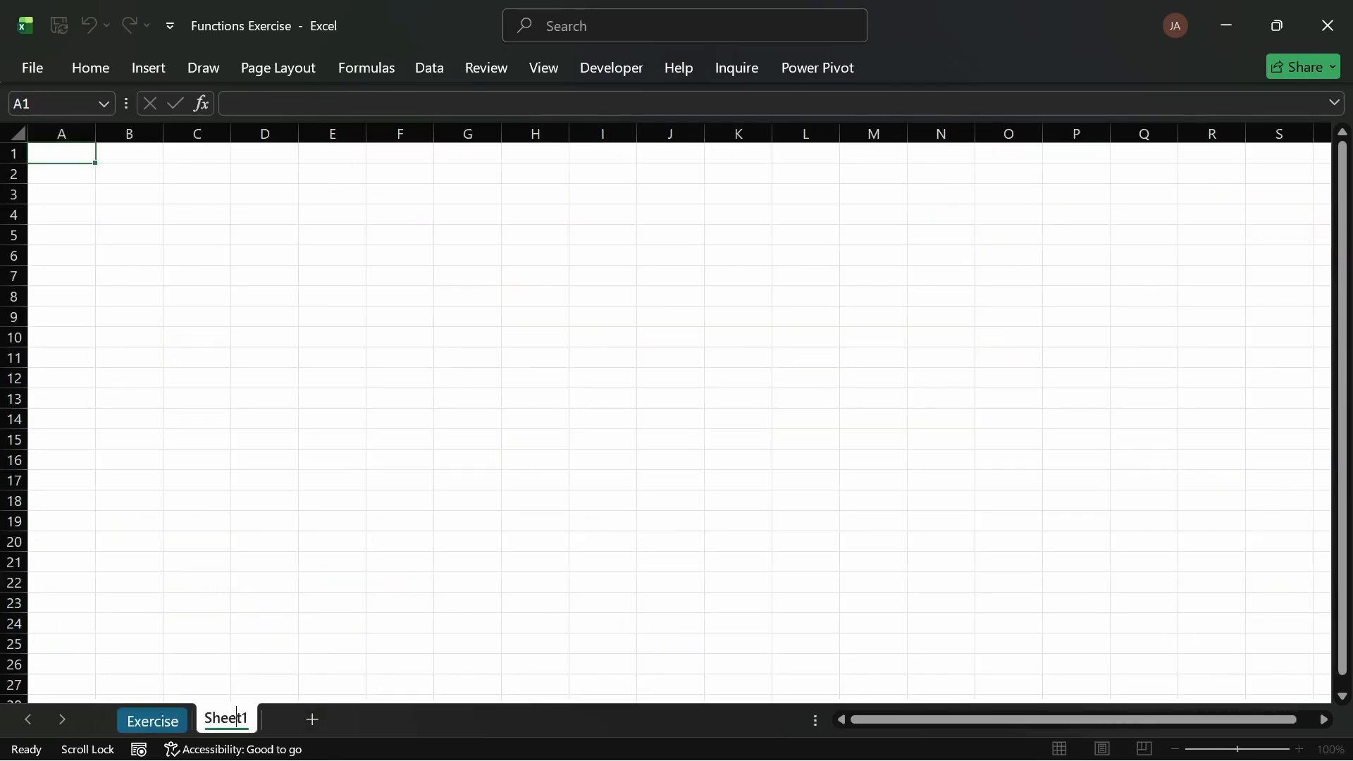
pyautogui.hotkey('ctrl', 'a')
pyautogui.write('C')
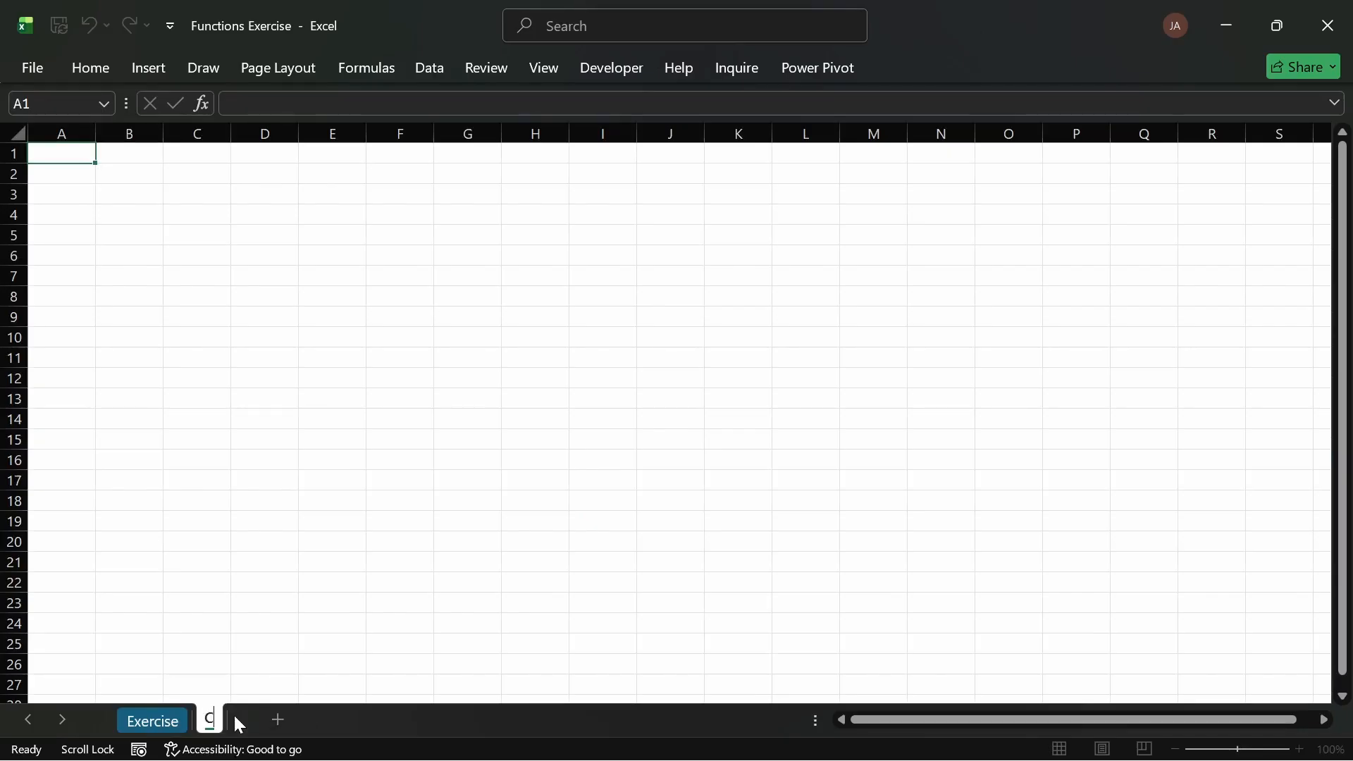
pyautogui.write('ustomers')
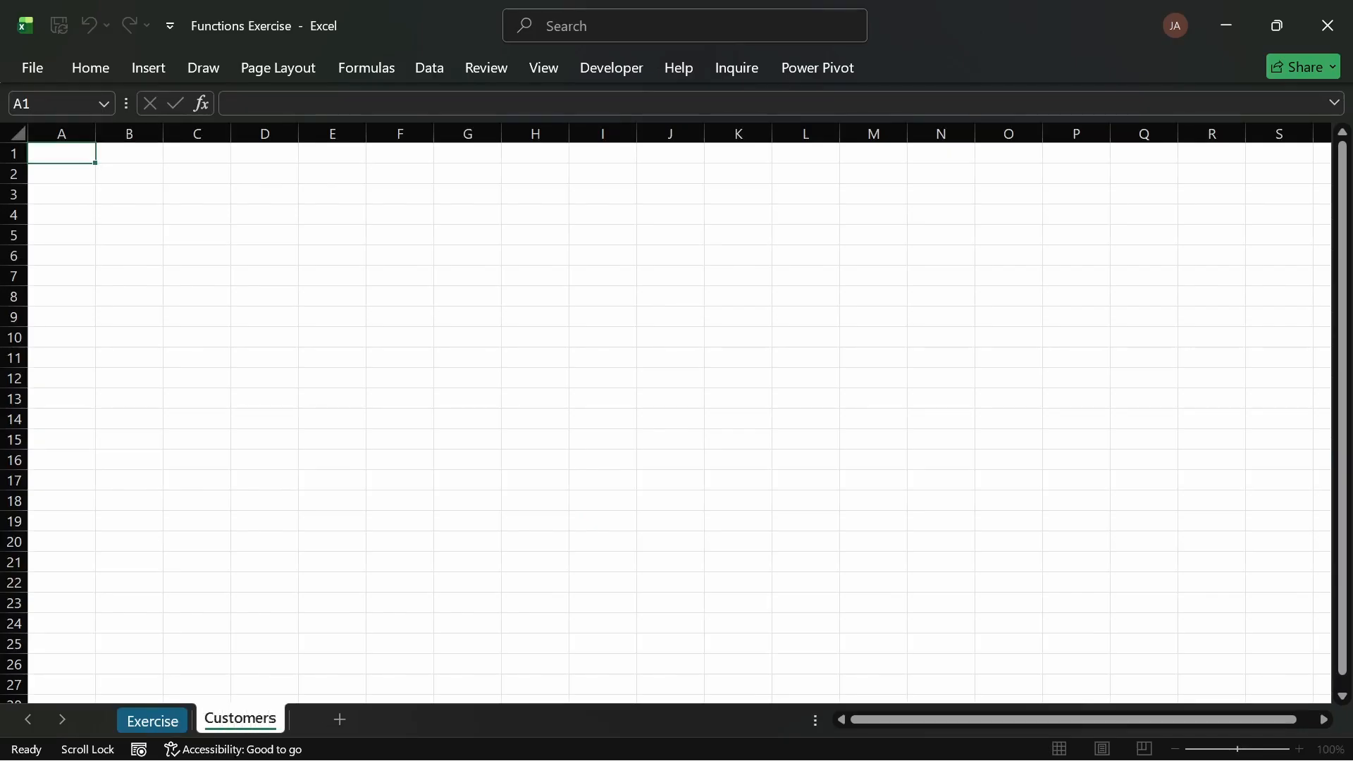
pyautogui.press('Return')
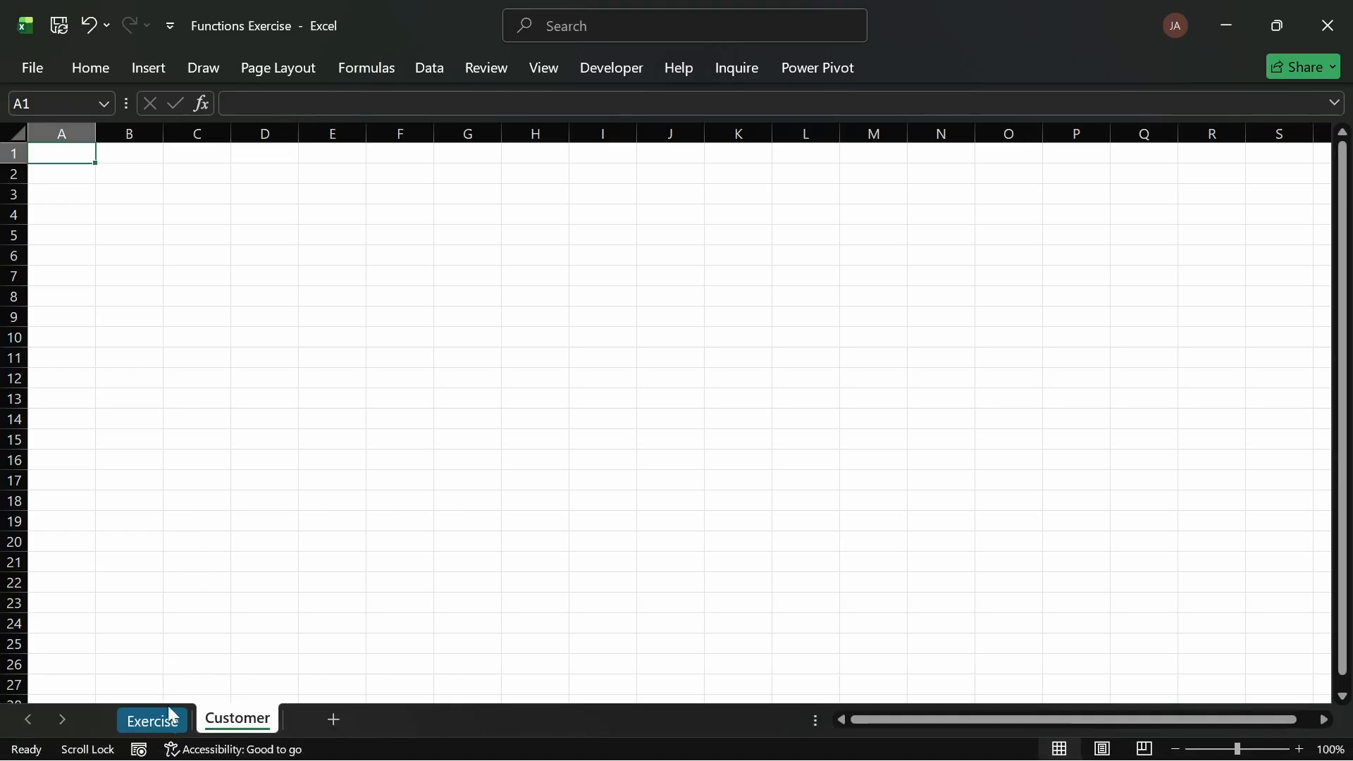
# Step: Copy the customer table from the Exercise sheet and paste it into A1 of the Customer sheet
pyautogui.click(152, 719)
pyautogui.moveTo(79, 528); pyautogui.dragTo(724, 670)
pyautogui.hotkey('ctrl', 'c')
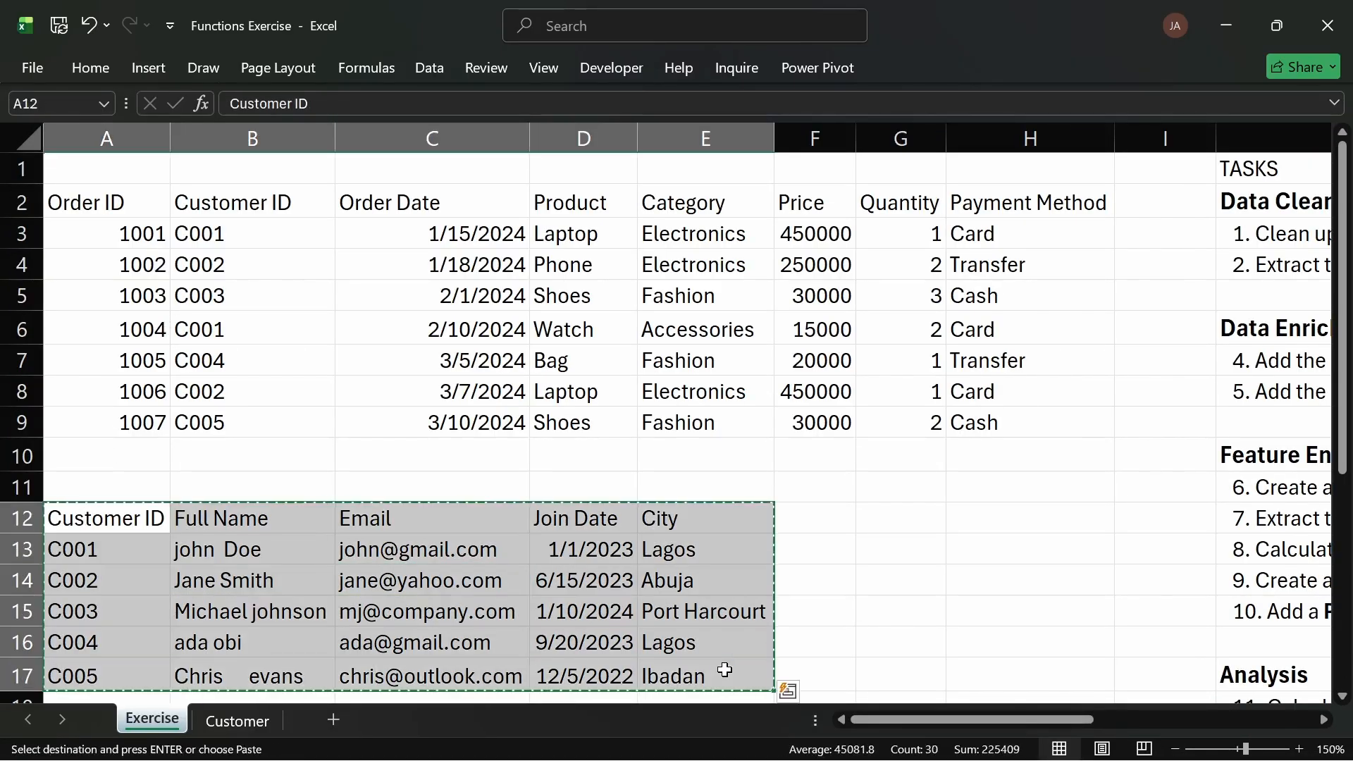
pyautogui.click(233, 719)
pyautogui.press('Return')
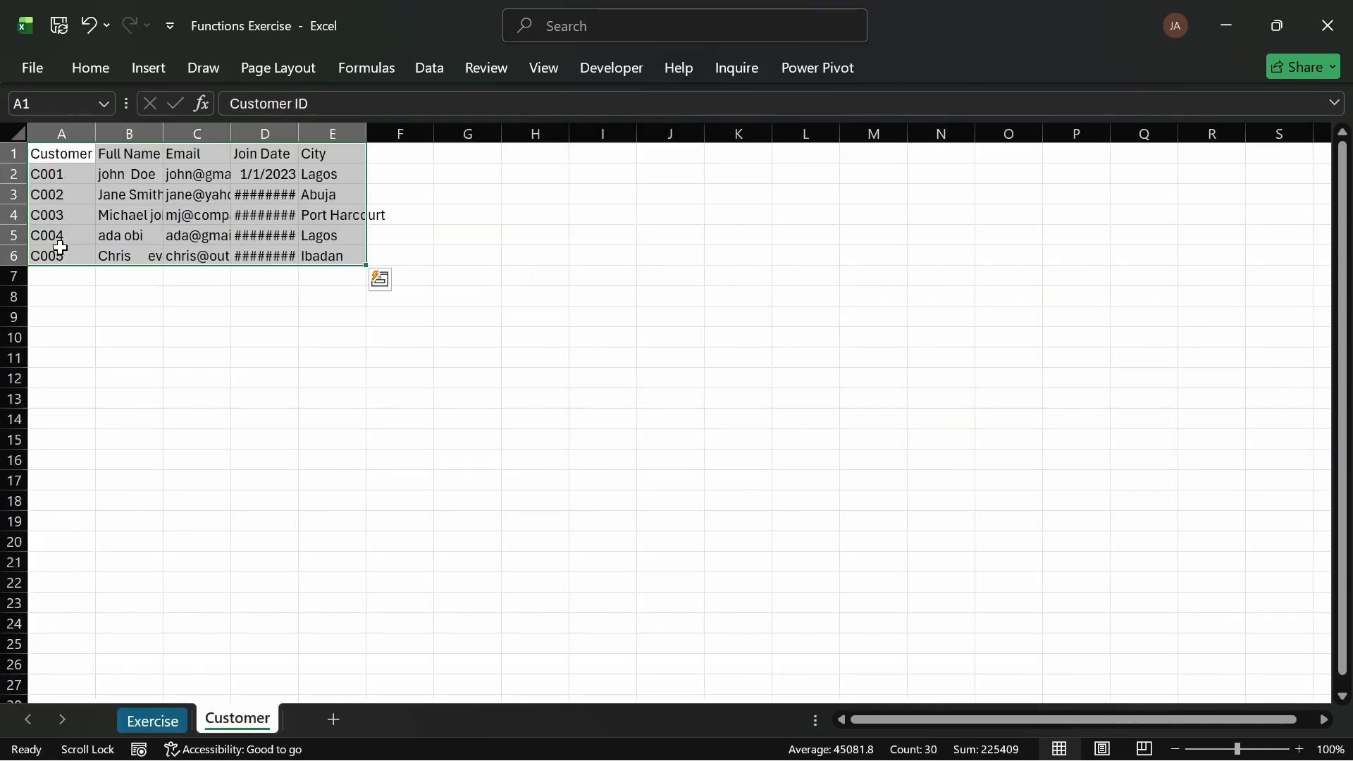
# Step: Autofit all column widths on the Customer sheet
pyautogui.click(17, 129)
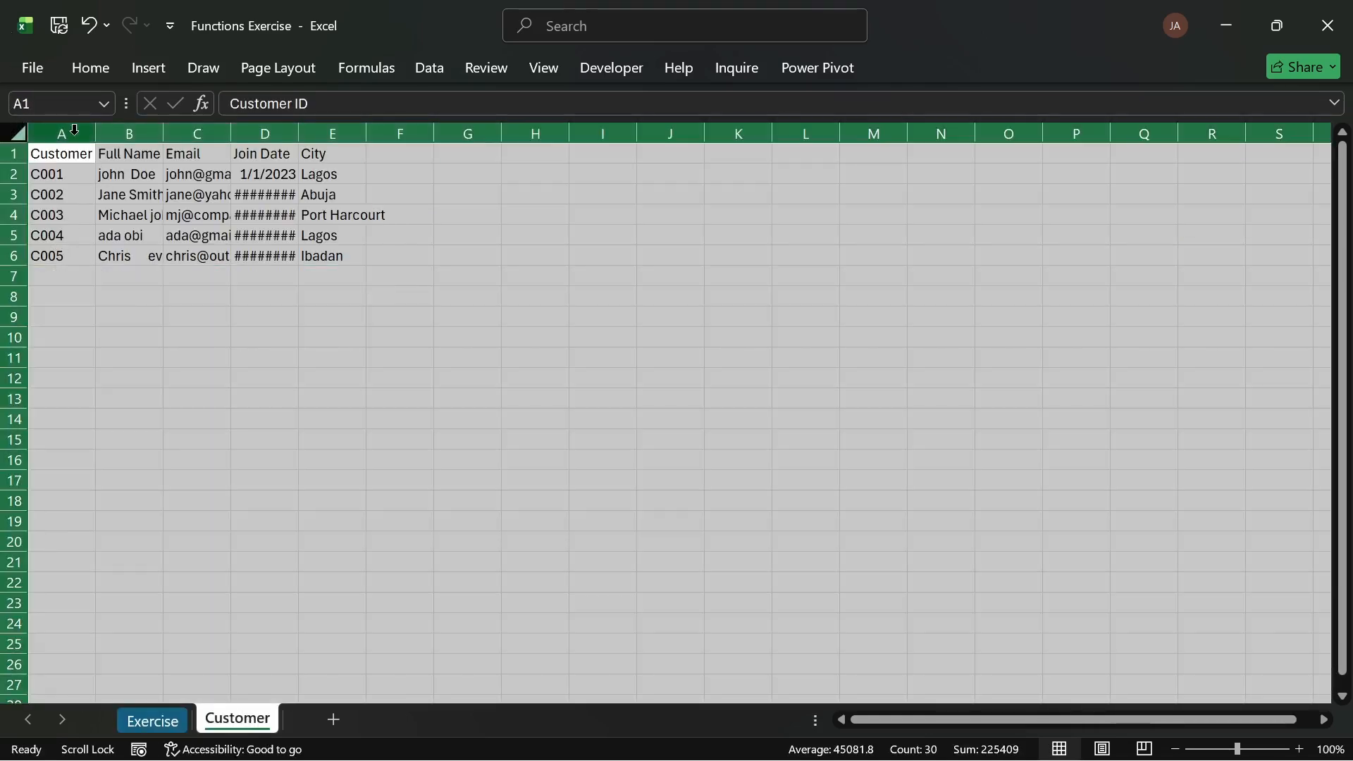
pyautogui.doubleClick(95, 133)
pyautogui.click(387, 386)
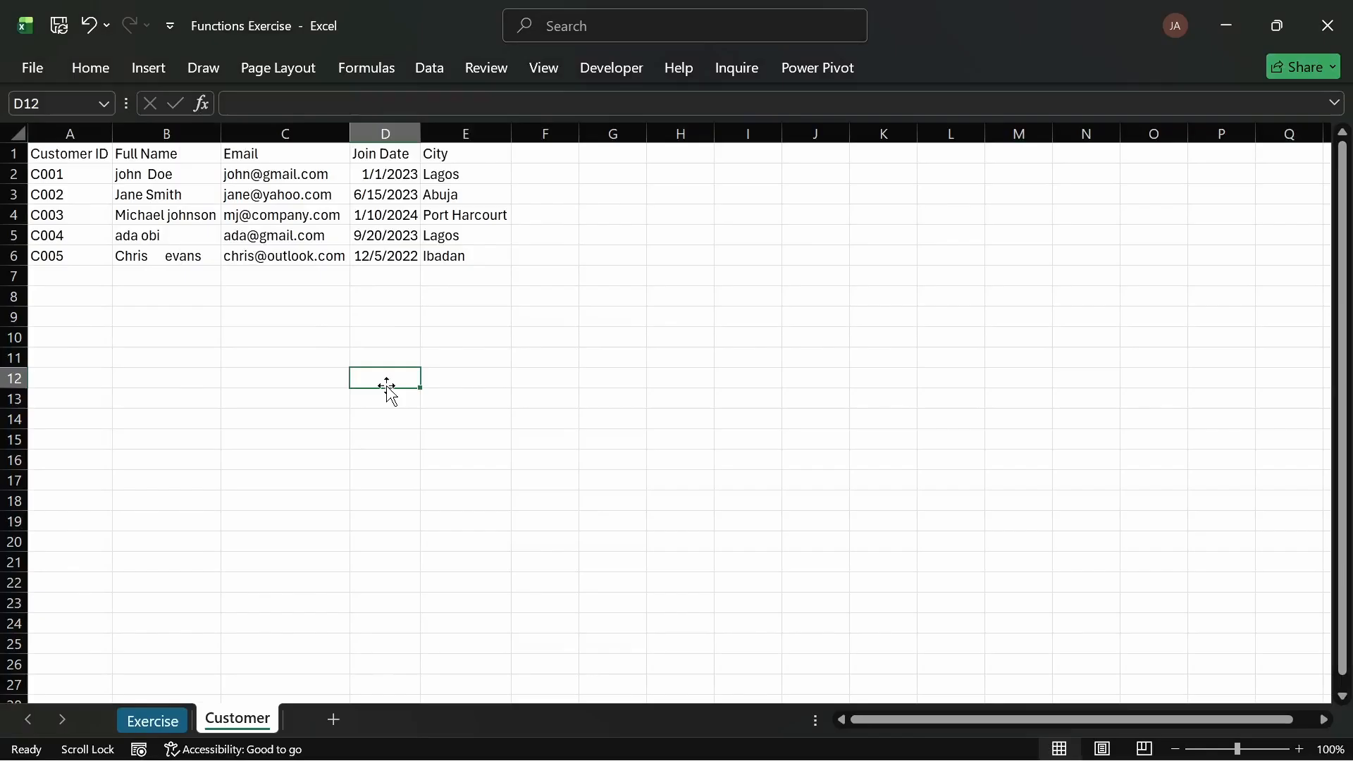
# Step: Convert the customer data range A1:E6 into a table with headers
pyautogui.click(173, 234)
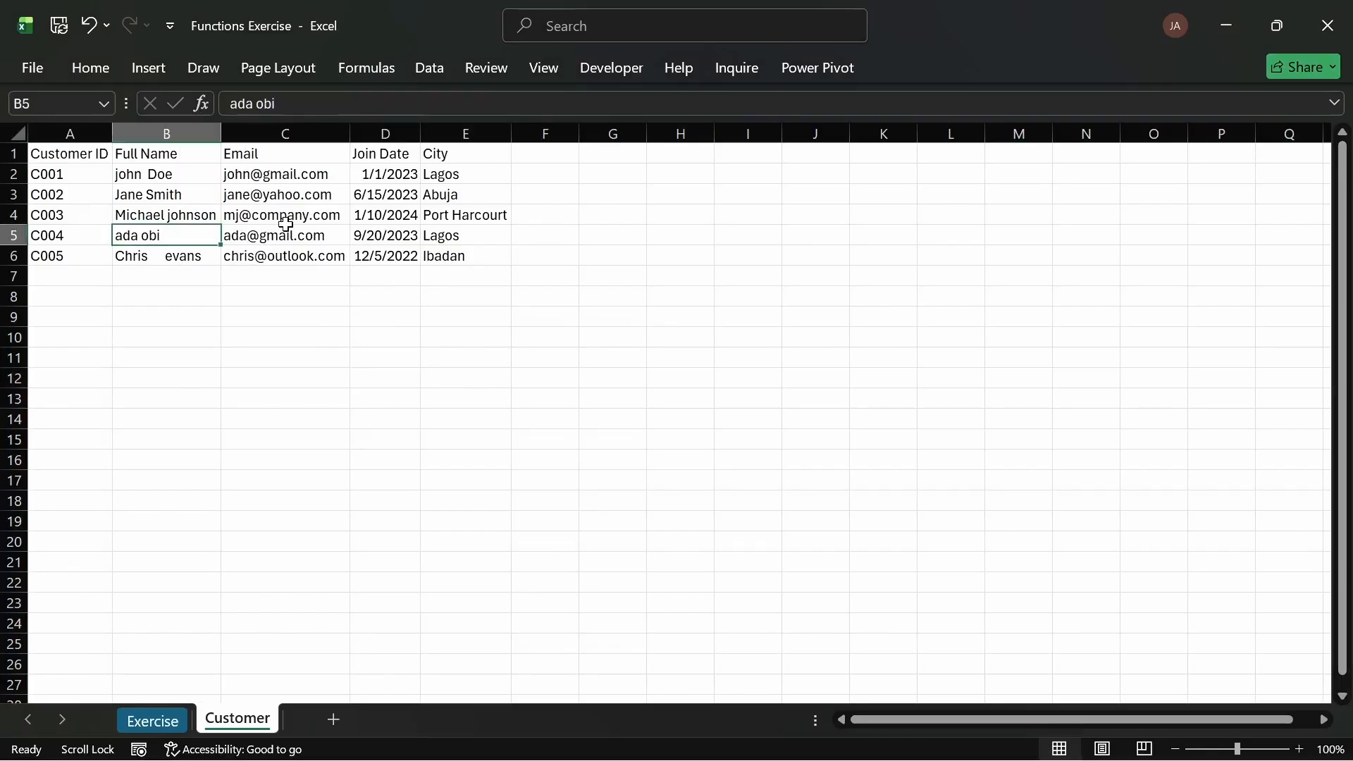
pyautogui.hotkey('ctrl', 't')
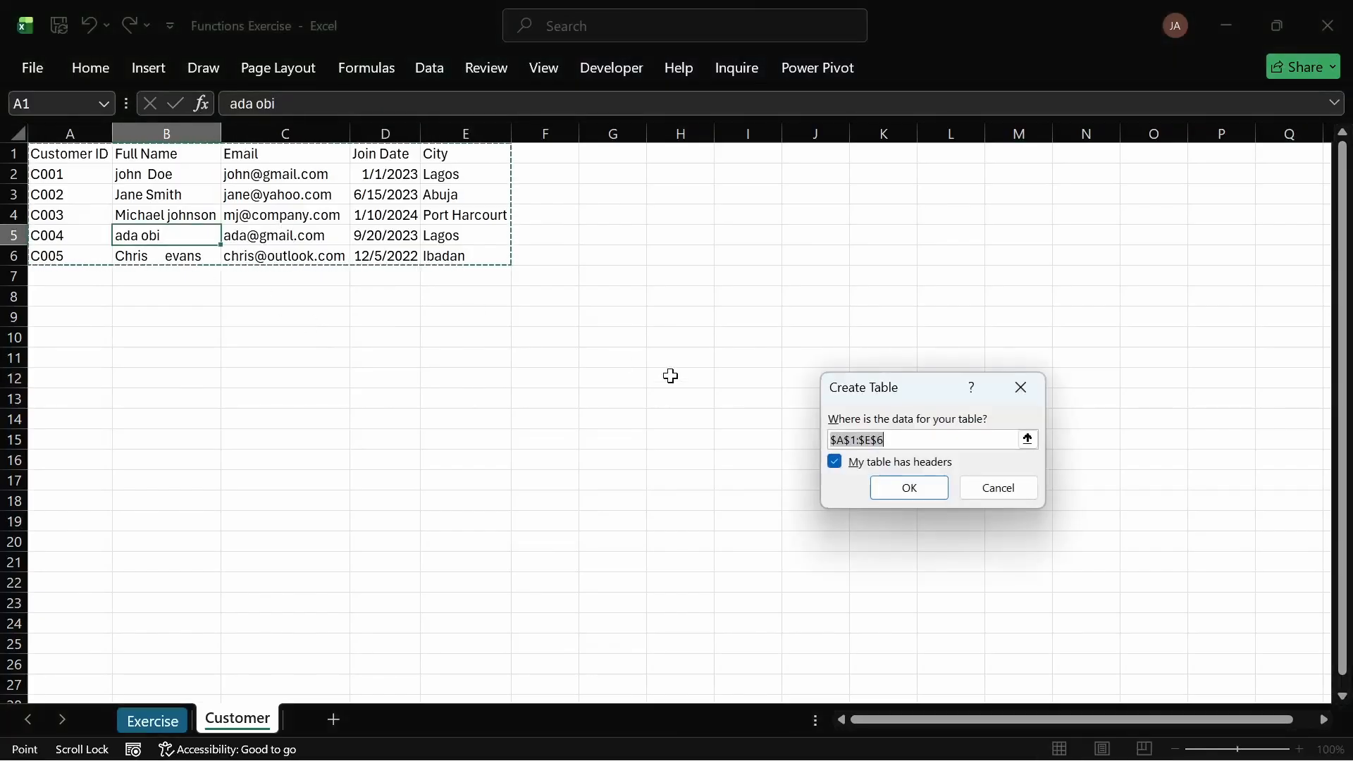
pyautogui.click(909, 486)
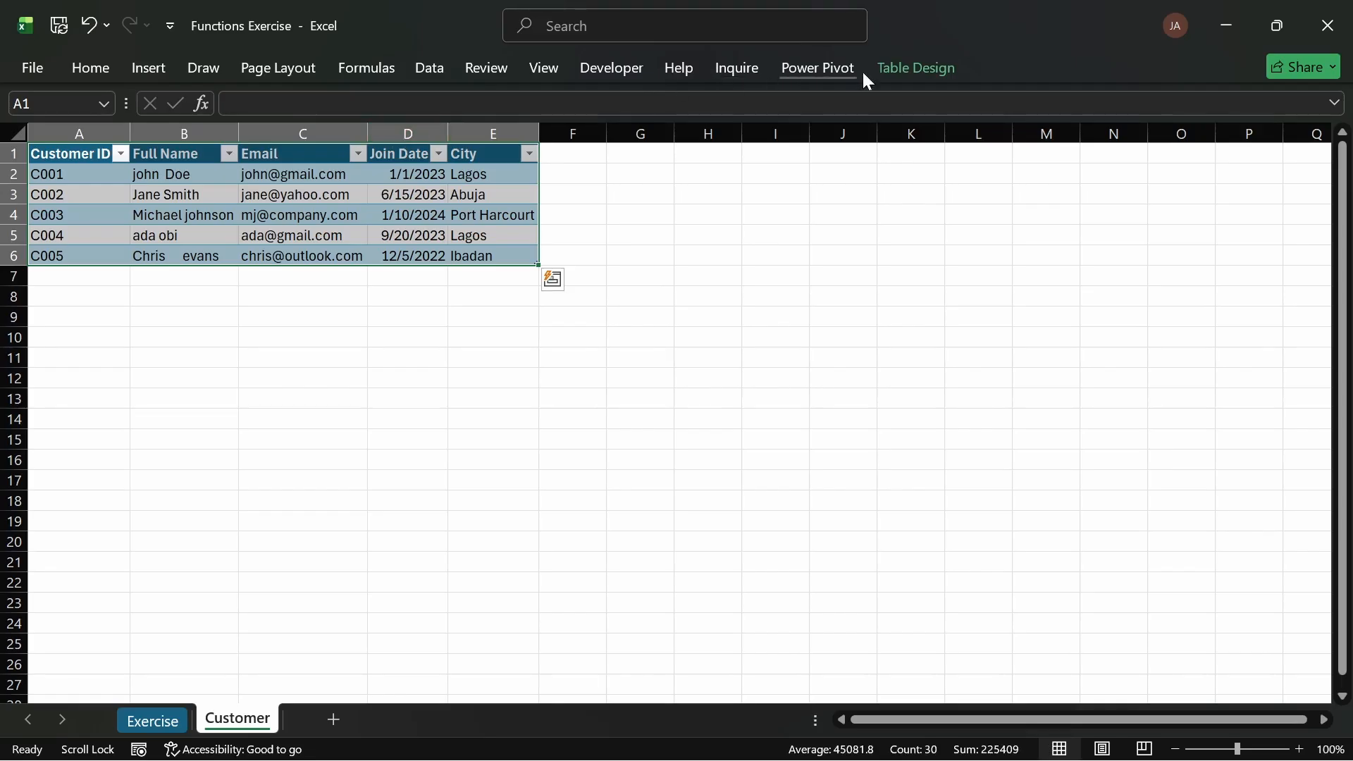
# Step: Clear the customer table's style
pyautogui.click(910, 68)
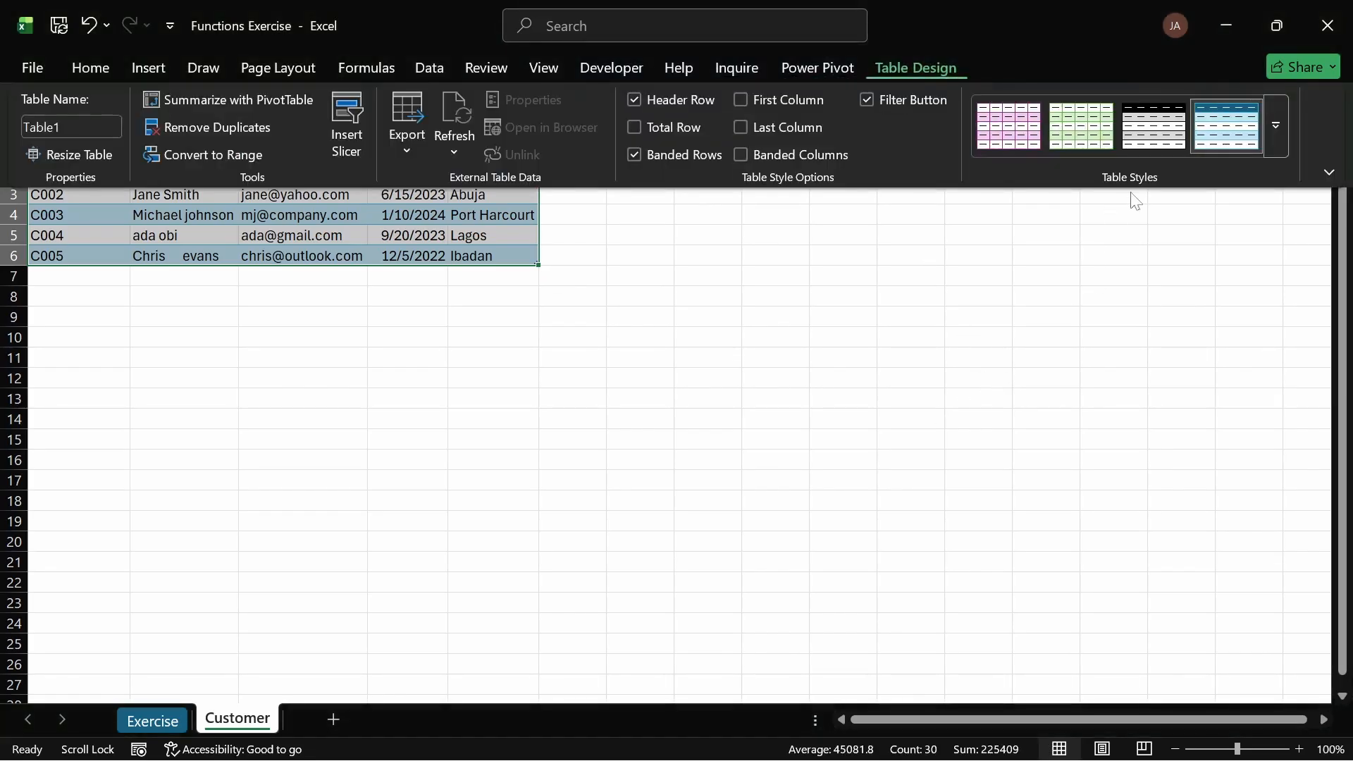
pyautogui.click(1275, 125)
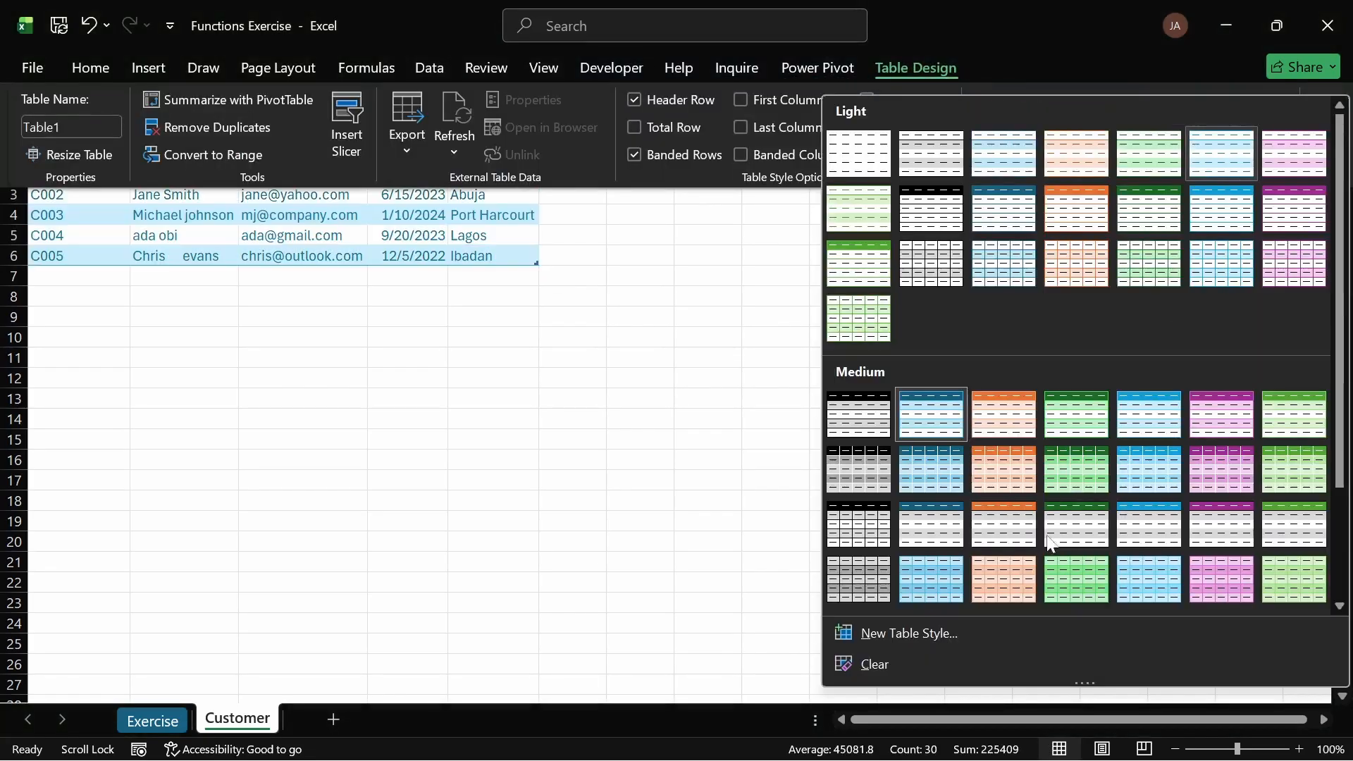
pyautogui.click(889, 661)
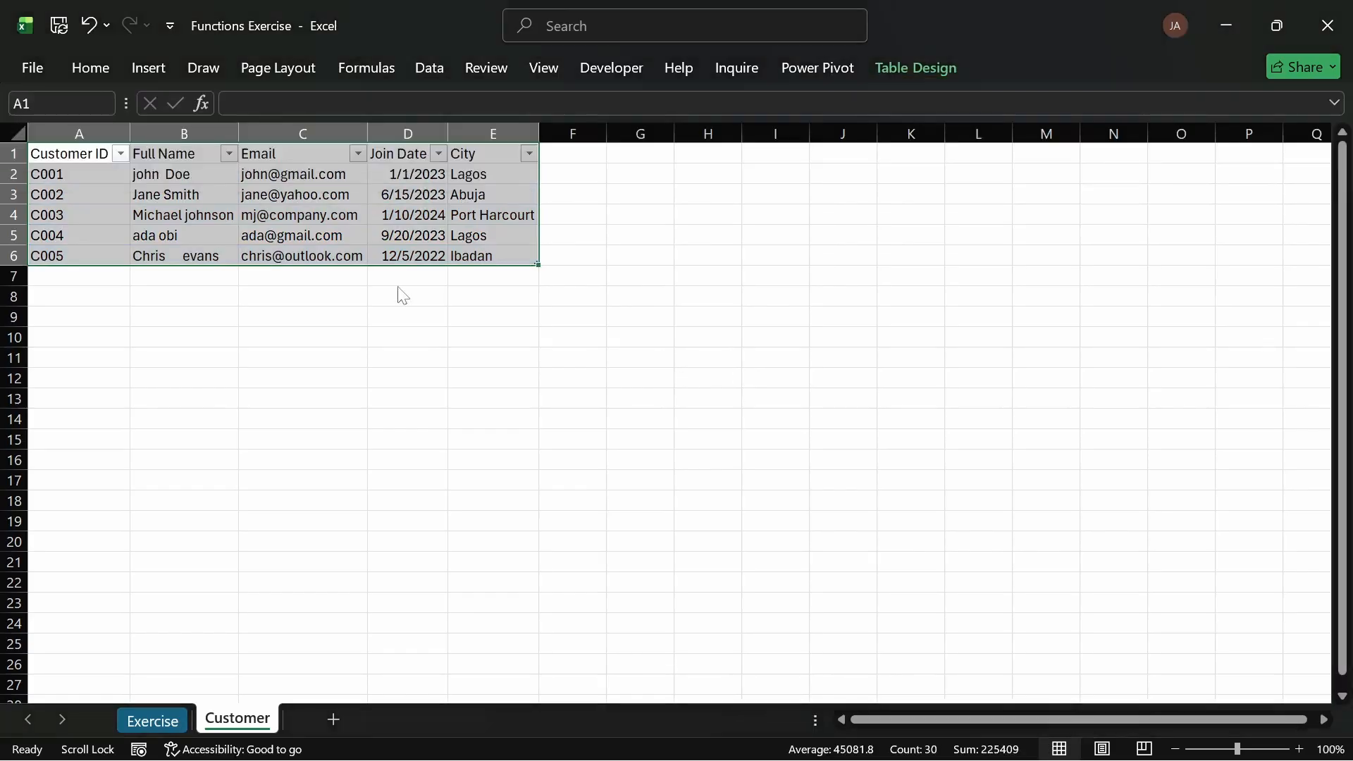
# Step: Turn off the filter buttons on the customer table
pyautogui.click(340, 195)
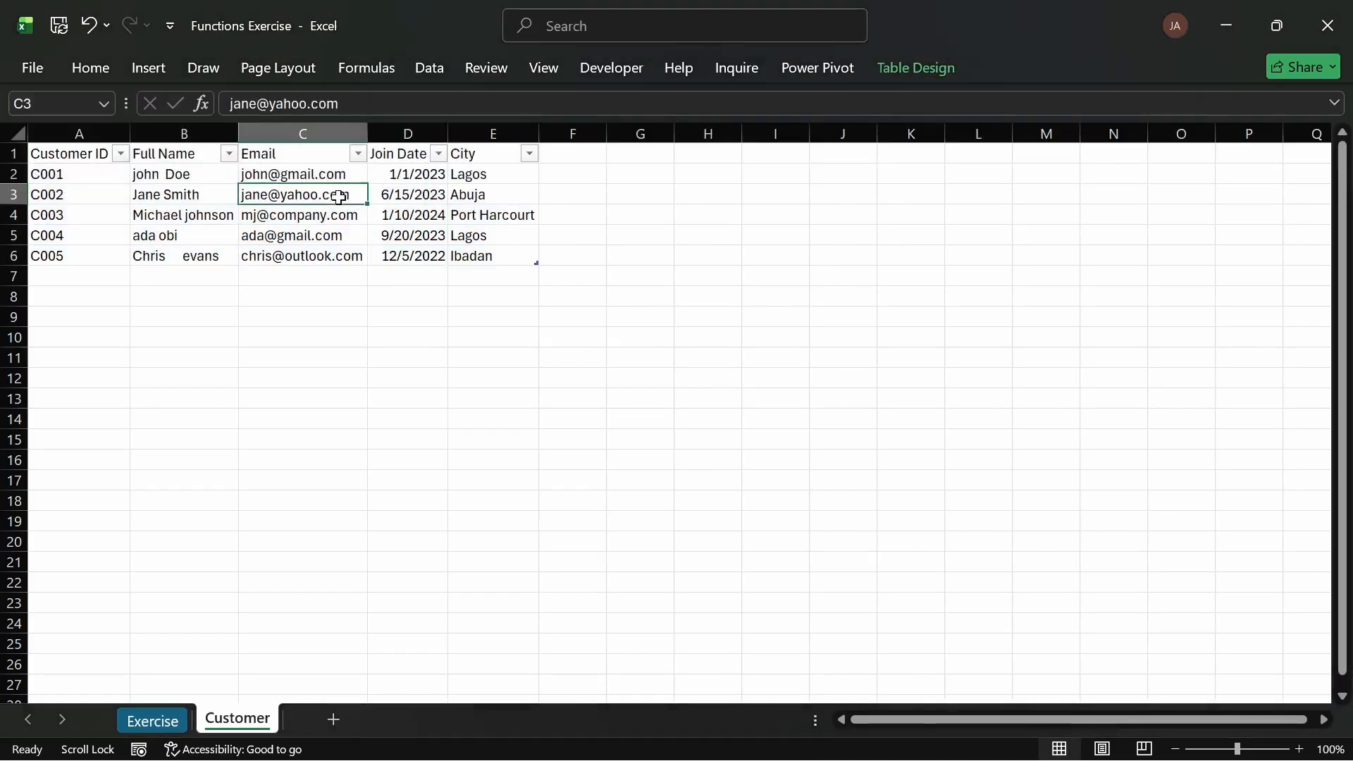
pyautogui.click(508, 156)
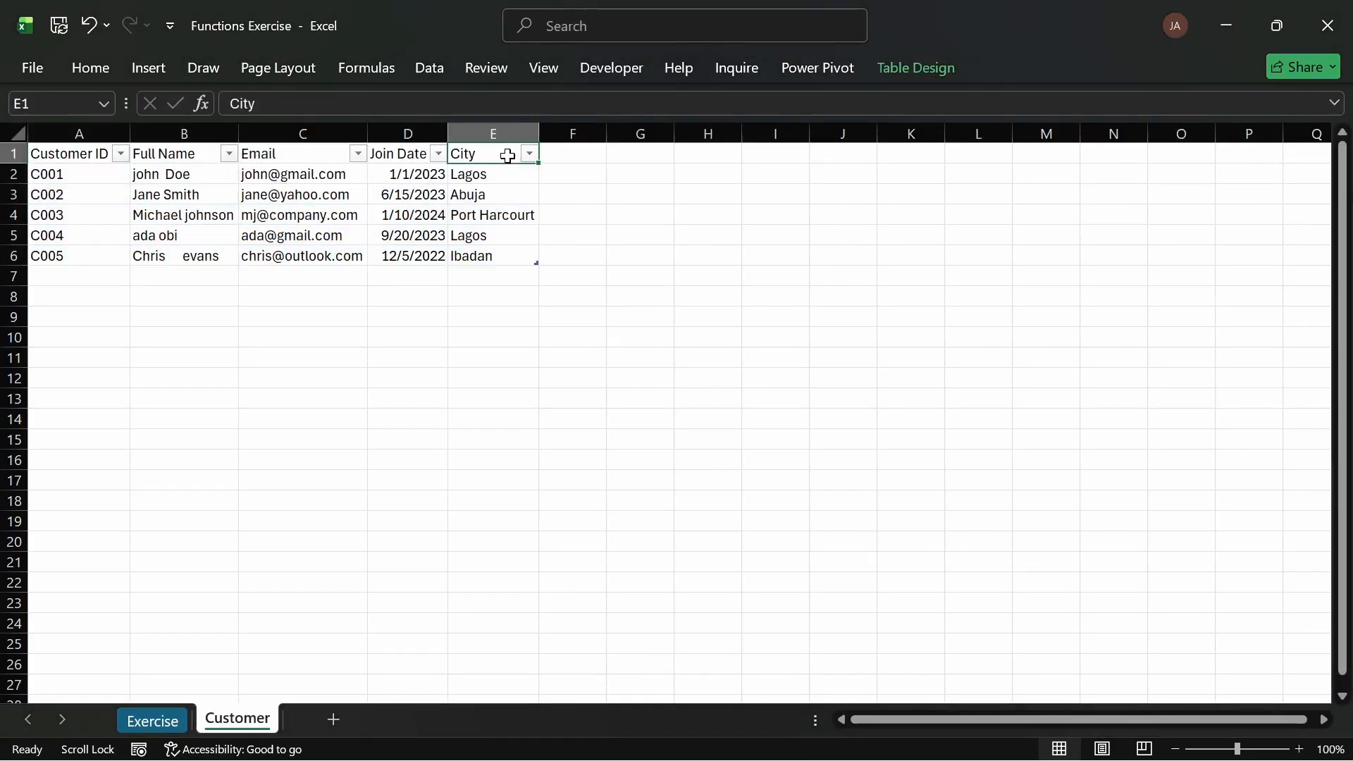
pyautogui.hotkey('ctrl', 'shift', 'l')
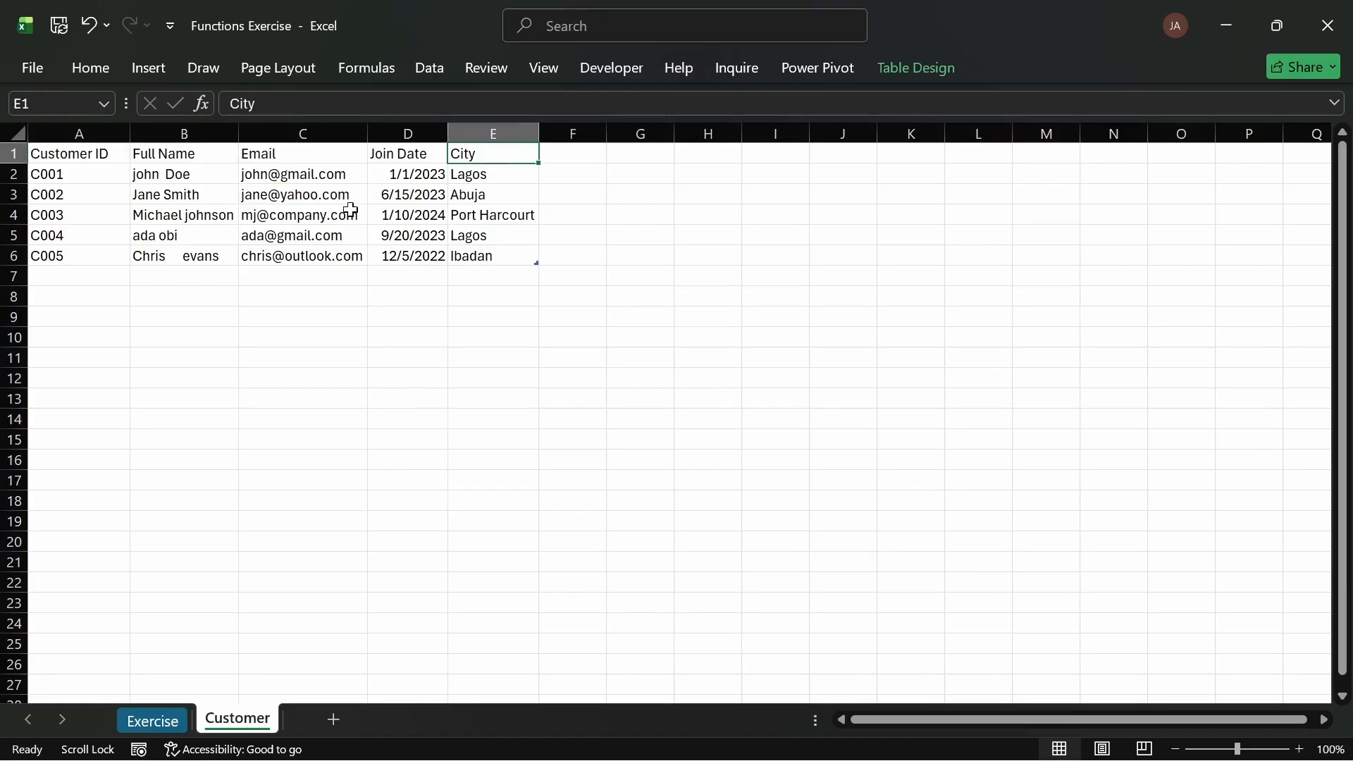
# Step: Zoom in on the Customer sheet to review the table
pyautogui.click(16, 133)
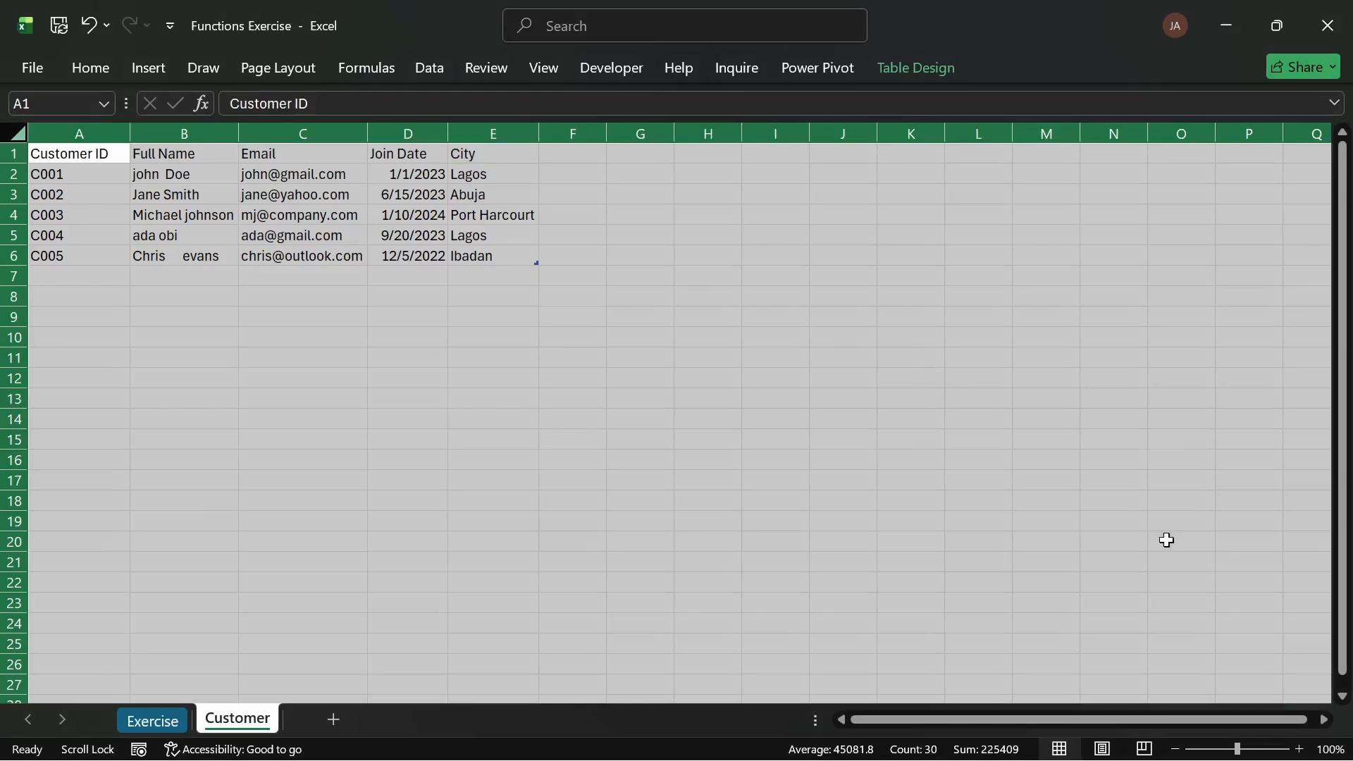
pyautogui.click(1261, 749)
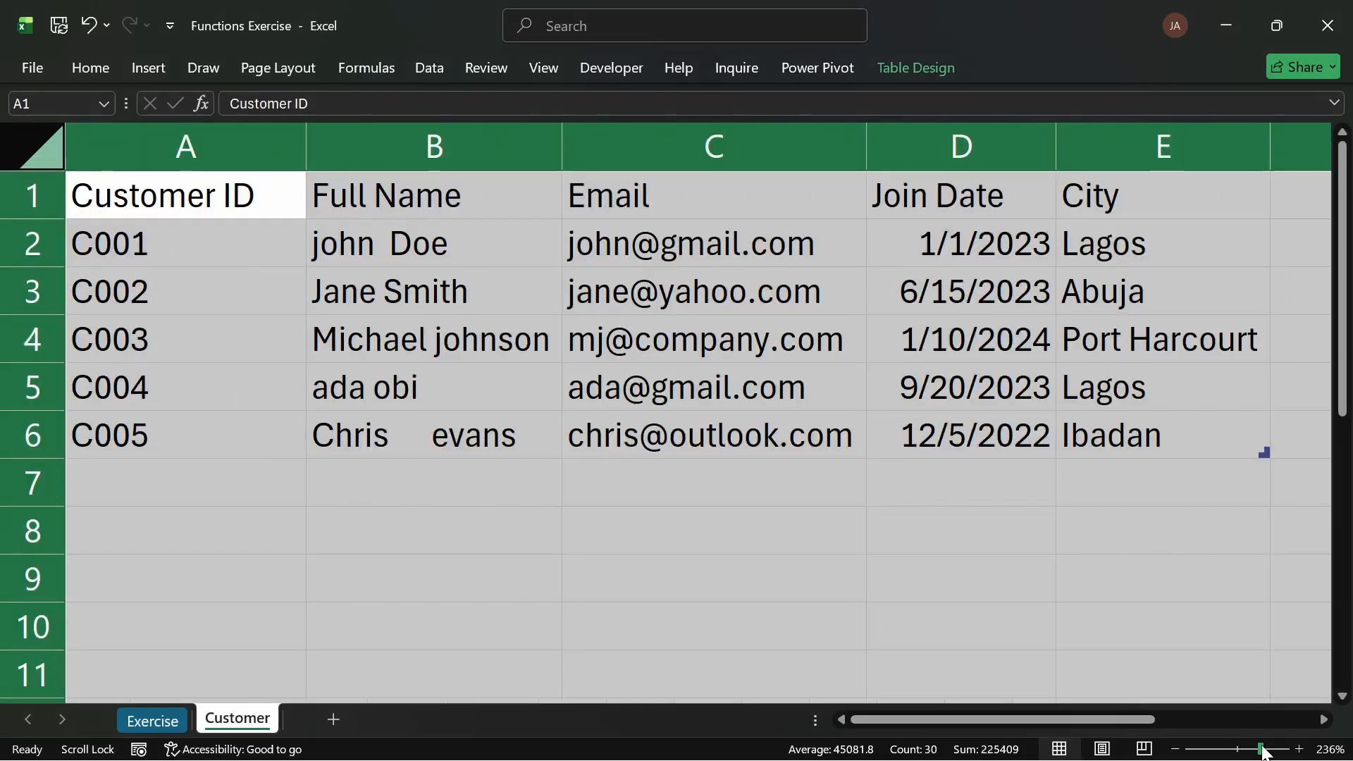
pyautogui.moveTo(1262, 750); pyautogui.dragTo(1248, 749)
pyautogui.click(1060, 533)
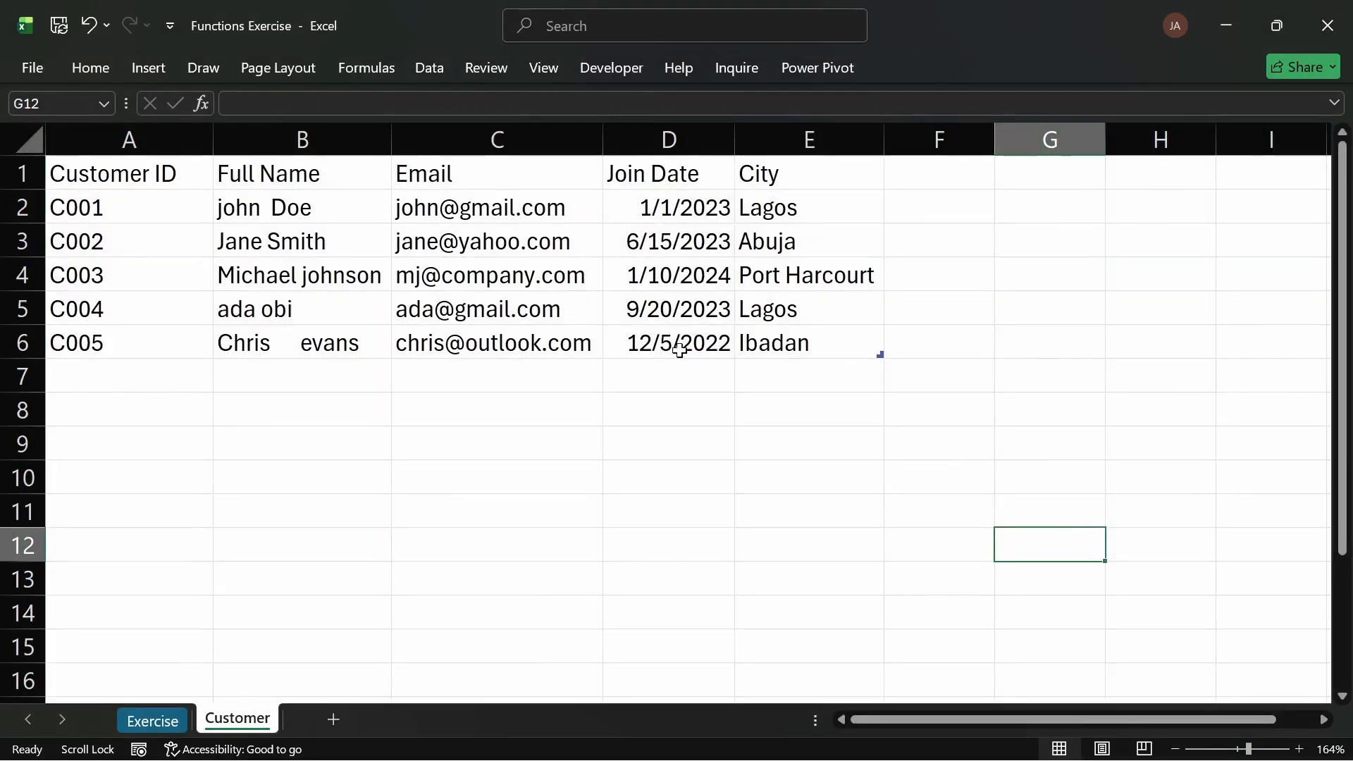
# Step: Add a new worksheet and rename it Orders
pyautogui.click(333, 719)
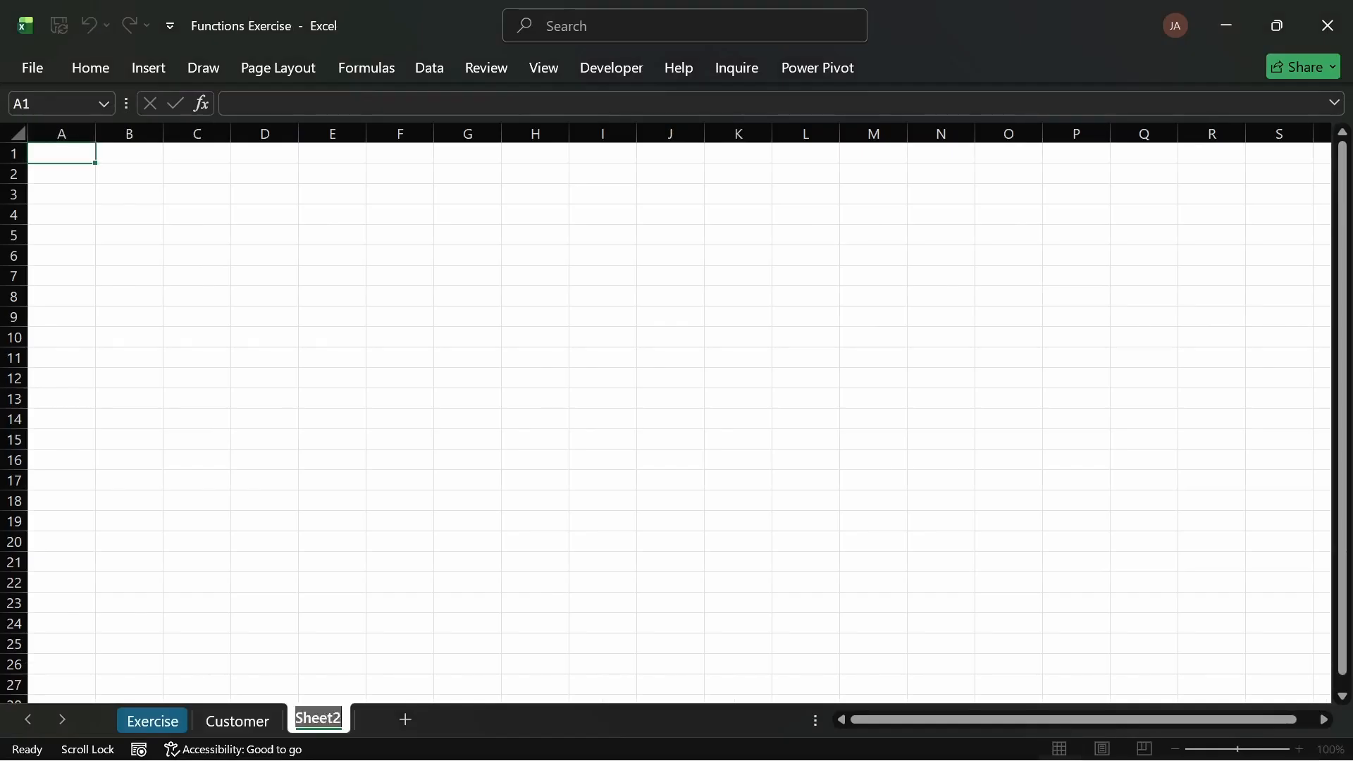
pyautogui.doubleClick(333, 717)
pyautogui.write('order')
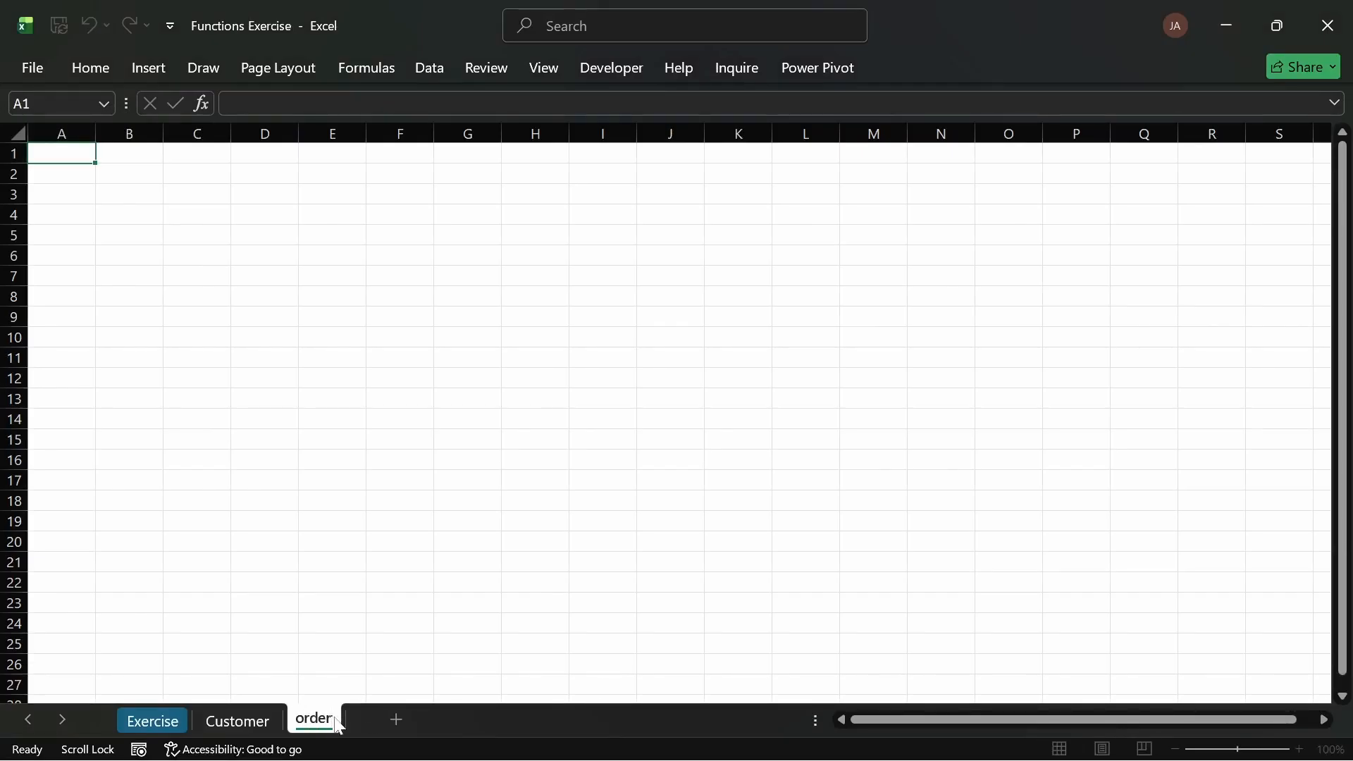
pyautogui.write('Orders')
pyautogui.press('Return')
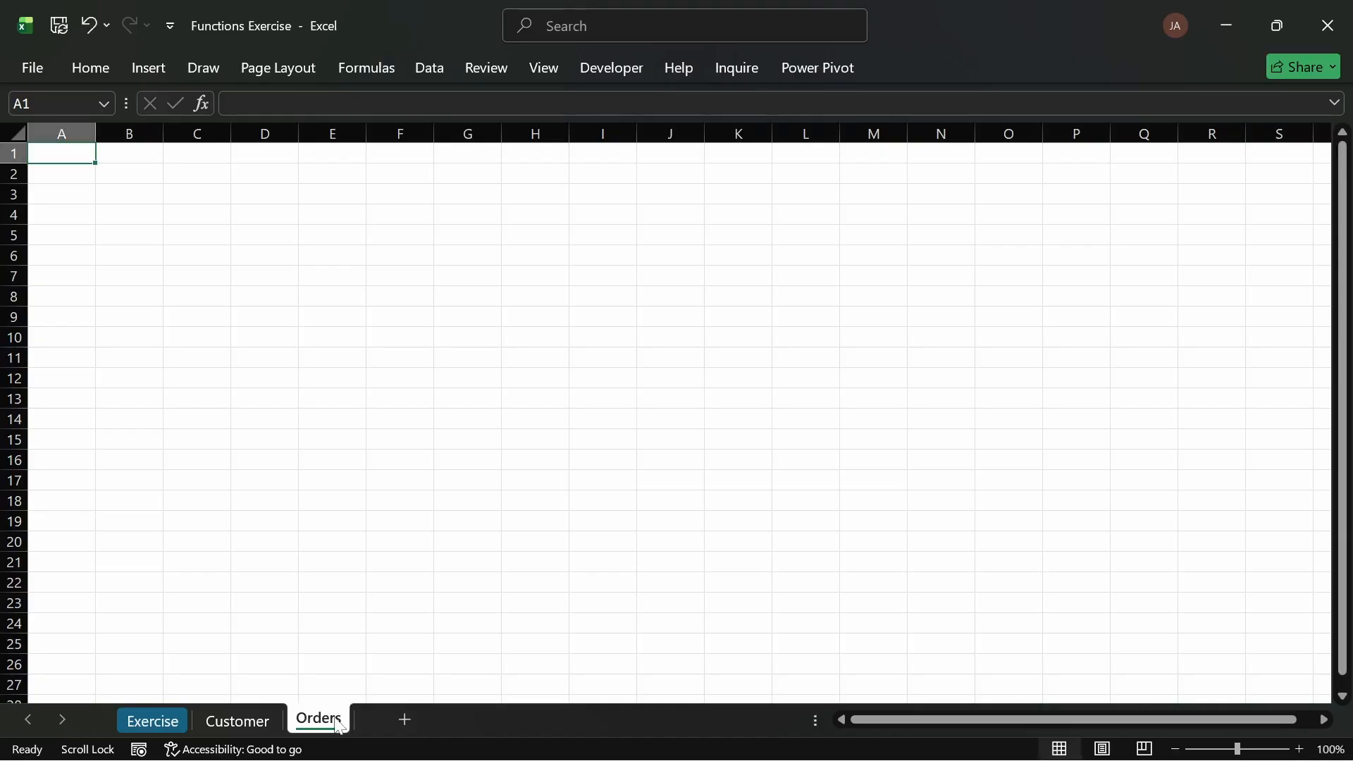
# Step: Copy the orders table from the Exercise sheet and paste it into A1 of the Orders sheet
pyautogui.click(159, 720)
pyautogui.click(92, 192)
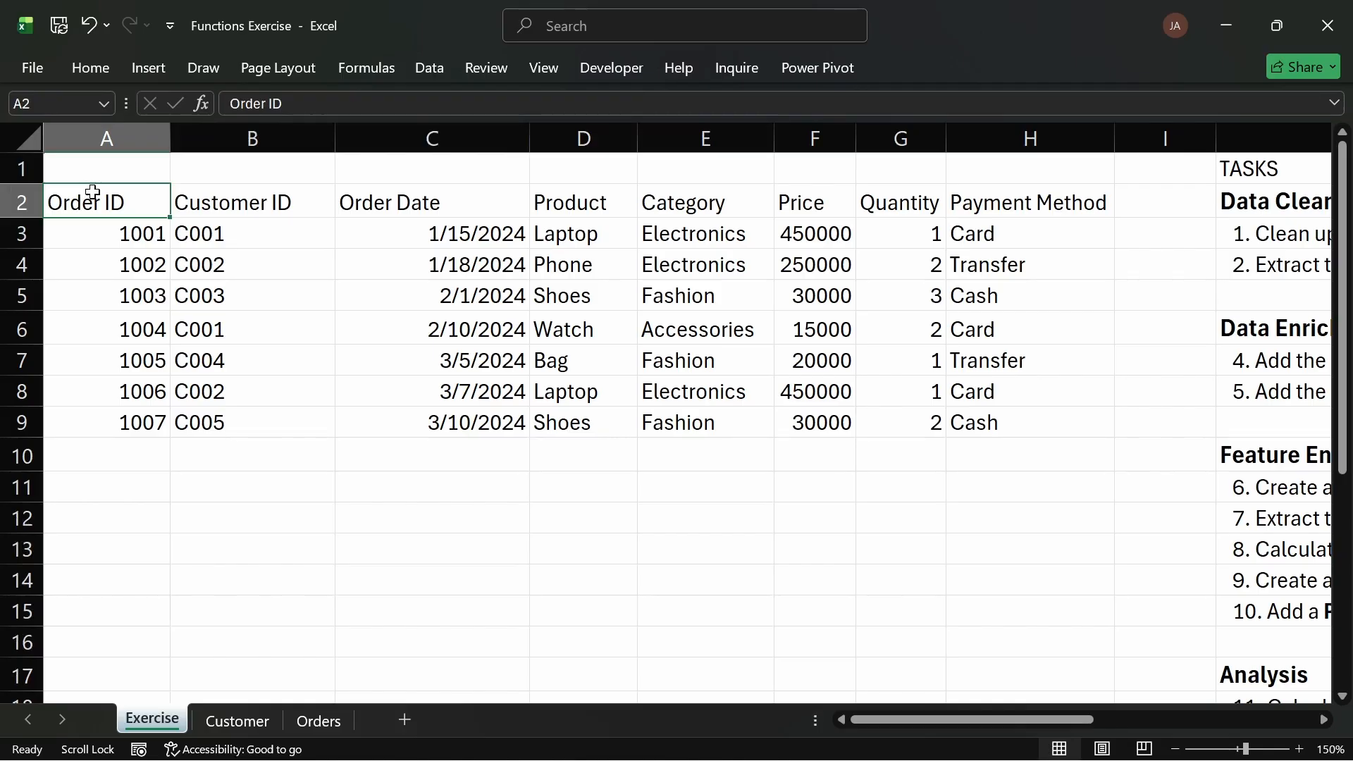
pyautogui.hotkey('ctrl', 'a')
pyautogui.hotkey('ctrl', 'c')
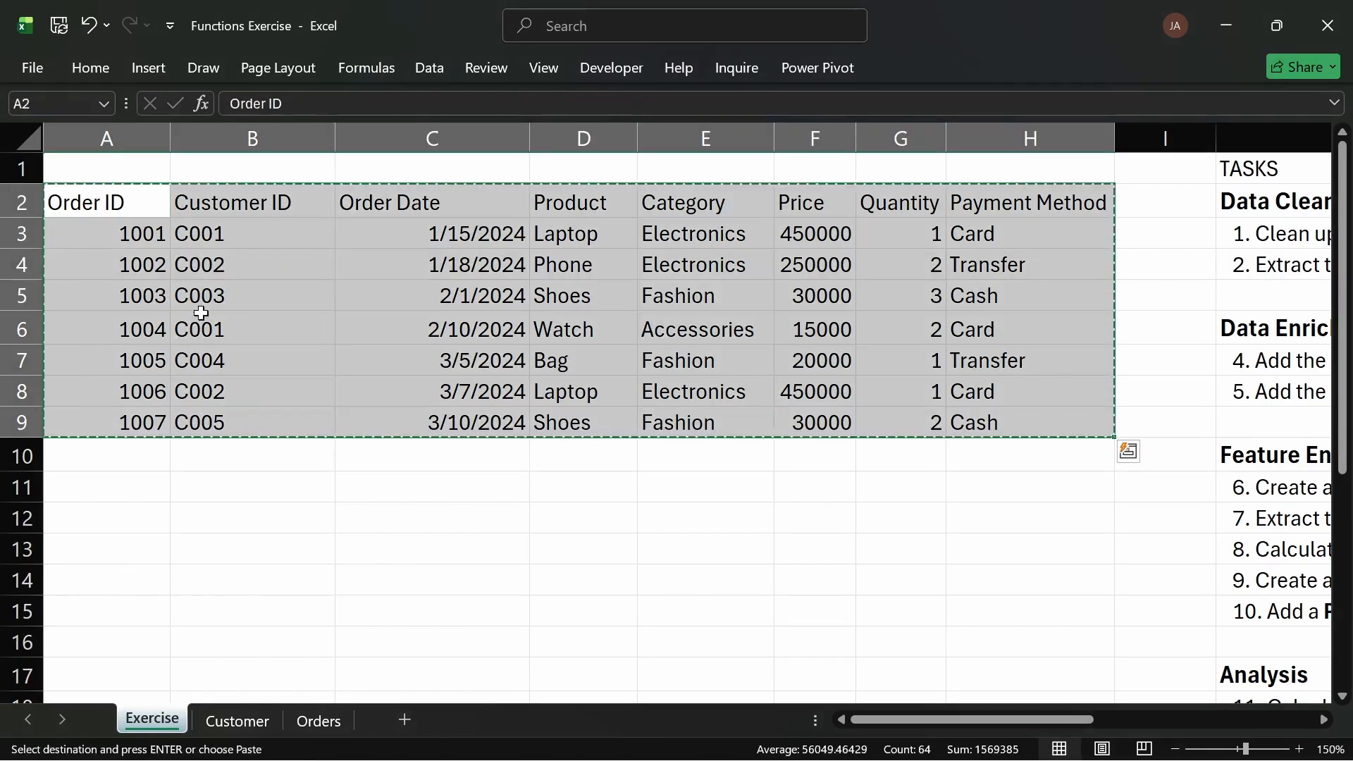
pyautogui.click(324, 720)
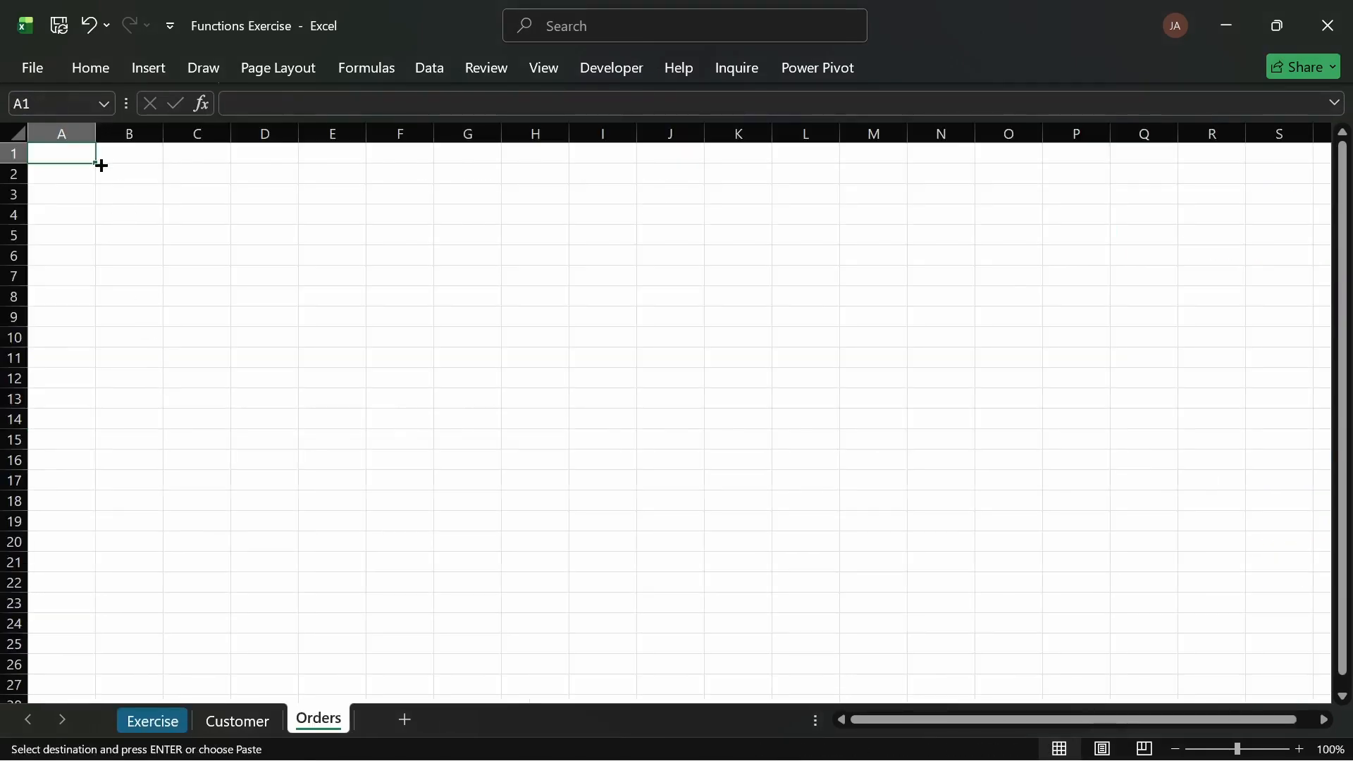
pyautogui.press('Return')
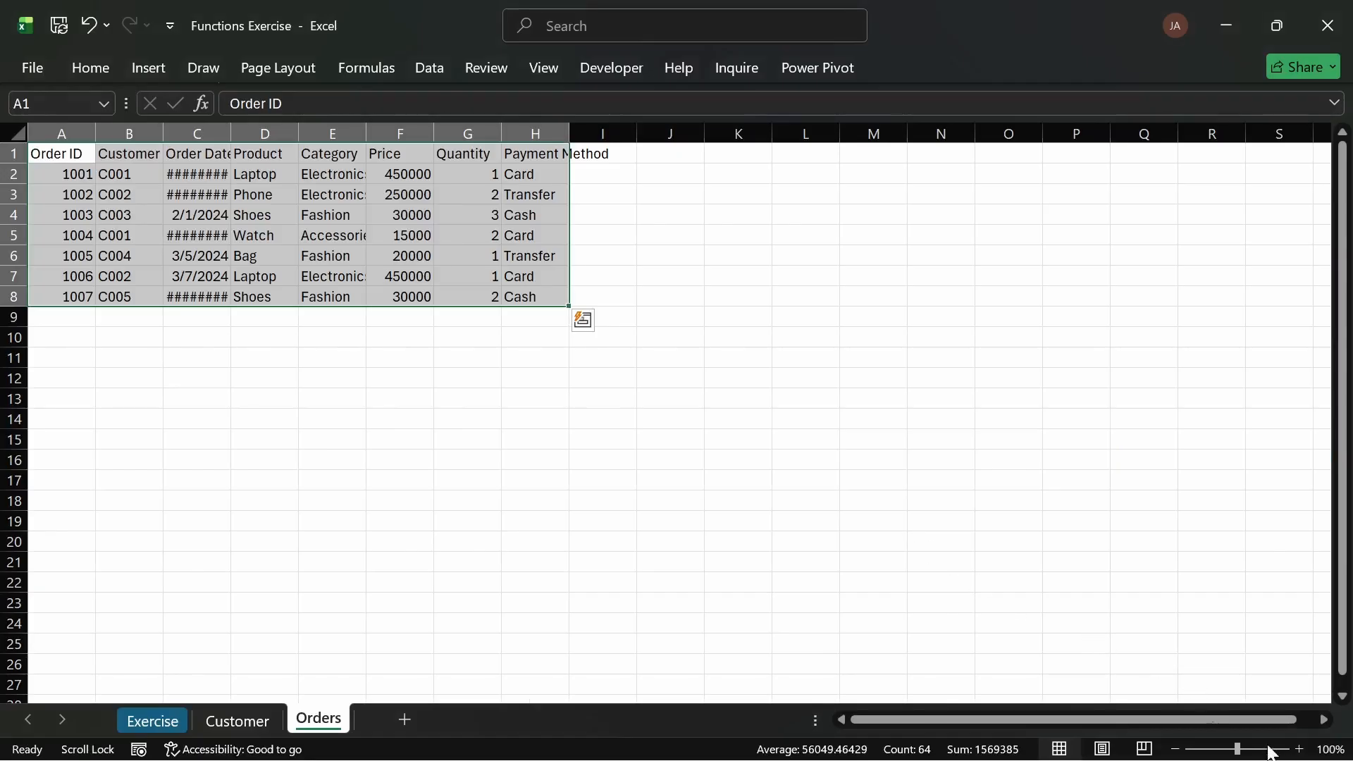
# Step: Autofit all column widths on the Orders sheet
pyautogui.click(1328, 749)
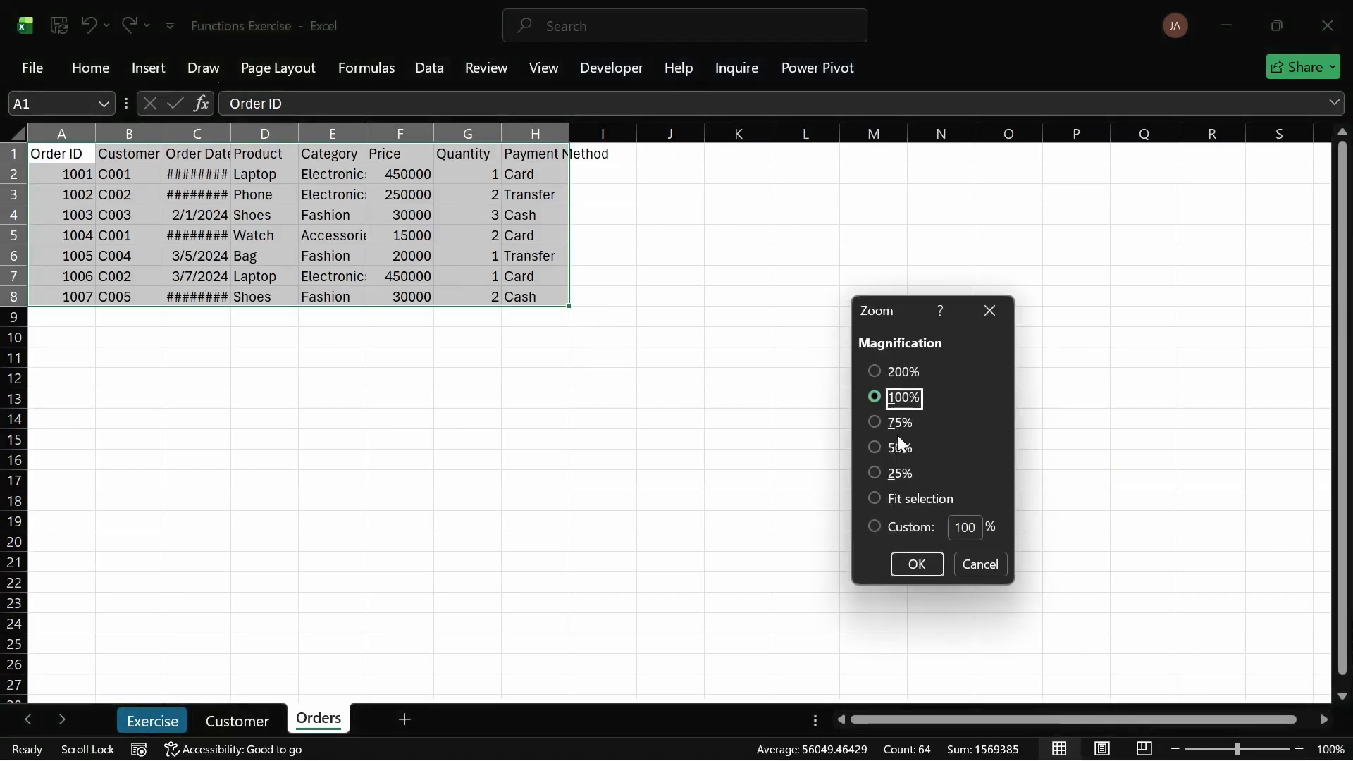
pyautogui.click(880, 372)
pyautogui.click(935, 561)
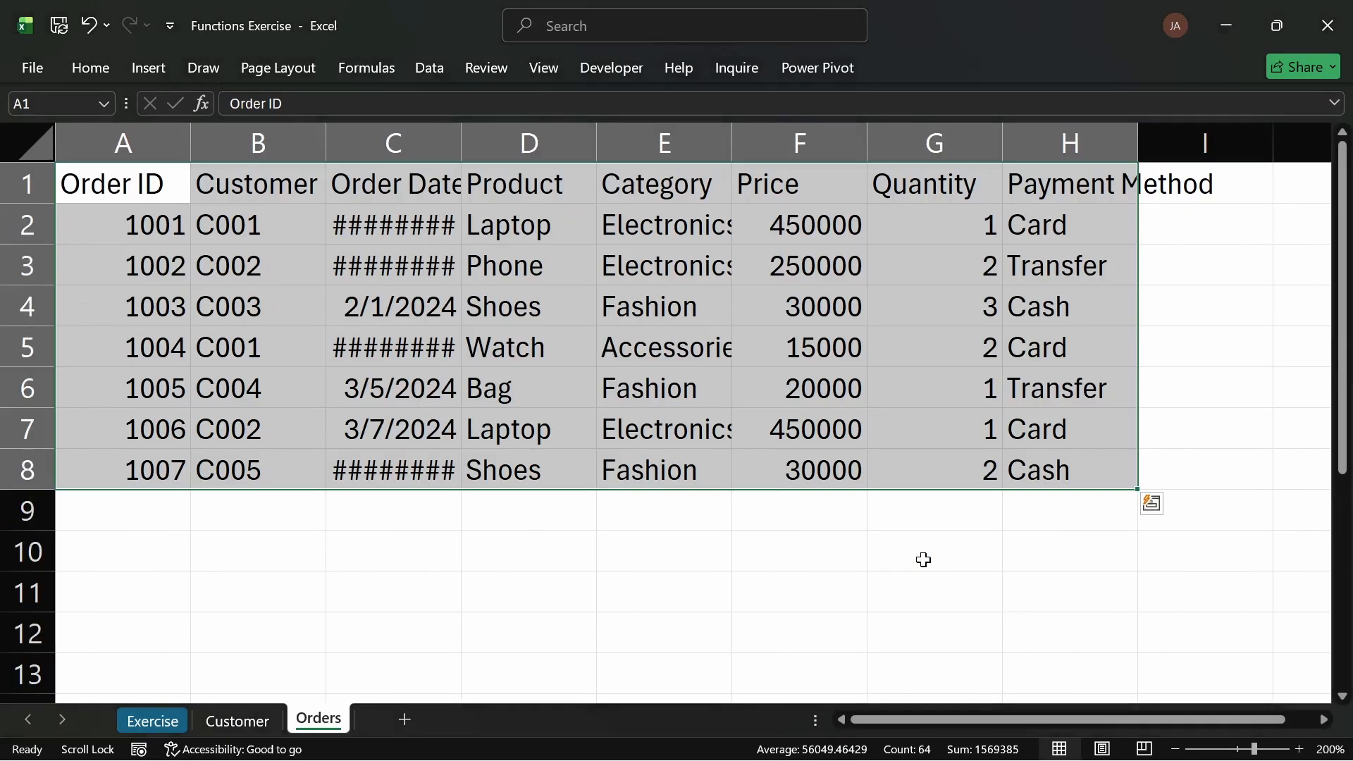
pyautogui.click(936, 556)
pyautogui.click(36, 145)
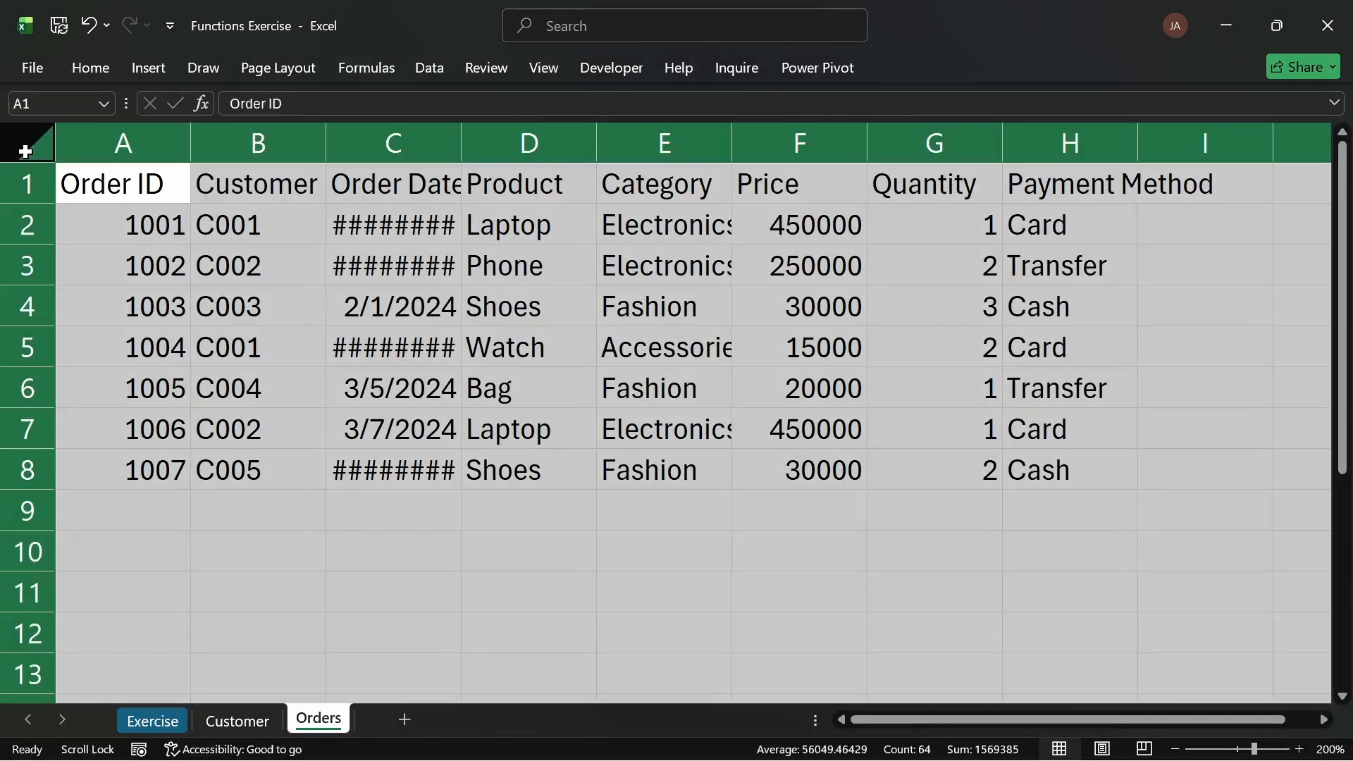
pyautogui.doubleClick(190, 140)
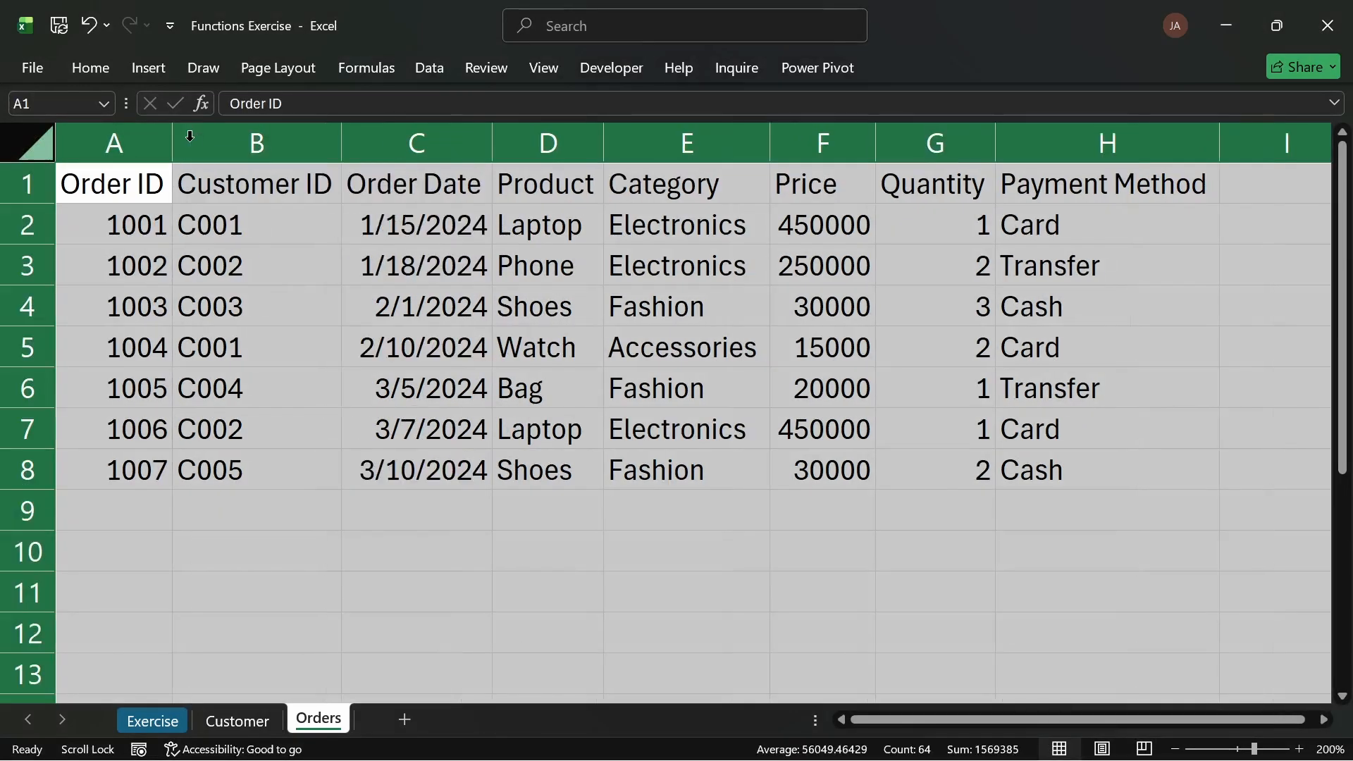
# Step: Convert the orders data on the Orders sheet into a table with headers
pyautogui.click(713, 429)
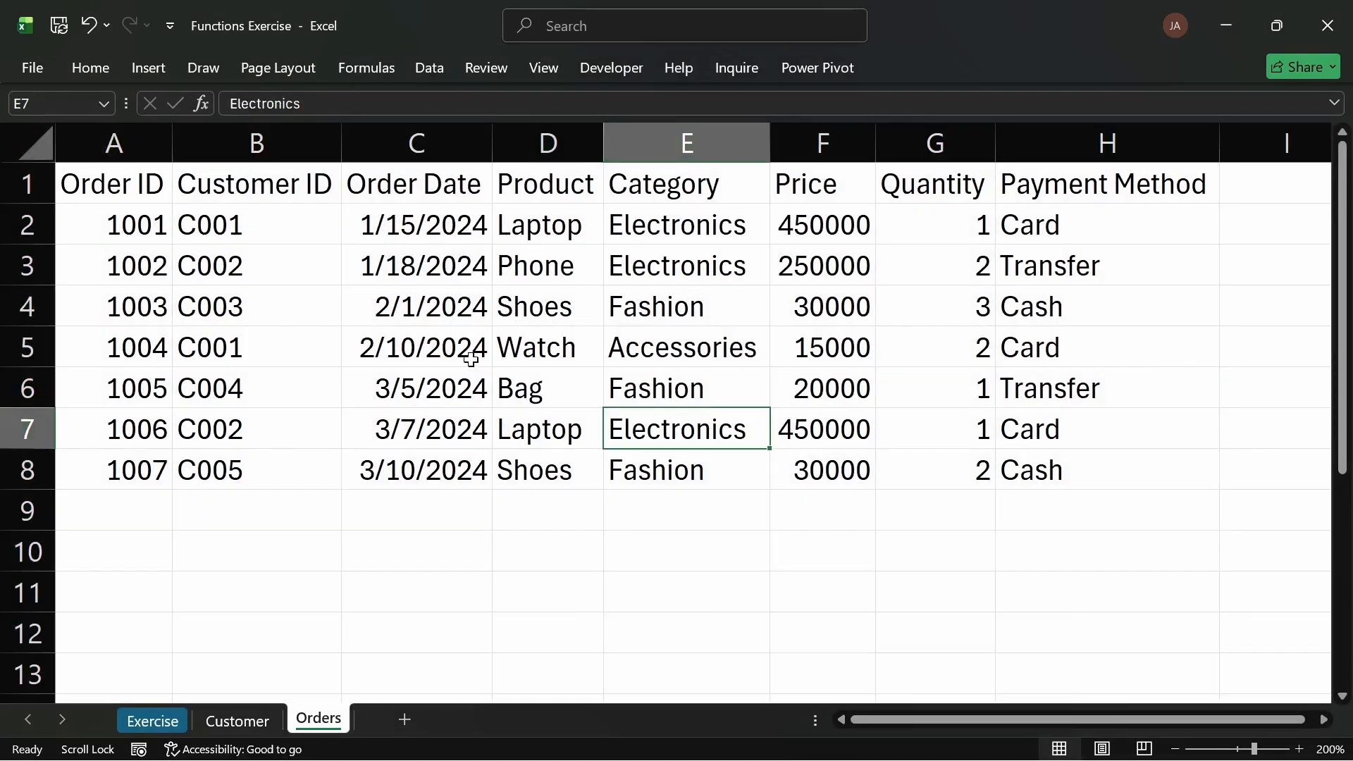
pyautogui.hotkey('ctrl', 't')
pyautogui.click(908, 486)
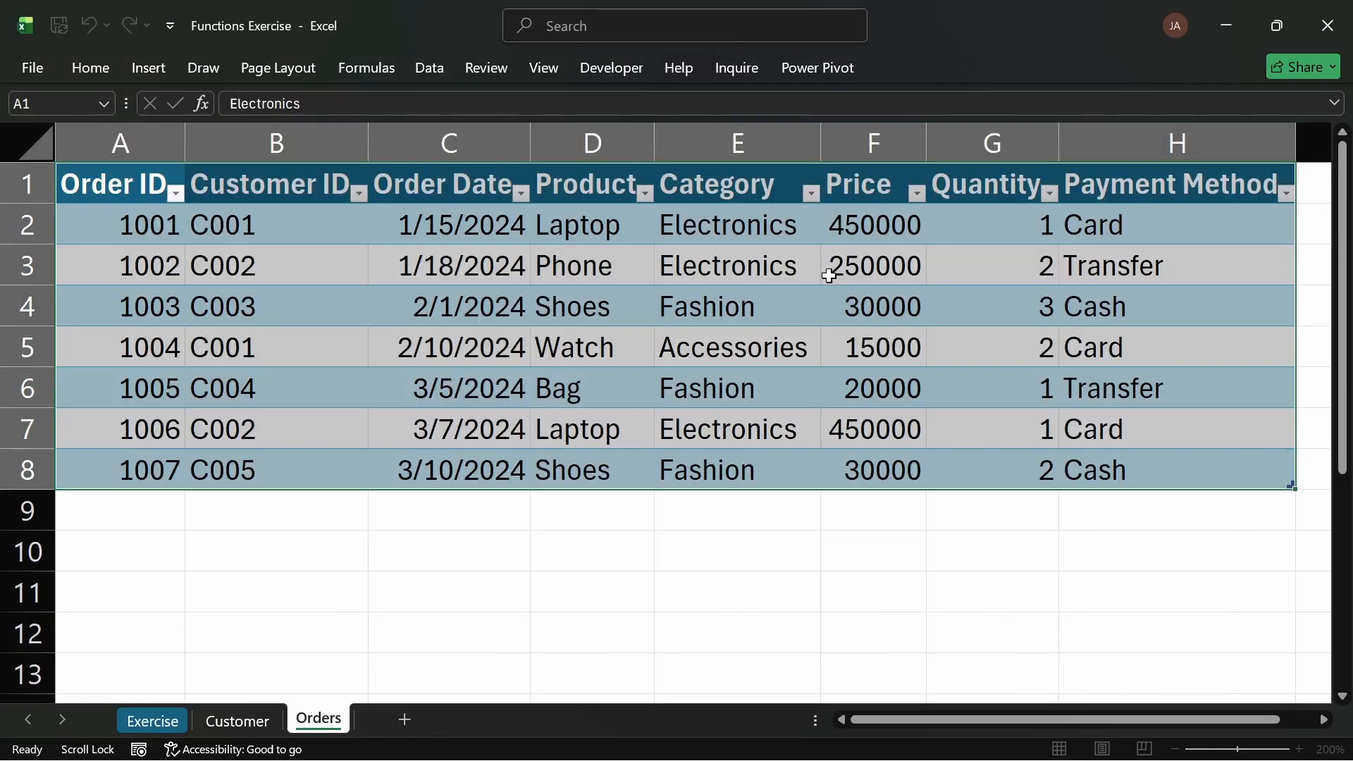
# Step: Apply a plain table style to the orders table and turn off its filter buttons
pyautogui.click(923, 67)
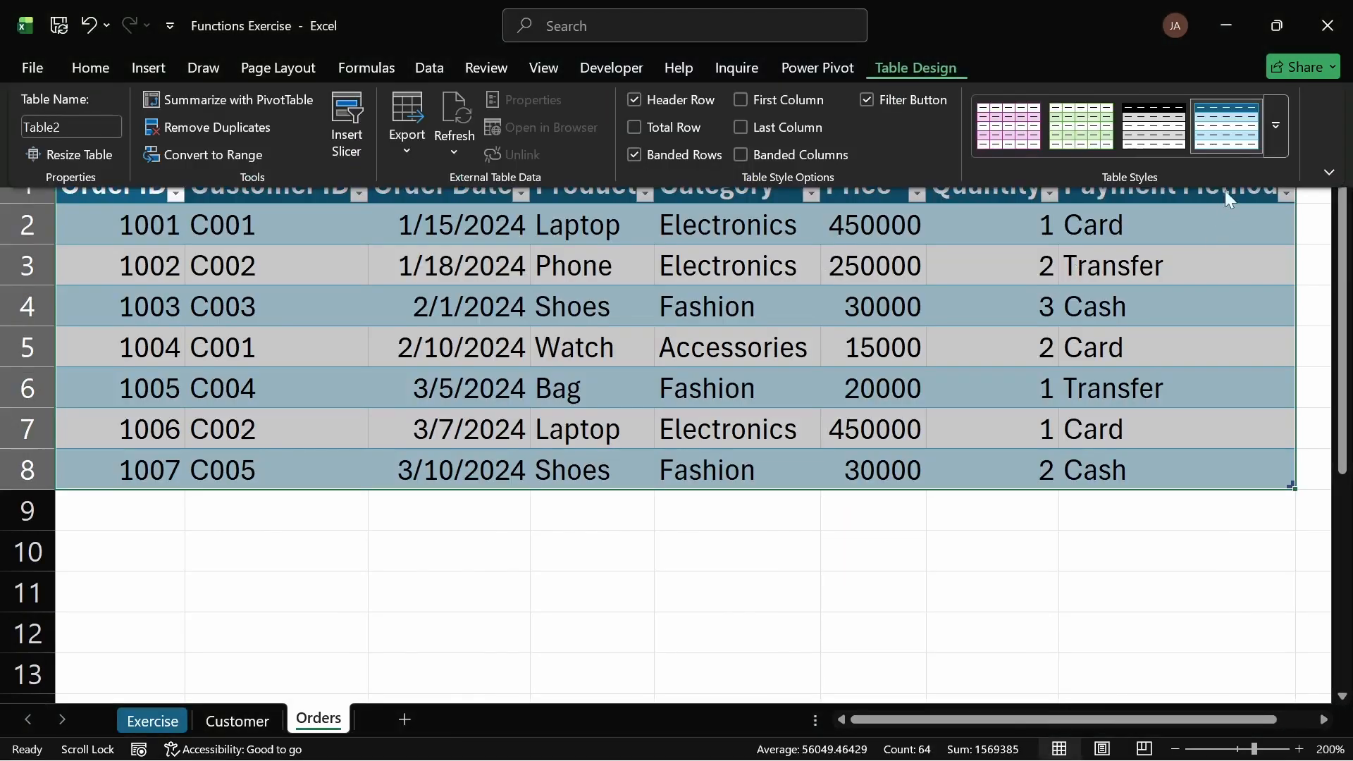
pyautogui.click(1276, 126)
pyautogui.click(756, 612)
pyautogui.click(866, 100)
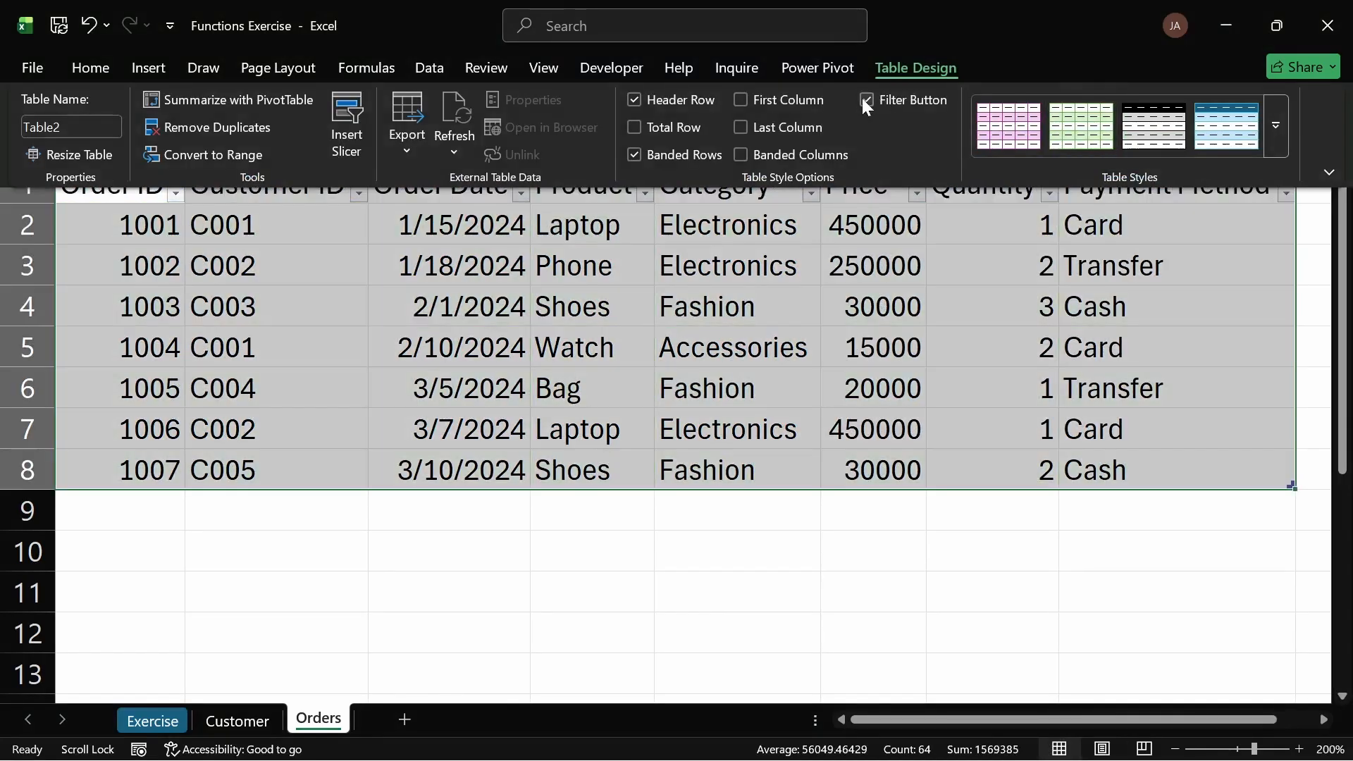
# Step: Name the orders table orders
pyautogui.click(90, 127)
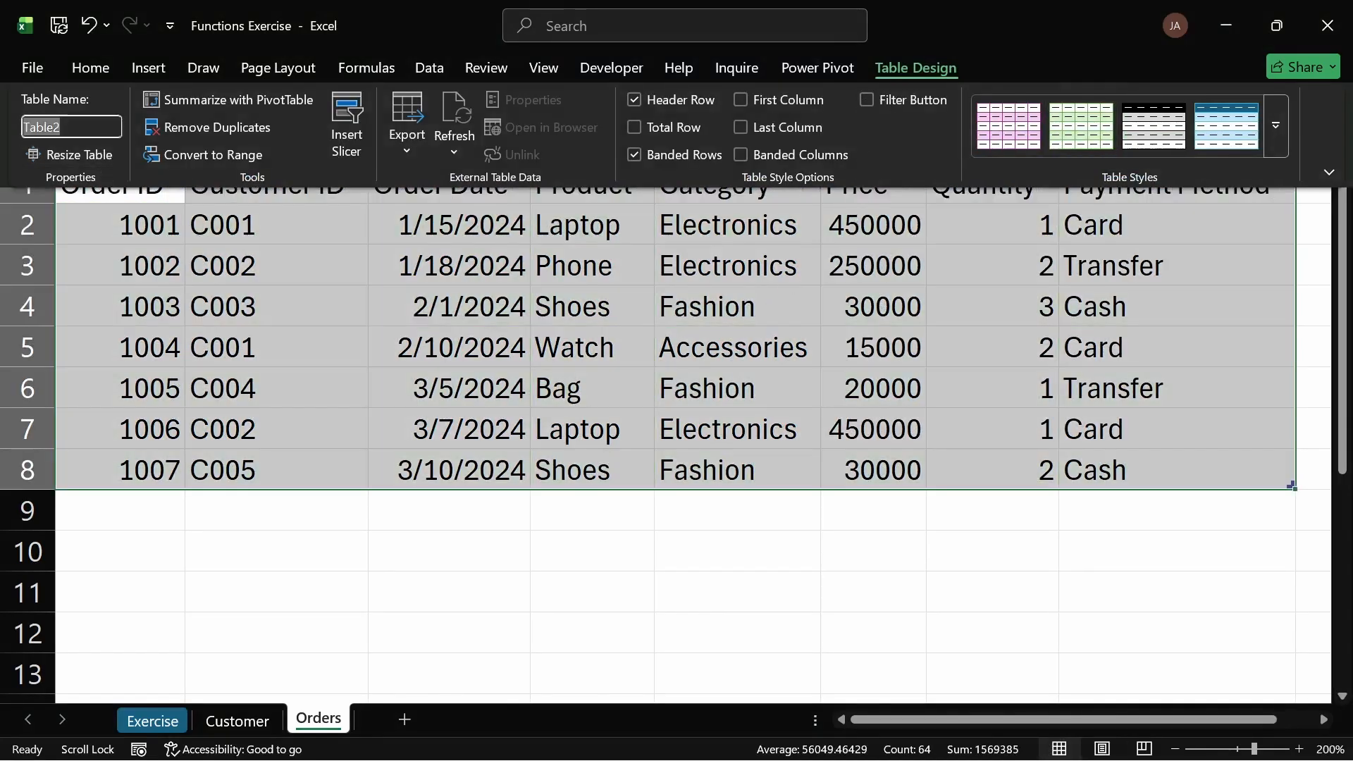
pyautogui.click(90, 127)
pyautogui.doubleClick(90, 127)
pyautogui.write('orders')
pyautogui.press('Return')
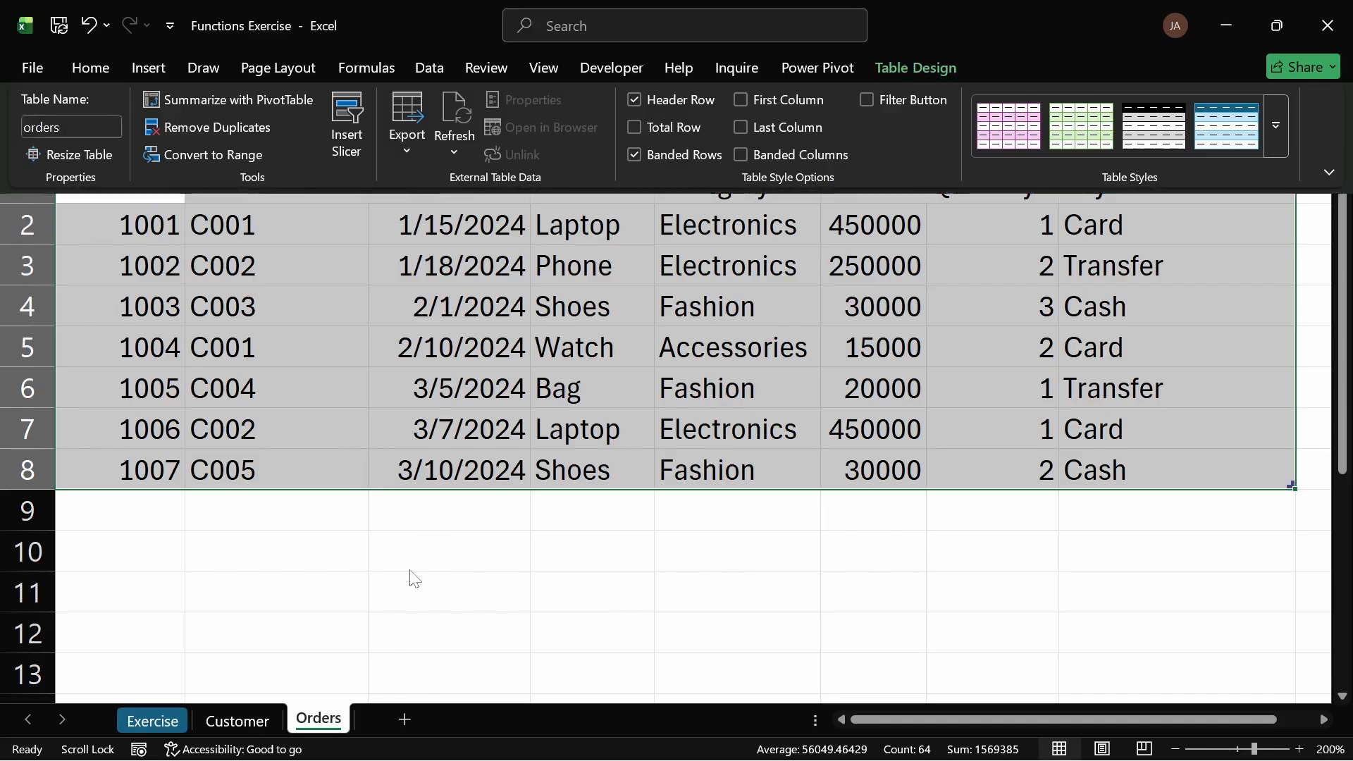
# Step: Rename the table on the Customer sheet to customer
pyautogui.hotkey('ctrl', 'F1')
pyautogui.click(915, 66)
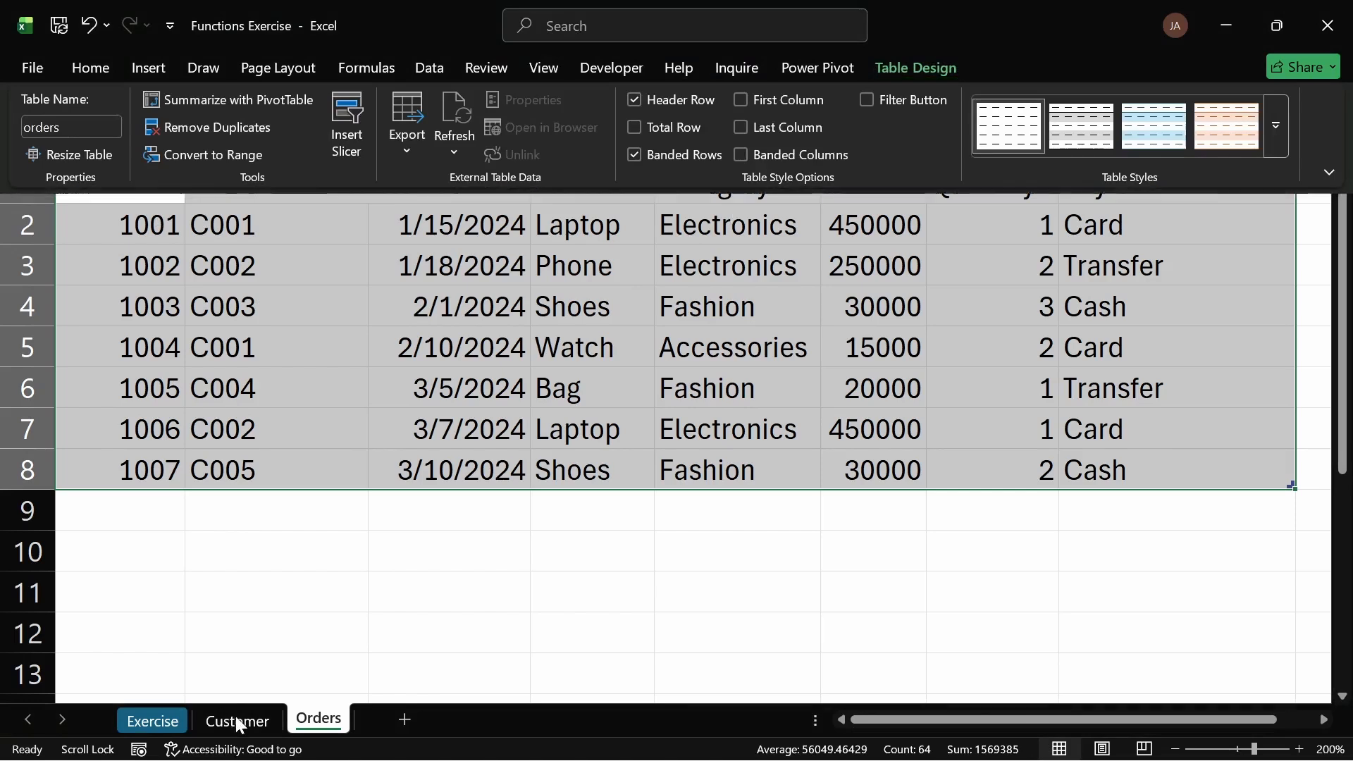
pyautogui.click(236, 721)
pyautogui.click(238, 721)
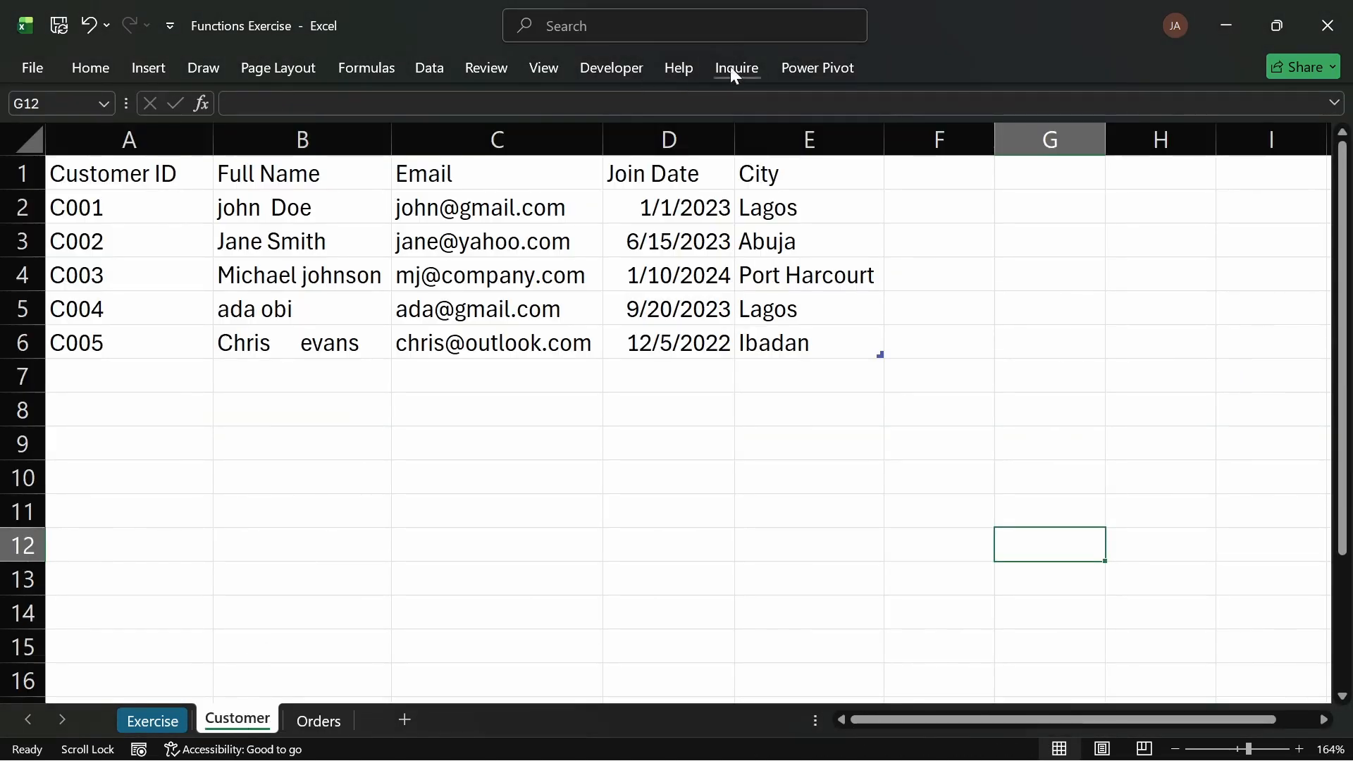
pyautogui.click(646, 213)
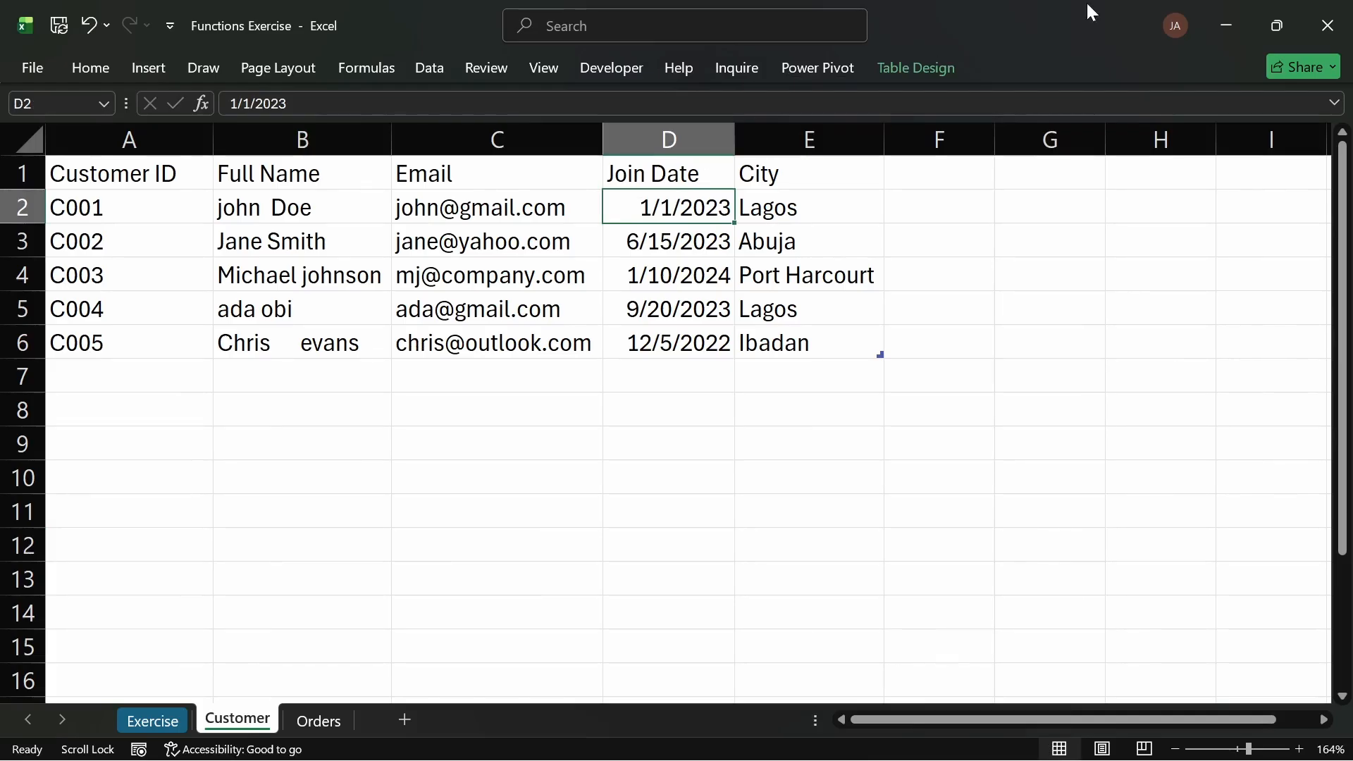
pyautogui.click(919, 62)
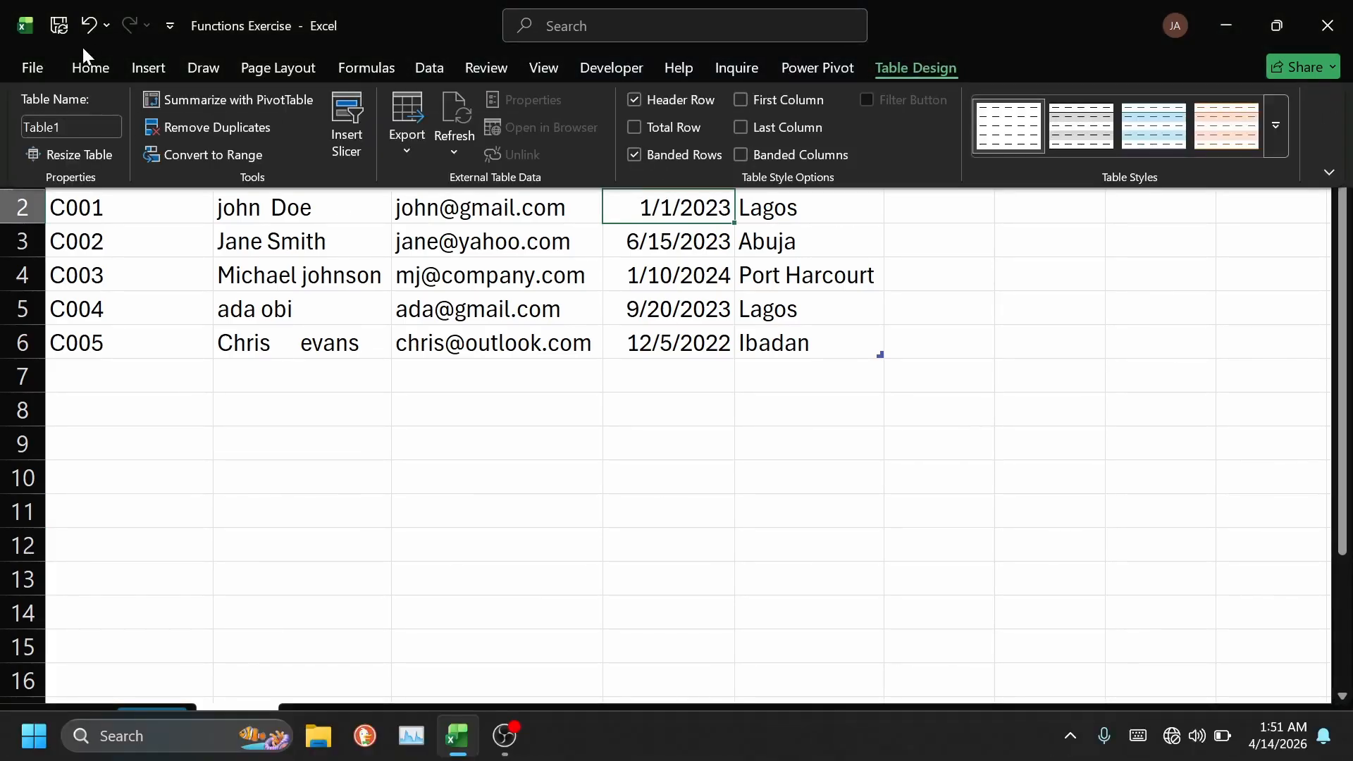
pyautogui.click(50, 127)
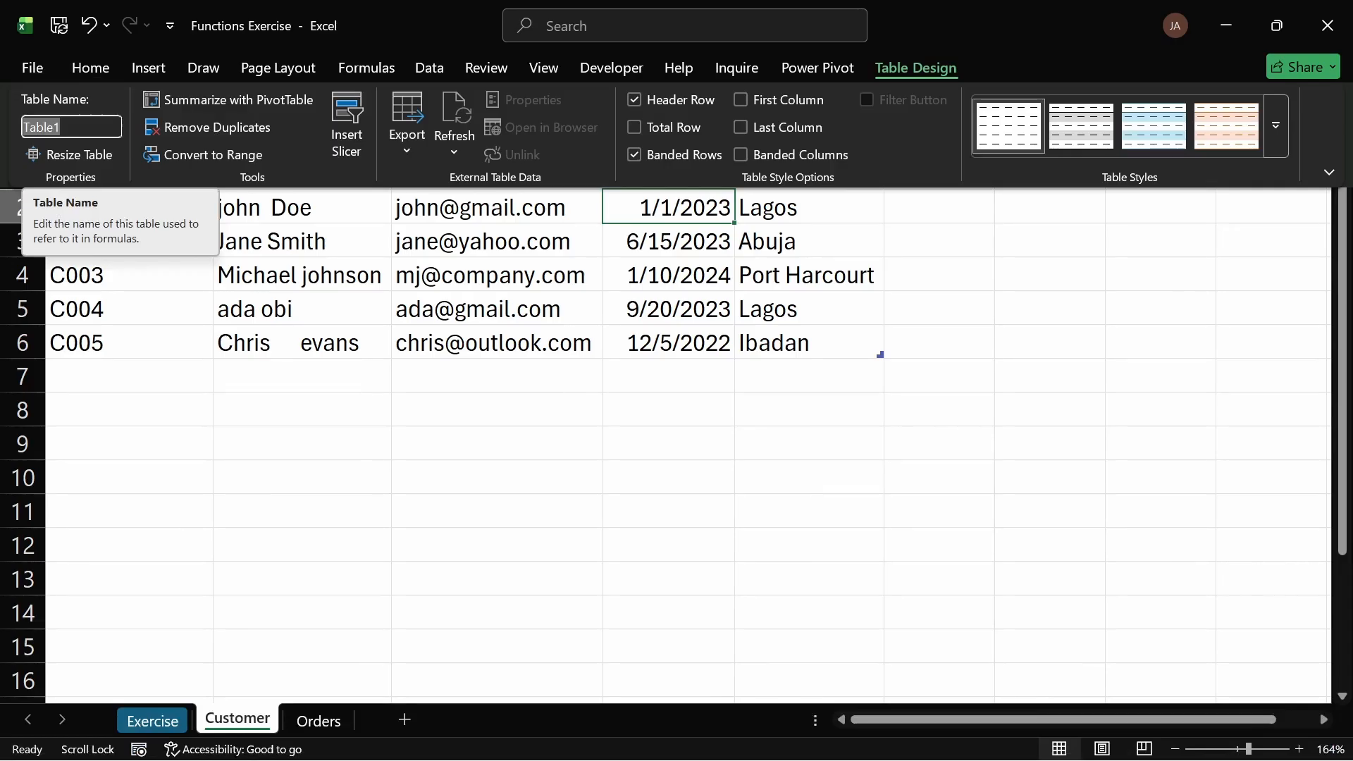
pyautogui.write('customer')
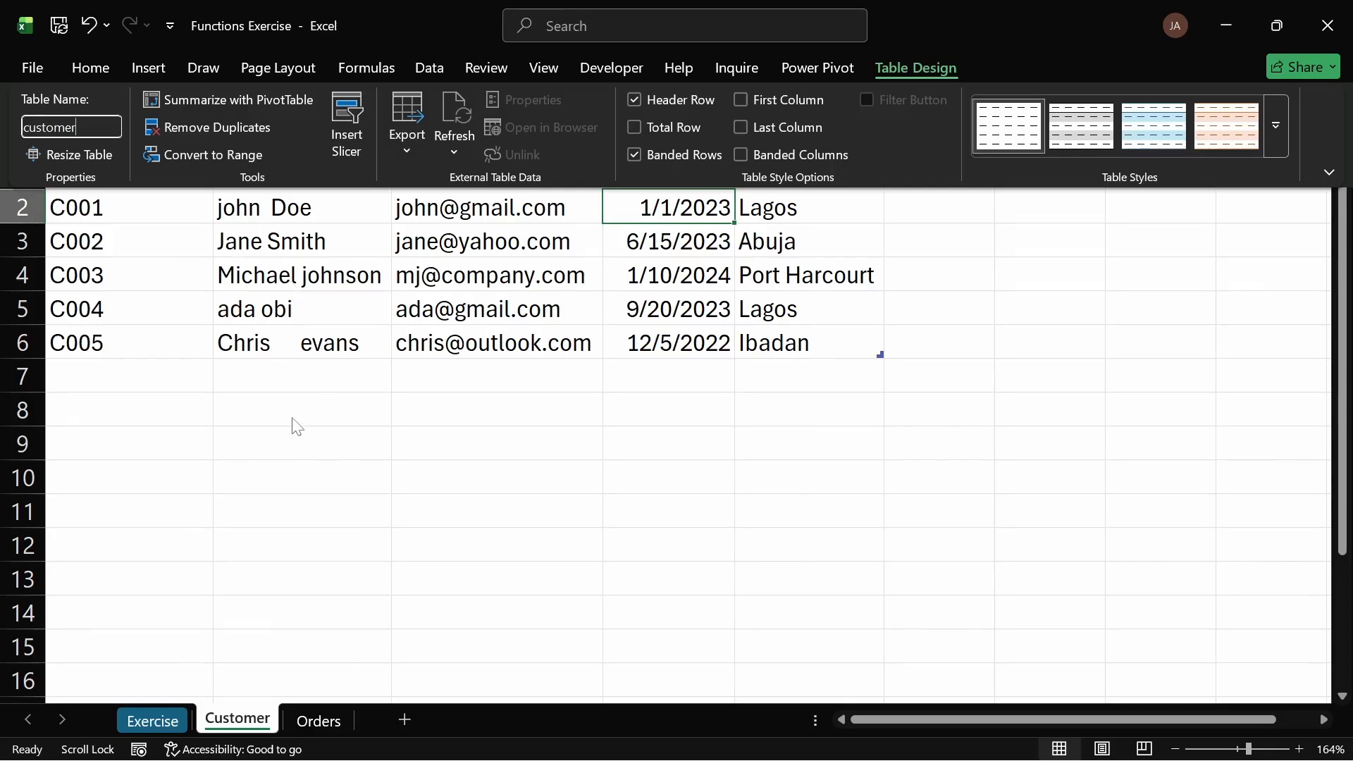
pyautogui.press('Return')
# Step: Check the list of table names available in the workbook's Name Box
pyautogui.click(577, 197)
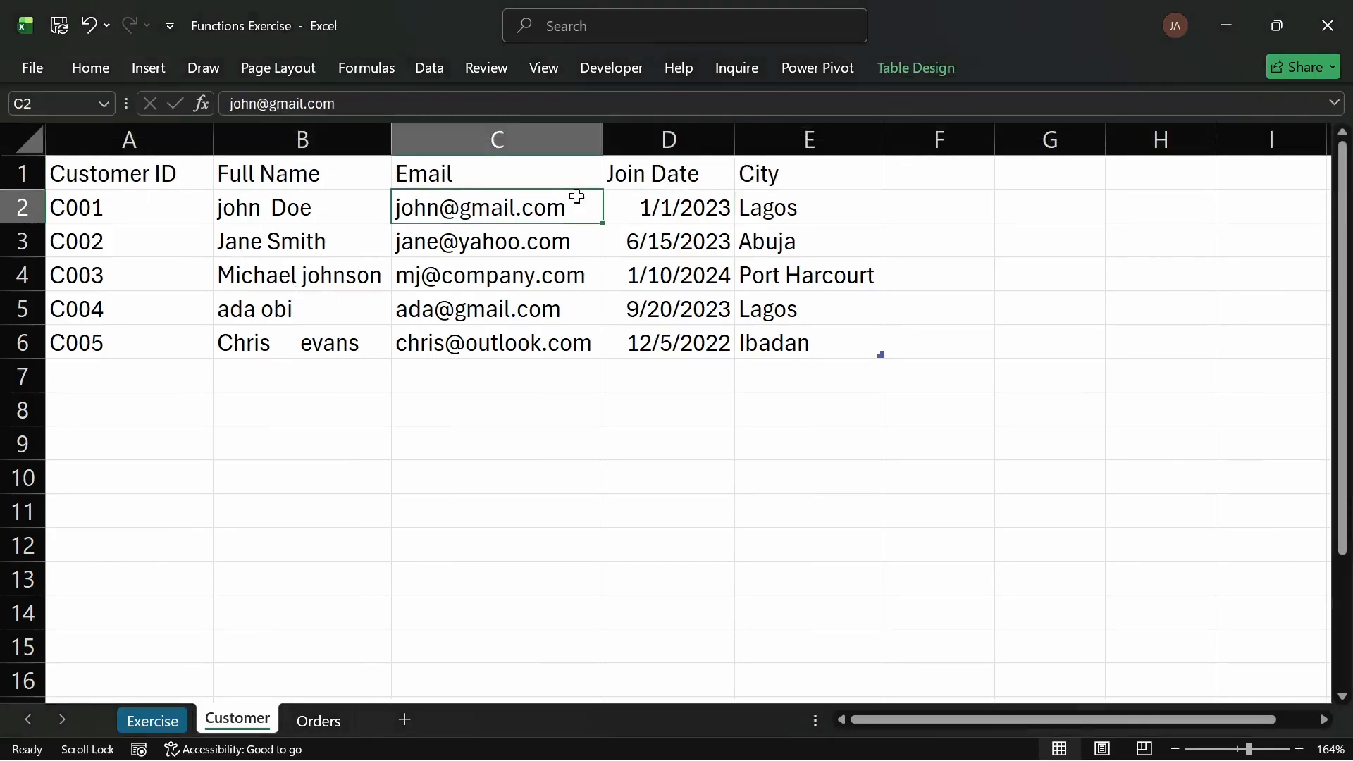
pyautogui.click(914, 67)
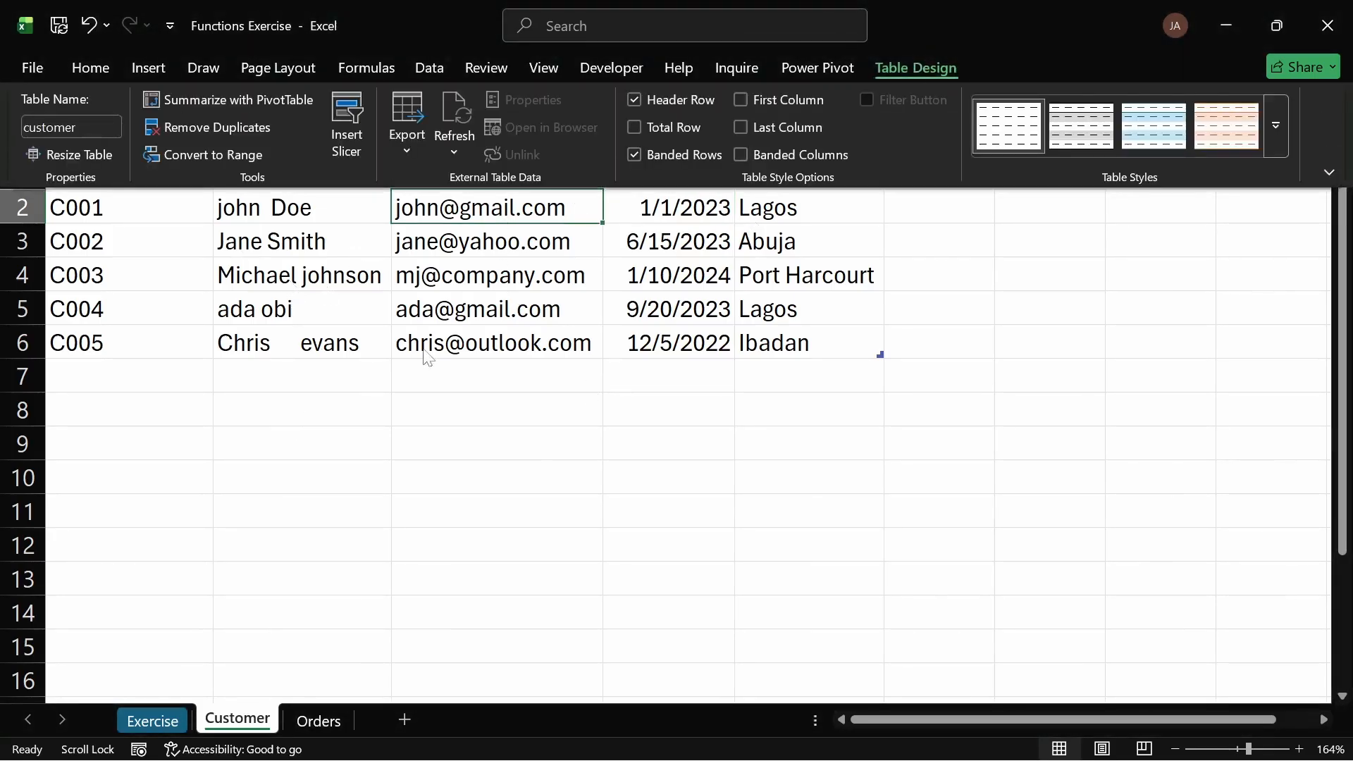
pyautogui.click(322, 720)
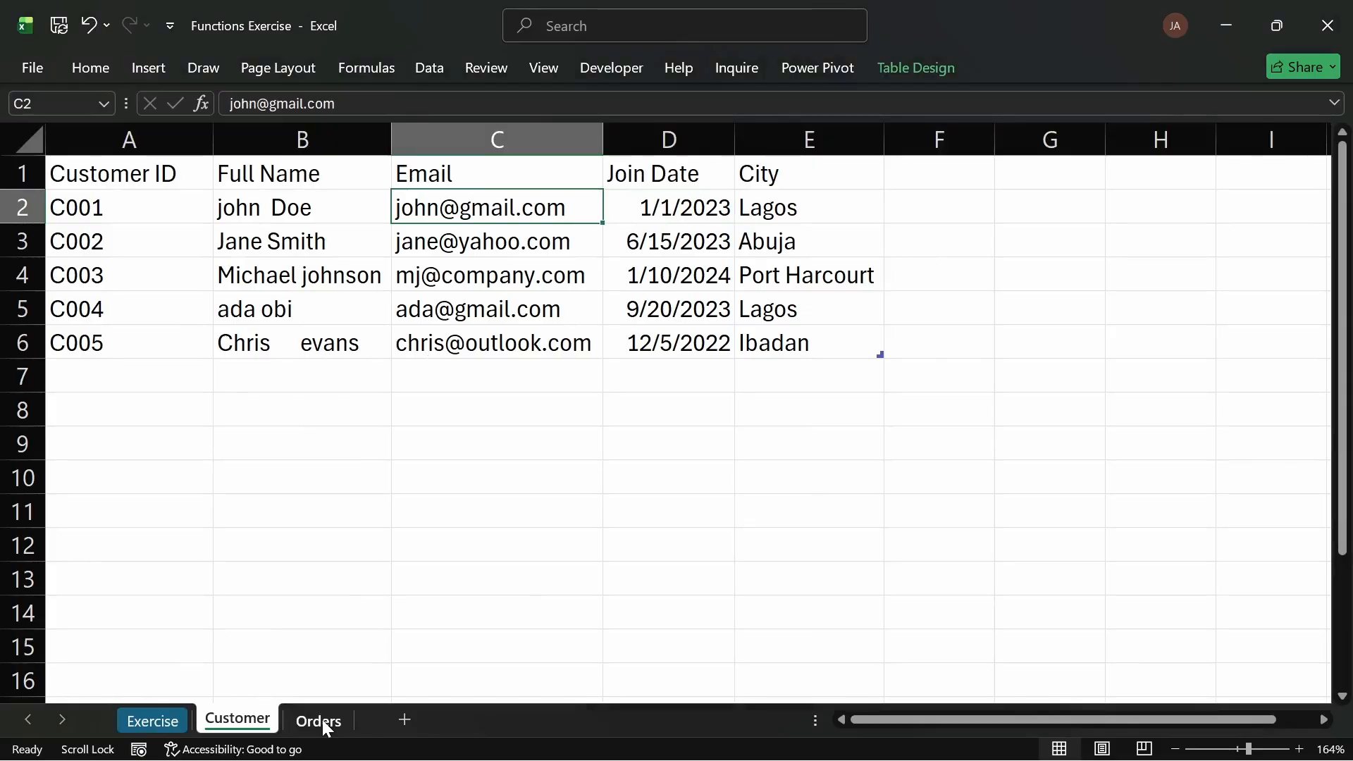
pyautogui.click(726, 199)
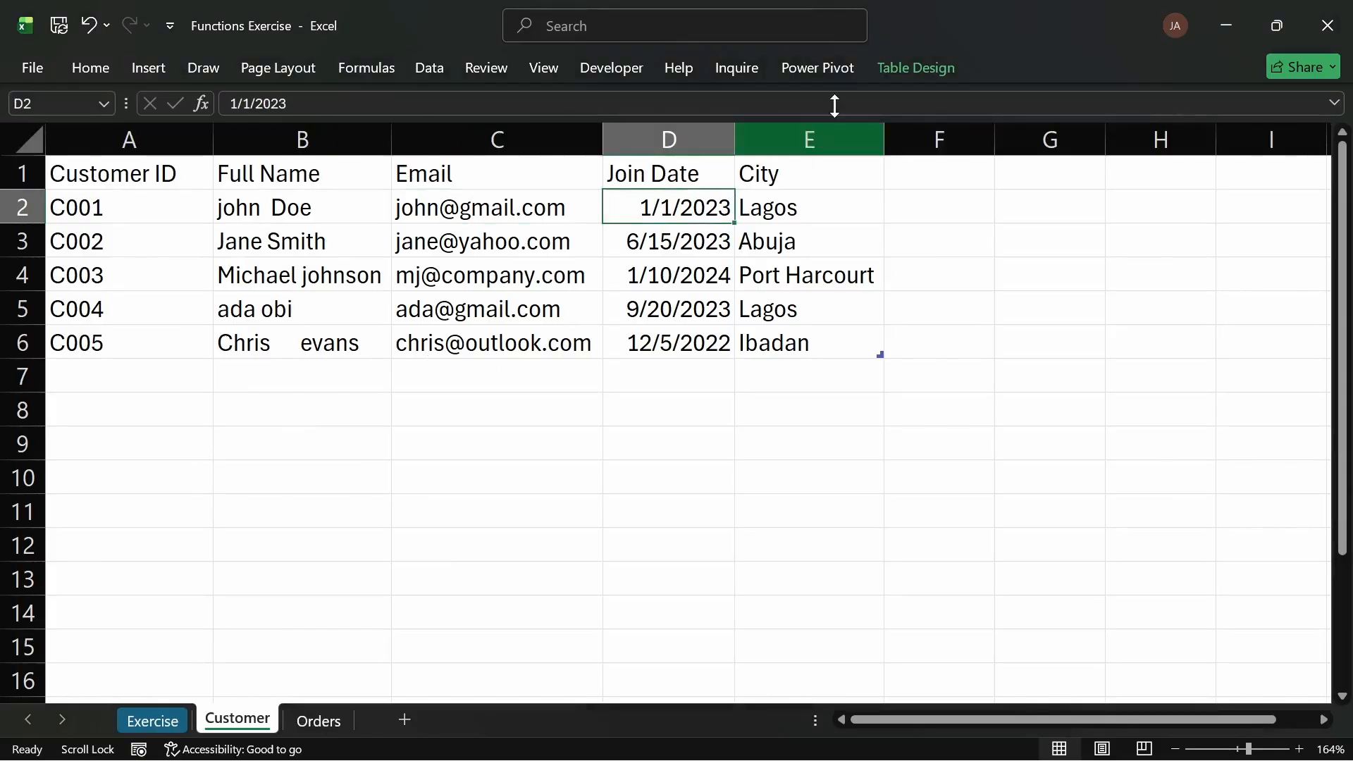
pyautogui.click(898, 67)
pyautogui.click(332, 382)
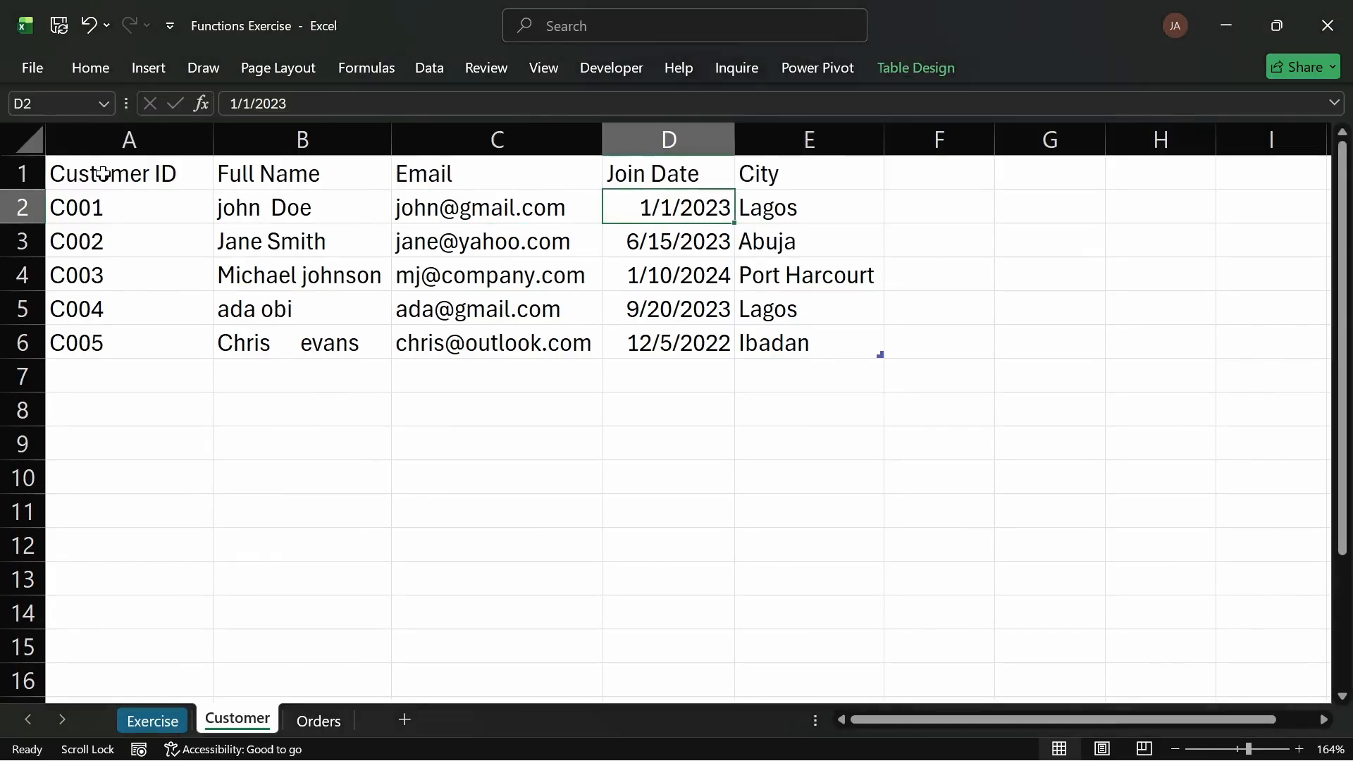
pyautogui.click(104, 103)
pyautogui.click(107, 104)
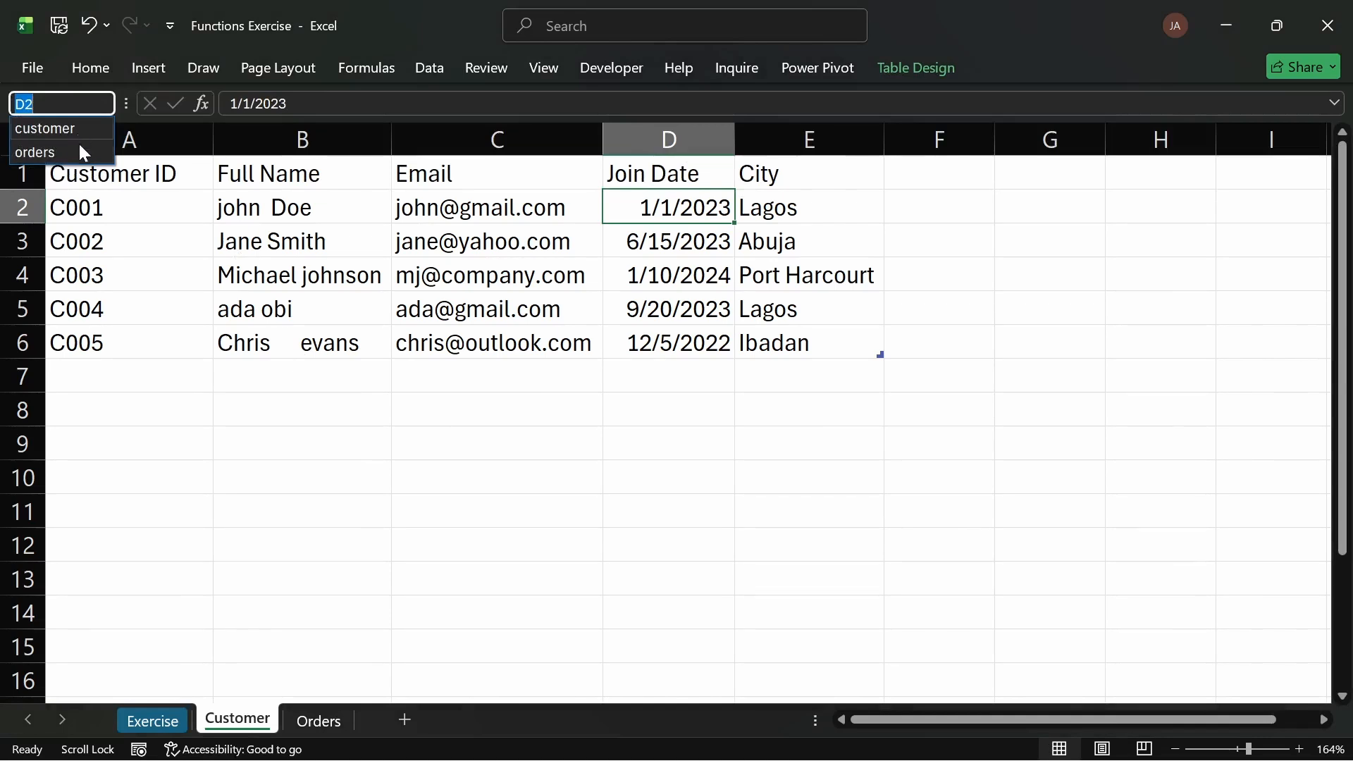
pyautogui.click(161, 708)
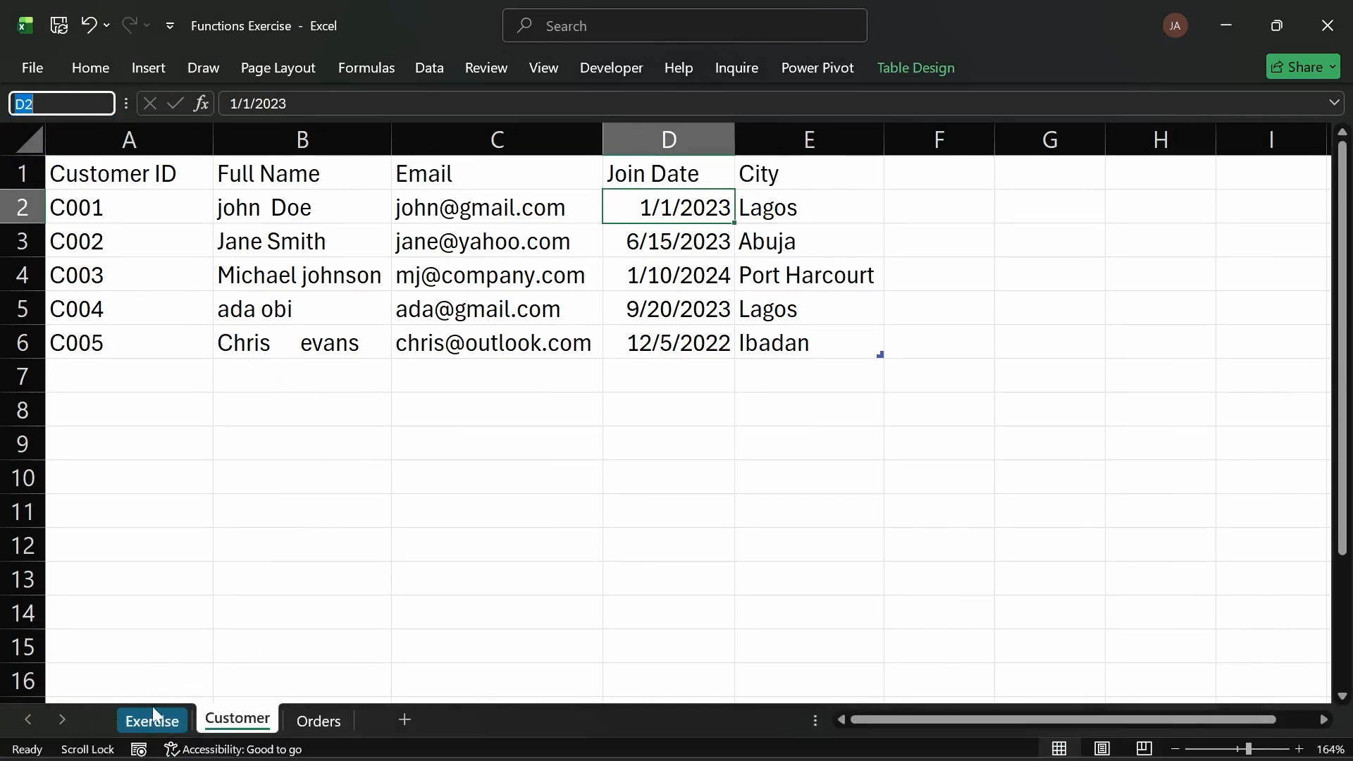
# Step: Move the TASKS column into column A on the Exercise sheet and review the task list
pyautogui.click(154, 714)
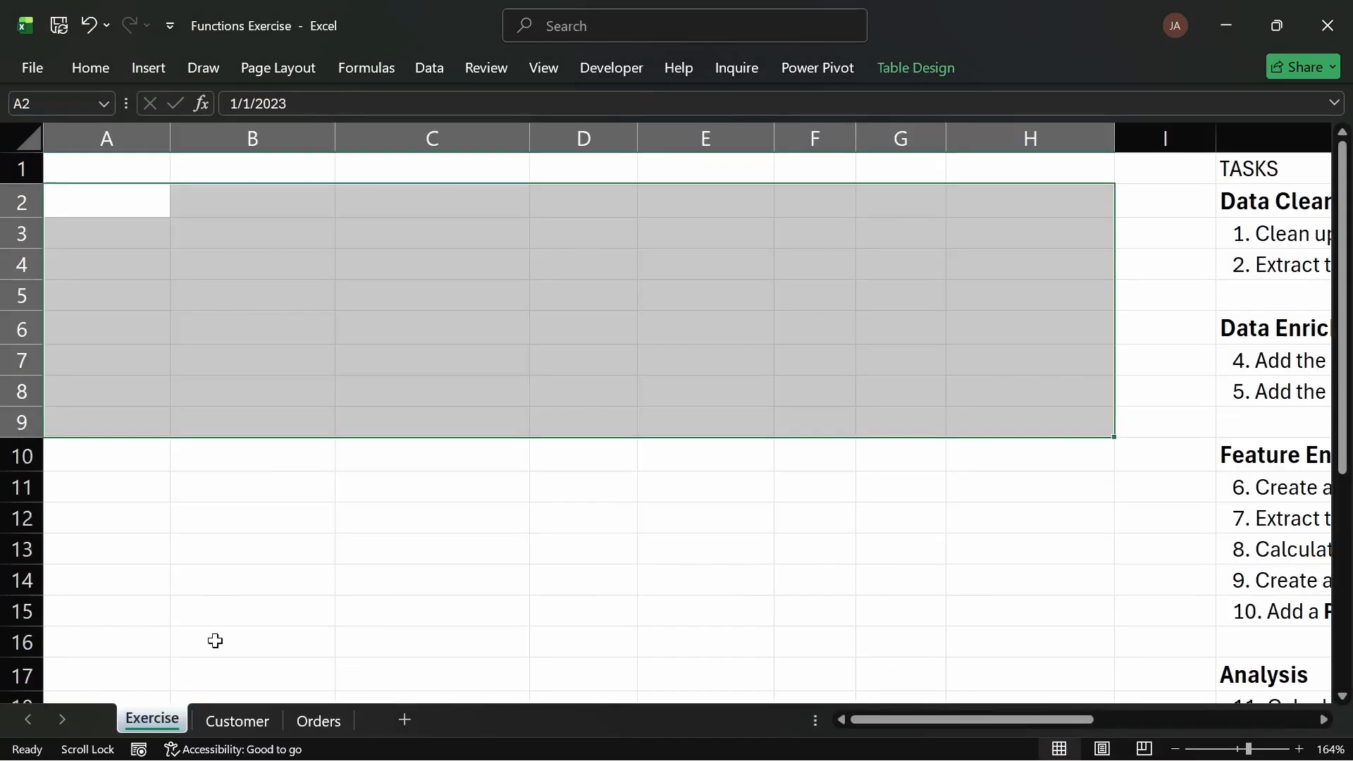
pyautogui.click(1258, 138)
pyautogui.moveTo(1216, 170); pyautogui.dragTo(97, 203)
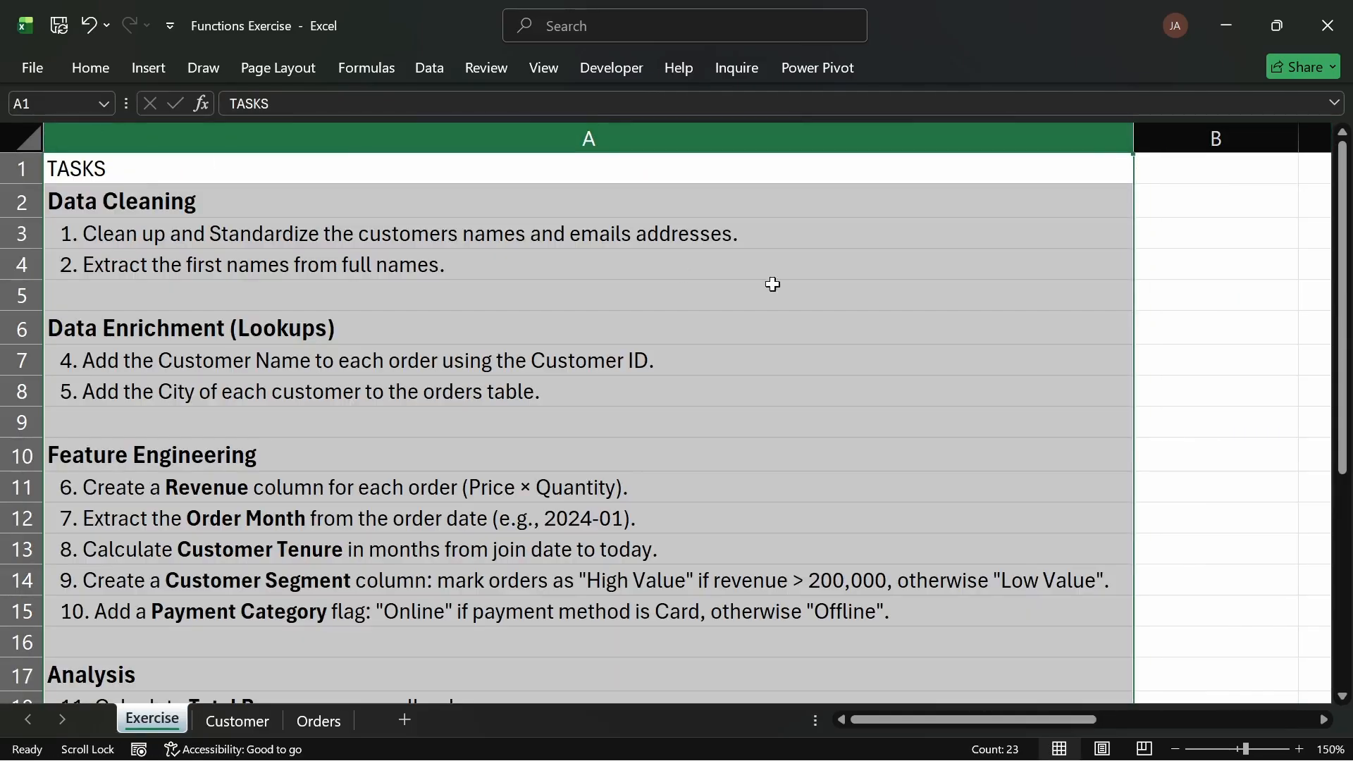
pyautogui.click(800, 269)
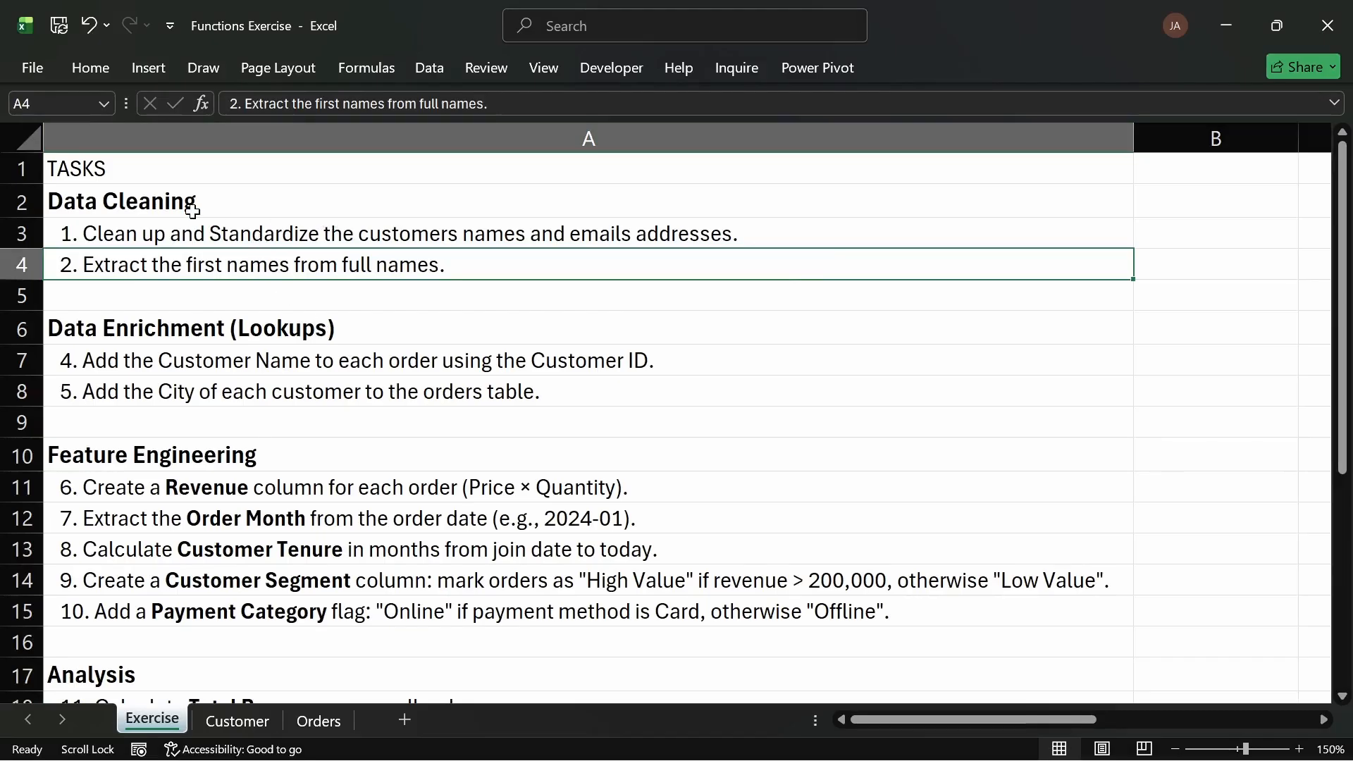
pyautogui.click(324, 235)
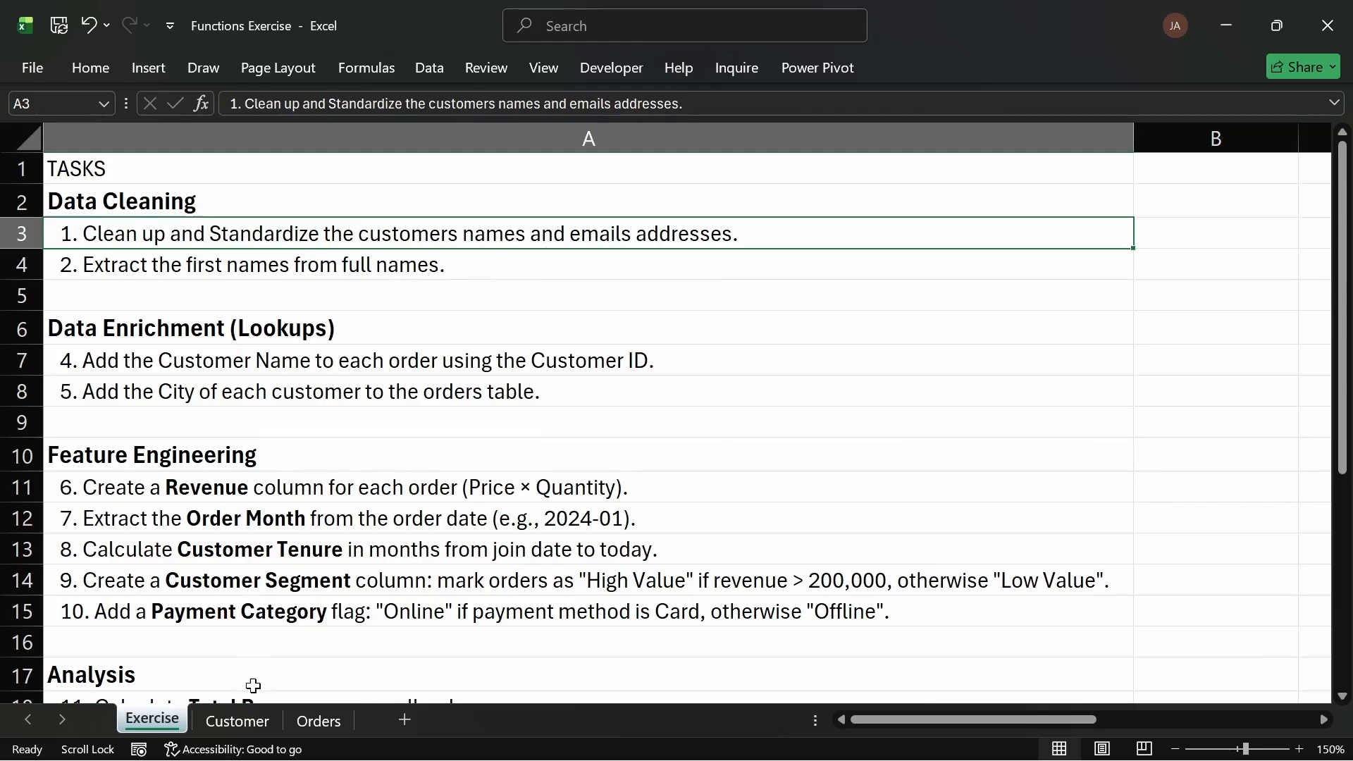
# Step: Insert a new column before Email on the Customer sheet and title it Full Name (Cleaned)
pyautogui.click(253, 721)
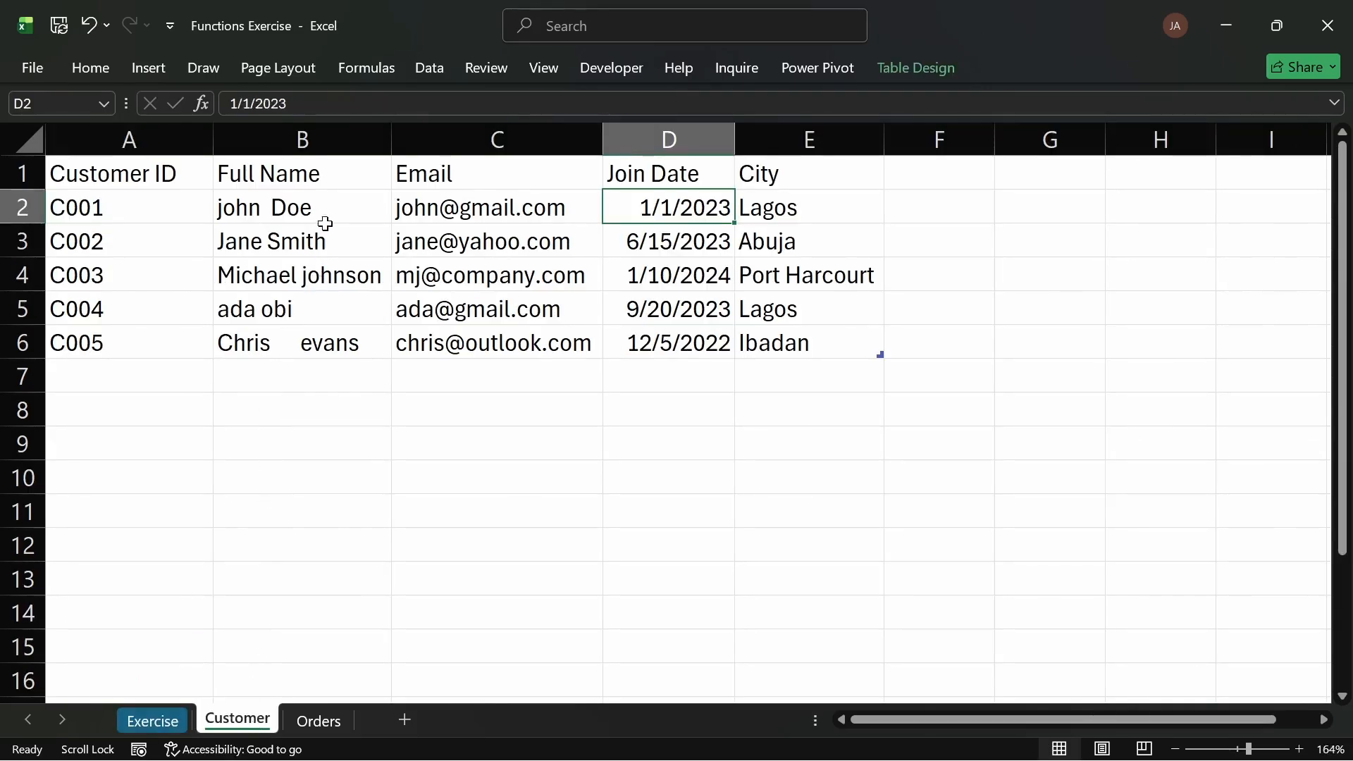
pyautogui.click(483, 139)
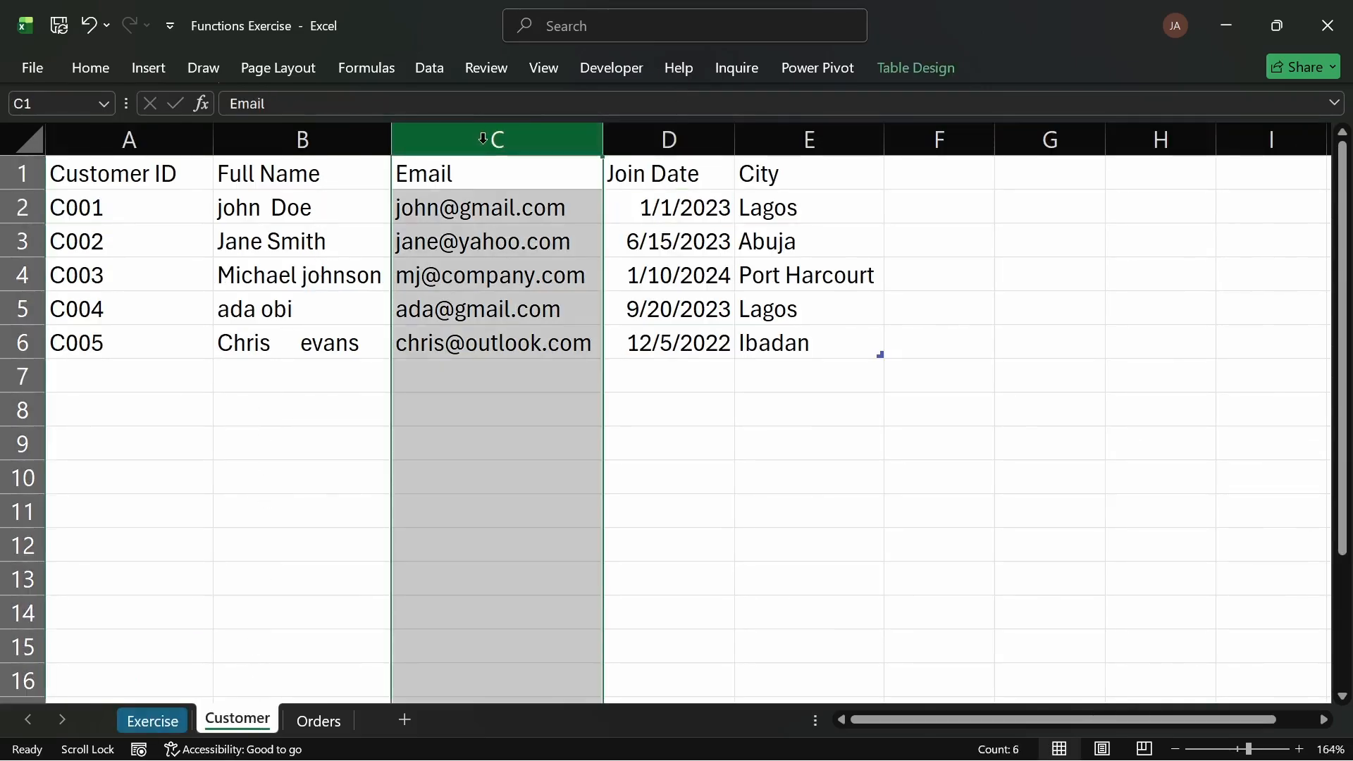
pyautogui.hotkey('ctrl', 'shift', '+')
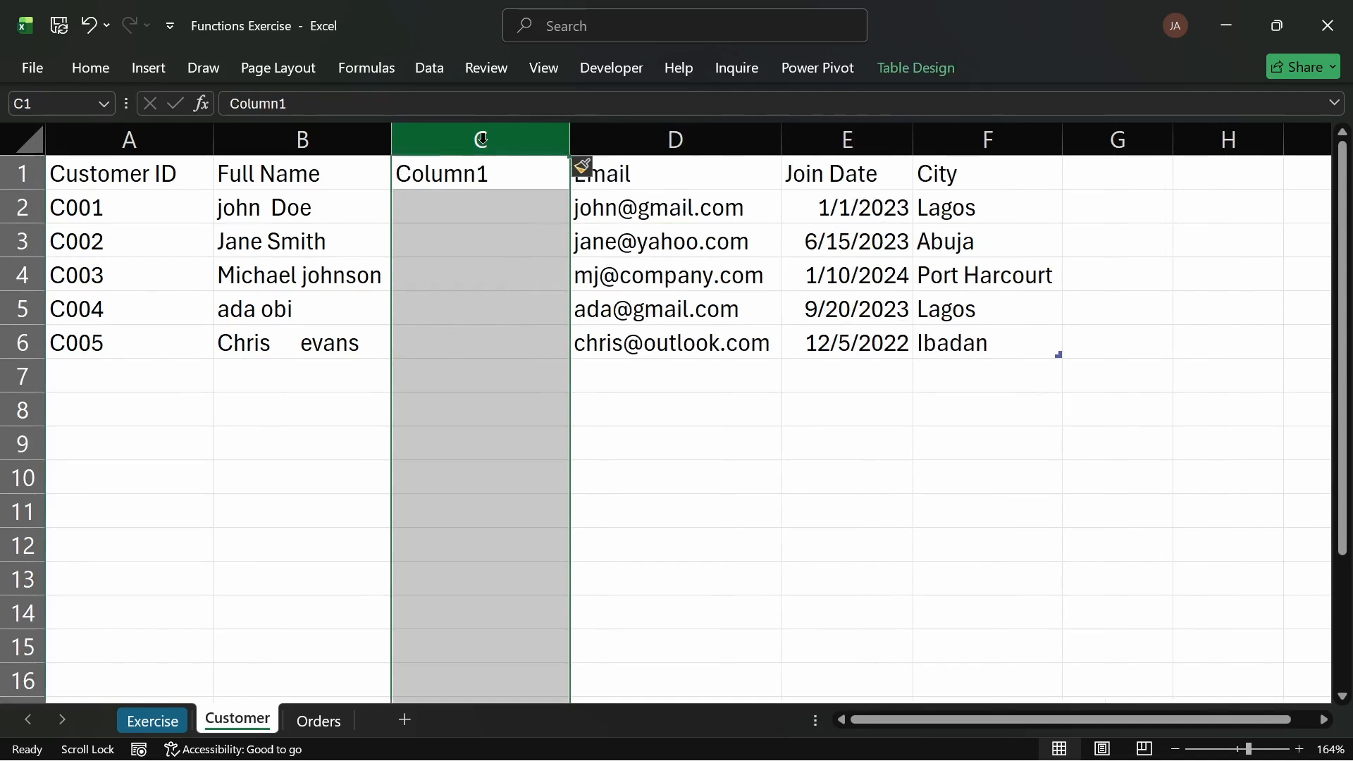
pyautogui.click(506, 172)
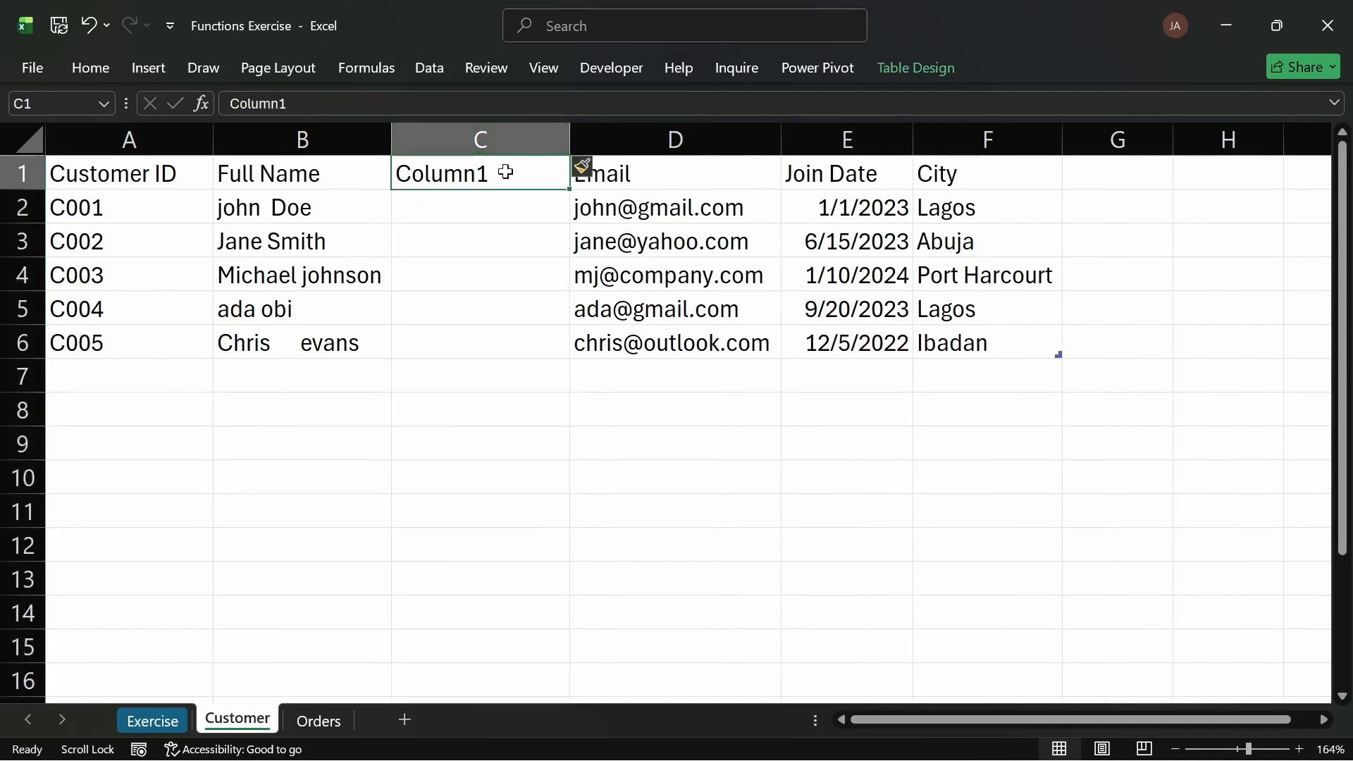
pyautogui.write('Full Name')
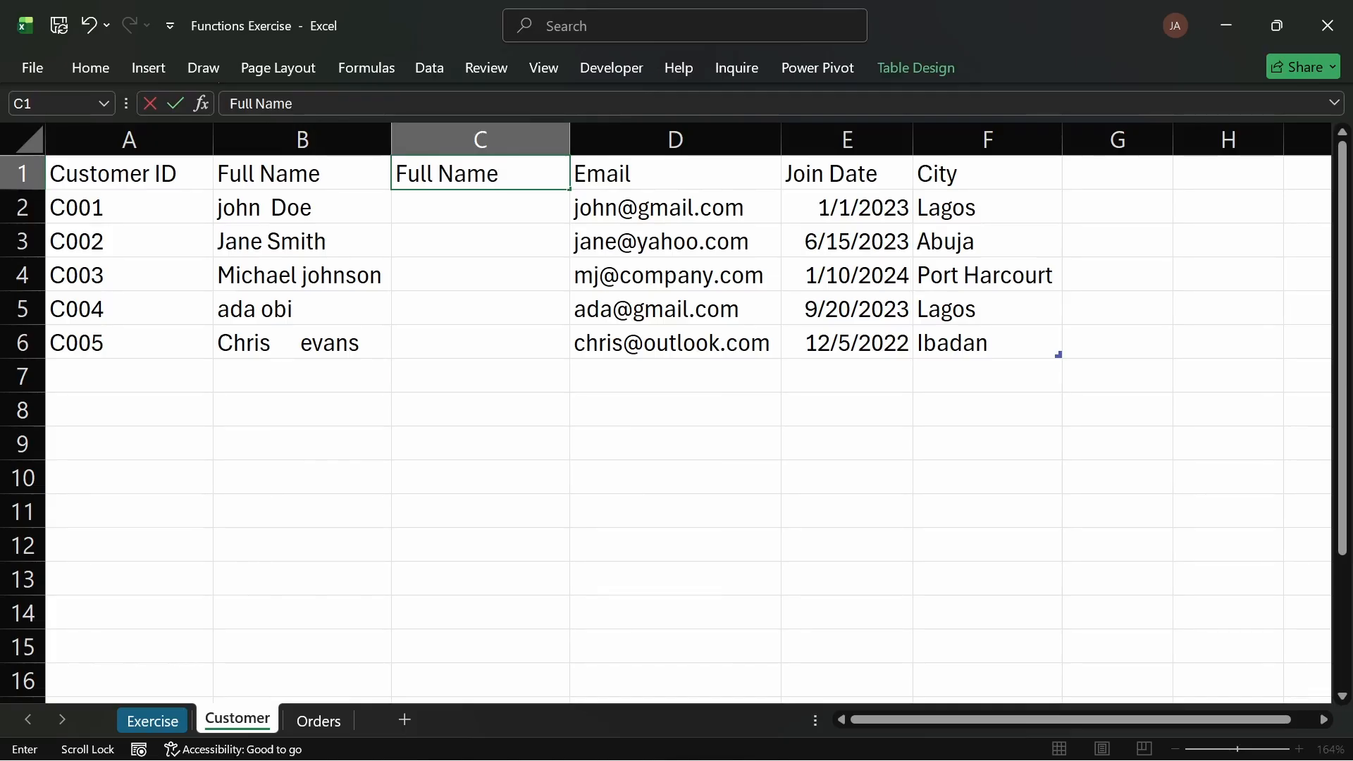
pyautogui.write('(Cleaned')
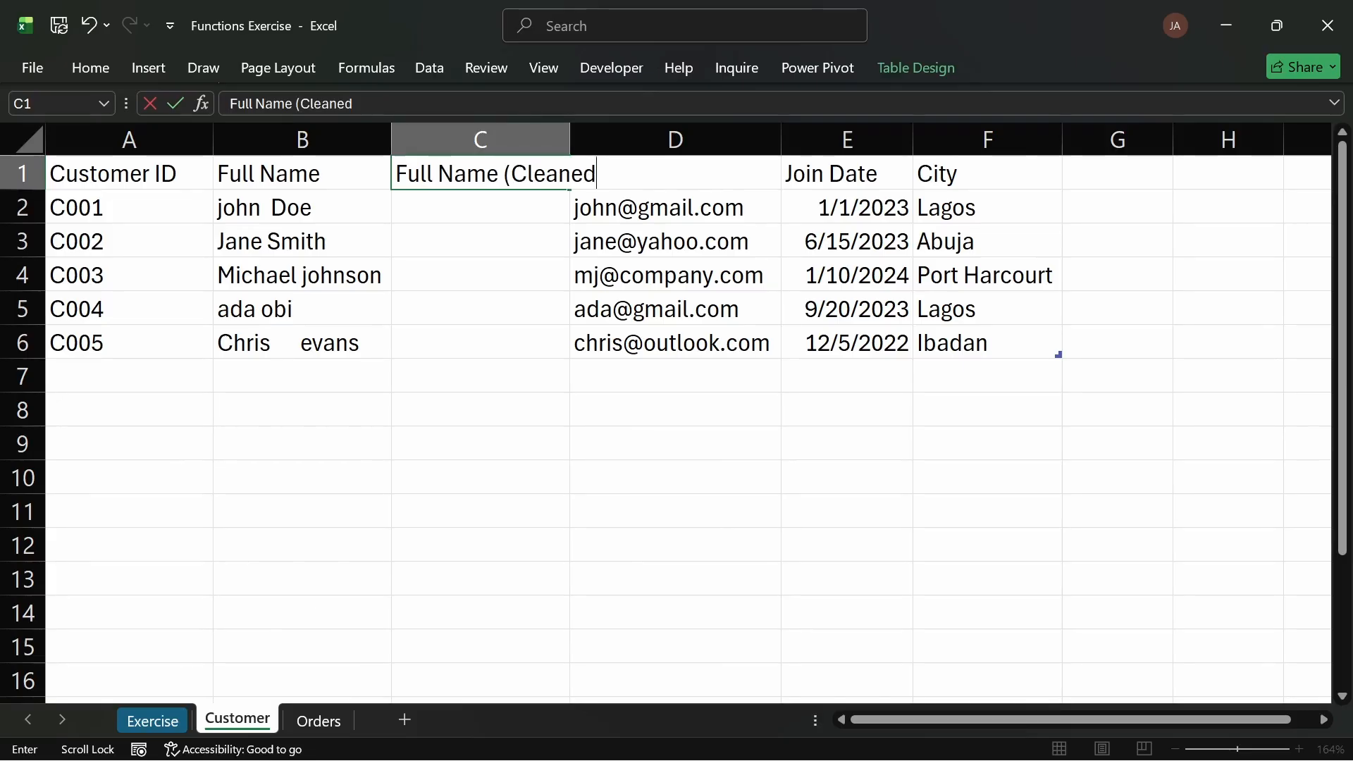
pyautogui.write(')')
pyautogui.press('Return')
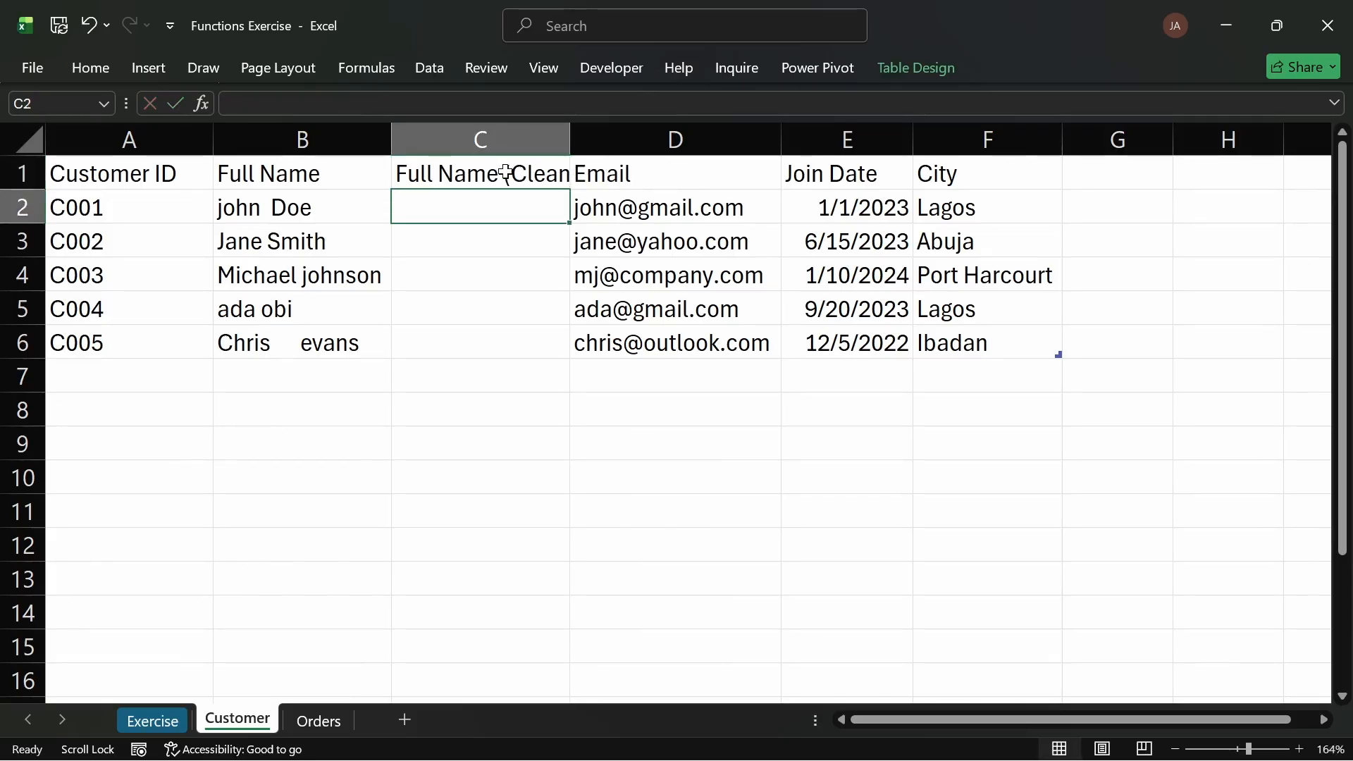
# Step: Group the Customer and Orders sheets and make the header row bold
pyautogui.click(506, 173)
pyautogui.click(120, 173)
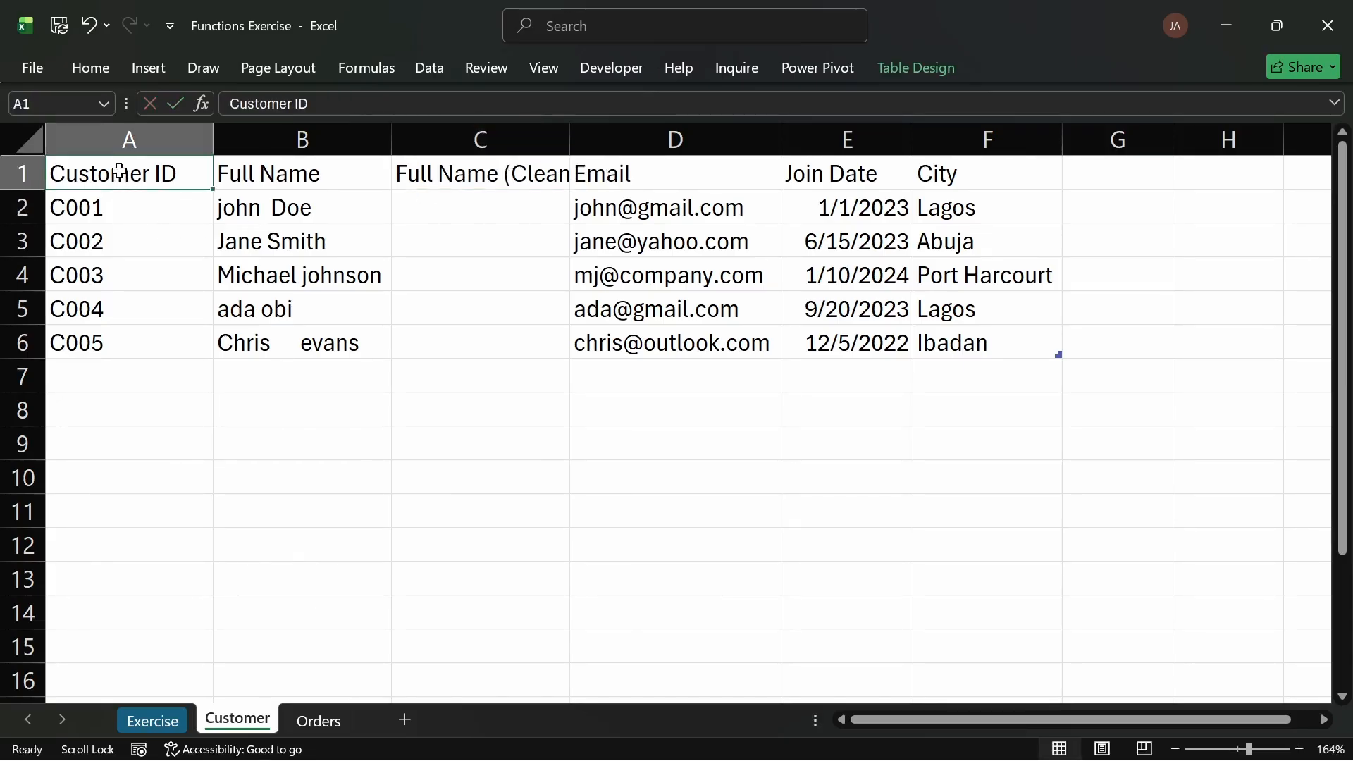
pyautogui.hotkey('ctrl', 'shift', 'Right')
pyautogui.hotkey('ctrl', 'shift', 'pagedown')
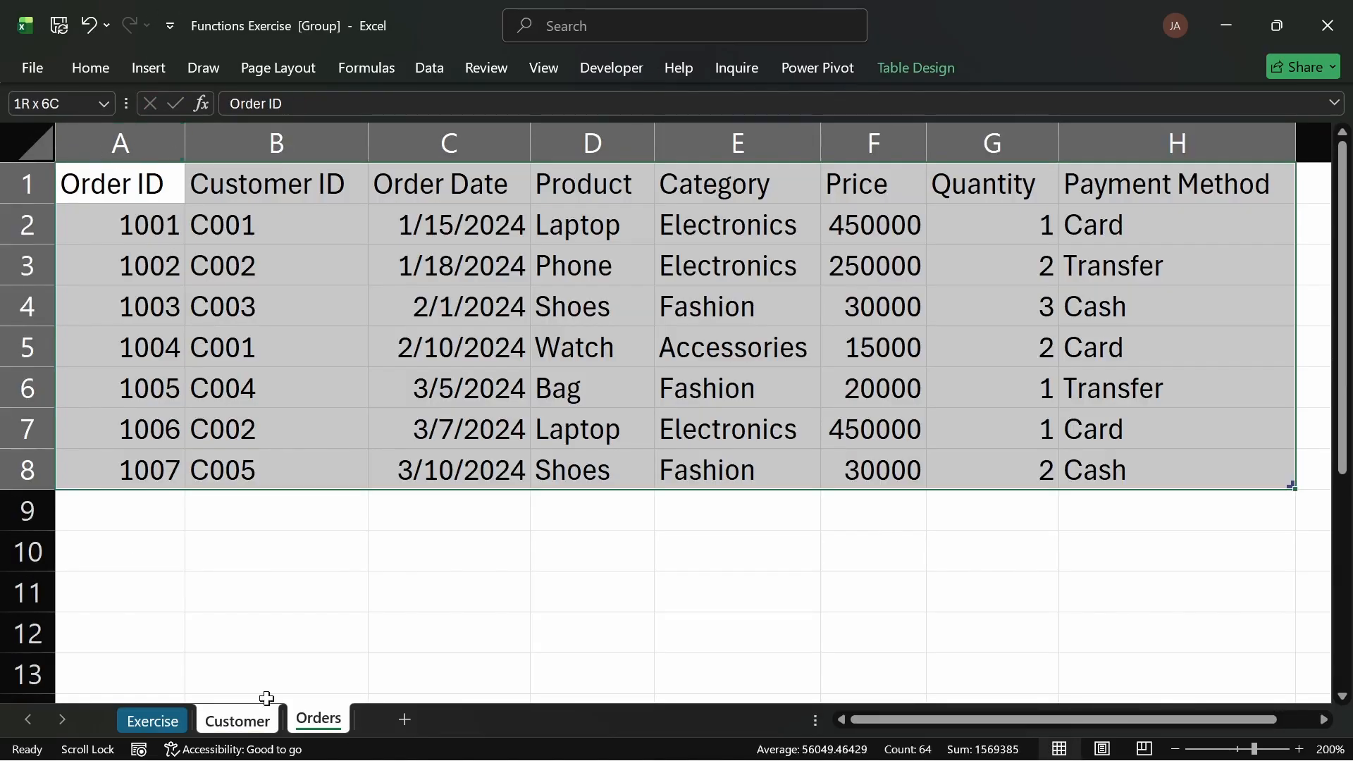
pyautogui.click(237, 719)
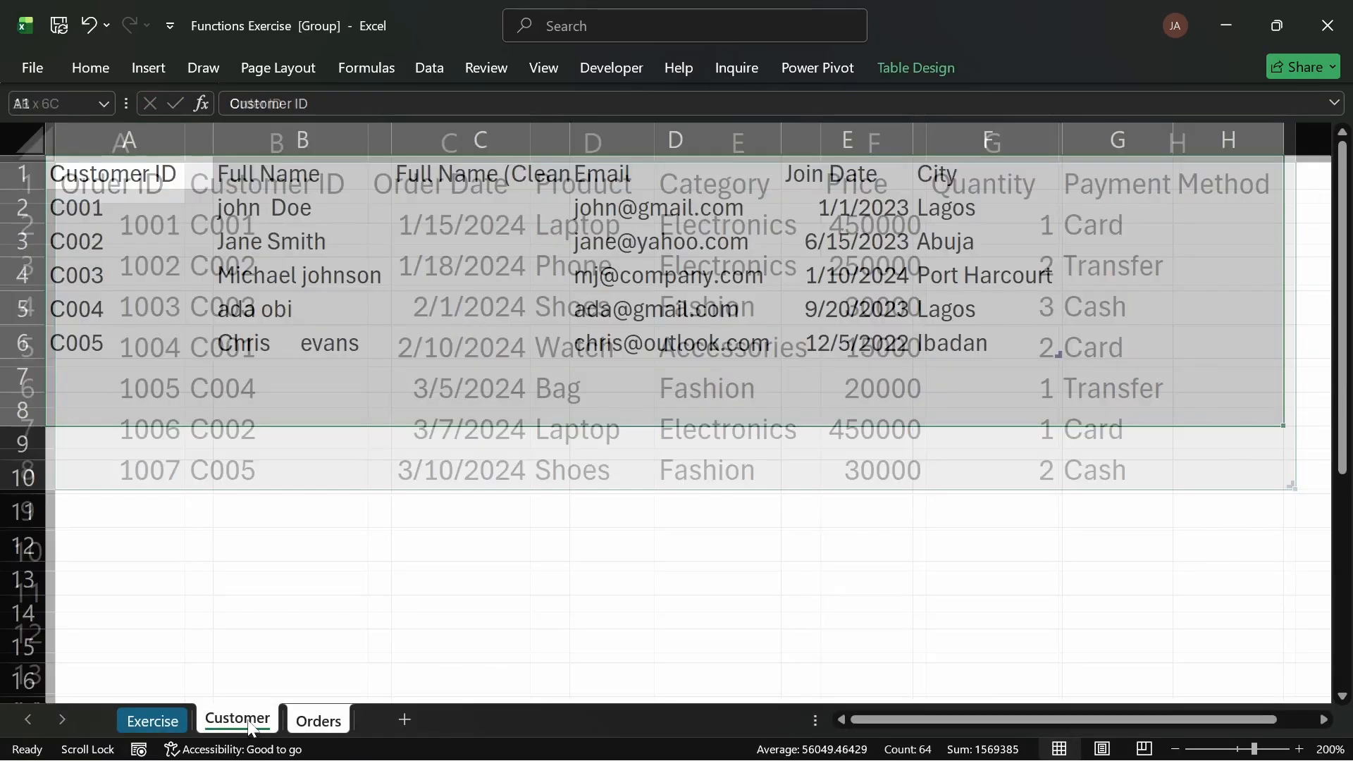
pyautogui.click(142, 183)
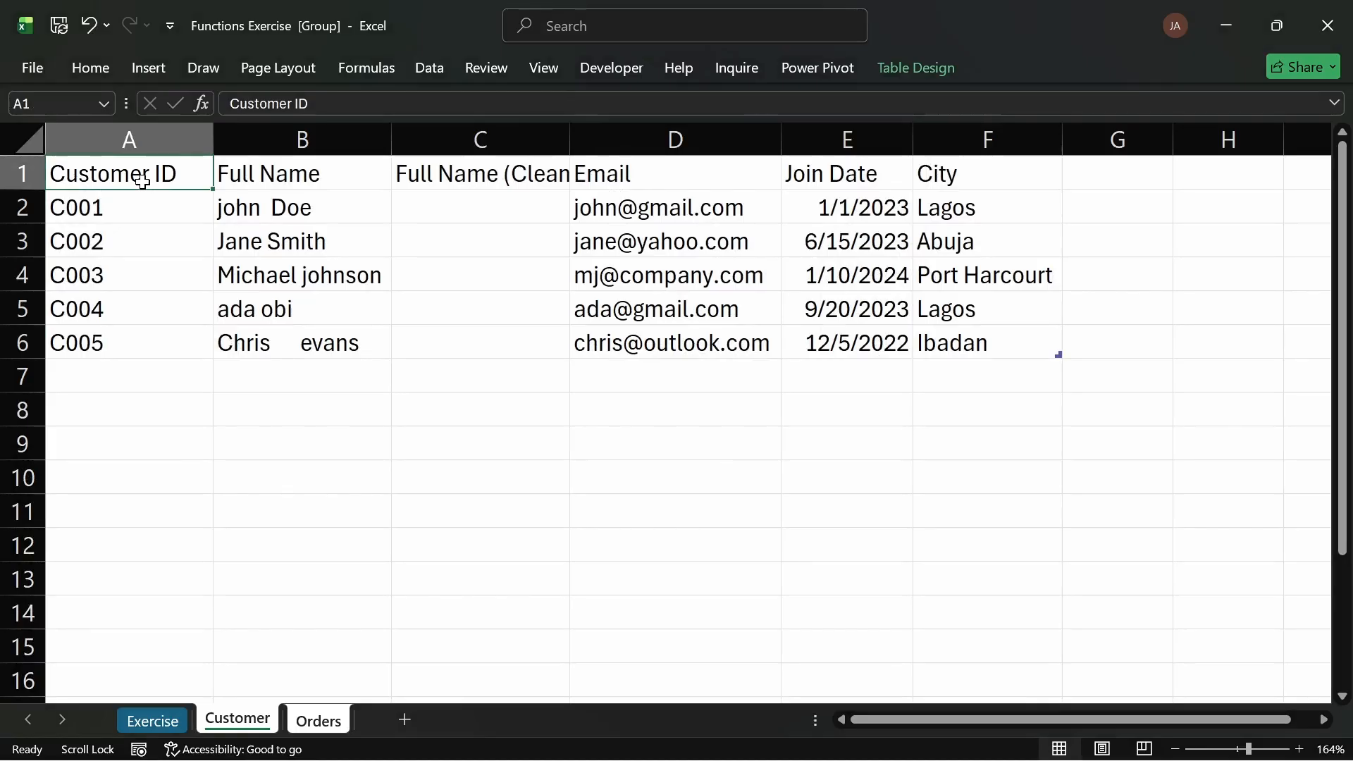
pyautogui.hotkey('ctrl', 'shift', 'Right')
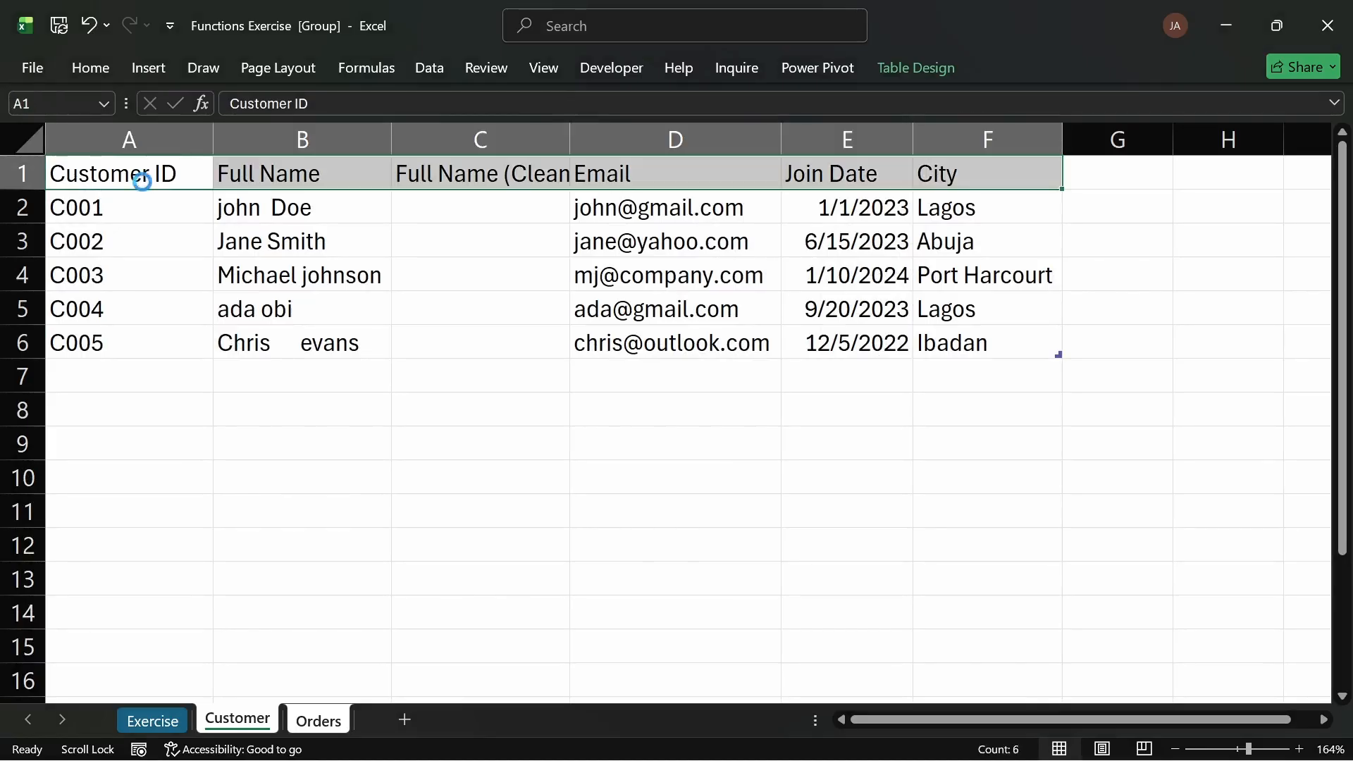
pyautogui.hotkey('ctrl', 'b')
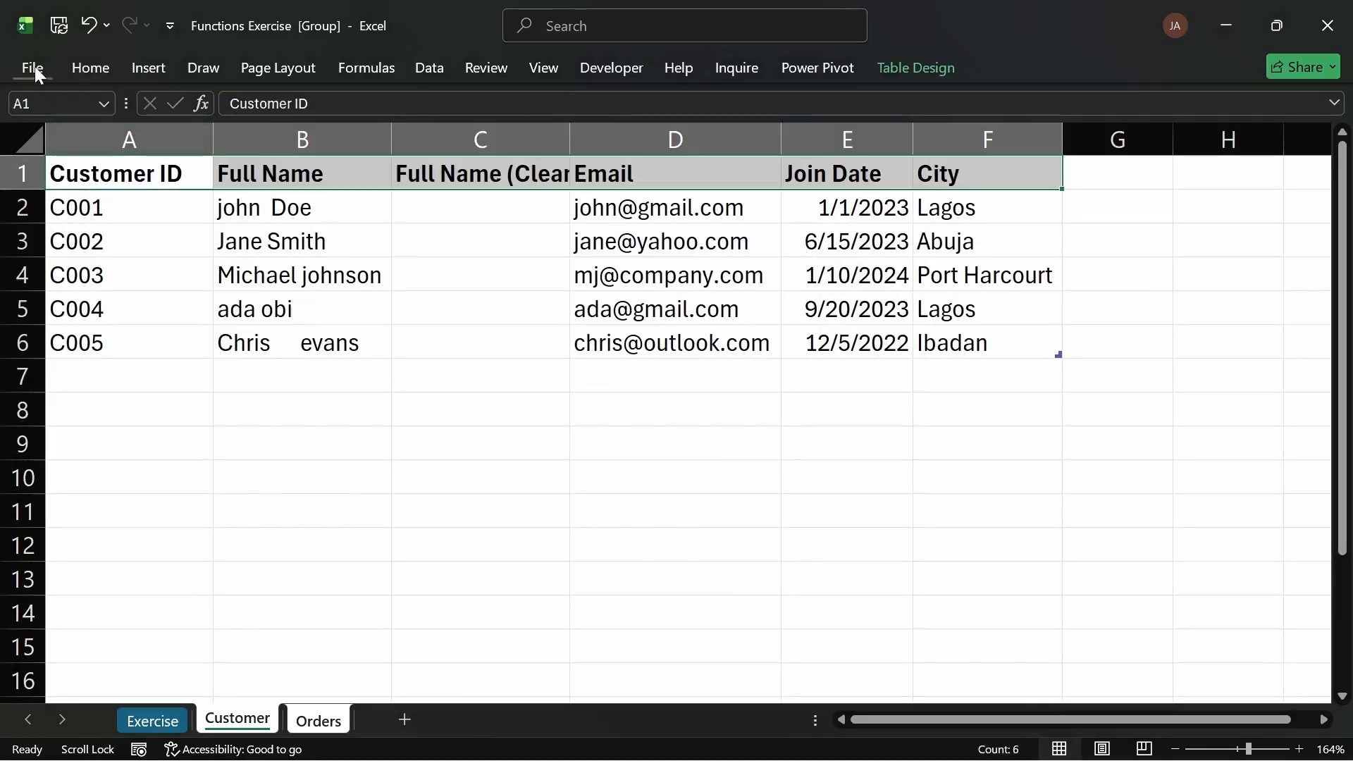
# Step: Shade the header row, including the Full Name (Cleaned) heading, with a light gray fill
pyautogui.click(100, 69)
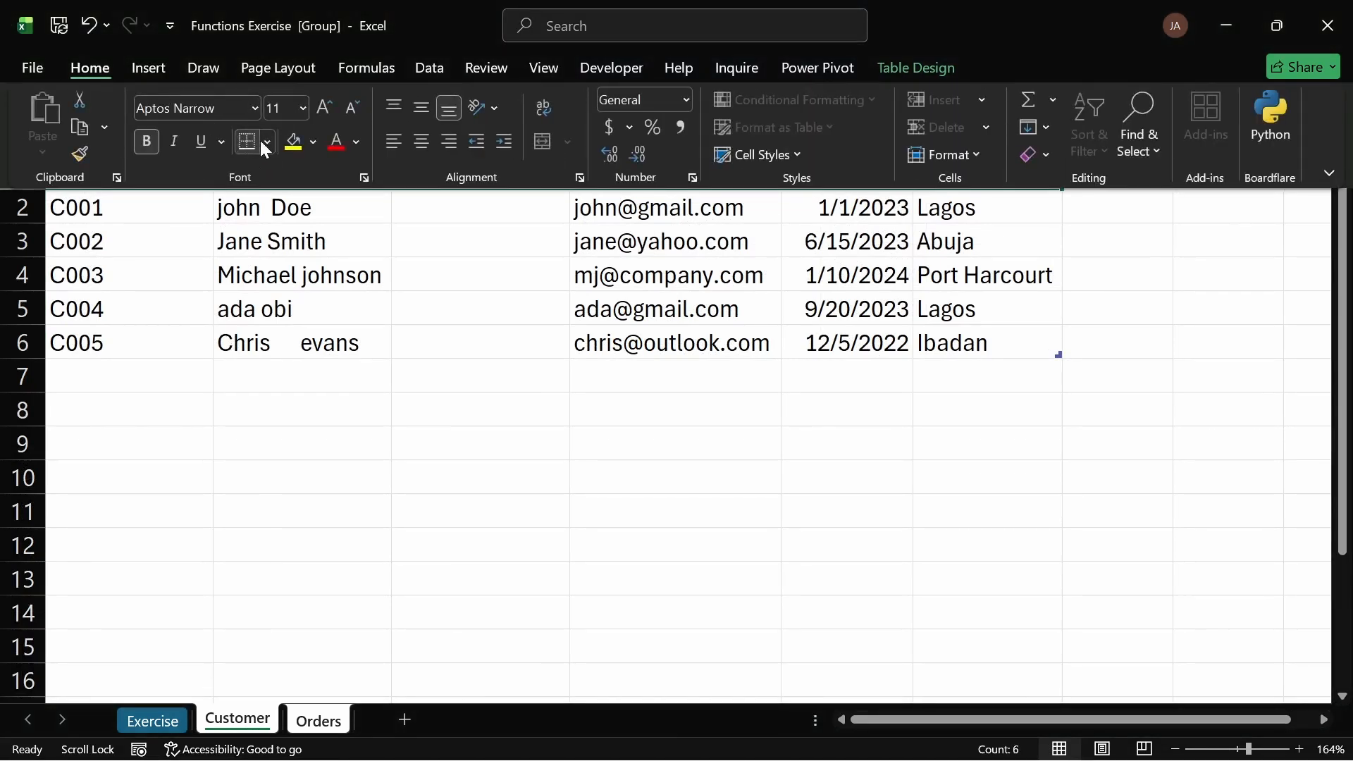
pyautogui.click(310, 141)
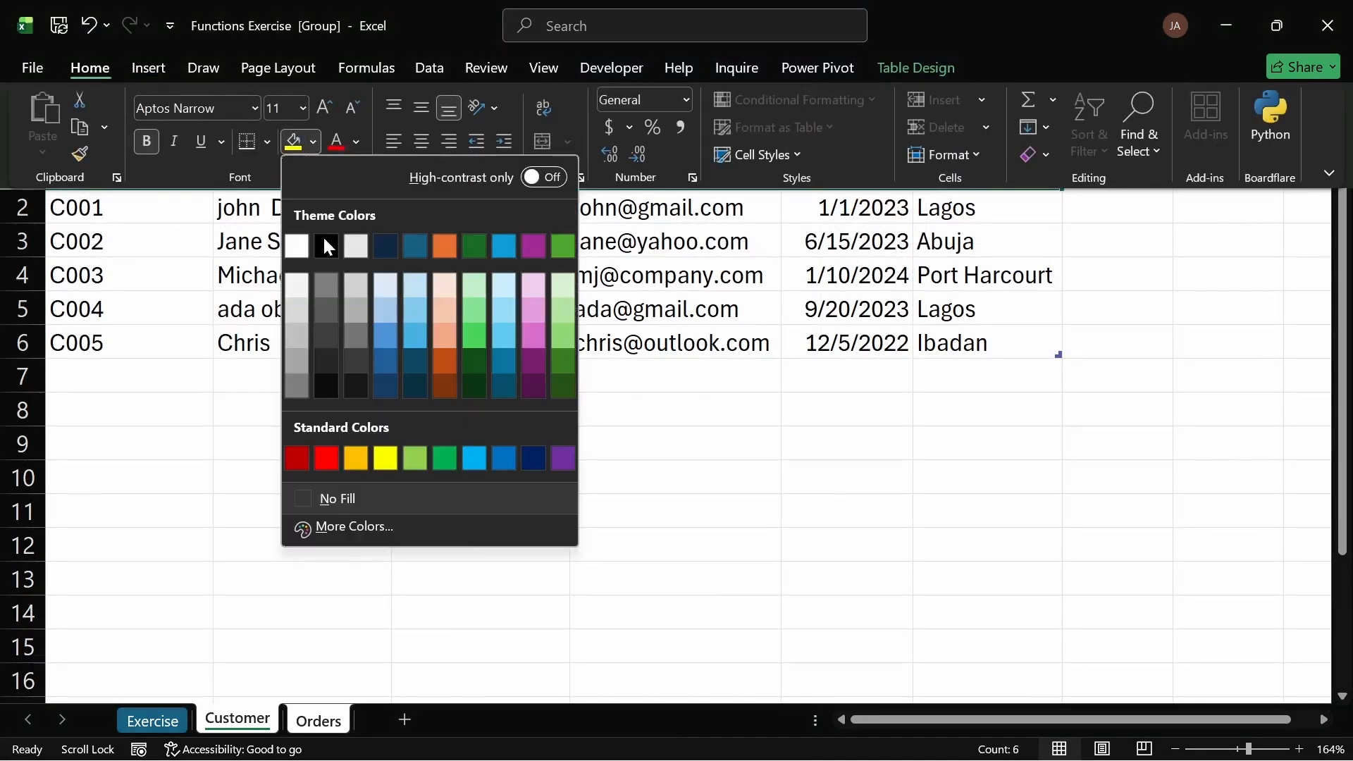
pyautogui.click(297, 307)
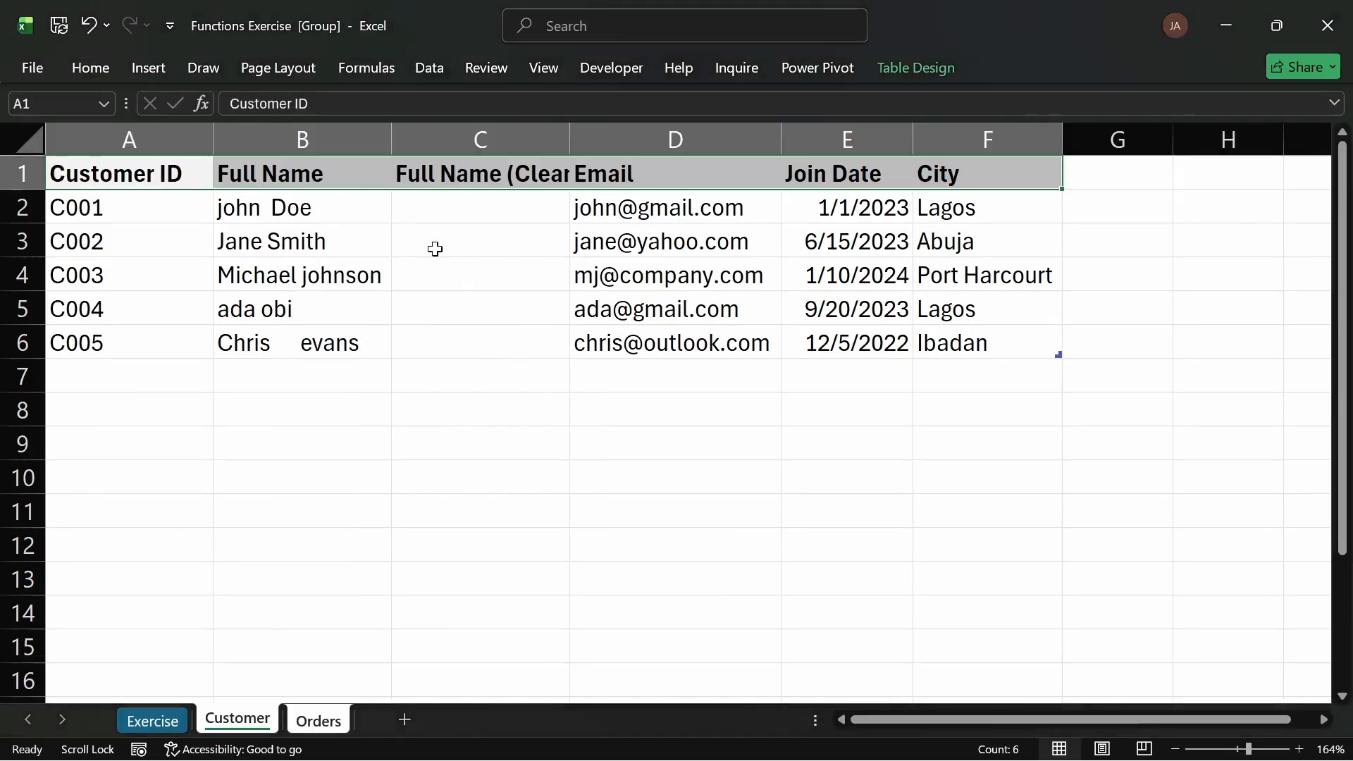
pyautogui.click(476, 313)
pyautogui.click(463, 181)
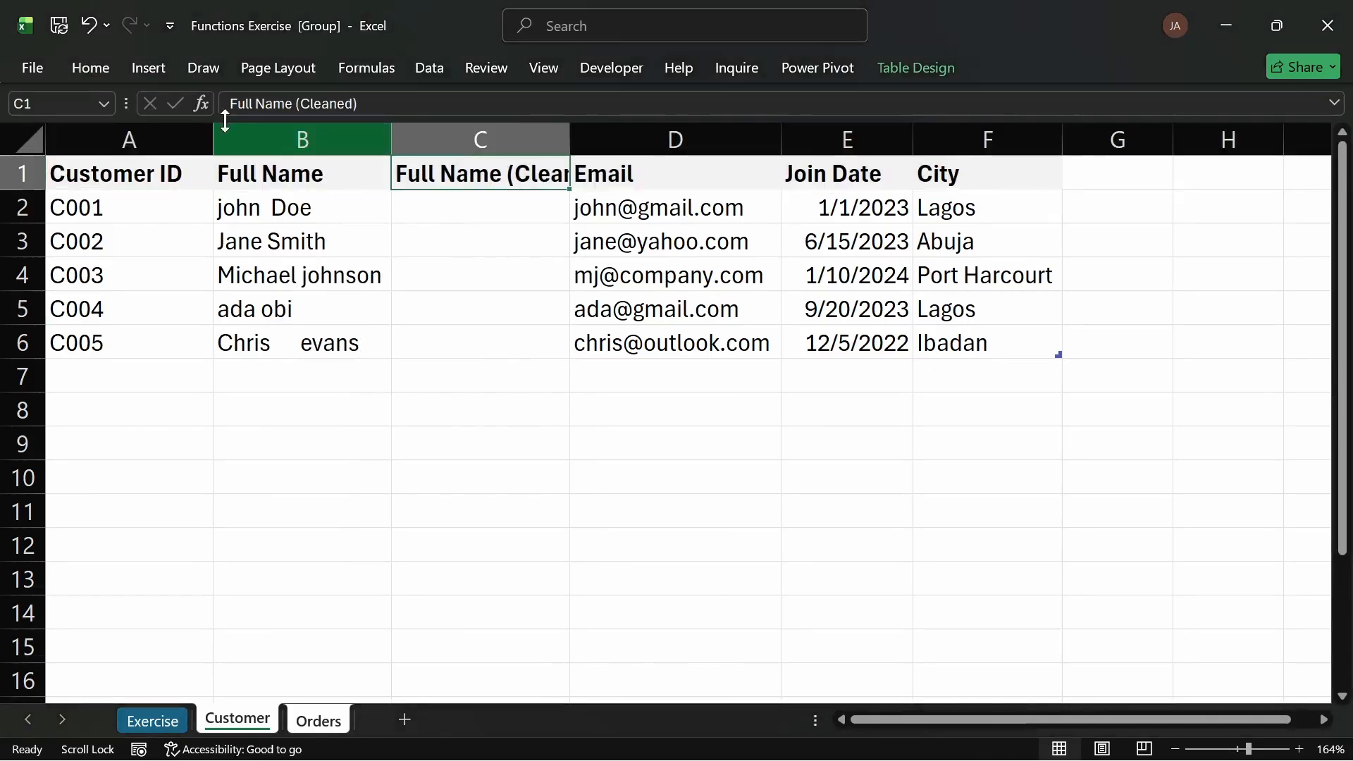
pyautogui.click(104, 69)
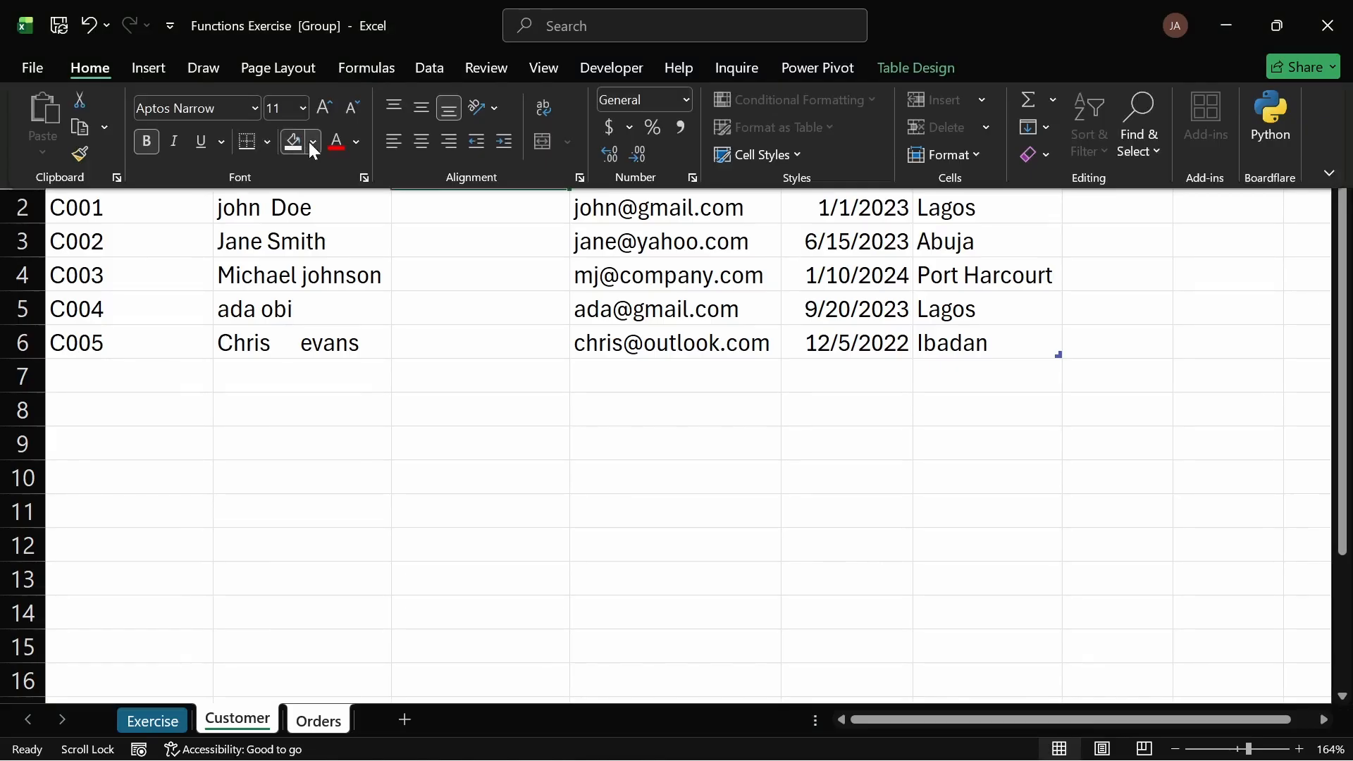
pyautogui.click(311, 143)
pyautogui.click(296, 308)
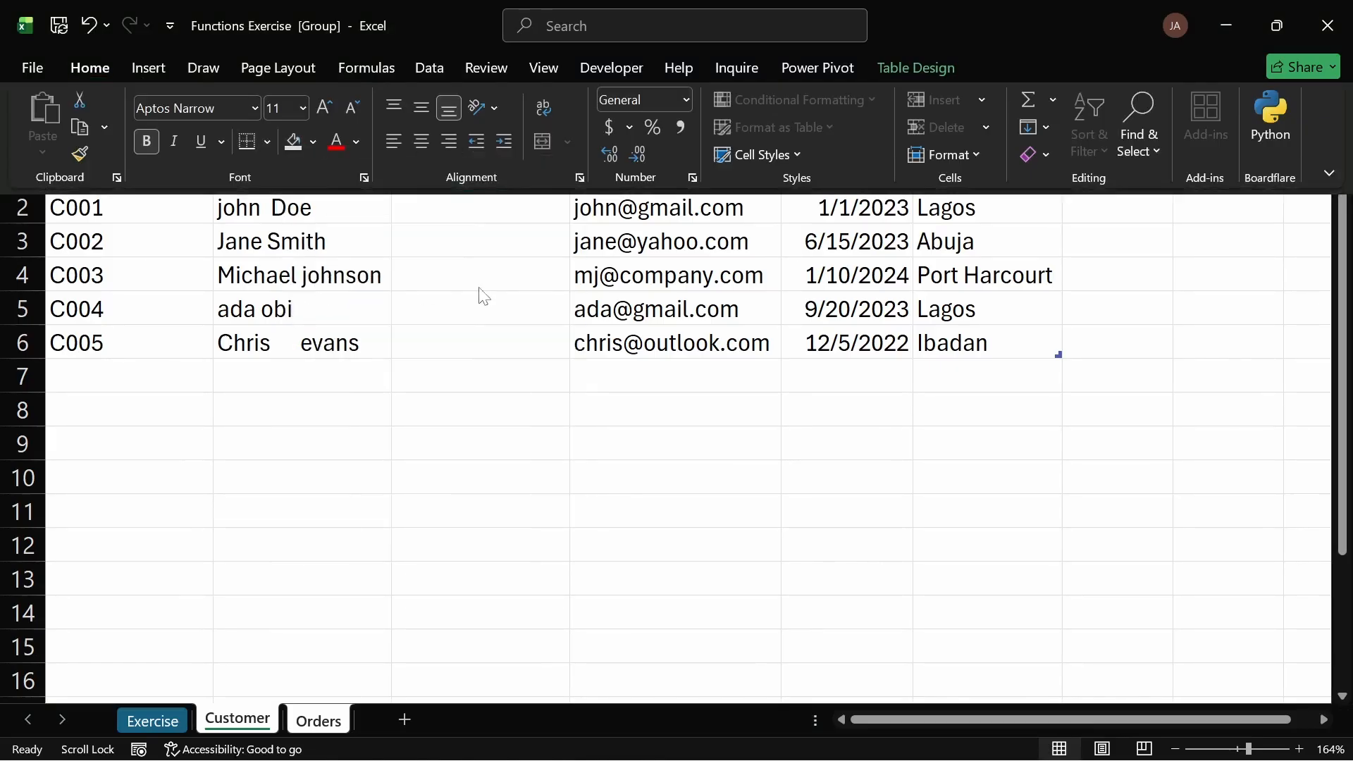
pyautogui.click(453, 274)
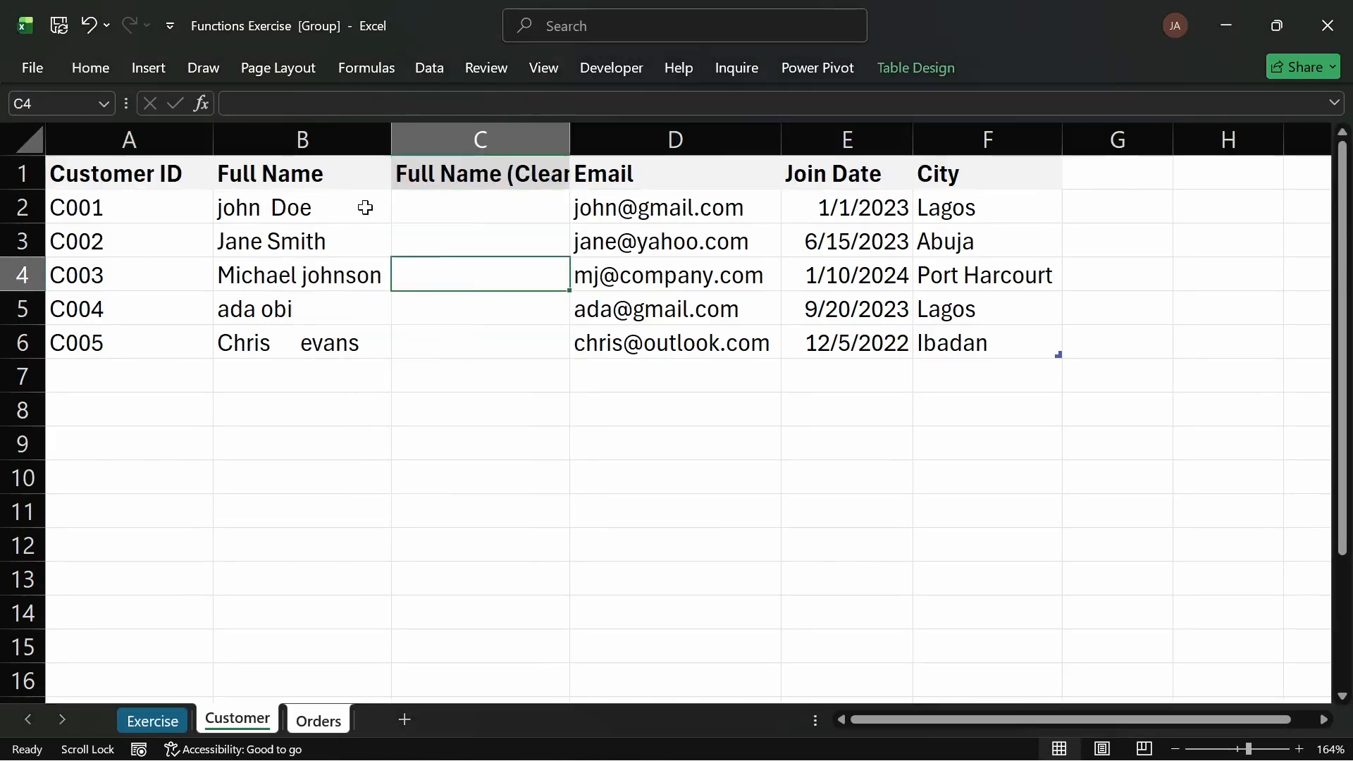
# Step: Try to start a formula in the first Full Name (Cleaned) cell while the sheets are still grouped
pyautogui.click(462, 206)
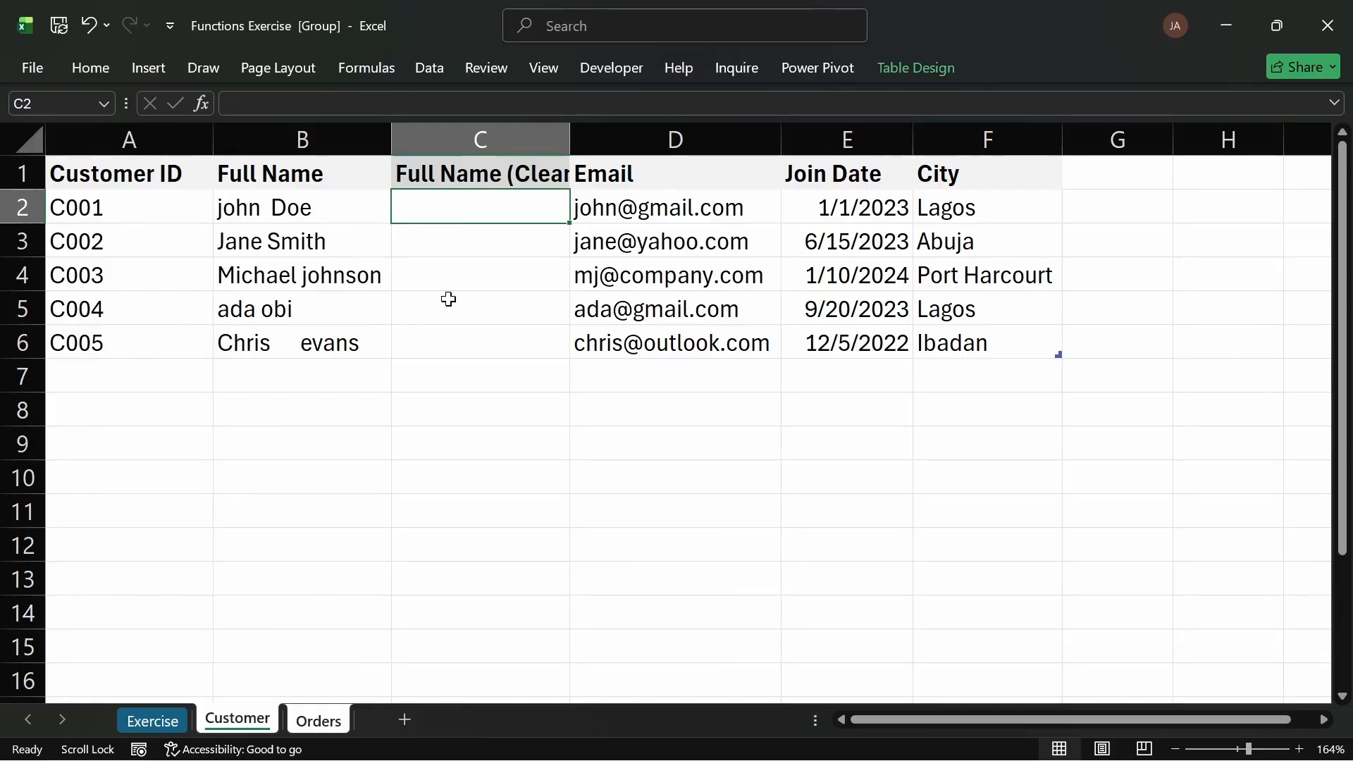
pyautogui.write('=')
pyautogui.press('Return')
pyautogui.write('=')
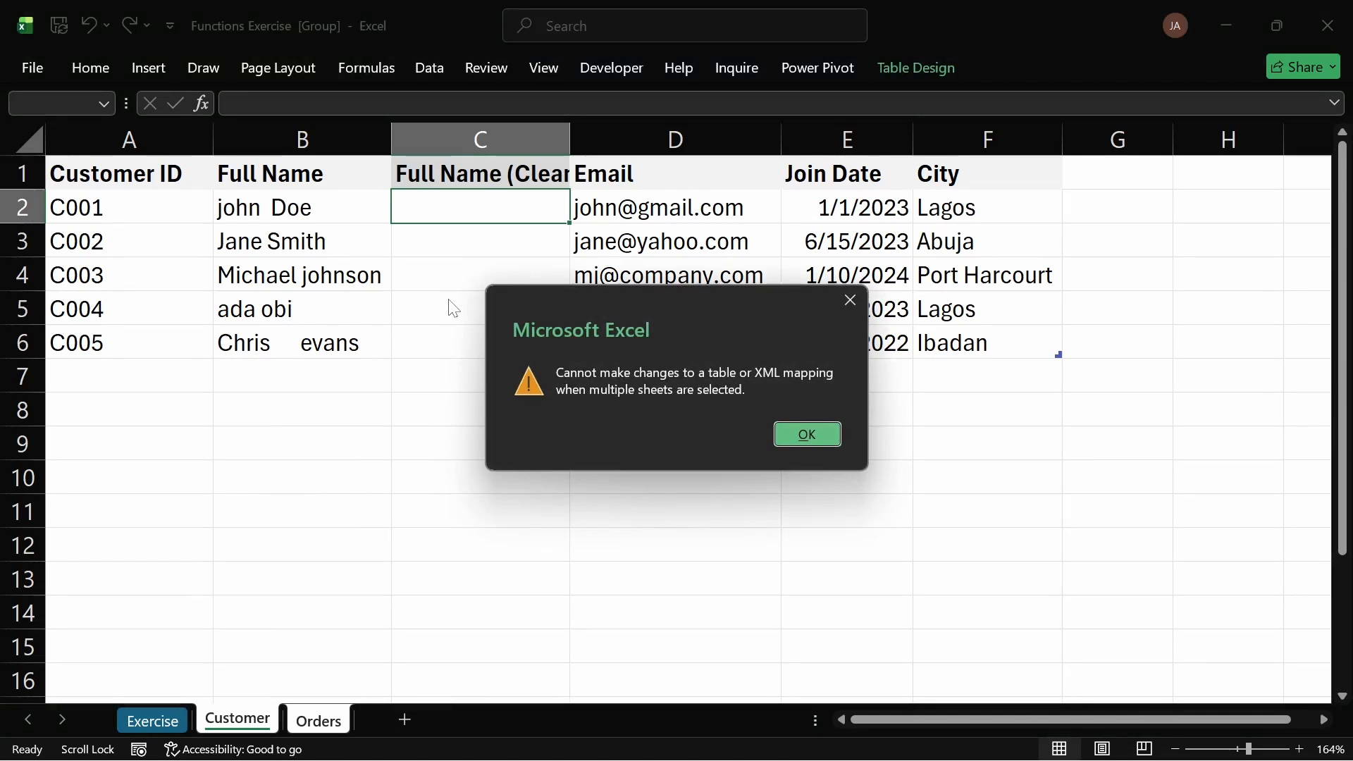
pyautogui.press('Return')
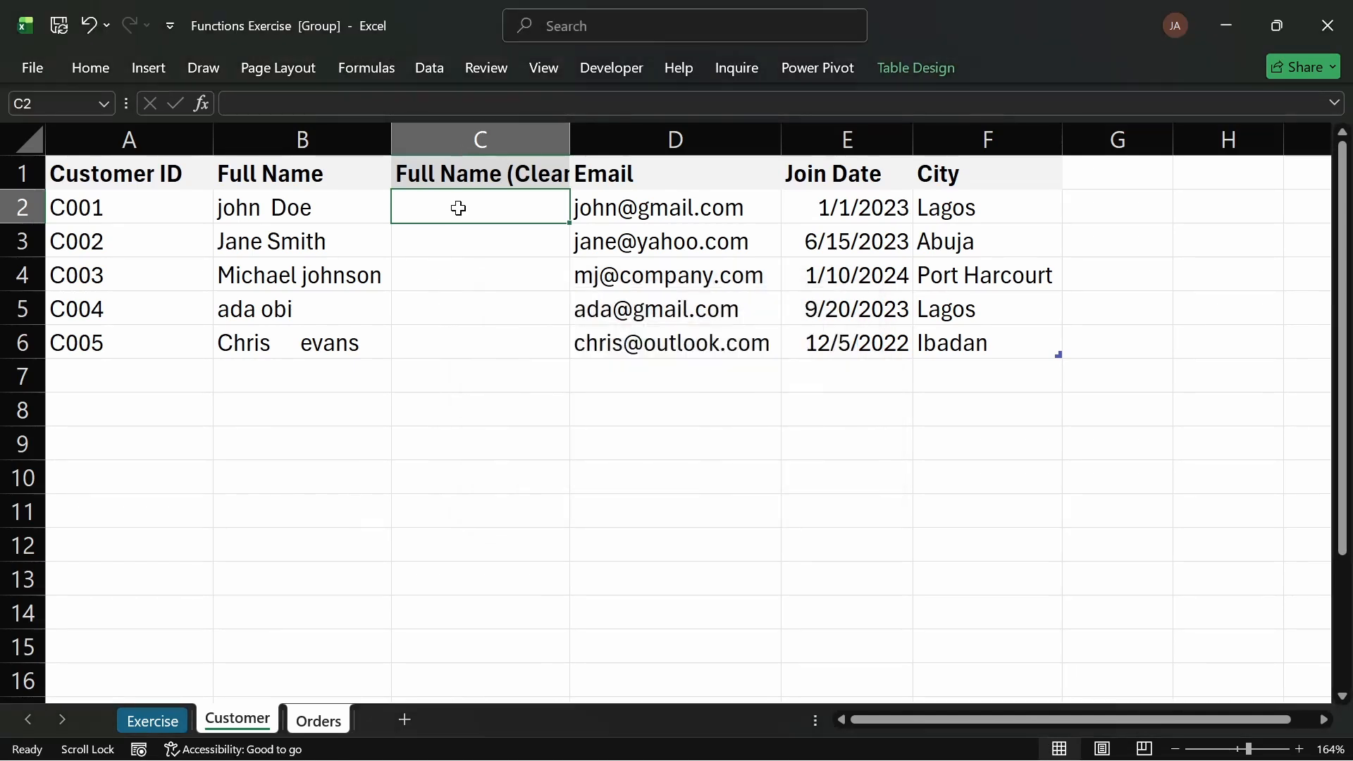
pyautogui.write('=')
pyautogui.press('Return')
pyautogui.click(500, 246)
pyautogui.click(487, 209)
pyautogui.write('=')
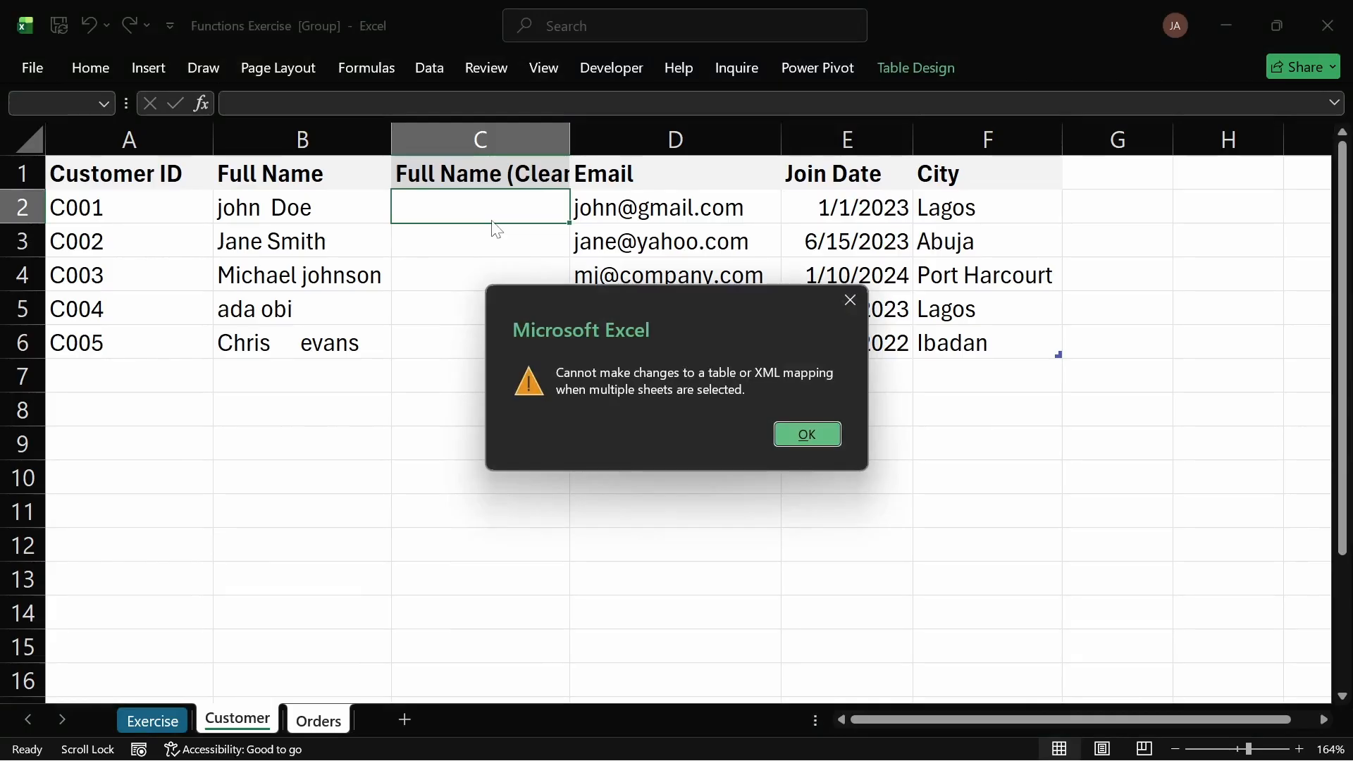
pyautogui.press('Return')
pyautogui.click(429, 235)
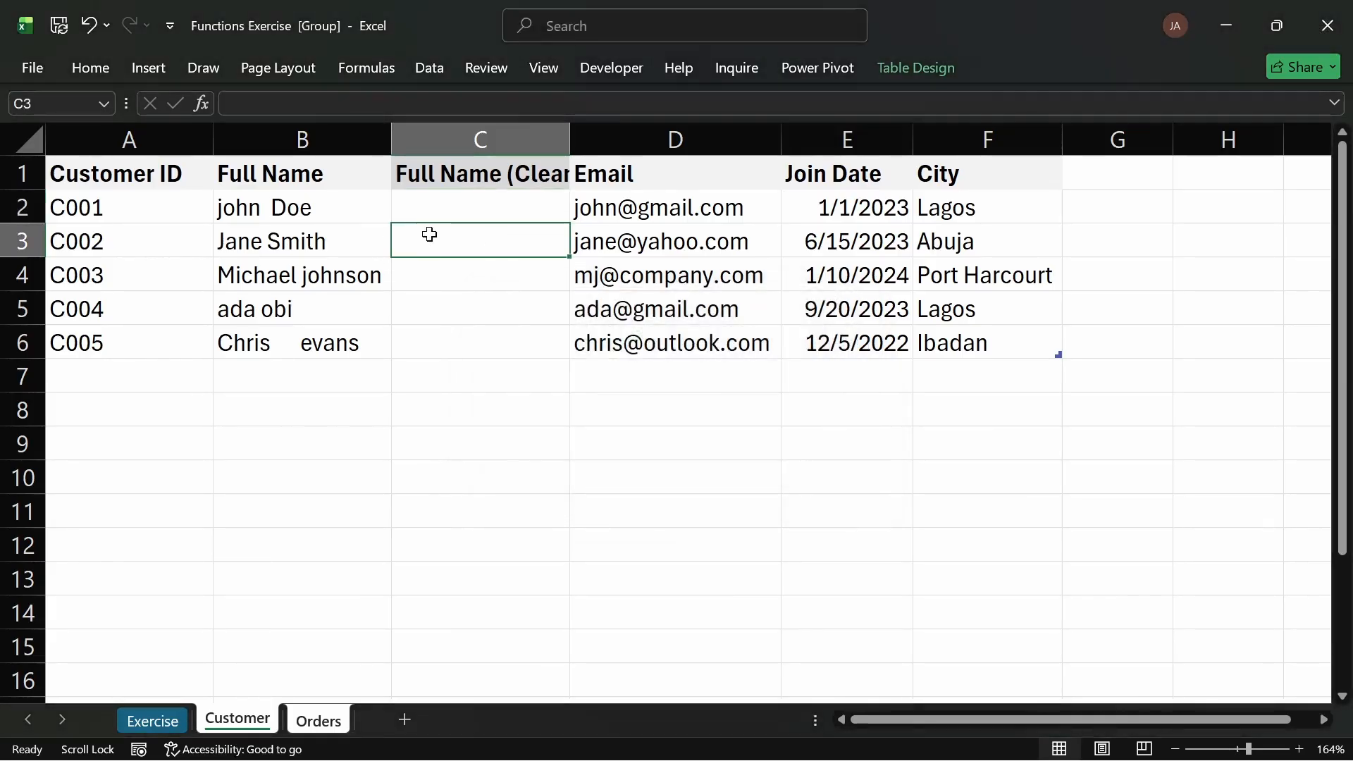
pyautogui.write('=')
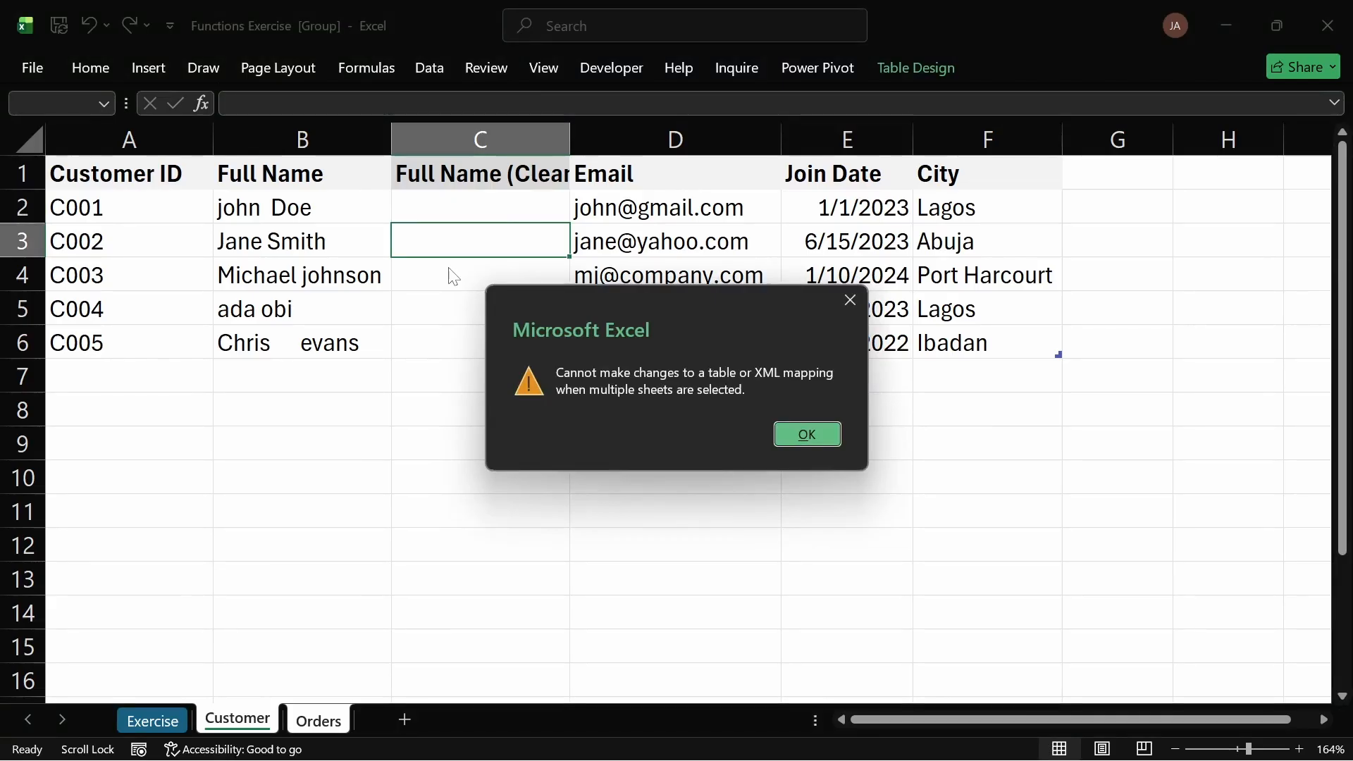
pyautogui.press('Return')
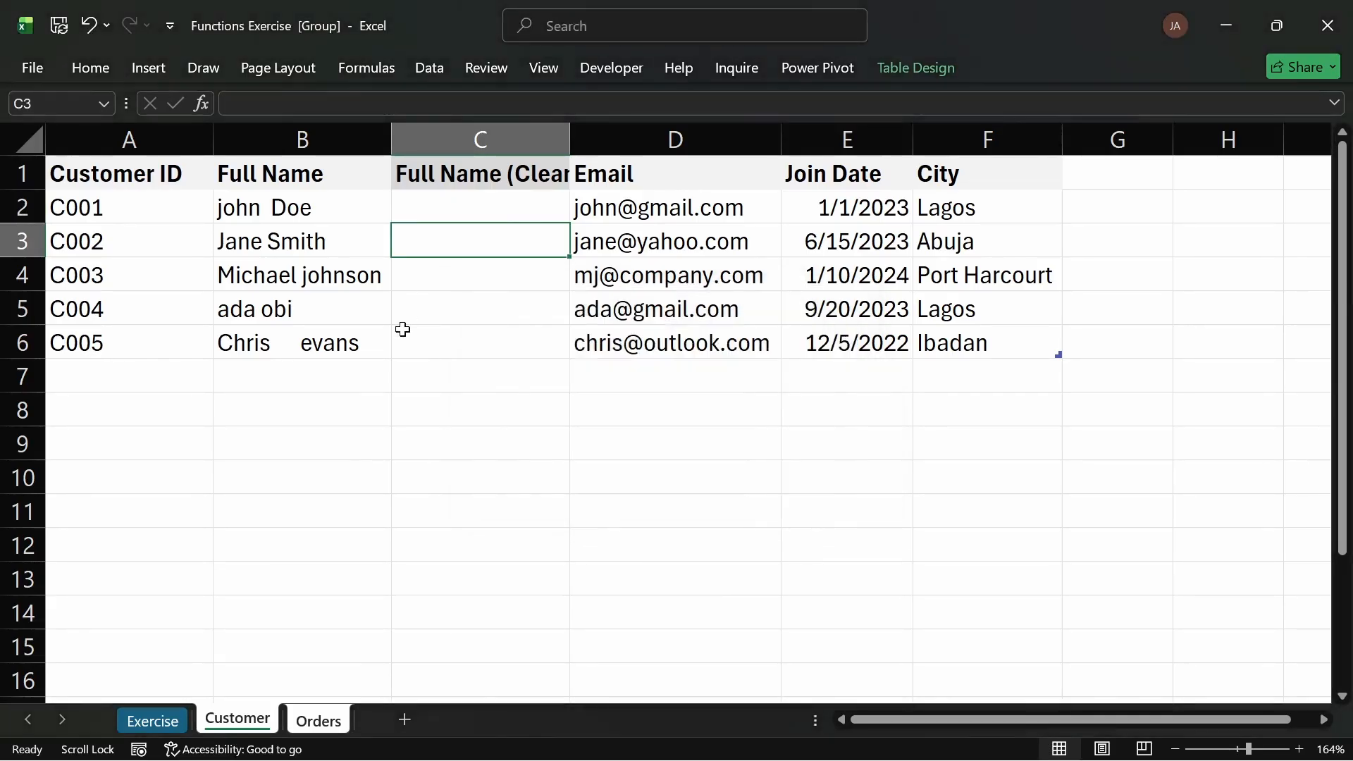
# Step: Ungroup the sheets and enter =TRIM(PROPER([@[Full Name]])) in the Full Name (Cleaned) column
pyautogui.click(181, 716)
pyautogui.click(266, 721)
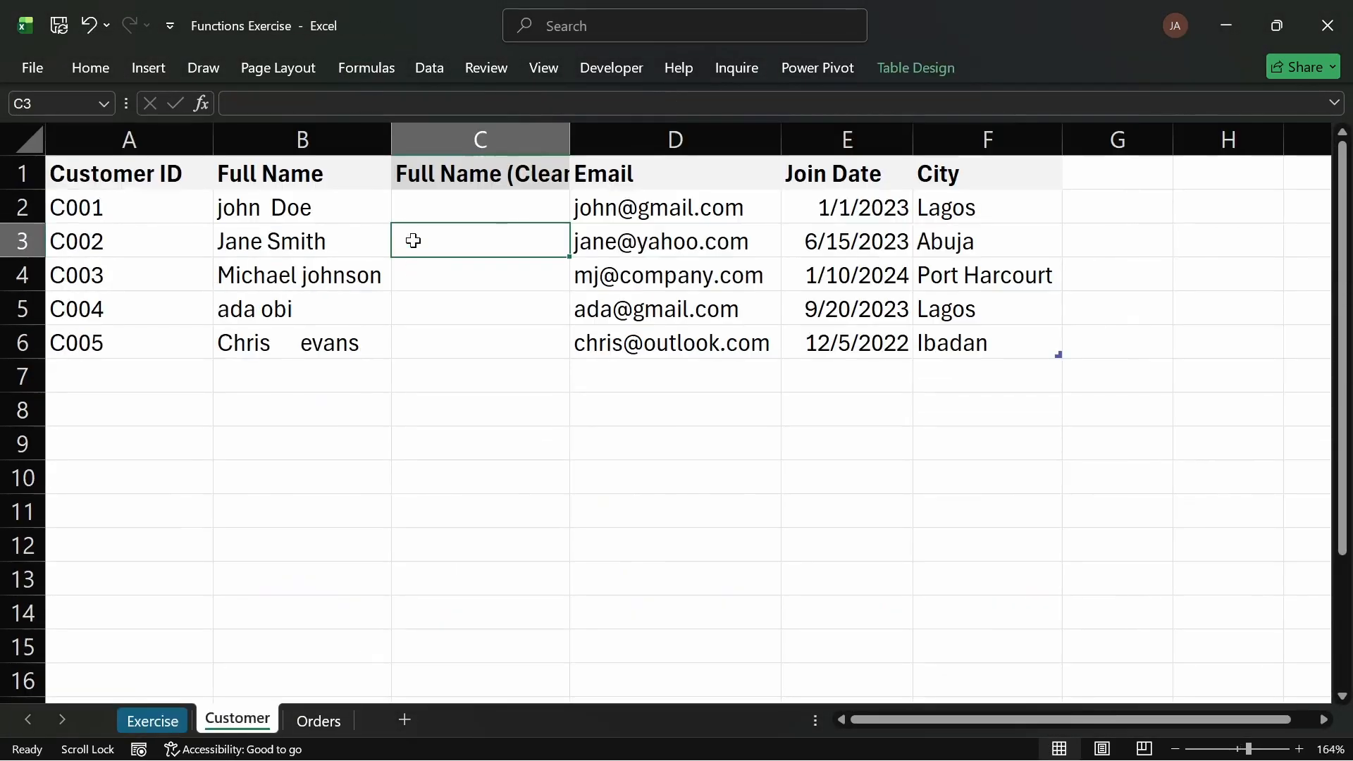
pyautogui.click(430, 208)
pyautogui.write('=')
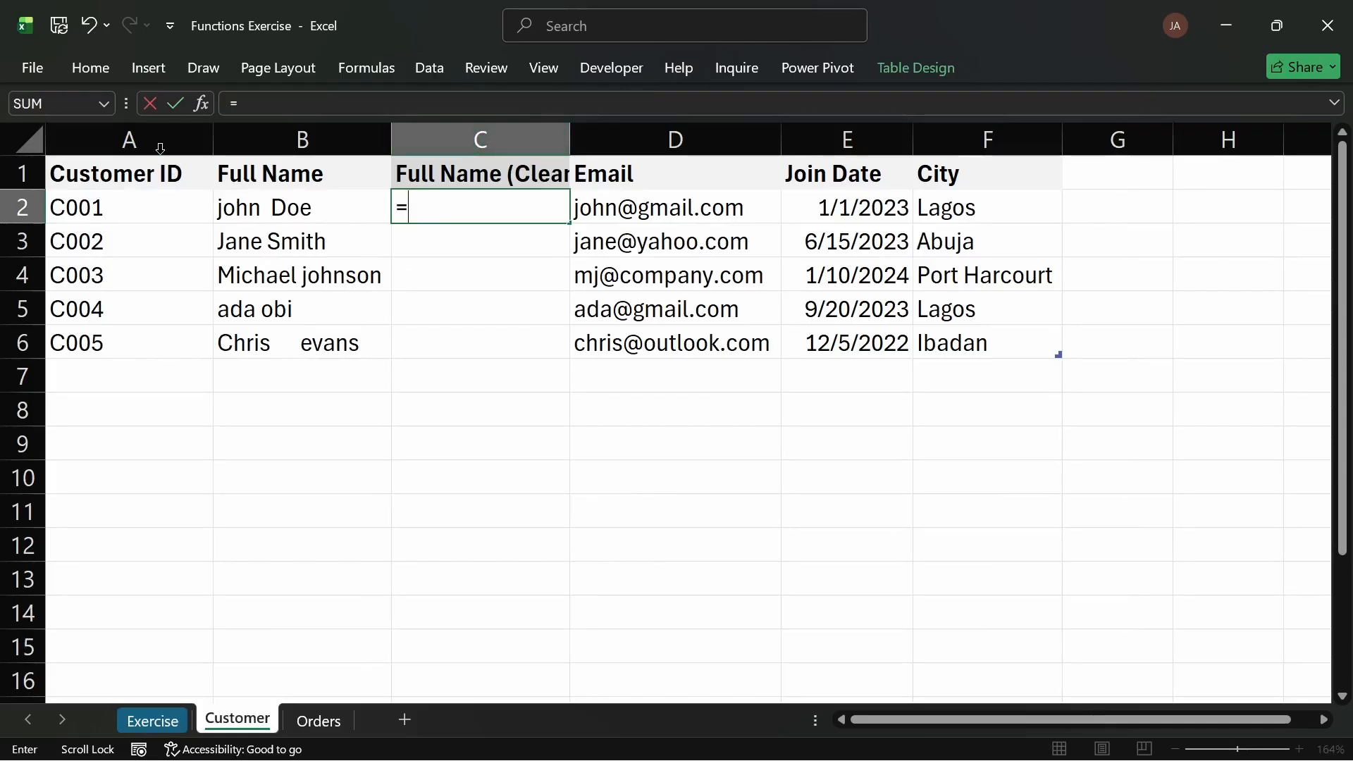
pyautogui.write('trim')
pyautogui.press('Tab')
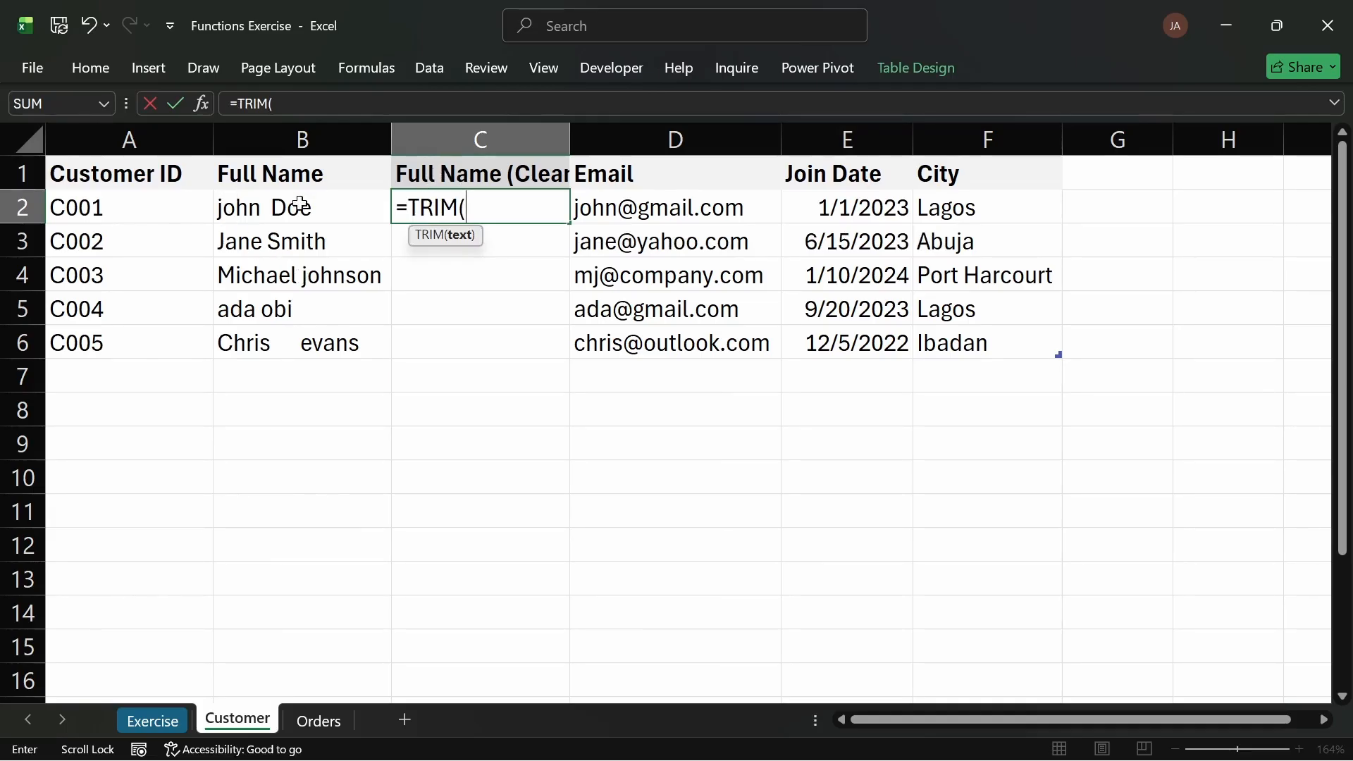
pyautogui.write('pro')
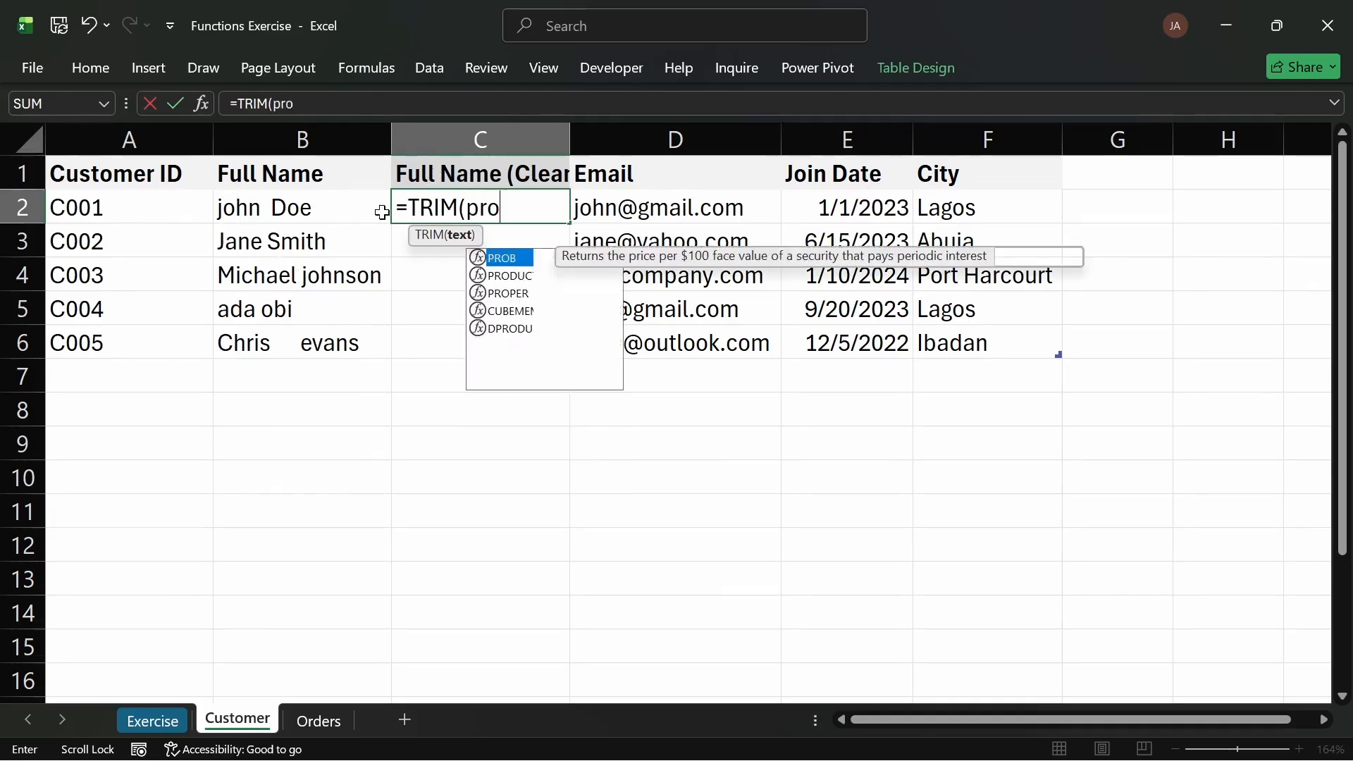
pyautogui.write('per')
pyautogui.press('Tab')
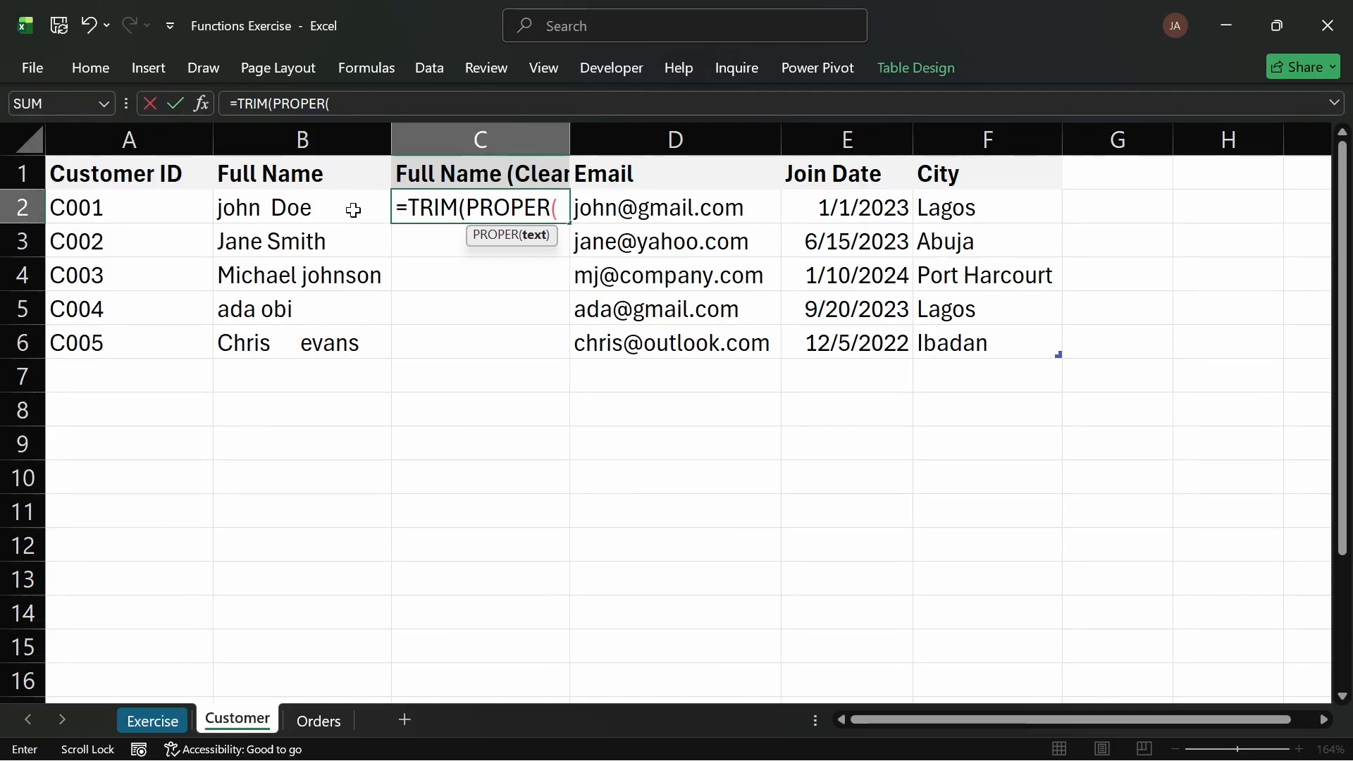
pyautogui.click(353, 210)
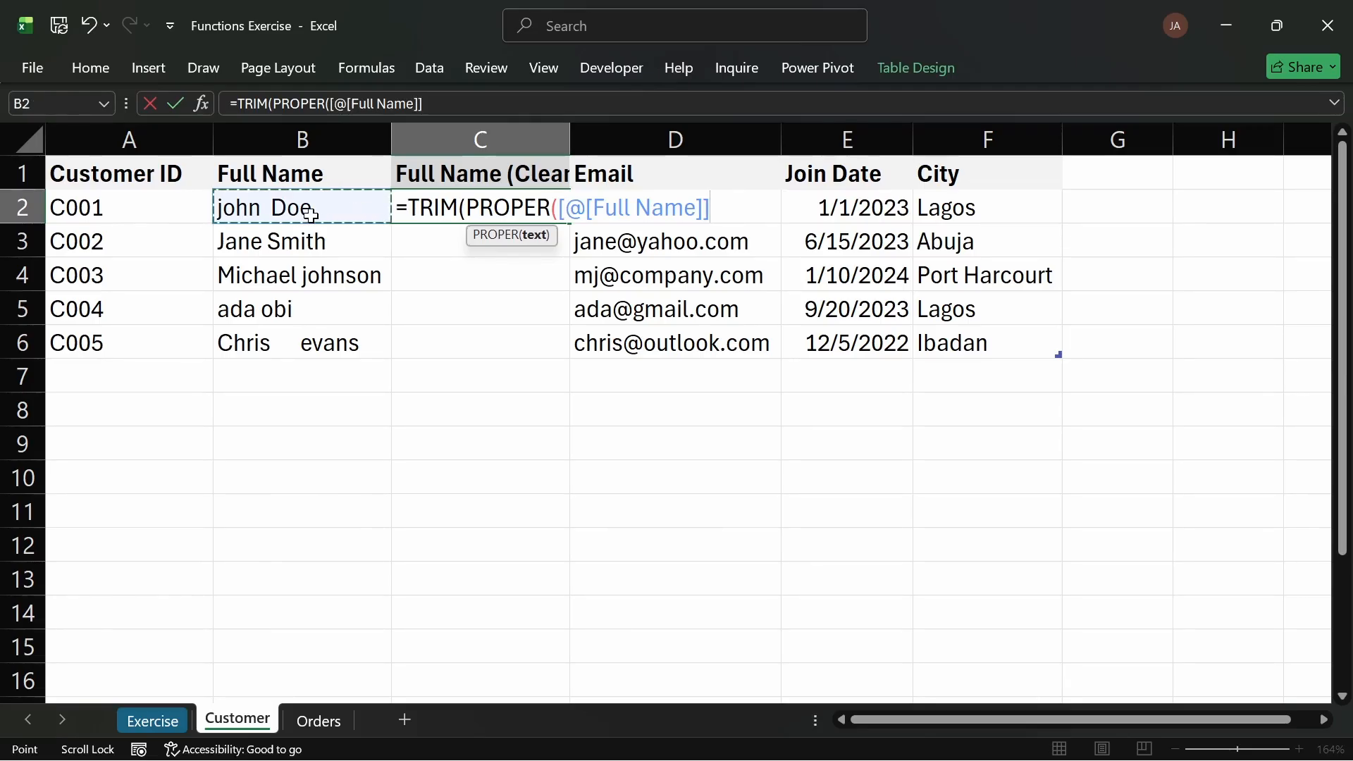
pyautogui.write('))')
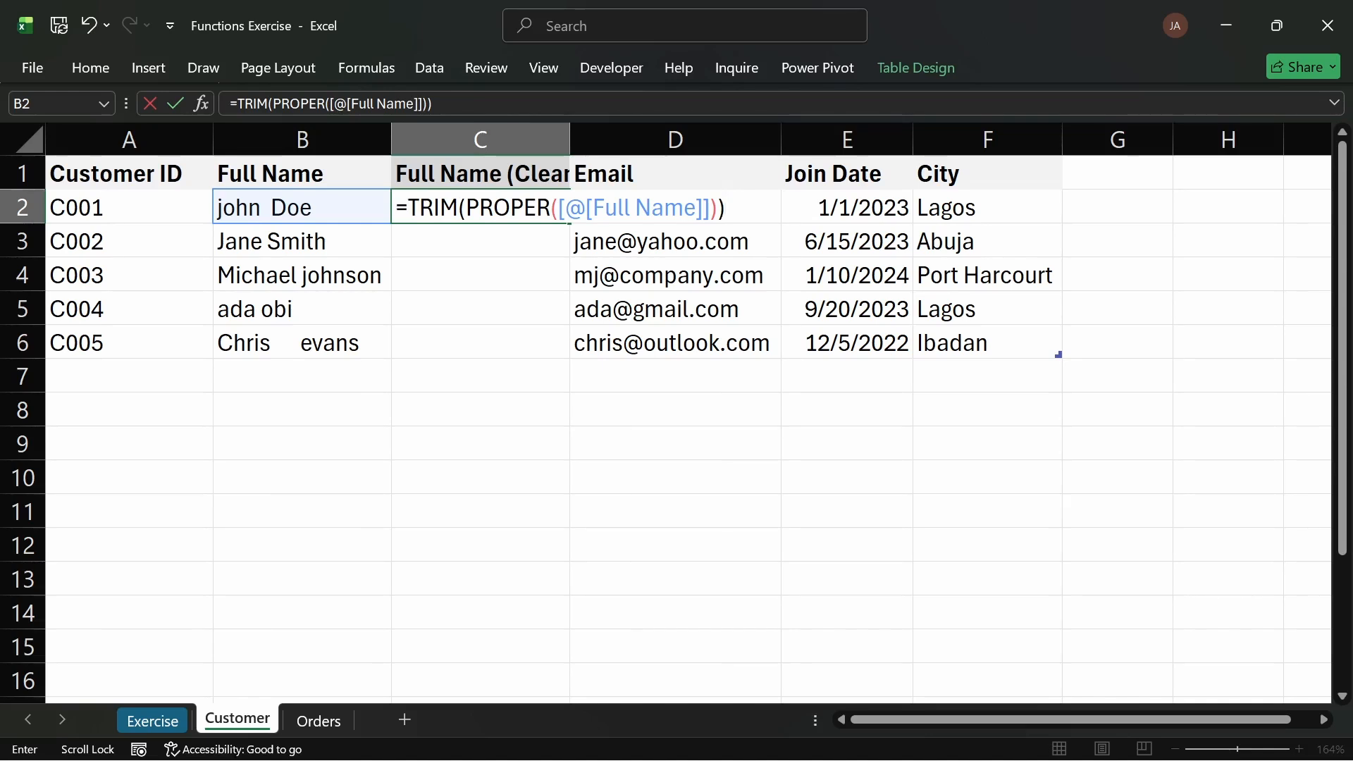
pyautogui.press('Return')
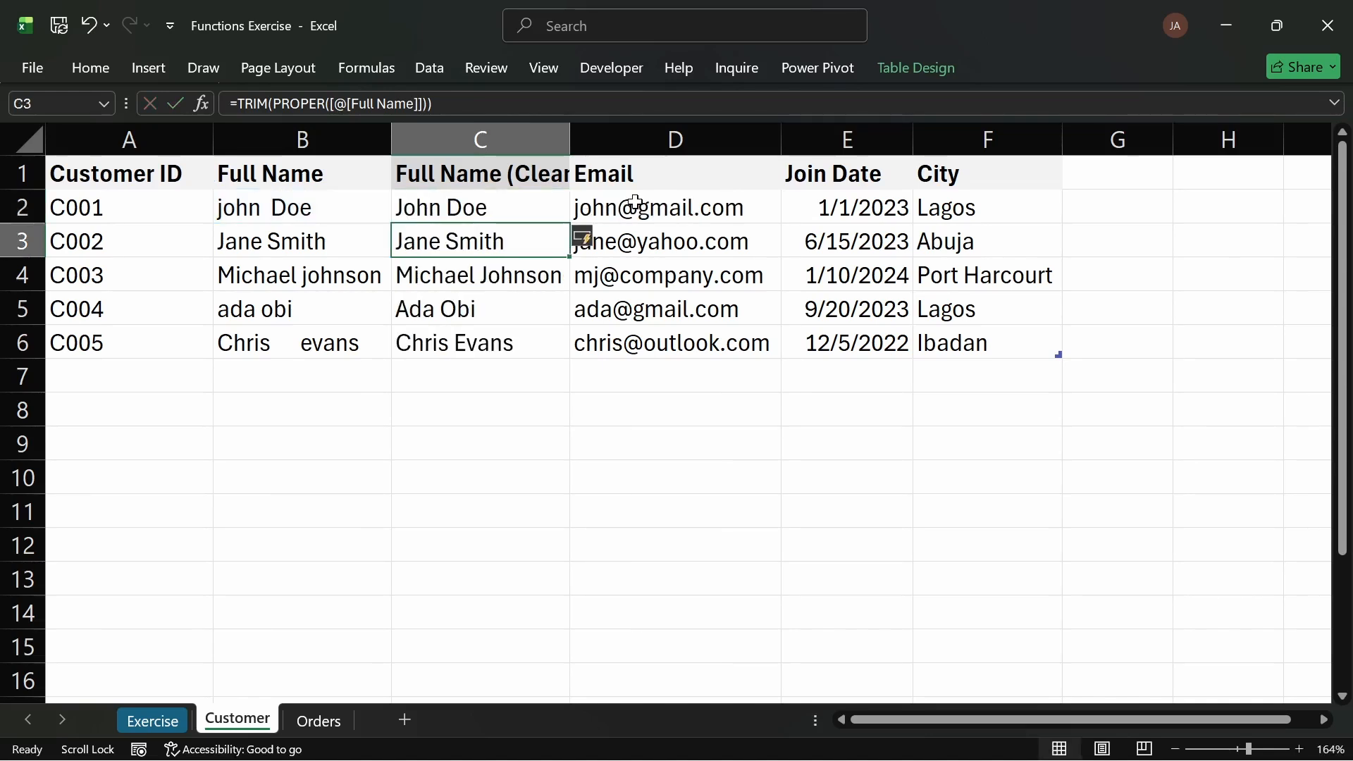
# Step: Hide the original Full Name column and autofit the width of the cleaned name column
pyautogui.click(497, 210)
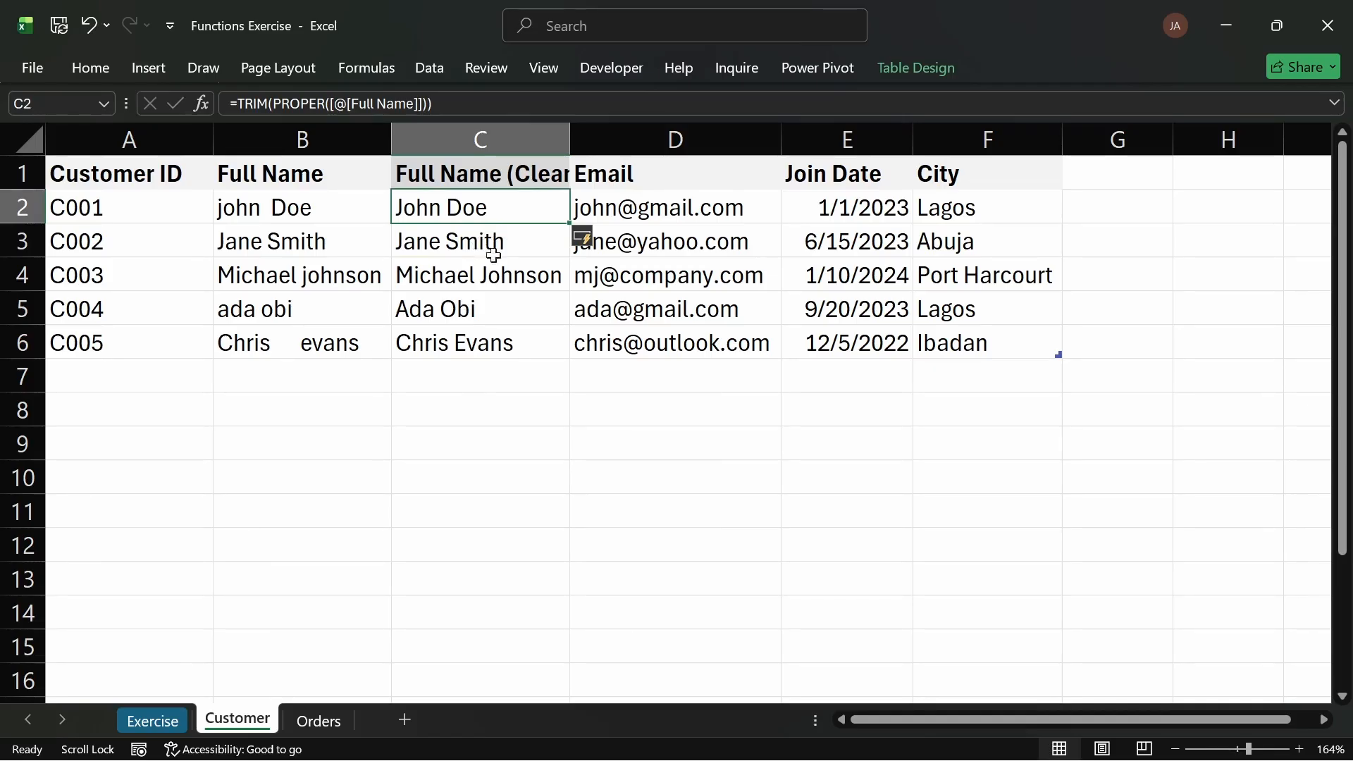
pyautogui.click(318, 137)
pyautogui.rightClick(318, 137)
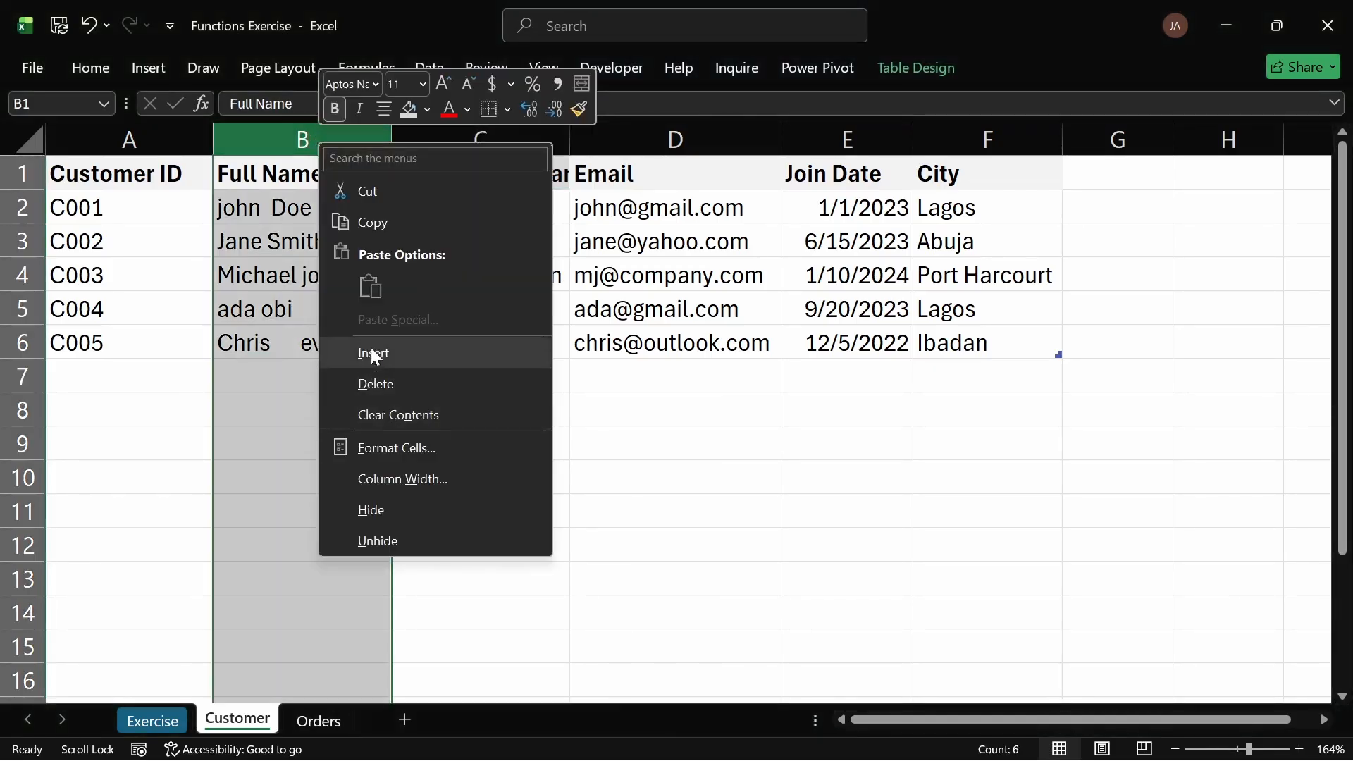
pyautogui.click(381, 513)
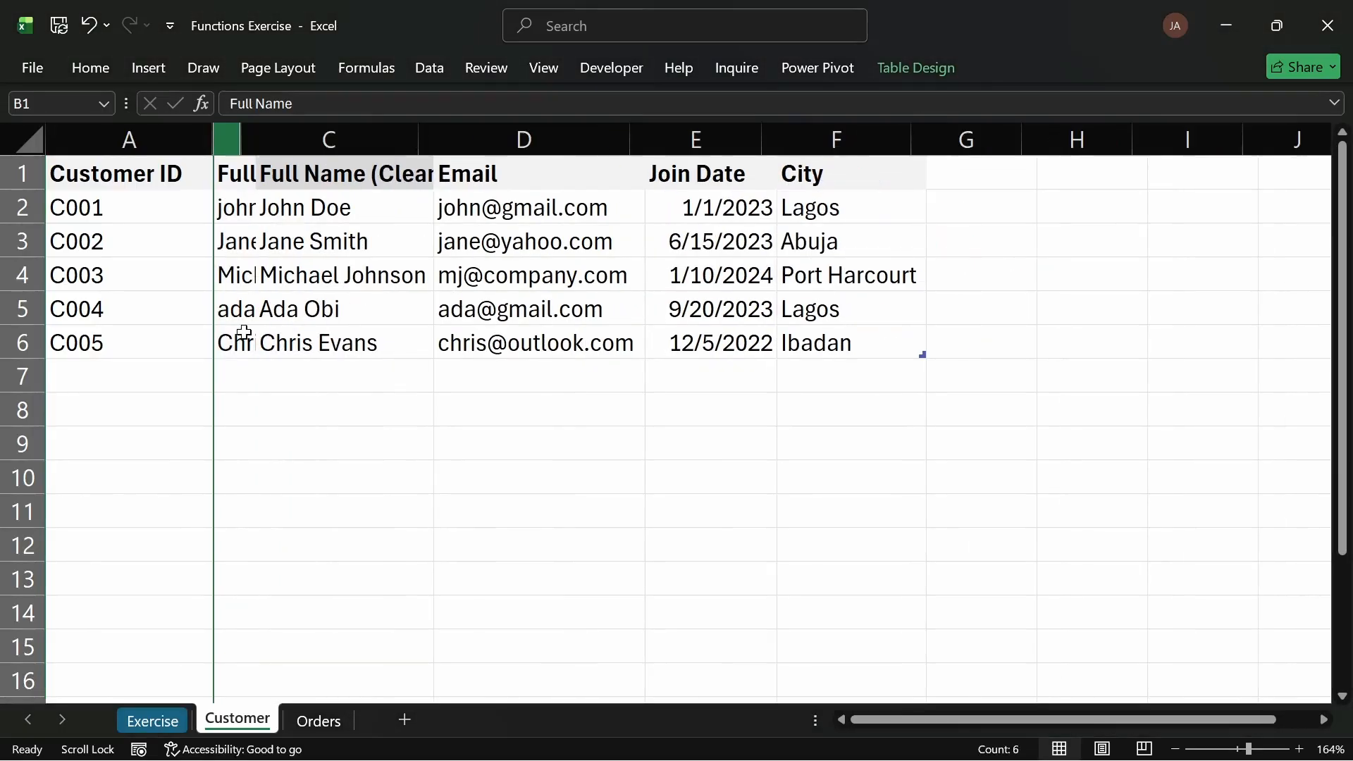
pyautogui.click(395, 381)
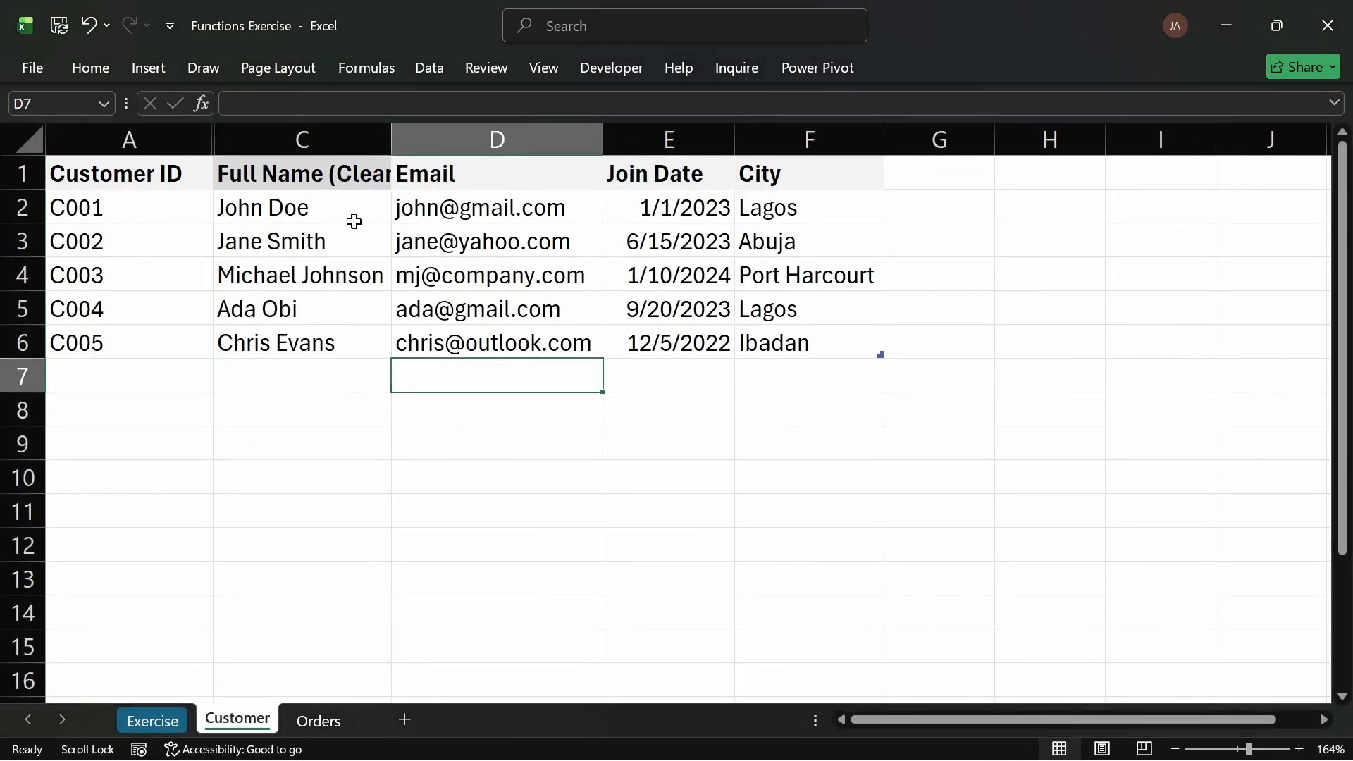
pyautogui.doubleClick(391, 139)
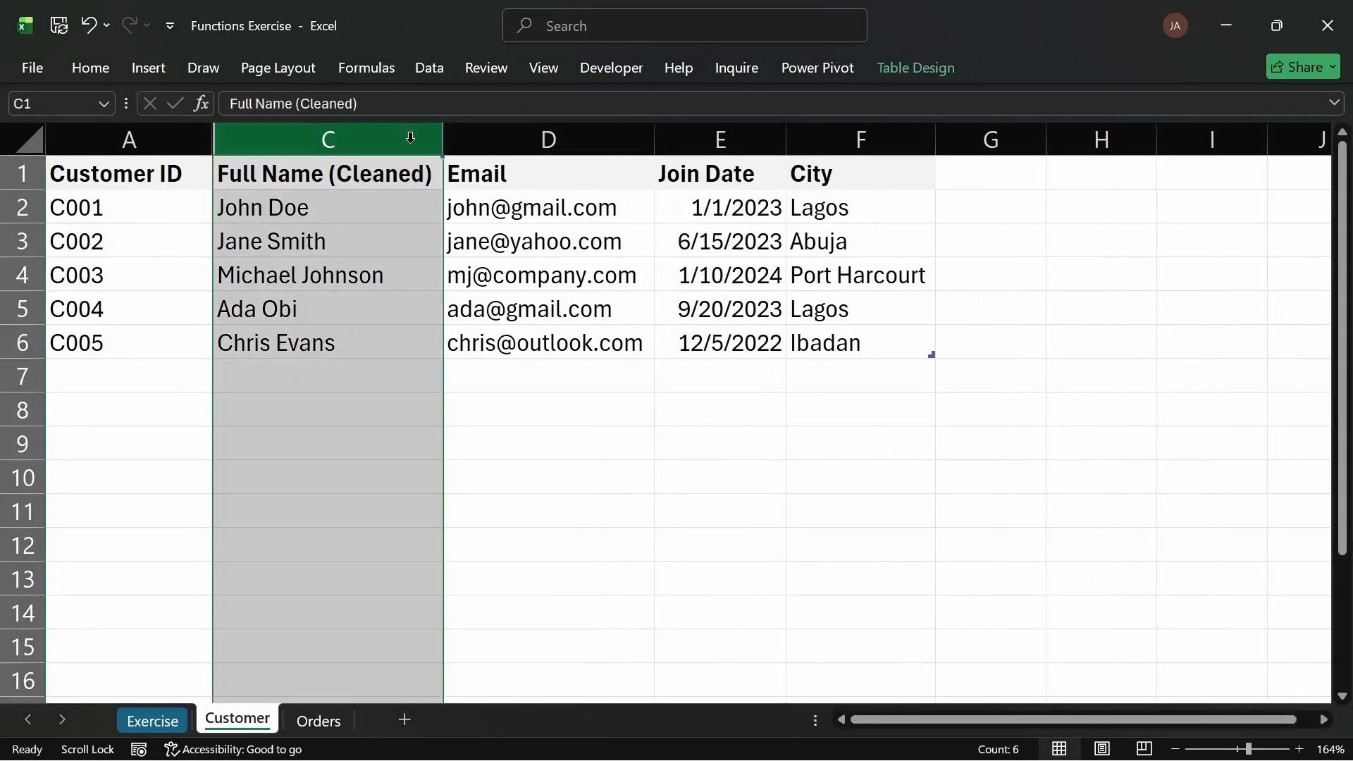
# Step: Insert a new table column after Email and copy the Email heading into its header
pyautogui.click(574, 174)
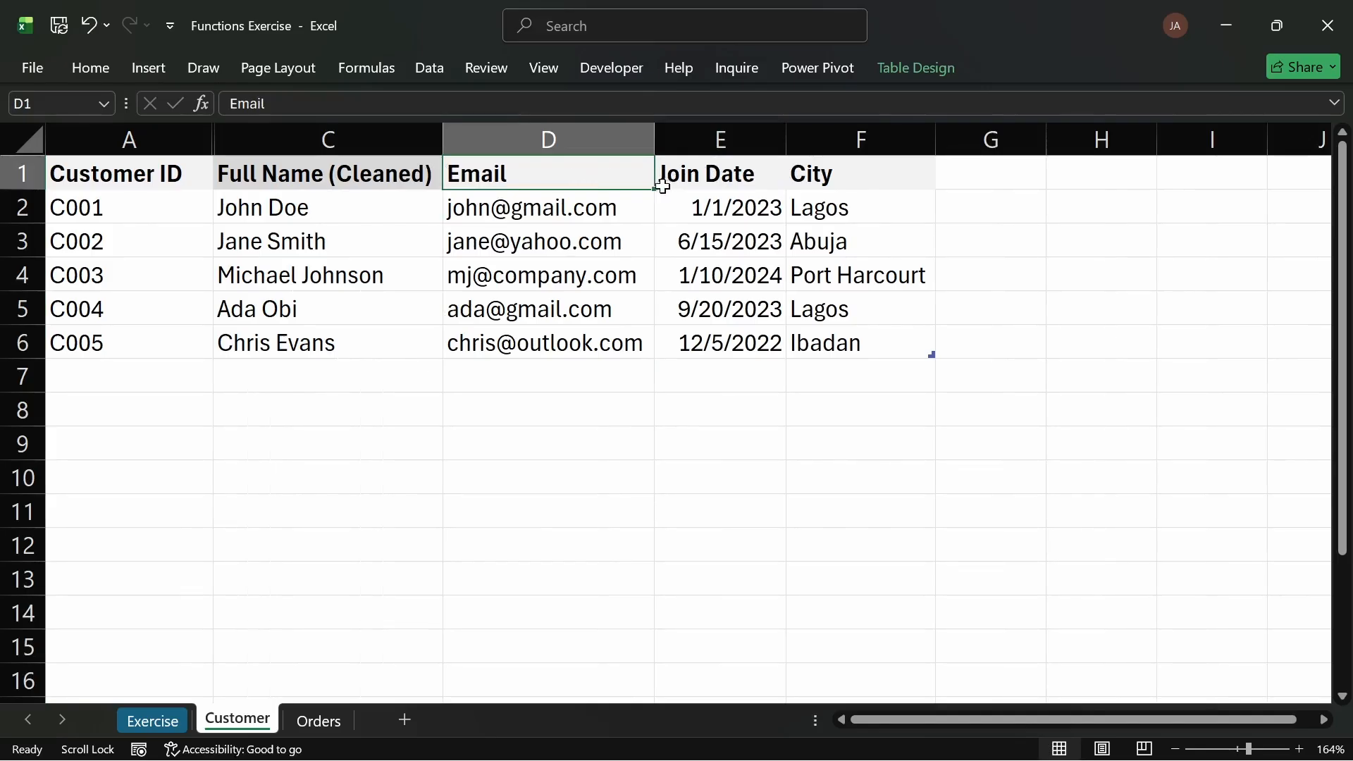
pyautogui.click(689, 128)
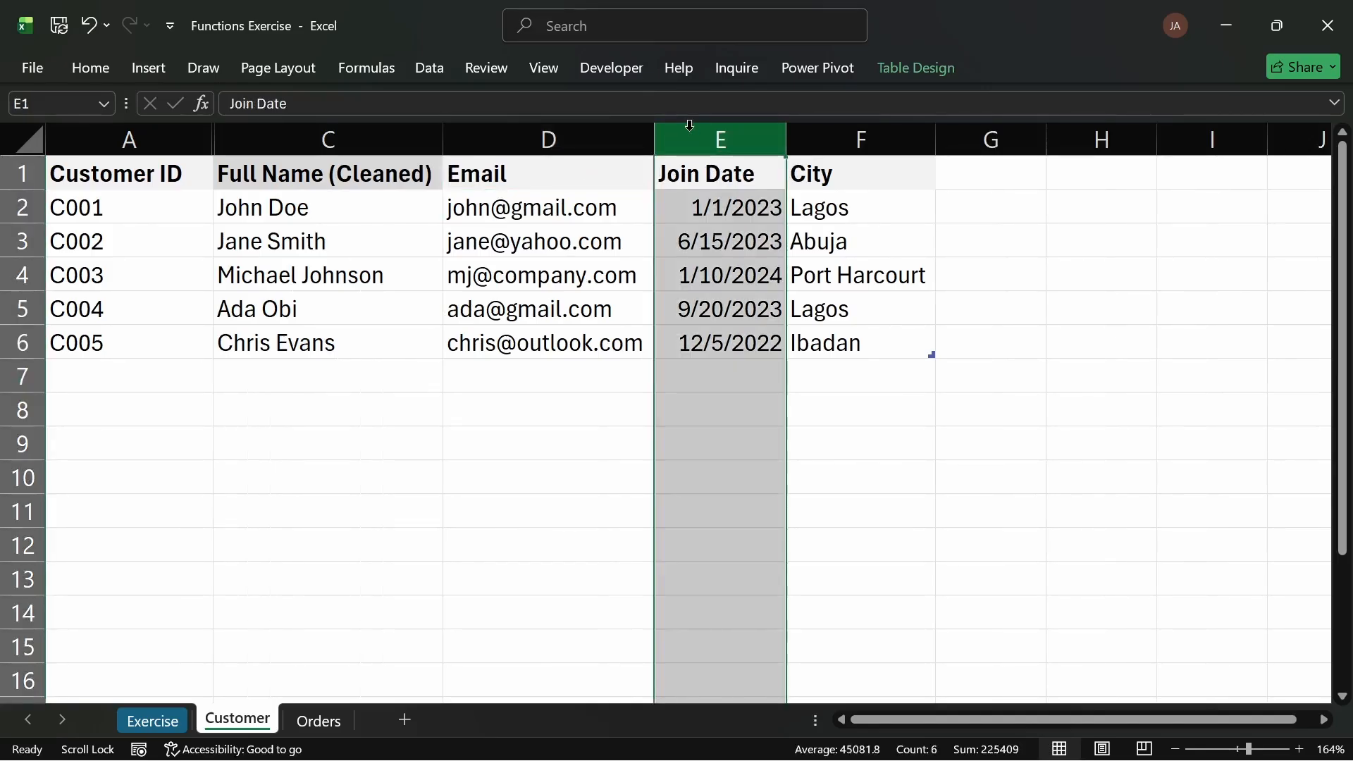
pyautogui.hotkey('ctrl', 'shift', '+')
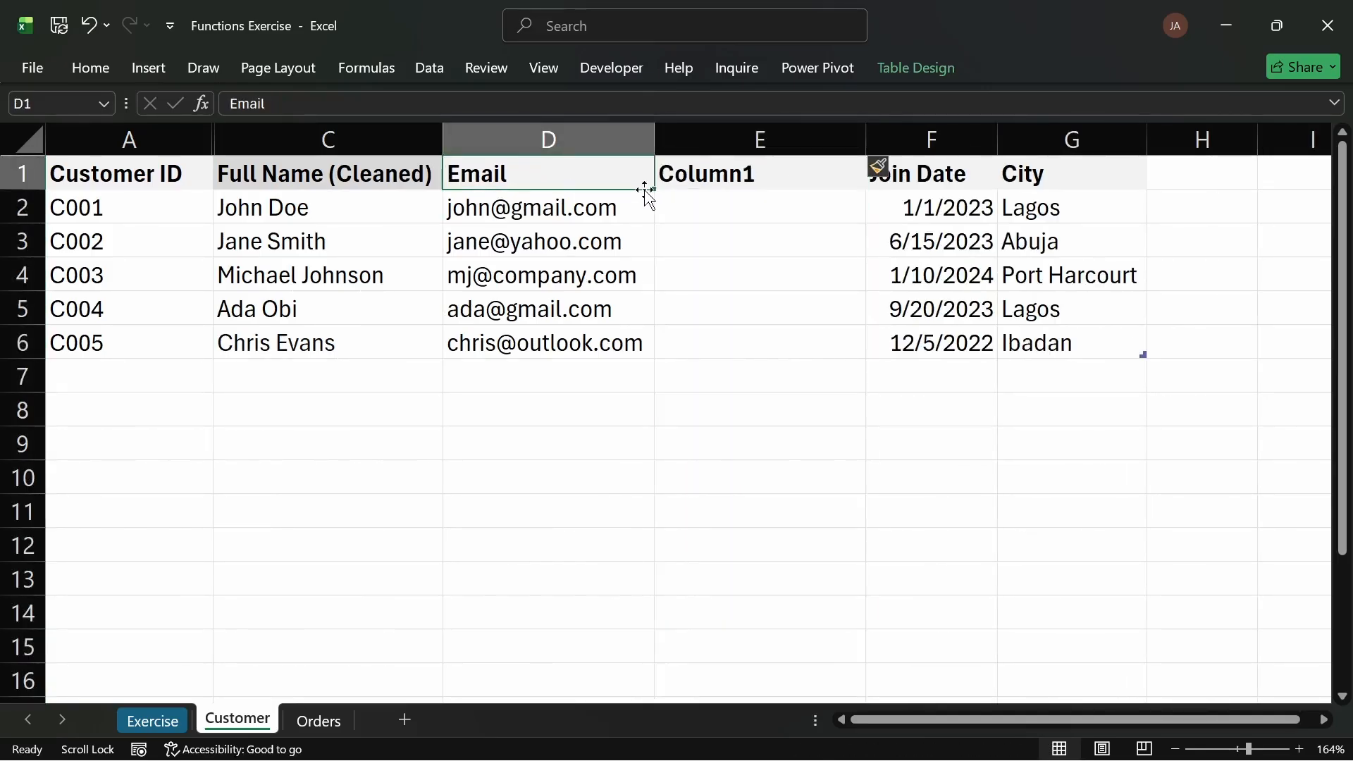
pyautogui.moveTo(661, 192); pyautogui.dragTo(804, 172)
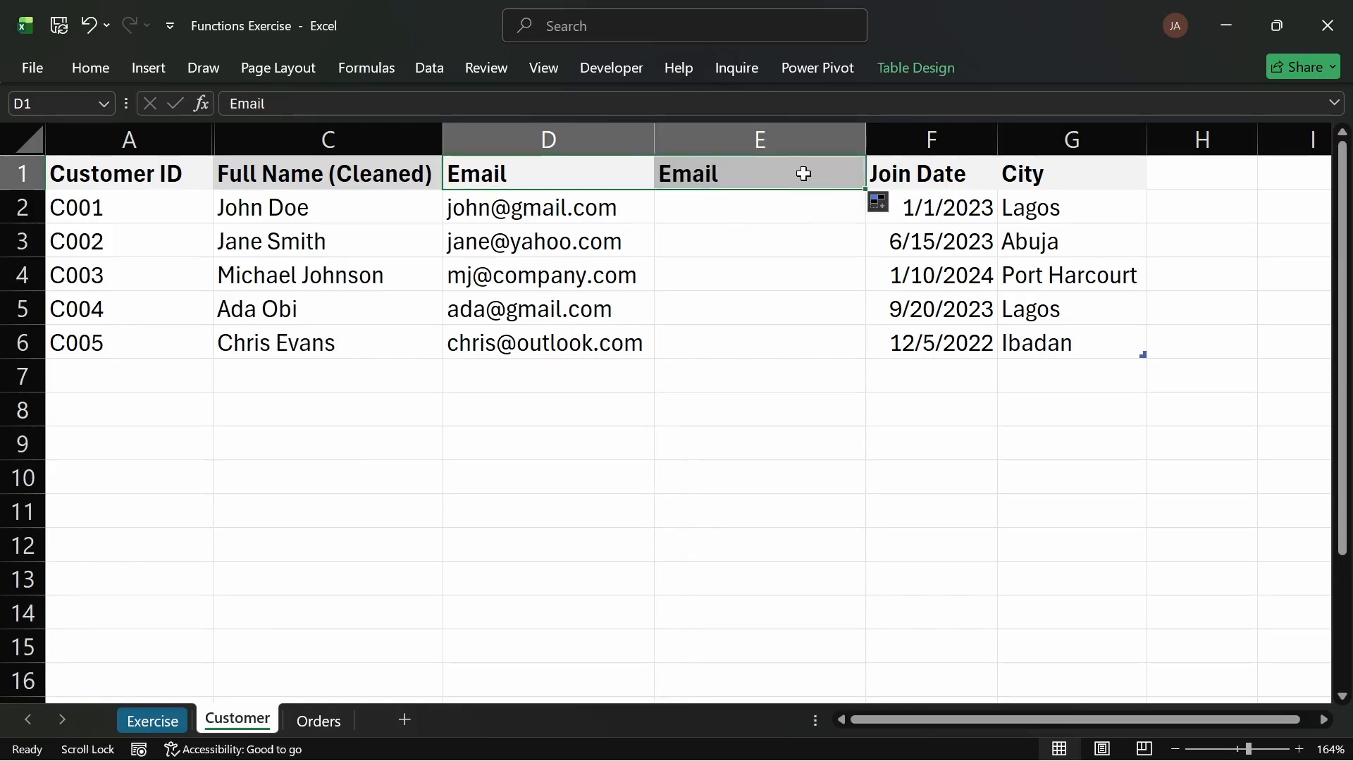
pyautogui.press('F2')
pyautogui.press('BackSpace')
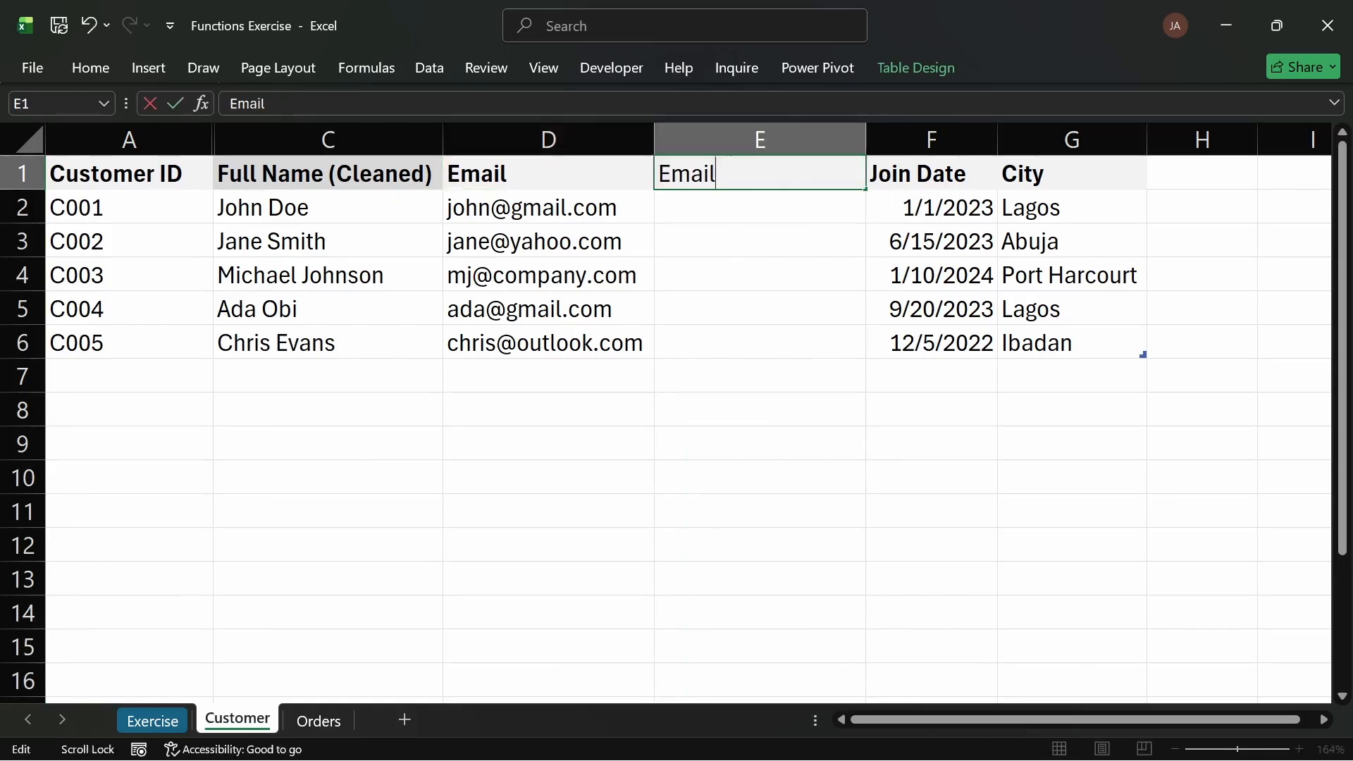
pyautogui.write('(Clean')
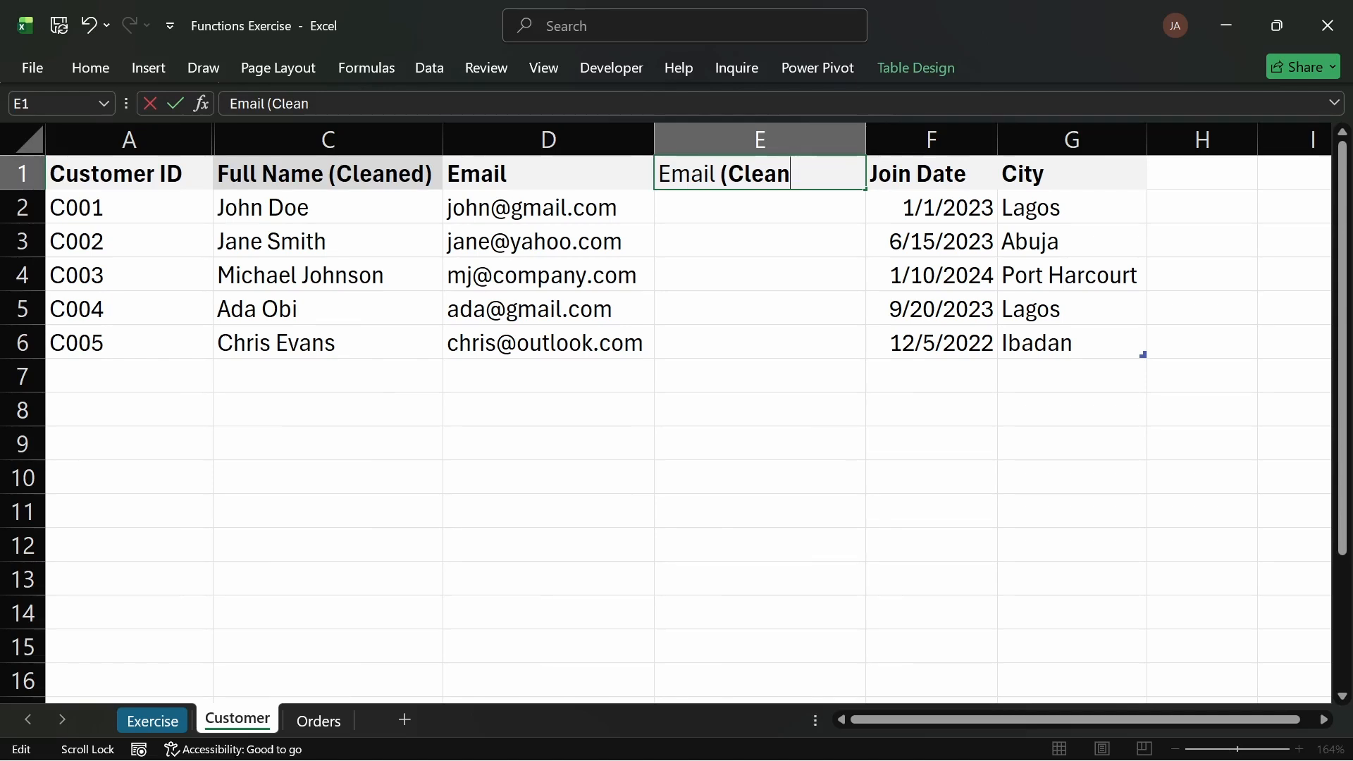
pyautogui.press('Escape')
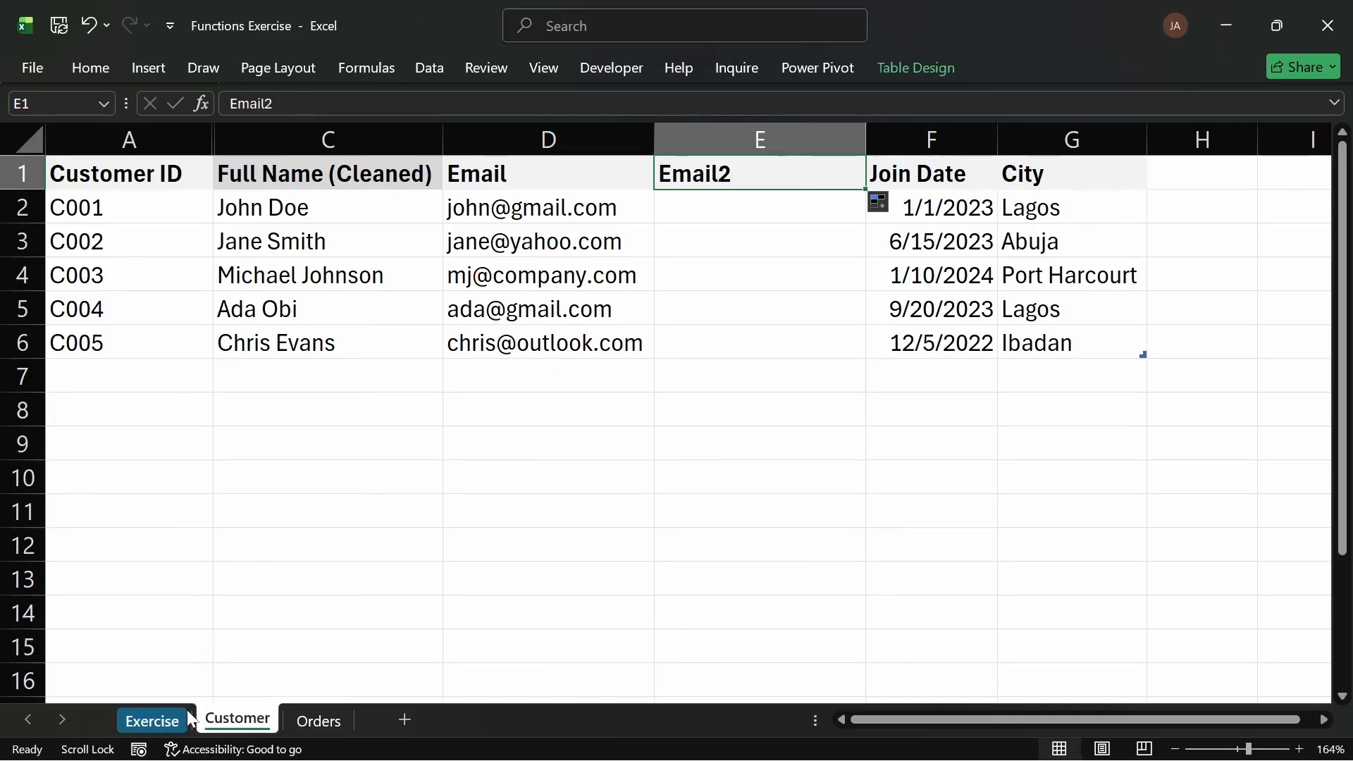
# Step: Review the task list, then delete the empty Email2 column from the Customer table
pyautogui.click(152, 721)
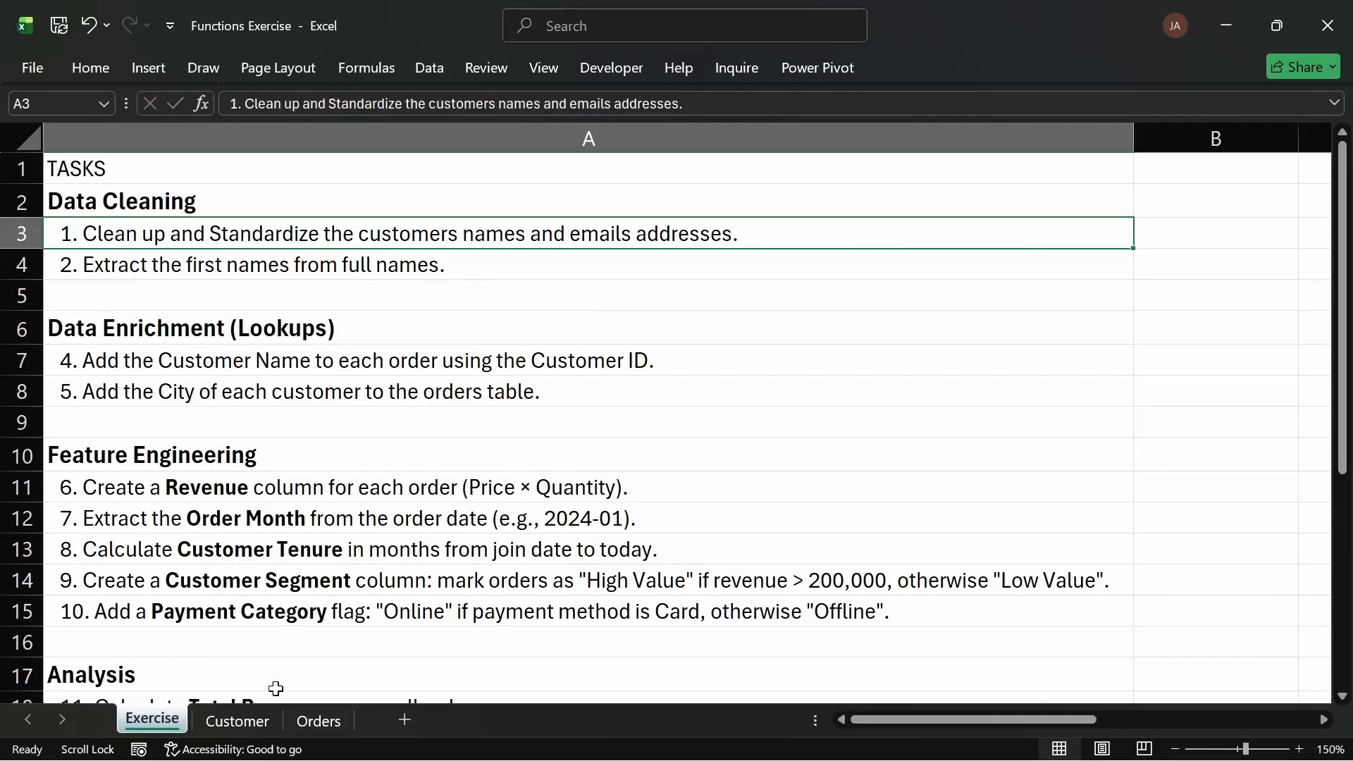
pyautogui.click(238, 720)
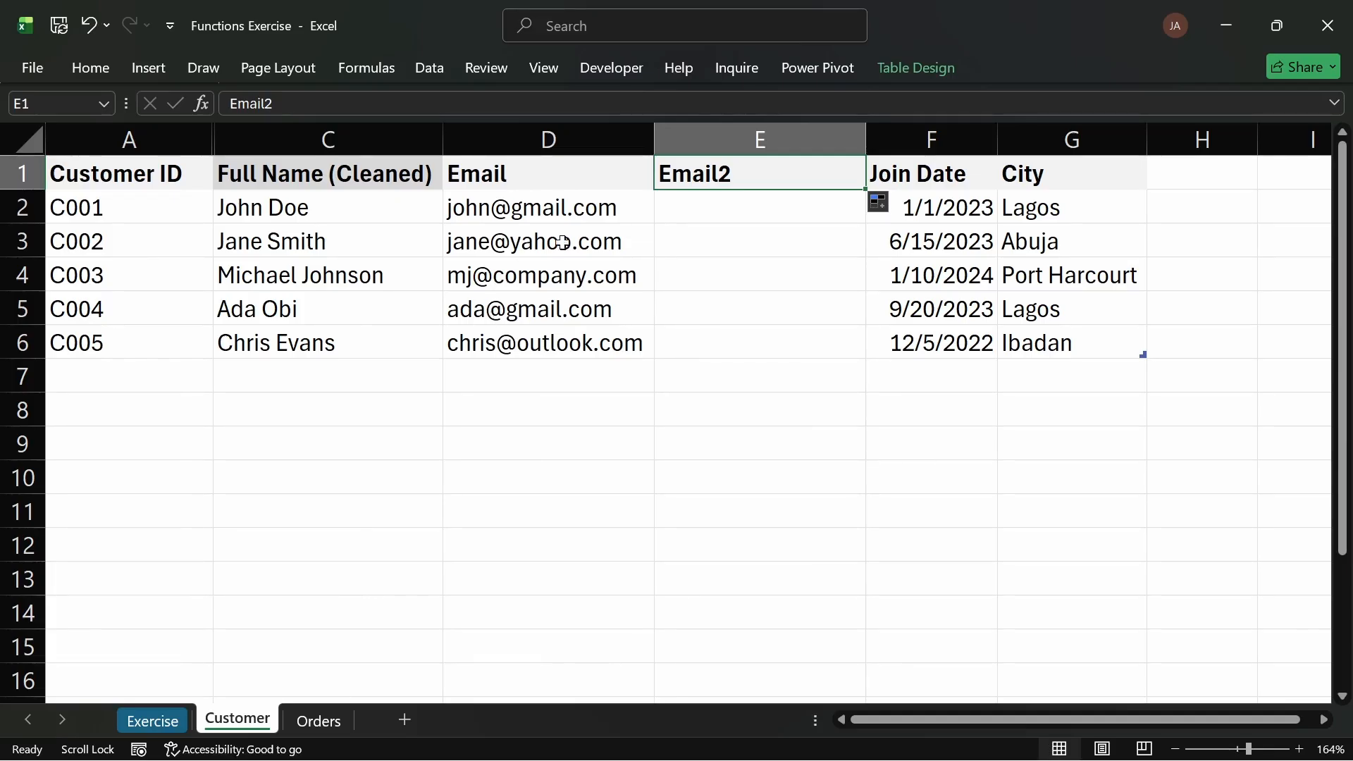
pyautogui.click(719, 128)
pyautogui.rightClick(719, 127)
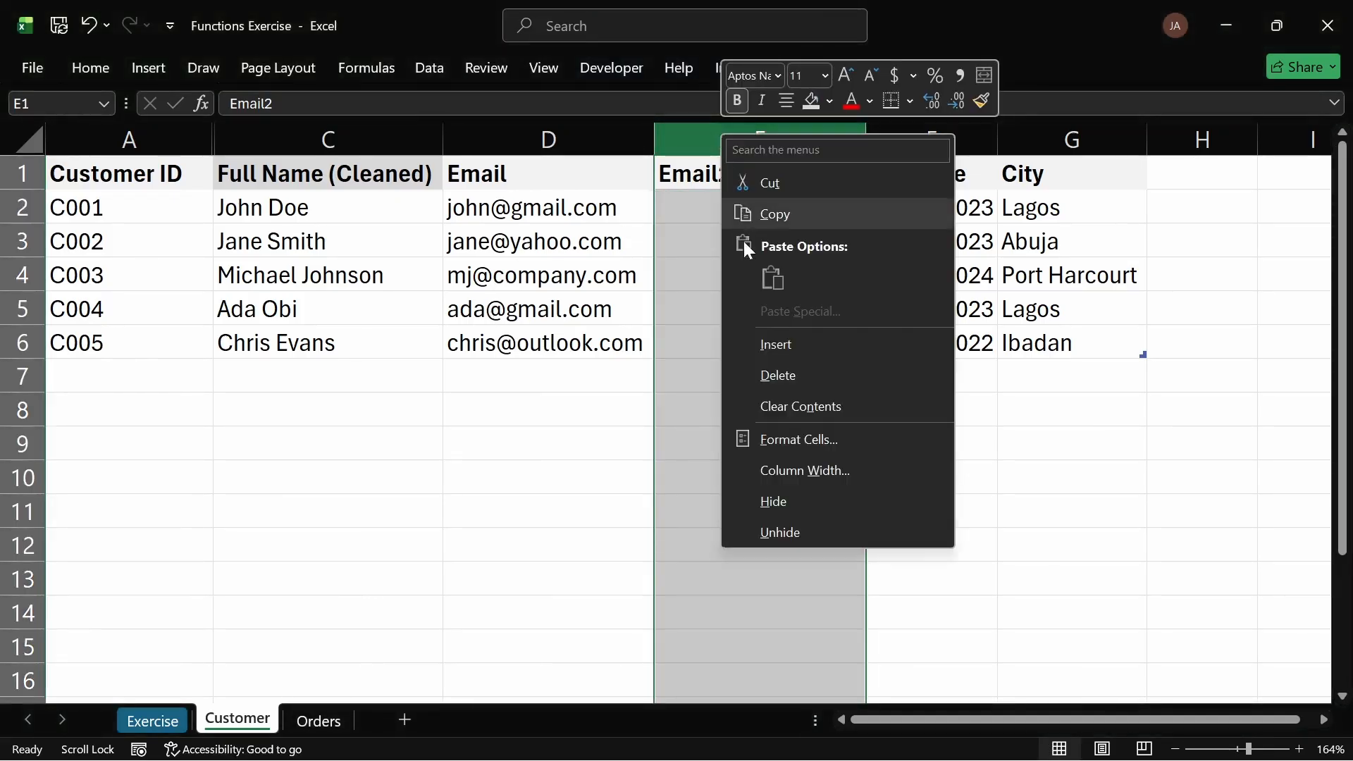
pyautogui.click(768, 370)
pyautogui.click(562, 369)
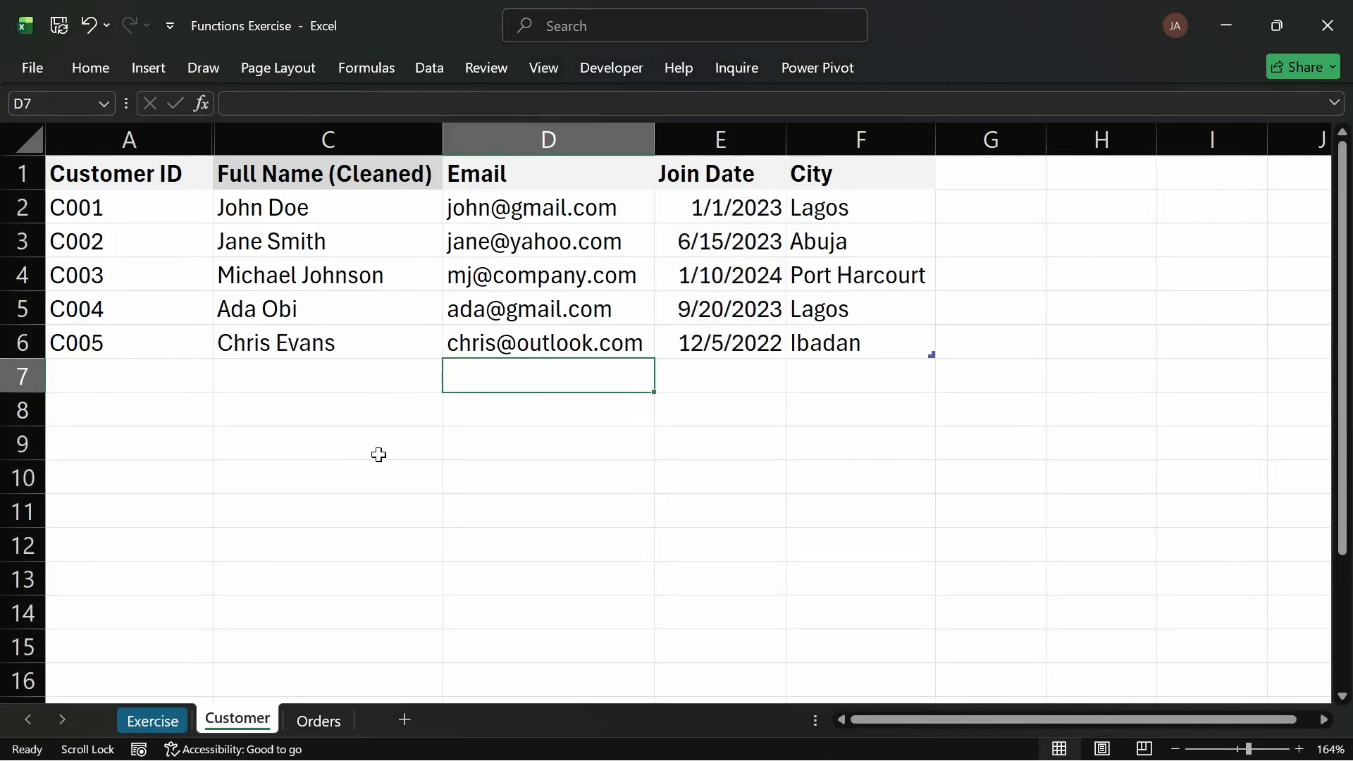
# Step: Insert a new table column before Email and name its header First Name
pyautogui.click(172, 729)
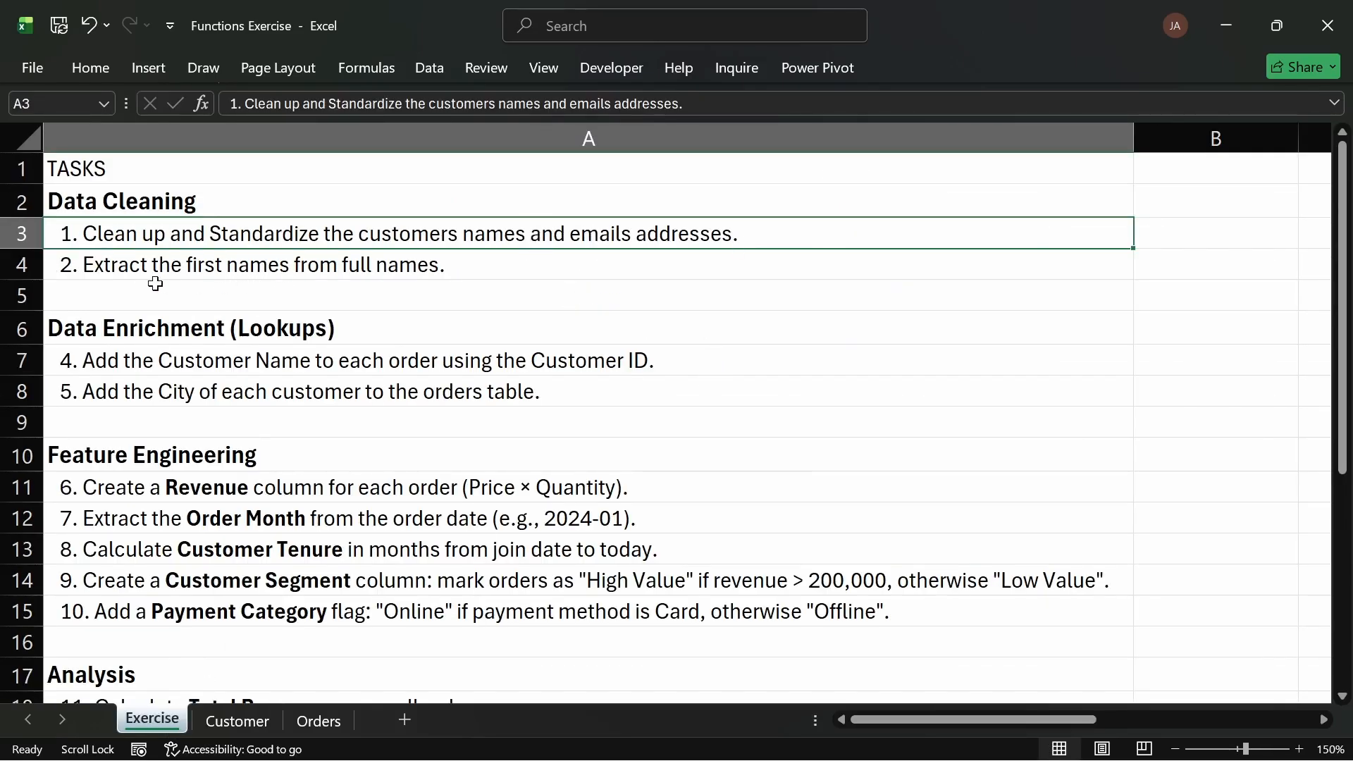
pyautogui.click(117, 267)
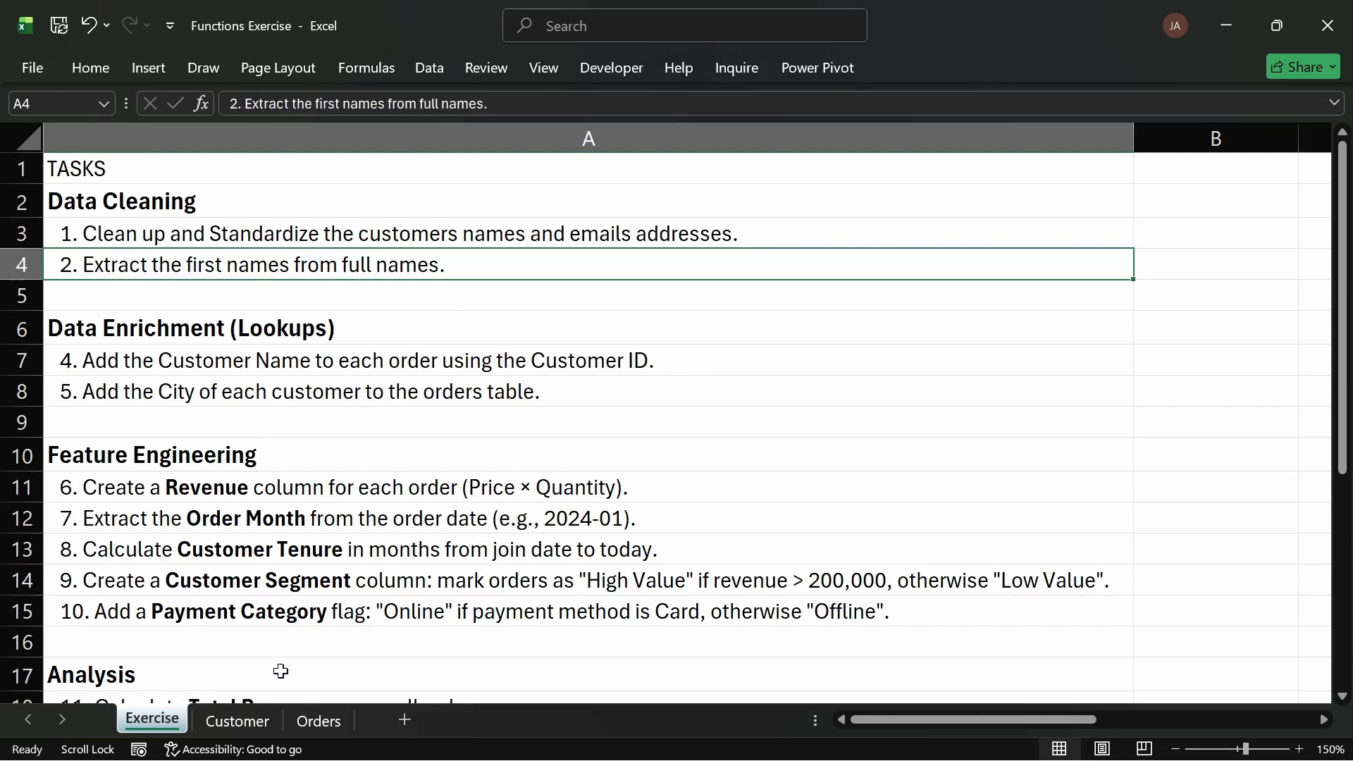
pyautogui.click(247, 721)
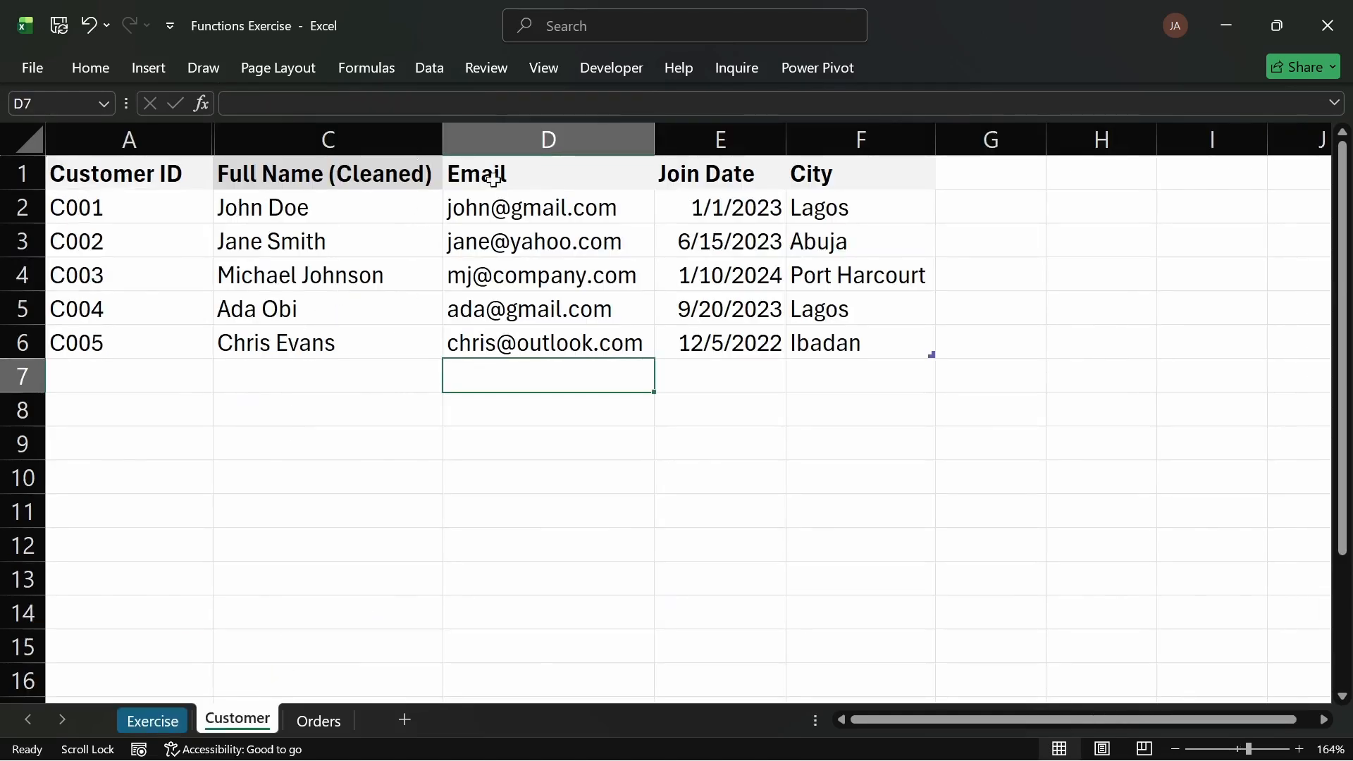
pyautogui.click(569, 141)
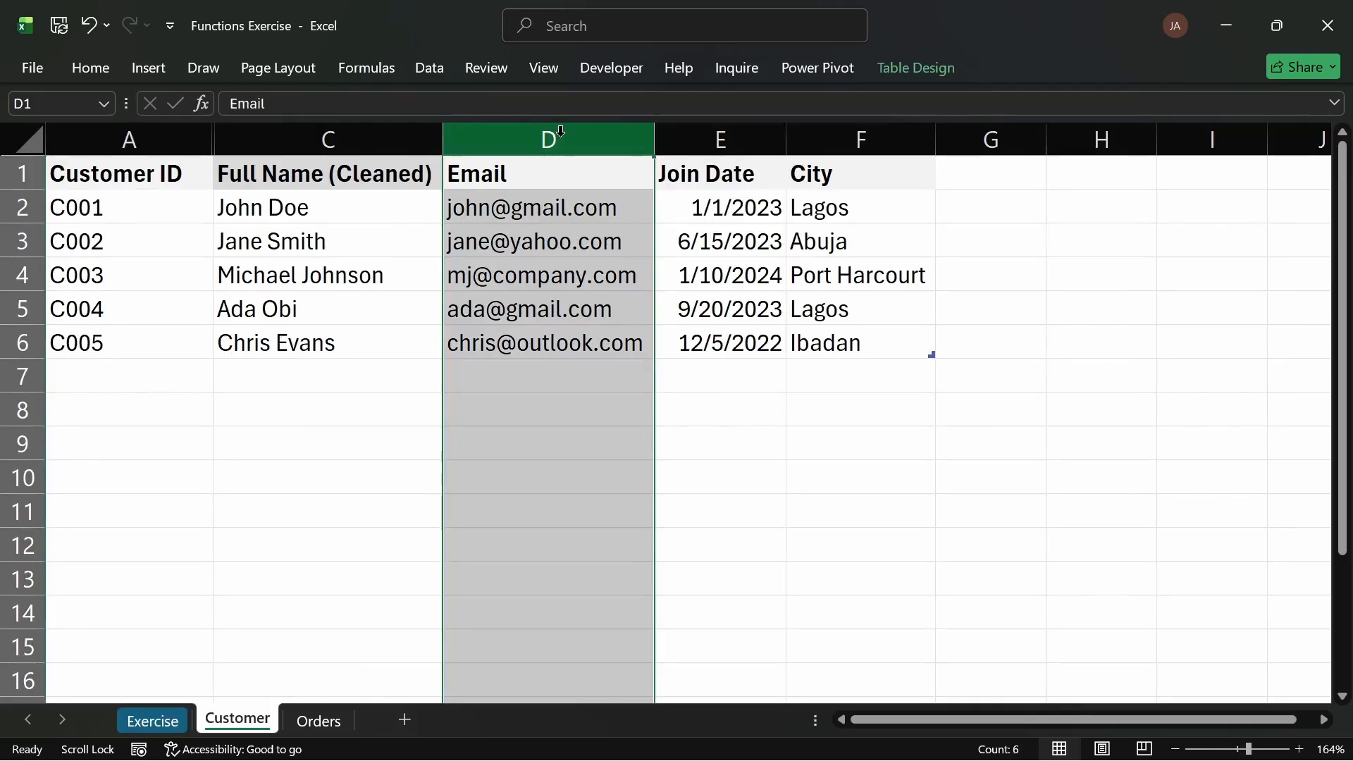
pyautogui.hotkey('ctrl', 'shift', '+')
pyautogui.click(501, 176)
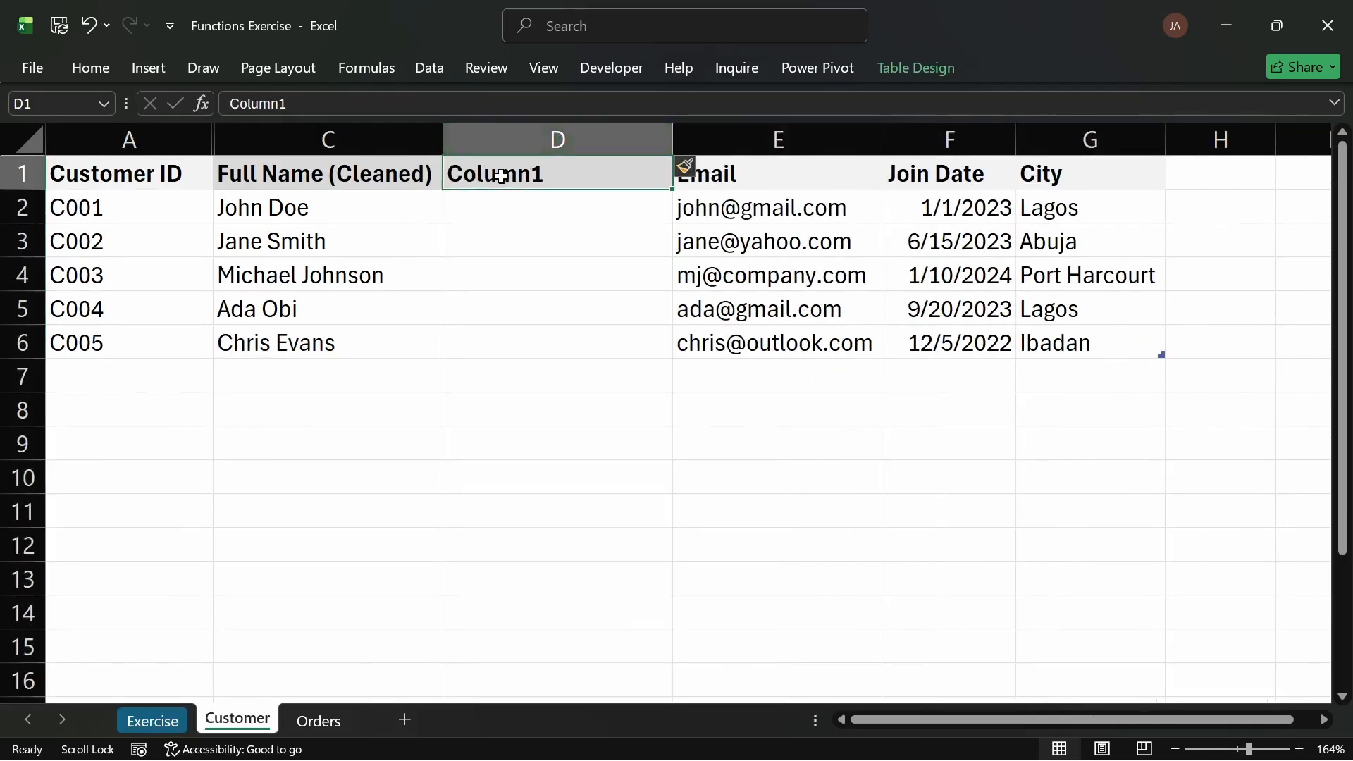
pyautogui.write('First')
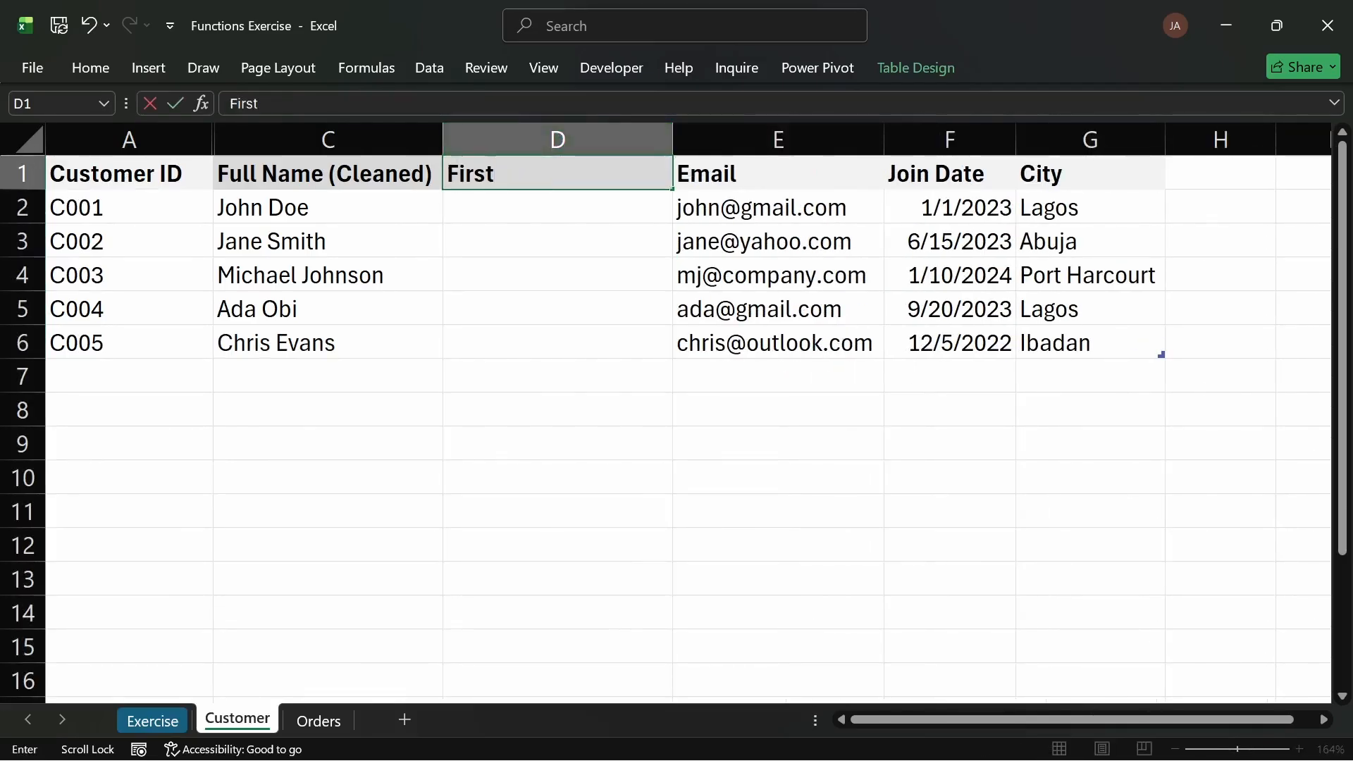
pyautogui.write(' Name')
pyautogui.press('Return')
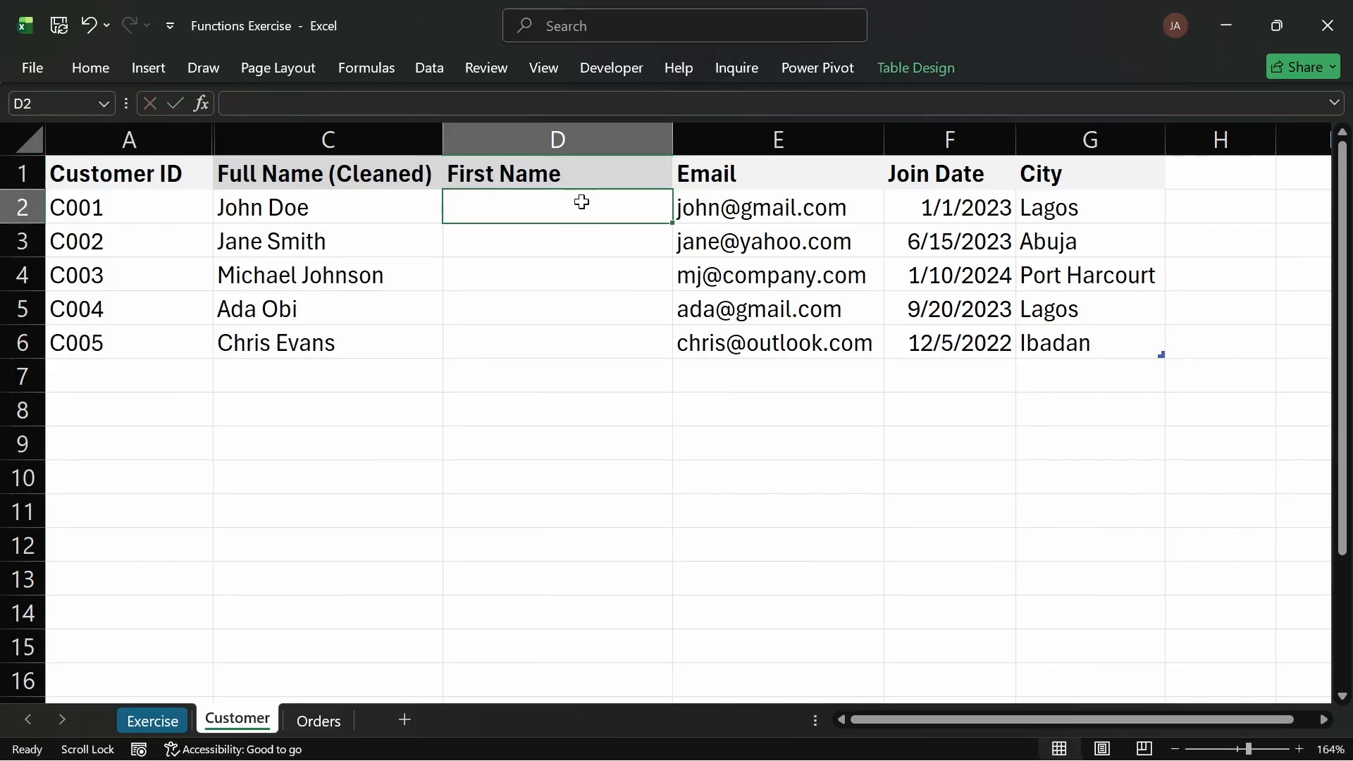
# Step: Enter =LEFT([@[Full Name (Cleaned)]],4) in the first First Name cell
pyautogui.write('=left')
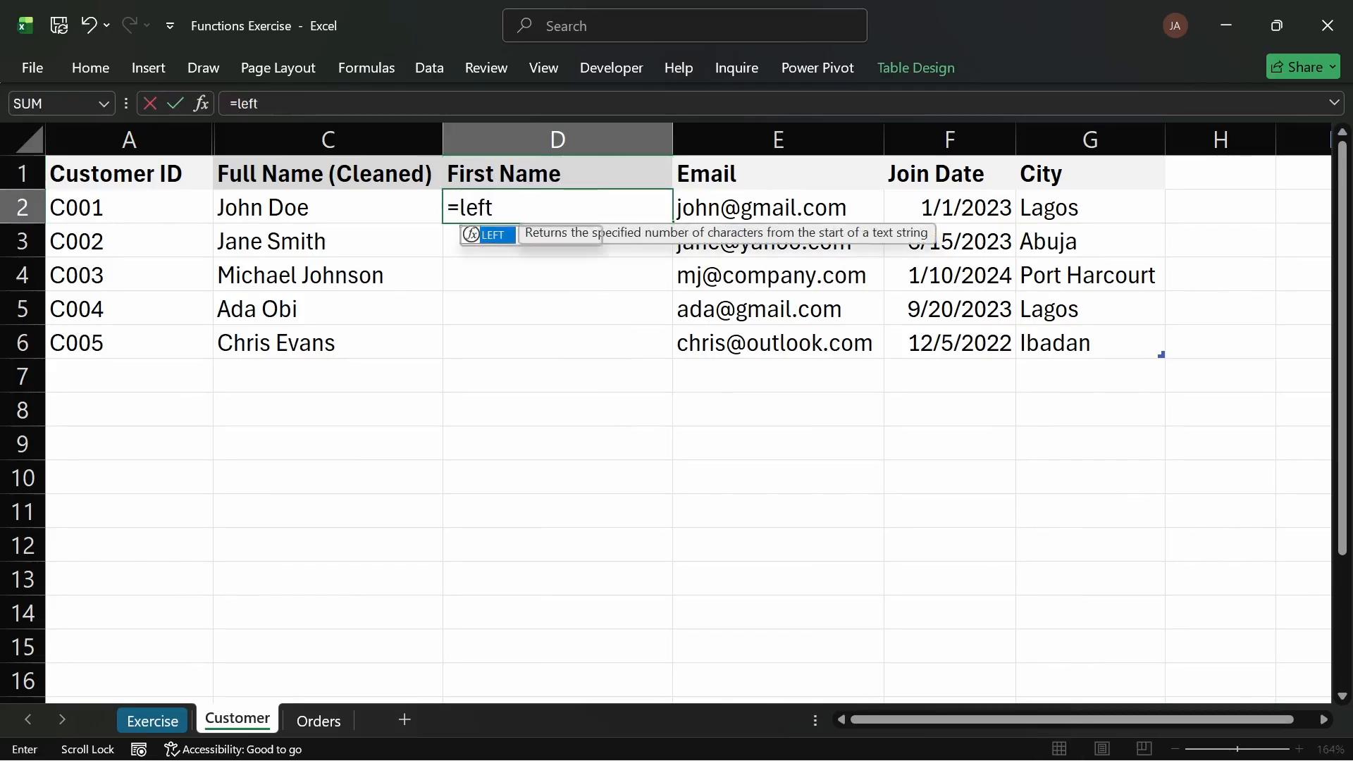
pyautogui.press('Tab')
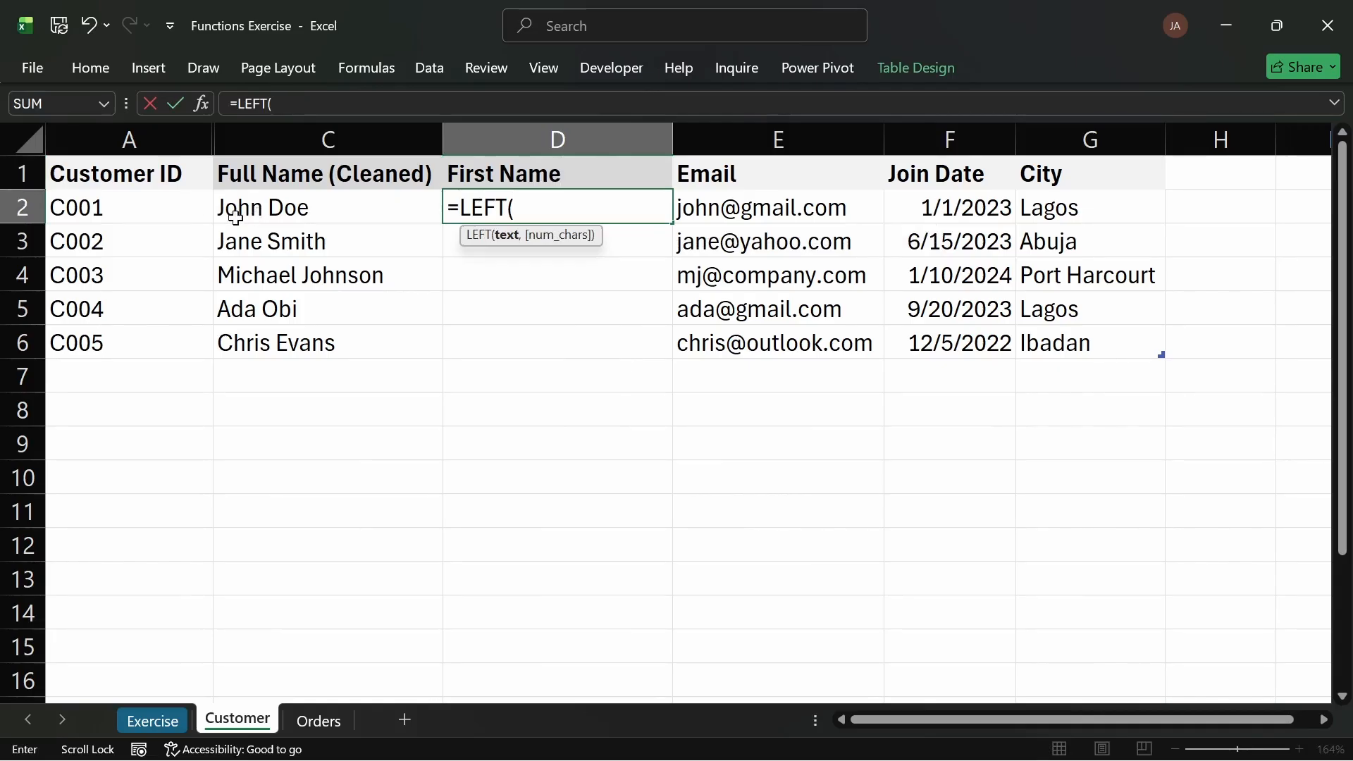
pyautogui.click(276, 208)
pyautogui.write(',')
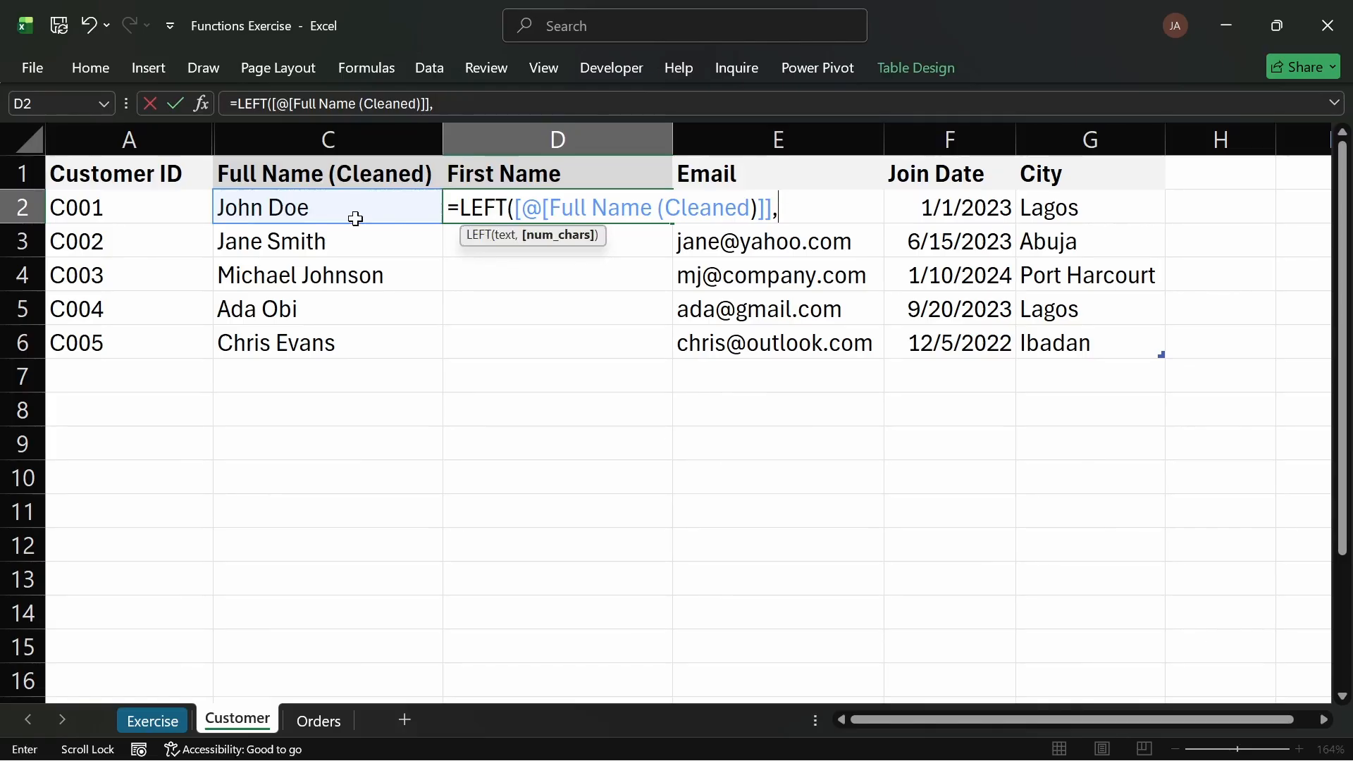
pyautogui.write('4)')
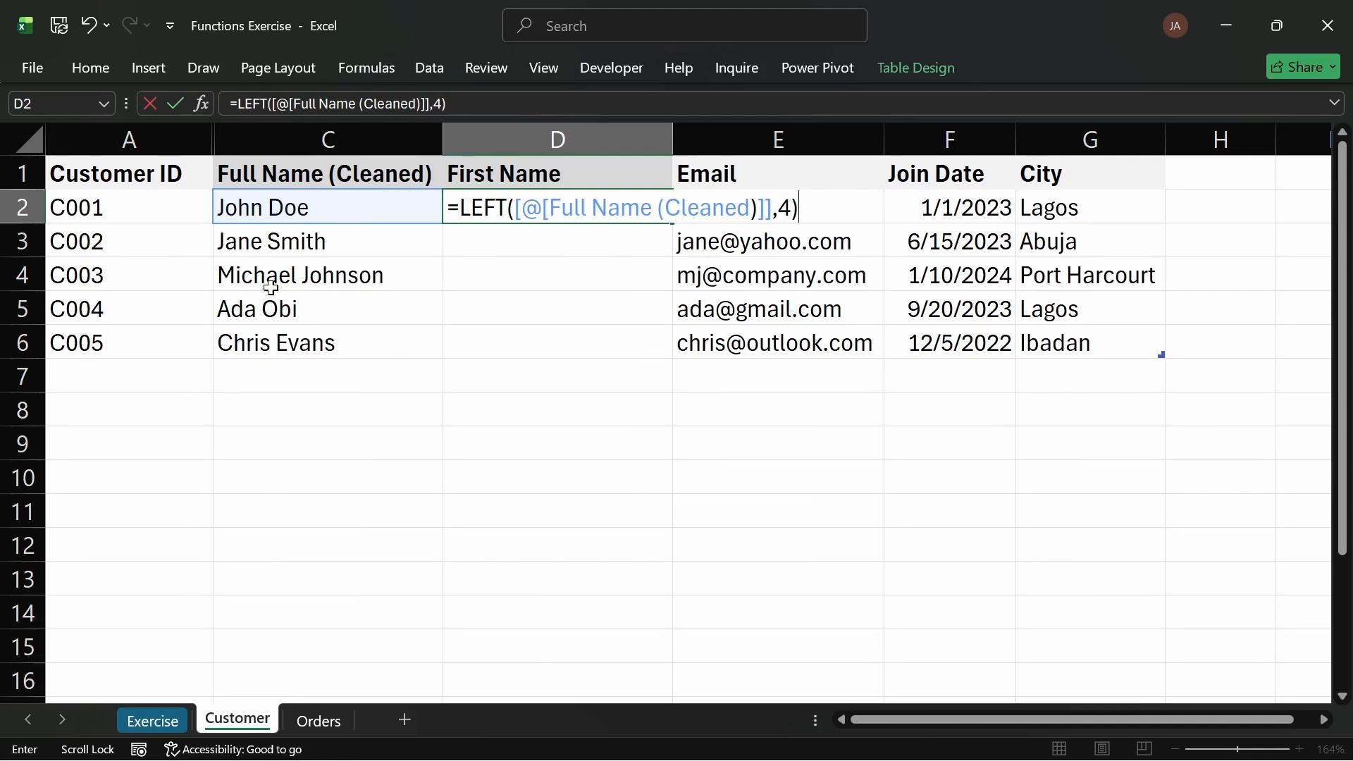
pyautogui.press('Return')
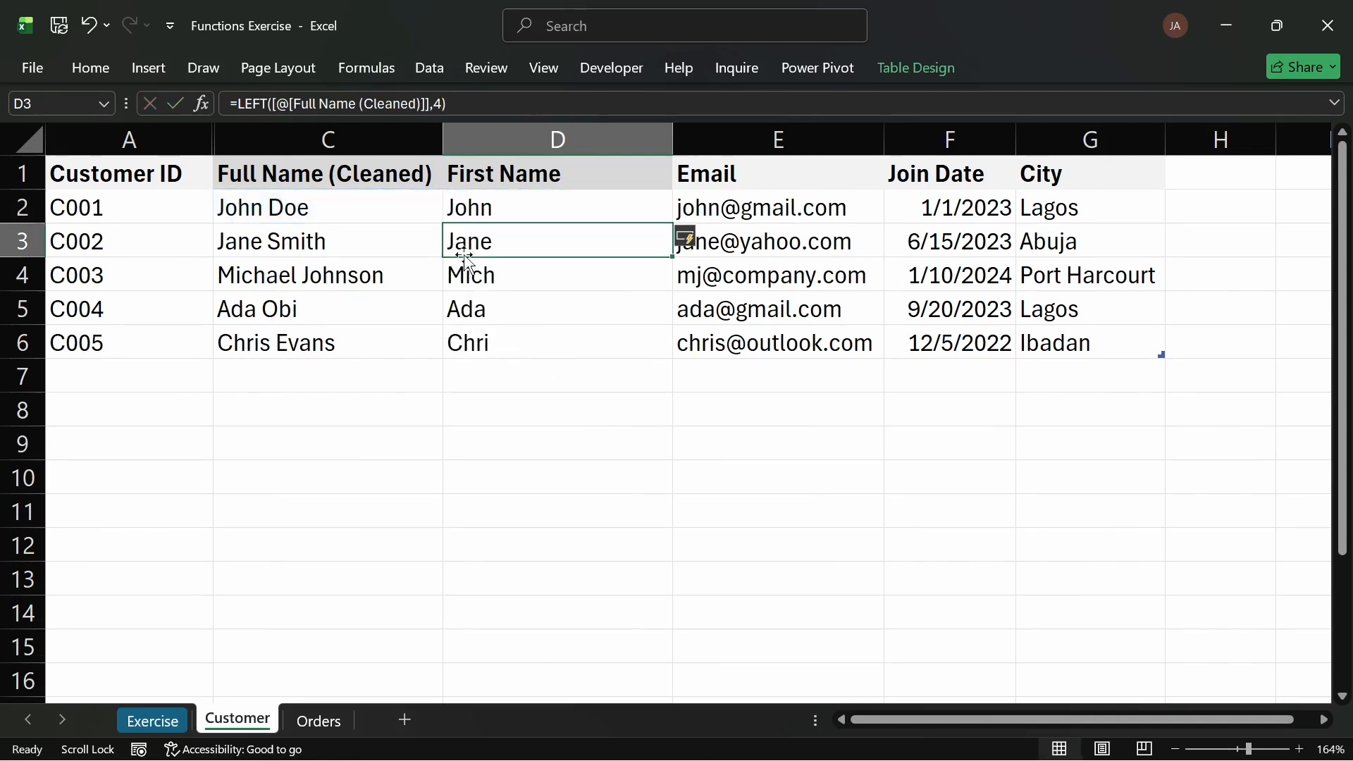
# Step: Replace the character count in the First Name formula with FIND(" ",[@[Full Name (Cleaned)]])
pyautogui.doubleClick(515, 208)
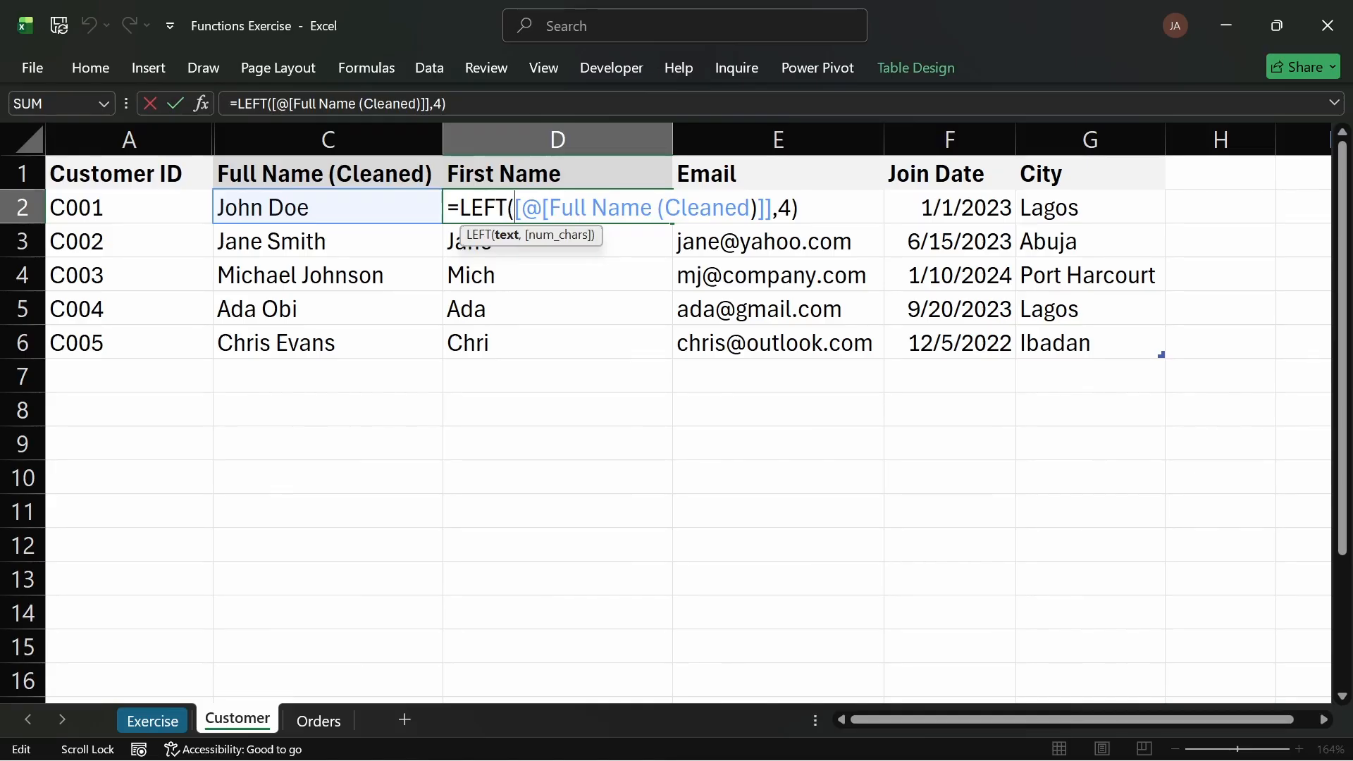
pyautogui.doubleClick(784, 208)
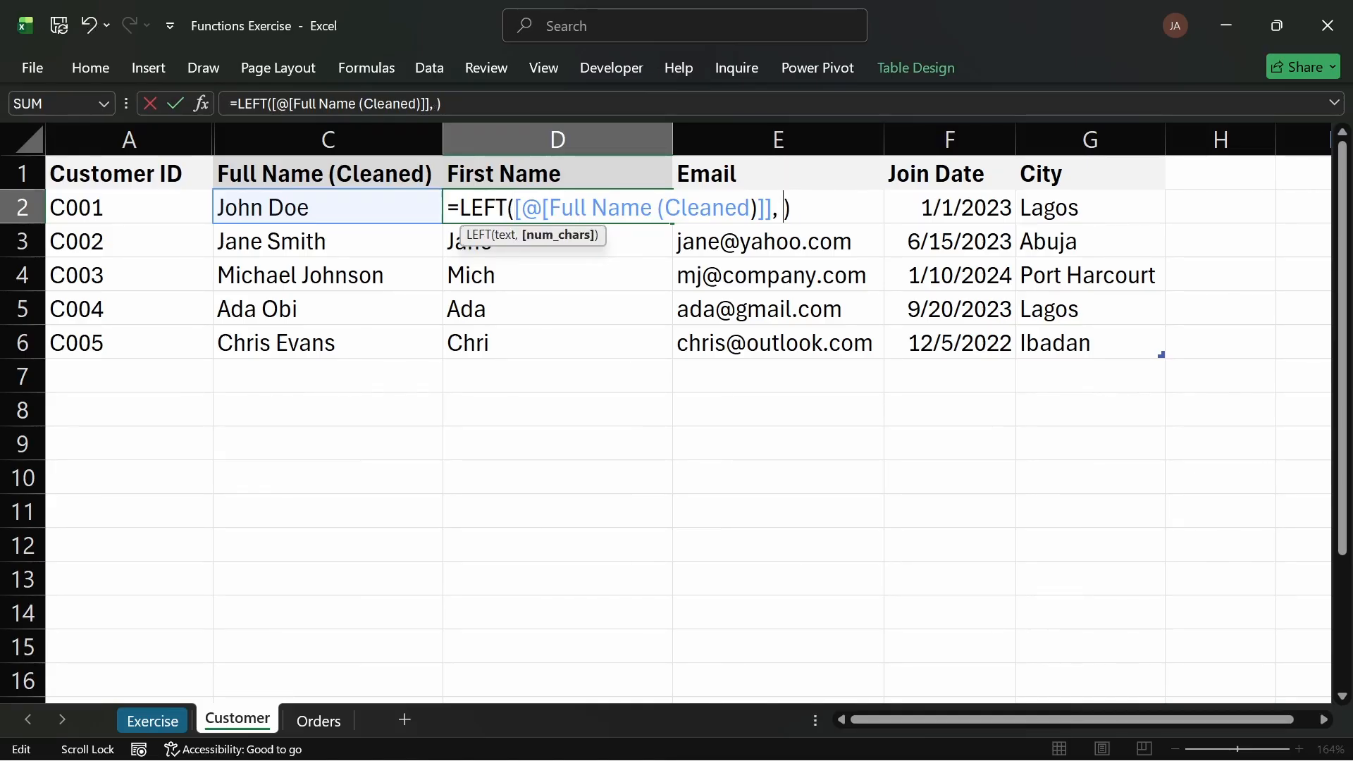
pyautogui.write('FIND(')
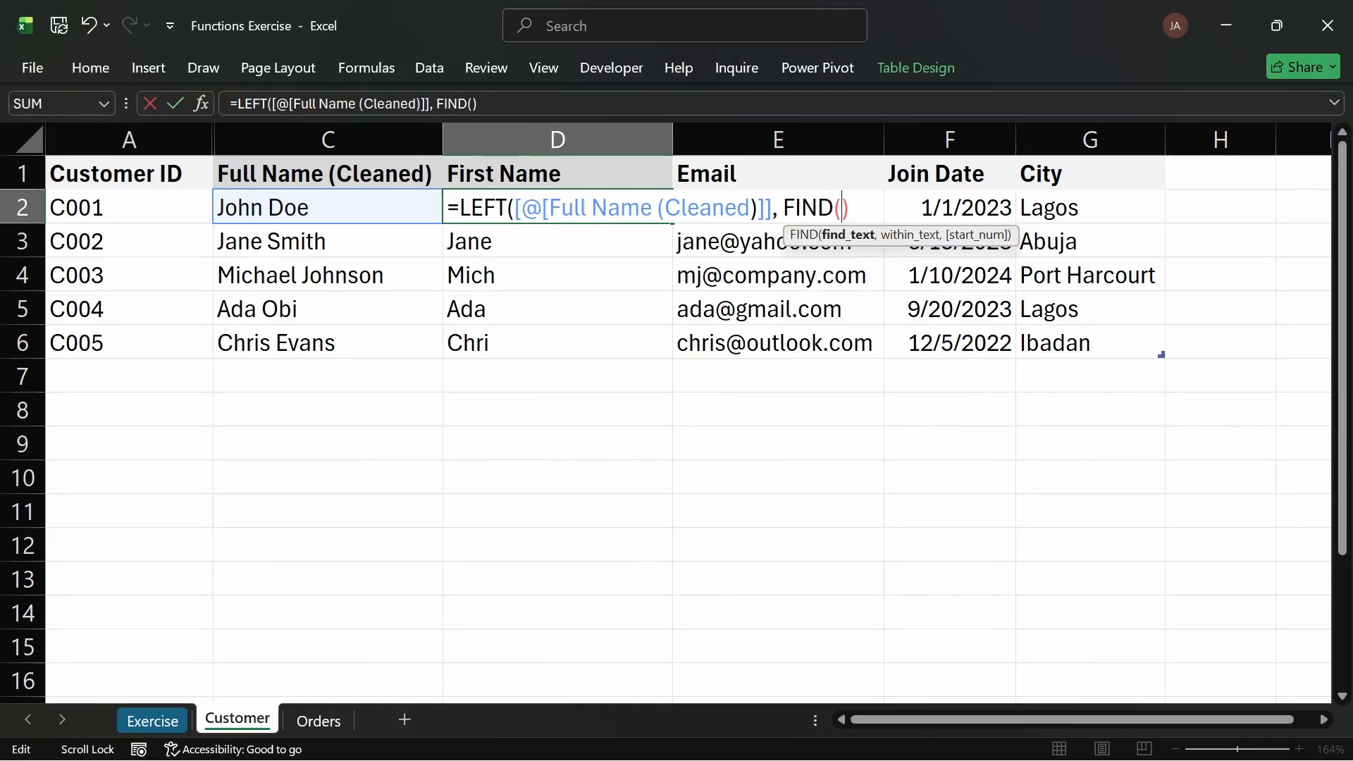
pyautogui.write('""')
pyautogui.press('Right')
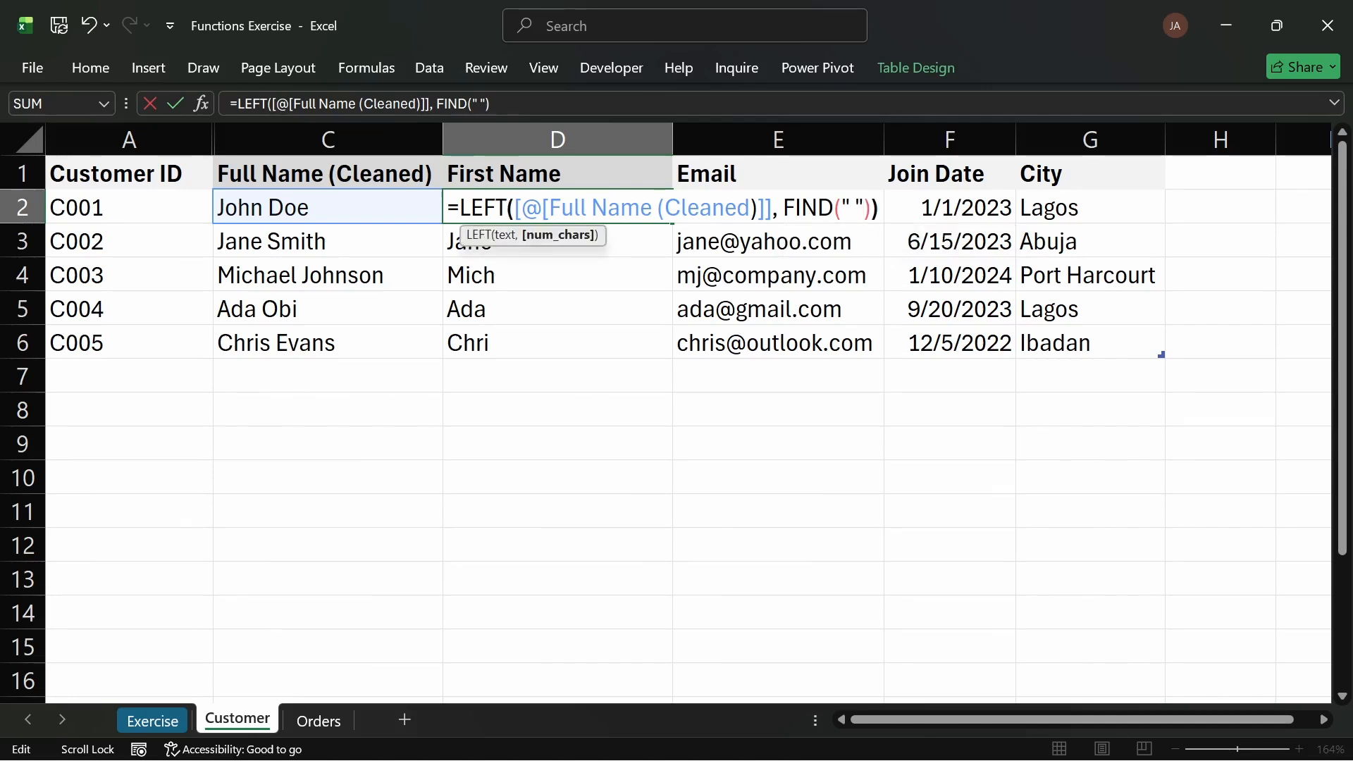
pyautogui.press('Return')
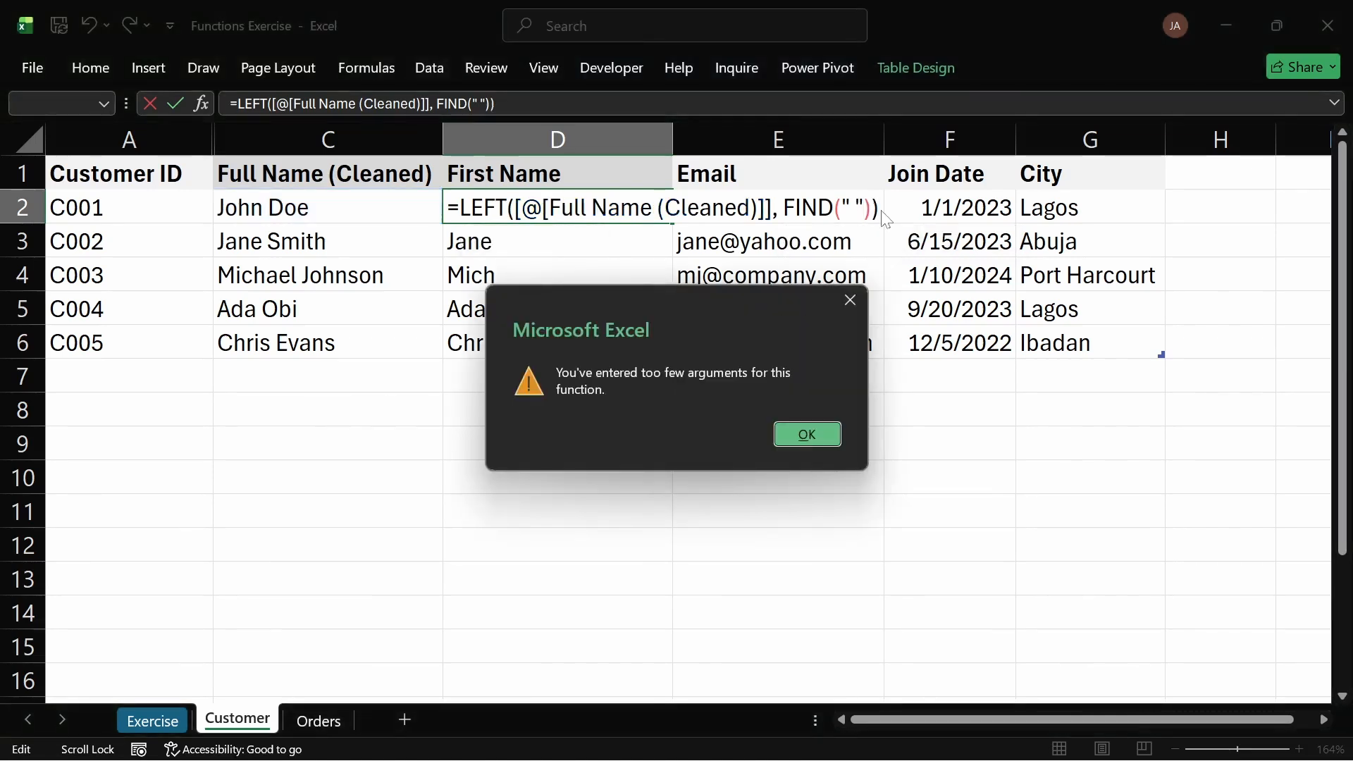
pyautogui.press('Return')
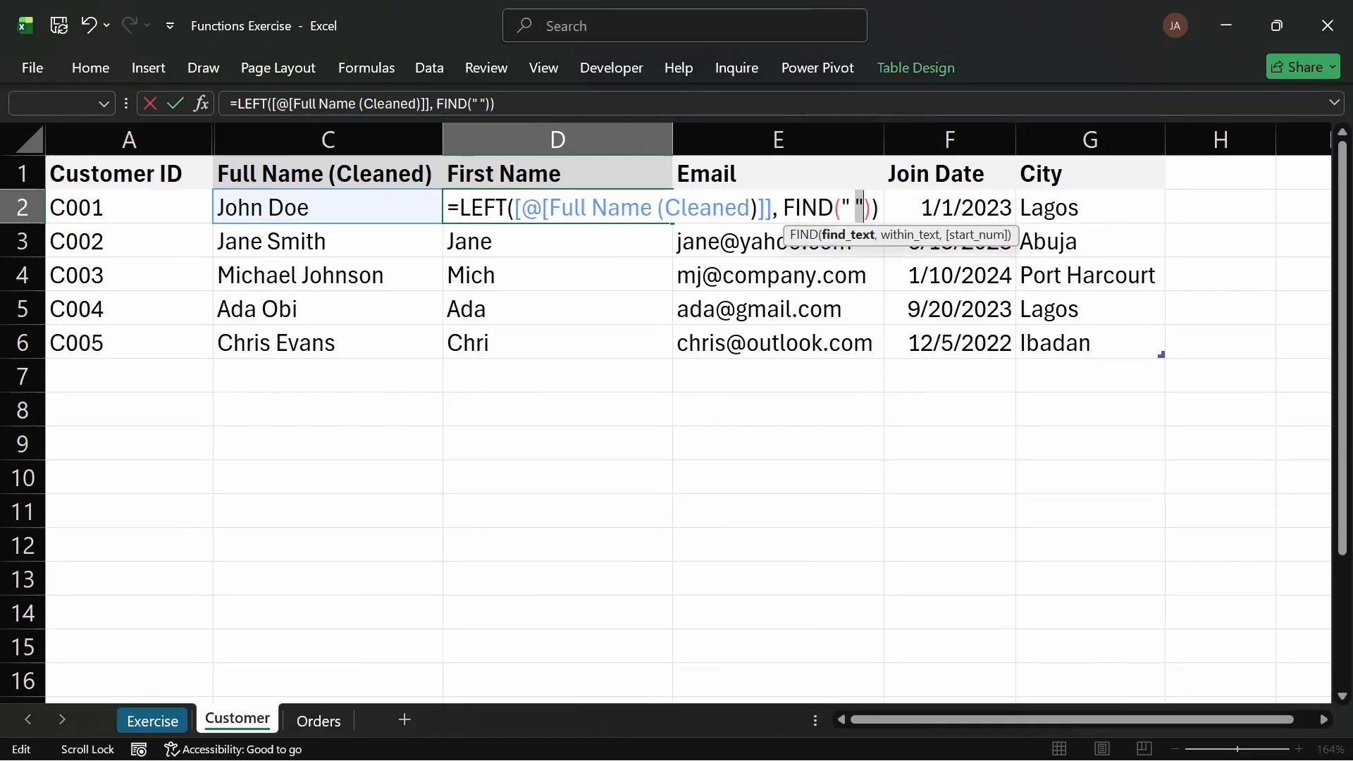
pyautogui.press('Right')
pyautogui.write(',')
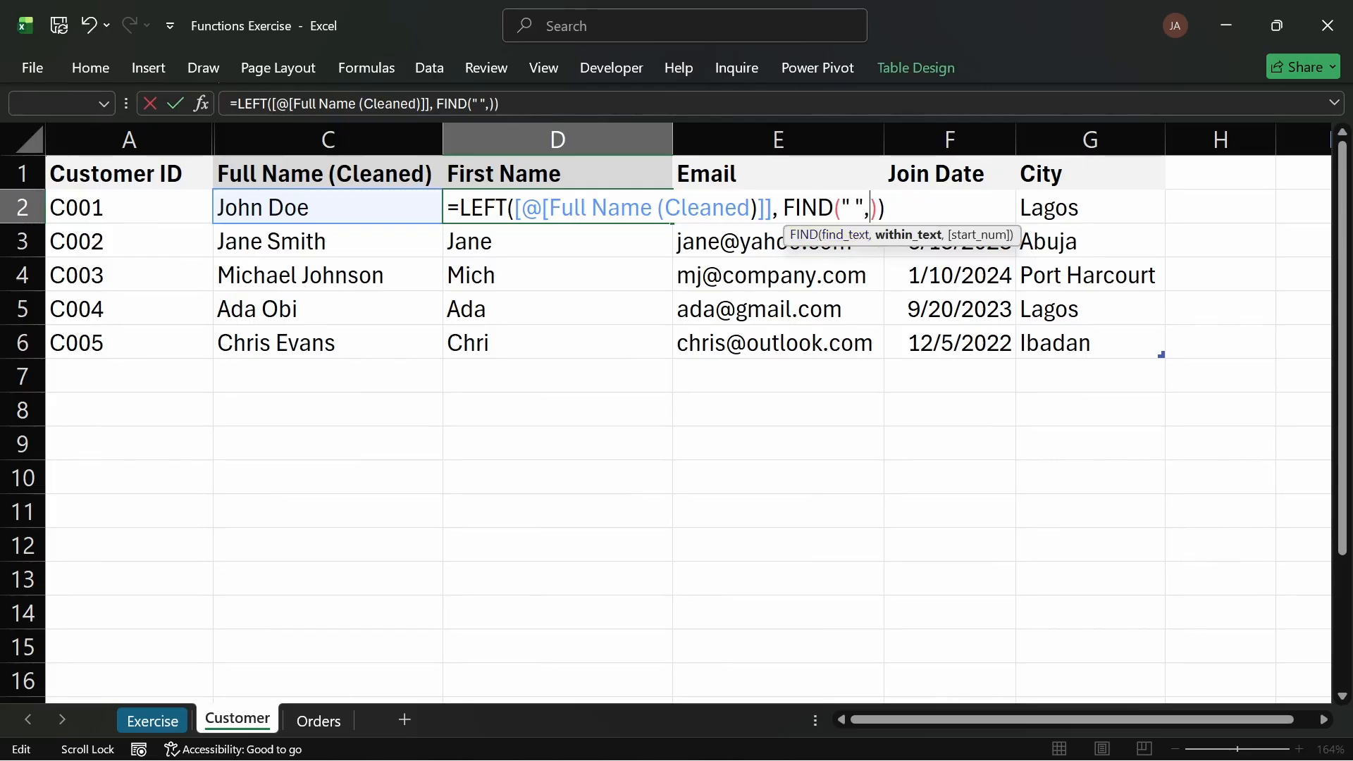
pyautogui.click(369, 211)
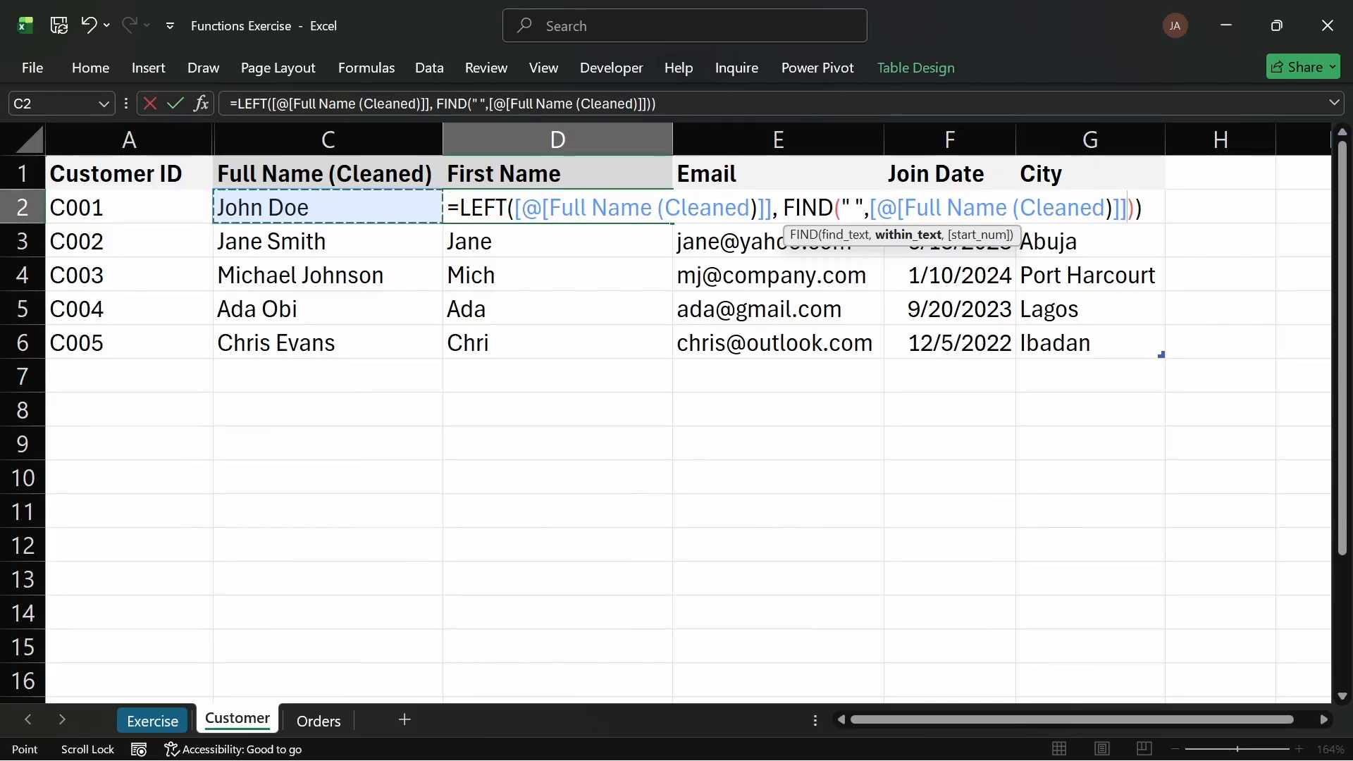
pyautogui.press('Return')
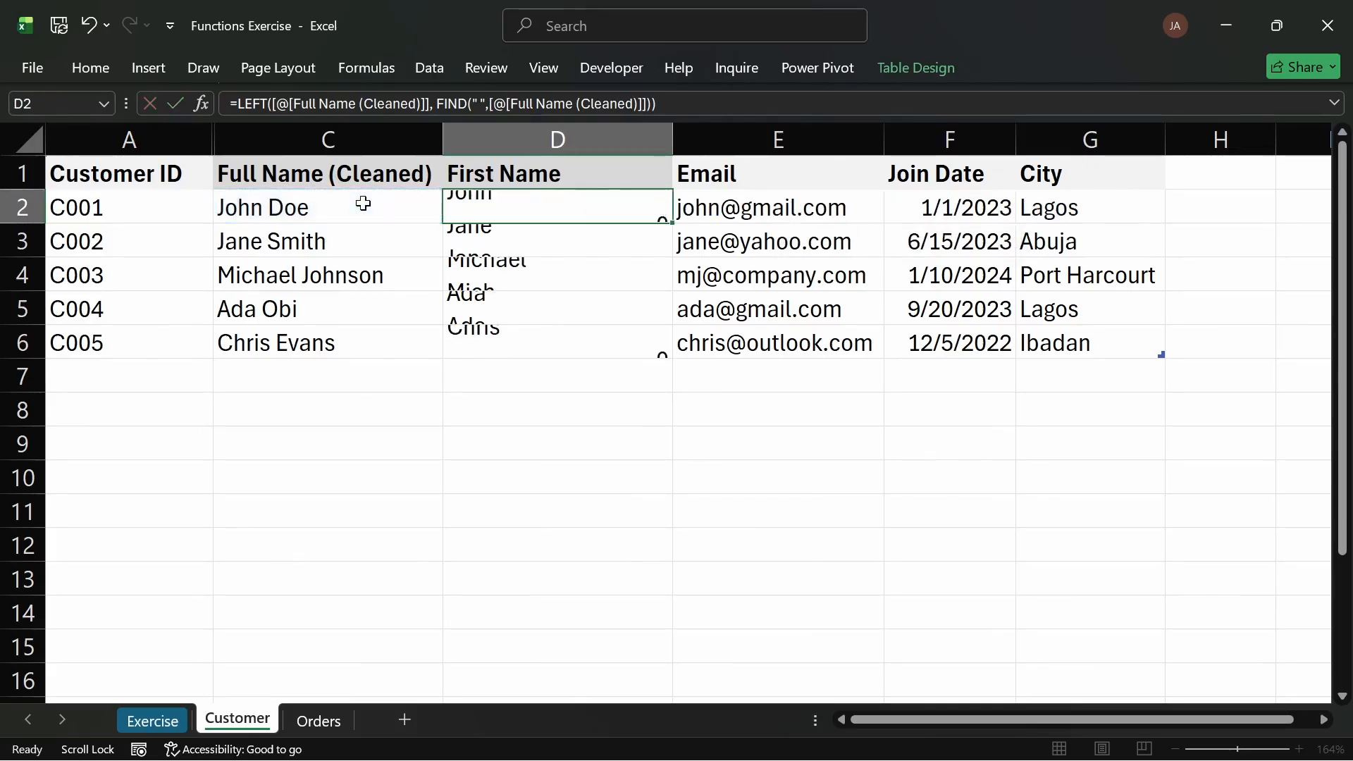
pyautogui.click(541, 211)
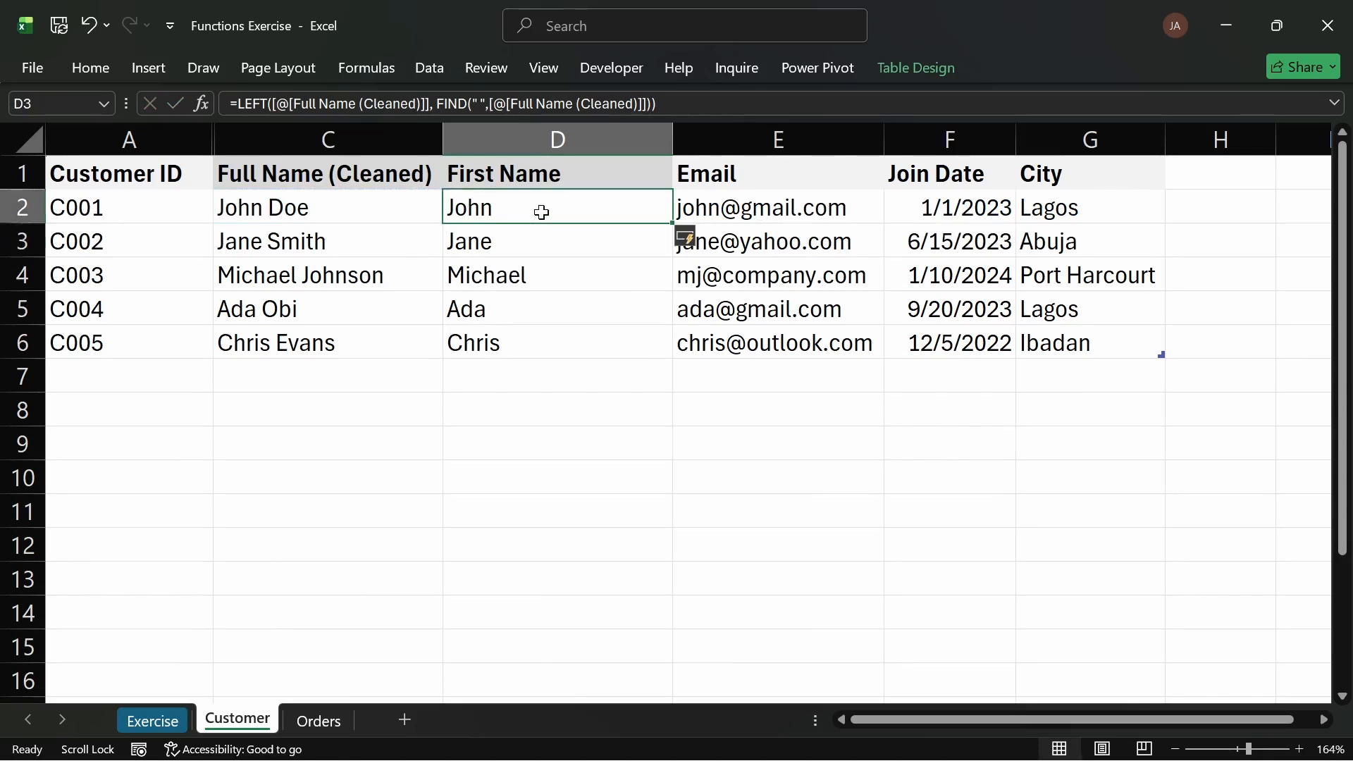
# Step: Test =LEN(D2) in the cell below the First Name column, then delete that row
pyautogui.click(491, 372)
pyautogui.doubleClick(490, 372)
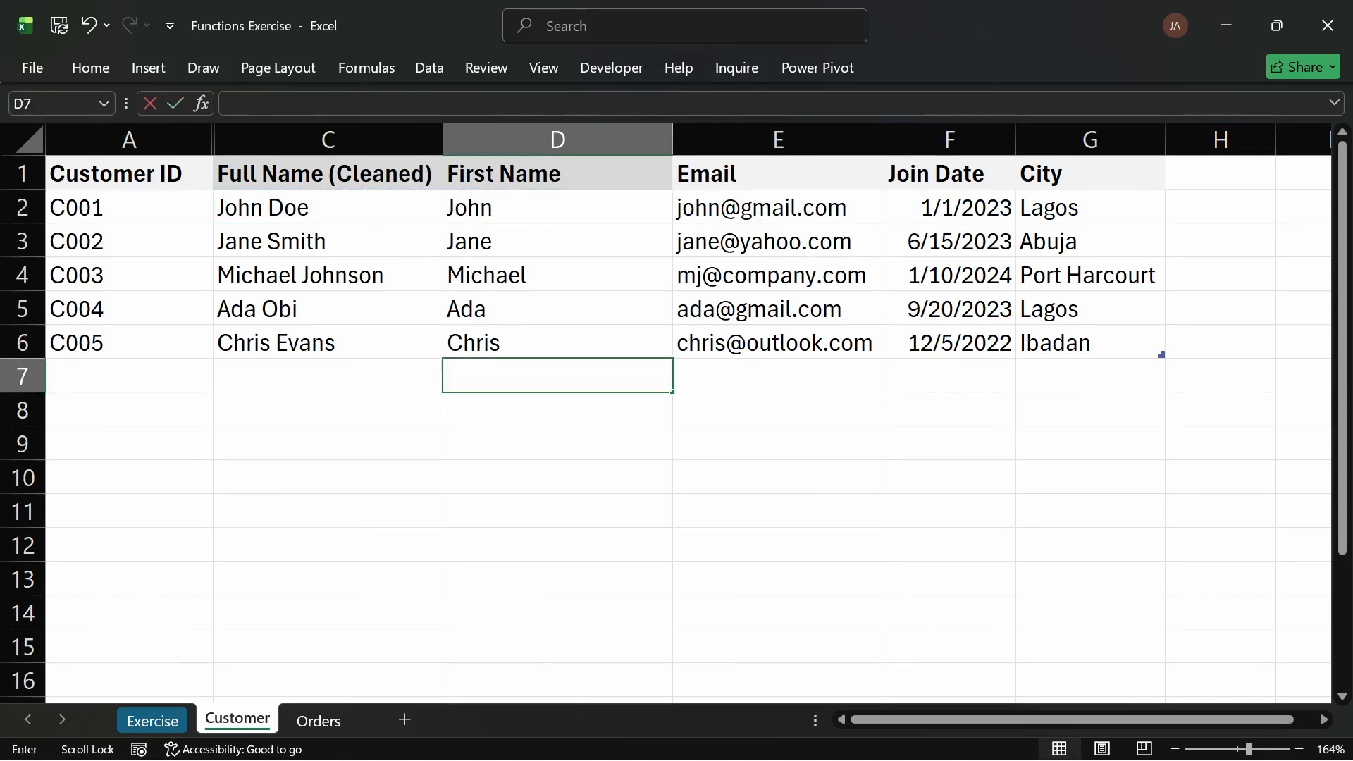
pyautogui.write('=')
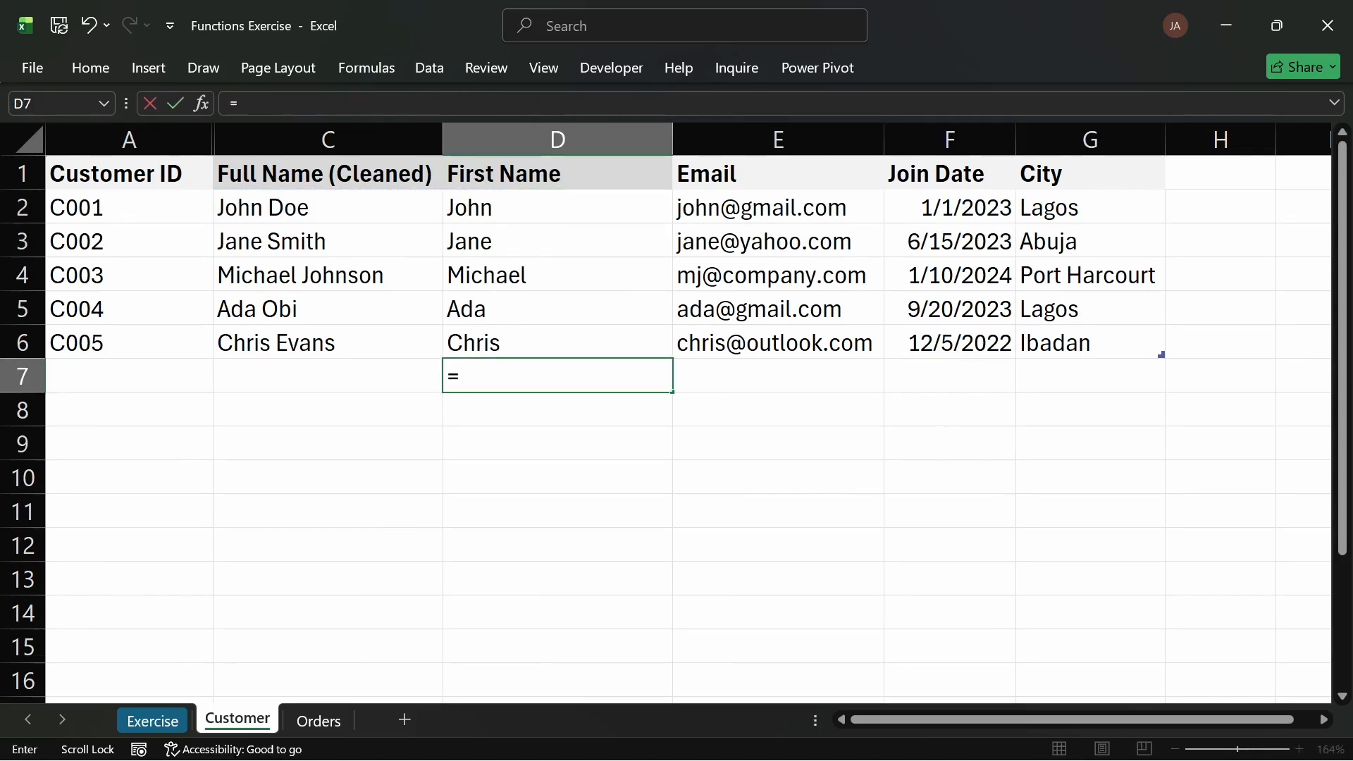
pyautogui.write('LRN')
pyautogui.press('BackSpace')
pyautogui.press('BackSpace')
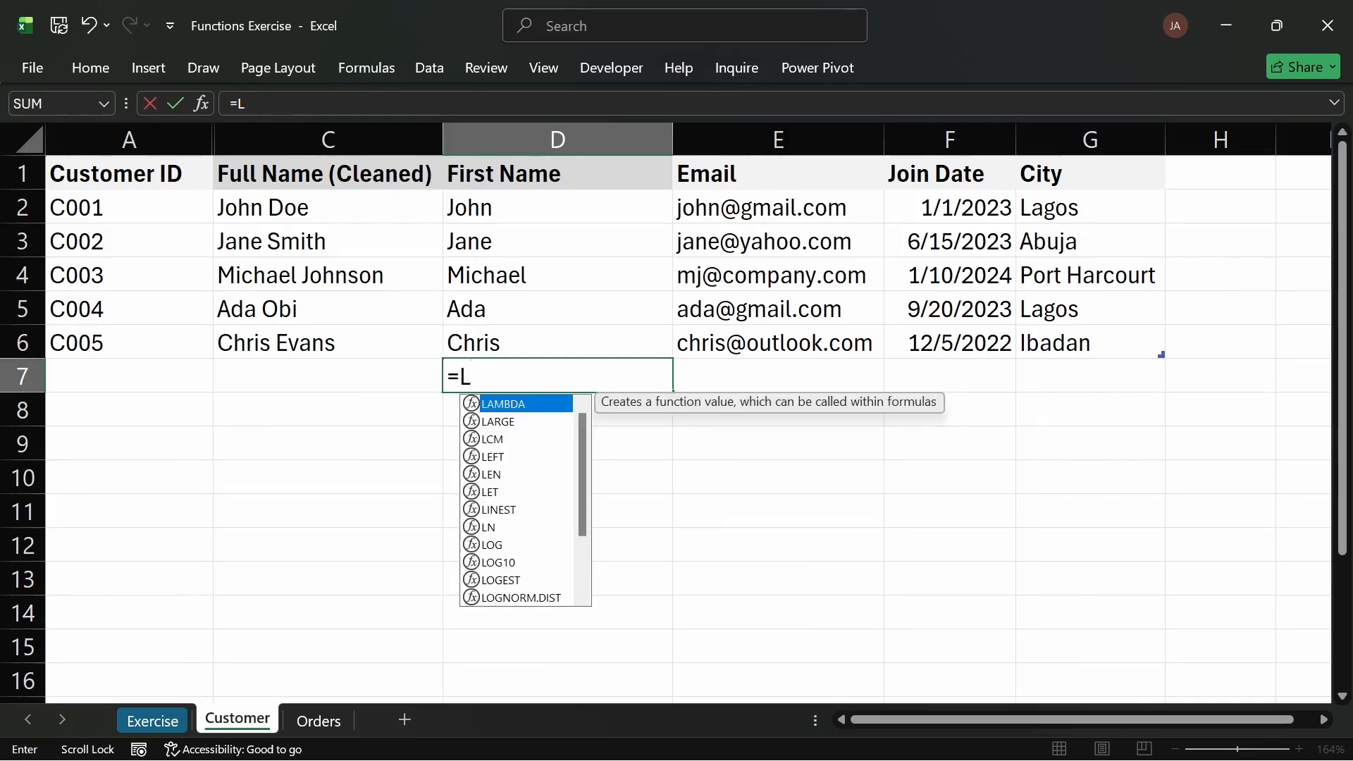
pyautogui.write('EN(')
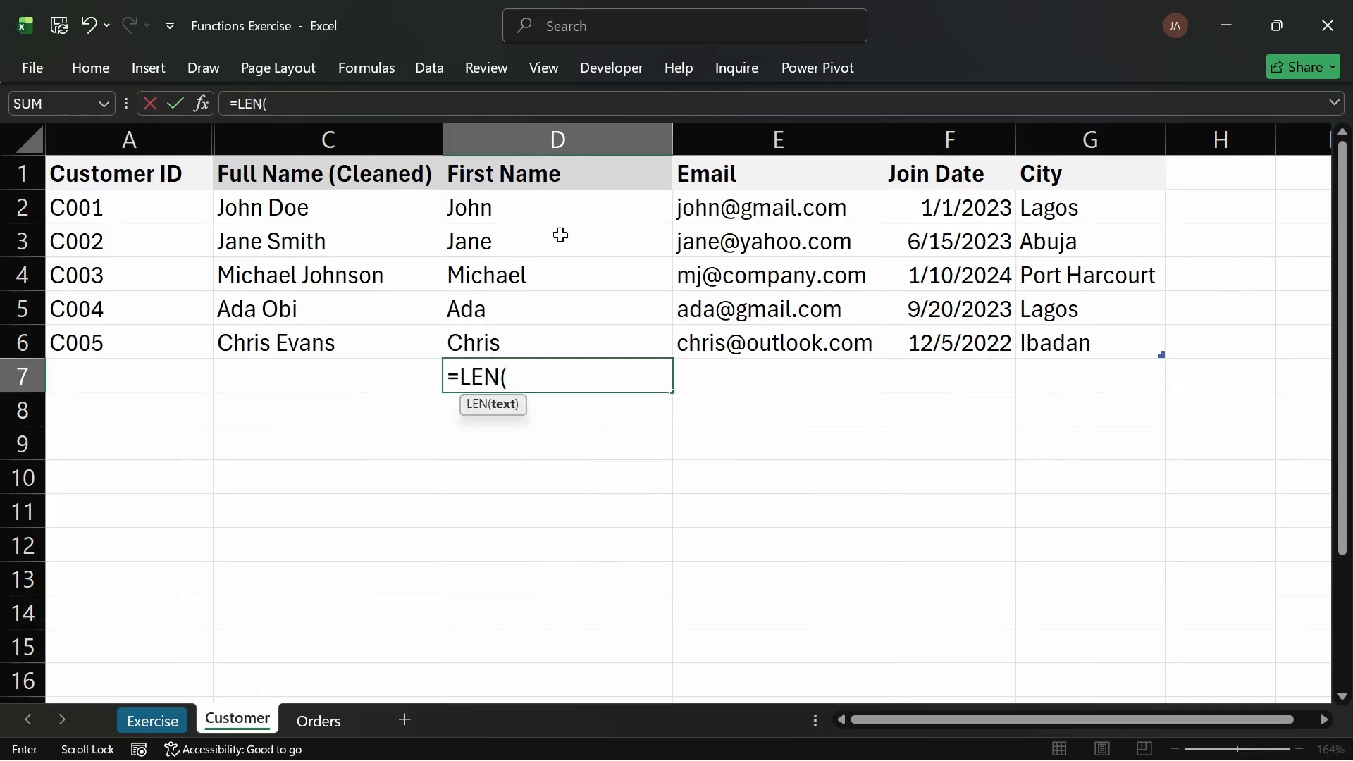
pyautogui.click(521, 206)
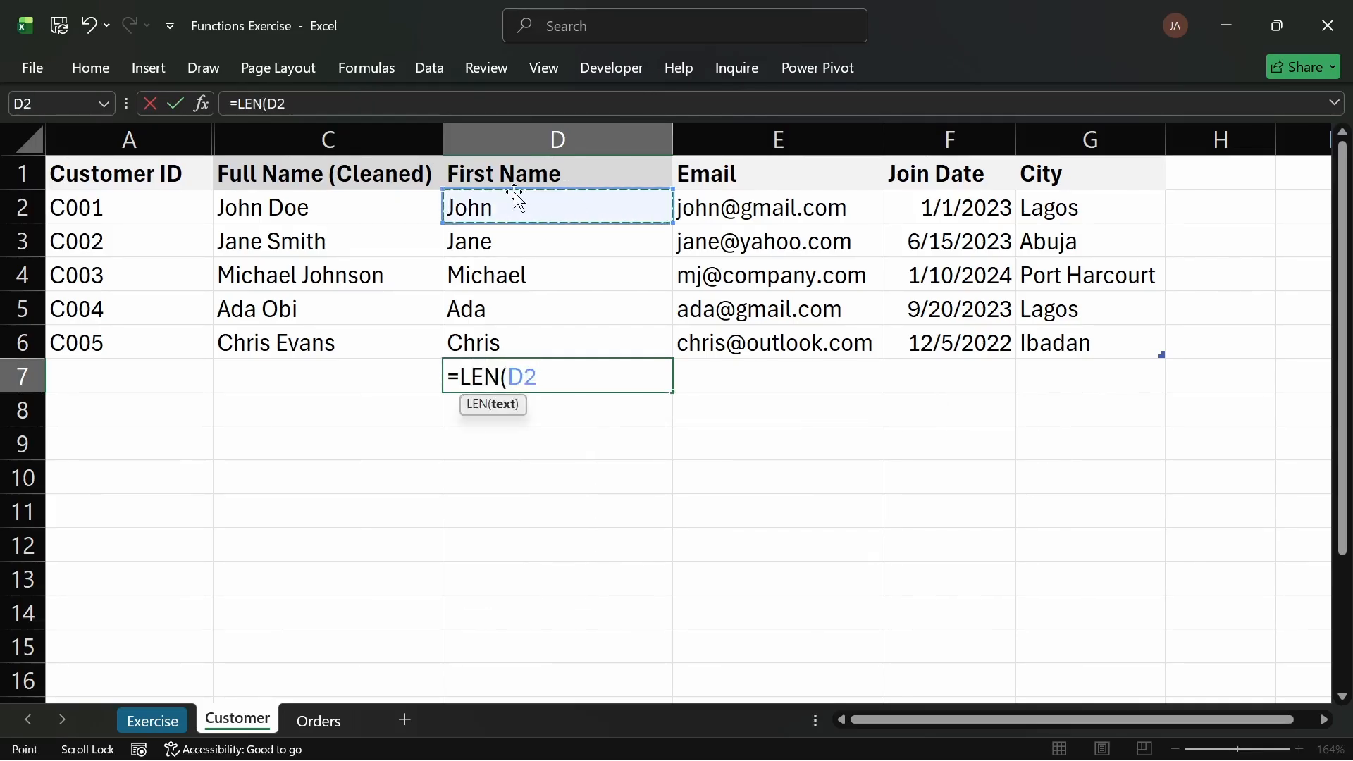
pyautogui.press('Return')
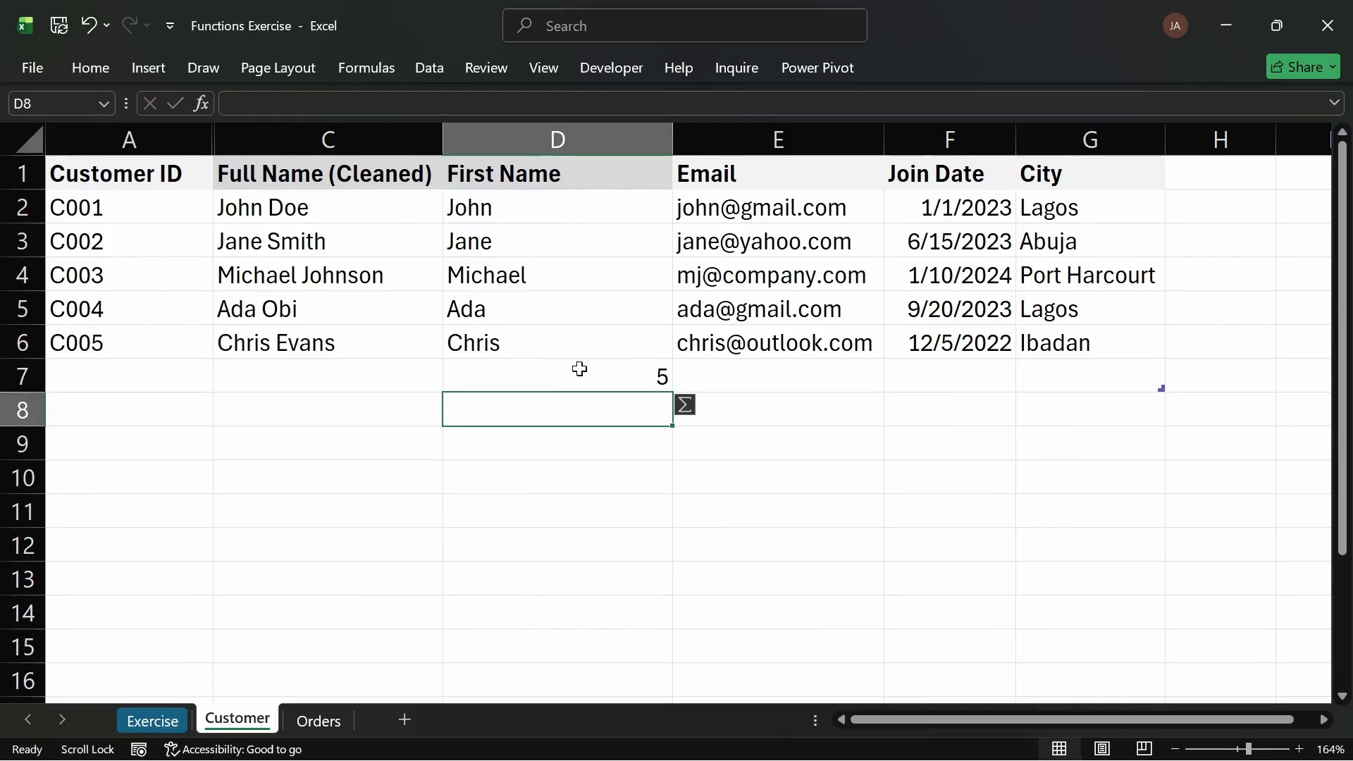
pyautogui.click(15, 378)
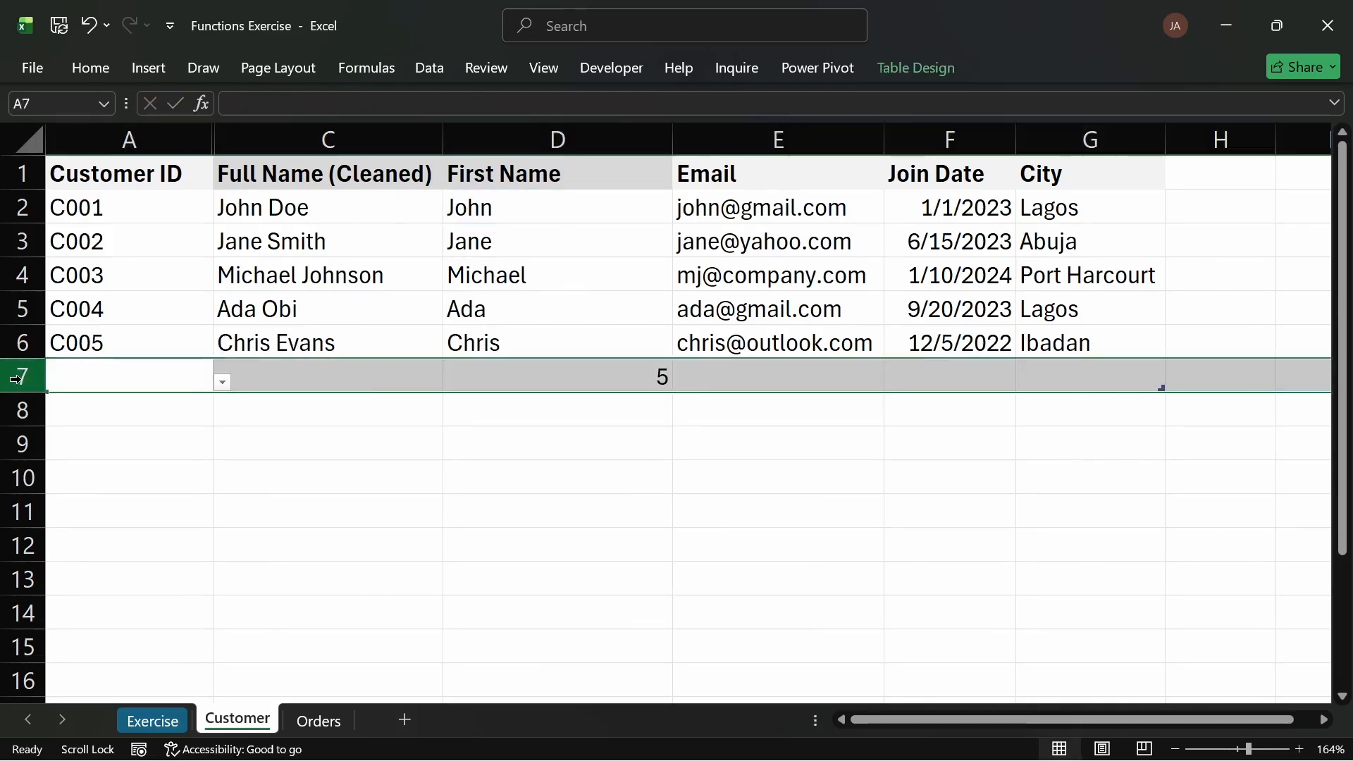
pyautogui.hotkey('ctrl', '-')
# Step: Subtract 1 from the FIND result in the First Name formula and fill it down the column
pyautogui.click(525, 213)
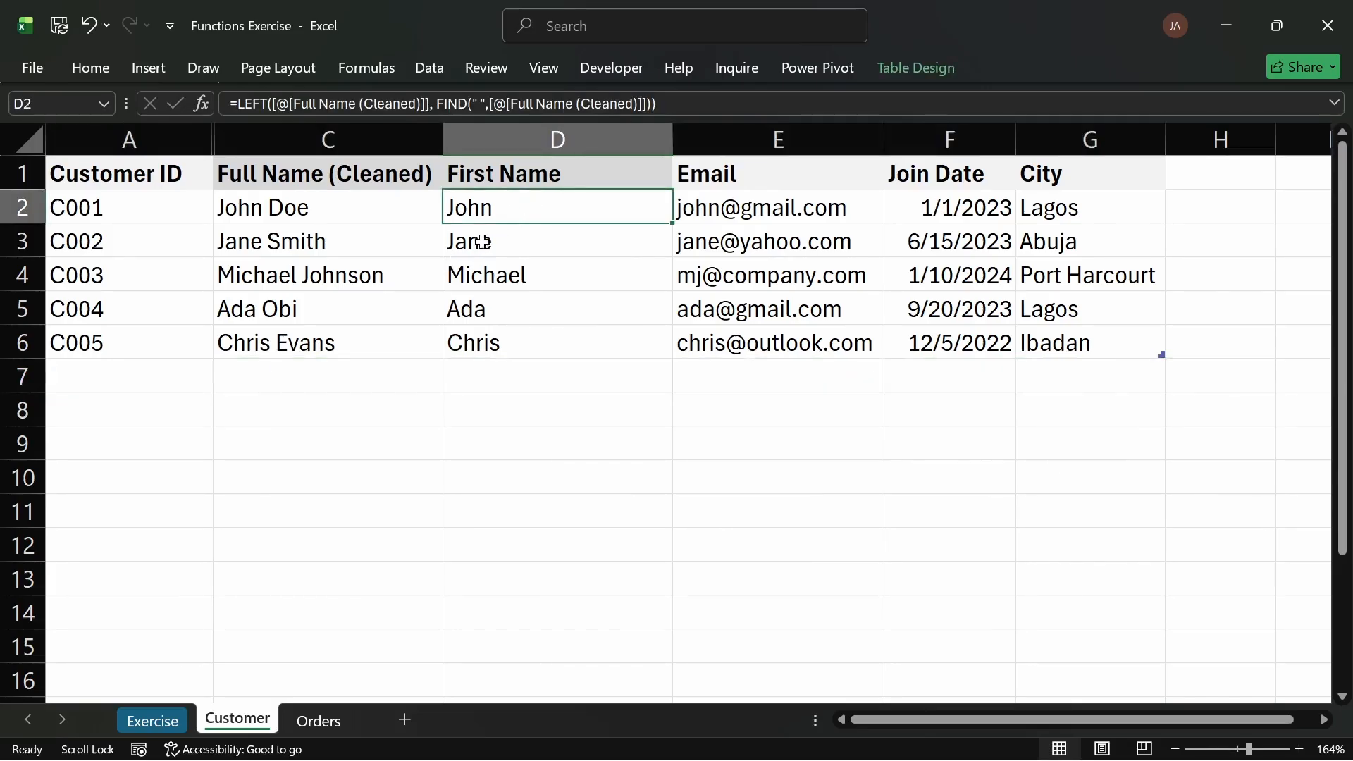
pyautogui.doubleClick(543, 208)
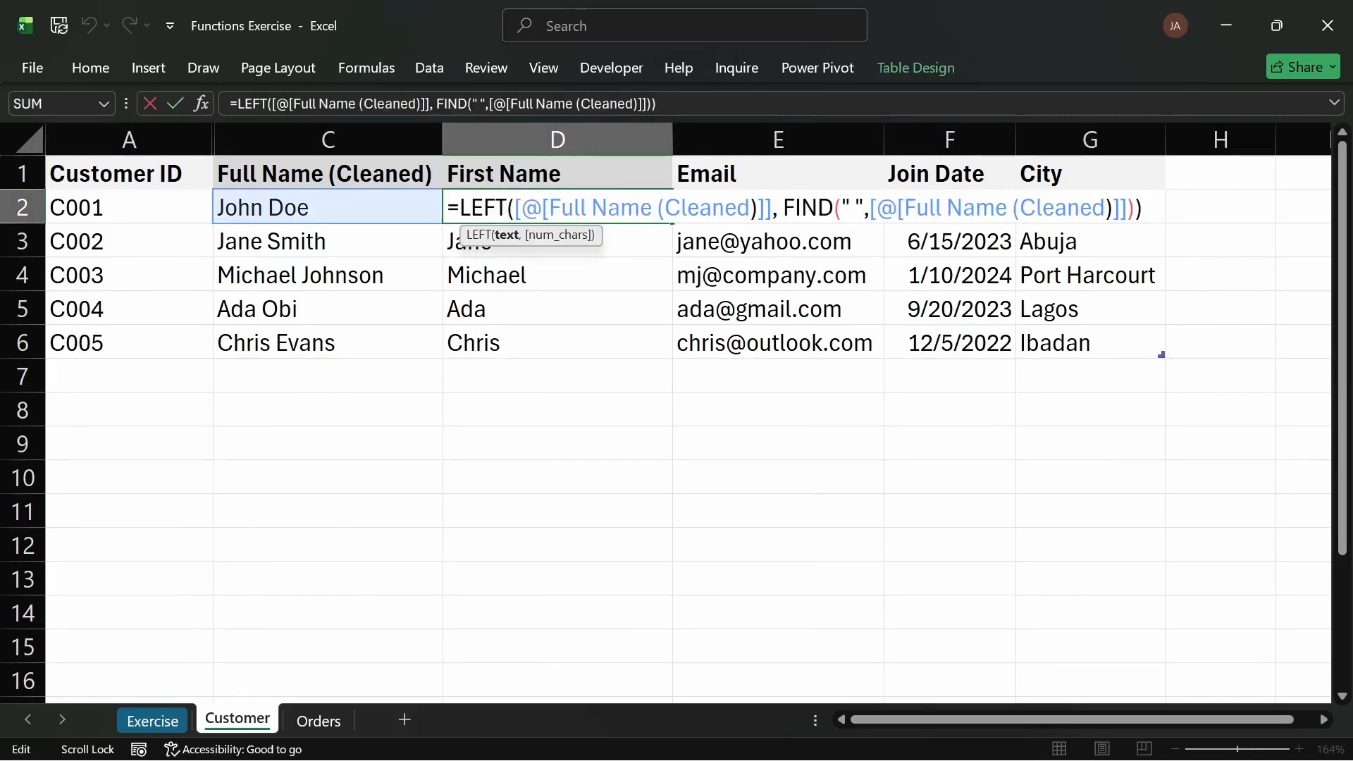
pyautogui.click(1134, 209)
pyautogui.write('-1')
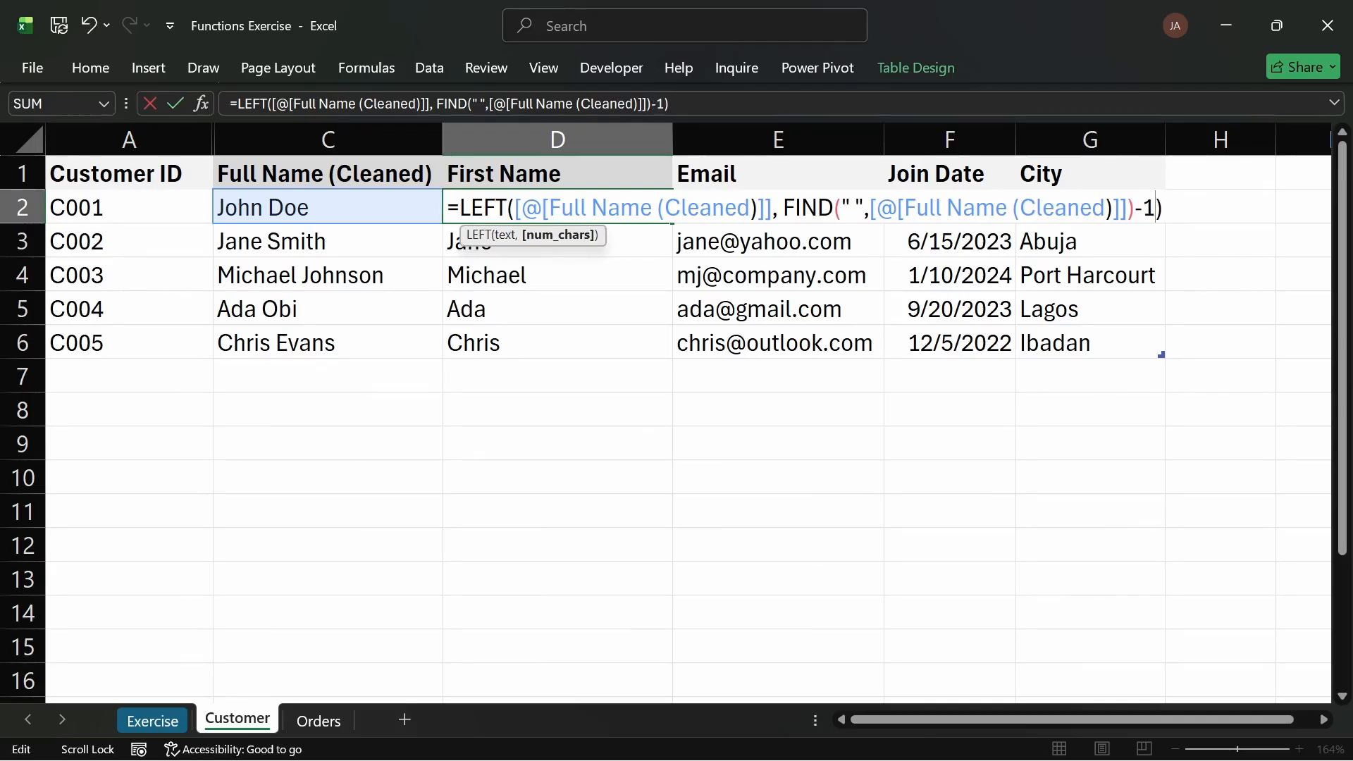
pyautogui.press('Return')
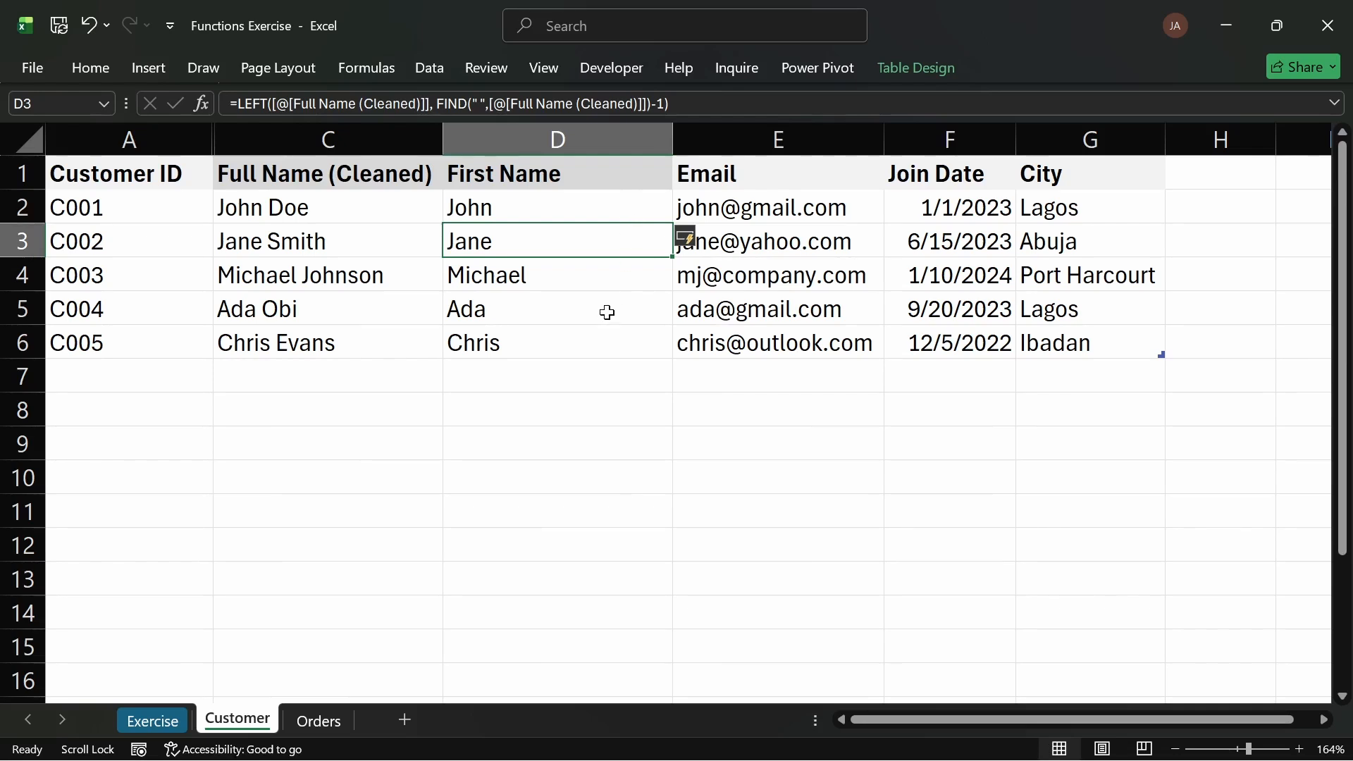
pyautogui.click(618, 208)
pyautogui.doubleClick(674, 223)
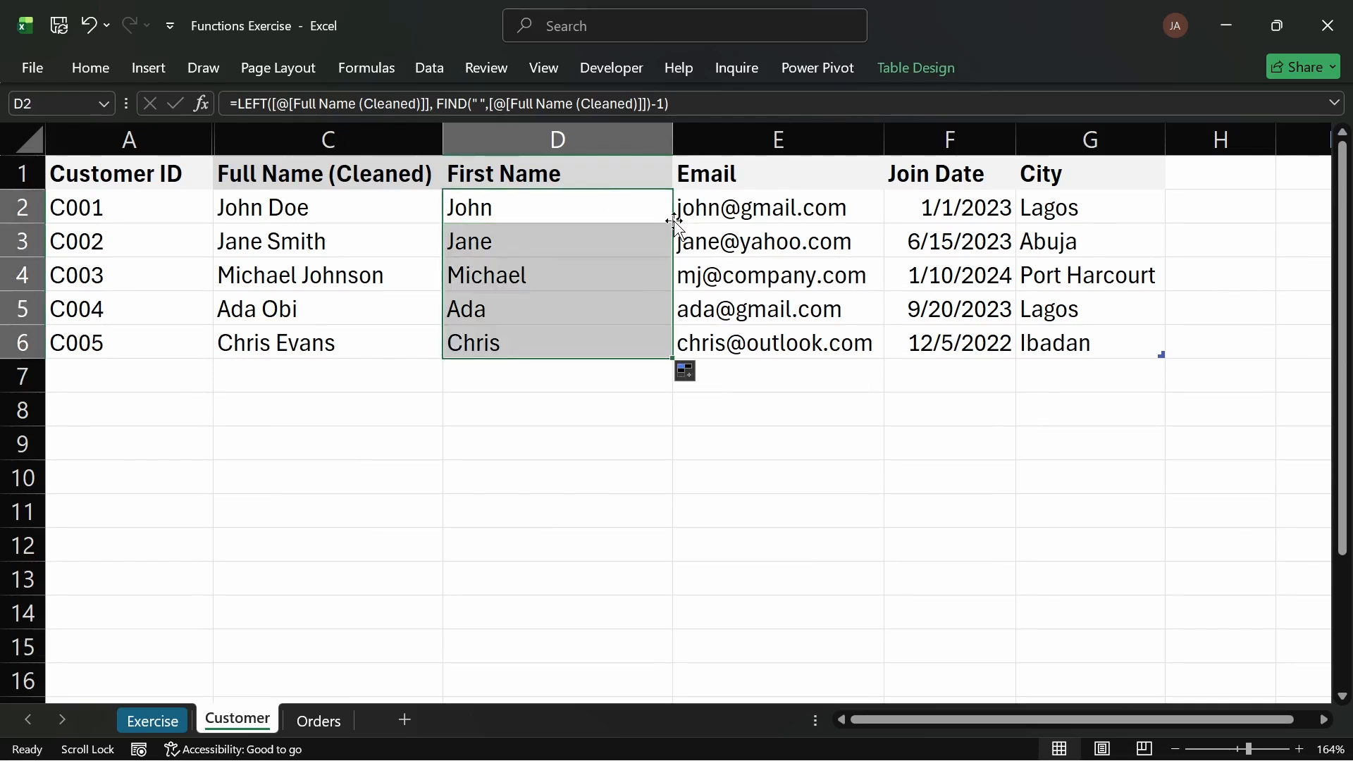
# Step: Try a =LEN(D2) check in the cell below the First Name column, then remove that table row
pyautogui.click(587, 374)
pyautogui.write('=LE')
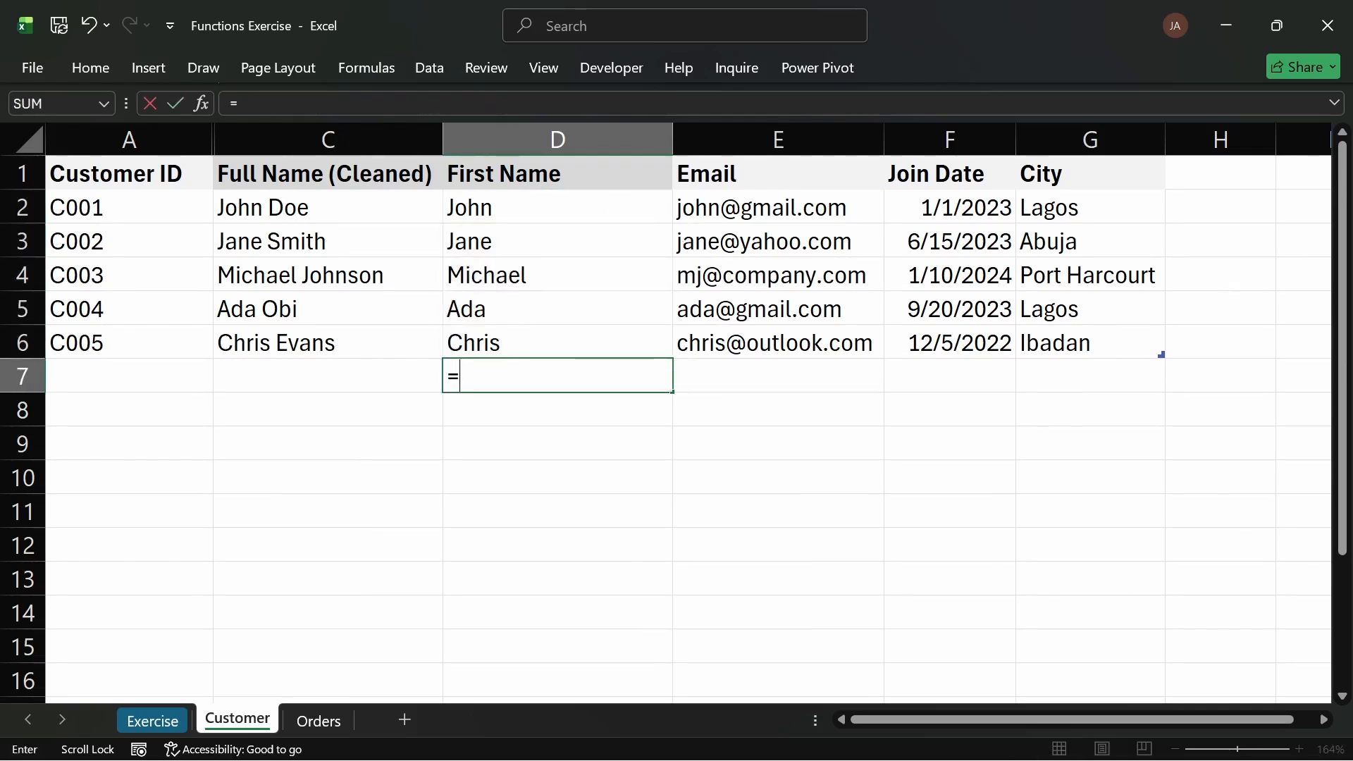
pyautogui.press('BackSpace')
pyautogui.press('BackSpace')
pyautogui.write('LEN(')
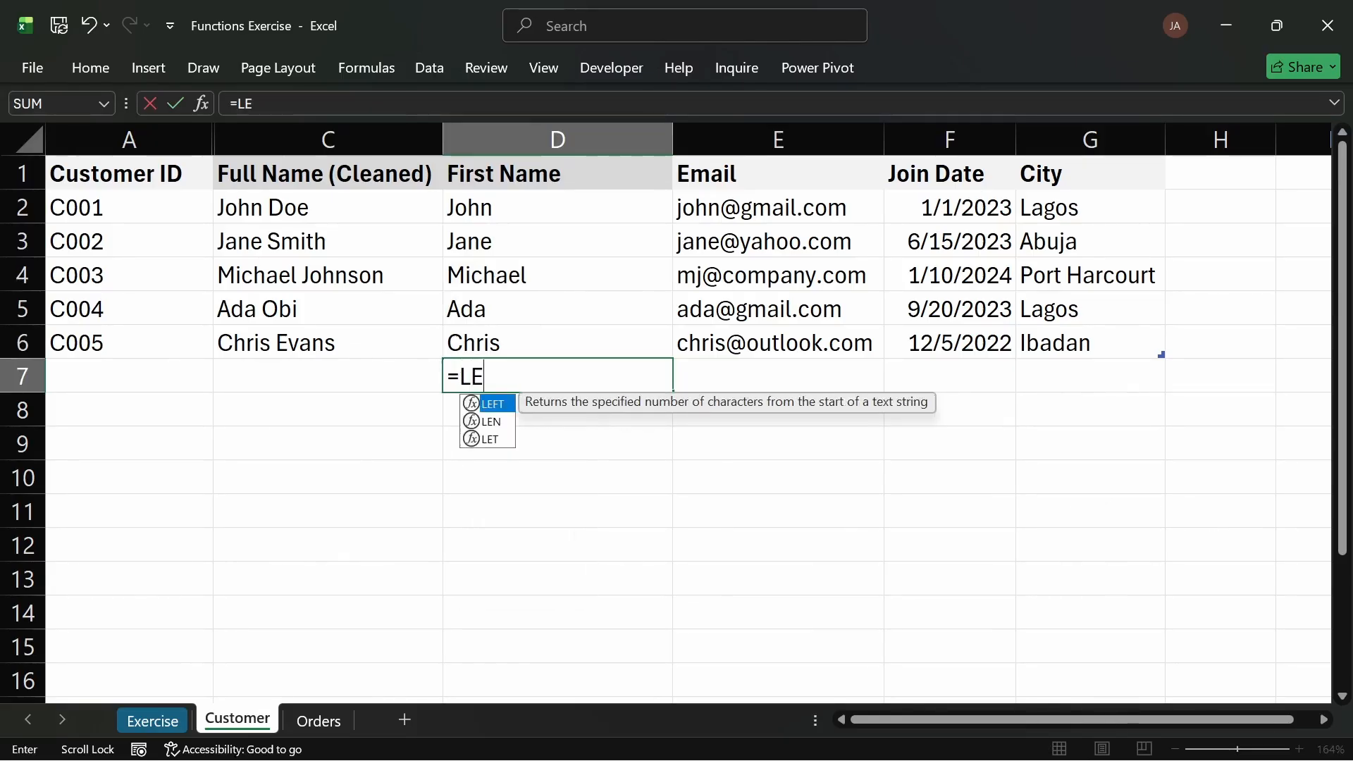
pyautogui.click(599, 210)
pyautogui.press('Return')
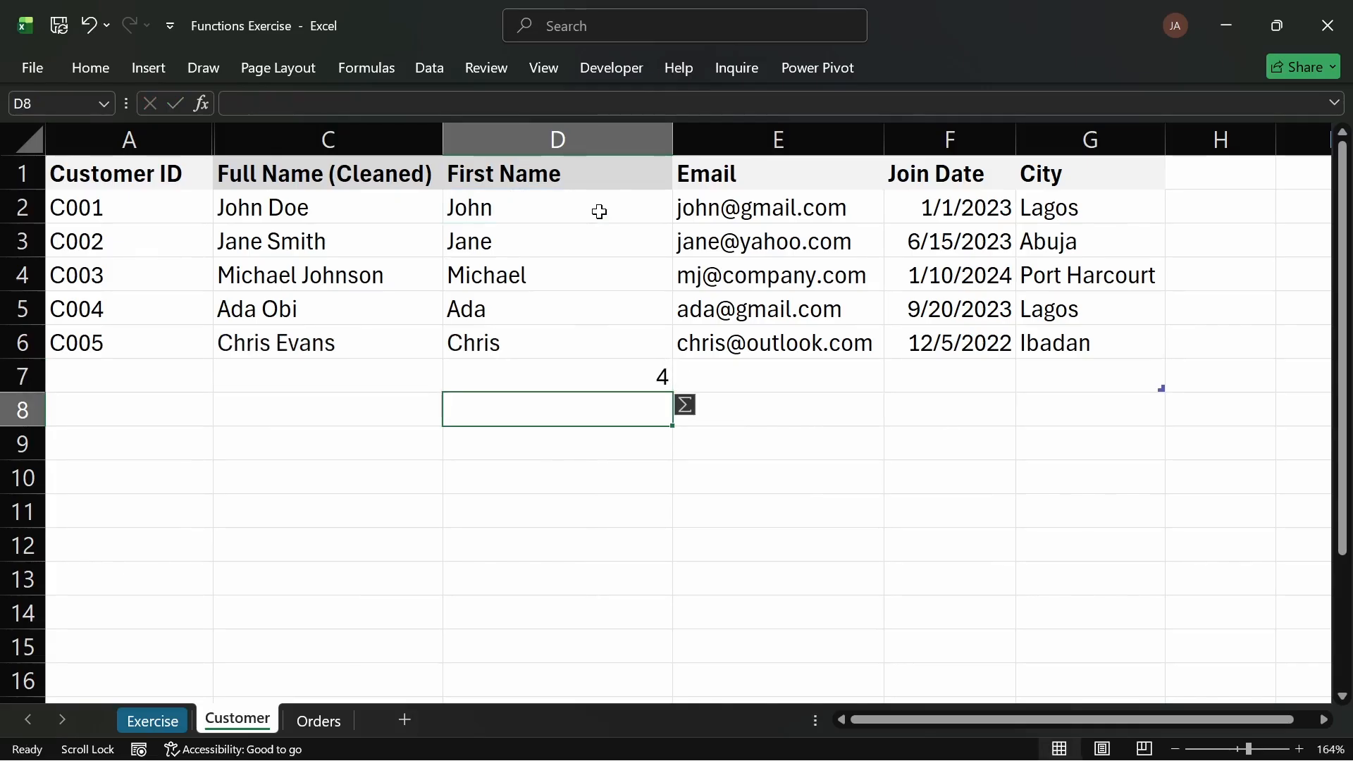
pyautogui.click(21, 379)
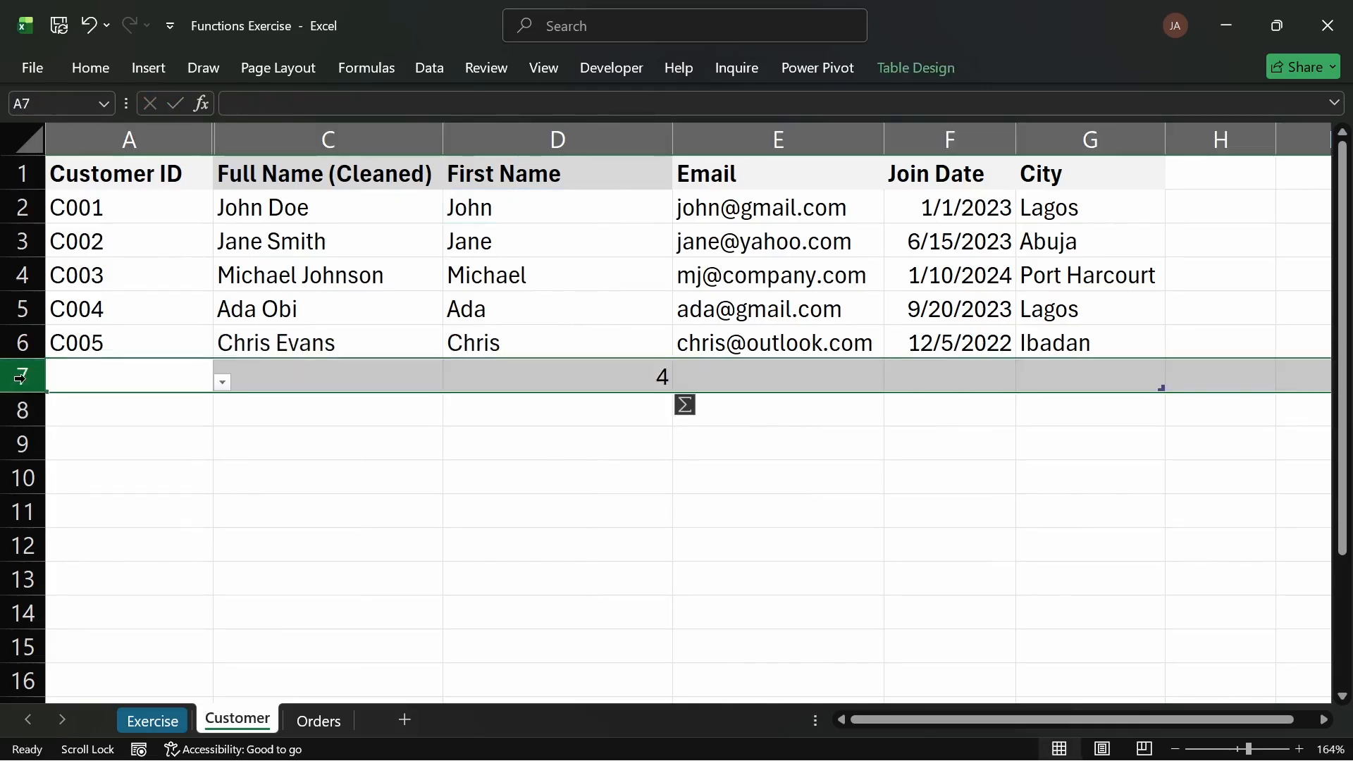
pyautogui.hotkey('ctrl', '-')
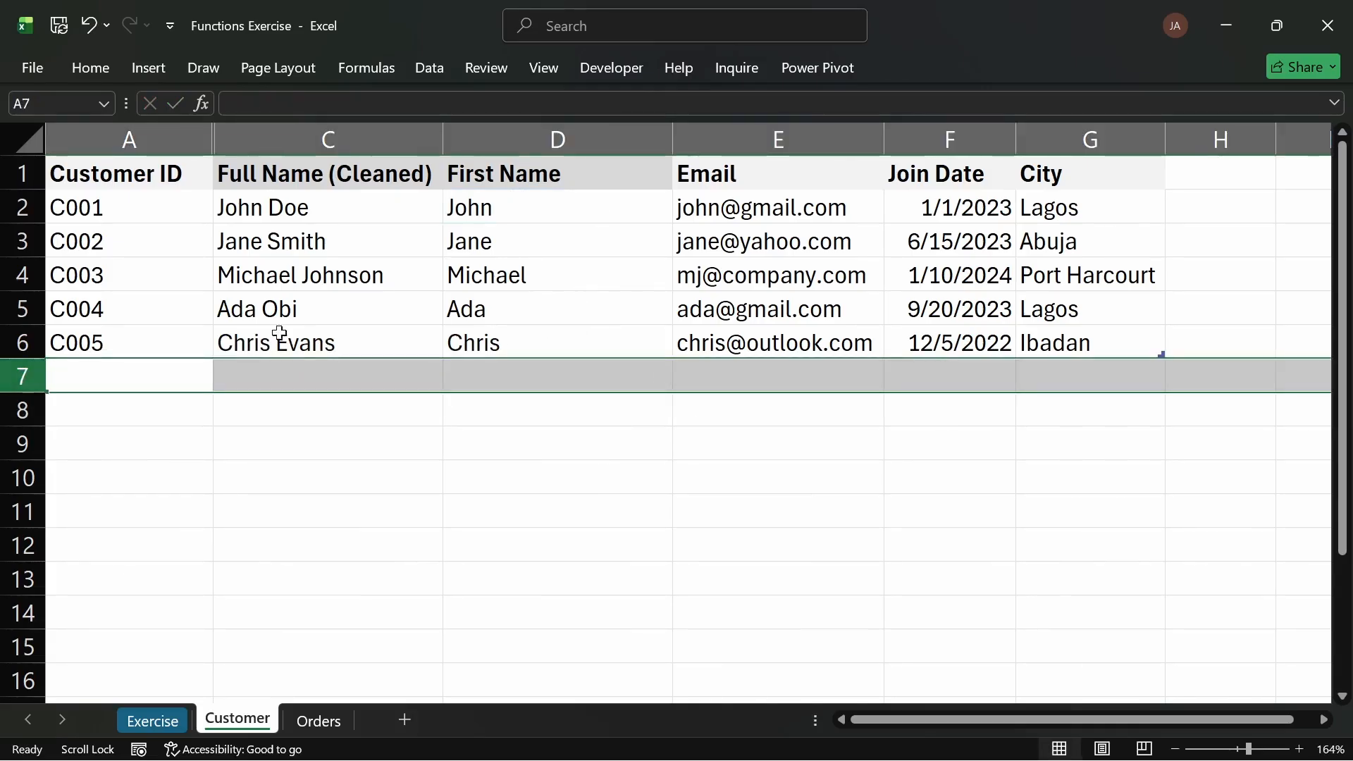
# Step: Colour the text of the first two Data Cleaning tasks green on the Exercise sheet
pyautogui.click(516, 207)
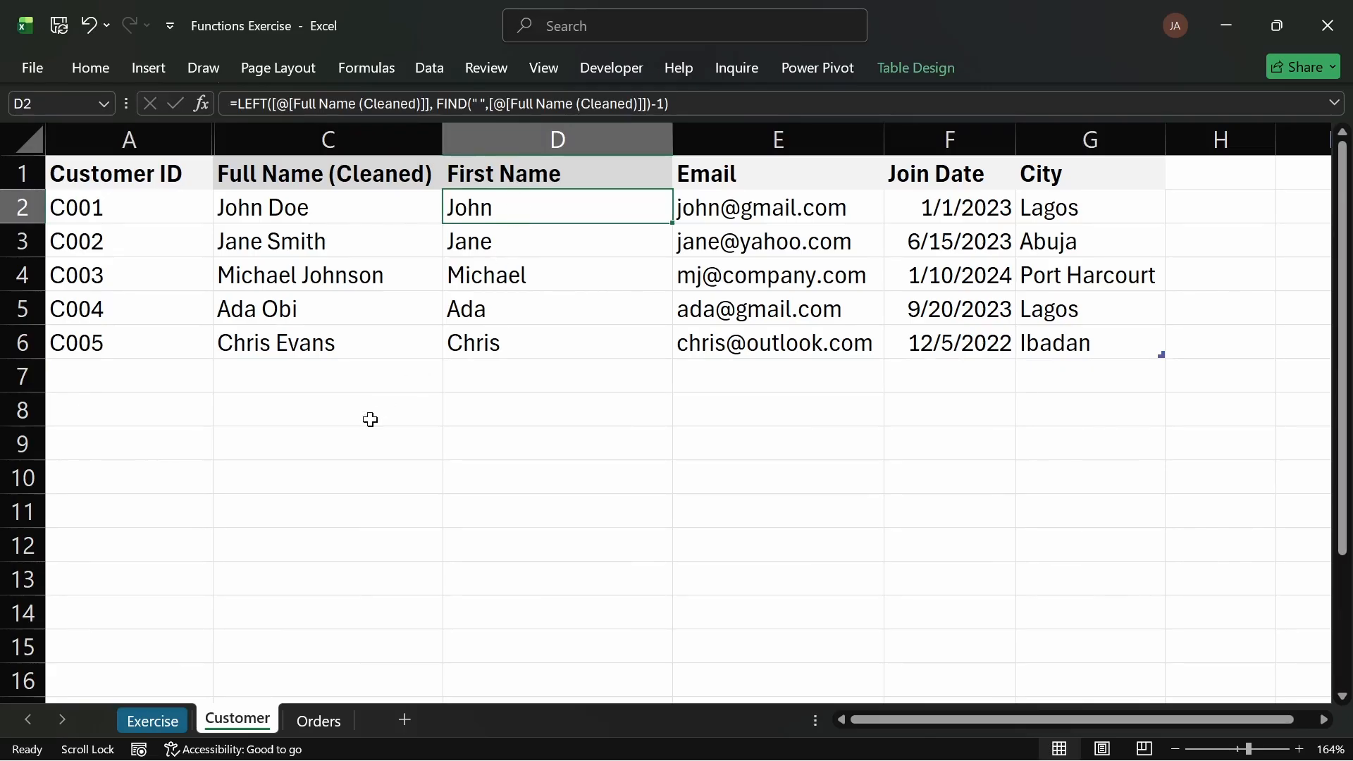
pyautogui.click(318, 720)
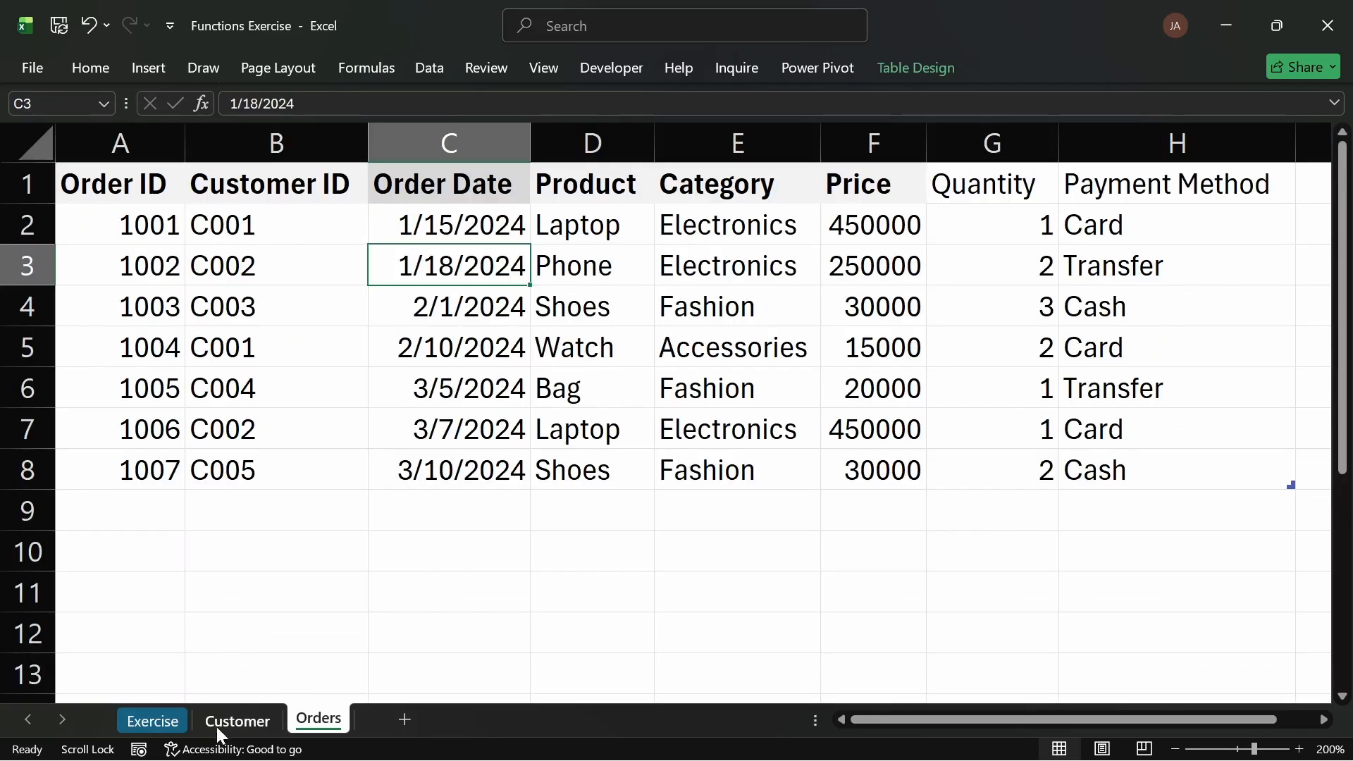
pyautogui.click(152, 720)
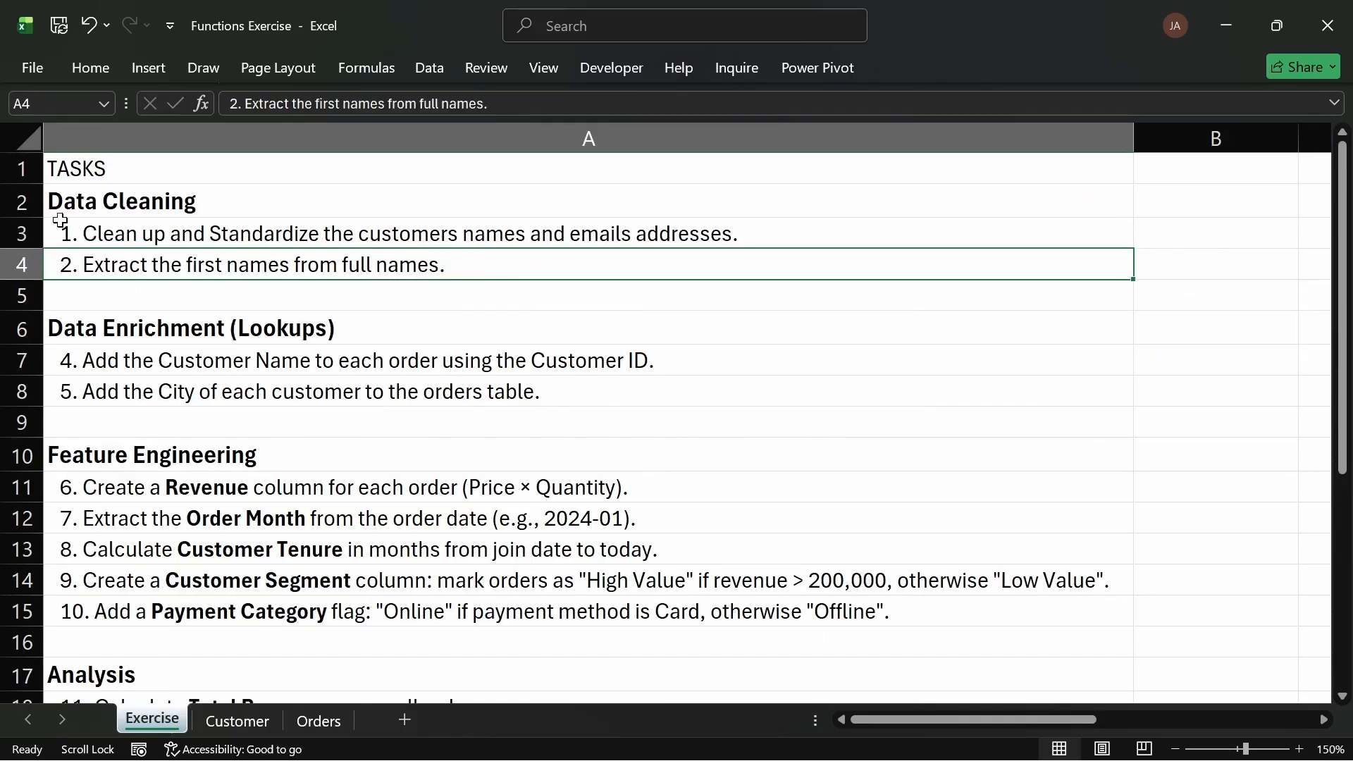
pyautogui.moveTo(120, 264); pyautogui.dragTo(102, 233)
pyautogui.click(92, 68)
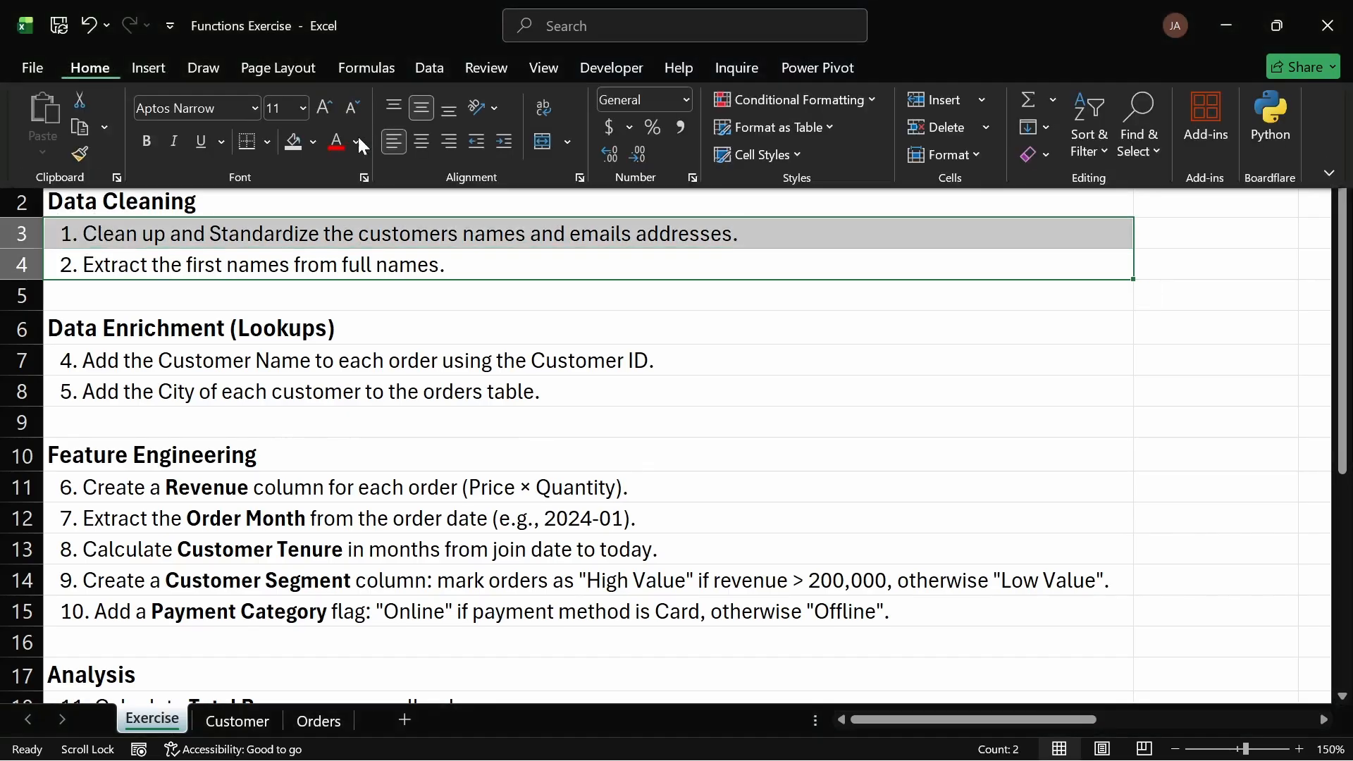
pyautogui.click(357, 141)
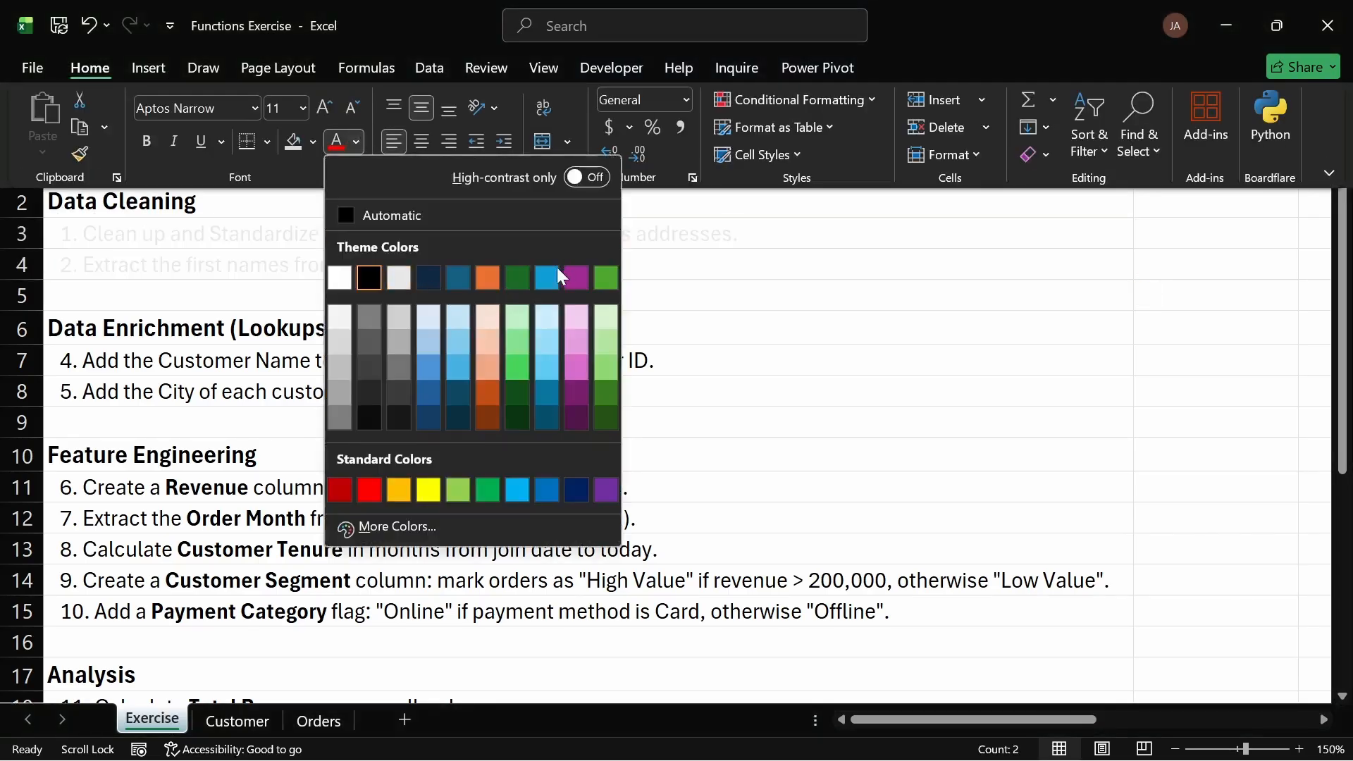
pyautogui.click(518, 271)
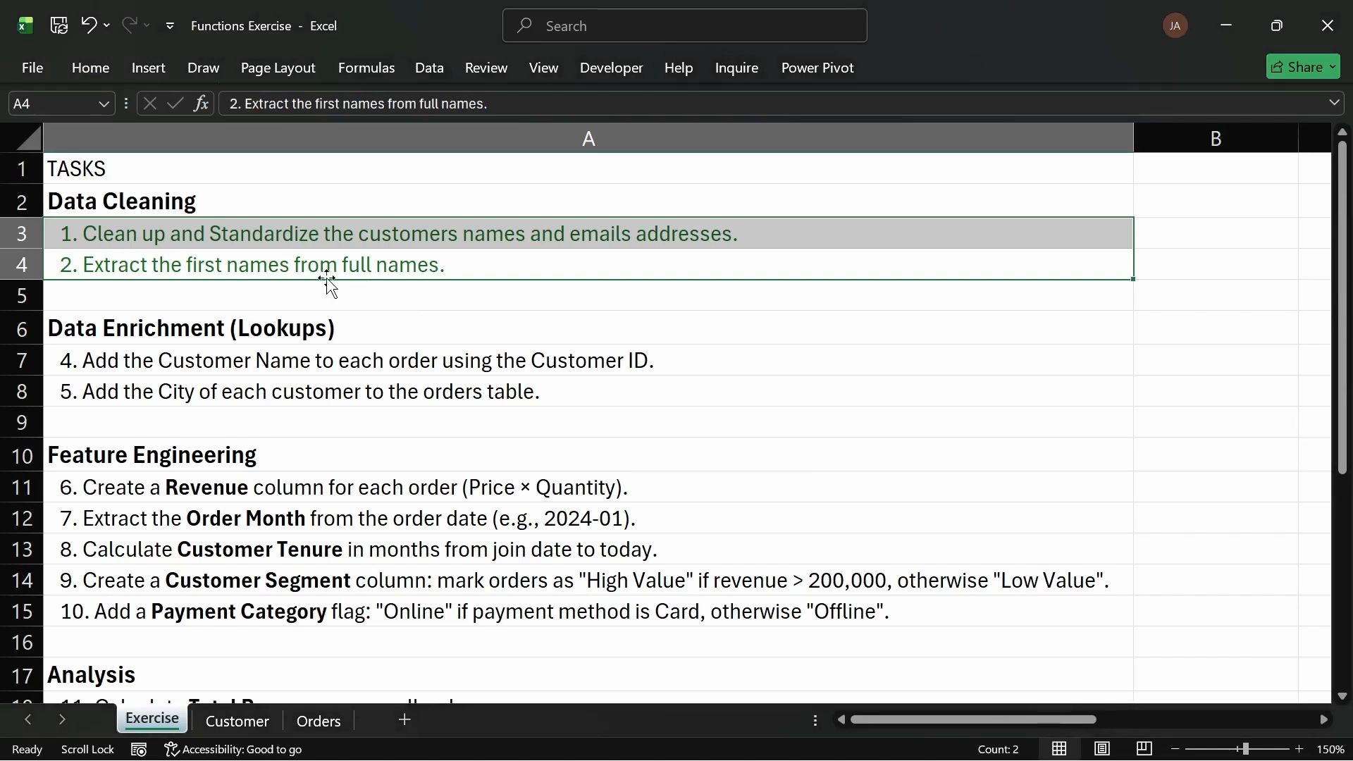
pyautogui.click(379, 268)
pyautogui.click(372, 242)
pyautogui.click(256, 265)
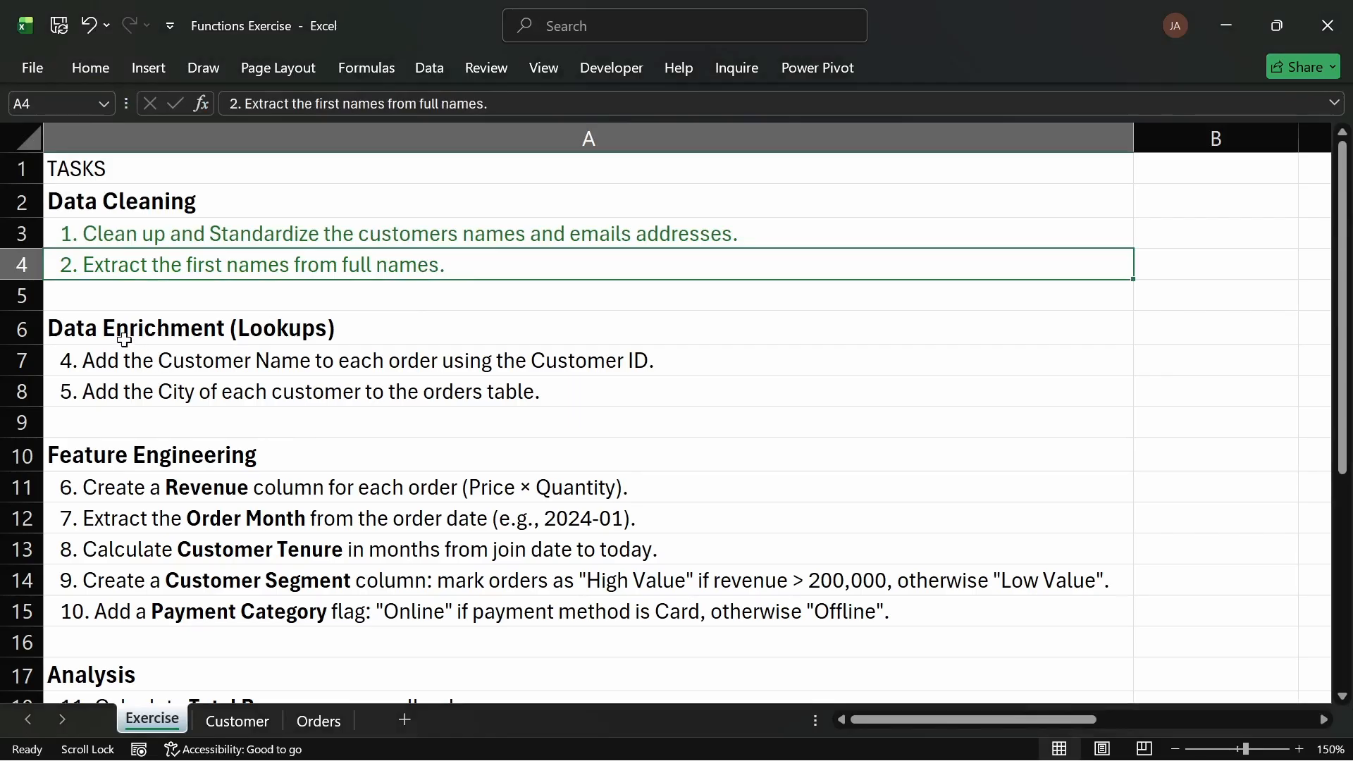
pyautogui.click(126, 336)
pyautogui.click(126, 356)
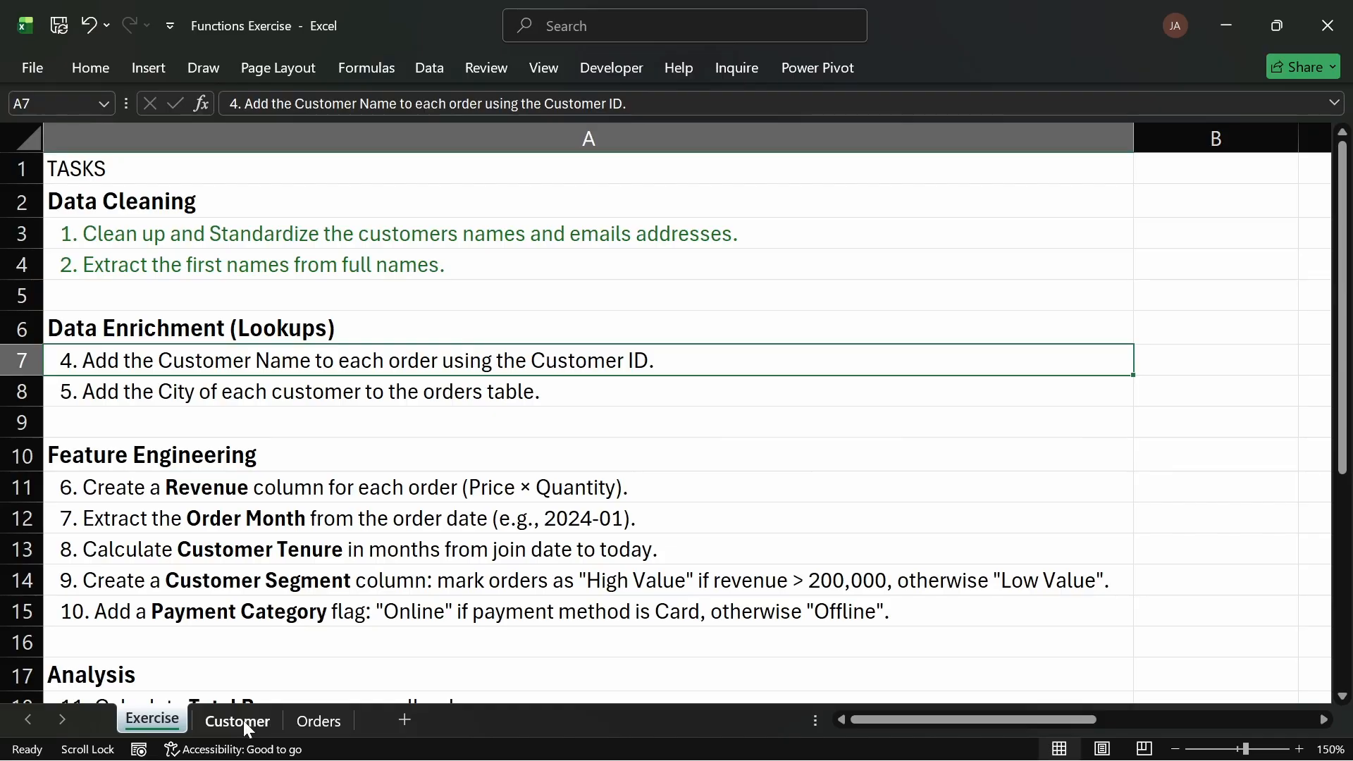
# Step: Insert a new column before Order Date in the Orders table and name its header Customer Name
pyautogui.click(319, 722)
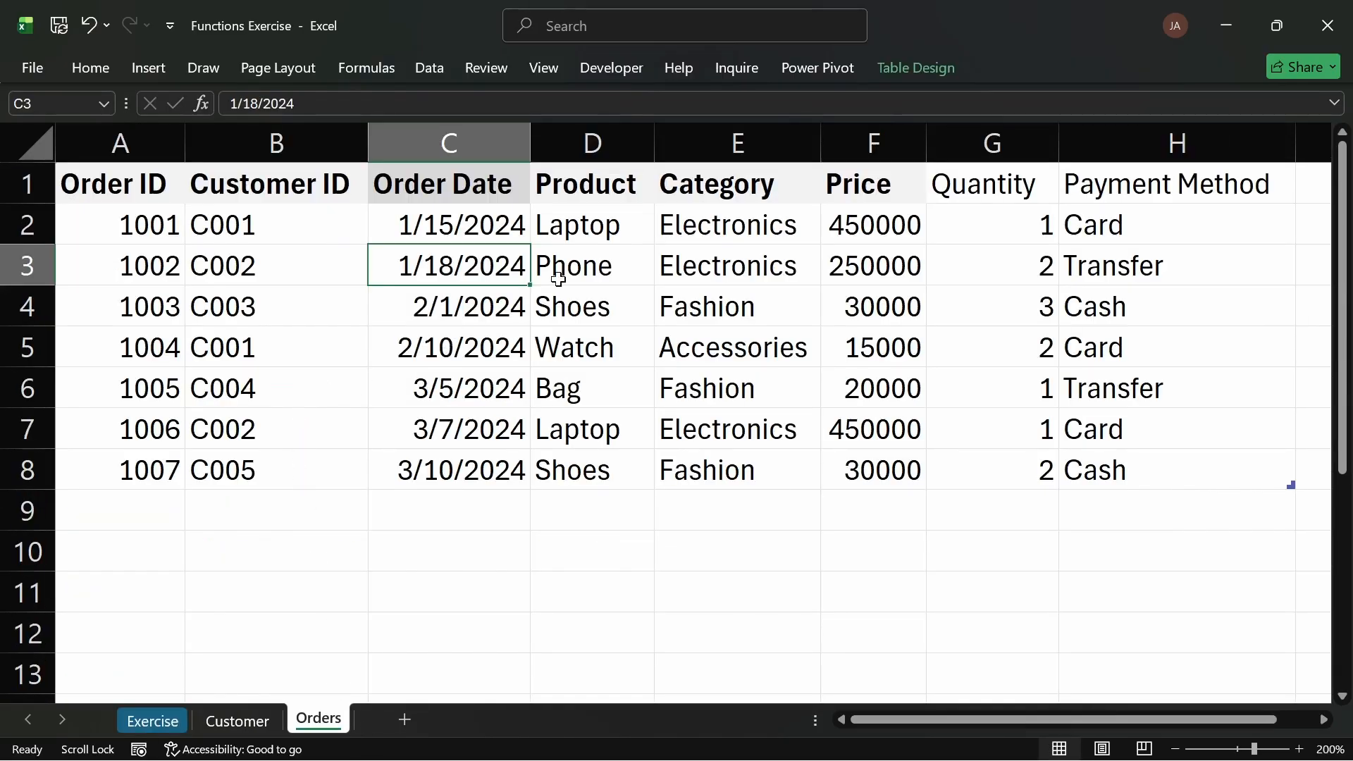
pyautogui.click(457, 134)
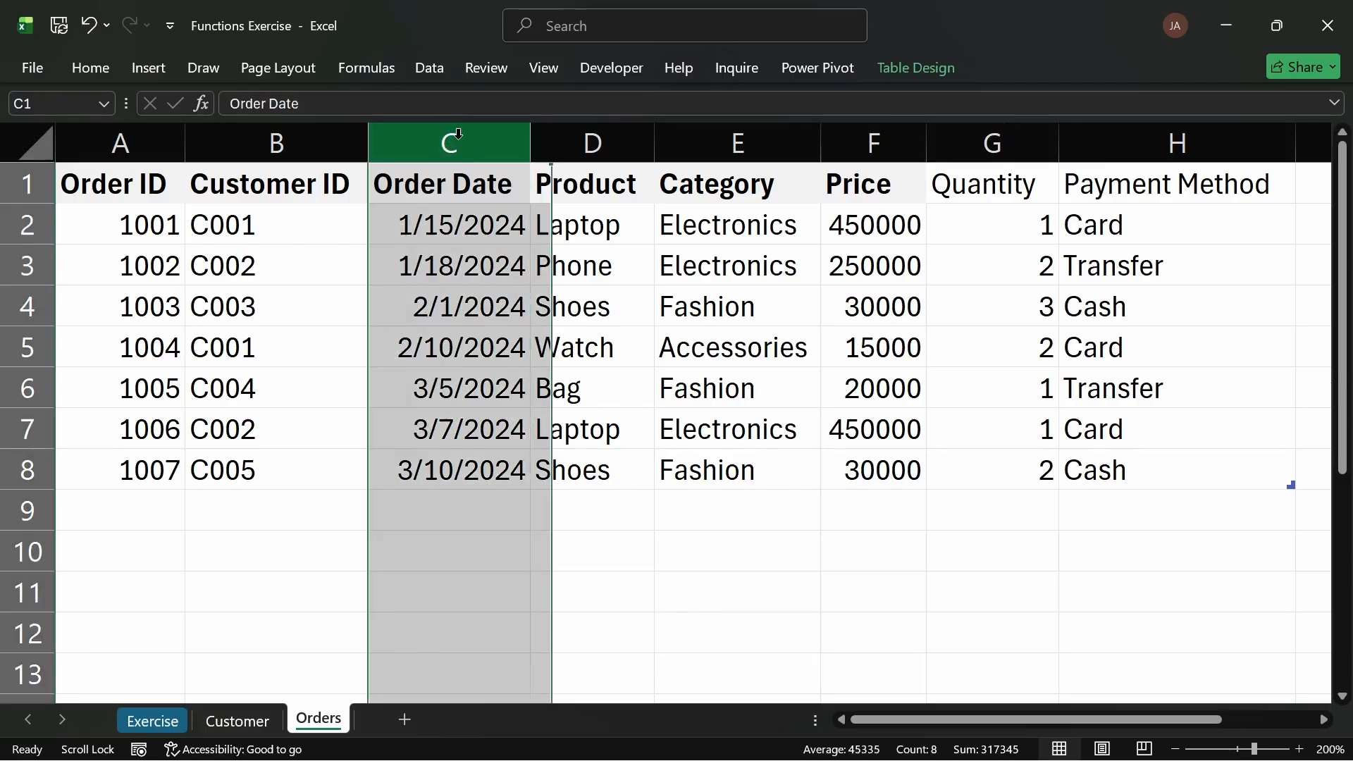
pyautogui.hotkey('ctrl', 'shift', '=')
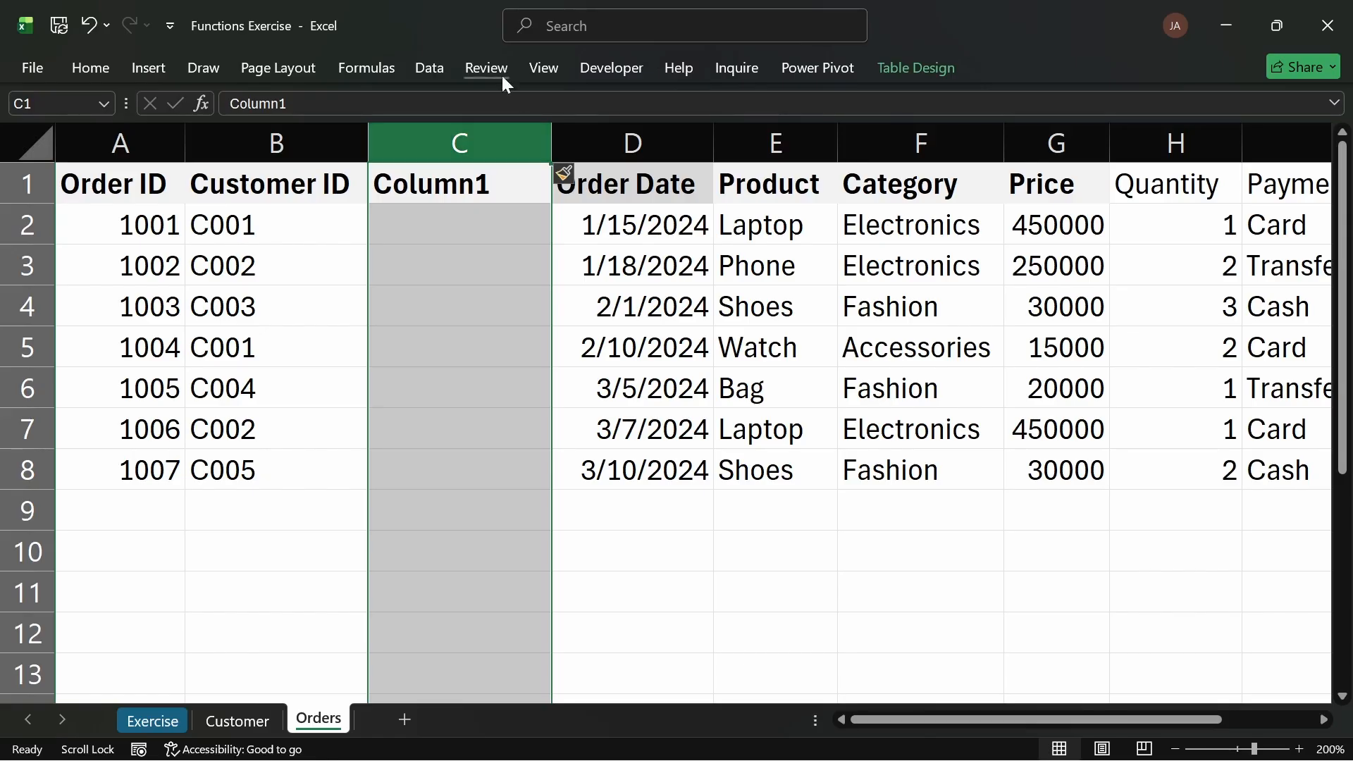
pyautogui.doubleClick(483, 182)
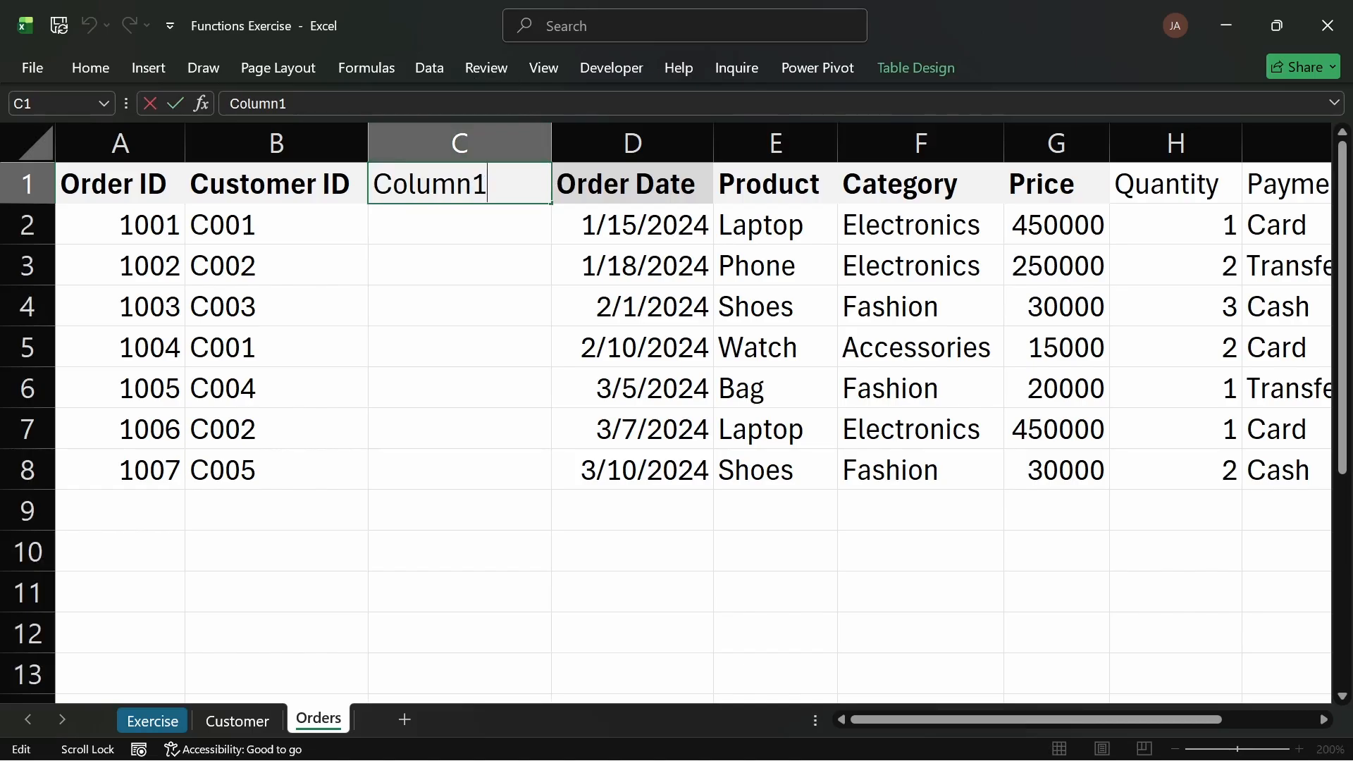
pyautogui.press('BackSpace')
pyautogui.press('BackSpace')
pyautogui.press('BackSpace')
pyautogui.press('BackSpace')
pyautogui.press('BackSpace')
pyautogui.press('BackSpace')
pyautogui.press('BackSpace')
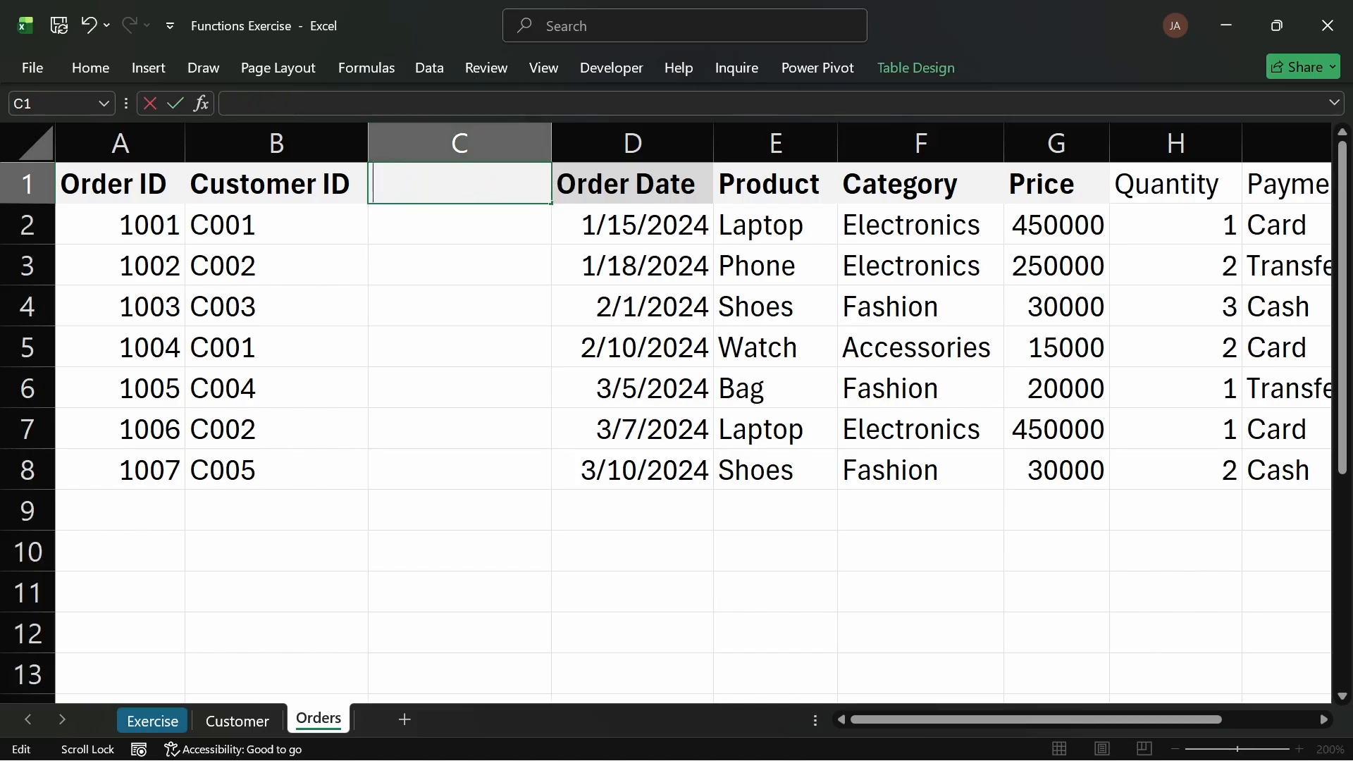
pyautogui.write('Custo')
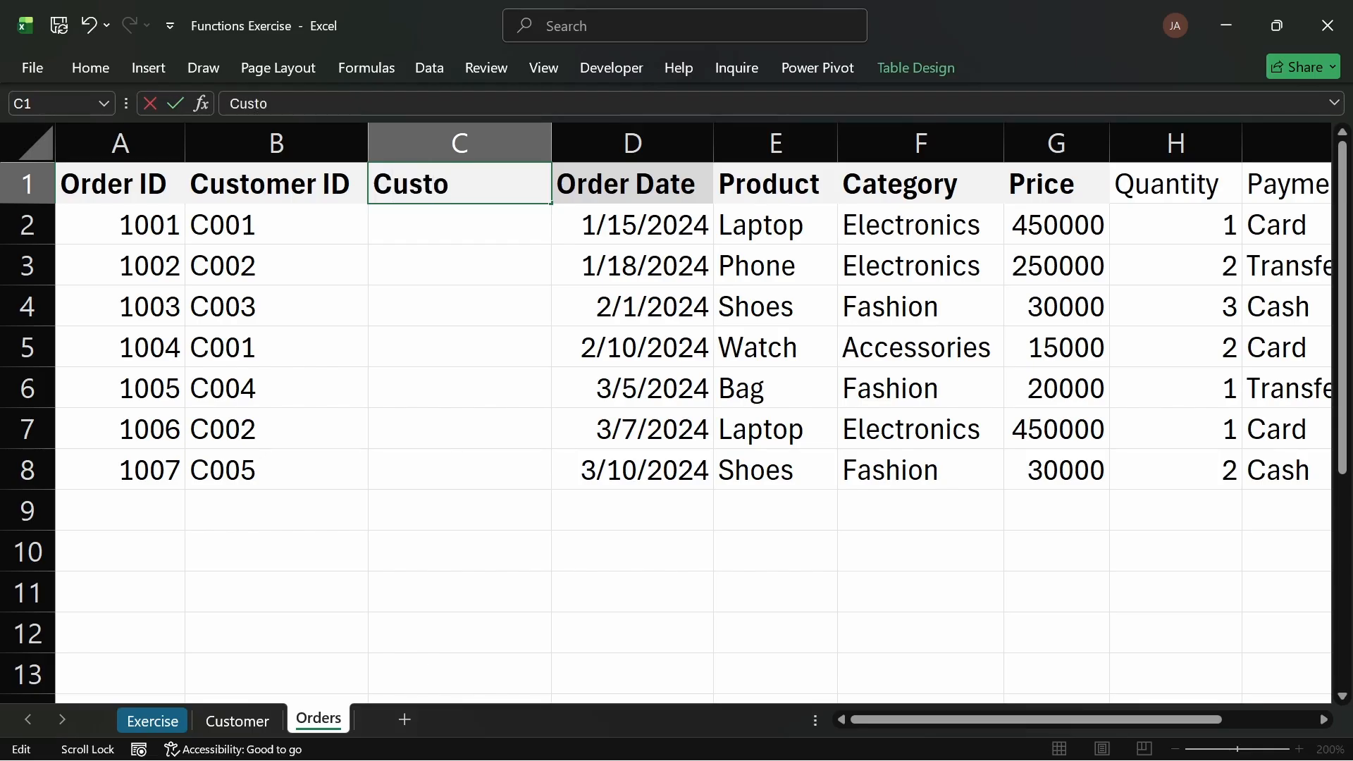
pyautogui.write('ner')
pyautogui.press('BackSpace')
pyautogui.press('BackSpace')
pyautogui.press('BackSpace')
pyautogui.write('mer Name')
pyautogui.press('Return')
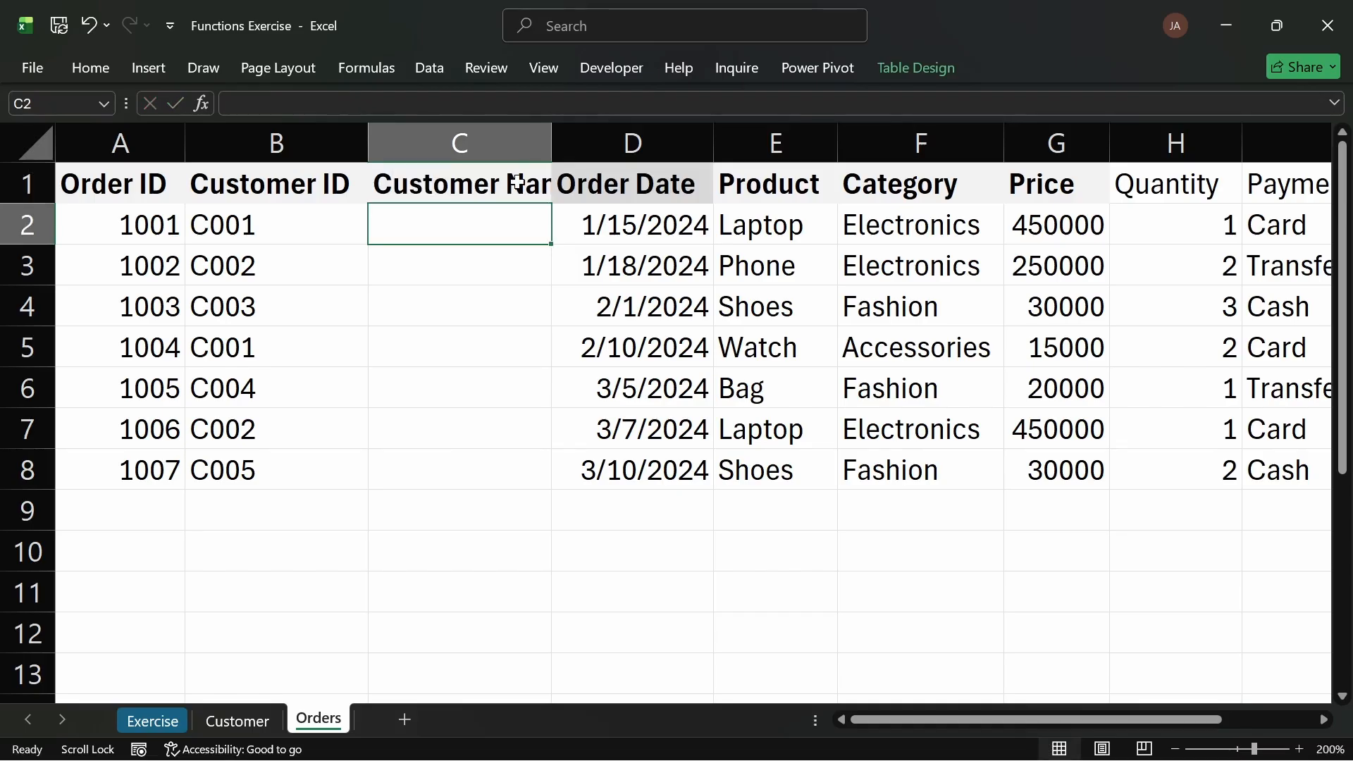
# Step: Autofit the width of the Customer Name column
pyautogui.click(472, 183)
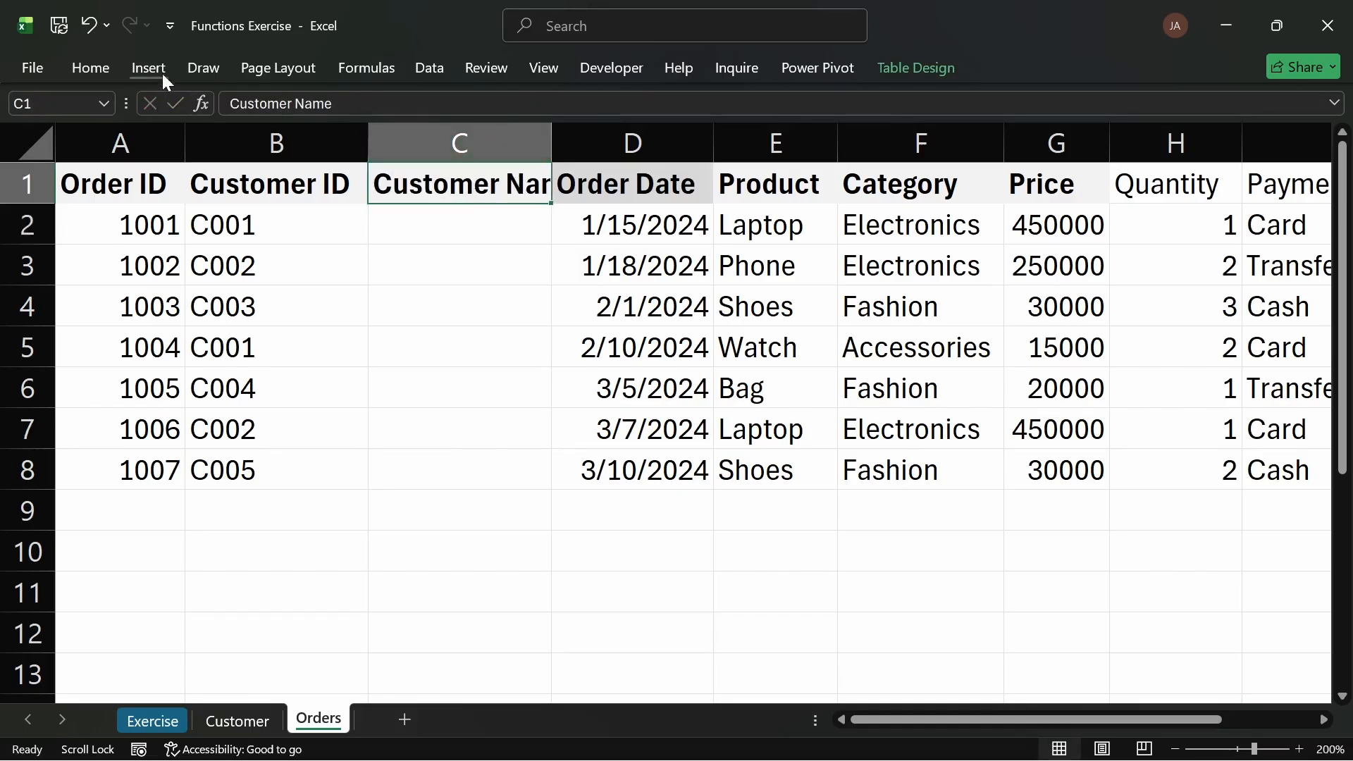
pyautogui.click(92, 69)
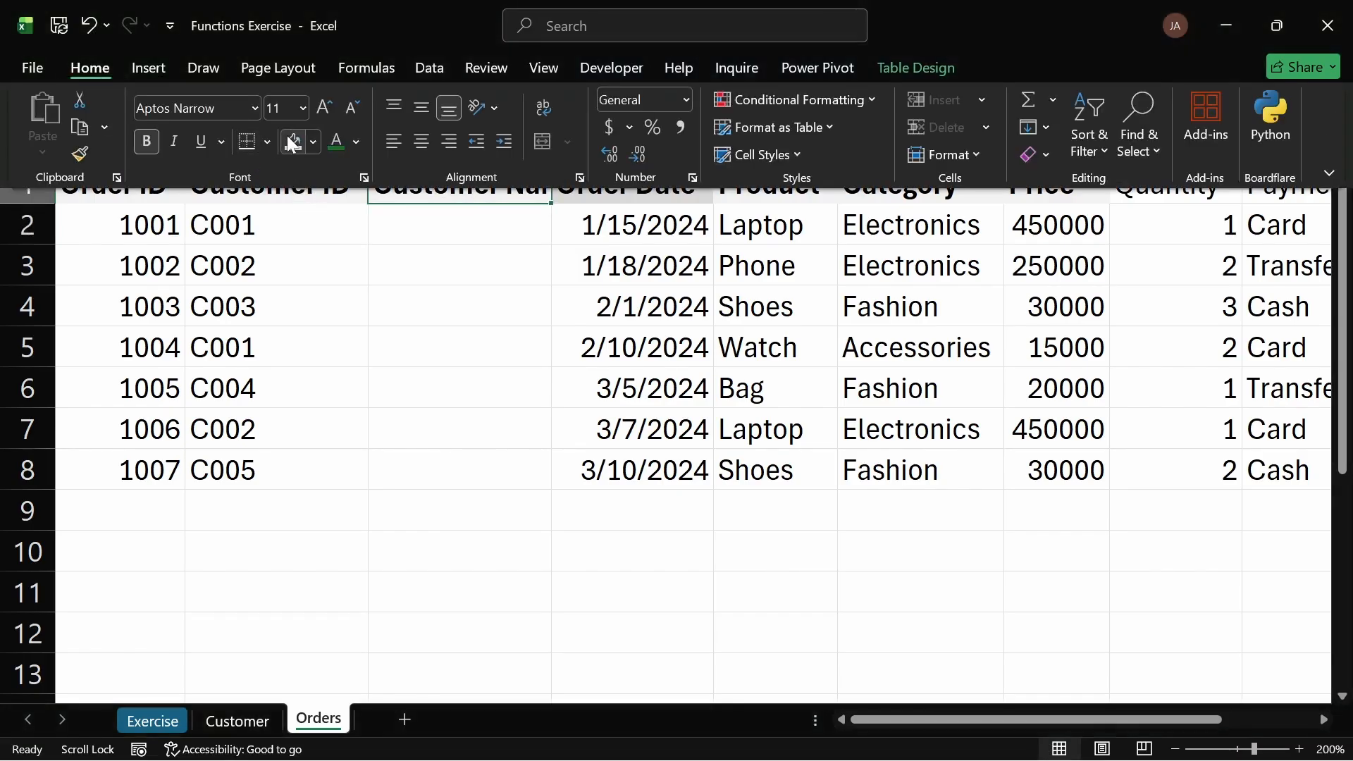
pyautogui.click(532, 201)
pyautogui.doubleClick(550, 139)
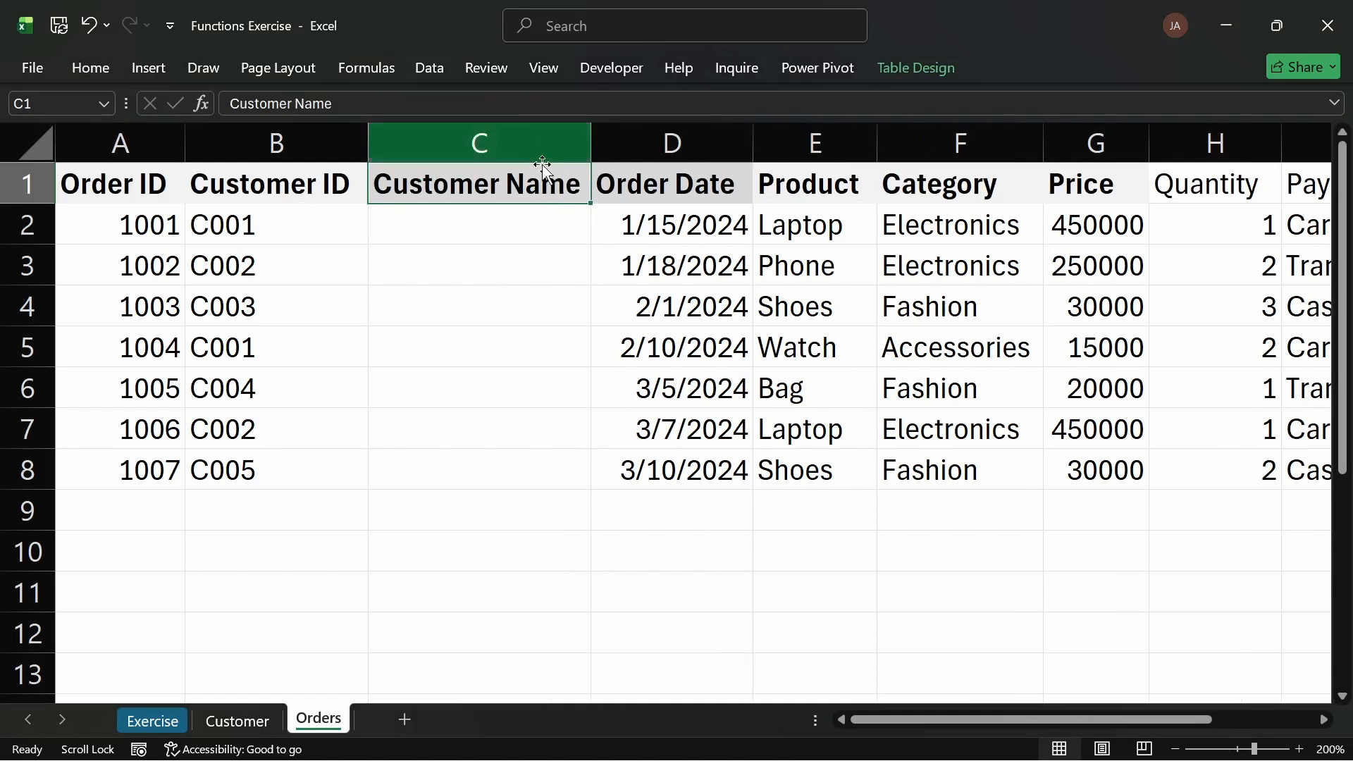
# Step: Compare the Customer sheet's table with the Customer ID column on the Orders sheet
pyautogui.click(514, 223)
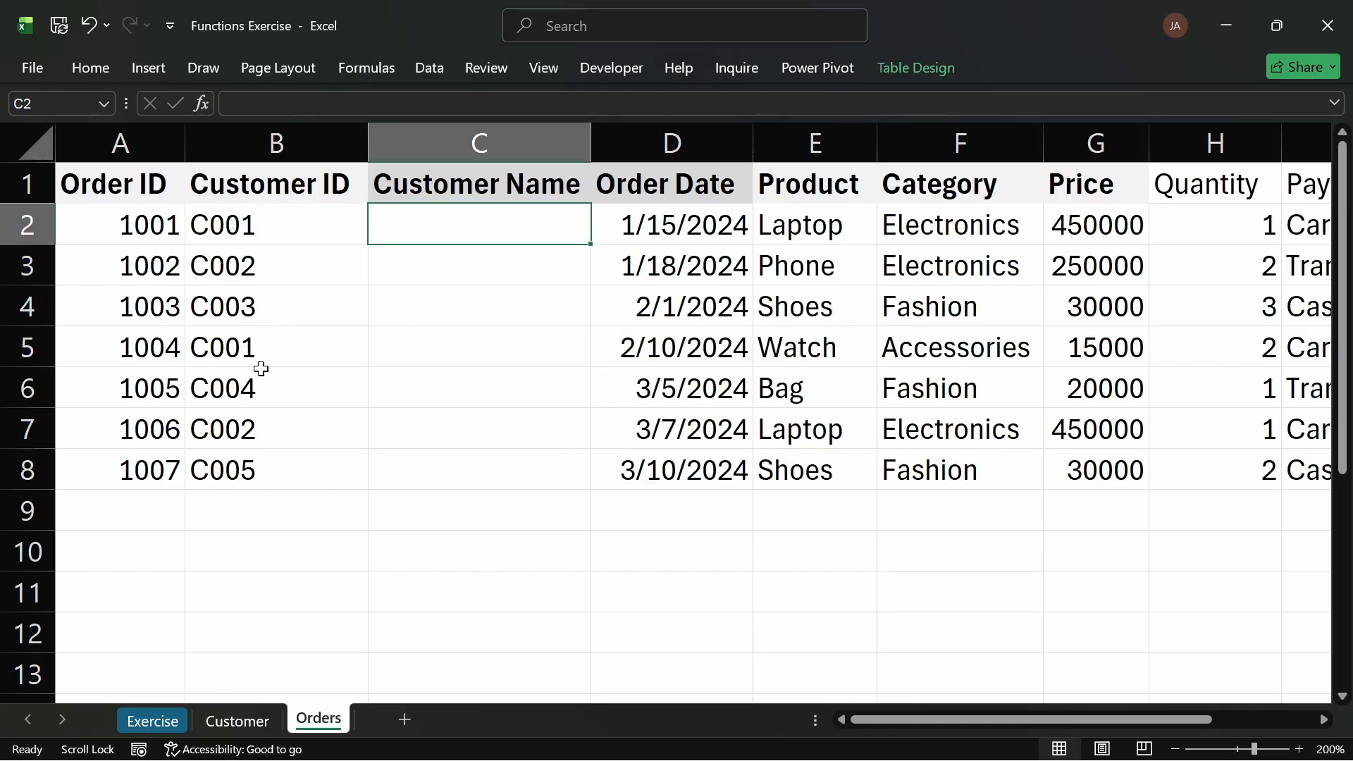
pyautogui.click(237, 721)
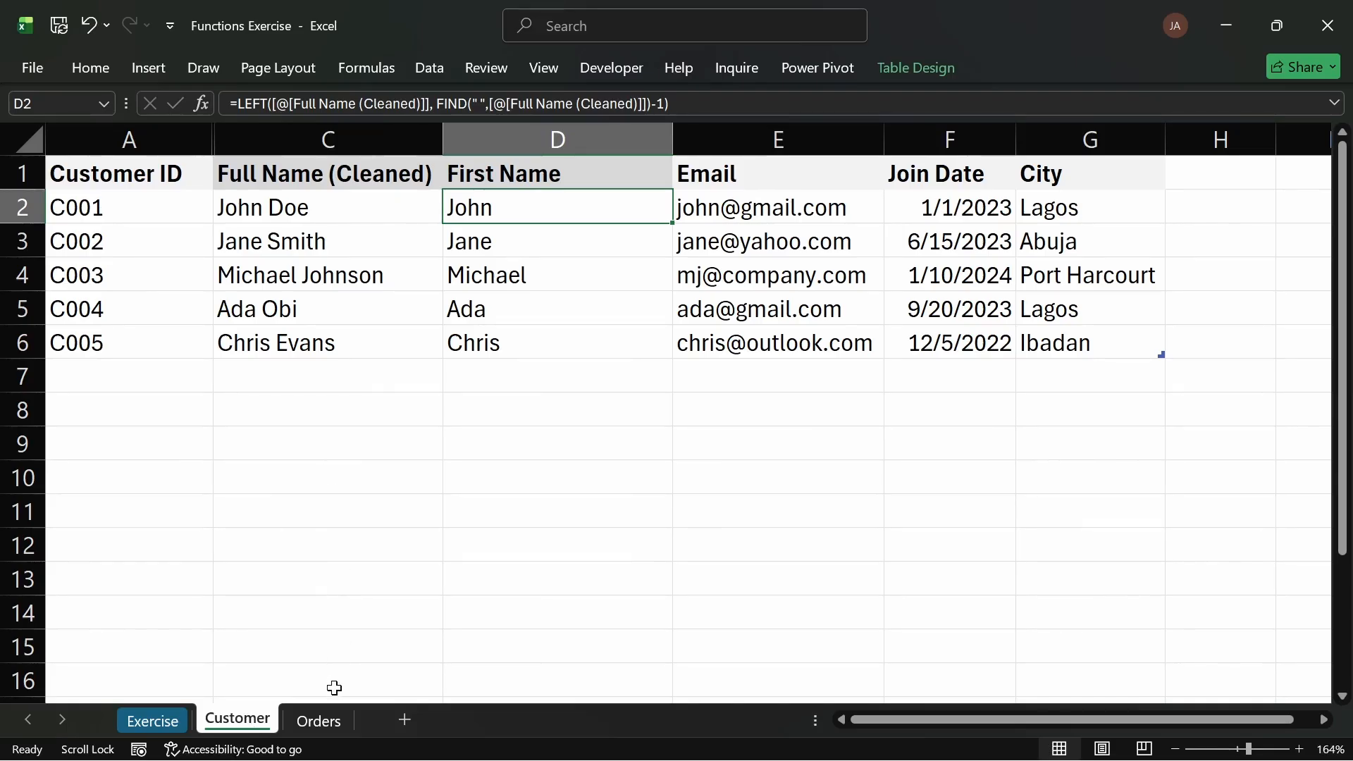
pyautogui.click(317, 721)
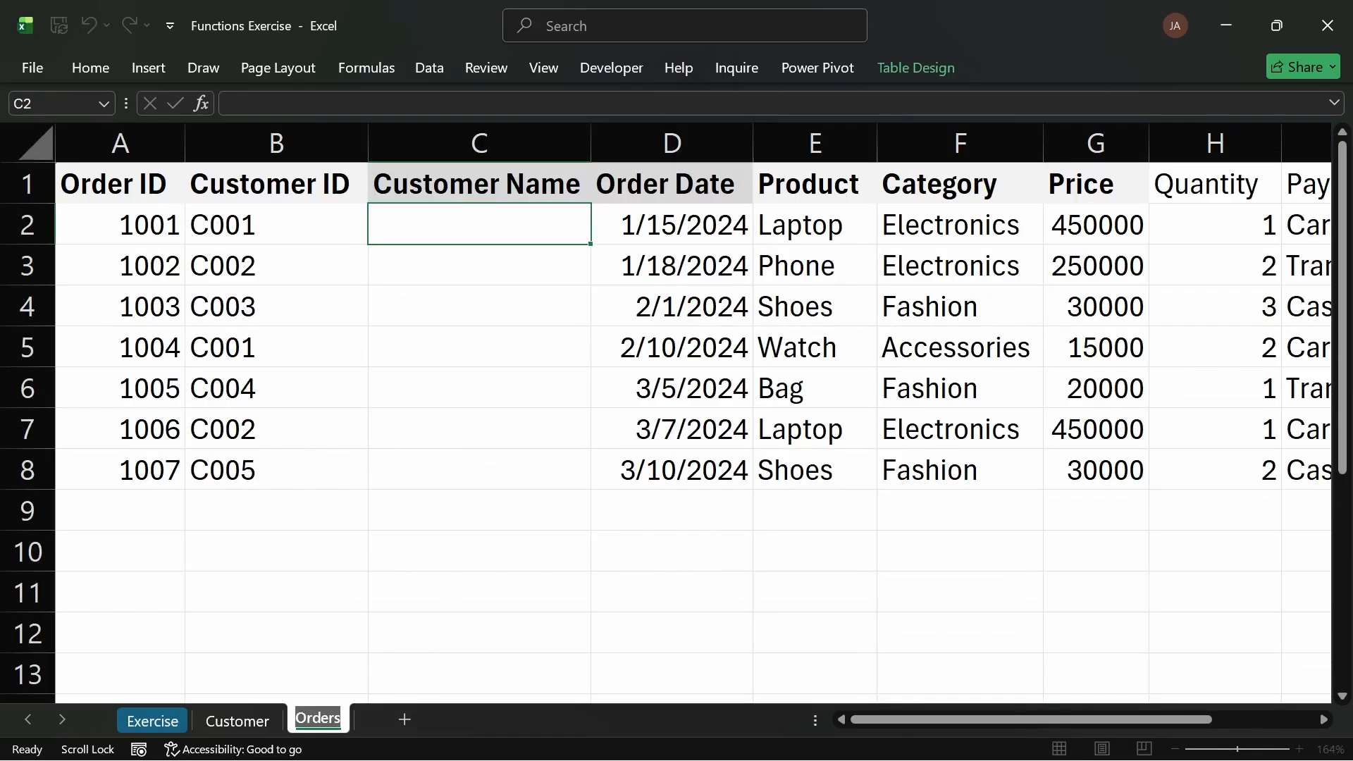
pyautogui.click(429, 222)
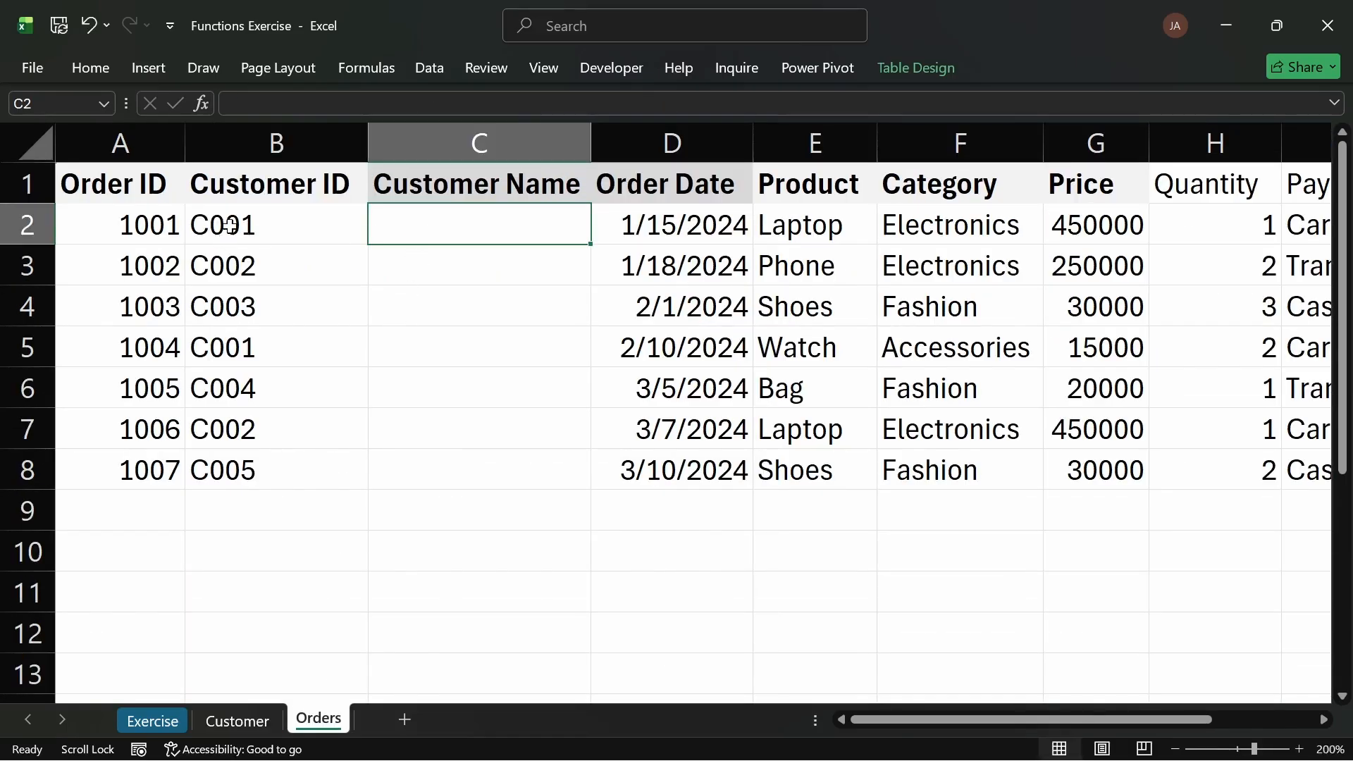
pyautogui.click(230, 225)
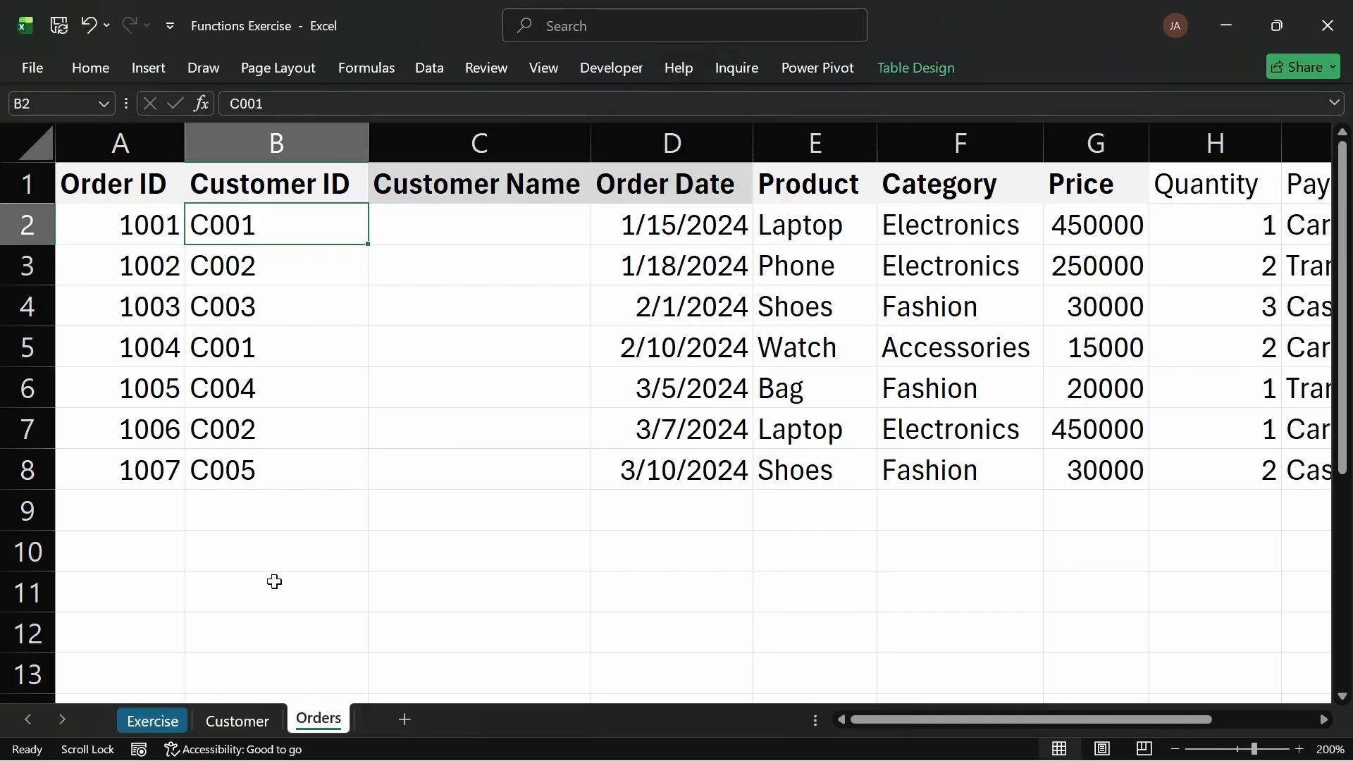
pyautogui.click(242, 721)
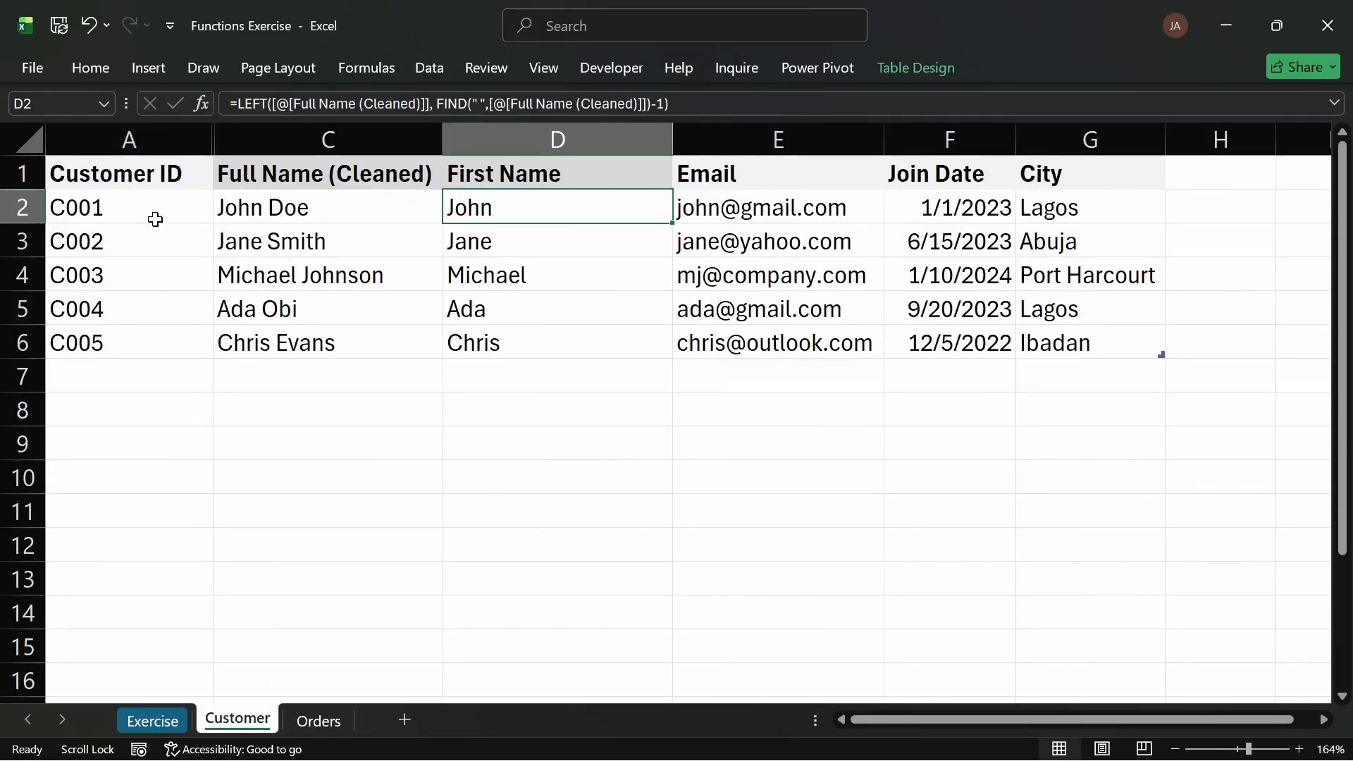
pyautogui.click(327, 731)
pyautogui.click(405, 228)
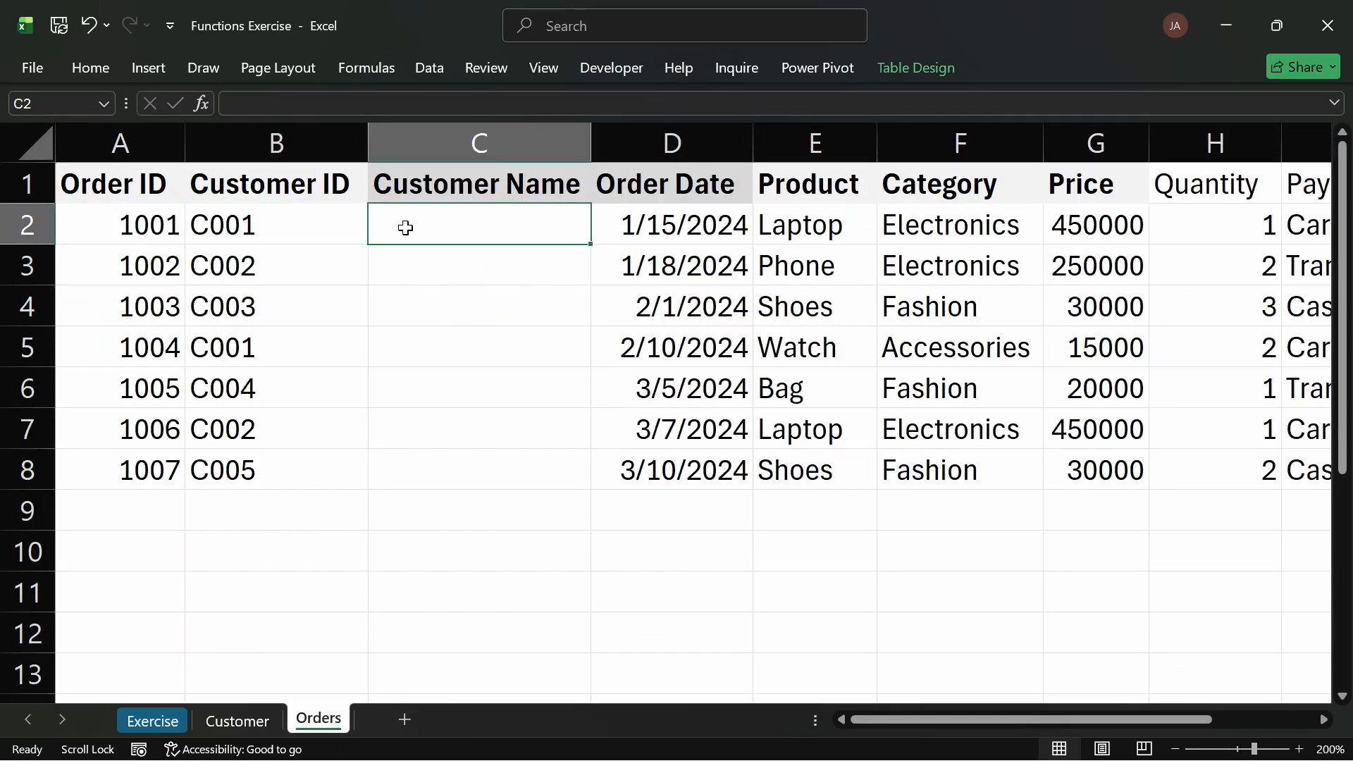
# Step: Start a VLOOKUP formula in the first Customer Name cell, using the row's Customer ID as the lookup value
pyautogui.write('=vl')
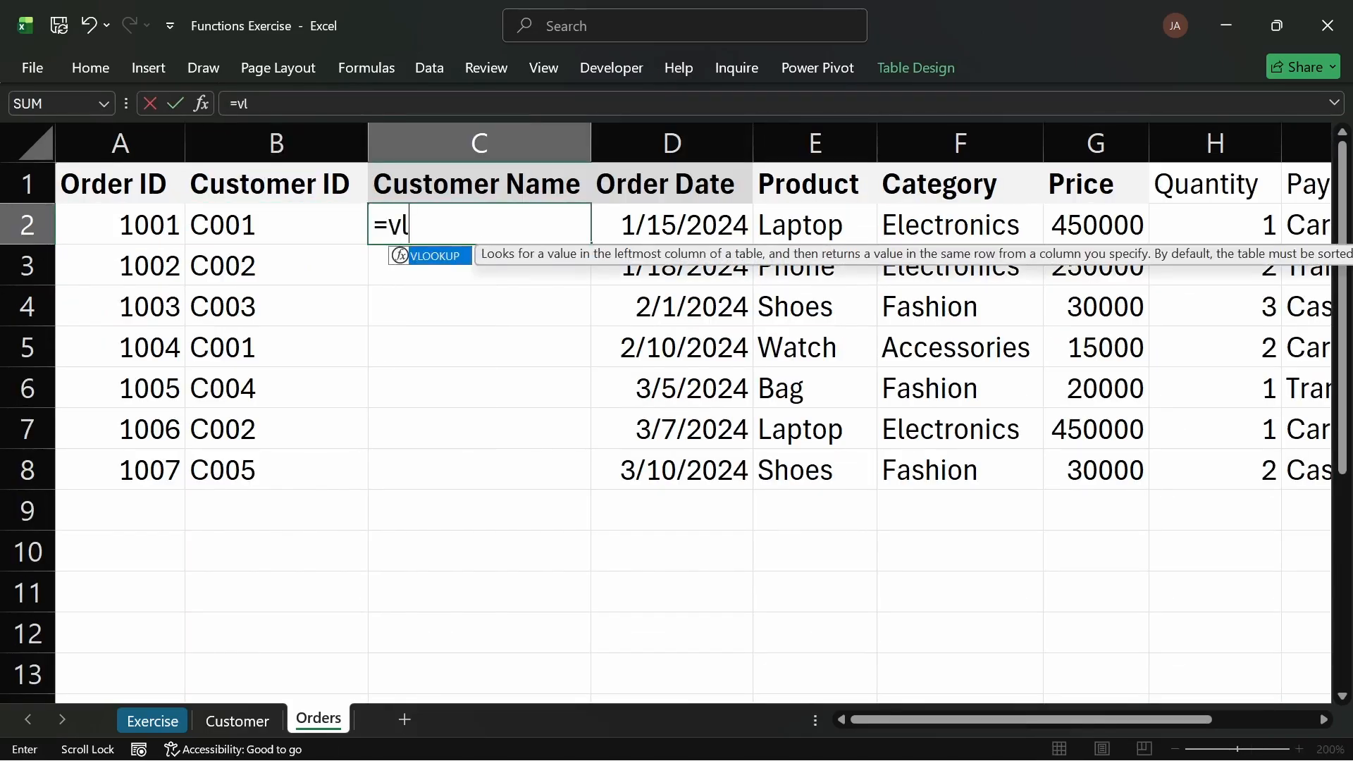
pyautogui.press('Tab')
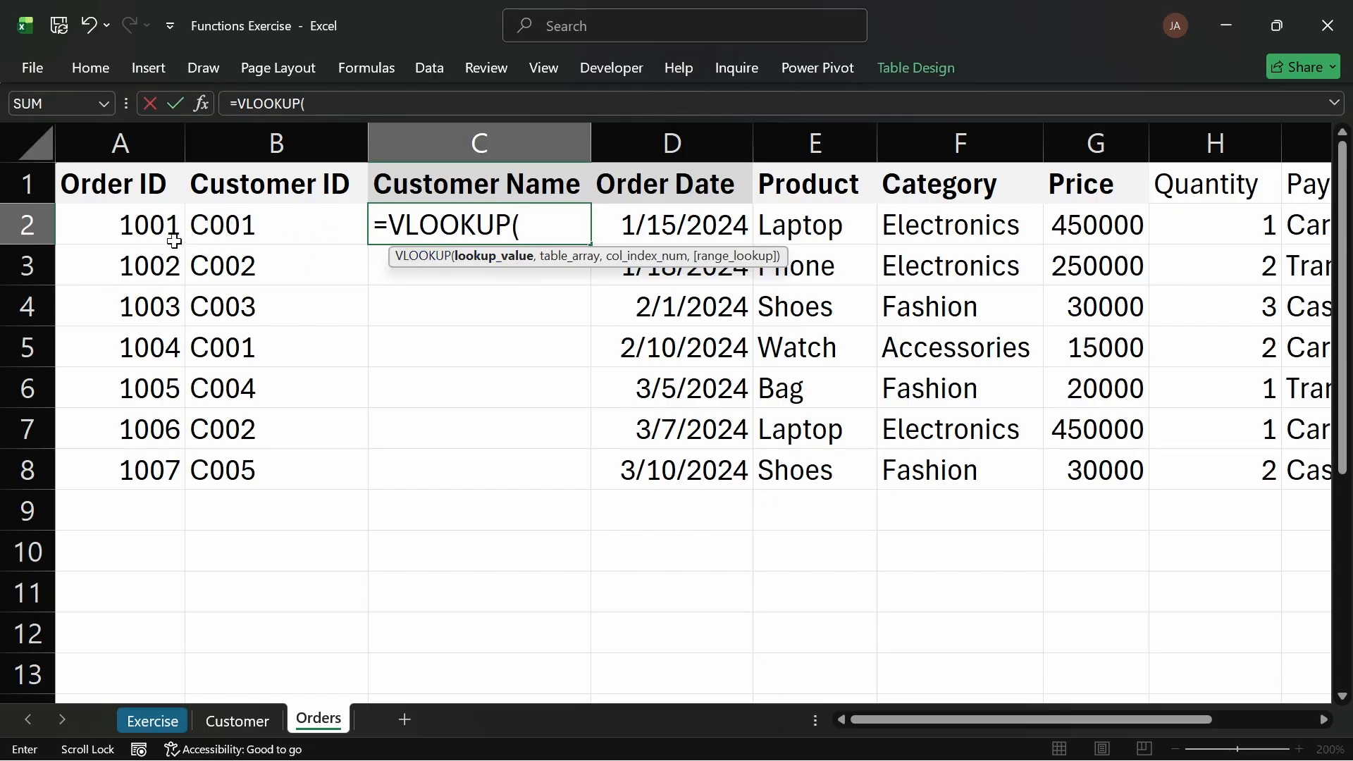
pyautogui.click(270, 220)
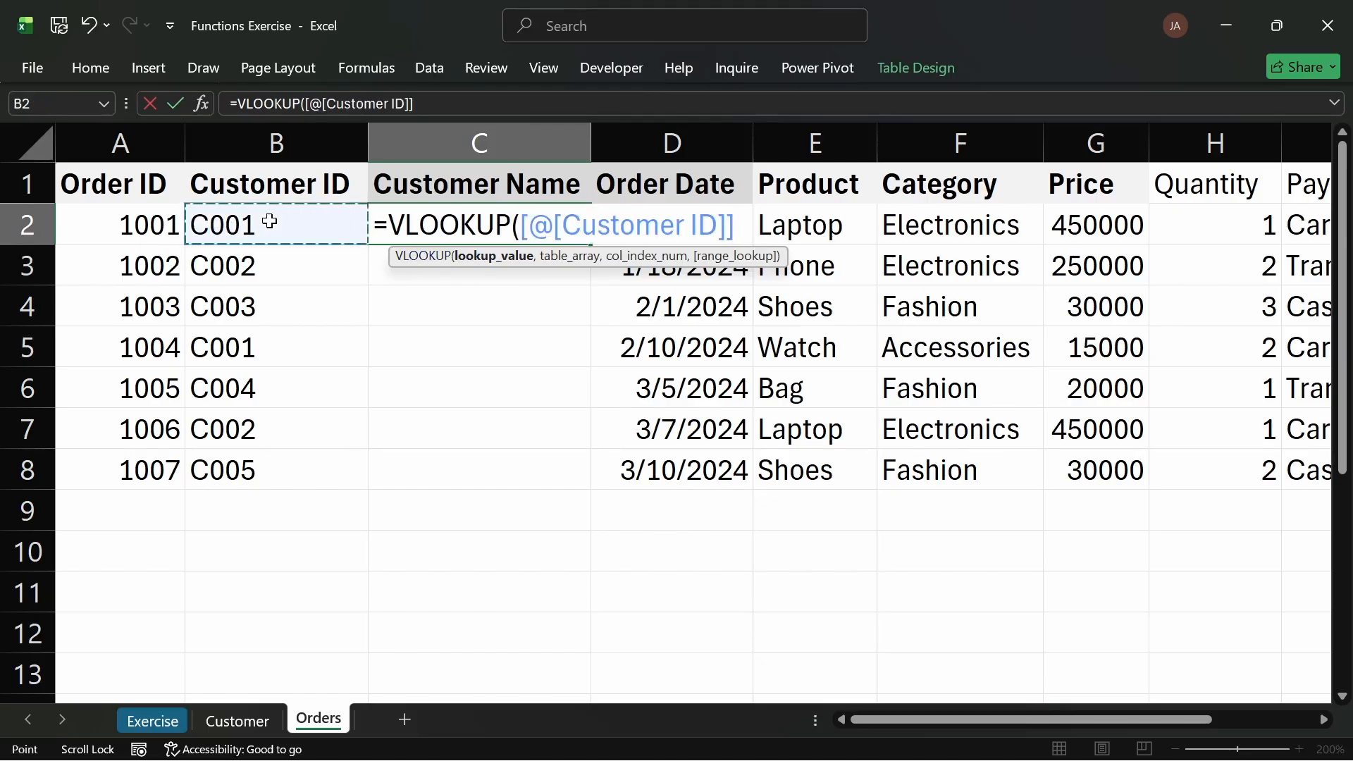
pyautogui.write(',')
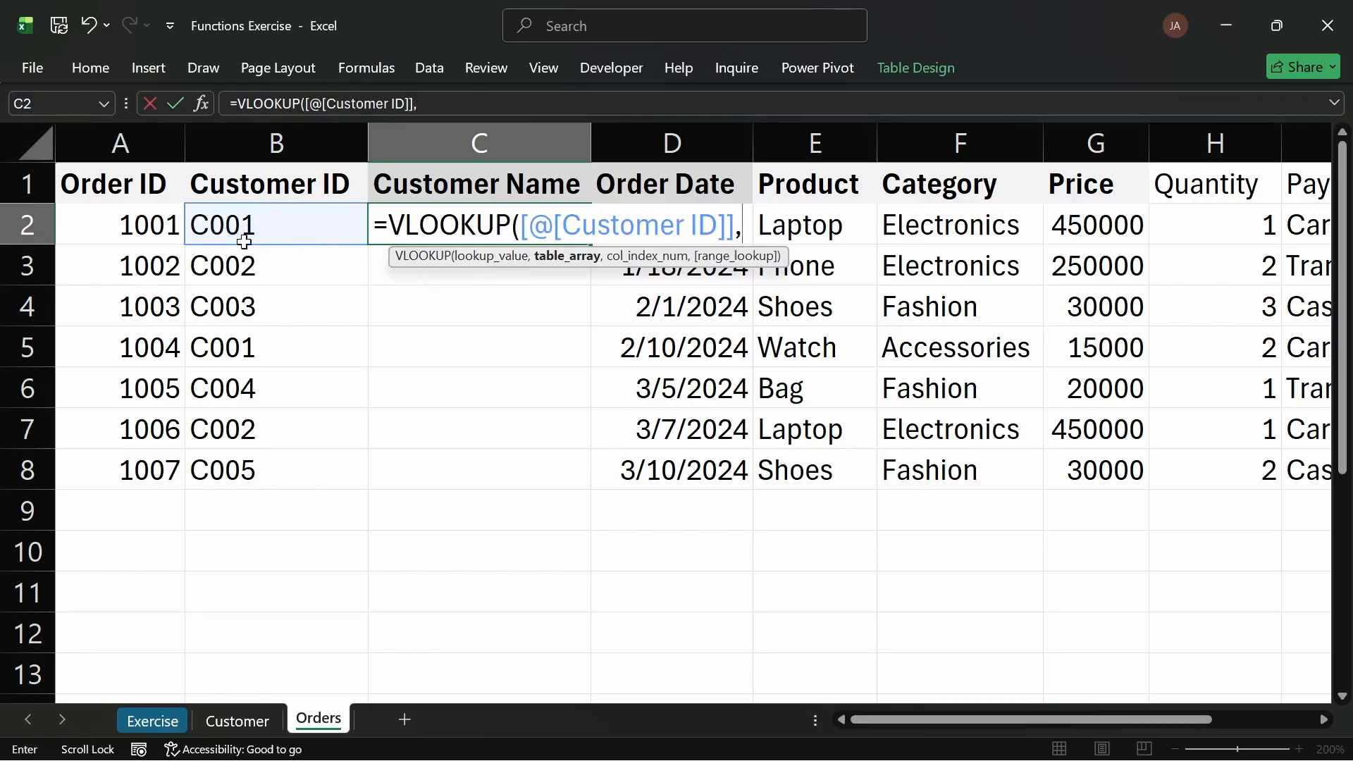
# Step: Set the customer table as the VLOOKUP table array
pyautogui.click(237, 719)
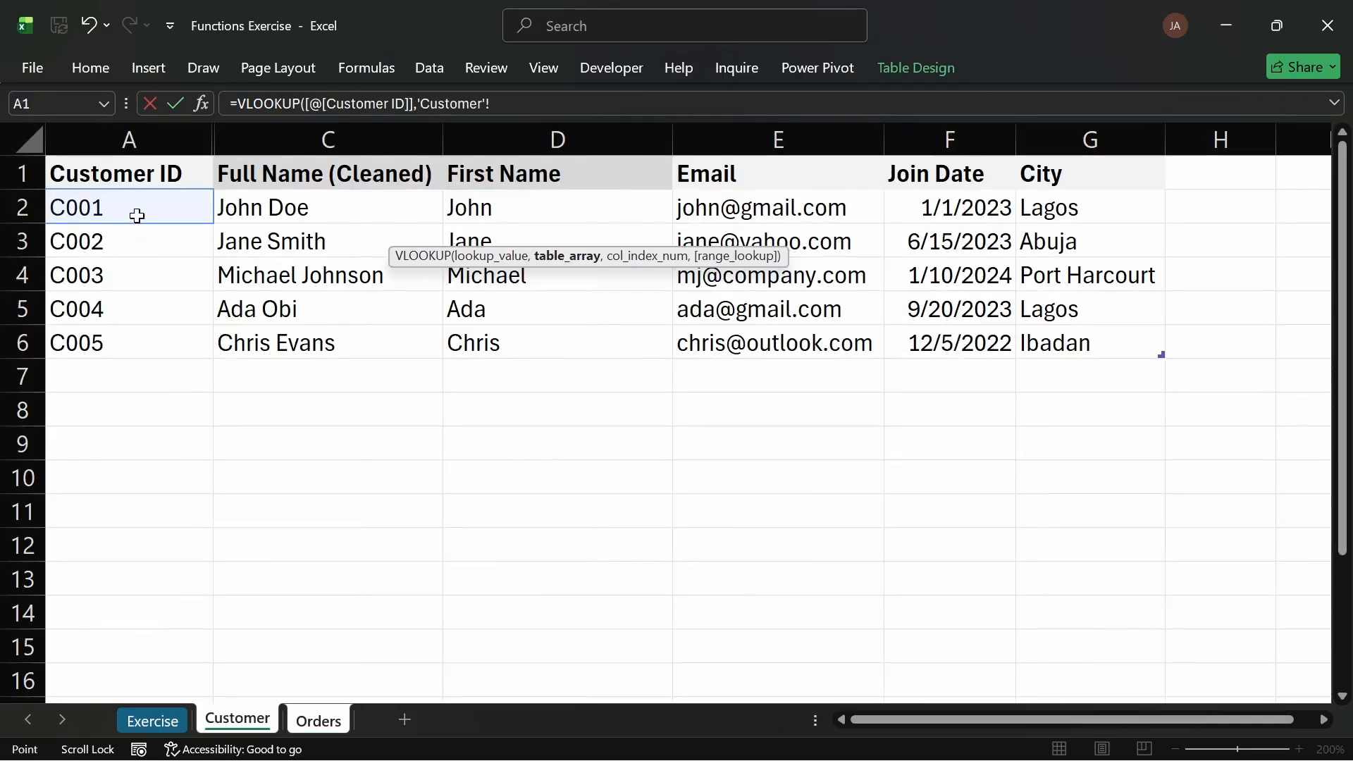
pyautogui.click(316, 722)
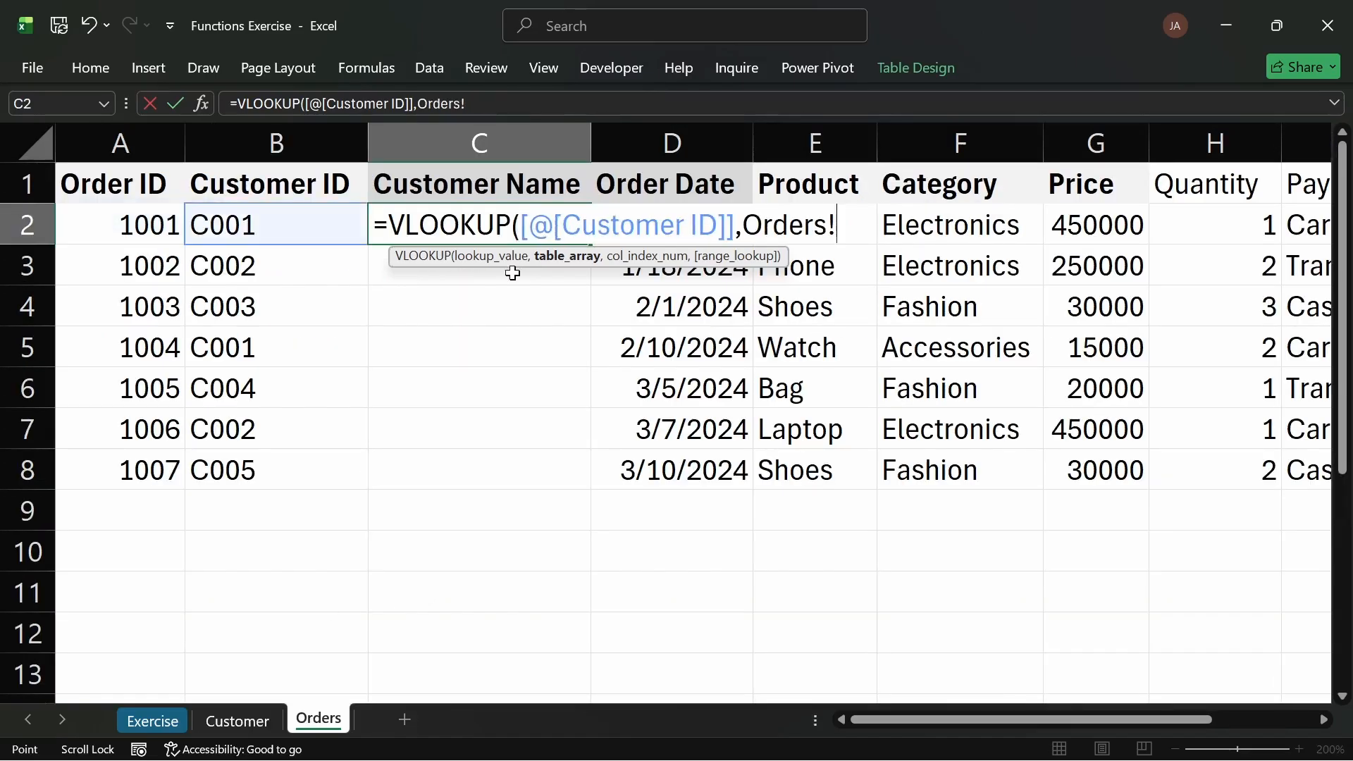
pyautogui.hotkey('shift', 'Left')
pyautogui.hotkey('shift', 'Left')
pyautogui.hotkey('shift', 'Left')
pyautogui.hotkey('shift', 'Left')
pyautogui.hotkey('shift', 'Left')
pyautogui.hotkey('shift', 'Left')
pyautogui.hotkey('shift', 'Left')
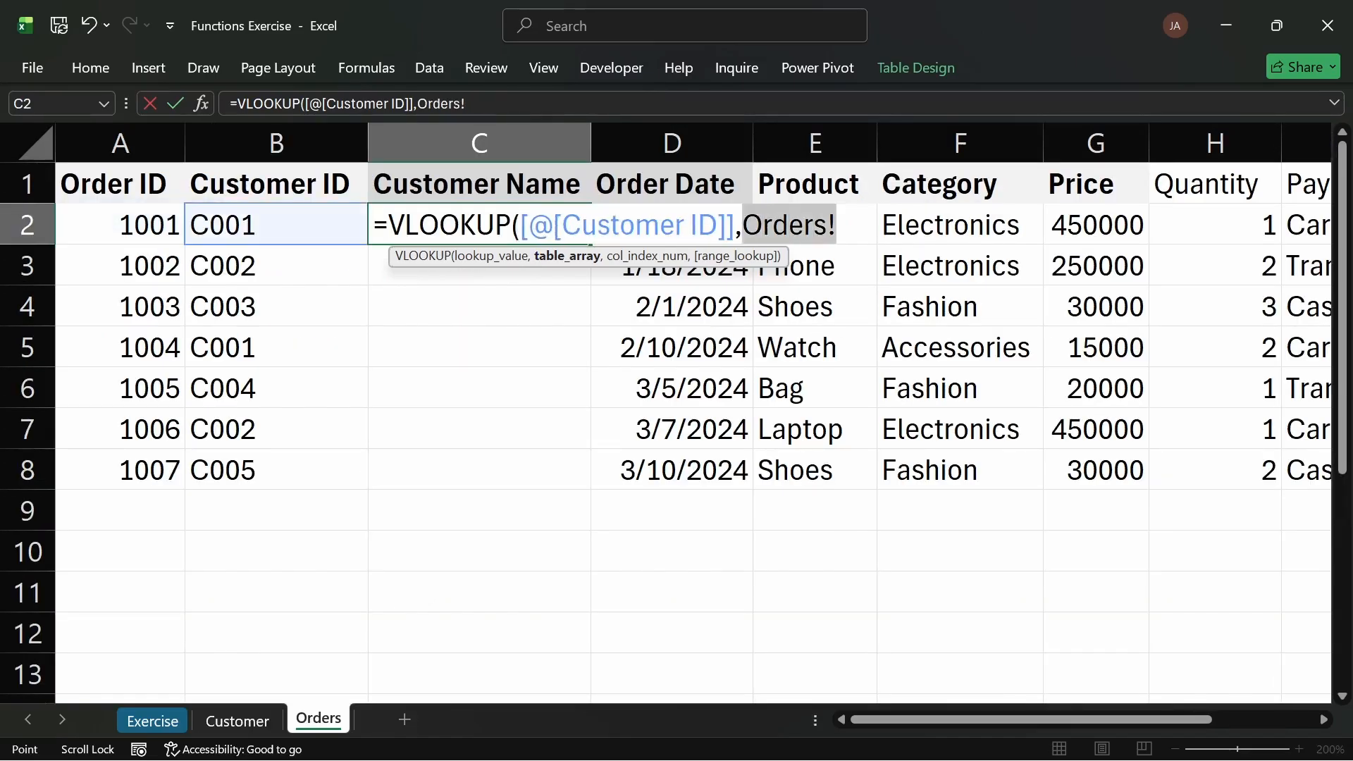
pyautogui.write('cus')
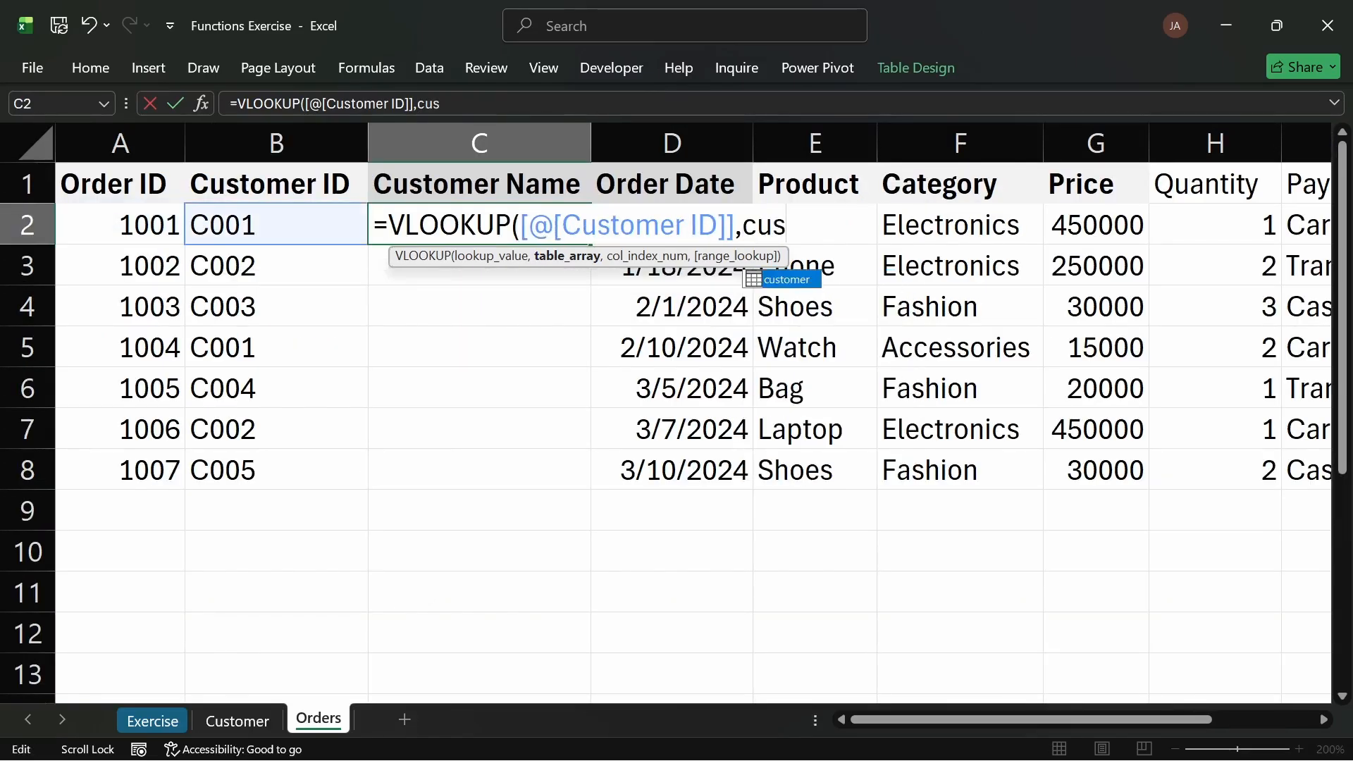
pyautogui.press('Tab')
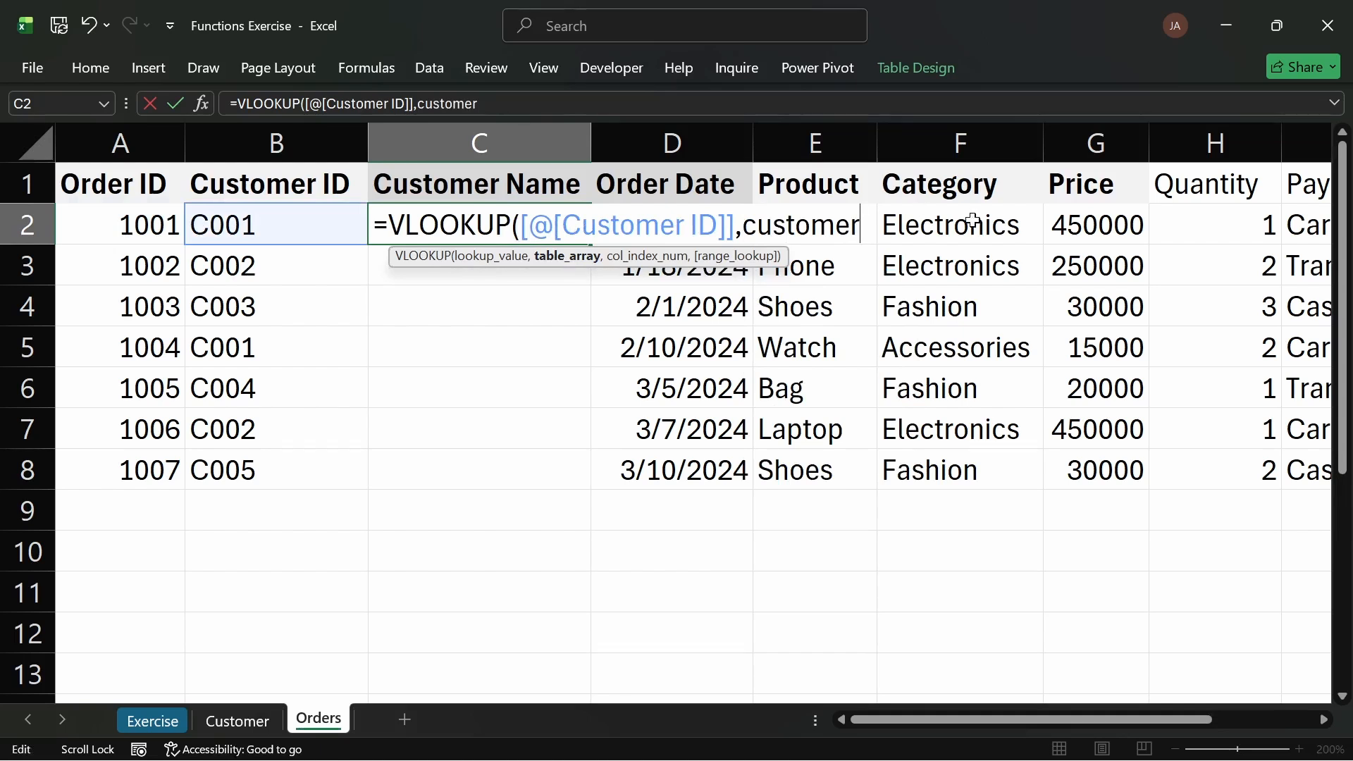
pyautogui.write(',')
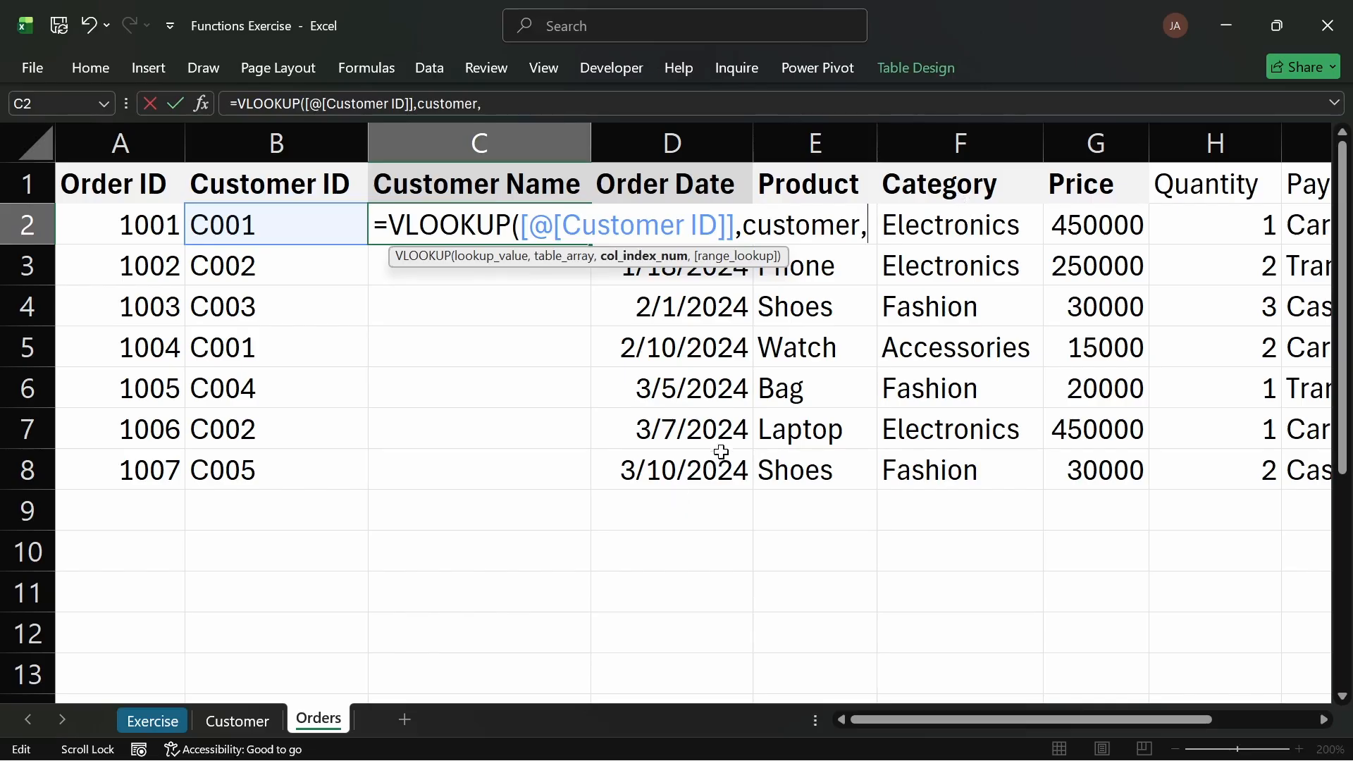
pyautogui.write('cus')
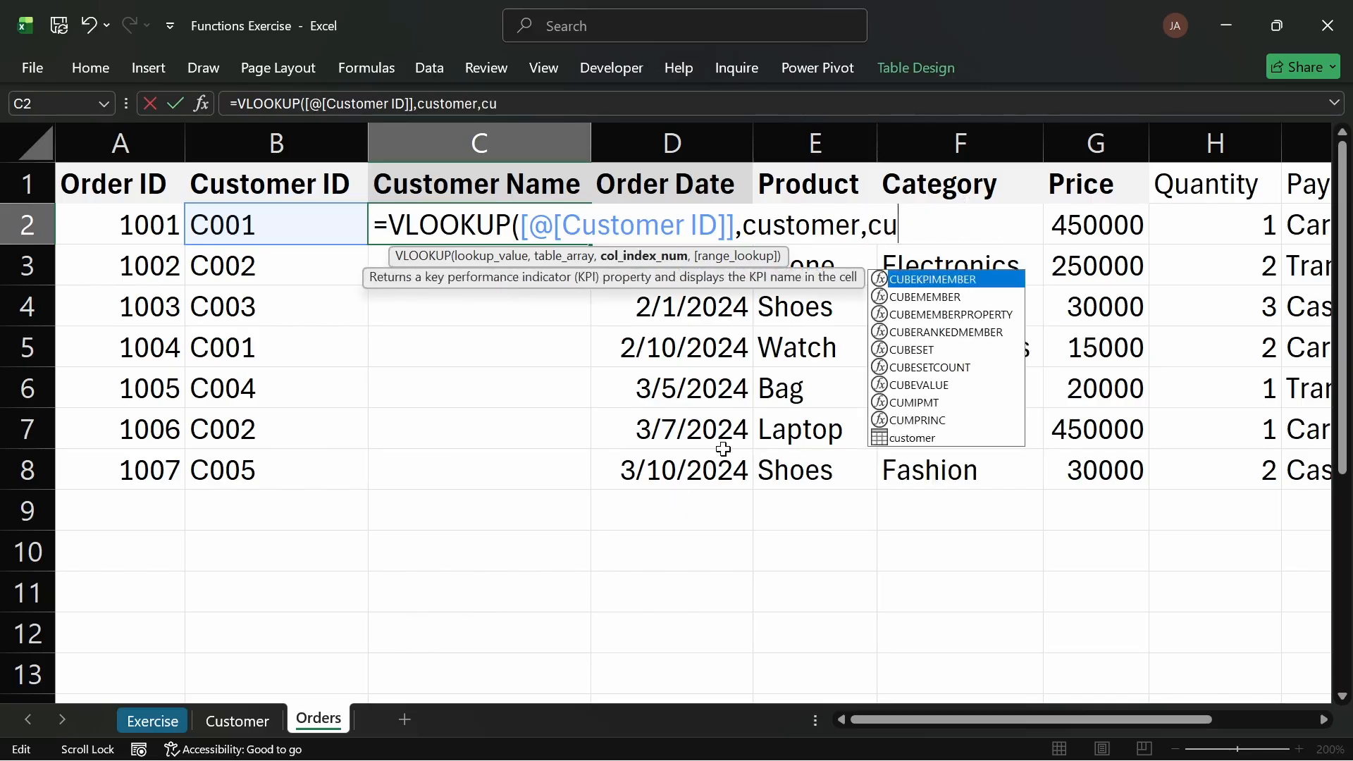
pyautogui.write('tomer')
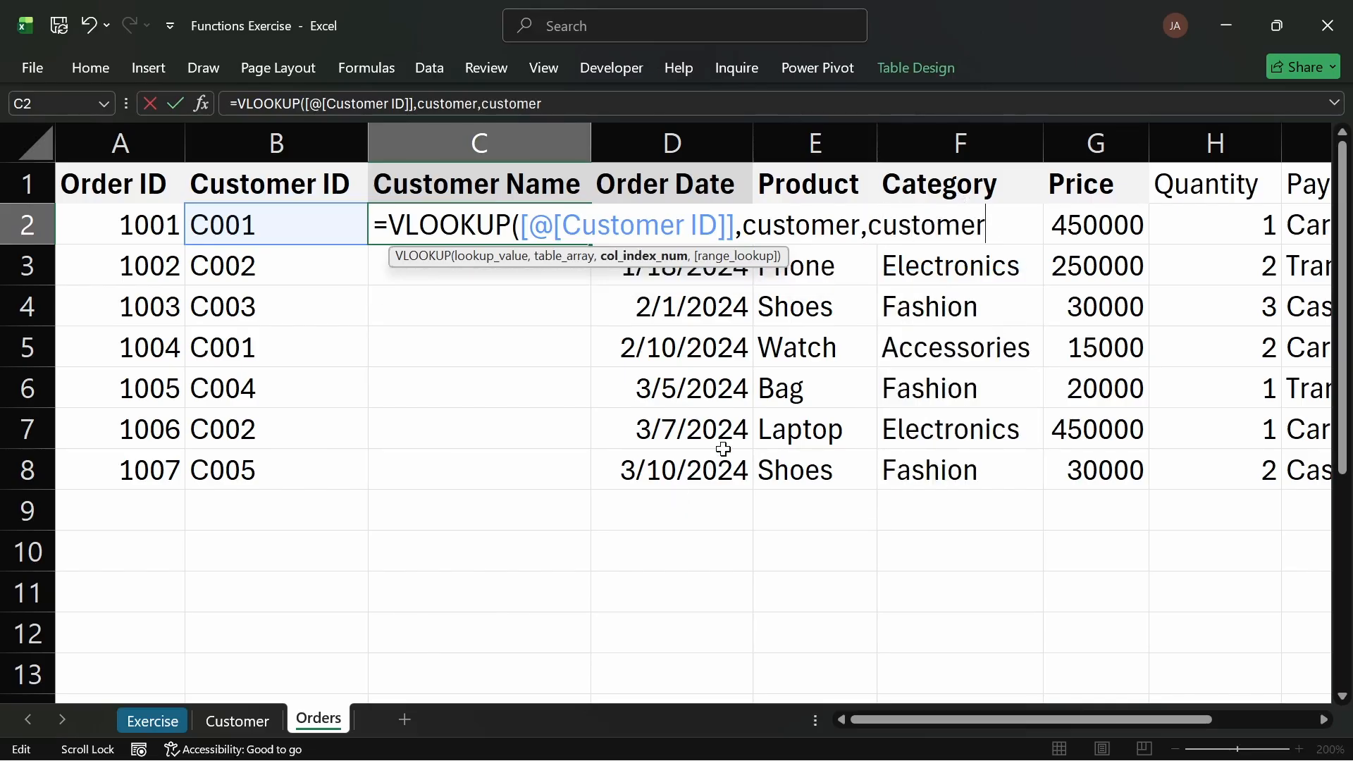
pyautogui.press('BackSpace')
pyautogui.press('BackSpace')
pyautogui.press('BackSpace')
pyautogui.press('BackSpace')
pyautogui.press('BackSpace')
pyautogui.press('BackSpace')
pyautogui.press('BackSpace')
pyautogui.press('BackSpace')
pyautogui.press('BackSpace')
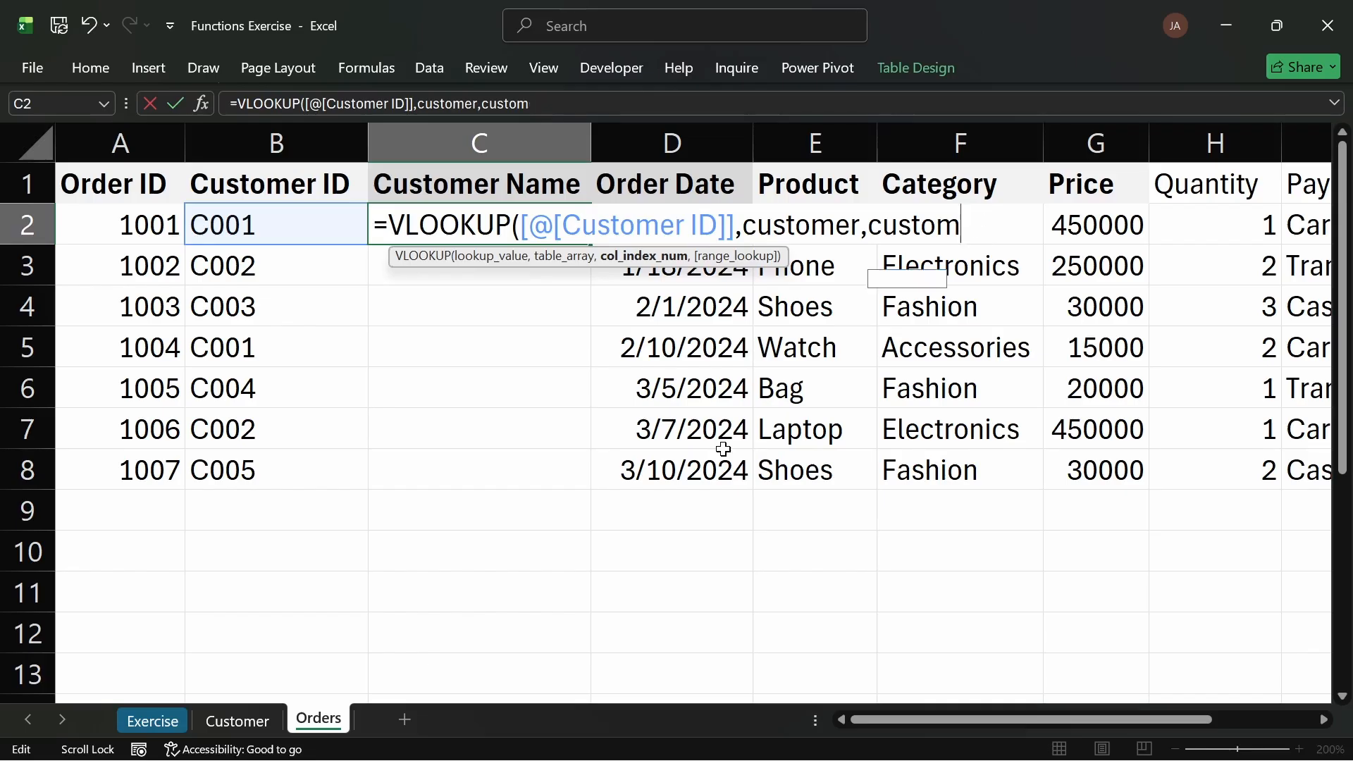
pyautogui.press('BackSpace')
pyautogui.press('BackSpace')
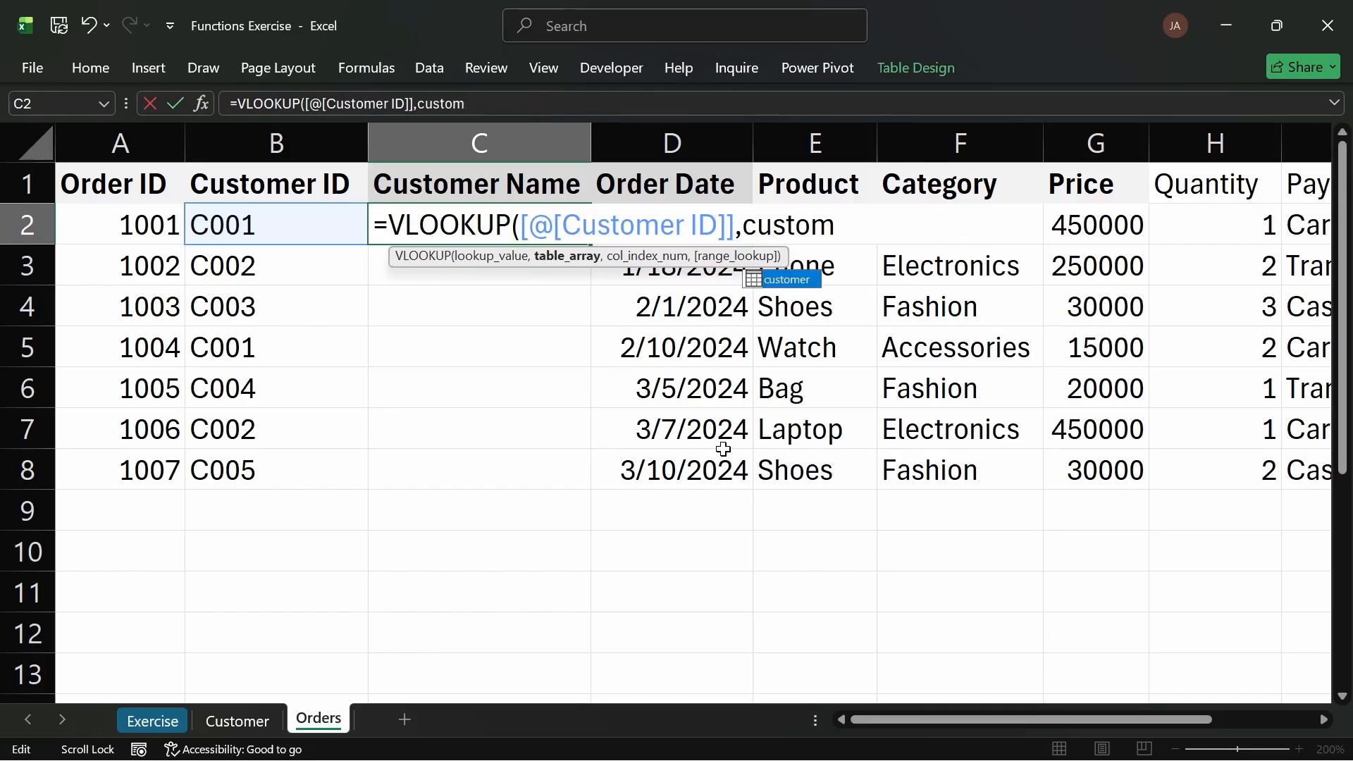
pyautogui.press('Tab')
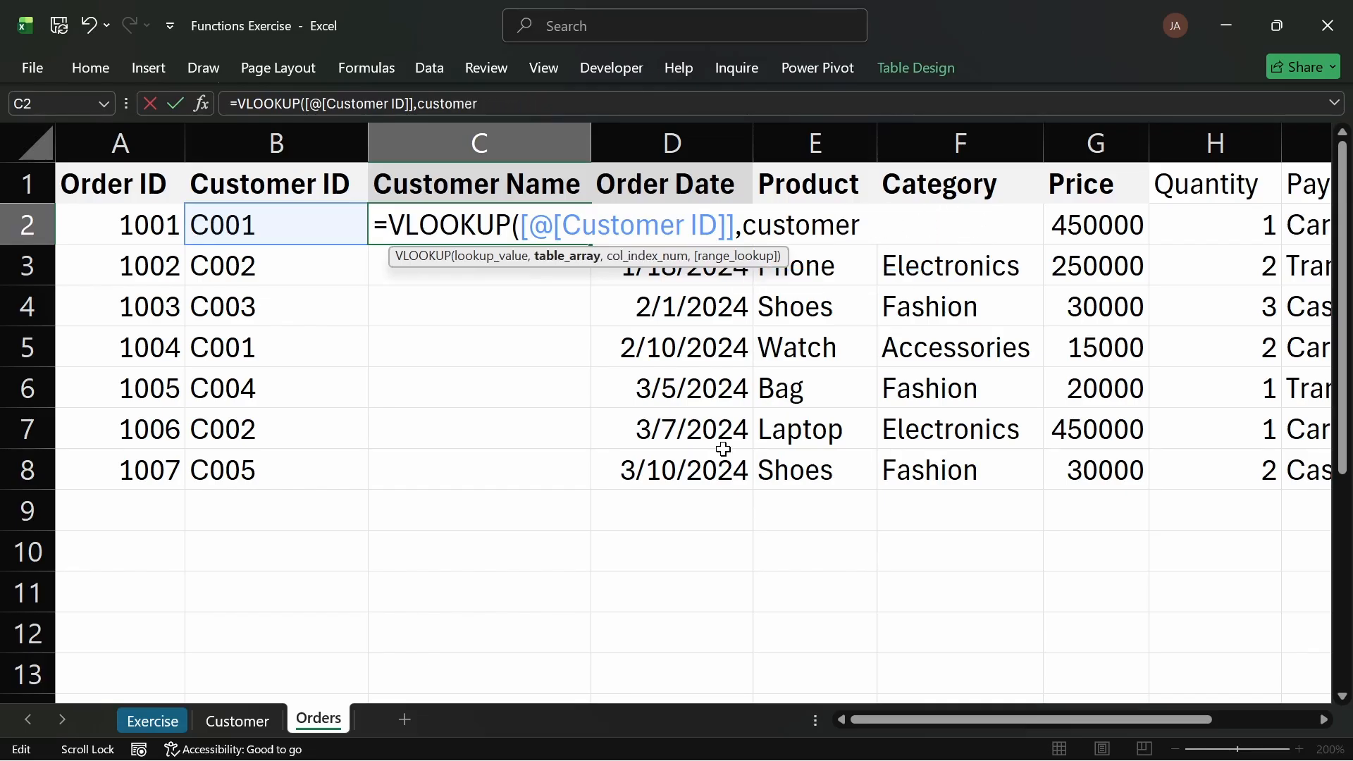
pyautogui.write(',')
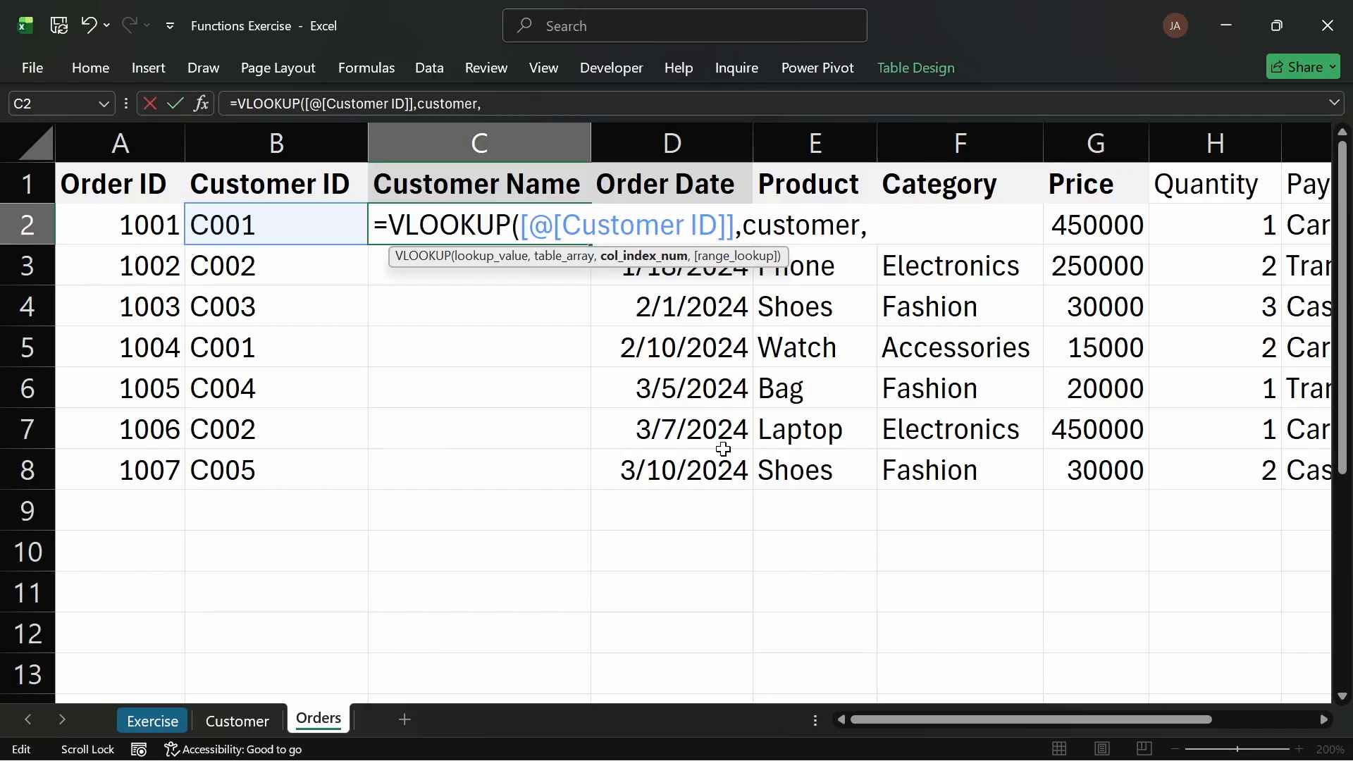
# Step: Check the Customer sheet's columns to locate the Full Name (Cleaned) column's position
pyautogui.click(232, 723)
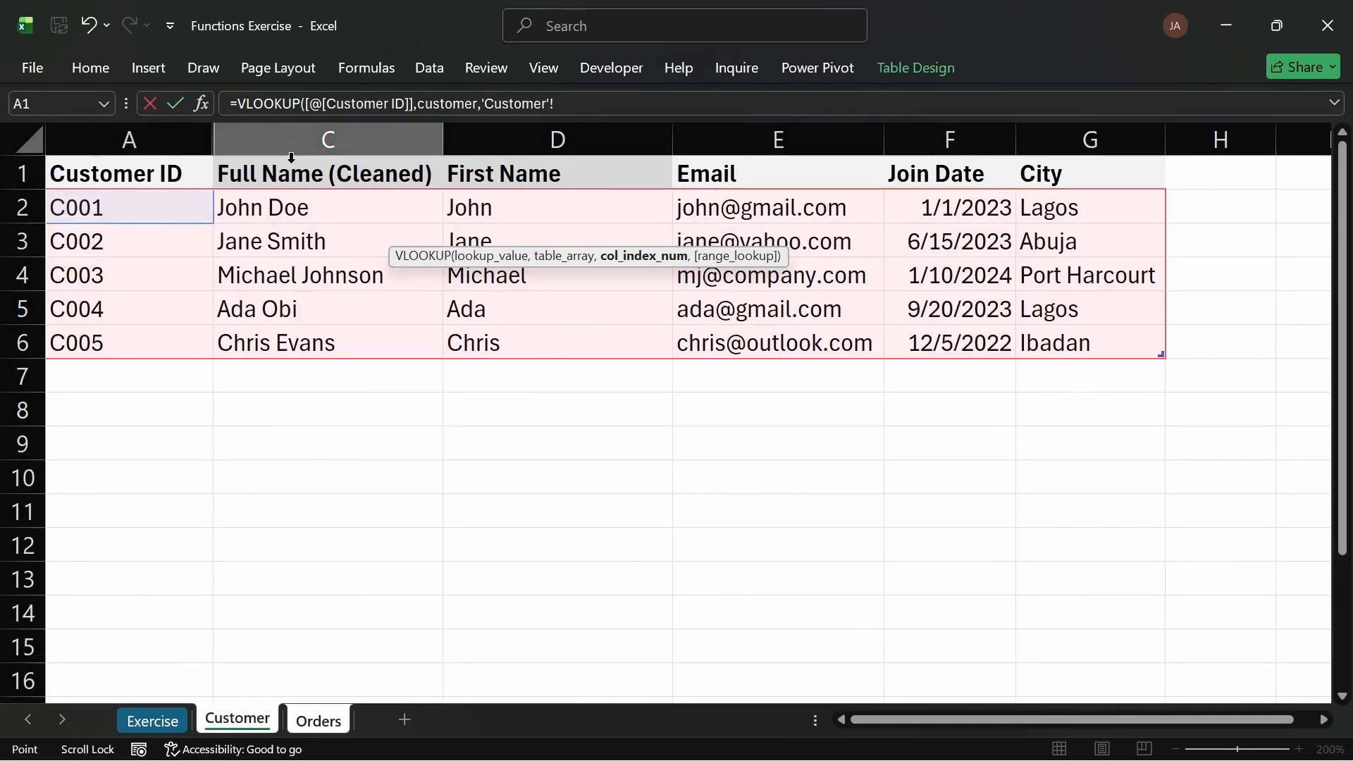
pyautogui.click(304, 141)
pyautogui.click(321, 722)
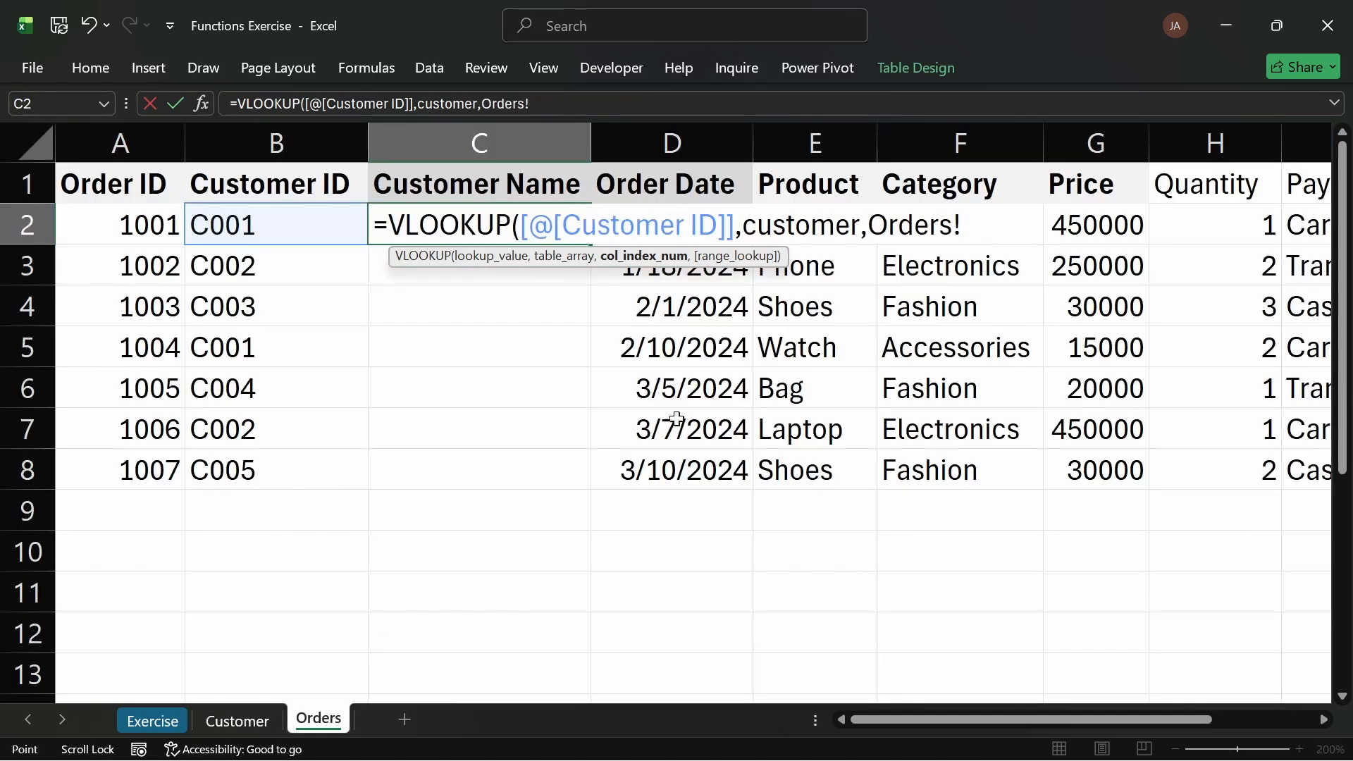
pyautogui.press('BackSpace')
pyautogui.press('BackSpace')
pyautogui.press('BackSpace')
pyautogui.press('BackSpace')
pyautogui.press('BackSpace')
pyautogui.press('BackSpace')
pyautogui.press('BackSpace')
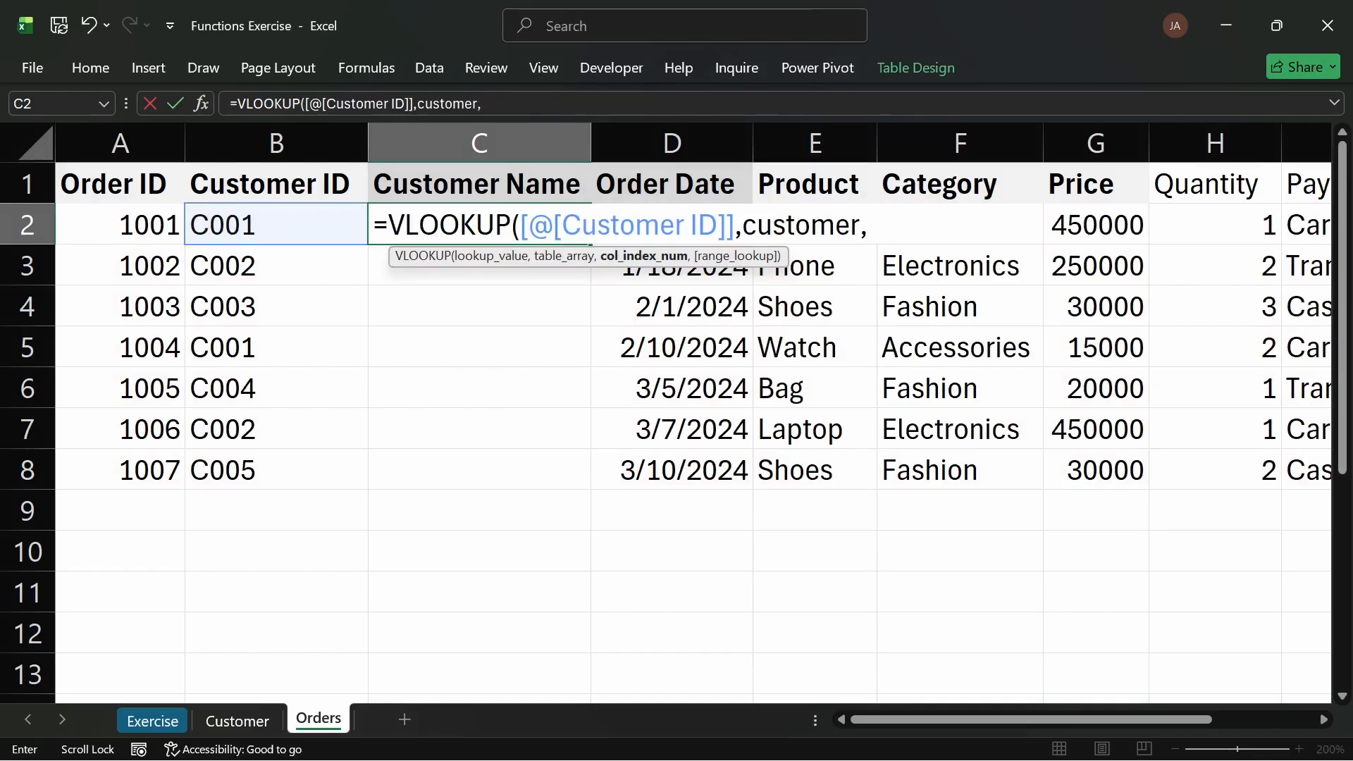
# Step: Complete the VLOOKUP with column index 3 and exact match FALSE, and enter it
pyautogui.write('3,')
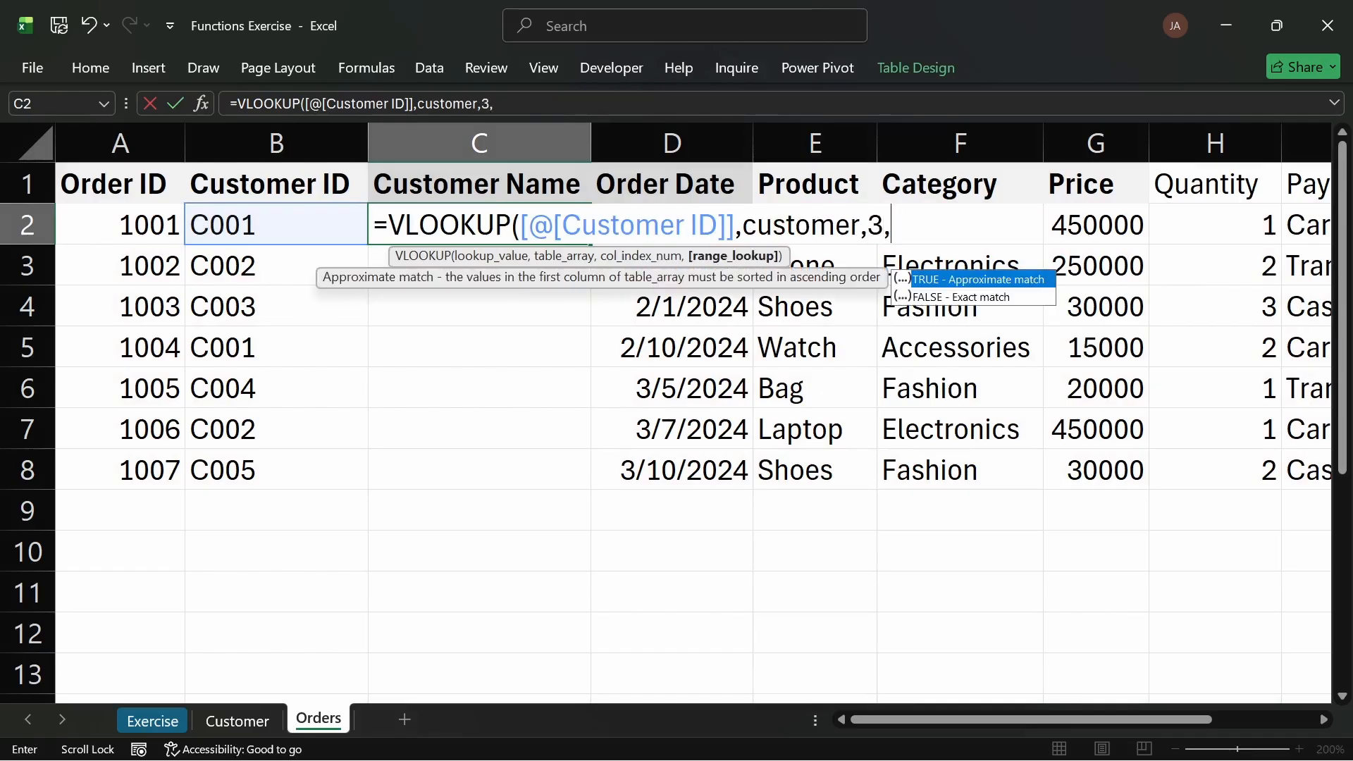
pyautogui.press('Down')
pyautogui.press('Tab')
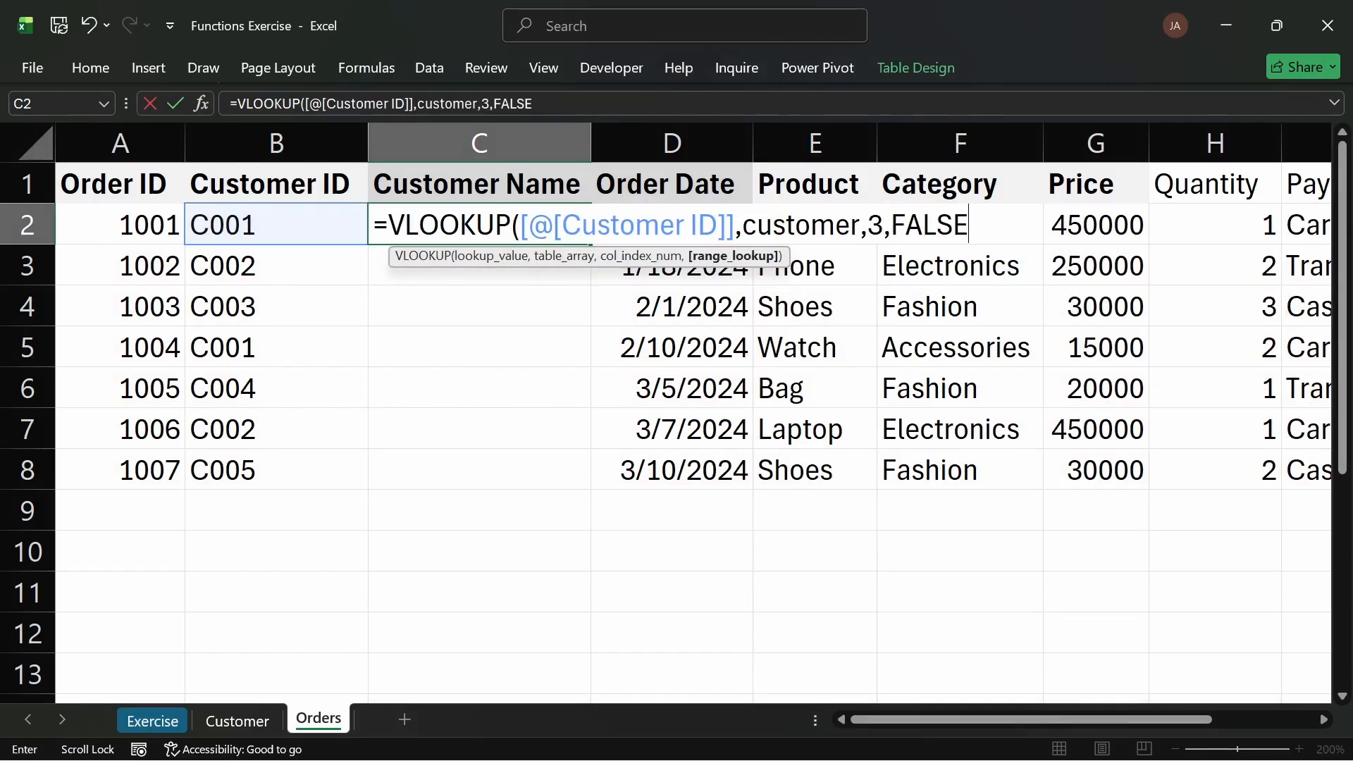
pyautogui.write(')')
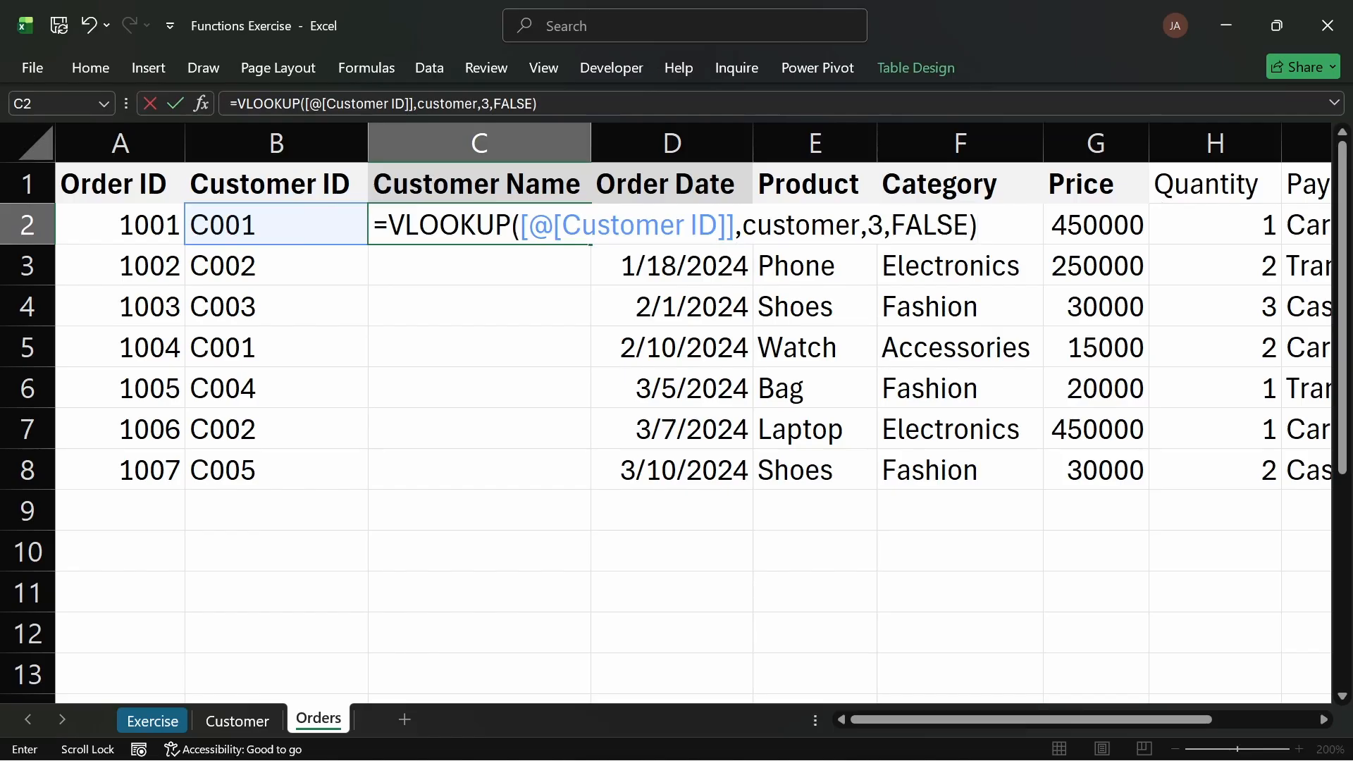
pyautogui.press('Return')
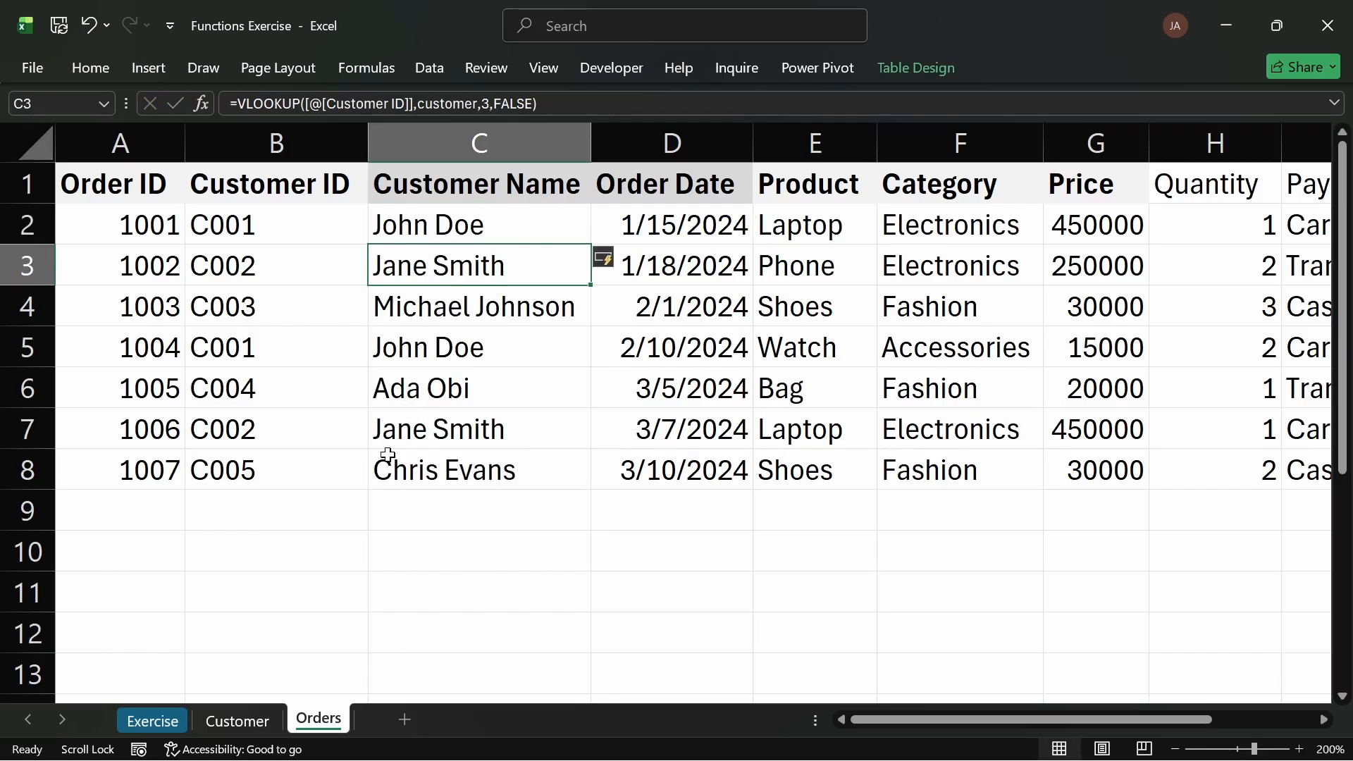
# Step: Compare the looked-up customer names with their Customer IDs in the Orders table
pyautogui.click(241, 346)
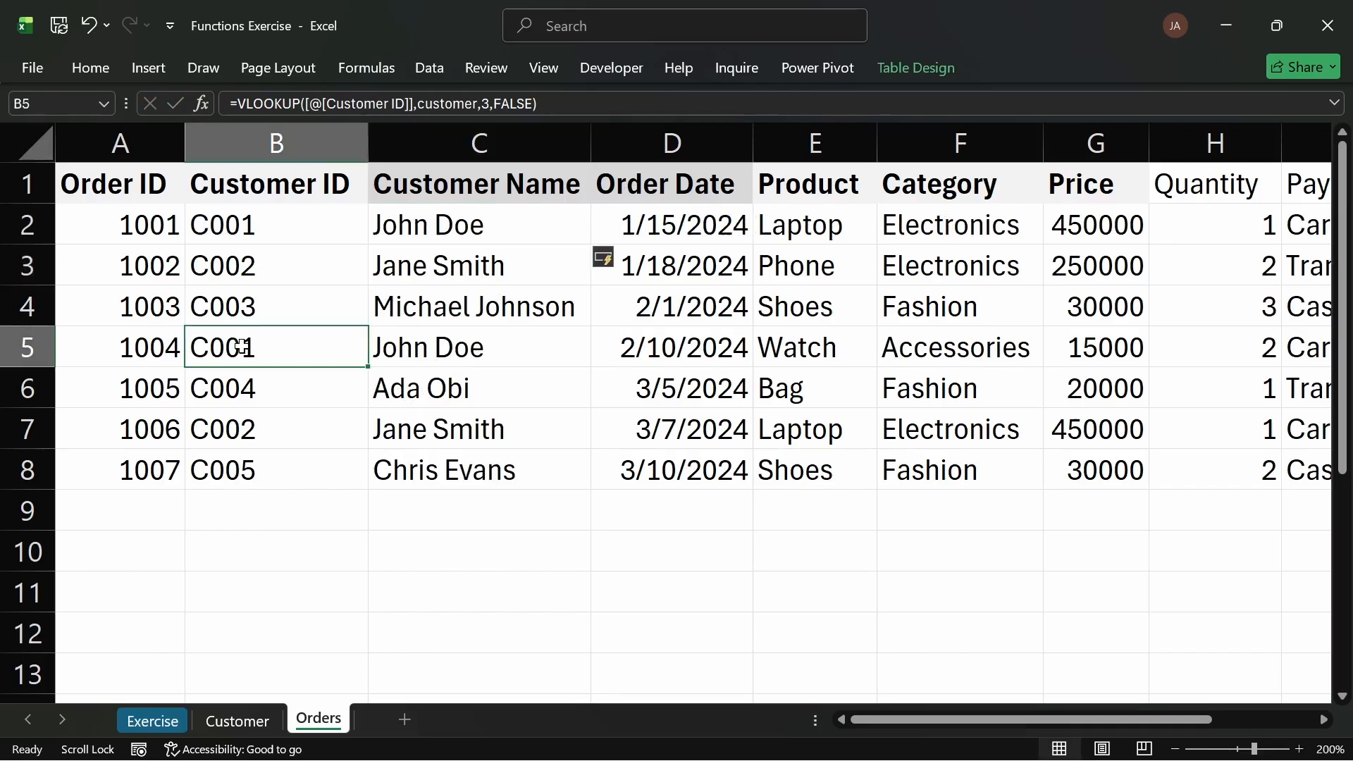
pyautogui.click(421, 346)
pyautogui.click(302, 220)
pyautogui.click(438, 220)
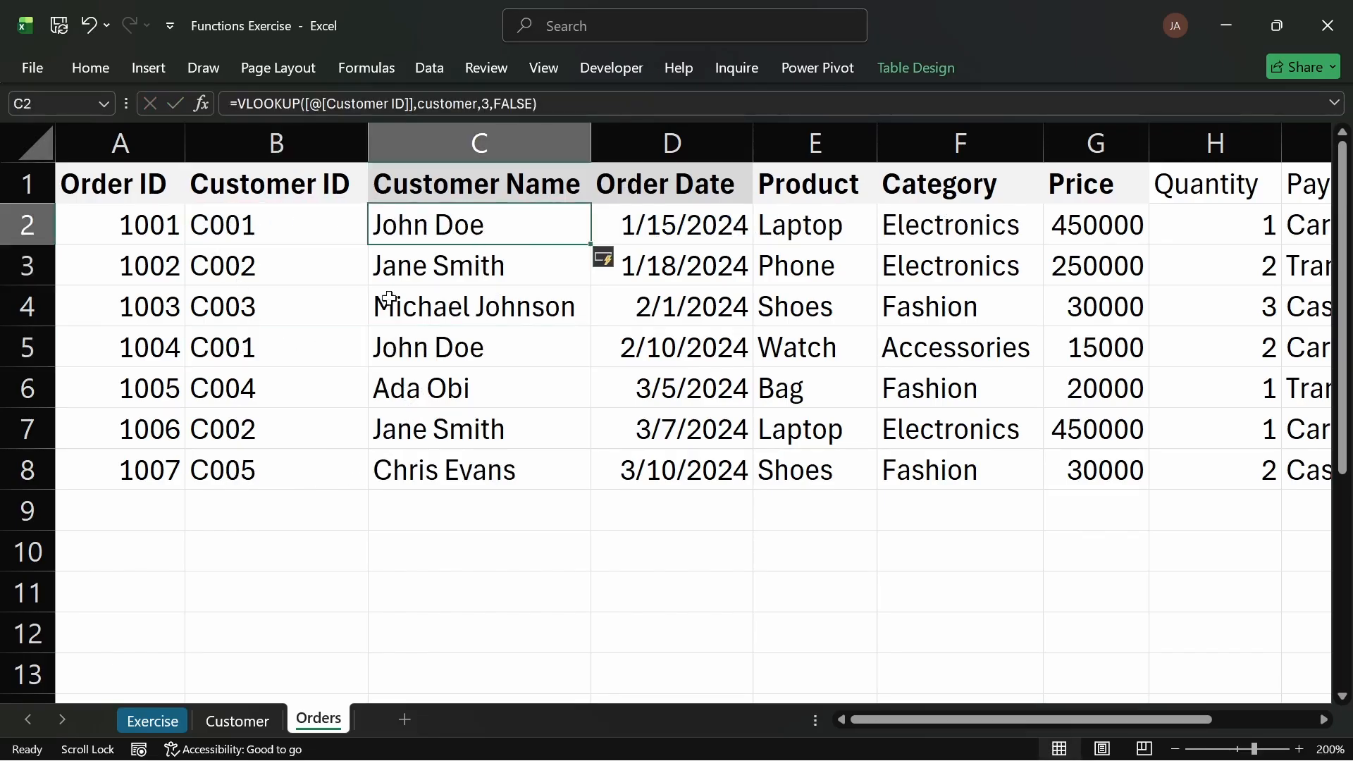
pyautogui.click(440, 351)
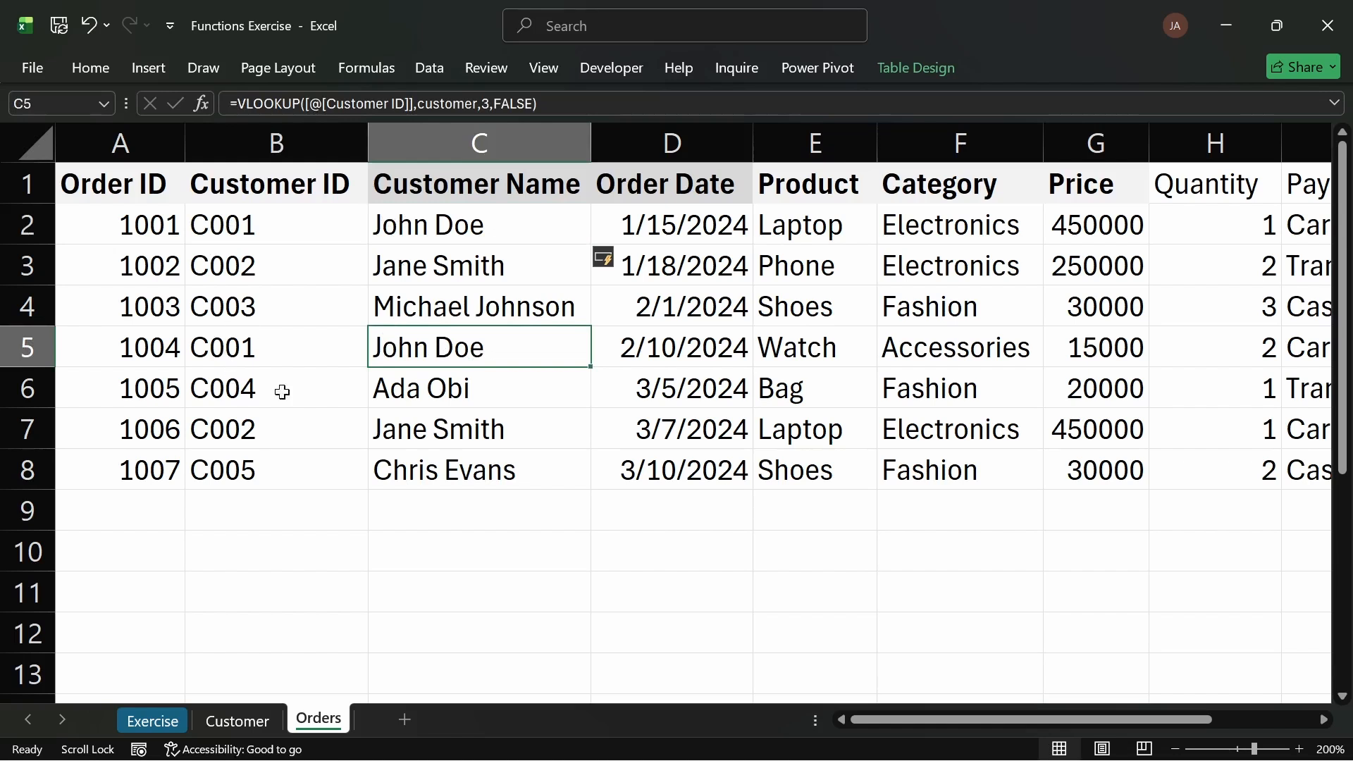
pyautogui.click(250, 266)
pyautogui.click(394, 275)
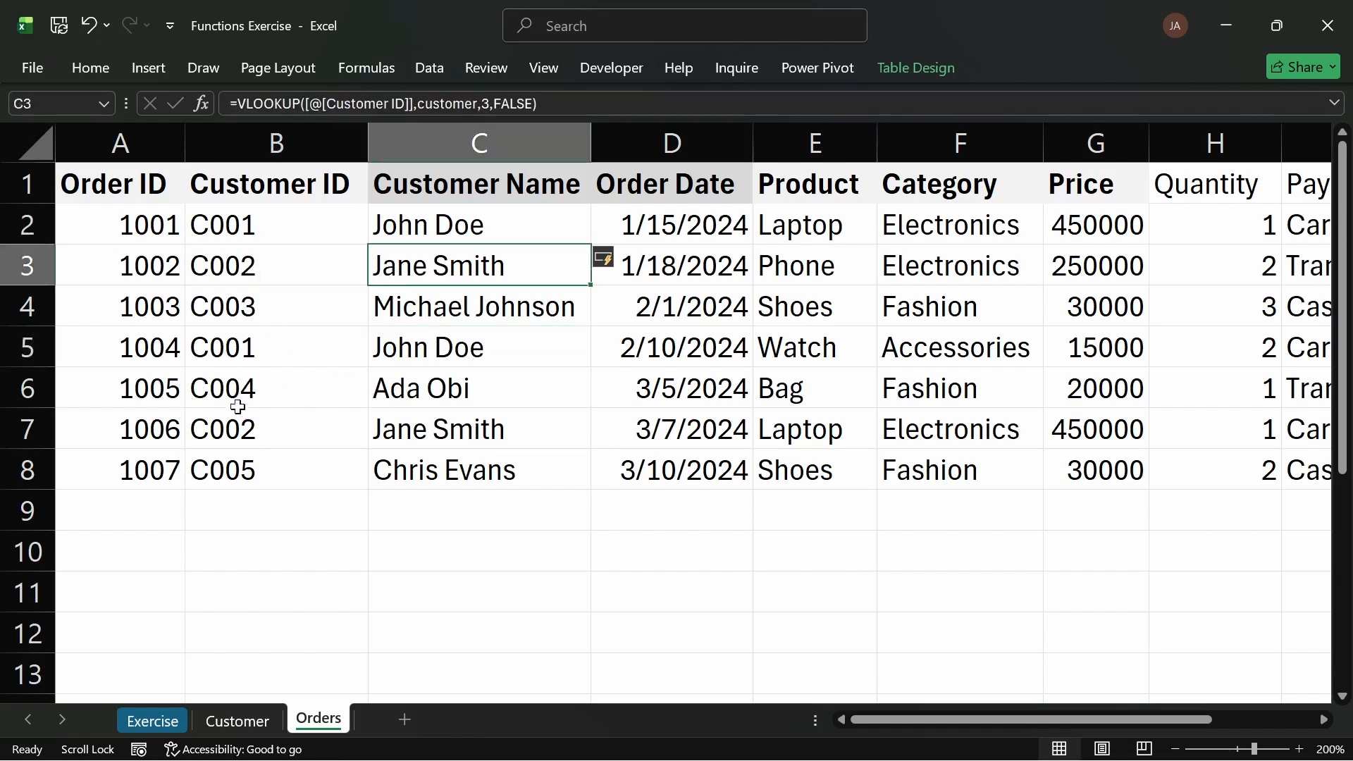
pyautogui.click(270, 432)
pyautogui.click(451, 423)
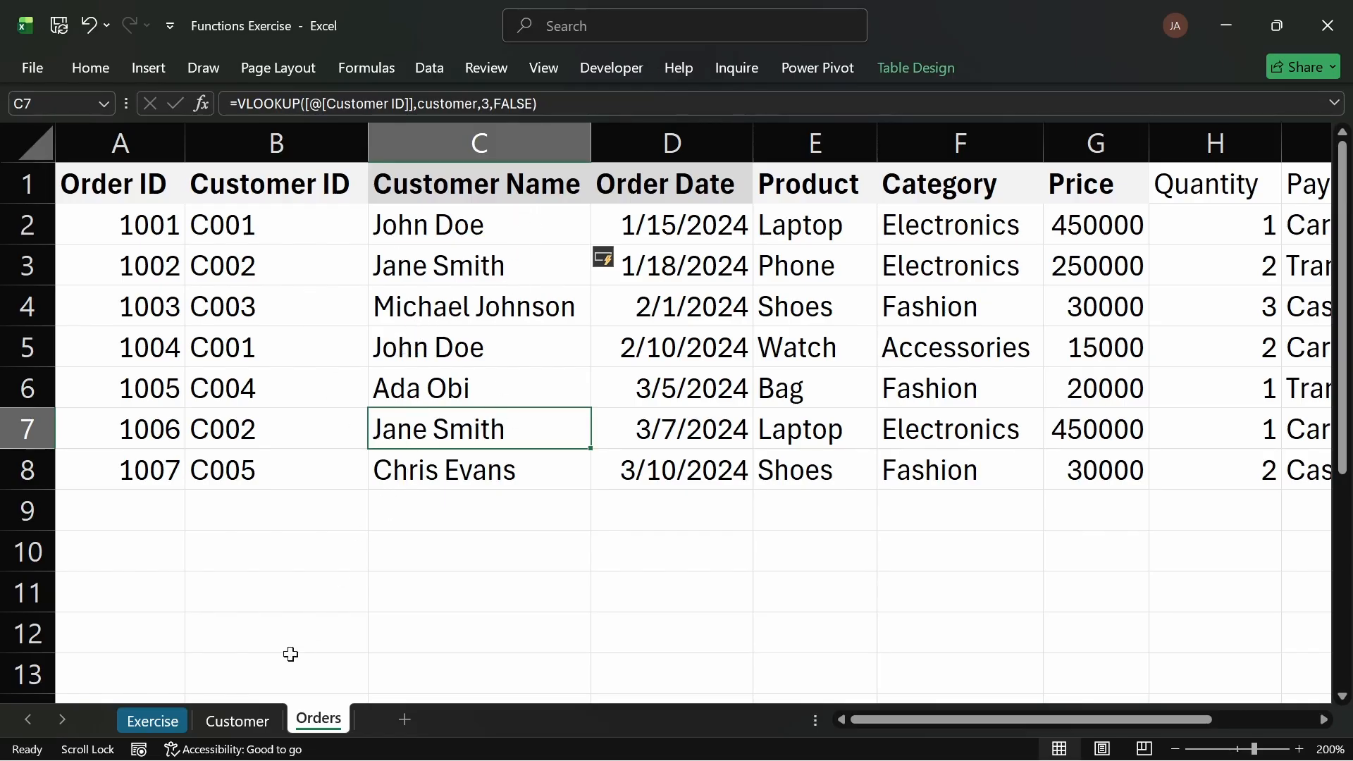
# Step: Colour the text of task 4 green on the Exercise sheet
pyautogui.click(149, 720)
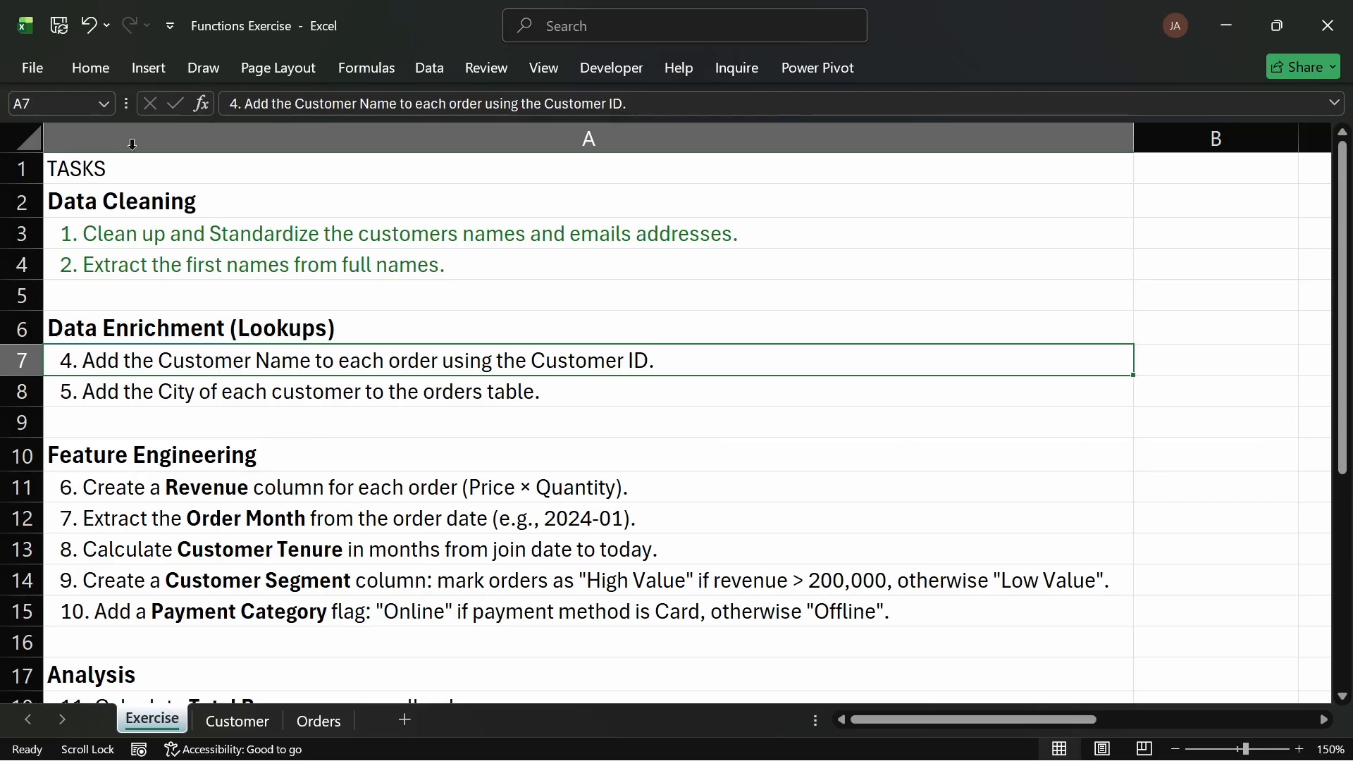
pyautogui.click(91, 68)
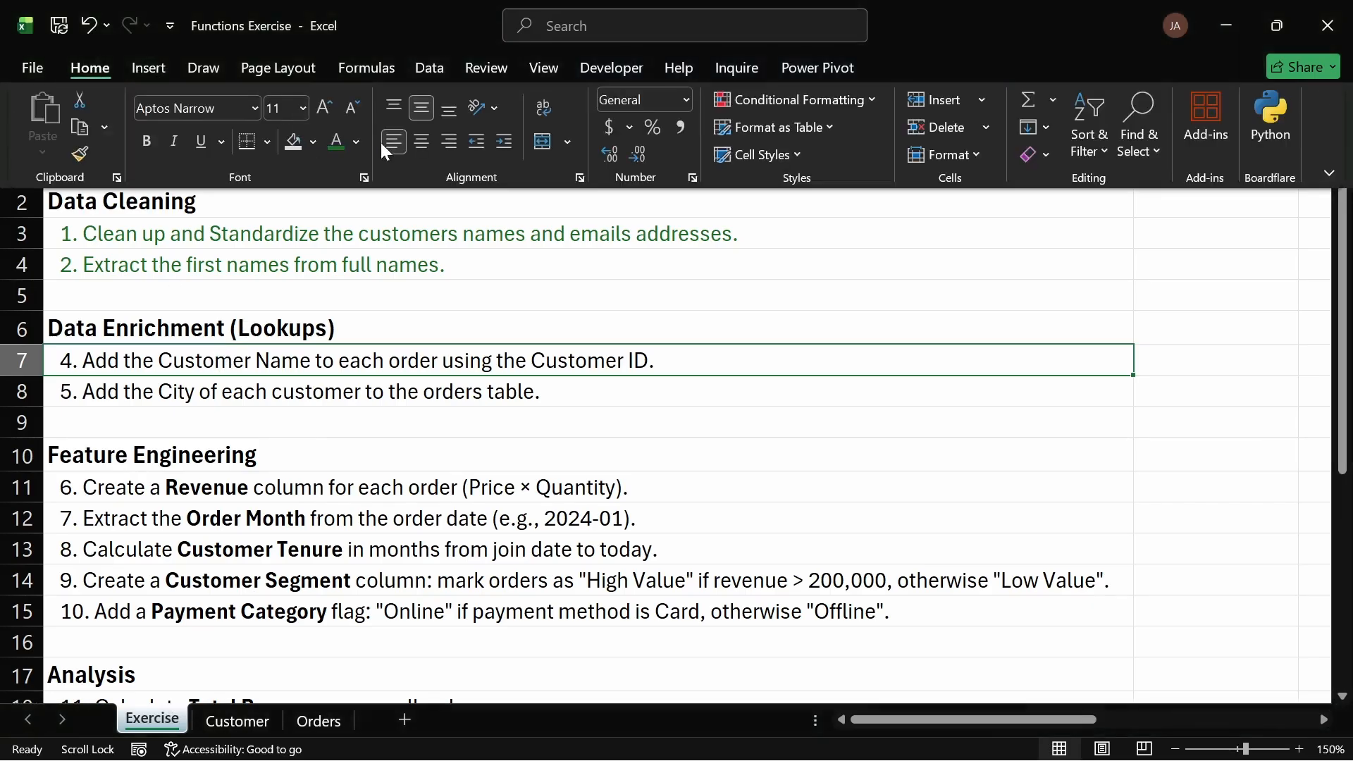
pyautogui.click(337, 138)
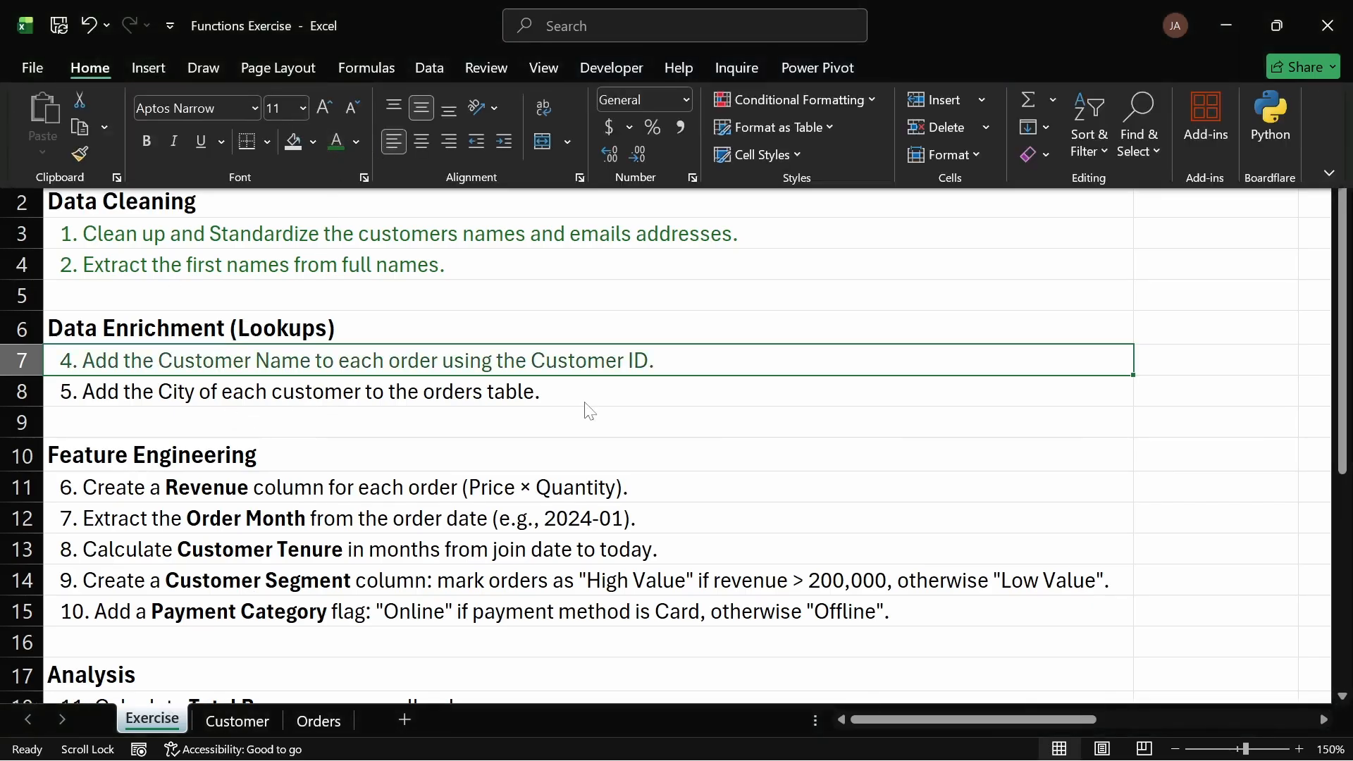
pyautogui.click(198, 395)
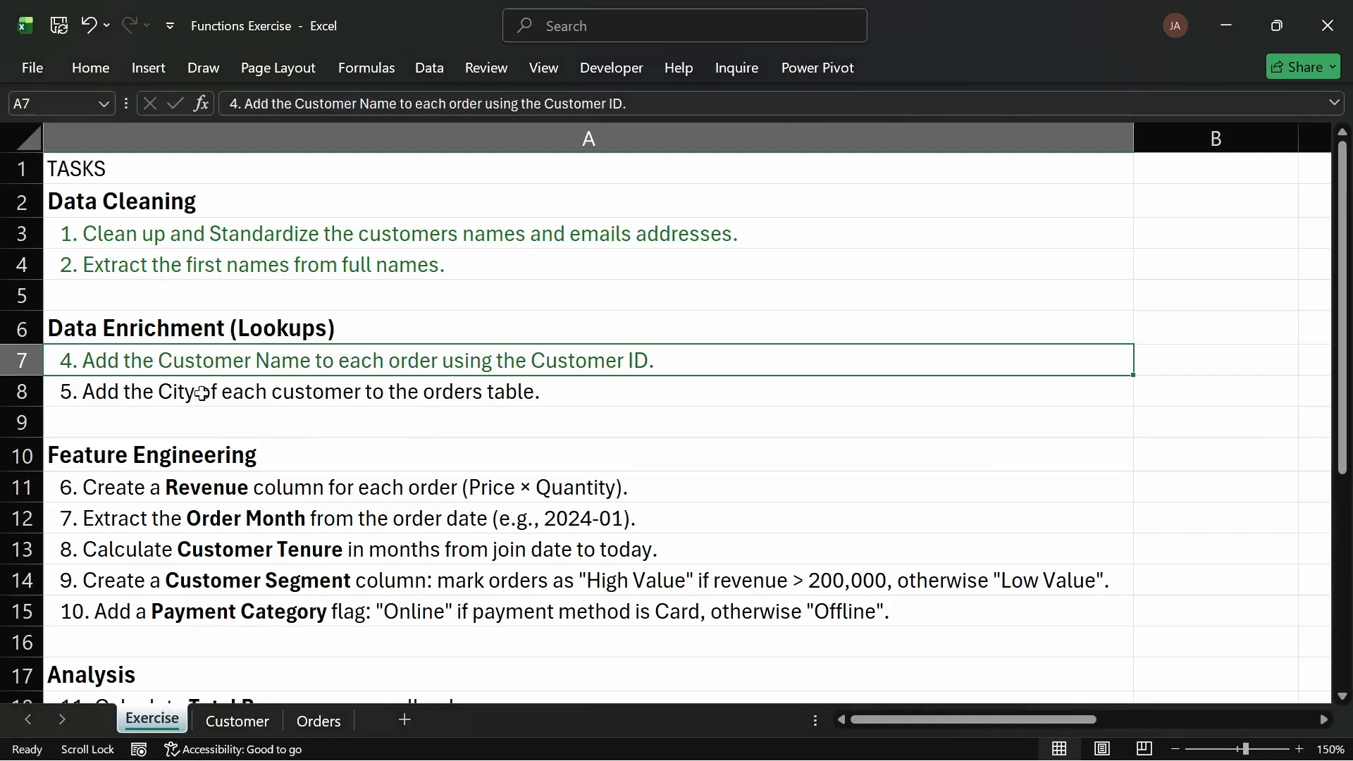
# Step: Insert a new empty column before Order Date in the Orders table
pyautogui.click(259, 722)
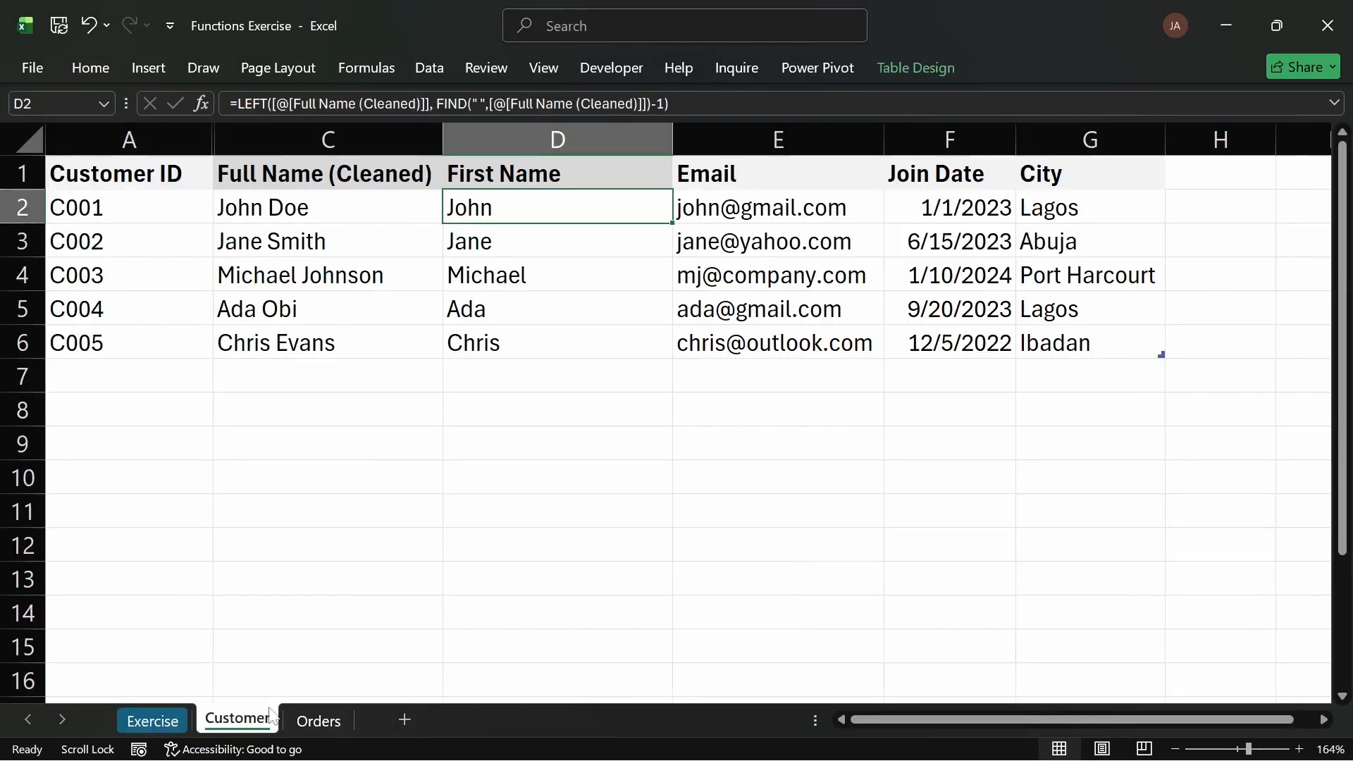
pyautogui.click(339, 724)
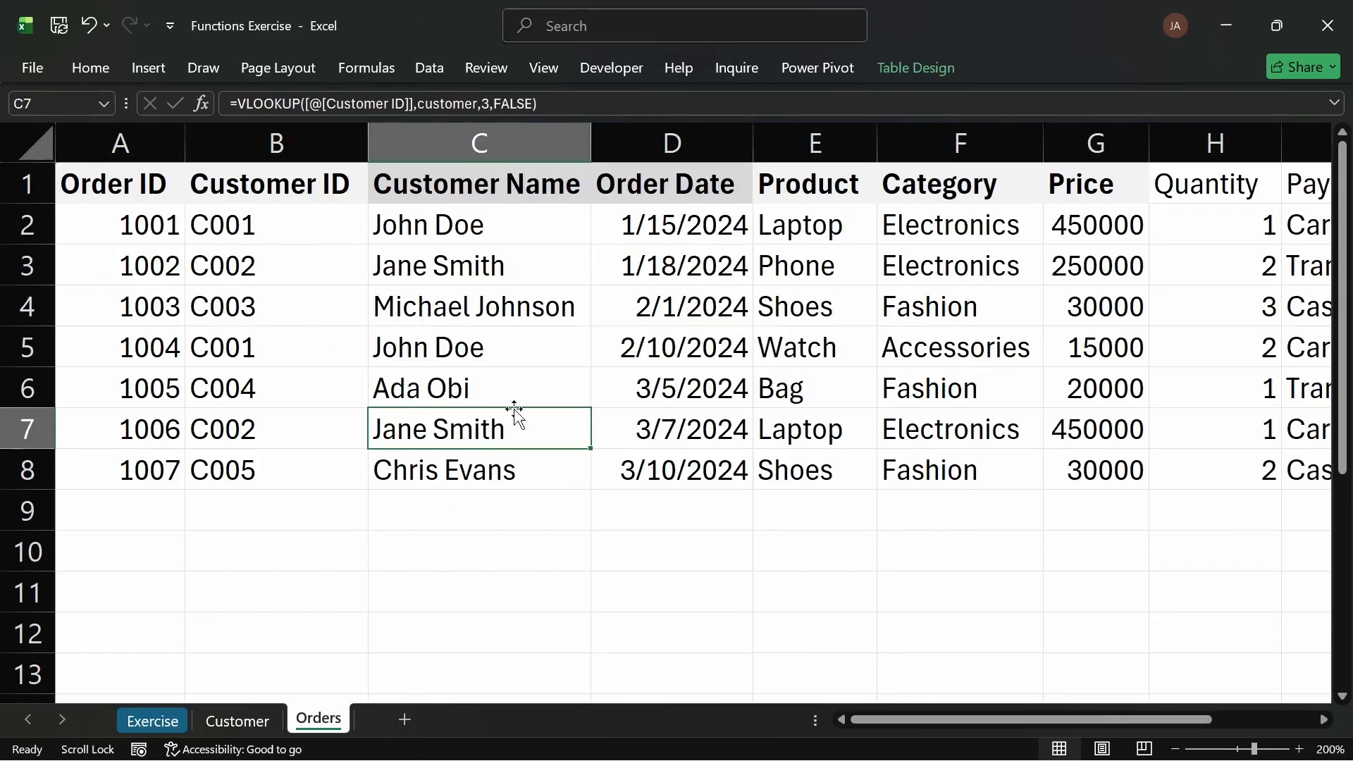
pyautogui.click(657, 145)
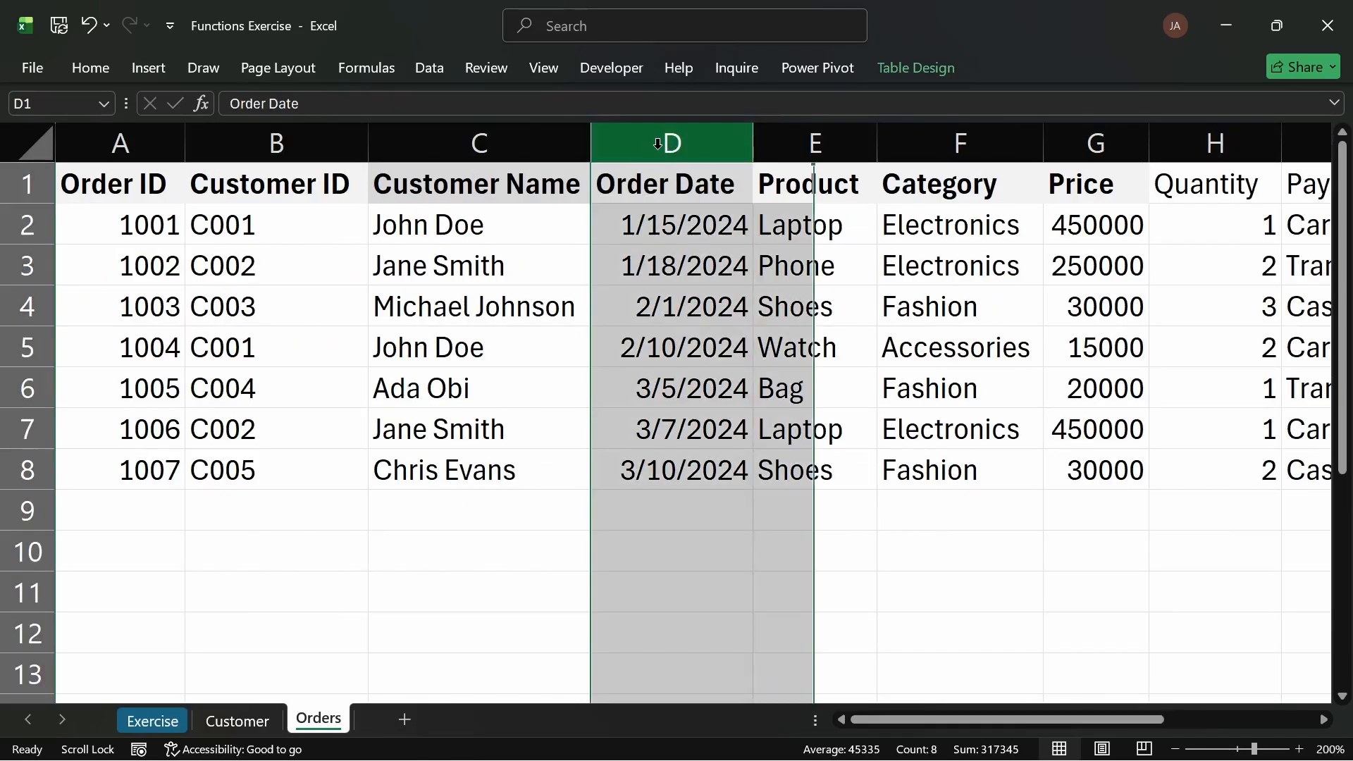
pyautogui.hotkey('ctrl', 'shift', '+')
# Step: Name the new column's header Customer City
pyautogui.click(578, 183)
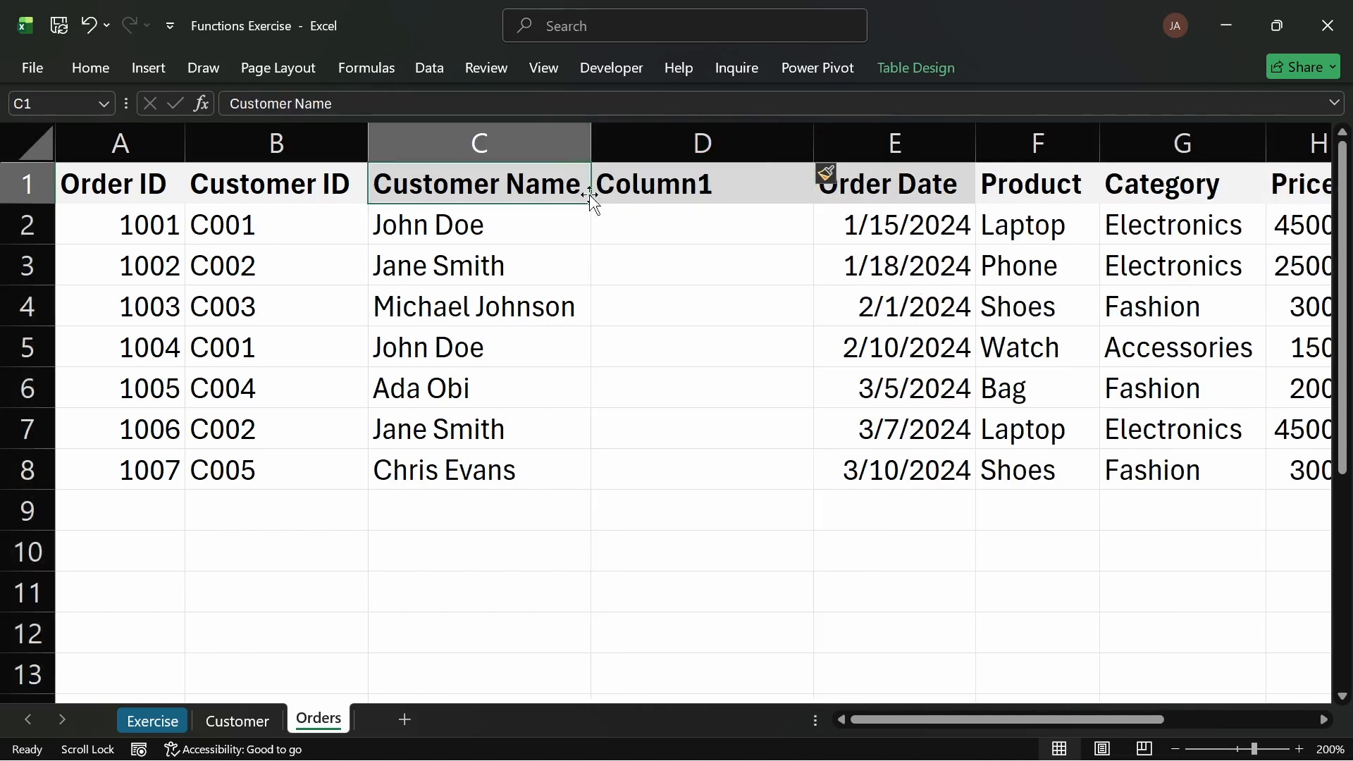
pyautogui.moveTo(591, 203); pyautogui.dragTo(753, 204)
pyautogui.doubleClick(740, 181)
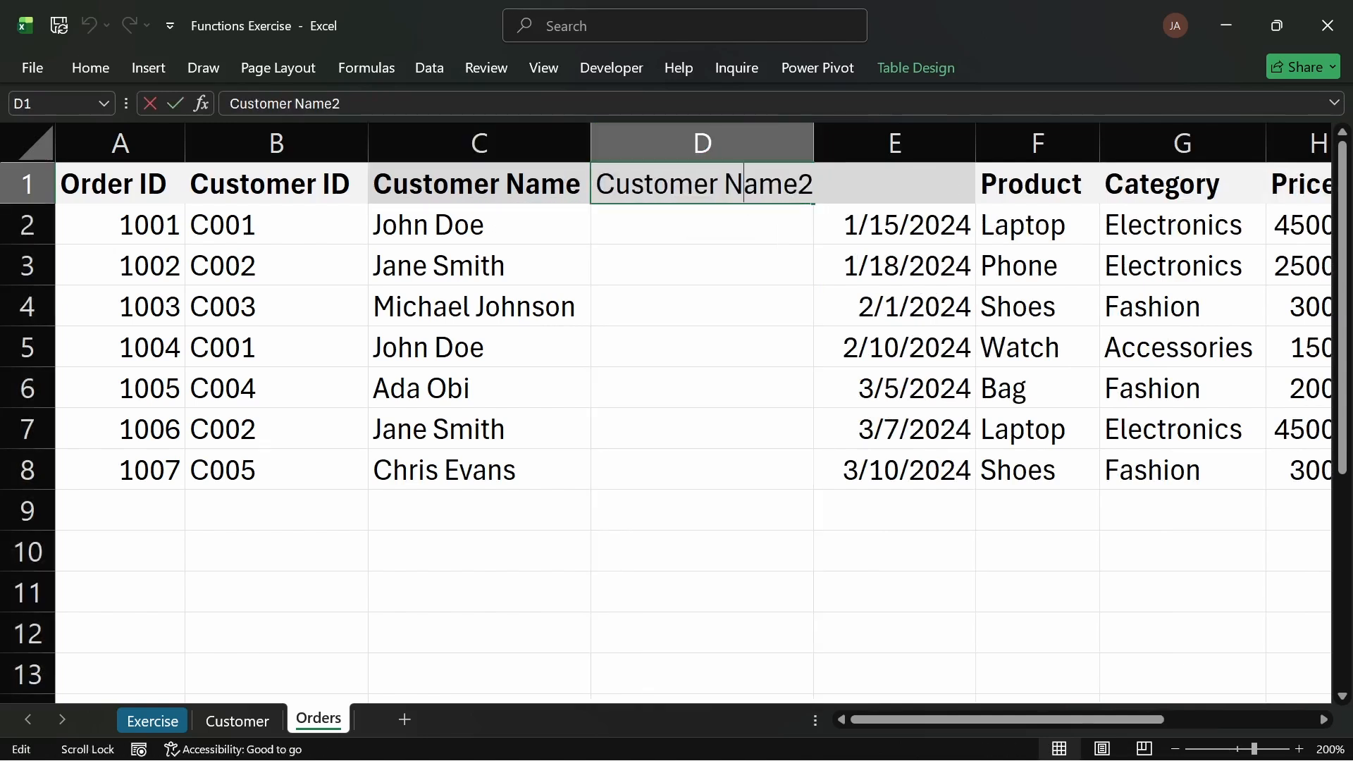
pyautogui.doubleClick(740, 181)
pyautogui.write('C')
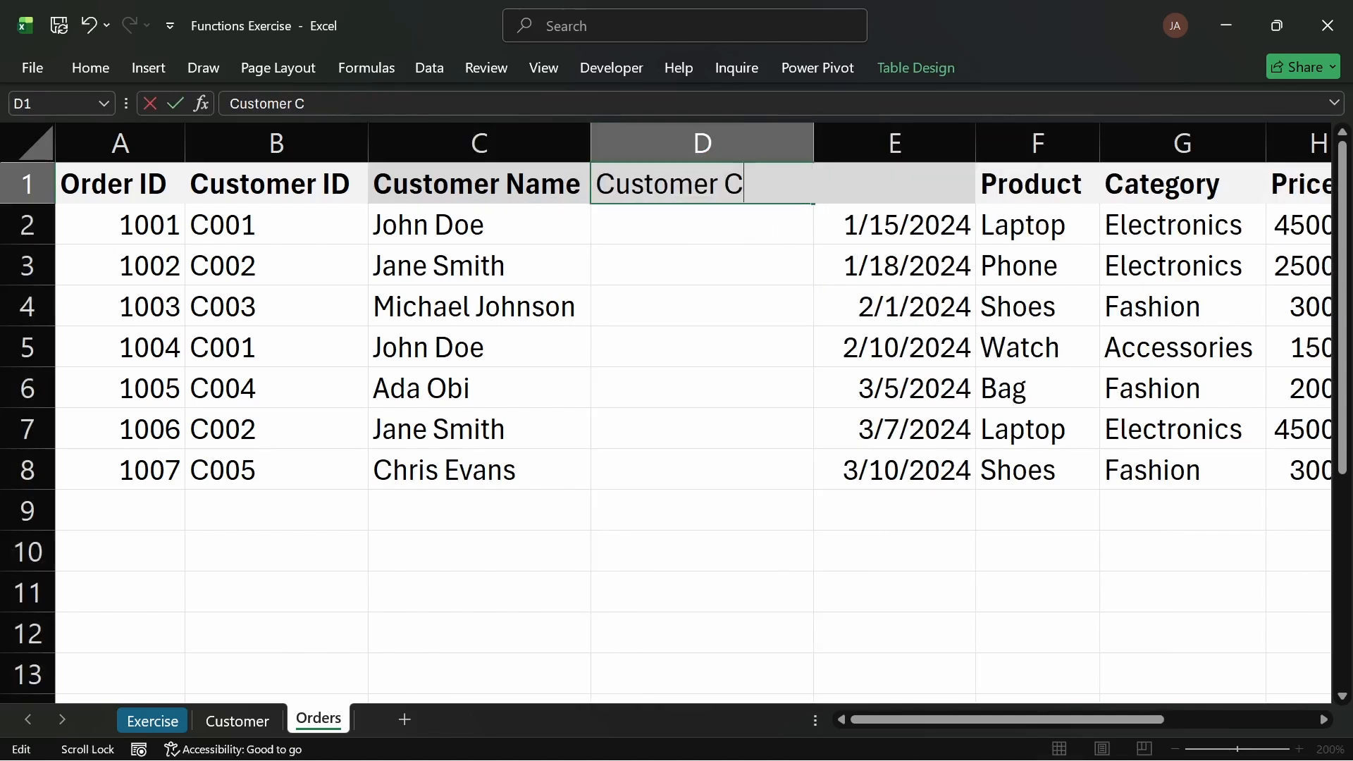
pyautogui.write('ity')
pyautogui.press('Return')
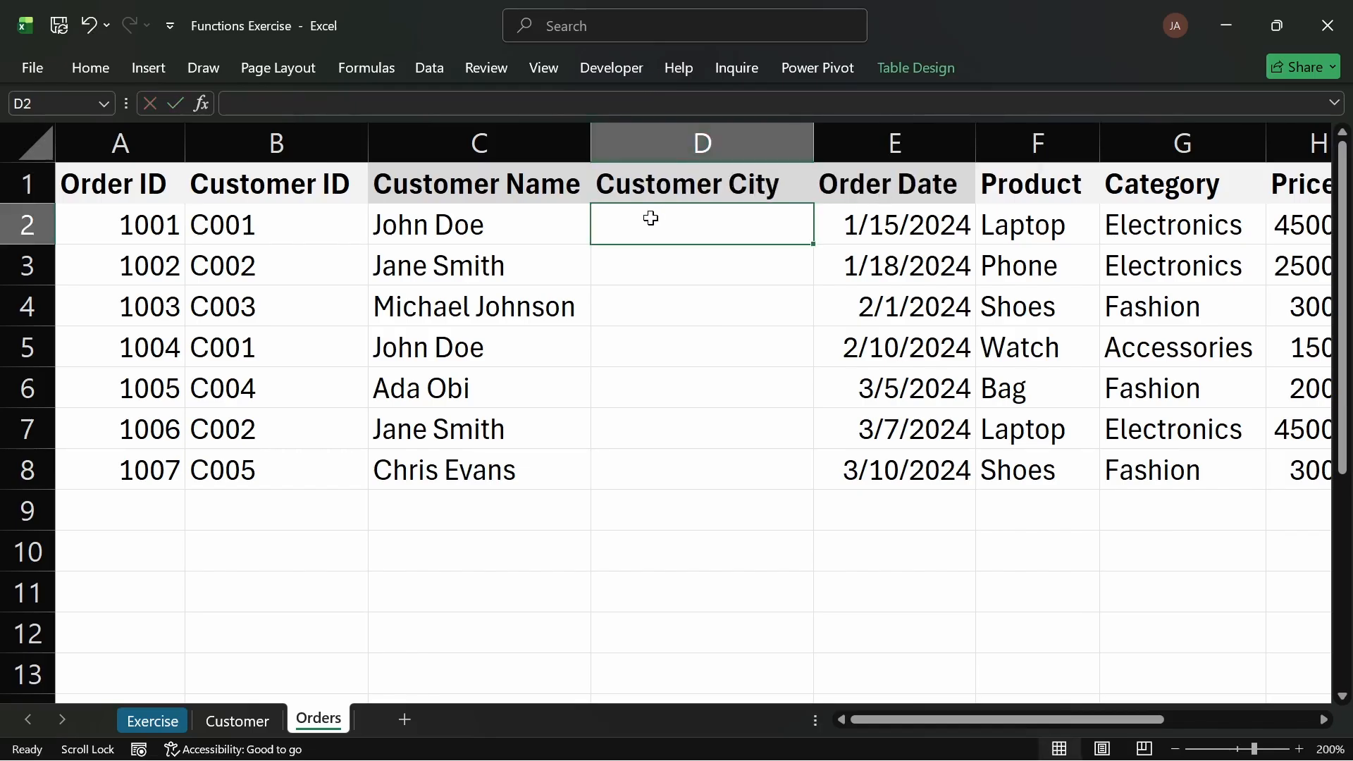
# Step: Copy the Customer Name VLOOKUP formula into the Customer City column
pyautogui.click(569, 226)
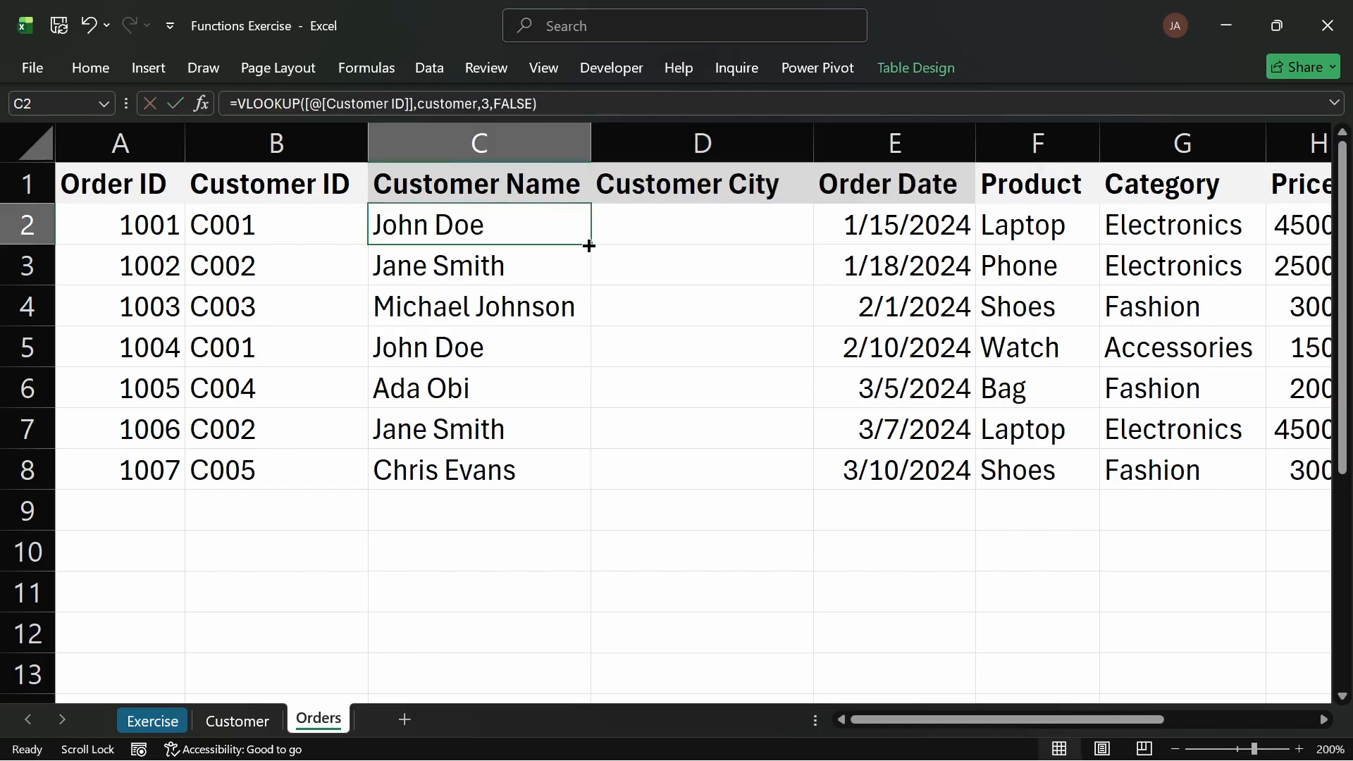
pyautogui.moveTo(596, 245); pyautogui.dragTo(761, 247)
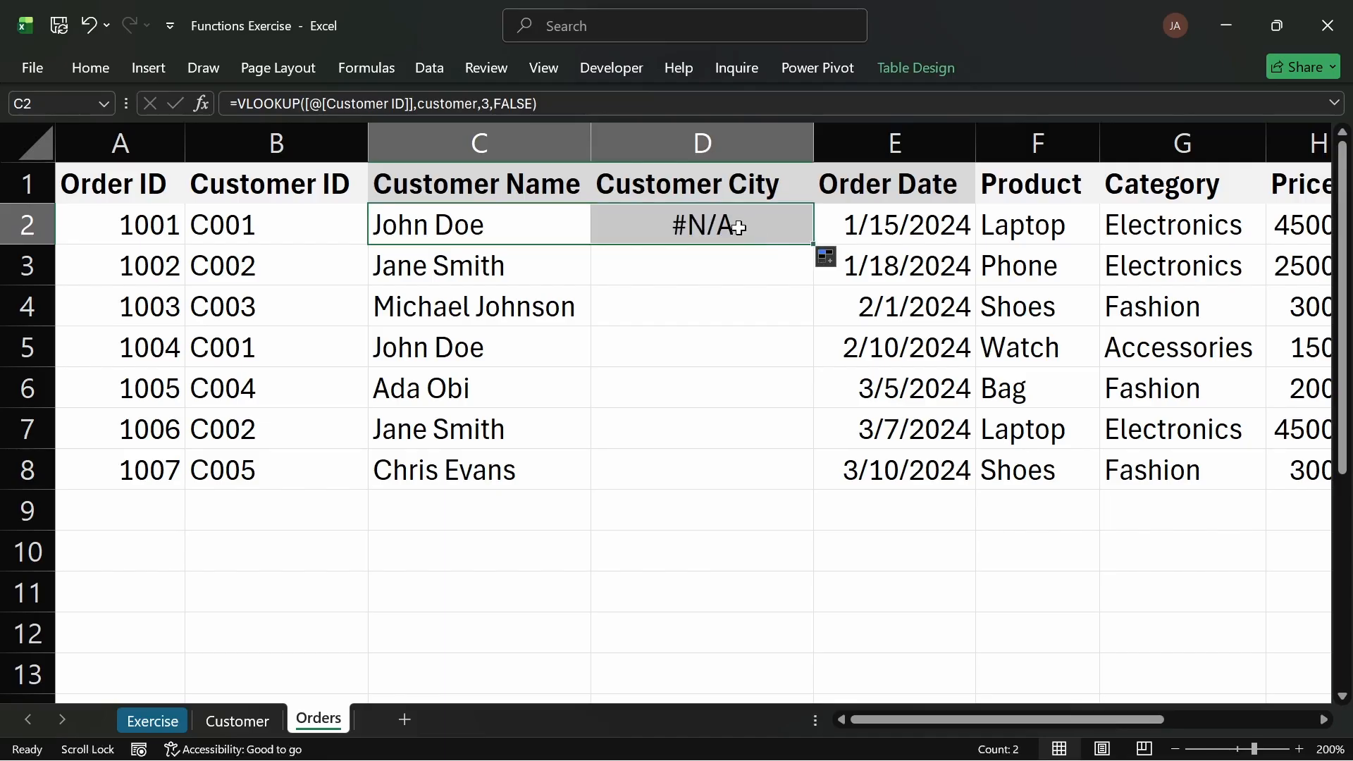
pyautogui.doubleClick(735, 226)
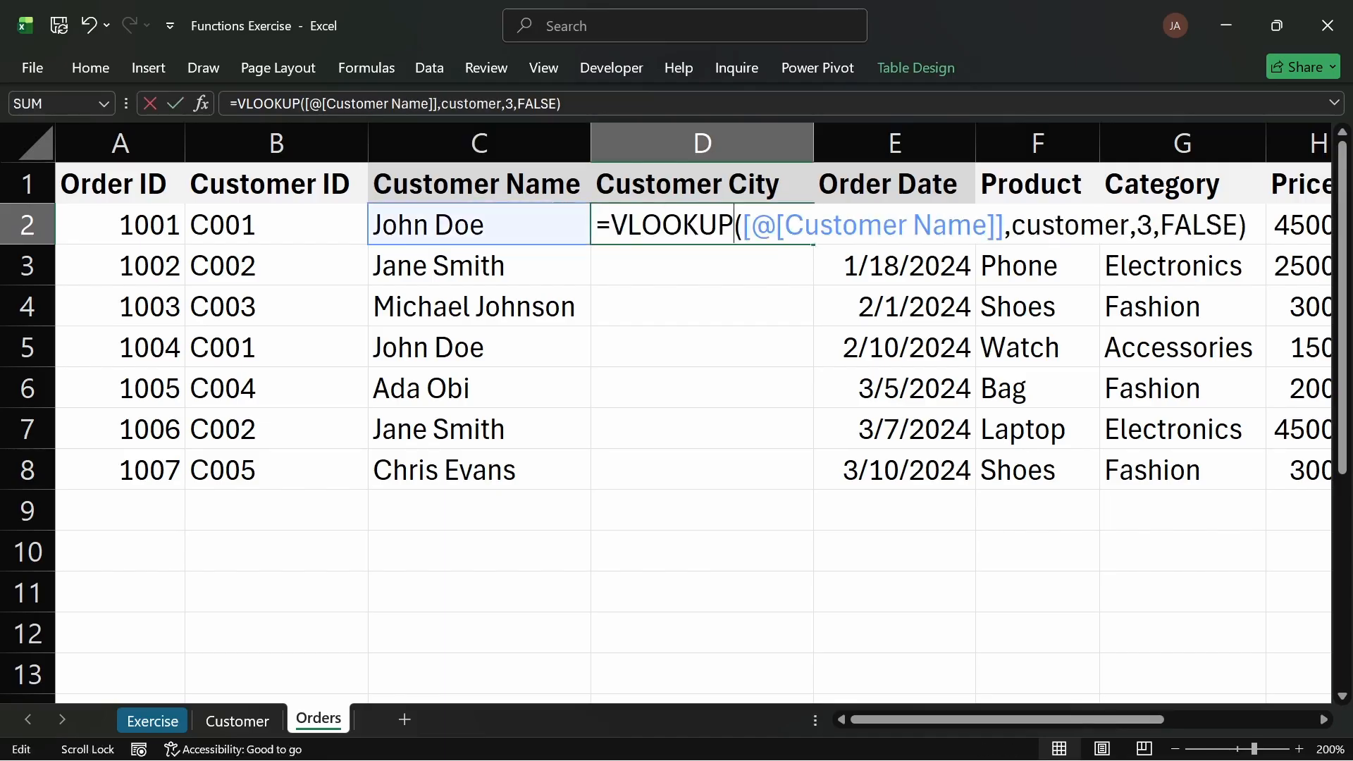
pyautogui.click(438, 244)
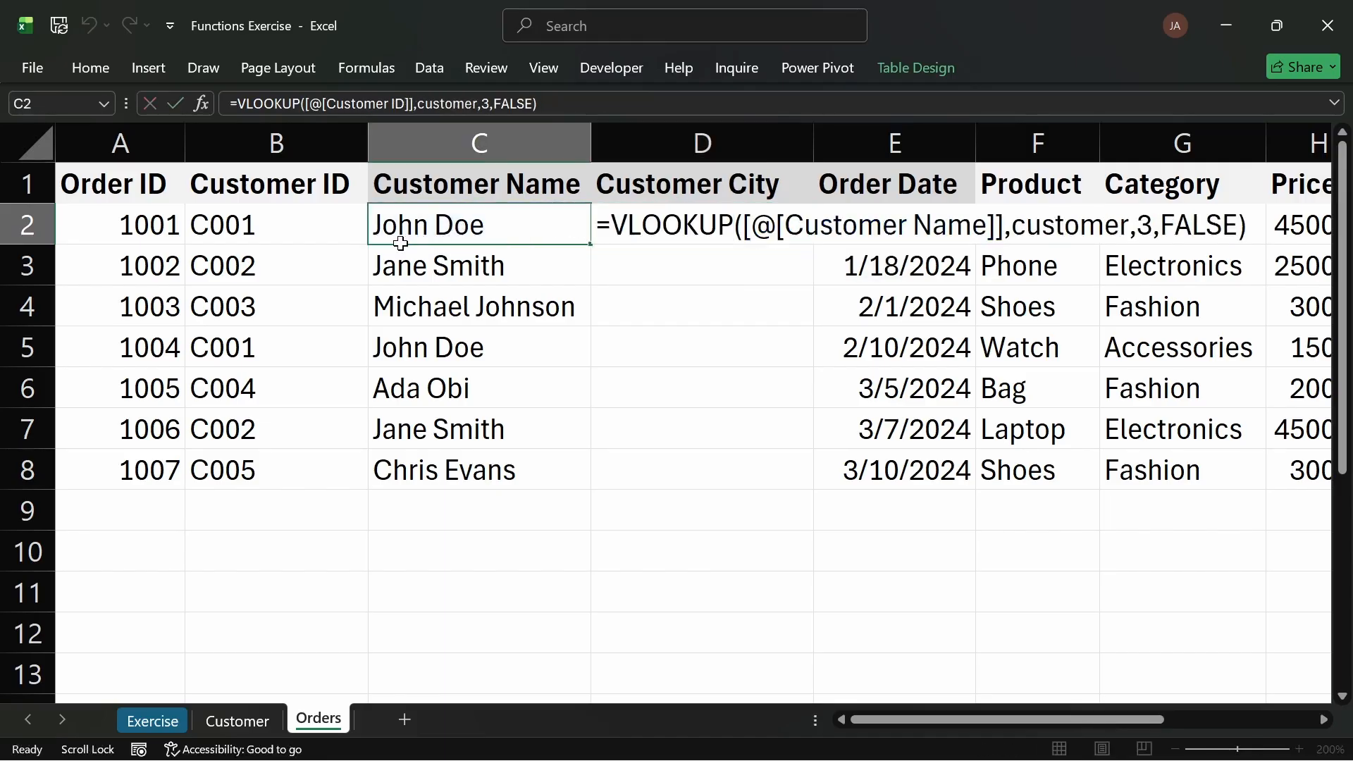
# Step: Change the Customer City formula's lookup value to the row's Customer ID, checking the City column's position on the Customer sheet
pyautogui.doubleClick(751, 225)
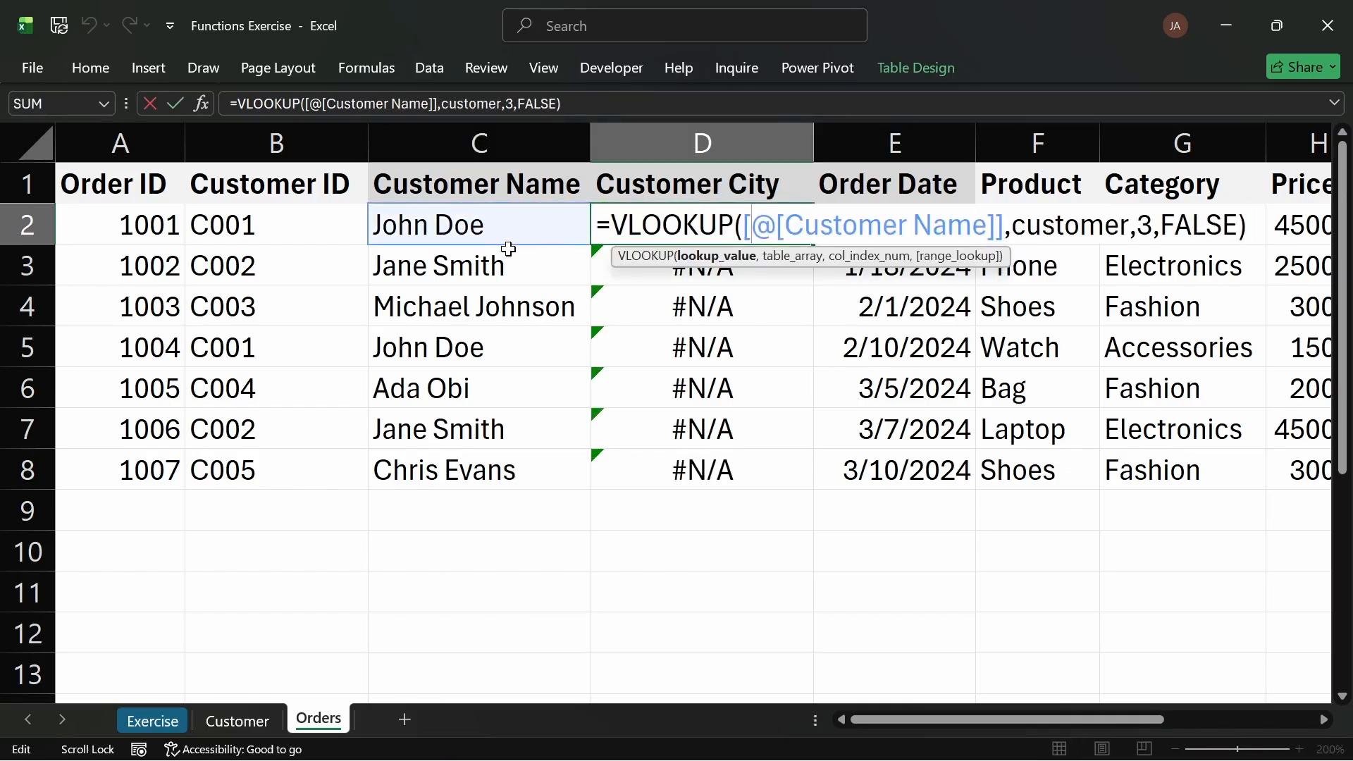
pyautogui.moveTo(1003, 226); pyautogui.dragTo(744, 225)
pyautogui.press('BackSpace')
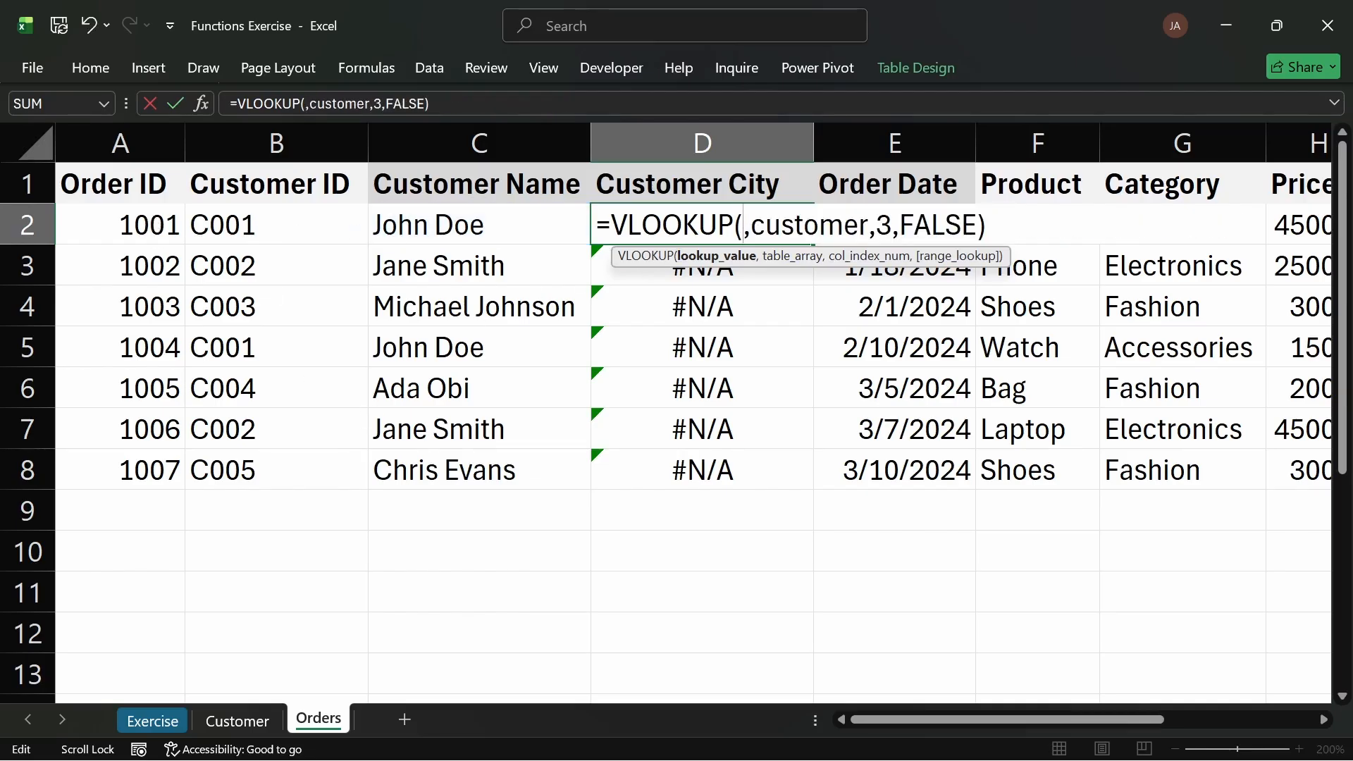
pyautogui.click(277, 230)
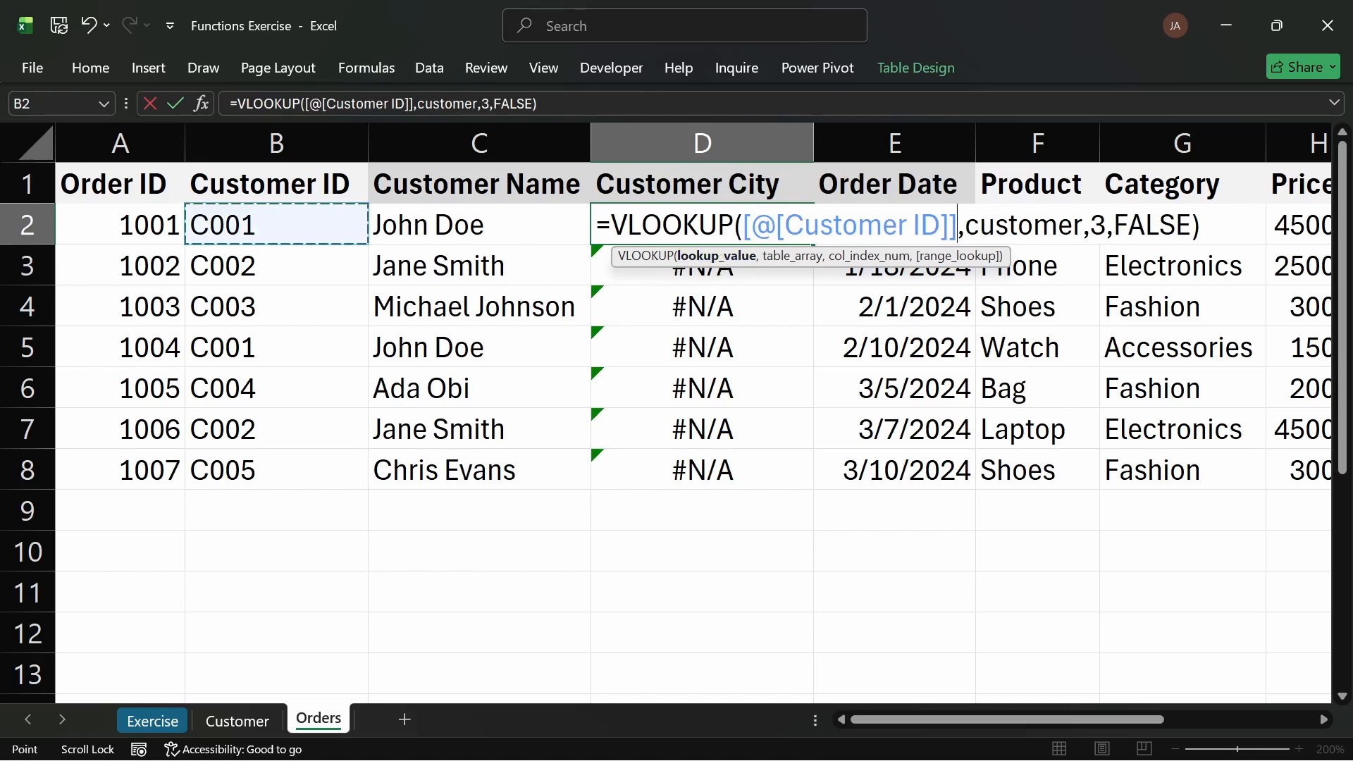
pyautogui.click(237, 718)
pyautogui.click(1084, 144)
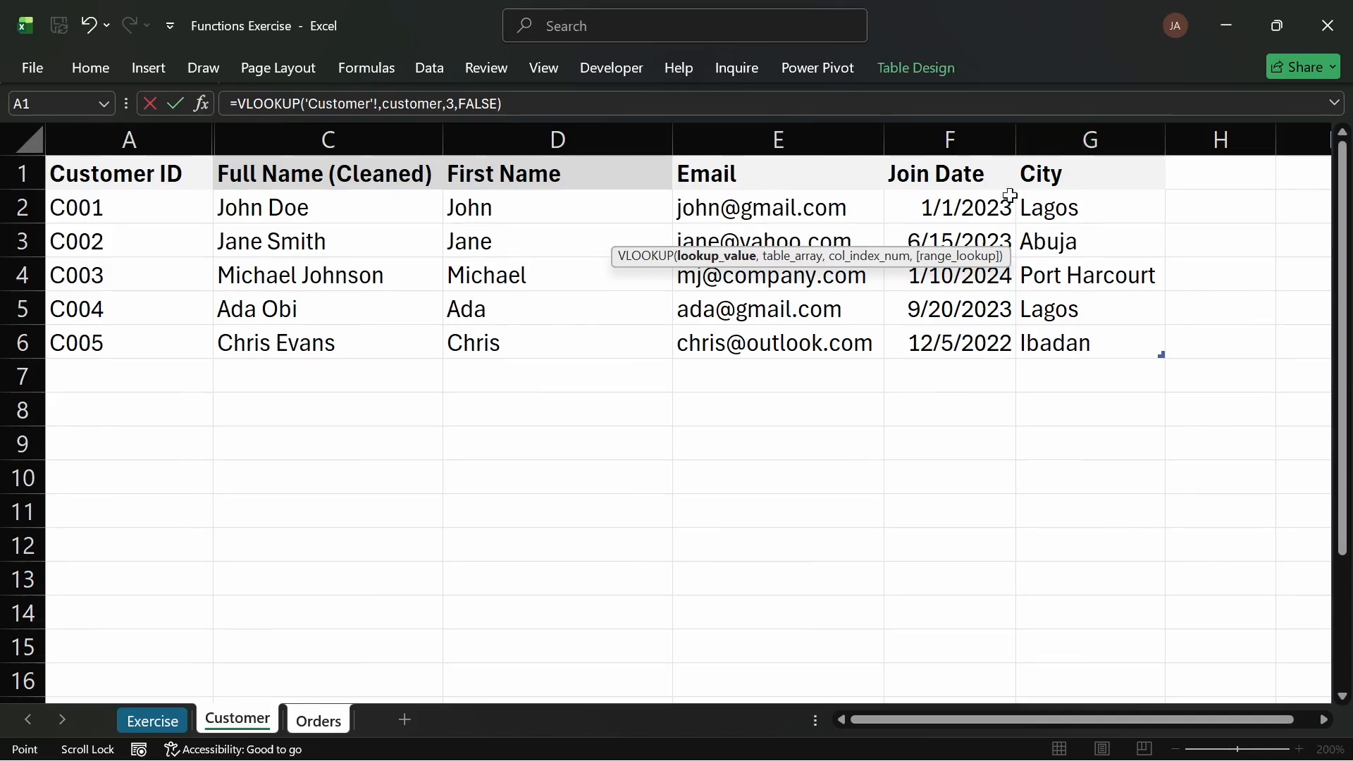
pyautogui.click(316, 722)
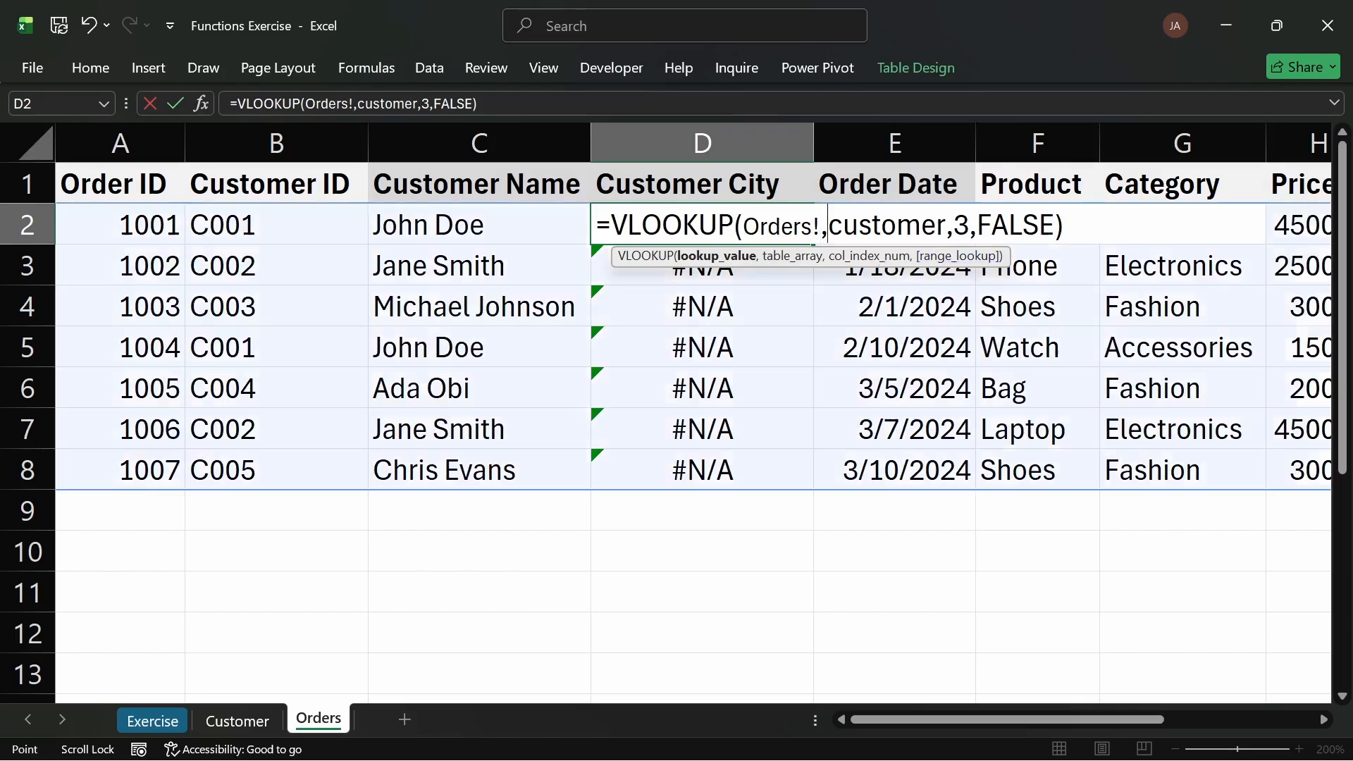
pyautogui.press('BackSpace')
pyautogui.press('BackSpace')
pyautogui.press('BackSpace')
pyautogui.press('BackSpace')
pyautogui.press('BackSpace')
pyautogui.press('BackSpace')
pyautogui.press('BackSpace')
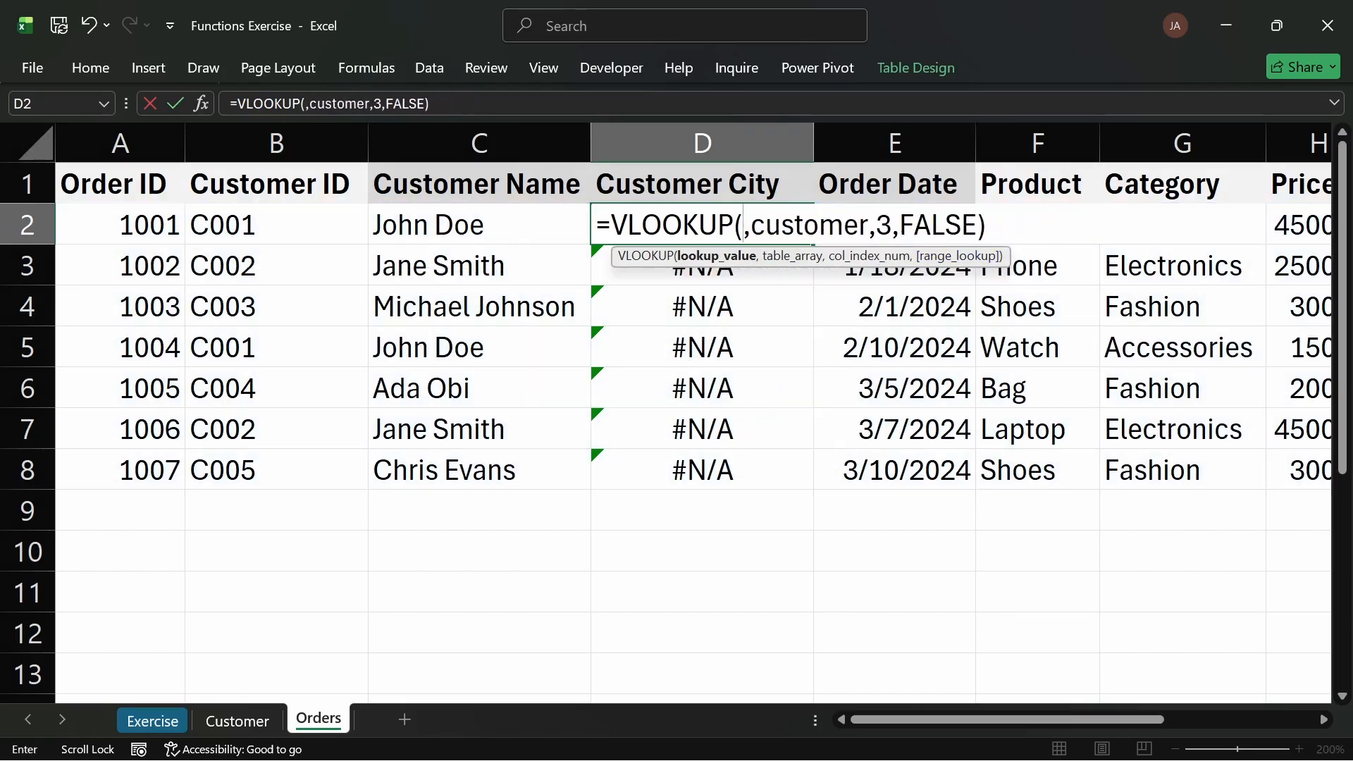
pyautogui.click(241, 224)
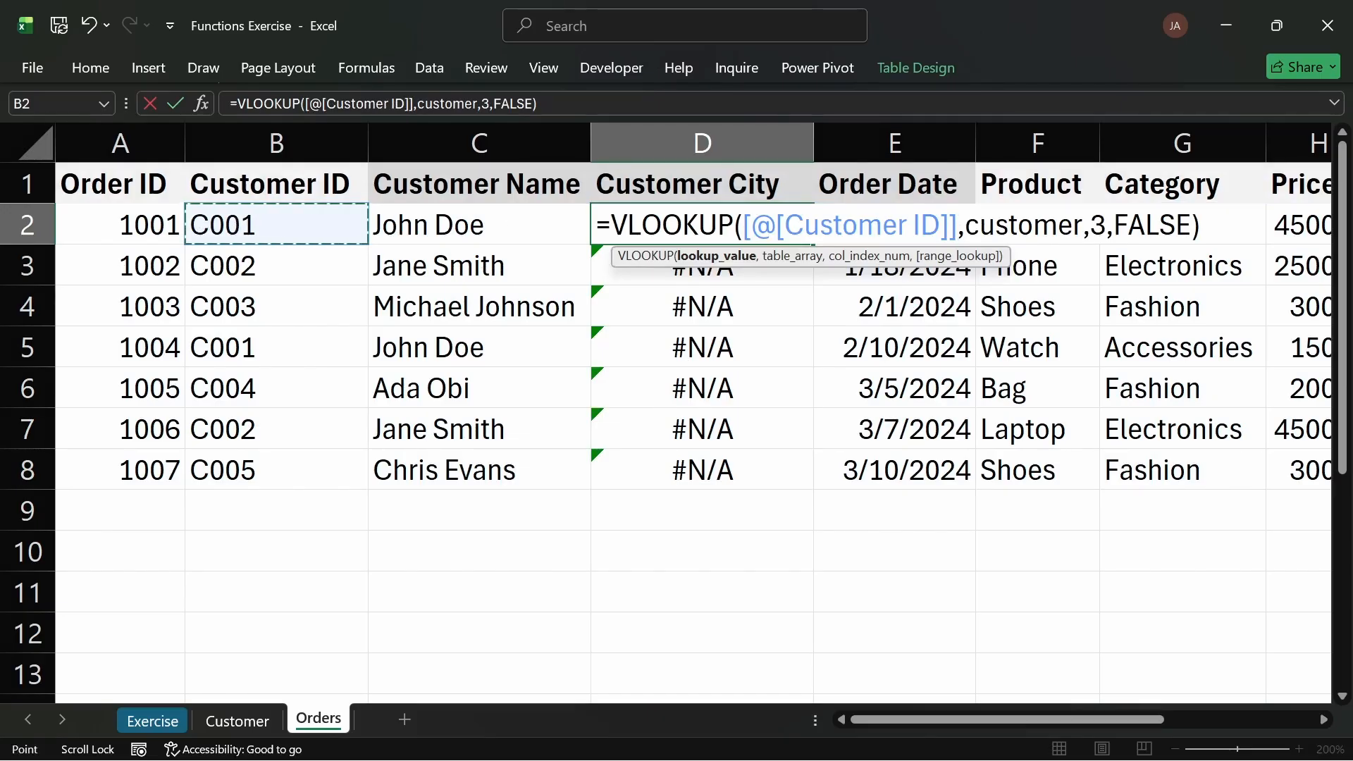
# Step: Set the Customer City VLOOKUP's column index to 7 and enter the formula
pyautogui.doubleClick(1091, 224)
pyautogui.write('7')
pyautogui.press('Return')
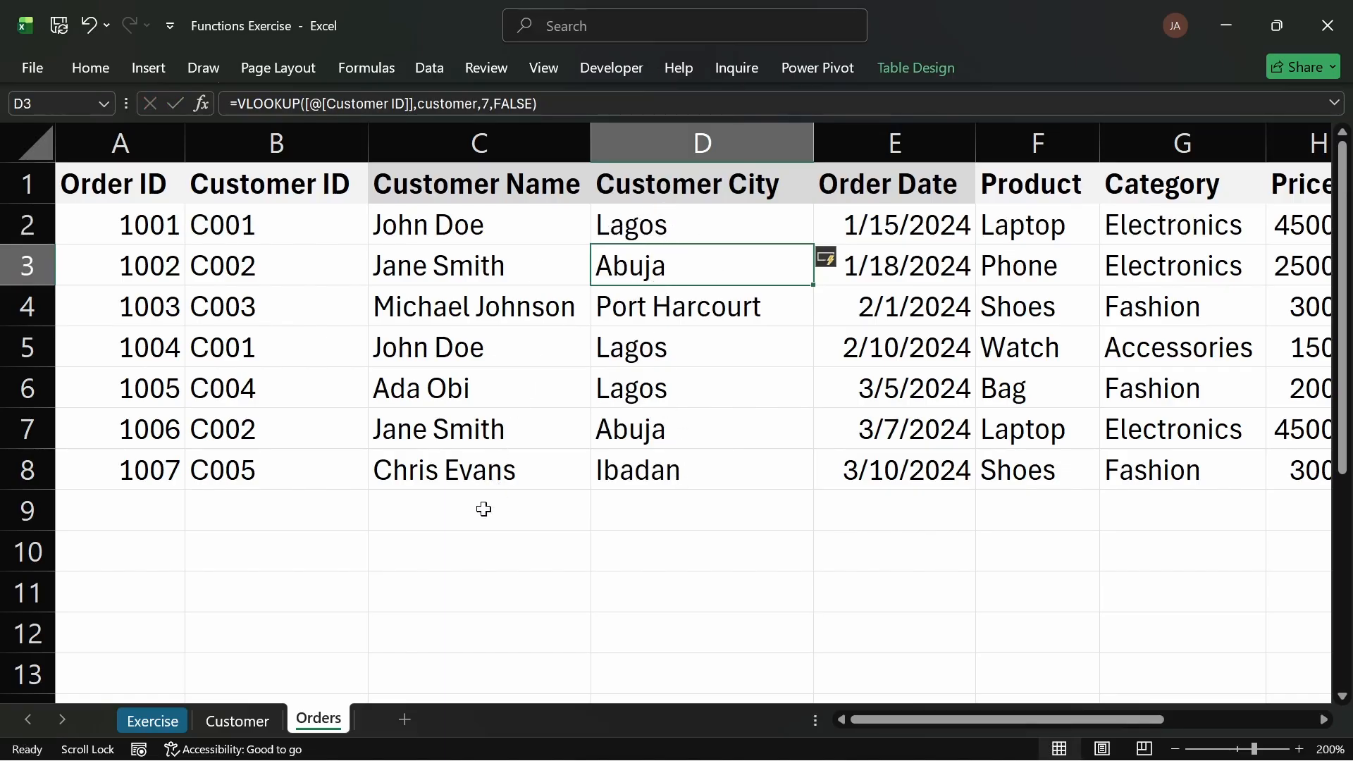
# Step: Review the Customer City formula in the first order row
pyautogui.click(709, 225)
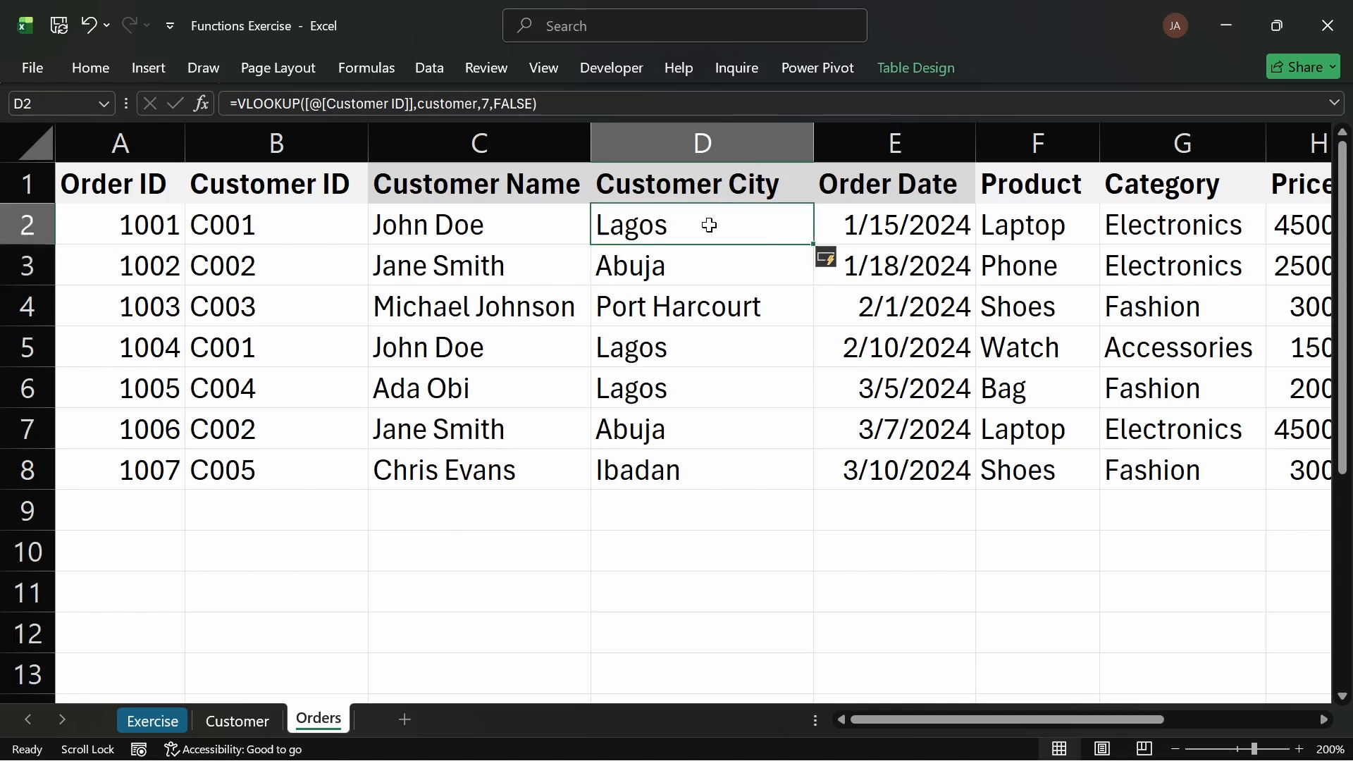
pyautogui.doubleClick(709, 225)
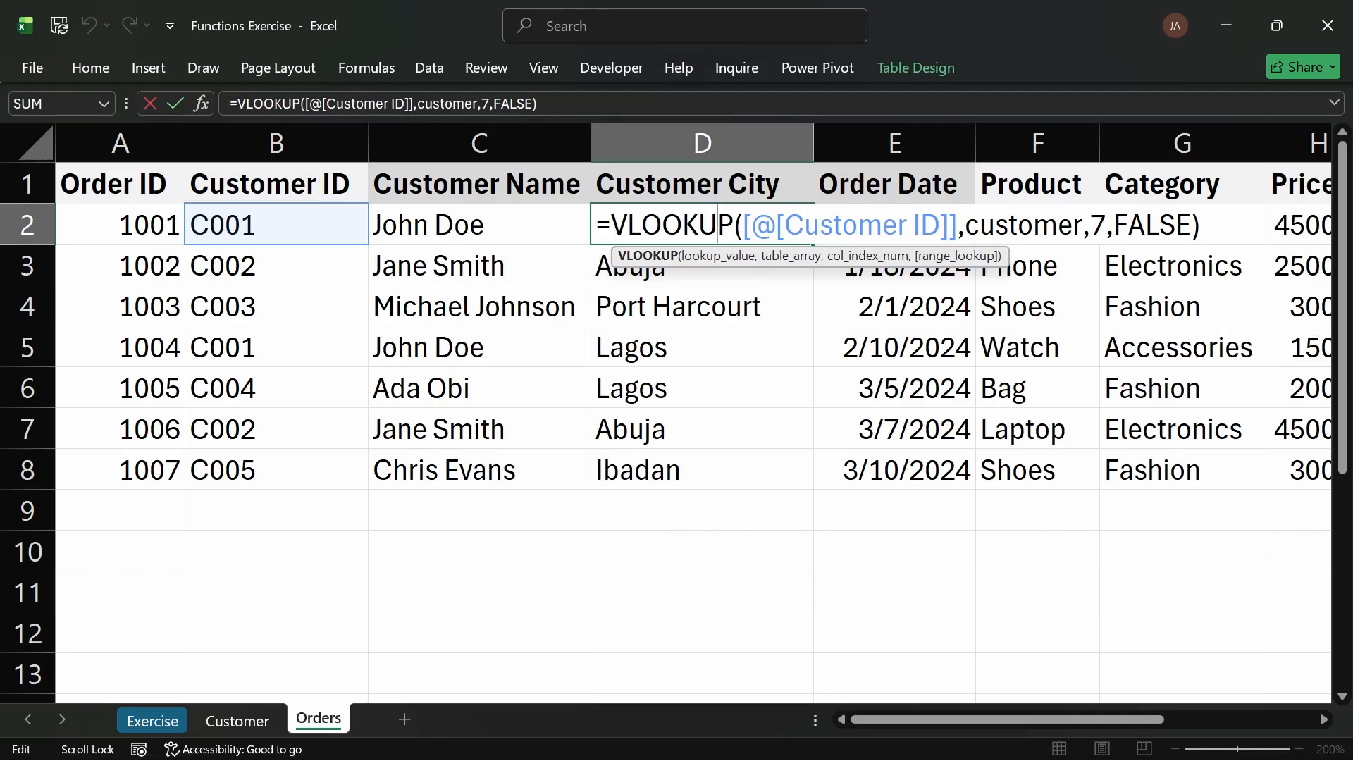
pyautogui.press('Return')
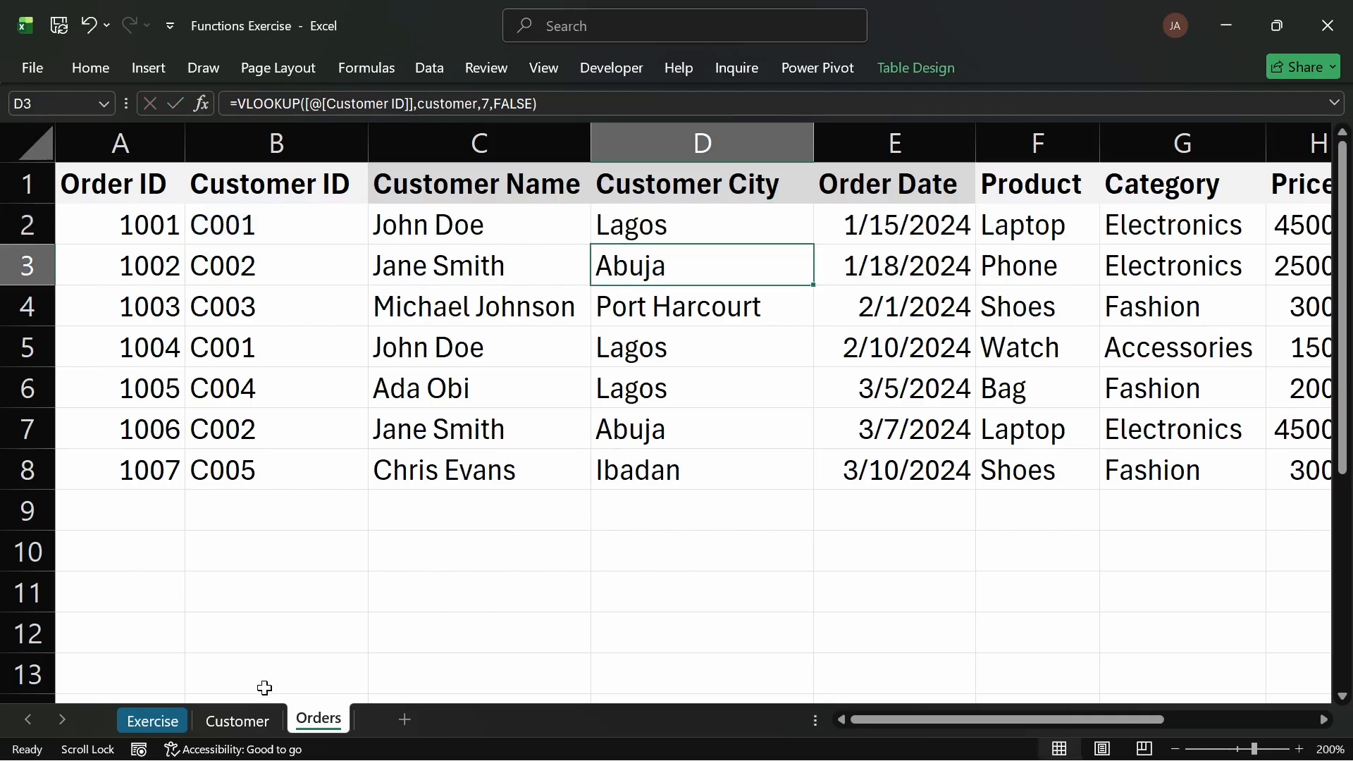
# Step: Colour the text of task 5 green on the Exercise sheet
pyautogui.click(148, 720)
pyautogui.click(284, 395)
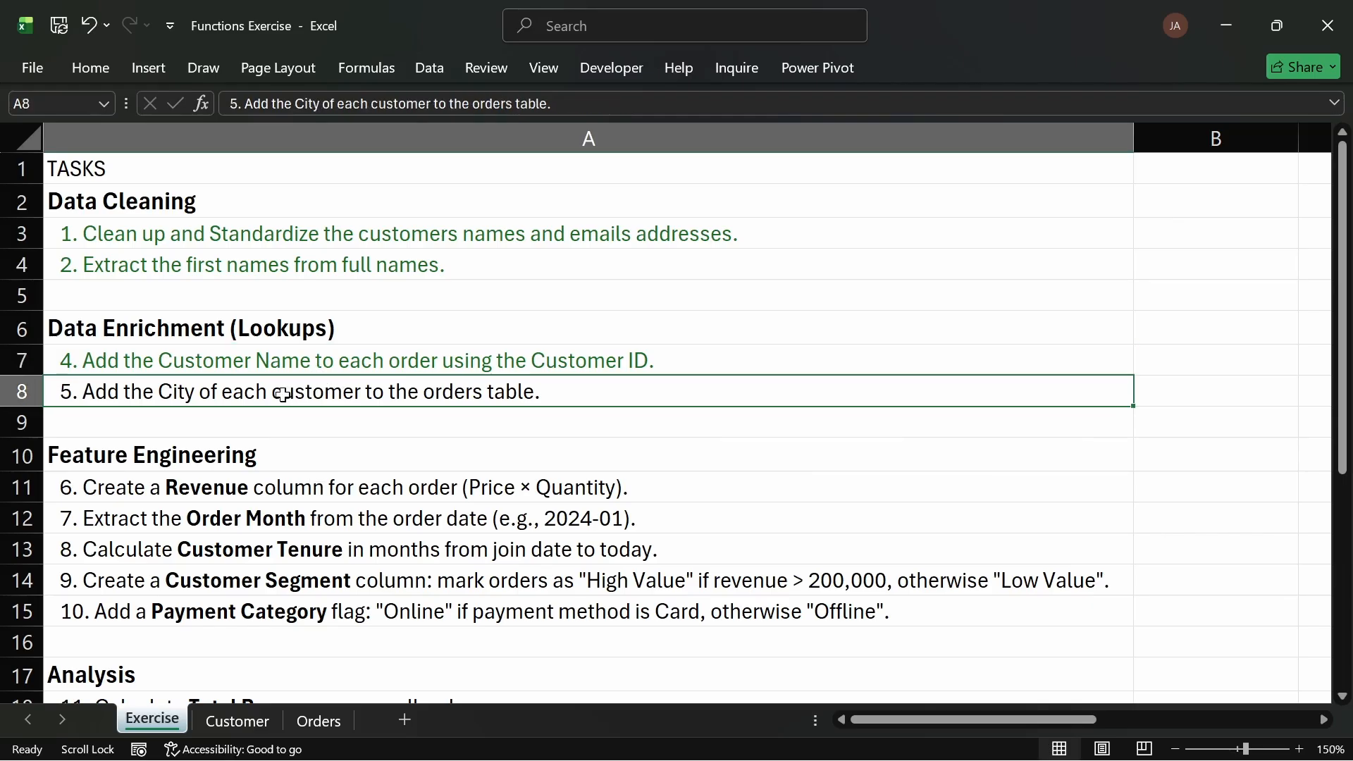
pyautogui.click(103, 64)
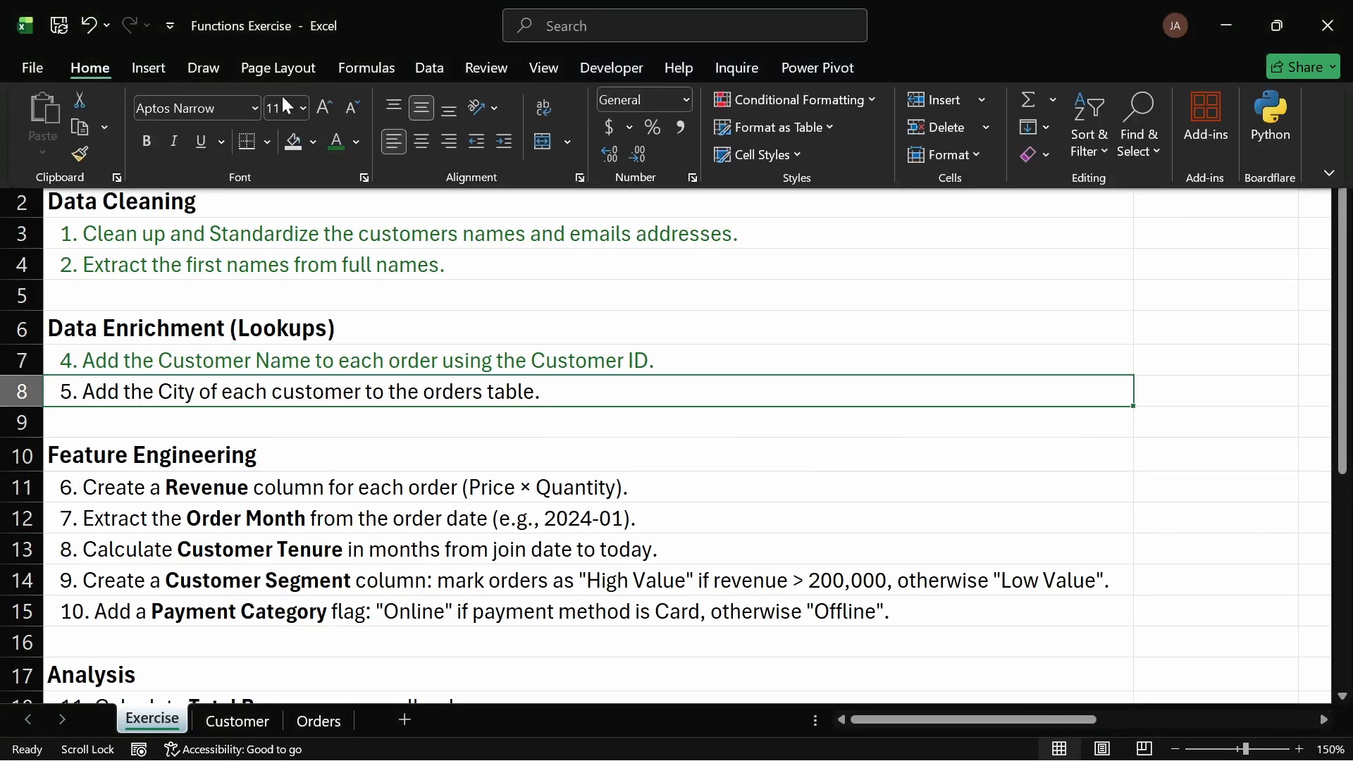
pyautogui.click(337, 144)
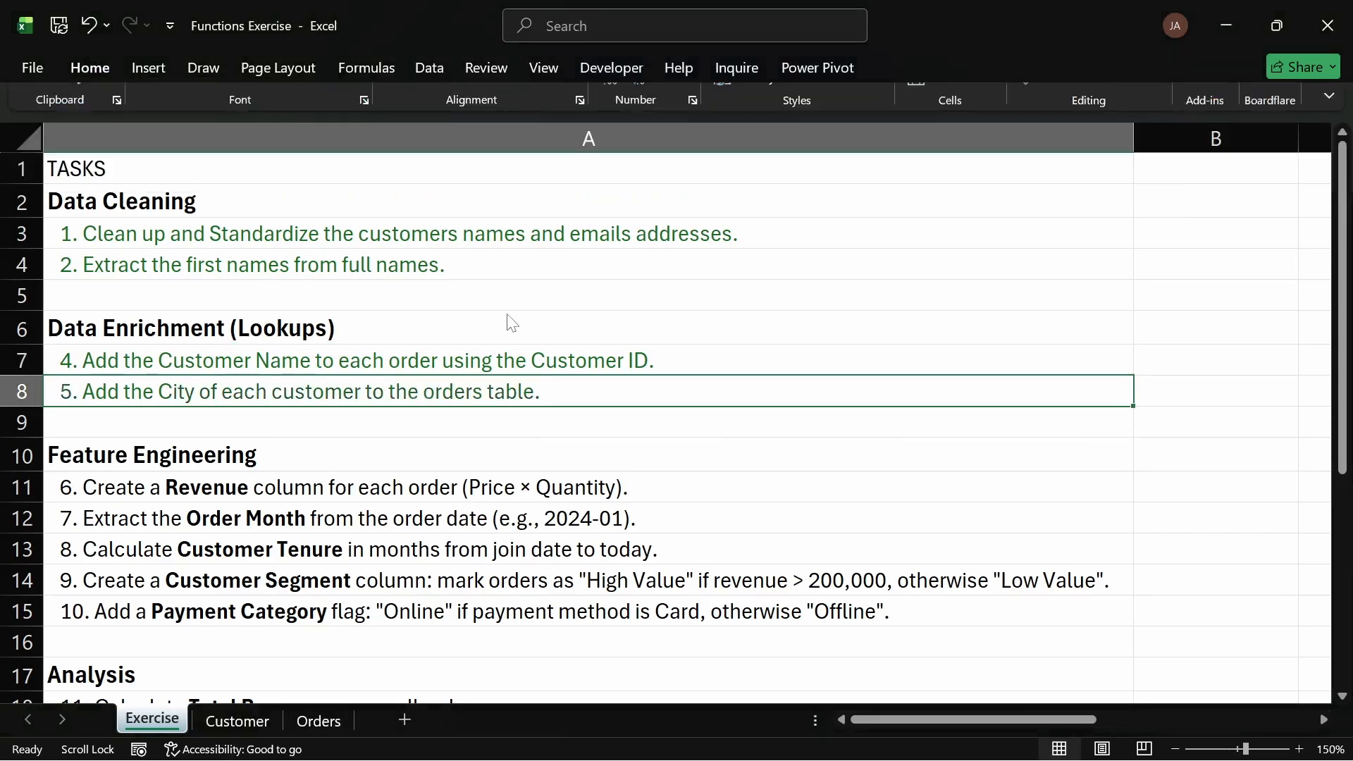
pyautogui.click(499, 321)
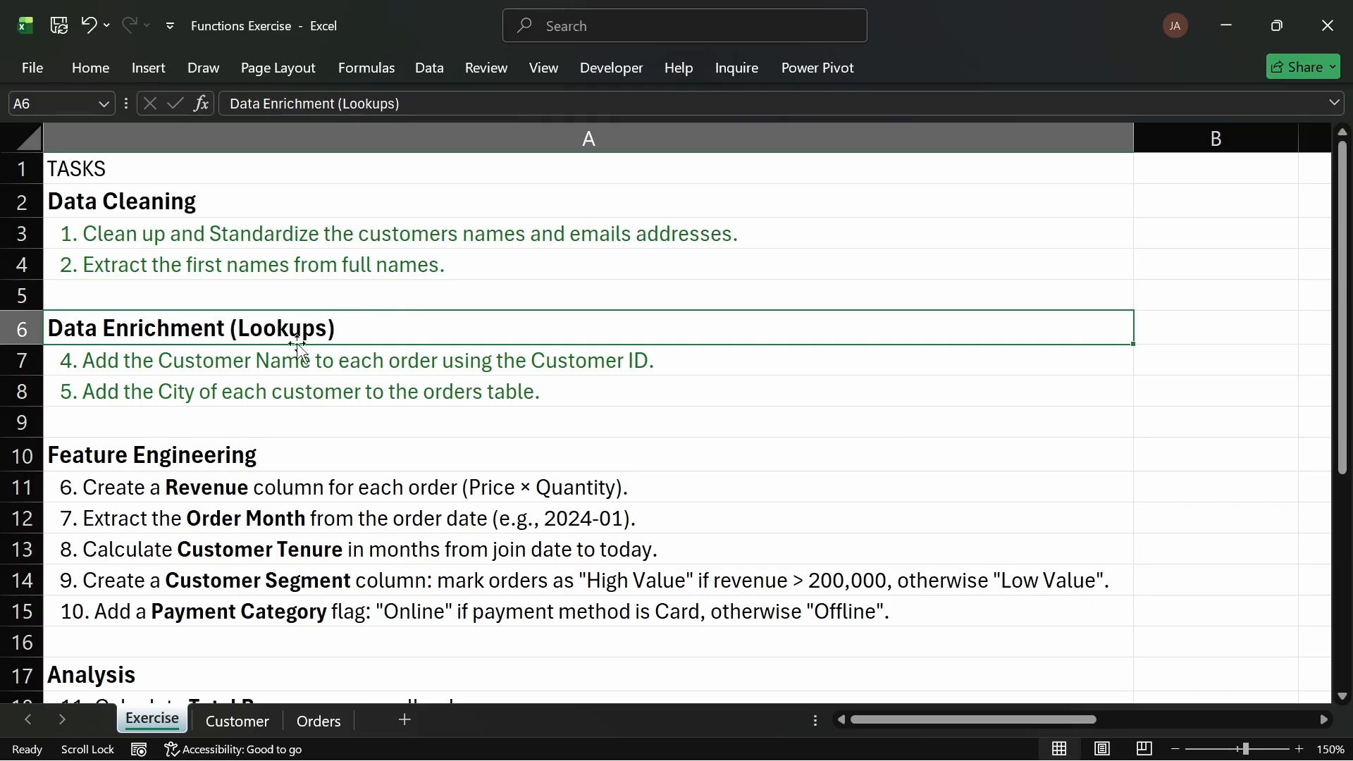
# Step: Switch to the Orders sheet and set the zoom to a custom 150%
pyautogui.click(140, 487)
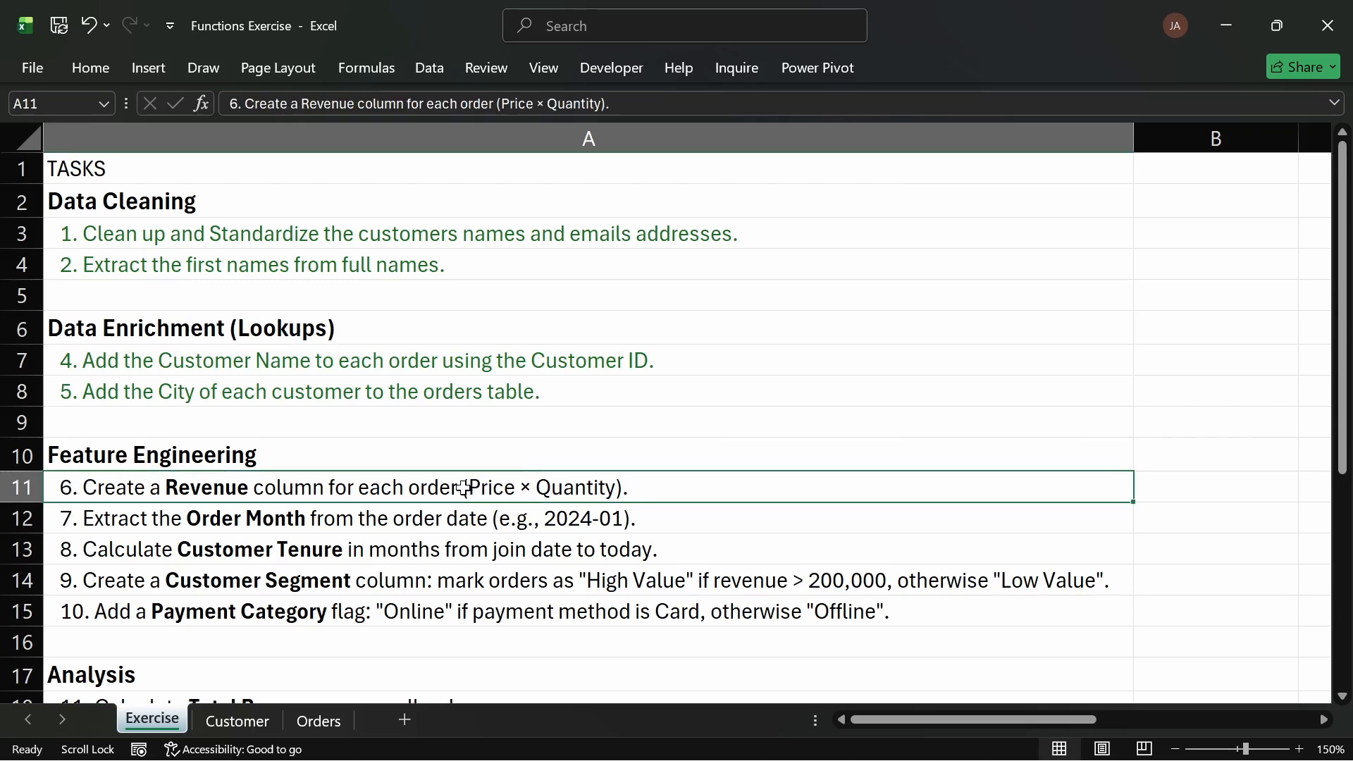
pyautogui.click(249, 721)
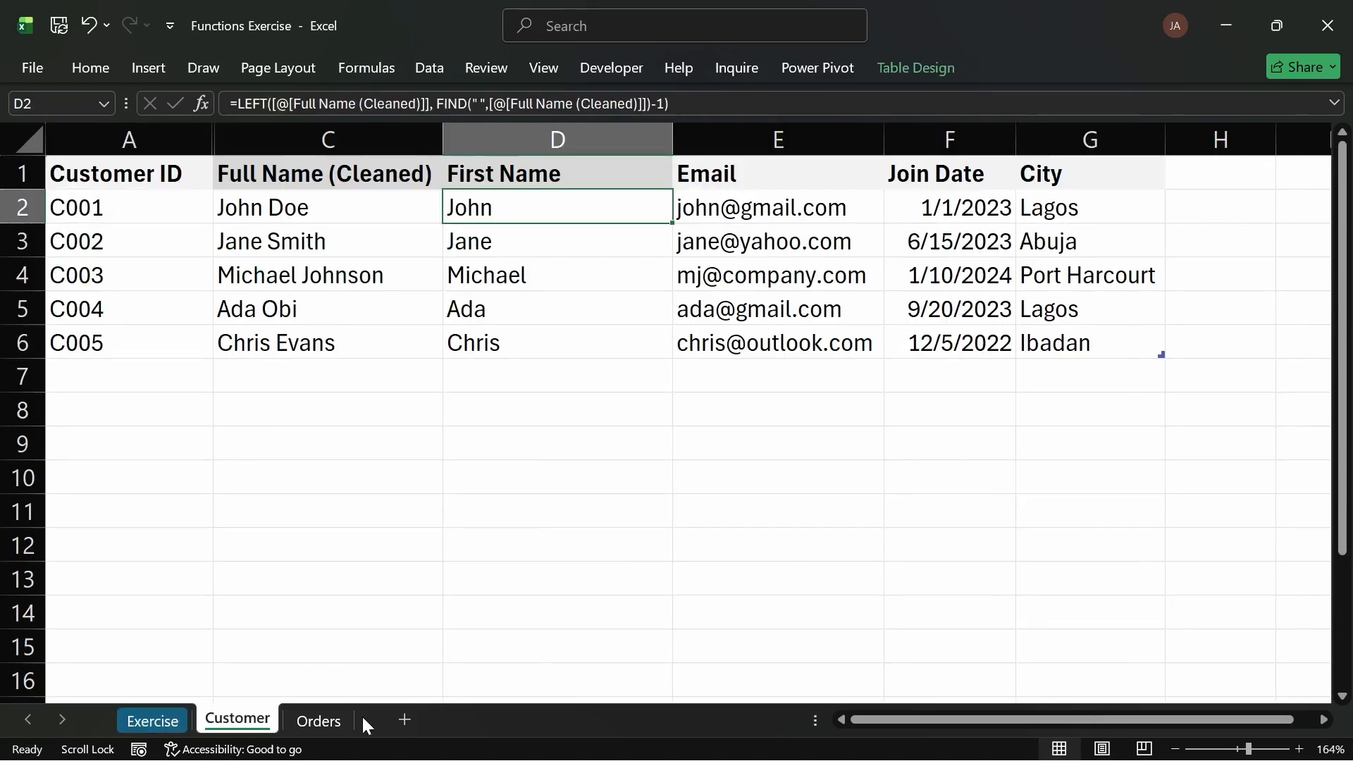
pyautogui.click(320, 720)
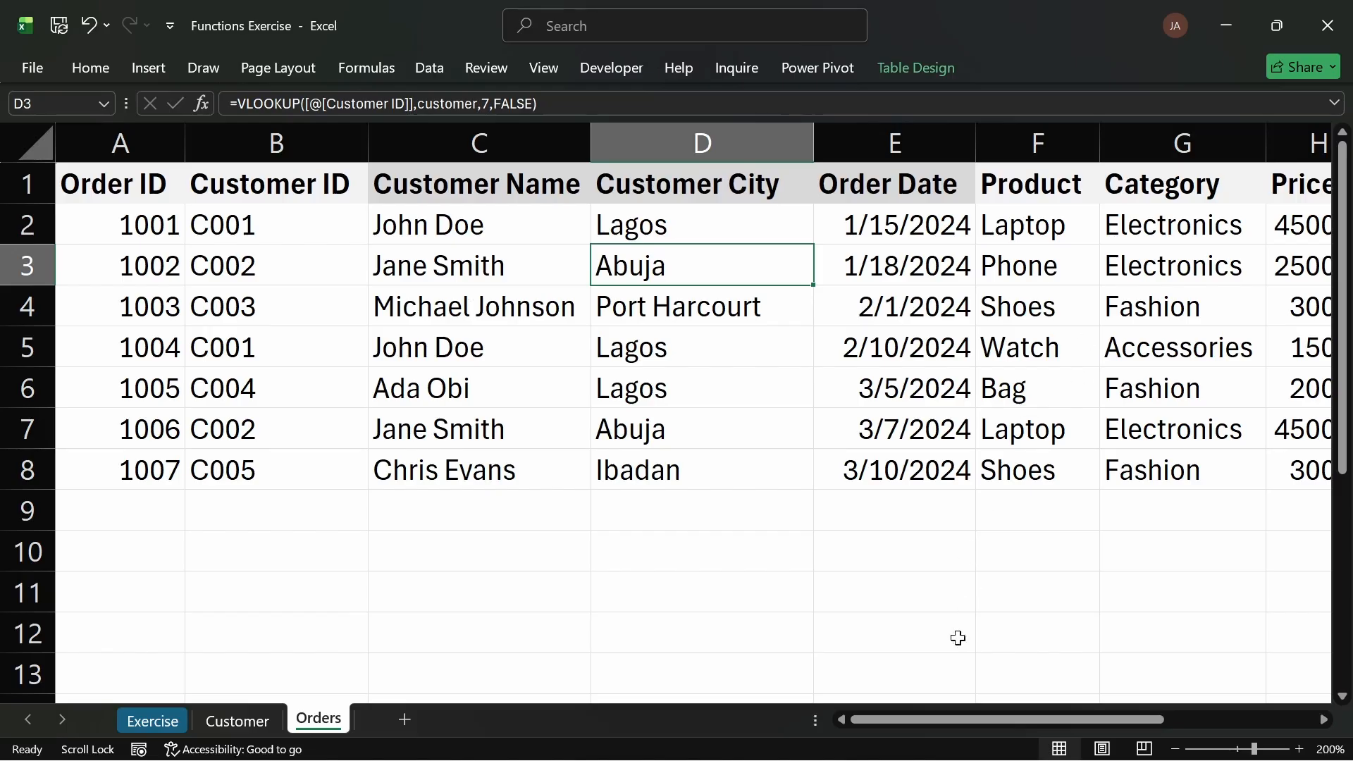
pyautogui.moveTo(963, 721); pyautogui.dragTo(1062, 722)
pyautogui.click(1330, 749)
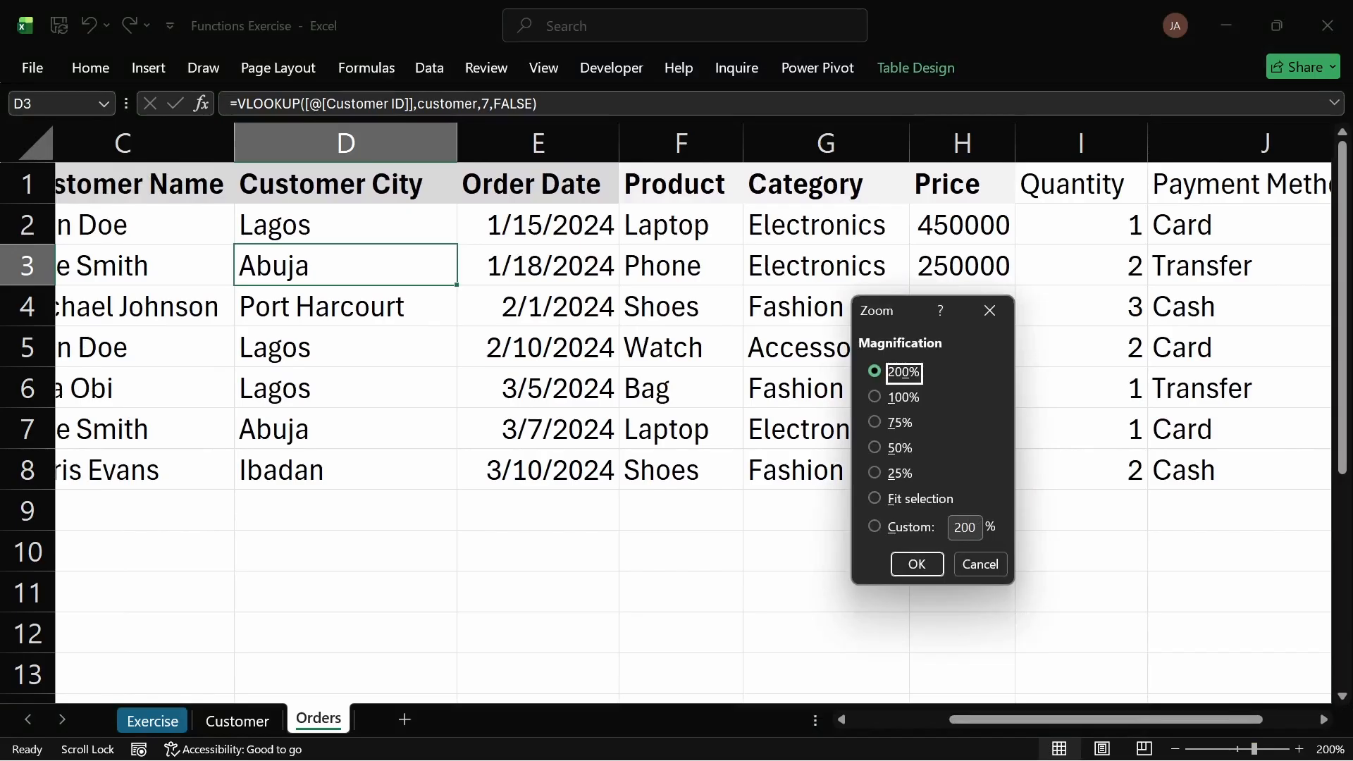
pyautogui.press('Tab')
pyautogui.write('1')
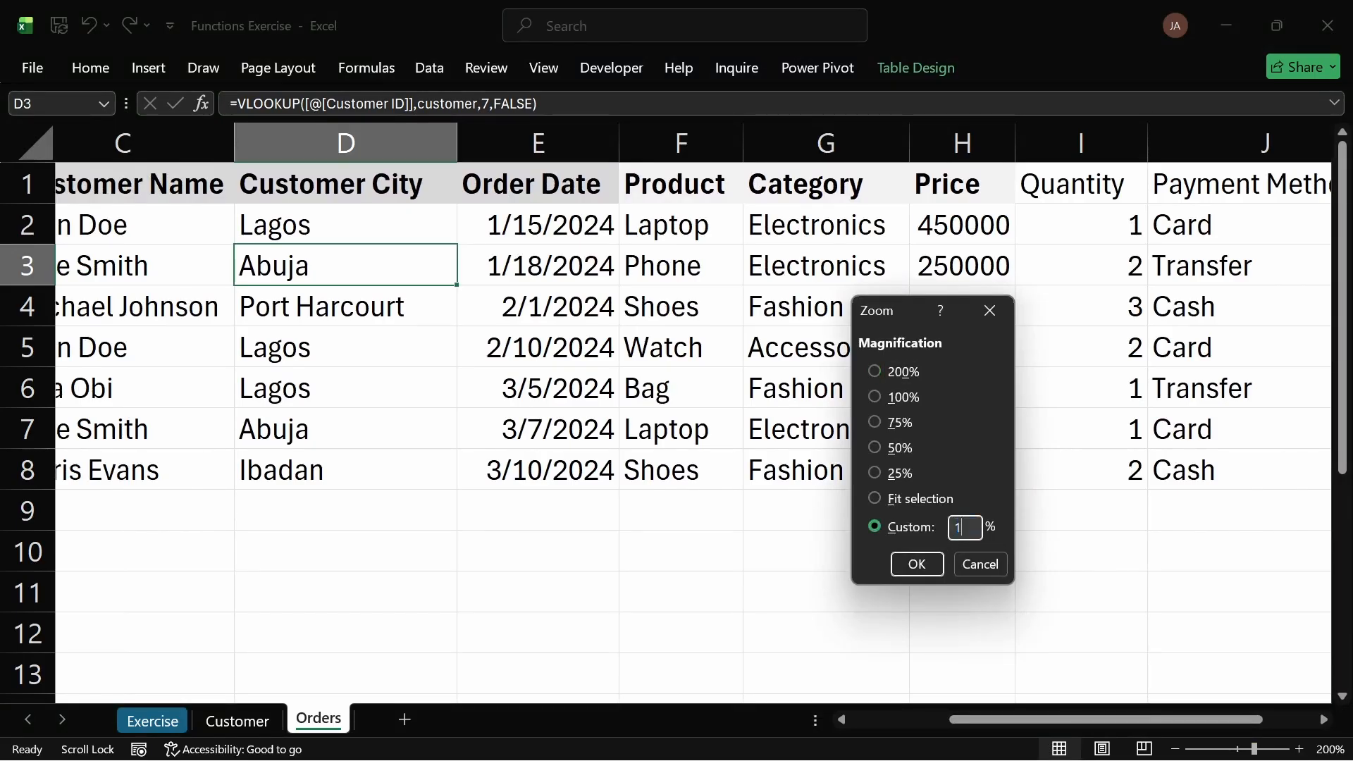
pyautogui.write('50')
pyautogui.press('Return')
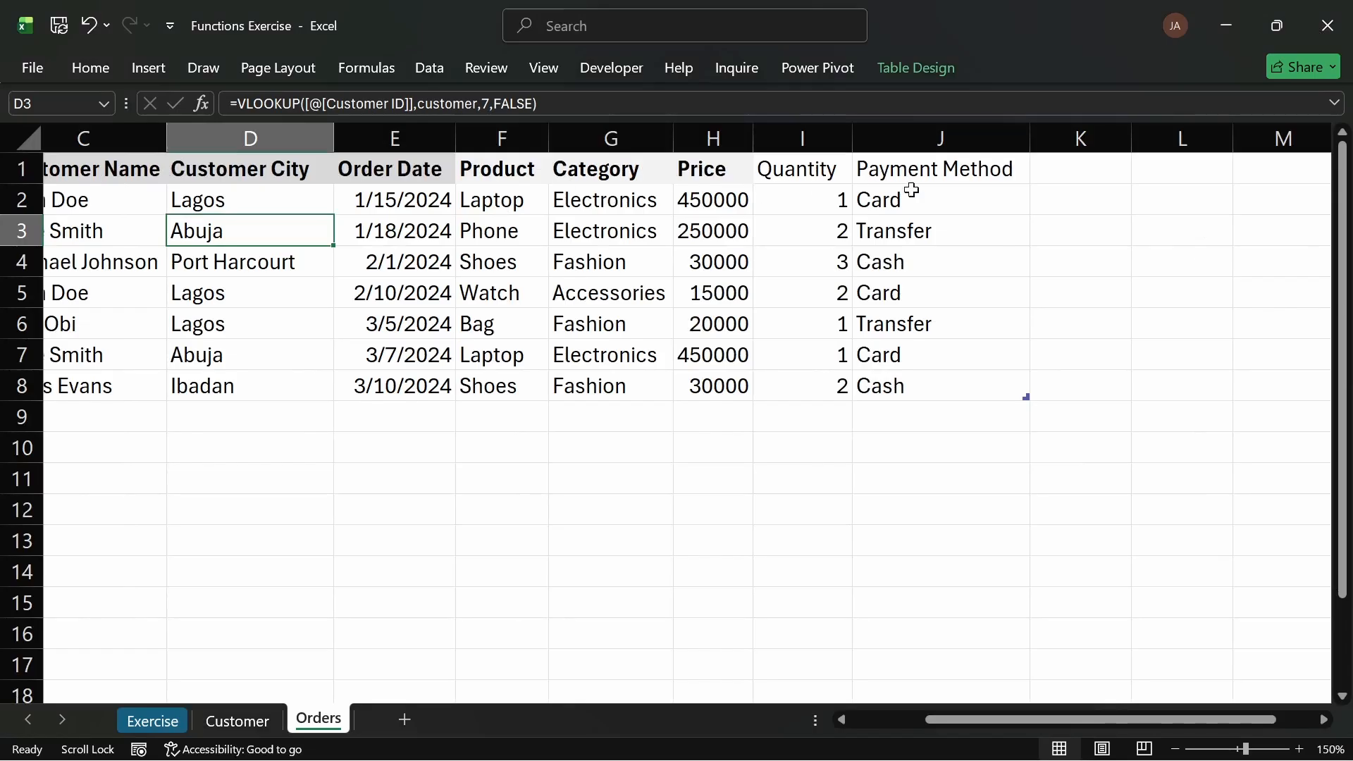
# Step: Apply a grey fill colour to the Quantity and Payment Method header cells
pyautogui.click(810, 169)
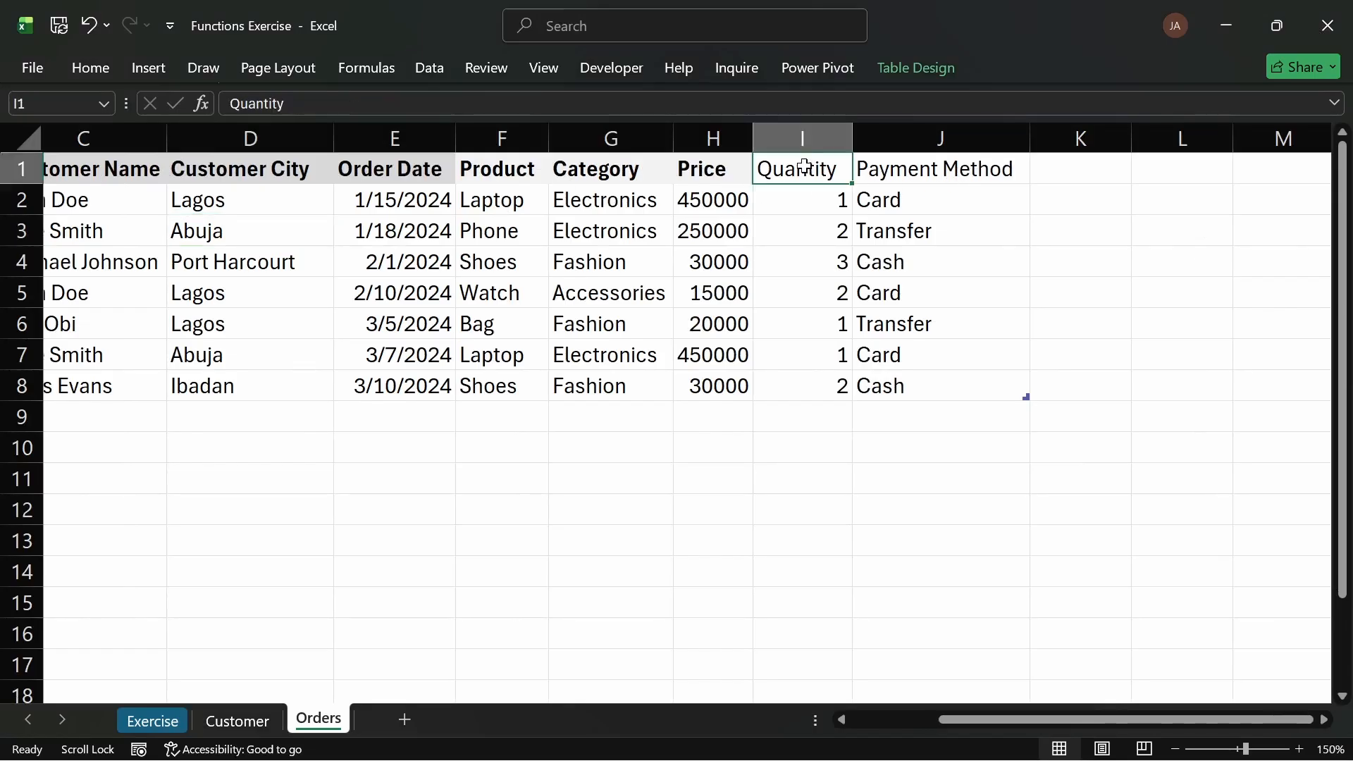
pyautogui.moveTo(816, 169); pyautogui.dragTo(946, 169)
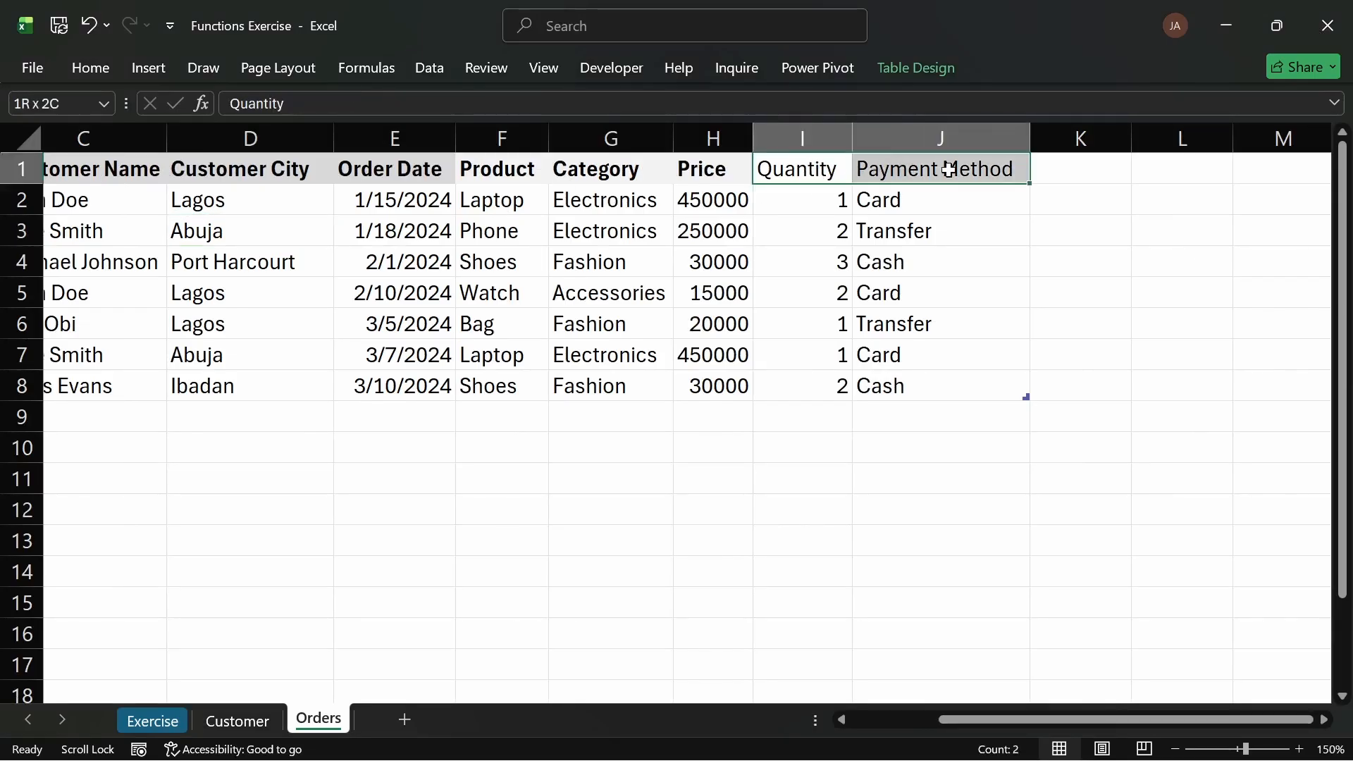
pyautogui.click(90, 67)
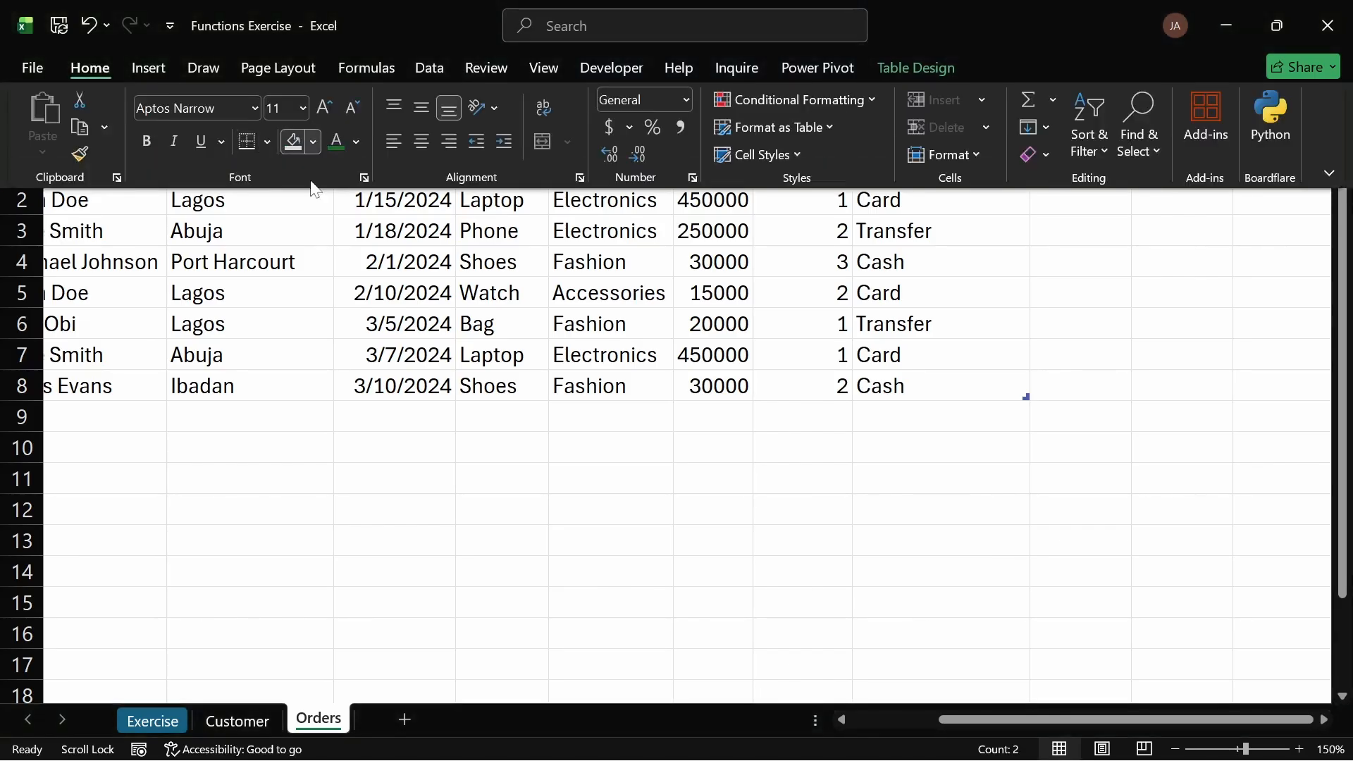
pyautogui.click(314, 142)
pyautogui.click(297, 285)
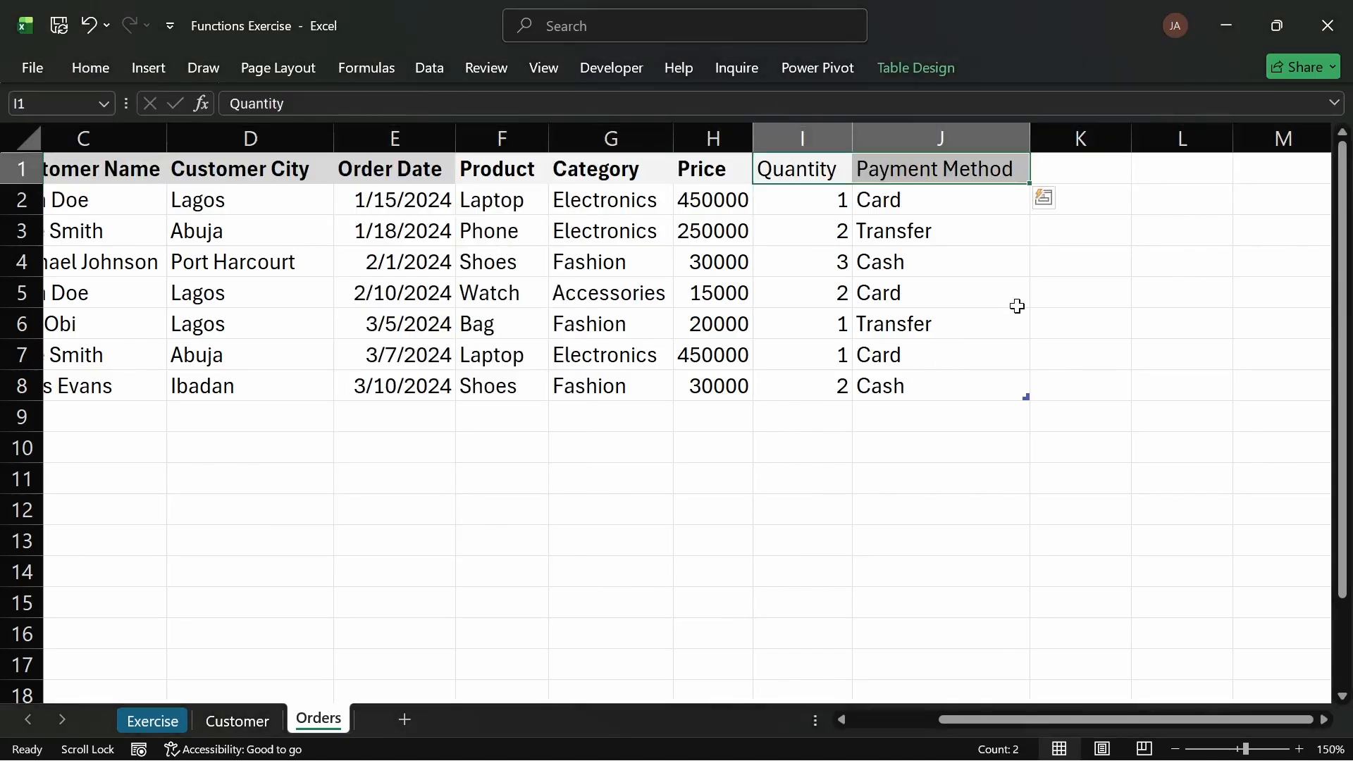
pyautogui.click(1018, 303)
pyautogui.click(1052, 170)
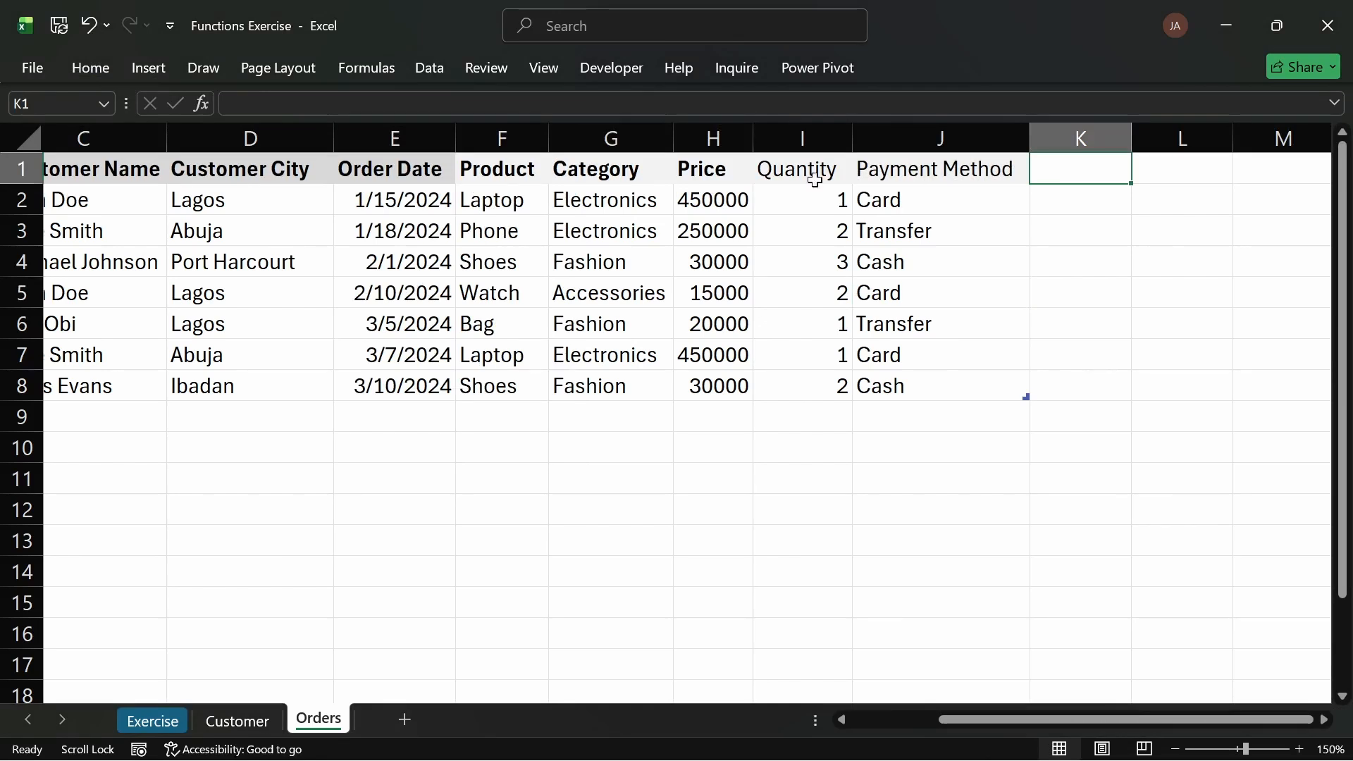
pyautogui.click(390, 189)
# Step: Copy the Order Date header's format to K1 with Format Painter, then bold the Quantity and Payment Method headers
pyautogui.click(396, 169)
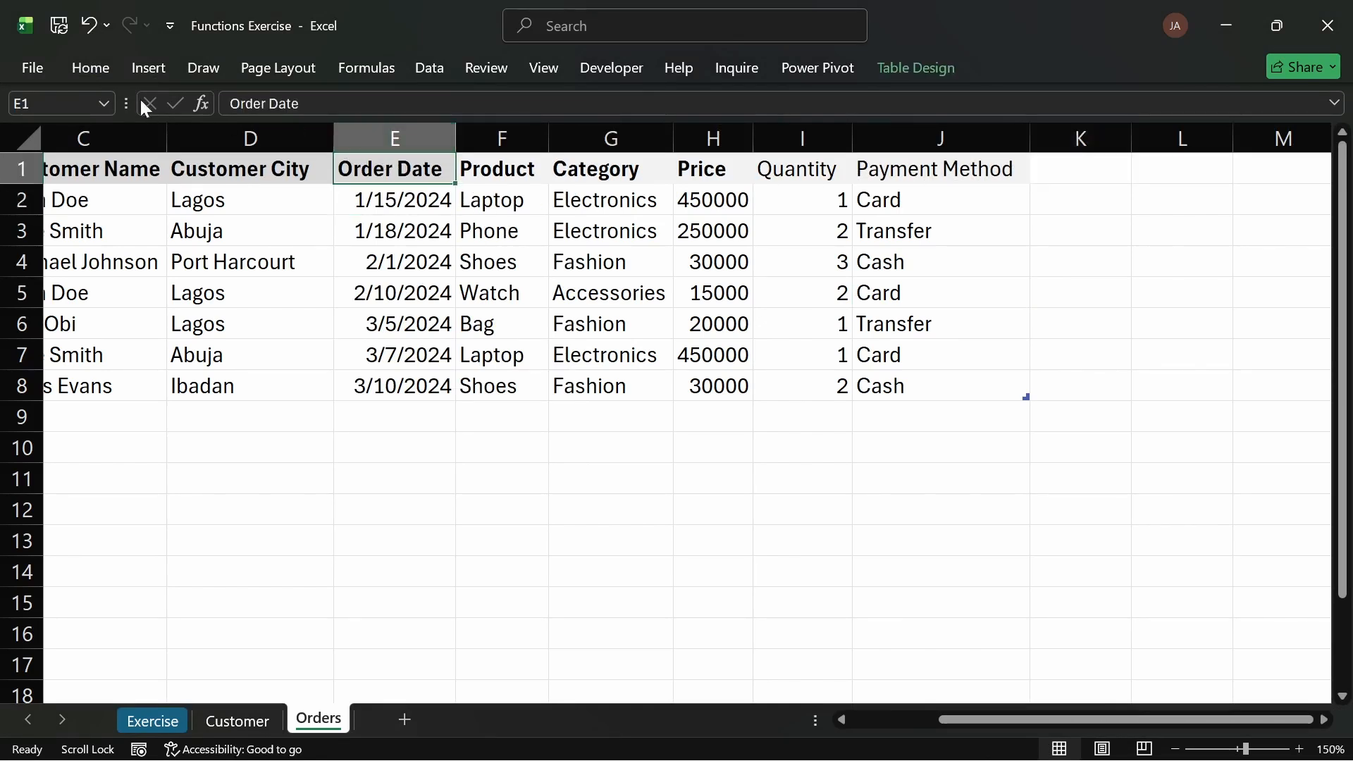
pyautogui.click(96, 65)
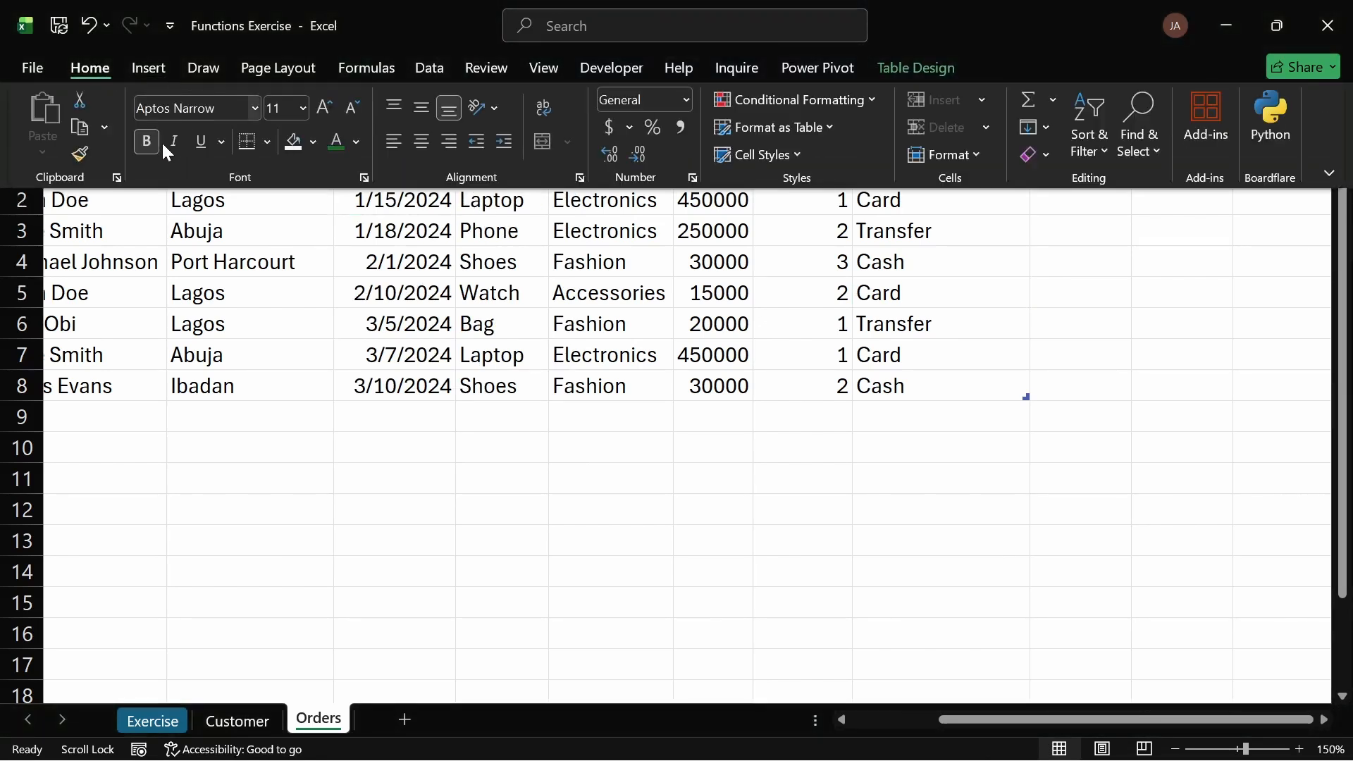
pyautogui.click(74, 148)
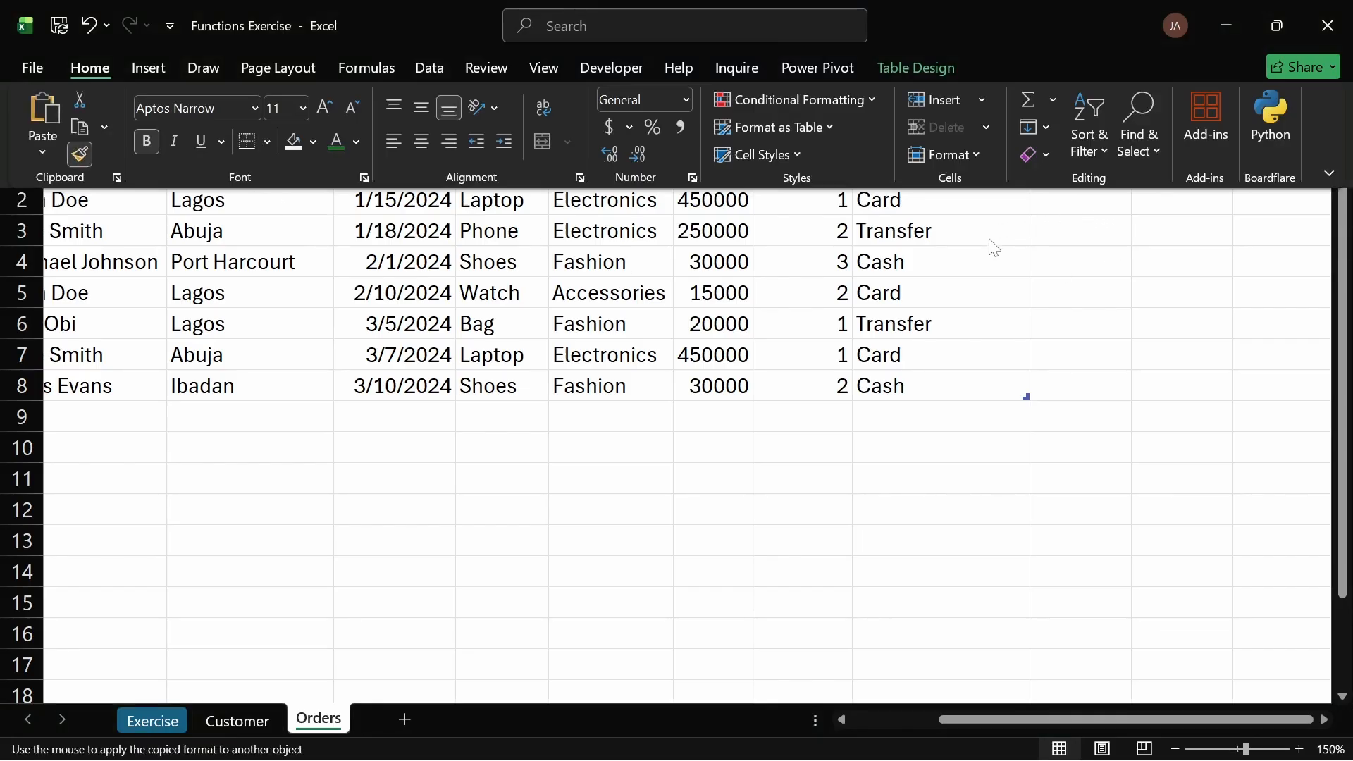
pyautogui.click(1062, 172)
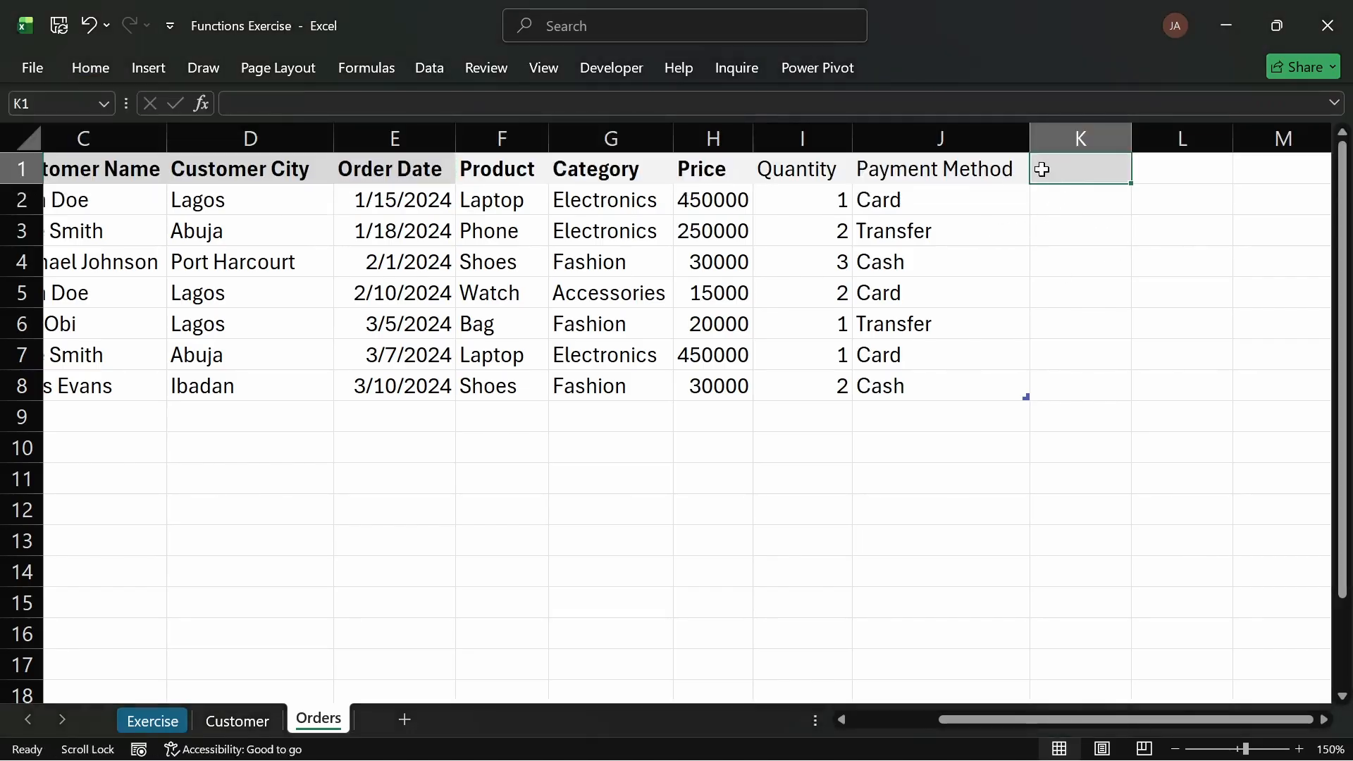
pyautogui.moveTo(787, 173); pyautogui.dragTo(1055, 169)
pyautogui.click(996, 167)
pyautogui.moveTo(900, 172); pyautogui.dragTo(803, 170)
pyautogui.hotkey('ctrl', 'b')
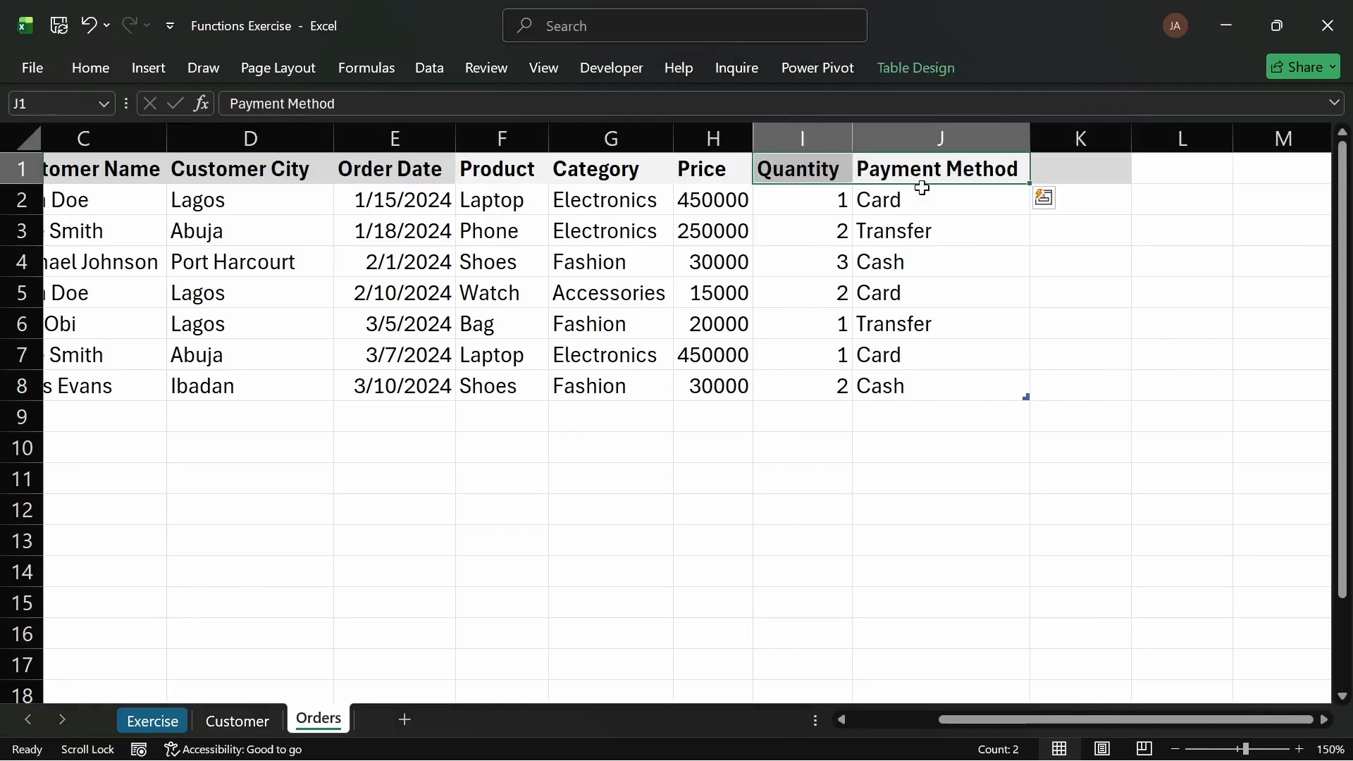
pyautogui.click(1050, 174)
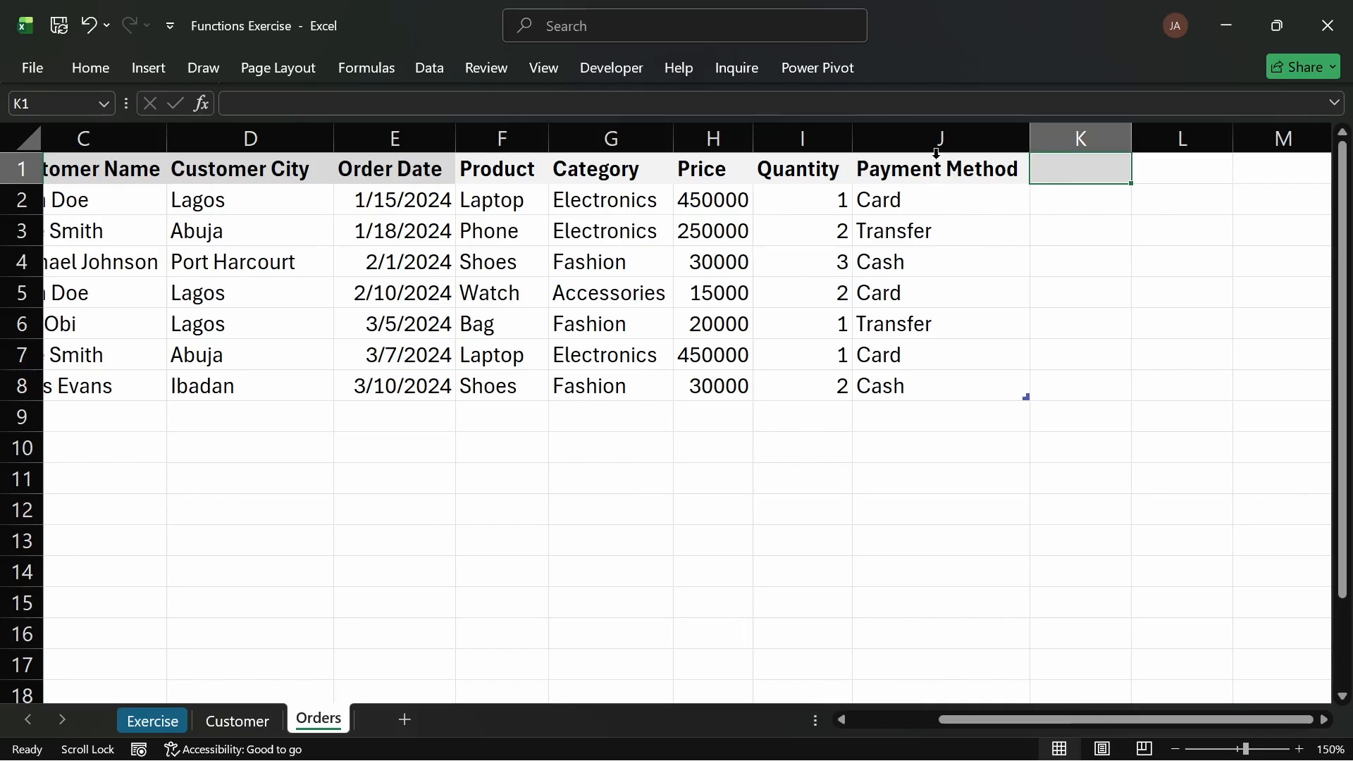
# Step: Insert a new table column before Payment Method and name its header Sales
pyautogui.click(896, 146)
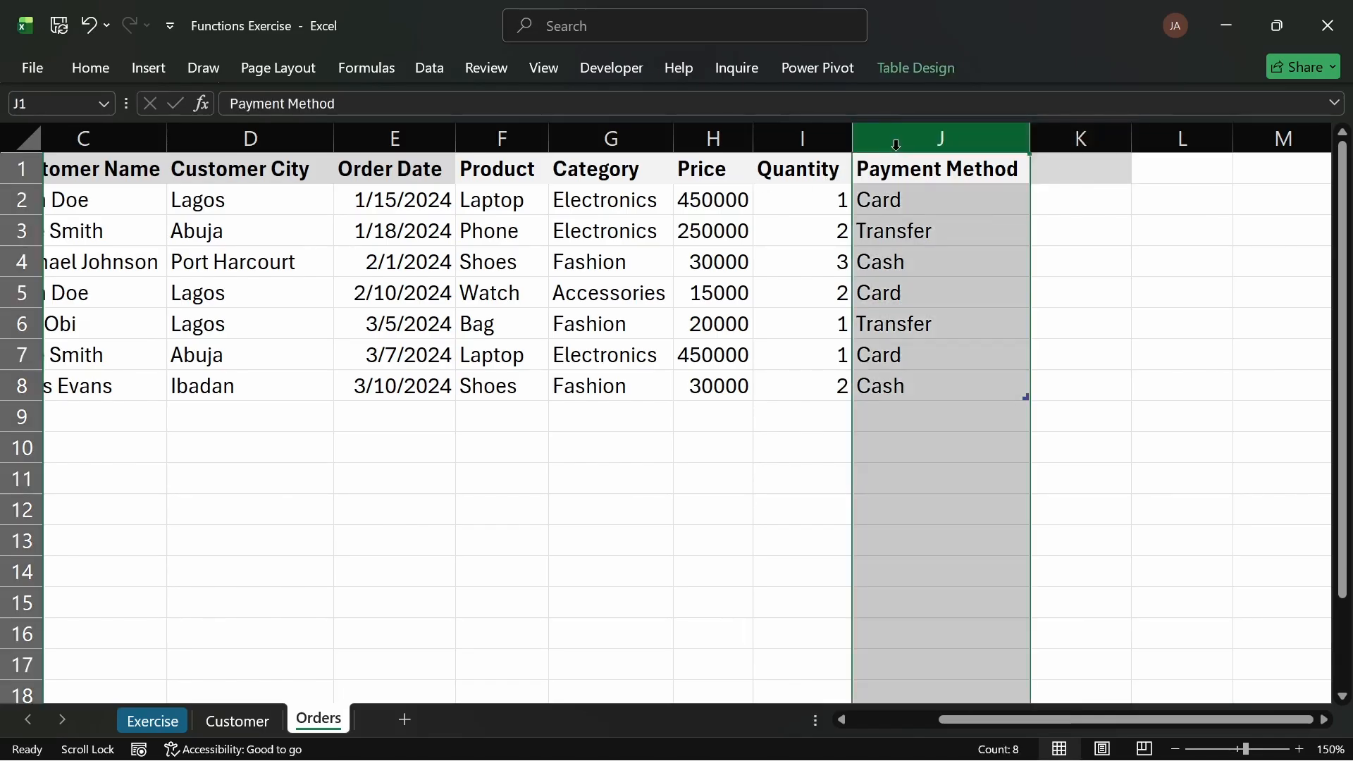
pyautogui.hotkey('ctrl', 'shift', '+')
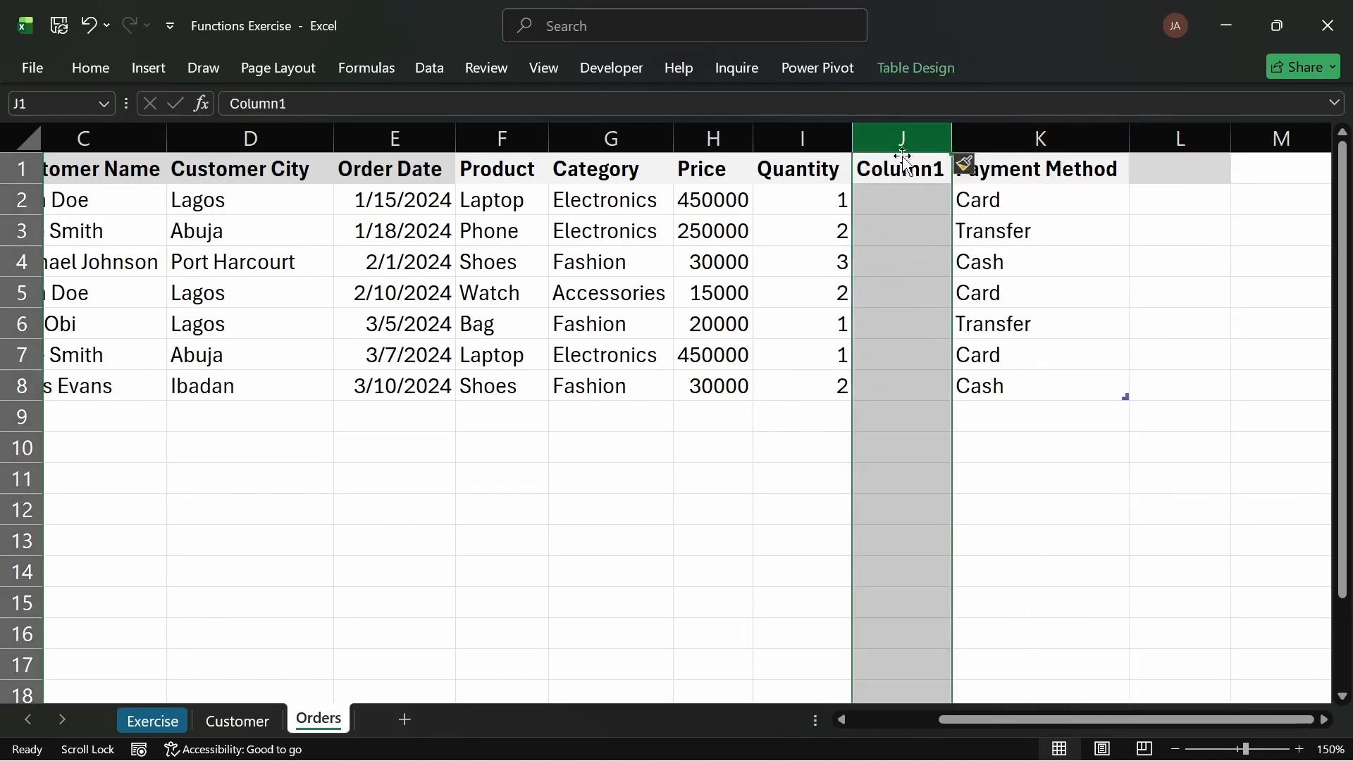
pyautogui.click(906, 172)
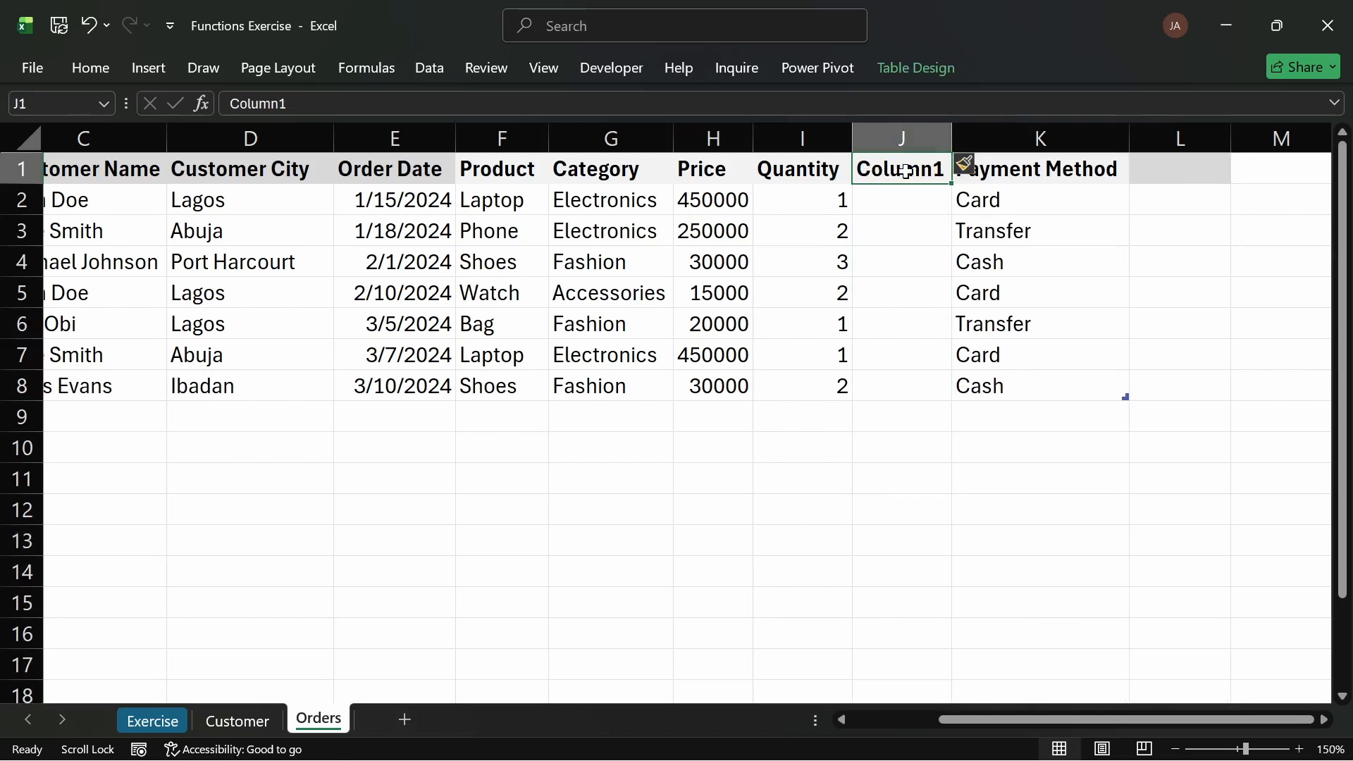
pyautogui.write('Sales')
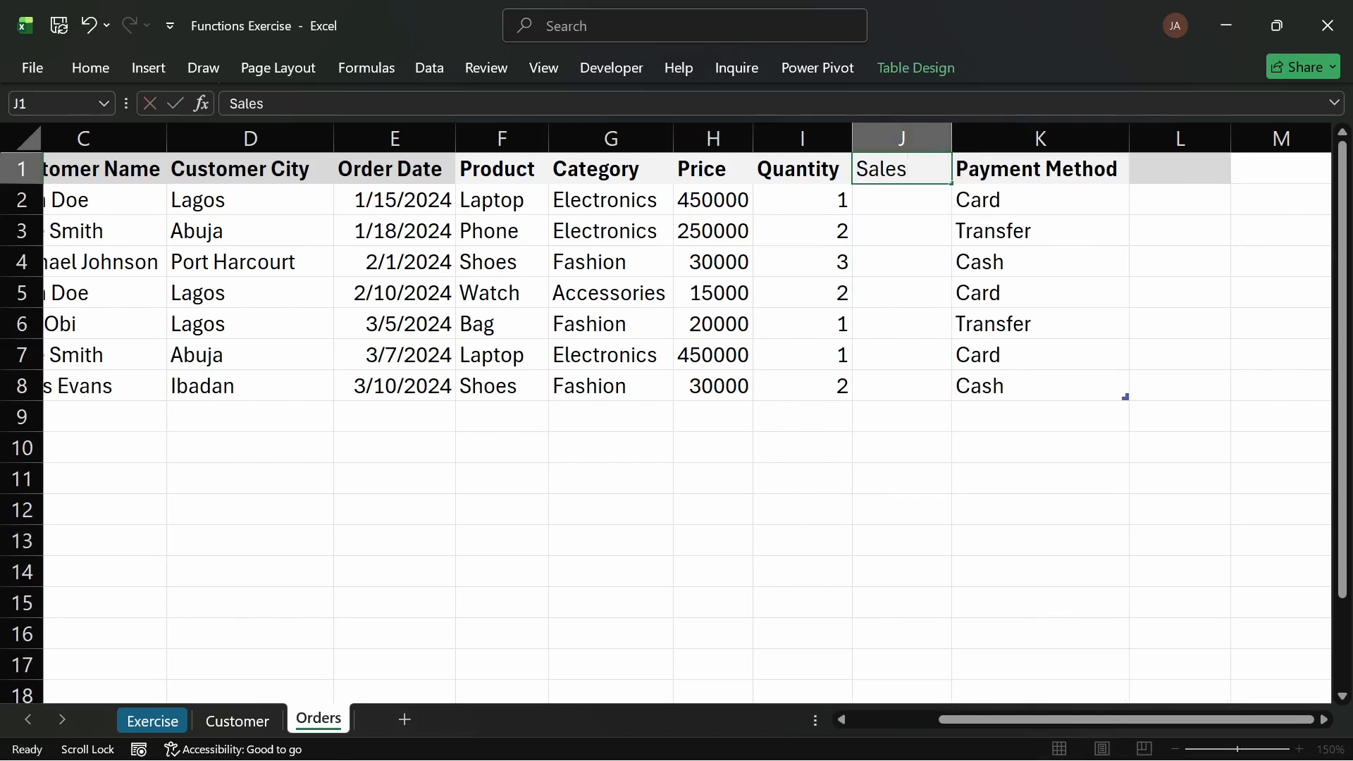
pyautogui.press('Return')
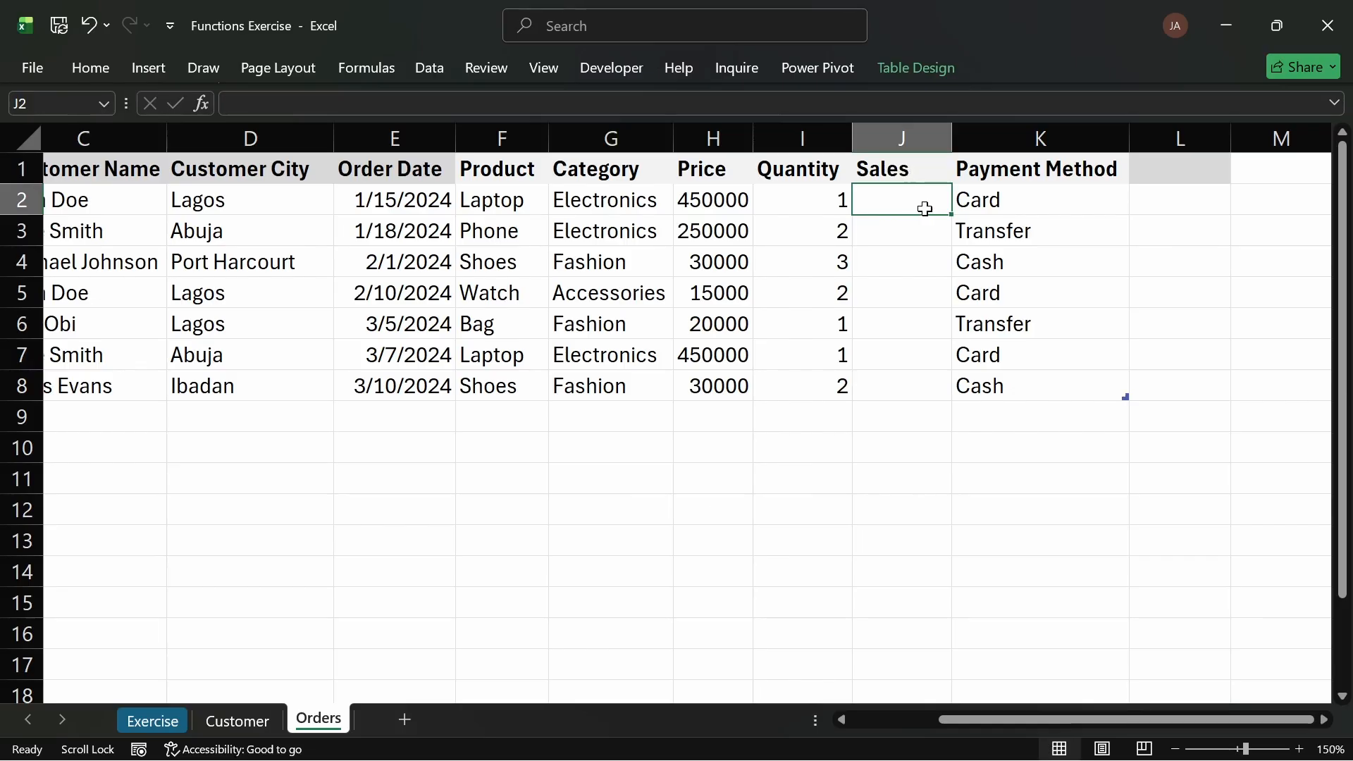
# Step: Enter a Sales formula in the first order row multiplying the row's Price by its Quantity
pyautogui.write('=')
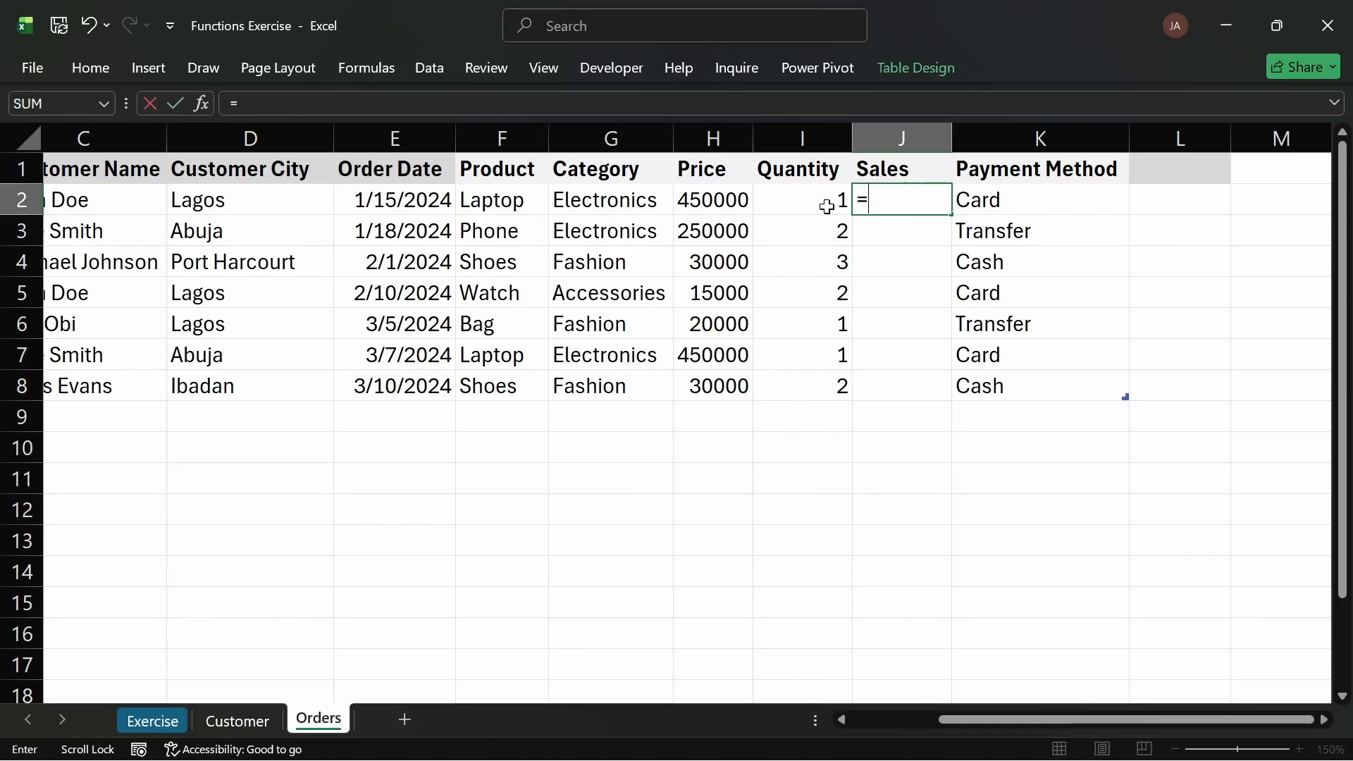
pyautogui.click(716, 204)
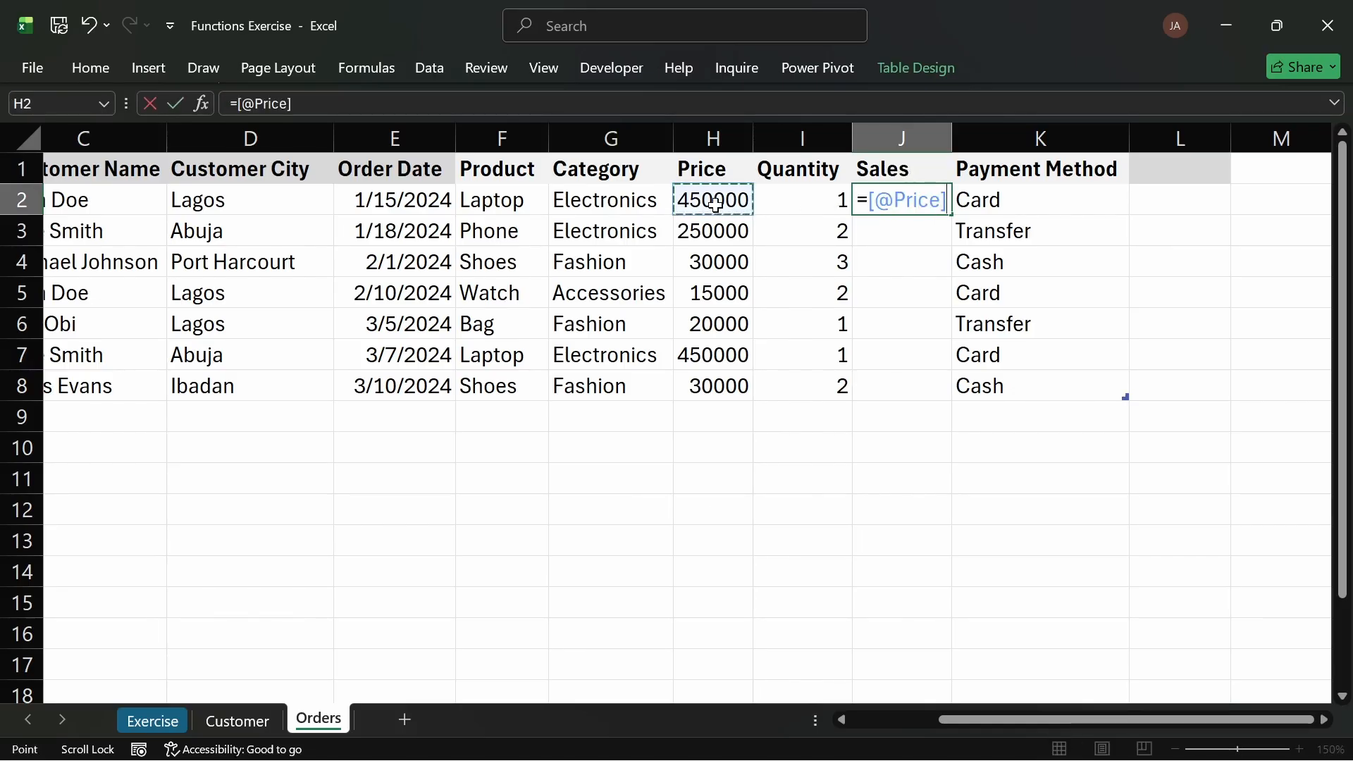
pyautogui.write('*')
pyautogui.click(807, 201)
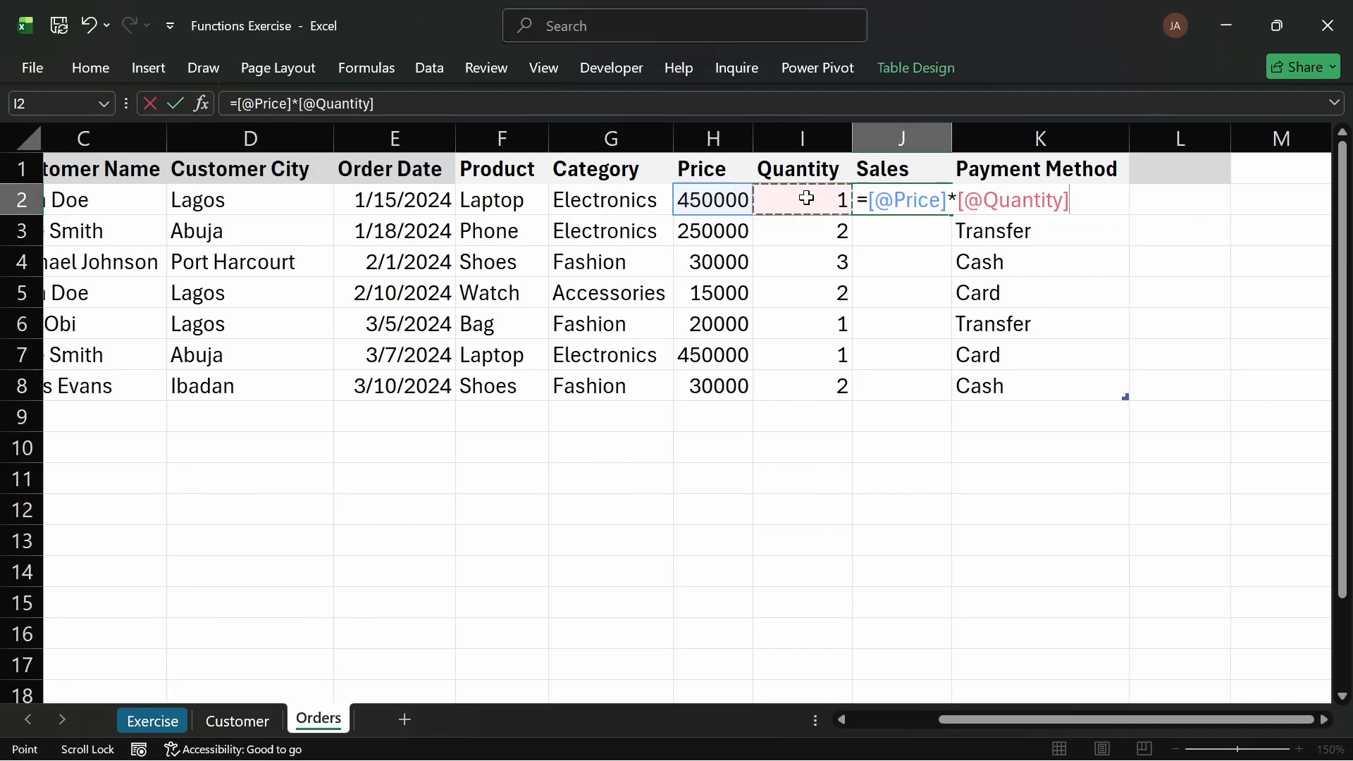
pyautogui.press('Return')
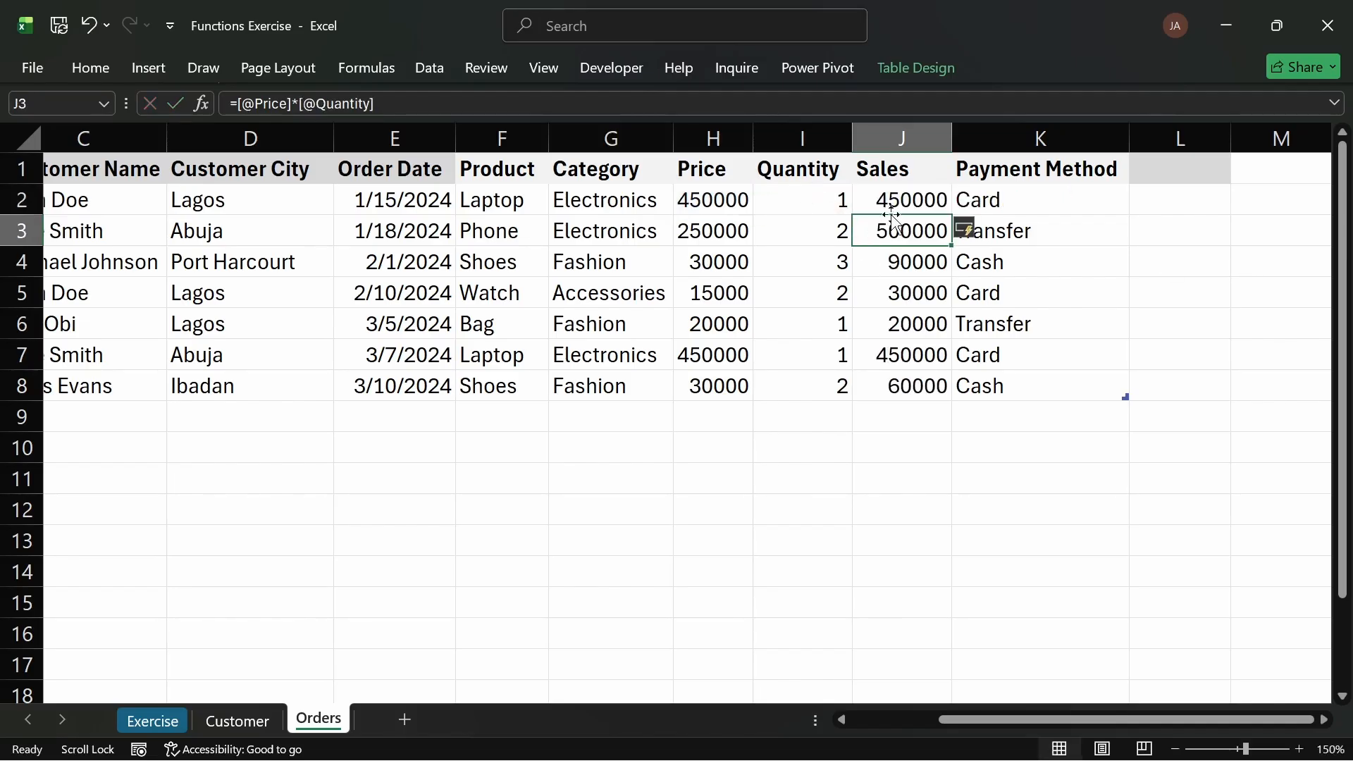
# Step: Rename the Sales column header to Sales (#)
pyautogui.moveTo(894, 202); pyautogui.dragTo(913, 331)
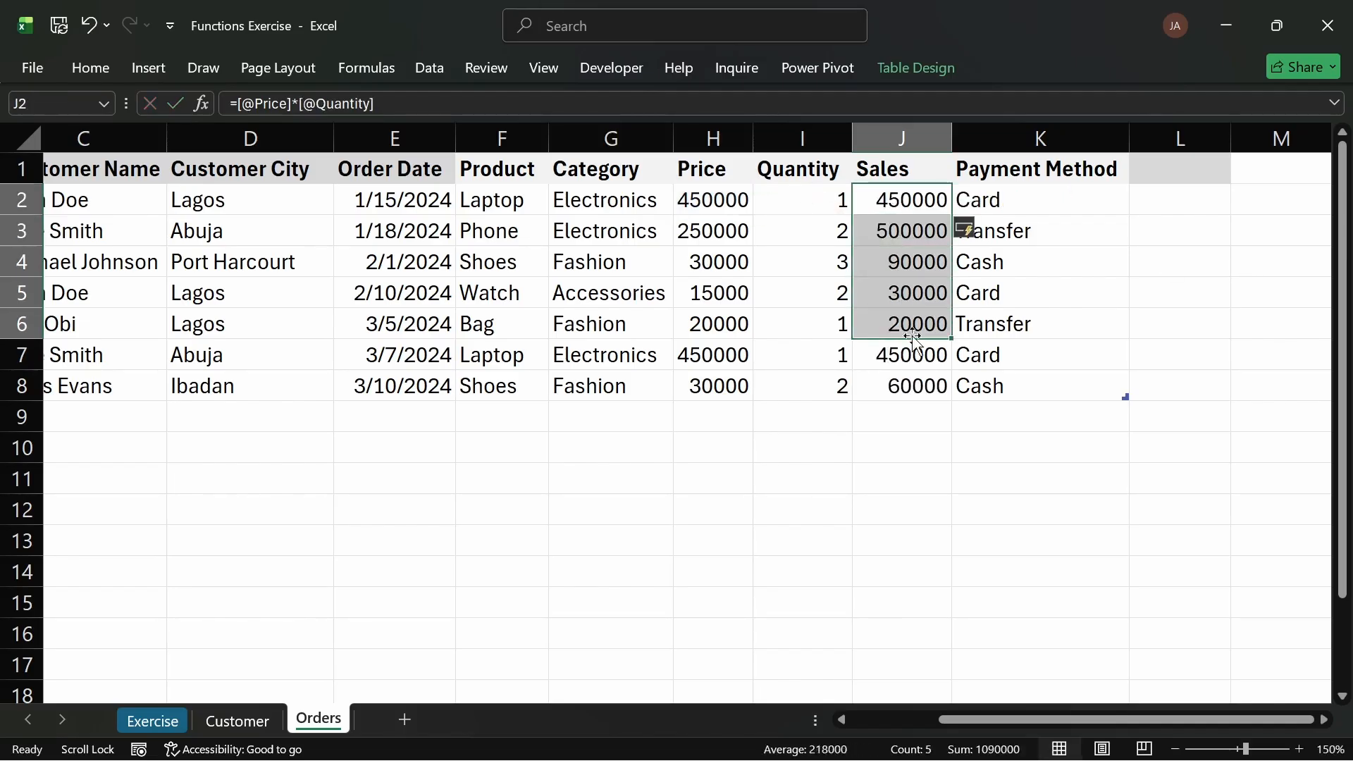
pyautogui.doubleClick(923, 172)
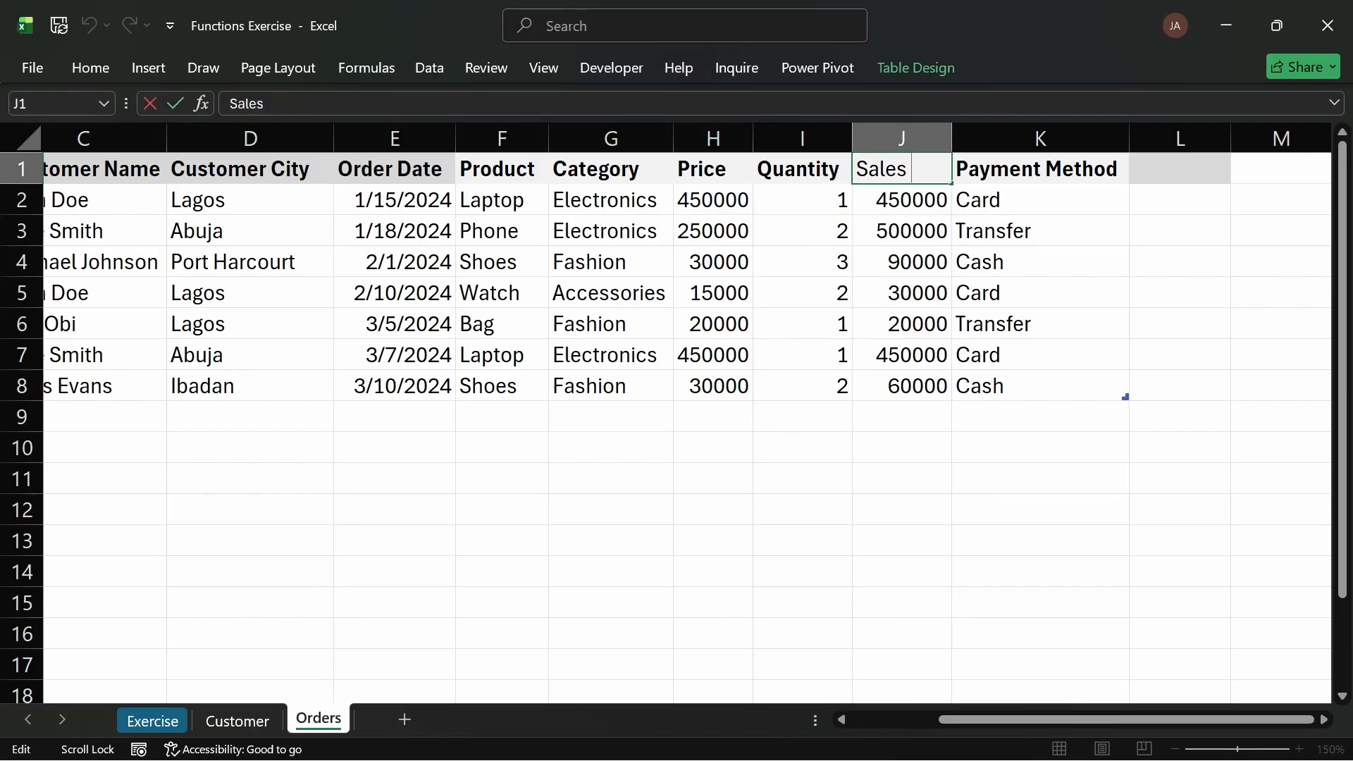
pyautogui.write('(#')
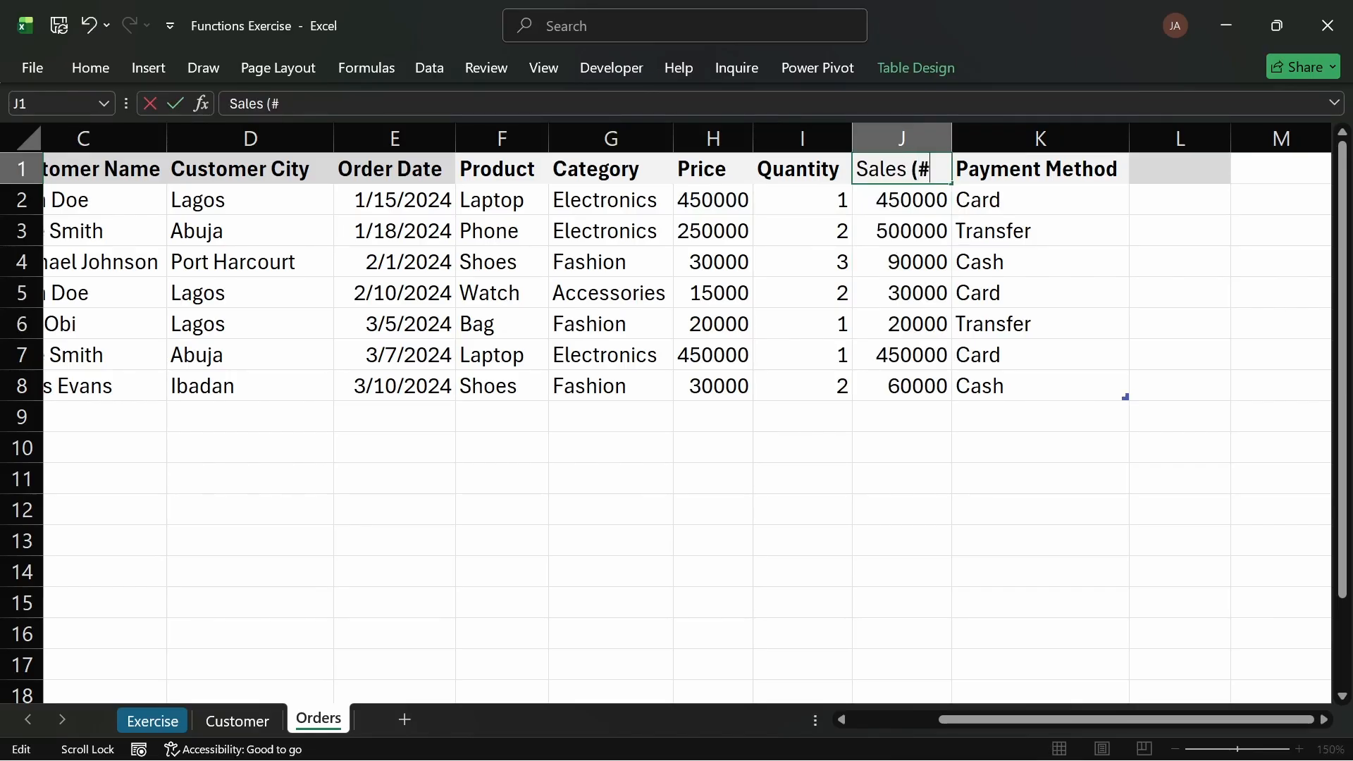
pyautogui.press('Down')
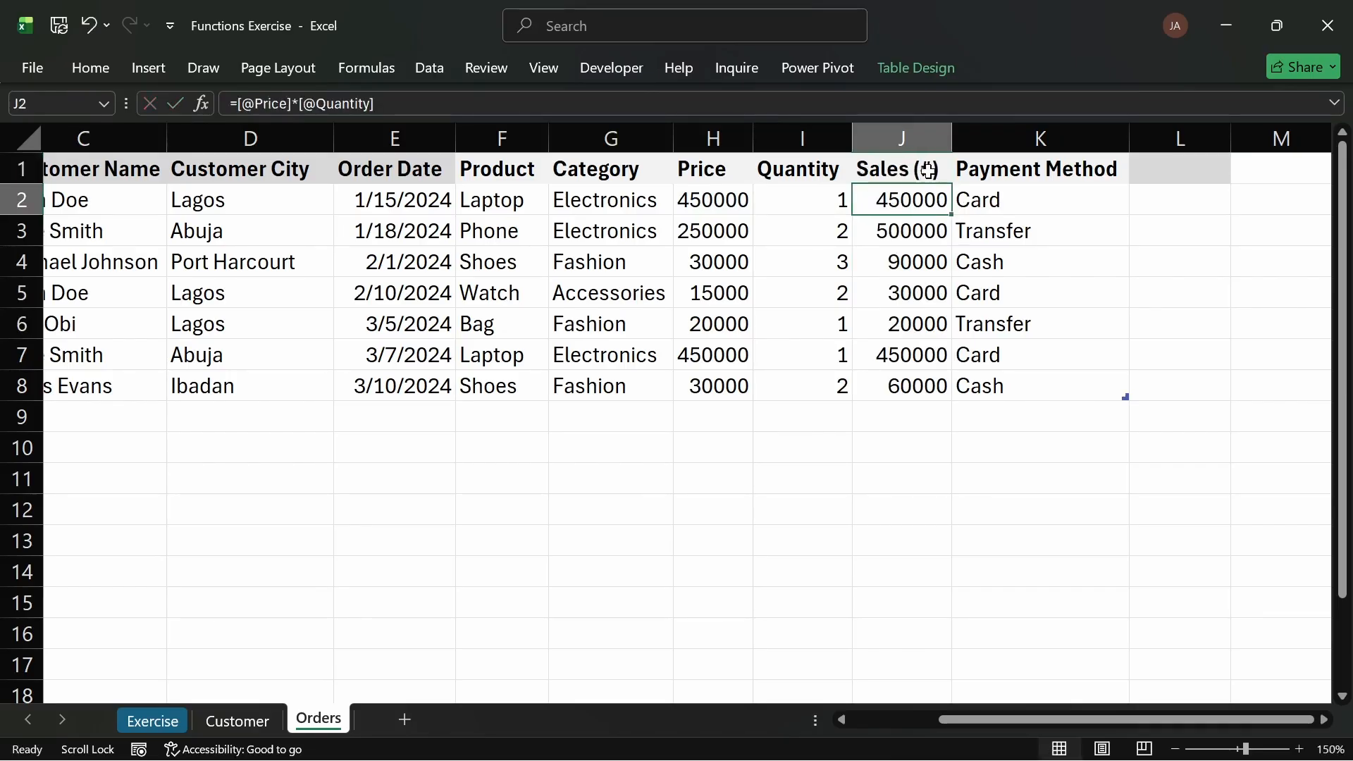
# Step: Format all Sales values as Number with 0 decimal places and a 1000 separator
pyautogui.hotkey('ctrl', 'shift', 'Down')
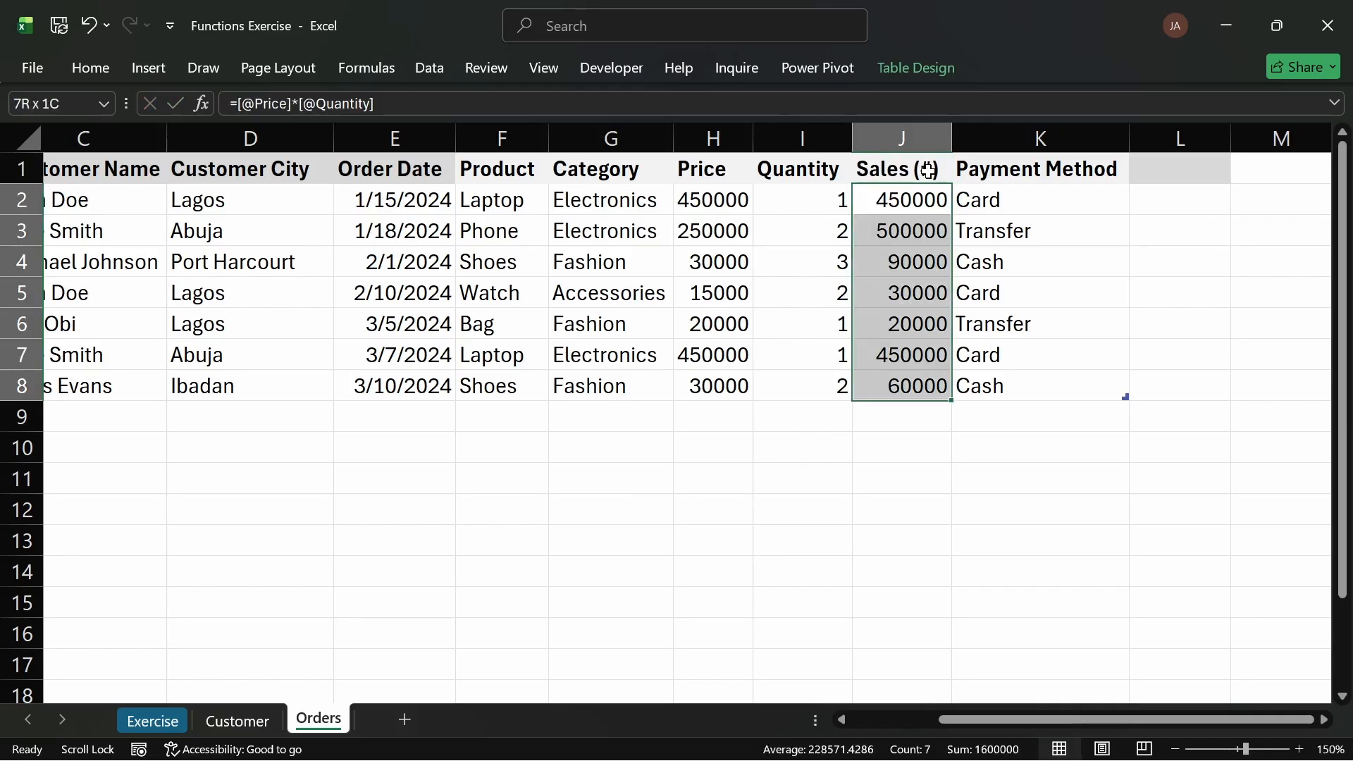
pyautogui.hotkey('ctrl', '1')
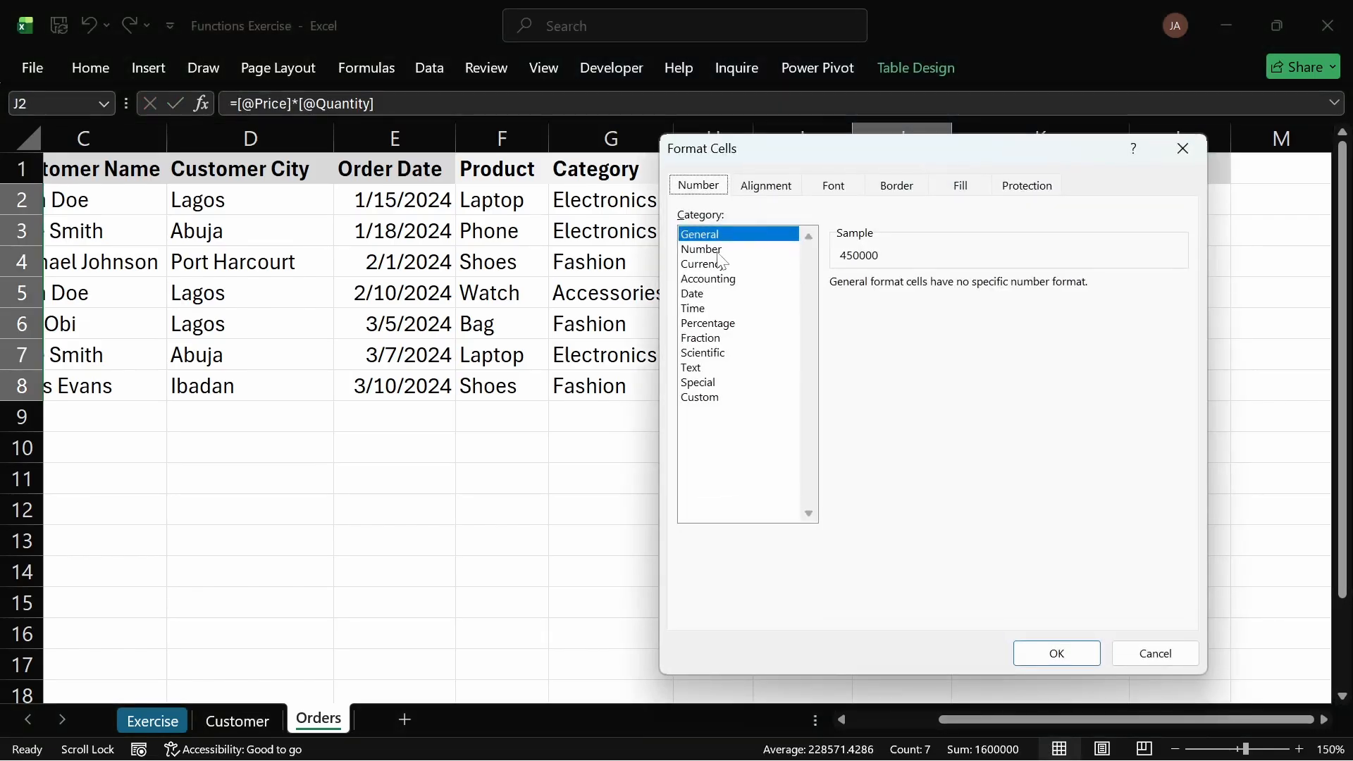
pyautogui.click(718, 251)
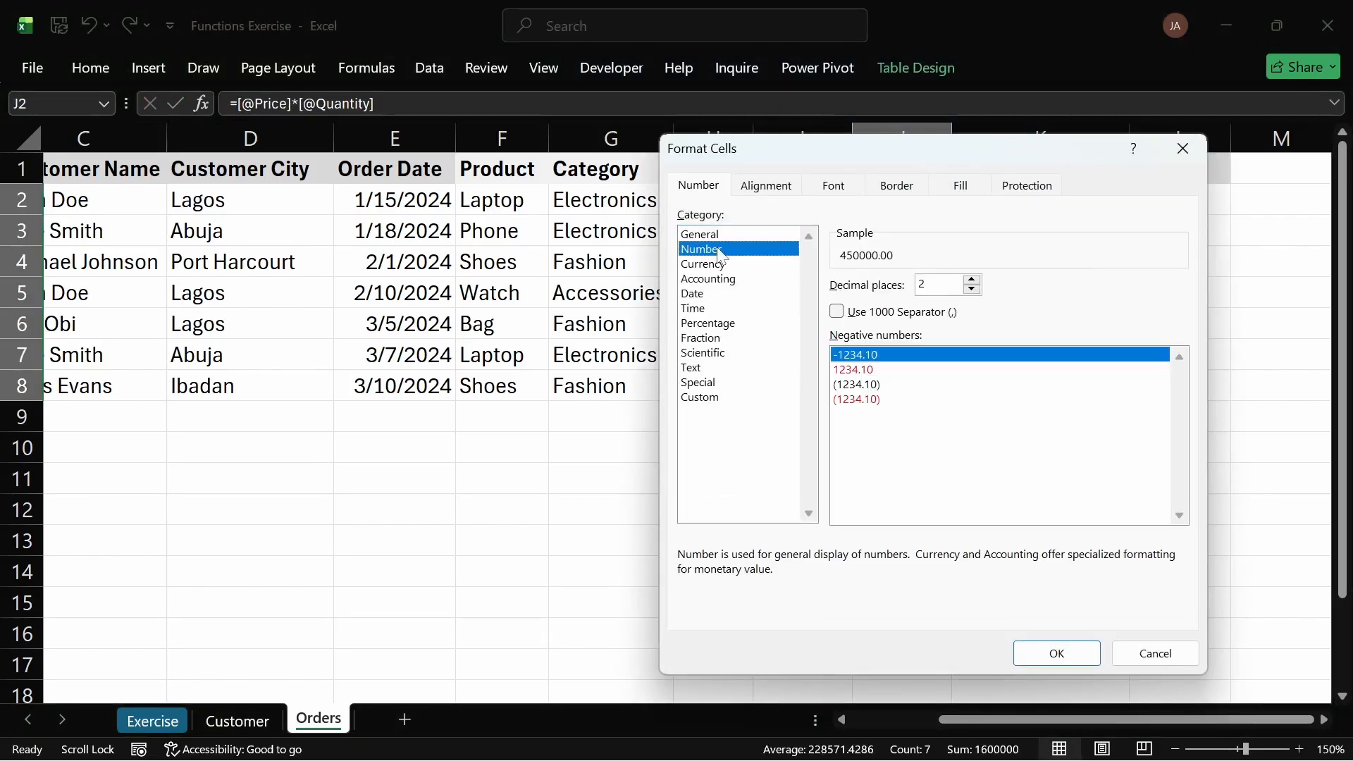
pyautogui.click(842, 314)
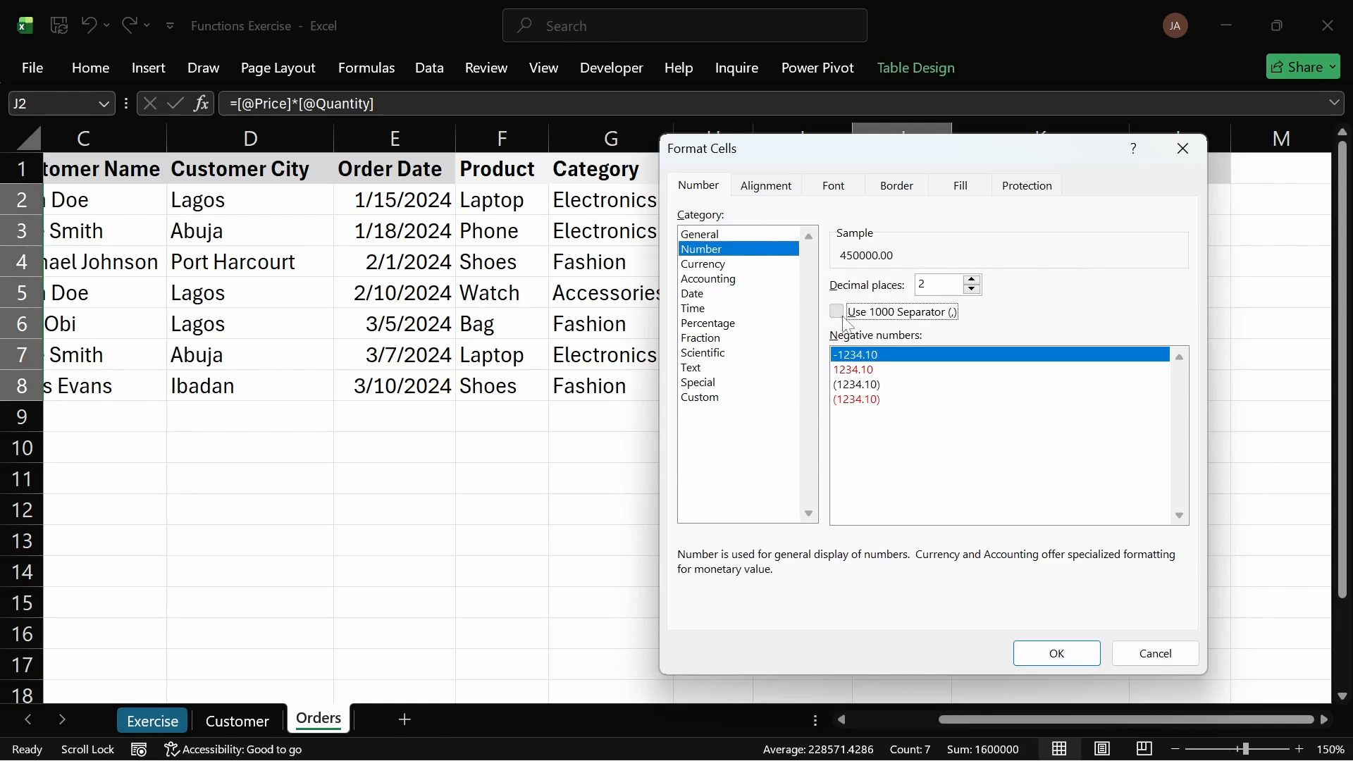
pyautogui.click(973, 290)
pyautogui.click(972, 290)
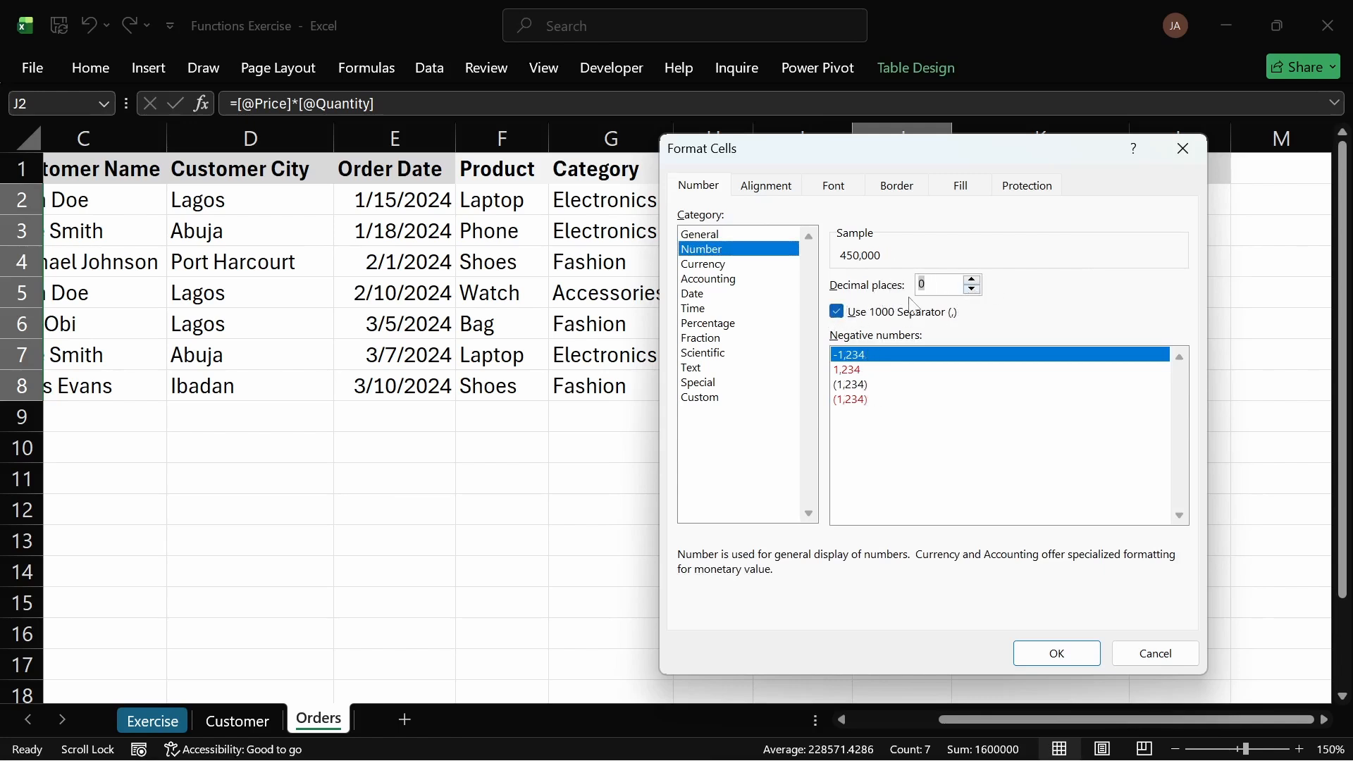
pyautogui.click(1051, 653)
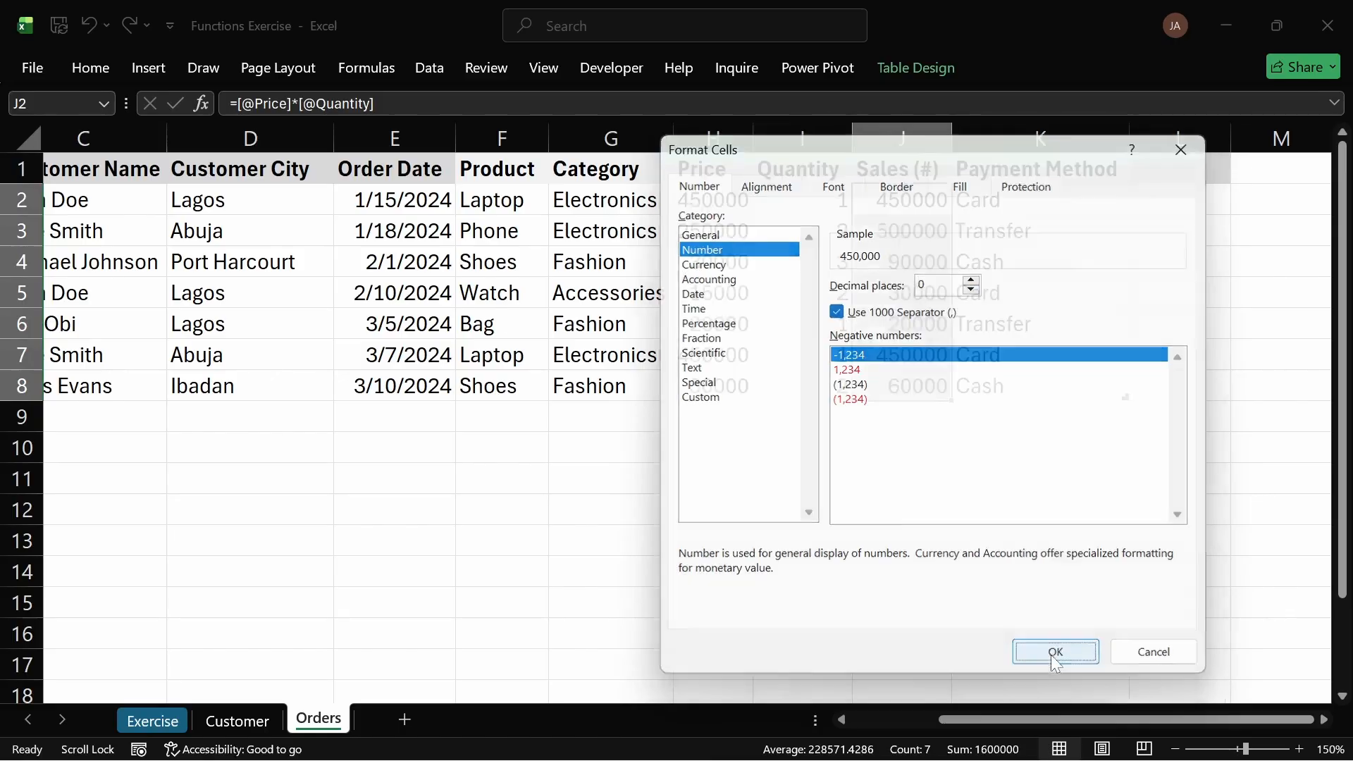
# Step: Confirm the Sales number format and review the Sales formula against the Price and Quantity values
pyautogui.click(811, 459)
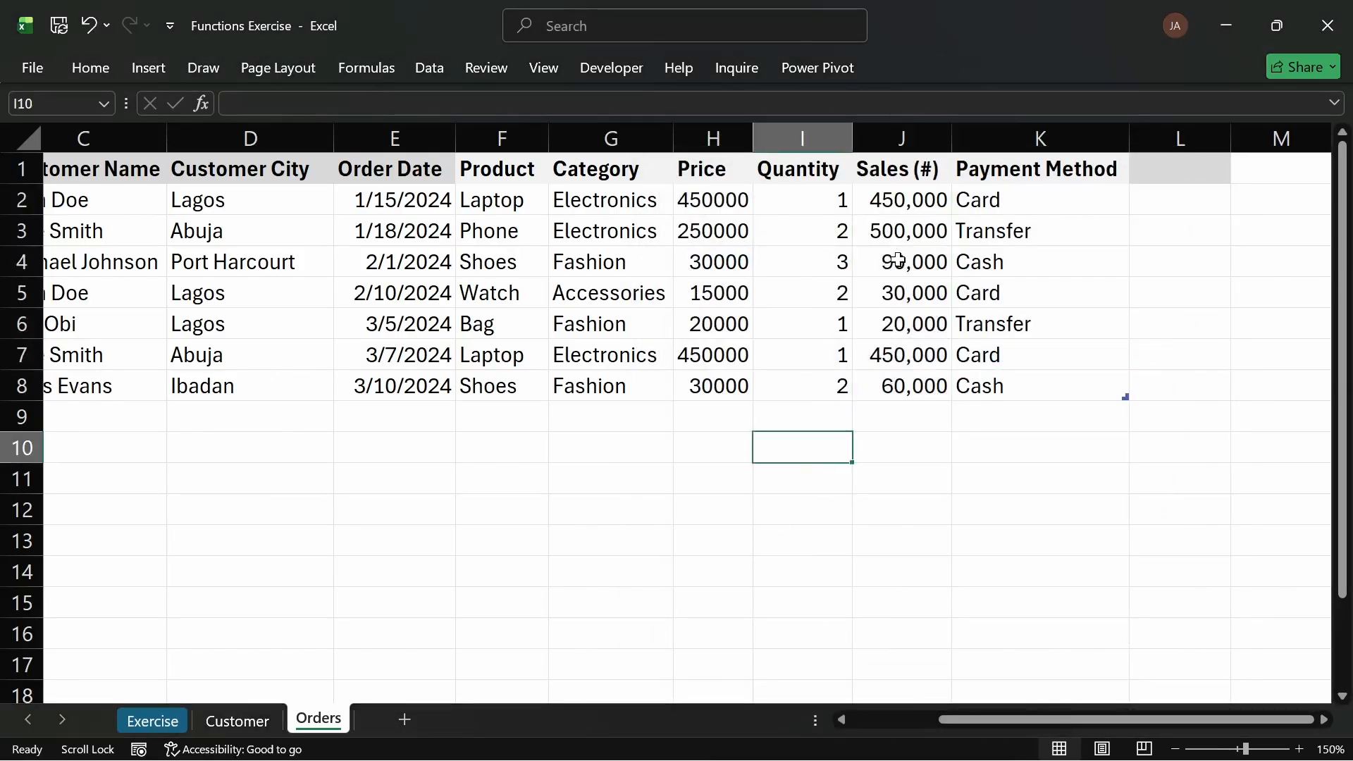
pyautogui.moveTo(907, 198); pyautogui.dragTo(906, 355)
pyautogui.click(896, 377)
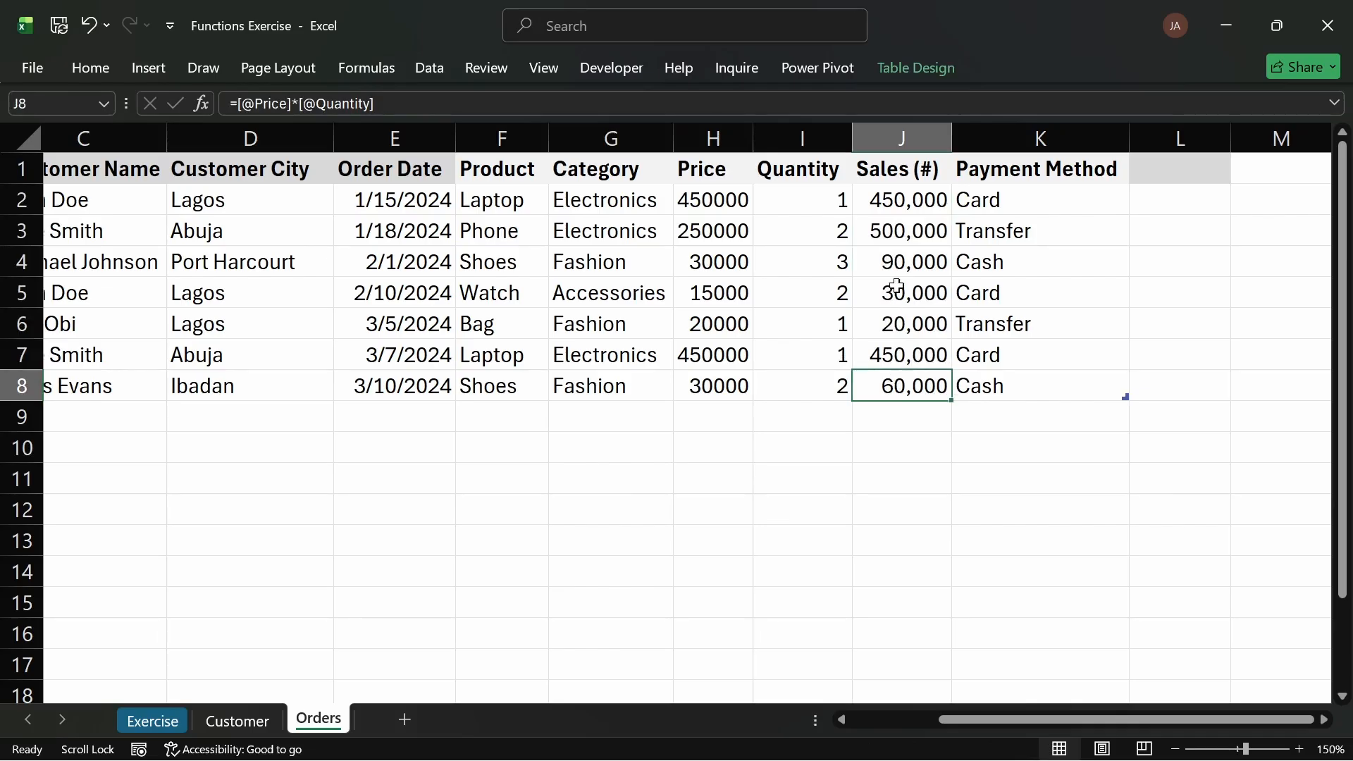
pyautogui.click(890, 200)
pyautogui.doubleClick(894, 201)
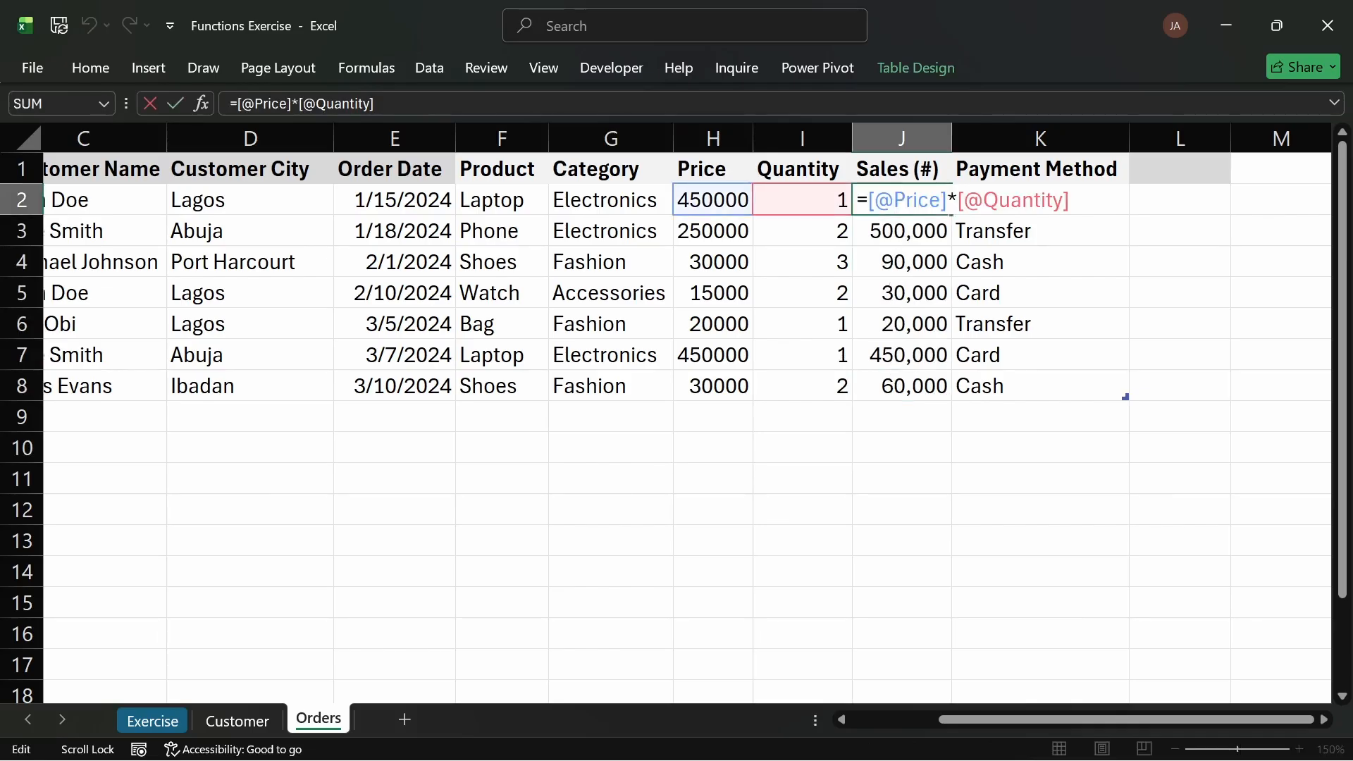
pyautogui.press('Return')
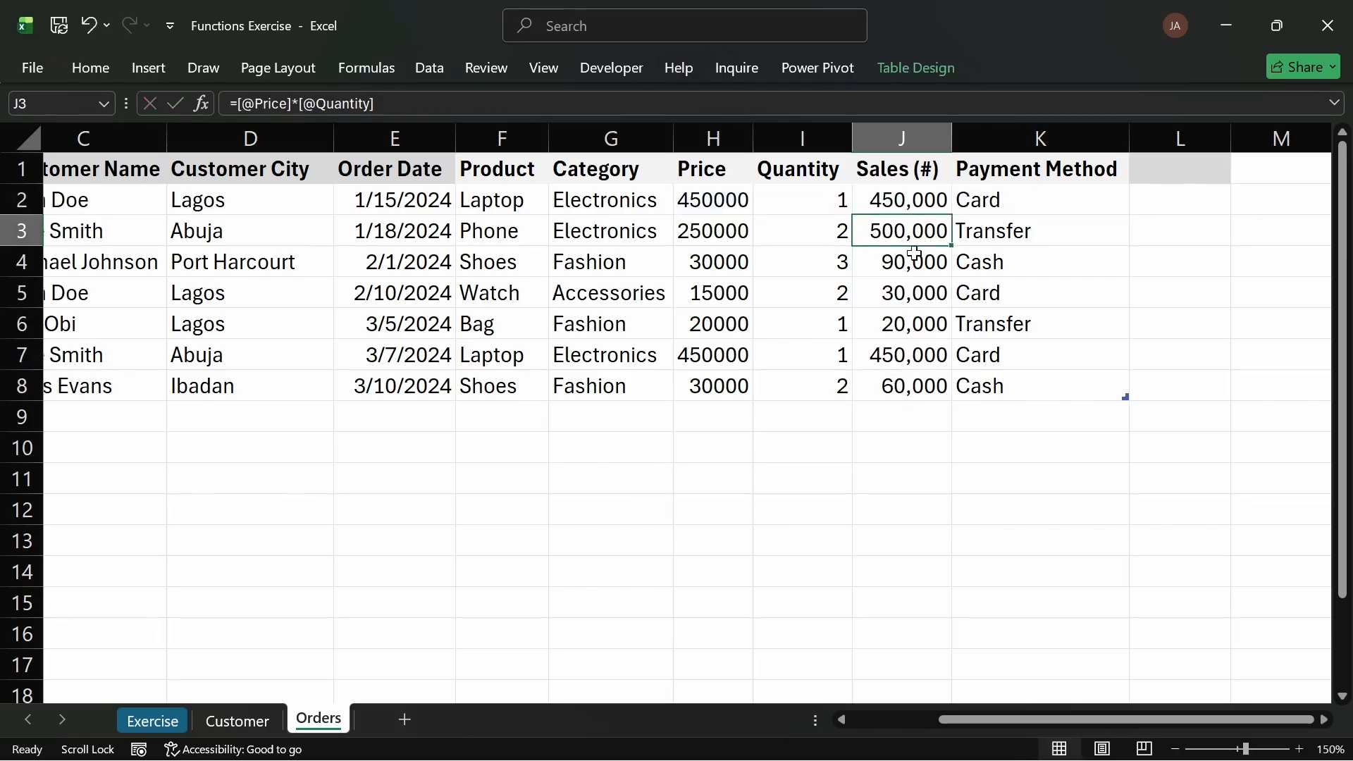
pyautogui.click(935, 202)
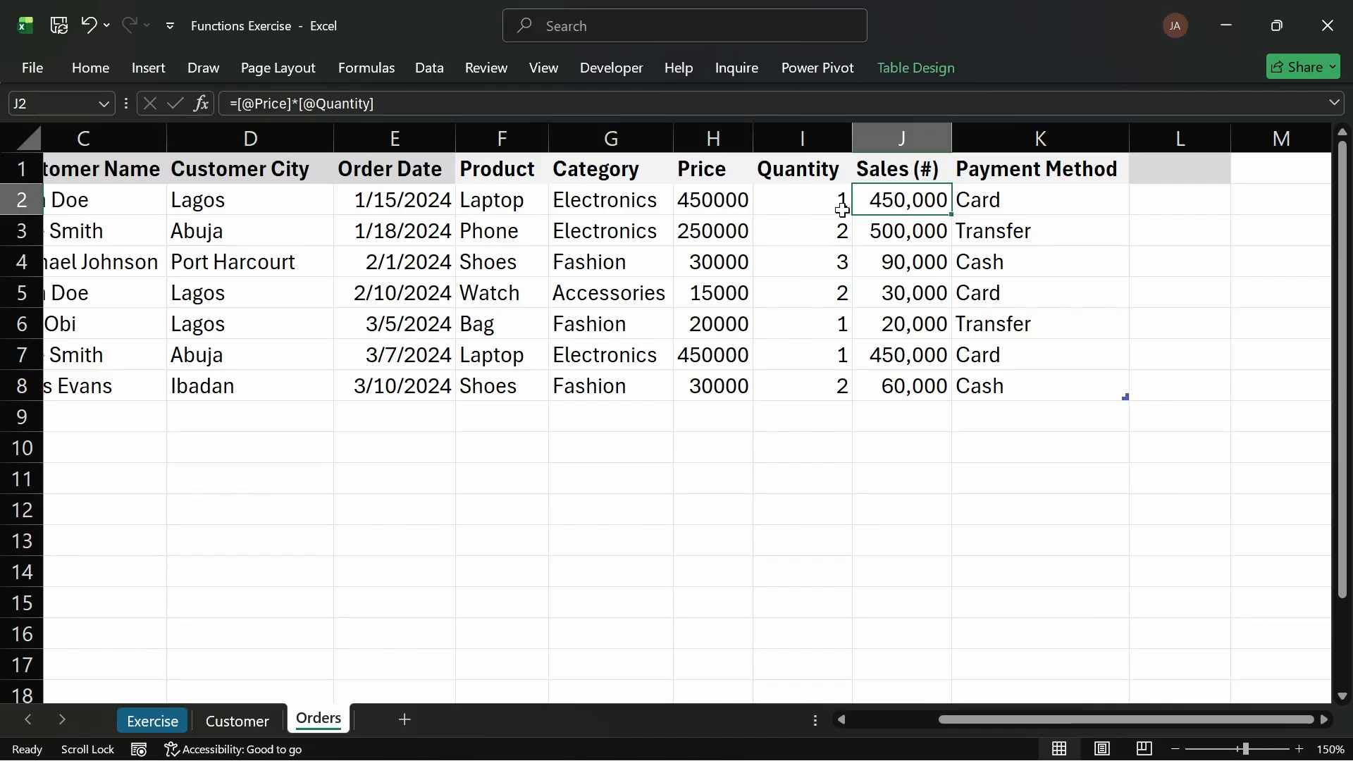
pyautogui.moveTo(748, 208); pyautogui.dragTo(733, 383)
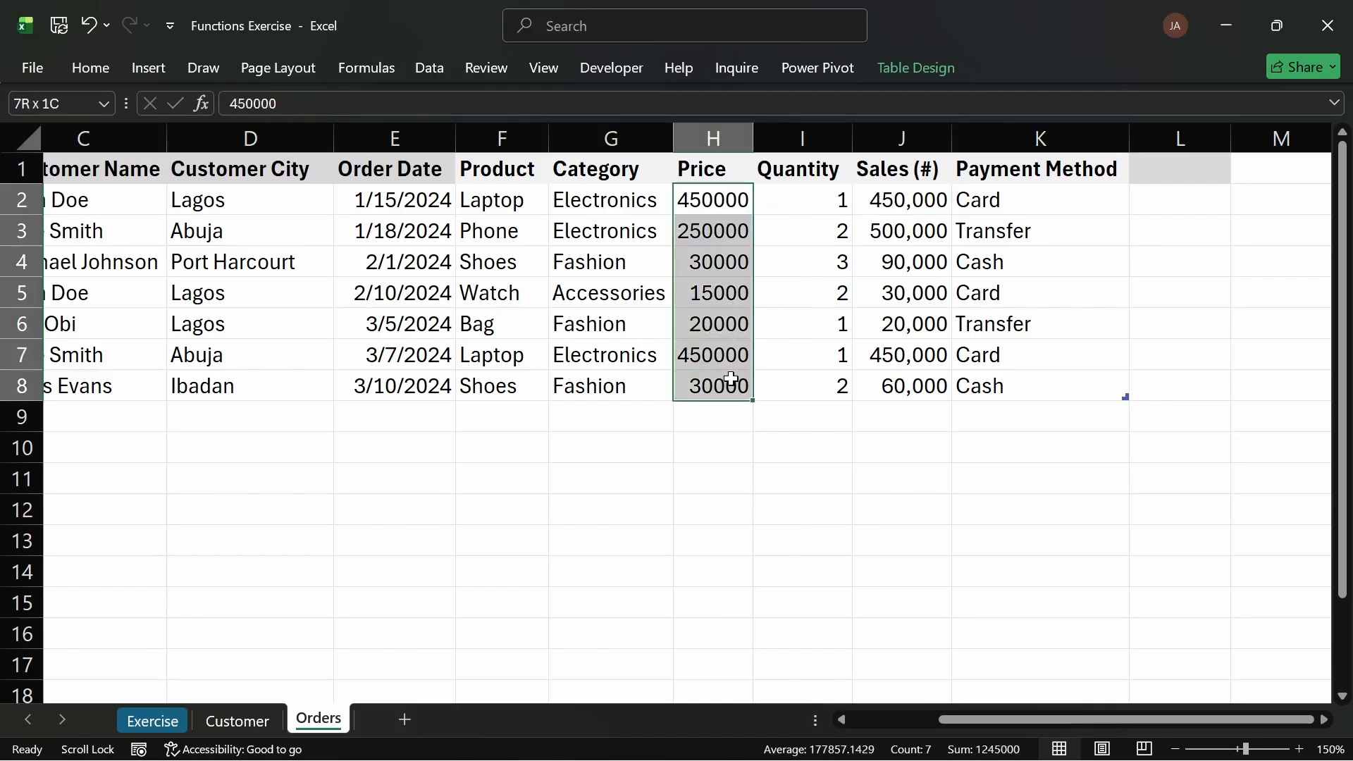
pyautogui.moveTo(928, 200); pyautogui.dragTo(936, 383)
pyautogui.click(660, 296)
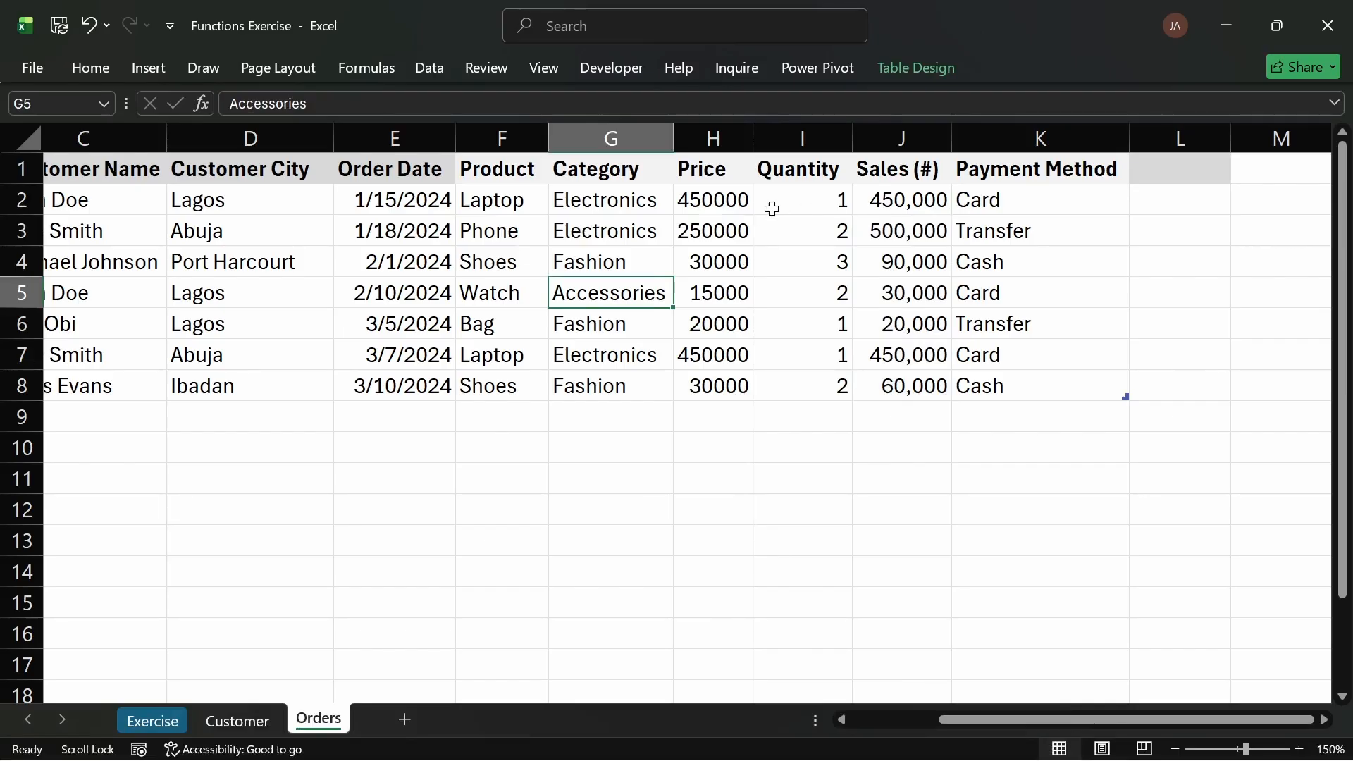
# Step: On the Exercise sheet, colour task 6's text green to mark it done
pyautogui.click(174, 721)
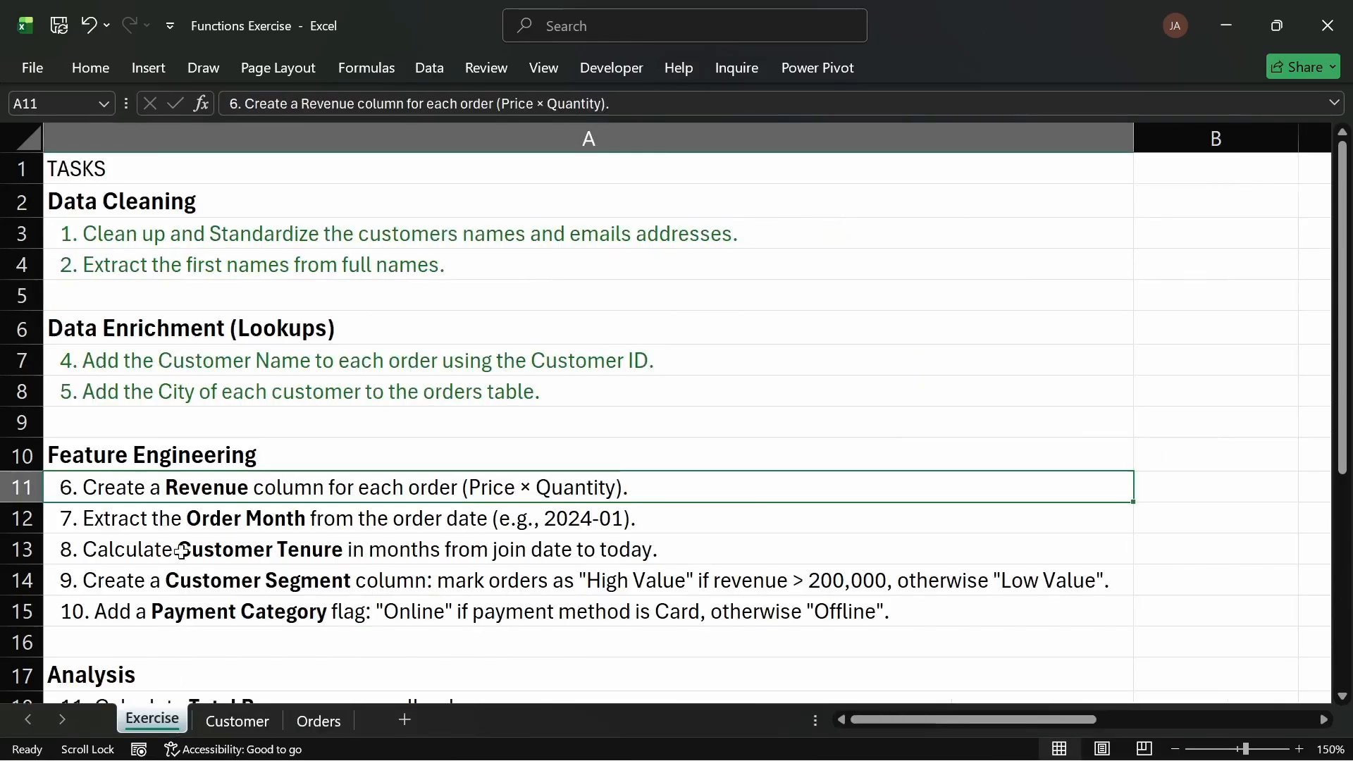
pyautogui.click(102, 64)
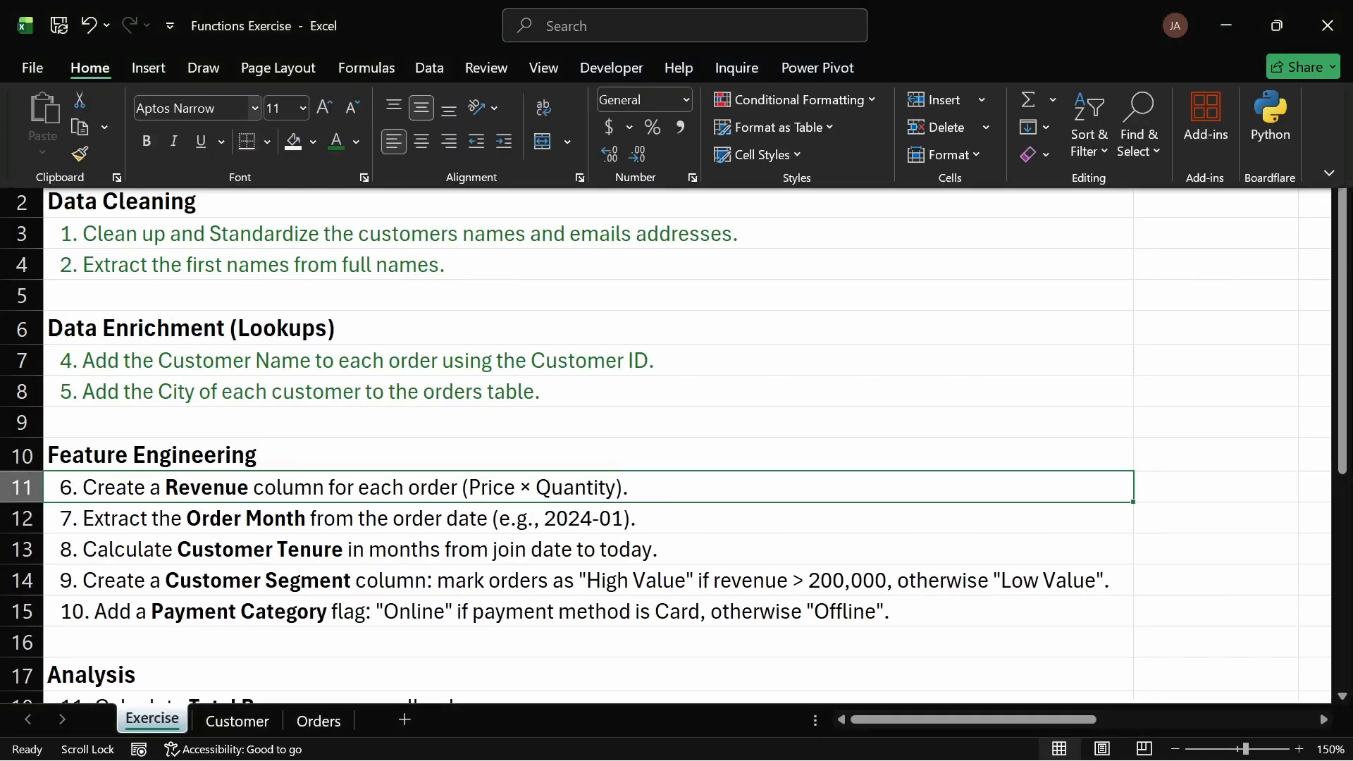
pyautogui.click(335, 141)
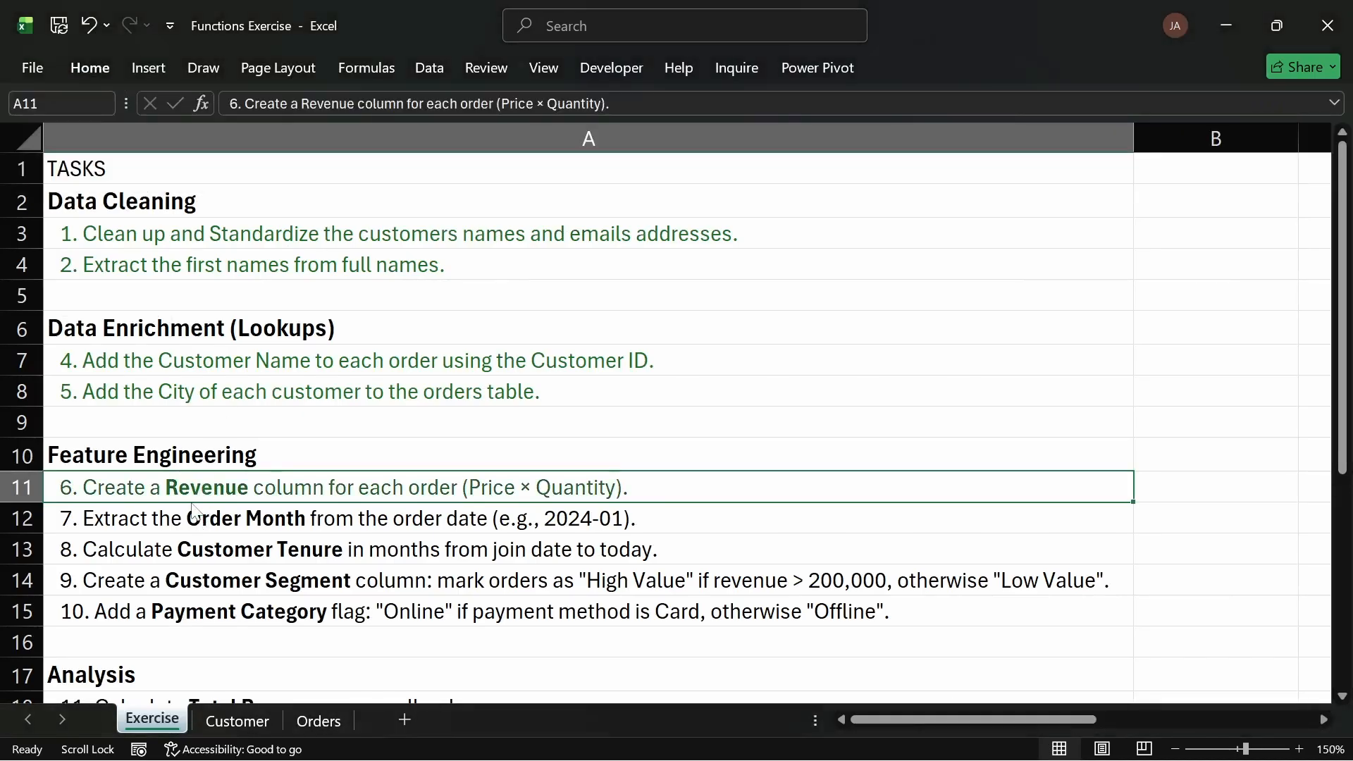
# Step: Edit task 6's text so it reads Revenue (Sales) instead of Revenue
pyautogui.doubleClick(245, 490)
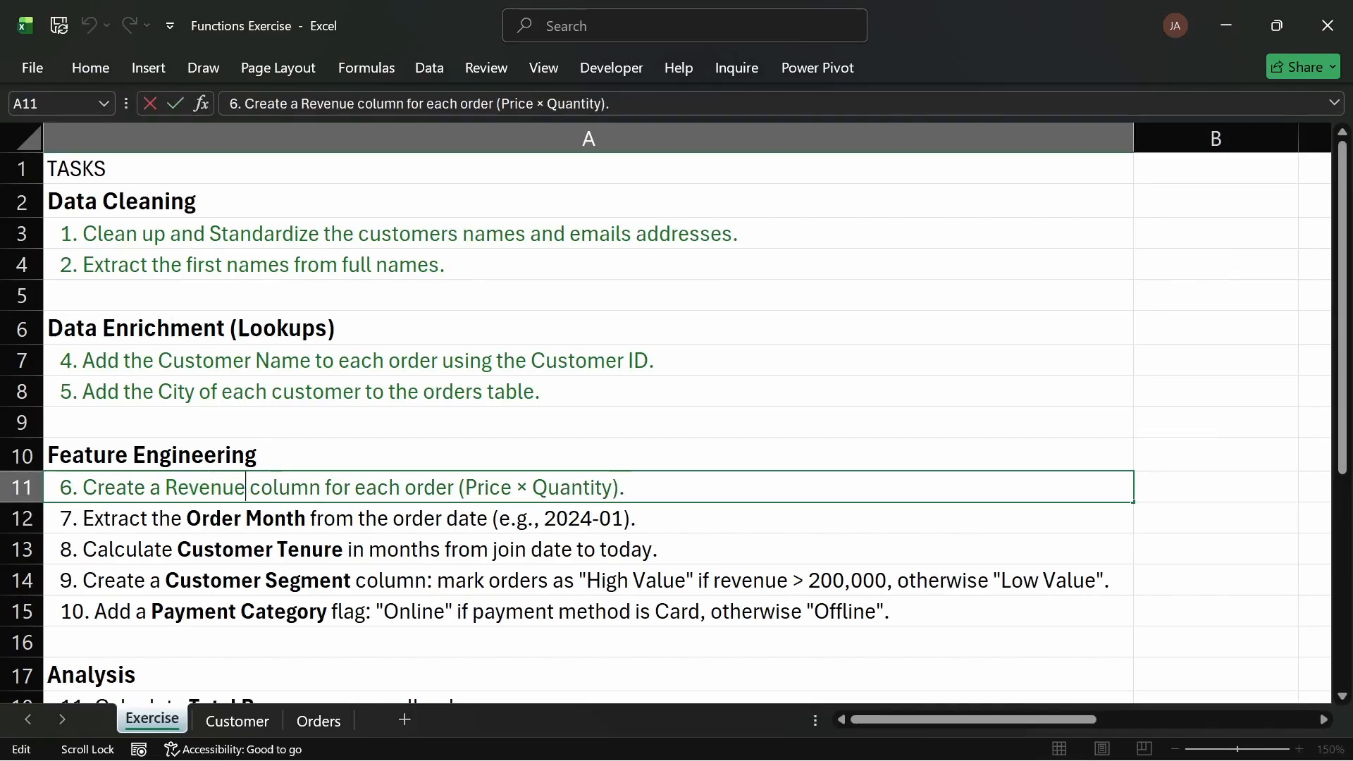
pyautogui.write('(Sales')
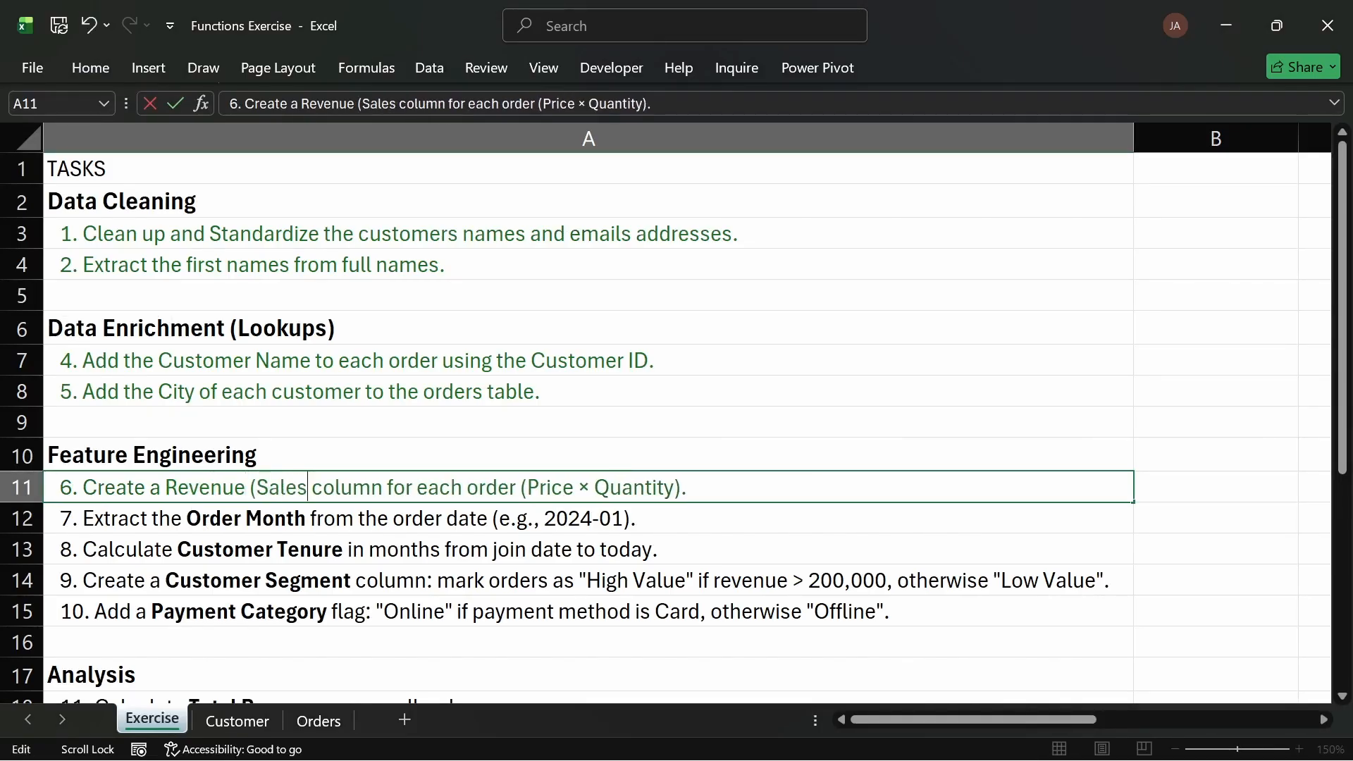
pyautogui.write(')')
pyautogui.press('Return')
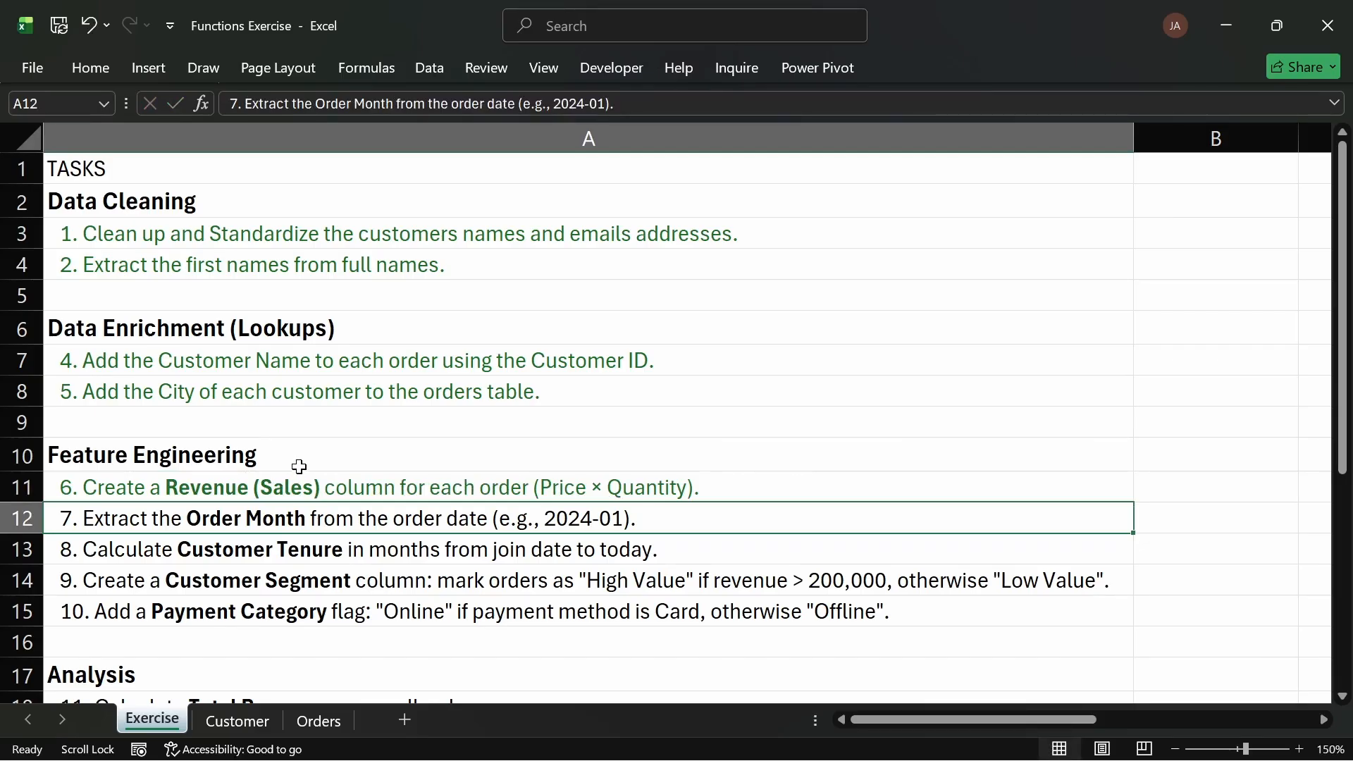
pyautogui.click(242, 492)
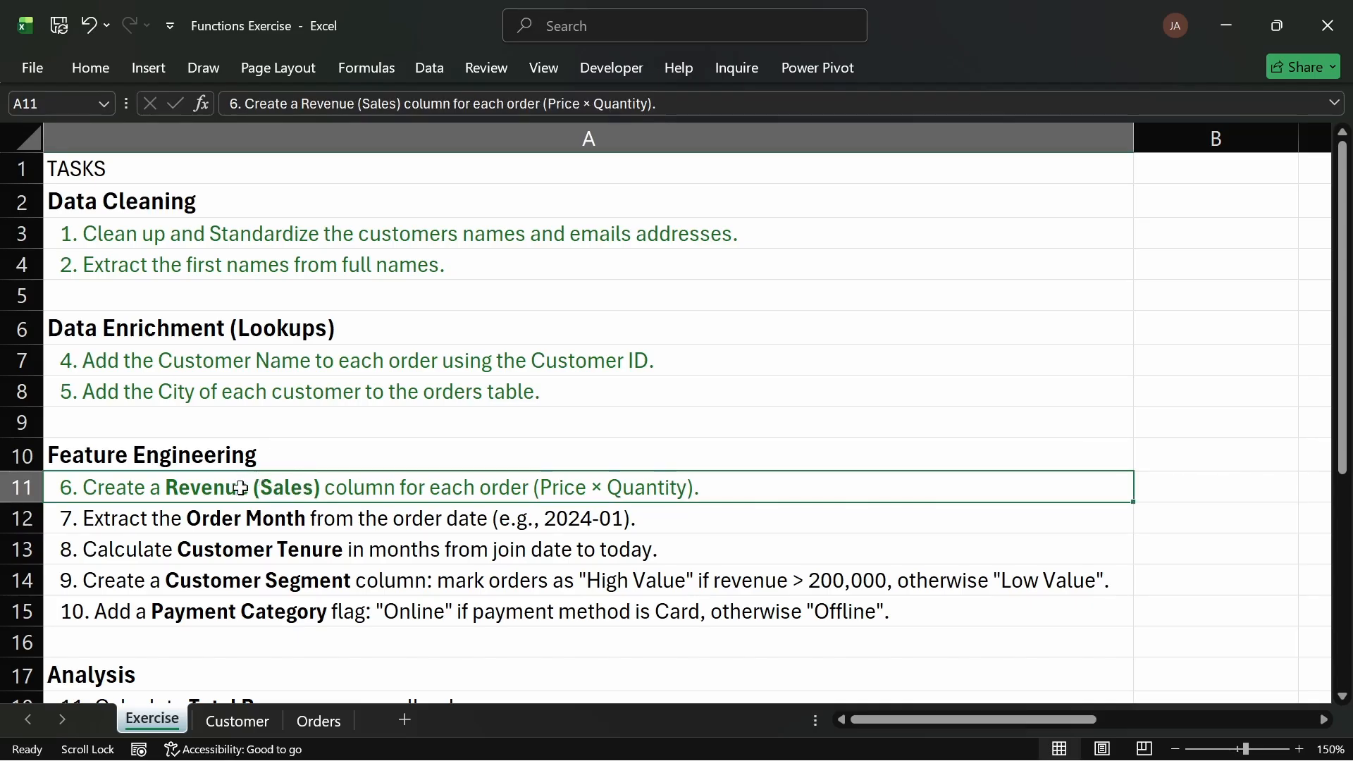
pyautogui.doubleClick(278, 487)
pyautogui.moveTo(320, 487); pyautogui.dragTo(262, 487)
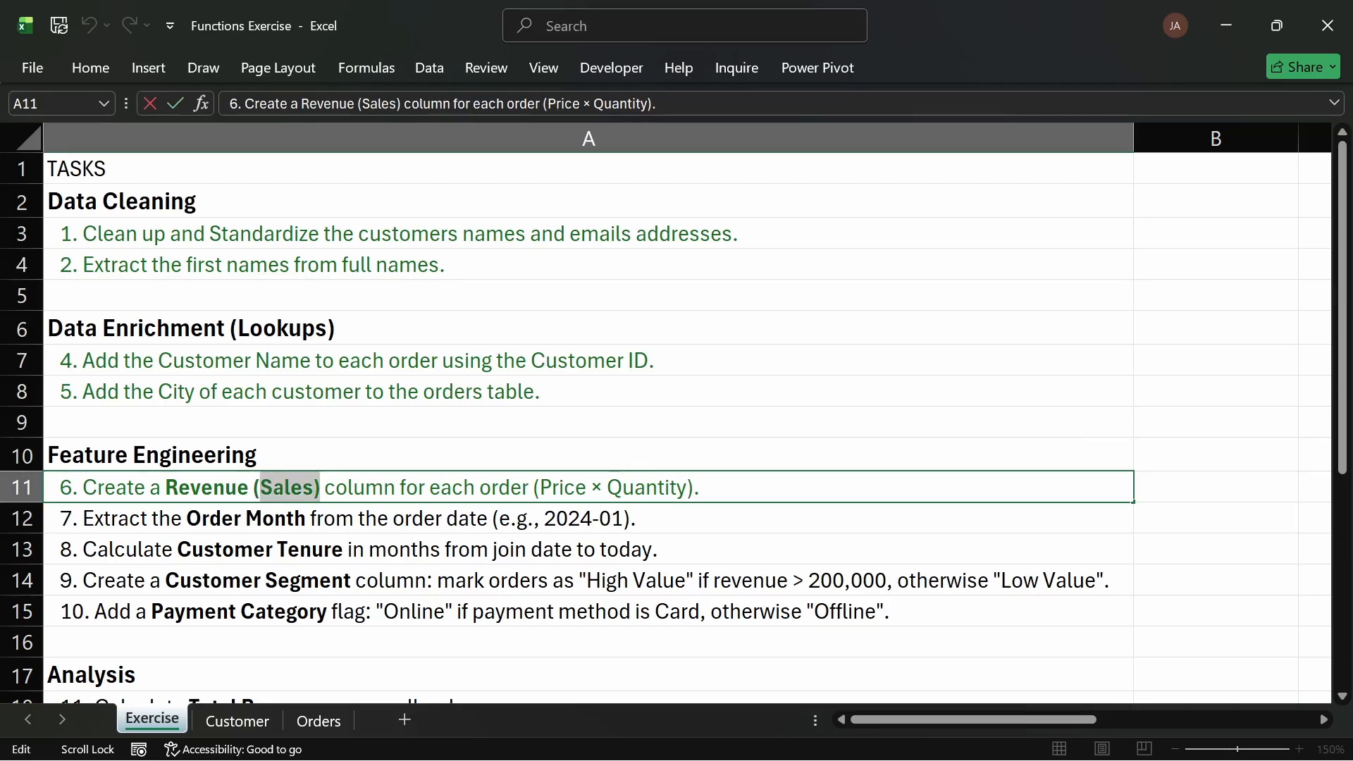
pyautogui.click(272, 457)
pyautogui.click(415, 456)
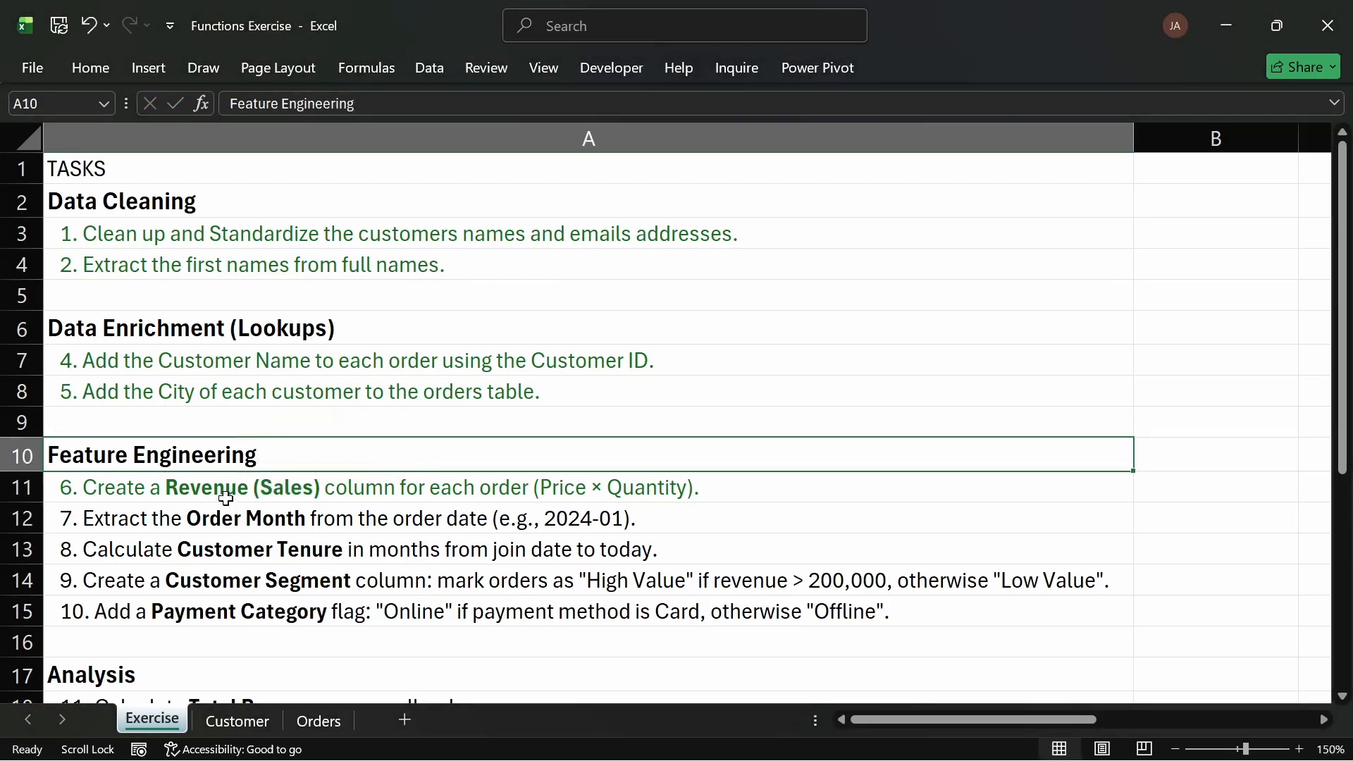
pyautogui.click(132, 520)
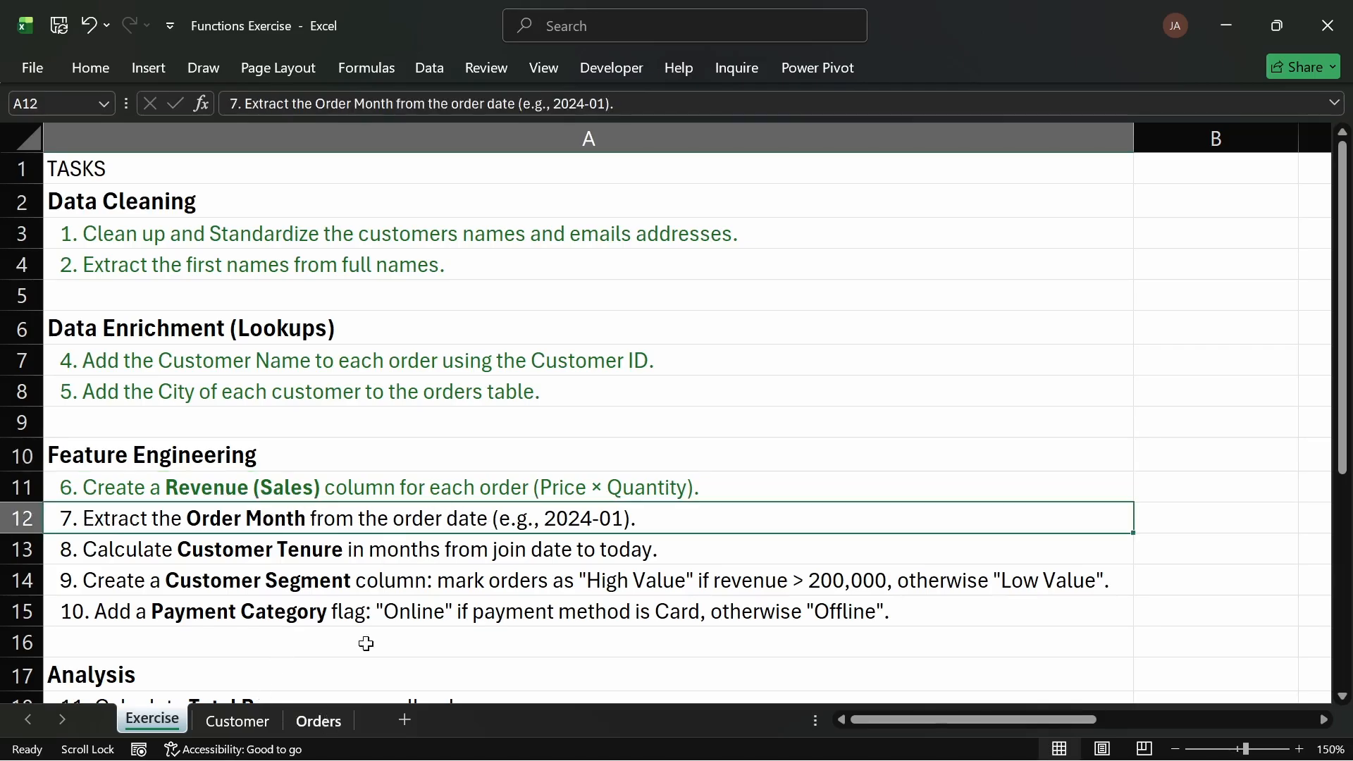
# Step: On the Orders sheet, insert a new column before Product, name its header Order Month, and widen it
pyautogui.hotkey('ctrl', 'pagedown')
pyautogui.hotkey('ctrl', 'pagedown')
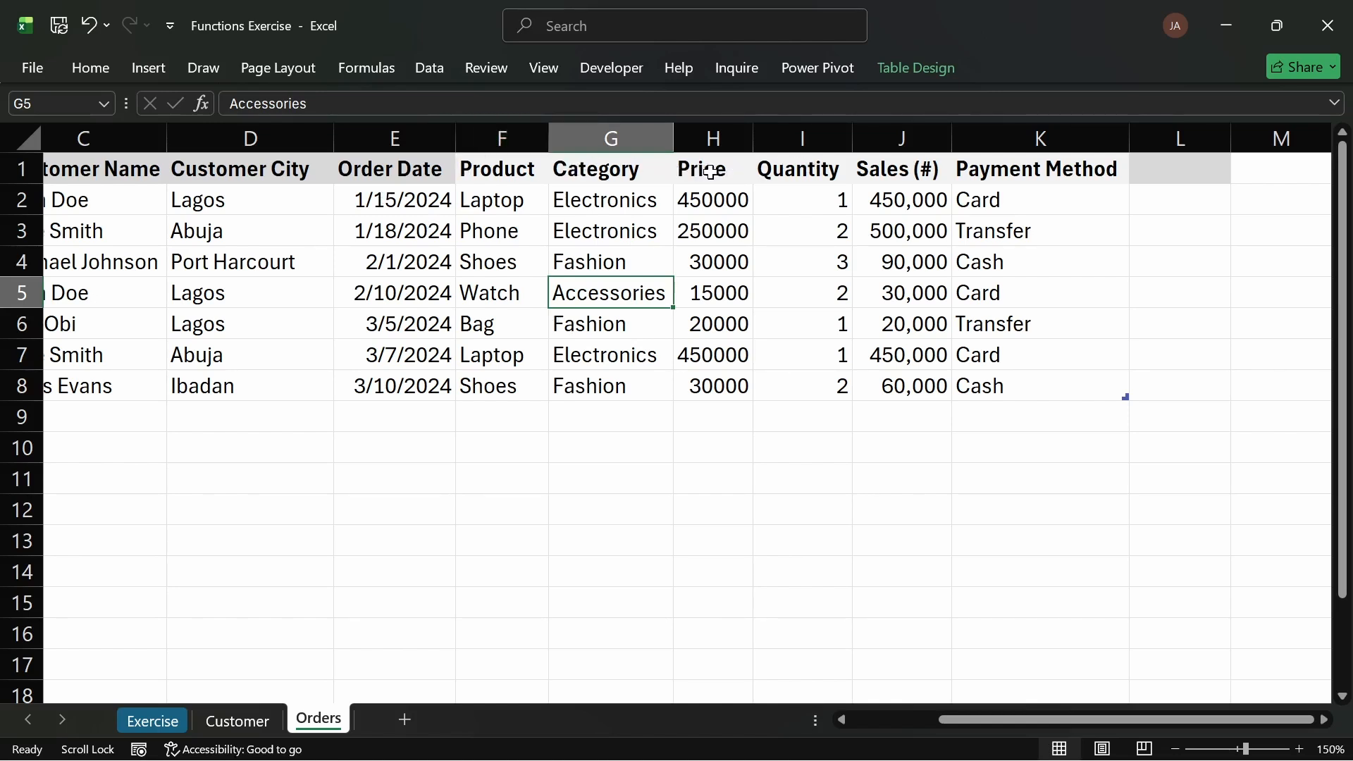
pyautogui.click(374, 169)
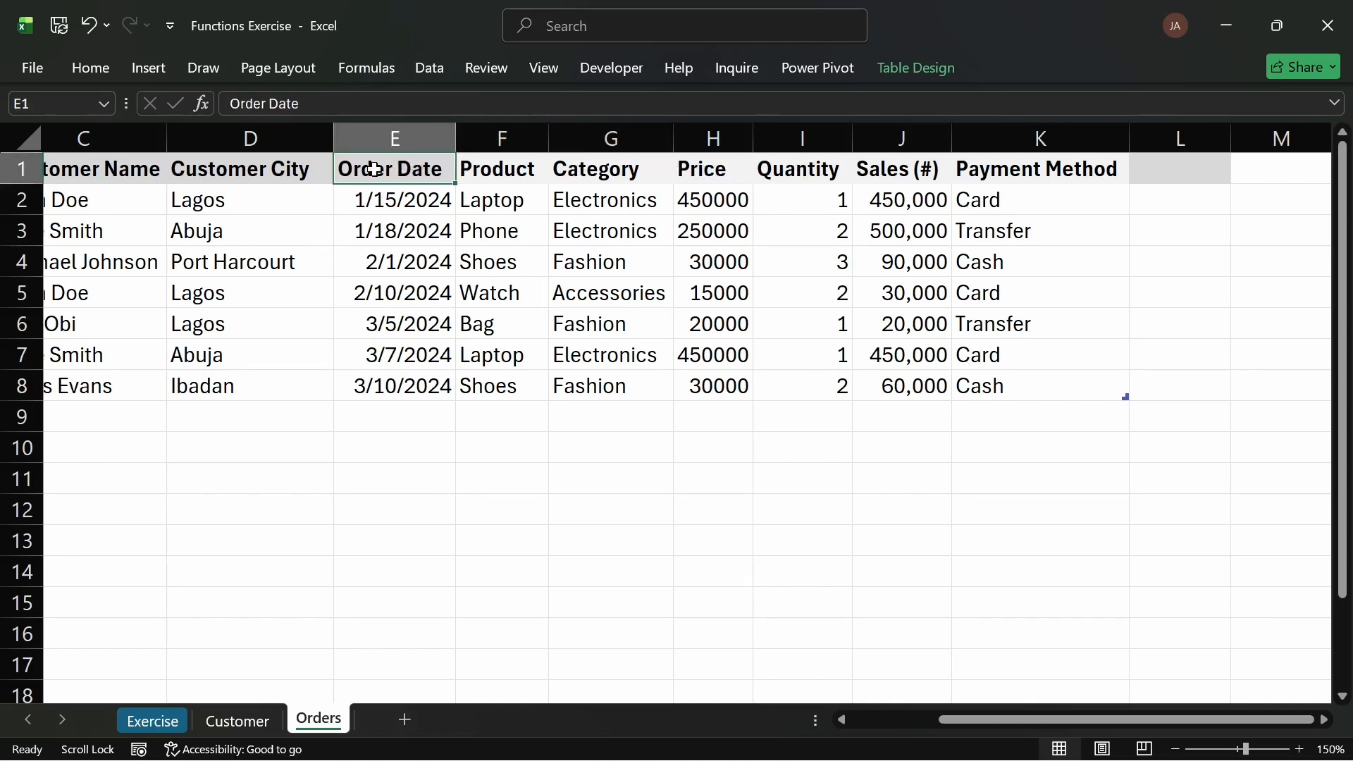
pyautogui.click(504, 139)
pyautogui.hotkey('ctrl', 'shift', '+')
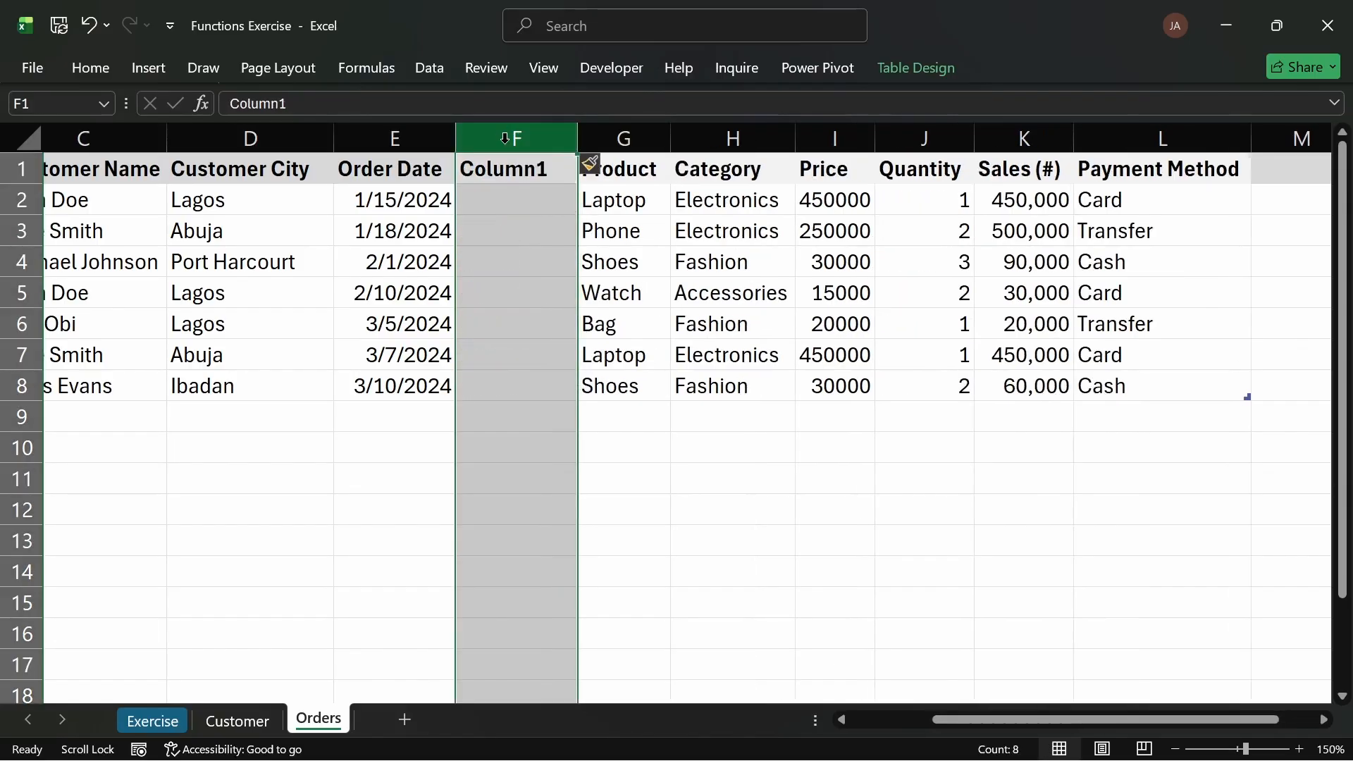
pyautogui.click(559, 266)
pyautogui.click(527, 176)
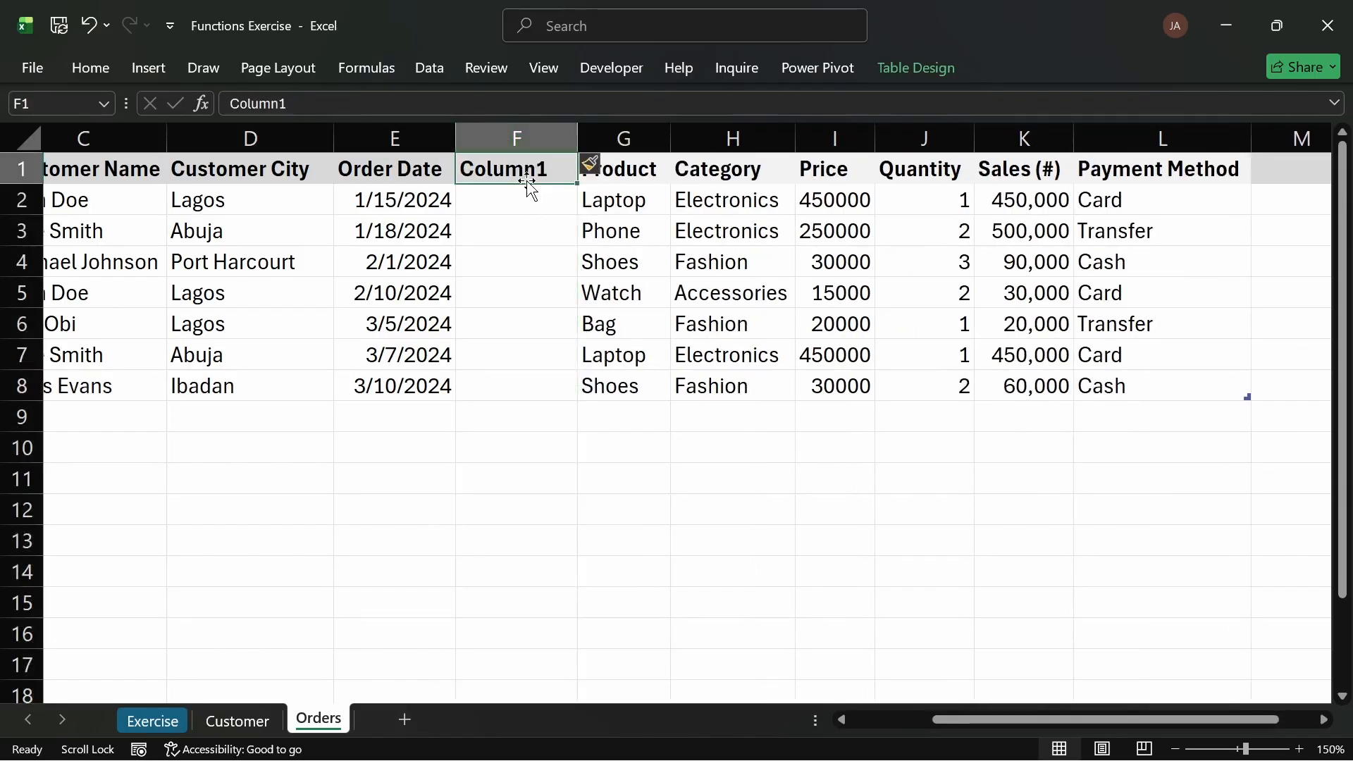
pyautogui.write('Orde')
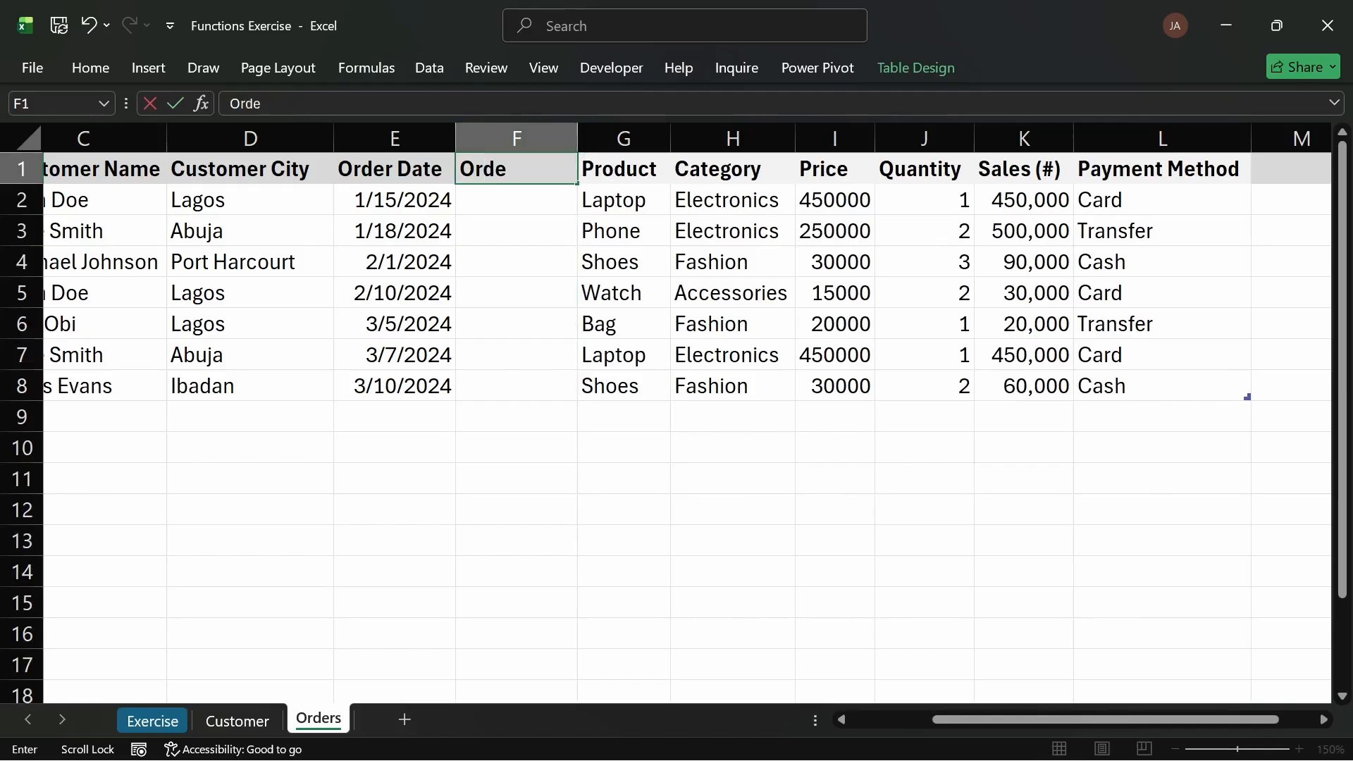
pyautogui.write('r Month')
pyautogui.press('Return')
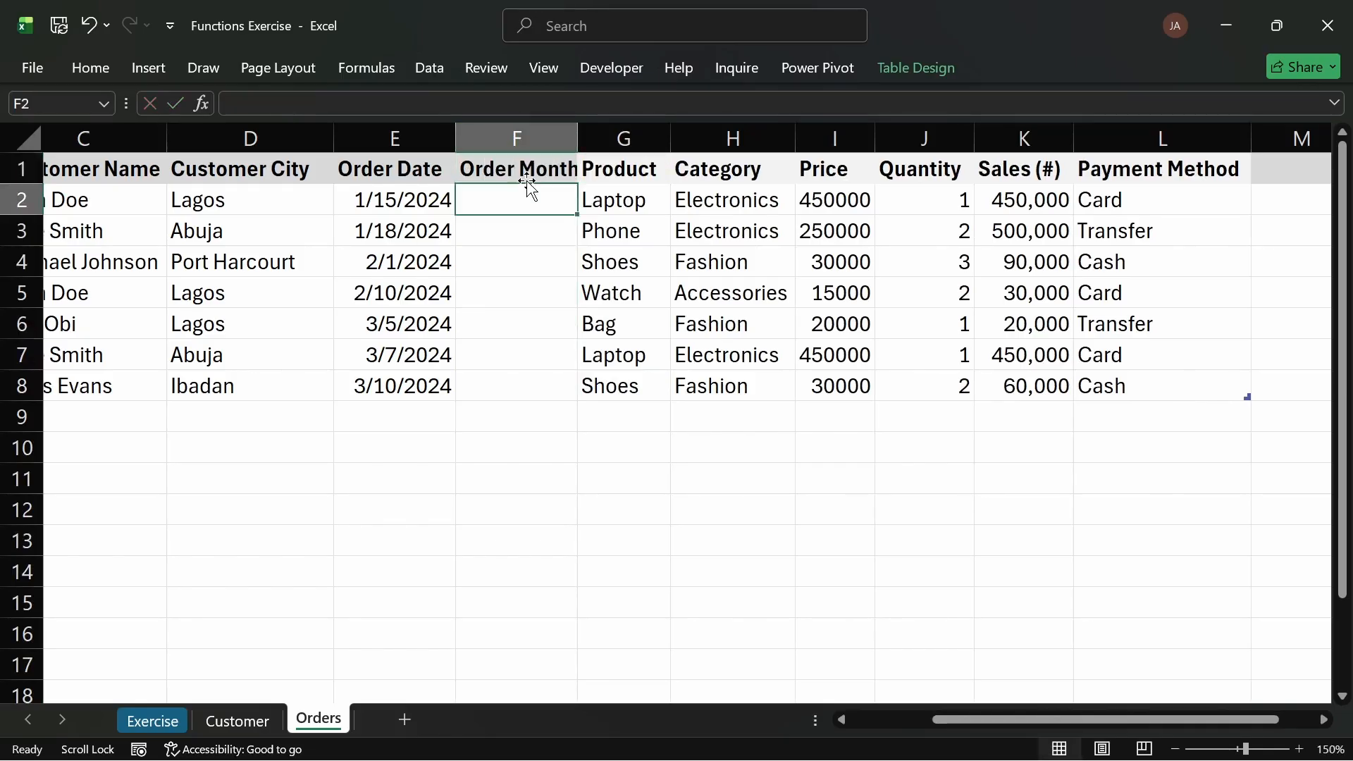
pyautogui.moveTo(576, 137); pyautogui.dragTo(584, 137)
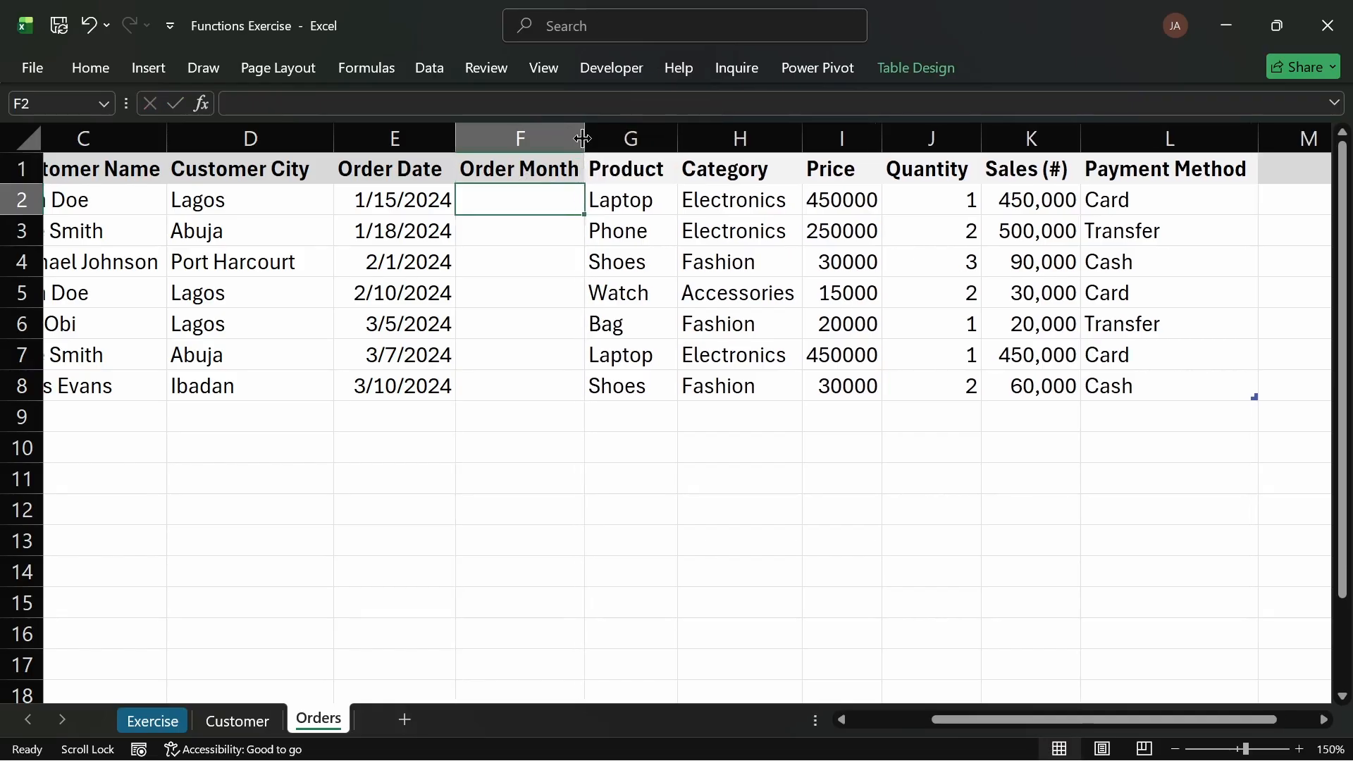
pyautogui.click(650, 170)
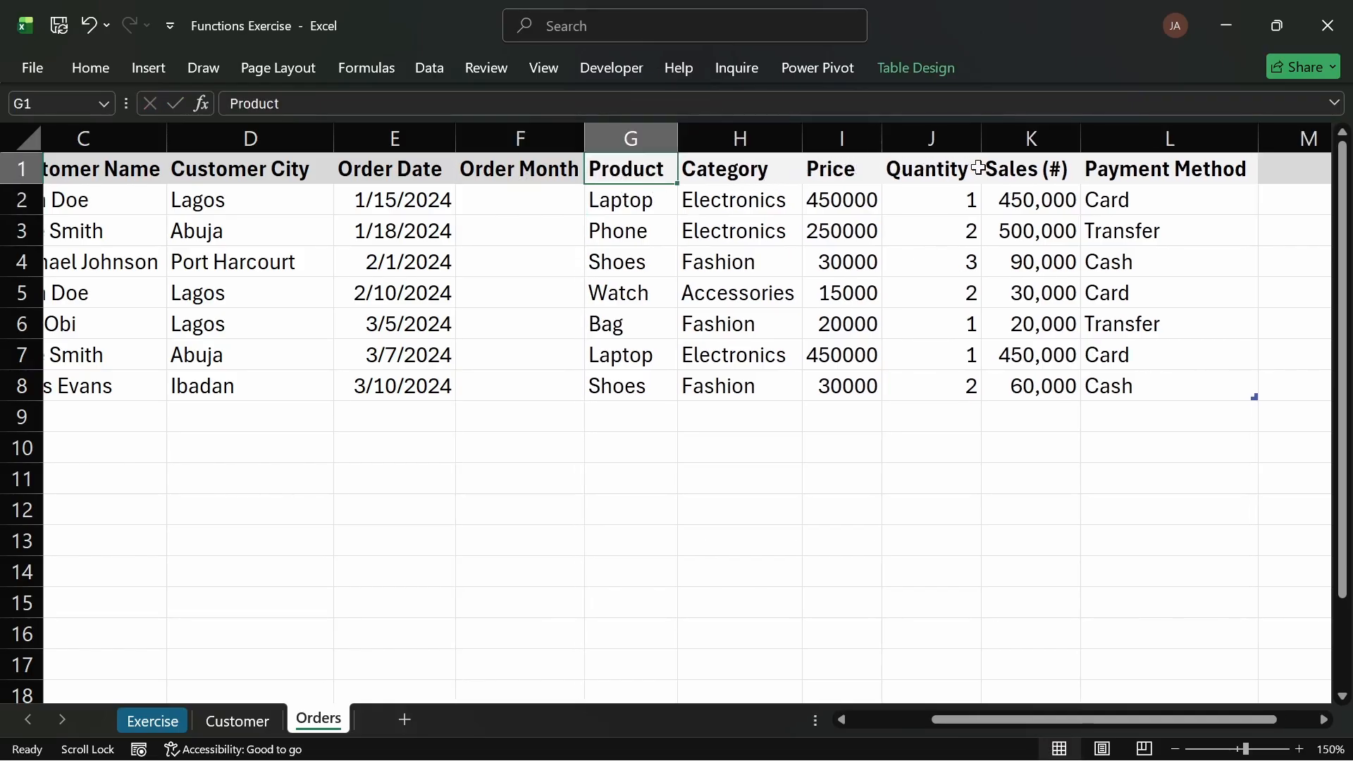
pyautogui.click(1008, 167)
pyautogui.click(91, 65)
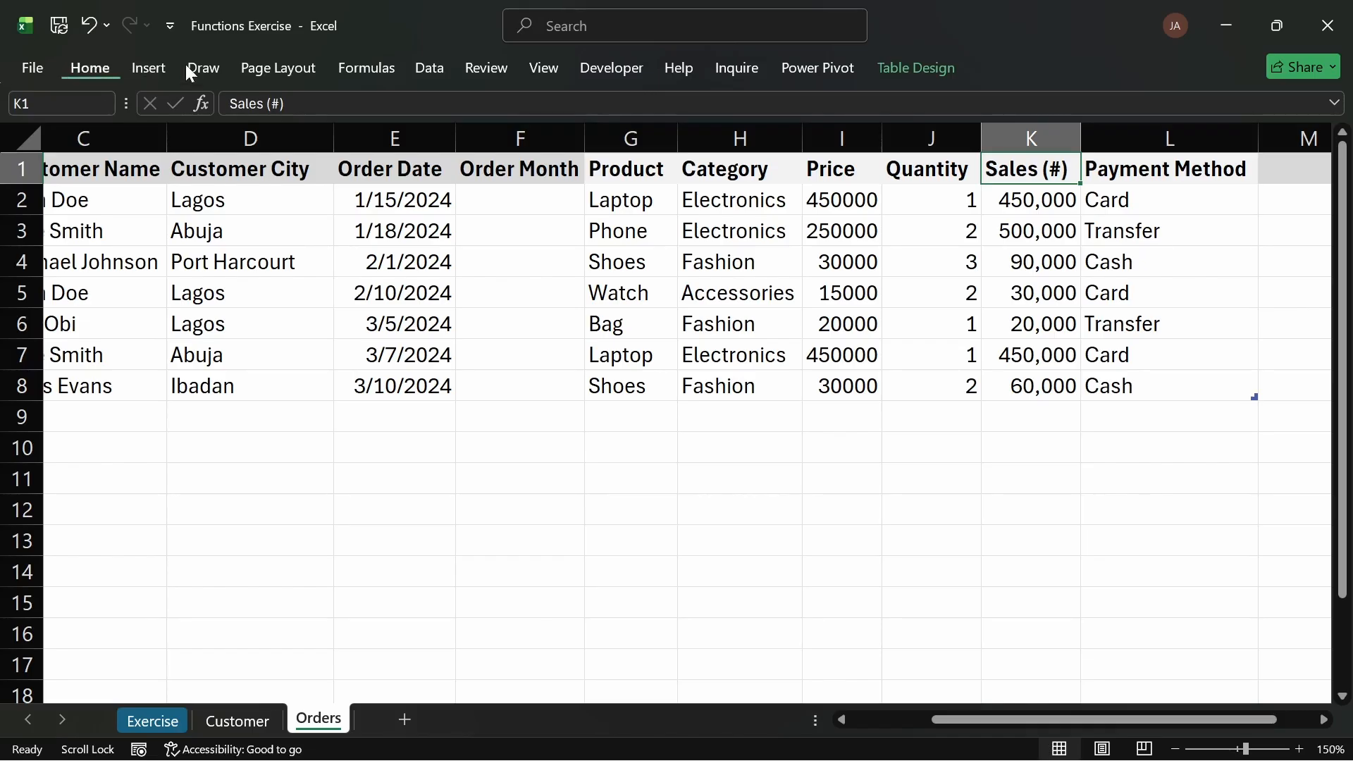
pyautogui.click(315, 143)
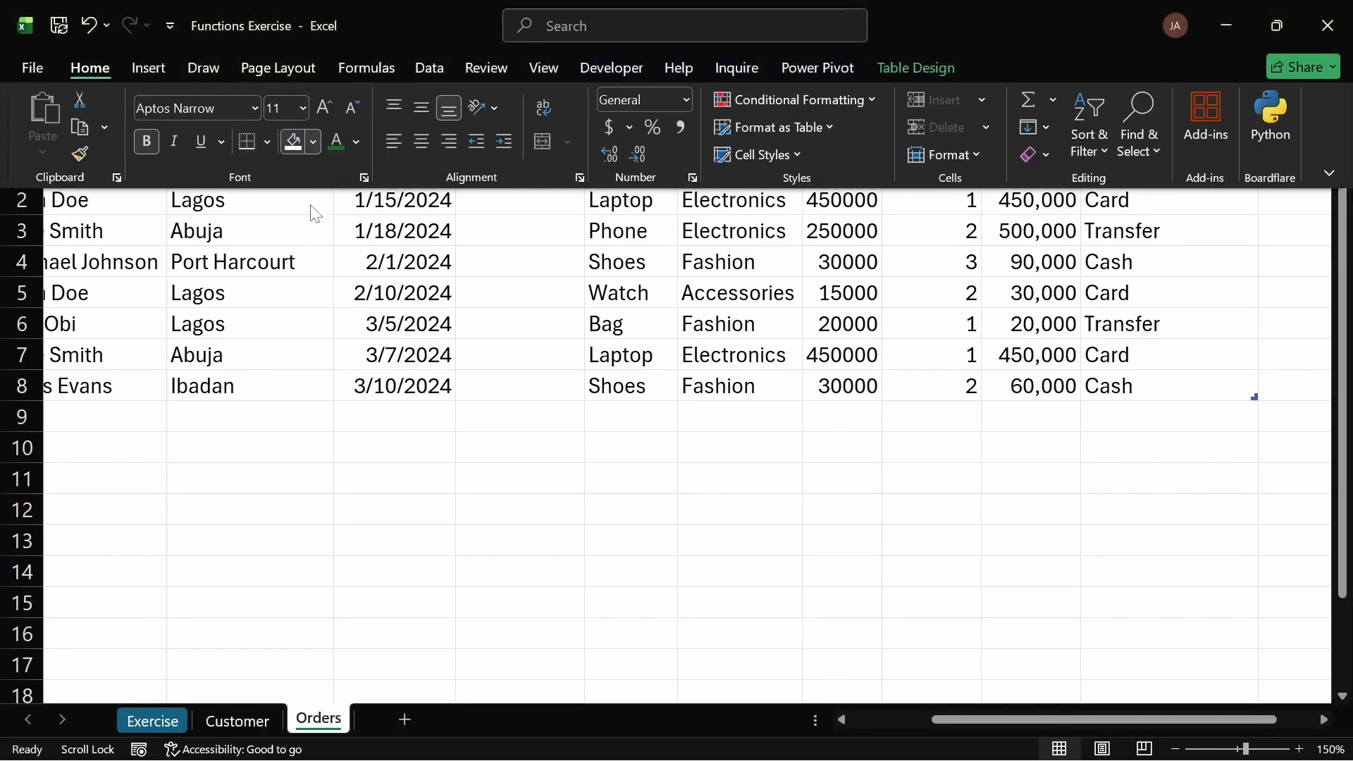
pyautogui.click(295, 306)
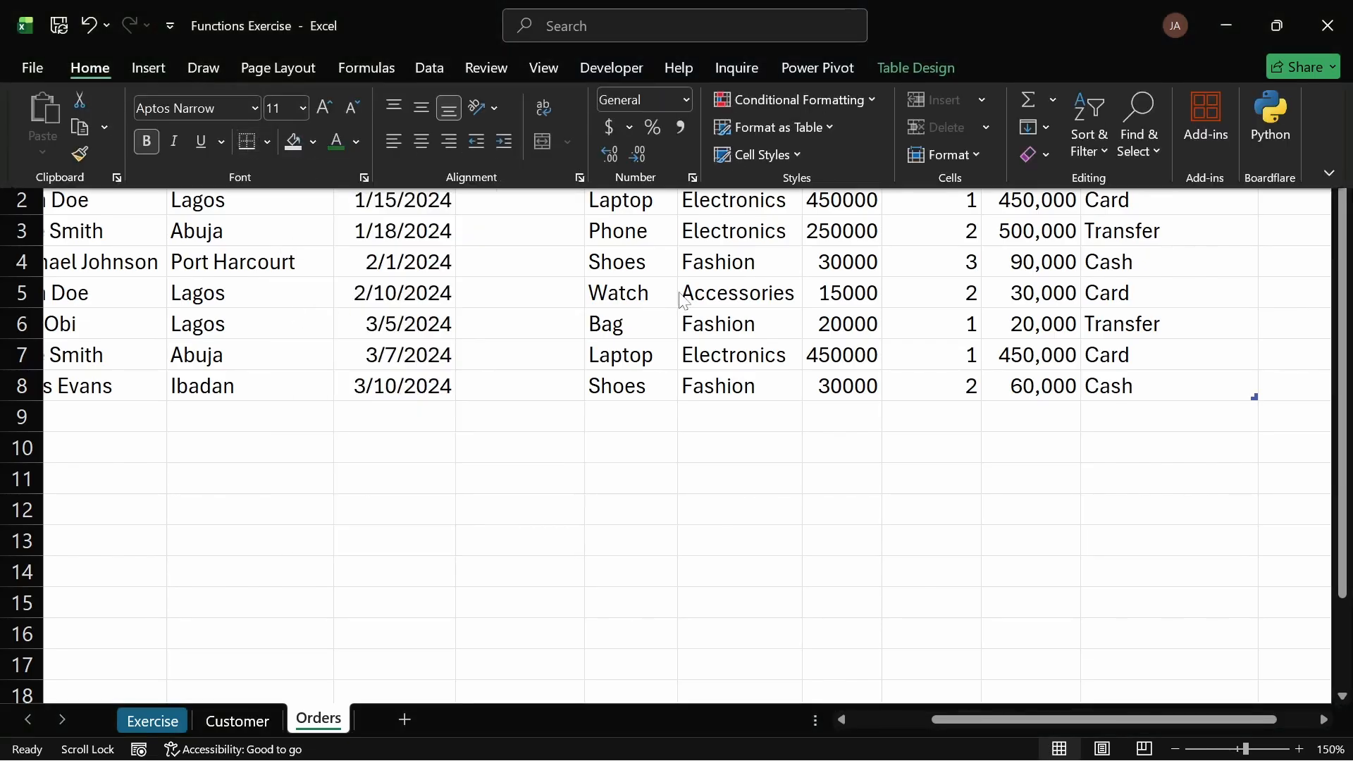
pyautogui.click(681, 290)
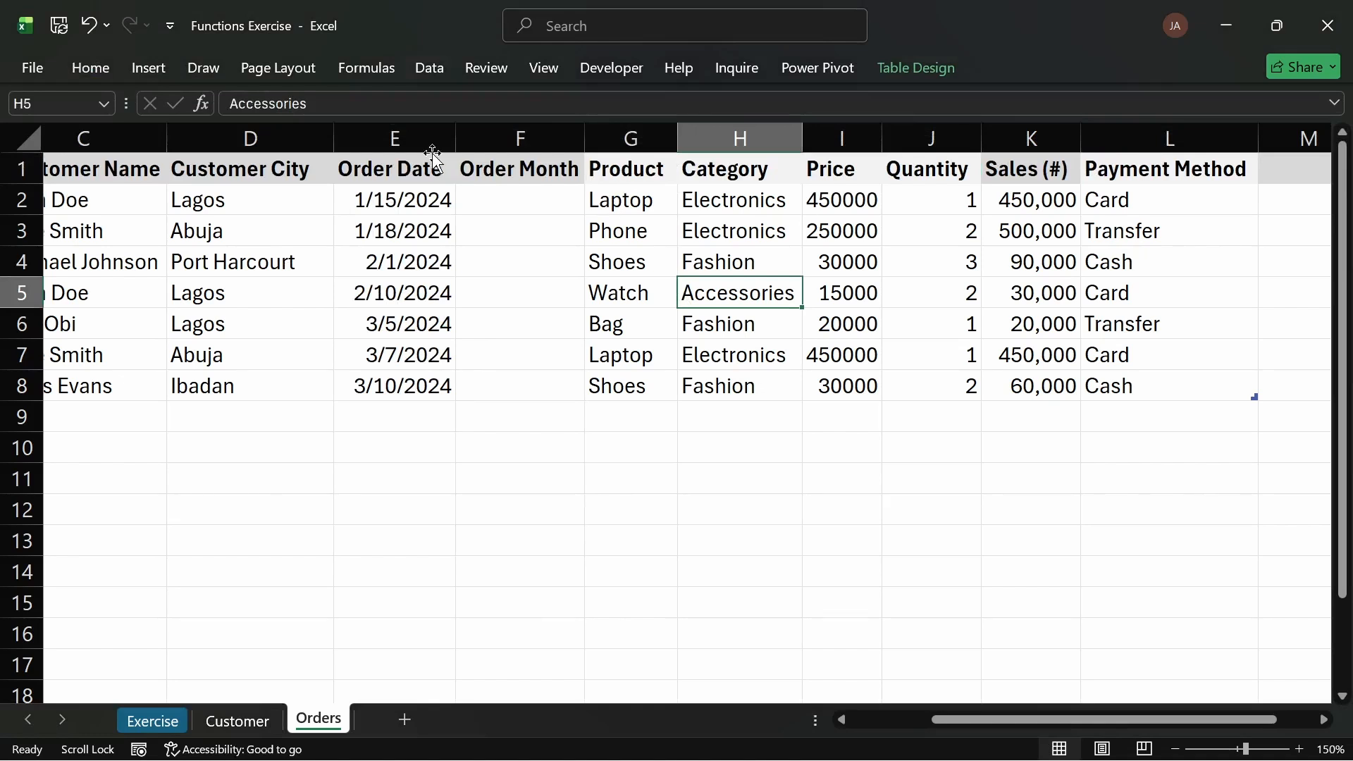
# Step: Enter a MONTH formula in the first Order Month cell using the row's Order Date
pyautogui.click(526, 189)
pyautogui.write('=')
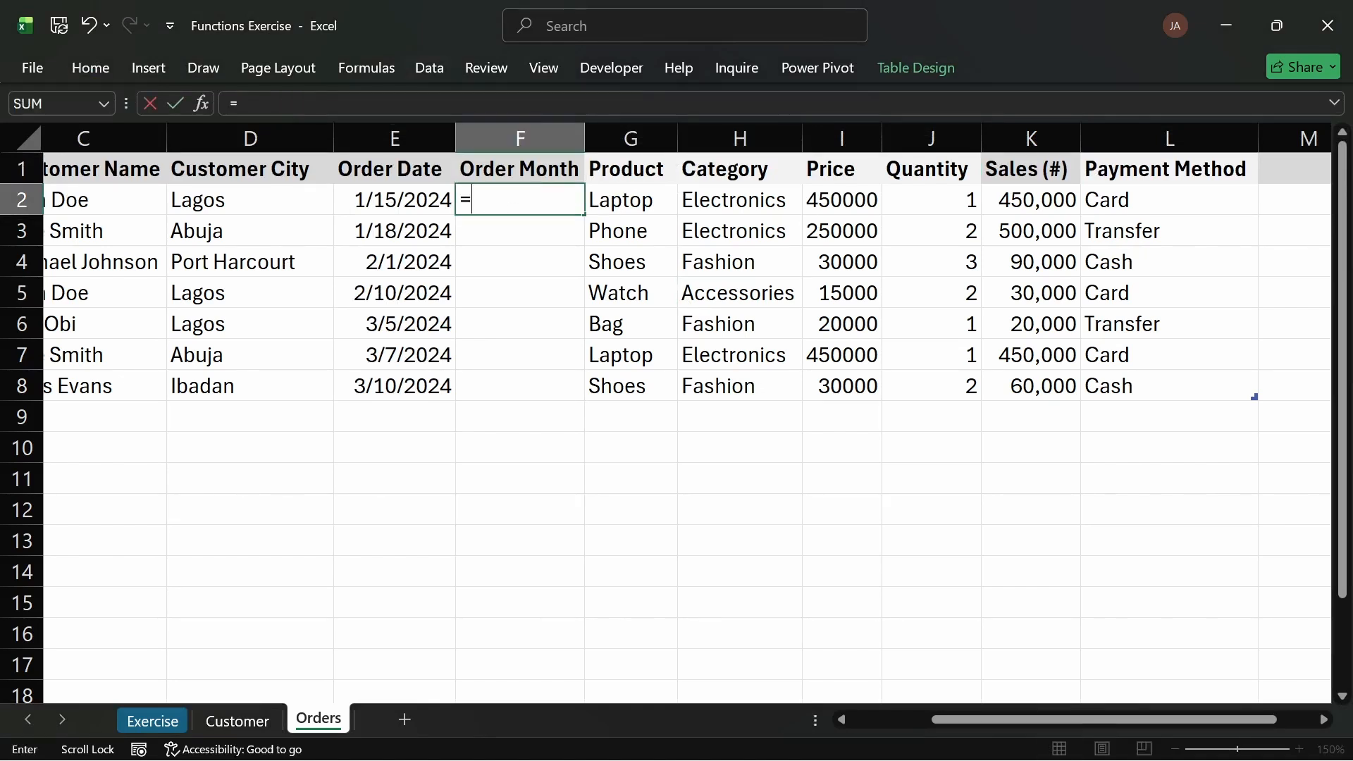
pyautogui.write('mont')
pyautogui.doubleClick(503, 226)
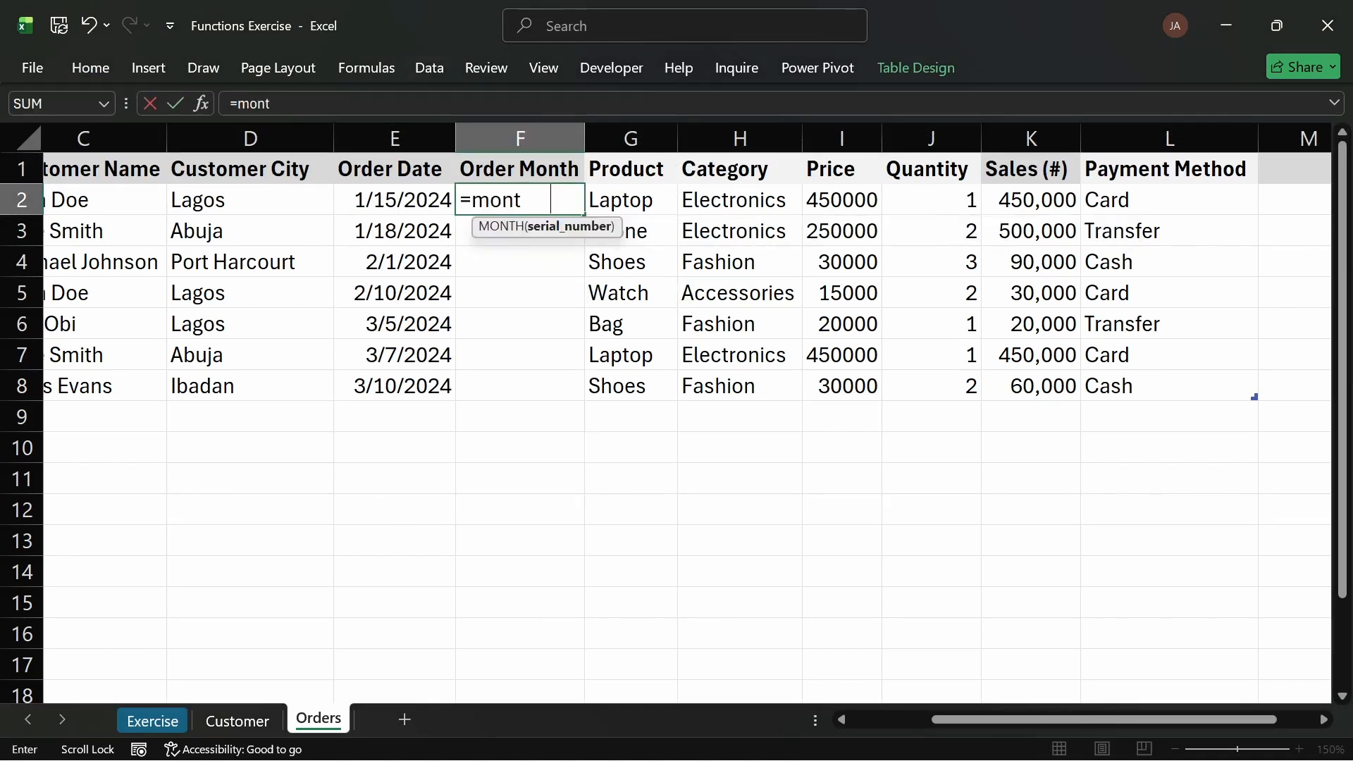
pyautogui.click(402, 200)
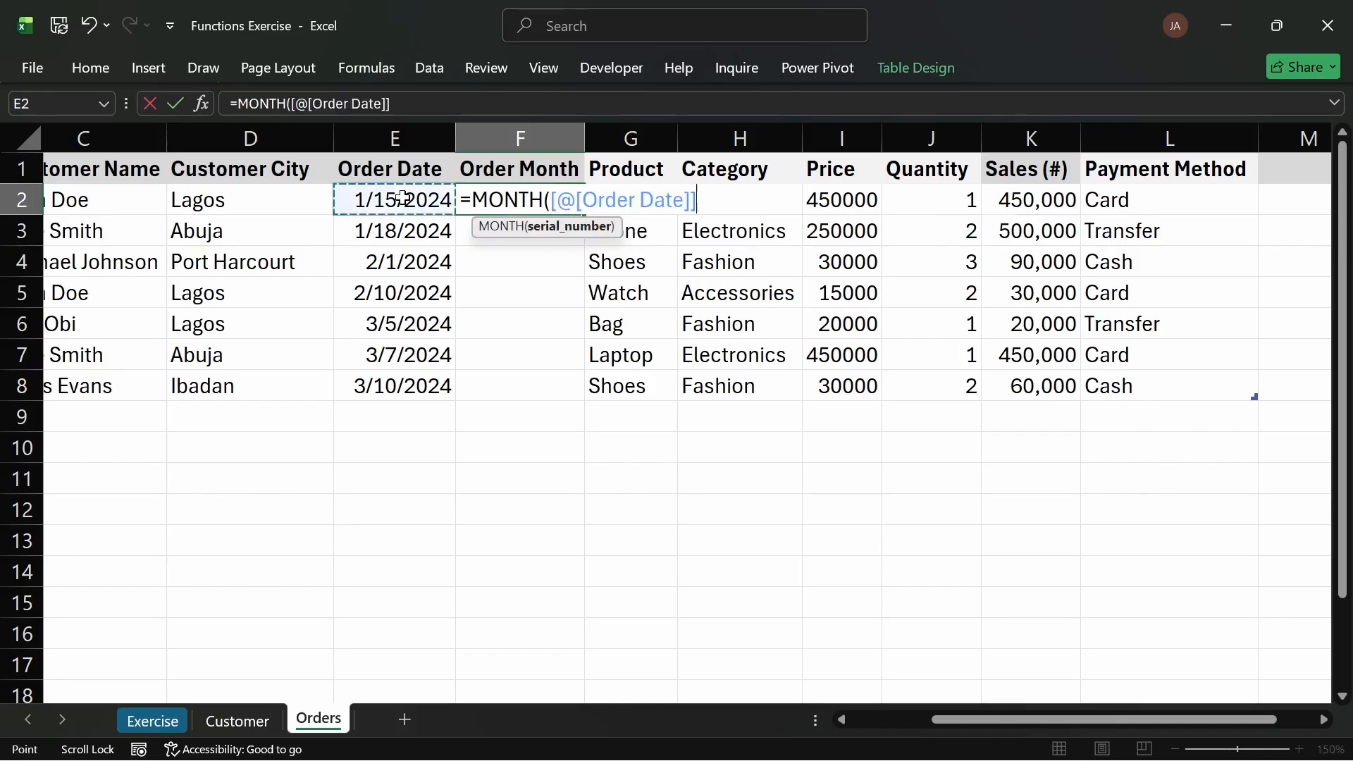
pyautogui.press('Return')
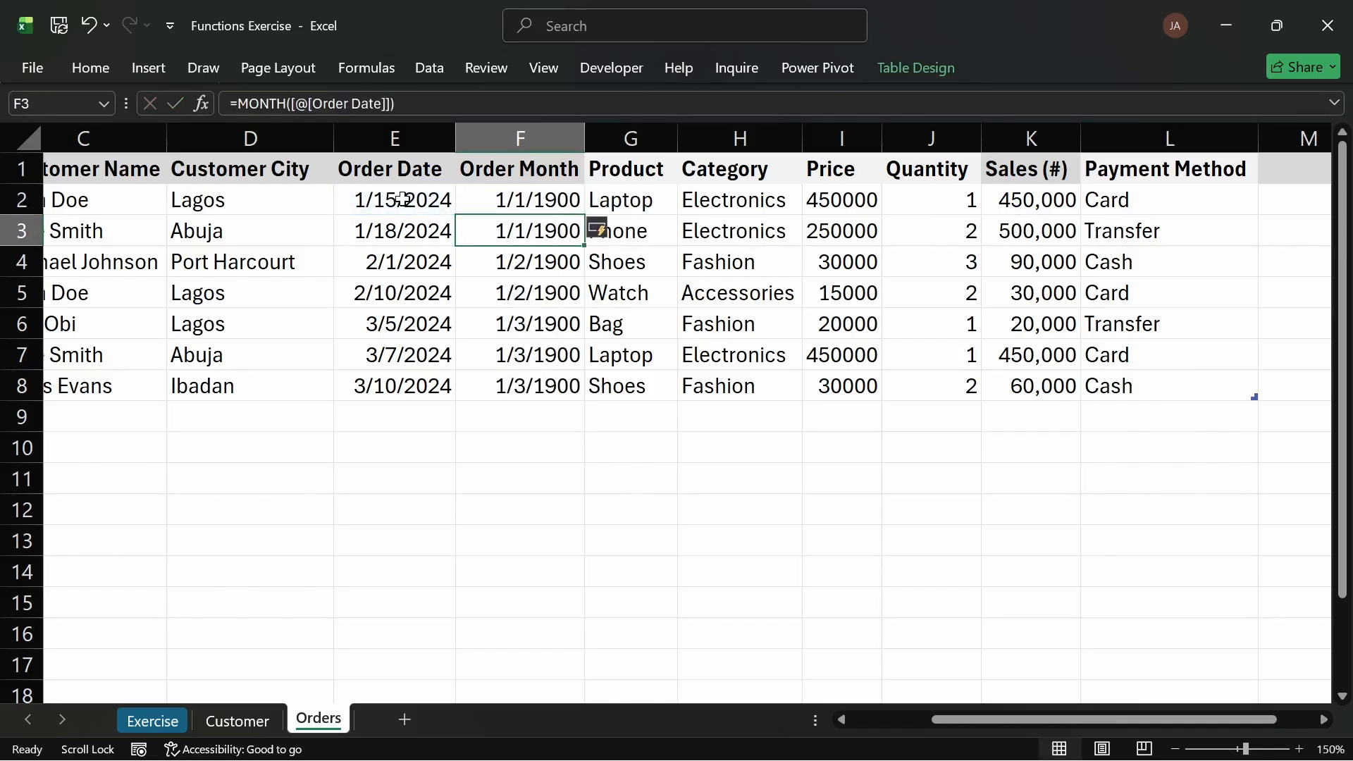
# Step: Format all the Order Month cells with the General number format
pyautogui.click(535, 192)
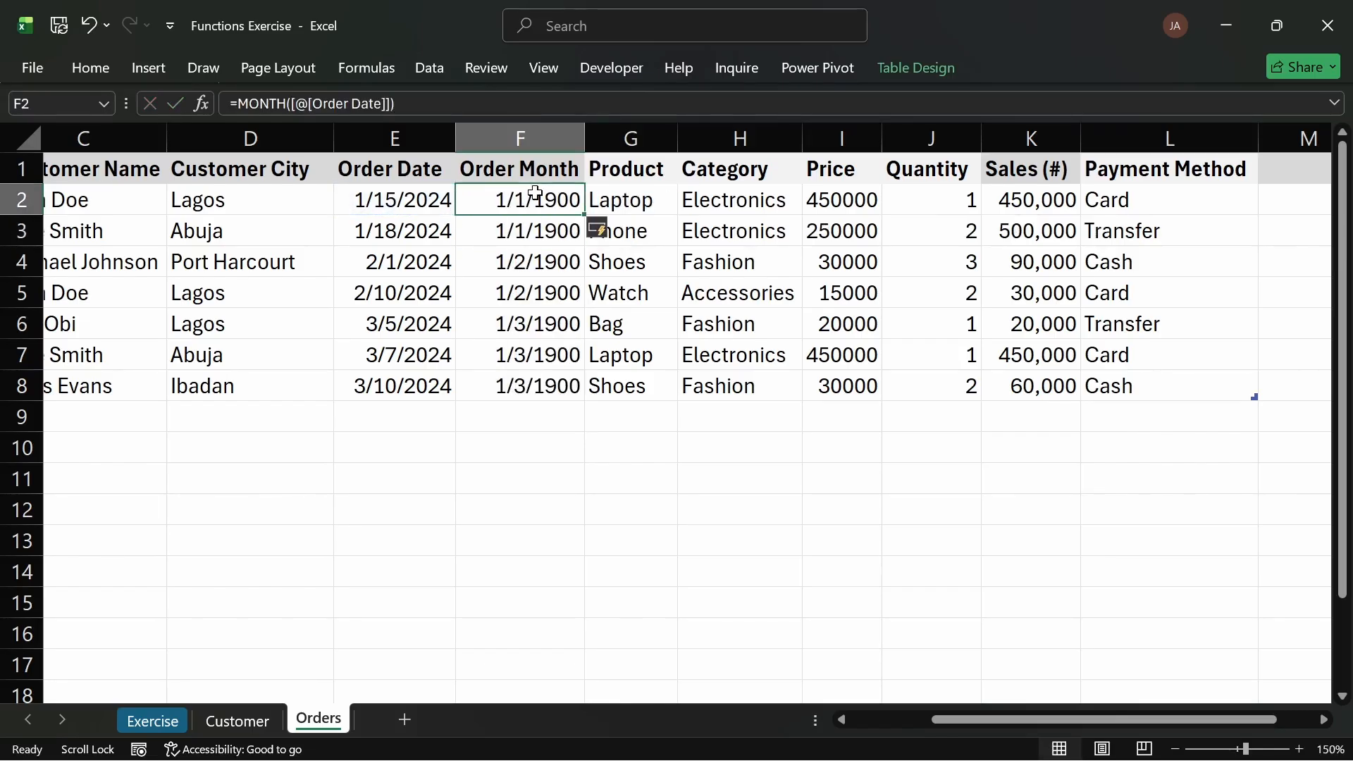
pyautogui.hotkey('ctrl', 'shift', 'Down')
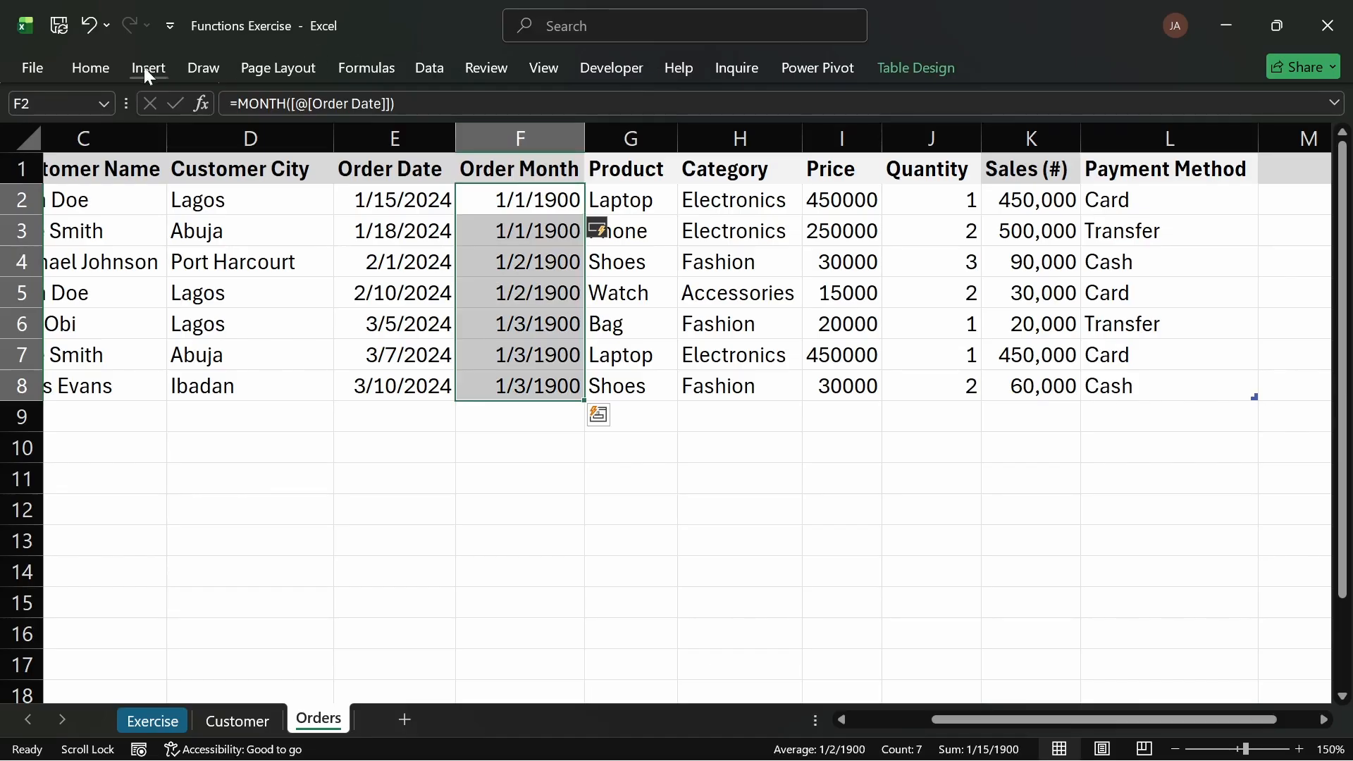
pyautogui.click(105, 61)
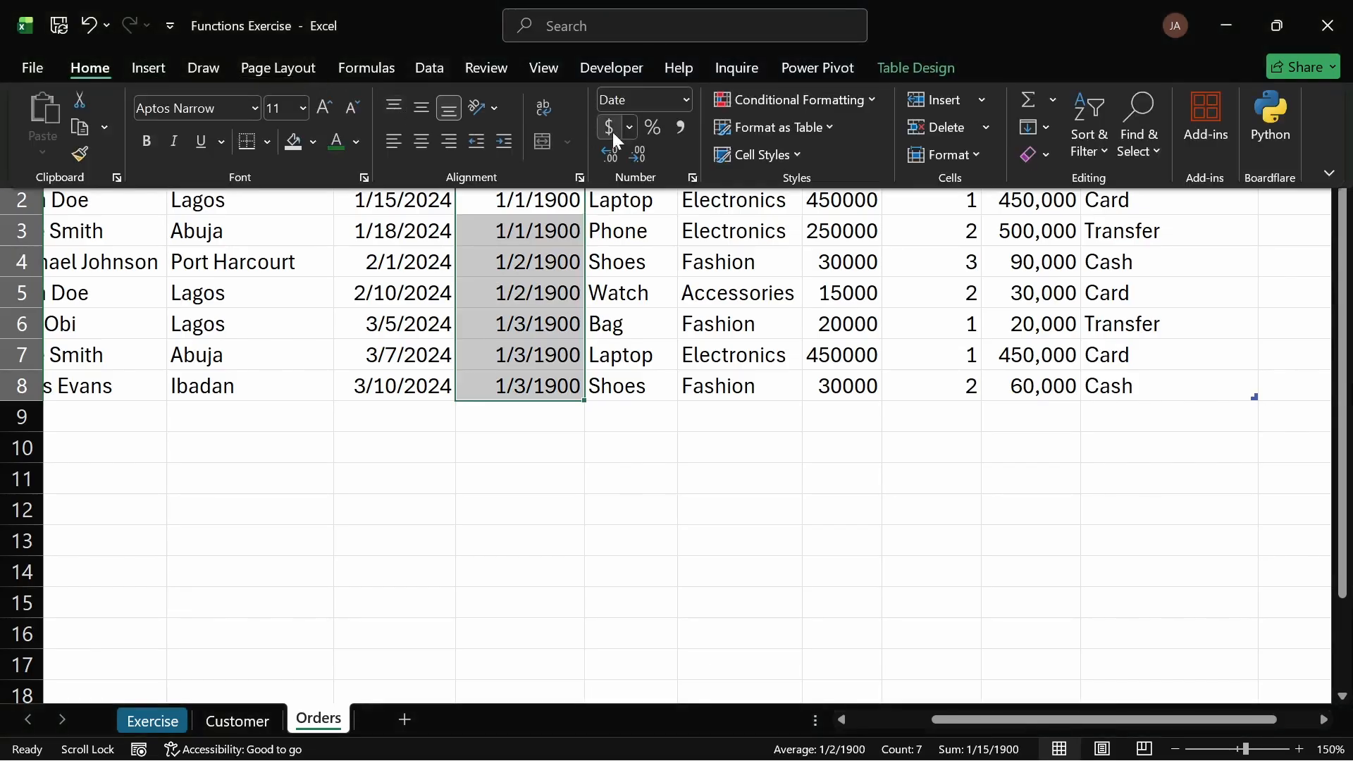
pyautogui.click(686, 100)
pyautogui.click(648, 145)
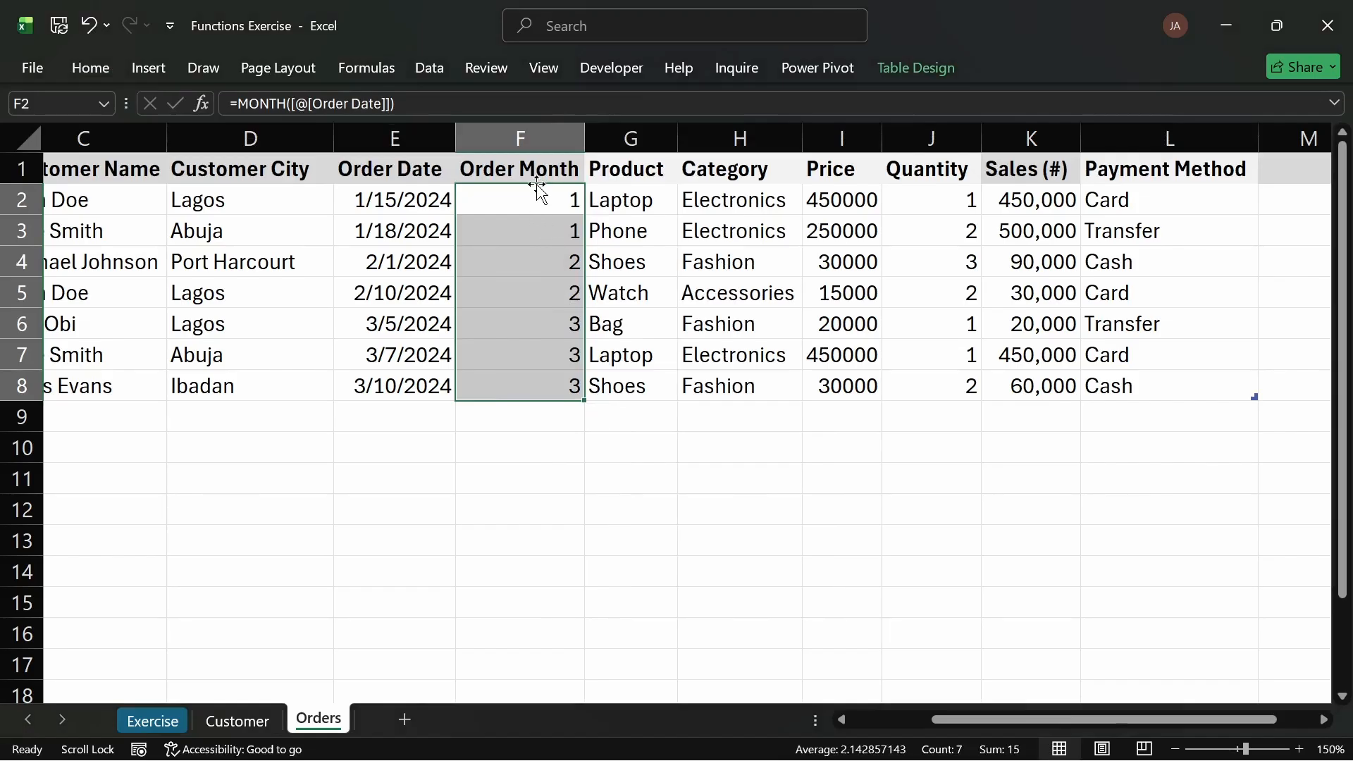
# Step: Review the Order Month values for each order against its order date
pyautogui.click(549, 203)
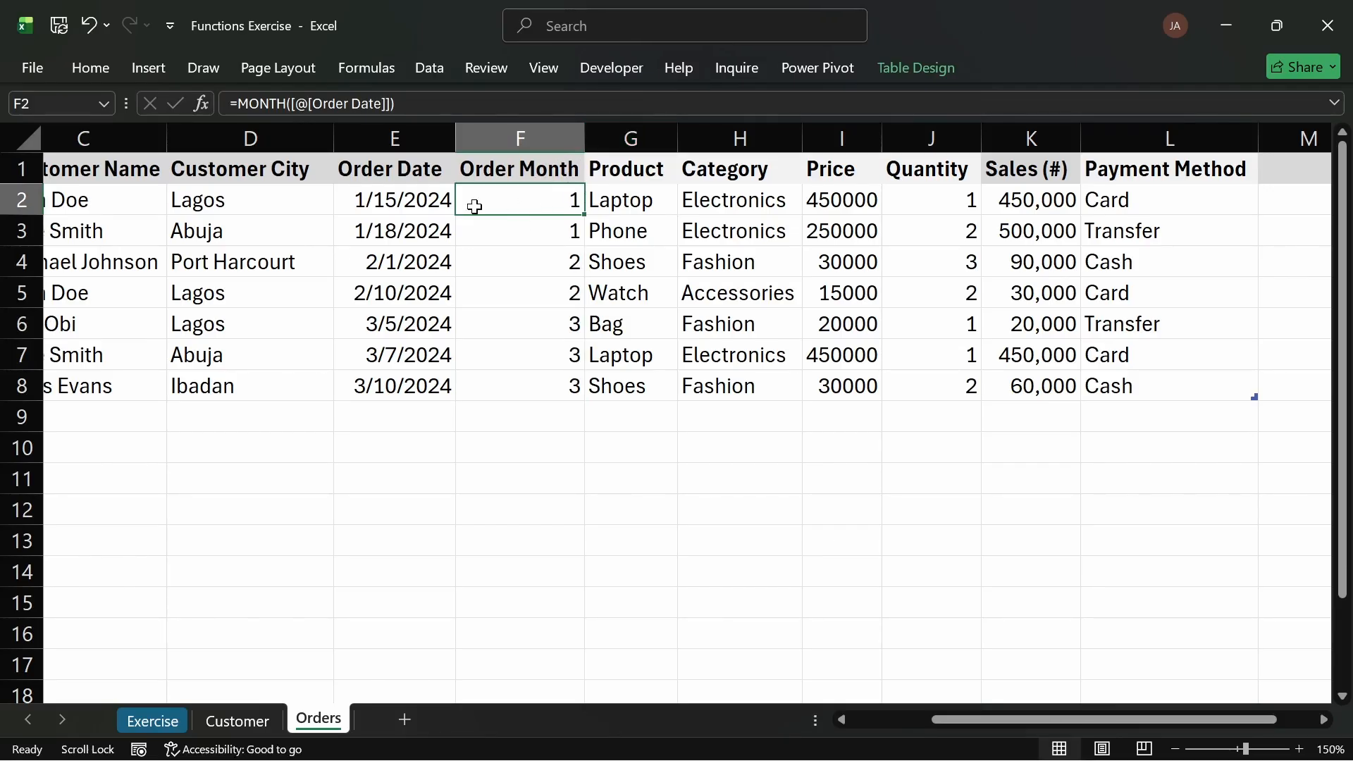
pyautogui.click(529, 226)
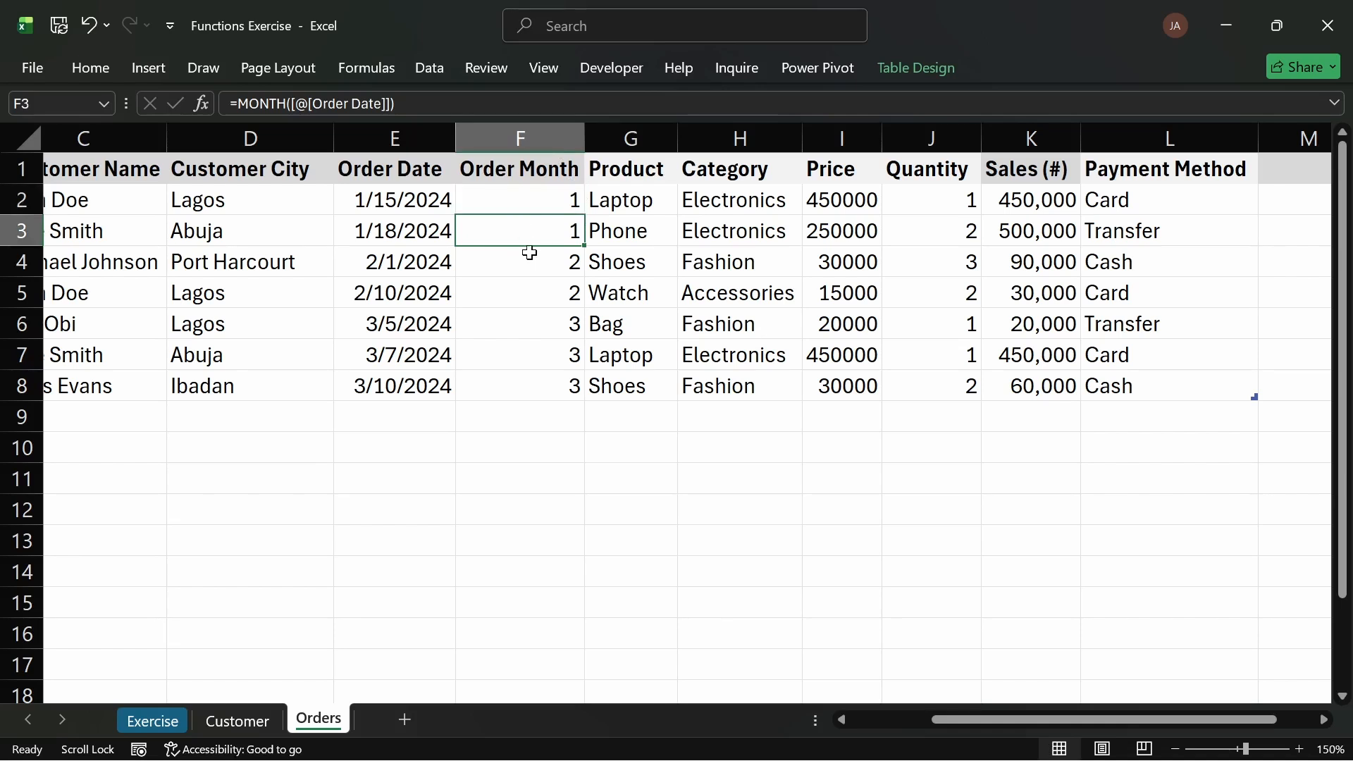
pyautogui.click(530, 267)
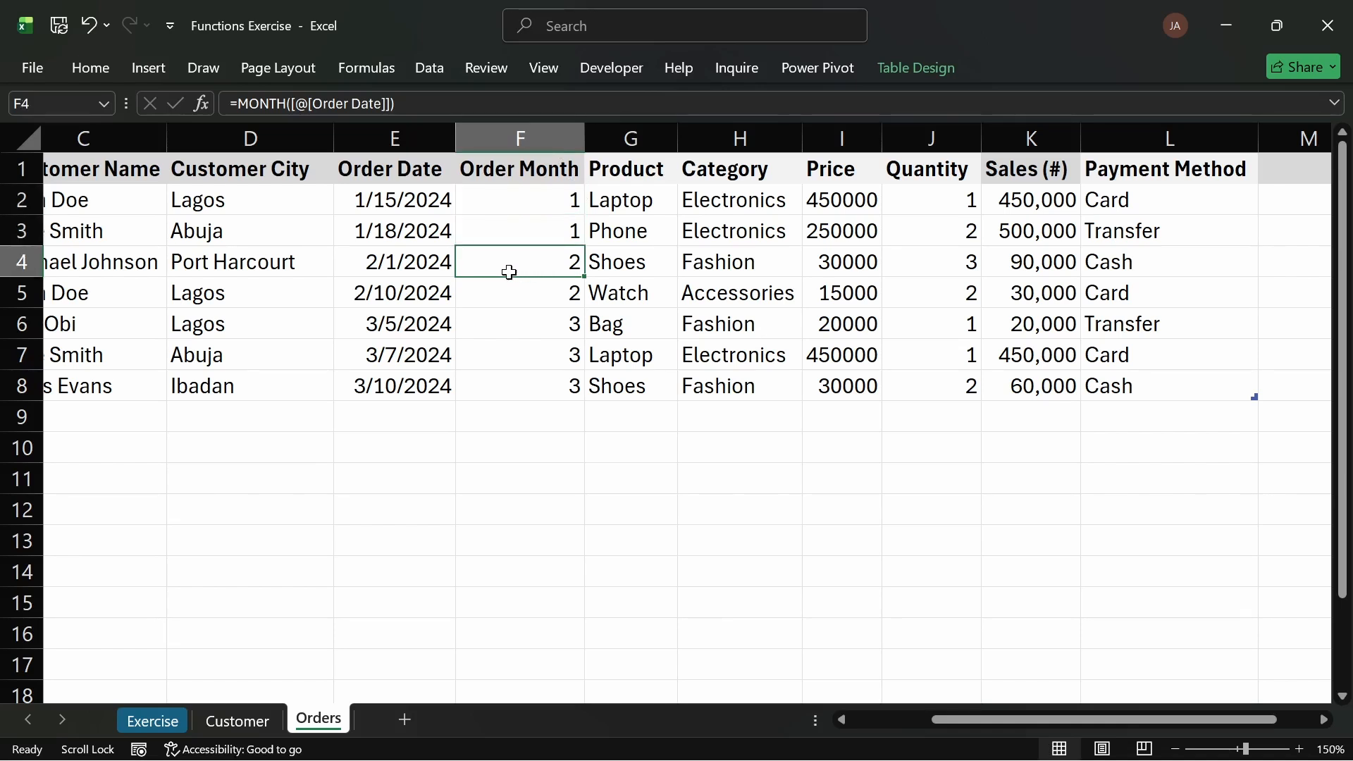
pyautogui.click(497, 317)
pyautogui.click(500, 353)
pyautogui.press('Down')
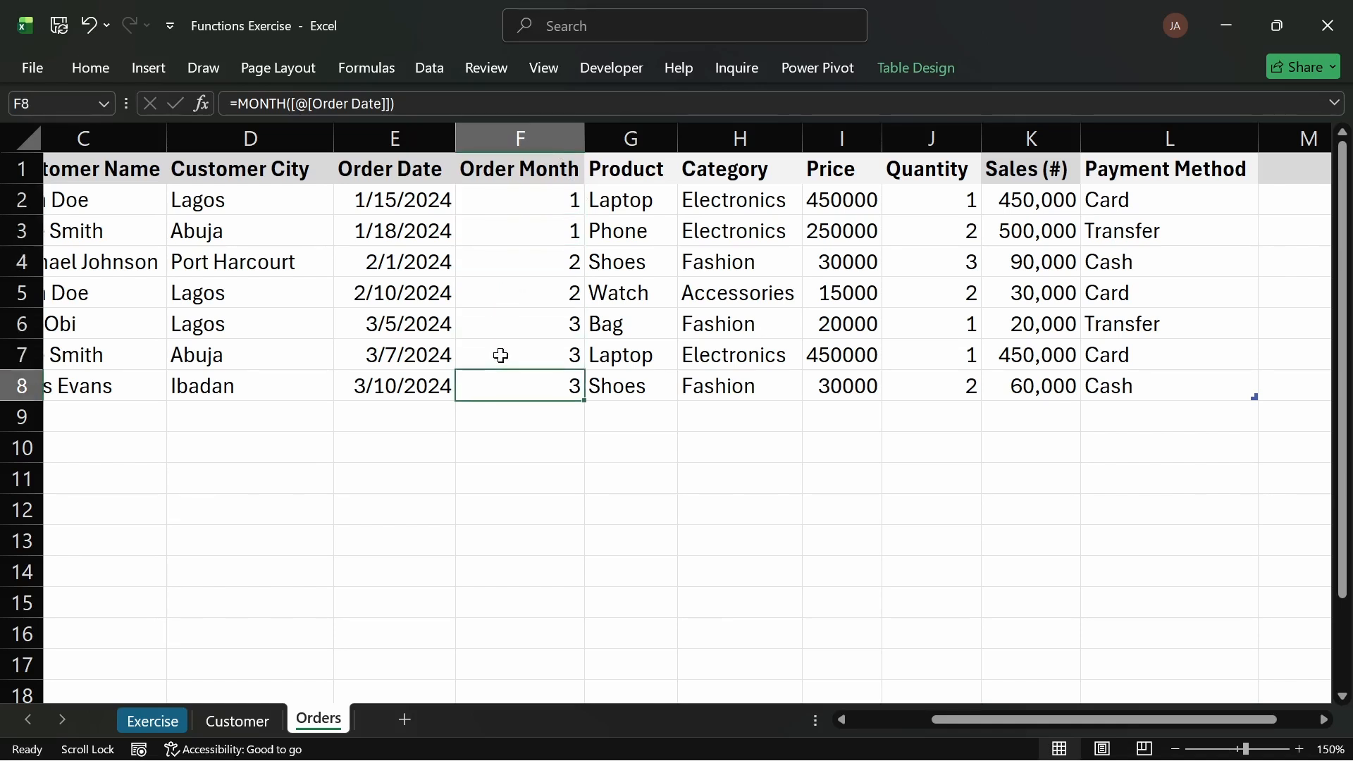
pyautogui.moveTo(480, 210); pyautogui.dragTo(487, 383)
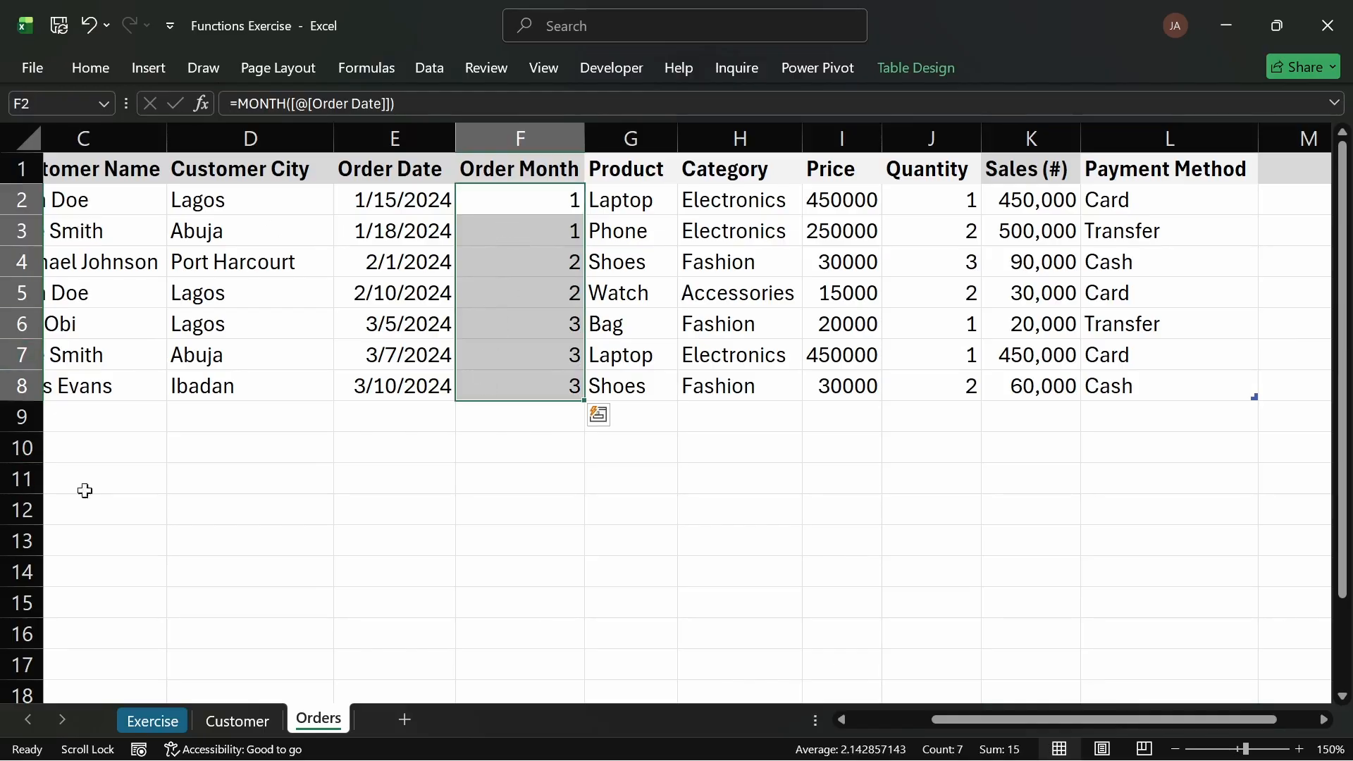
# Step: On the Exercise sheet, colour task 7's text green to mark it done
pyautogui.click(161, 719)
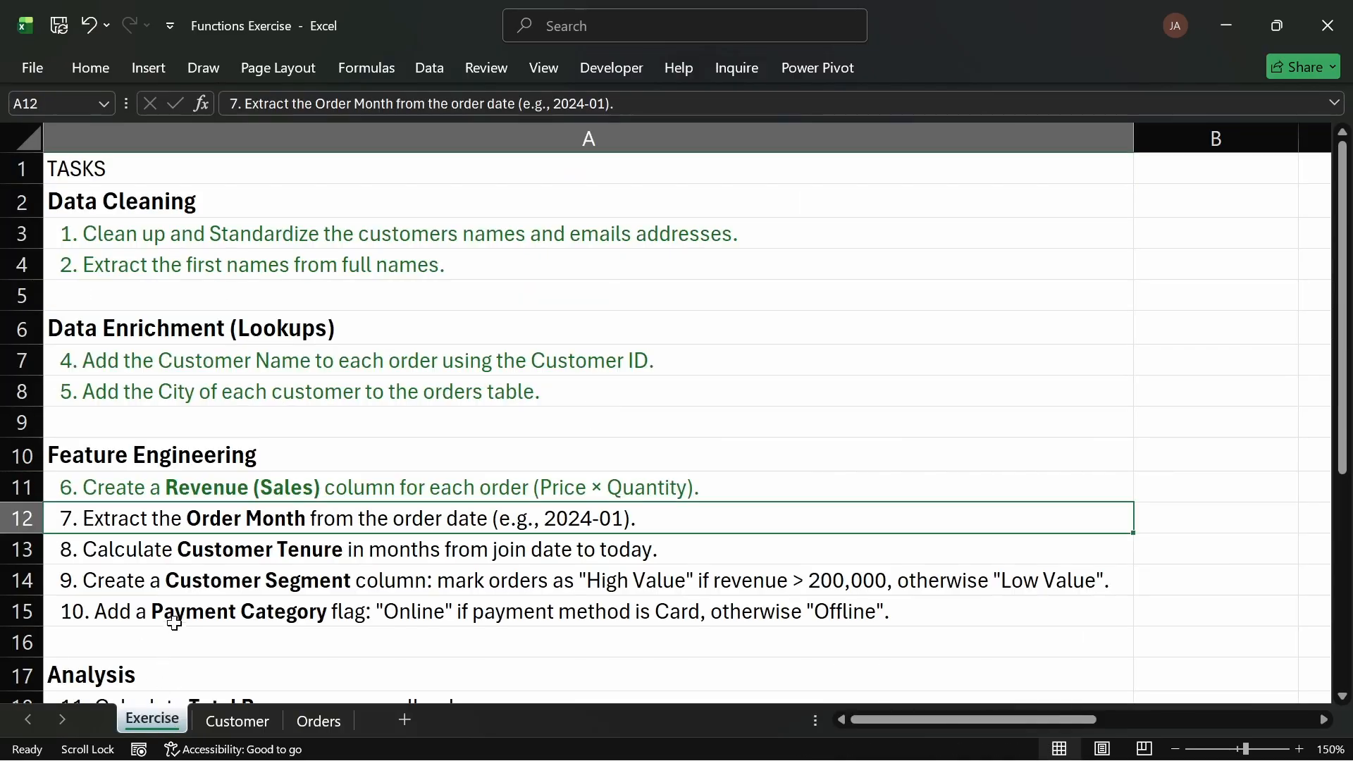
pyautogui.click(86, 66)
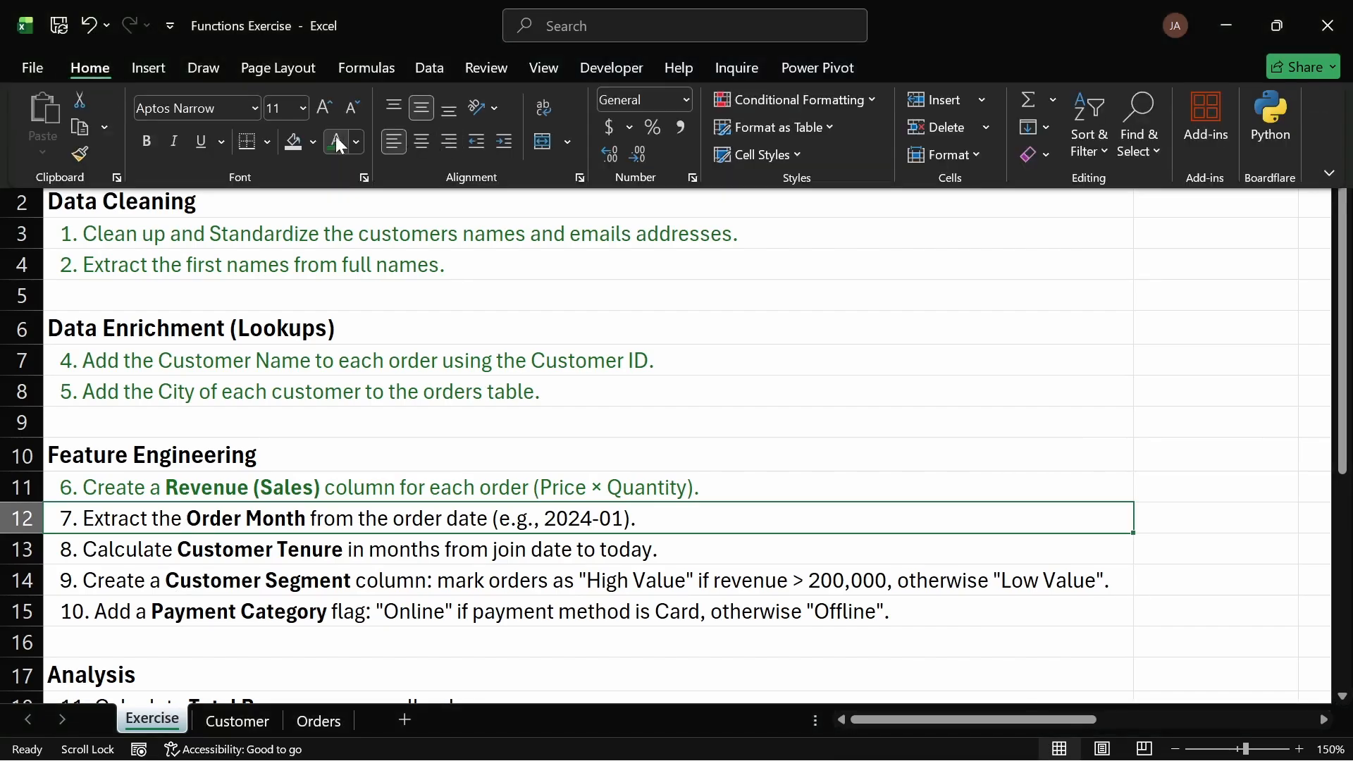
pyautogui.click(463, 567)
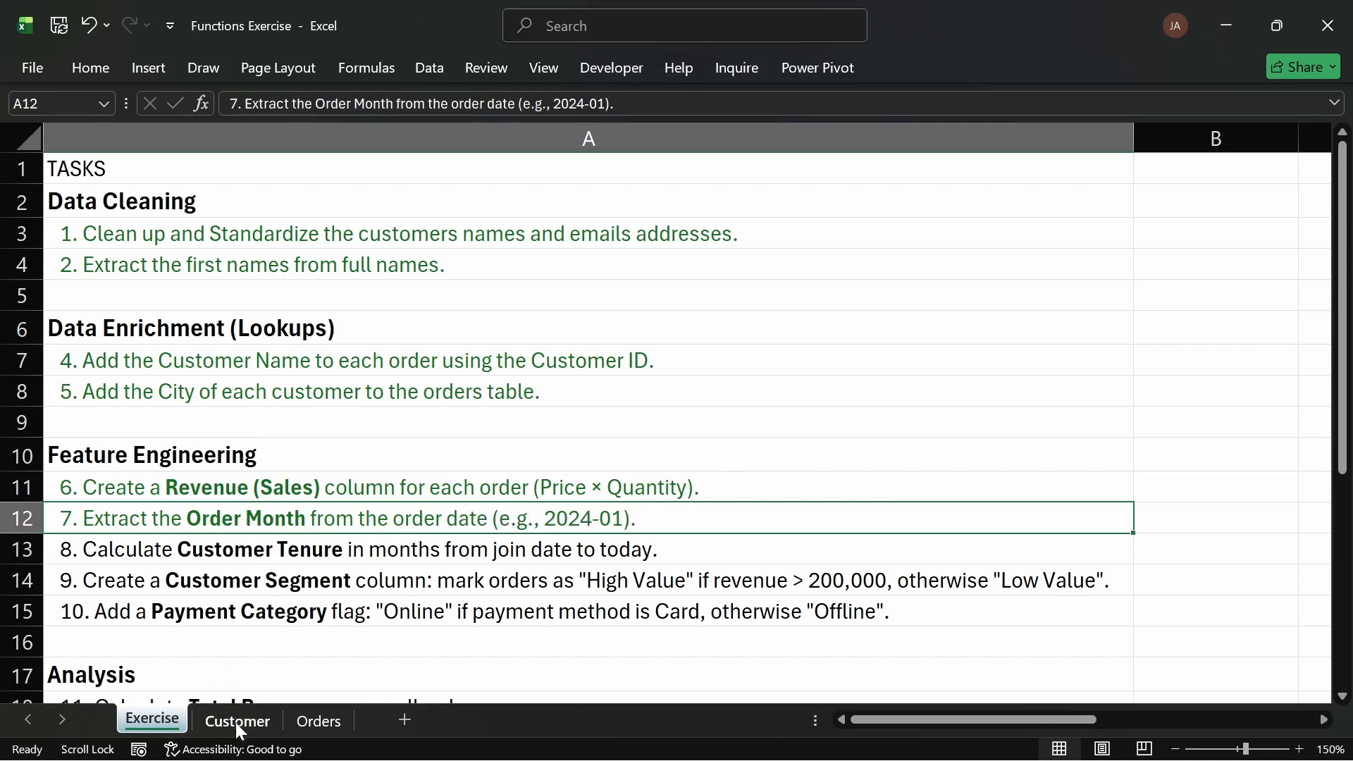
# Step: On the Orders sheet, replace the first Order Month formula with =TEXT([@[Order Date]],"YYYY-MM")
pyautogui.click(299, 719)
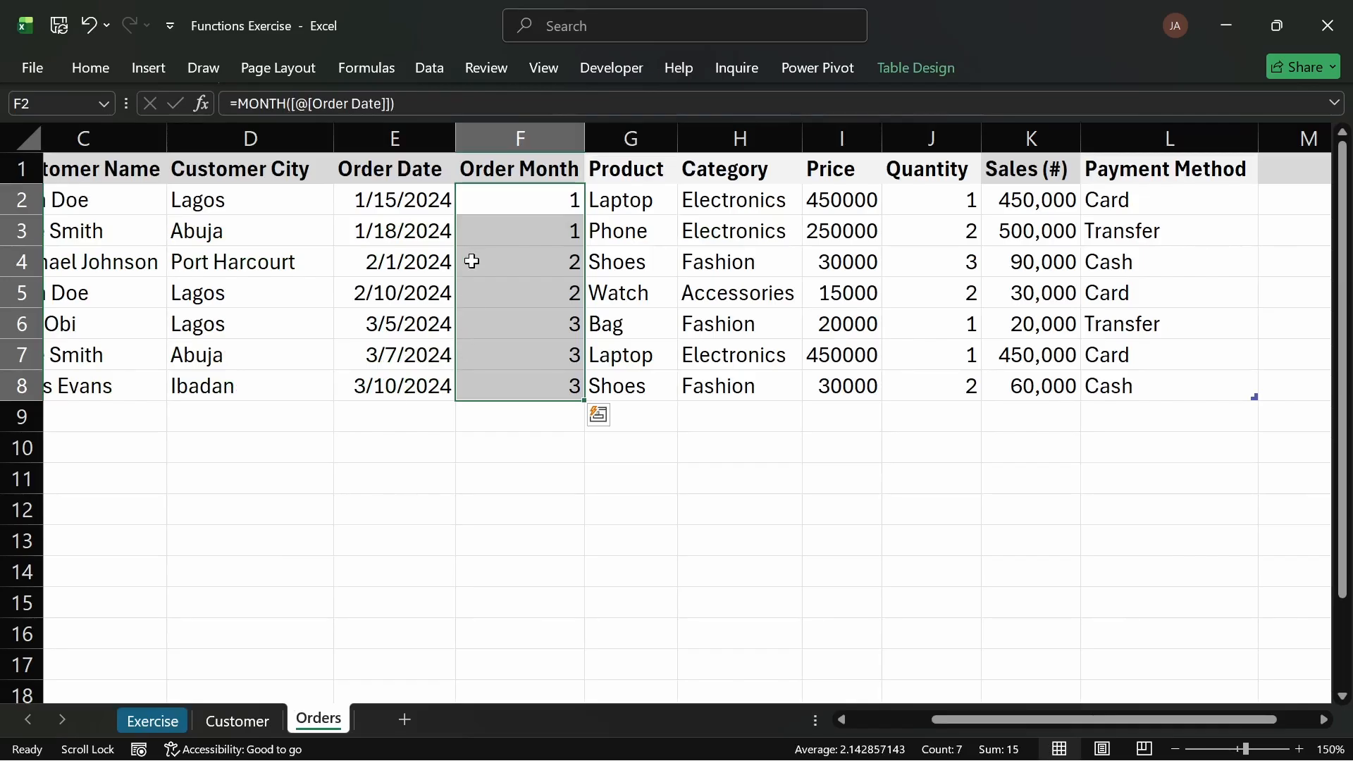
pyautogui.doubleClick(517, 199)
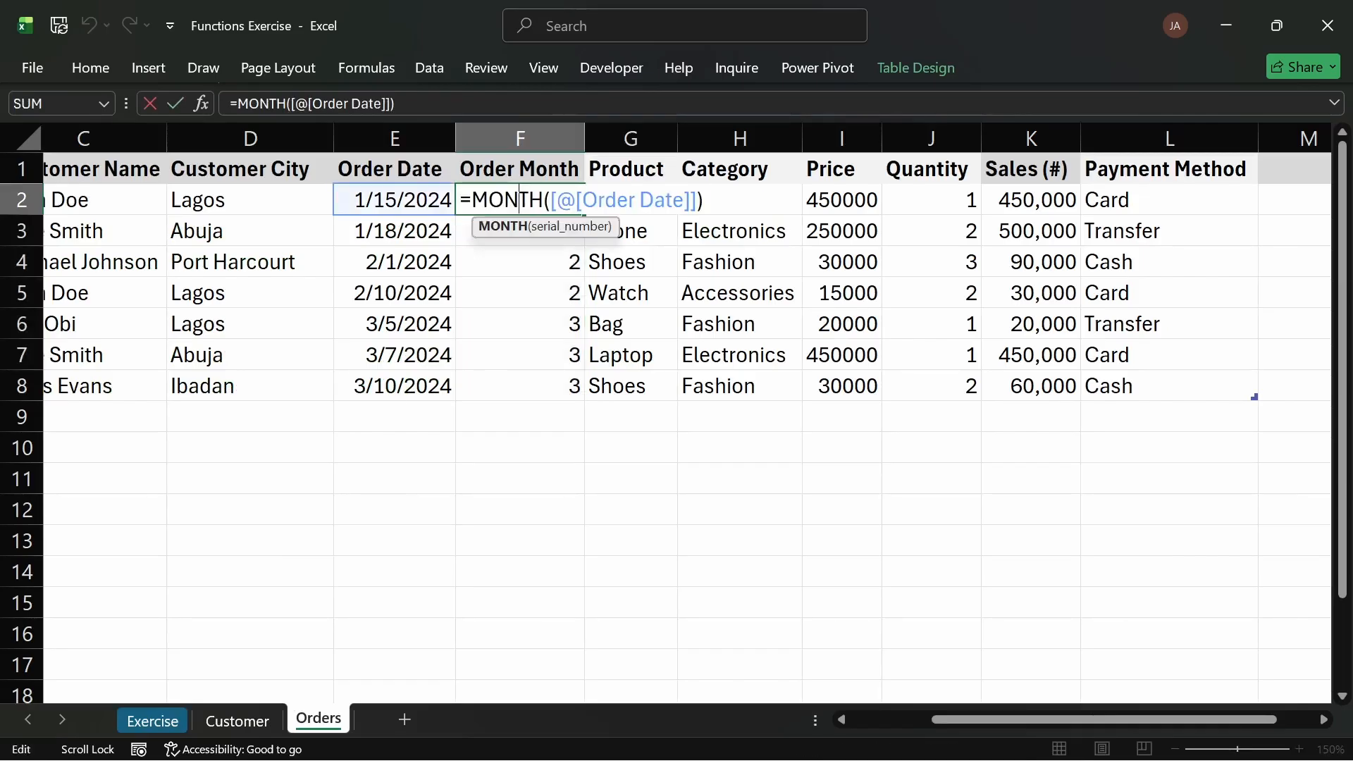
pyautogui.moveTo(703, 200); pyautogui.dragTo(471, 200)
pyautogui.write('ex')
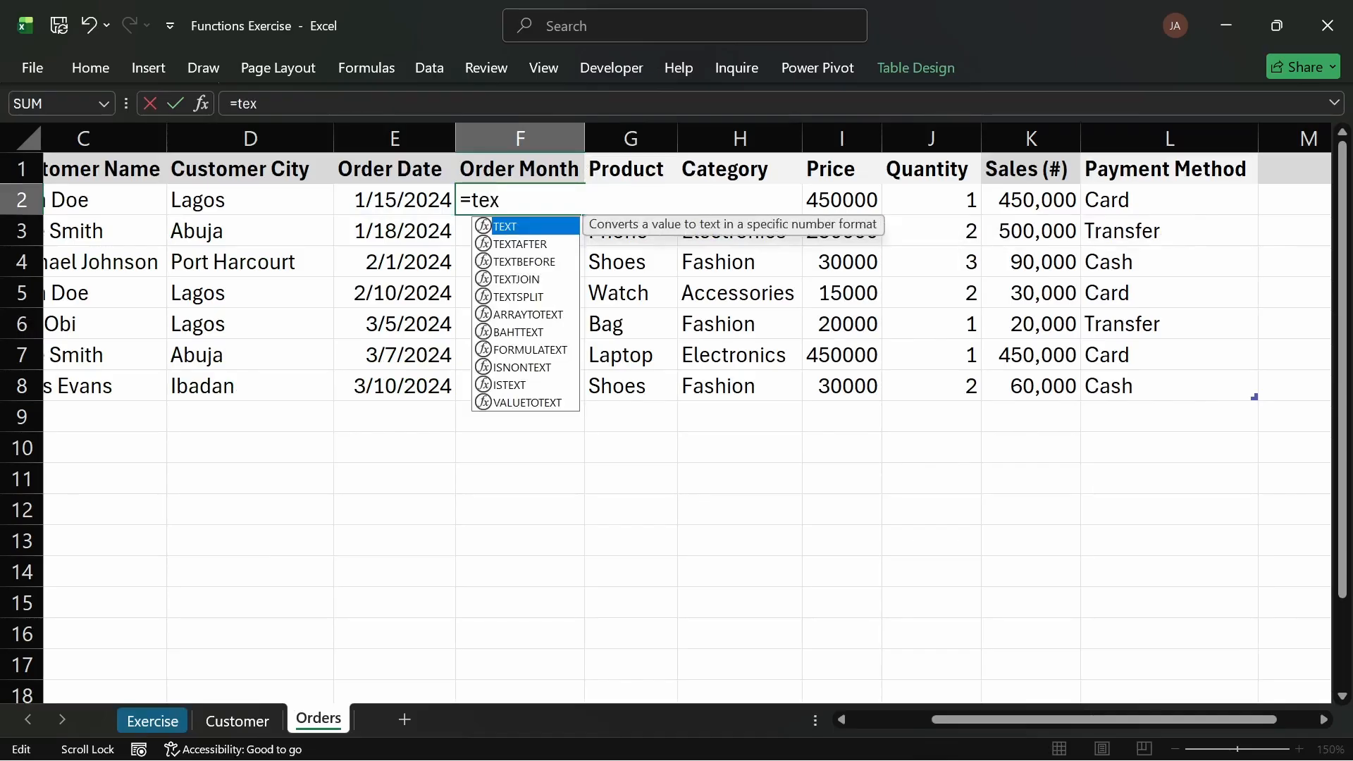
pyautogui.press('Tab')
pyautogui.click(353, 198)
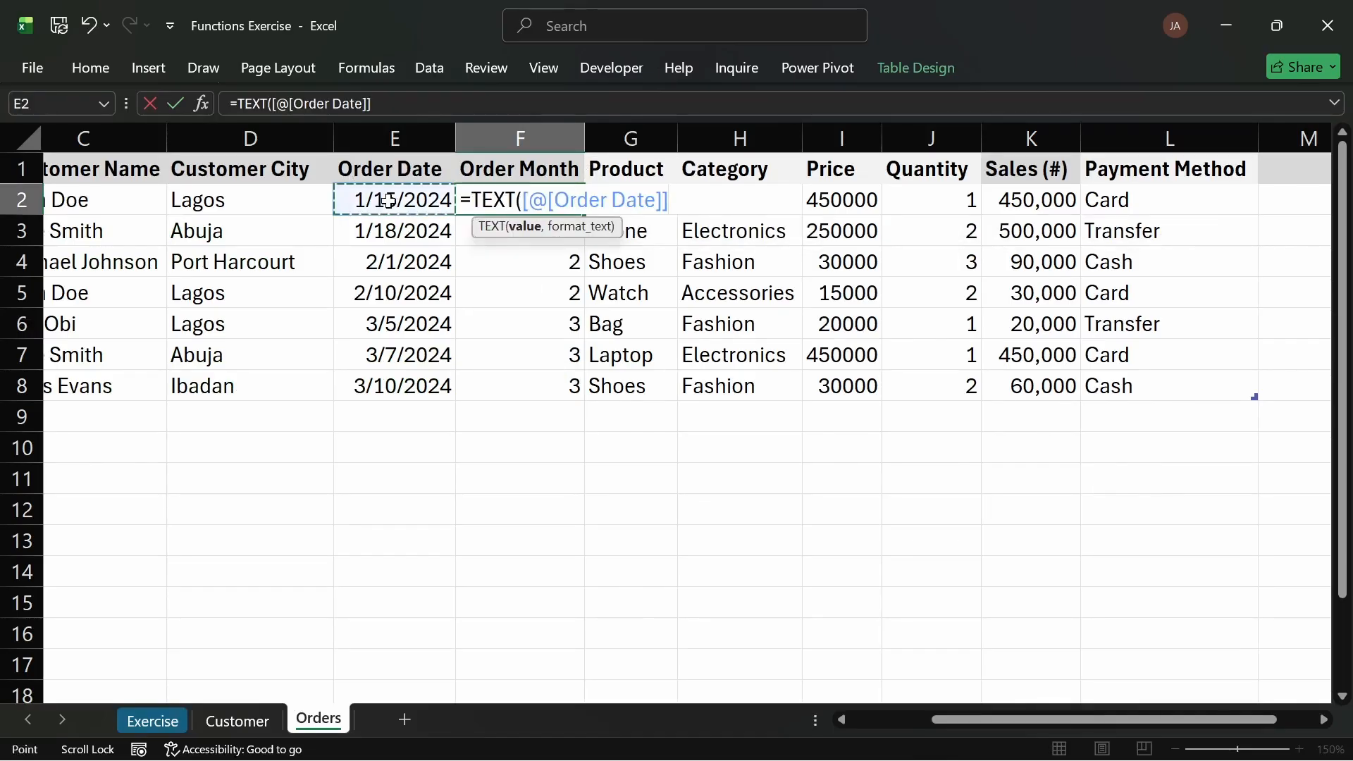
pyautogui.write(',')
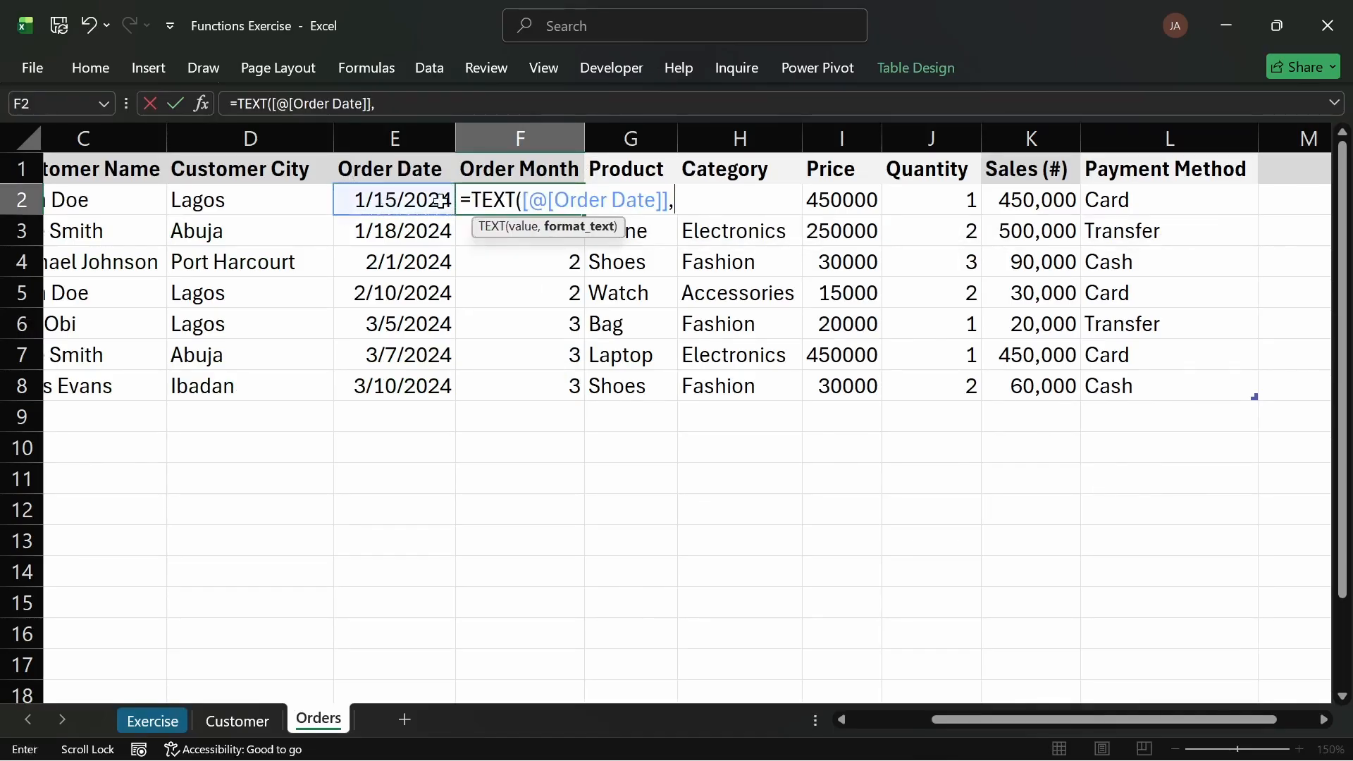
pyautogui.write('"YYYY-MM')
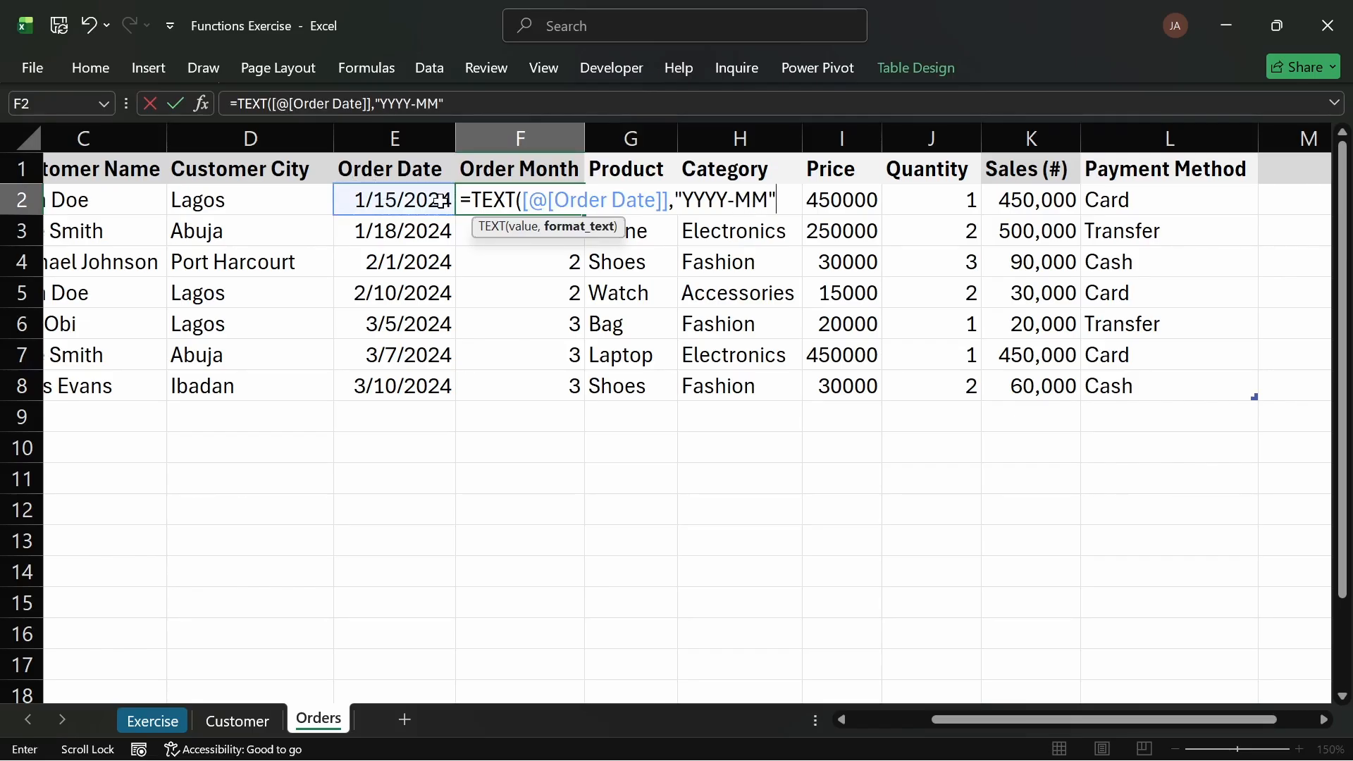
pyautogui.write('")')
pyautogui.press('Return')
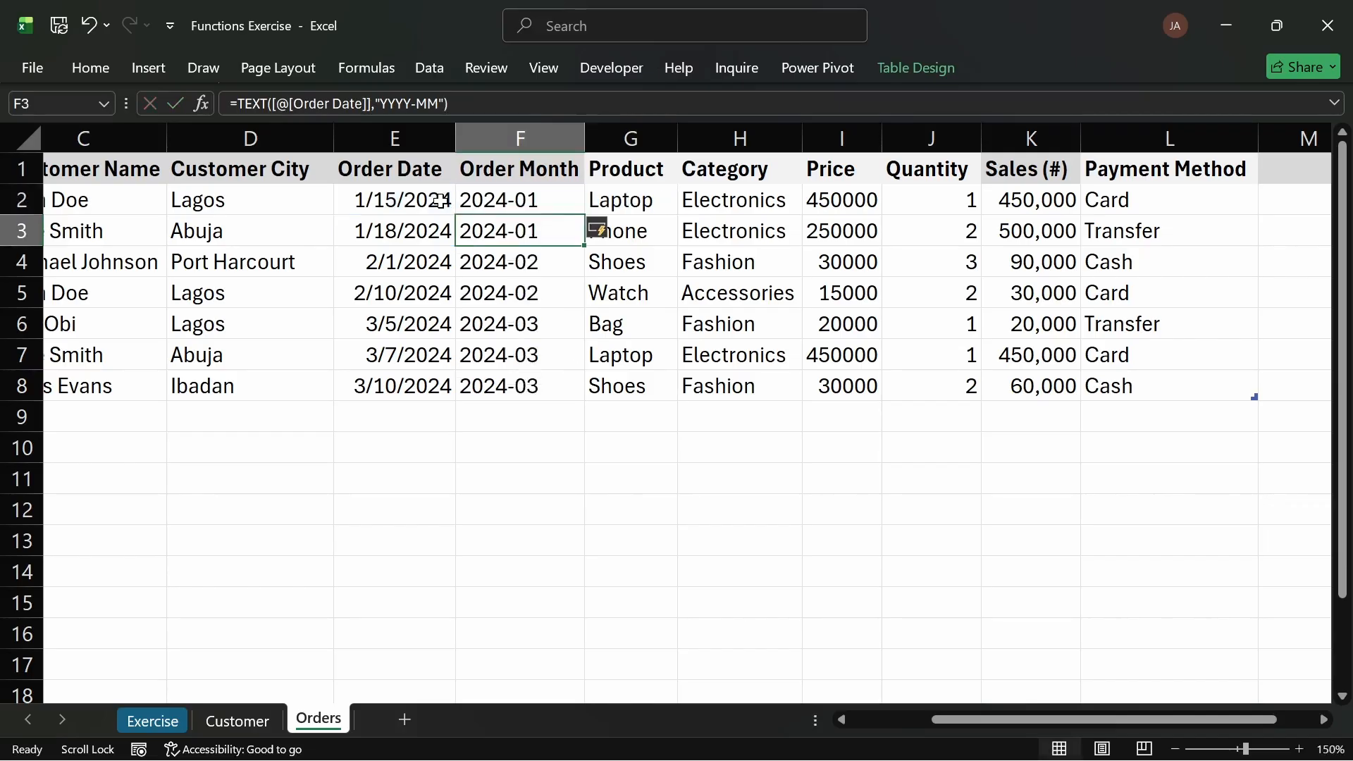
# Step: On the Exercise sheet, select task 8 about Customer Tenure and collapse the ribbon
pyautogui.click(531, 206)
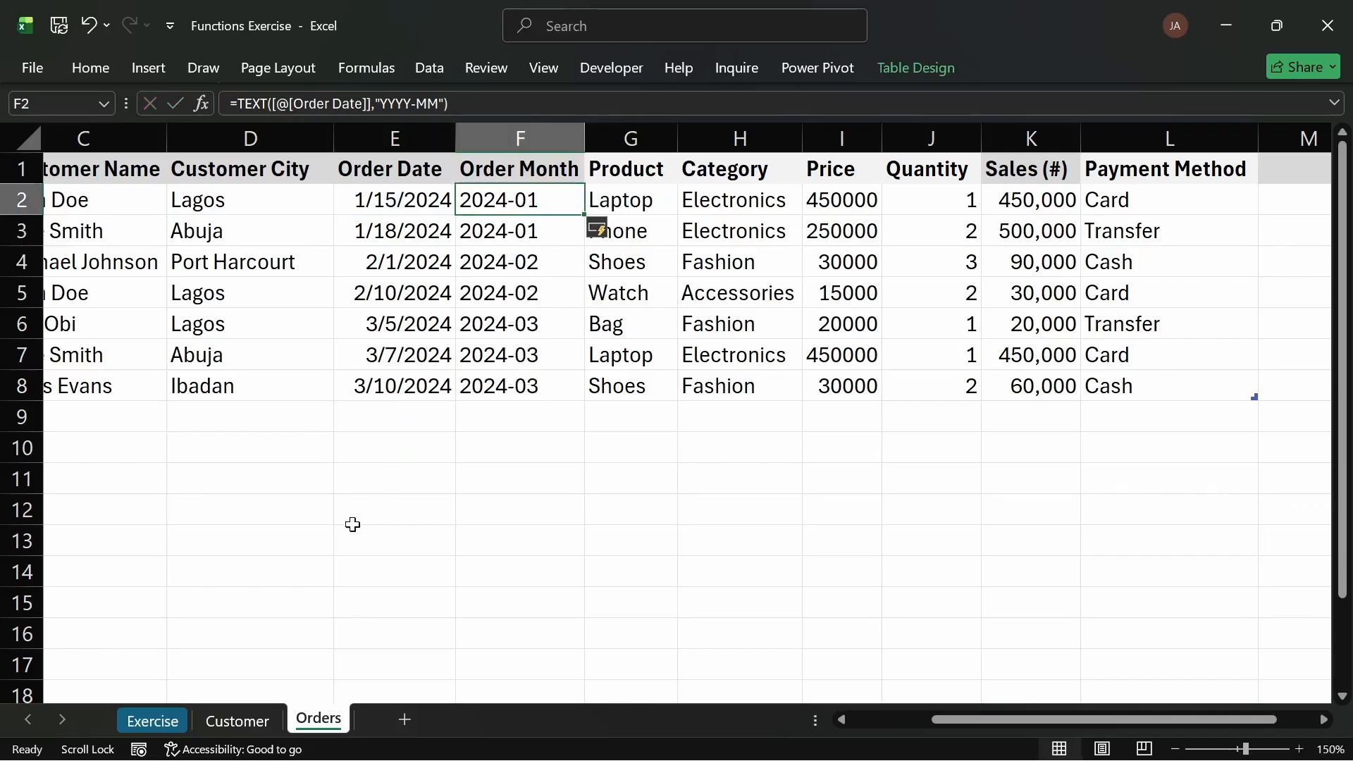
pyautogui.click(169, 719)
pyautogui.click(239, 549)
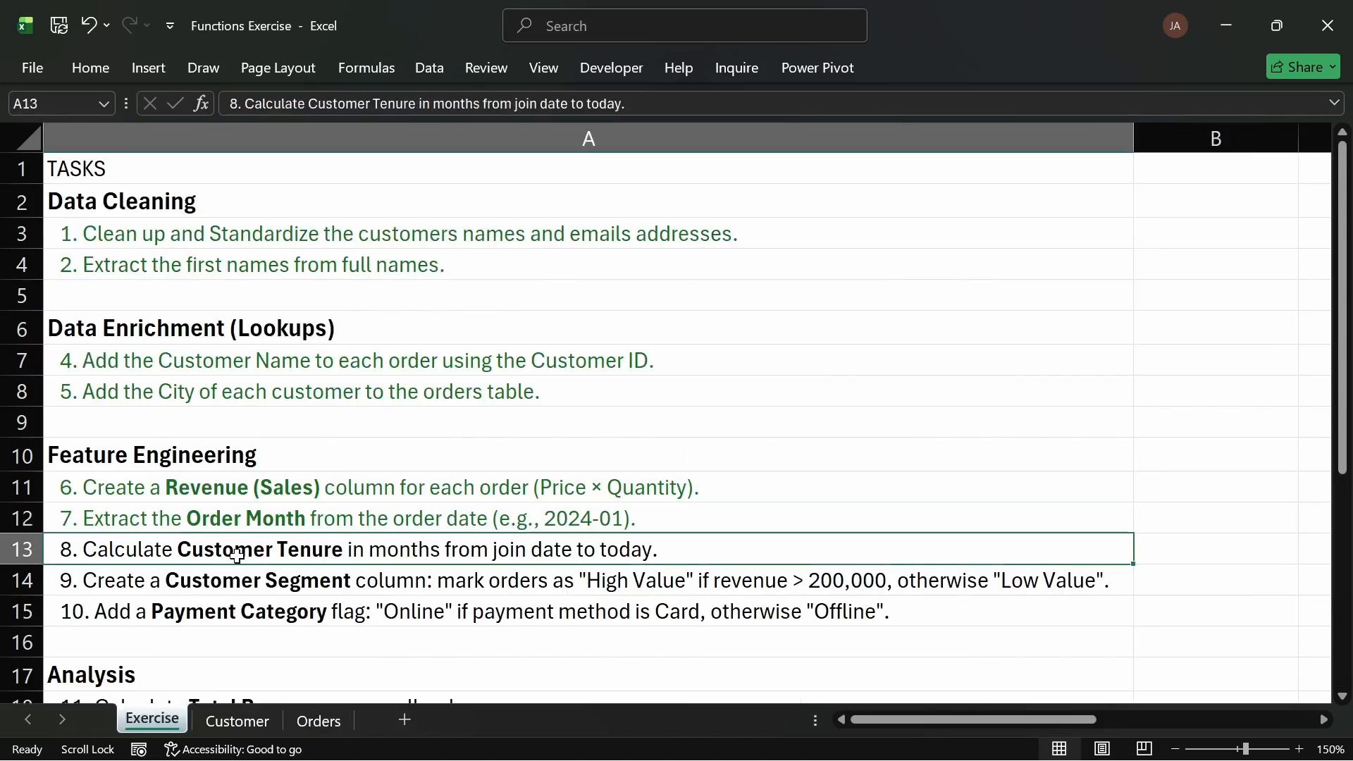
pyautogui.click(96, 67)
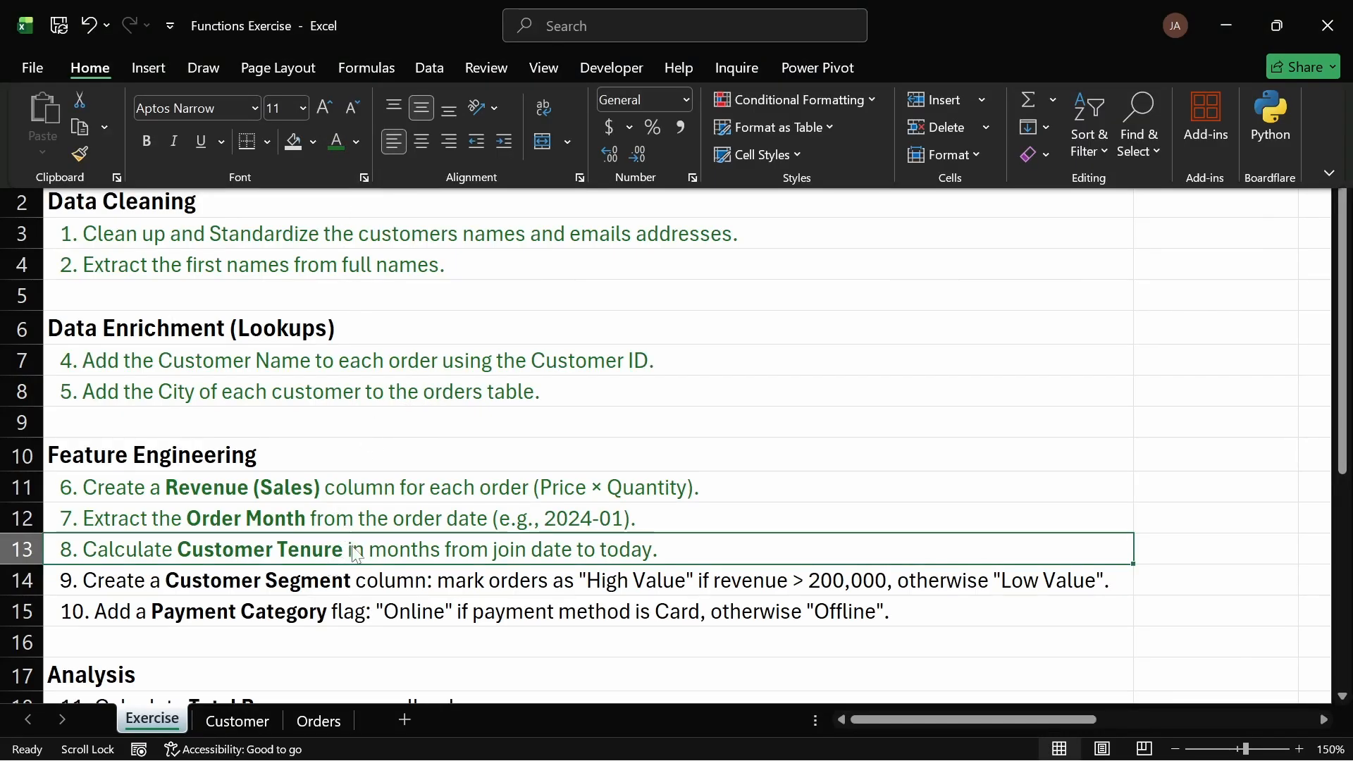
pyautogui.hotkey('ctrl', 'F1')
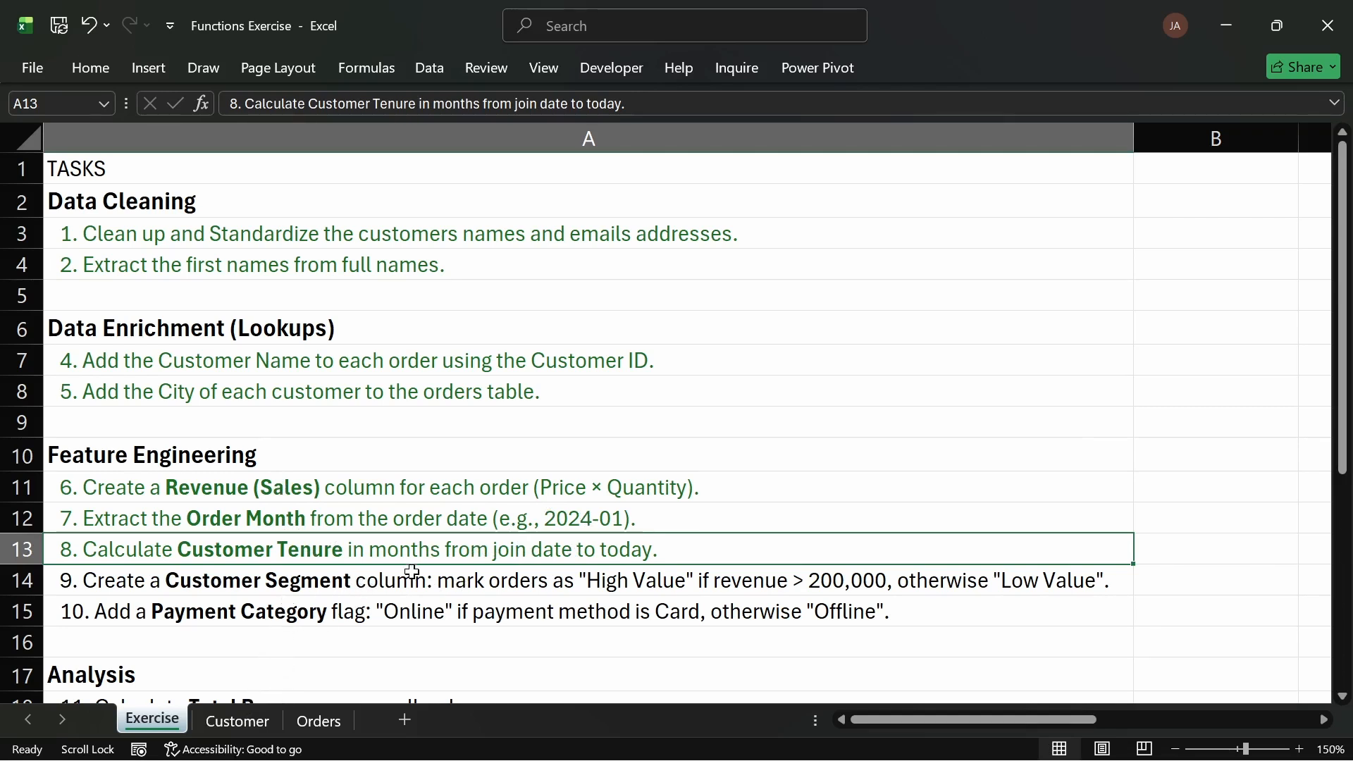
# Step: On the Customer sheet, insert a new table column before City
pyautogui.click(314, 723)
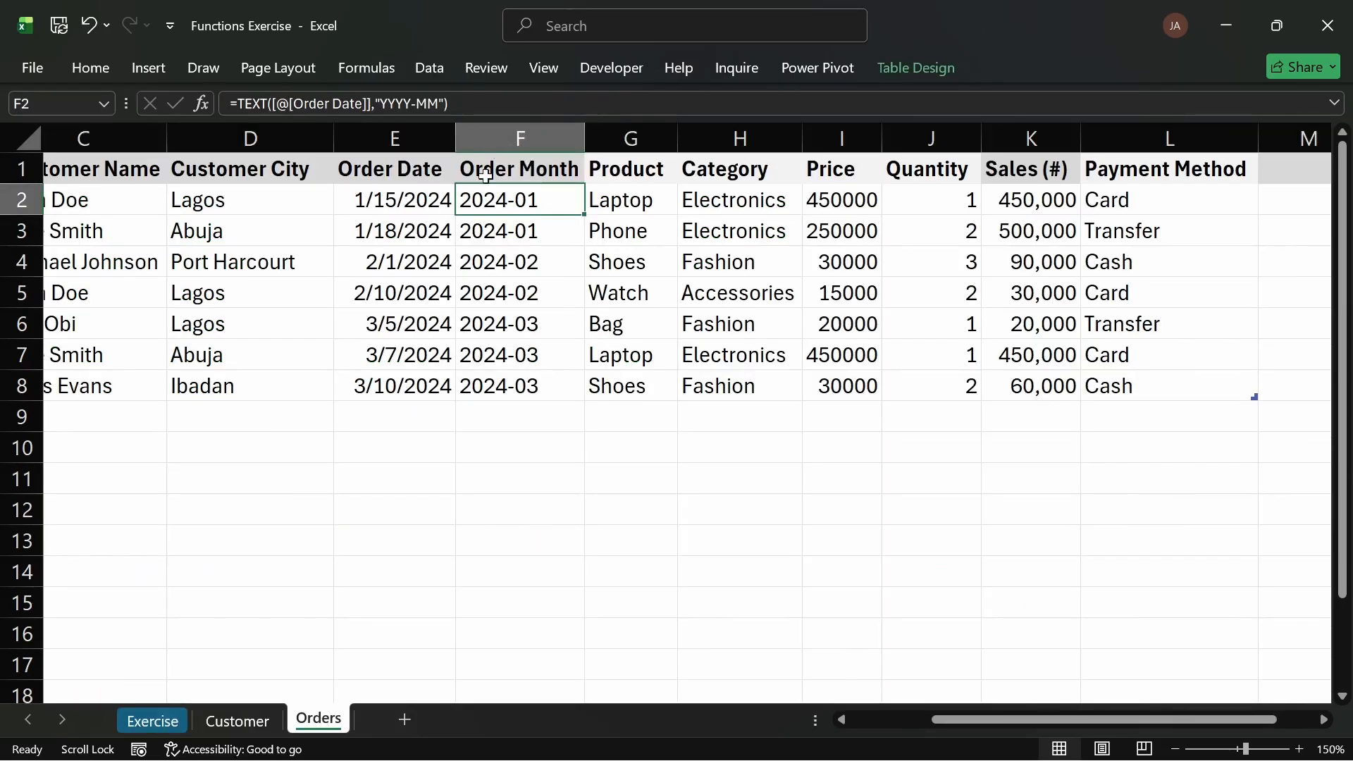
pyautogui.click(153, 719)
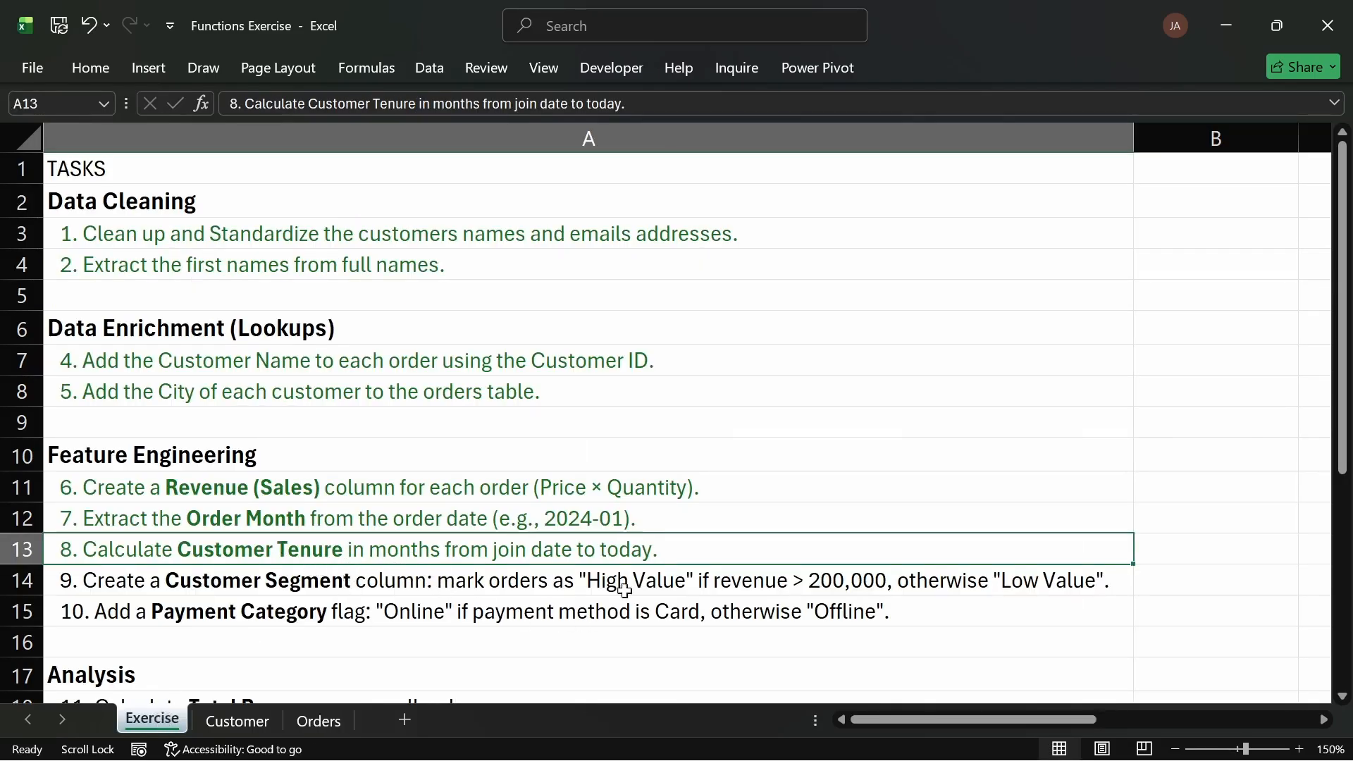
pyautogui.click(262, 722)
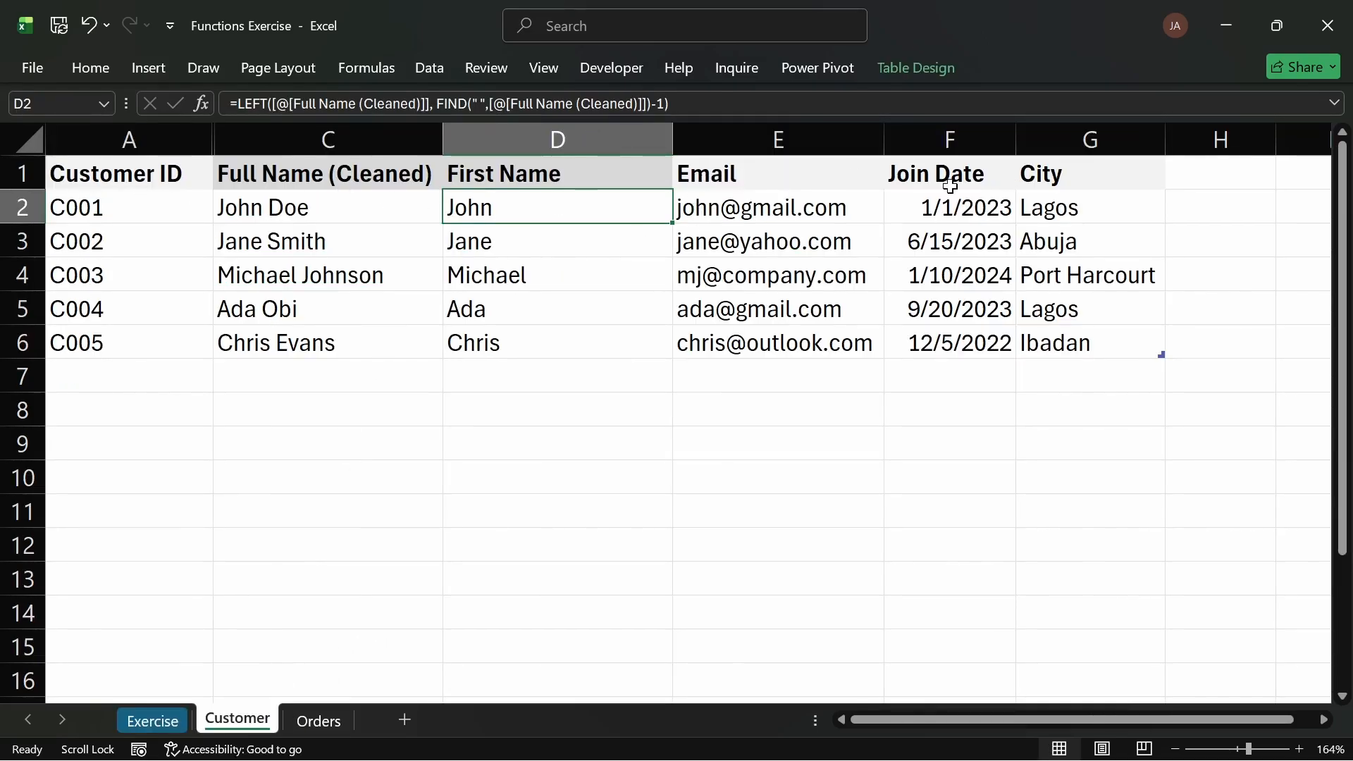
pyautogui.click(1067, 144)
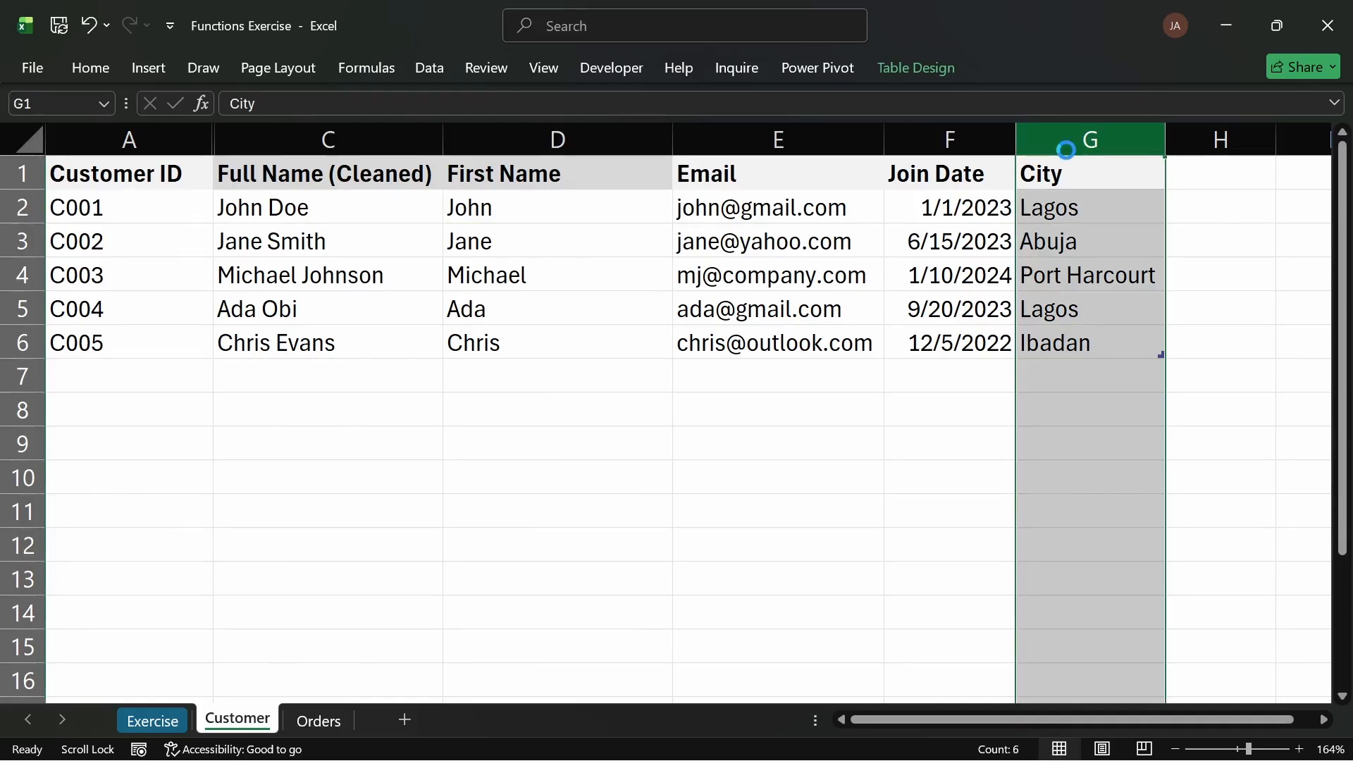
pyautogui.hotkey('ctrl', 'shift', '+')
pyautogui.click(1105, 173)
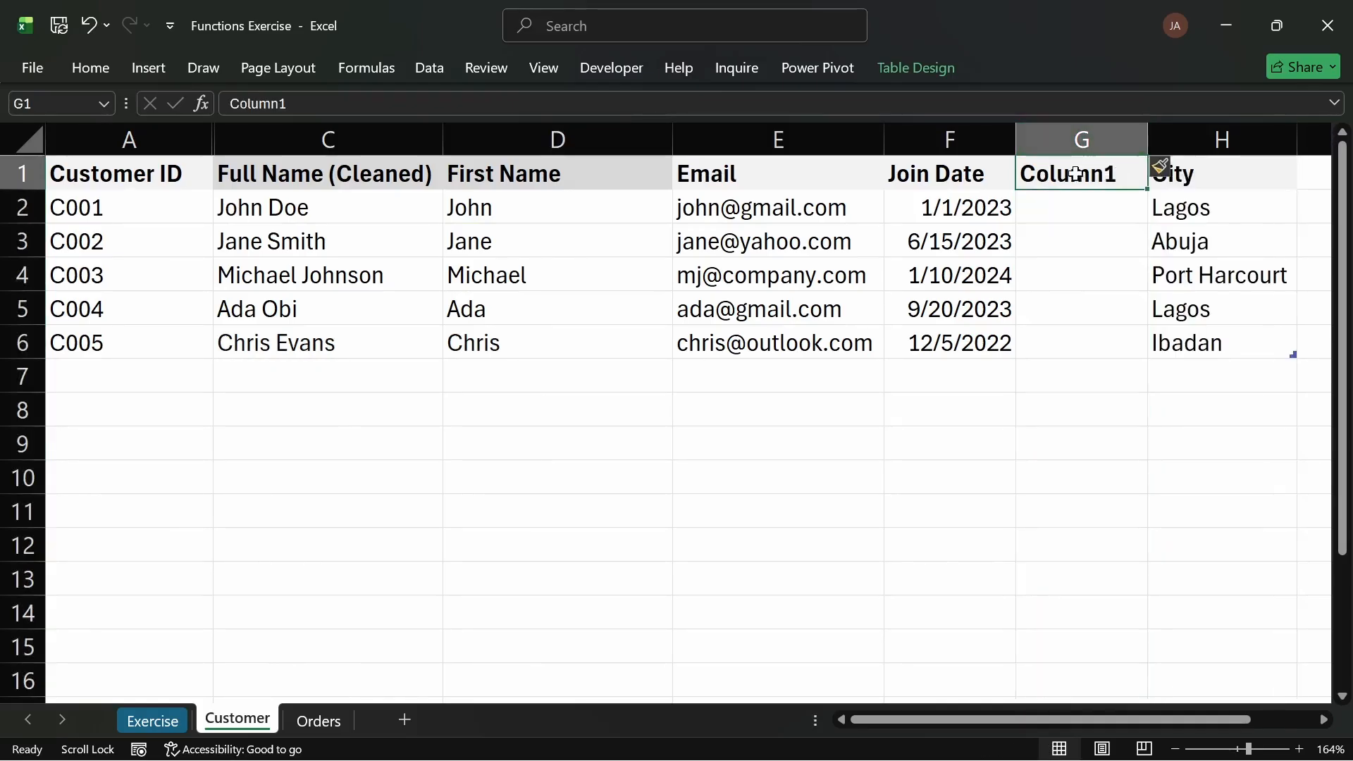
pyautogui.click(1103, 306)
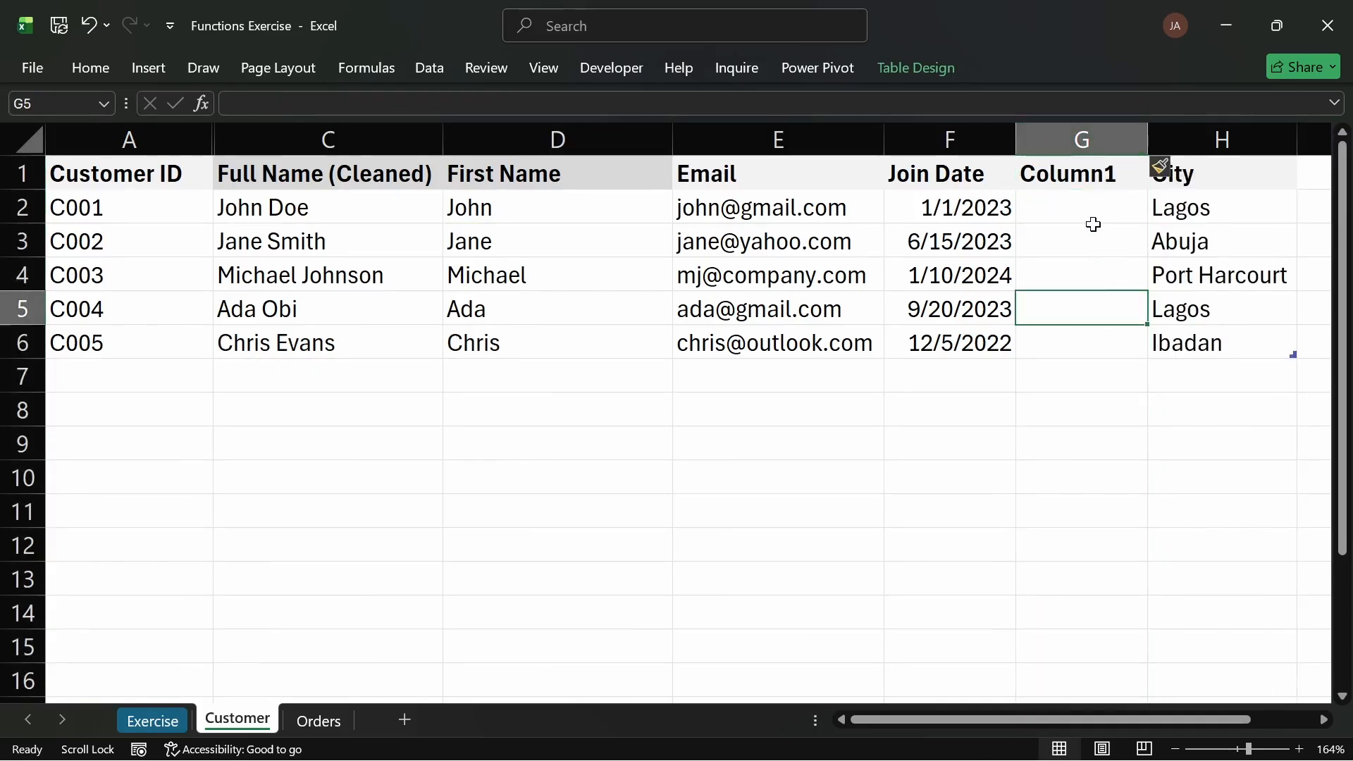
pyautogui.click(1077, 180)
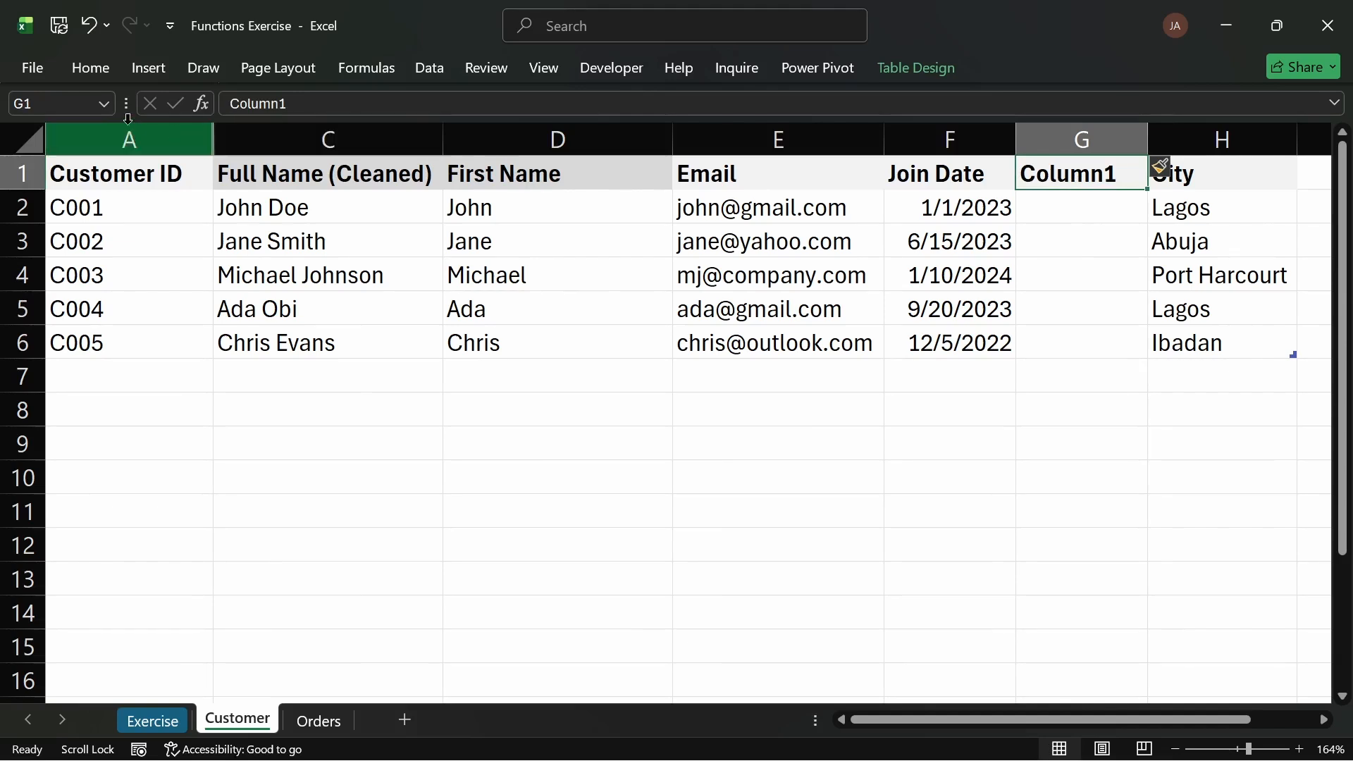
pyautogui.click(93, 67)
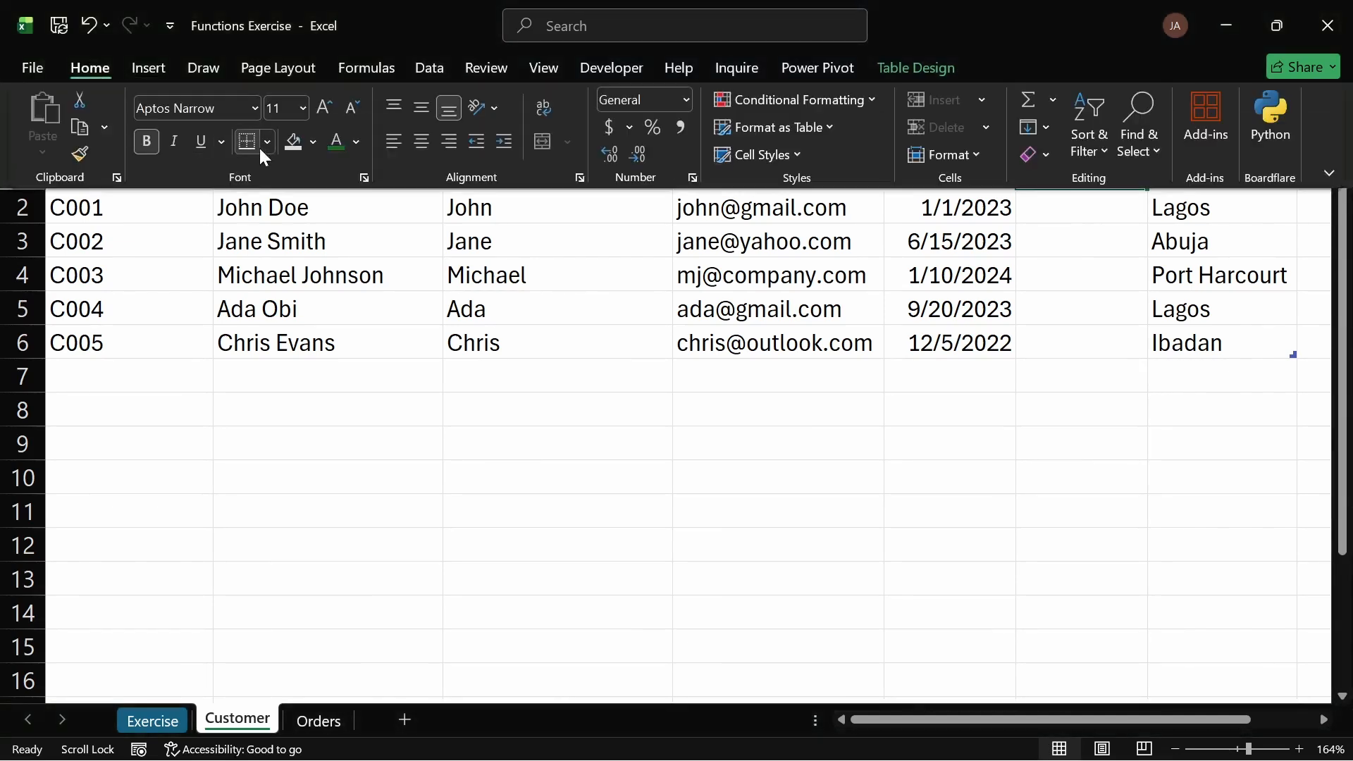
pyautogui.click(295, 144)
pyautogui.click(763, 466)
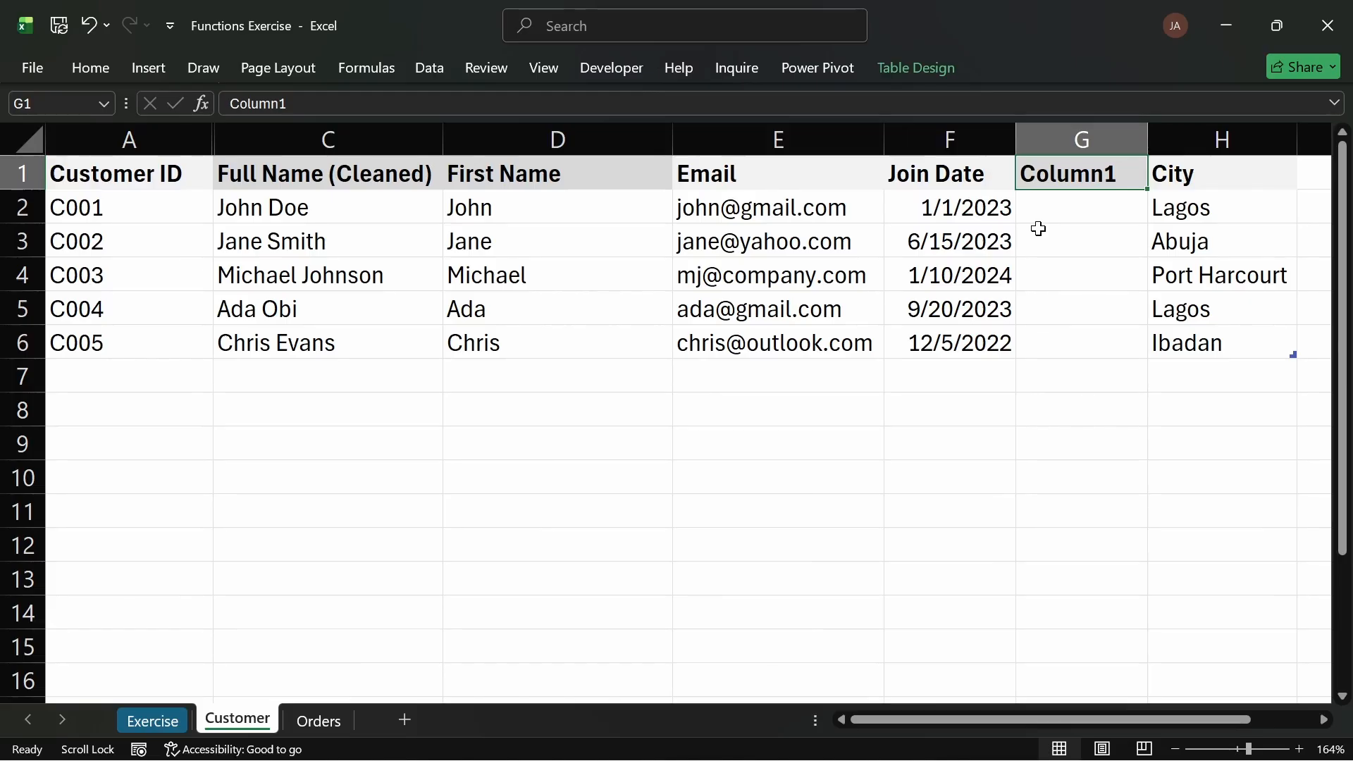
# Step: Name the new Customer column "# Months (Since Joined)" and autofit its width
pyautogui.write('mO')
pyautogui.press('BackSpace')
pyautogui.press('BackSpace')
pyautogui.write('mo')
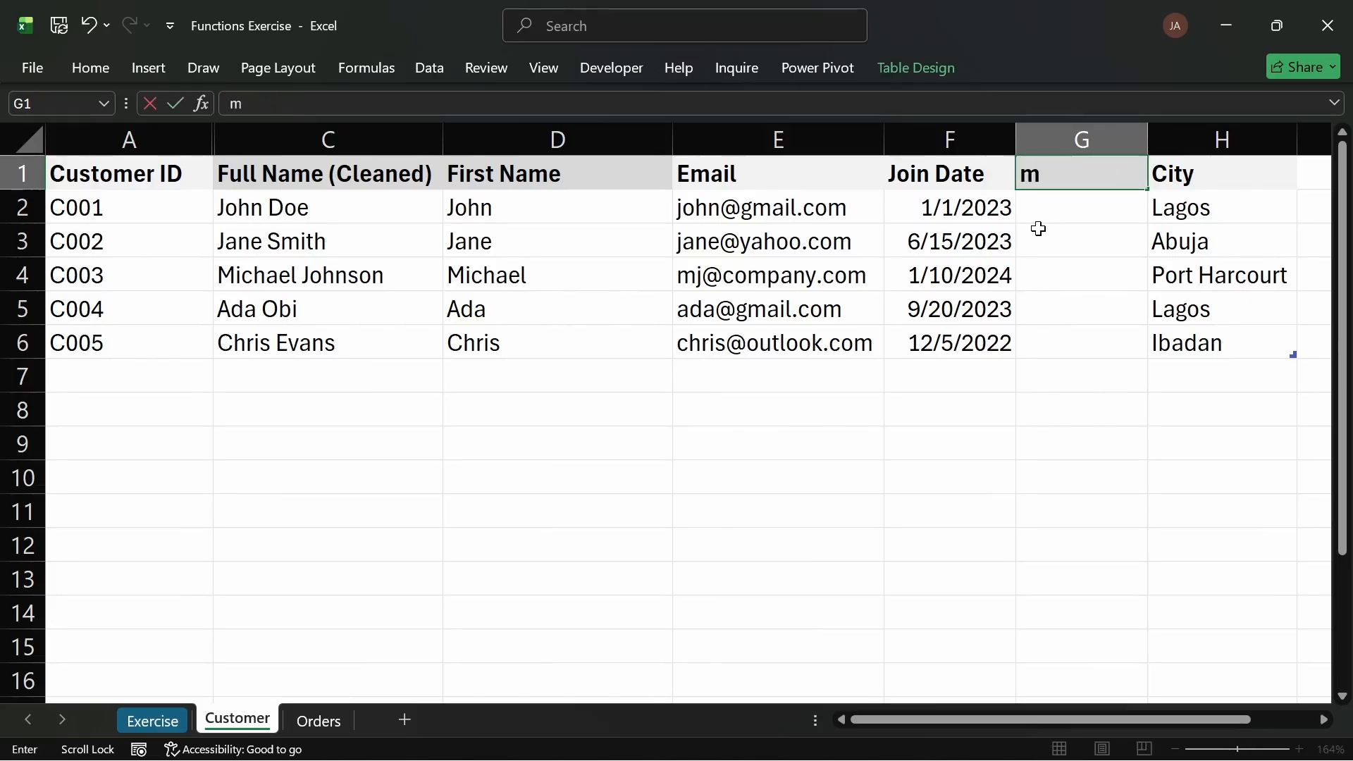
pyautogui.press('BackSpace')
pyautogui.write('# mONT')
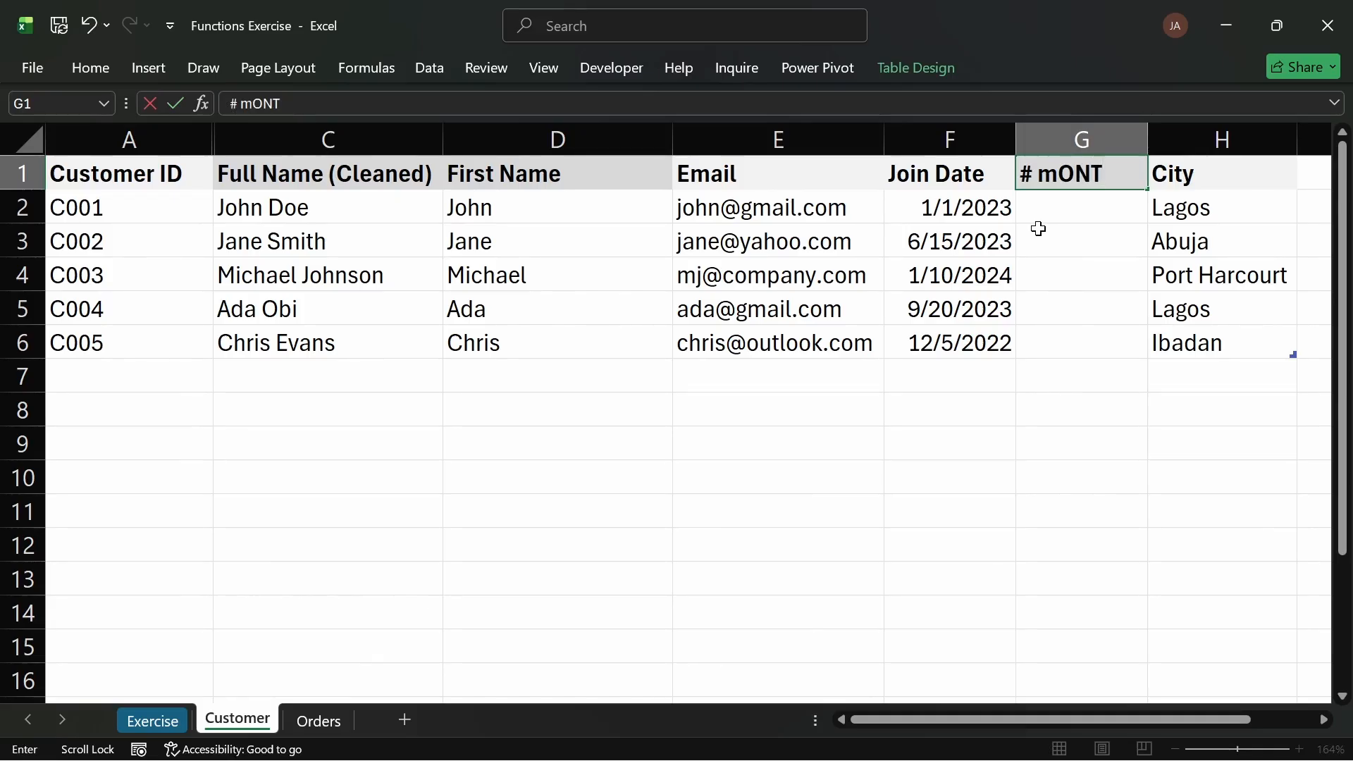
pyautogui.press('BackSpace')
pyautogui.press('BackSpace')
pyautogui.press('BackSpace')
pyautogui.press('BackSpace')
pyautogui.write('Mo')
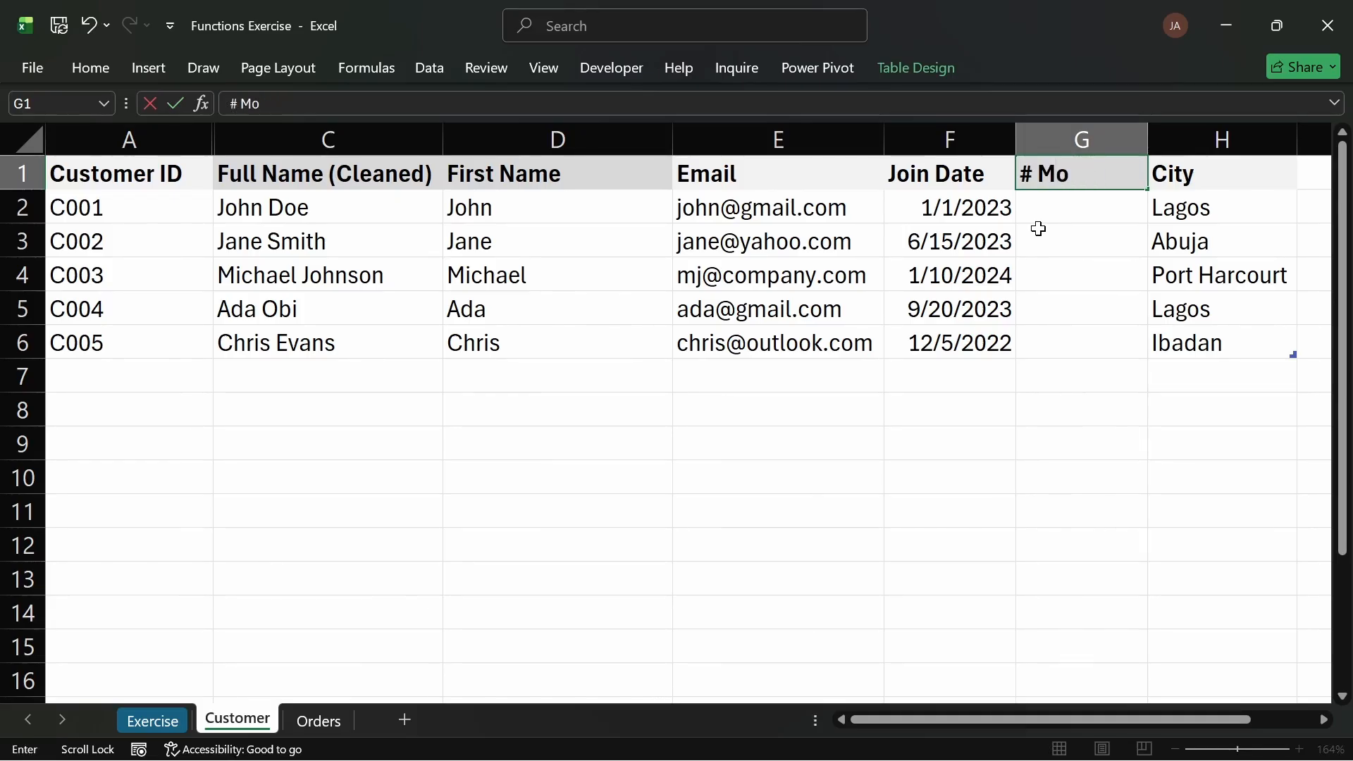
pyautogui.write('nths')
pyautogui.write('(')
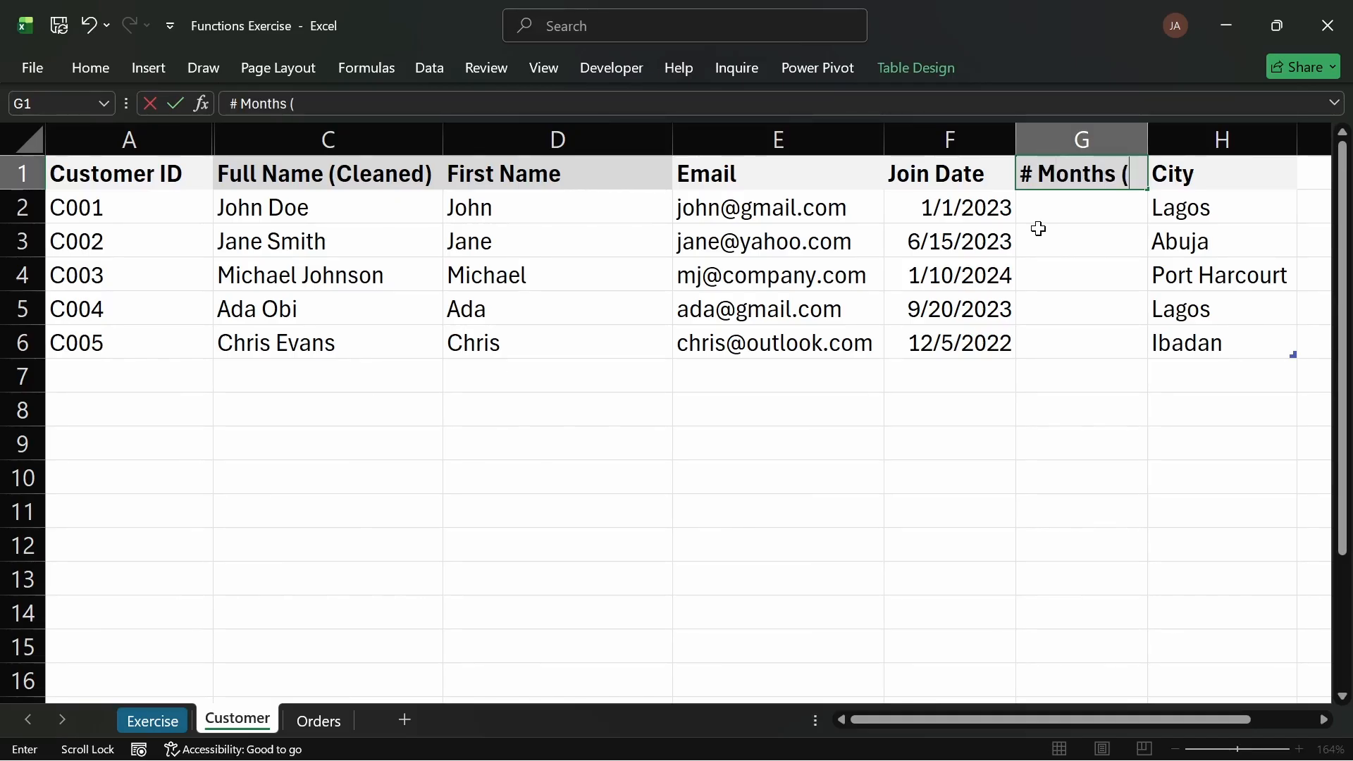
pyautogui.write('Since')
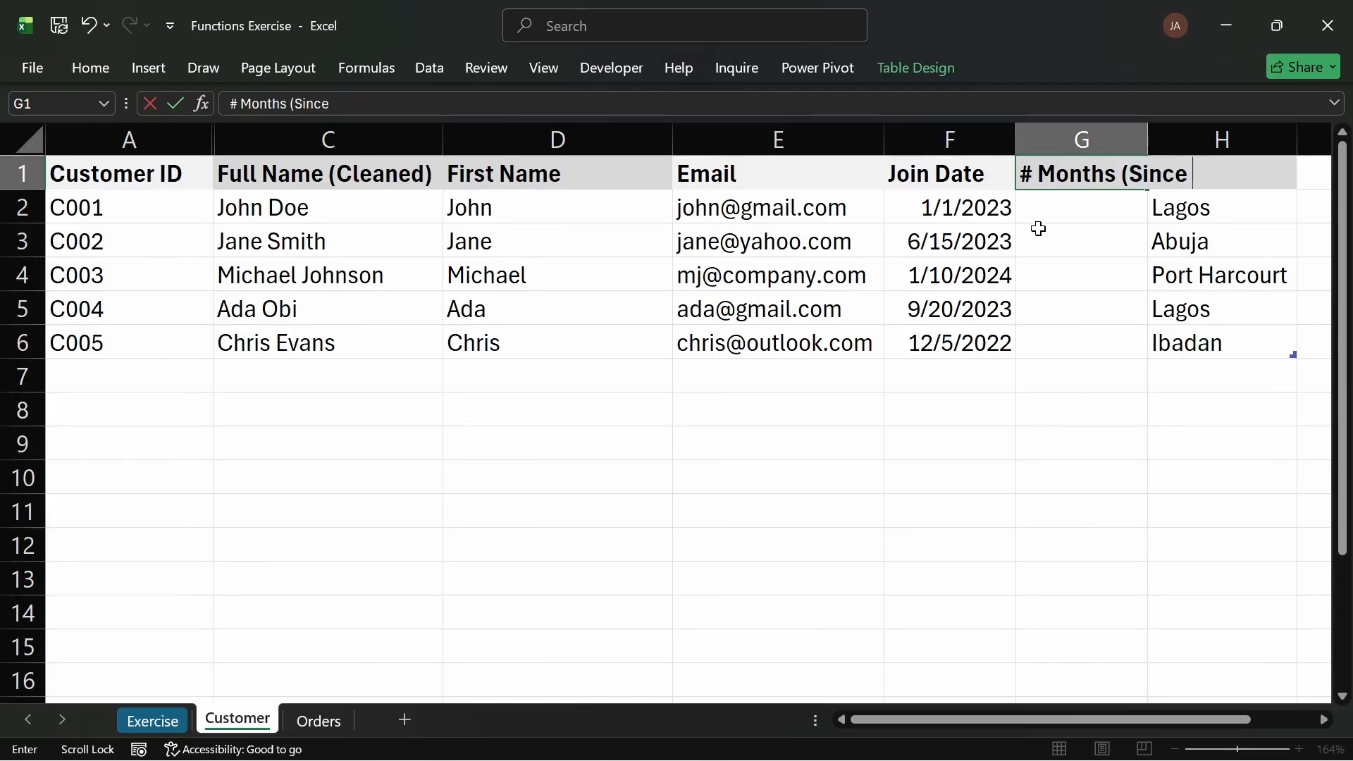
pyautogui.write(' Joined')
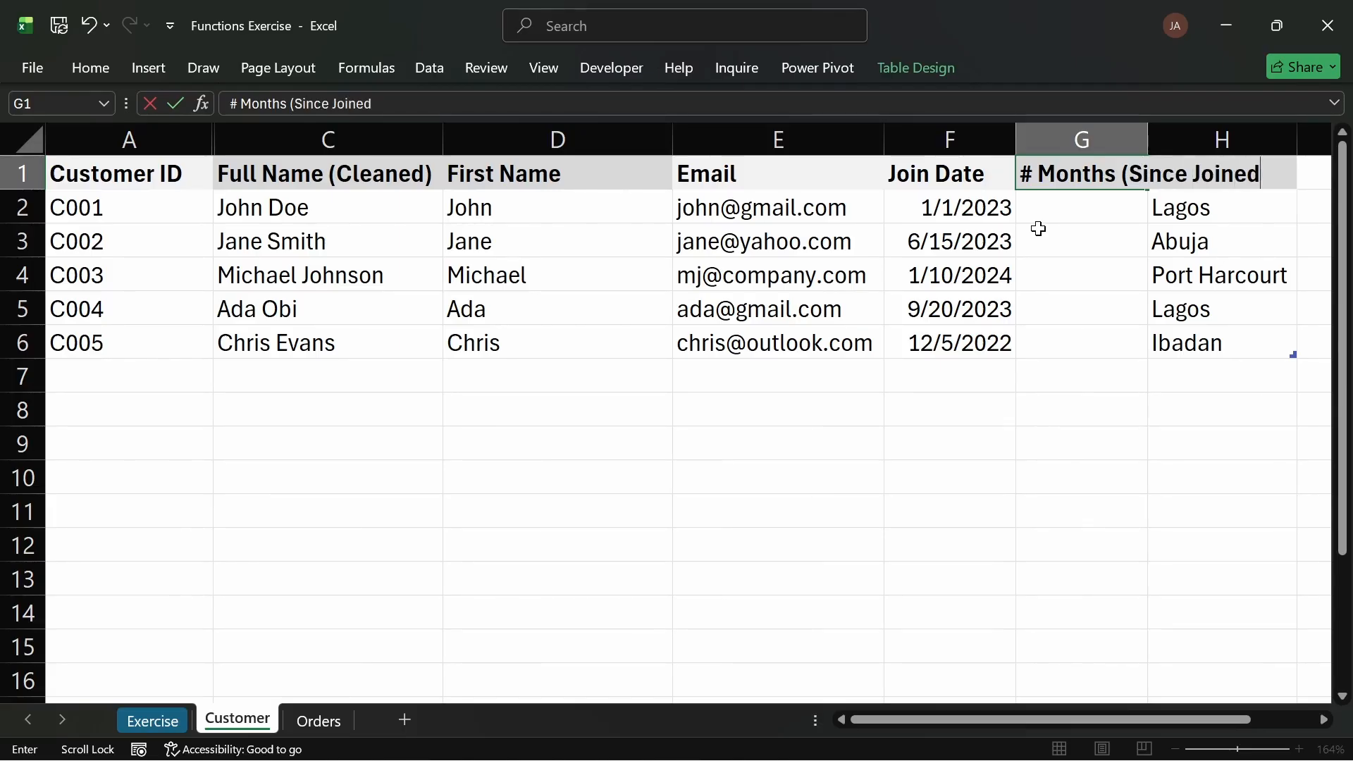
pyautogui.write(')')
pyautogui.press('Return')
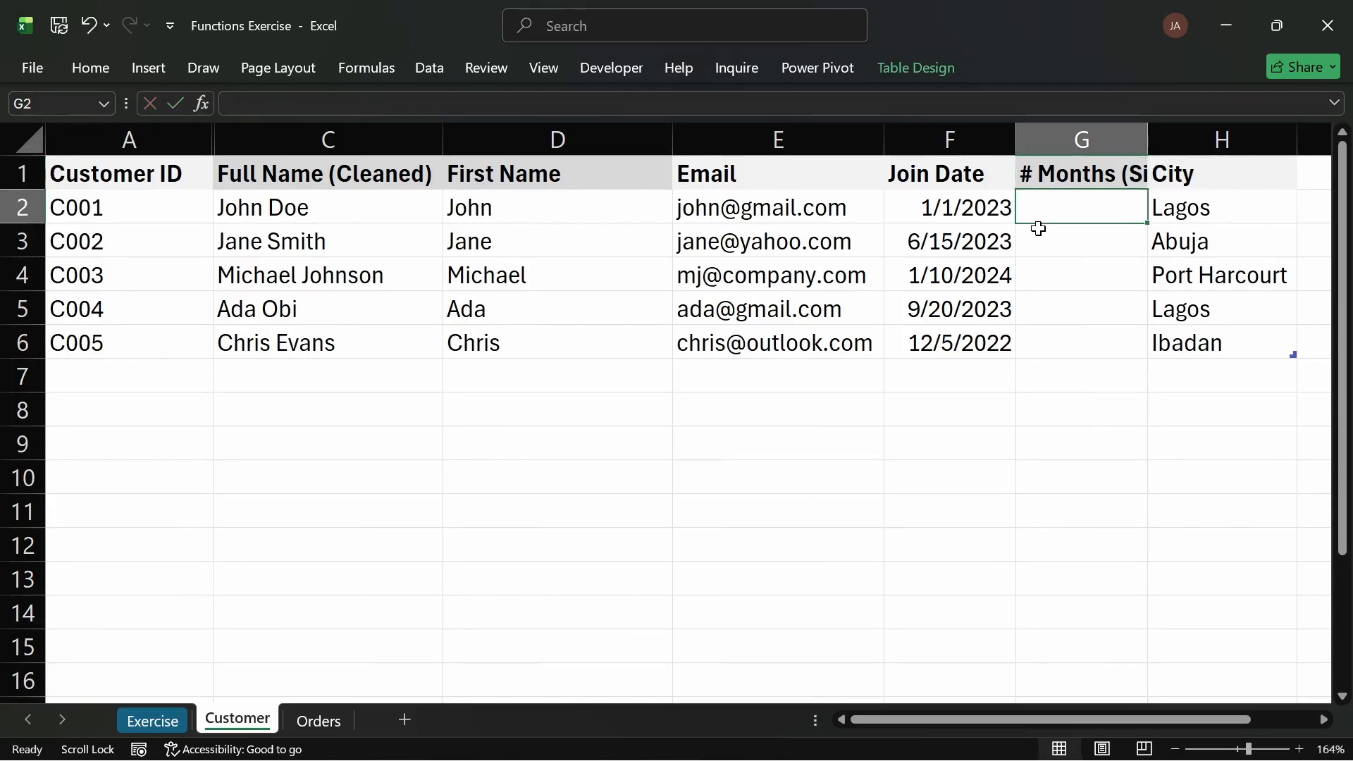
pyautogui.doubleClick(1148, 137)
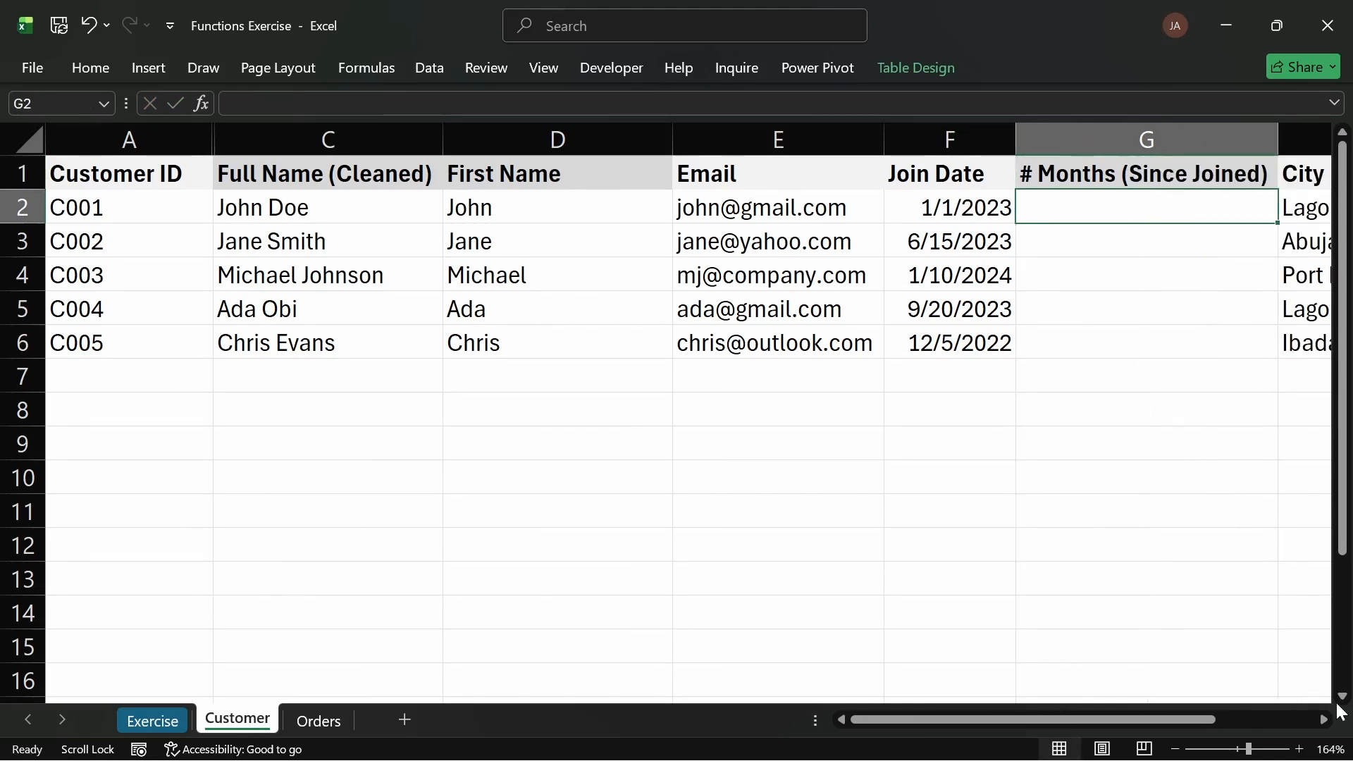
# Step: Set the zoom to 150% and enter =DATEDIF([@[Join Date]],TODAY(),"M") in the first tenure cell
pyautogui.click(1329, 749)
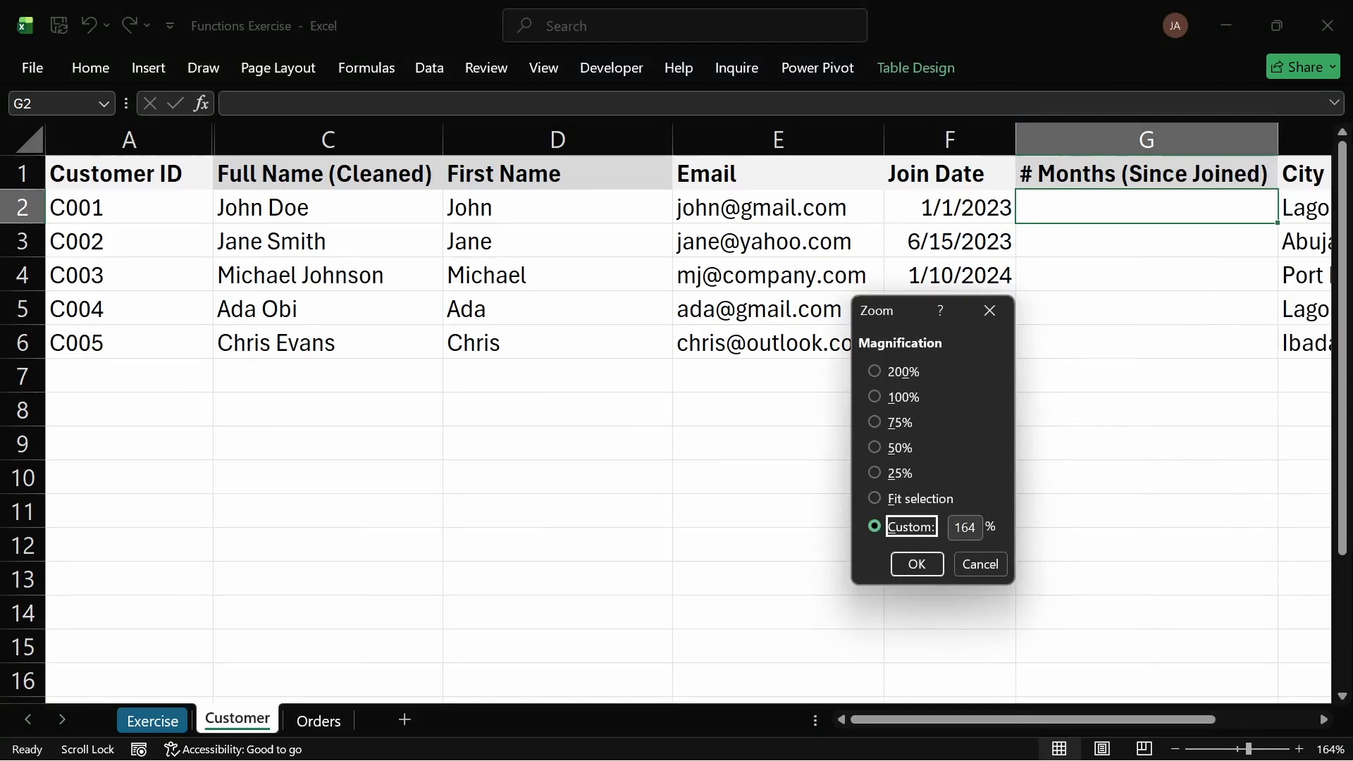
pyautogui.click(972, 527)
pyautogui.write('150')
pyautogui.press('Return')
pyautogui.click(860, 504)
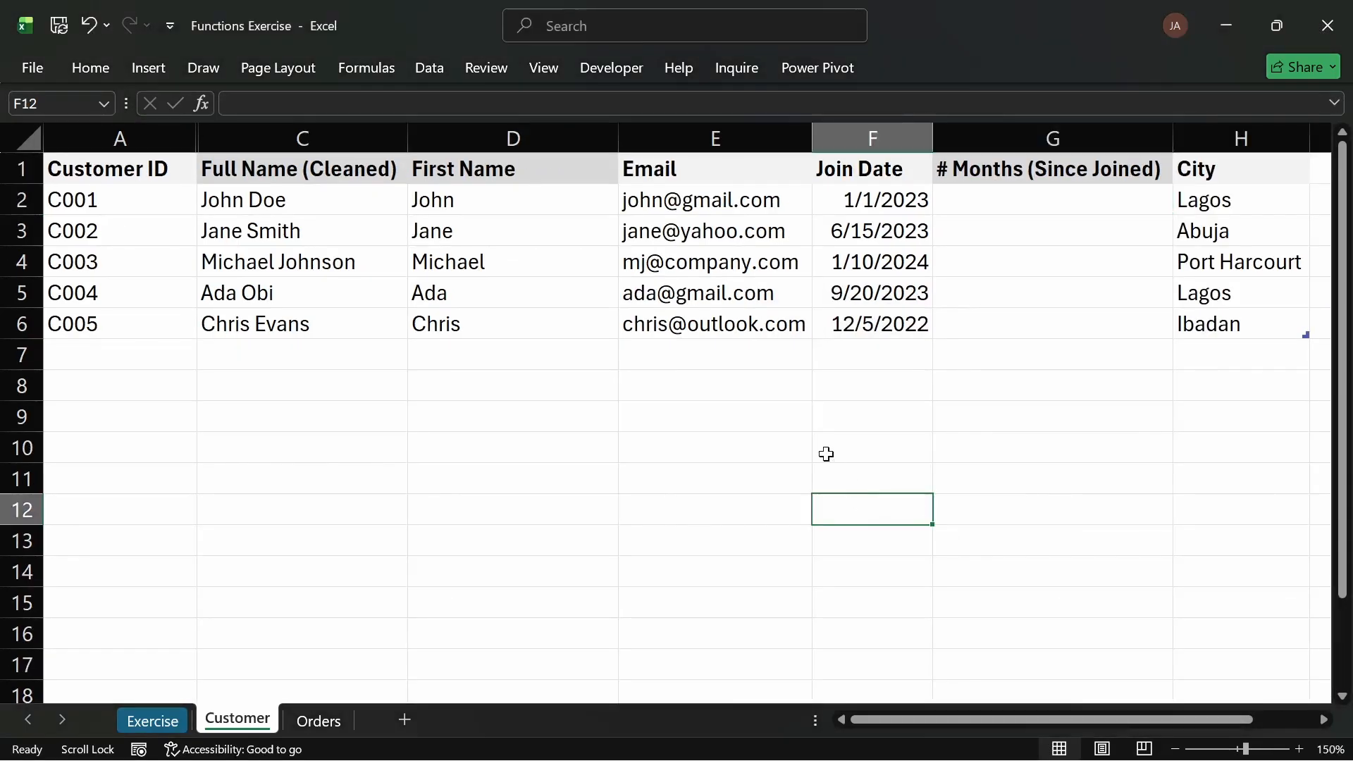
pyautogui.click(978, 206)
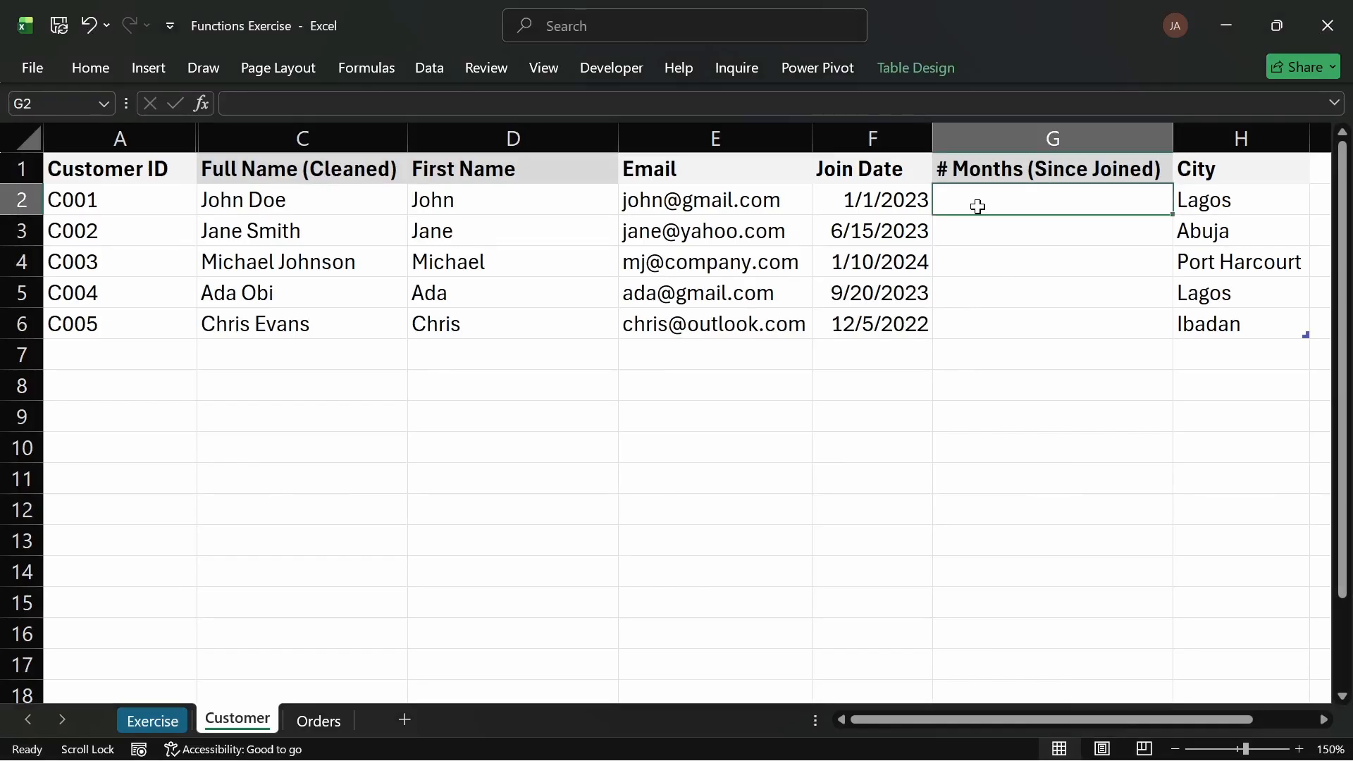
pyautogui.write('=date')
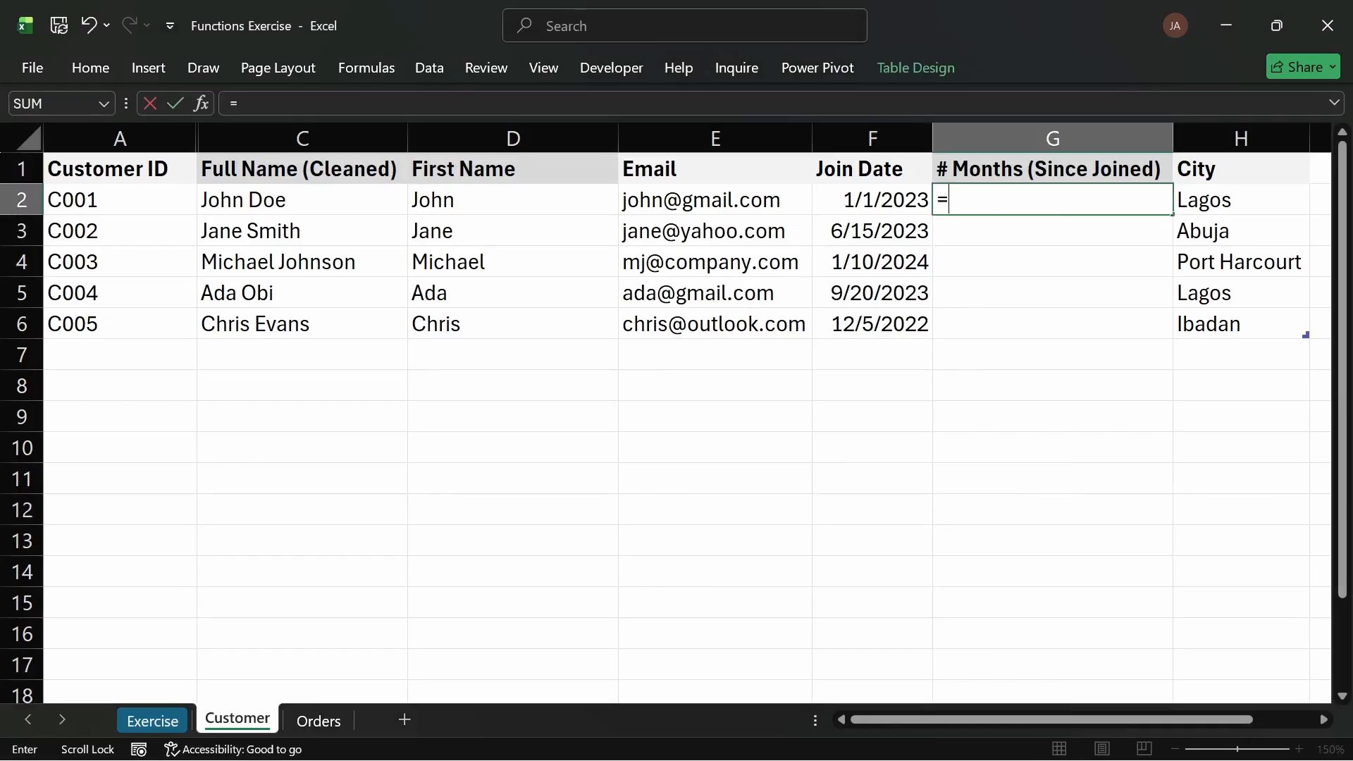
pyautogui.press('BackSpace')
pyautogui.press('BackSpace')
pyautogui.press('BackSpace')
pyautogui.press('BackSpace')
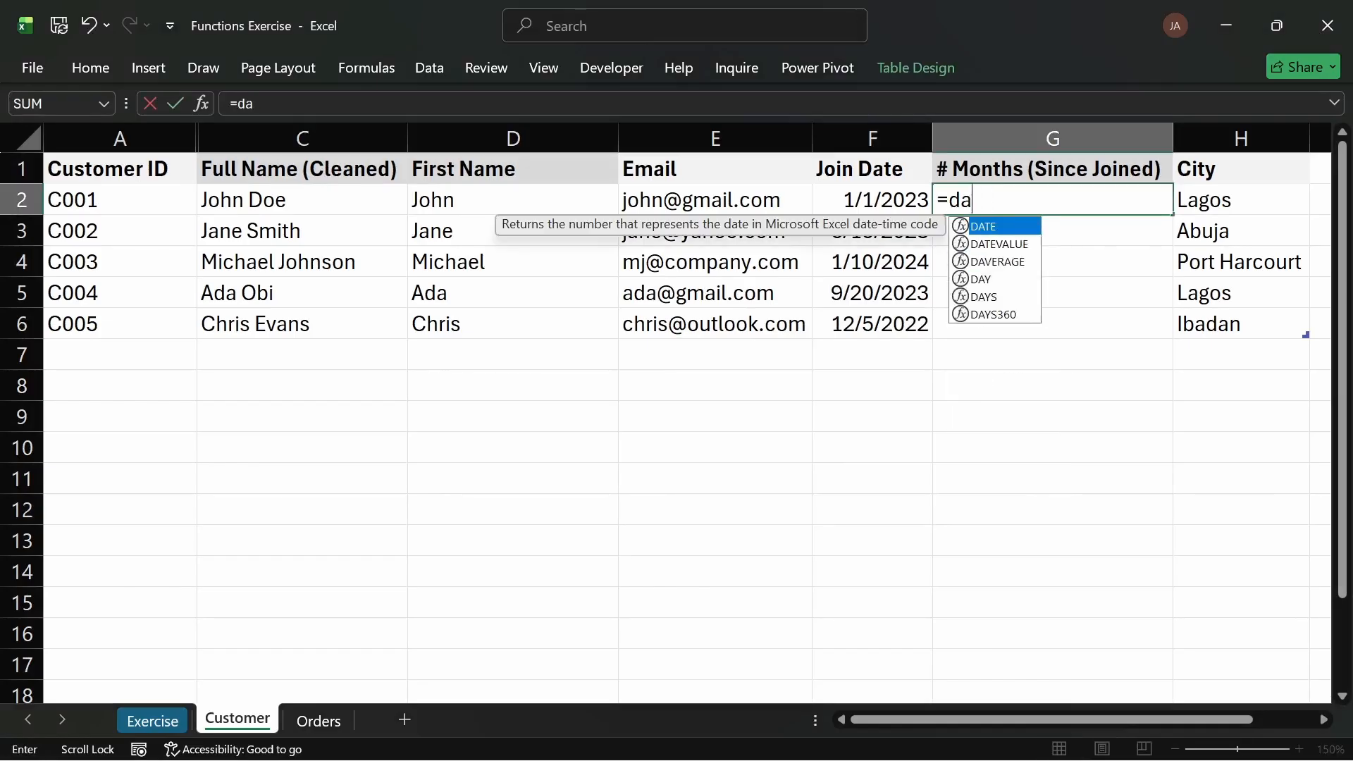
pyautogui.write('DATE')
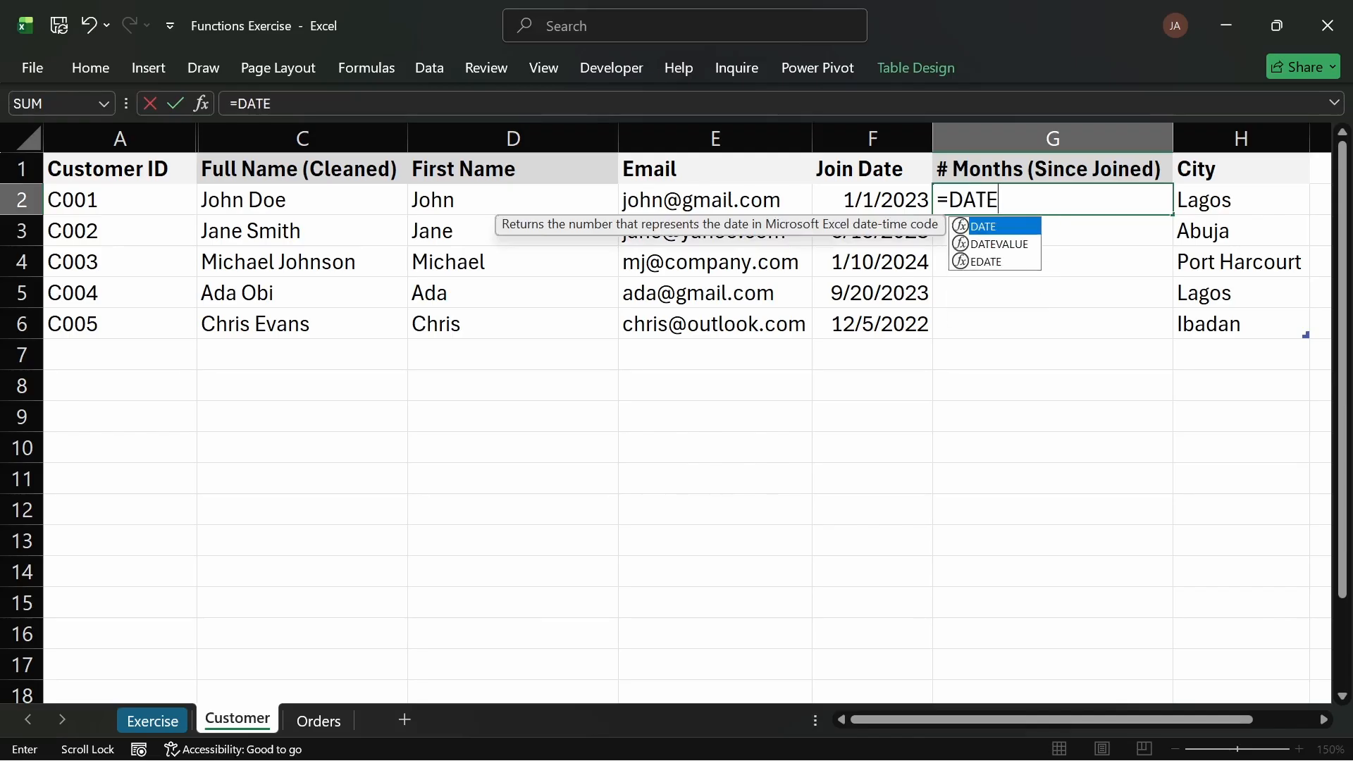
pyautogui.write('DIF')
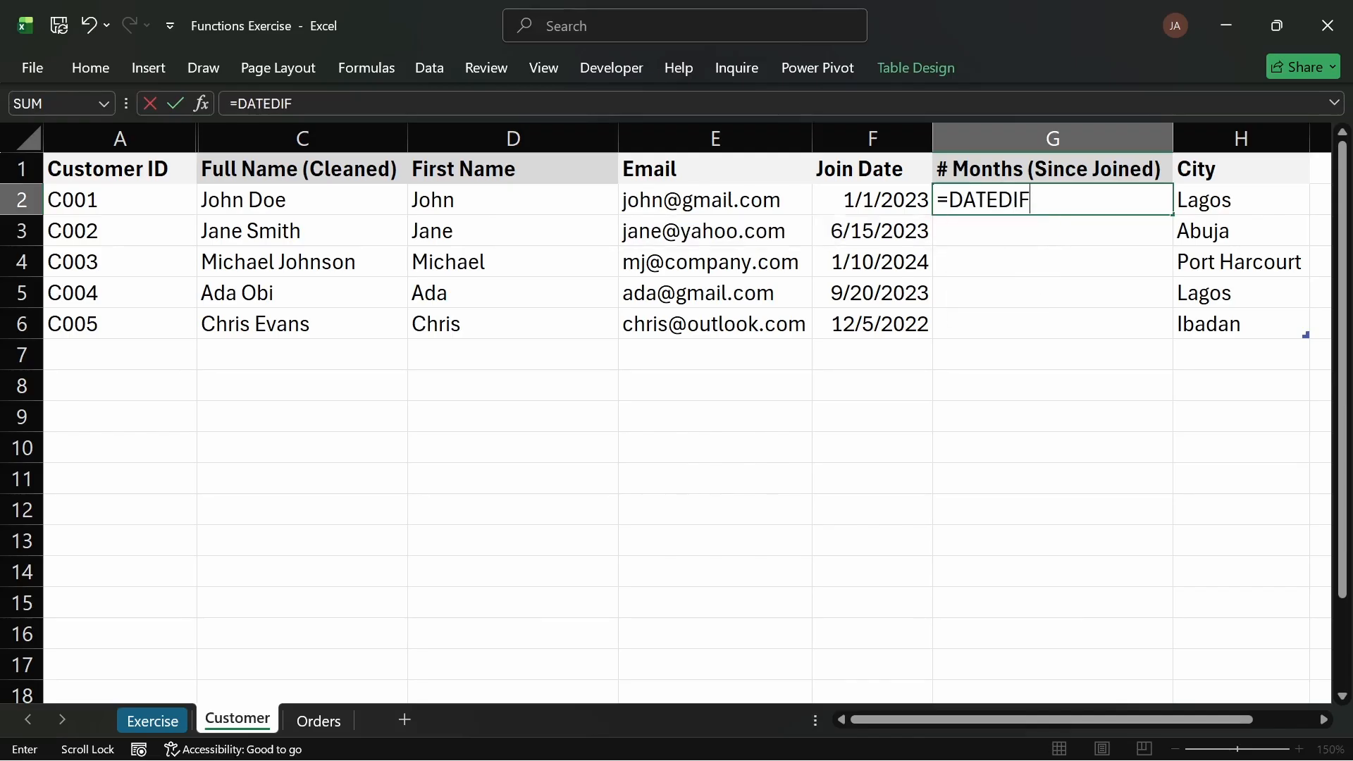
pyautogui.write('(')
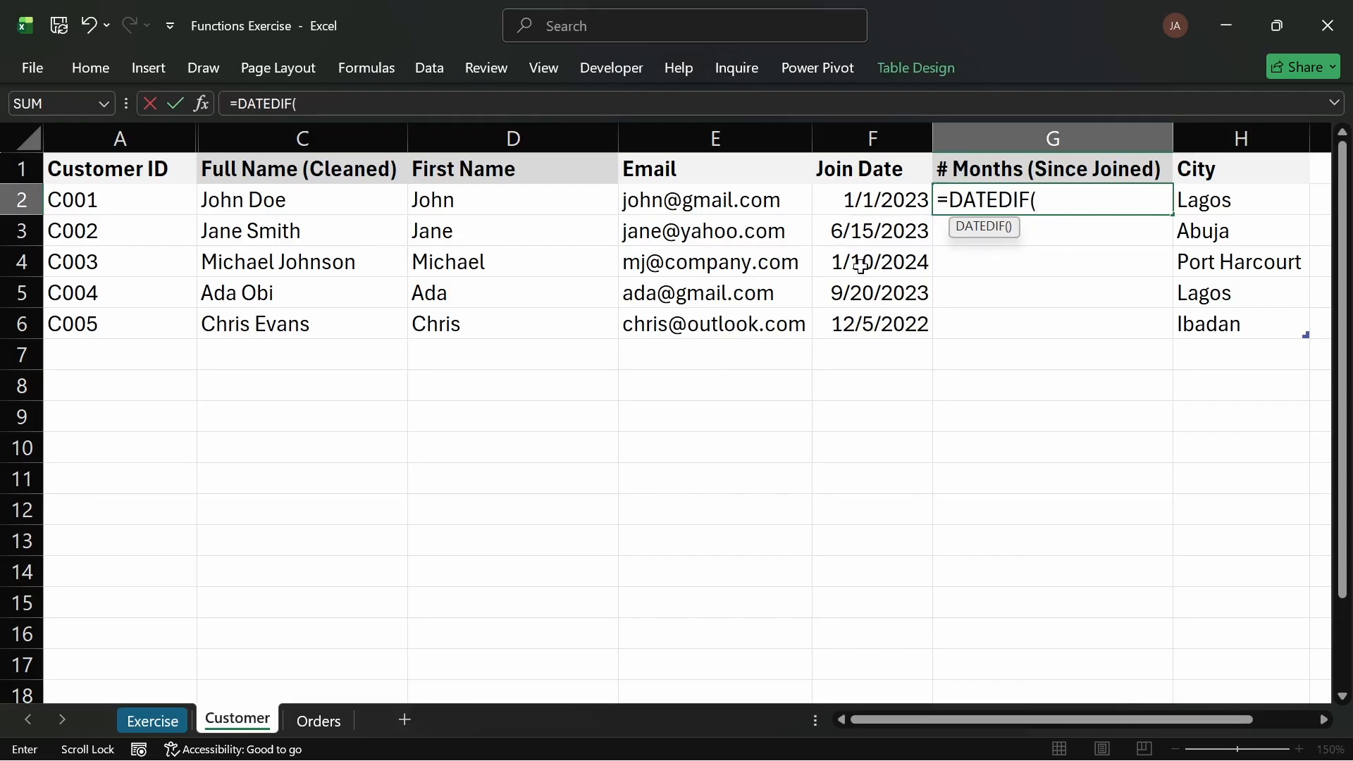
pyautogui.click(871, 197)
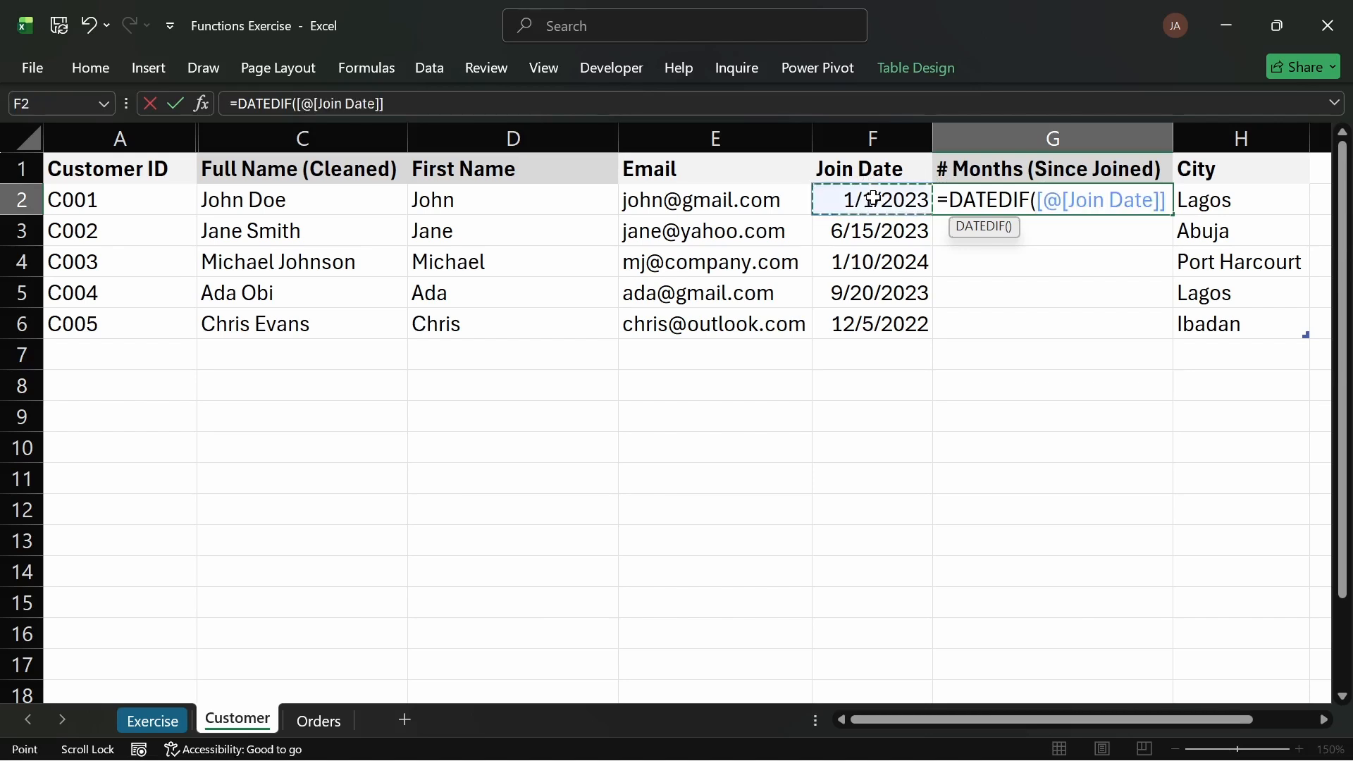
pyautogui.write(',')
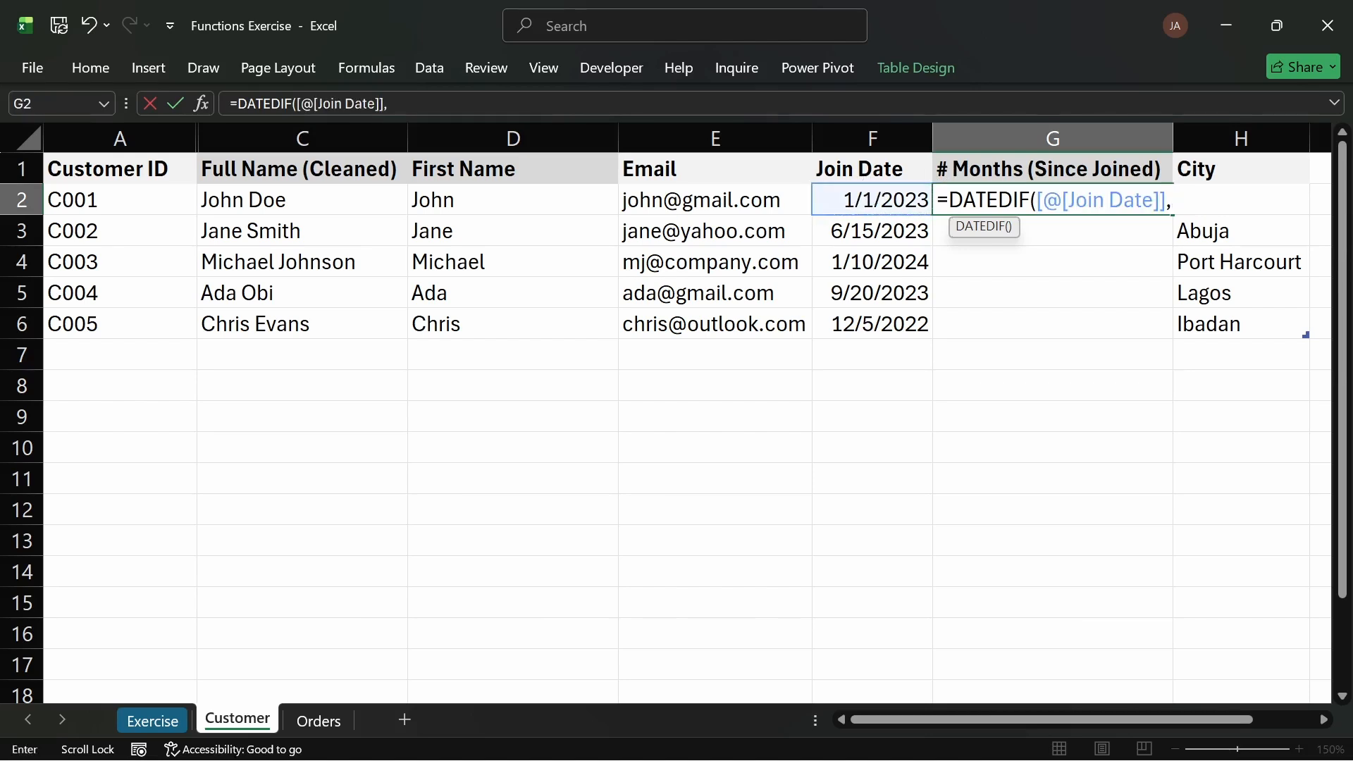
pyautogui.write('TODAY')
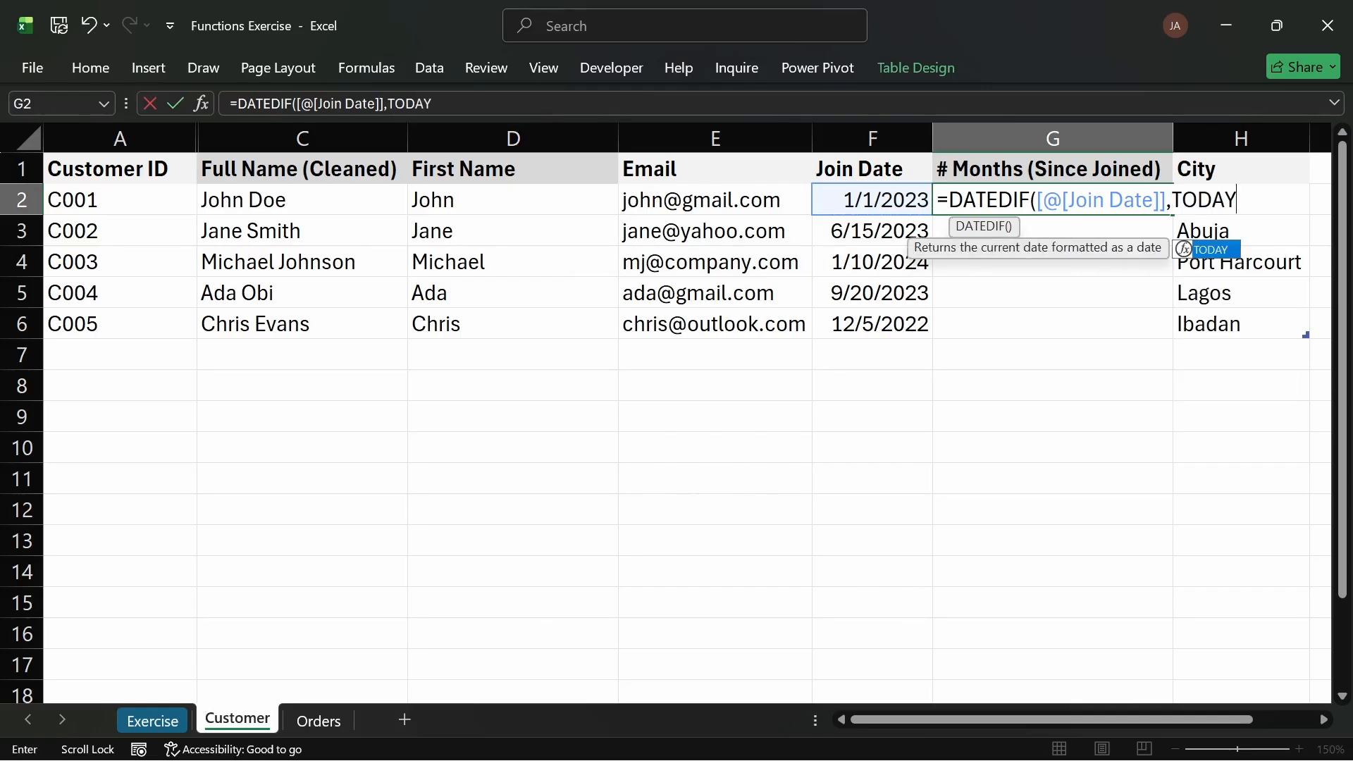
pyautogui.write('(')
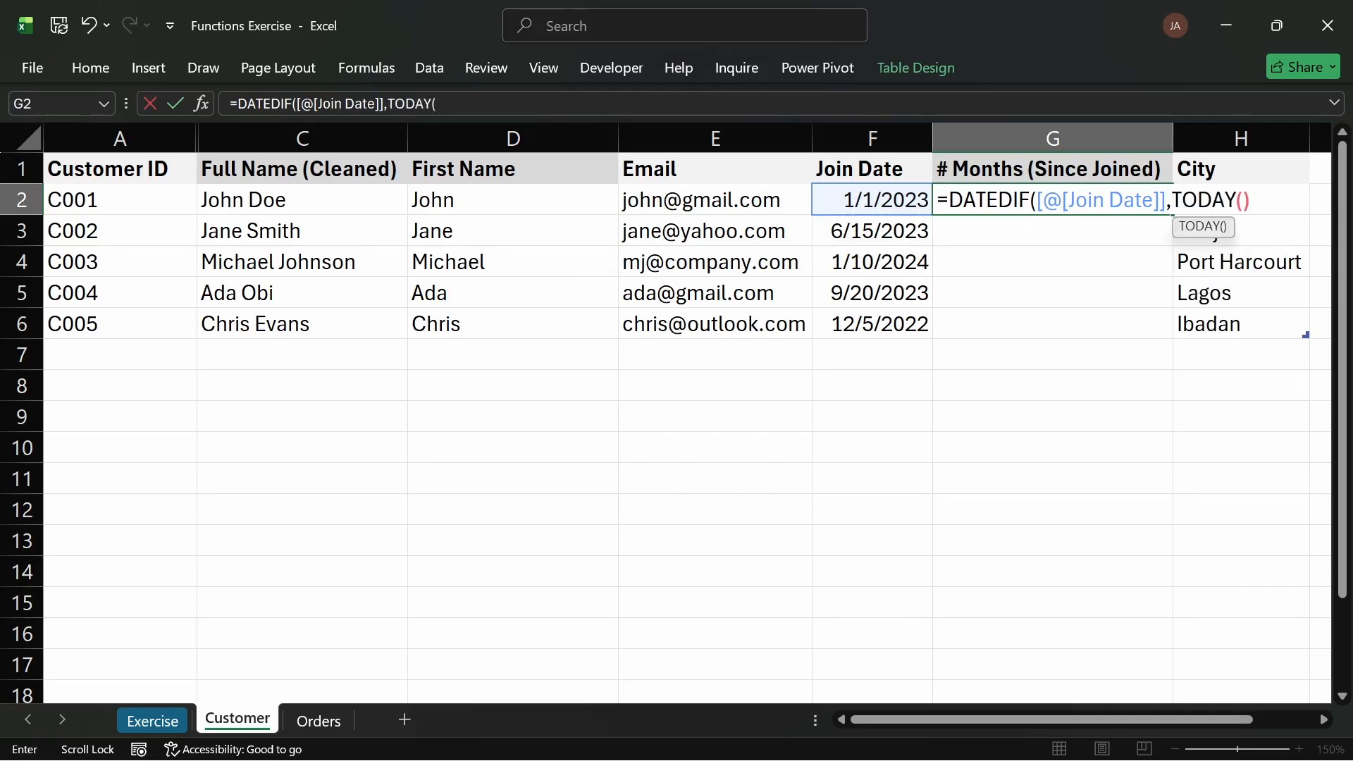
pyautogui.write('),"')
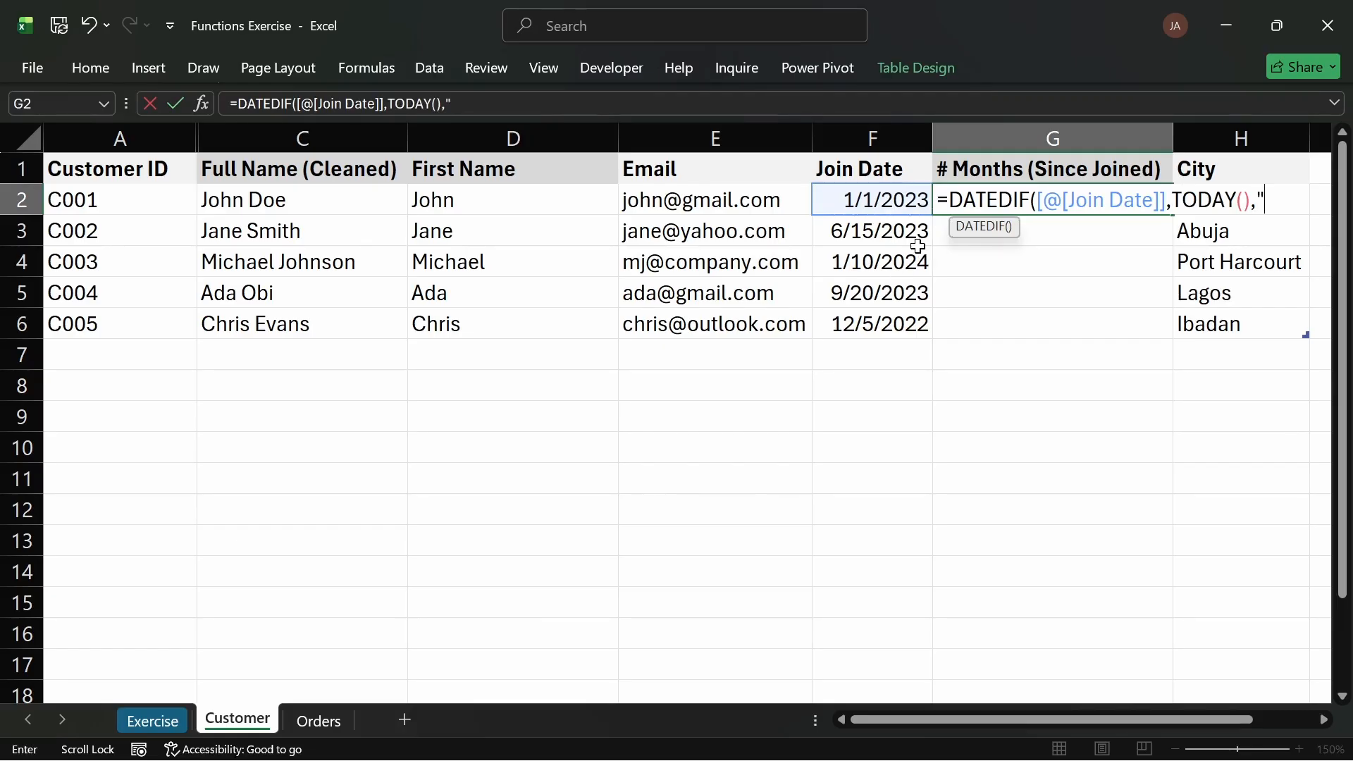
pyautogui.write('M")')
pyautogui.press('Return')
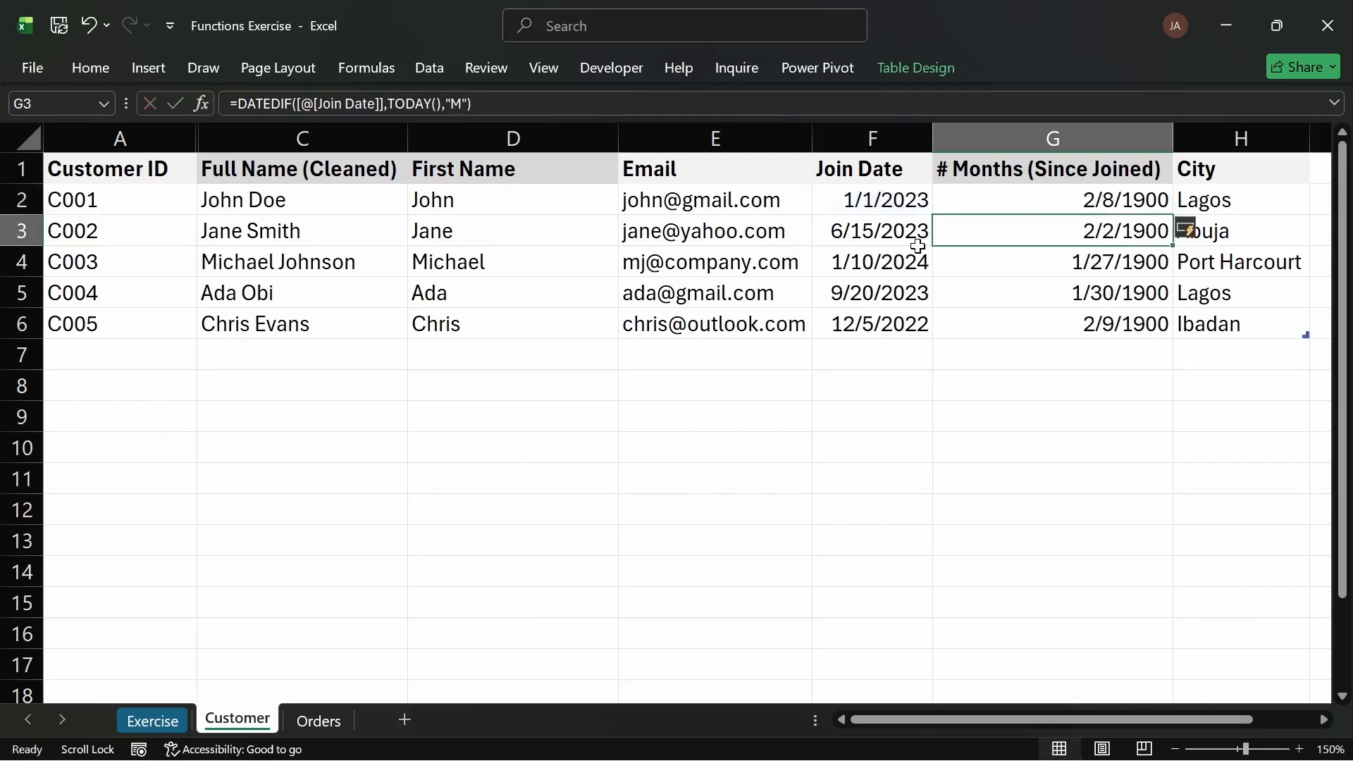
# Step: Format the tenure cells with the General number category, then check each row's formula
pyautogui.moveTo(1106, 203); pyautogui.dragTo(1095, 323)
pyautogui.hotkey('ctrl', '1')
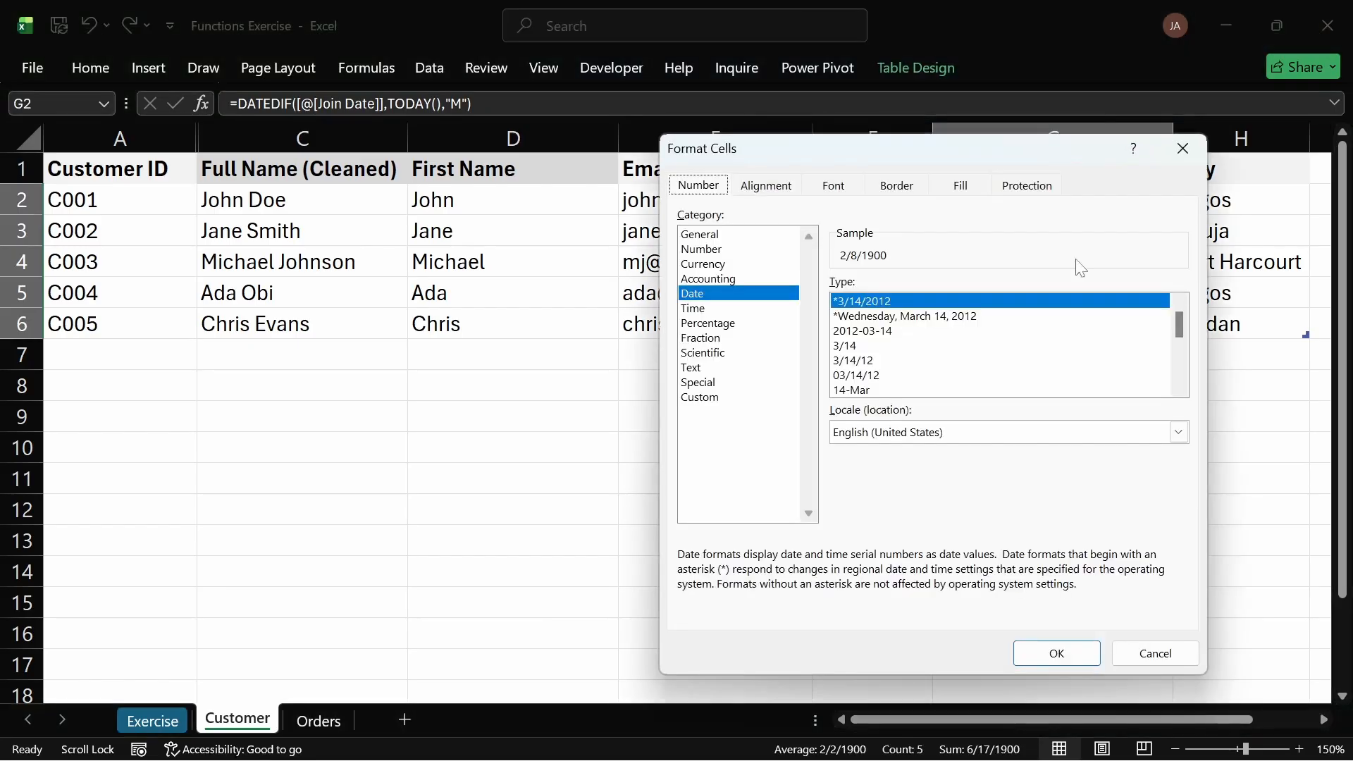
pyautogui.click(749, 236)
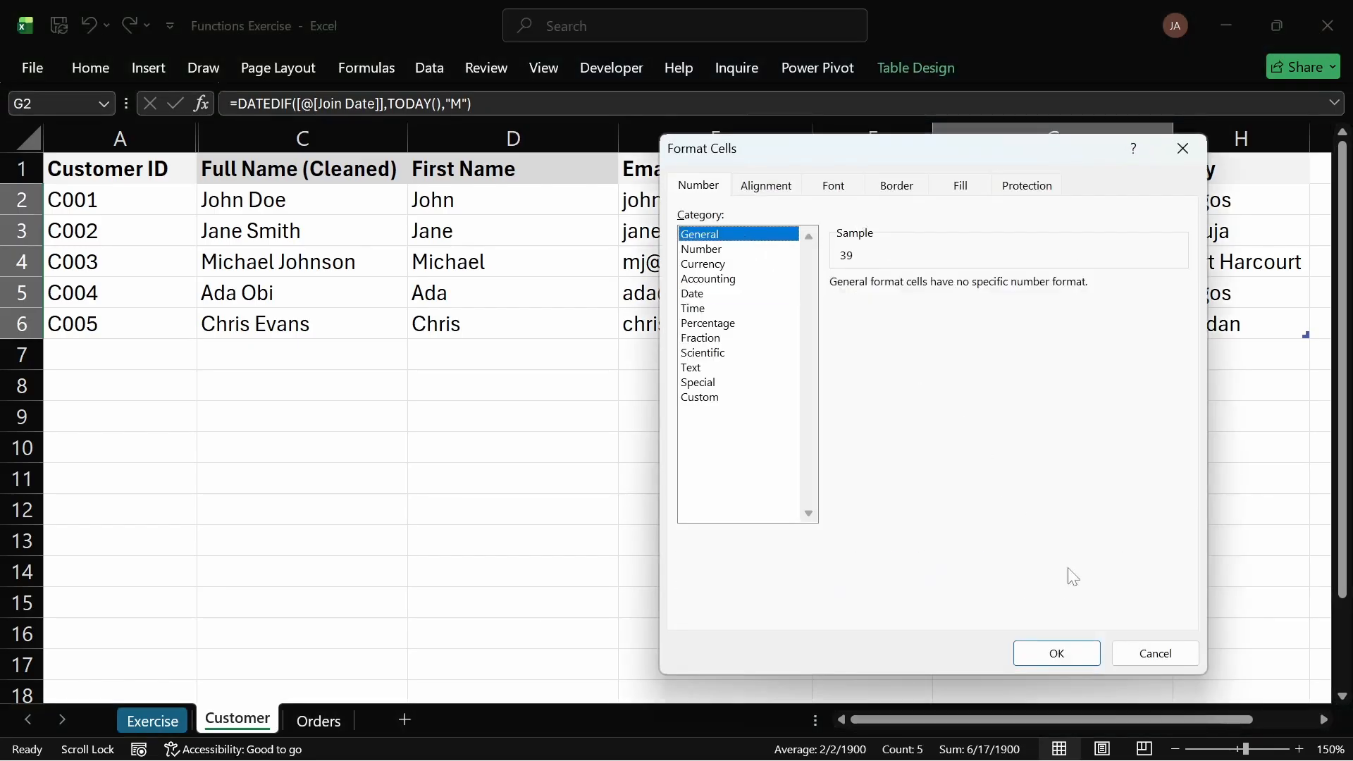
pyautogui.click(1063, 652)
pyautogui.click(1072, 402)
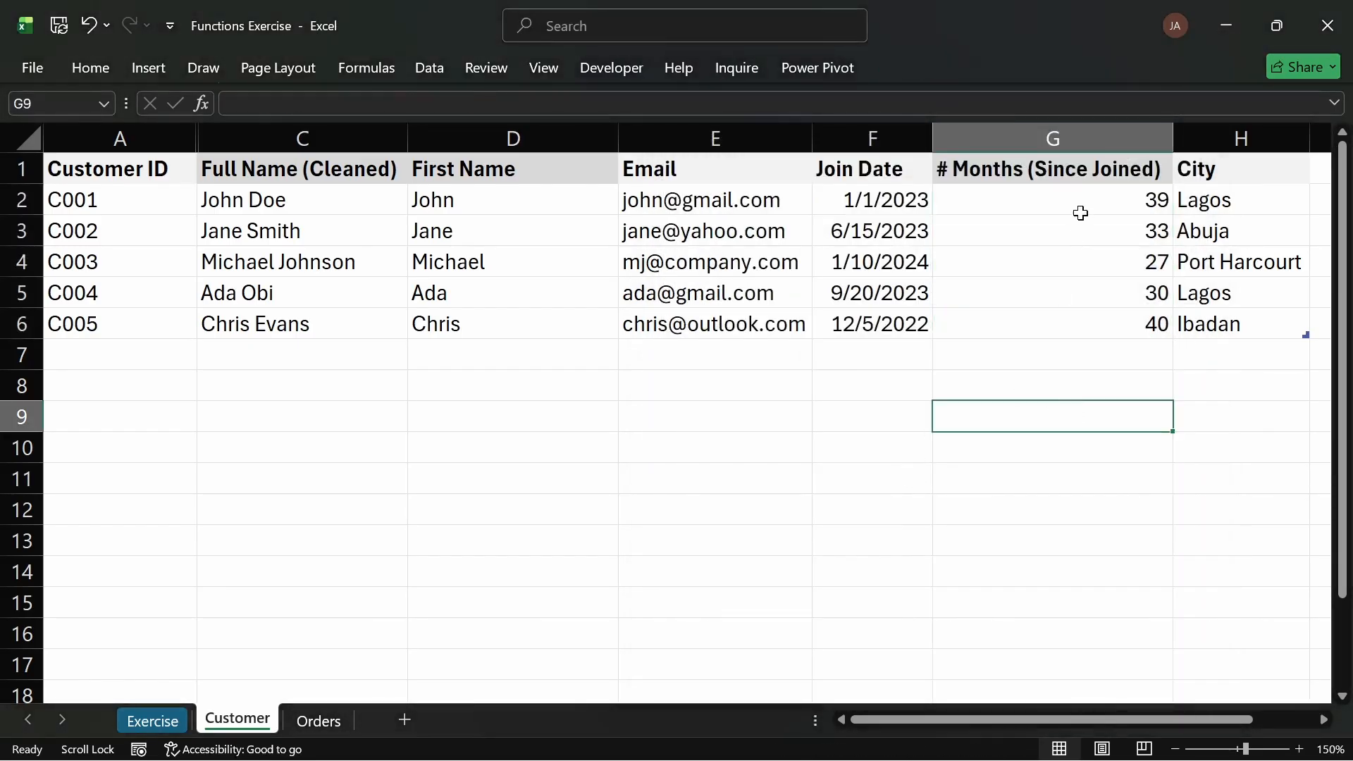
pyautogui.click(1078, 201)
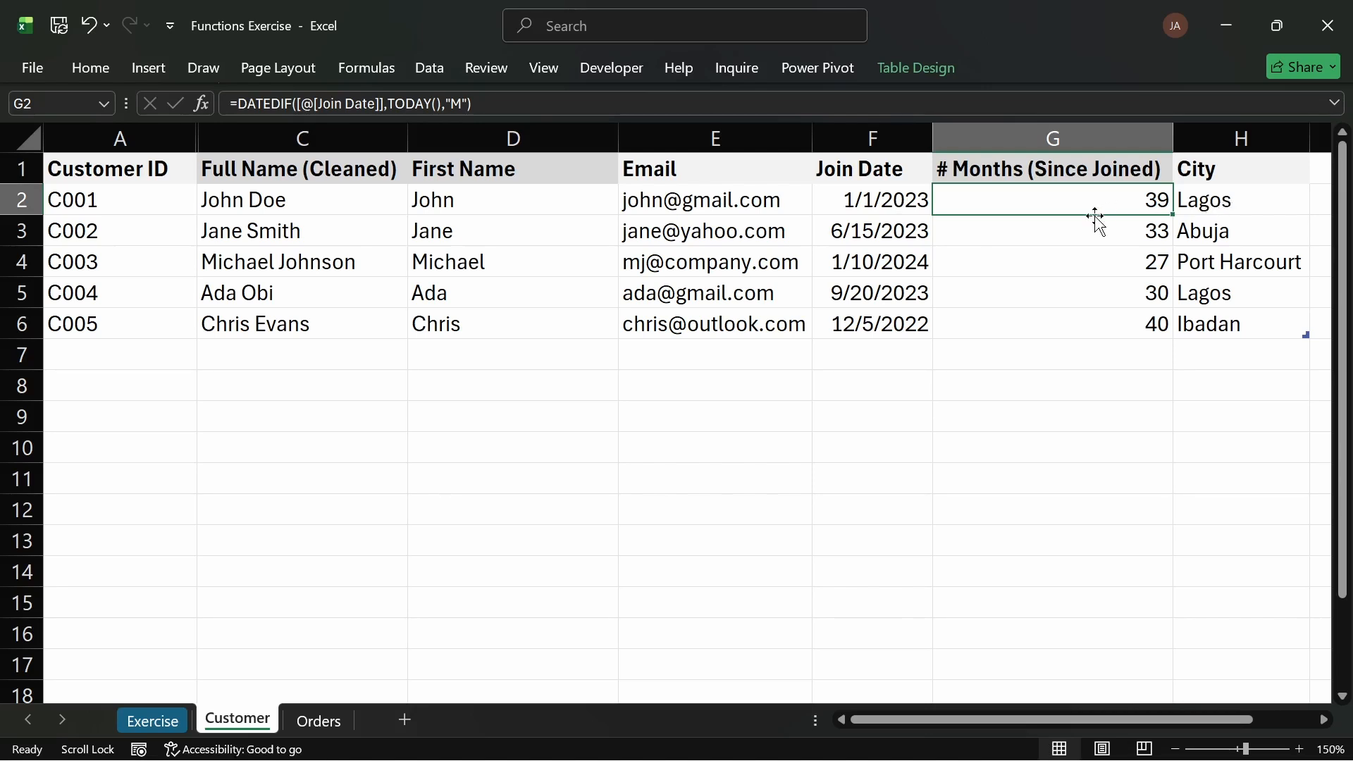
pyautogui.click(1037, 235)
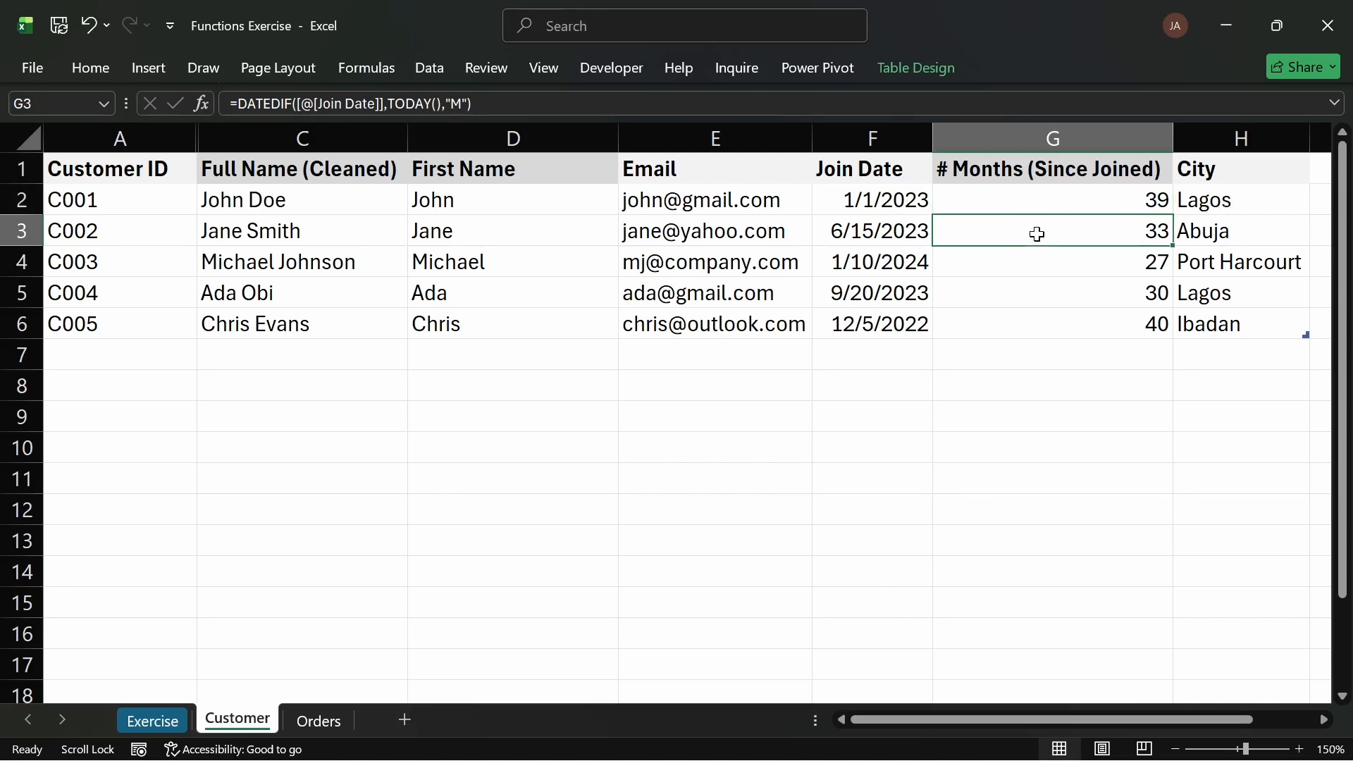
pyautogui.click(1113, 269)
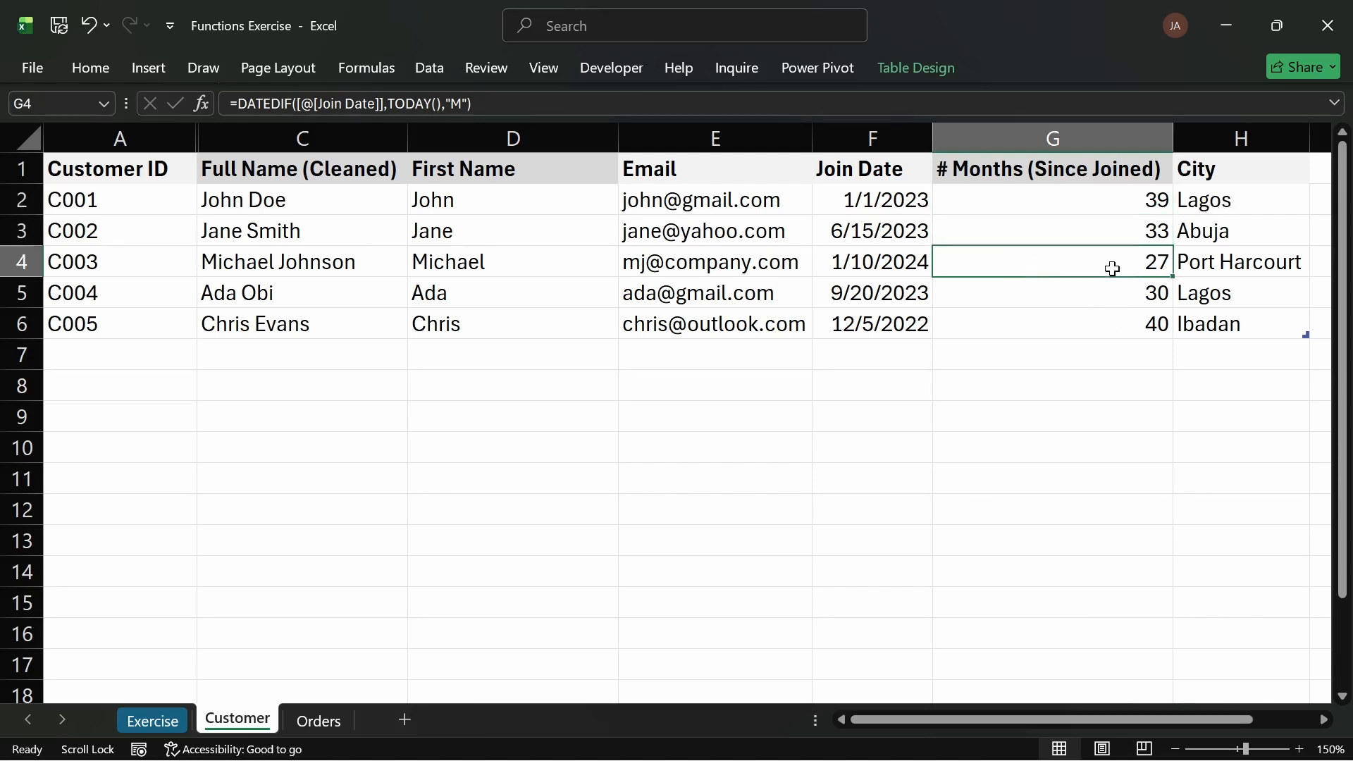
pyautogui.click(1089, 302)
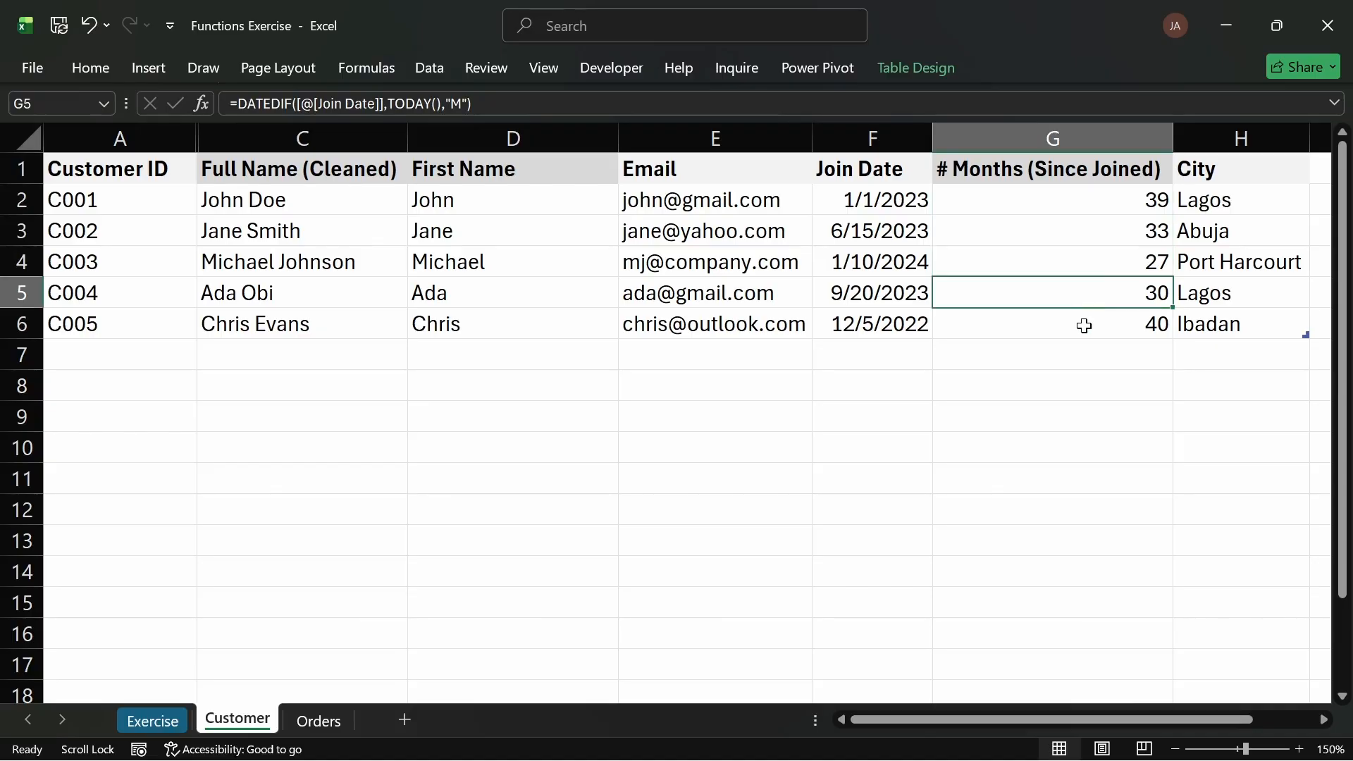
pyautogui.click(1083, 329)
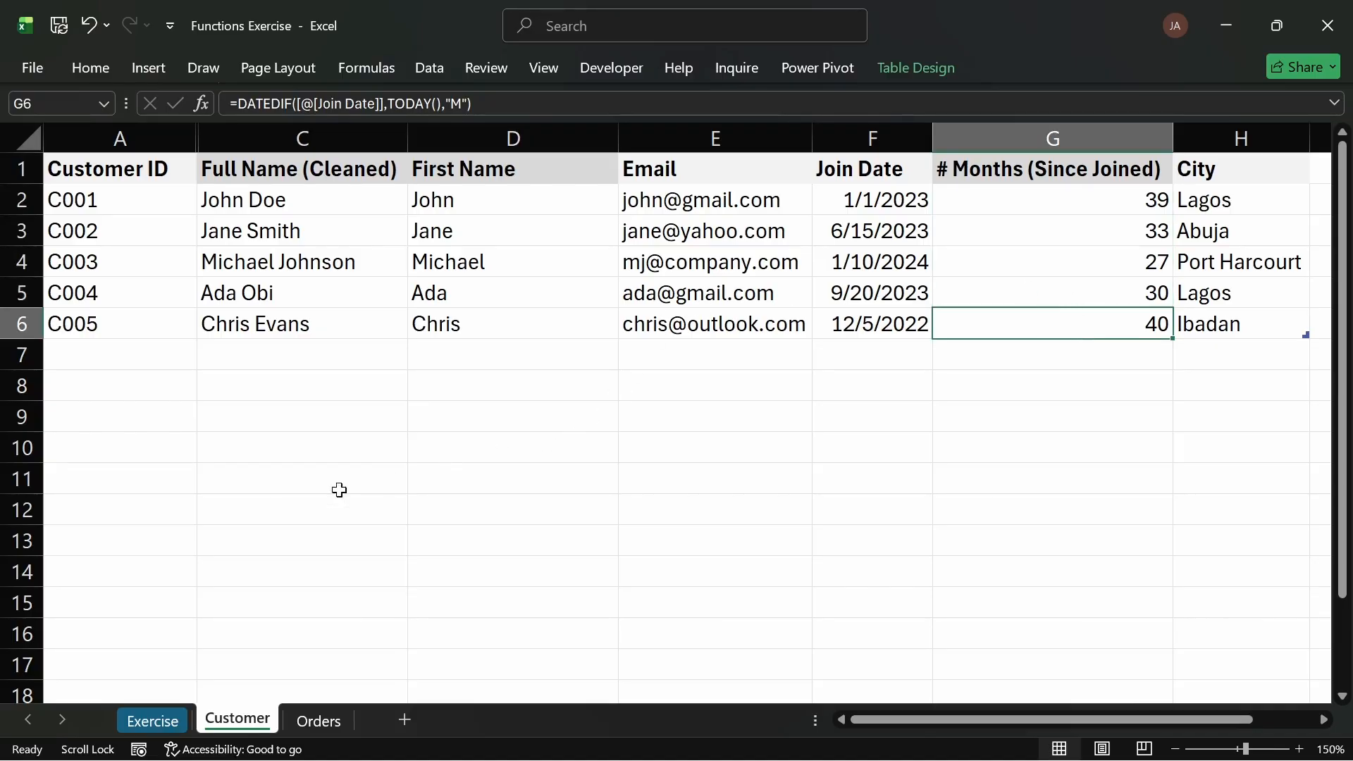
# Step: On the Orders sheet, insert a new table column before Payment Method
pyautogui.click(153, 720)
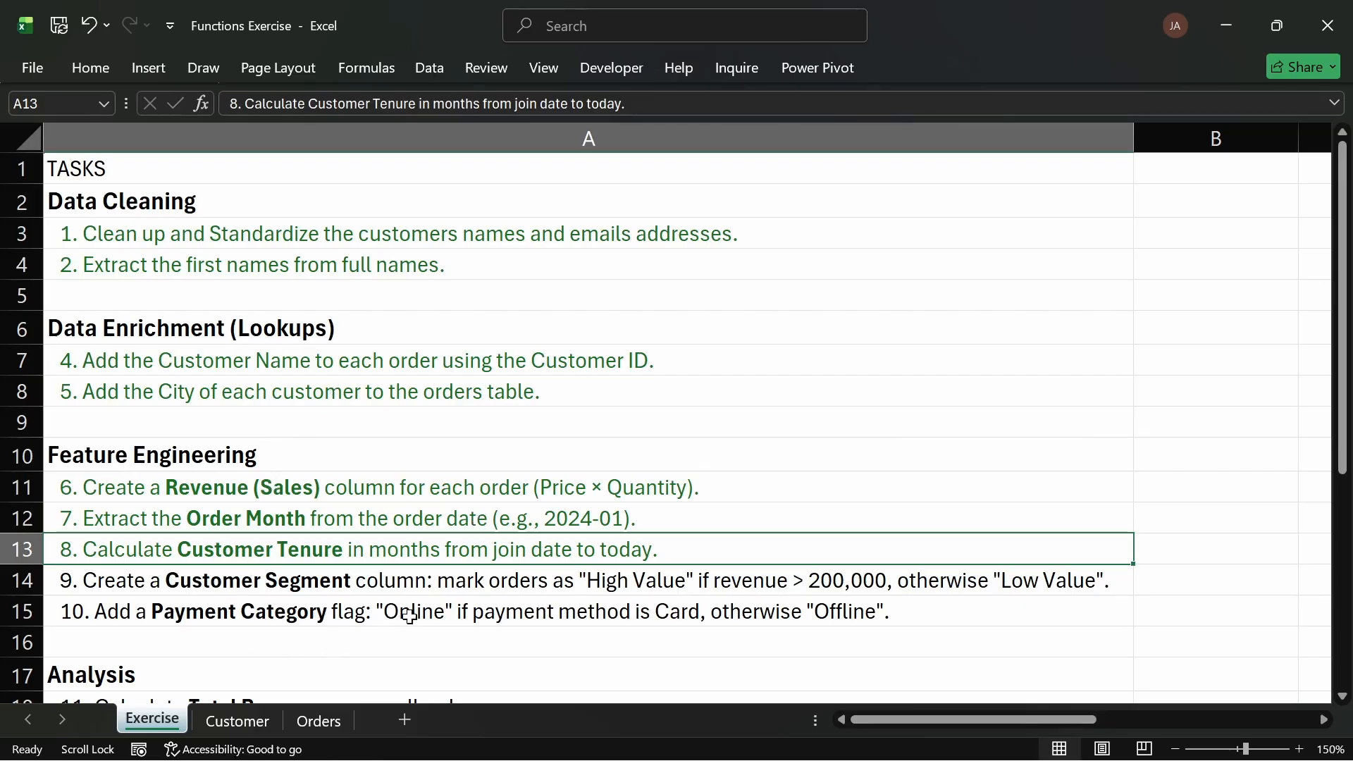
pyautogui.click(325, 725)
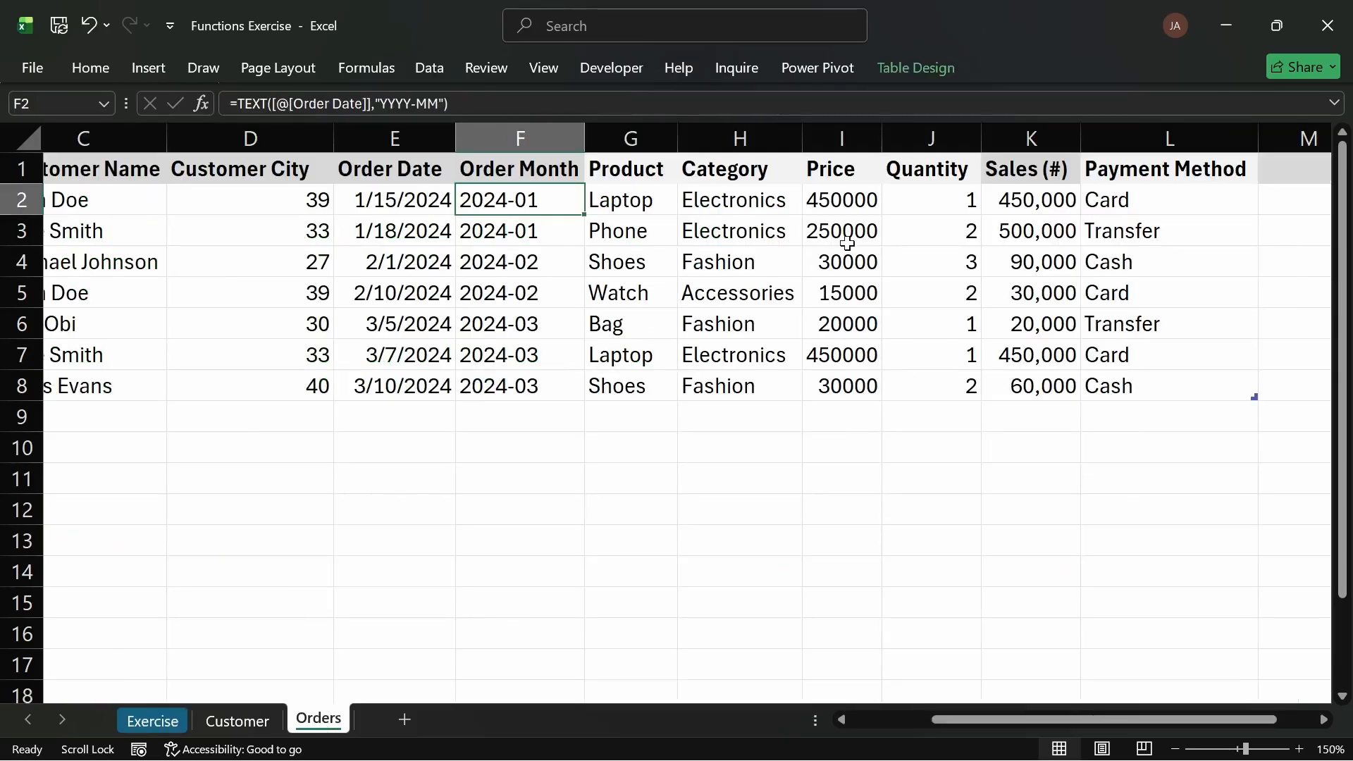
pyautogui.click(1128, 138)
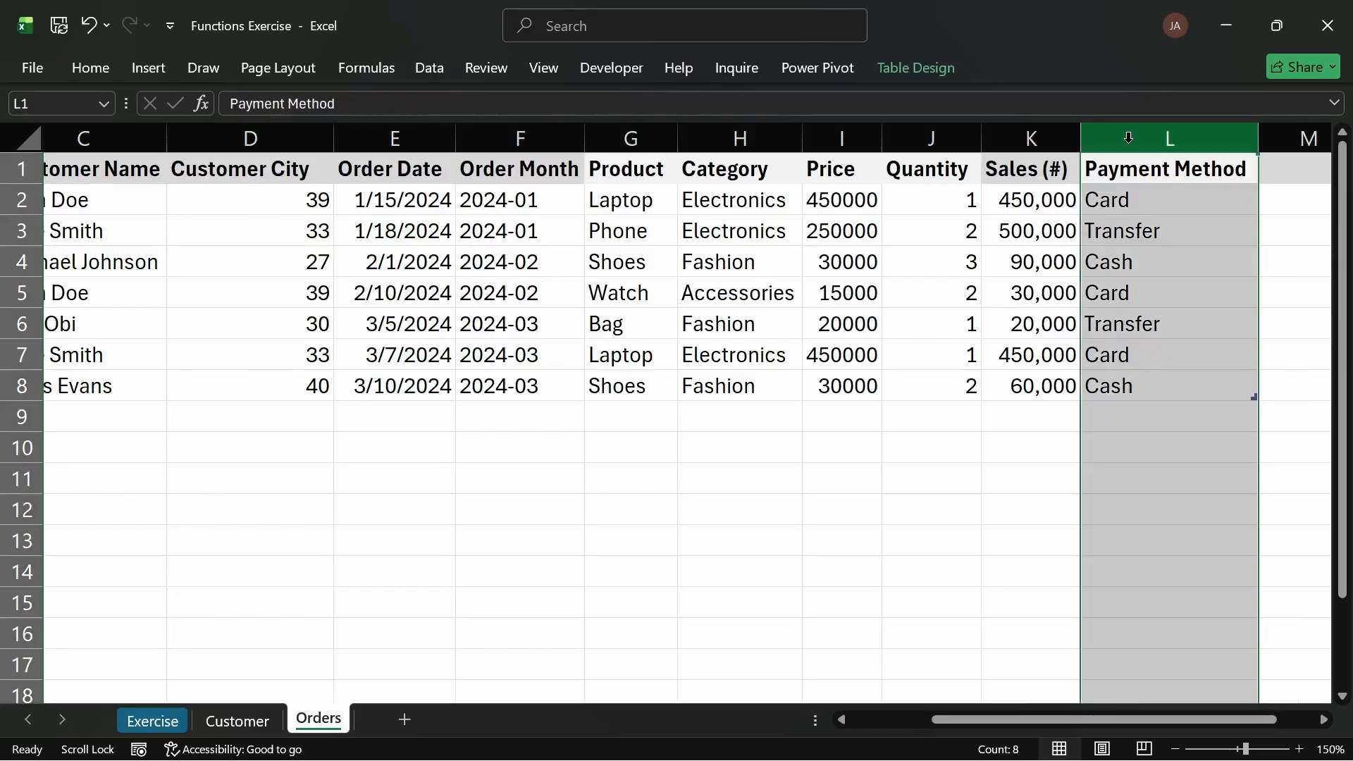
pyautogui.hotkey('ctrl', 'shift', '+')
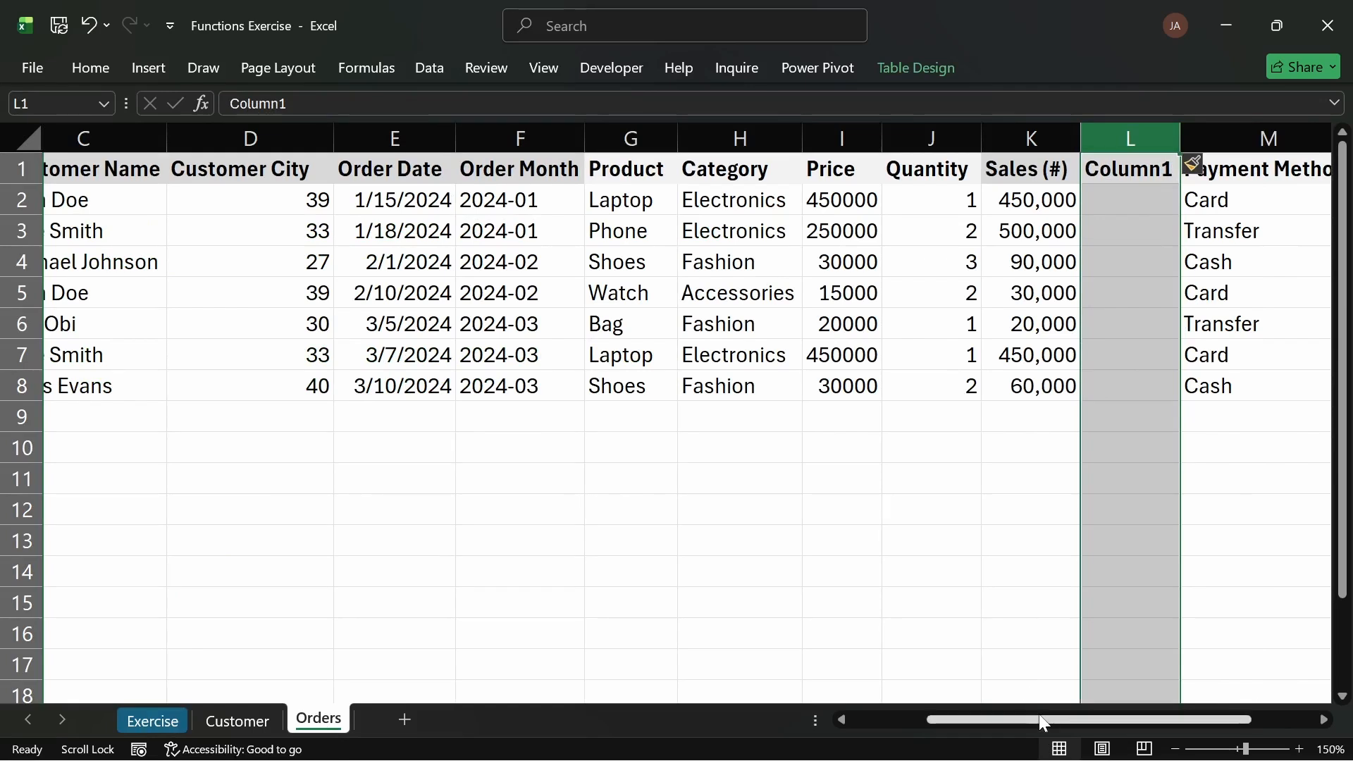
pyautogui.moveTo(1041, 720); pyautogui.dragTo(1108, 719)
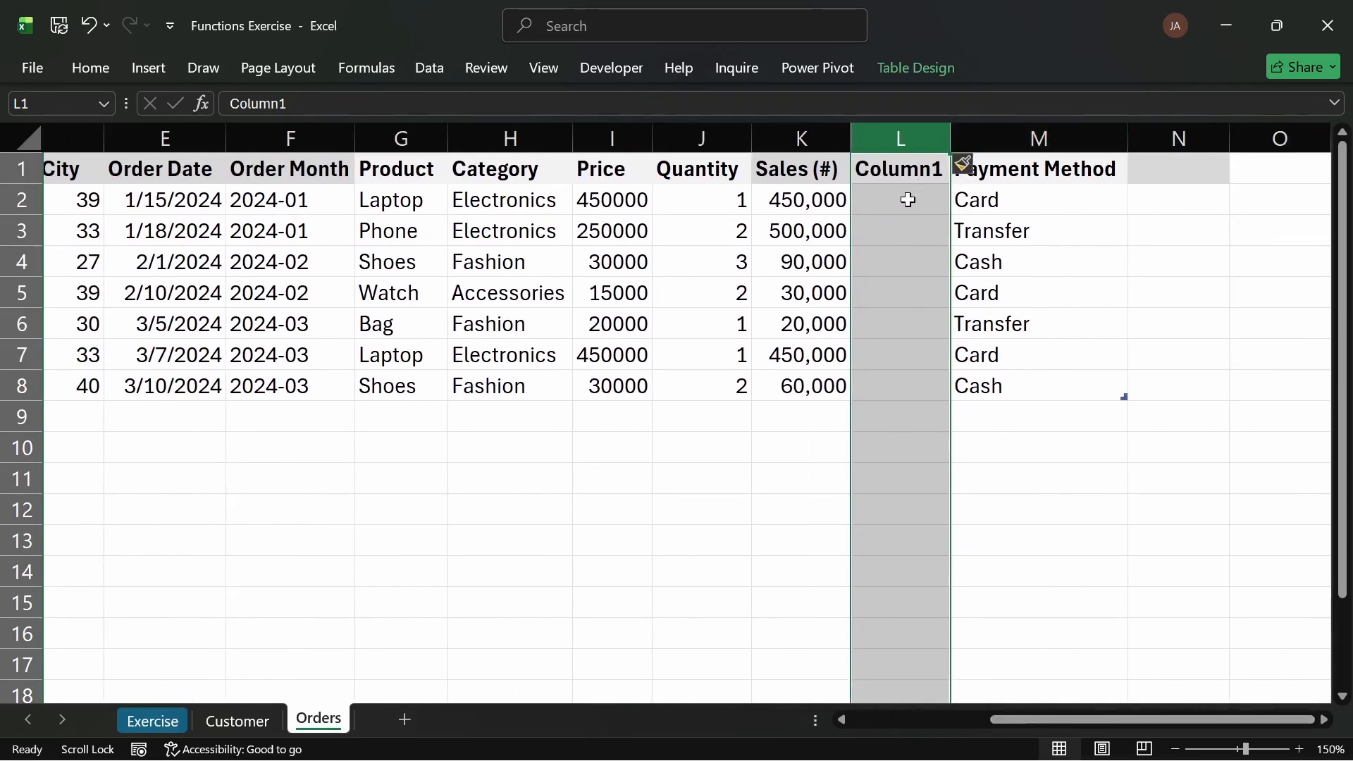
# Step: Rename the new Orders column header to "Customer Segment" and autofit its width
pyautogui.click(916, 155)
pyautogui.doubleClick(918, 170)
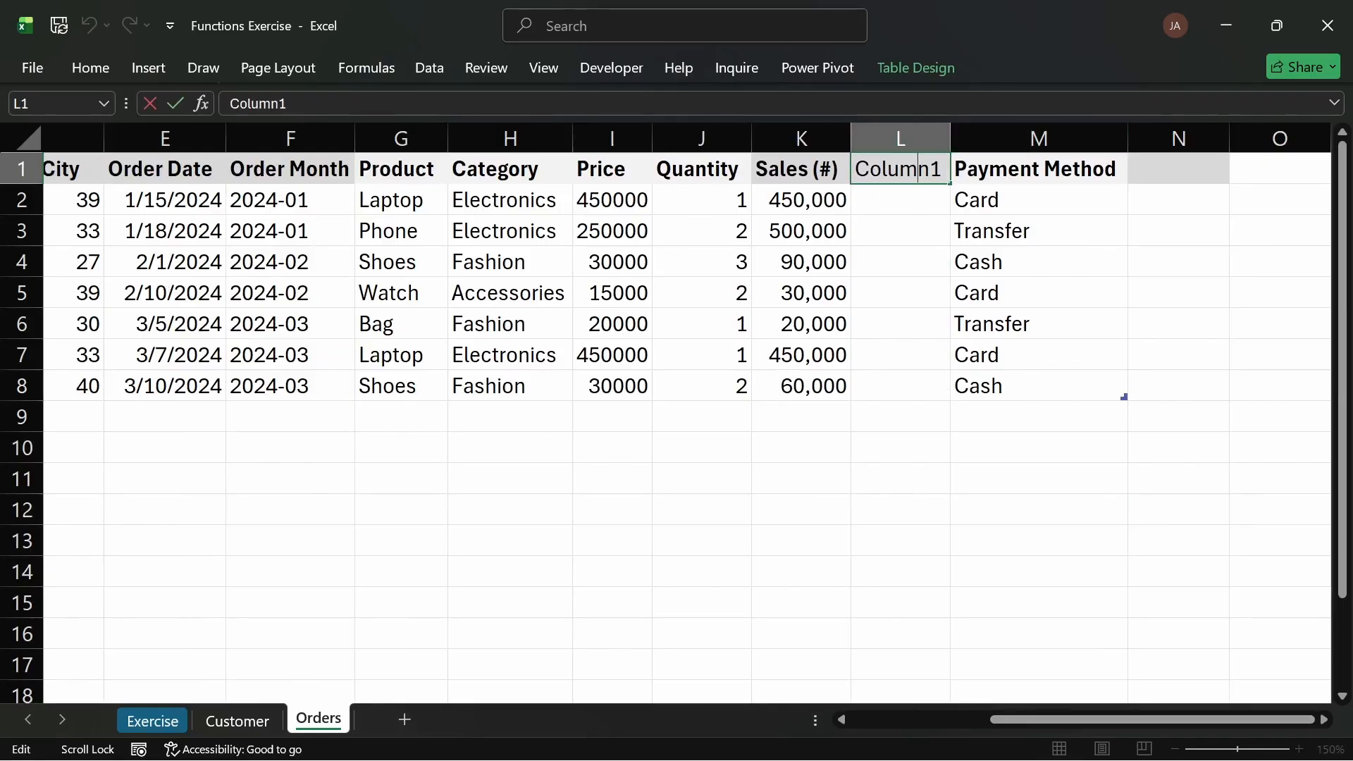
pyautogui.click(168, 720)
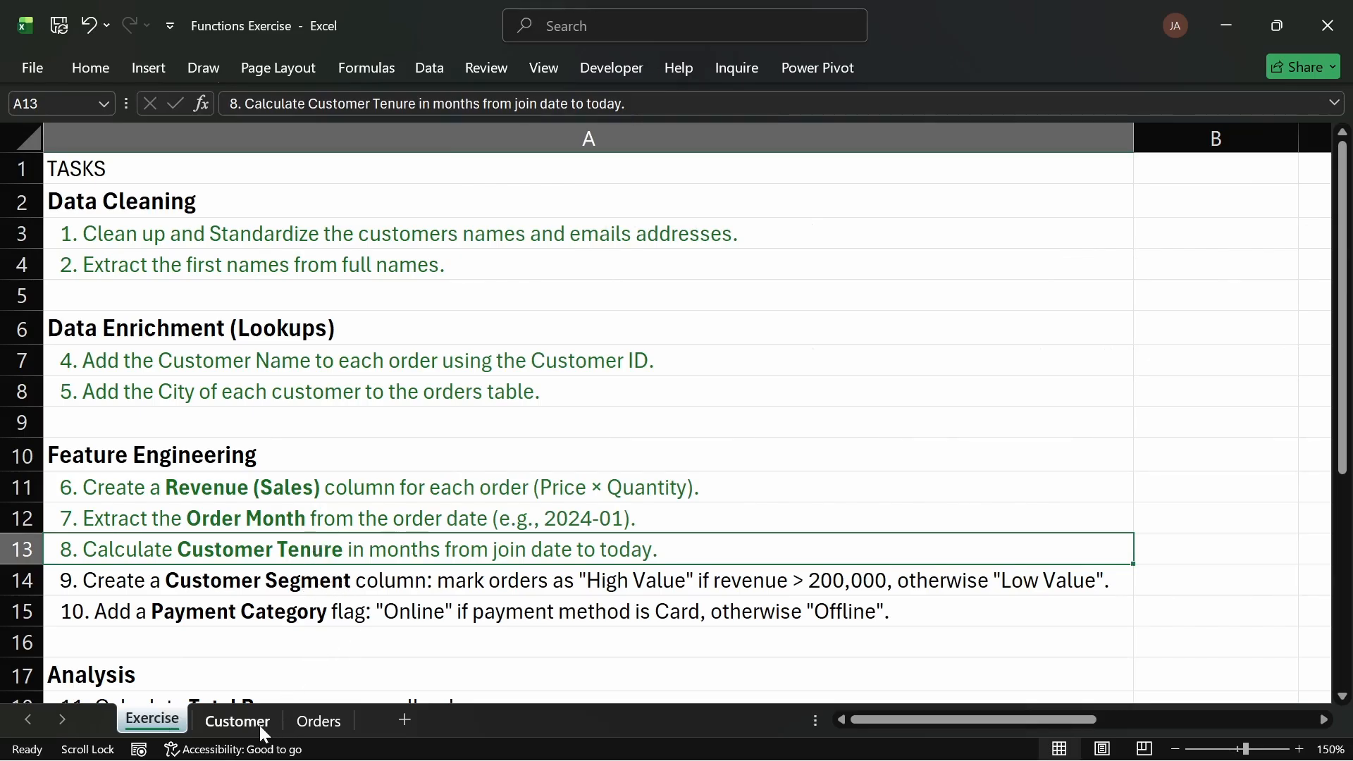
pyautogui.click(317, 716)
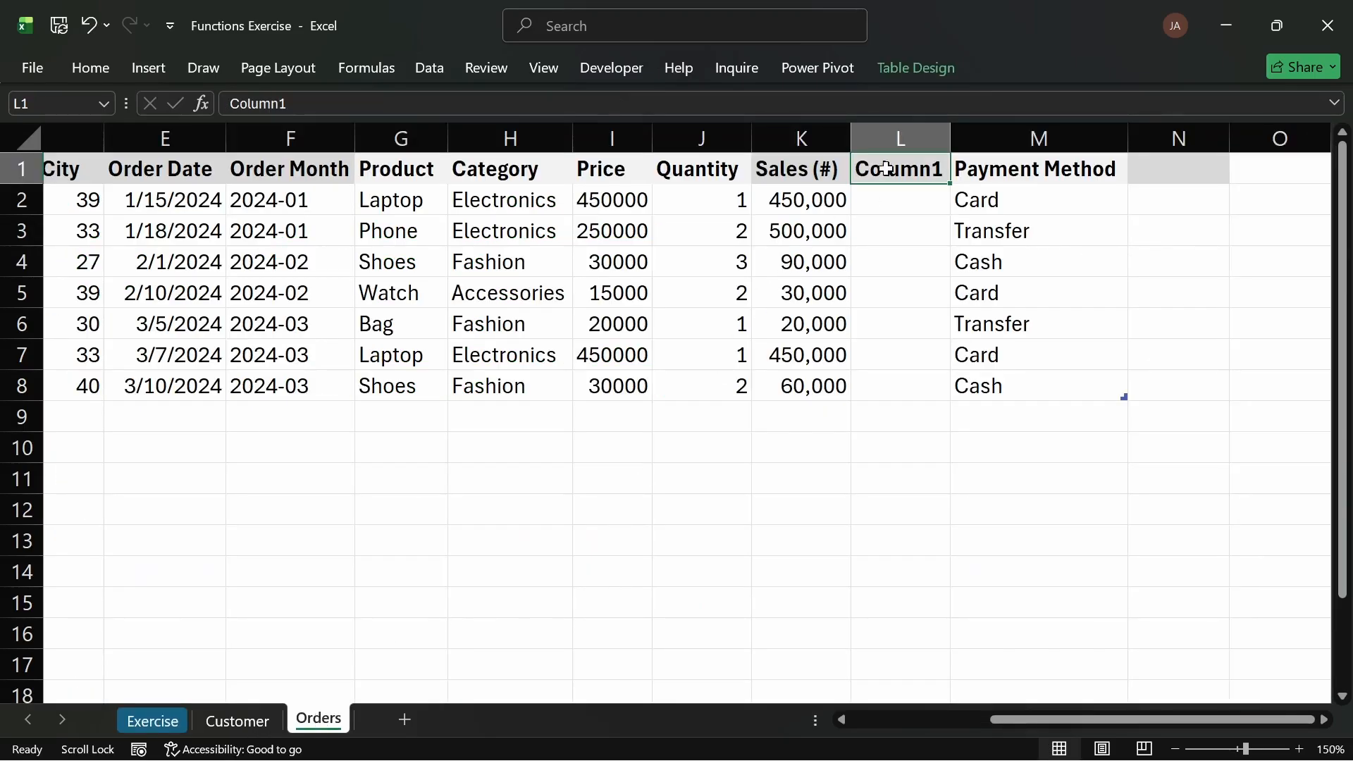
pyautogui.write('C')
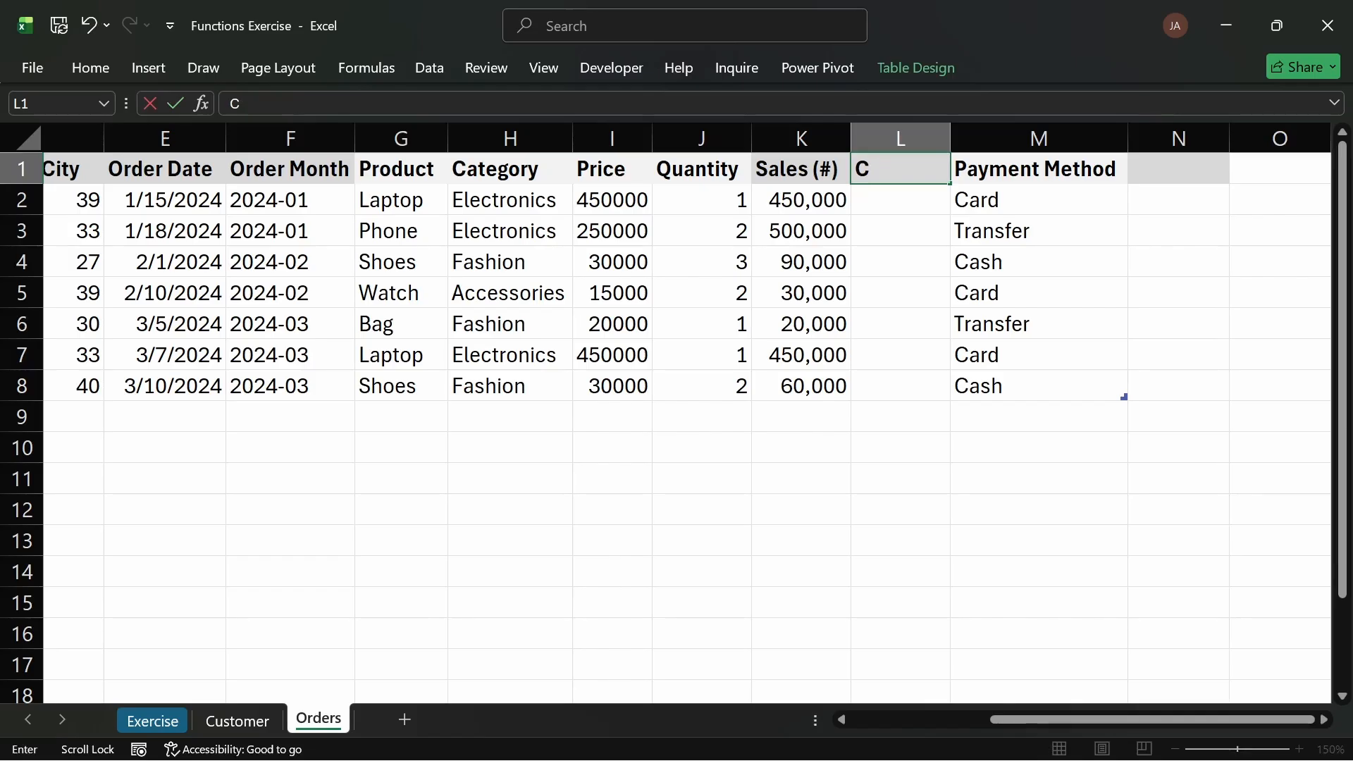
pyautogui.write('ustome')
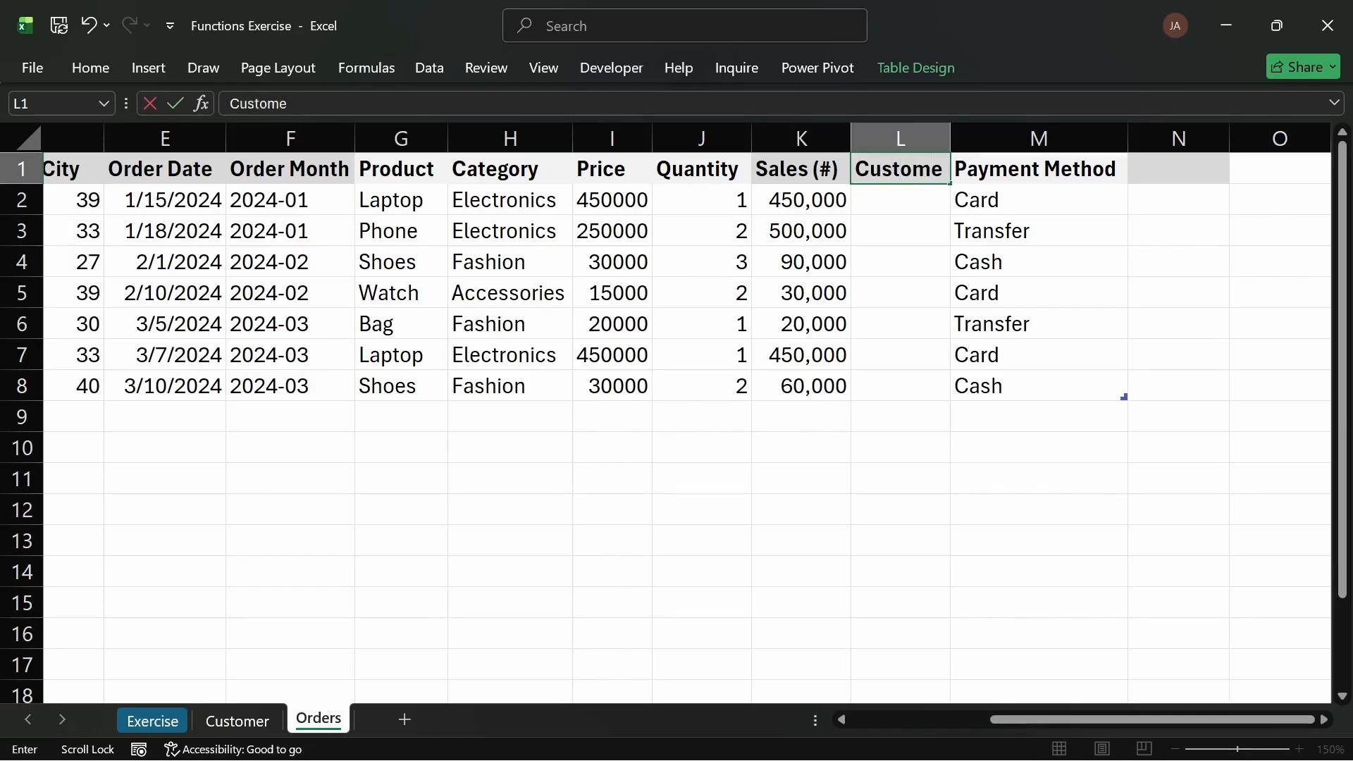
pyautogui.write('r Segment')
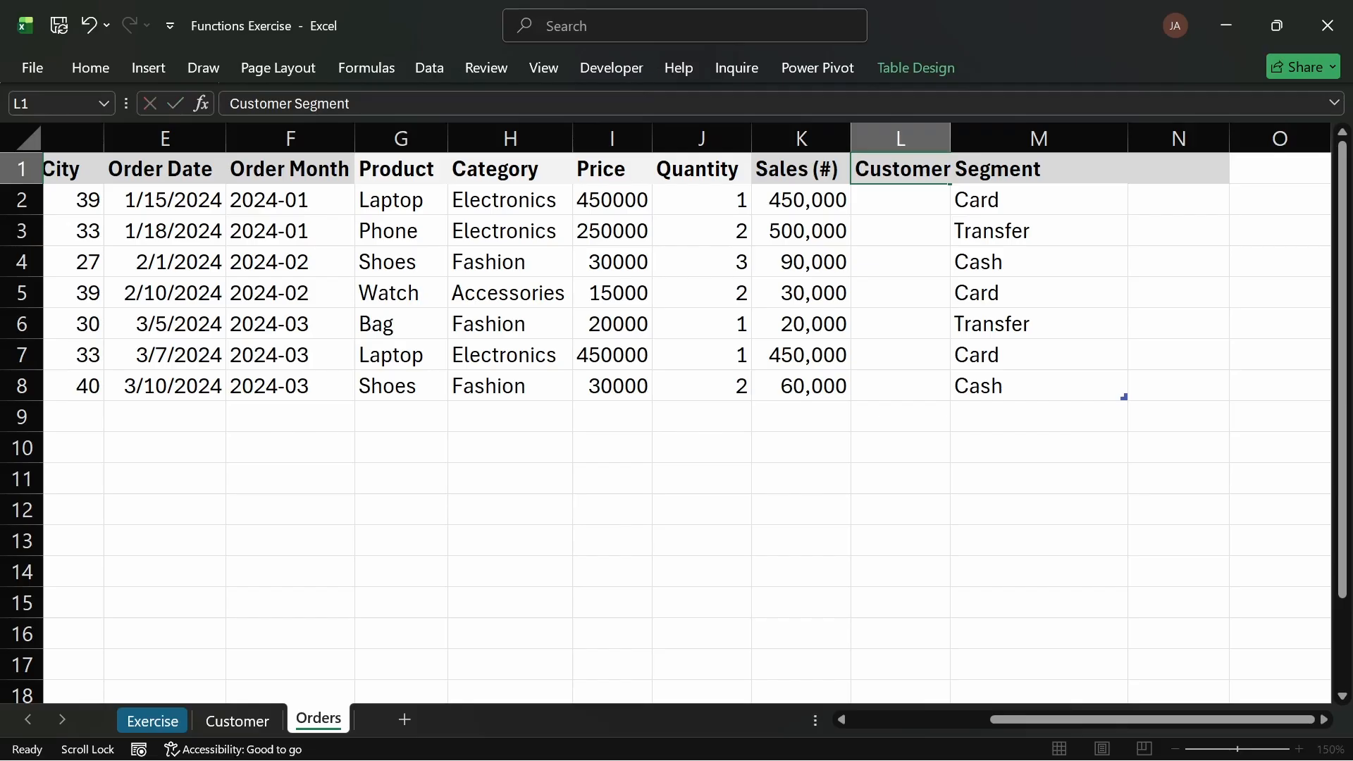
pyautogui.press('Return')
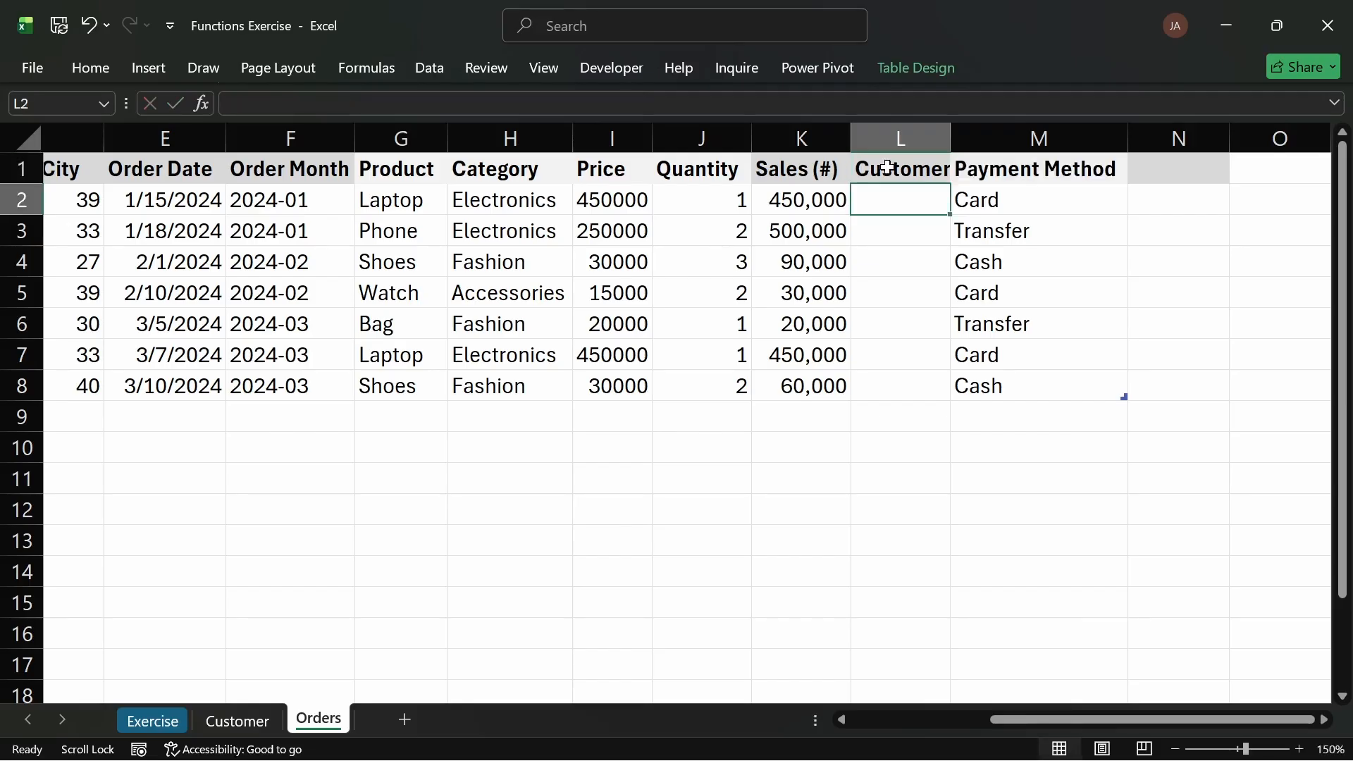
pyautogui.doubleClick(951, 138)
# Step: Enter =IF([@[Sales (#)]]>200000,"High Value","Low Value") in the first Customer Segment cell
pyautogui.write('=')
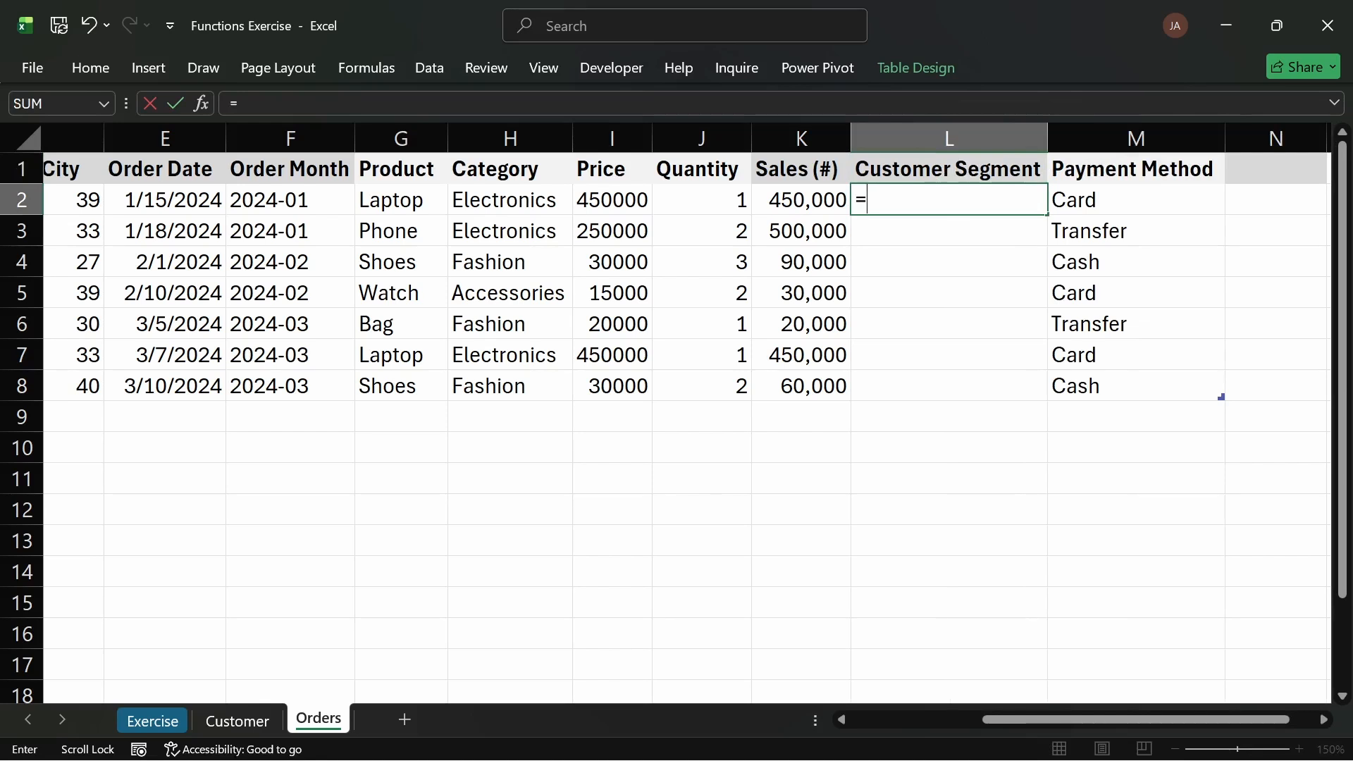
pyautogui.write('if')
pyautogui.press('Tab')
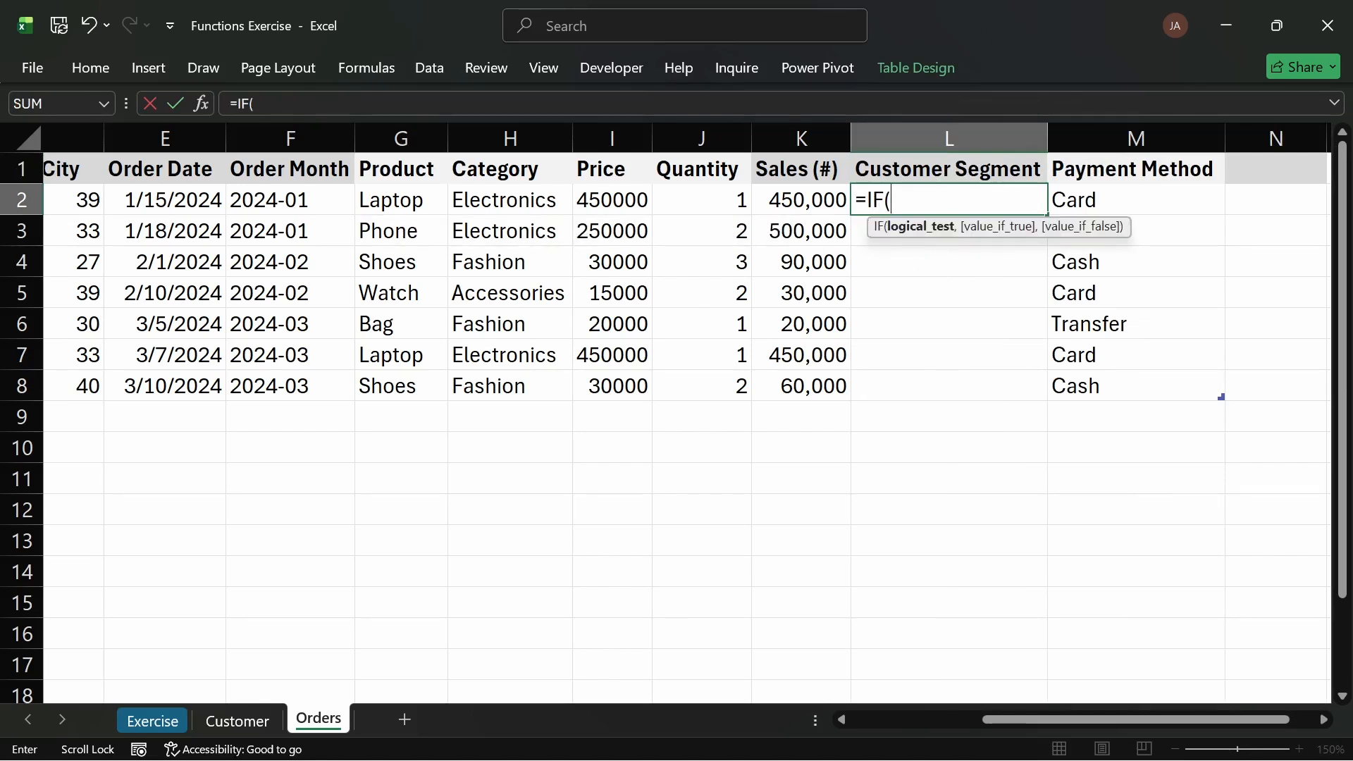
pyautogui.click(802, 199)
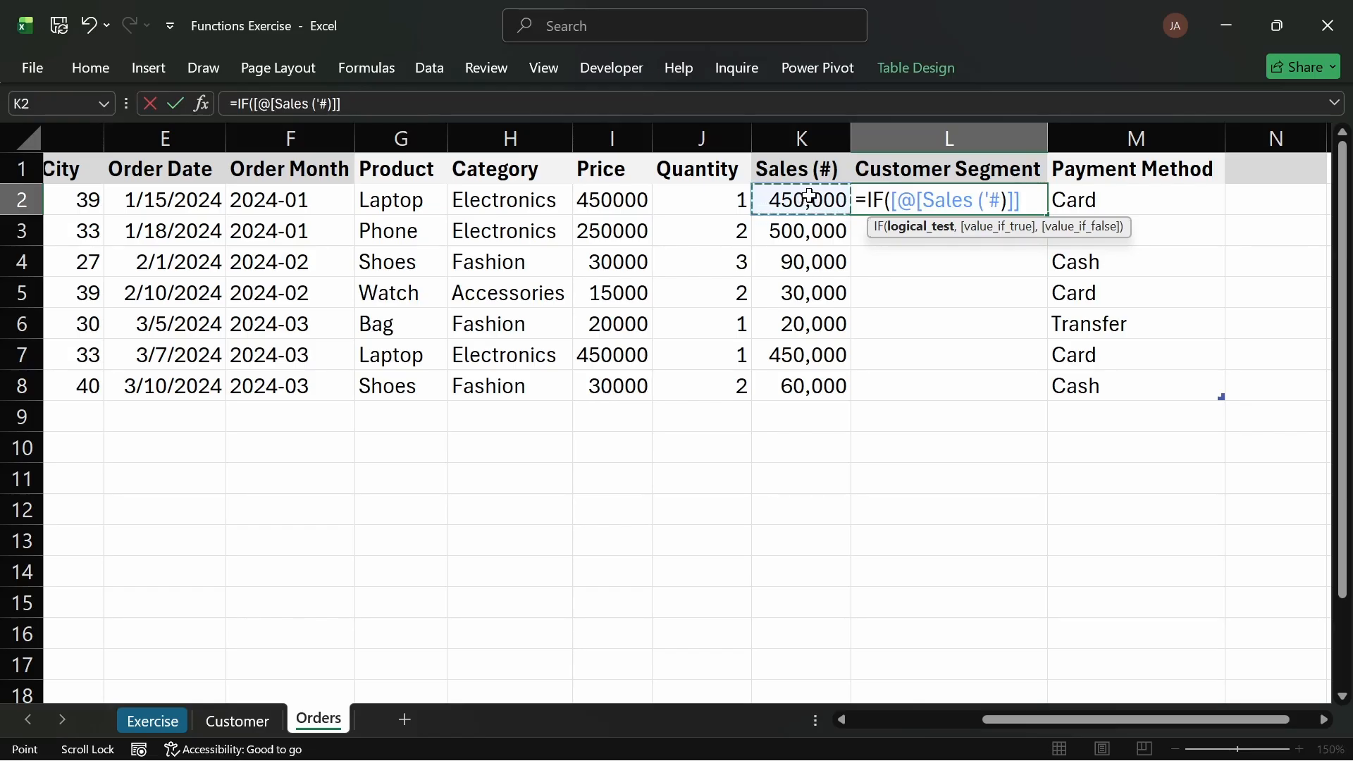
pyautogui.write('>200')
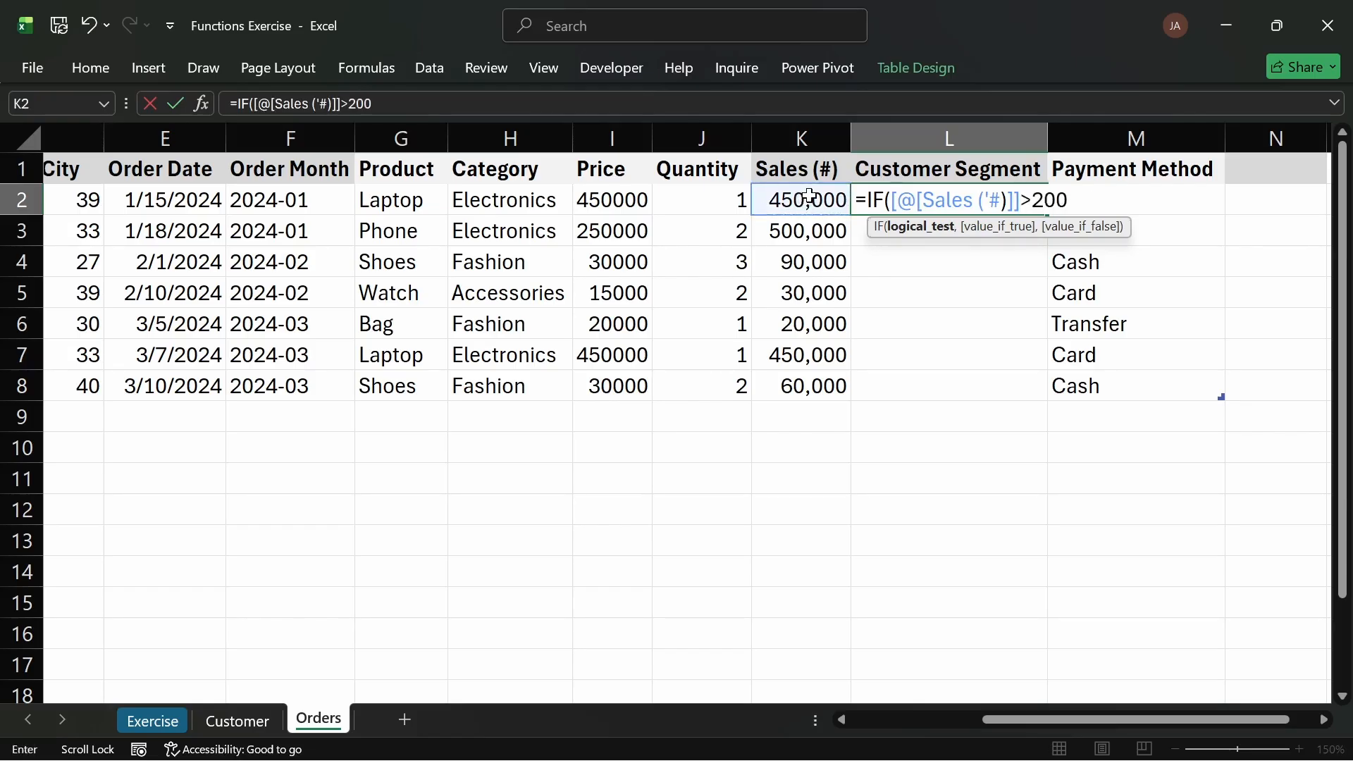
pyautogui.write('000,"Hi')
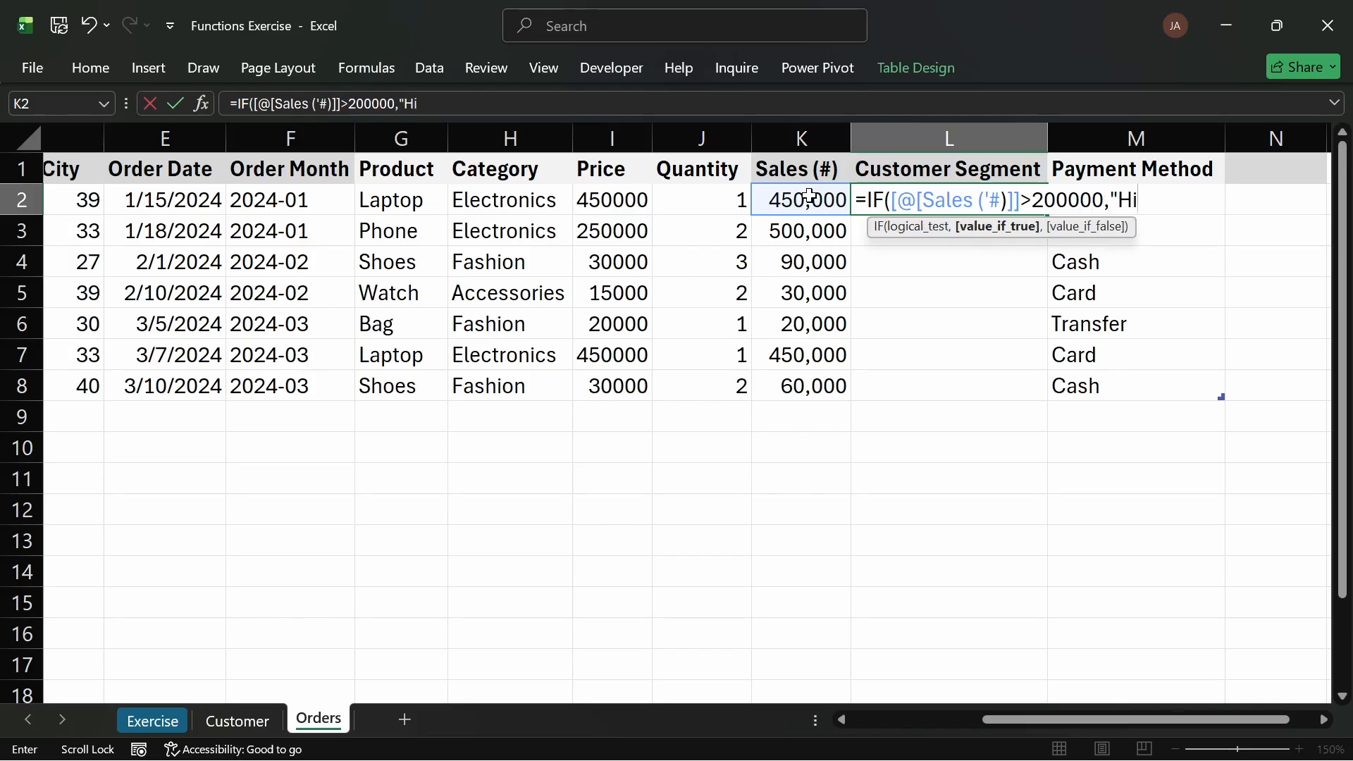
pyautogui.write('gh Value')
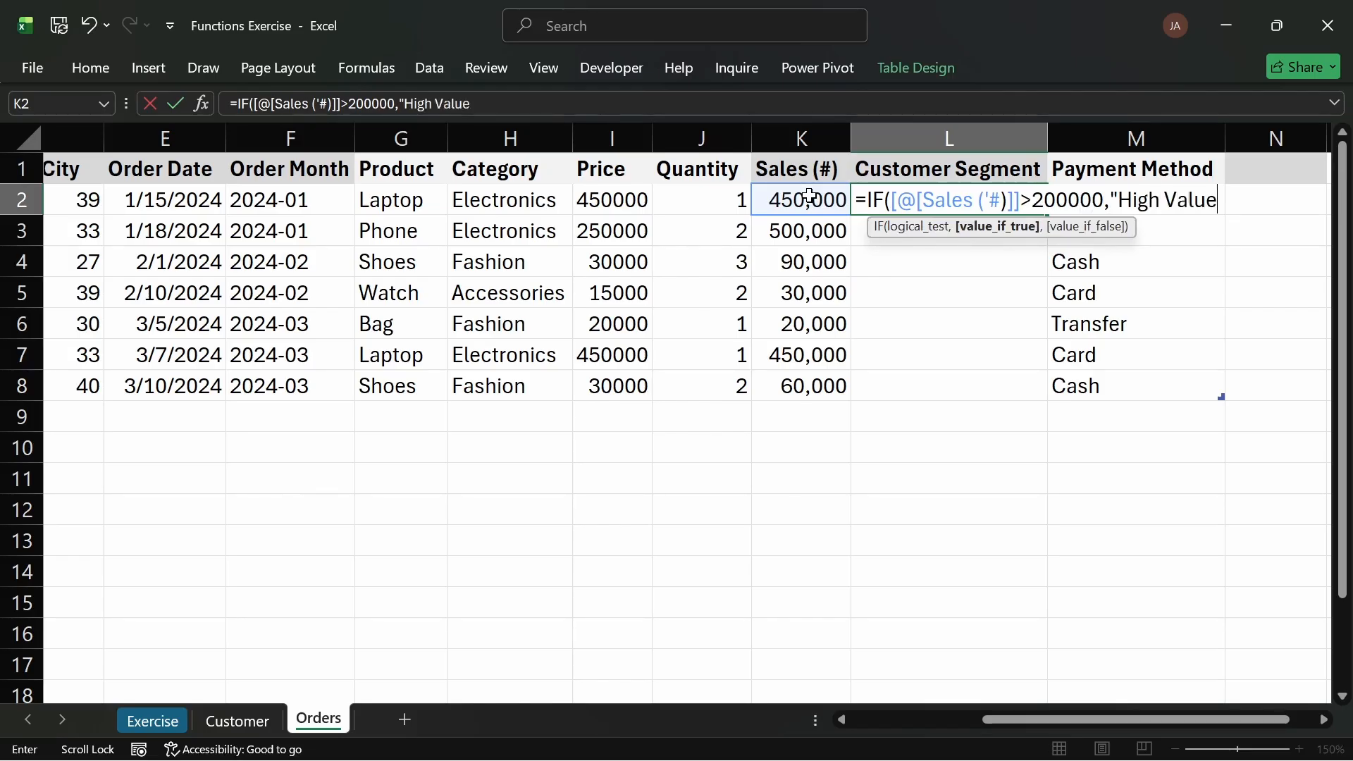
pyautogui.write('","')
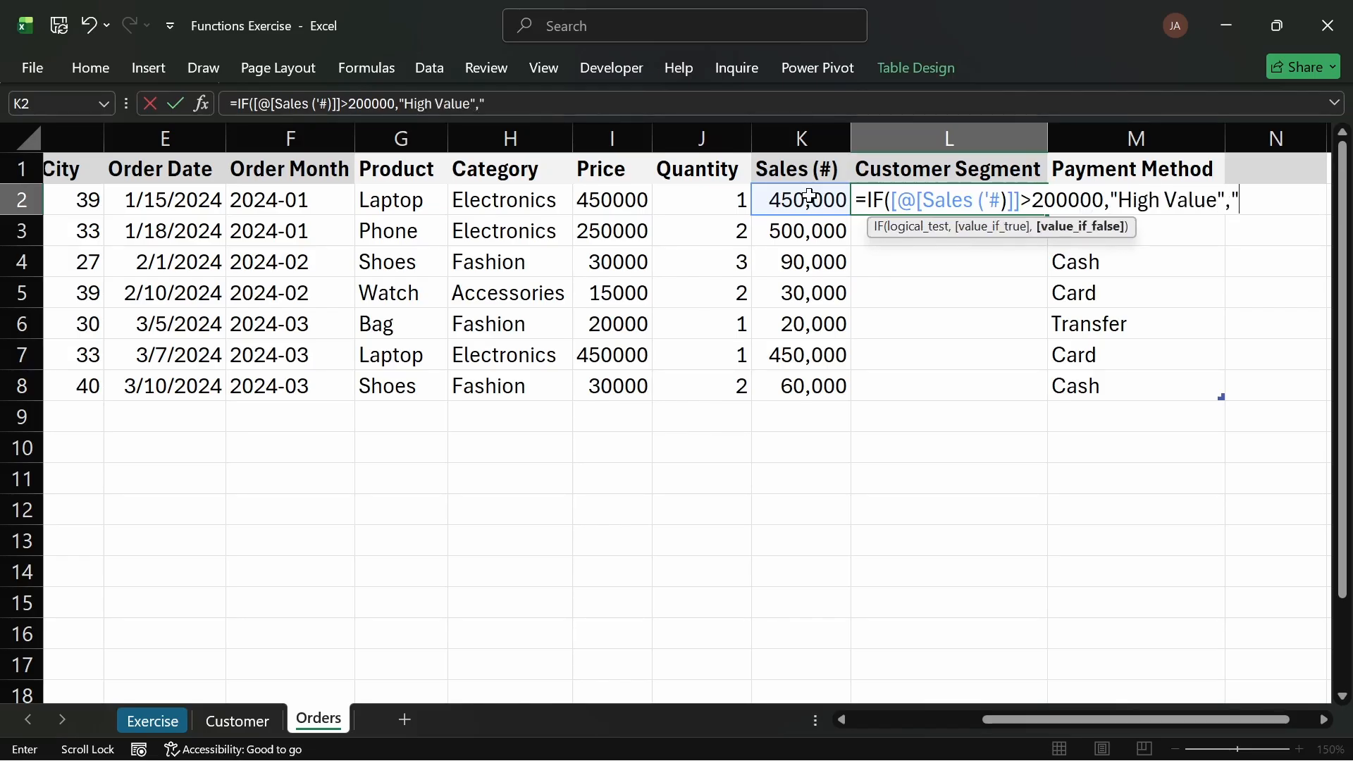
pyautogui.write('Low V')
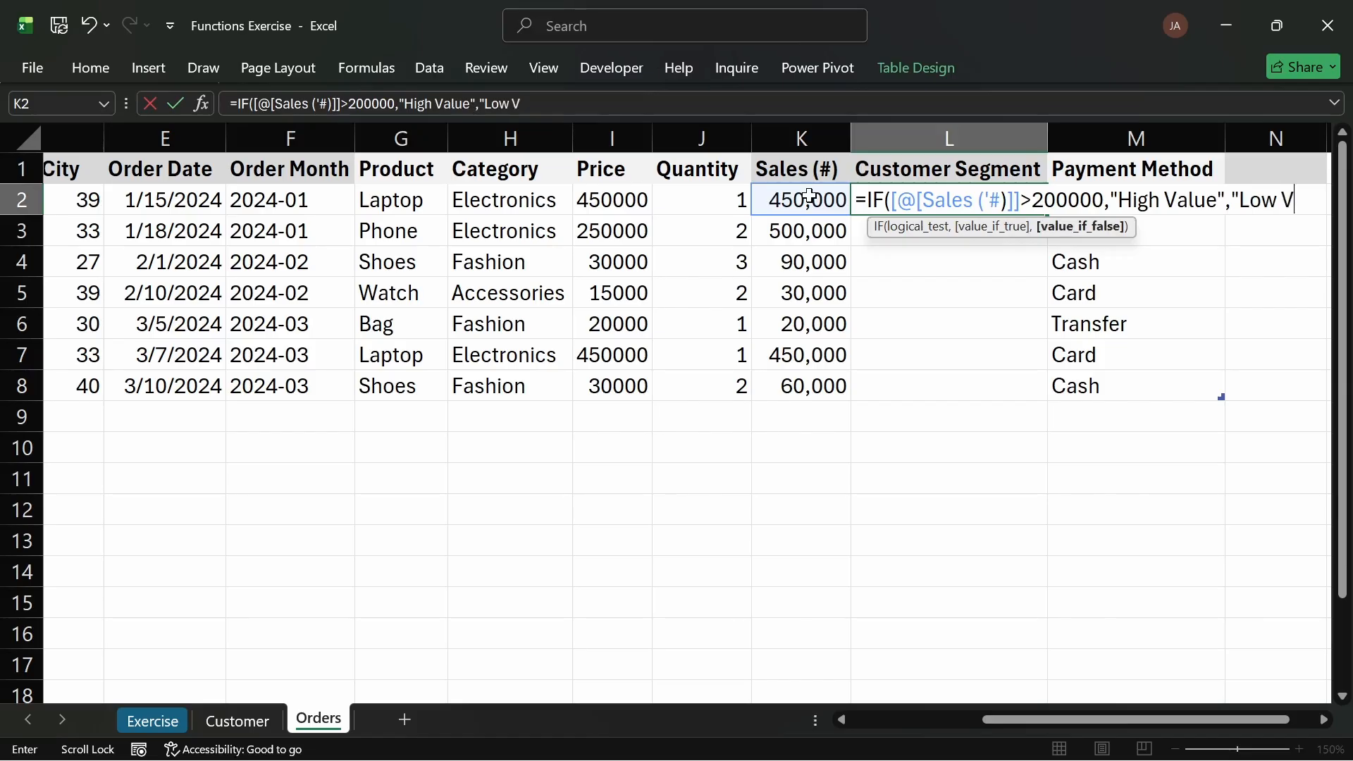
pyautogui.write('alue"')
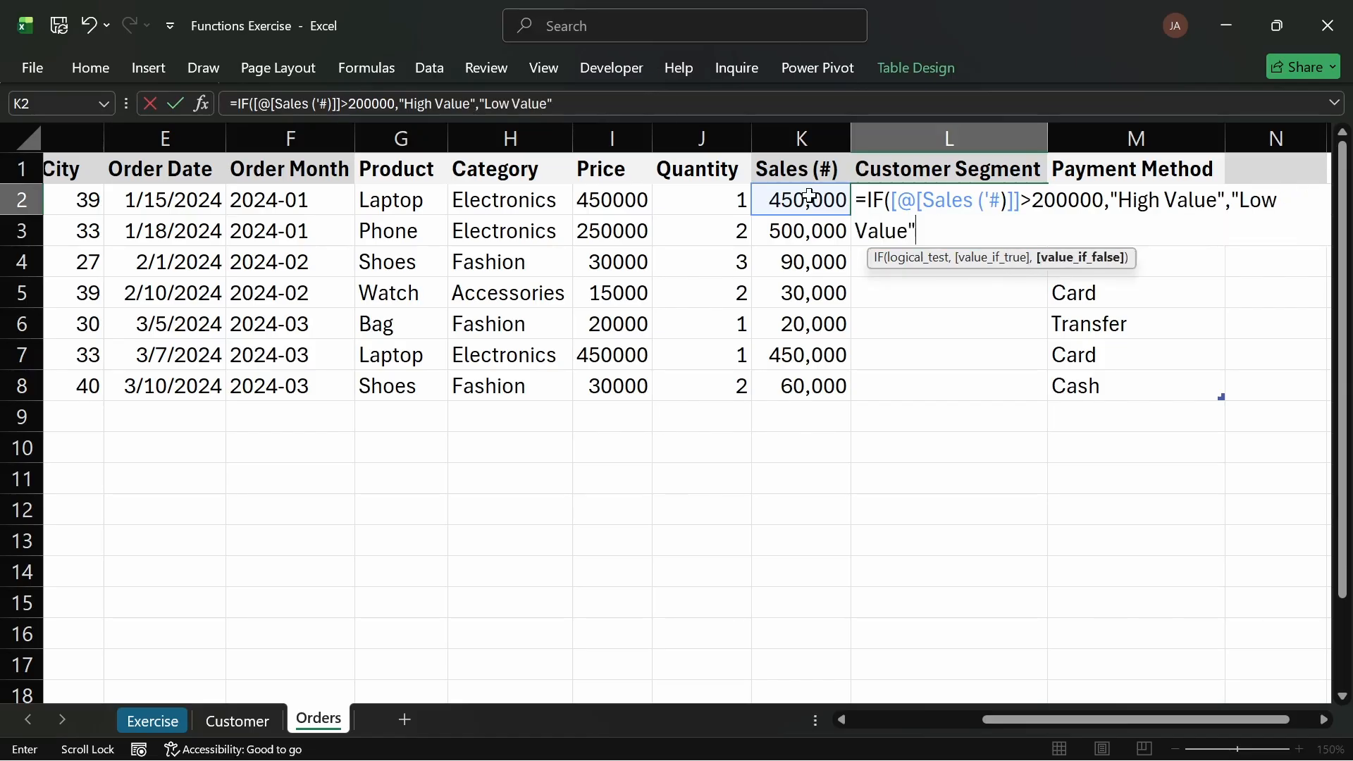
pyautogui.write(')')
pyautogui.press('Return')
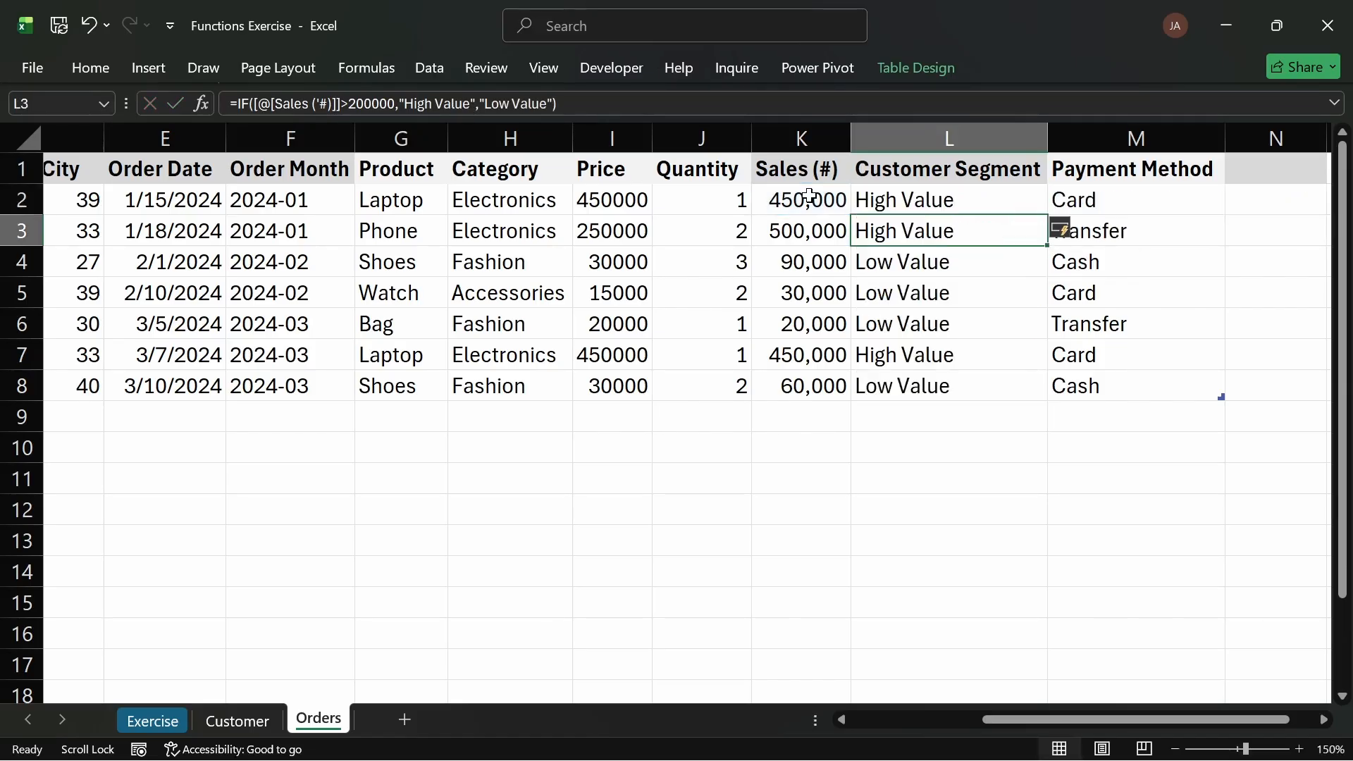
# Step: Check the Customer Segment formula in each order row
pyautogui.click(910, 200)
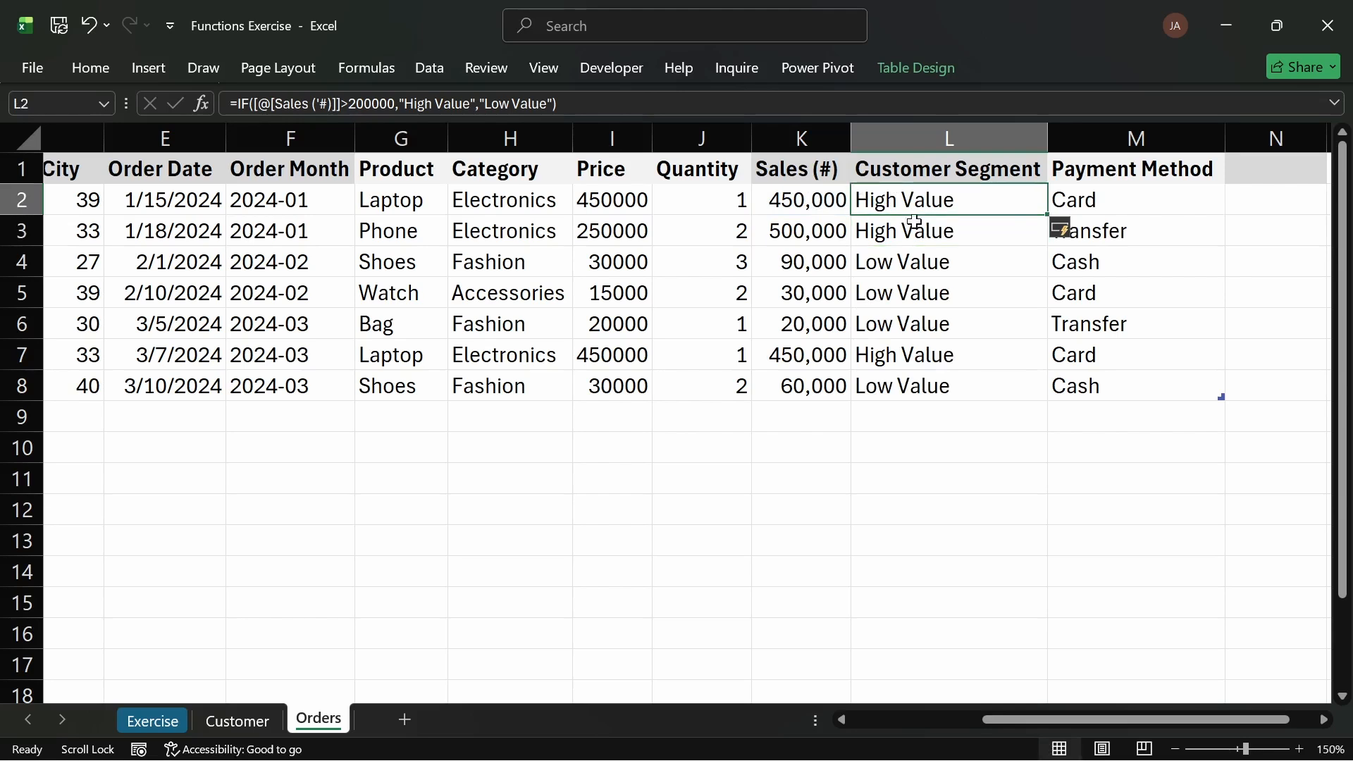
pyautogui.click(911, 232)
pyautogui.click(906, 262)
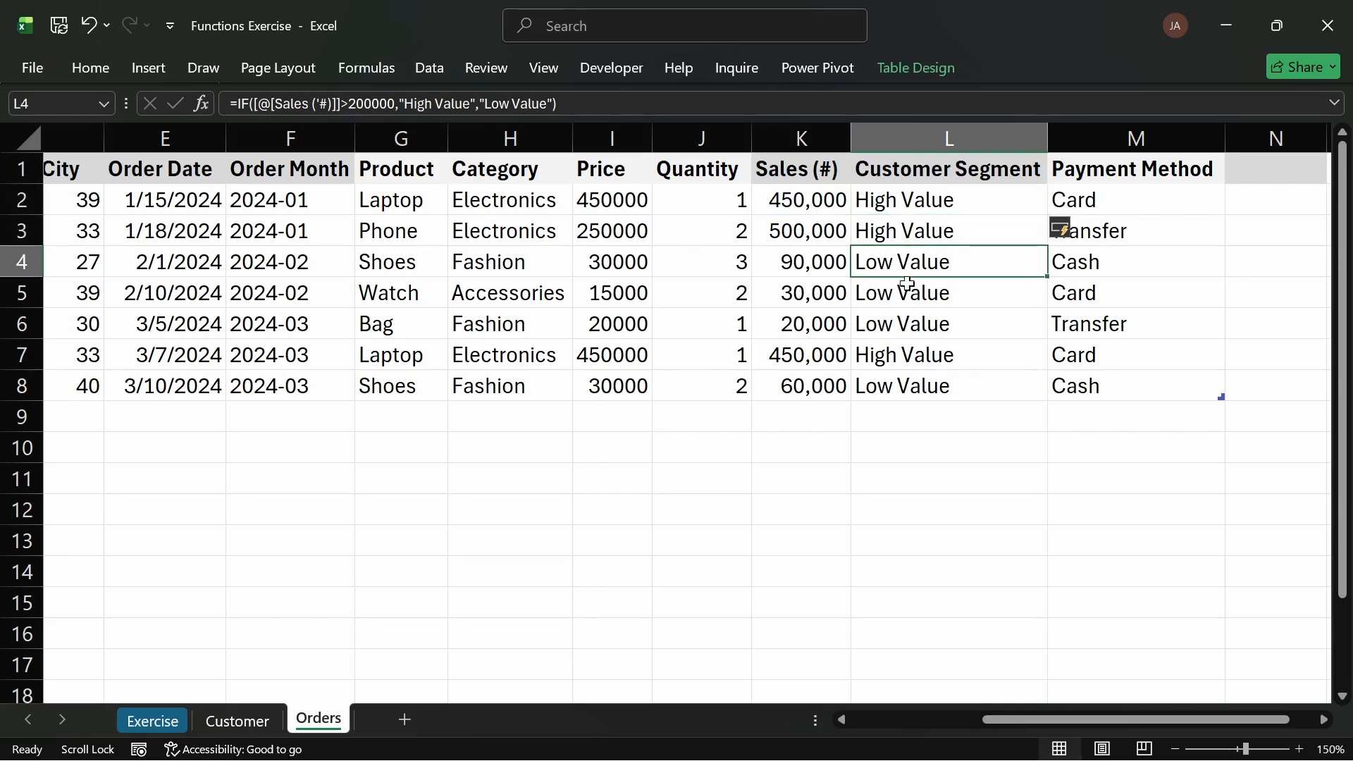
pyautogui.click(907, 289)
pyautogui.click(907, 320)
pyautogui.click(909, 352)
pyautogui.click(908, 385)
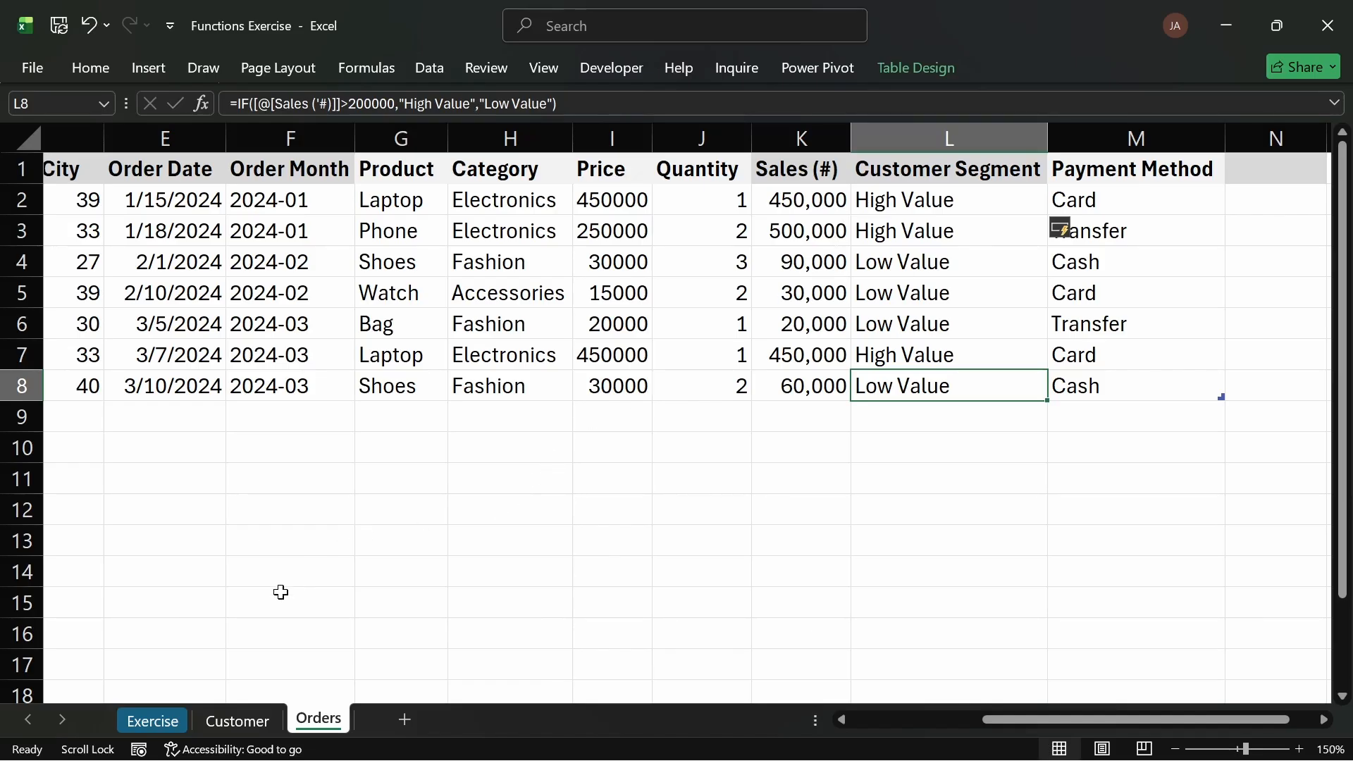
# Step: Review the remaining tasks on the Exercise sheet and the Customer sheet's columns
pyautogui.click(172, 723)
pyautogui.click(264, 584)
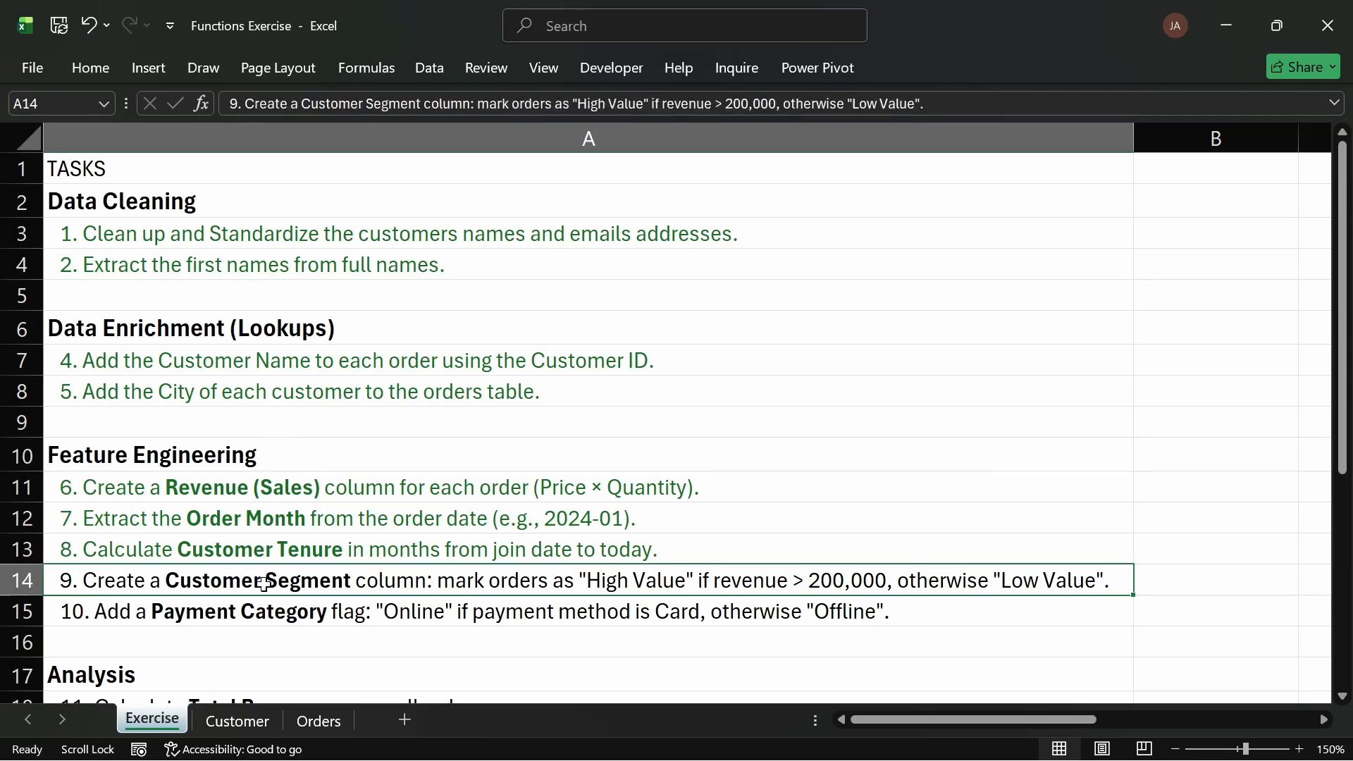
pyautogui.click(101, 68)
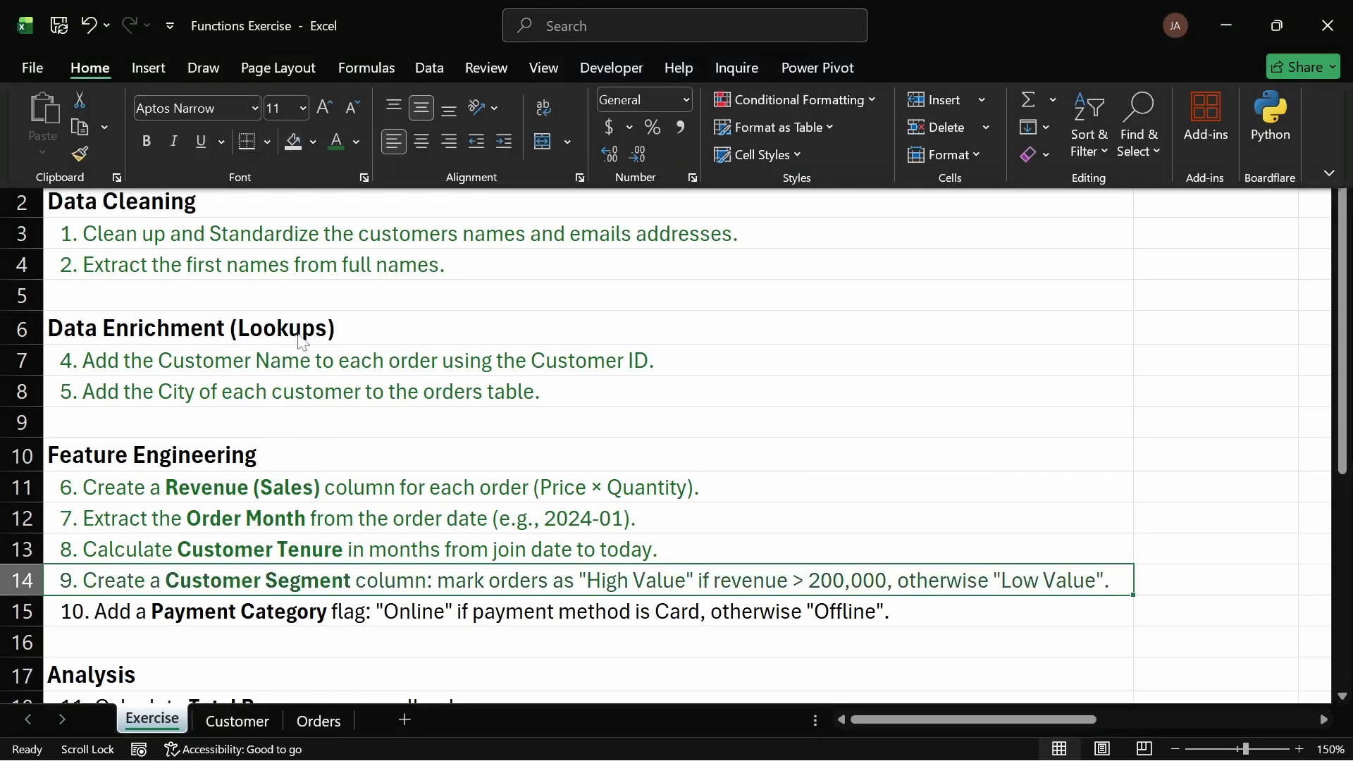
pyautogui.click(332, 573)
pyautogui.click(282, 614)
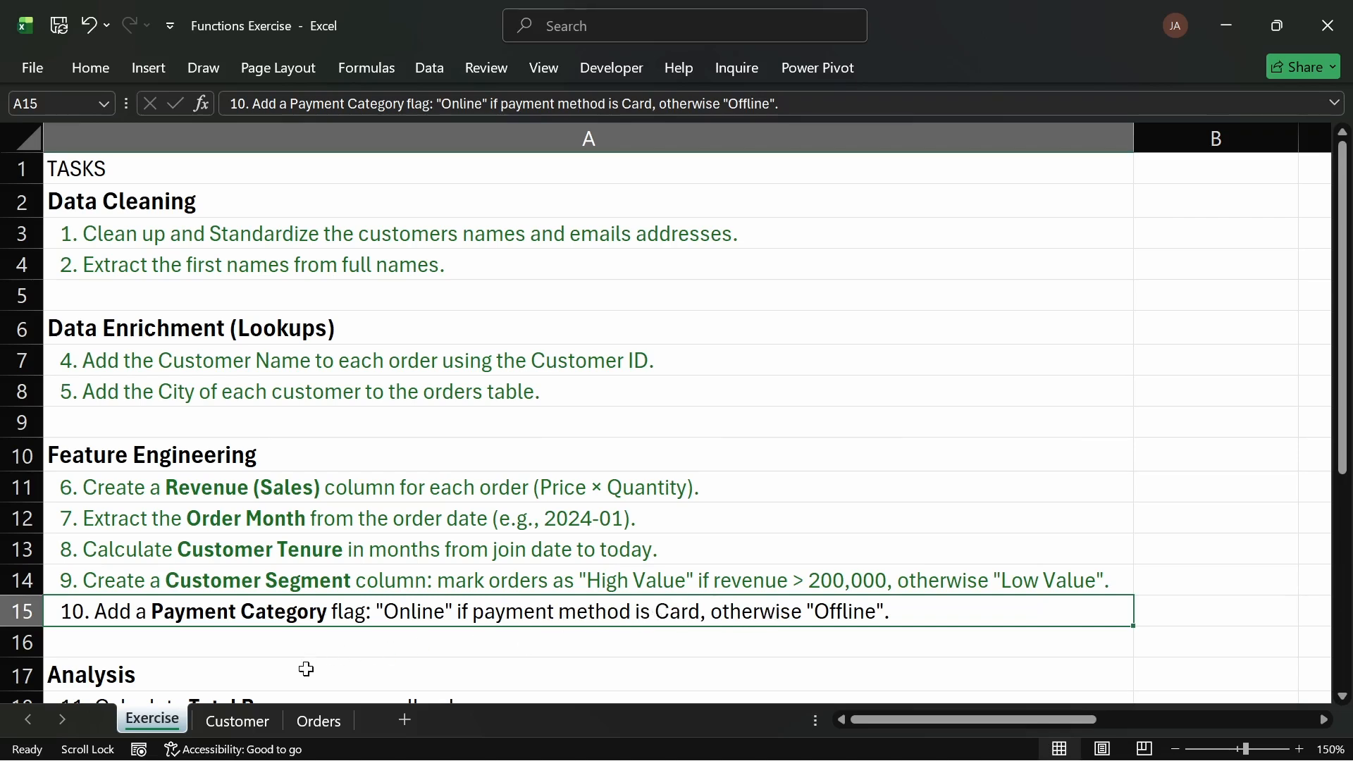
pyautogui.click(265, 721)
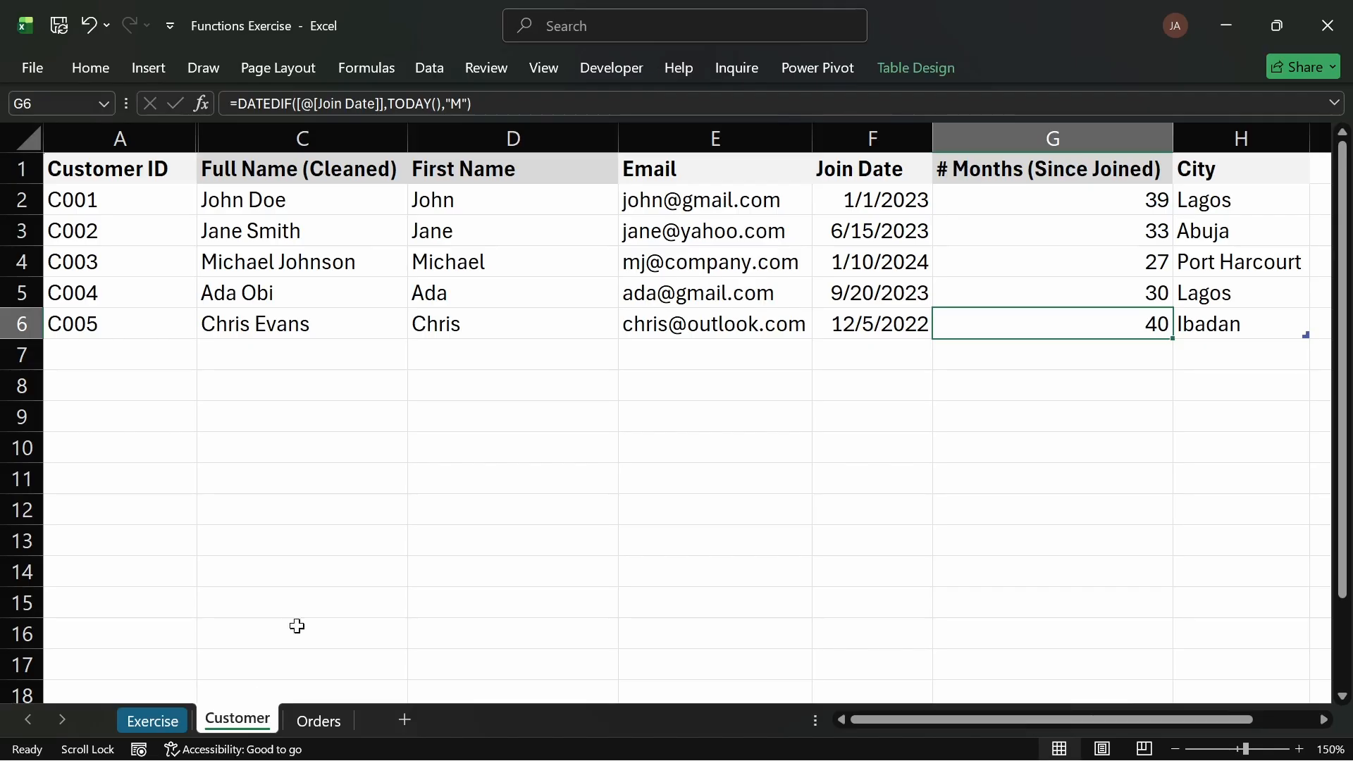
pyautogui.moveTo(1029, 724); pyautogui.dragTo(1050, 723)
pyautogui.click(319, 722)
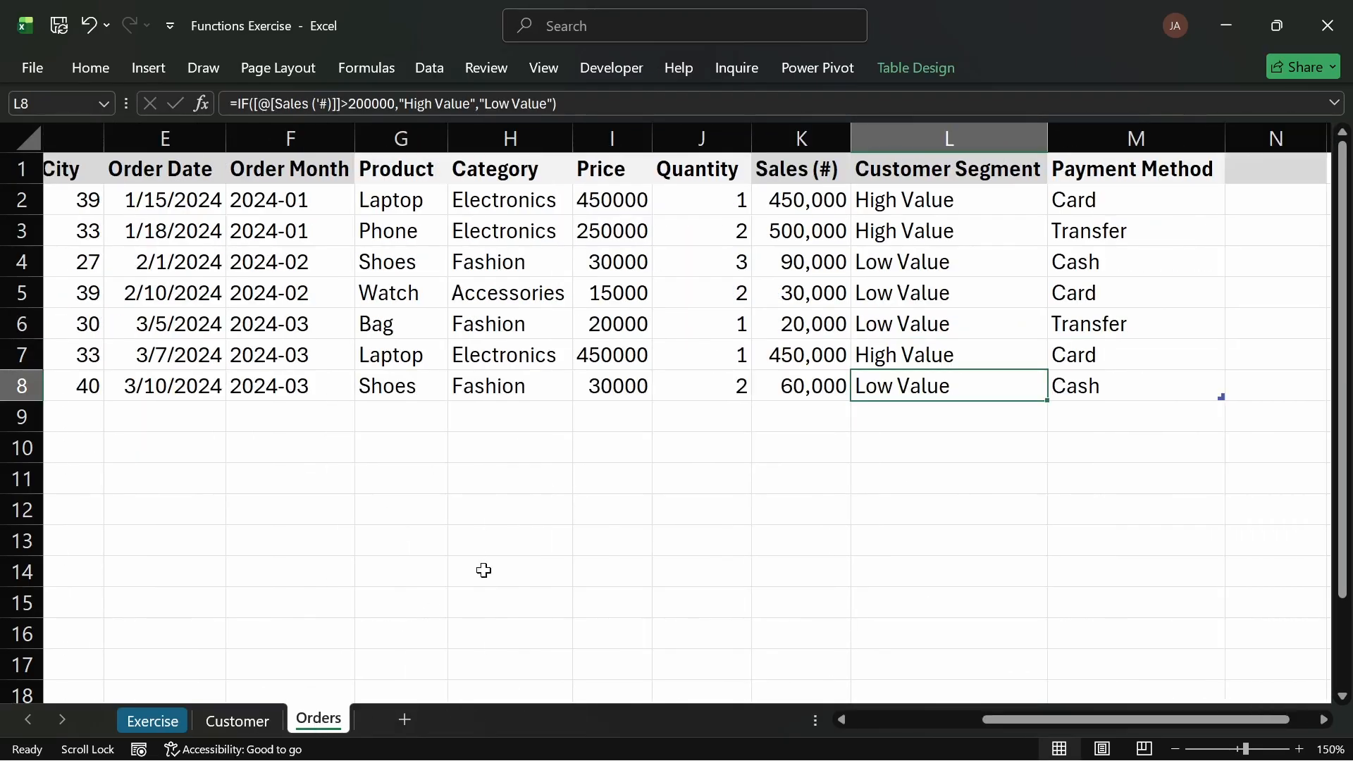
# Step: Copy the words "Payment Category" from task 10 on the Exercise sheet
pyautogui.click(1132, 172)
pyautogui.click(1265, 168)
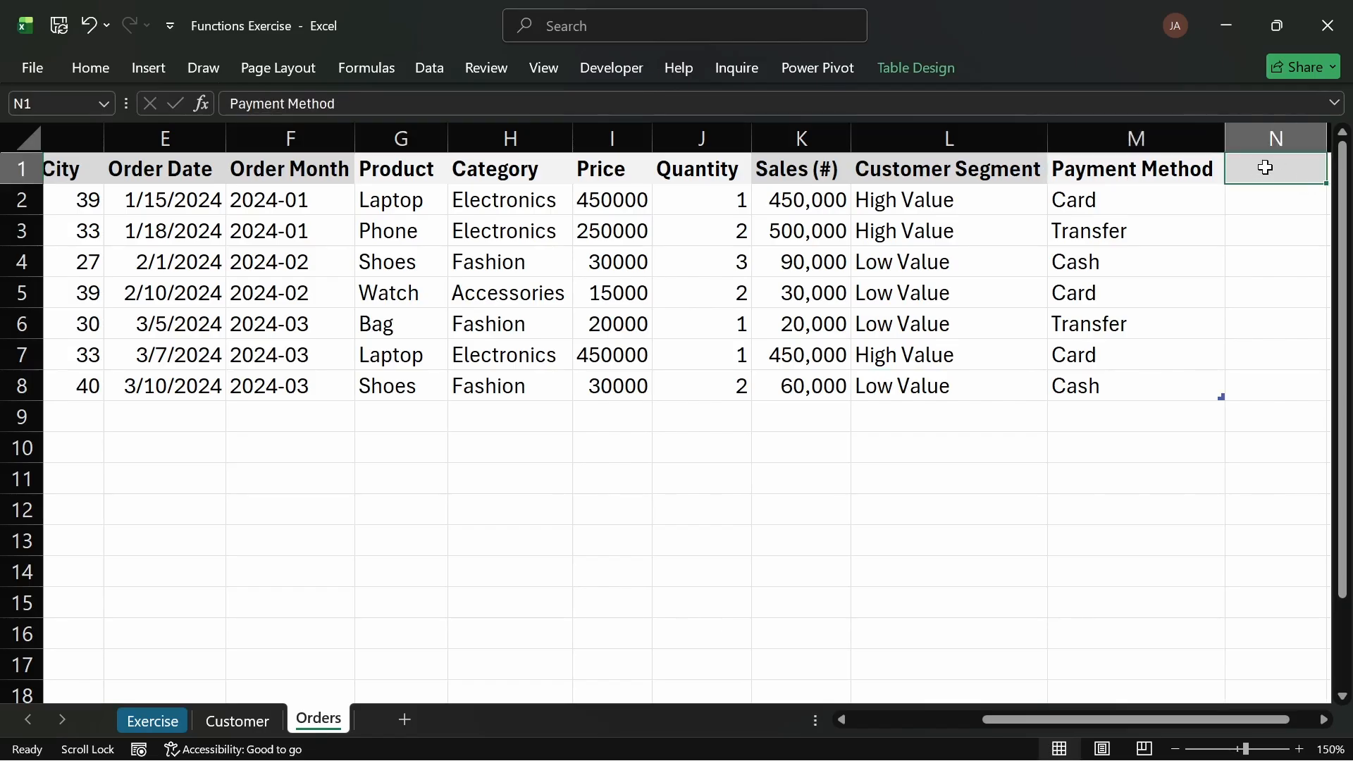
pyautogui.click(173, 720)
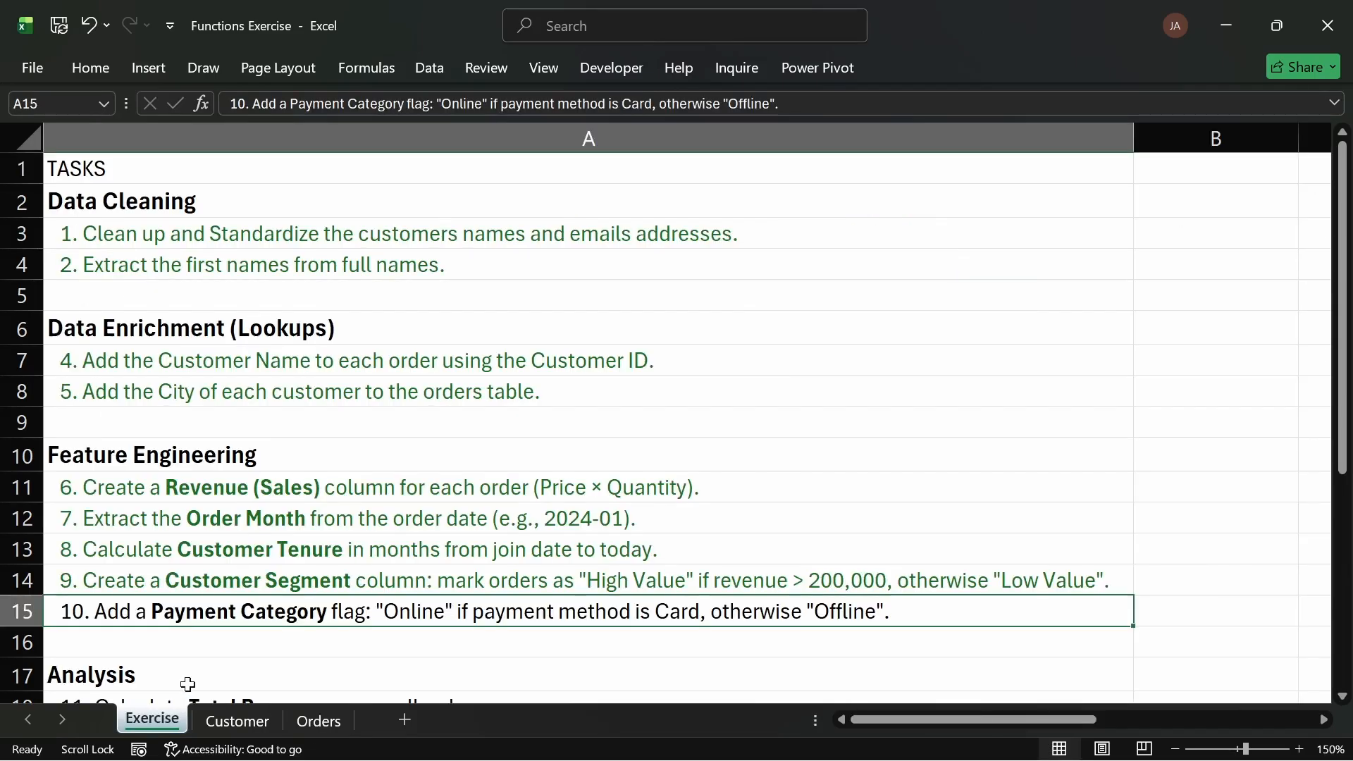
pyautogui.doubleClick(325, 611)
pyautogui.moveTo(322, 611); pyautogui.dragTo(151, 611)
pyautogui.hotkey('ctrl', 'c')
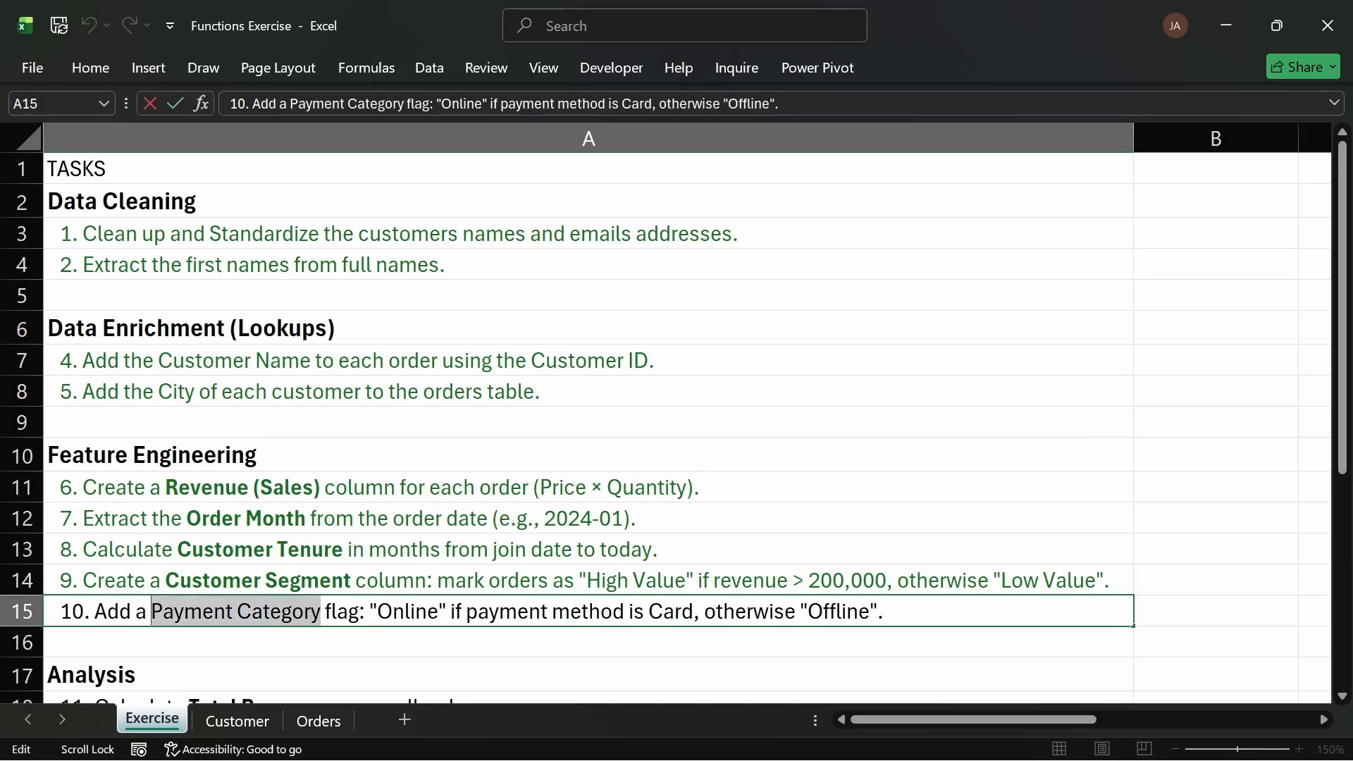
pyautogui.hotkey('ctrl', 'b')
pyautogui.click(529, 461)
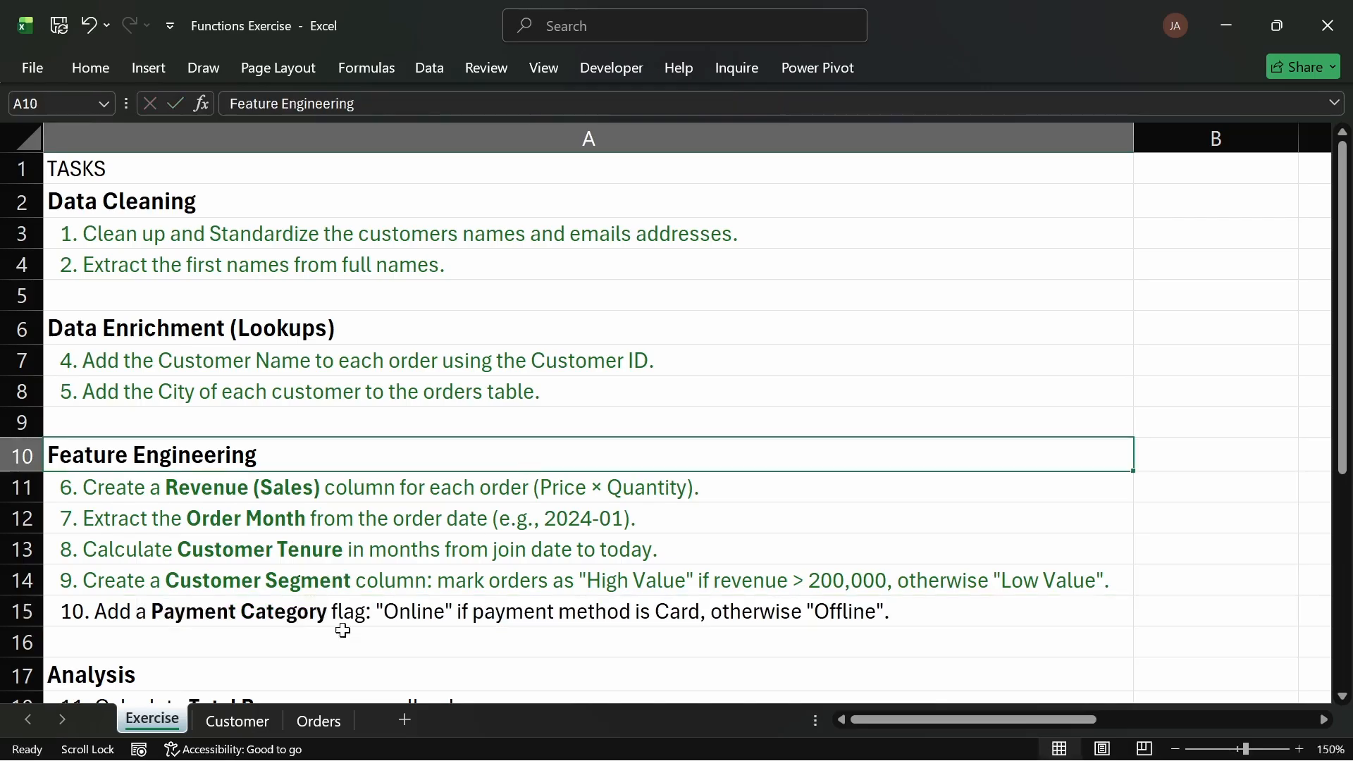
# Step: Paste "Payment Category" as a new Orders table header after Payment Method and autofit the column
pyautogui.click(233, 719)
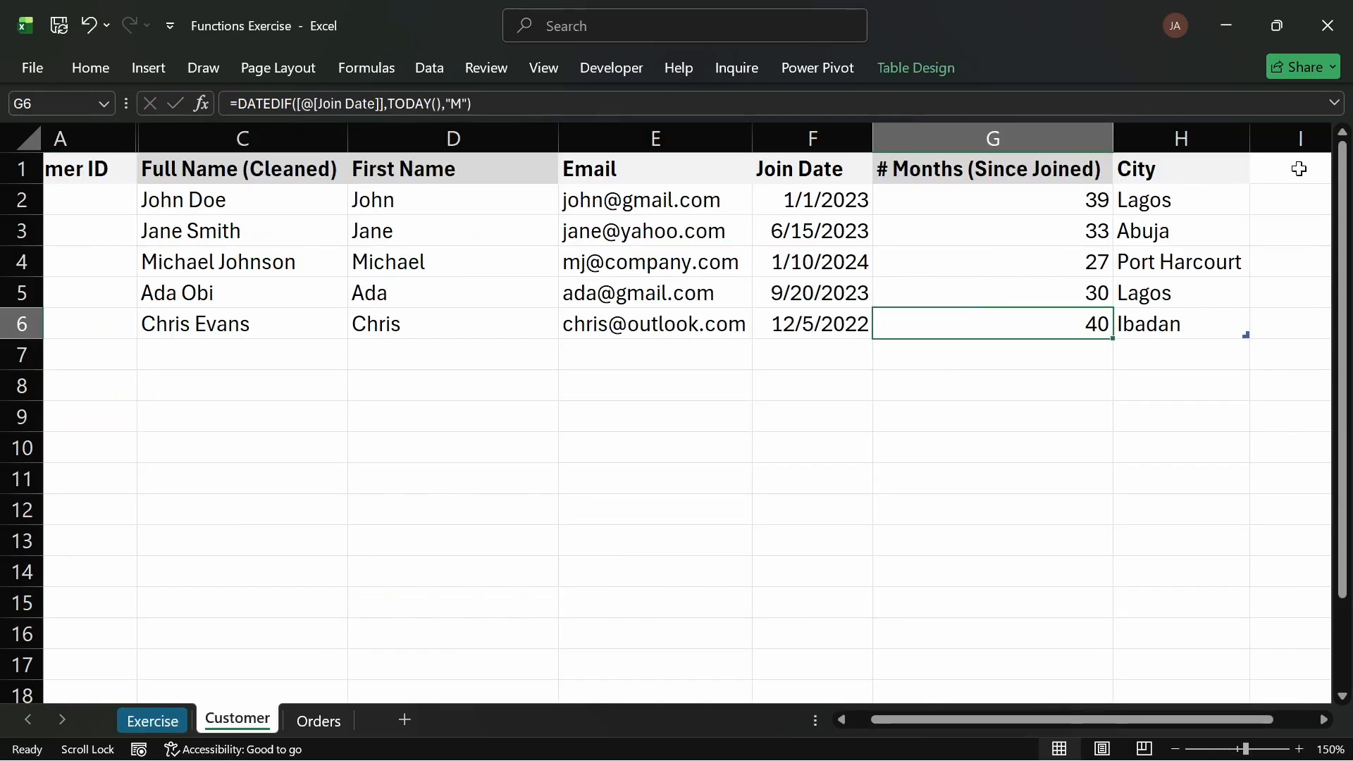
pyautogui.click(316, 719)
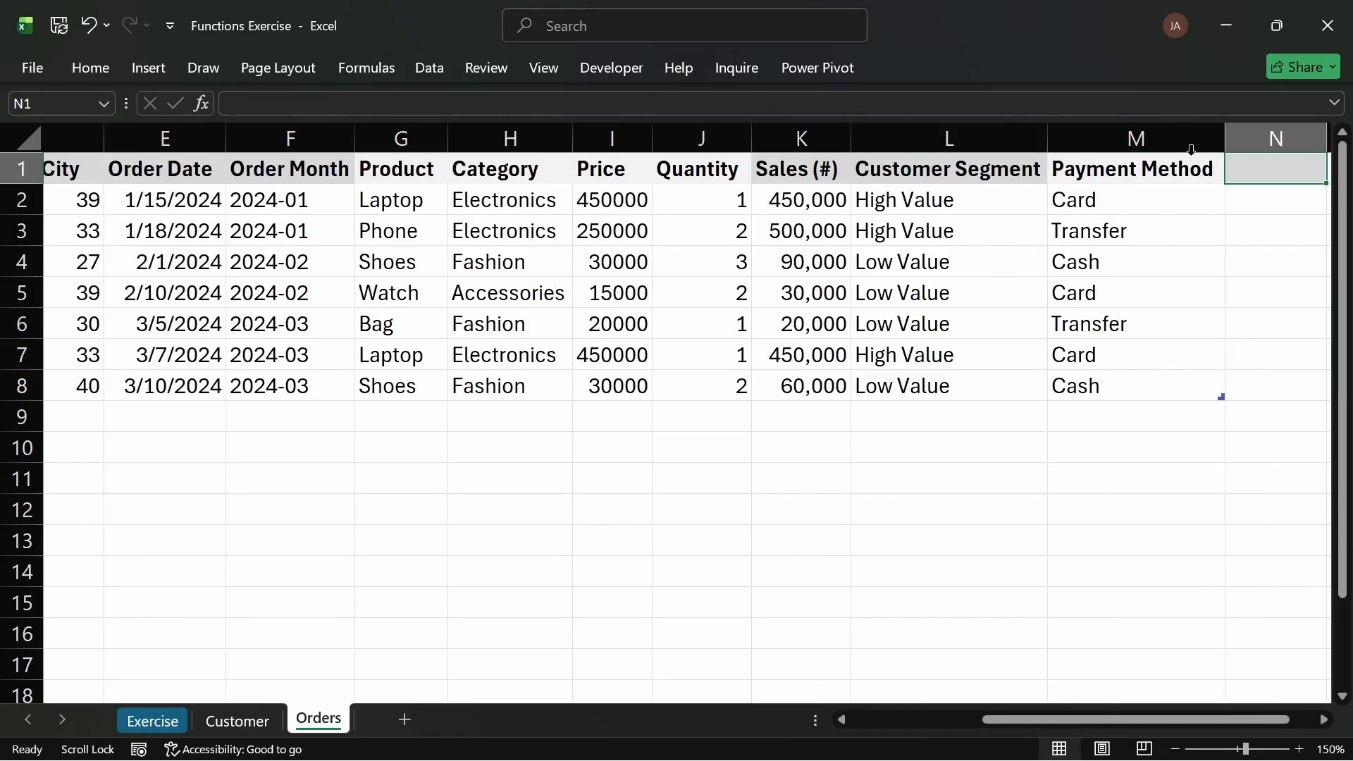
pyautogui.hotkey('ctrl', 'v')
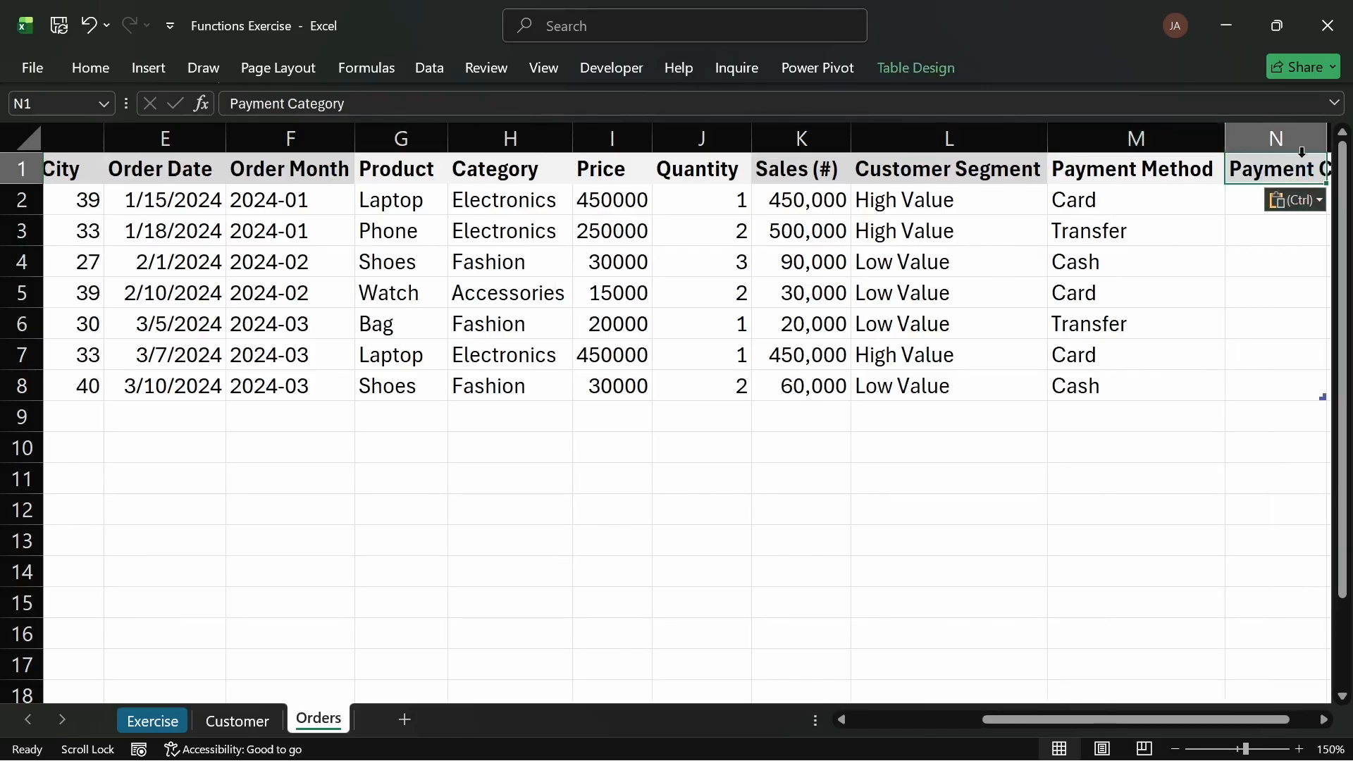
pyautogui.moveTo(1077, 717); pyautogui.dragTo(1102, 718)
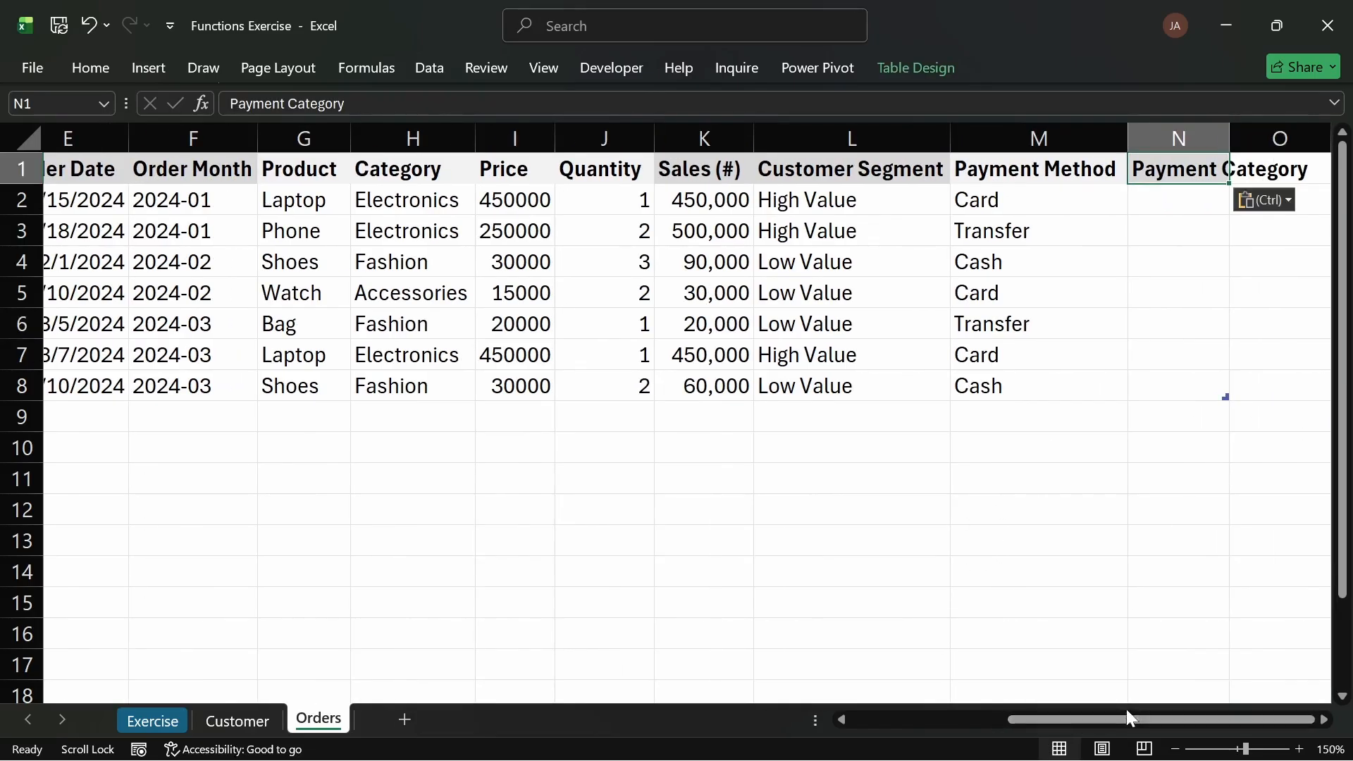
pyautogui.doubleClick(1228, 138)
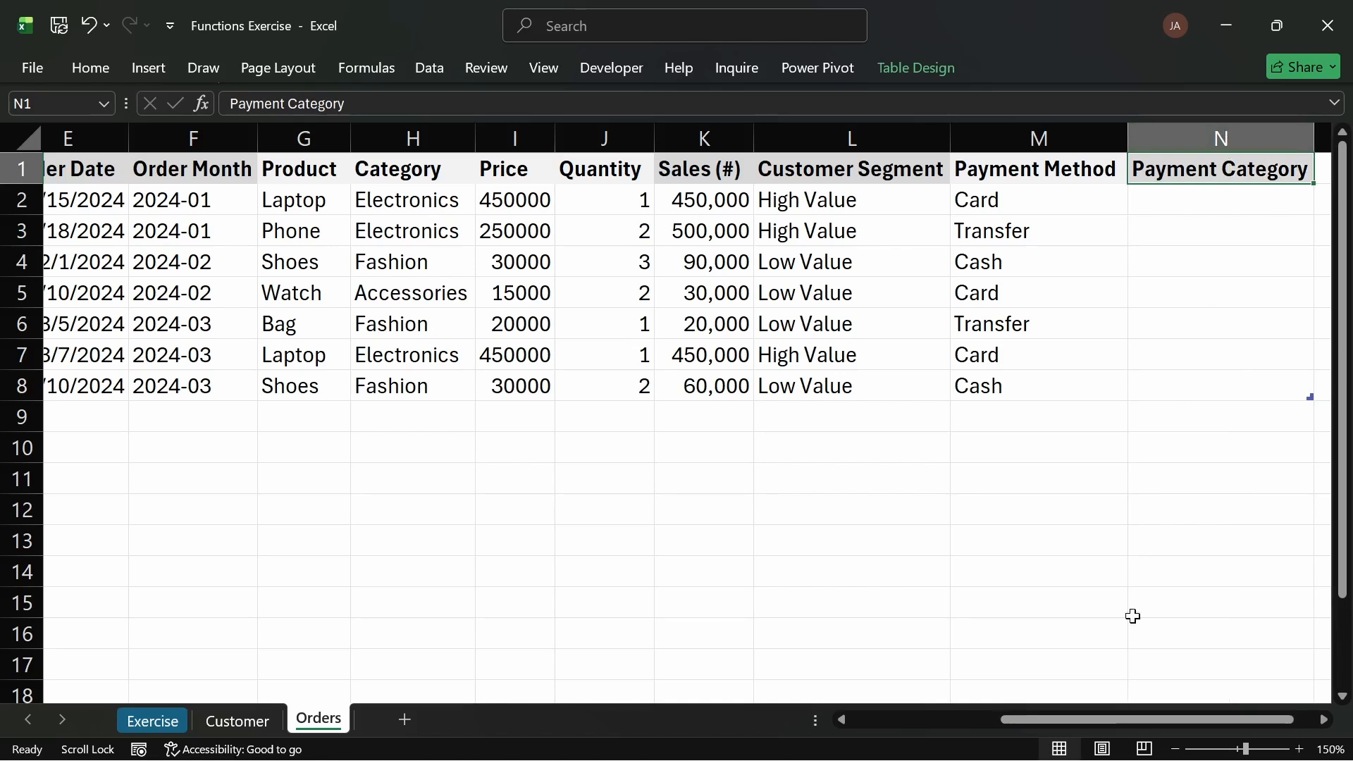
pyautogui.moveTo(1145, 722); pyautogui.dragTo(1166, 722)
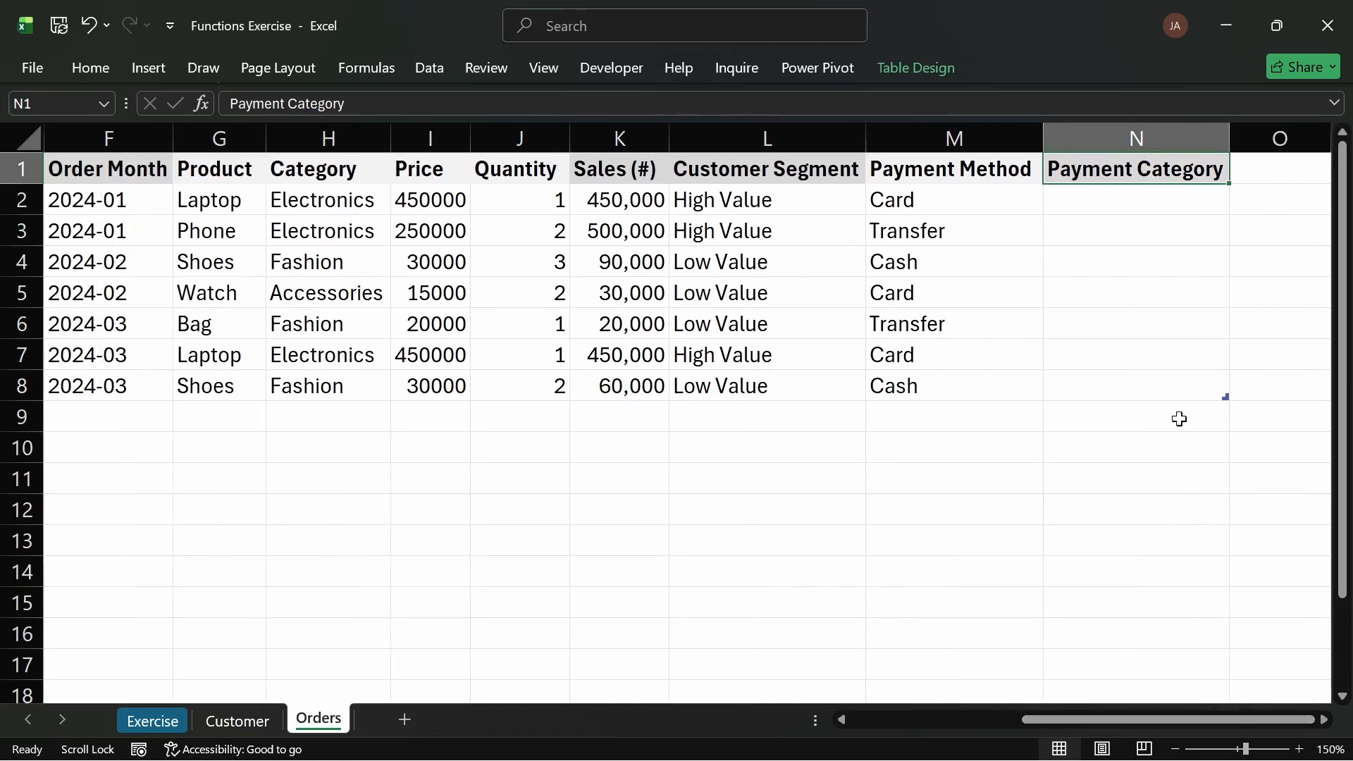
# Step: Review the Orders payment methods, then edit task 10 on the Exercise sheet so "Online" applies when payment method is Card/Transfer
pyautogui.click(1124, 198)
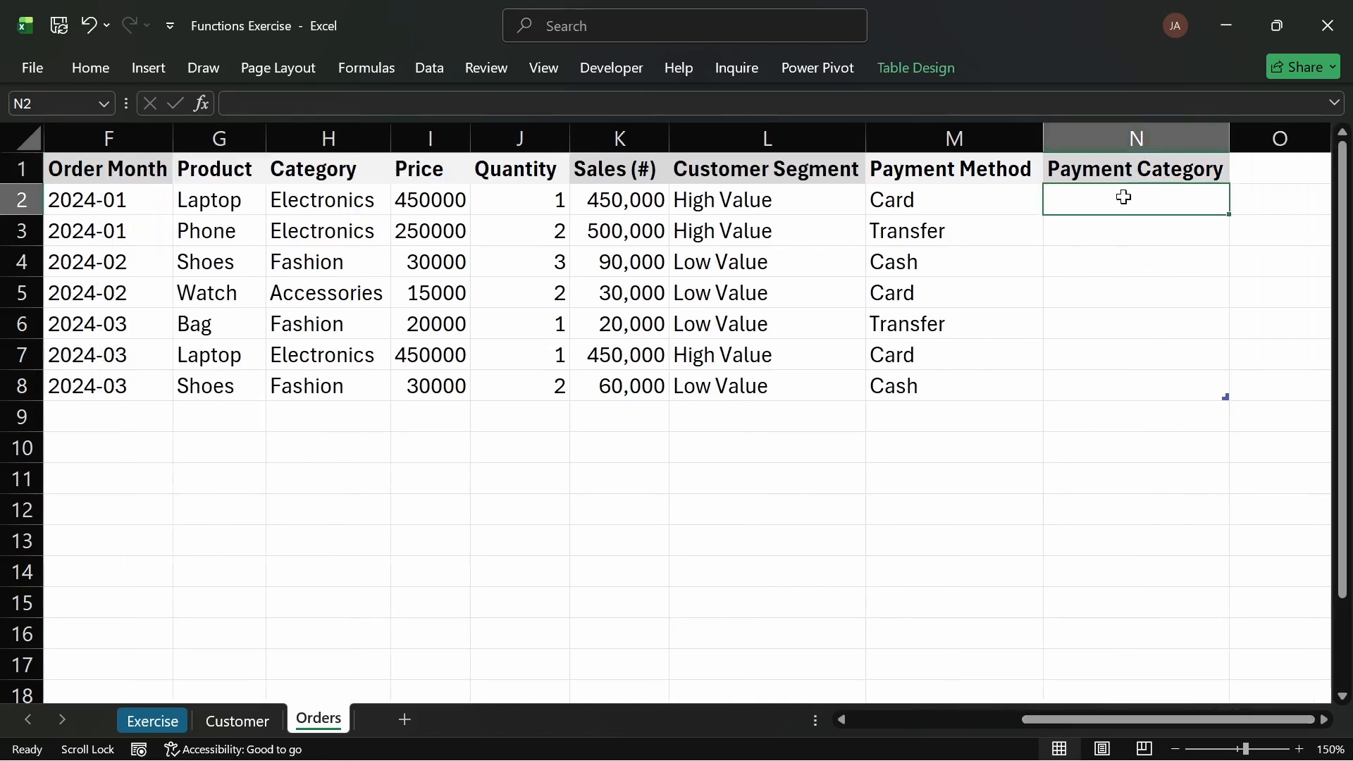
pyautogui.click(929, 206)
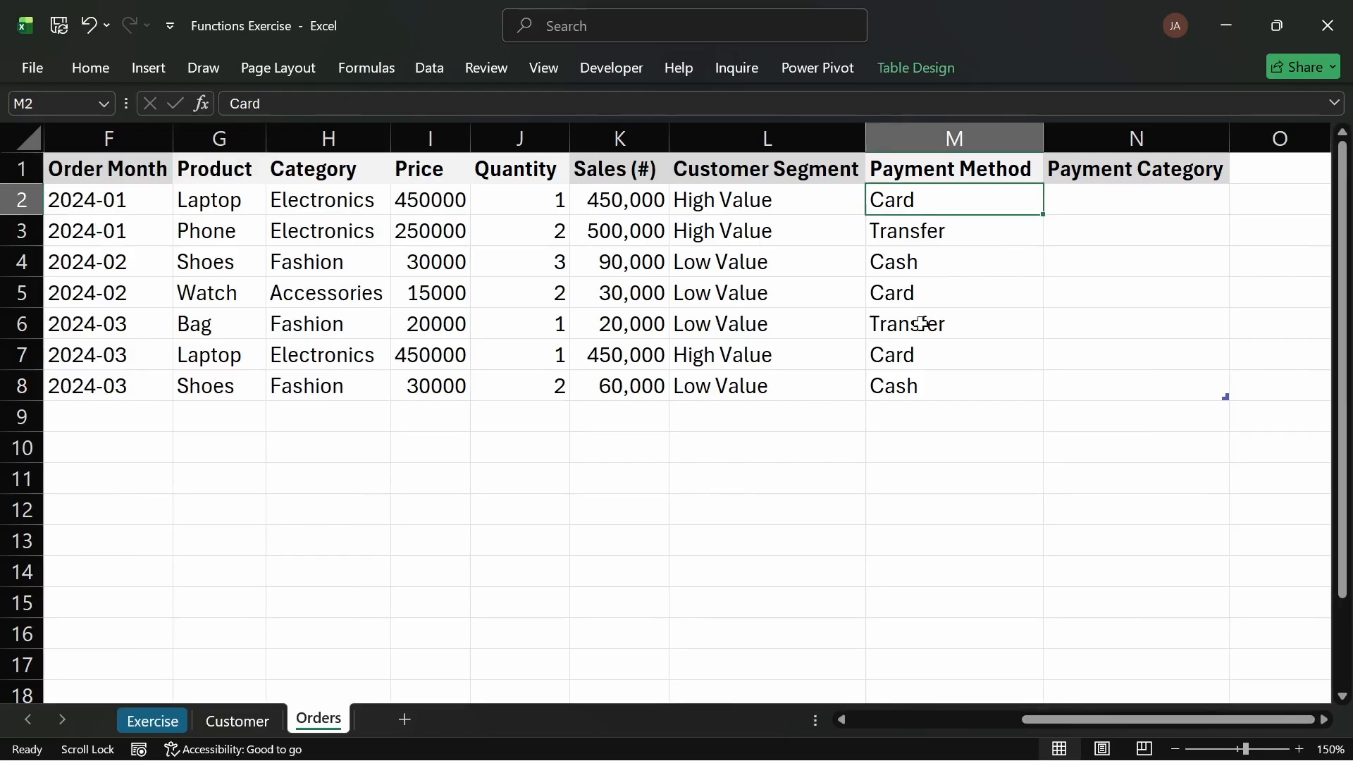
pyautogui.click(909, 272)
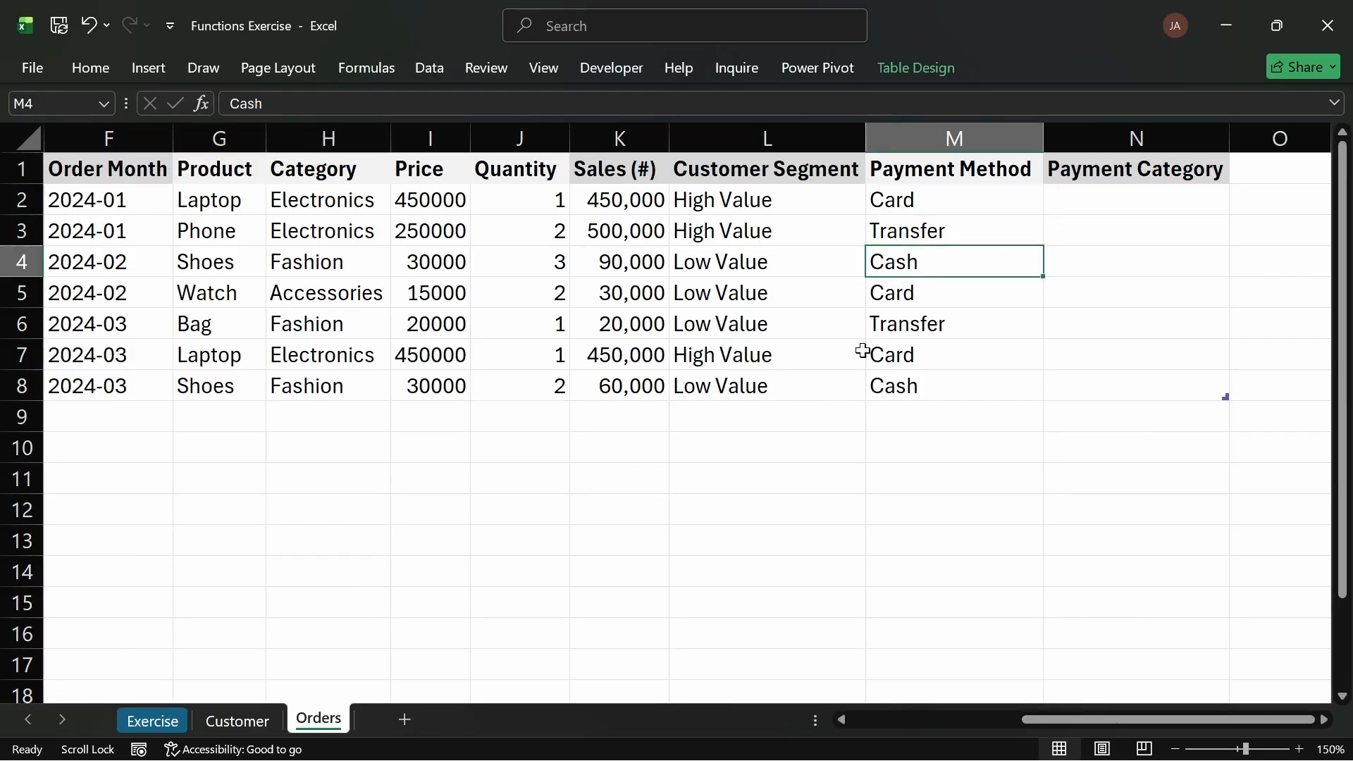
pyautogui.click(169, 721)
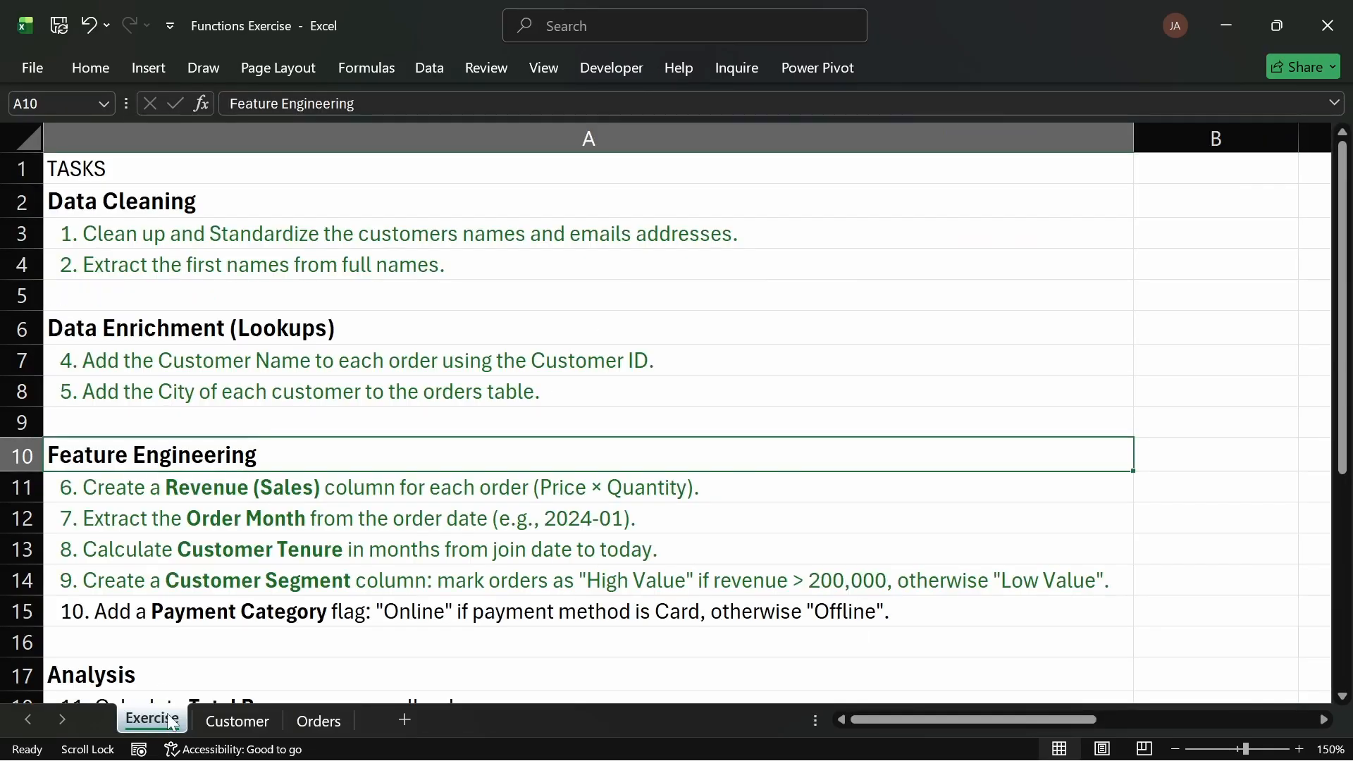
pyautogui.click(331, 628)
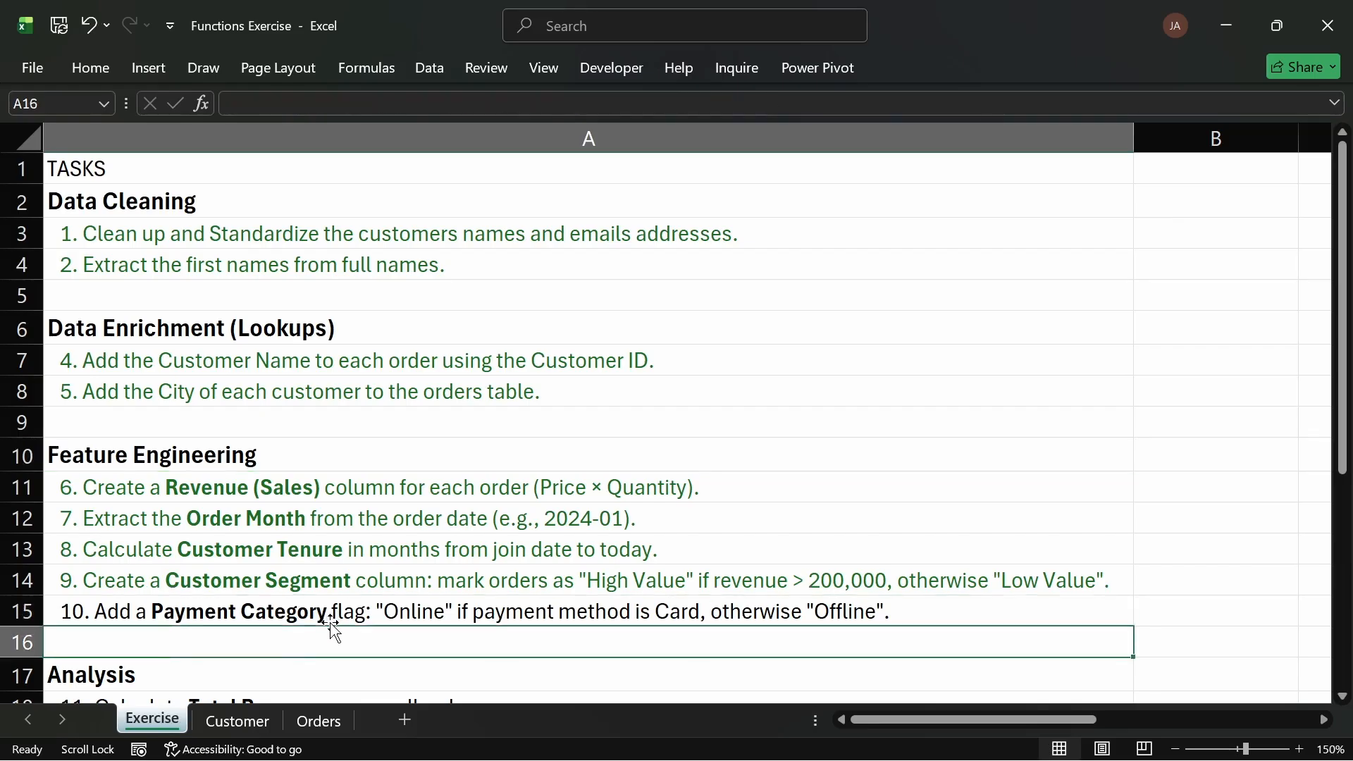
pyautogui.doubleClick(315, 607)
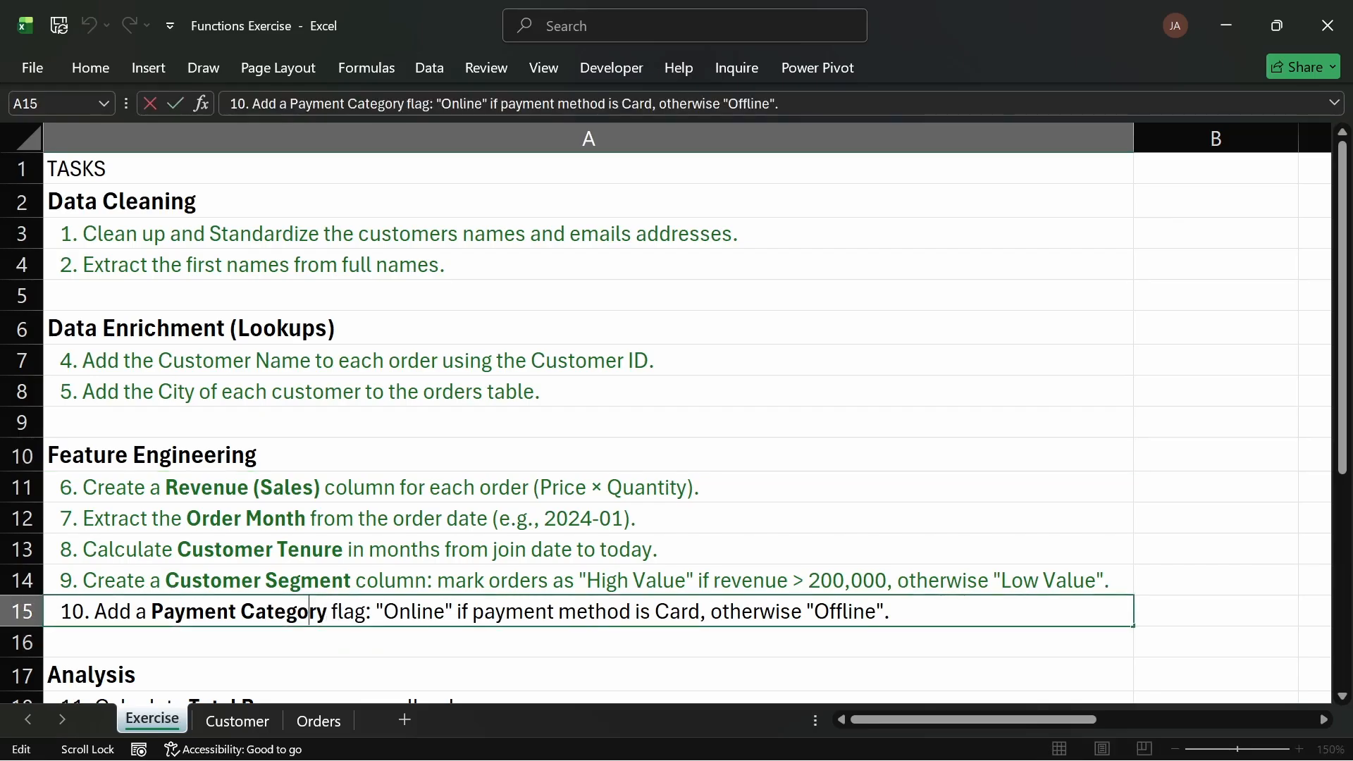
pyautogui.click(446, 612)
pyautogui.write('/')
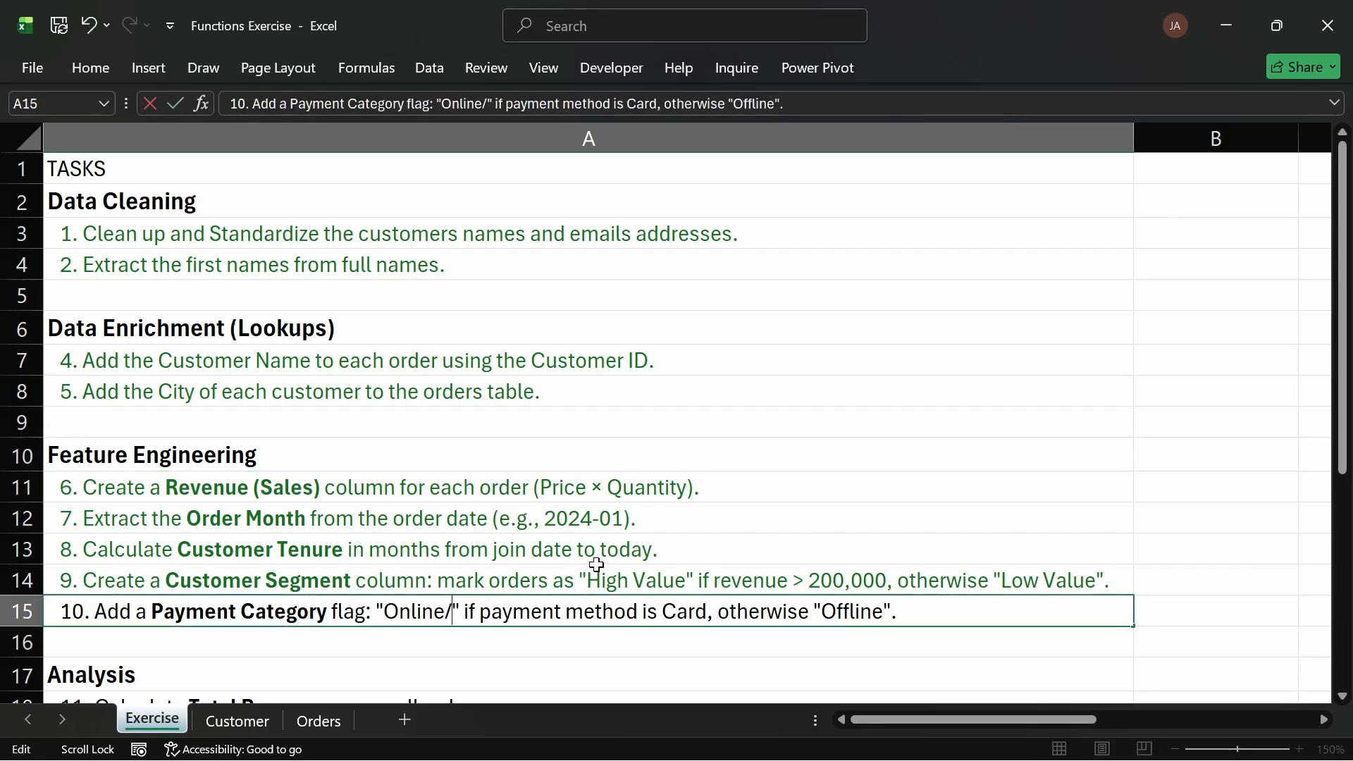
pyautogui.write('Transwf')
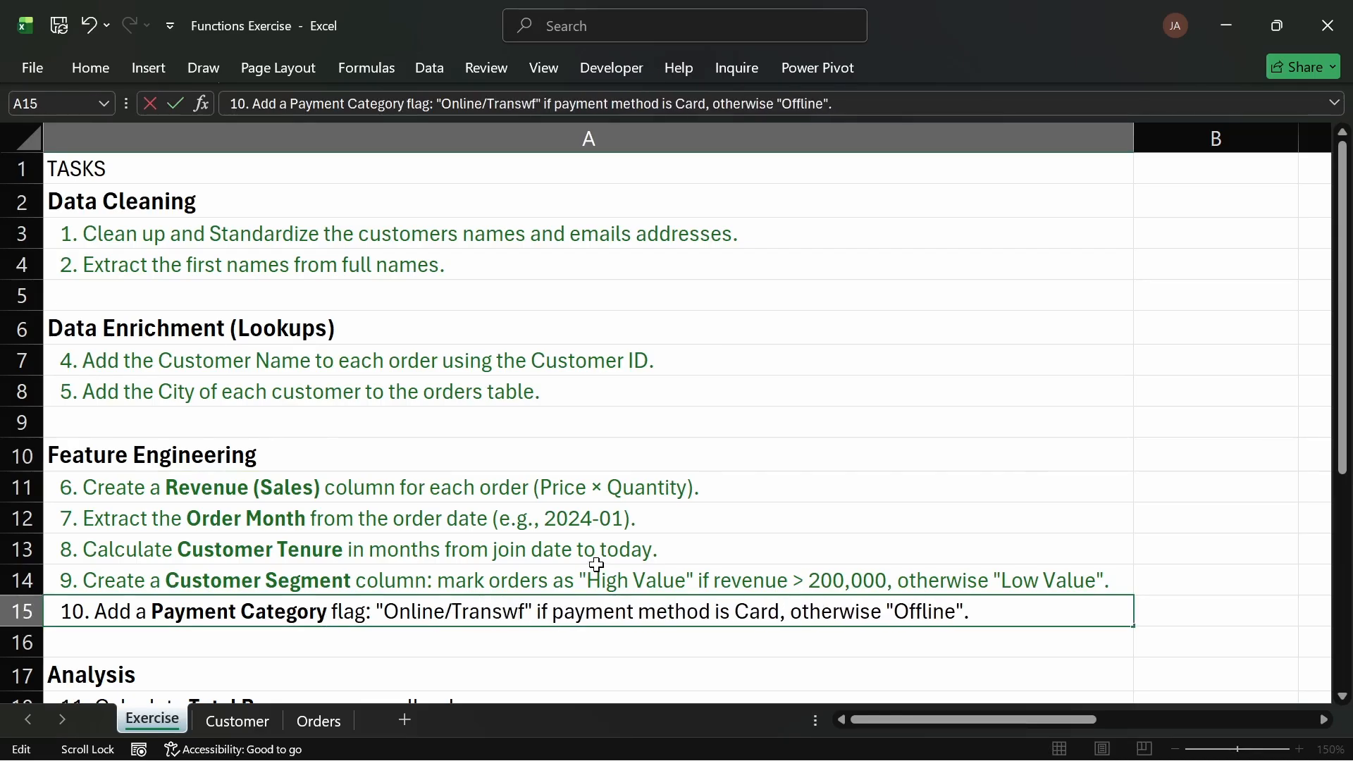
pyautogui.press('BackSpace')
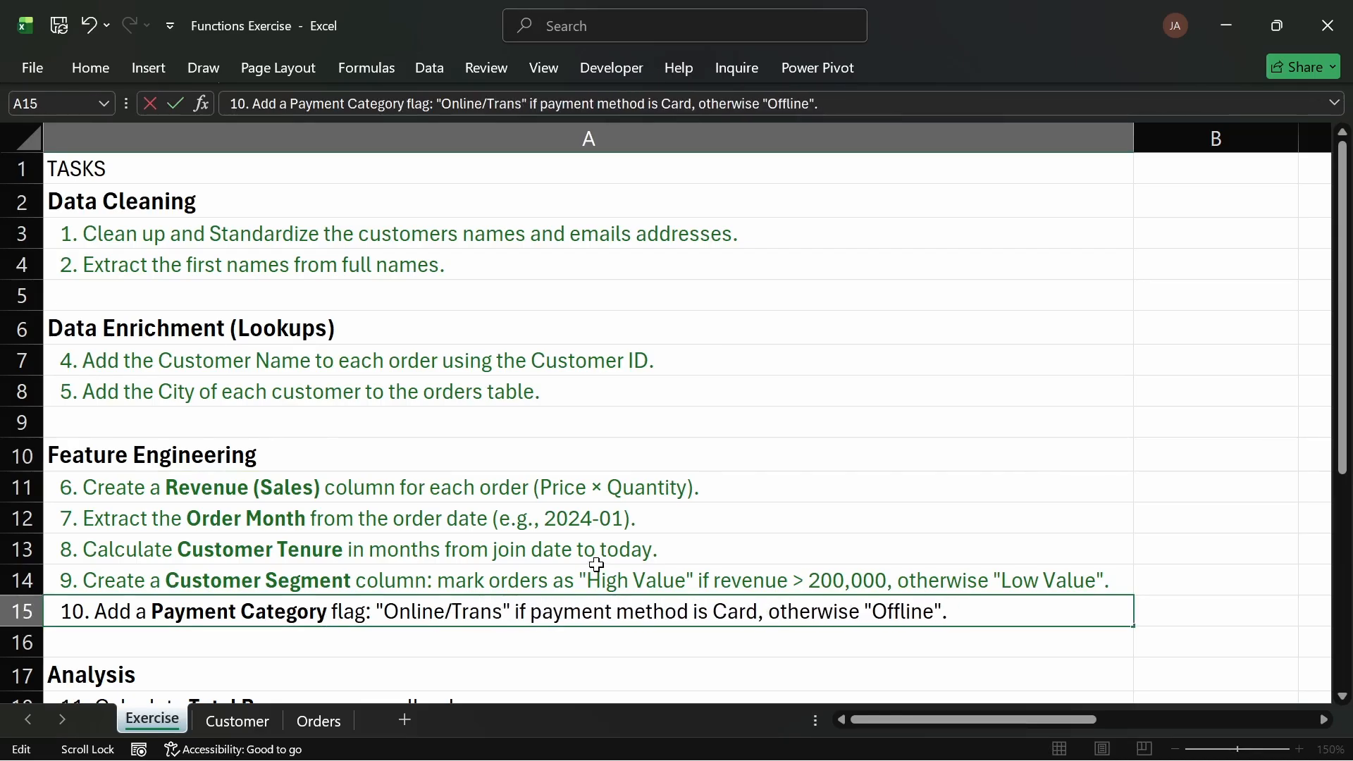
pyautogui.press('BackSpace')
pyautogui.press('BackSpace')
pyautogui.press('BackSpace')
pyautogui.press('BackSpace')
pyautogui.press('BackSpace')
pyautogui.press('BackSpace')
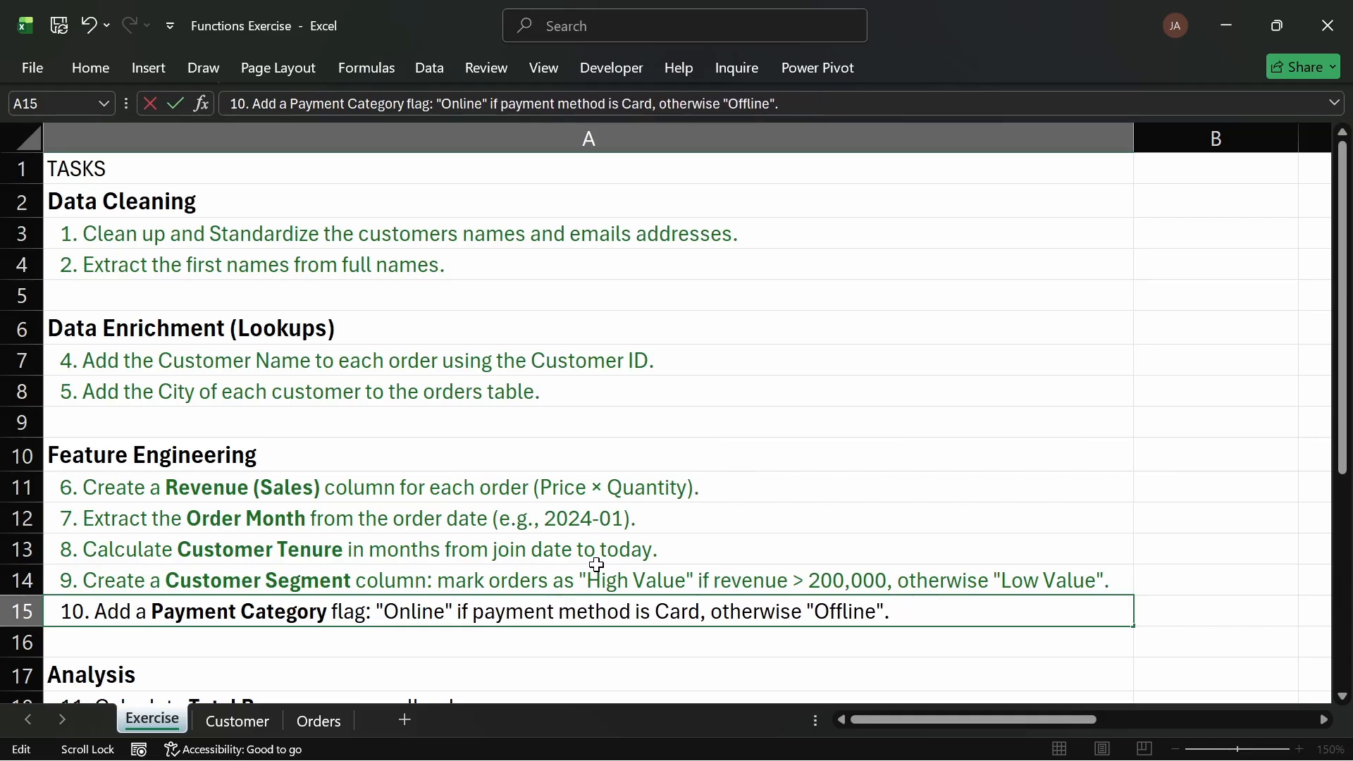
pyautogui.write('/t')
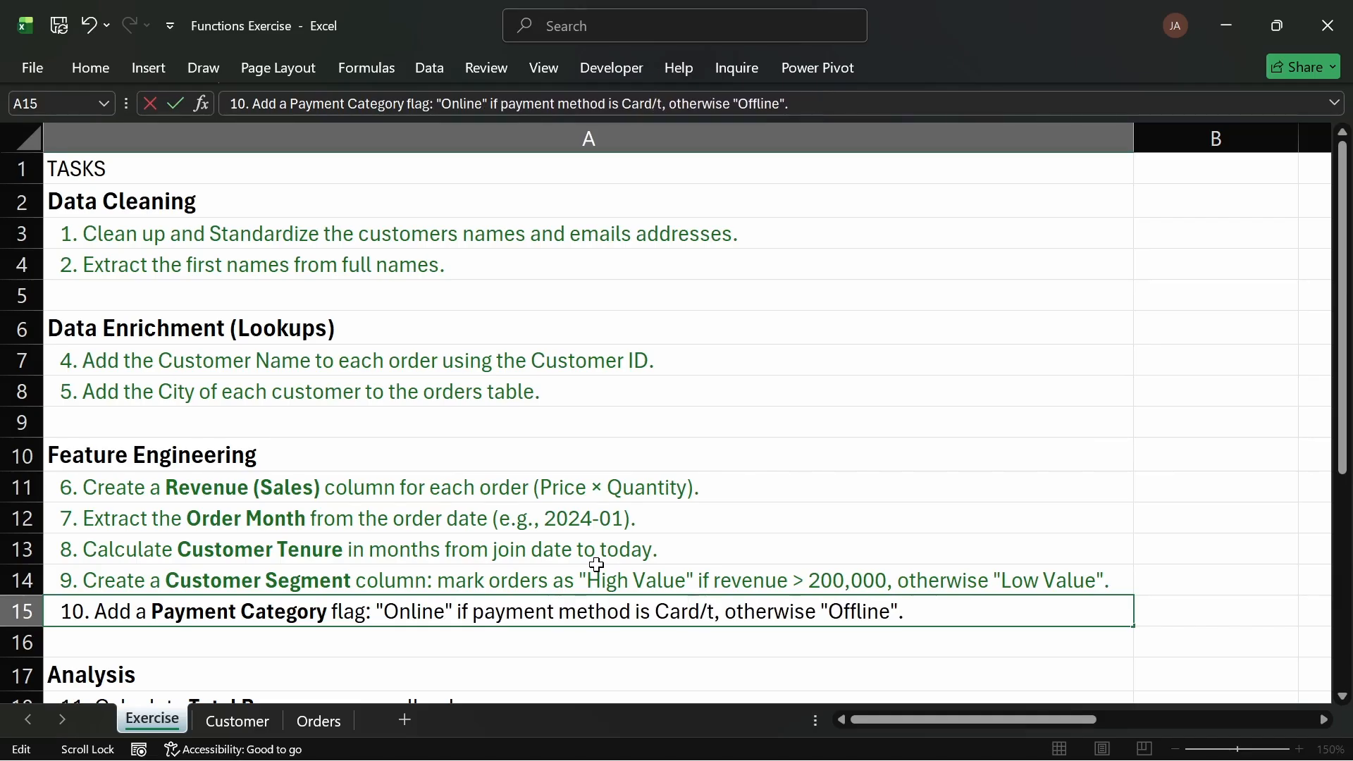
pyautogui.press('BackSpace')
pyautogui.write('Transfe')
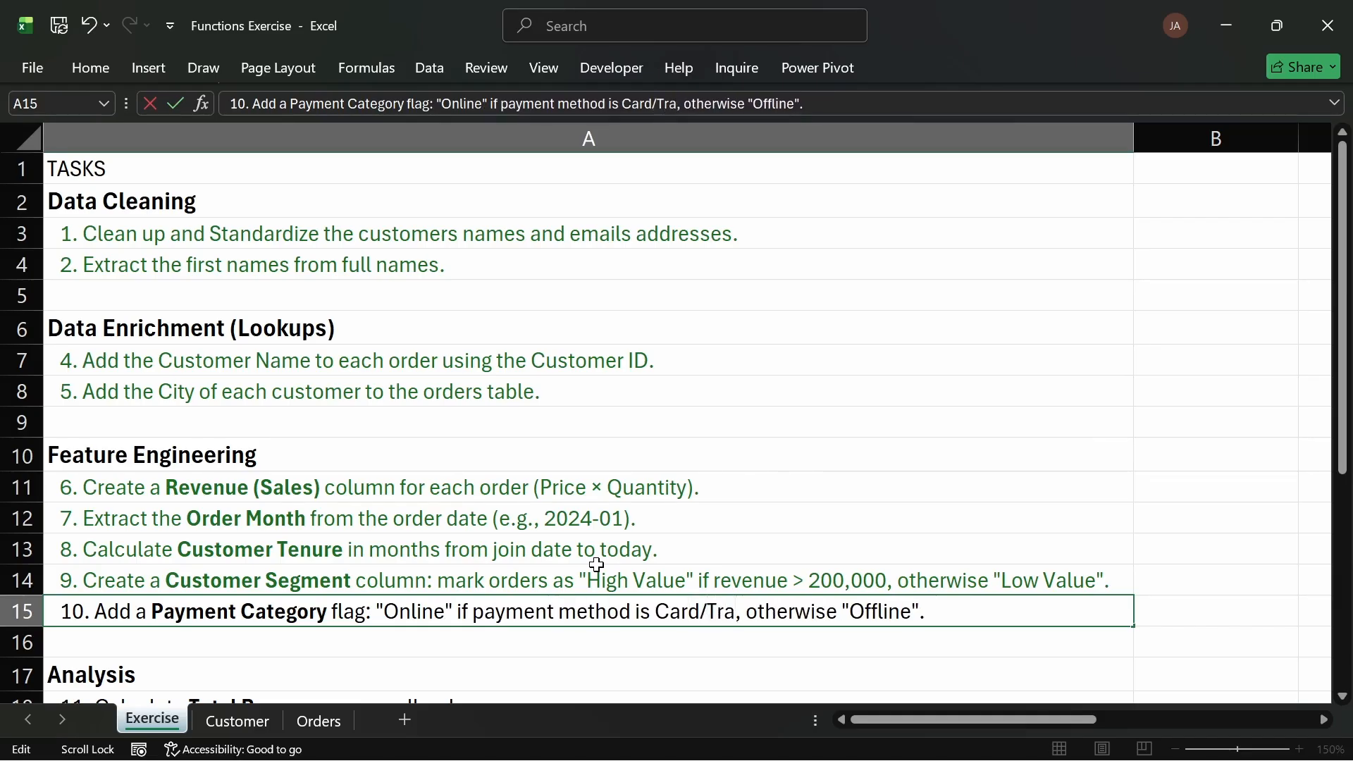
pyautogui.write('r')
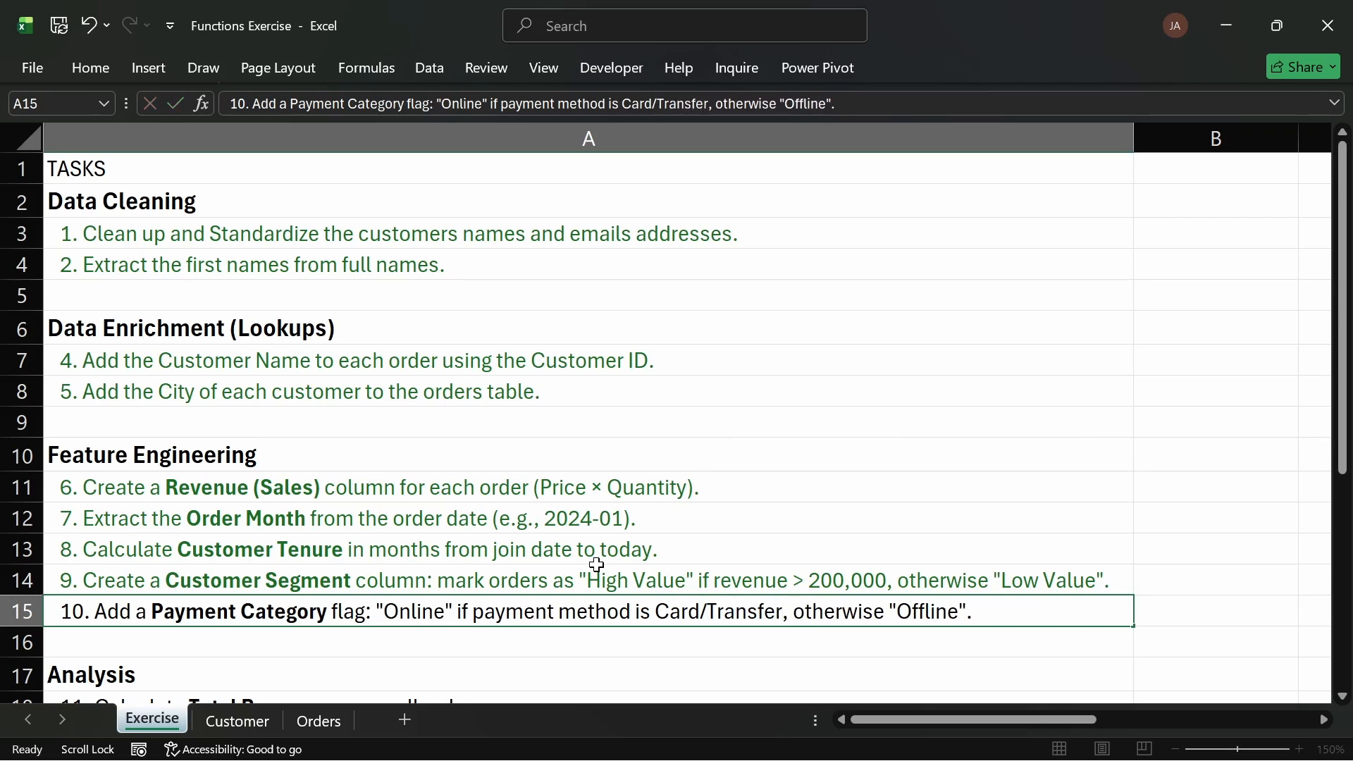
pyautogui.press('Return')
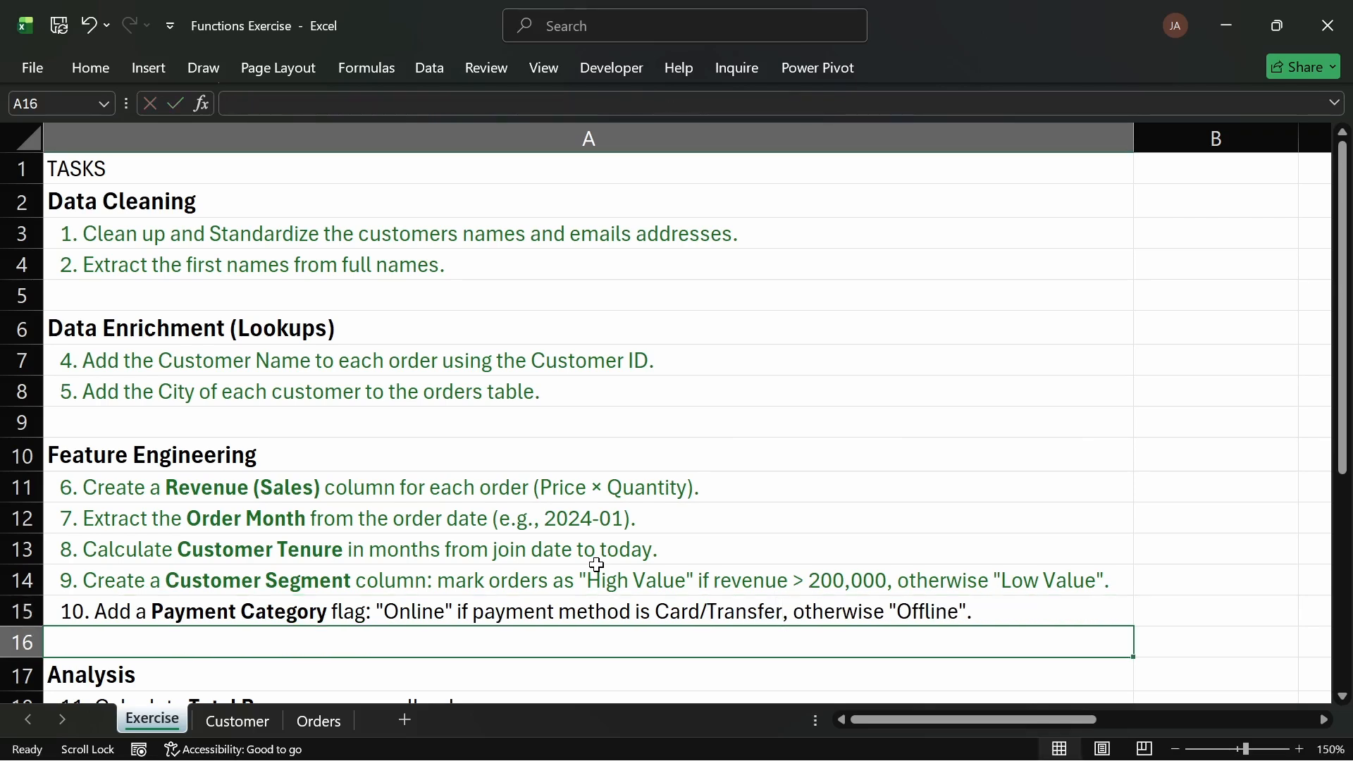
# Step: Start an IF formula with an OR test in the first Payment Category cell, referencing the row's Payment Method
pyautogui.click(317, 721)
pyautogui.click(1072, 201)
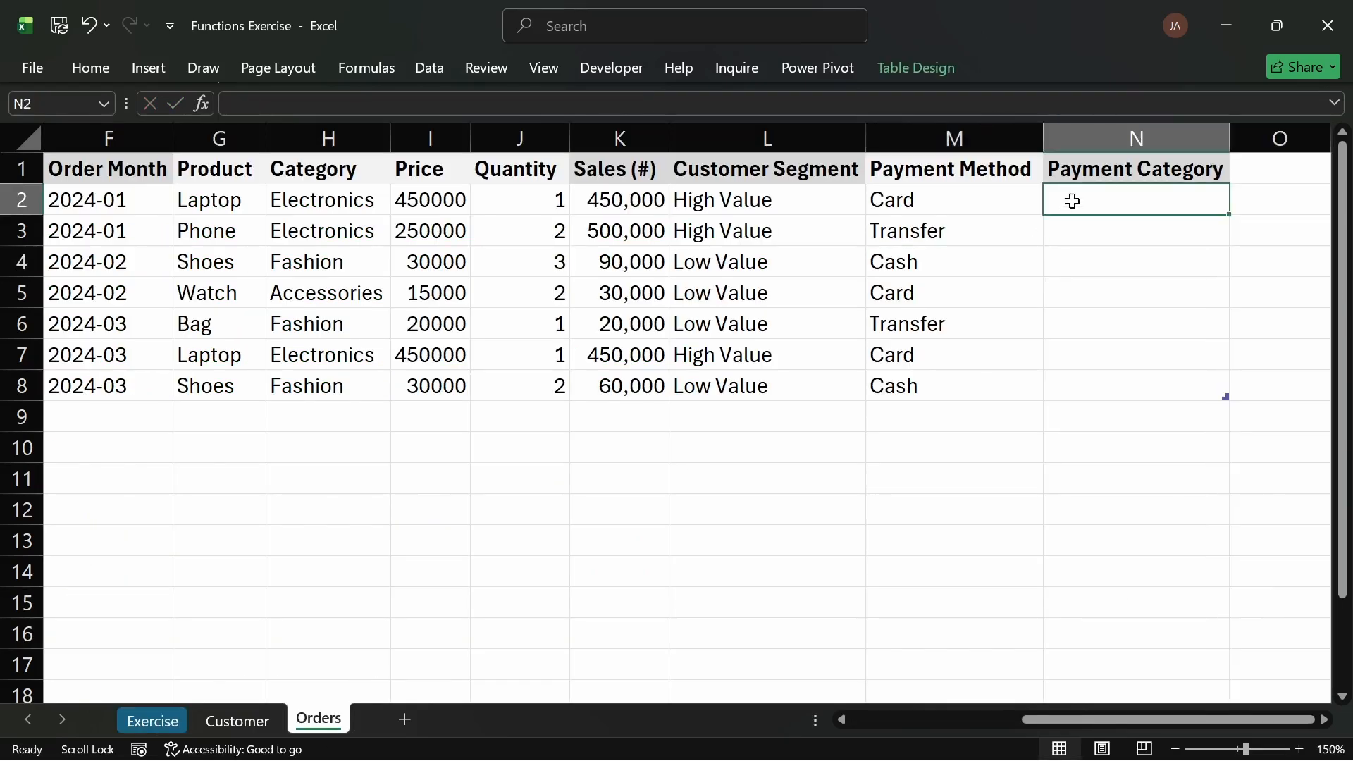
pyautogui.write('=IF(')
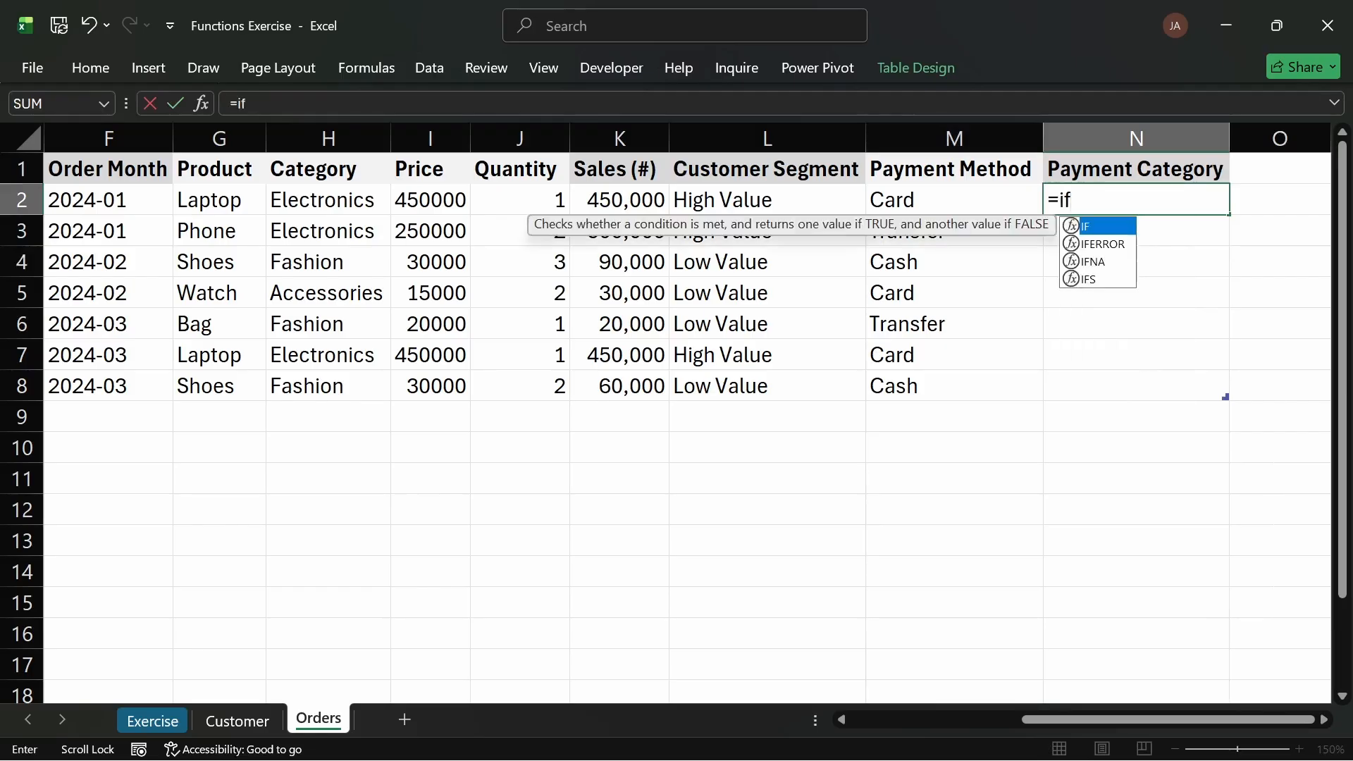
pyautogui.write('or')
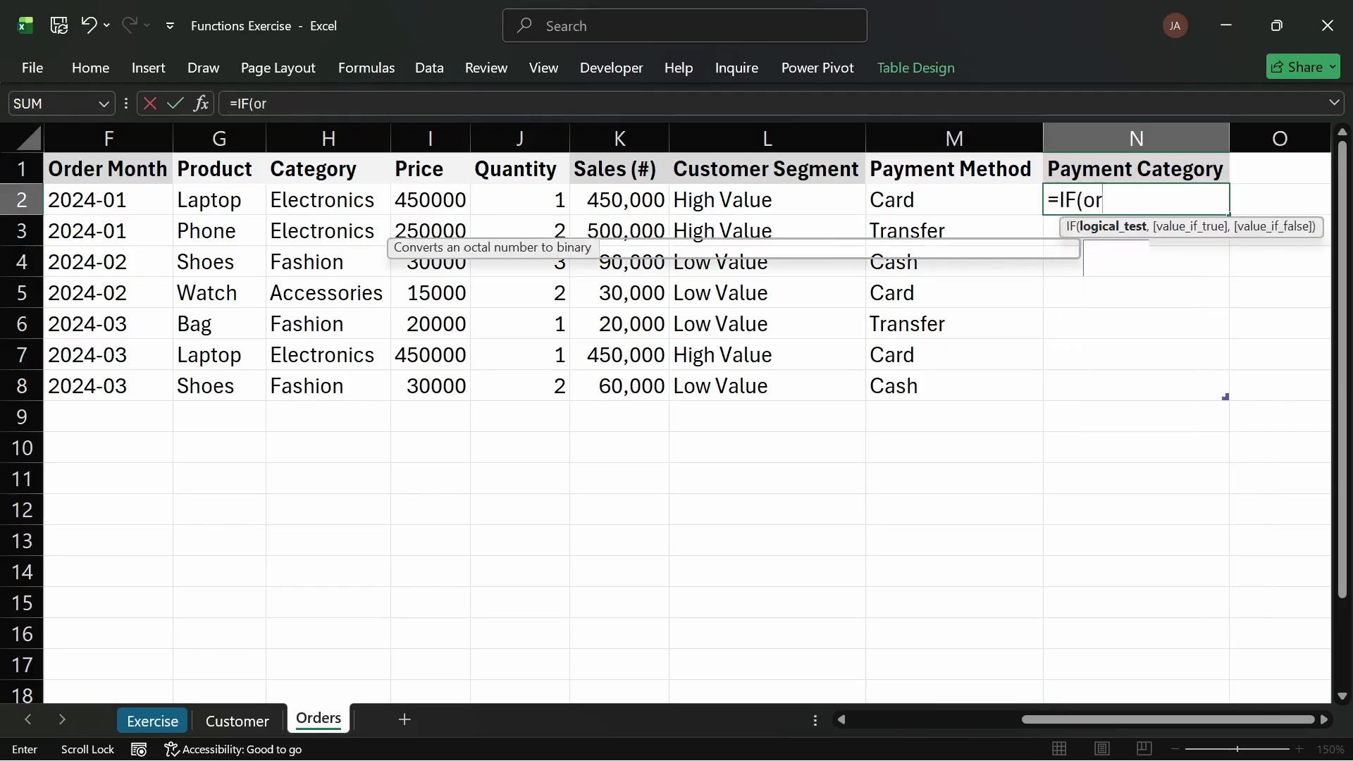
pyautogui.press('Return')
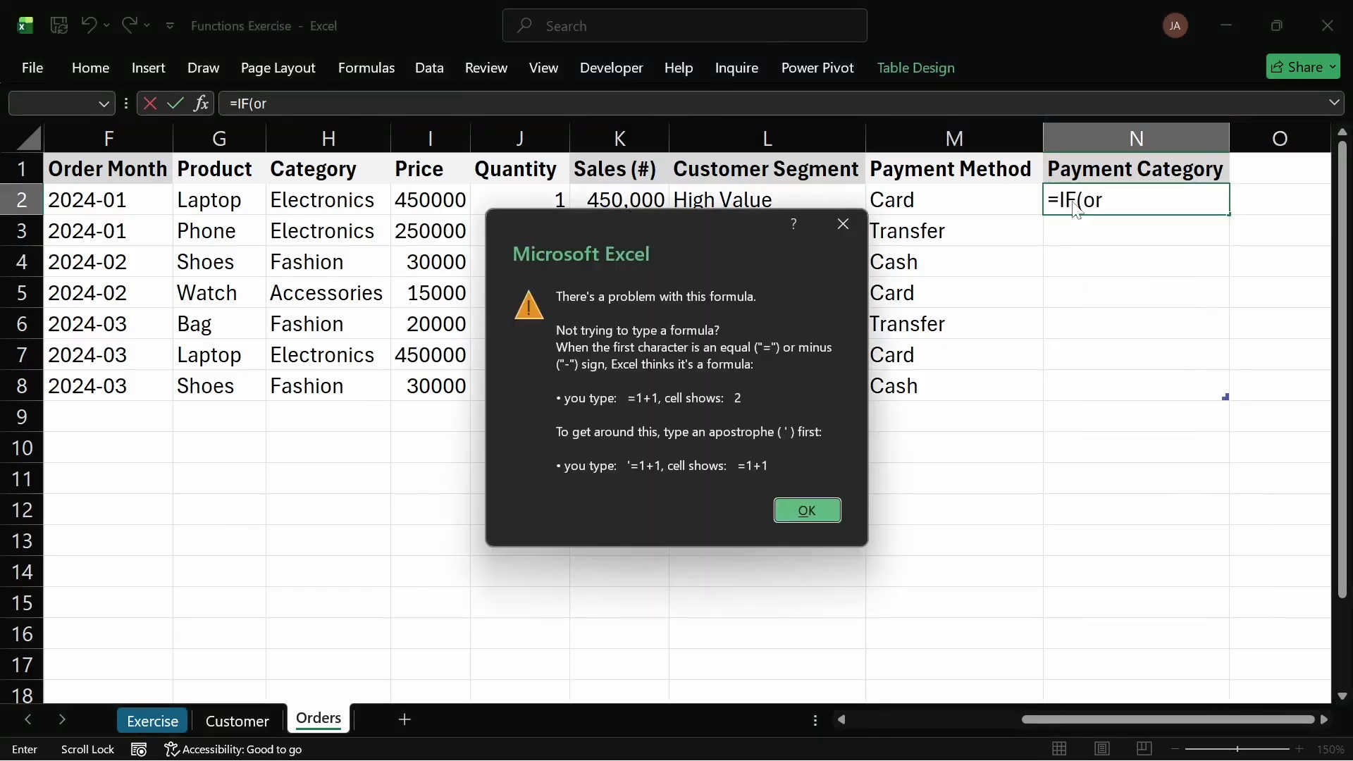
pyautogui.press('Return')
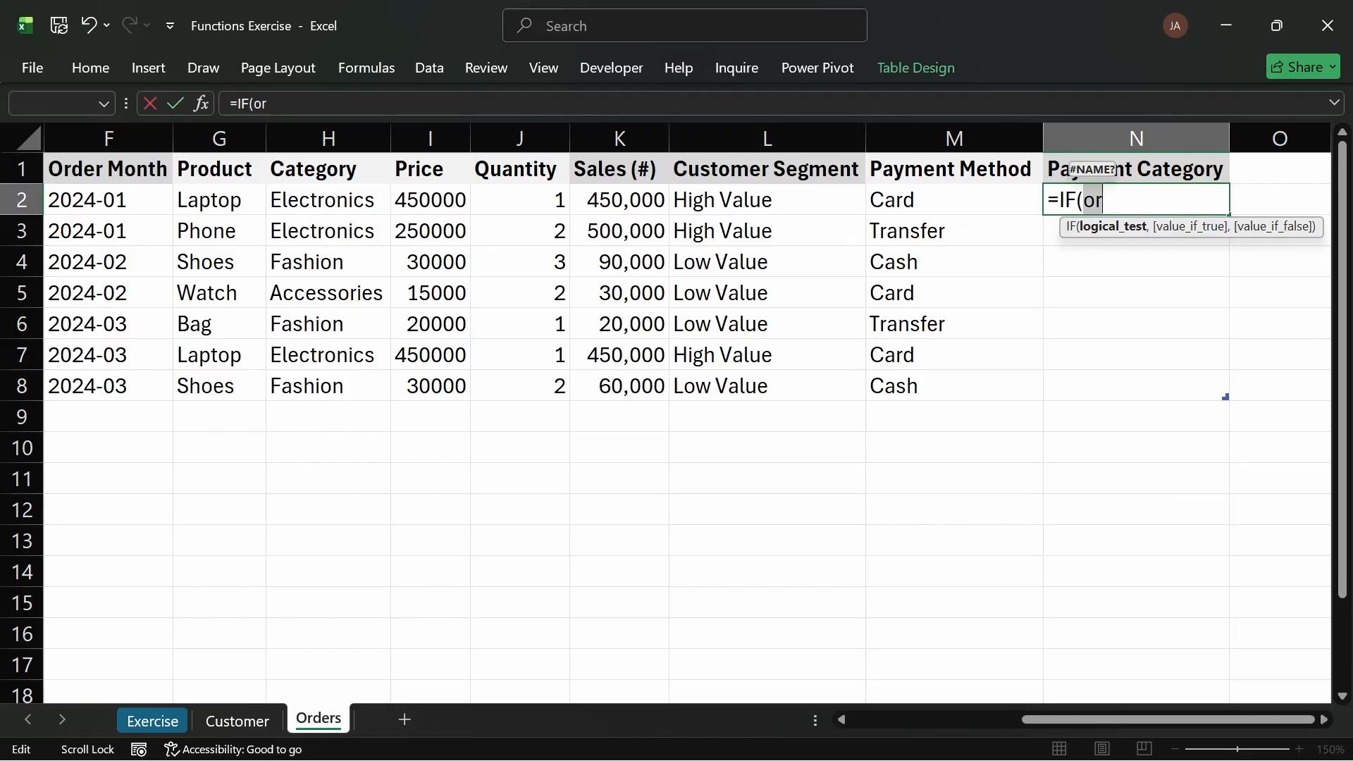
pyautogui.write('OR(')
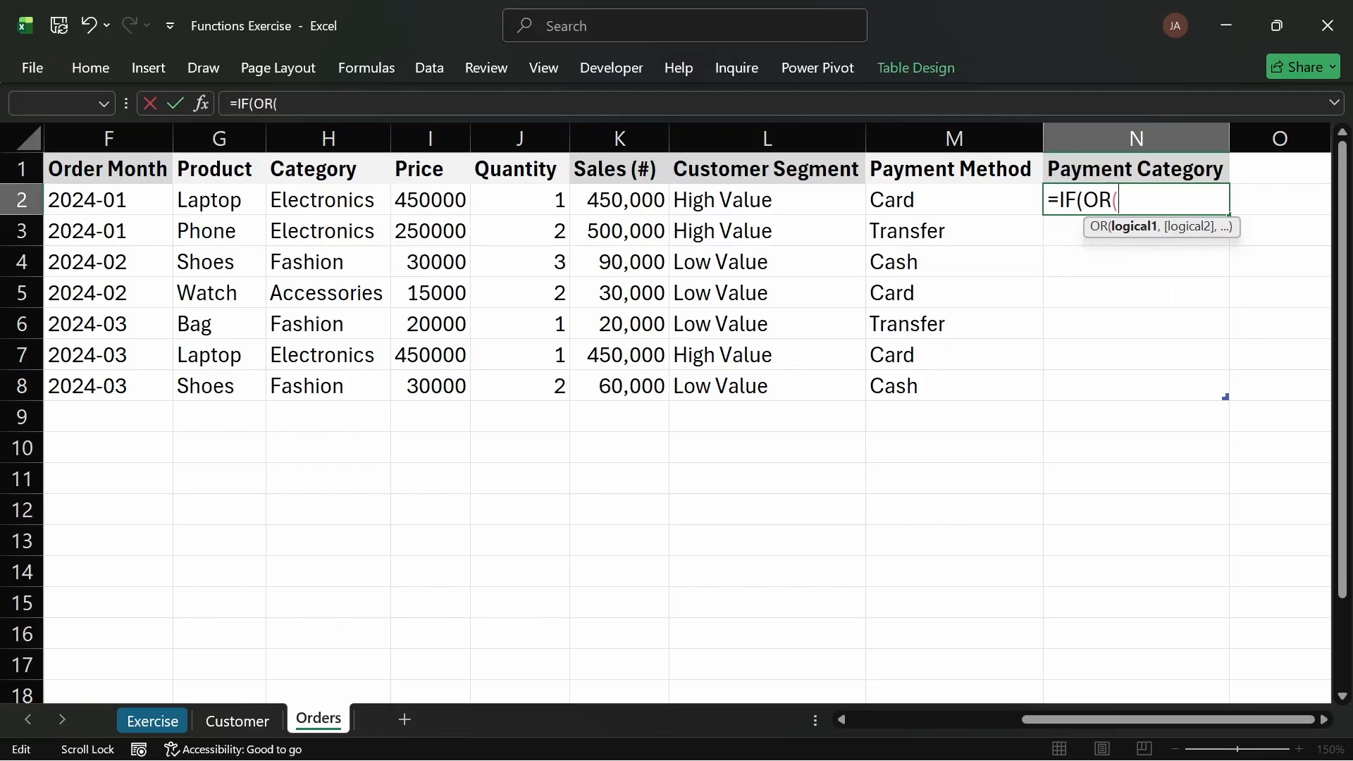
pyautogui.click(946, 200)
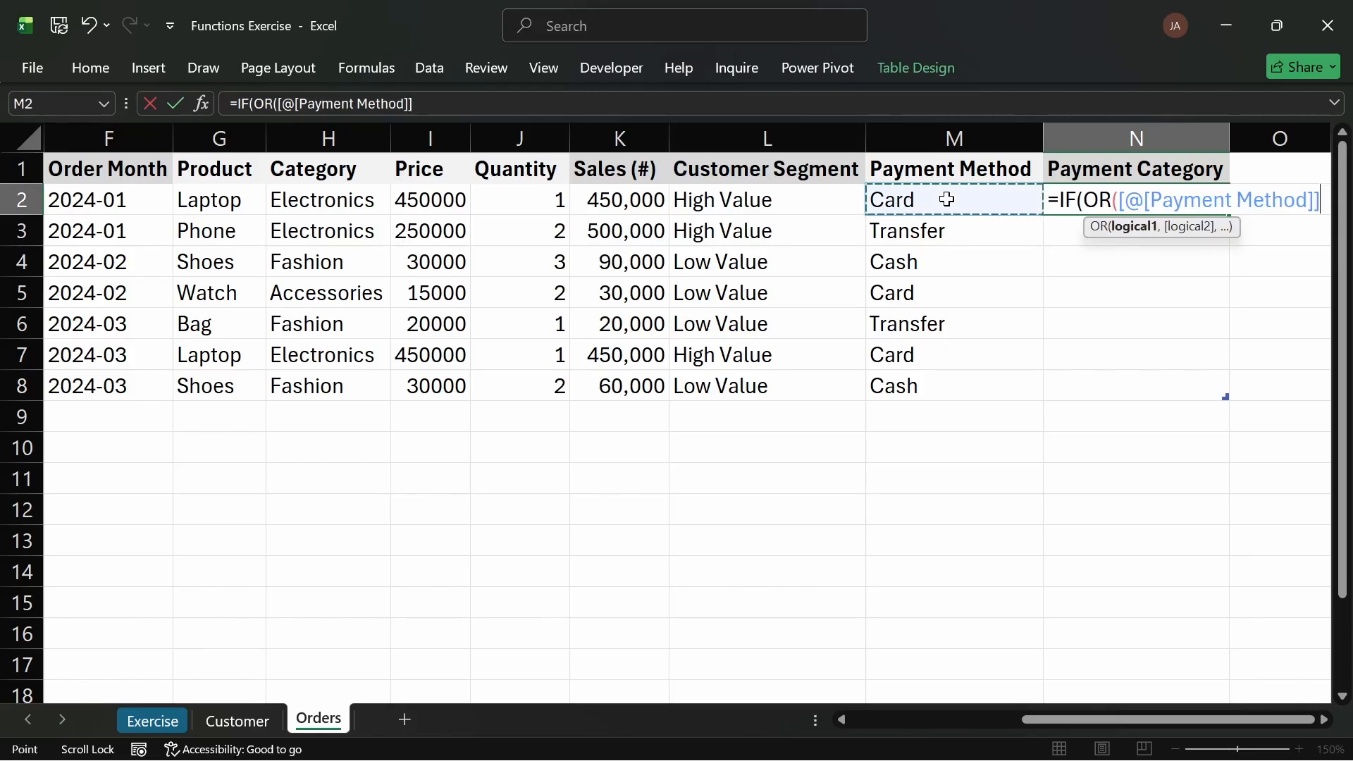
pyautogui.write(',')
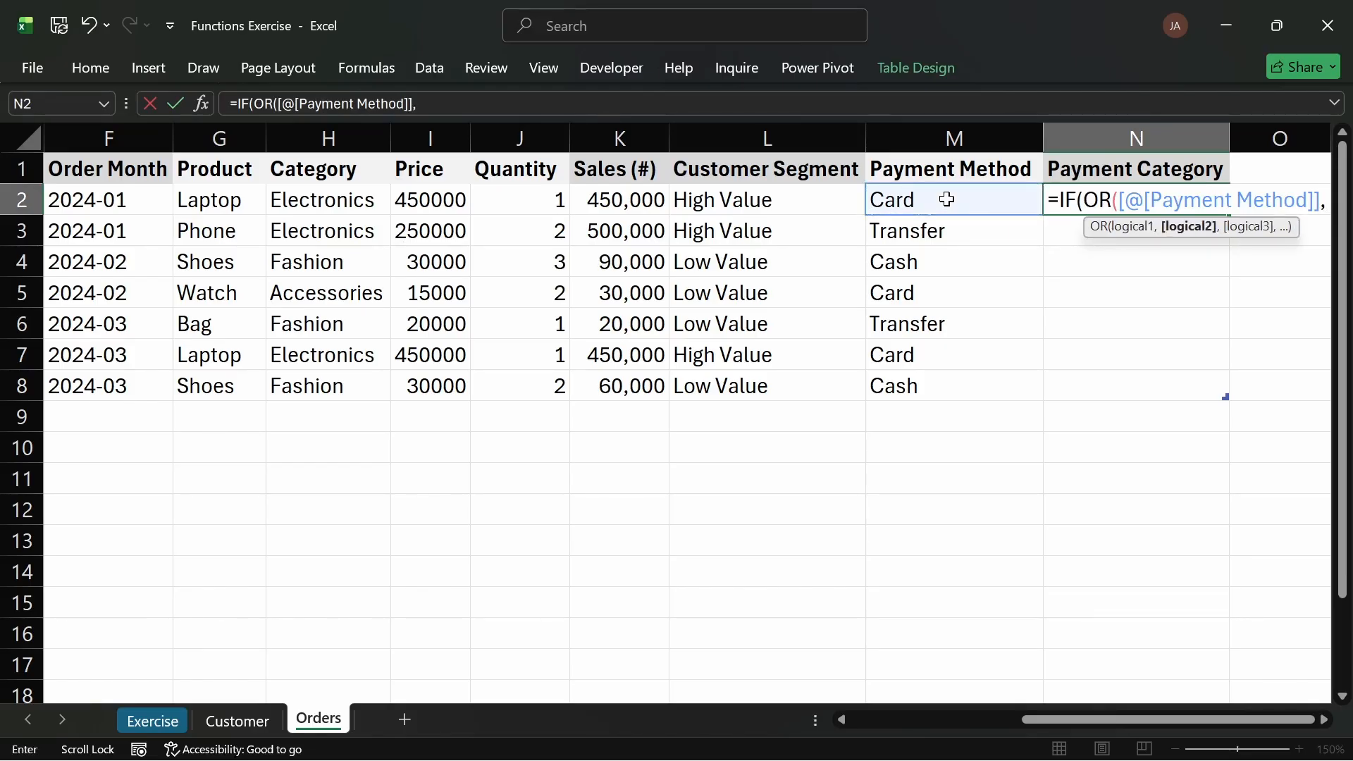
pyautogui.write('"cARD')
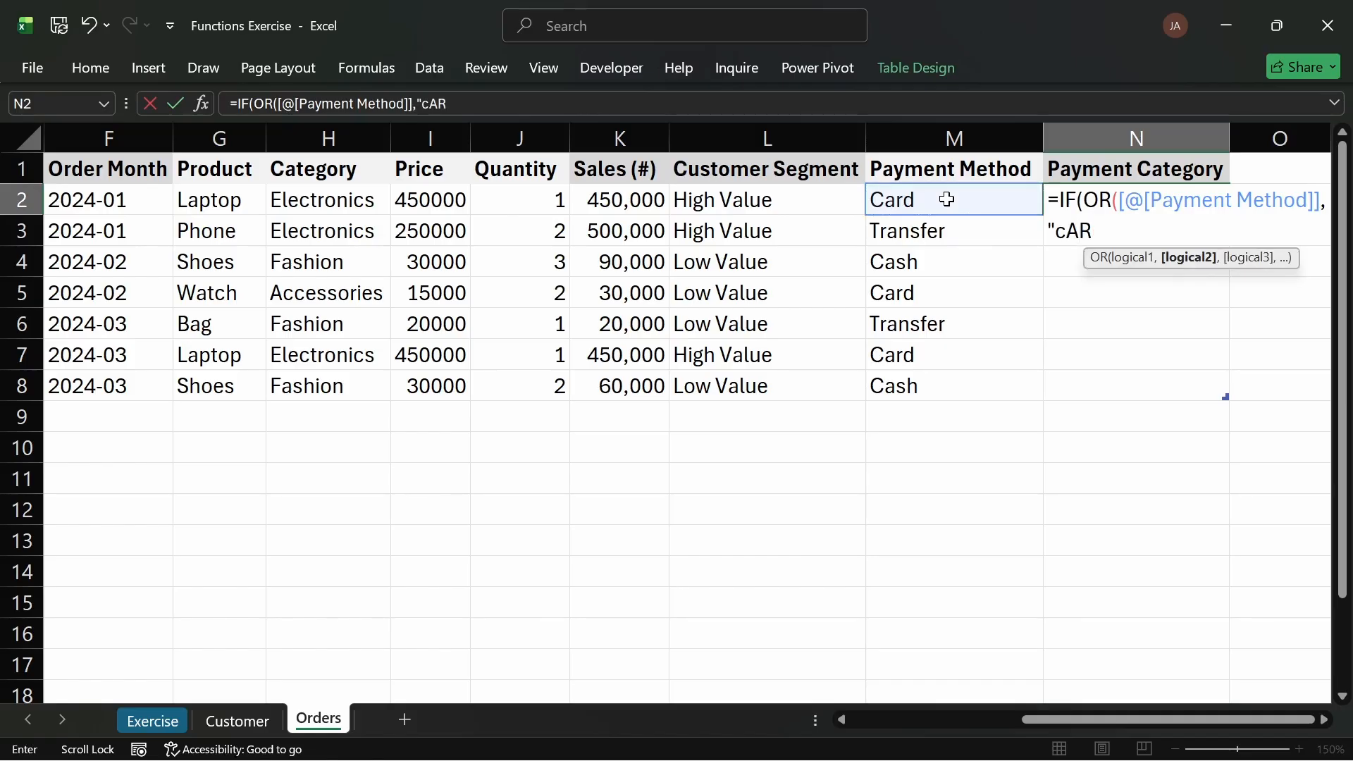
pyautogui.press('BackSpace')
pyautogui.press('BackSpace')
pyautogui.press('BackSpace')
pyautogui.press('BackSpace')
pyautogui.press('BackSpace')
pyautogui.write('Ca')
pyautogui.press('BackSpace')
pyautogui.press('BackSpace')
pyautogui.press('BackSpace')
pyautogui.press('BackSpace')
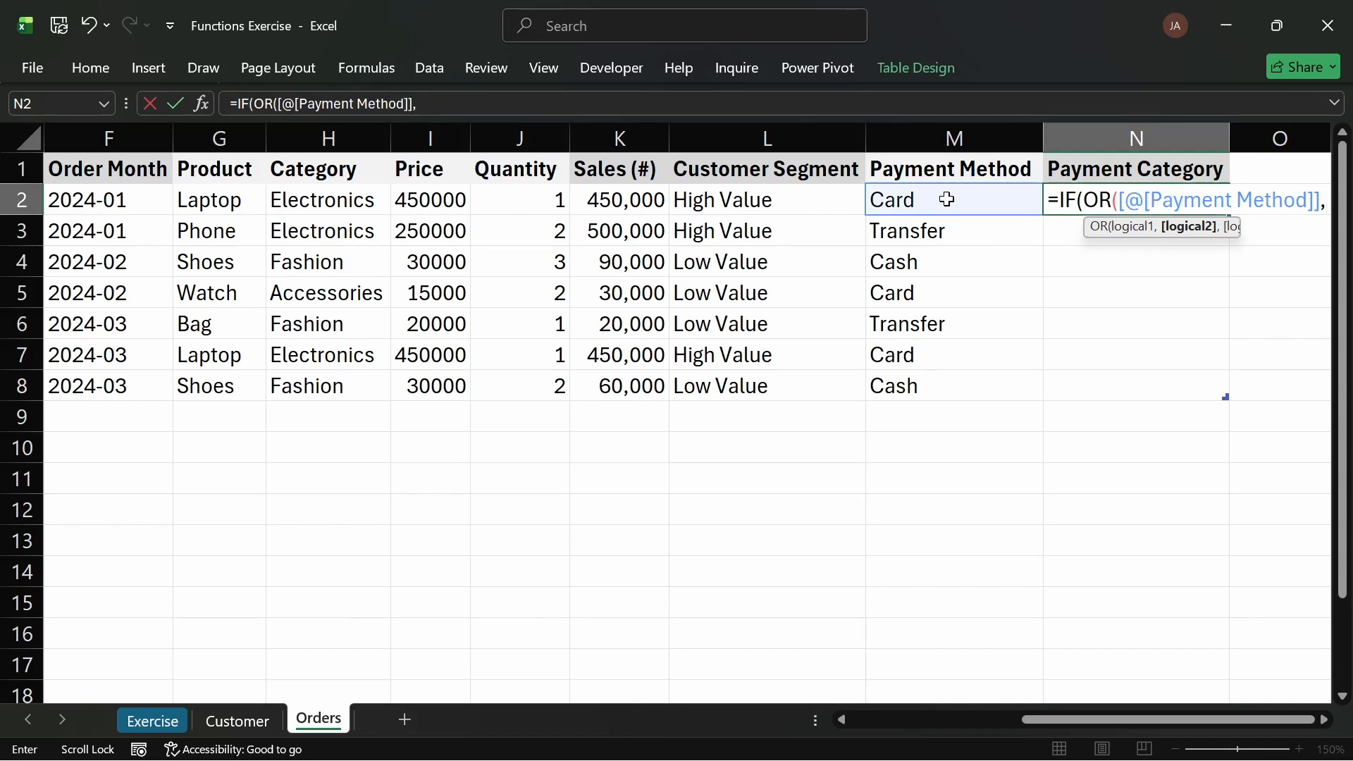
# Step: Complete the first OR condition so Payment Method equals "Card"
pyautogui.write('="')
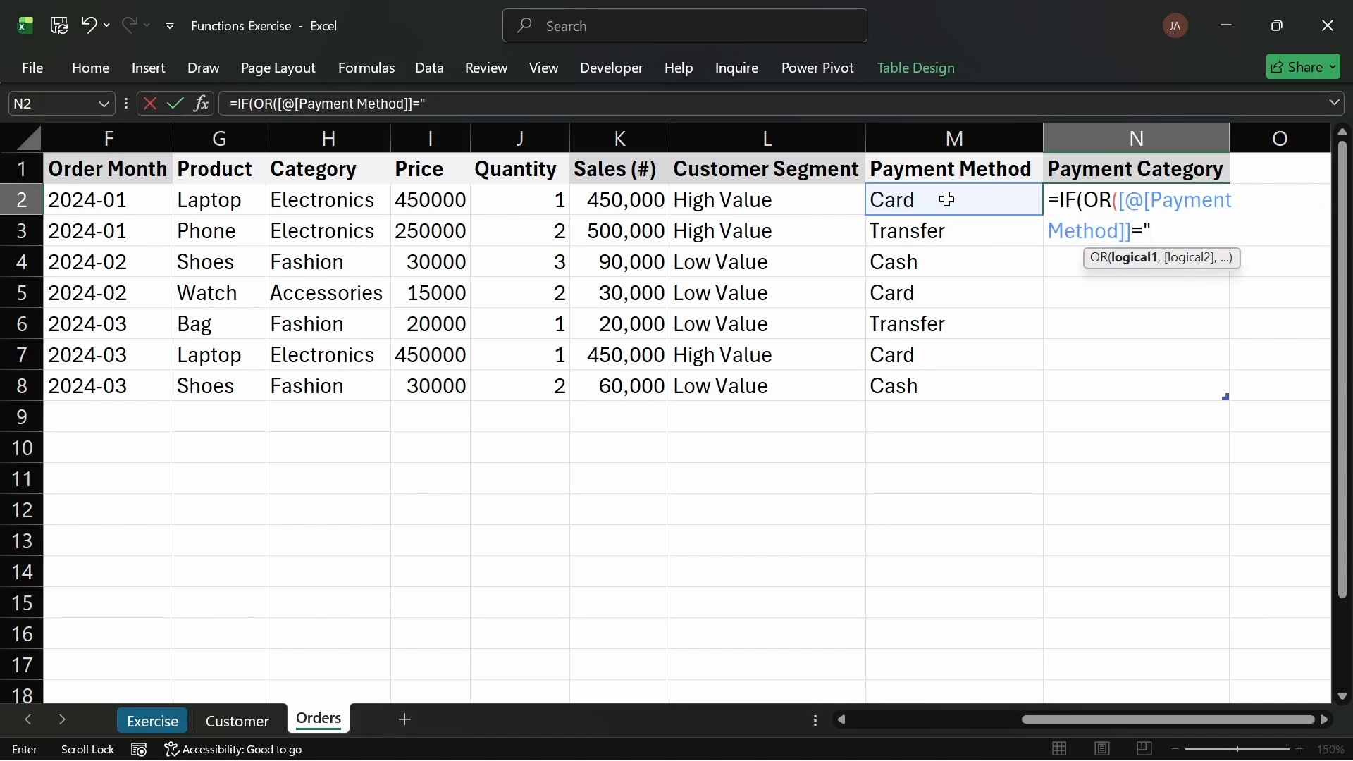
pyautogui.write('Card",')
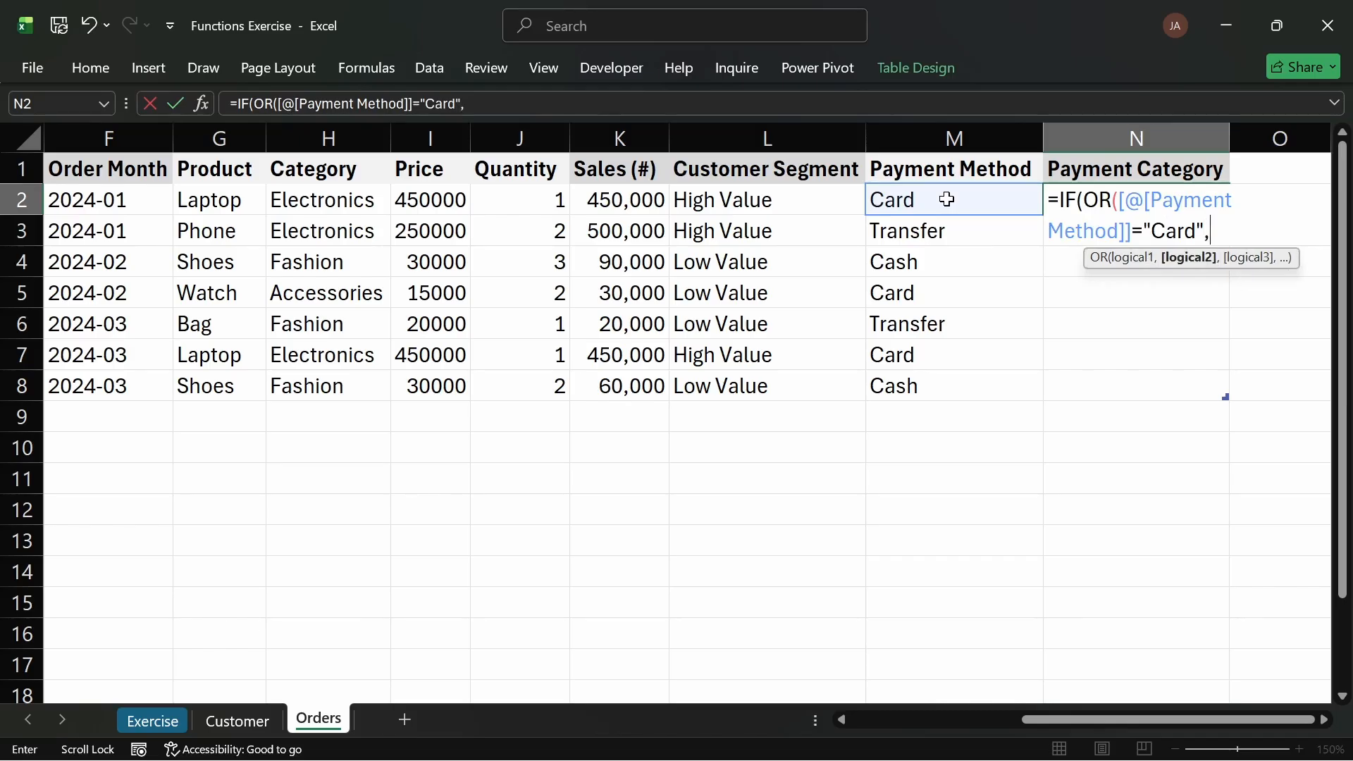
pyautogui.click(947, 199)
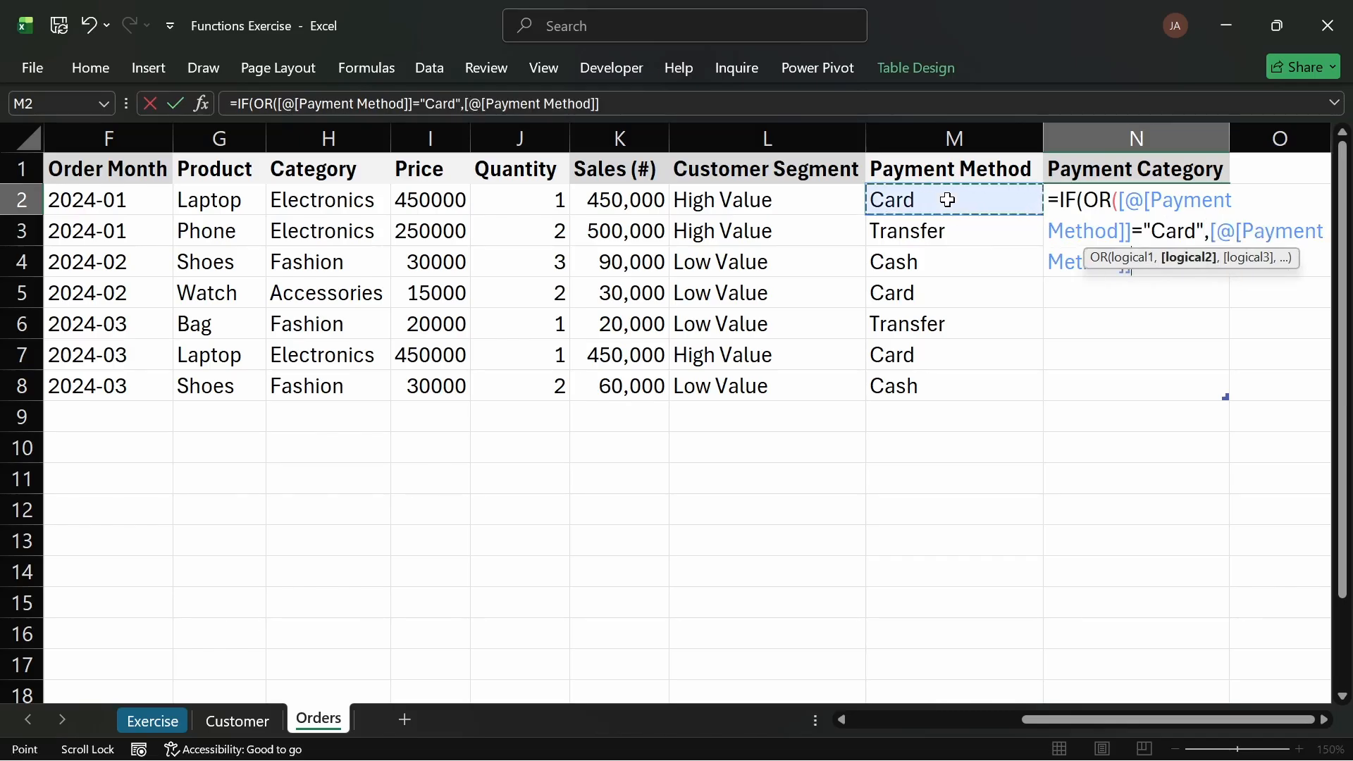
pyautogui.press('BackSpace')
pyautogui.press('BackSpace')
pyautogui.press('BackSpace')
pyautogui.press('BackSpace')
pyautogui.press('BackSpace')
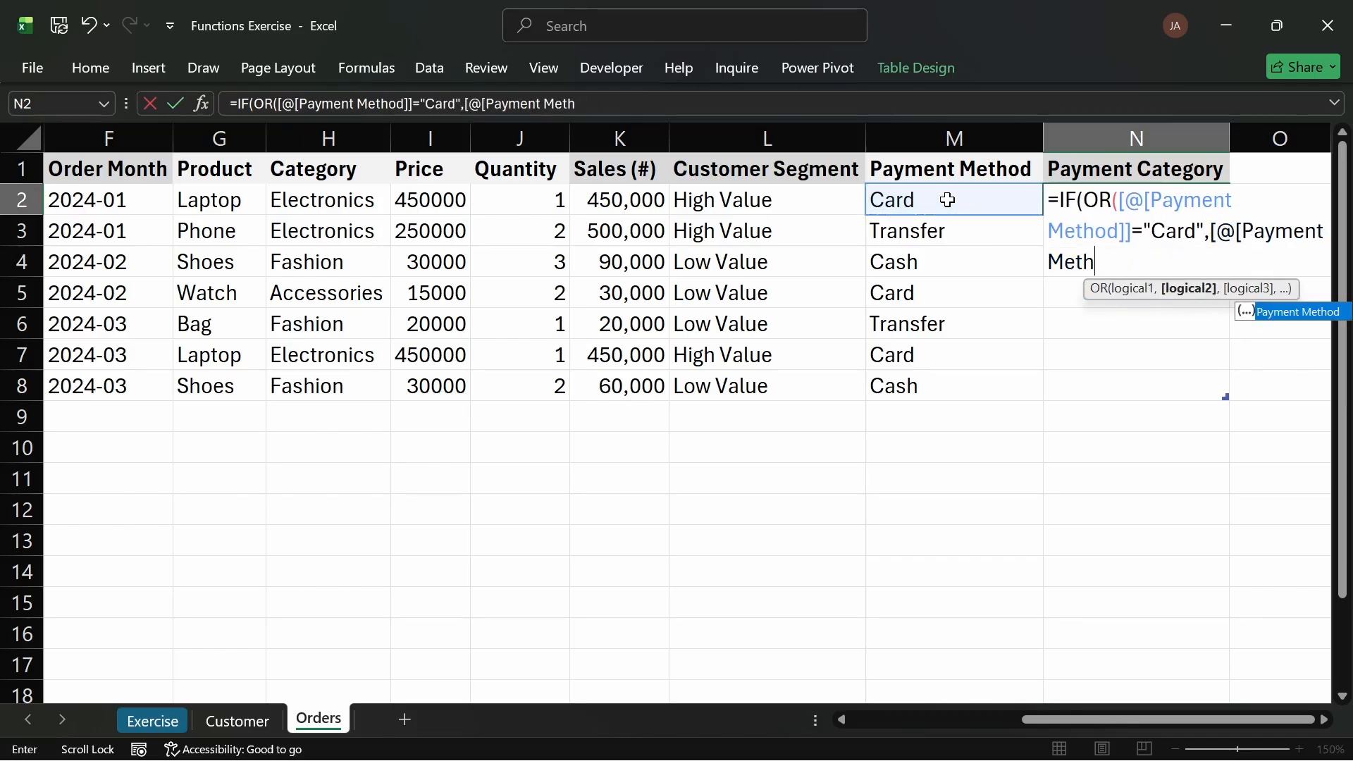
pyautogui.press('BackSpace')
pyautogui.press('BackSpace')
pyautogui.press('BackSpace')
pyautogui.press('BackSpace')
pyautogui.press('BackSpace')
pyautogui.press('BackSpace')
pyautogui.press('BackSpace')
pyautogui.press('BackSpace')
pyautogui.press('BackSpace')
pyautogui.press('BackSpace')
pyautogui.press('BackSpace')
pyautogui.press('BackSpace')
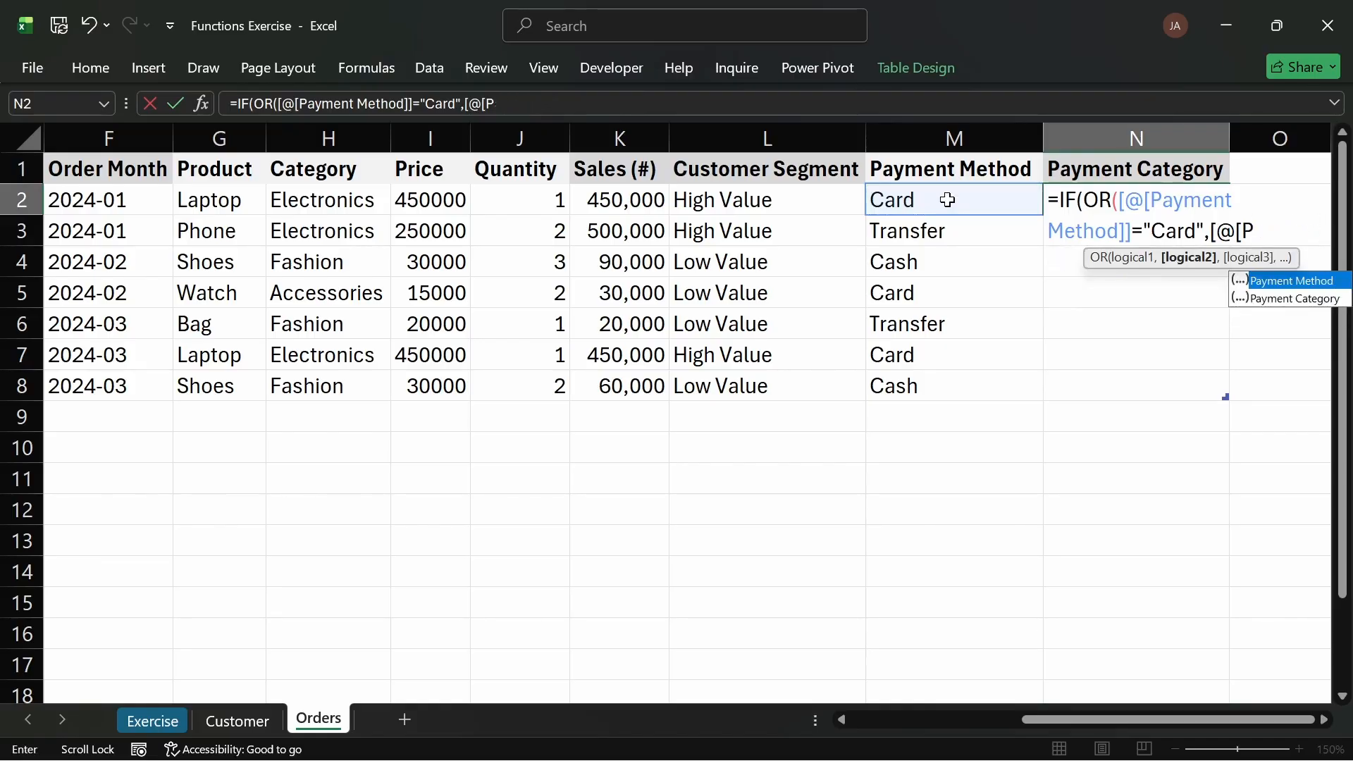
pyautogui.press('BackSpace')
pyautogui.press('BackSpace')
pyautogui.press('BackSpace')
pyautogui.press('BackSpace')
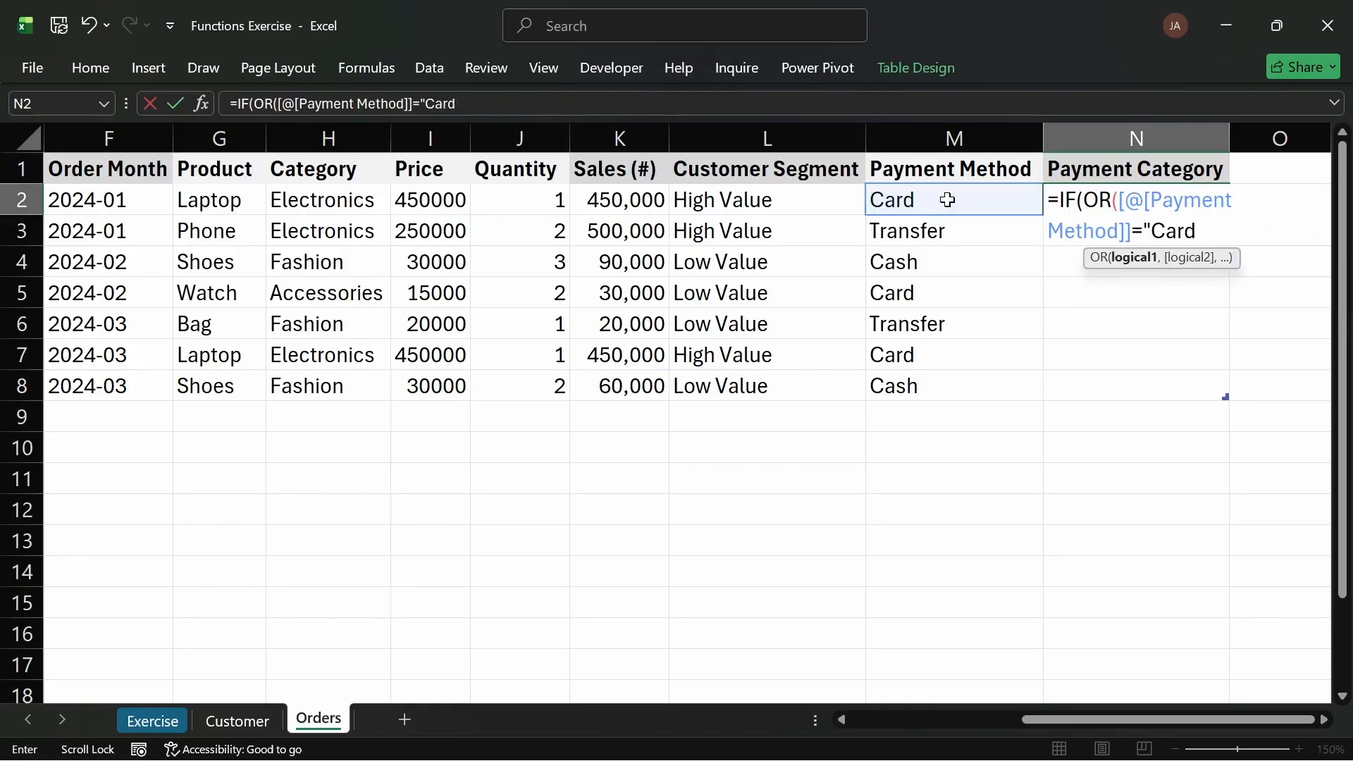
pyautogui.write('",')
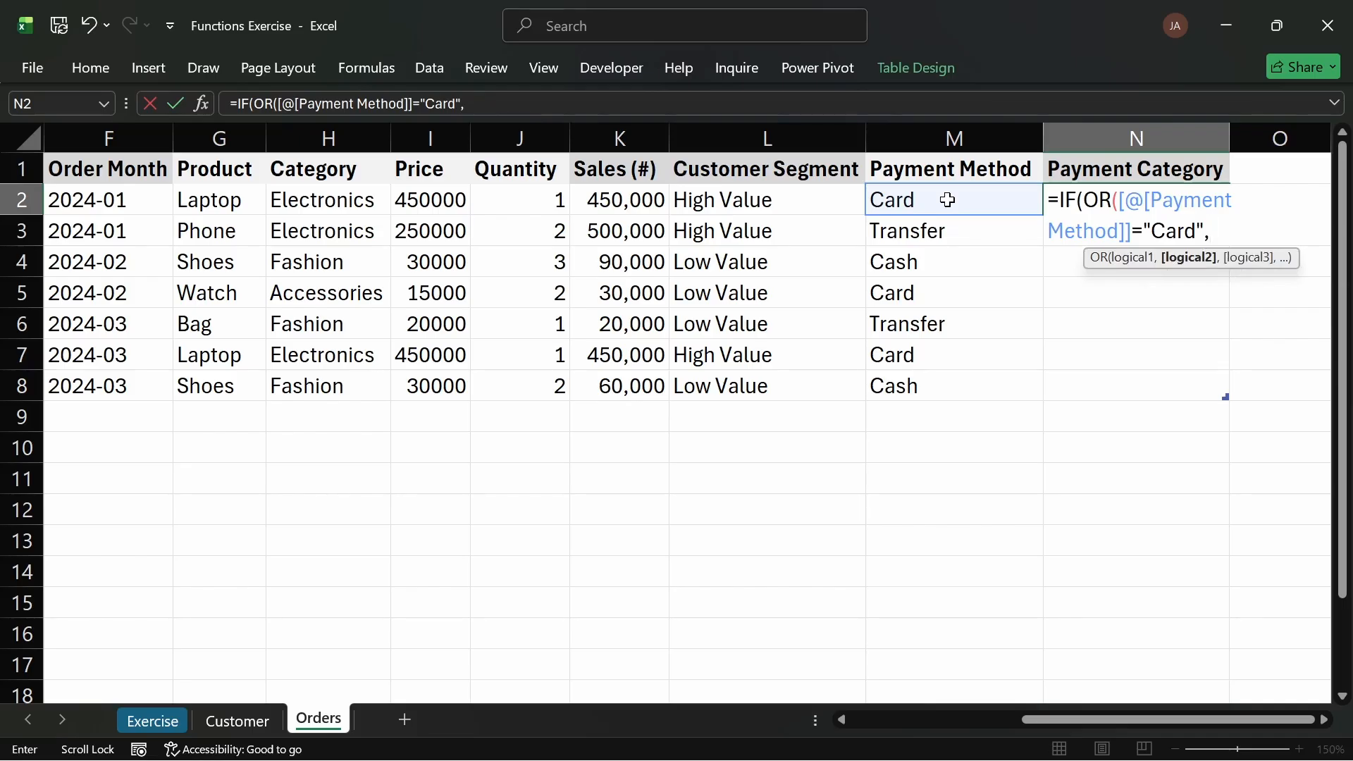
# Step: Add a second OR condition so Payment Method equals "Transfer", then close the OR test
pyautogui.click(956, 197)
pyautogui.write('="')
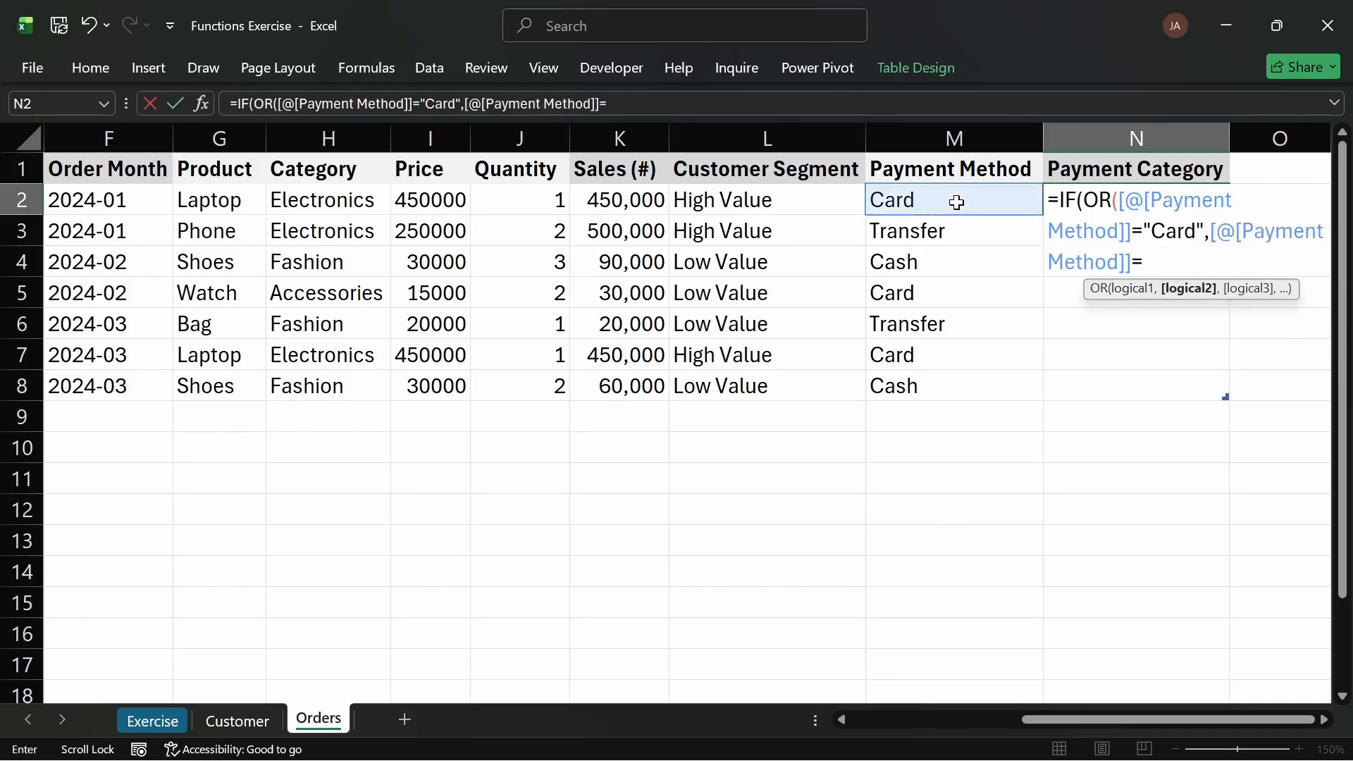
pyautogui.write('Transfer')
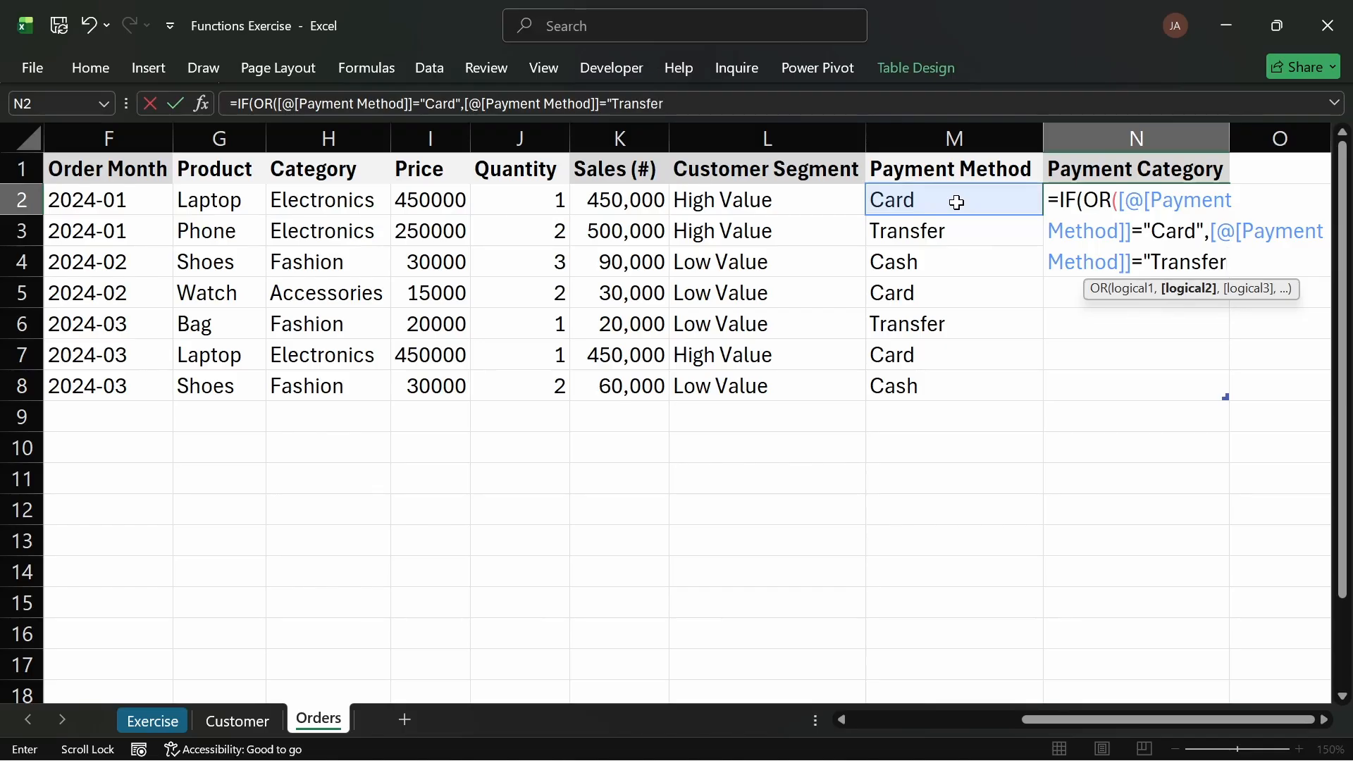
pyautogui.write('")')
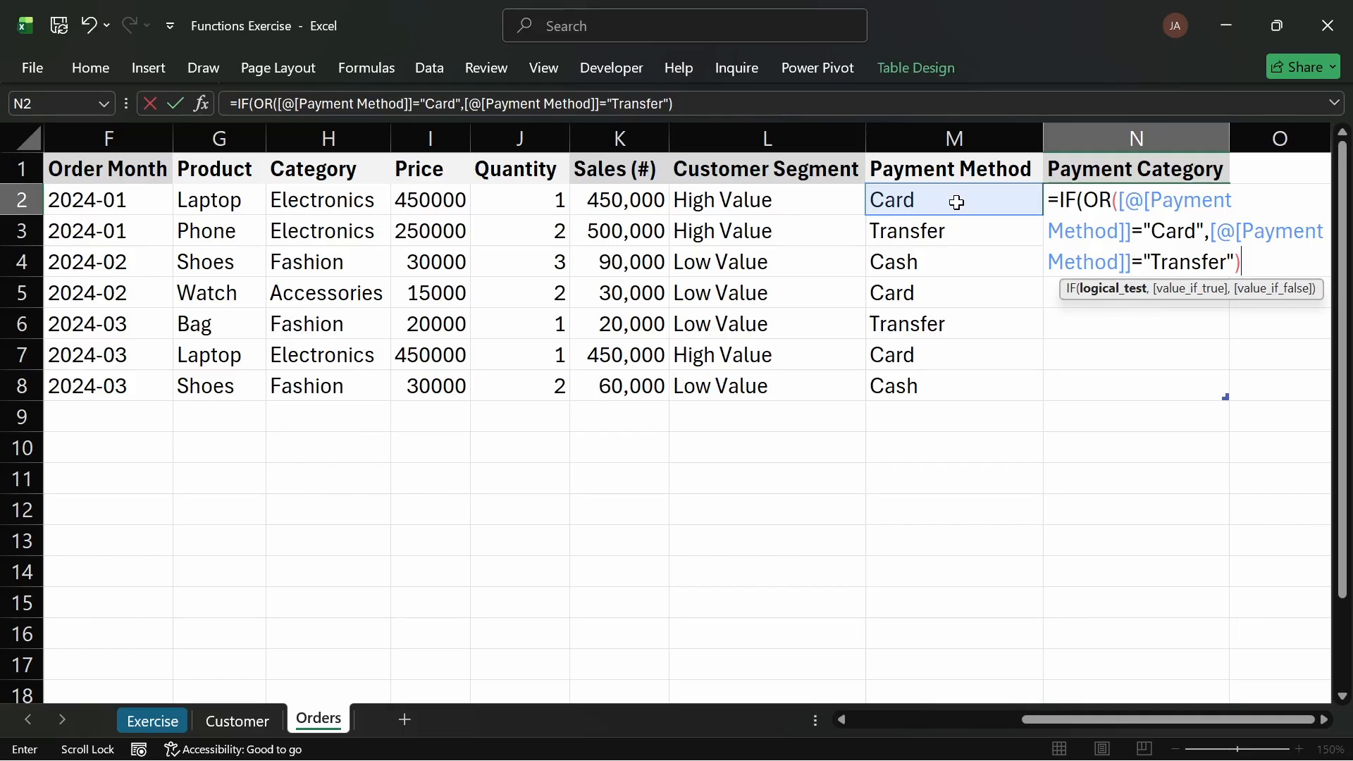
pyautogui.write(',')
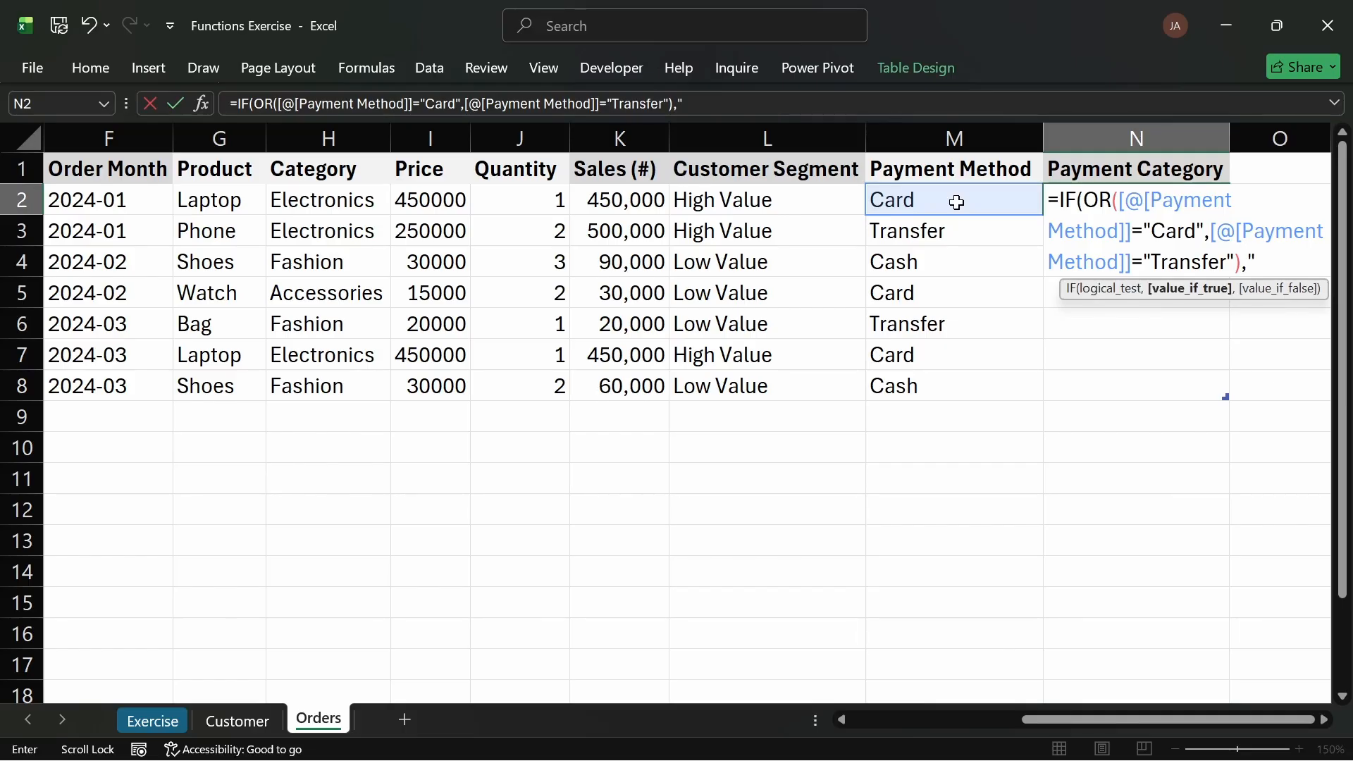
pyautogui.write('"Online","')
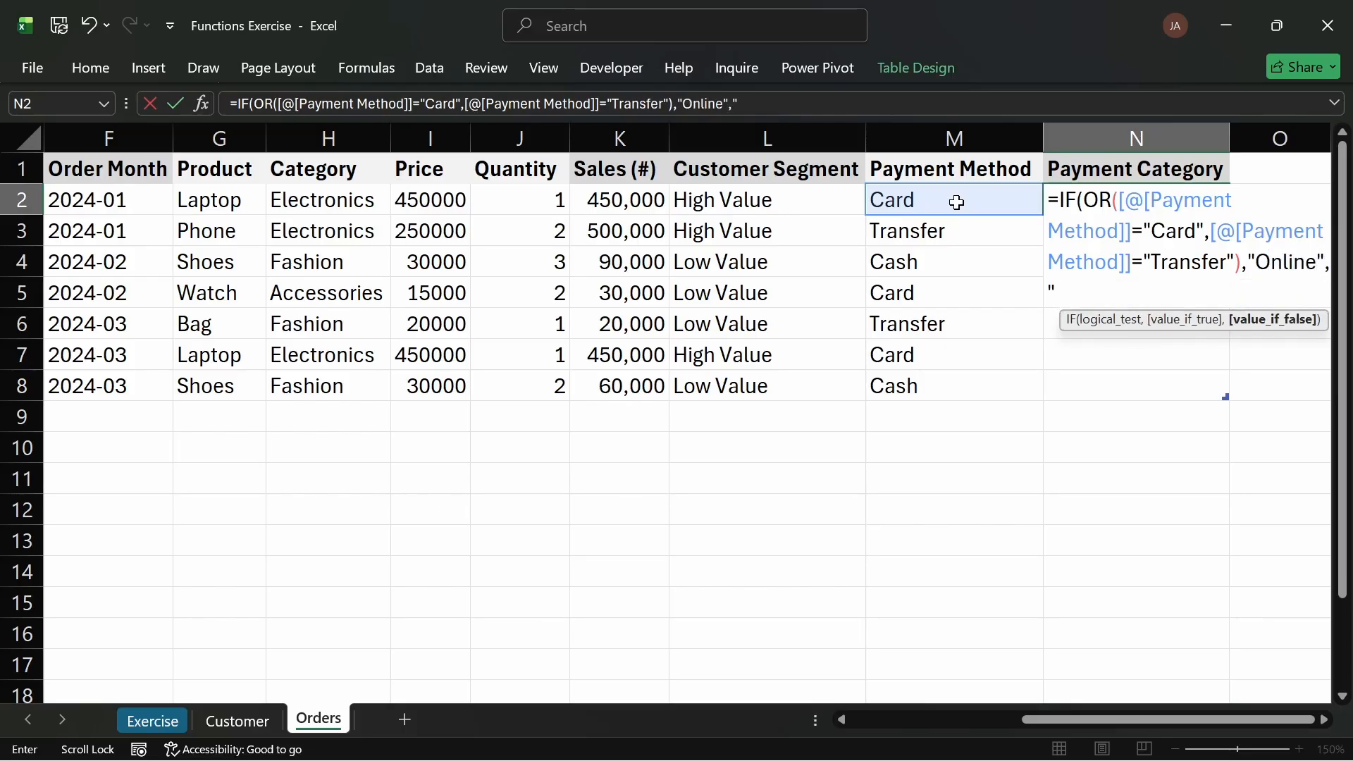
pyautogui.write('Offlie')
# Step: Finish the Payment Category formula to return "Online" when true and "Offline" otherwise, and enter it
pyautogui.press('BackSpace')
pyautogui.write('ne")')
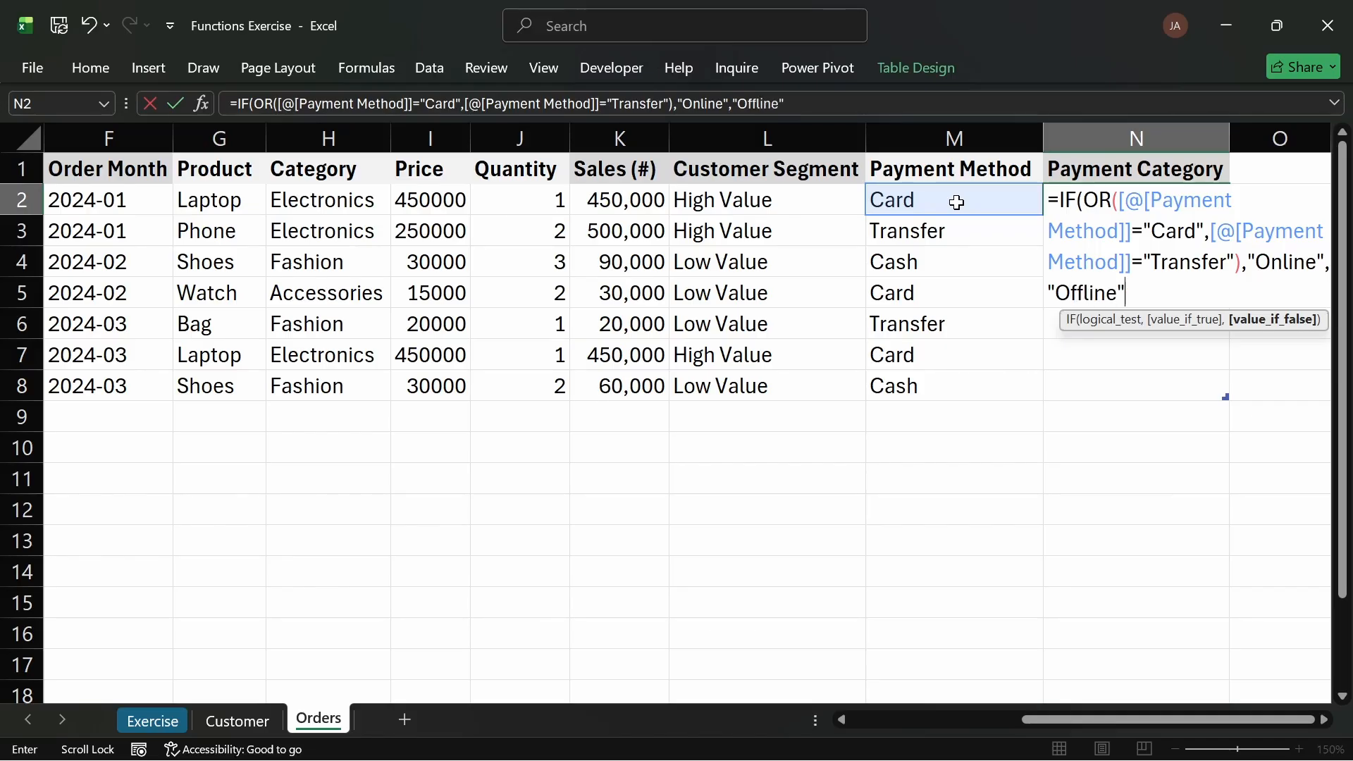
pyautogui.press('Return')
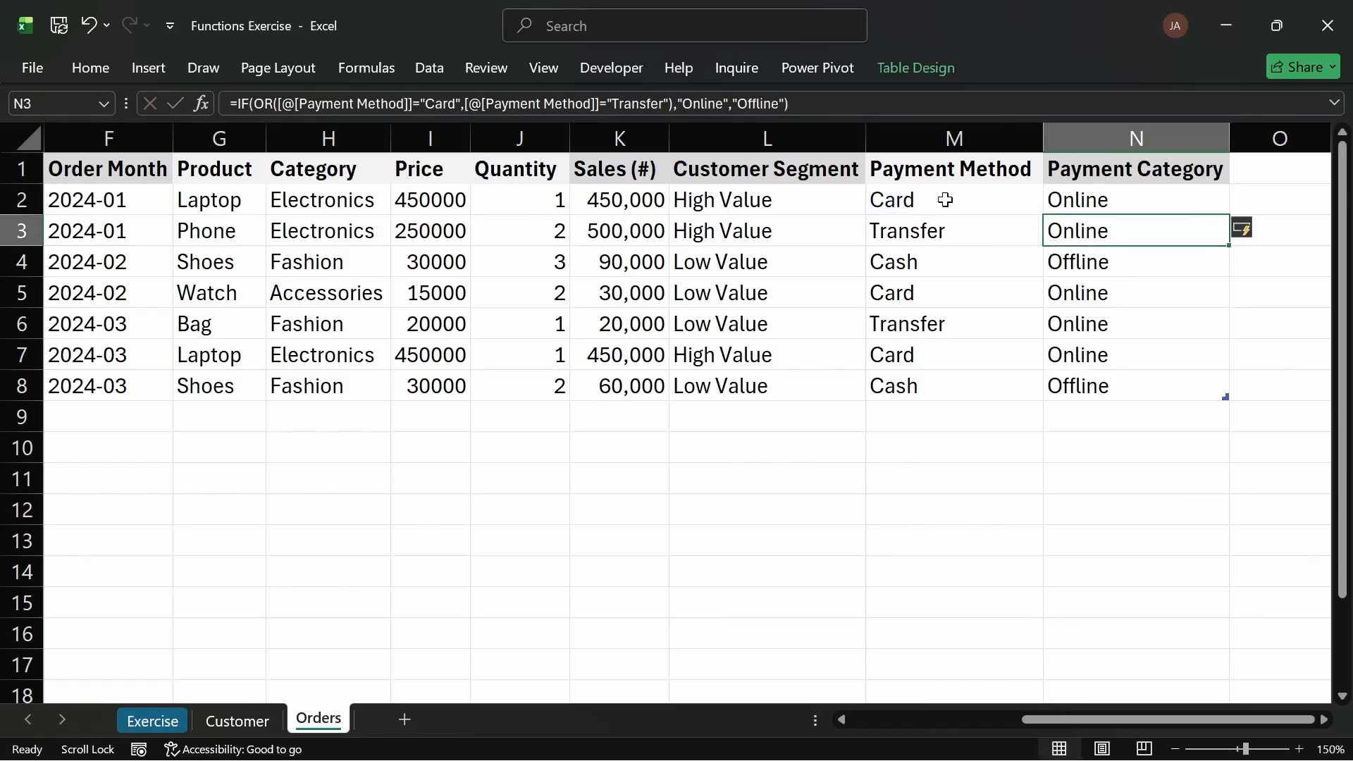
# Step: Compare each row's Payment Category result with its Payment Method
pyautogui.click(944, 201)
pyautogui.click(1090, 201)
pyautogui.click(956, 233)
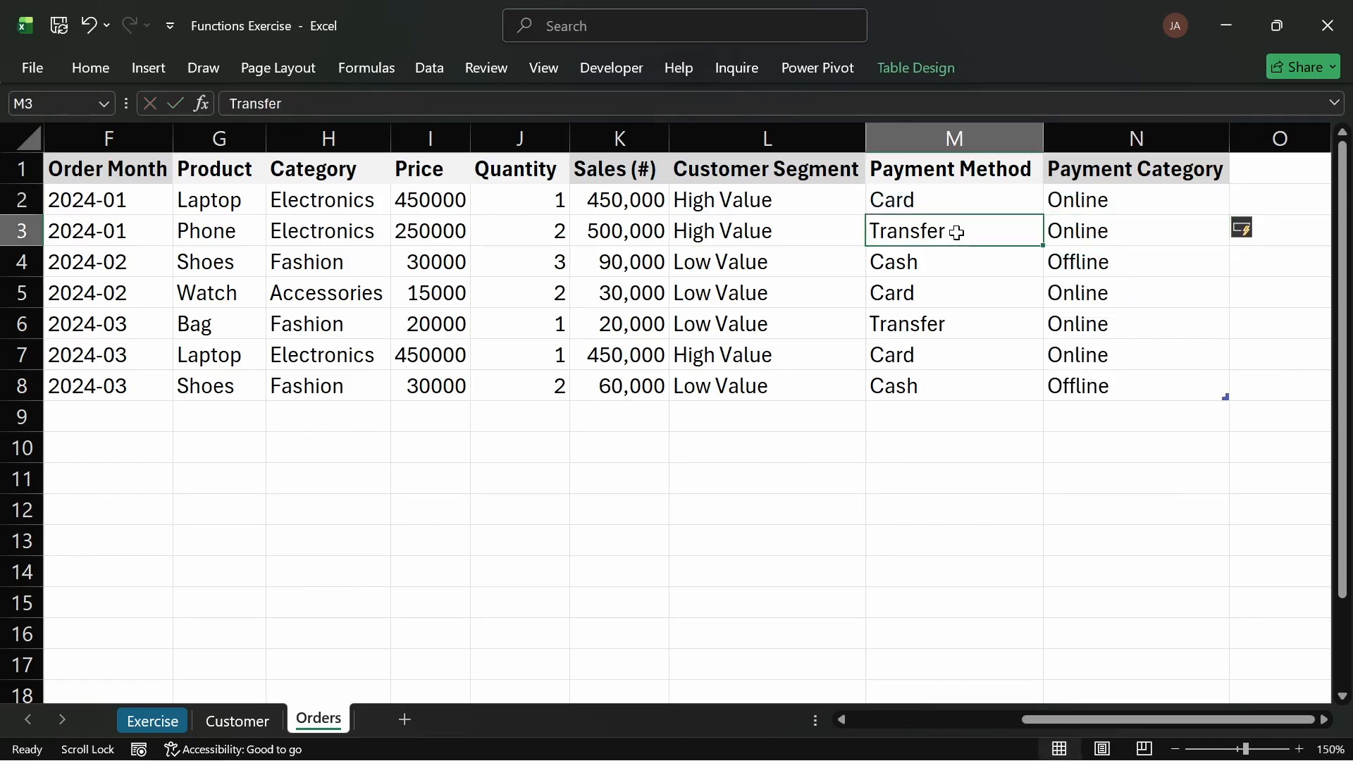
pyautogui.click(1077, 234)
pyautogui.click(945, 264)
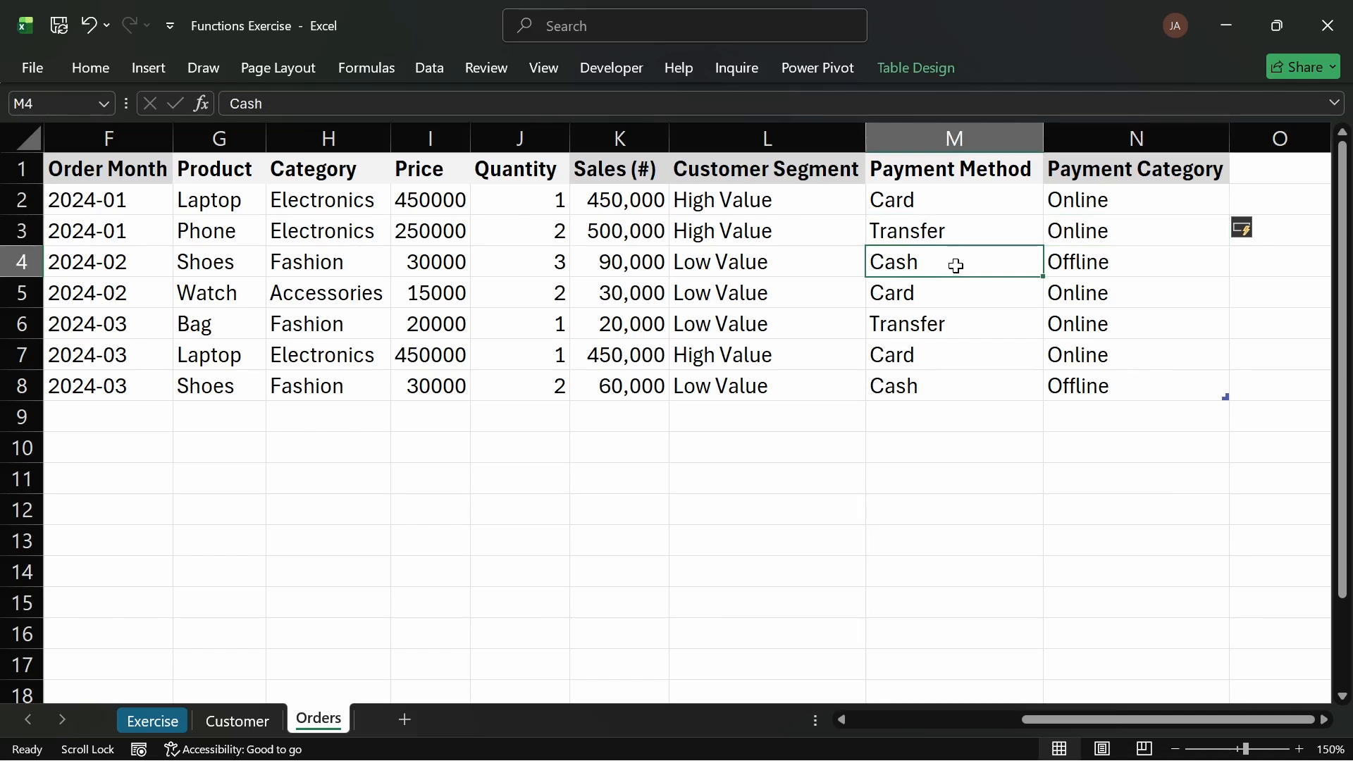
pyautogui.click(1131, 265)
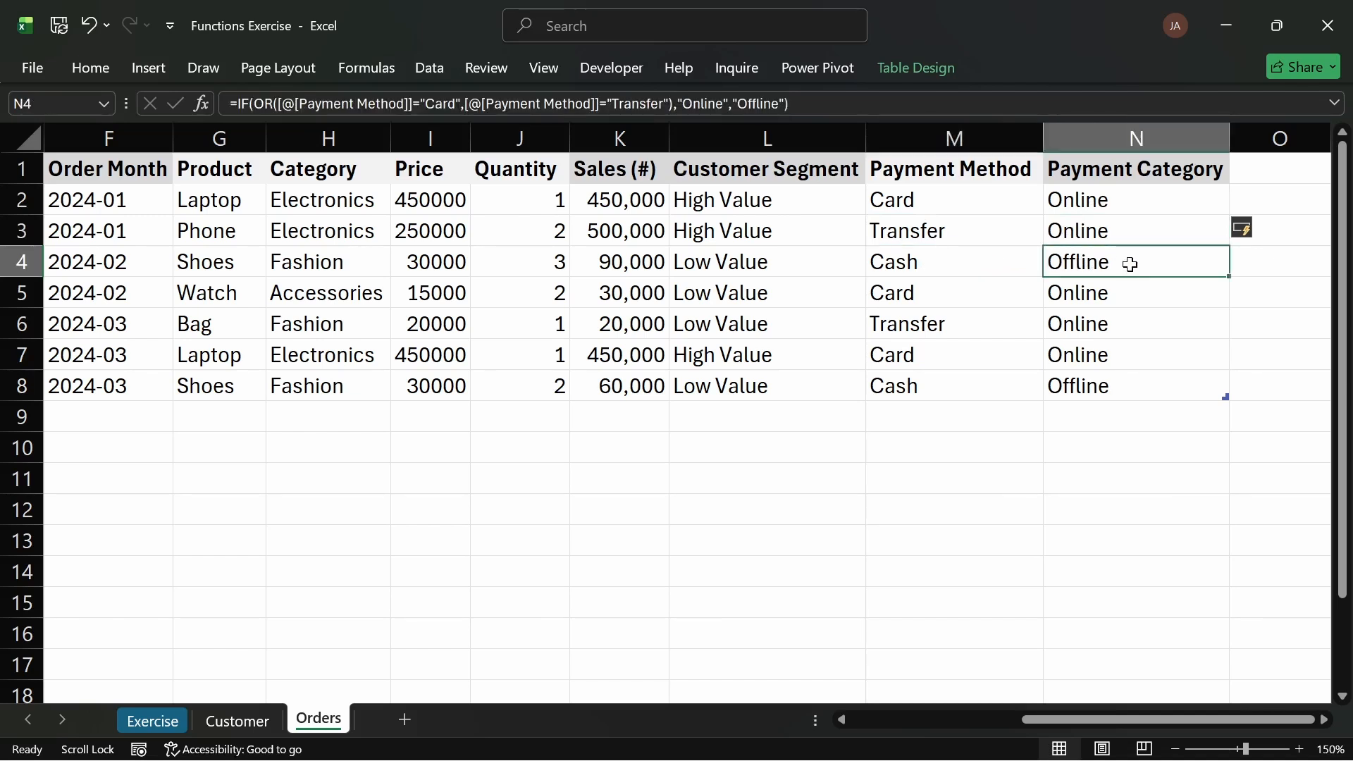
pyautogui.click(1104, 396)
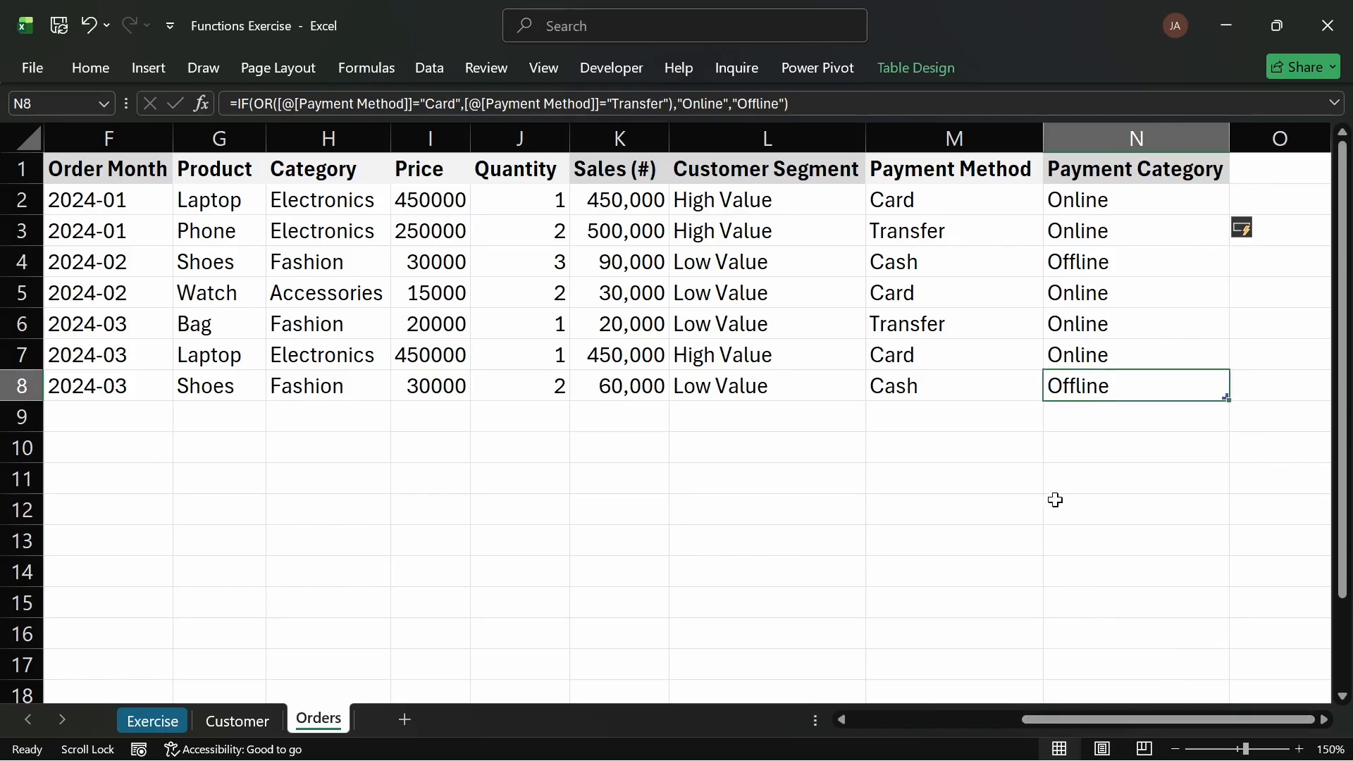
# Step: Start an IF formula with a NOT test in the cell beside the first Payment Category value
pyautogui.click(1262, 200)
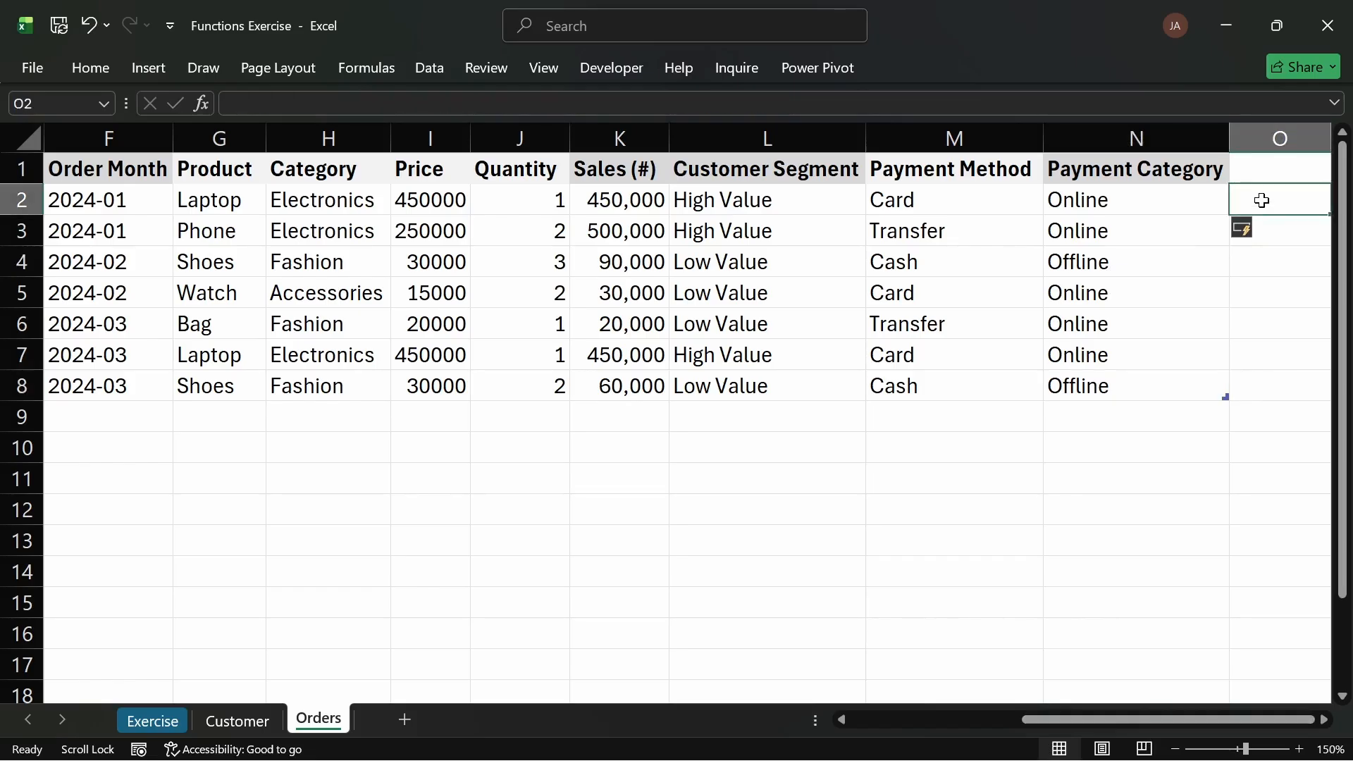
pyautogui.write('=if')
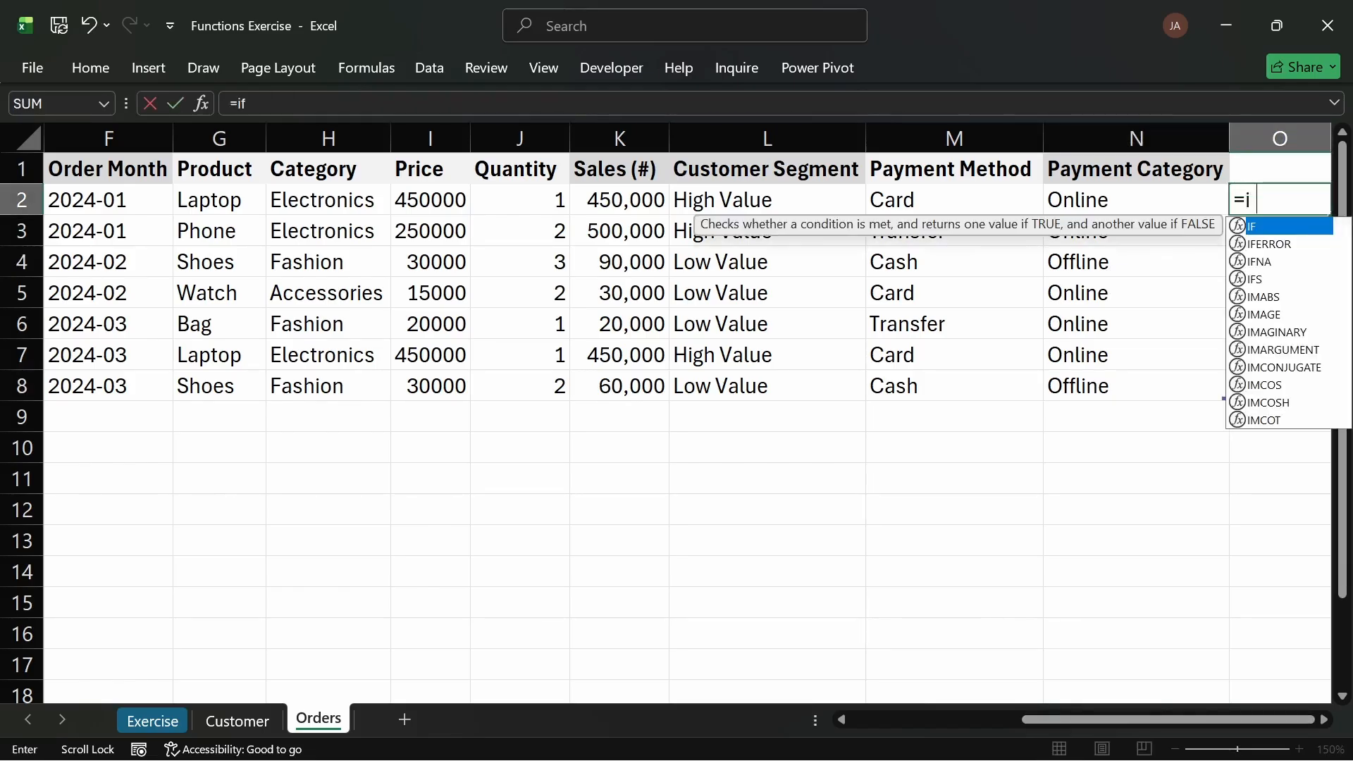
pyautogui.press('Tab')
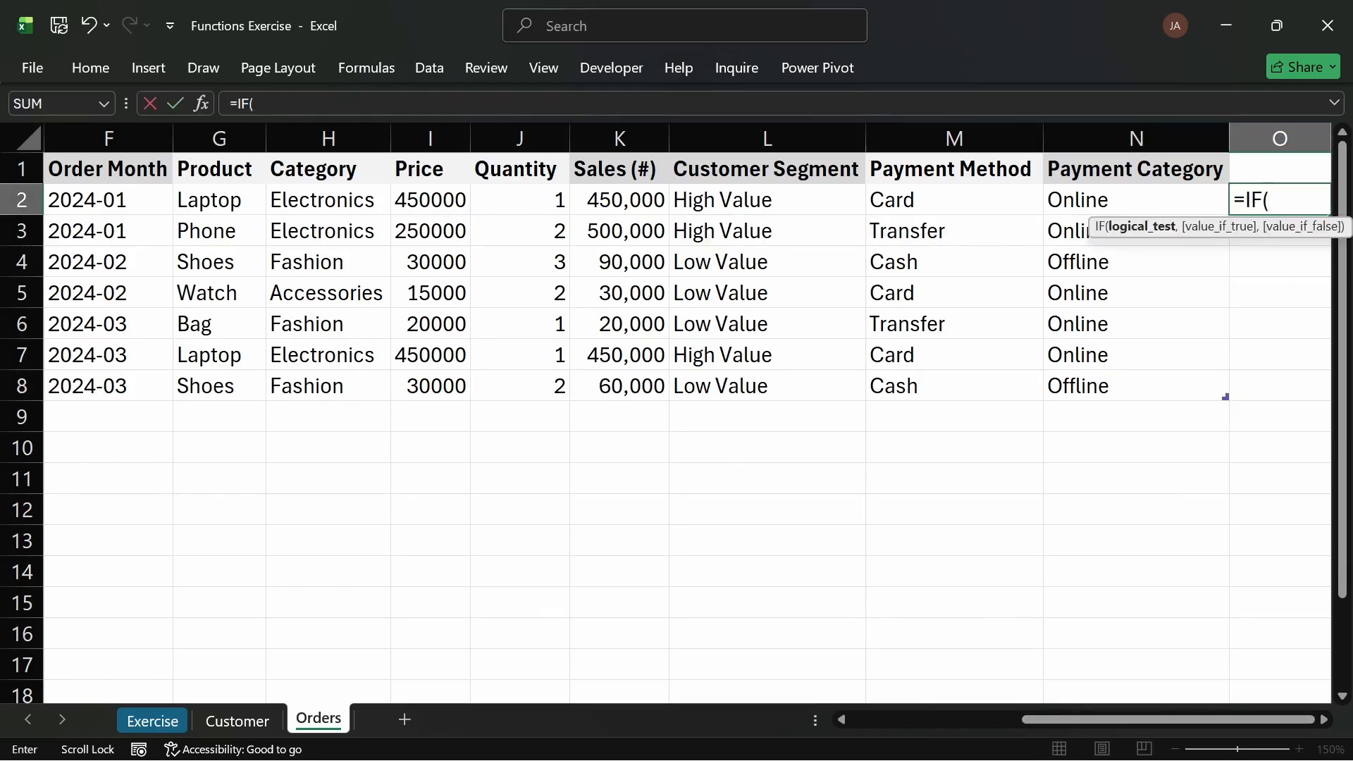
pyautogui.write('not')
pyautogui.press('Tab')
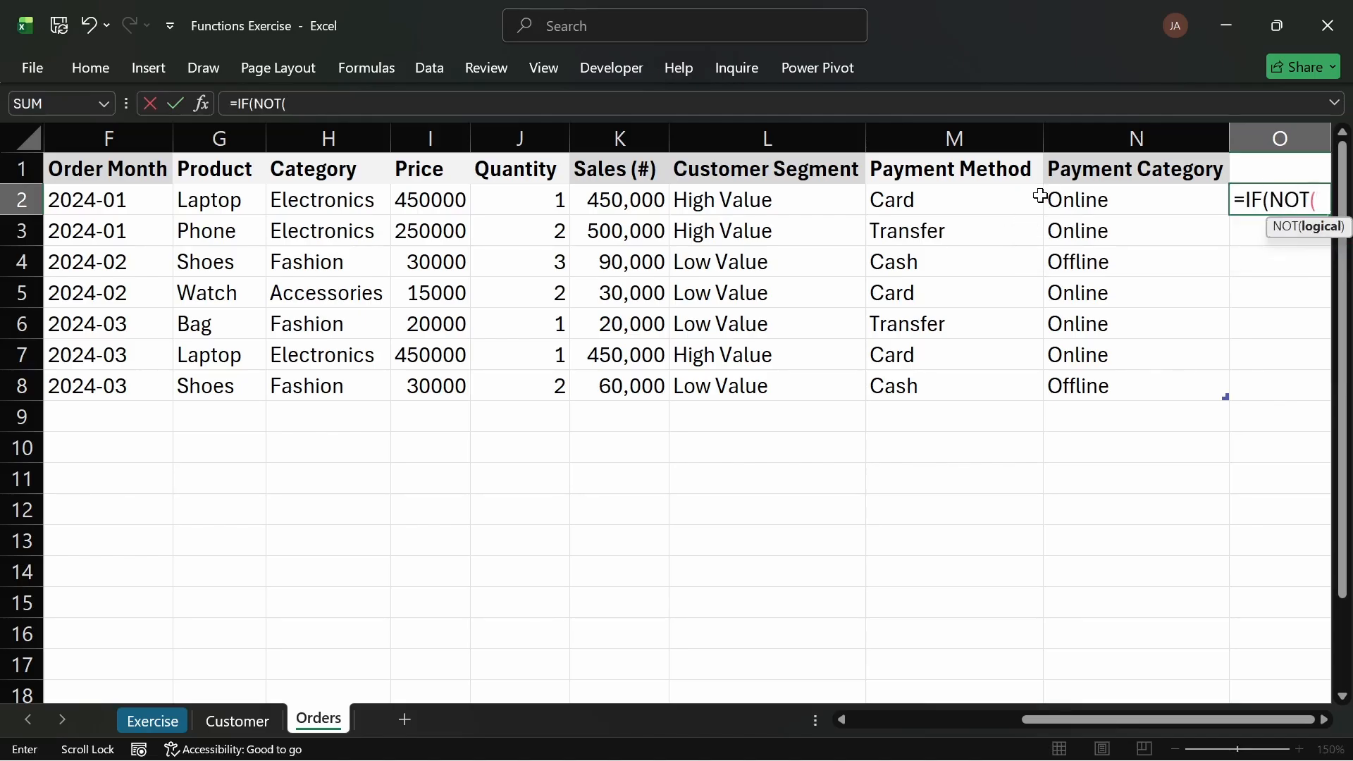
pyautogui.write('"')
pyautogui.press('BackSpace')
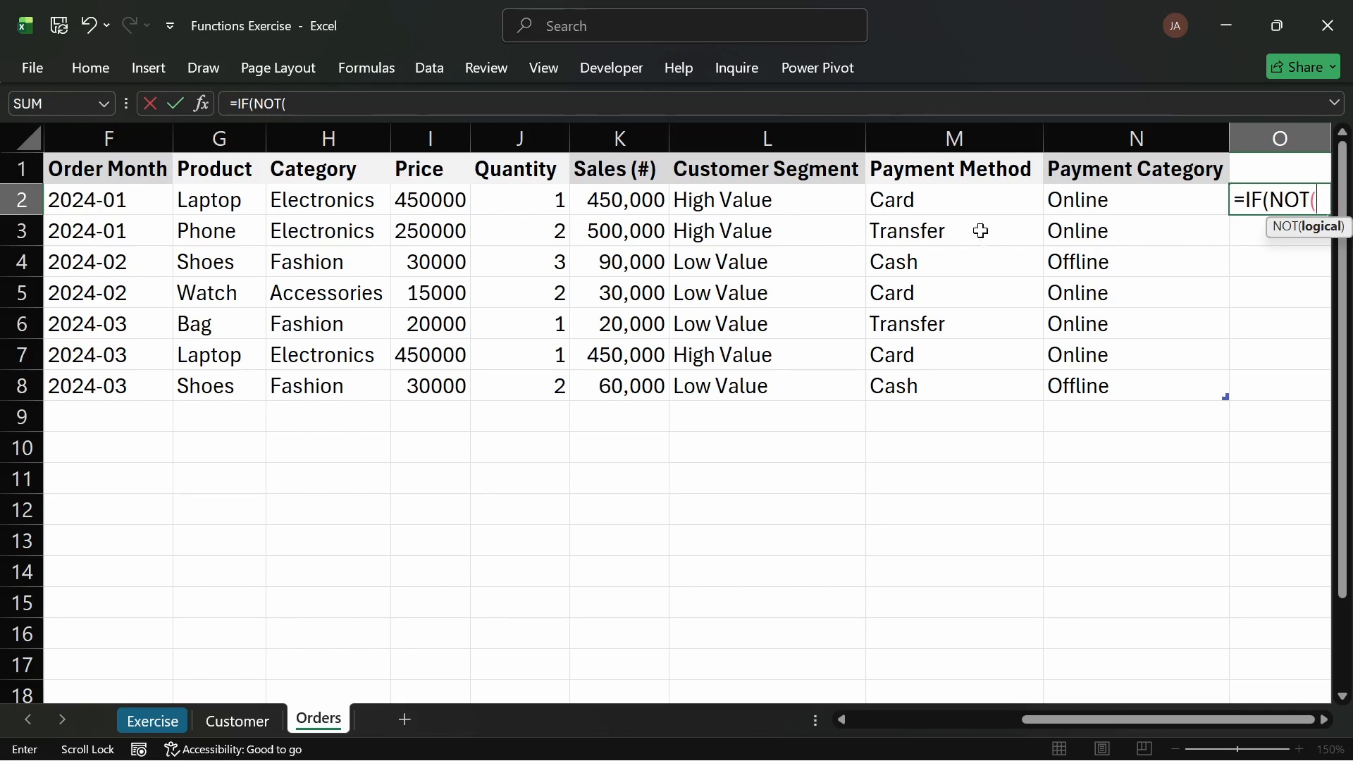
# Step: Extend the NOT test so Payment Method equals "Cash" and return "Online" when true
pyautogui.click(957, 201)
pyautogui.write('="')
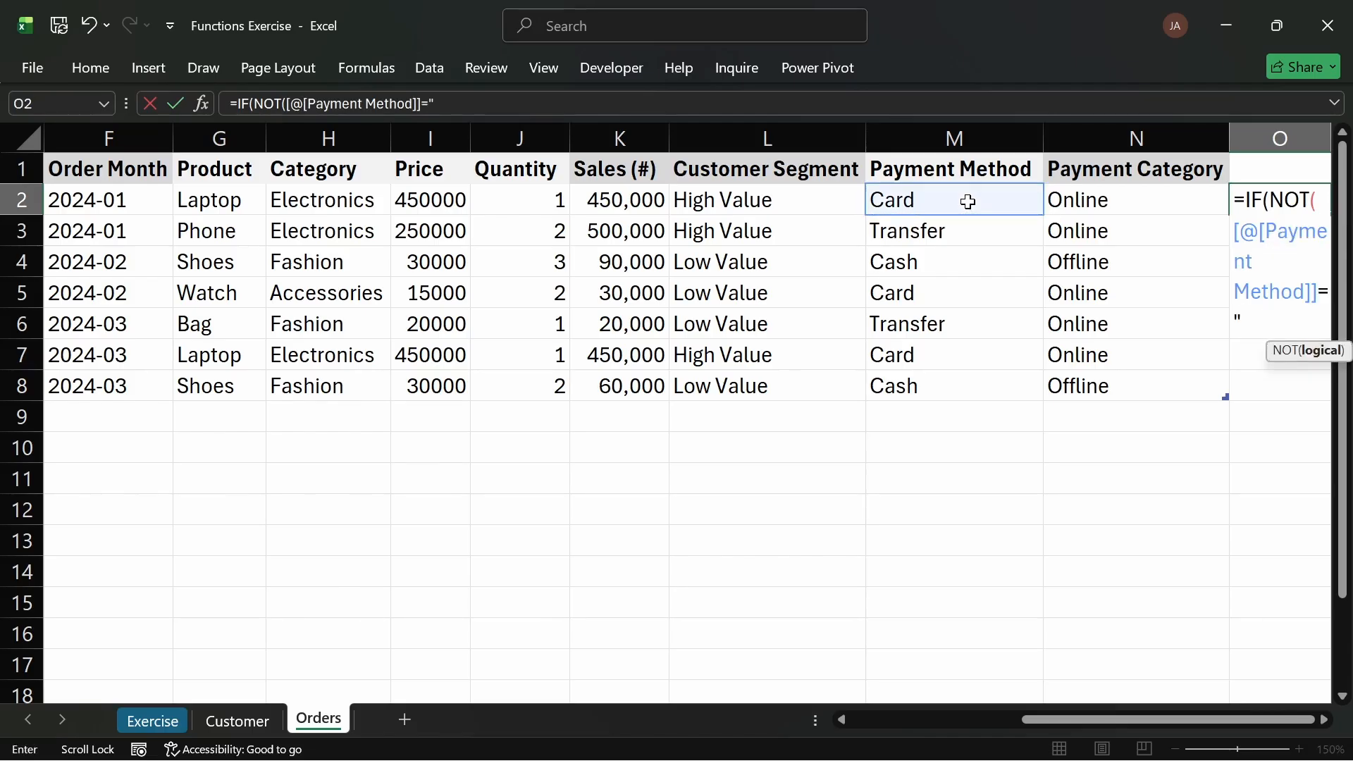
pyautogui.write('Cash")')
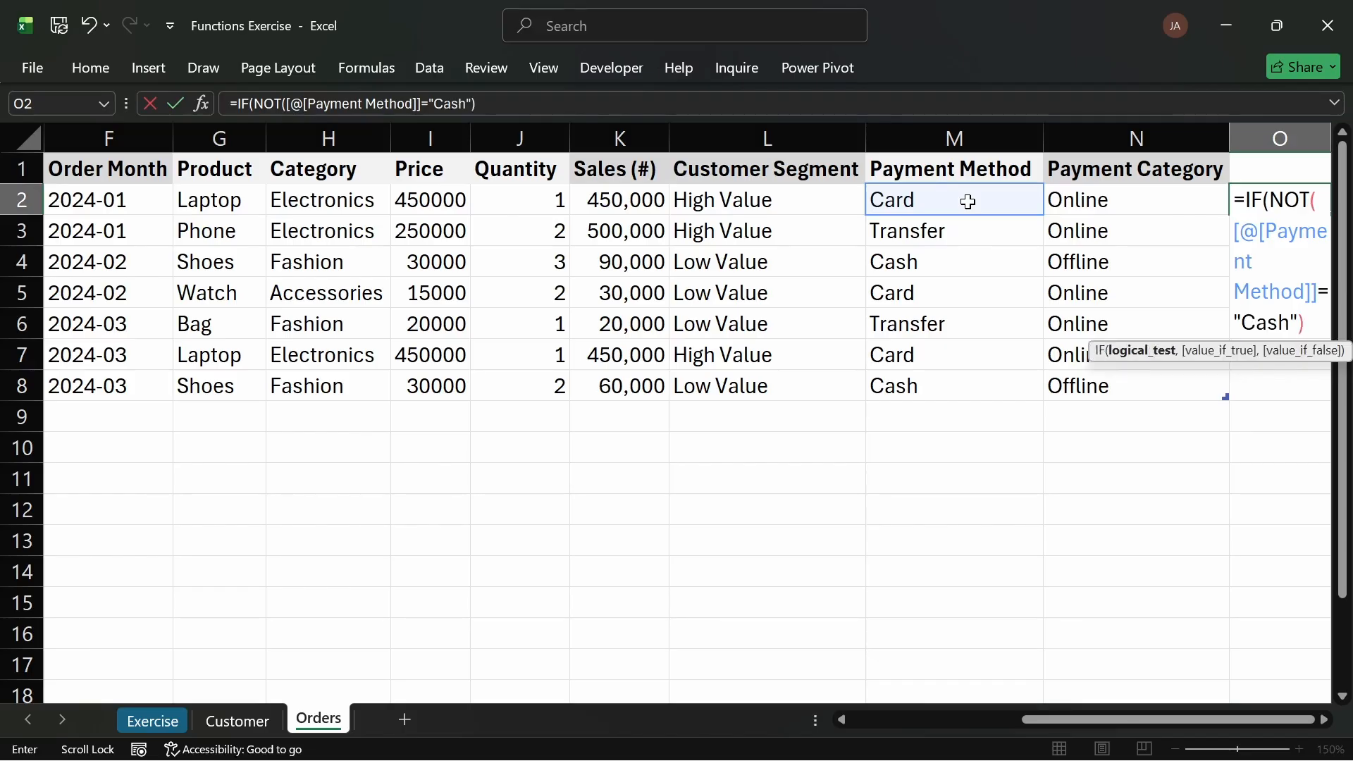
pyautogui.write(',')
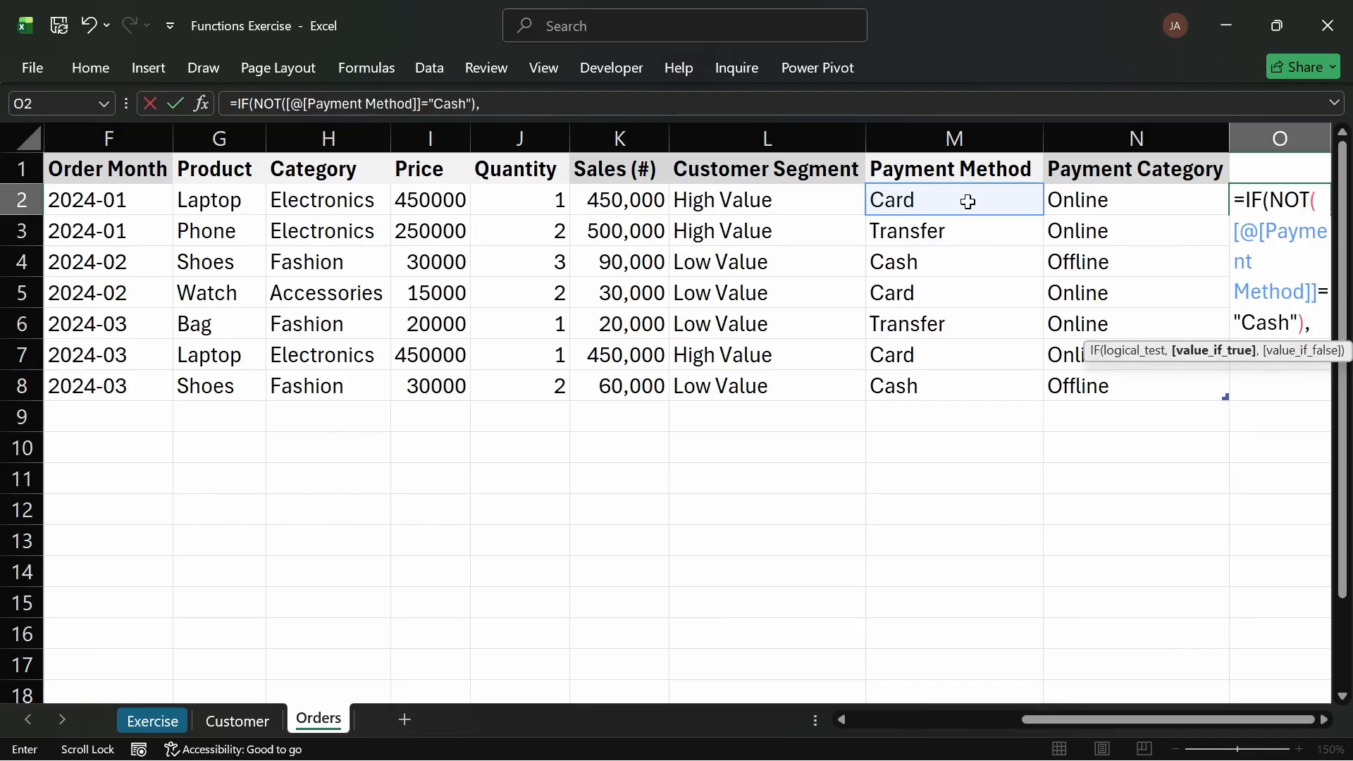
pyautogui.write('"O')
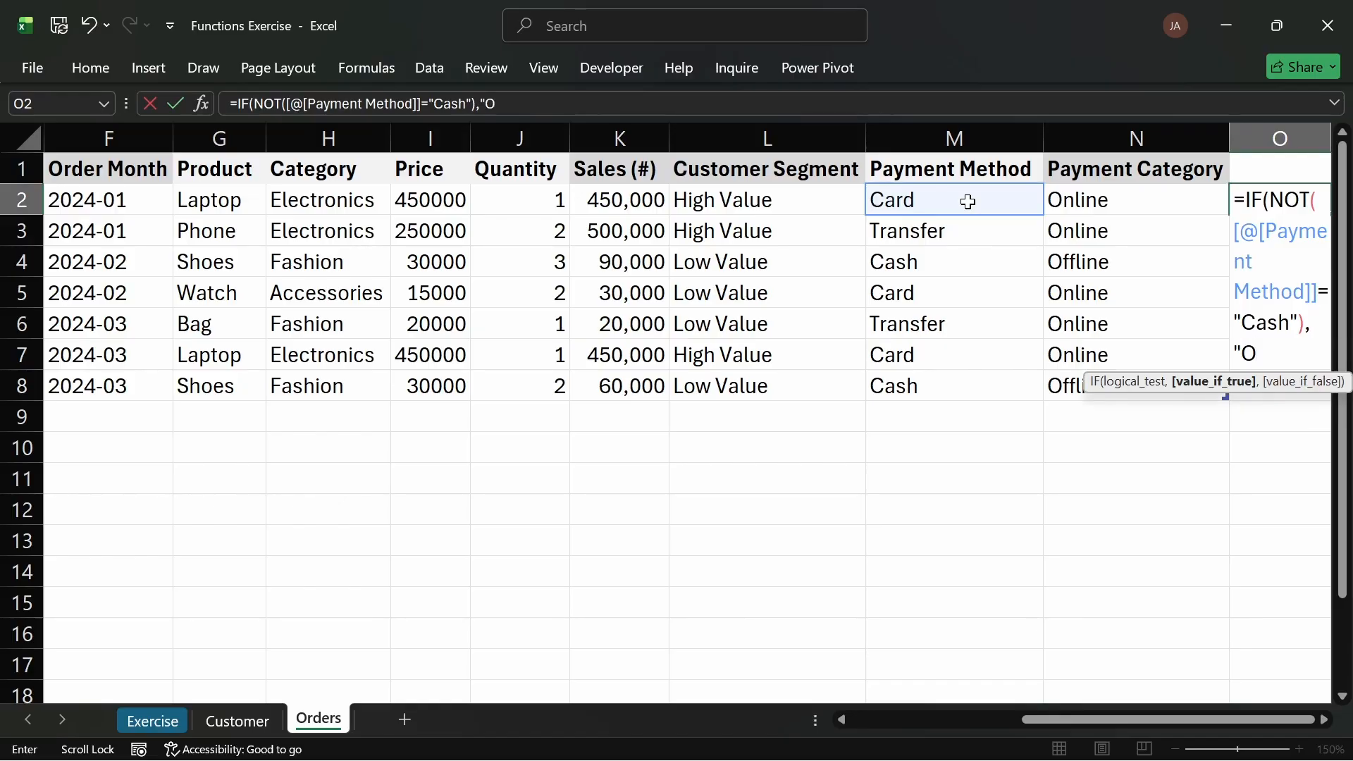
pyautogui.write('nline"')
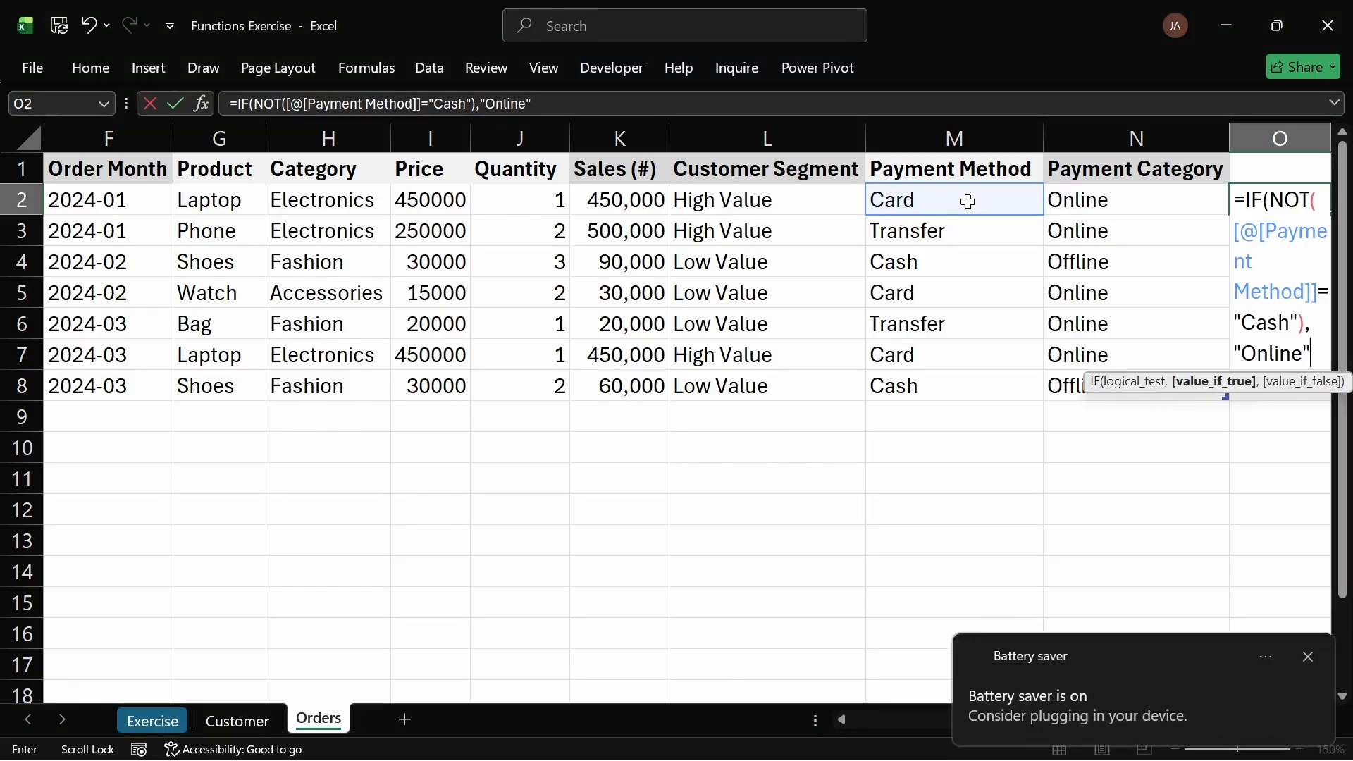
# Step: Delete the formula back to the opening IF
pyautogui.press('BackSpace')
pyautogui.press('BackSpace')
pyautogui.press('BackSpace')
pyautogui.press('BackSpace')
pyautogui.press('BackSpace')
pyautogui.press('BackSpace')
pyautogui.press('BackSpace')
pyautogui.press('BackSpace')
pyautogui.press('BackSpace')
pyautogui.press('BackSpace')
pyautogui.press('BackSpace')
pyautogui.press('BackSpace')
pyautogui.press('BackSpace')
pyautogui.press('BackSpace')
pyautogui.press('BackSpace')
pyautogui.press('BackSpace')
pyautogui.press('BackSpace')
pyautogui.press('BackSpace')
pyautogui.press('BackSpace')
pyautogui.press('BackSpace')
pyautogui.press('BackSpace')
pyautogui.press('BackSpace')
pyautogui.press('BackSpace')
pyautogui.press('BackSpace')
pyautogui.press('BackSpace')
pyautogui.press('BackSpace')
pyautogui.press('BackSpace')
pyautogui.press('BackSpace')
pyautogui.press('BackSpace')
pyautogui.press('BackSpace')
pyautogui.press('BackSpace')
pyautogui.press('BackSpace')
pyautogui.press('BackSpace')
pyautogui.press('BackSpace')
pyautogui.press('BackSpace')
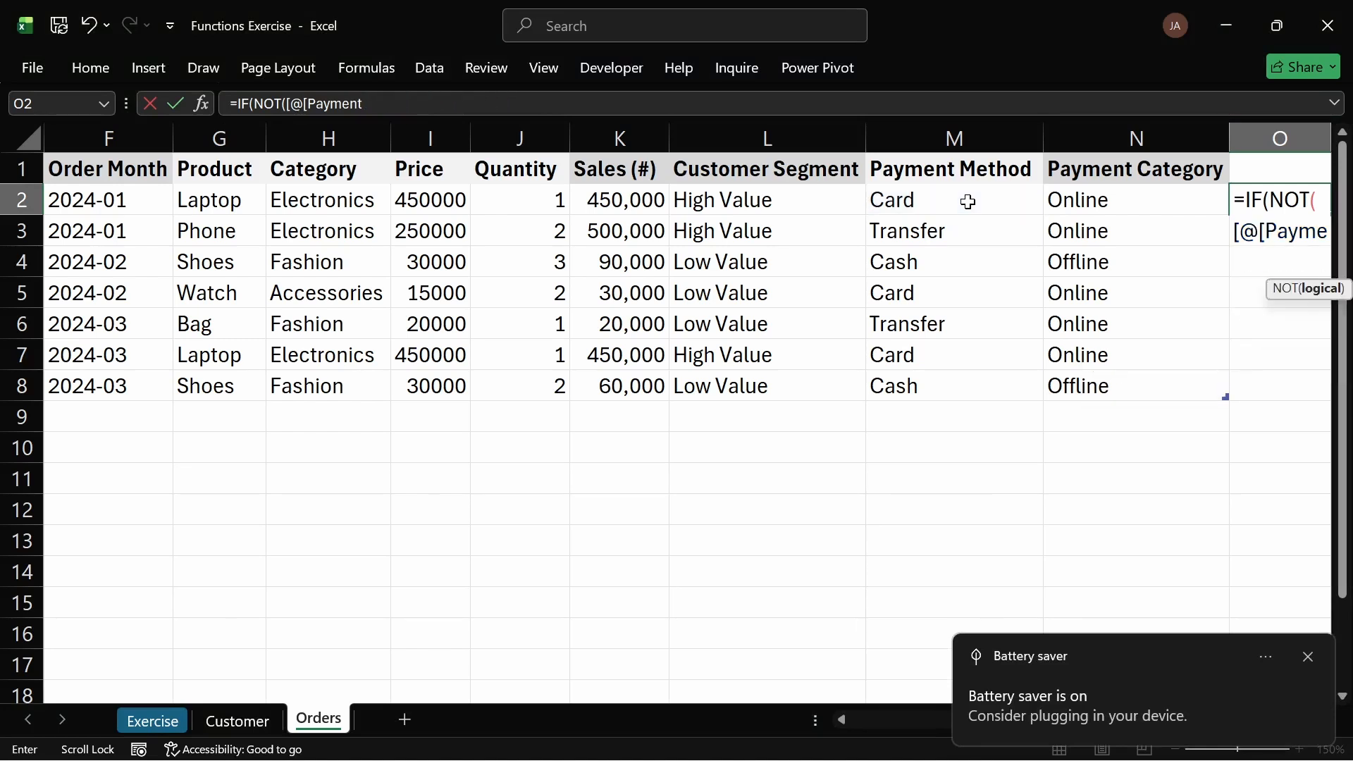
pyautogui.press('BackSpace')
pyautogui.press('BackSpace')
pyautogui.press('BackSpace')
pyautogui.press('BackSpace')
pyautogui.press('BackSpace')
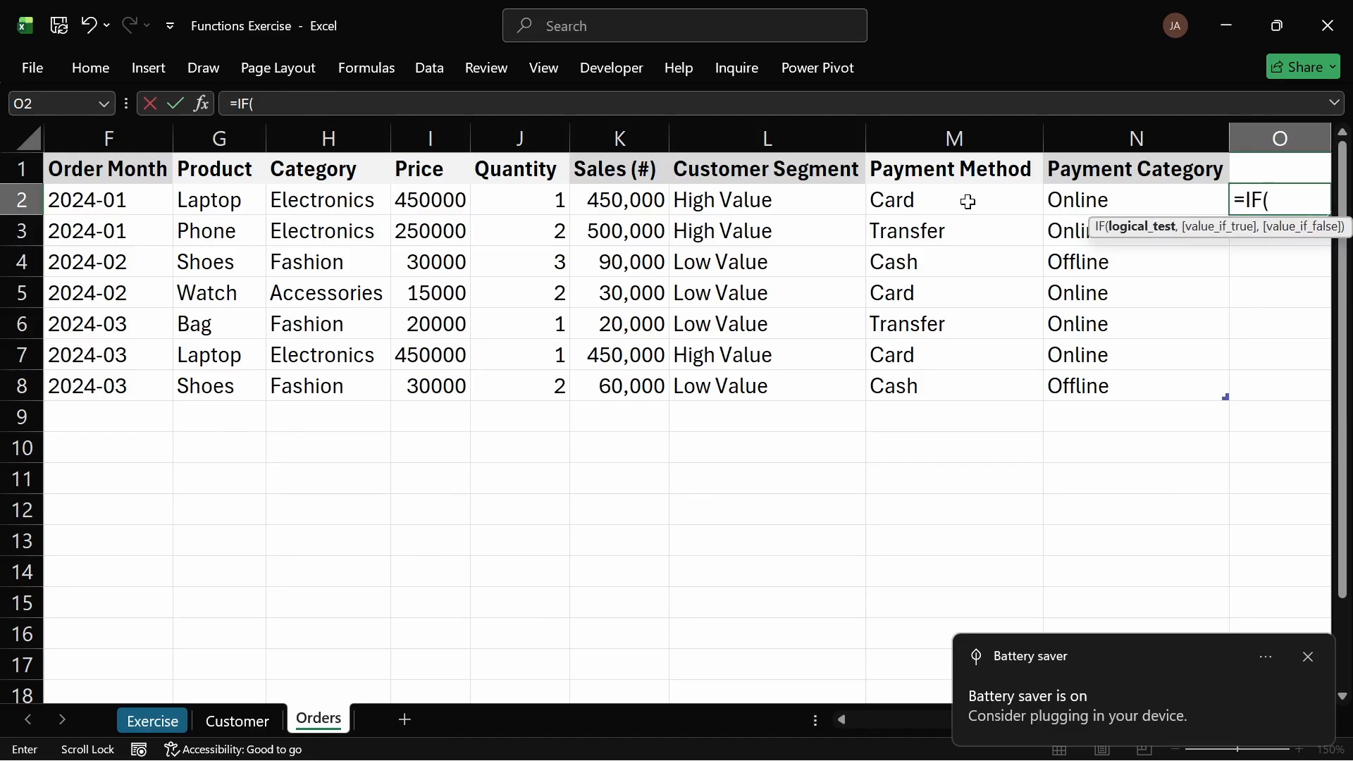
# Step: Start an IF test checking that Payment Method is not equal to "Cash"
pyautogui.click(953, 202)
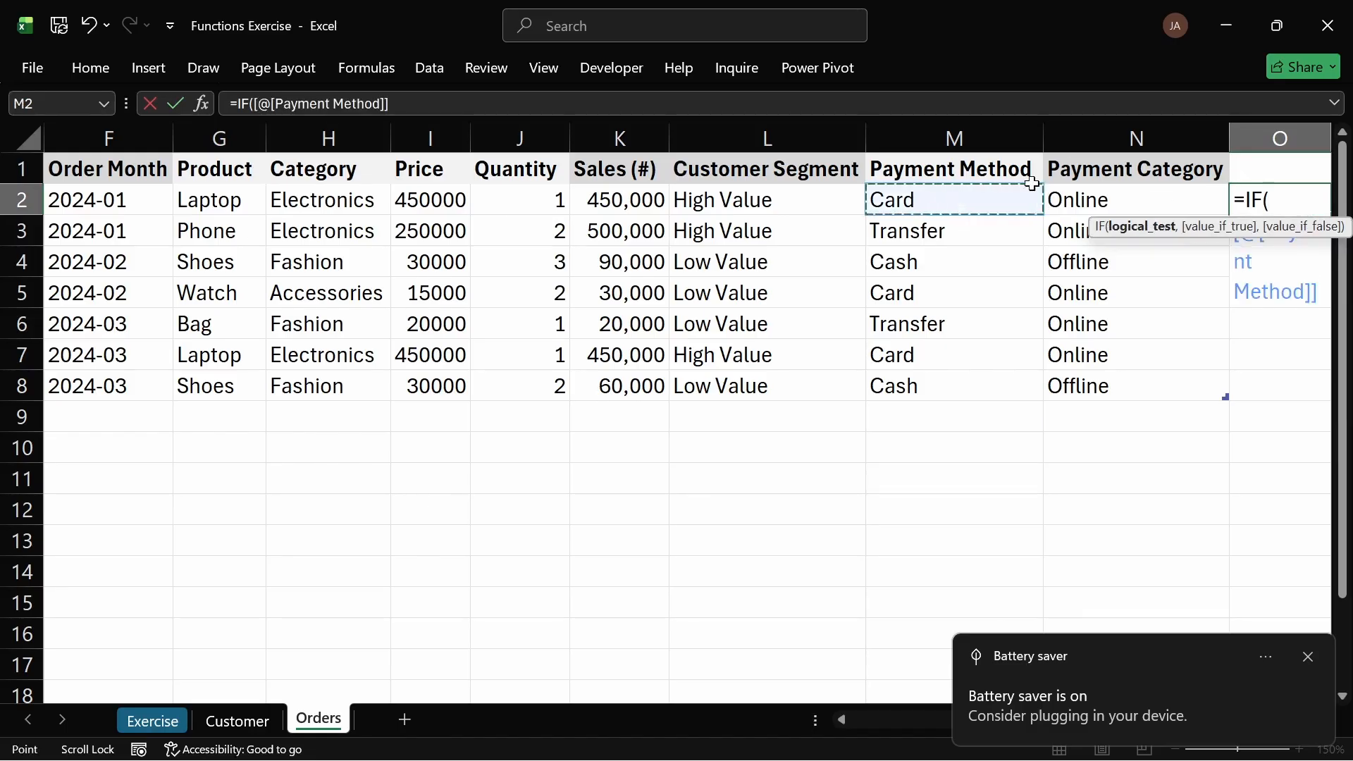
pyautogui.write('<>')
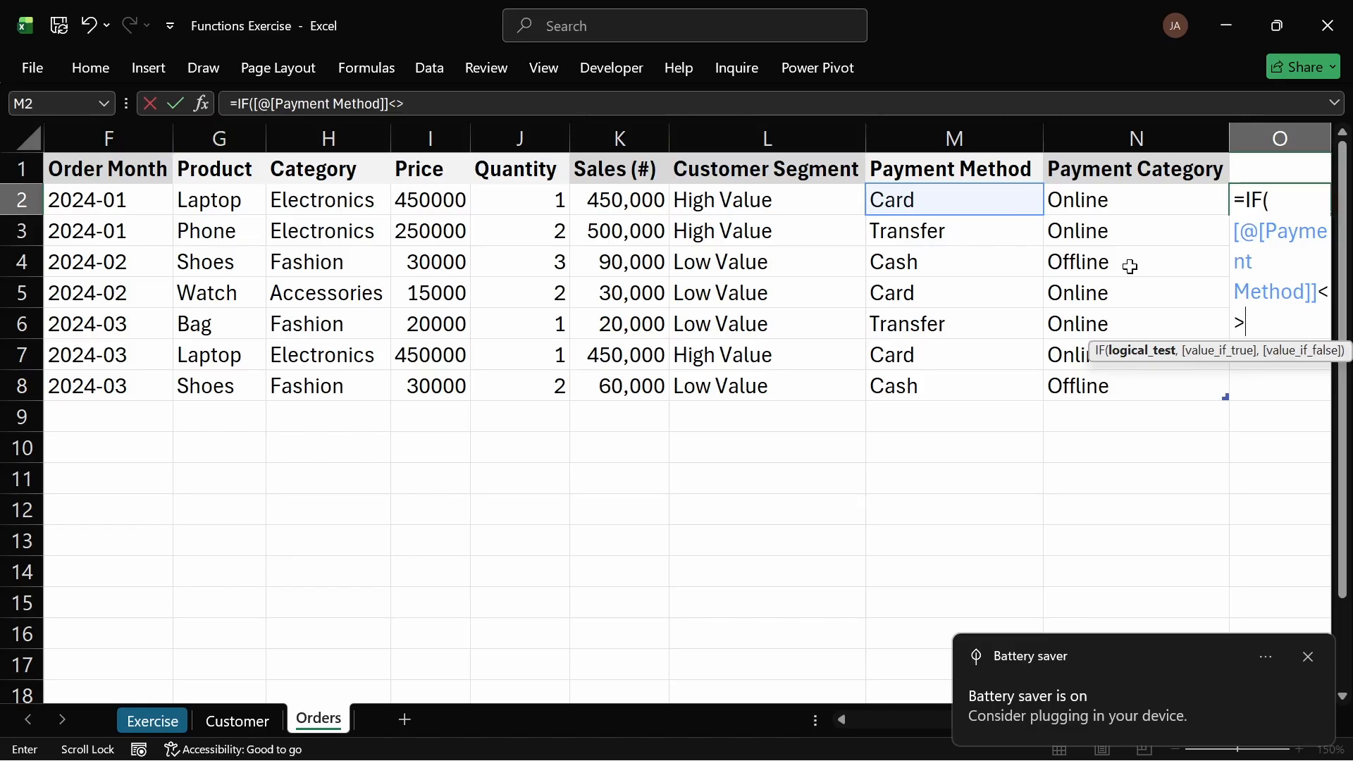
pyautogui.write('"Cah')
pyautogui.press('BackSpace')
pyautogui.write('d')
pyautogui.press('BackSpace')
pyautogui.write('sh")')
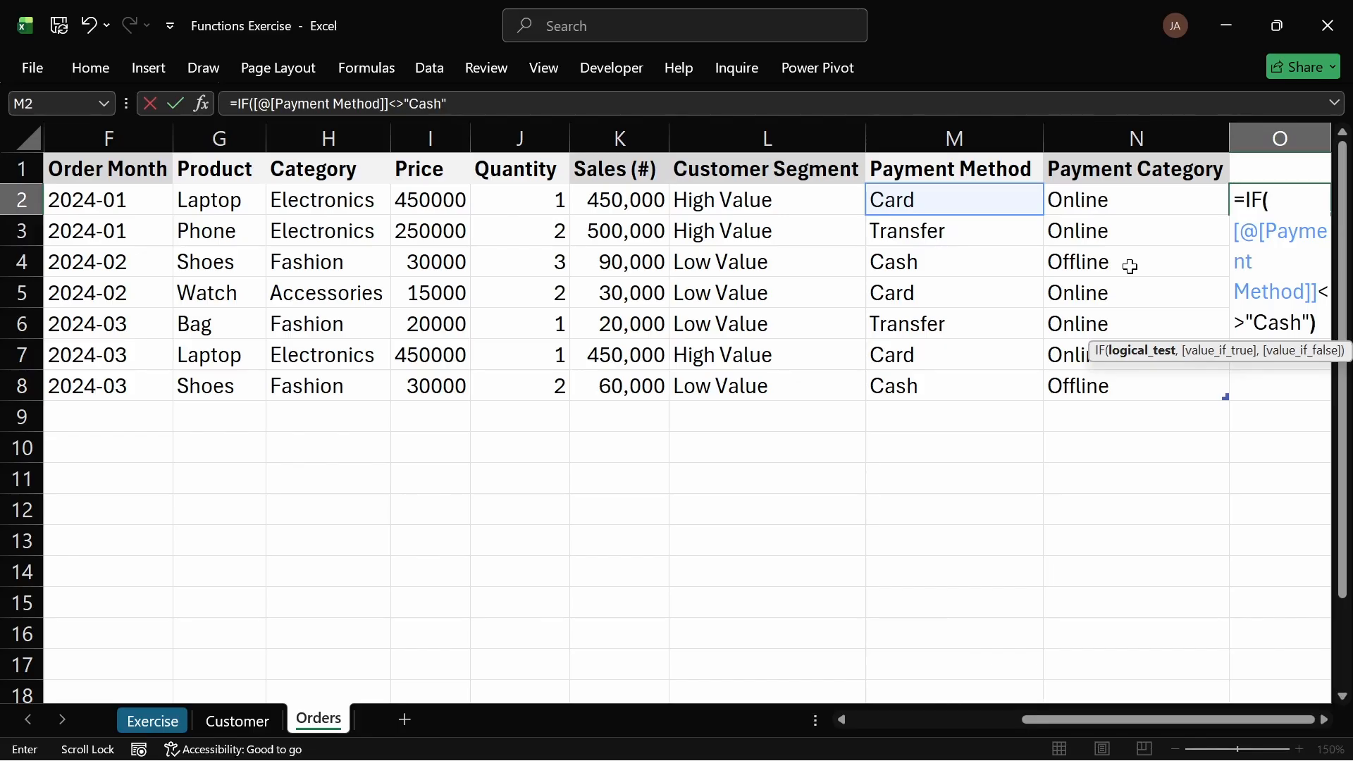
# Step: Complete the alternative IF to return "Online" or "Offline", then cancel the entry
pyautogui.press('BackSpace')
pyautogui.write('.')
pyautogui.press('BackSpace')
pyautogui.write(',')
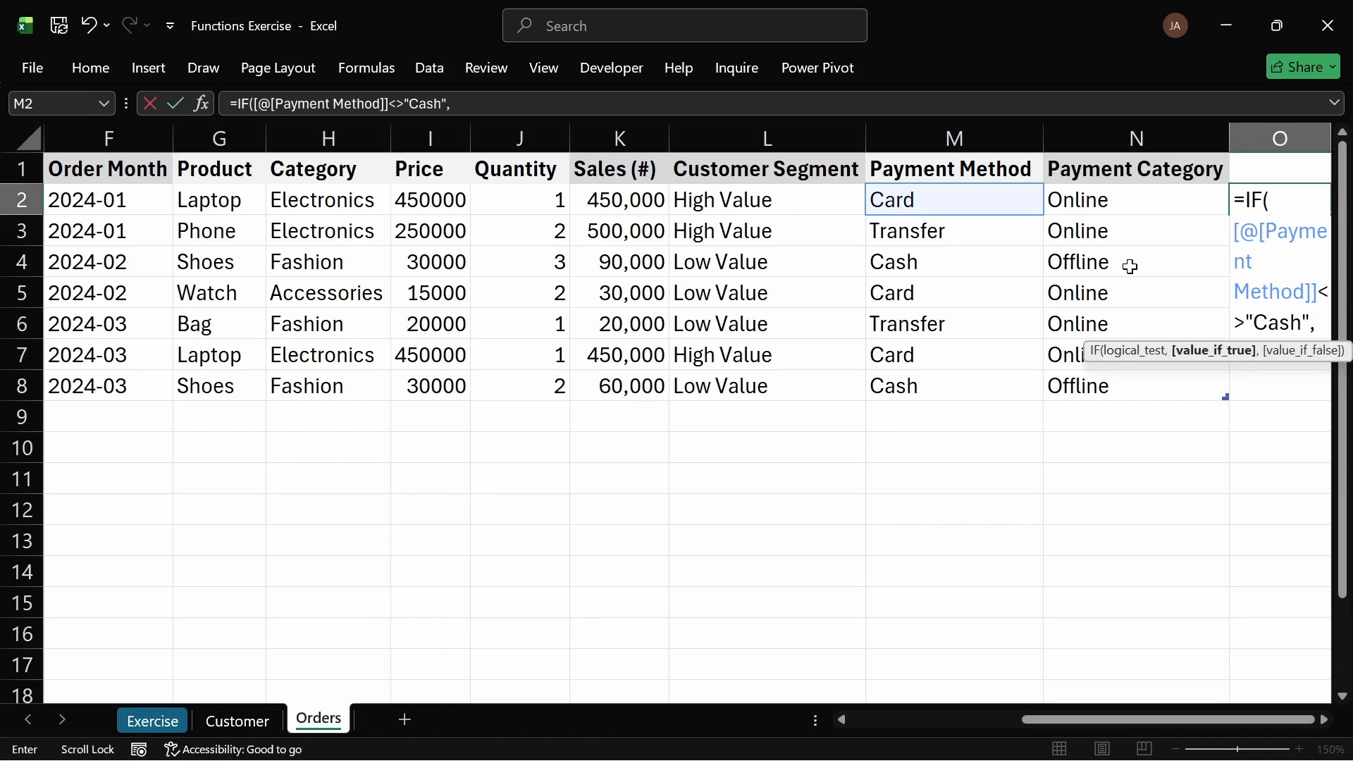
pyautogui.write('"O')
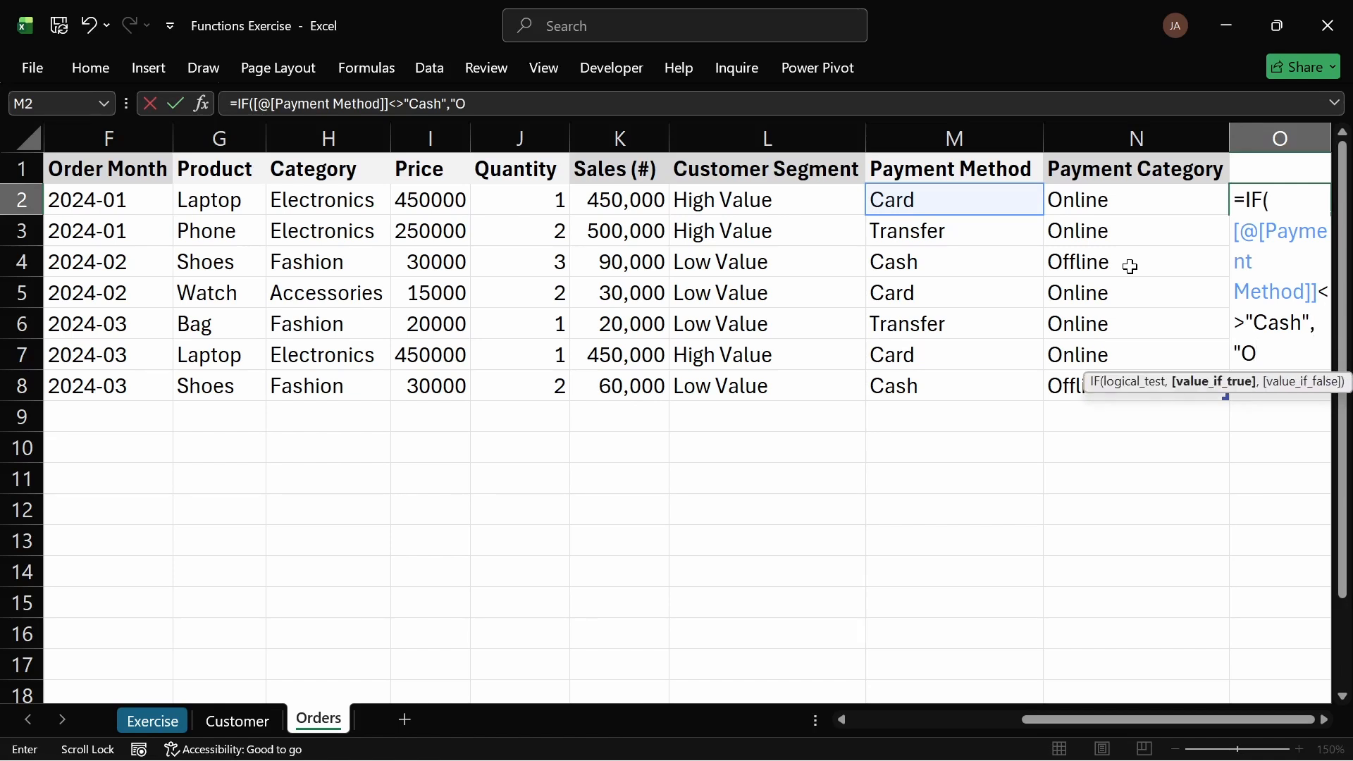
pyautogui.write('nline",')
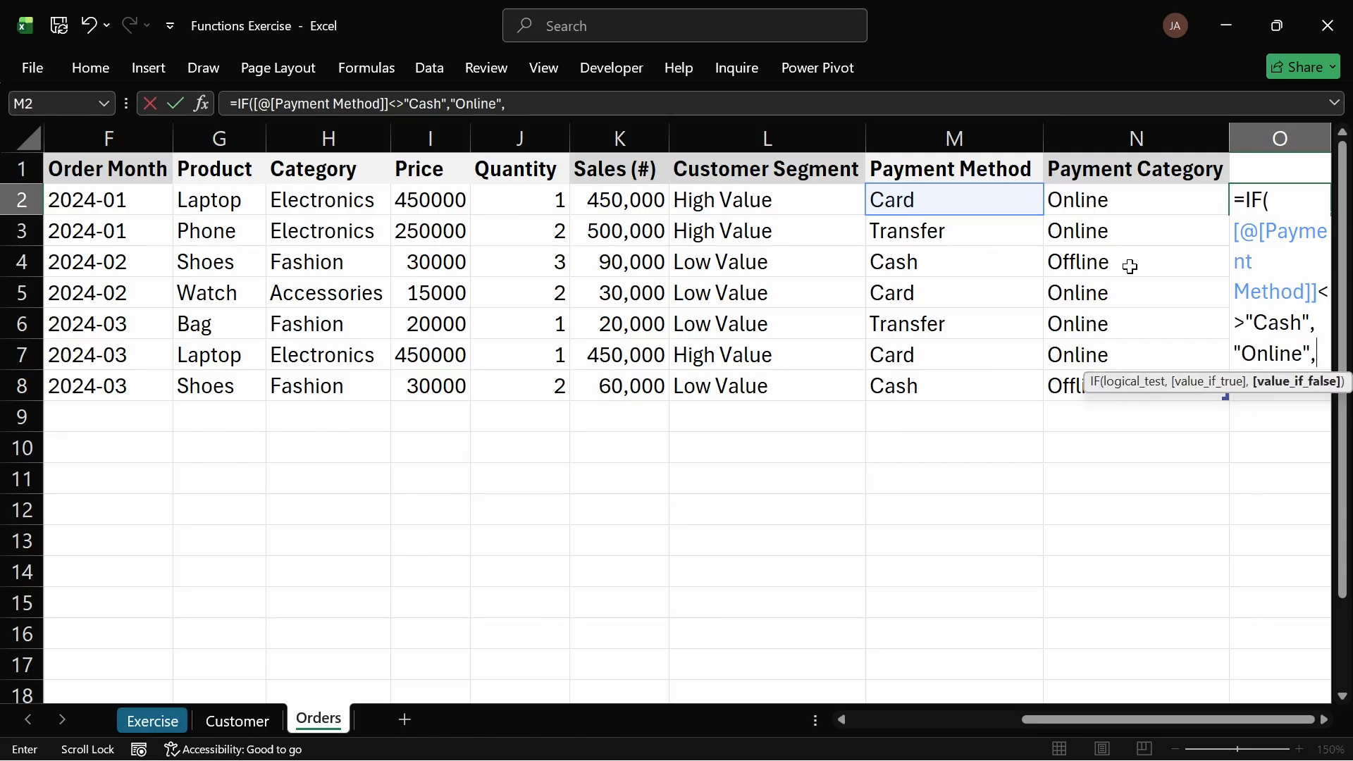
pyautogui.write('"Offline')
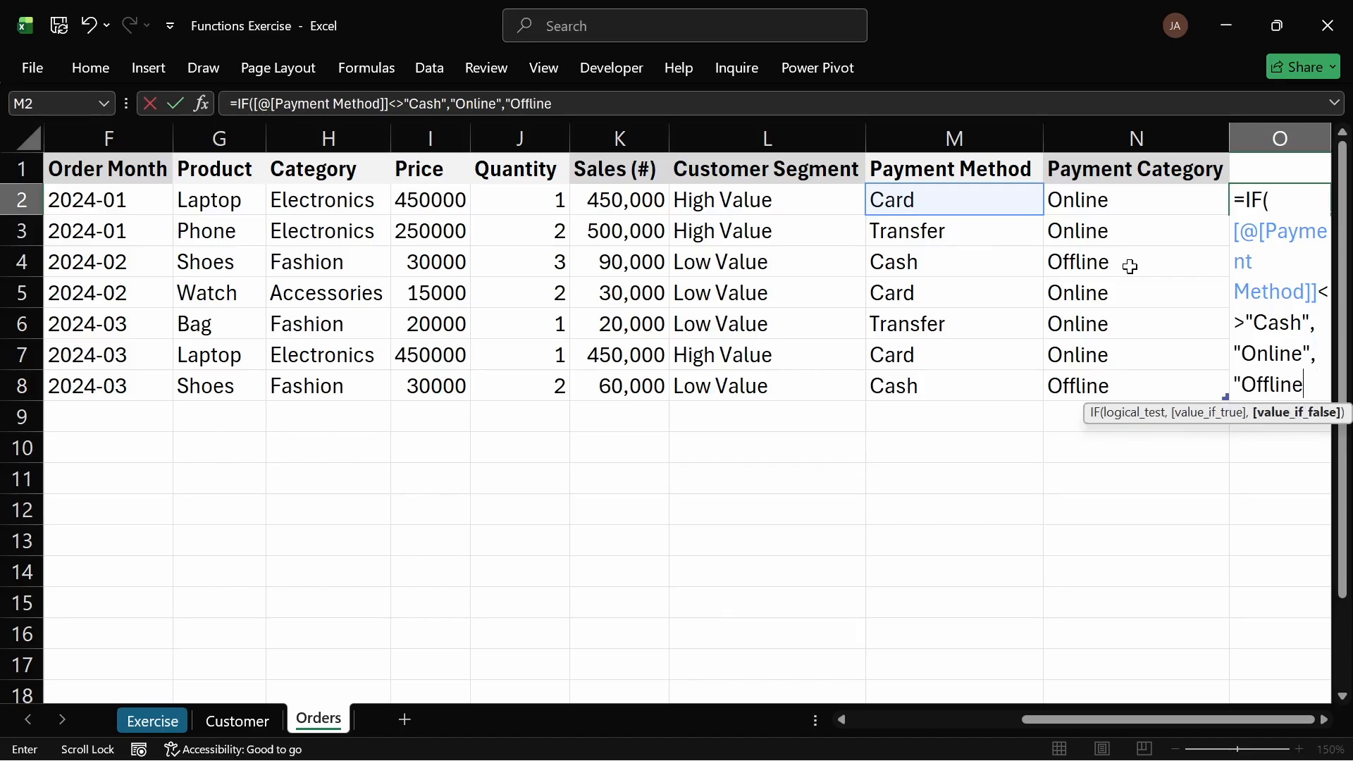
pyautogui.write('")')
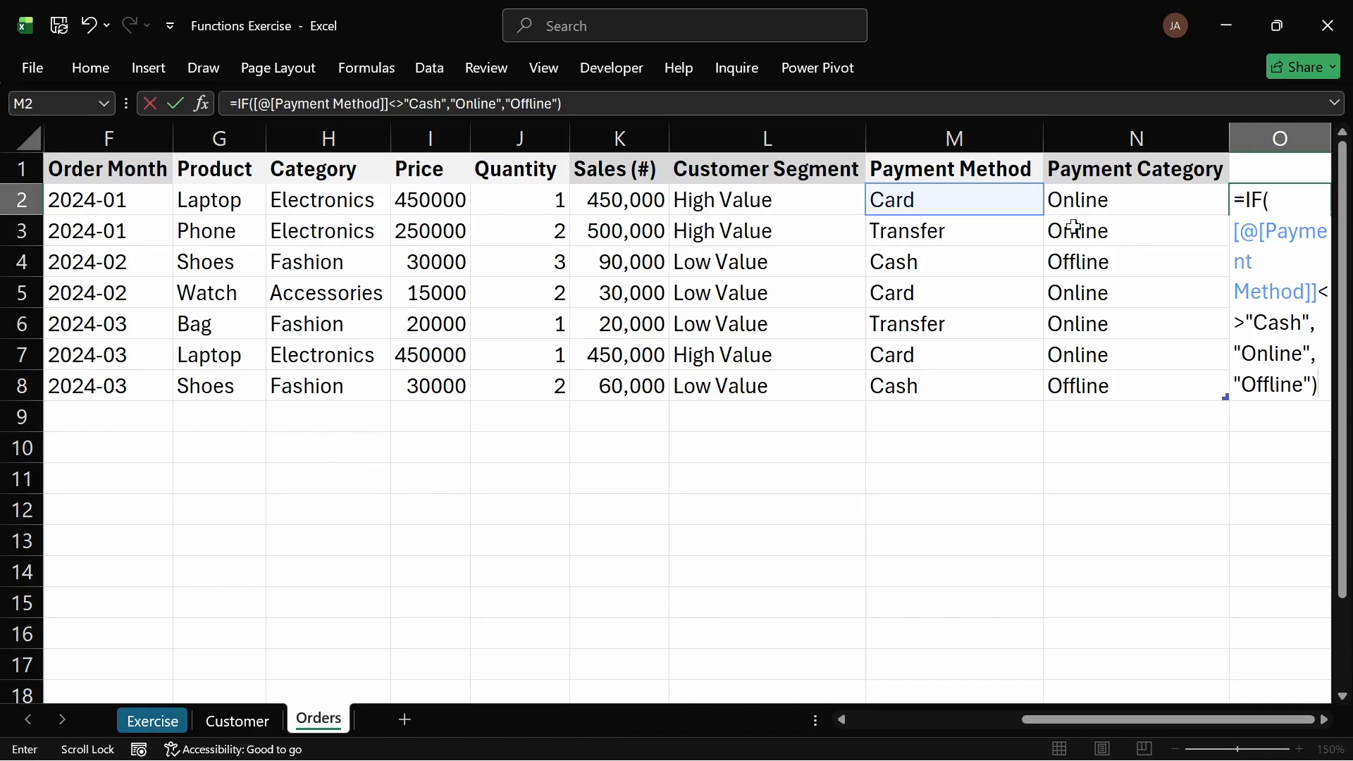
pyautogui.press('Escape')
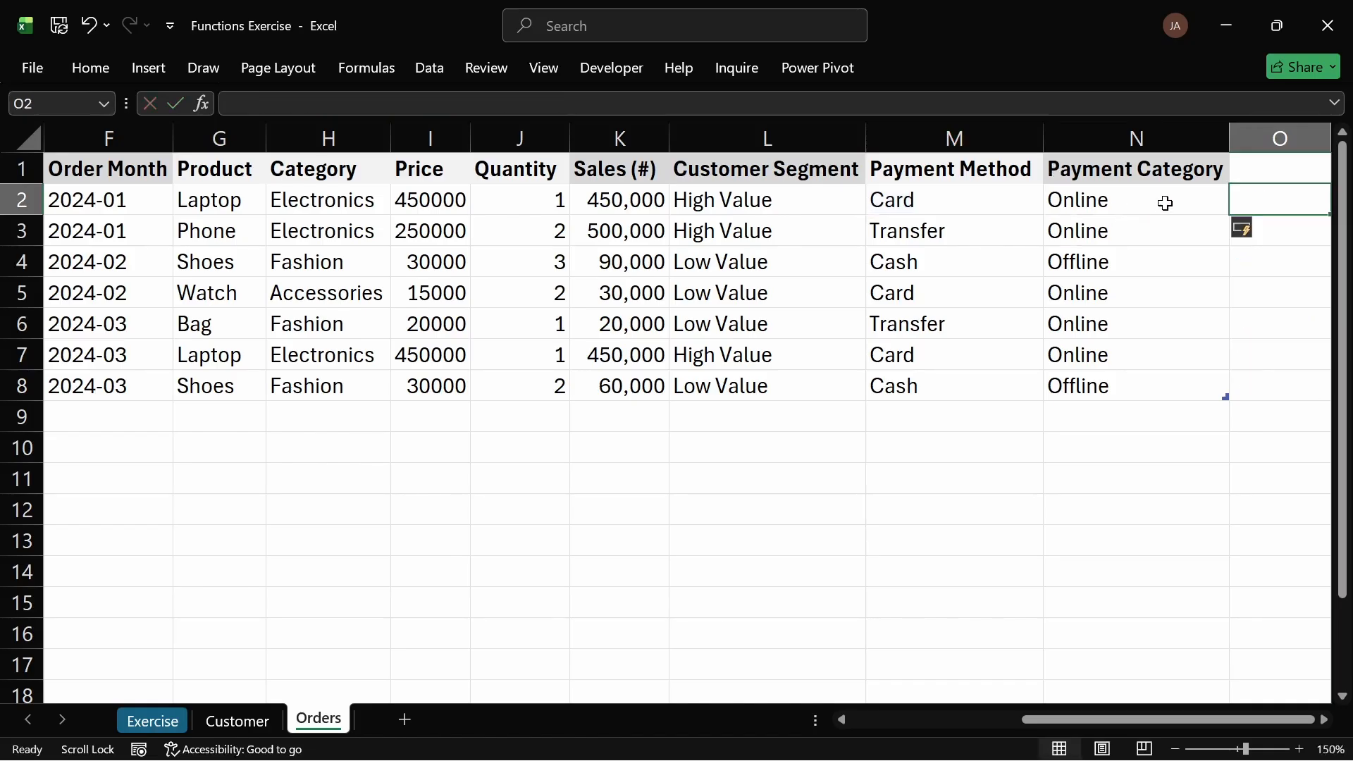
# Step: Check the Payment Category formula and read the Analysis tasks on the Exercise sheet
pyautogui.moveTo(1132, 187); pyautogui.dragTo(1139, 390)
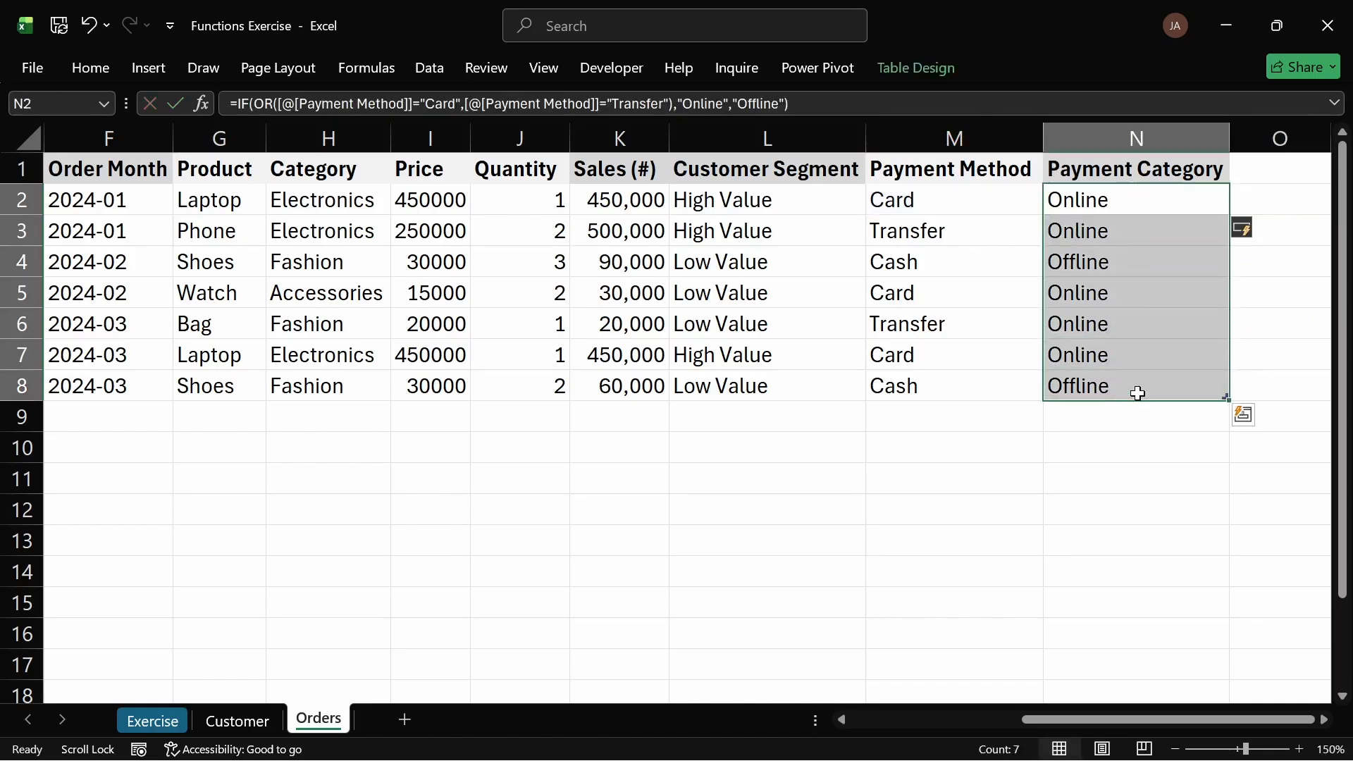
pyautogui.click(989, 205)
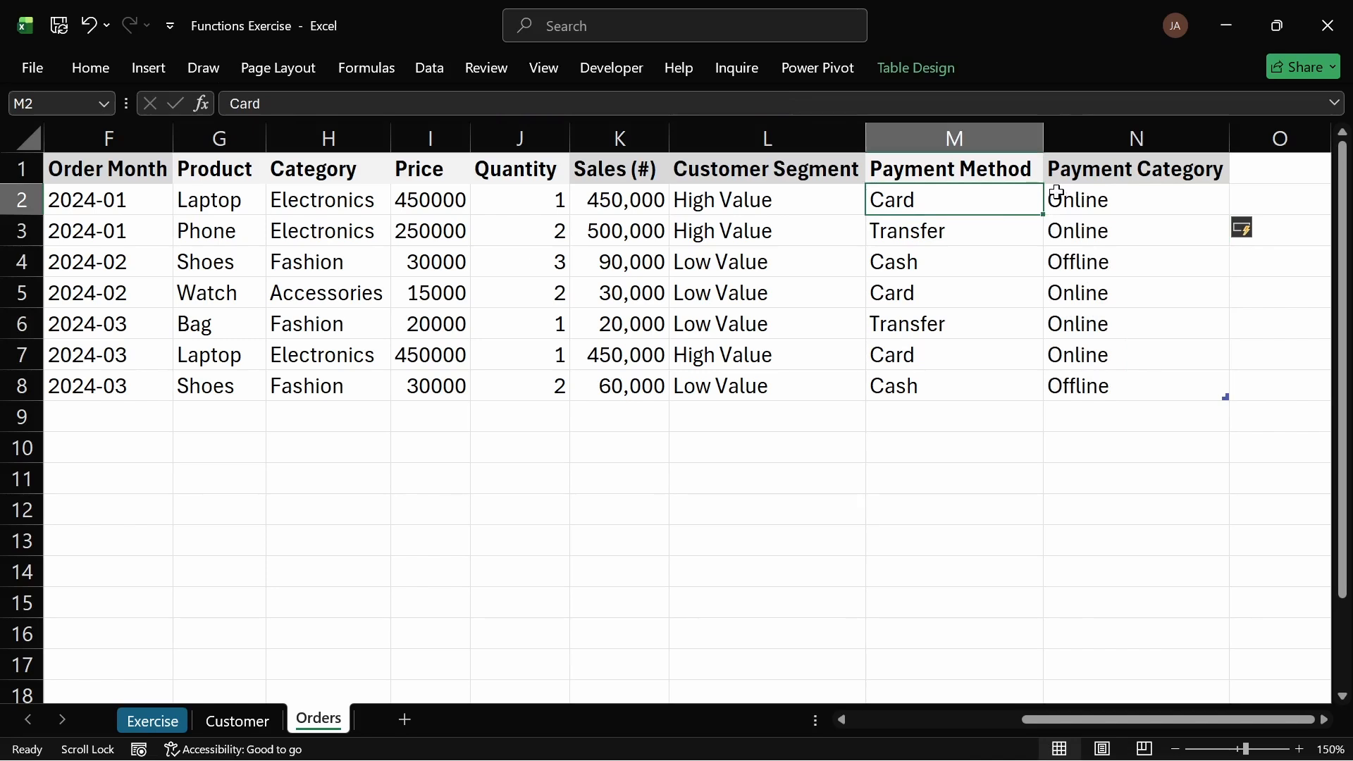
pyautogui.click(152, 720)
pyautogui.click(164, 612)
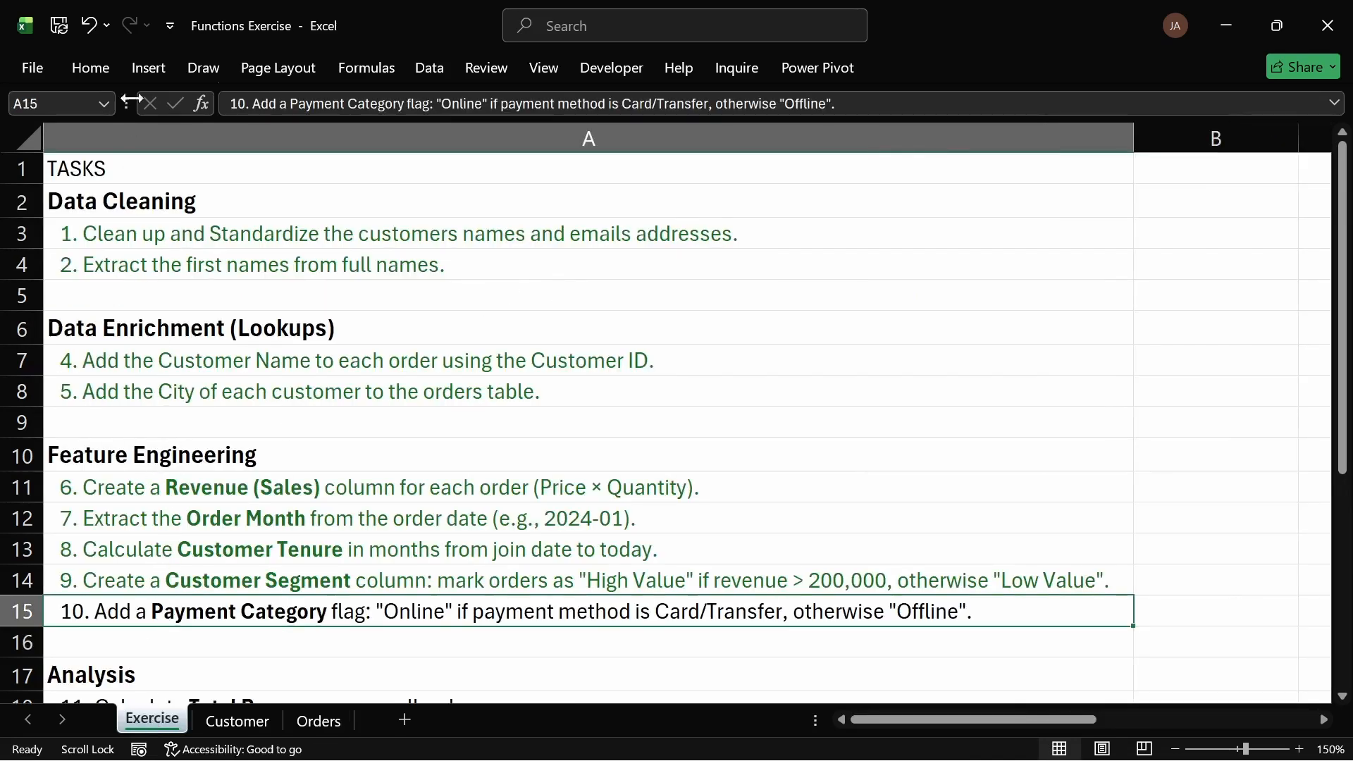
pyautogui.click(101, 63)
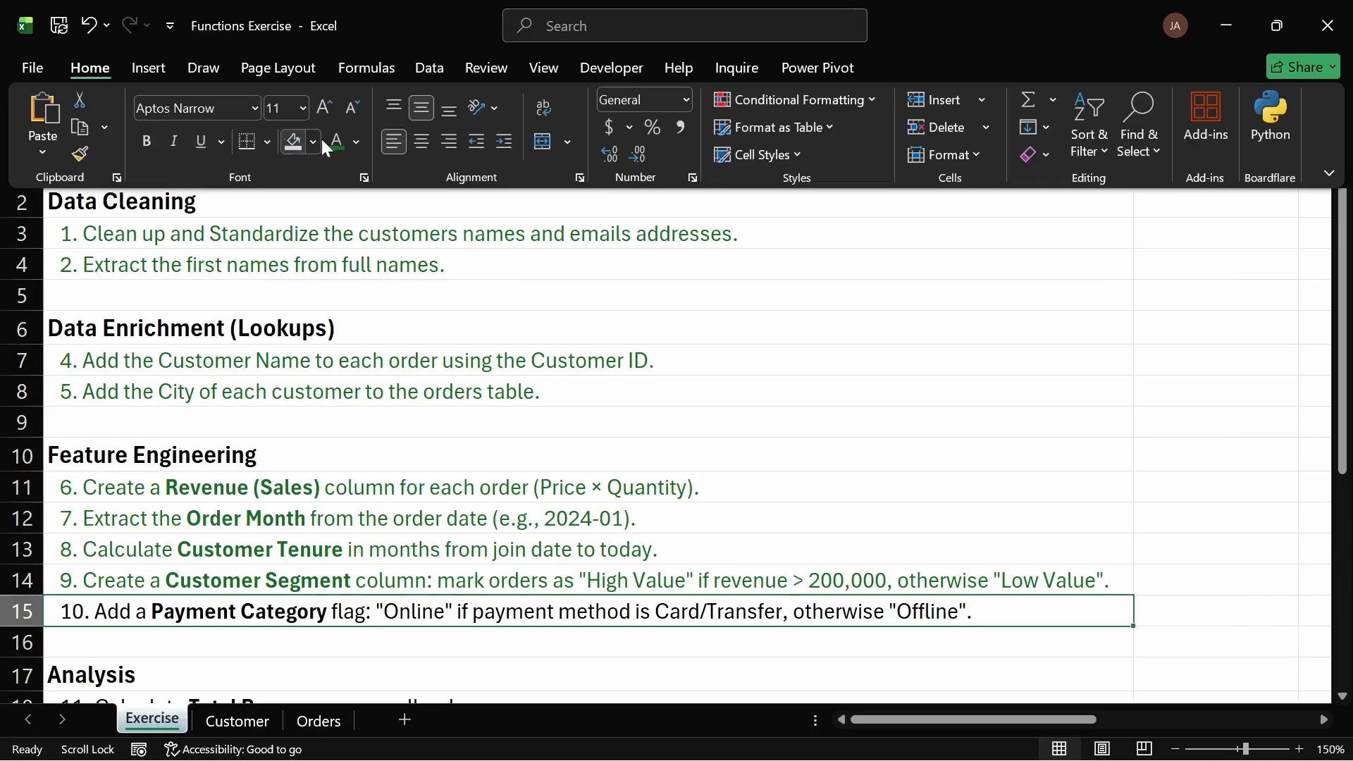
pyautogui.click(493, 378)
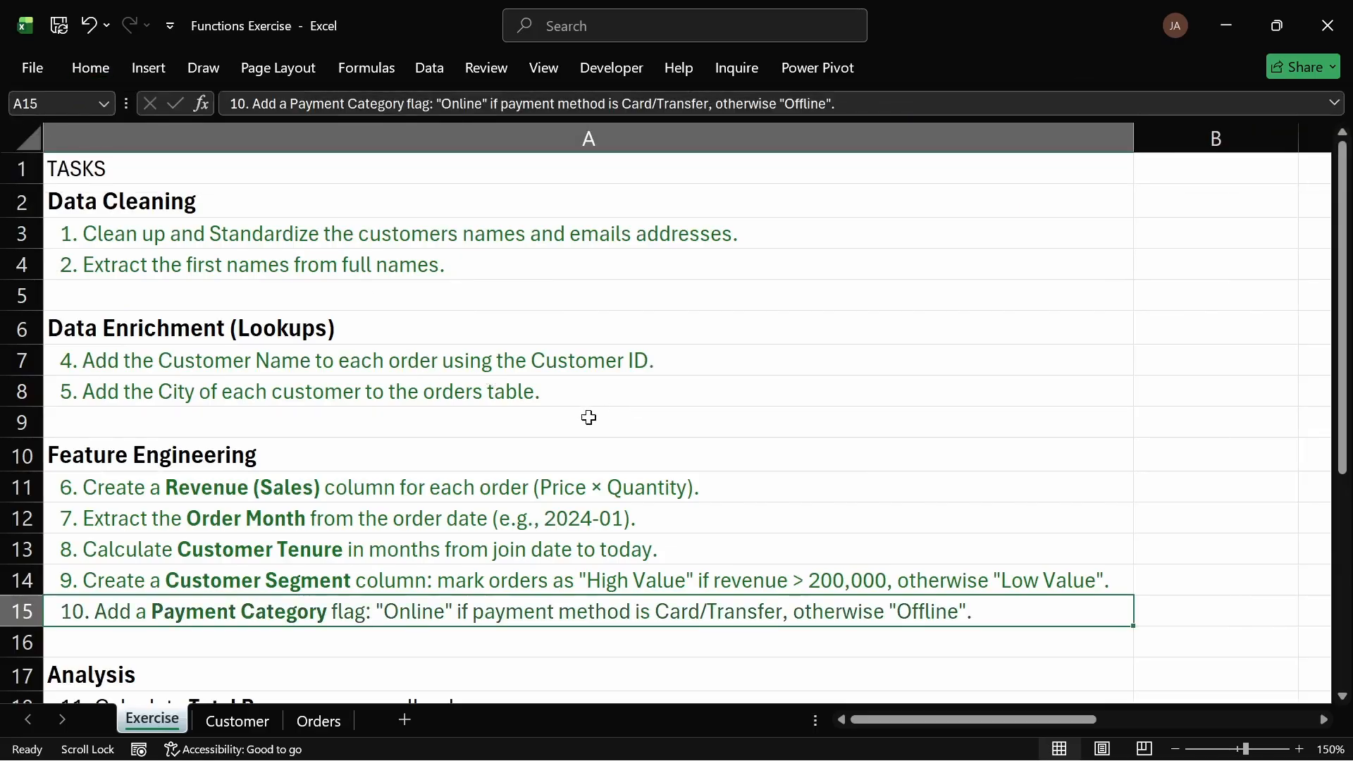
pyautogui.scroll(-3, 589, 417)
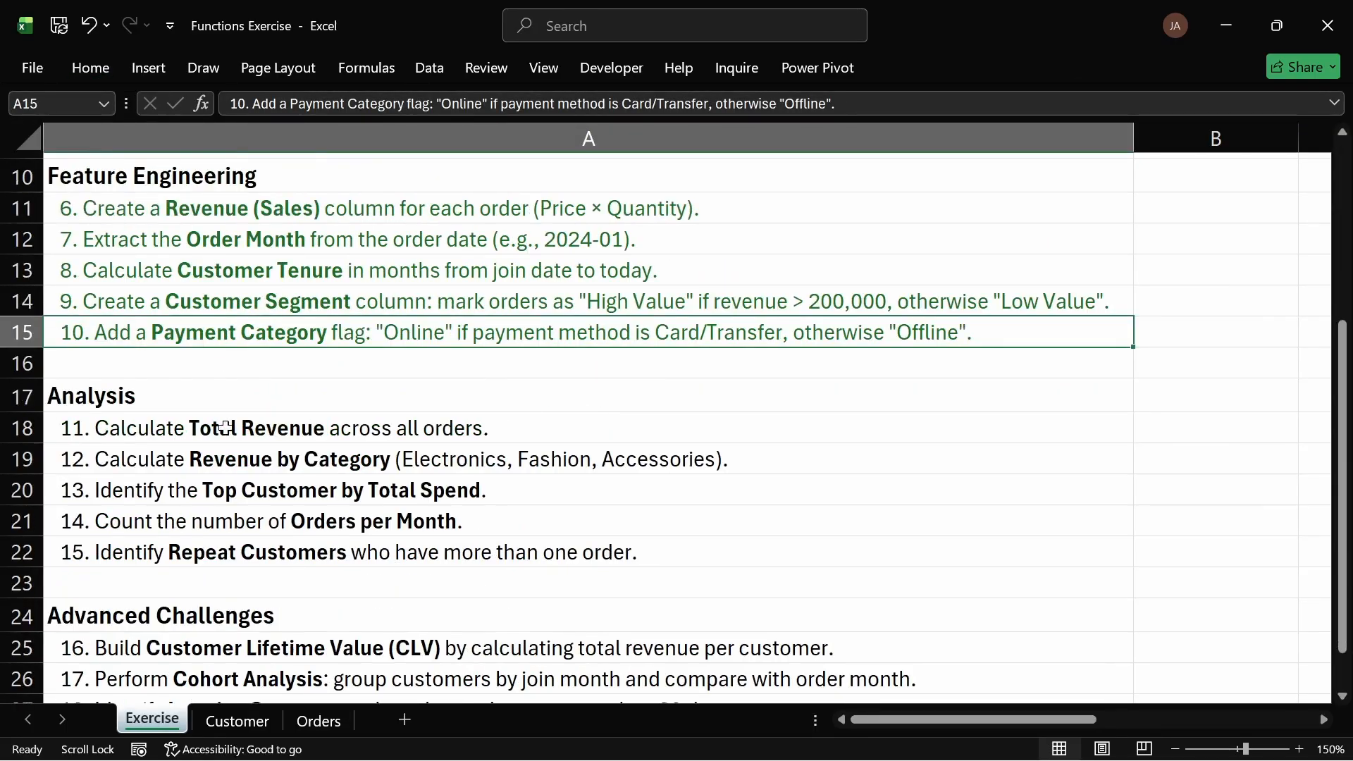
pyautogui.scroll(1, 226, 428)
pyautogui.moveTo(85, 520); pyautogui.dragTo(210, 634)
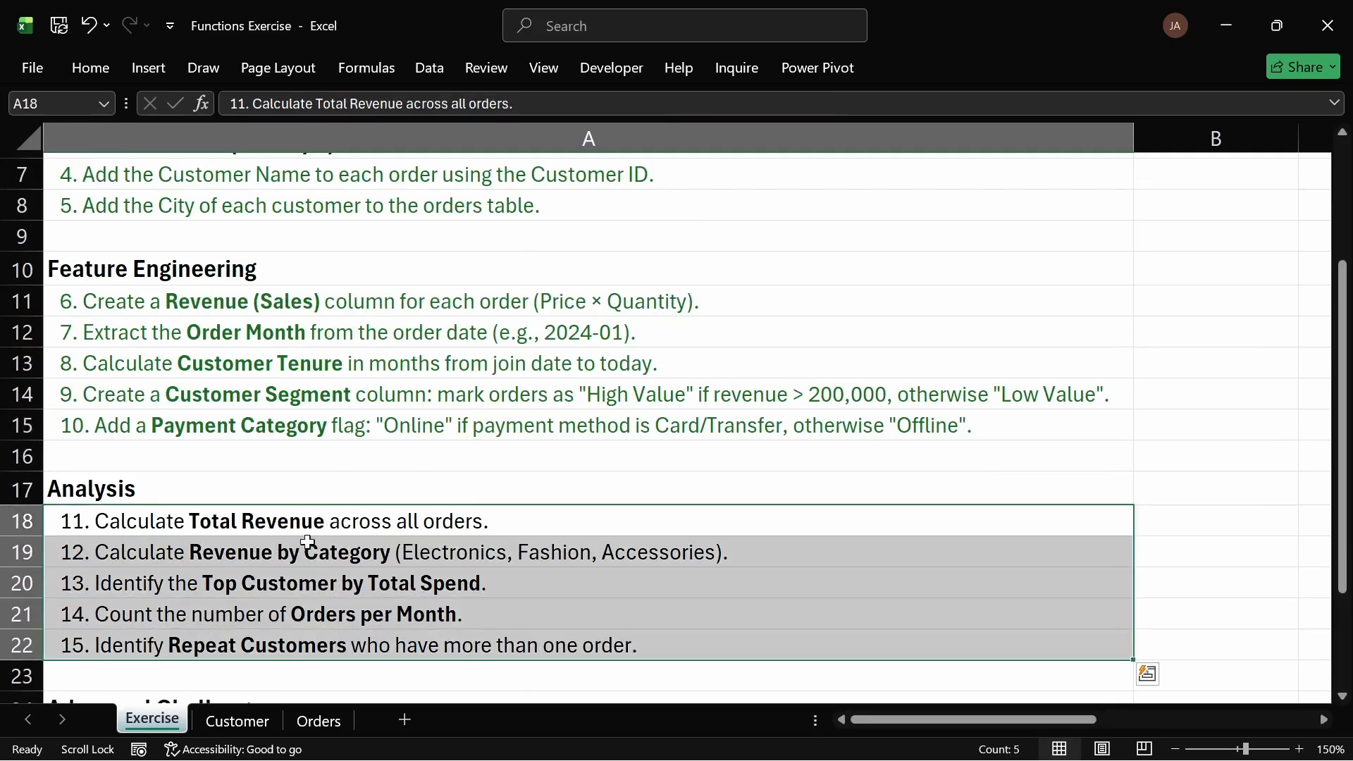
# Step: Inspect the Customer Segment, Sales, Price and Quantity columns on the Orders sheet
pyautogui.click(319, 721)
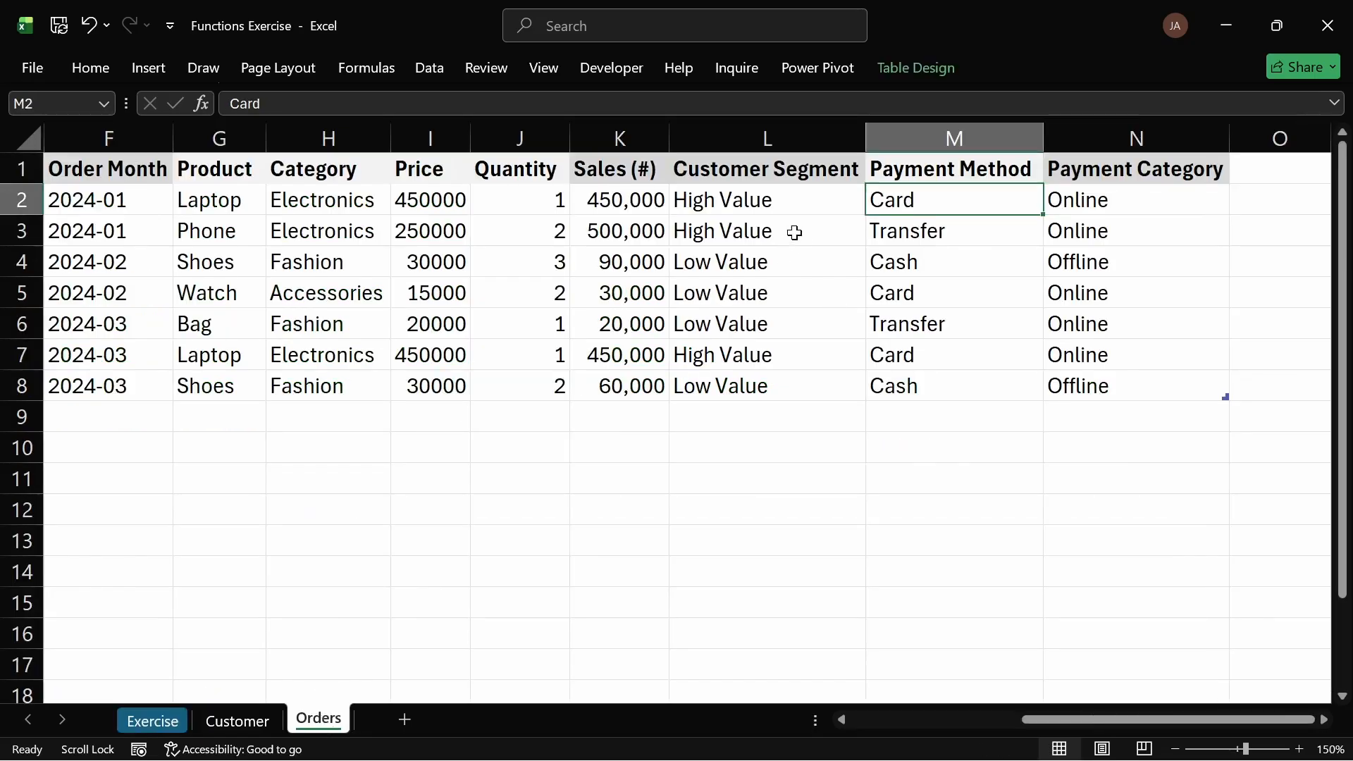
pyautogui.click(729, 198)
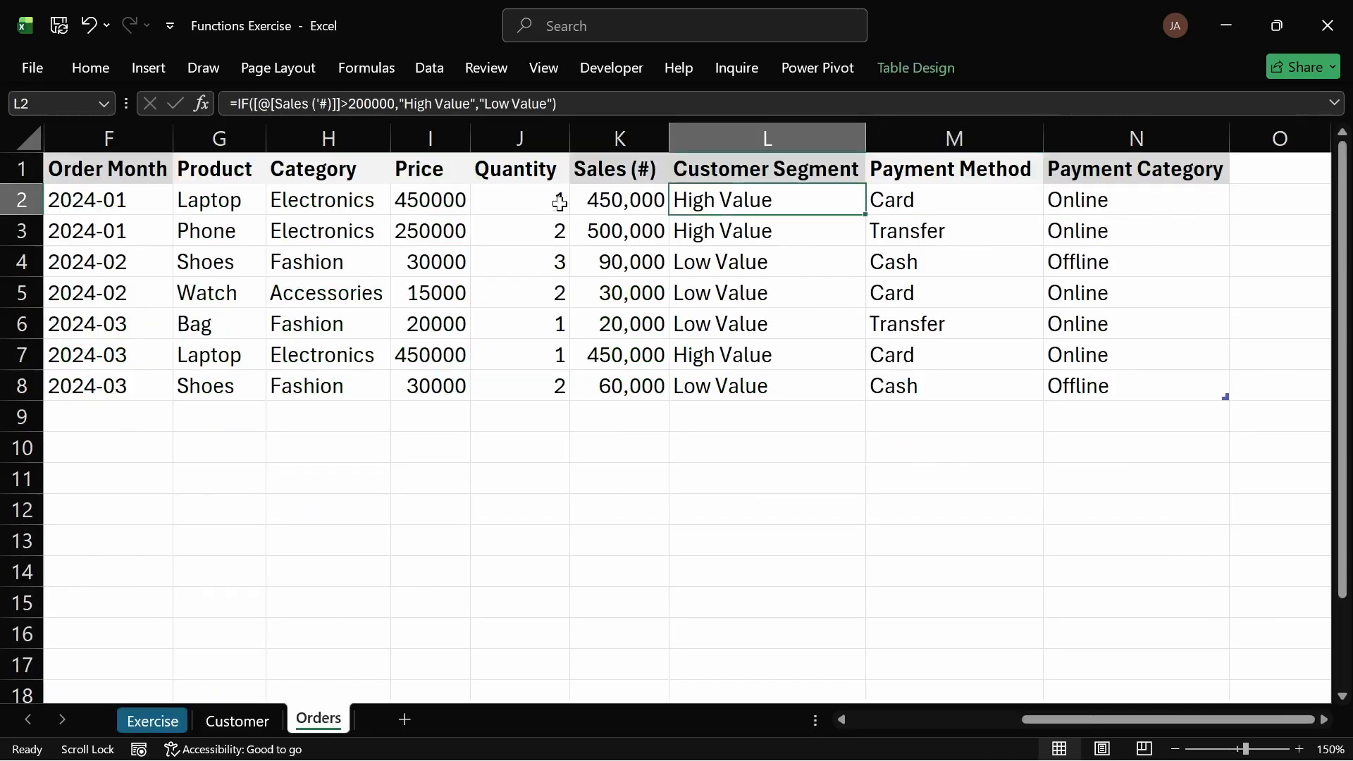
pyautogui.moveTo(615, 201); pyautogui.dragTo(618, 384)
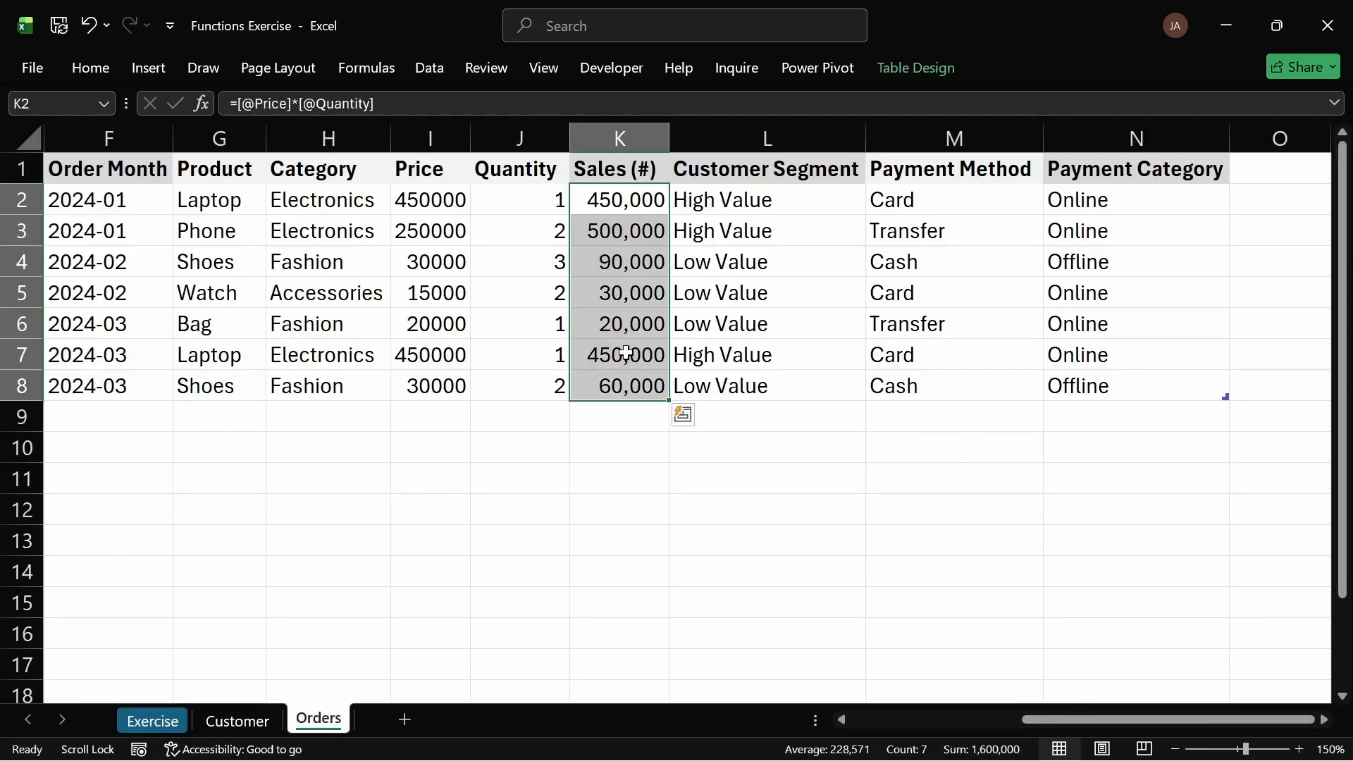
pyautogui.moveTo(441, 200); pyautogui.dragTo(528, 380)
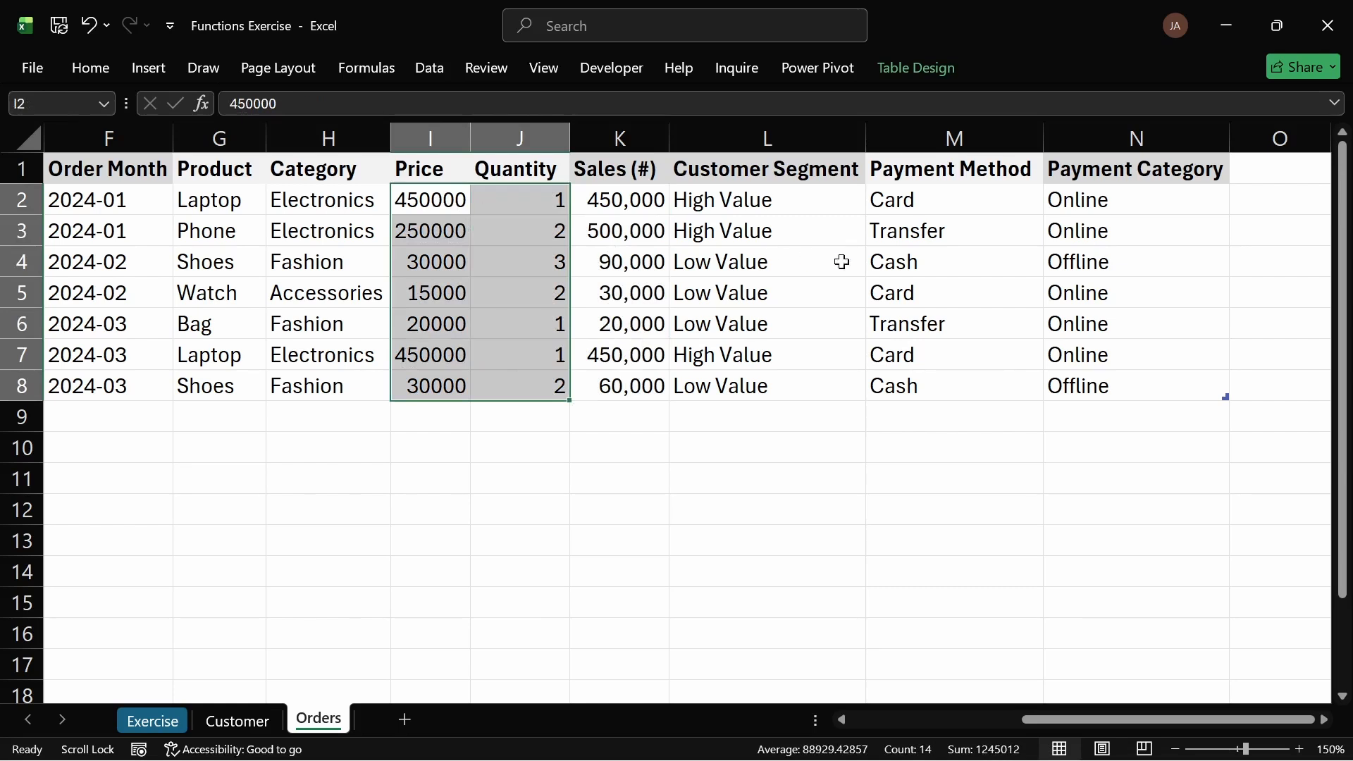
# Step: Enter the label "Total Revenue" in F10 below the orders table
pyautogui.click(103, 457)
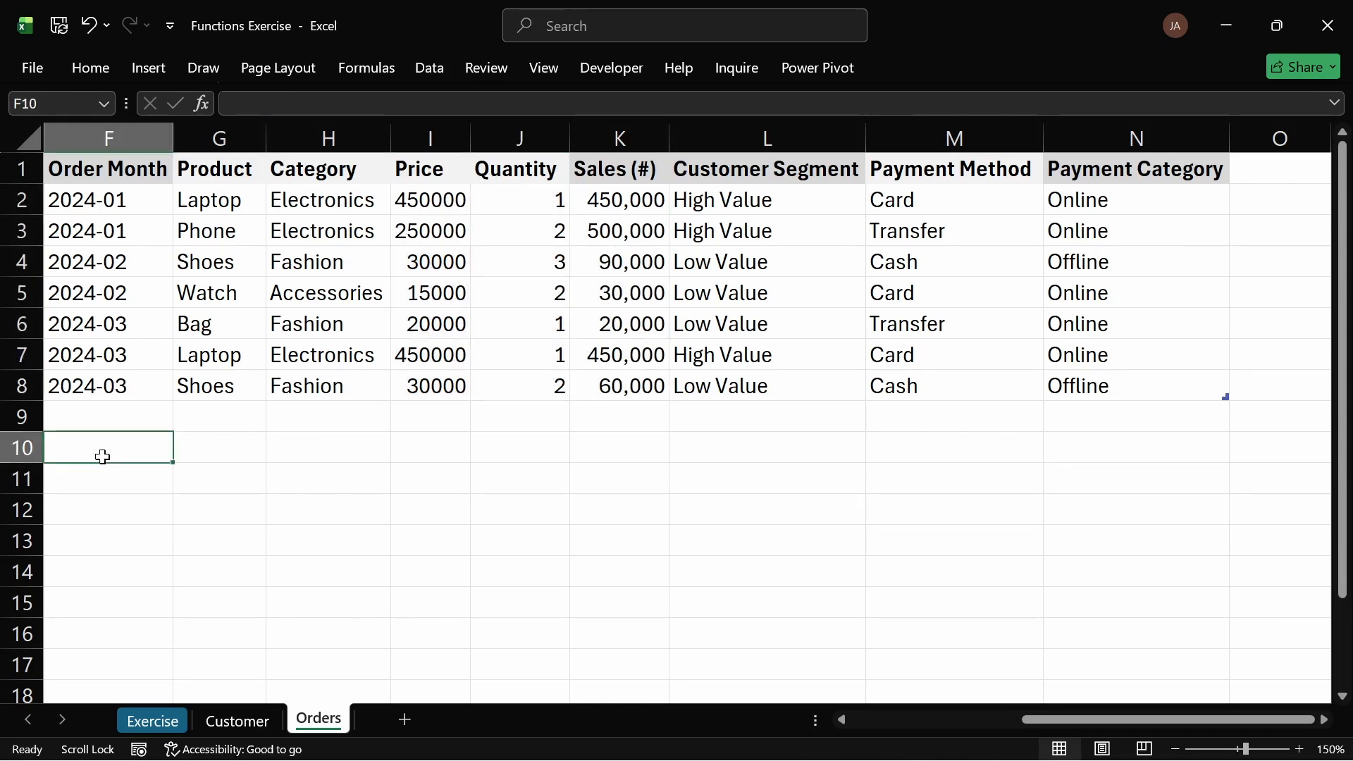
pyautogui.write('Total ')
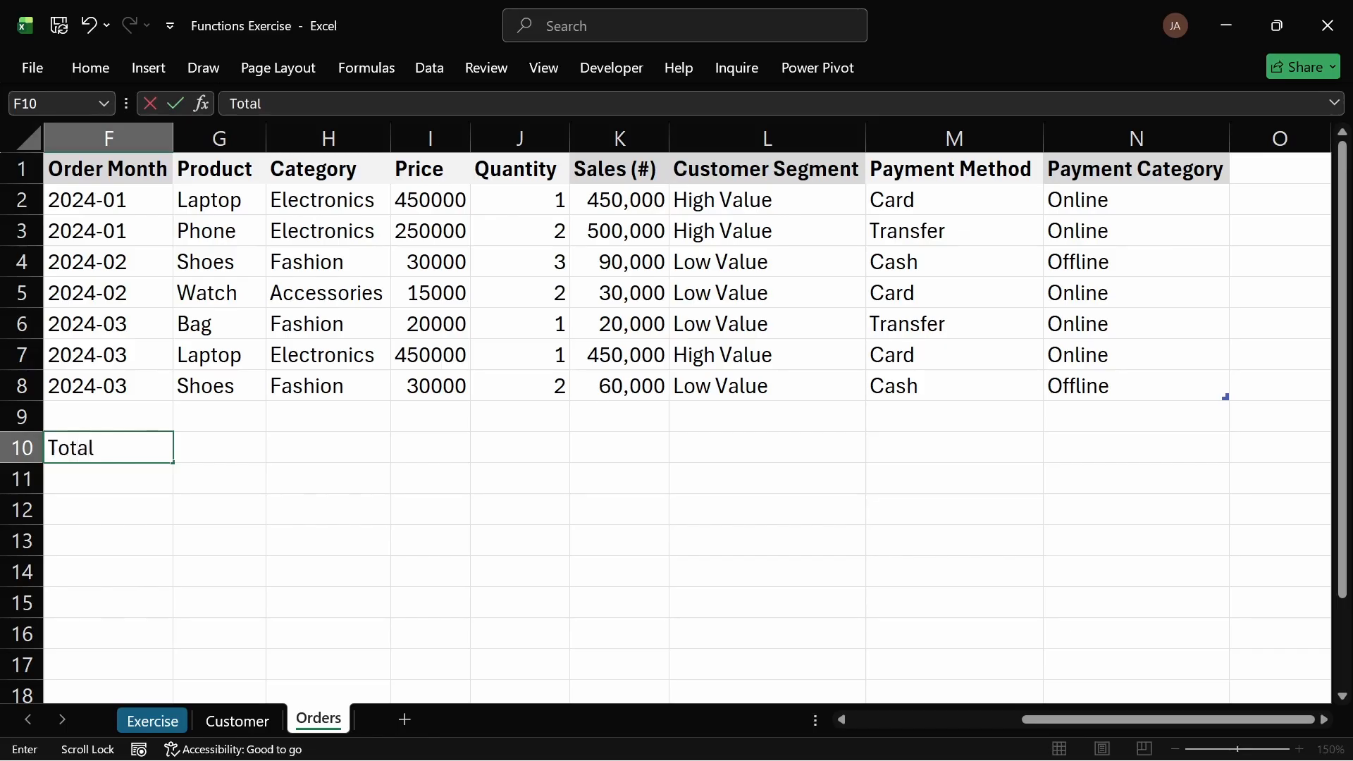
pyautogui.write('Revenue')
pyautogui.press('Return')
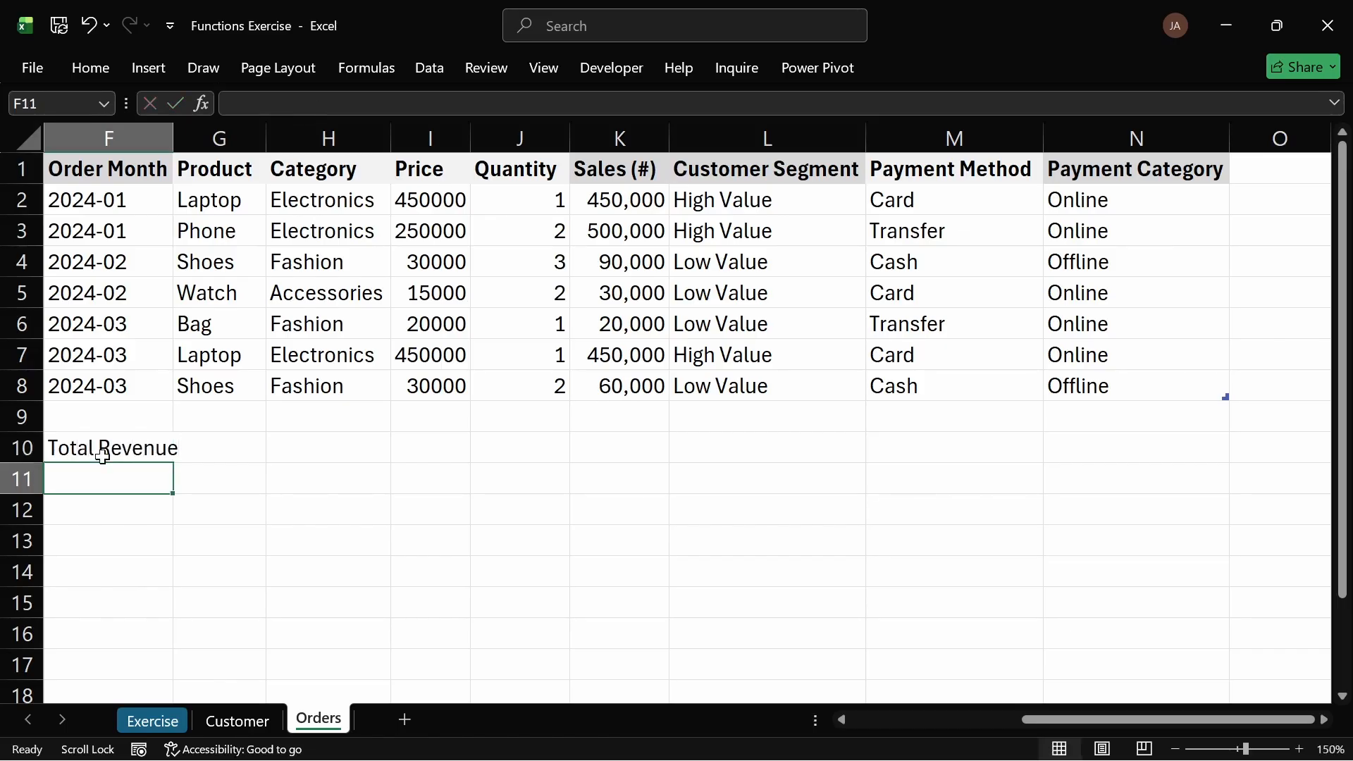
# Step: Copy the Order Month header's formatting onto the Total Revenue label and autofit its column
pyautogui.click(113, 169)
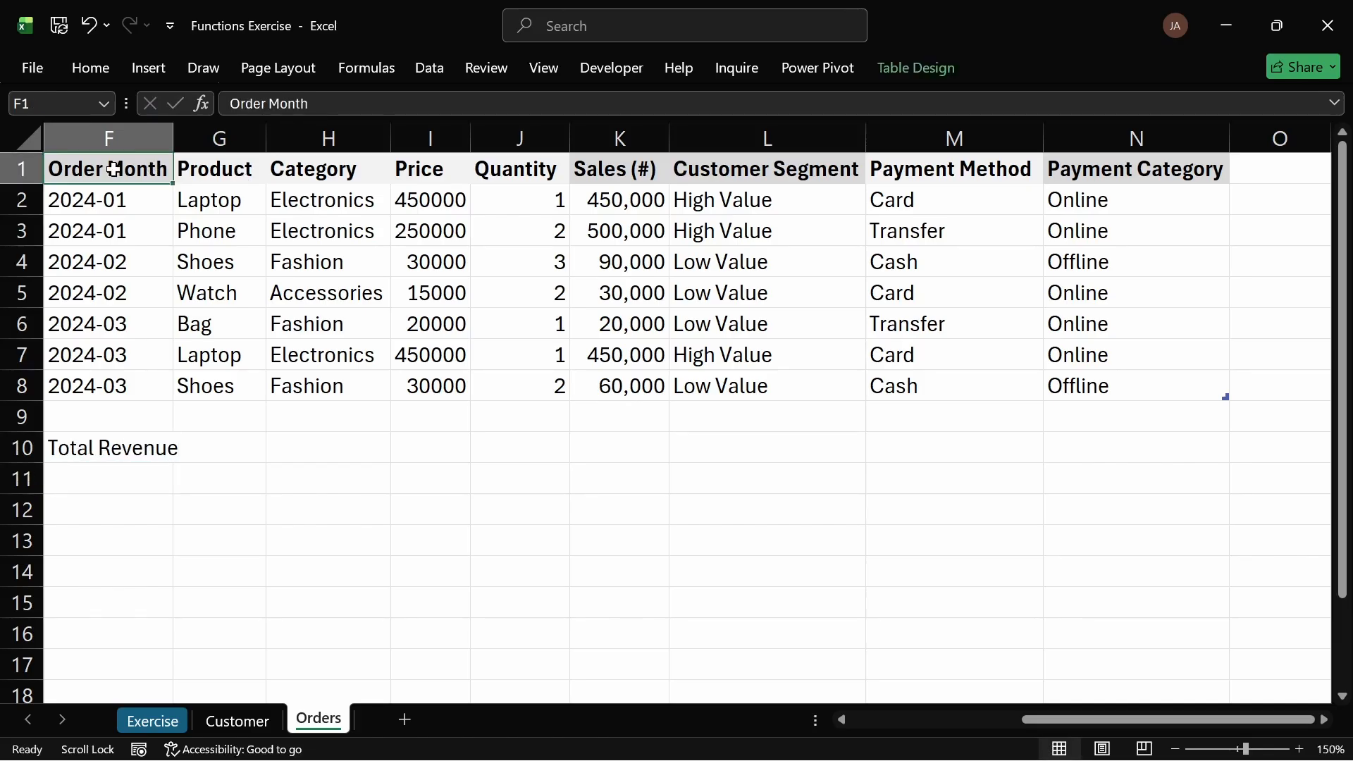
pyautogui.click(93, 68)
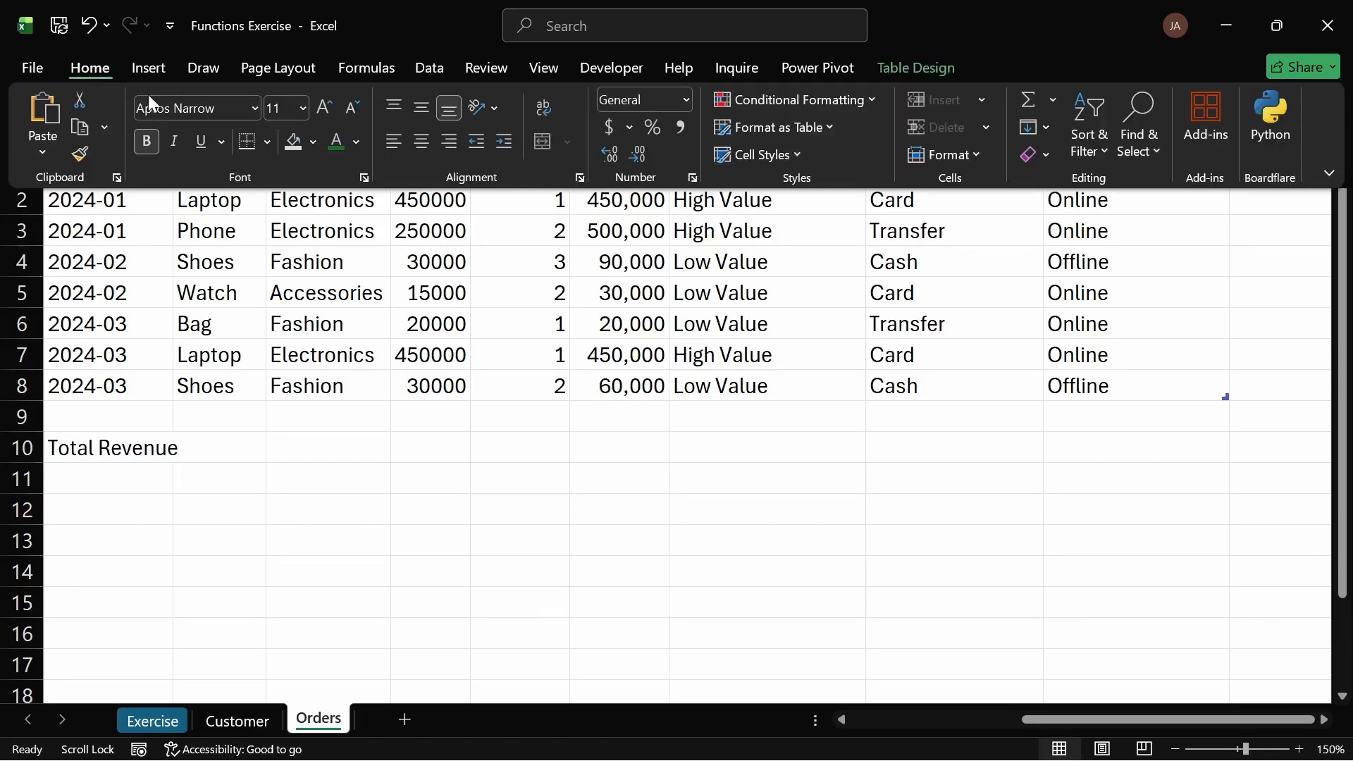
pyautogui.click(79, 155)
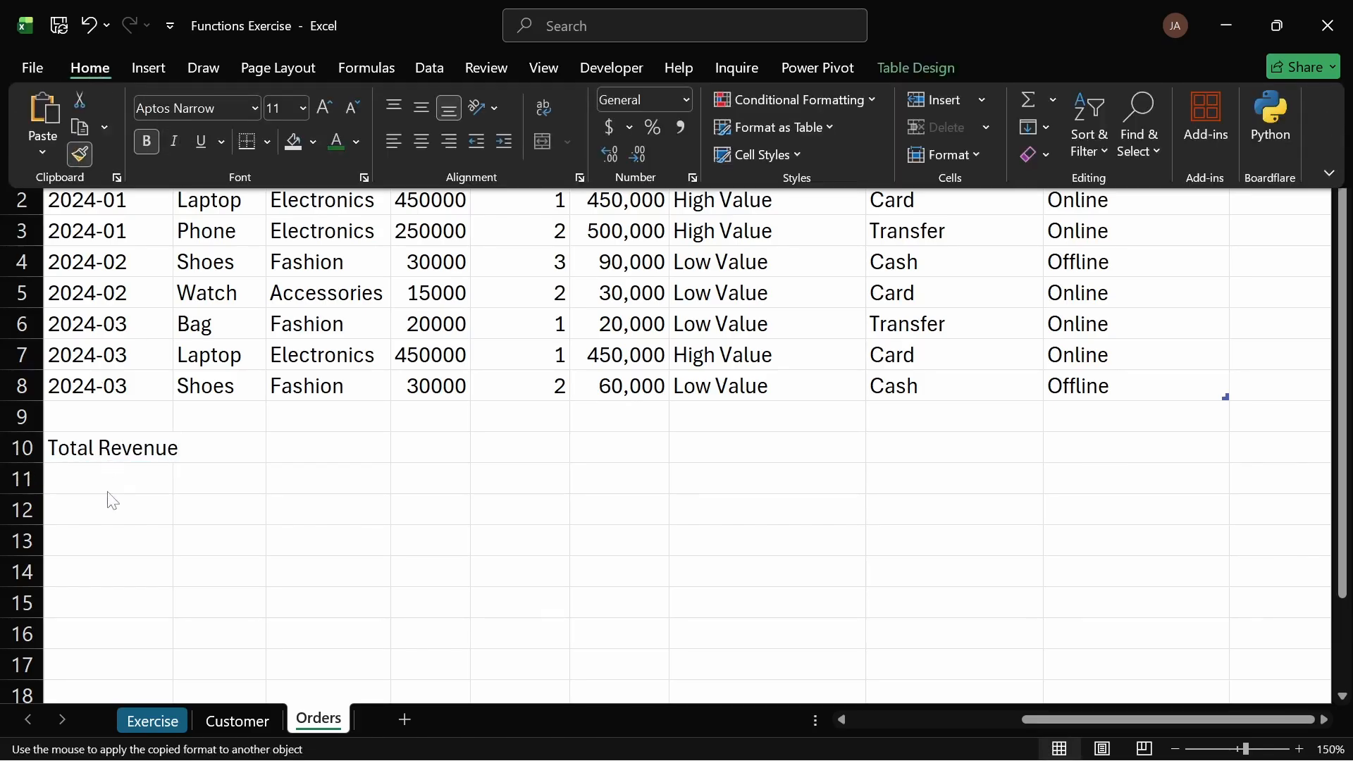
pyautogui.click(115, 448)
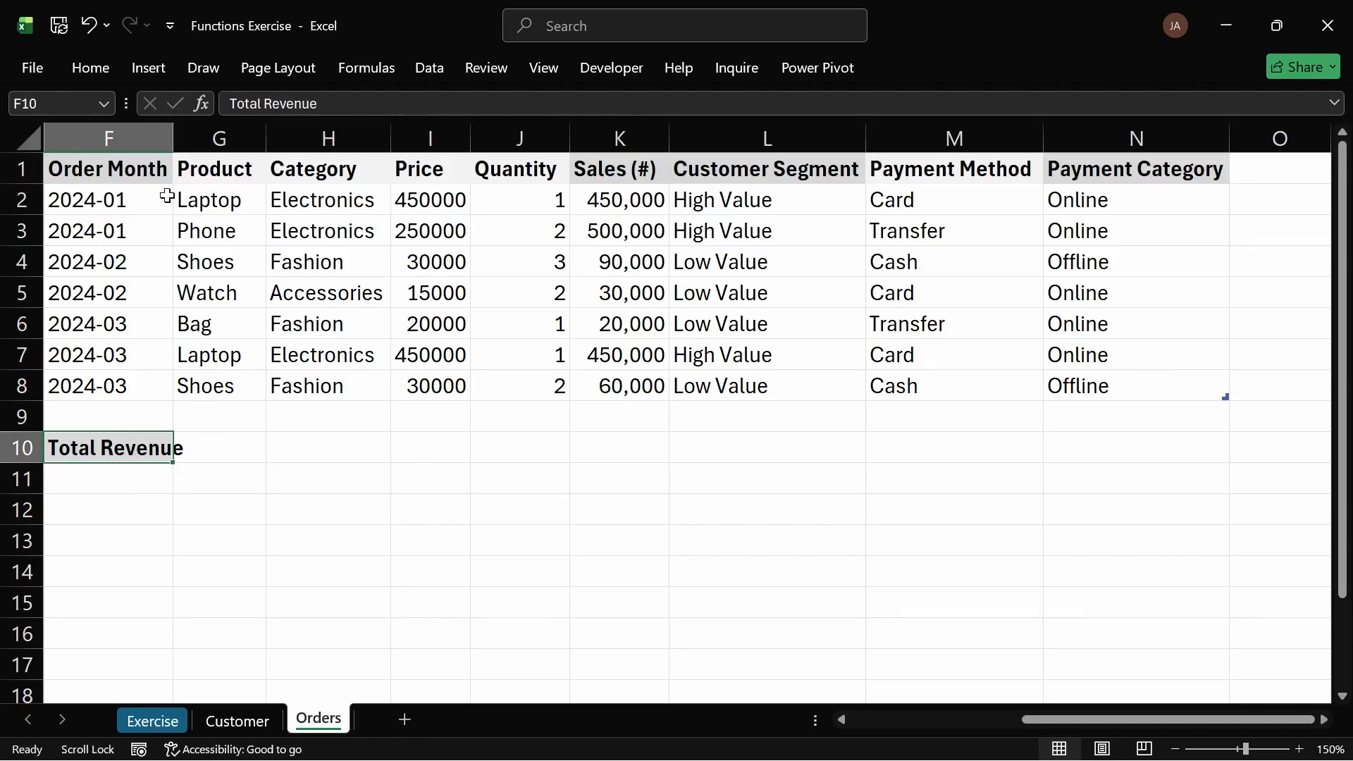
pyautogui.doubleClick(173, 138)
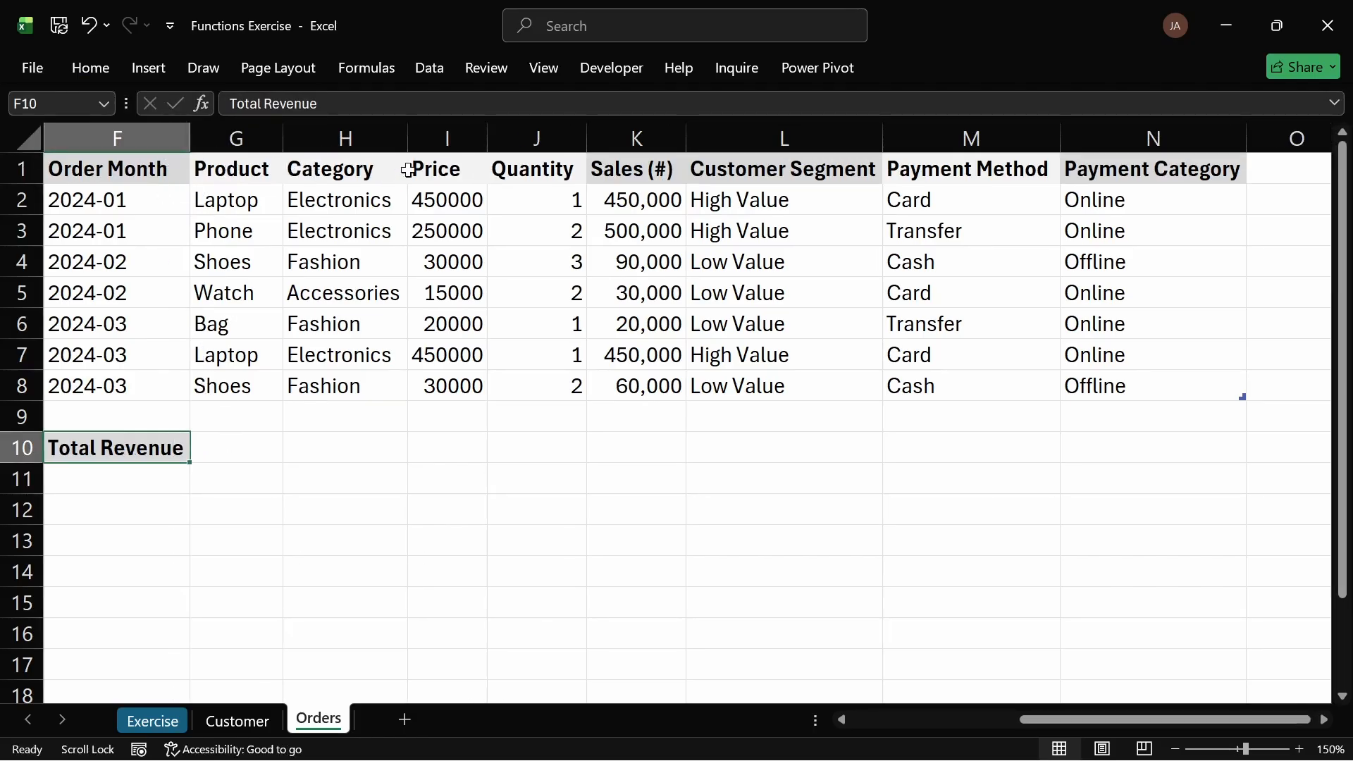
# Step: Copy the Price header's formatting onto cell G10 beside the Total Revenue label with Format Painter
pyautogui.click(444, 170)
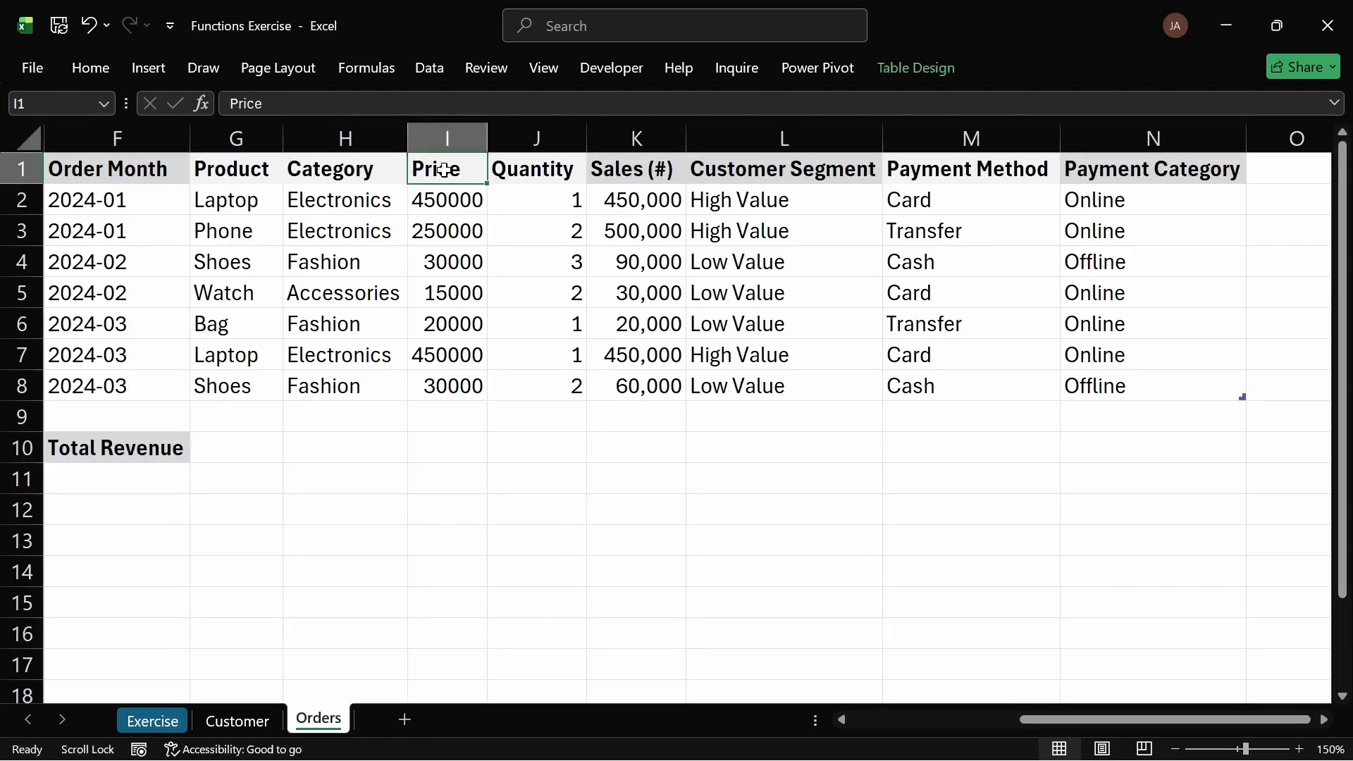
pyautogui.click(79, 67)
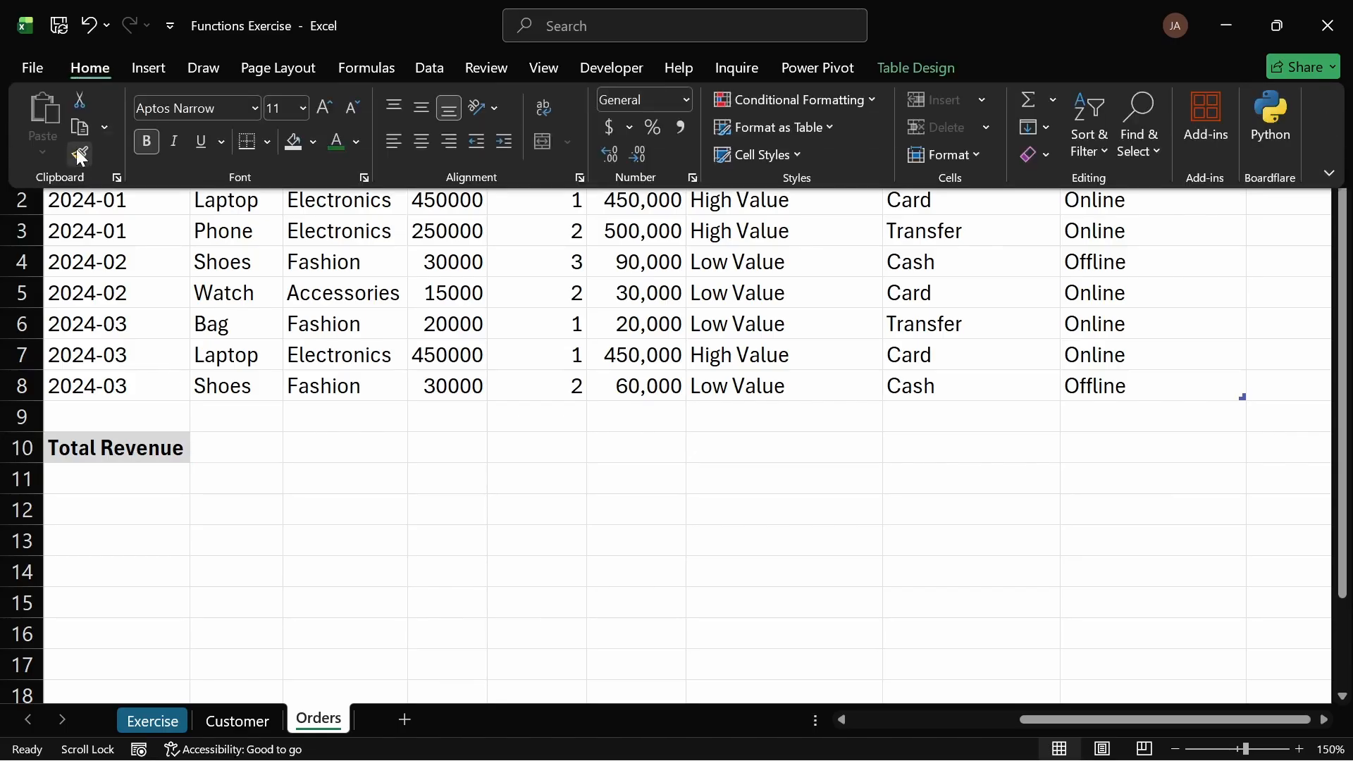
pyautogui.click(79, 154)
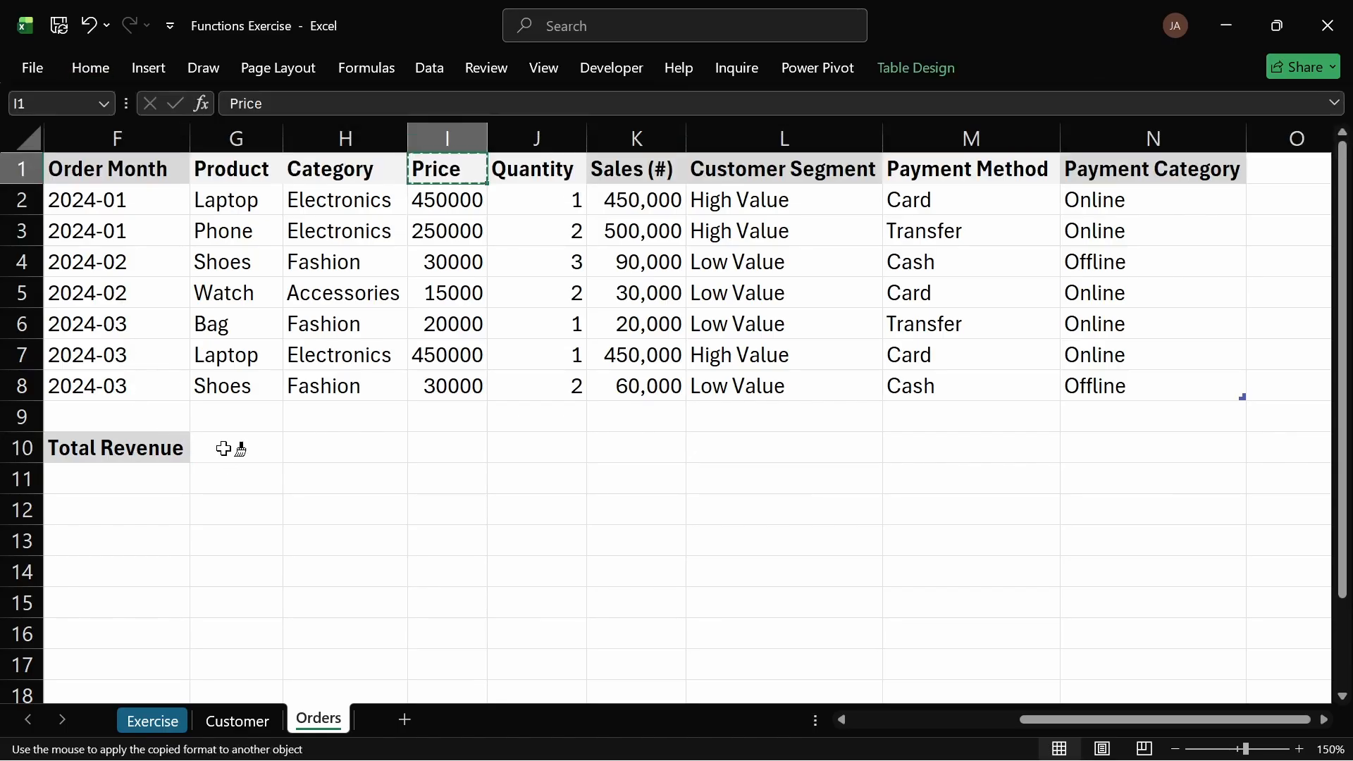
pyautogui.click(223, 447)
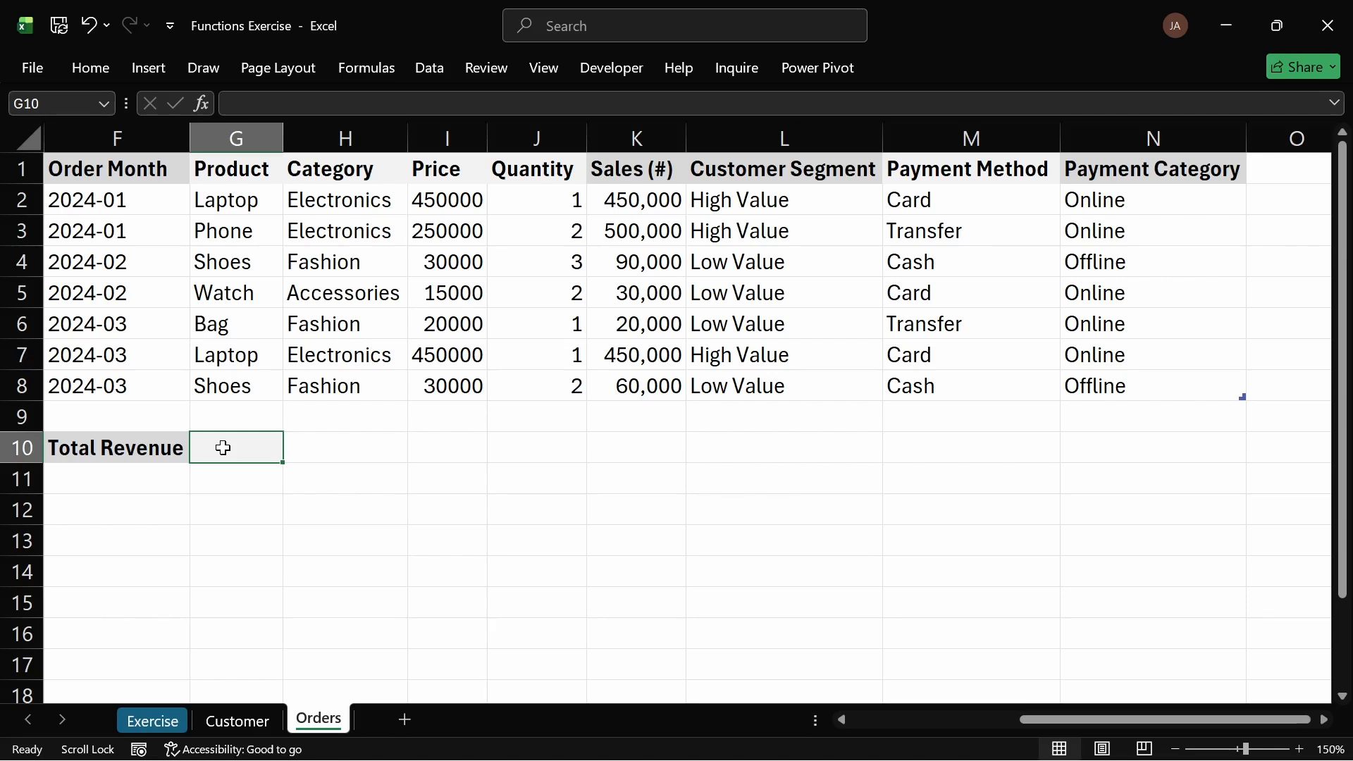
# Step: Enter a SUM formula over the Sales (#) column in G10 and autofit column G
pyautogui.write('=')
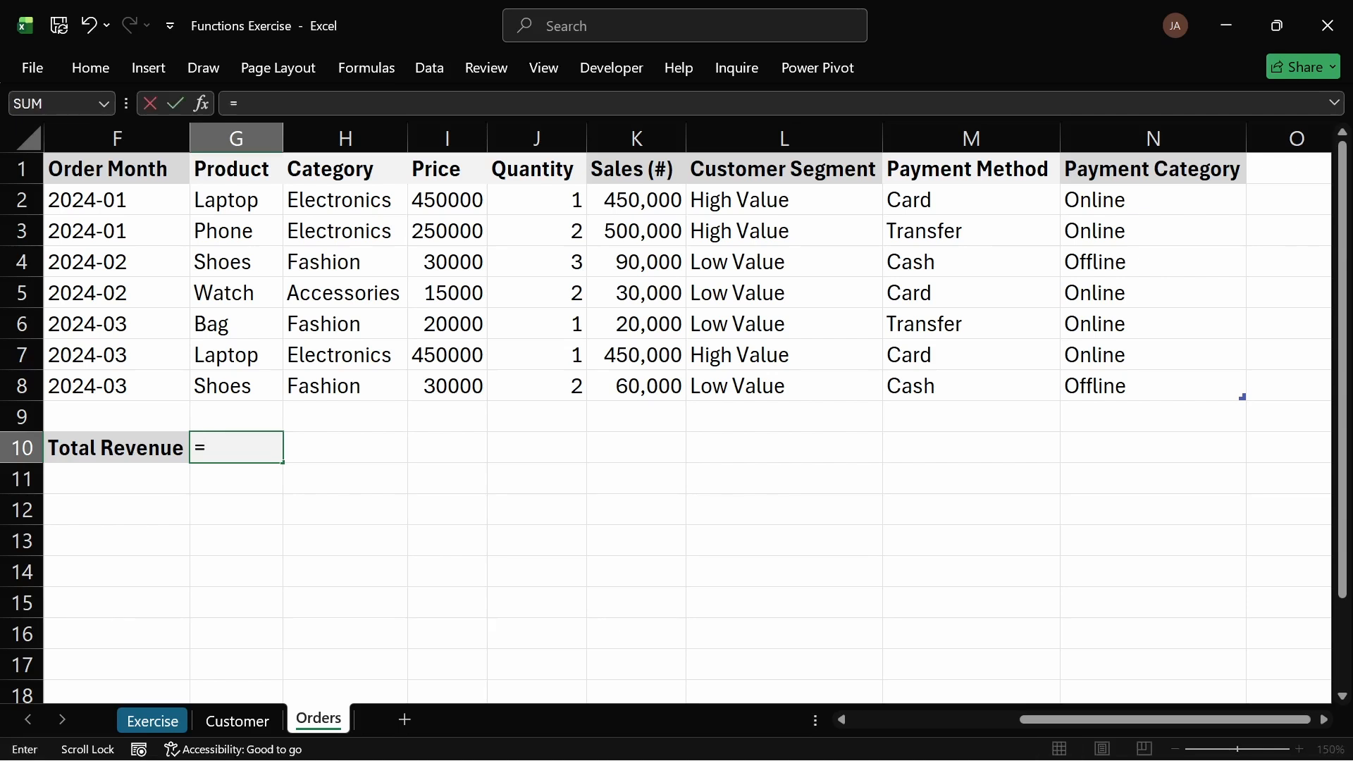
pyautogui.write('sum')
pyautogui.press('Tab')
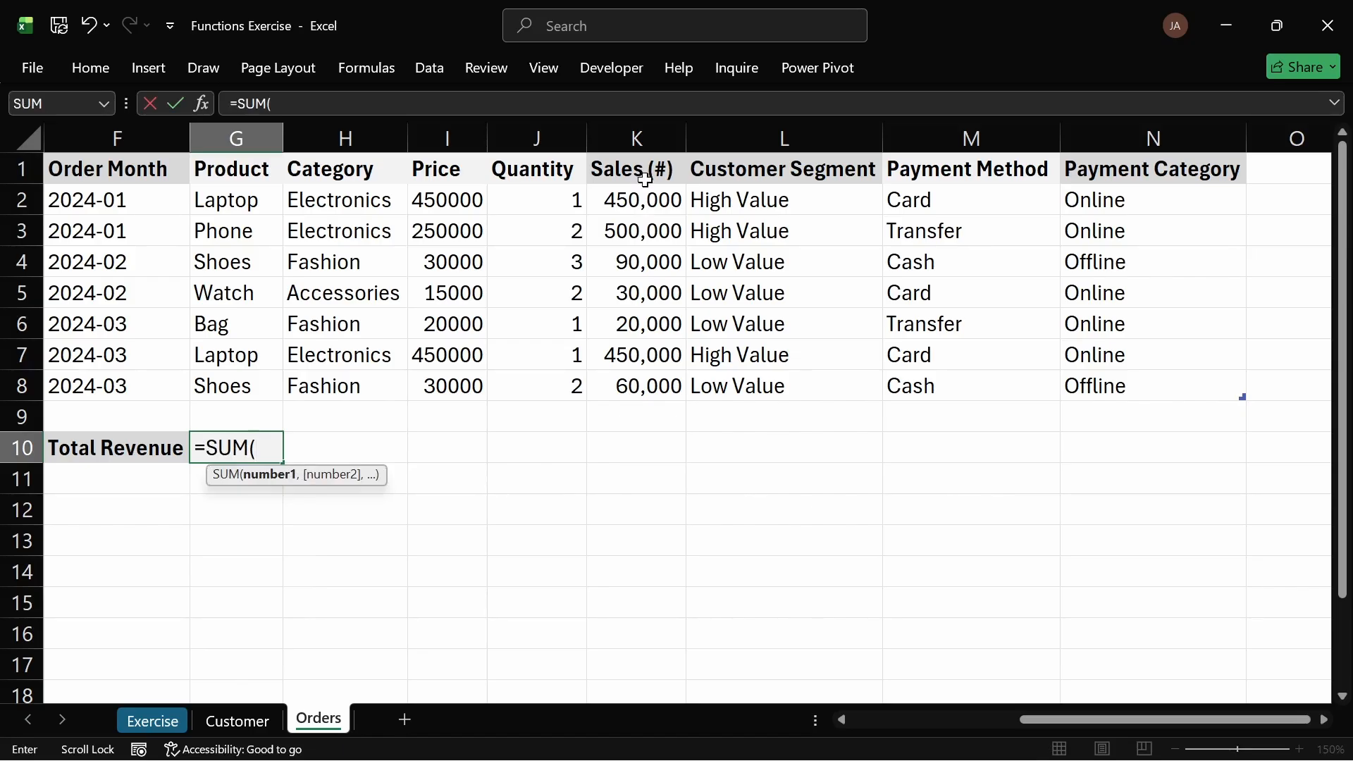
pyautogui.moveTo(642, 199); pyautogui.dragTo(633, 383)
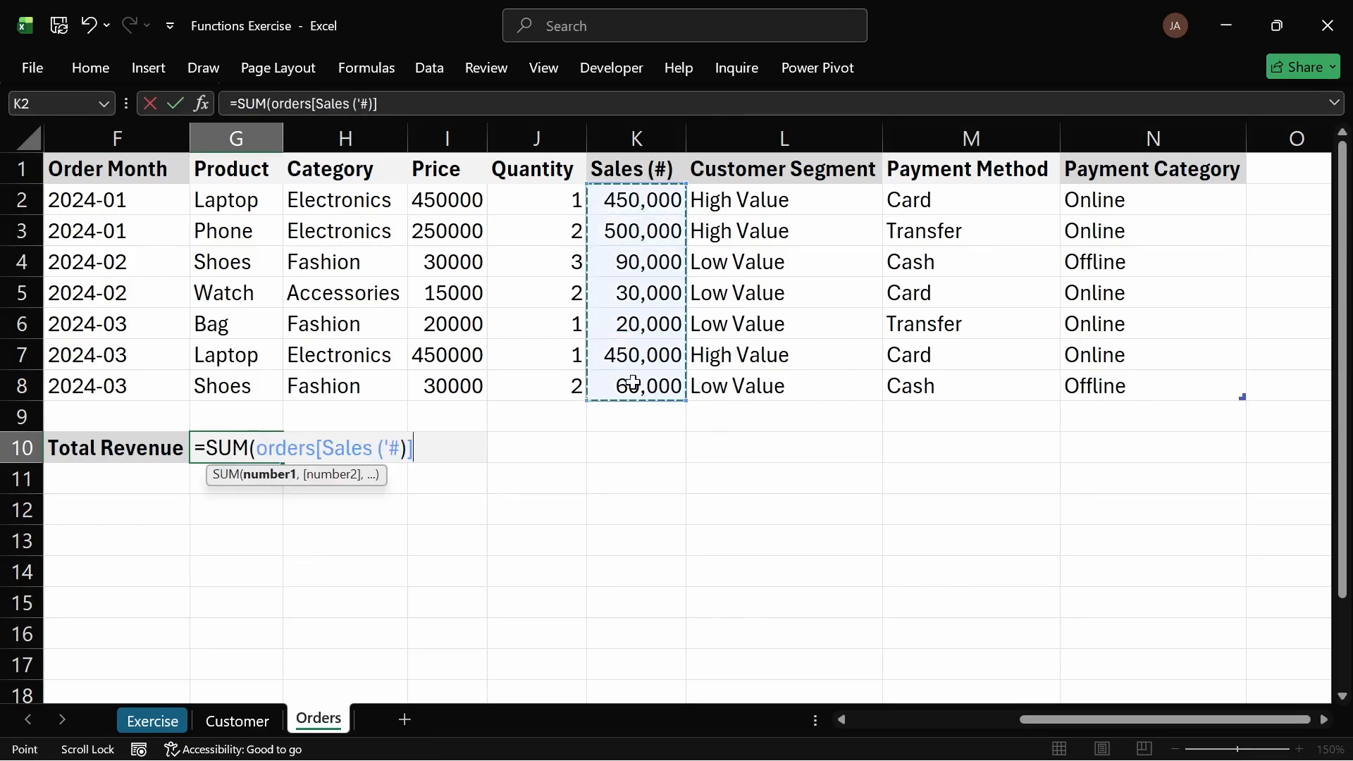
pyautogui.press('Return')
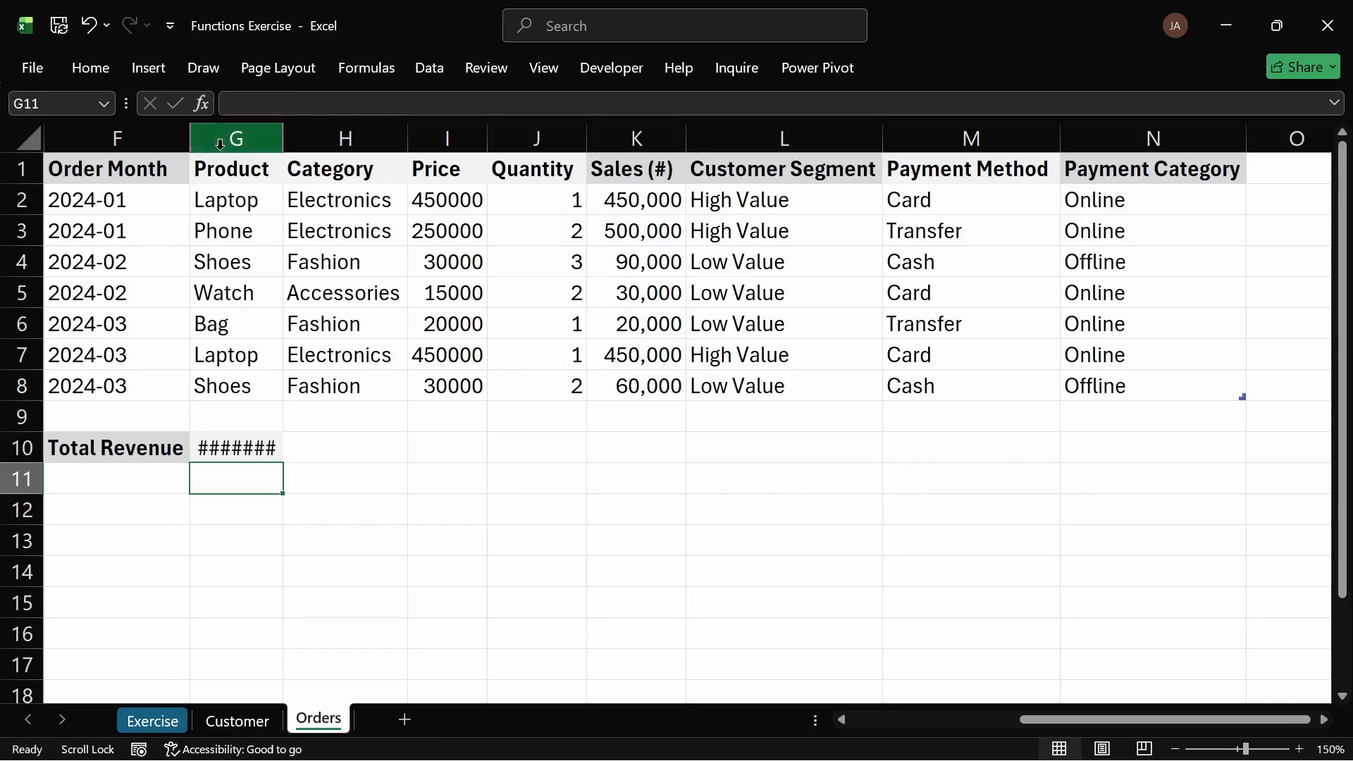
pyautogui.doubleClick(283, 138)
pyautogui.click(378, 487)
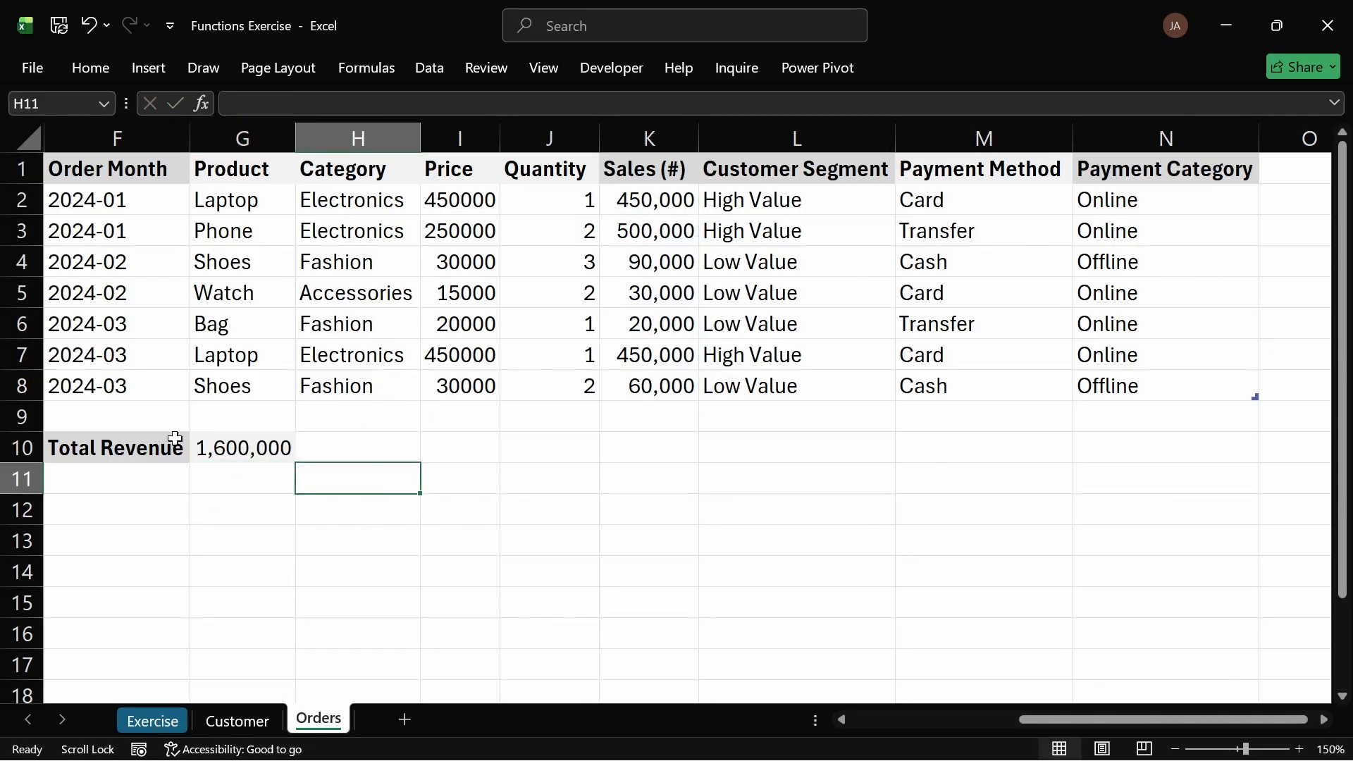
# Step: Rename the F10 label to "Total Revenue (#)" and autofit column F
pyautogui.click(242, 449)
pyautogui.doubleClick(168, 448)
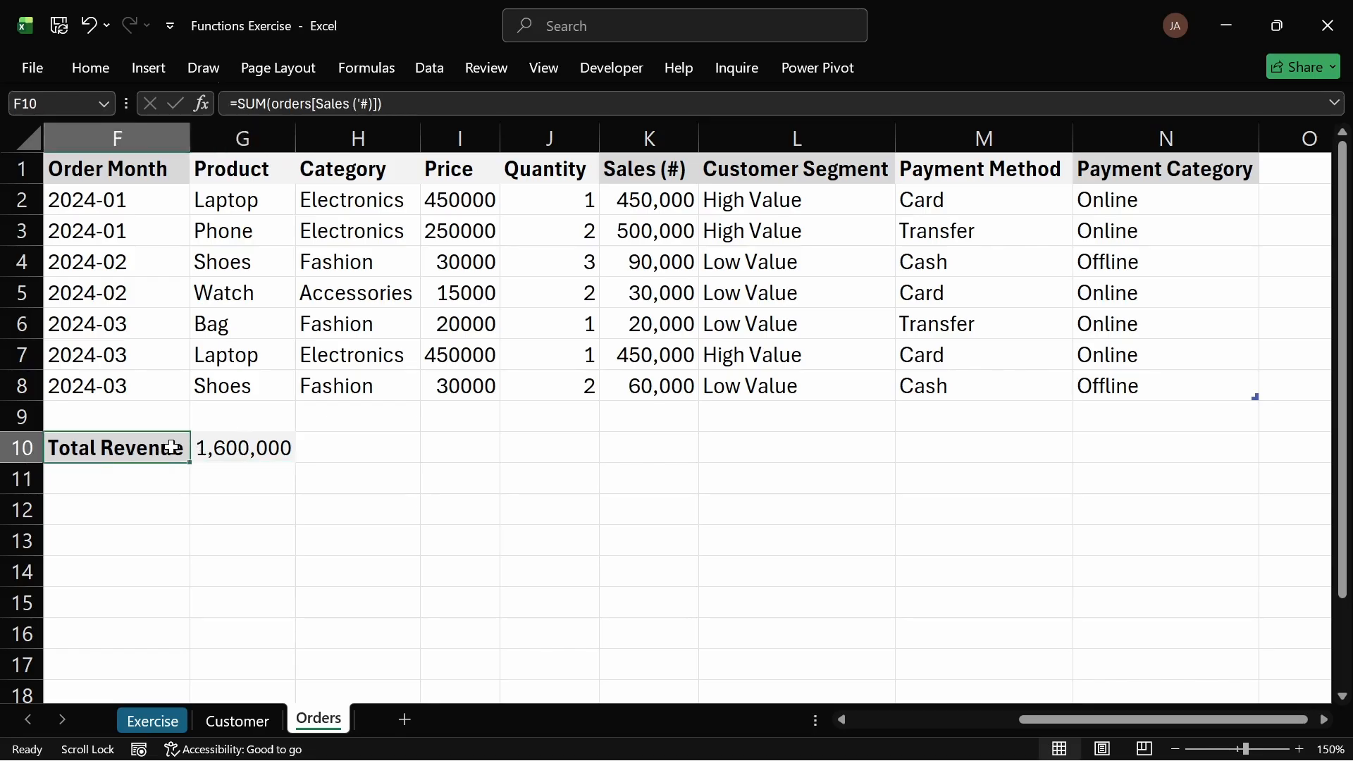
pyautogui.write('(#')
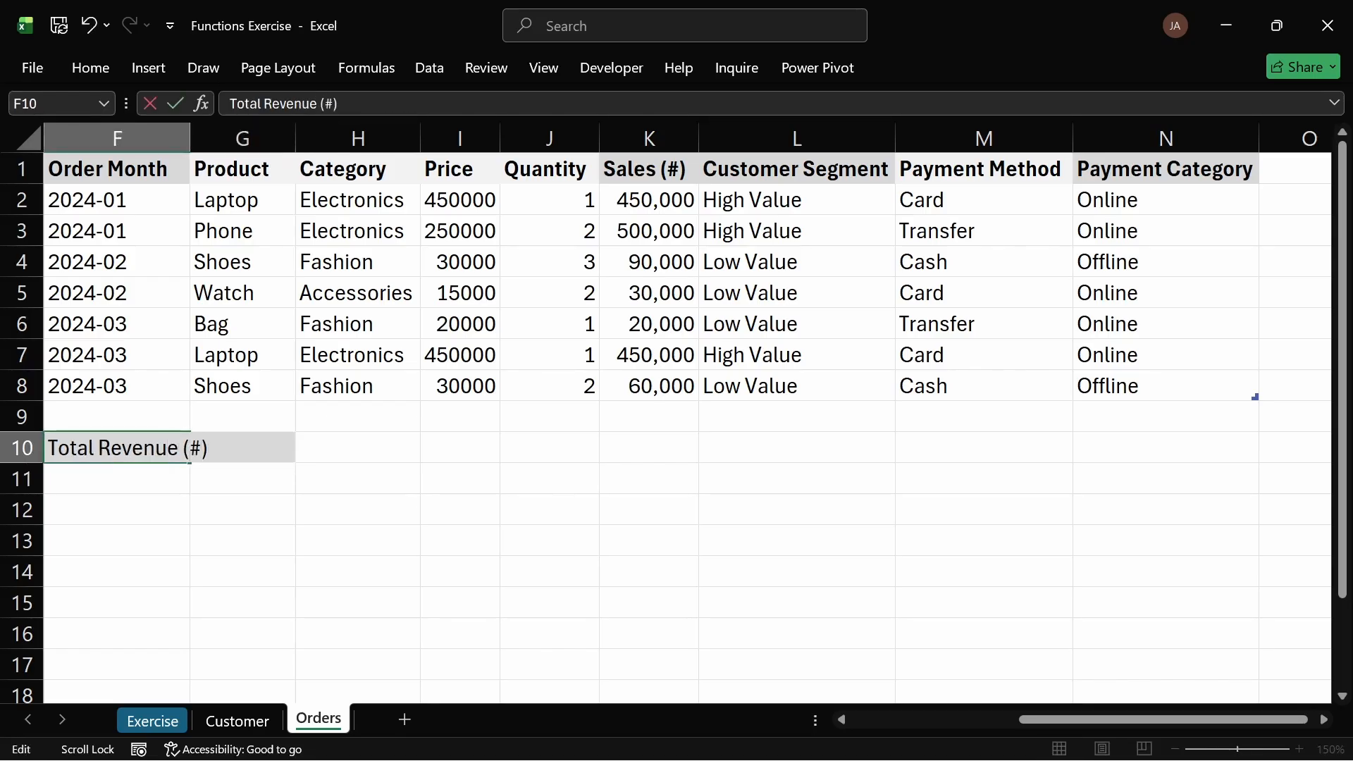
pyautogui.press('Return')
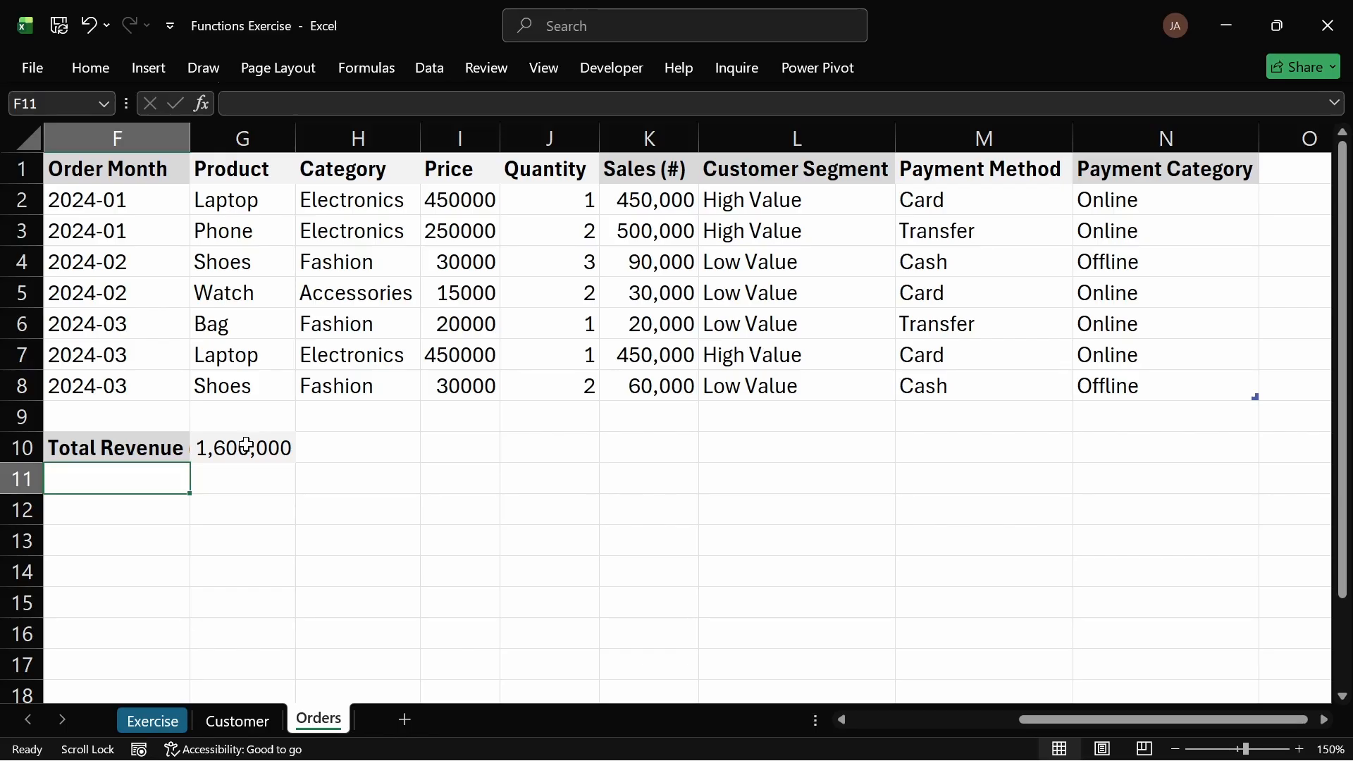
pyautogui.doubleClick(194, 137)
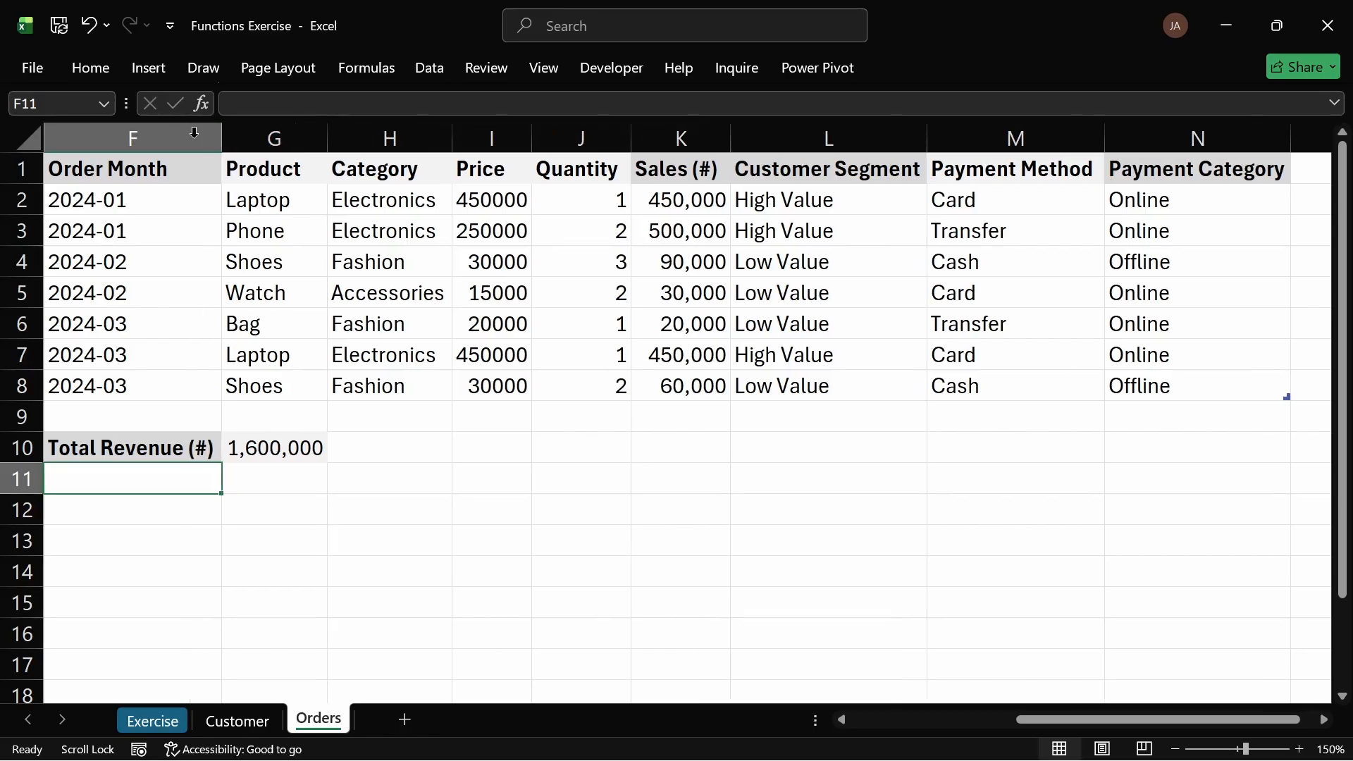
pyautogui.click(272, 521)
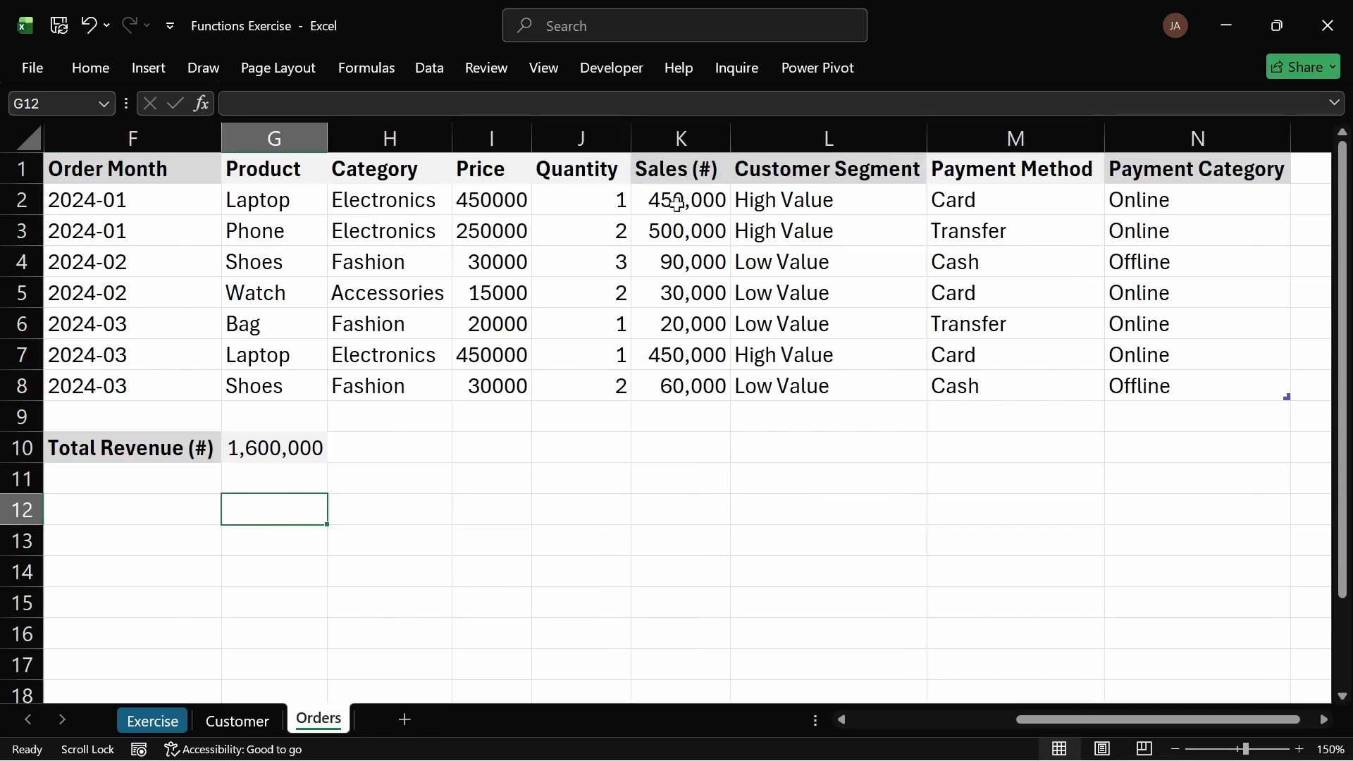
# Step: Copy the "Revenue by Category (Electronics, Fashion, Accessories)" task text from the Exercise sheet
pyautogui.click(152, 720)
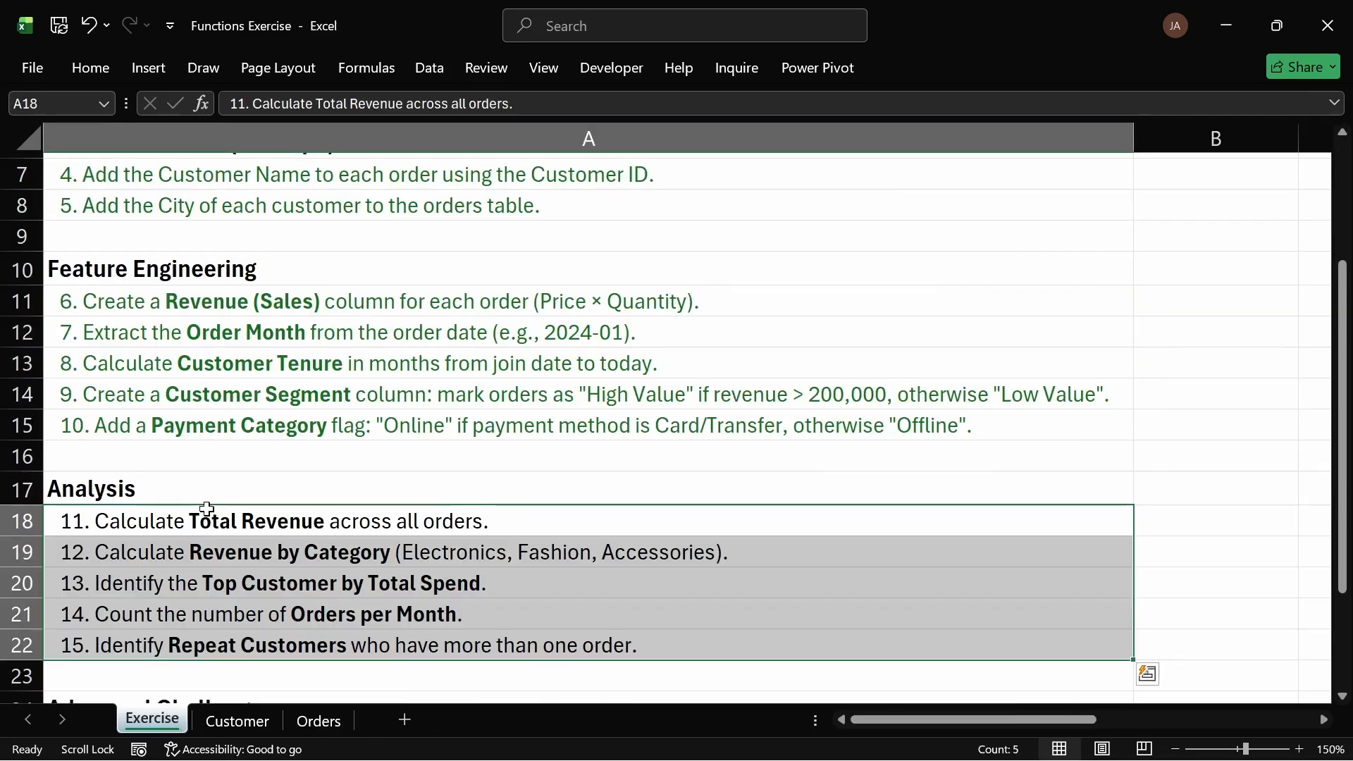
pyautogui.click(211, 521)
pyautogui.click(91, 65)
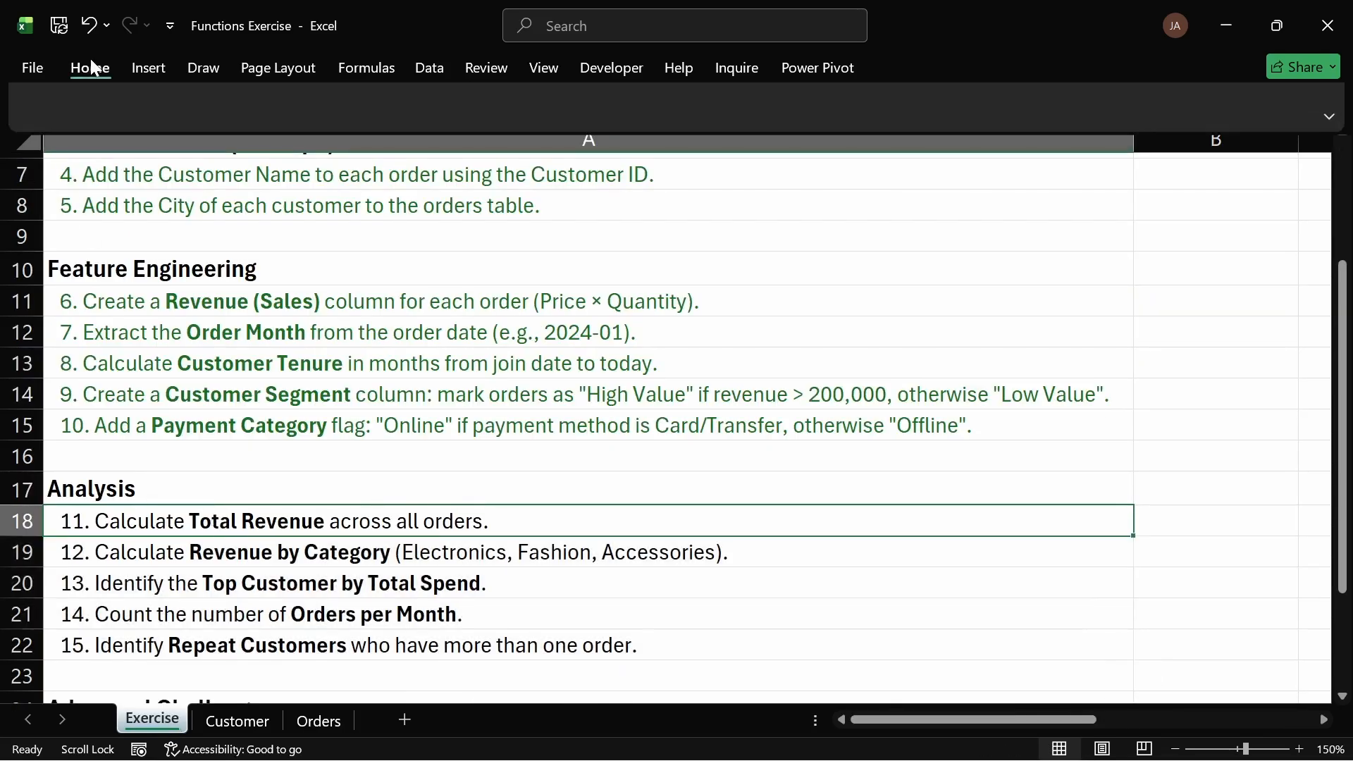
pyautogui.click(332, 138)
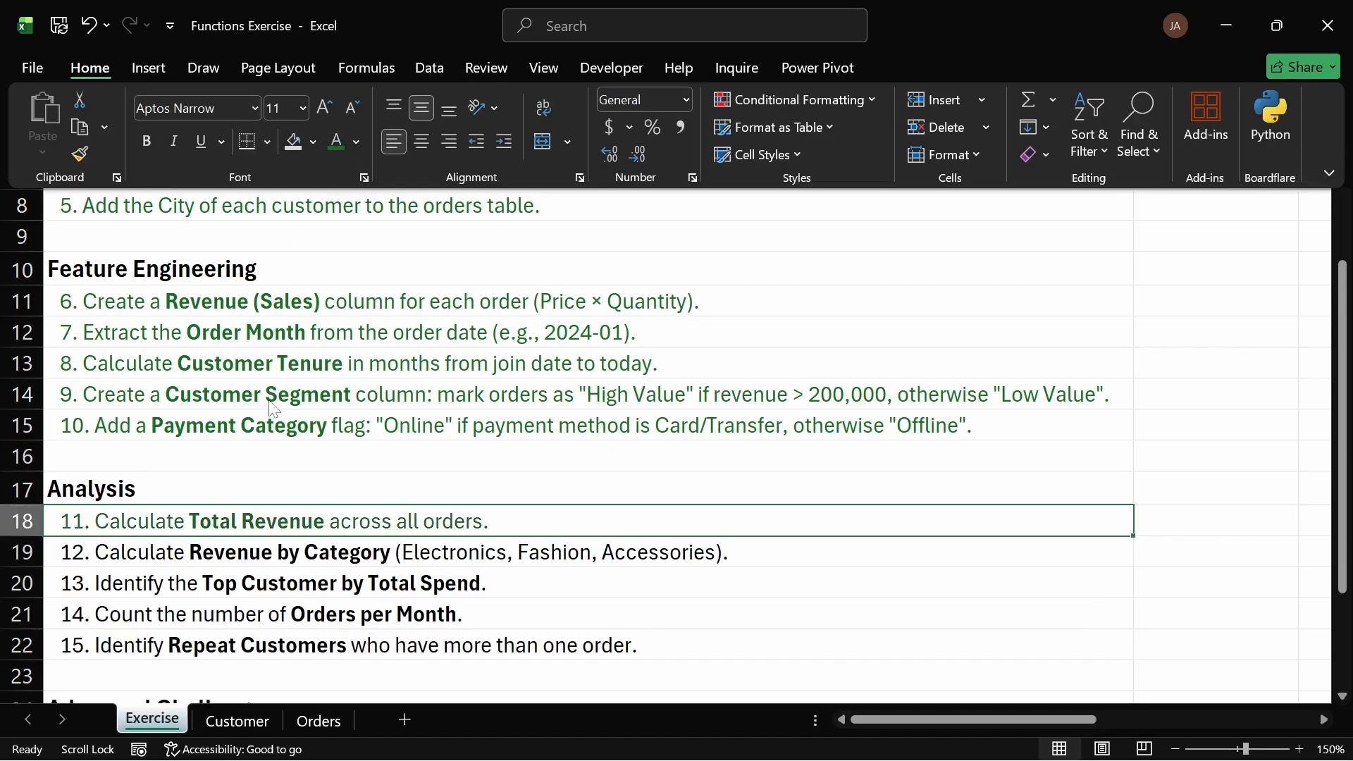
pyautogui.click(259, 563)
pyautogui.click(261, 552)
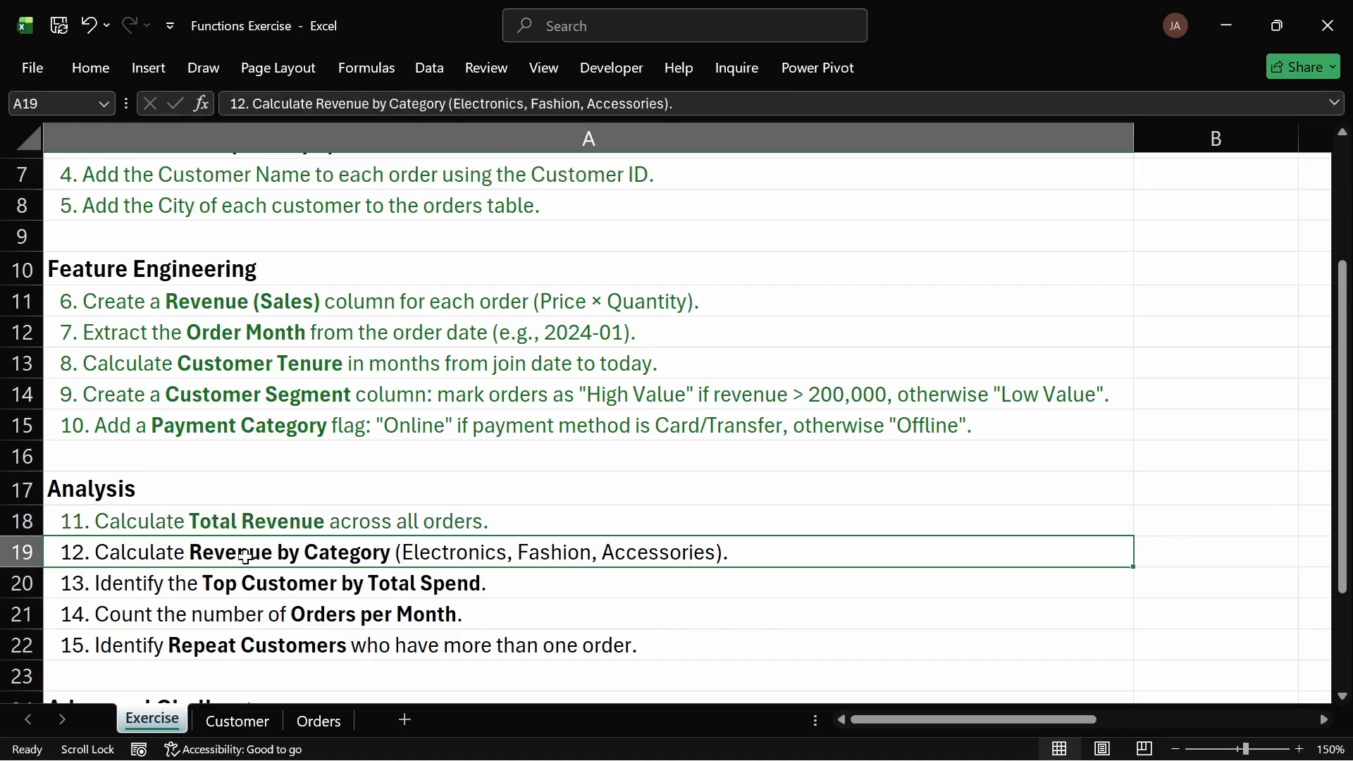
pyautogui.doubleClick(190, 552)
pyautogui.moveTo(189, 552); pyautogui.dragTo(714, 552)
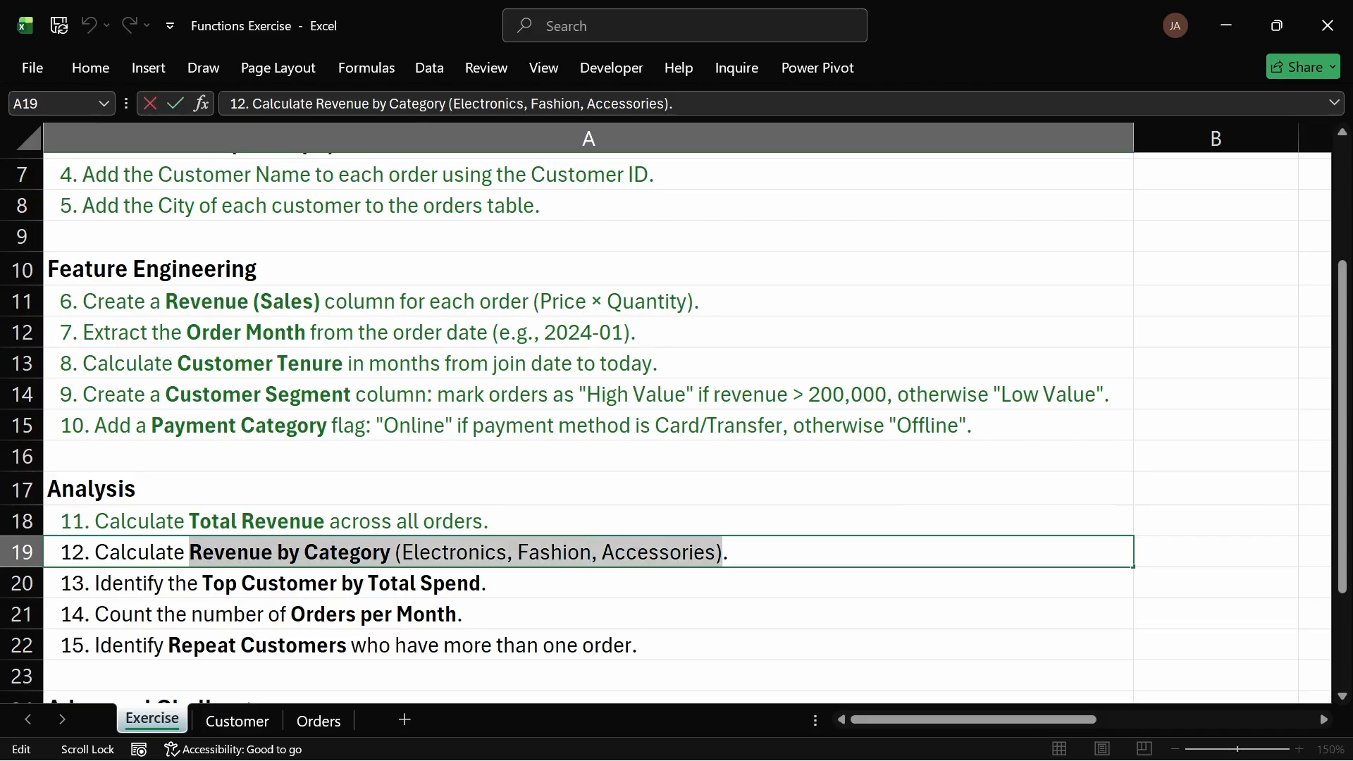
# Step: Fill the F10 label down to F11 on the Orders sheet and replace it with the copied Revenue by Category text
pyautogui.click(235, 719)
pyautogui.click(318, 720)
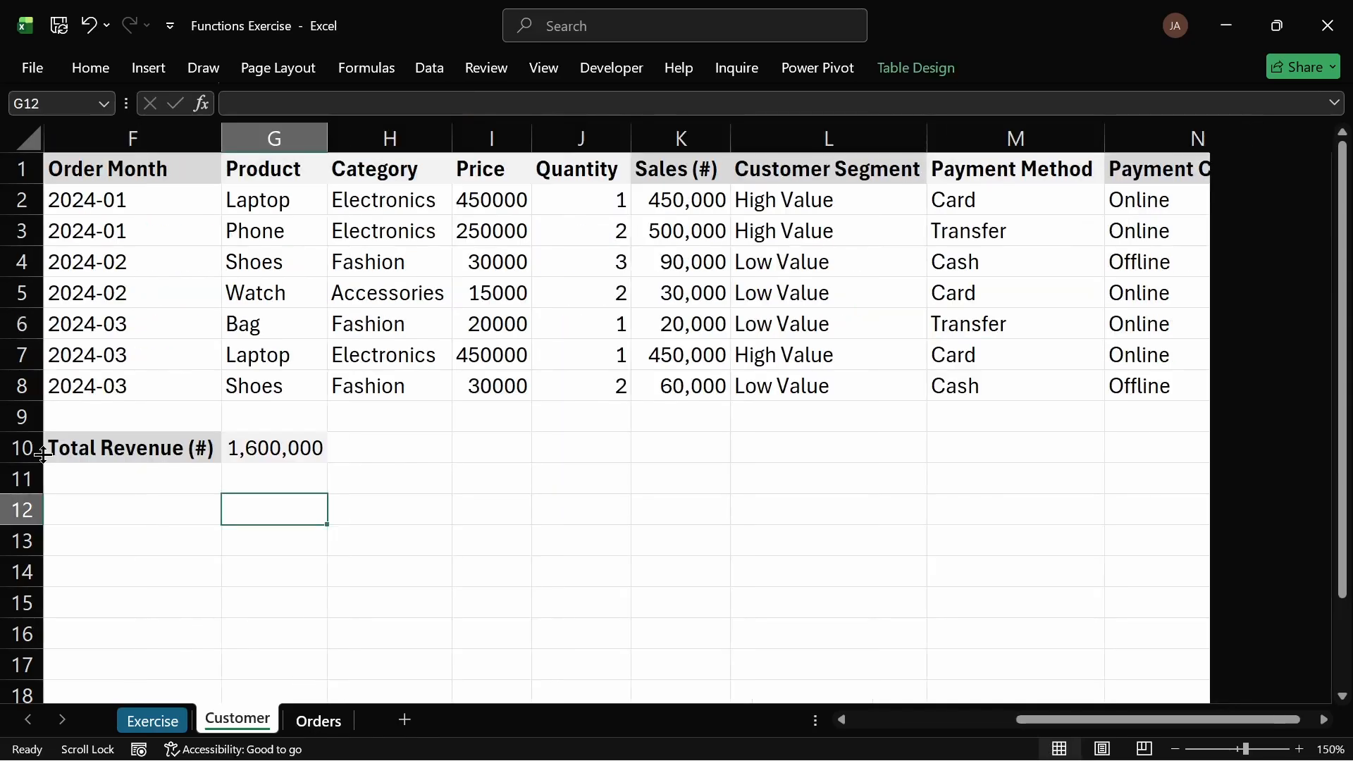
pyautogui.doubleClick(118, 482)
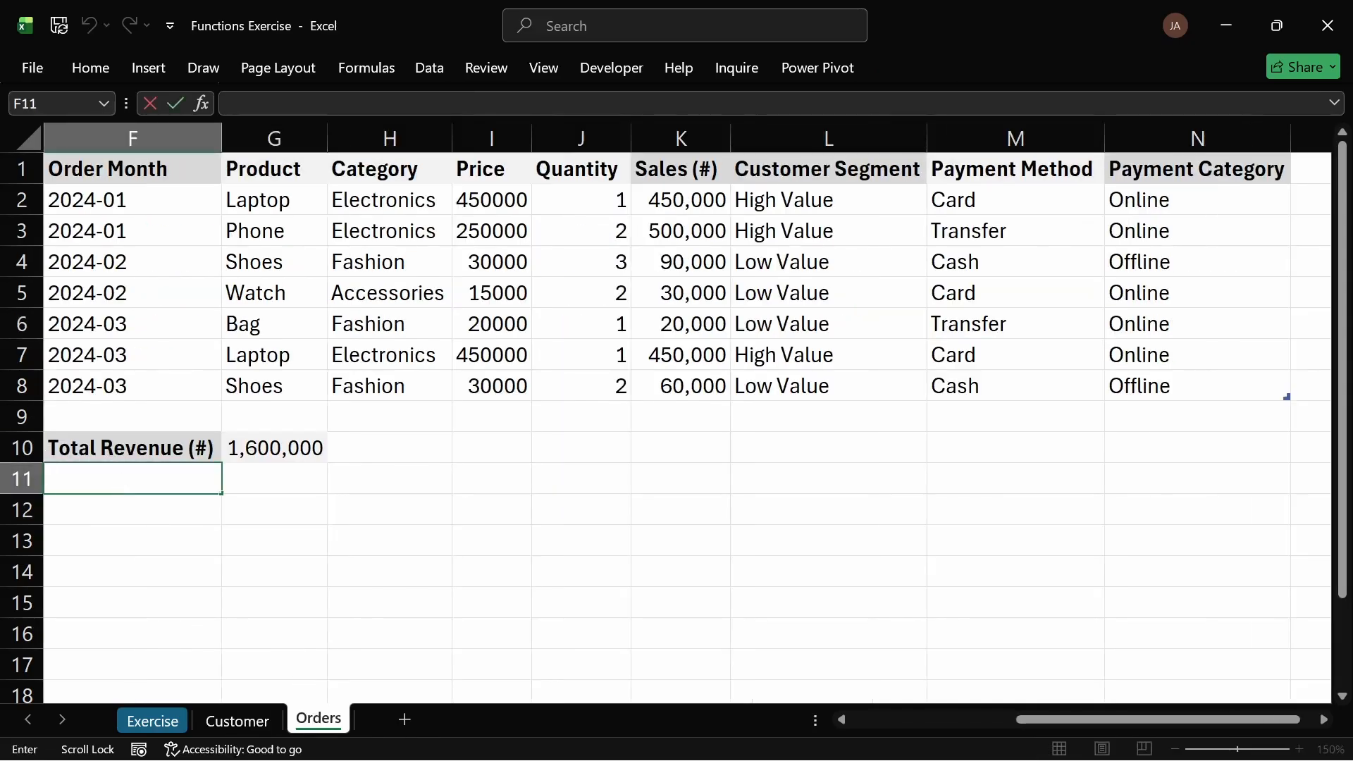
pyautogui.click(151, 444)
pyautogui.moveTo(223, 464); pyautogui.dragTo(222, 491)
pyautogui.doubleClick(148, 479)
pyautogui.hotkey('ctrl', 'a')
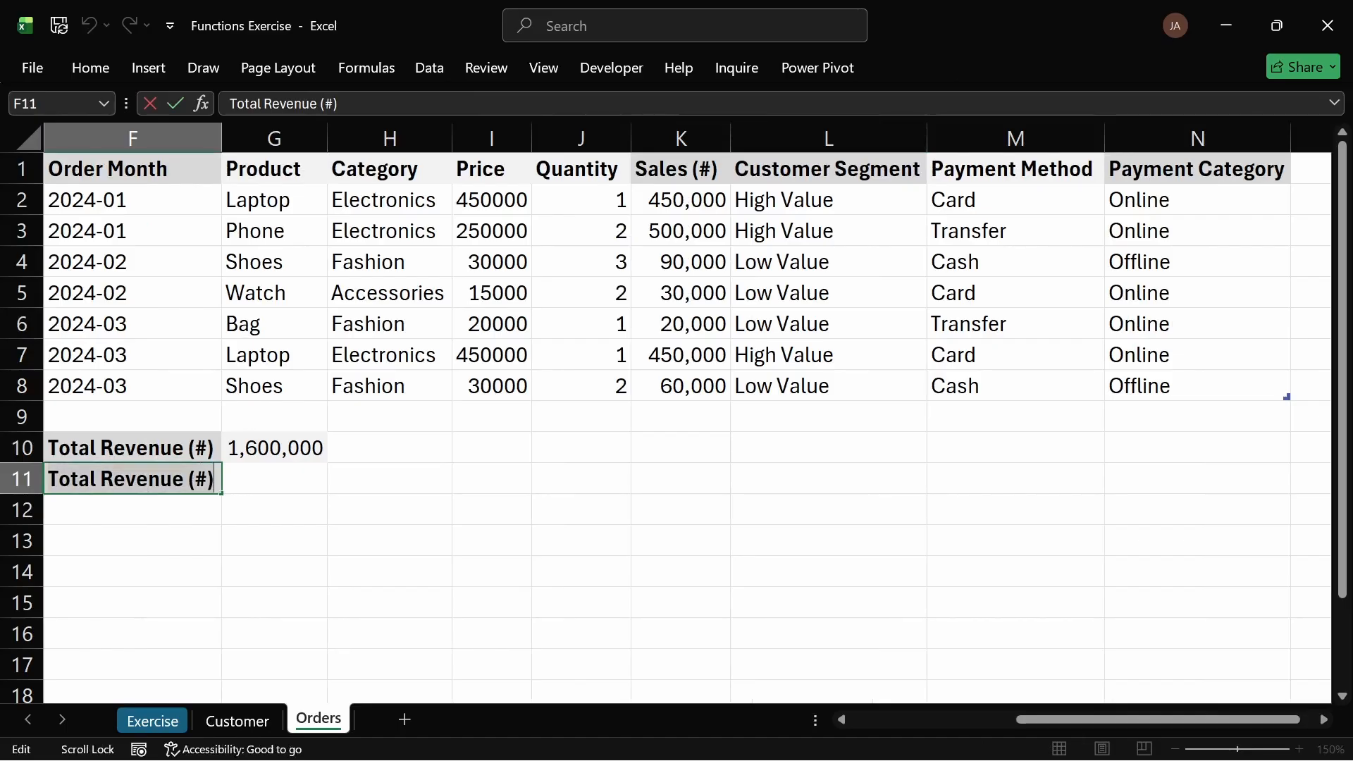
pyautogui.write('Revenue by Category (Electronics, Fashion, Accessories)')
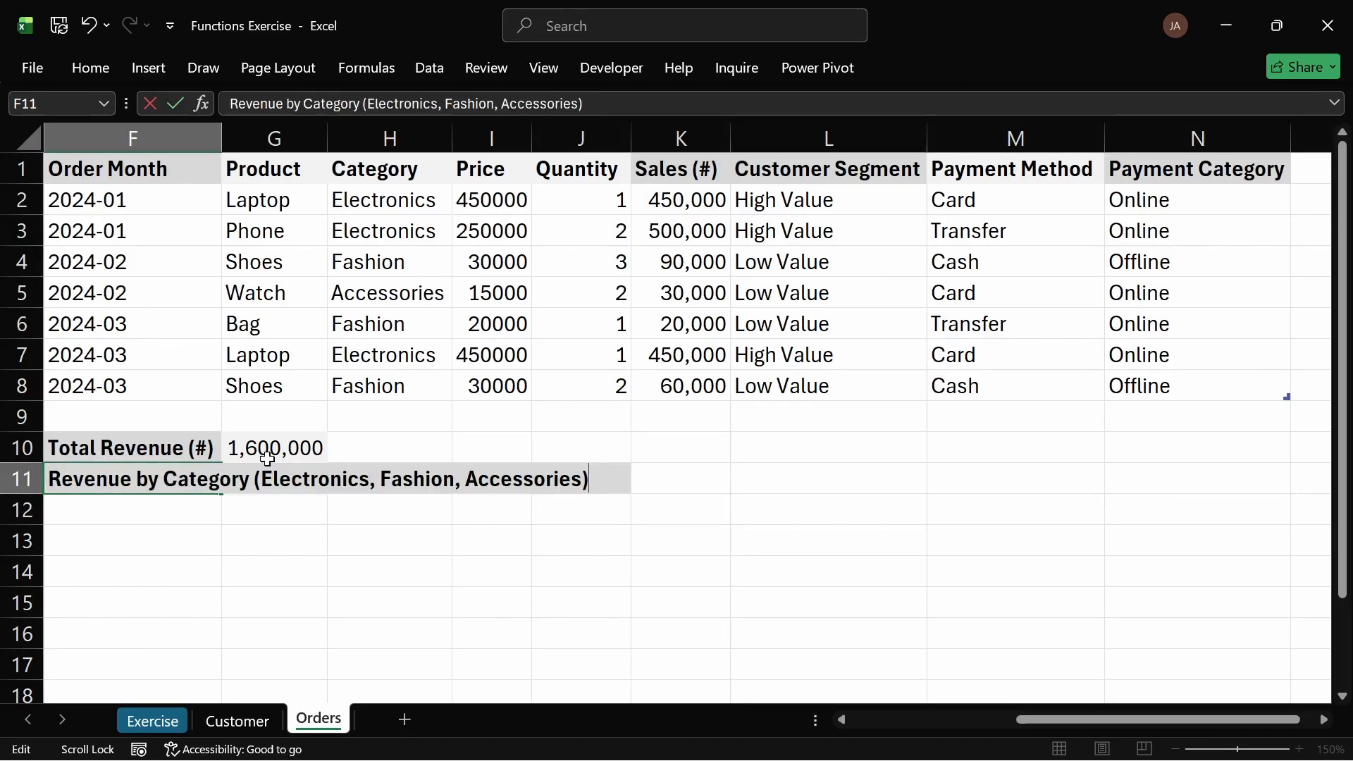
pyautogui.press('Return')
# Step: Turn on text wrapping for the Revenue by Category label in F11
pyautogui.click(164, 477)
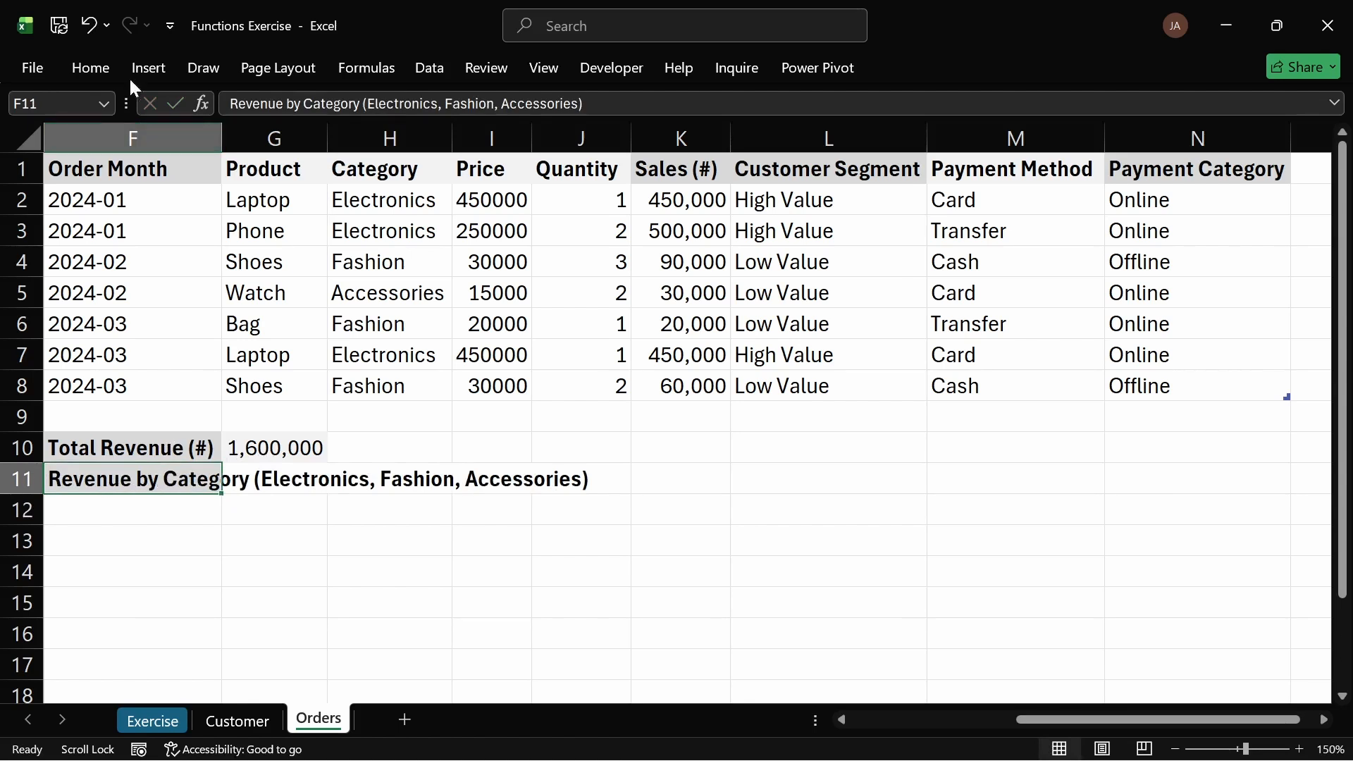
pyautogui.click(95, 66)
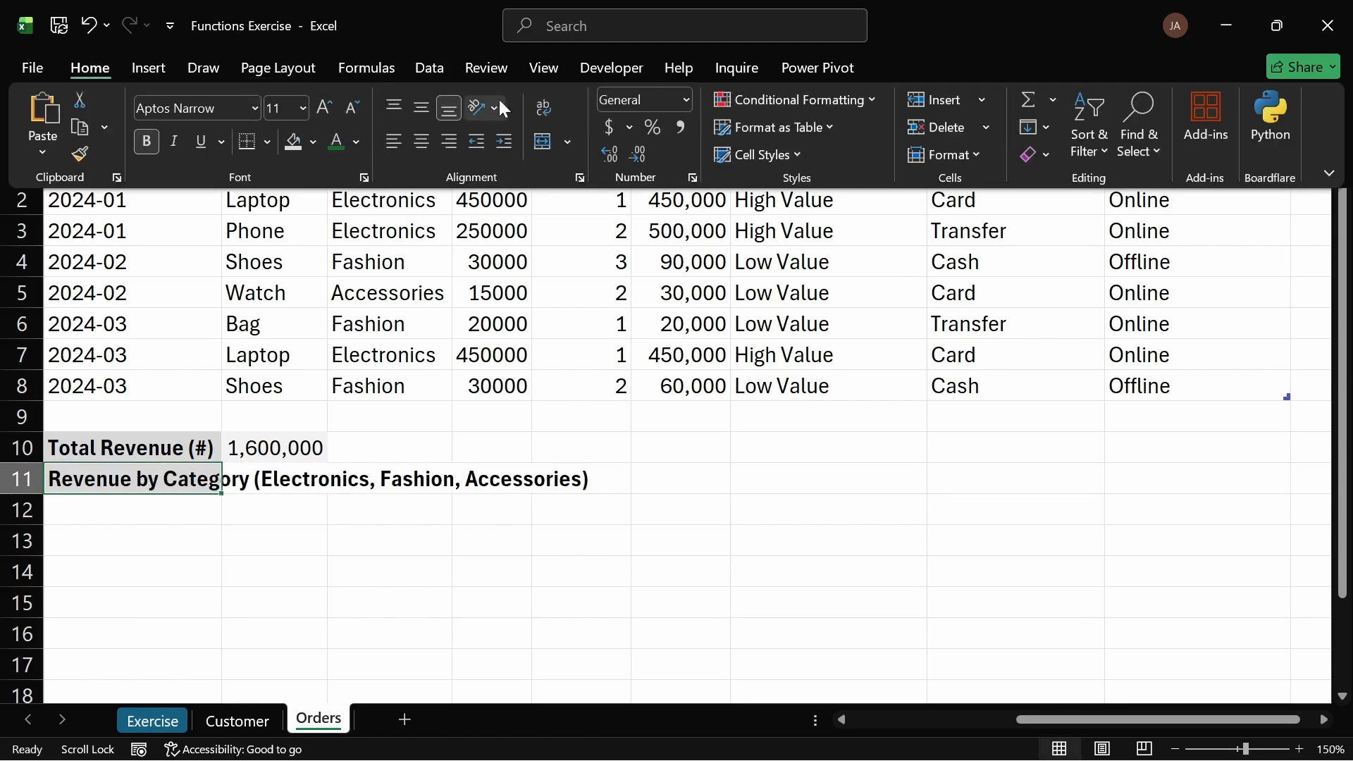
pyautogui.click(544, 108)
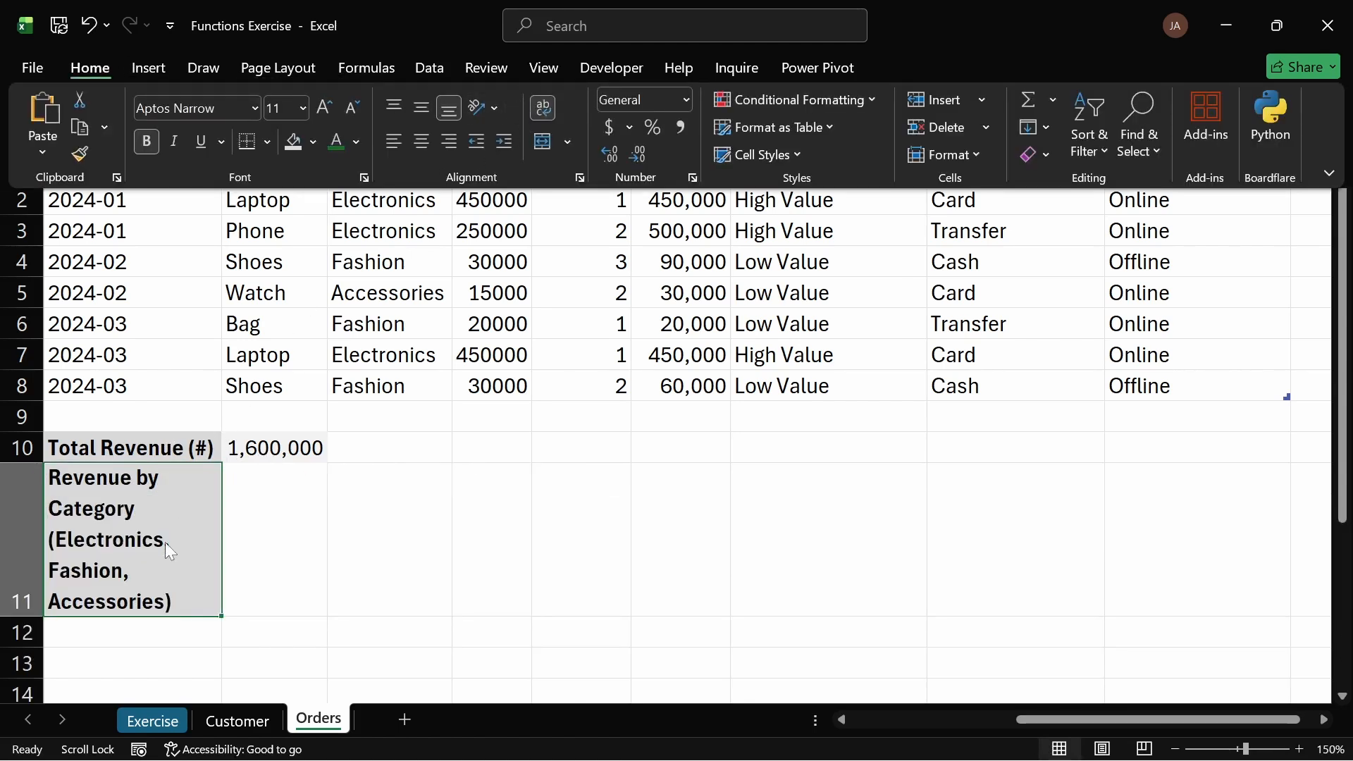
pyautogui.click(278, 512)
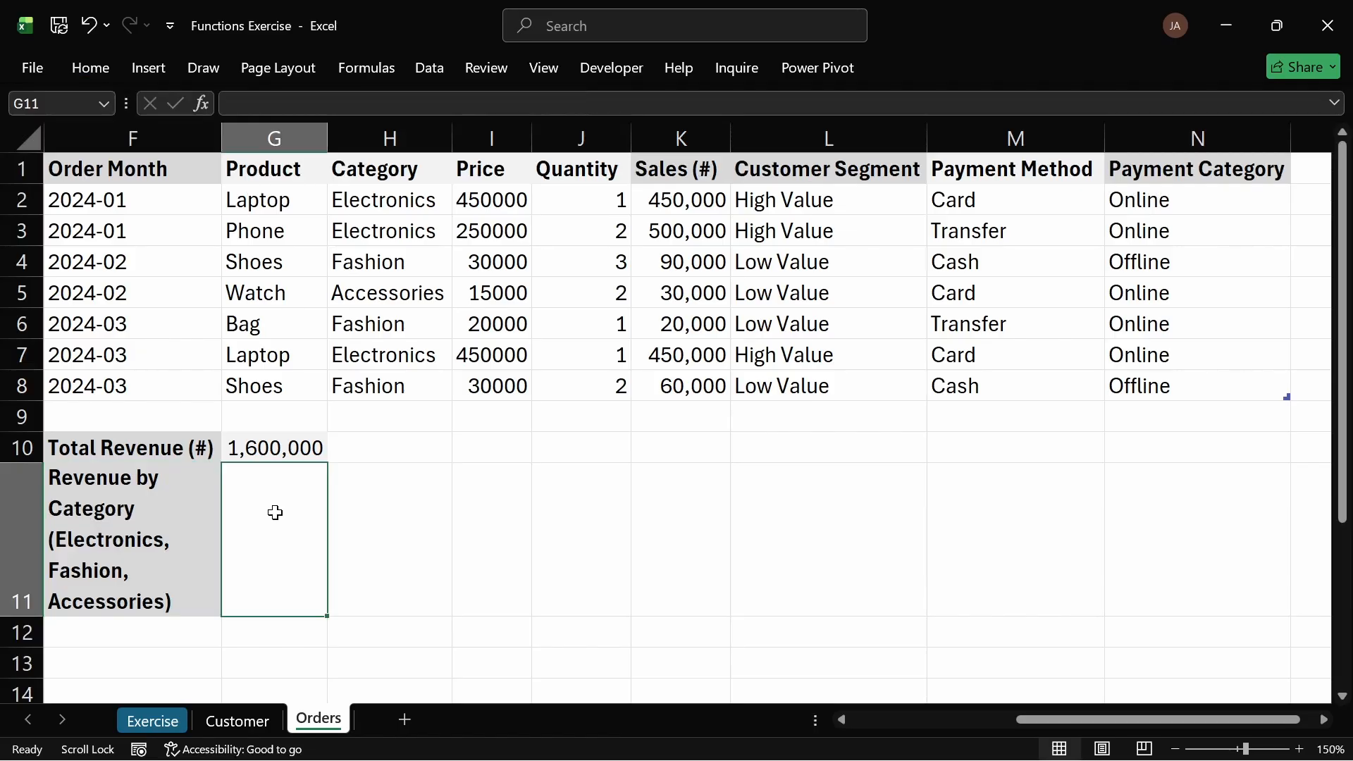
# Step: Copy the Total Revenue SUM formula from G10 down into G11
pyautogui.click(261, 448)
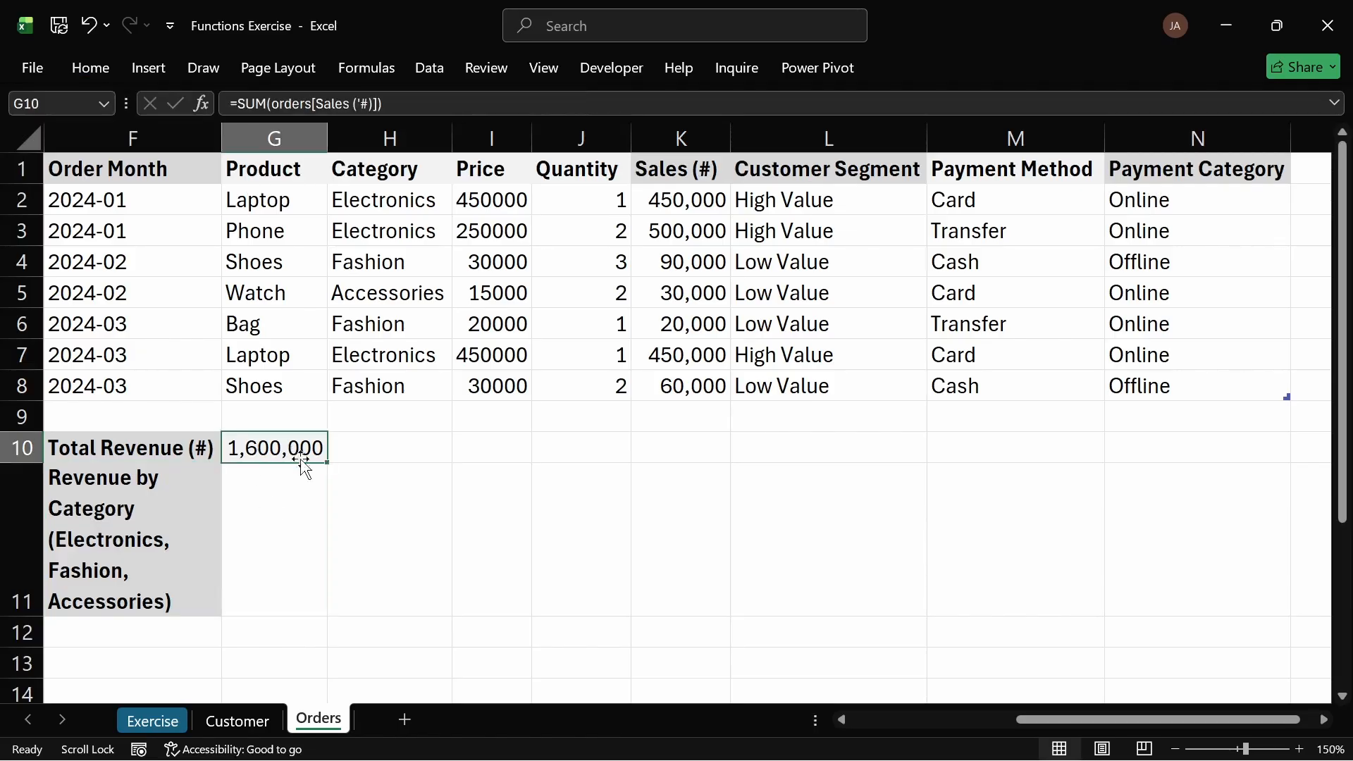
pyautogui.moveTo(327, 463); pyautogui.dragTo(286, 519)
pyautogui.click(286, 519)
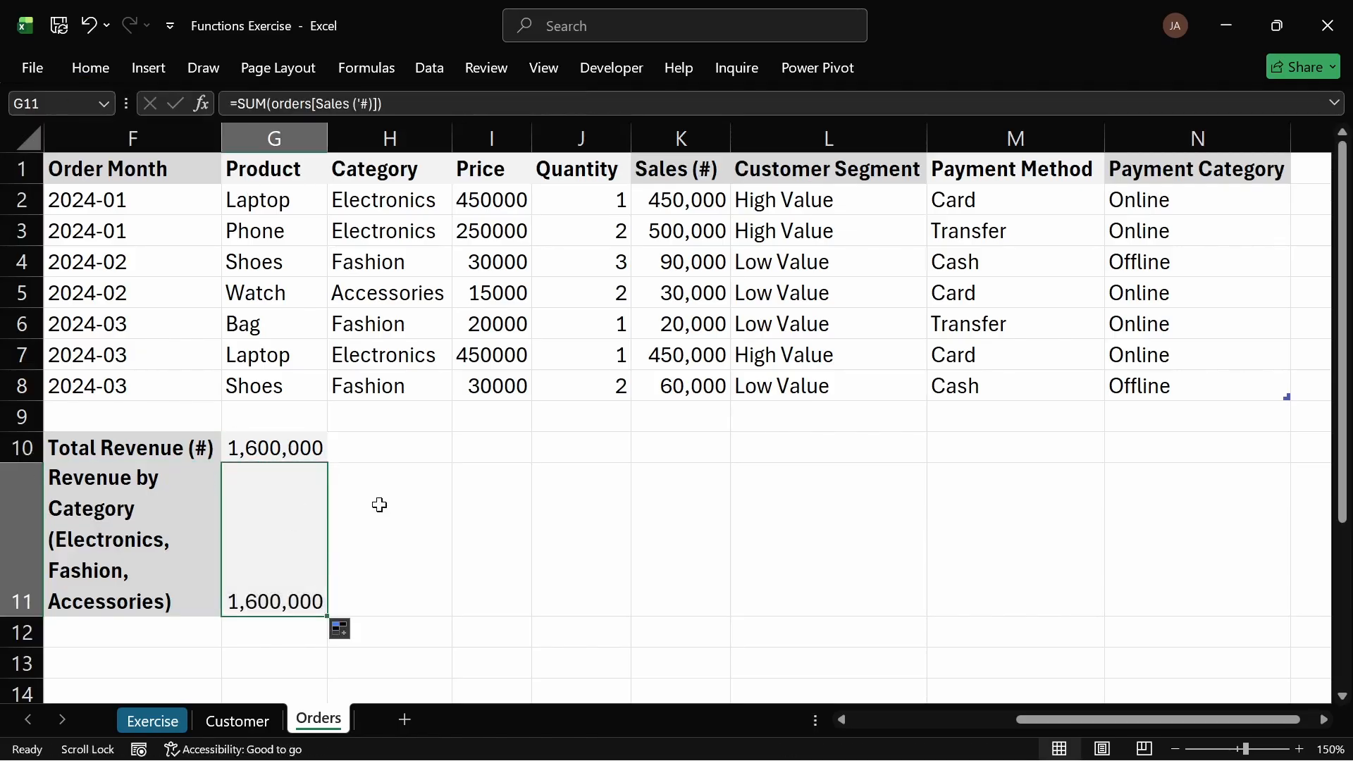
pyautogui.write('=')
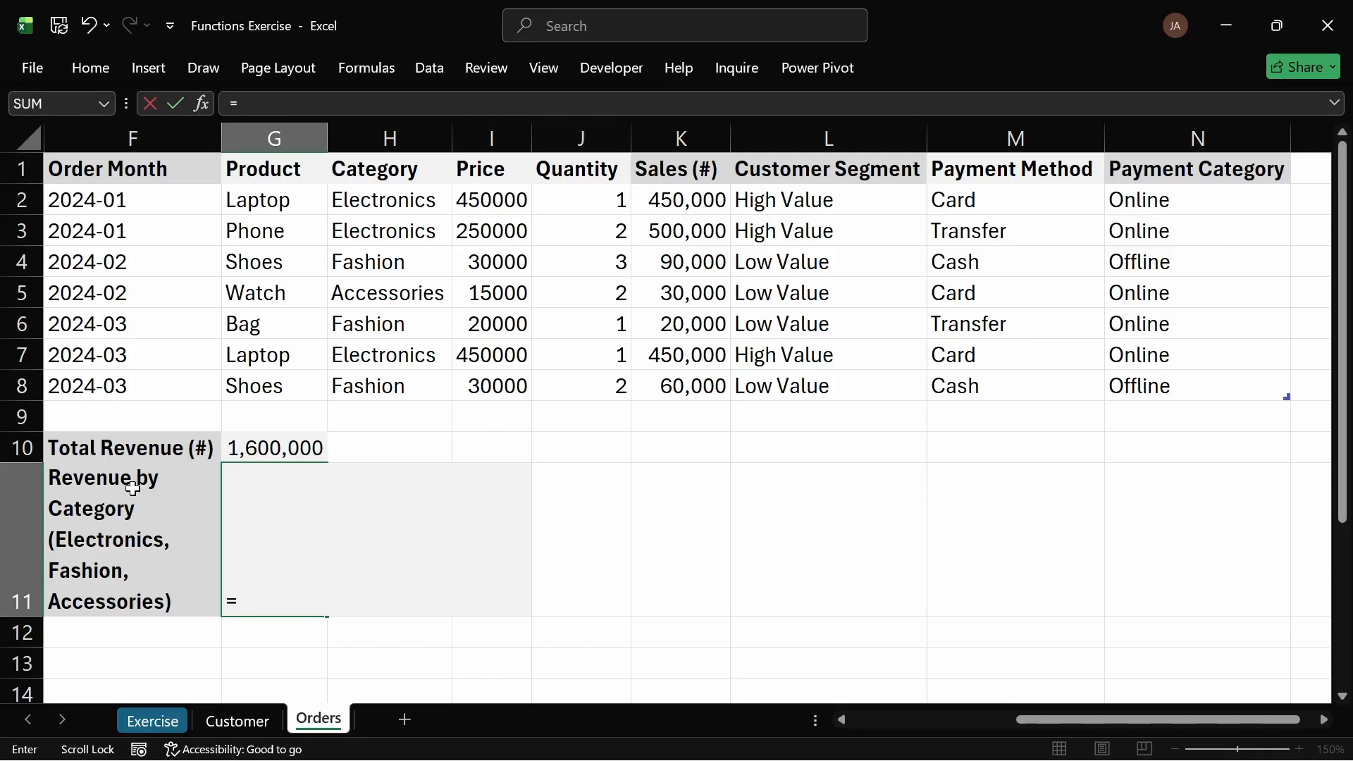
pyautogui.press('Escape')
pyautogui.hotkey('ctrl', 'd')
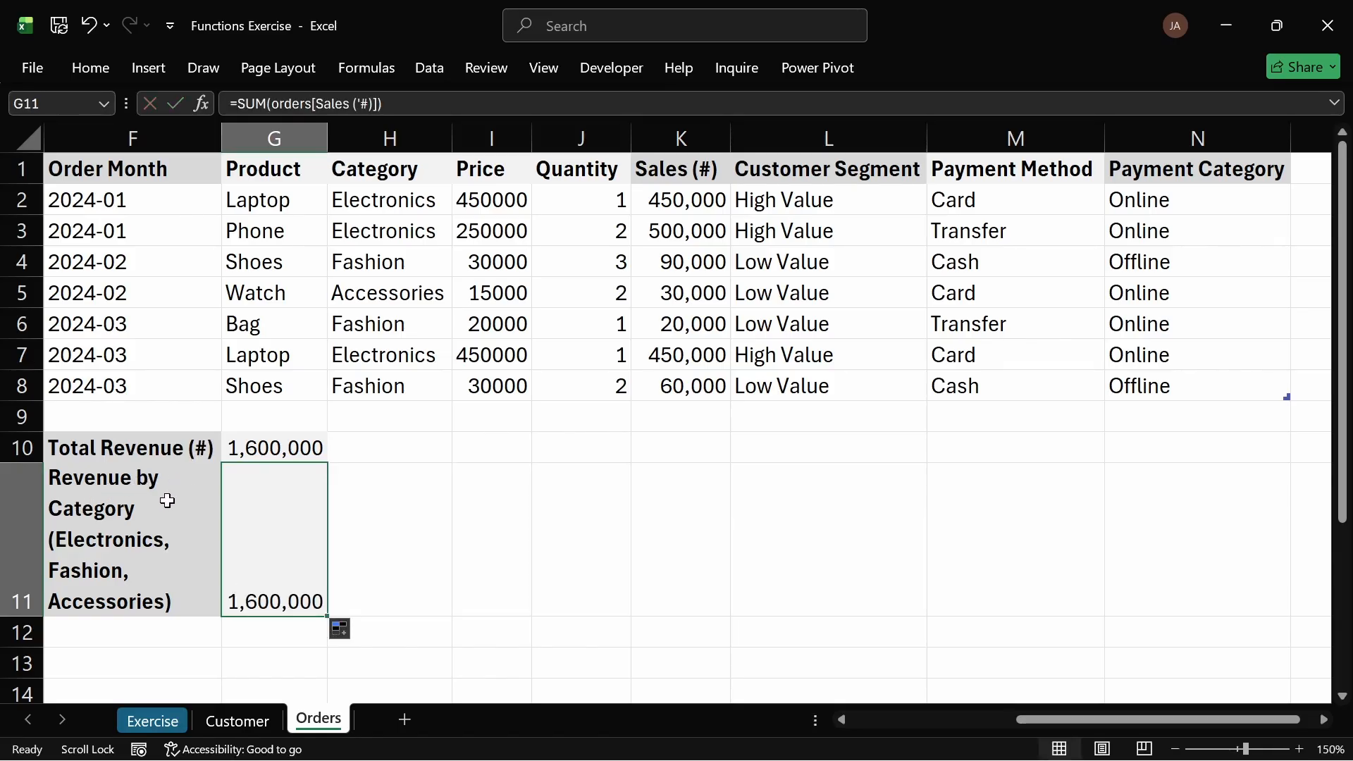
# Step: Shorten the F11 label to "Revenue by Category" by removing the bracketed category list
pyautogui.doubleClick(148, 479)
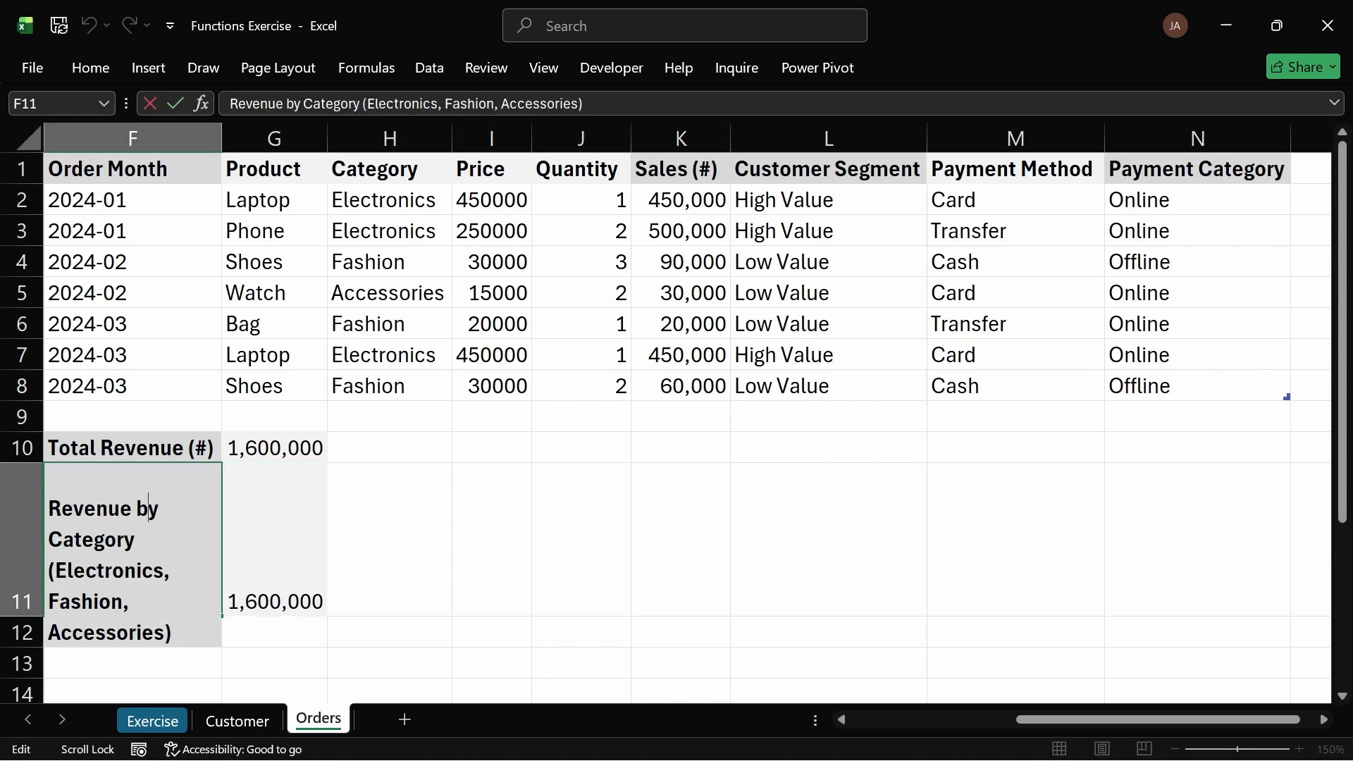
pyautogui.moveTo(48, 561); pyautogui.dragTo(273, 662)
pyautogui.press('BackSpace')
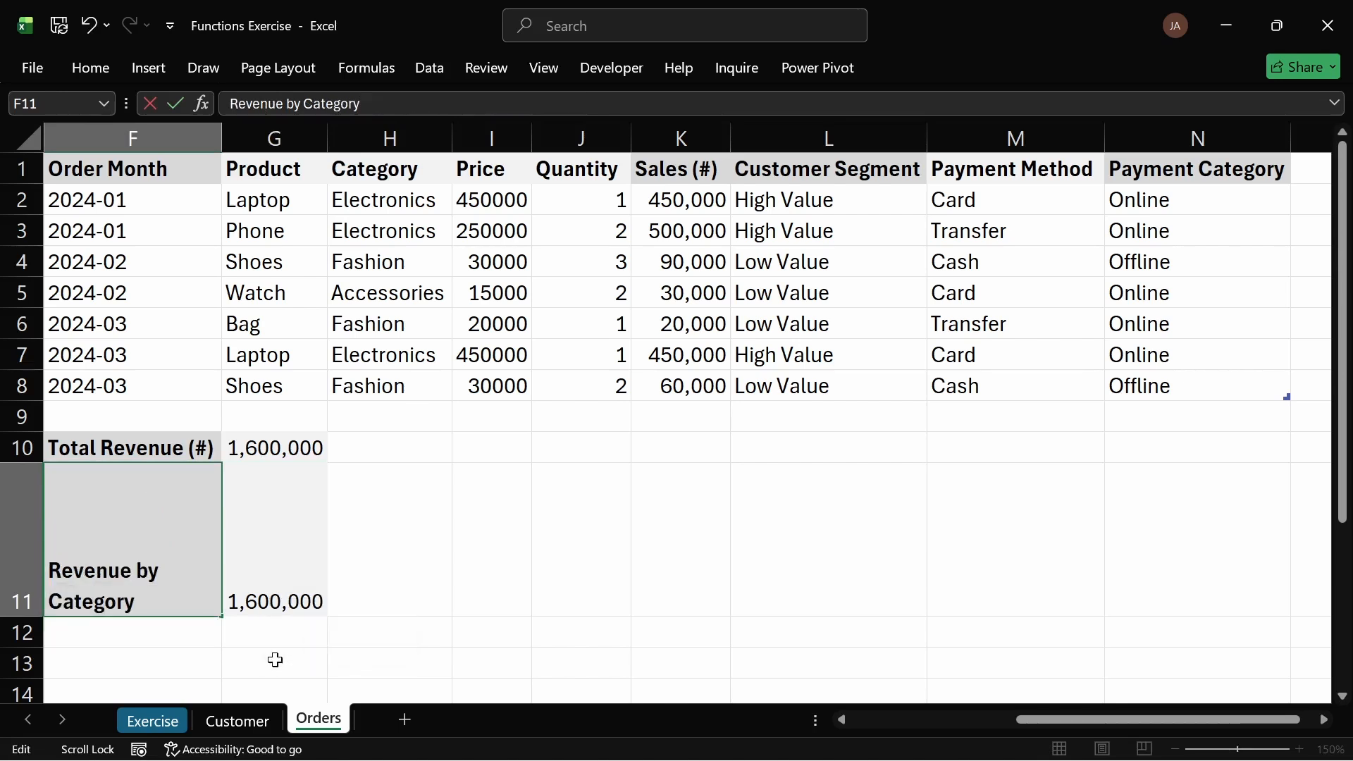
pyautogui.press('Return')
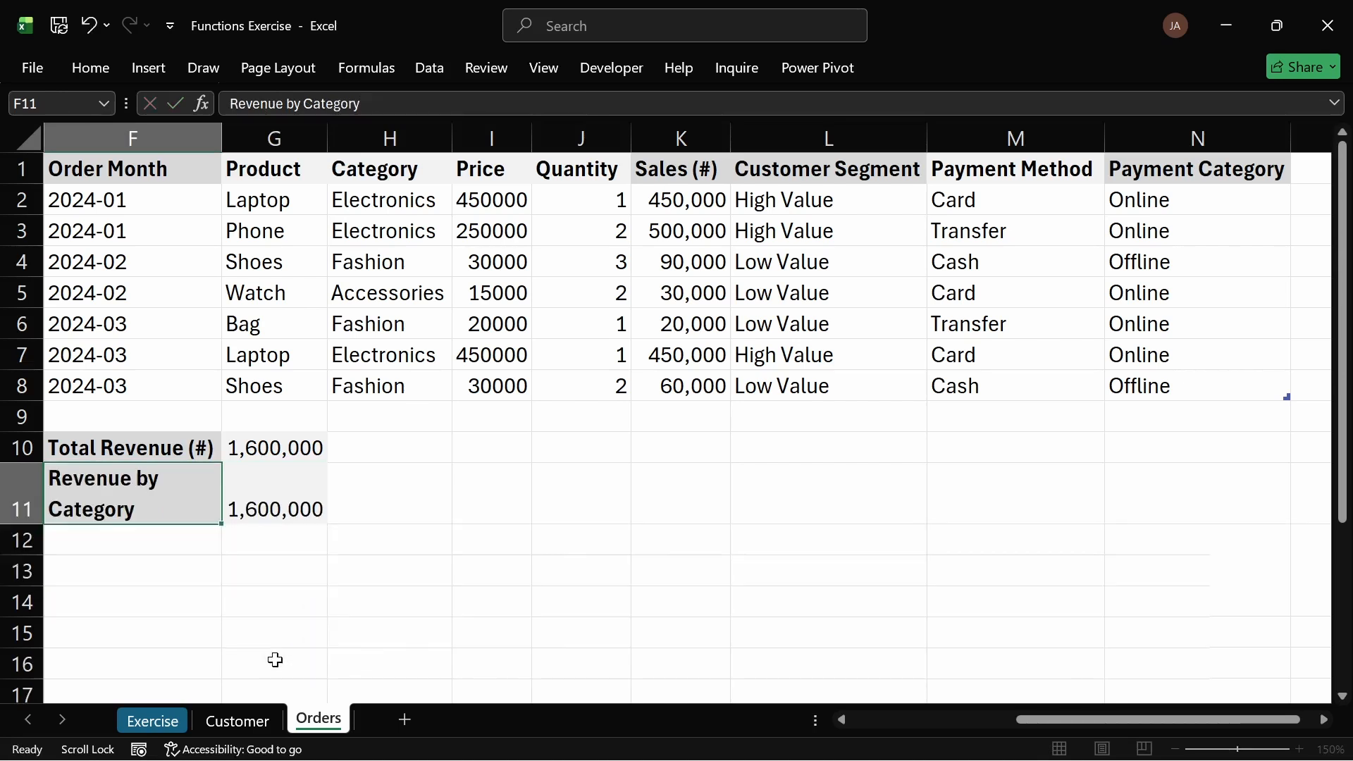
pyautogui.click(188, 489)
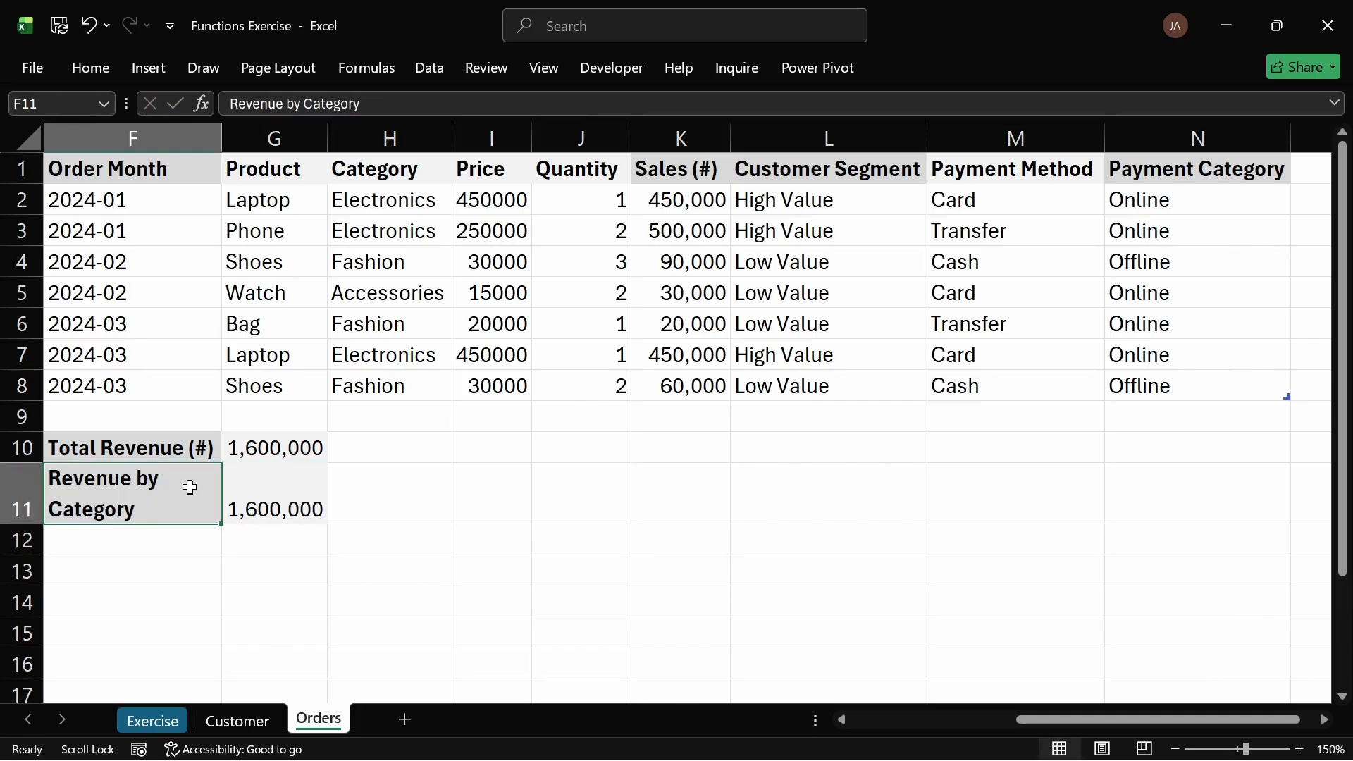
# Step: Autofit column F to its contents and turn off text wrapping for the Revenue by Category label in F11
pyautogui.doubleClick(222, 139)
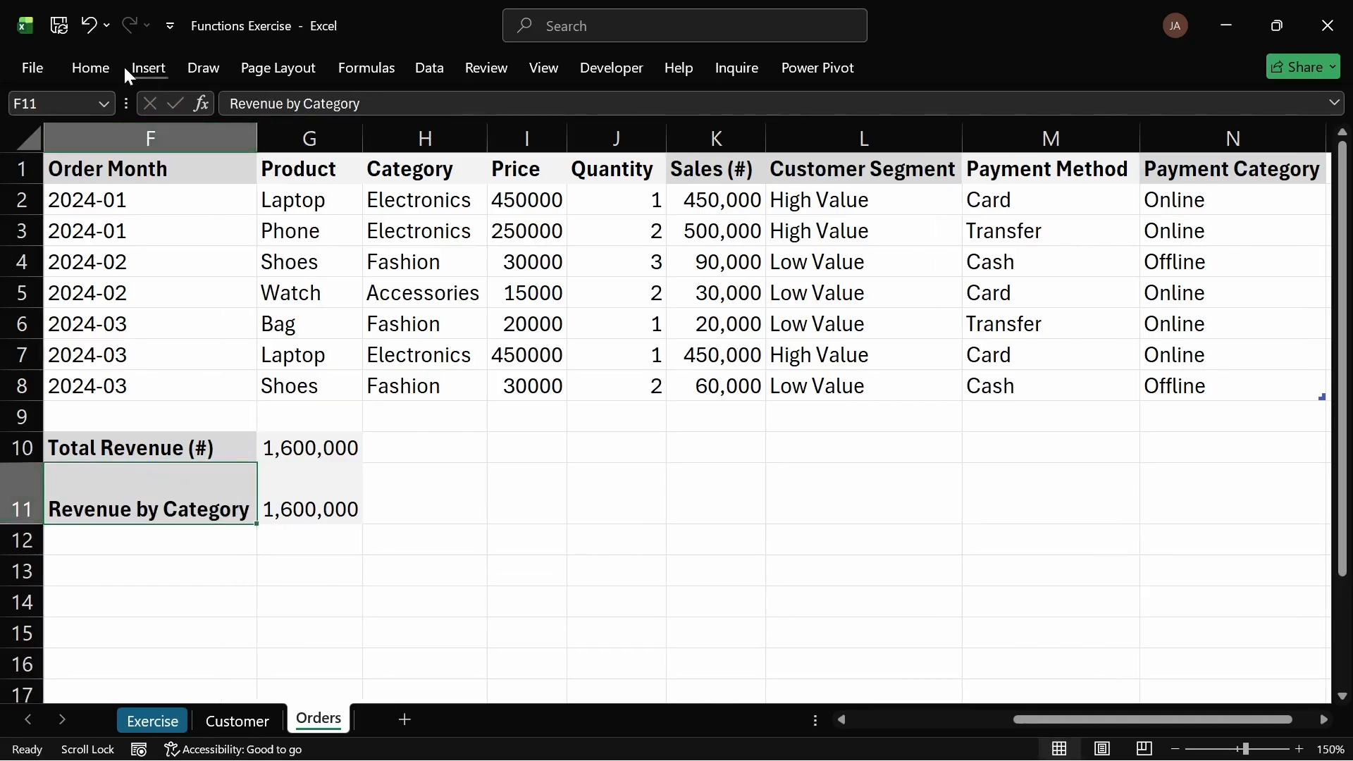
pyautogui.click(538, 107)
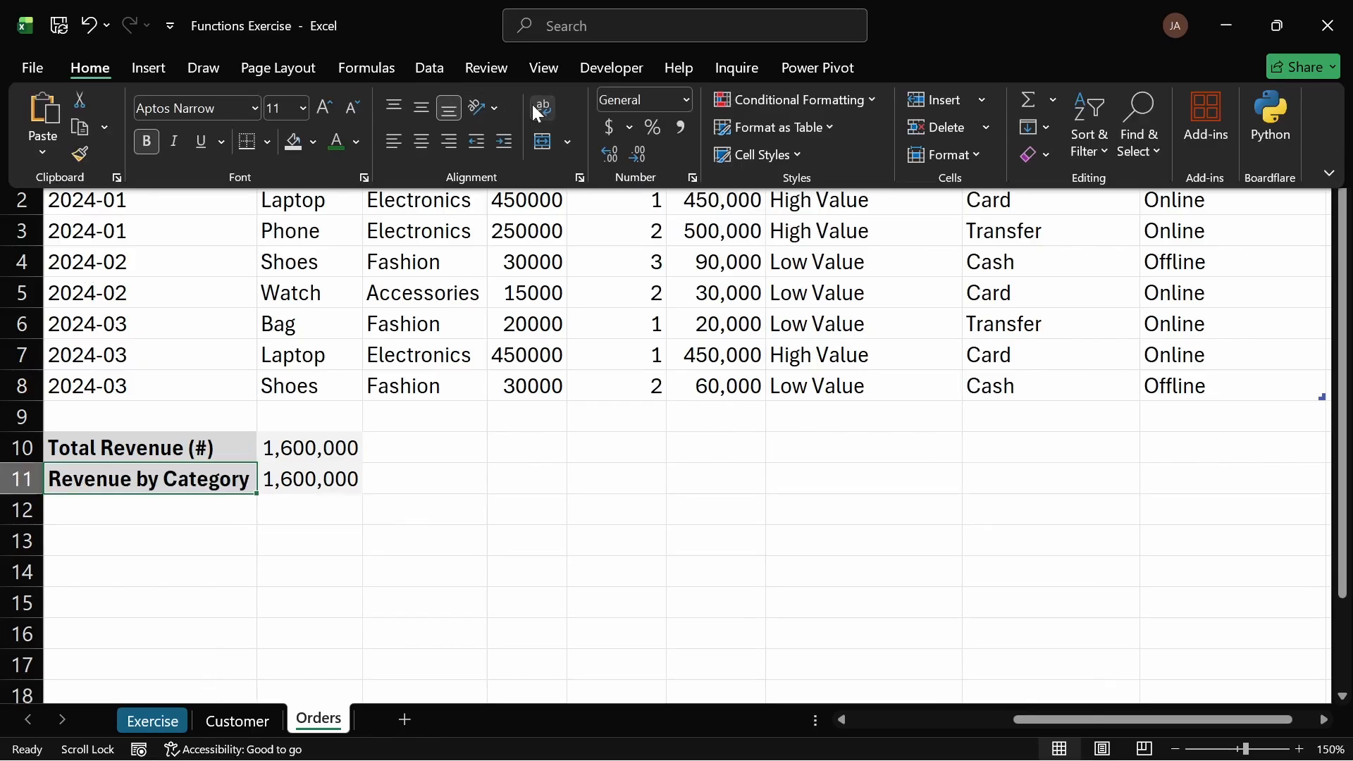
# Step: Clear the copied SUM formula from cell G11 beside the Revenue by Category label
pyautogui.click(308, 499)
pyautogui.click(304, 482)
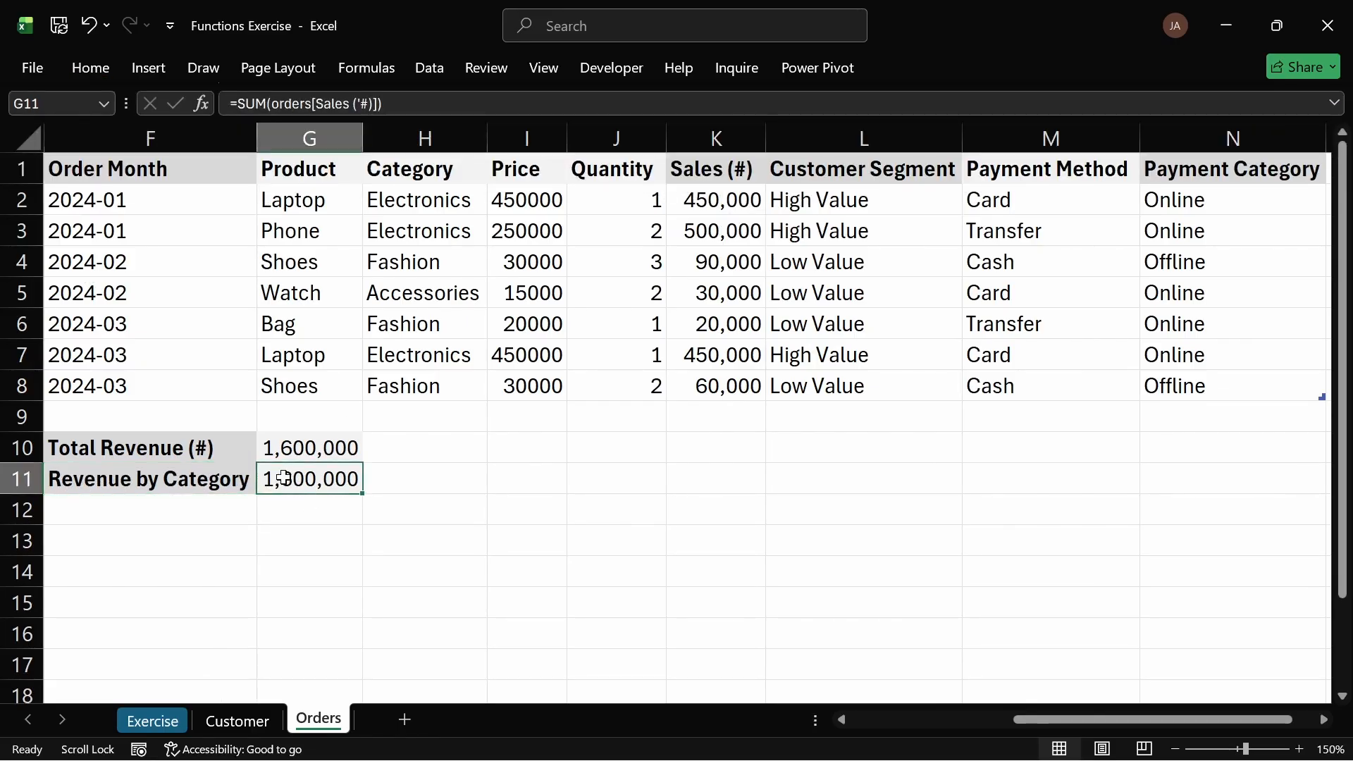
pyautogui.press('Delete')
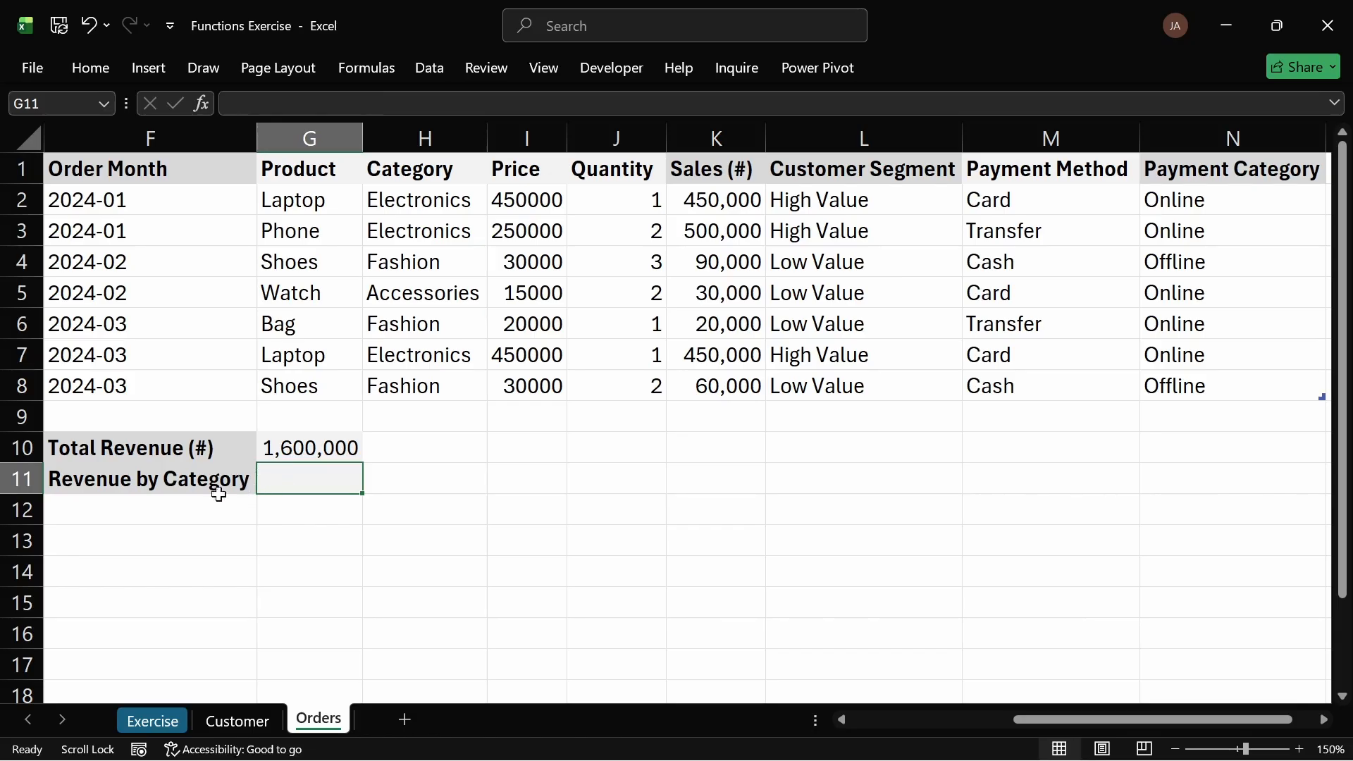
pyautogui.moveTo(199, 477); pyautogui.dragTo(374, 501)
pyautogui.click(253, 480)
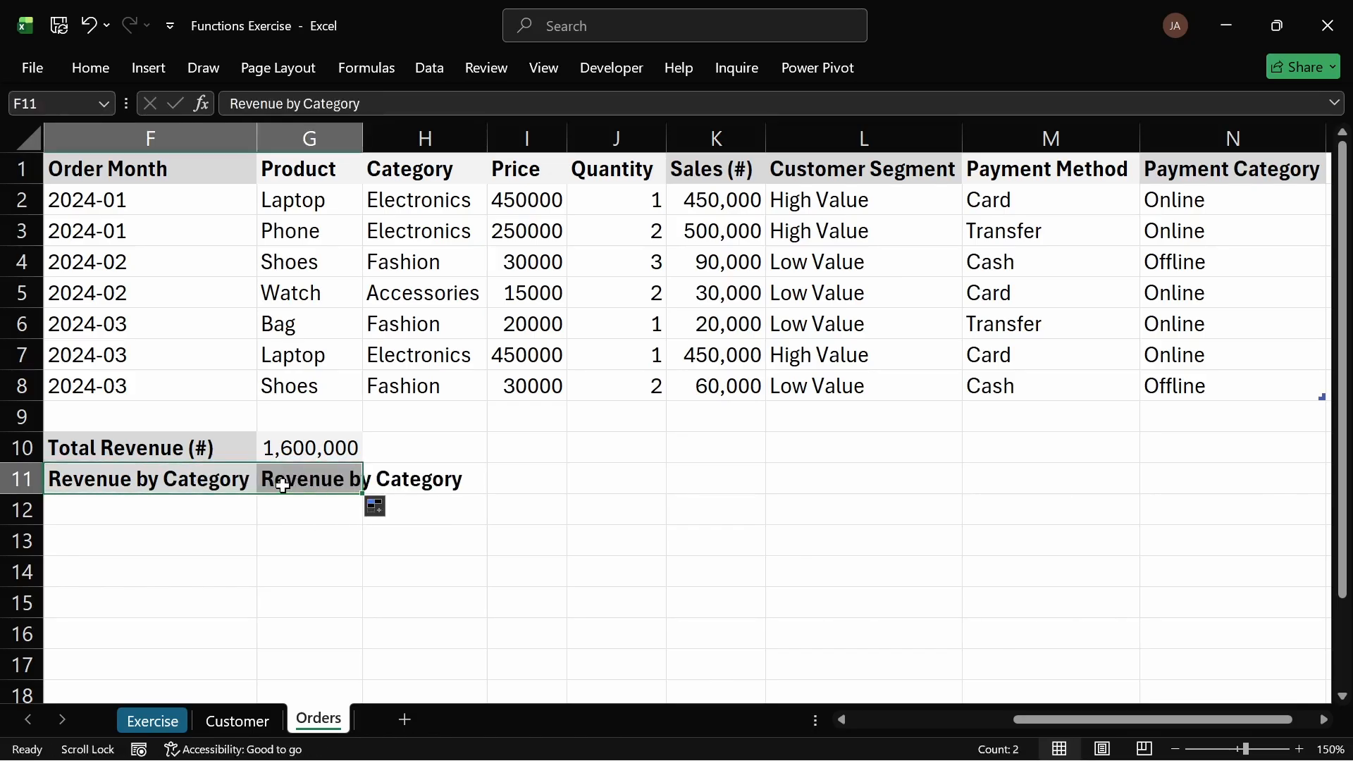
pyautogui.click(172, 474)
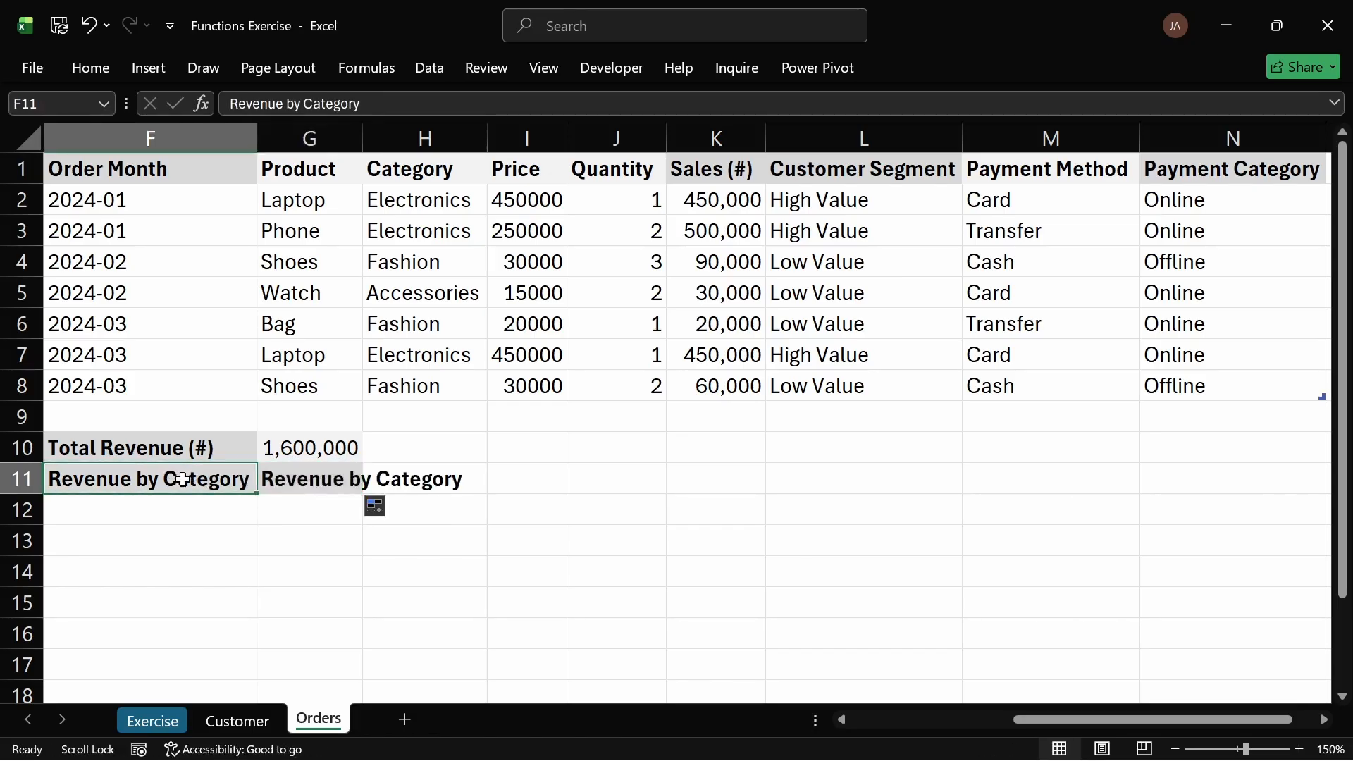
pyautogui.click(279, 479)
pyautogui.press('Delete')
# Step: Center the Revenue by Category label across F11:G11 using Center Across Selection horizontal alignment
pyautogui.click(220, 485)
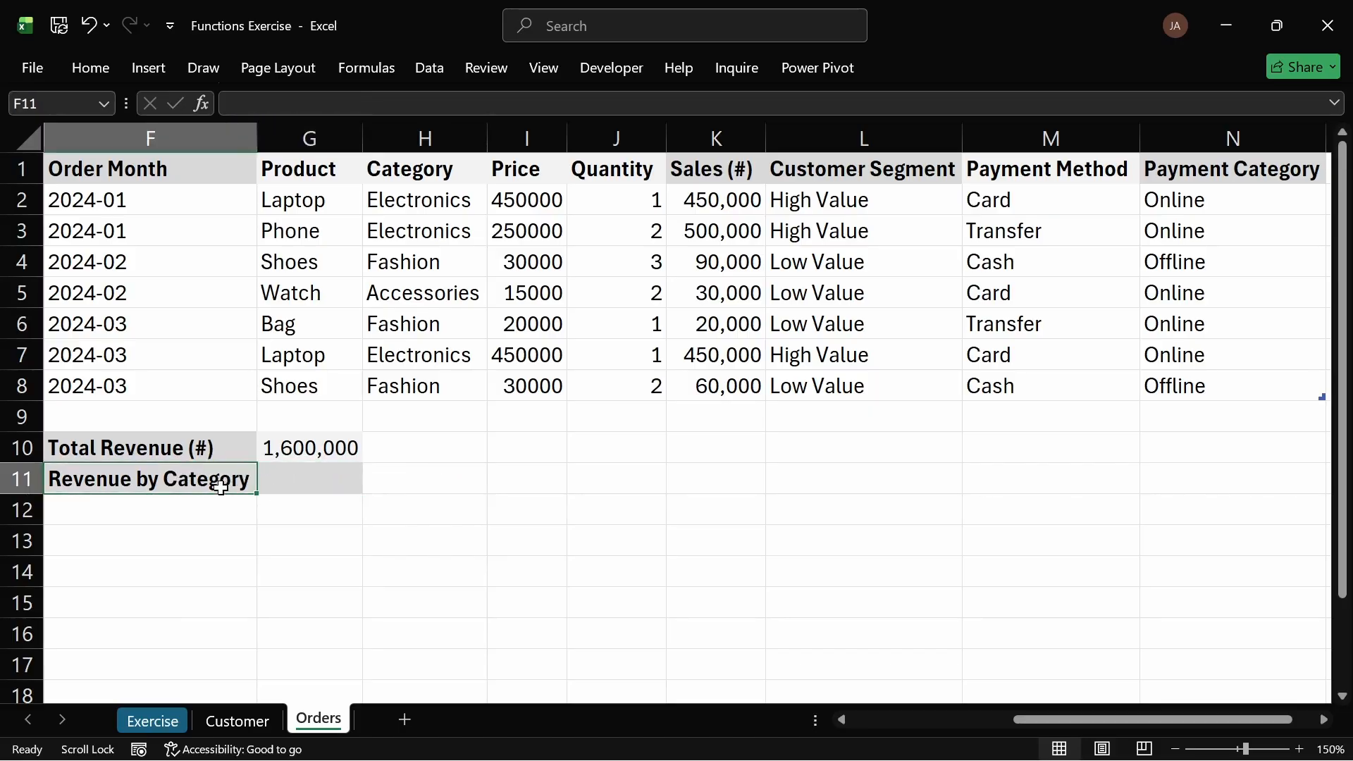
pyautogui.moveTo(220, 486); pyautogui.dragTo(296, 486)
pyautogui.hotkey('ctrl', '1')
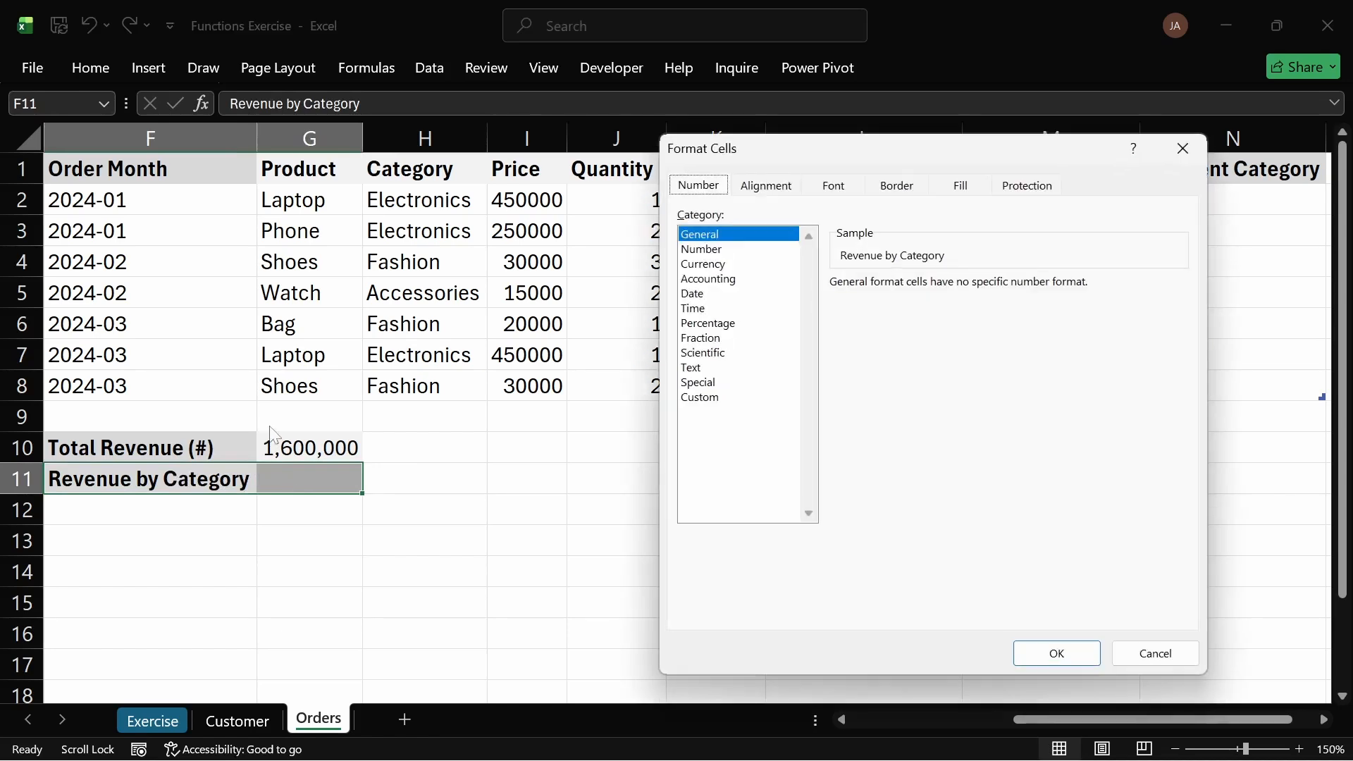
pyautogui.click(767, 185)
pyautogui.click(824, 260)
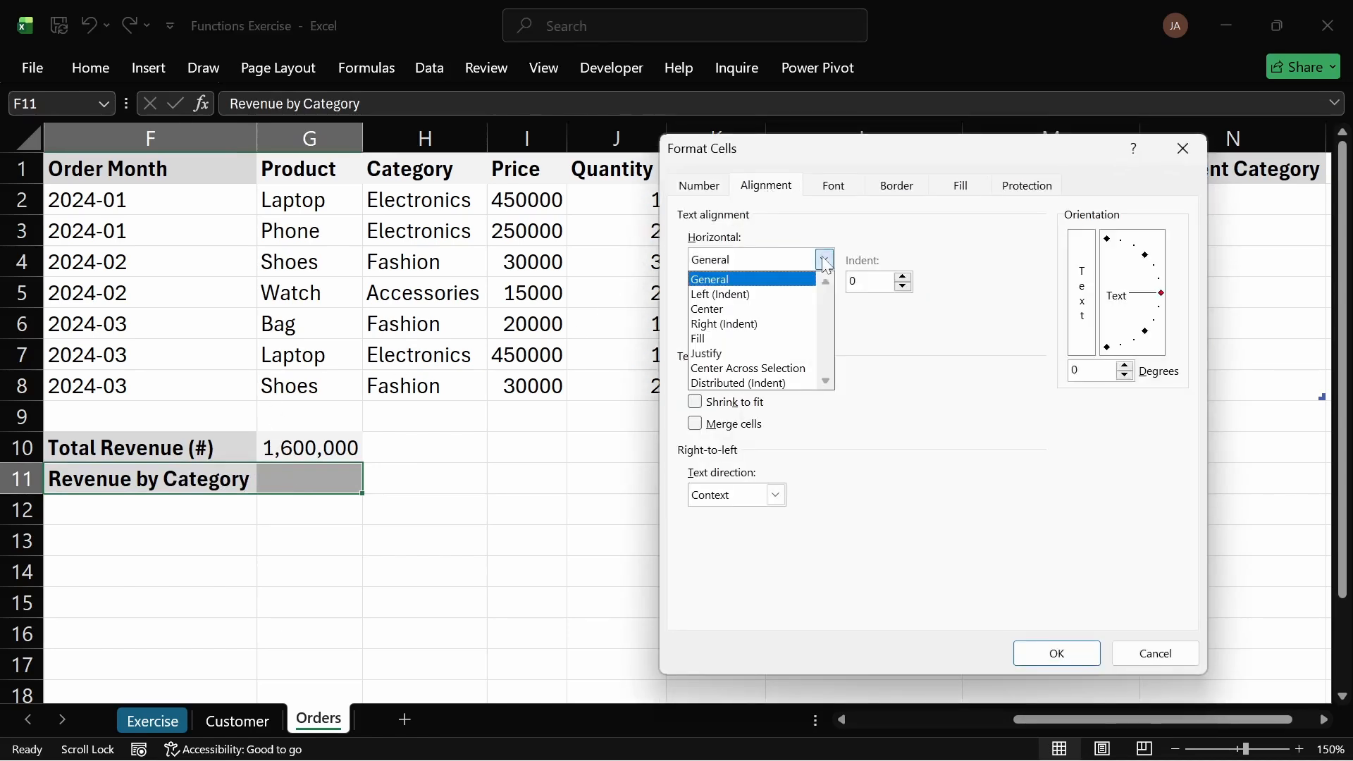
pyautogui.click(737, 359)
pyautogui.click(1050, 653)
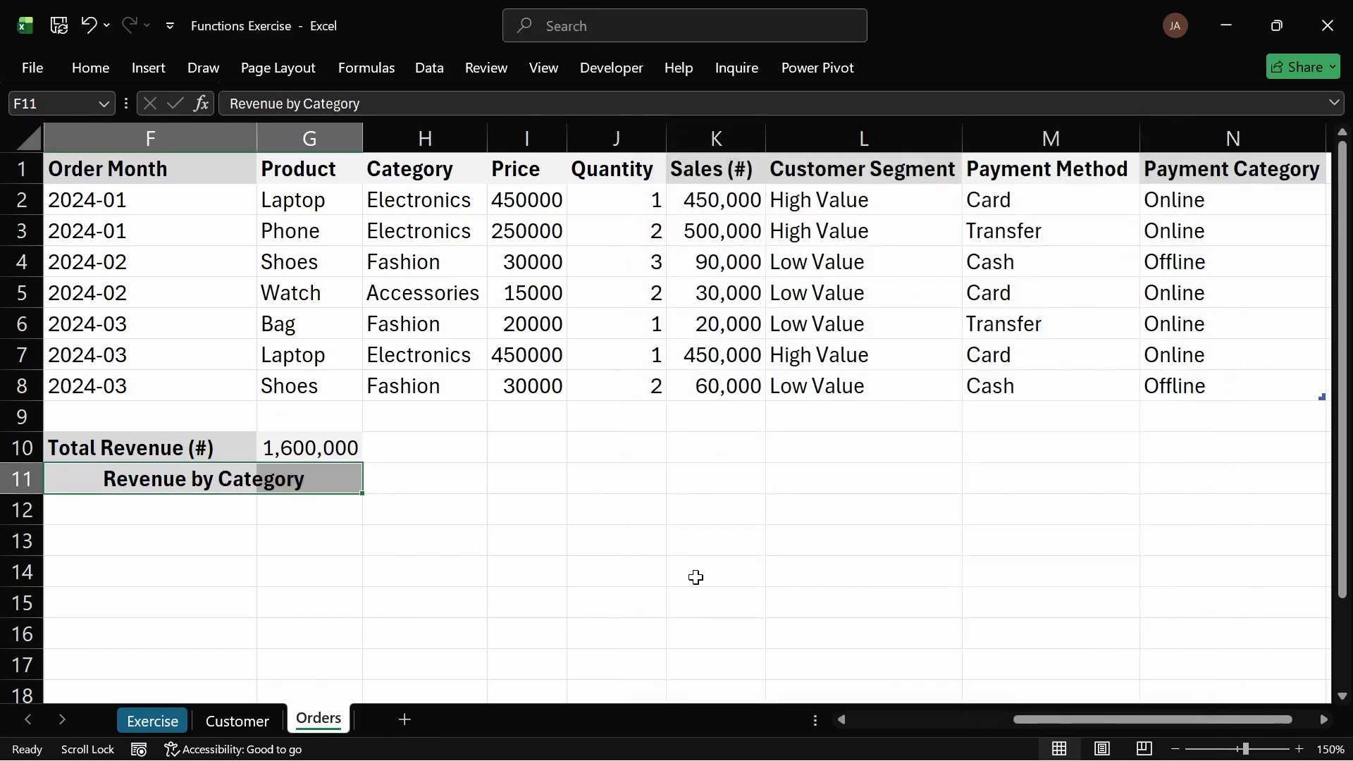
pyautogui.click(444, 565)
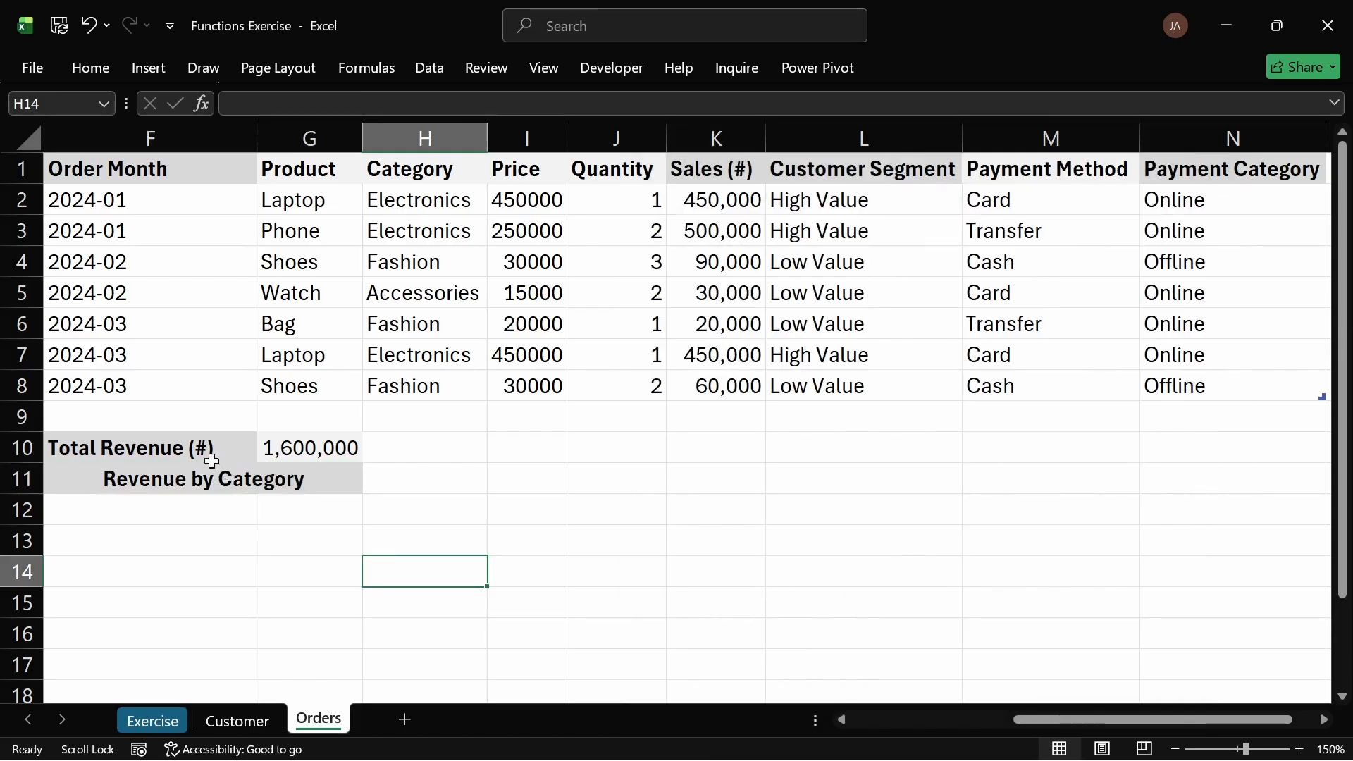
pyautogui.moveTo(211, 455); pyautogui.dragTo(339, 491)
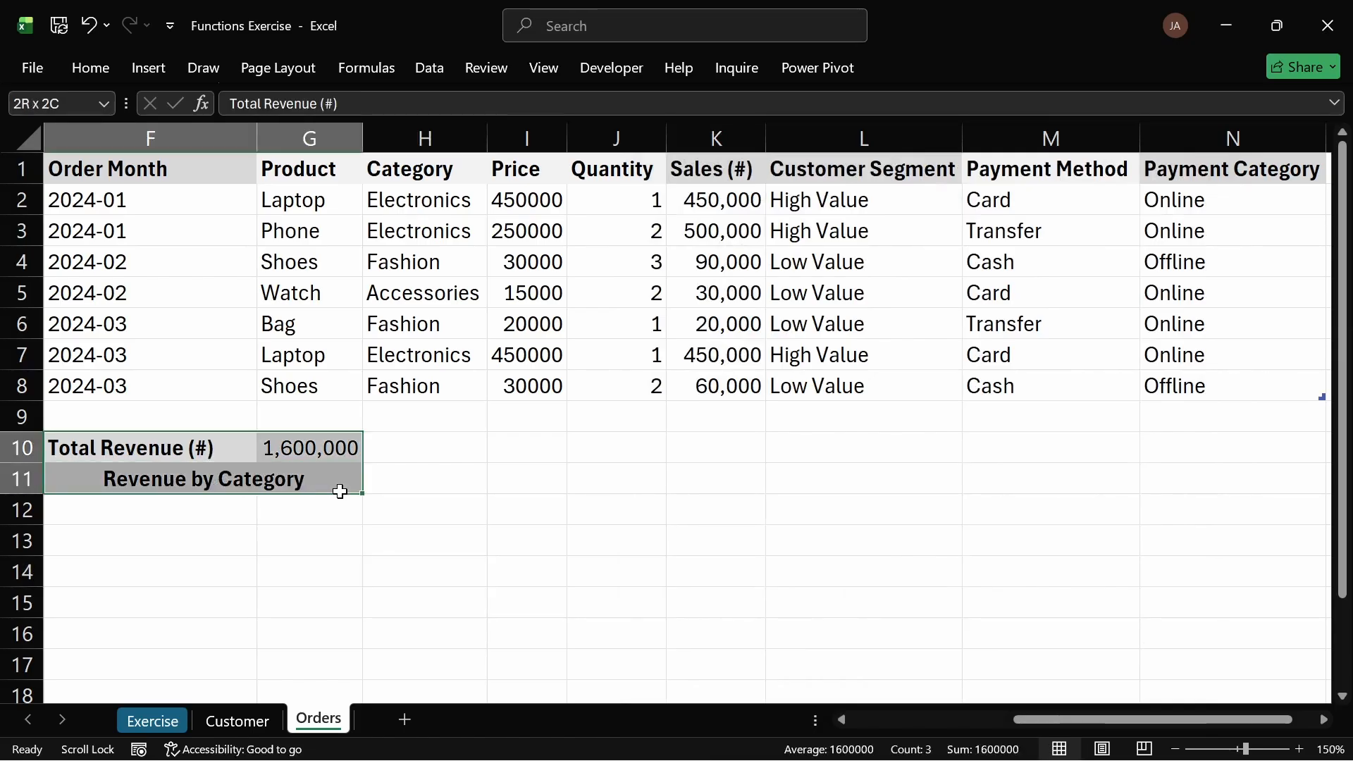
pyautogui.click(93, 65)
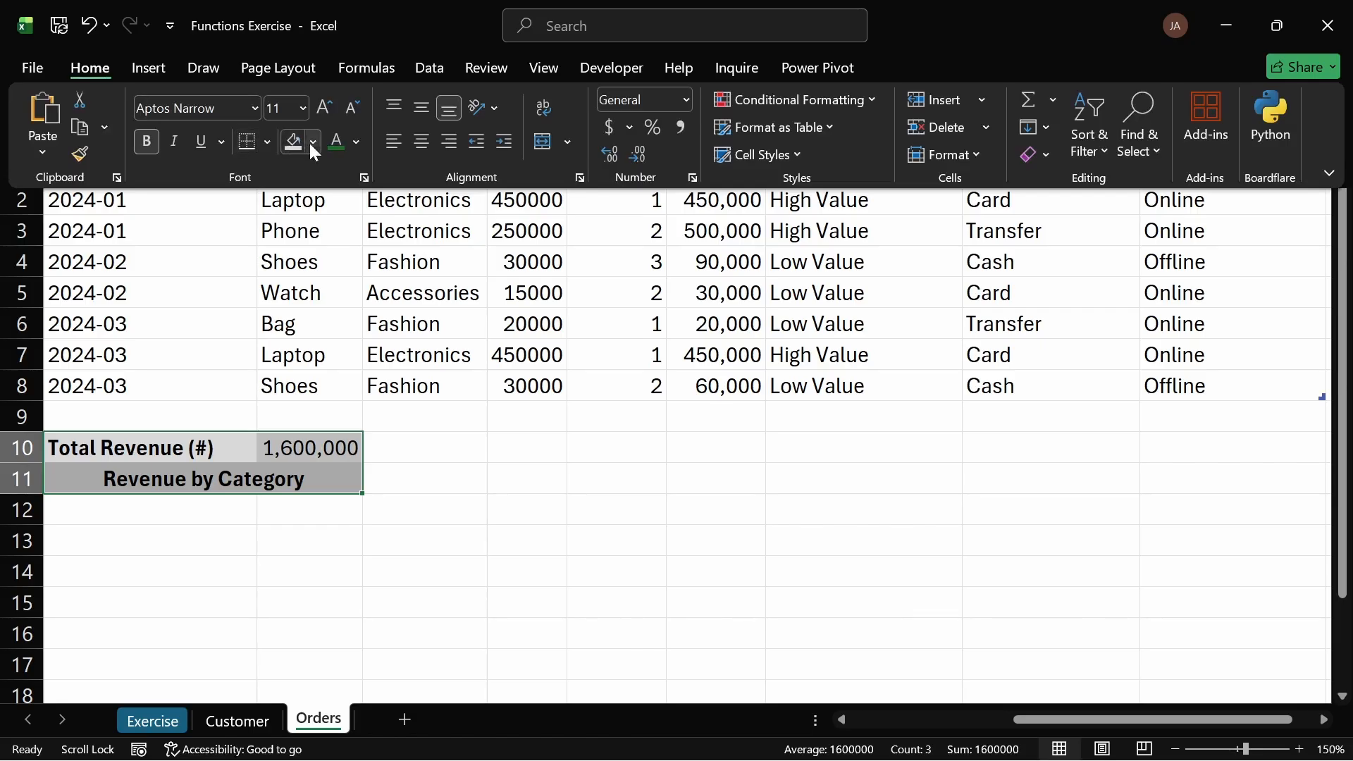
pyautogui.click(269, 142)
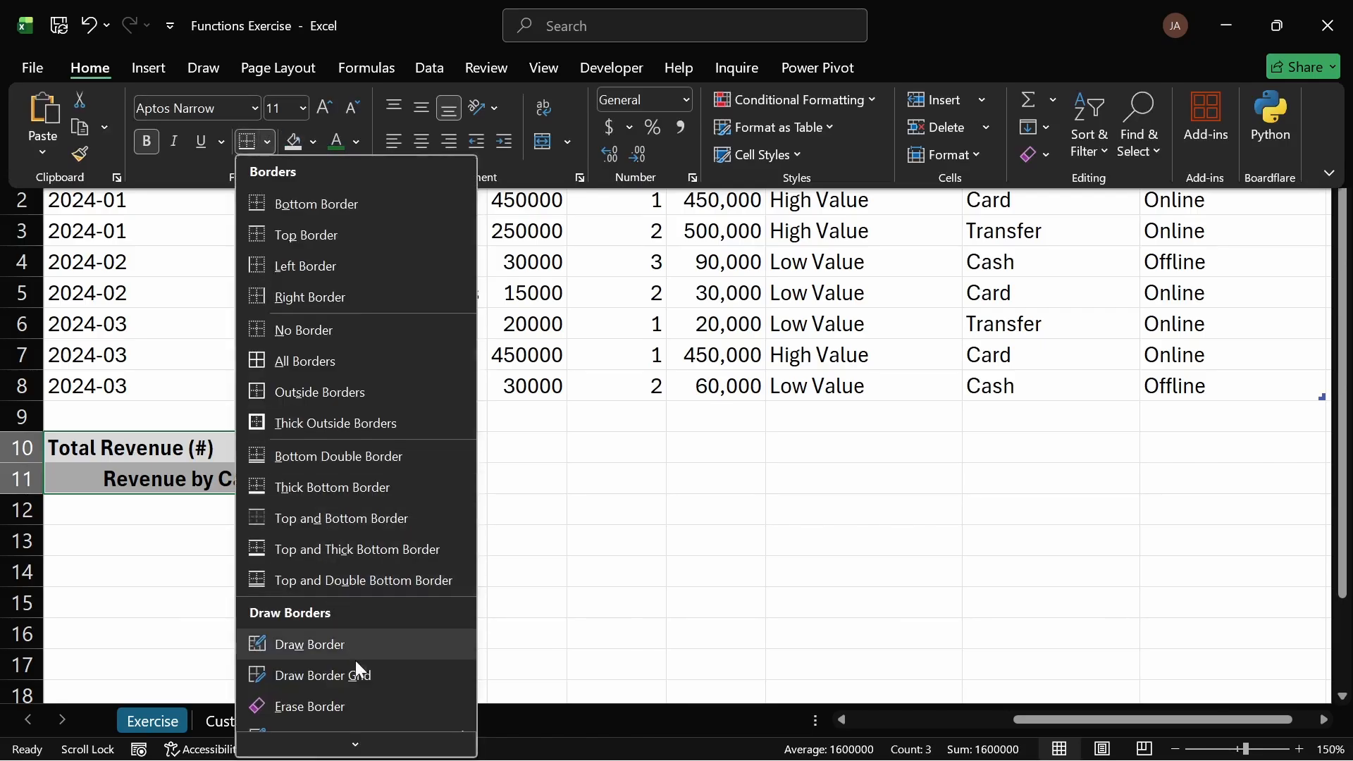
pyautogui.scroll(-1, 384, 624)
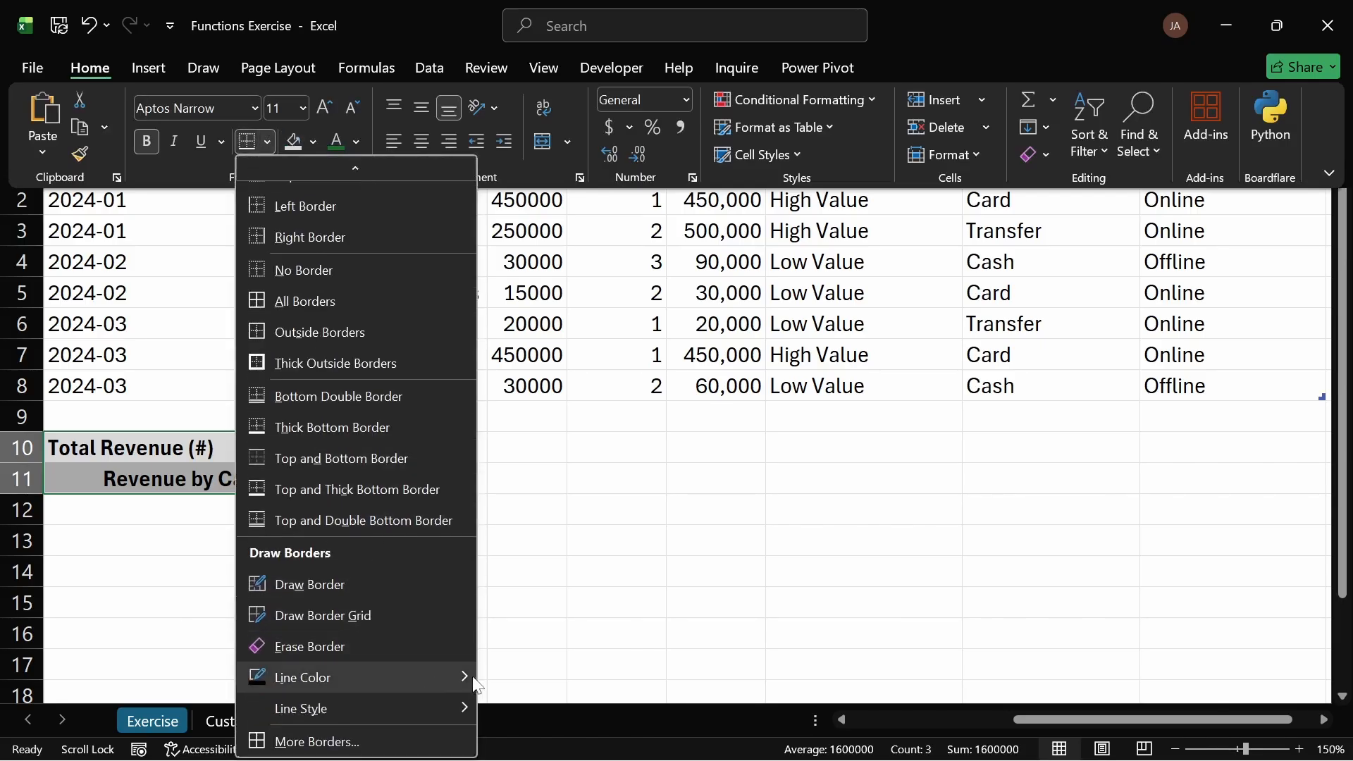
pyautogui.moveTo(465, 678)
pyautogui.click(492, 489)
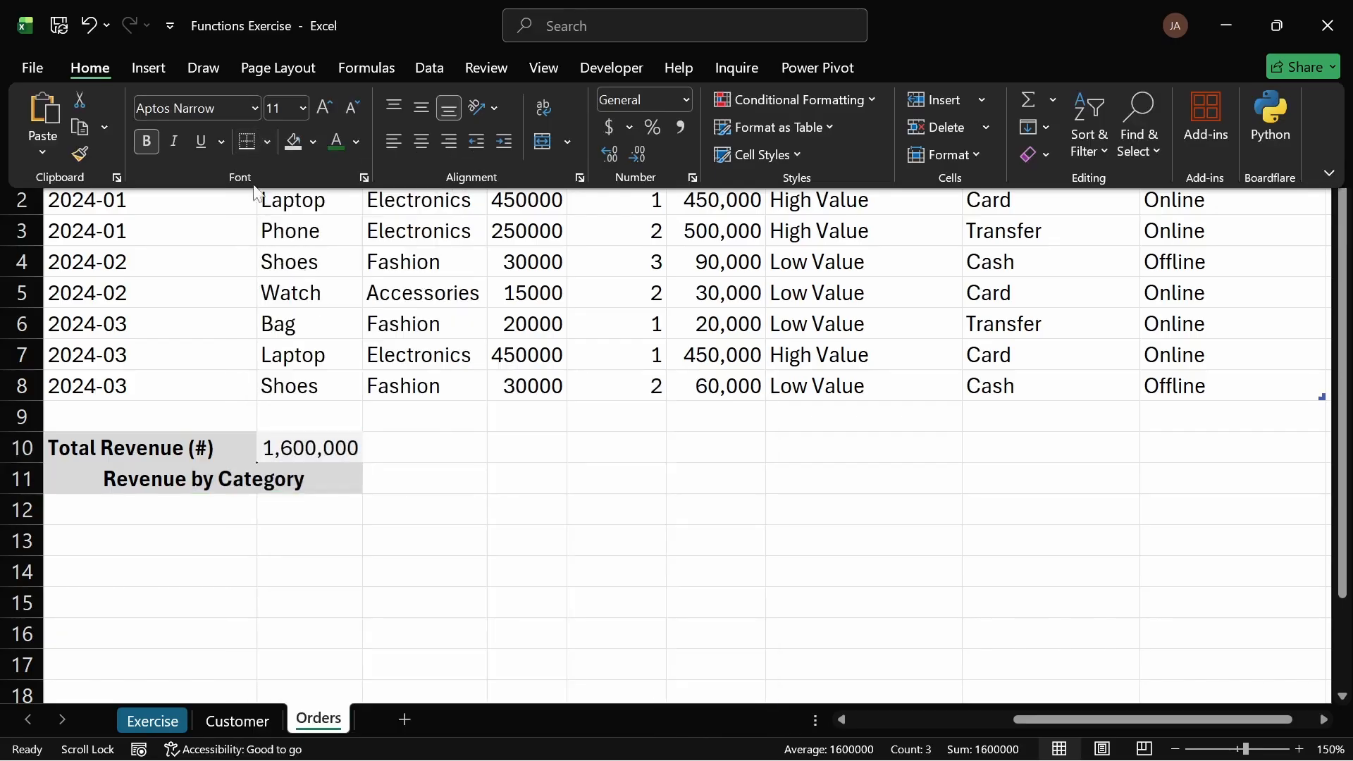
pyautogui.click(137, 68)
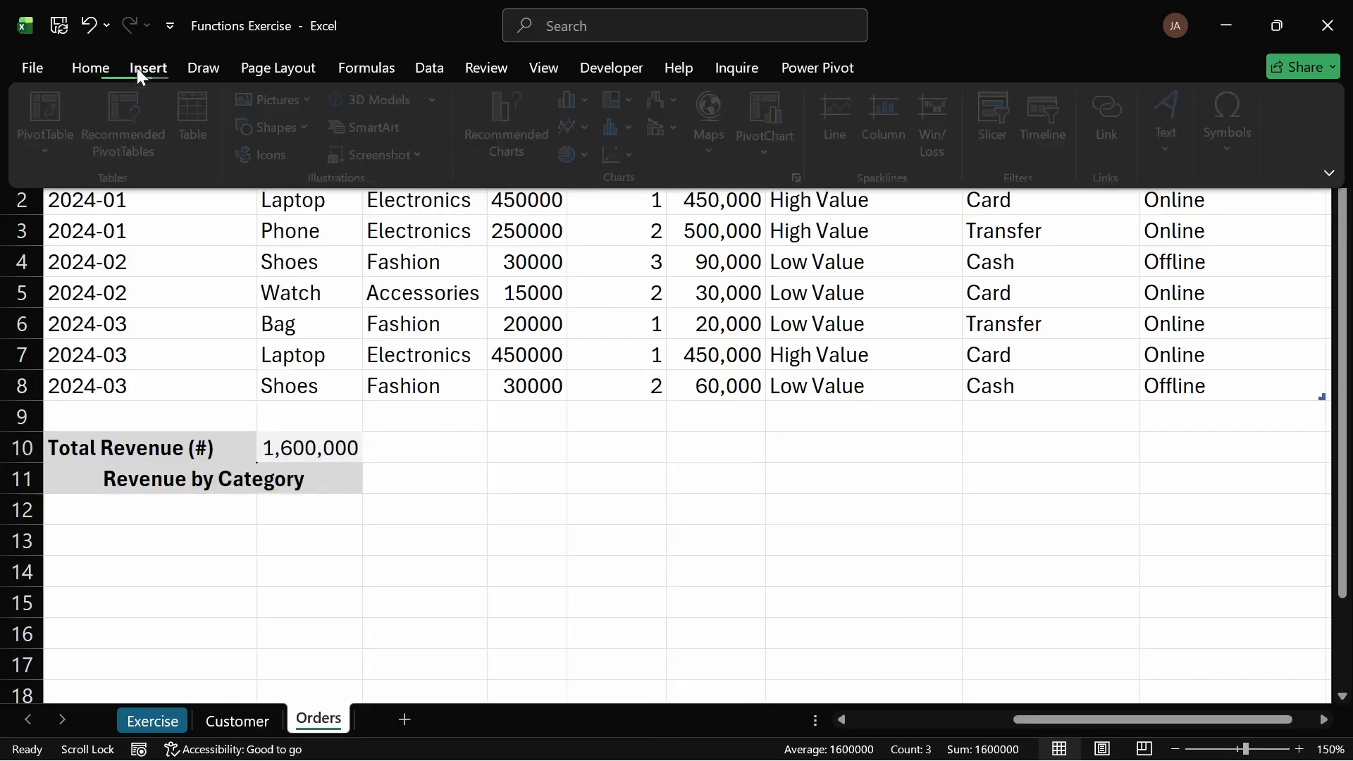
pyautogui.click(24, 299)
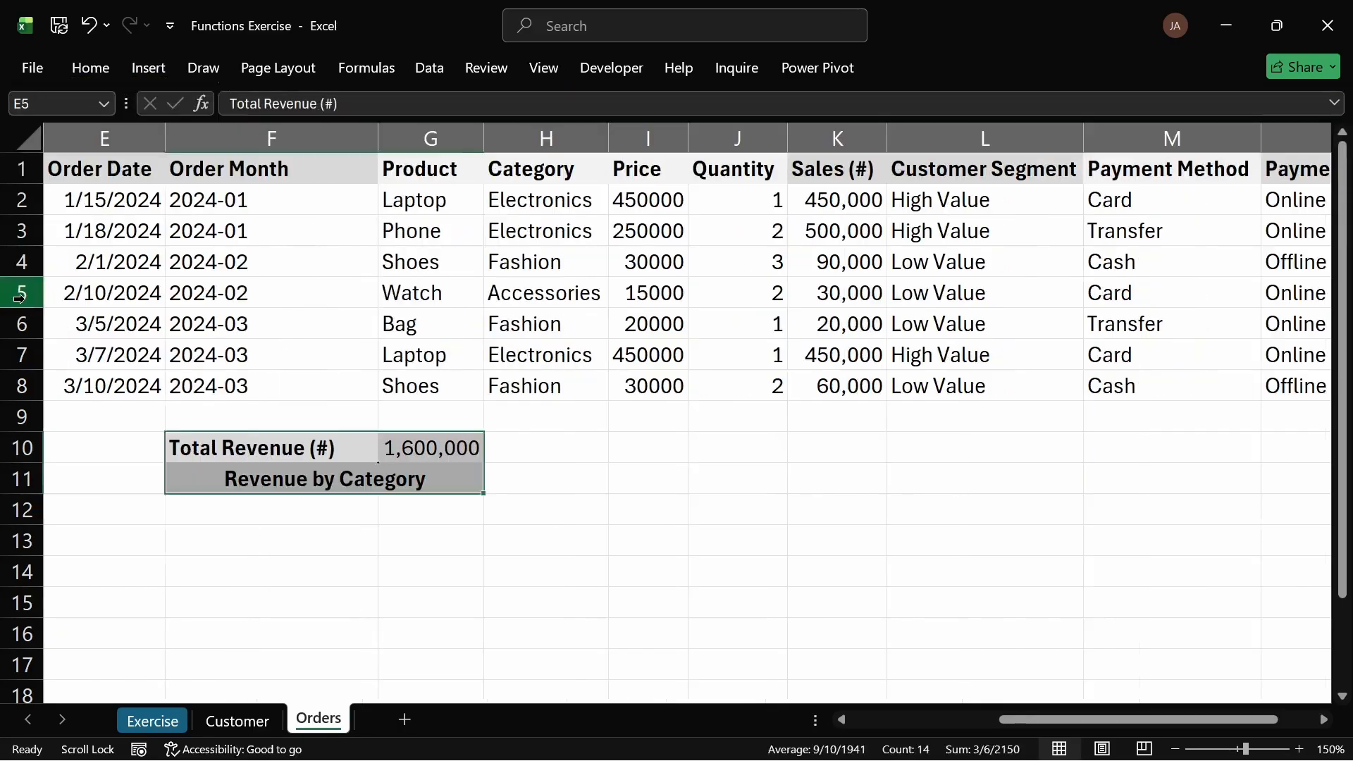
pyautogui.click(22, 293)
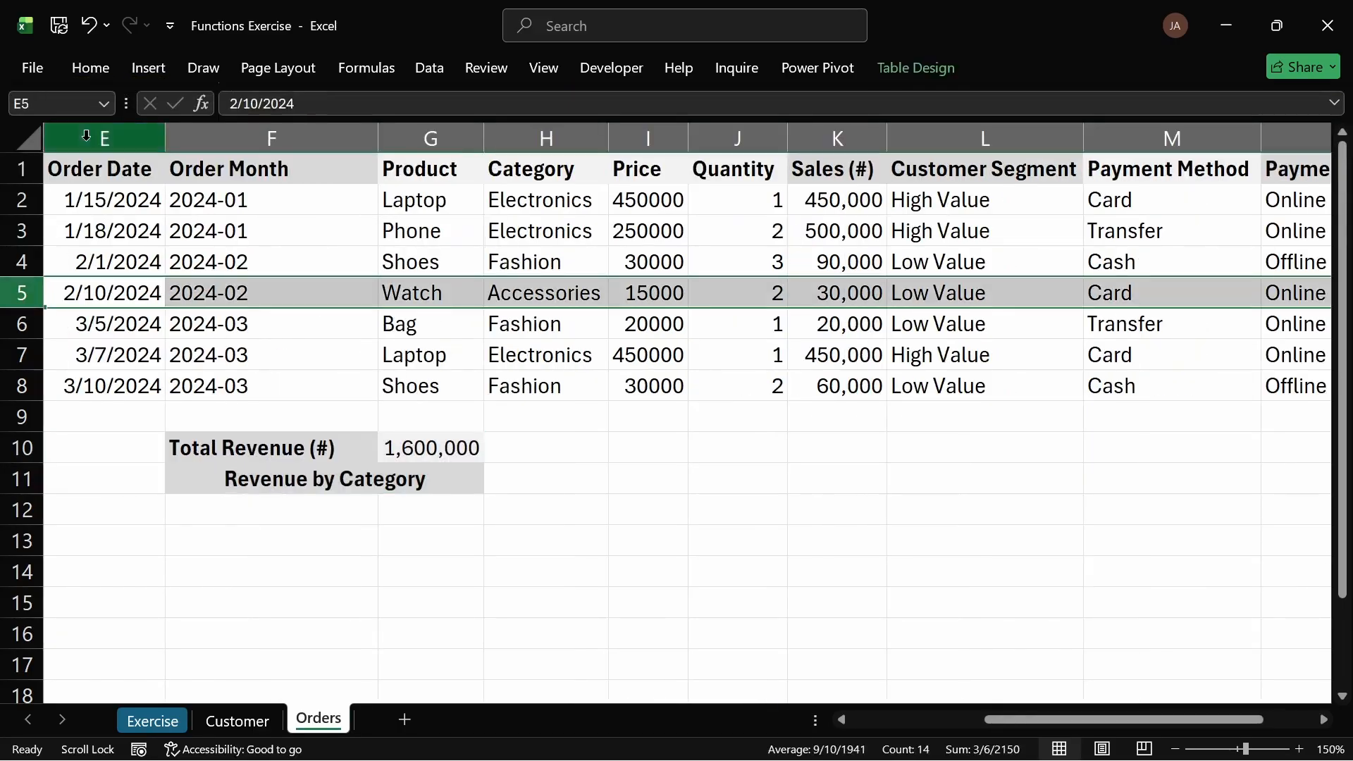
pyautogui.click(131, 499)
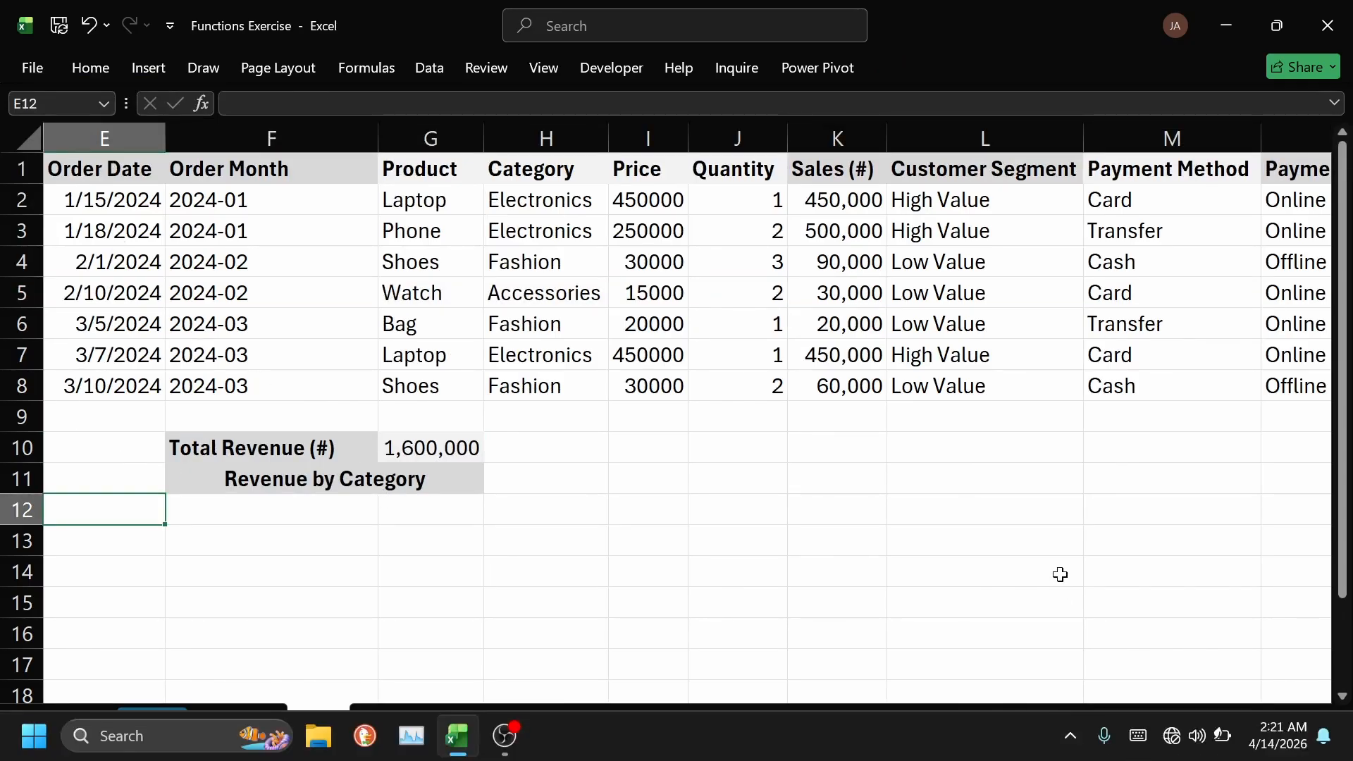
pyautogui.moveTo(1056, 724); pyautogui.dragTo(1103, 719)
pyautogui.moveTo(1108, 719); pyautogui.dragTo(1115, 719)
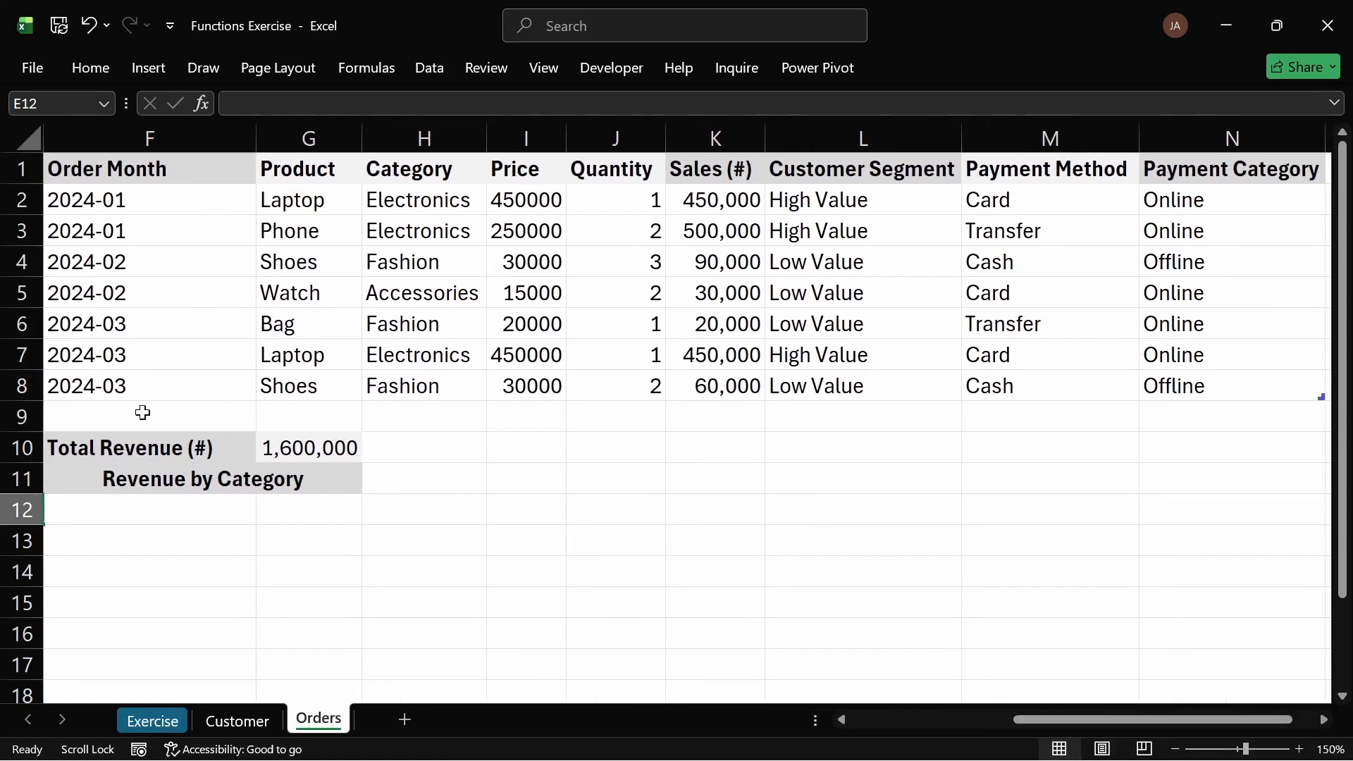
# Step: Apply All Borders to the Total Revenue and Revenue by Category block in F10:G11
pyautogui.moveTo(106, 444); pyautogui.dragTo(305, 483)
pyautogui.click(91, 68)
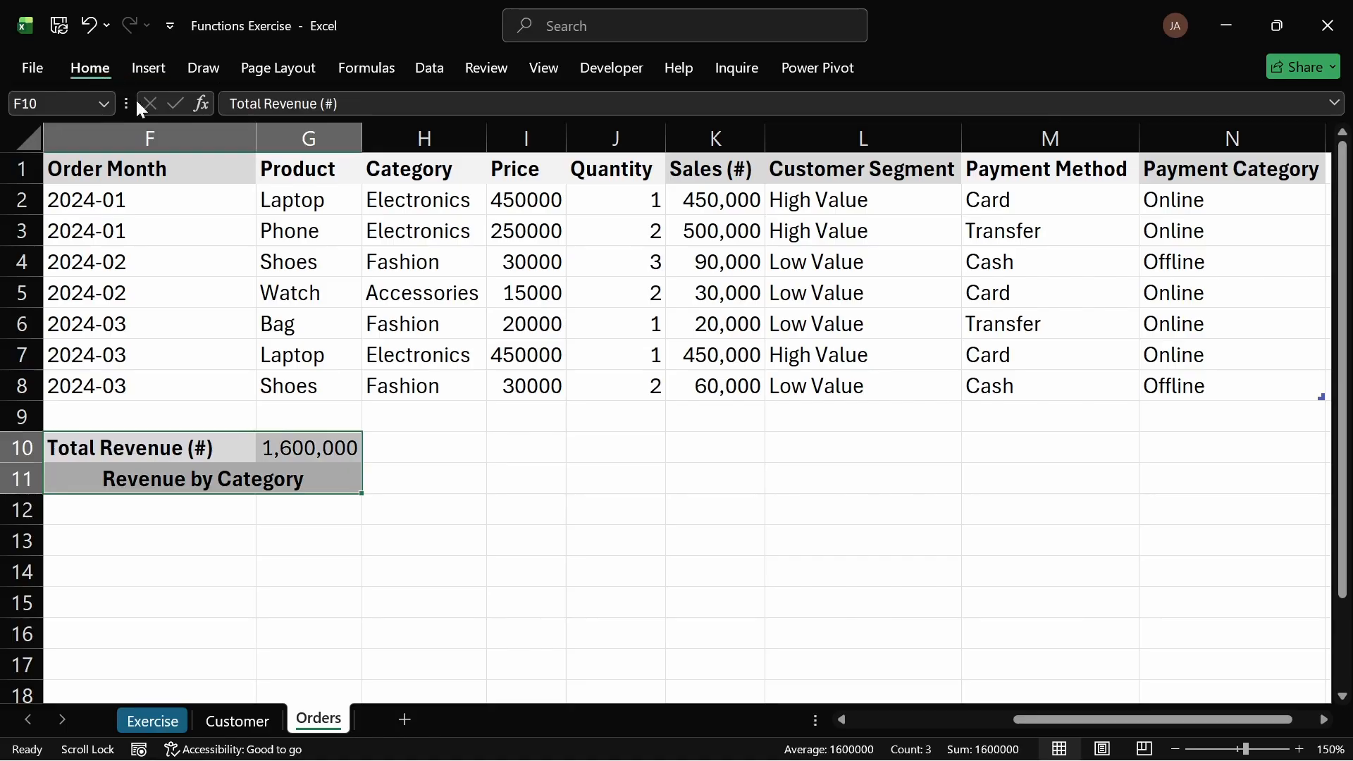
pyautogui.click(267, 141)
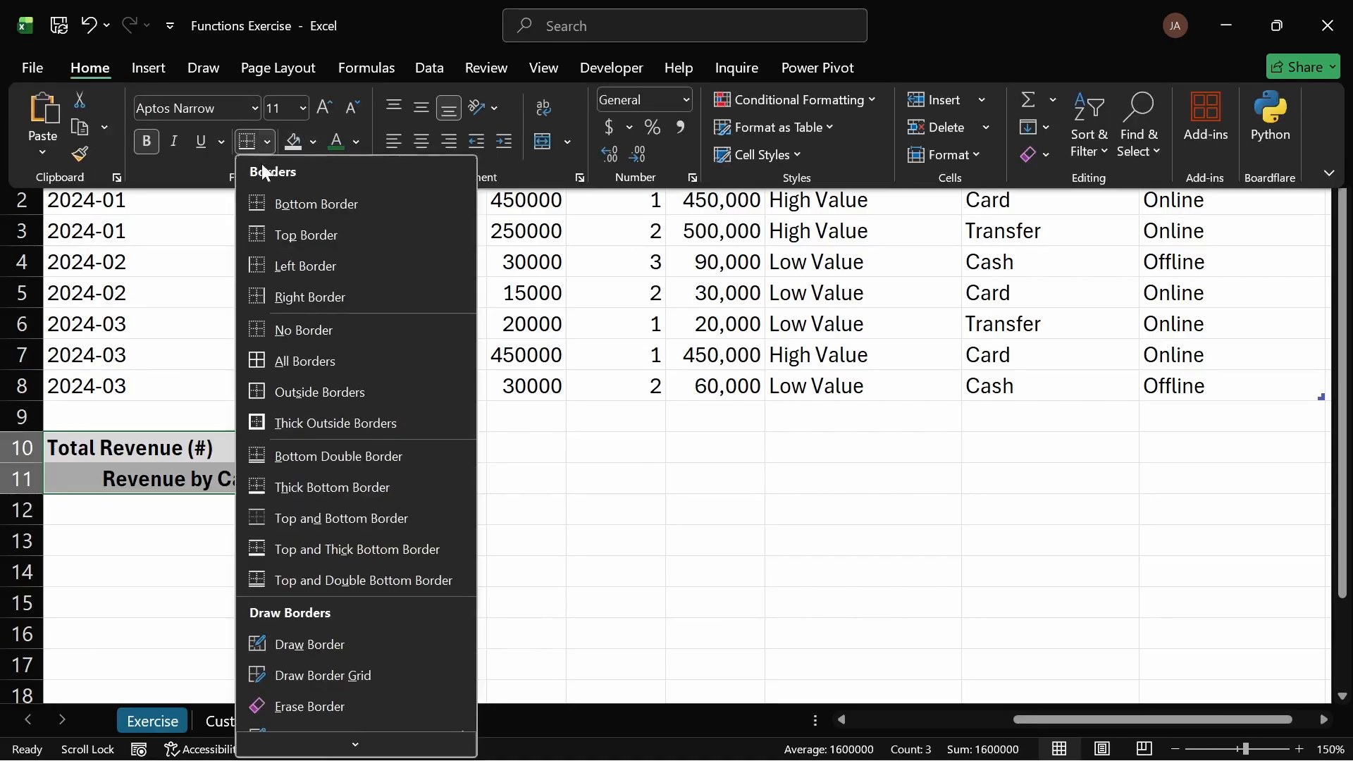
pyautogui.click(314, 356)
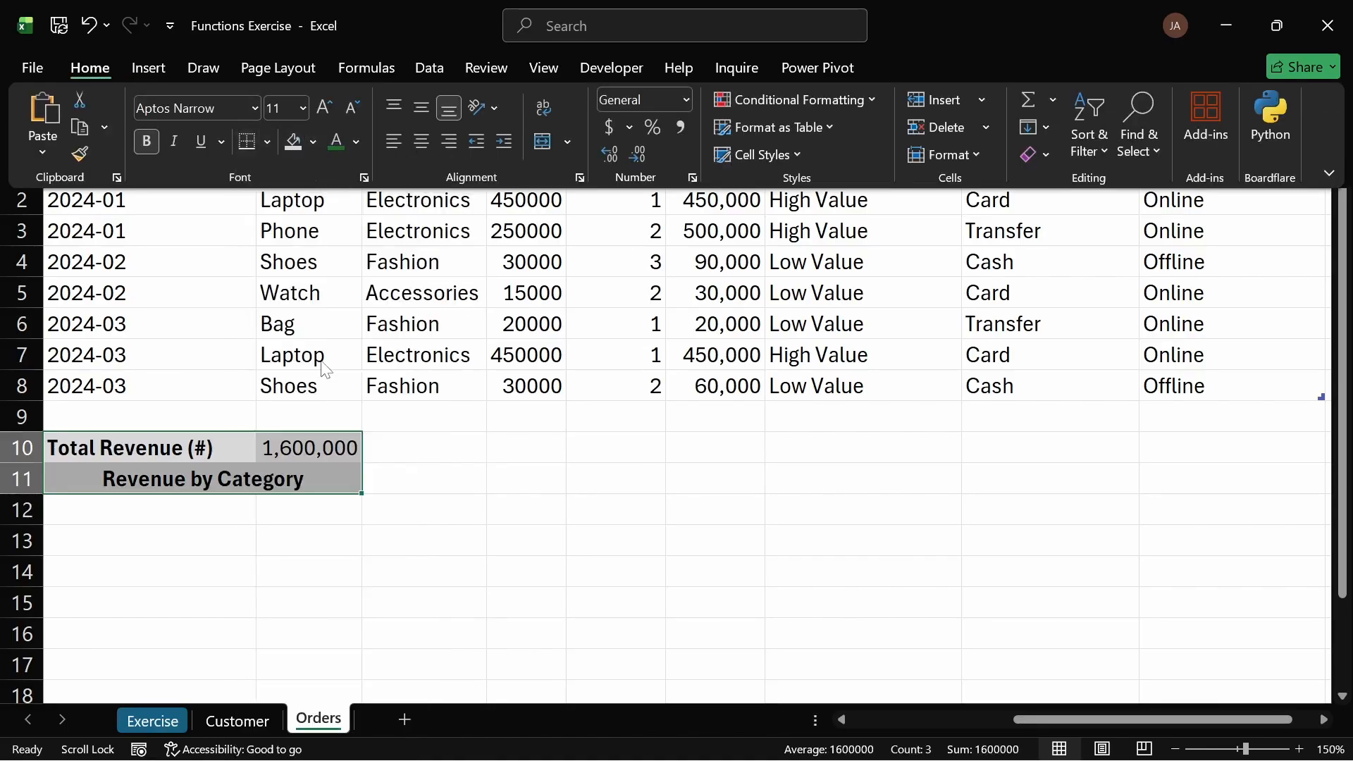
pyautogui.click(478, 563)
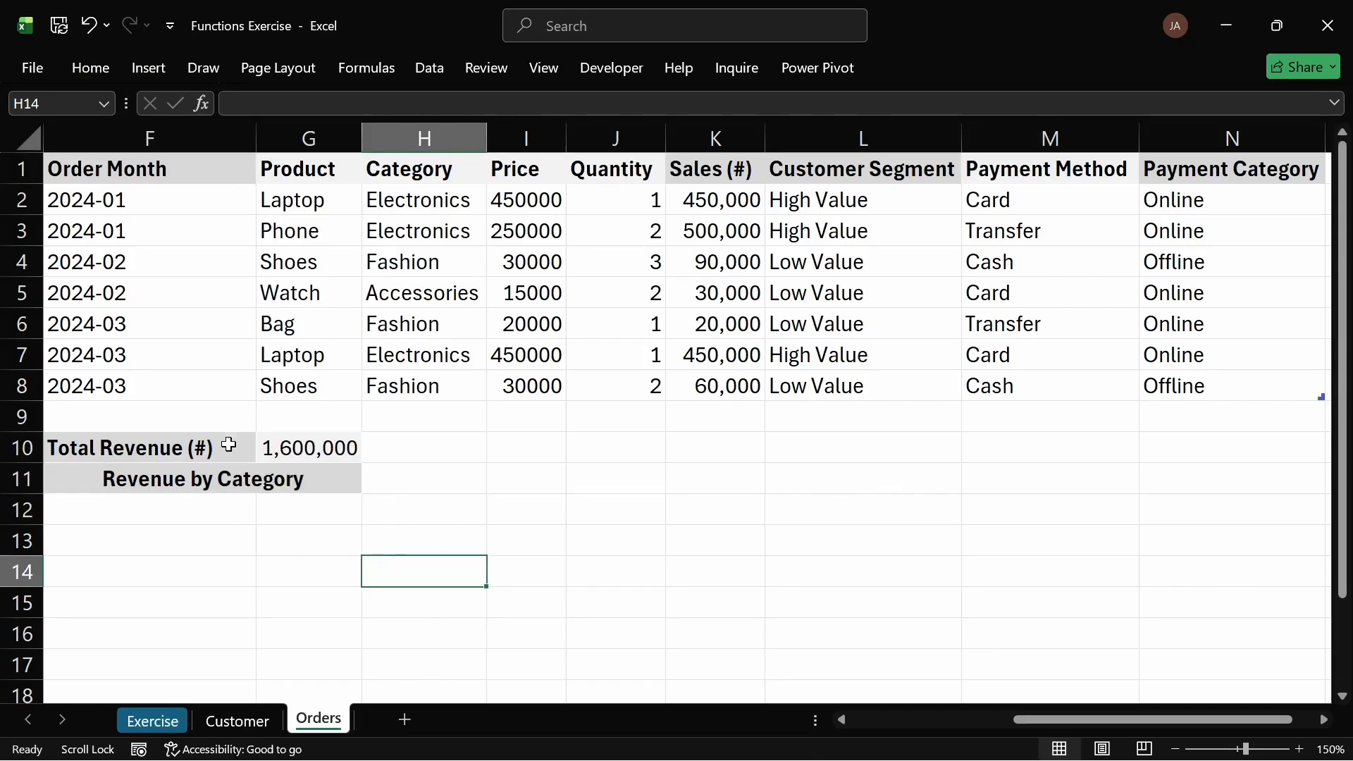
# Step: Copy the Category values from H2:H8 and paste them below the Revenue by Category label starting at F12
pyautogui.click(127, 512)
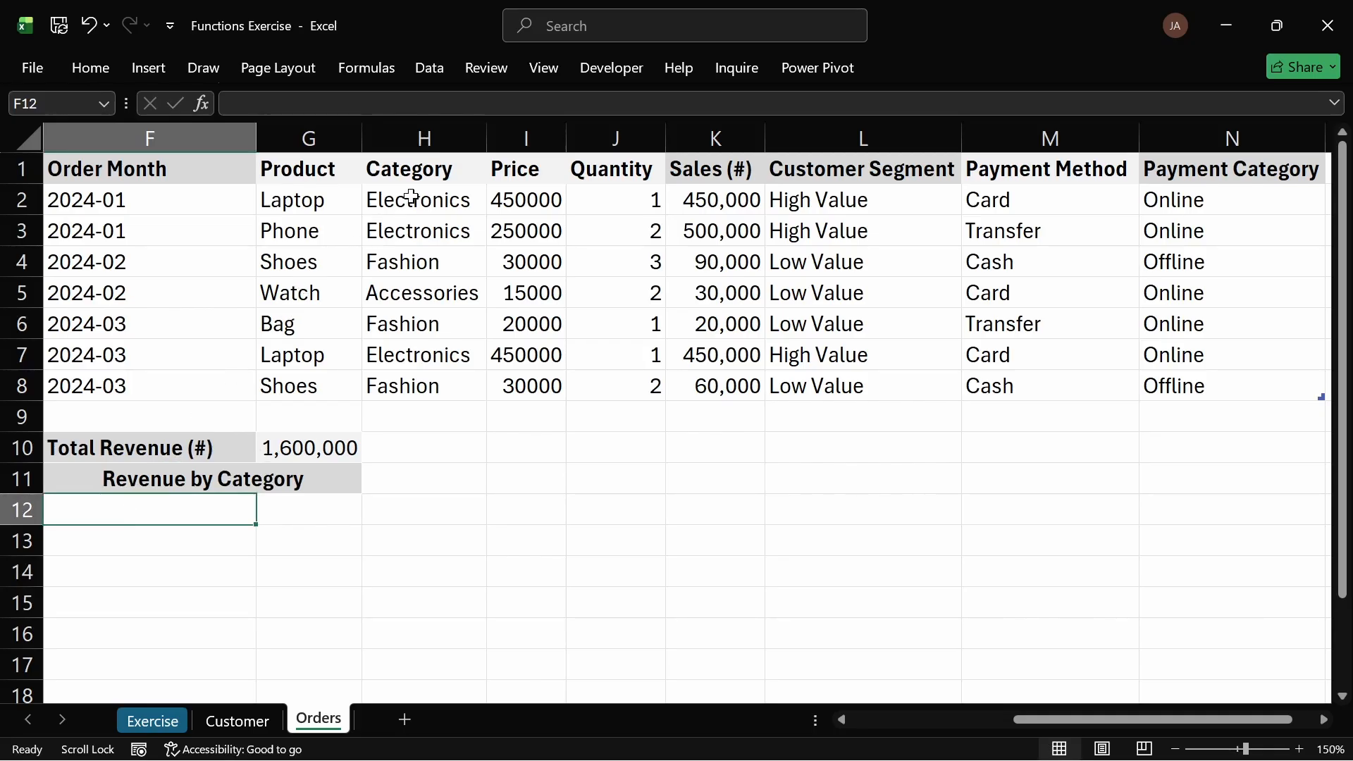
pyautogui.moveTo(411, 198); pyautogui.dragTo(412, 376)
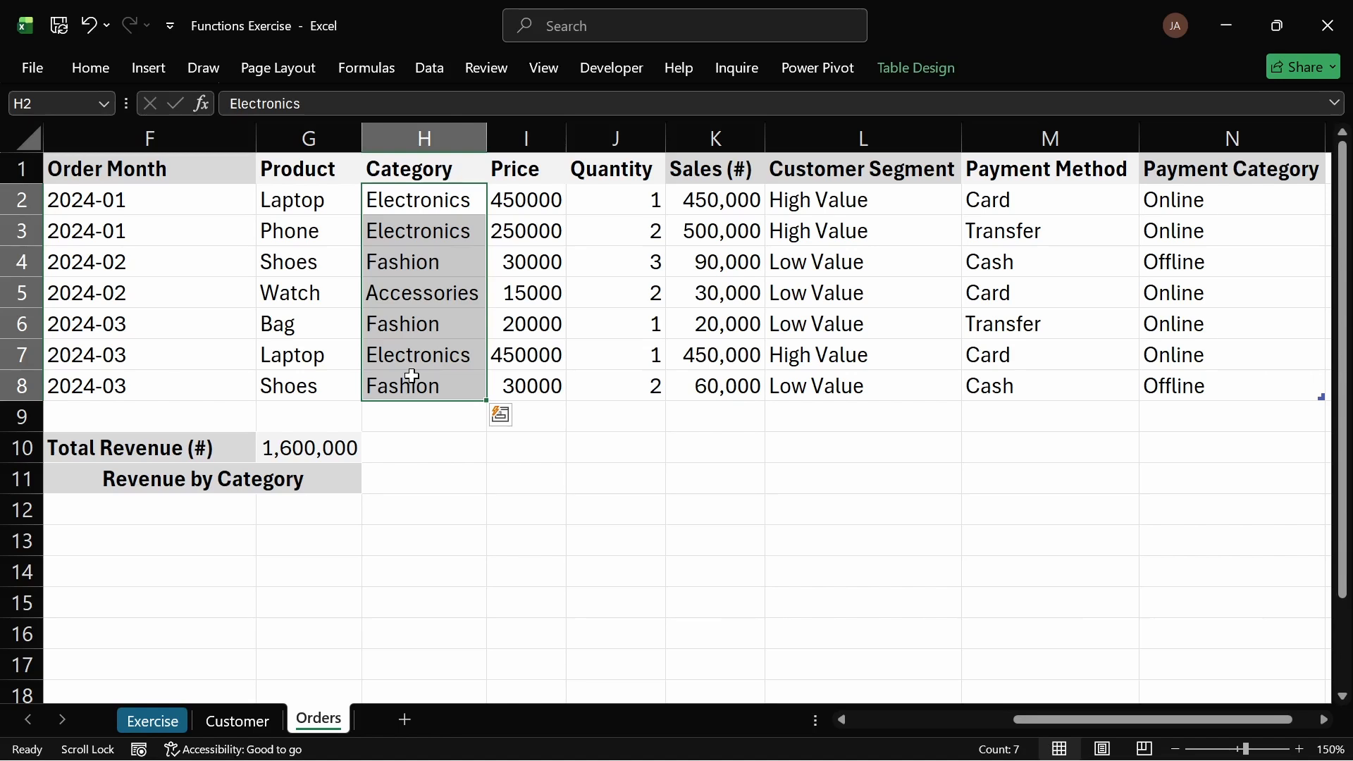
pyautogui.hotkey('ctrl', 'c')
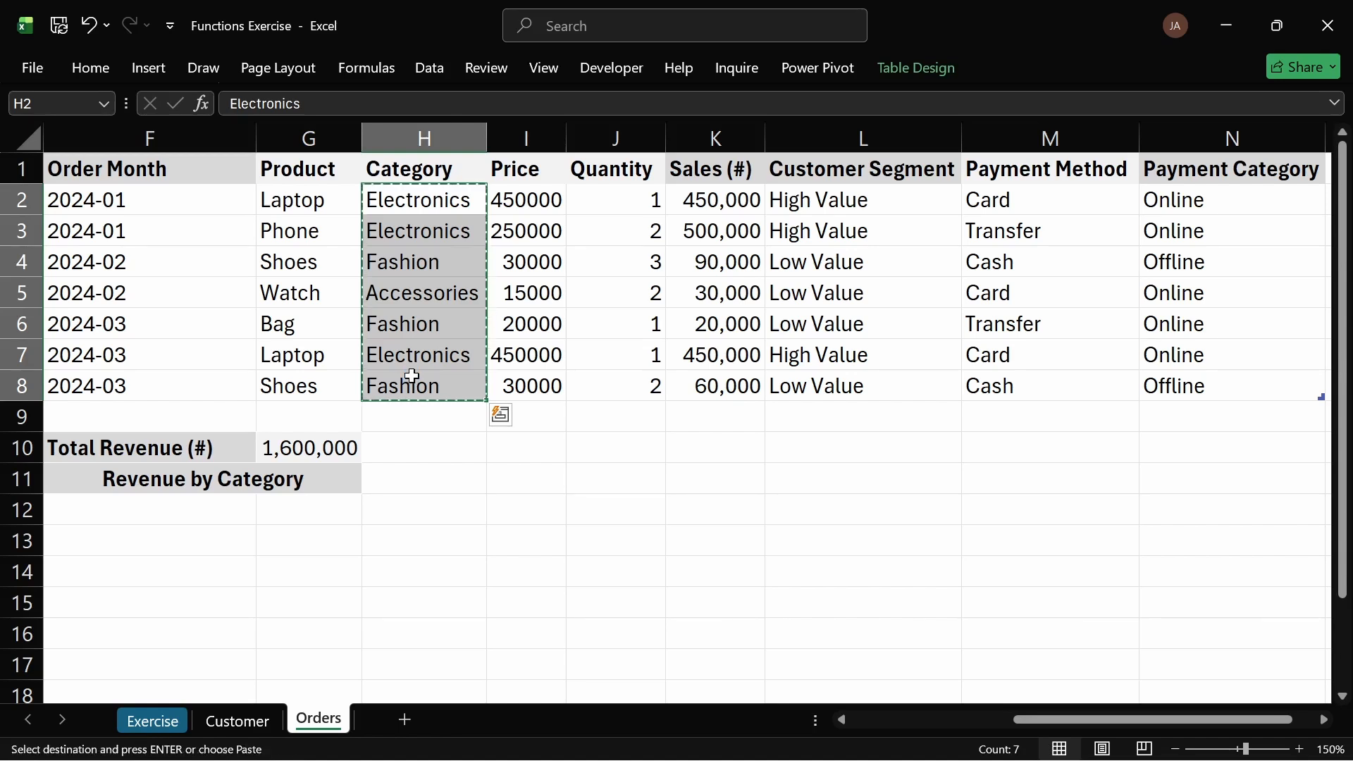
pyautogui.click(124, 514)
pyautogui.hotkey('ctrl', 'v')
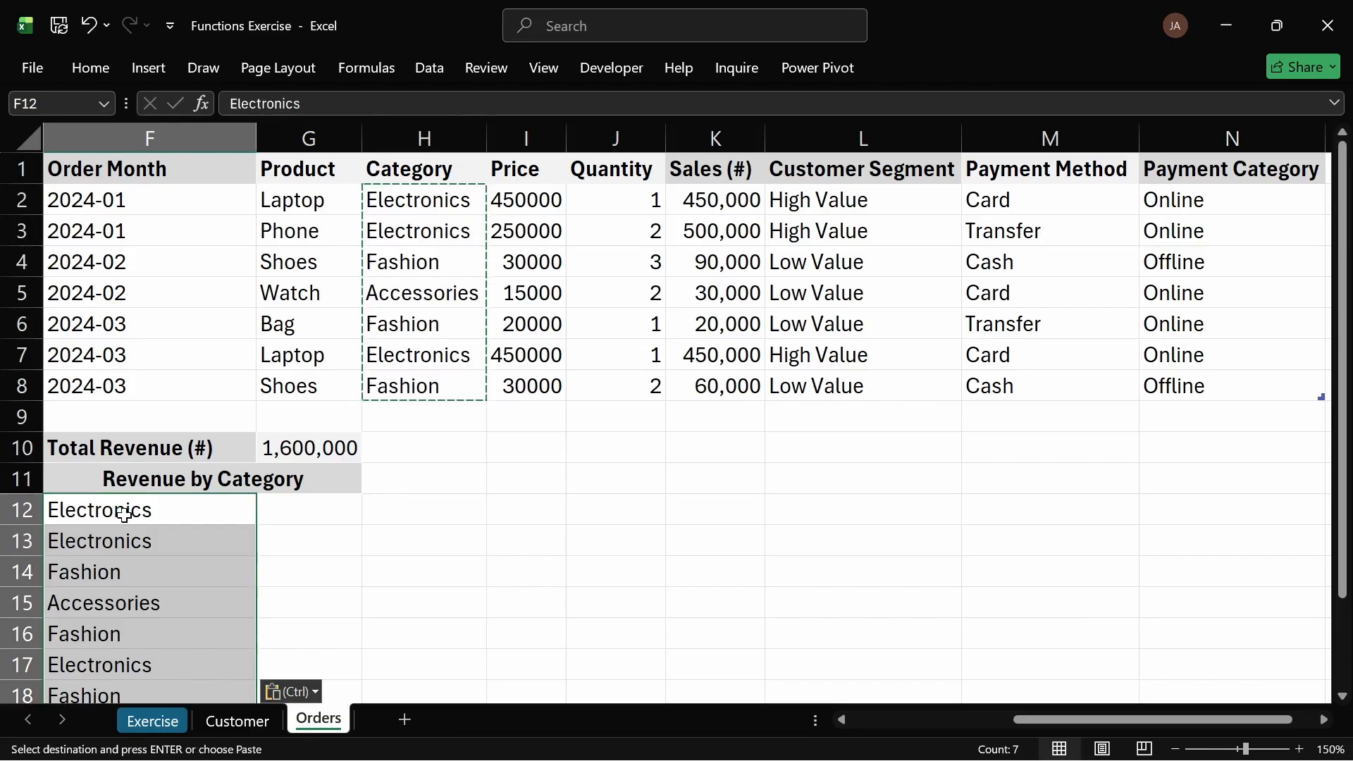
# Step: Remove duplicates from the pasted category list, continuing with the current selection only
pyautogui.click(437, 60)
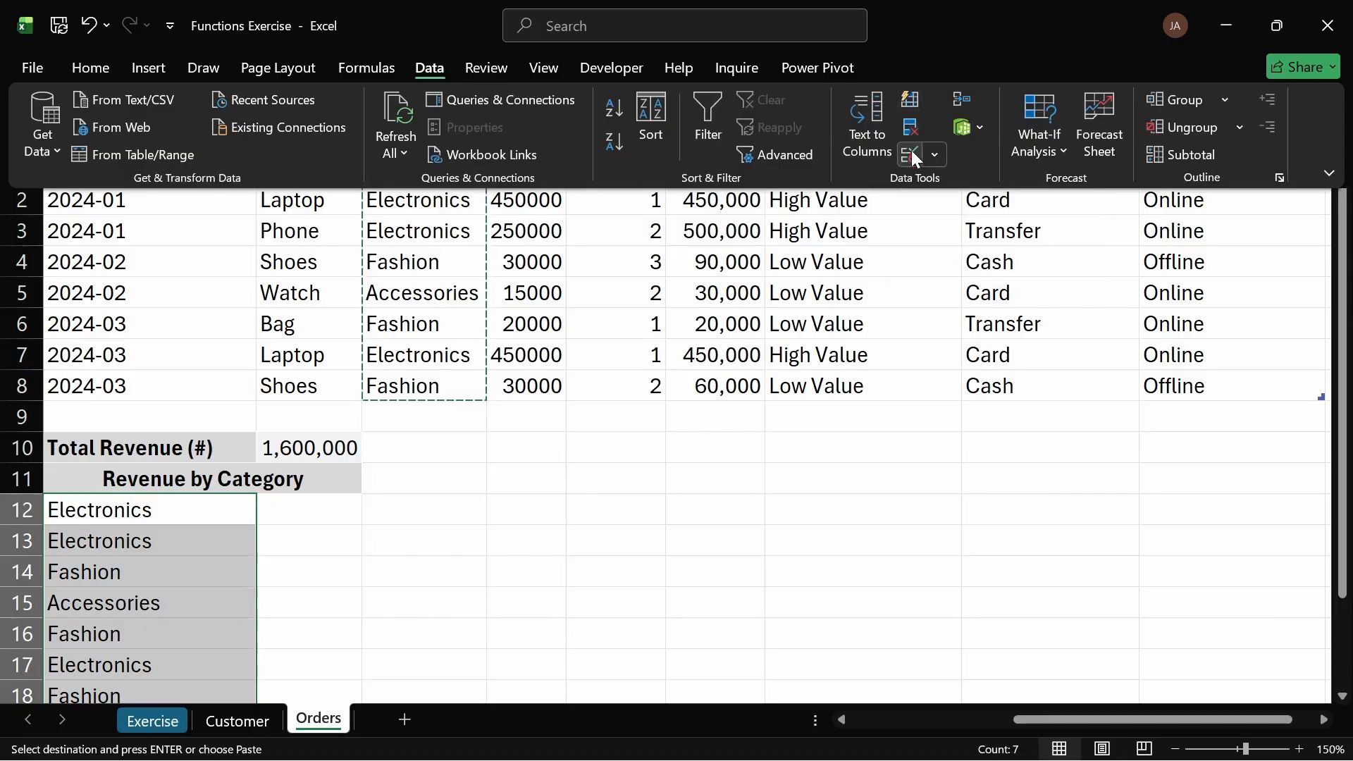
pyautogui.click(911, 129)
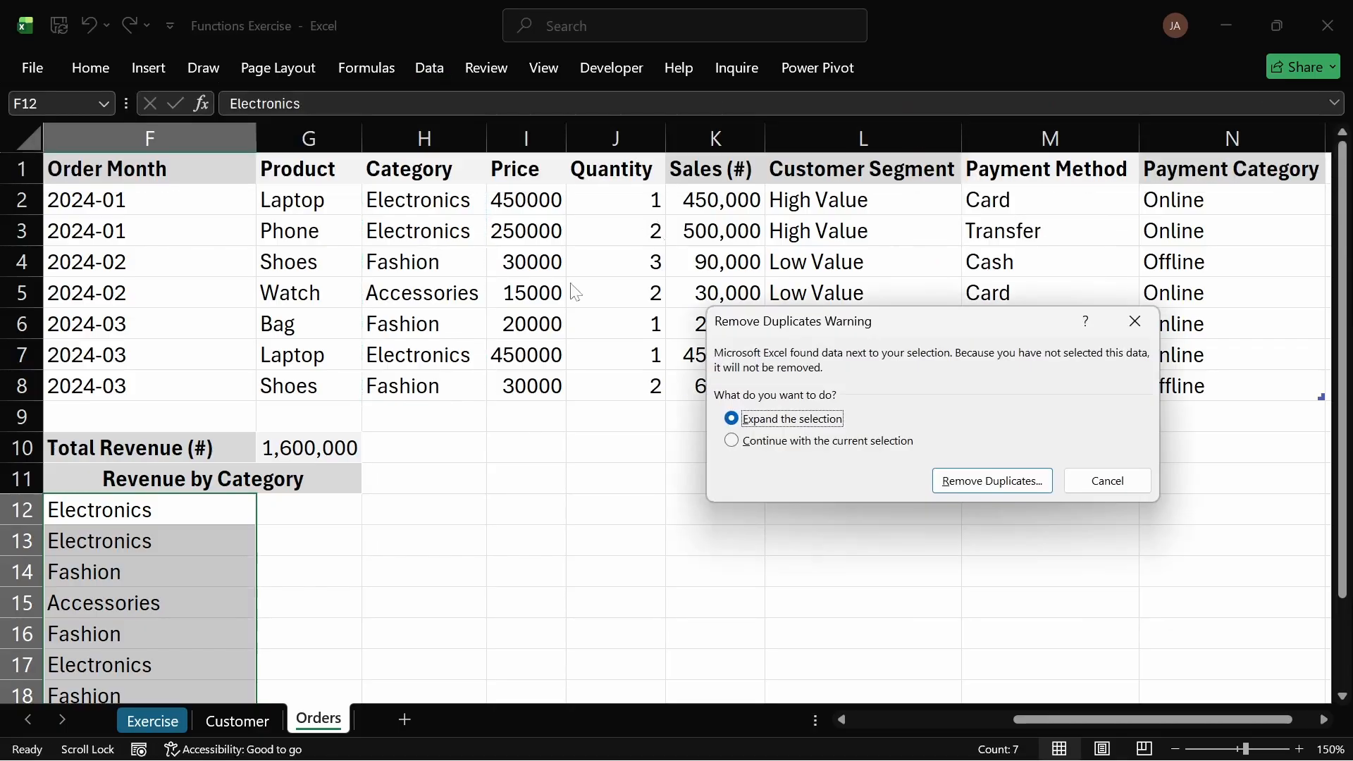
pyautogui.click(734, 442)
pyautogui.click(1004, 482)
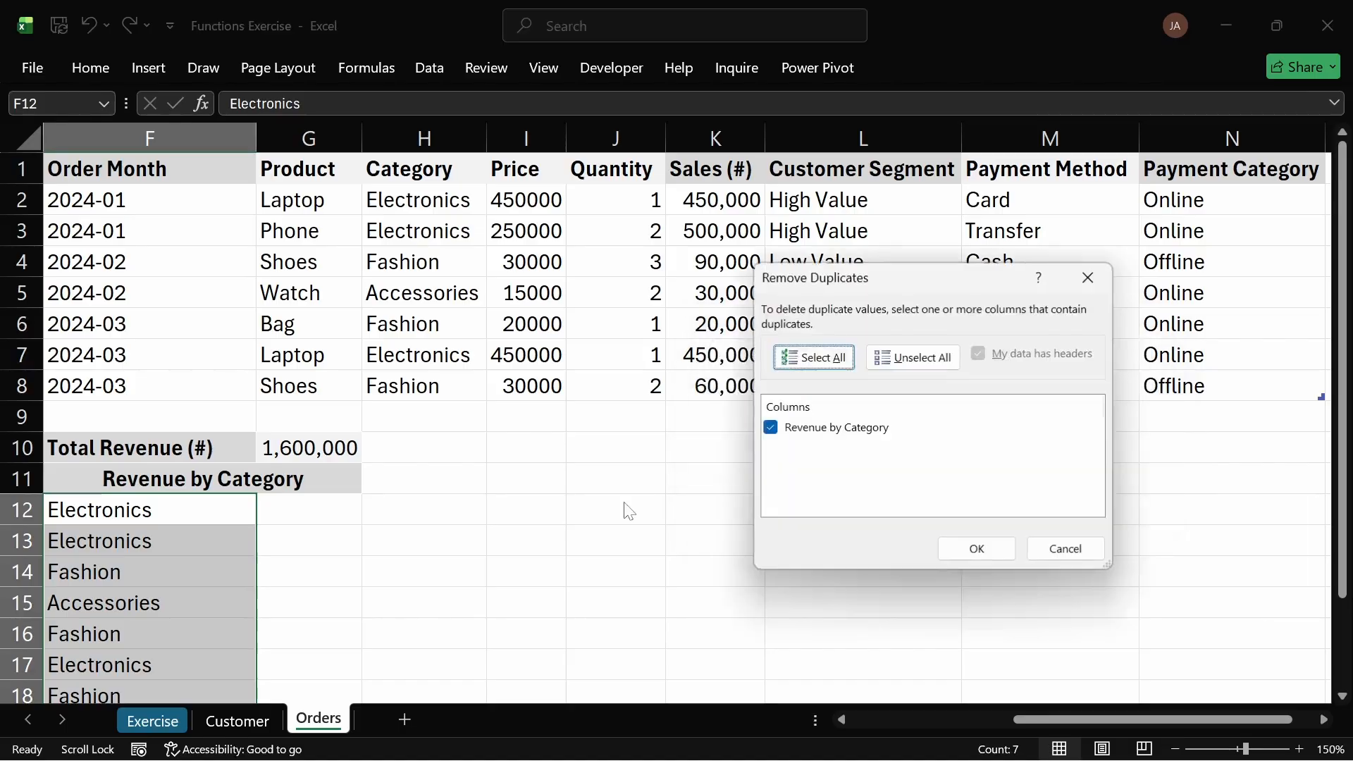
pyautogui.click(976, 548)
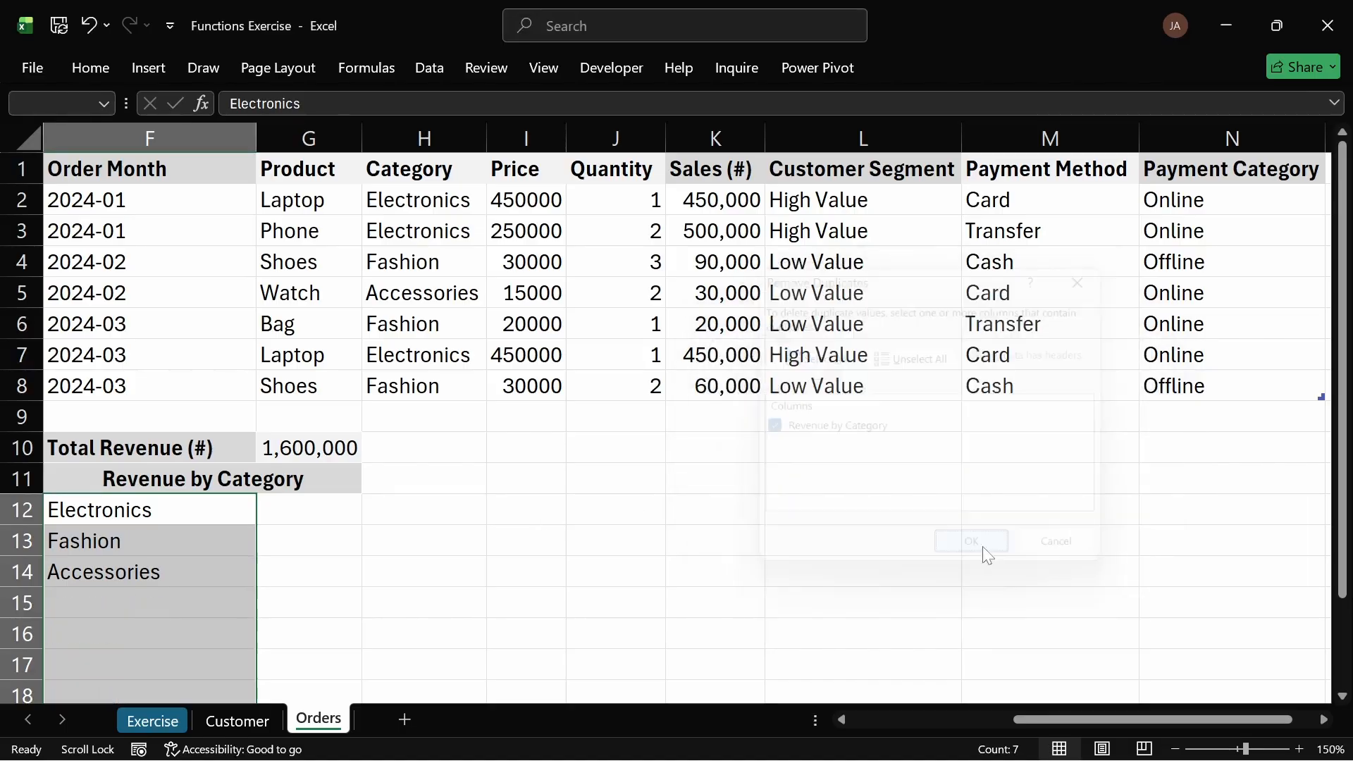
pyautogui.click(818, 449)
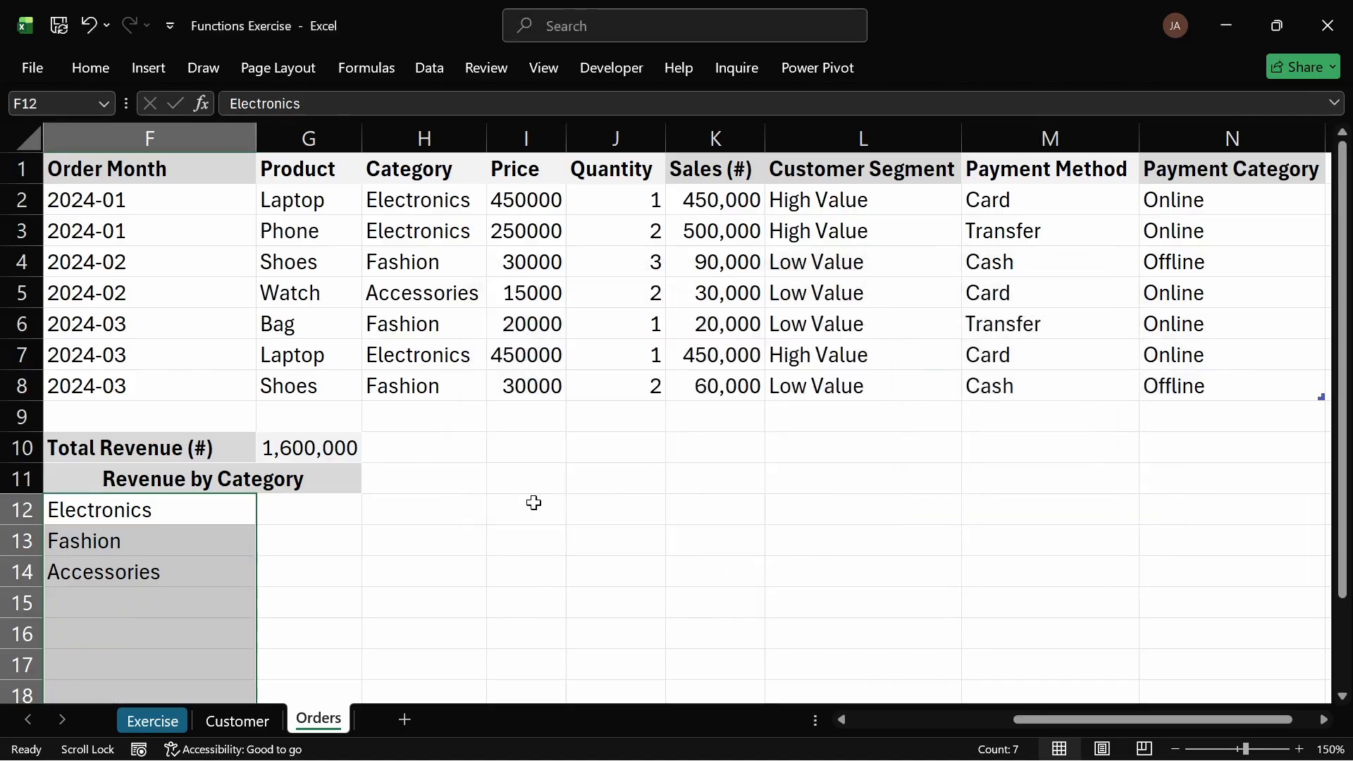
# Step: Replace the pasted category list in F12:F14 with a UNIQUE formula in F12 referencing orders[Category]
pyautogui.click(314, 538)
pyautogui.moveTo(157, 510); pyautogui.dragTo(162, 572)
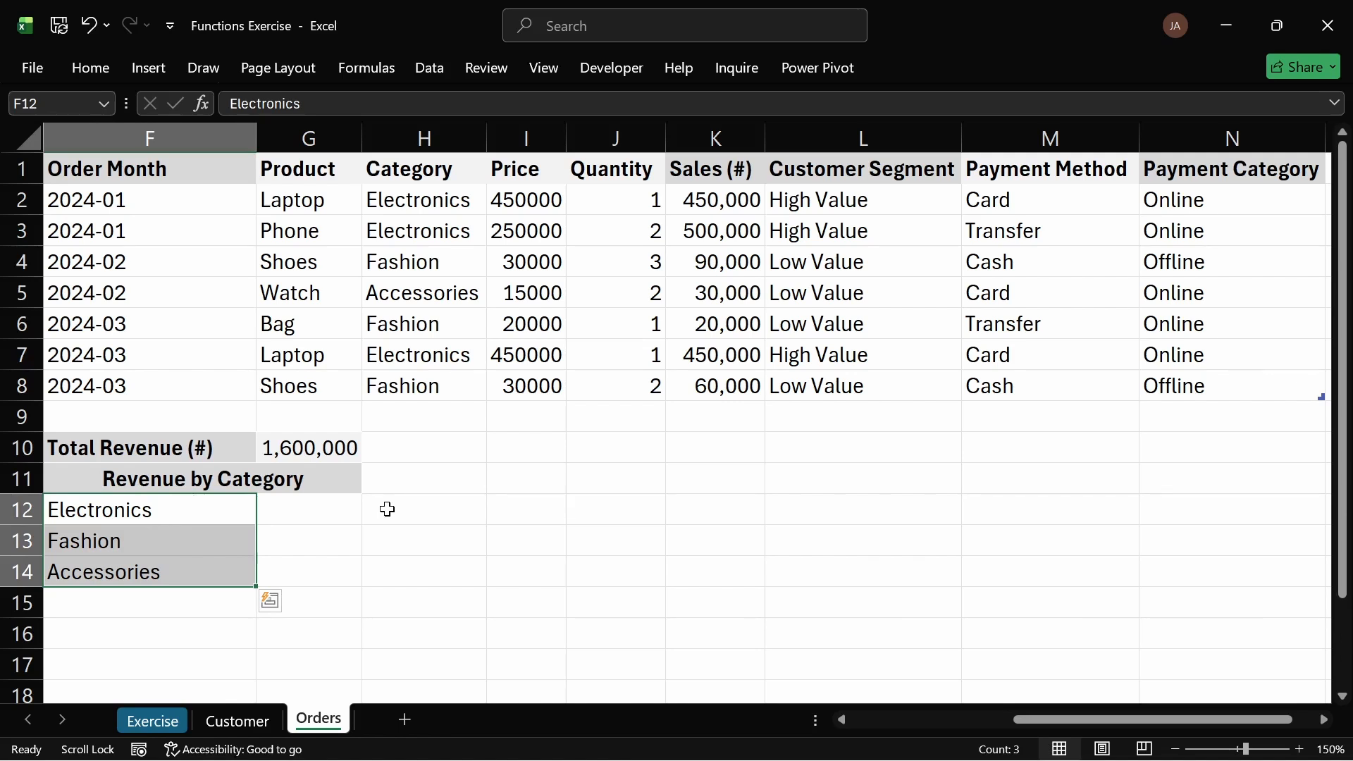
pyautogui.press('Delete')
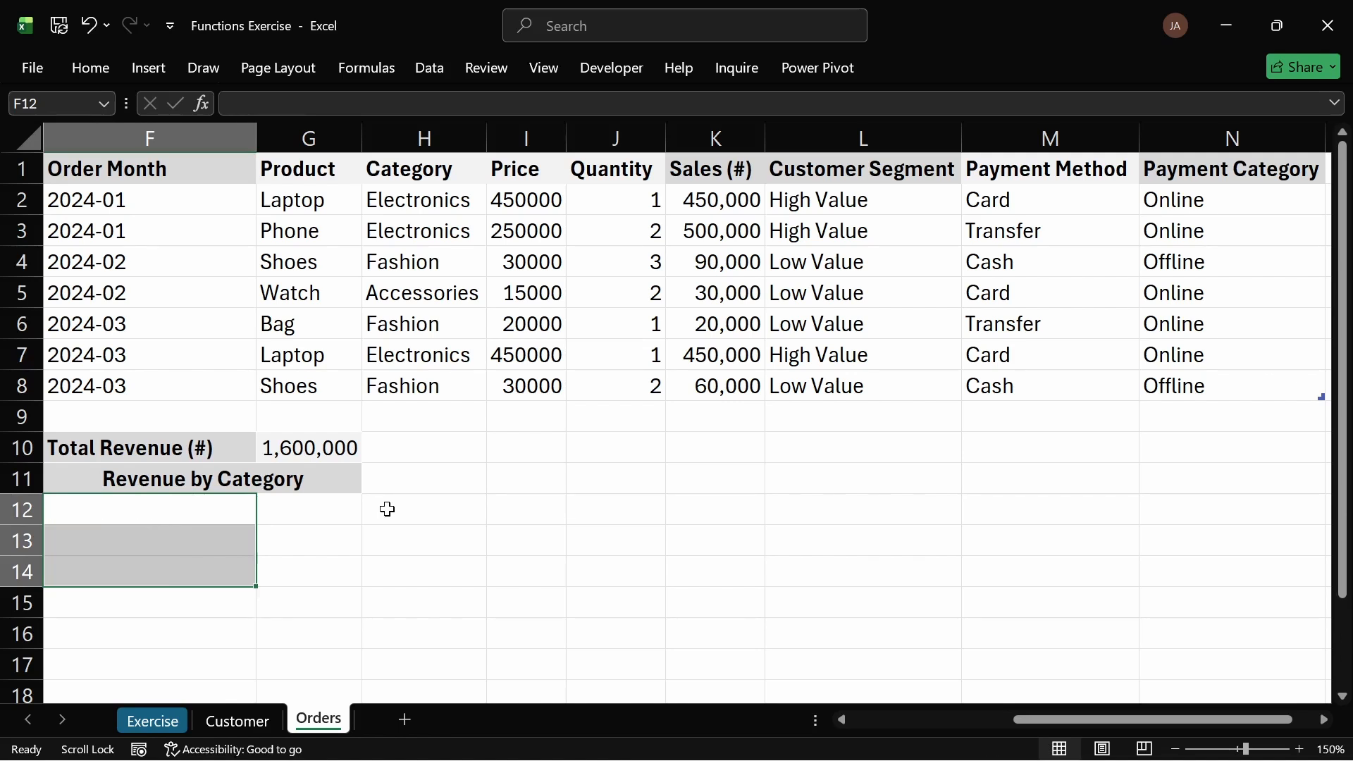
pyautogui.click(220, 518)
pyautogui.write('=u')
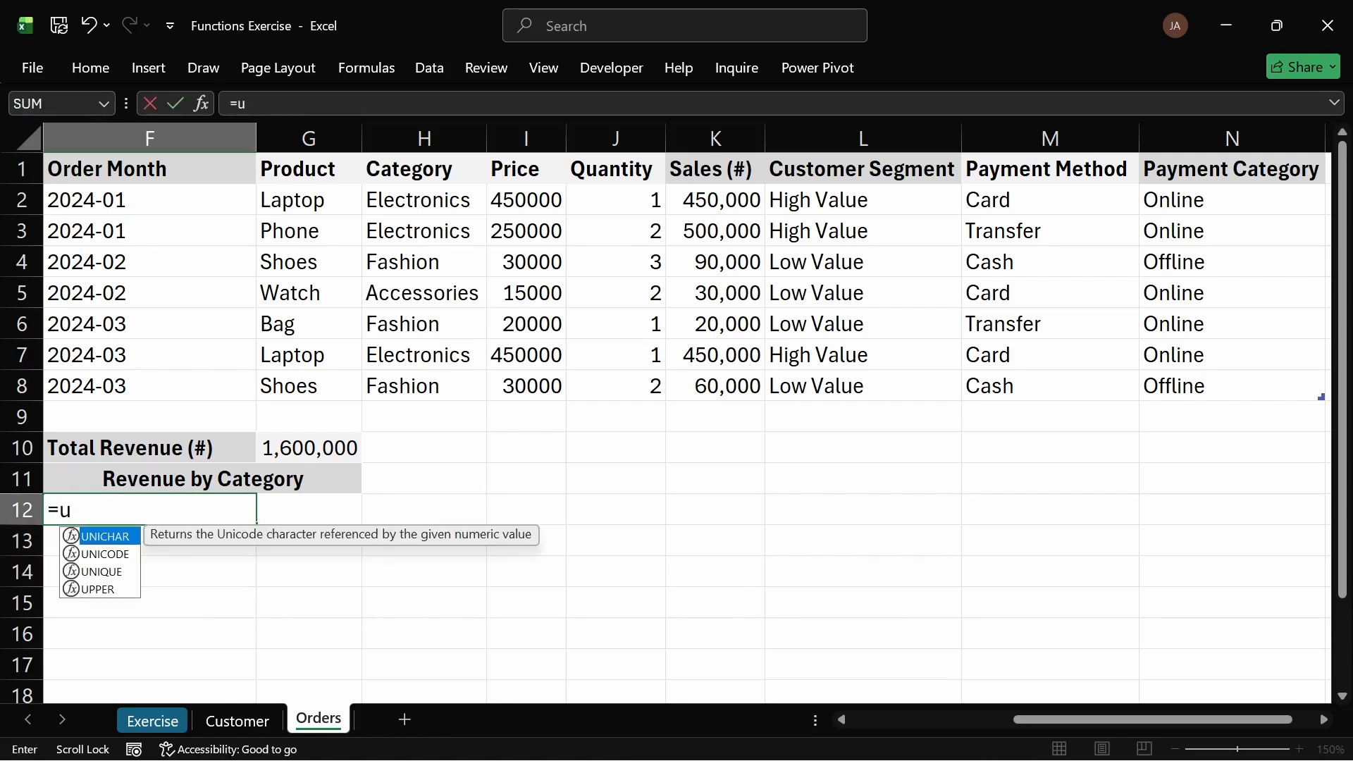
pyautogui.write('ni')
pyautogui.press('Down')
pyautogui.press('Down')
pyautogui.press('Tab')
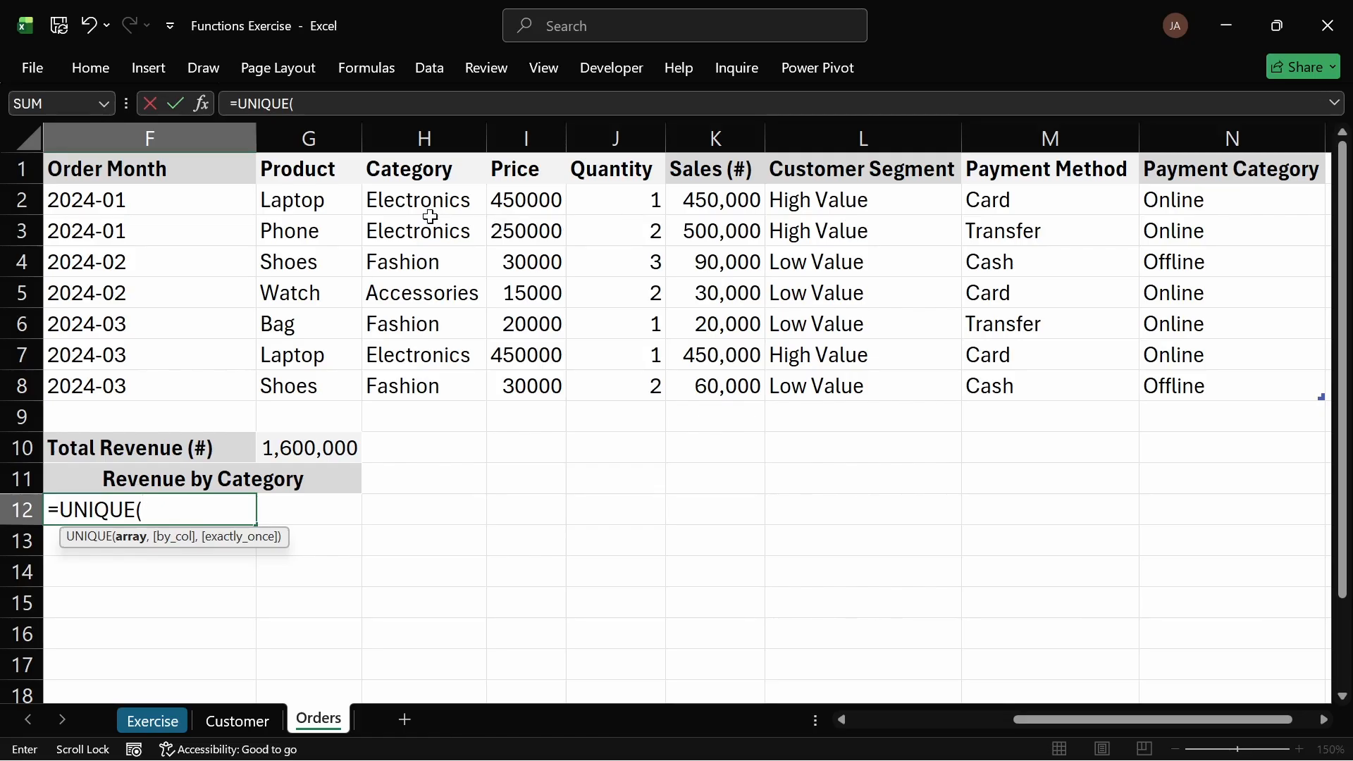
pyautogui.moveTo(422, 202); pyautogui.dragTo(459, 387)
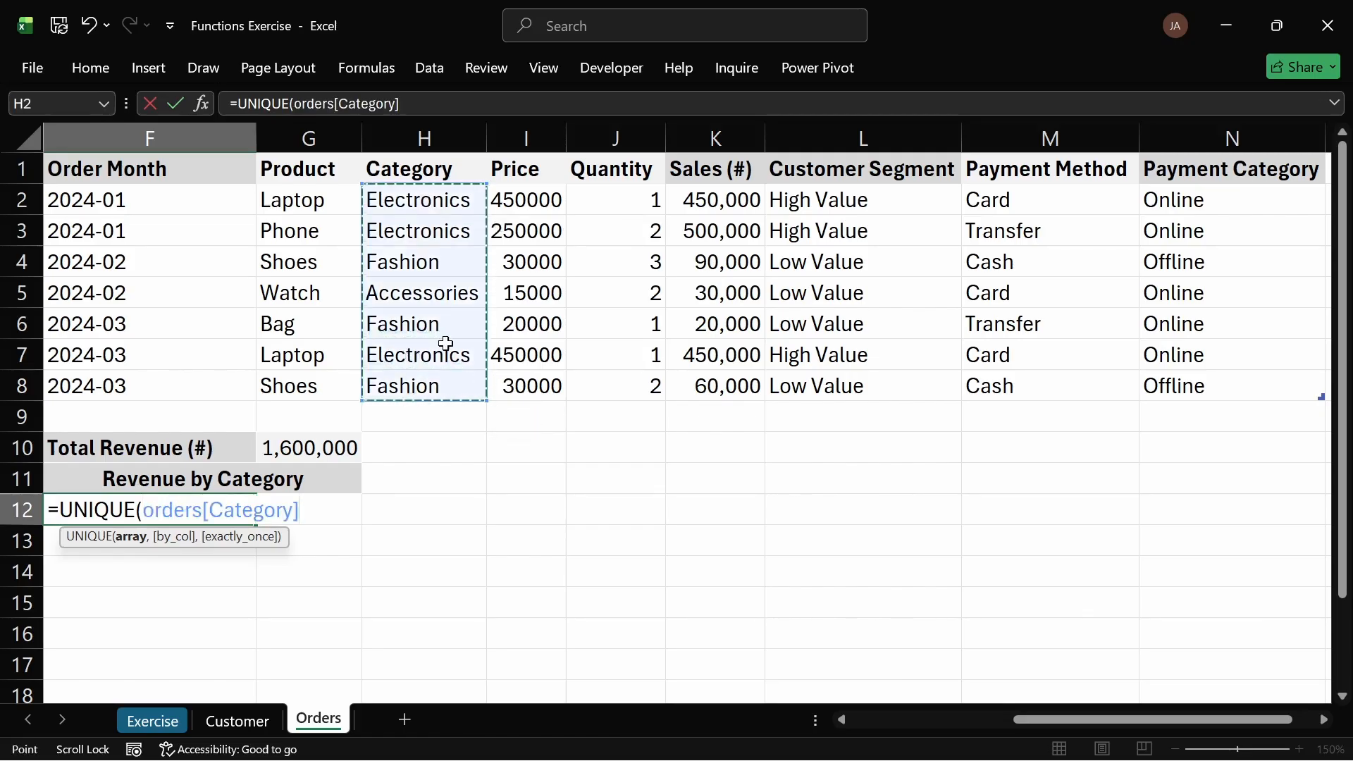
pyautogui.press('Return')
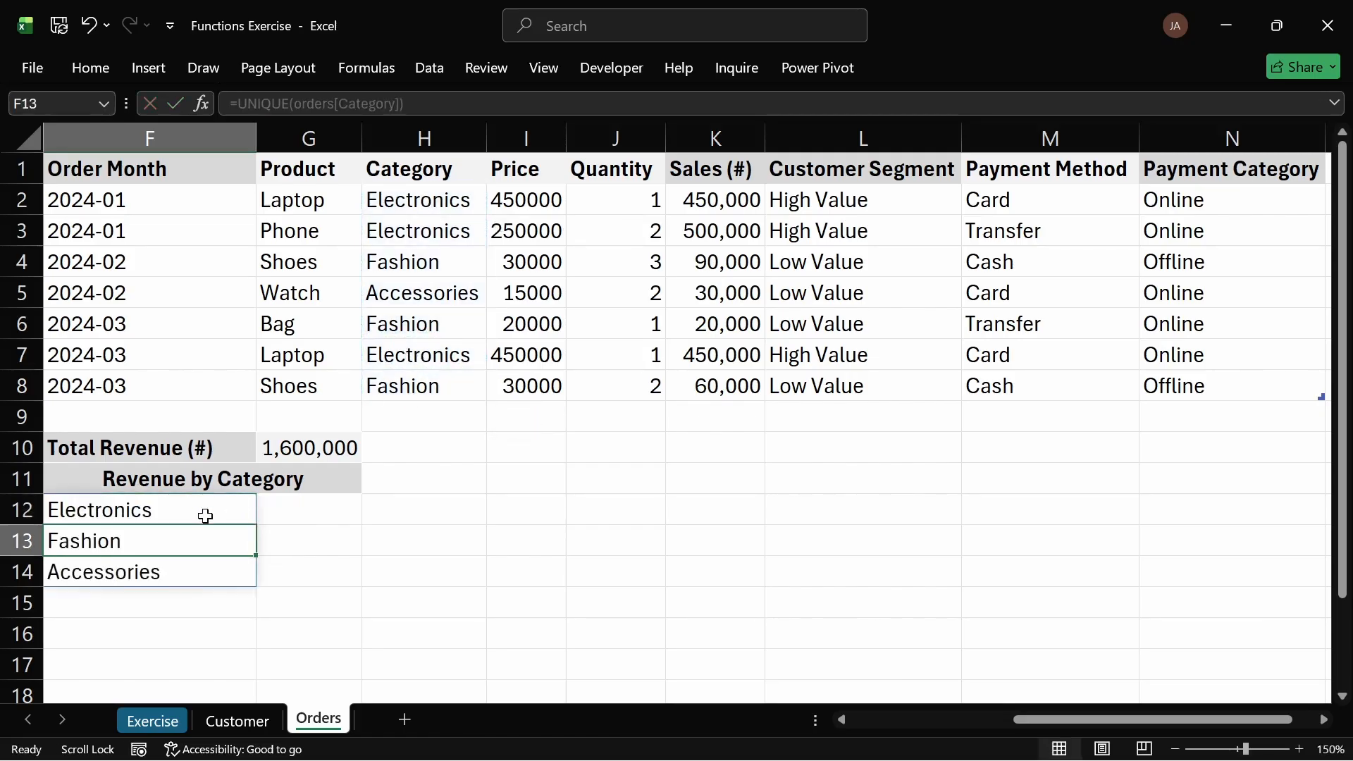
# Step: Copy the Total Revenue value cell's formatting onto the category list in F12:F14 with Format Painter
pyautogui.click(317, 518)
pyautogui.click(164, 511)
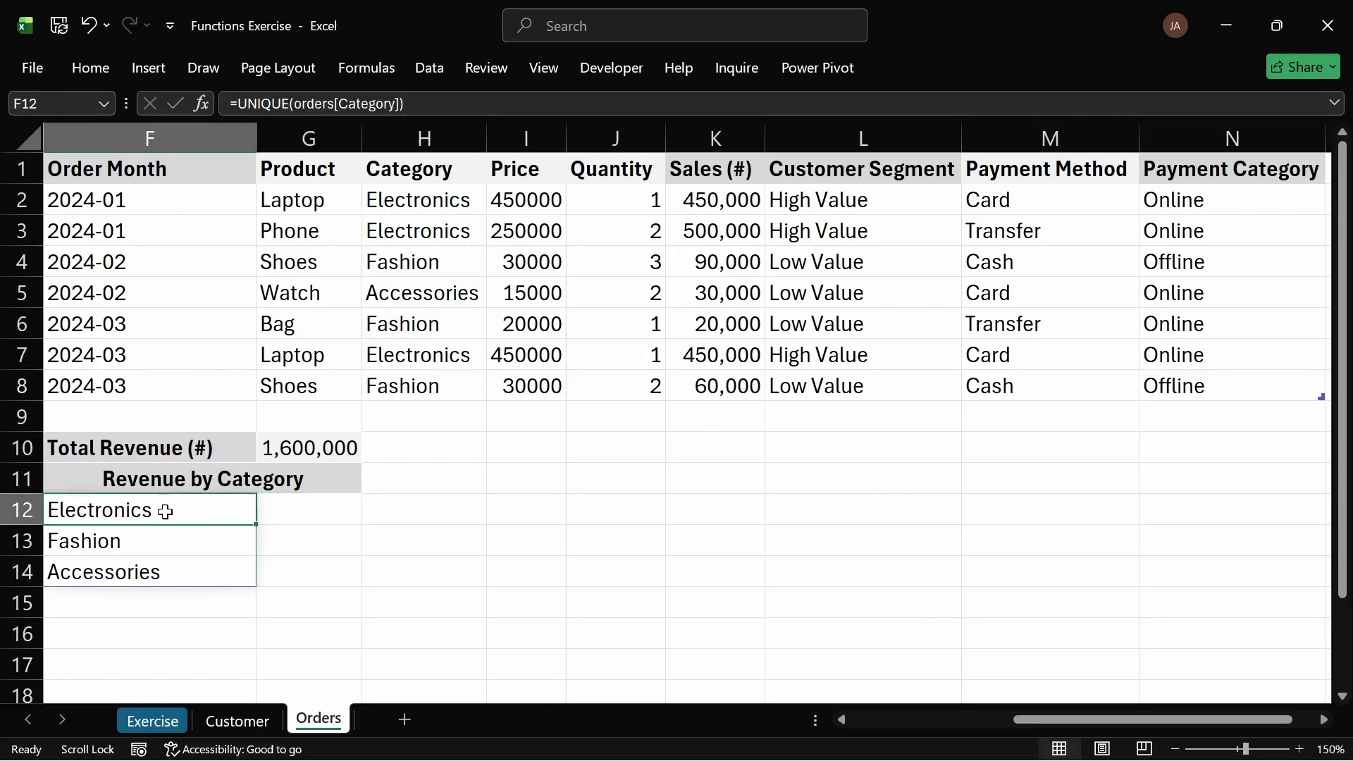
pyautogui.click(328, 515)
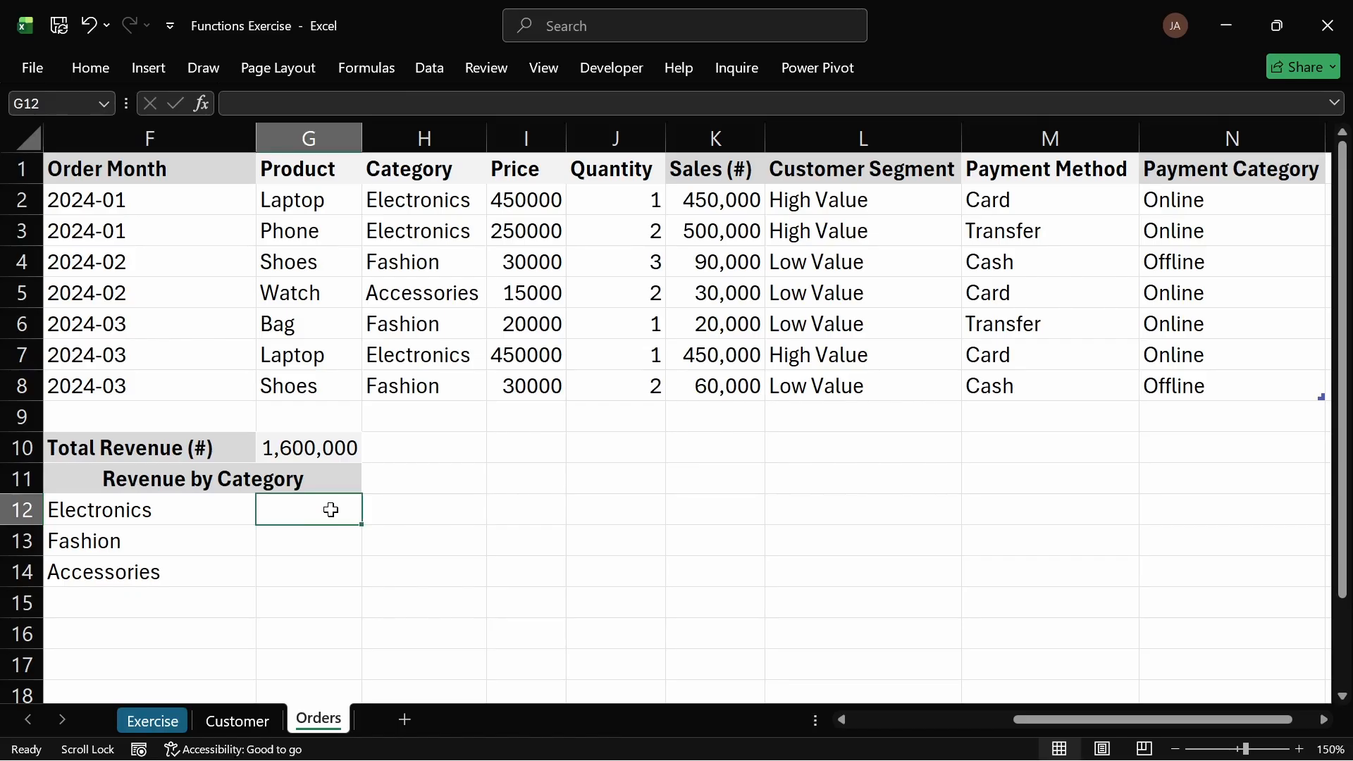
pyautogui.click(337, 448)
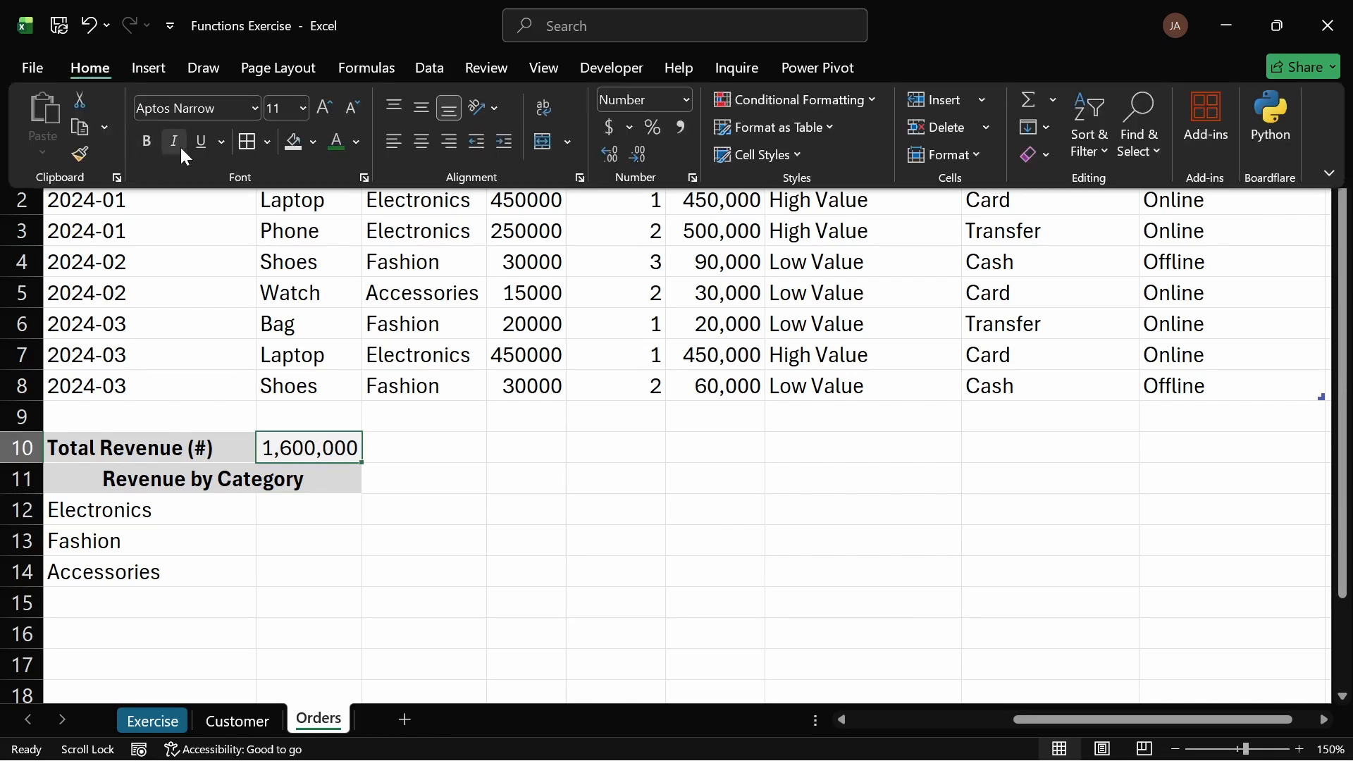
pyautogui.click(77, 149)
pyautogui.moveTo(125, 518); pyautogui.dragTo(157, 574)
pyautogui.click(337, 534)
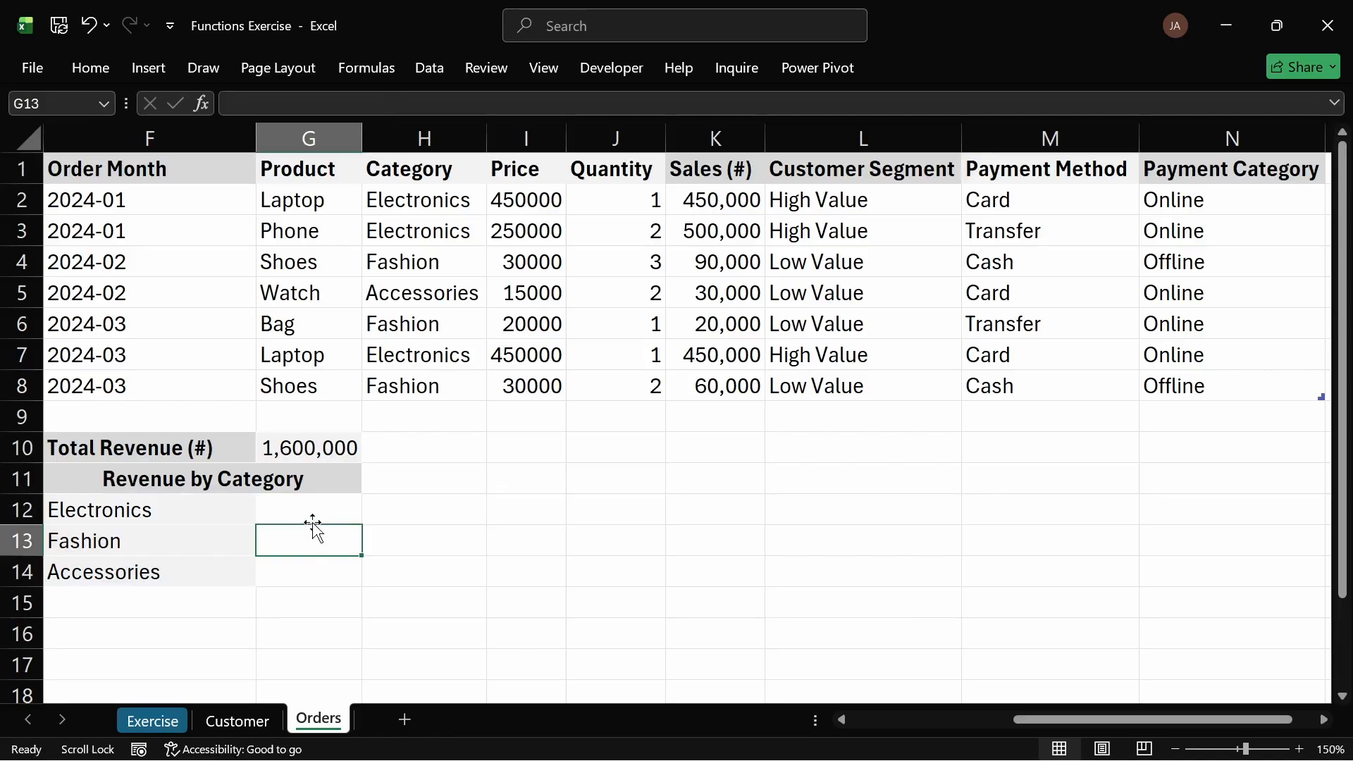
# Step: Enter =SUMIF(orders[Category],F12,orders[Sales (#)]) in G12 to total revenue for the first category
pyautogui.click(309, 512)
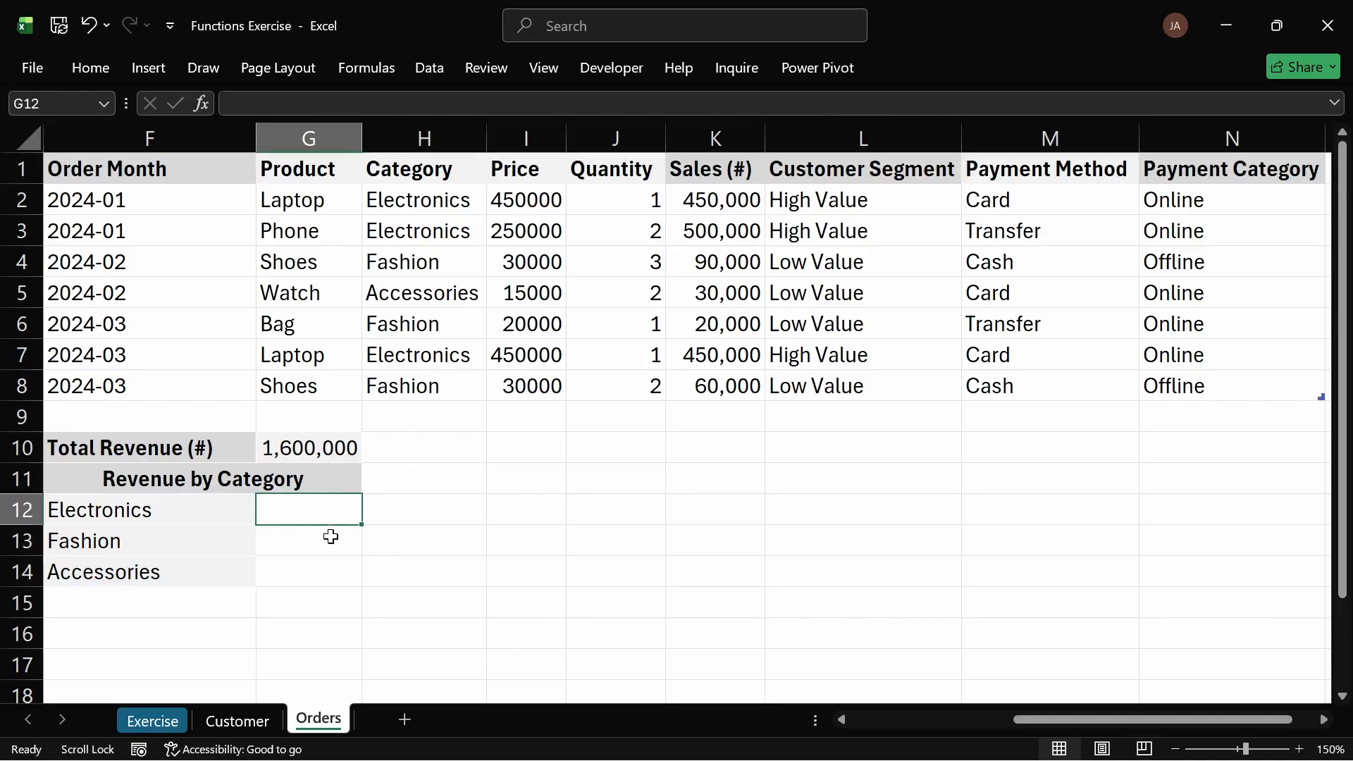
pyautogui.write('=')
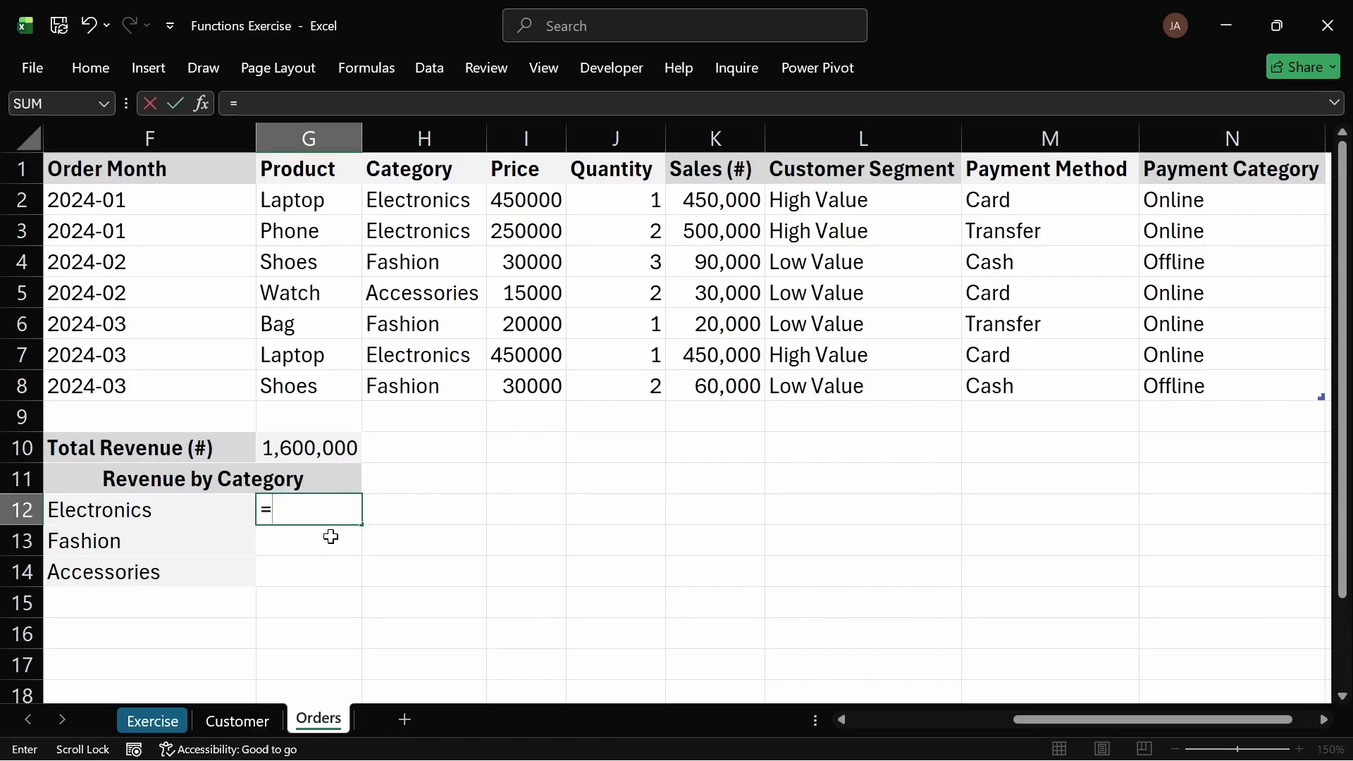
pyautogui.write('s')
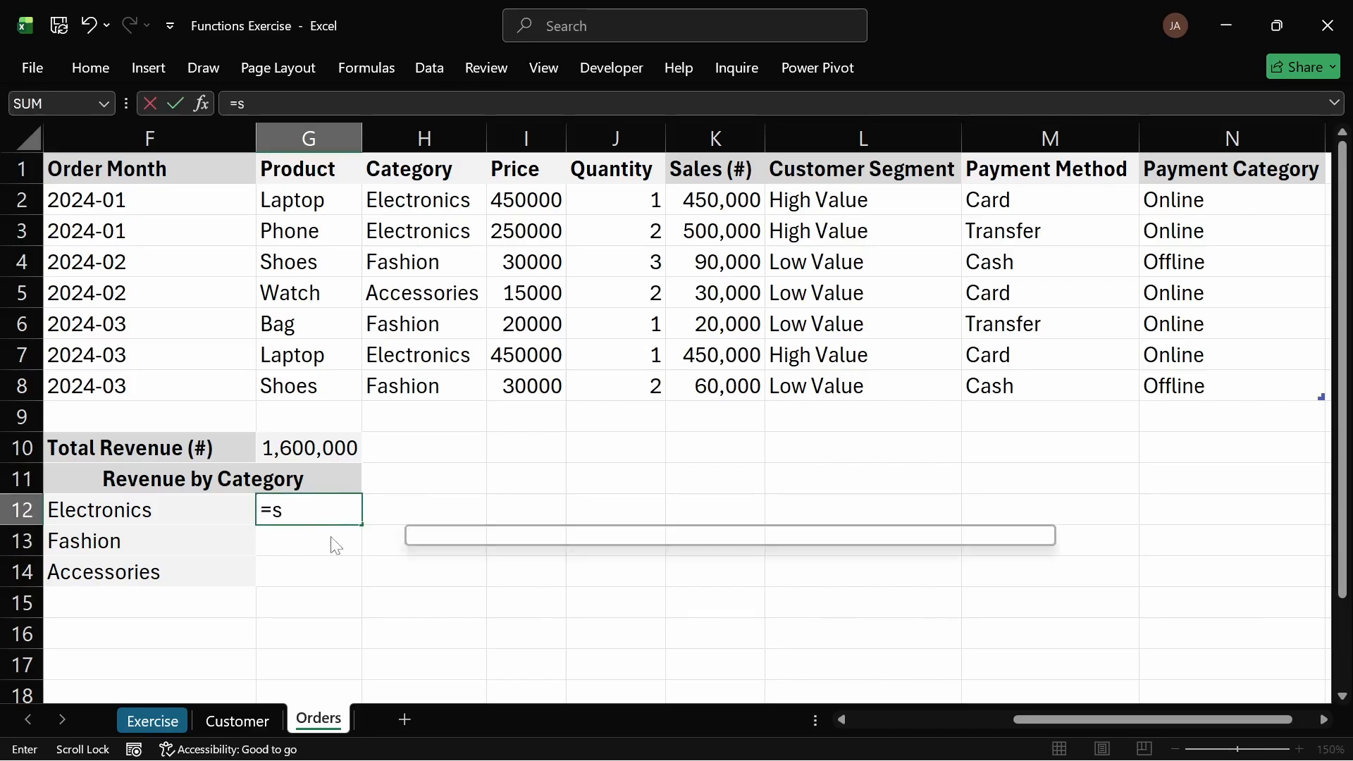
pyautogui.write('um')
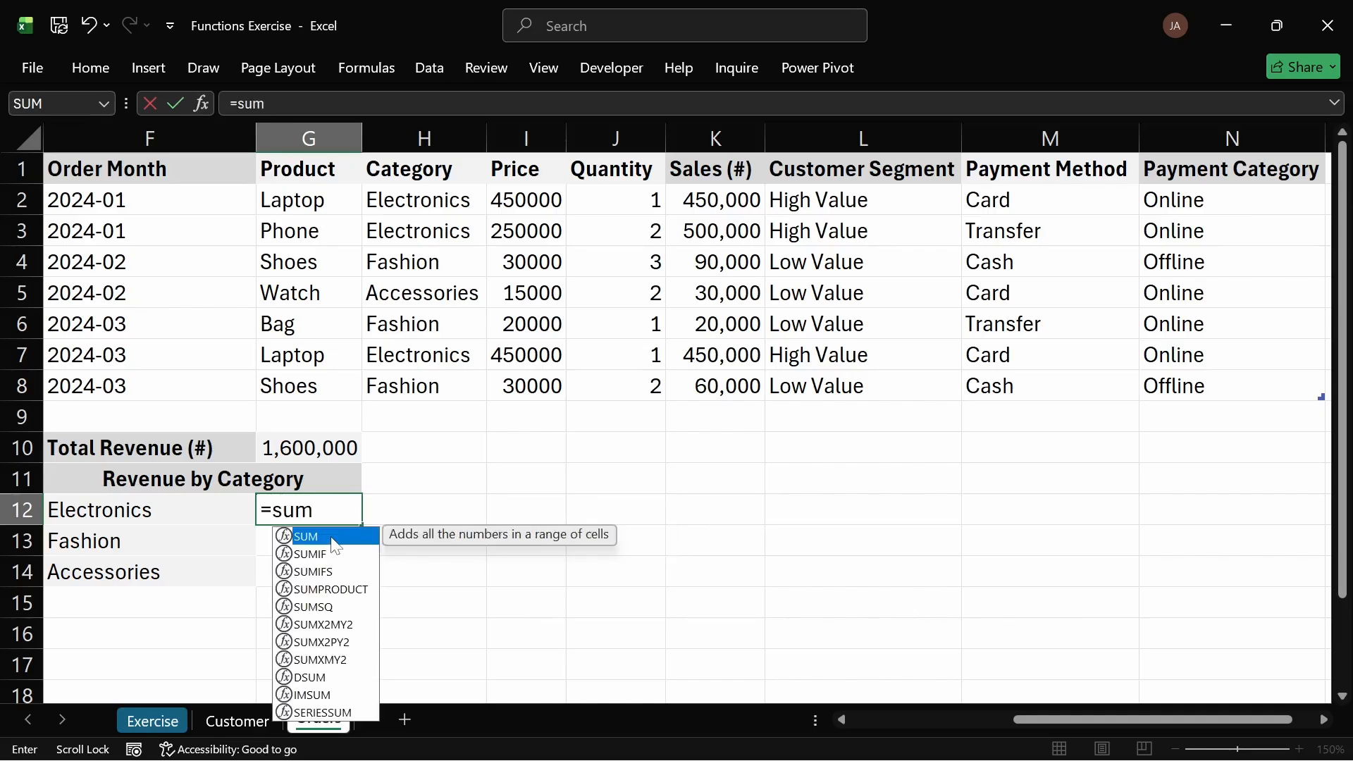
pyautogui.press('Tab')
pyautogui.press('BackSpace')
pyautogui.doubleClick(335, 548)
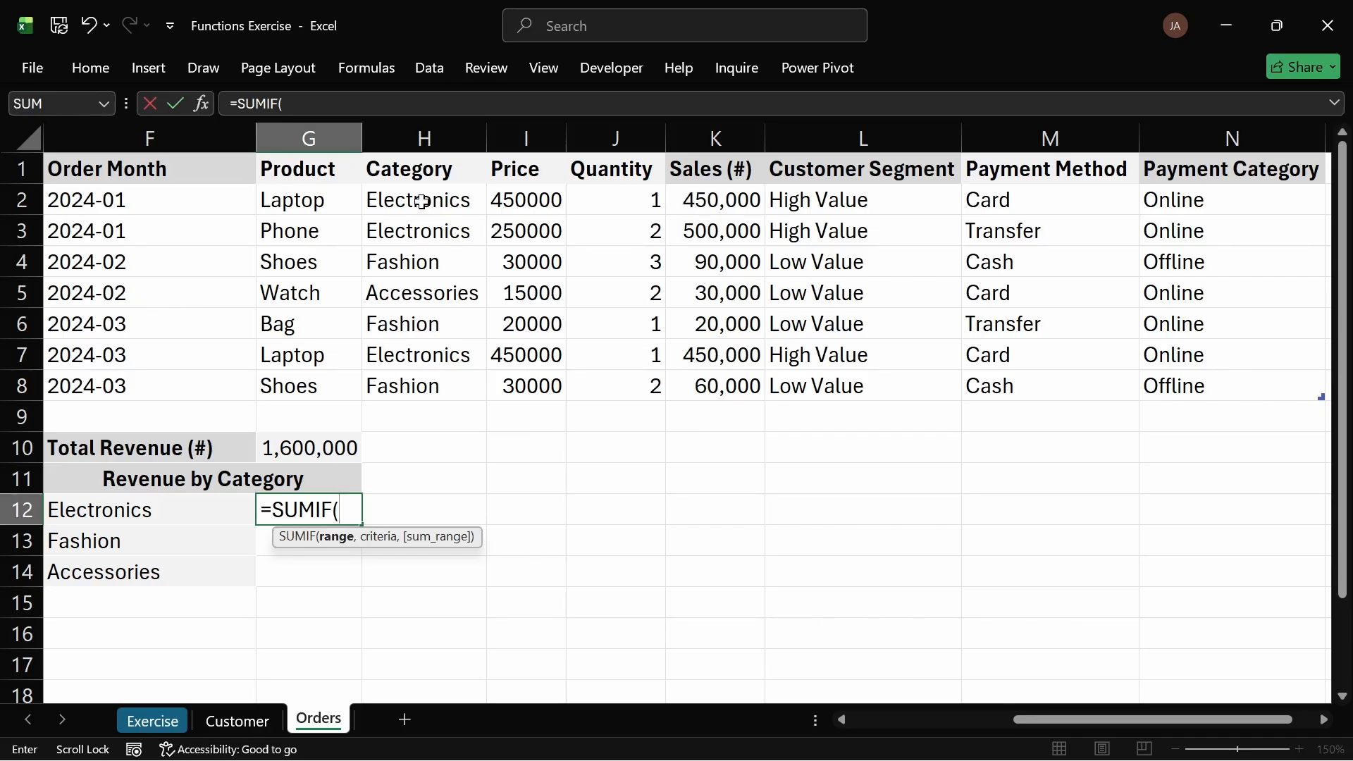
pyautogui.moveTo(422, 202); pyautogui.dragTo(435, 392)
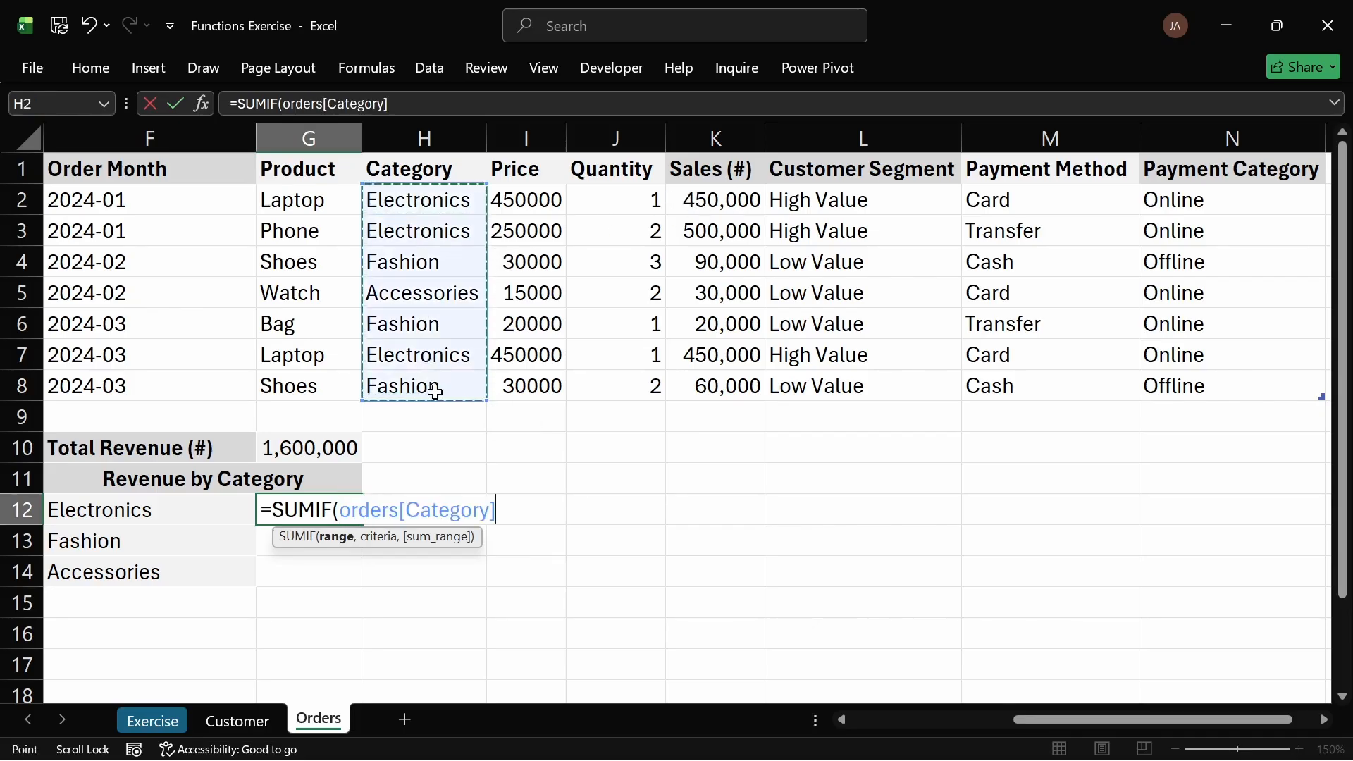
pyautogui.write(',')
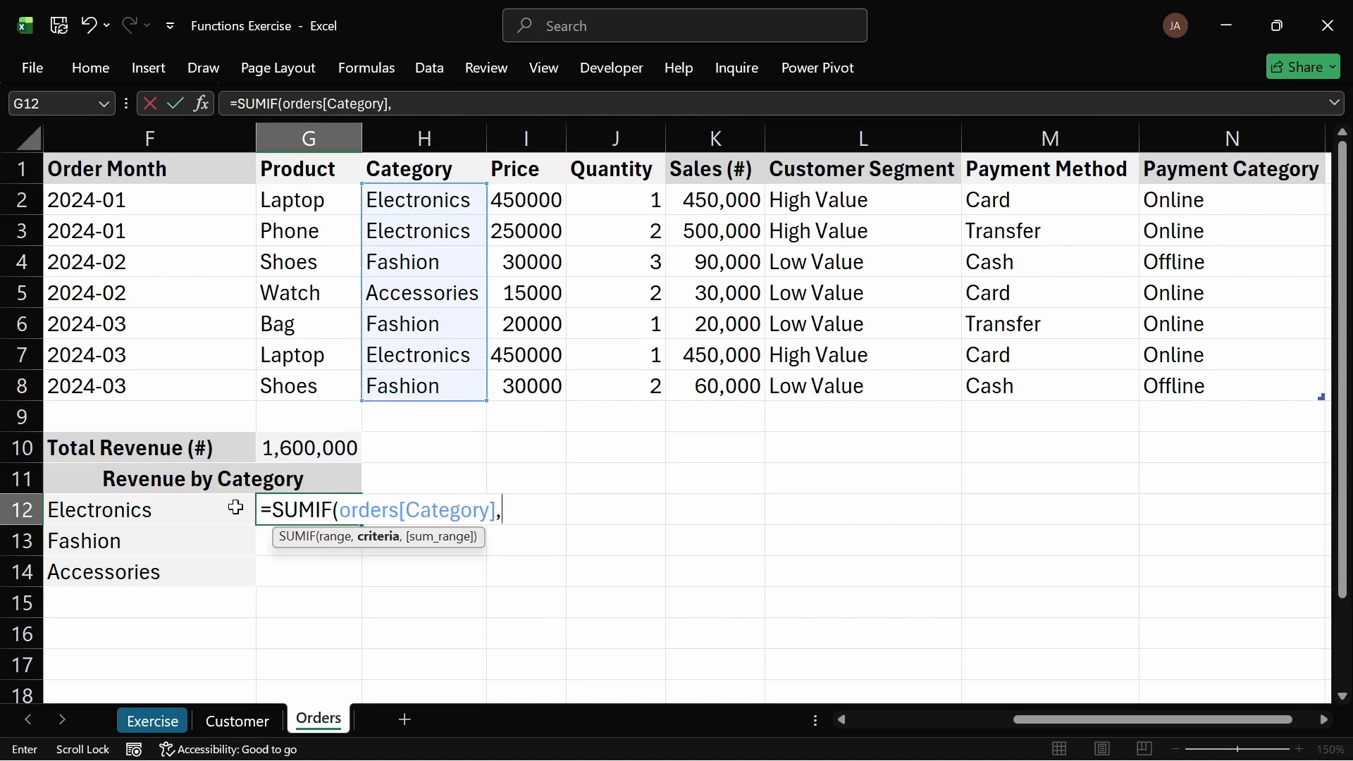
pyautogui.click(216, 512)
pyautogui.write(',')
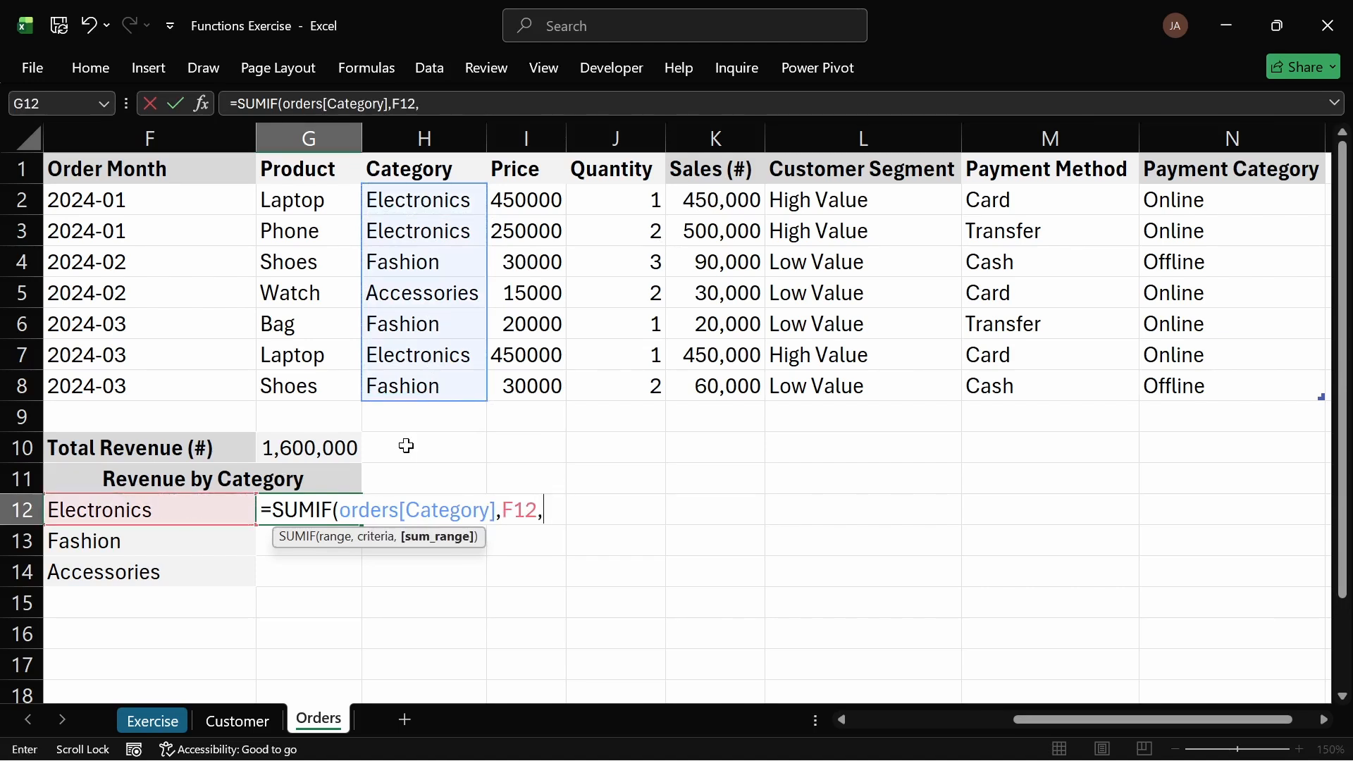
pyautogui.moveTo(717, 204); pyautogui.dragTo(731, 384)
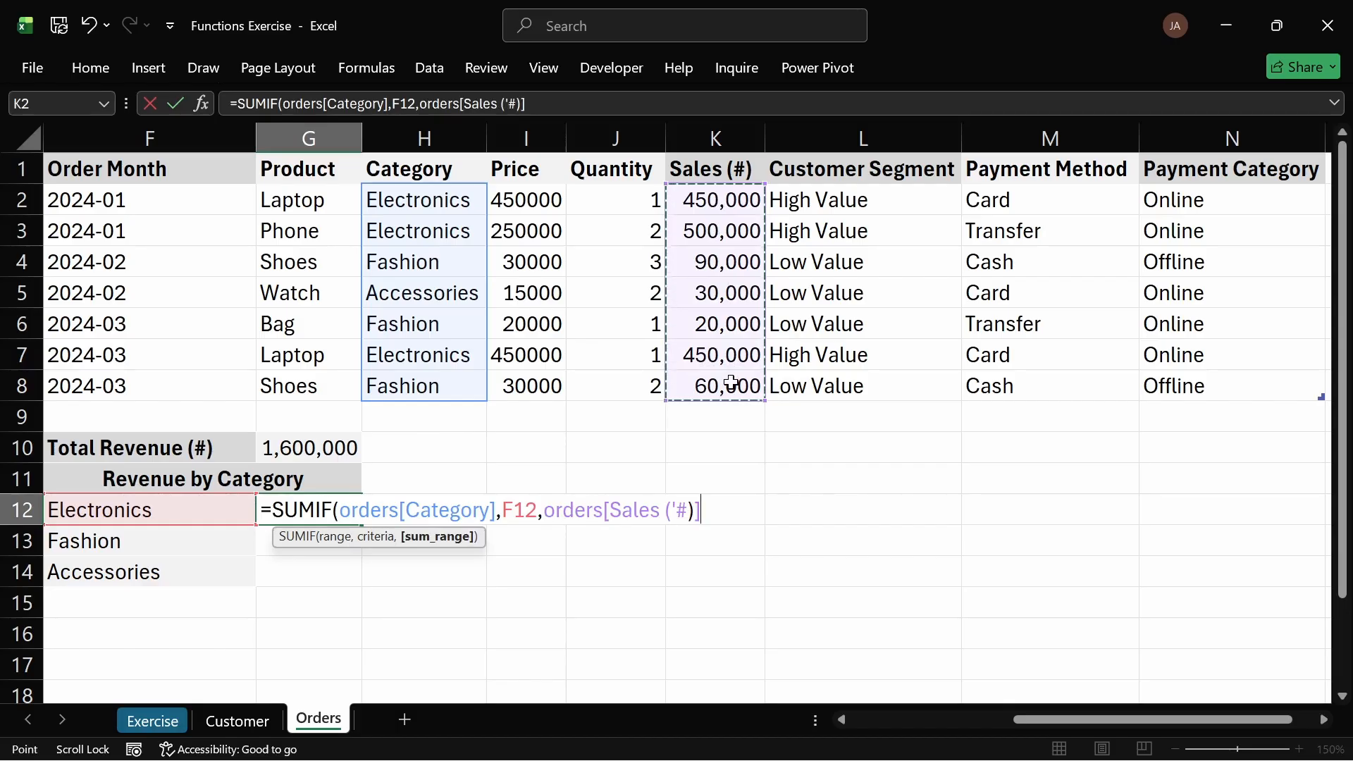
pyautogui.press('Return')
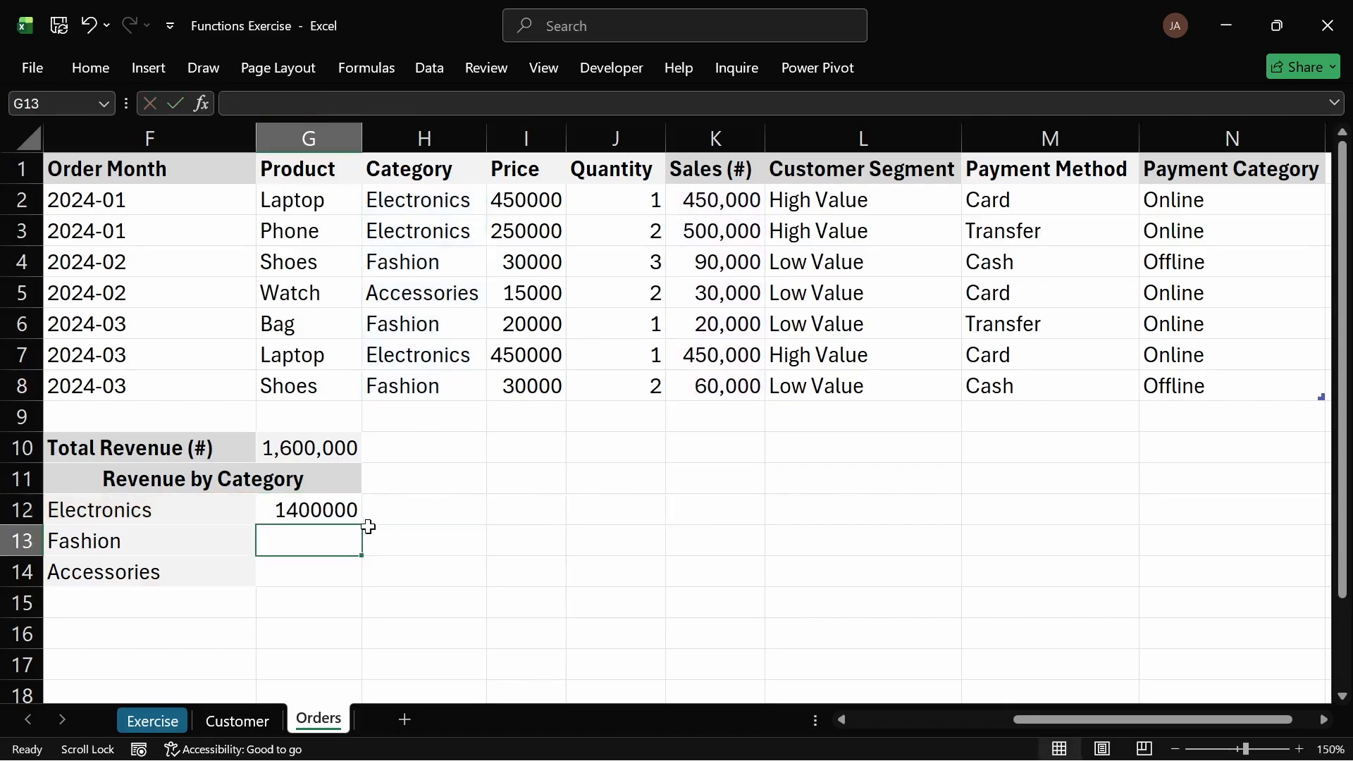
# Step: Format G12 as Number with 0 decimal places and a 1000 separator
pyautogui.click(353, 507)
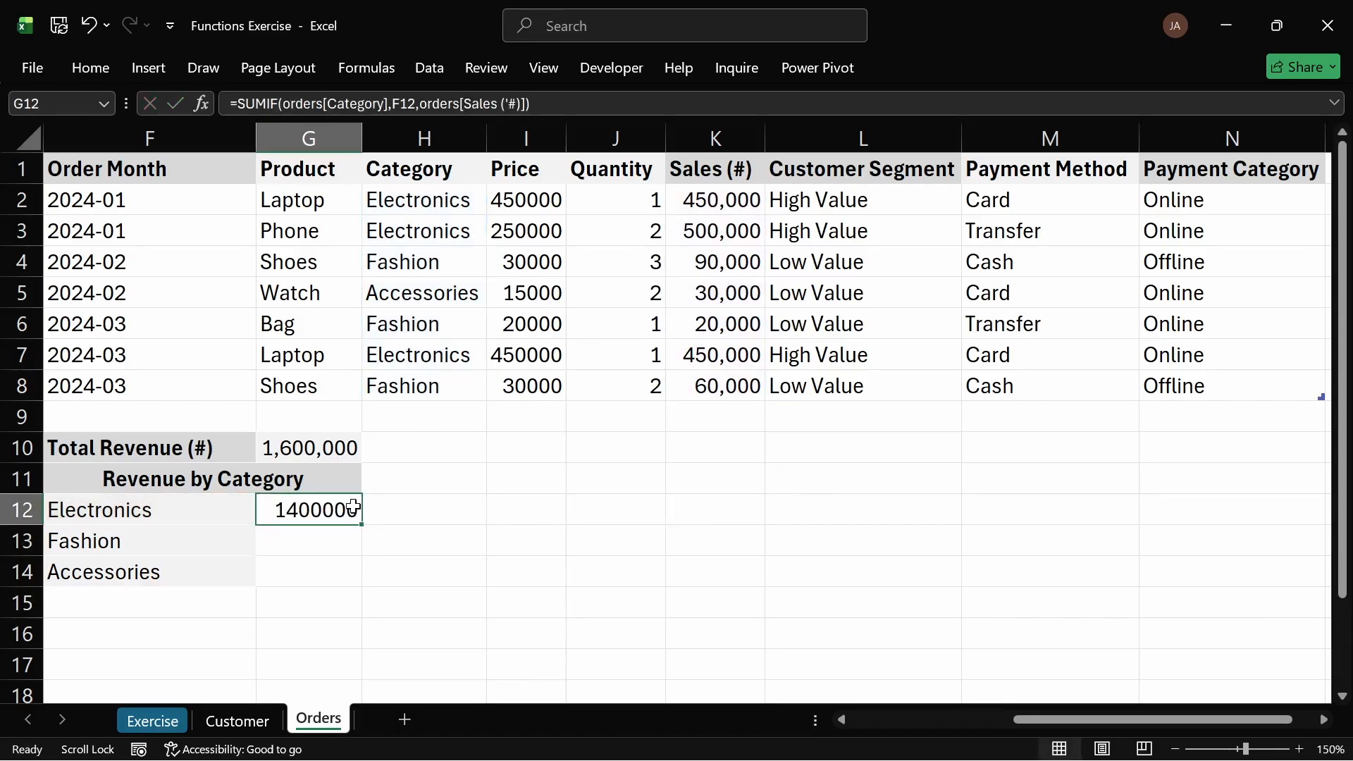
pyautogui.hotkey('ctrl', '1')
pyautogui.click(715, 185)
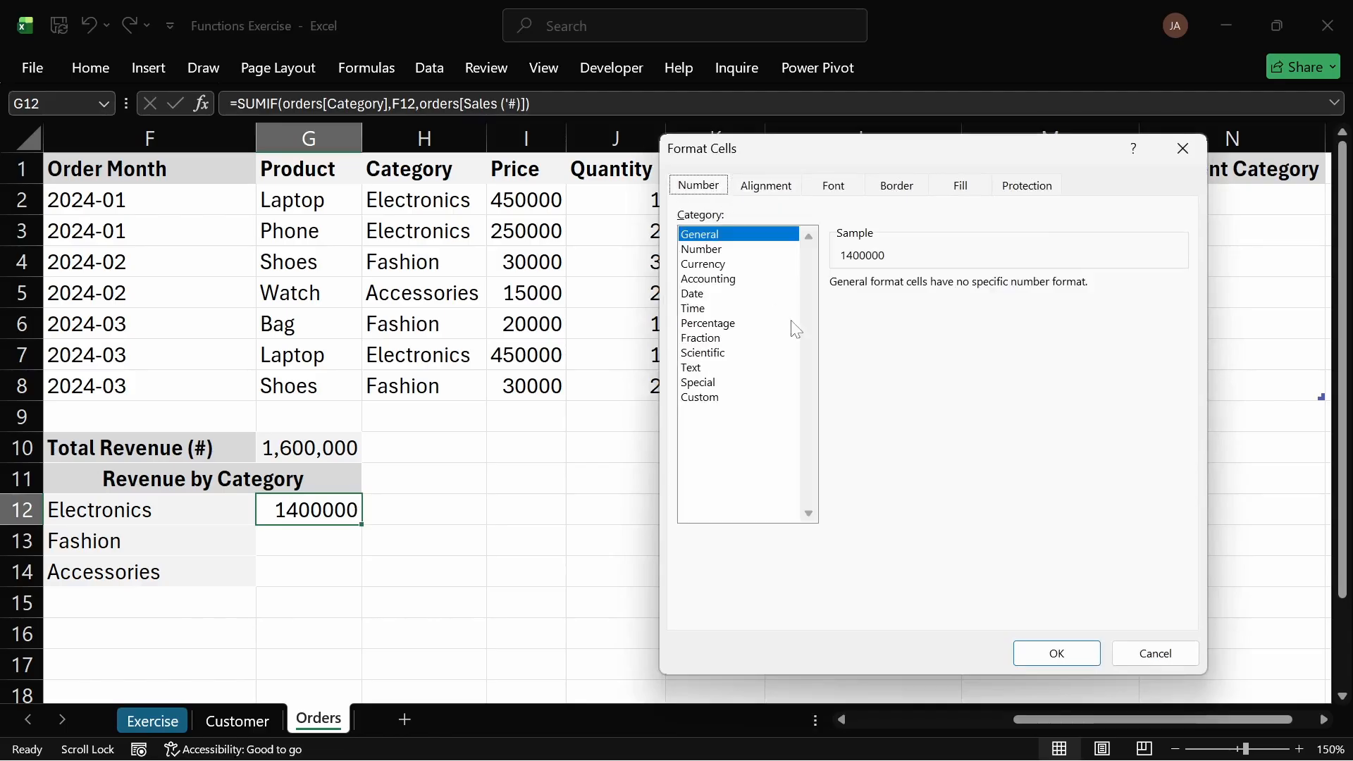
pyautogui.click(724, 250)
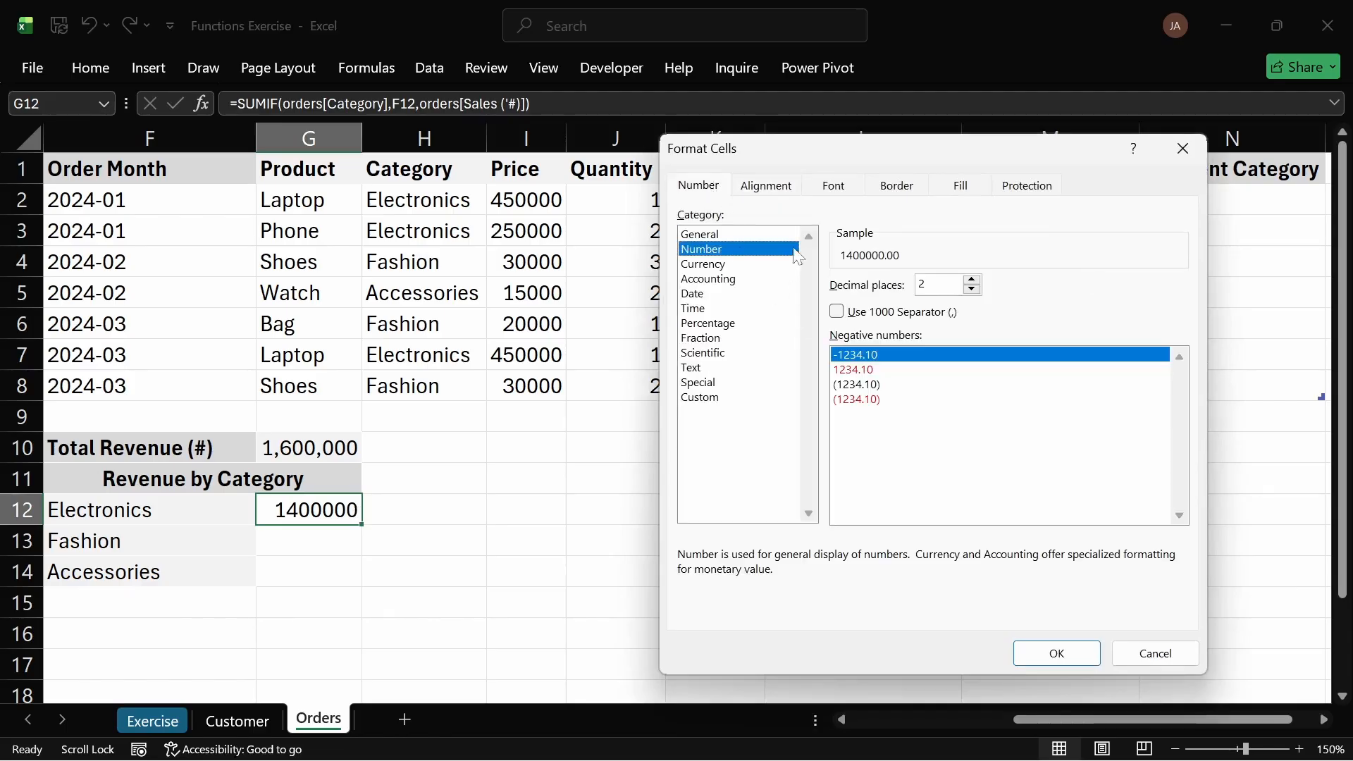
pyautogui.click(838, 312)
pyautogui.doubleClick(973, 289)
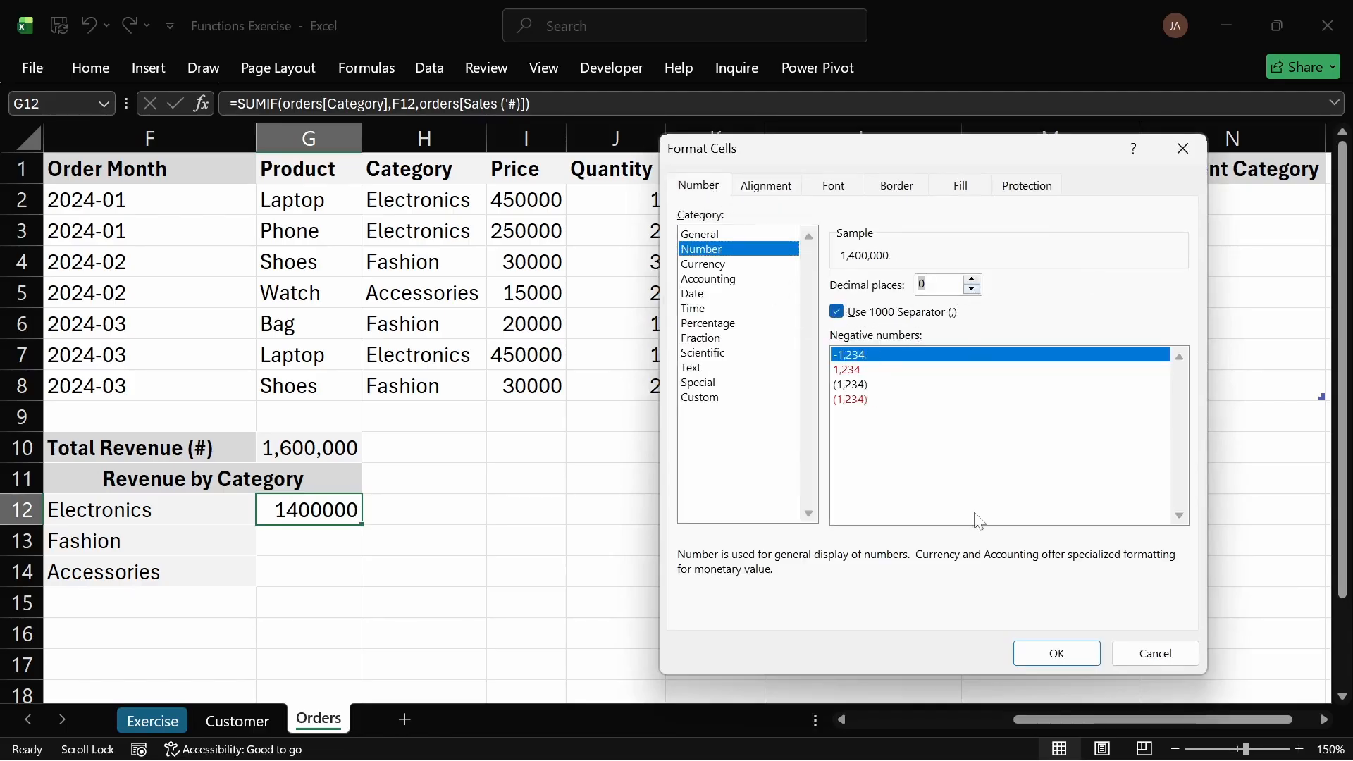
pyautogui.click(1045, 650)
# Step: Fill the SUMIF formula from G12 down to G14 for the remaining categories
pyautogui.moveTo(360, 525); pyautogui.dragTo(349, 586)
pyautogui.click(398, 522)
pyautogui.click(320, 538)
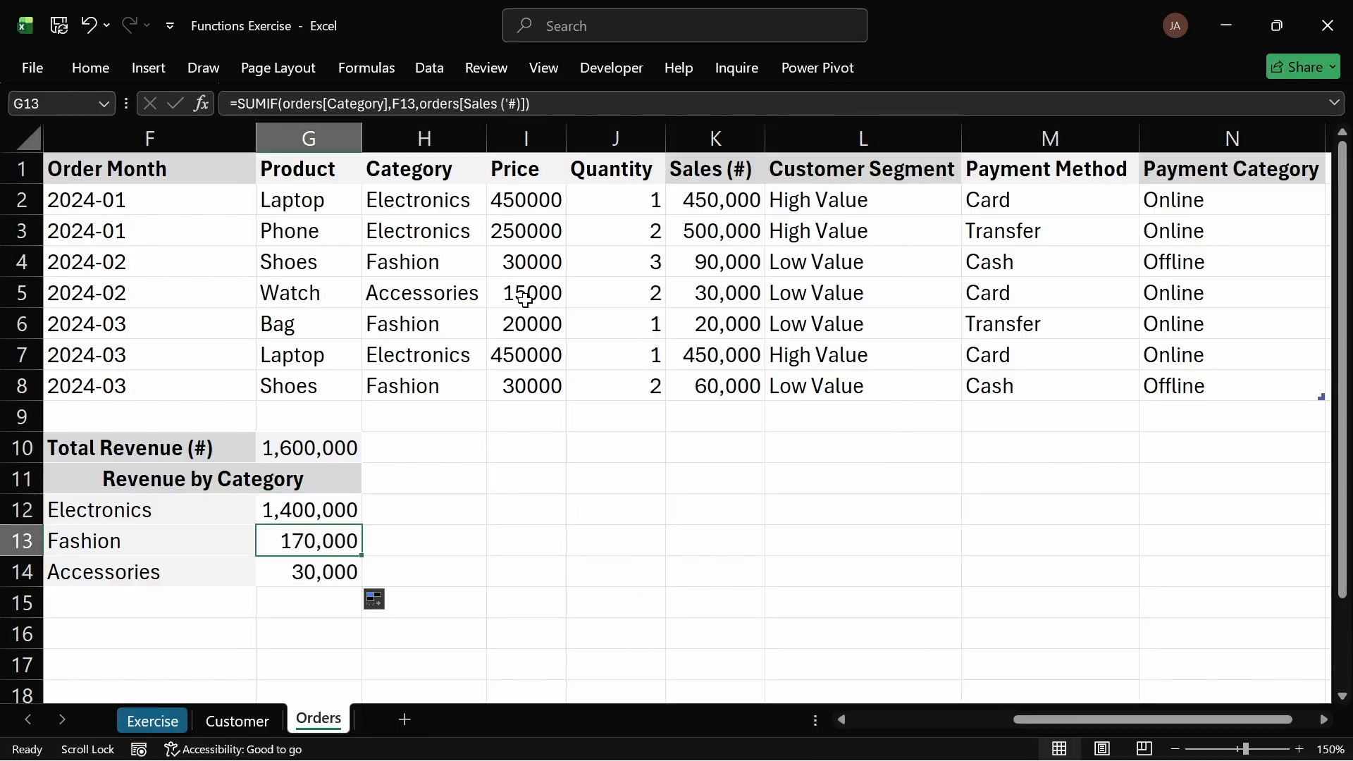
# Step: Check the category totals against the Sales (#) values in column K
pyautogui.click(754, 293)
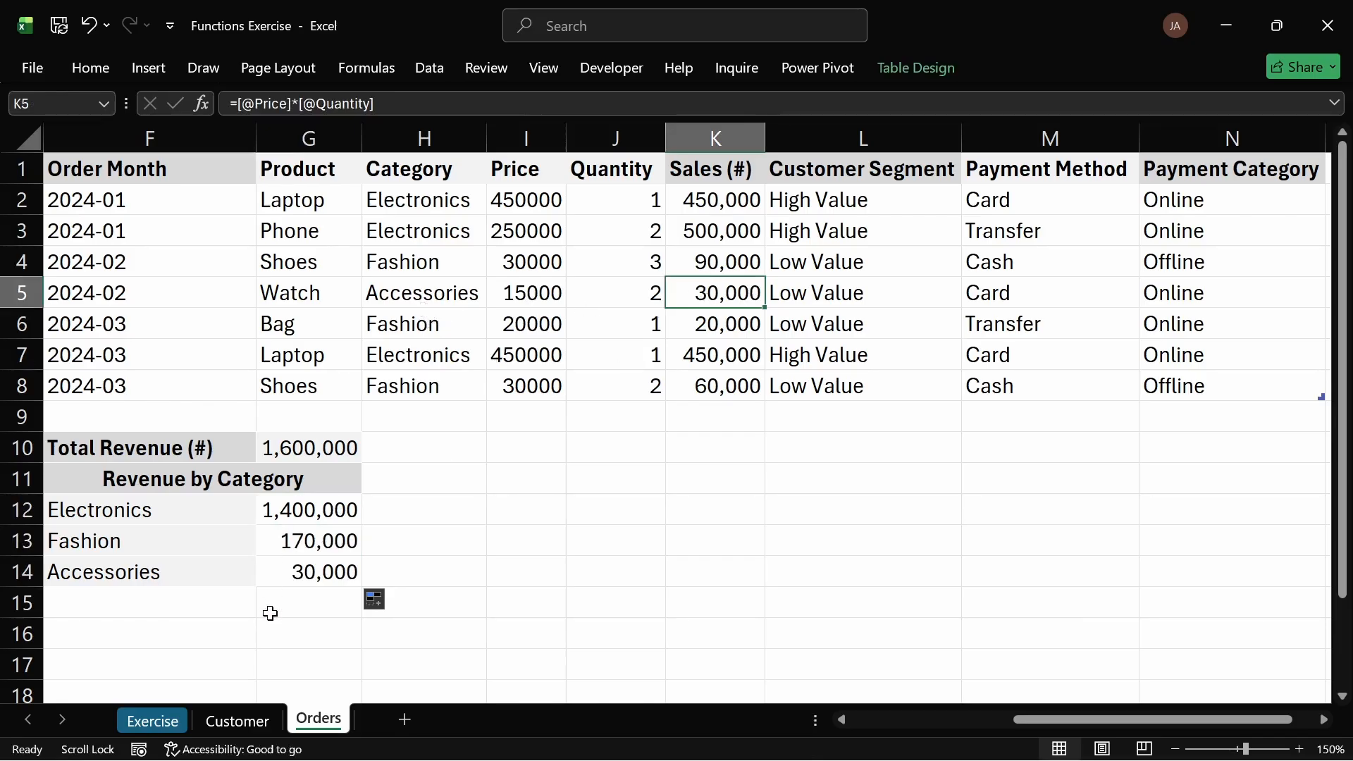
pyautogui.click(336, 538)
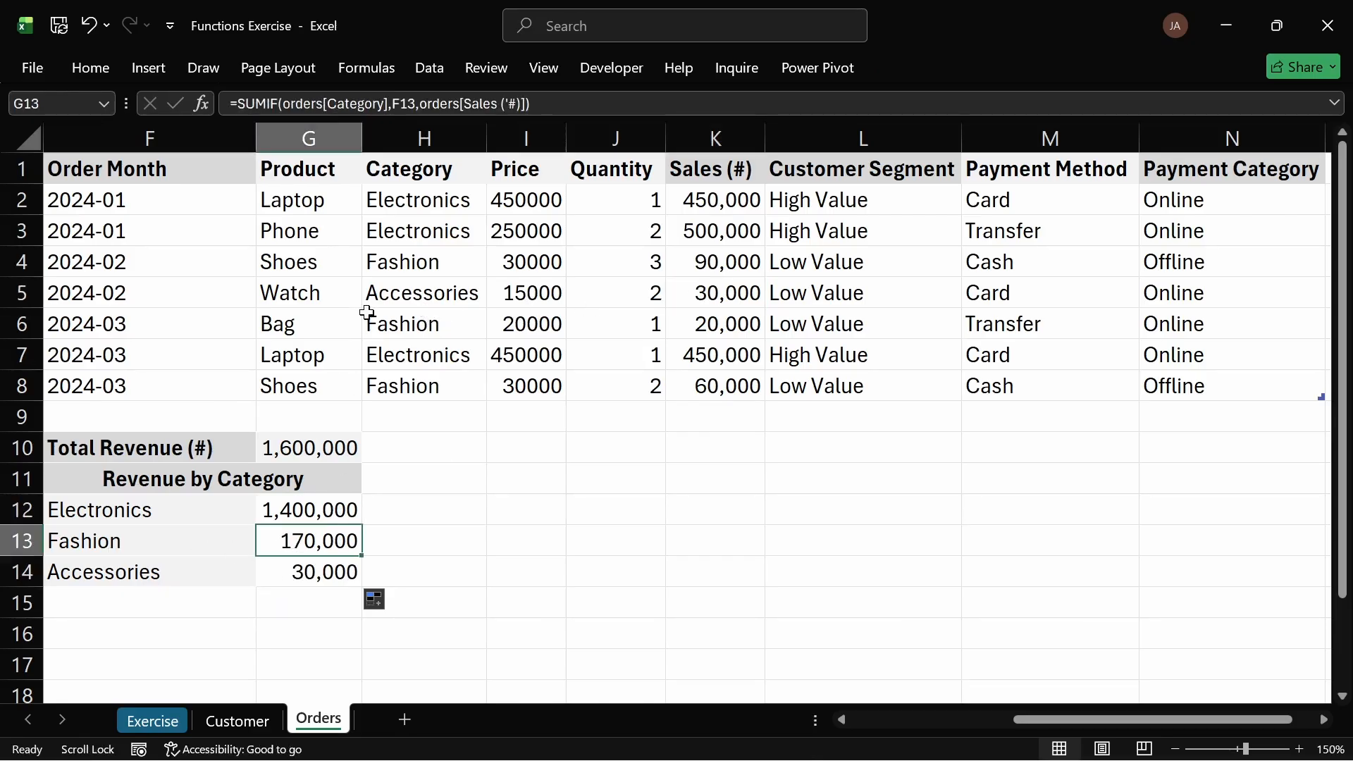
pyautogui.click(682, 262)
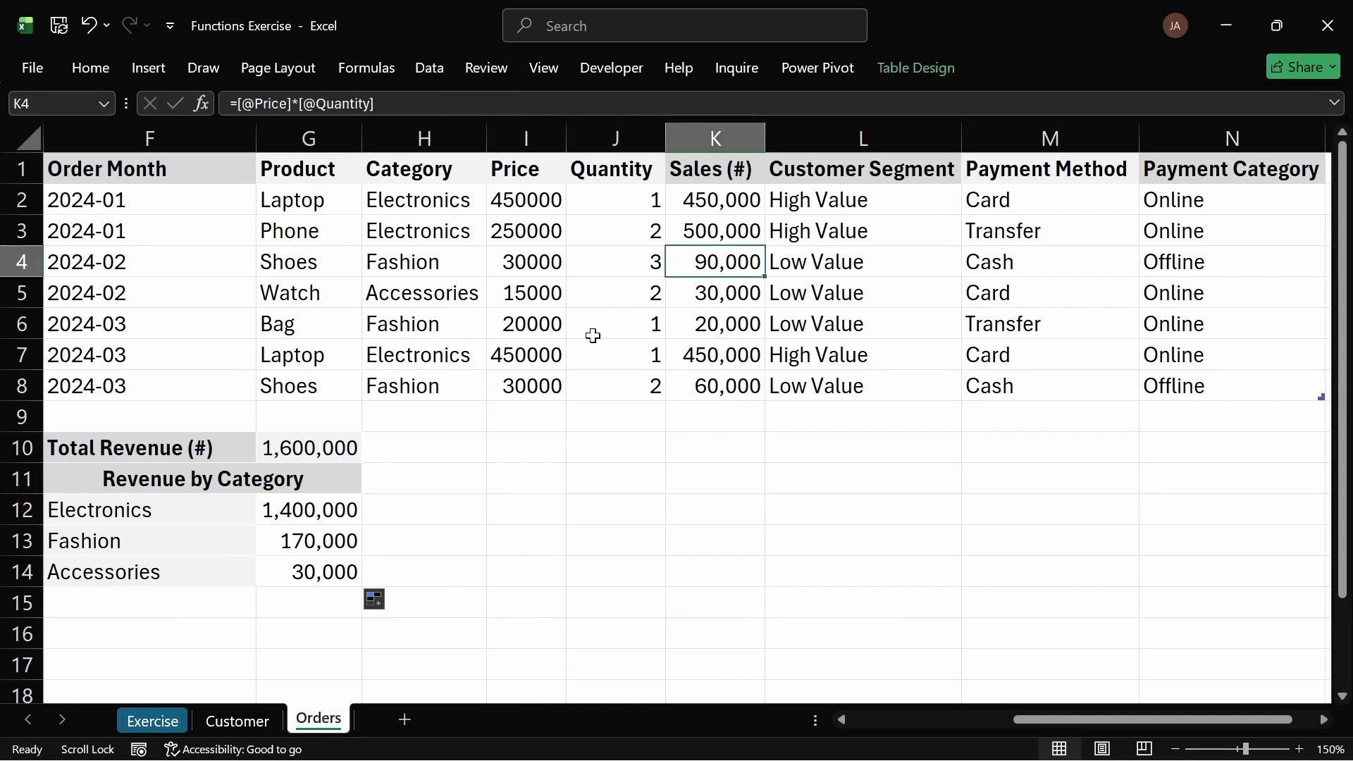
pyautogui.click(690, 388)
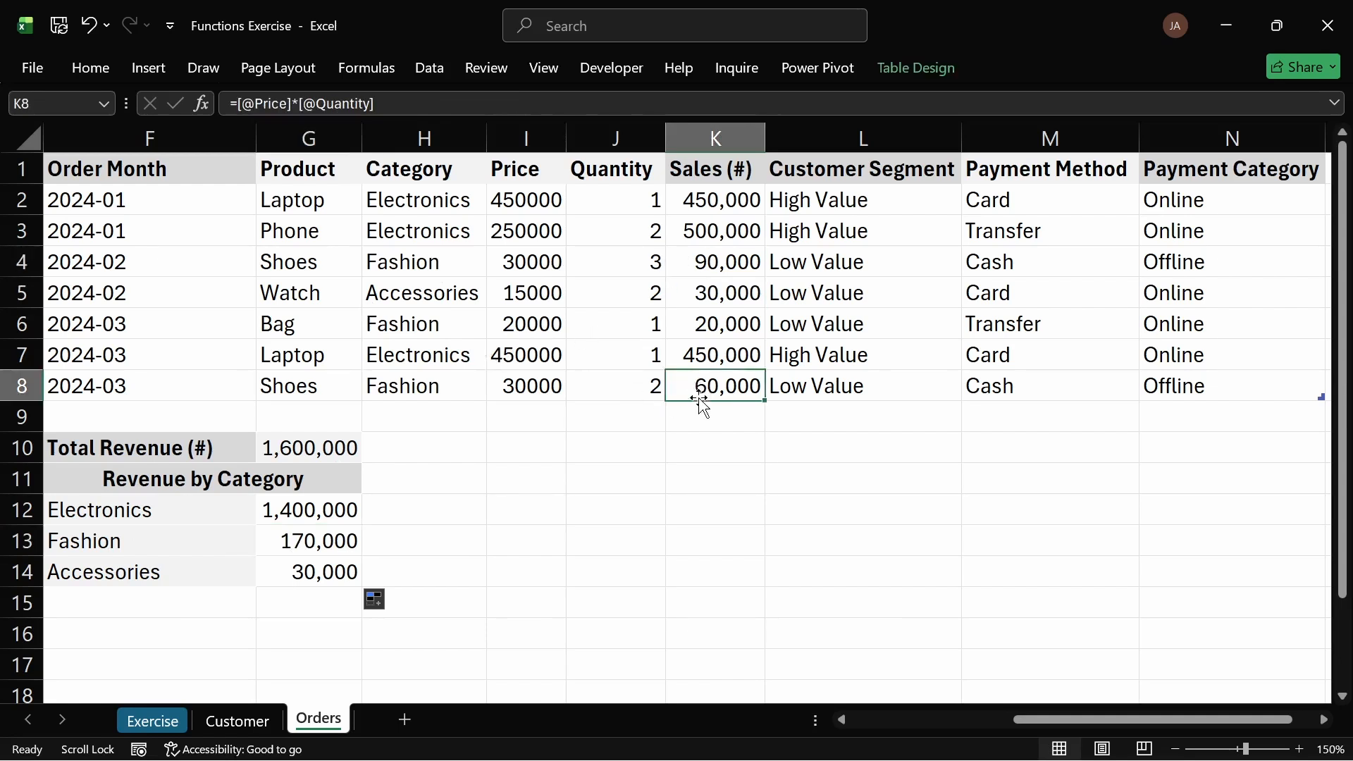
pyautogui.click(337, 505)
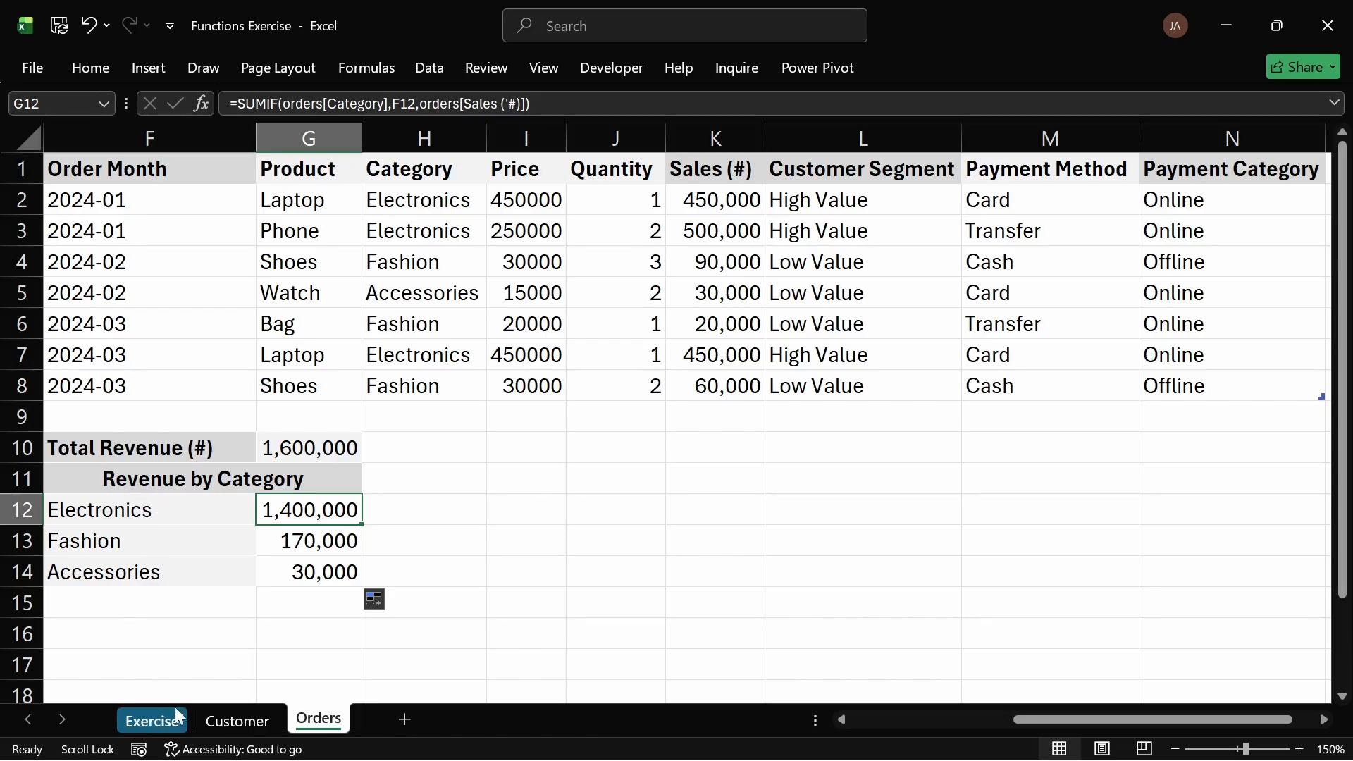
# Step: Review the Top Customer by Total Spend task on the Exercise sheet, then open the Customer sheet
pyautogui.click(152, 720)
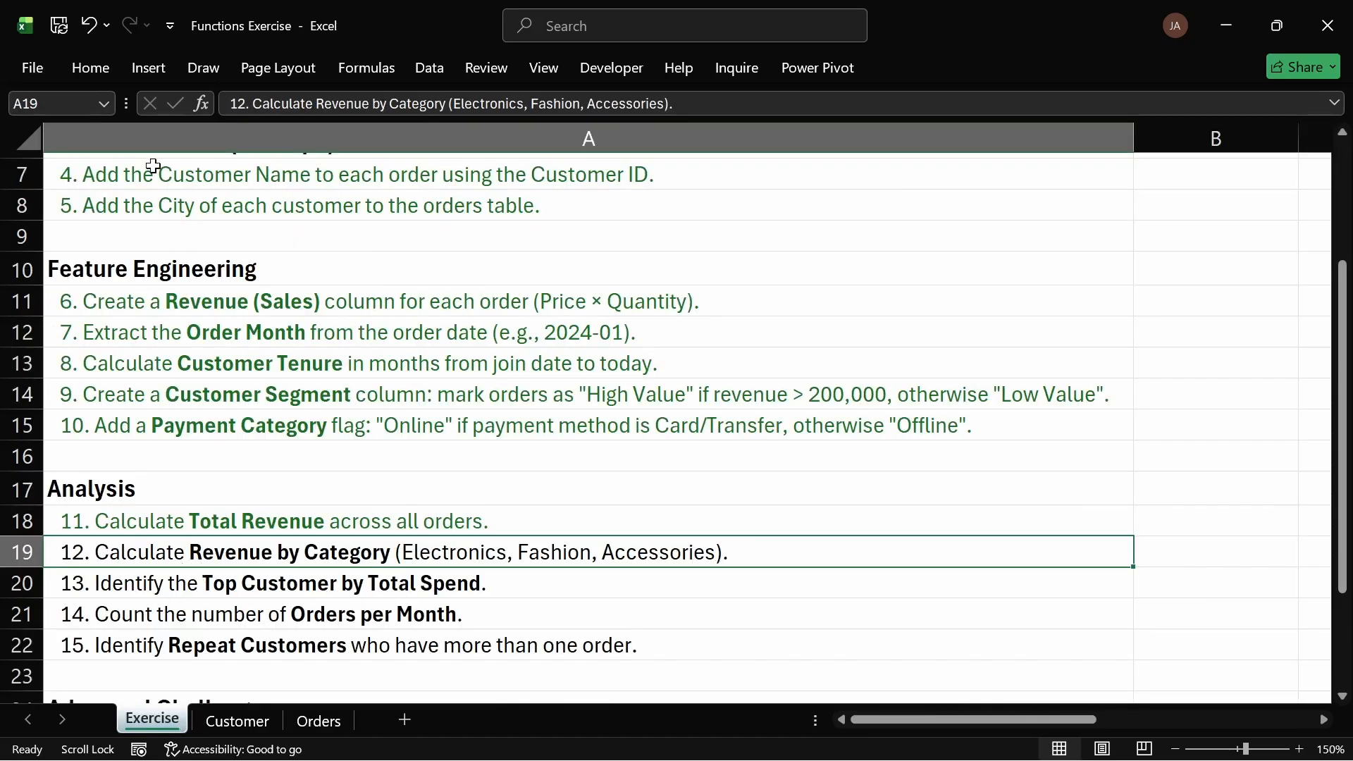
pyautogui.click(73, 67)
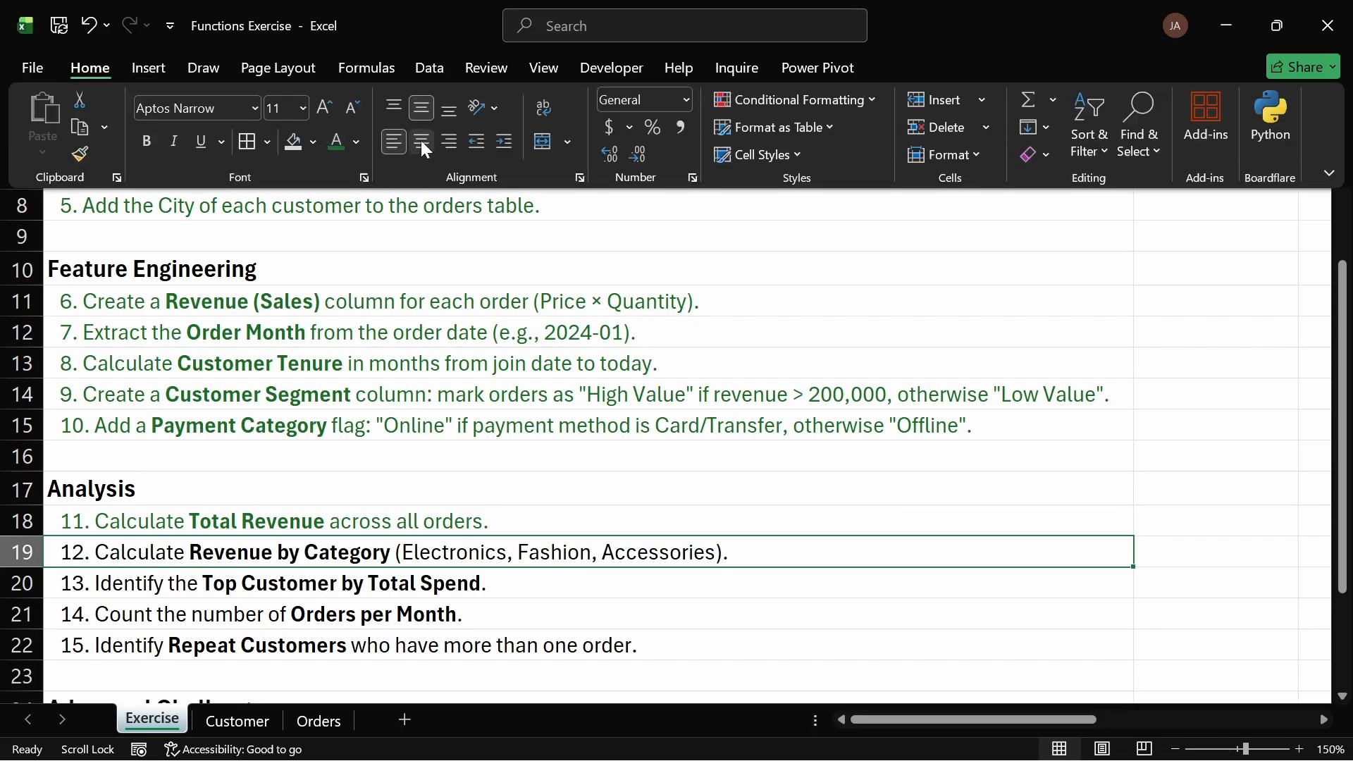
pyautogui.click(312, 583)
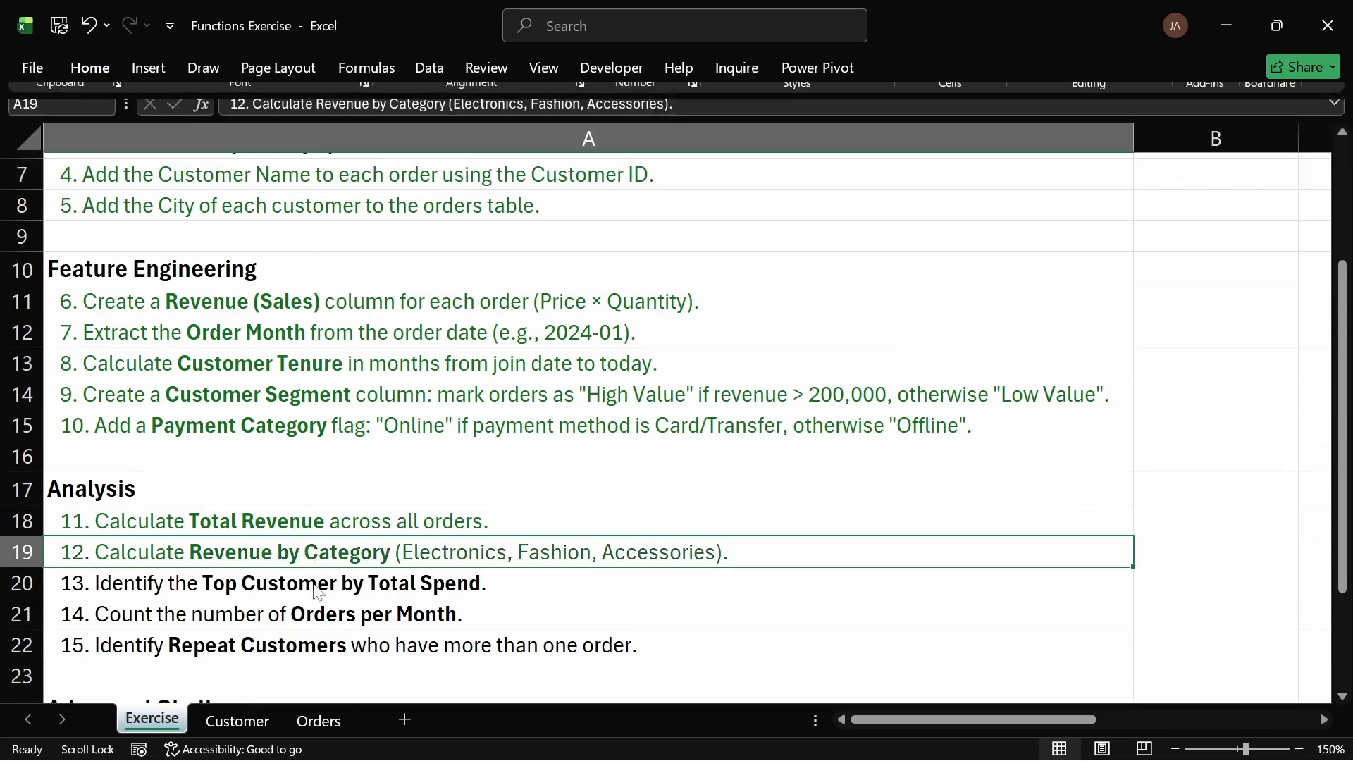
pyautogui.click(312, 583)
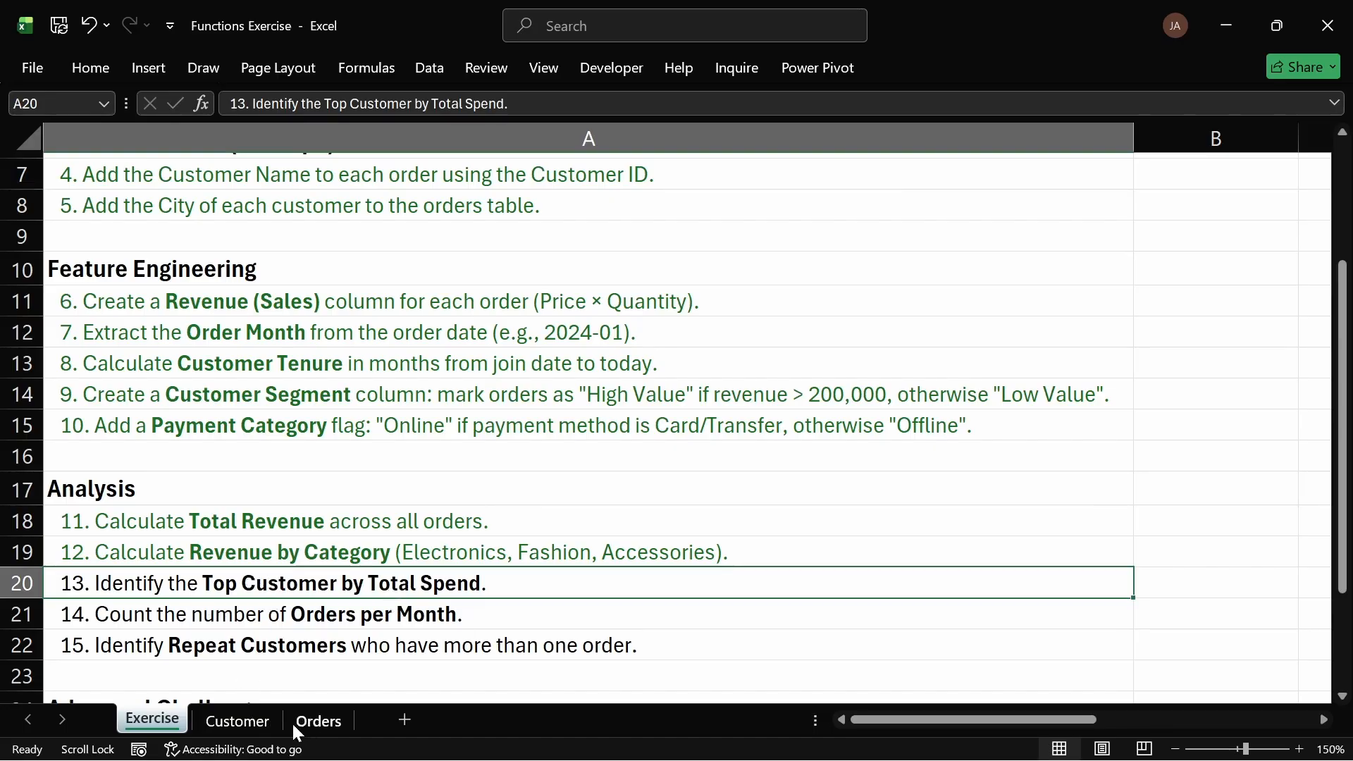
pyautogui.click(266, 722)
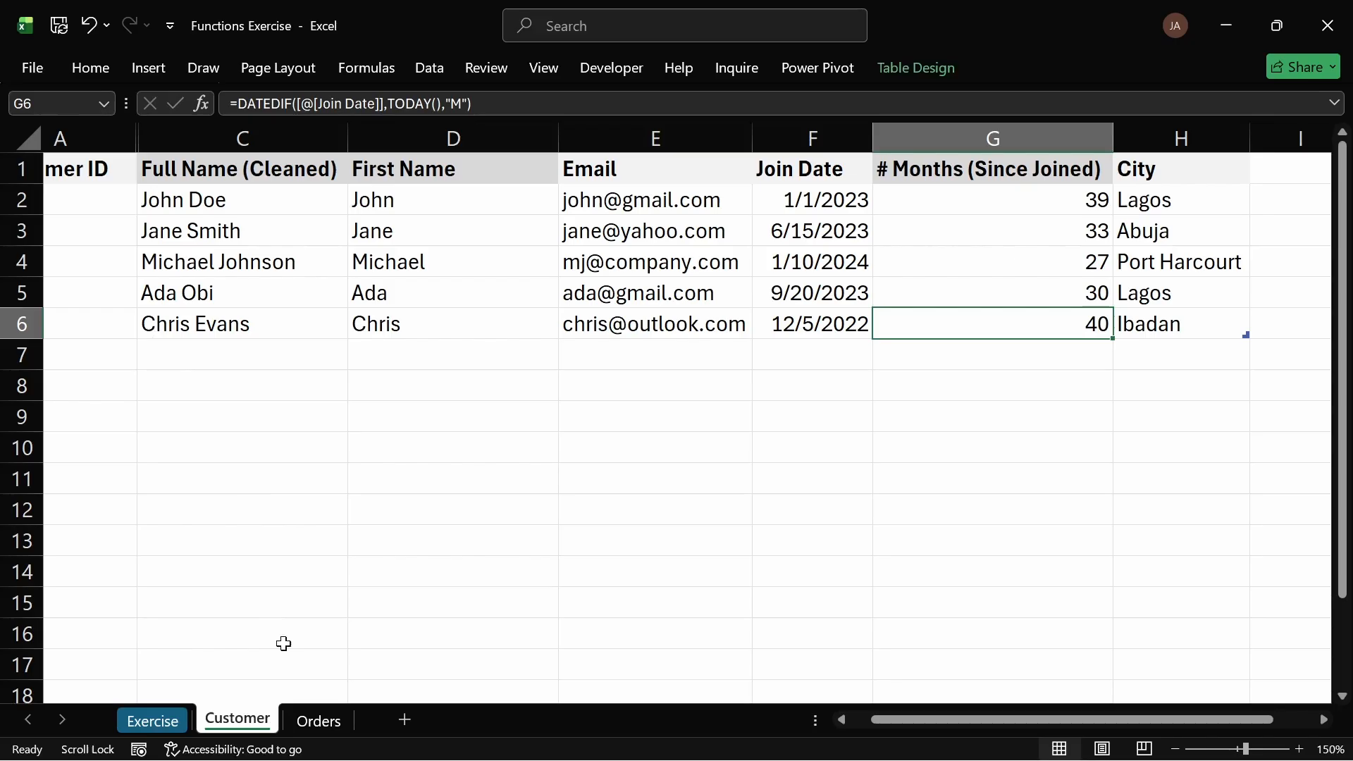
# Step: Copy the Revenue by Category block in F11:G14 on the Orders sheet
pyautogui.click(315, 720)
pyautogui.click(90, 488)
pyautogui.moveTo(154, 510); pyautogui.dragTo(339, 581)
pyautogui.hotkey('ctrl', 'c')
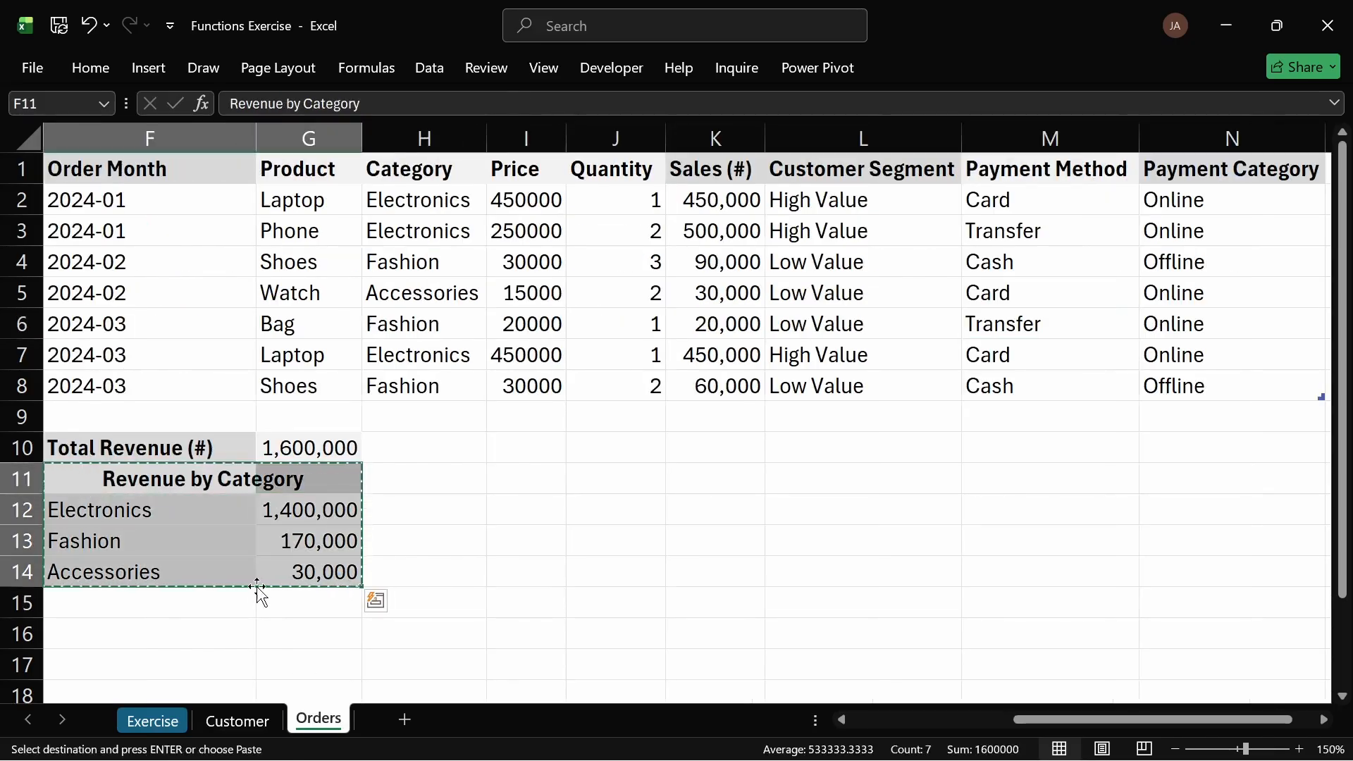
pyautogui.click(118, 596)
pyautogui.hotkey('ctrl', 'v')
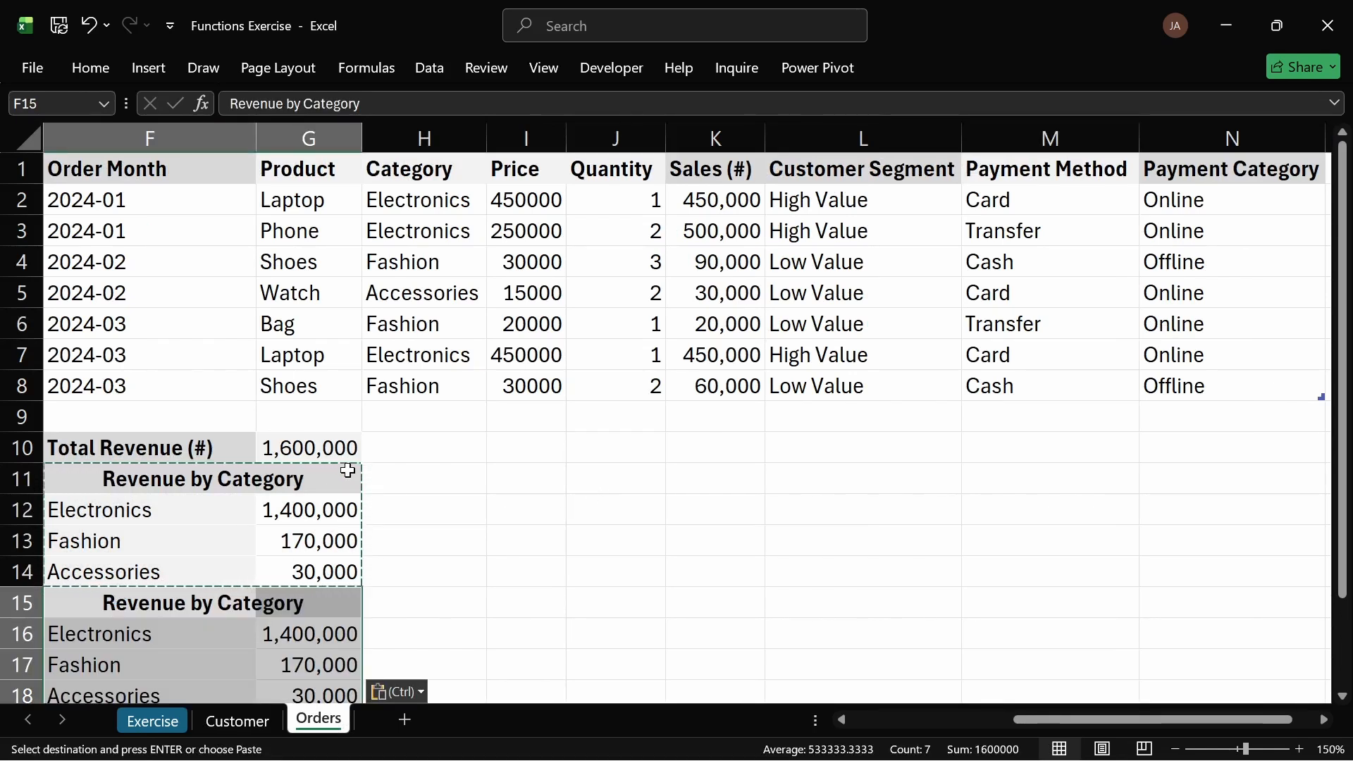
pyautogui.scroll(-1, 347, 470)
pyautogui.click(425, 420)
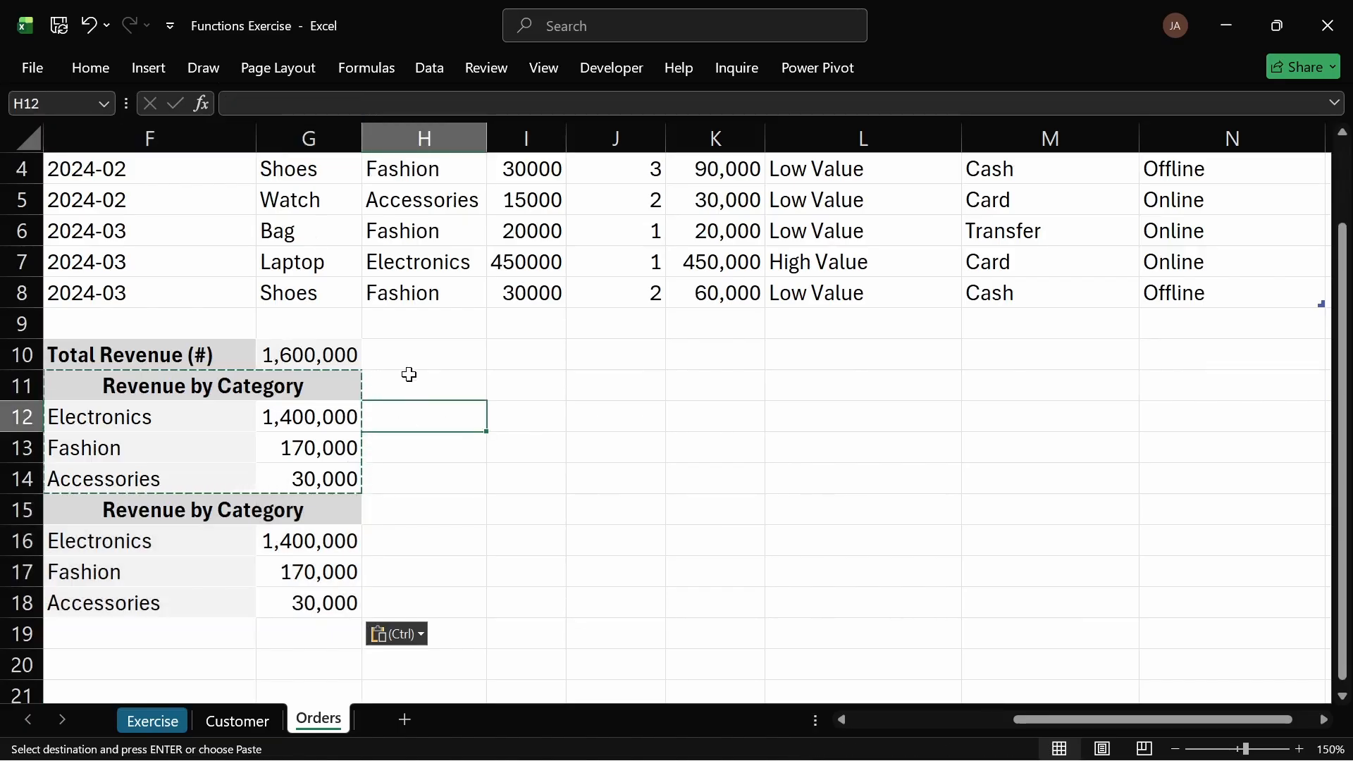
pyautogui.hotkey('ctrl', 'z')
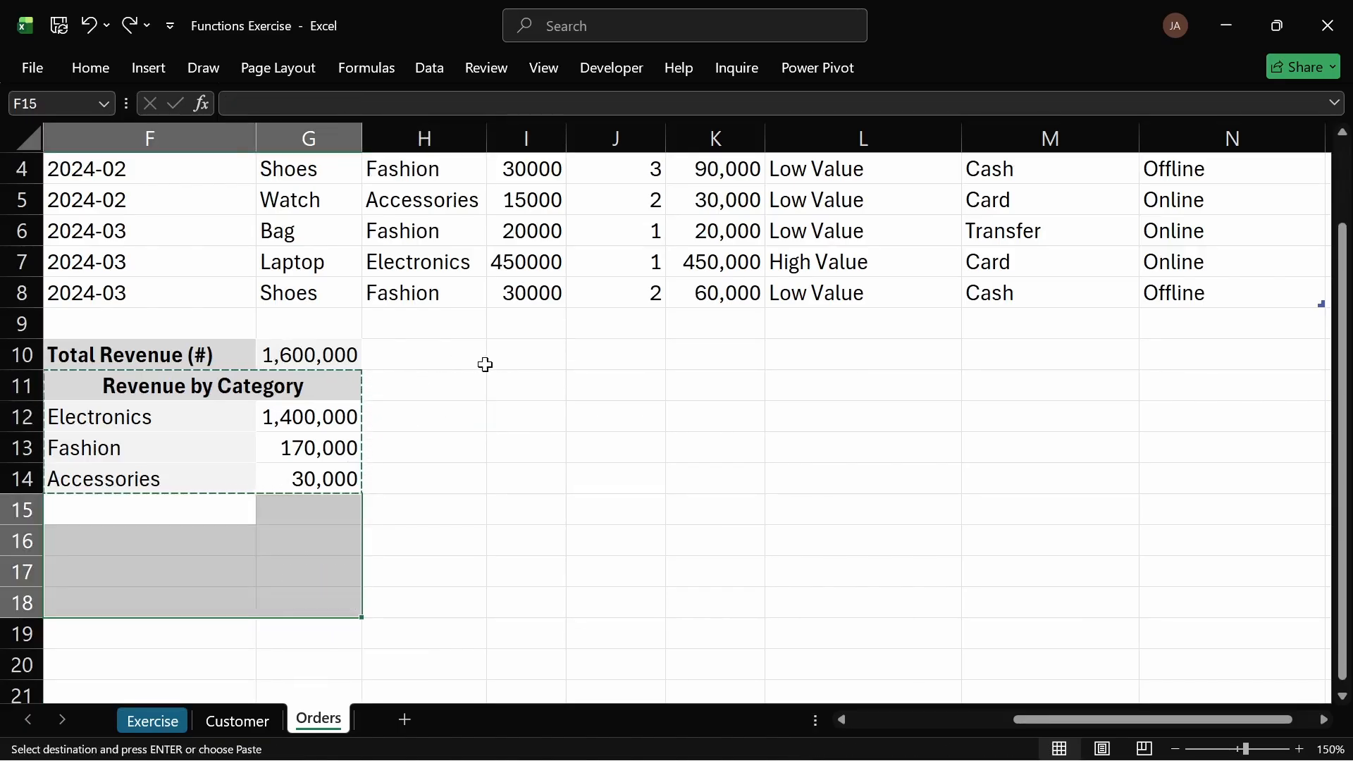
# Step: Paste the copied block at I10 and autofit columns I and J
pyautogui.click(514, 353)
pyautogui.hotkey('ctrl', 'v')
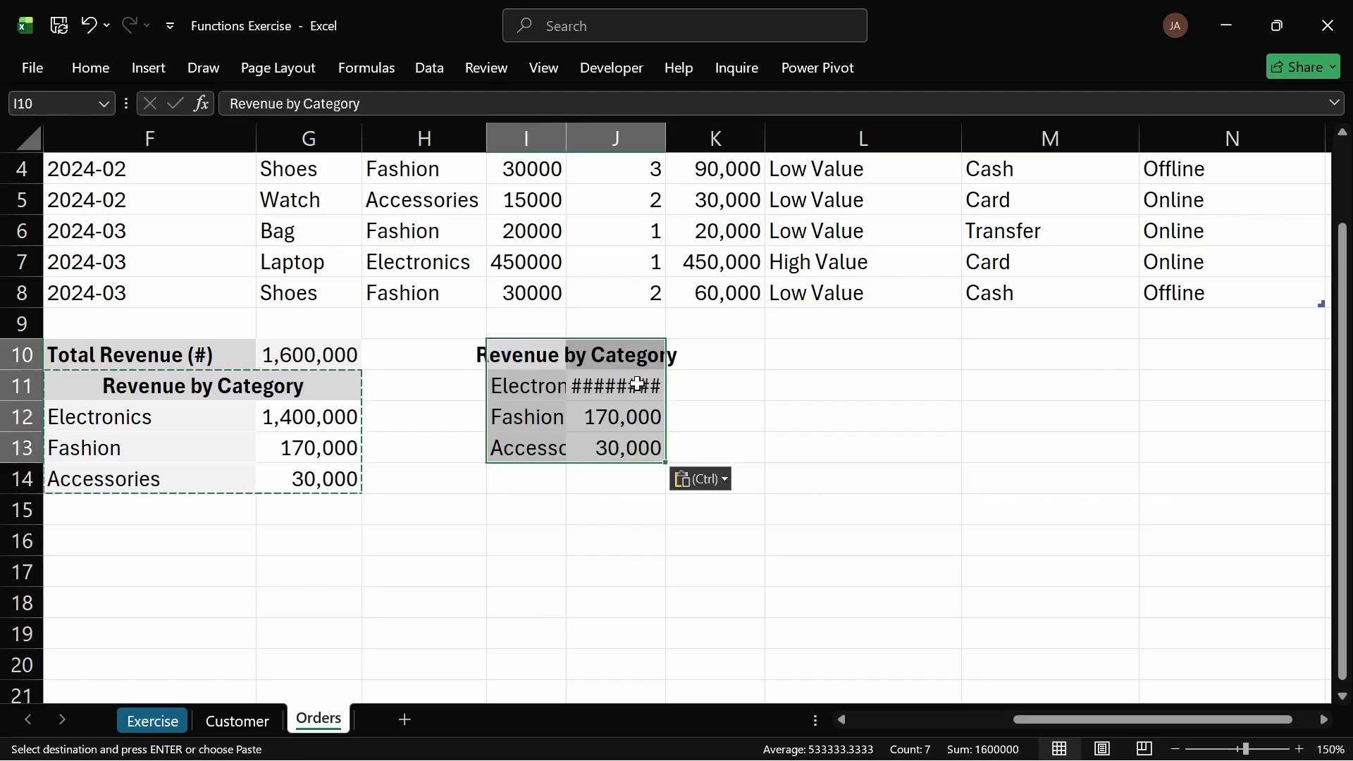
pyautogui.scroll(1, 637, 385)
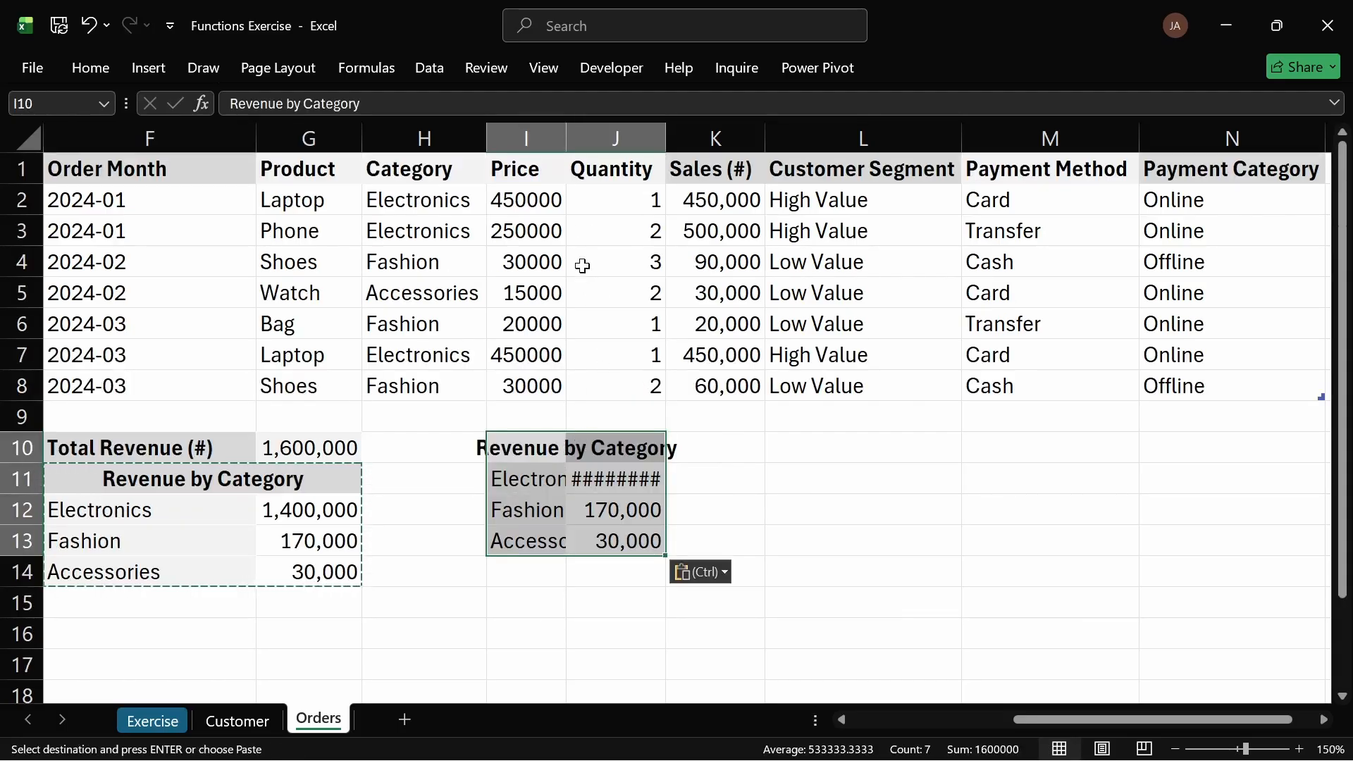
pyautogui.doubleClick(566, 135)
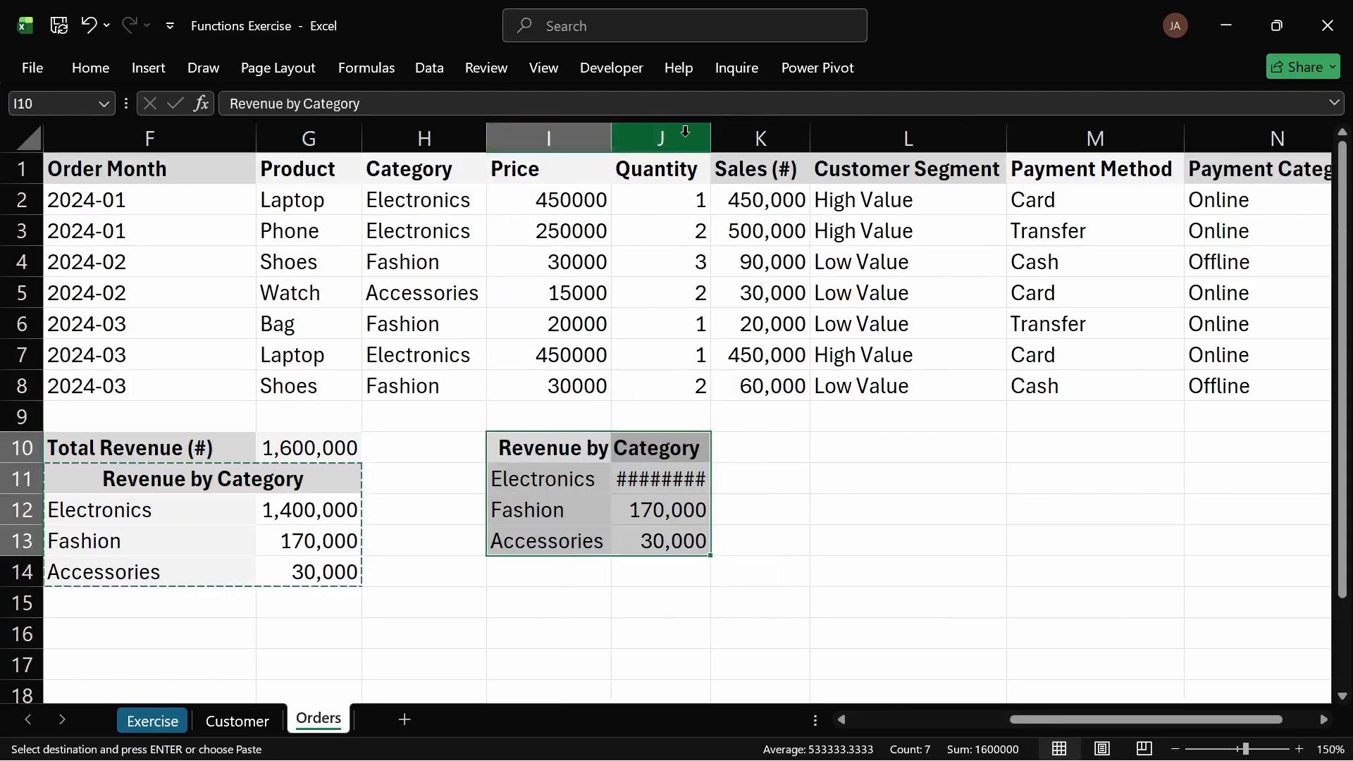
pyautogui.doubleClick(711, 137)
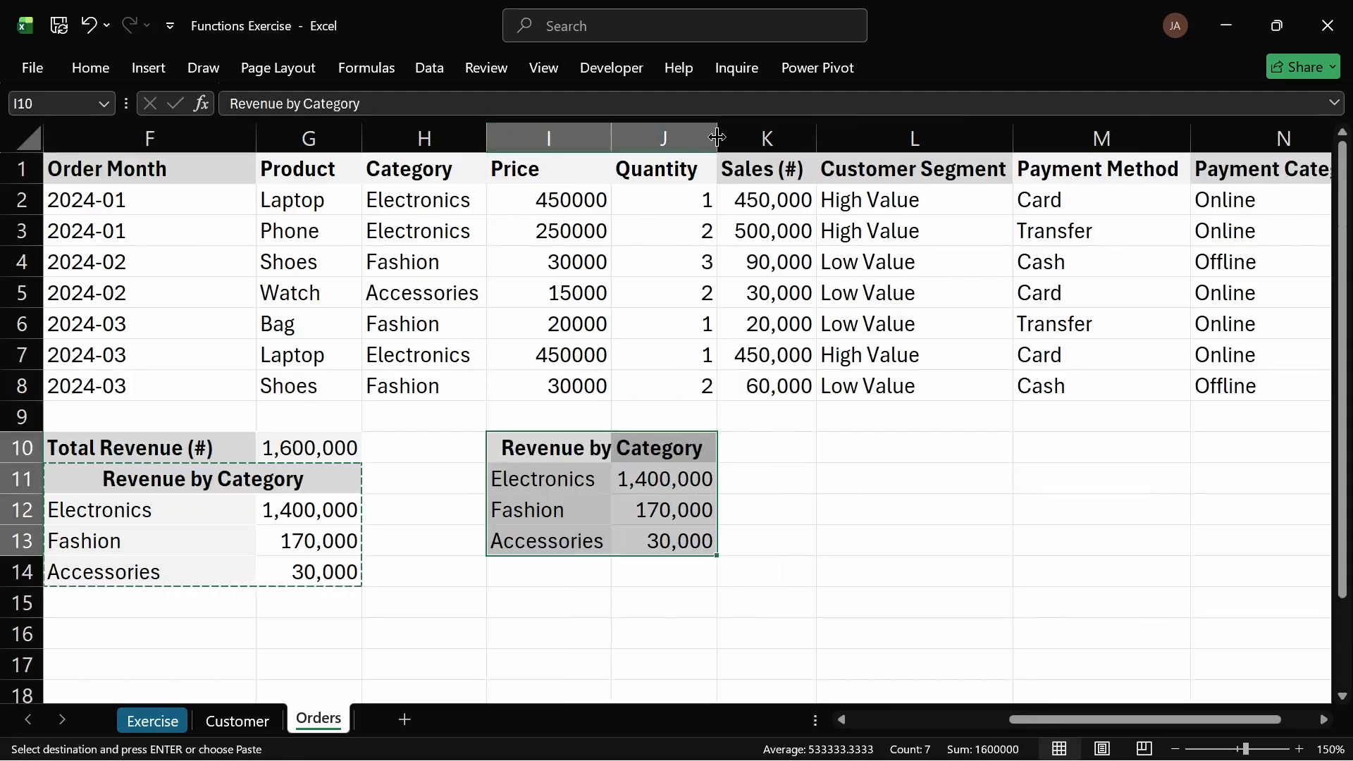
pyautogui.click(568, 442)
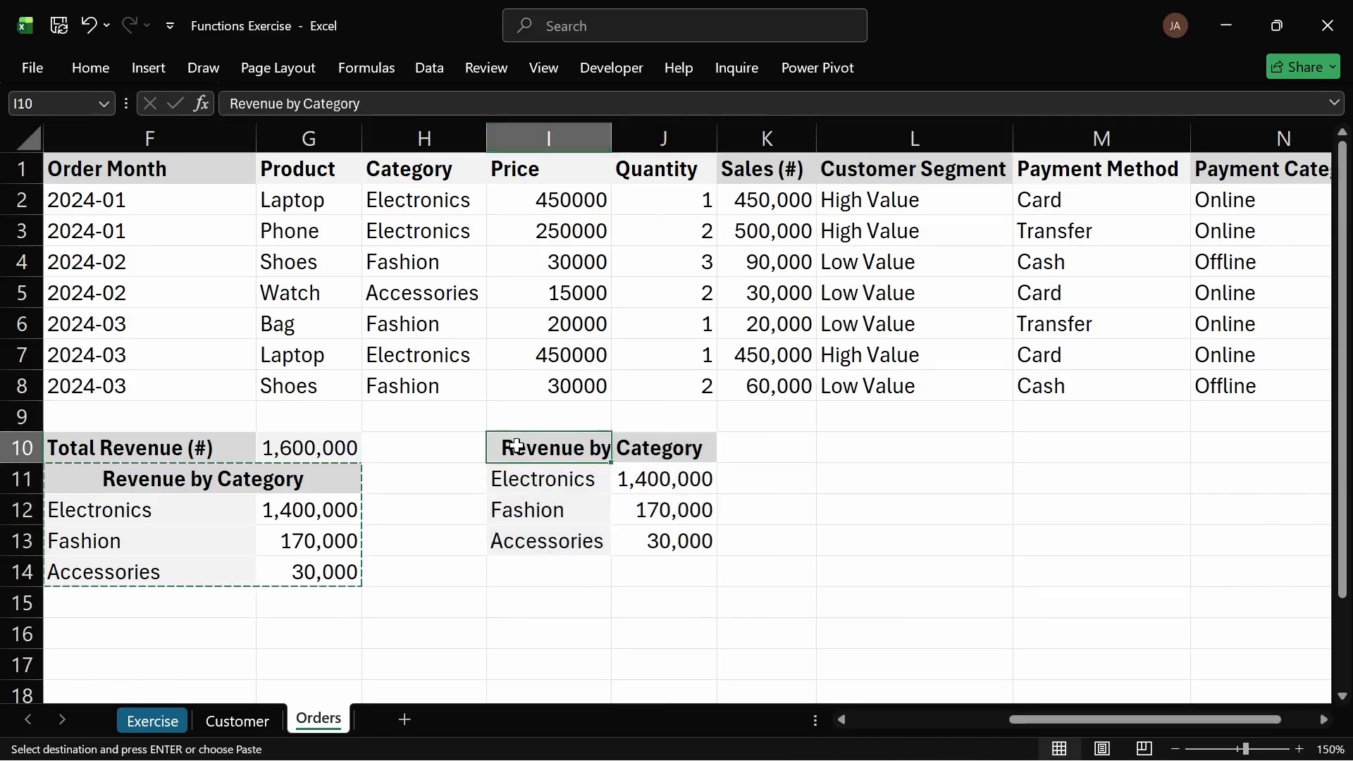
pyautogui.click(88, 68)
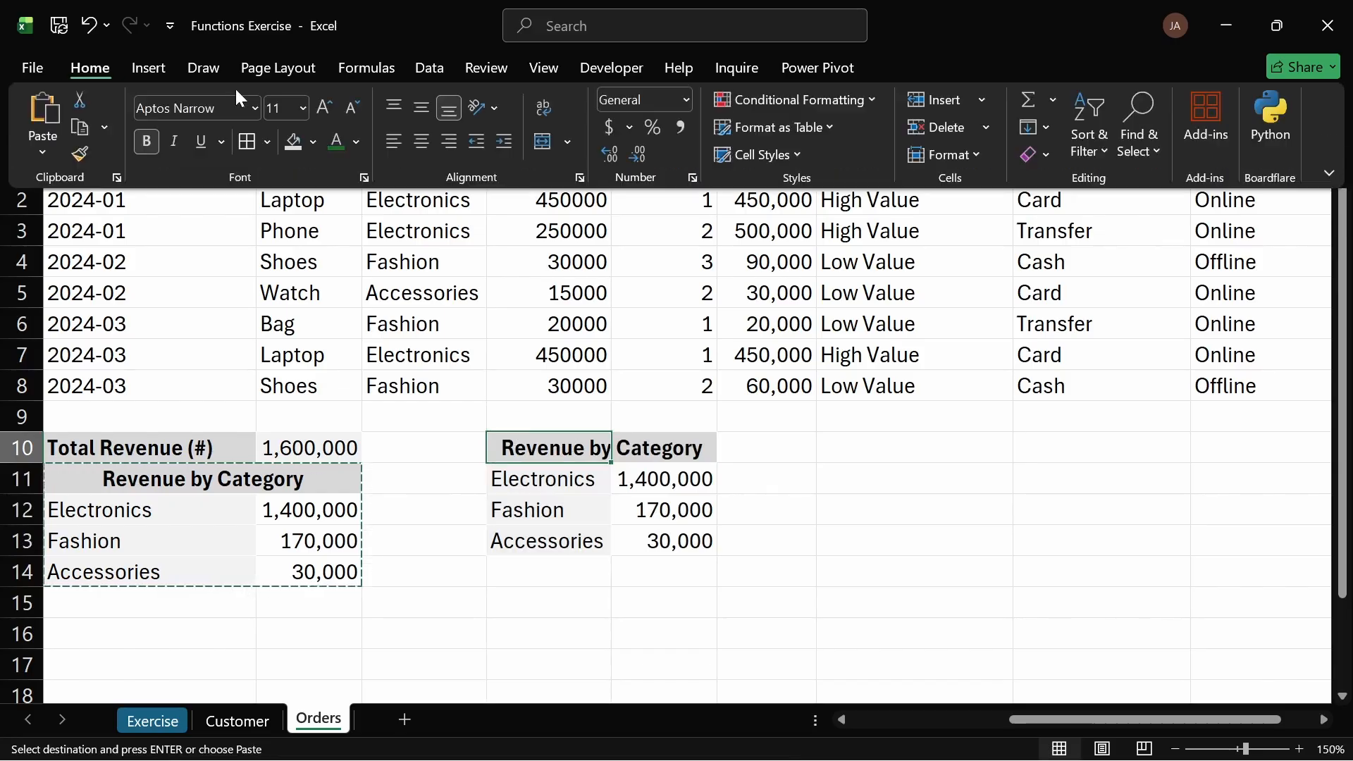
pyautogui.click(395, 143)
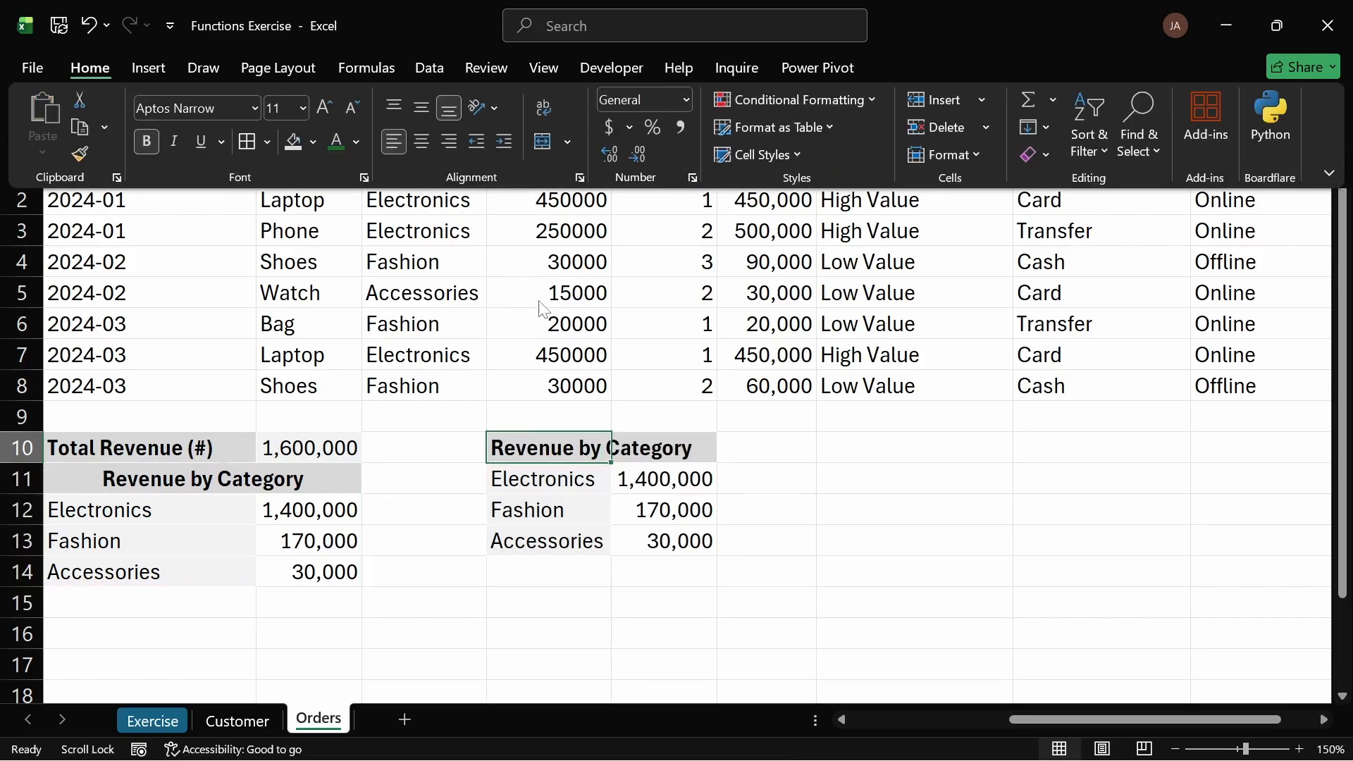
pyautogui.click(614, 462)
pyautogui.click(597, 501)
pyautogui.click(601, 453)
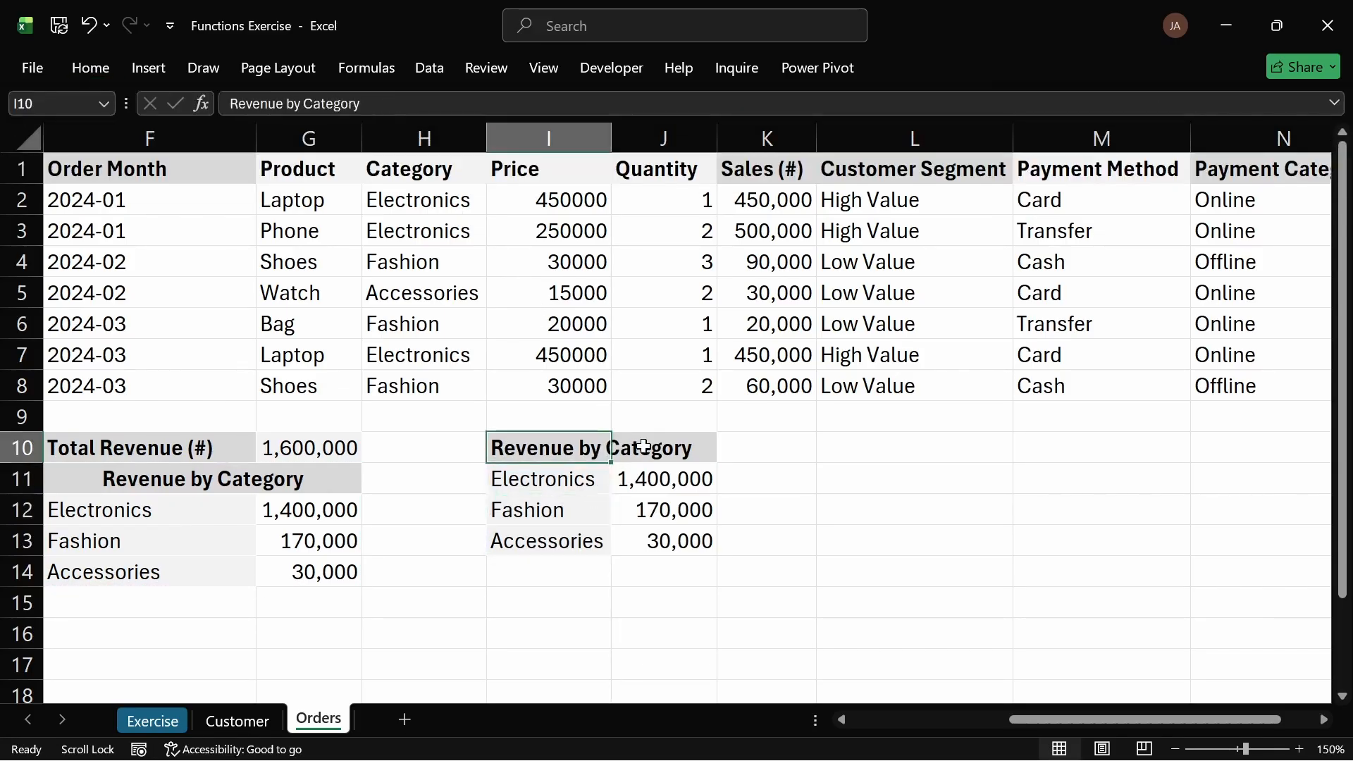
pyautogui.hotkey('ctrl', 'z')
# Step: Inspect the pasted SUMIF and UNIQUE formulas, then glance over the Exercise and Customer sheets
pyautogui.click(705, 479)
pyautogui.press('Down')
pyautogui.press('Down')
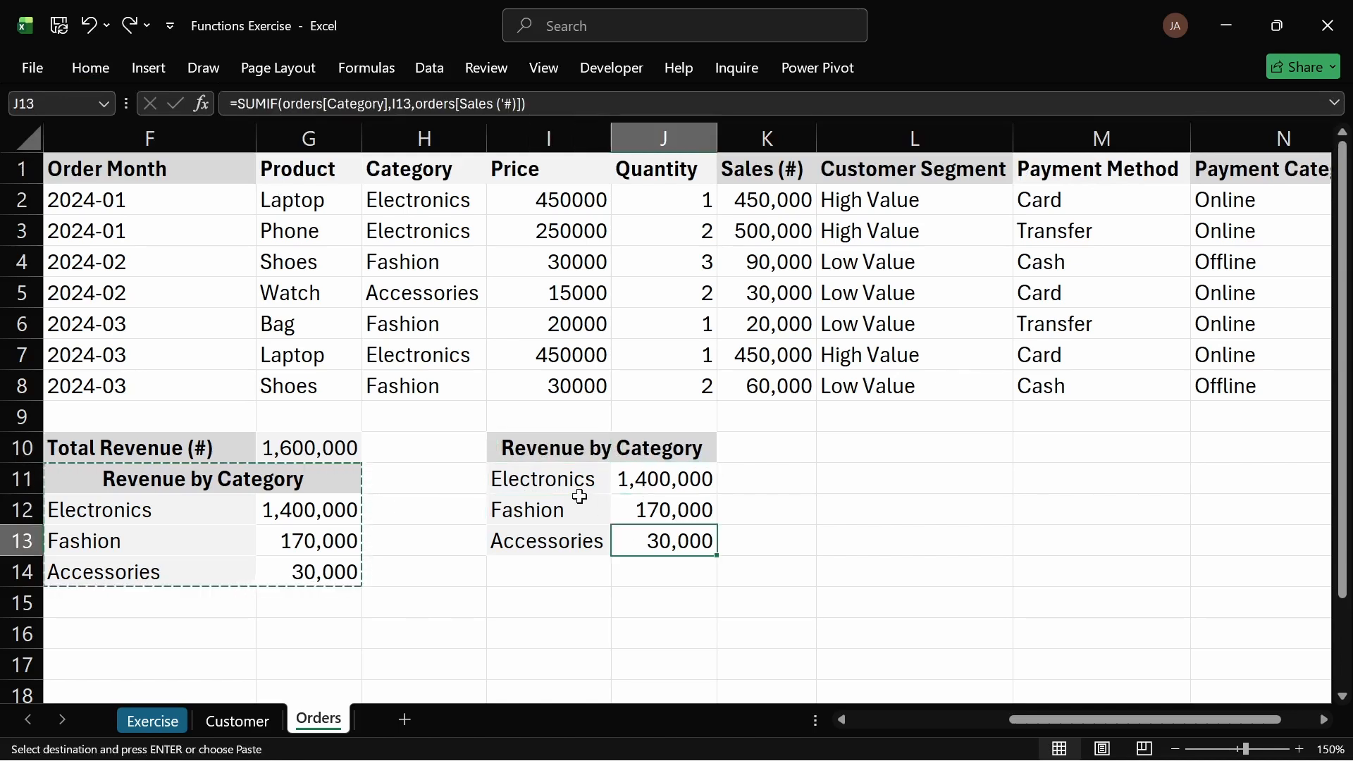
pyautogui.click(571, 469)
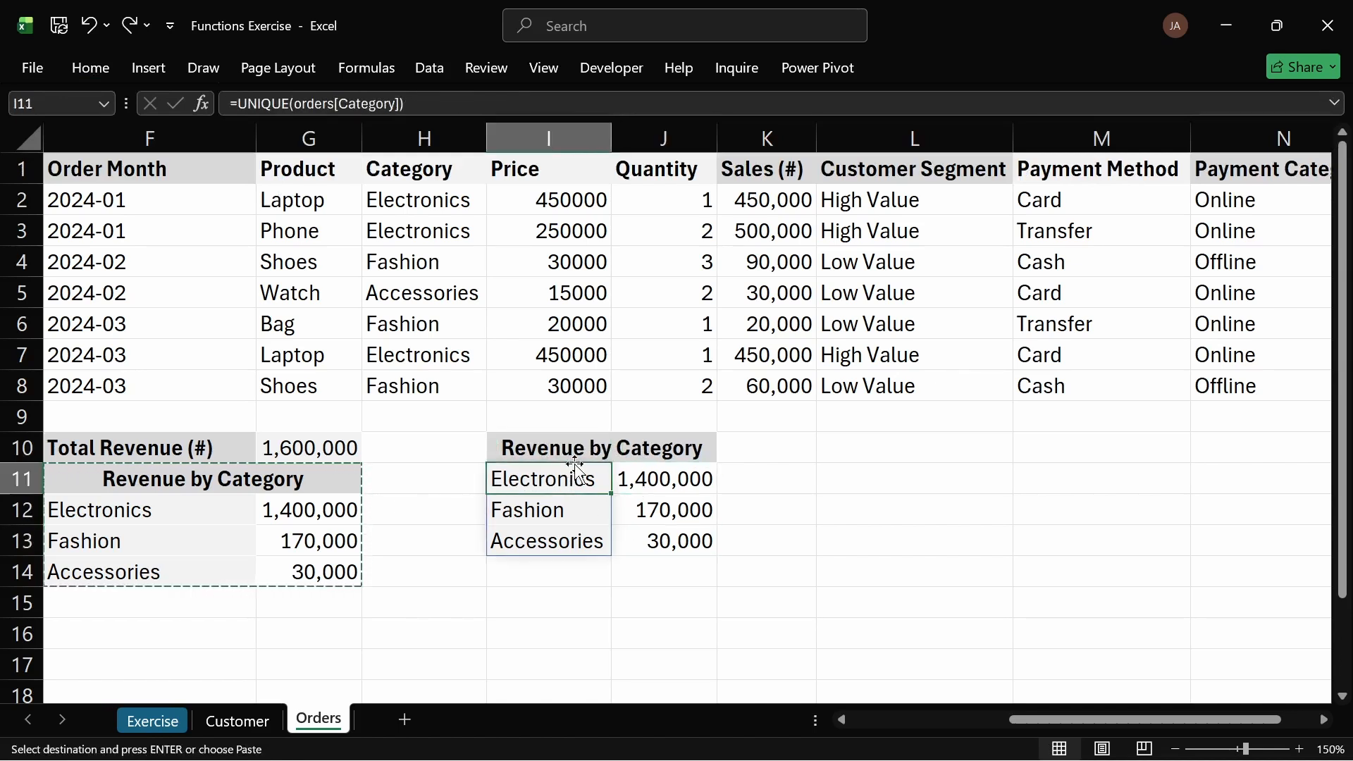
pyautogui.click(158, 729)
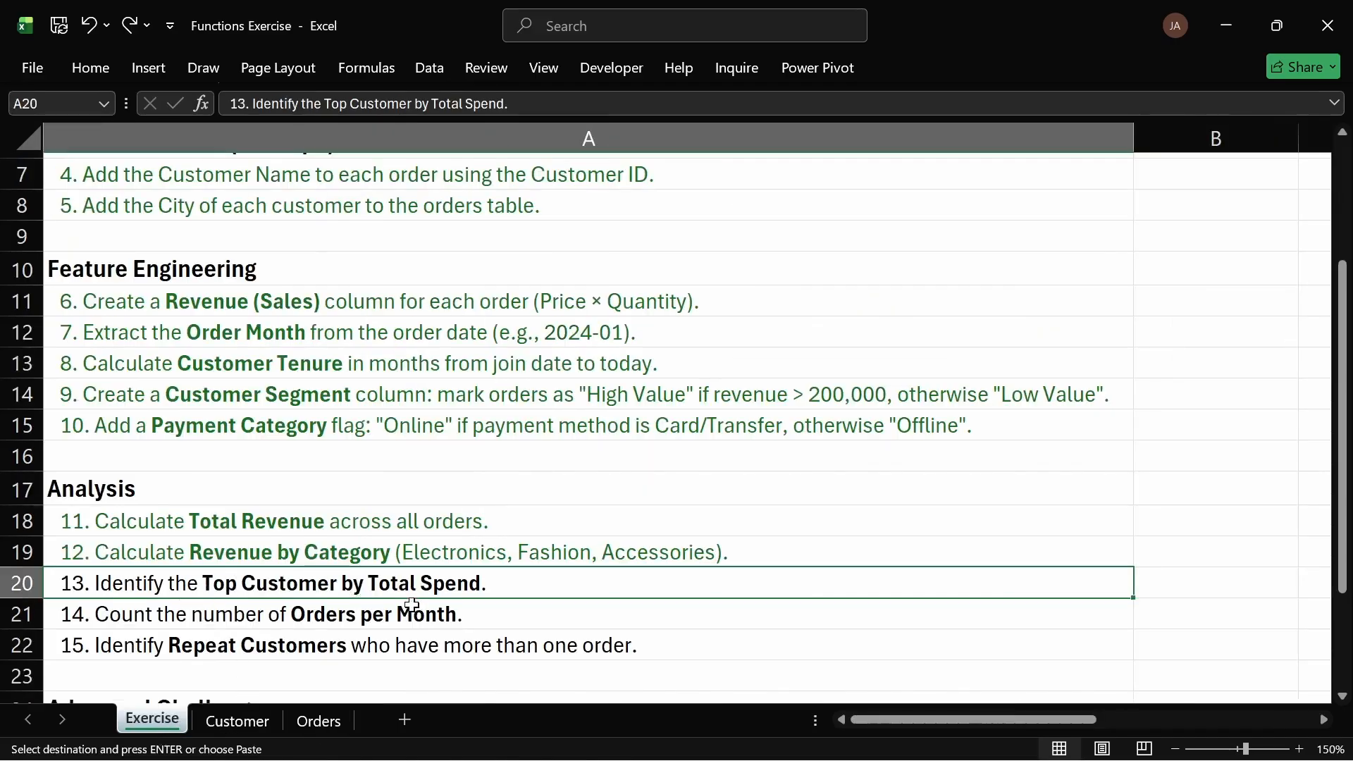
pyautogui.click(238, 724)
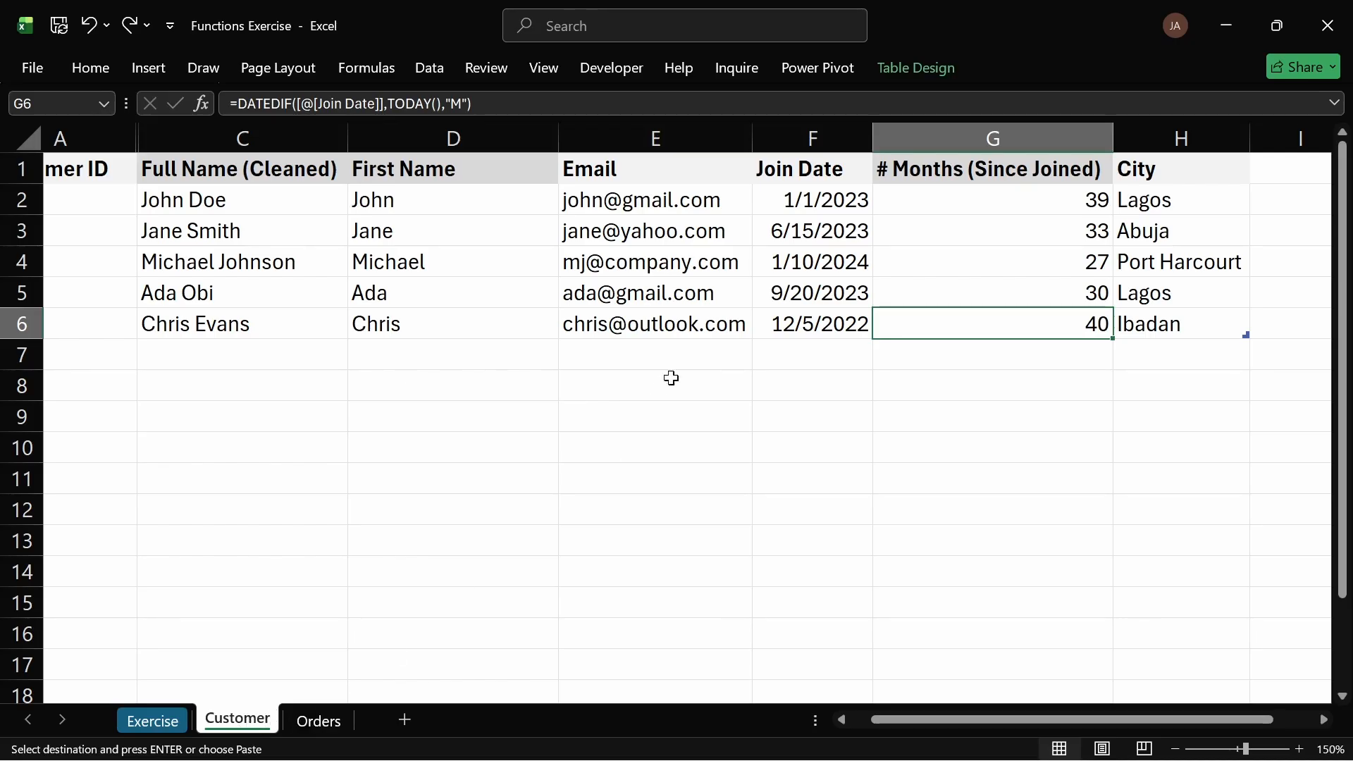
pyautogui.click(325, 721)
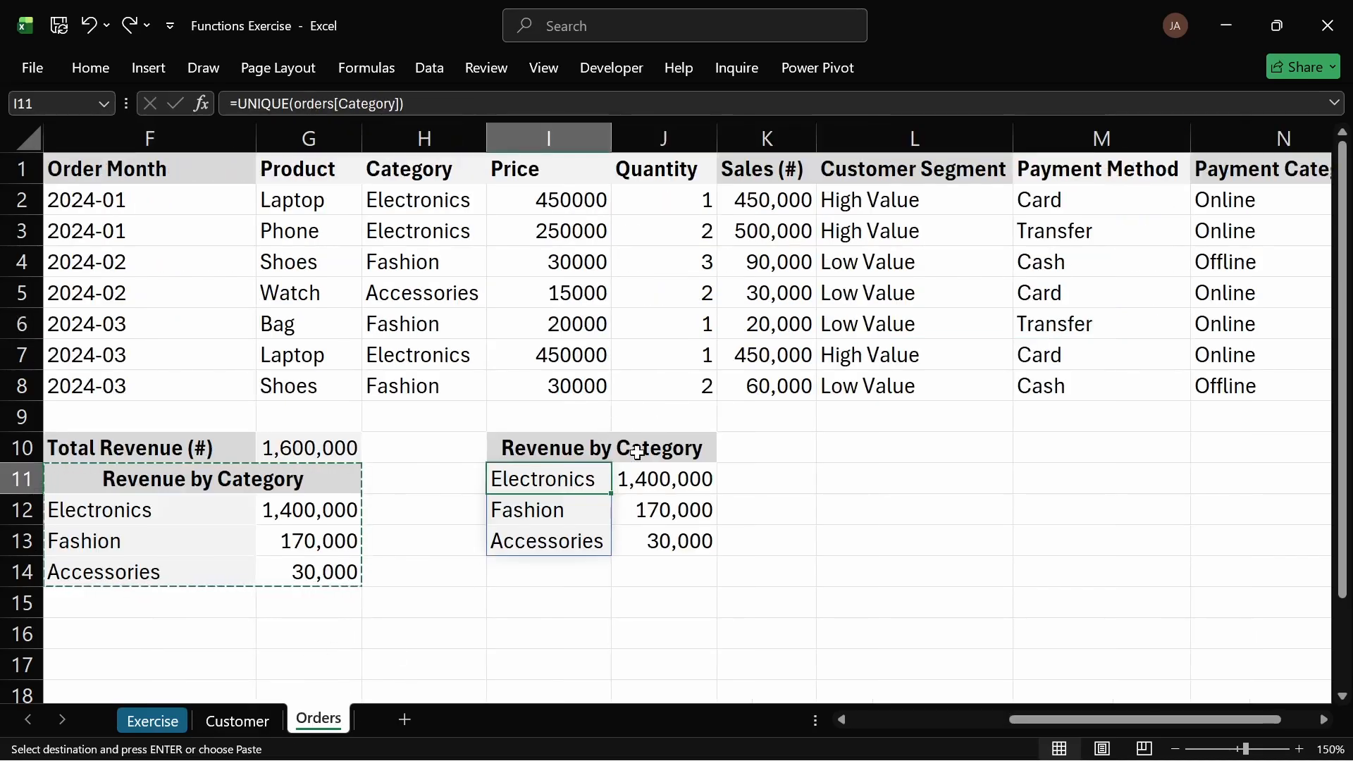
pyautogui.moveTo(562, 451); pyautogui.dragTo(638, 448)
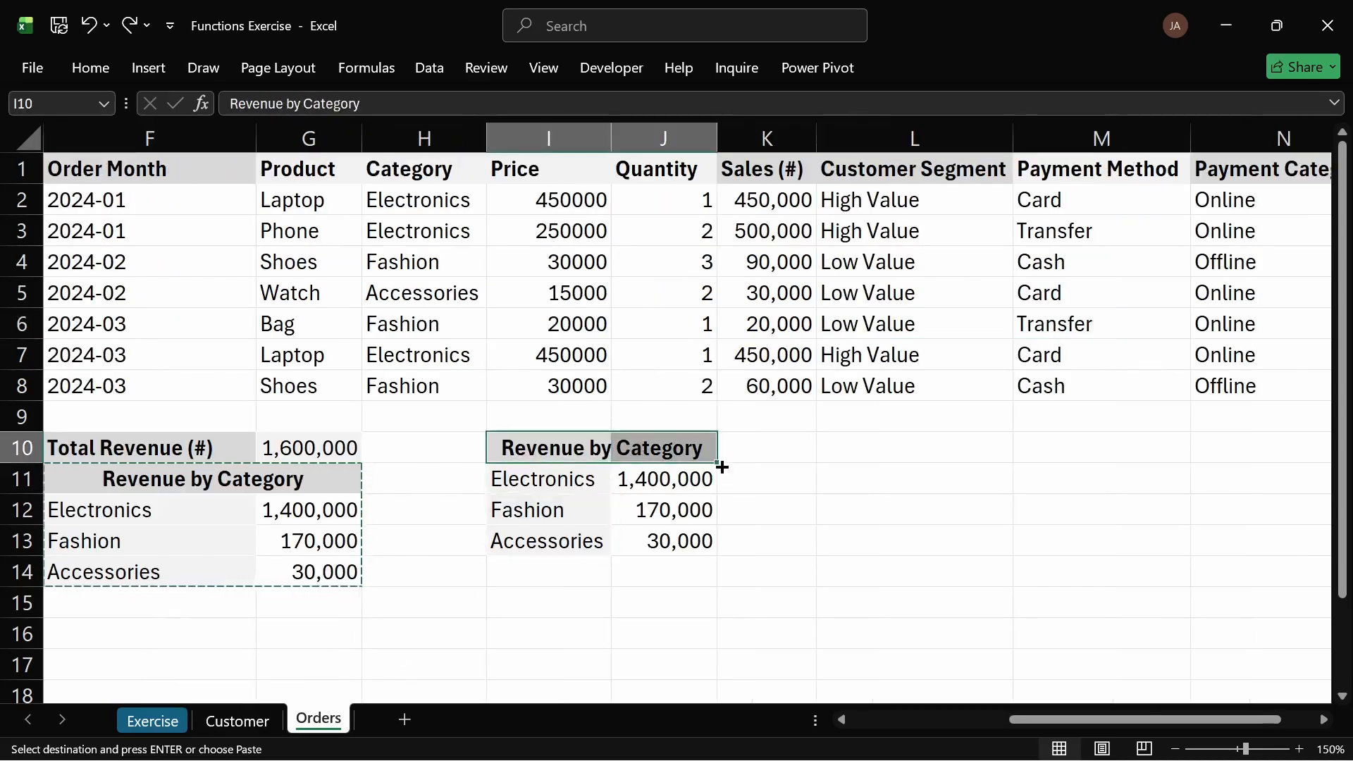
pyautogui.moveTo(717, 464); pyautogui.dragTo(783, 460)
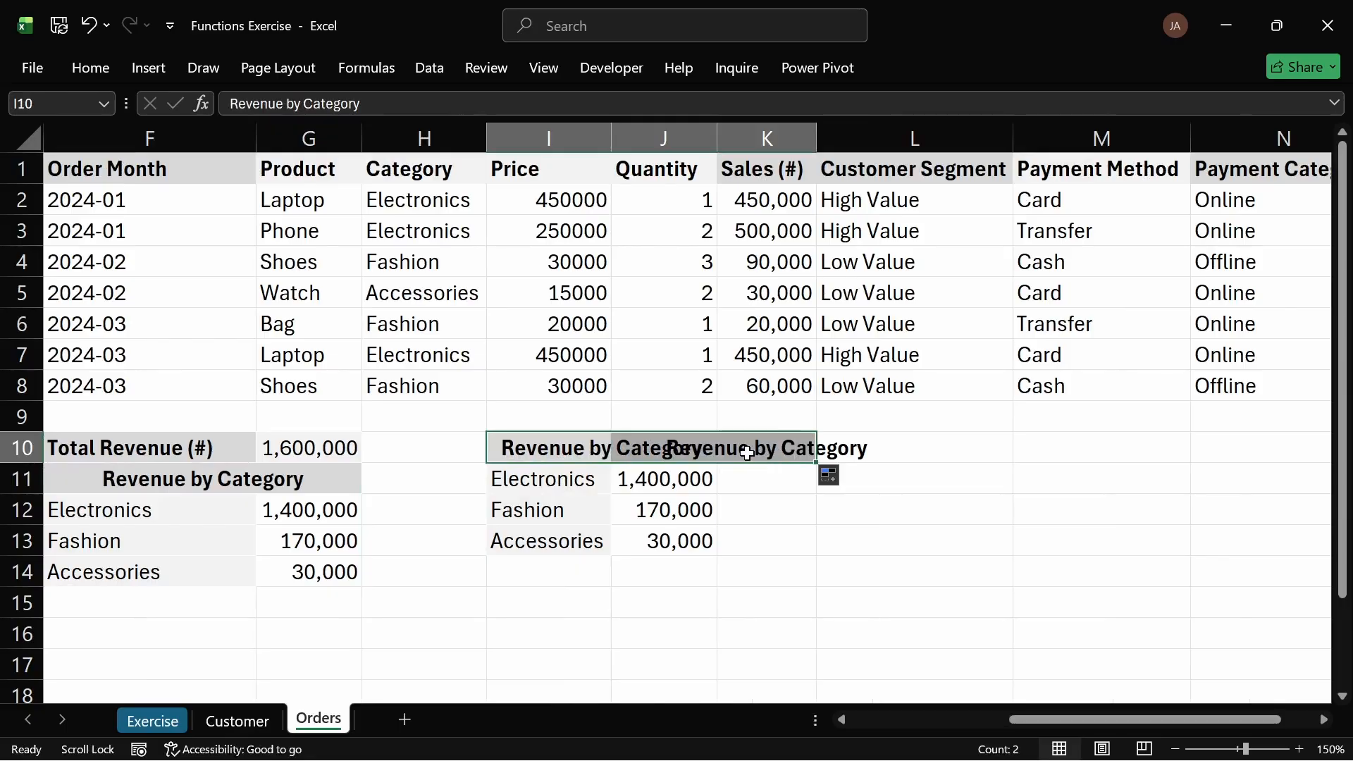
pyautogui.hotkey('ctrl', 'z')
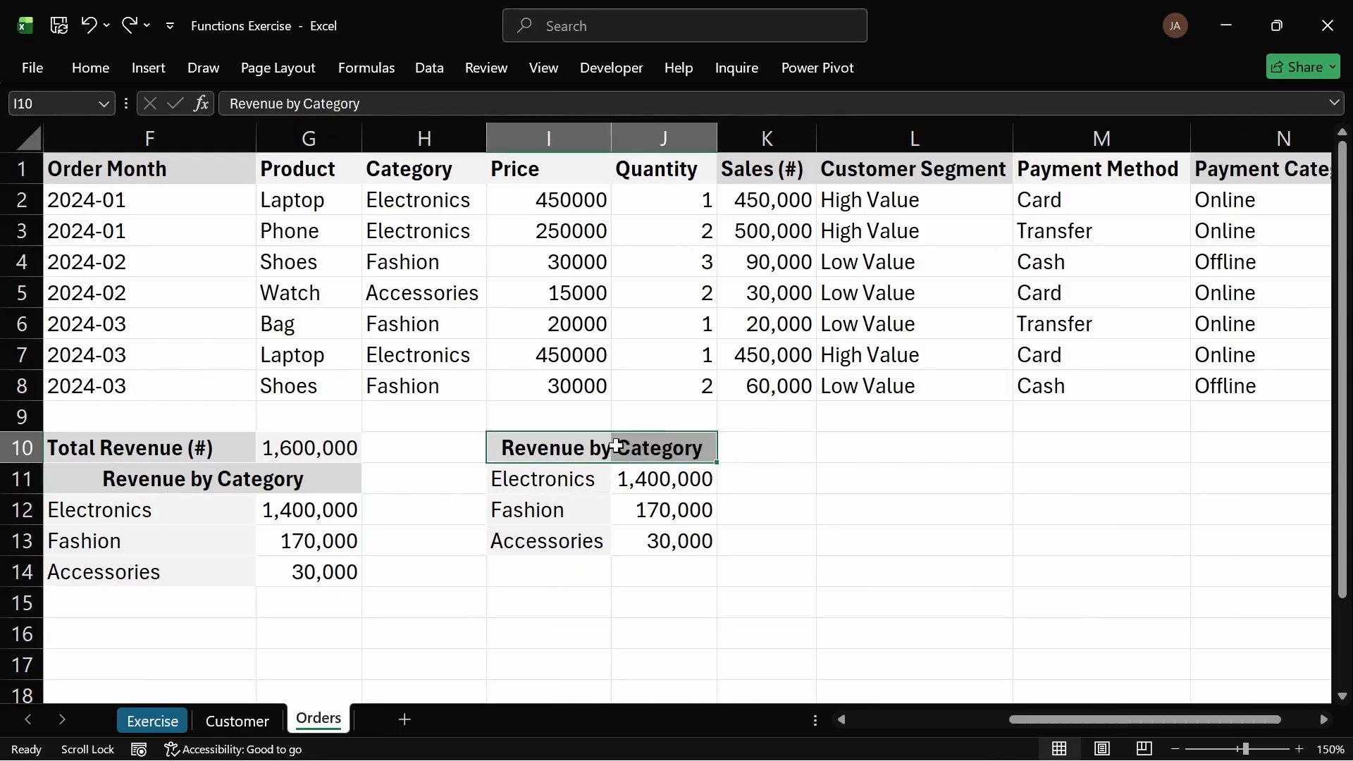
# Step: Change the UNIQUE formula in I11 to list unique values from the orders Customer ID column
pyautogui.click(90, 68)
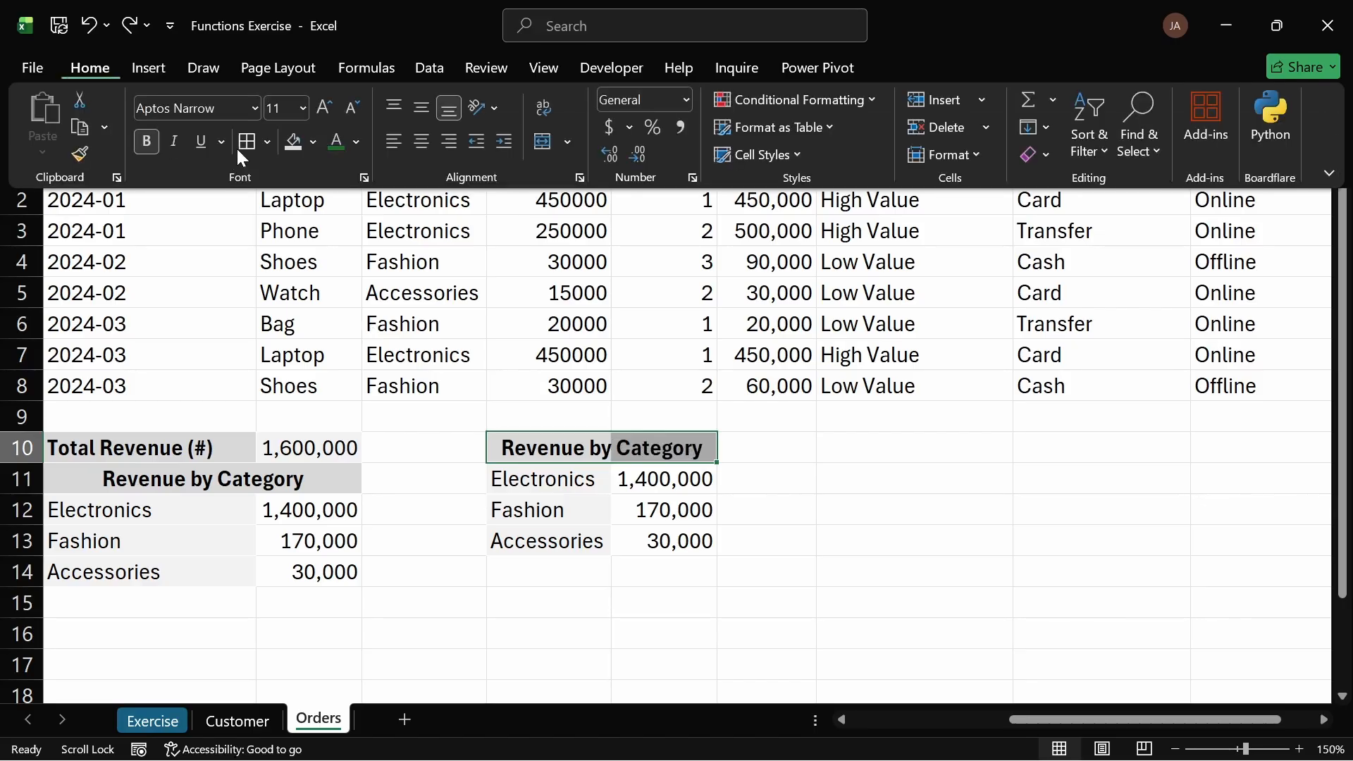
pyautogui.click(673, 474)
pyautogui.click(735, 479)
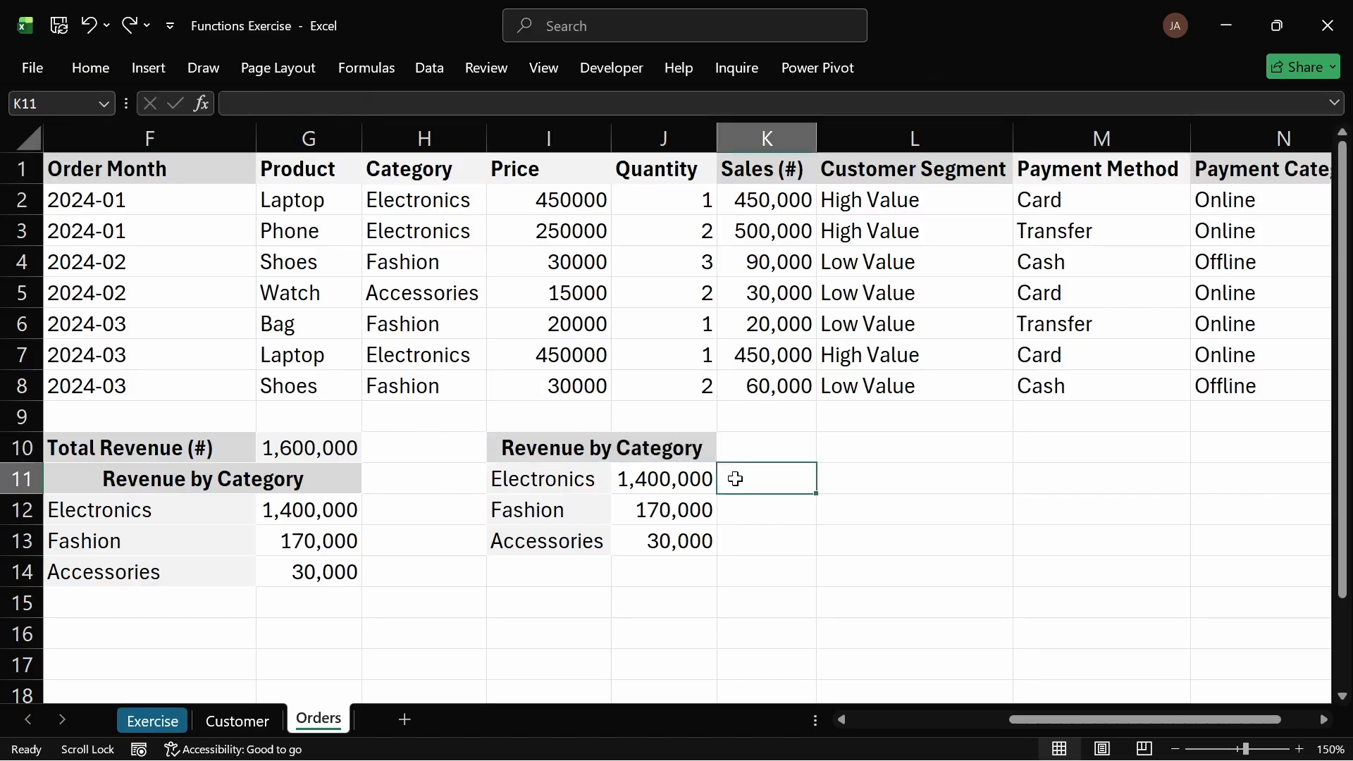
pyautogui.click(567, 482)
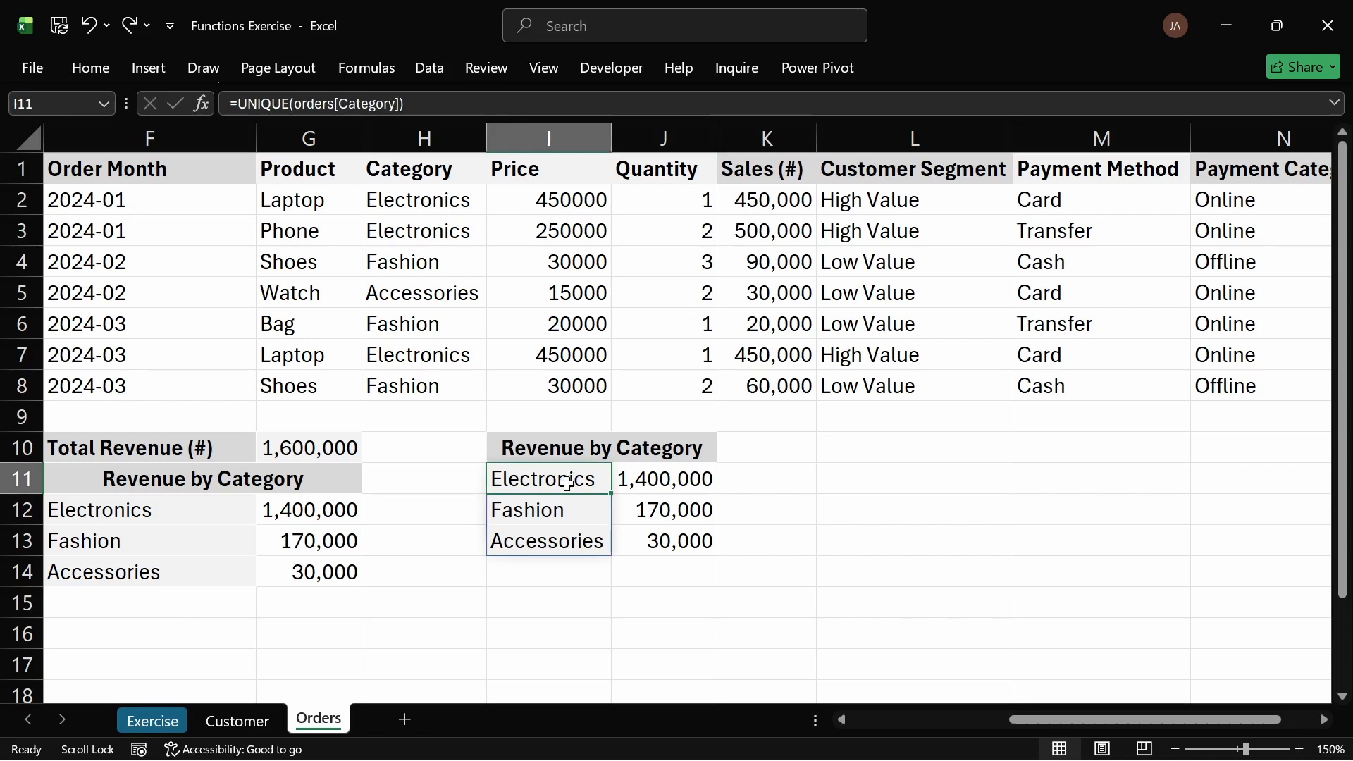
pyautogui.doubleClick(567, 482)
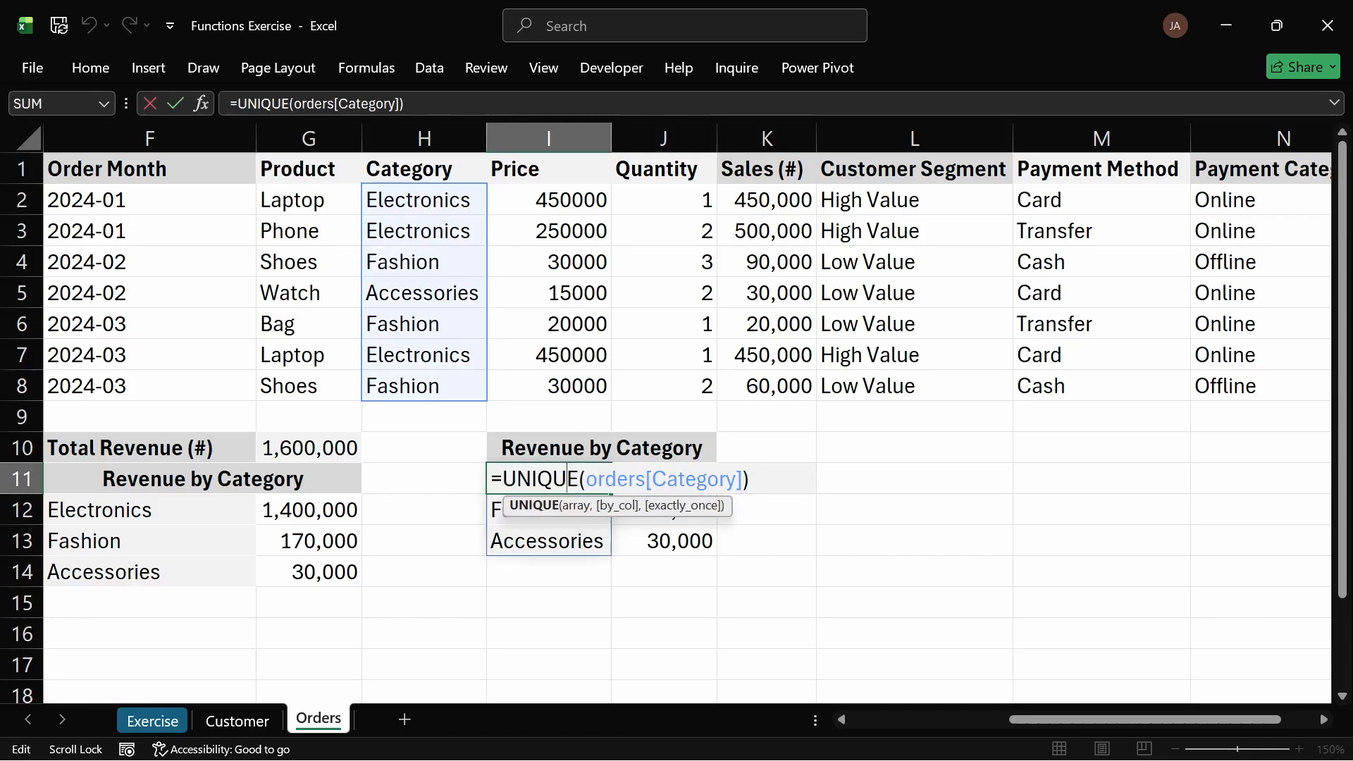
pyautogui.moveTo(586, 479); pyautogui.dragTo(742, 480)
pyautogui.press('BackSpace')
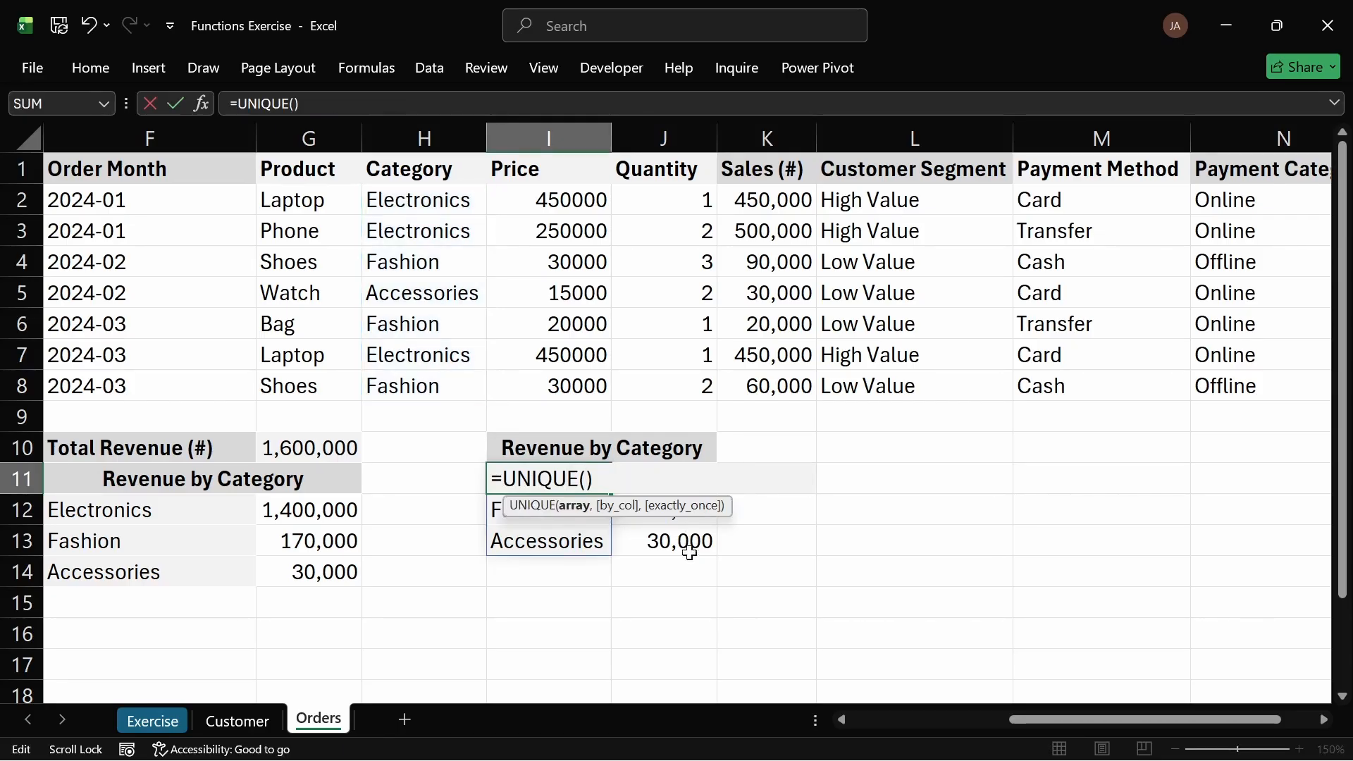
pyautogui.moveTo(1036, 719); pyautogui.dragTo(830, 708)
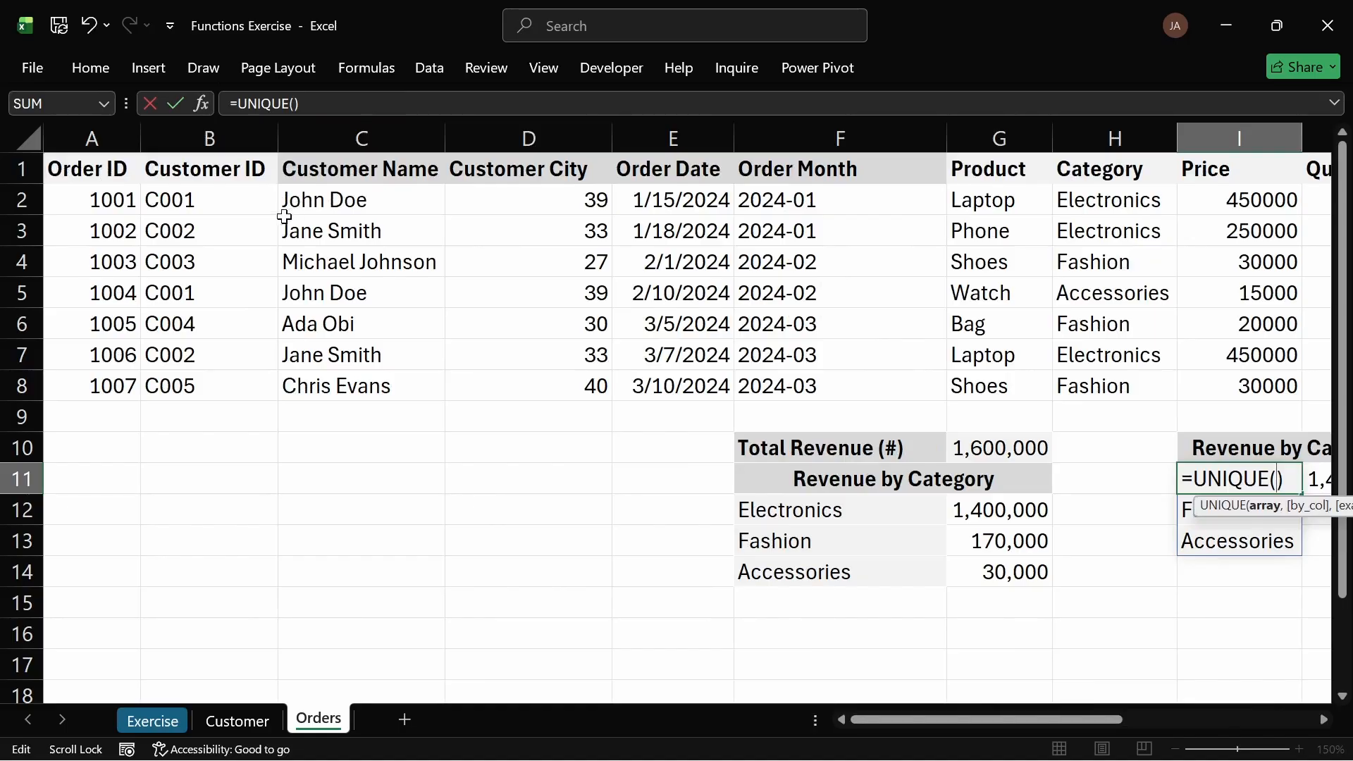
pyautogui.click(219, 203)
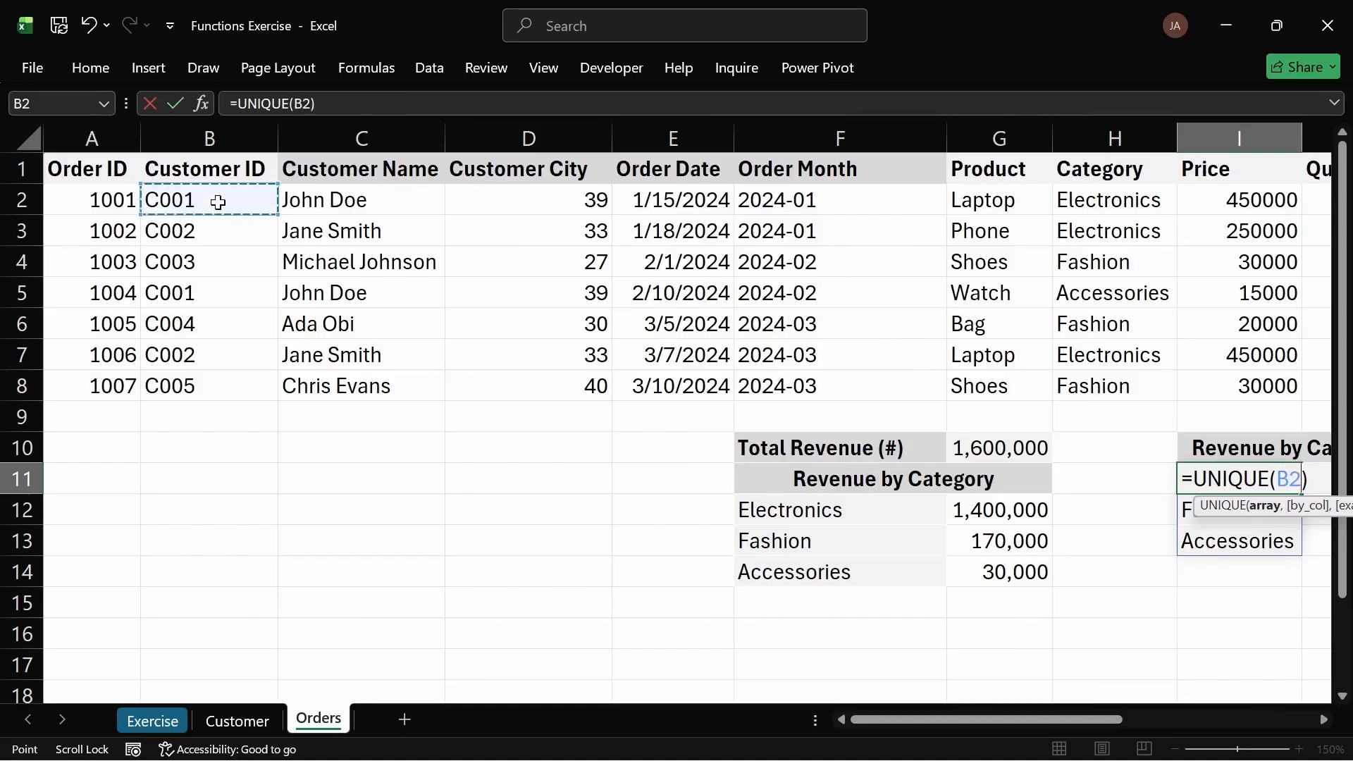
pyautogui.moveTo(218, 203); pyautogui.dragTo(233, 378)
pyautogui.press('Return')
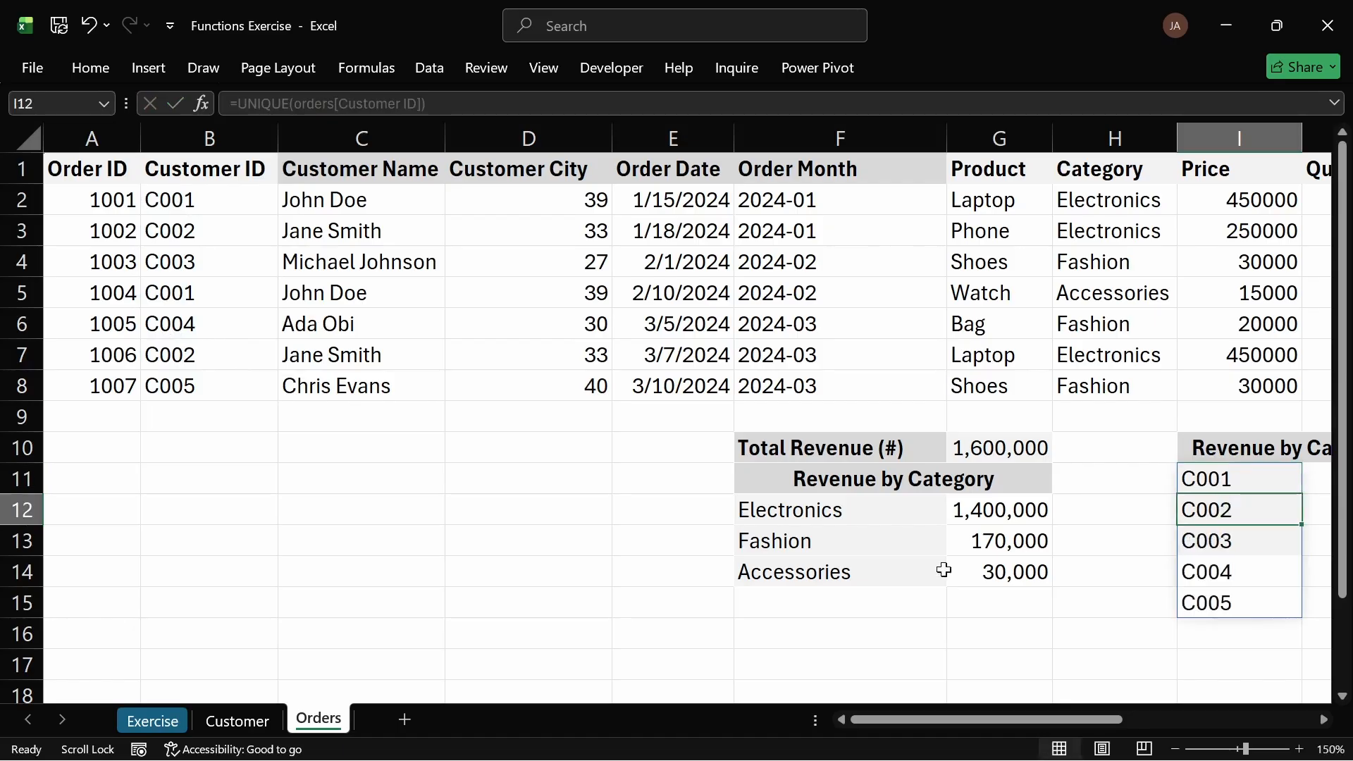
# Step: Clear the leftover SUMIF results in J11:J13
pyautogui.moveTo(1029, 719); pyautogui.dragTo(1172, 719)
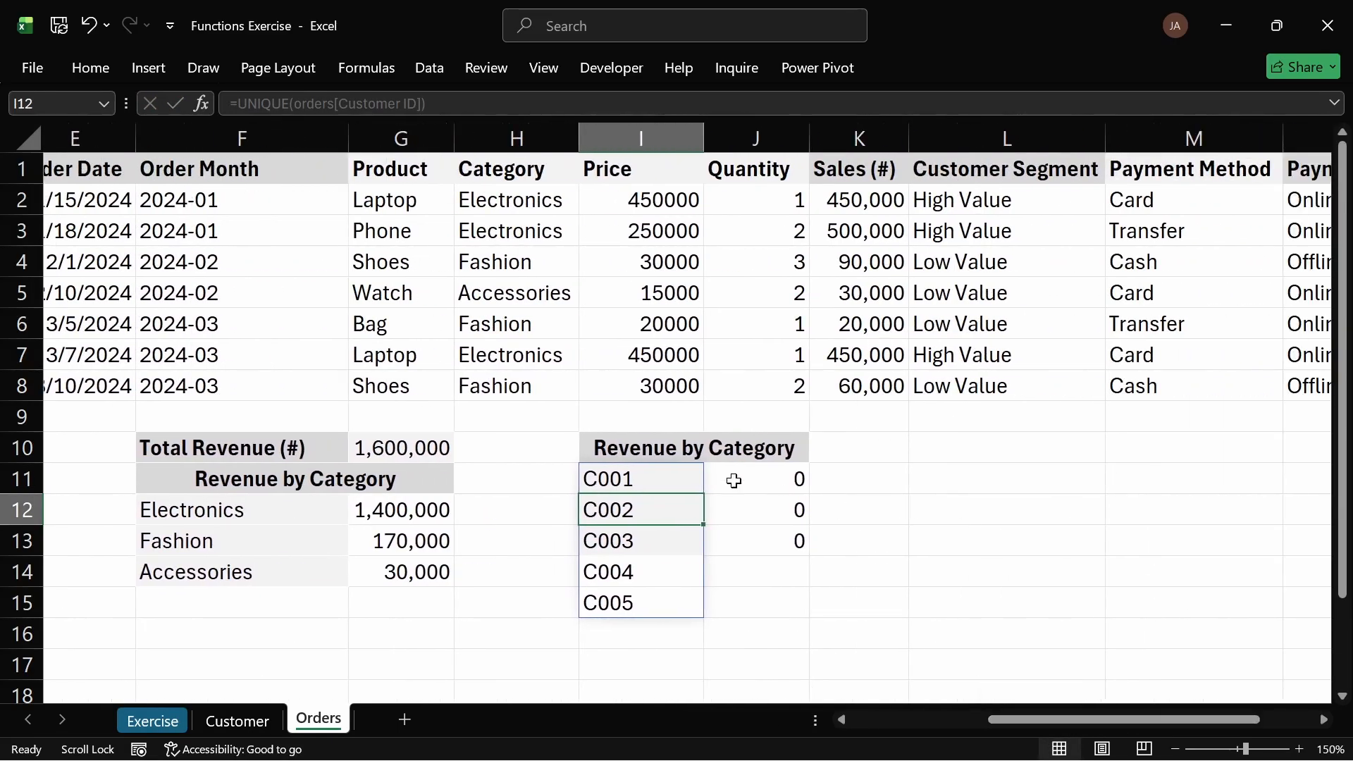
pyautogui.moveTo(731, 477); pyautogui.dragTo(769, 538)
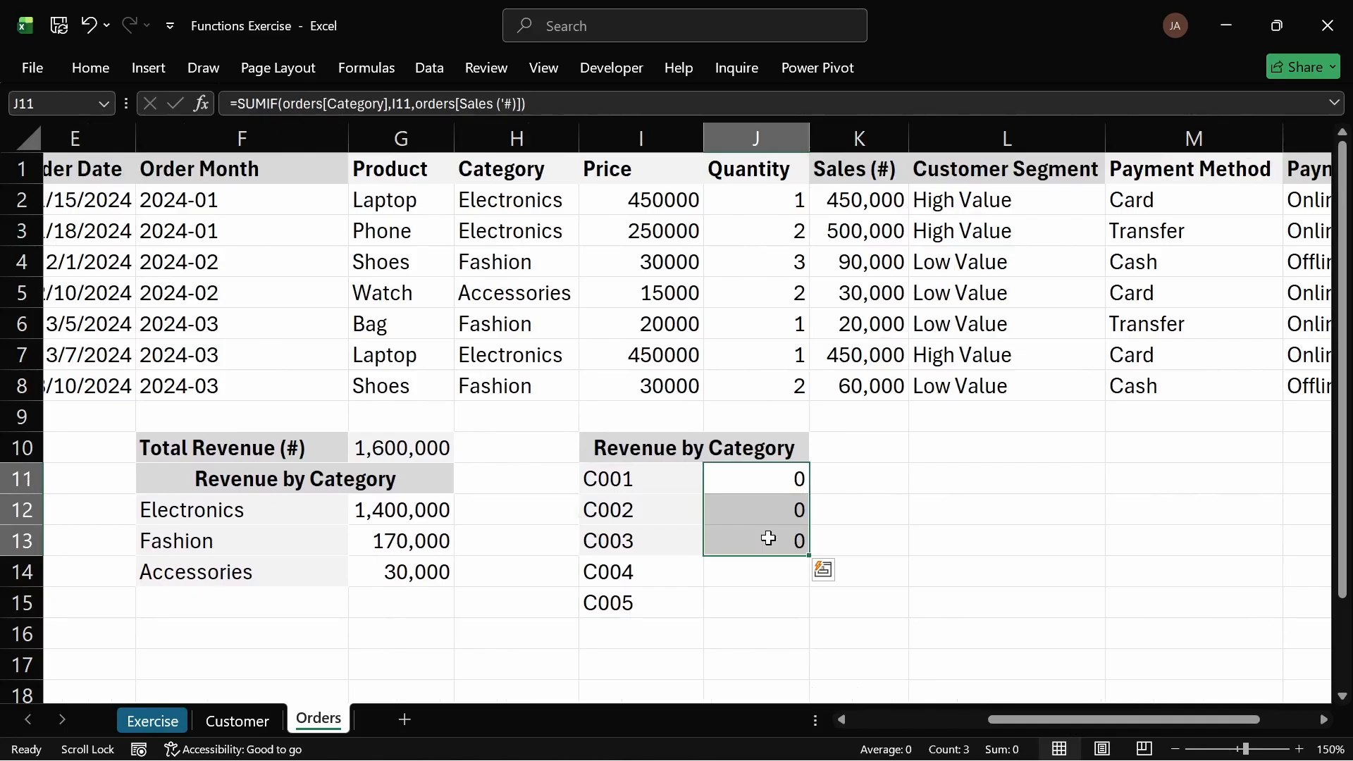
pyautogui.press('Delete')
pyautogui.click(833, 509)
pyautogui.click(758, 476)
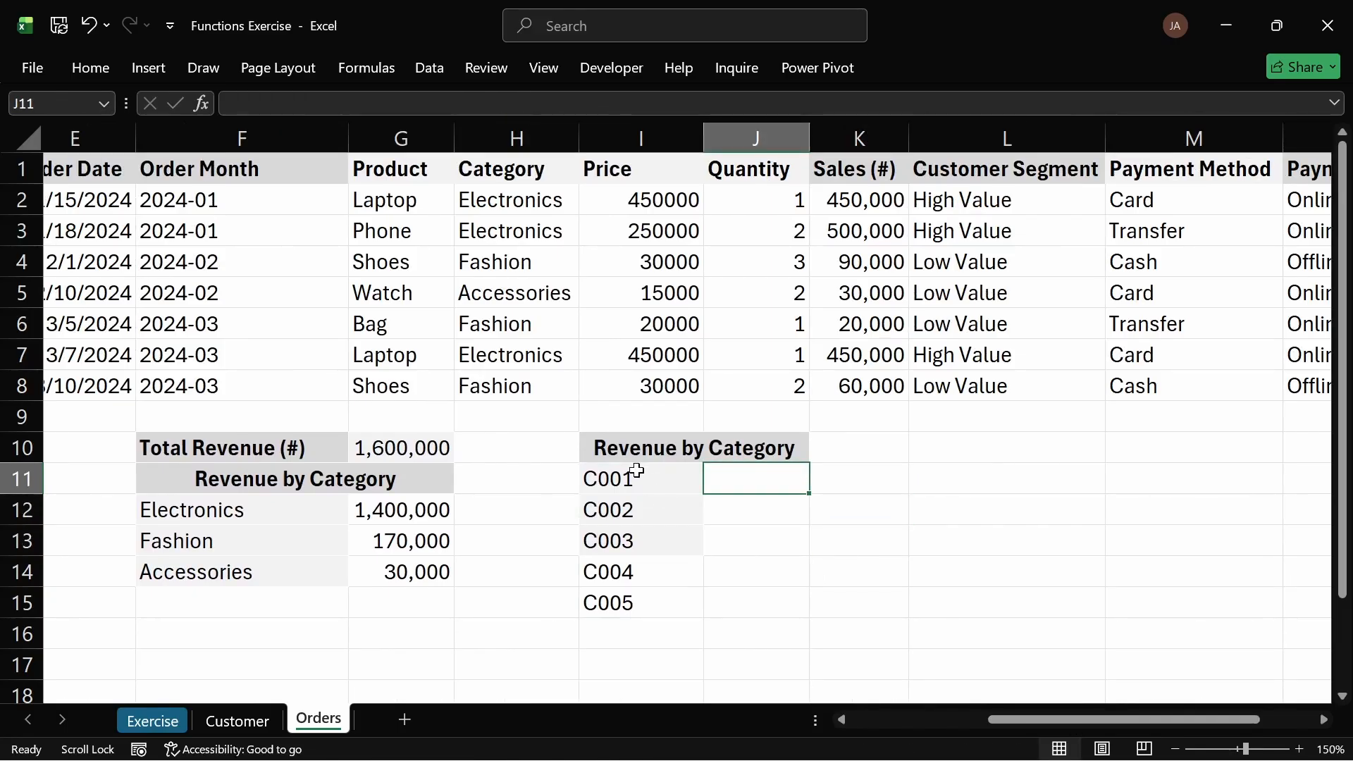
# Step: Copy the formatting of I13 onto I14:I15 with Format Painter
pyautogui.click(658, 543)
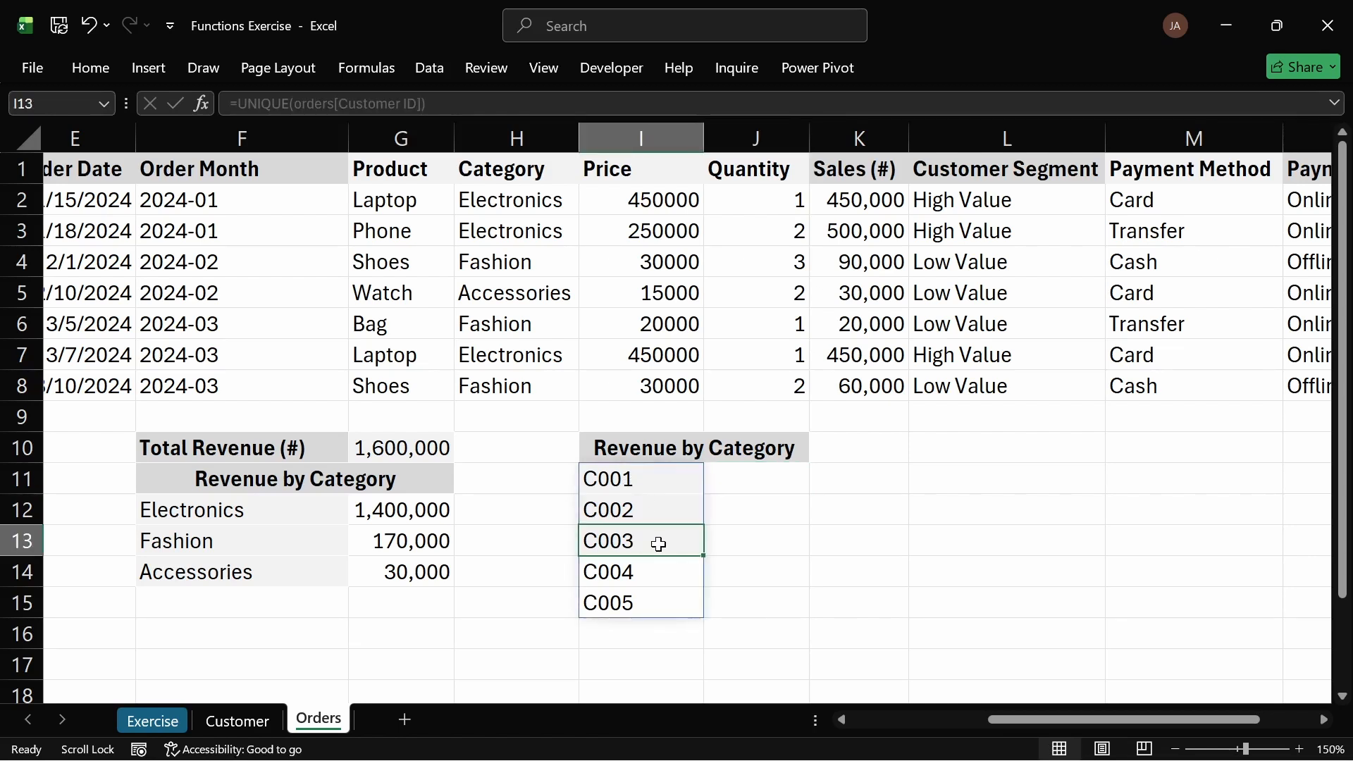
pyautogui.click(91, 65)
pyautogui.click(82, 155)
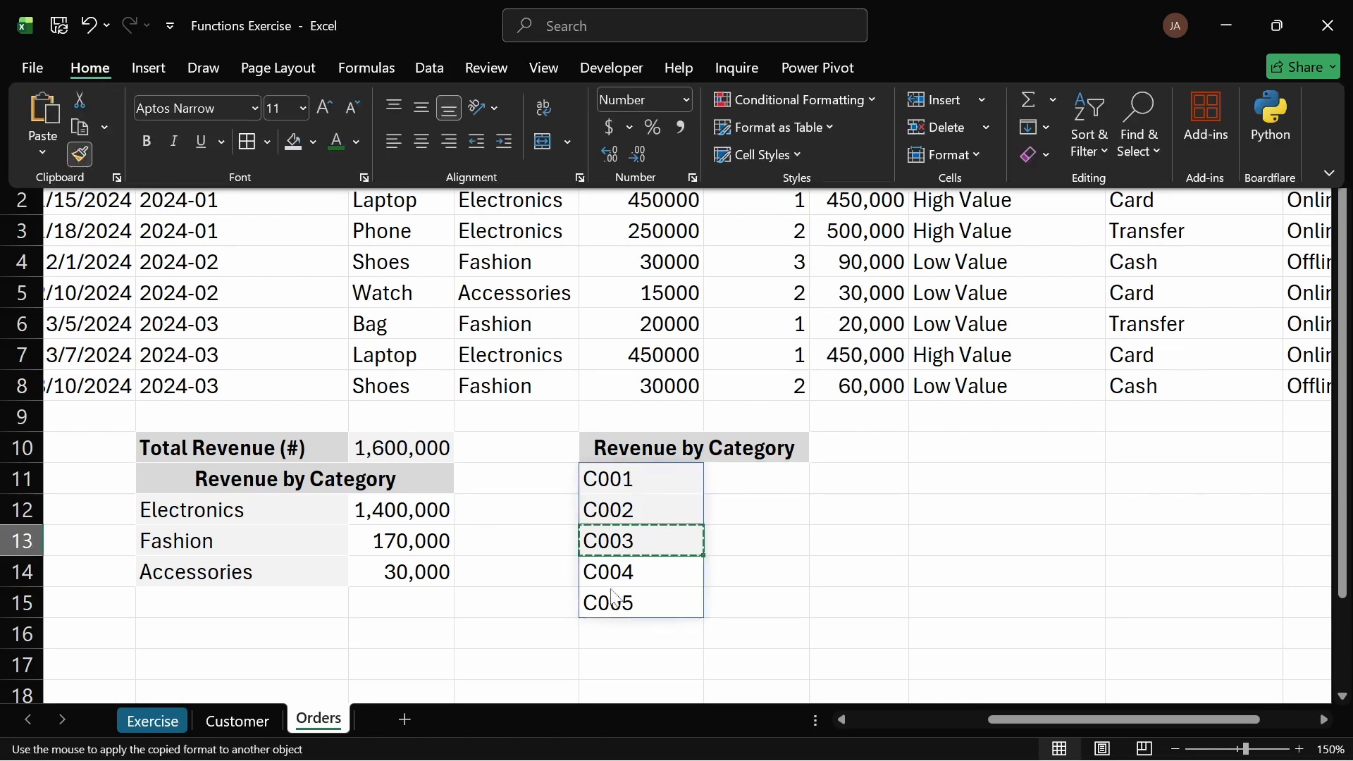
pyautogui.click(625, 572)
pyautogui.moveTo(624, 572); pyautogui.dragTo(643, 600)
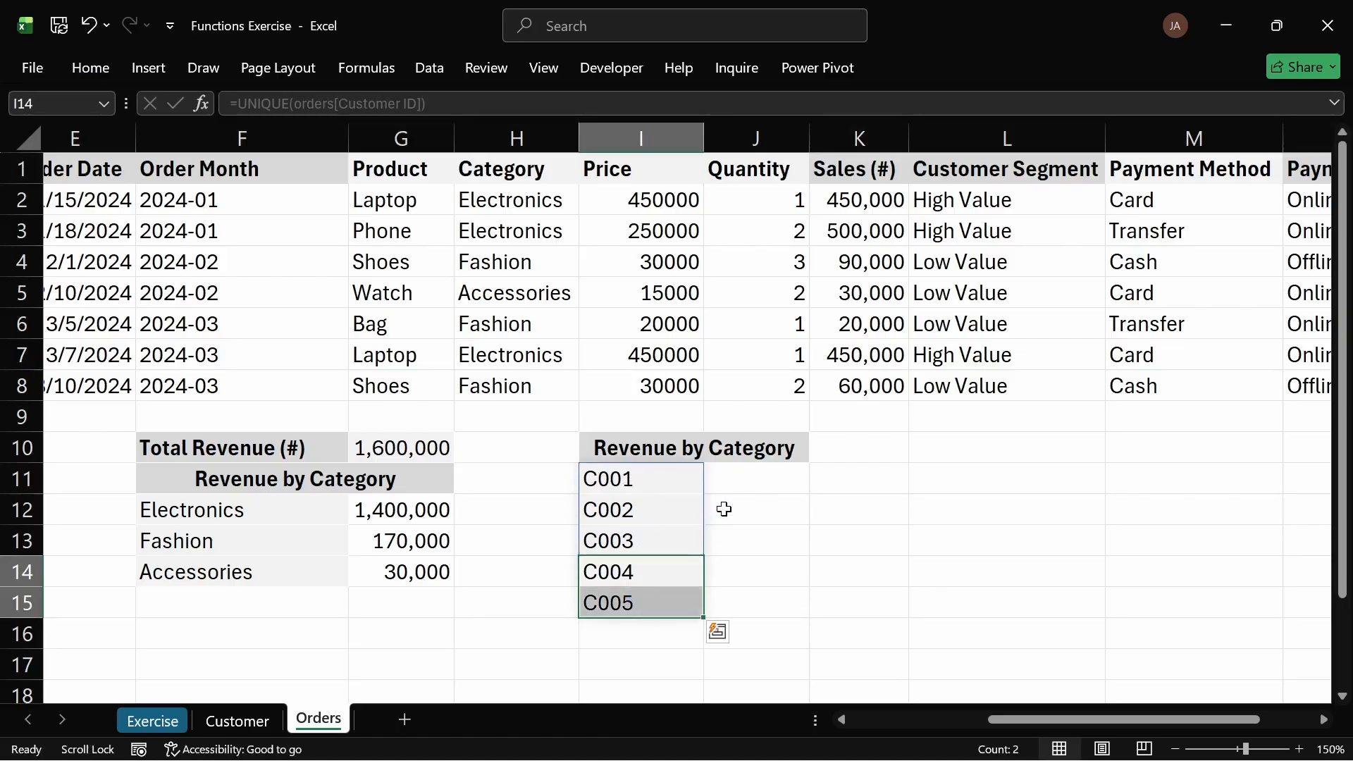
pyautogui.click(725, 507)
pyautogui.click(779, 483)
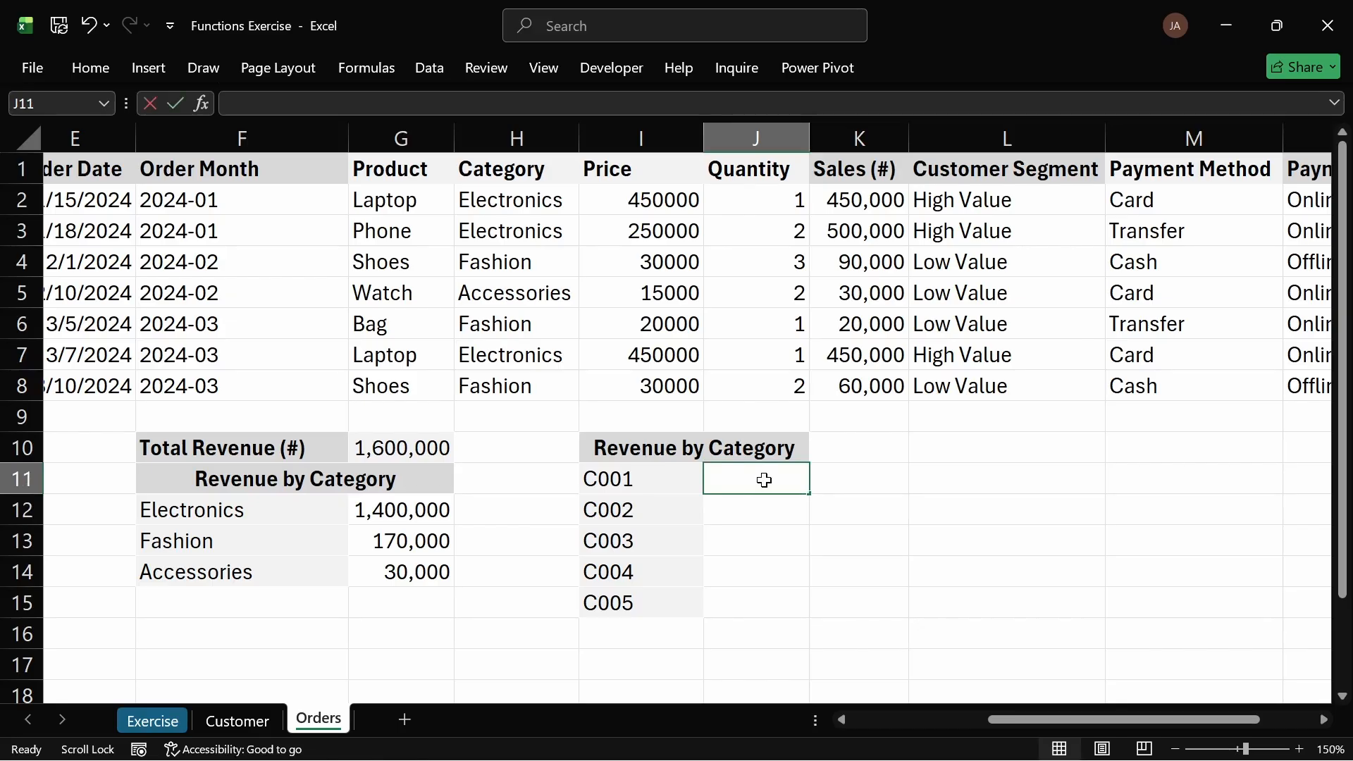
# Step: Enter a SUMIF formula in J11 that sums orders Sales (#) where orders Customer ID matches I11
pyautogui.write('=')
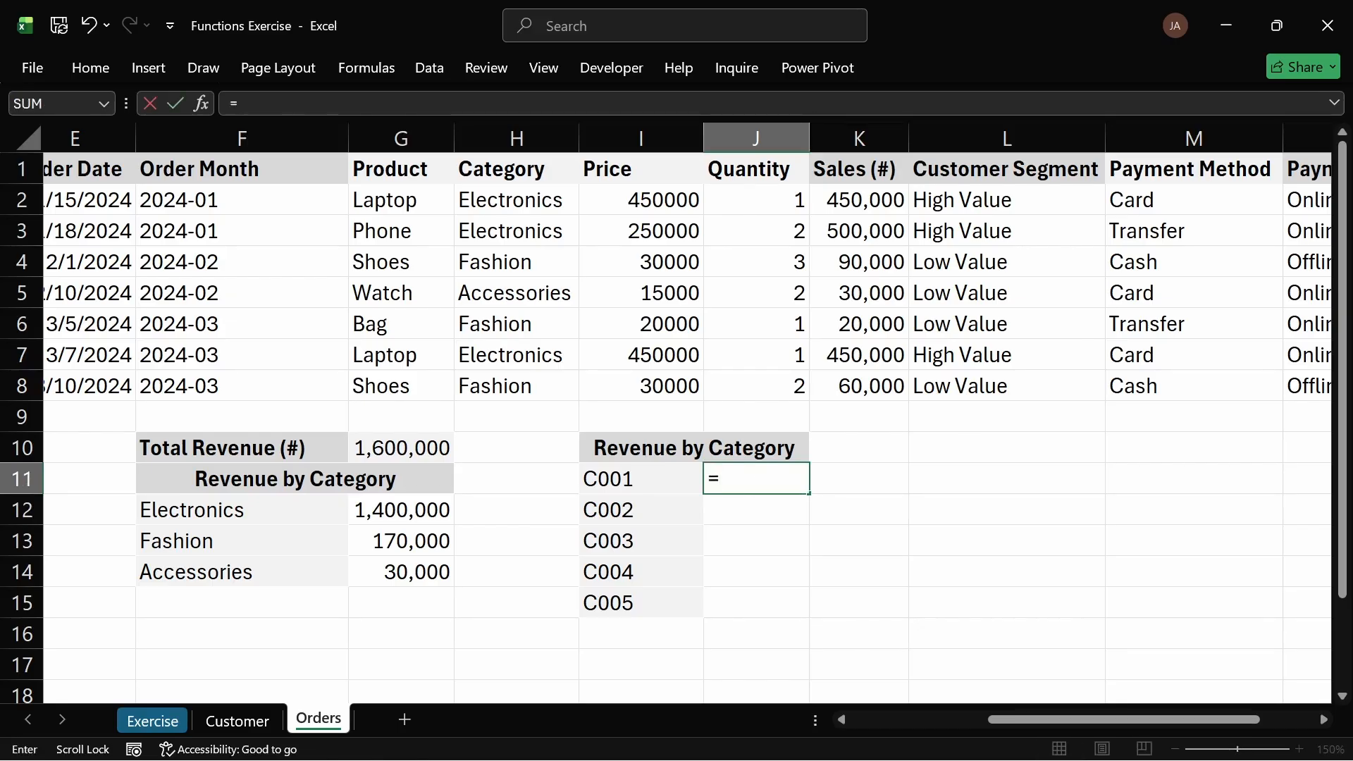
pyautogui.write('sum')
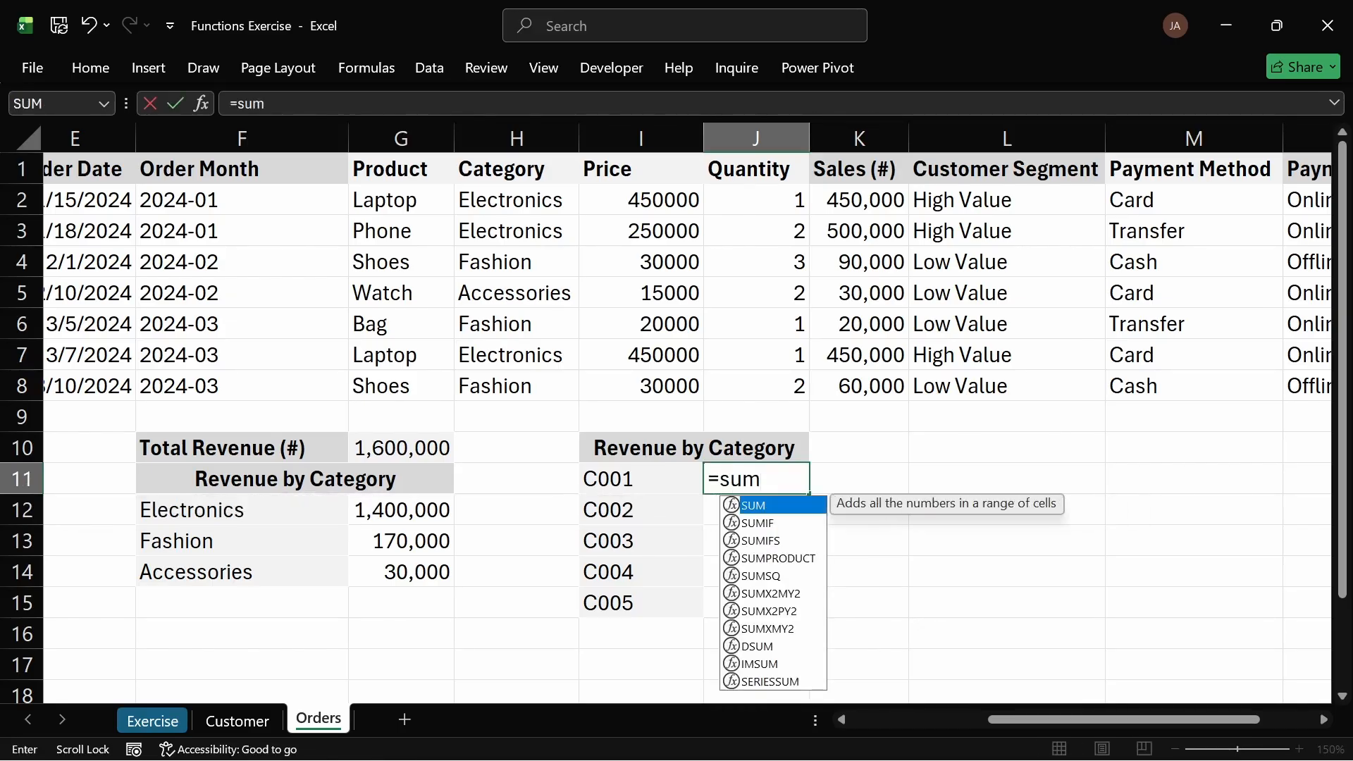
pyautogui.write('i')
pyautogui.press('Tab')
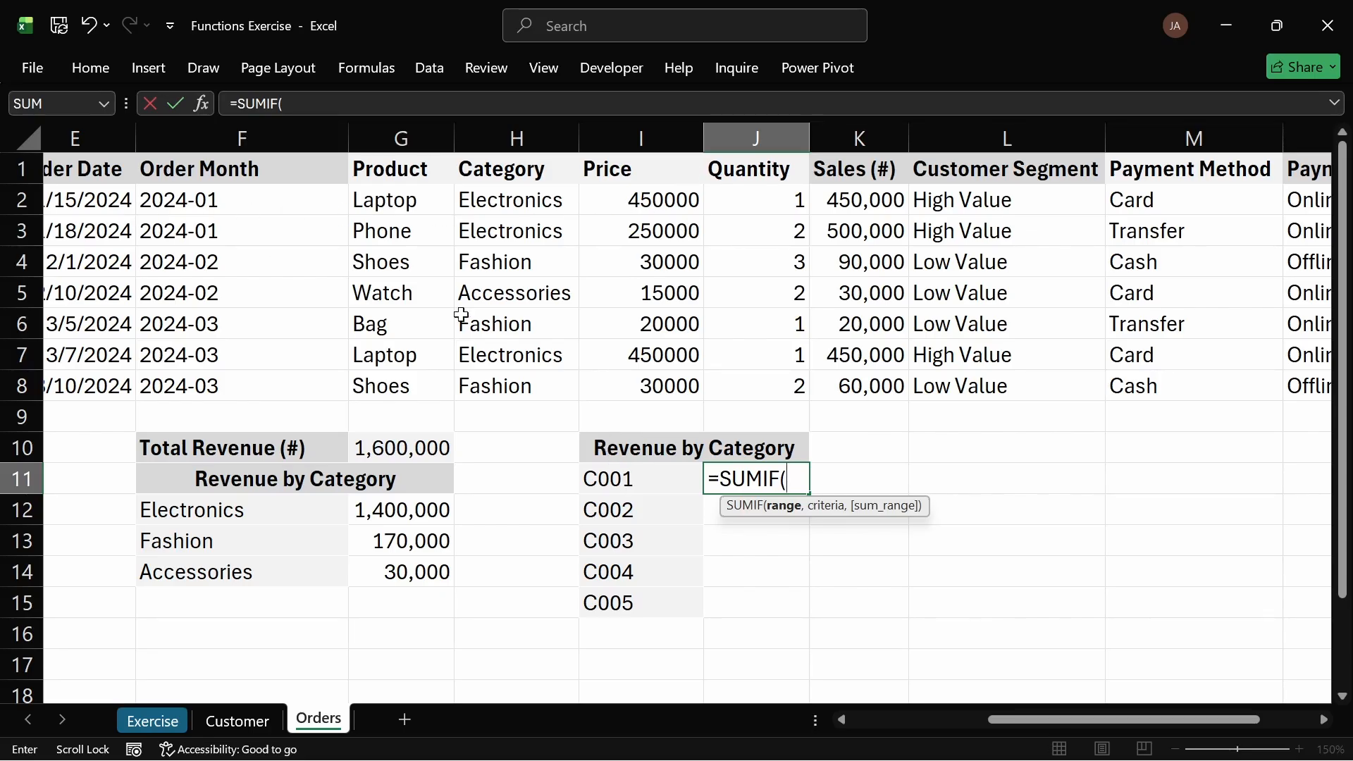
pyautogui.moveTo(1089, 721); pyautogui.dragTo(952, 722)
pyautogui.moveTo(185, 201); pyautogui.dragTo(205, 381)
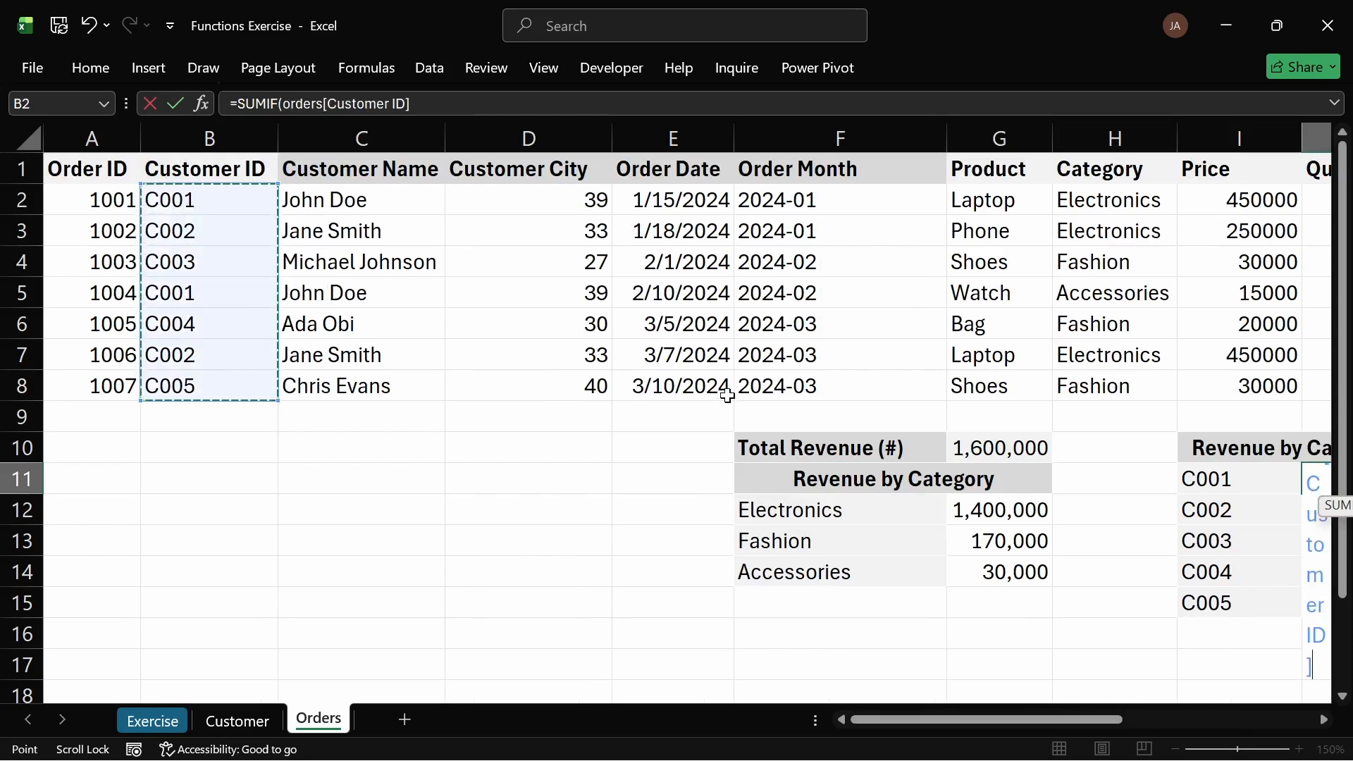
pyautogui.write(',')
pyautogui.moveTo(1052, 721); pyautogui.dragTo(1150, 723)
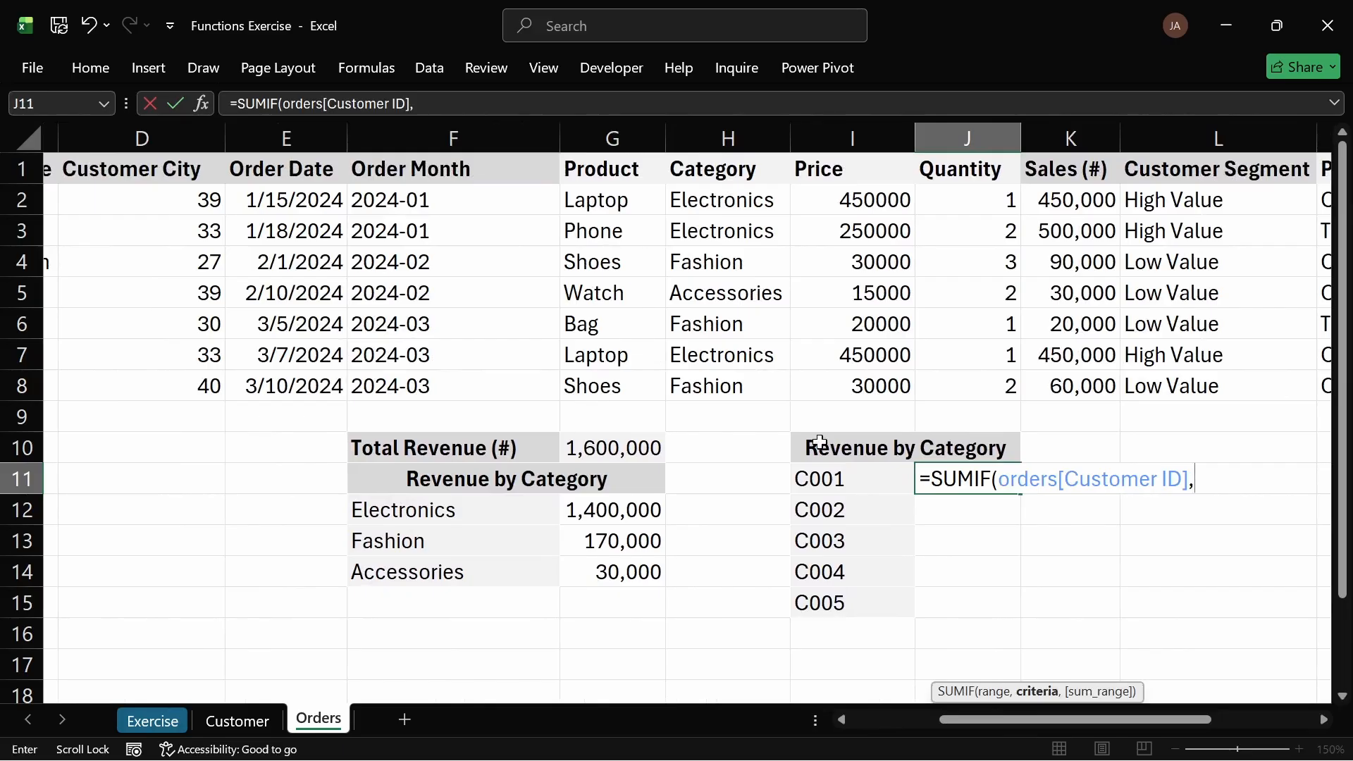
pyautogui.click(853, 482)
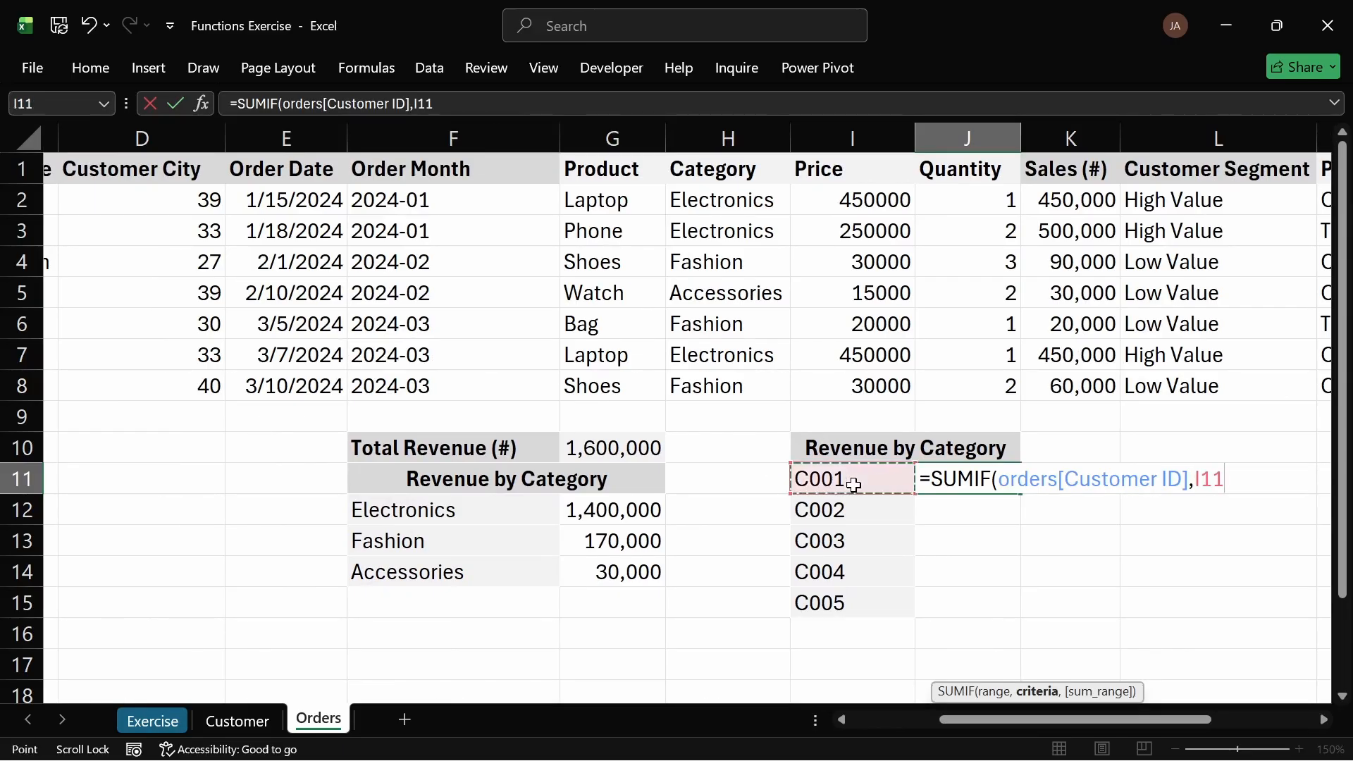
pyautogui.write(',')
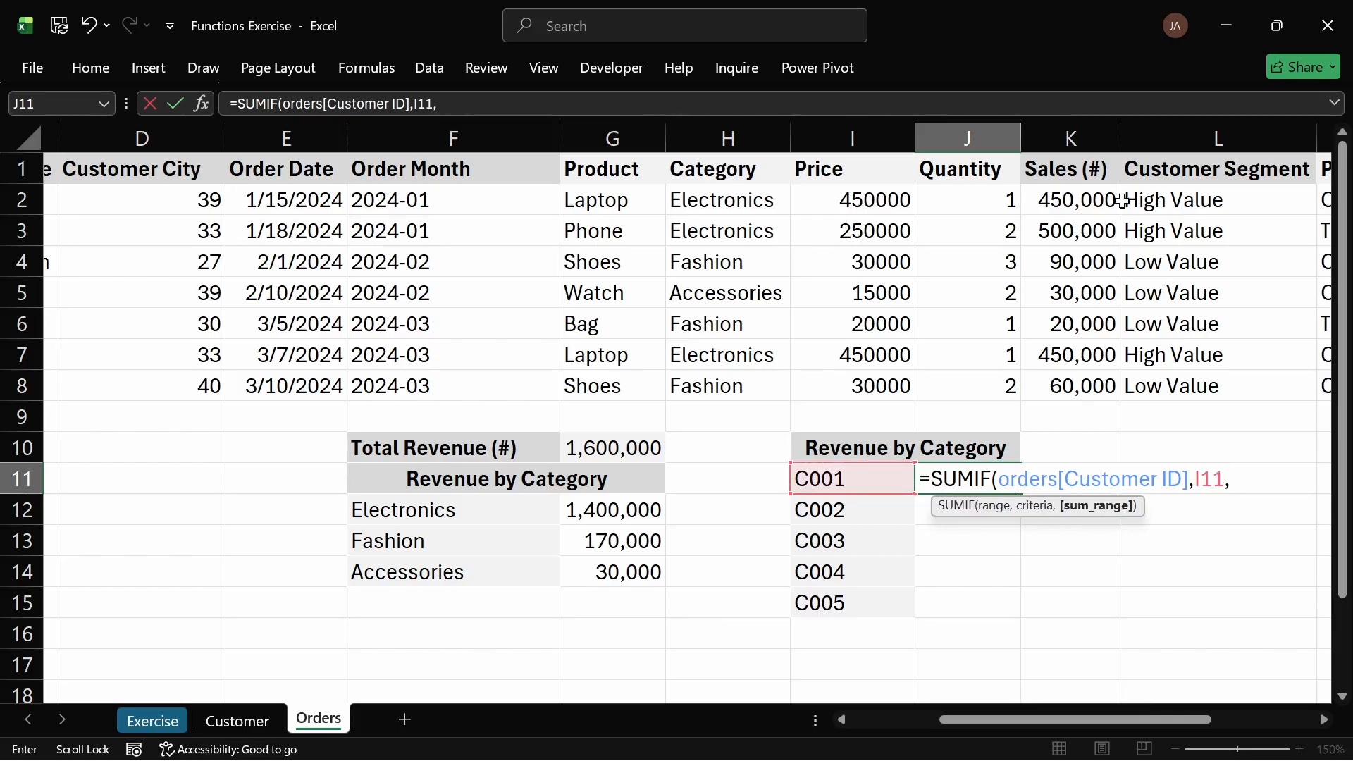
pyautogui.moveTo(1117, 200); pyautogui.dragTo(1104, 381)
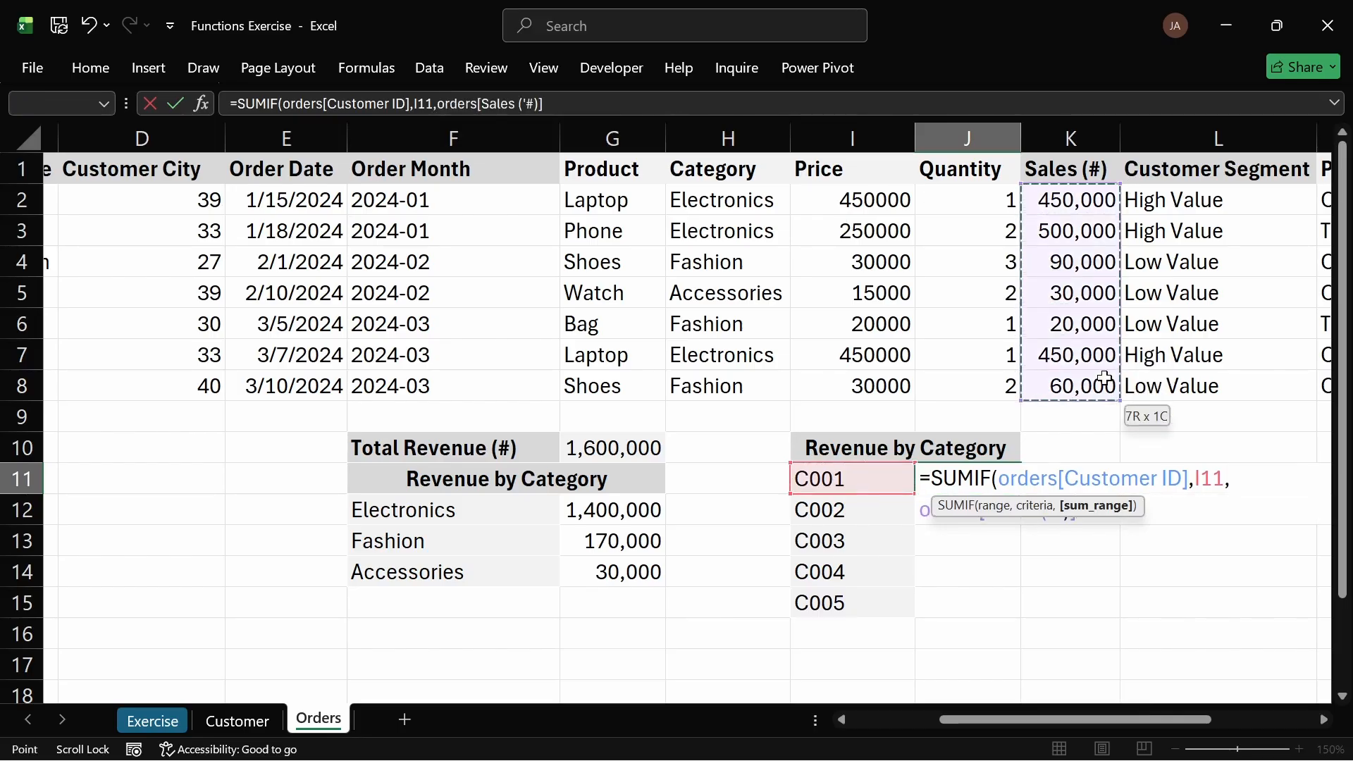
pyautogui.press('Return')
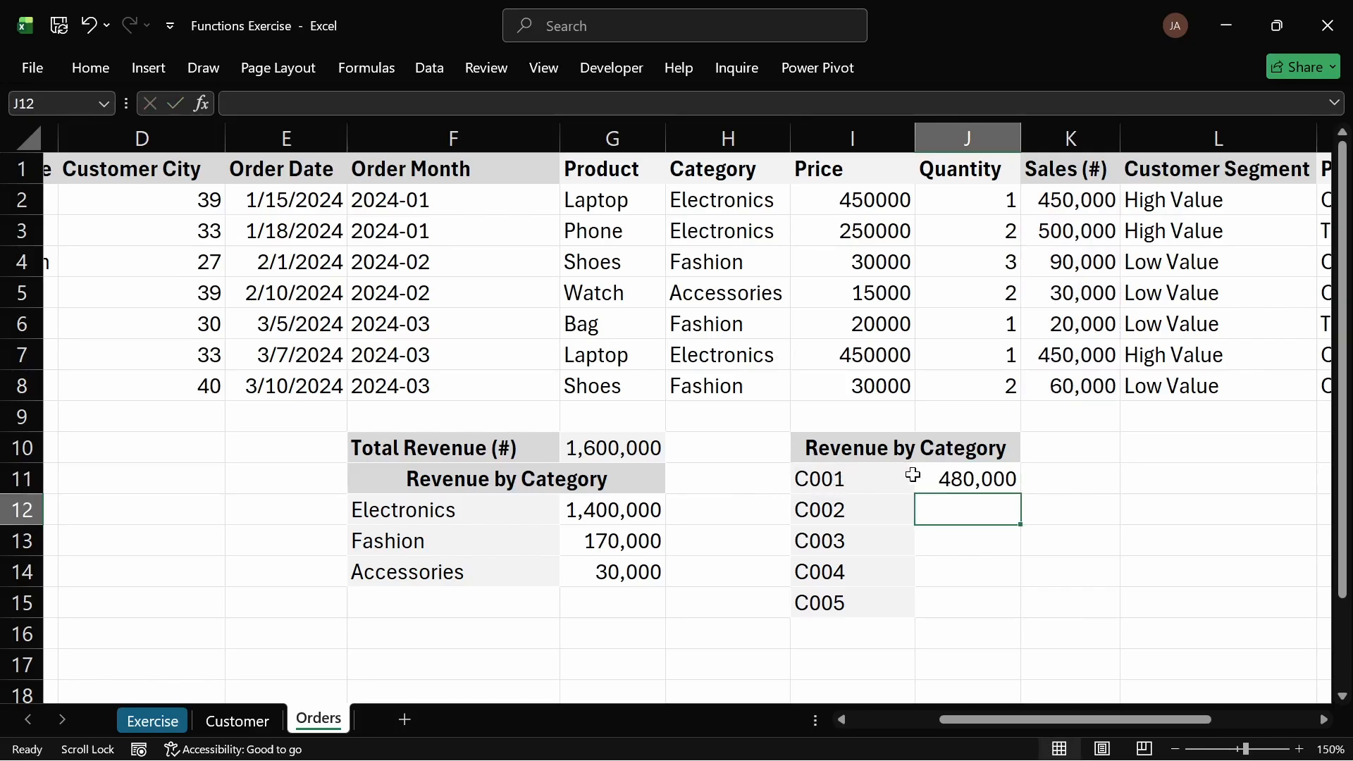
# Step: Insert cells at I11:J11, shifting the customer list and its total down one row
pyautogui.click(962, 476)
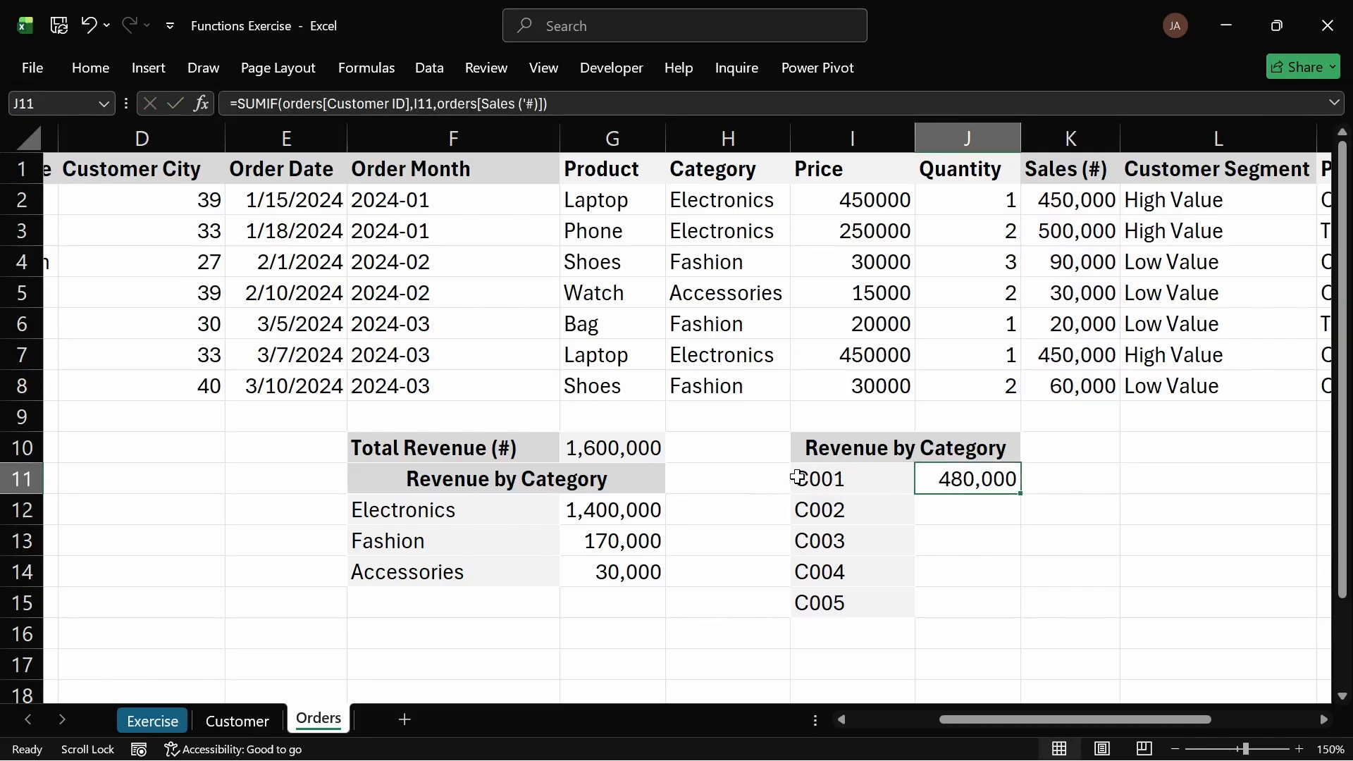
pyautogui.moveTo(827, 478); pyautogui.dragTo(961, 478)
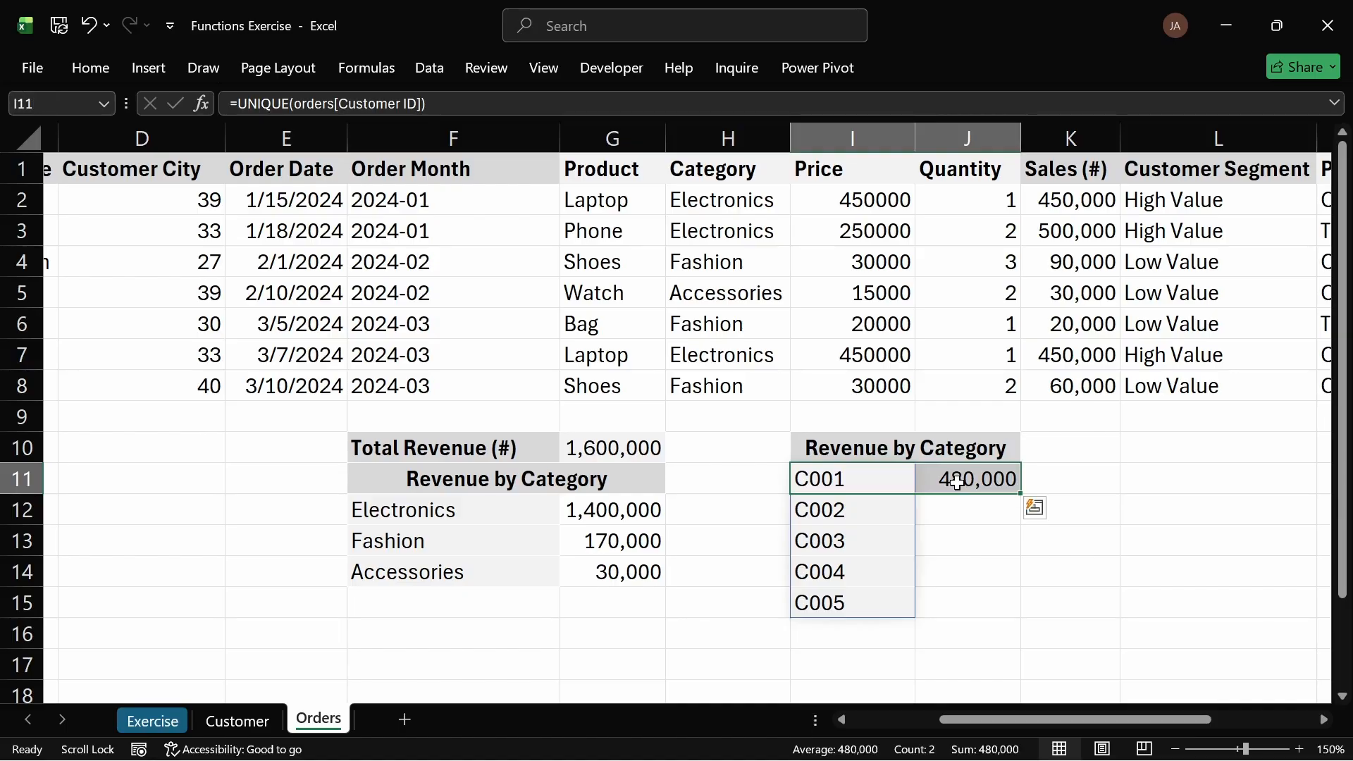
pyautogui.rightClick(967, 477)
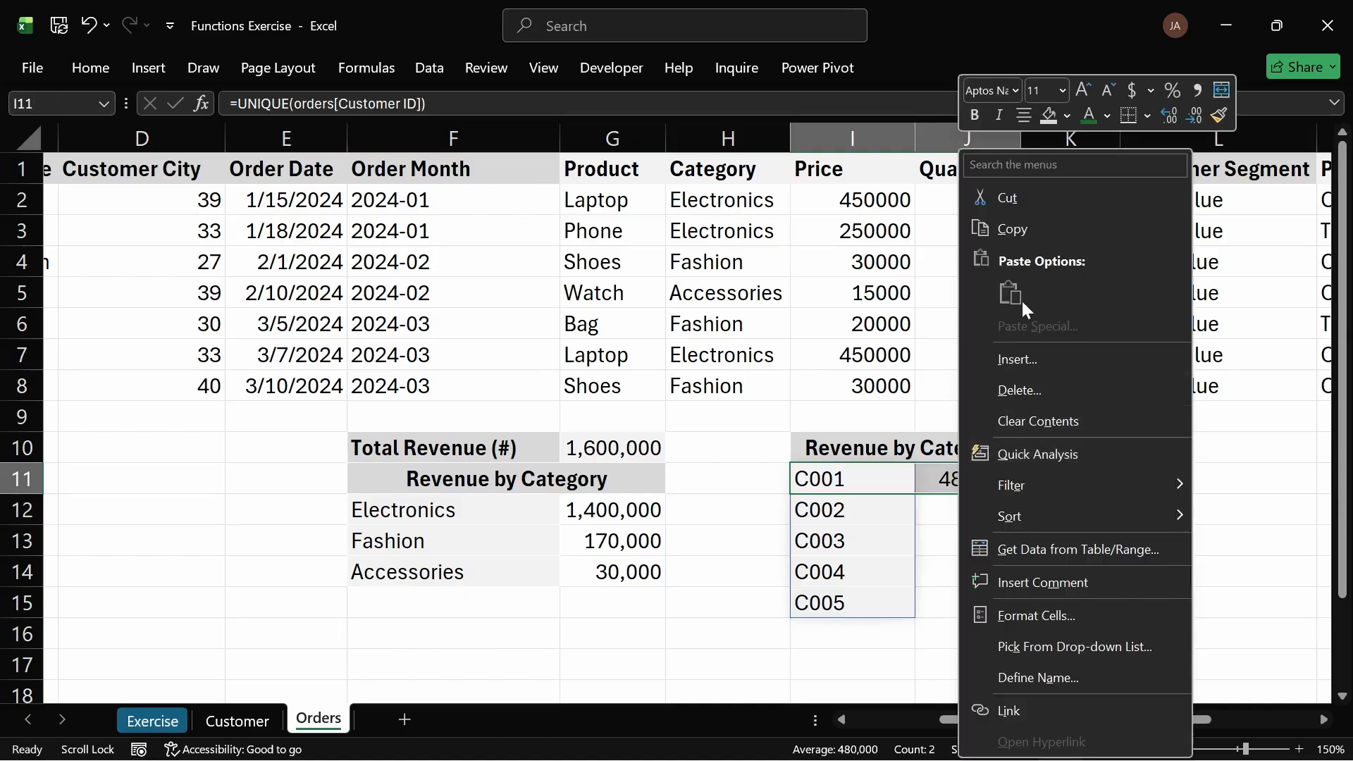
pyautogui.click(1017, 356)
pyautogui.click(964, 376)
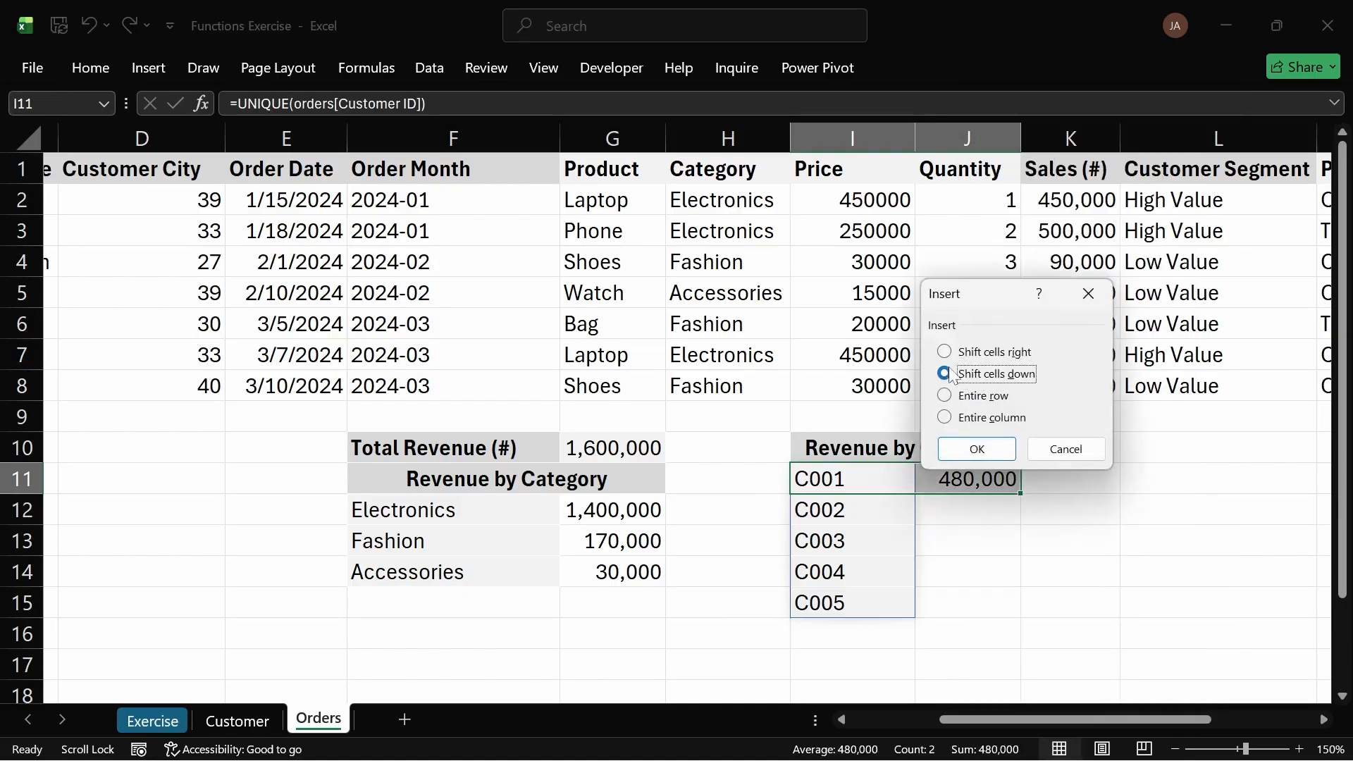
pyautogui.click(978, 450)
# Step: Add the column headers Customers in I11 and Total Spend in J11
pyautogui.click(877, 482)
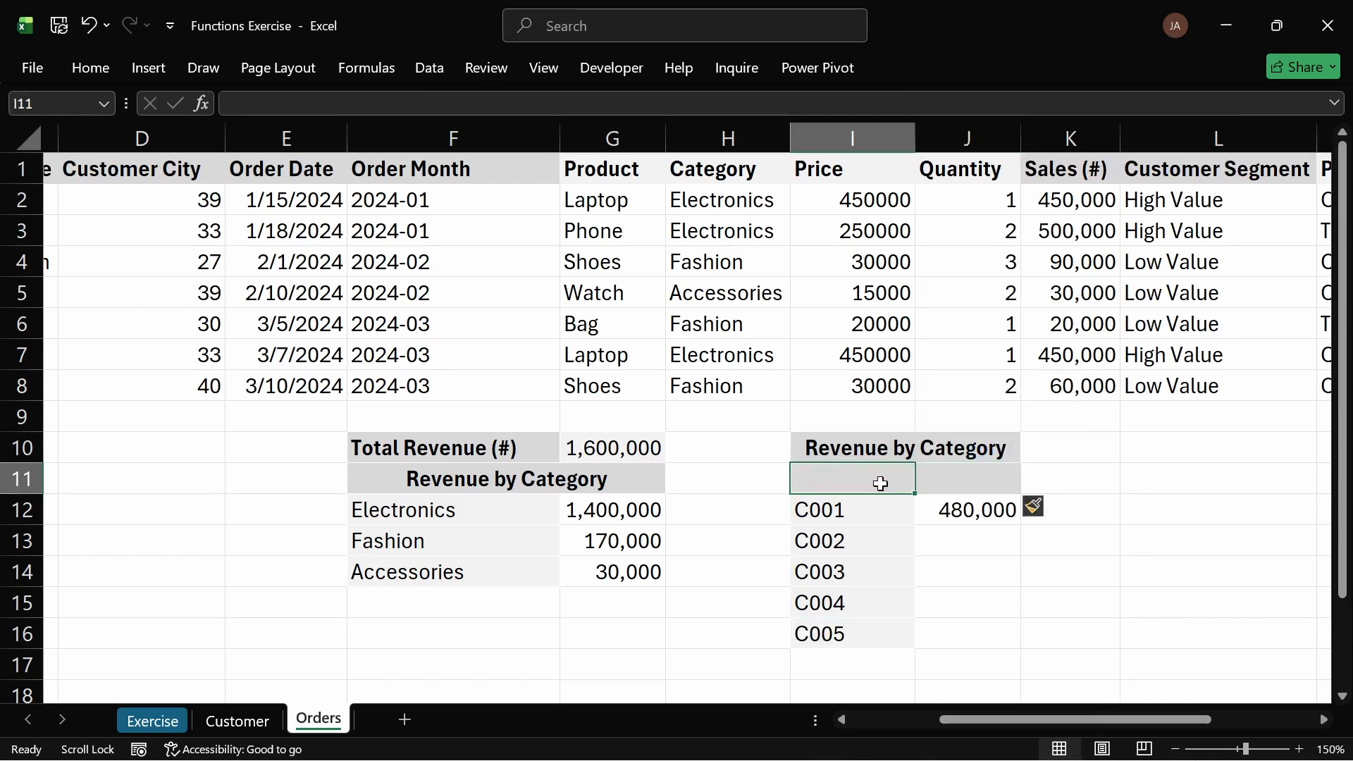
pyautogui.write('SU')
pyautogui.press('BackSpace')
pyautogui.press('BackSpace')
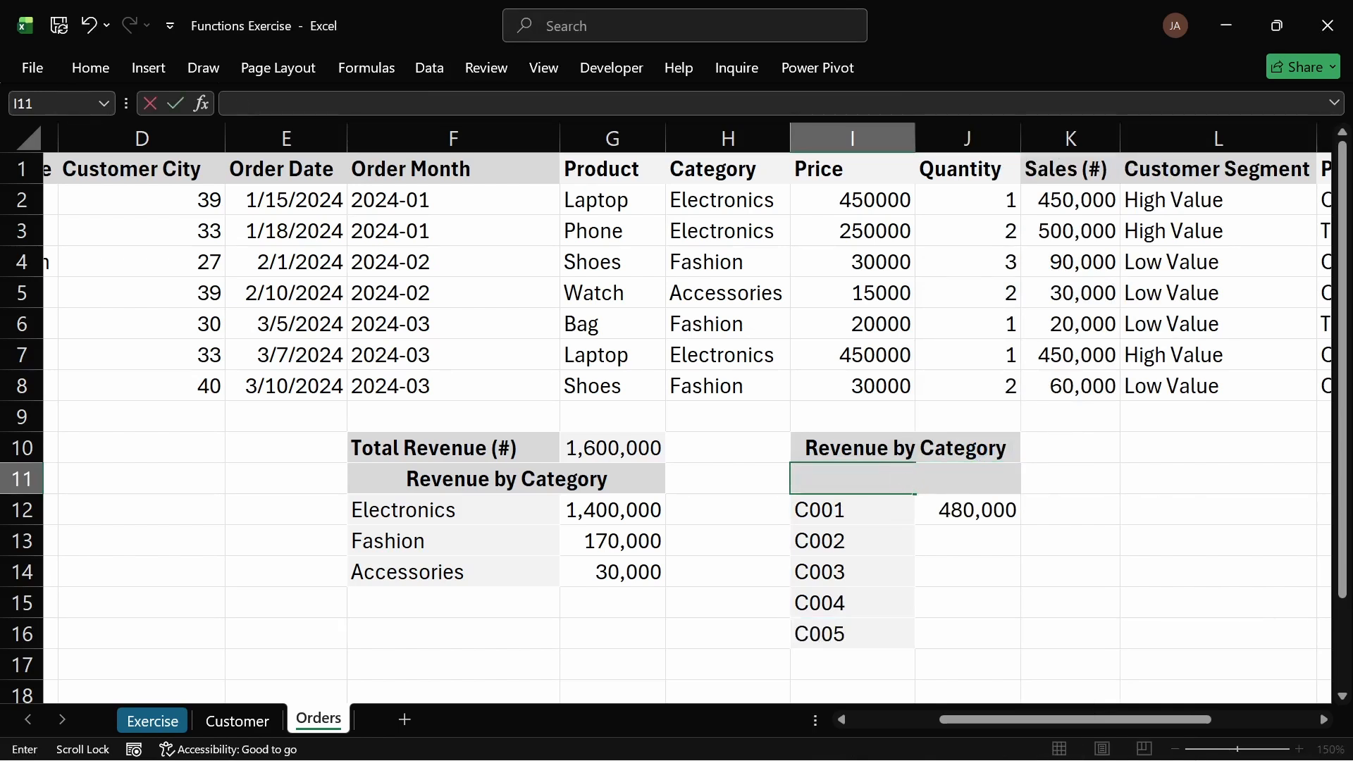
pyautogui.press('BackSpace')
pyautogui.write('c')
pyautogui.press('BackSpace')
pyautogui.write('C')
pyautogui.write('st')
pyautogui.press('BackSpace')
pyautogui.press('BackSpace')
pyautogui.write('ustomers')
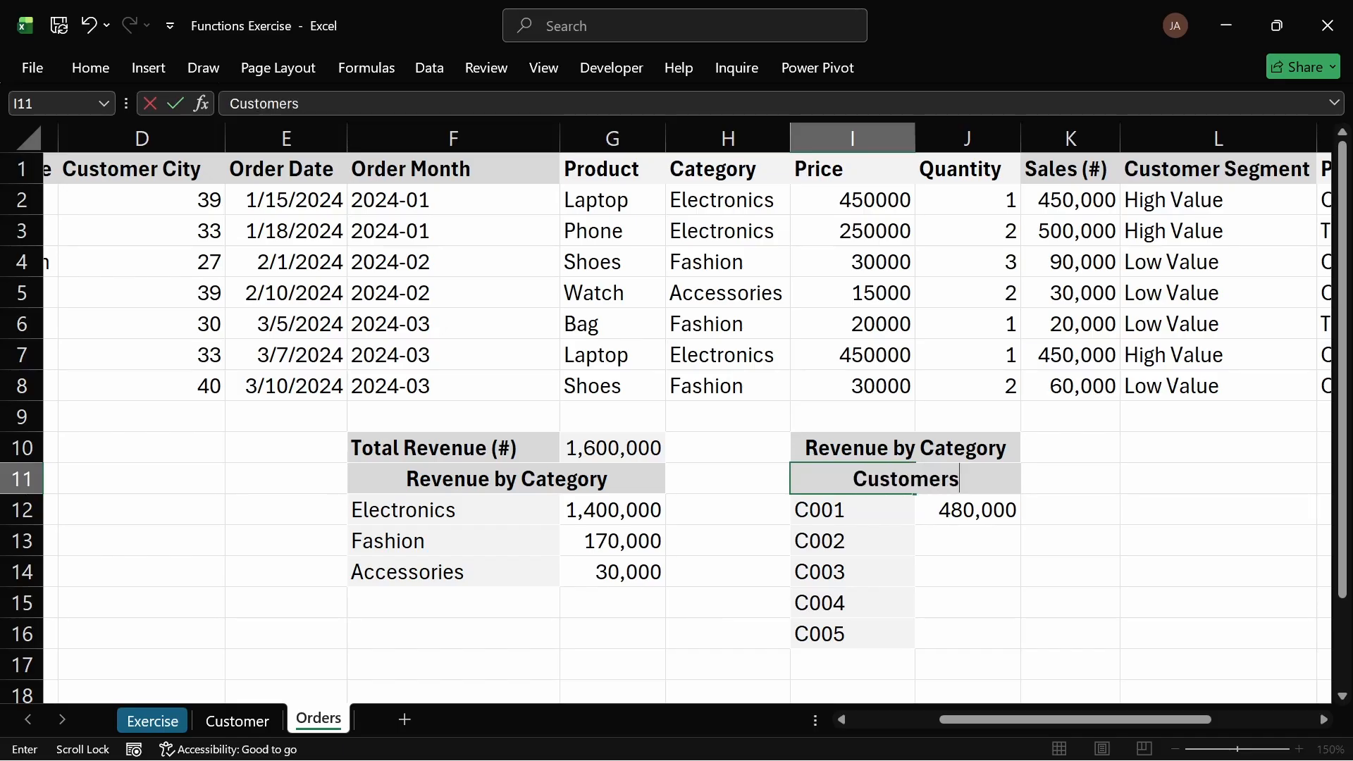
pyautogui.press('Tab')
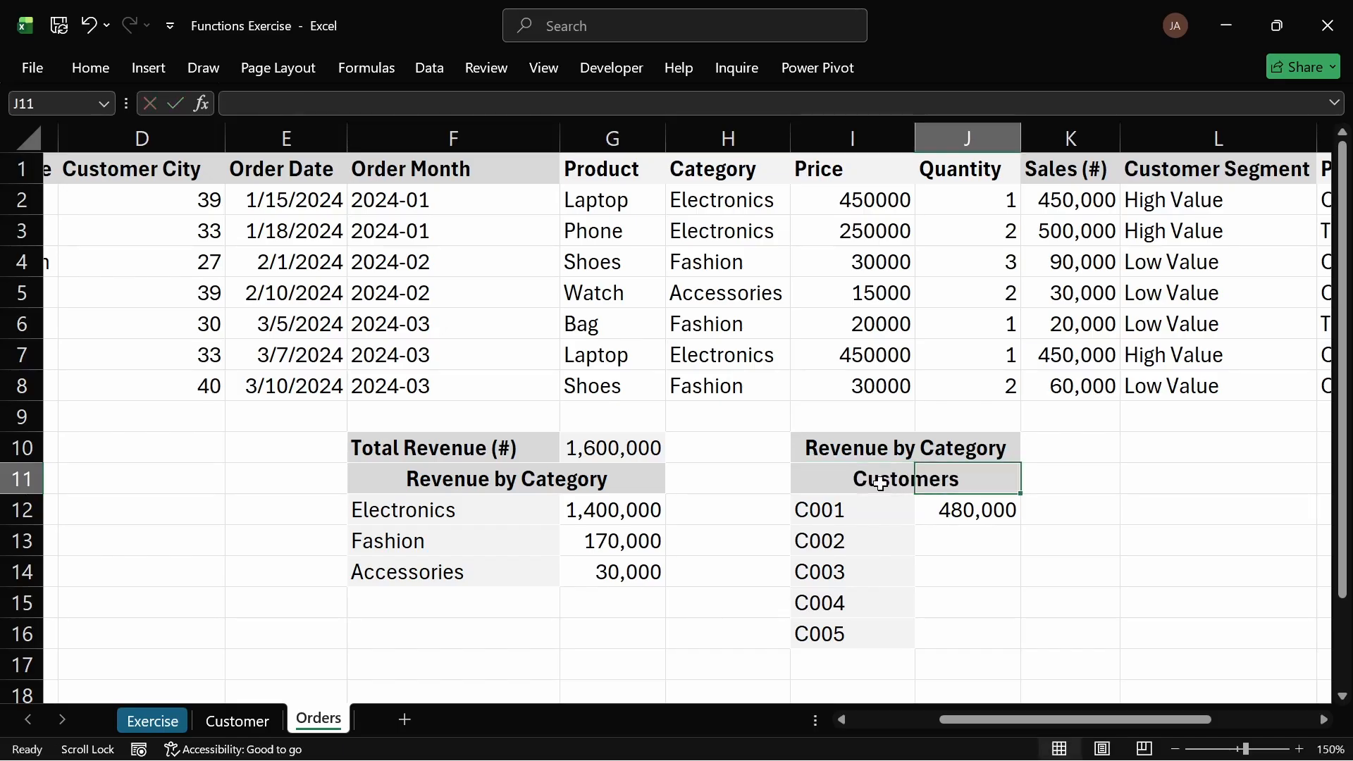
pyautogui.write('Tpt')
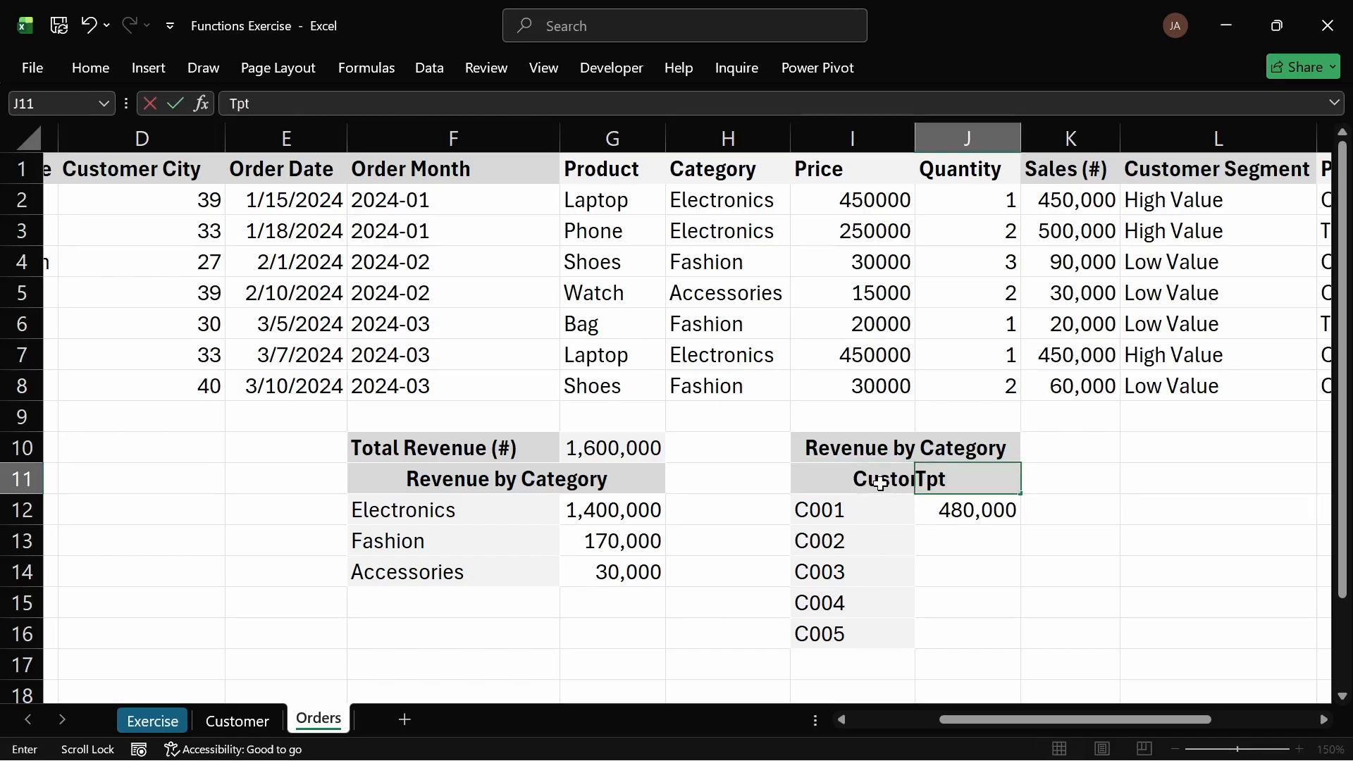
pyautogui.write('ota;')
pyautogui.write(' Spend')
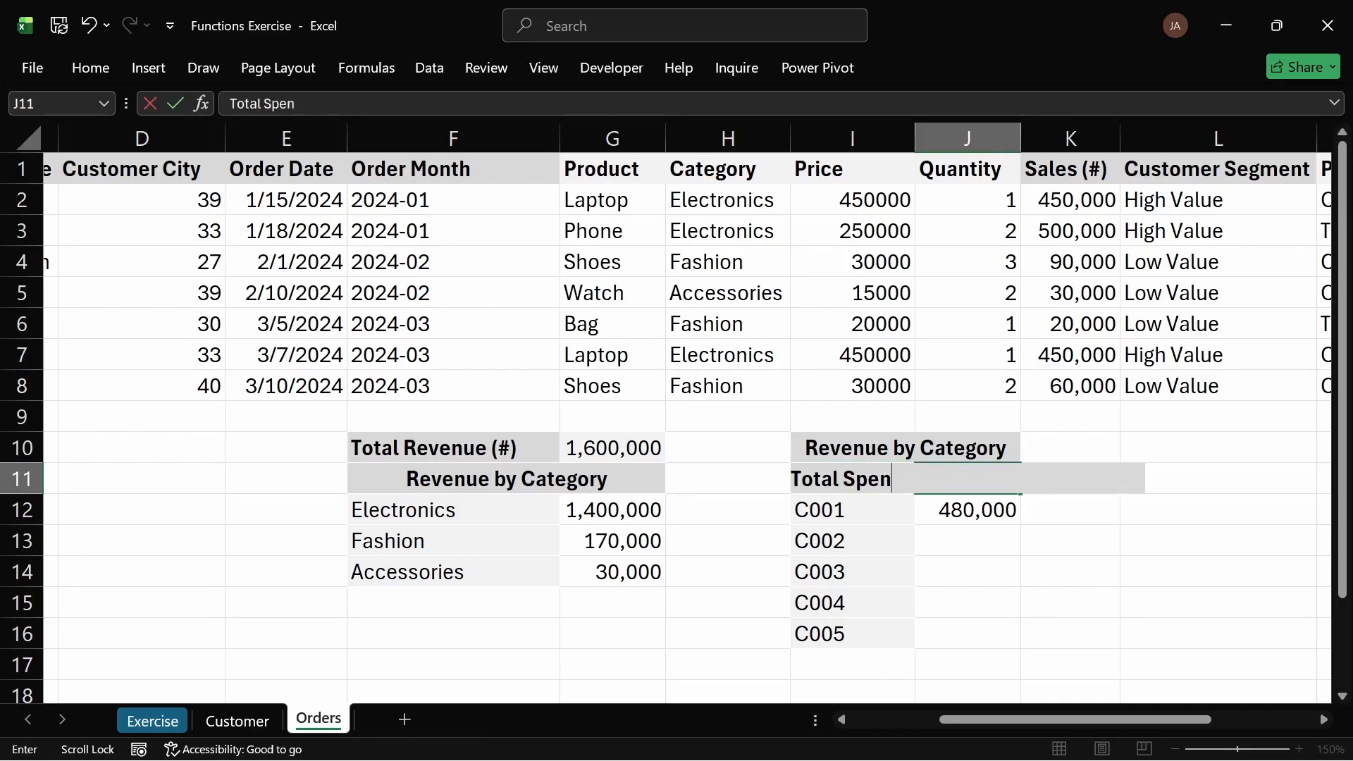
pyautogui.press('Return')
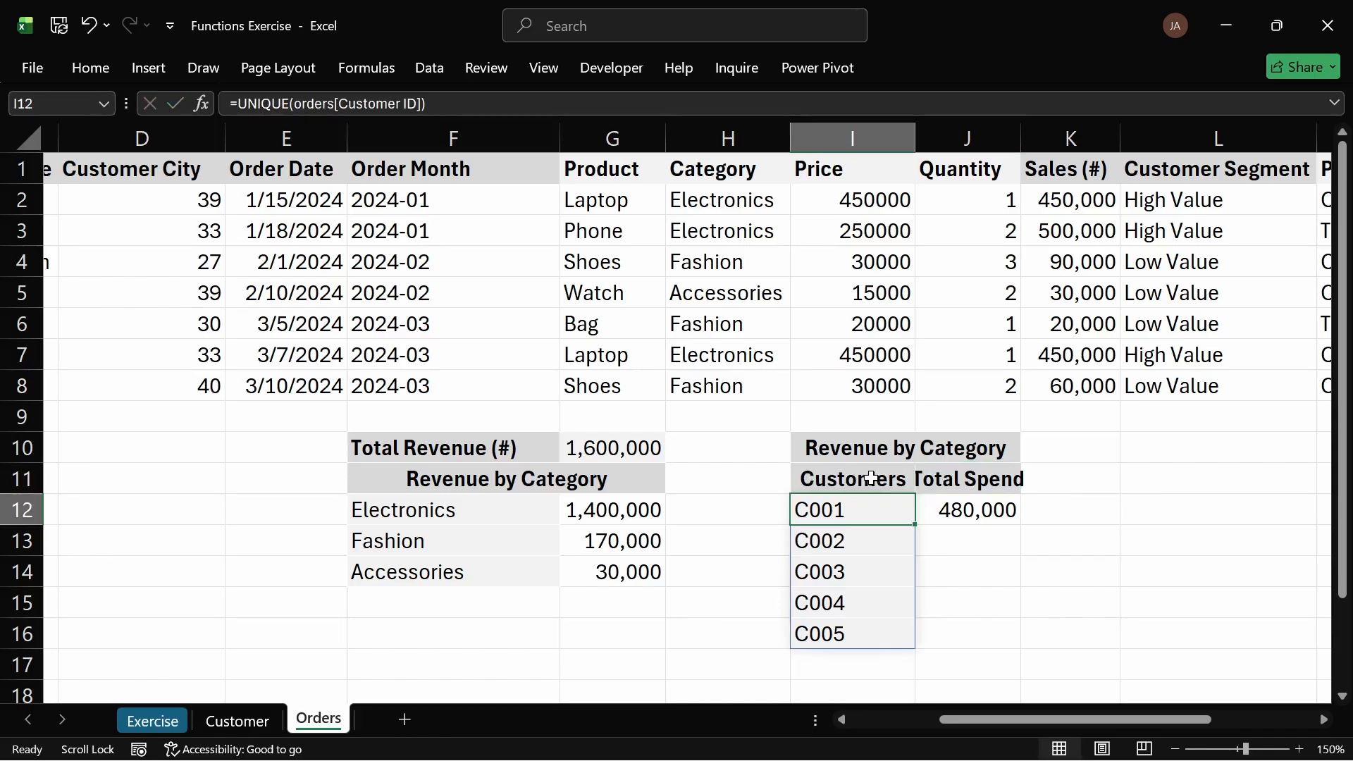
# Step: Remove the bold from the I11:J11 headers and make them italic
pyautogui.moveTo(881, 484); pyautogui.dragTo(967, 478)
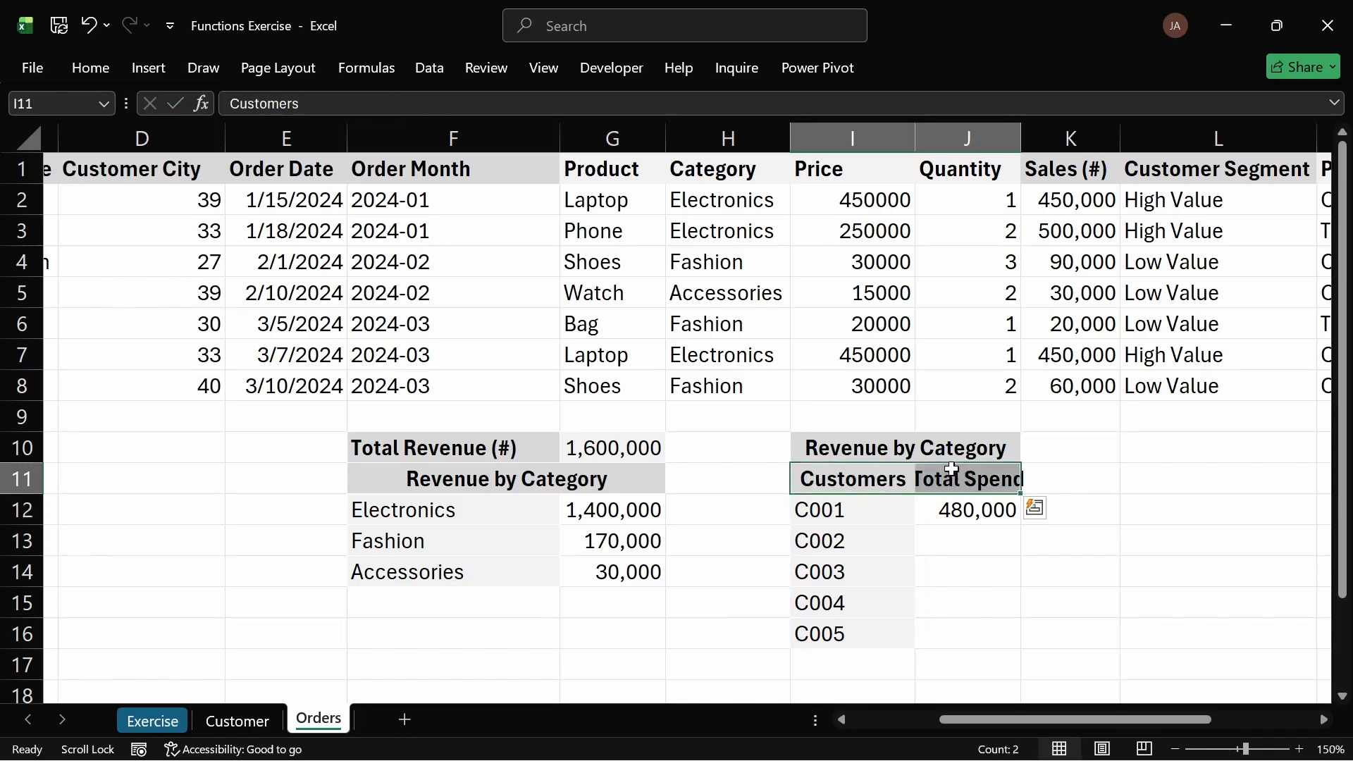
pyautogui.click(951, 468)
pyautogui.moveTo(1012, 487); pyautogui.dragTo(886, 483)
pyautogui.hotkey('ctrl', 'b')
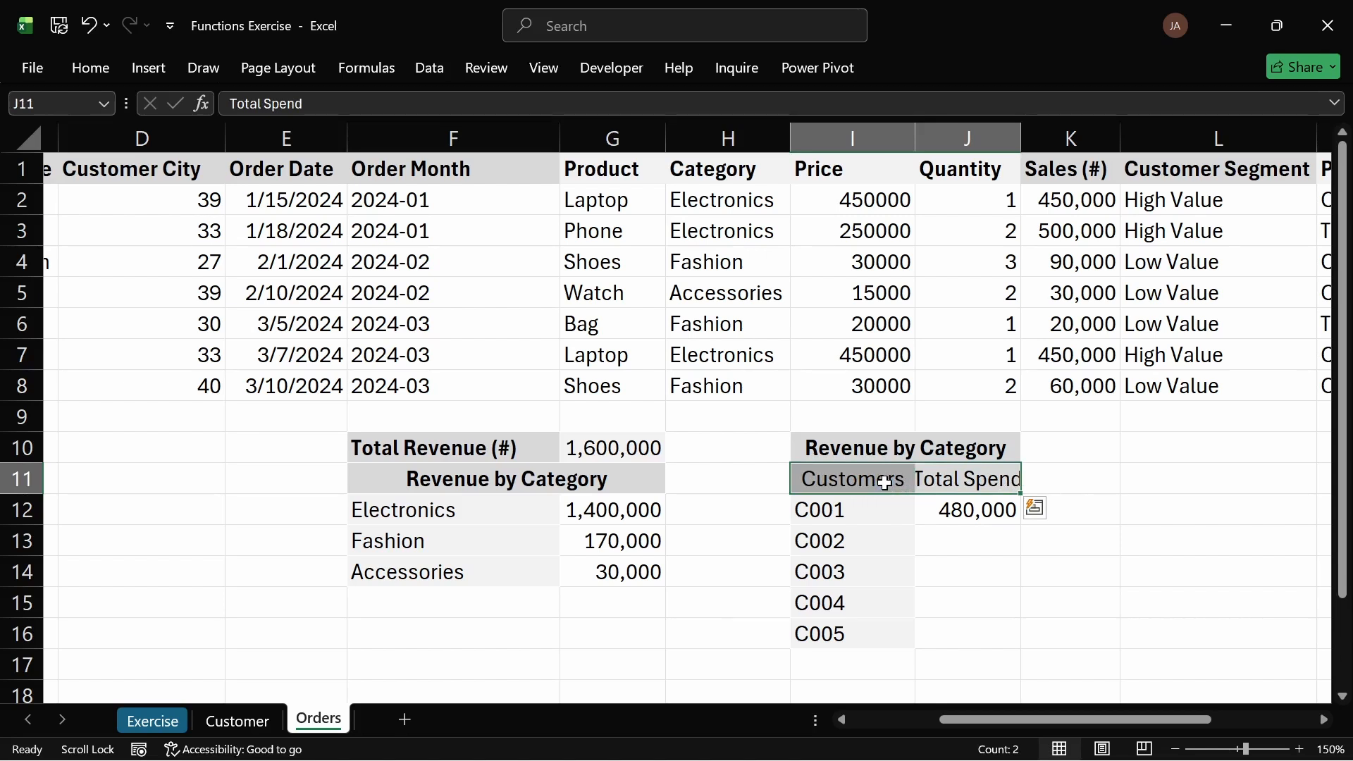
pyautogui.hotkey('ctrl', 'i')
pyautogui.click(1026, 568)
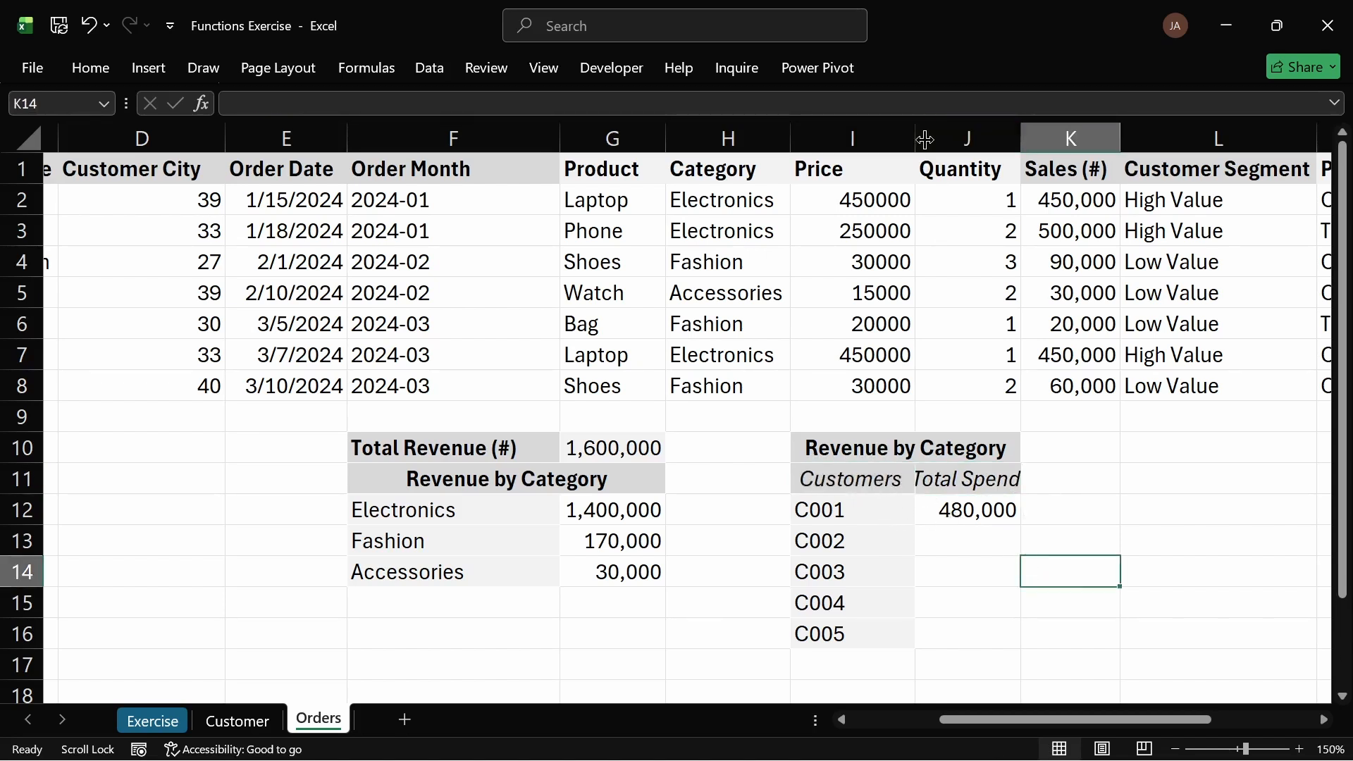
# Step: Adjust the widths of columns I and J so the Total Spend header fits
pyautogui.moveTo(919, 135); pyautogui.dragTo(915, 136)
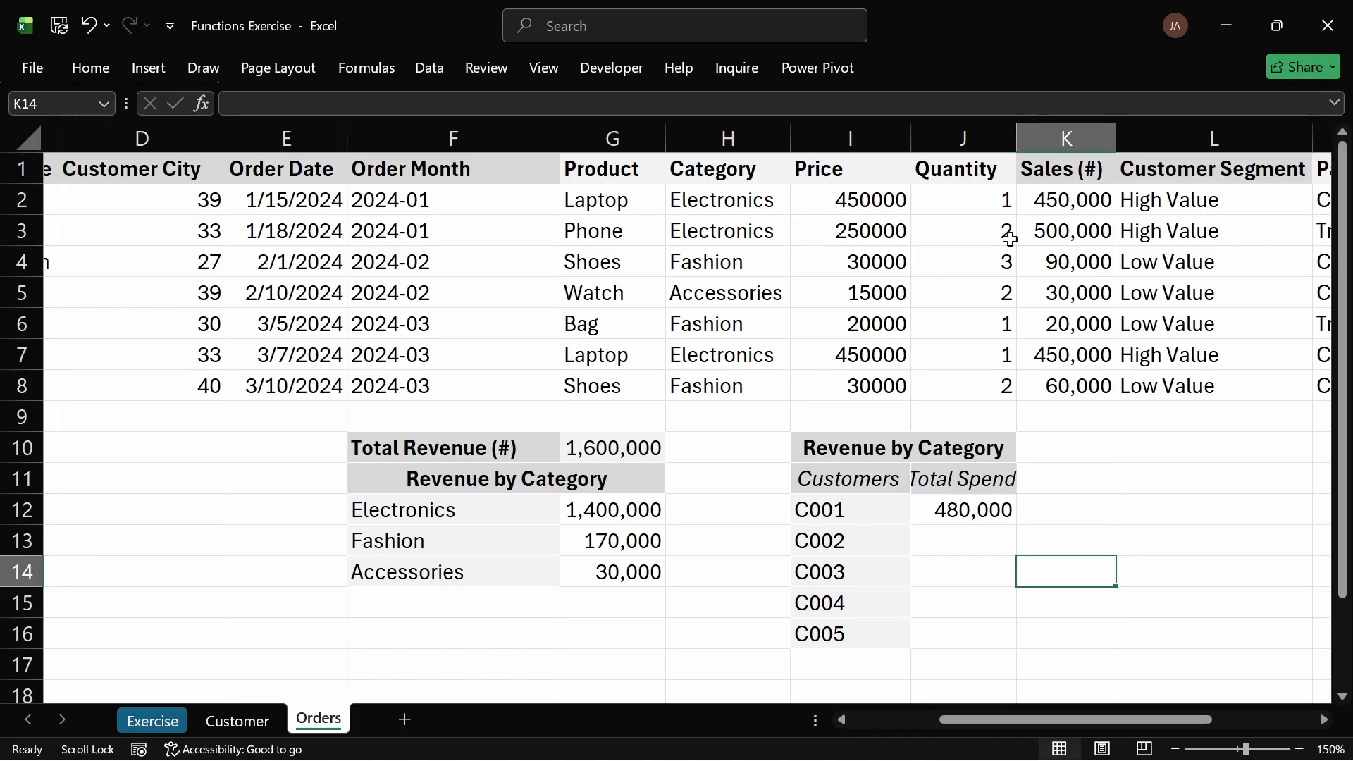
pyautogui.moveTo(1020, 128); pyautogui.dragTo(1040, 128)
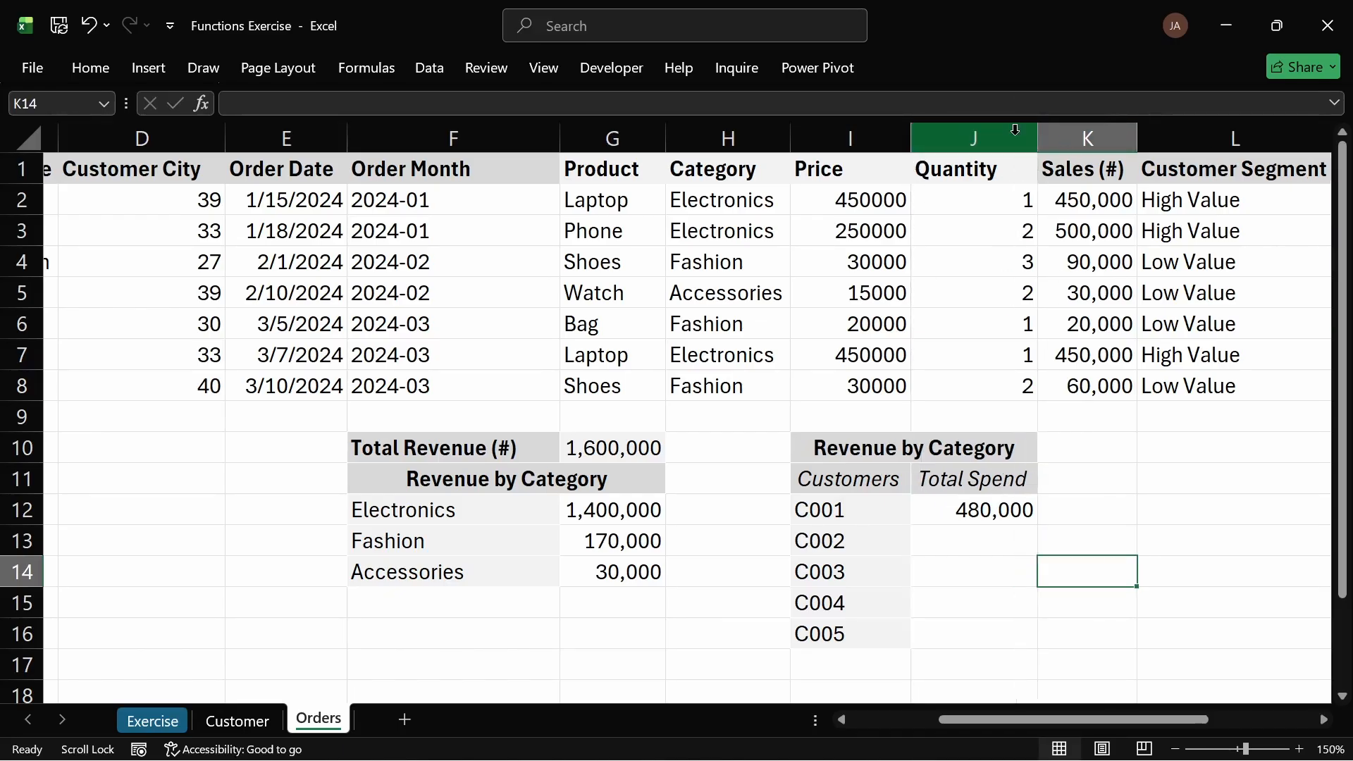
pyautogui.click(955, 568)
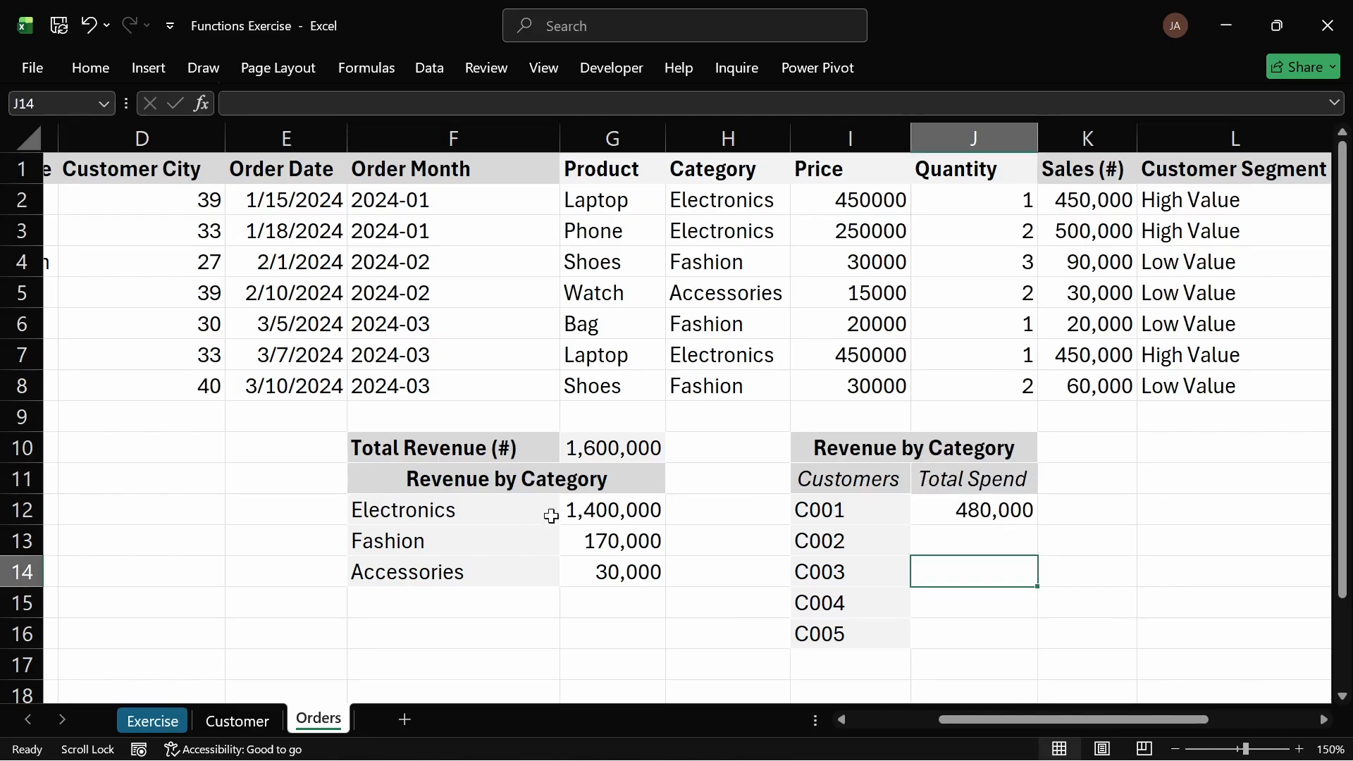
# Step: Insert cells at F12:G12, shifting the category revenue table down one row
pyautogui.click(522, 518)
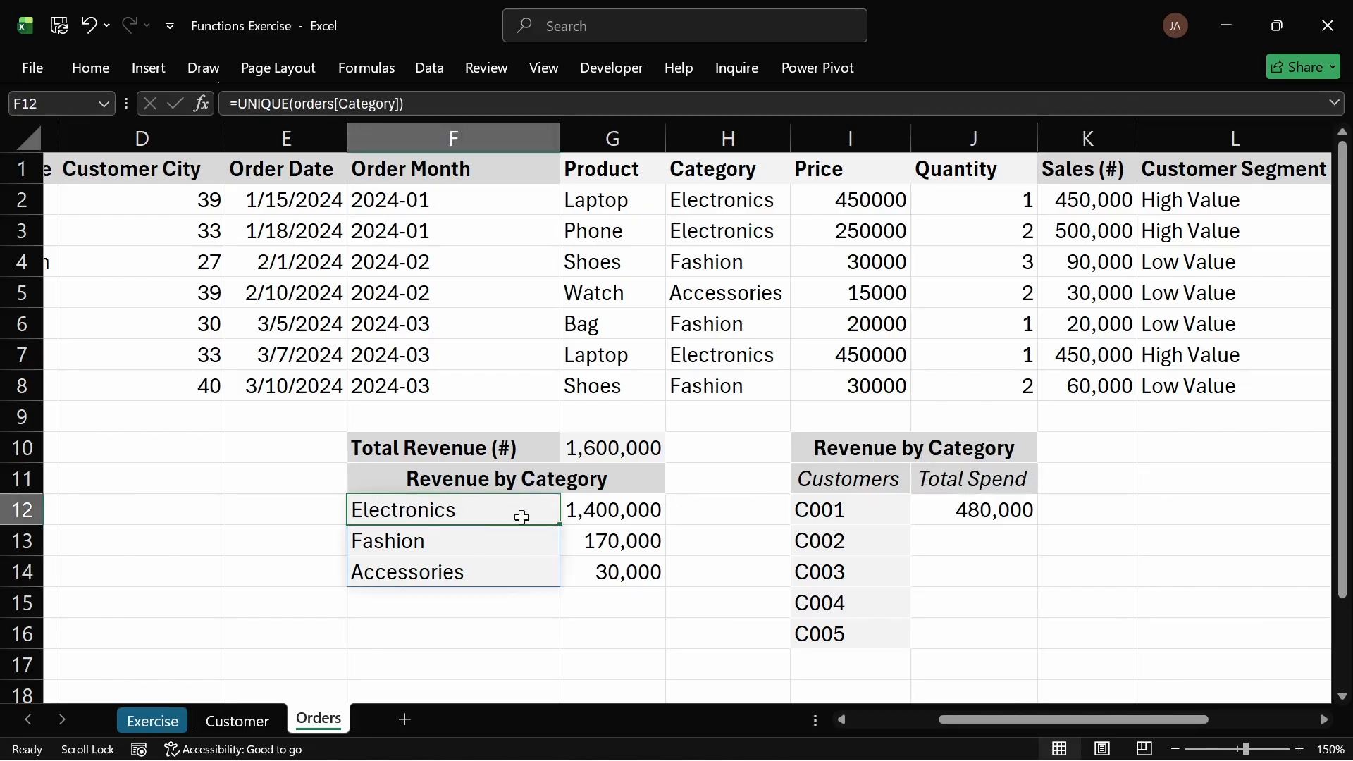
pyautogui.moveTo(521, 519); pyautogui.dragTo(613, 513)
pyautogui.rightClick(614, 513)
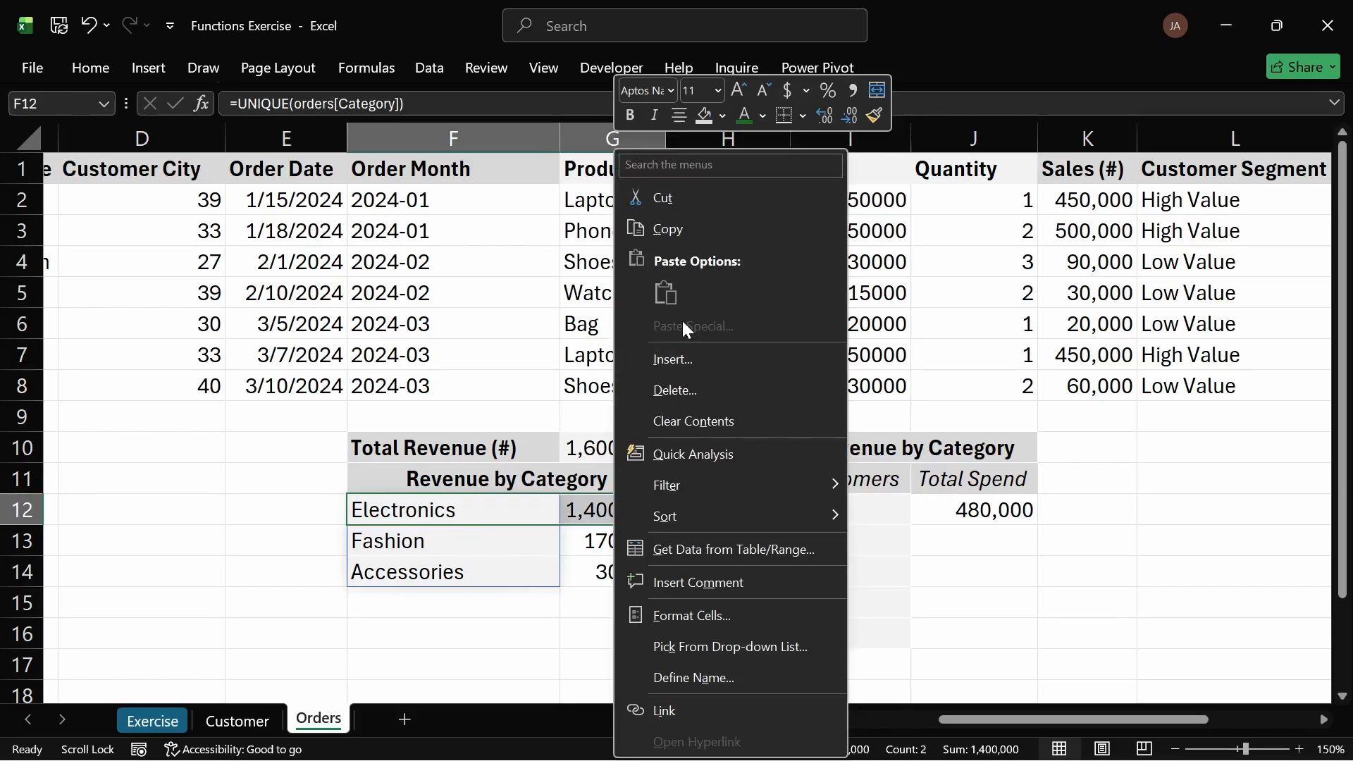
pyautogui.click(681, 362)
pyautogui.click(613, 387)
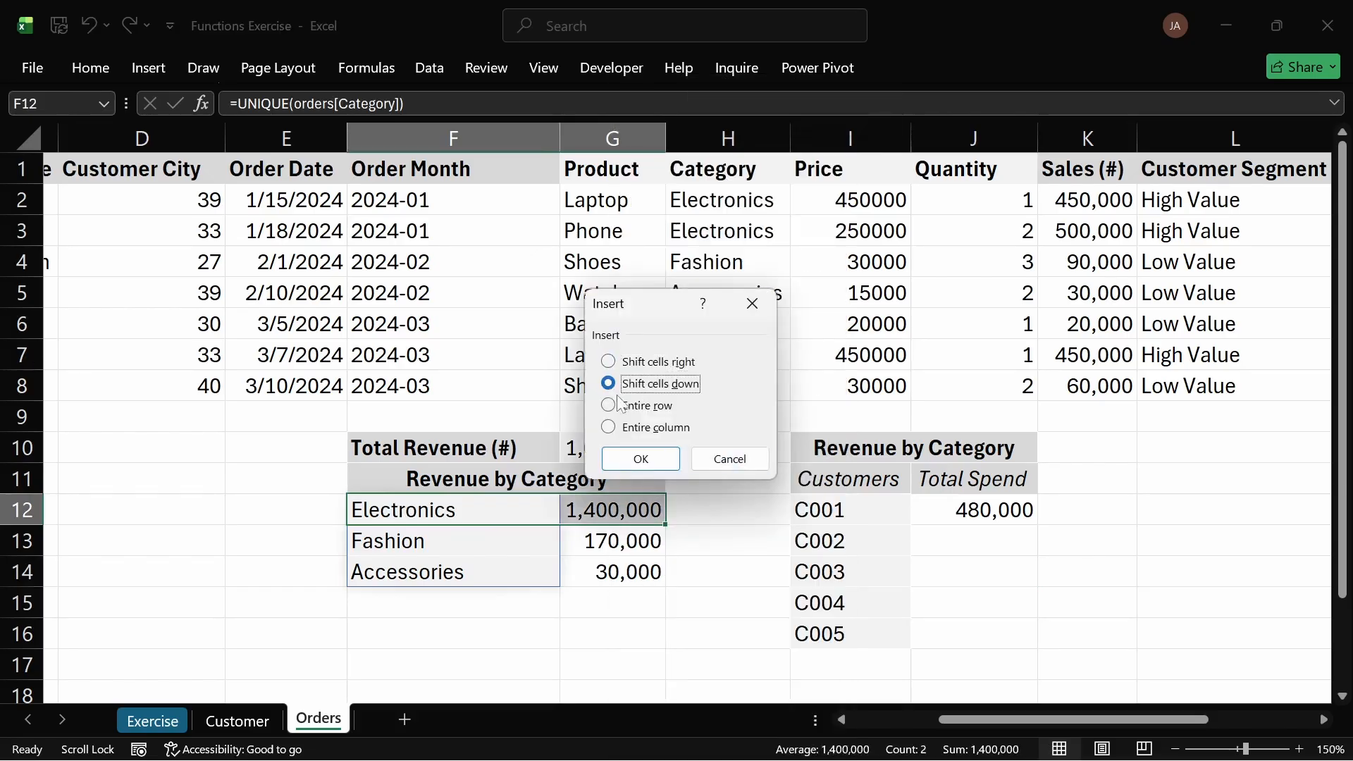
pyautogui.click(641, 459)
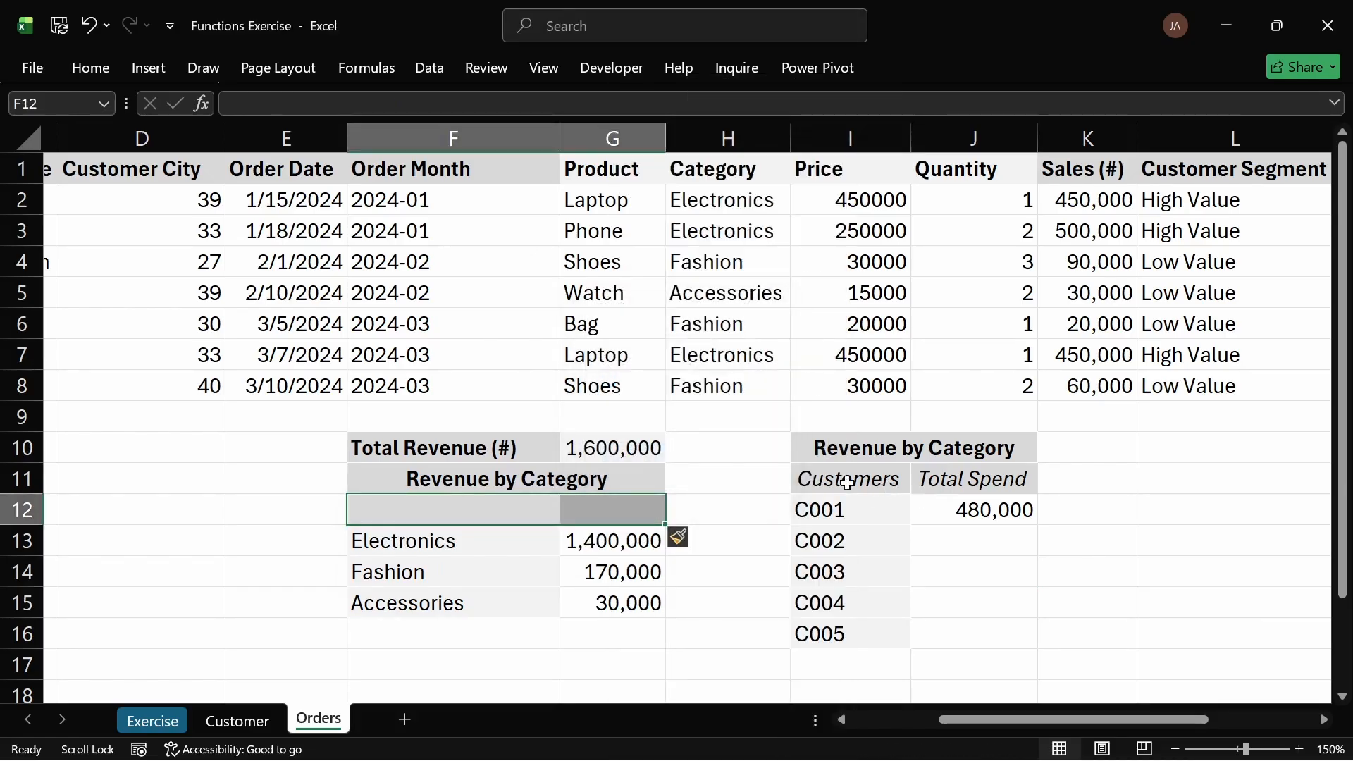
# Step: Copy the I11:J11 header cells and paste them into F12:G12
pyautogui.moveTo(848, 483); pyautogui.dragTo(974, 483)
pyautogui.hotkey('ctrl', 'c')
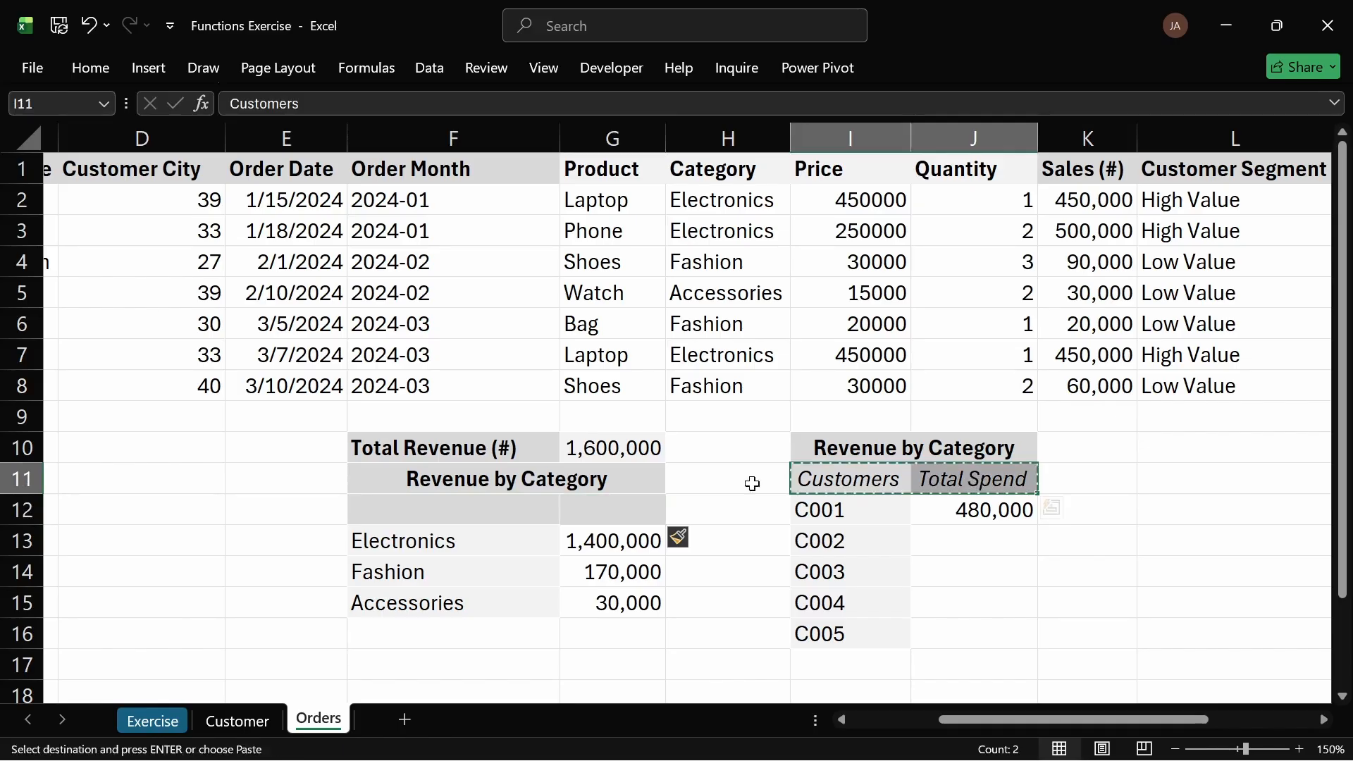
pyautogui.click(432, 507)
pyautogui.hotkey('ctrl', 'v')
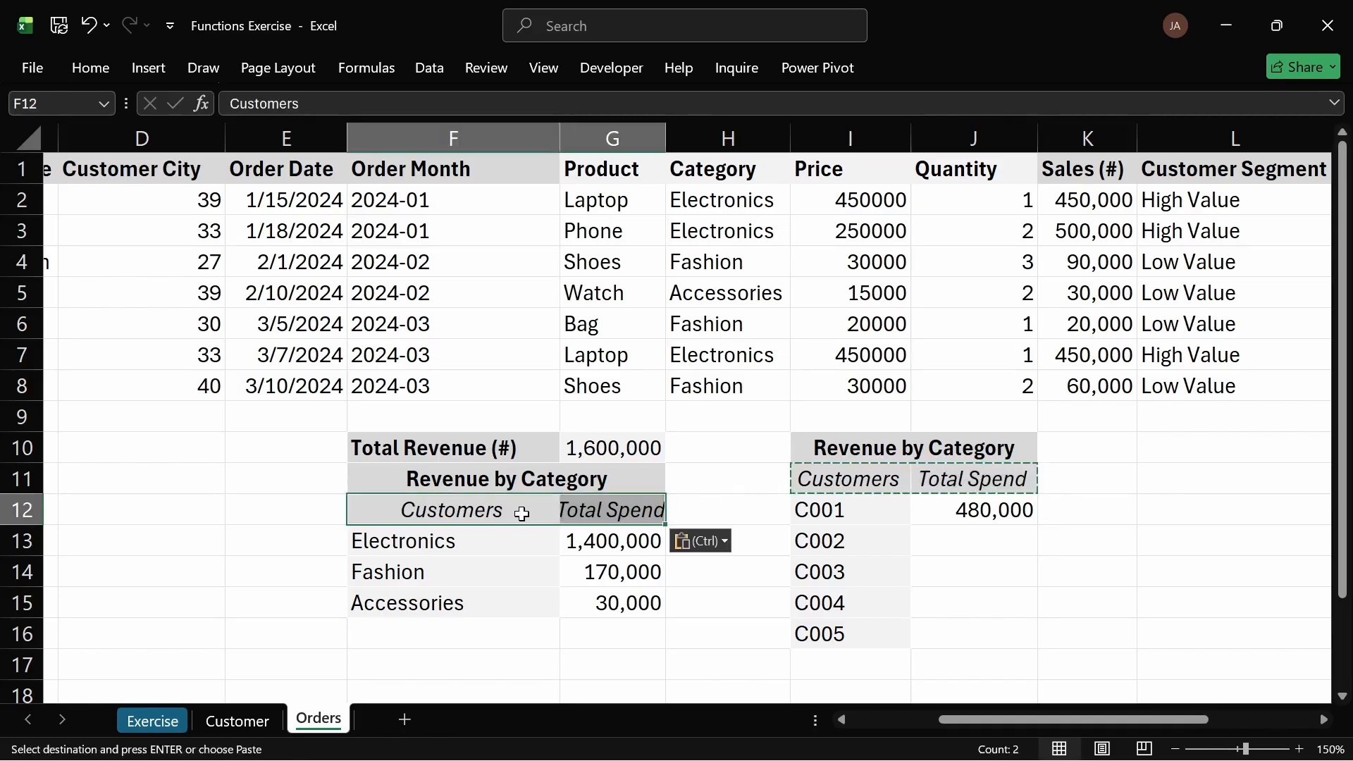
# Step: Rename the F12 header of the category revenue table to Category
pyautogui.doubleClick(522, 514)
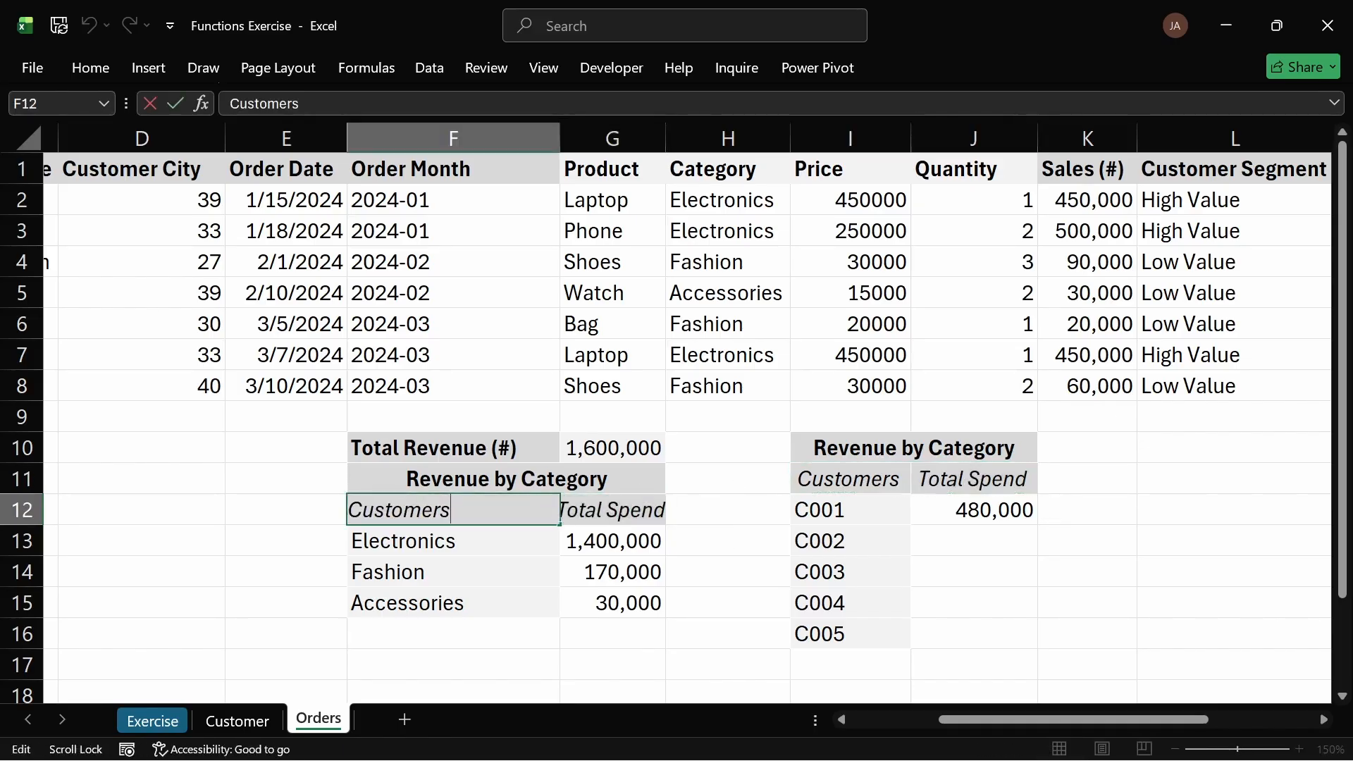
pyautogui.press('BackSpace')
pyautogui.press('BackSpace')
pyautogui.press('BackSpace')
pyautogui.press('BackSpace')
pyautogui.press('BackSpace')
pyautogui.press('BackSpace')
pyautogui.press('BackSpace')
pyautogui.press('BackSpace')
pyautogui.write('C')
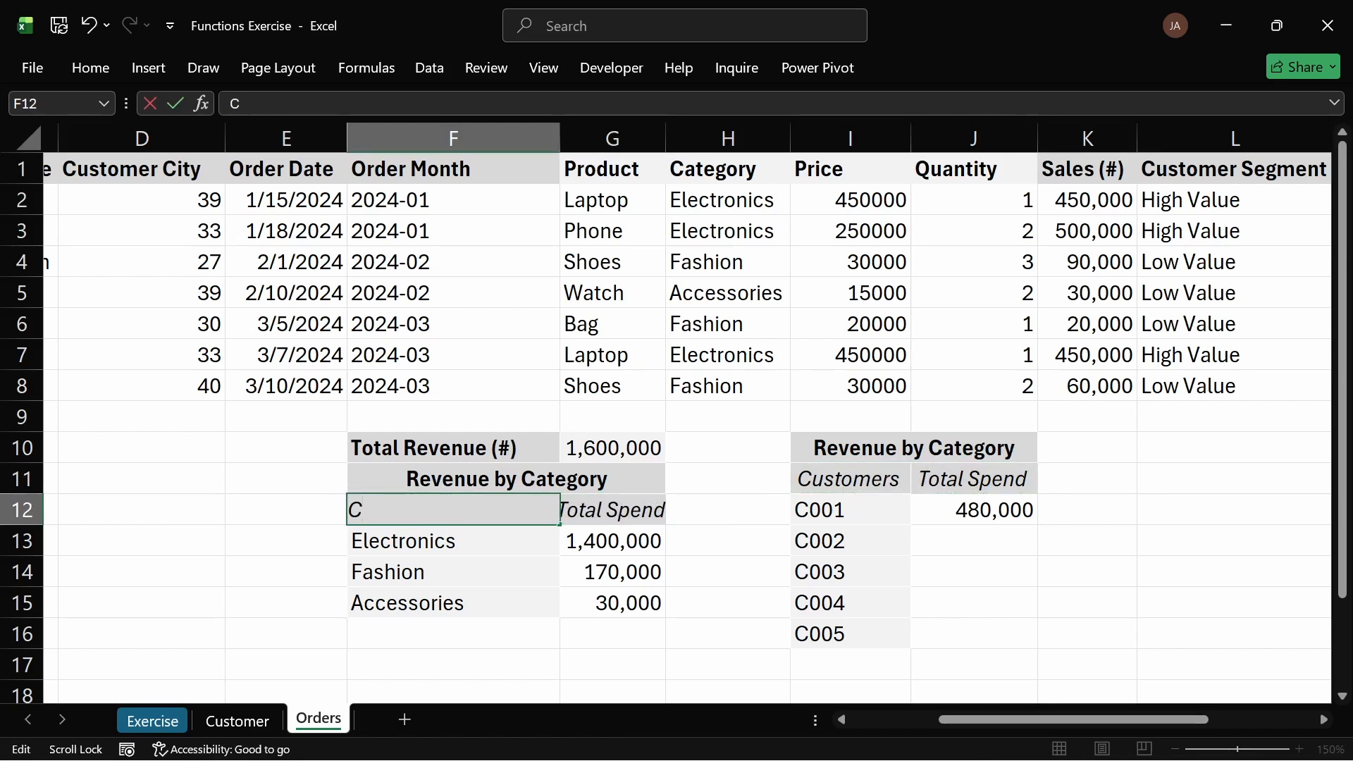
pyautogui.write('tar')
pyautogui.write('egory')
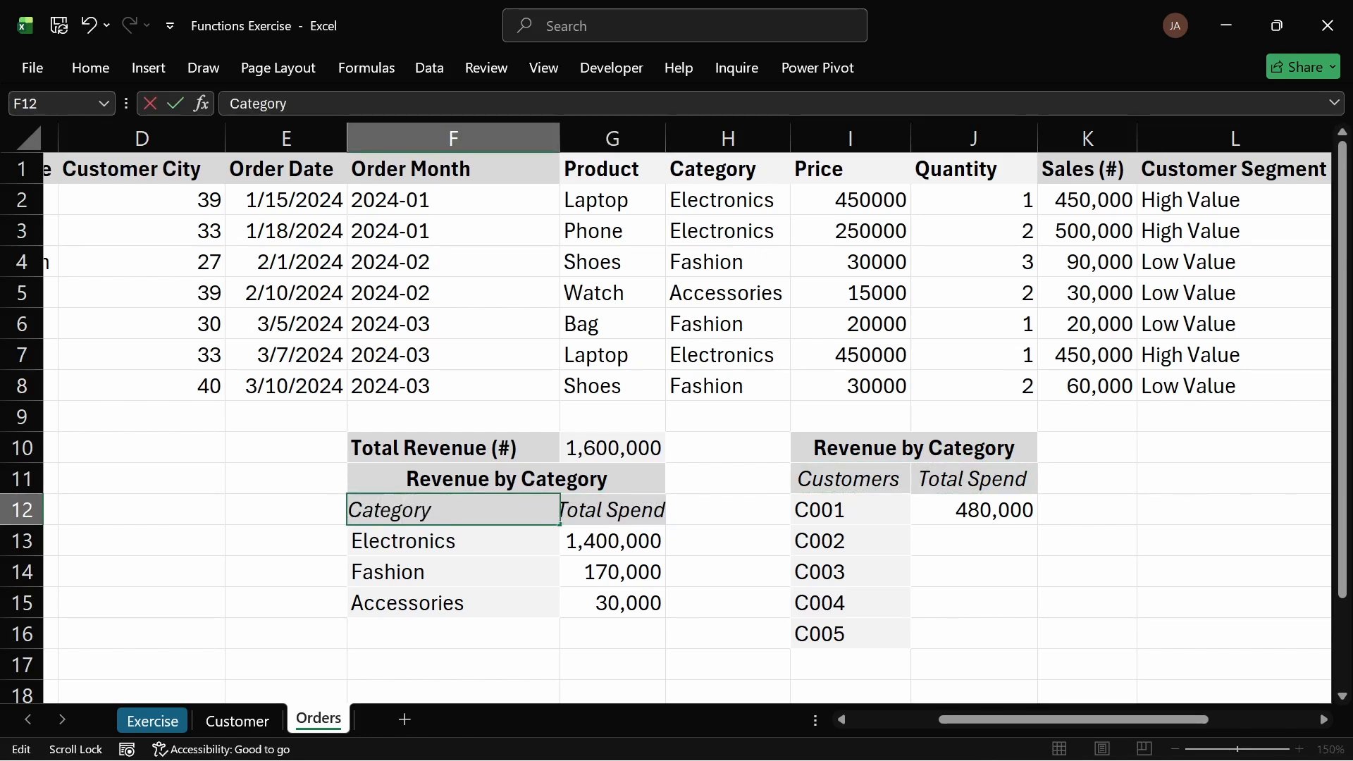
pyautogui.press('Return')
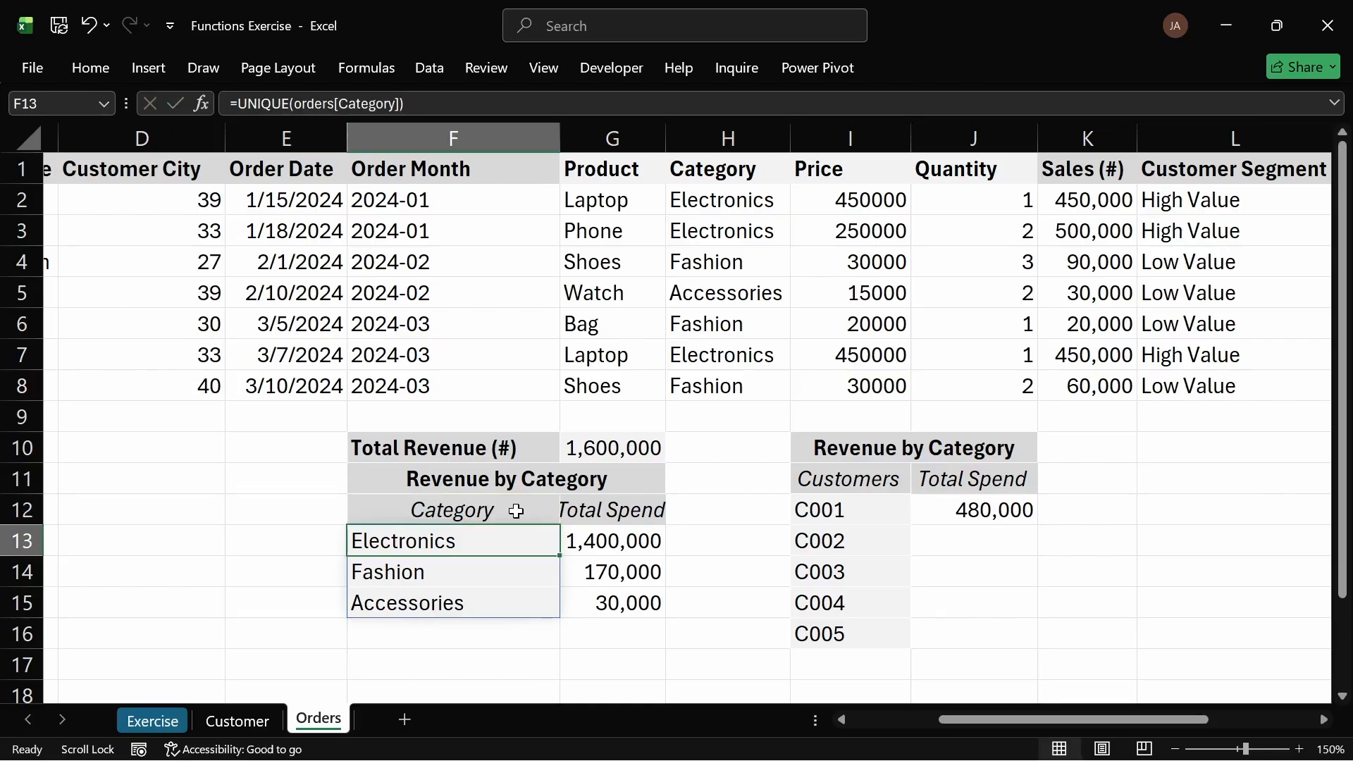
# Step: Rename the G12 header to Total Revenue and autofit column G to fit it
pyautogui.click(628, 513)
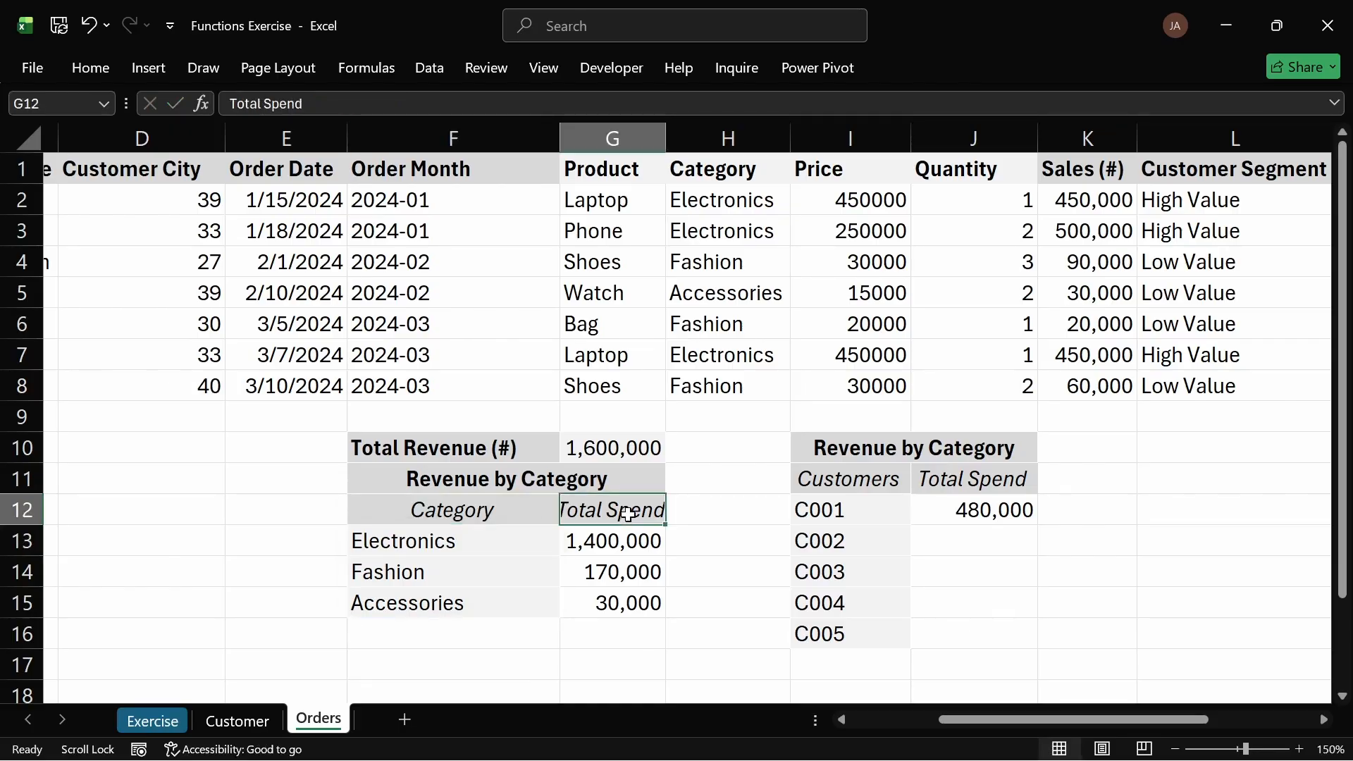
pyautogui.doubleClick(627, 513)
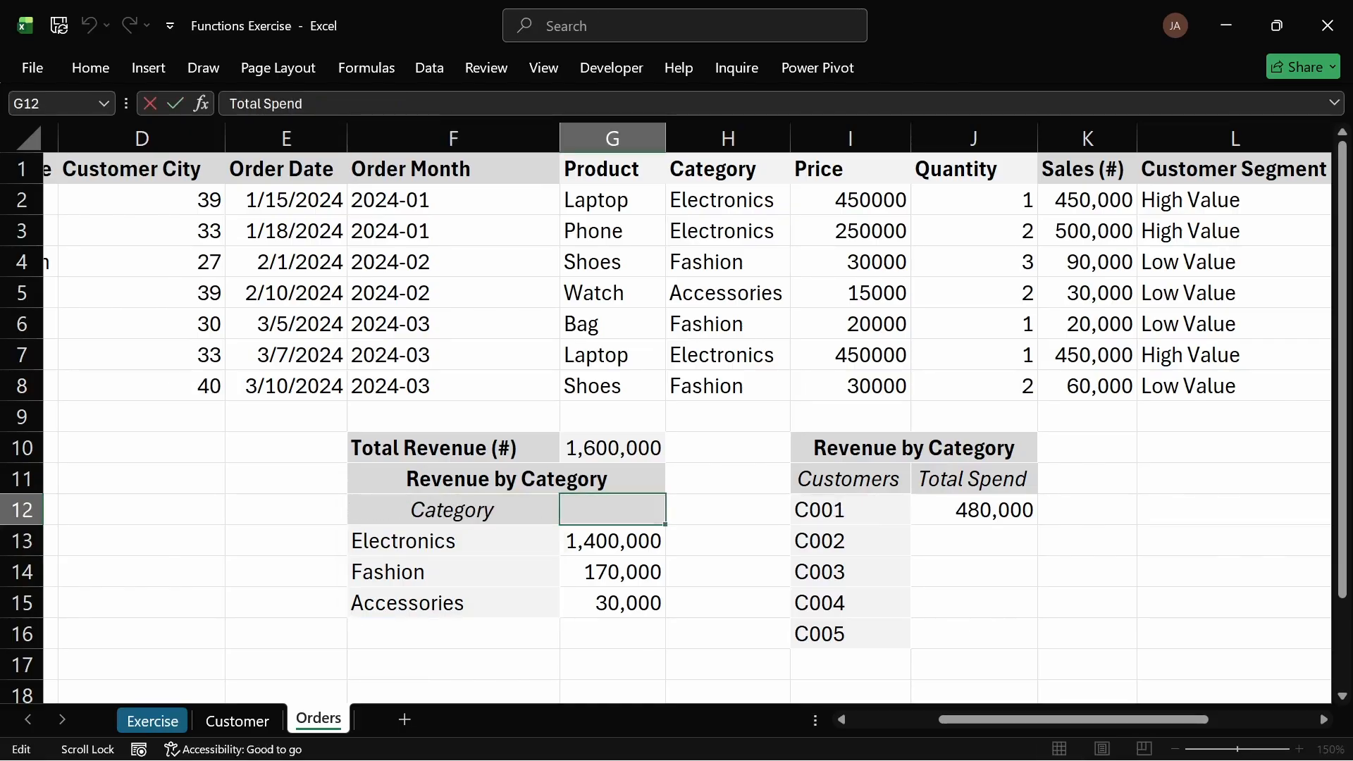
pyautogui.press('BackSpace')
pyautogui.press('BackSpace')
pyautogui.press('BackSpace')
pyautogui.press('BackSpace')
pyautogui.press('BackSpace')
pyautogui.write('Revenue')
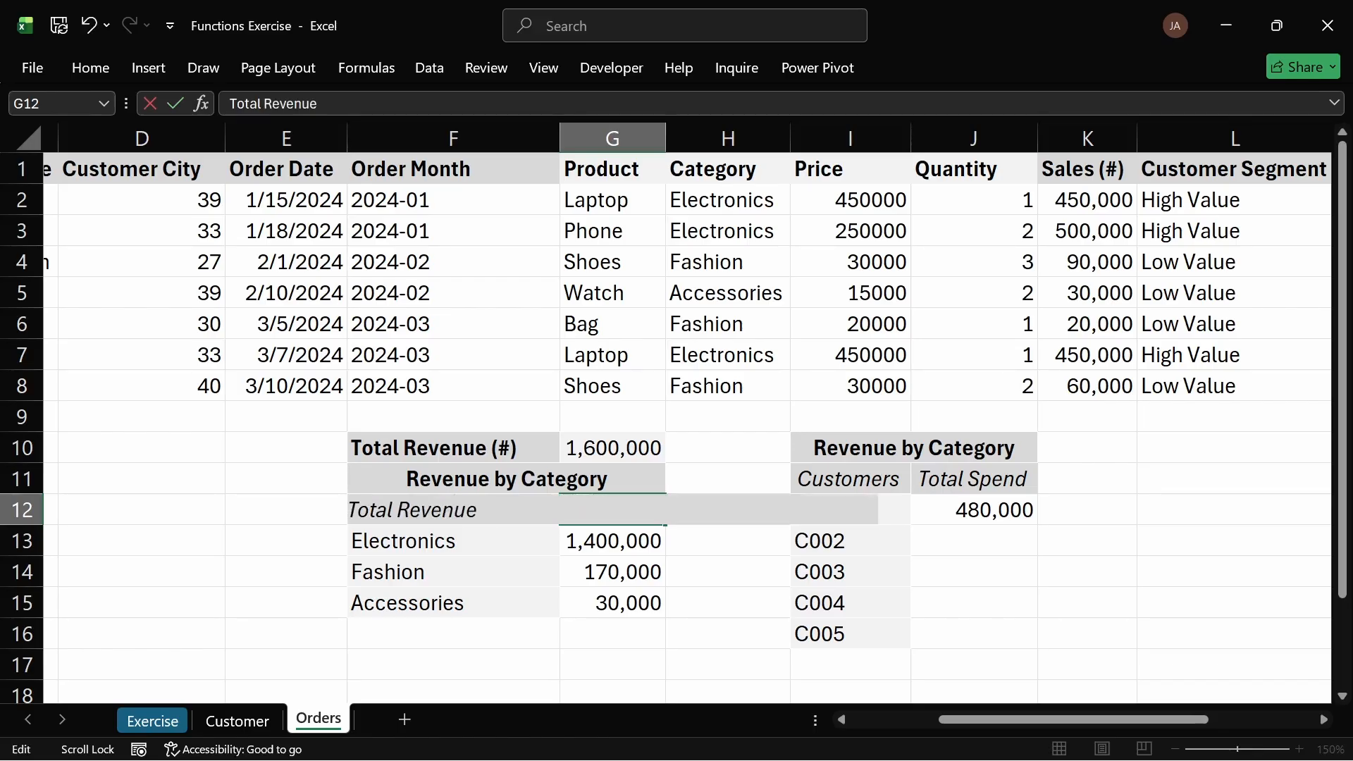
pyautogui.press('Return')
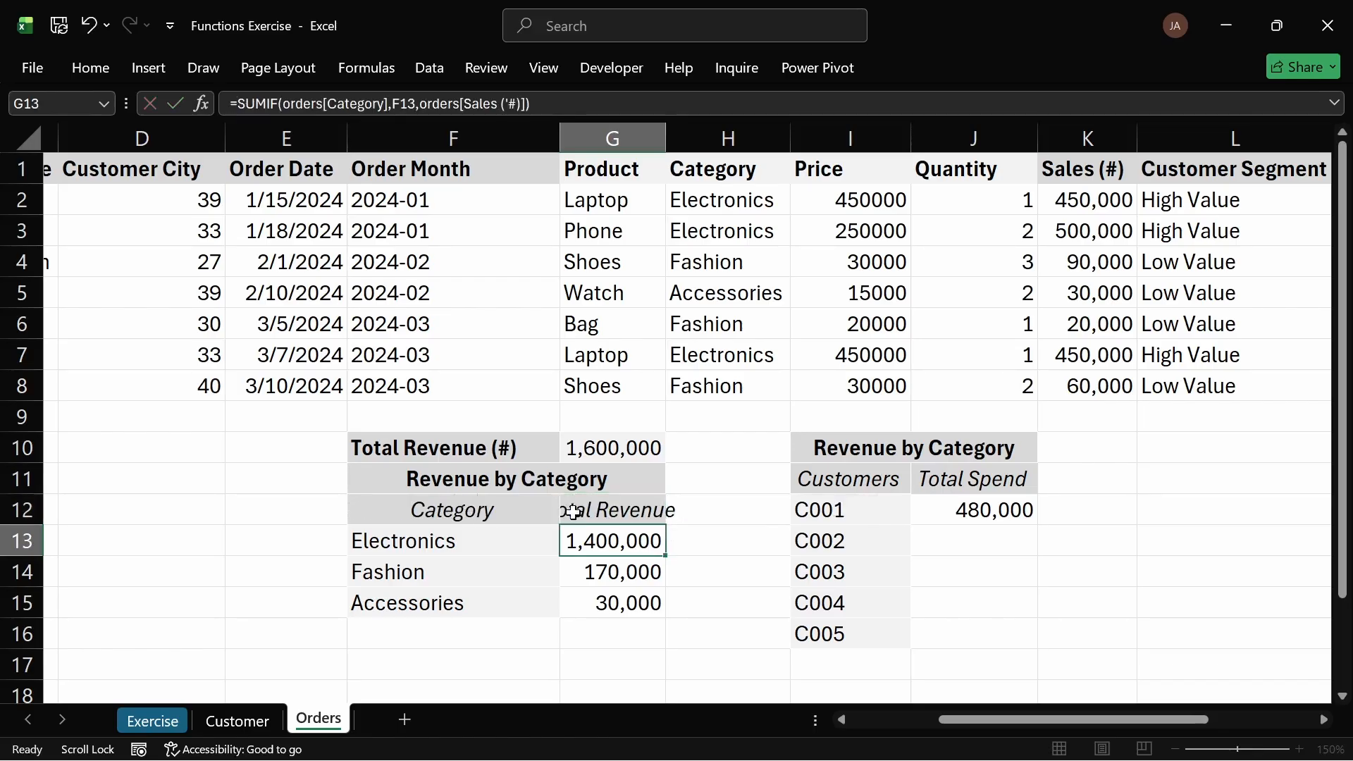
pyautogui.doubleClick(666, 134)
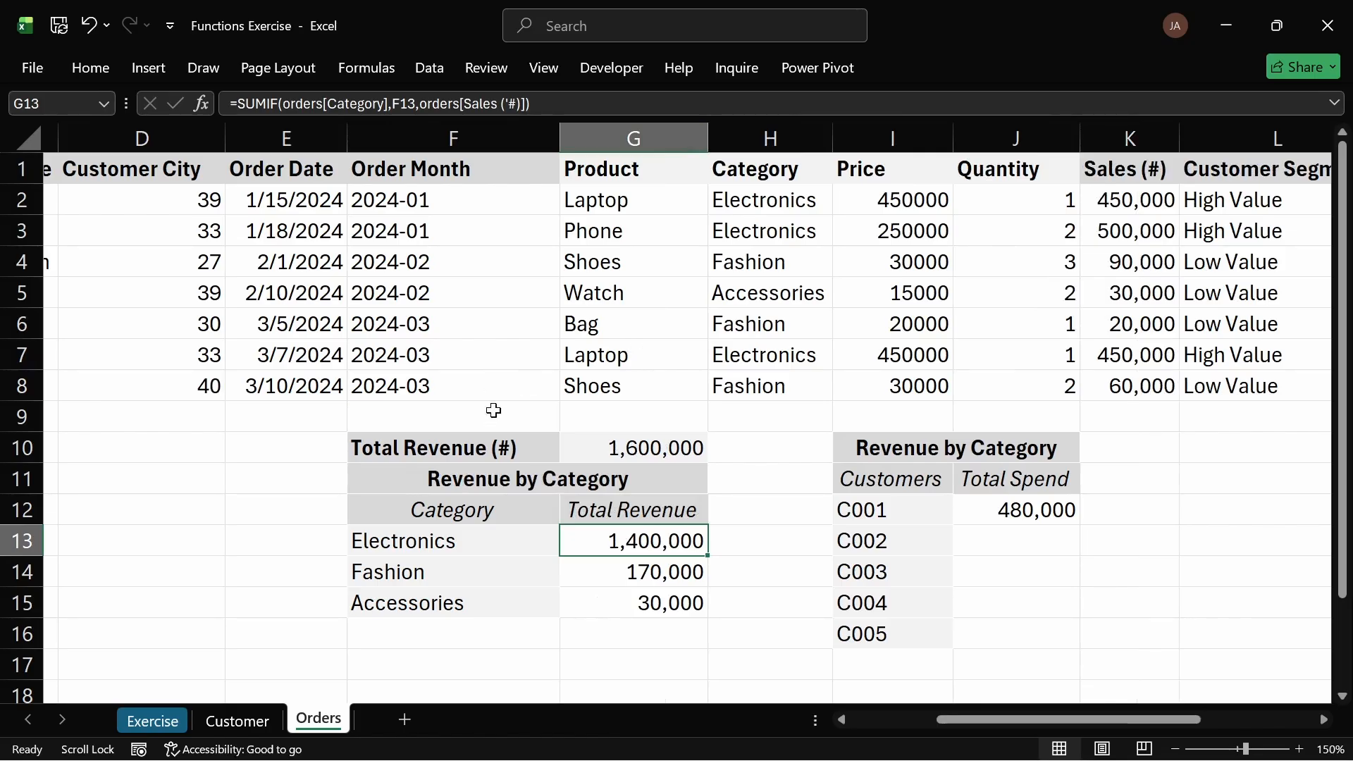
# Step: Left-align the Category header in F12 and right-align the Total Revenue header in G12
pyautogui.click(492, 509)
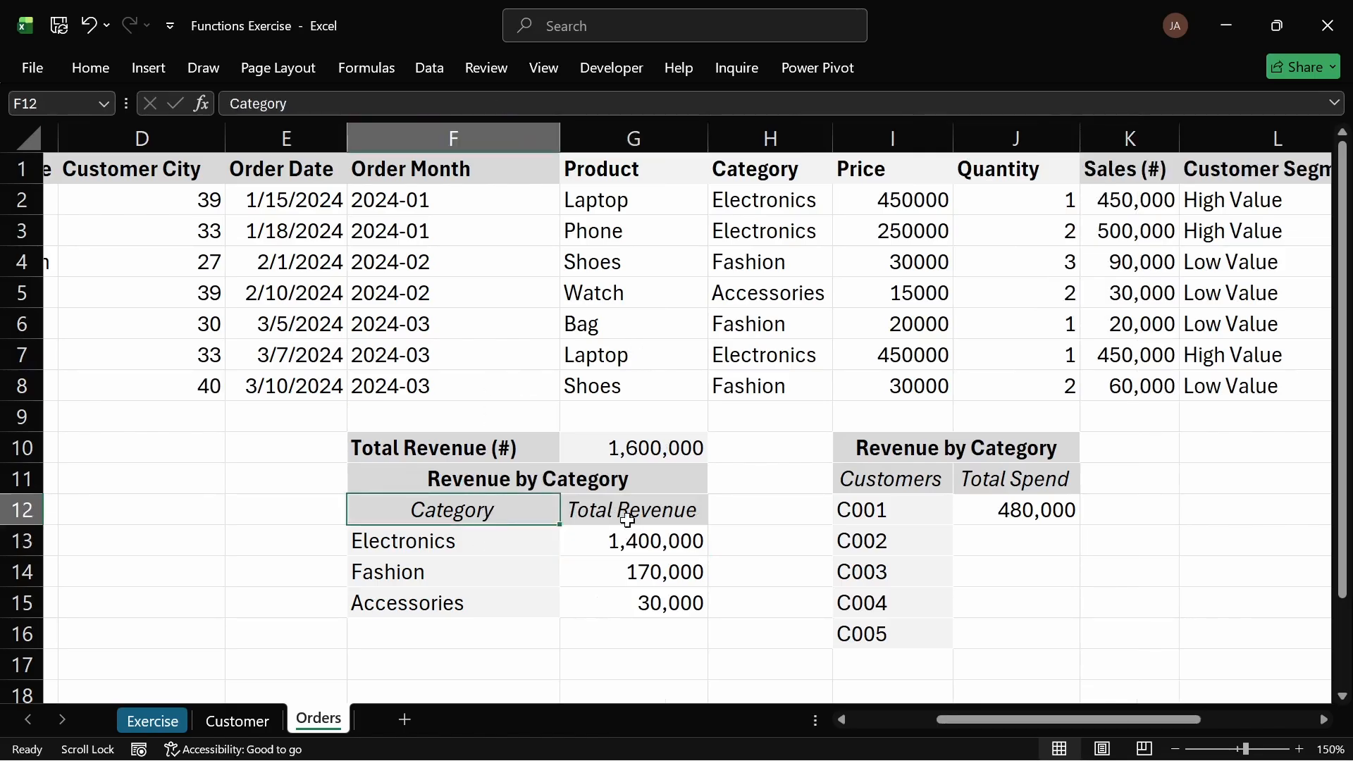
pyautogui.click(725, 540)
pyautogui.click(455, 509)
pyautogui.click(90, 68)
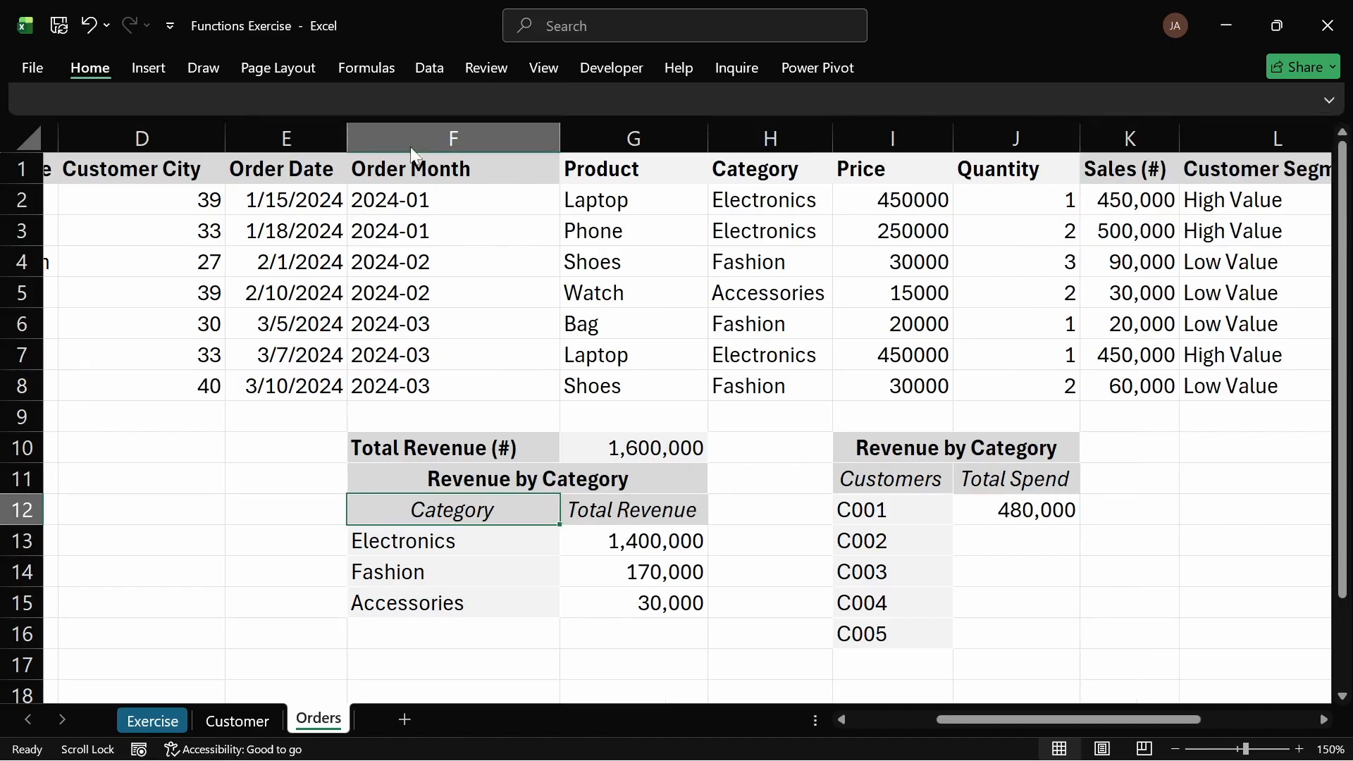
pyautogui.click(394, 142)
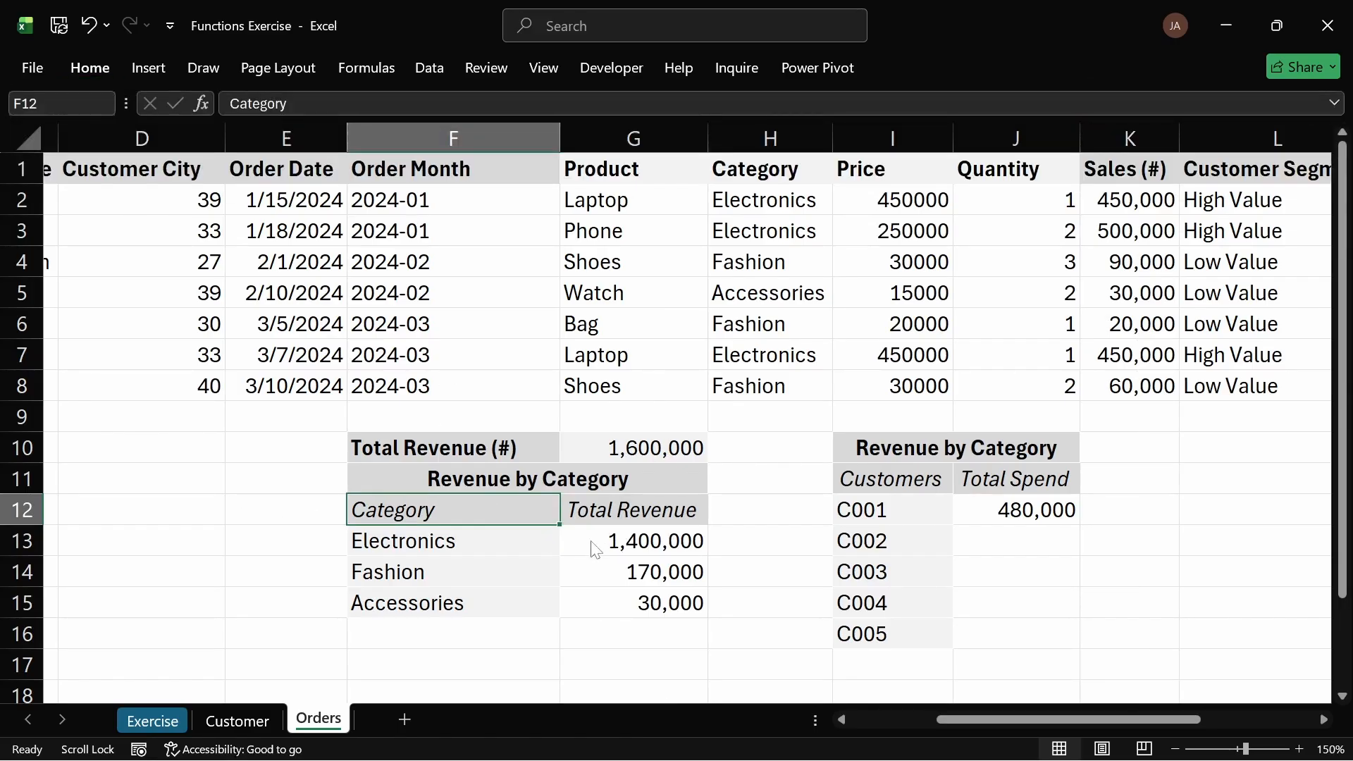
pyautogui.click(645, 512)
pyautogui.click(731, 542)
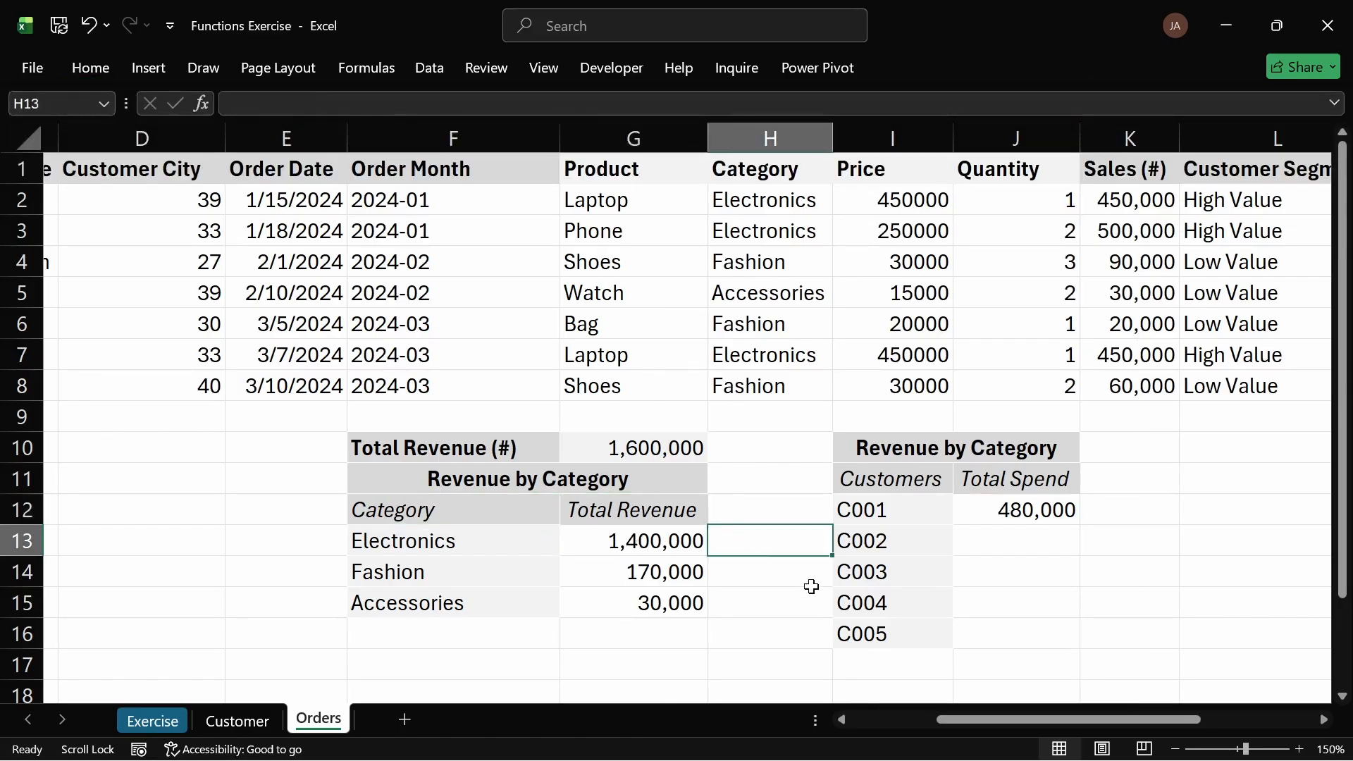
pyautogui.click(683, 508)
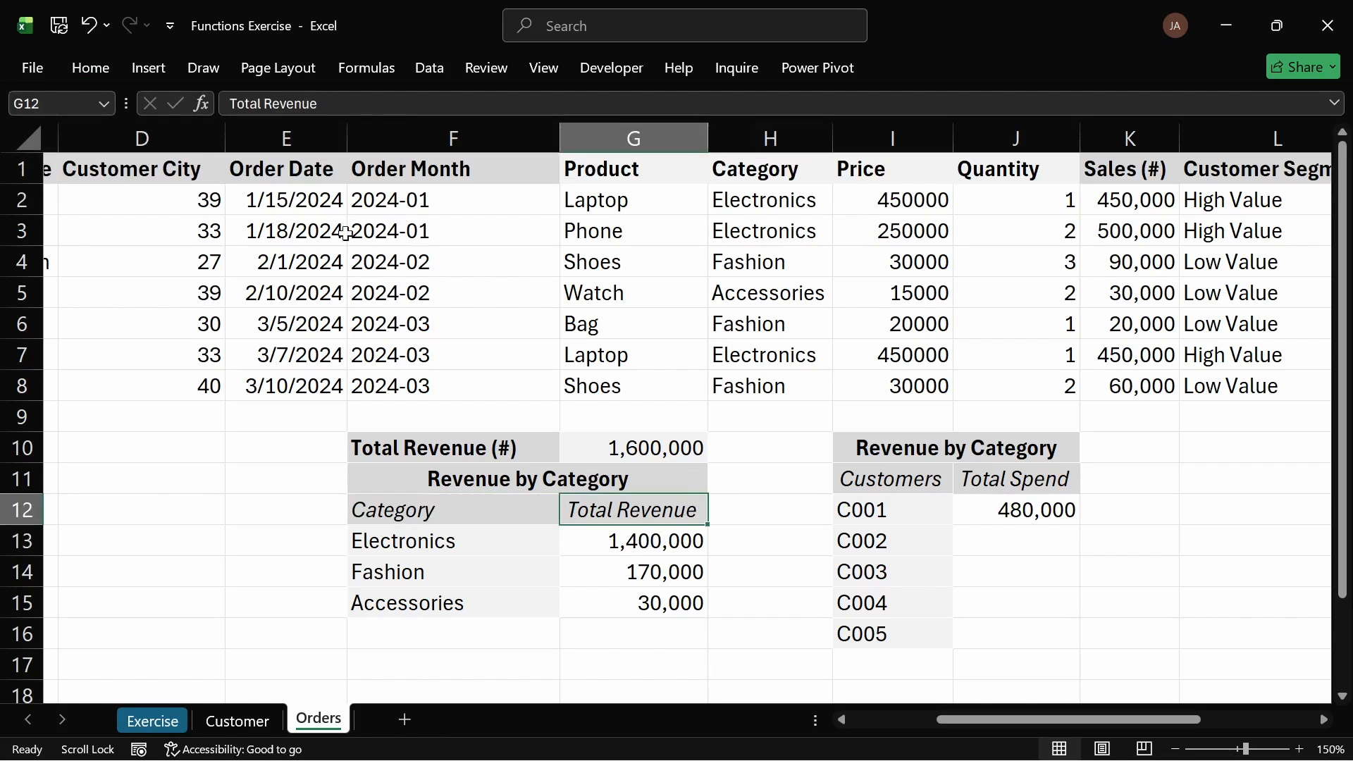
pyautogui.click(113, 67)
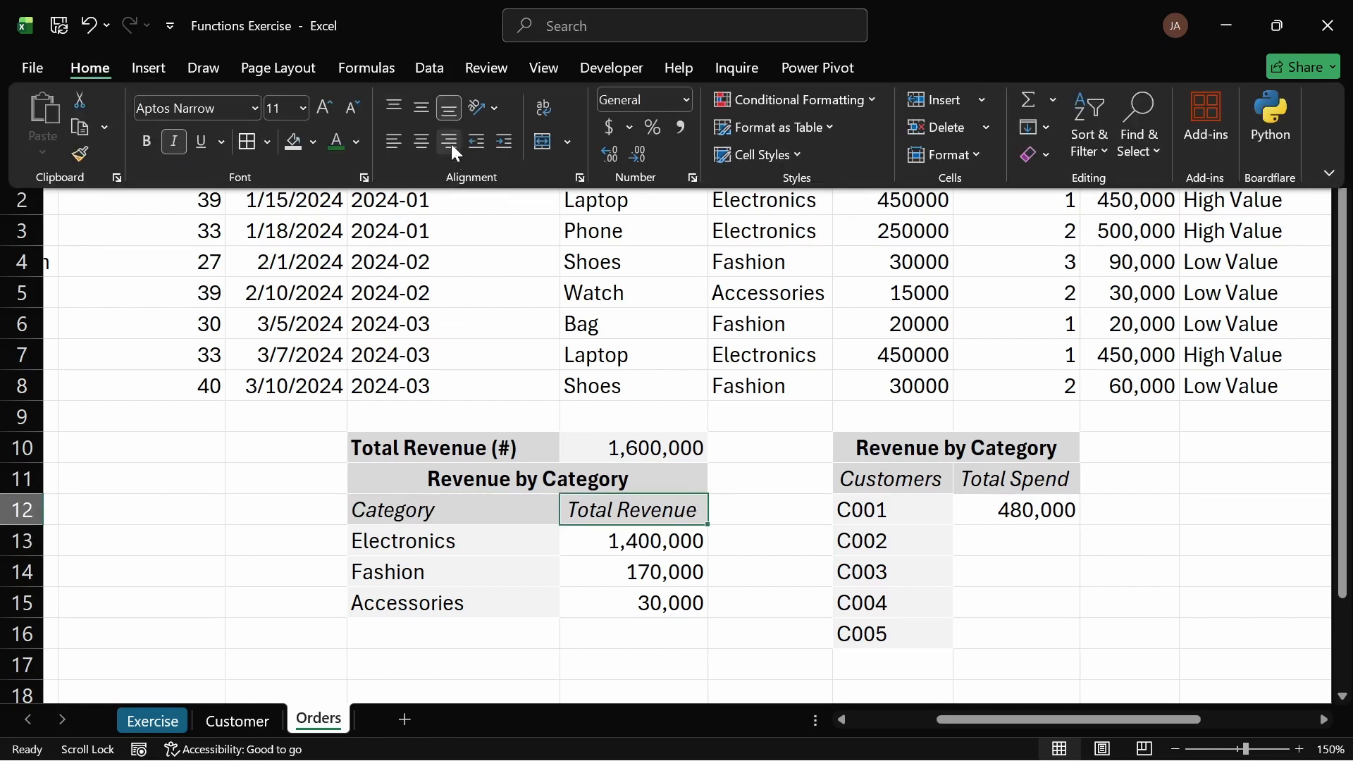
pyautogui.click(451, 146)
# Step: Fill the Total Spend SUMIF formula from J12 down through J16 for all customers
pyautogui.click(776, 572)
pyautogui.click(774, 565)
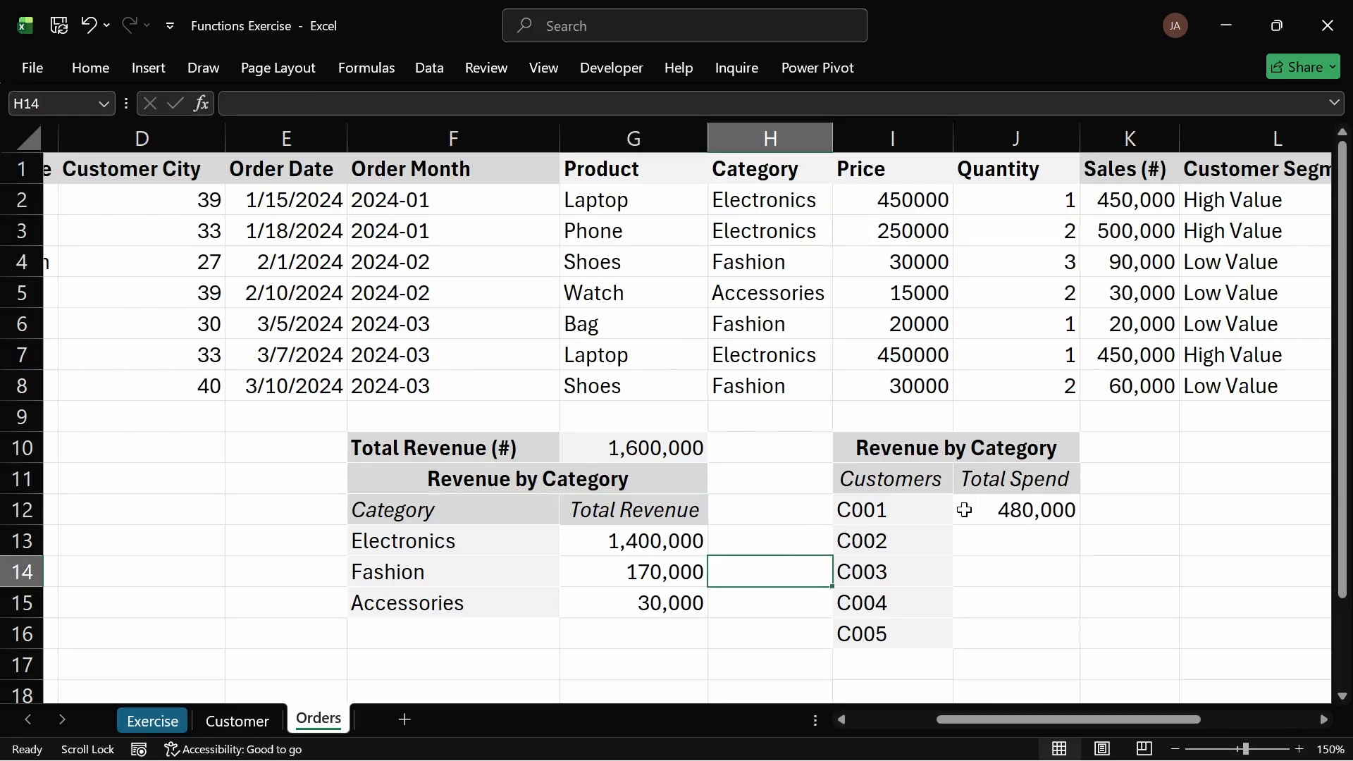
pyautogui.click(1015, 508)
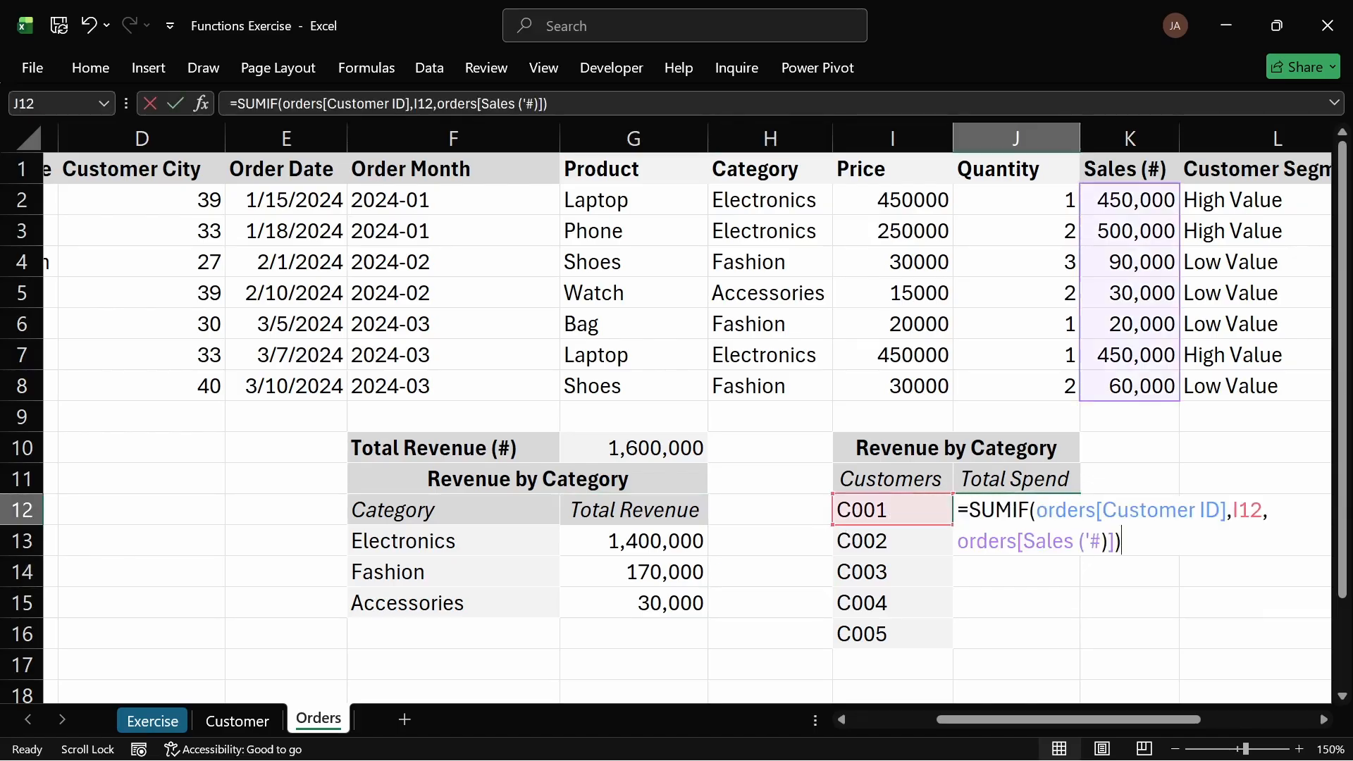
pyautogui.doubleClick(1046, 510)
pyautogui.press('Return')
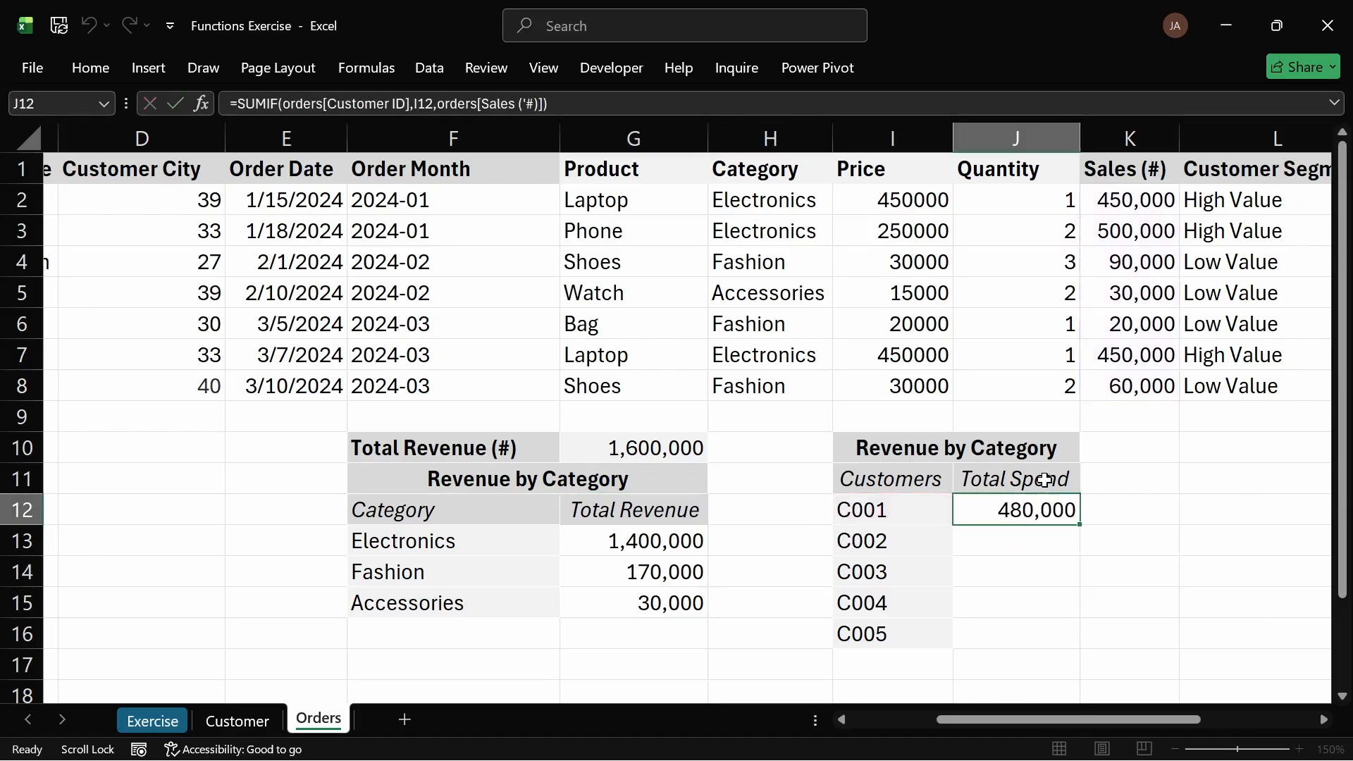
pyautogui.click(1057, 507)
pyautogui.doubleClick(1083, 529)
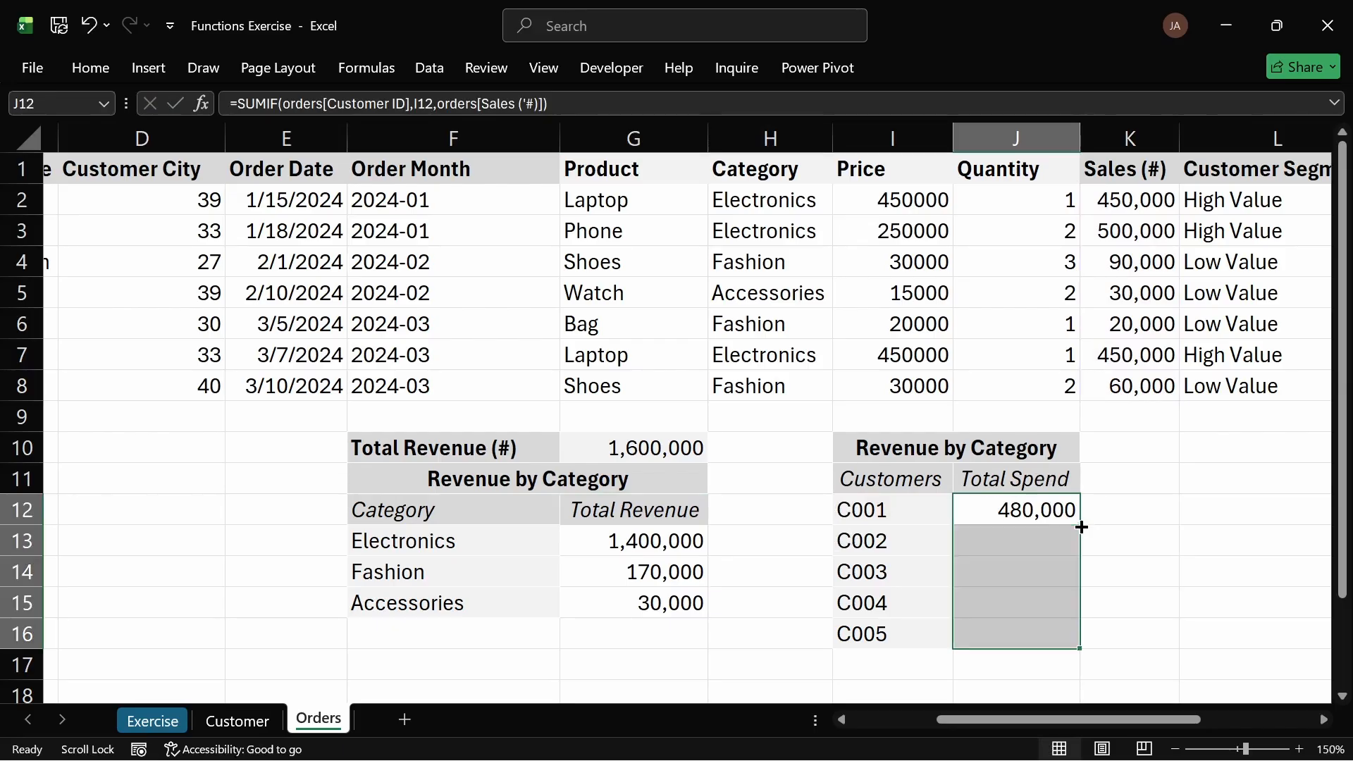
pyautogui.click(1114, 568)
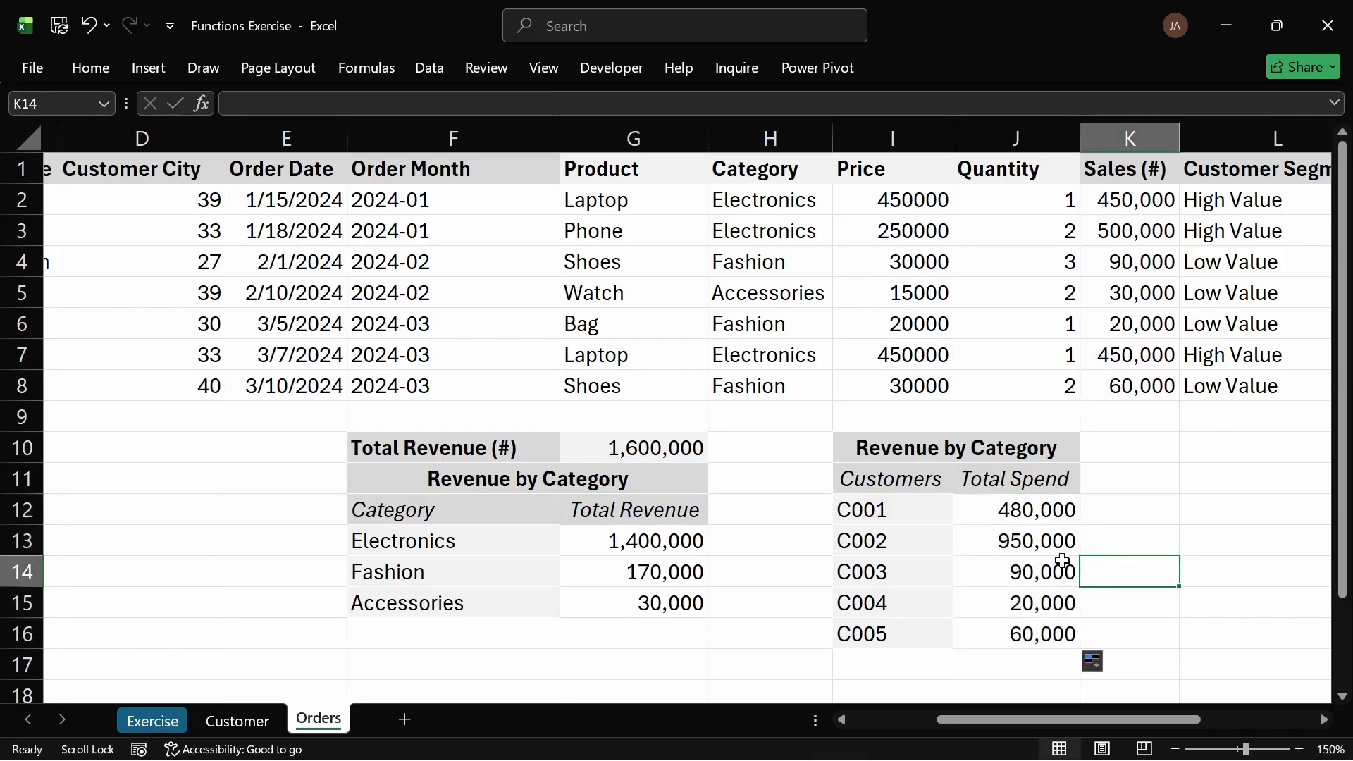
pyautogui.click(1022, 635)
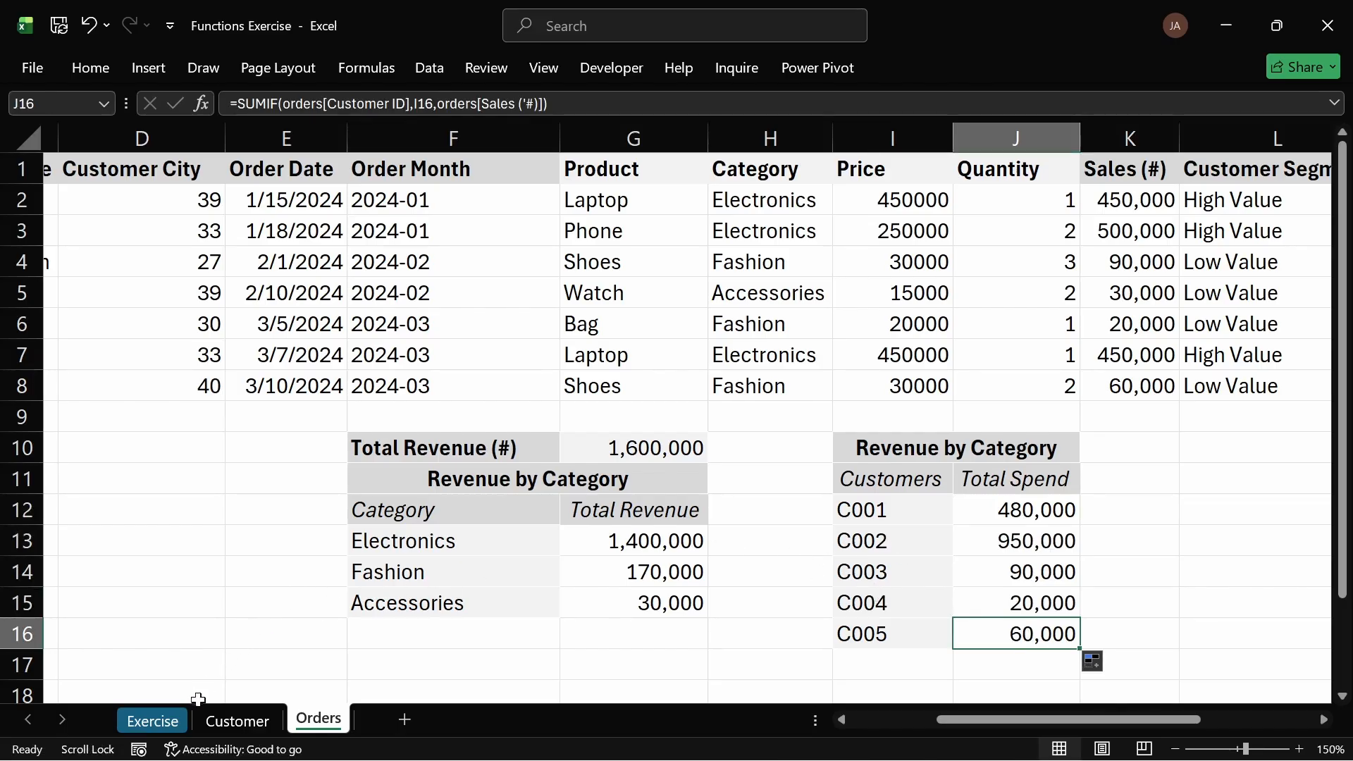
# Step: Review the Exercise task list and inspect the customer and Total Spend formulas on the Orders sheet
pyautogui.click(170, 727)
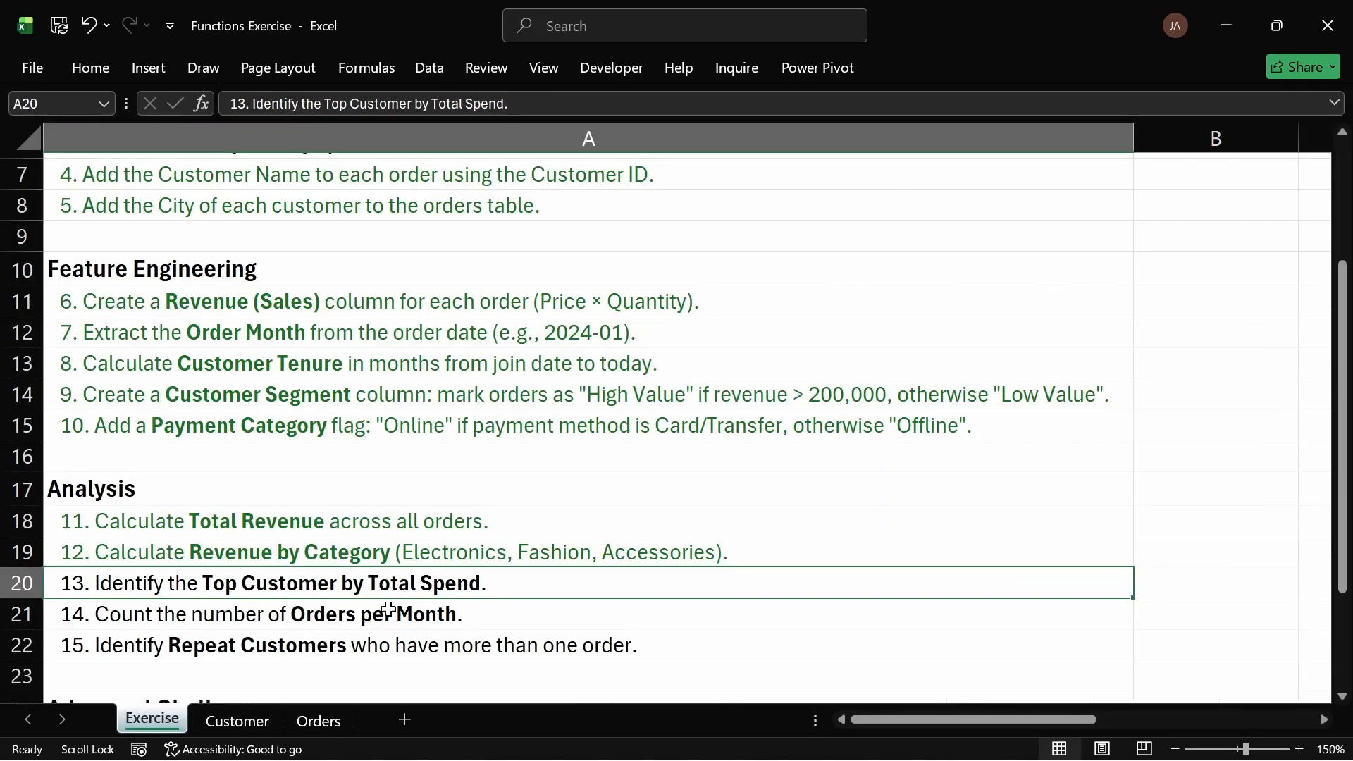
pyautogui.click(315, 720)
pyautogui.click(885, 513)
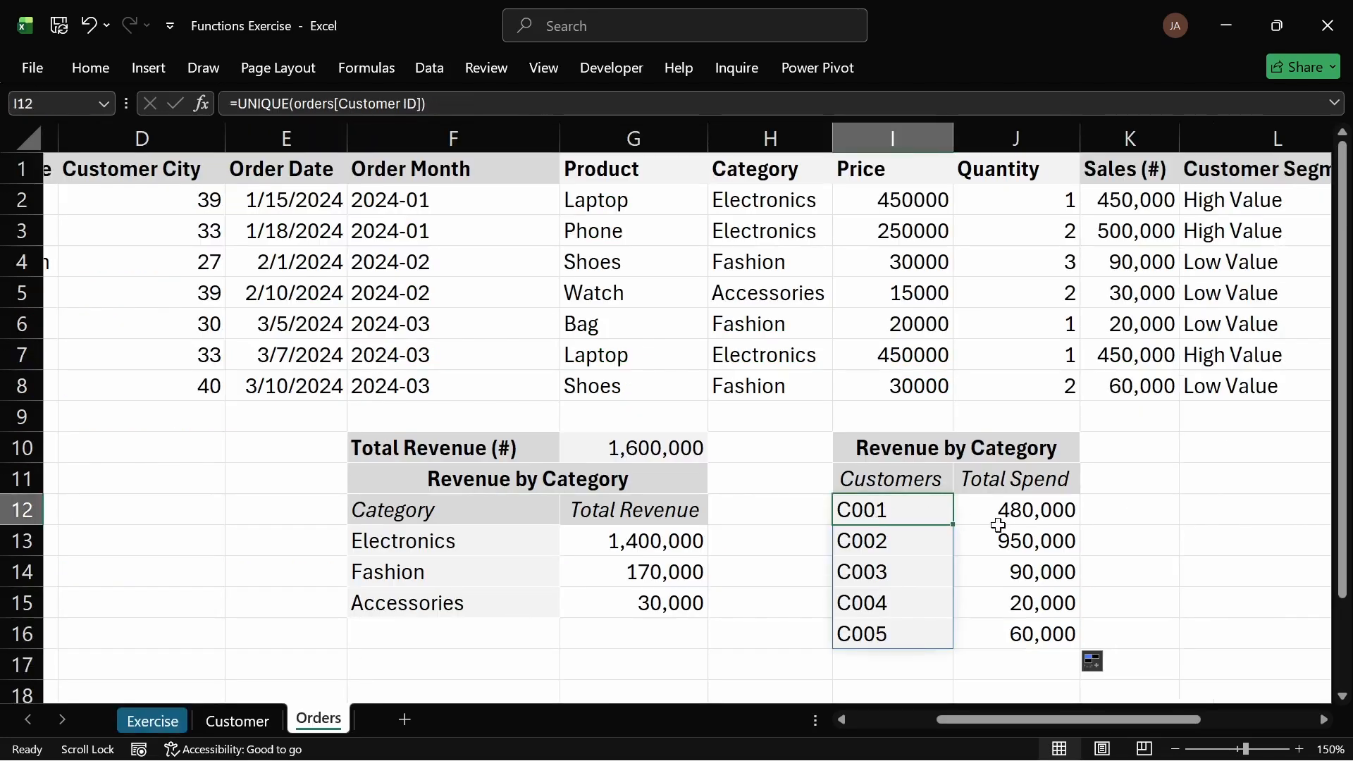
pyautogui.click(1033, 541)
pyautogui.click(887, 550)
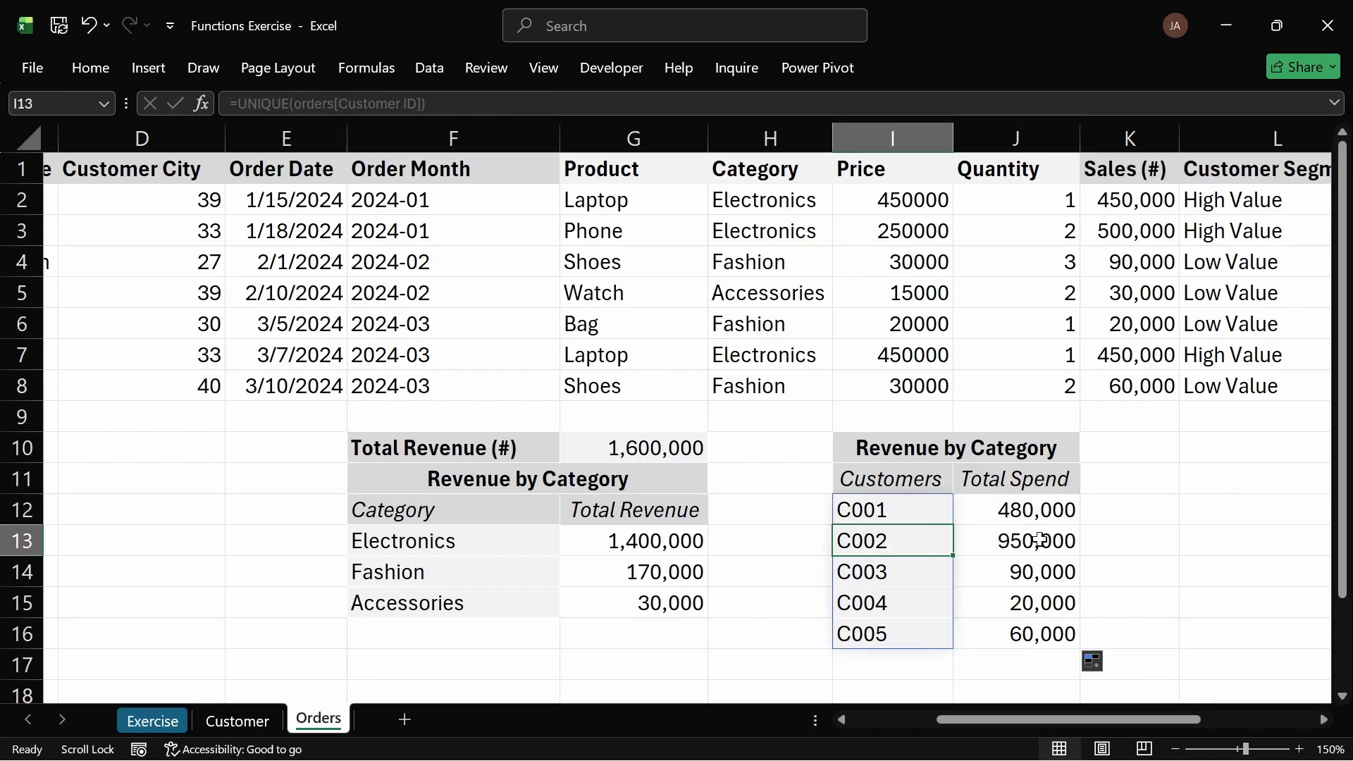
pyautogui.click(1026, 522)
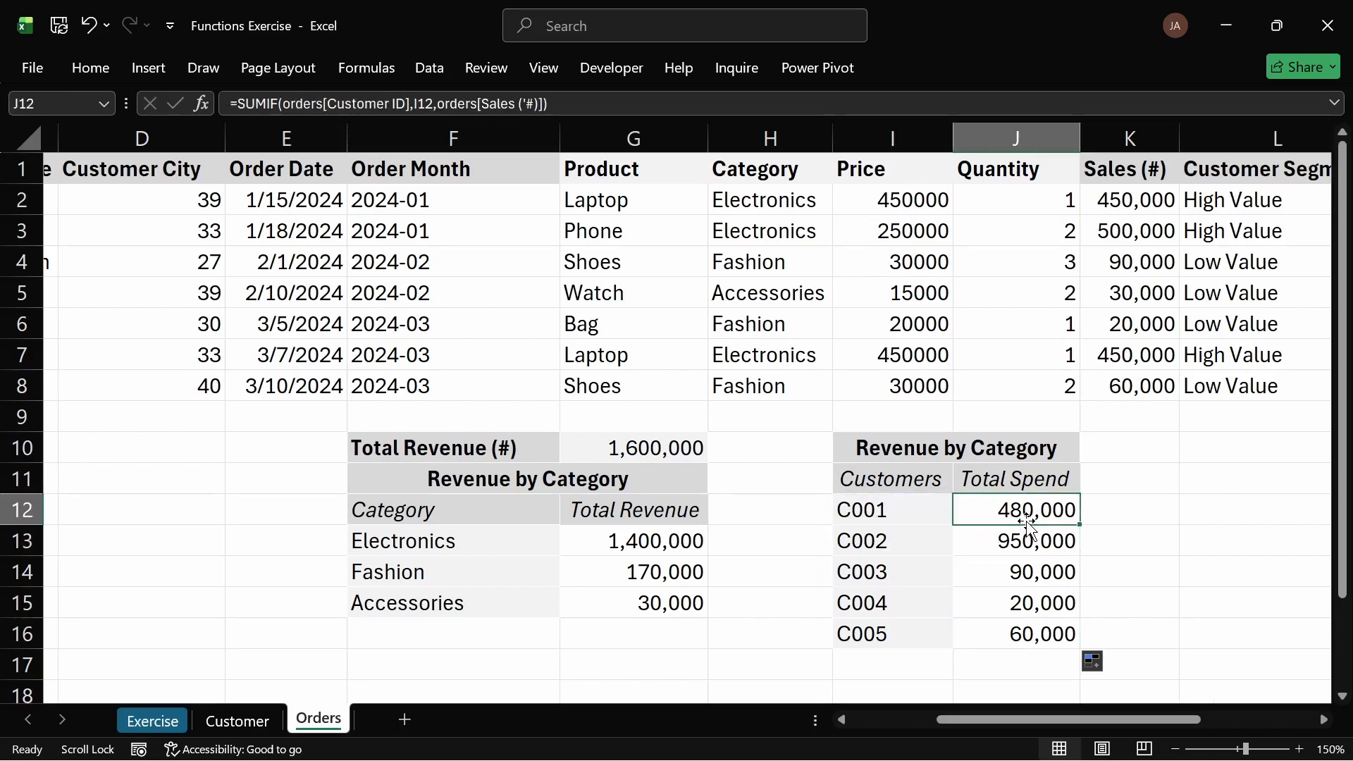
# Step: Use Format Painter to extend the I10 title's formatting across K10
pyautogui.click(1084, 480)
pyautogui.click(1021, 478)
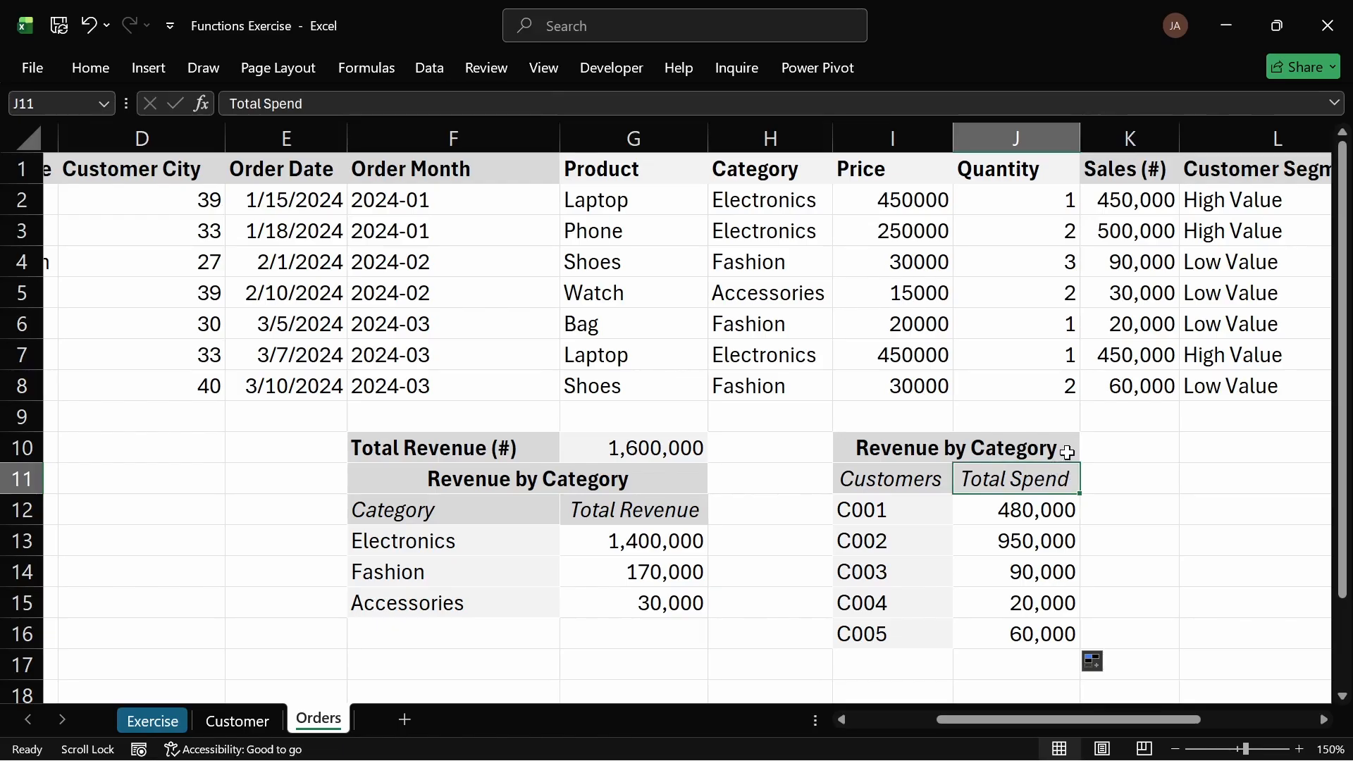
pyautogui.click(1001, 449)
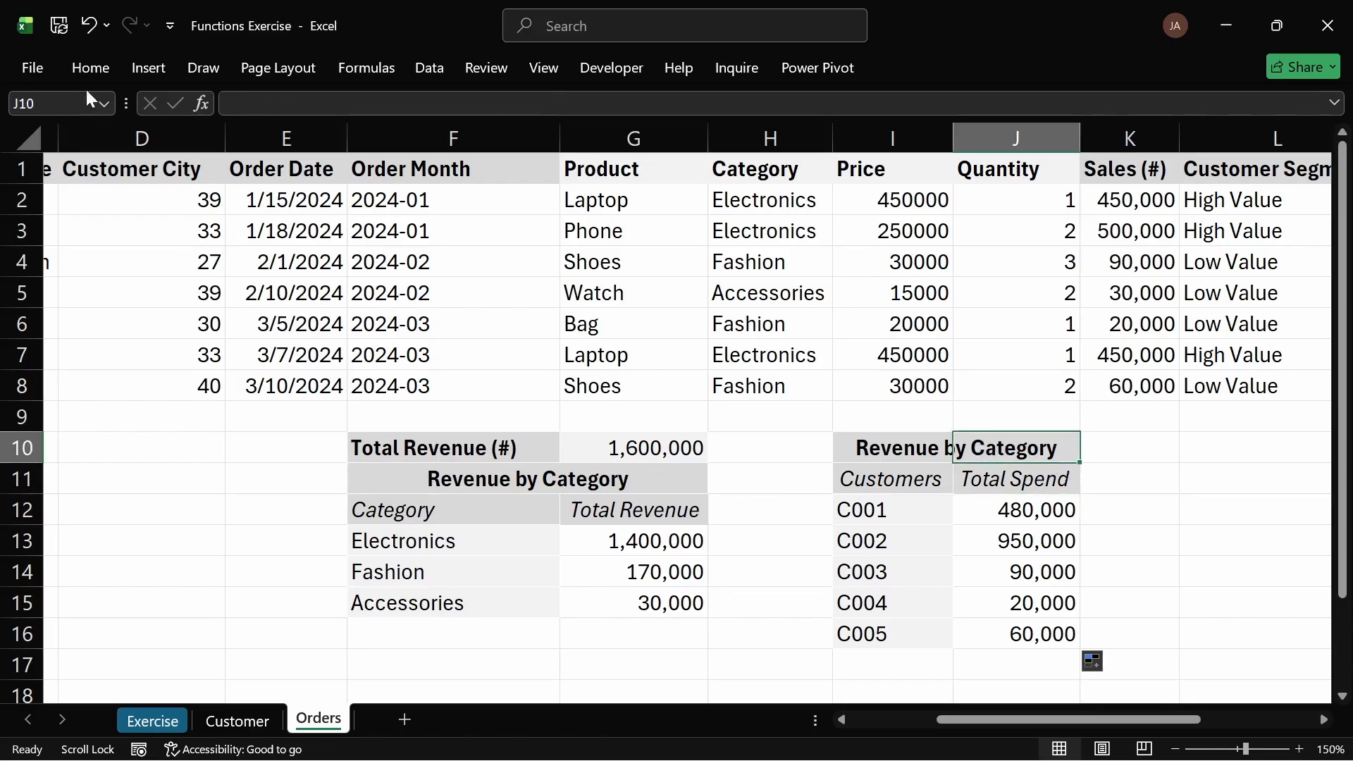
pyautogui.click(99, 68)
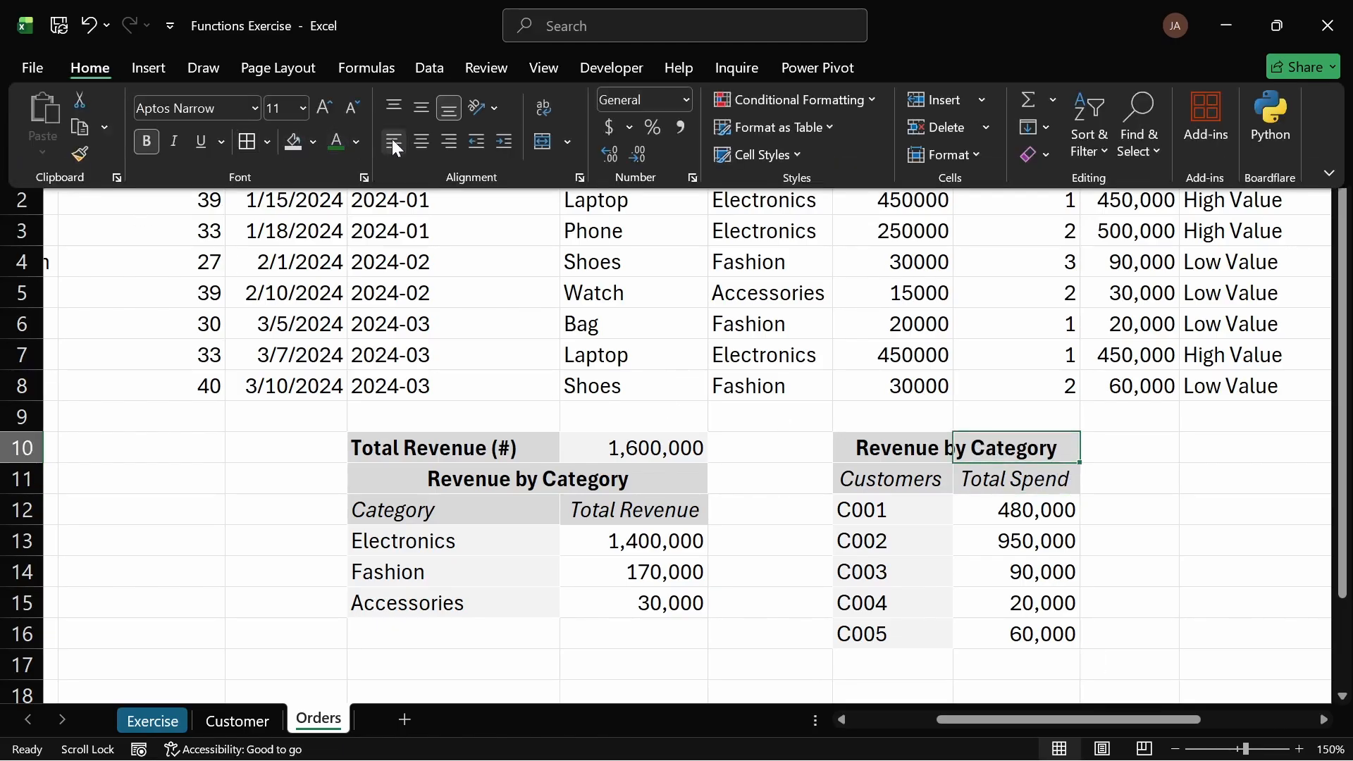
pyautogui.click(109, 156)
pyautogui.click(1108, 452)
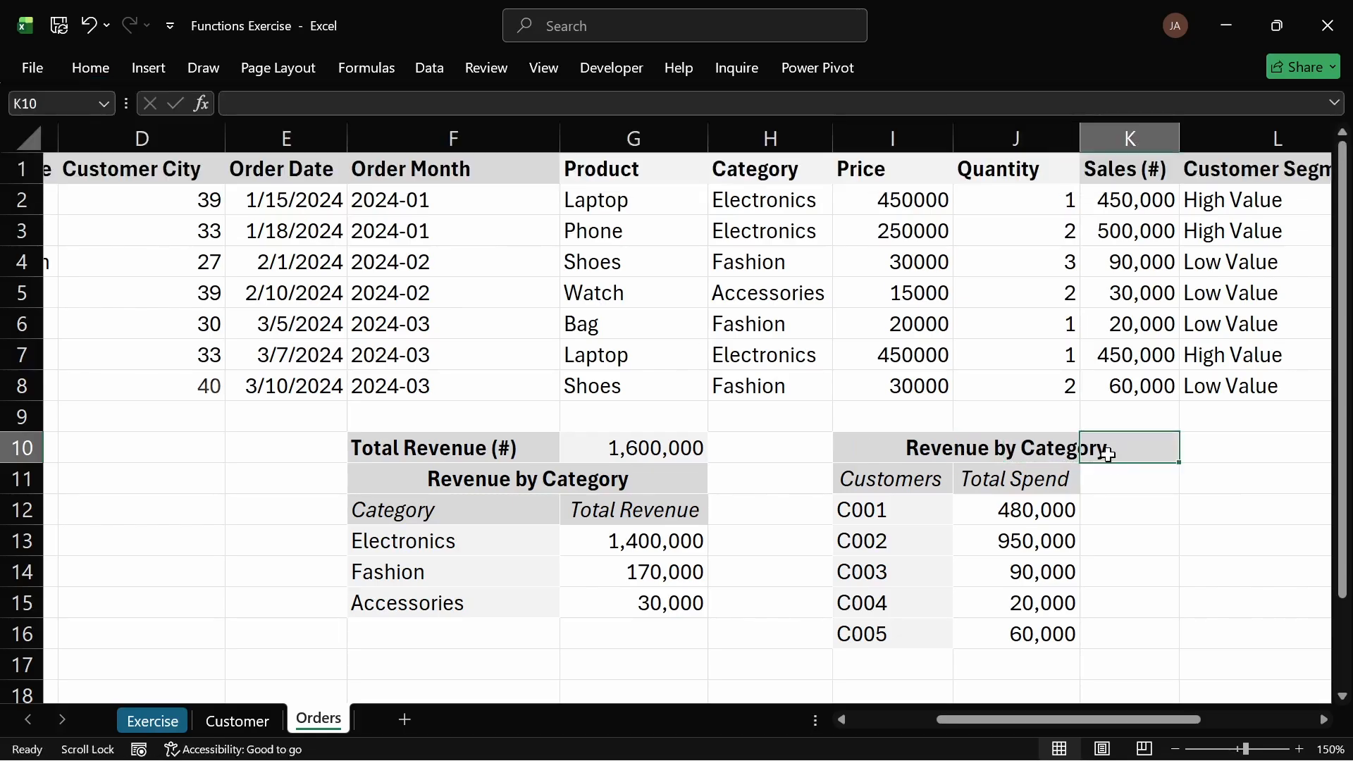
pyautogui.click(1127, 502)
# Step: Copy the Total Spend header into K11 and rename it Rank
pyautogui.click(1019, 479)
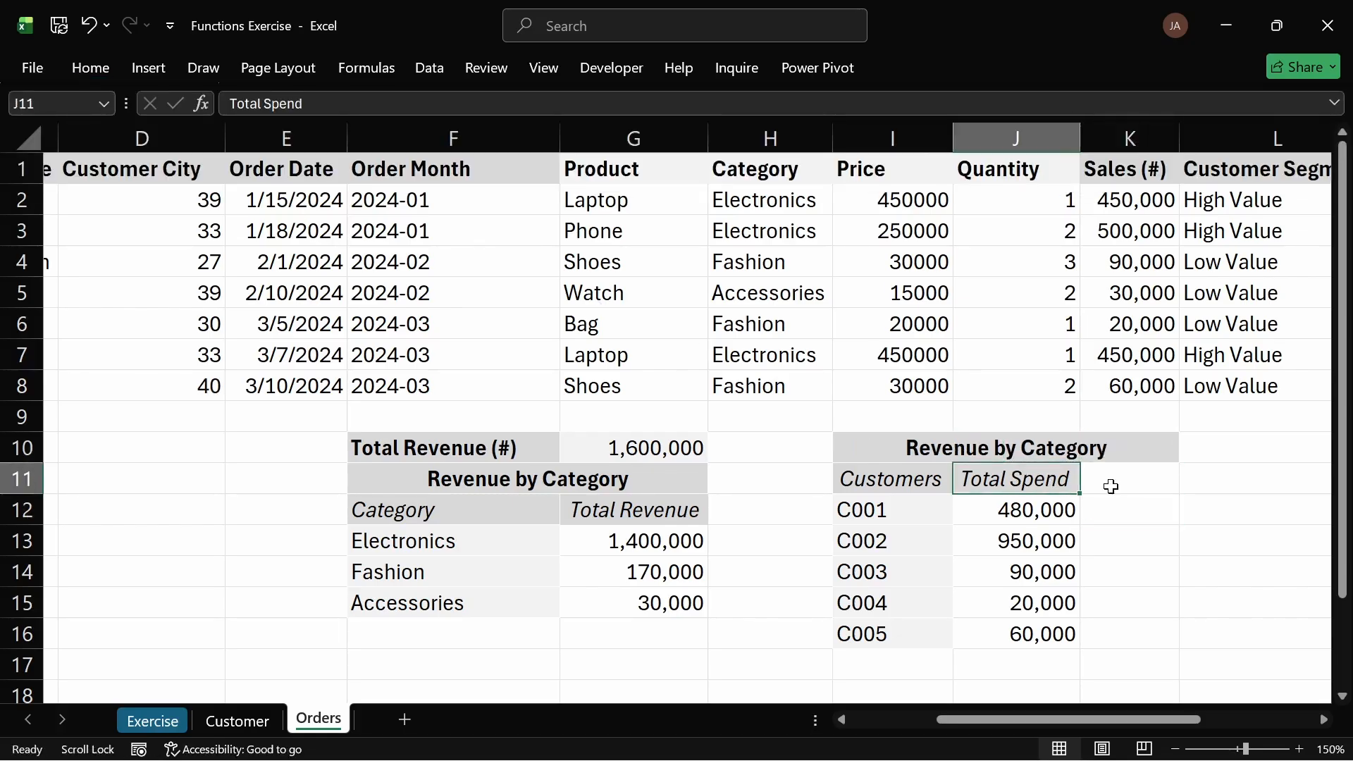
pyautogui.moveTo(1080, 493); pyautogui.dragTo(1141, 488)
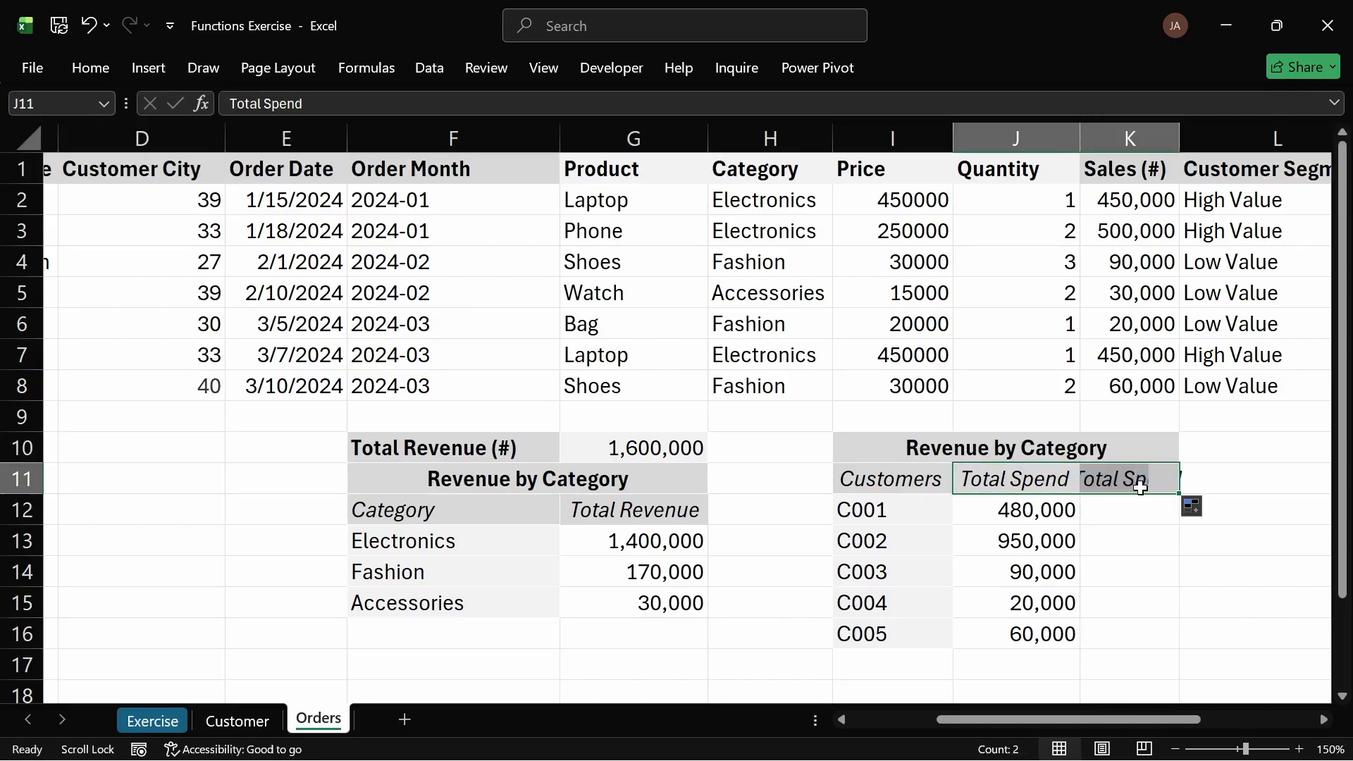
pyautogui.doubleClick(1136, 484)
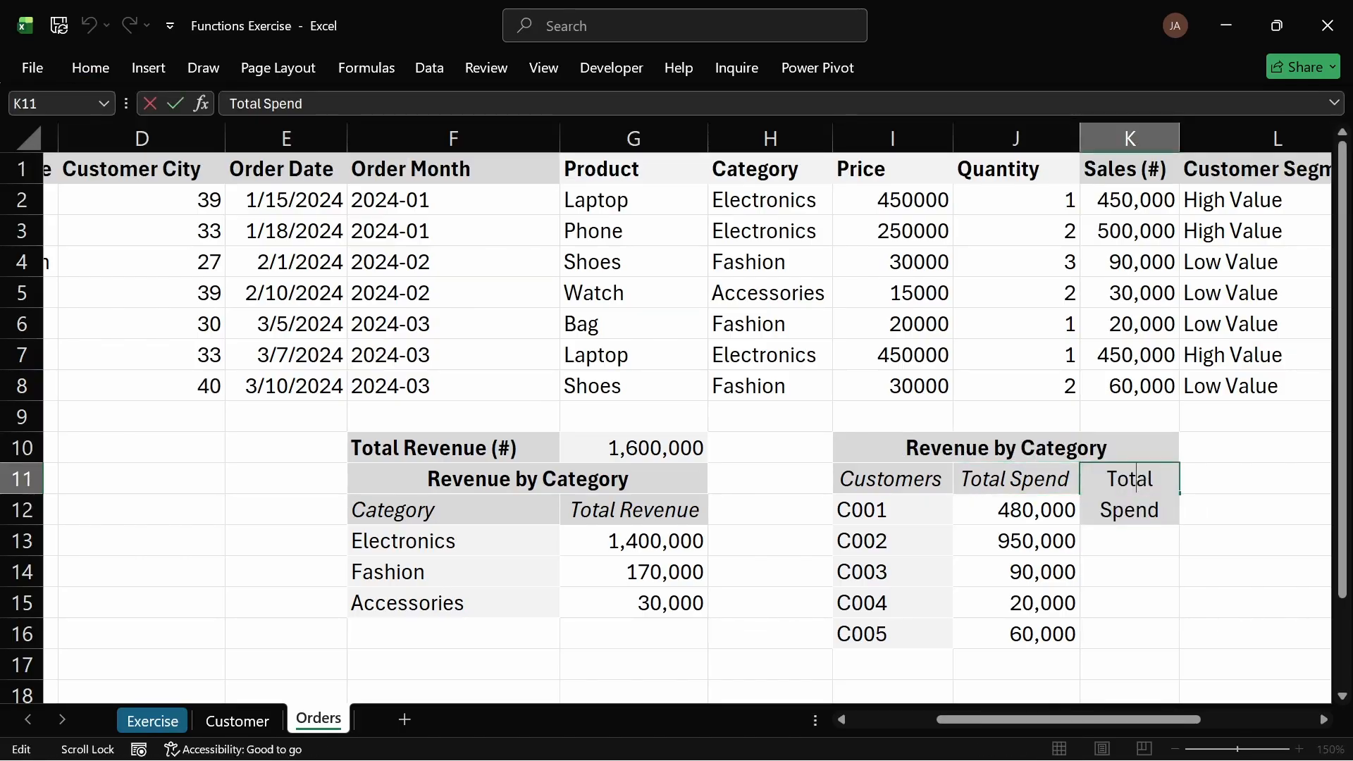
pyautogui.hotkey('ctrl', 'a')
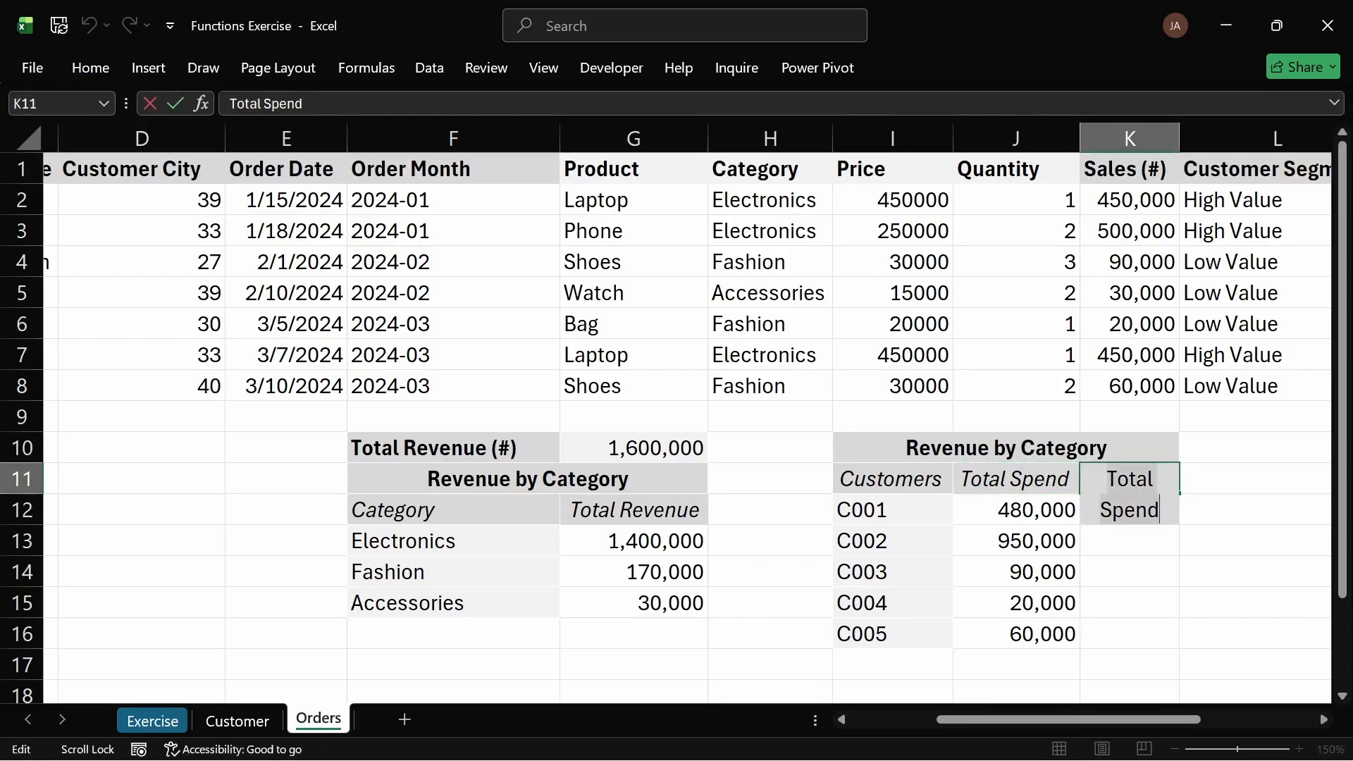
pyautogui.write('Rank')
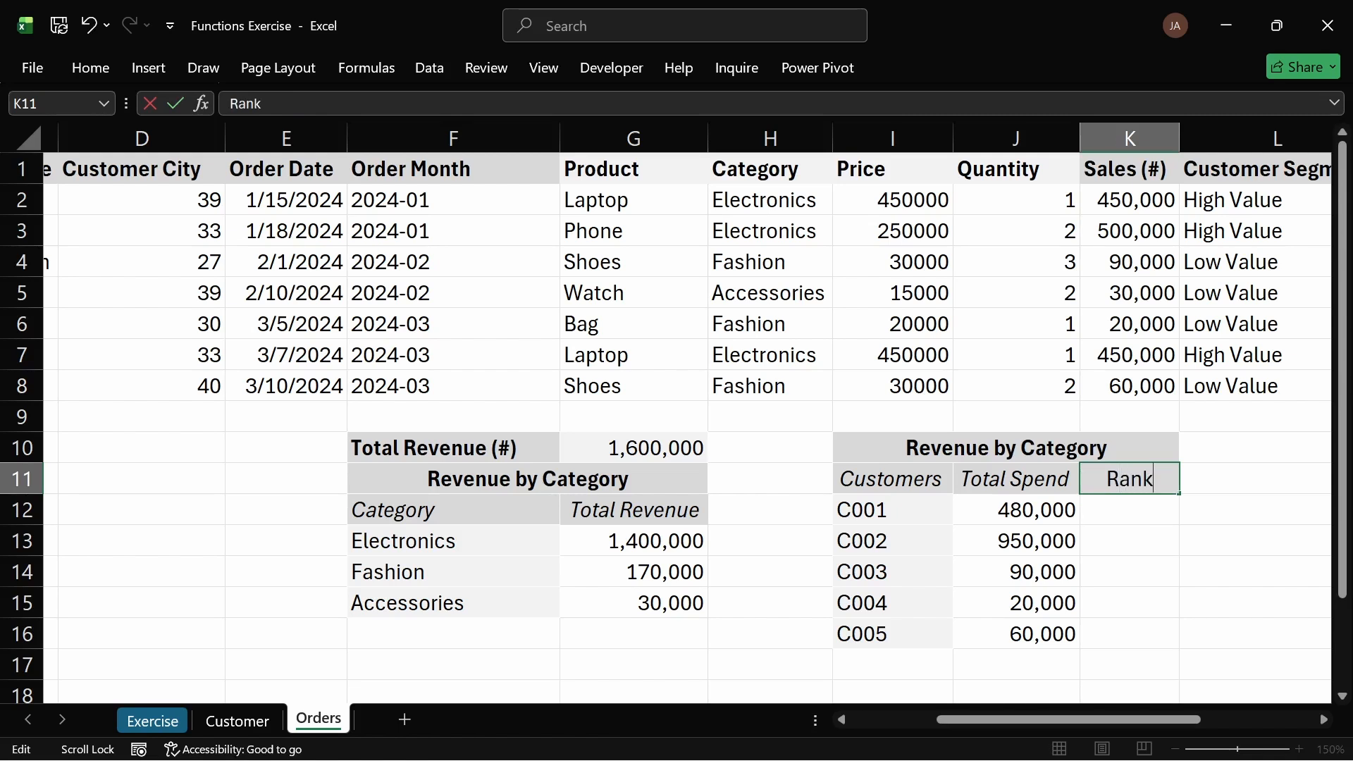
pyautogui.press('Return')
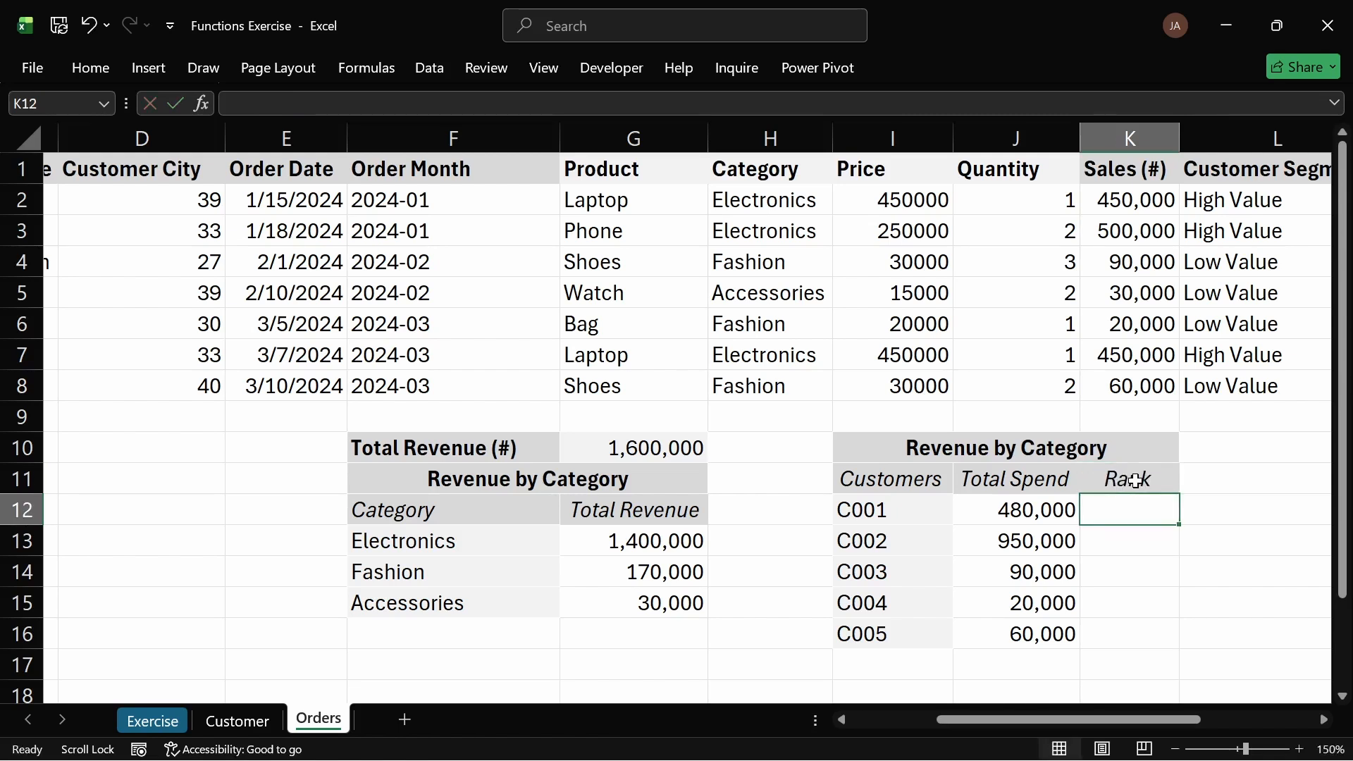
# Step: Apply the Customers header's formatting to the Rank header using Format Painter
pyautogui.click(1042, 482)
pyautogui.click(897, 485)
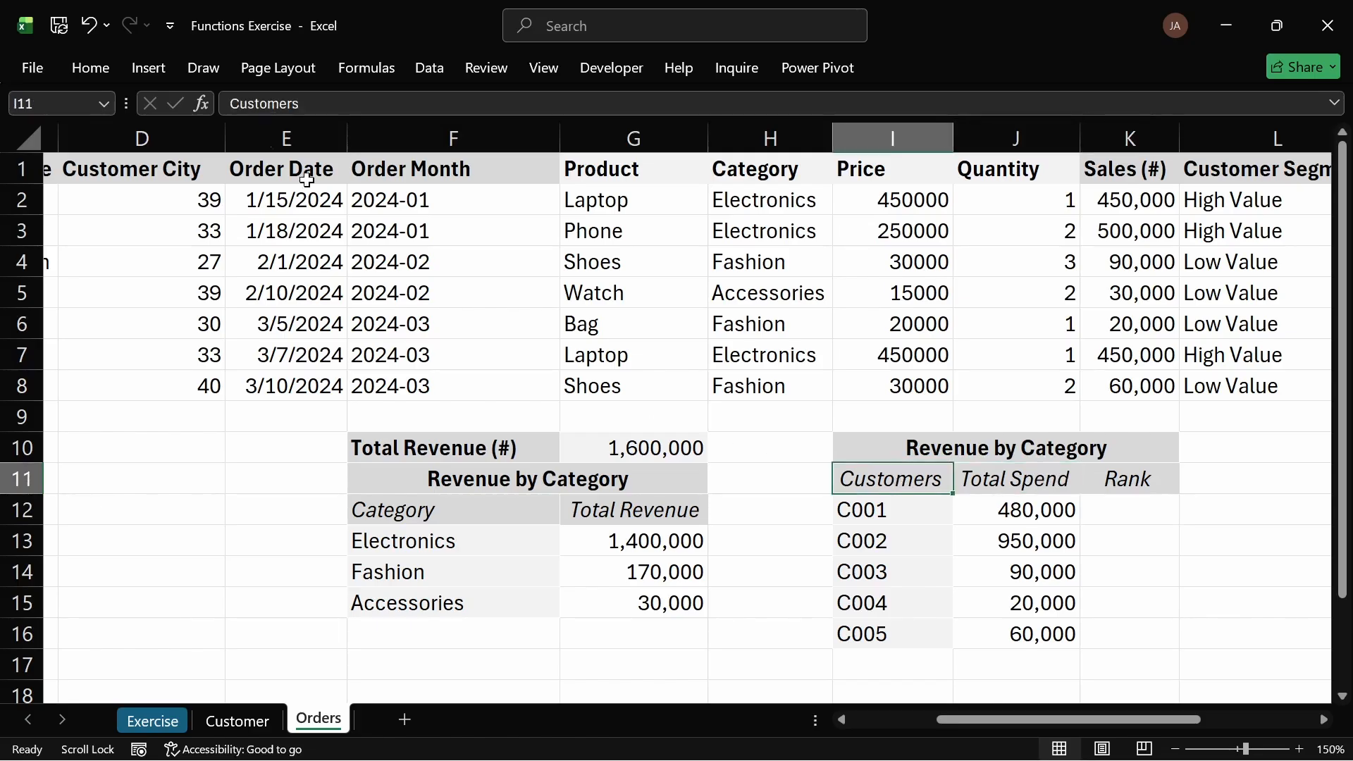
pyautogui.click(89, 70)
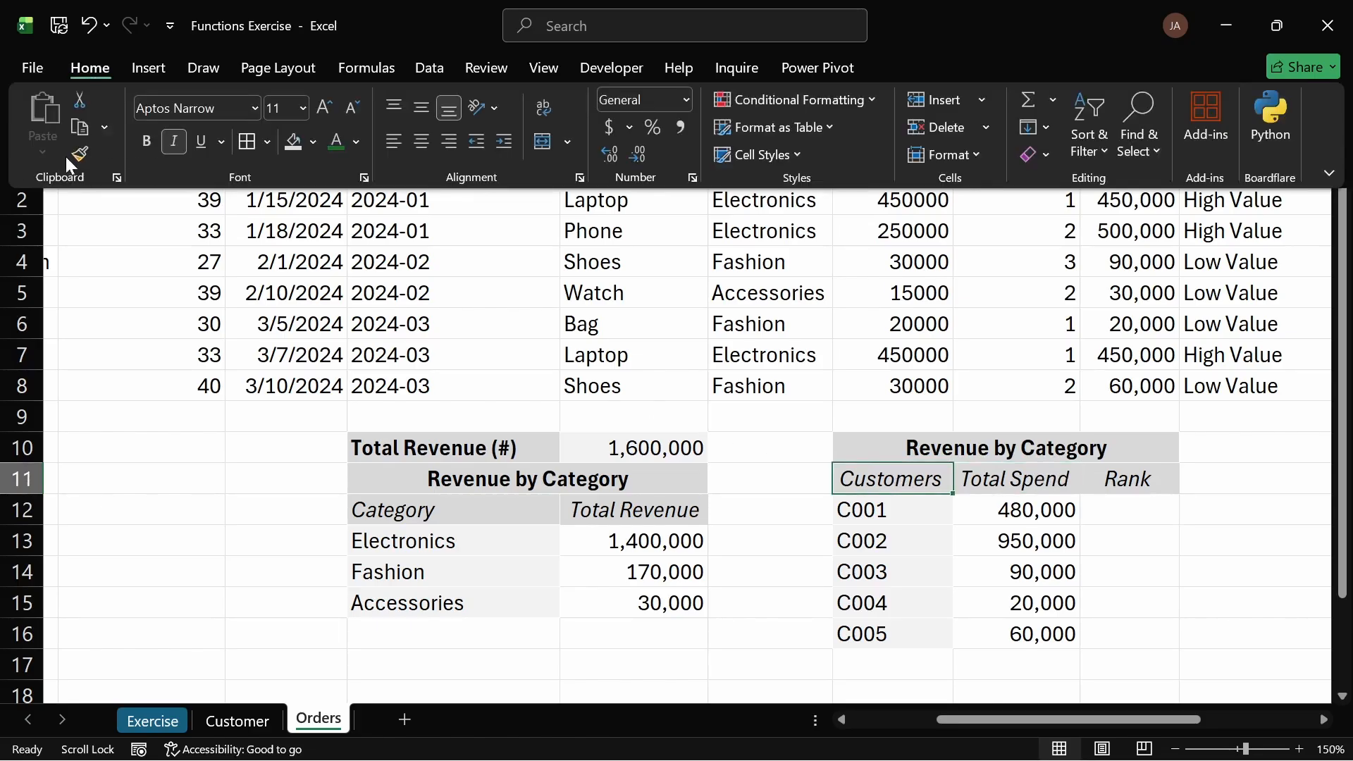
pyautogui.click(74, 151)
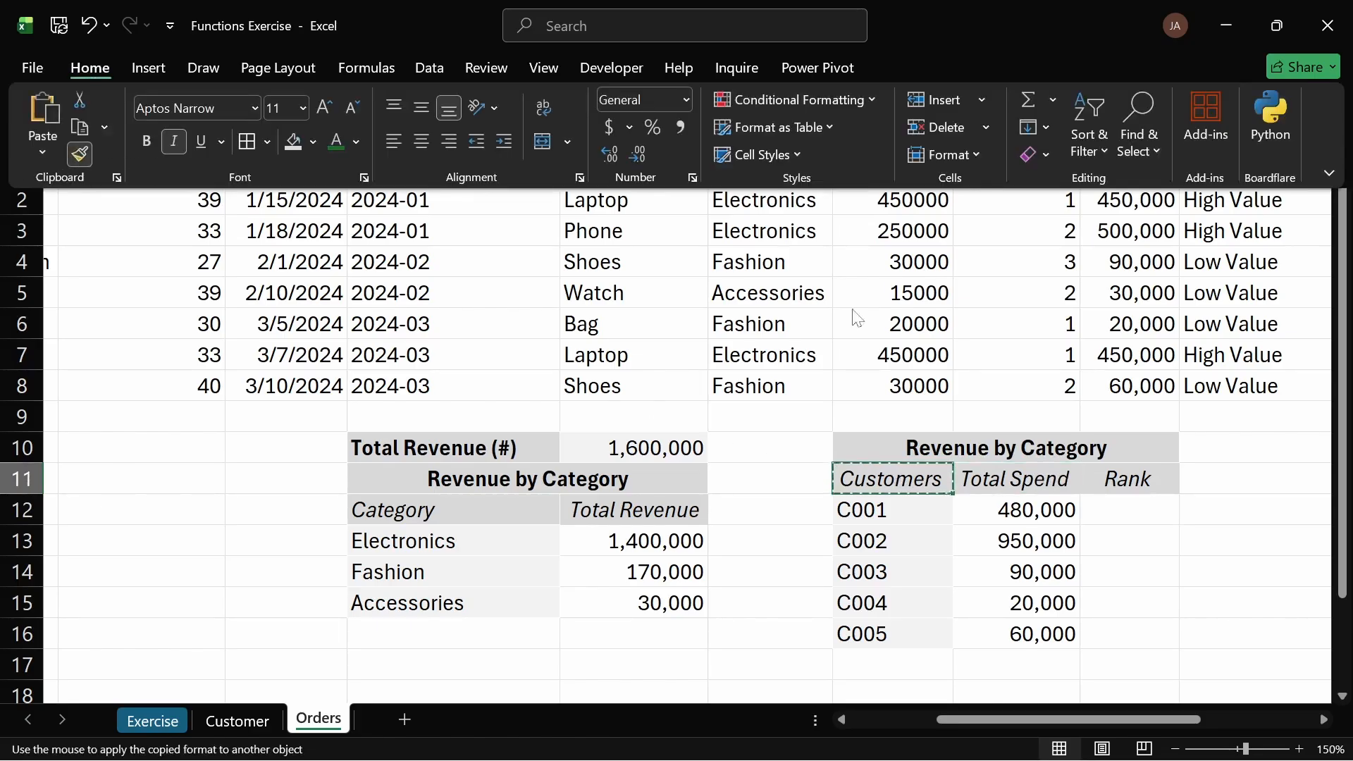
pyautogui.click(1139, 477)
pyautogui.click(1147, 559)
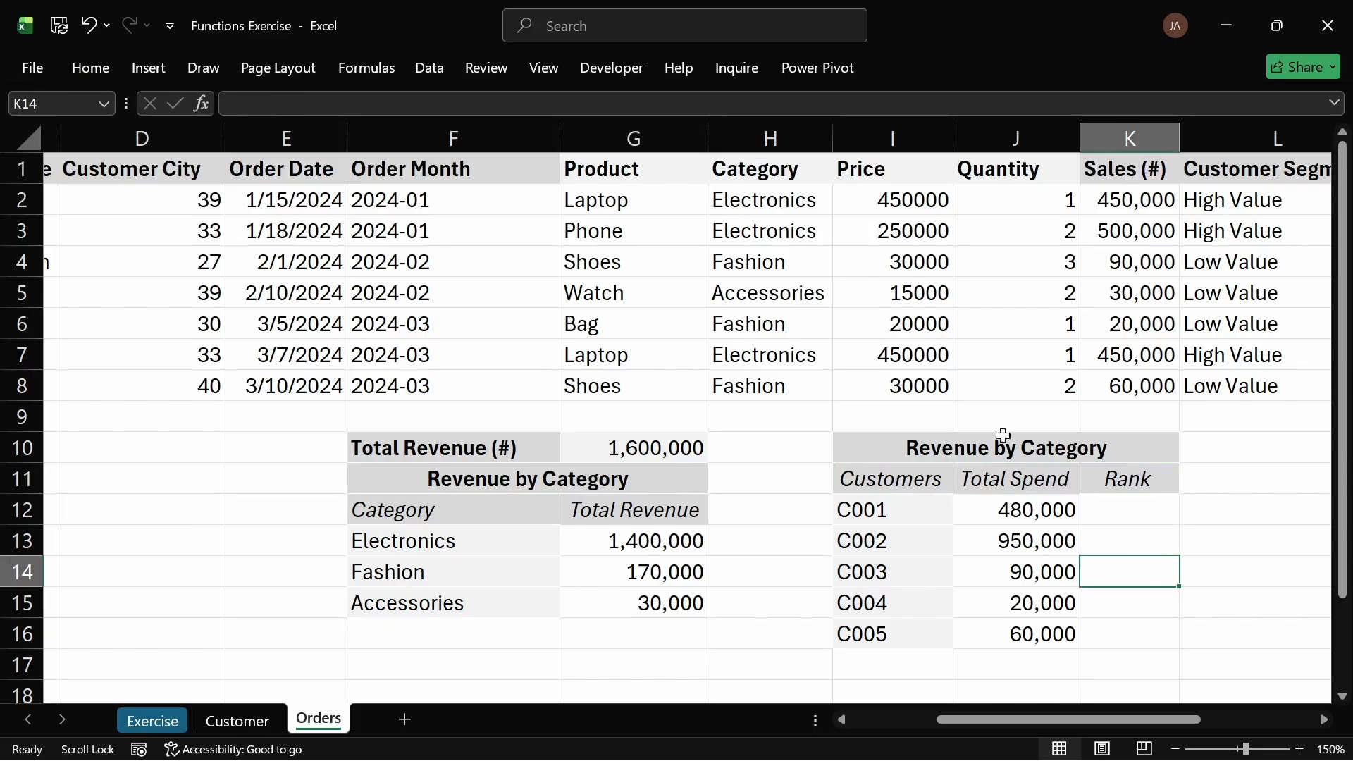
# Step: Enter =RANK.EQ(J12,$J$12:$J$16) in K12 to rank the first customer's Total Spend
pyautogui.click(1141, 515)
pyautogui.write('=')
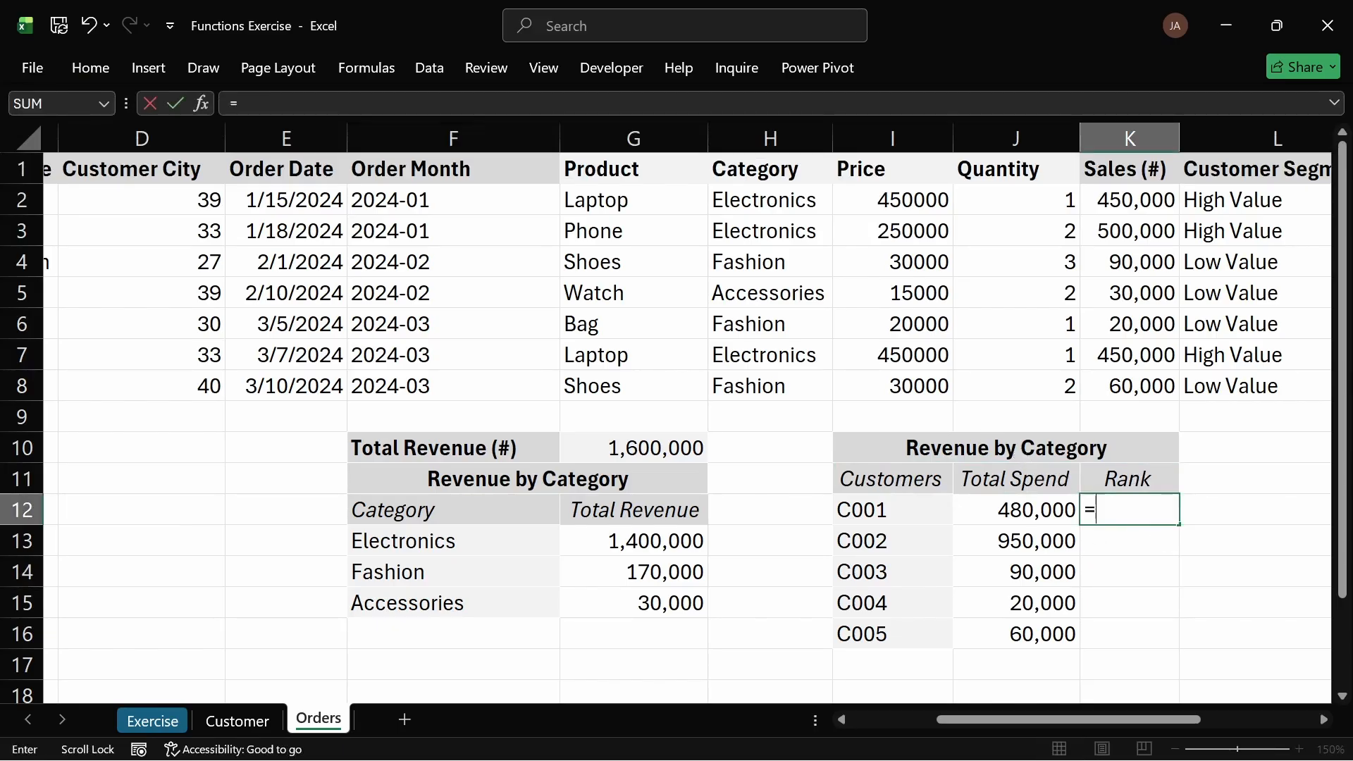
pyautogui.write('ran')
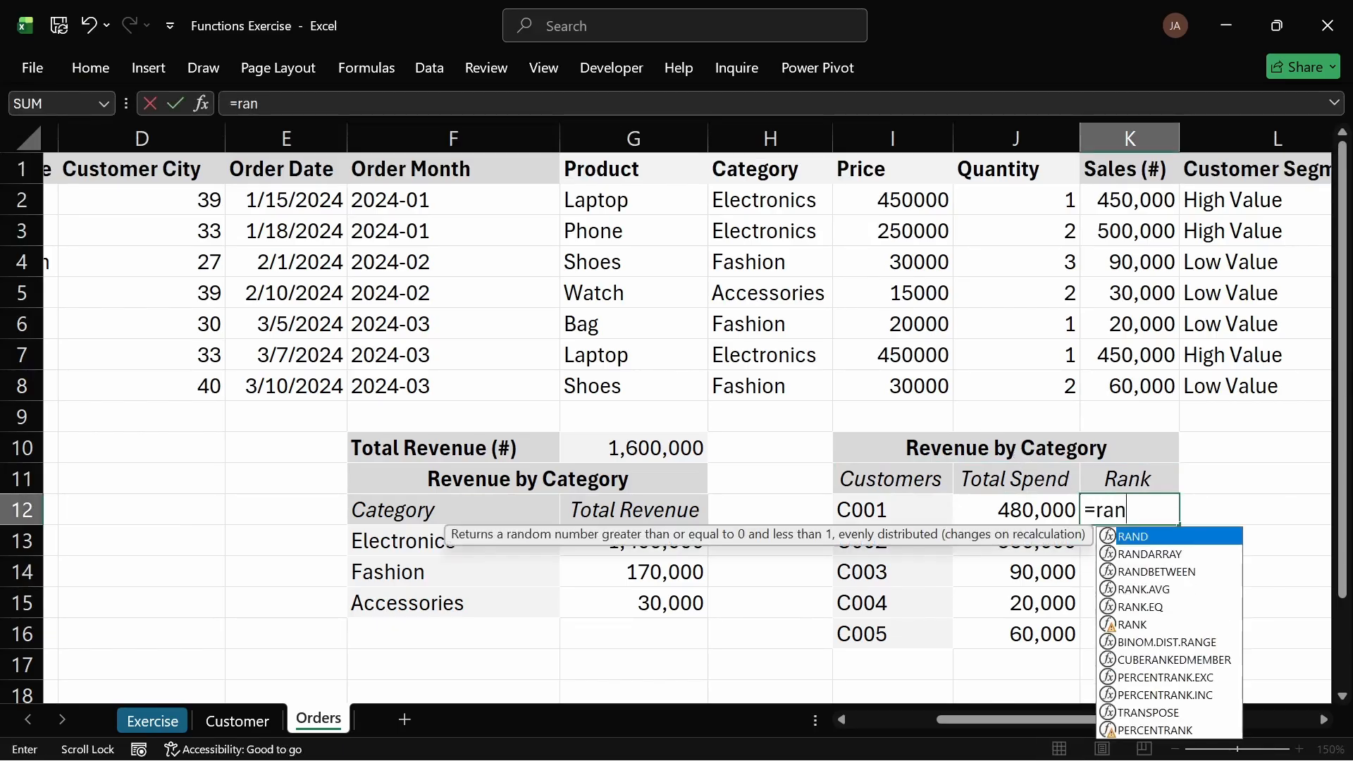
pyautogui.write('k')
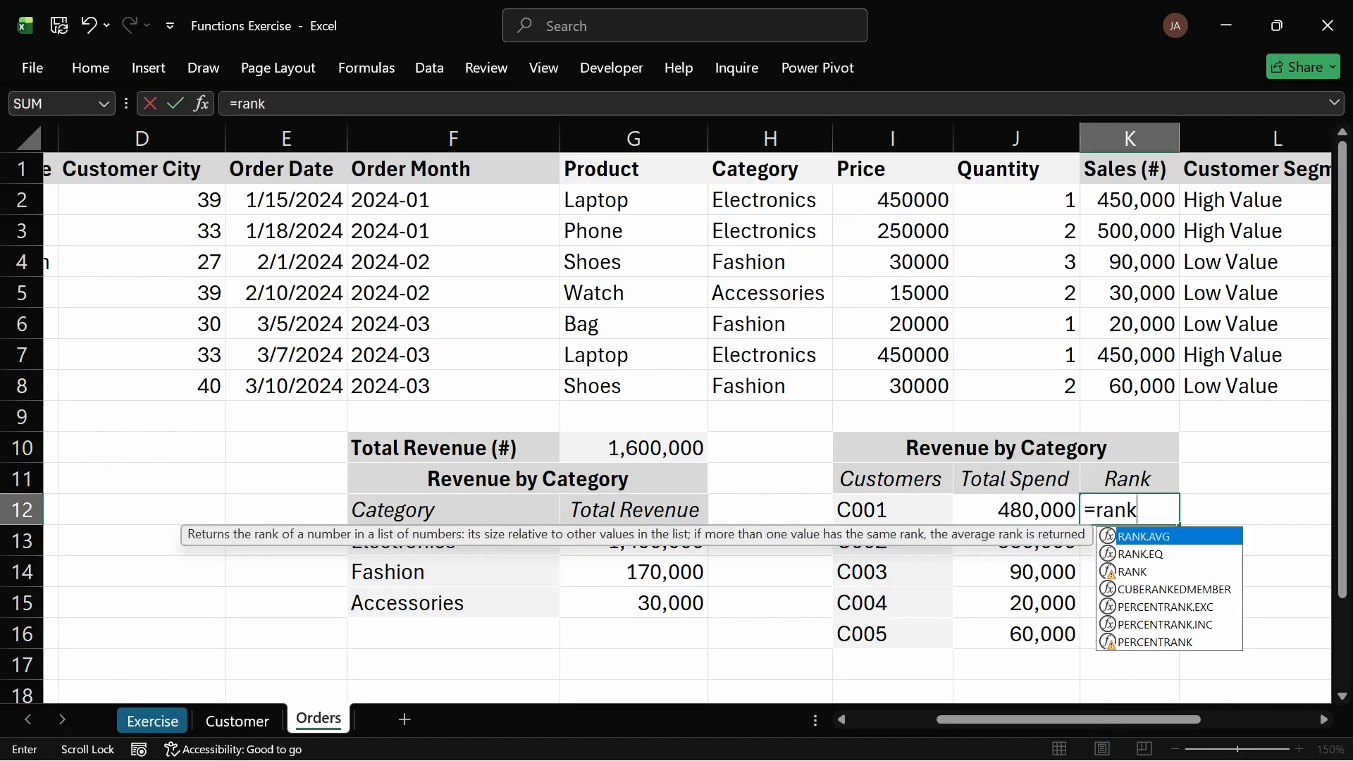
pyautogui.press('Down')
pyautogui.press('Tab')
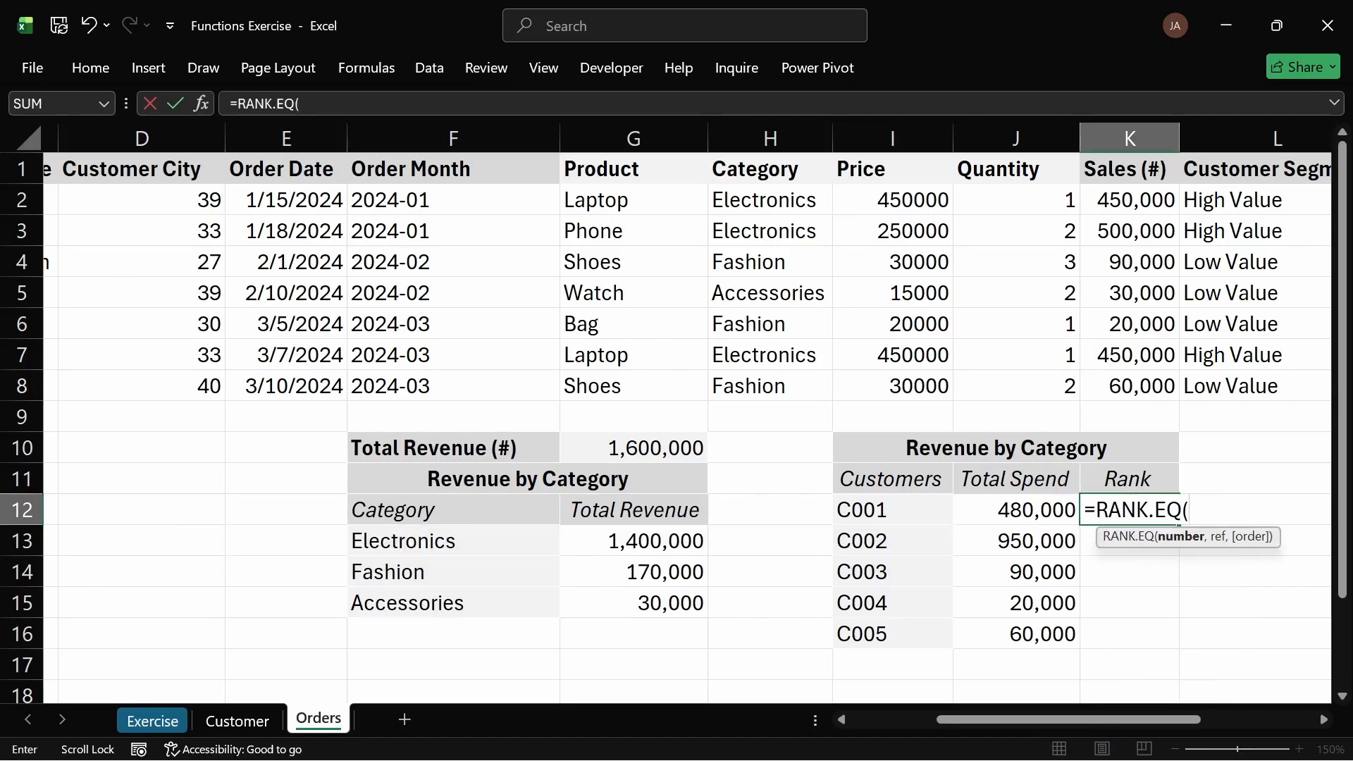
pyautogui.click(1046, 508)
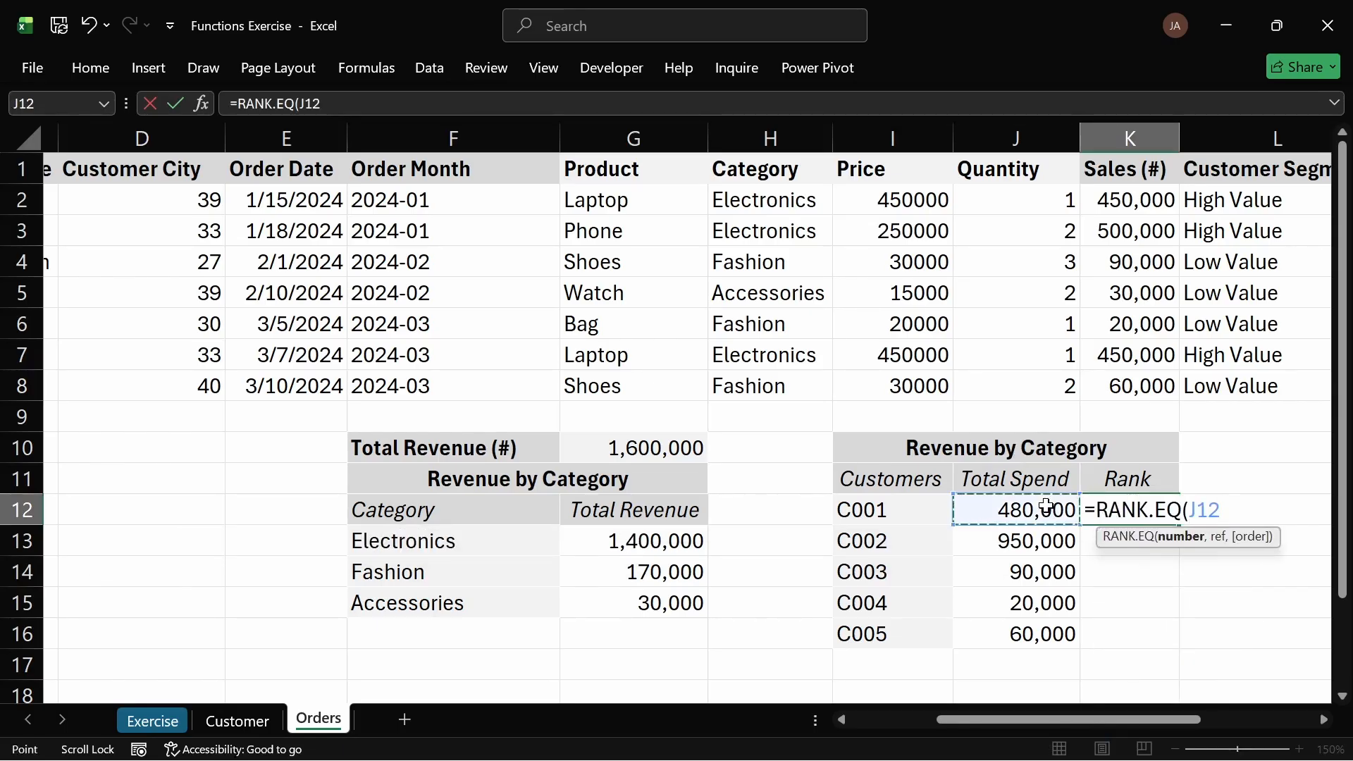
pyautogui.write(',')
pyautogui.moveTo(1046, 507); pyautogui.dragTo(1036, 631)
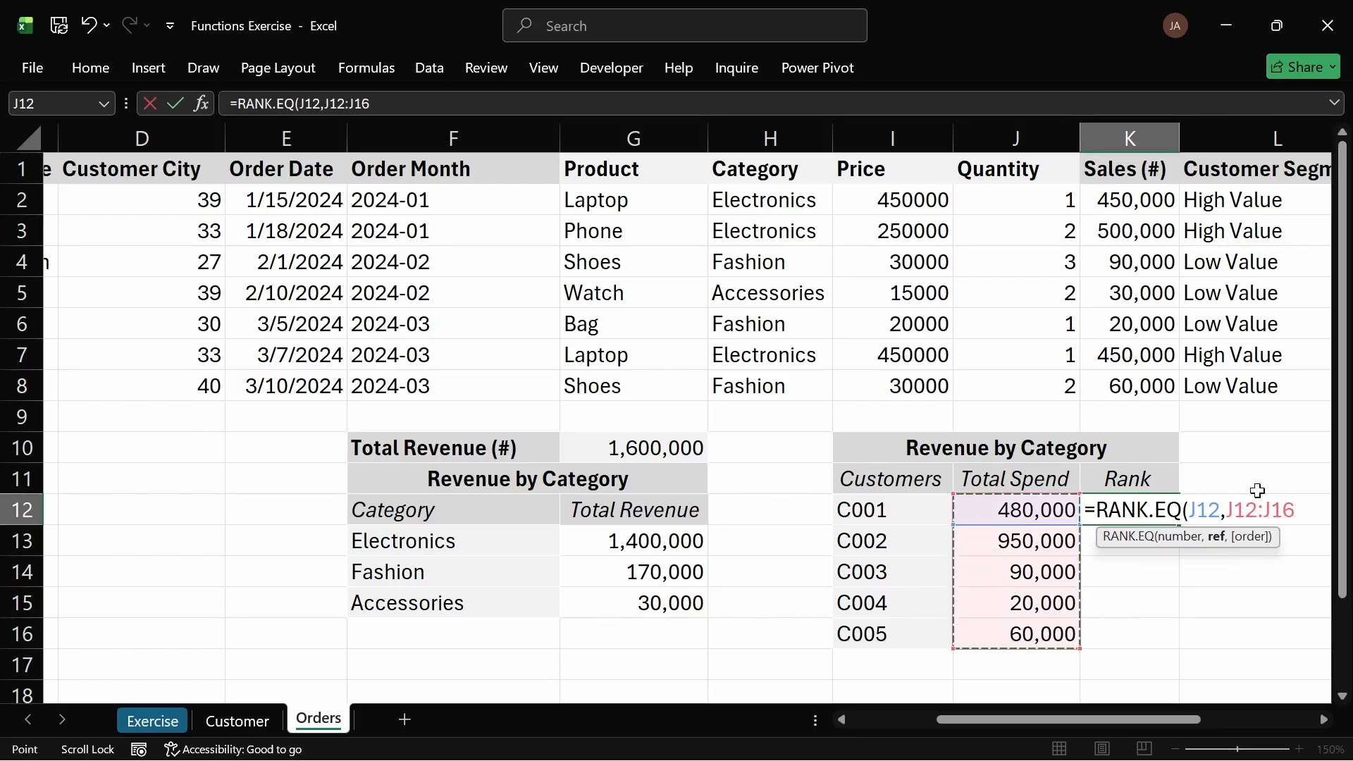
pyautogui.hotkey('shift', 'Left')
pyautogui.hotkey('shift', 'Left')
pyautogui.hotkey('shift', 'Left')
pyautogui.hotkey('shift', 'Left')
pyautogui.hotkey('shift', 'Left')
pyautogui.hotkey('shift', 'Left')
pyautogui.hotkey('shift', 'Left')
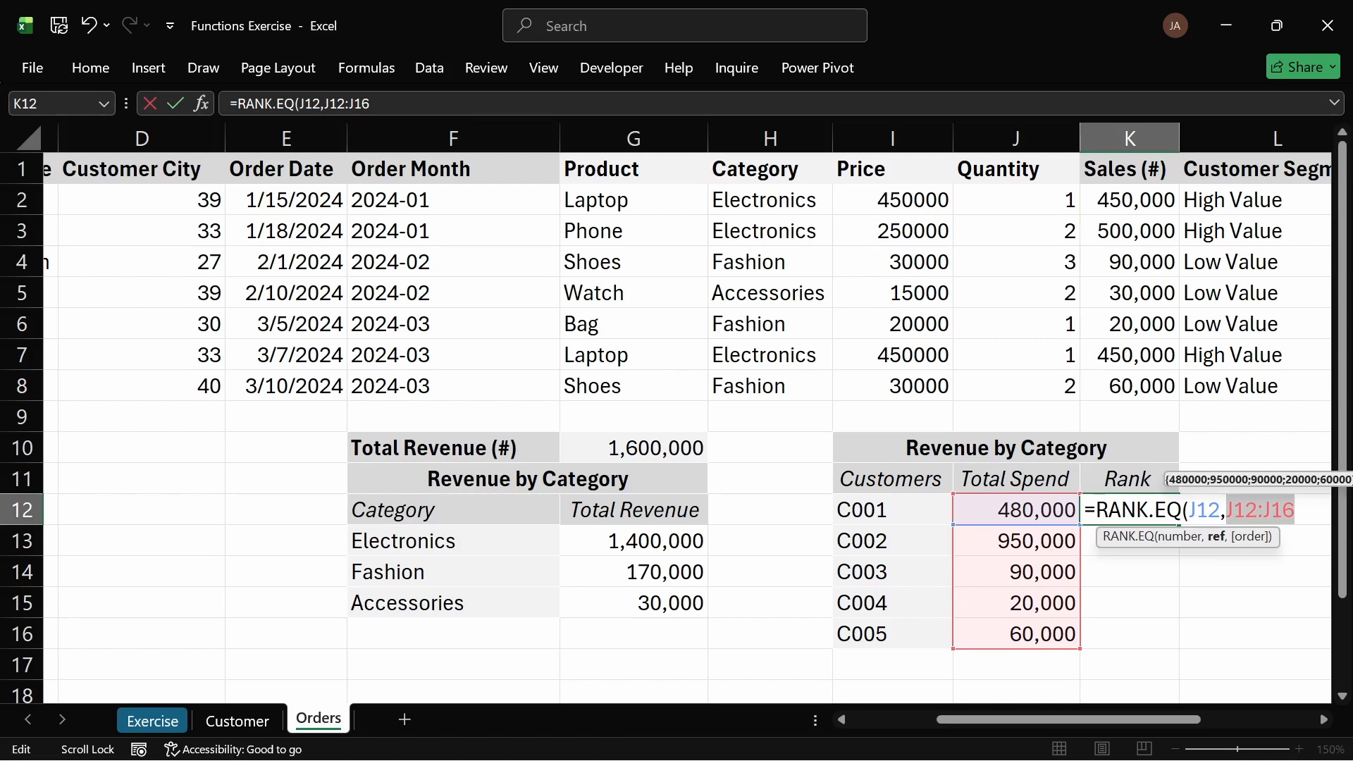
pyautogui.press('F4')
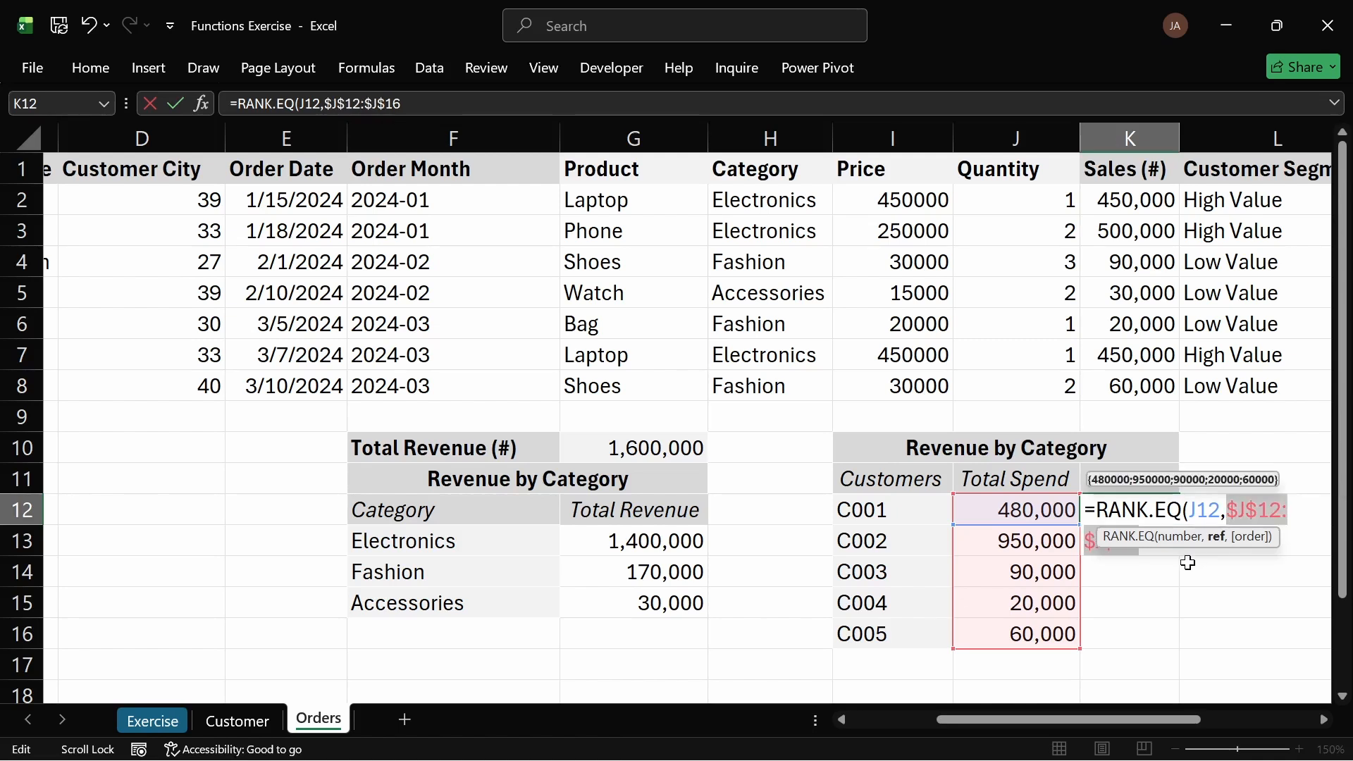
pyautogui.press('Right')
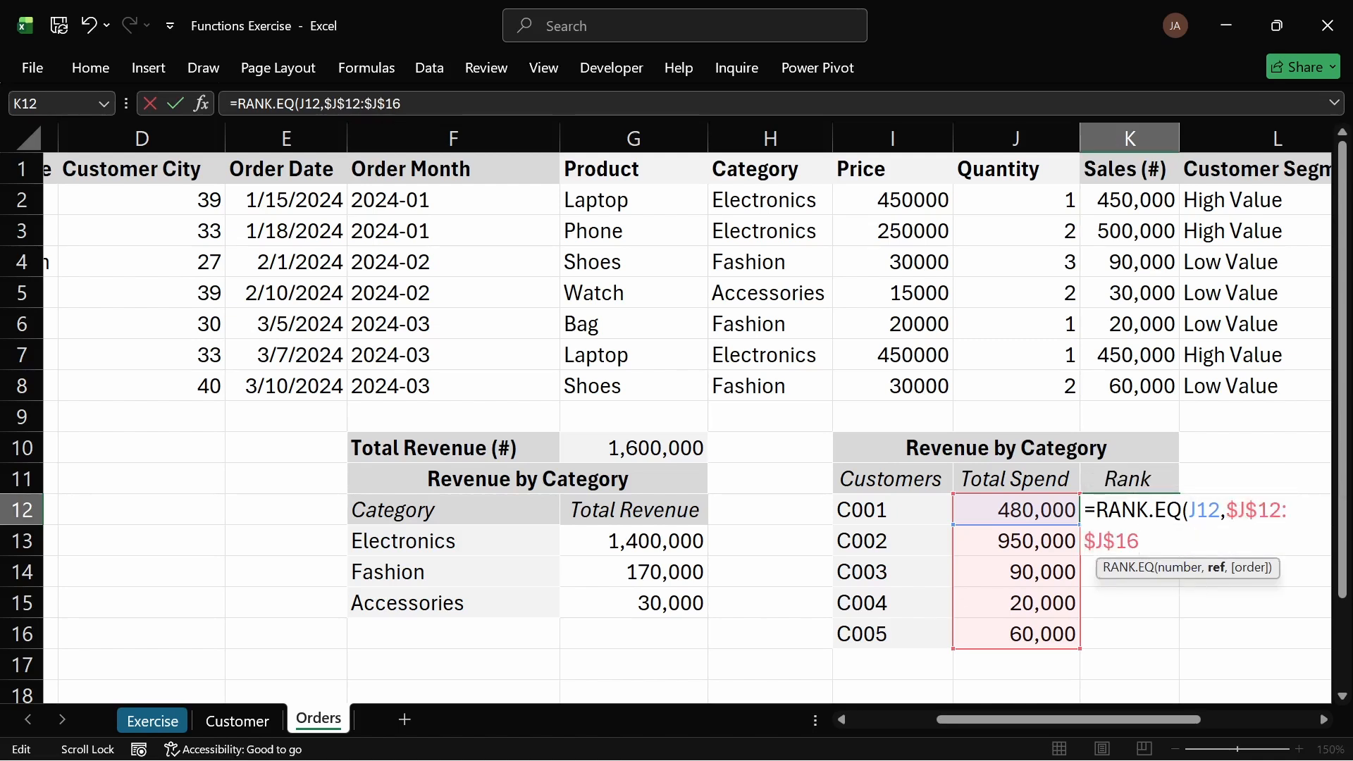
pyautogui.press('Return')
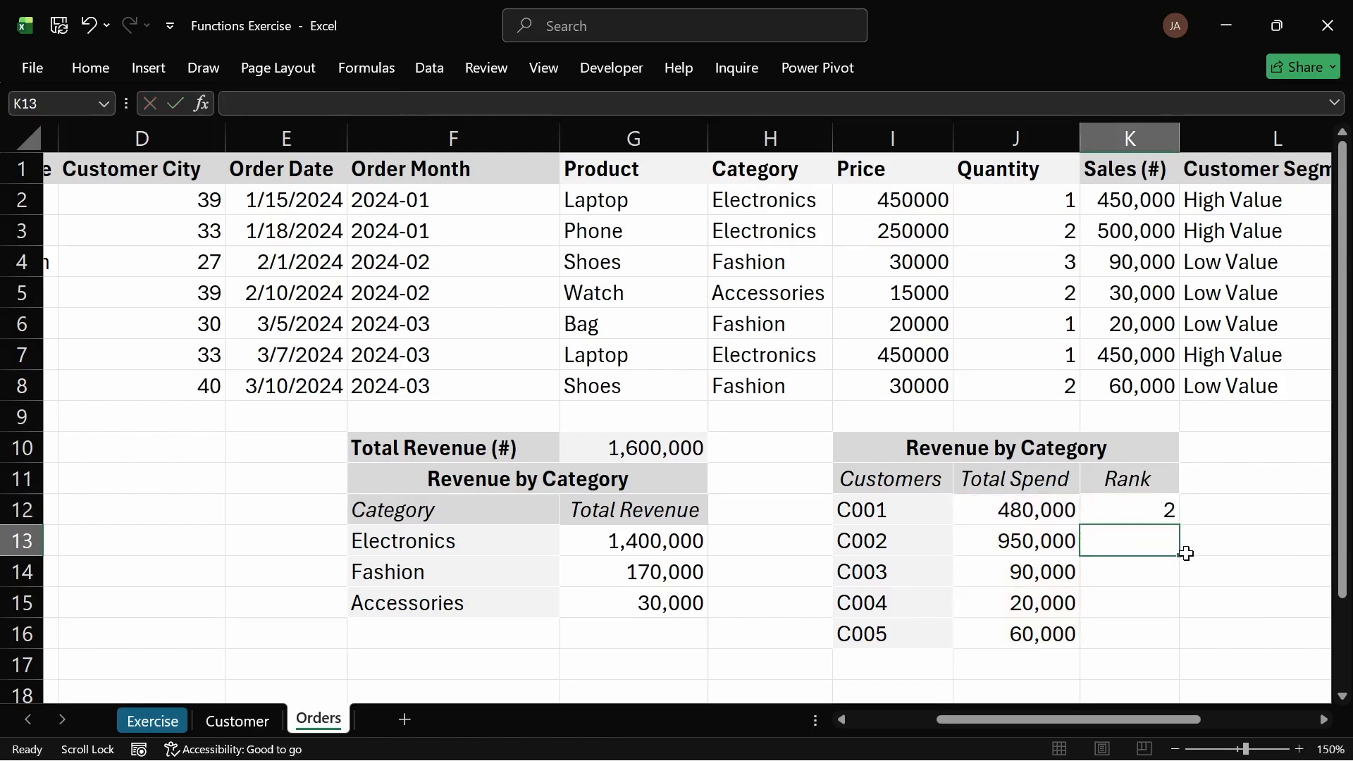
# Step: Fill the RANK.EQ formula from K12 down through K16 for all customers
pyautogui.click(1166, 507)
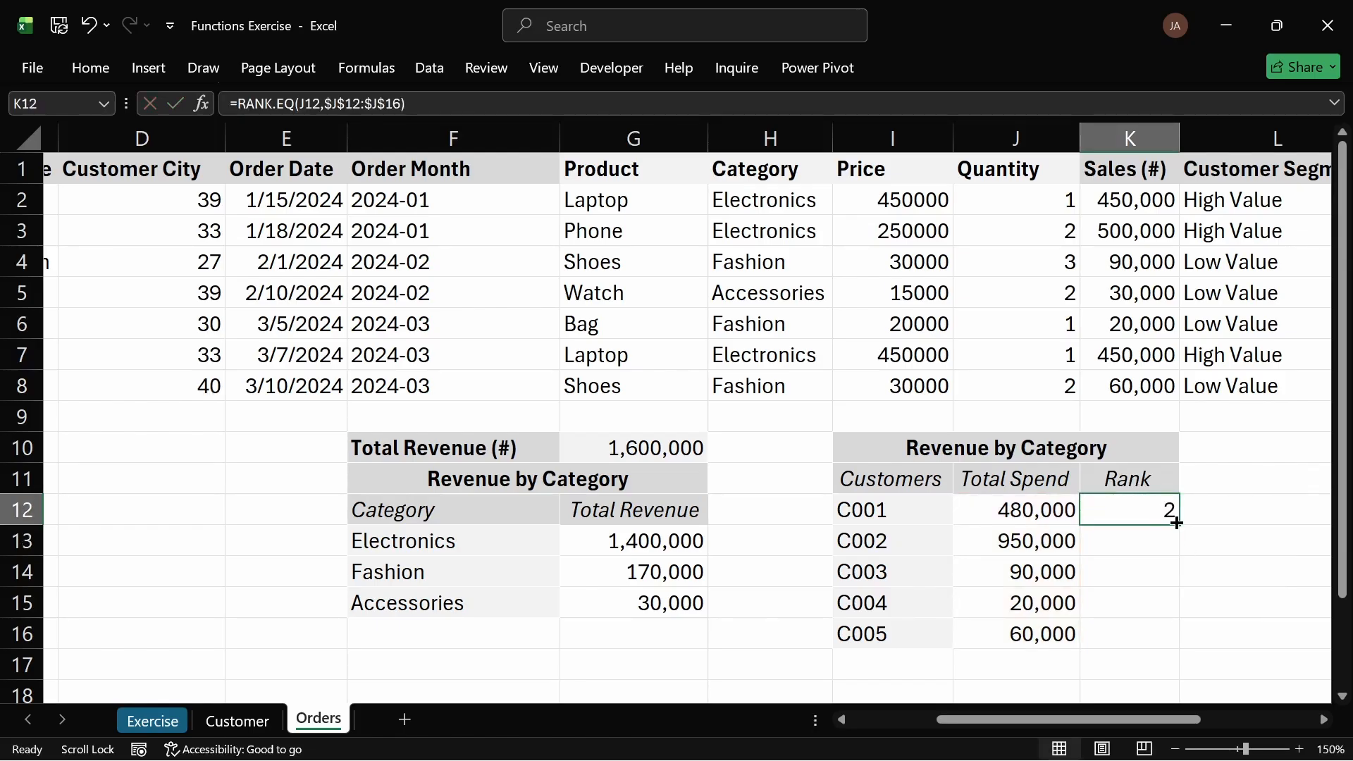
pyautogui.doubleClick(1179, 527)
pyautogui.click(1233, 535)
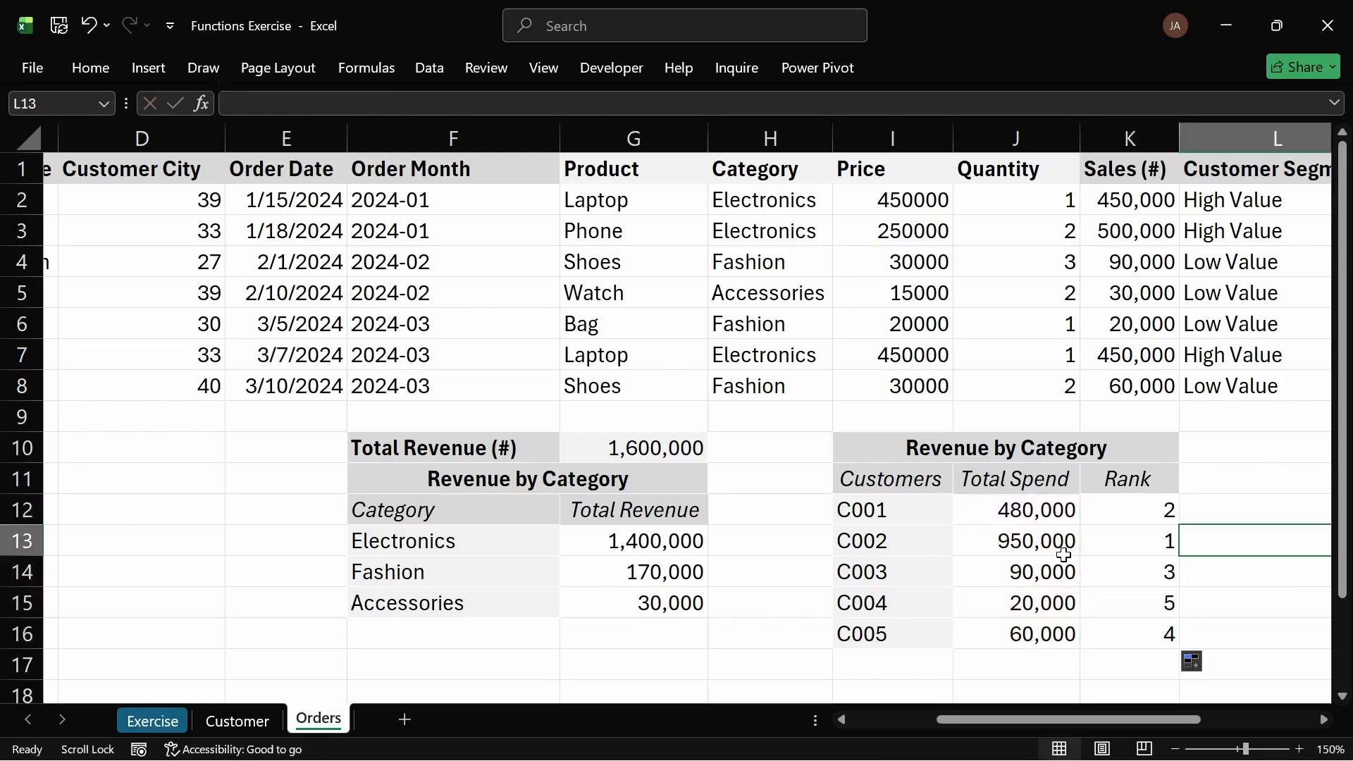
# Step: Inspect the rank formulas in K13 through K16 and scroll the sheet sideways
pyautogui.click(1036, 539)
pyautogui.click(1115, 539)
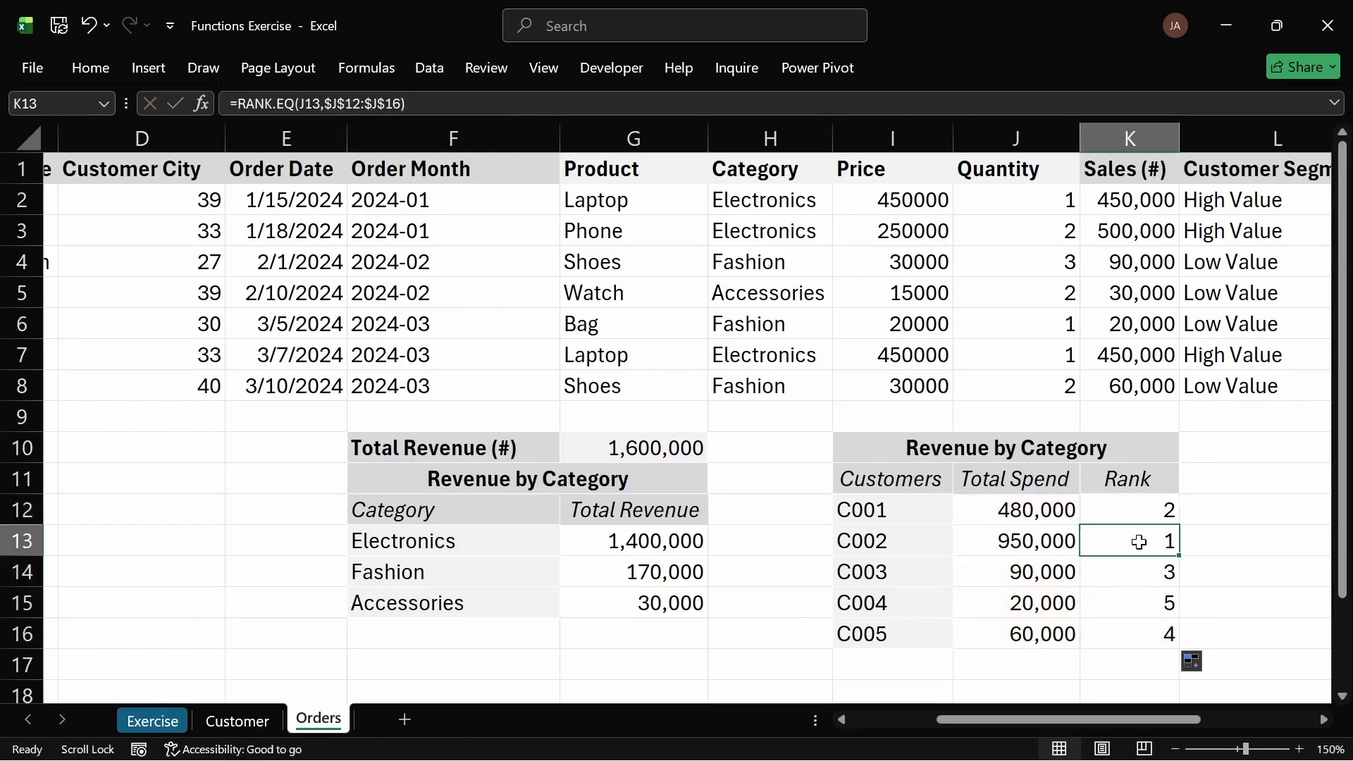
pyautogui.click(1106, 518)
pyautogui.click(1123, 576)
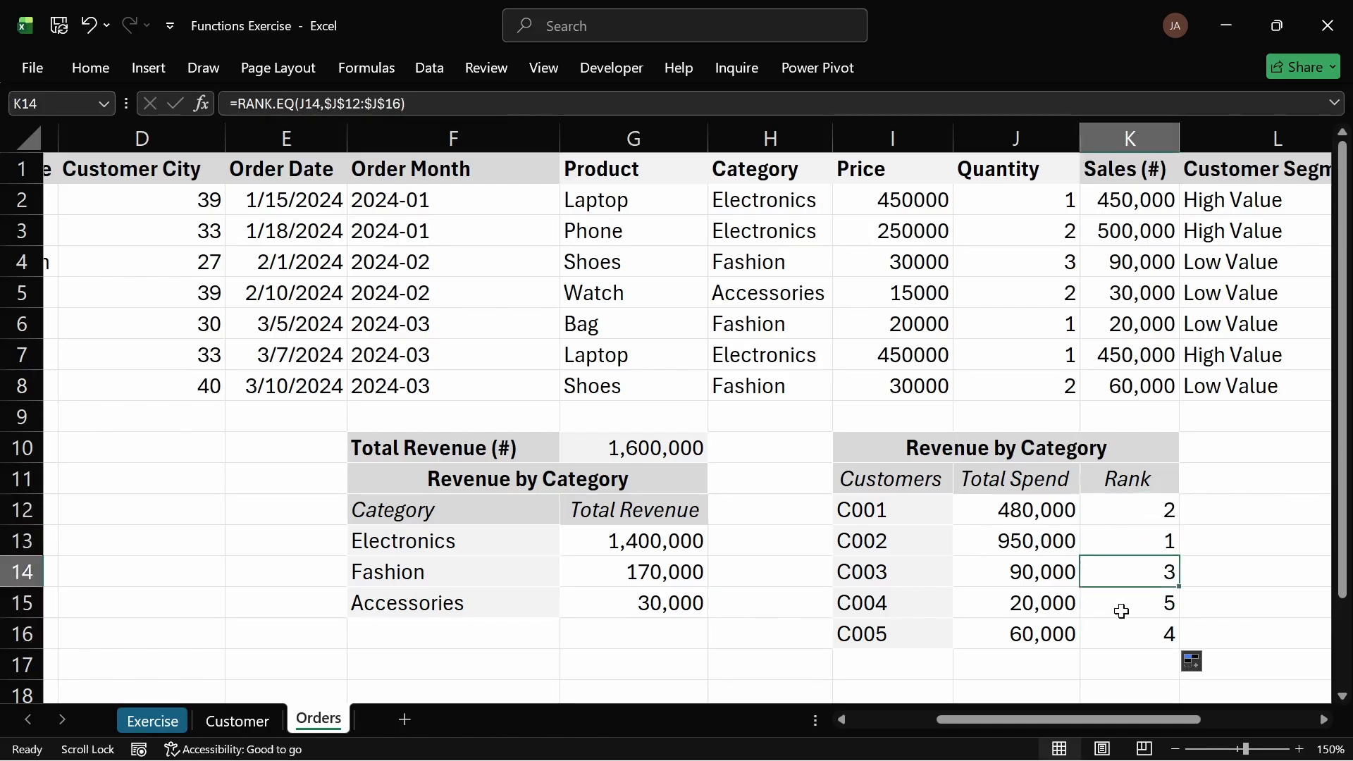
pyautogui.click(1120, 640)
pyautogui.click(1120, 606)
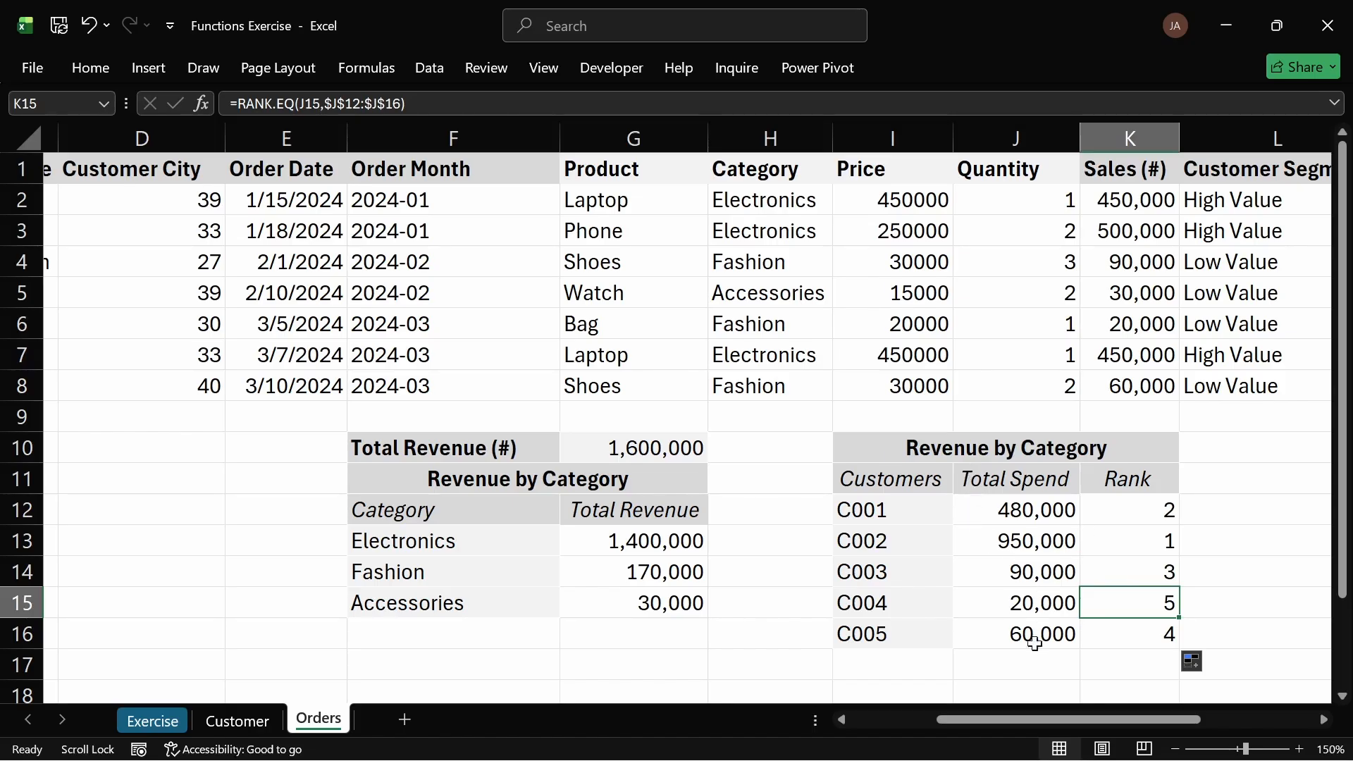
pyautogui.moveTo(1040, 717); pyautogui.dragTo(1108, 726)
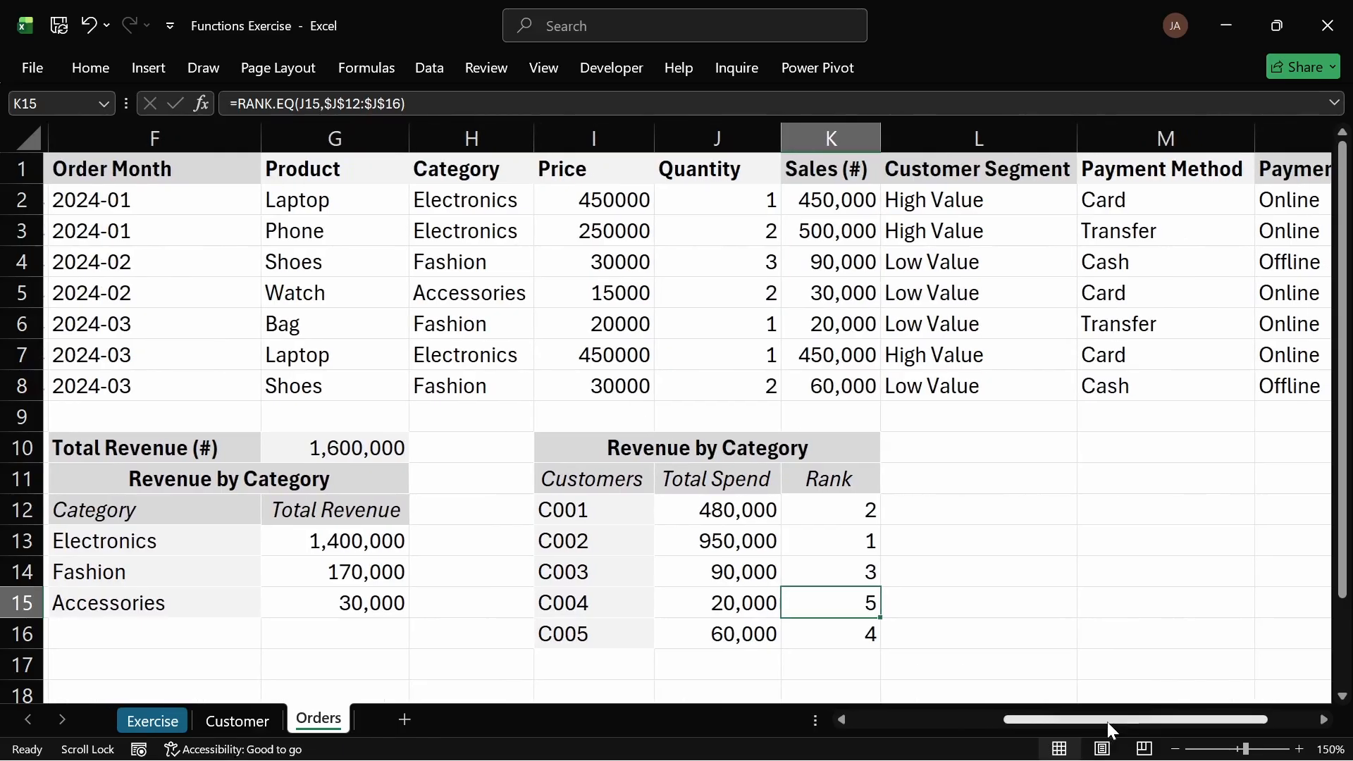
pyautogui.click(1019, 531)
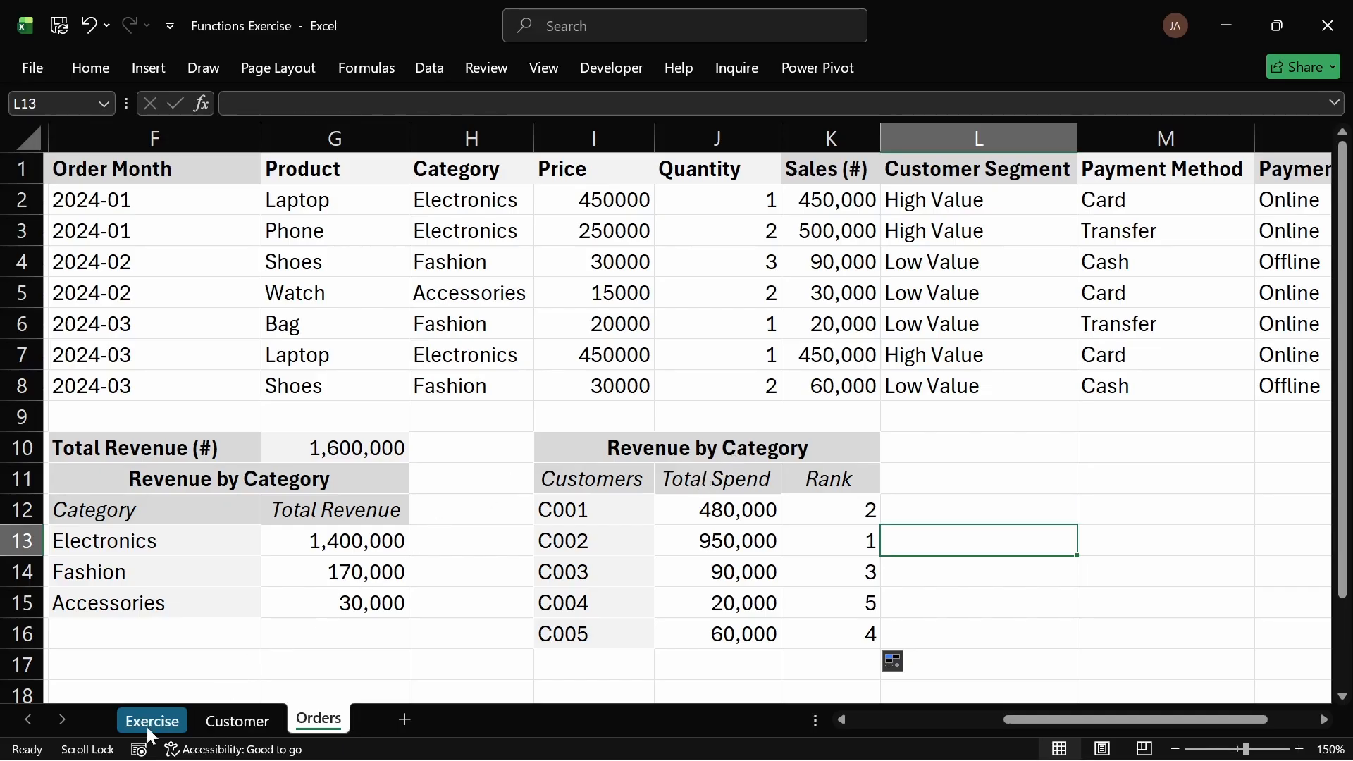
# Step: Check the next analysis task on the Exercise sheet, then return to the Orders sheet
pyautogui.click(224, 723)
pyautogui.click(158, 720)
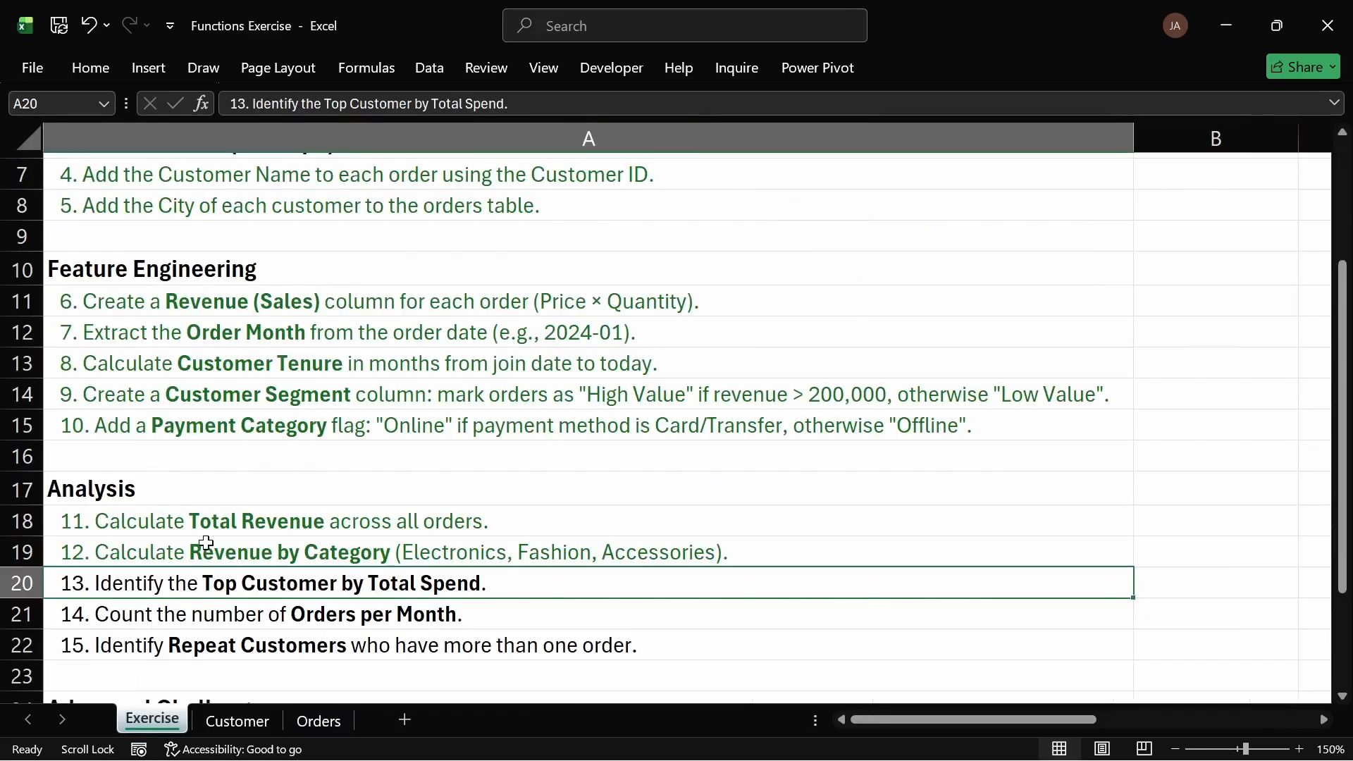
pyautogui.click(93, 71)
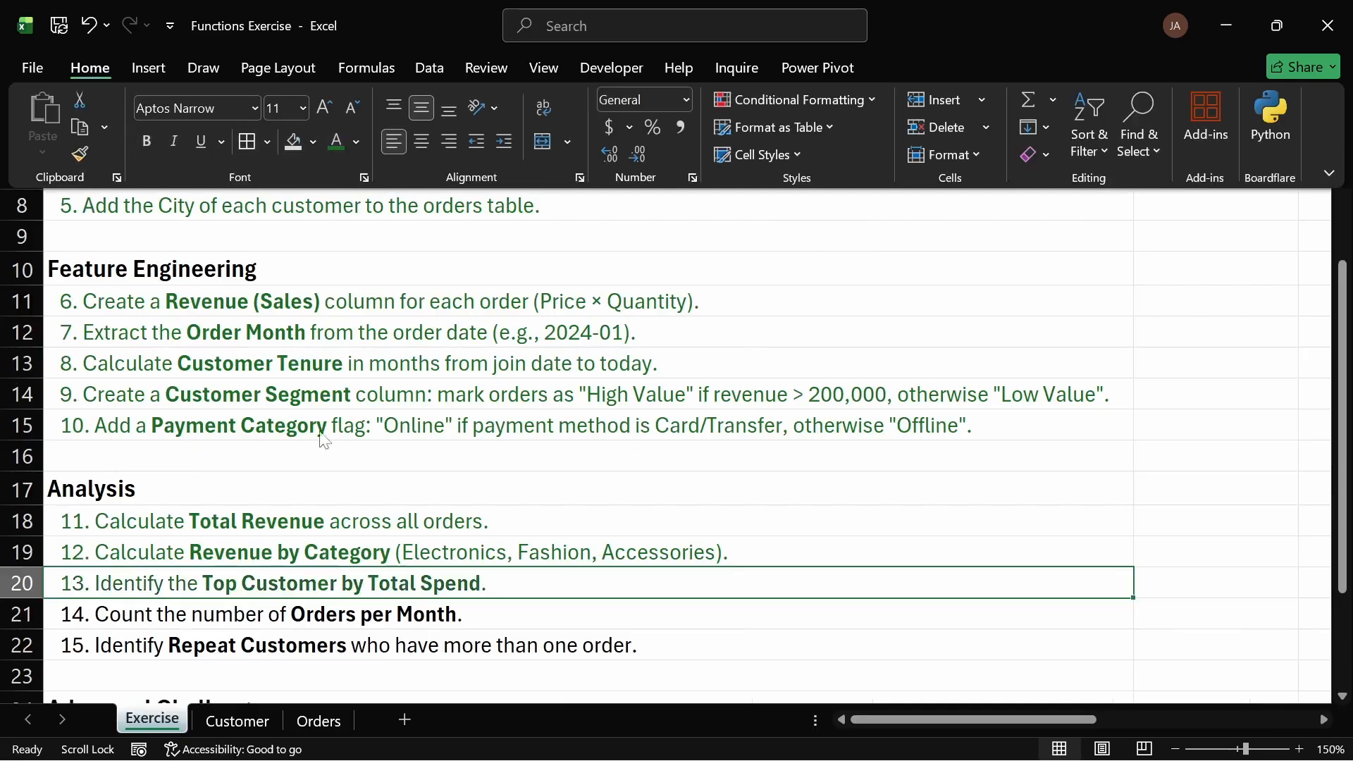
pyautogui.click(174, 620)
pyautogui.click(199, 613)
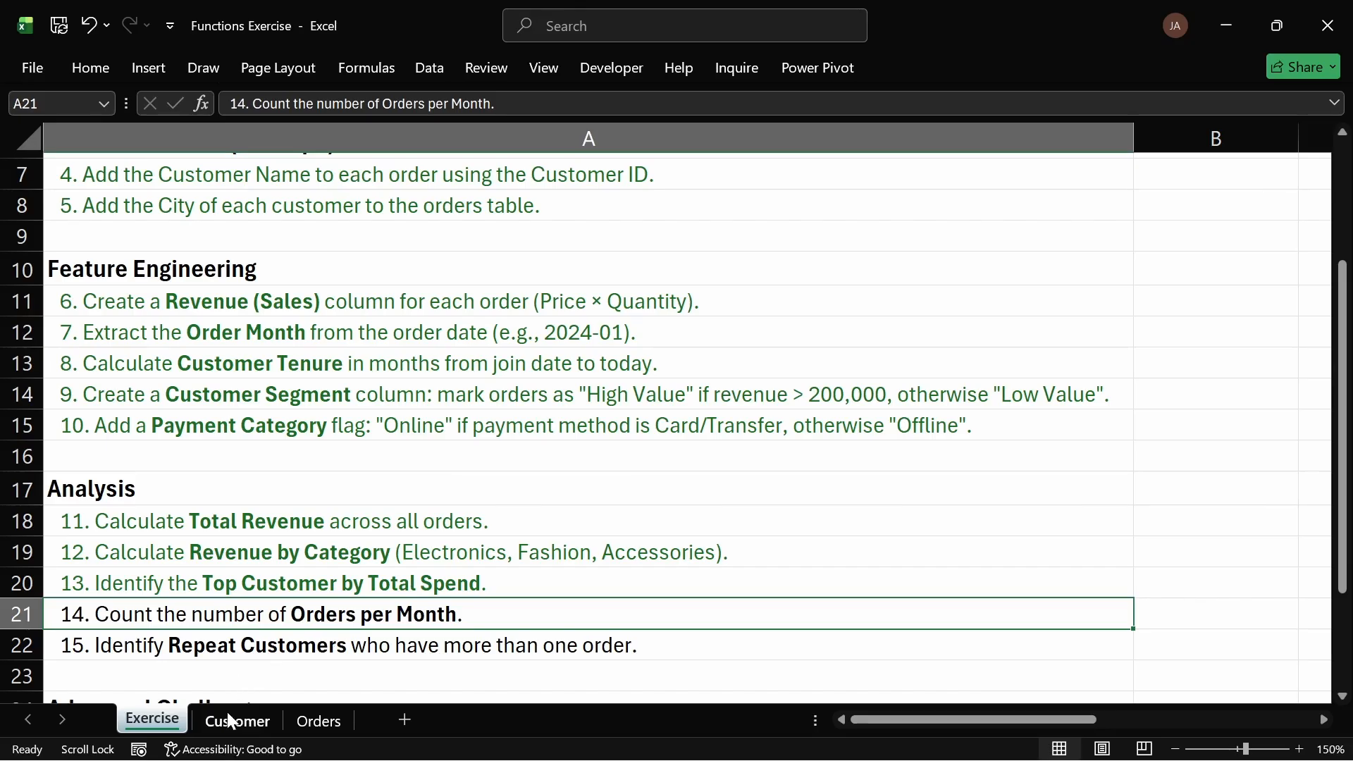
pyautogui.click(314, 719)
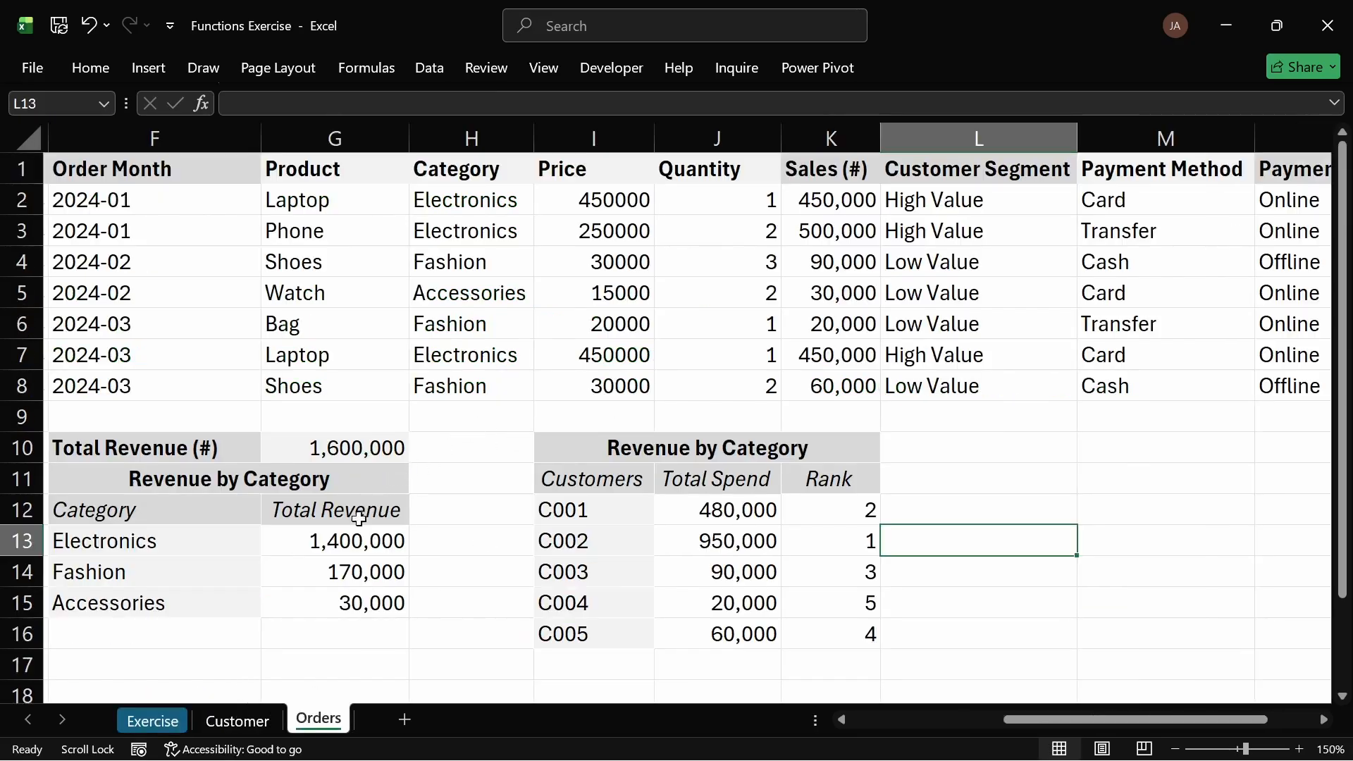
# Step: Insert blank cells at F11:G11, shifting the Revenue by Category table down one row
pyautogui.click(88, 479)
pyautogui.moveTo(98, 480); pyautogui.dragTo(303, 480)
pyautogui.rightClick(243, 480)
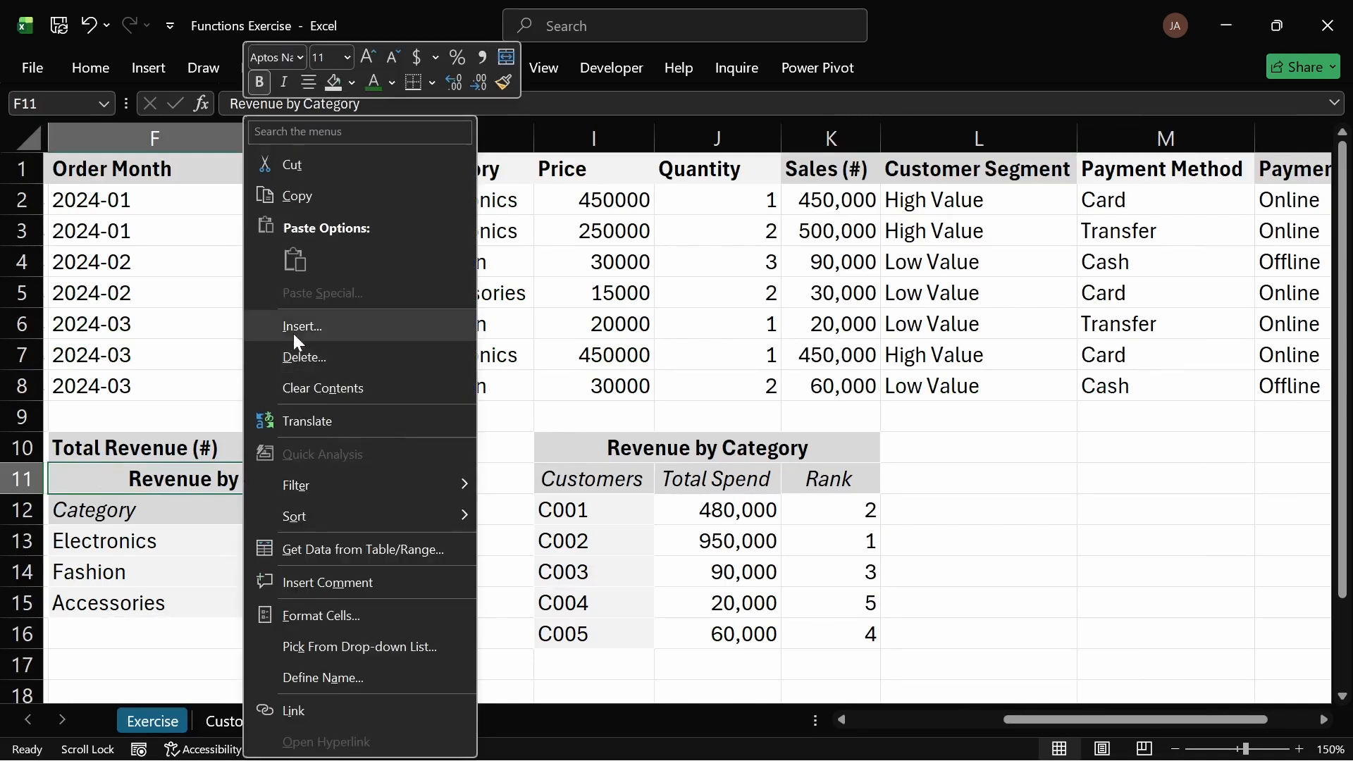
pyautogui.click(294, 328)
pyautogui.click(271, 354)
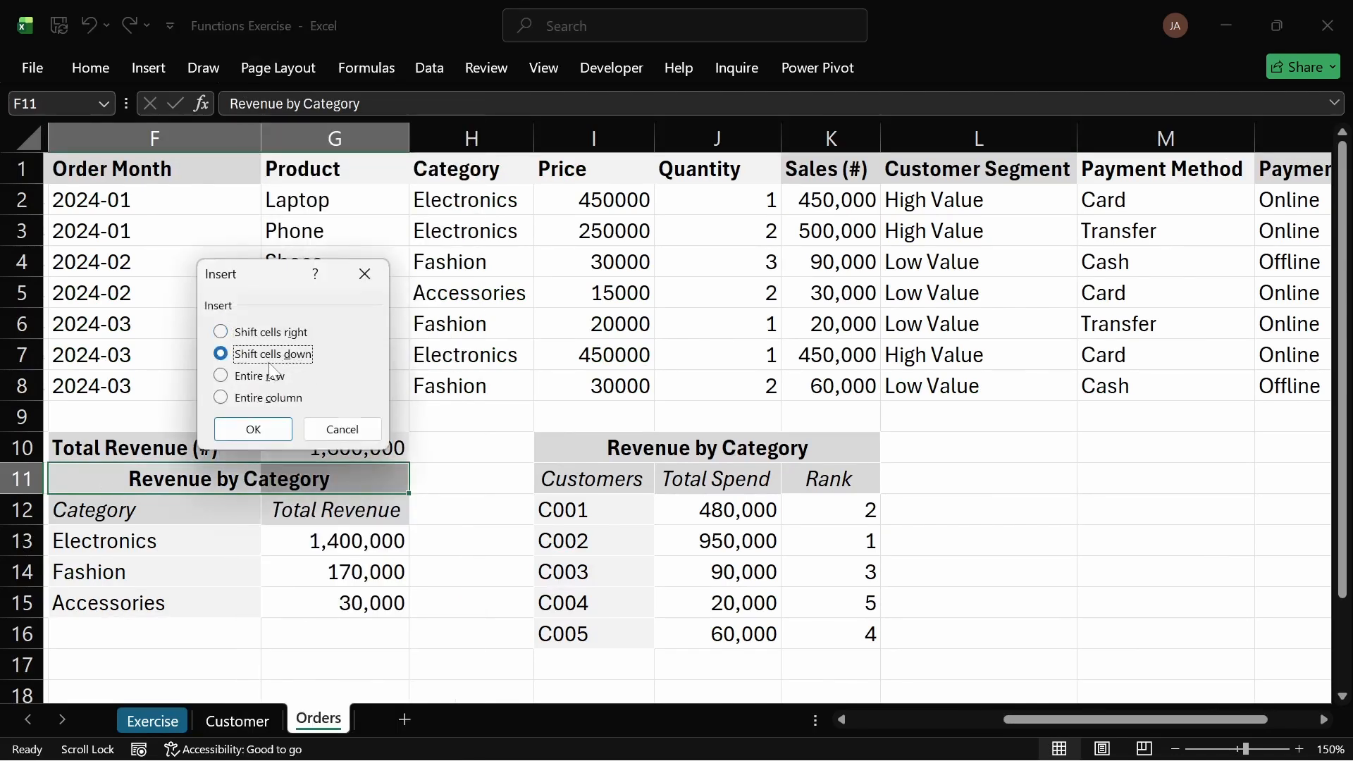
pyautogui.click(254, 430)
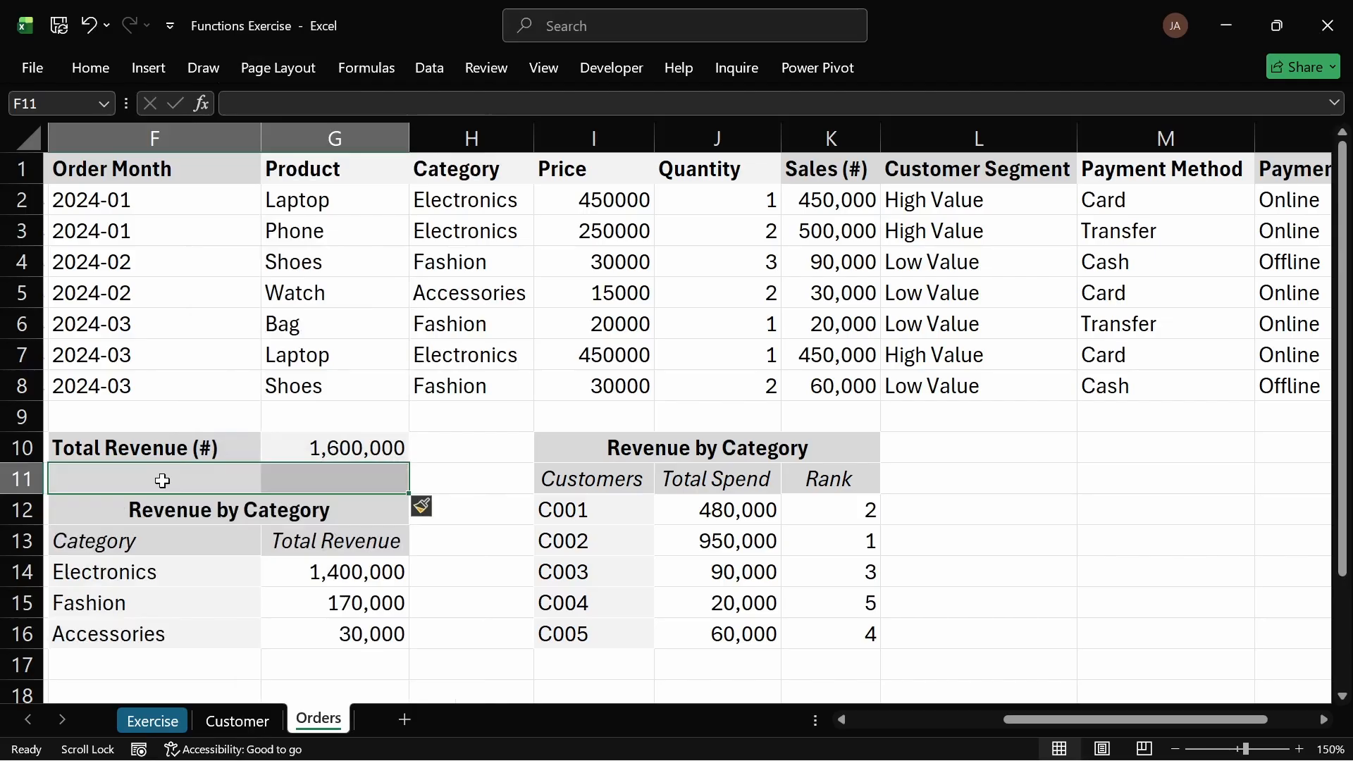
# Step: Clear the formatting from the newly inserted blank cells F11:G11
pyautogui.click(90, 69)
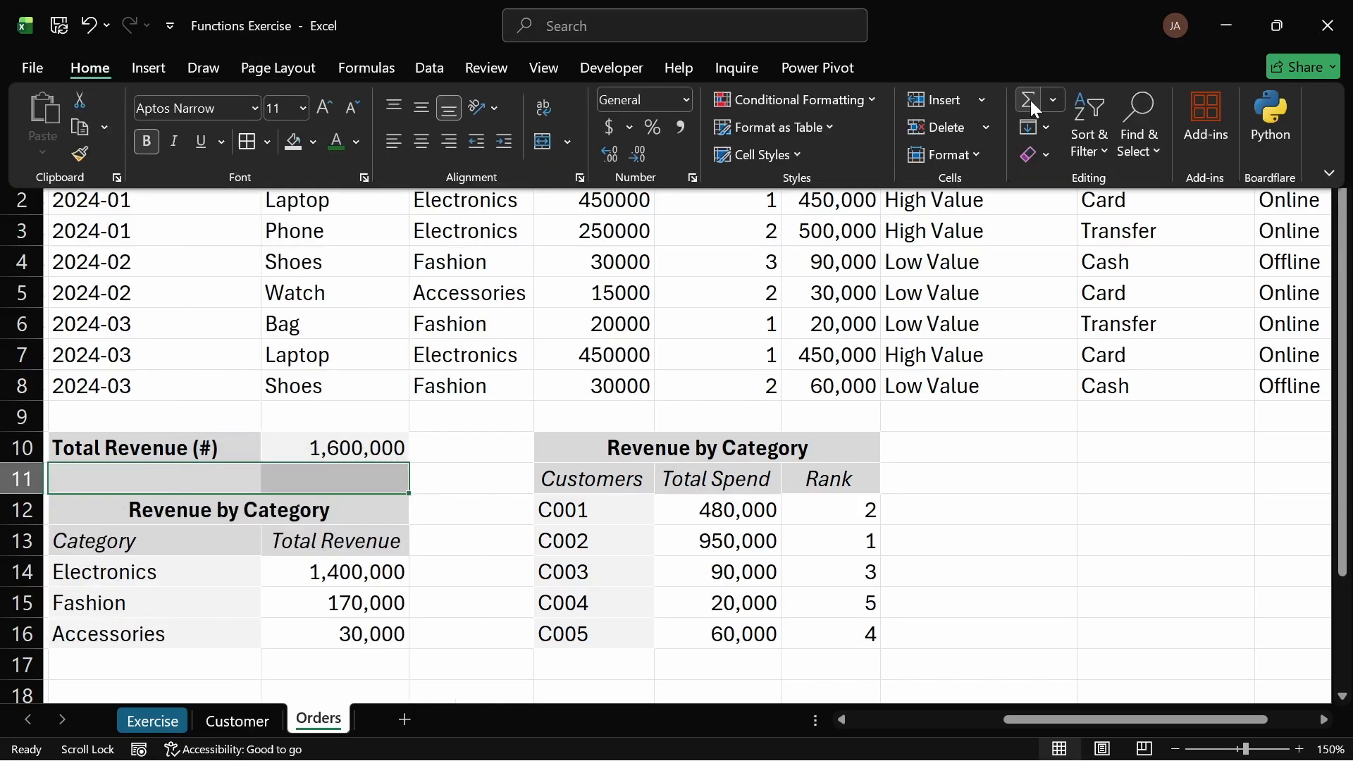
pyautogui.click(1042, 151)
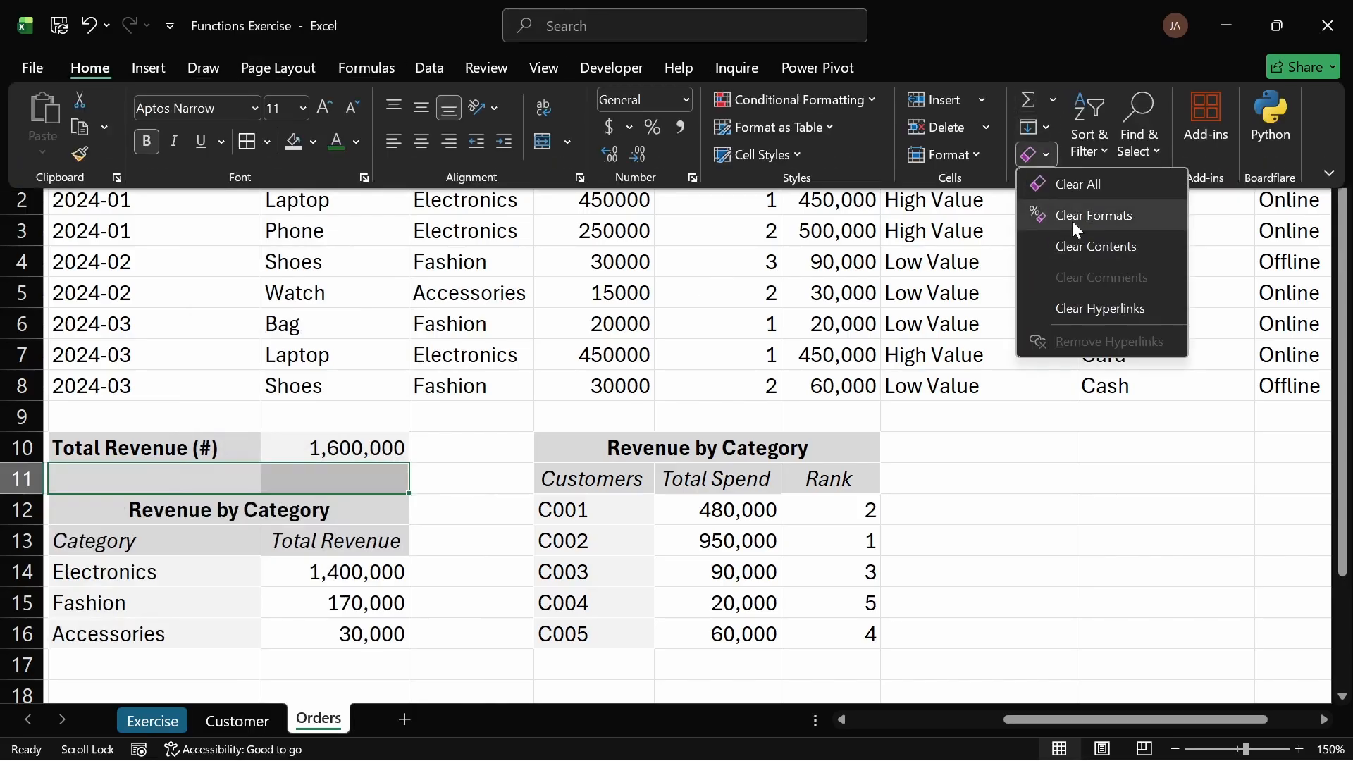
pyautogui.click(1080, 218)
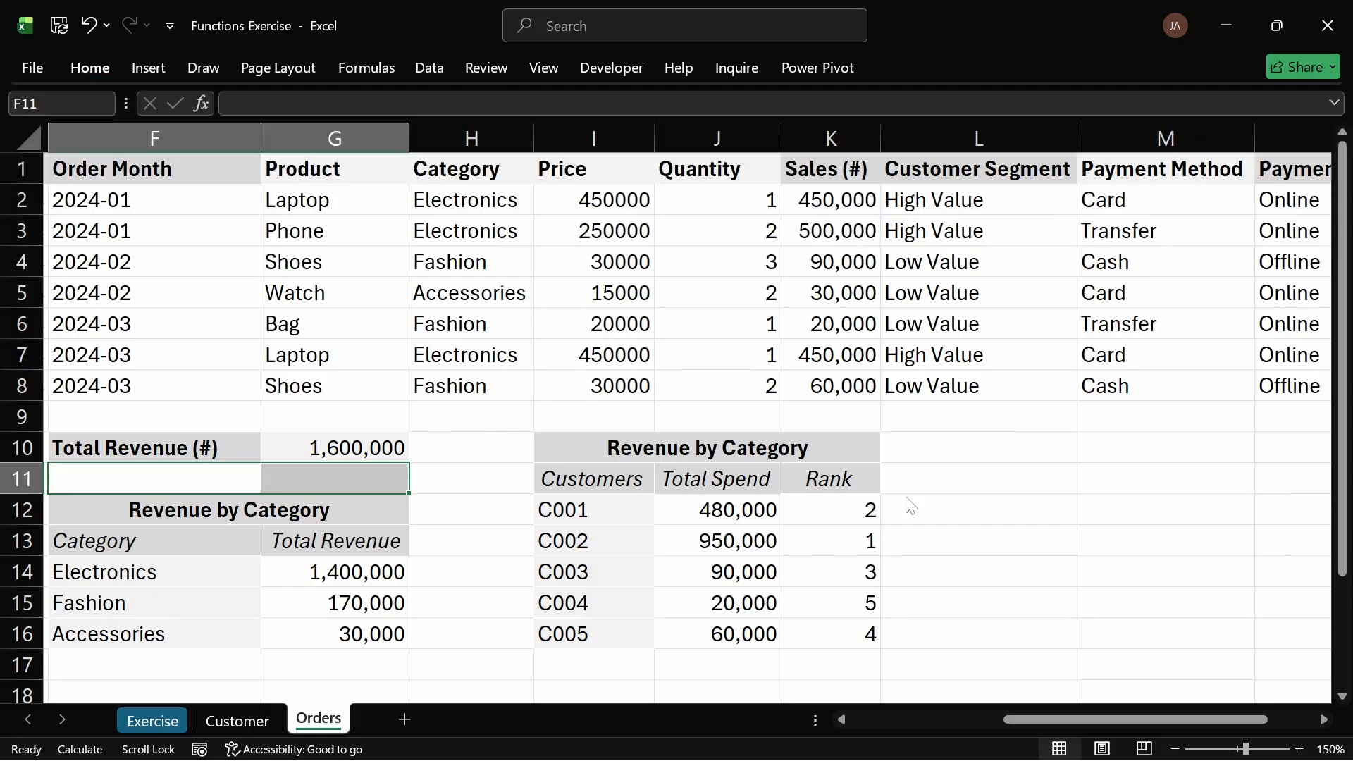
pyautogui.click(521, 534)
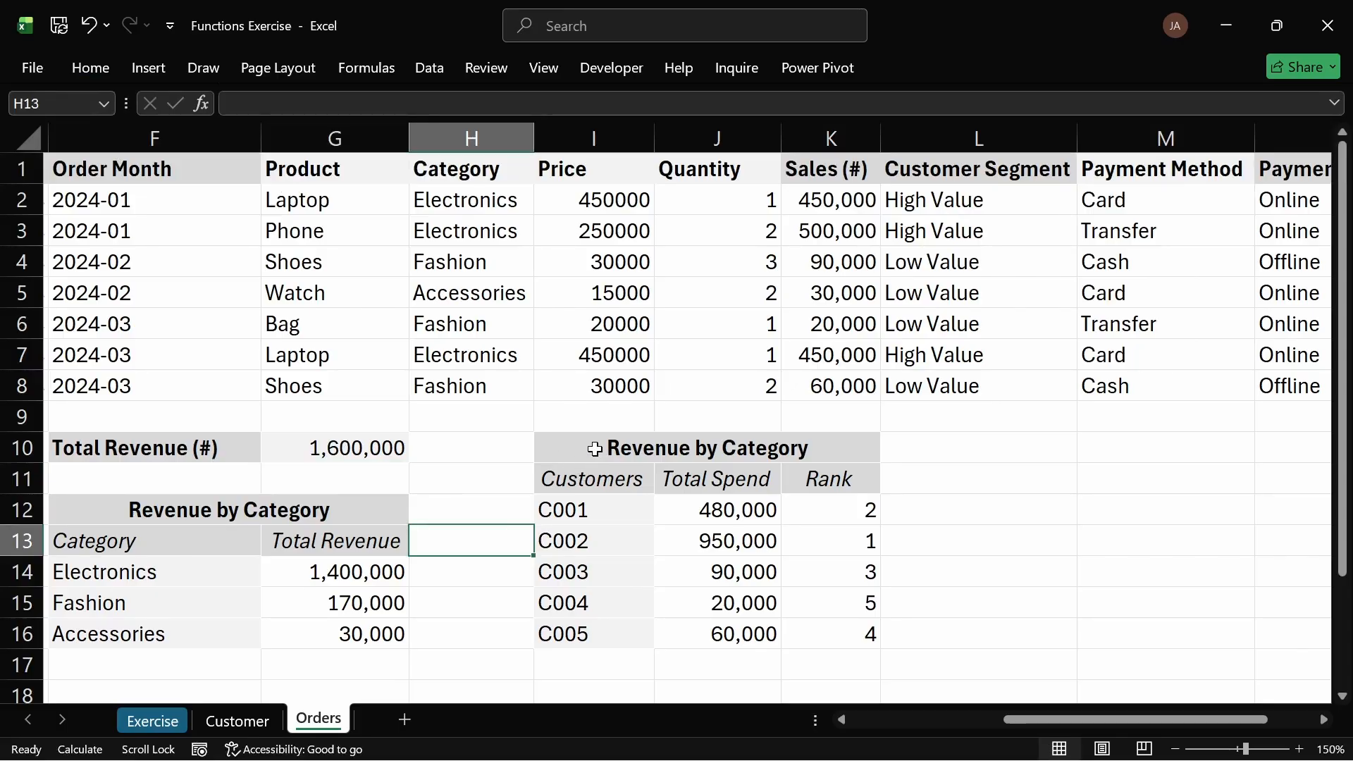
pyautogui.click(152, 719)
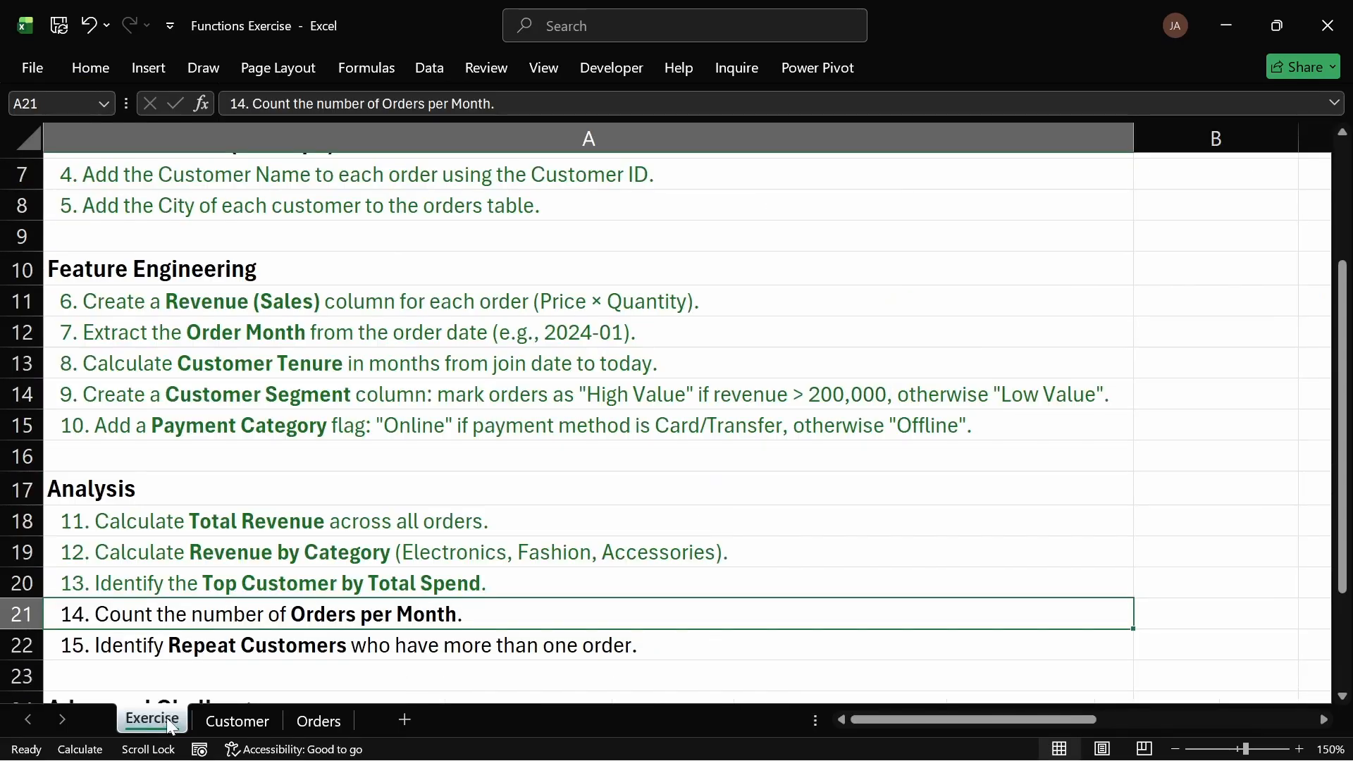
pyautogui.click(315, 721)
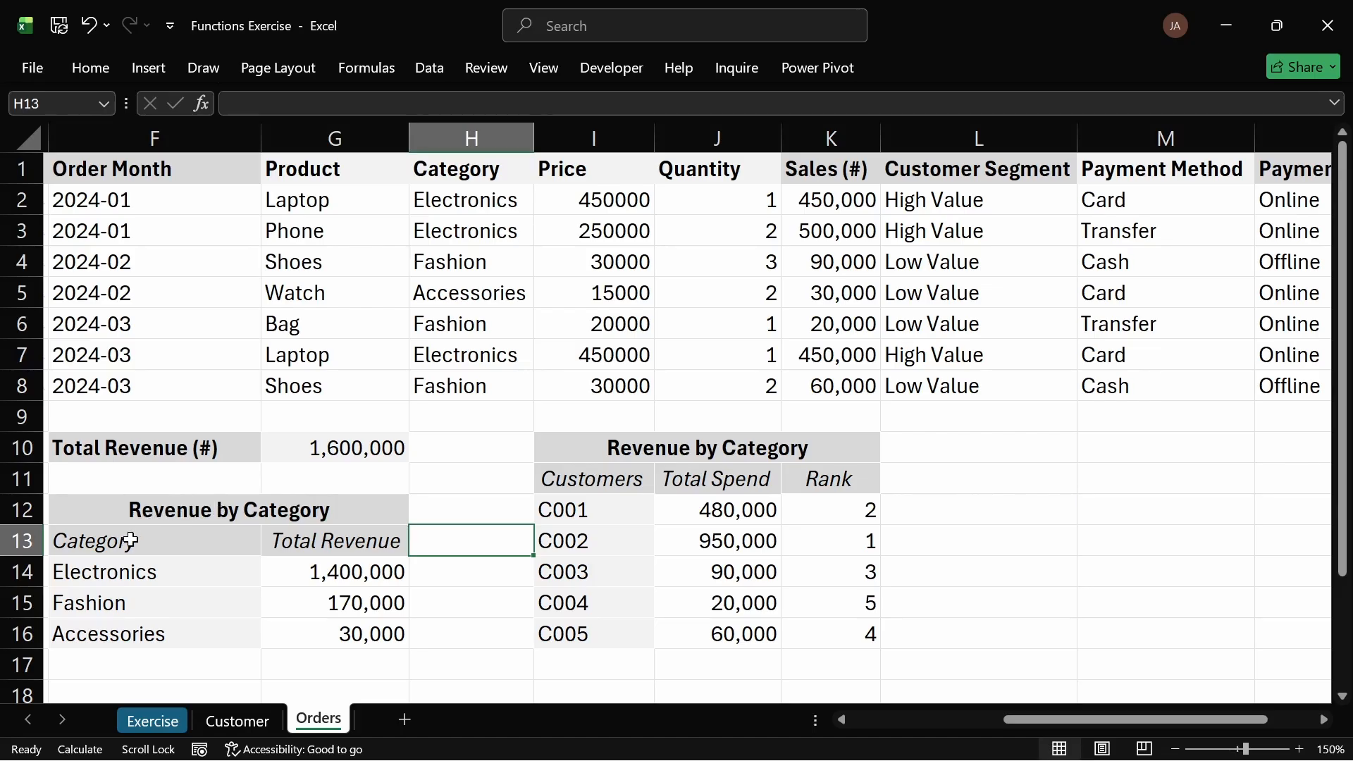
# Step: Copy the Revenue by Category table F12:G16 and paste it starting at M10
pyautogui.moveTo(110, 516); pyautogui.dragTo(338, 634)
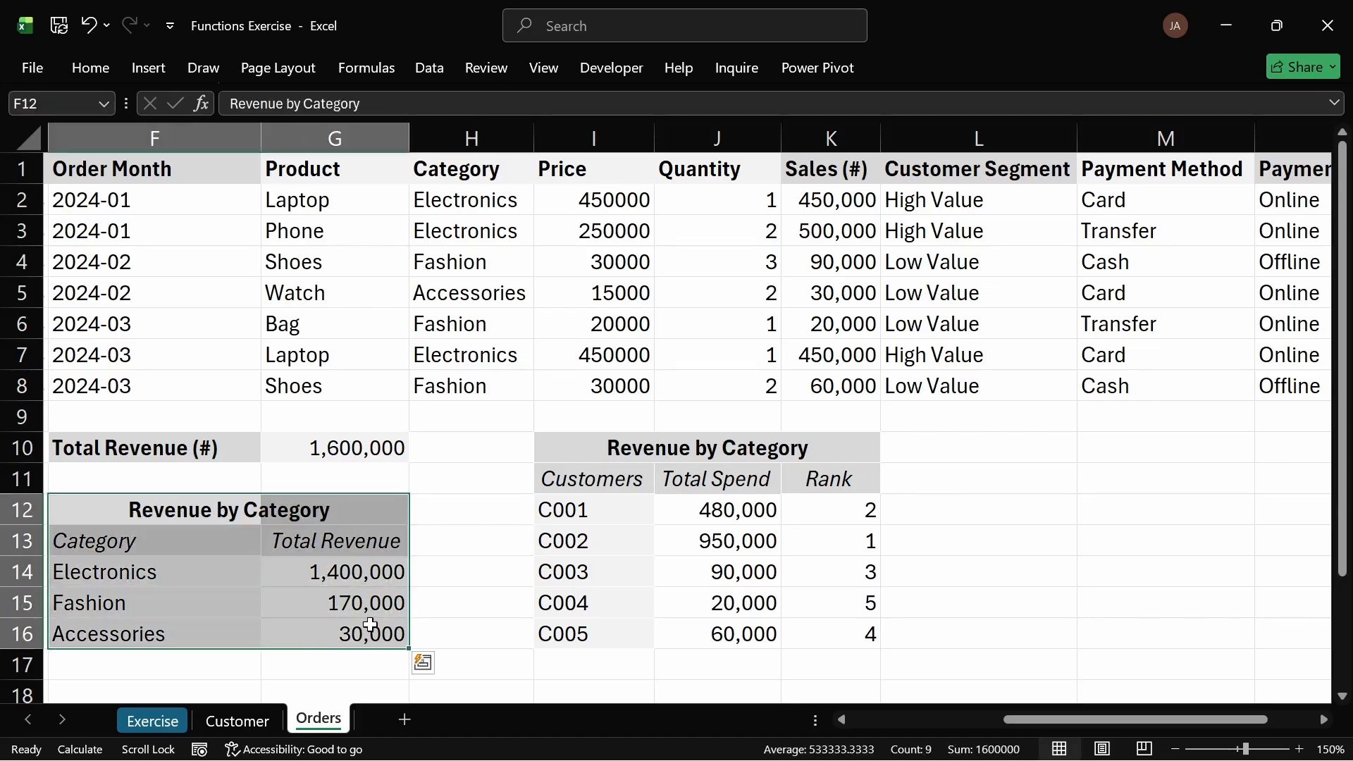
pyautogui.hotkey('ctrl', 'c')
pyautogui.click(1113, 451)
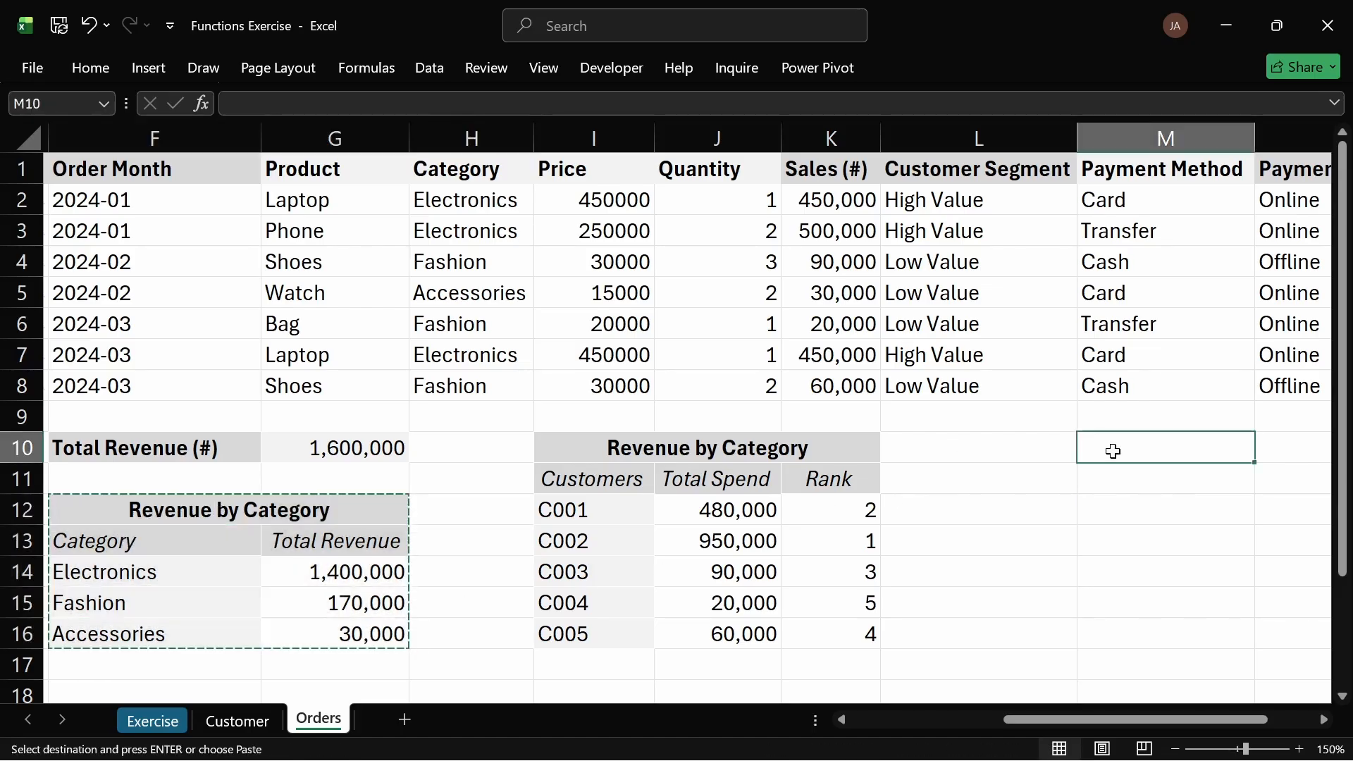
pyautogui.hotkey('ctrl', 'v')
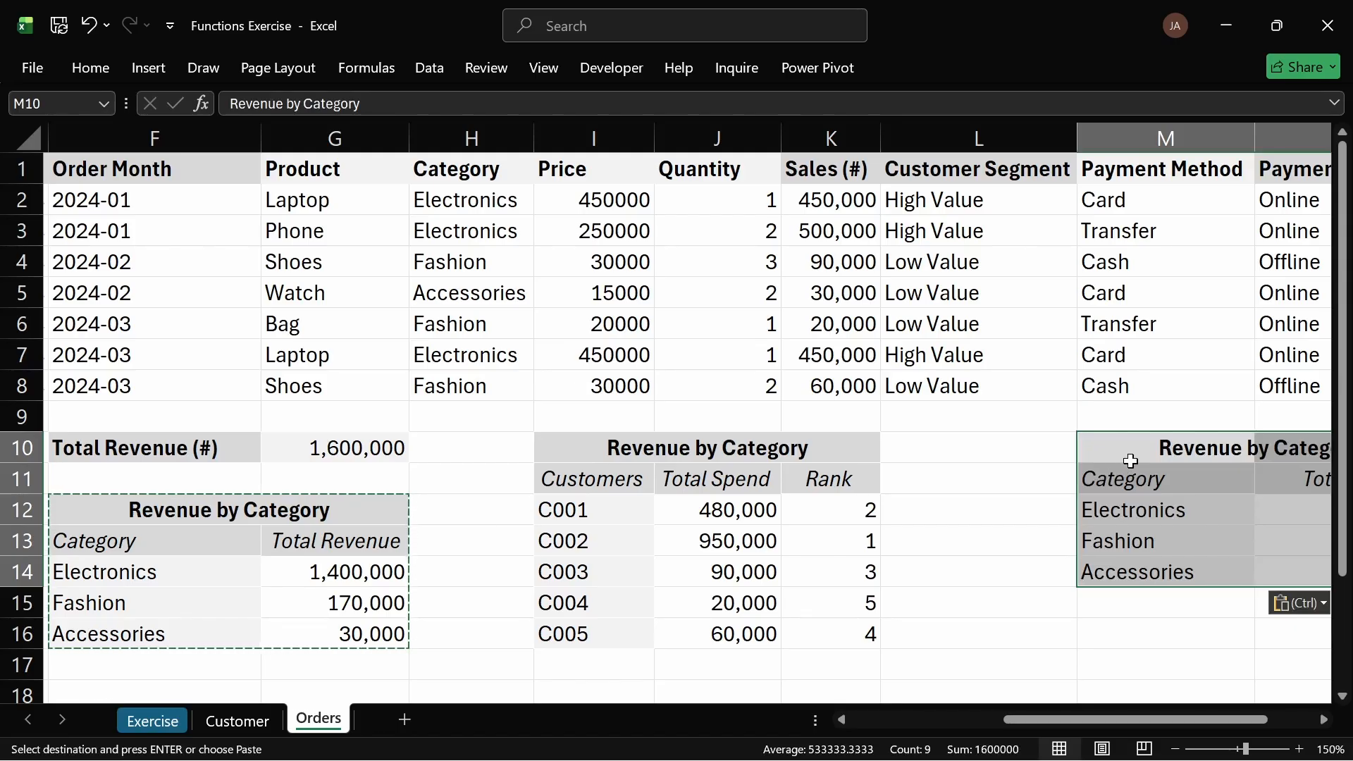
pyautogui.press('Down')
pyautogui.press('Down')
pyautogui.press('Down')
pyautogui.press('Down')
pyautogui.press('Down')
pyautogui.press('Down')
pyautogui.press('Down')
pyautogui.press('Left')
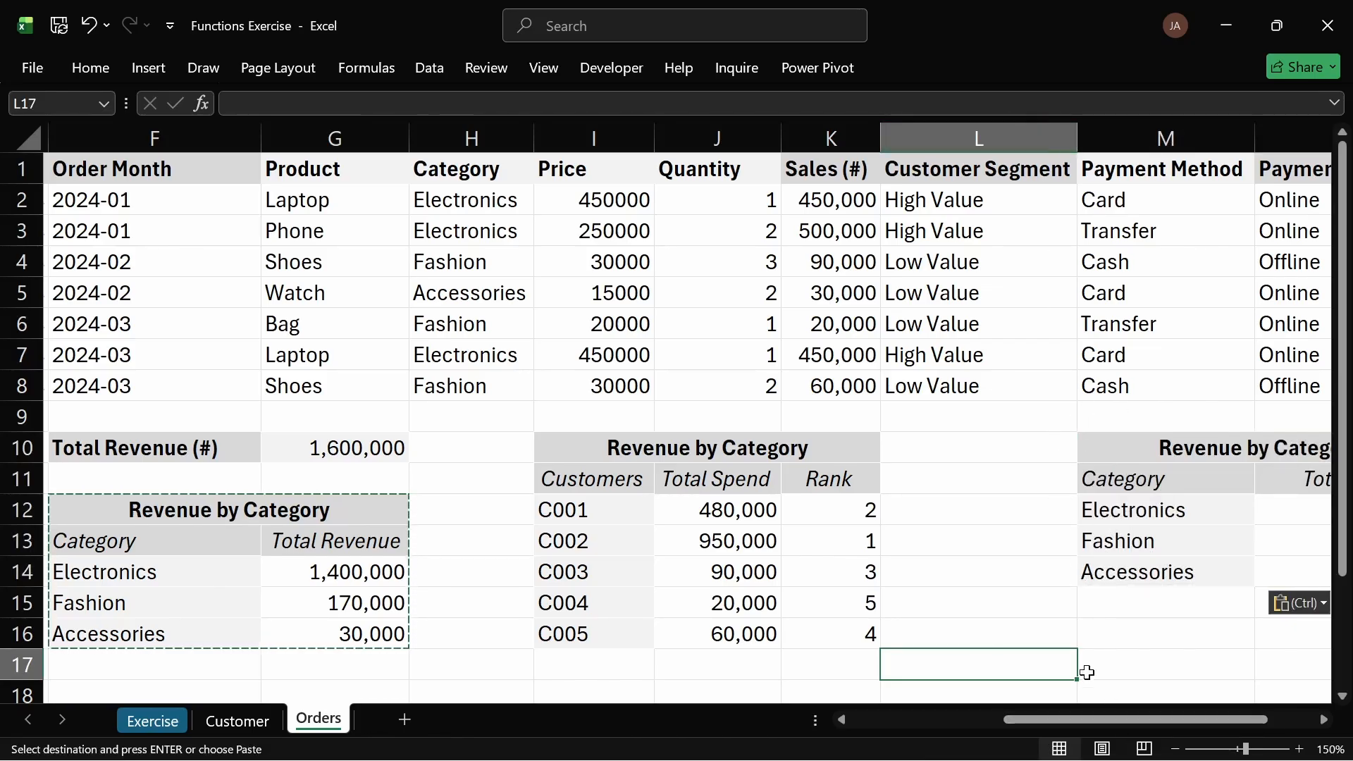
pyautogui.moveTo(1089, 719); pyautogui.dragTo(1154, 726)
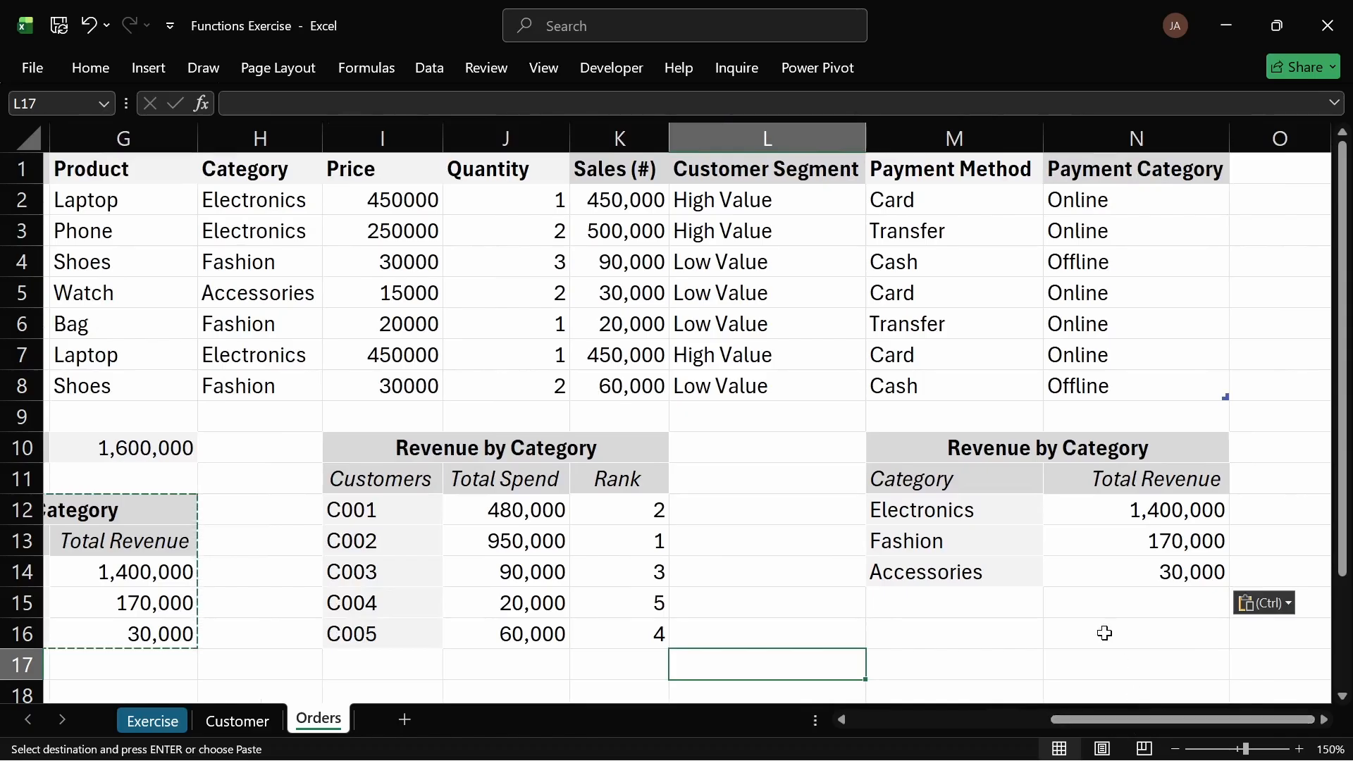
# Step: Rename the copied table's Category header in M11 to Order Month
pyautogui.click(942, 483)
pyautogui.doubleClick(942, 483)
pyautogui.moveTo(942, 483); pyautogui.dragTo(835, 485)
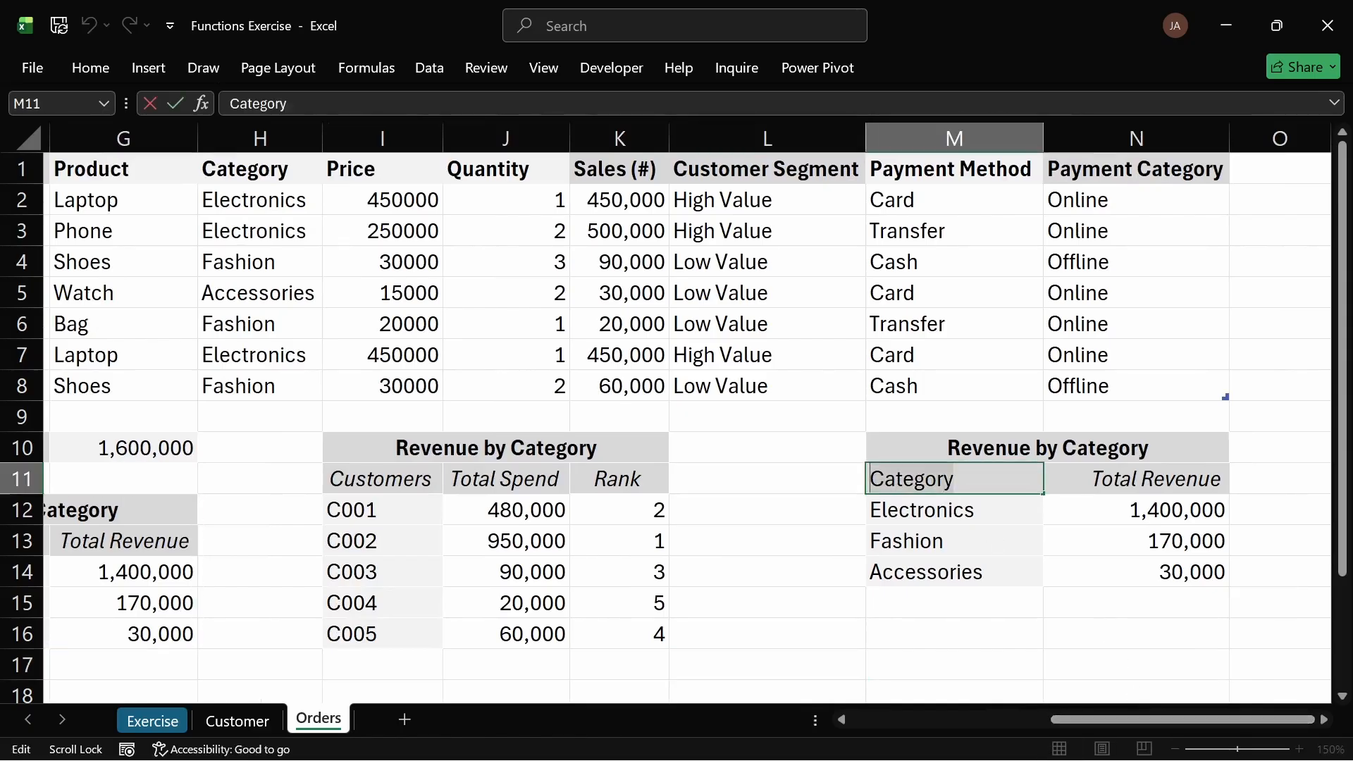
pyautogui.write('Ord')
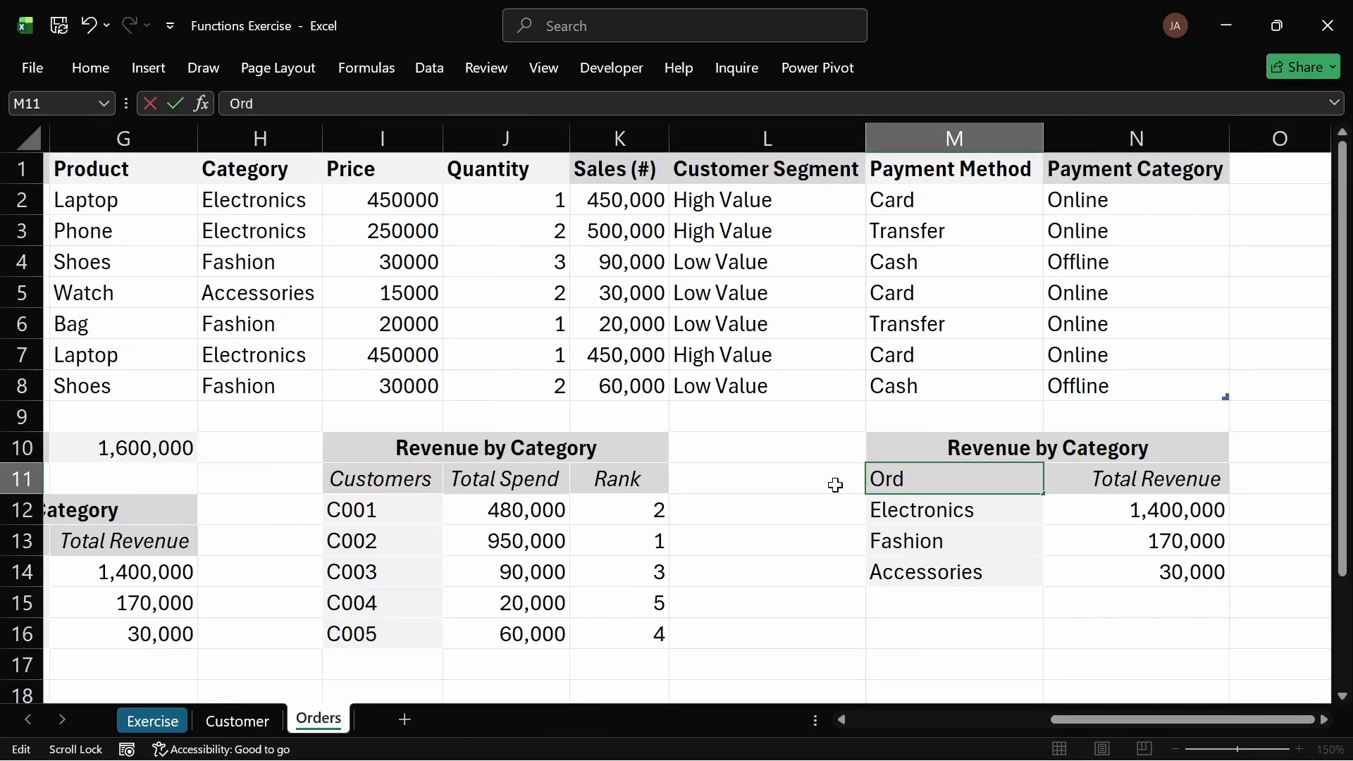
pyautogui.write('er MO')
pyautogui.press('BackSpace')
pyautogui.write('onth')
pyautogui.press('Tab')
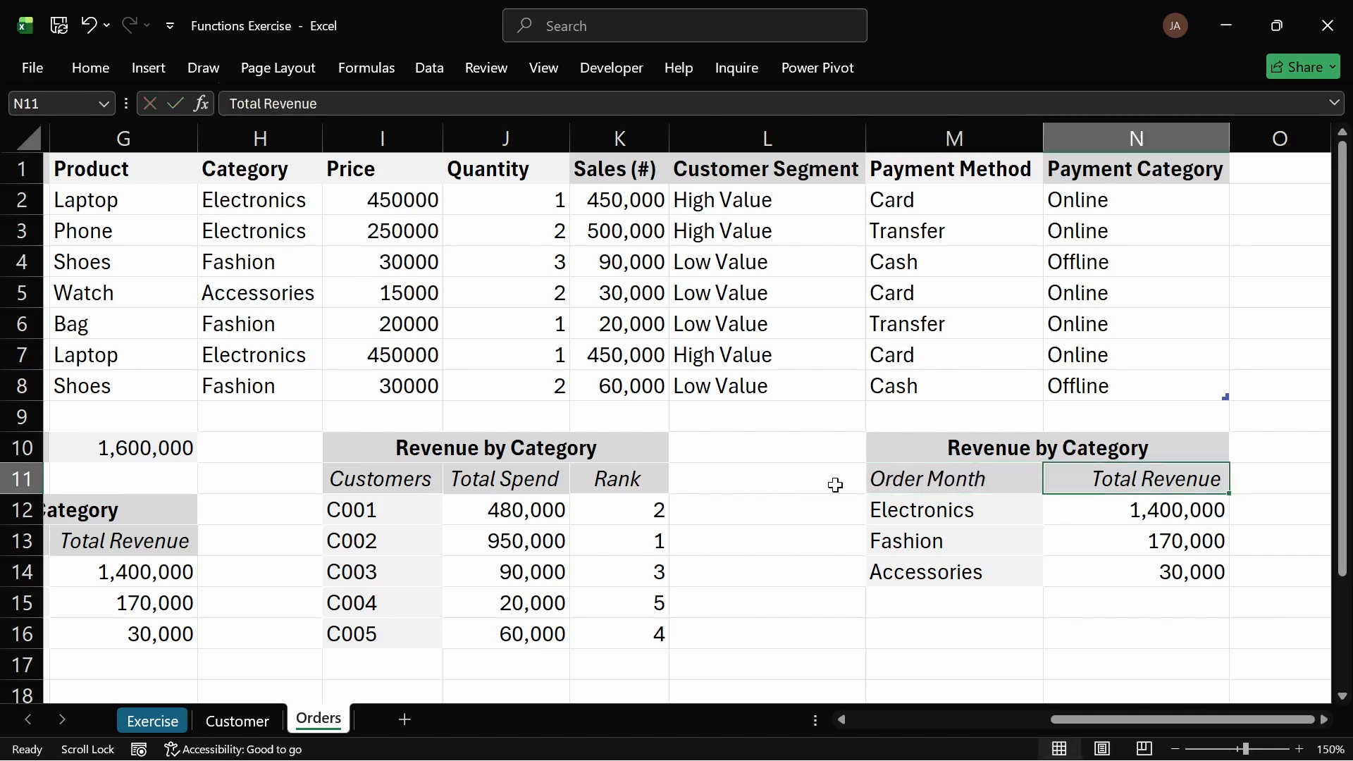
# Step: Rename the copied table's Total Revenue header in N11 to # Orders
pyautogui.write('# oR')
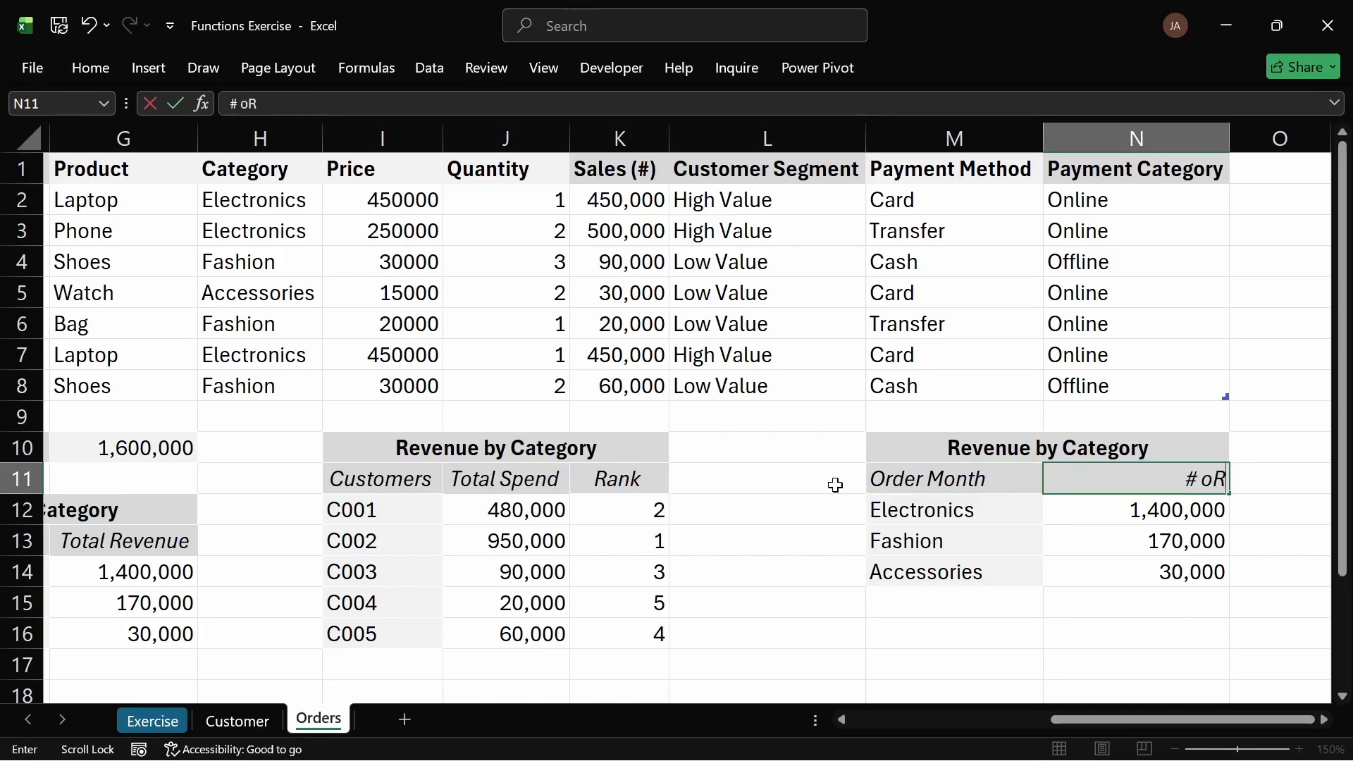
pyautogui.press('BackSpace')
pyautogui.press('BackSpace')
pyautogui.write('Odrers')
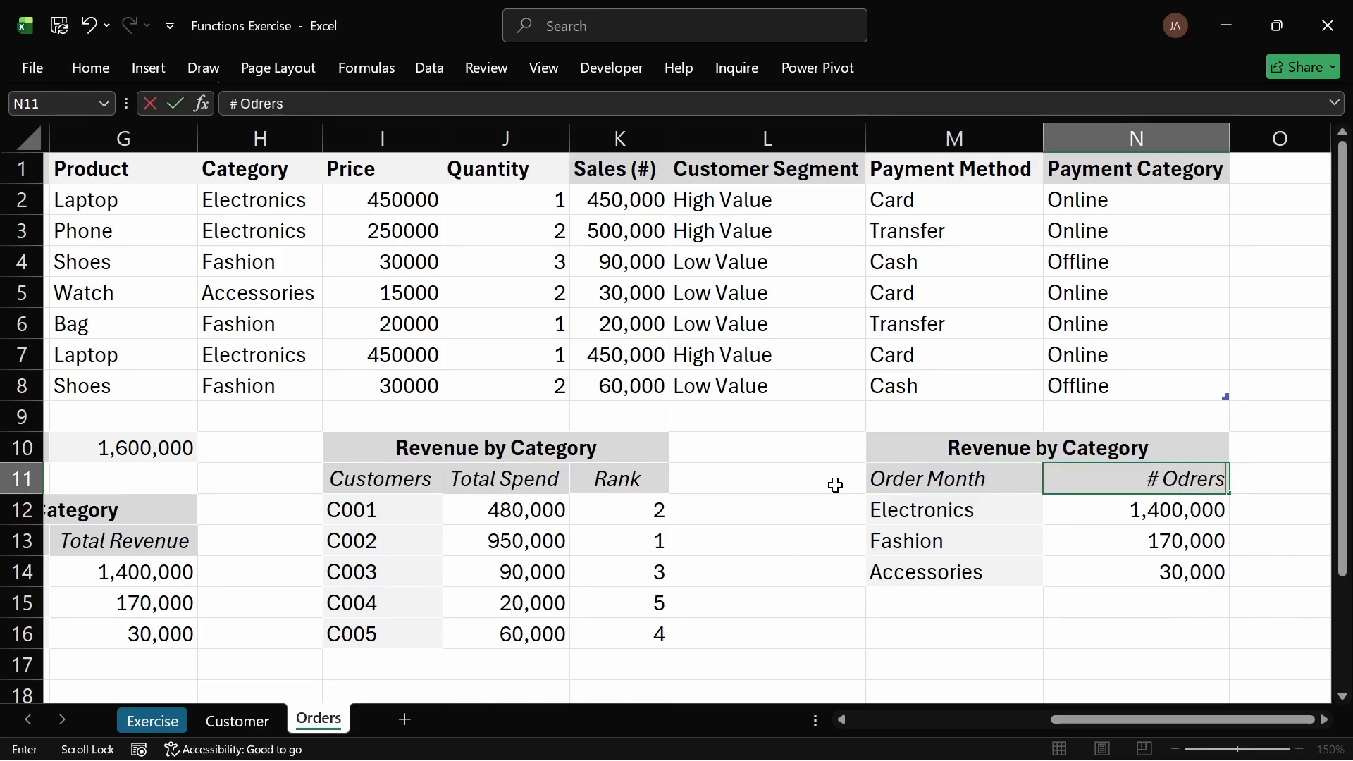
pyautogui.press('BackSpace')
pyautogui.press('BackSpace')
pyautogui.press('BackSpace')
pyautogui.press('BackSpace')
pyautogui.write('ers')
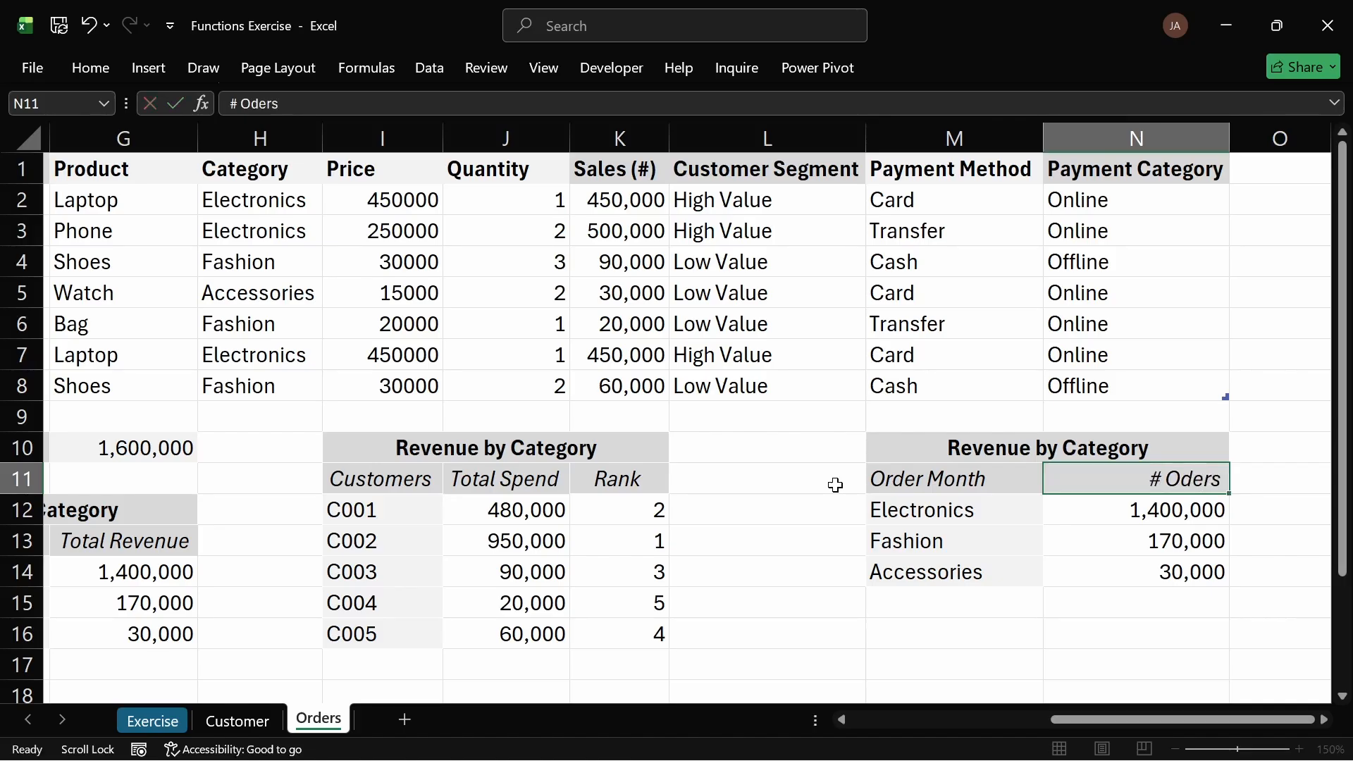
pyautogui.press('Return')
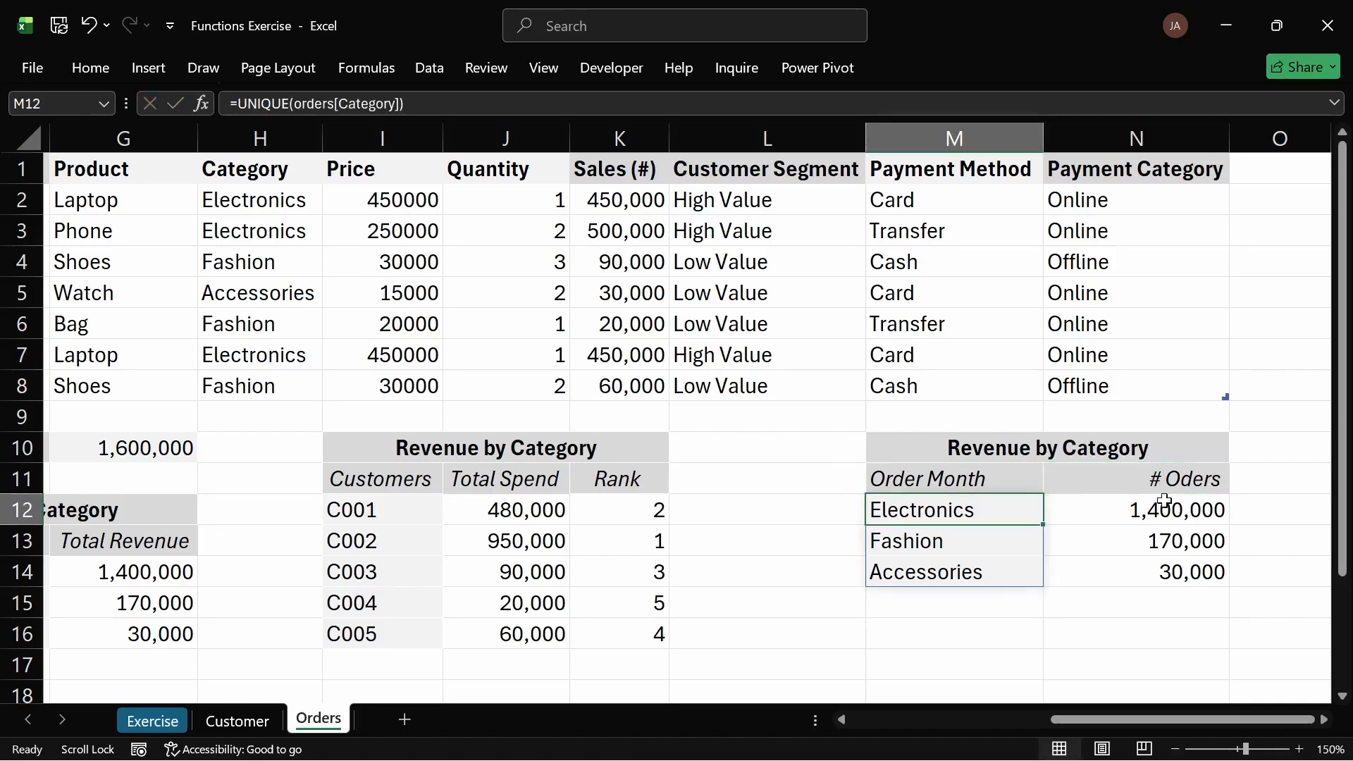
pyautogui.click(1166, 477)
pyautogui.doubleClick(1168, 479)
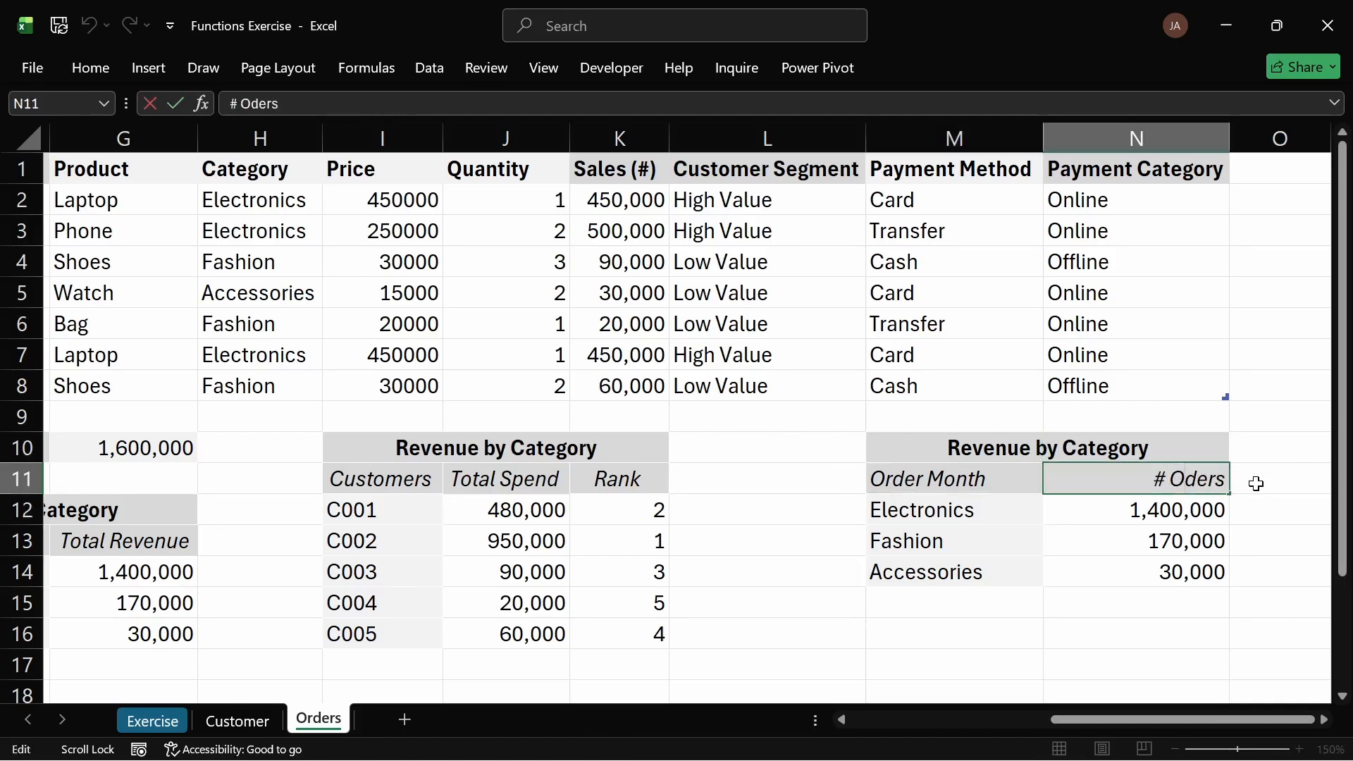
pyautogui.write('r')
pyautogui.press('Return')
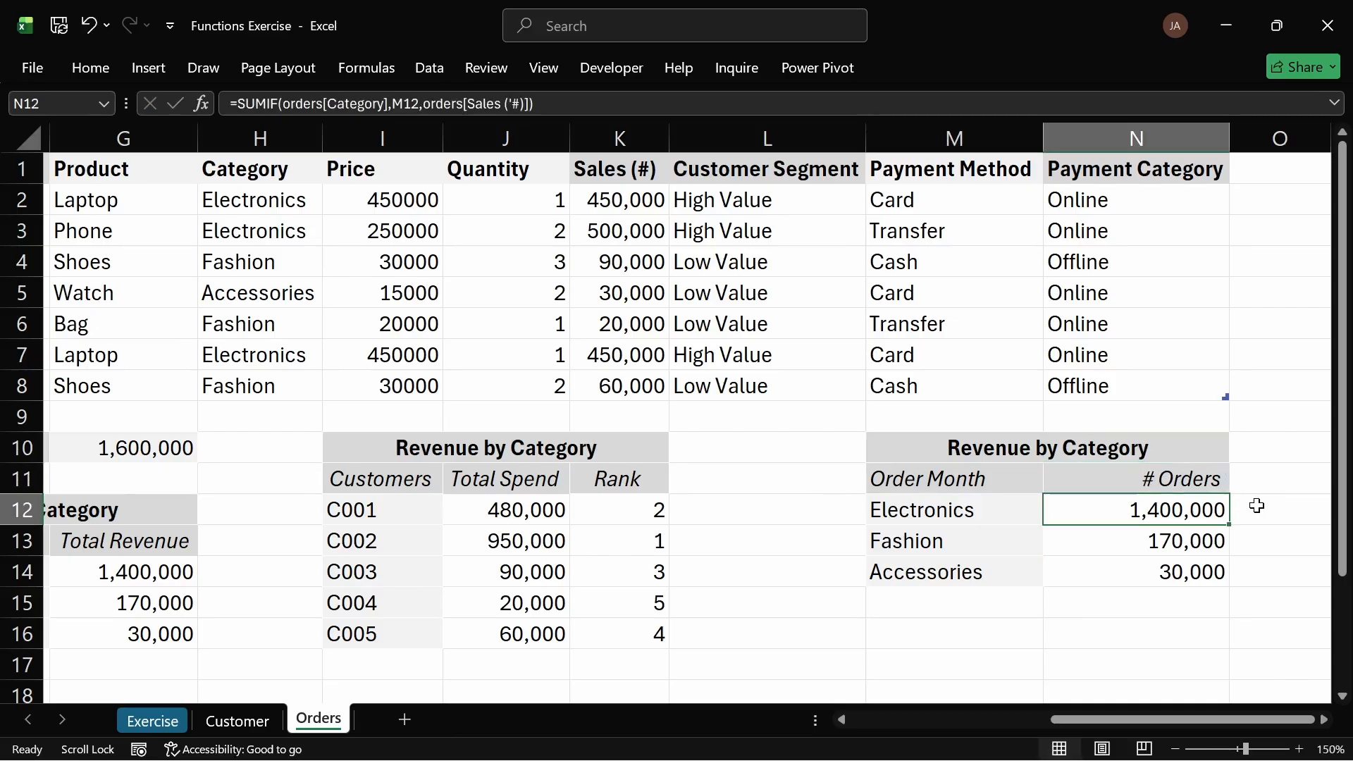
# Step: Retitle the copied table in M10 as # Orders by Month
pyautogui.click(998, 444)
pyautogui.doubleClick(1033, 448)
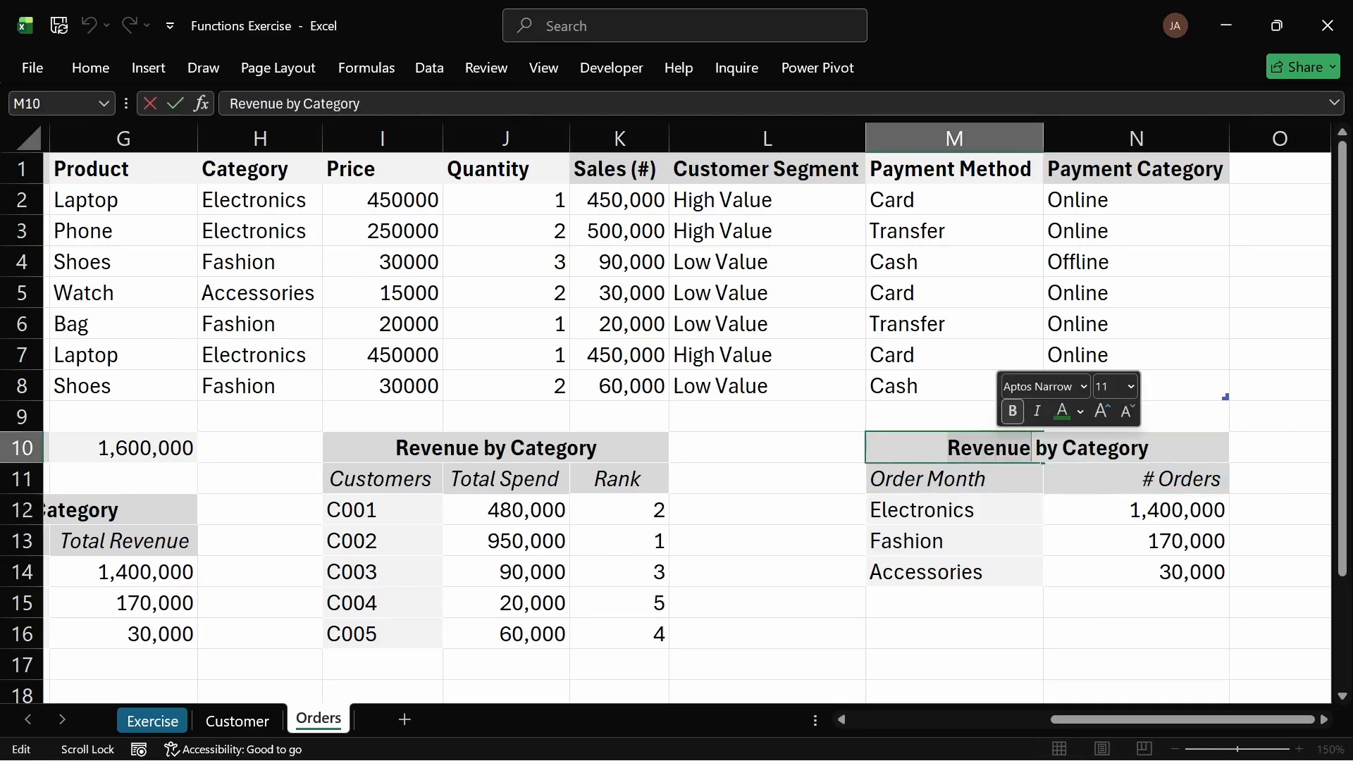
pyautogui.hotkey('shift', 'End')
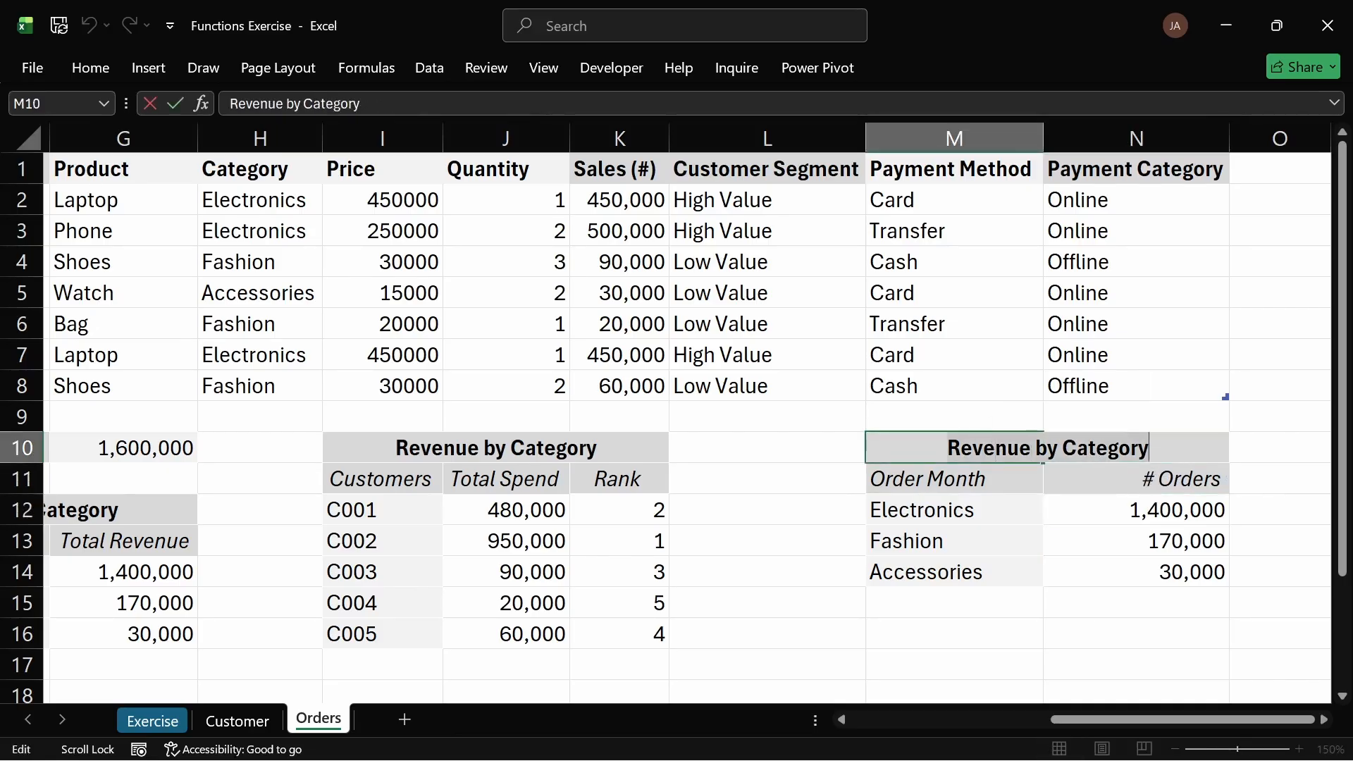
pyautogui.write('#')
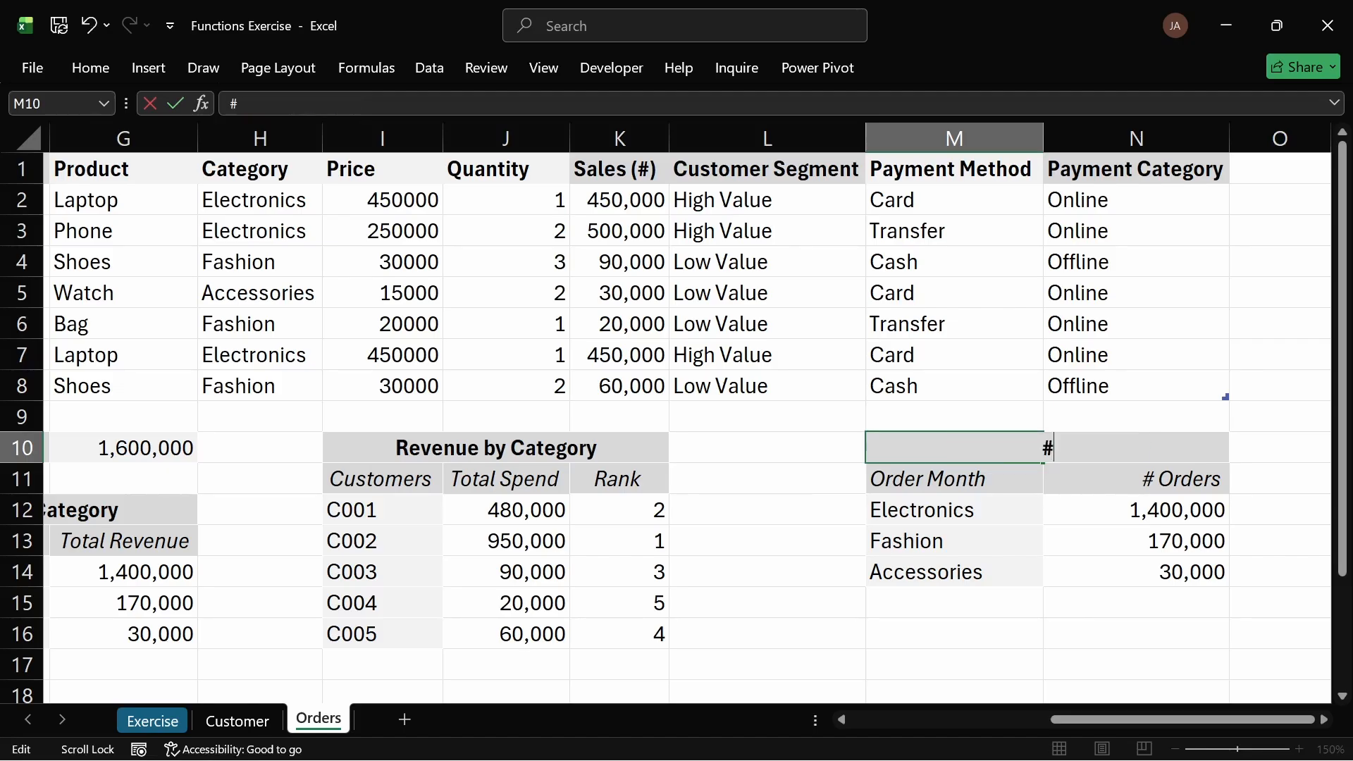
pyautogui.write(' Order')
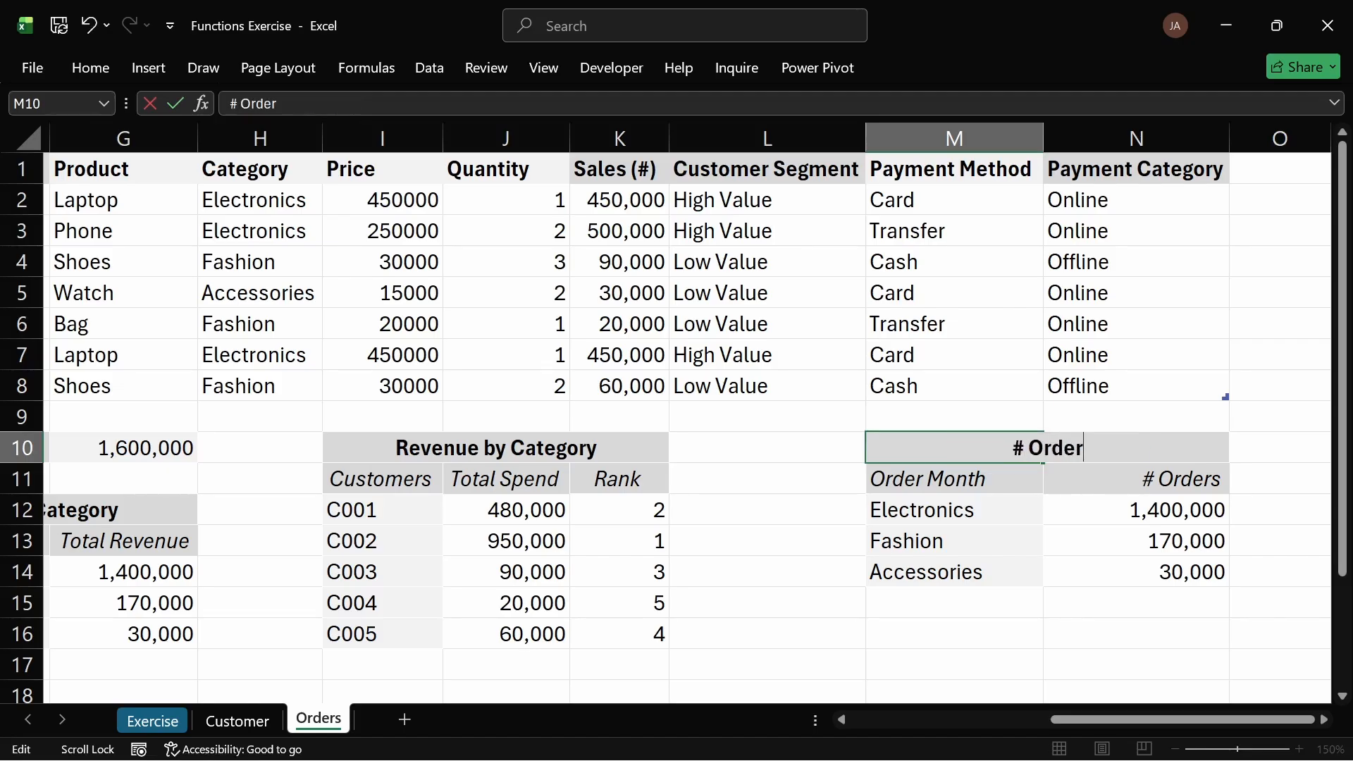
pyautogui.write('s by Mo')
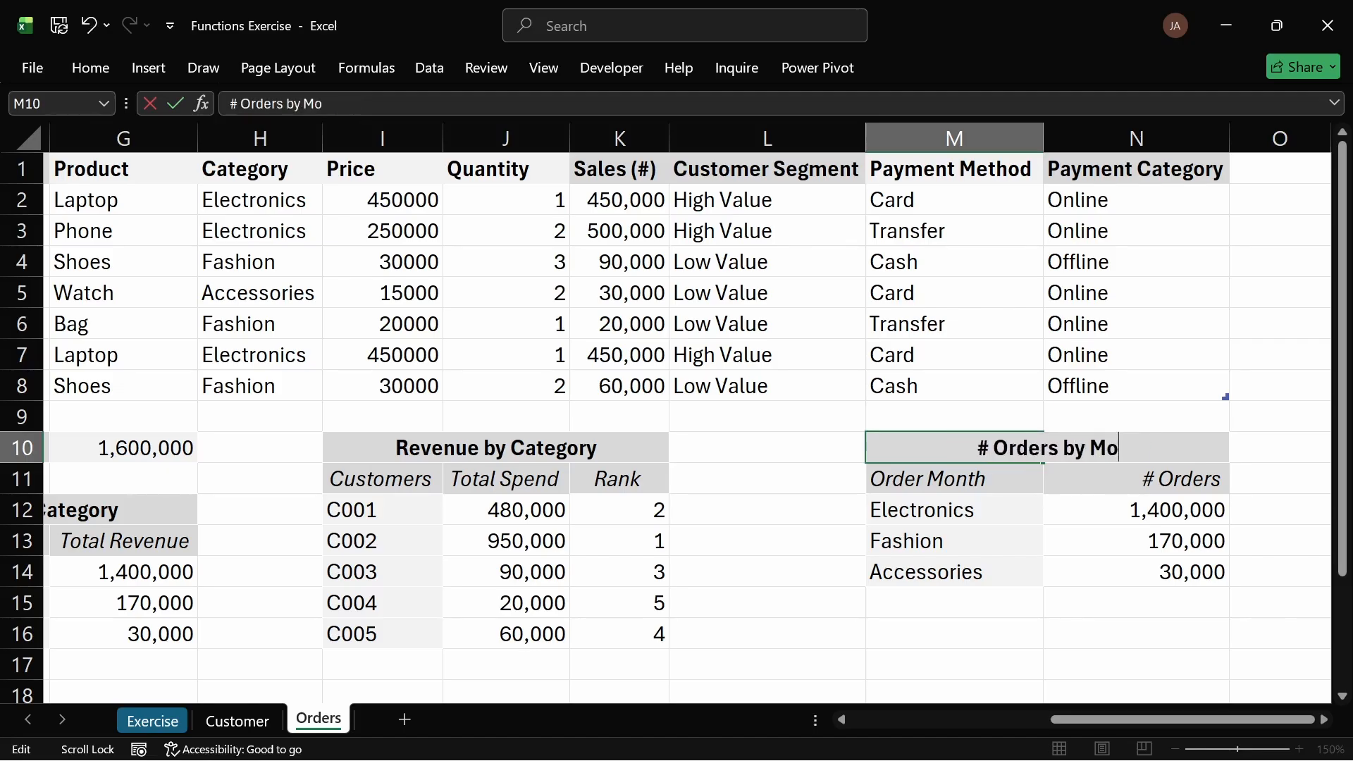
pyautogui.write('nth')
pyautogui.press('Return')
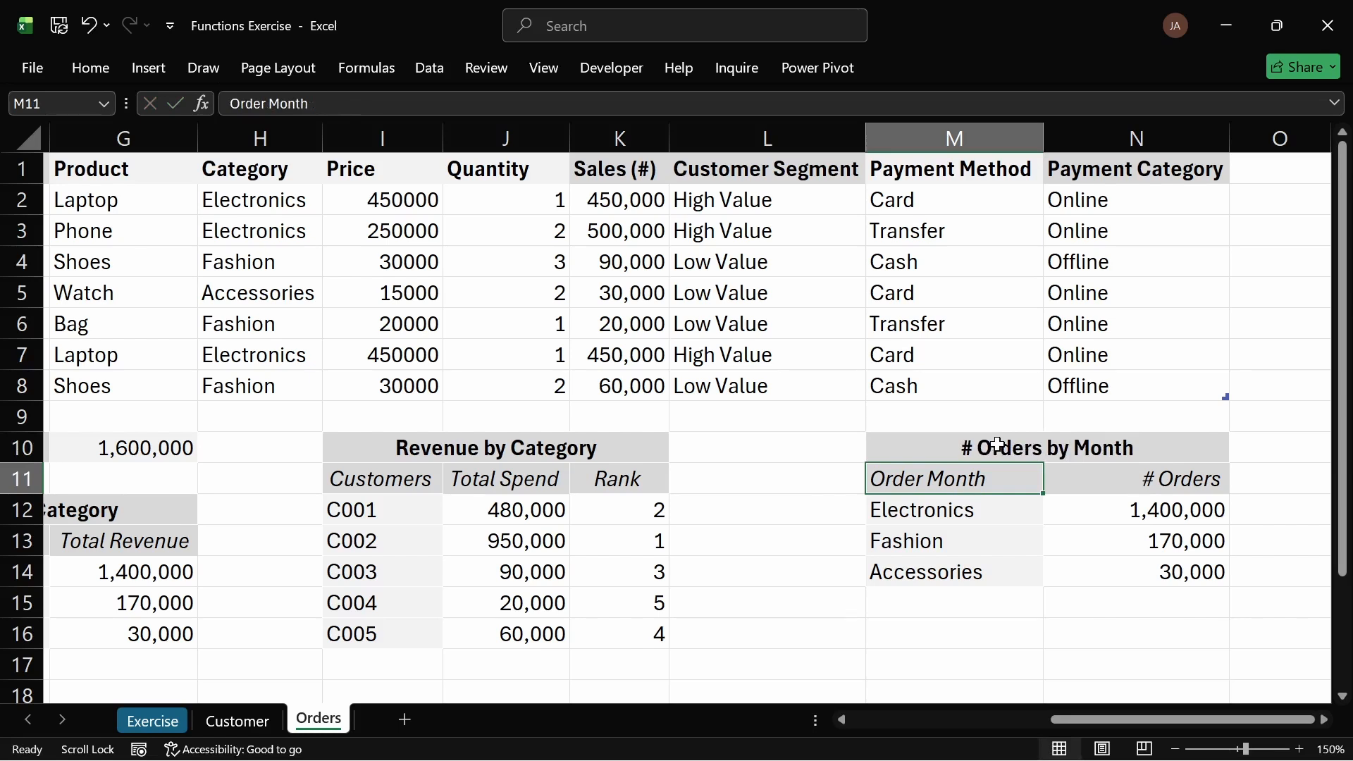
# Step: Change the formula in M12 to list the unique values of the orders table's Order Month column
pyautogui.doubleClick(964, 514)
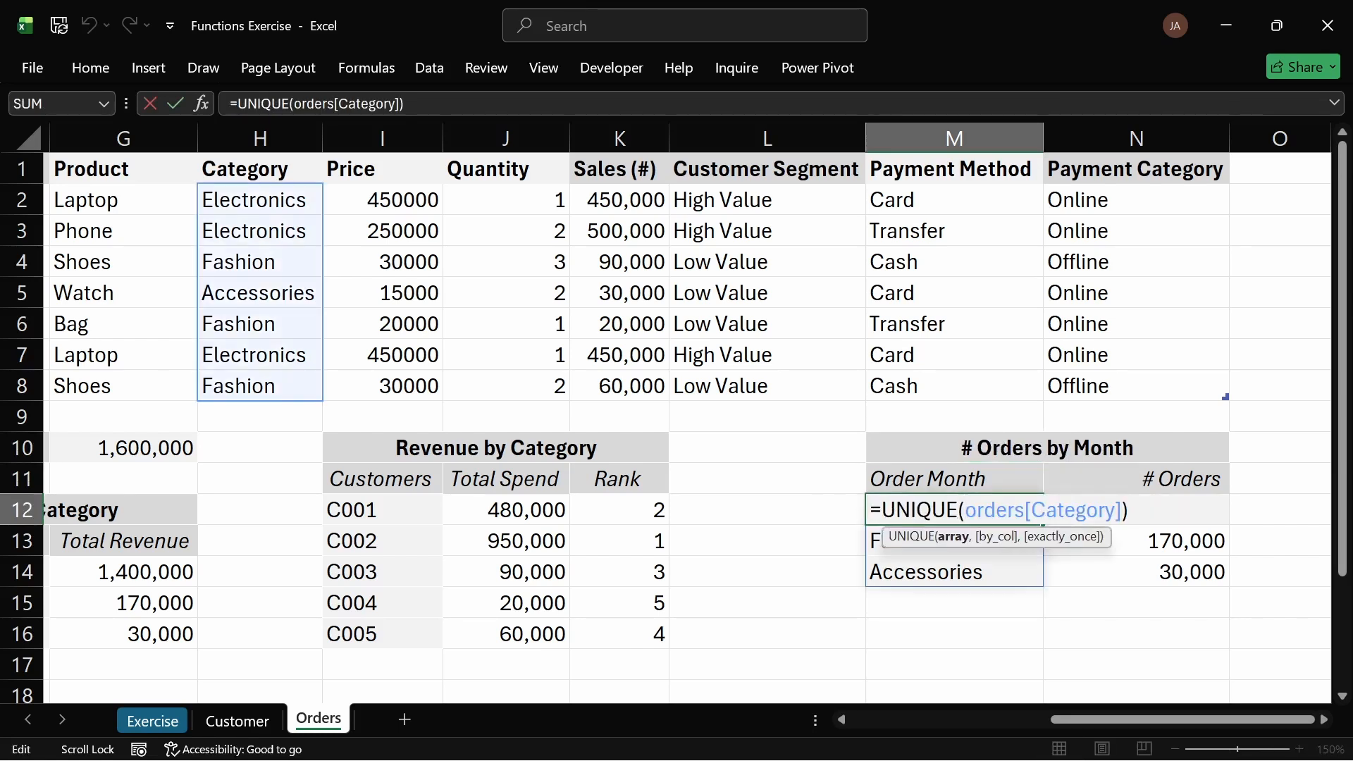
pyautogui.moveTo(1128, 511); pyautogui.dragTo(996, 510)
pyautogui.click(1128, 510)
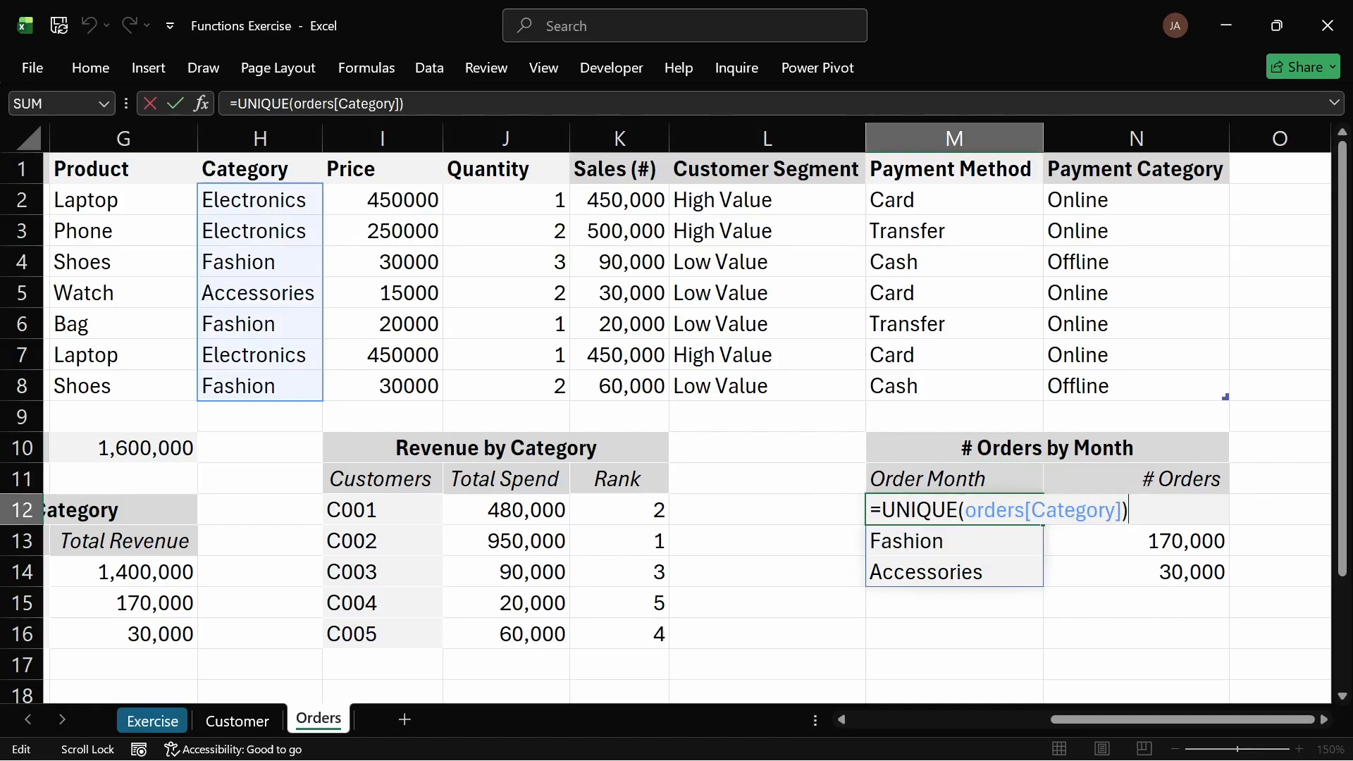
pyautogui.moveTo(1122, 511); pyautogui.dragTo(965, 510)
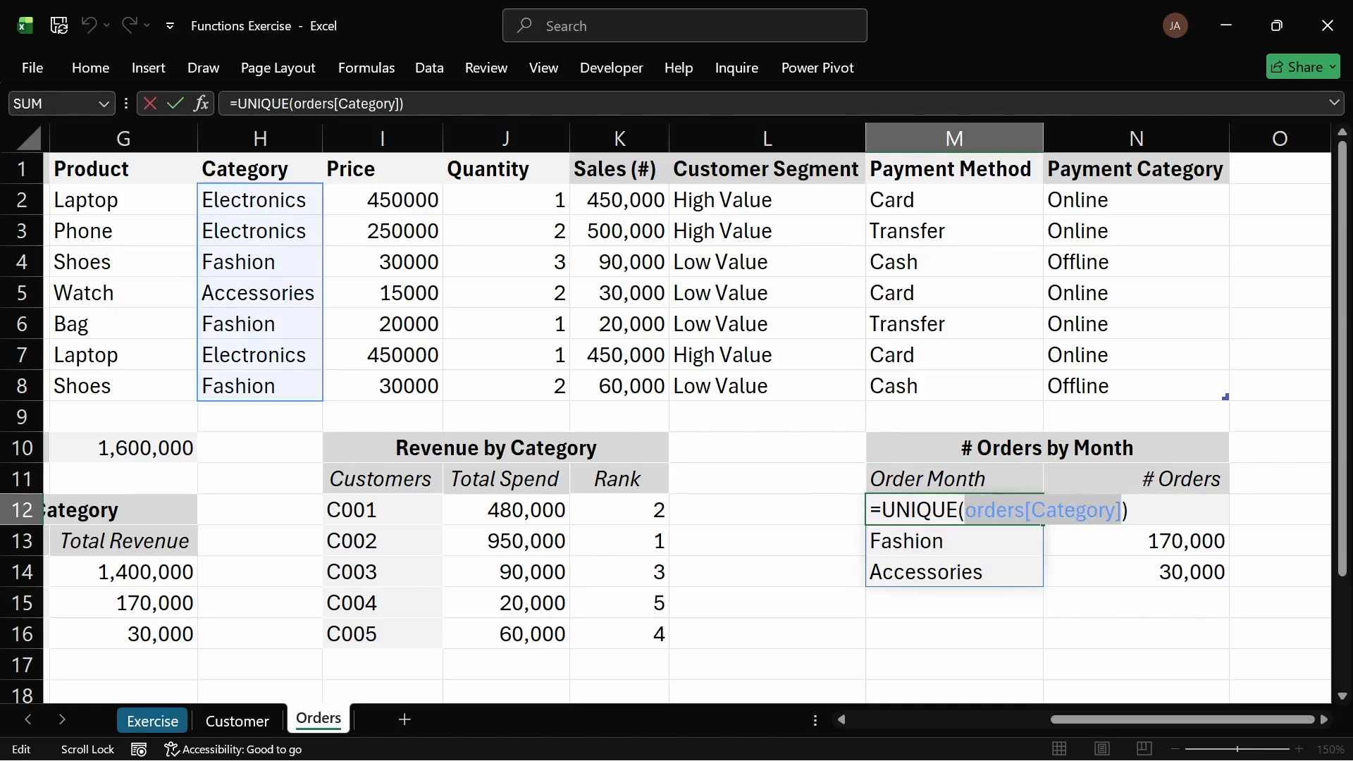
pyautogui.press('BackSpace')
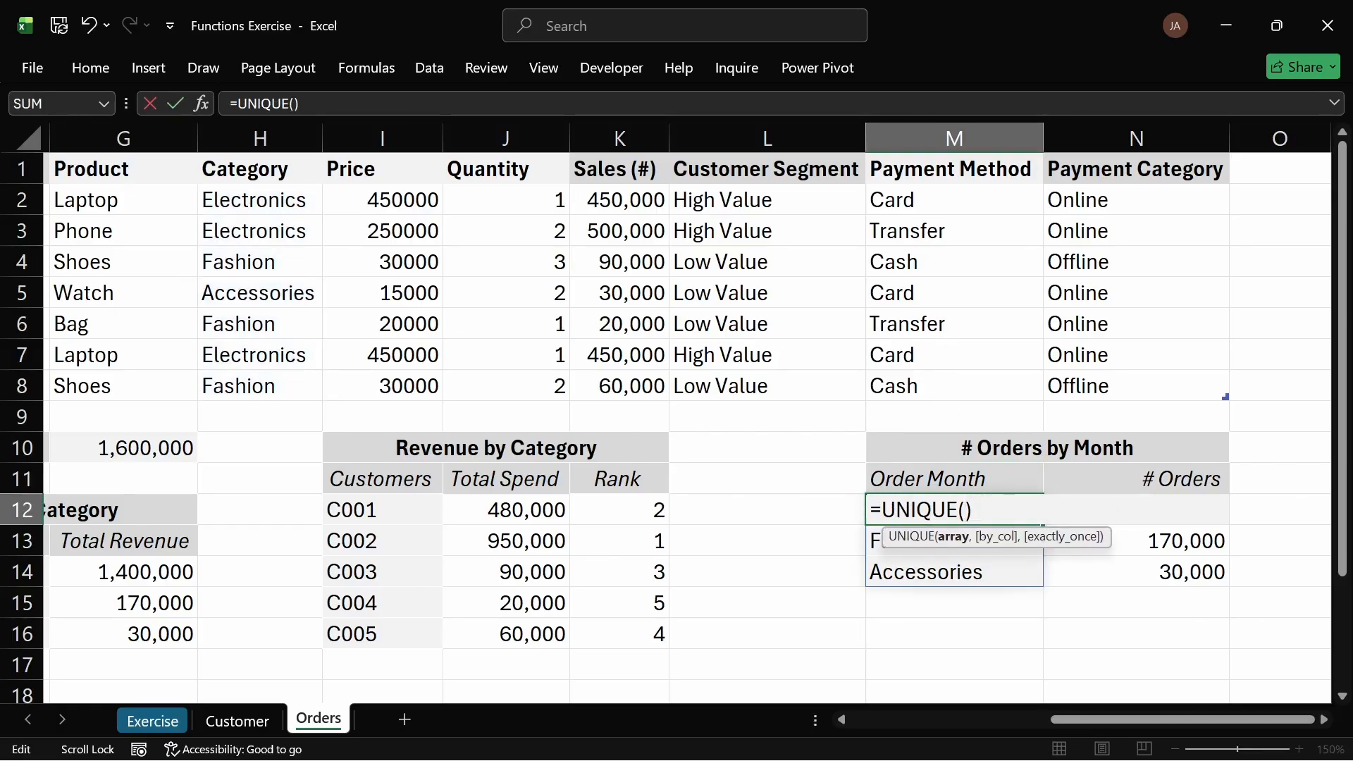
pyautogui.moveTo(1073, 718); pyautogui.dragTo(1002, 719)
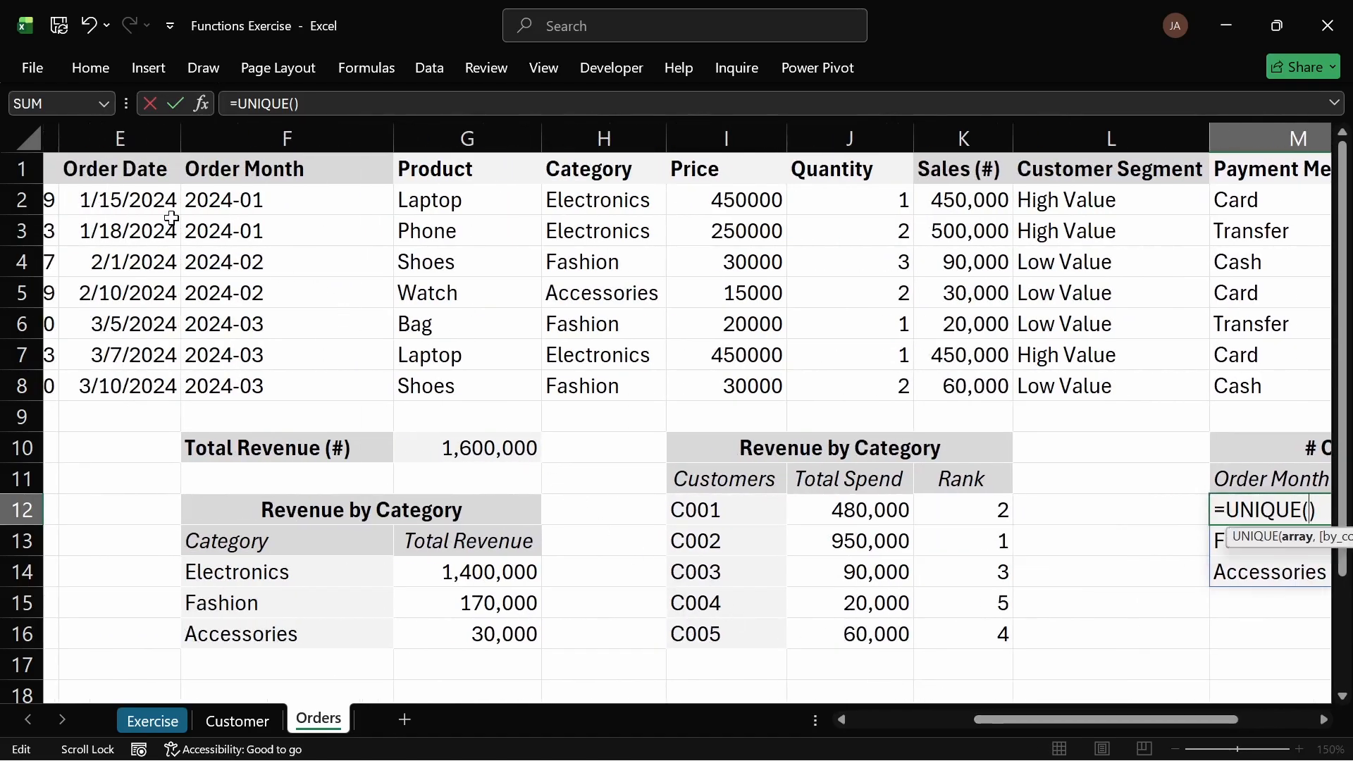
pyautogui.moveTo(201, 201); pyautogui.dragTo(241, 392)
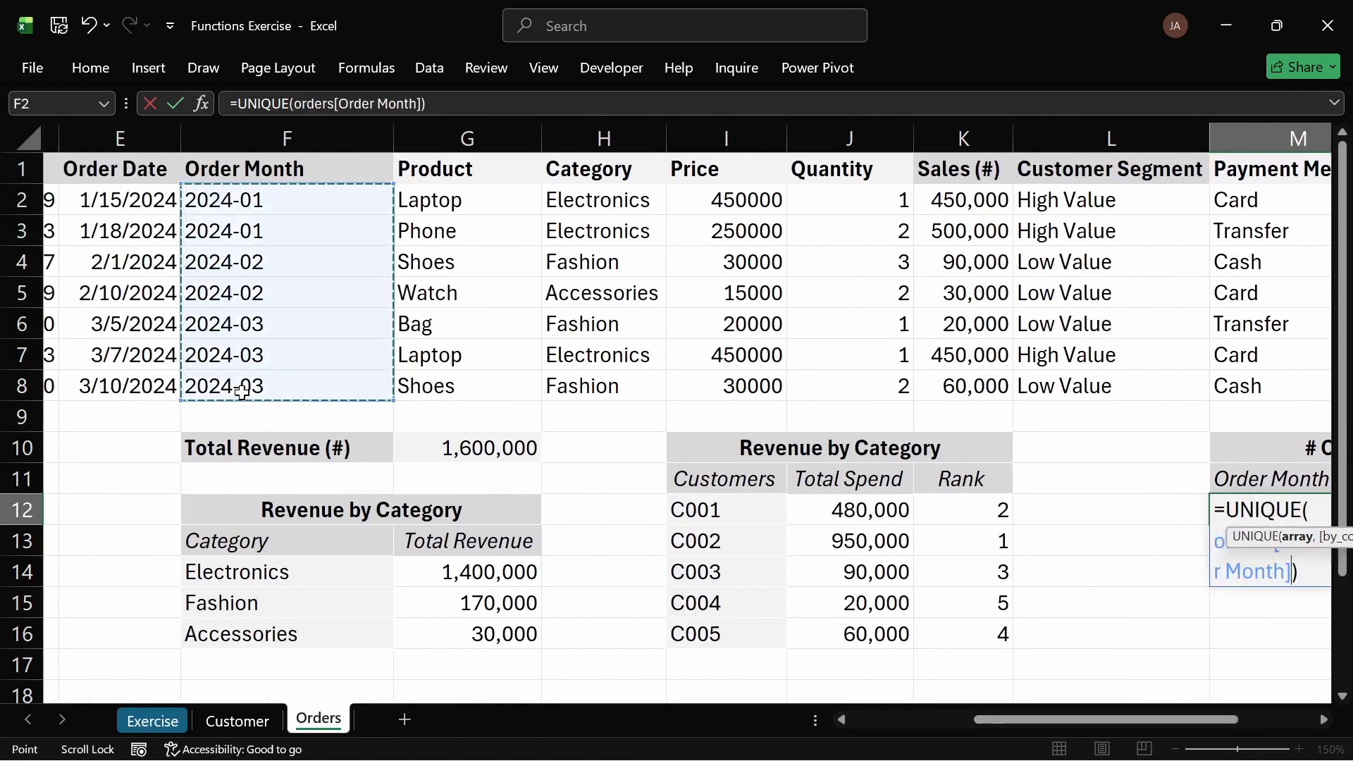
pyautogui.press('Return')
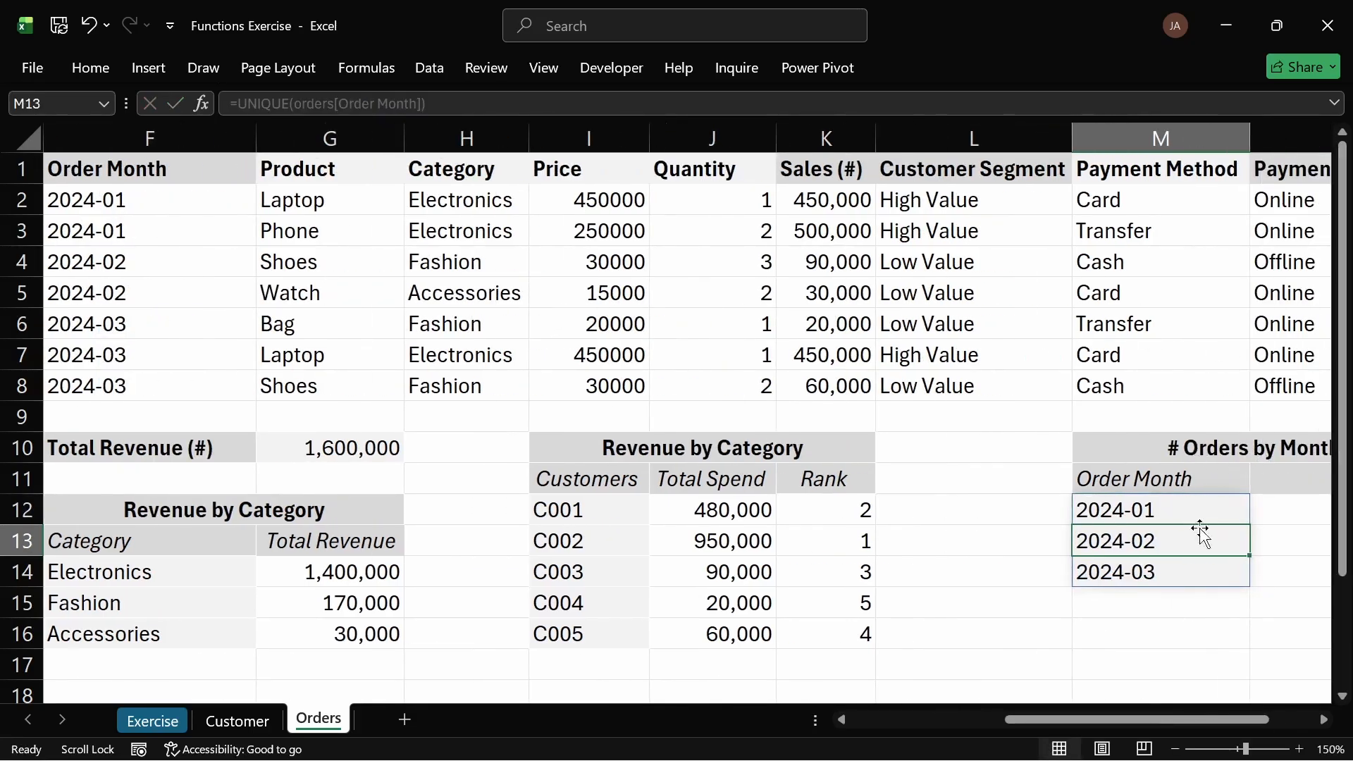
# Step: Clear the copied revenue values from the # Orders cells N12:N14
pyautogui.moveTo(1223, 720); pyautogui.dragTo(1244, 722)
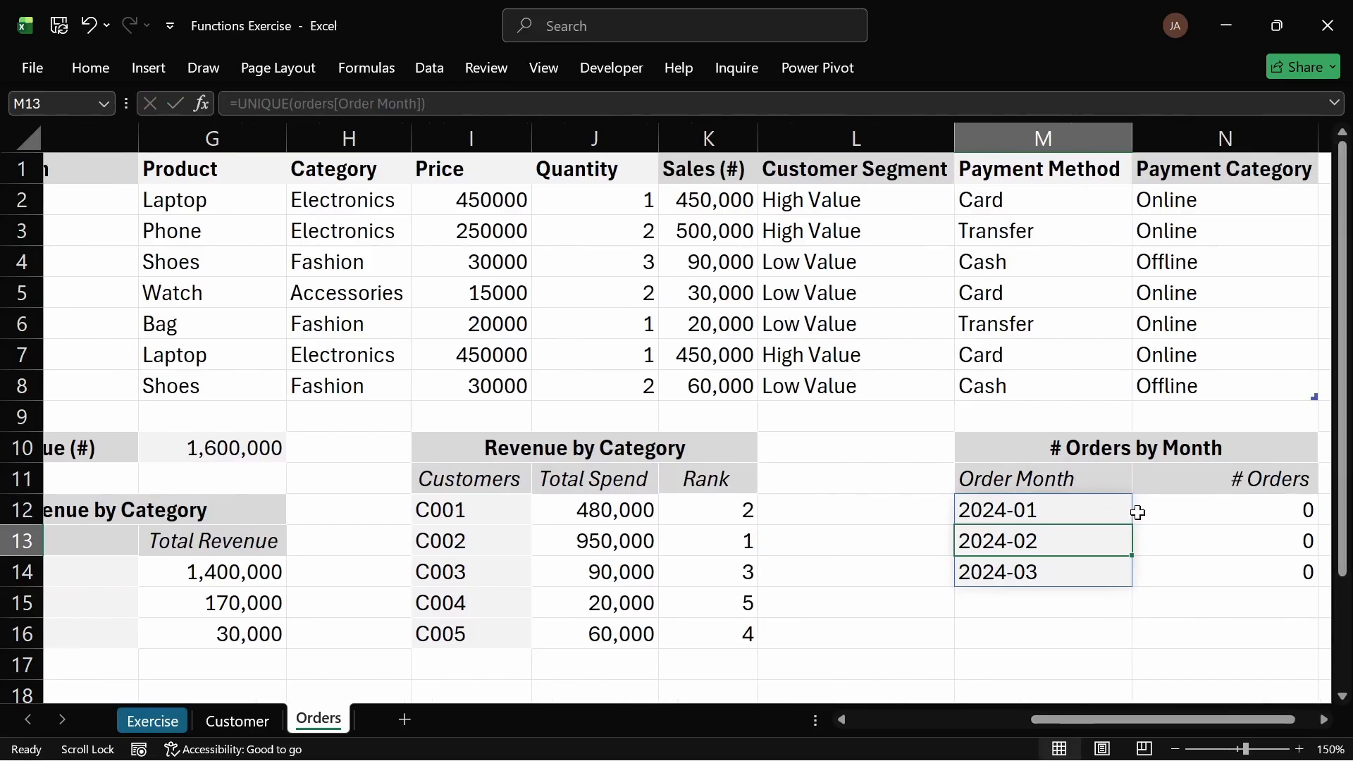
pyautogui.click(1159, 516)
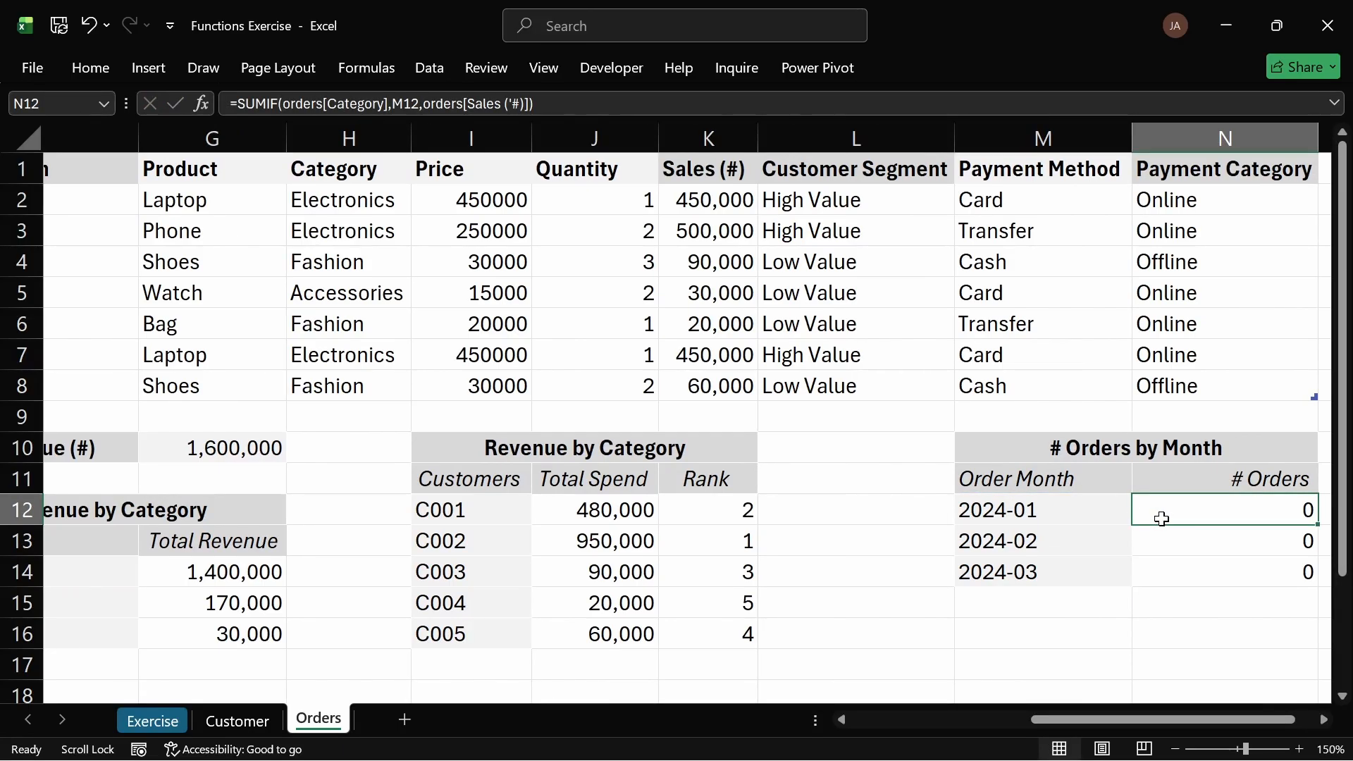
pyautogui.doubleClick(1162, 519)
pyautogui.hotkey('ctrl', 'a')
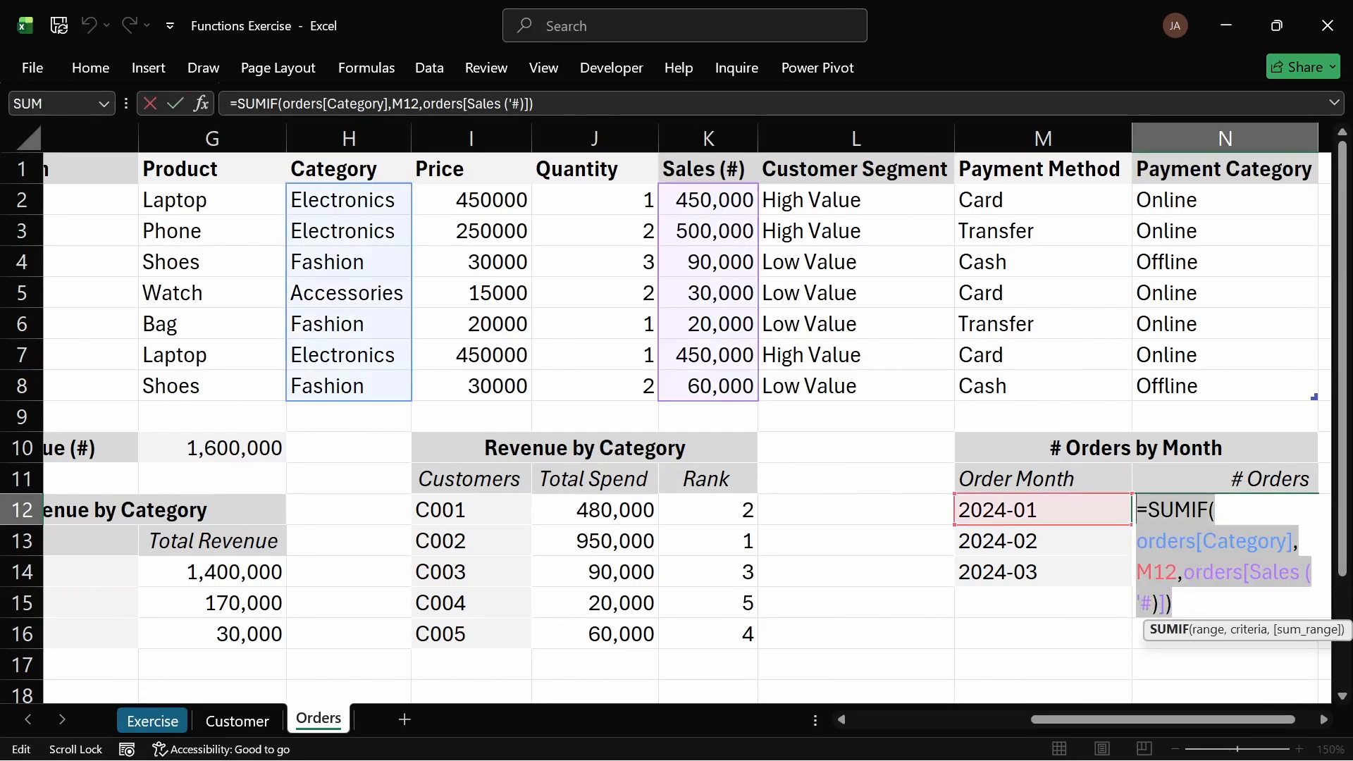
pyautogui.press('Delete')
pyautogui.press('Escape')
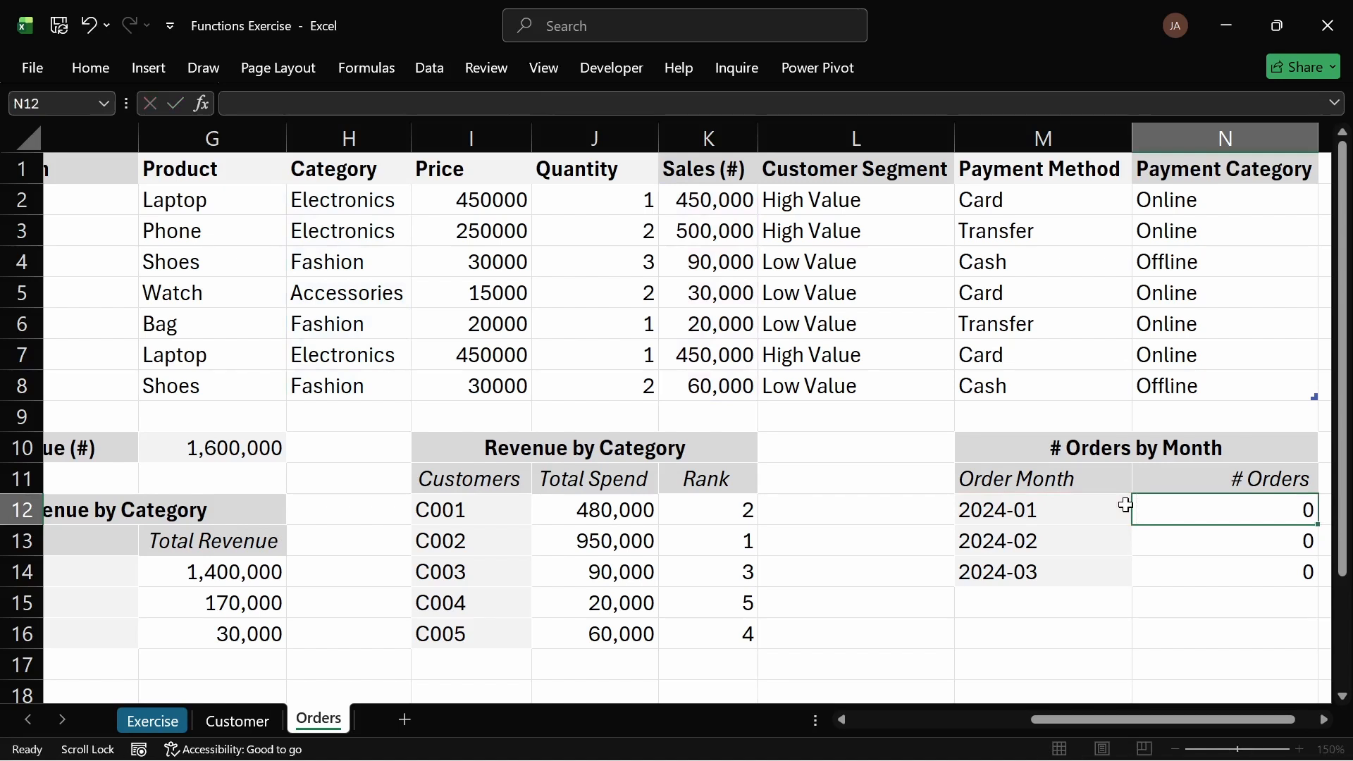
pyautogui.moveTo(1177, 510); pyautogui.dragTo(1190, 574)
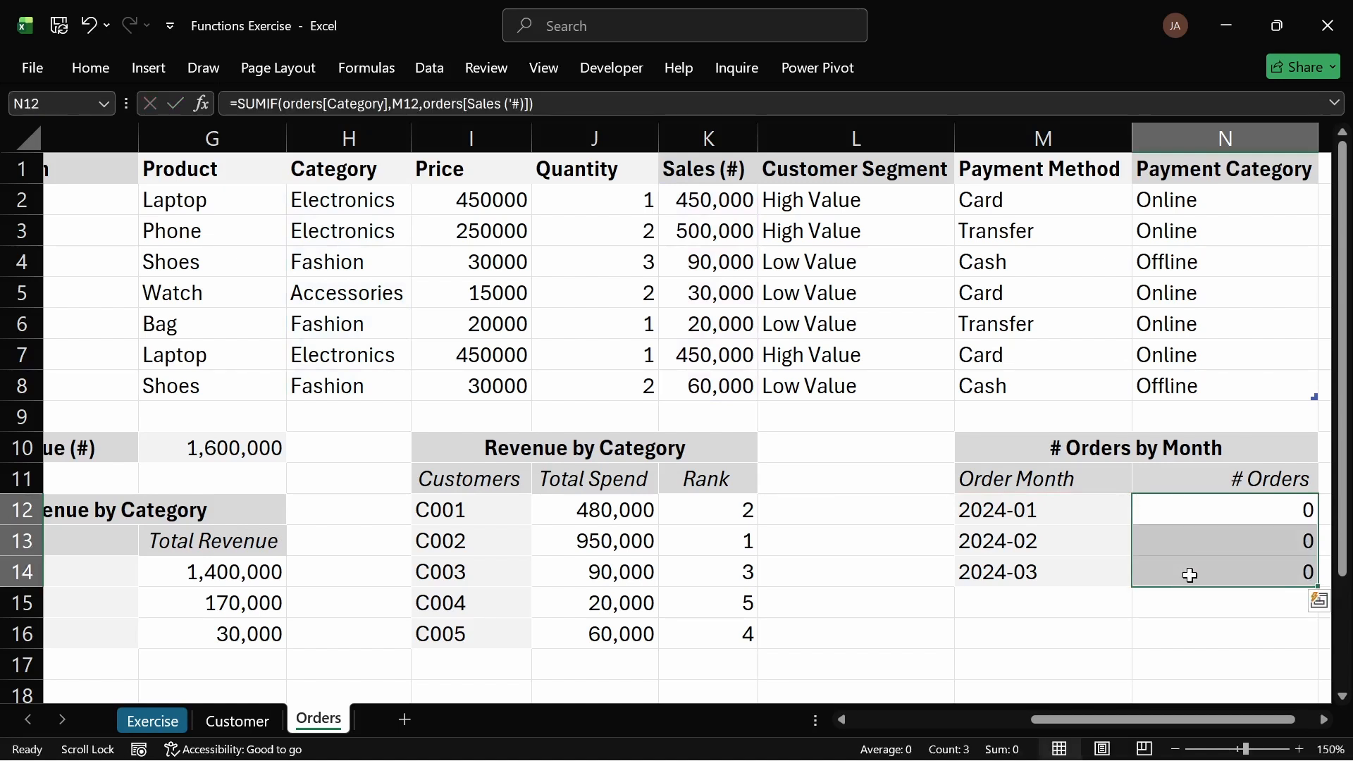
pyautogui.press('Delete')
pyautogui.click(1190, 513)
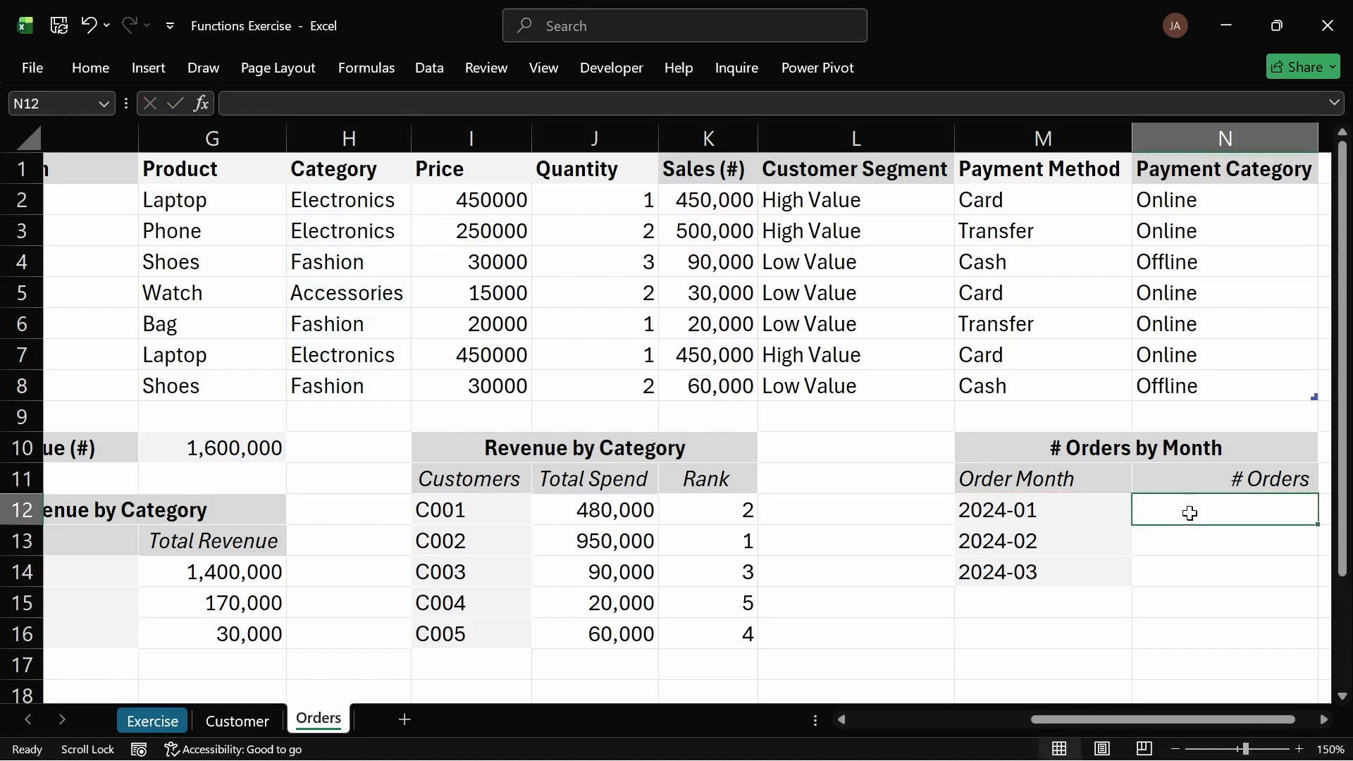
pyautogui.write('=cou')
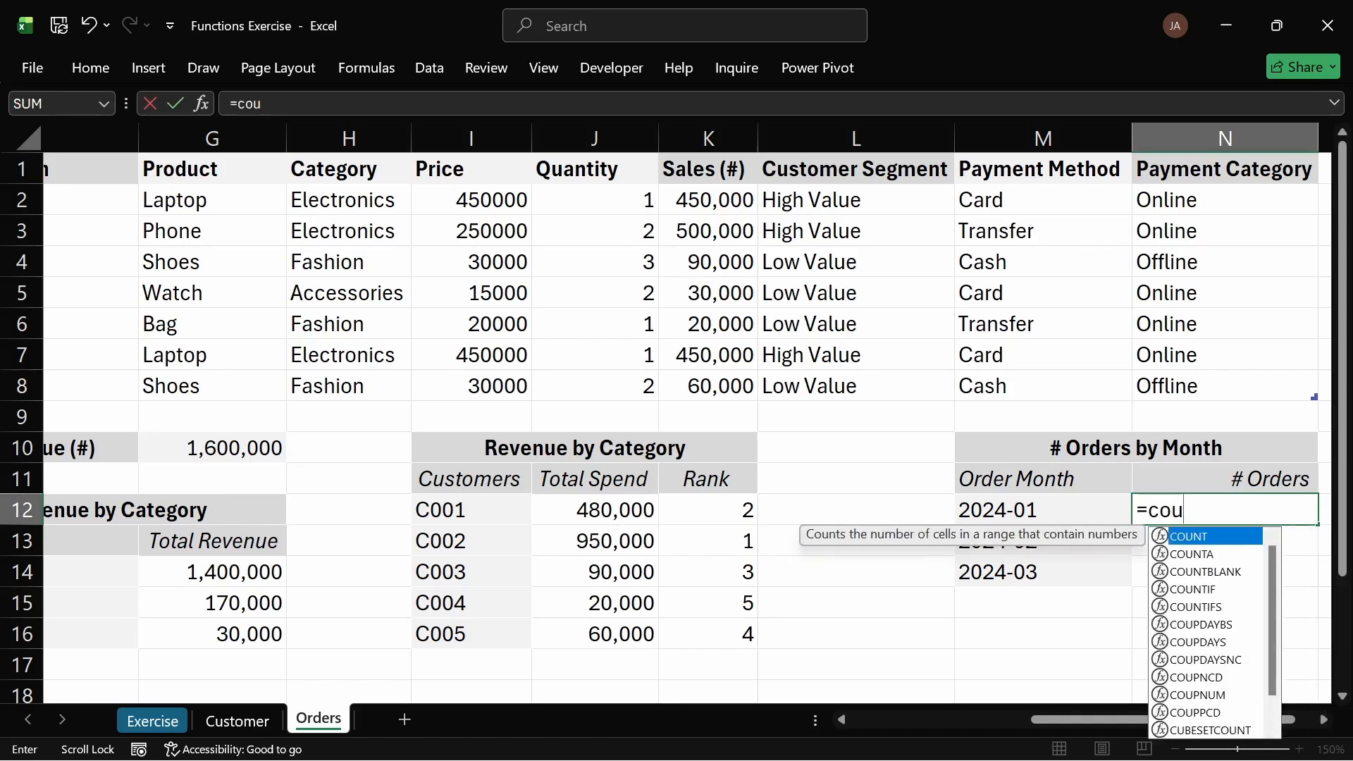
pyautogui.press('BackSpace')
pyautogui.press('BackSpace')
pyautogui.press('BackSpace')
pyautogui.press('BackSpace')
pyautogui.press('Escape')
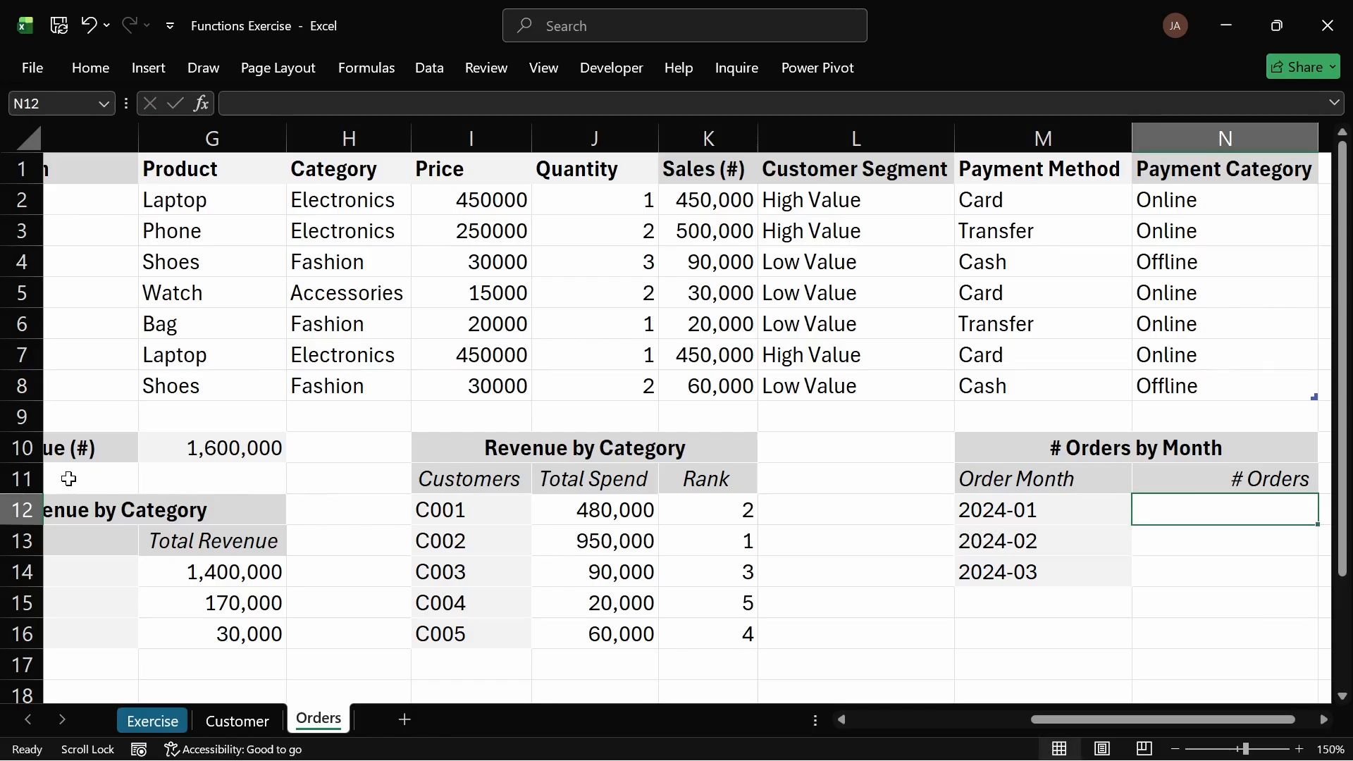
# Step: Add a new worksheet and name it Summary
pyautogui.click(404, 719)
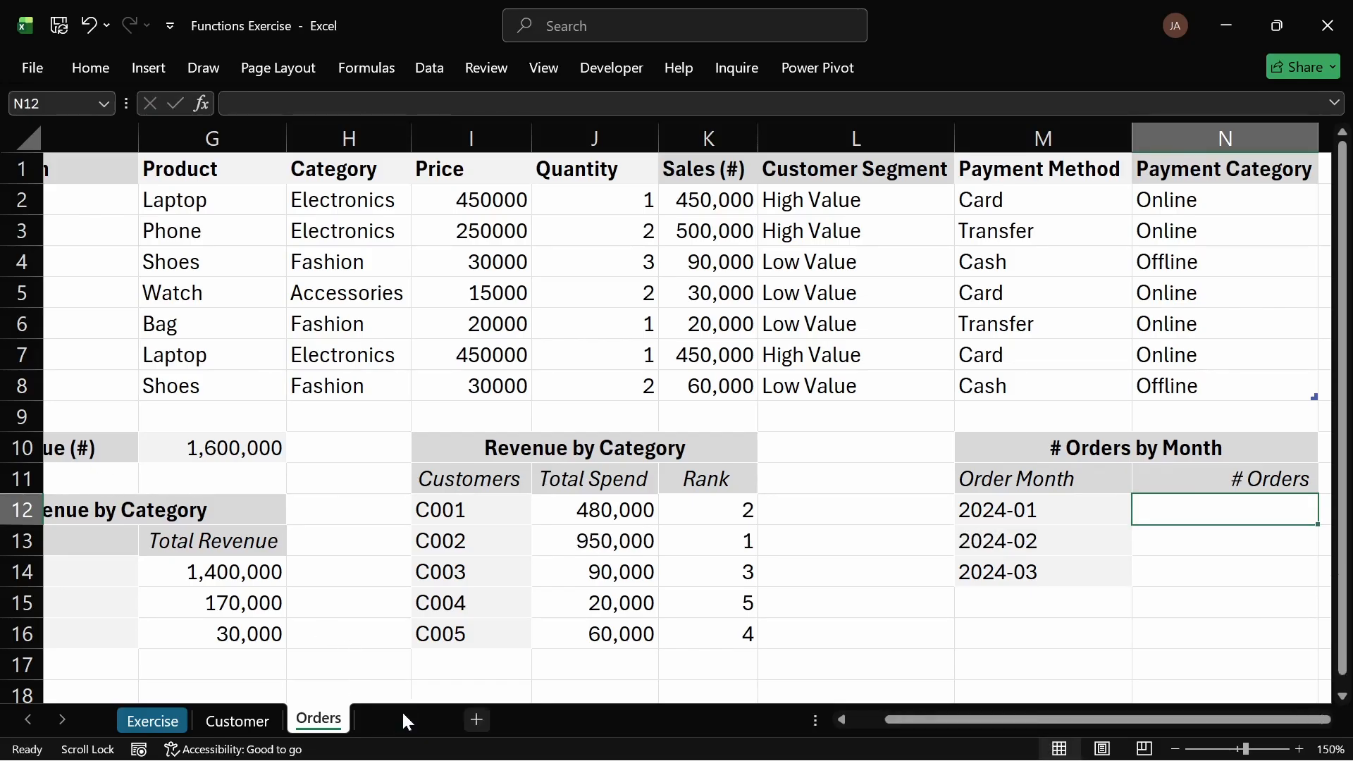
pyautogui.doubleClick(389, 718)
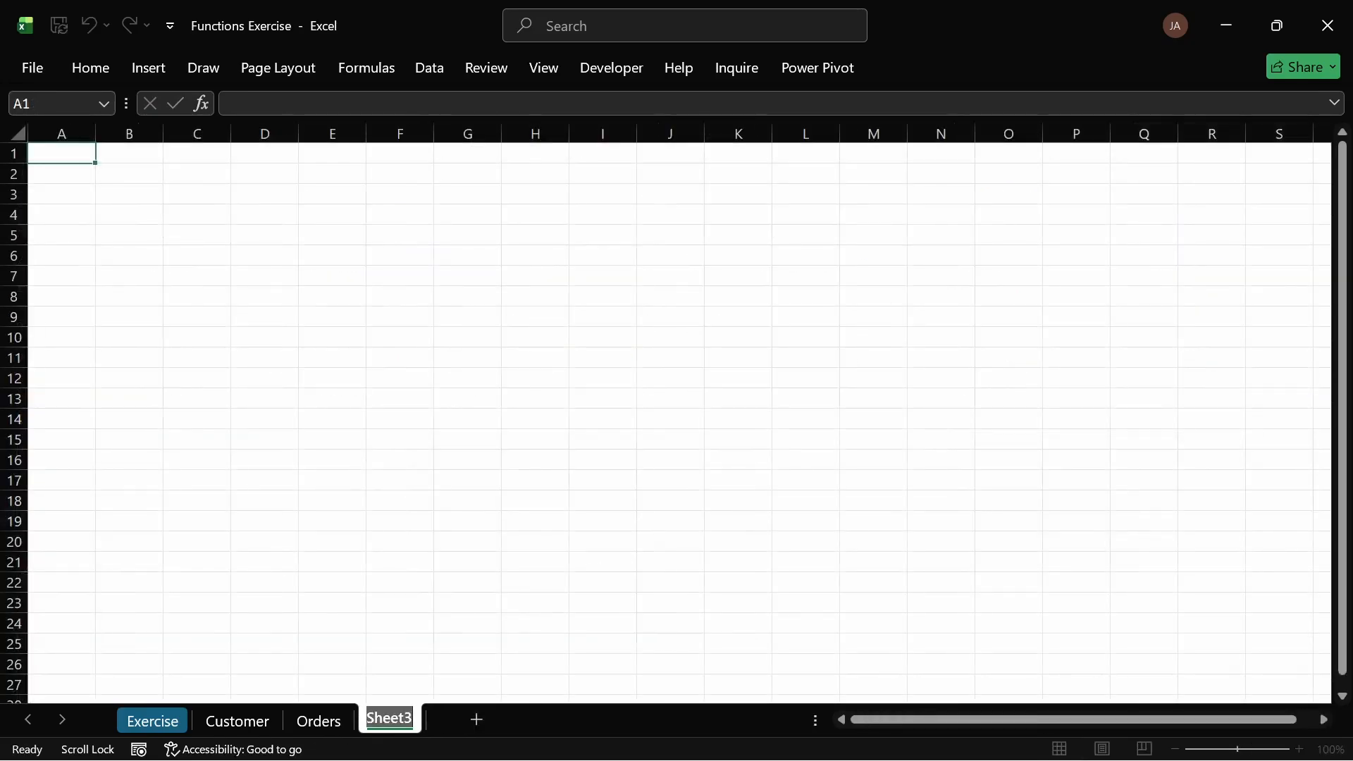
pyautogui.write('Summa')
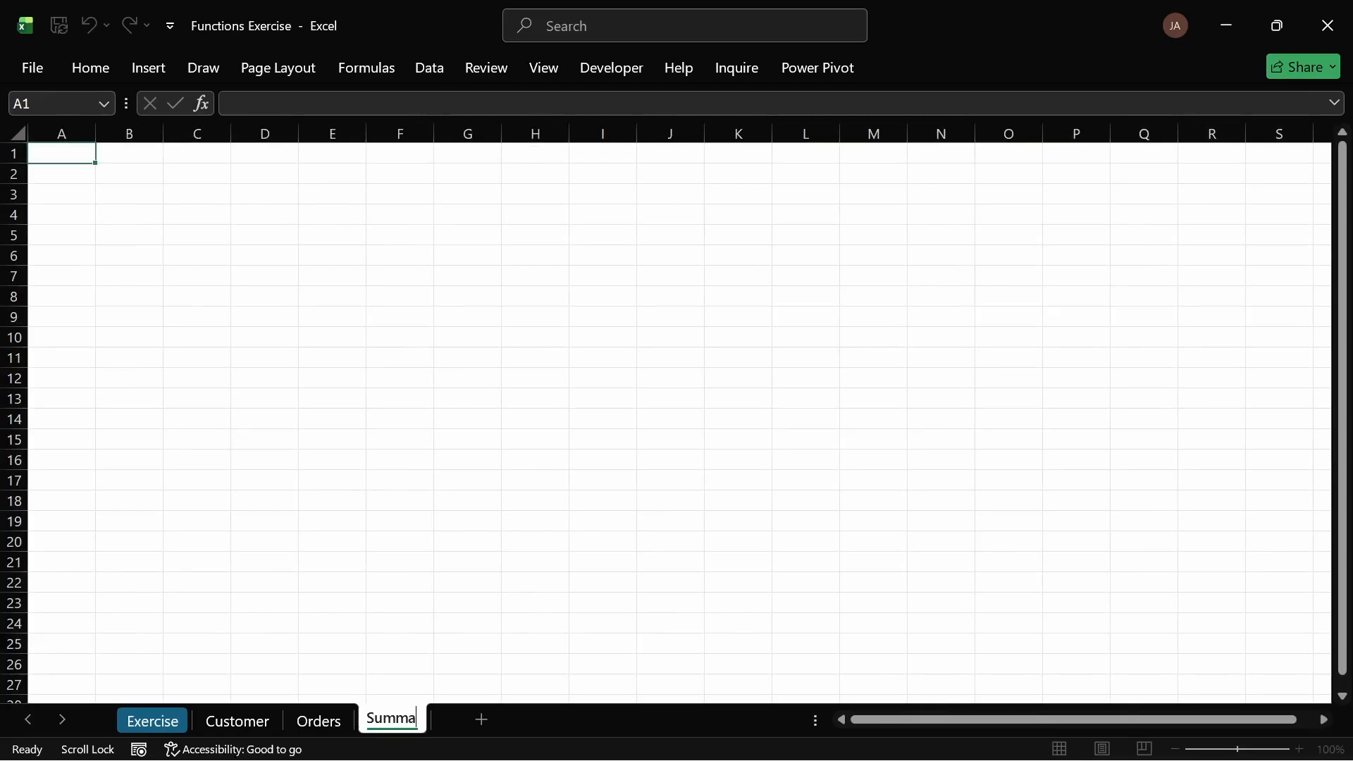
pyautogui.write('ry')
pyautogui.press('Return')
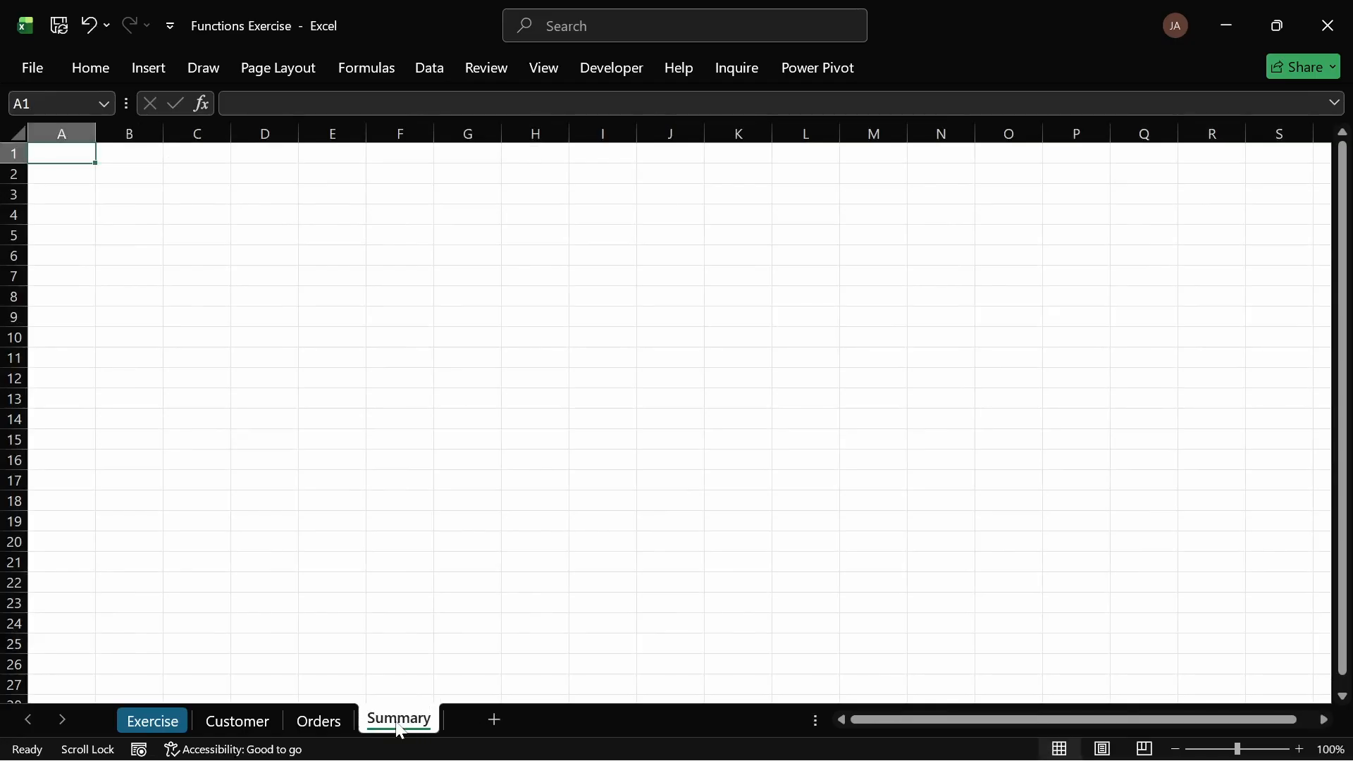
# Step: Copy the analysis tables in F10:N17 of the Orders sheet and paste them into the Summary sheet starting at A2
pyautogui.click(323, 721)
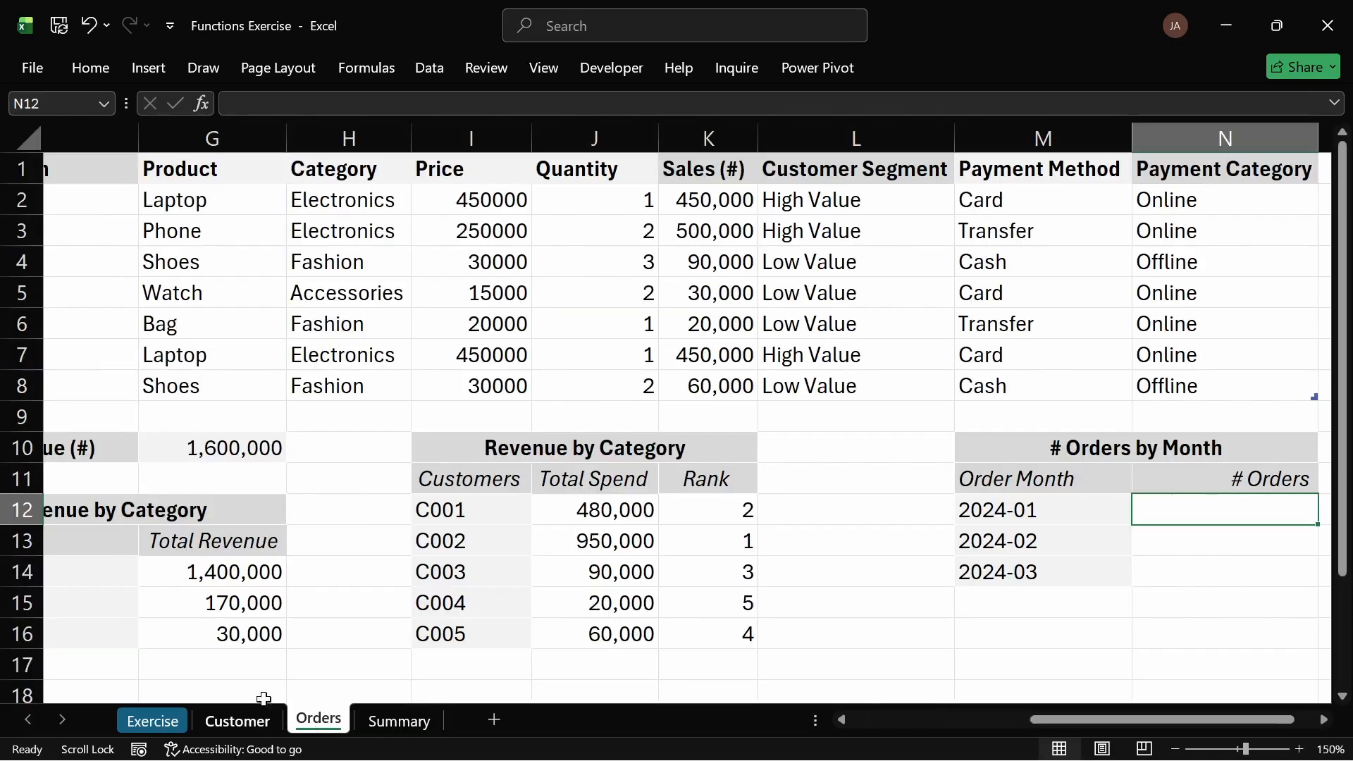
pyautogui.moveTo(1100, 720); pyautogui.dragTo(1065, 724)
pyautogui.moveTo(200, 451); pyautogui.dragTo(1124, 668)
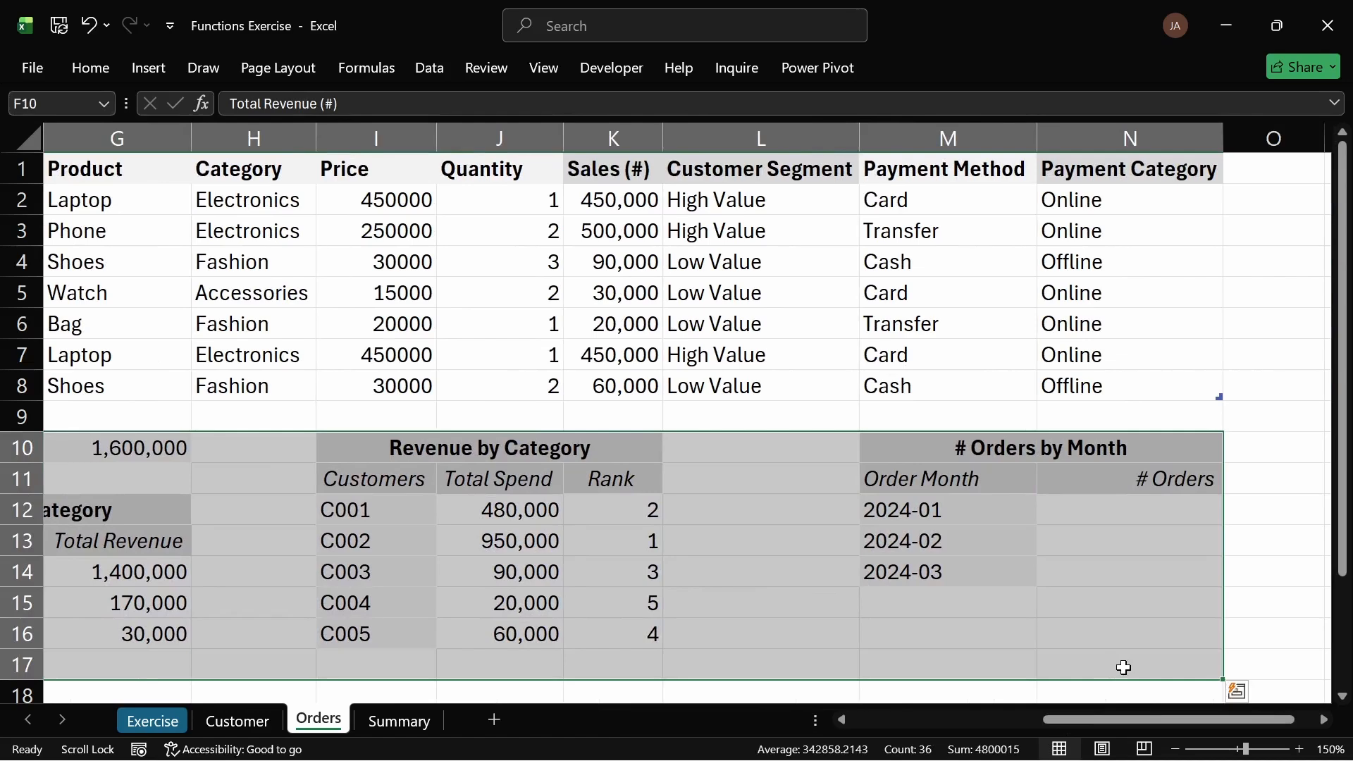
pyautogui.hotkey('ctrl', 'c')
pyautogui.hscroll(-5, 613, 671)
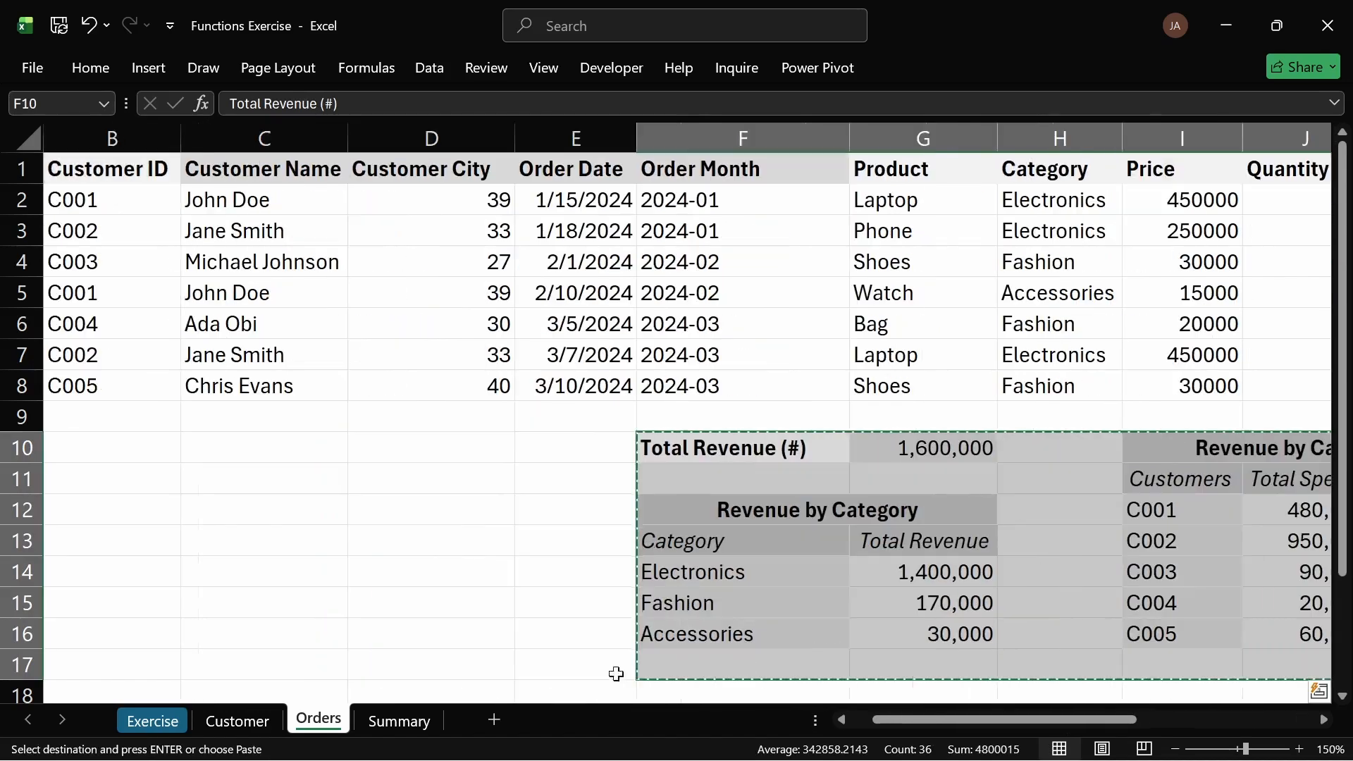
pyautogui.click(400, 723)
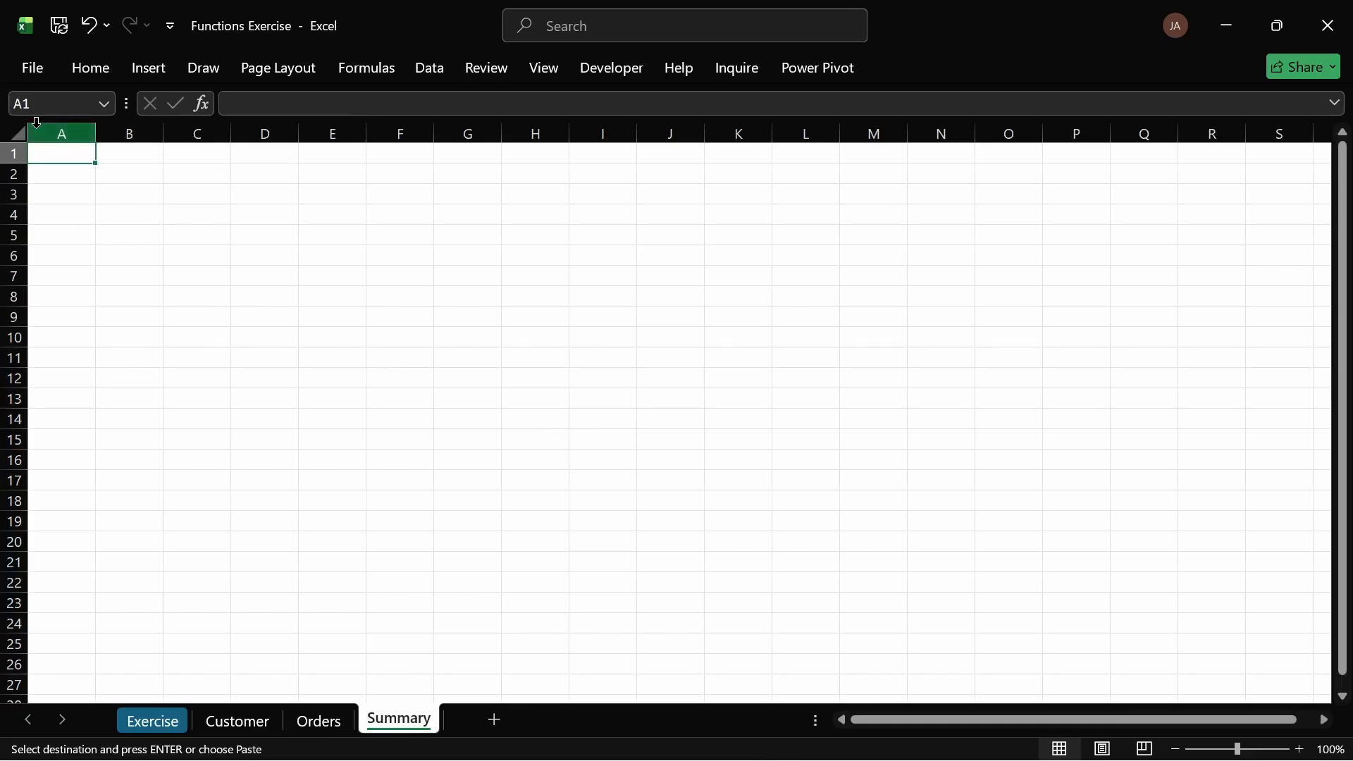
pyautogui.click(58, 177)
pyautogui.press('Return')
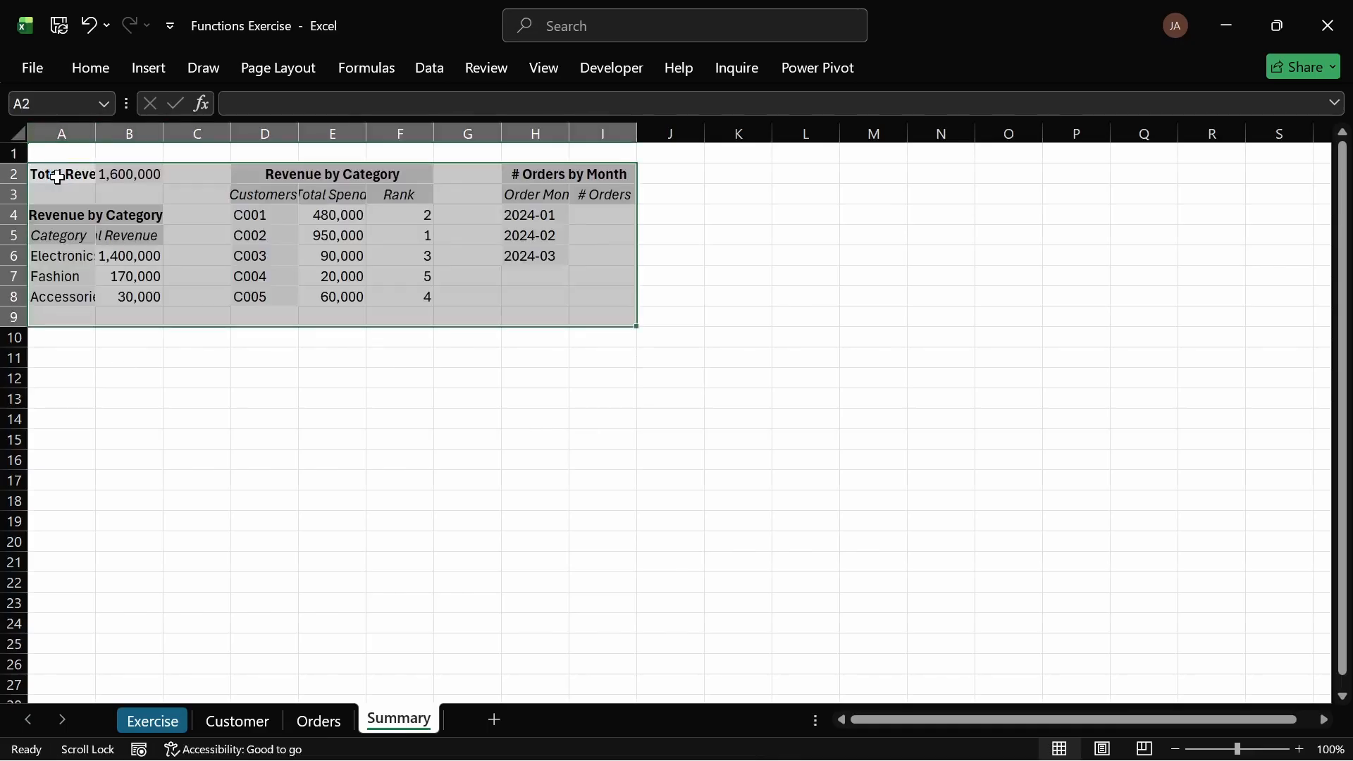
# Step: Autofit all column widths on the Summary sheet so the pasted tables display fully
pyautogui.click(1330, 749)
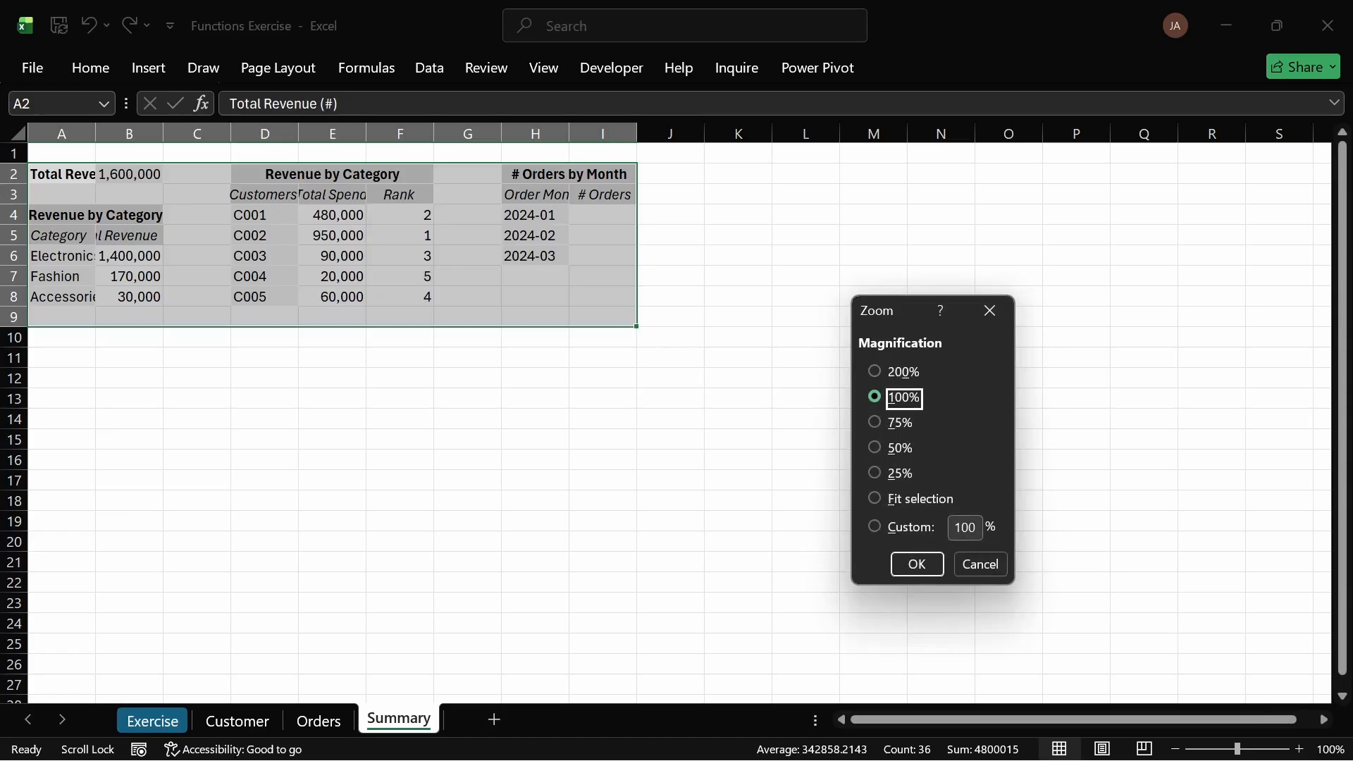
pyautogui.doubleClick(966, 527)
pyautogui.write('150')
pyautogui.press('Return')
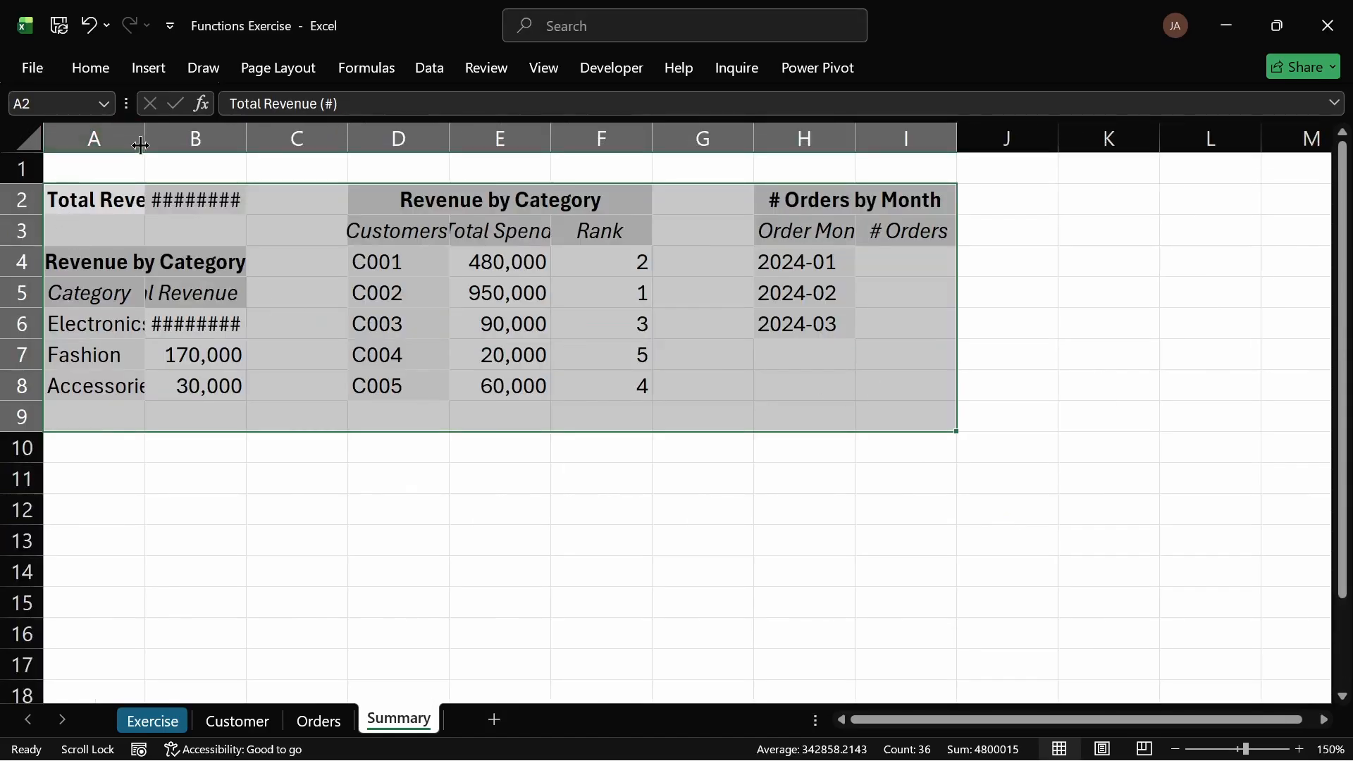
pyautogui.click(30, 147)
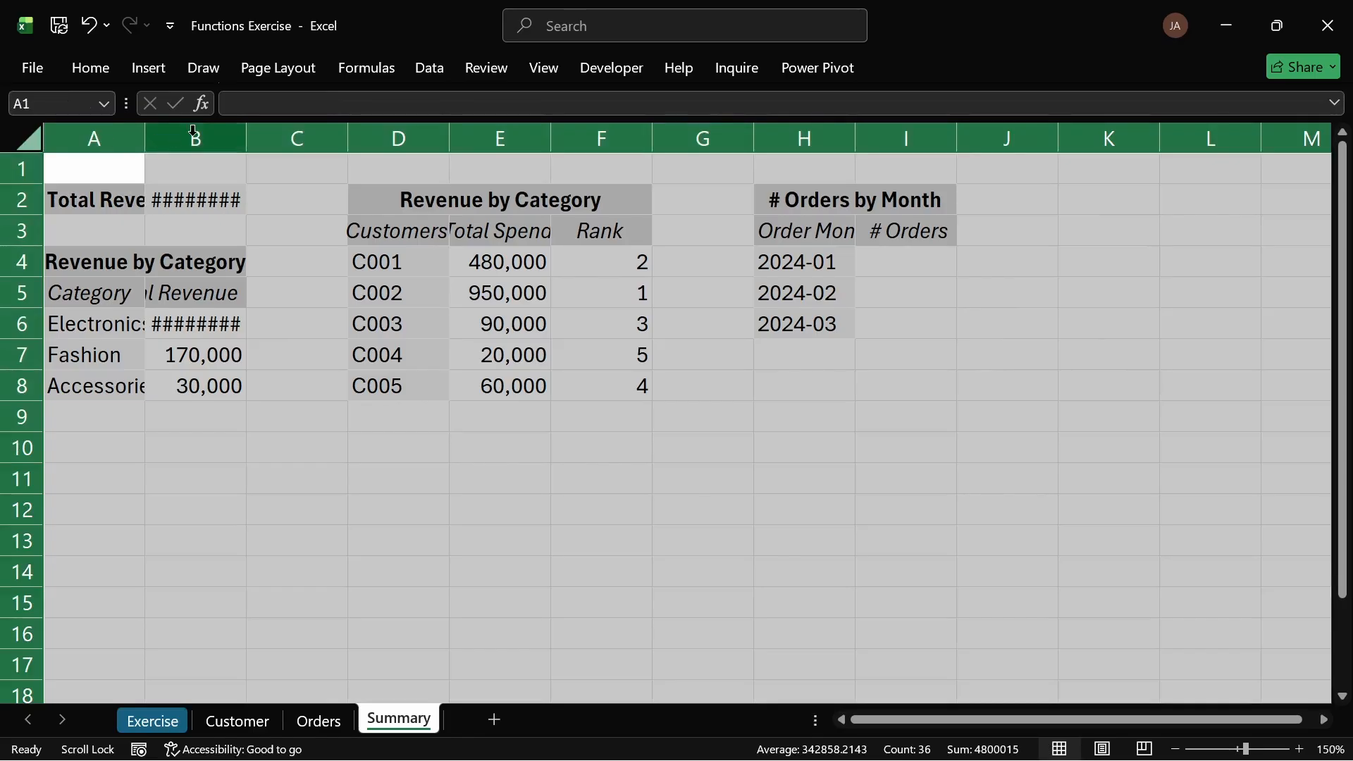
pyautogui.doubleClick(158, 130)
pyautogui.click(377, 458)
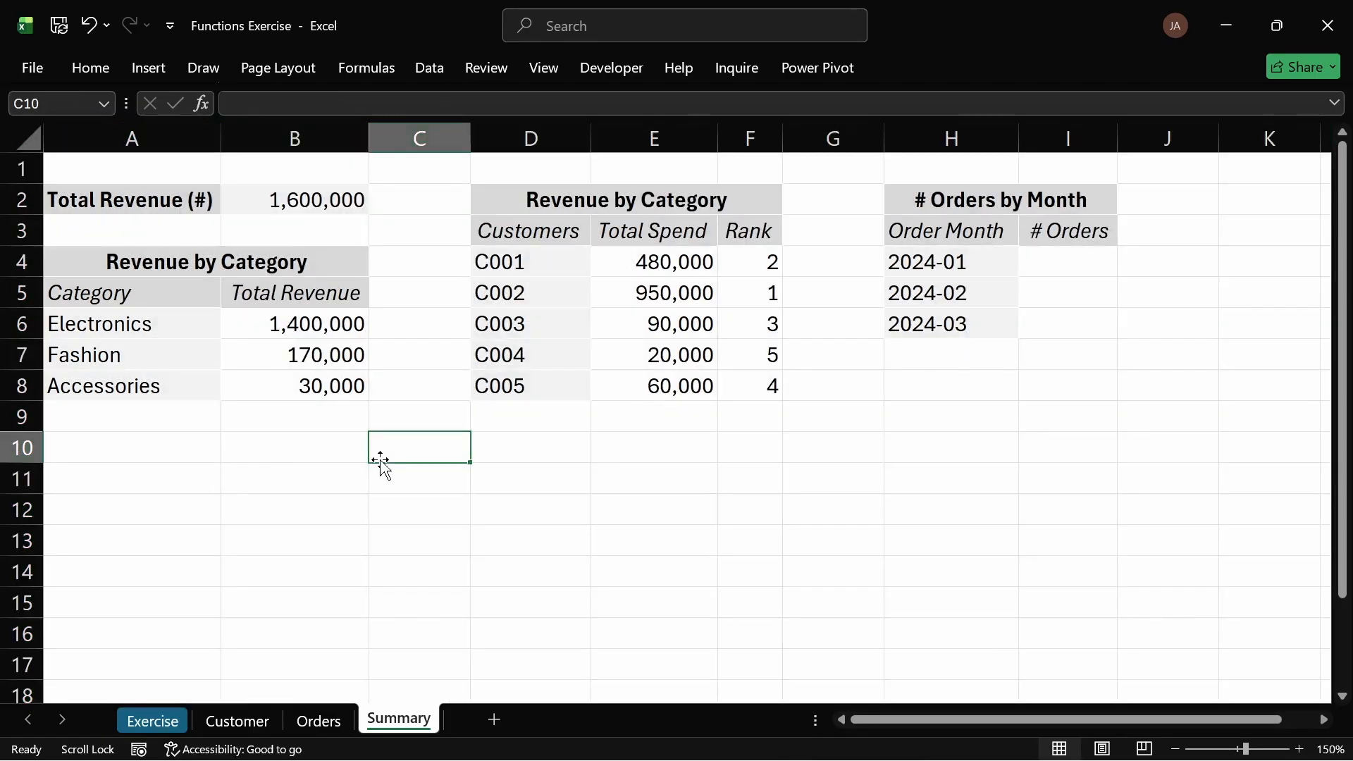
# Step: Enter a COUNTIF formula in I4 of the Summary sheet counting orders[Order Month] entries that match the month in H4
pyautogui.click(1035, 264)
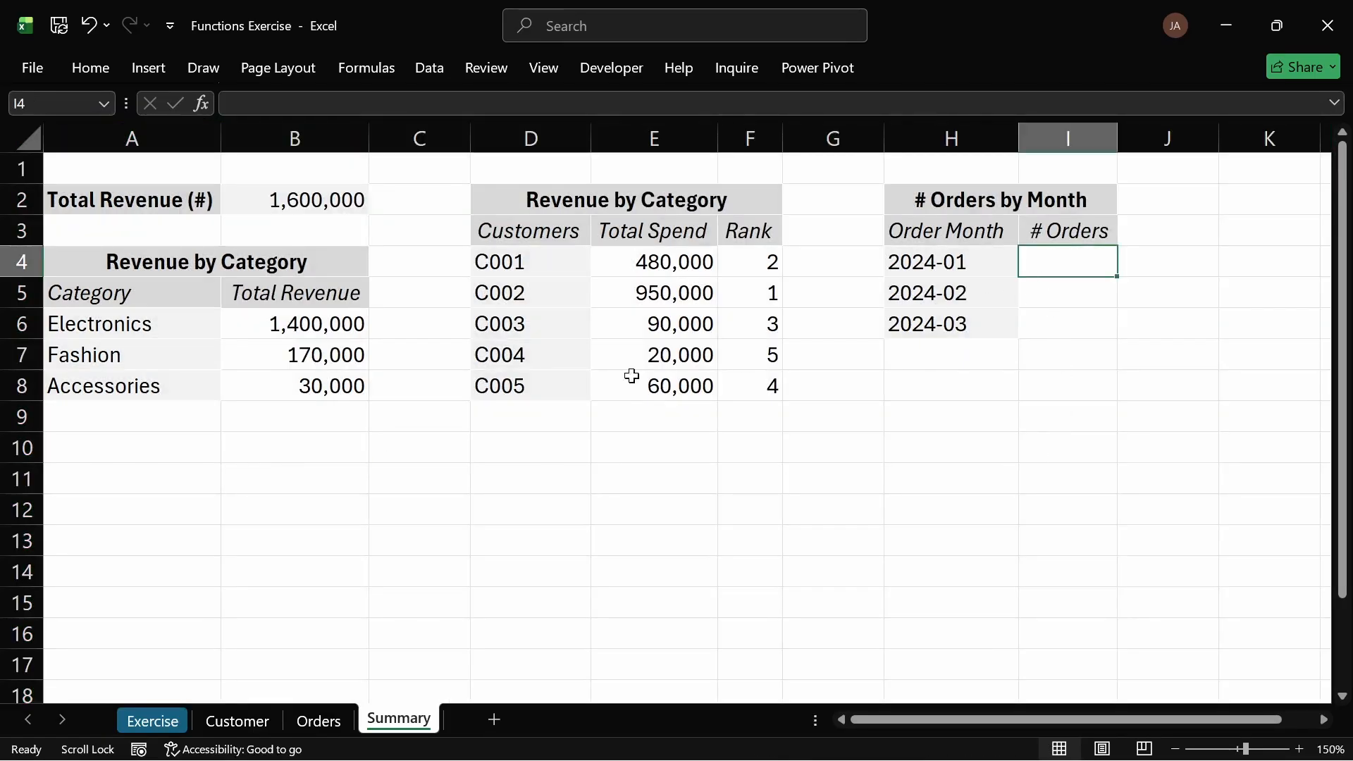
pyautogui.click(317, 720)
pyautogui.click(490, 452)
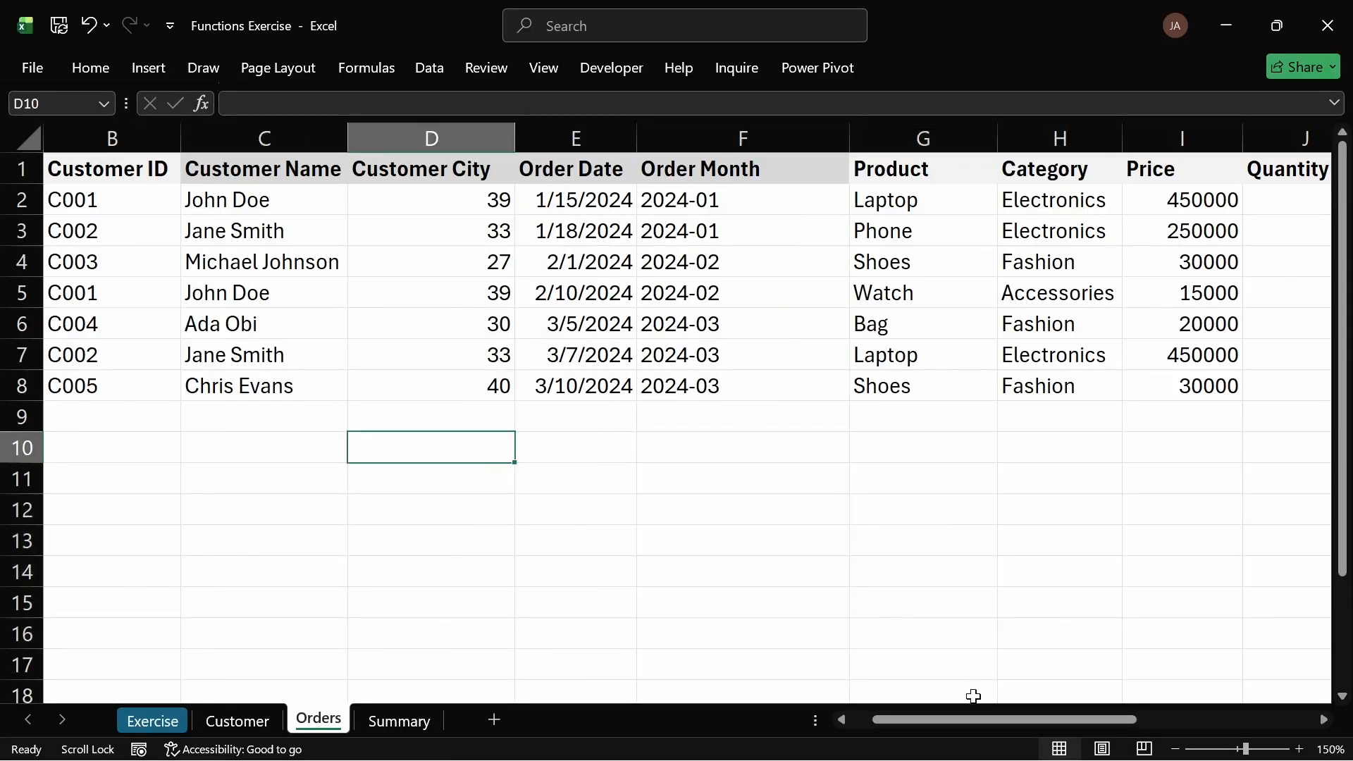
pyautogui.click(385, 719)
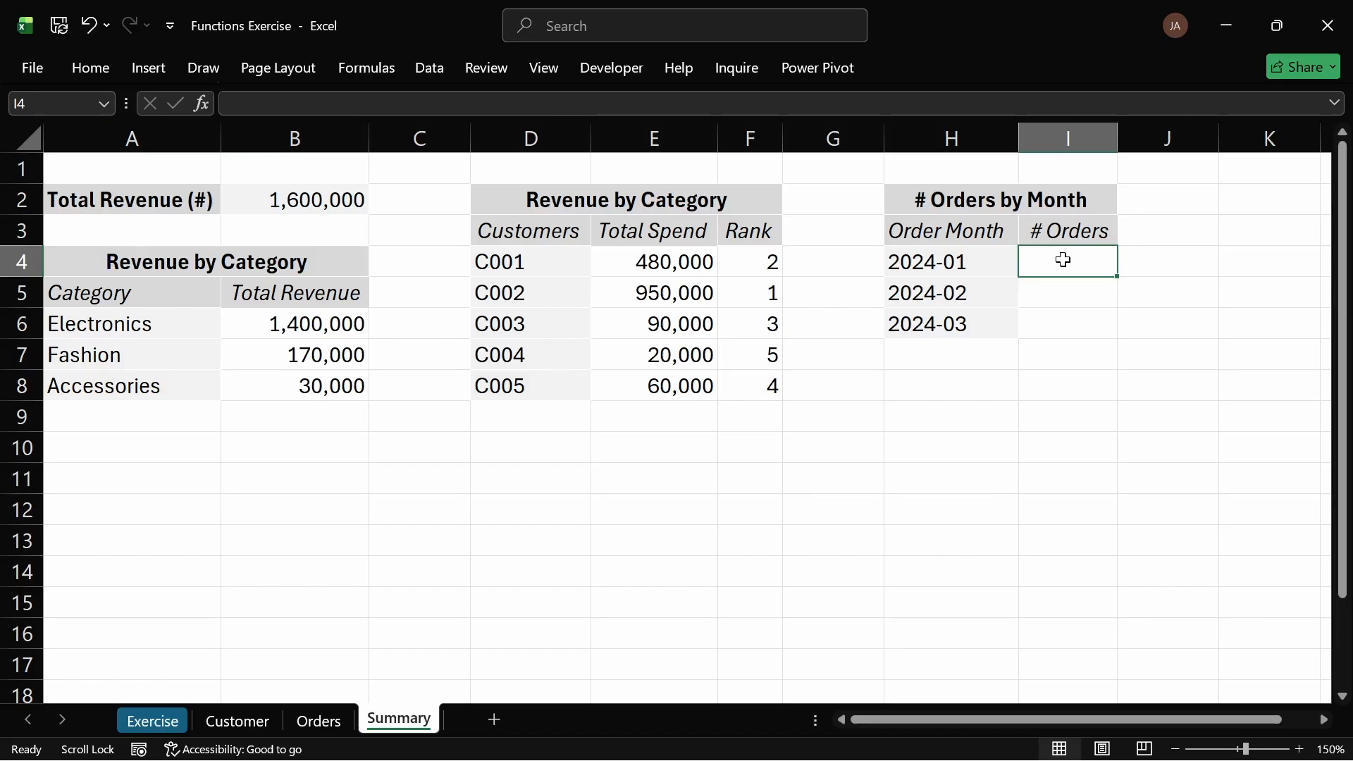
pyautogui.write('=coun')
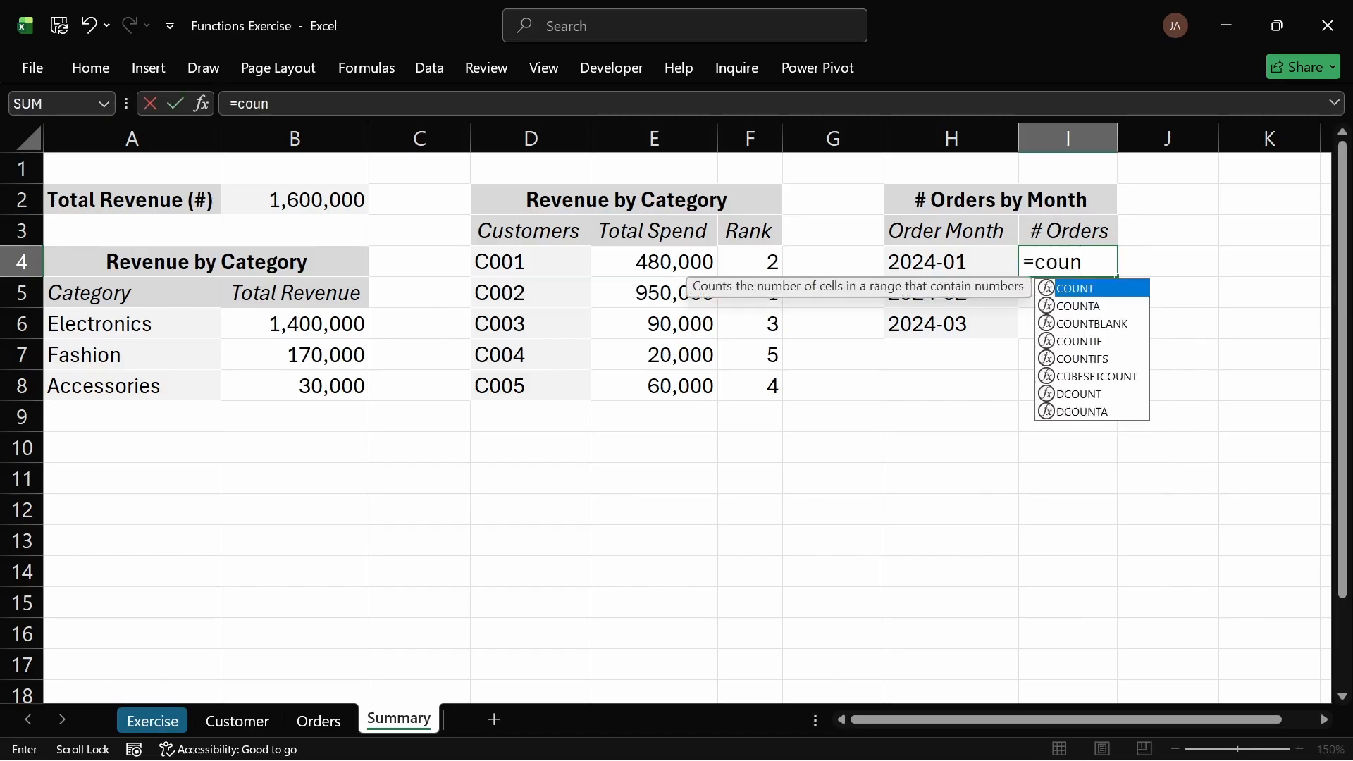
pyautogui.write('tif')
pyautogui.press('Tab')
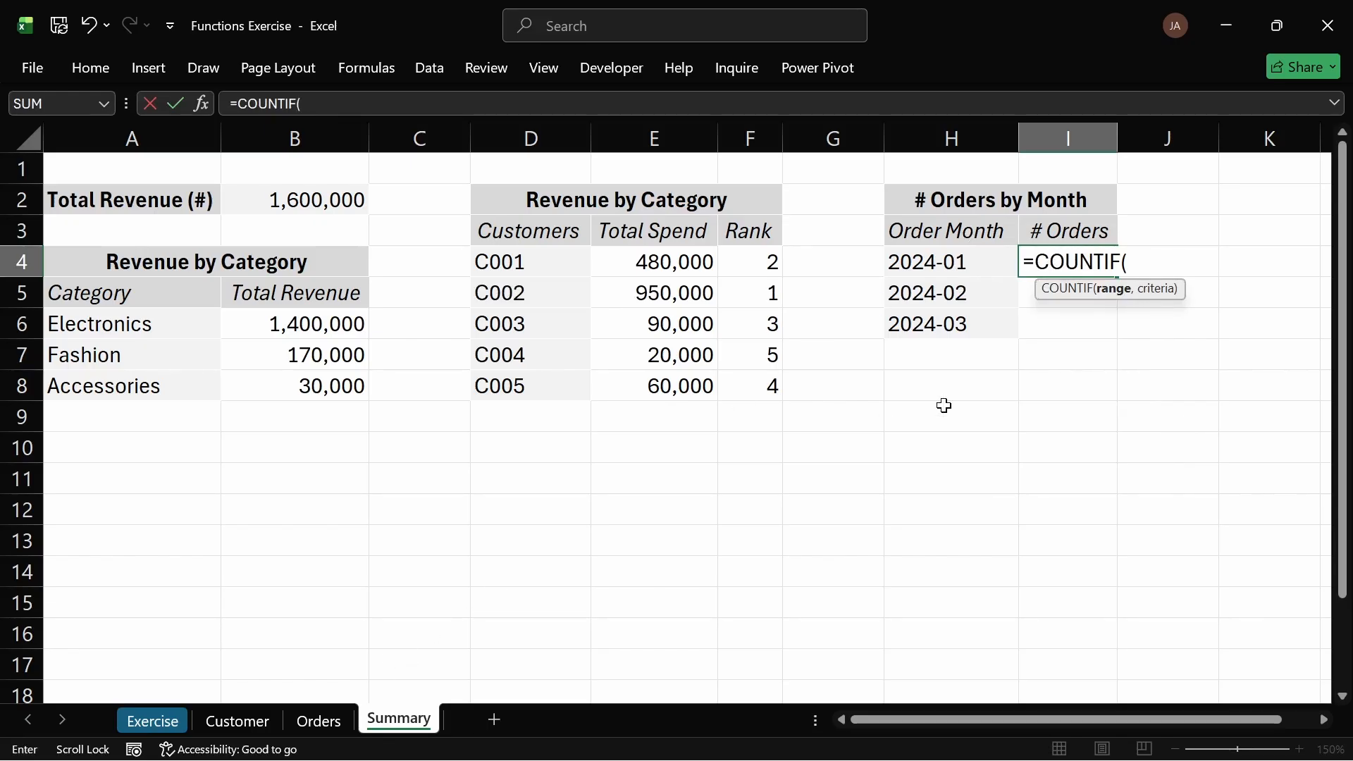
pyautogui.write('orders')
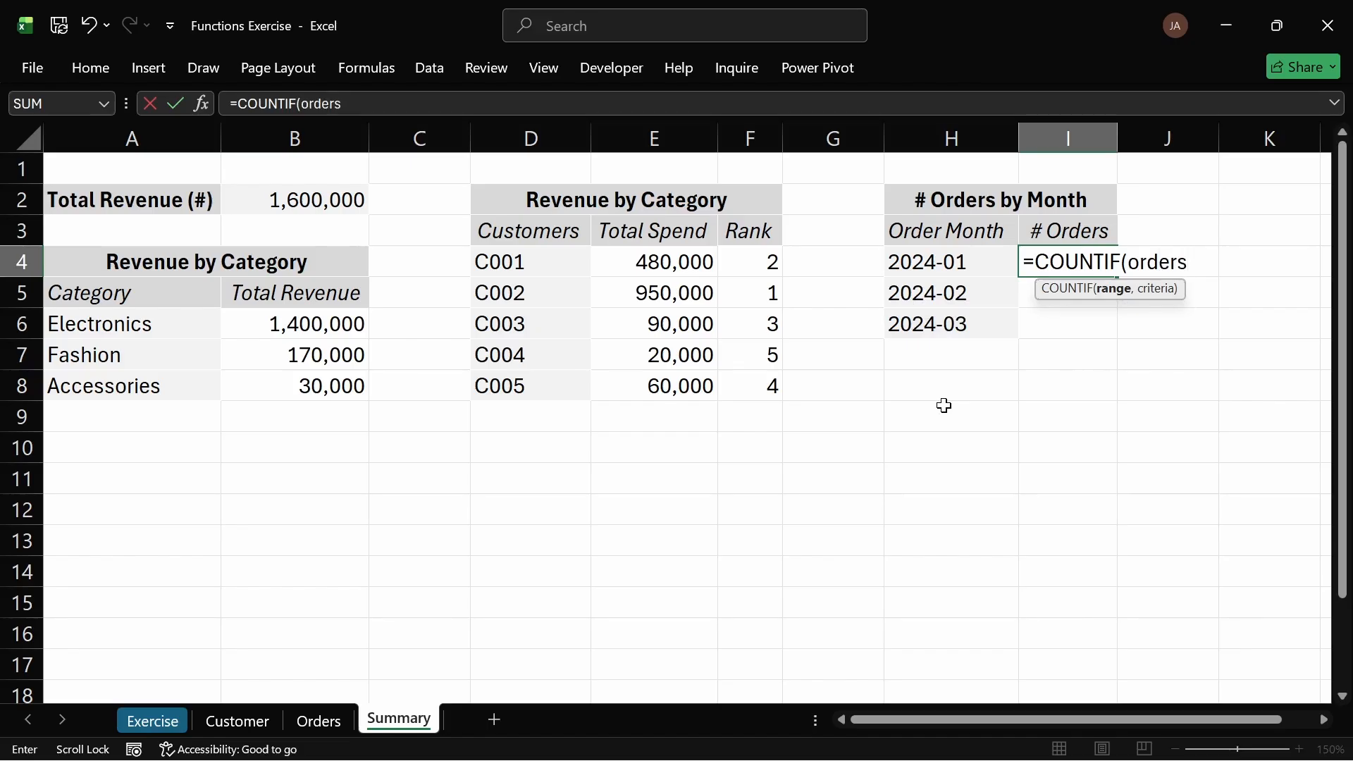
pyautogui.write('[')
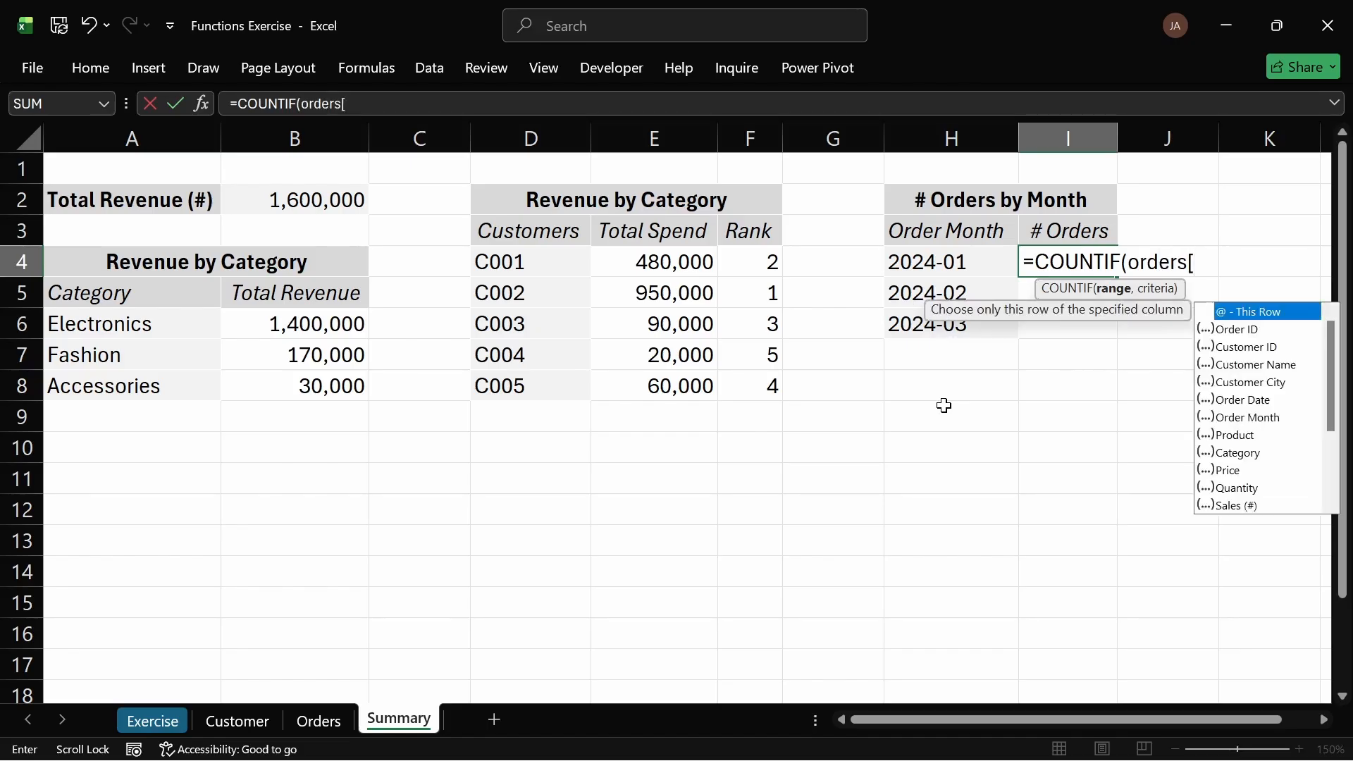
pyautogui.press('Down')
pyautogui.press('Down')
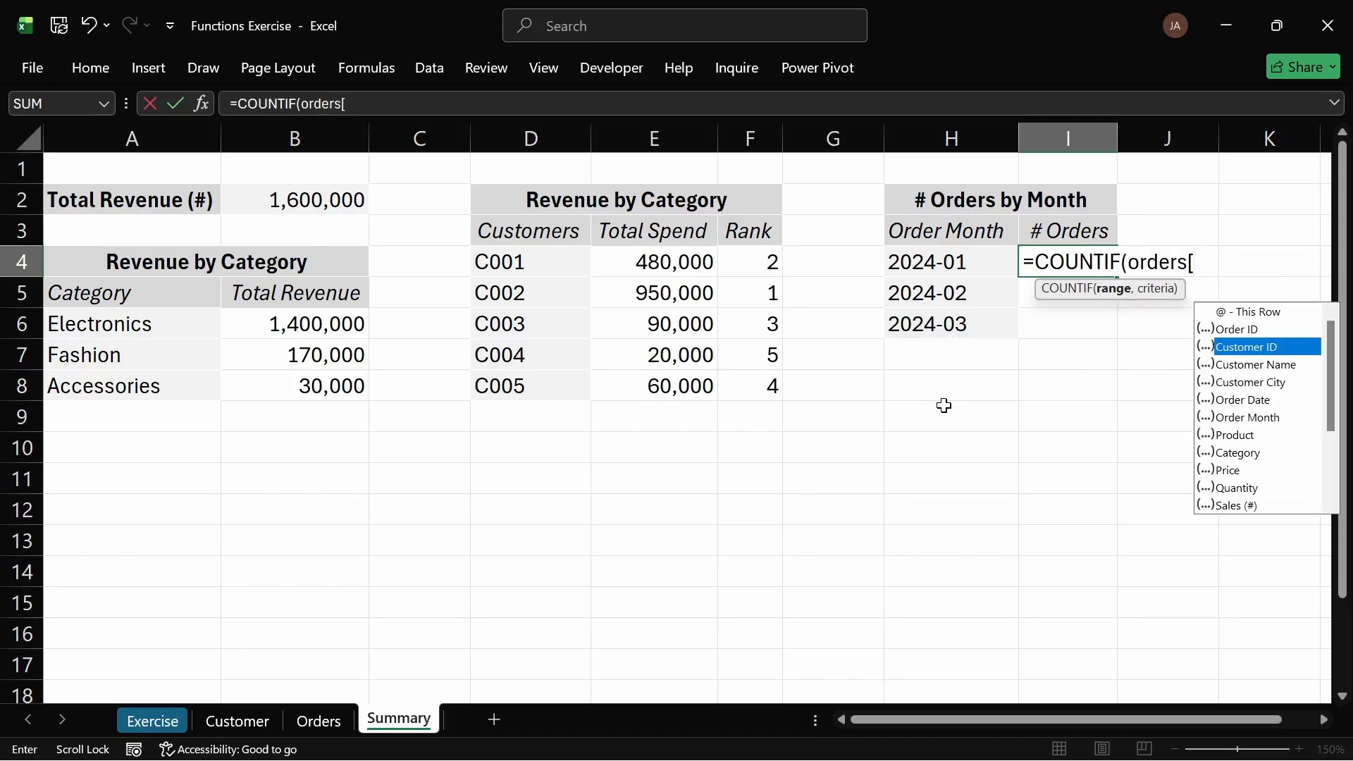
pyautogui.press('Down')
pyautogui.press('Down')
pyautogui.press('Down')
pyautogui.press('Down')
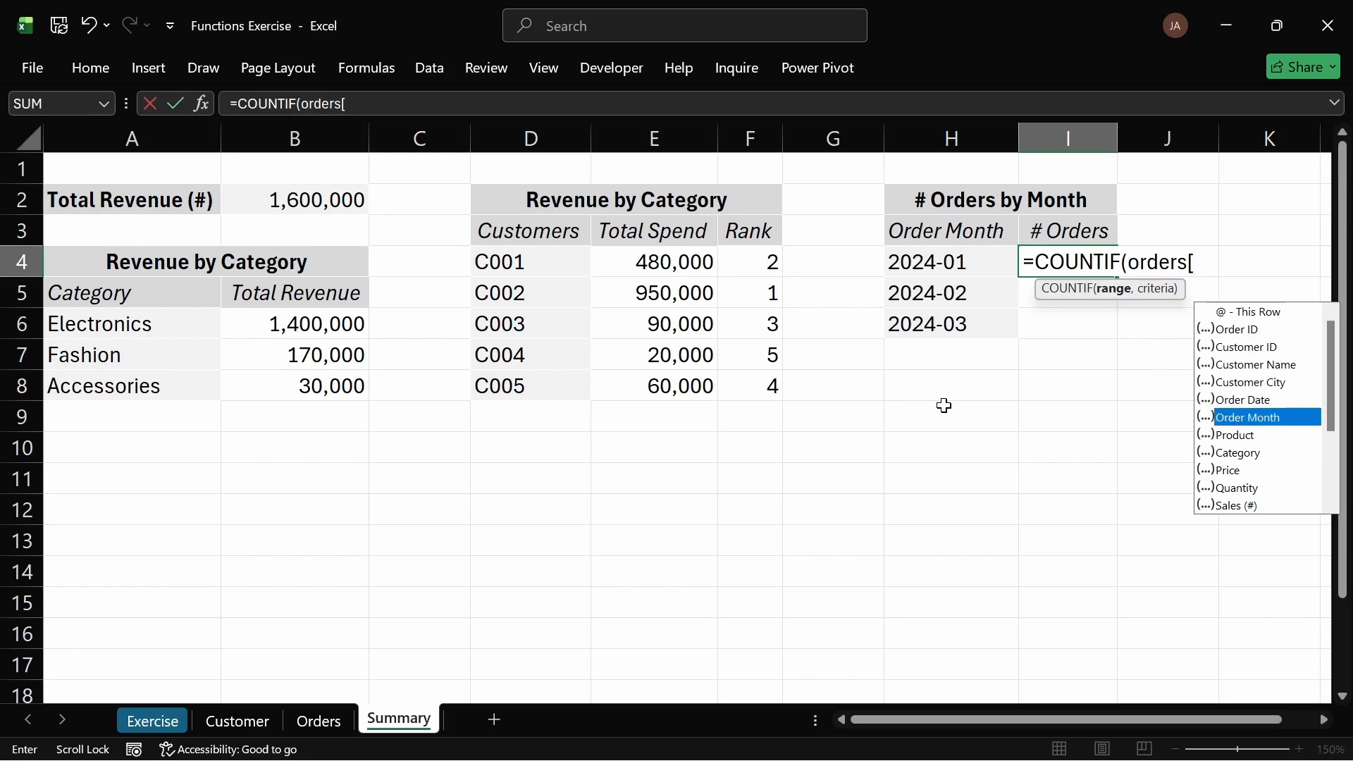
pyautogui.press('Tab')
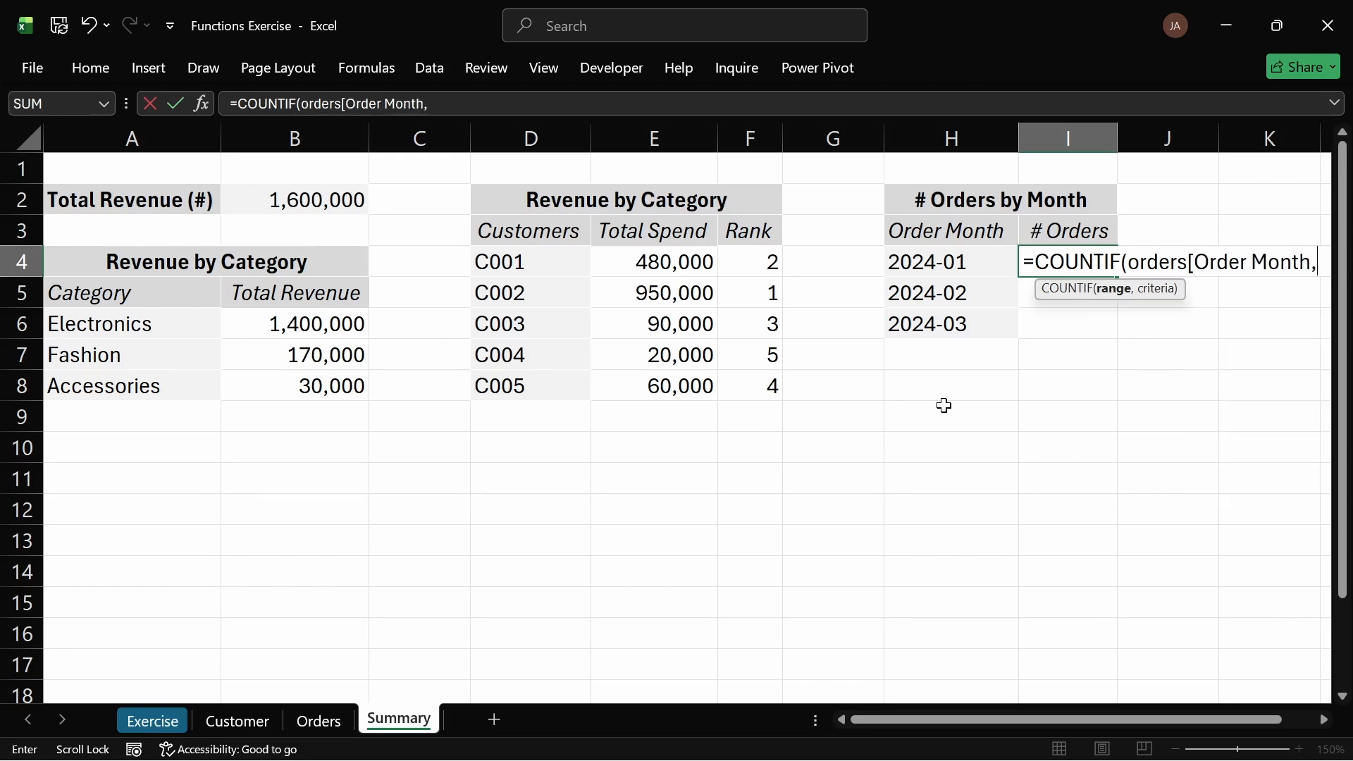
pyautogui.press('BackSpace')
pyautogui.write(']')
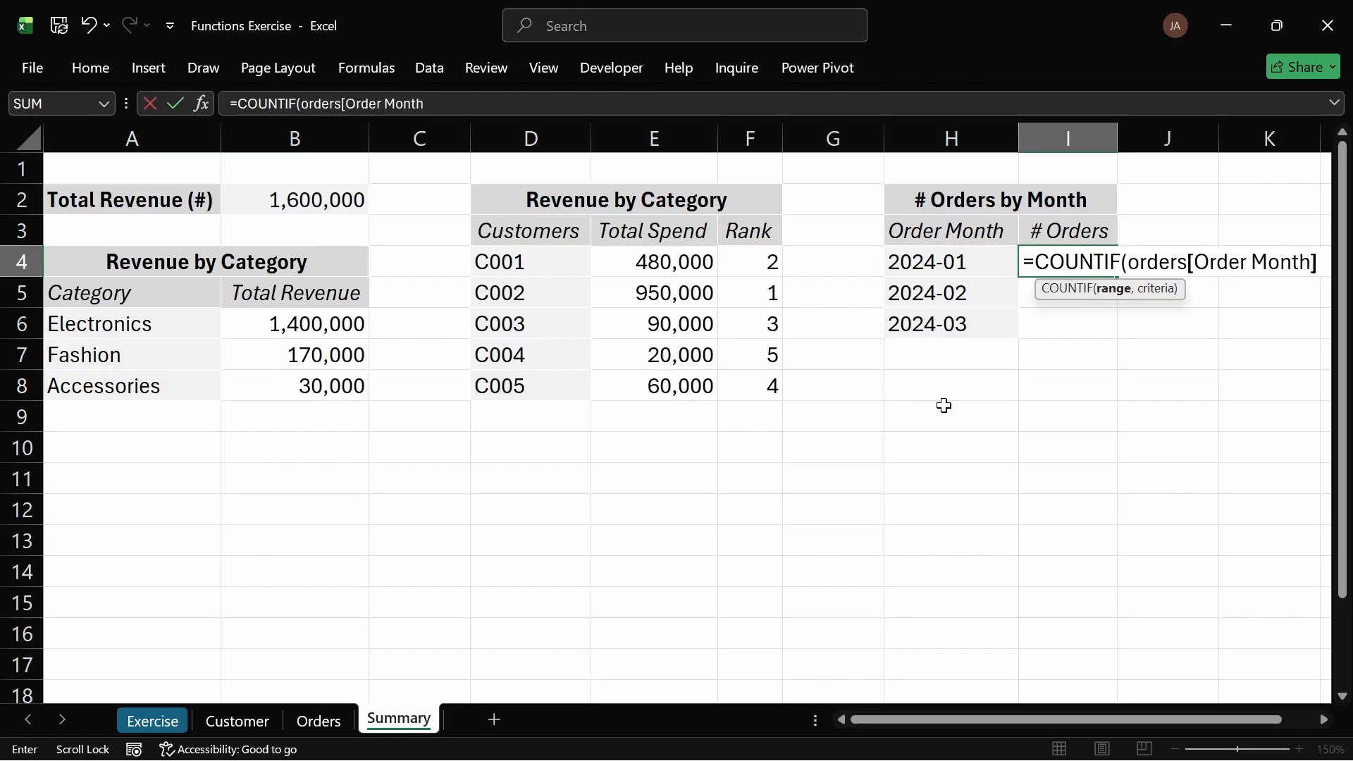
pyautogui.write(',')
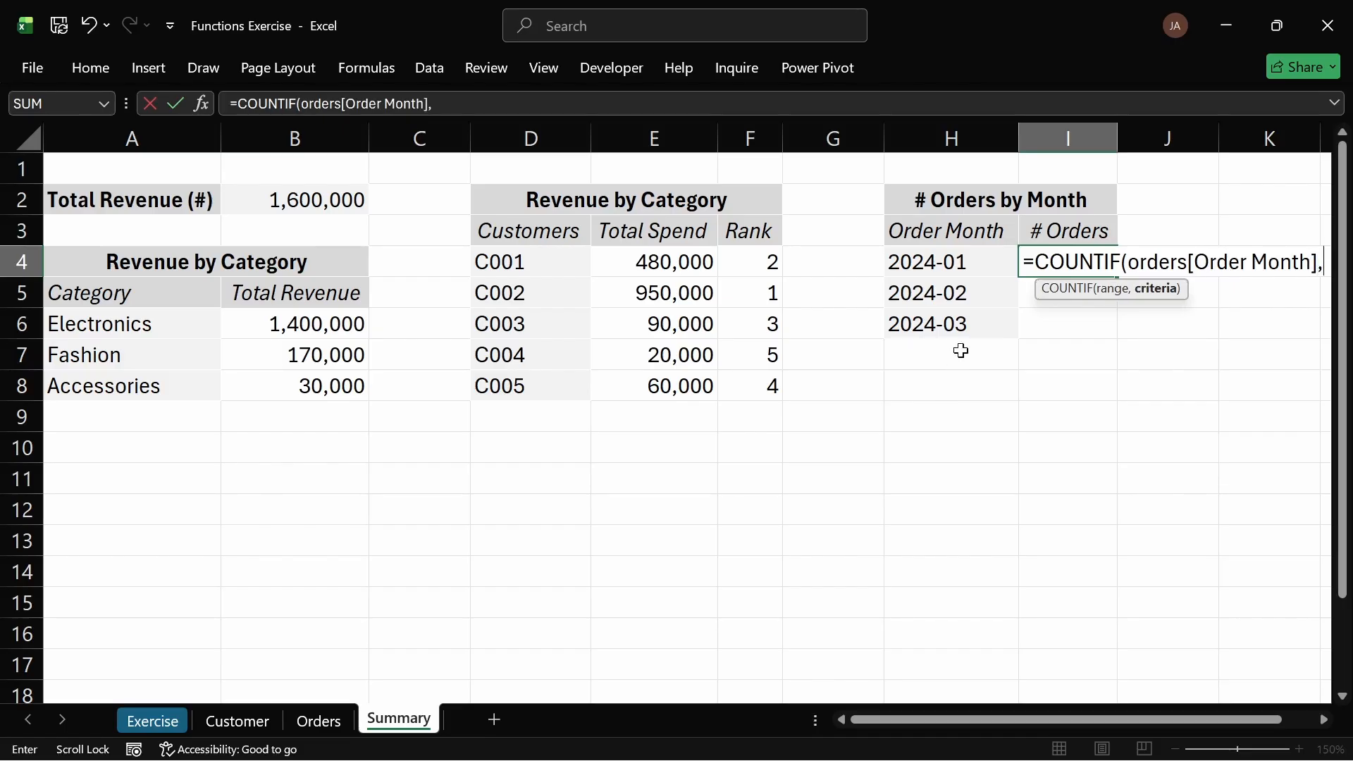
pyautogui.click(952, 267)
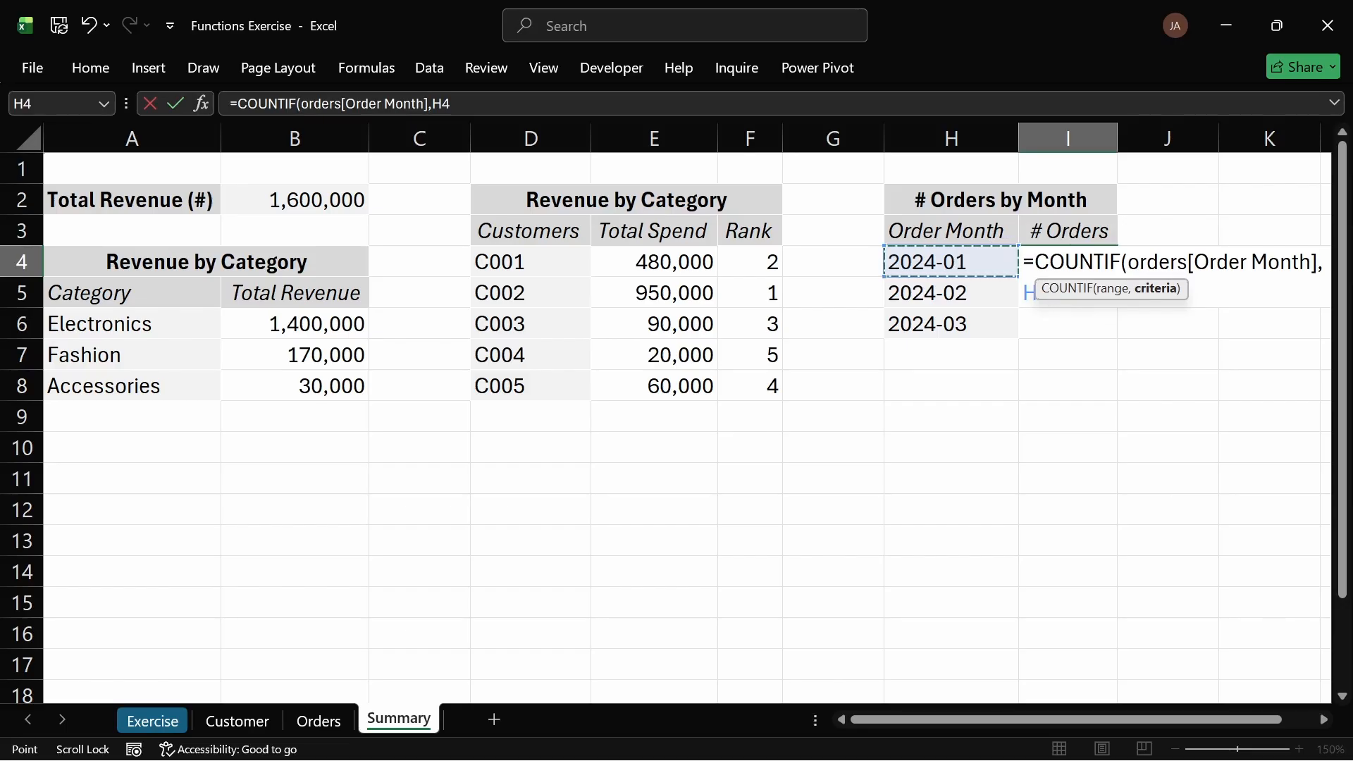
pyautogui.press('Return')
# Step: Fill the COUNTIF formula down the # Orders column through I6
pyautogui.click(1102, 259)
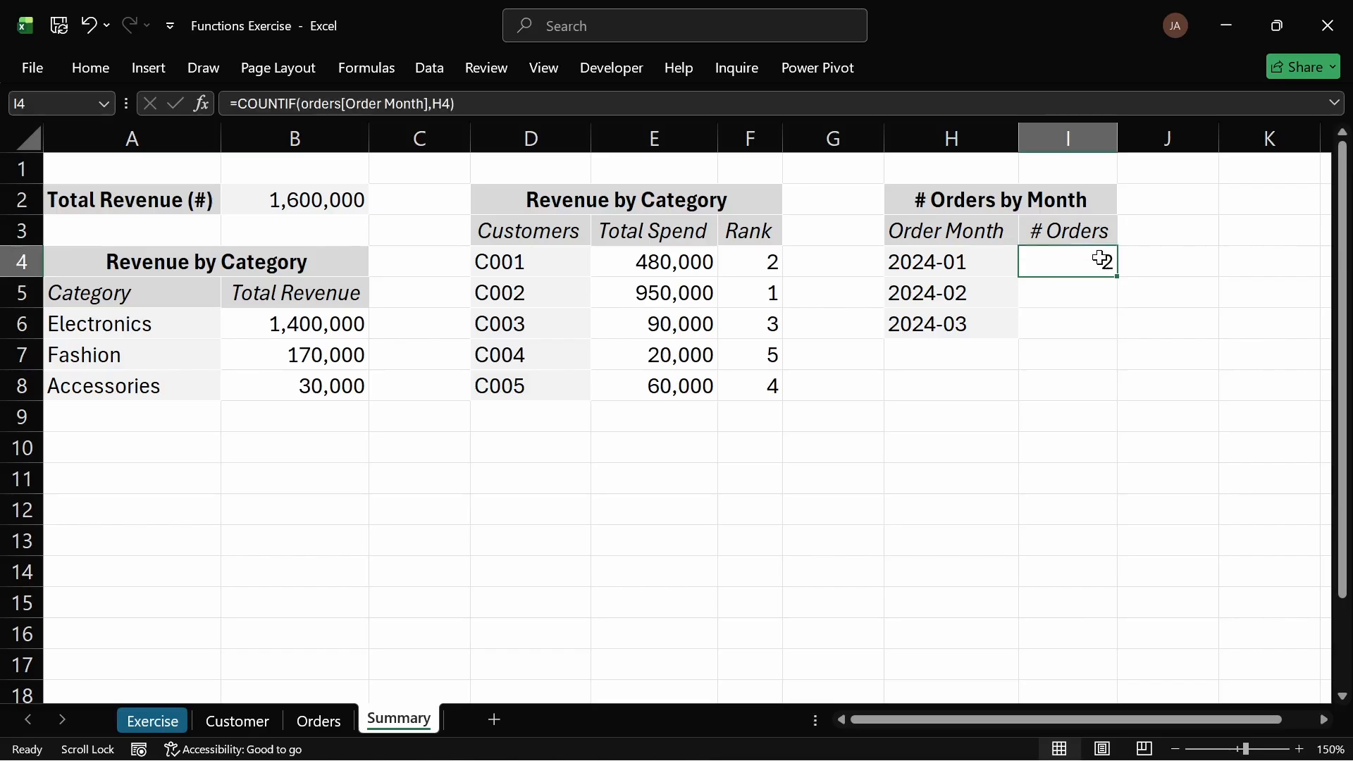
pyautogui.doubleClick(1119, 274)
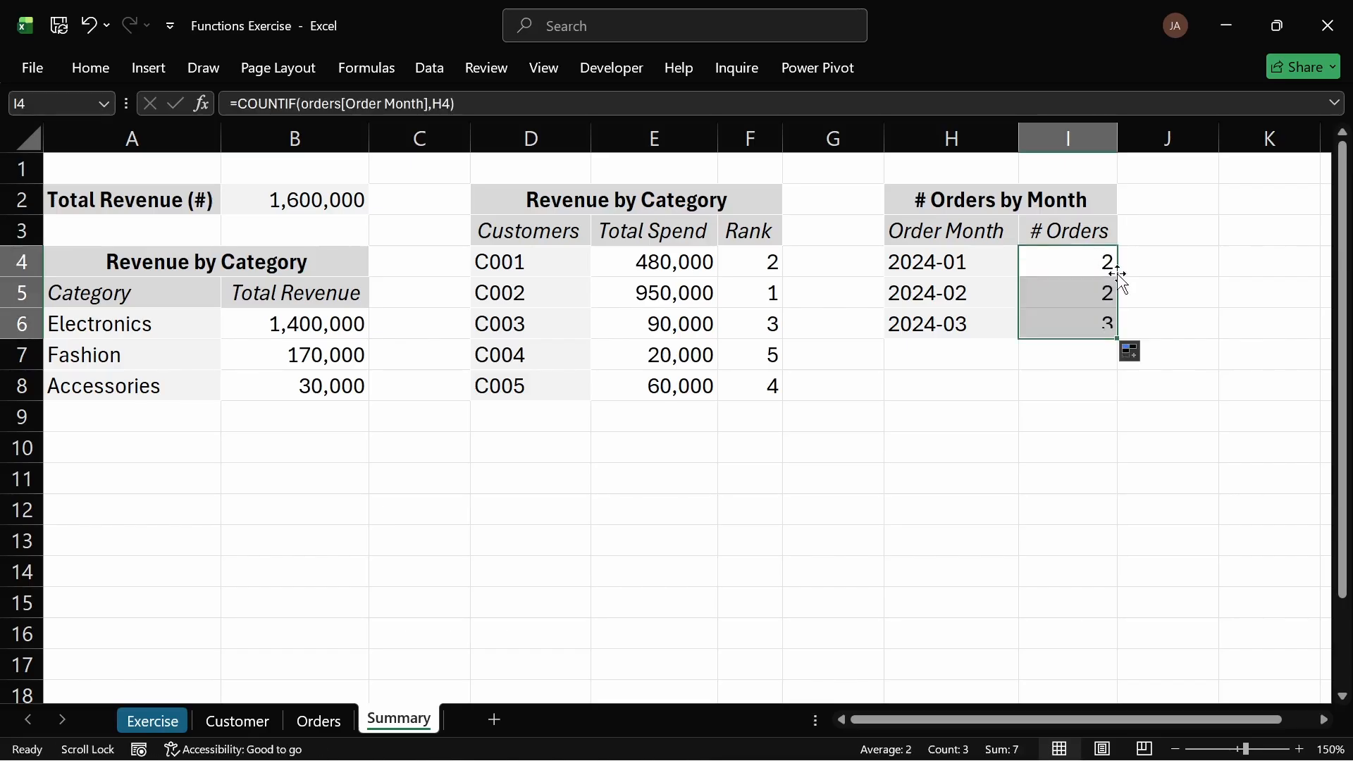
pyautogui.click(1081, 301)
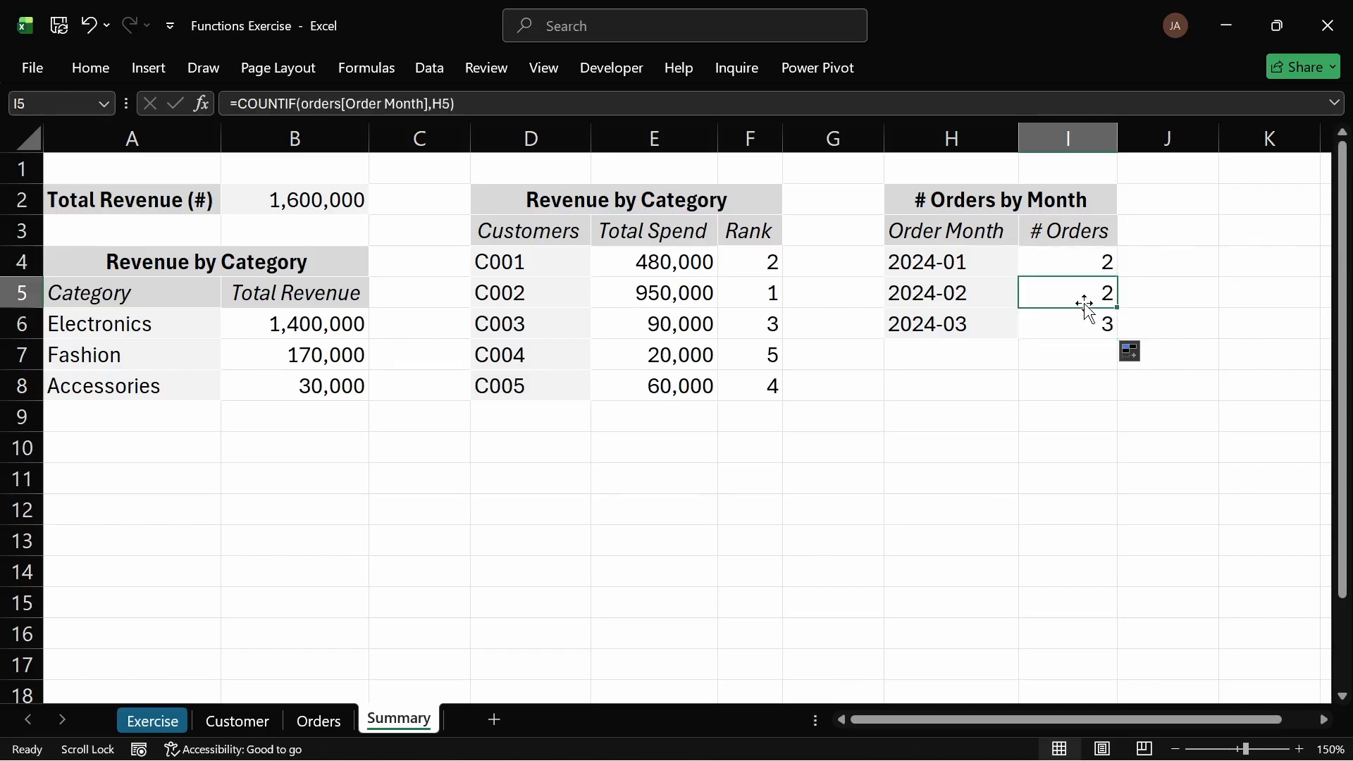
# Step: Compare the Order Month entries on the Orders sheet with the monthly order counts on the Summary sheet
pyautogui.click(317, 720)
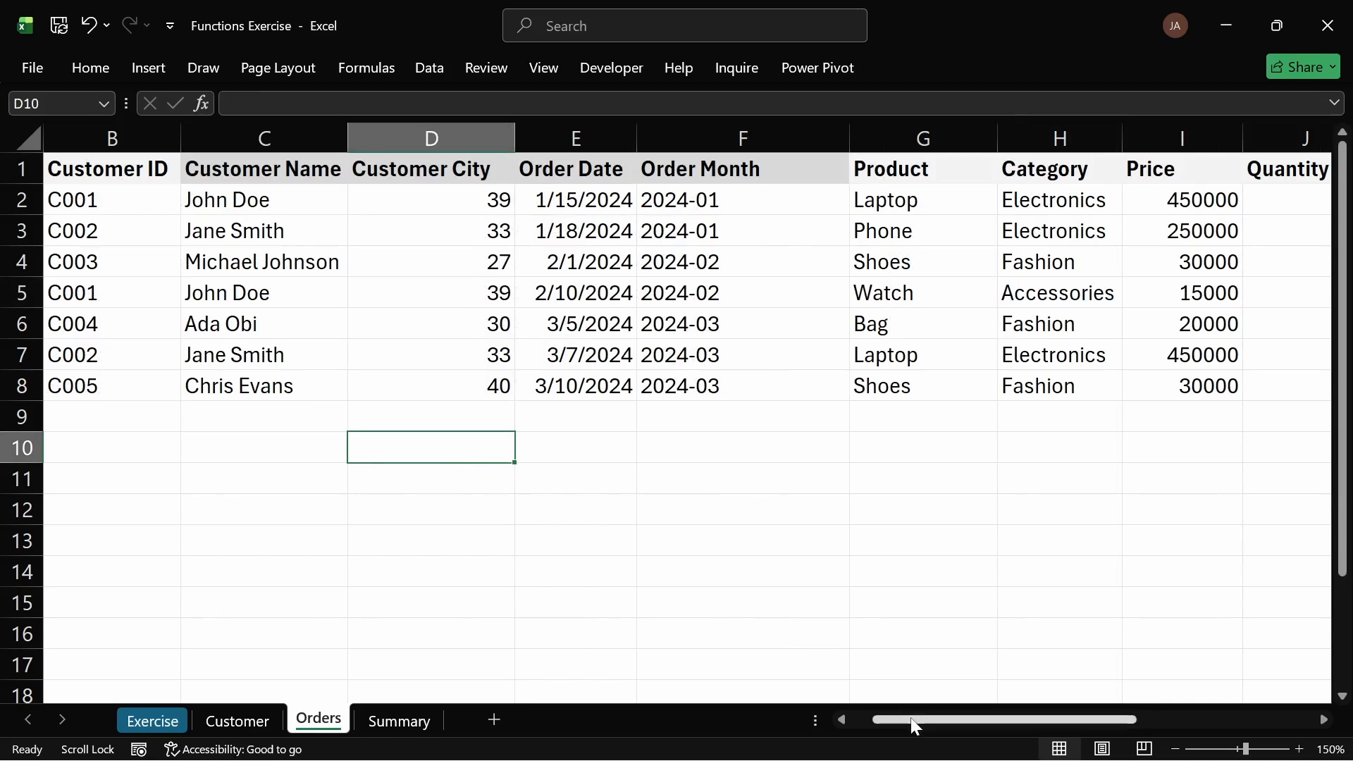
pyautogui.moveTo(997, 725); pyautogui.dragTo(861, 726)
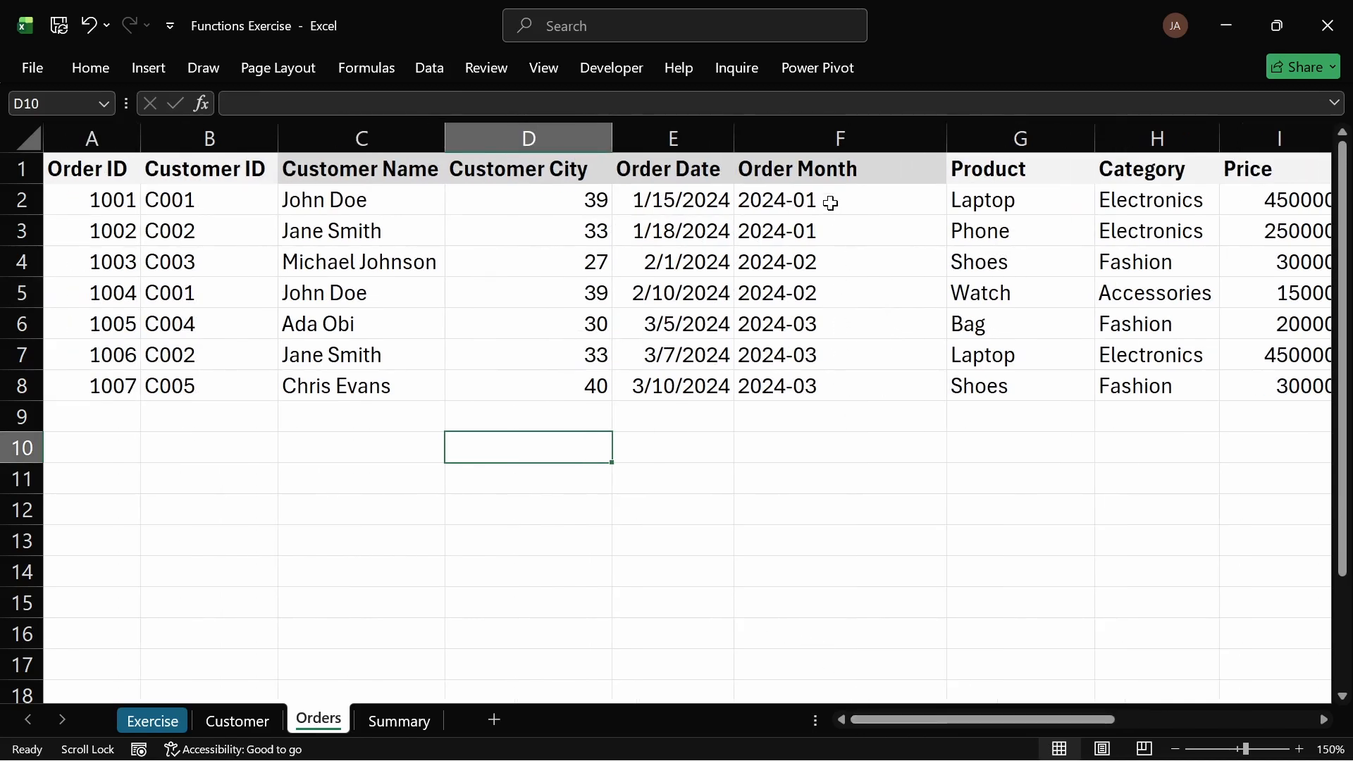
pyautogui.moveTo(834, 203); pyautogui.dragTo(839, 394)
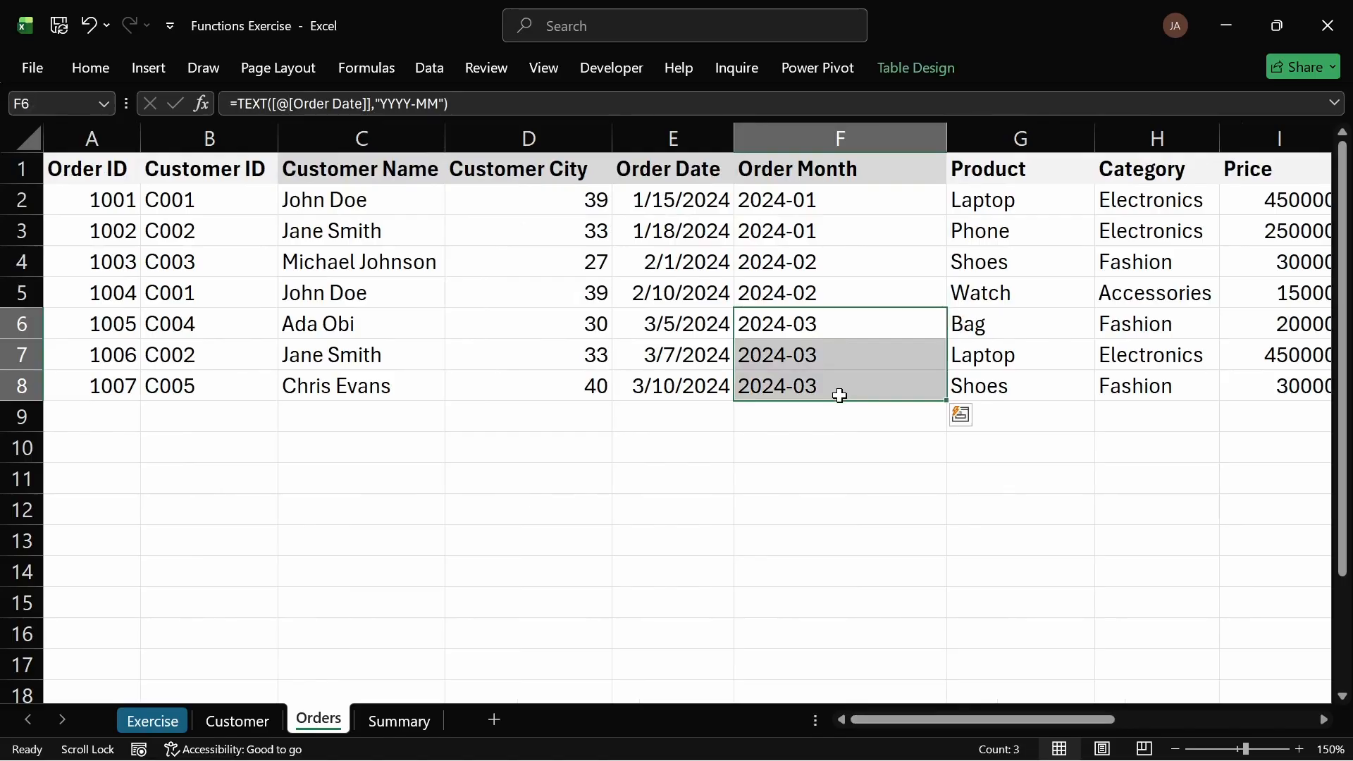
pyautogui.click(812, 444)
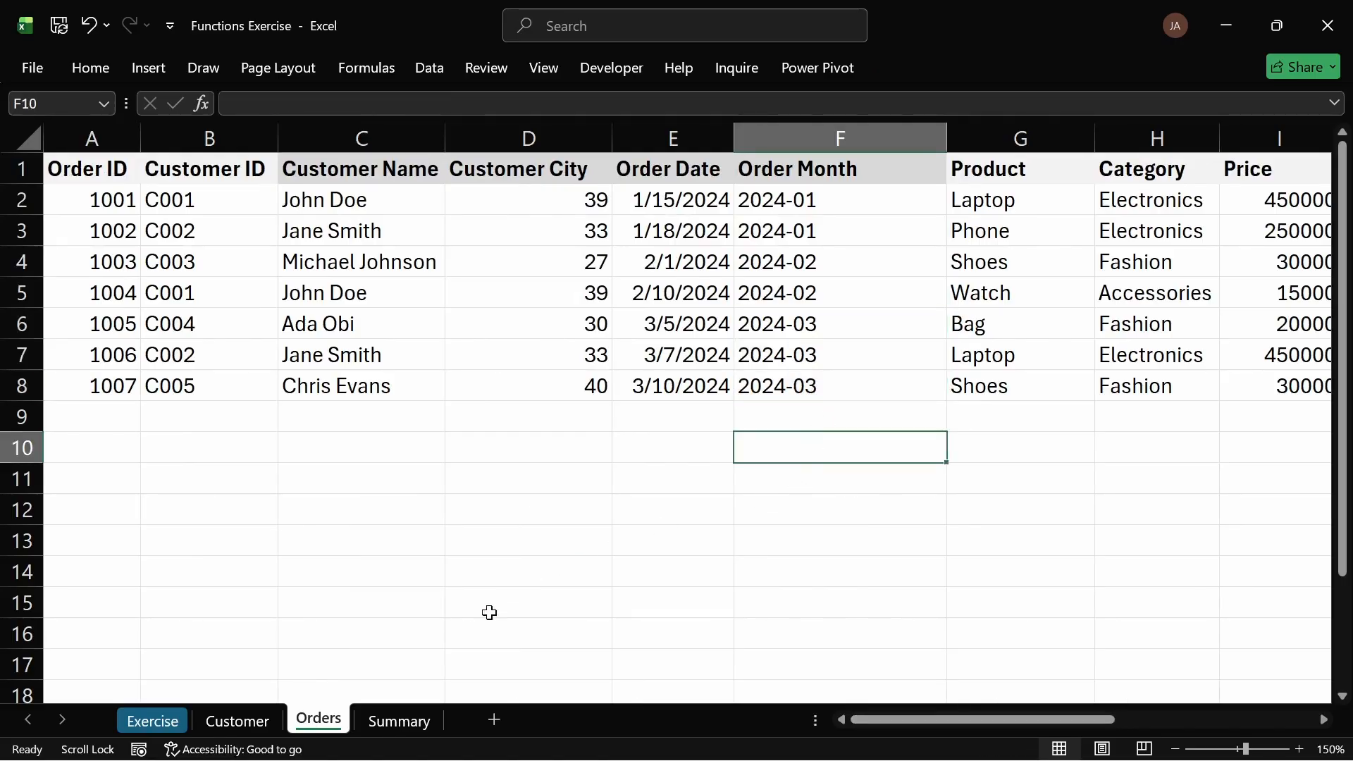
pyautogui.click(424, 723)
pyautogui.click(1053, 331)
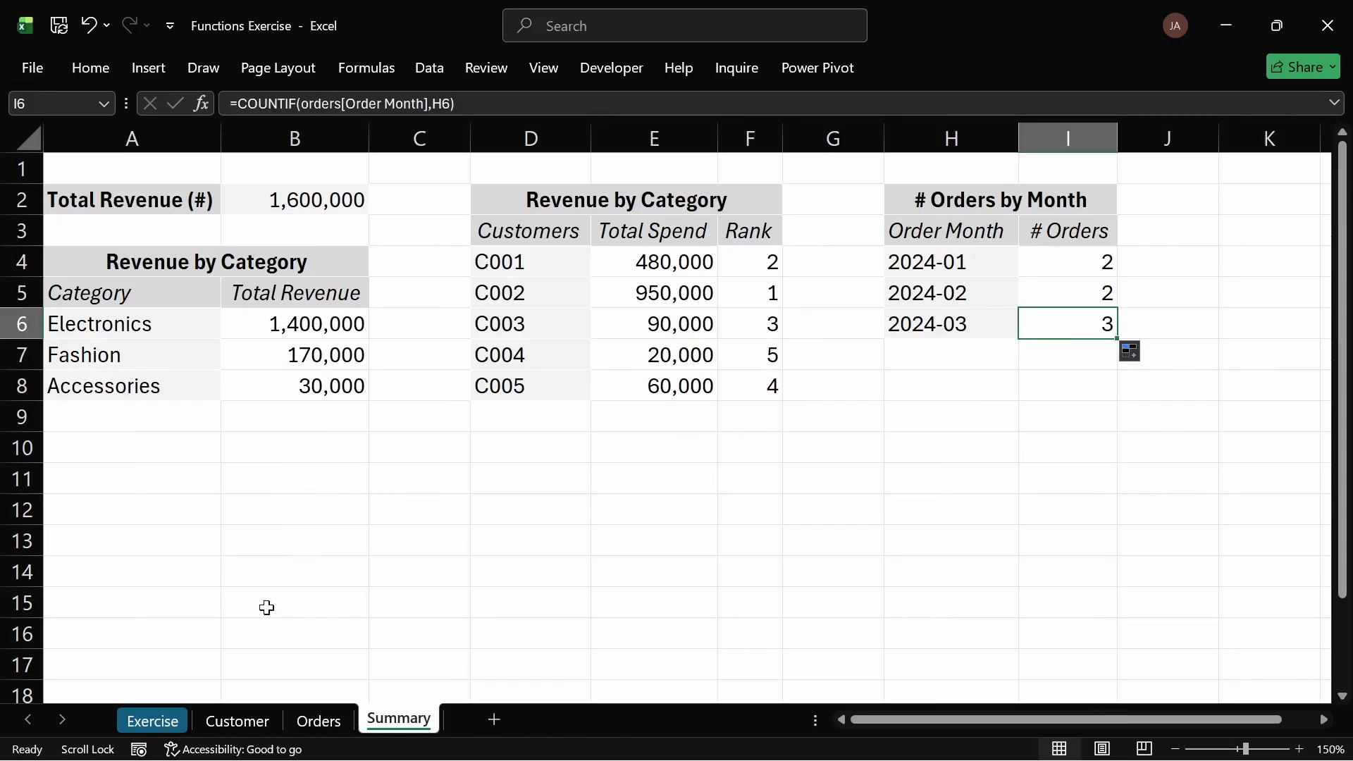
# Step: Mark task 14 on the Exercise sheet as done by colouring its text green
pyautogui.click(169, 720)
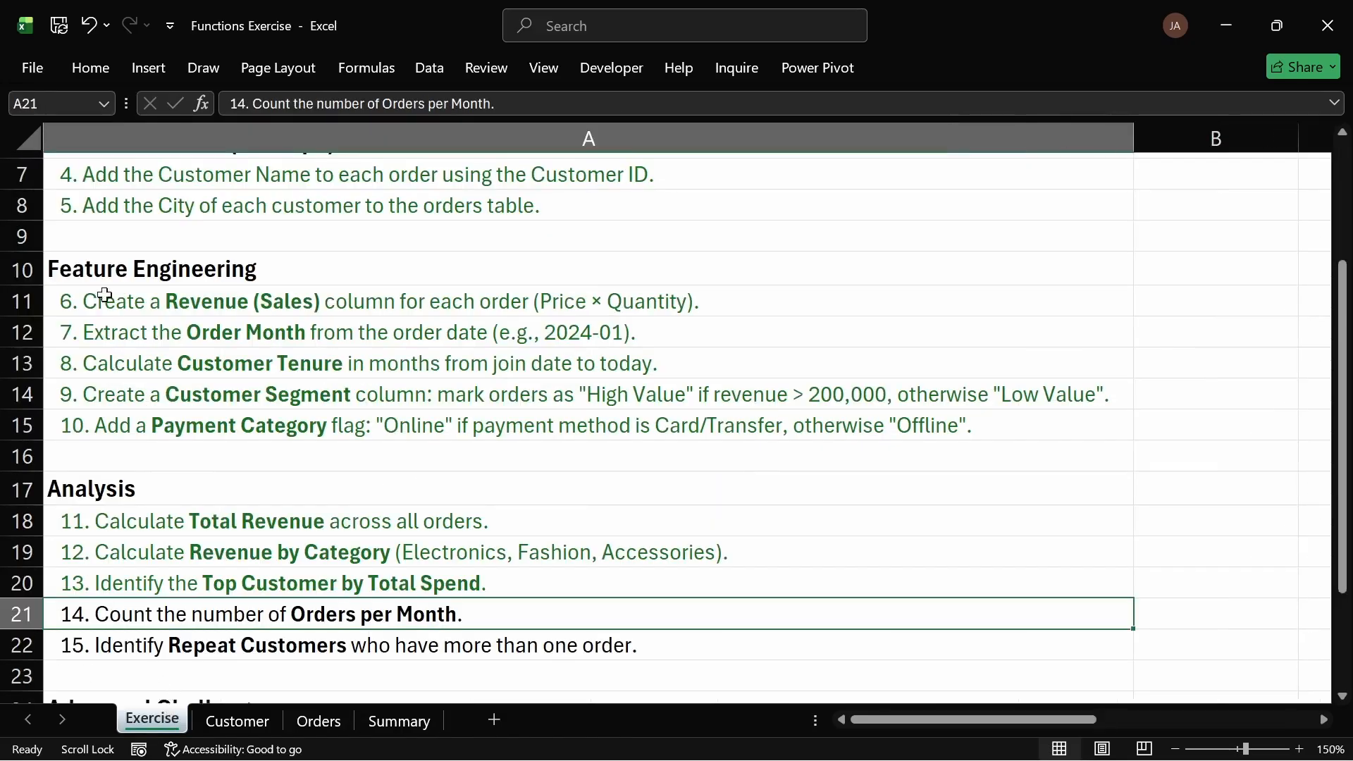
pyautogui.click(89, 73)
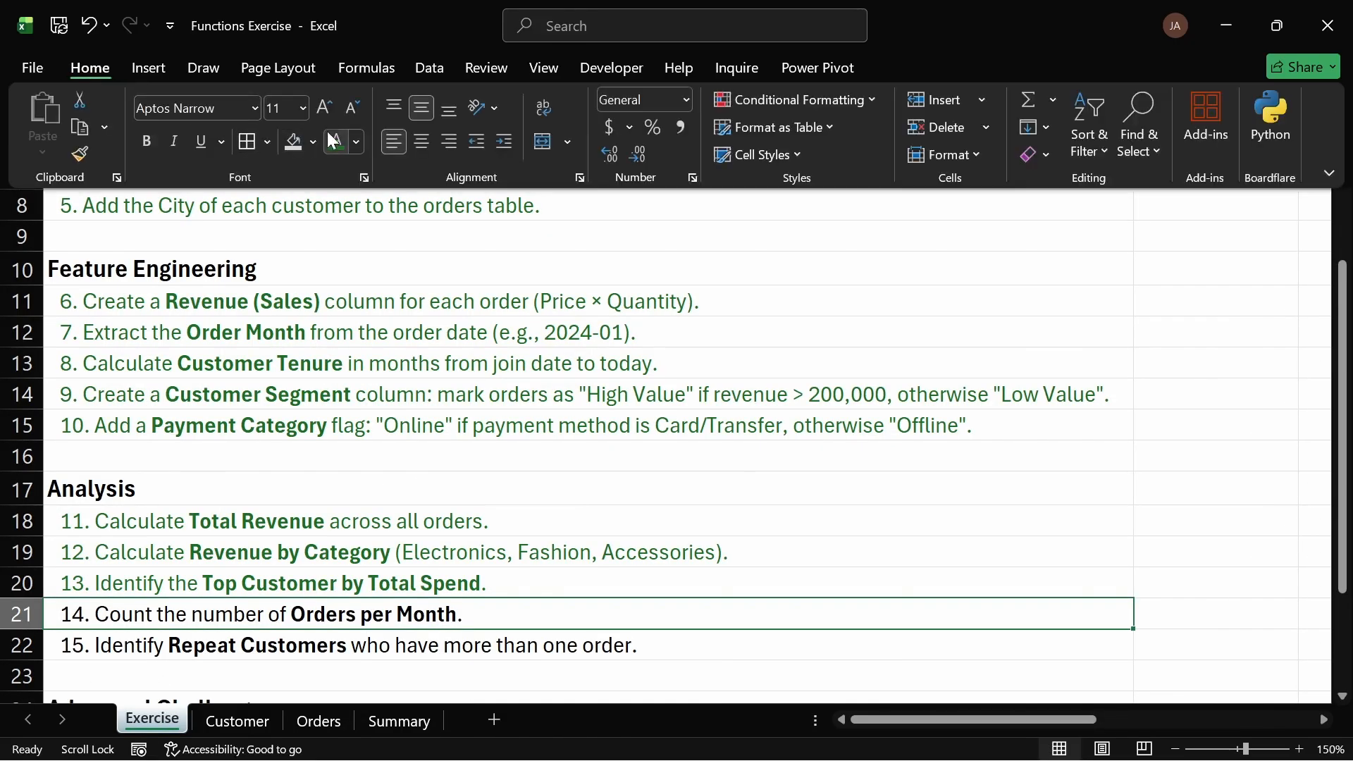
pyautogui.click(328, 132)
pyautogui.click(495, 561)
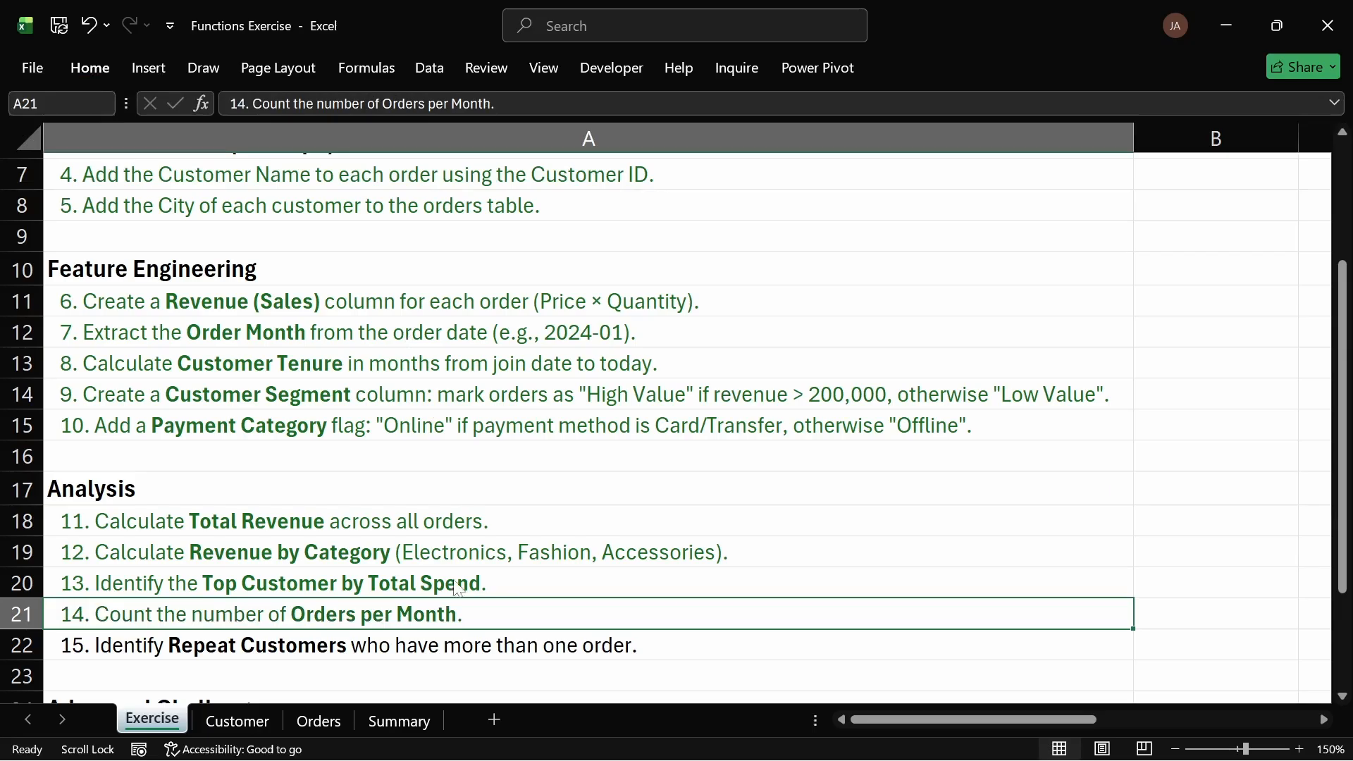
pyautogui.click(238, 663)
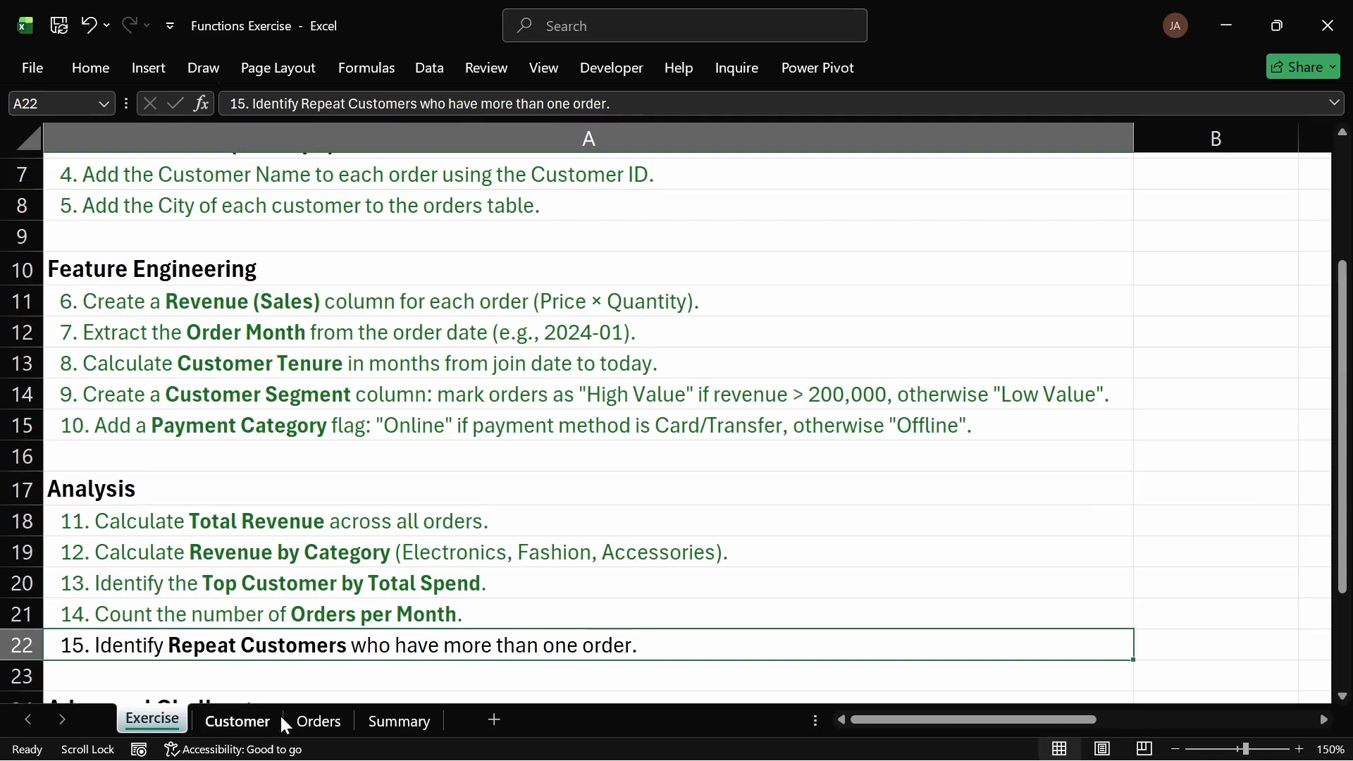
# Step: Hide the Order ID and Product columns on the Orders sheet
pyautogui.click(329, 721)
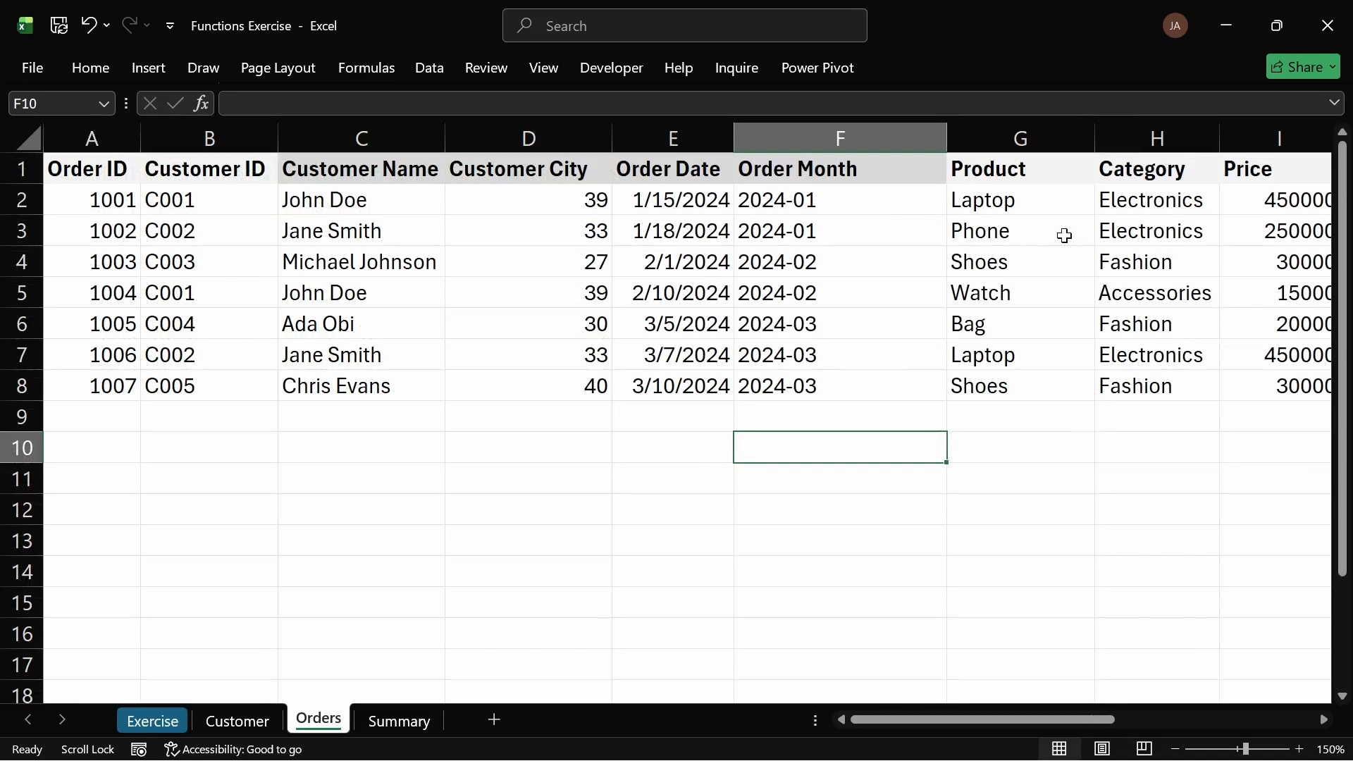
pyautogui.click(809, 143)
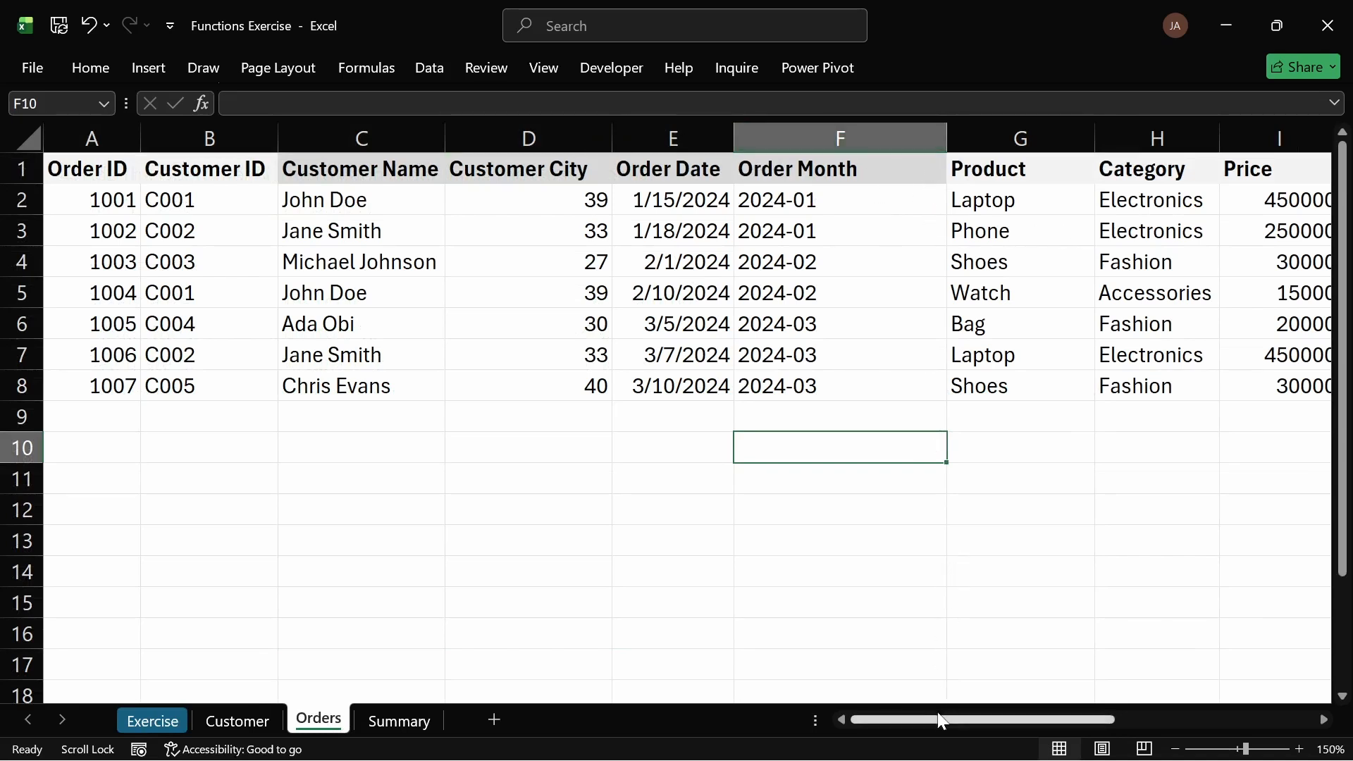
pyautogui.click(94, 140)
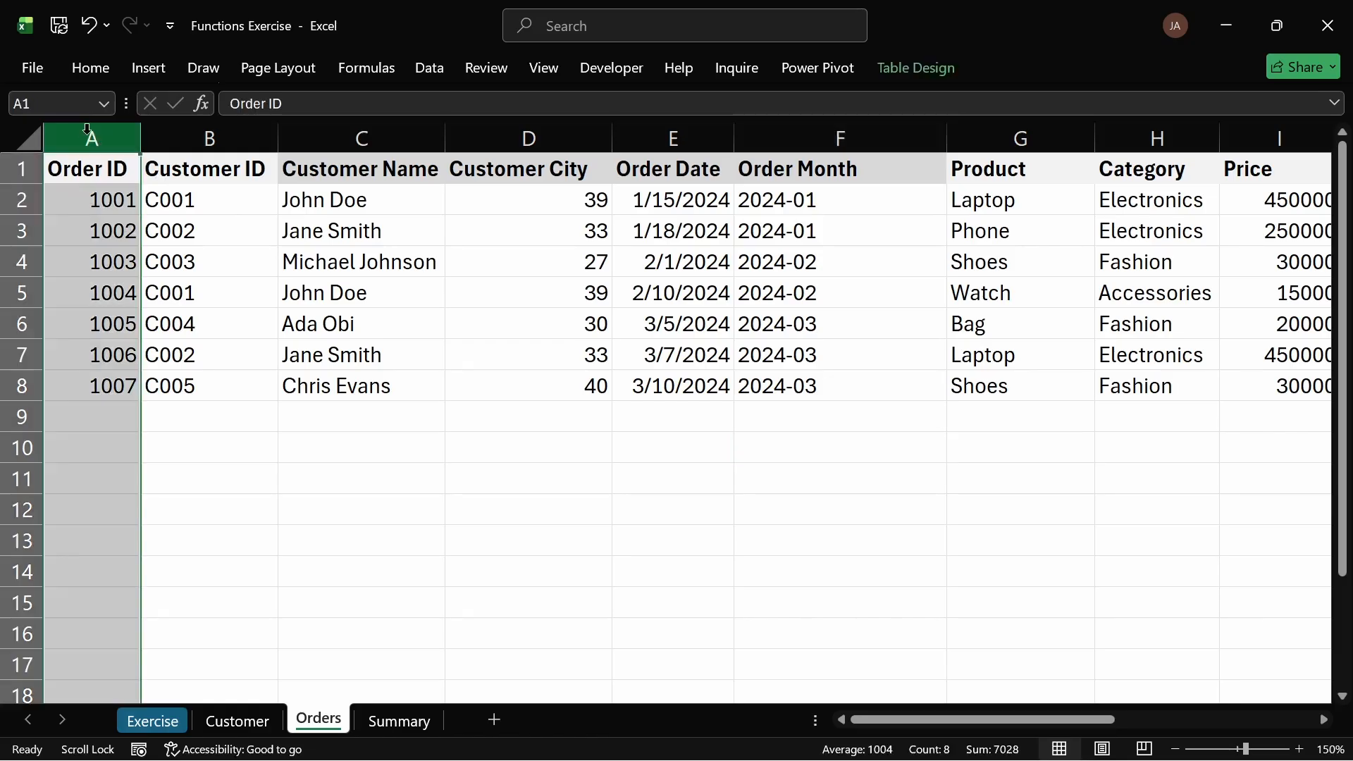
pyautogui.rightClick(94, 140)
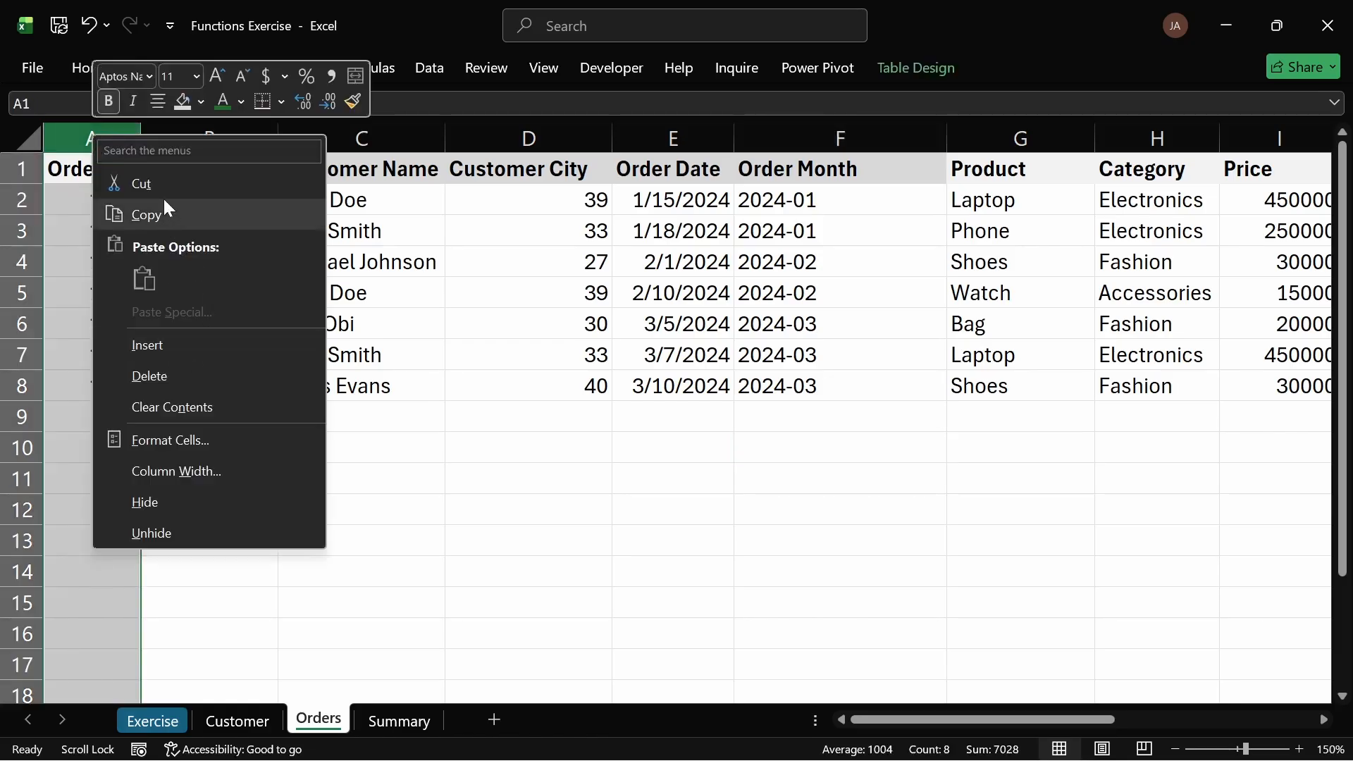
pyautogui.click(146, 501)
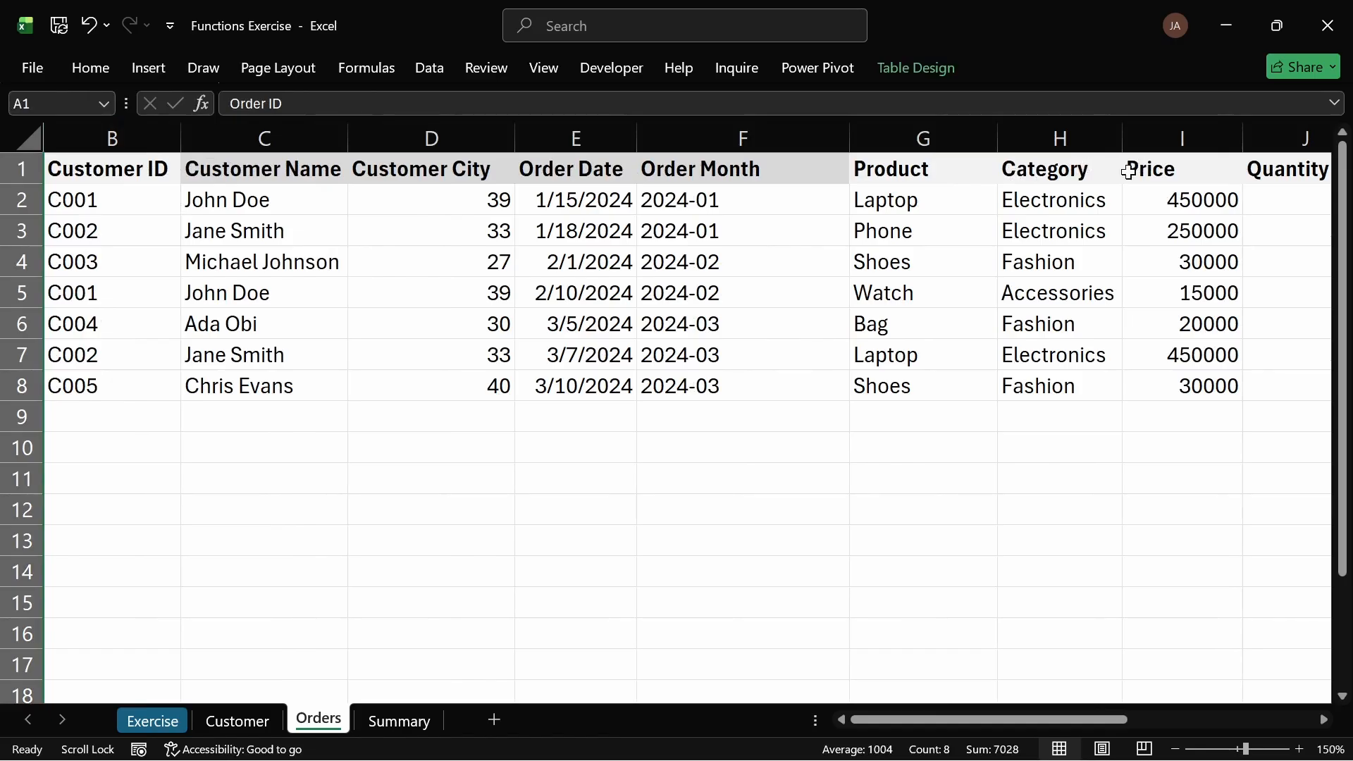
pyautogui.click(924, 141)
pyautogui.rightClick(926, 145)
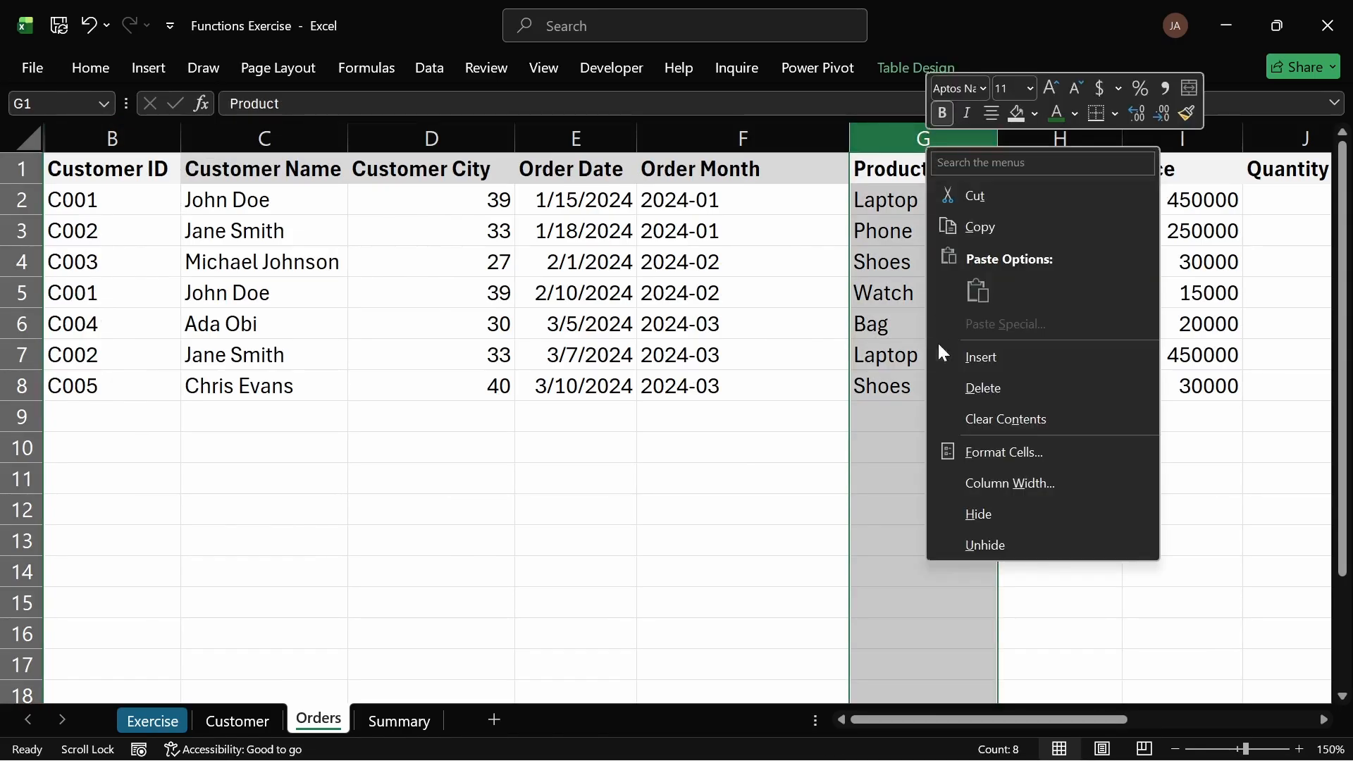
pyautogui.click(987, 514)
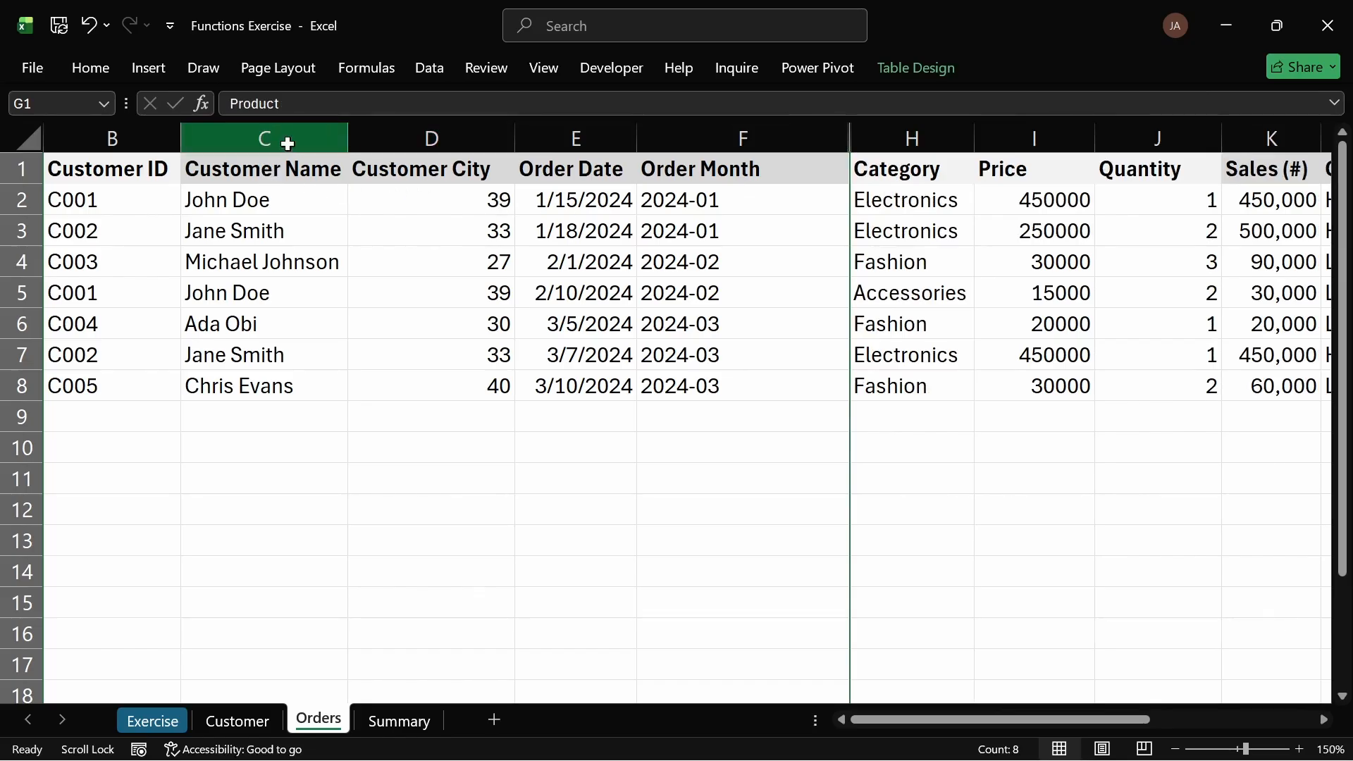
# Step: Inspect the Customer City formula in D2 on the Orders sheet
pyautogui.moveTo(288, 143); pyautogui.dragTo(414, 134)
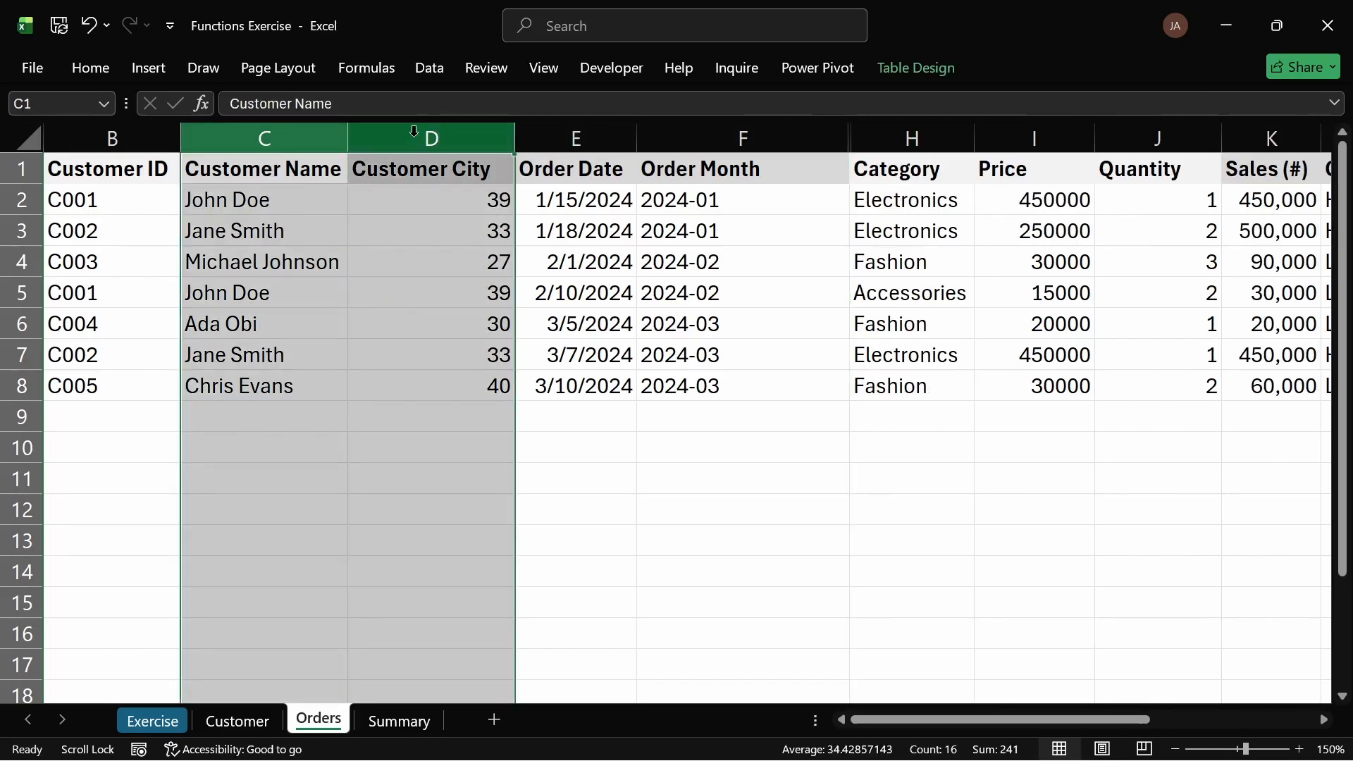
pyautogui.click(444, 233)
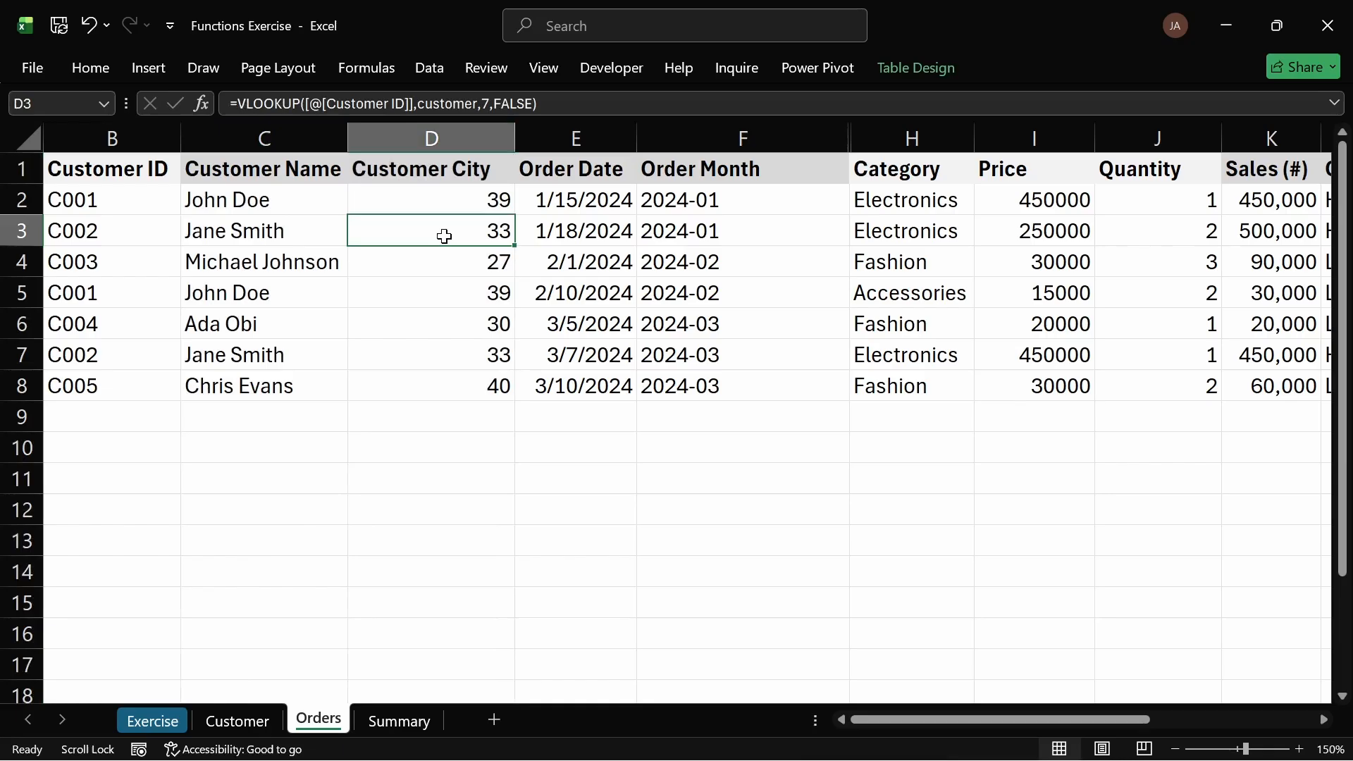
pyautogui.click(434, 198)
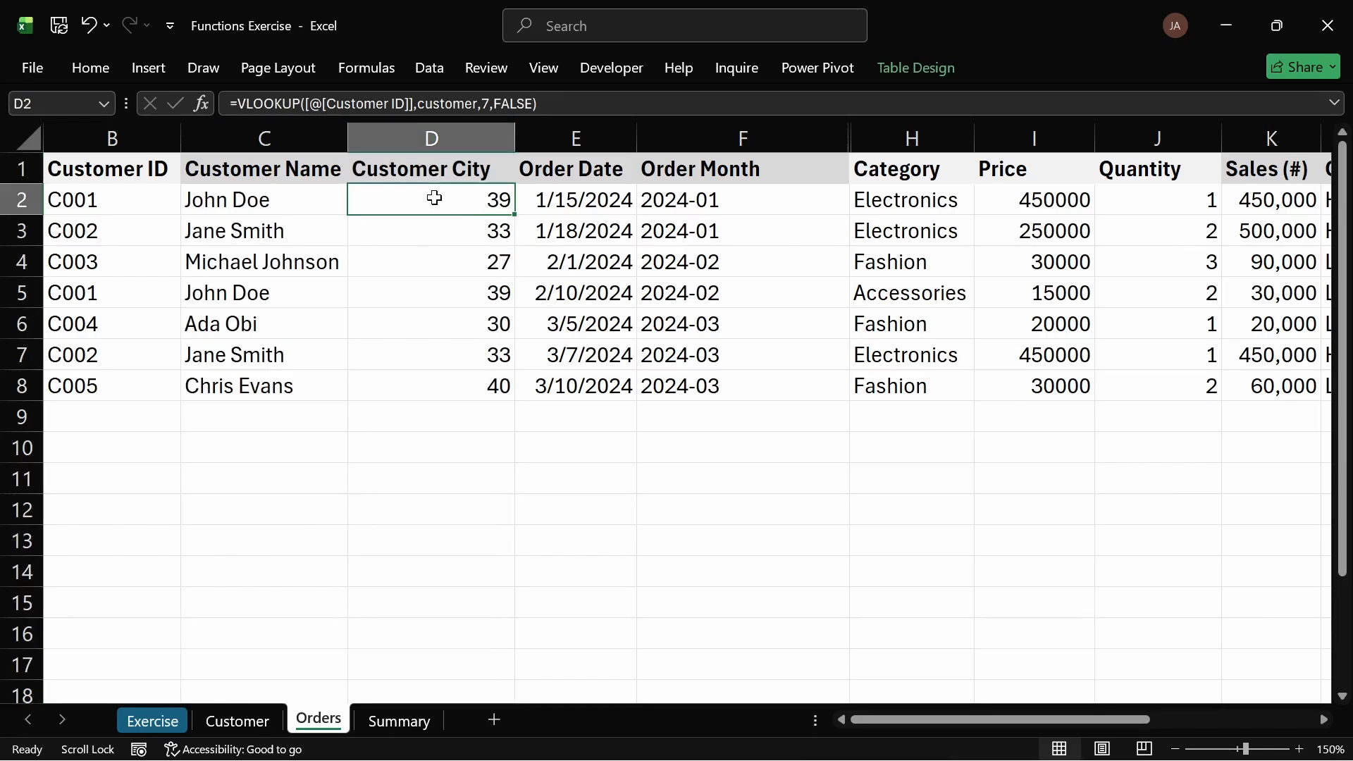
pyautogui.doubleClick(435, 198)
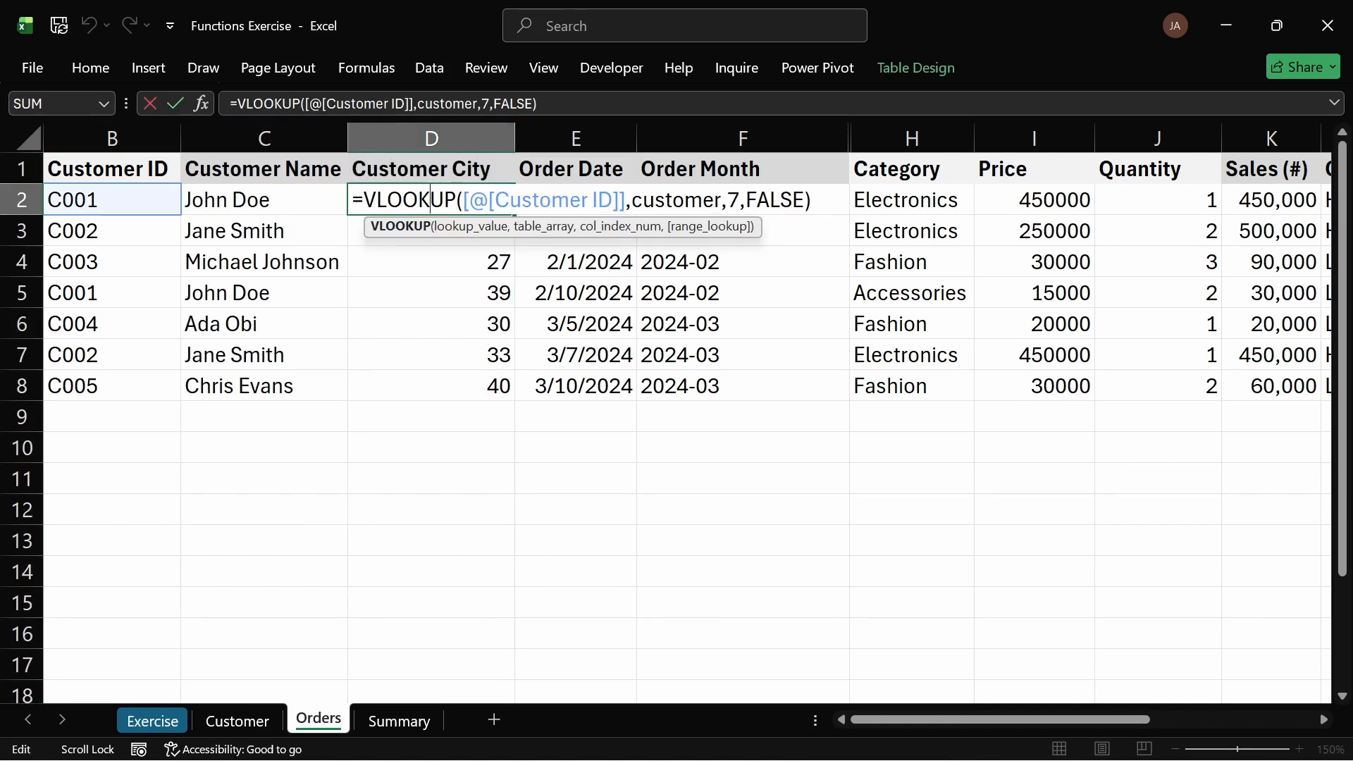
pyautogui.press('Return')
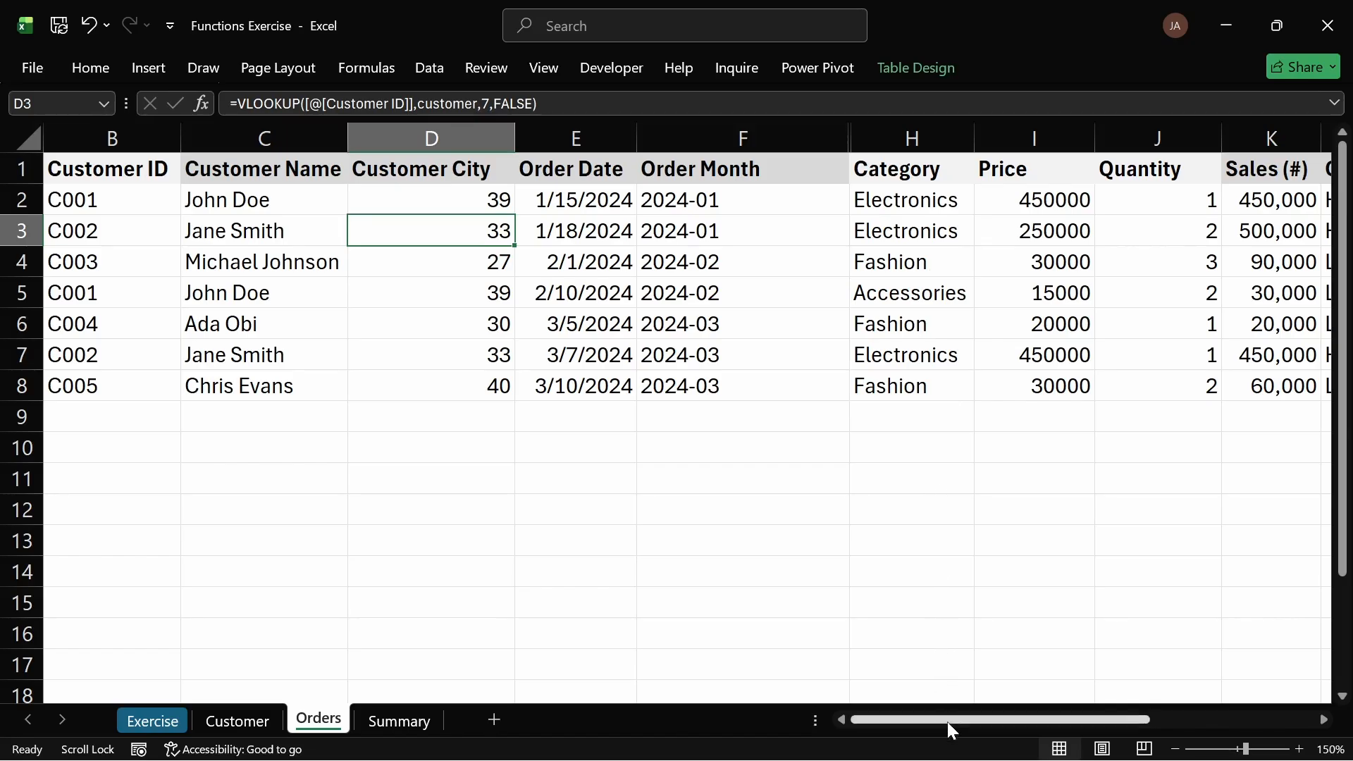
pyautogui.moveTo(954, 724)
pyautogui.mouseDown()
pyautogui.moveTo(1068, 725)
pyautogui.moveTo(928, 725)
pyautogui.mouseUp()
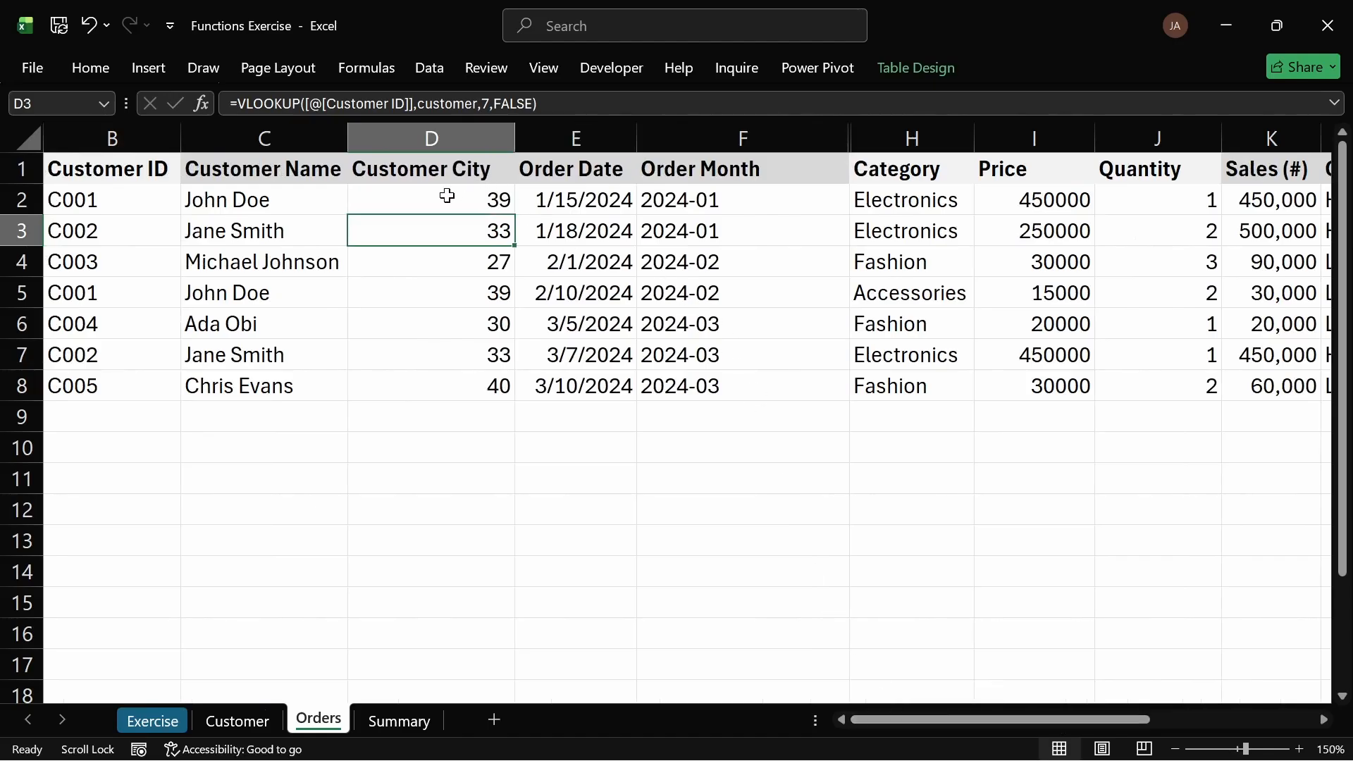
pyautogui.click(447, 196)
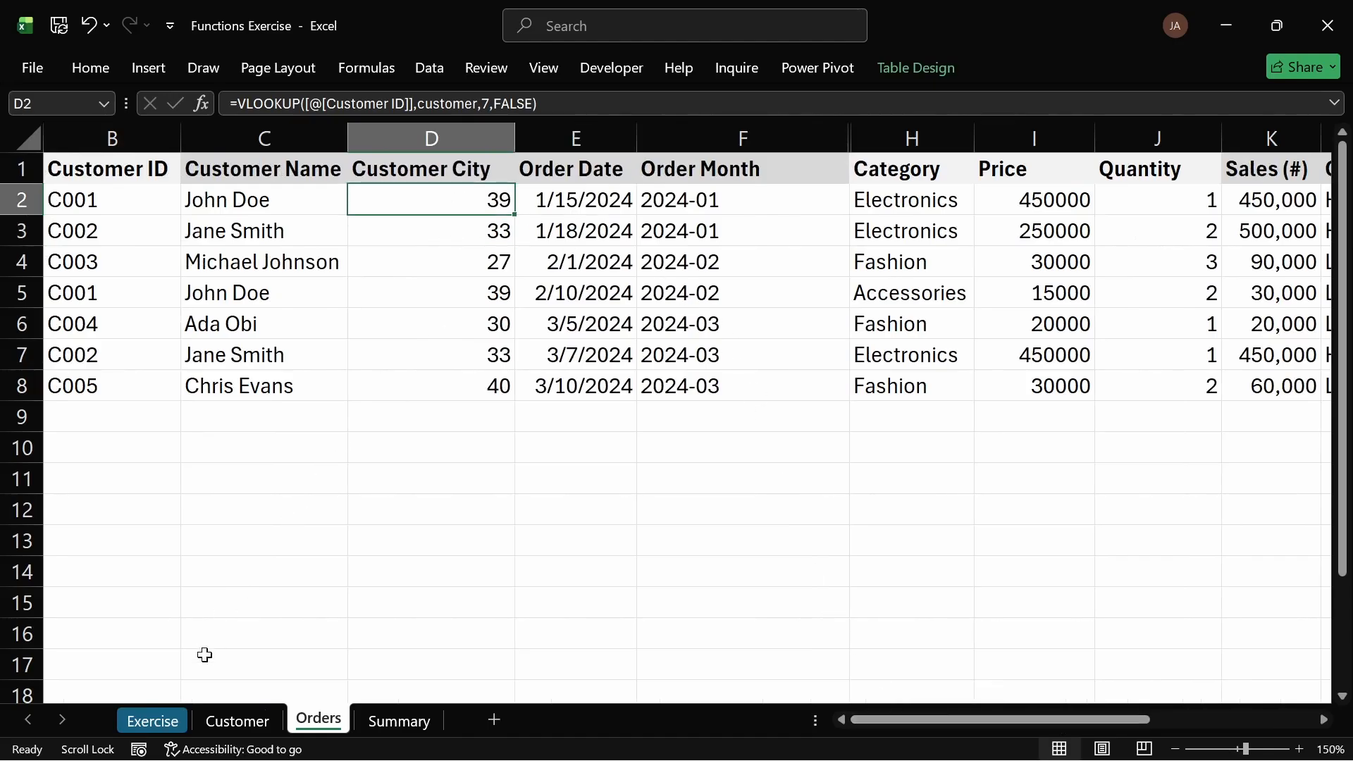
# Step: Review task 5 on the Exercise sheet and the City column on the Customer sheet
pyautogui.click(162, 719)
pyautogui.scroll(2, 250, 333)
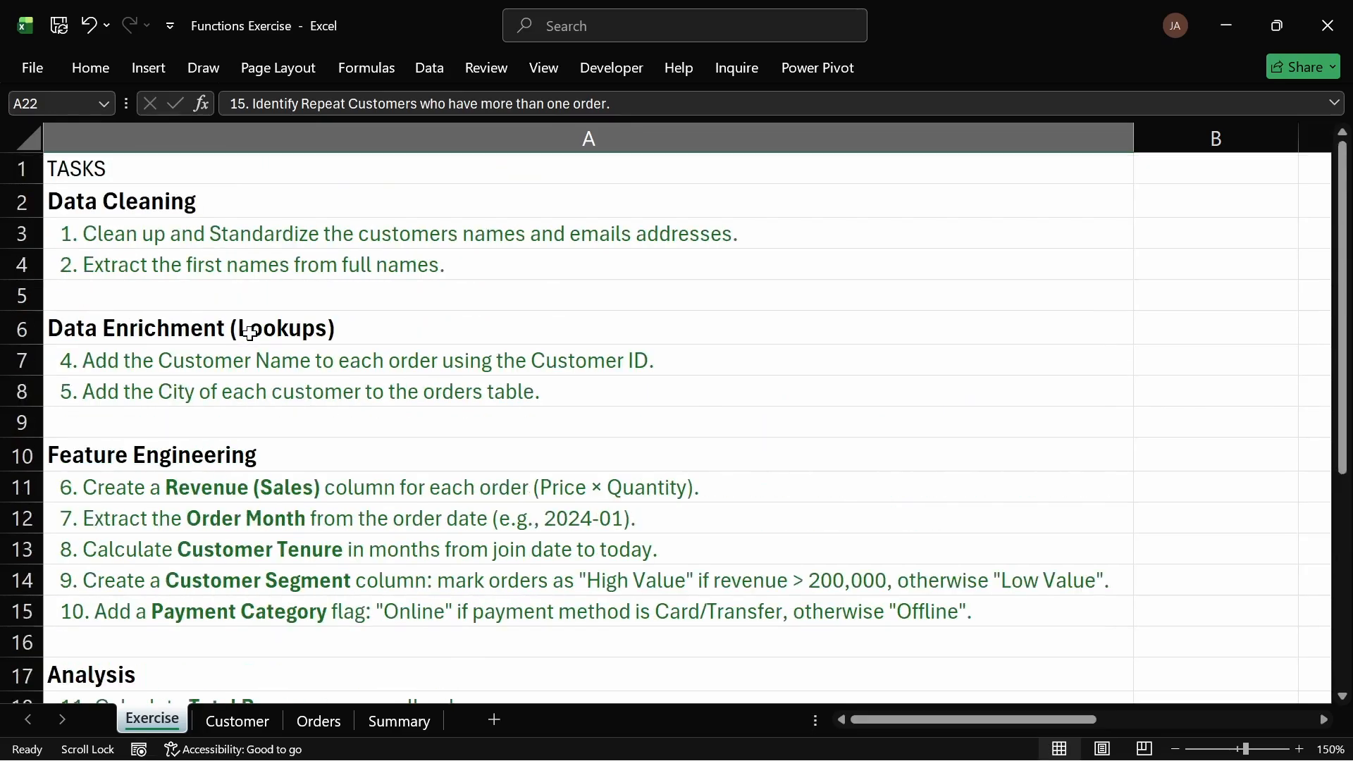
pyautogui.click(221, 396)
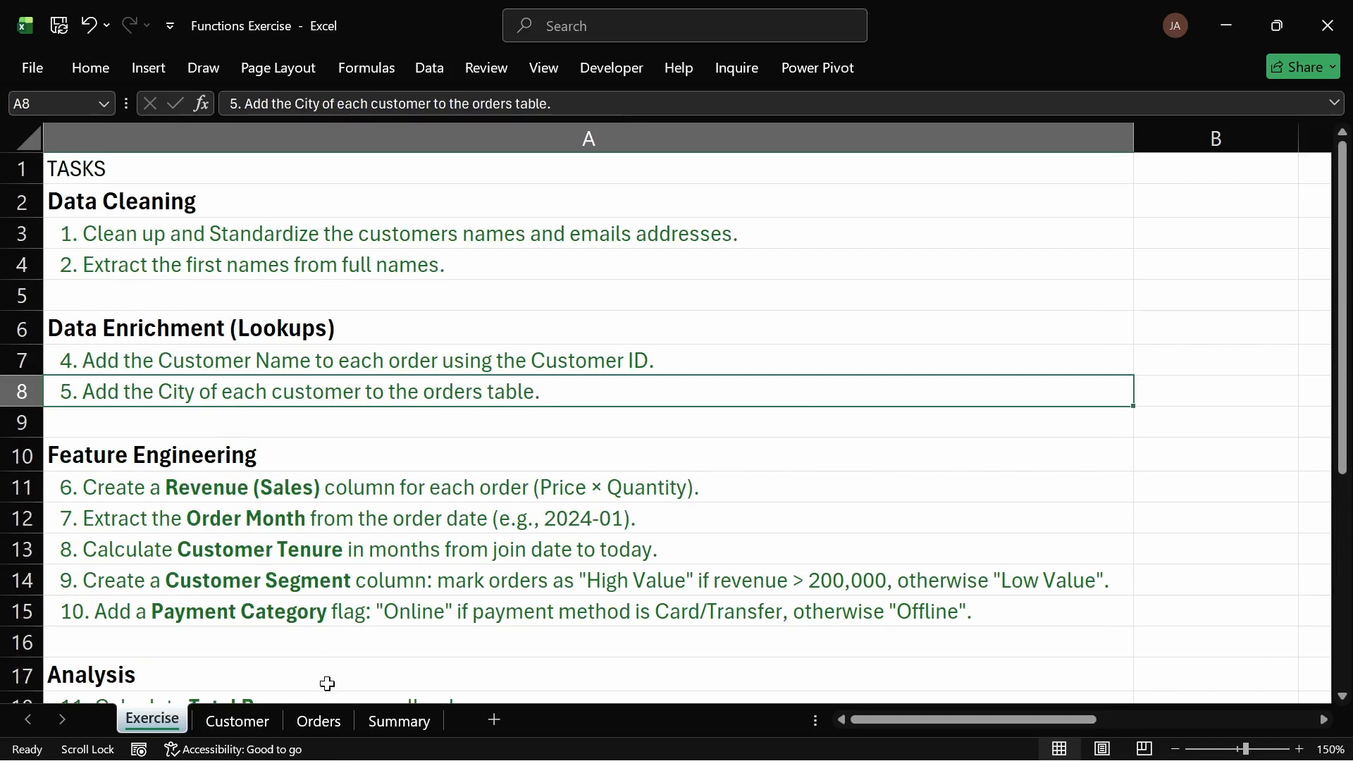
pyautogui.click(247, 719)
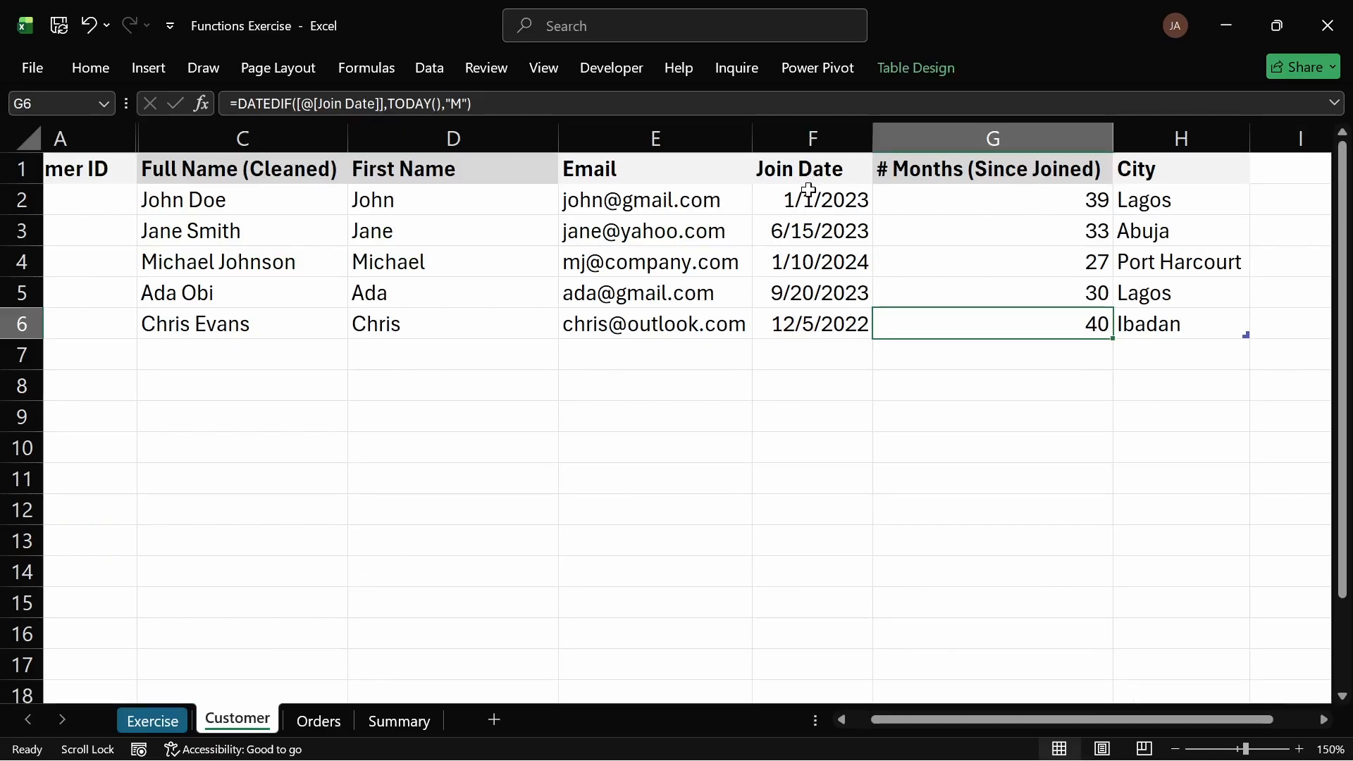
pyautogui.moveTo(809, 190); pyautogui.dragTo(810, 214)
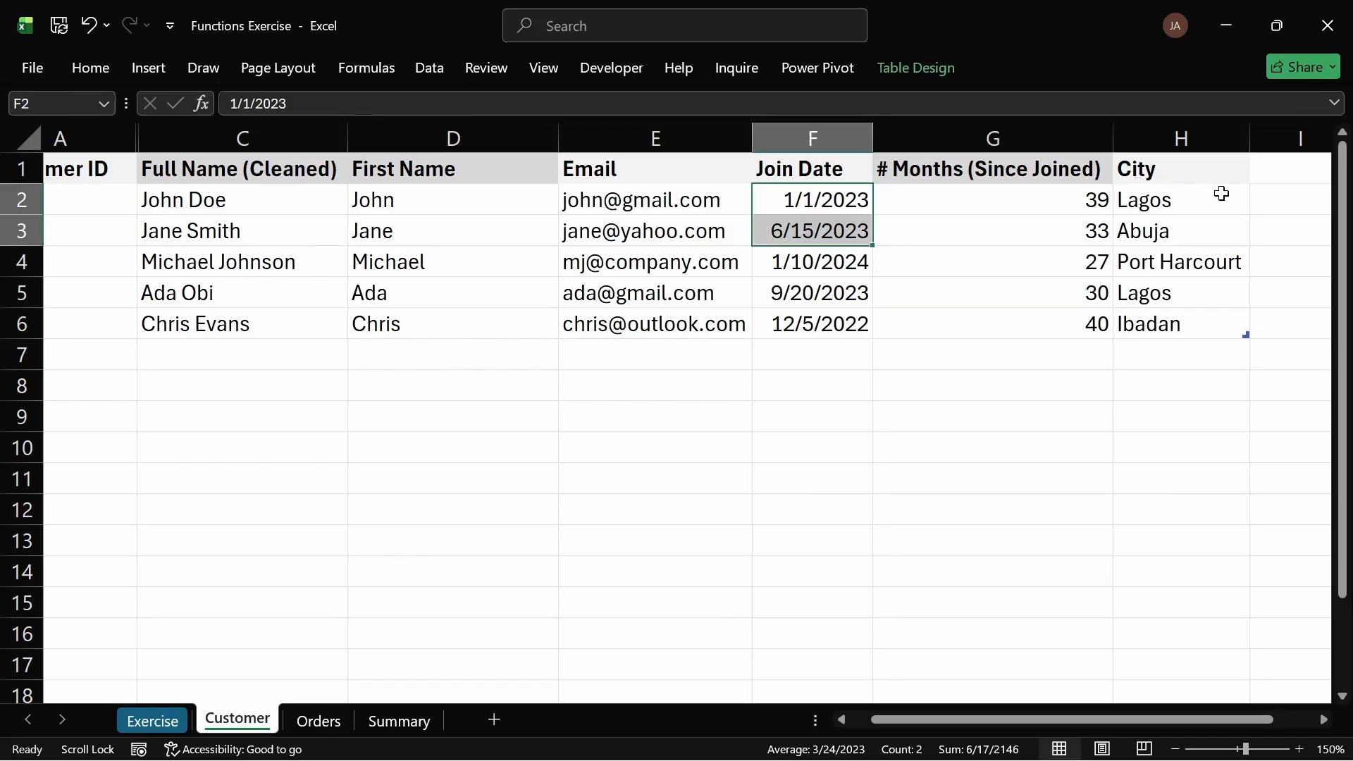
pyautogui.moveTo(1151, 200); pyautogui.dragTo(1152, 321)
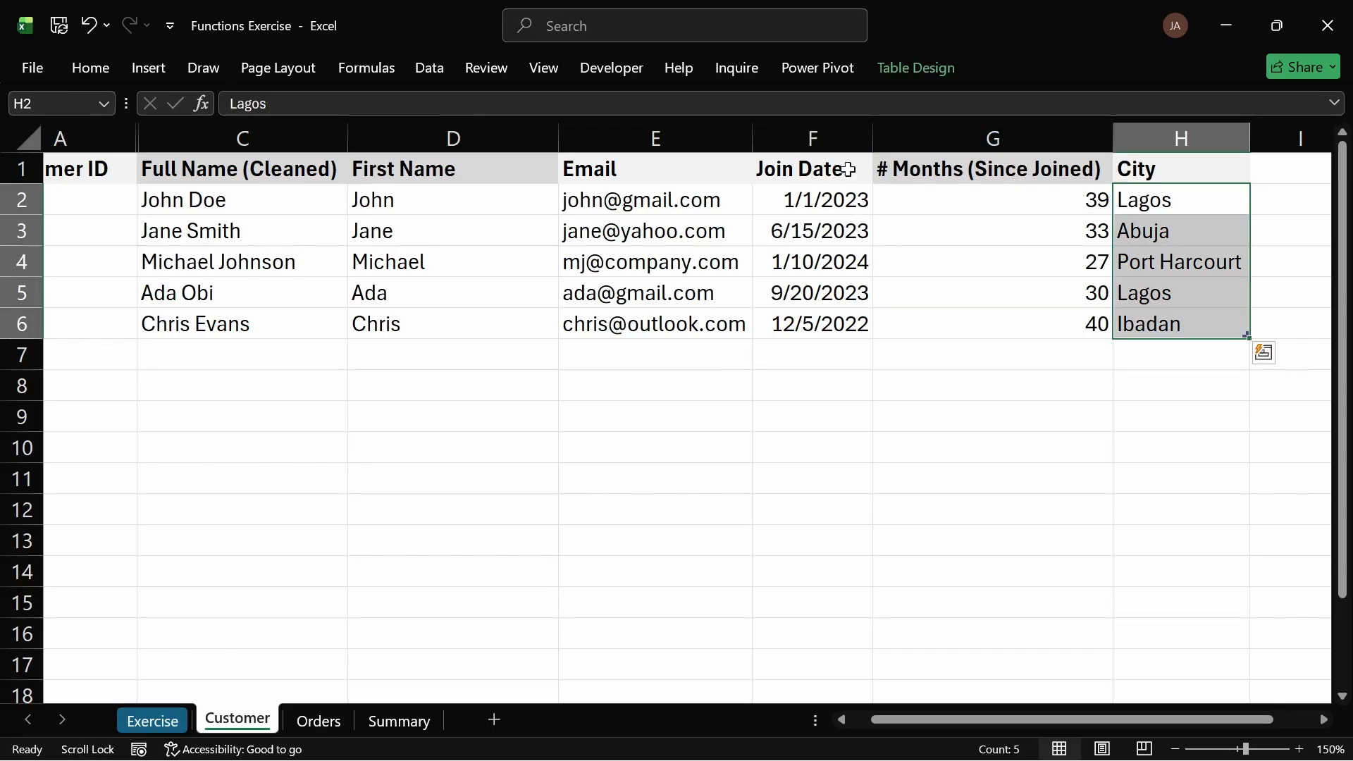
pyautogui.click(319, 722)
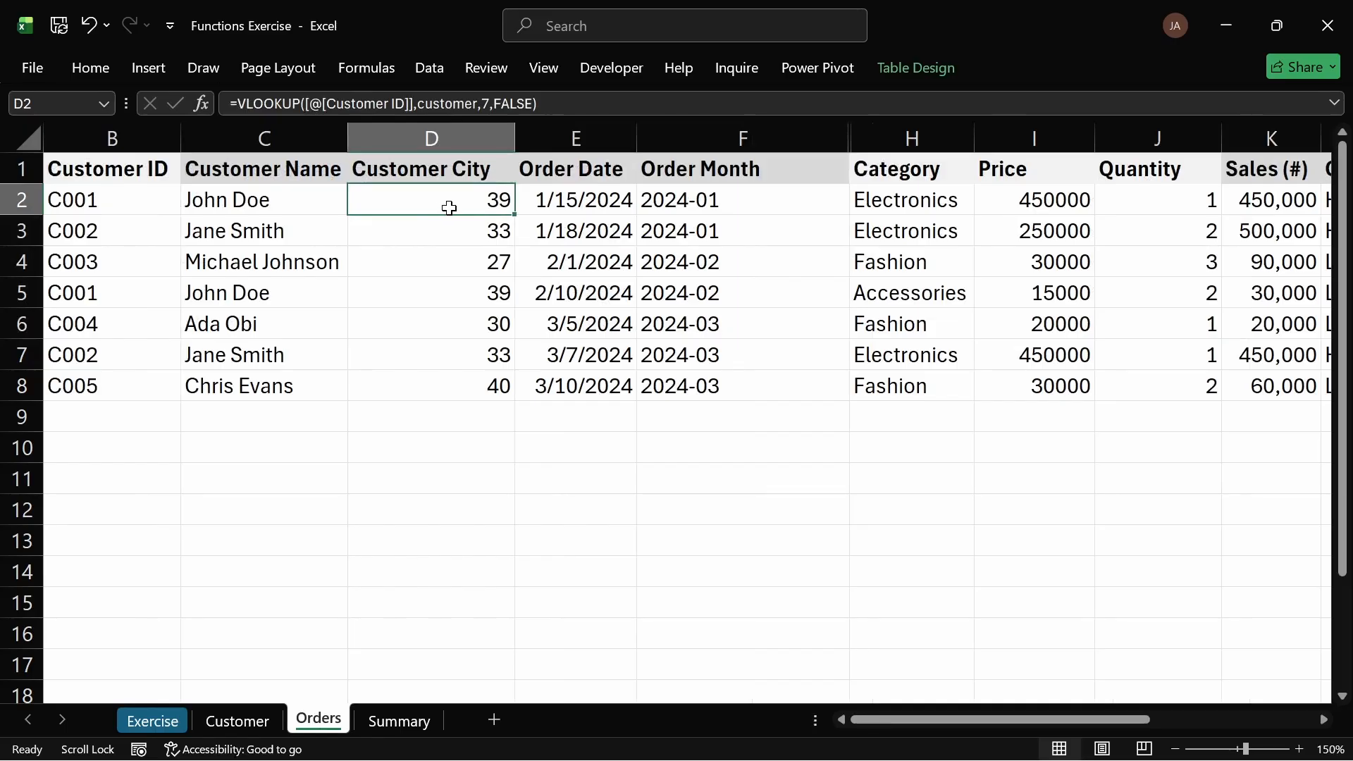
# Step: Set the column index in the Customer City VLOOKUP formula to 8 so it returns each customer's city
pyautogui.doubleClick(449, 208)
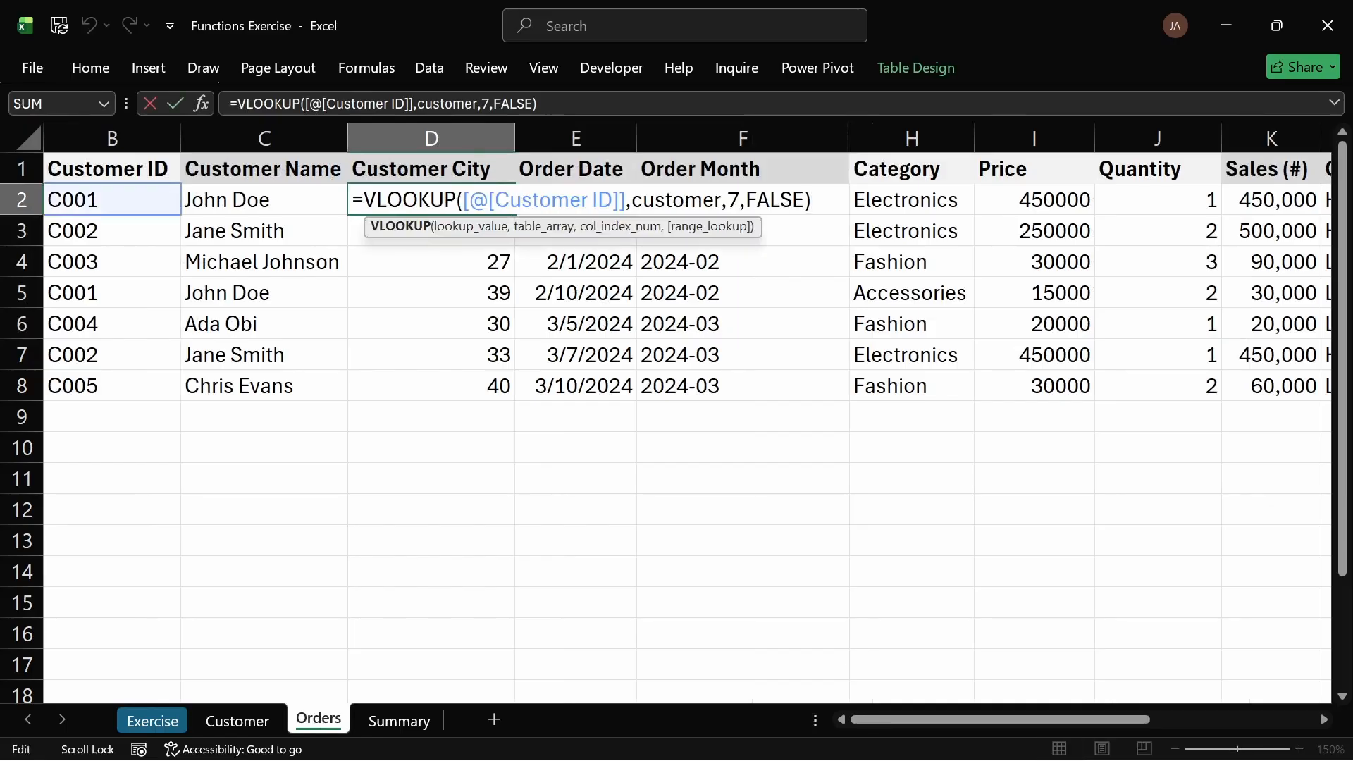
pyautogui.click(728, 200)
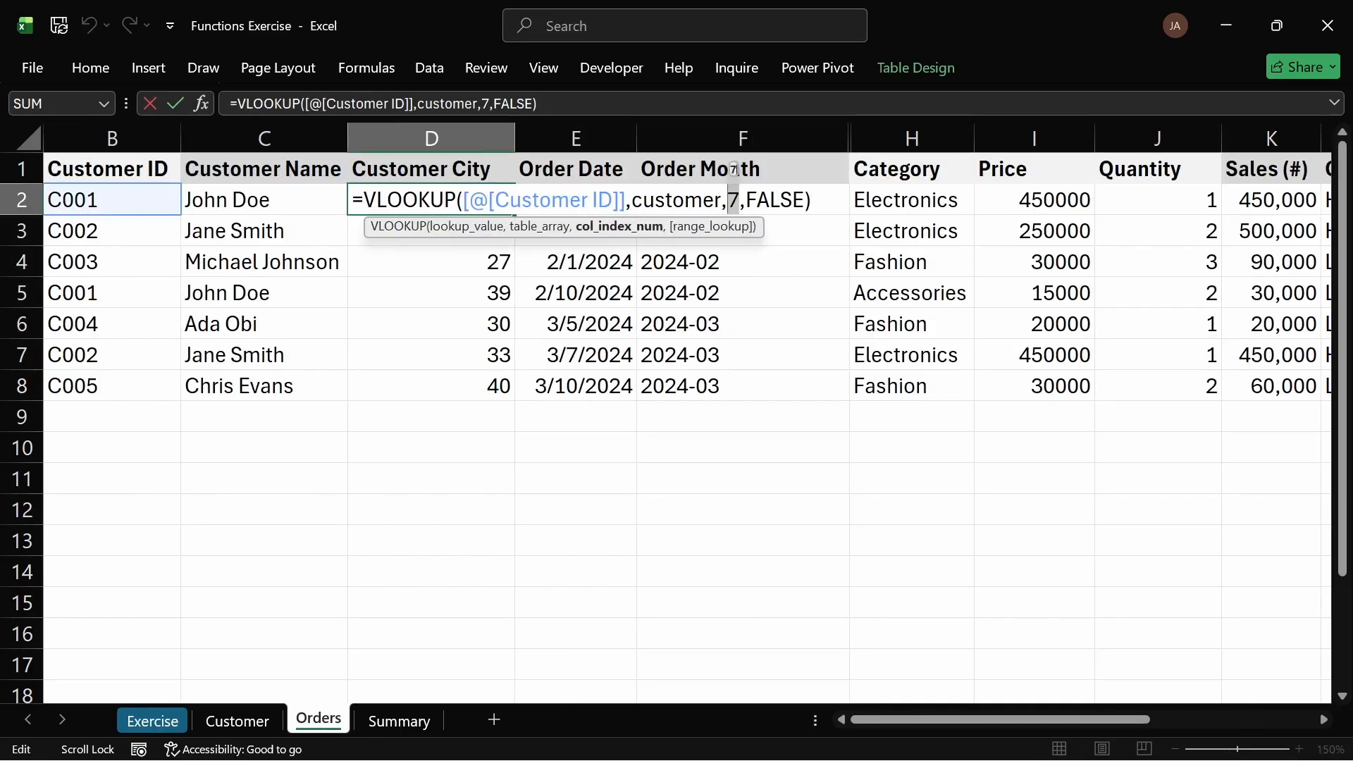
pyautogui.press('Delete')
pyautogui.write('8')
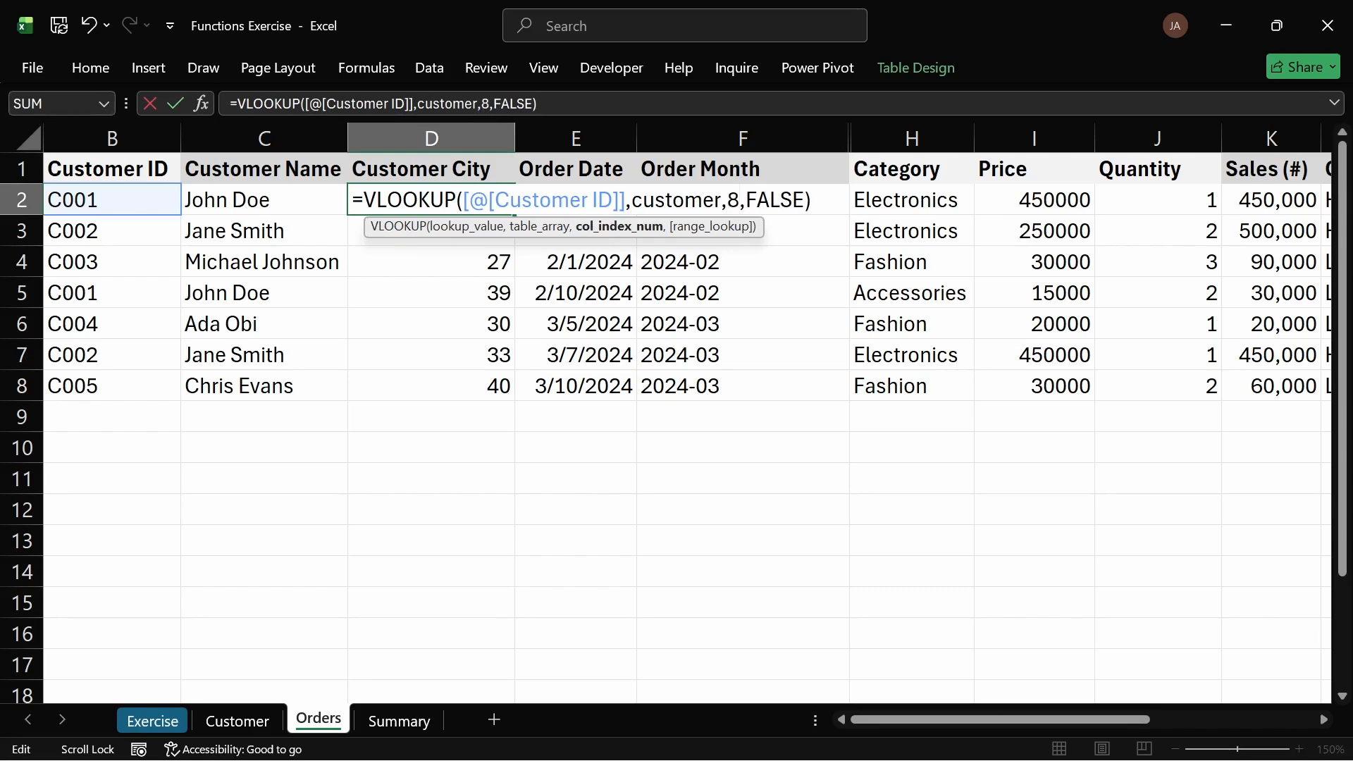
pyautogui.press('Return')
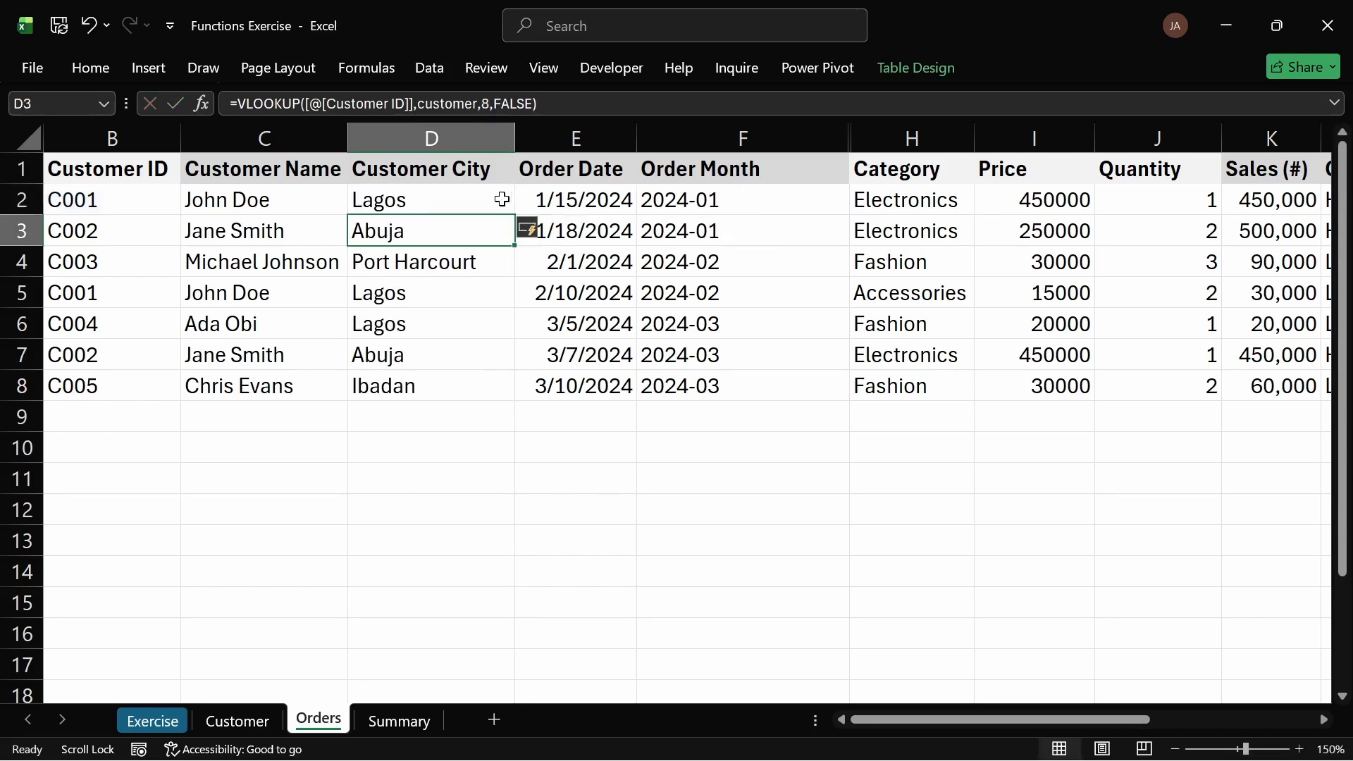
# Step: Compare the Orders Customer City column with the City and months columns on the Customer sheet
pyautogui.click(427, 135)
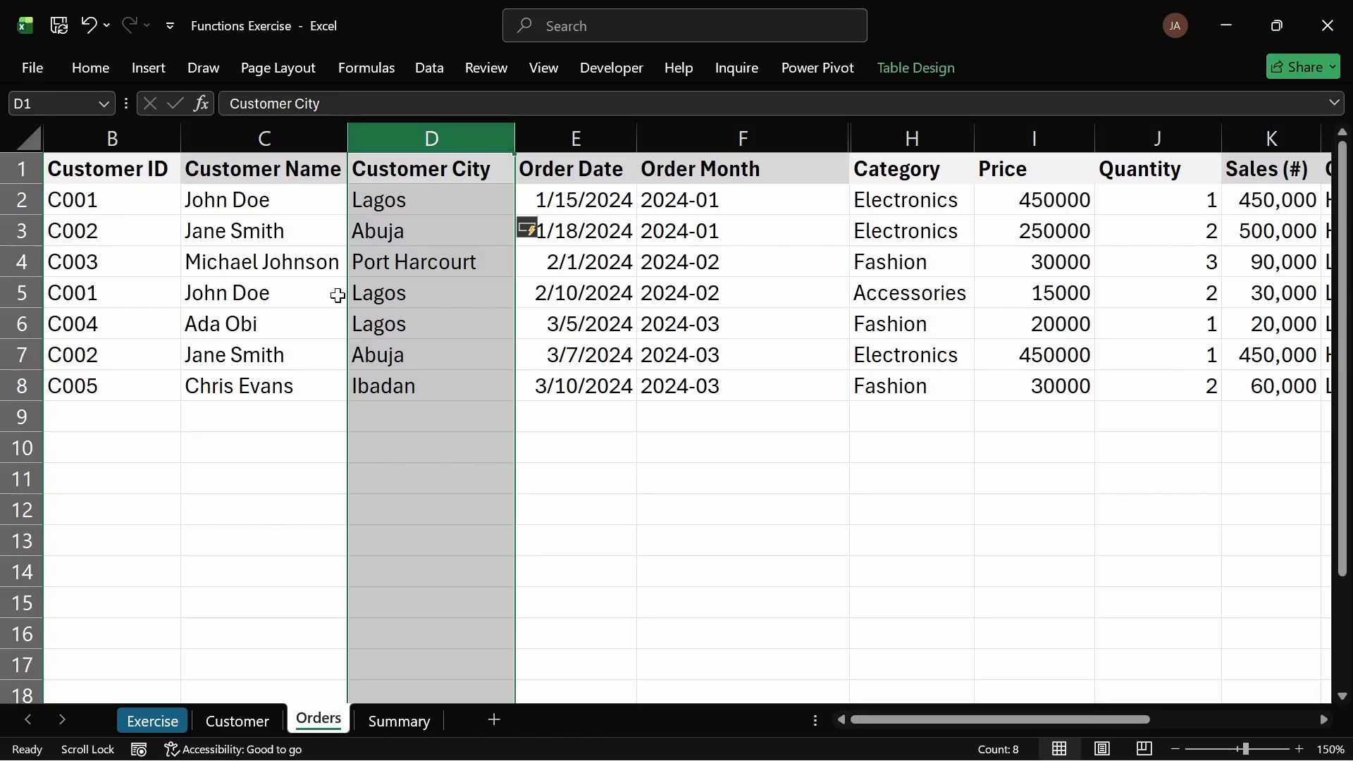
pyautogui.click(236, 718)
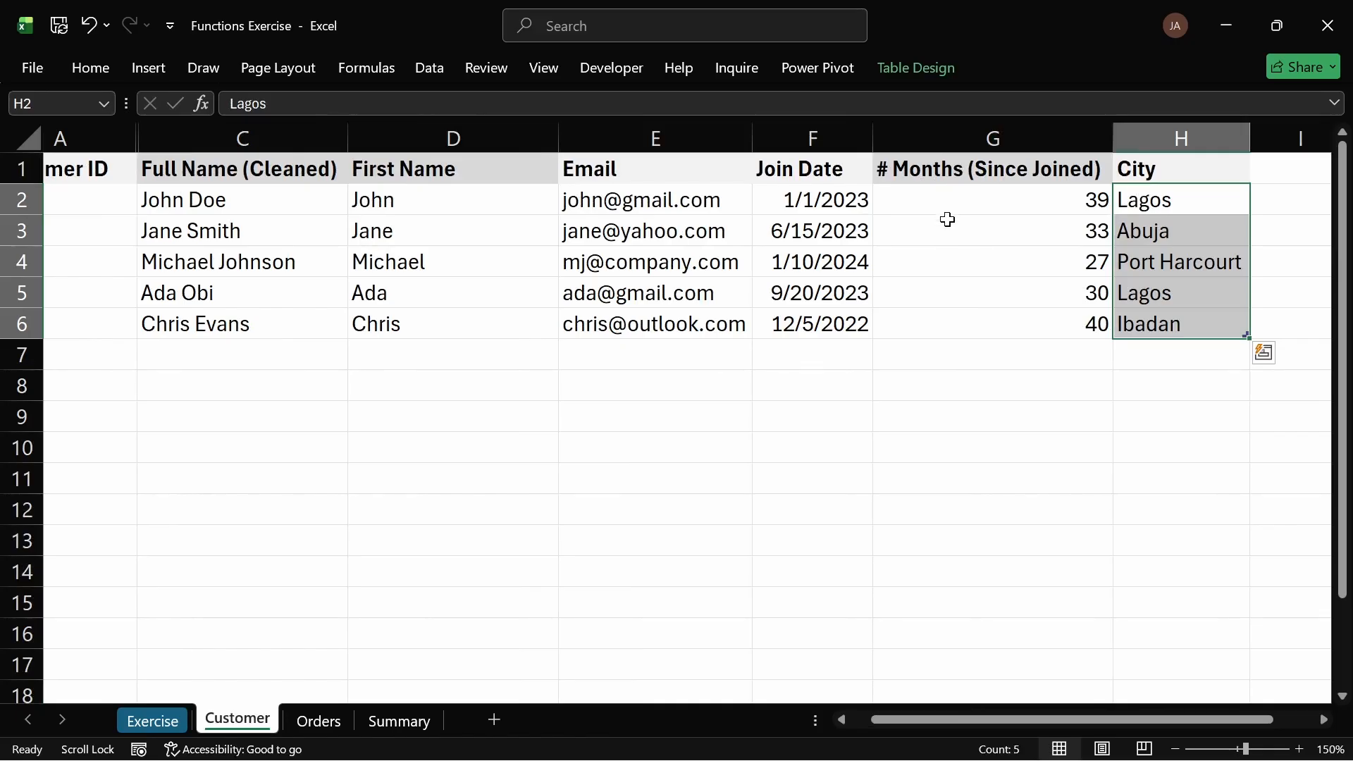
pyautogui.click(969, 134)
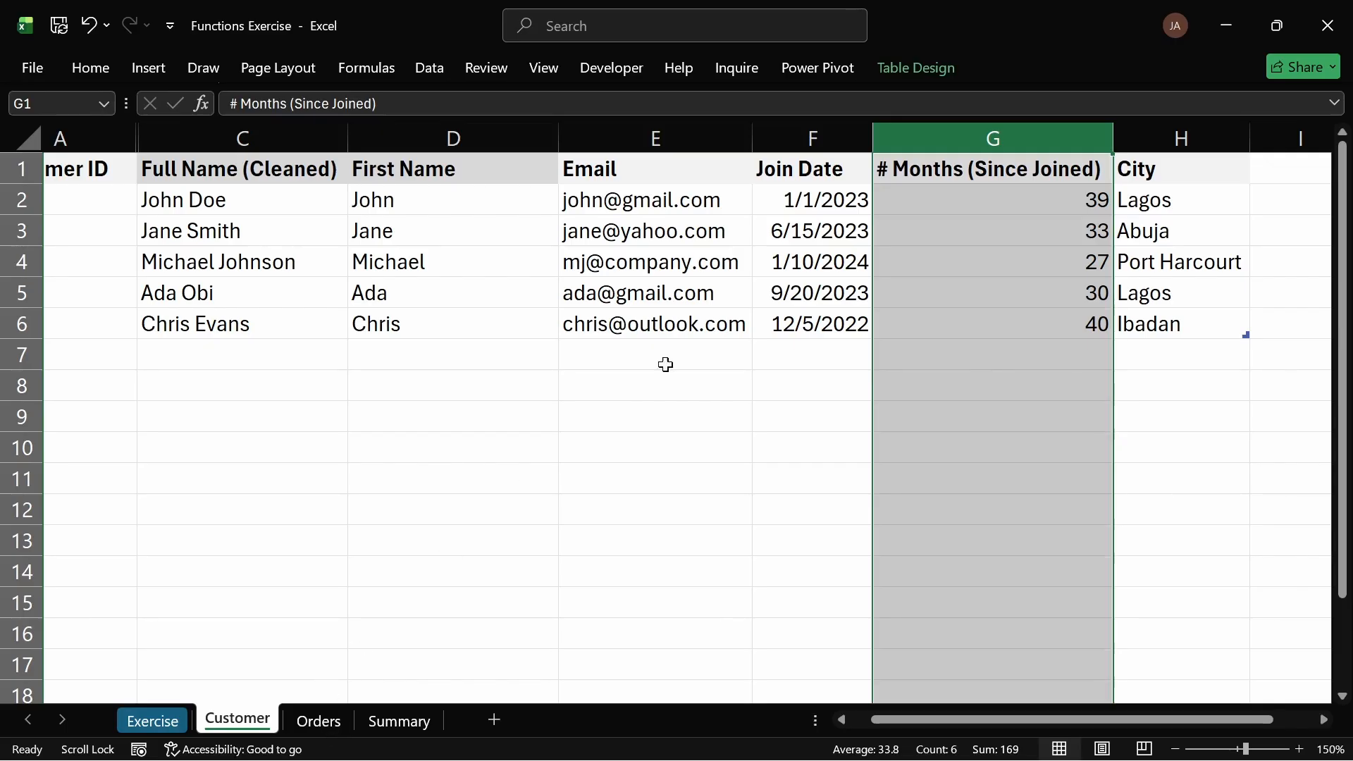
pyautogui.doubleClick(1137, 166)
pyautogui.moveTo(1137, 165); pyautogui.dragTo(1153, 327)
pyautogui.click(1093, 381)
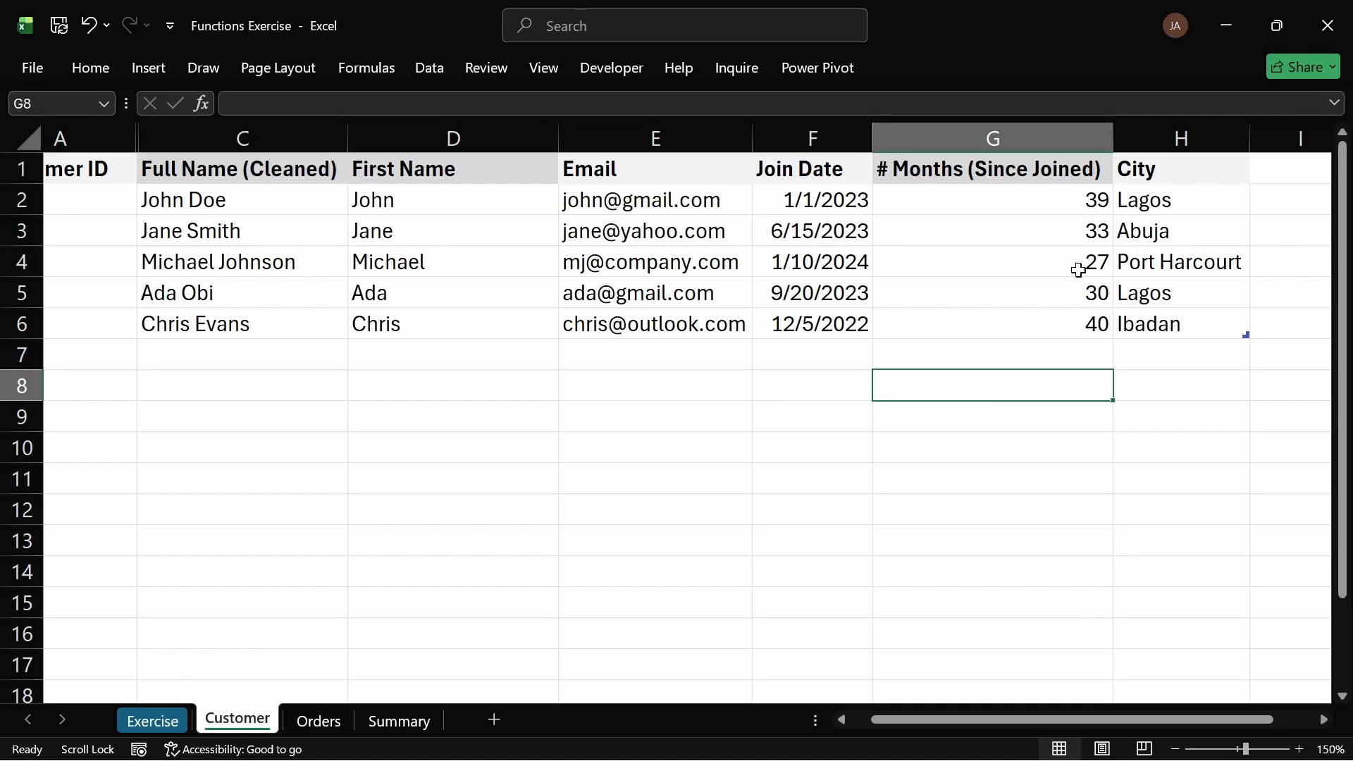
# Step: Hide the Customer Name and Customer City columns on the Orders sheet
pyautogui.click(317, 719)
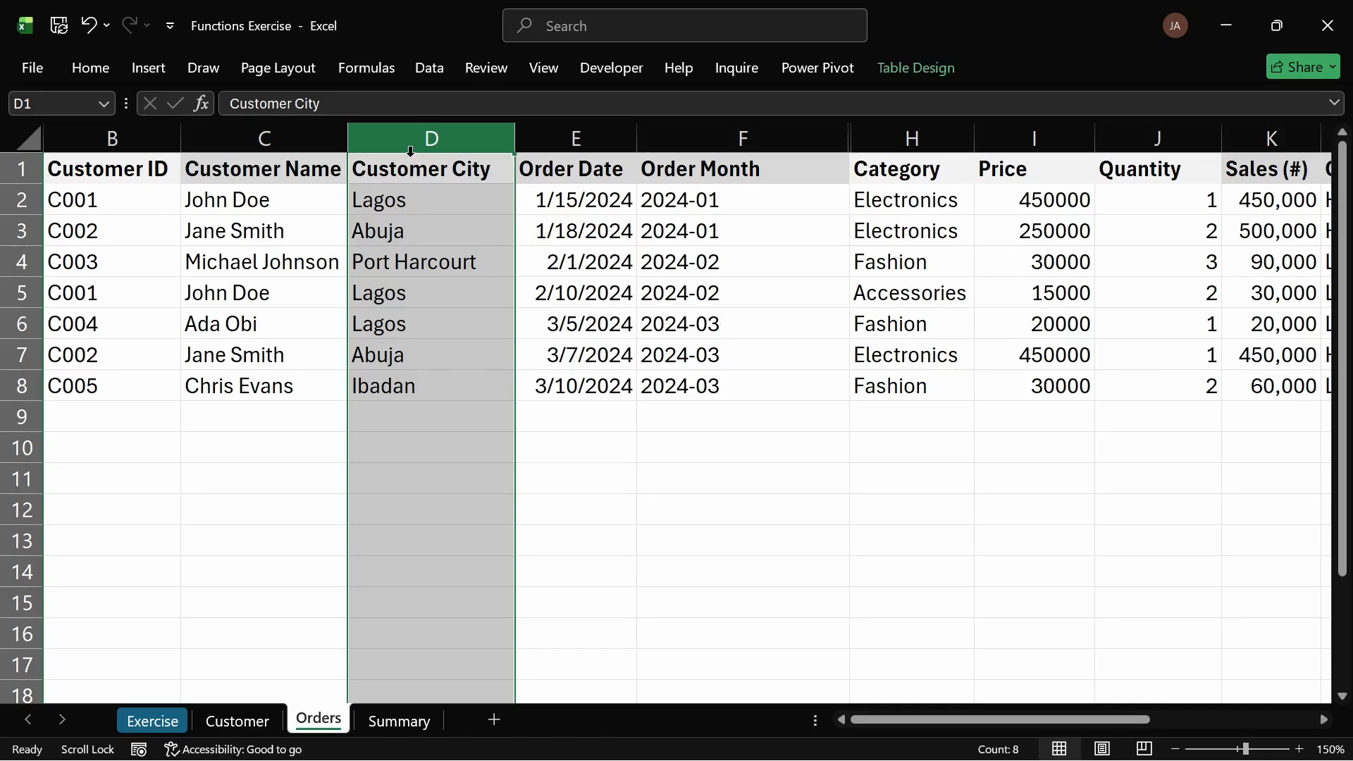
pyautogui.moveTo(296, 144); pyautogui.dragTo(394, 157)
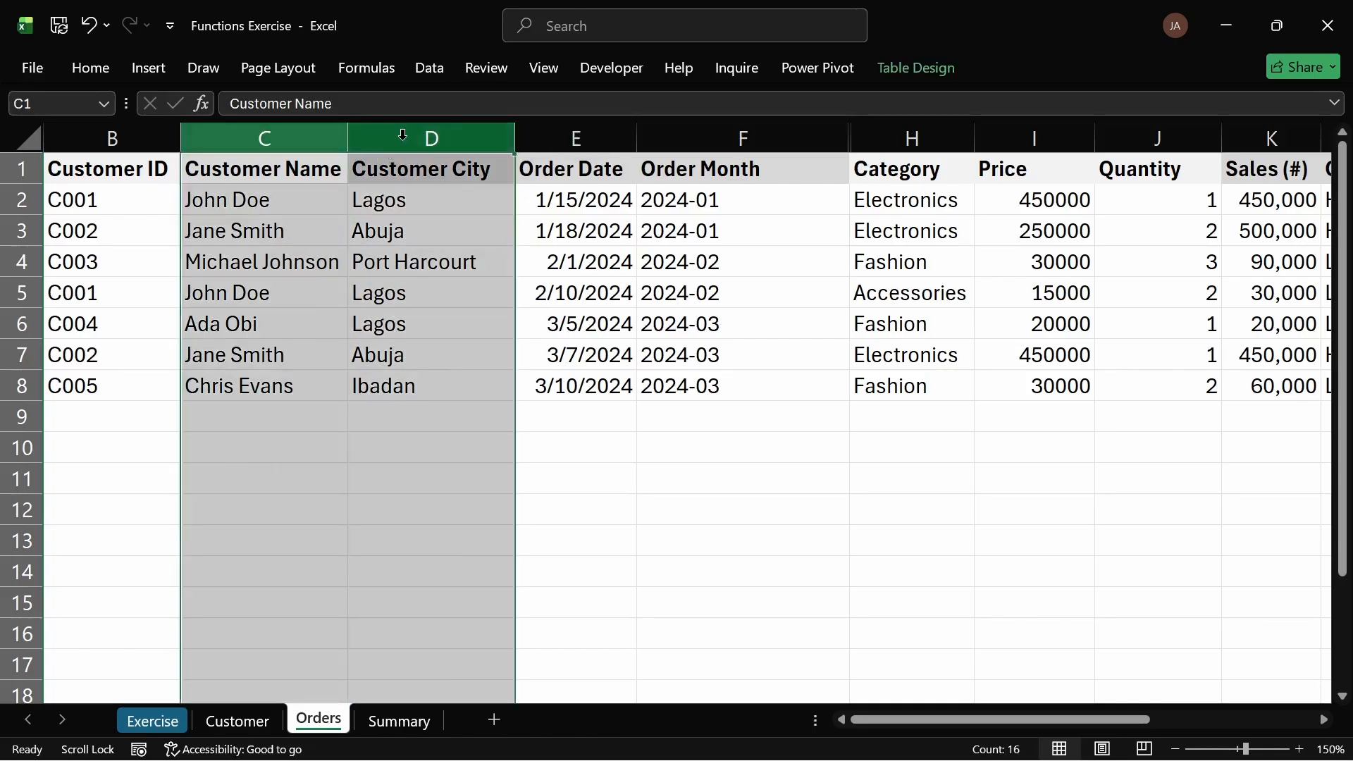
pyautogui.rightClick(407, 145)
pyautogui.click(459, 508)
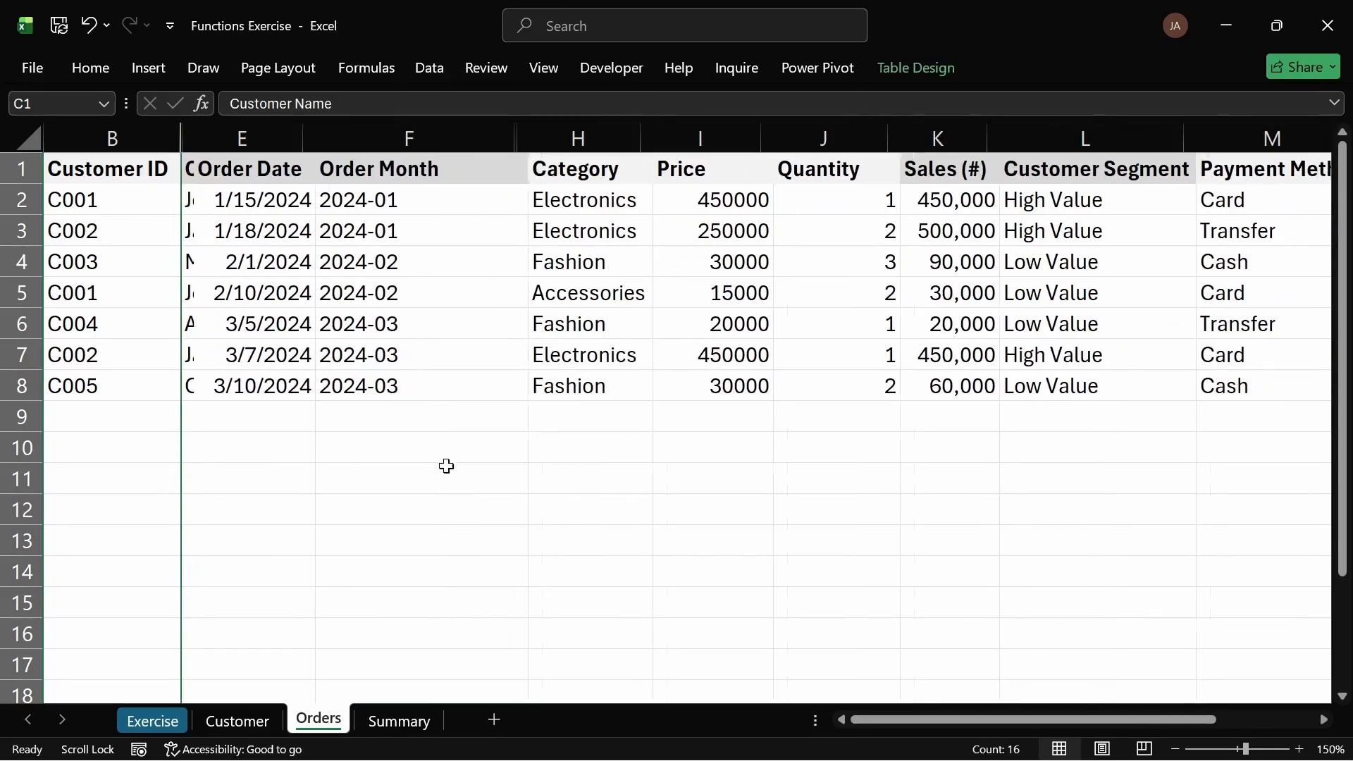
# Step: Review the remaining tasks on the Exercise sheet alongside the Orders and Customer sheet columns
pyautogui.click(179, 717)
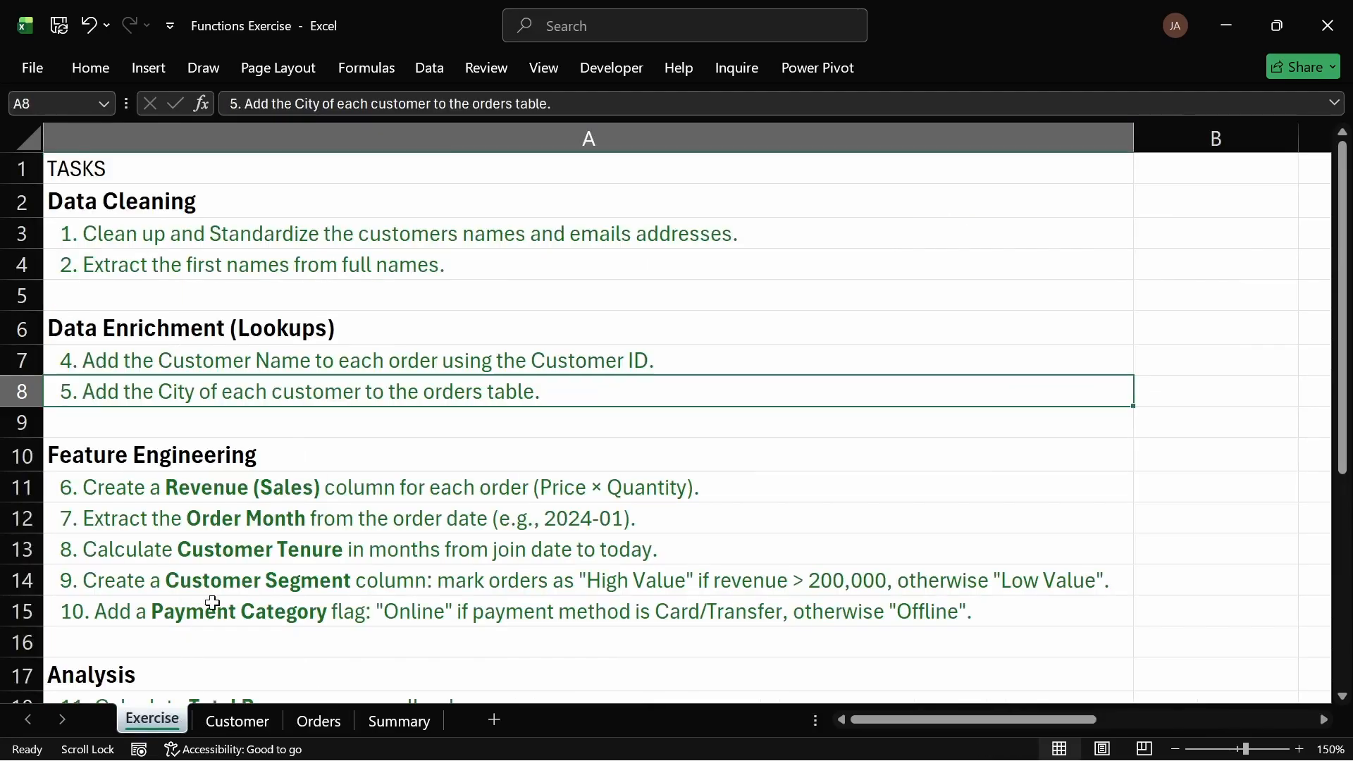
pyautogui.scroll(-4, 303, 426)
pyautogui.scroll(2, 304, 427)
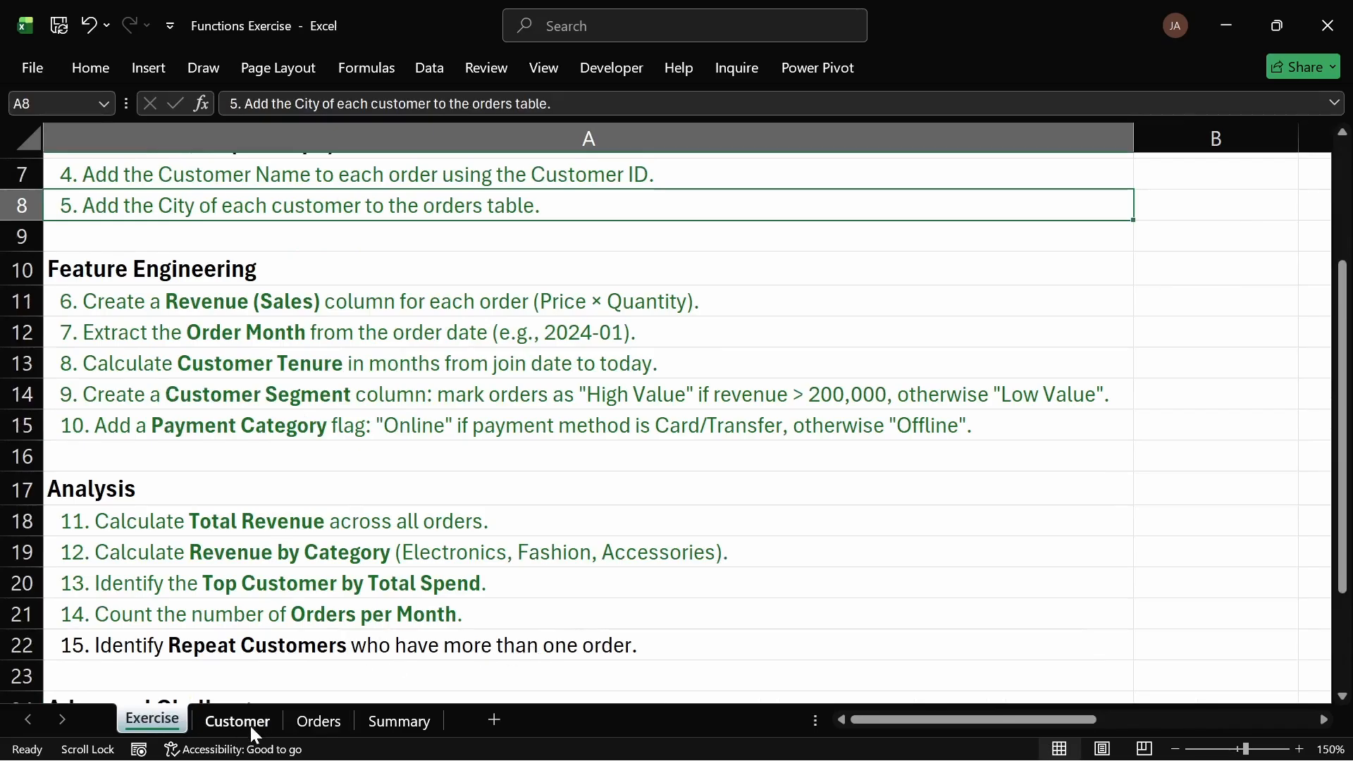
pyautogui.click(310, 721)
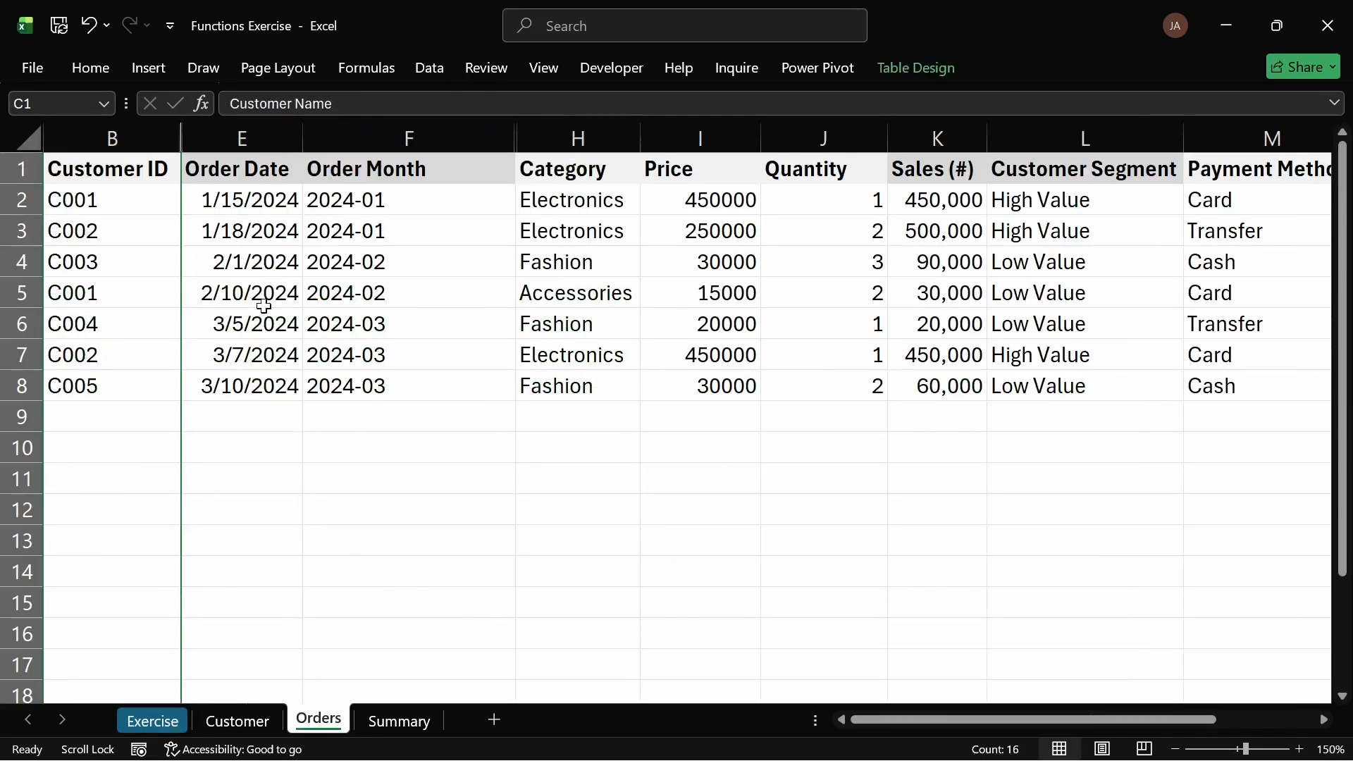
pyautogui.click(240, 139)
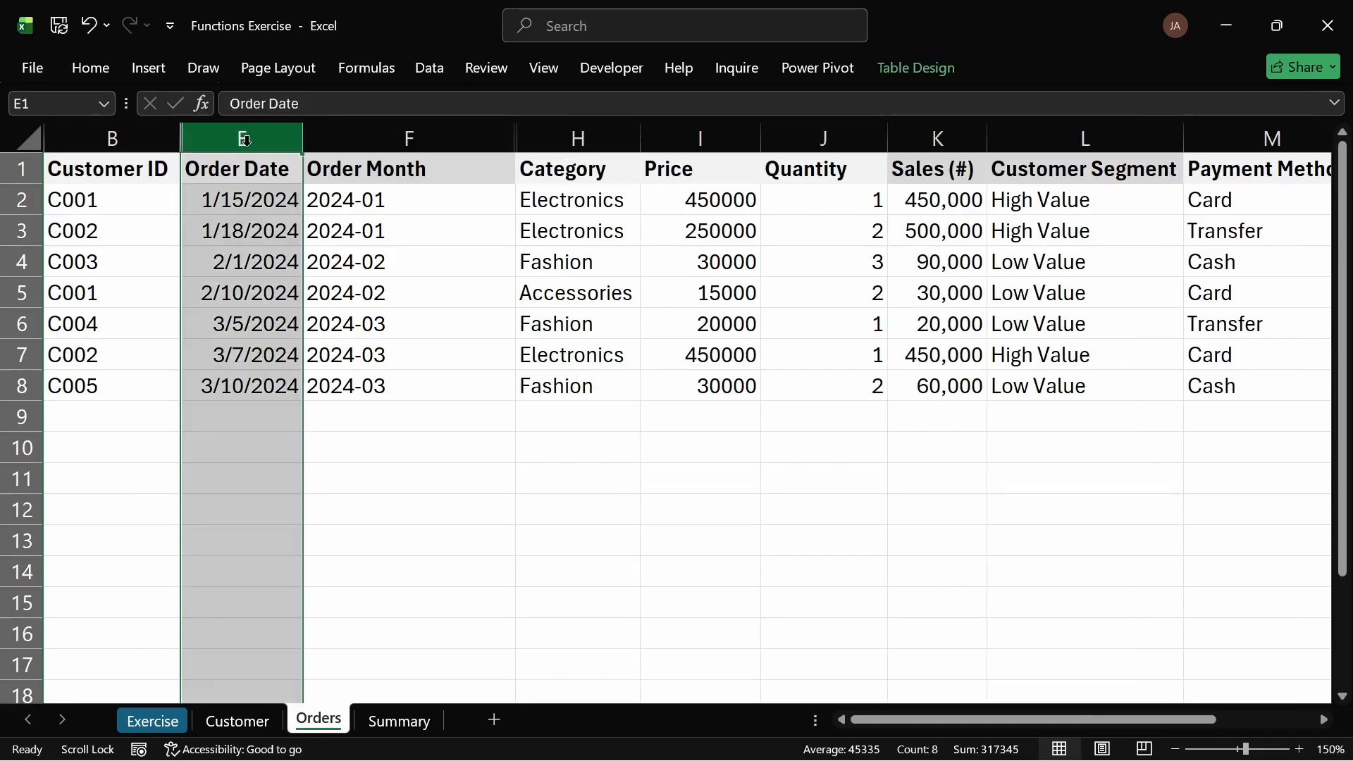
pyautogui.click(152, 720)
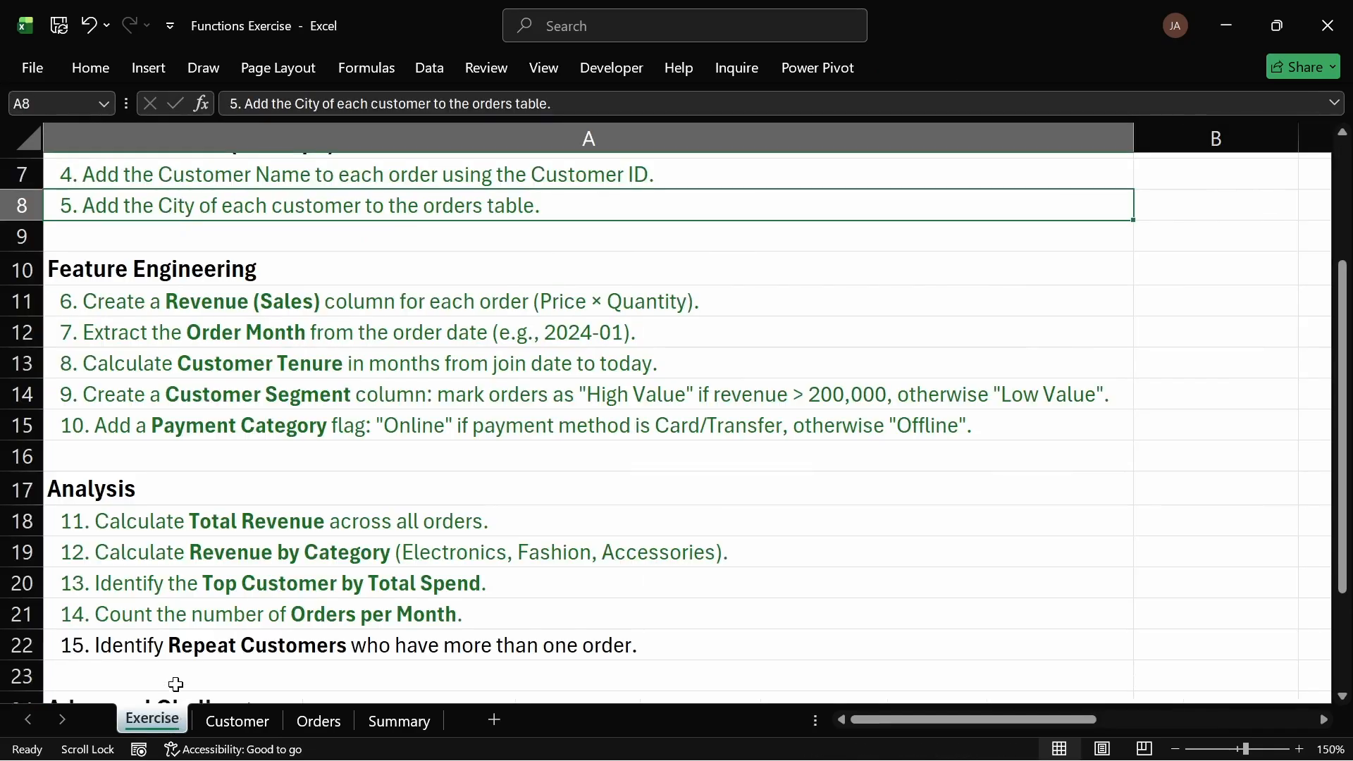
pyautogui.click(238, 721)
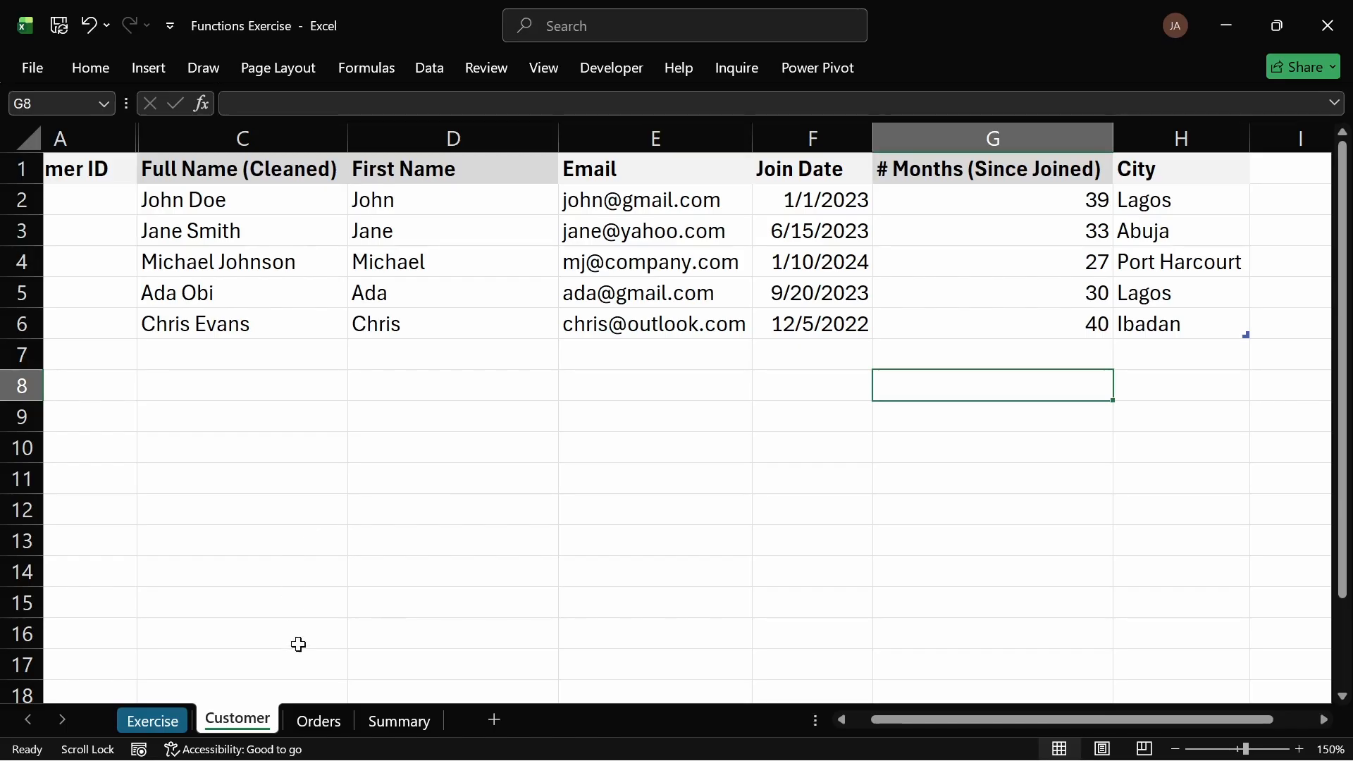
pyautogui.click(318, 720)
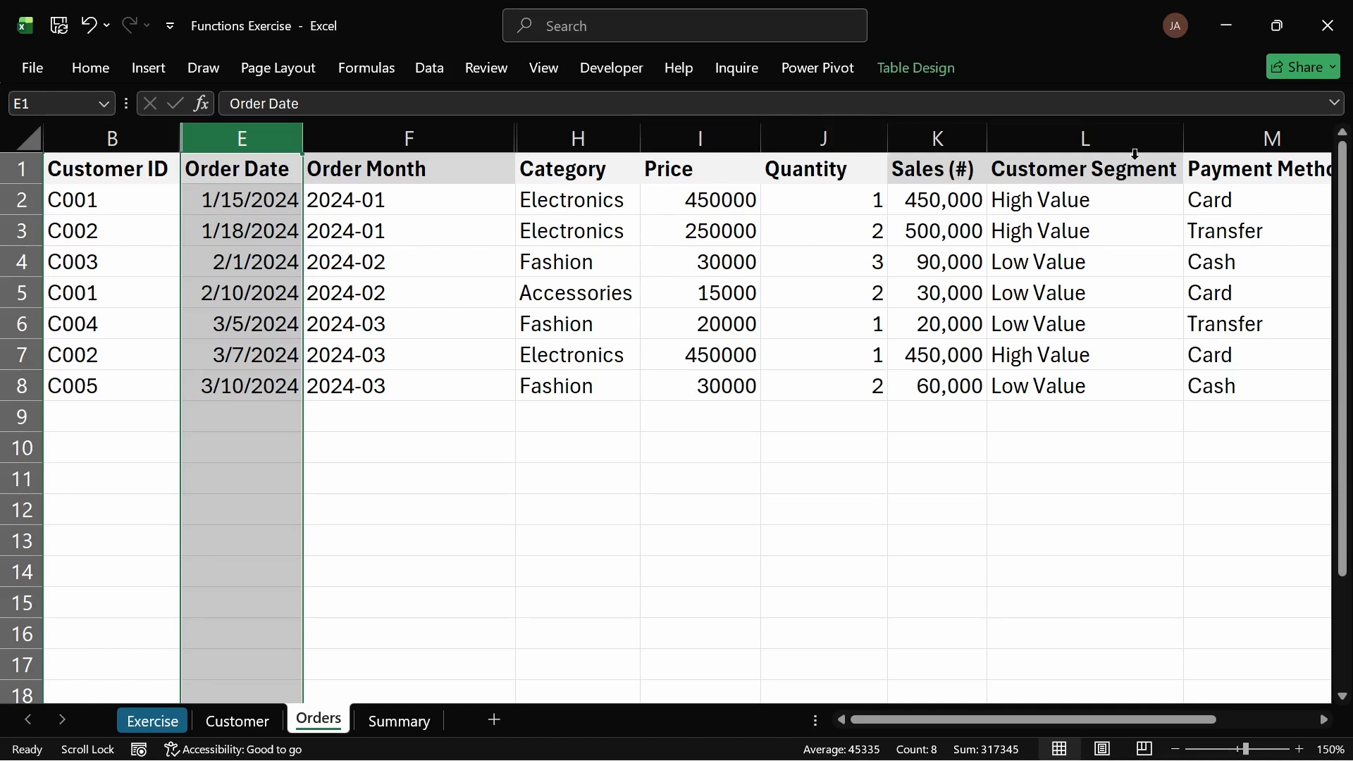
pyautogui.click(1036, 150)
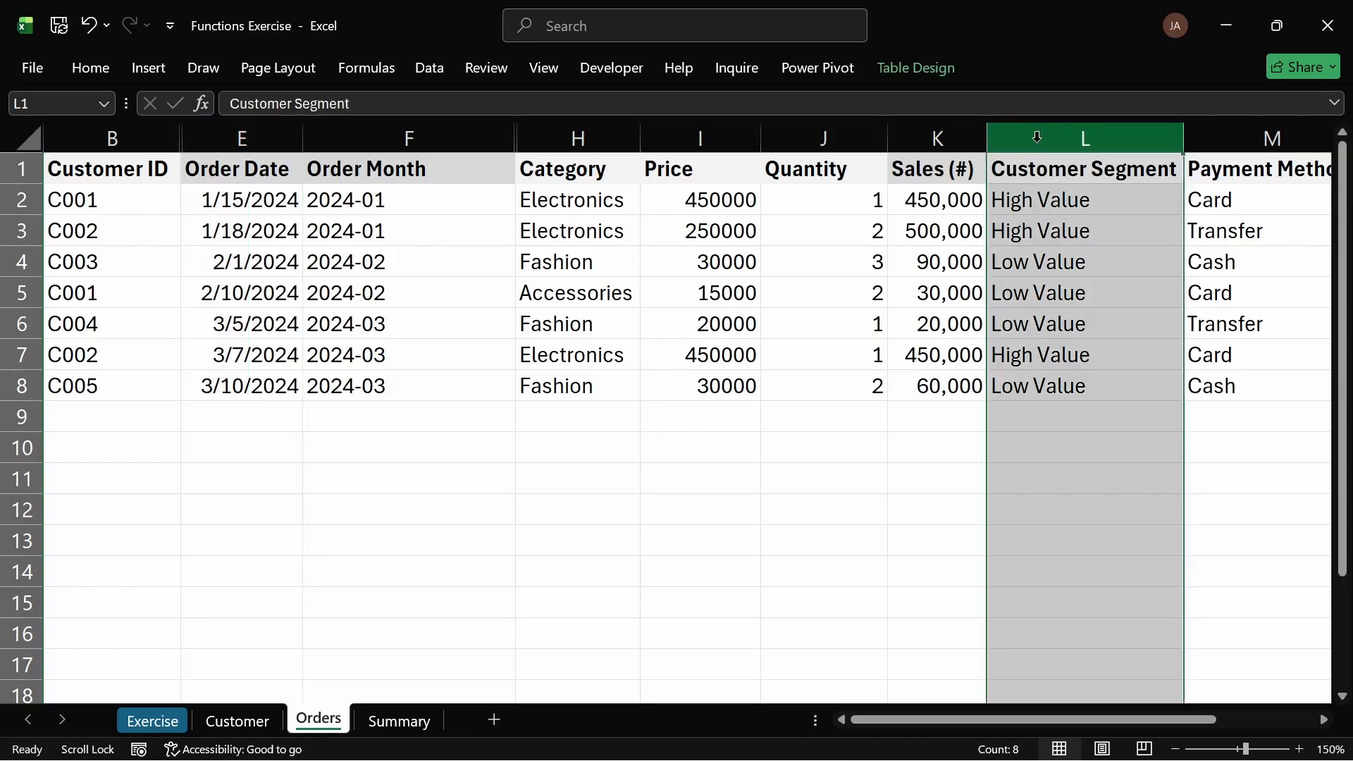
pyautogui.click(1200, 148)
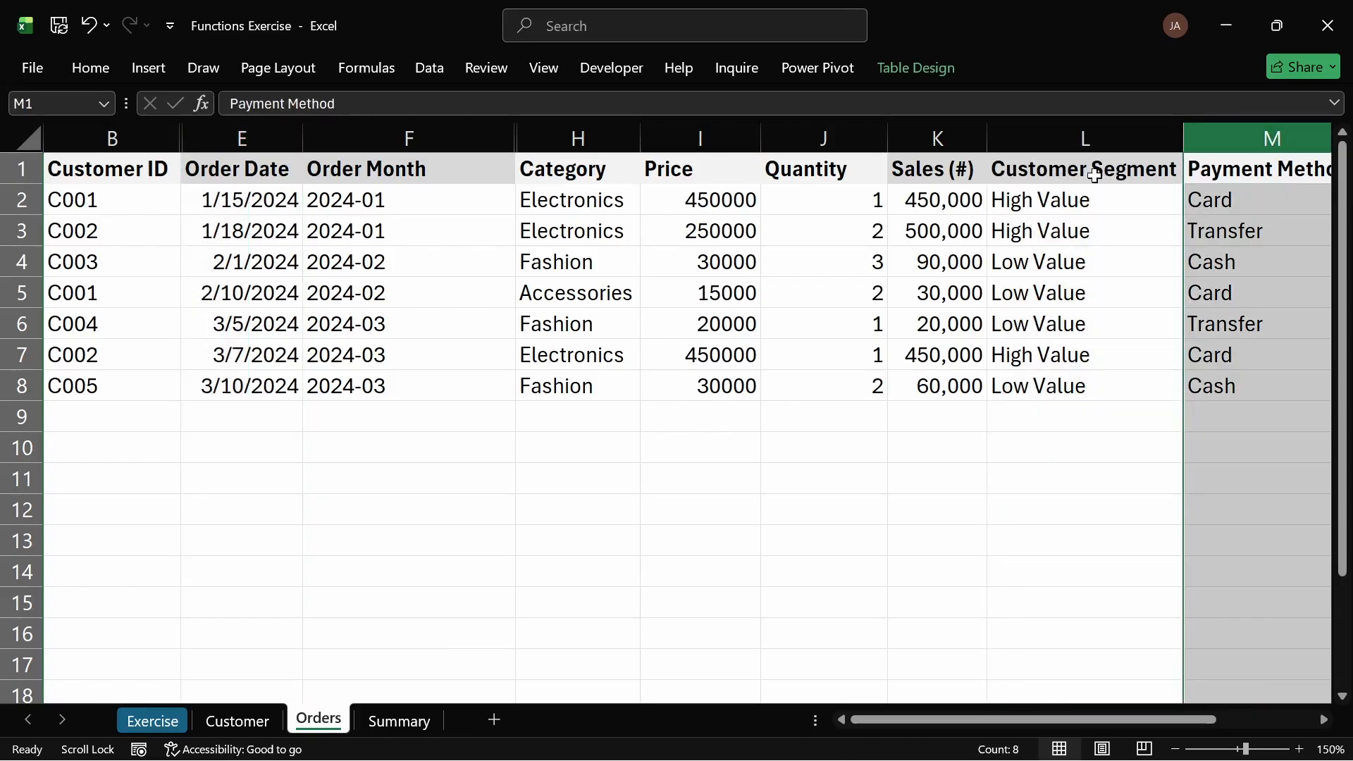
pyautogui.moveTo(1069, 719); pyautogui.dragTo(1104, 718)
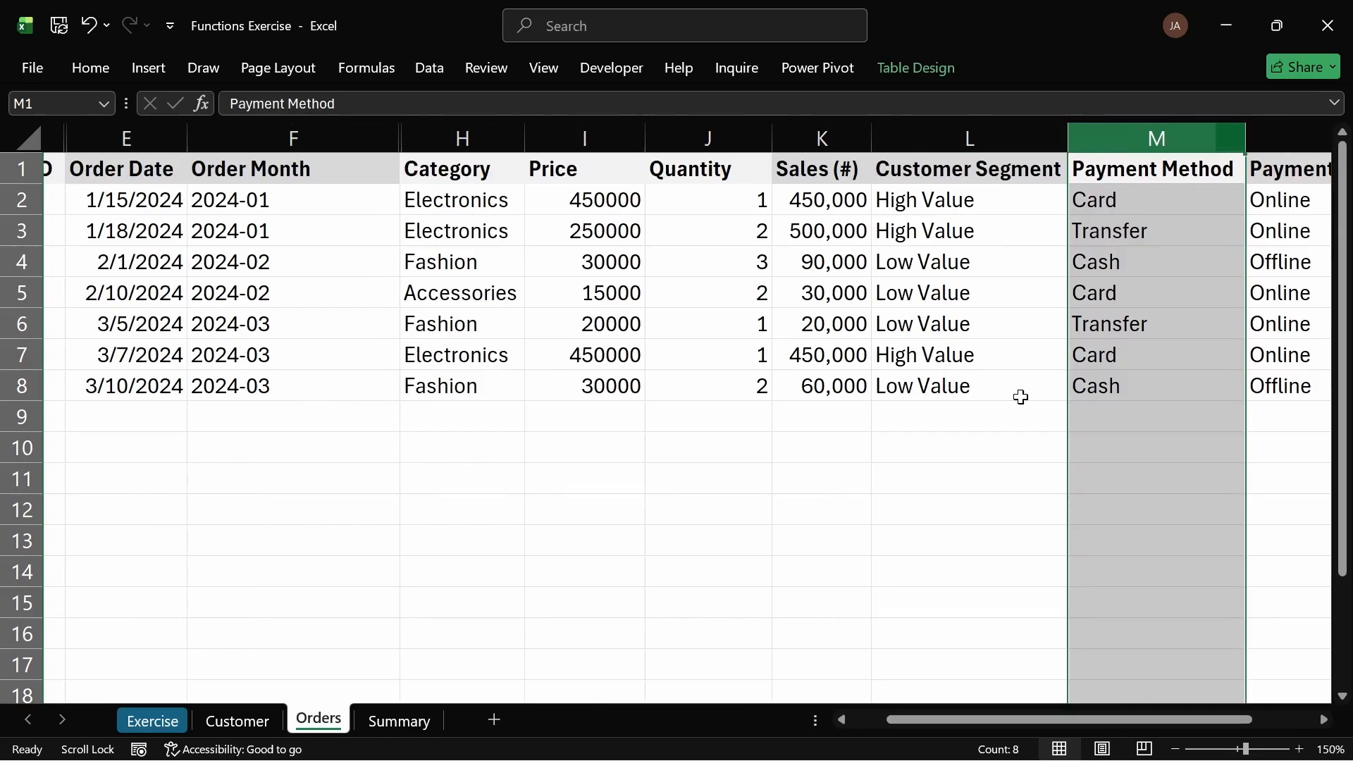
pyautogui.click(990, 386)
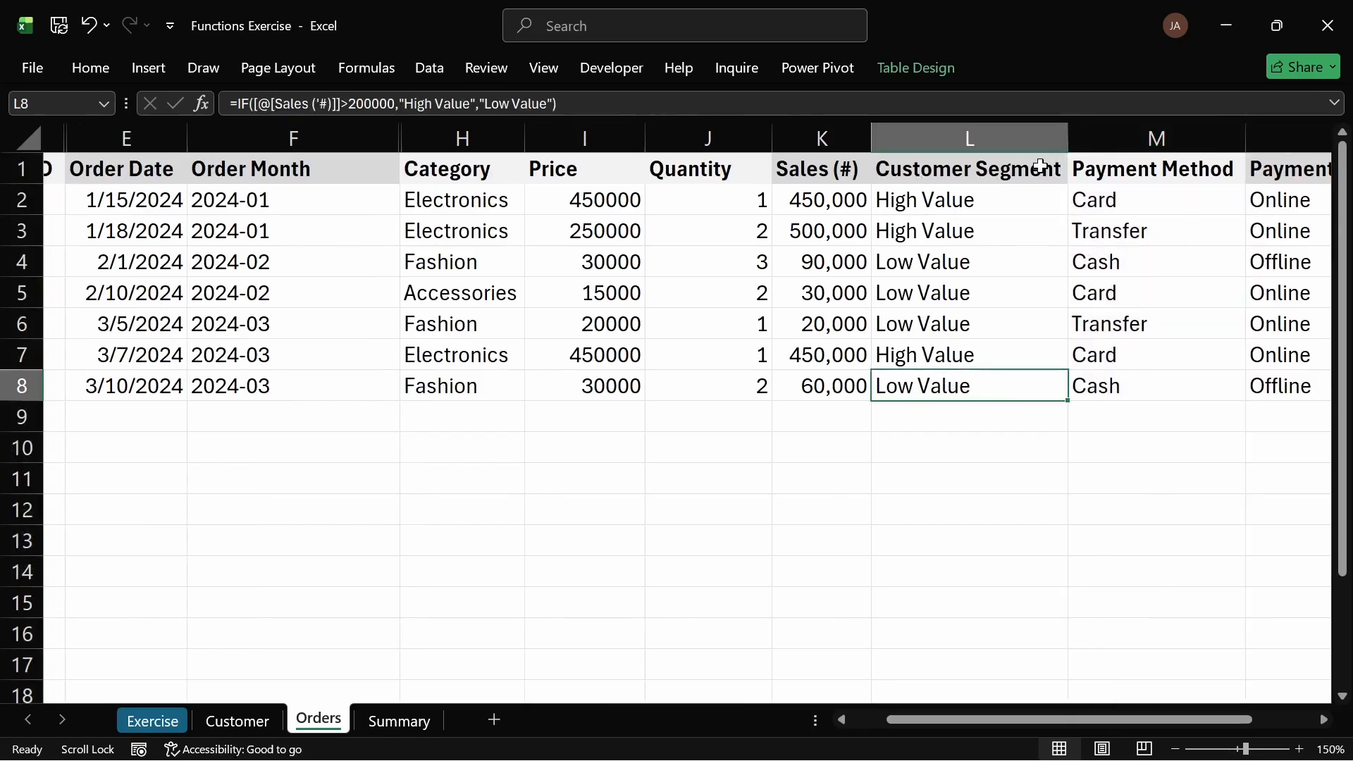
# Step: Insert a new column between Customer Segment and Payment Method on the Orders sheet
pyautogui.click(1041, 134)
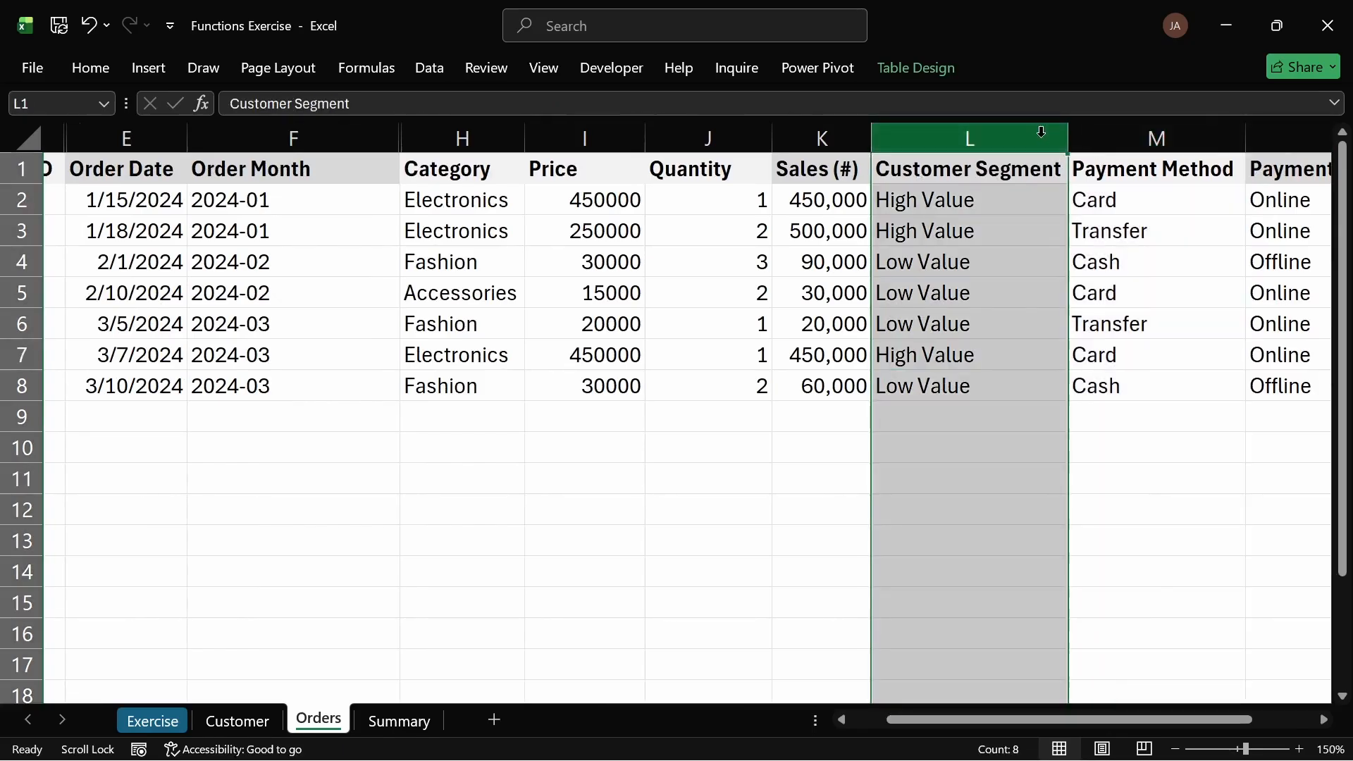
pyautogui.click(1129, 140)
pyautogui.hotkey('ctrl', 'shift', '+')
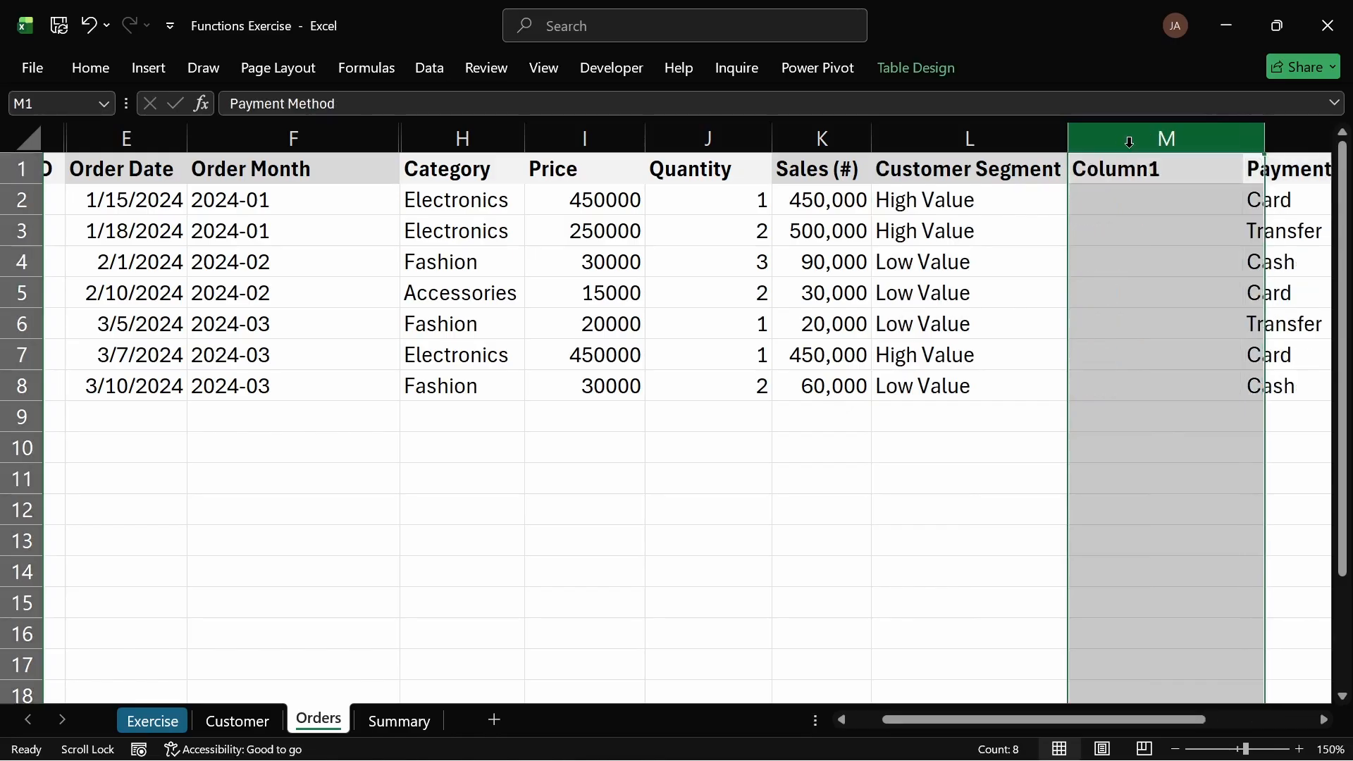
# Step: Title the new column's header Repeat Customer
pyautogui.click(1042, 178)
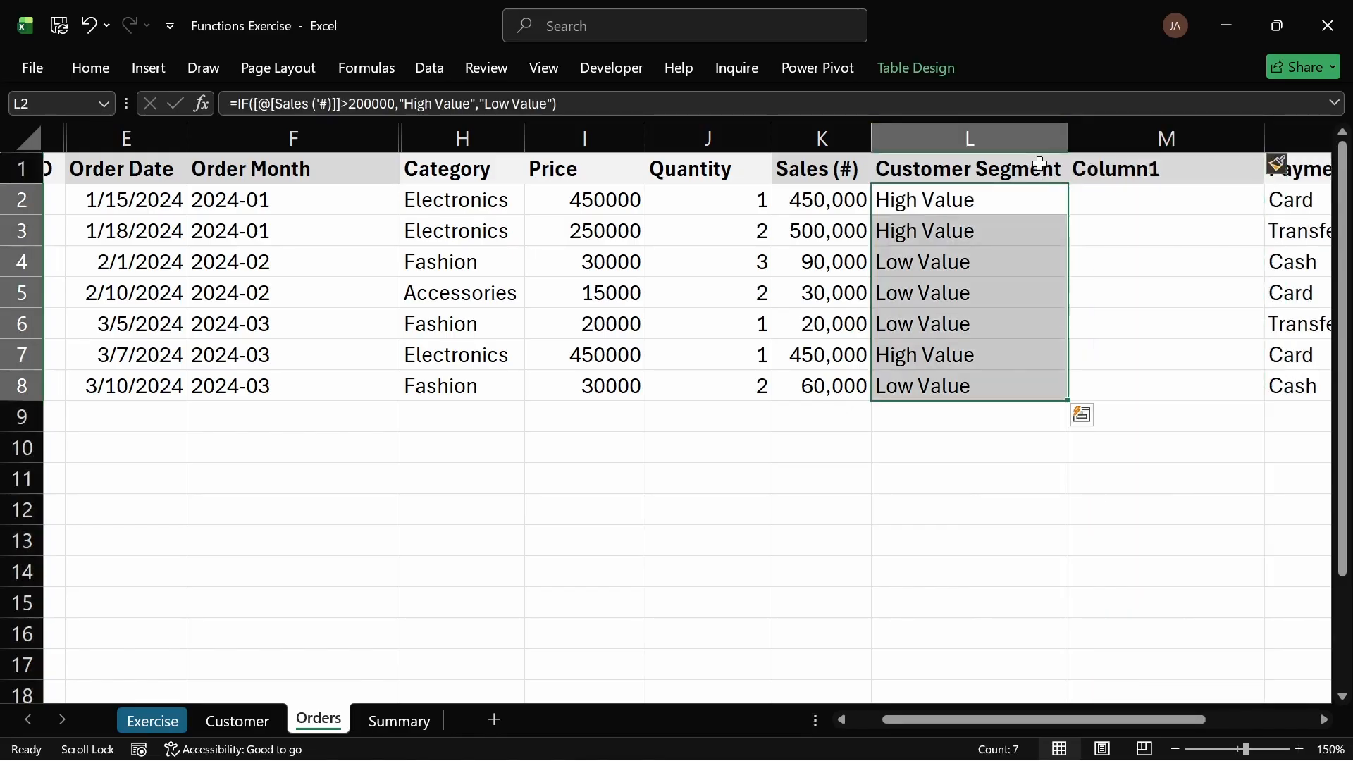
pyautogui.click(1045, 173)
pyautogui.moveTo(1068, 183); pyautogui.dragTo(1156, 169)
pyautogui.doubleClick(1156, 169)
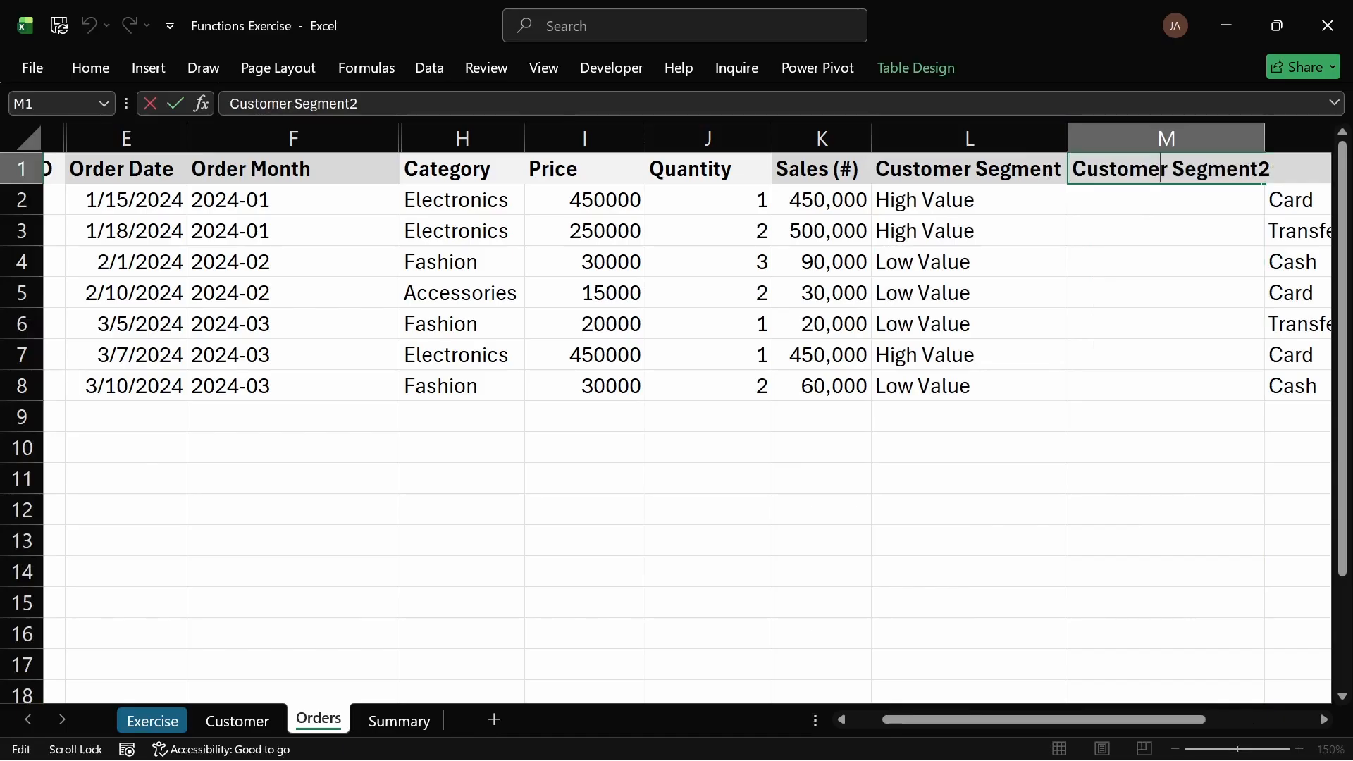
pyautogui.hotkey('ctrl', 'a')
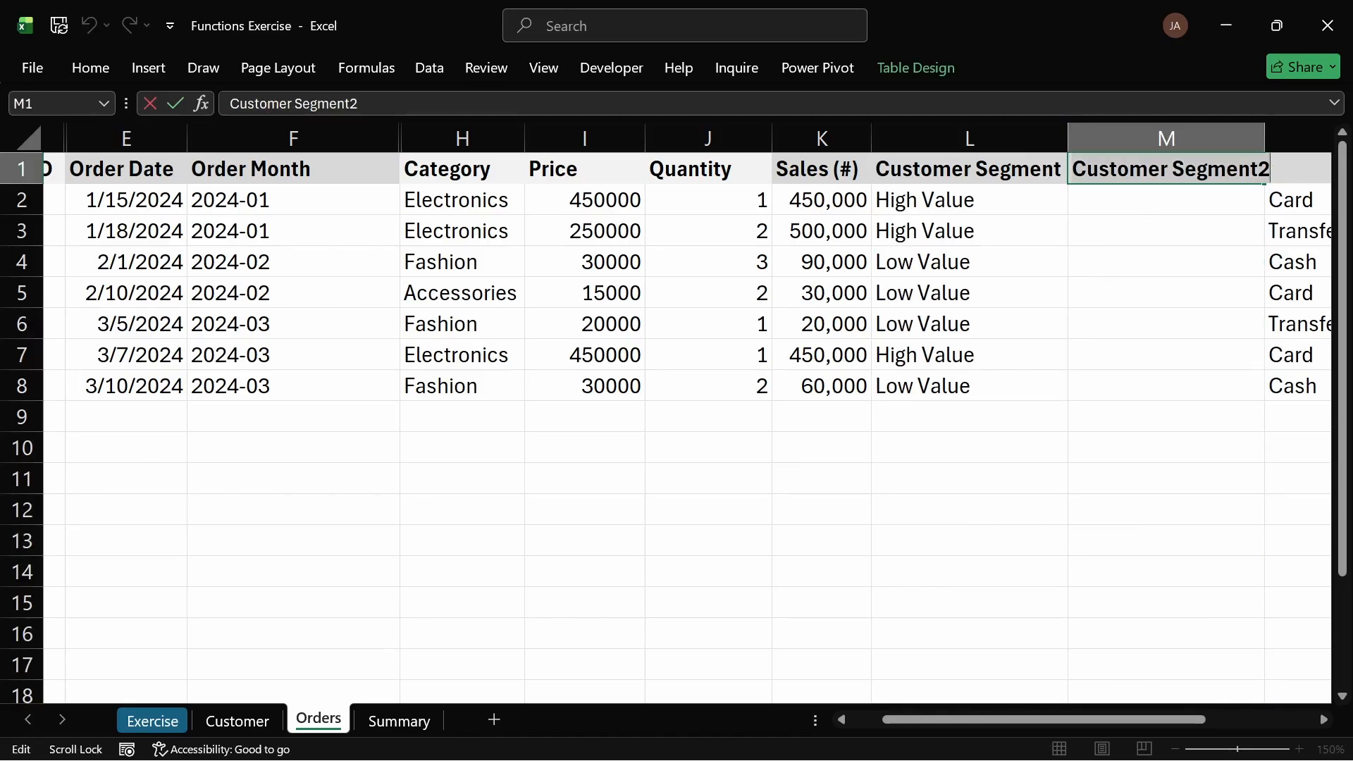
pyautogui.write('Rep')
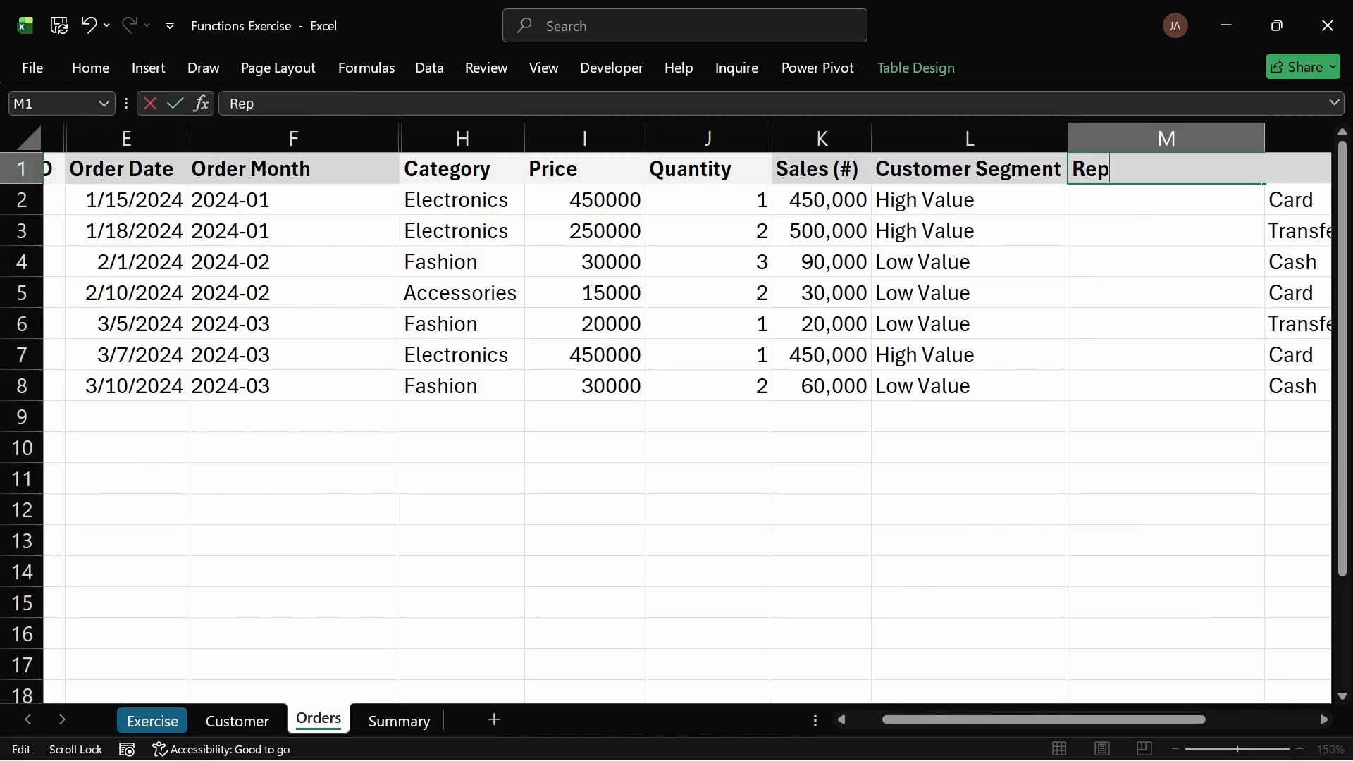
pyautogui.write('eat Cust')
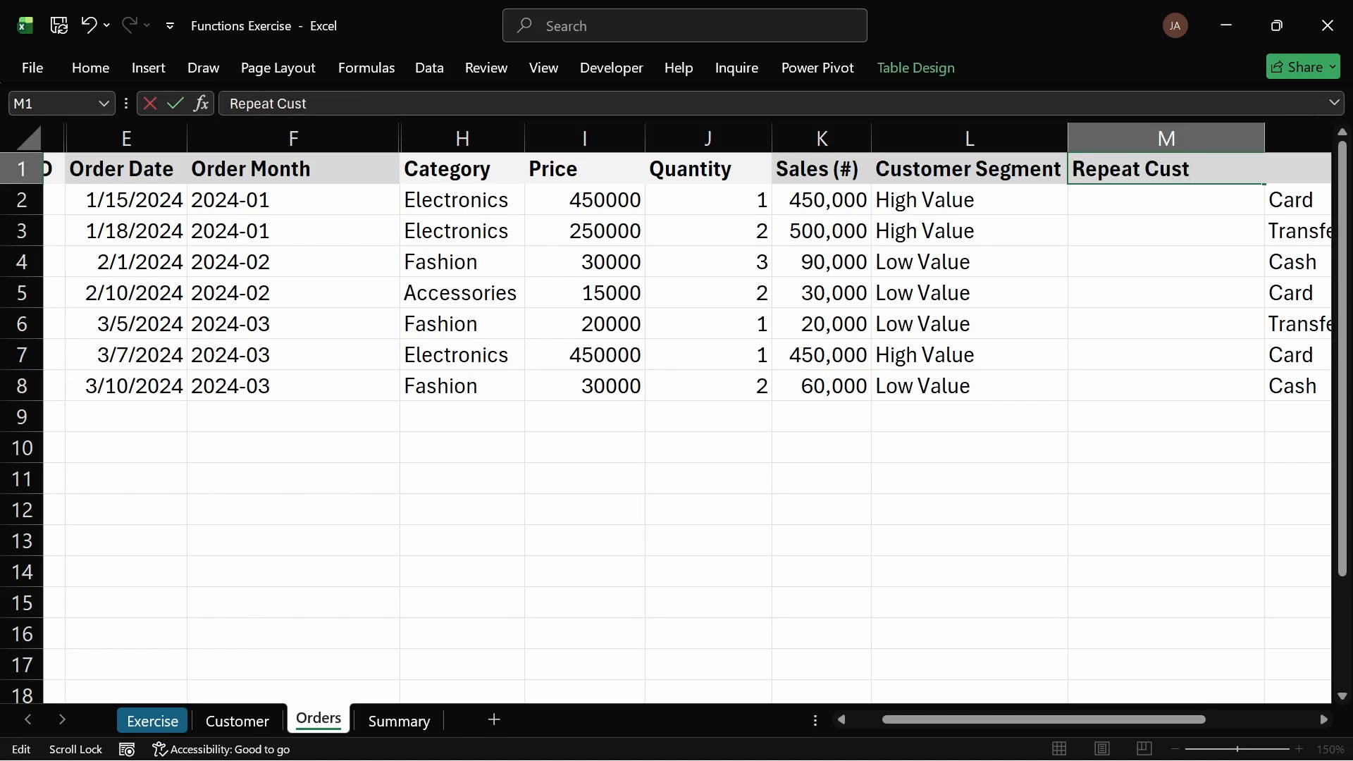
pyautogui.write('omer')
pyautogui.press('Return')
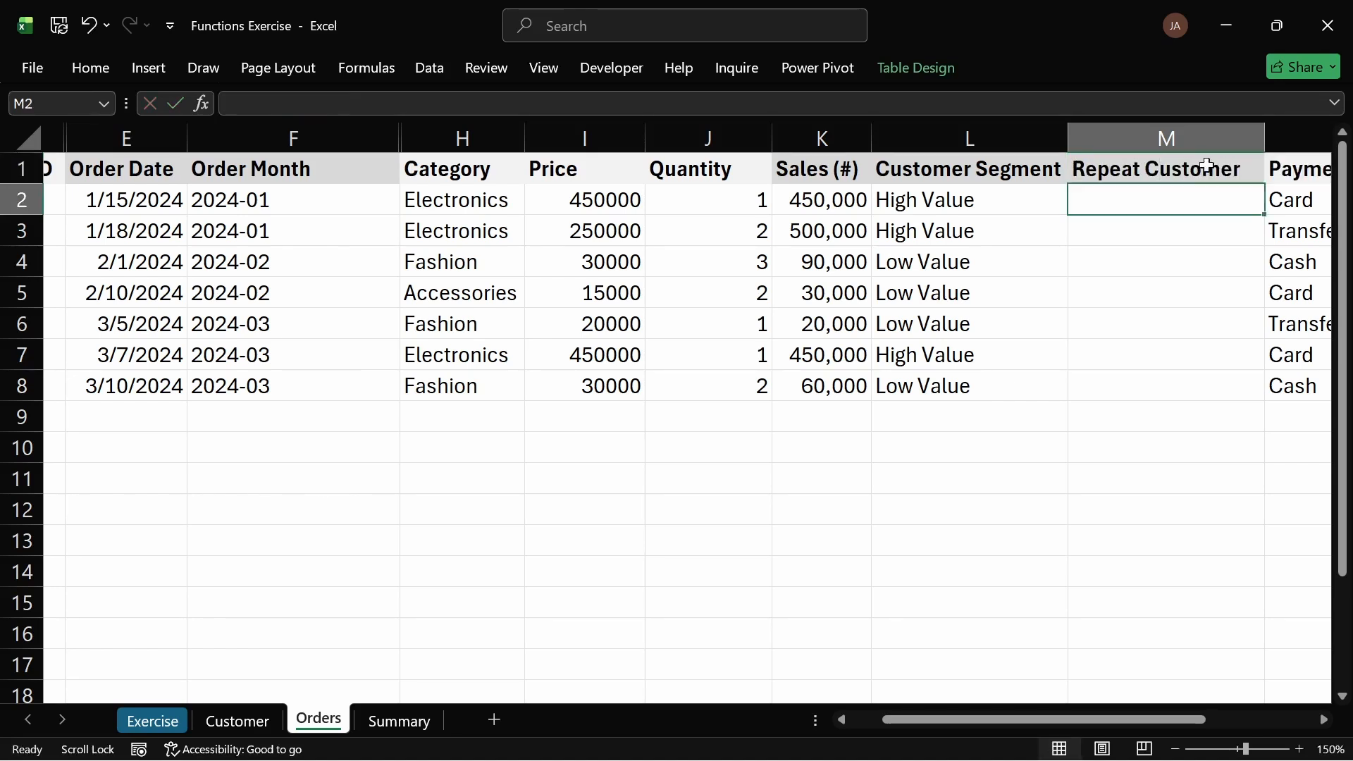
# Step: Try to write an IF formula using COUNTIF over Customer ID with the current row's Customer ID in the Repeat Customer column
pyautogui.write('=')
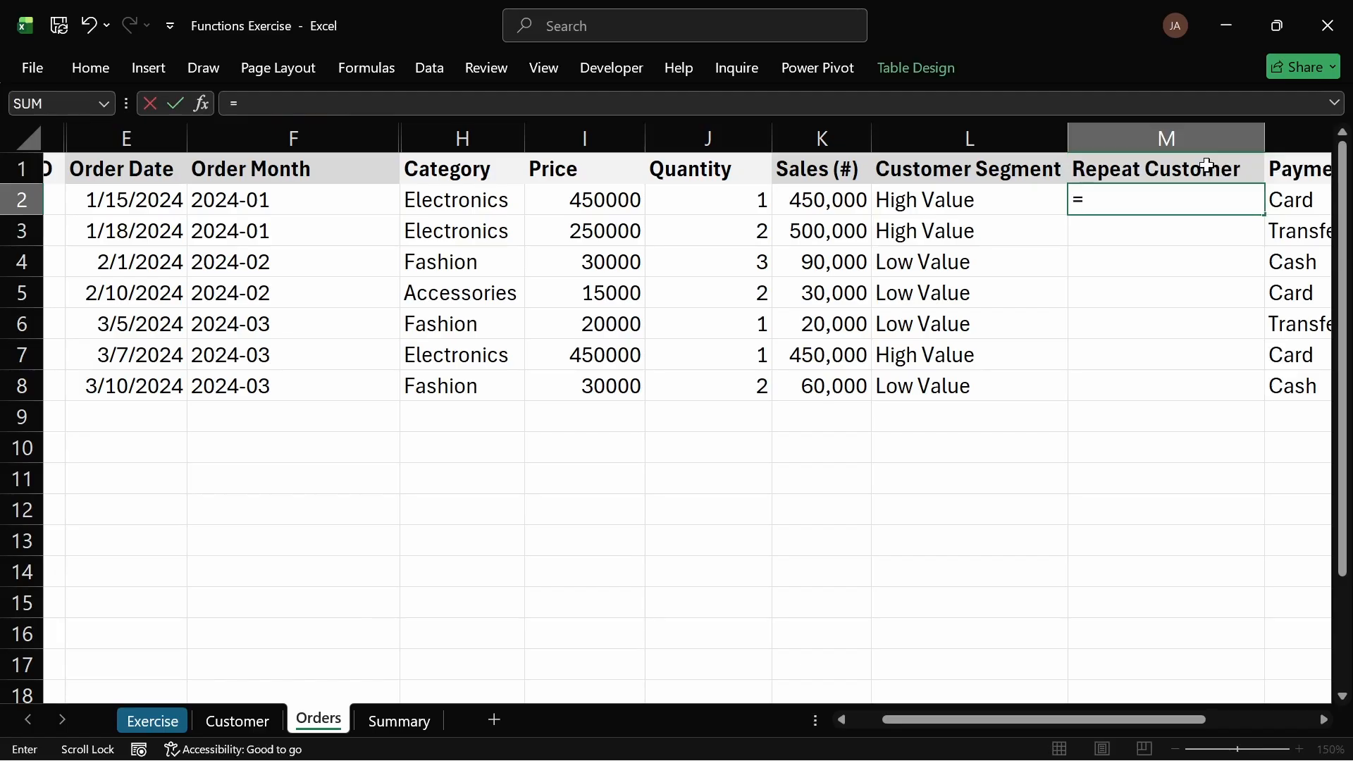
pyautogui.write('if')
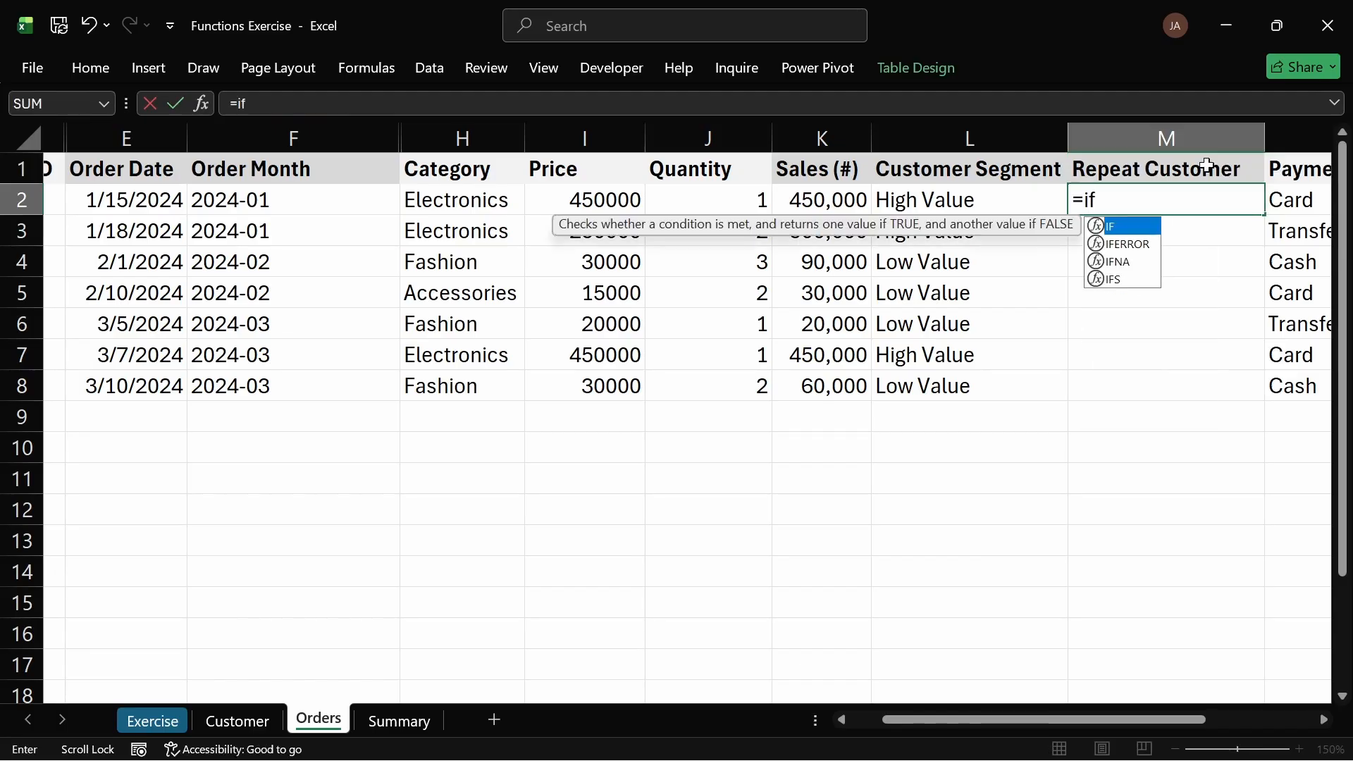
pyautogui.press('Tab')
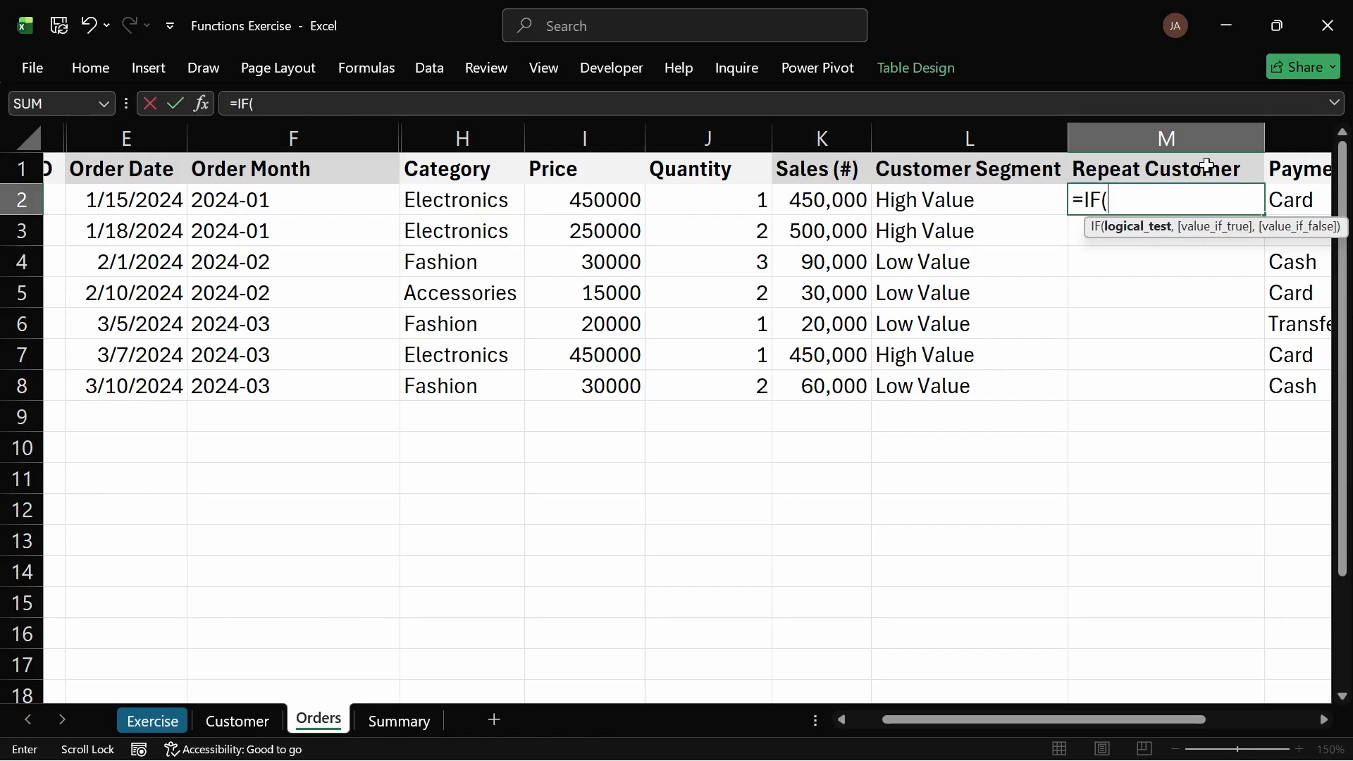
pyautogui.write('coun')
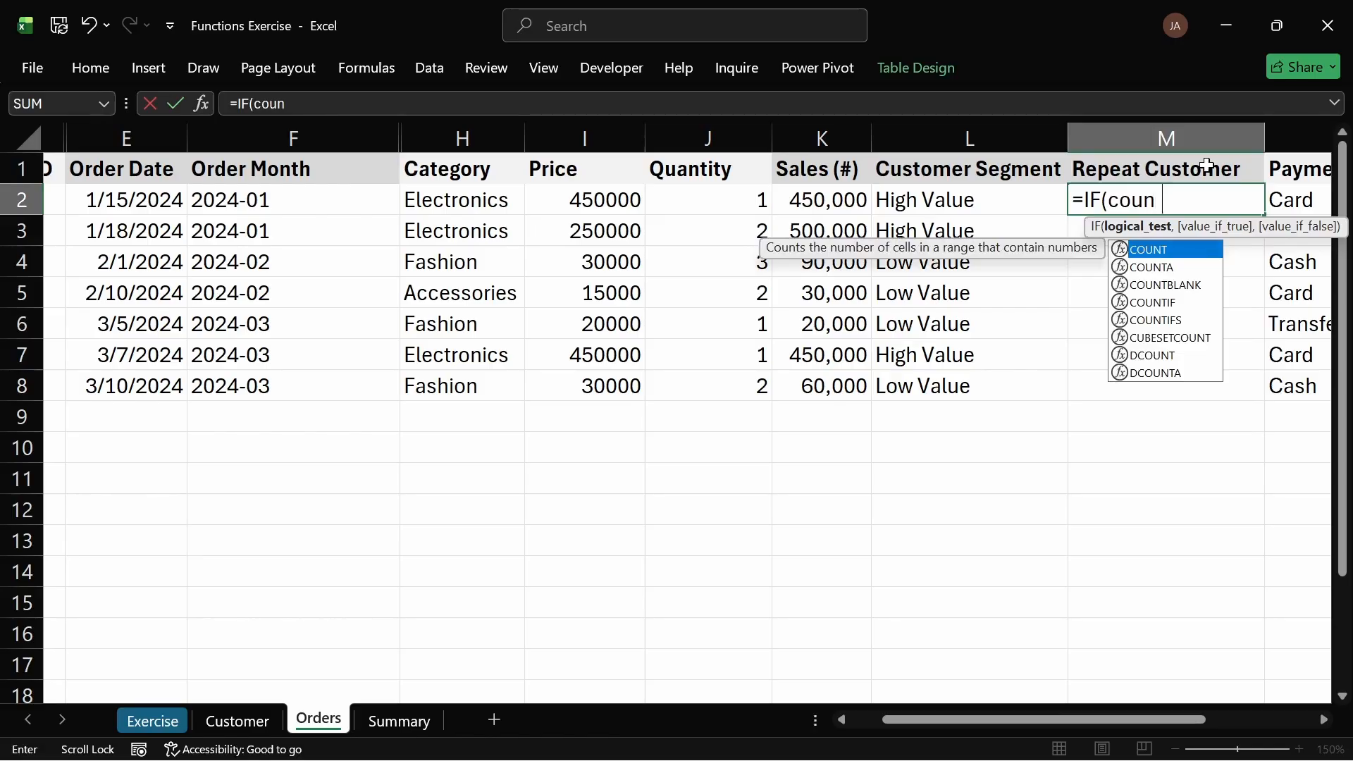
pyautogui.write('tif')
pyautogui.press('Tab')
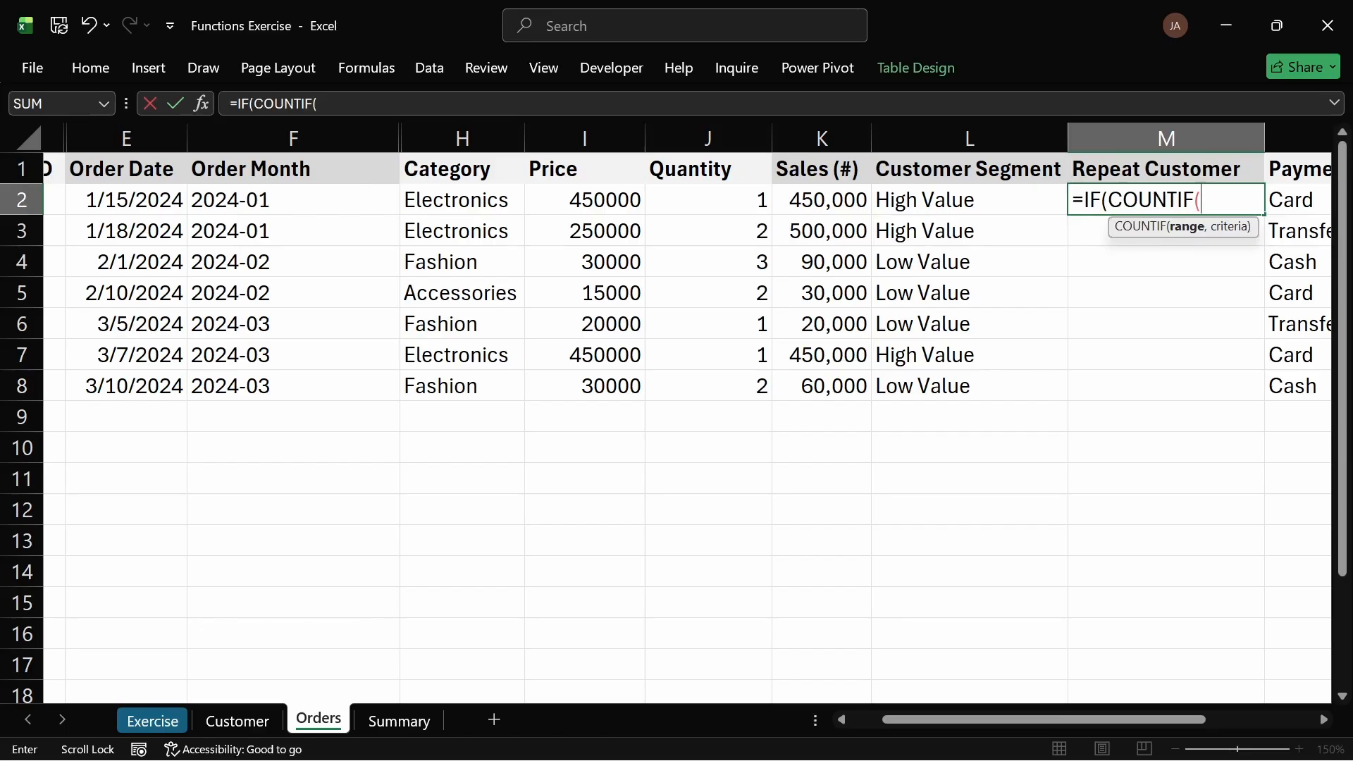
pyautogui.click(1109, 200)
pyautogui.hotkey('alt', 'Return')
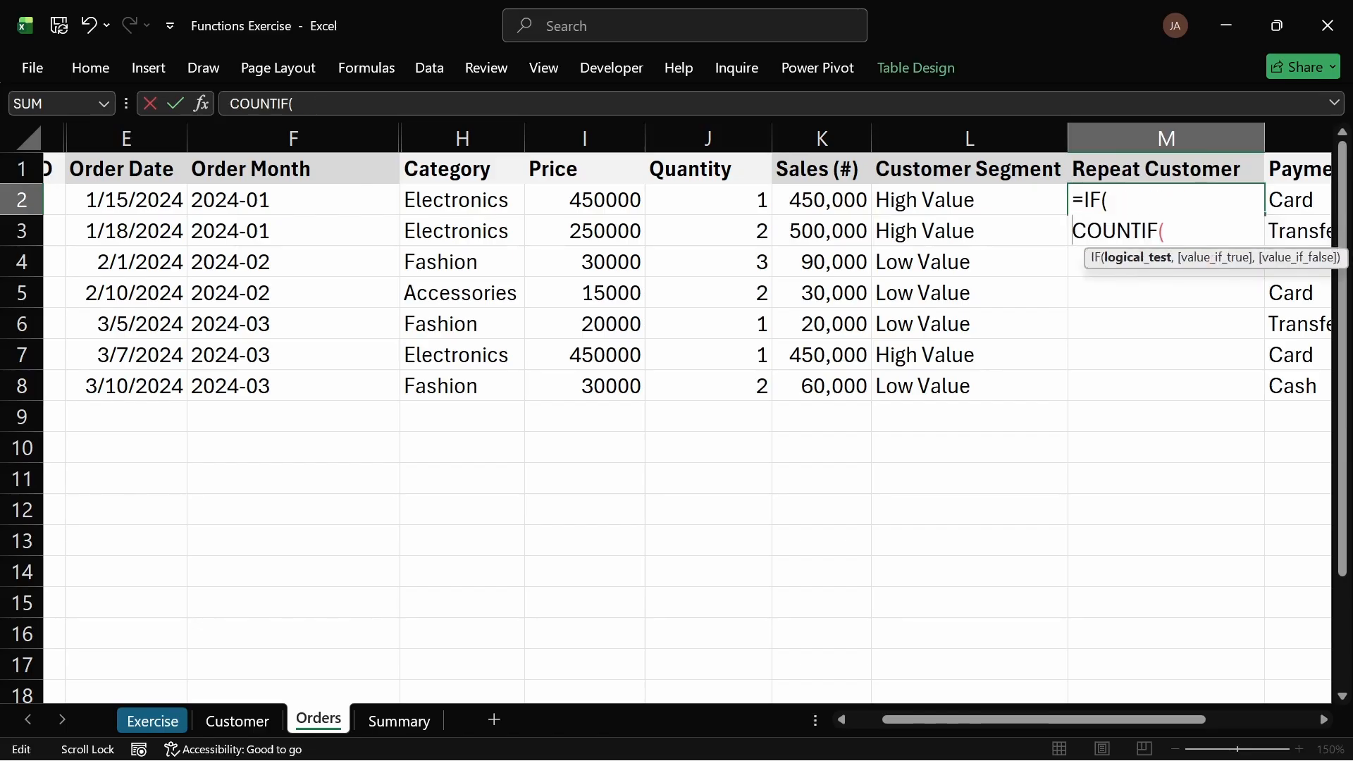
pyautogui.click(1185, 234)
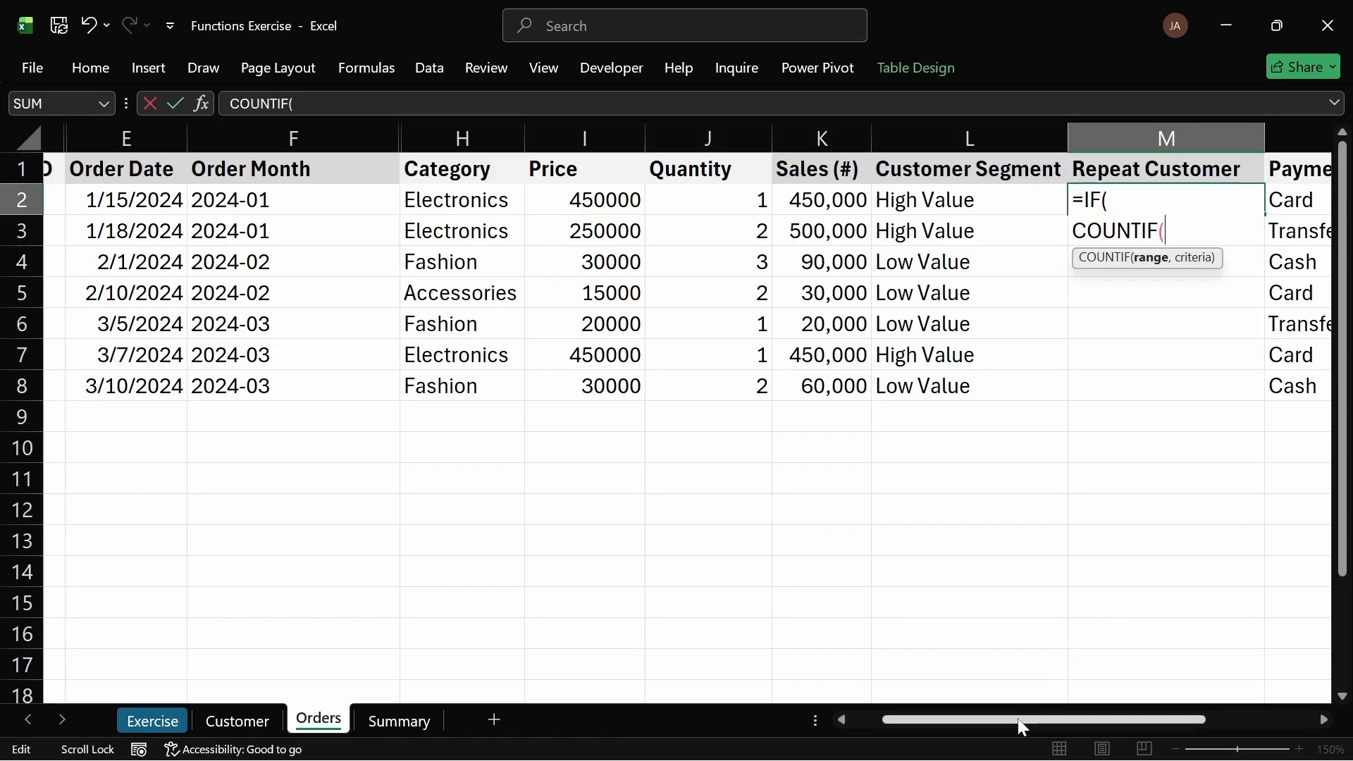
pyautogui.moveTo(1018, 717); pyautogui.dragTo(843, 713)
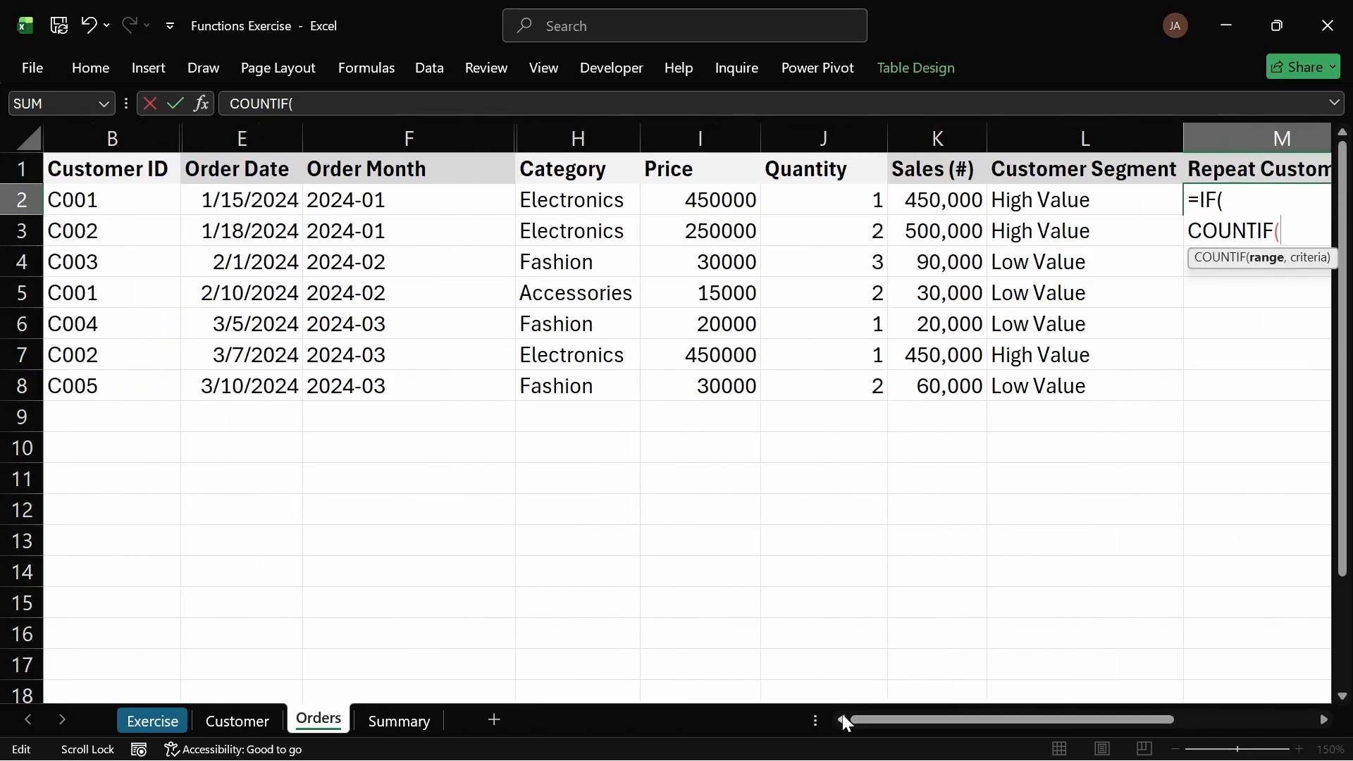
pyautogui.moveTo(87, 205); pyautogui.dragTo(86, 384)
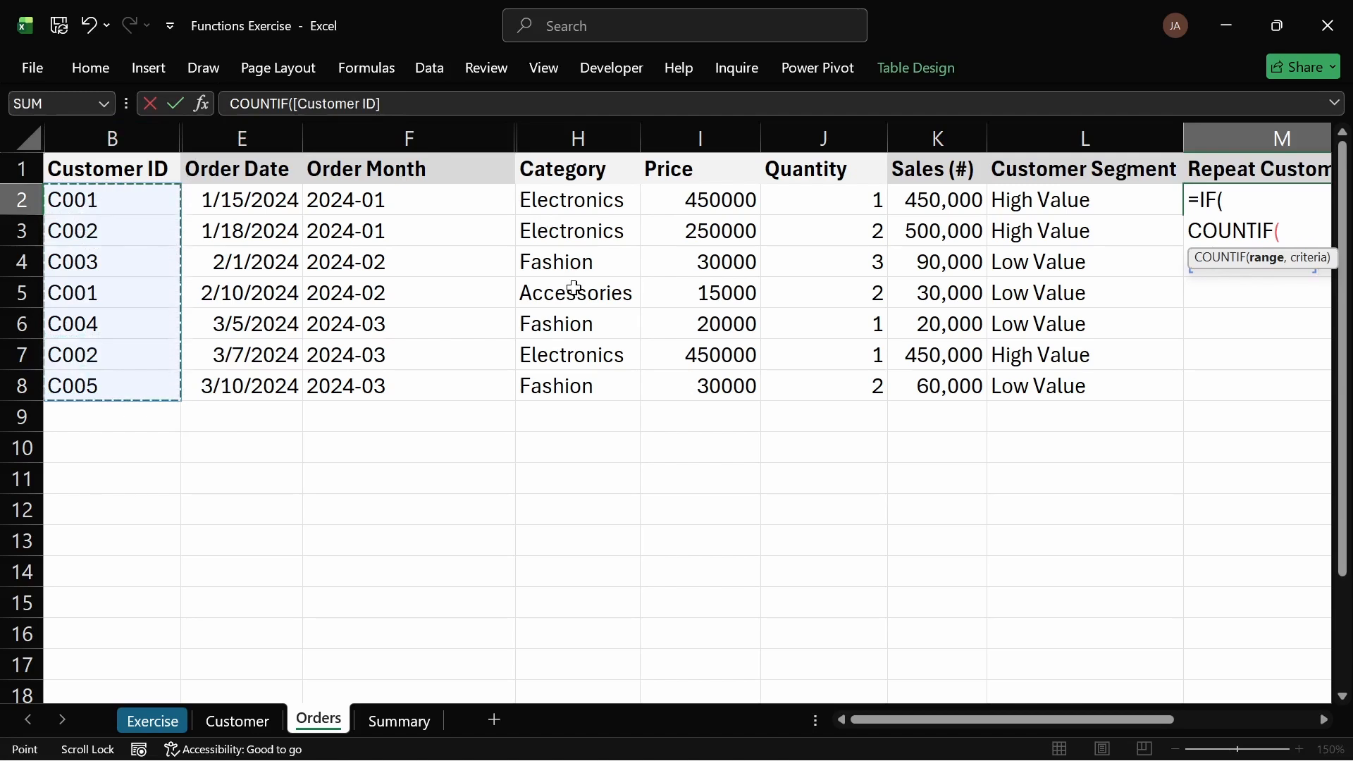
pyautogui.write(',')
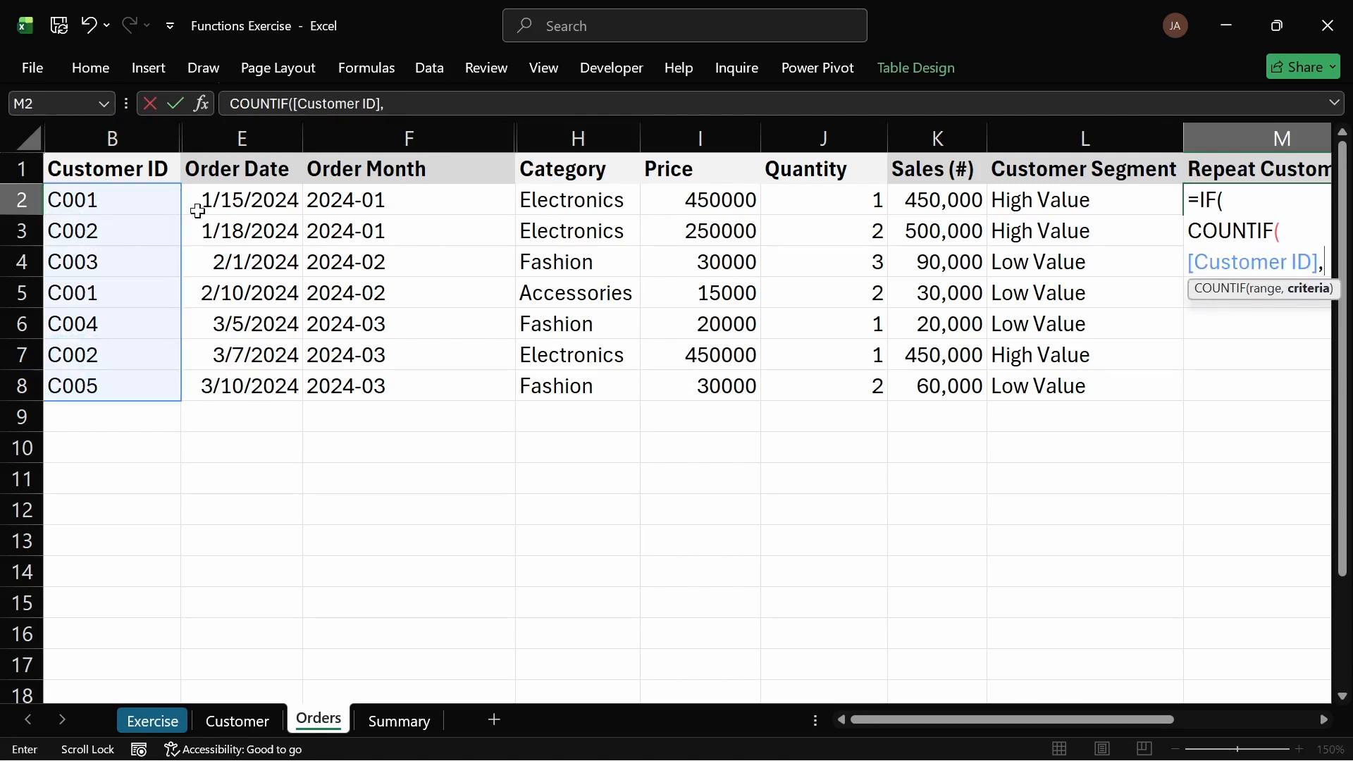
pyautogui.click(147, 201)
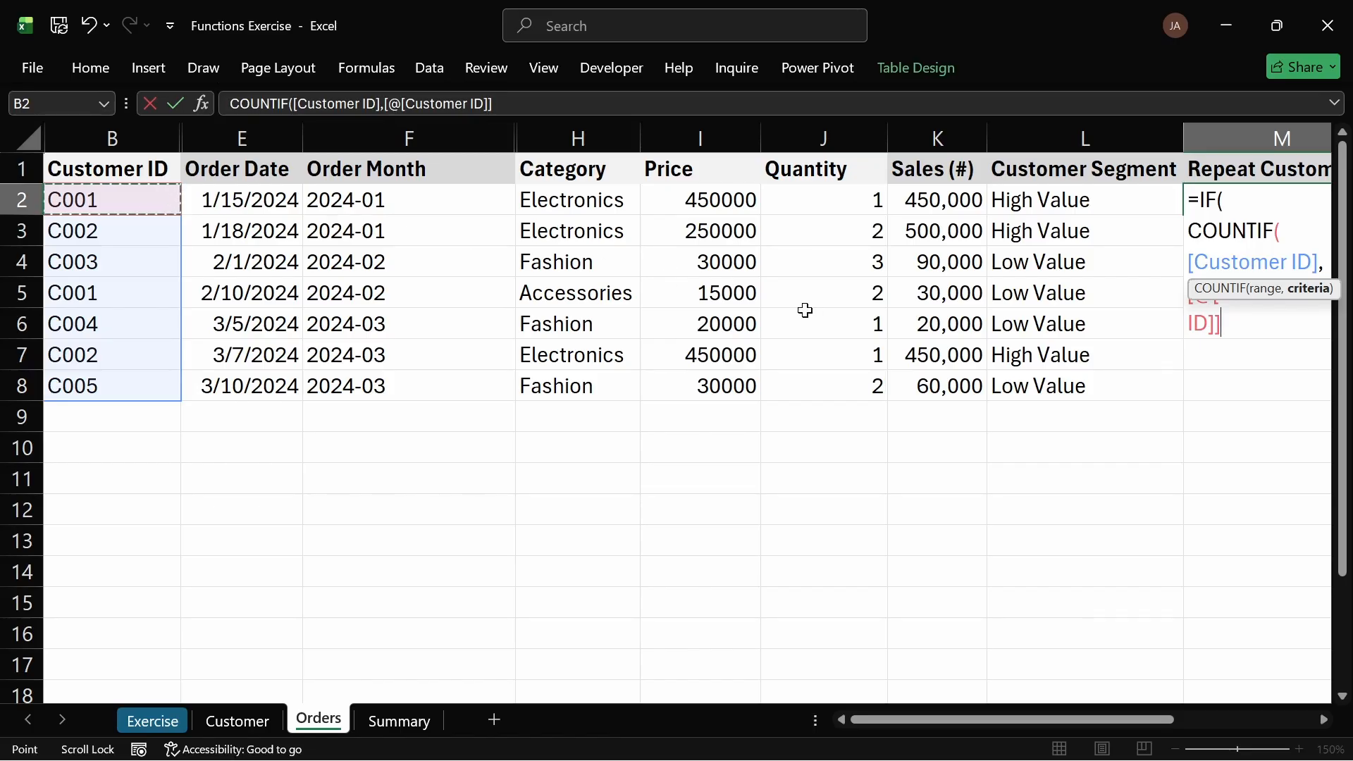
pyautogui.press('Escape')
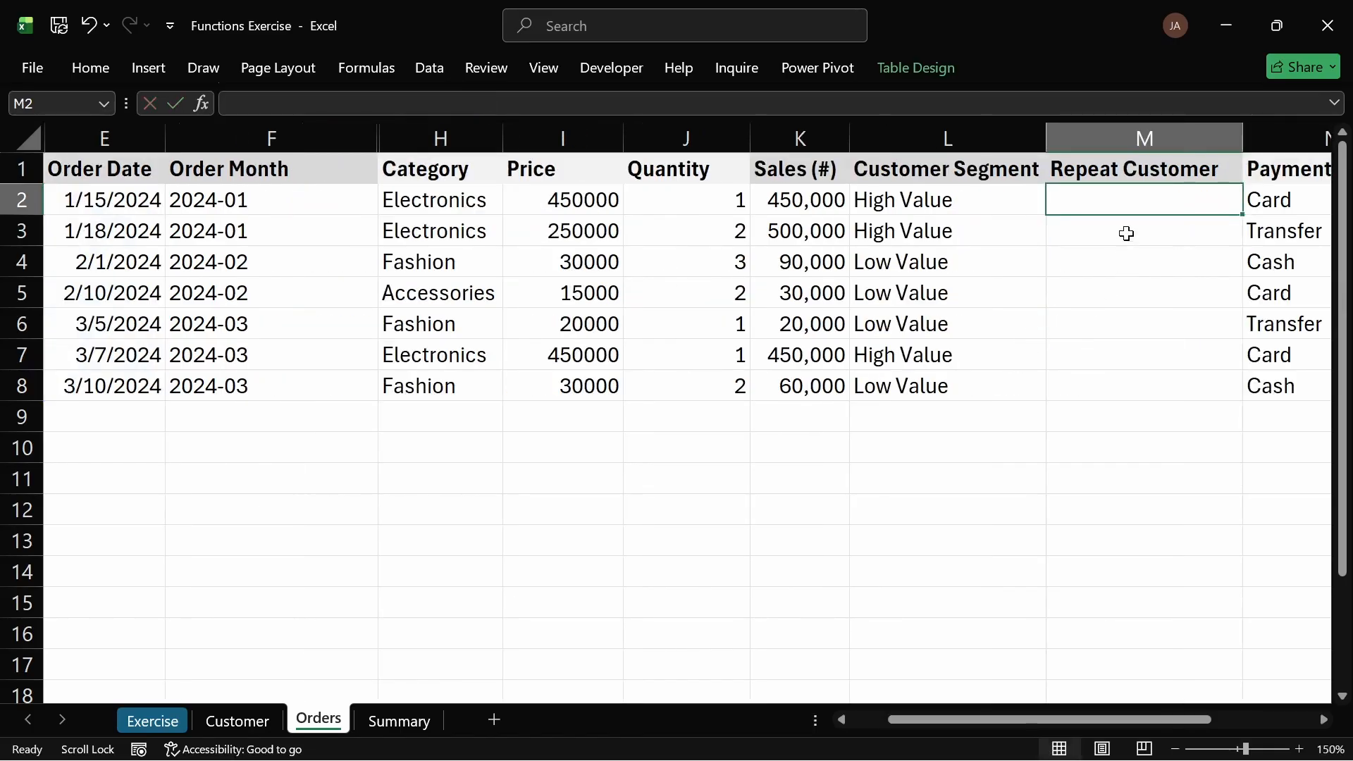
# Step: Delete the Repeat Customer column from the Orders table
pyautogui.click(1131, 129)
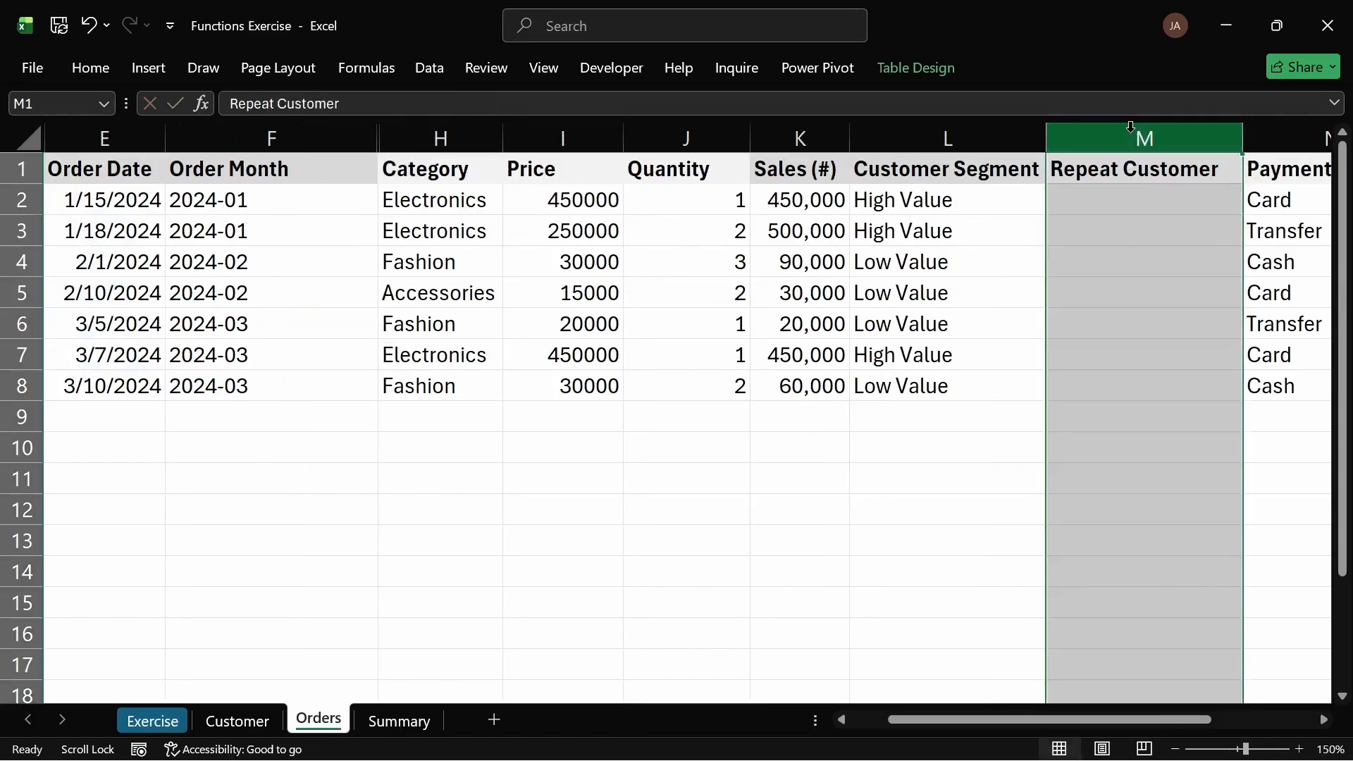
pyautogui.hotkey('ctrl', '-')
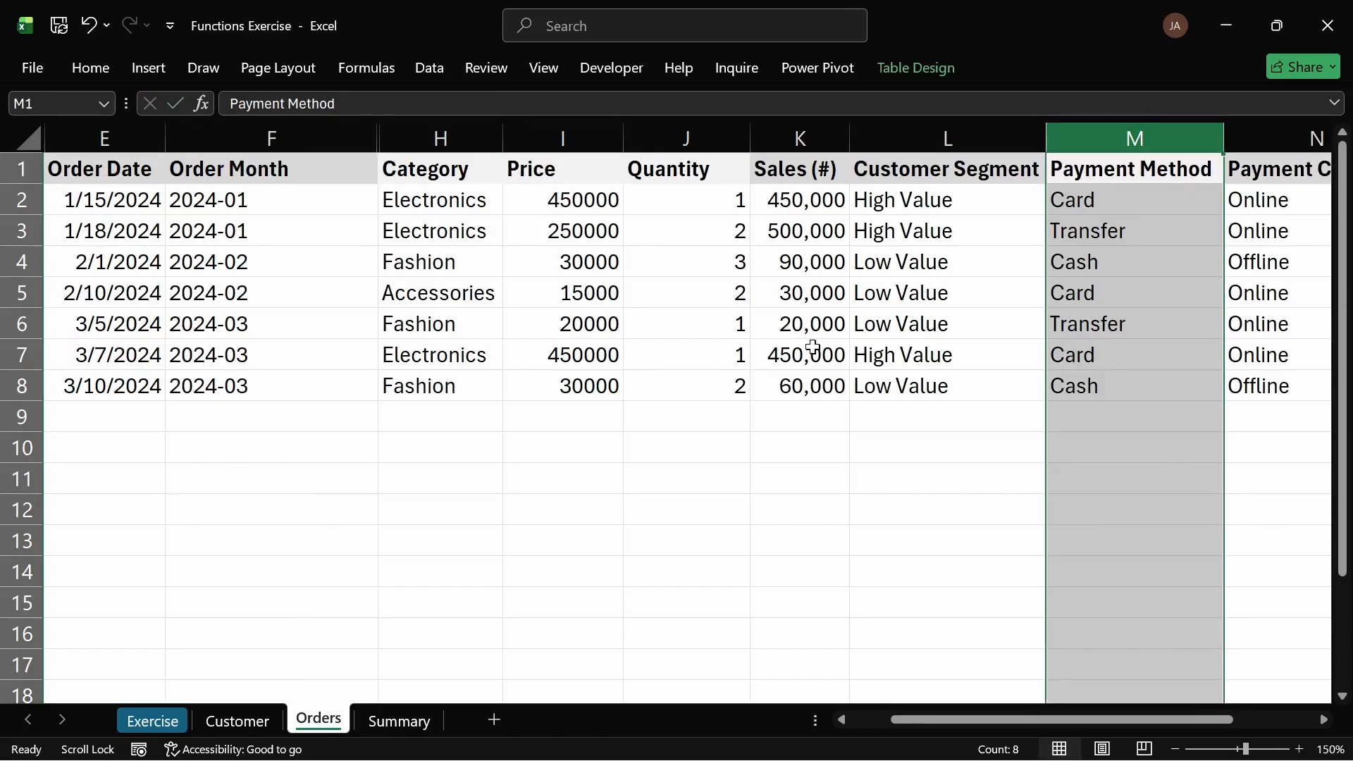
pyautogui.click(120, 203)
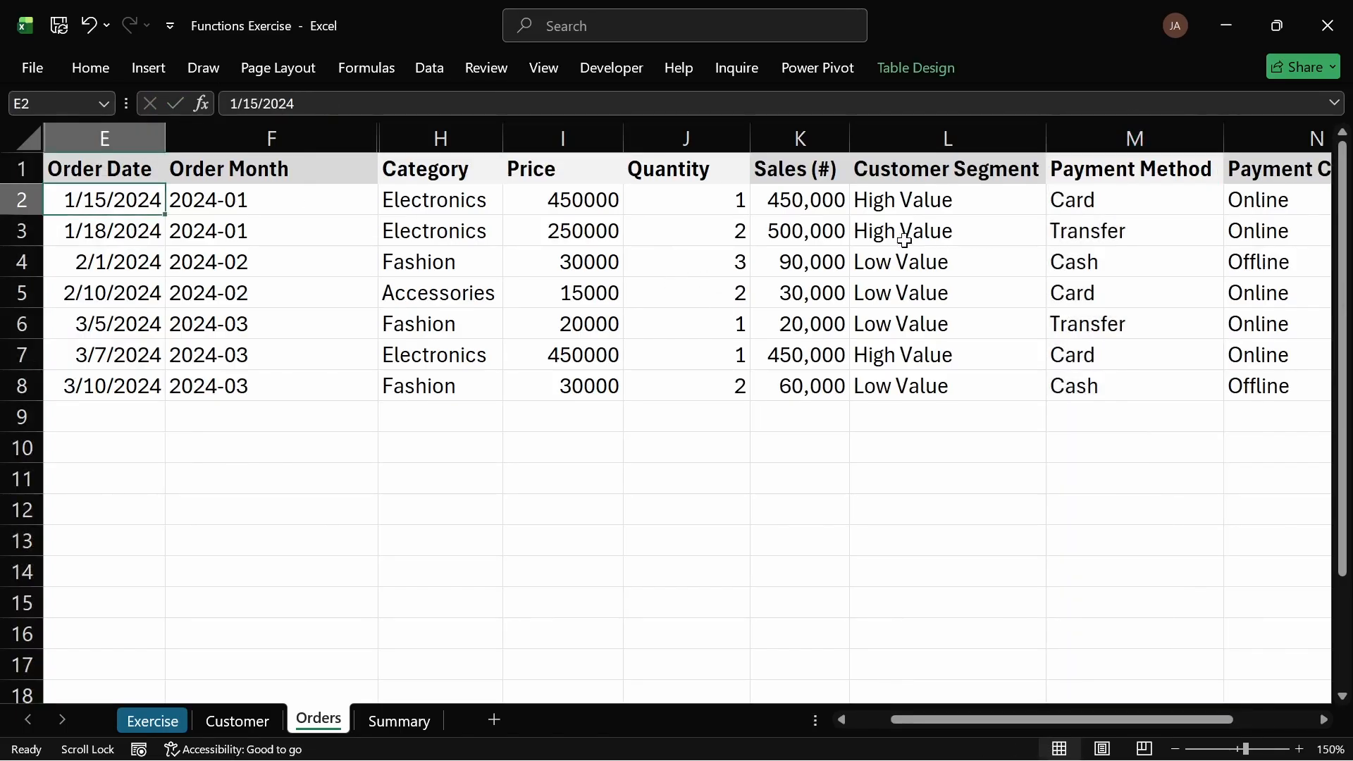
# Step: Review the Customer Segment formula on the Orders sheet and the Customer sheet columns
pyautogui.click(232, 722)
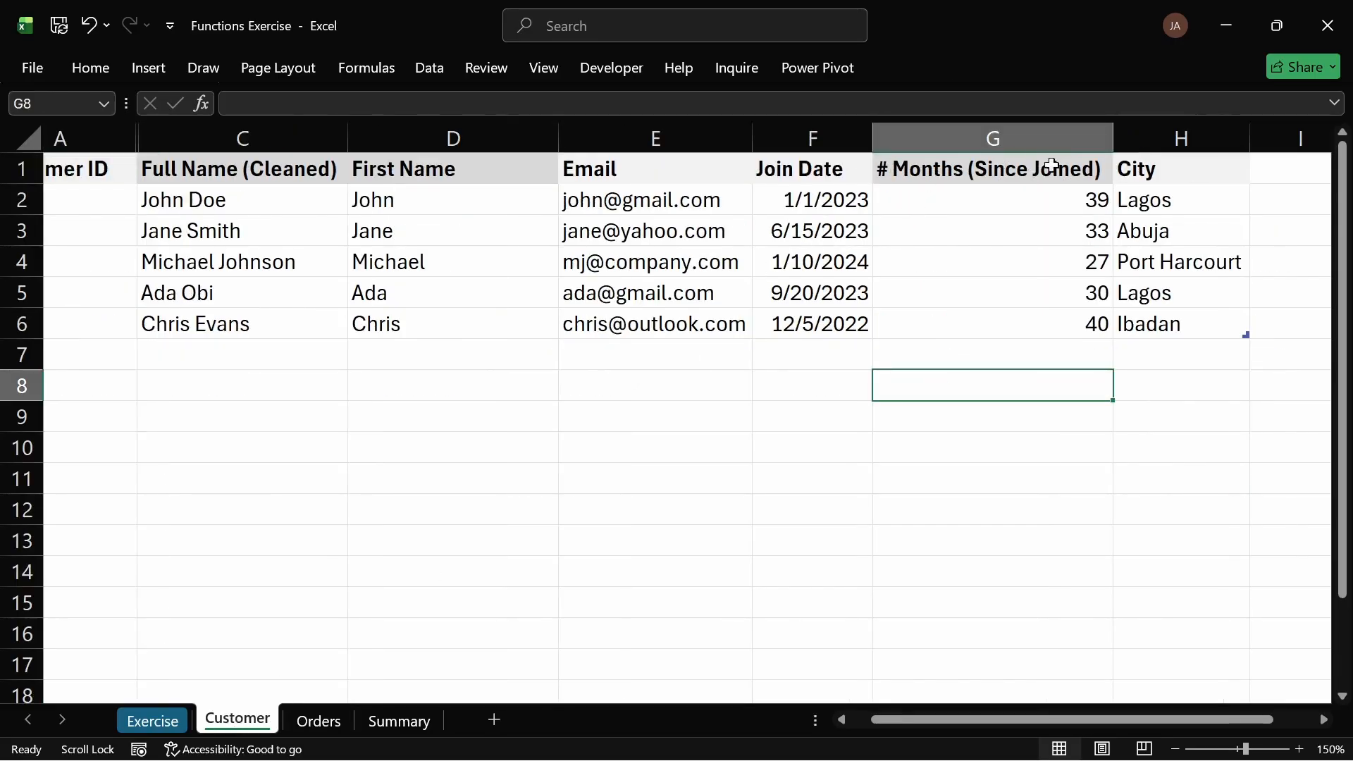
pyautogui.click(336, 718)
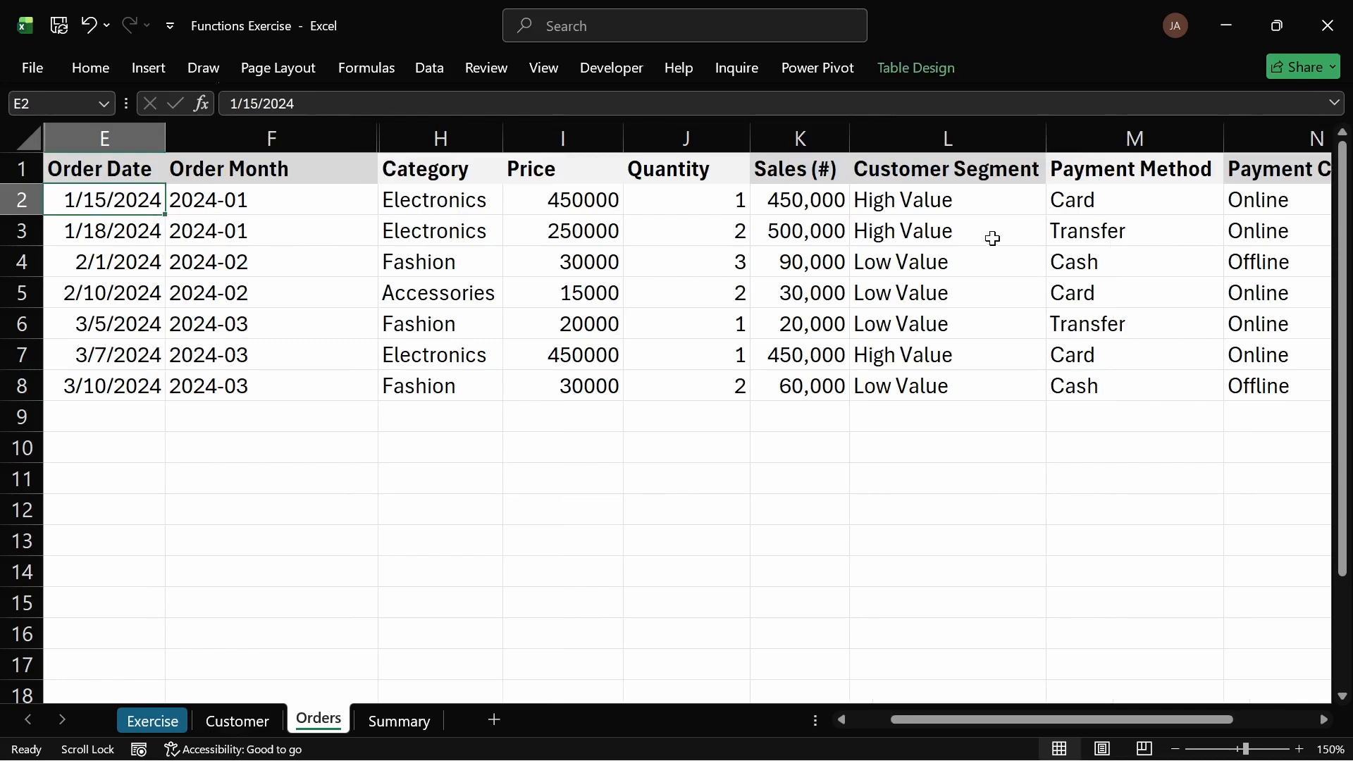
pyautogui.click(933, 205)
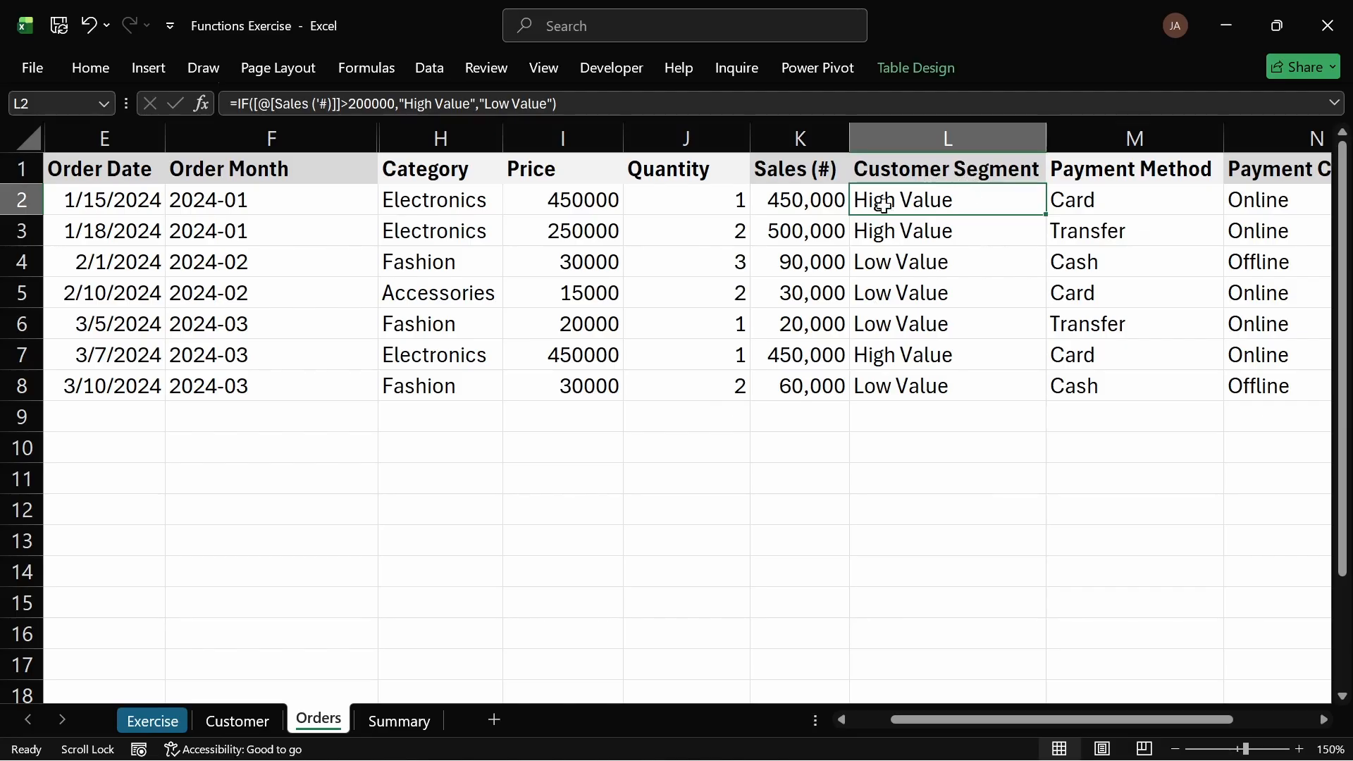
pyautogui.doubleClick(916, 200)
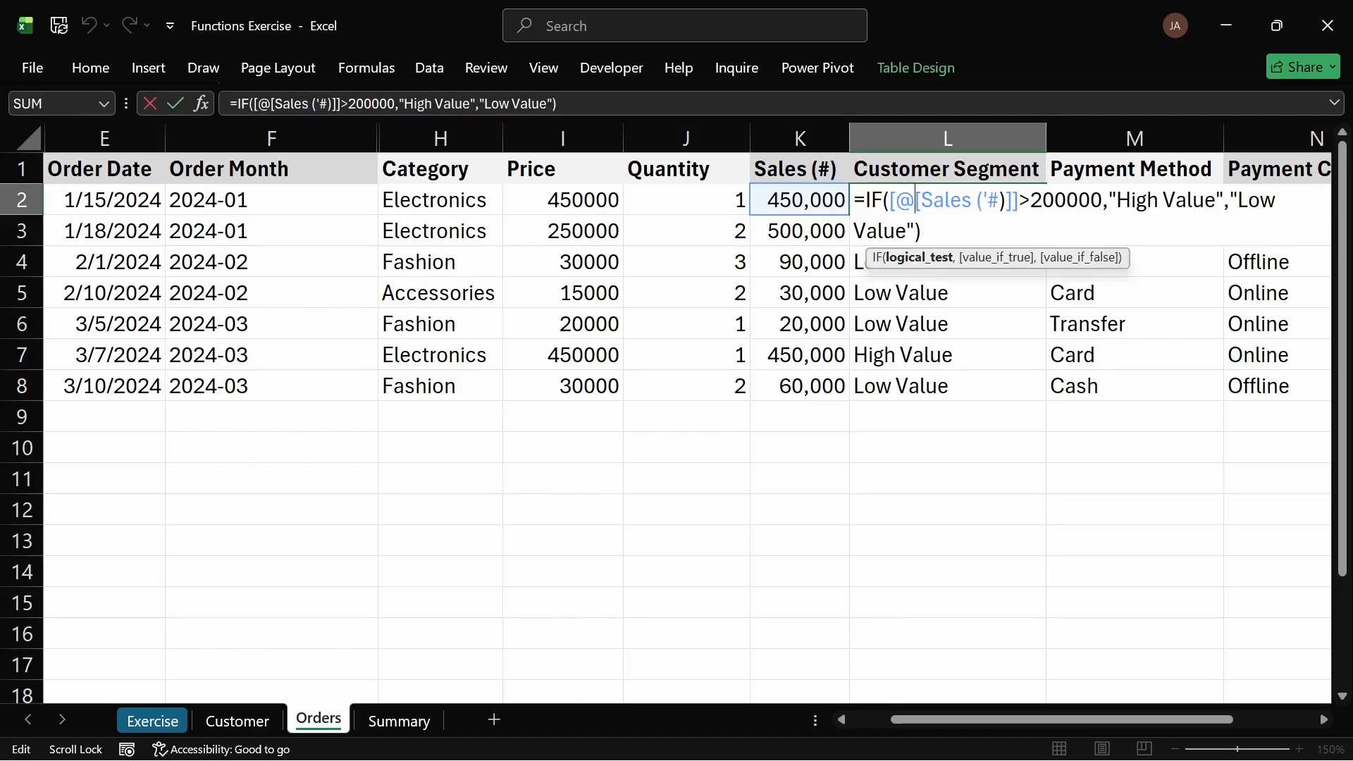
pyautogui.press('Escape')
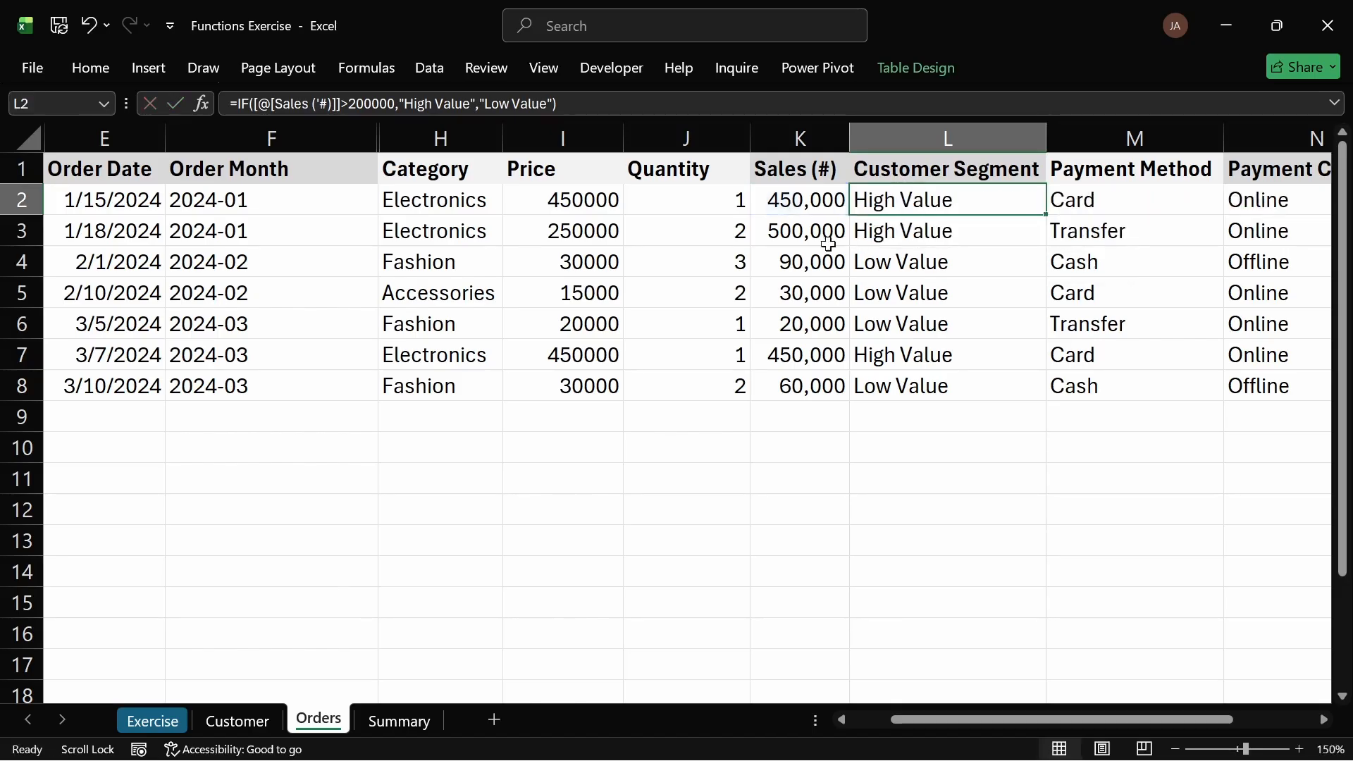
pyautogui.click(237, 720)
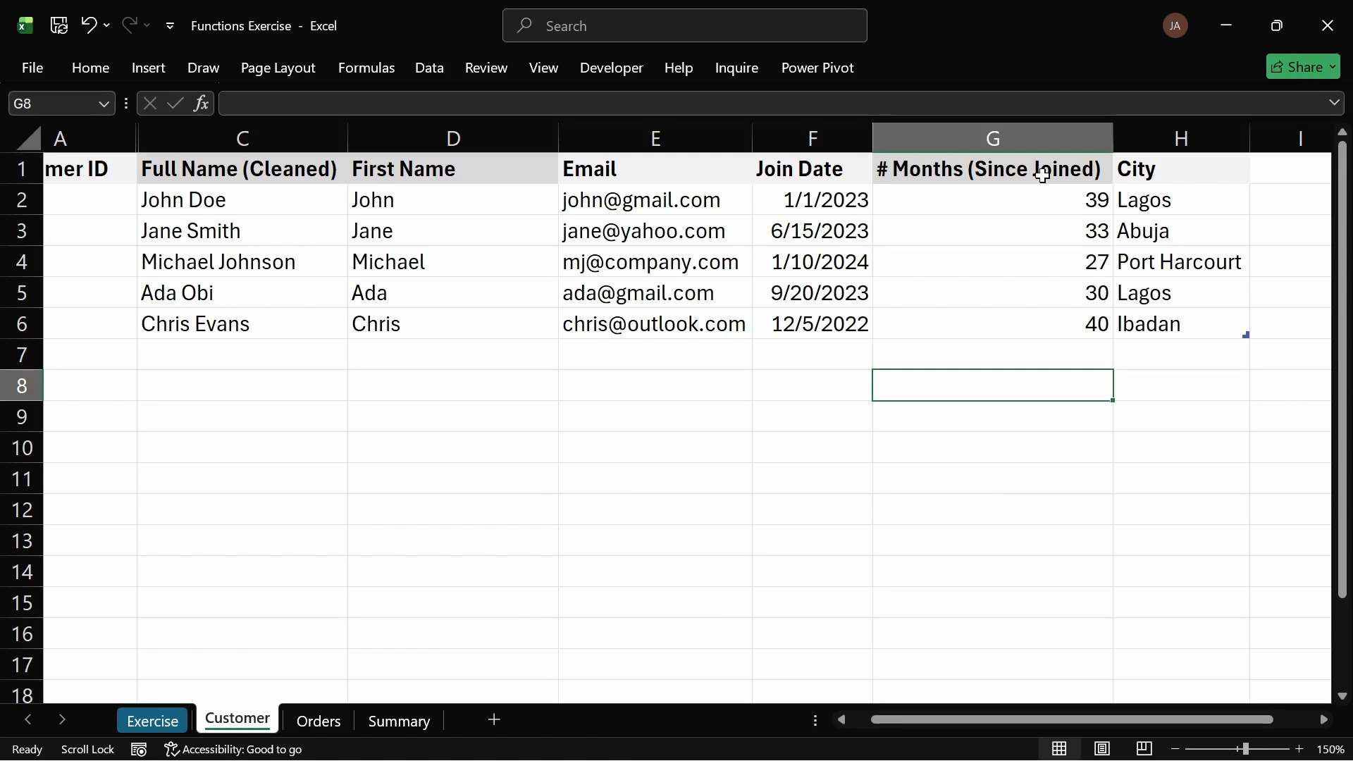
# Step: Hide the Full Name (Cleaned) and First Name columns on the Customer sheet
pyautogui.click(197, 141)
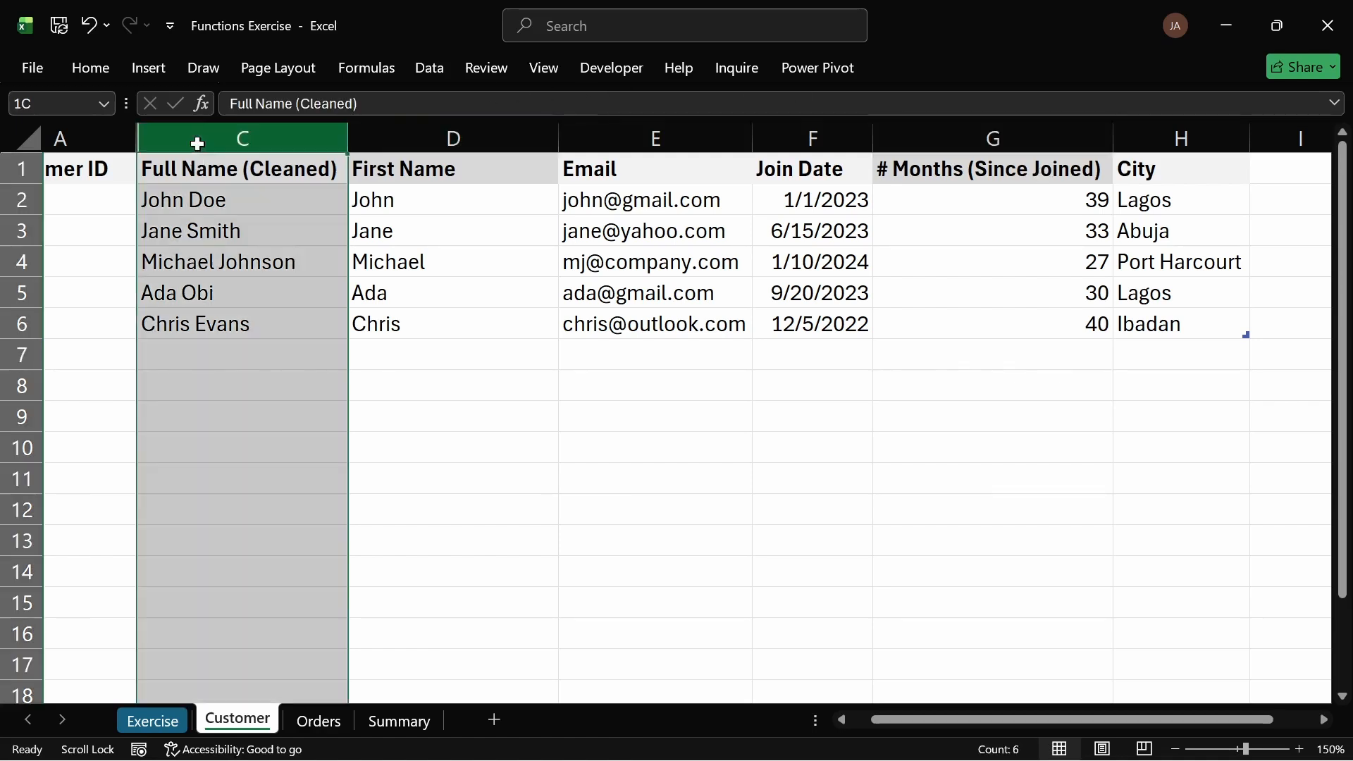
pyautogui.moveTo(355, 150); pyautogui.dragTo(391, 148)
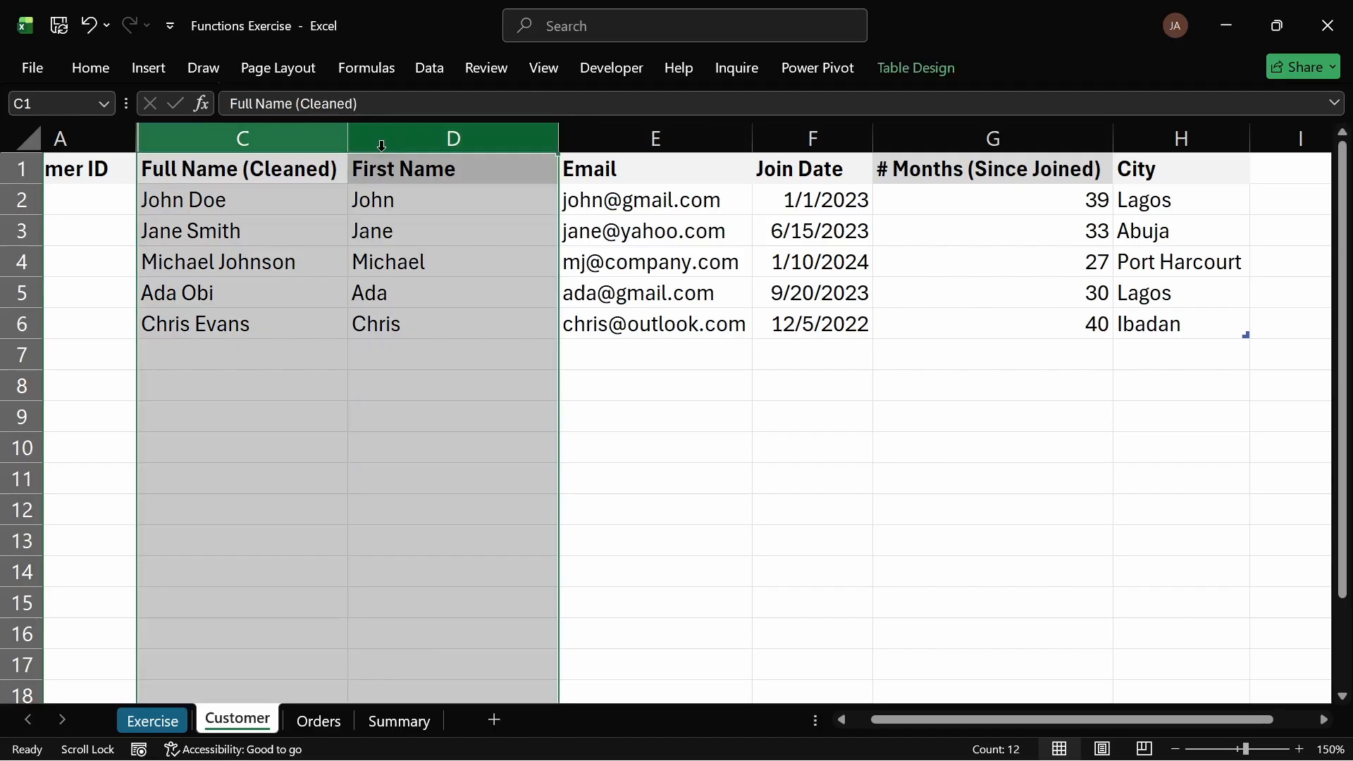
pyautogui.rightClick(265, 137)
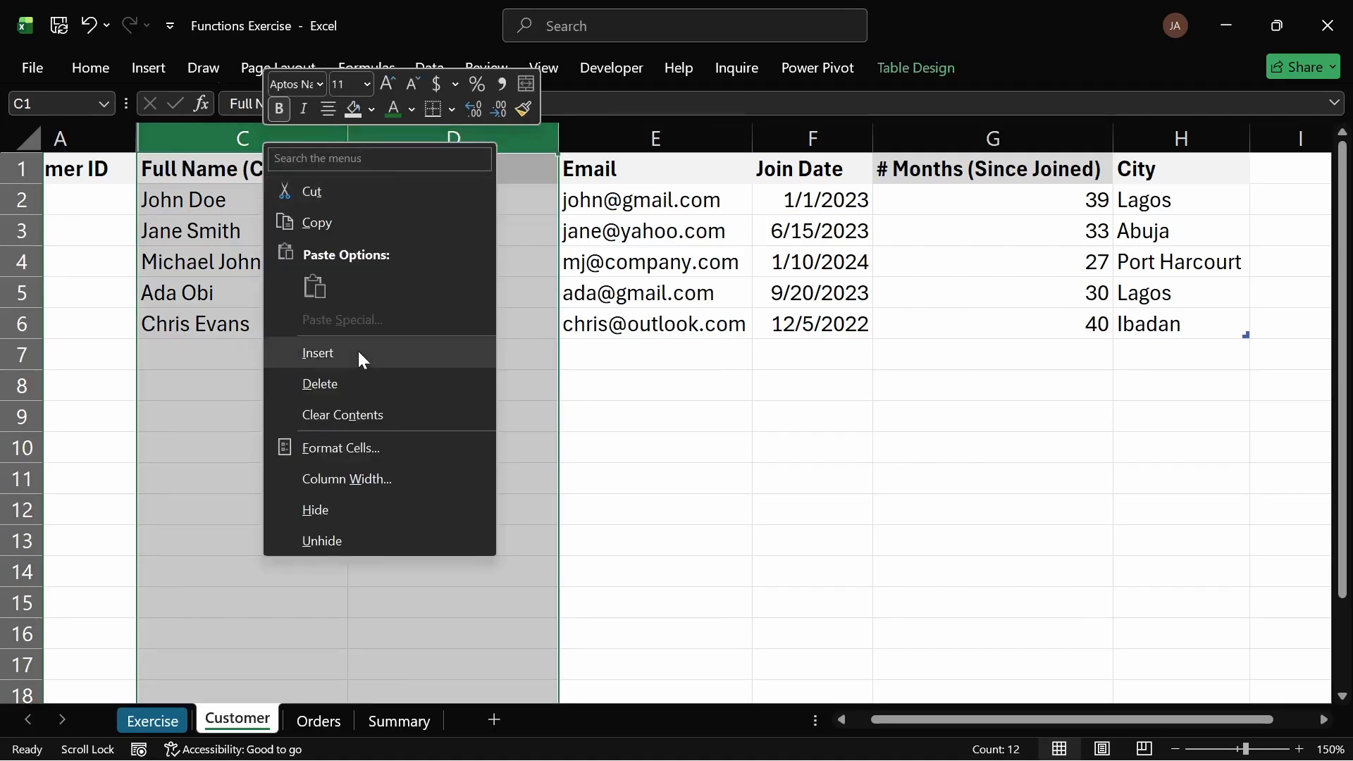
pyautogui.click(318, 353)
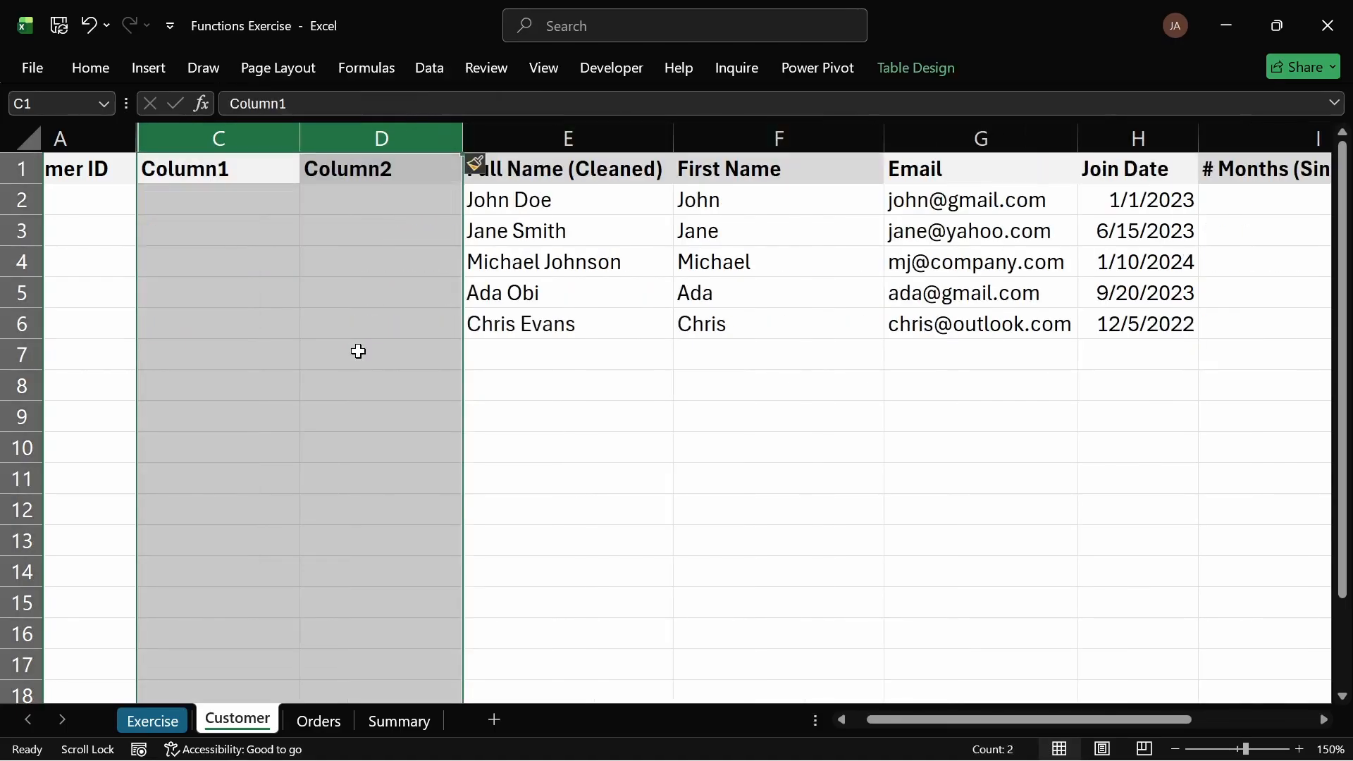
pyautogui.hotkey('ctrl', 'z')
pyautogui.rightClick(272, 136)
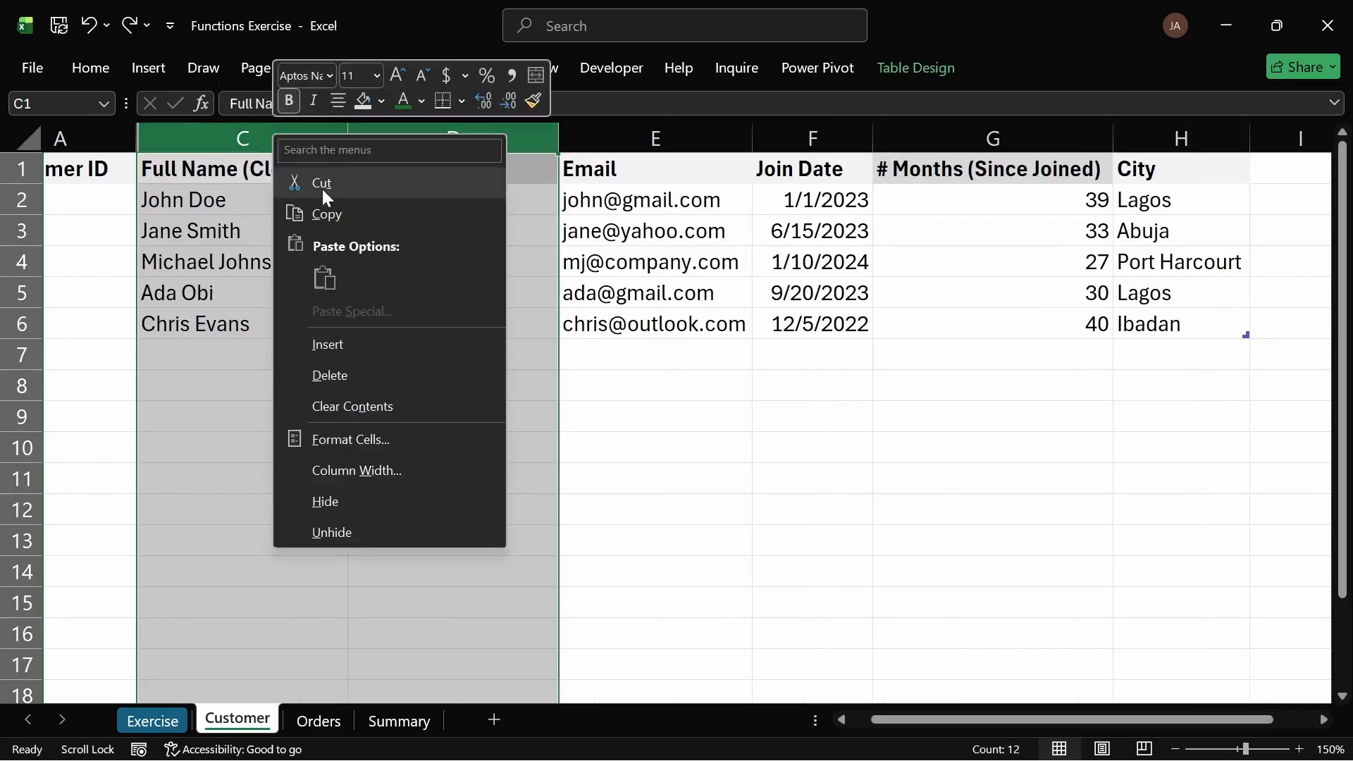
pyautogui.click(323, 501)
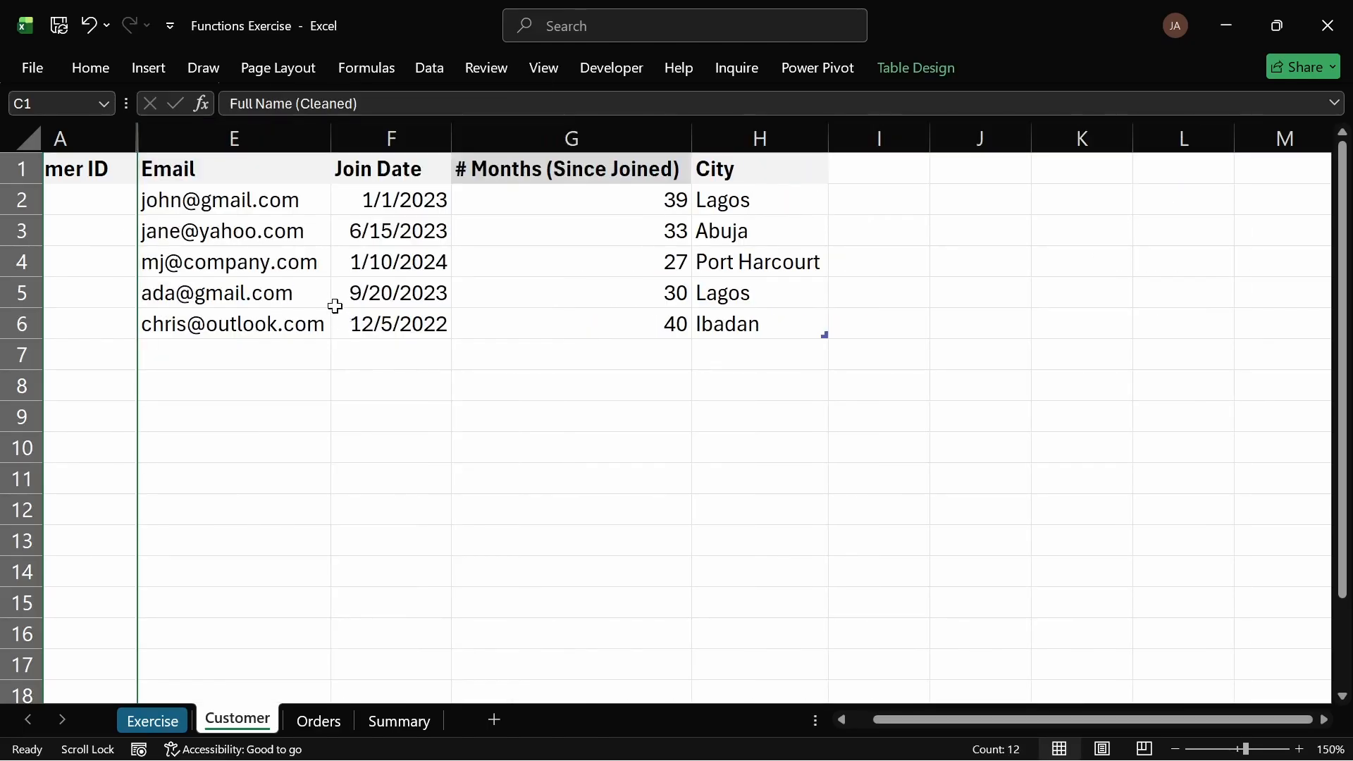
# Step: Delete the # Months (Since Joined) column from the Customer sheet
pyautogui.hscroll(-1, 305, 233)
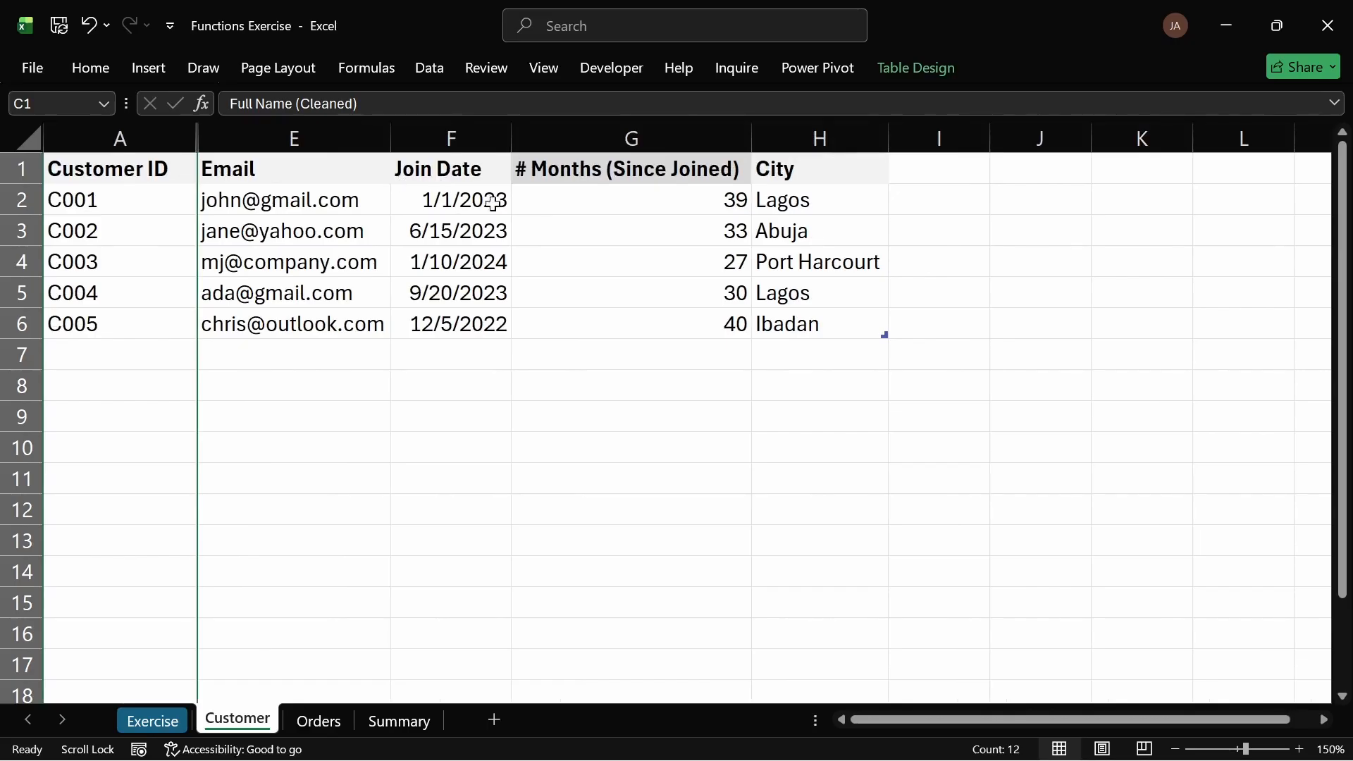
pyautogui.click(607, 138)
pyautogui.rightClick(613, 141)
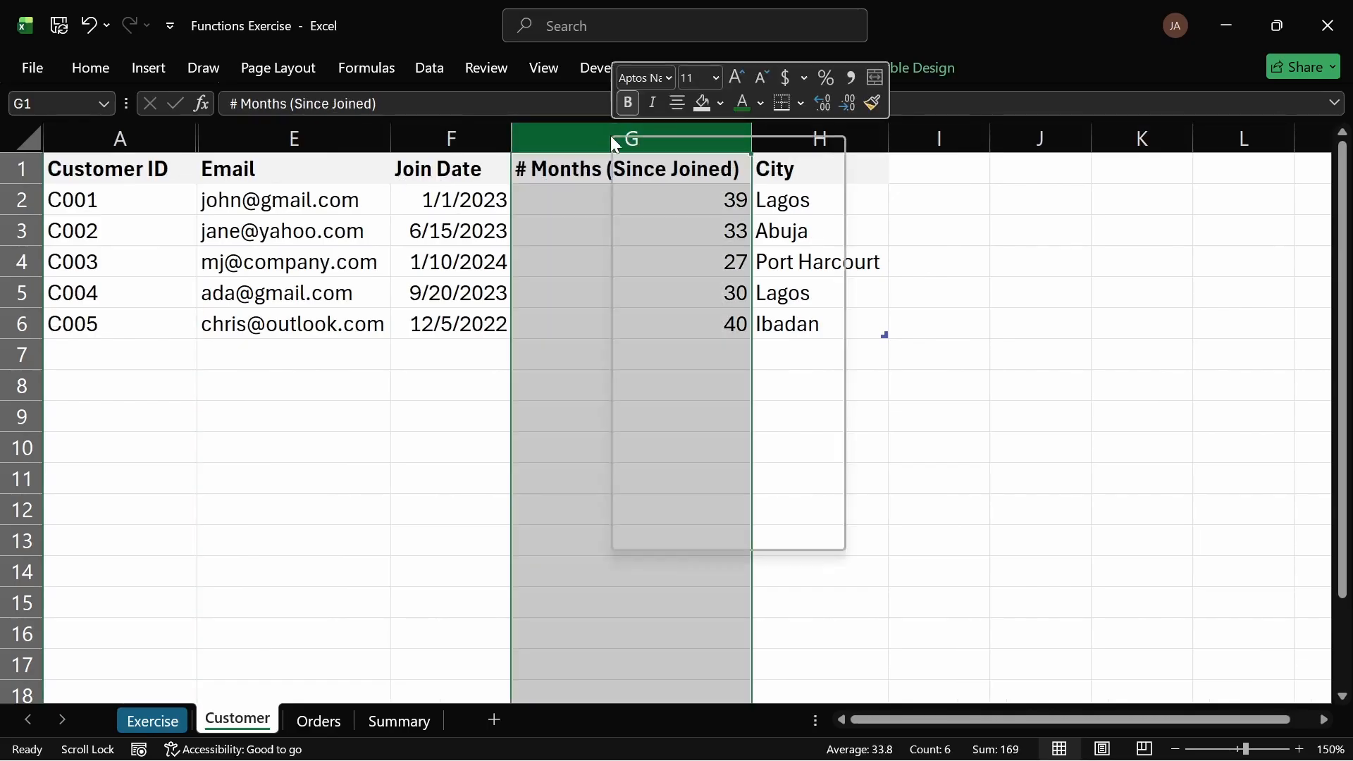
pyautogui.click(676, 499)
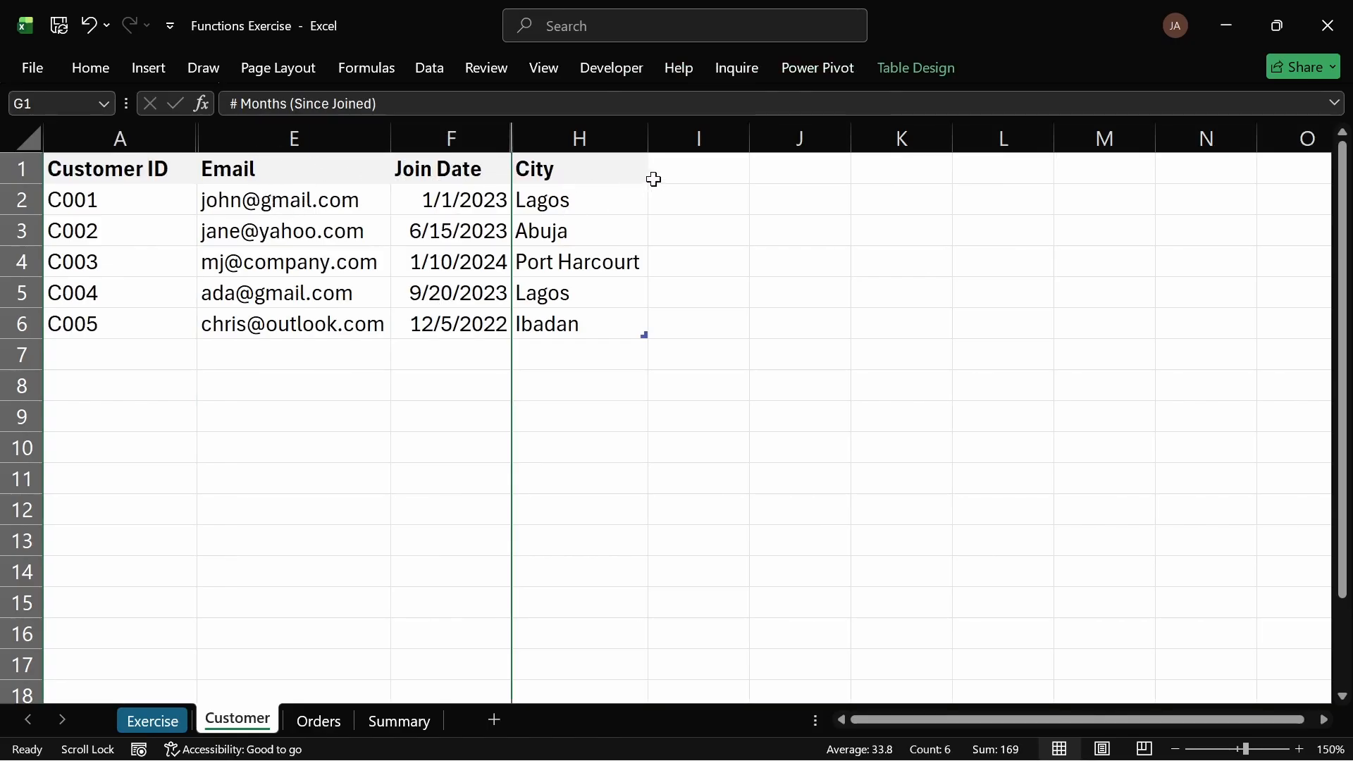
# Step: Add a Customer Segment header in the first empty column beside City
pyautogui.click(675, 170)
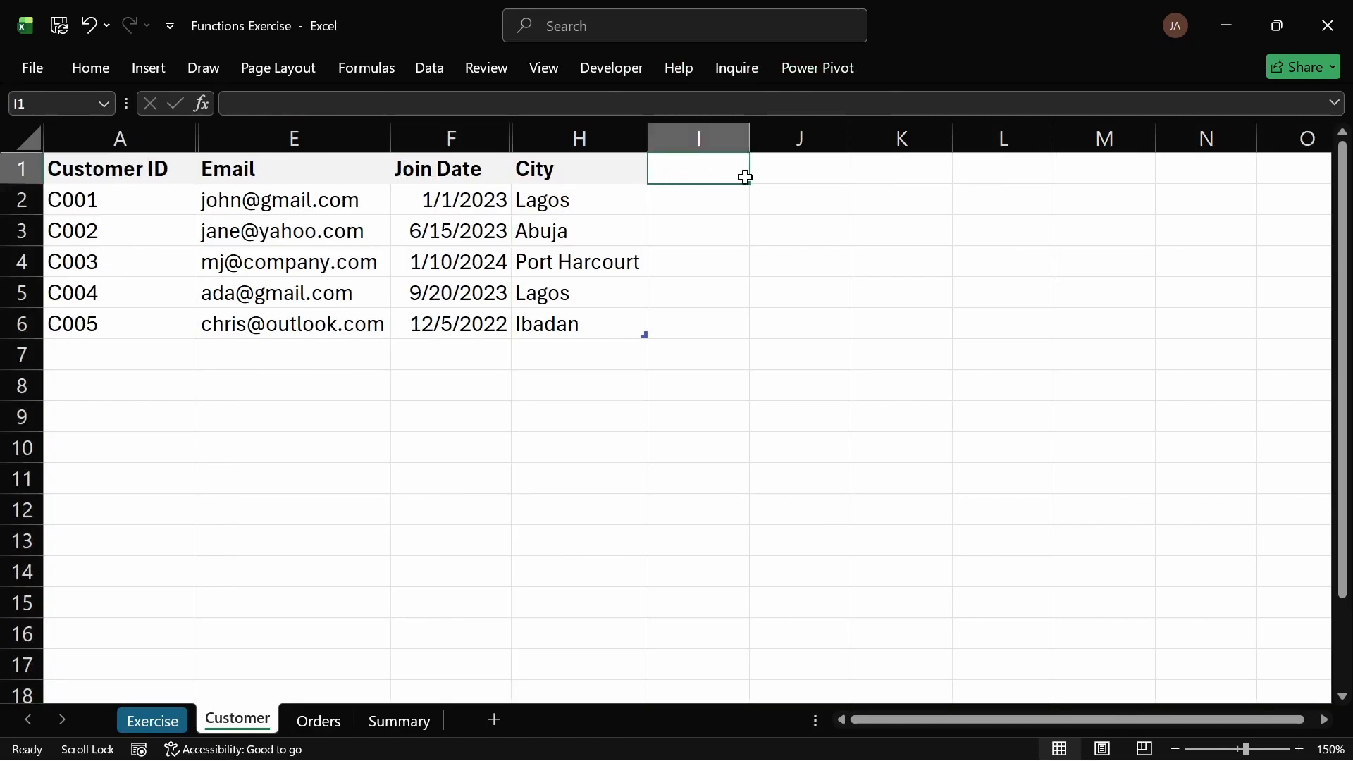
pyautogui.write('Custom')
pyautogui.write('er')
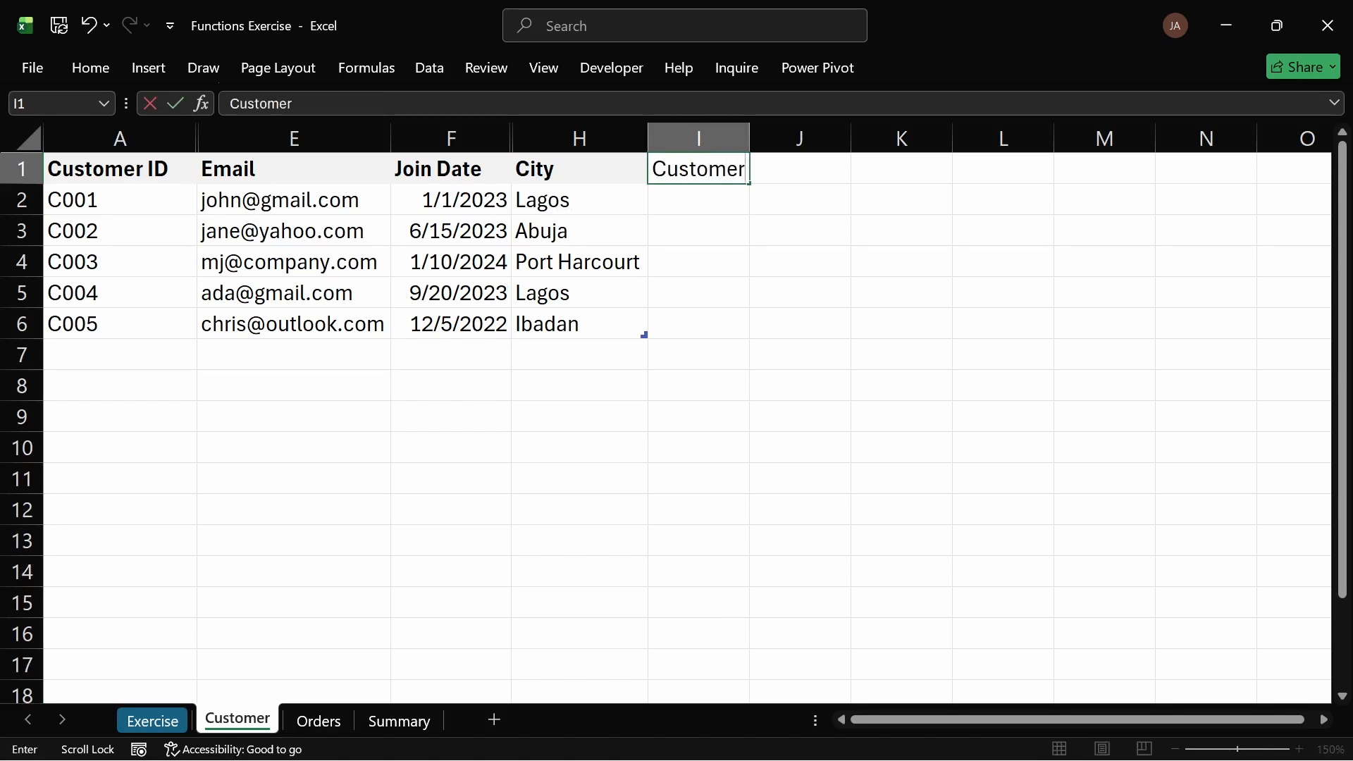
pyautogui.write(' Segment')
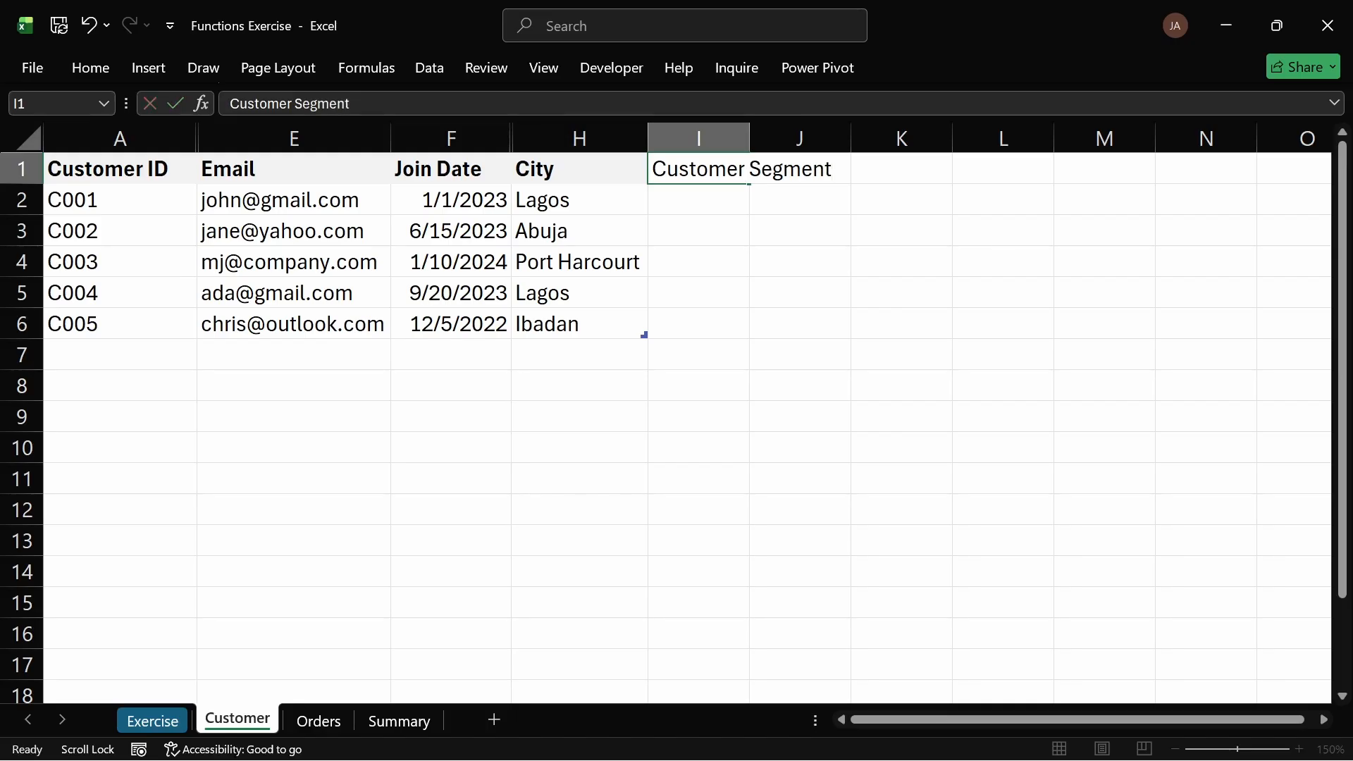
pyautogui.press('Return')
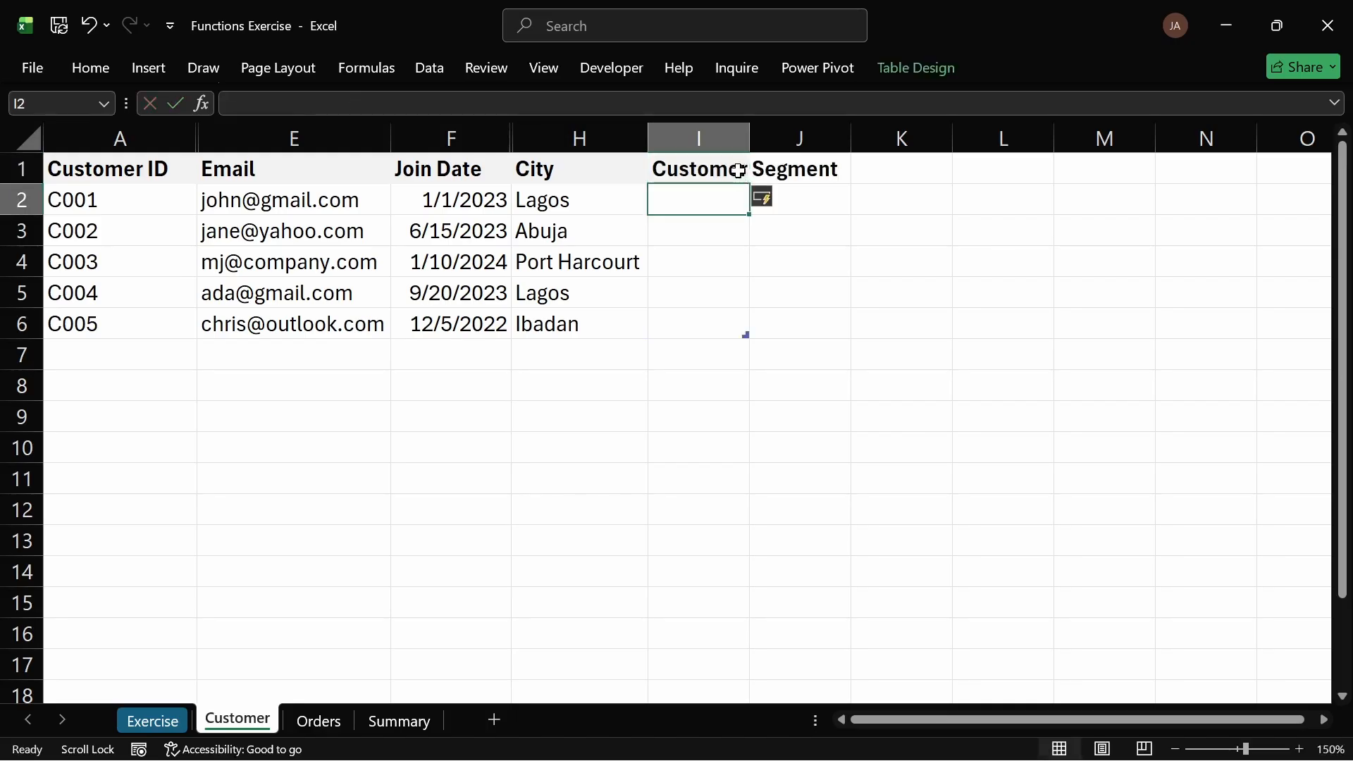
# Step: Add a Repeat Customer header in the next column to the right
pyautogui.click(743, 172)
pyautogui.moveTo(806, 182); pyautogui.dragTo(803, 182)
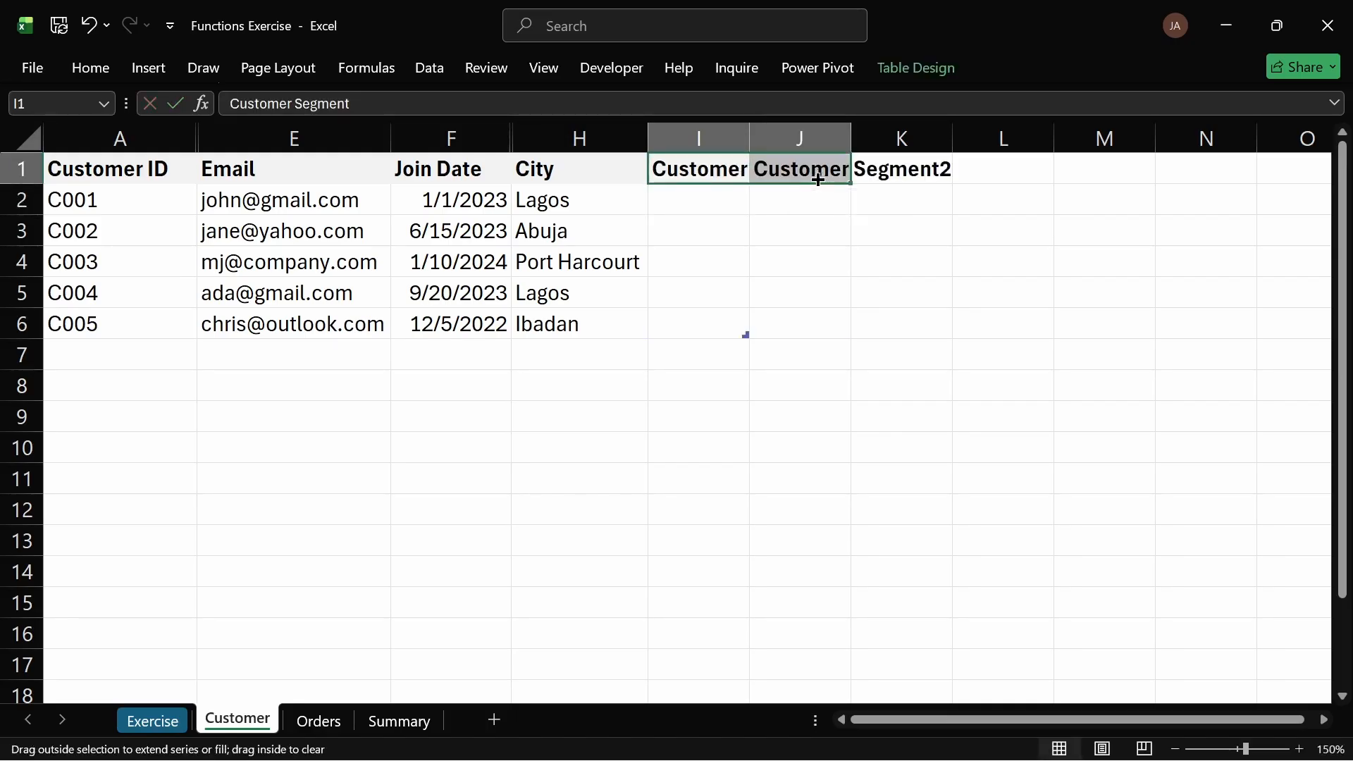
pyautogui.doubleClick(810, 169)
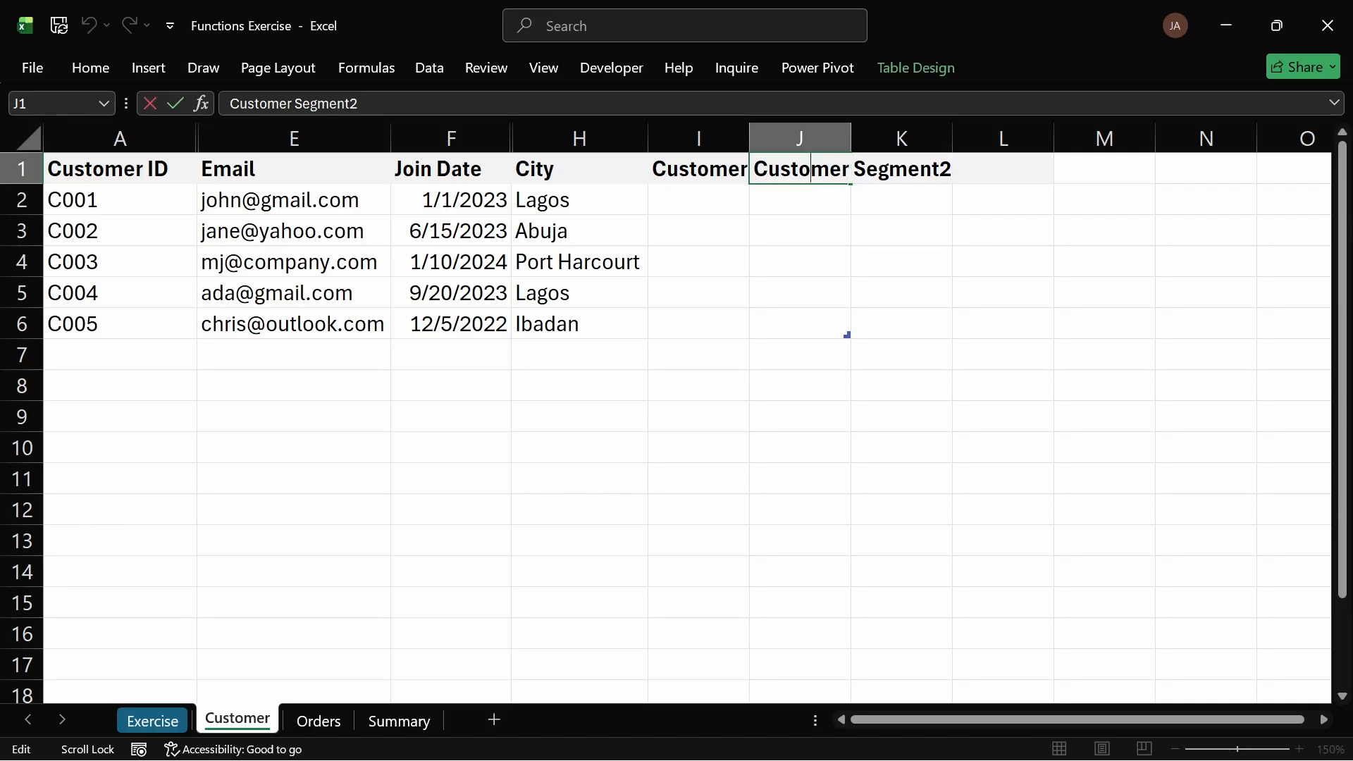
pyautogui.doubleClick(811, 169)
pyautogui.moveTo(854, 169); pyautogui.dragTo(952, 170)
pyautogui.press('BackSpace')
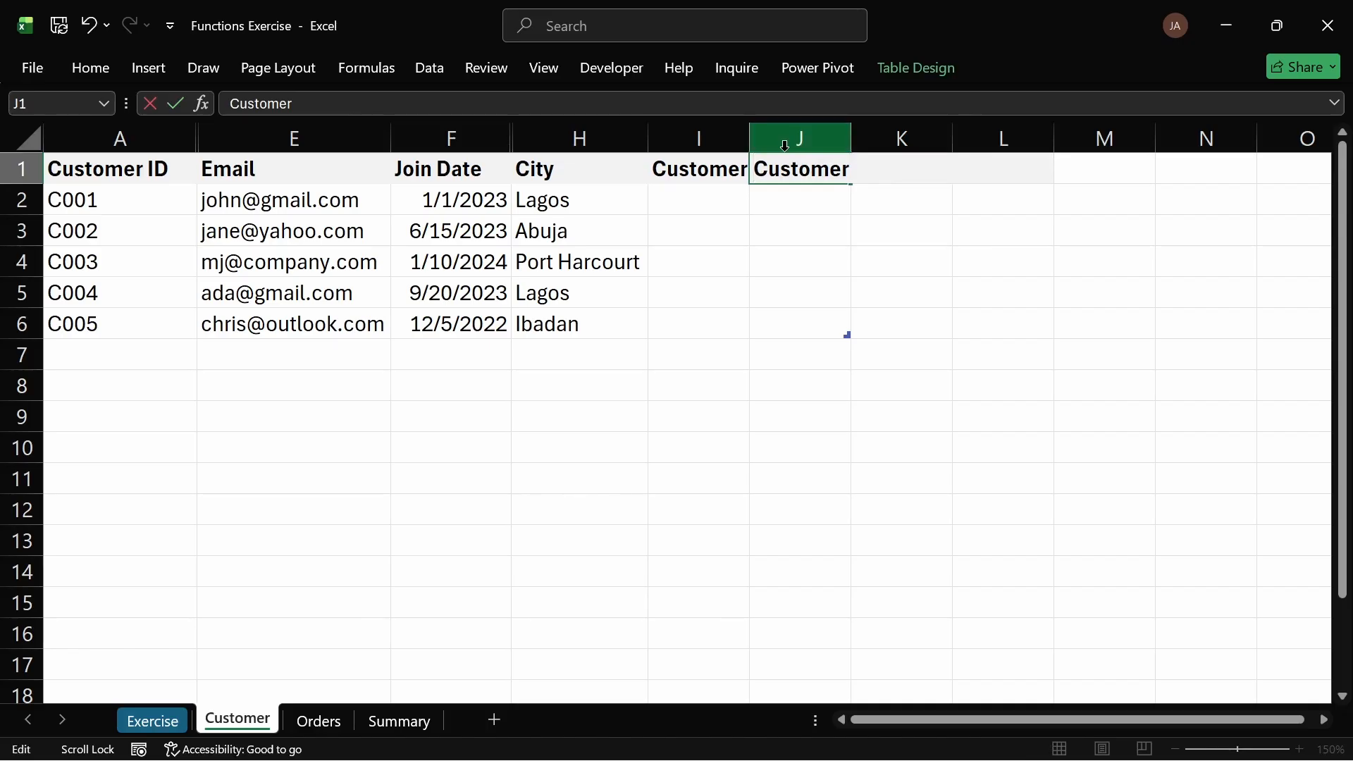
pyautogui.write('Repeat')
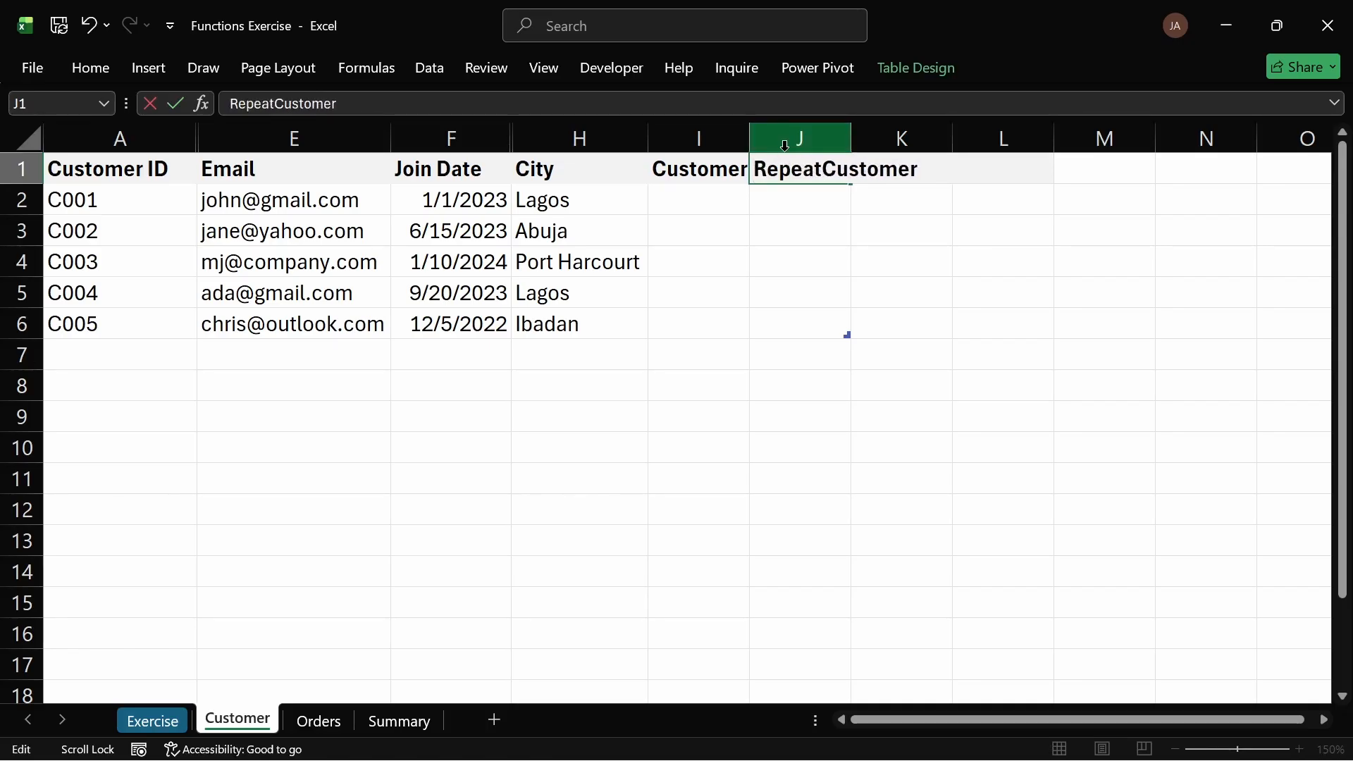
pyautogui.press('Return')
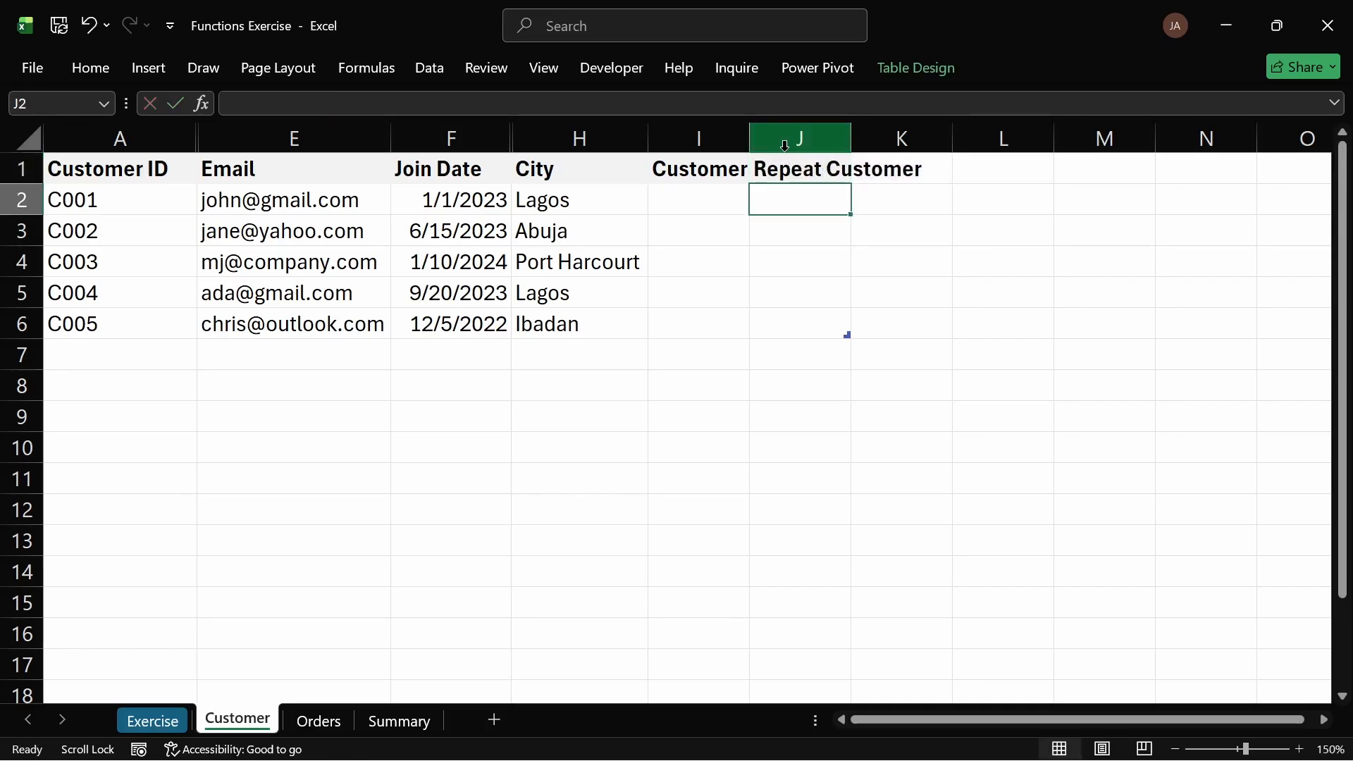
# Step: Autofit the widths of the Customer Segment and Repeat Customer columns
pyautogui.doubleClick(850, 138)
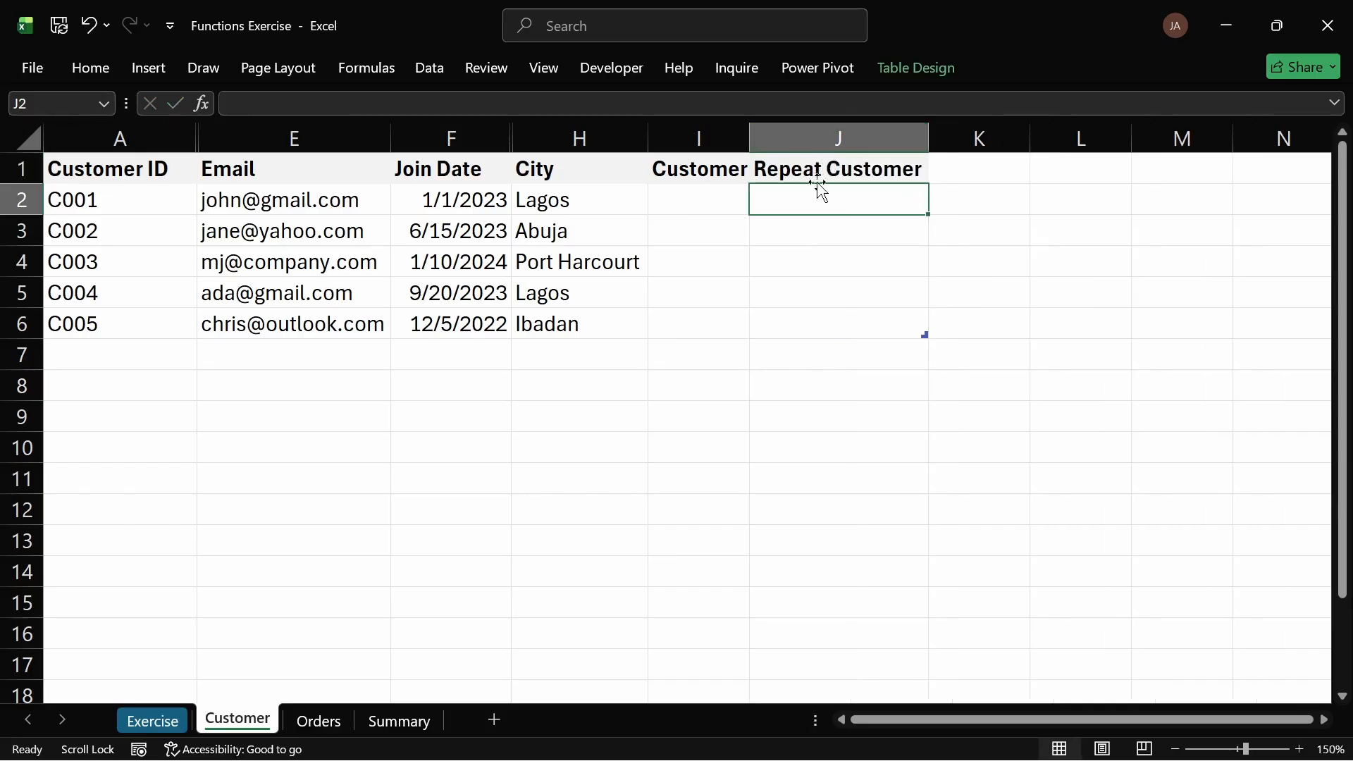
pyautogui.doubleClick(749, 138)
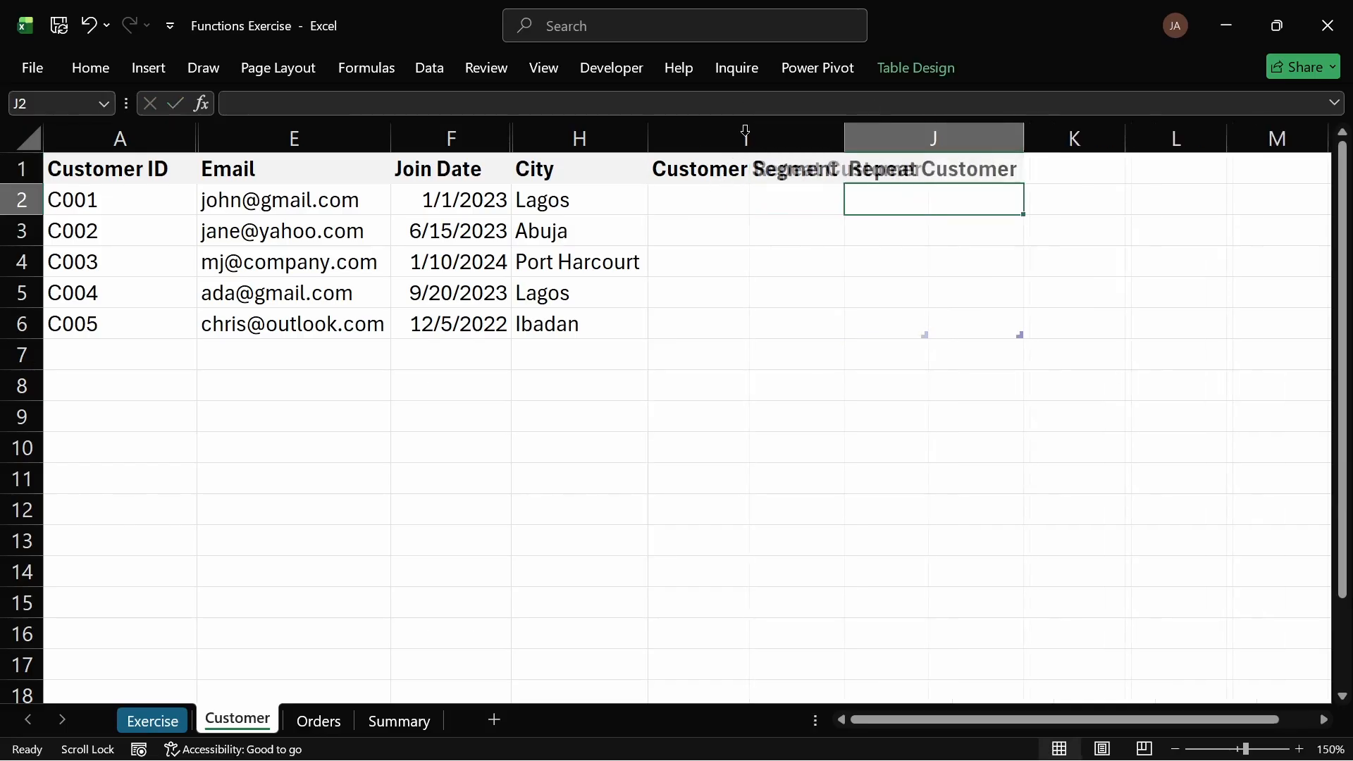
pyautogui.click(745, 141)
pyautogui.click(728, 198)
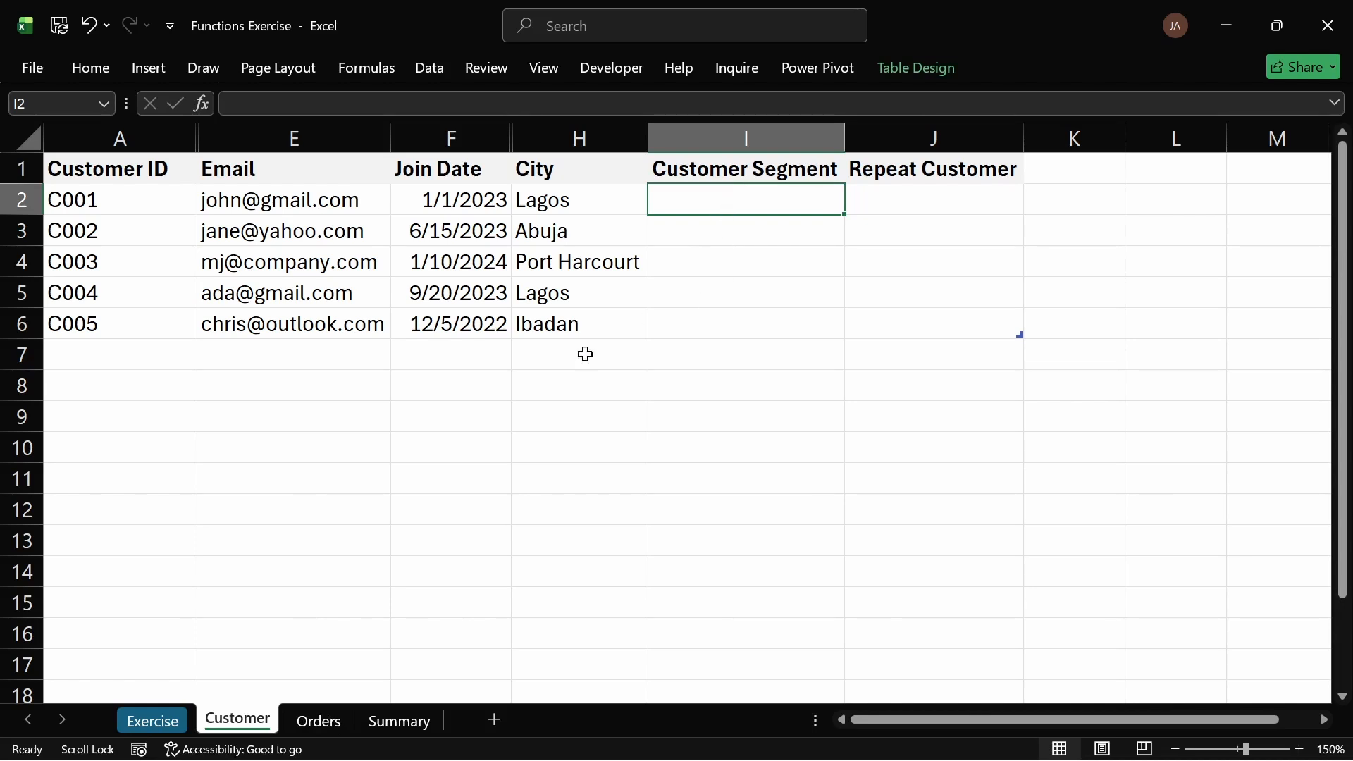
pyautogui.click(318, 722)
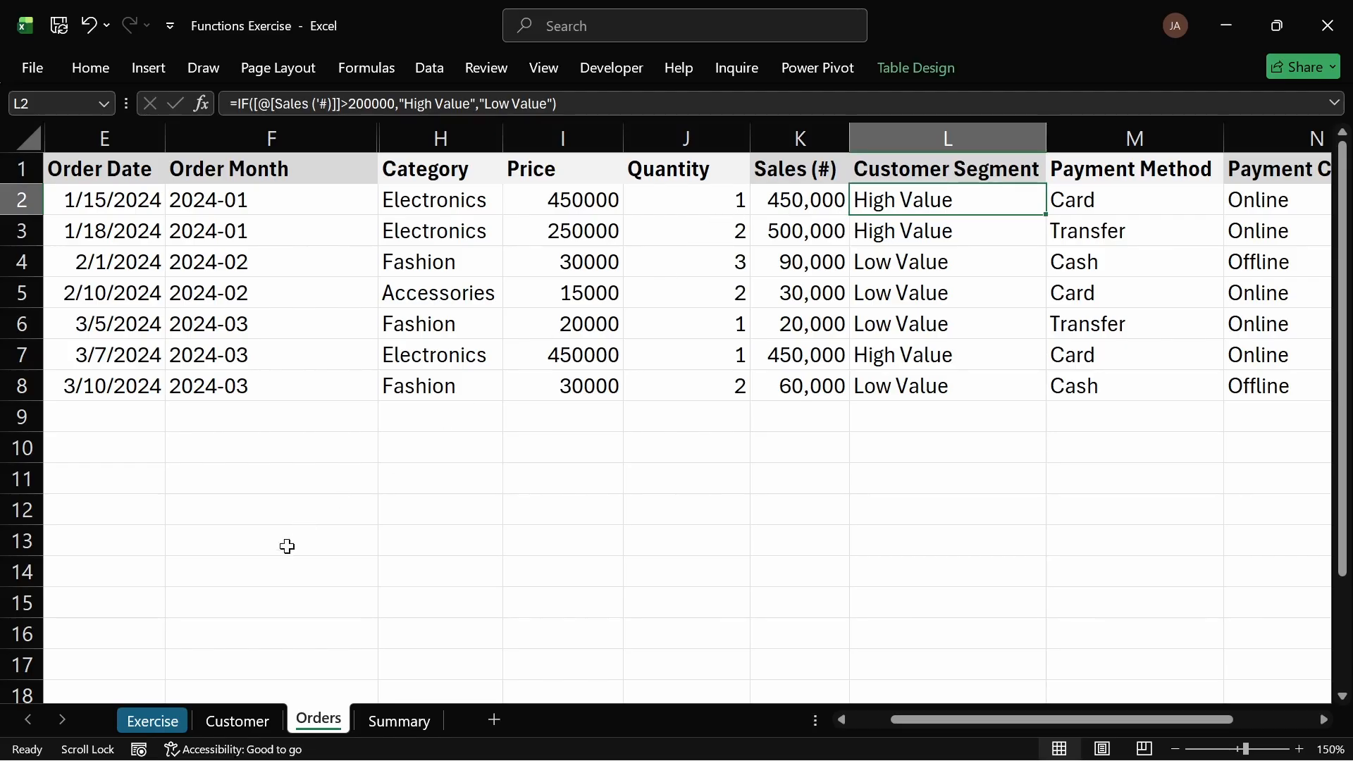
pyautogui.click(238, 721)
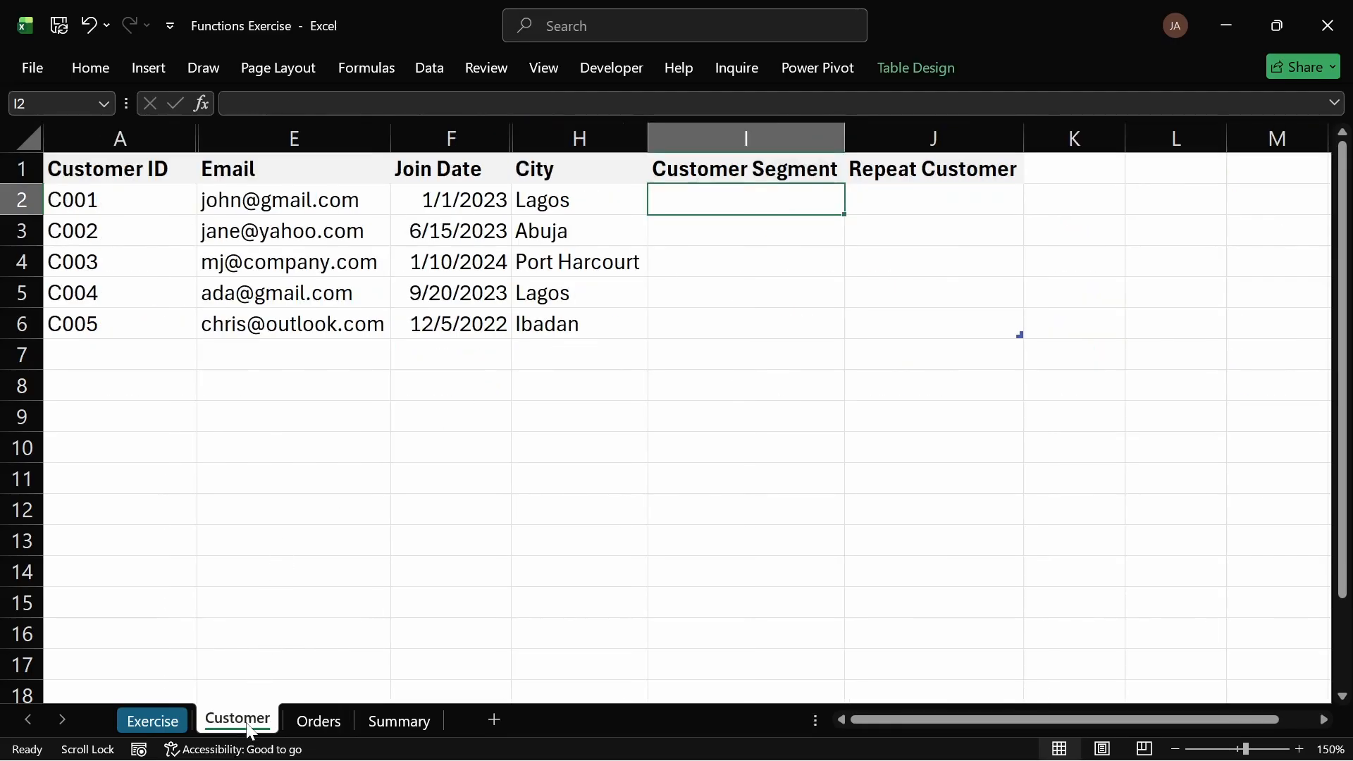
pyautogui.write('=if')
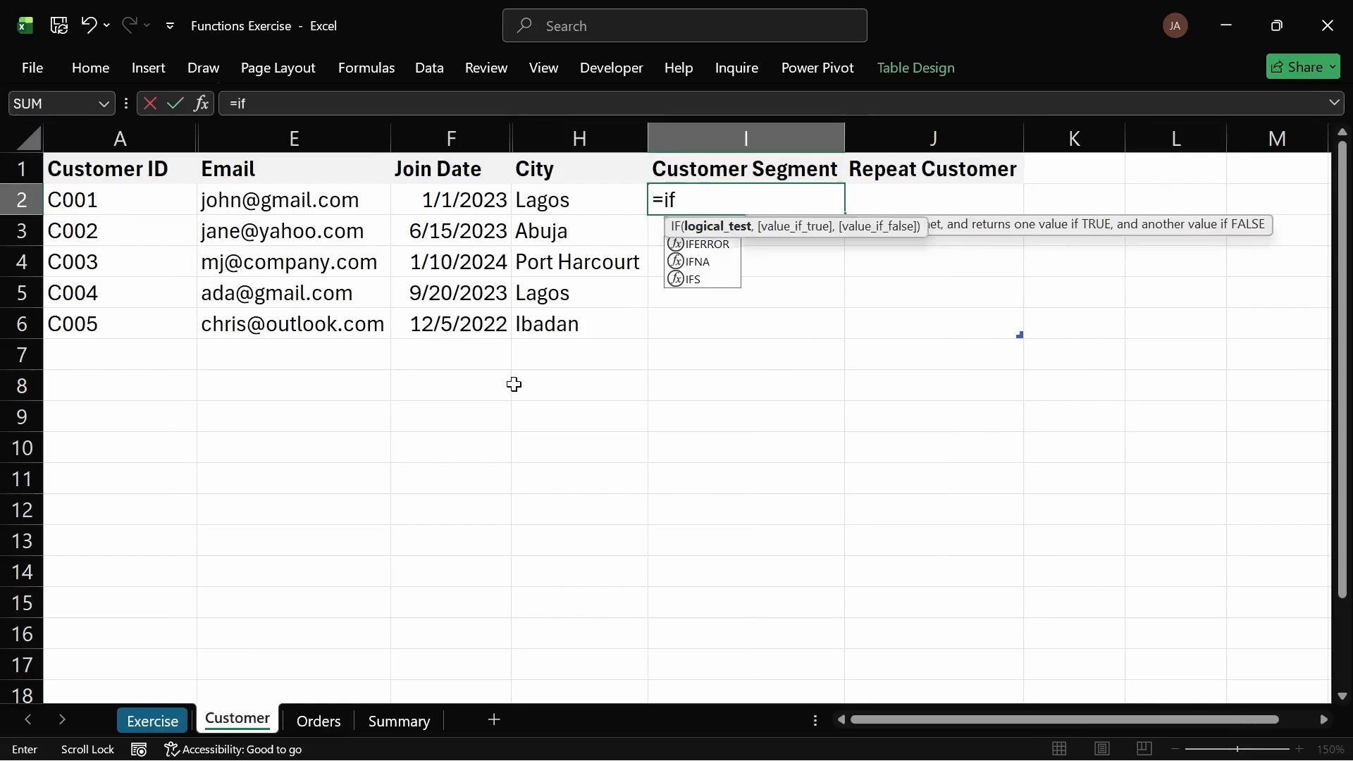
pyautogui.press('Tab')
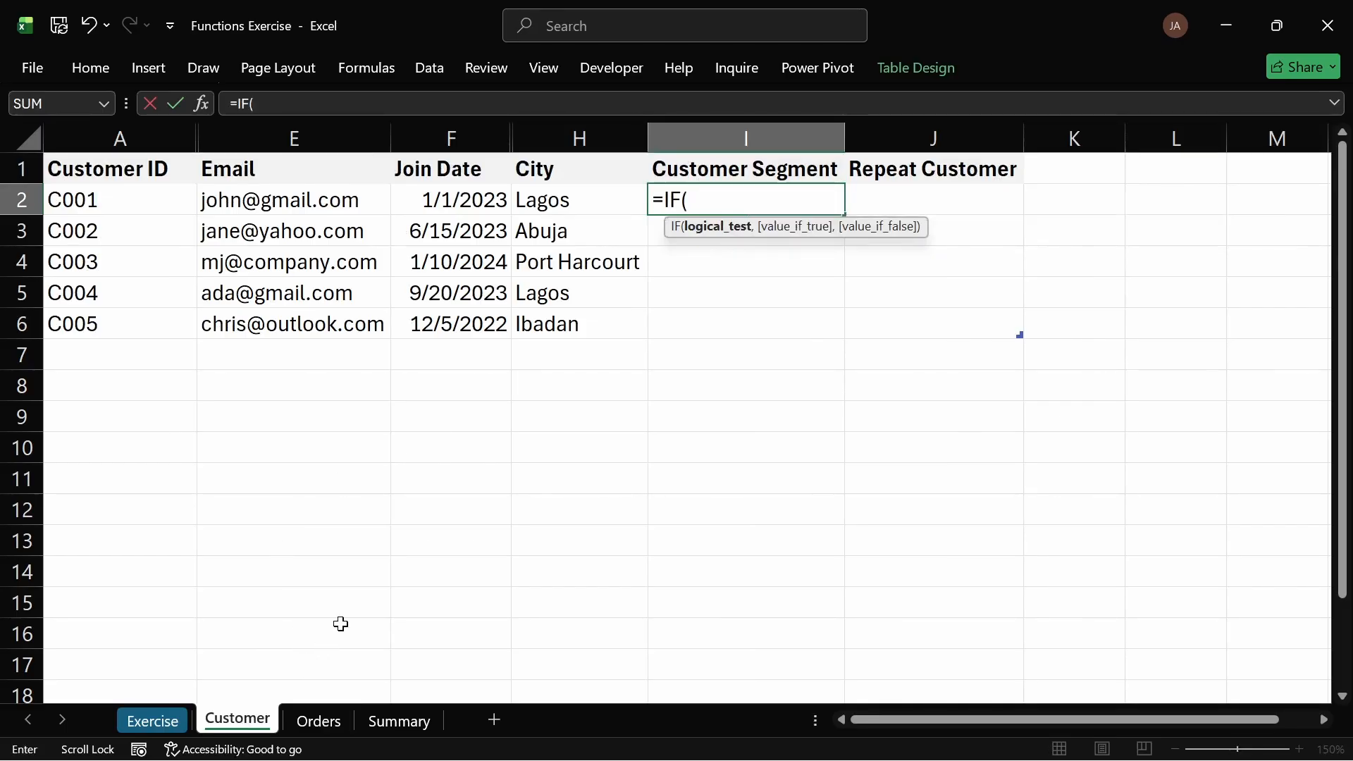
pyautogui.write('sale')
pyautogui.press('BackSpace')
pyautogui.press('BackSpace')
pyautogui.press('BackSpace')
pyautogui.press('BackSpace')
pyautogui.write('orde')
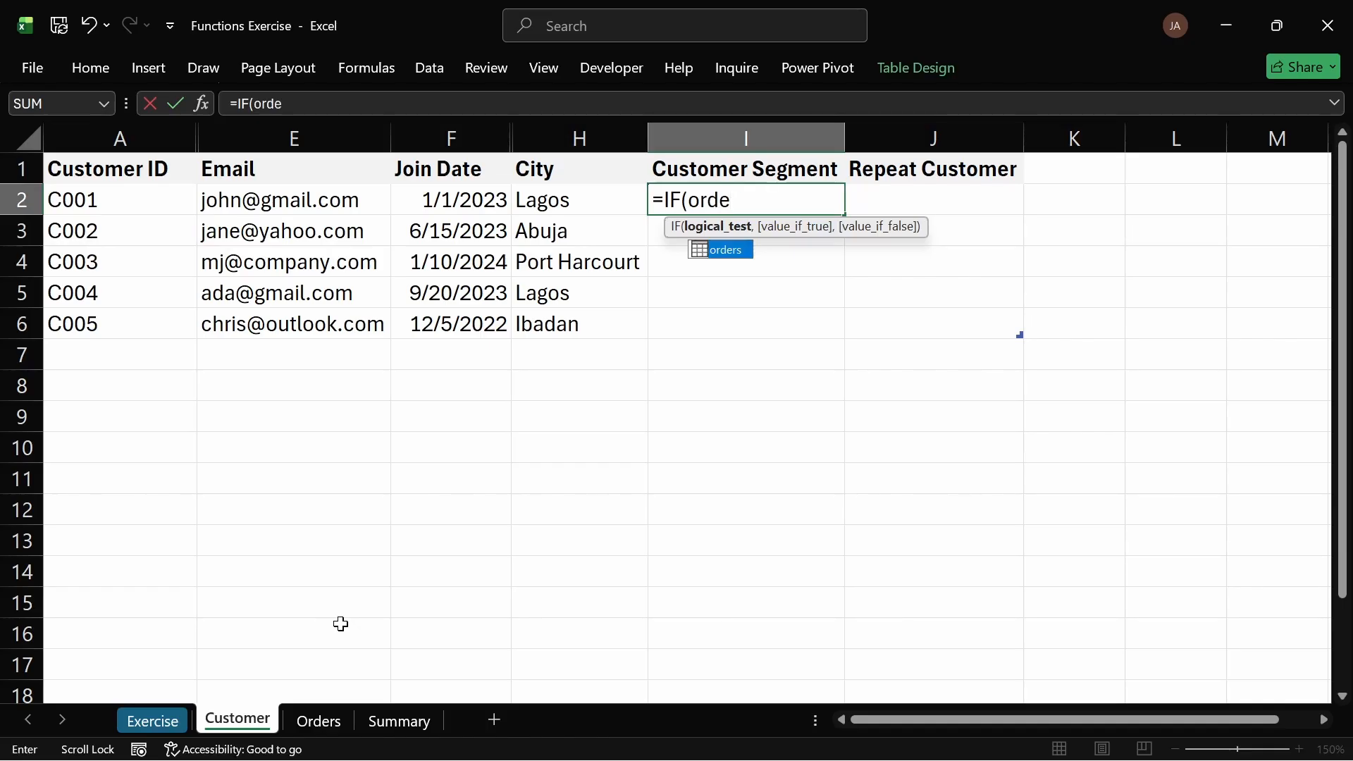
pyautogui.write('rs[p')
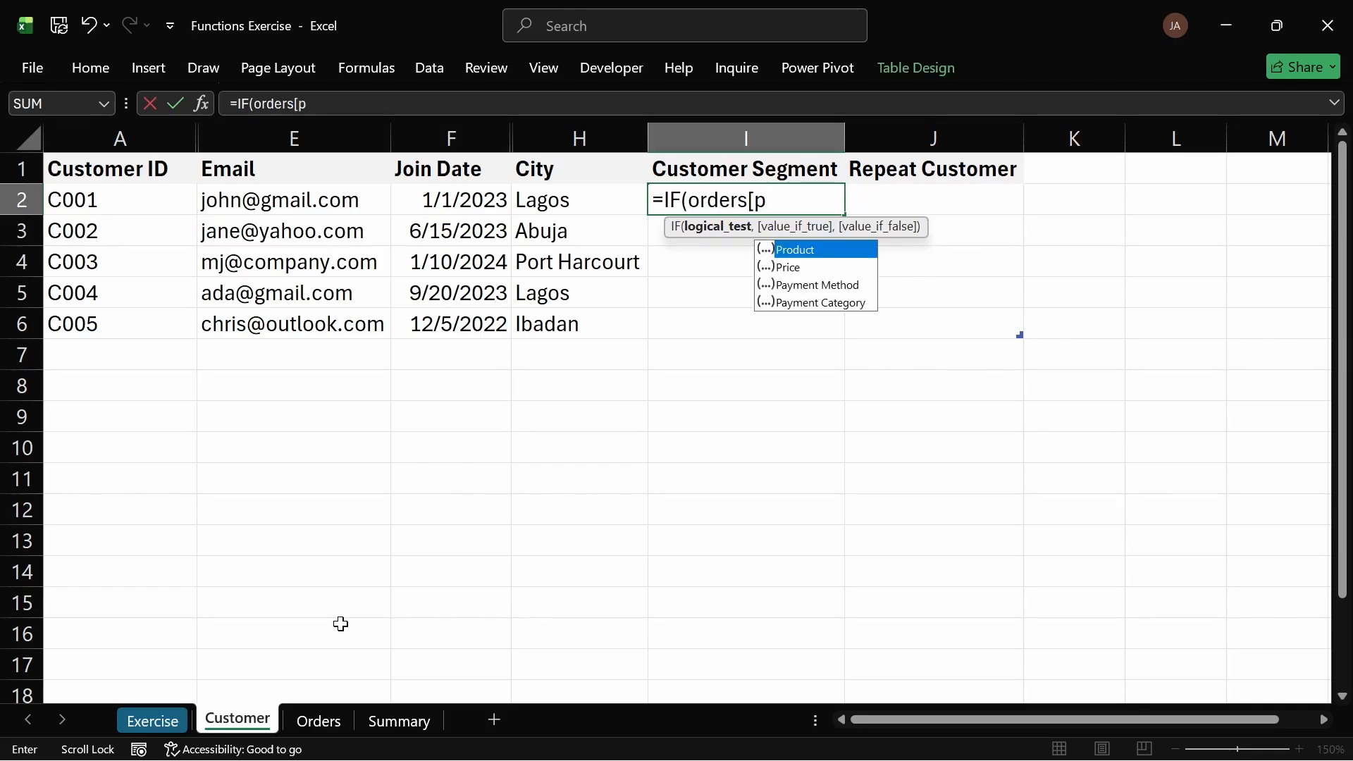
pyautogui.press('Down')
pyautogui.press('Down')
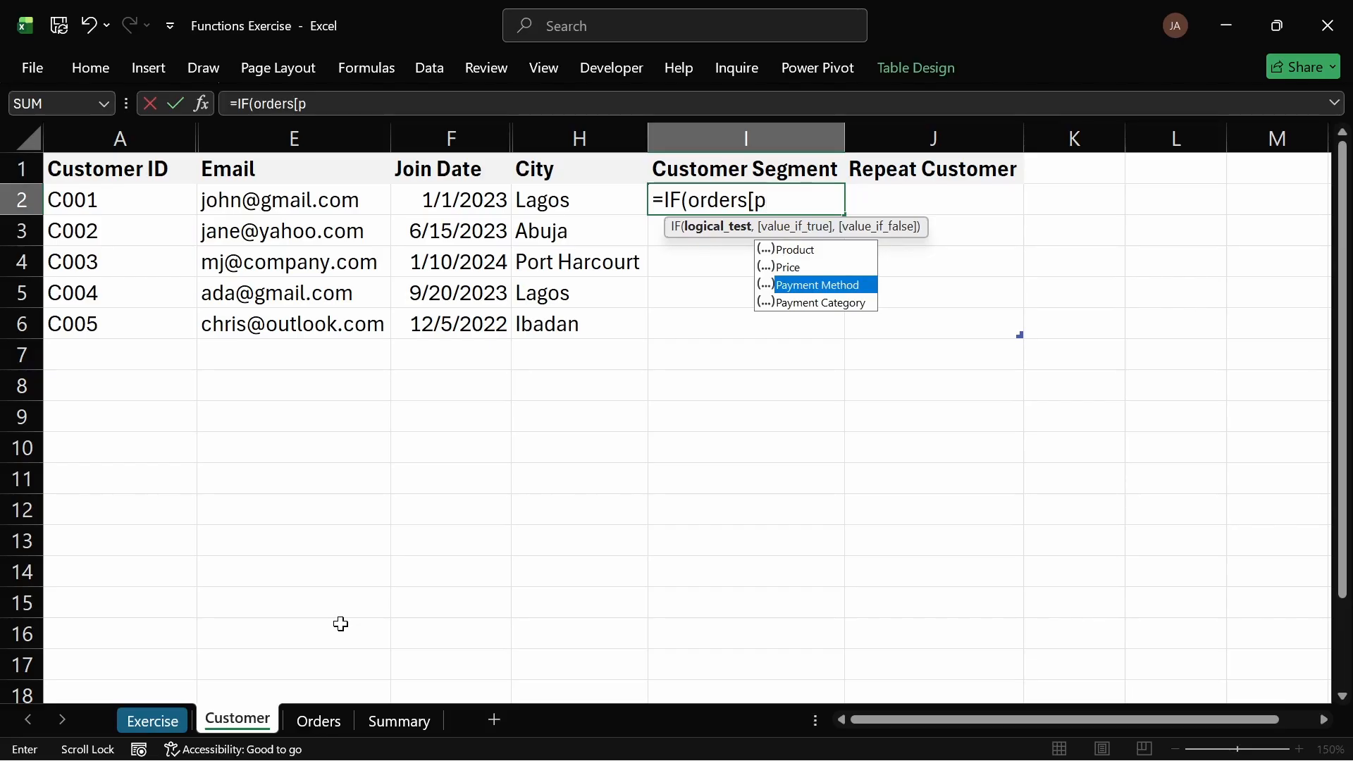
pyautogui.press('Escape')
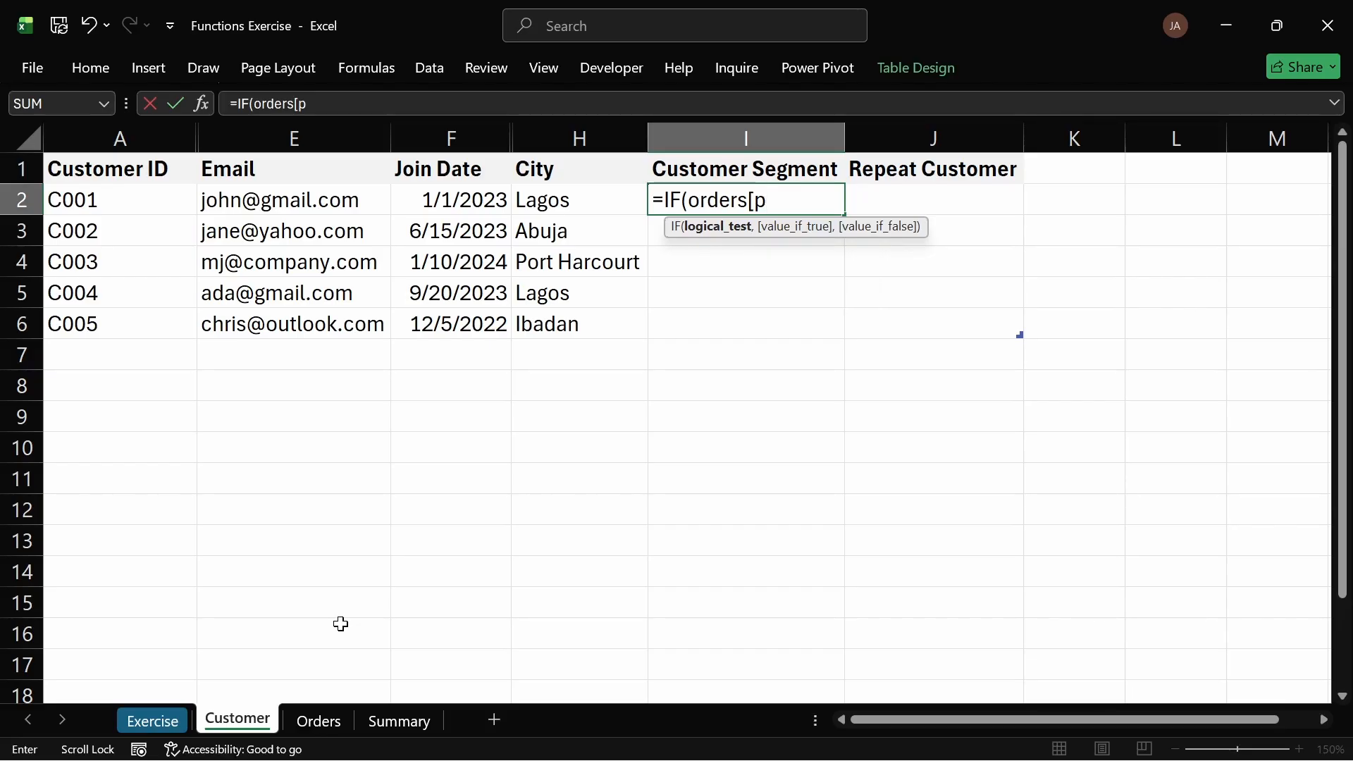
pyautogui.press('Escape')
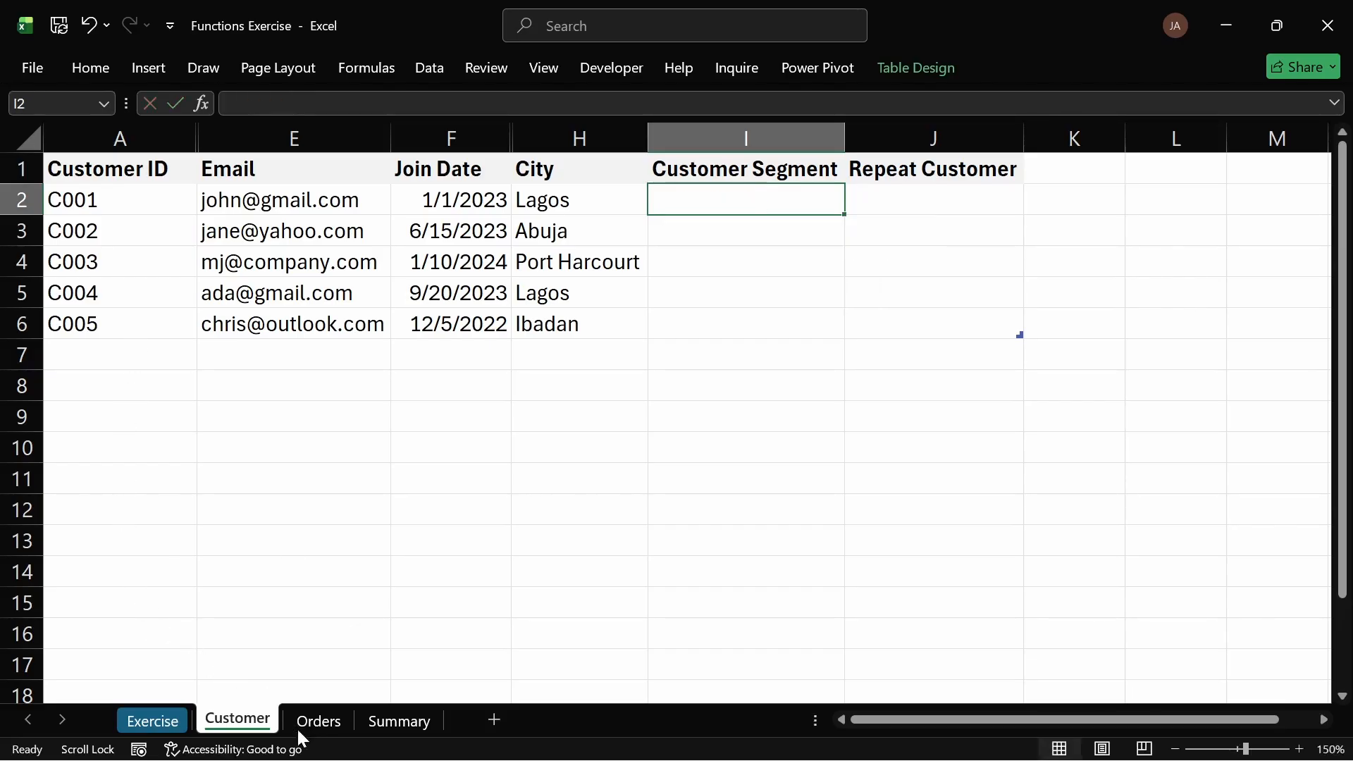
# Step: Refresh all data in the workbook
pyautogui.click(319, 726)
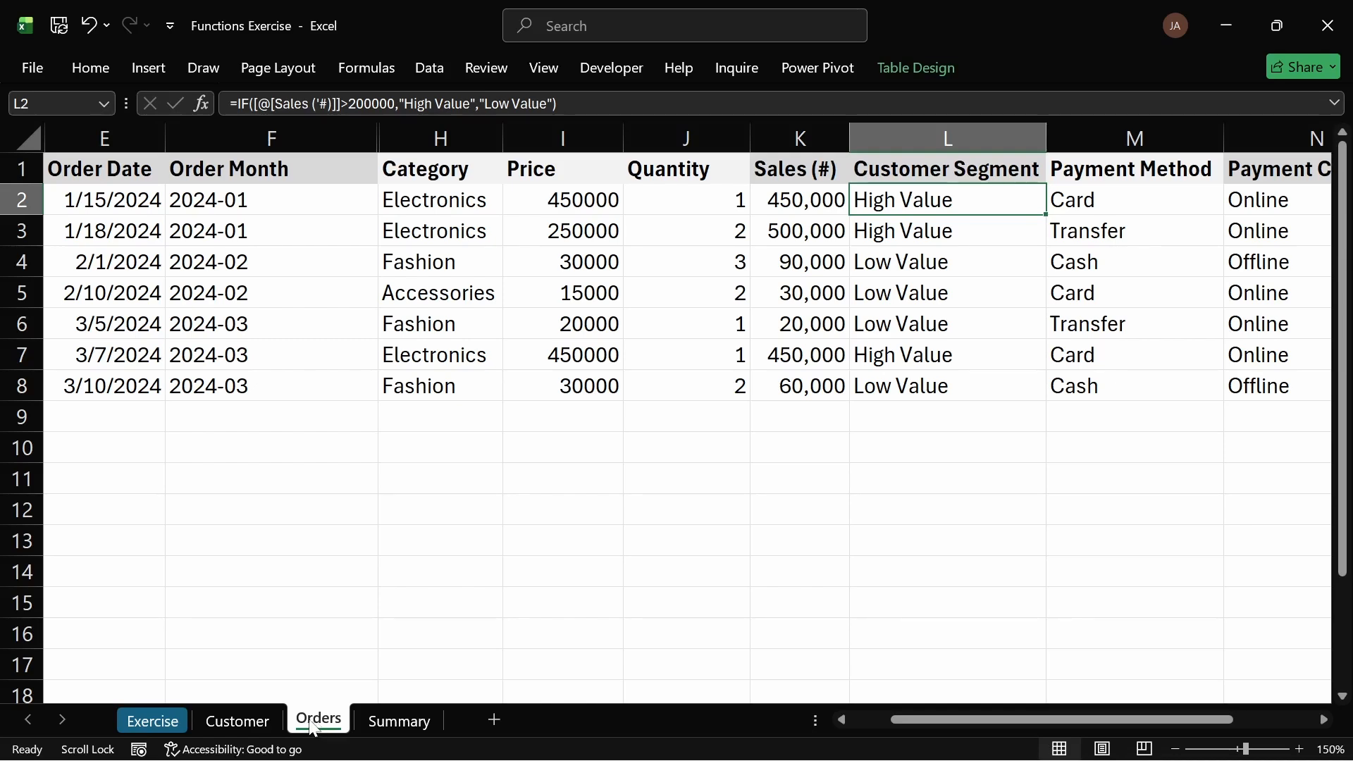
pyautogui.click(256, 725)
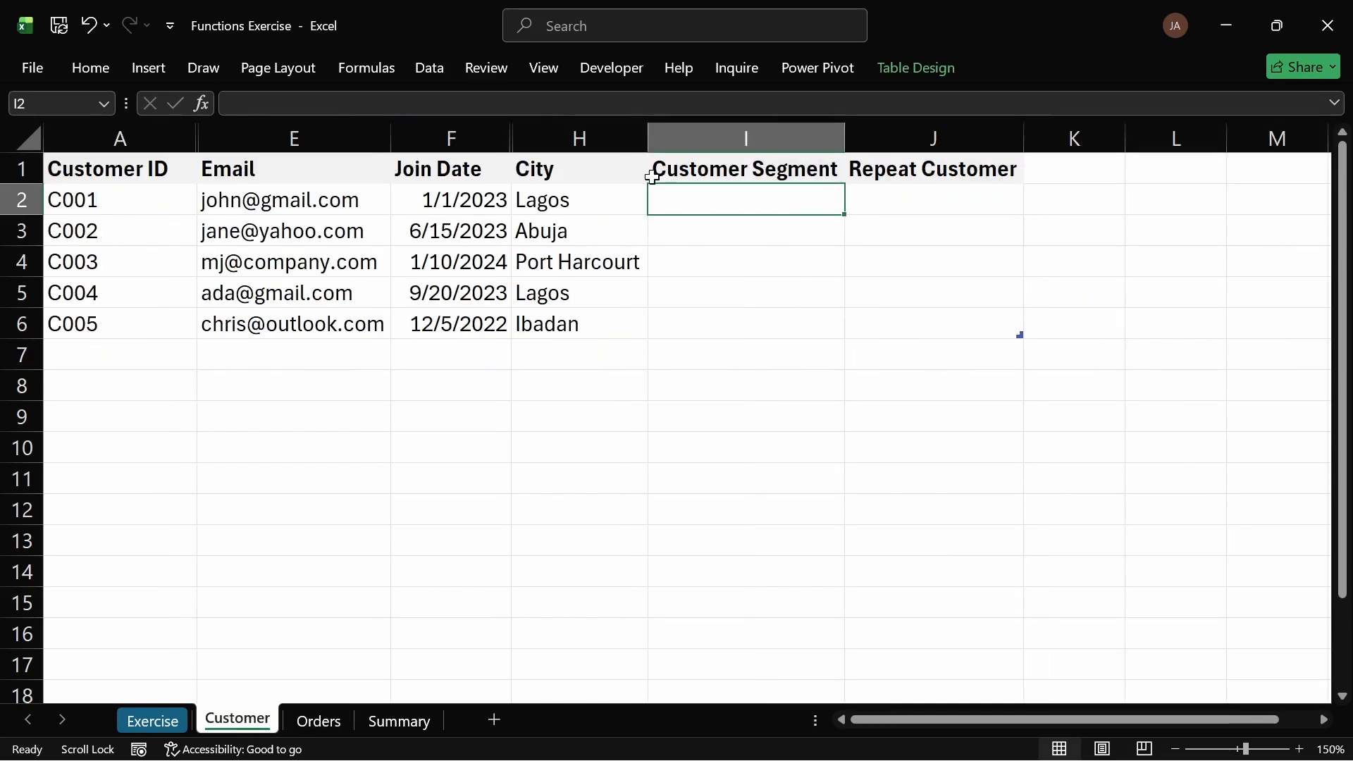
pyautogui.click(417, 70)
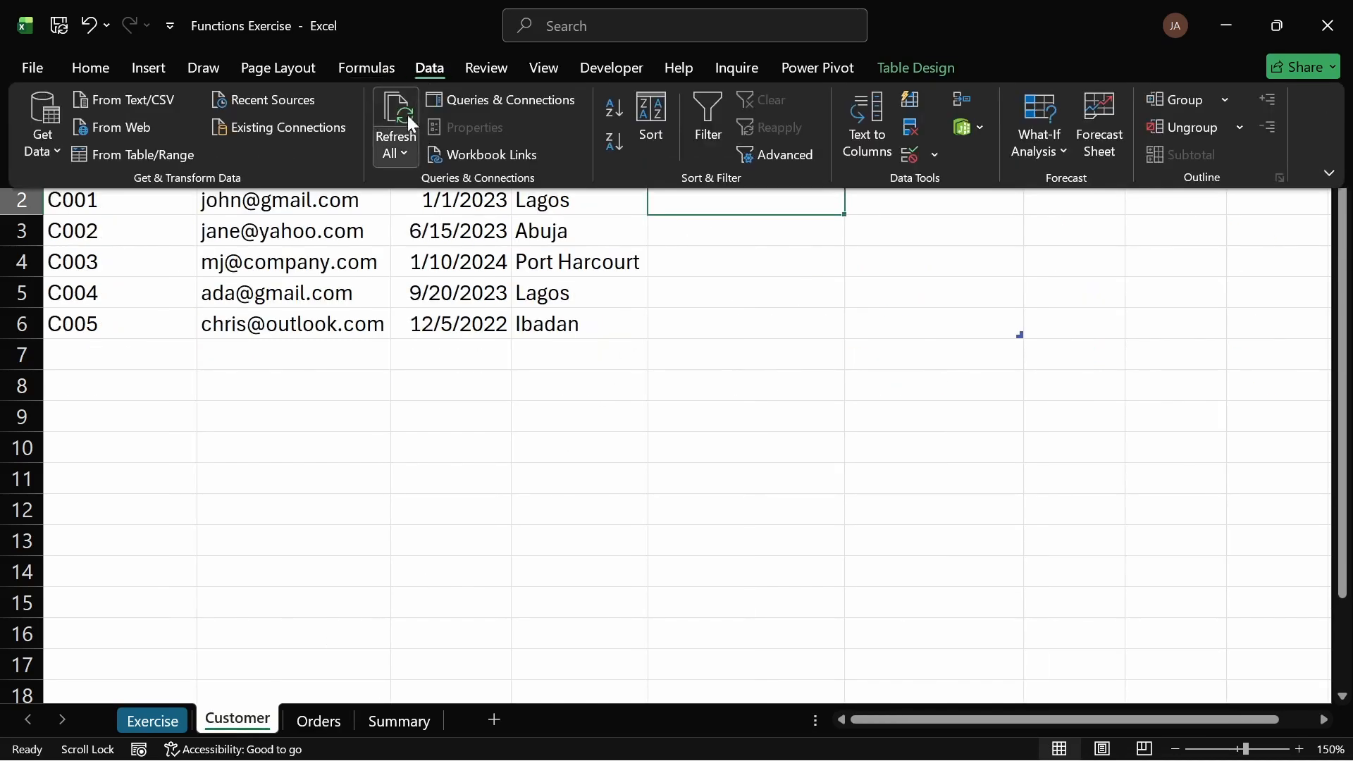
pyautogui.click(407, 117)
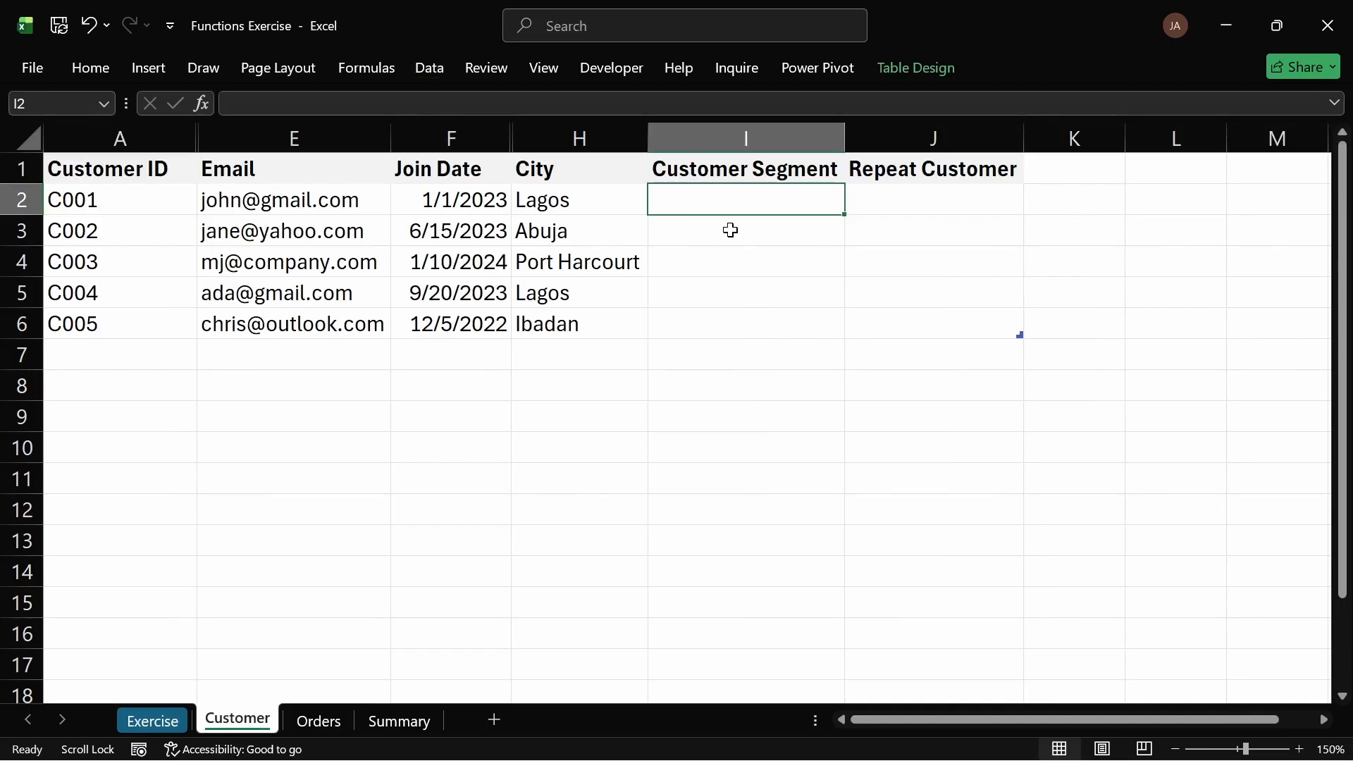
# Step: Enter an IF formula in the first Customer Segment cell returning "High Value" when orders[Sales (#)] exceeds 200000, otherwise "Low Value"
pyautogui.write('=IF(')
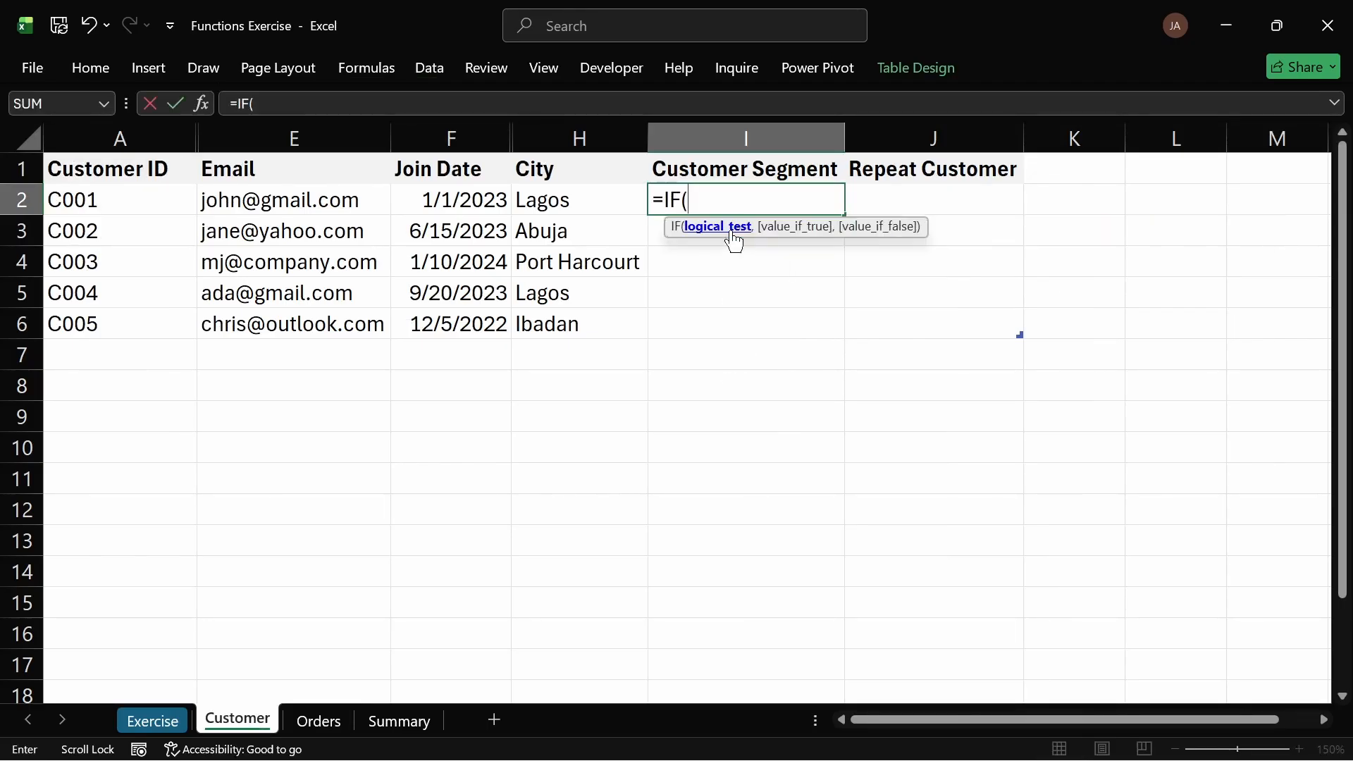
pyautogui.write('s')
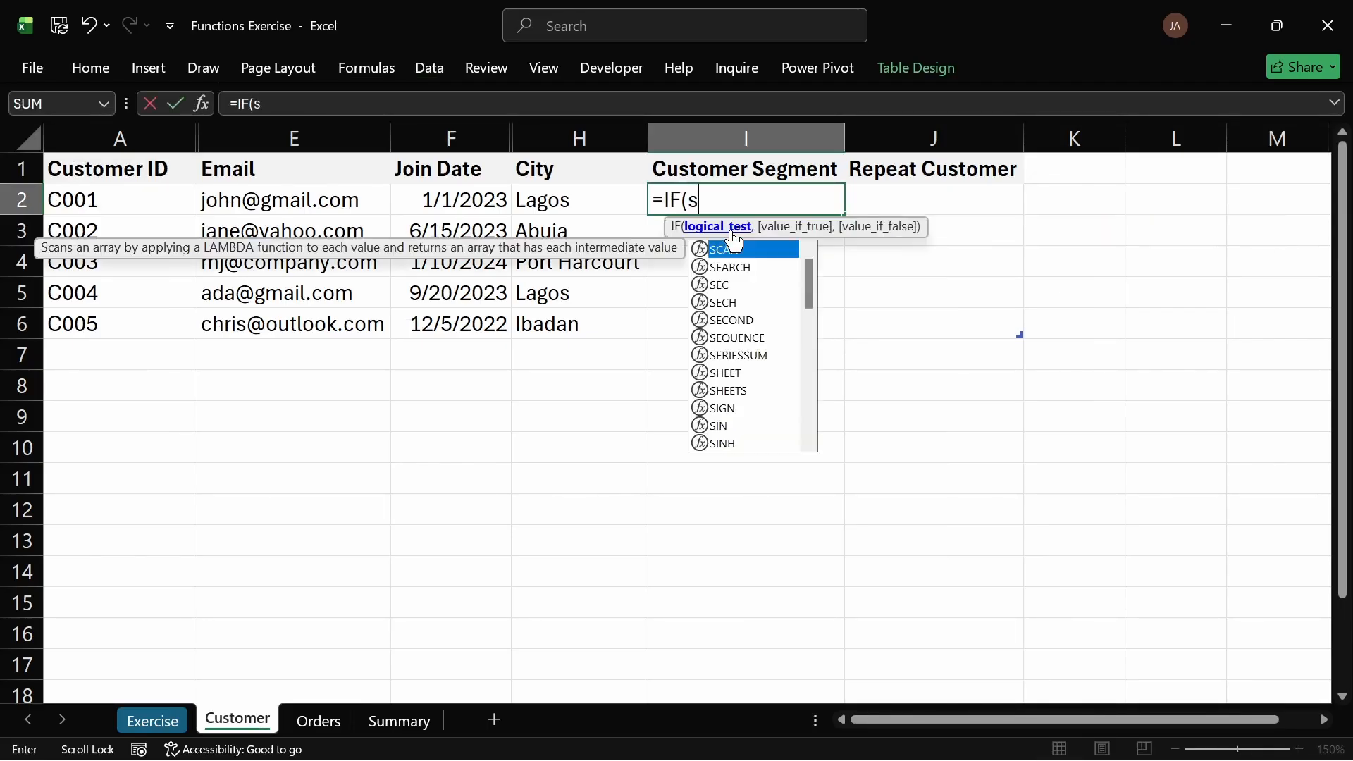
pyautogui.write('or')
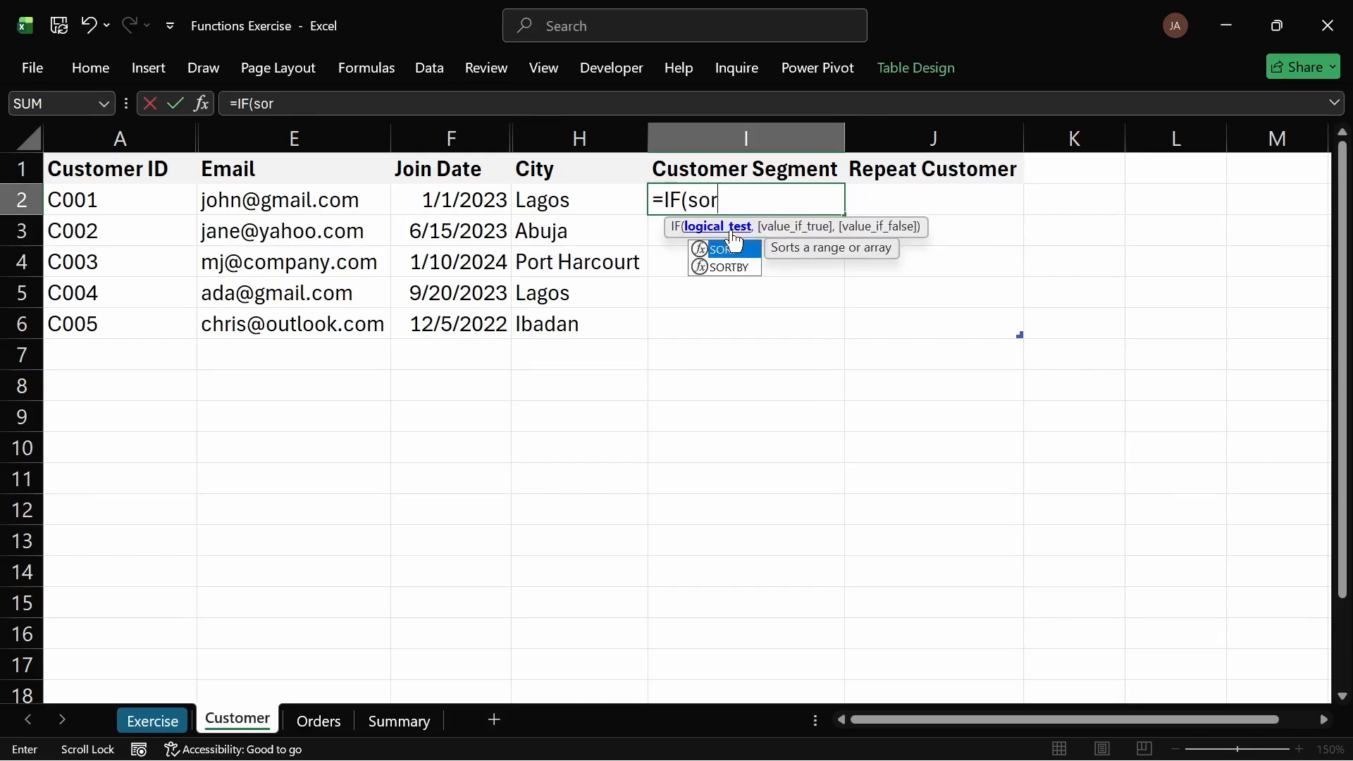
pyautogui.press('BackSpace')
pyautogui.press('BackSpace')
pyautogui.press('BackSpace')
pyautogui.write('ord')
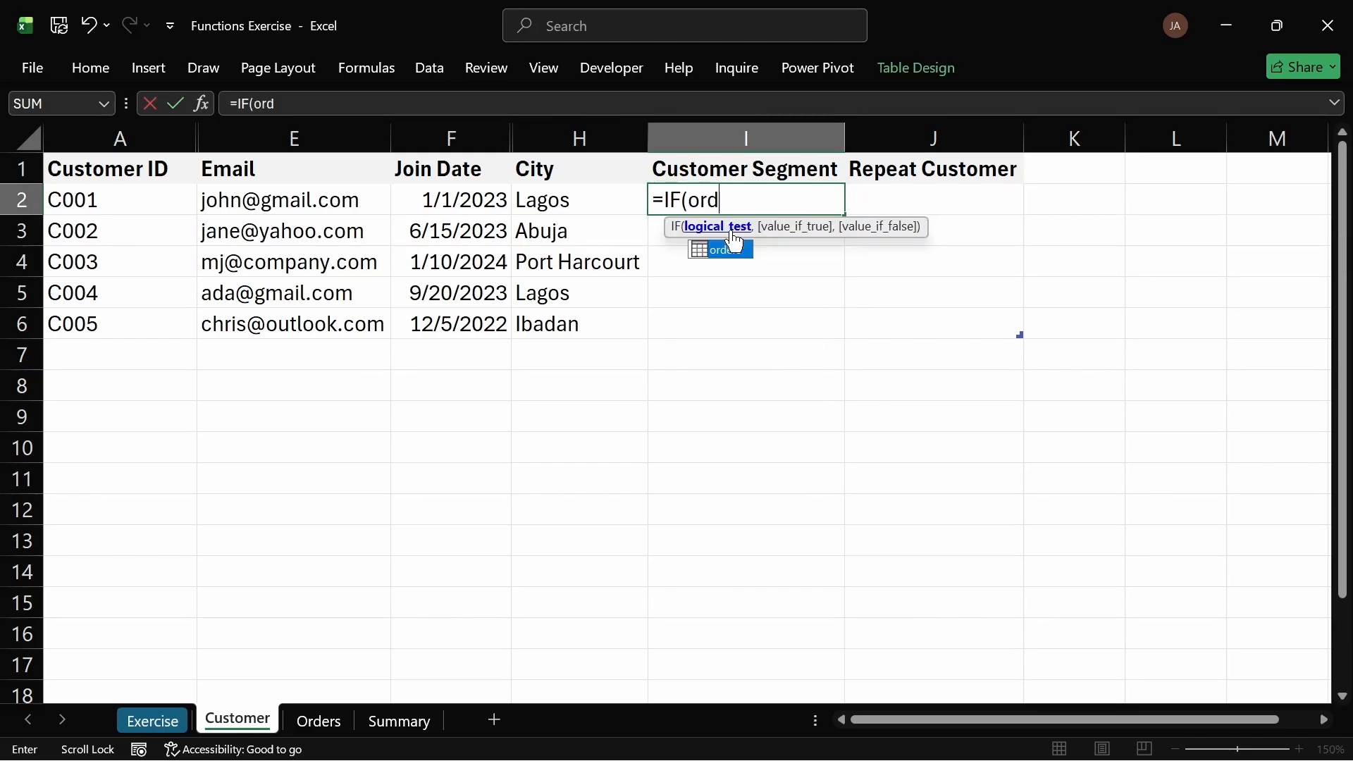
pyautogui.doubleClick(735, 249)
pyautogui.write('[')
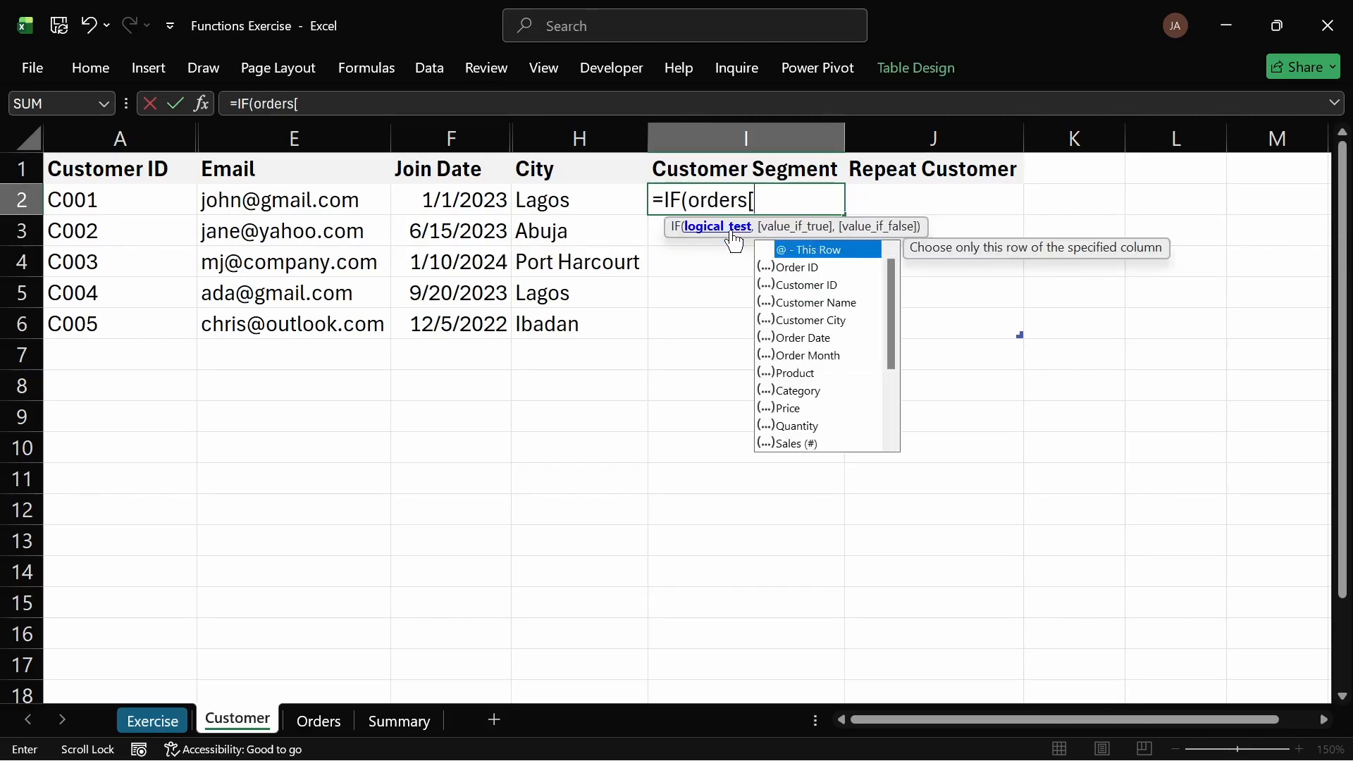
pyautogui.press('Down')
pyautogui.press('Down')
pyautogui.press('Down')
pyautogui.press('Down')
pyautogui.press('Down')
pyautogui.press('Down')
pyautogui.press('Down')
pyautogui.press('Down')
pyautogui.press('Down')
pyautogui.press('Down')
pyautogui.press('Down')
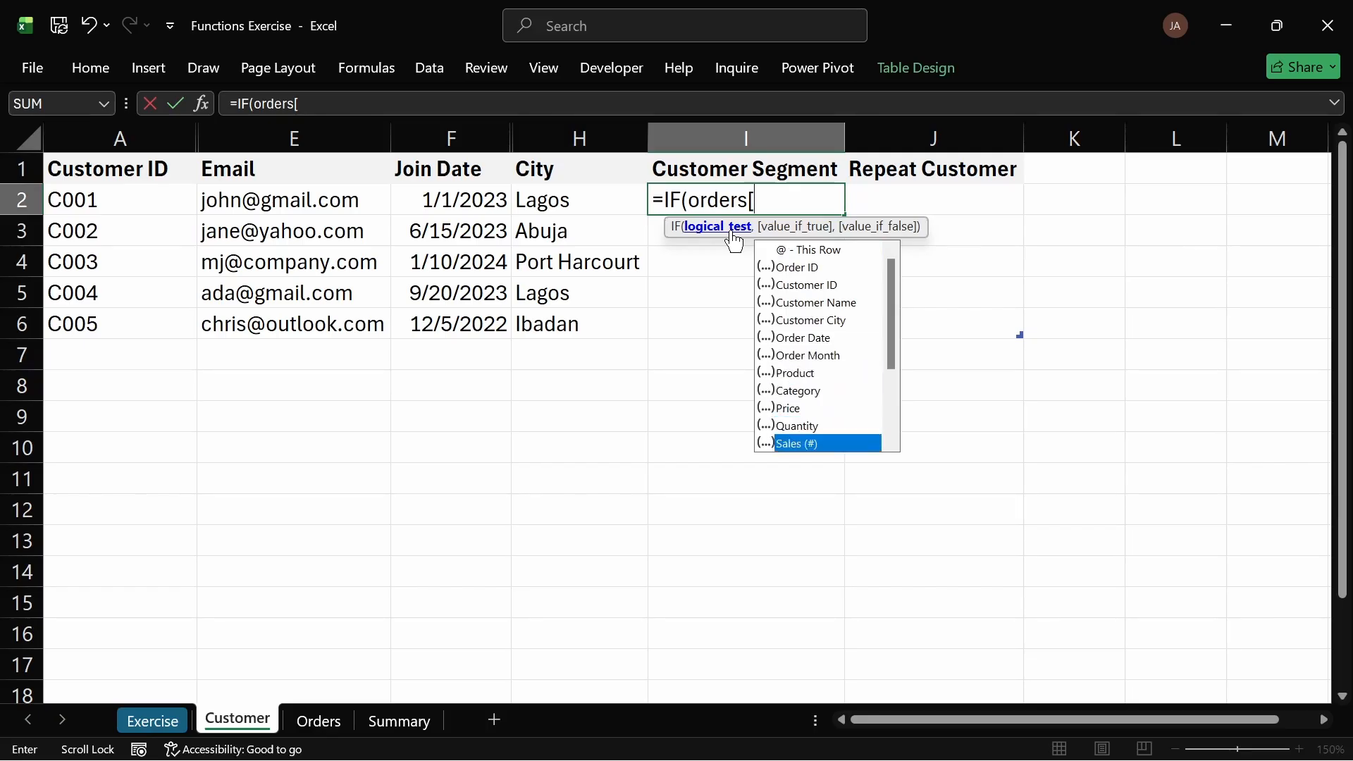
pyautogui.press('Tab')
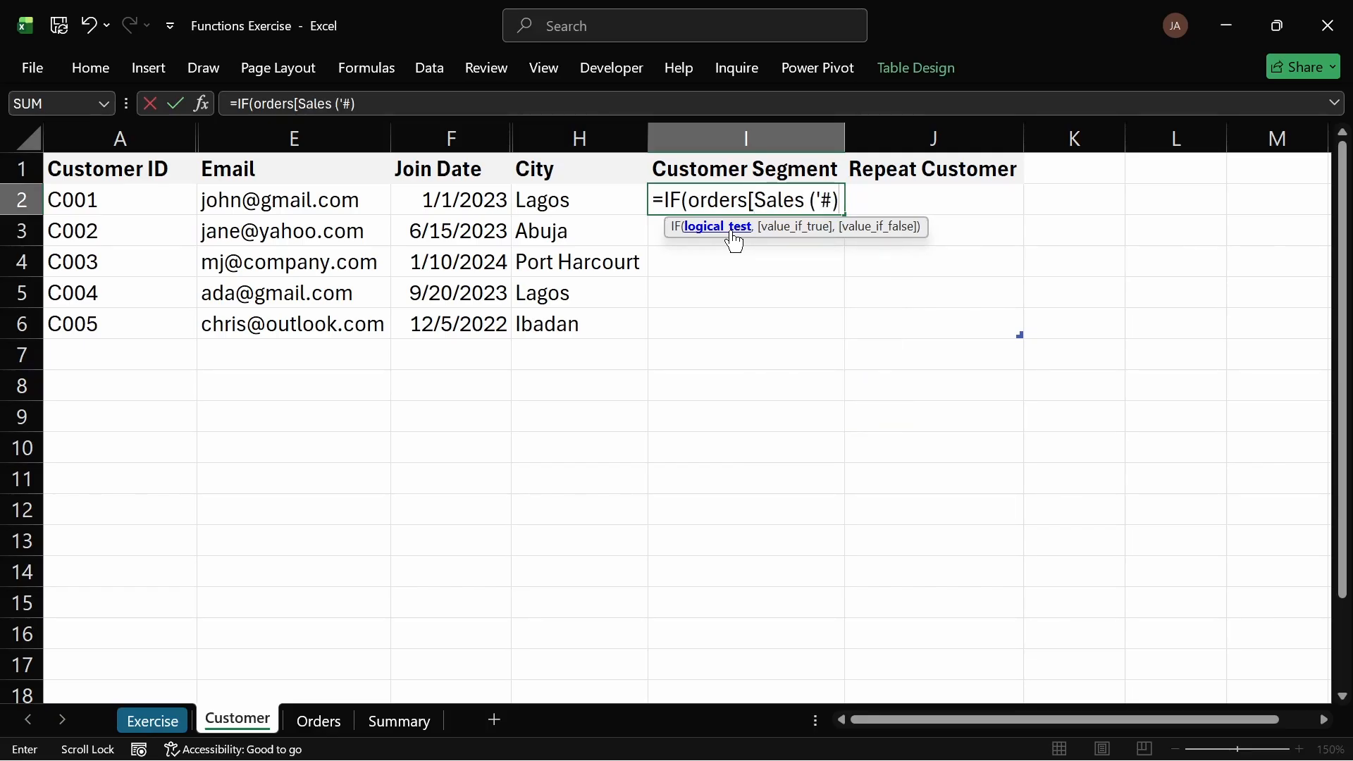
pyautogui.write(']>200000')
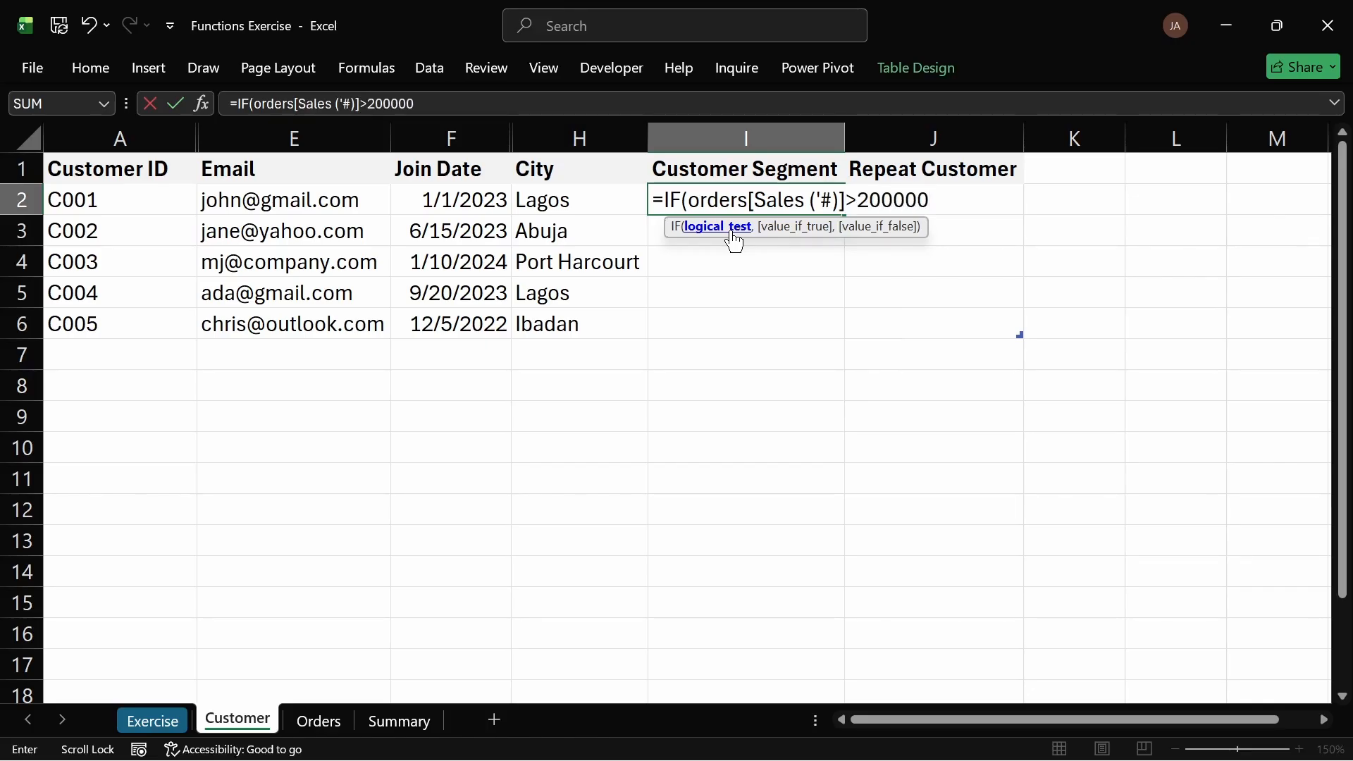
pyautogui.write(',"Hight')
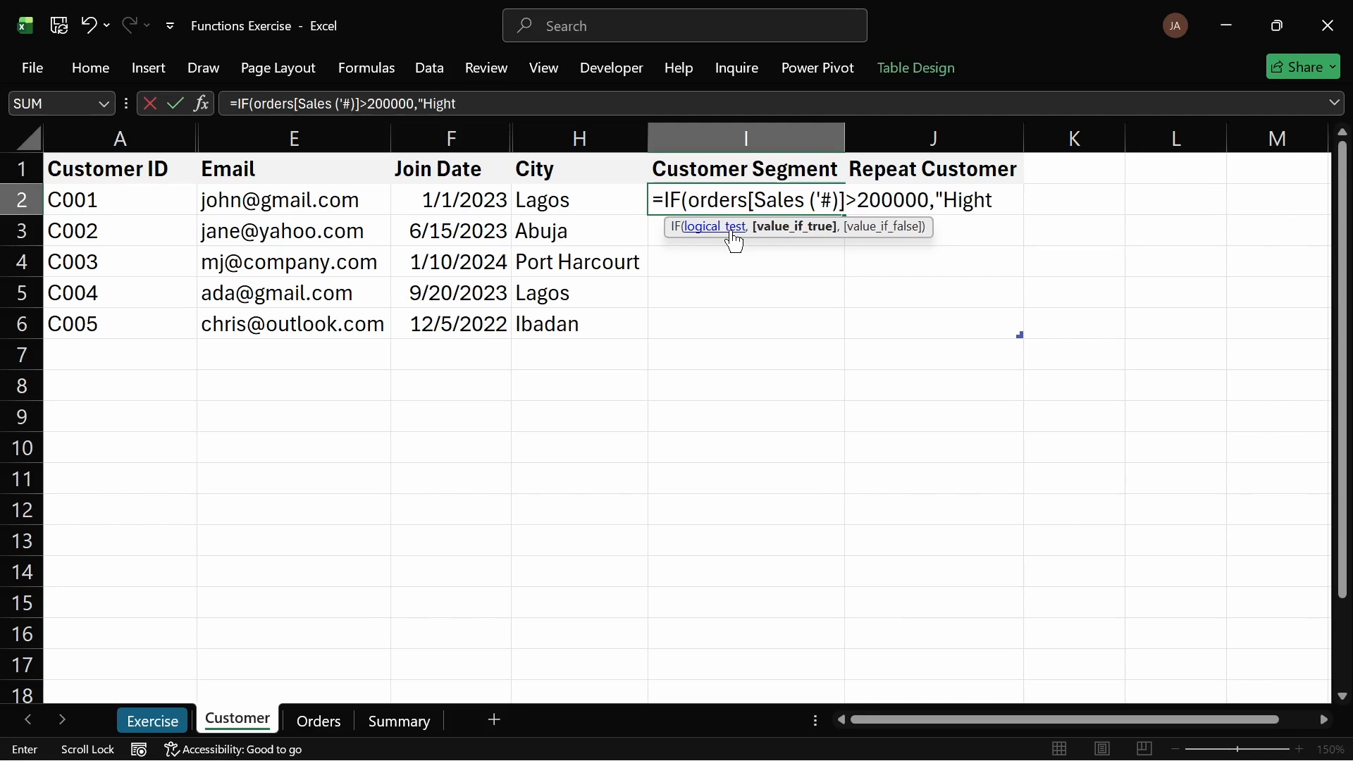
pyautogui.press('BackSpace')
pyautogui.write('Value", ')
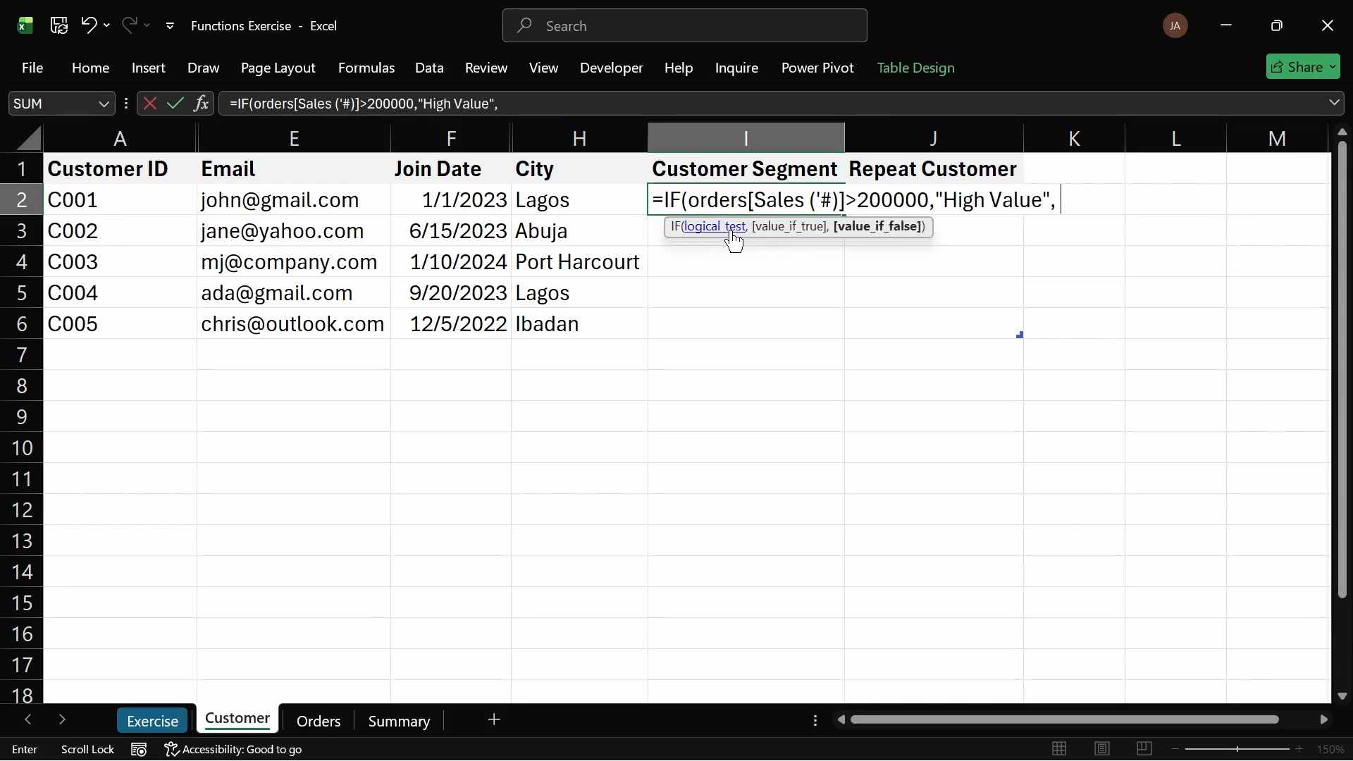
pyautogui.write('"Low')
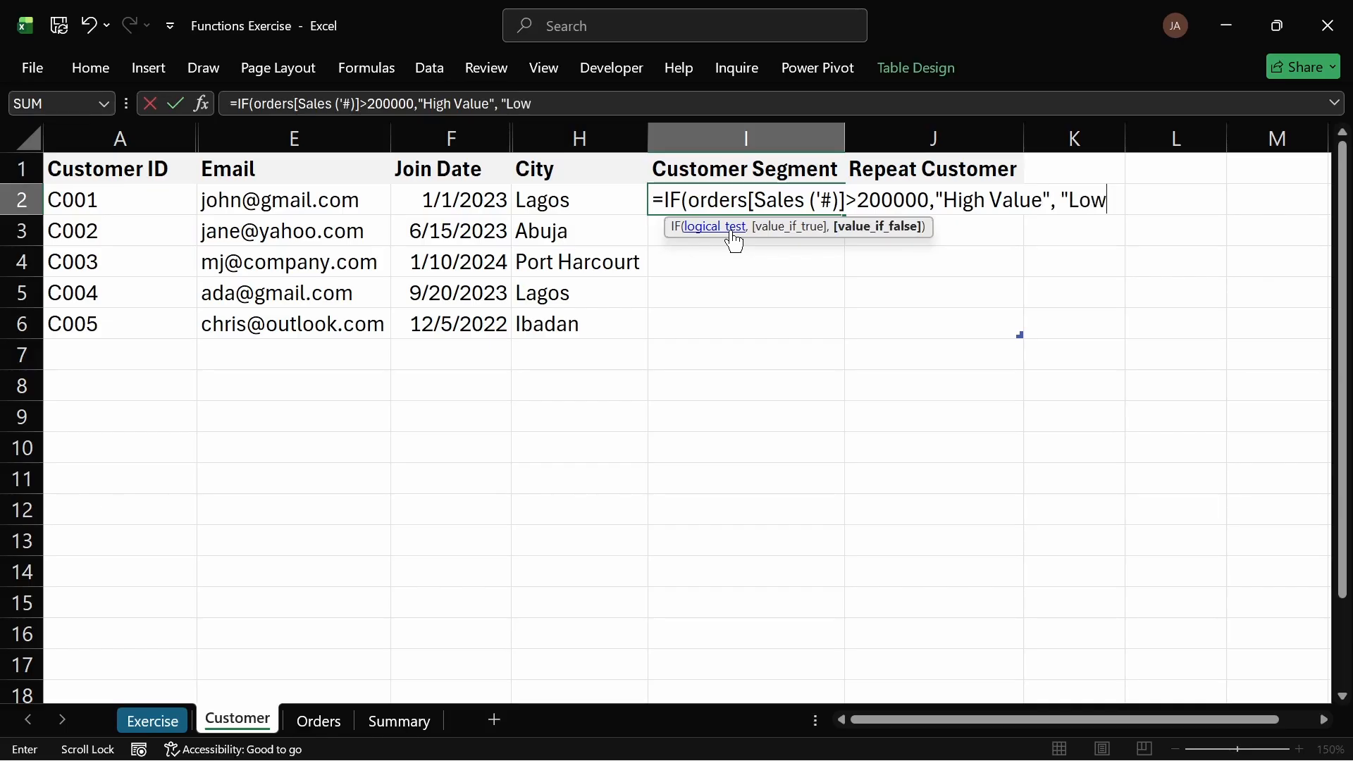
pyautogui.write(' Value")')
pyautogui.press('Return')
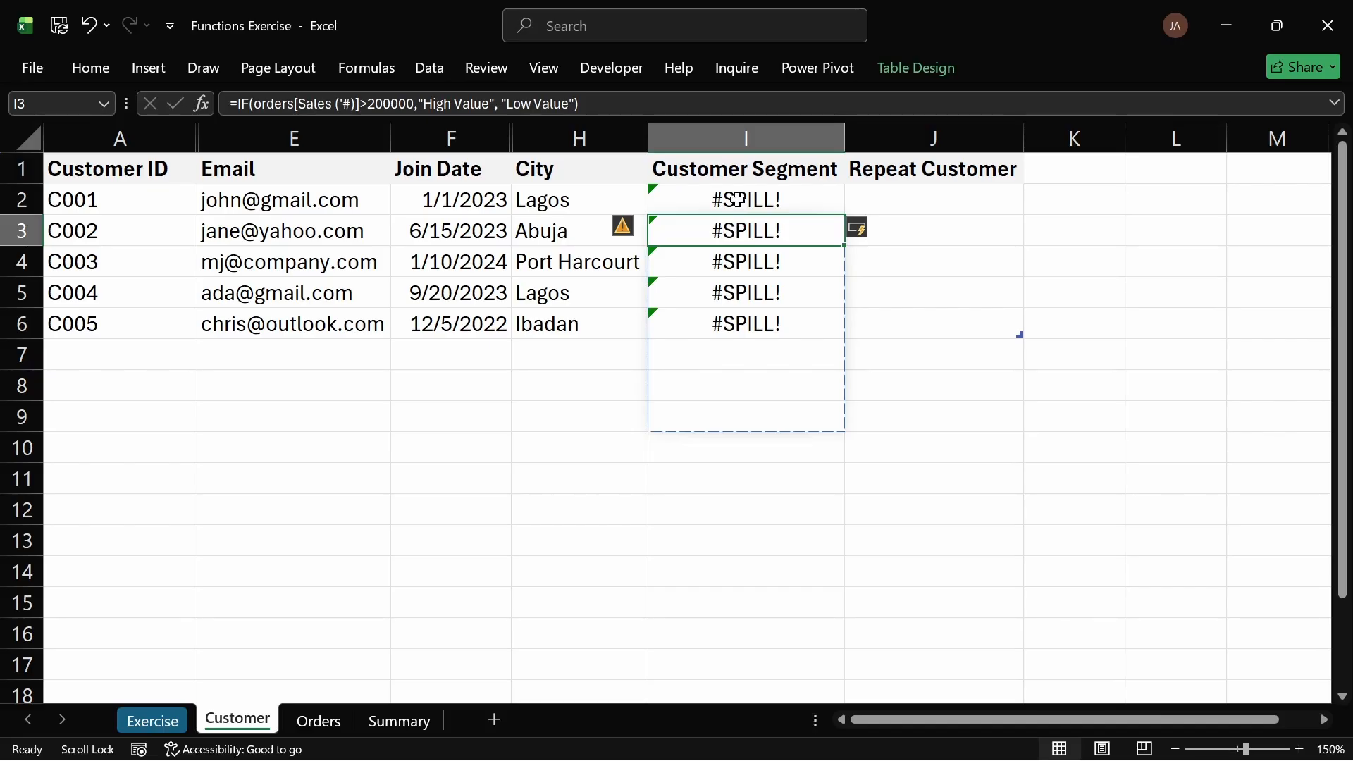
# Step: Edit the Customer Segment formula to wrap the orders sales reference in a SUM function
pyautogui.doubleClick(737, 199)
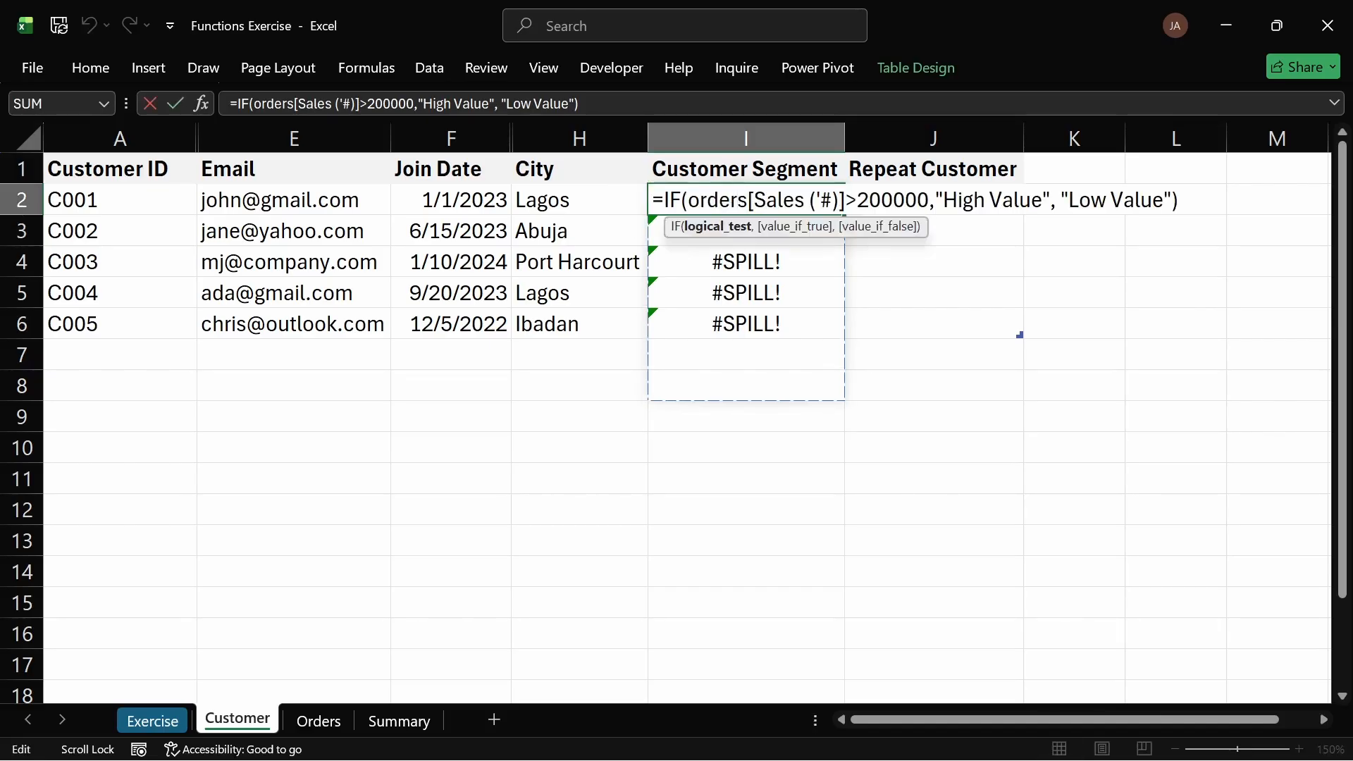
pyautogui.click(688, 200)
pyautogui.write('SU')
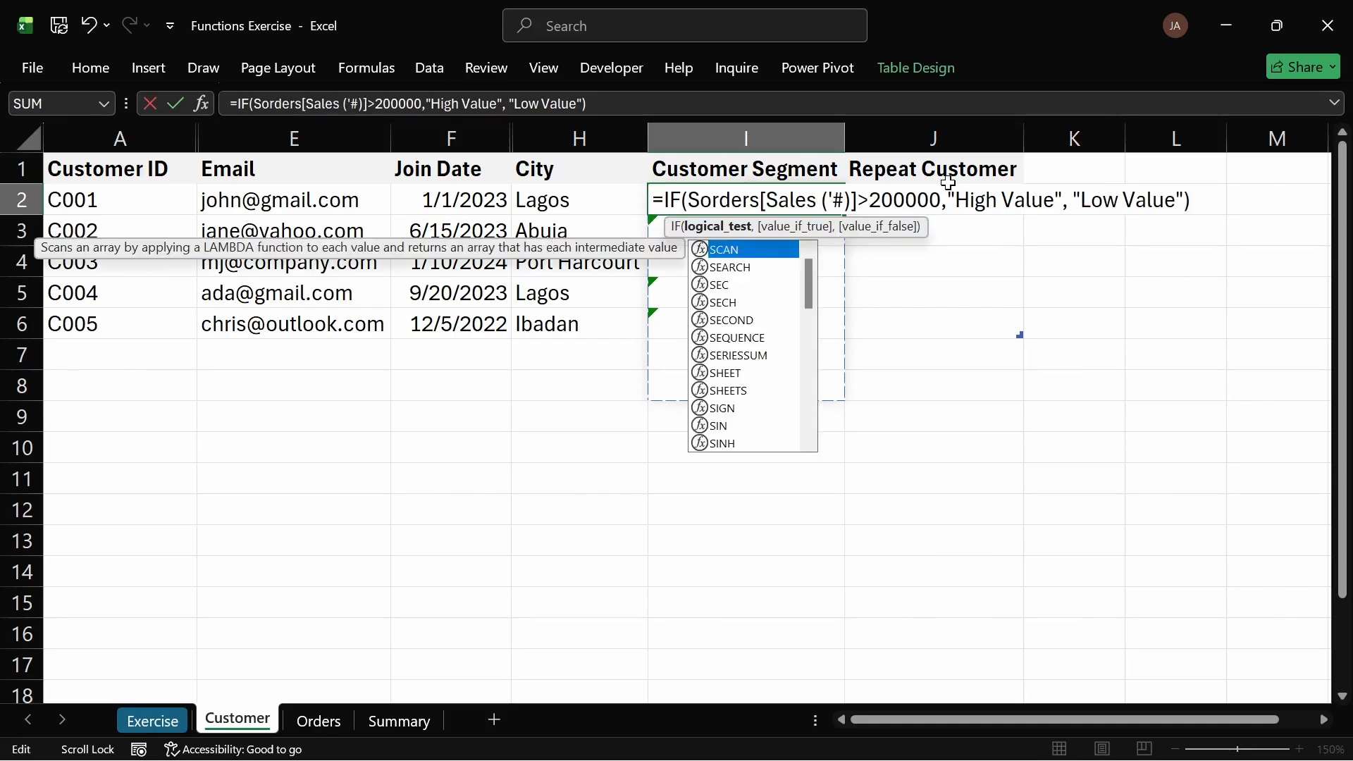
pyautogui.write('M')
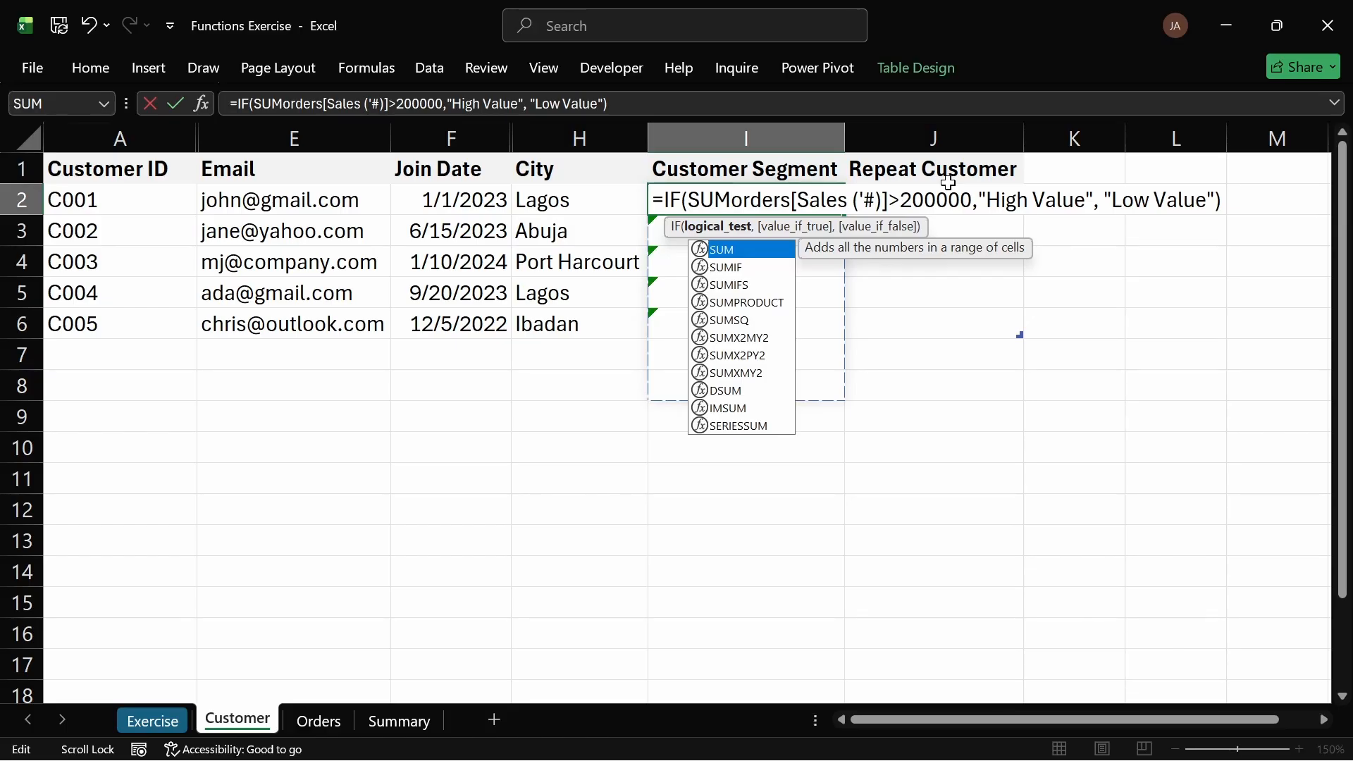
pyautogui.press('Escape')
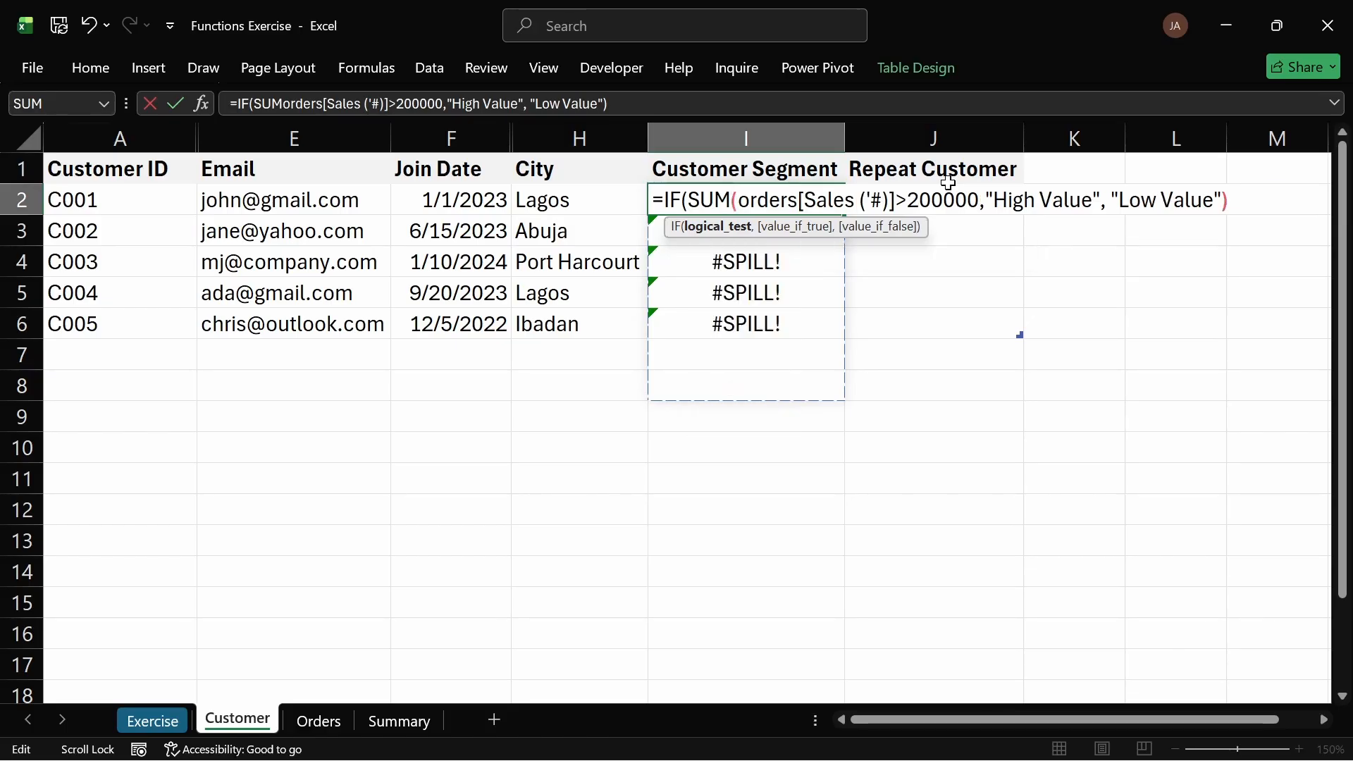
pyautogui.write('(')
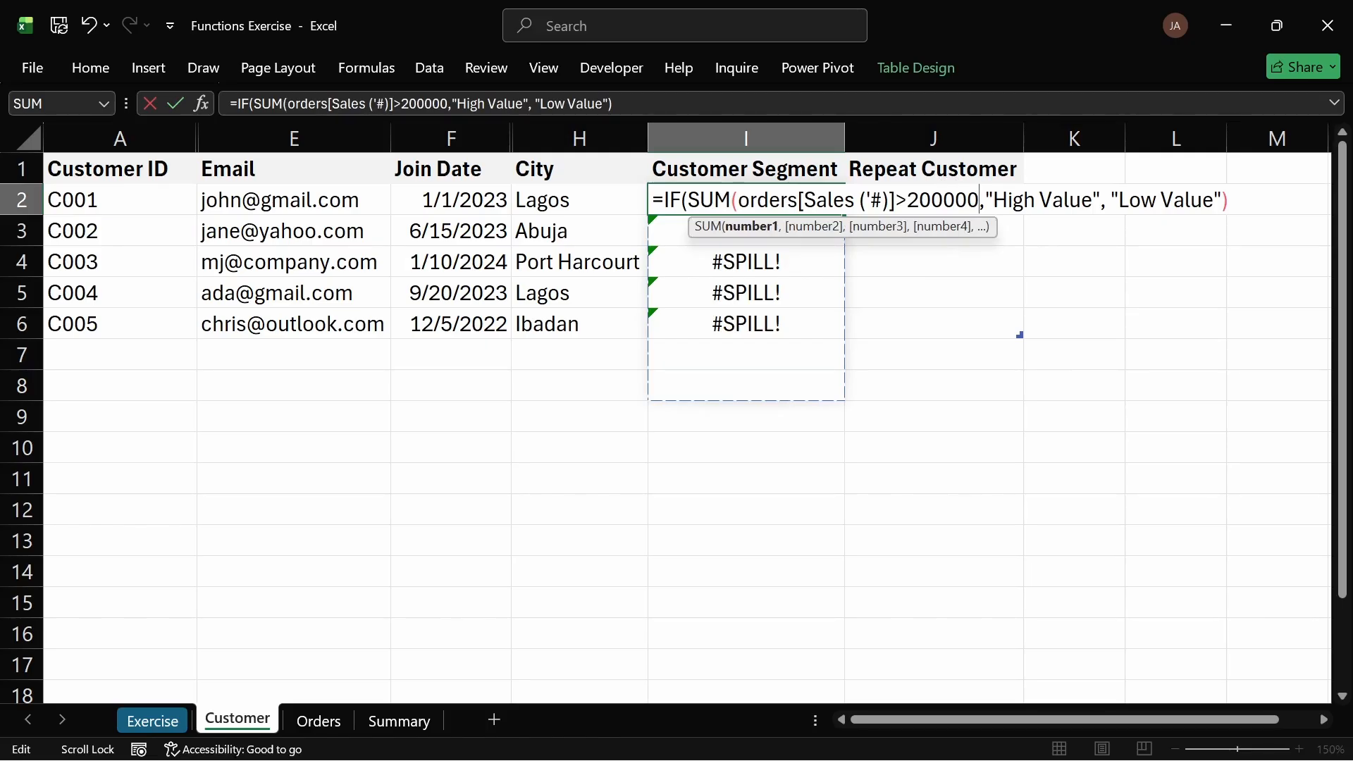
pyautogui.write('),')
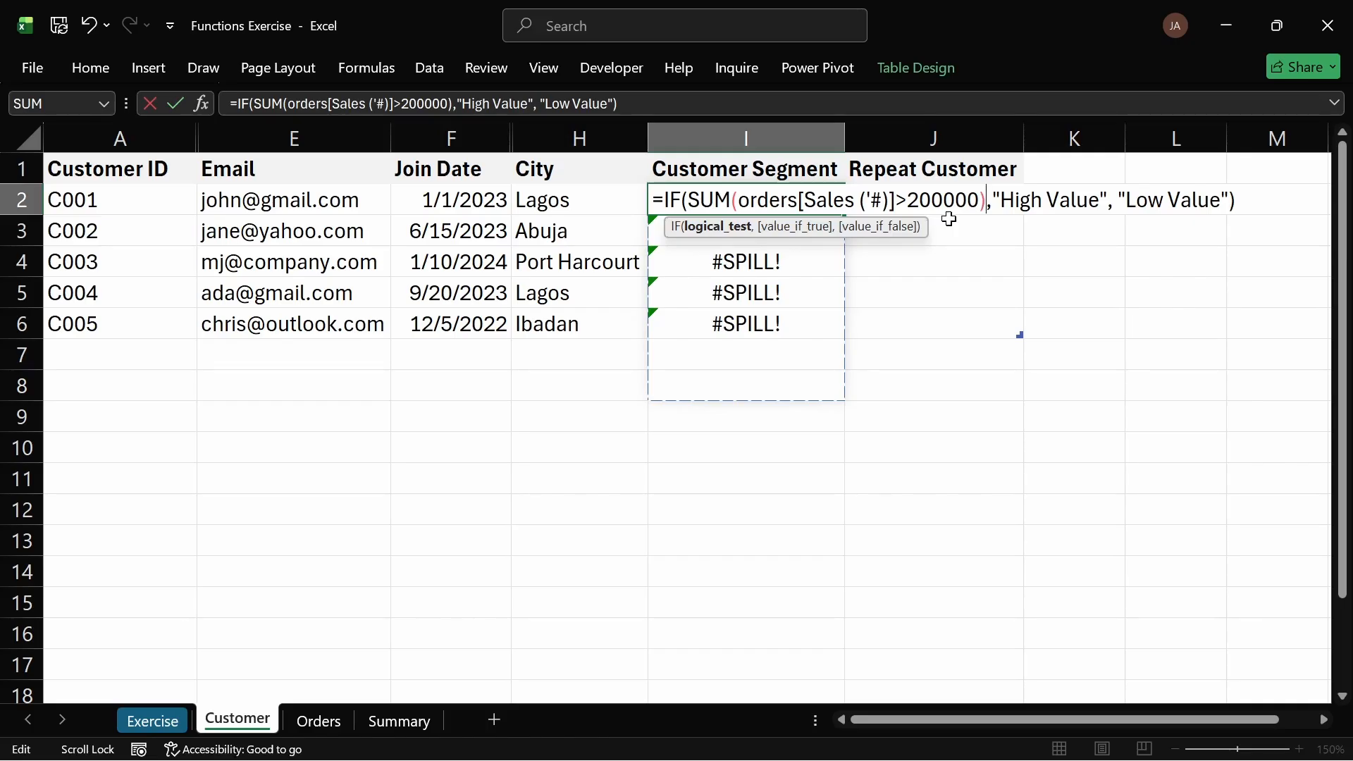
pyautogui.press('Return')
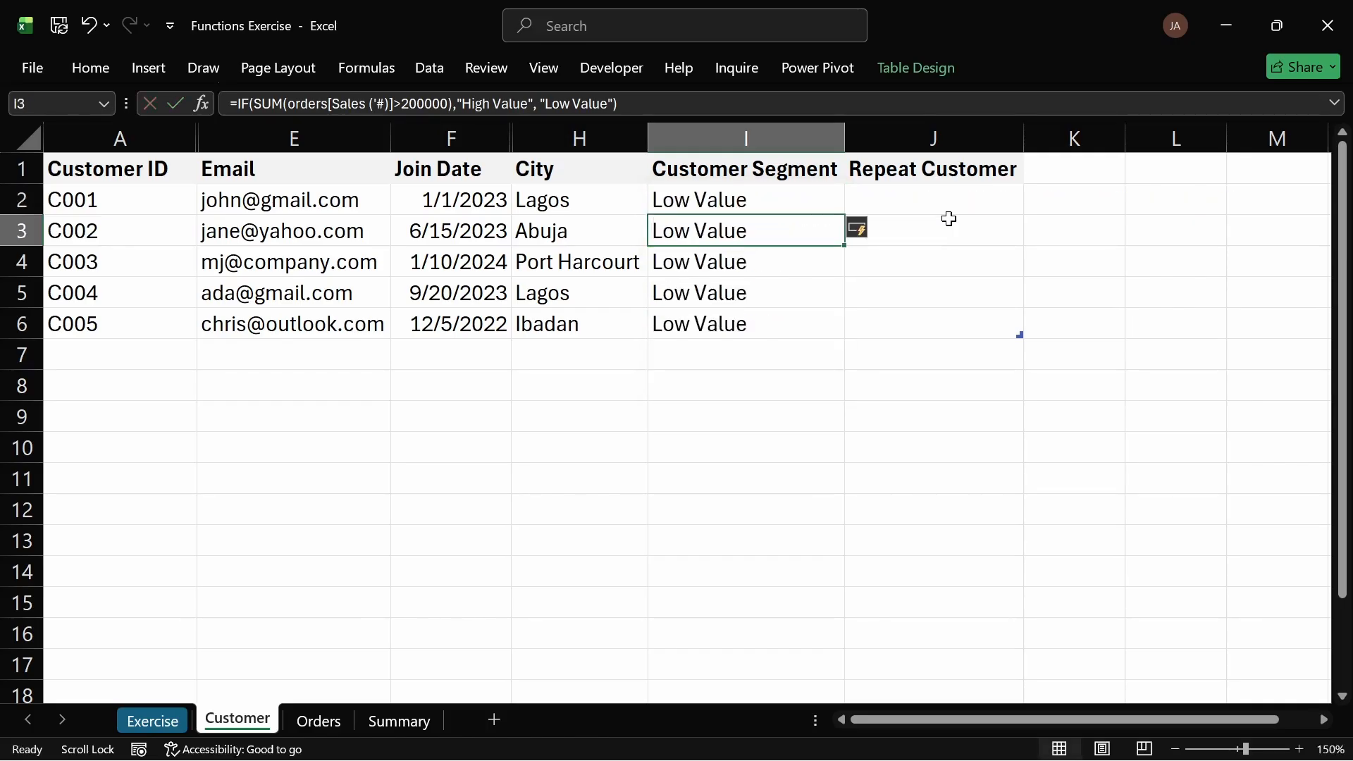
# Step: Fix the SUM parentheses so the formula compares SUM(orders[Sales (#)]) with 200000
pyautogui.doubleClick(701, 199)
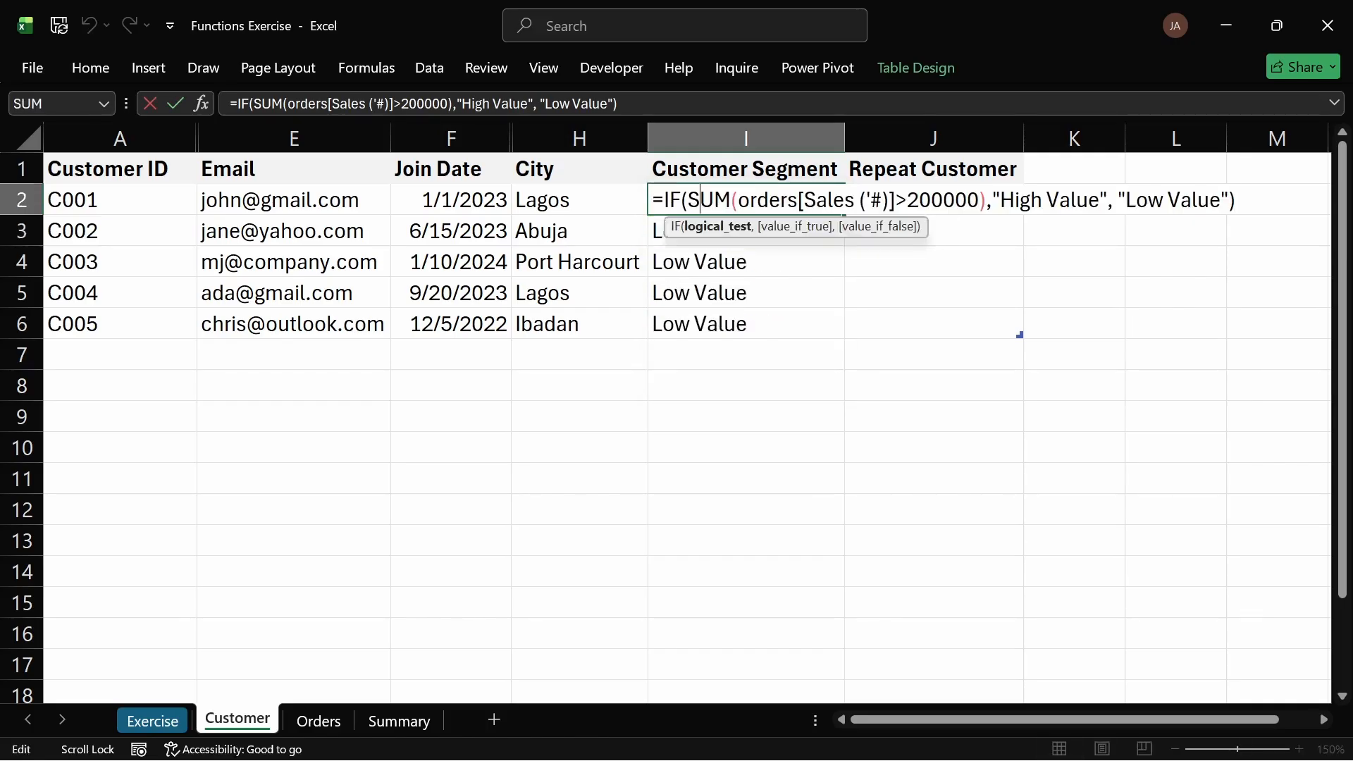
pyautogui.click(986, 200)
pyautogui.press('BackSpace')
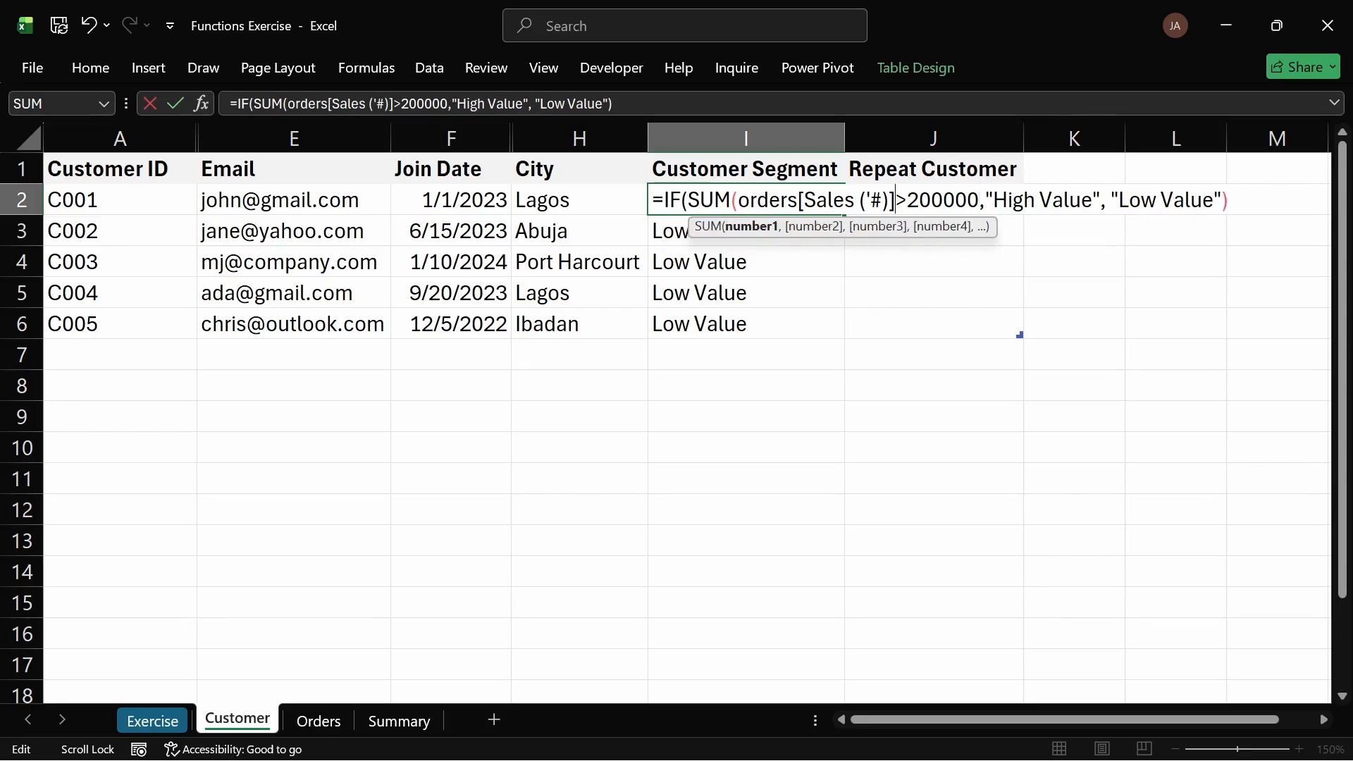
pyautogui.write(')')
pyautogui.press('Return')
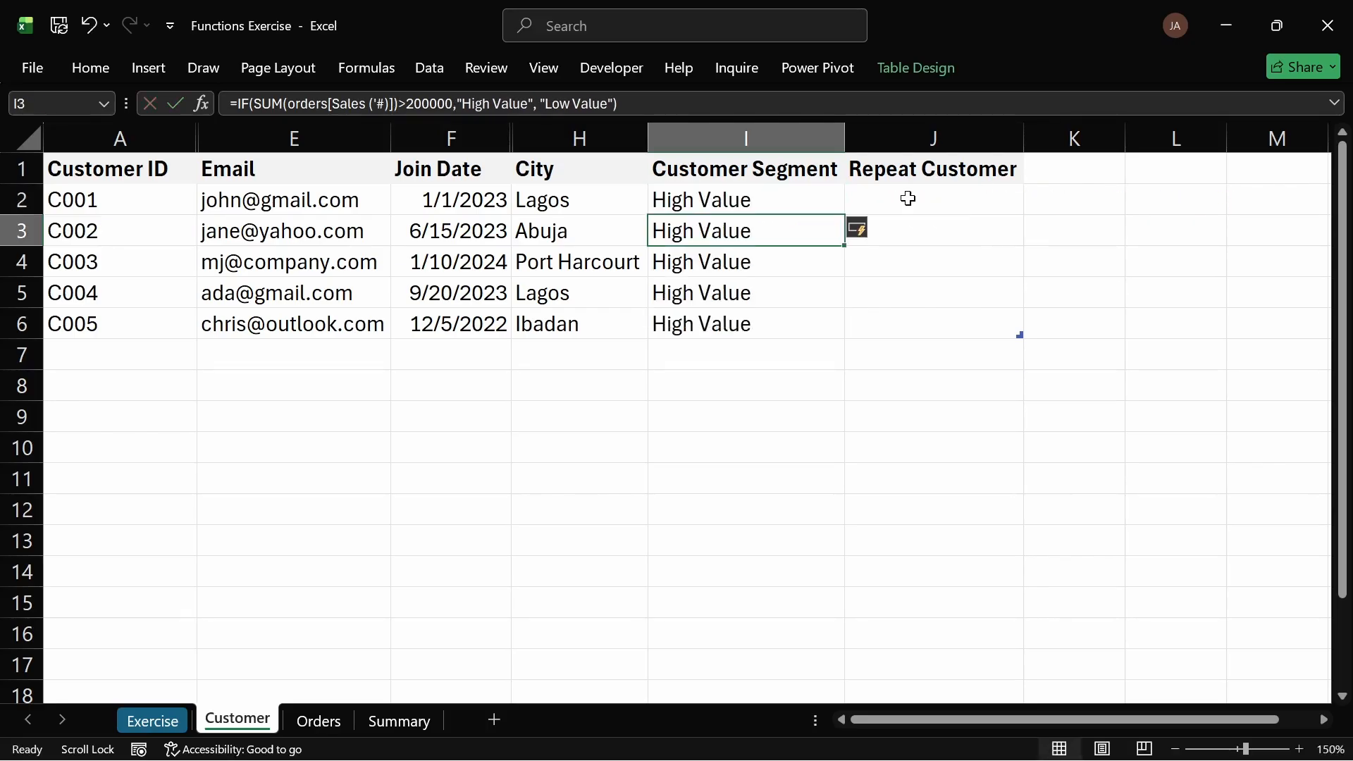
# Step: Review the Customer Segment results and the Customer Segment task on the Exercise sheet
pyautogui.click(671, 203)
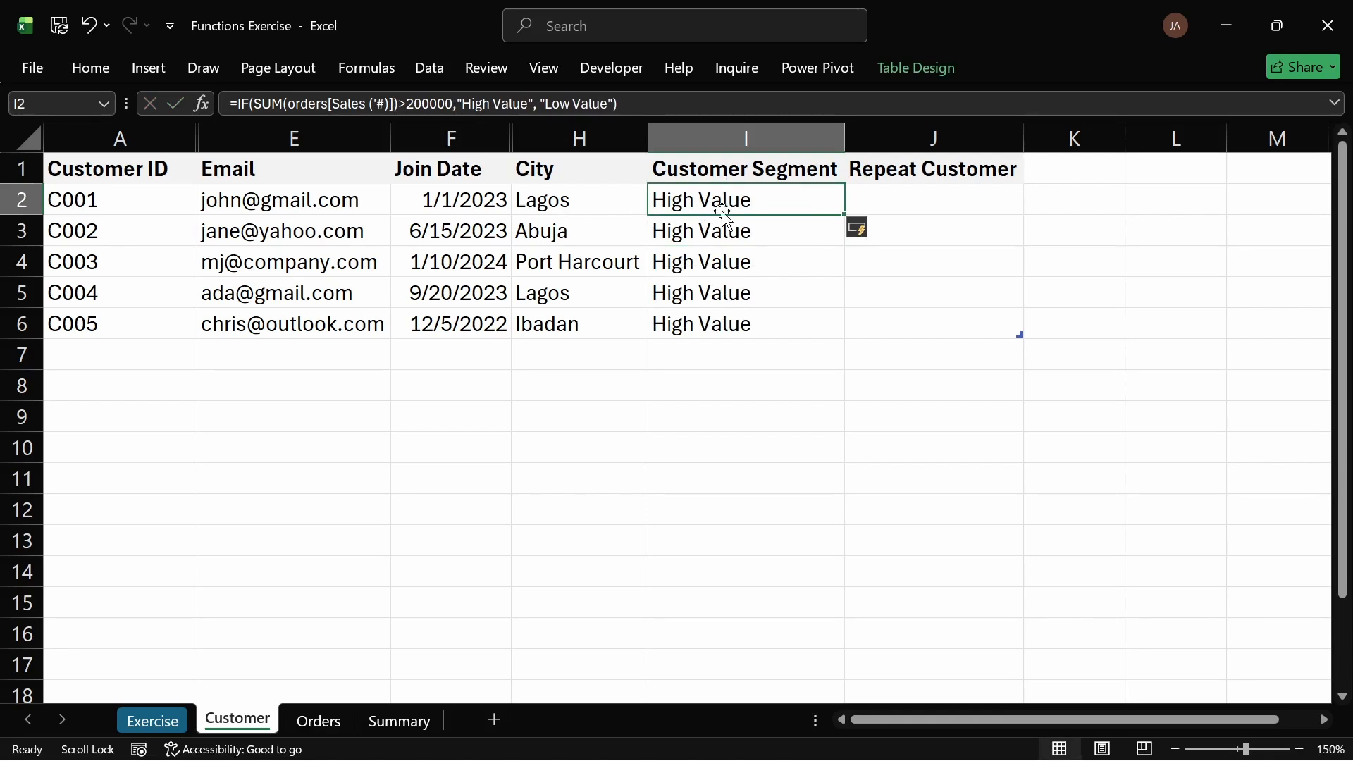
pyautogui.click(719, 330)
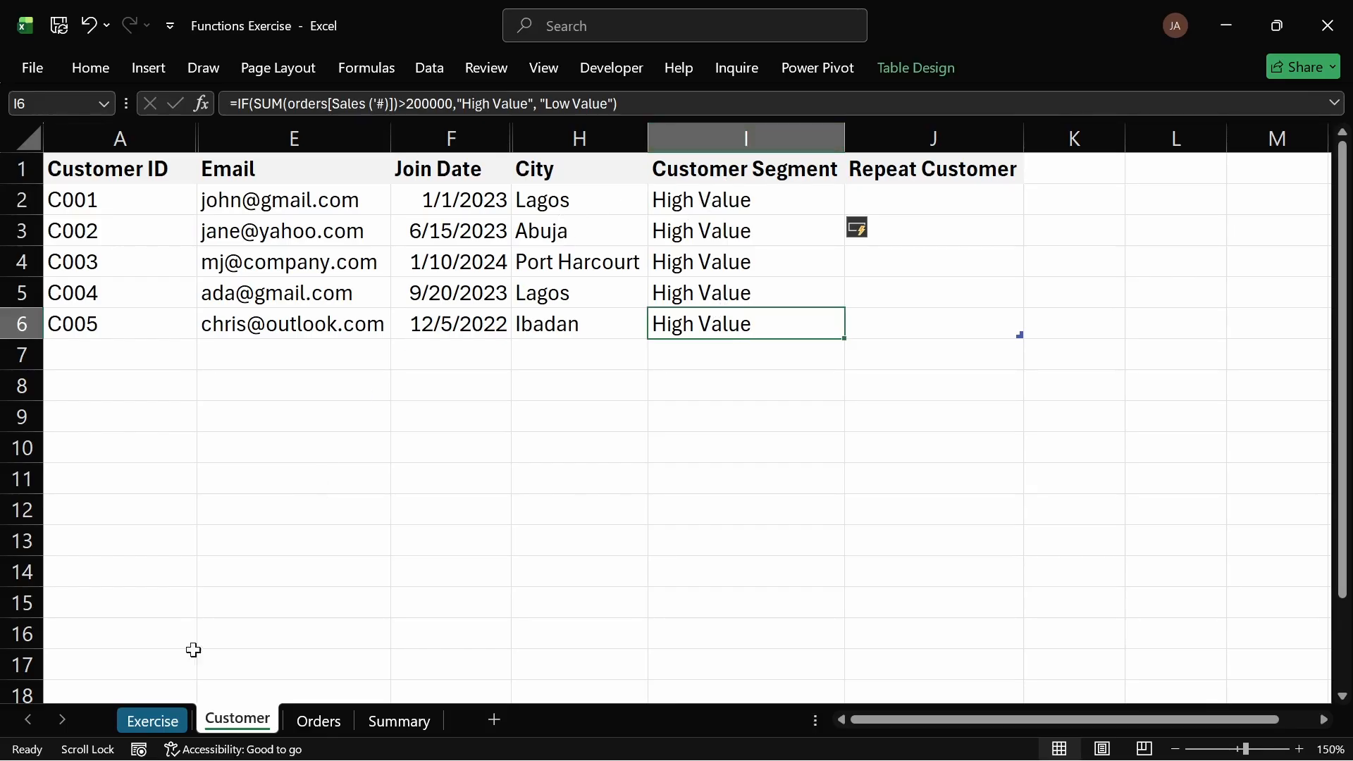
pyautogui.click(173, 718)
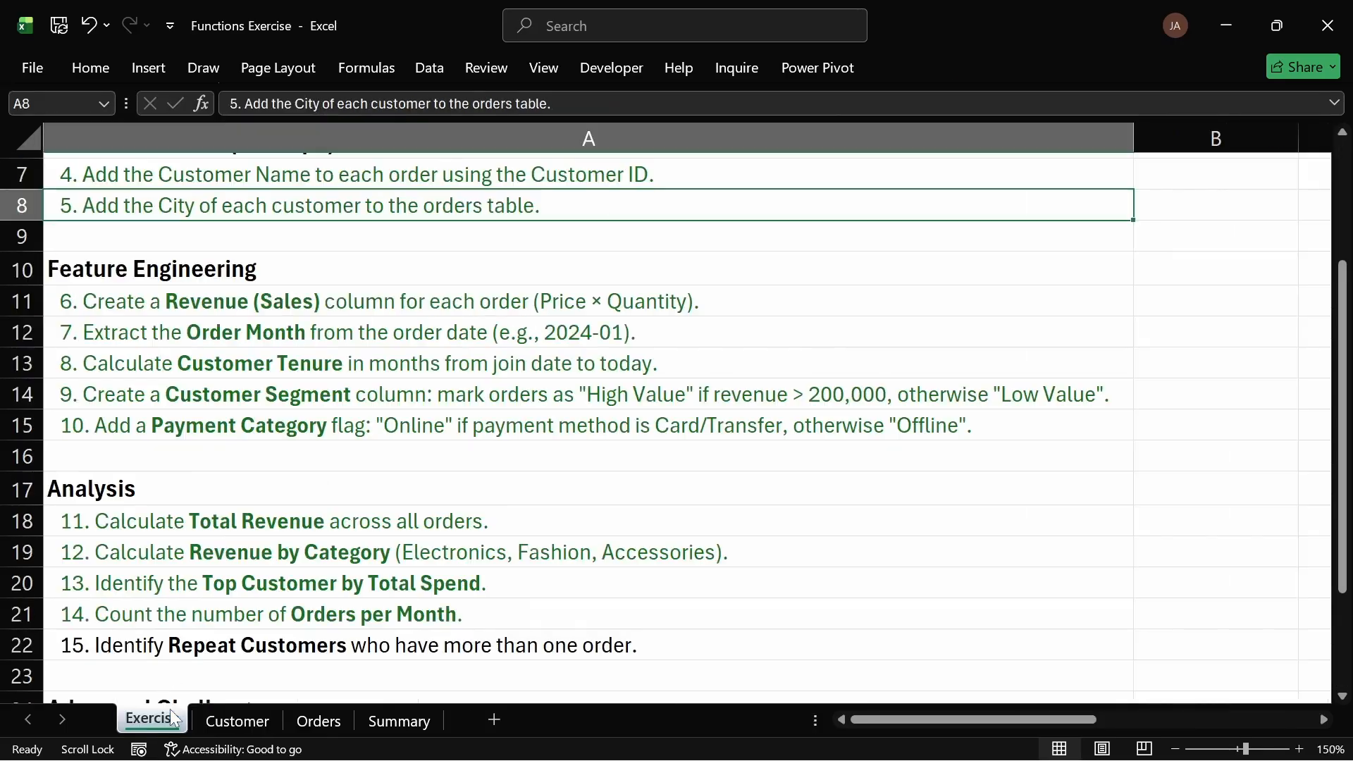
pyautogui.click(255, 391)
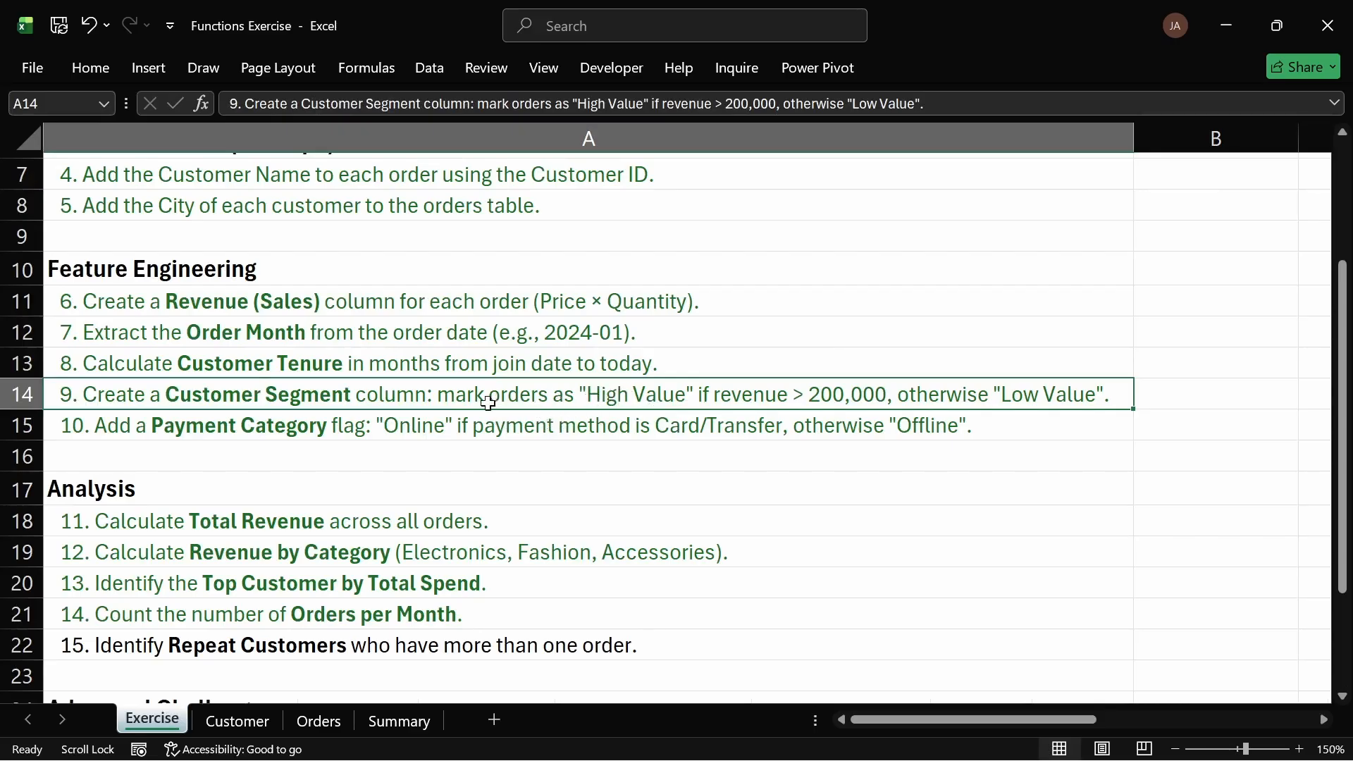
pyautogui.click(243, 721)
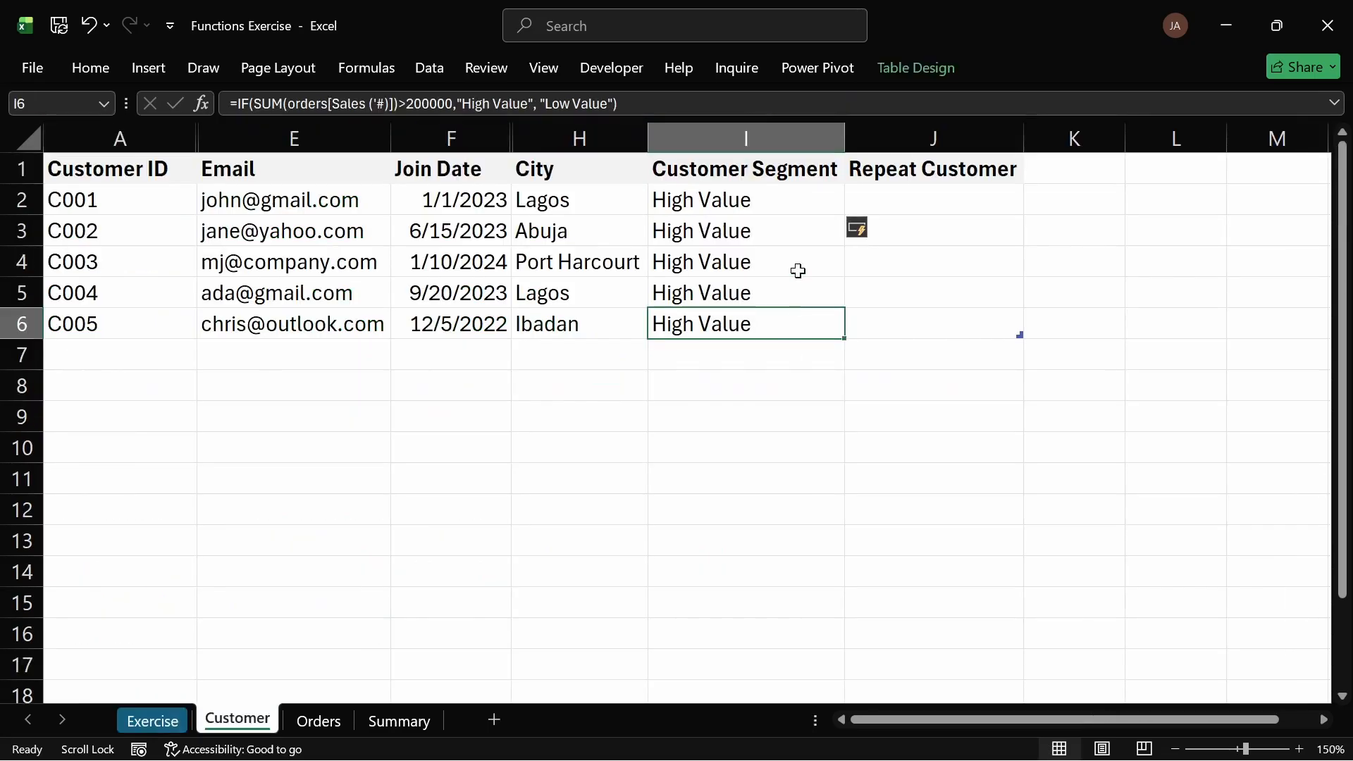
# Step: Delete the entire Customer Segment column from the Customer sheet
pyautogui.click(745, 139)
pyautogui.rightClick(745, 139)
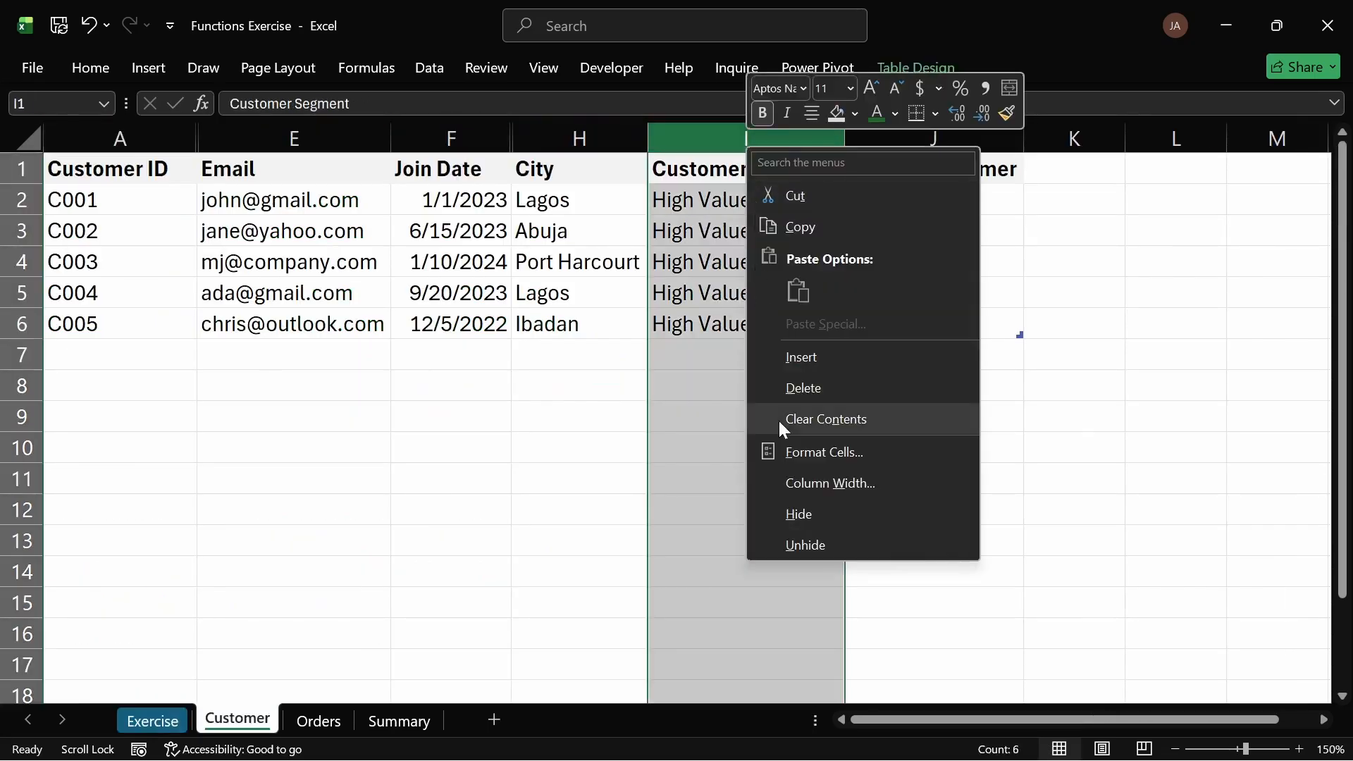
pyautogui.click(810, 395)
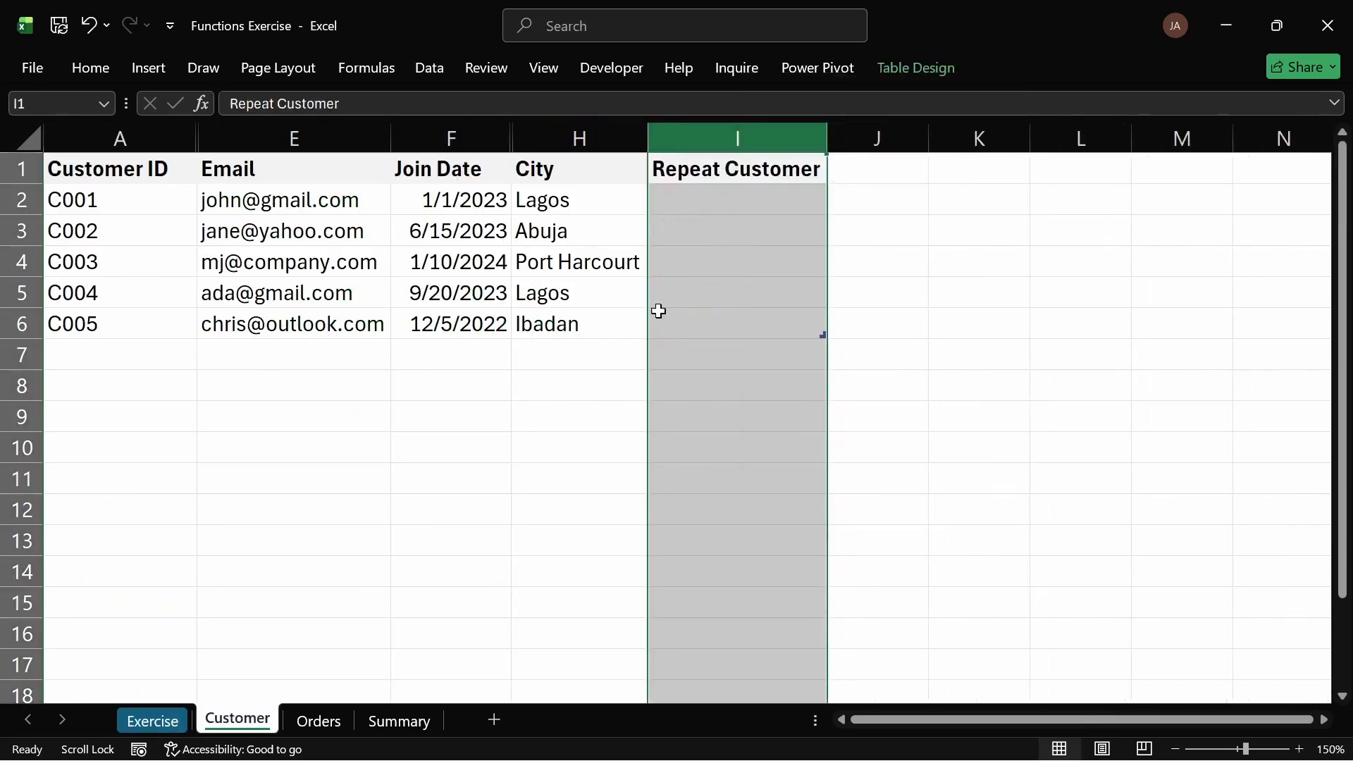
# Step: Fill the Repeat Customer header cell with a light grey theme shade
pyautogui.click(149, 723)
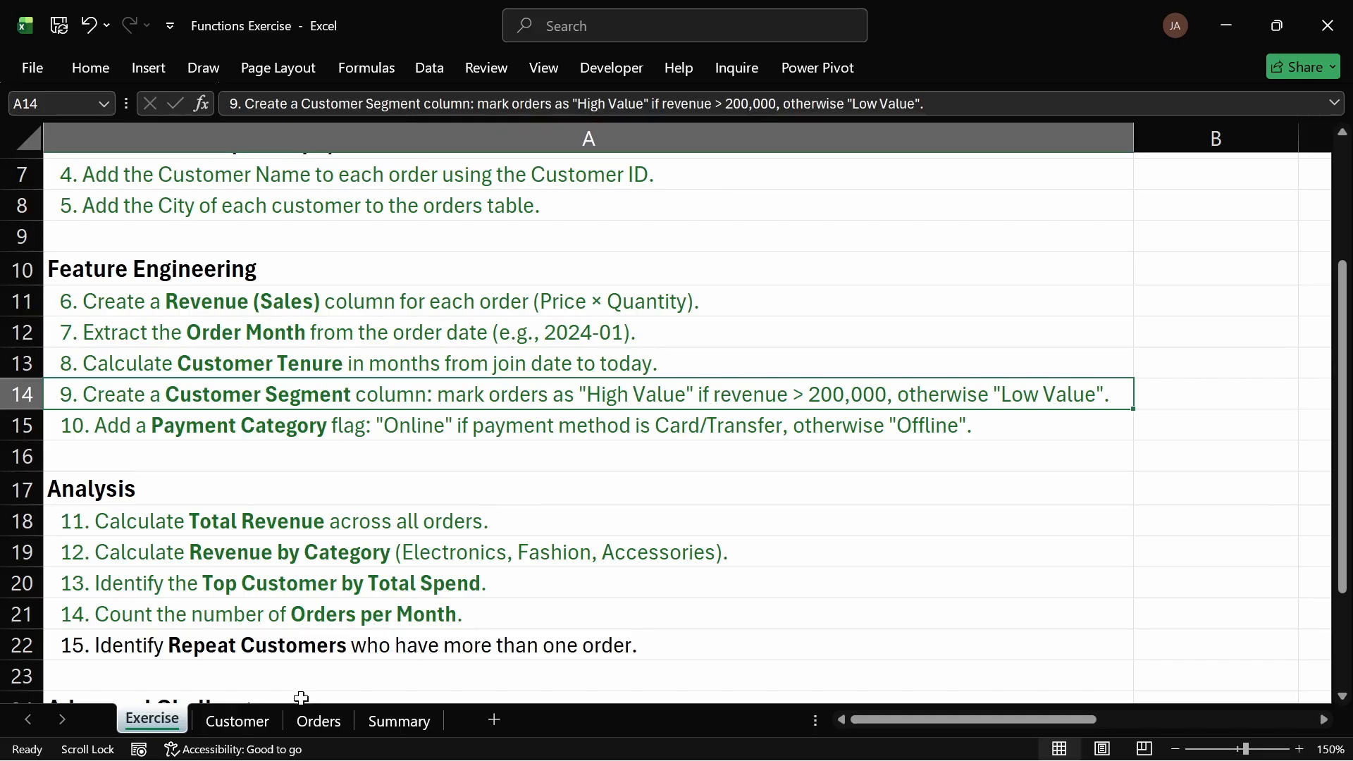
pyautogui.click(271, 718)
pyautogui.click(734, 201)
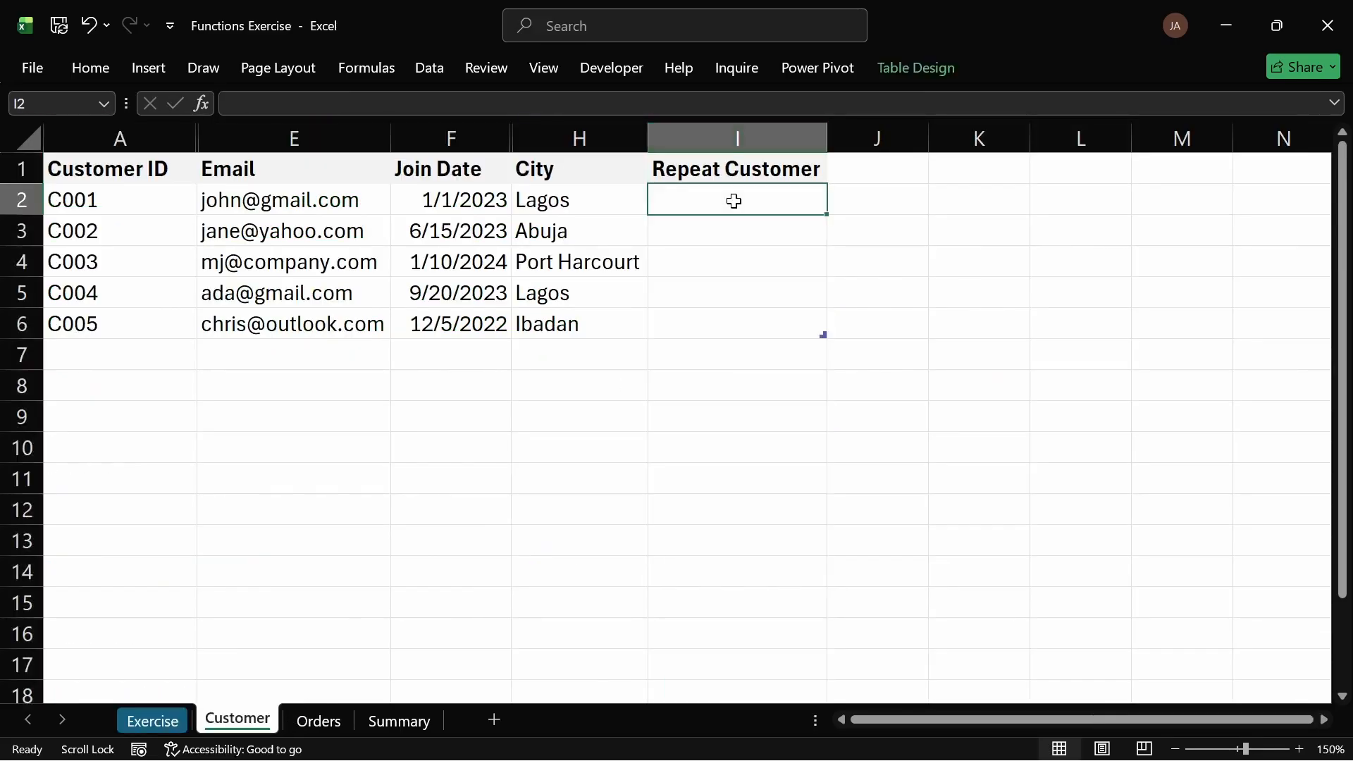
pyautogui.click(717, 169)
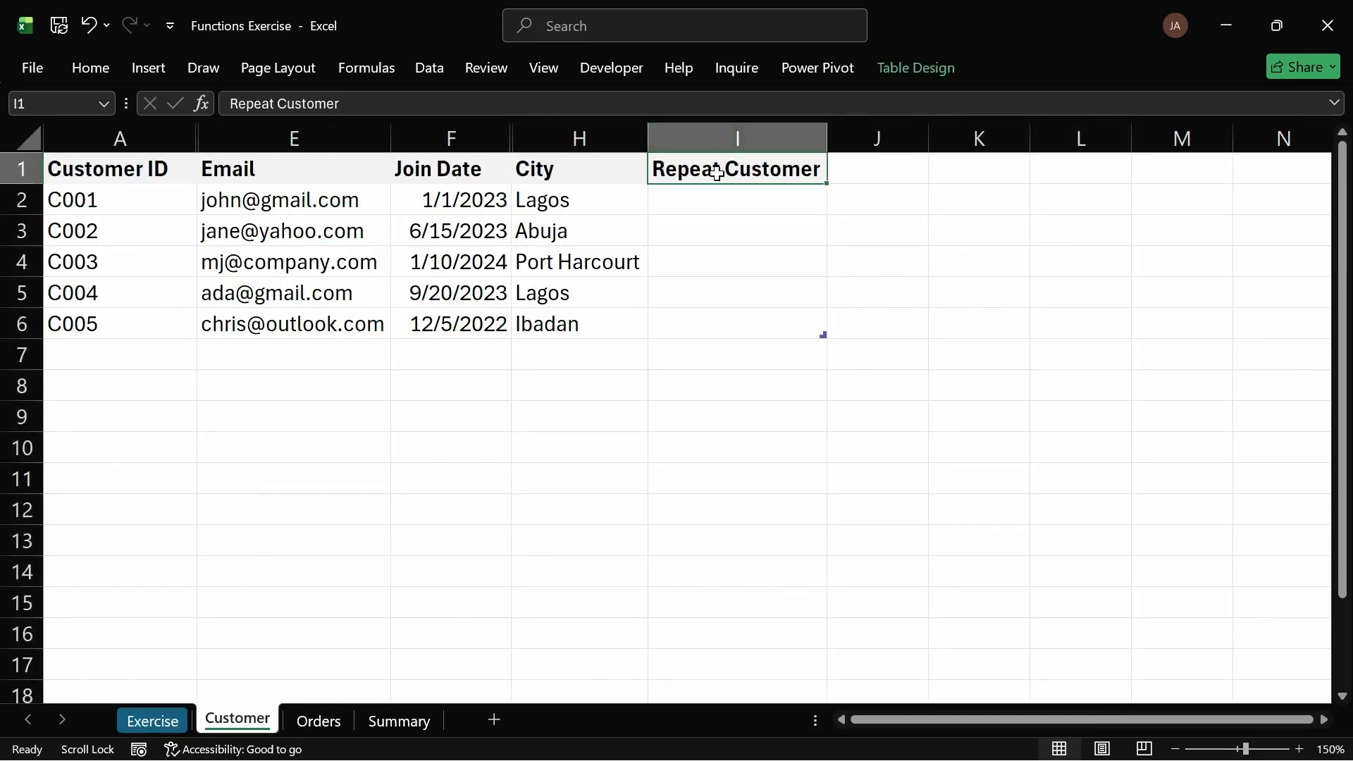
pyautogui.click(110, 63)
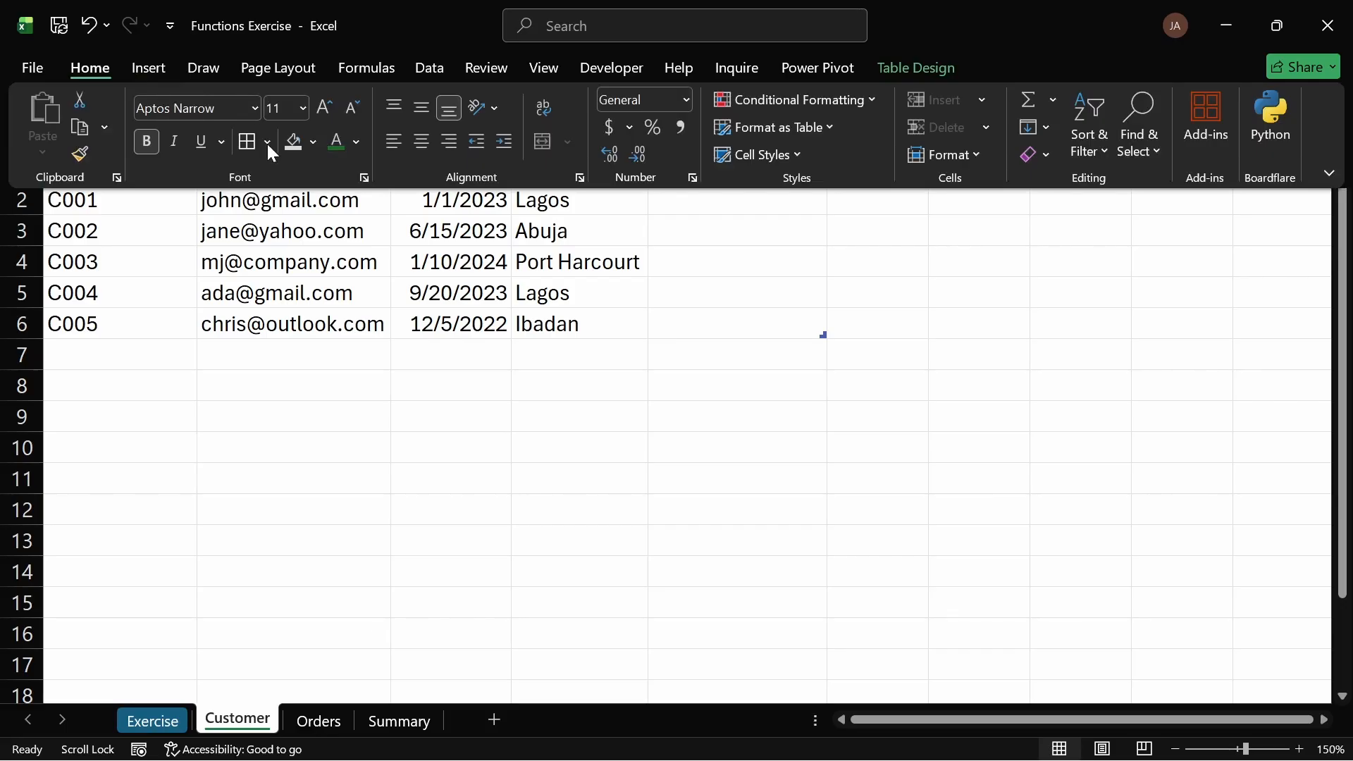
pyautogui.click(312, 142)
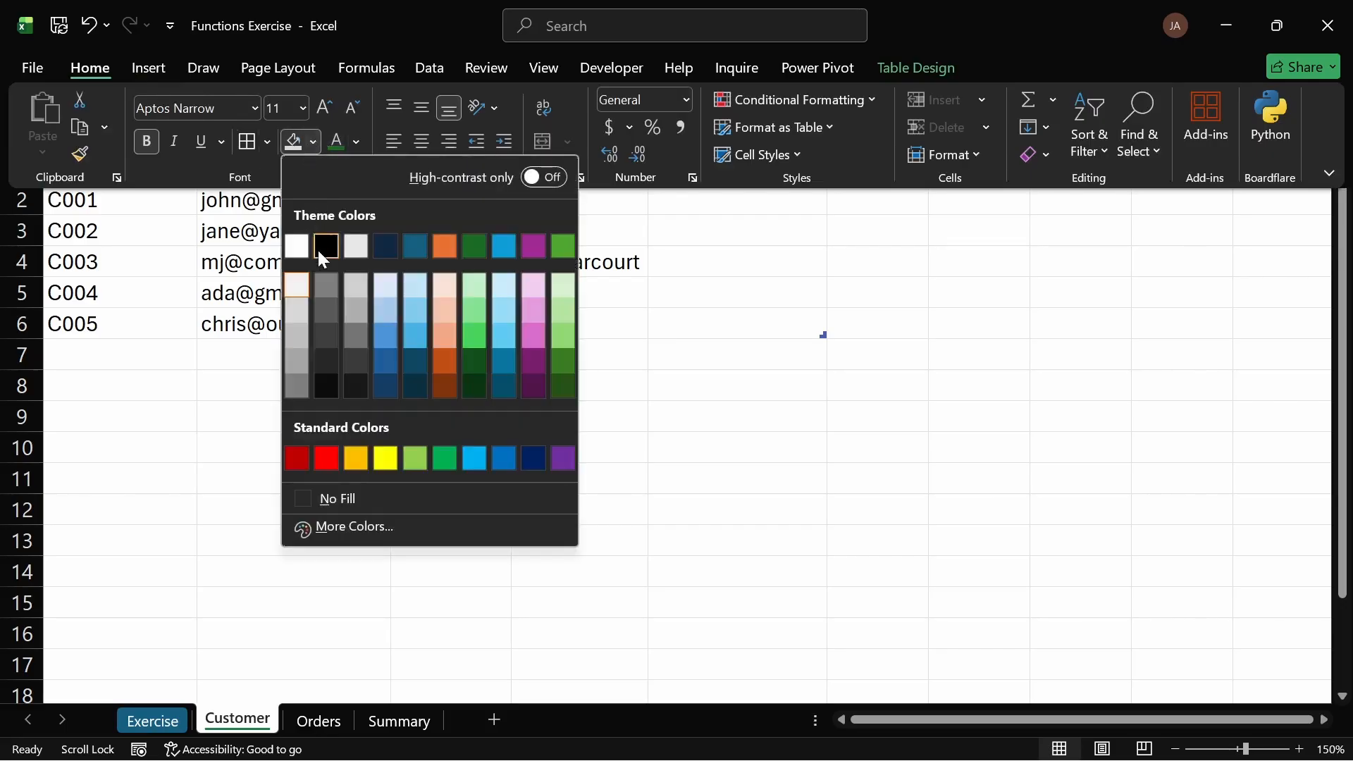
pyautogui.click(301, 310)
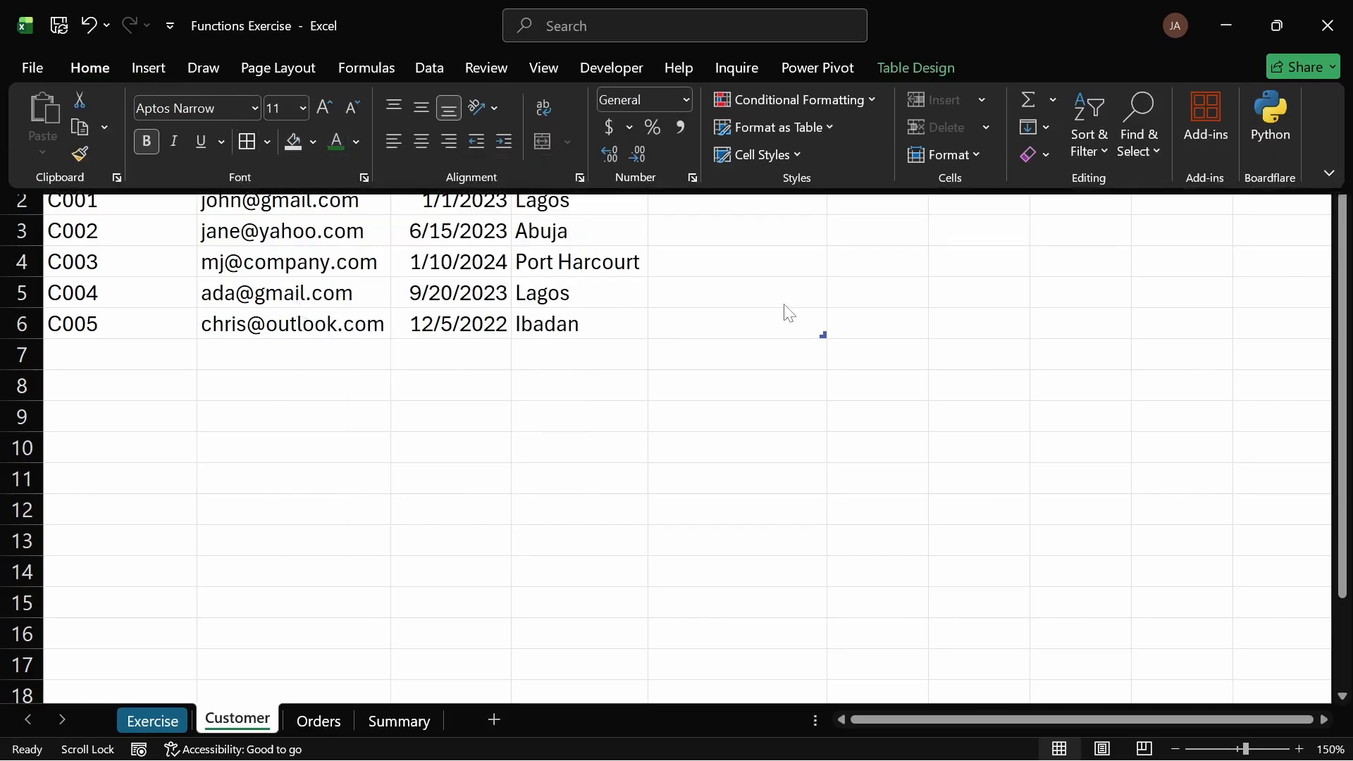
# Step: Begin an IF formula in the first Repeat Customer cell using COUNTIF over the orders table's Customer ID column
pyautogui.click(734, 199)
pyautogui.write('=IF(')
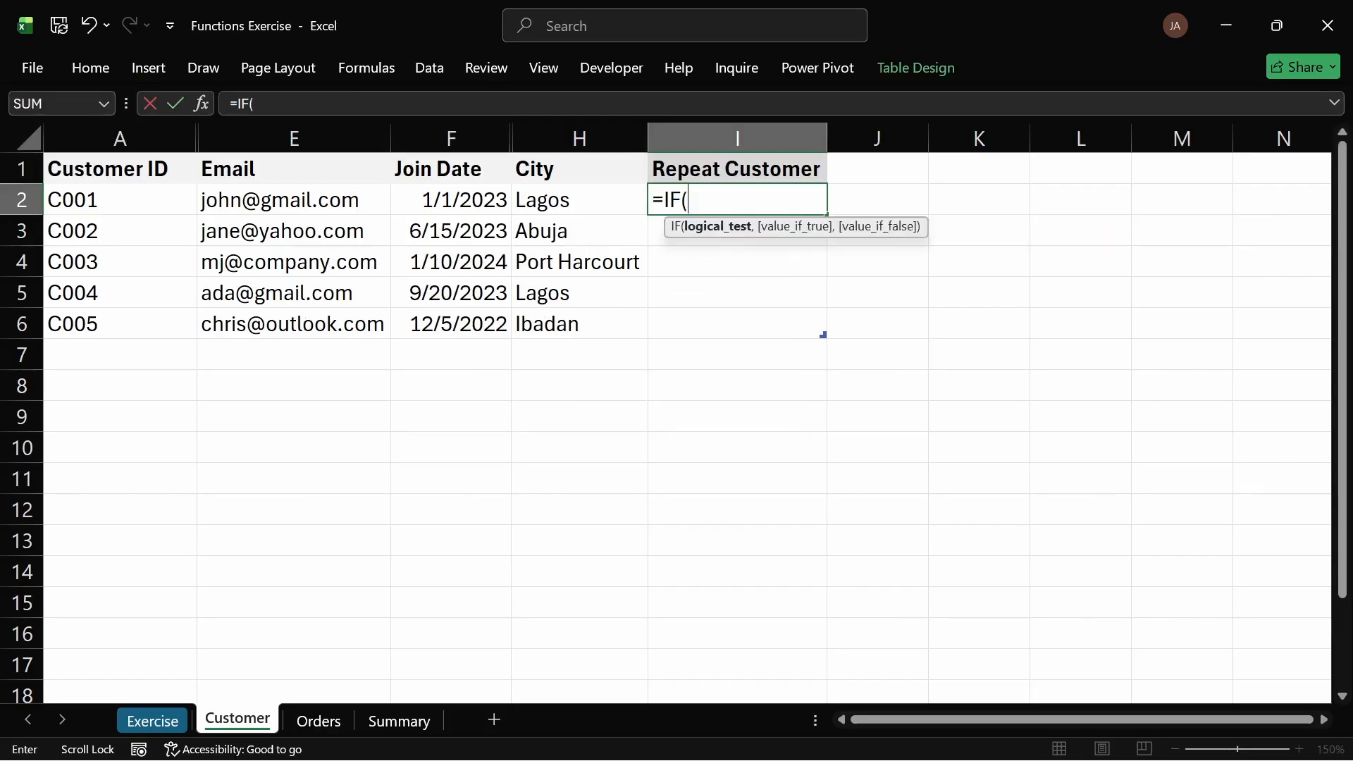
pyautogui.write('COUNT')
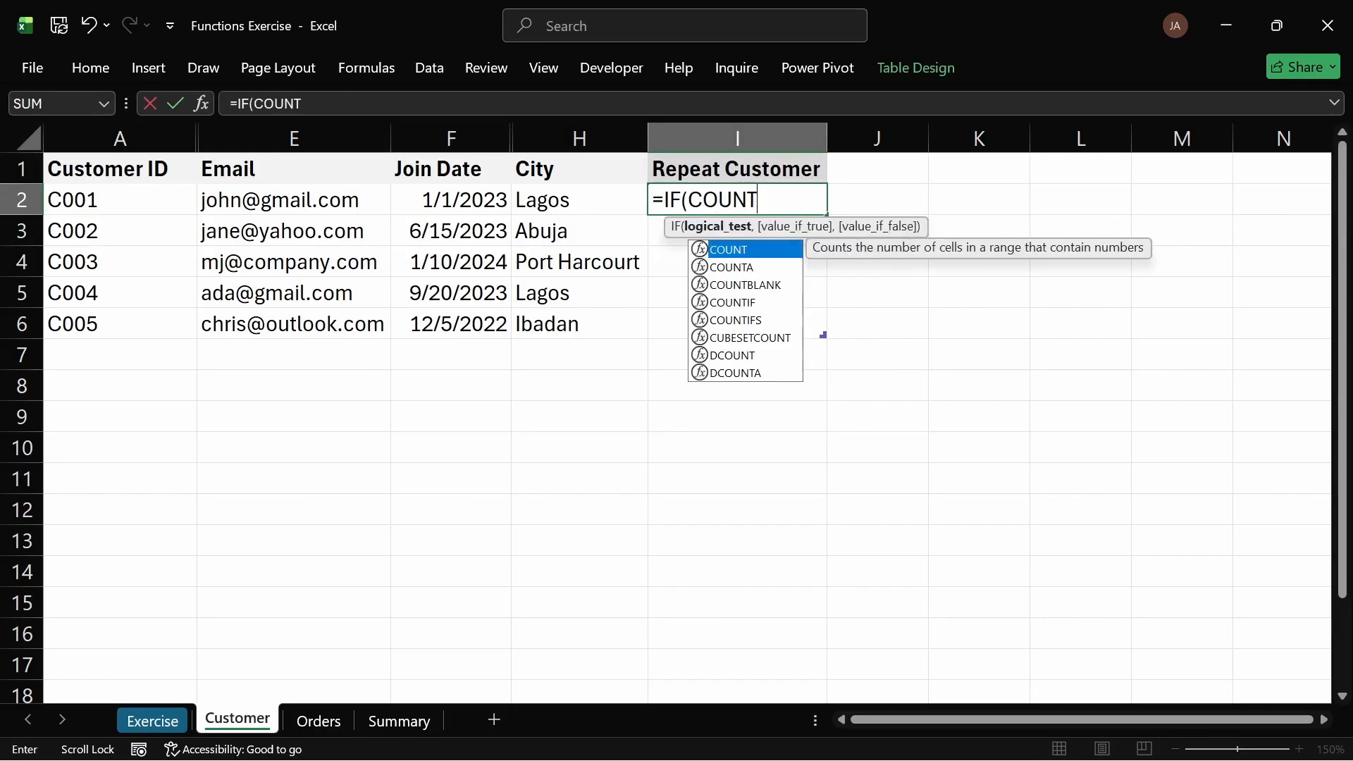
pyautogui.write('IF(')
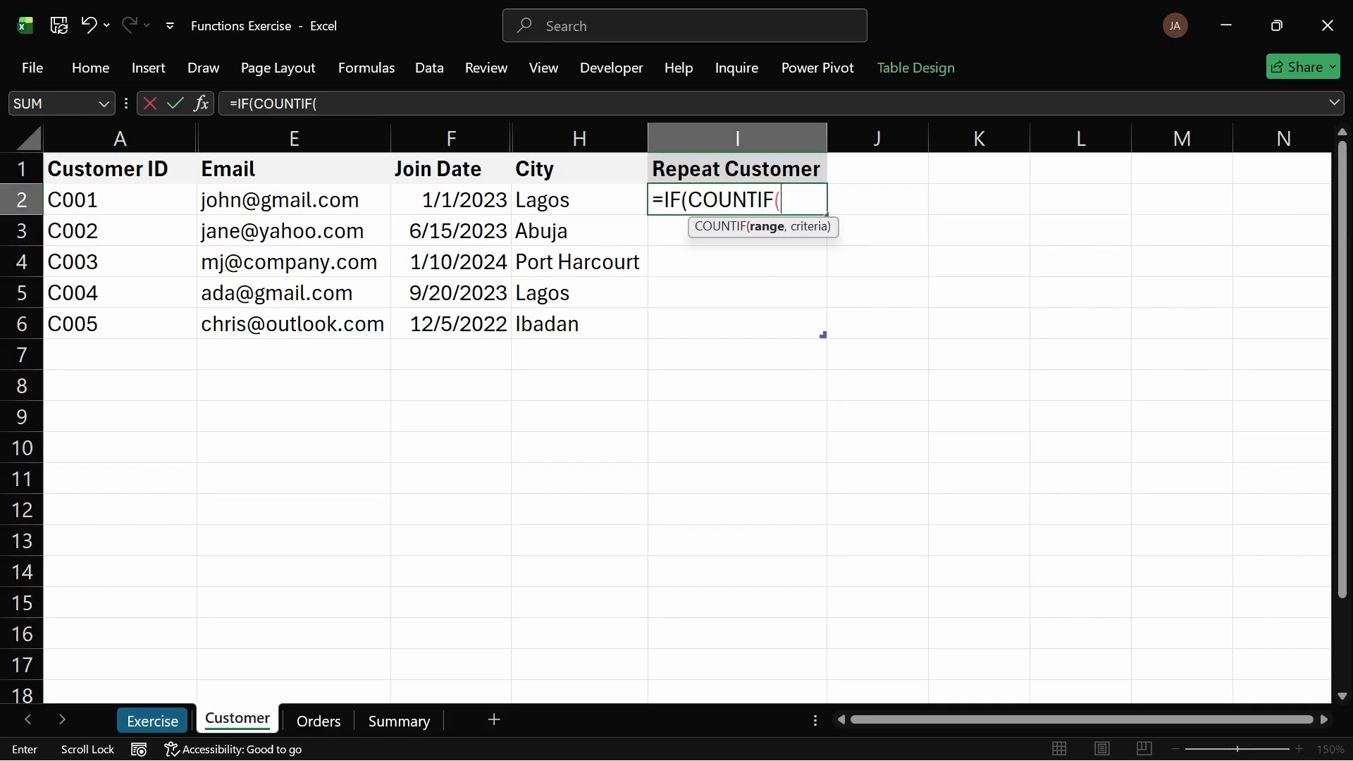
pyautogui.write('ORD')
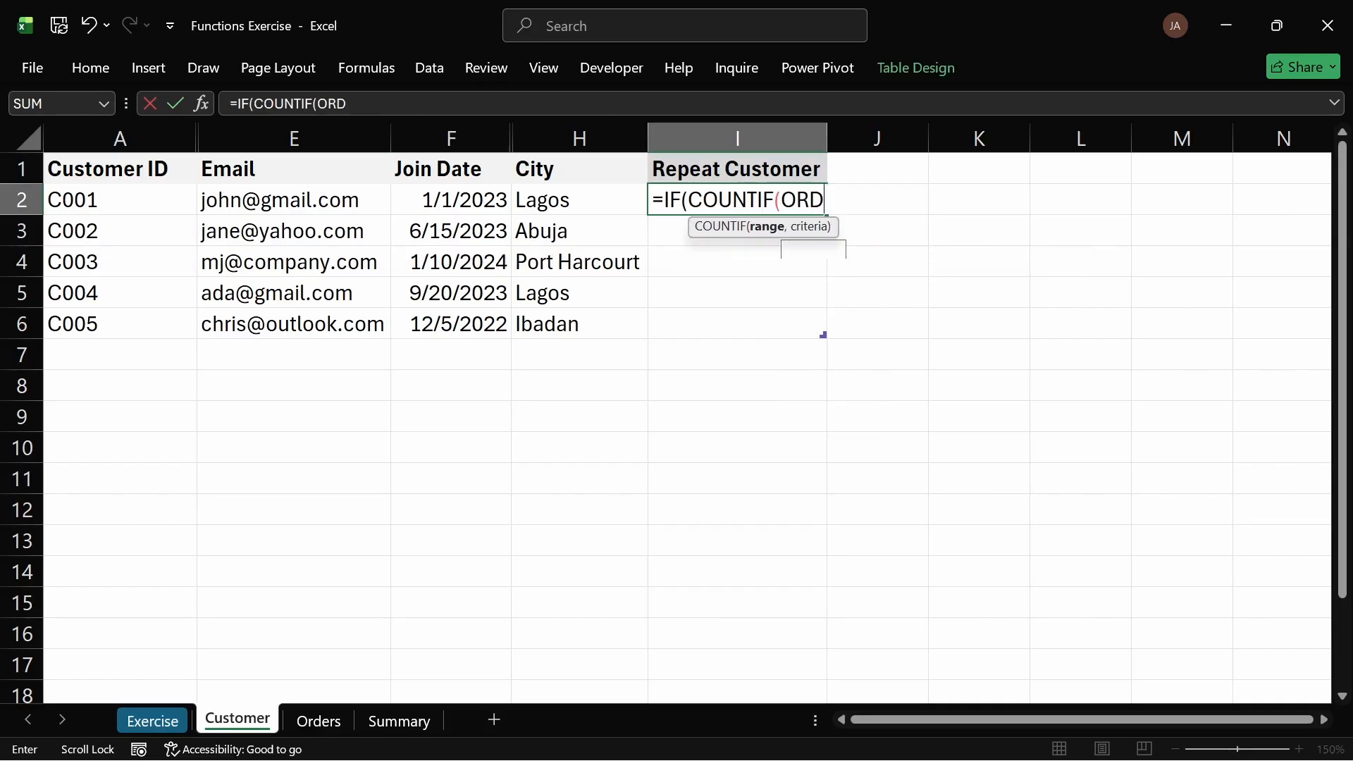
pyautogui.press('BackSpace')
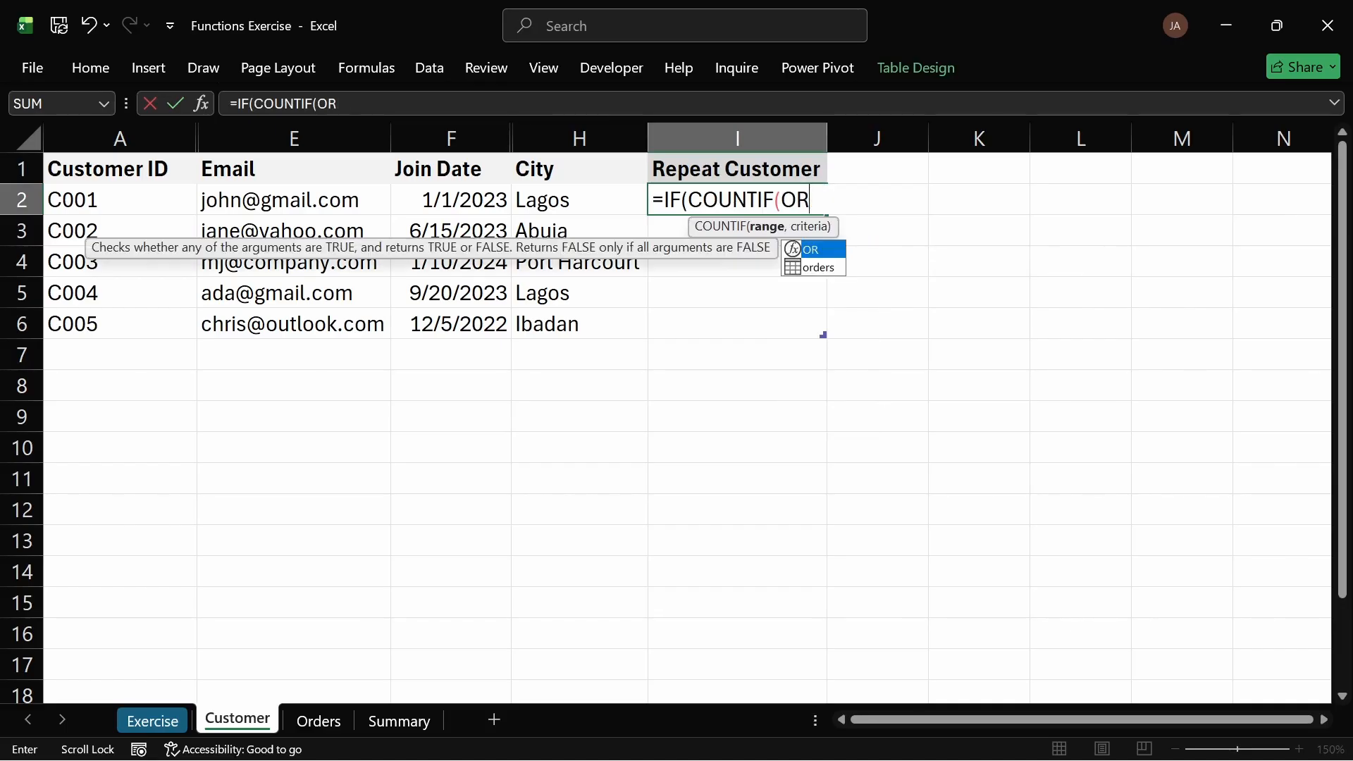
pyautogui.press('Down')
pyautogui.press('Tab')
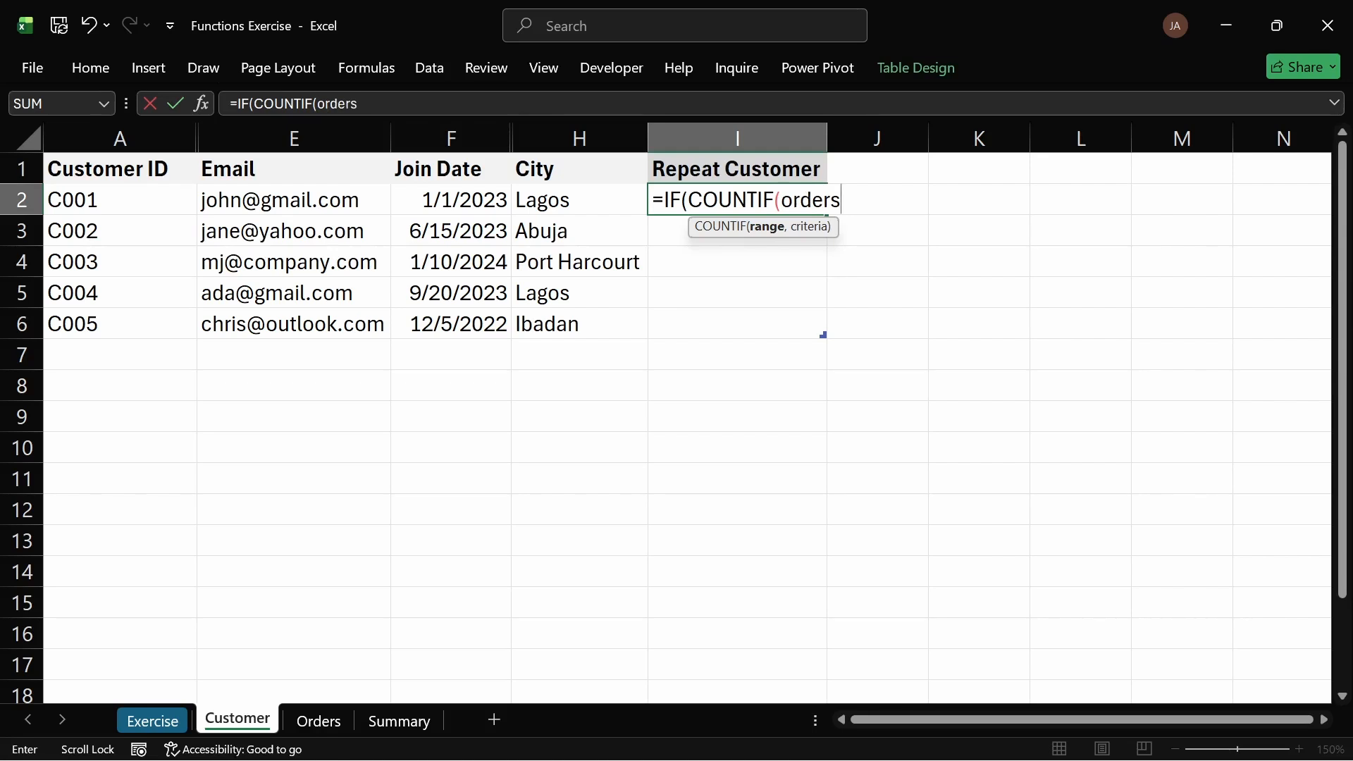
pyautogui.write('[')
pyautogui.press('Down')
pyautogui.press('Down')
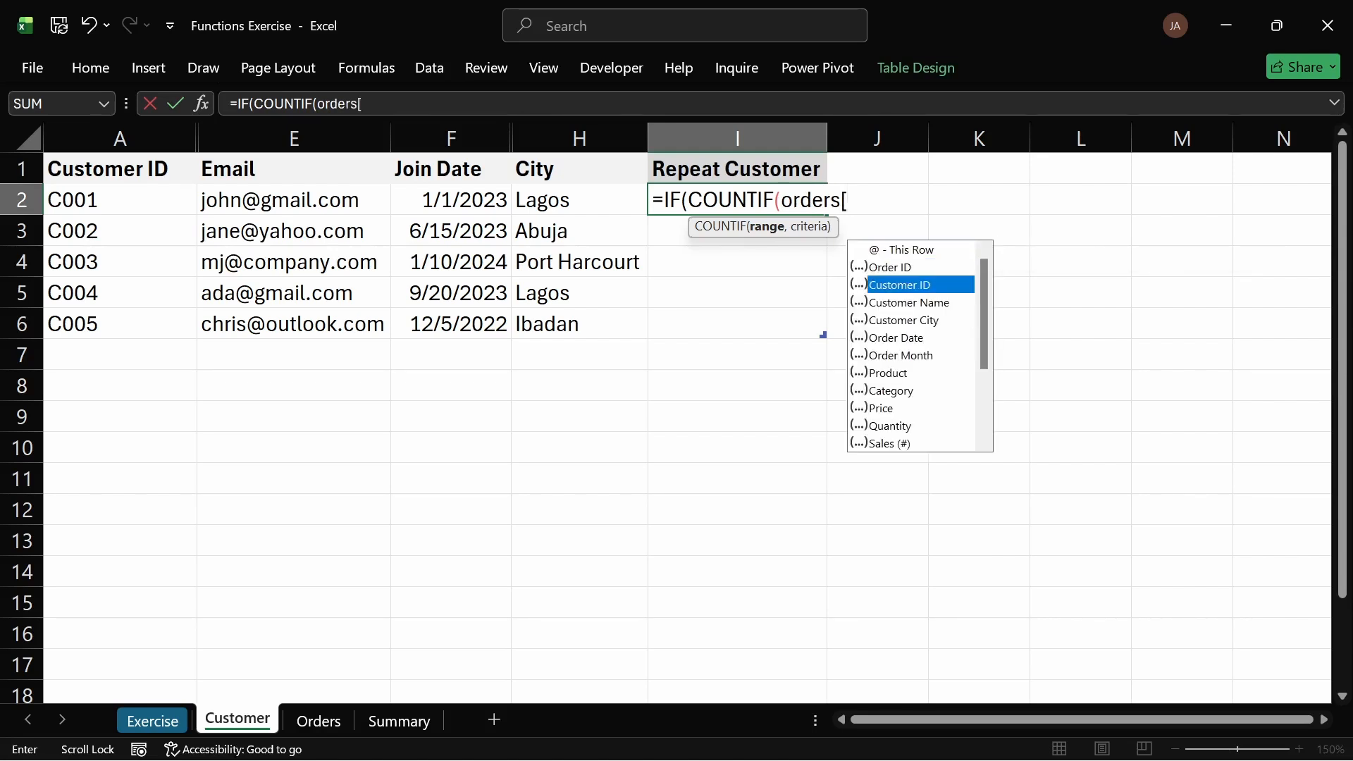
pyautogui.press('Tab')
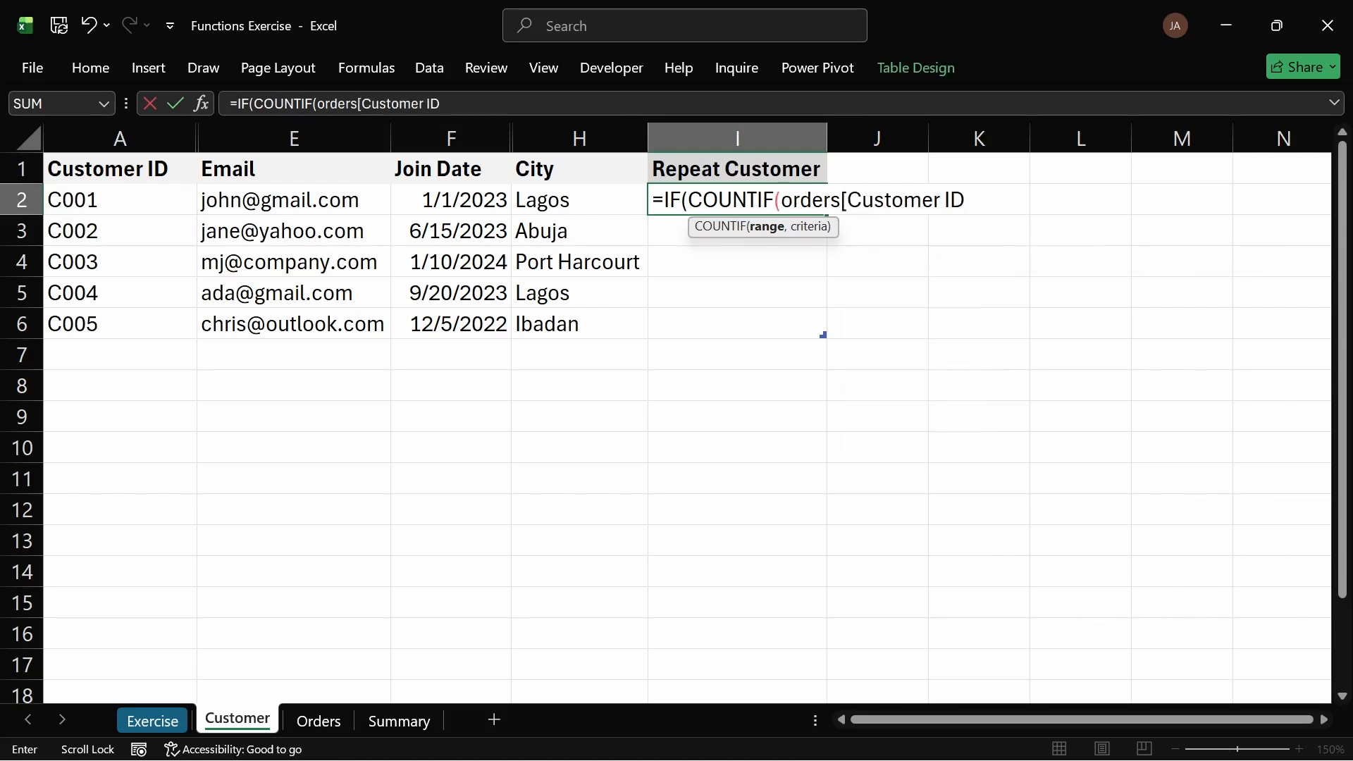
pyautogui.write(']')
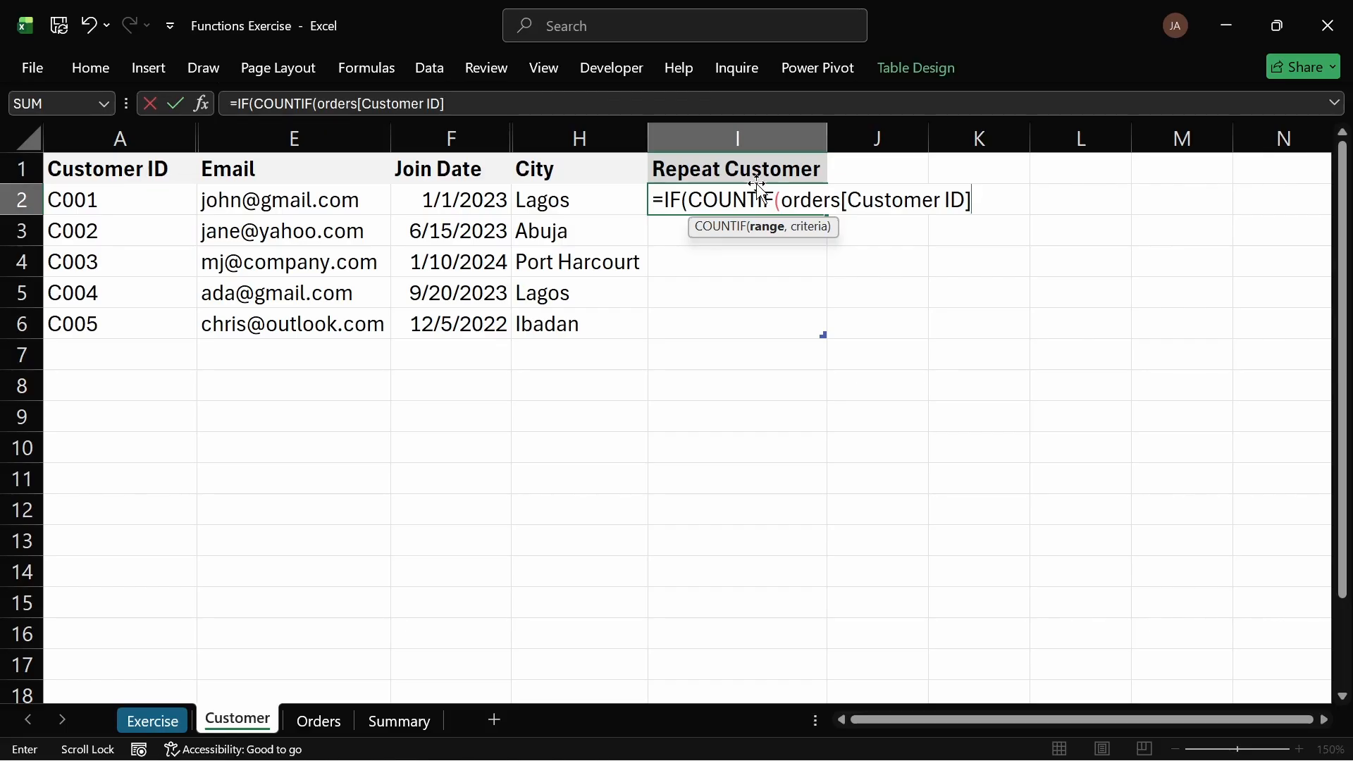
pyautogui.moveTo(774, 200); pyautogui.dragTo(757, 200)
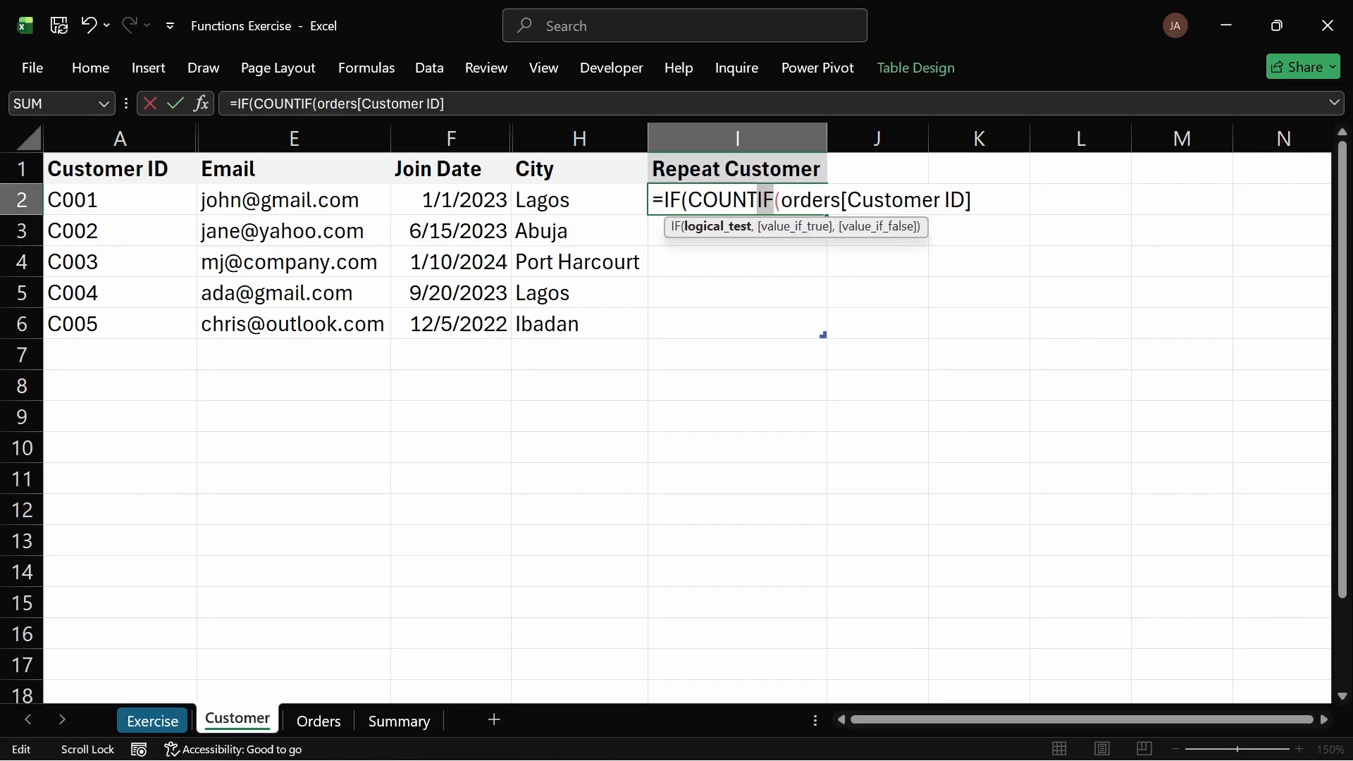
pyautogui.press('BackSpace')
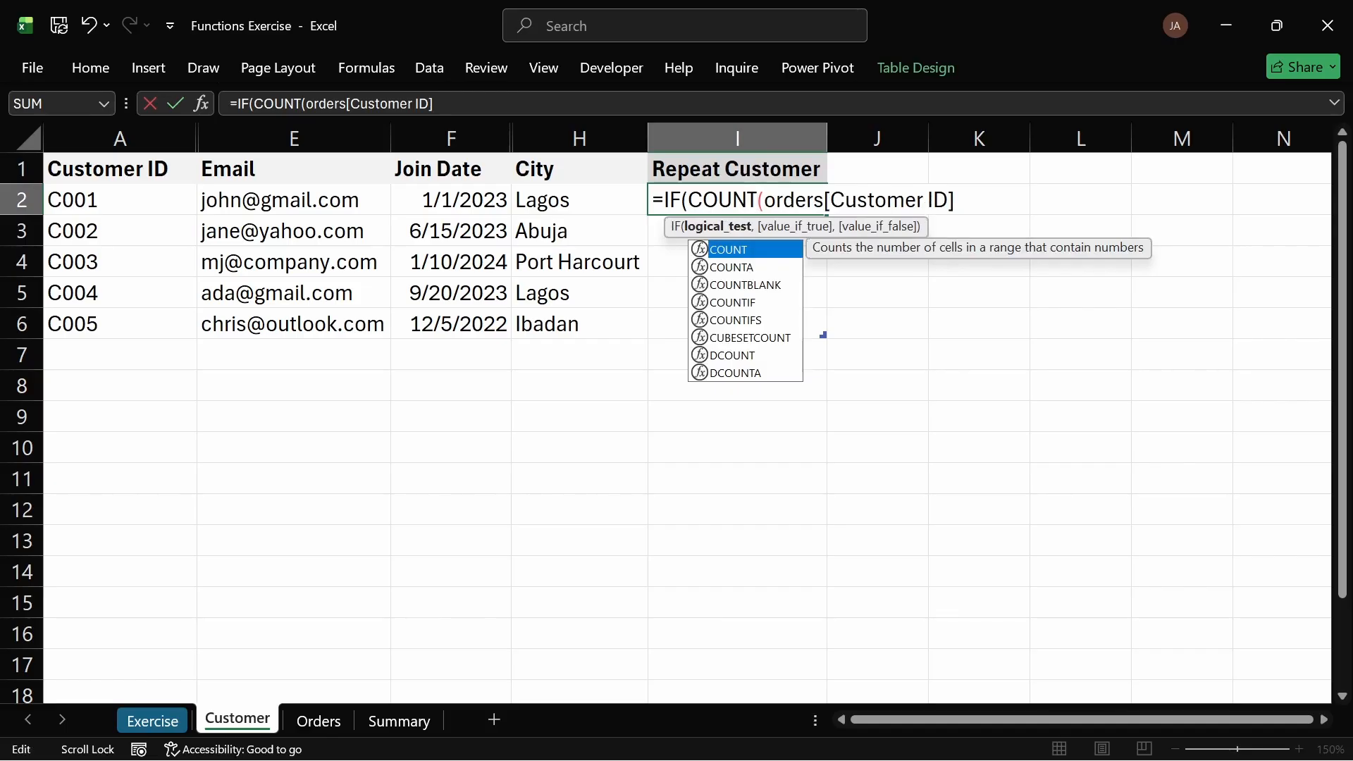
pyautogui.press('Escape')
pyautogui.click(955, 200)
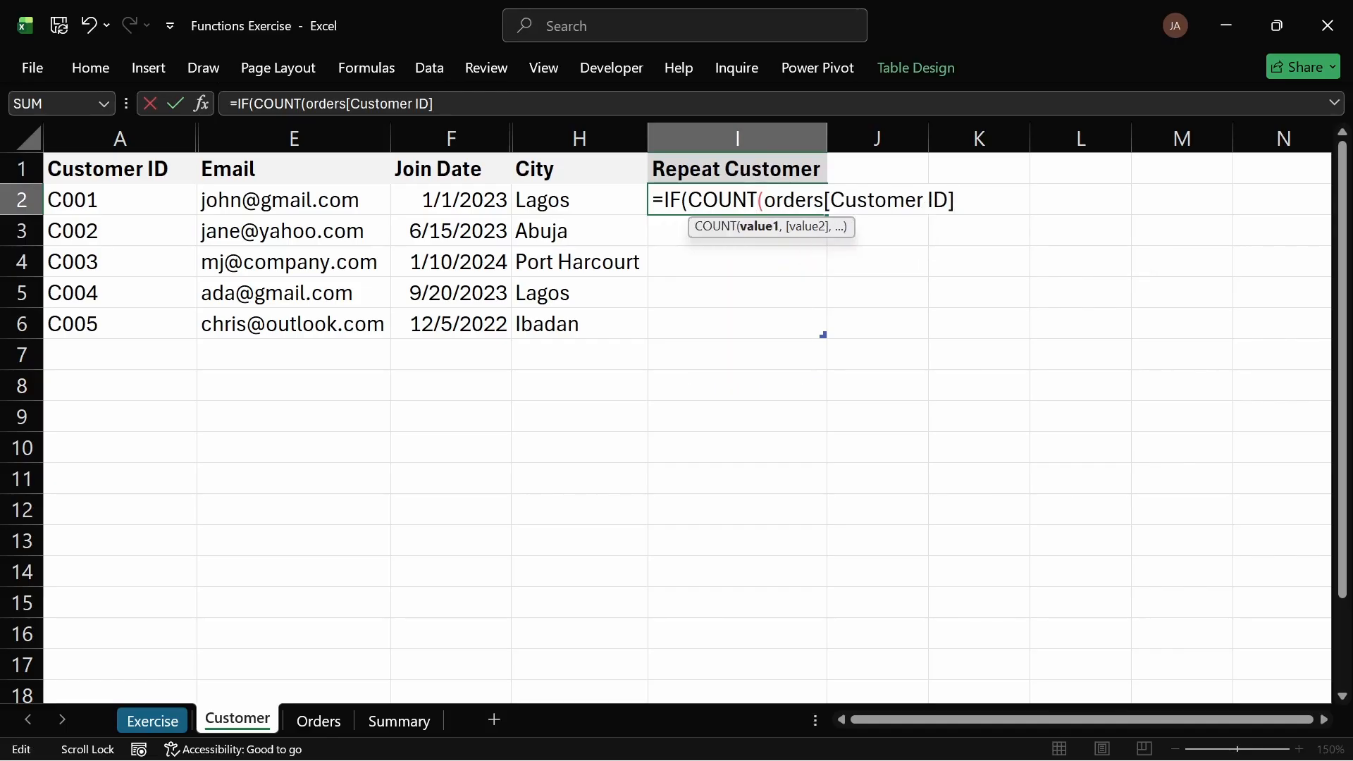
pyautogui.write(')')
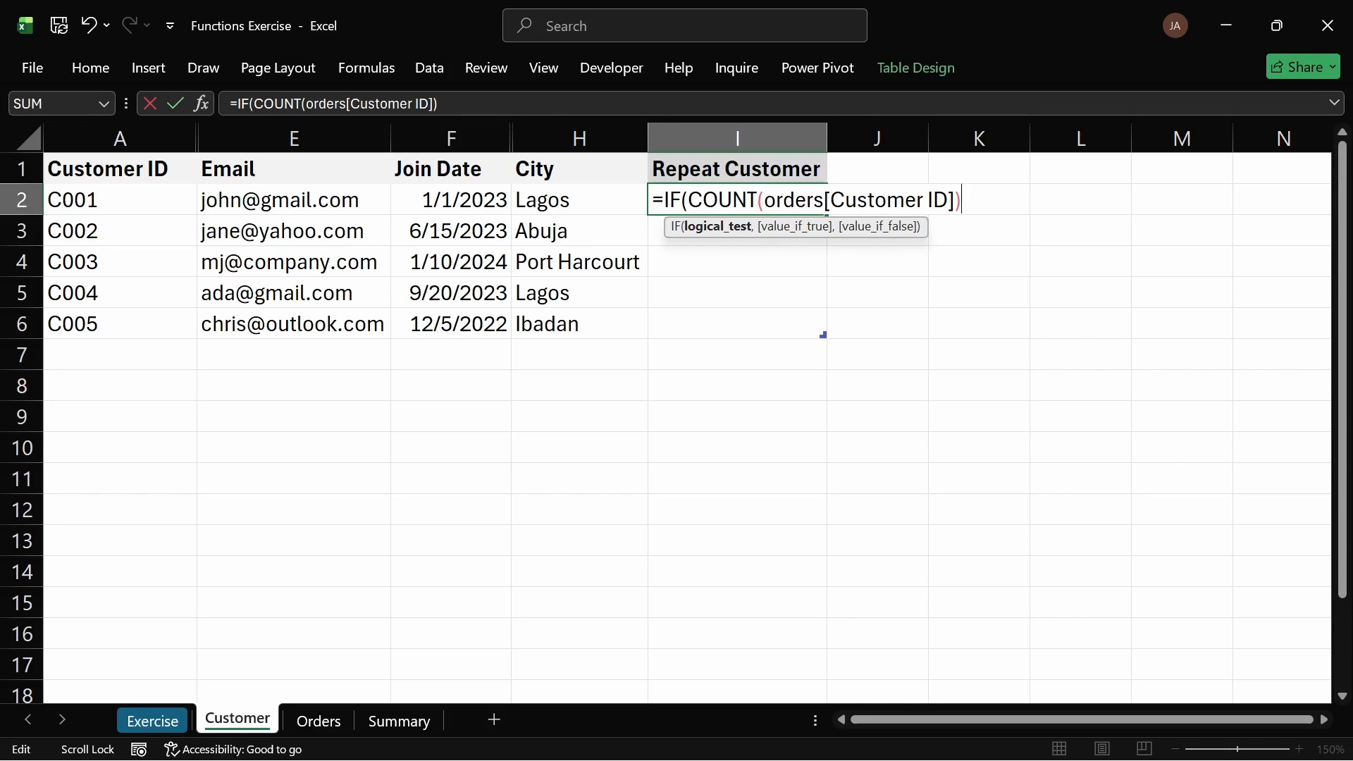
pyautogui.press('Left')
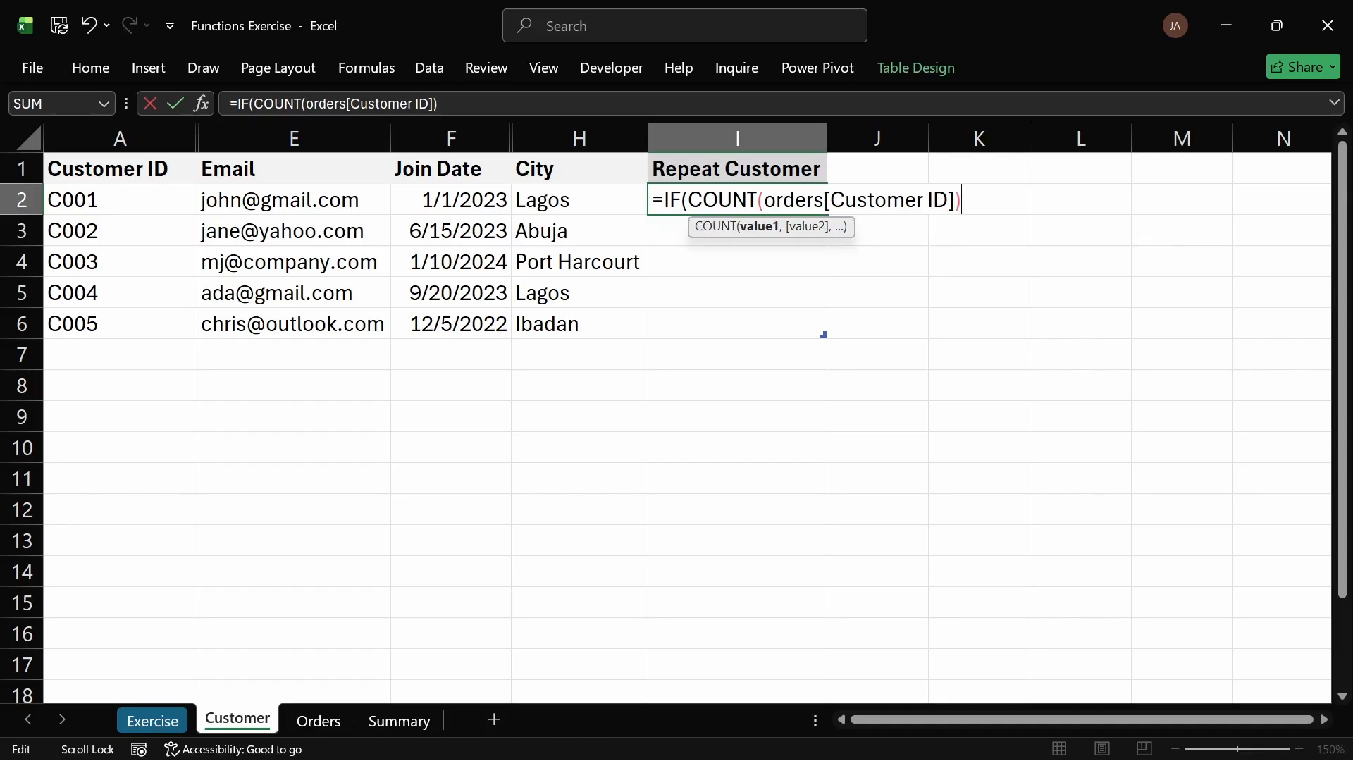
pyautogui.hotkey('ctrl', 'z')
pyautogui.click(757, 200)
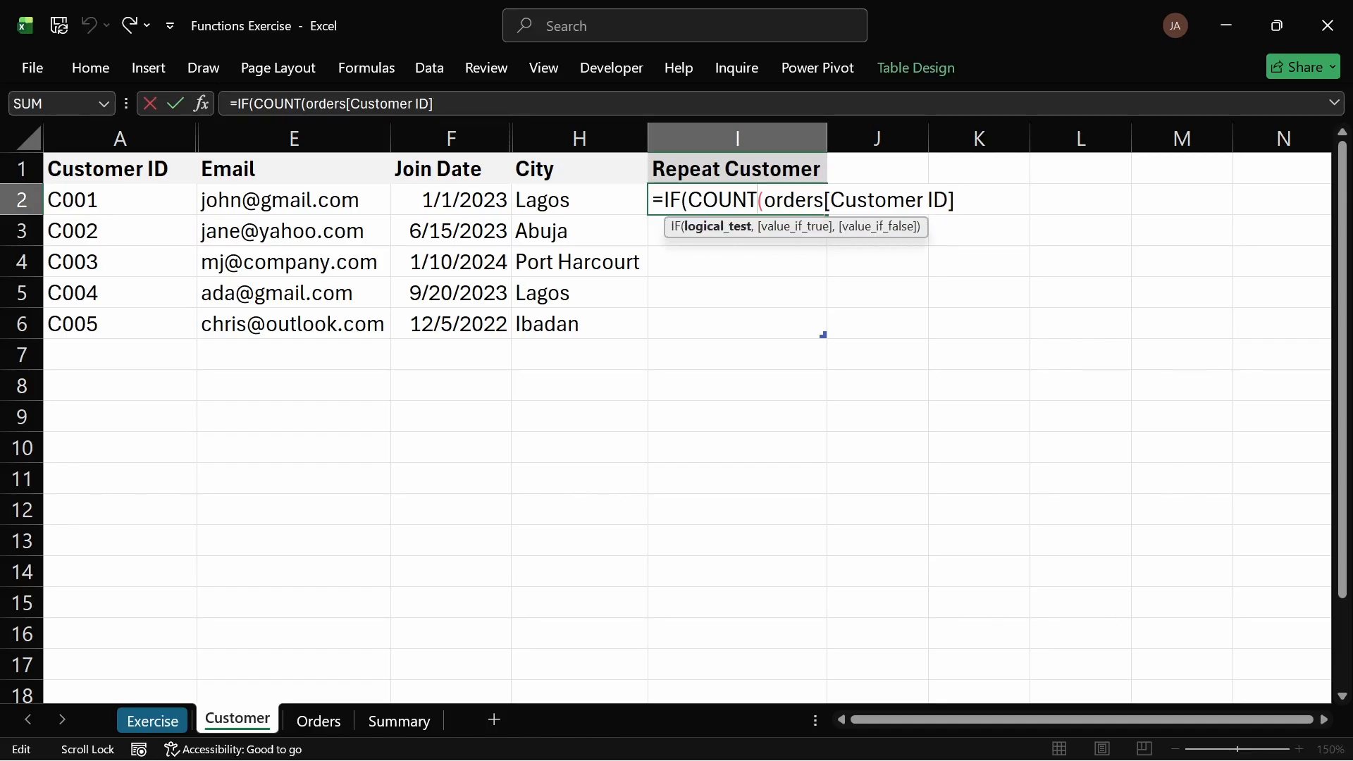
pyautogui.write('IF')
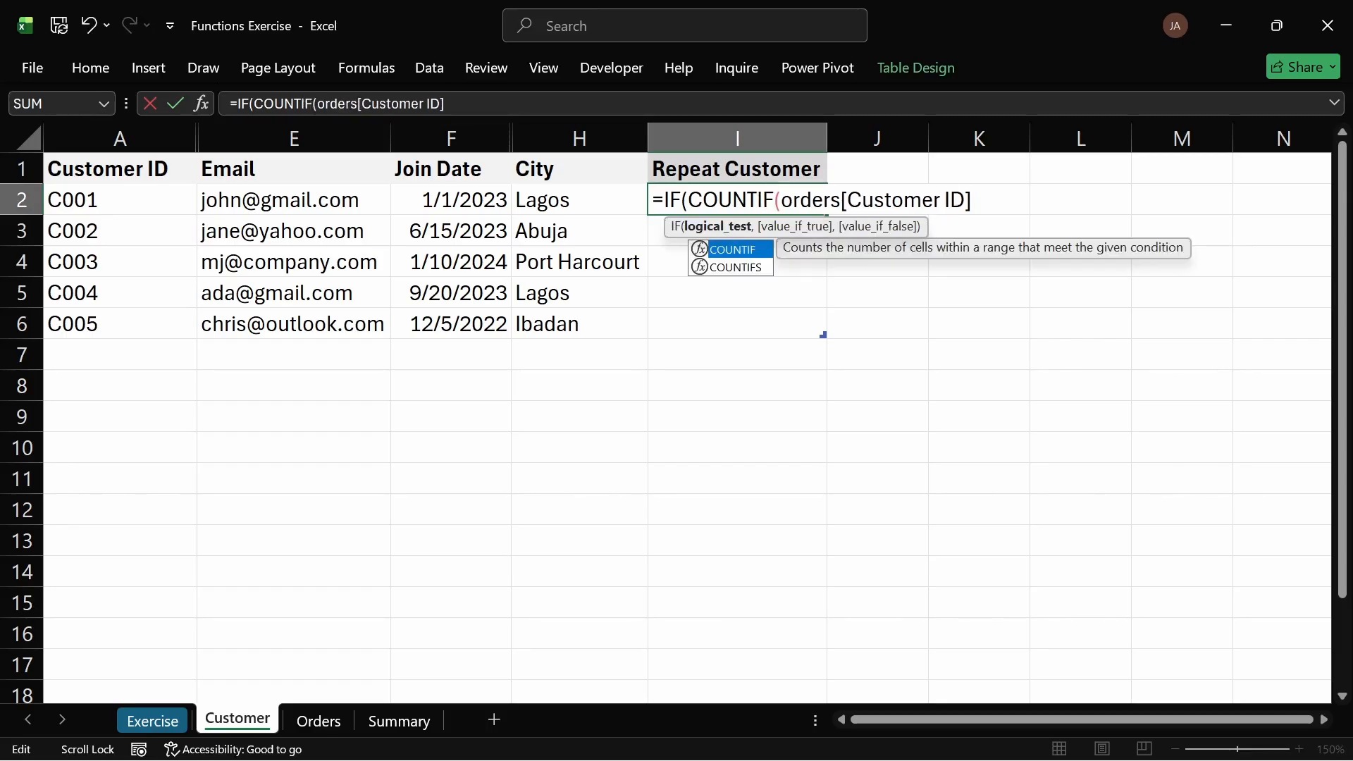
# Step: Complete the formula so COUNTIF counts the row's Customer ID, returning "Repeat" when above 1 and "One-time" otherwise
pyautogui.click(972, 201)
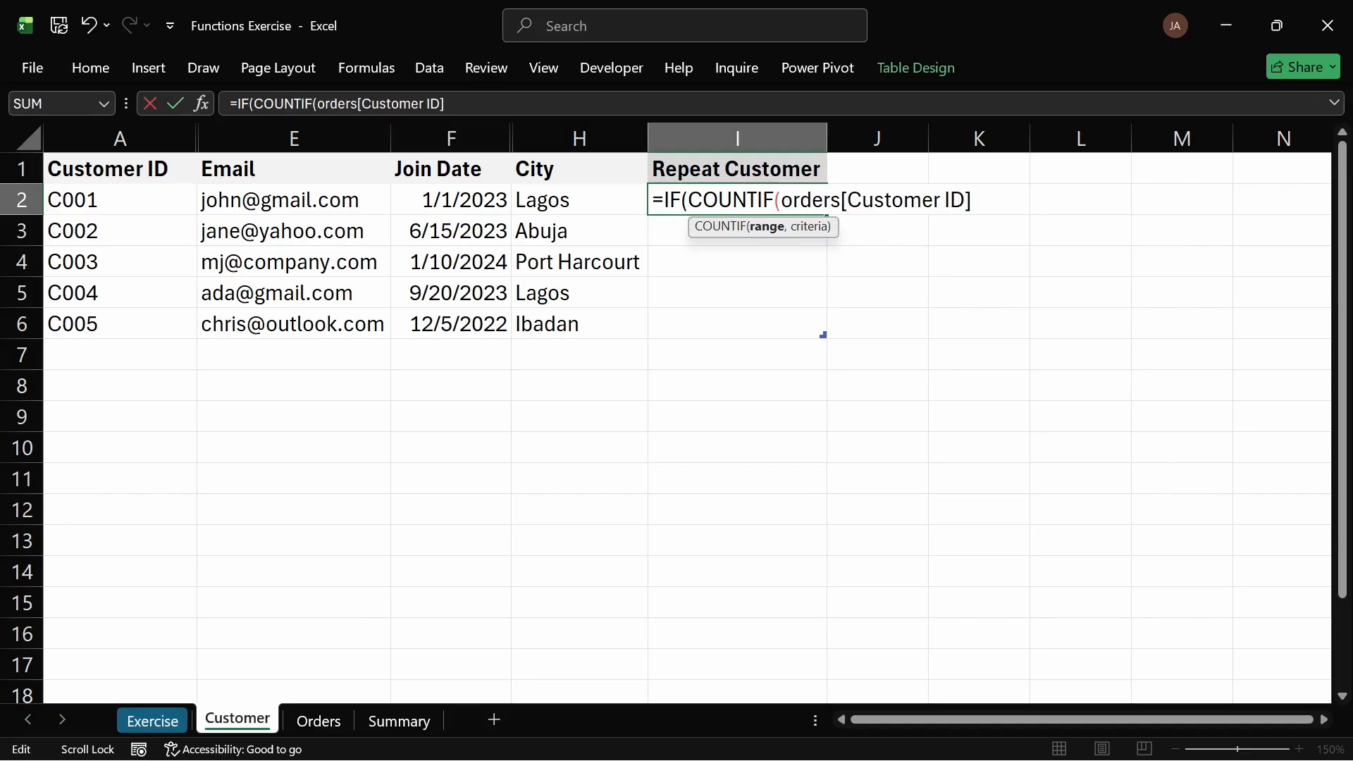
pyautogui.write(',')
pyautogui.click(101, 203)
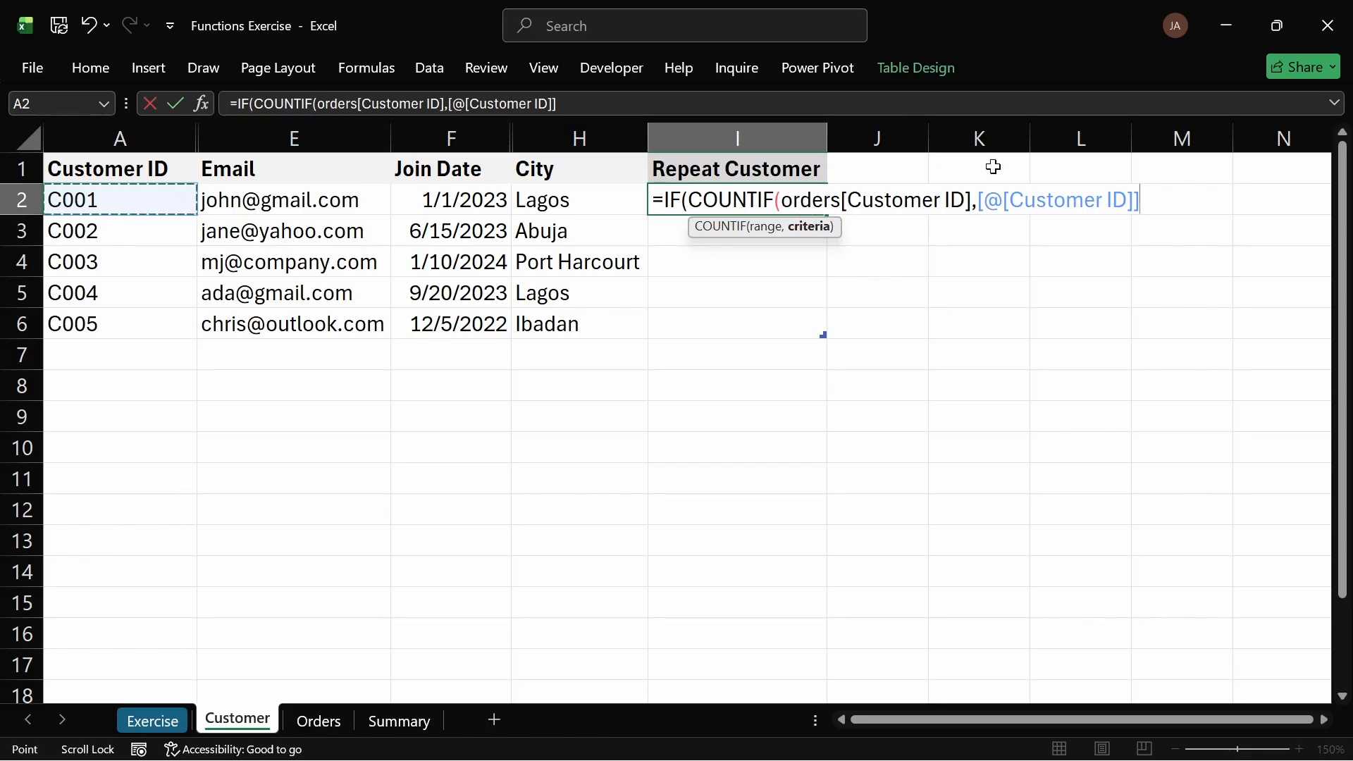
pyautogui.write(')>')
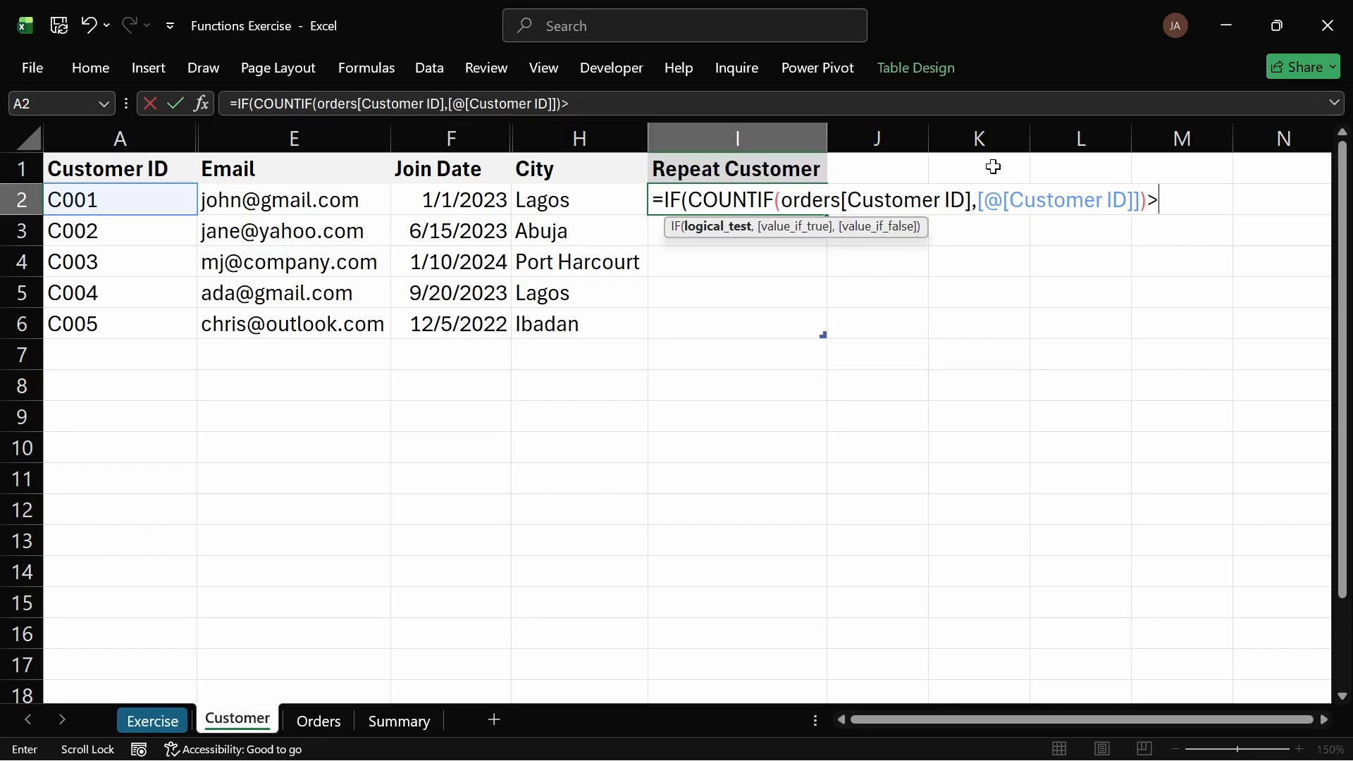
pyautogui.write('1, "')
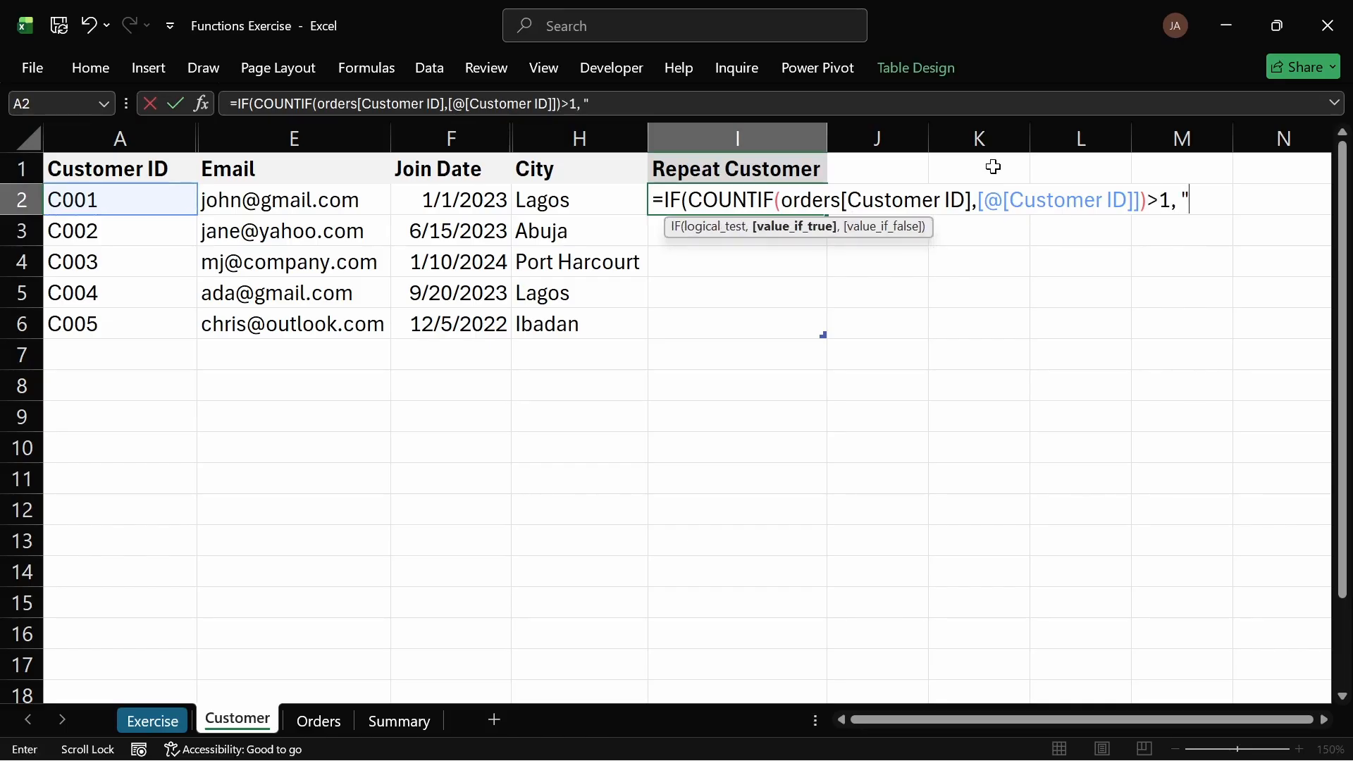
pyautogui.write('Repeat"')
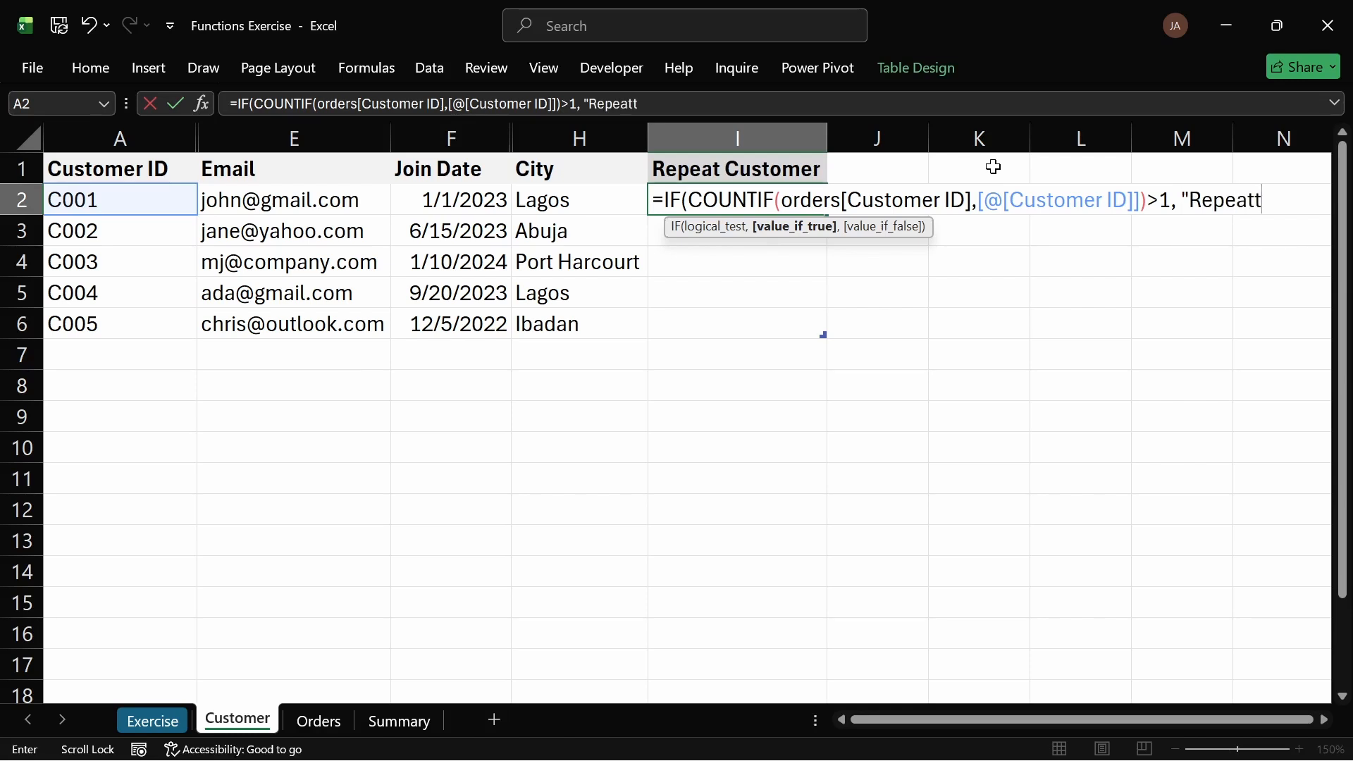
pyautogui.write(',')
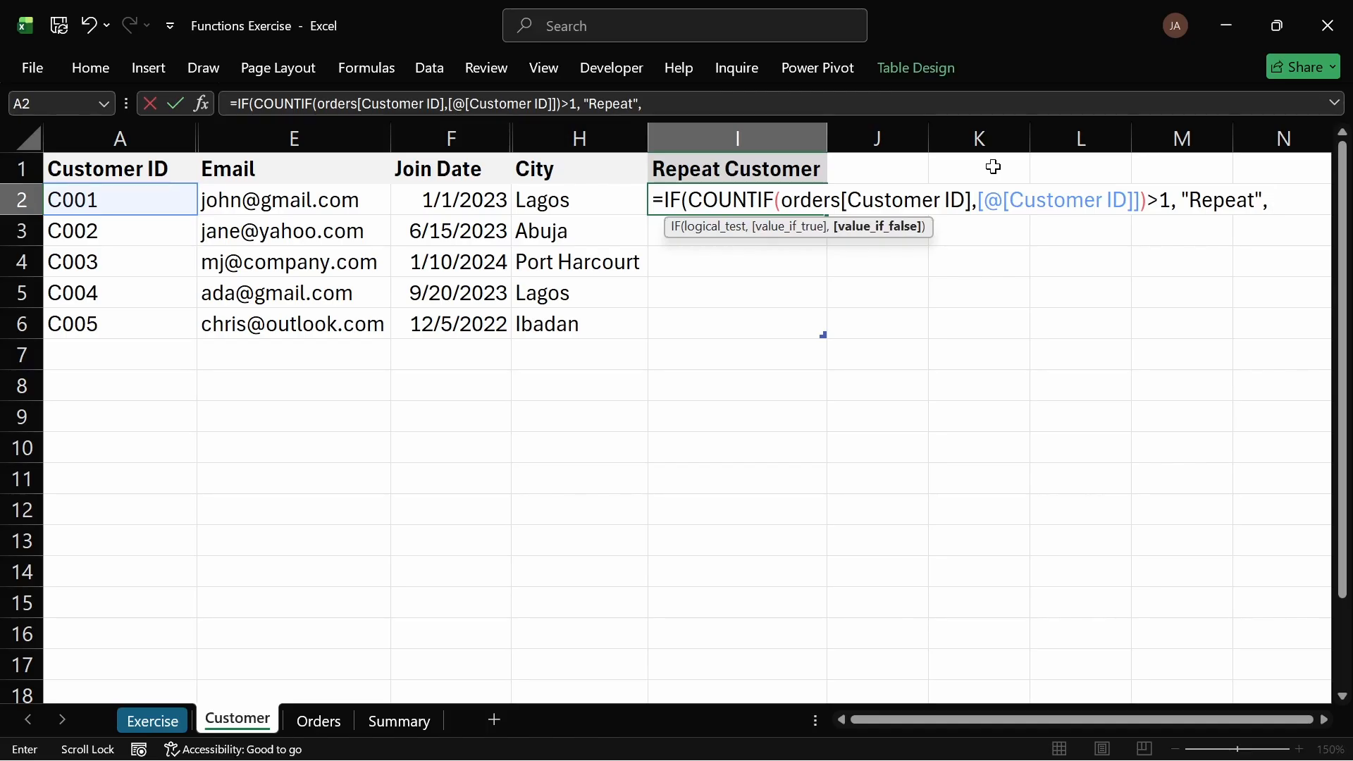
pyautogui.write(' "One-time"')
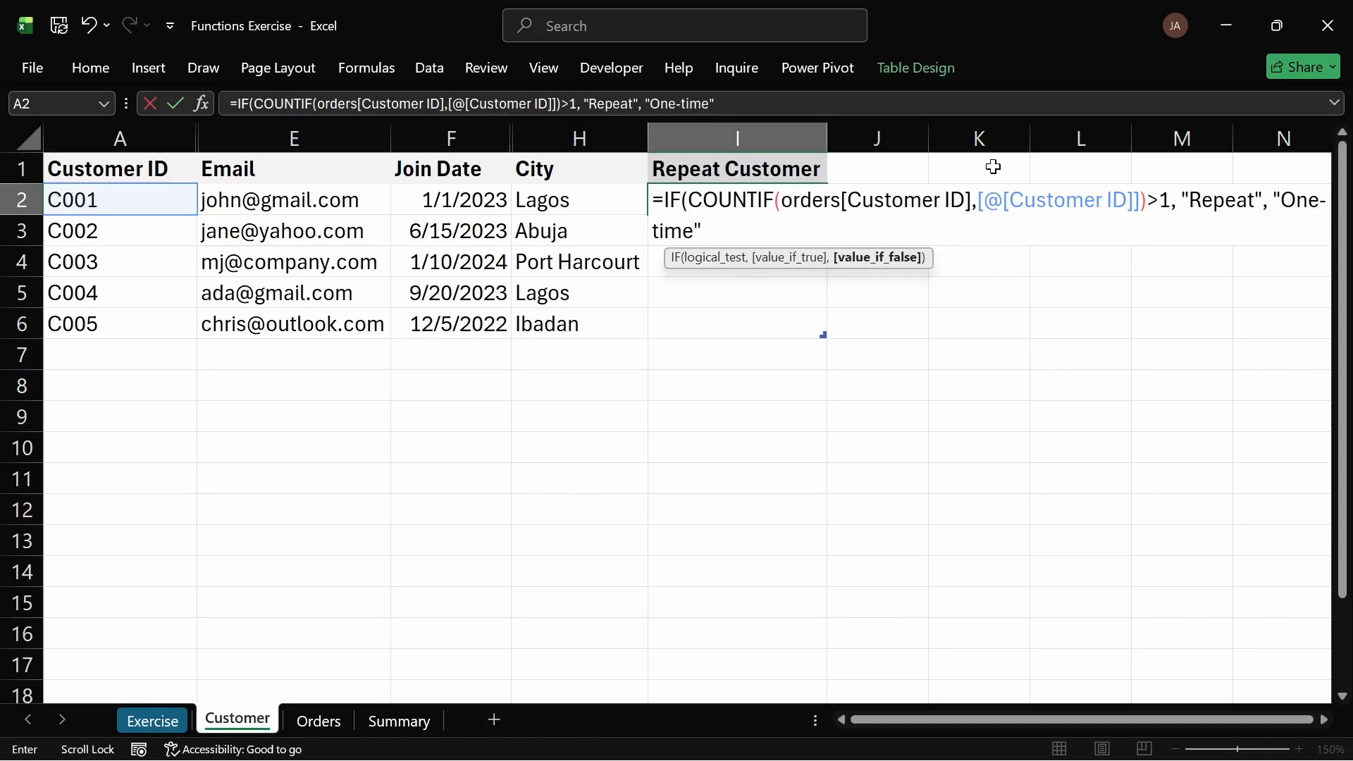
pyautogui.write(')')
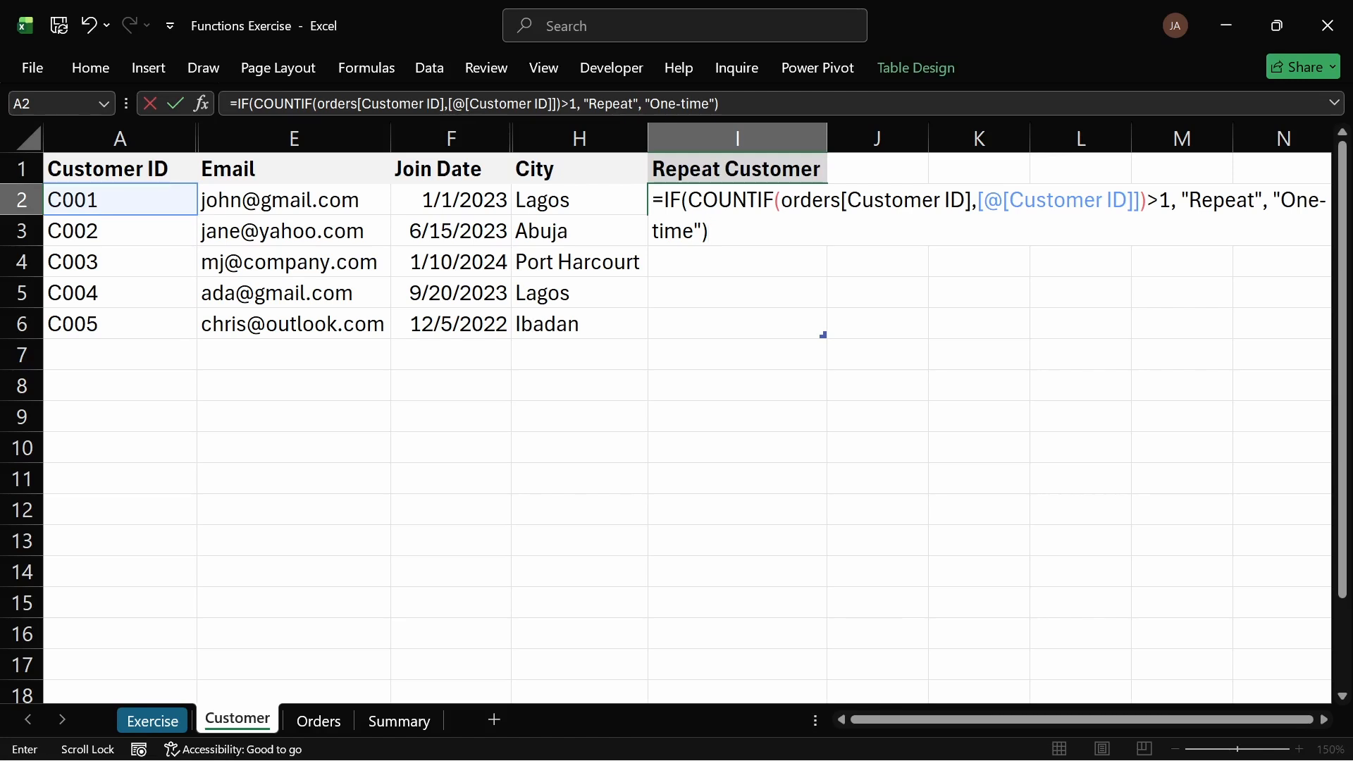
# Step: Split the formula onto separate lines after IF( and after >1, then enter it for the whole column
pyautogui.click(689, 200)
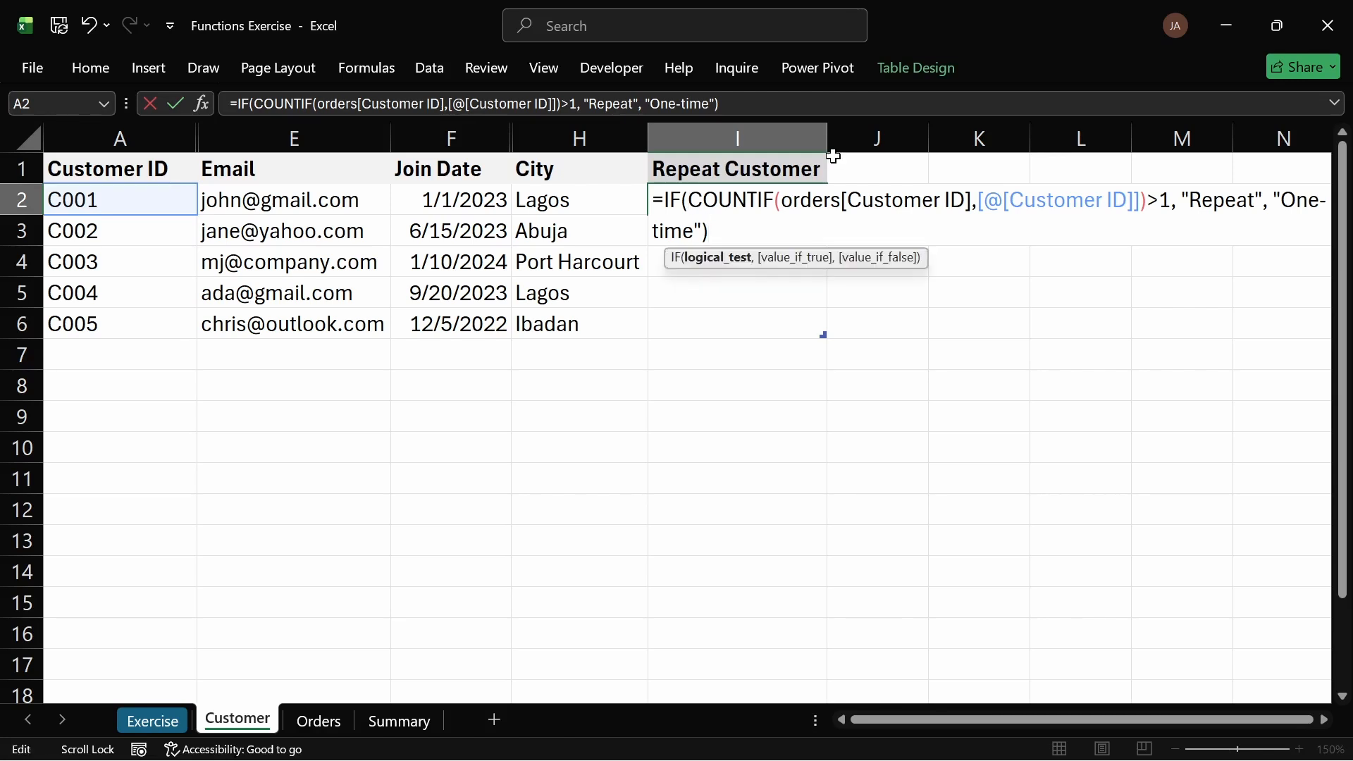
pyautogui.hotkey('alt', 'Return')
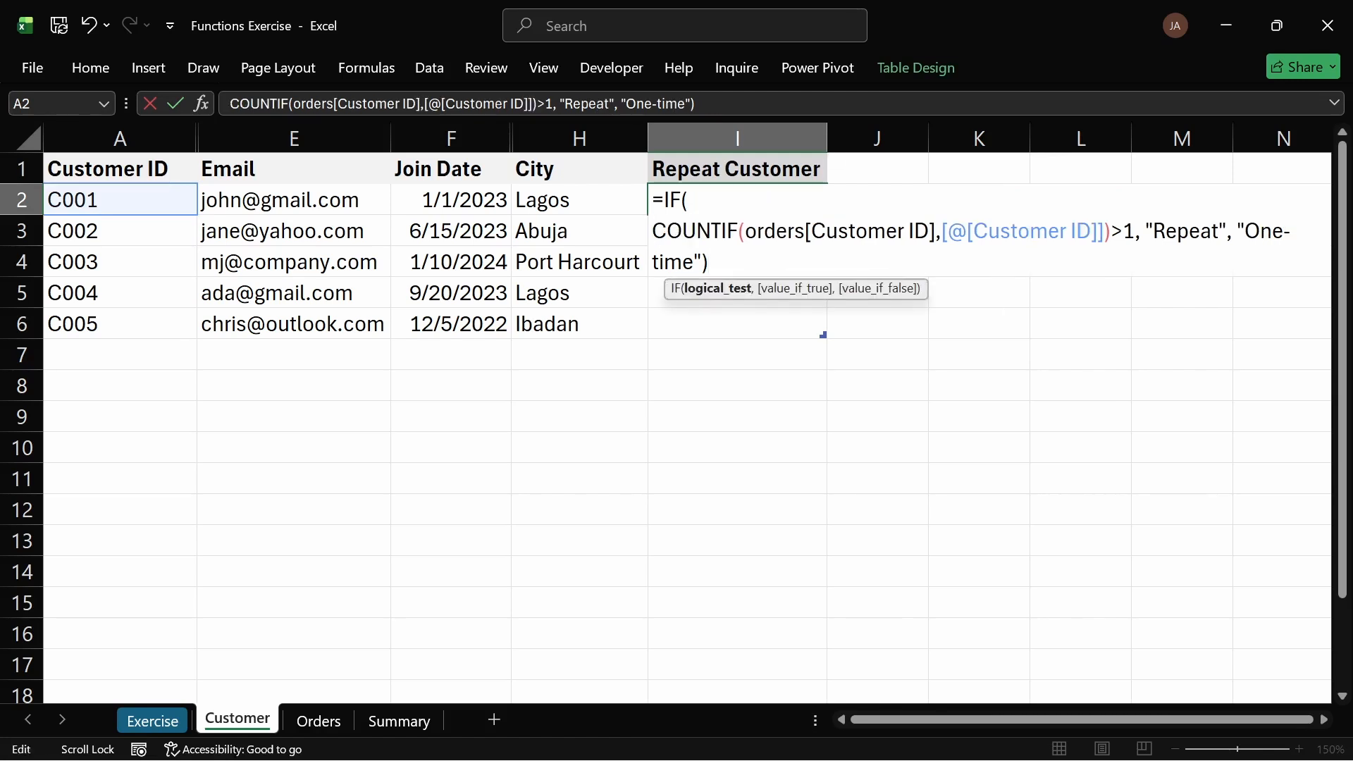
pyautogui.click(1140, 231)
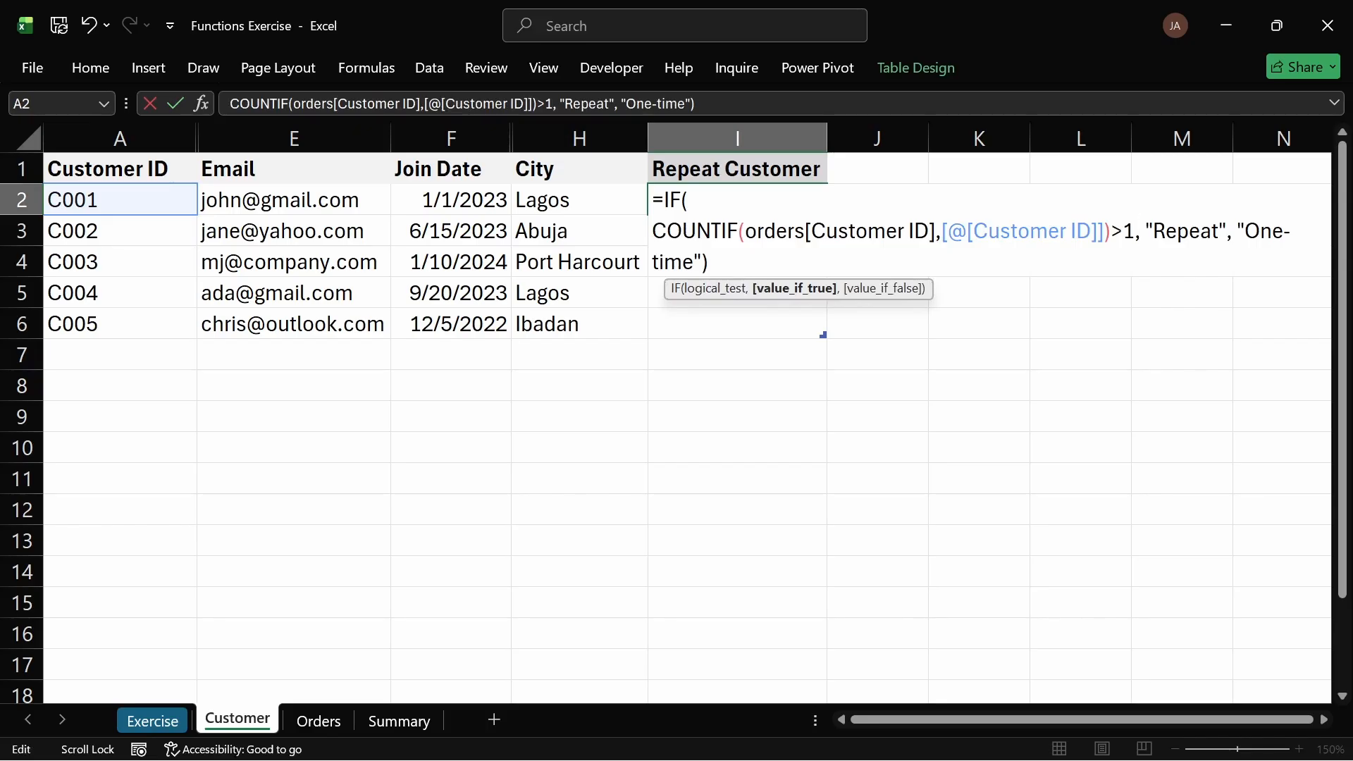
pyautogui.hotkey('alt', 'Return')
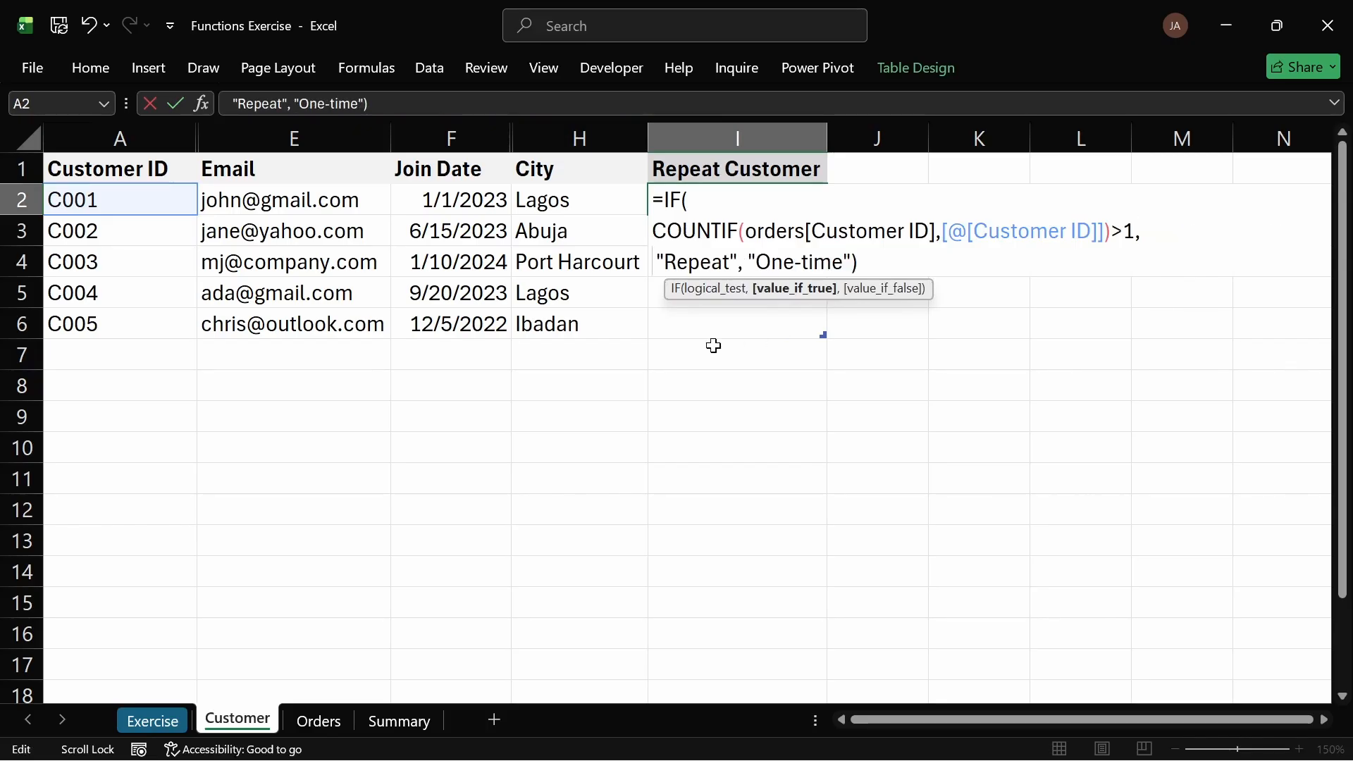
pyautogui.press('Delete')
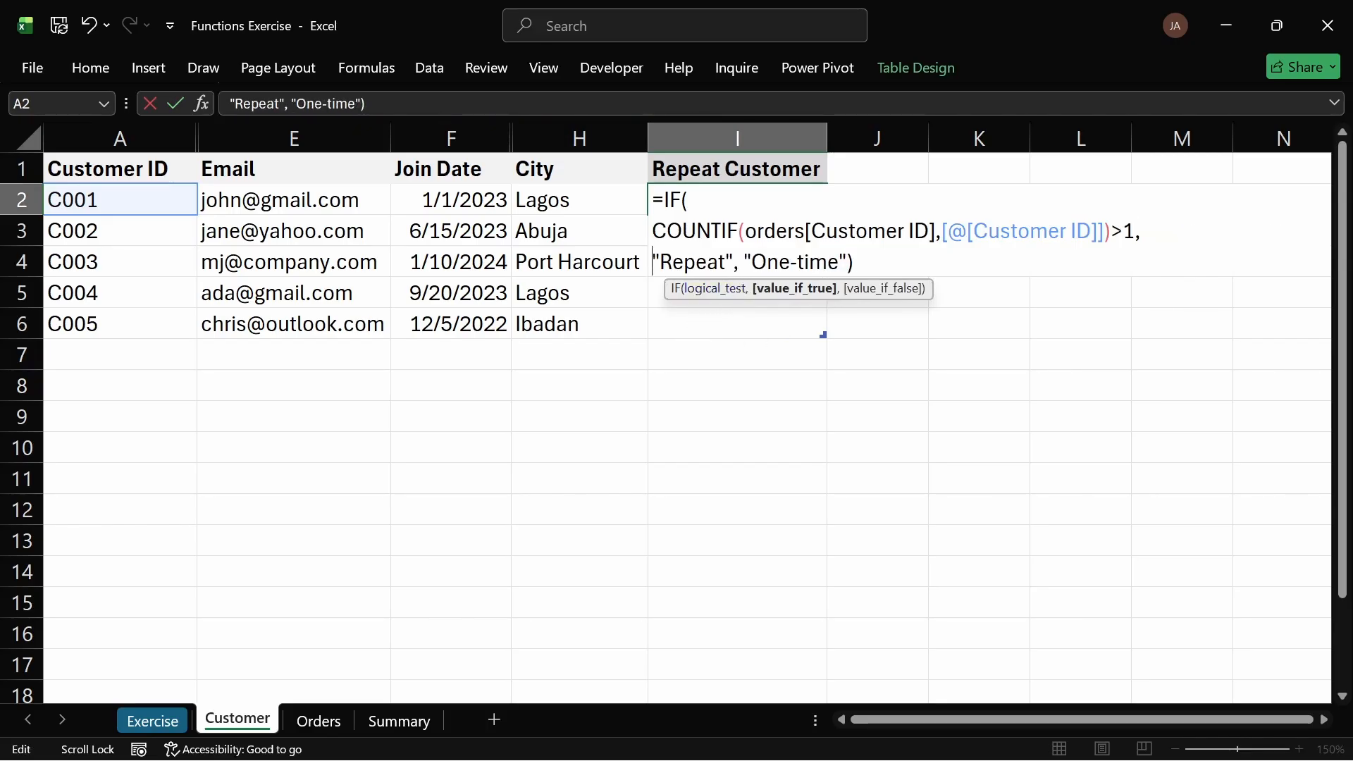
pyautogui.click(745, 262)
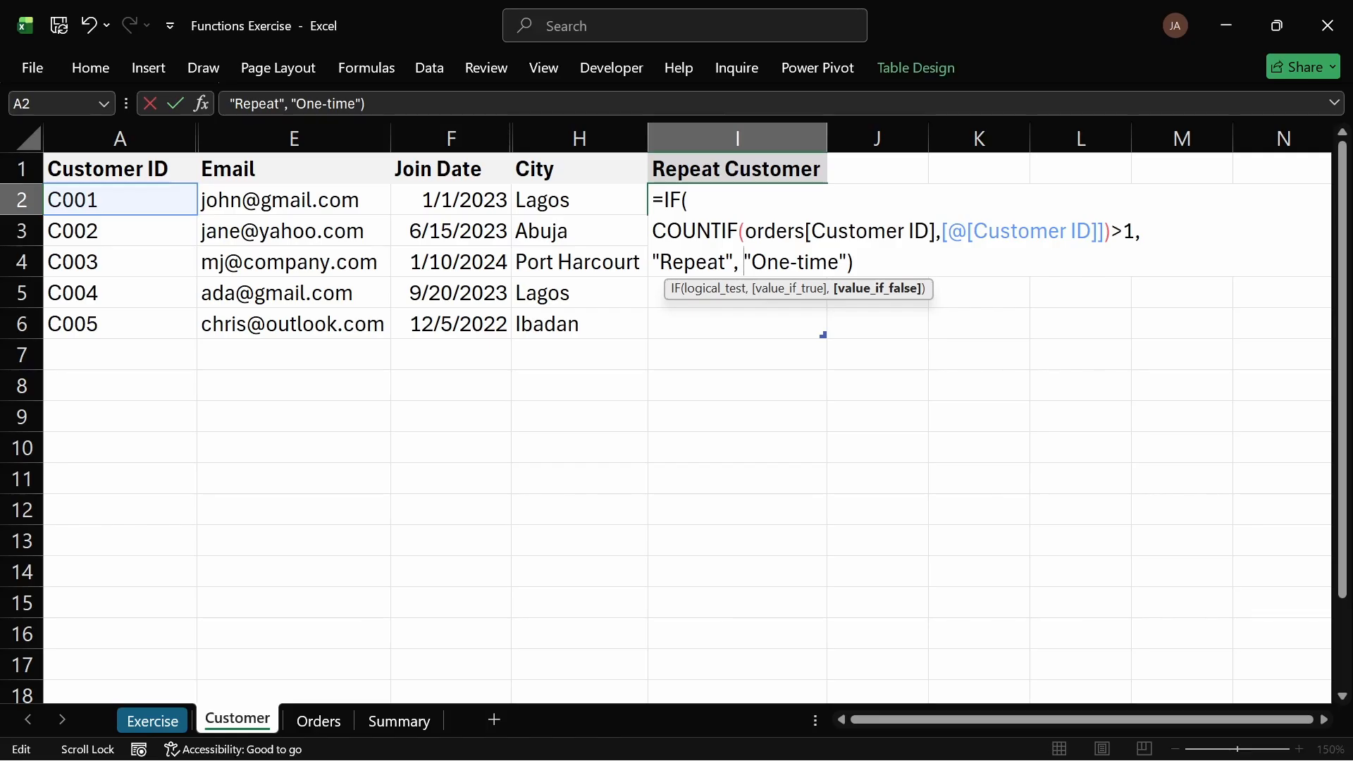
pyautogui.press('Return')
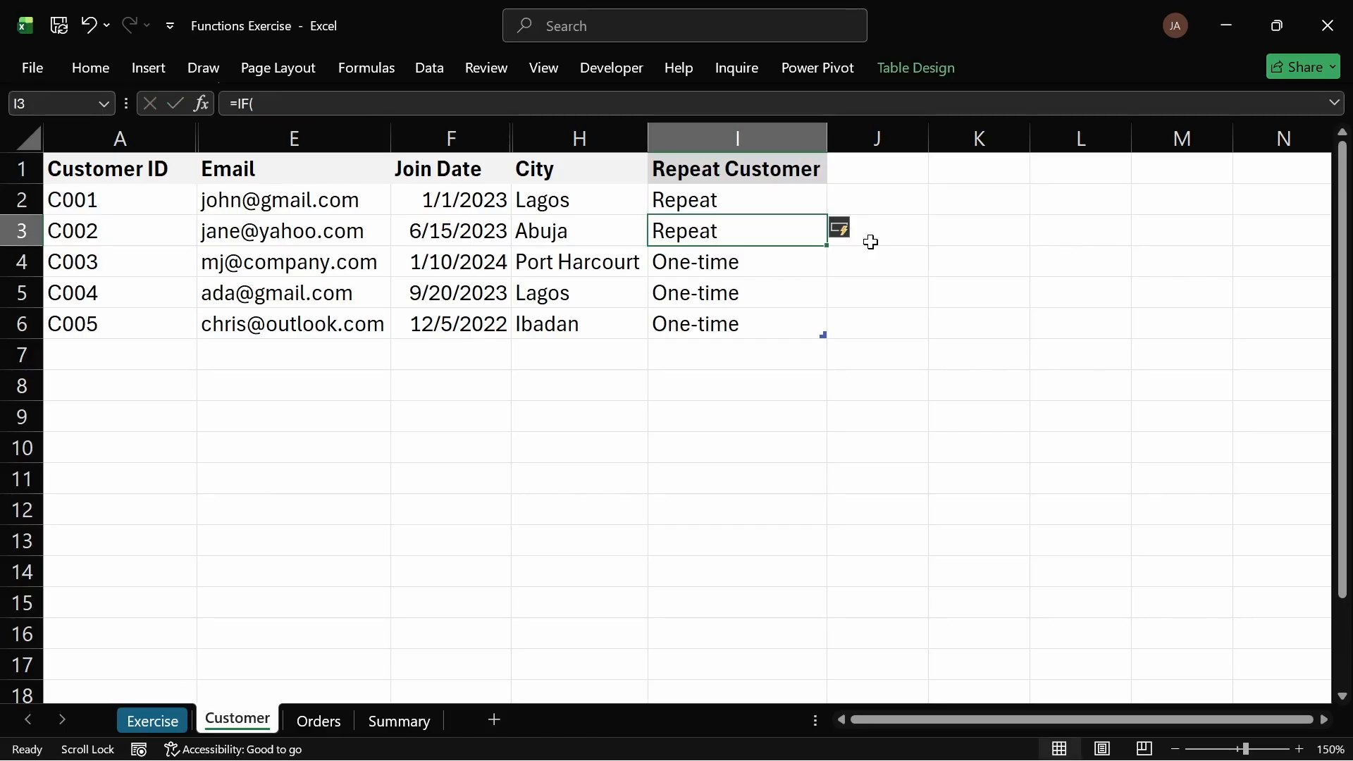
# Step: Compare the Repeat Customer results with the Customer IDs listed on the Orders sheet
pyautogui.click(750, 200)
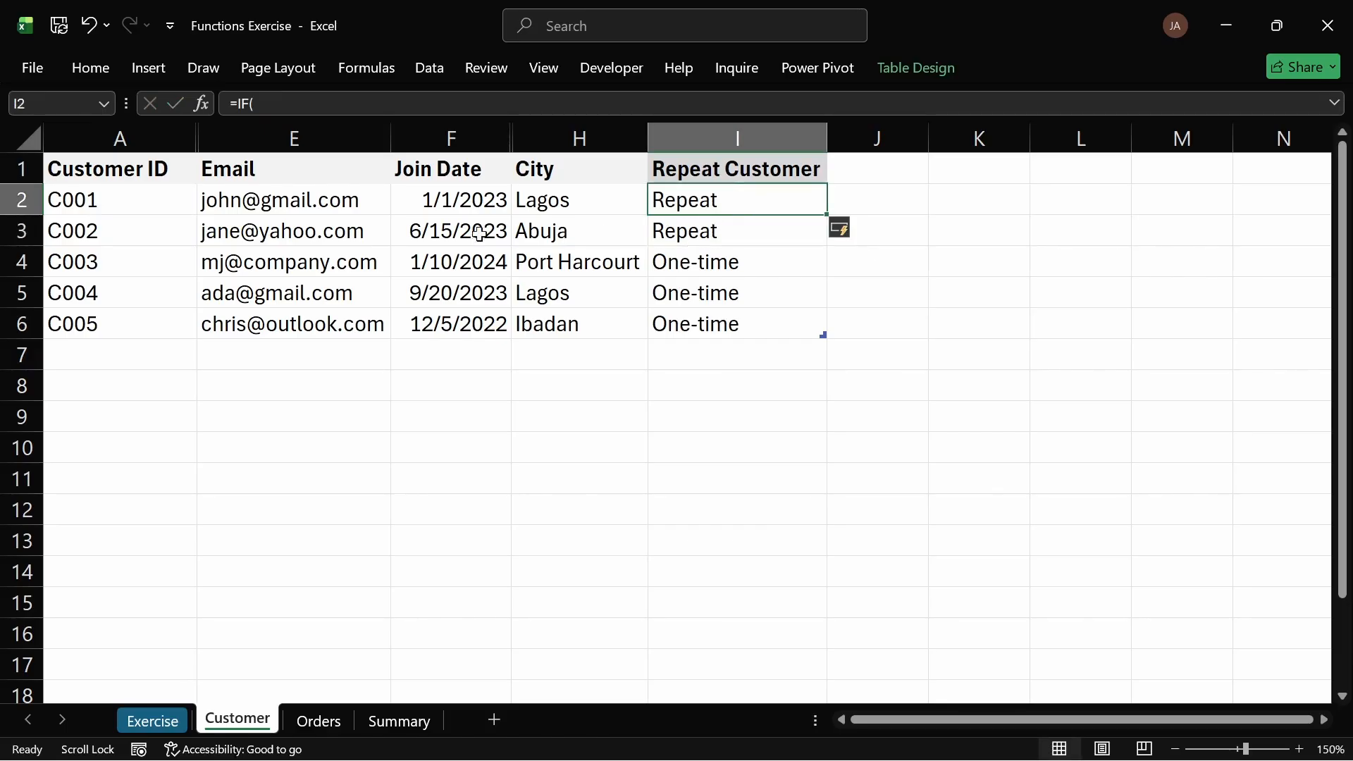
pyautogui.click(116, 212)
pyautogui.moveTo(116, 217); pyautogui.dragTo(116, 231)
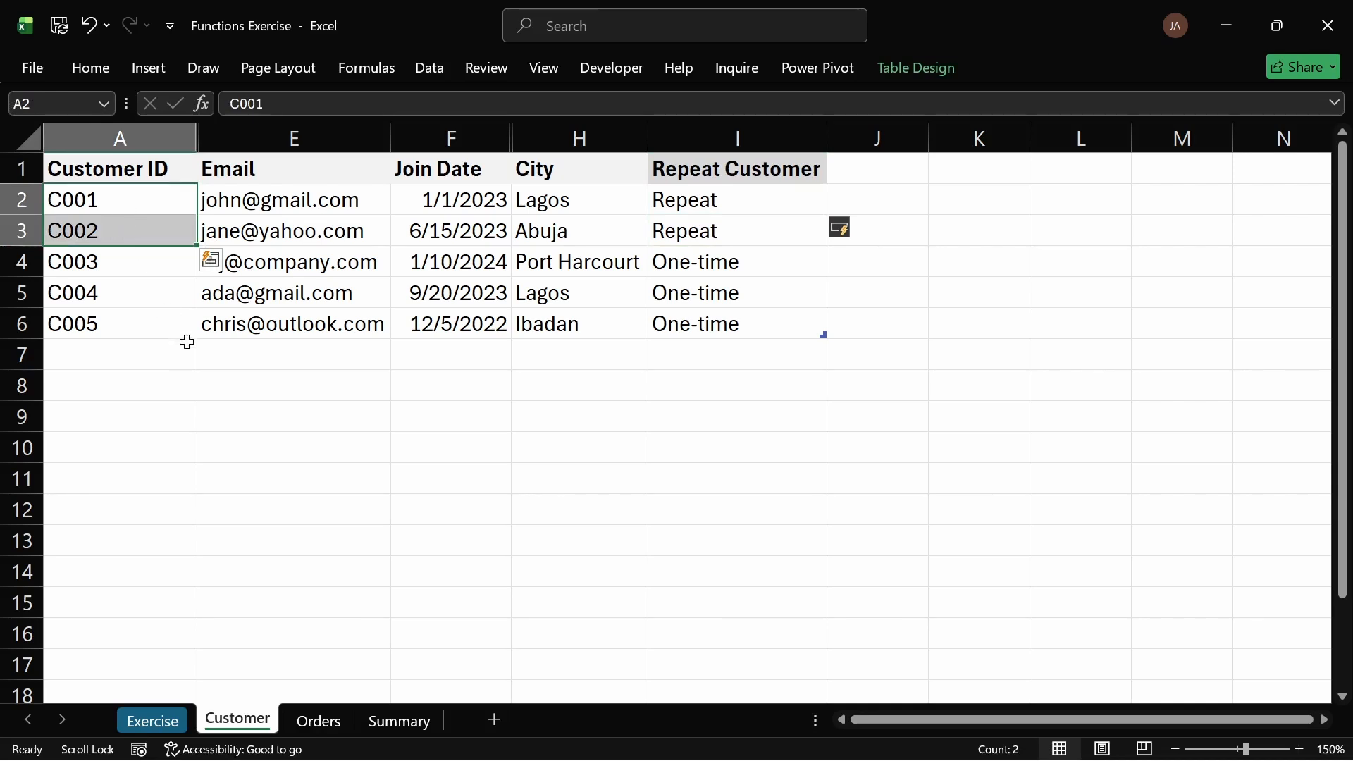
pyautogui.click(323, 722)
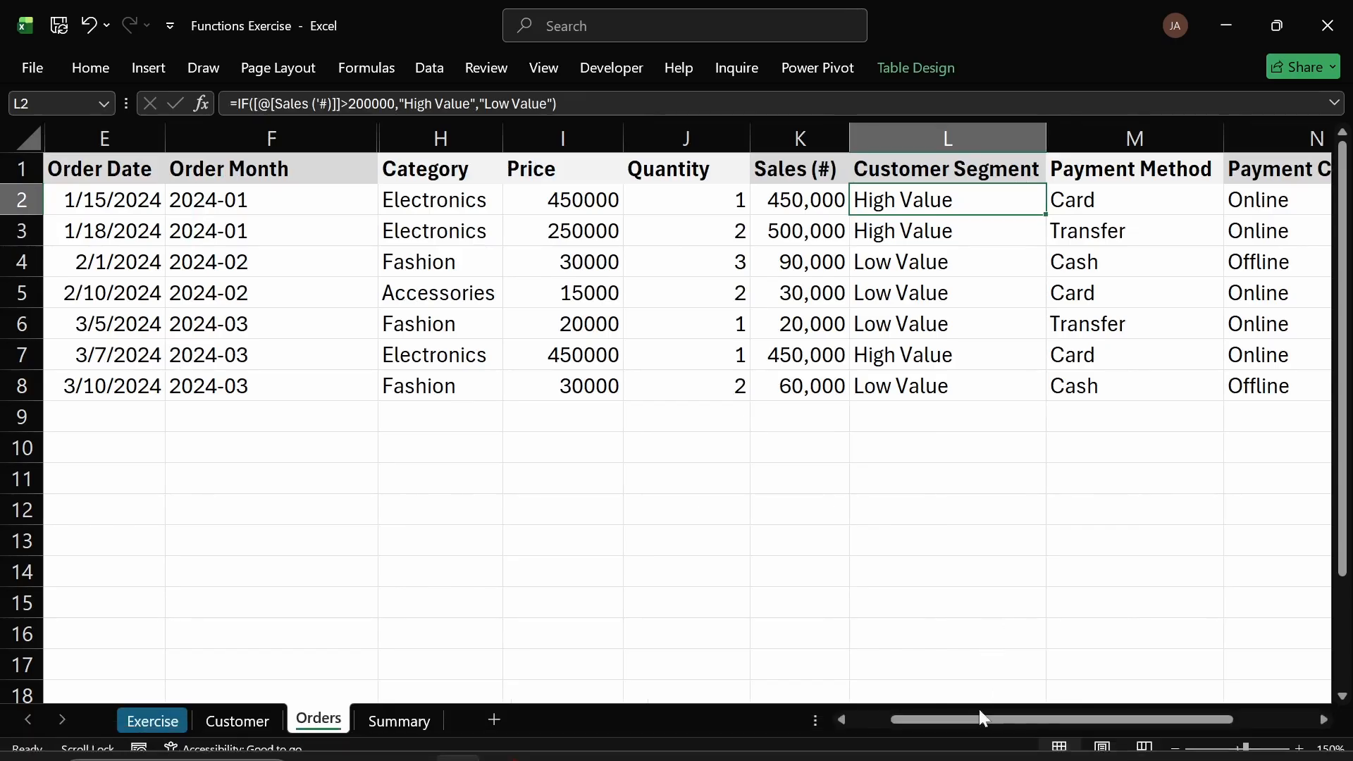
pyautogui.moveTo(977, 725); pyautogui.dragTo(850, 716)
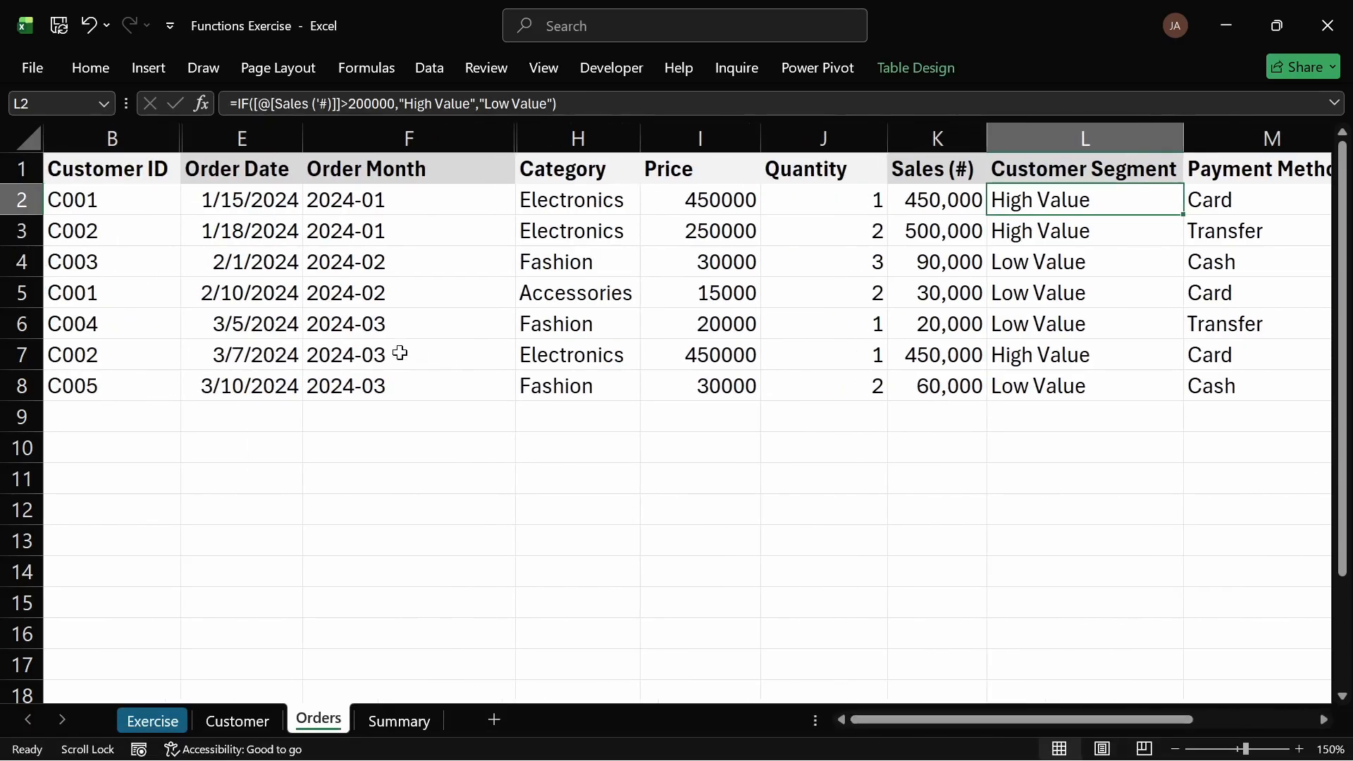
# Step: Step through each Customer ID on the Orders sheet, then check the matching Repeat Customer values on the Customer sheet
pyautogui.click(81, 201)
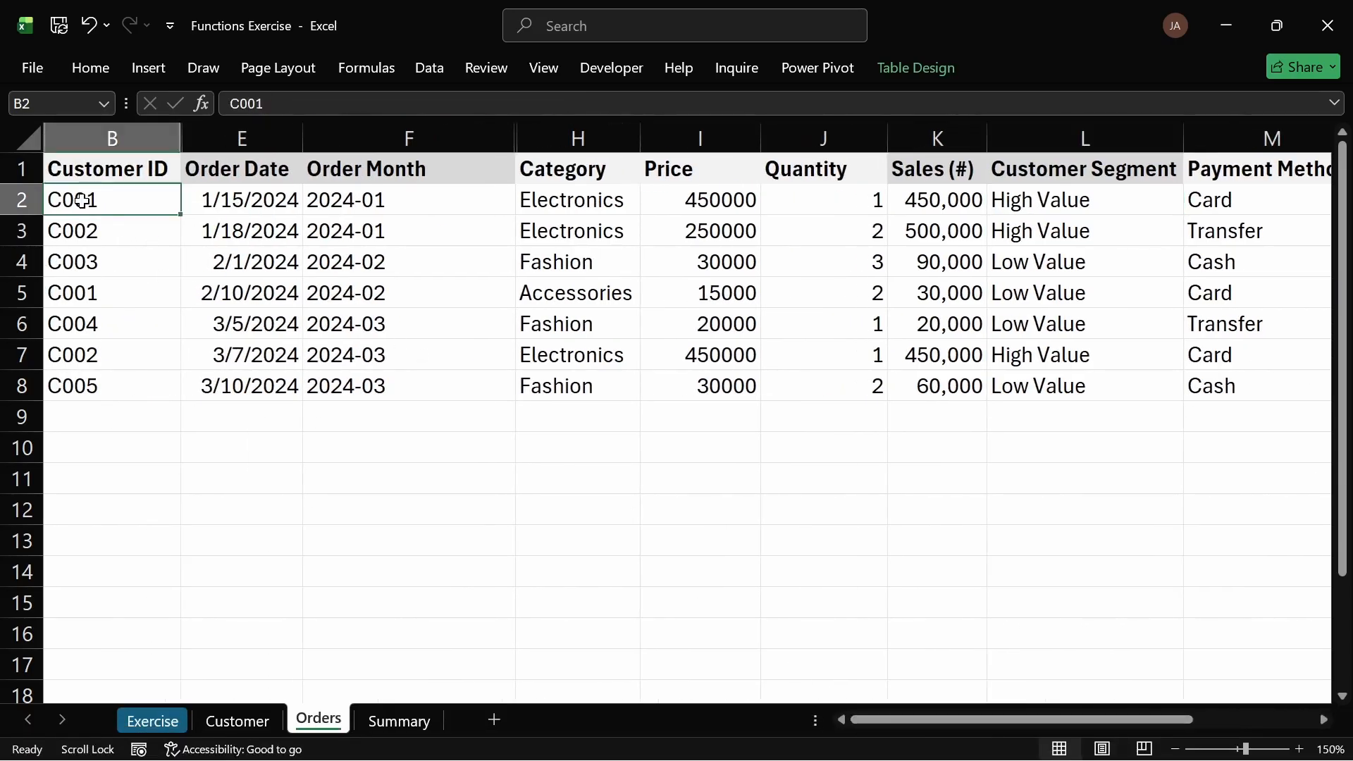
pyautogui.click(108, 229)
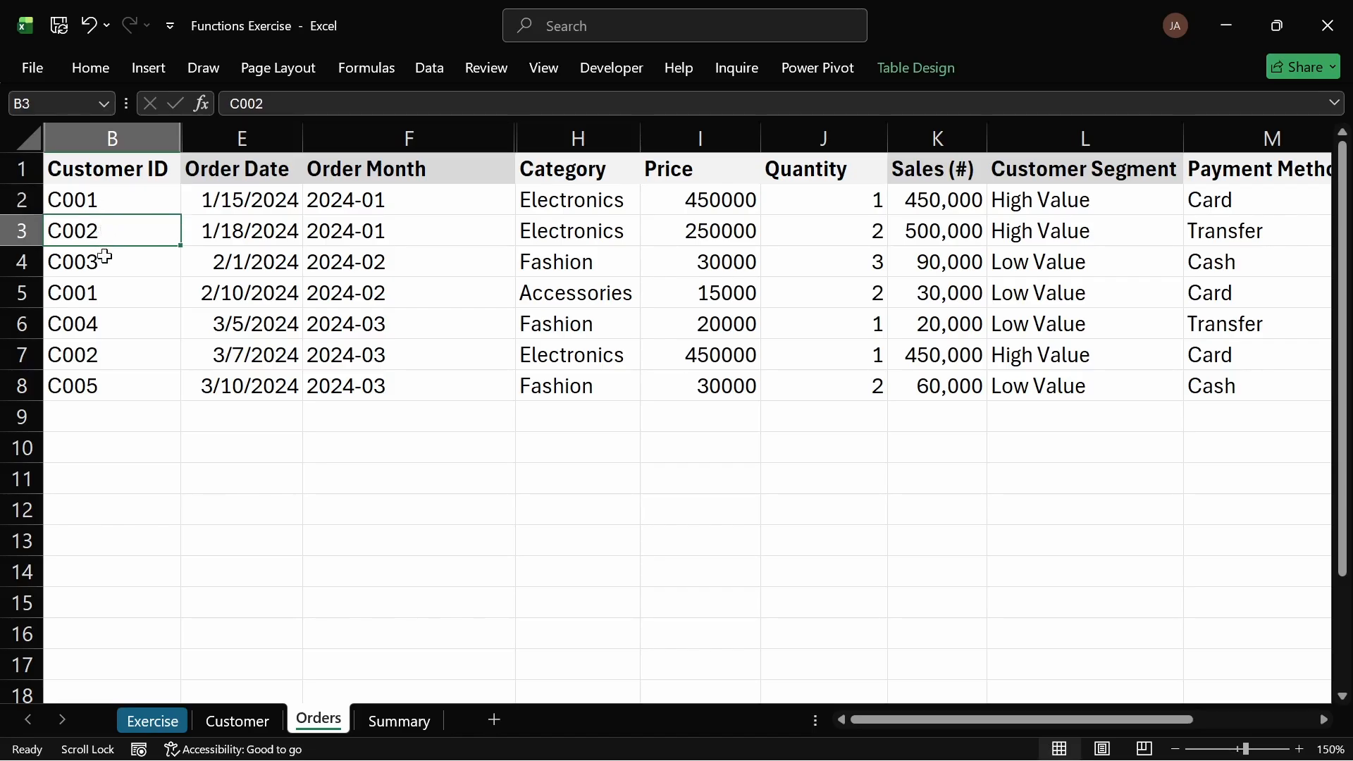
pyautogui.click(106, 265)
pyautogui.click(112, 297)
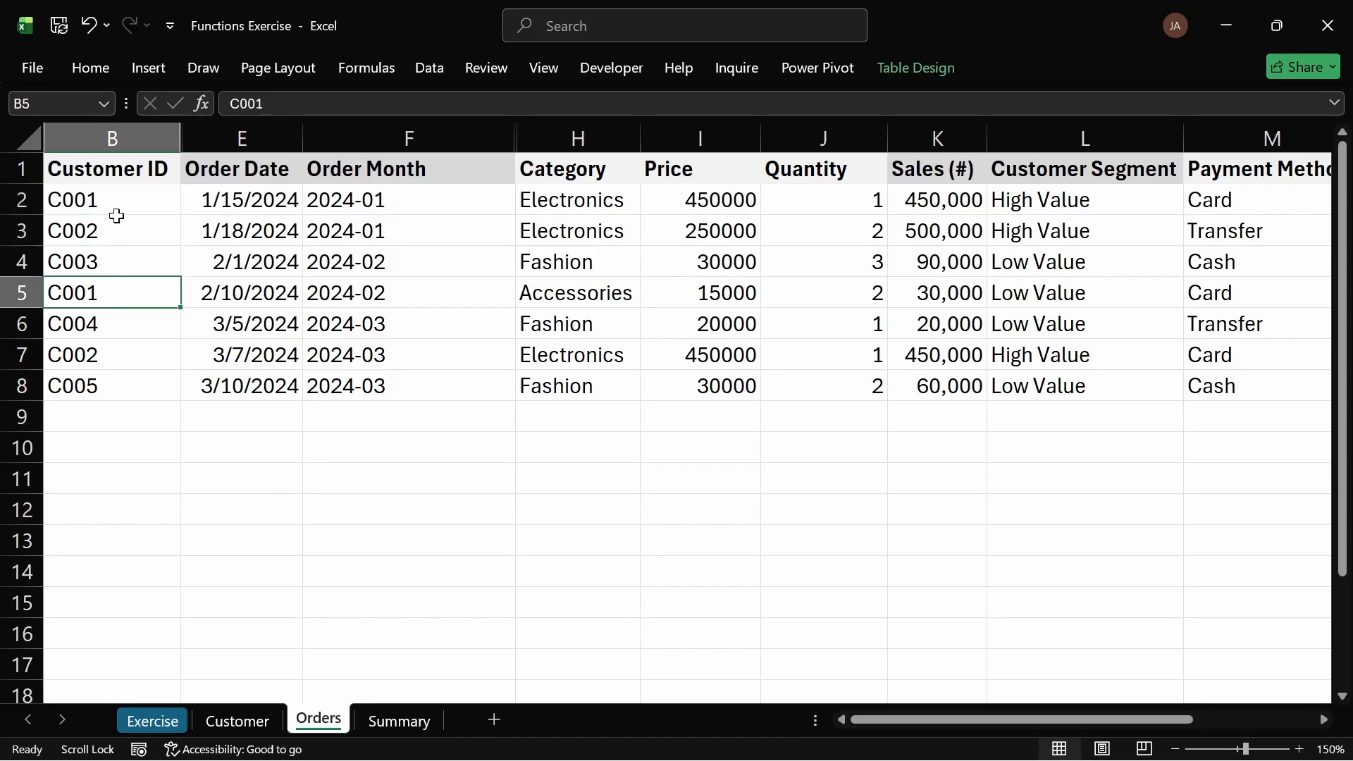
pyautogui.click(117, 204)
pyautogui.click(107, 323)
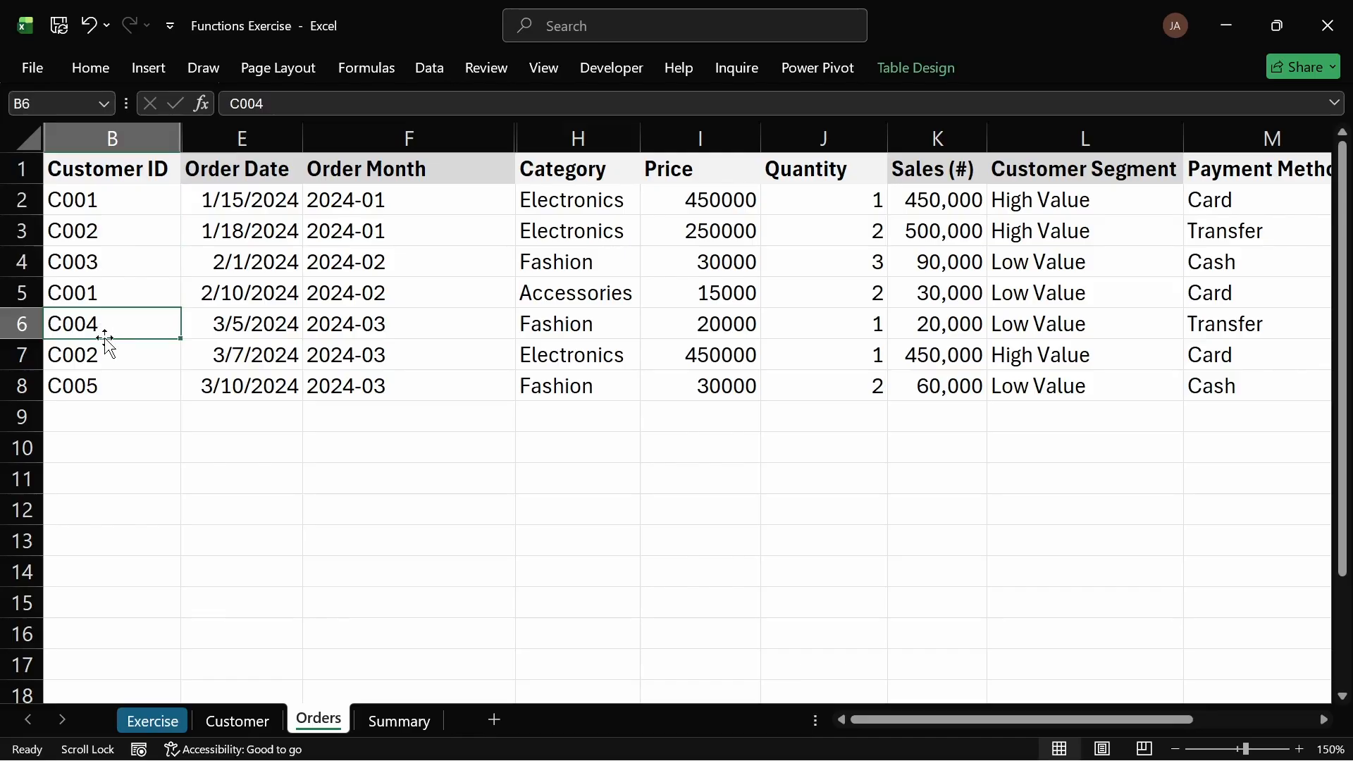
pyautogui.click(113, 359)
pyautogui.click(117, 234)
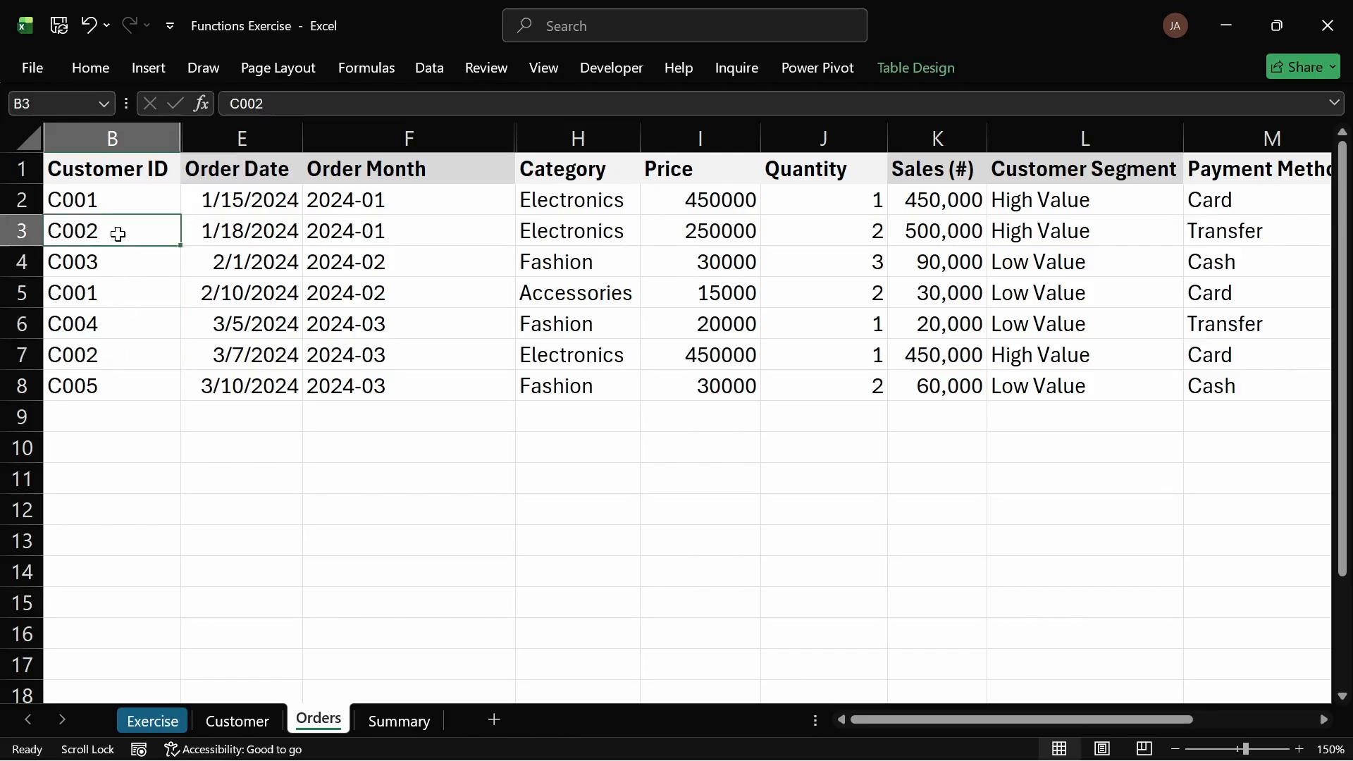
pyautogui.click(90, 380)
pyautogui.click(239, 720)
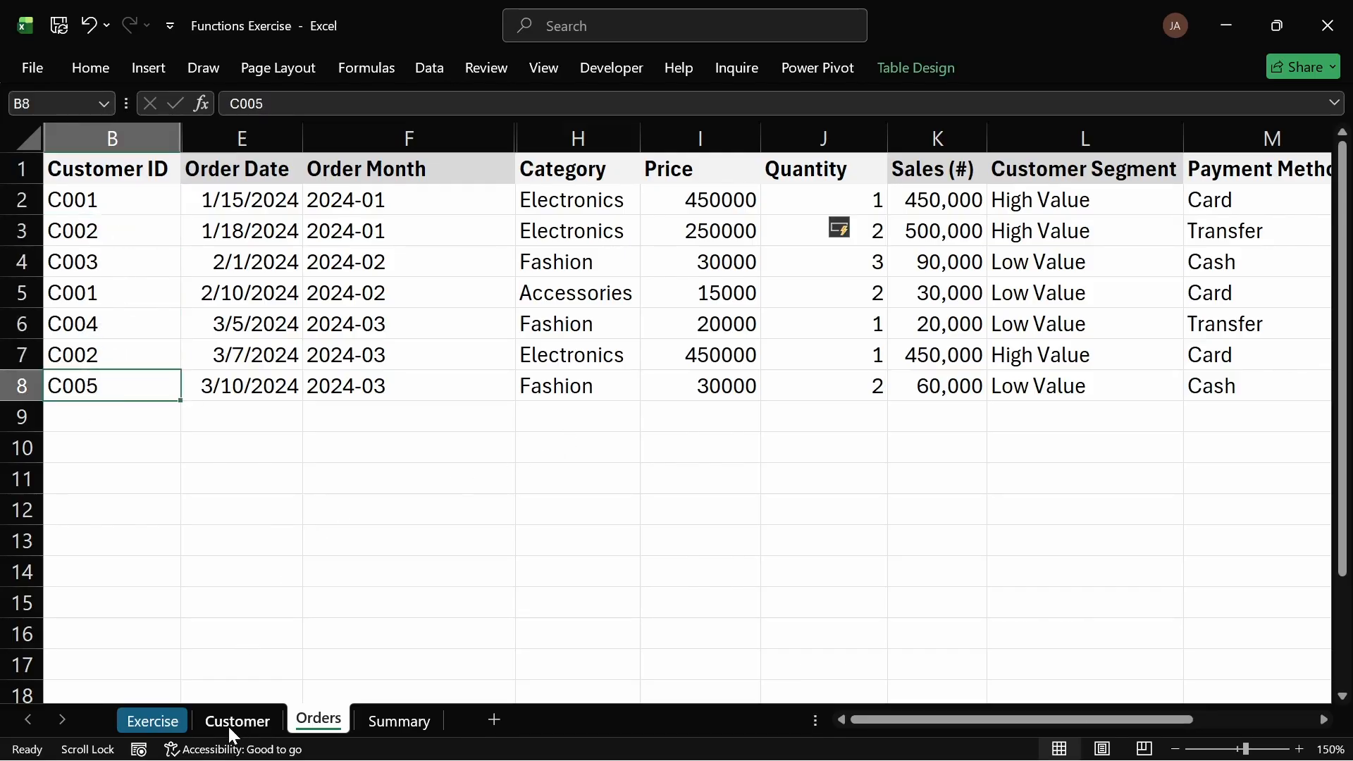
pyautogui.moveTo(698, 201); pyautogui.dragTo(705, 230)
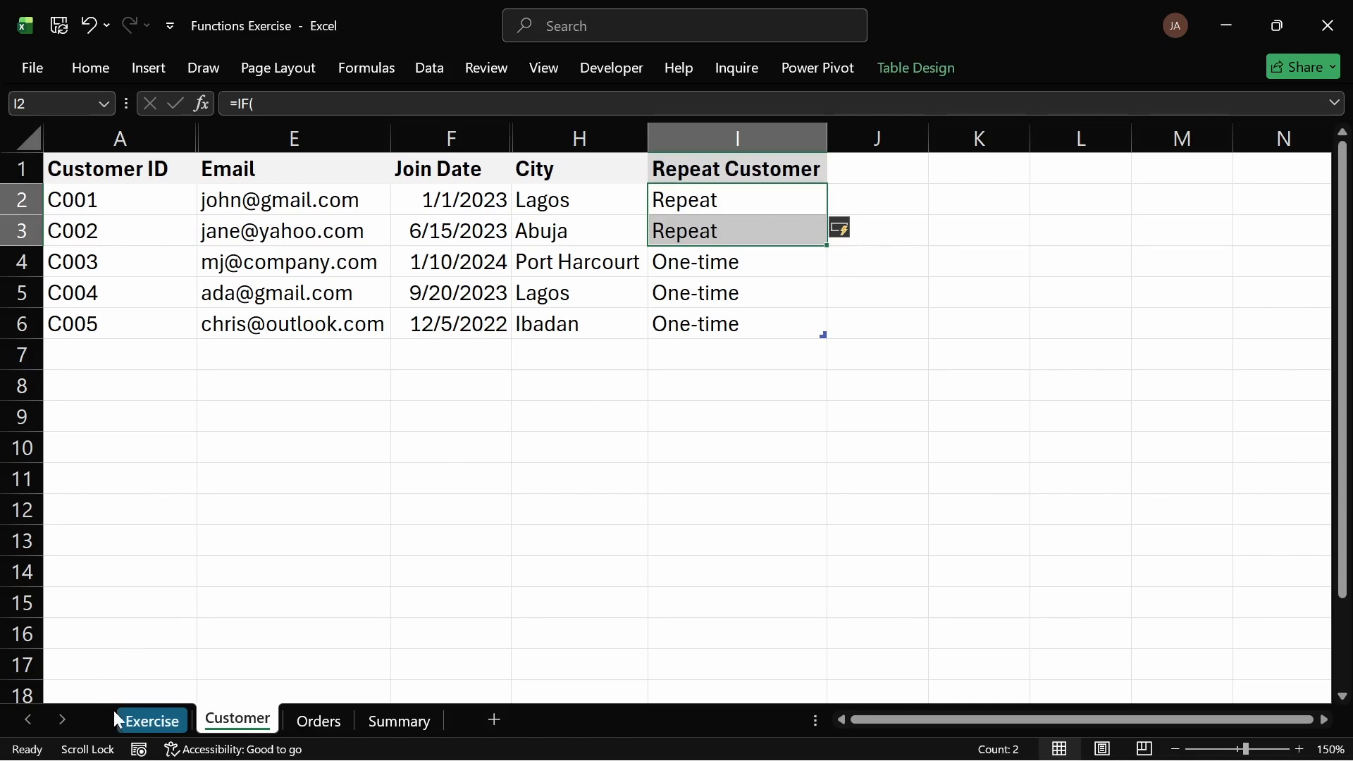
# Step: Return to the Exercise sheet and review task 15 about identifying repeat customers
pyautogui.click(142, 722)
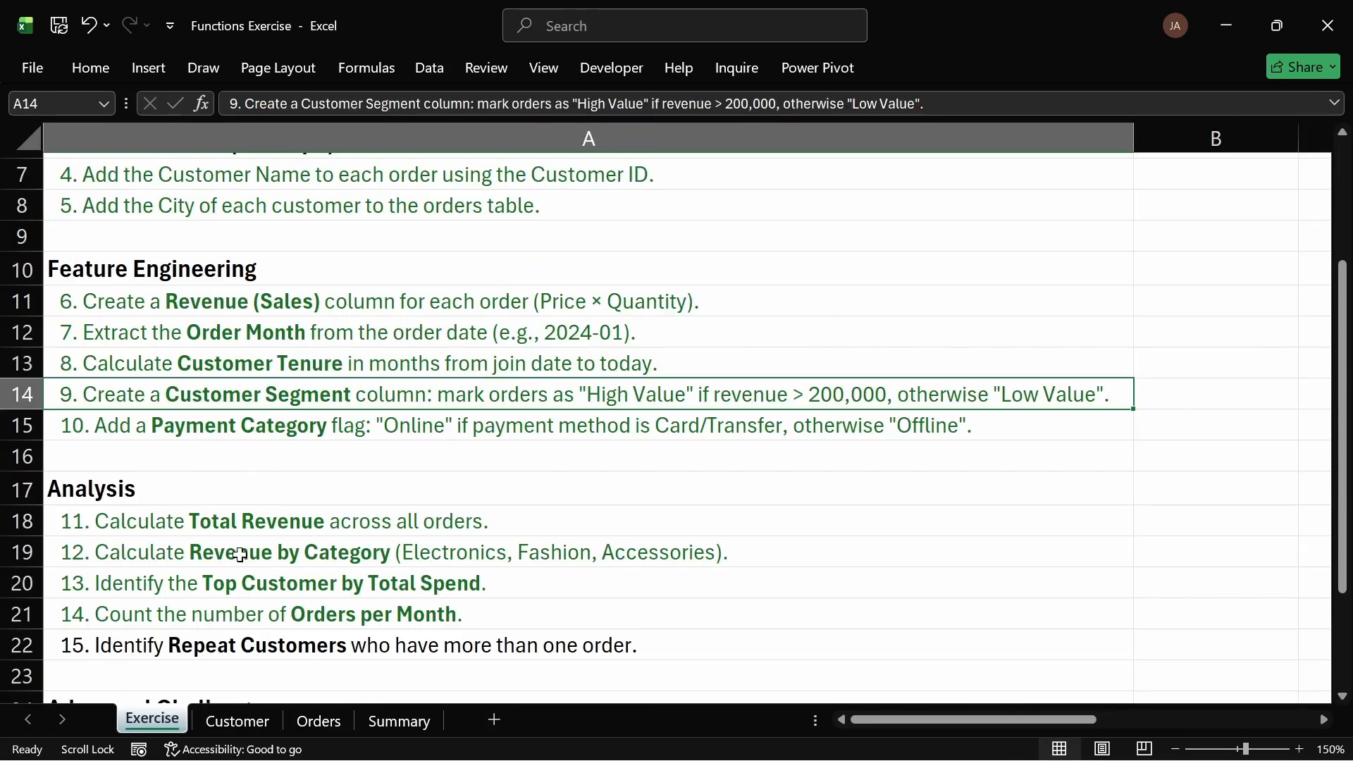
pyautogui.click(224, 633)
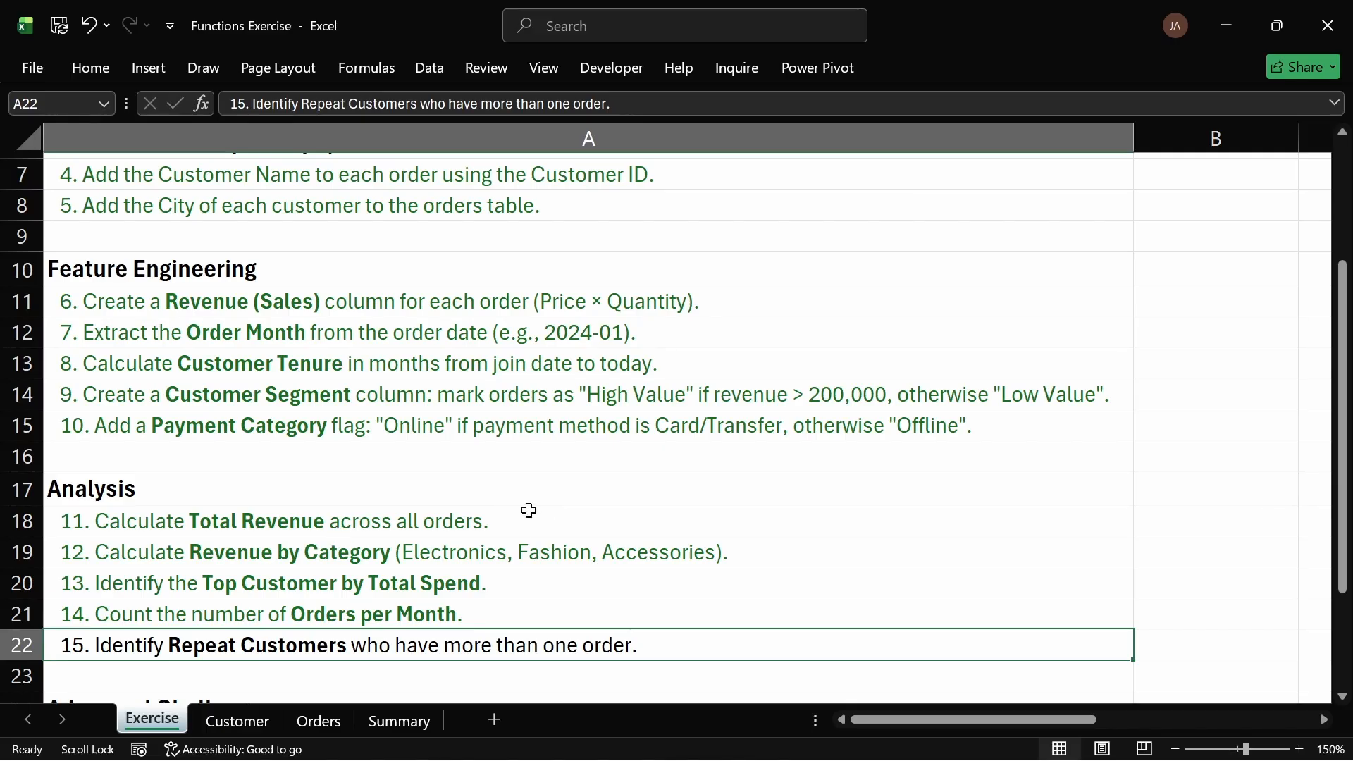
# Step: Review the Analysis and Advanced Challenges tasks on the exercise list, focusing on task 16 about Customer Lifetime Value
pyautogui.scroll(-2, 521, 508)
pyautogui.scroll(2, 194, 488)
pyautogui.click(87, 68)
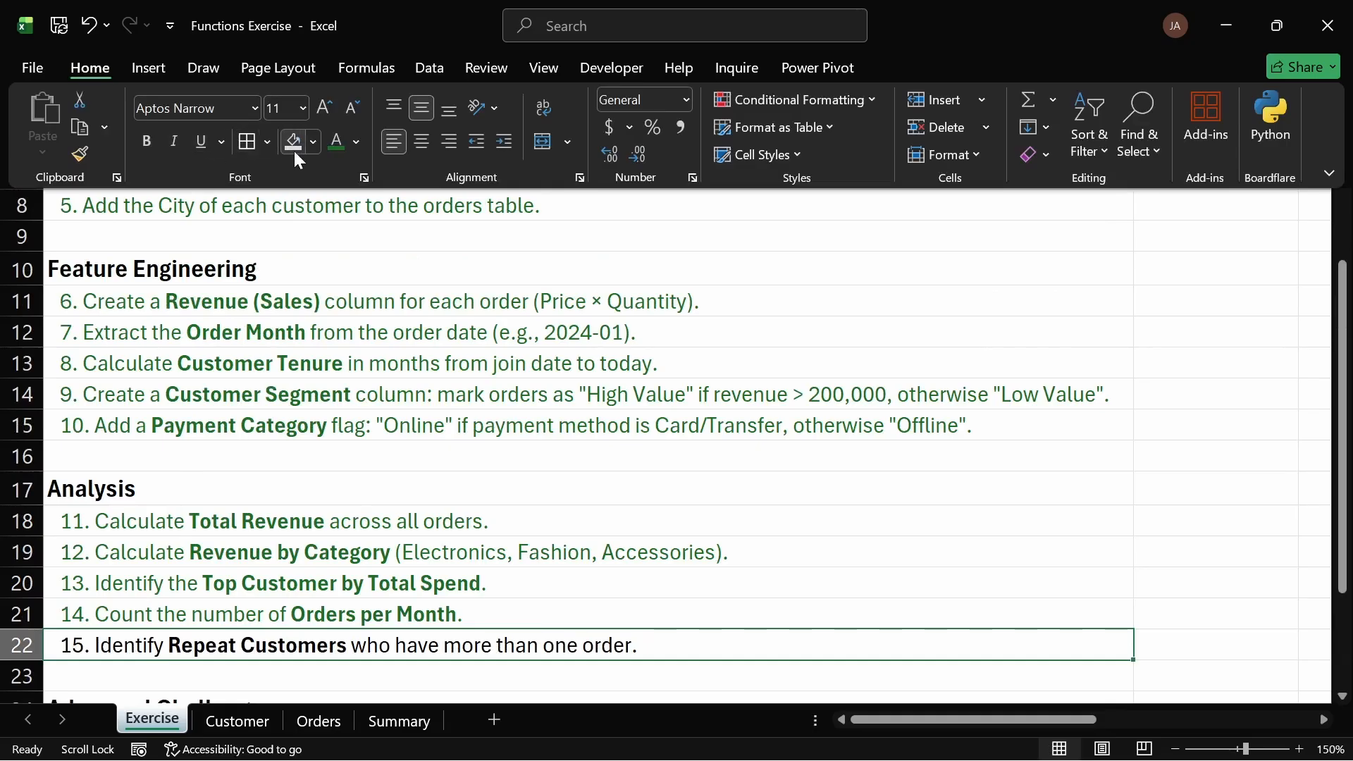
pyautogui.click(613, 513)
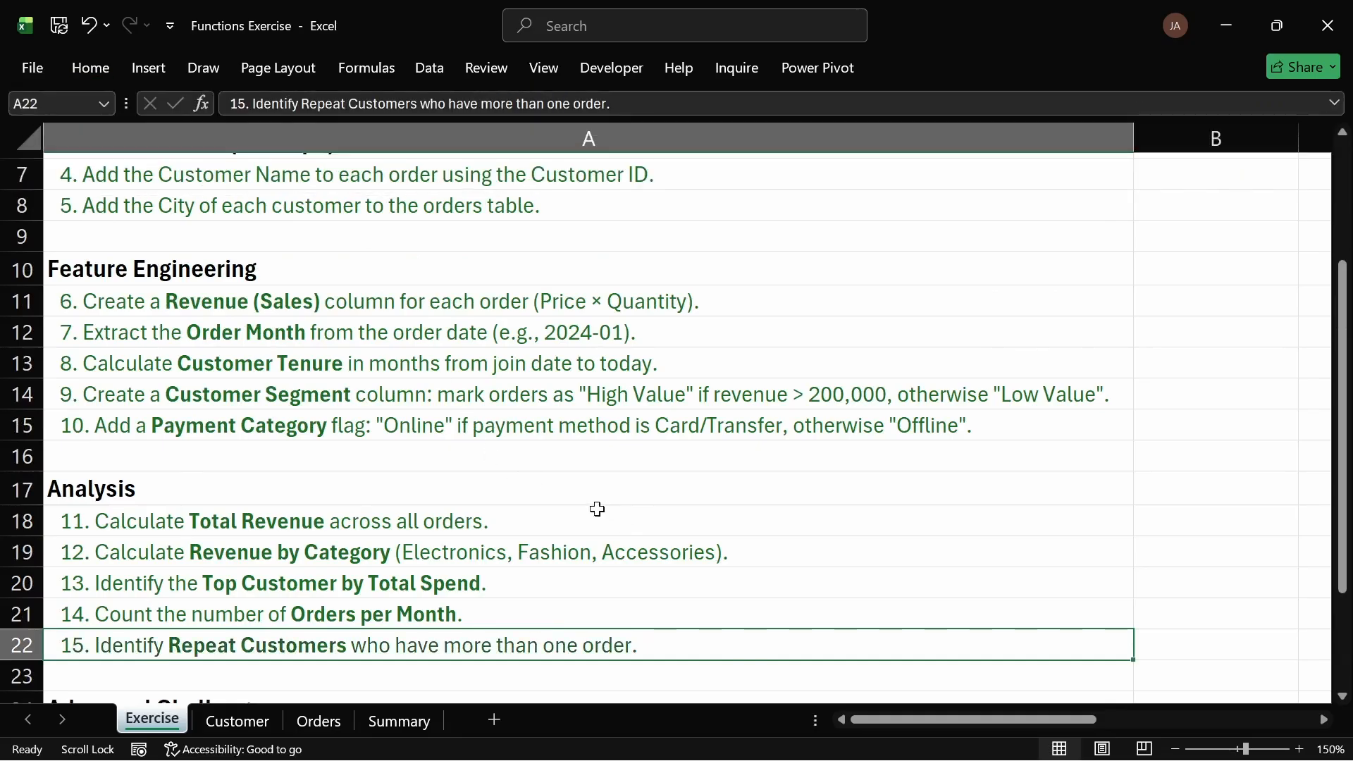
pyautogui.click(536, 485)
pyautogui.scroll(-1, 522, 485)
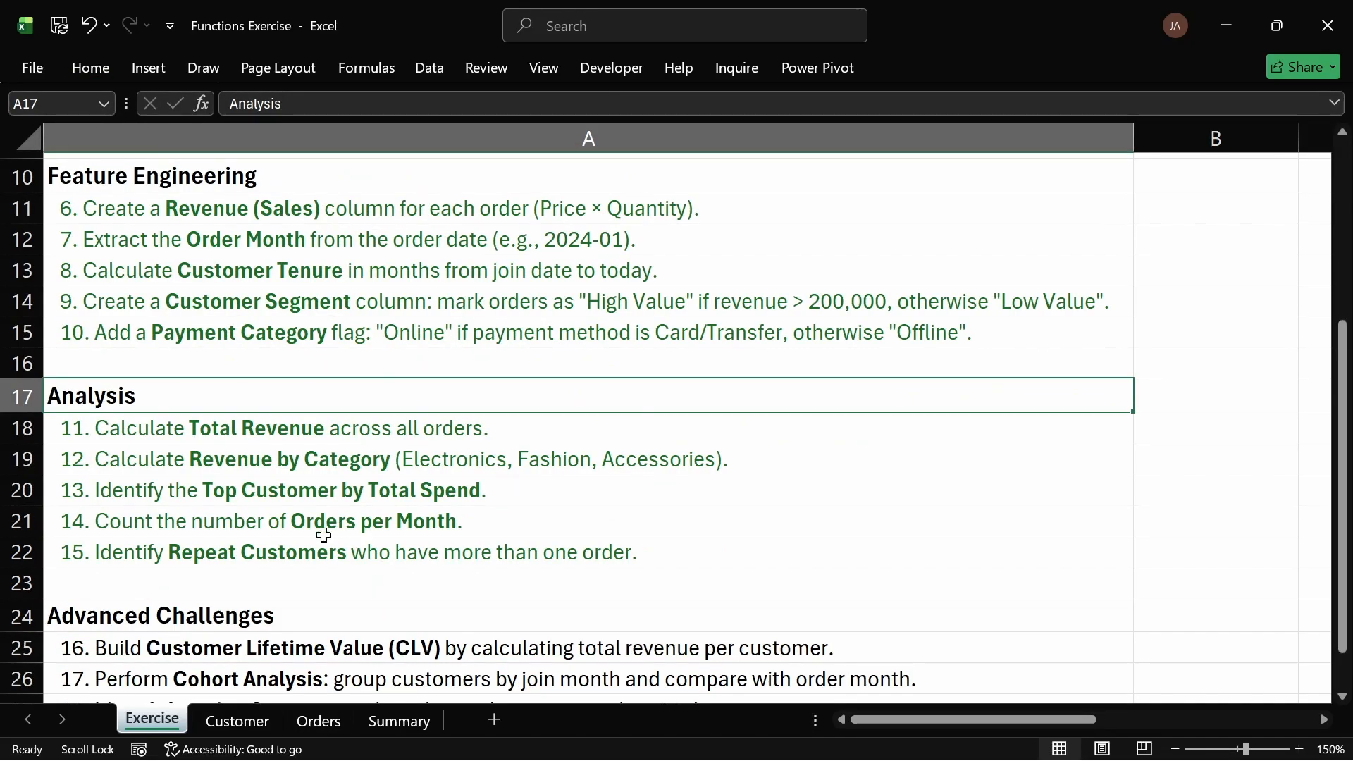
pyautogui.scroll(-1, 306, 540)
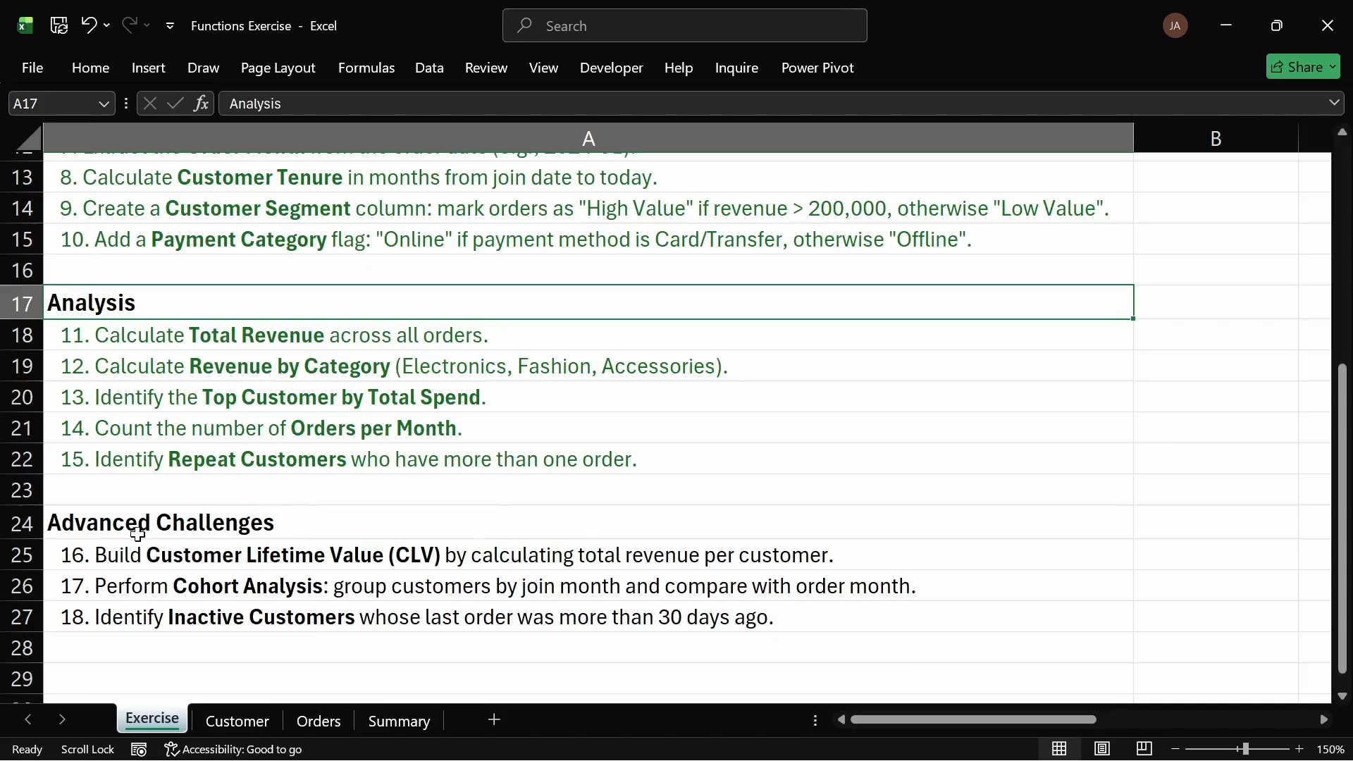
pyautogui.moveTo(117, 527); pyautogui.dragTo(235, 619)
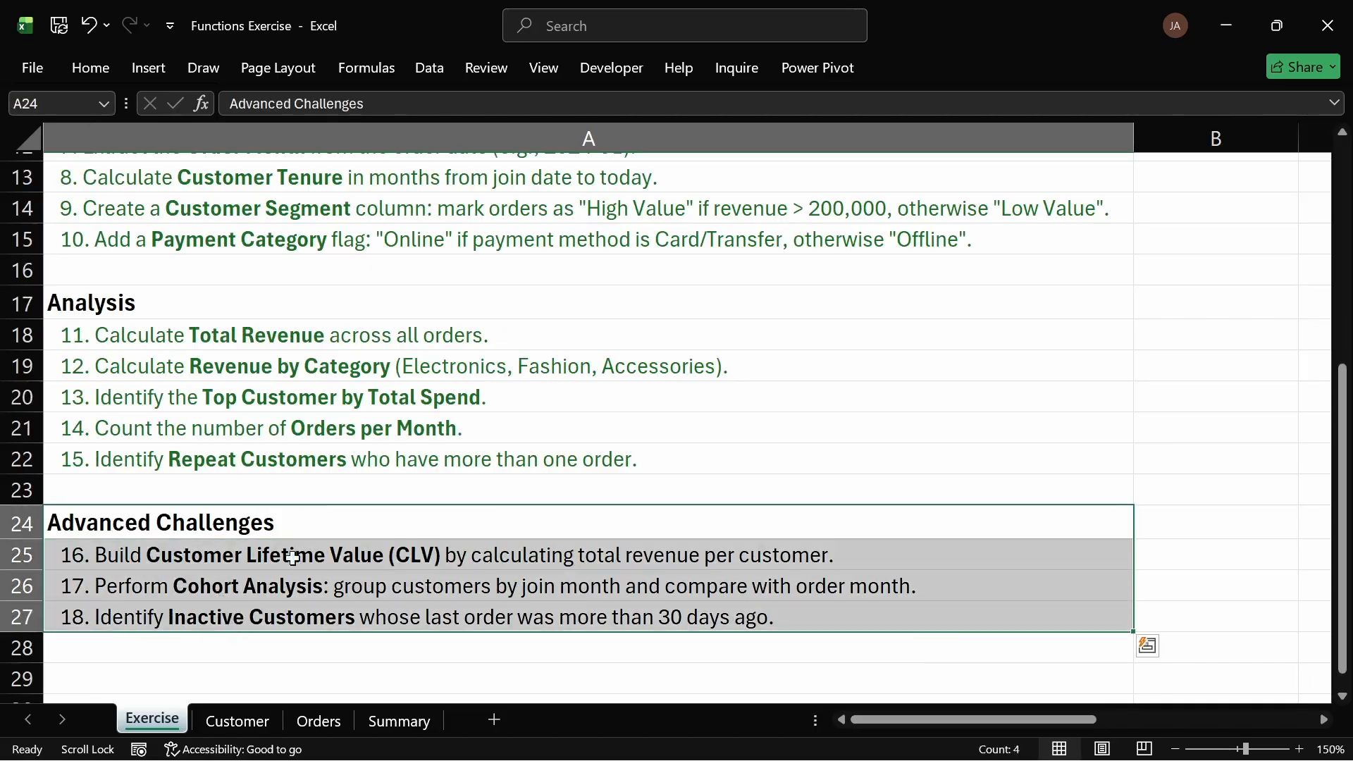
pyautogui.click(345, 516)
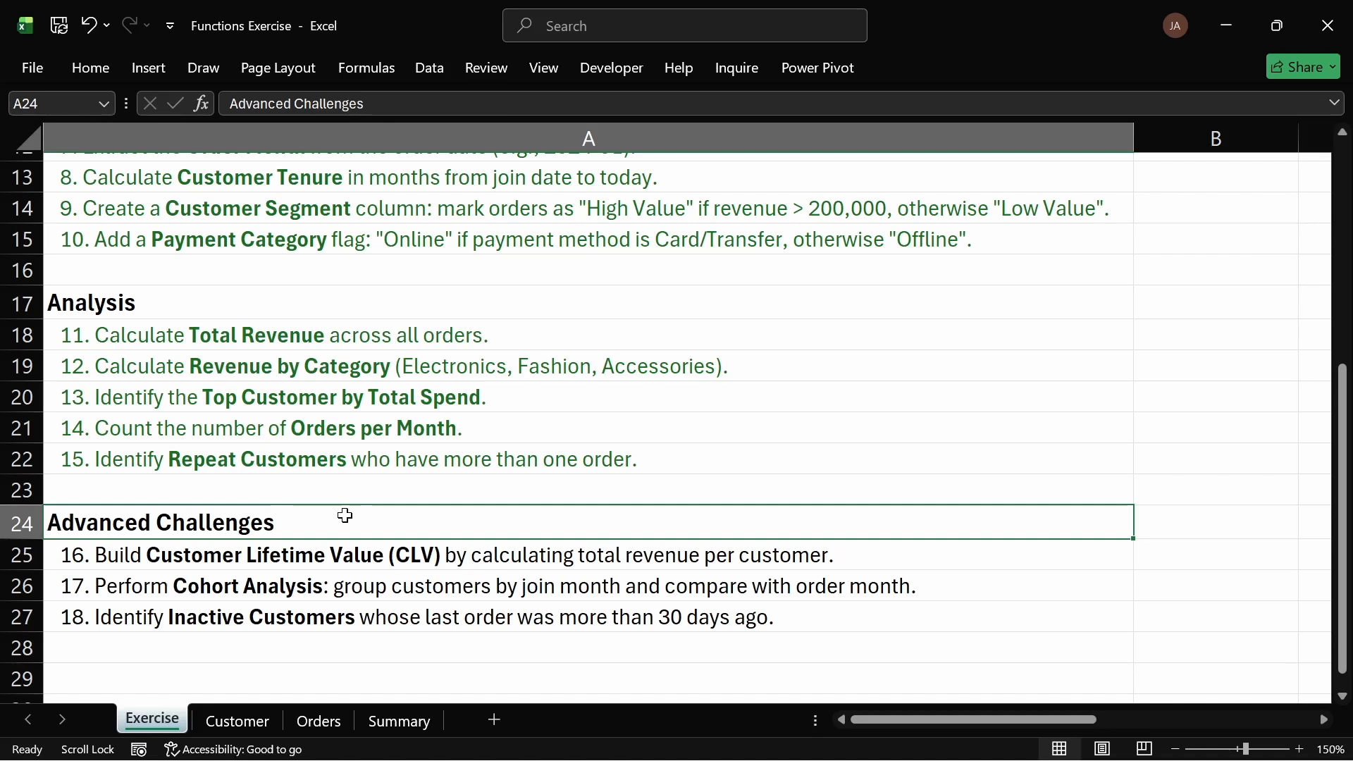
pyautogui.click(265, 564)
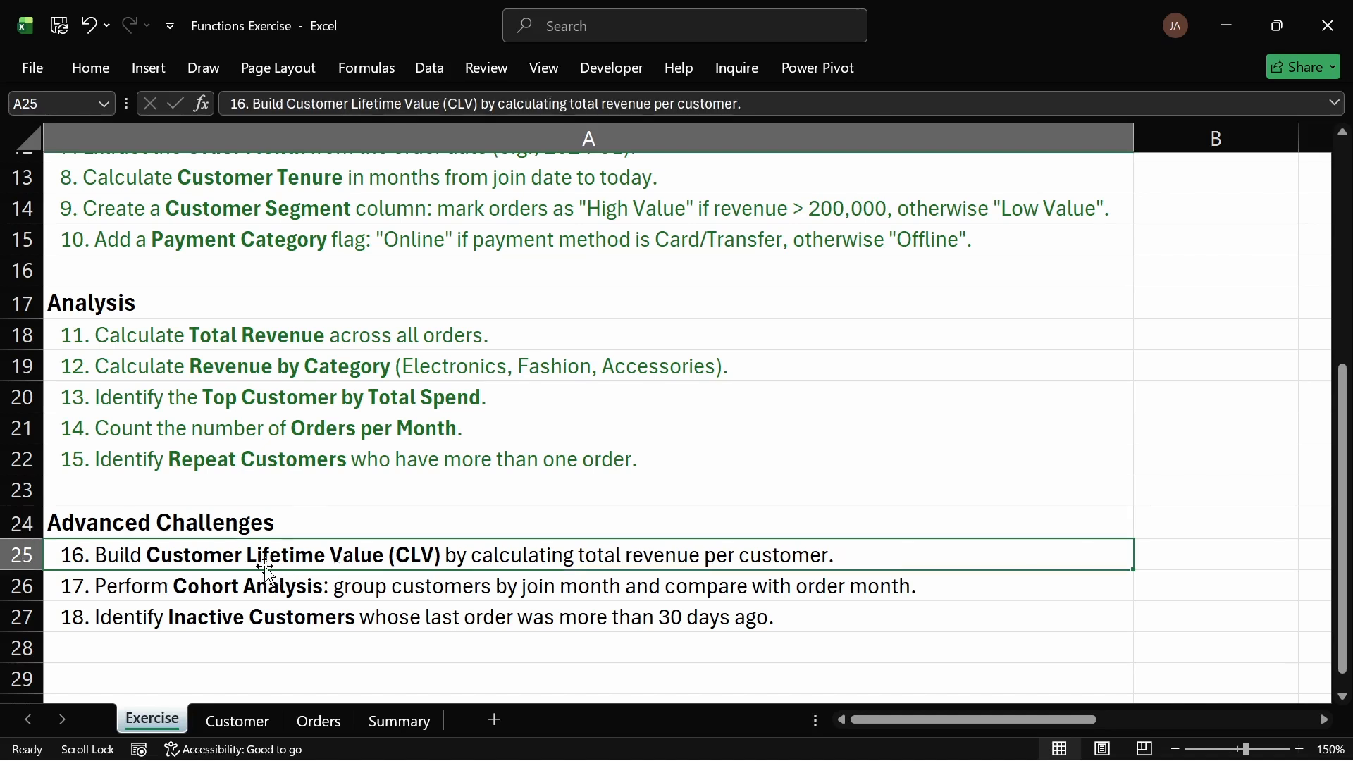
pyautogui.click(227, 523)
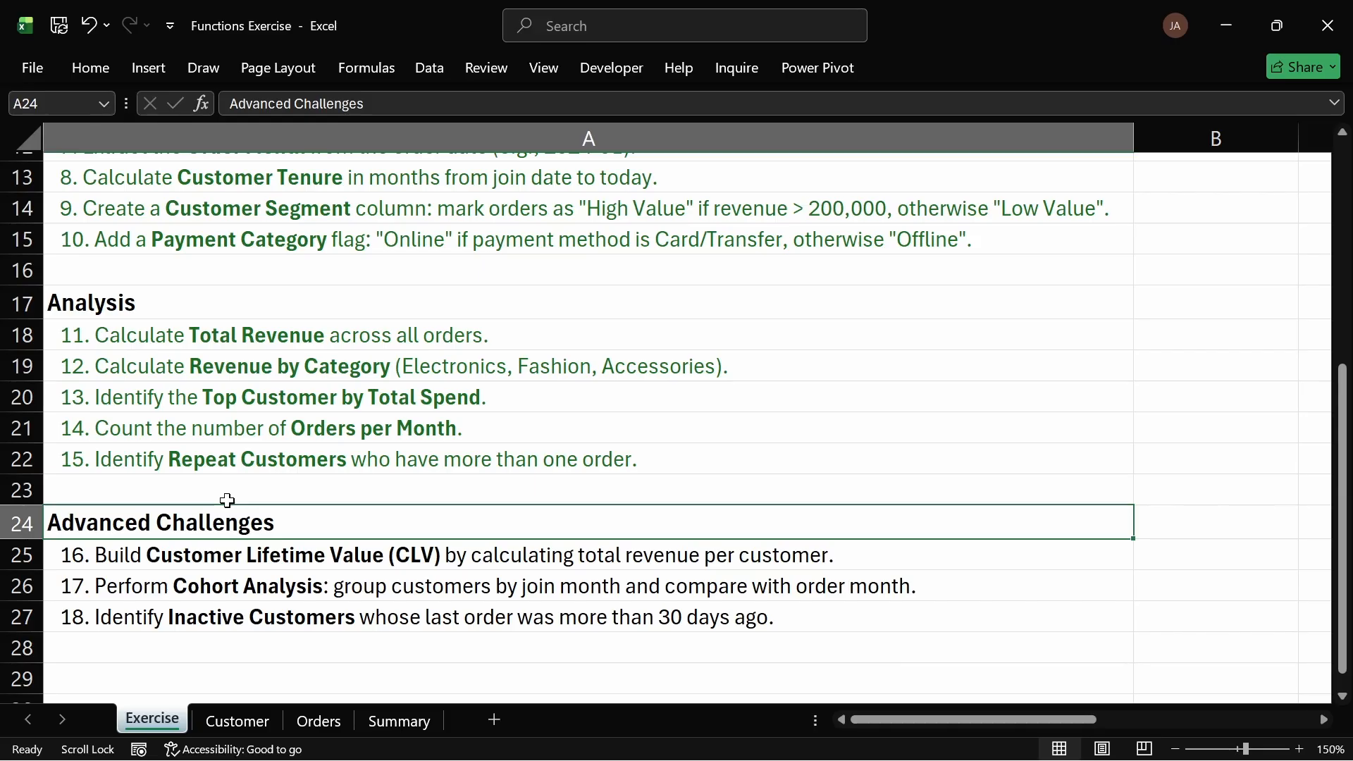
pyautogui.click(200, 552)
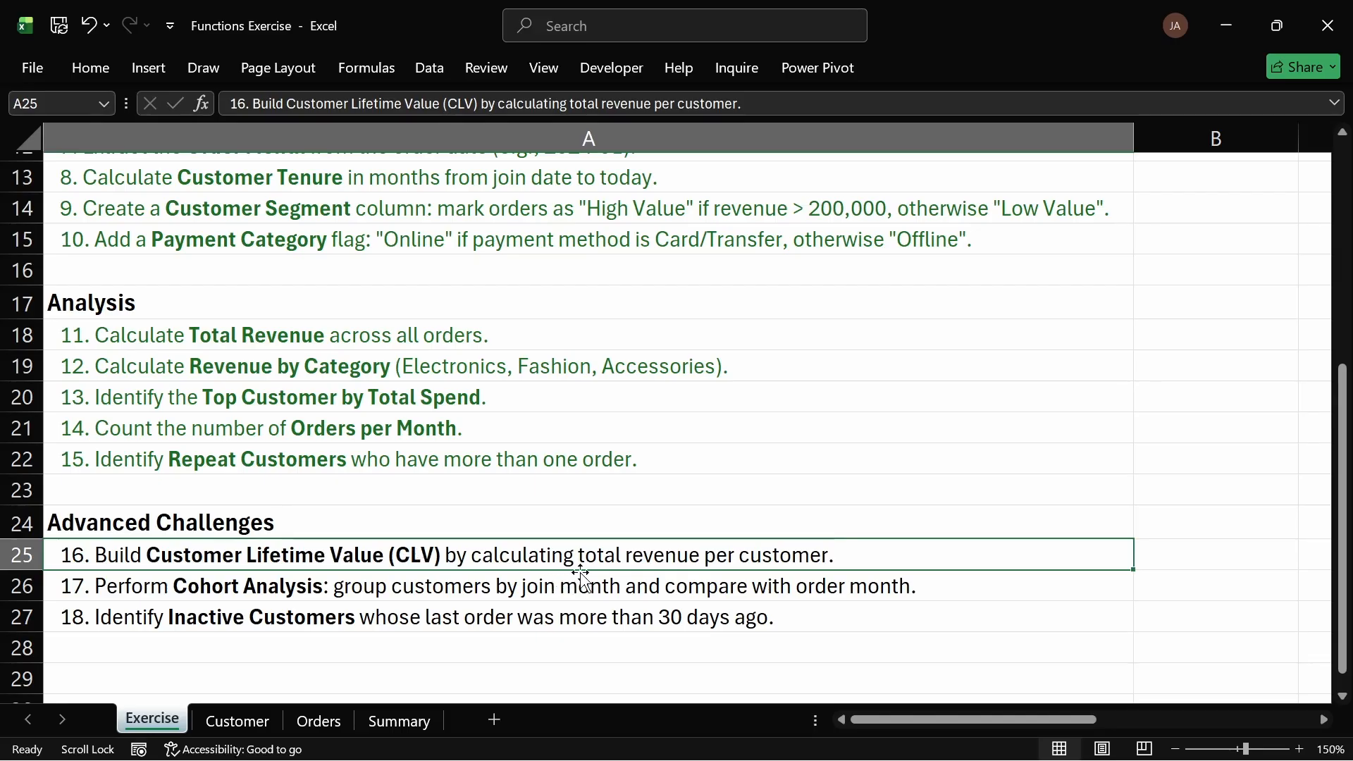
# Step: Copy the customers and total spend table with its heading on the Summary sheet and paste it at D10
pyautogui.click(398, 722)
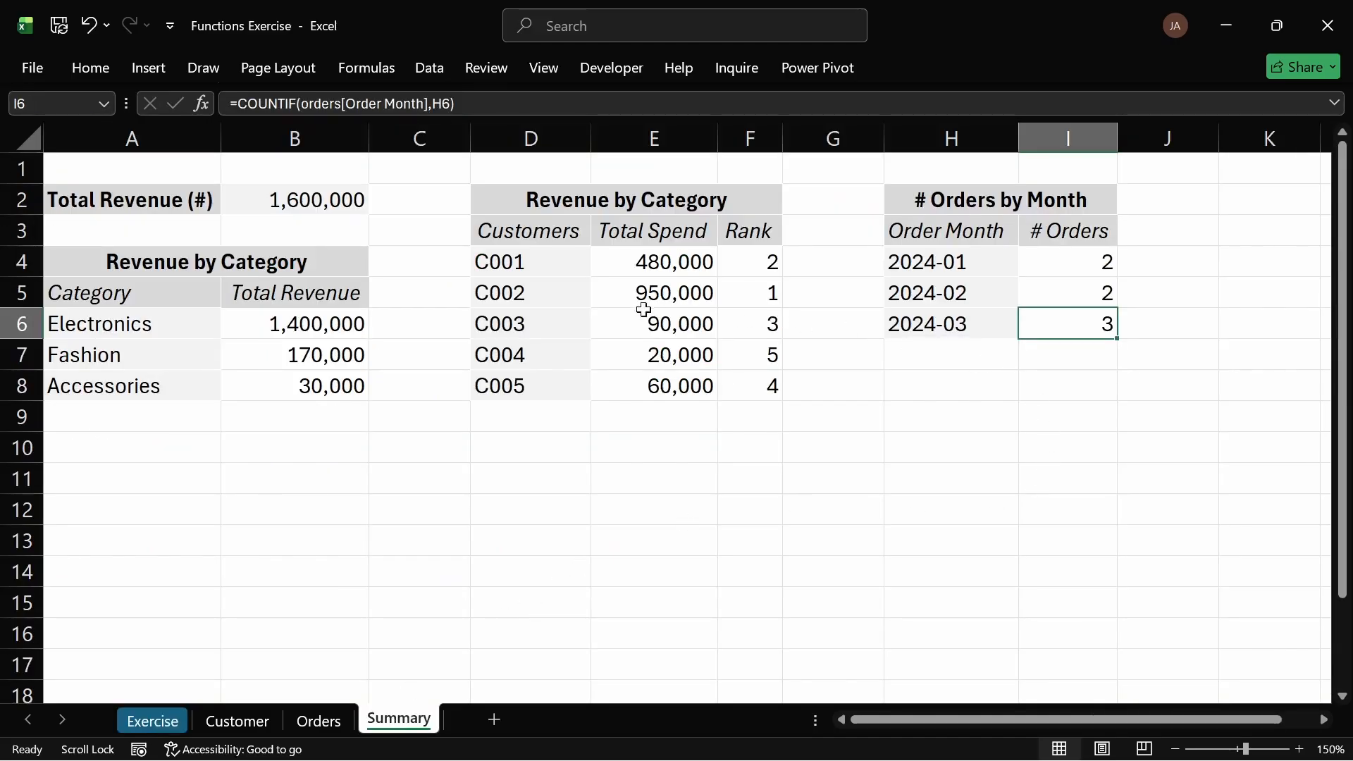
pyautogui.click(614, 262)
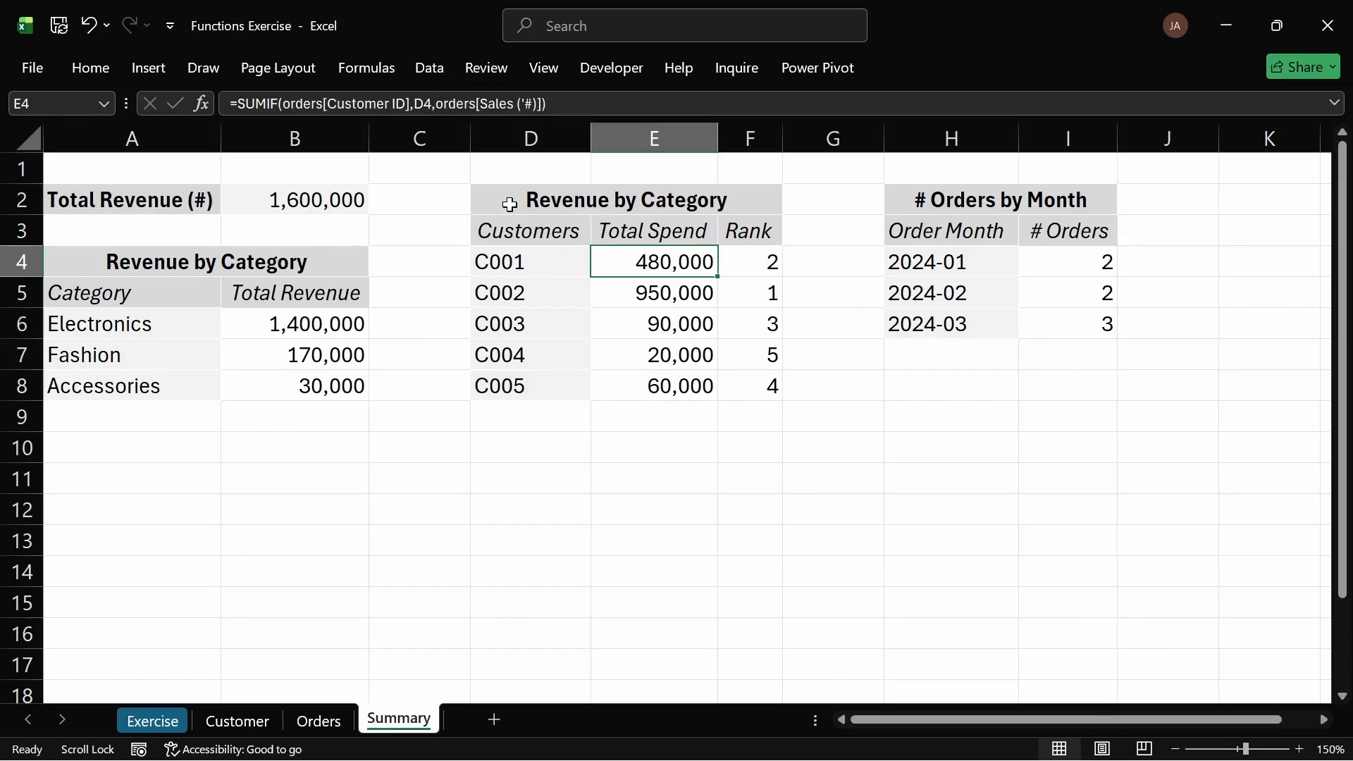
pyautogui.moveTo(505, 204); pyautogui.dragTo(685, 384)
pyautogui.click(685, 385)
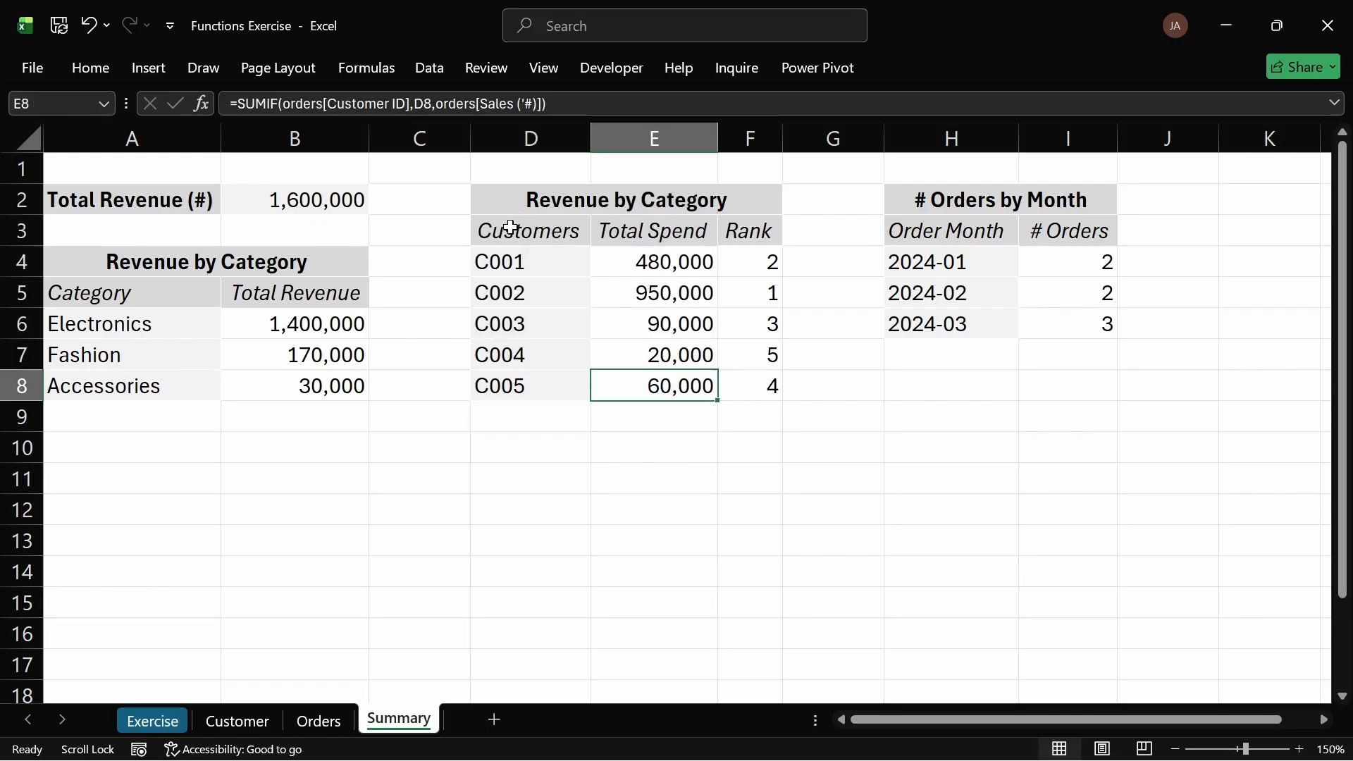
pyautogui.moveTo(495, 227); pyautogui.dragTo(673, 405)
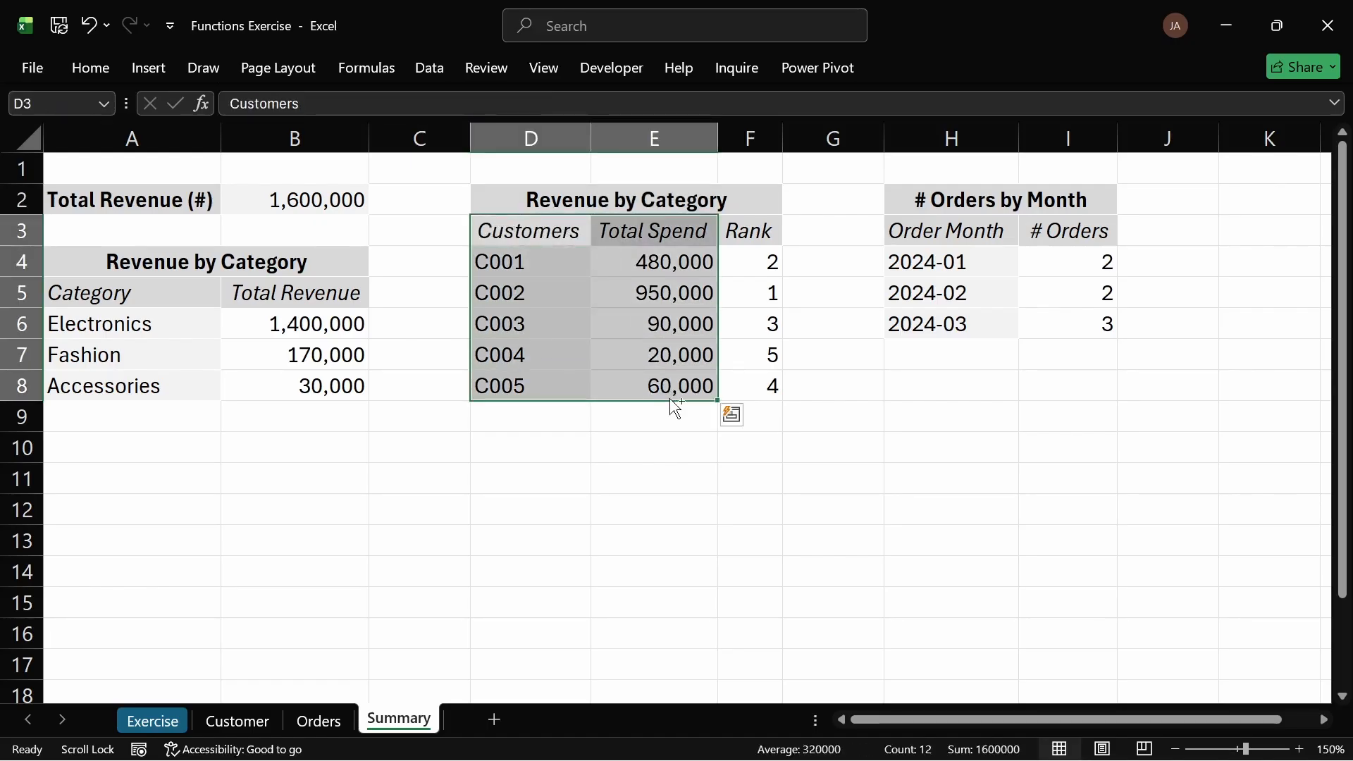
pyautogui.hotkey('ctrl', 'c')
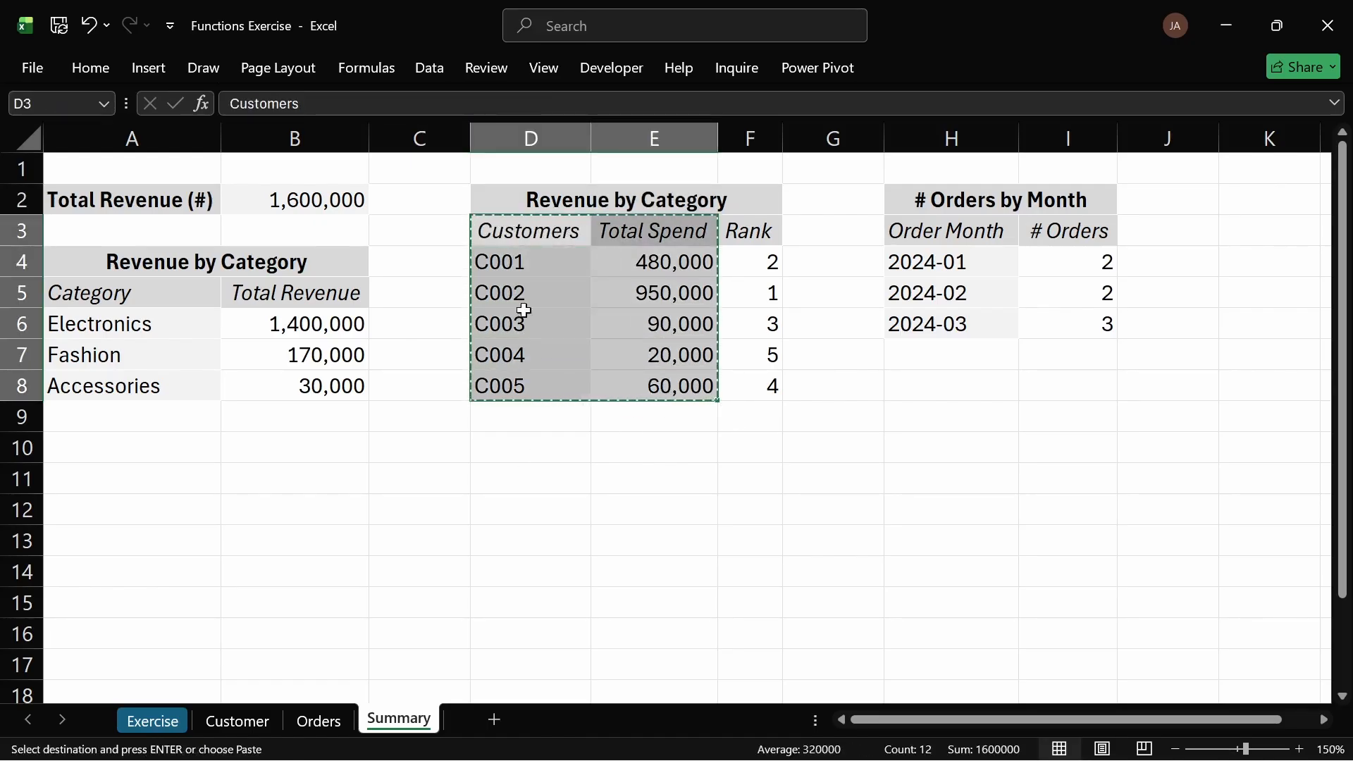
pyautogui.moveTo(517, 195); pyautogui.dragTo(659, 386)
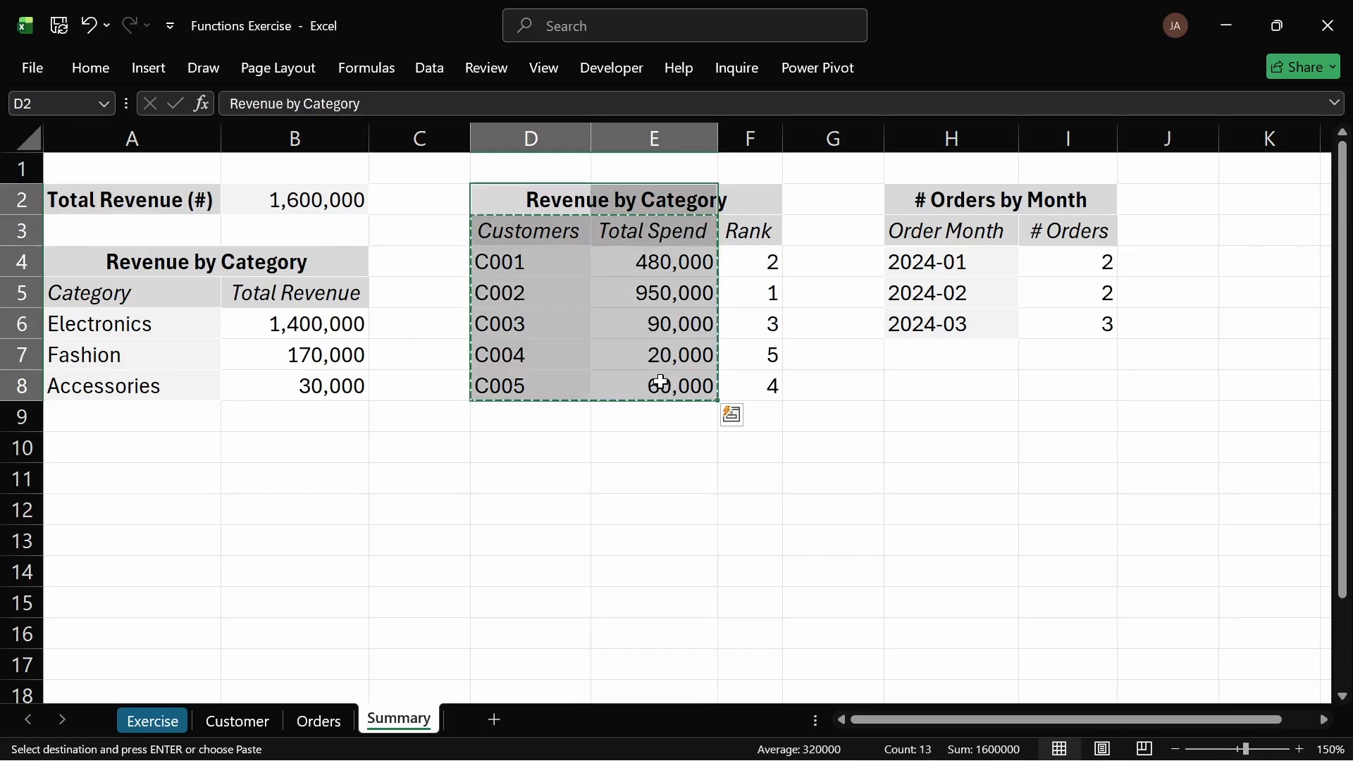
pyautogui.click(540, 451)
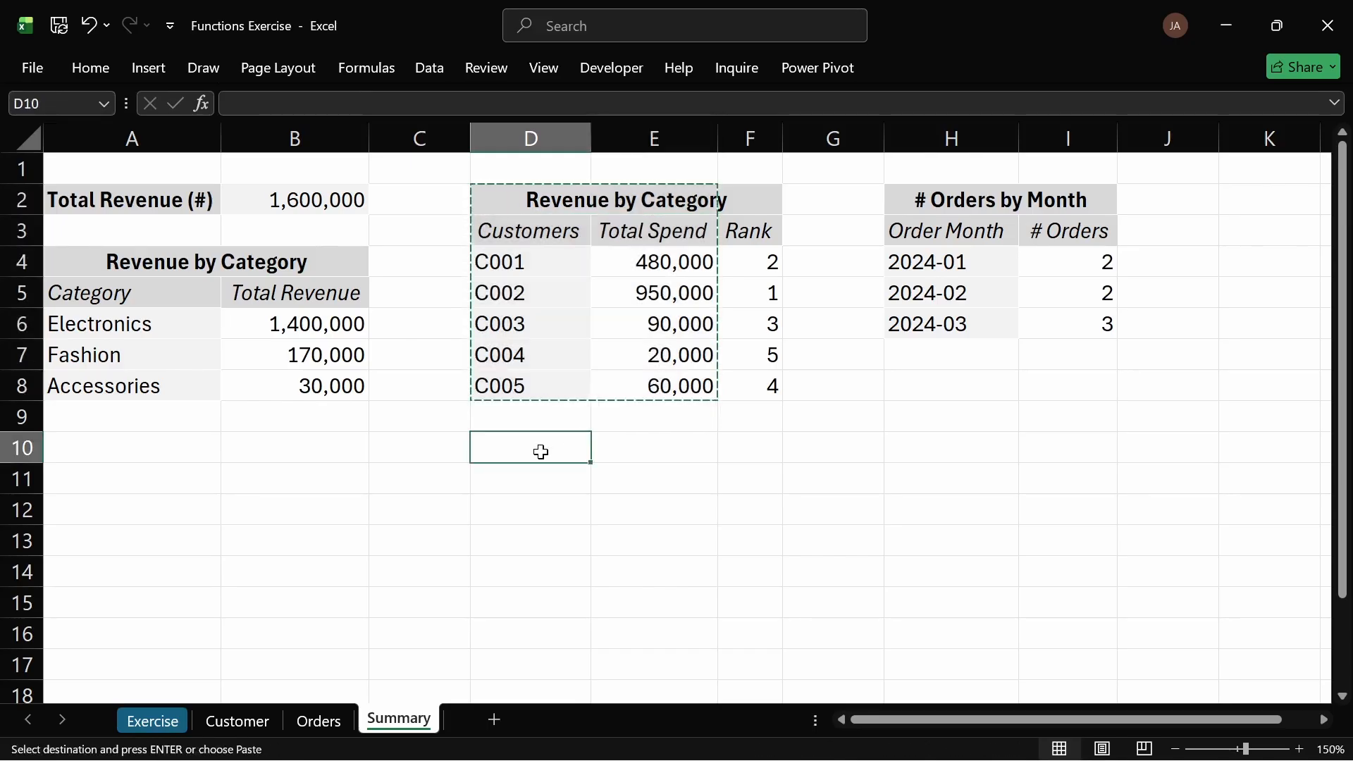
pyautogui.hotkey('ctrl', 'v')
pyautogui.click(599, 453)
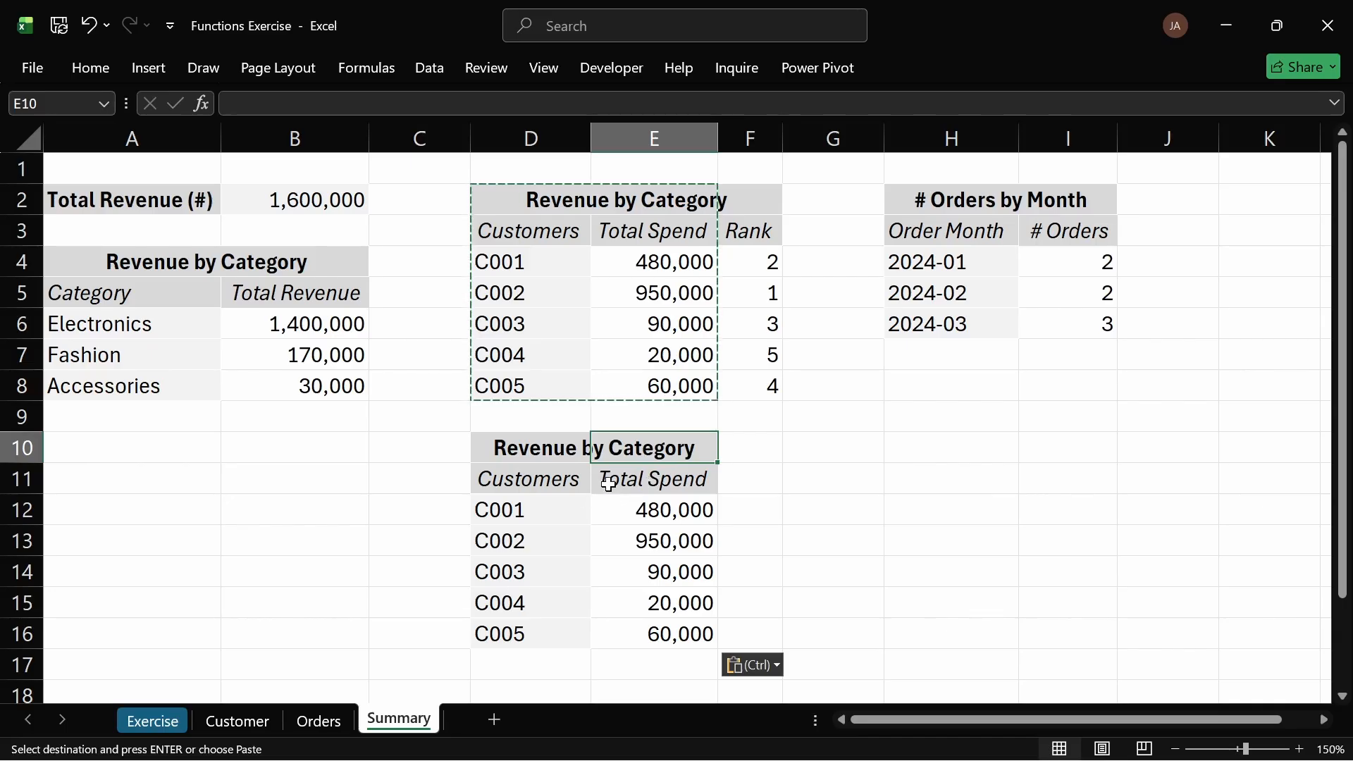
pyautogui.click(539, 482)
pyautogui.click(539, 446)
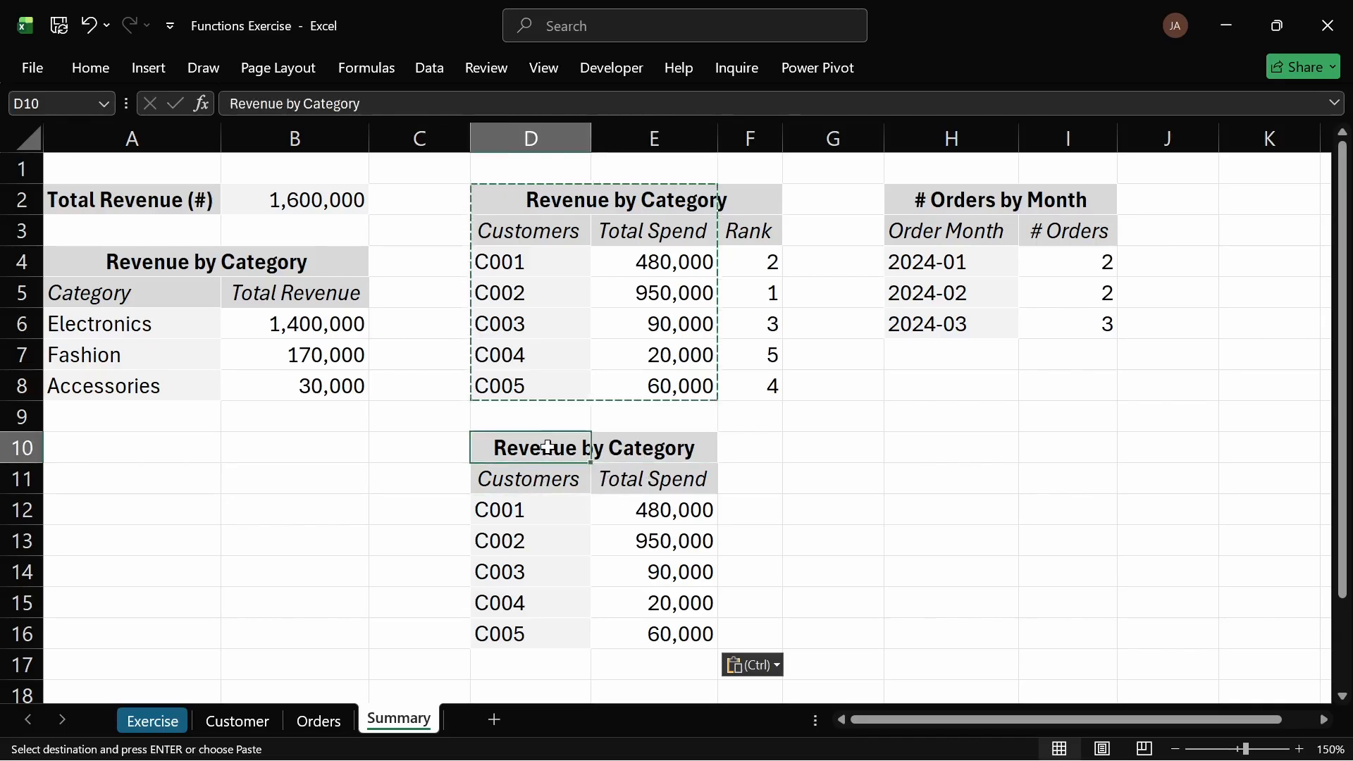
pyautogui.doubleClick(542, 448)
pyautogui.click(275, 460)
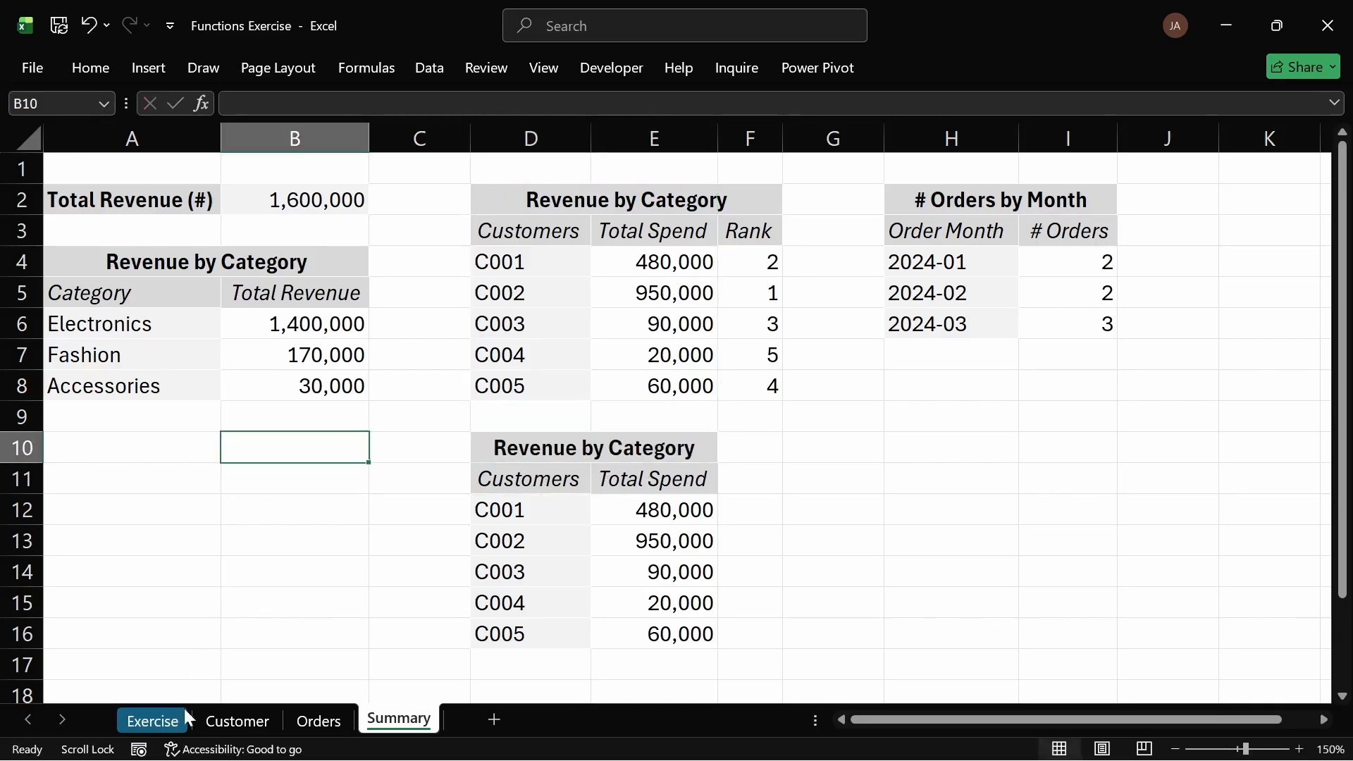
# Step: Retitle the pasted table's heading as Customer Lifetime Value (CLV), copying the phrase from task 16
pyautogui.click(152, 720)
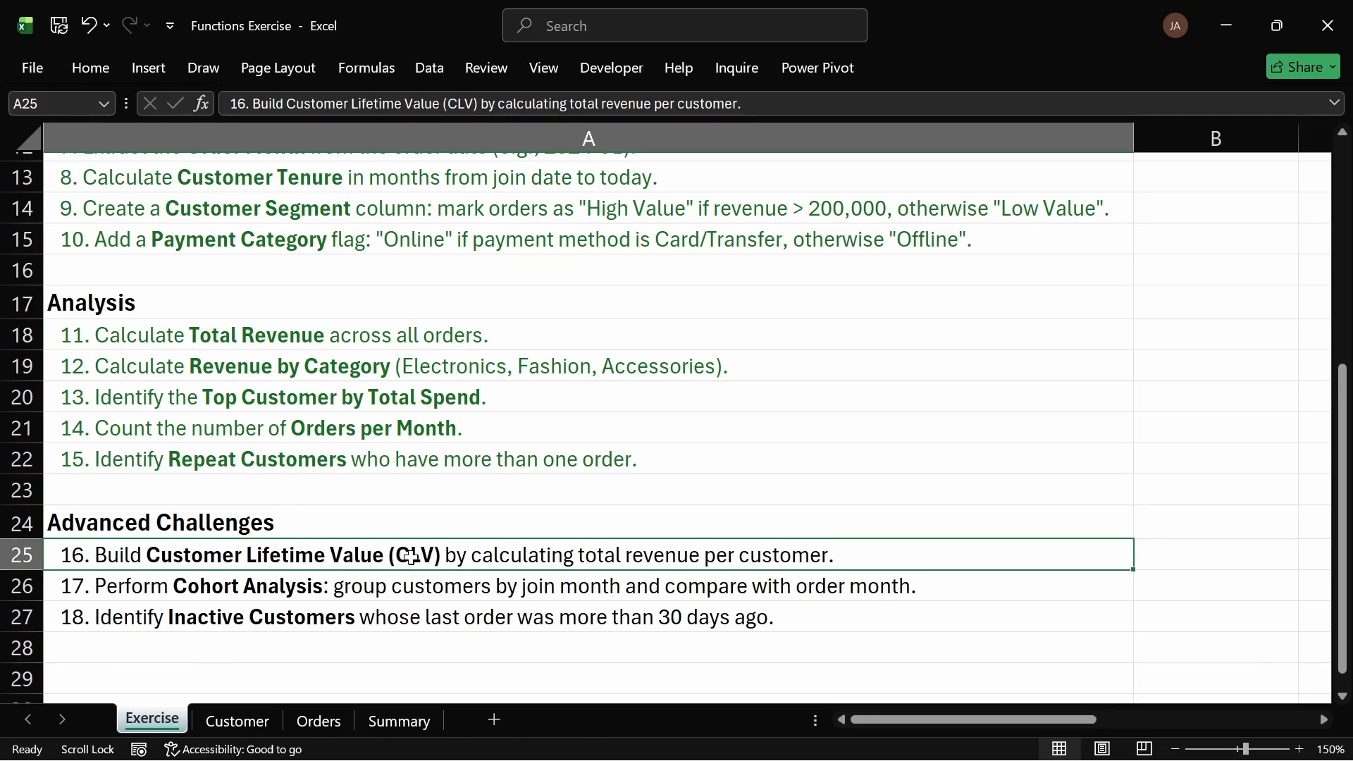
pyautogui.doubleClick(153, 556)
pyautogui.moveTo(147, 555); pyautogui.dragTo(441, 555)
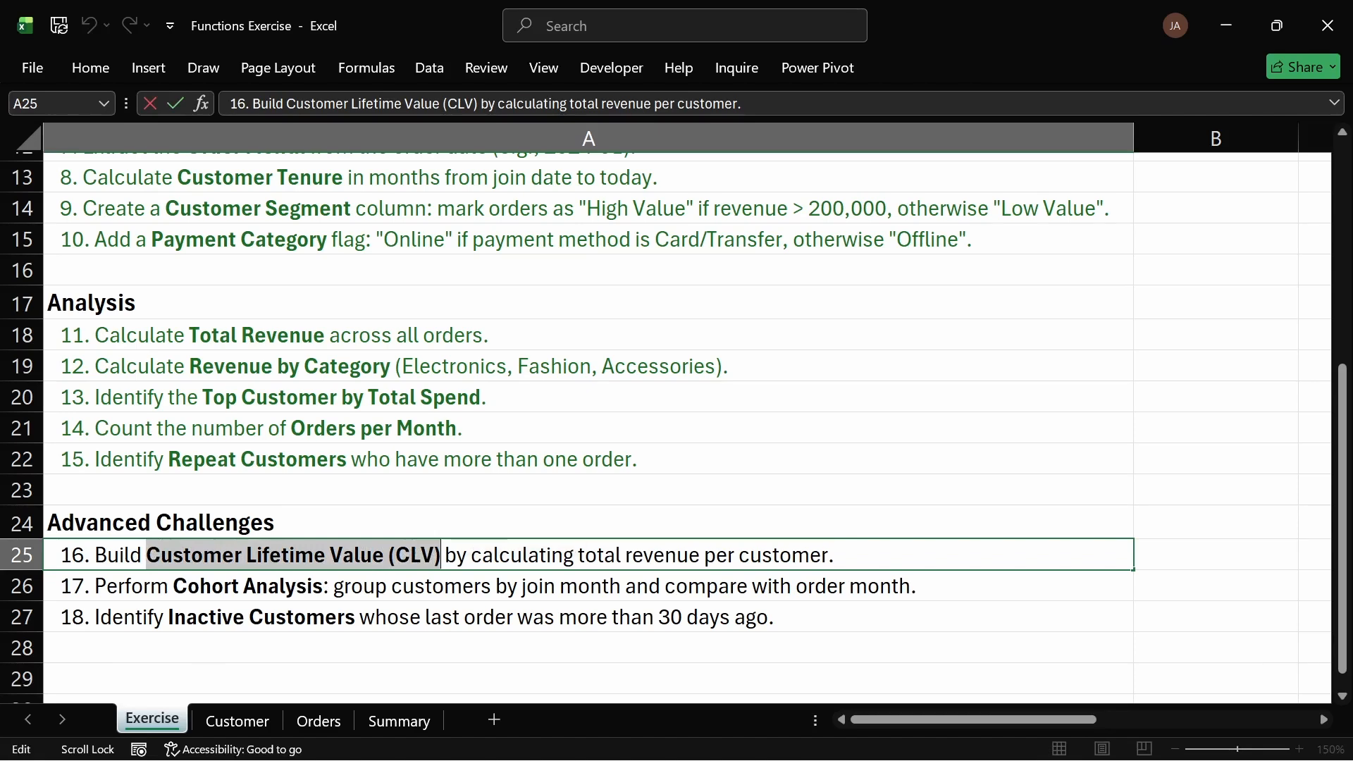
pyautogui.press('Escape')
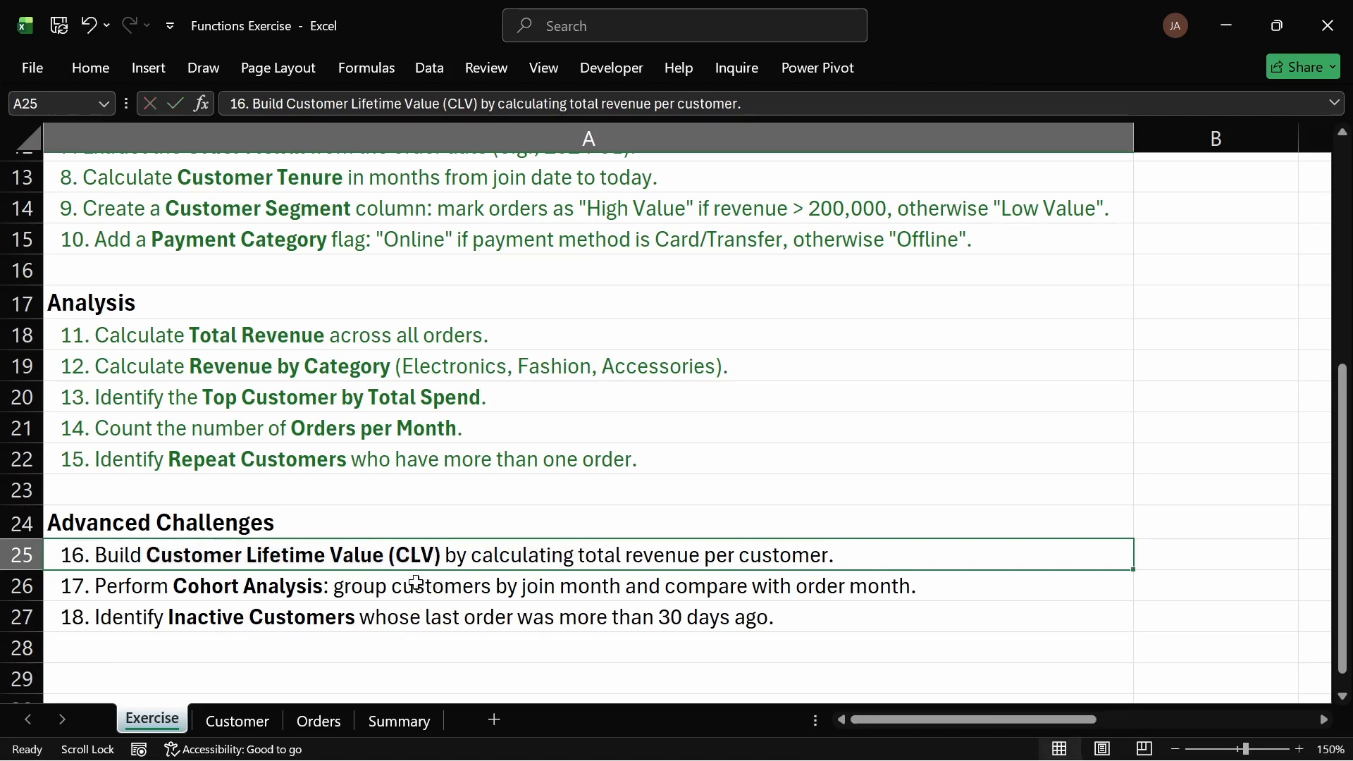
pyautogui.click(393, 720)
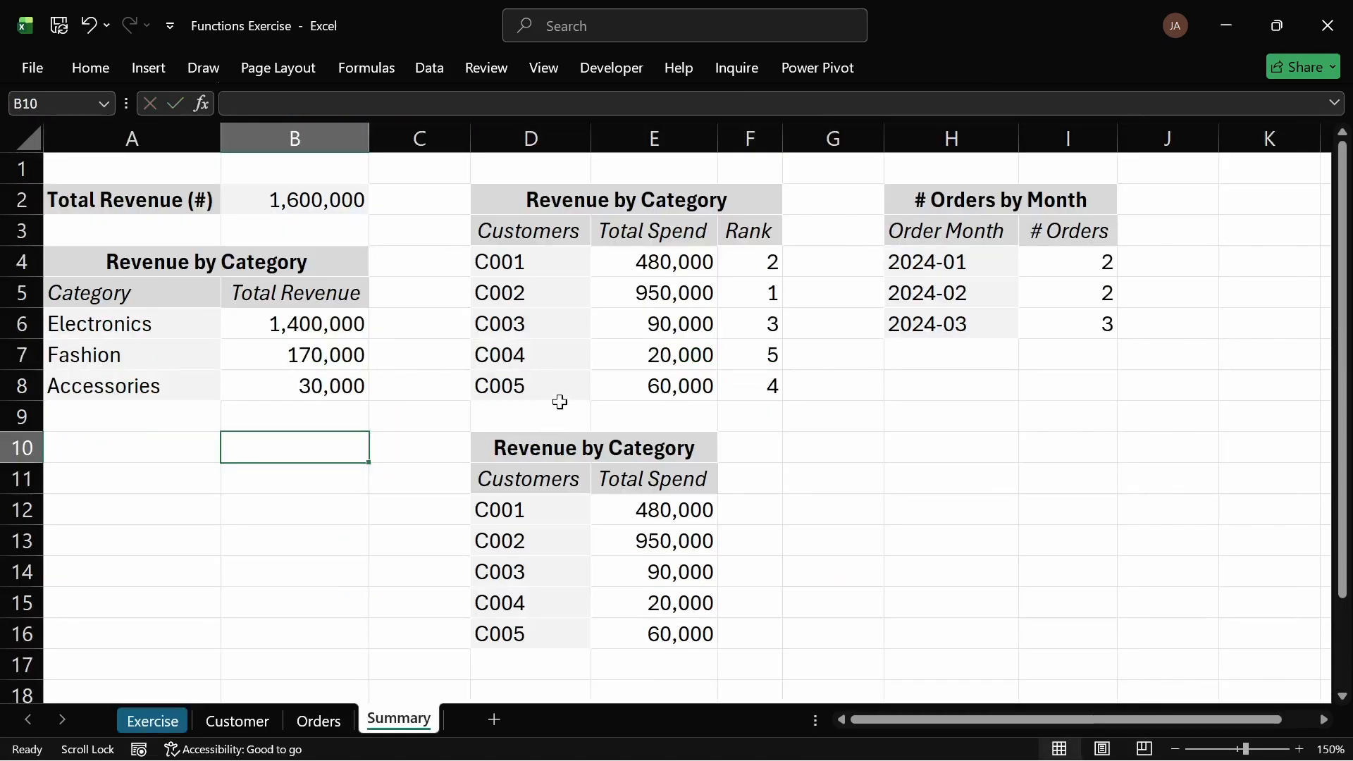
pyautogui.doubleClick(529, 448)
pyautogui.hotkey('ctrl', 'v')
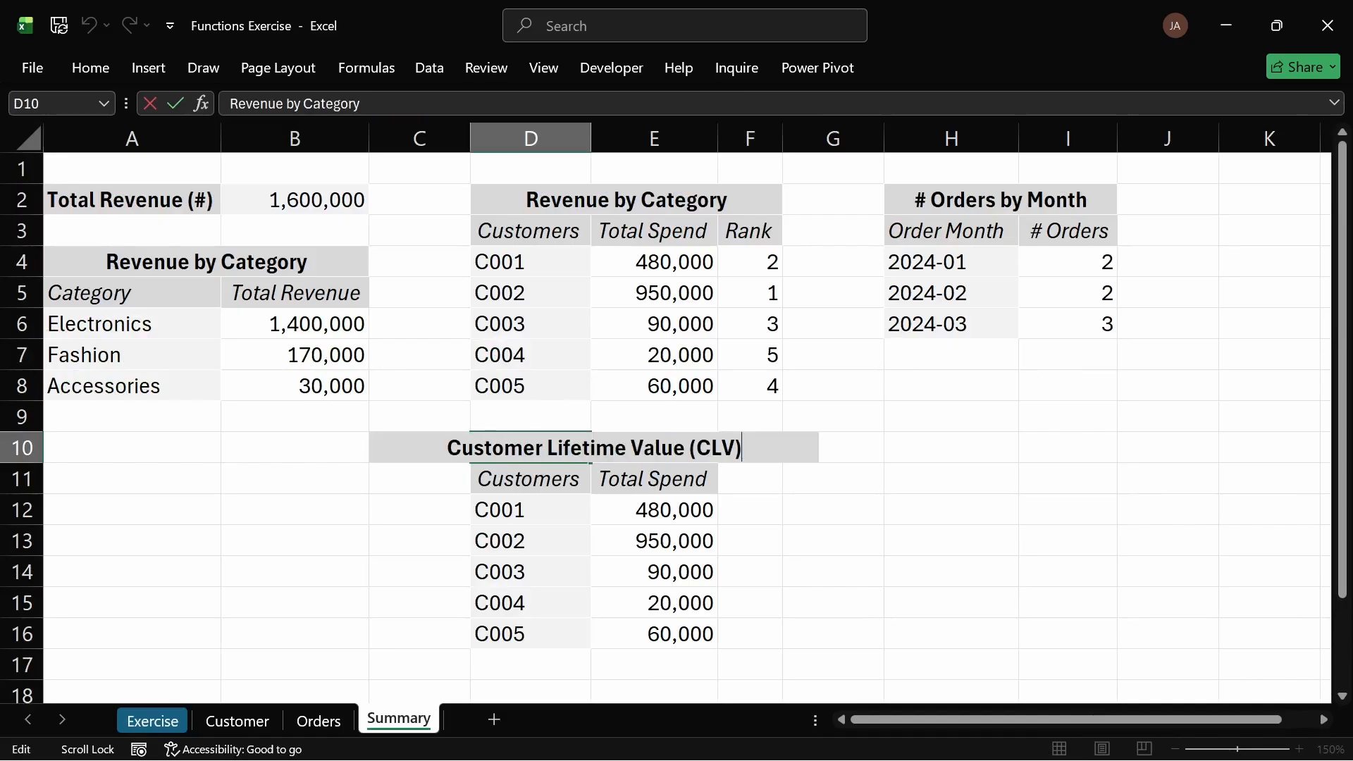
pyautogui.press('Return')
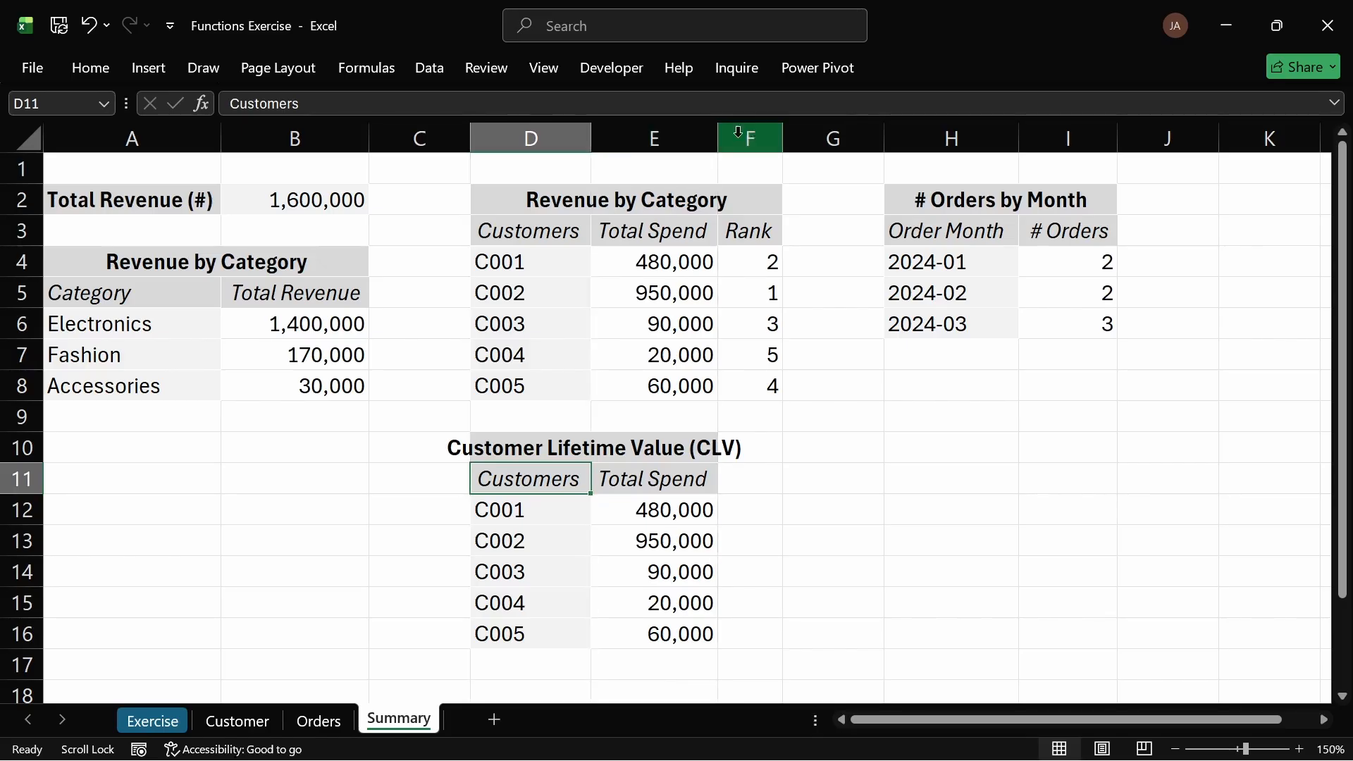
# Step: Widen columns D and E so the new heading fits
pyautogui.click(502, 441)
pyautogui.click(591, 139)
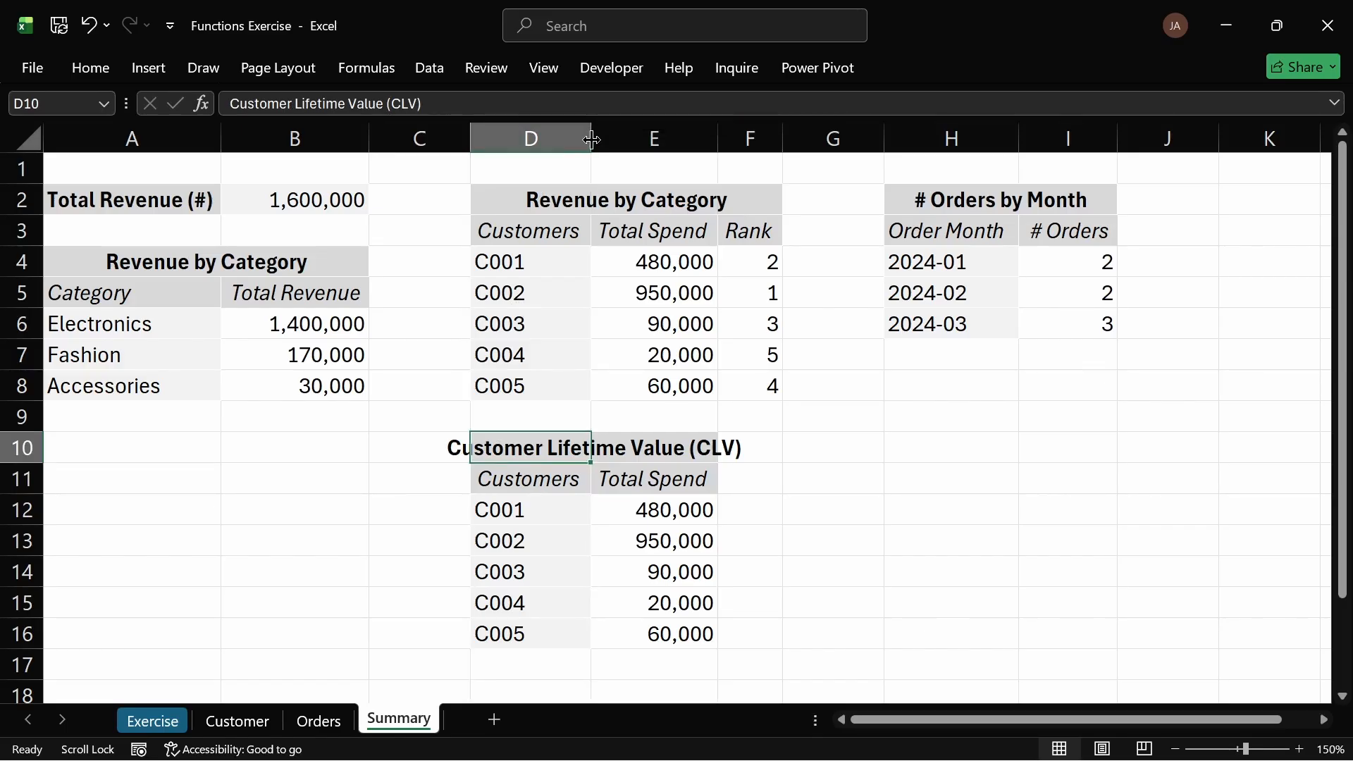
pyautogui.moveTo(590, 139); pyautogui.dragTo(618, 140)
pyautogui.moveTo(746, 139); pyautogui.dragTo(814, 134)
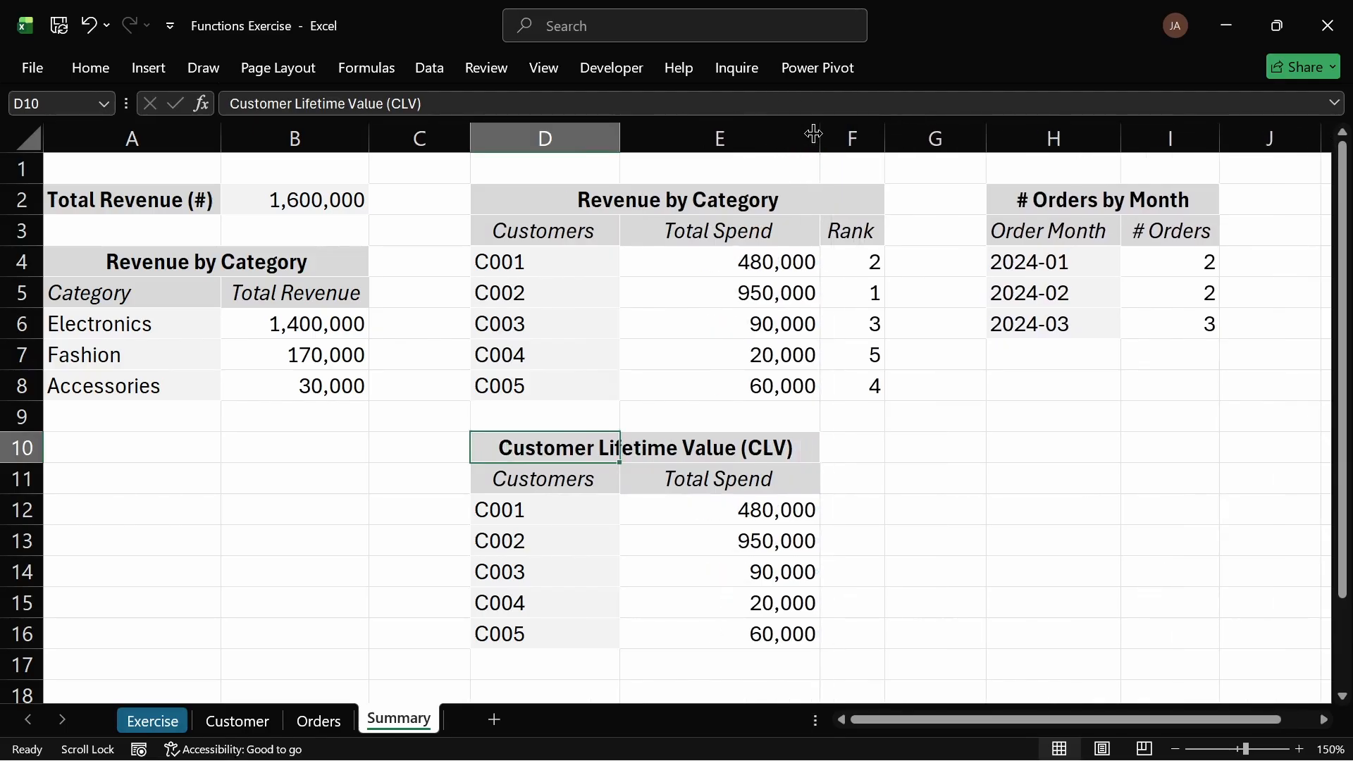
pyautogui.click(858, 411)
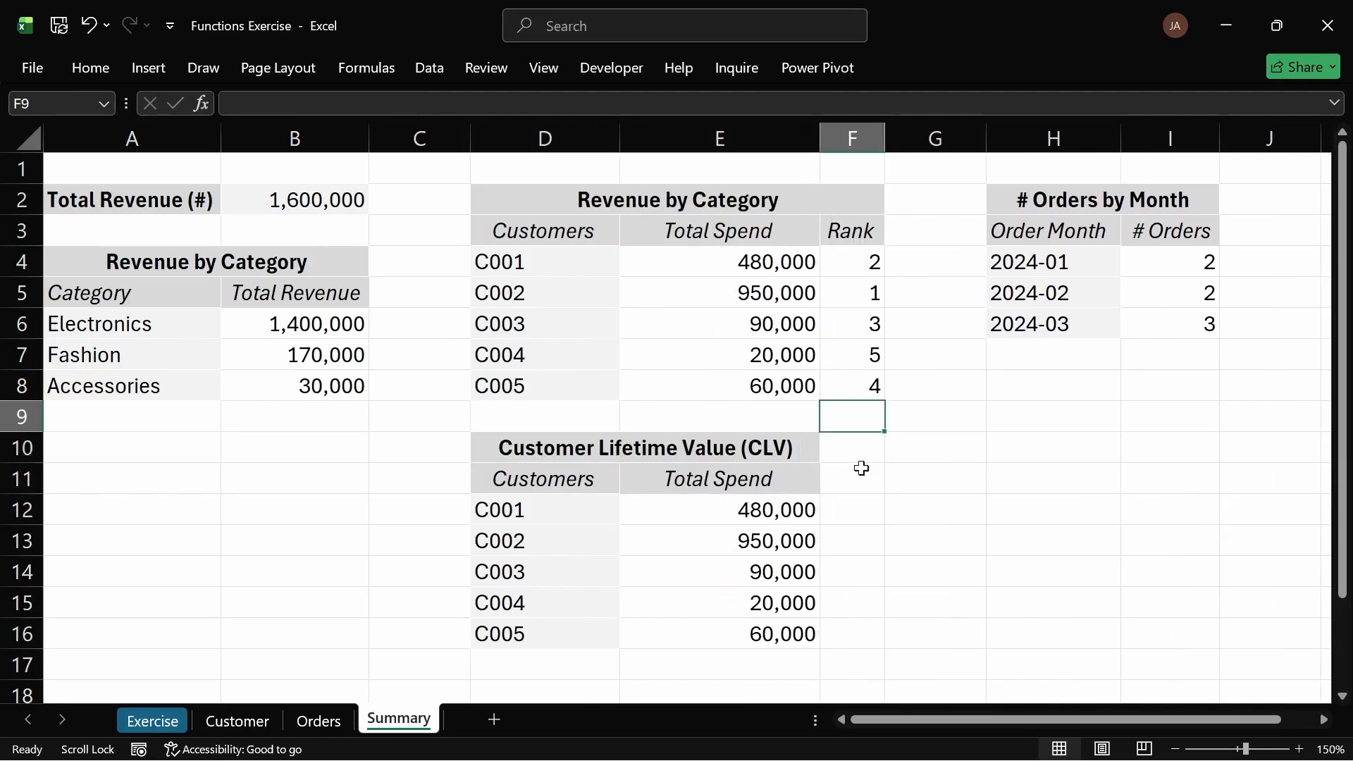
# Step: Rename the new table's Total Spend header to Total Revenue
pyautogui.click(714, 482)
pyautogui.click(579, 450)
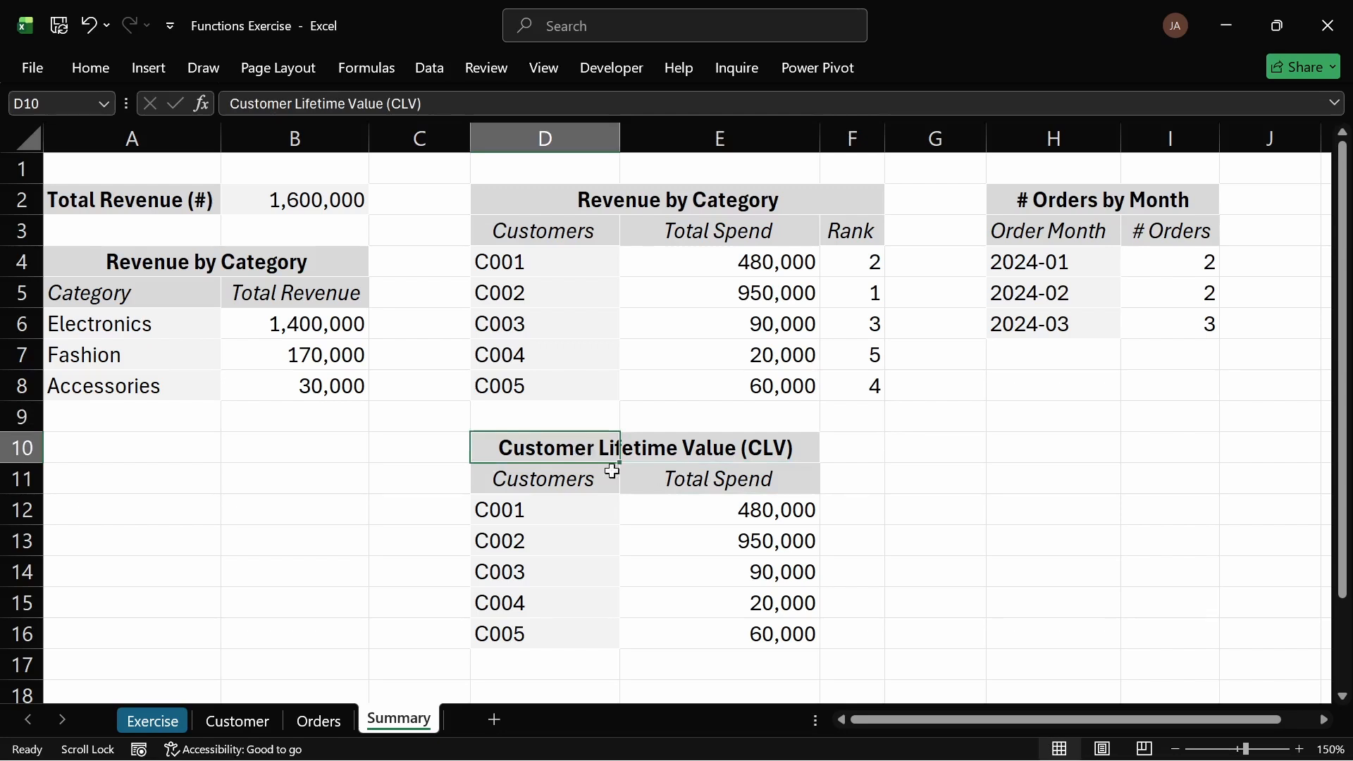
pyautogui.doubleClick(740, 479)
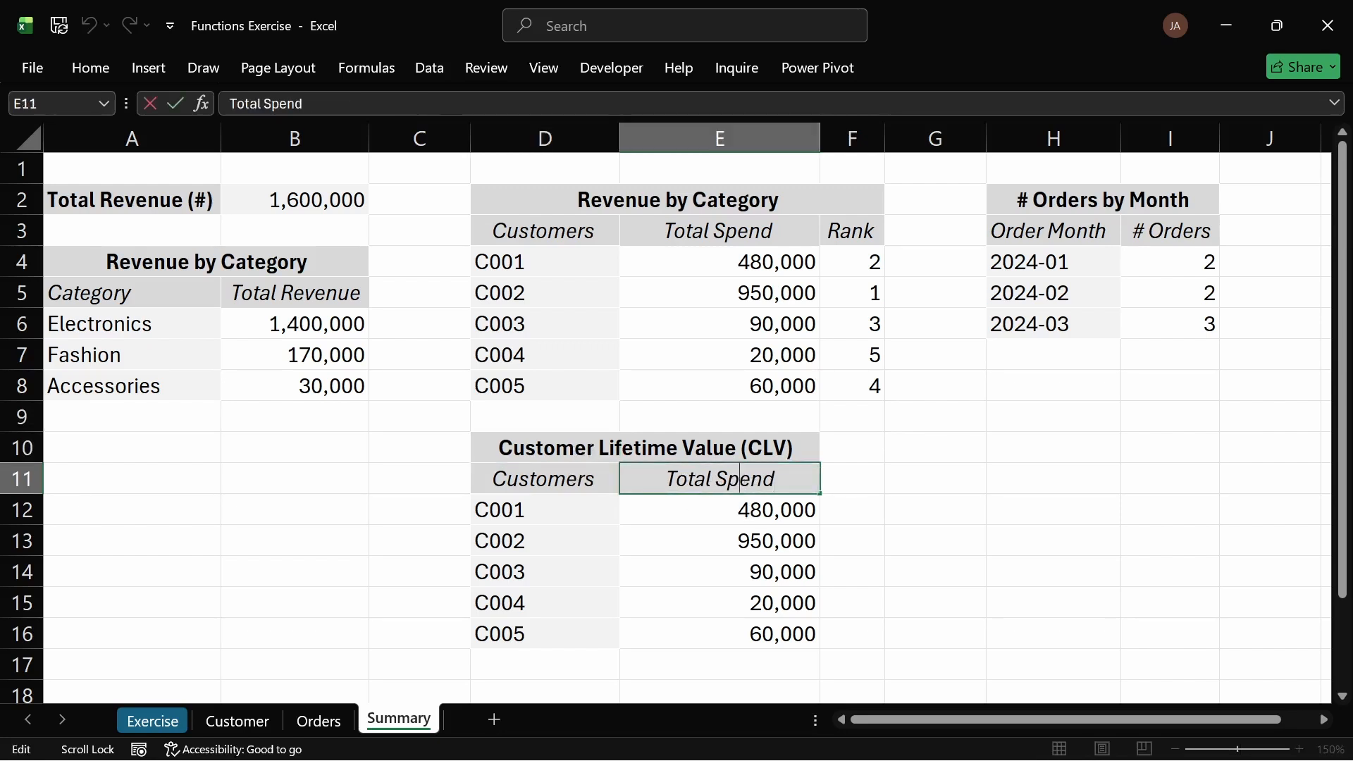
pyautogui.moveTo(714, 479); pyautogui.dragTo(775, 478)
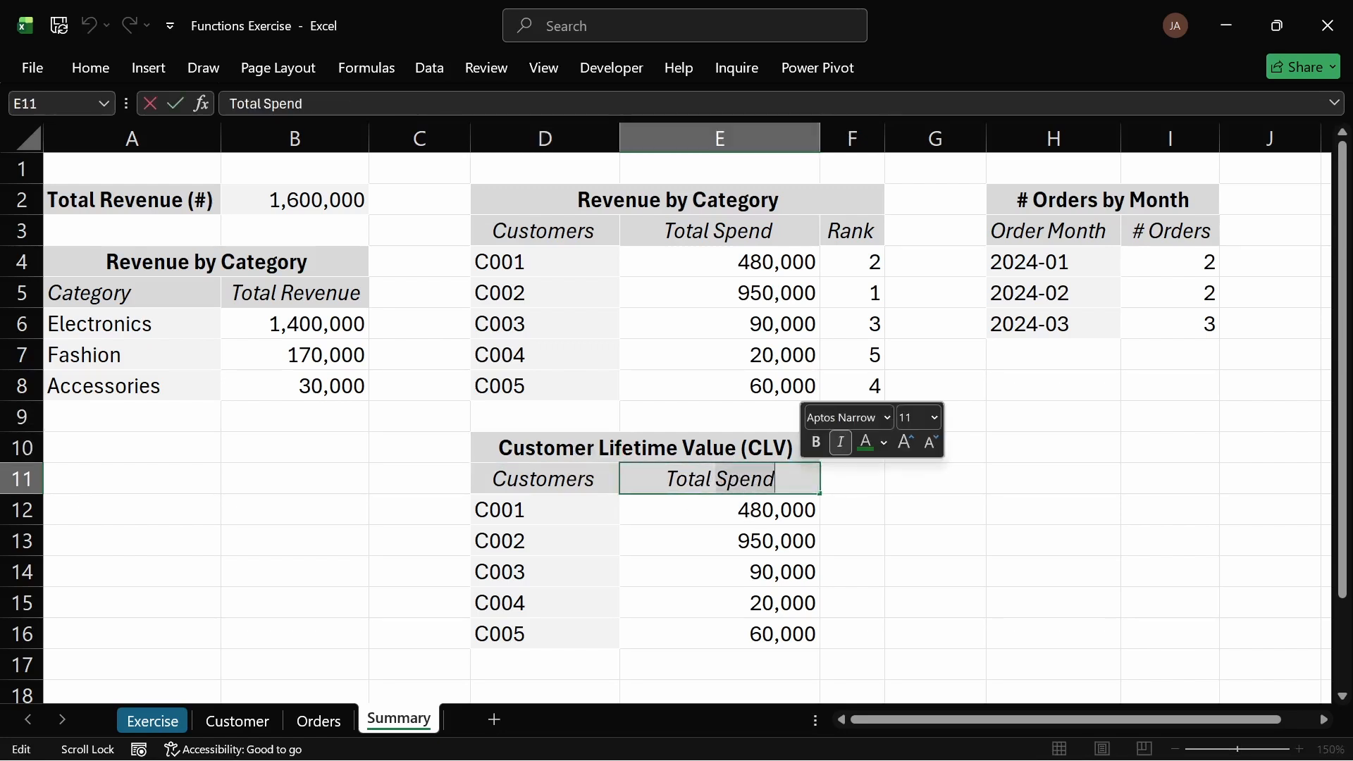
pyautogui.write('Reve')
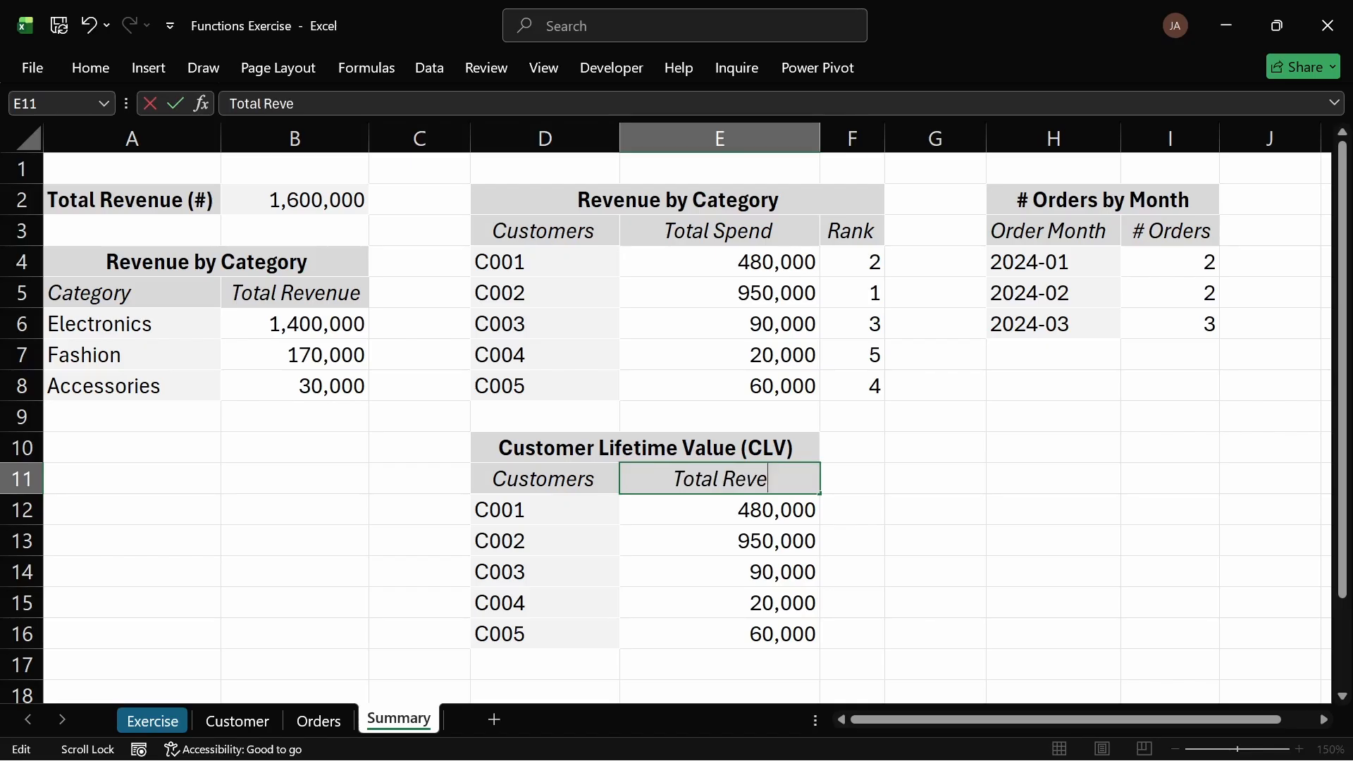
pyautogui.write('nue')
pyautogui.press('Return')
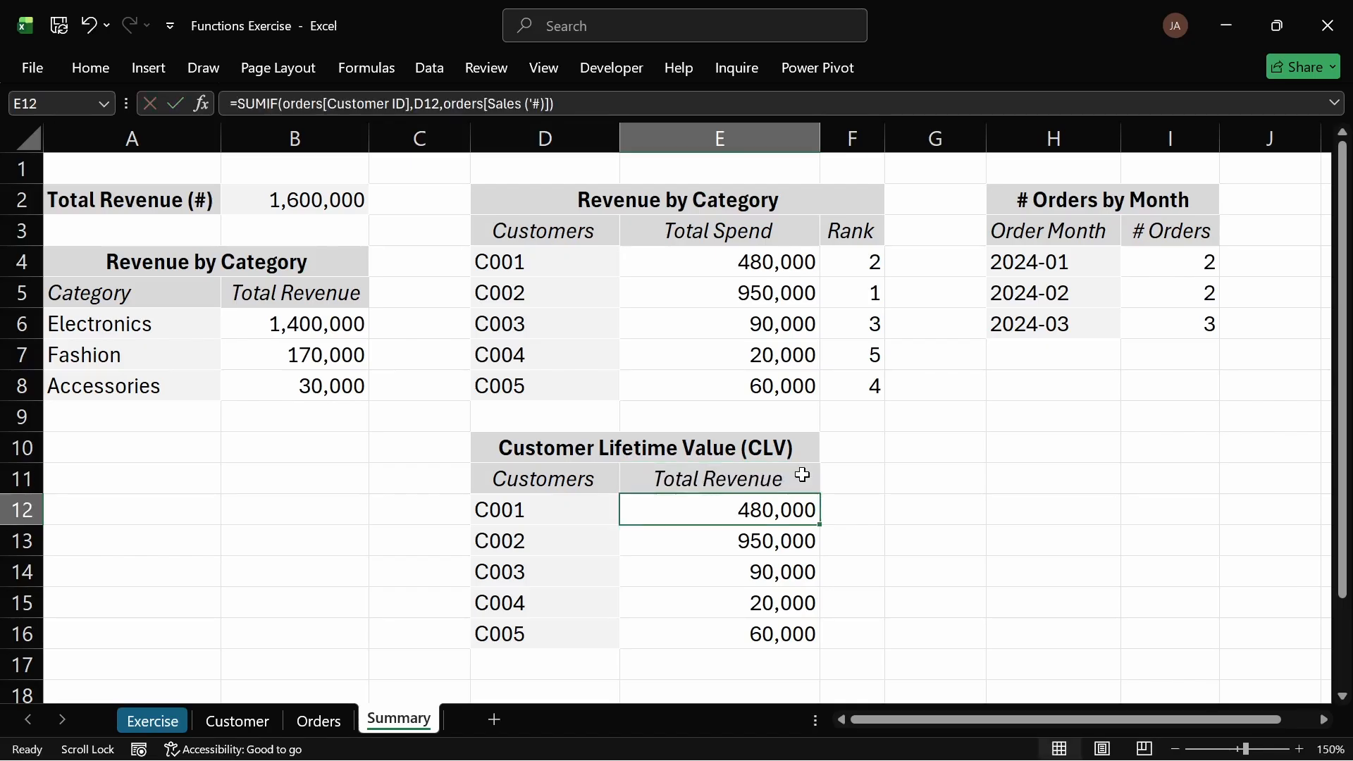
# Step: Inspect the customer and revenue formulas in the new CLV table
pyautogui.moveTo(504, 507); pyautogui.dragTo(528, 624)
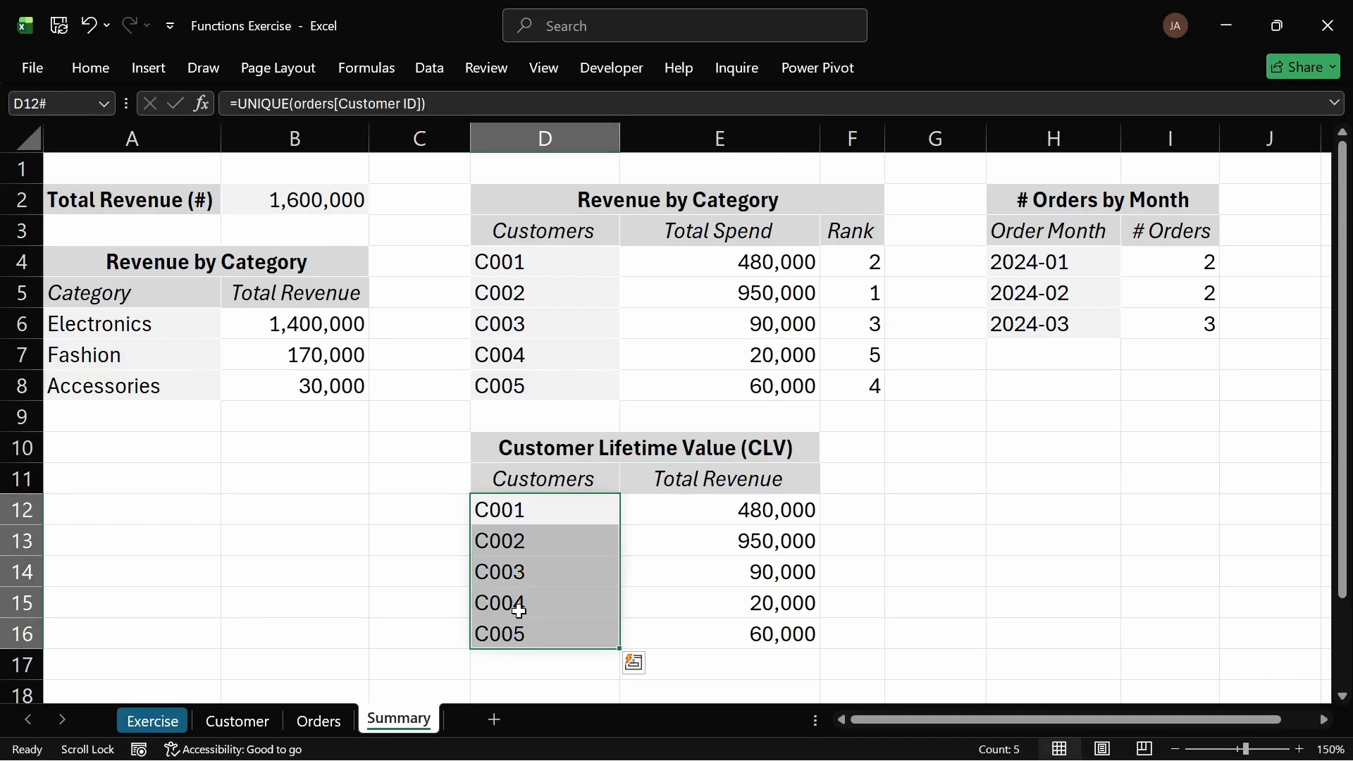
pyautogui.click(431, 504)
pyautogui.moveTo(776, 517); pyautogui.dragTo(782, 634)
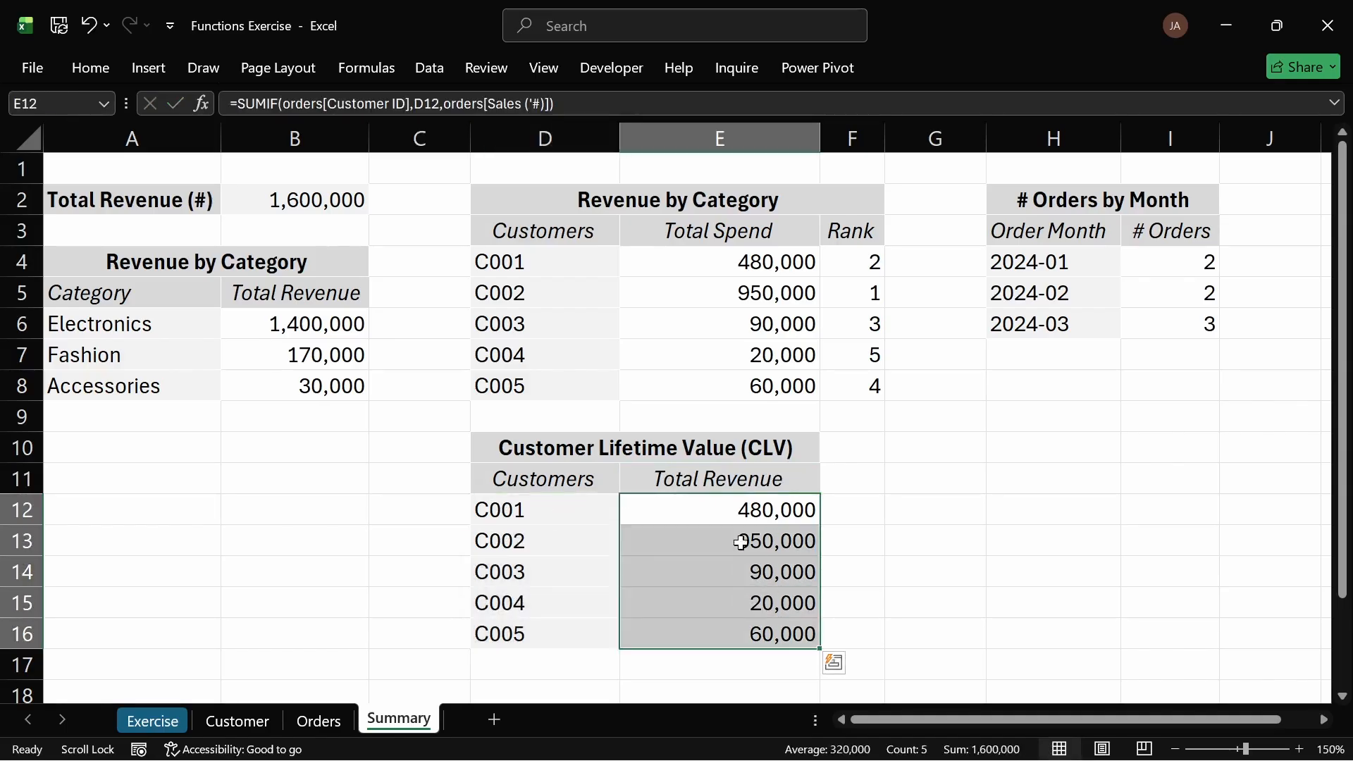
# Step: Review the exercise task list against the Summary sheet tables to plan the next advanced challenge
pyautogui.click(426, 505)
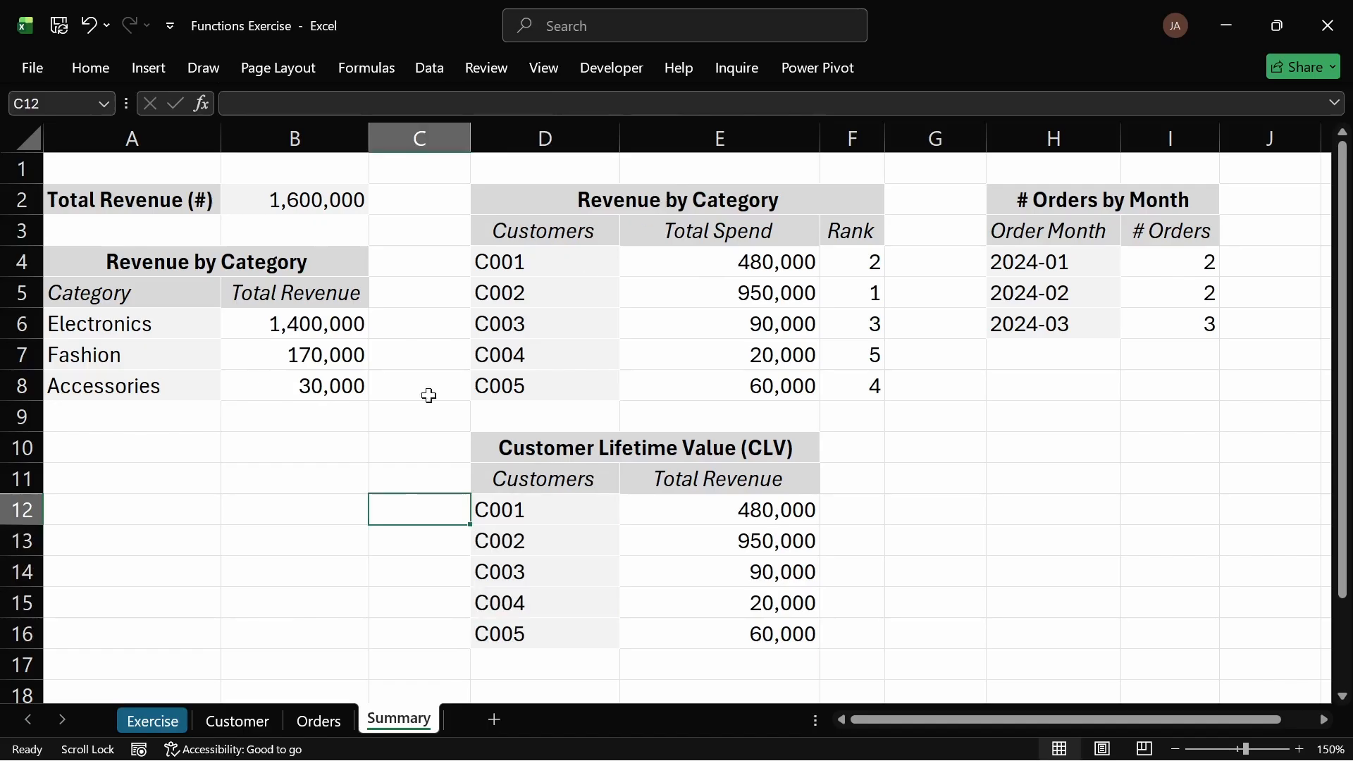
pyautogui.click(153, 719)
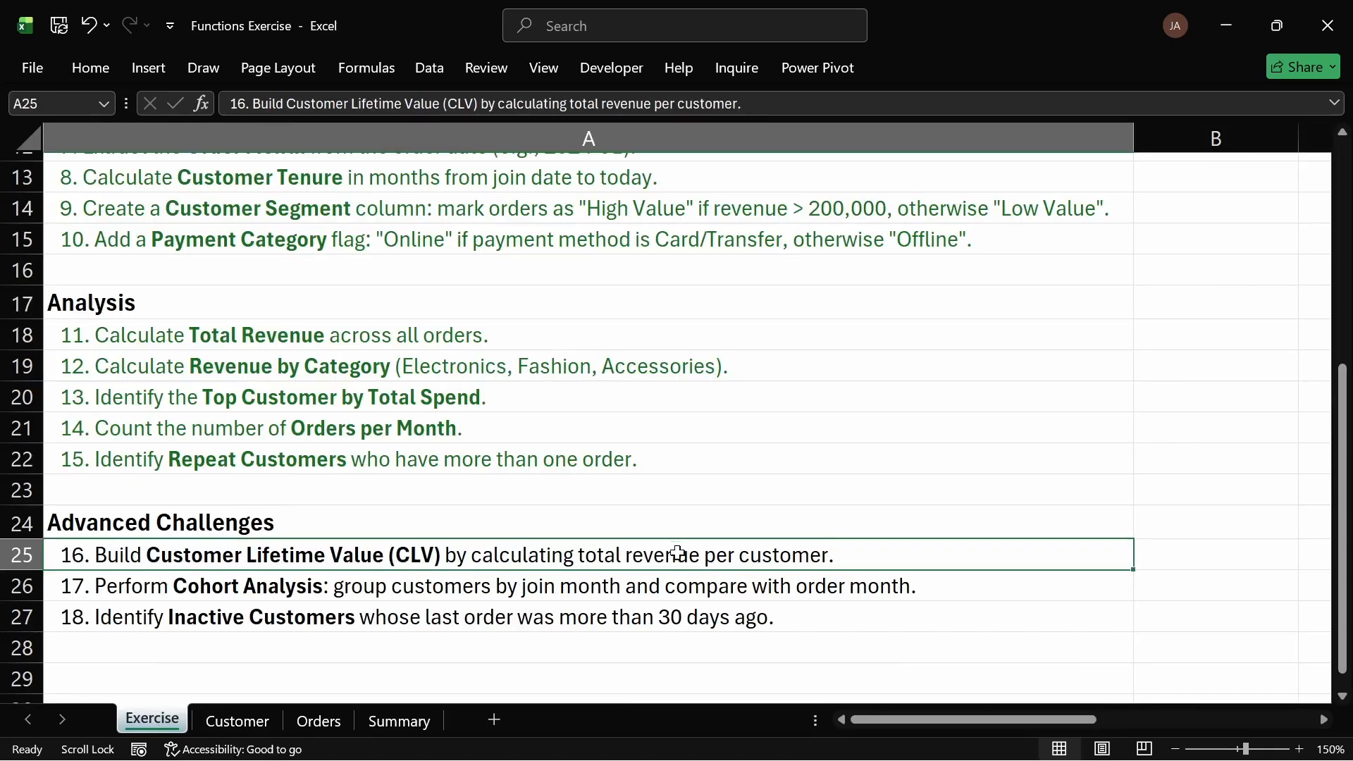
pyautogui.click(274, 404)
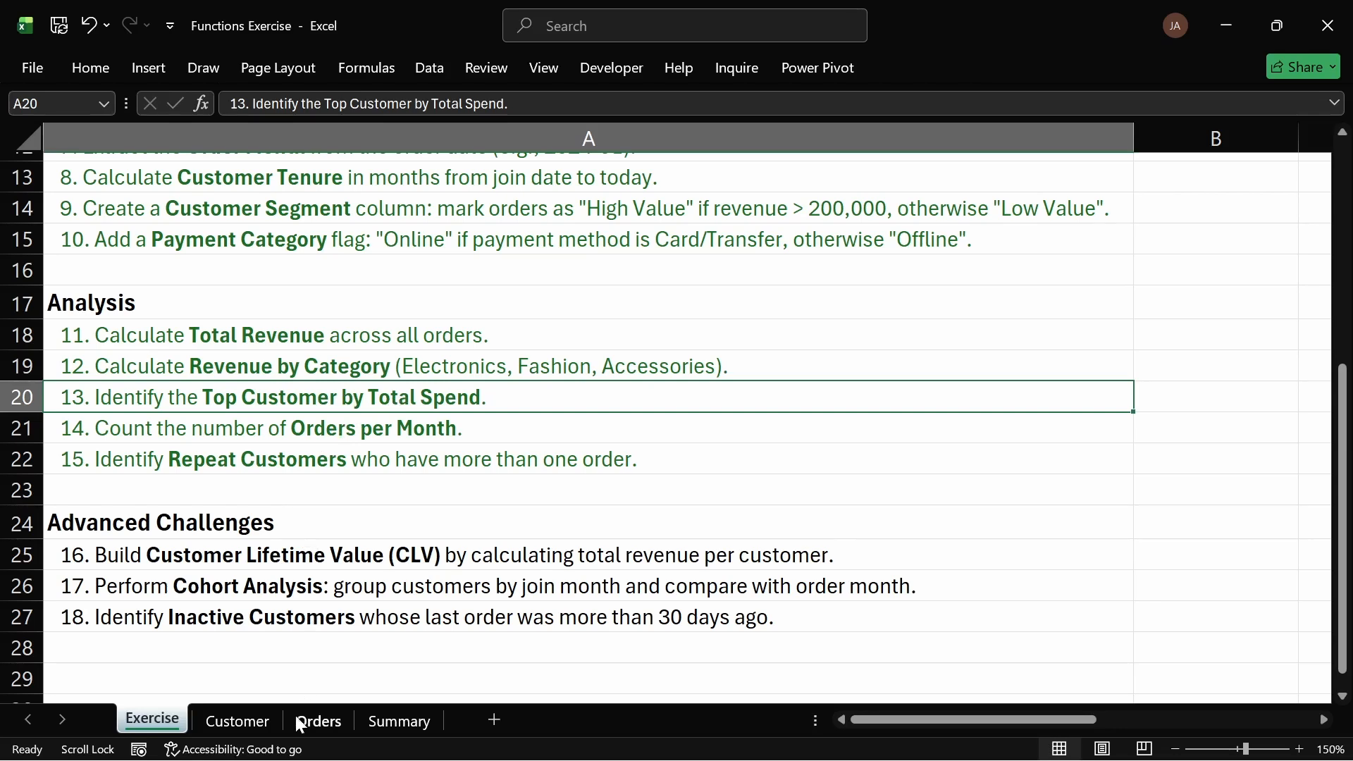
pyautogui.click(387, 722)
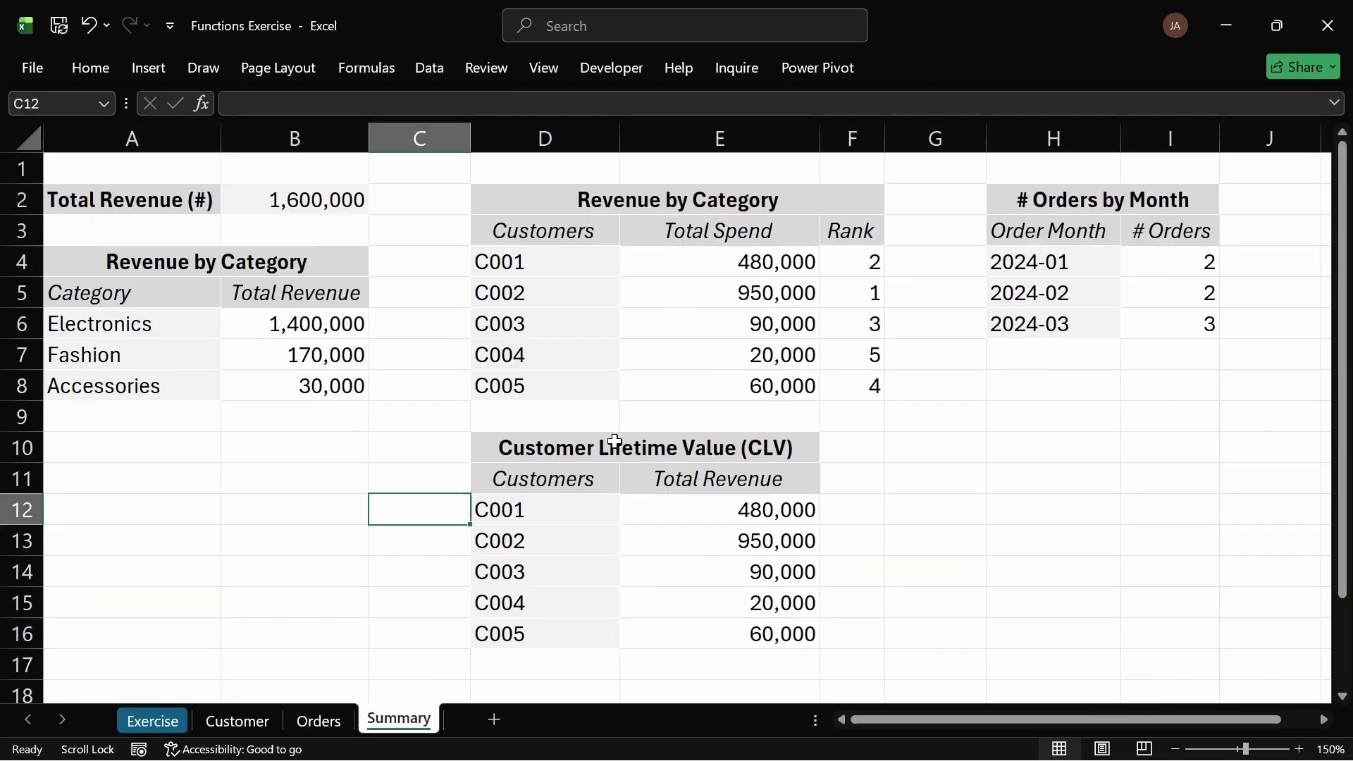
pyautogui.click(696, 505)
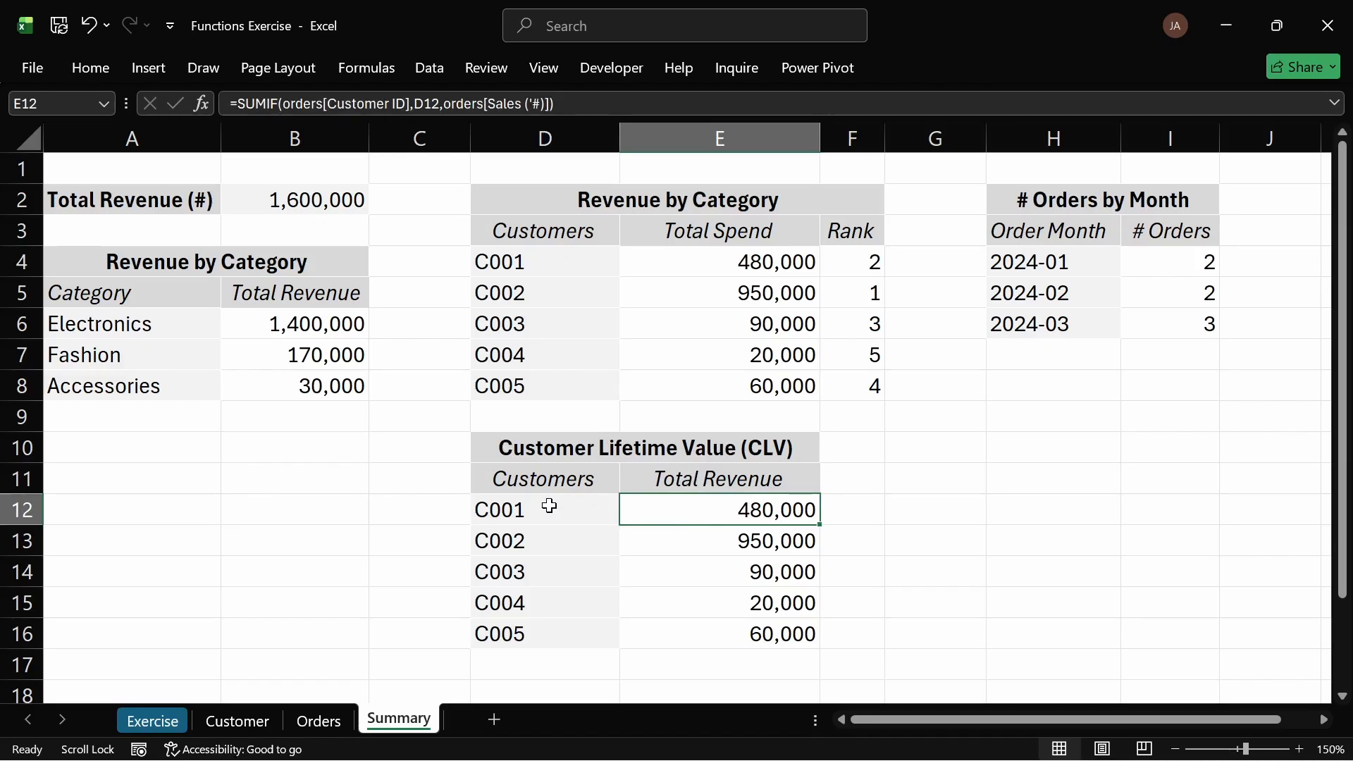
pyautogui.click(163, 722)
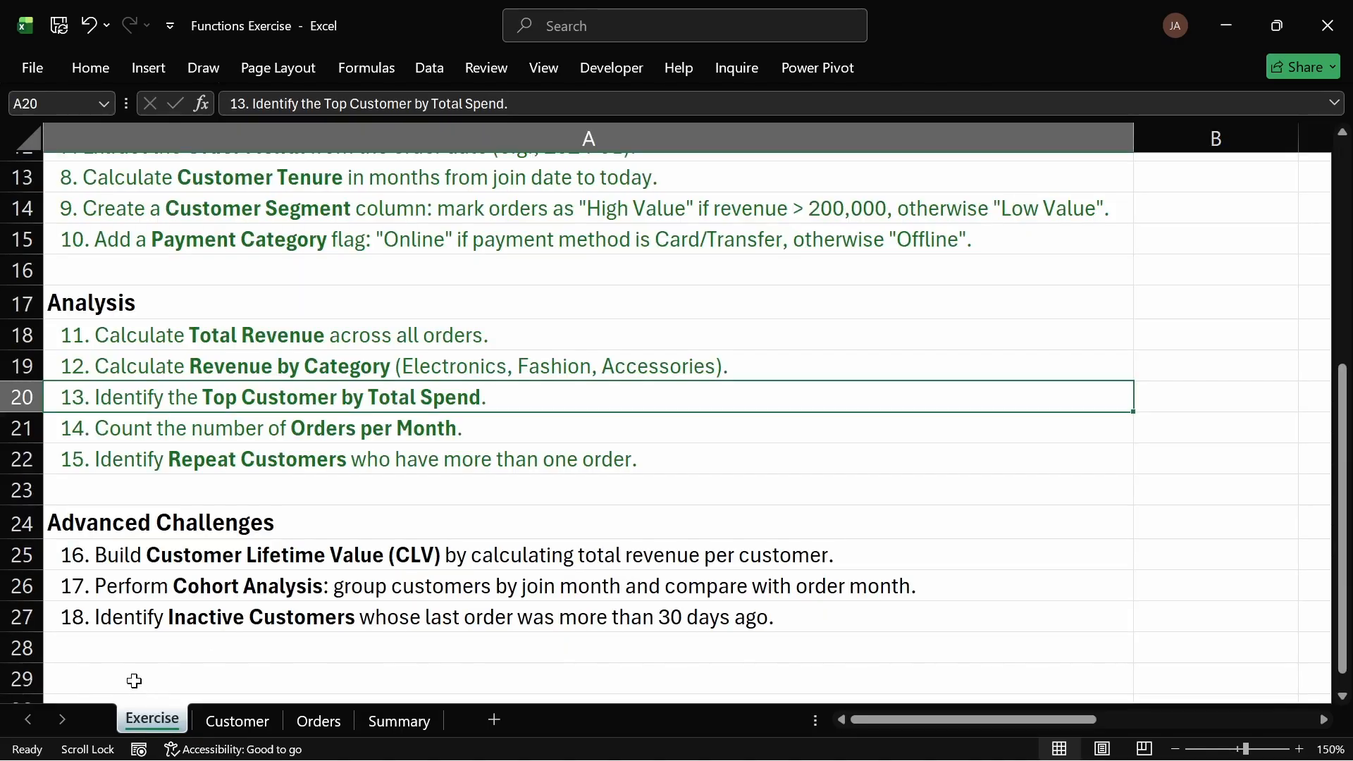
pyautogui.click(140, 557)
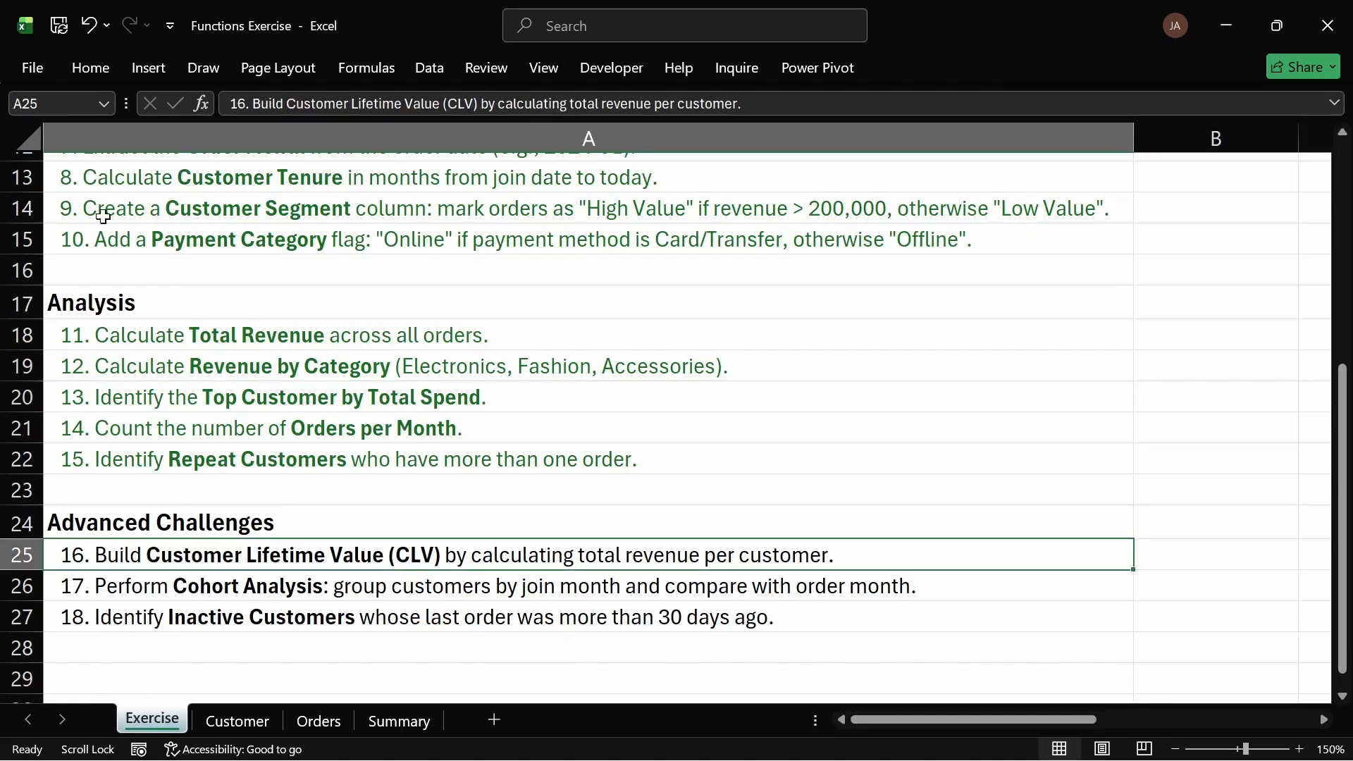
pyautogui.click(100, 61)
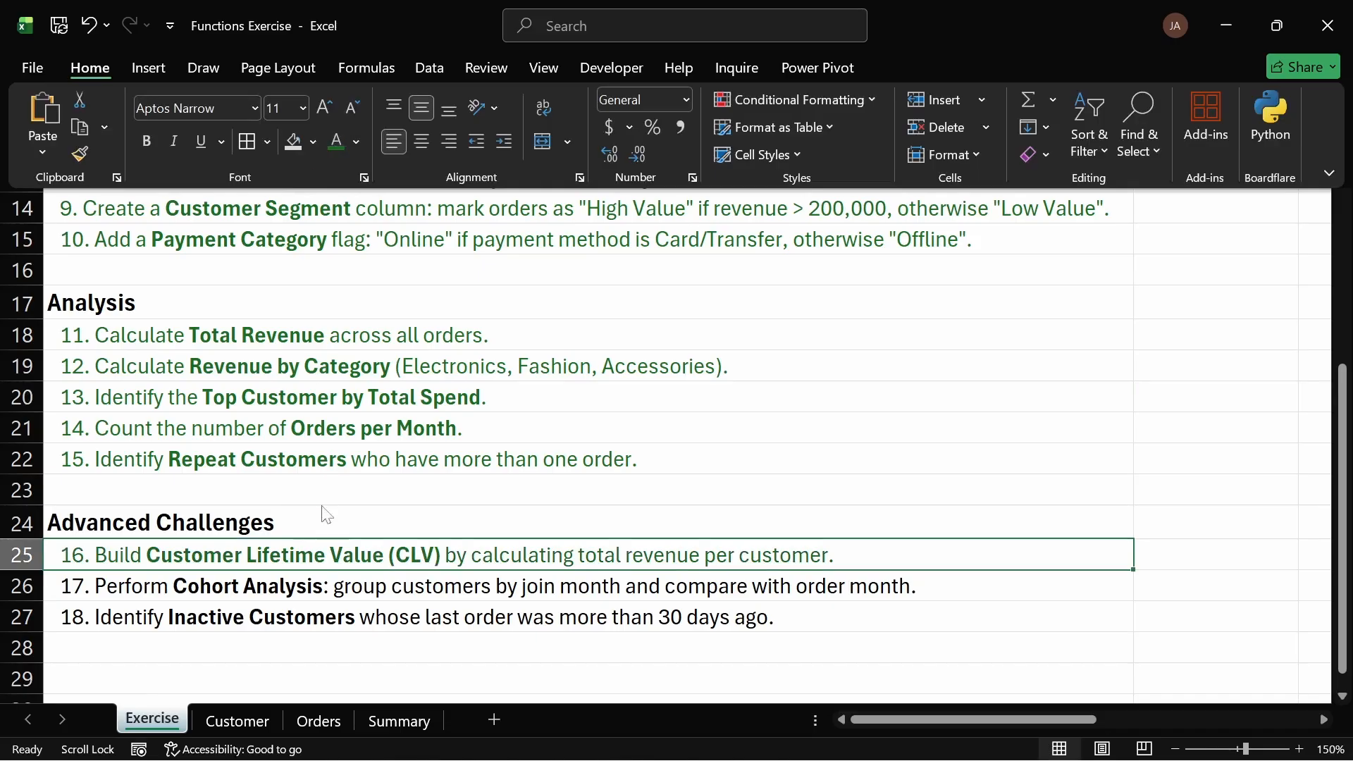
pyautogui.click(289, 597)
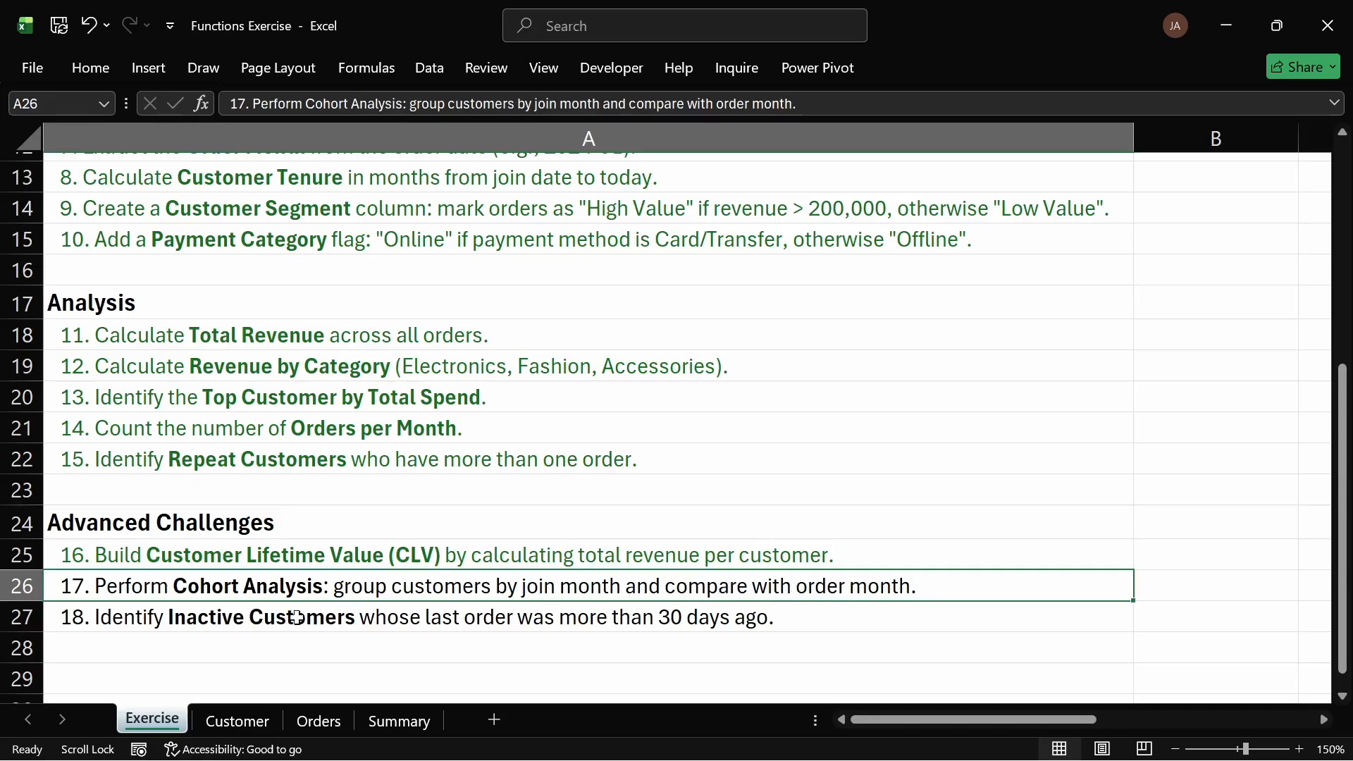
pyautogui.click(399, 720)
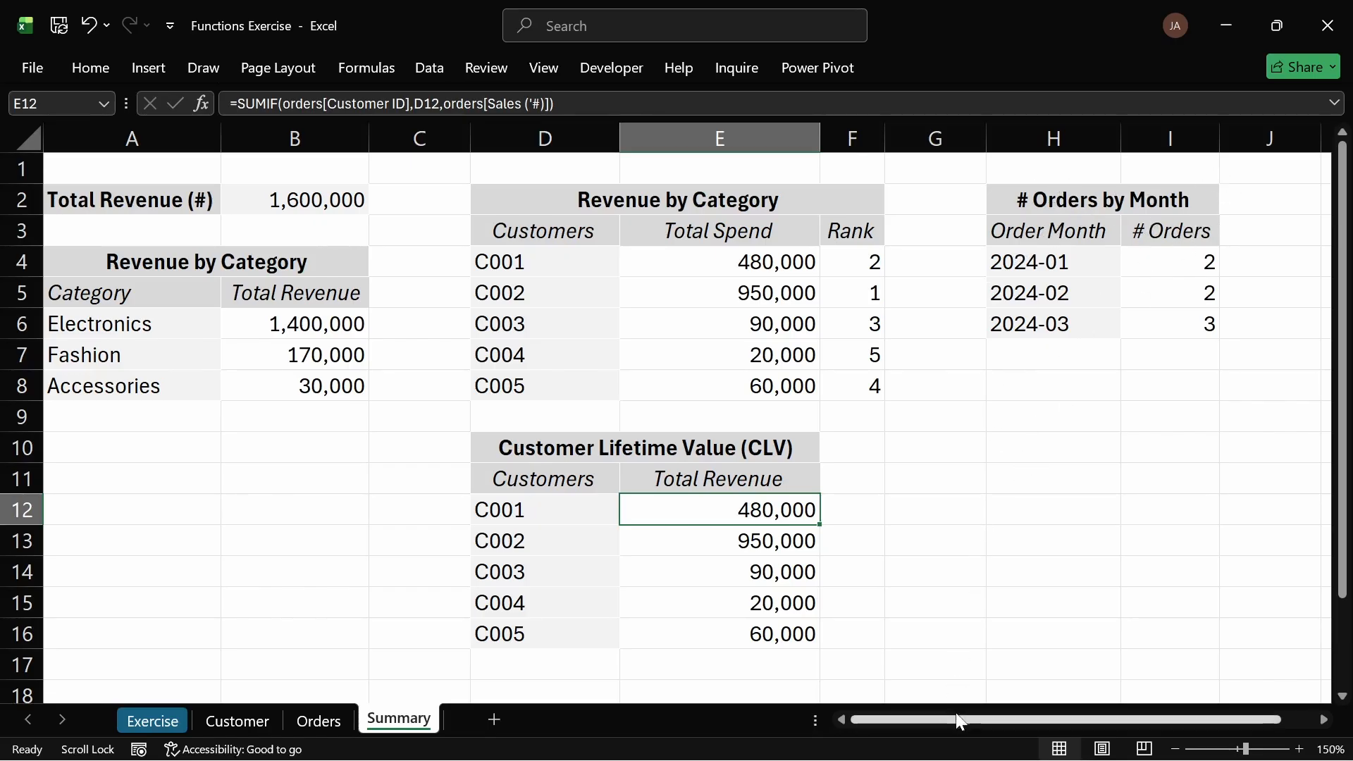
pyautogui.moveTo(959, 721); pyautogui.dragTo(1032, 722)
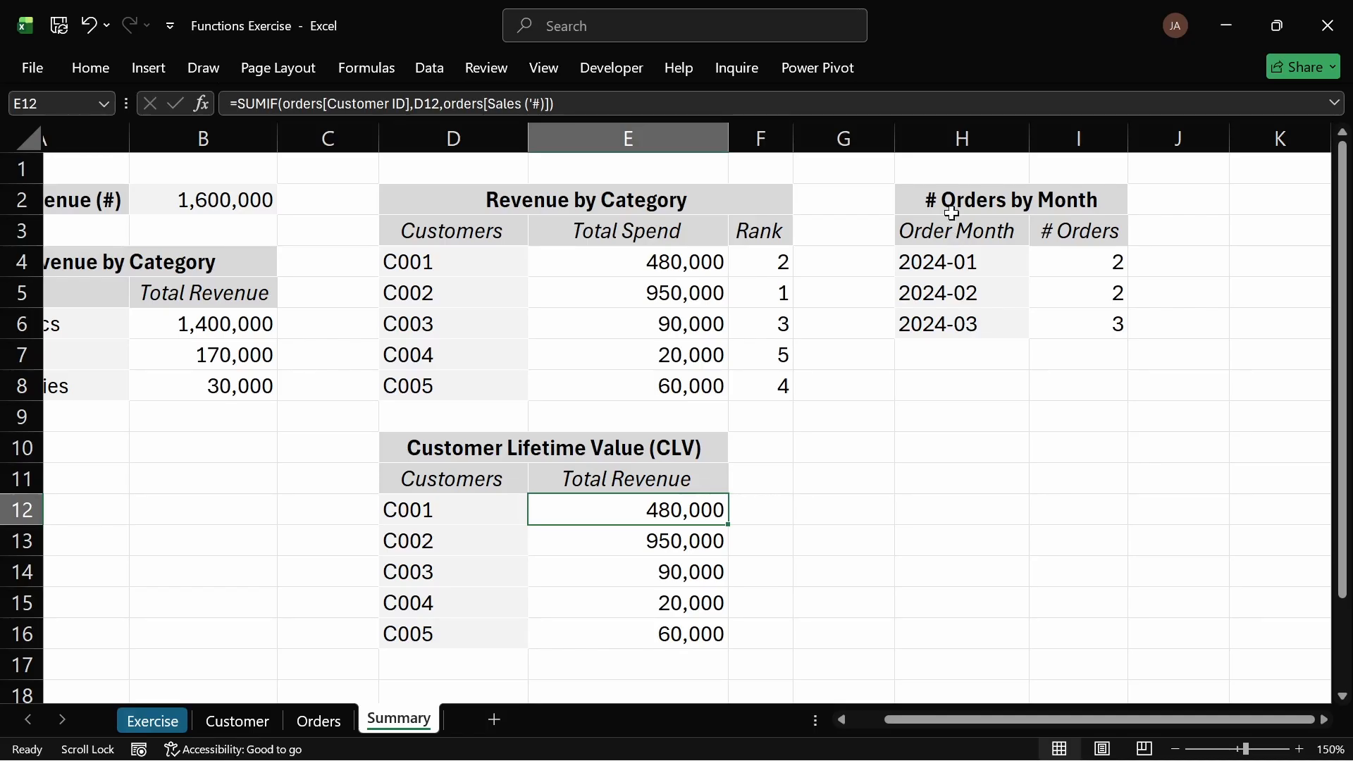
pyautogui.click(235, 719)
pyautogui.click(168, 717)
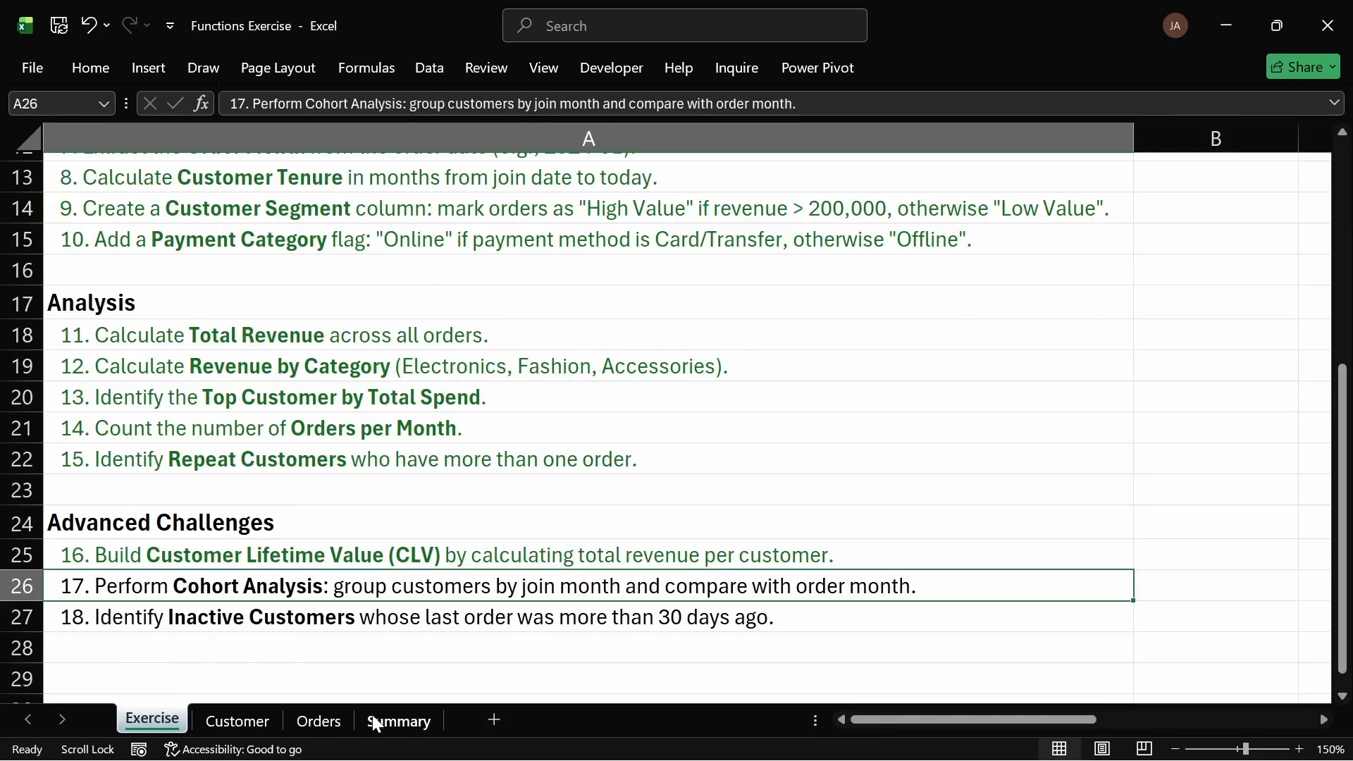
pyautogui.click(394, 720)
# Step: Copy the # Orders by Month table and paste a duplicate starting at cell H10 below it
pyautogui.click(934, 192)
pyautogui.moveTo(934, 192); pyautogui.dragTo(1109, 314)
pyautogui.hotkey('ctrl', 'c')
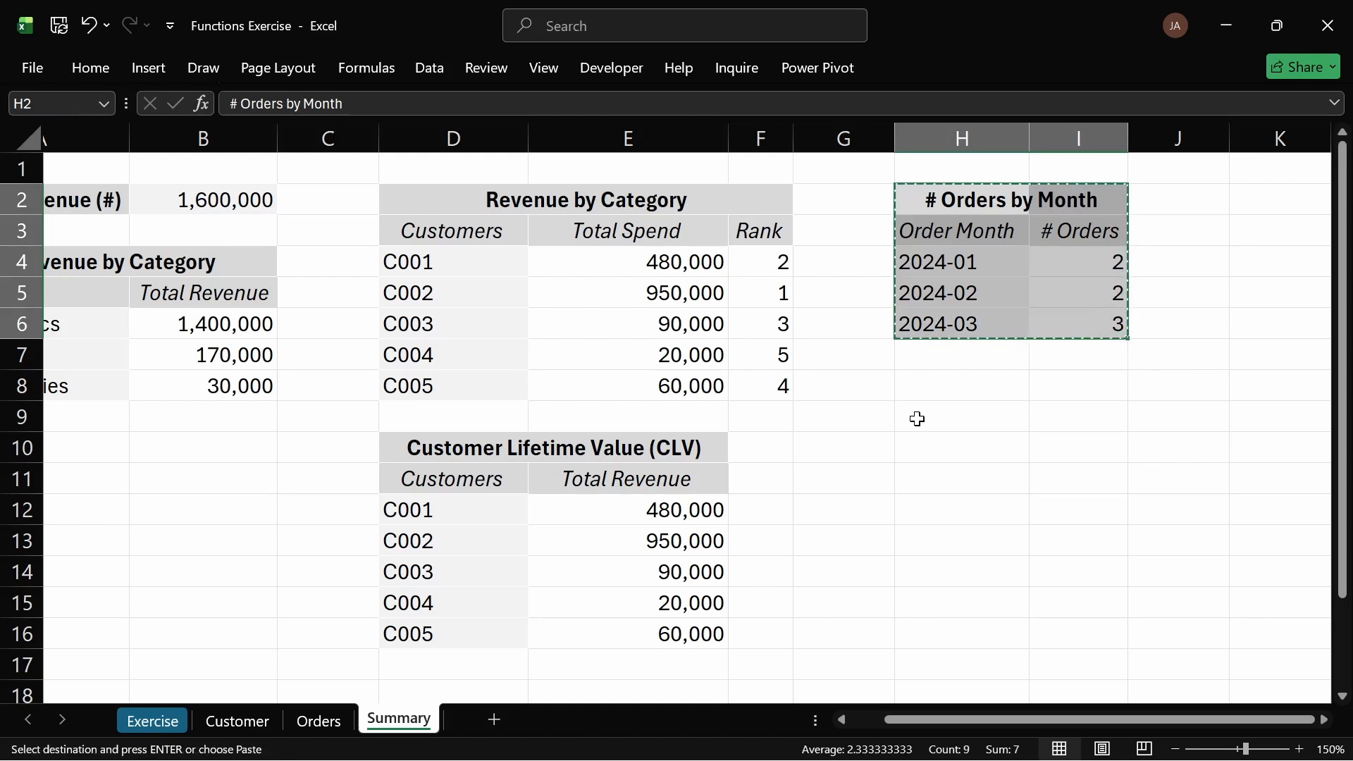
pyautogui.click(916, 418)
pyautogui.click(918, 440)
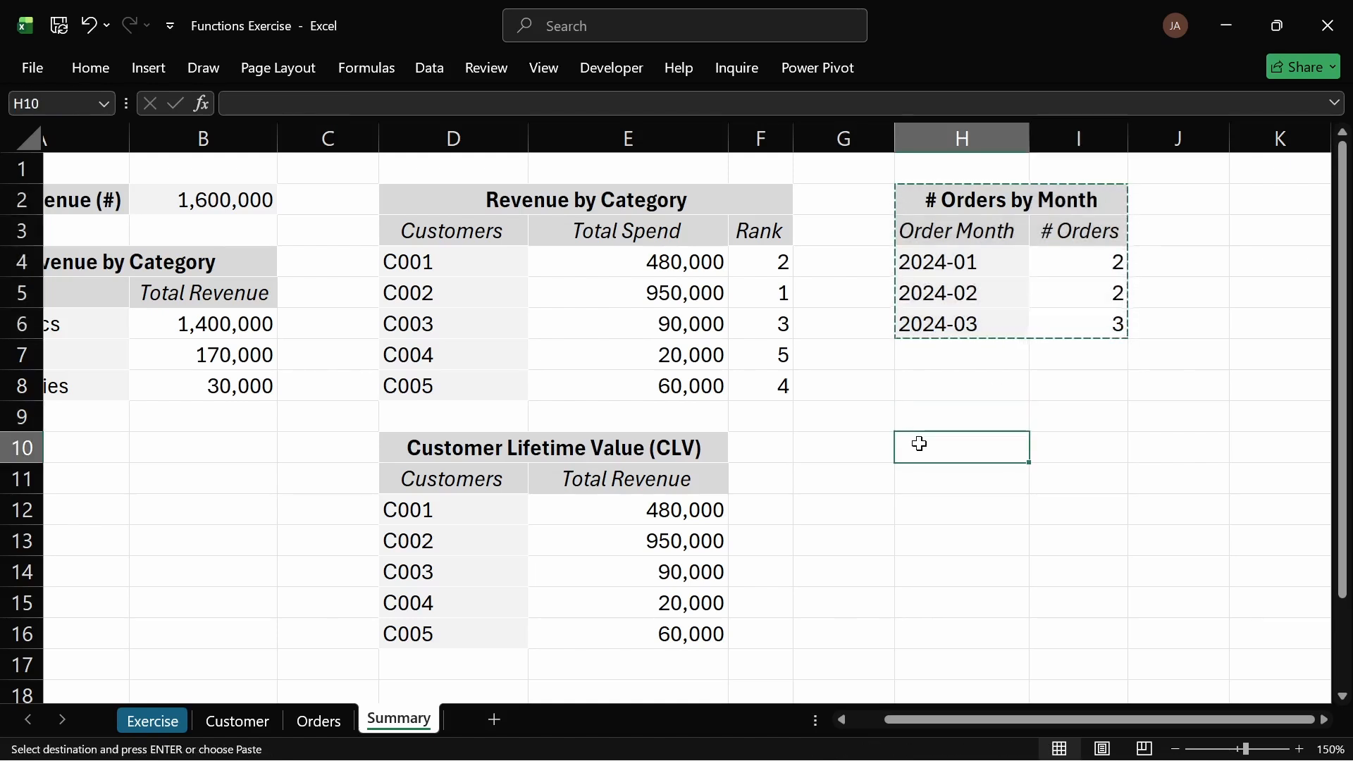
pyautogui.hotkey('ctrl', 'v')
# Step: Try to replace the duplicate table's heading with the Cohort Analysis phrase from task 17
pyautogui.doubleClick(945, 448)
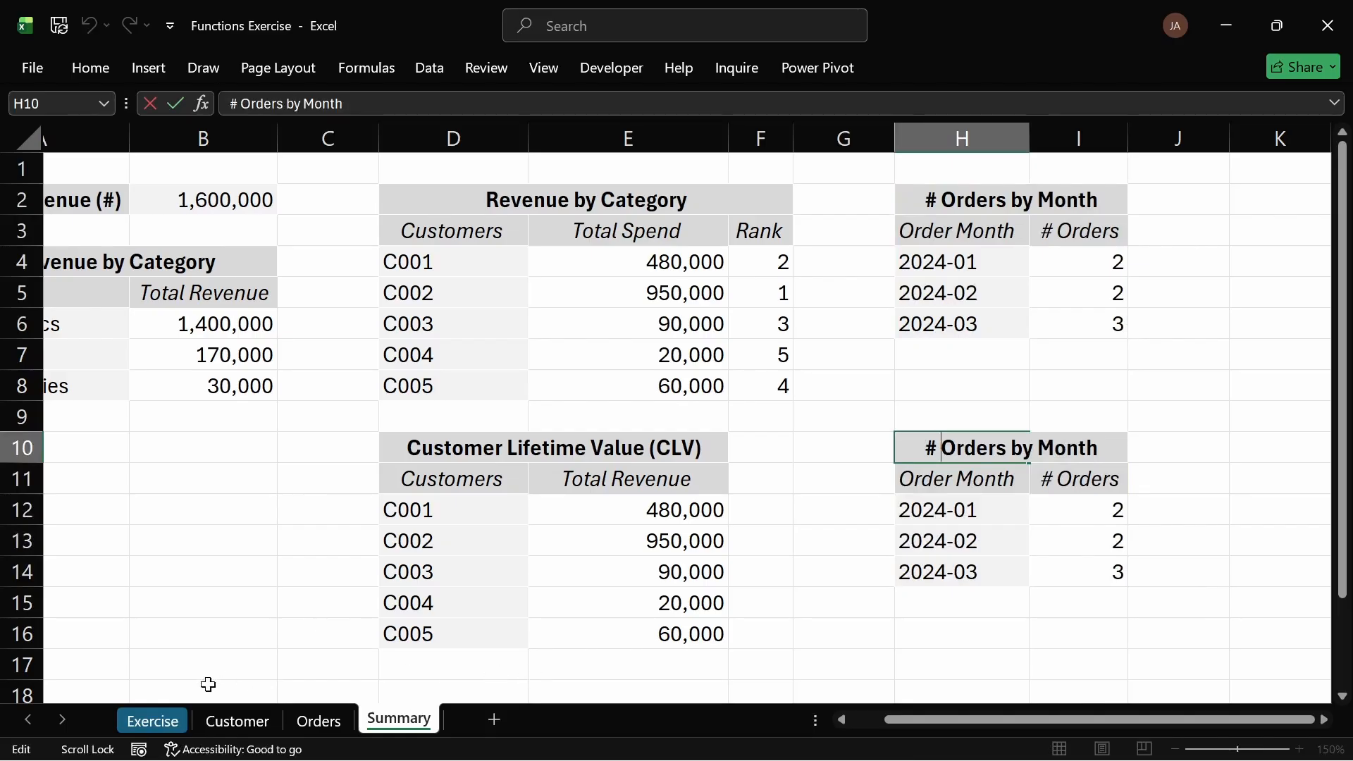
pyautogui.click(151, 720)
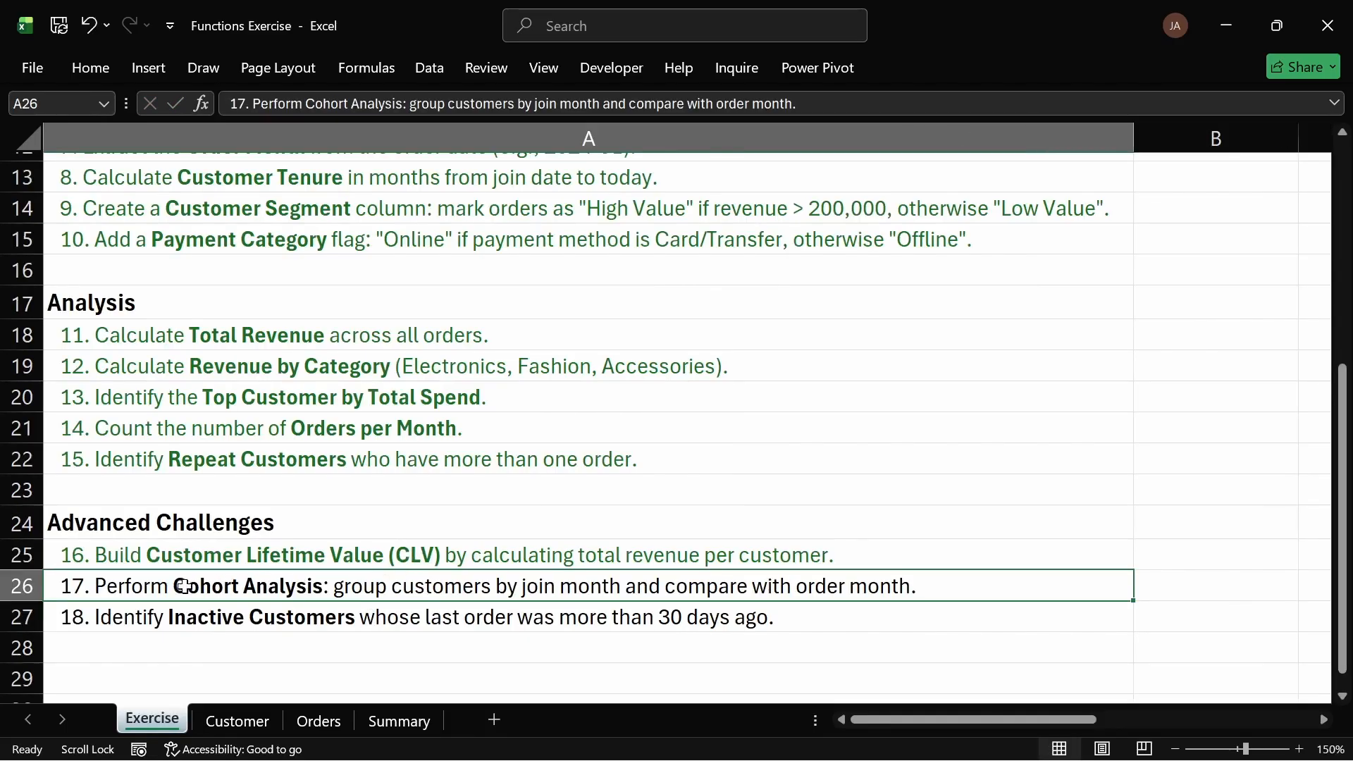
pyautogui.doubleClick(173, 586)
pyautogui.moveTo(173, 586); pyautogui.dragTo(322, 585)
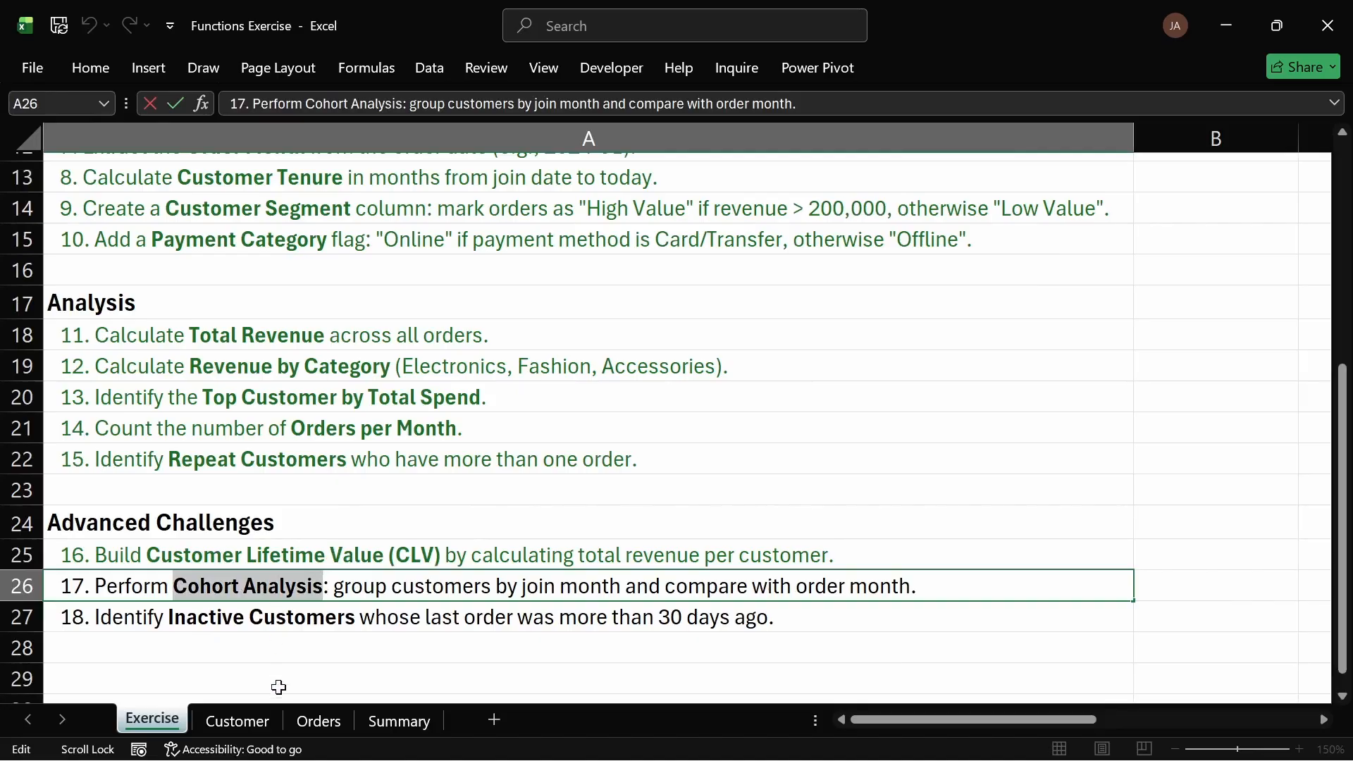
pyautogui.click(394, 723)
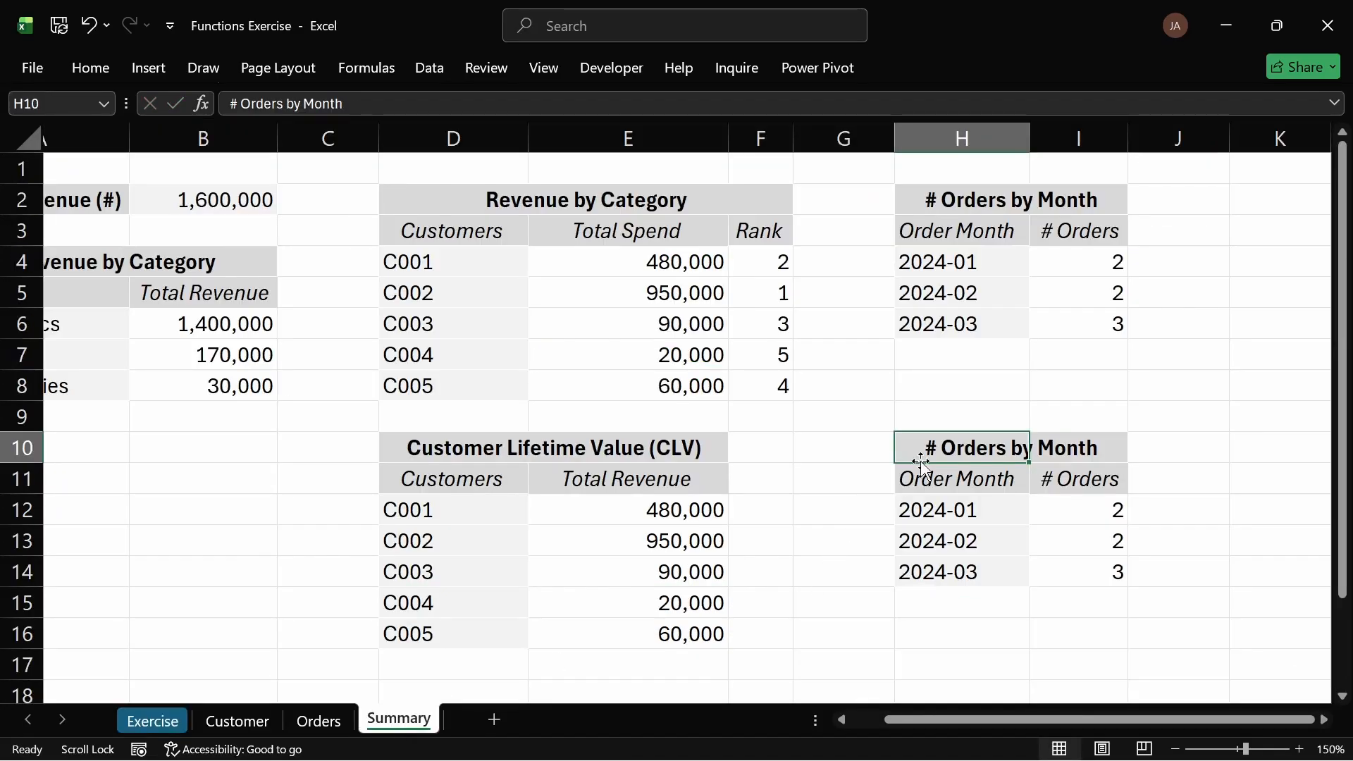
pyautogui.doubleClick(936, 446)
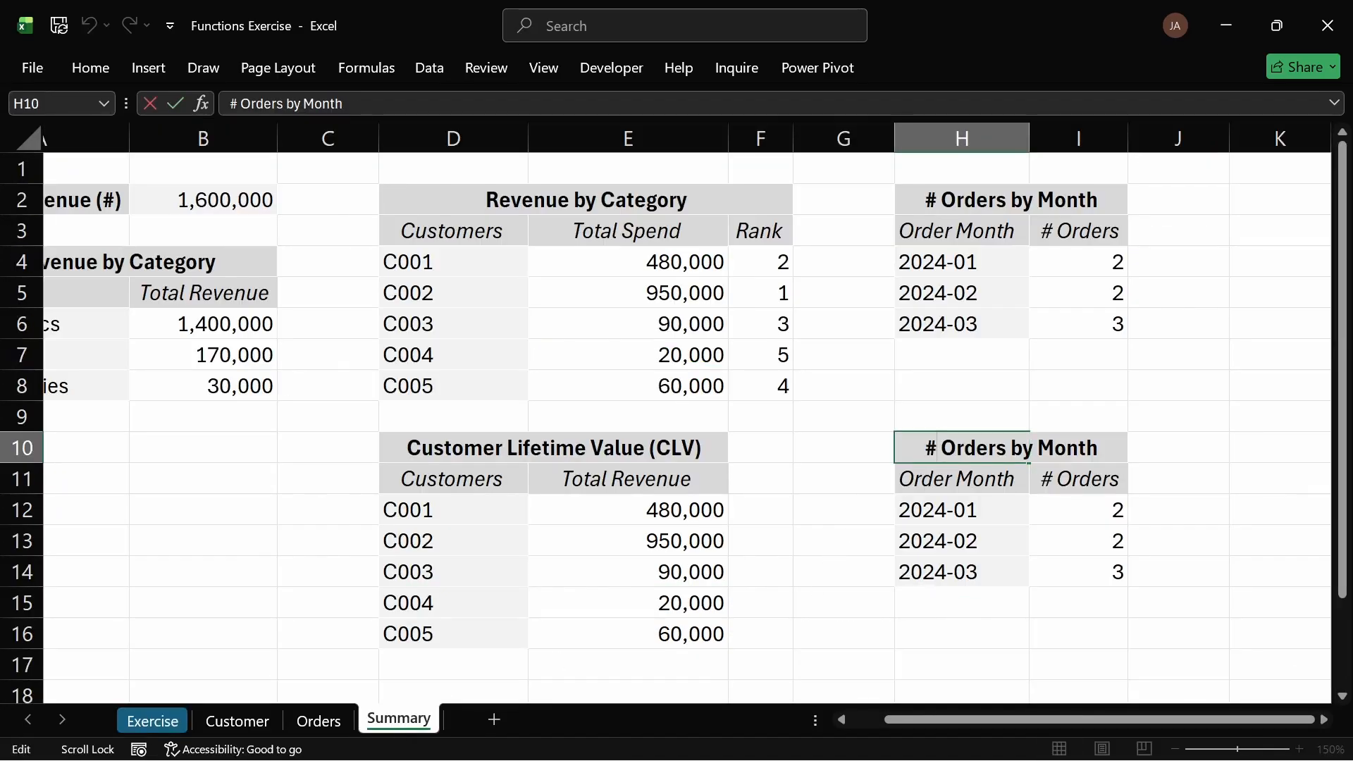
pyautogui.hotkey('ctrl', 'a')
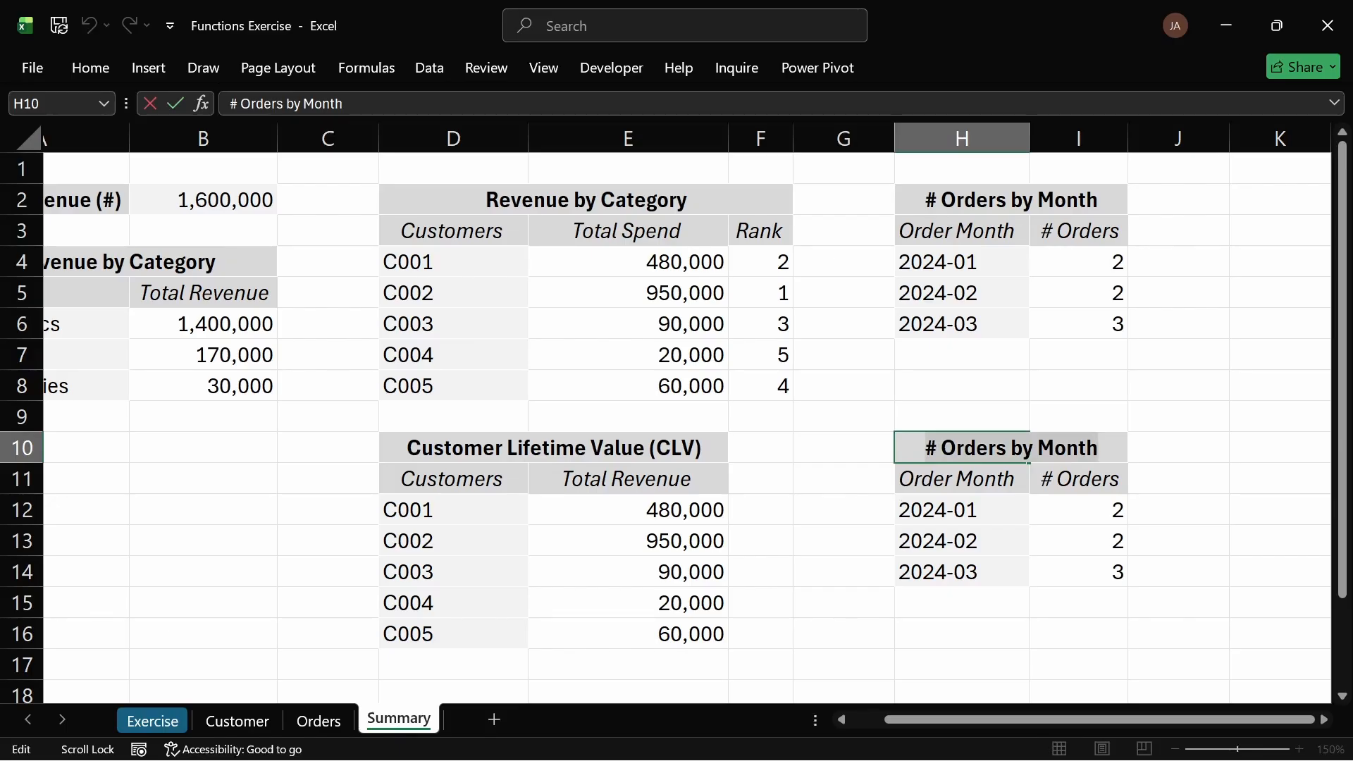
pyautogui.hotkey('ctrl', 'v')
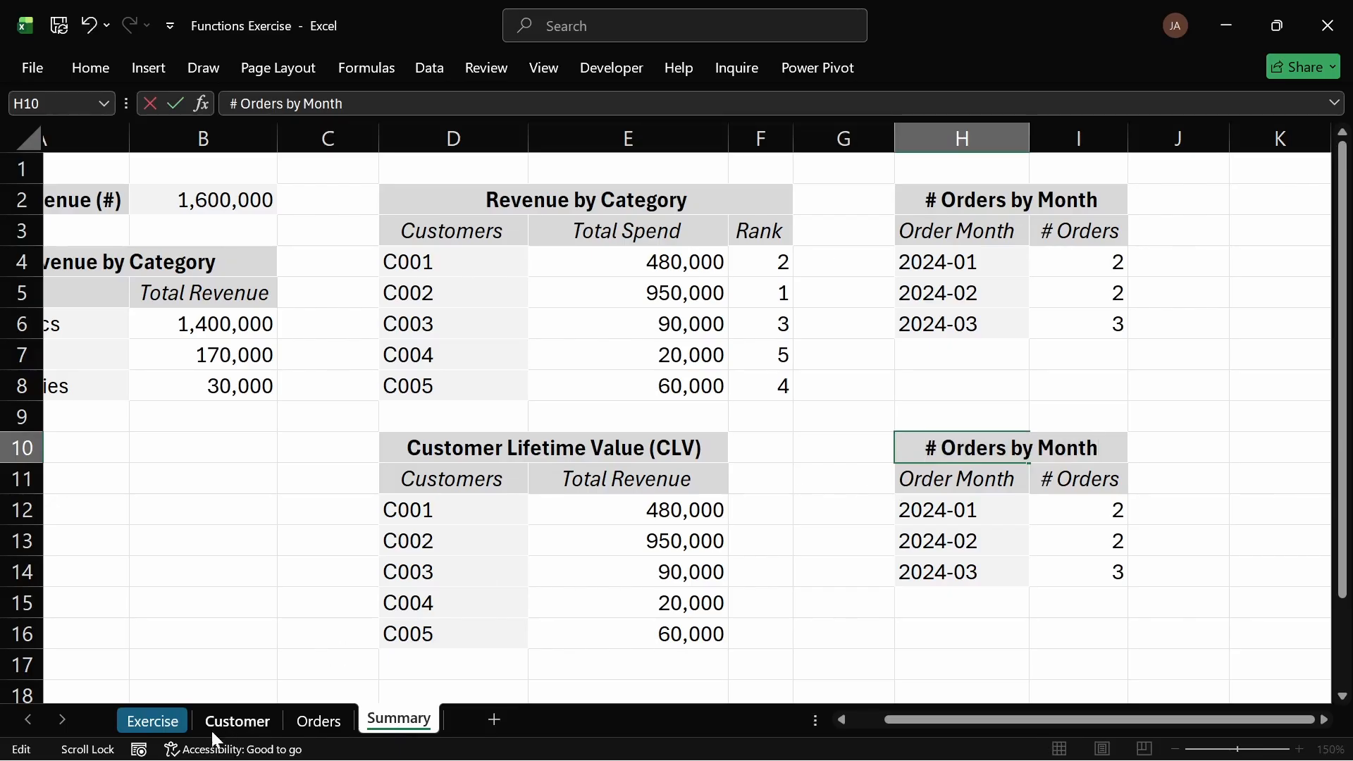
# Step: Copy the phrase Cohort Analysis from task 17 and retitle the duplicate table's heading with it
pyautogui.click(151, 720)
pyautogui.doubleClick(256, 587)
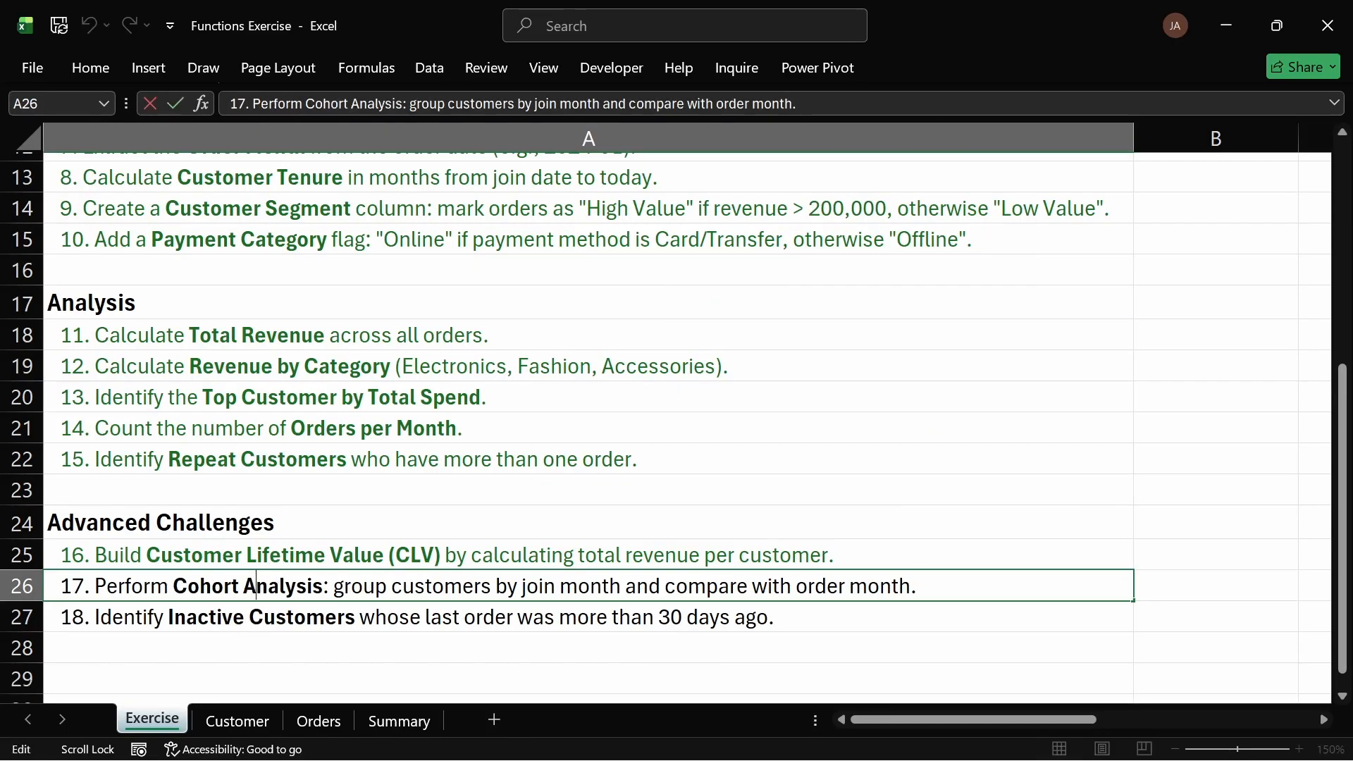
pyautogui.moveTo(174, 587); pyautogui.dragTo(324, 587)
pyautogui.press('Escape')
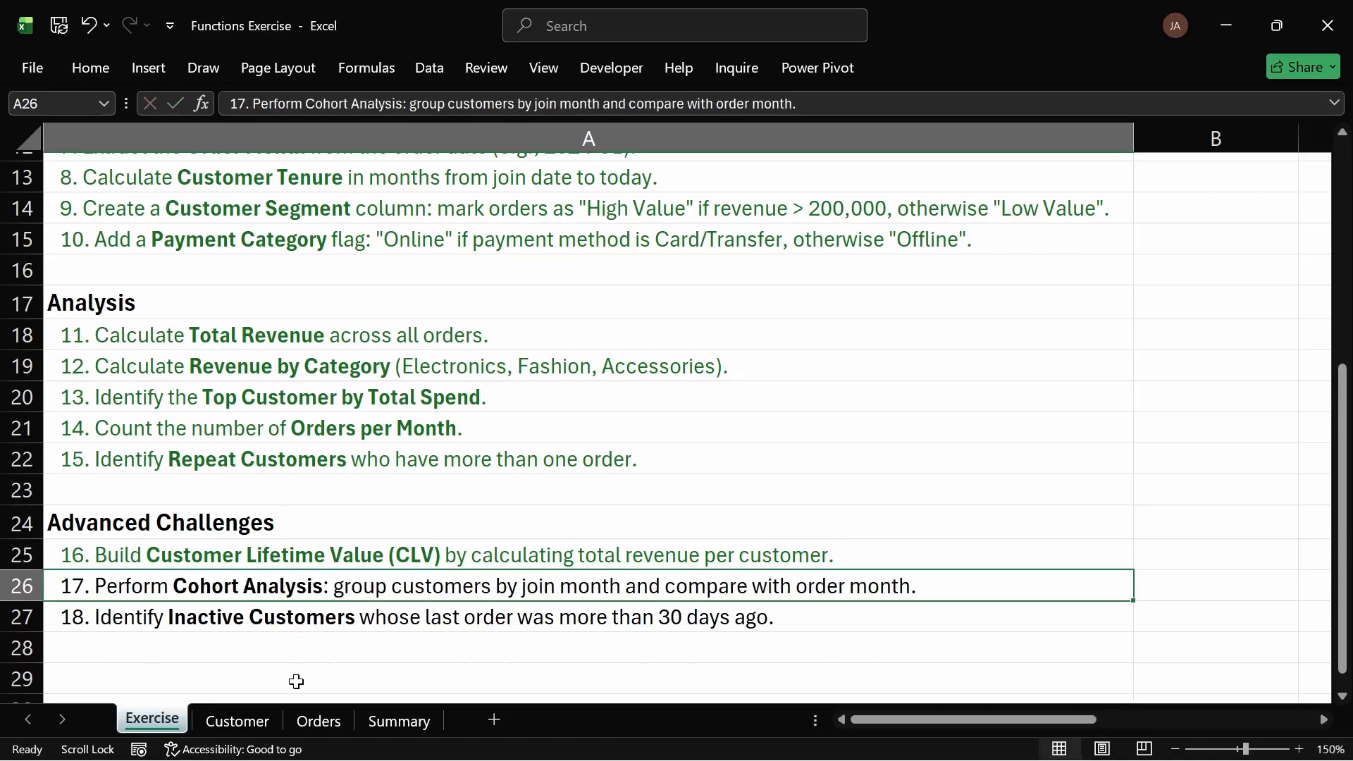
pyautogui.click(380, 722)
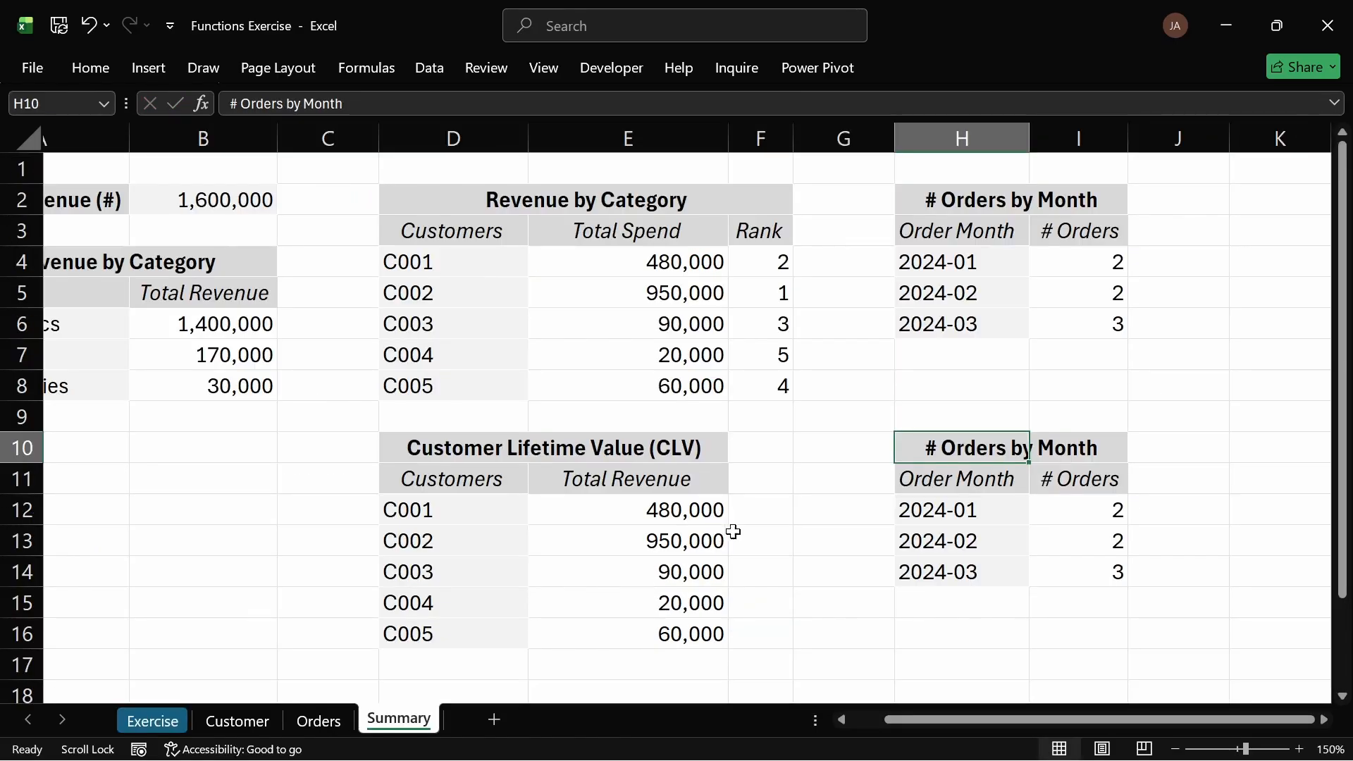
pyautogui.doubleClick(956, 449)
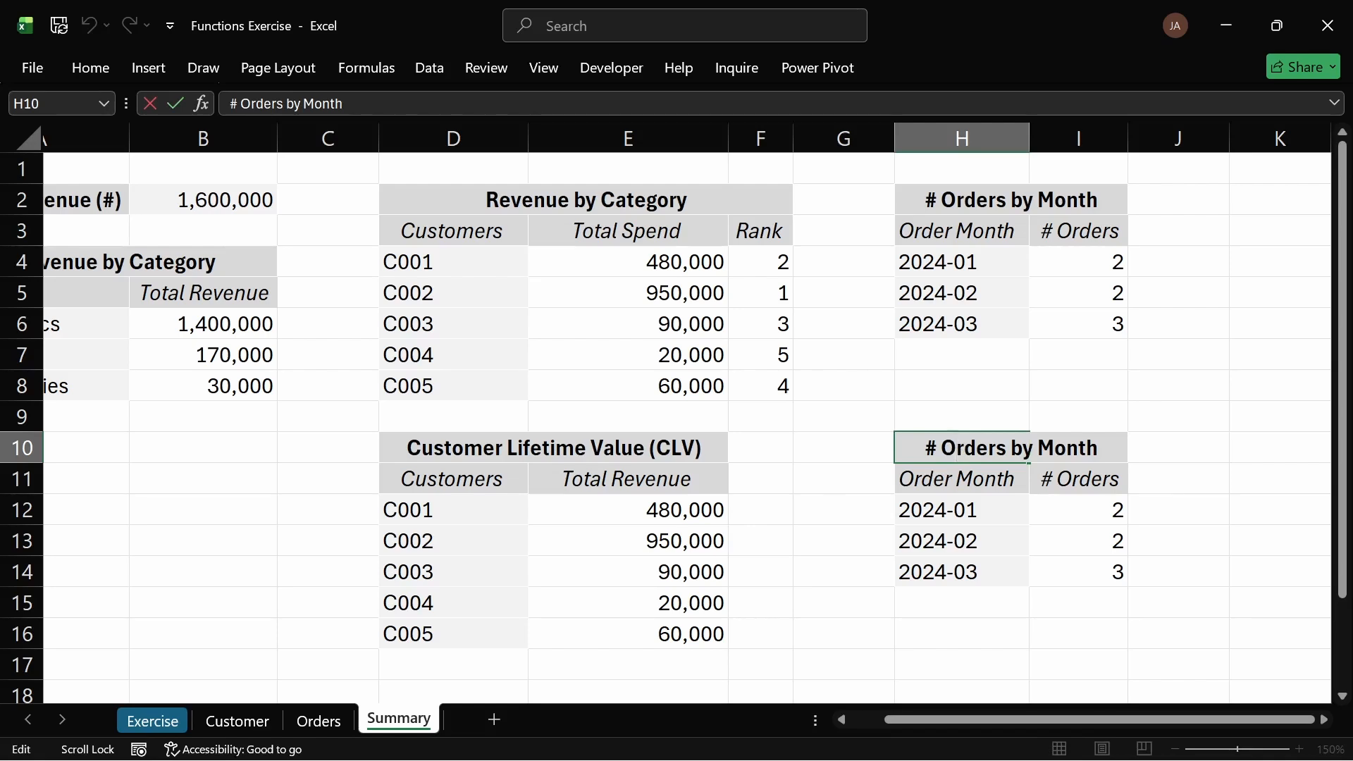
pyautogui.hotkey('ctrl', 'a')
pyautogui.hotkey('ctrl', 'v')
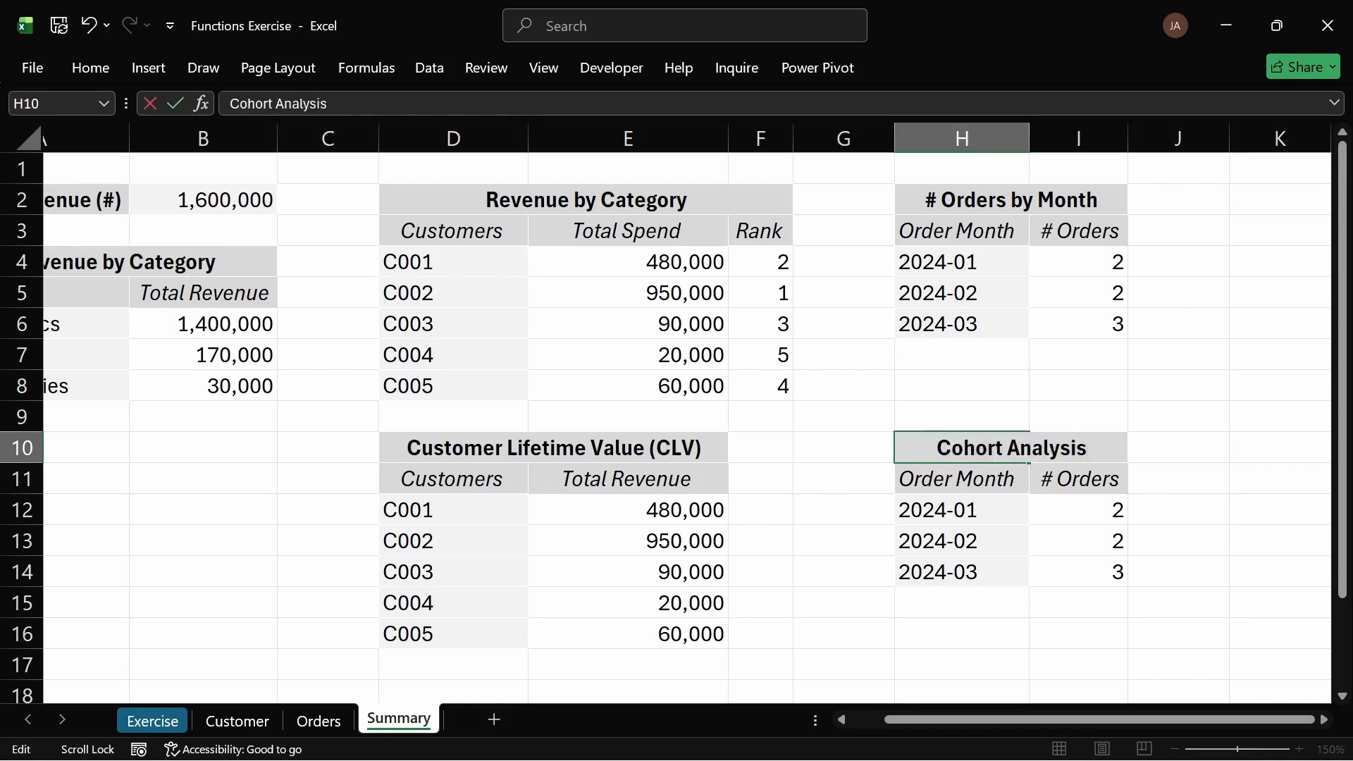
pyautogui.press('Return')
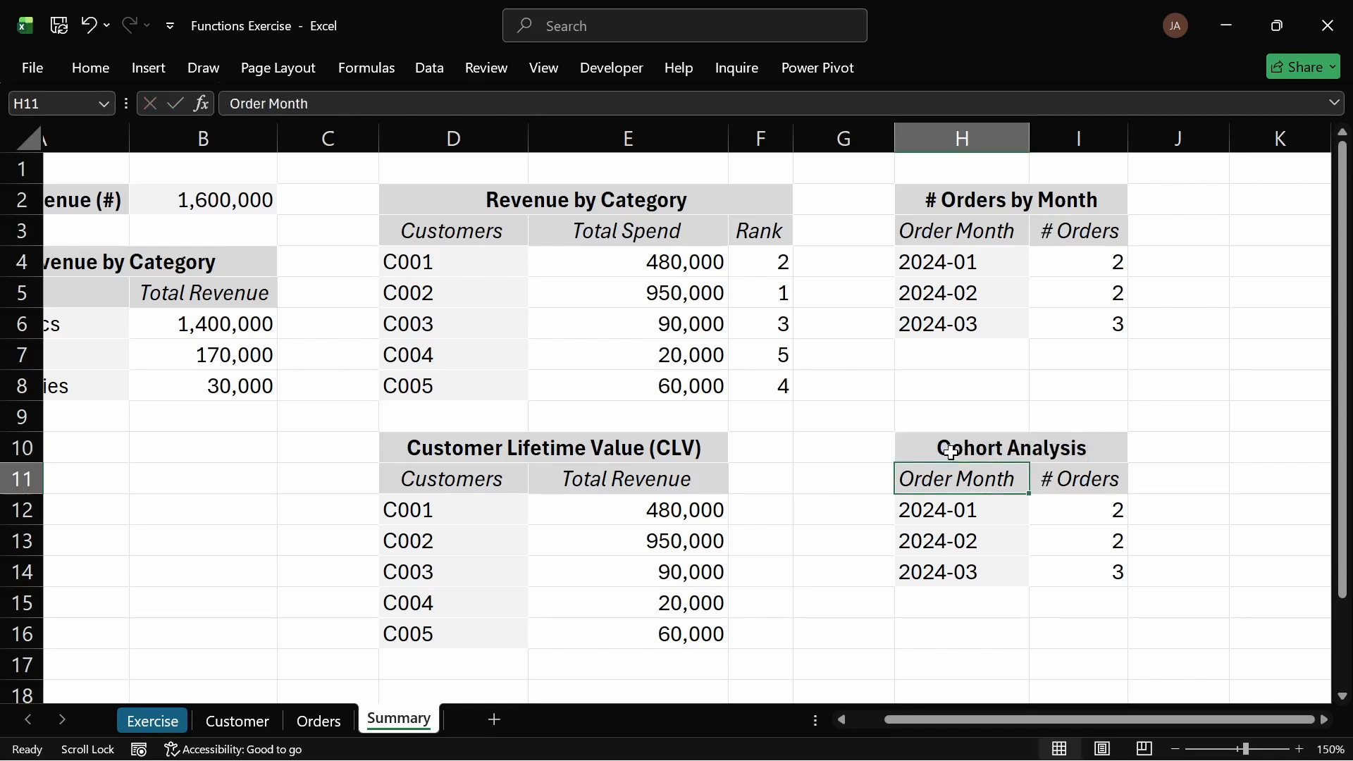
# Step: Copy the Customer sheet's Join Date column and paste it over the Cohort Analysis table's first column starting at H11
pyautogui.click(153, 721)
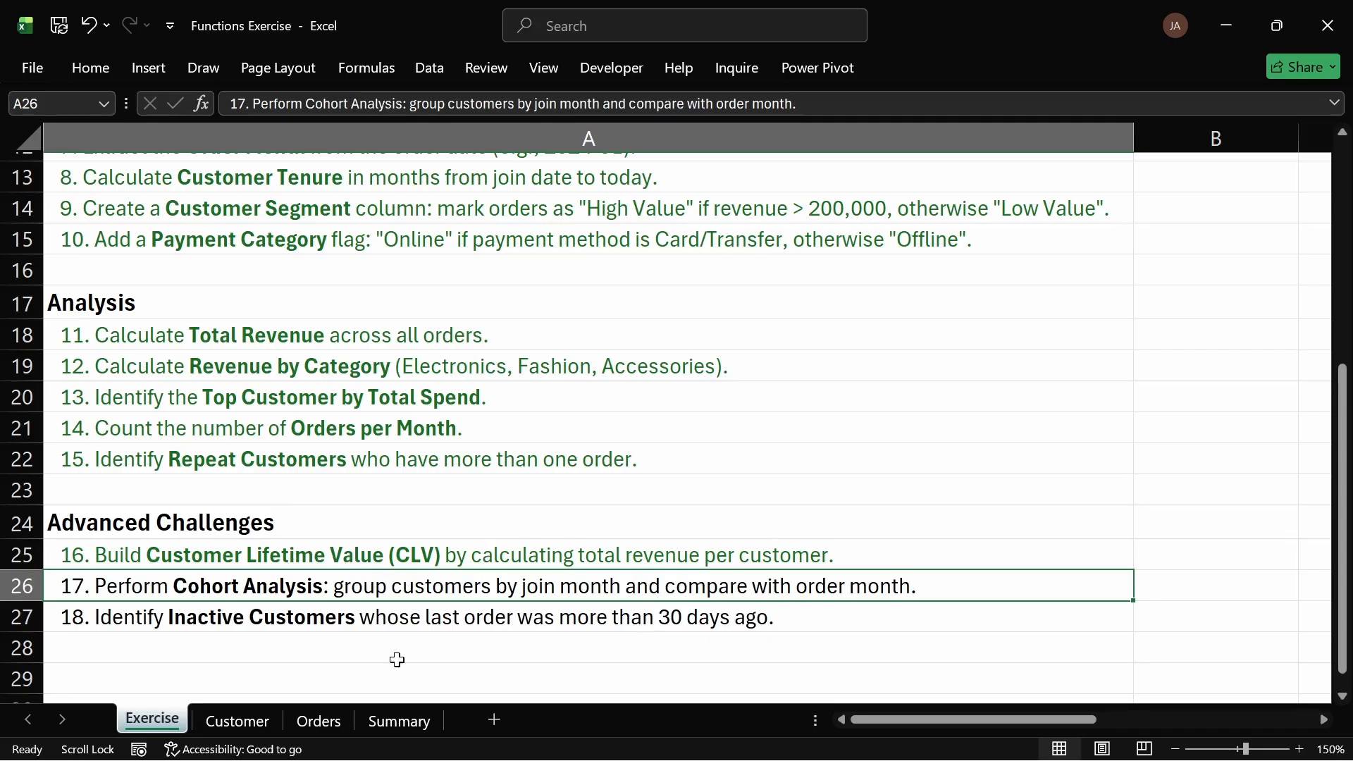
pyautogui.click(392, 719)
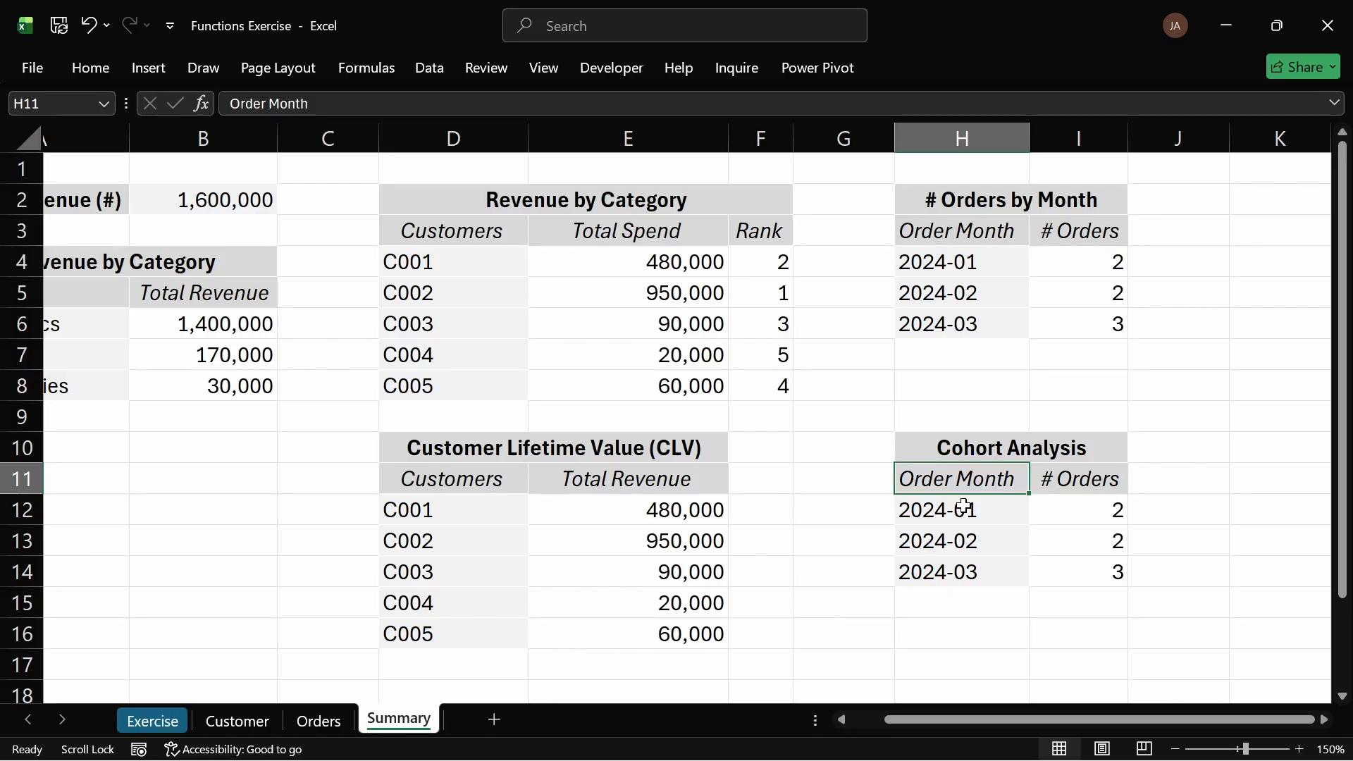
pyautogui.click(237, 720)
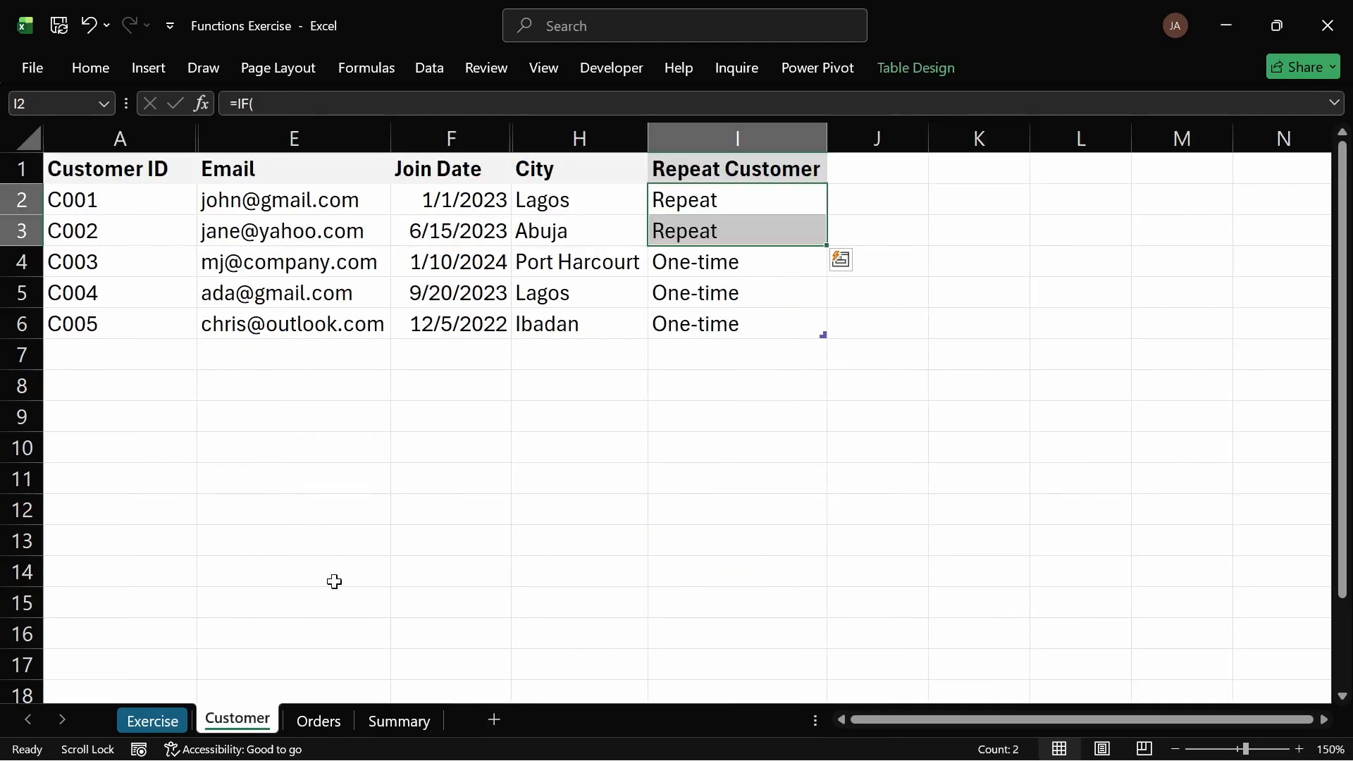
pyautogui.click(333, 722)
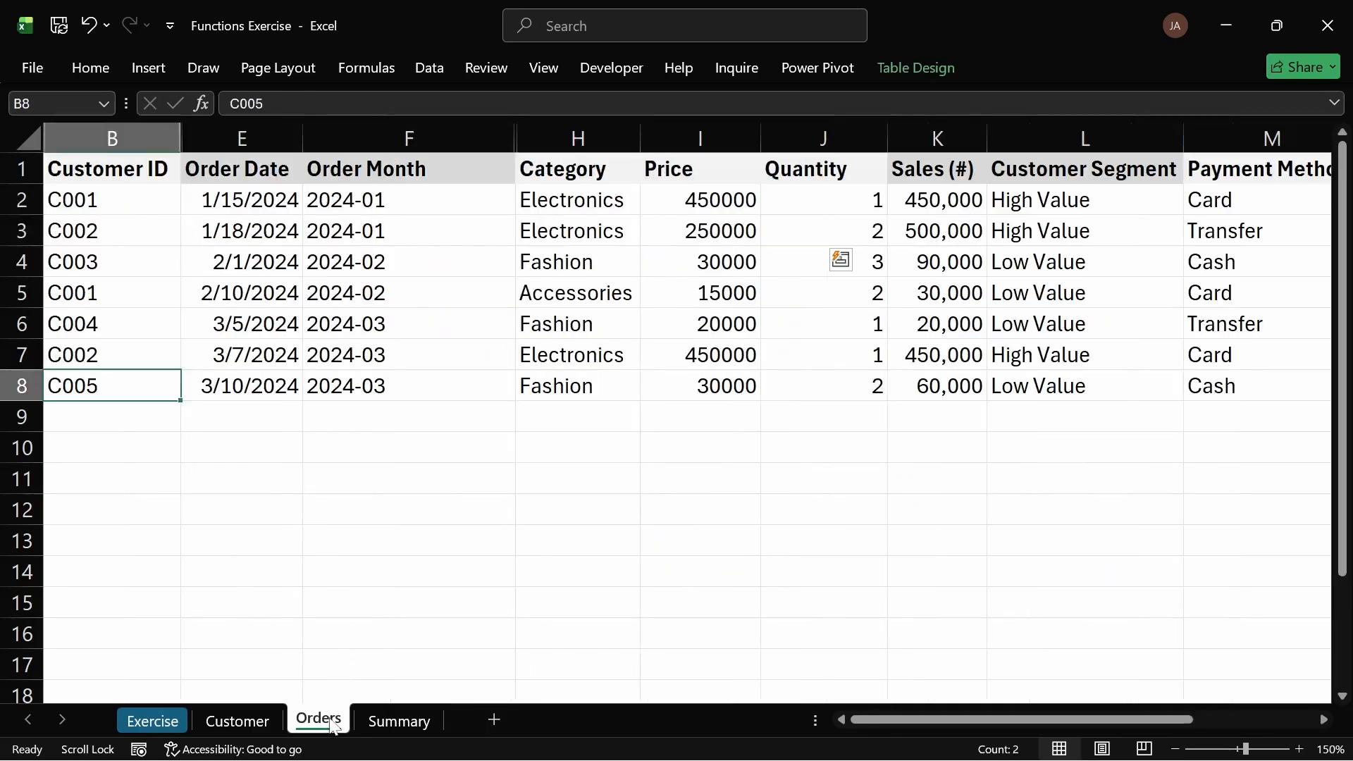
pyautogui.click(237, 720)
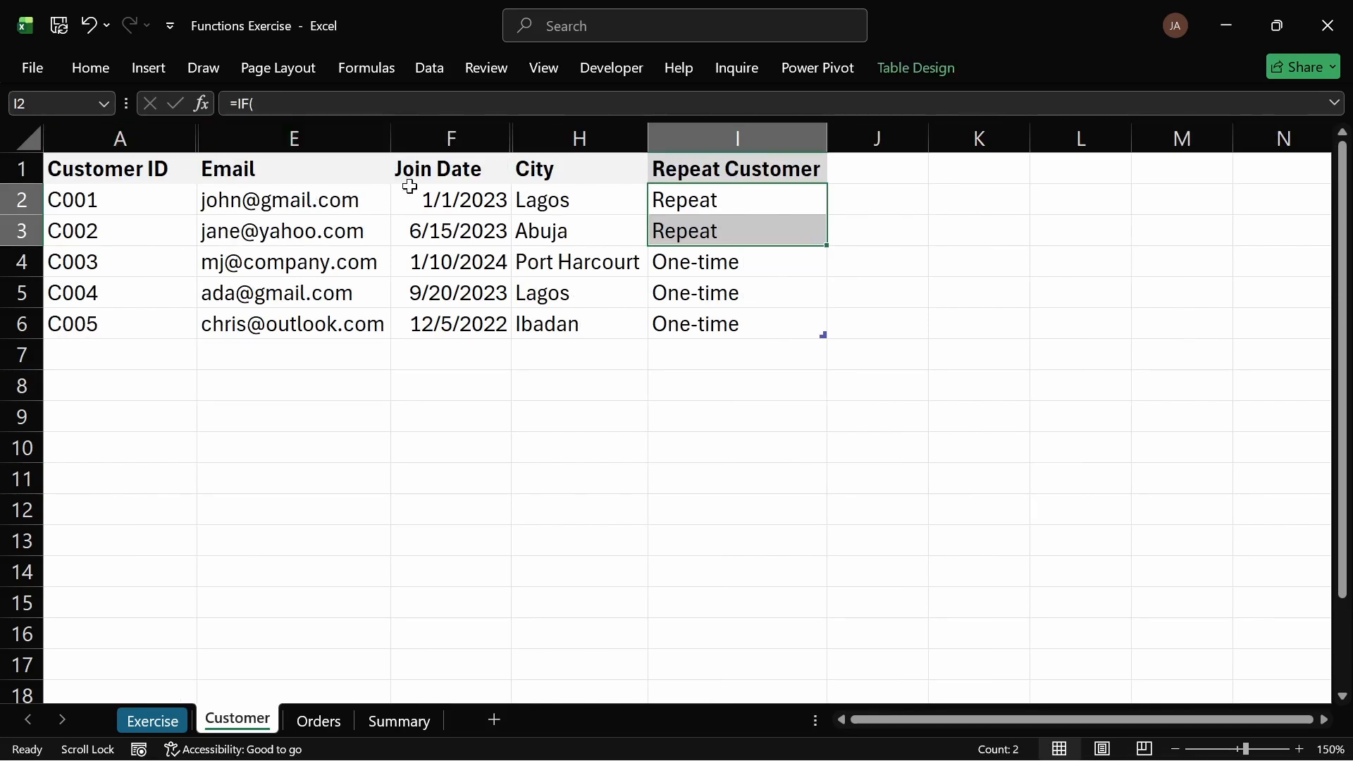
pyautogui.moveTo(423, 168); pyautogui.dragTo(447, 323)
pyautogui.hotkey('ctrl', 'c')
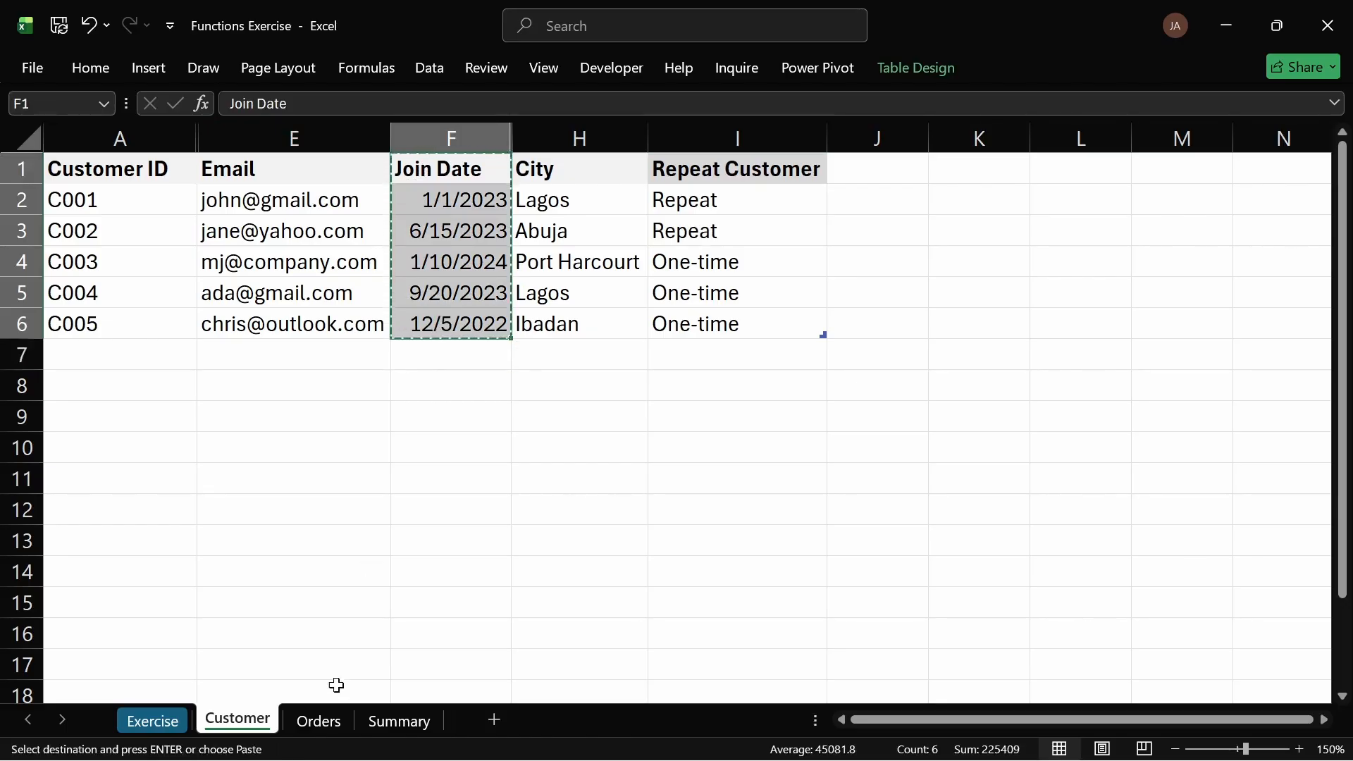
pyautogui.click(390, 722)
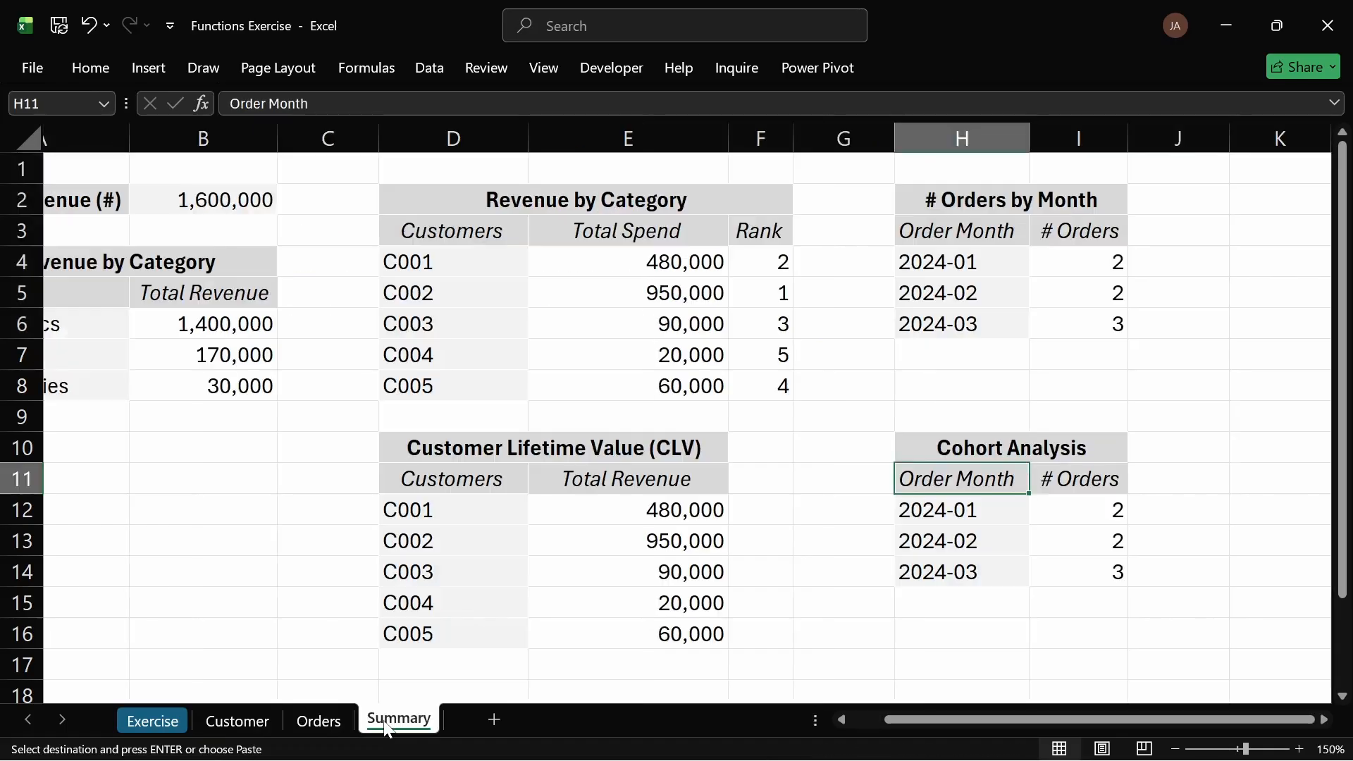
pyautogui.hotkey('ctrl', 'v')
pyautogui.click(960, 480)
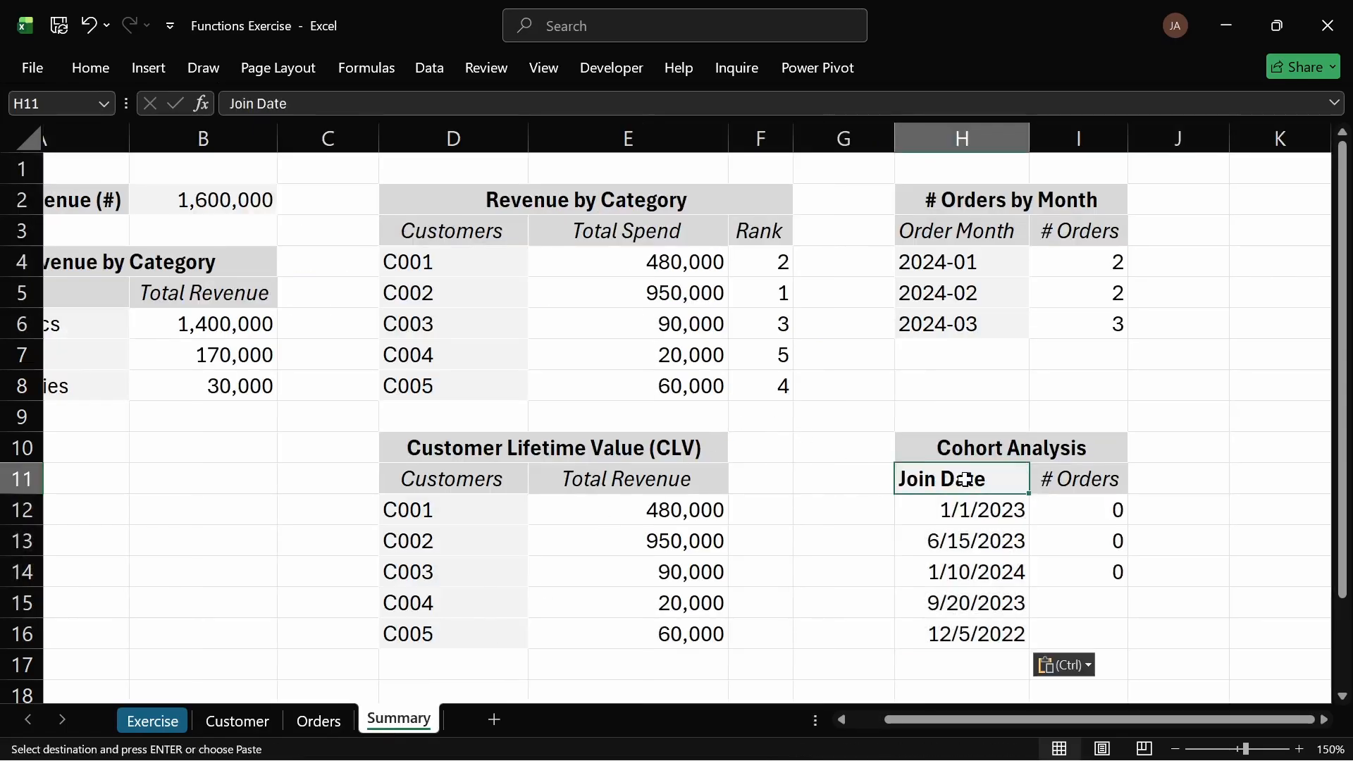
# Step: Copy the # Orders header's formatting onto the Join Date header with the Format Painter
pyautogui.click(1061, 482)
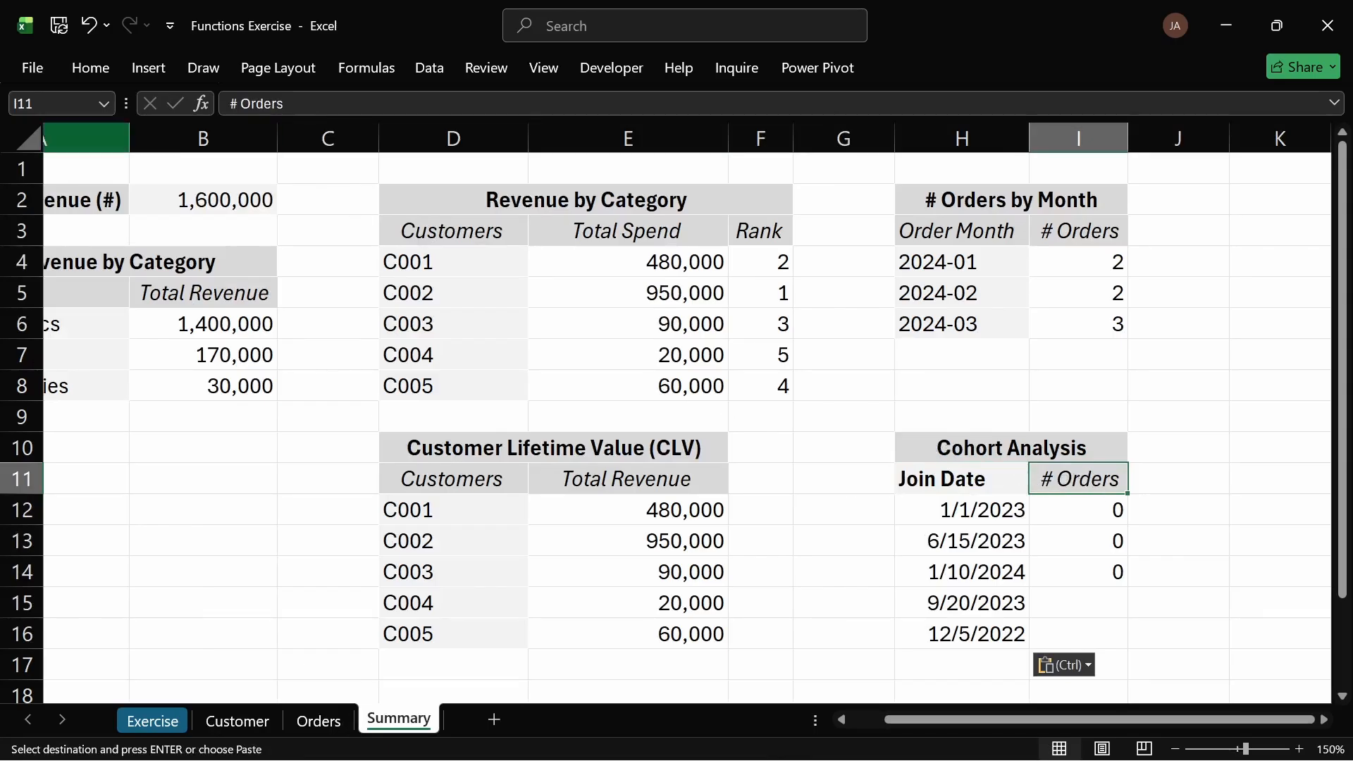
pyautogui.click(79, 66)
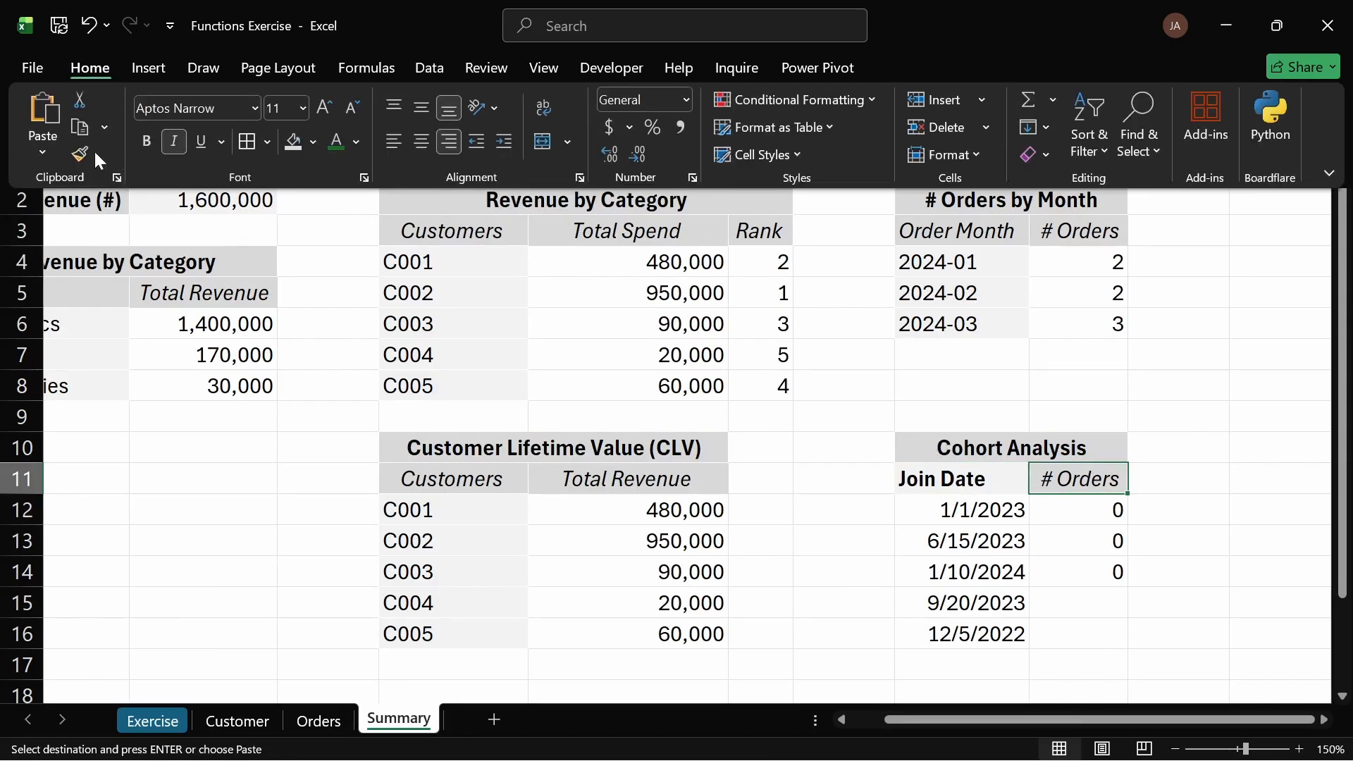
pyautogui.click(83, 153)
pyautogui.click(955, 478)
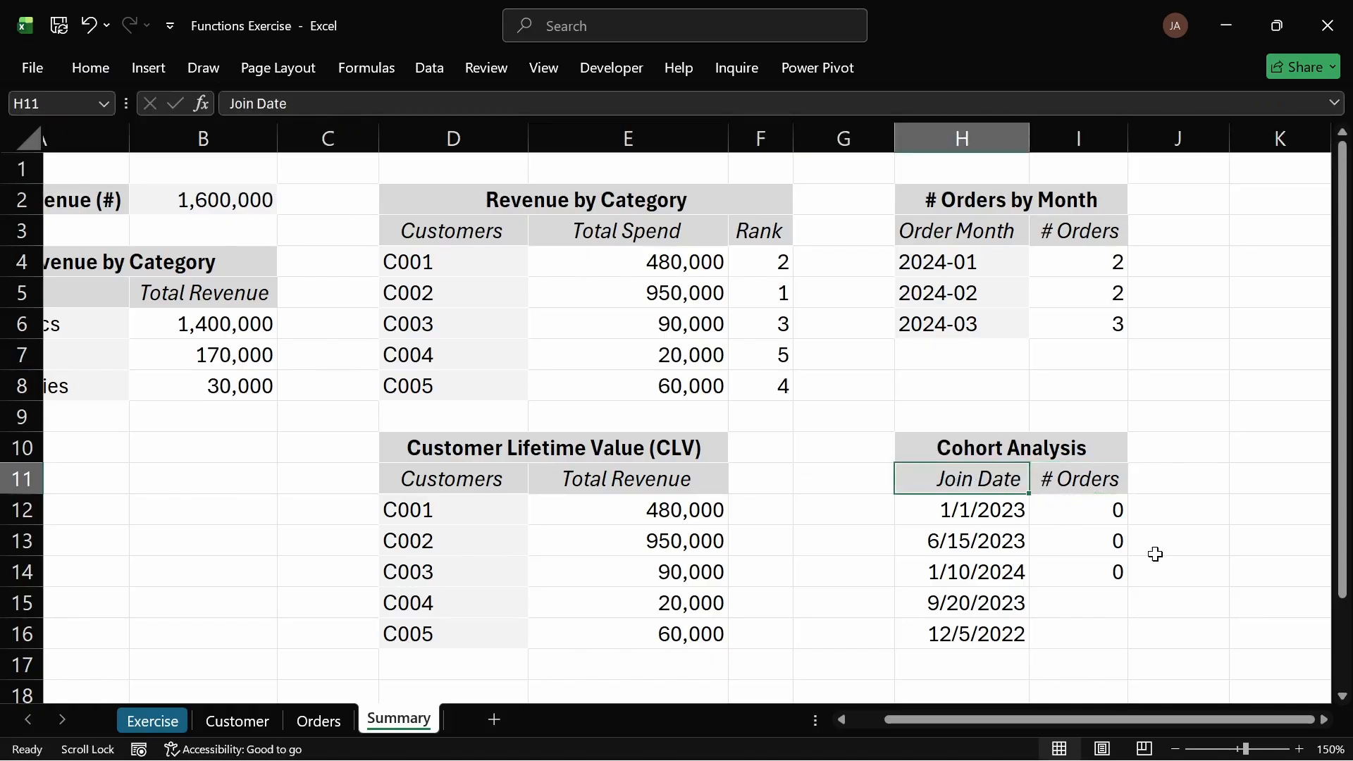
# Step: Run Remove Duplicates on the join dates in H12:H16, continuing with the current selection only
pyautogui.click(983, 509)
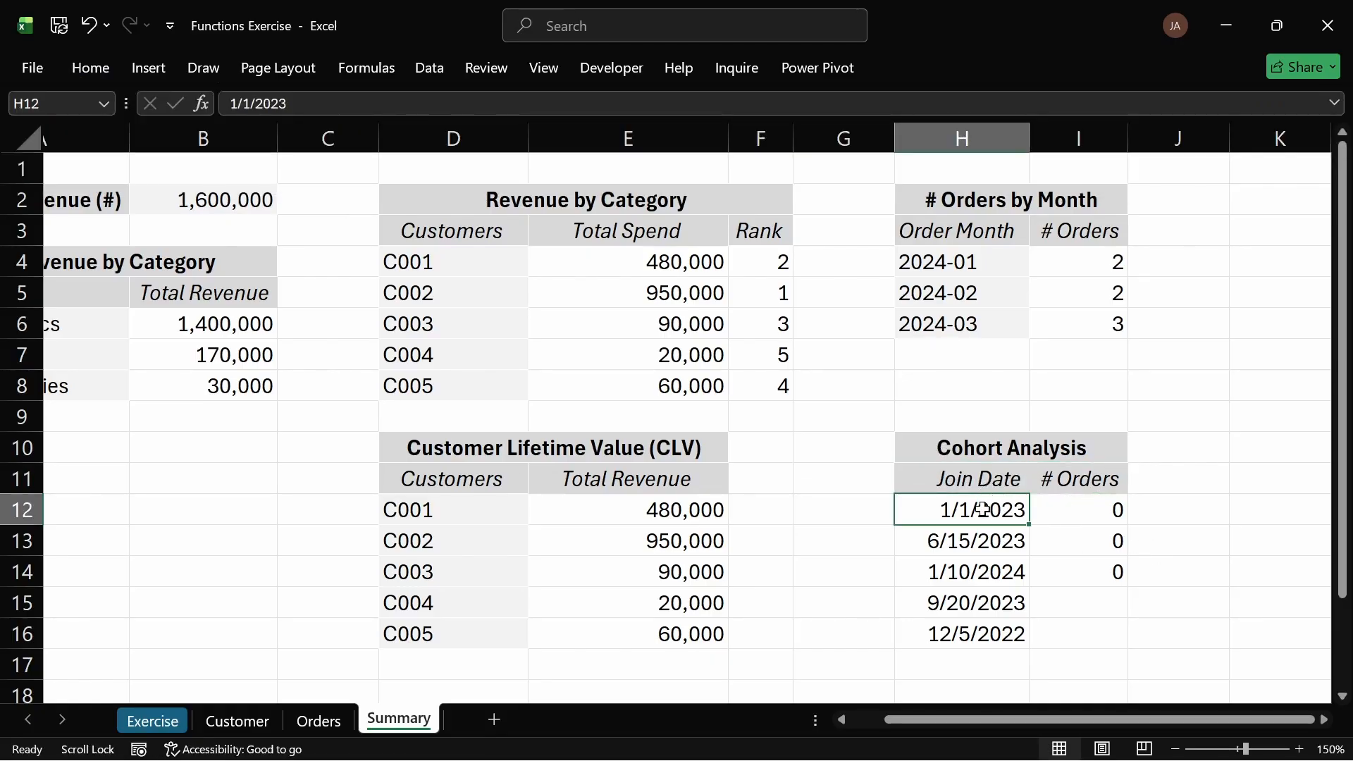
pyautogui.moveTo(983, 509); pyautogui.dragTo(1014, 631)
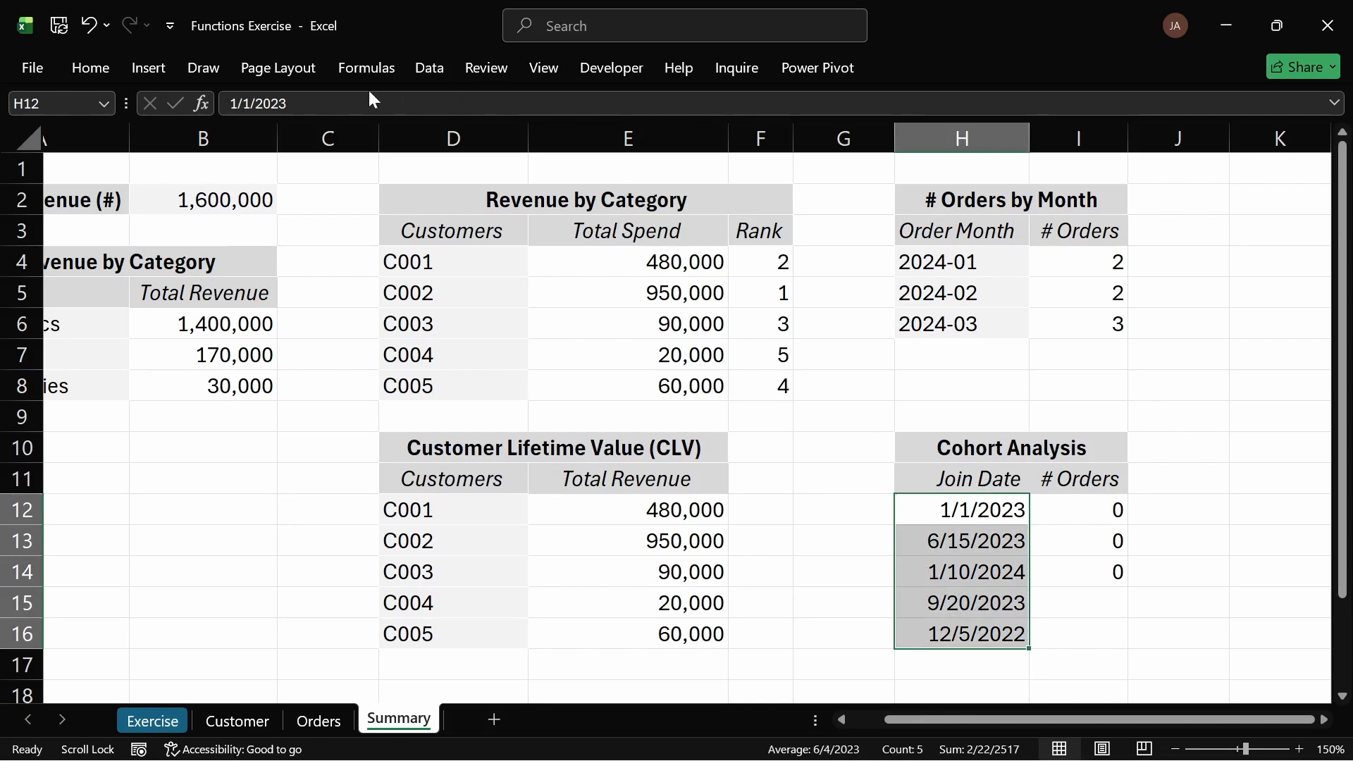
pyautogui.click(102, 62)
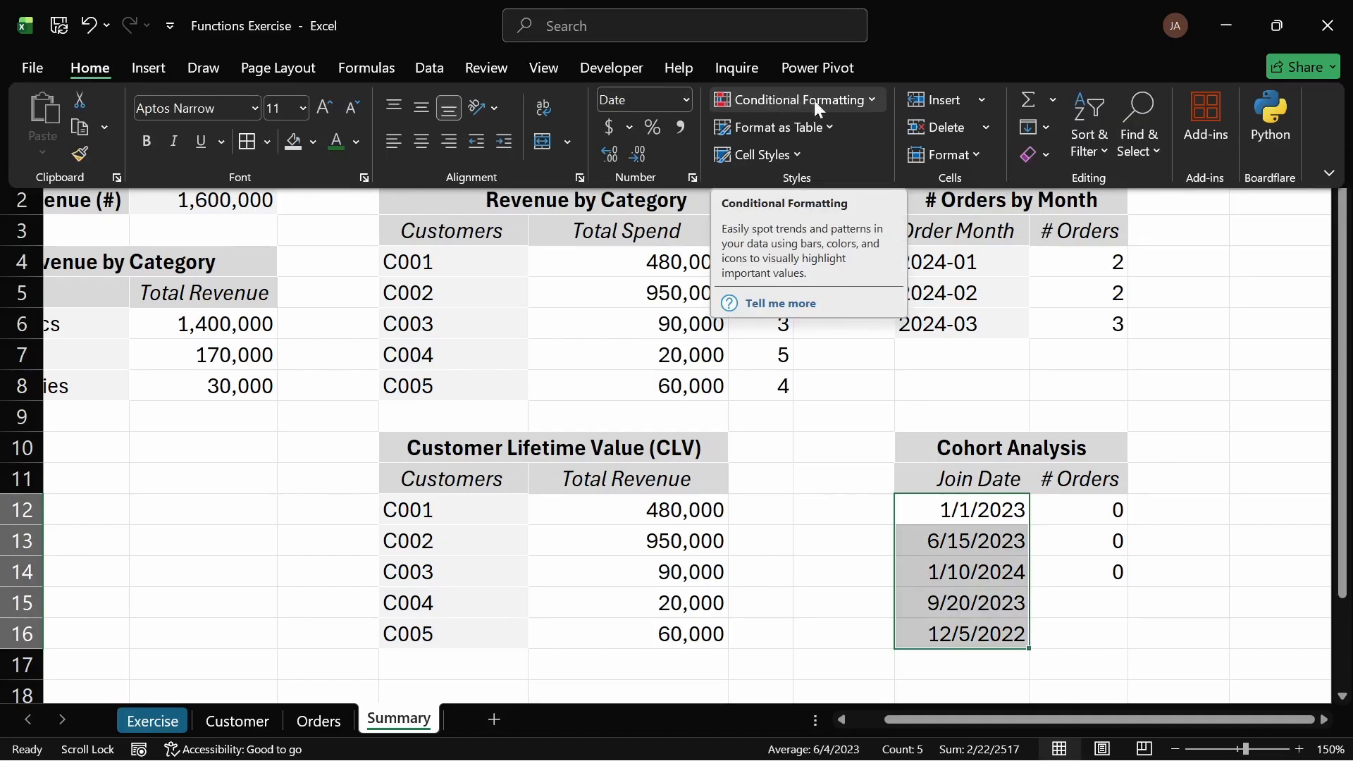
pyautogui.click(425, 70)
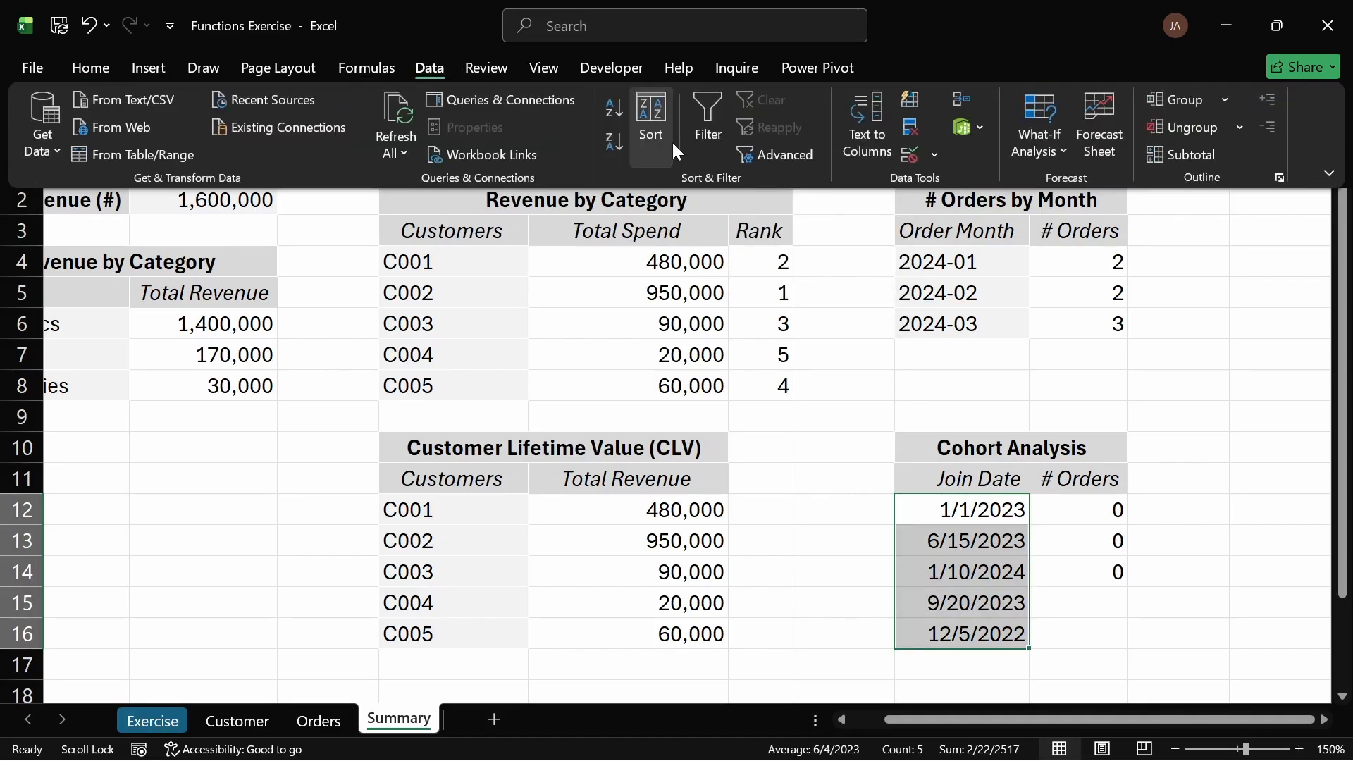
pyautogui.click(909, 127)
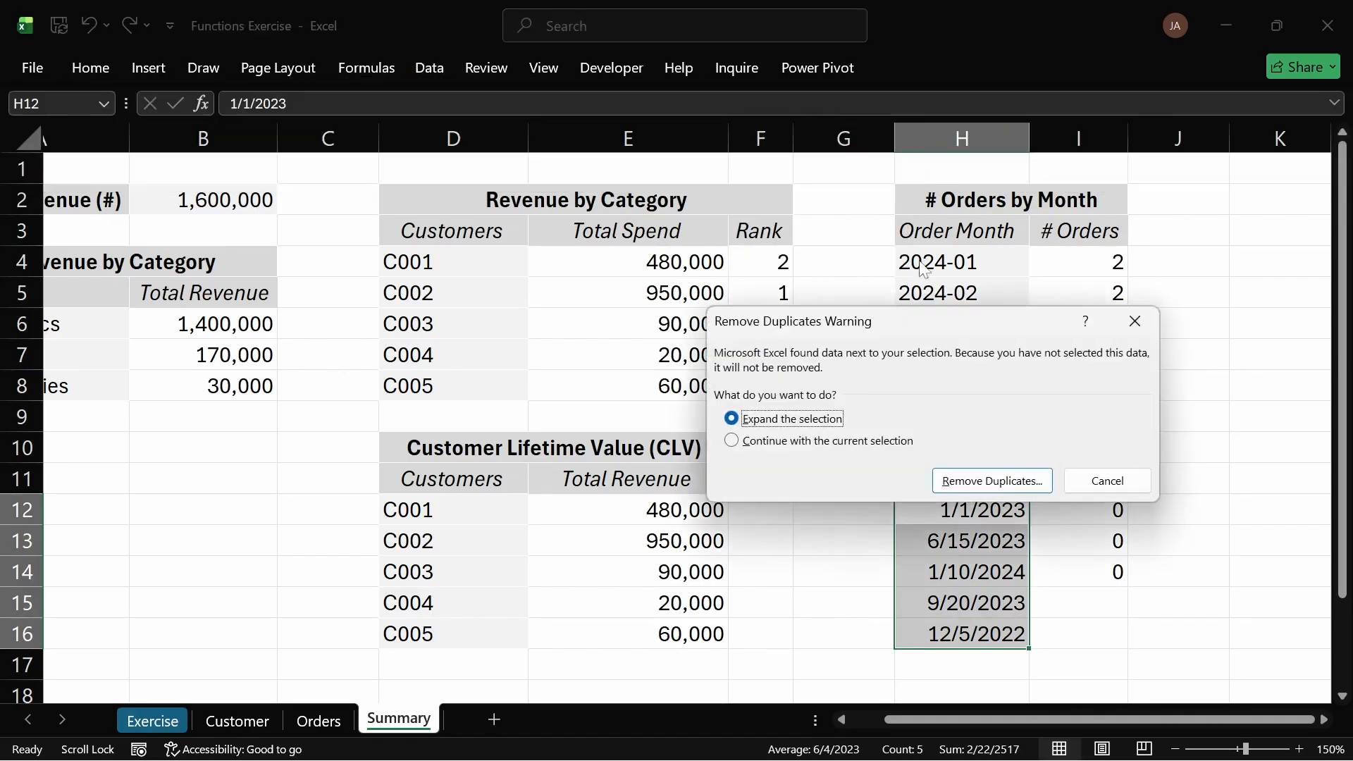
pyautogui.click(764, 443)
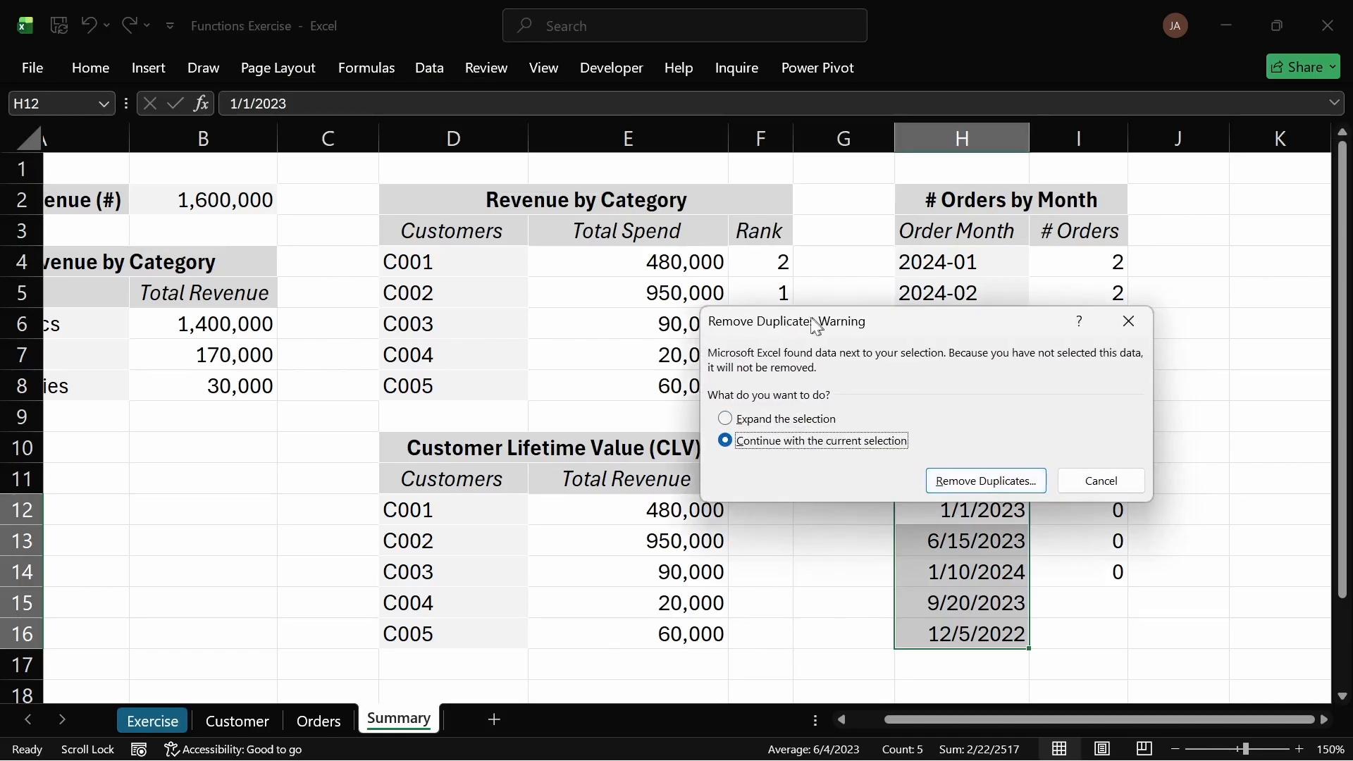
pyautogui.moveTo(810, 323); pyautogui.dragTo(496, 272)
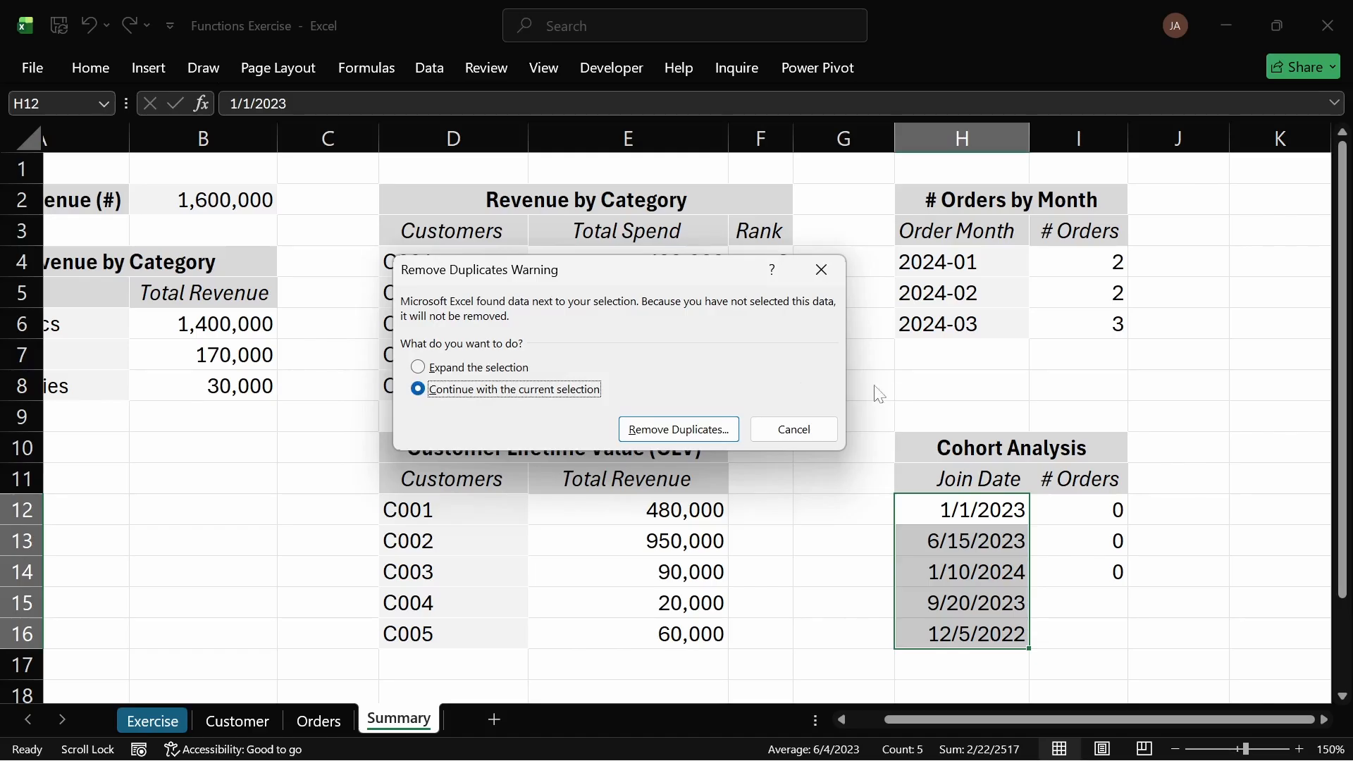
pyautogui.click(670, 436)
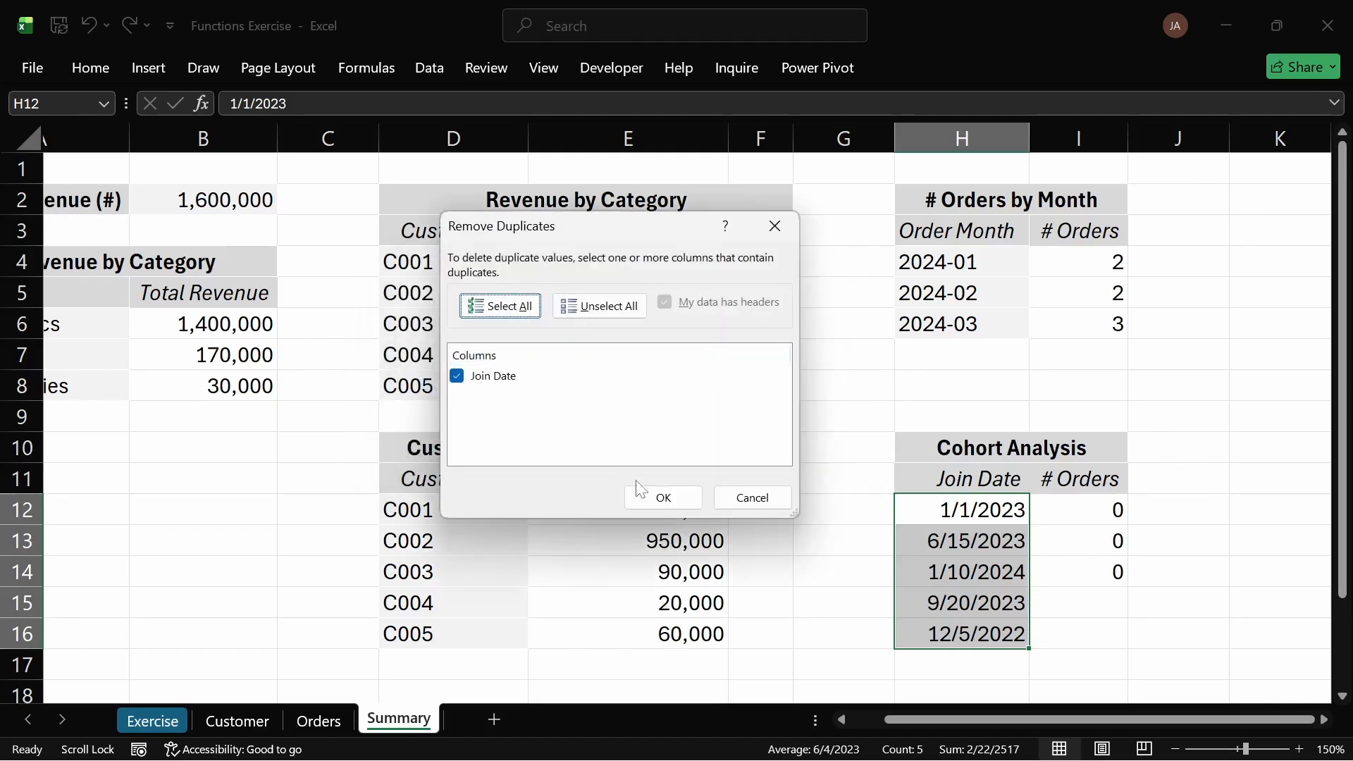
pyautogui.click(663, 498)
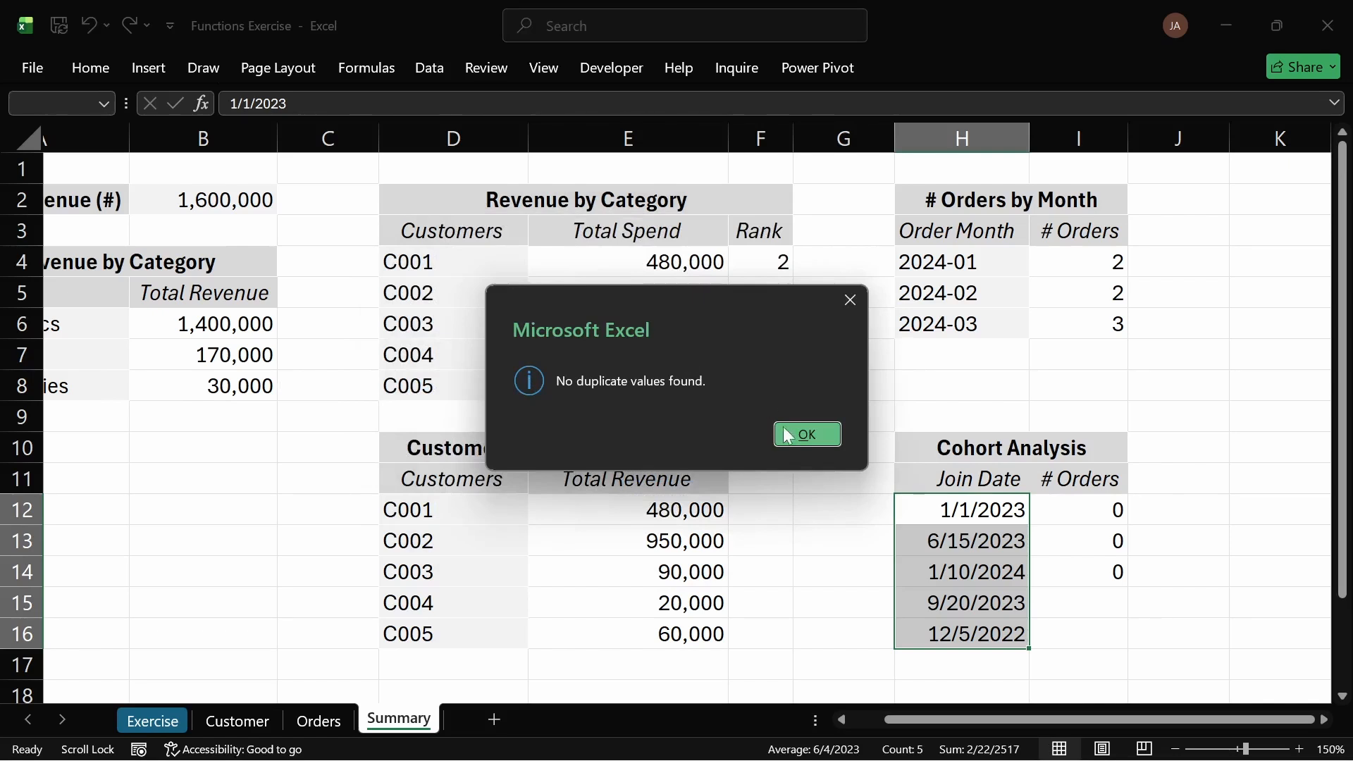
pyautogui.click(788, 435)
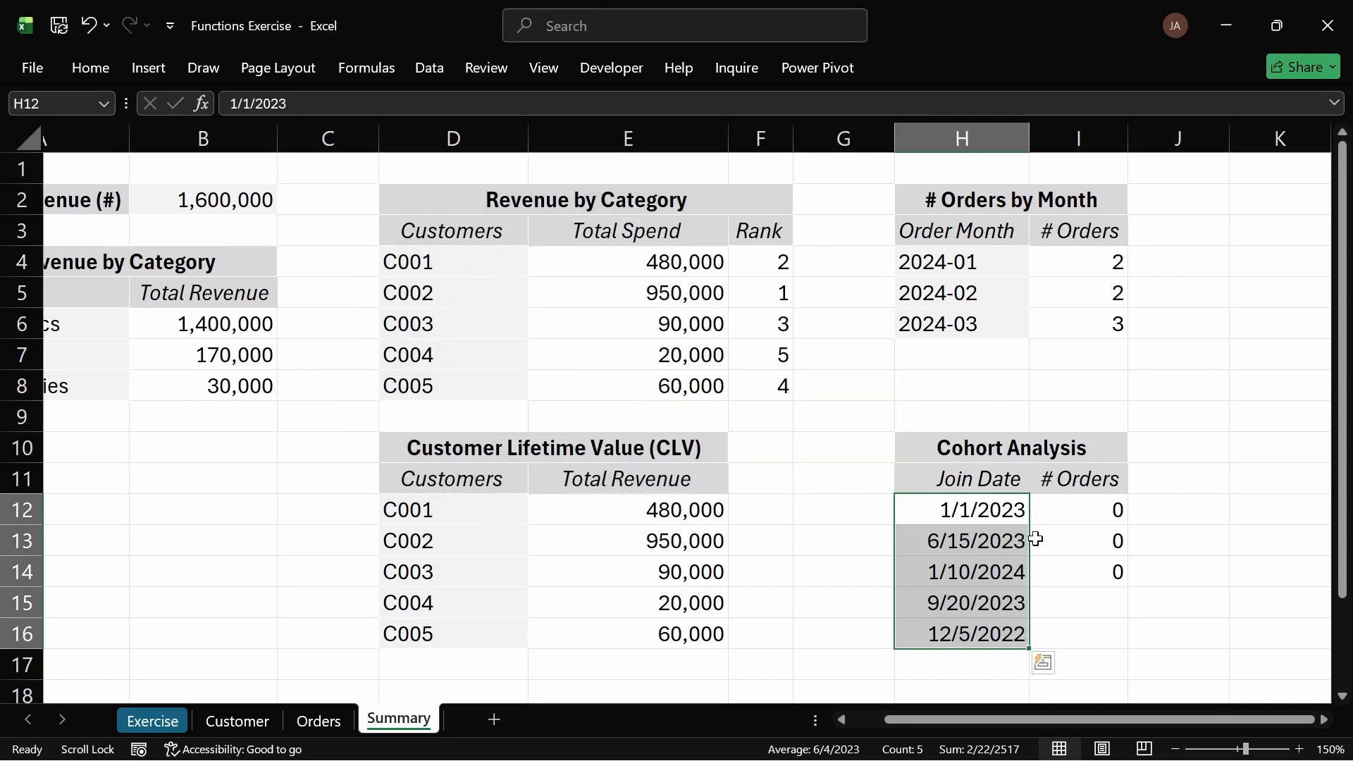
# Step: Copy the Customers column's formatting from the CLV table onto the join date cells H12:H16
pyautogui.click(1048, 518)
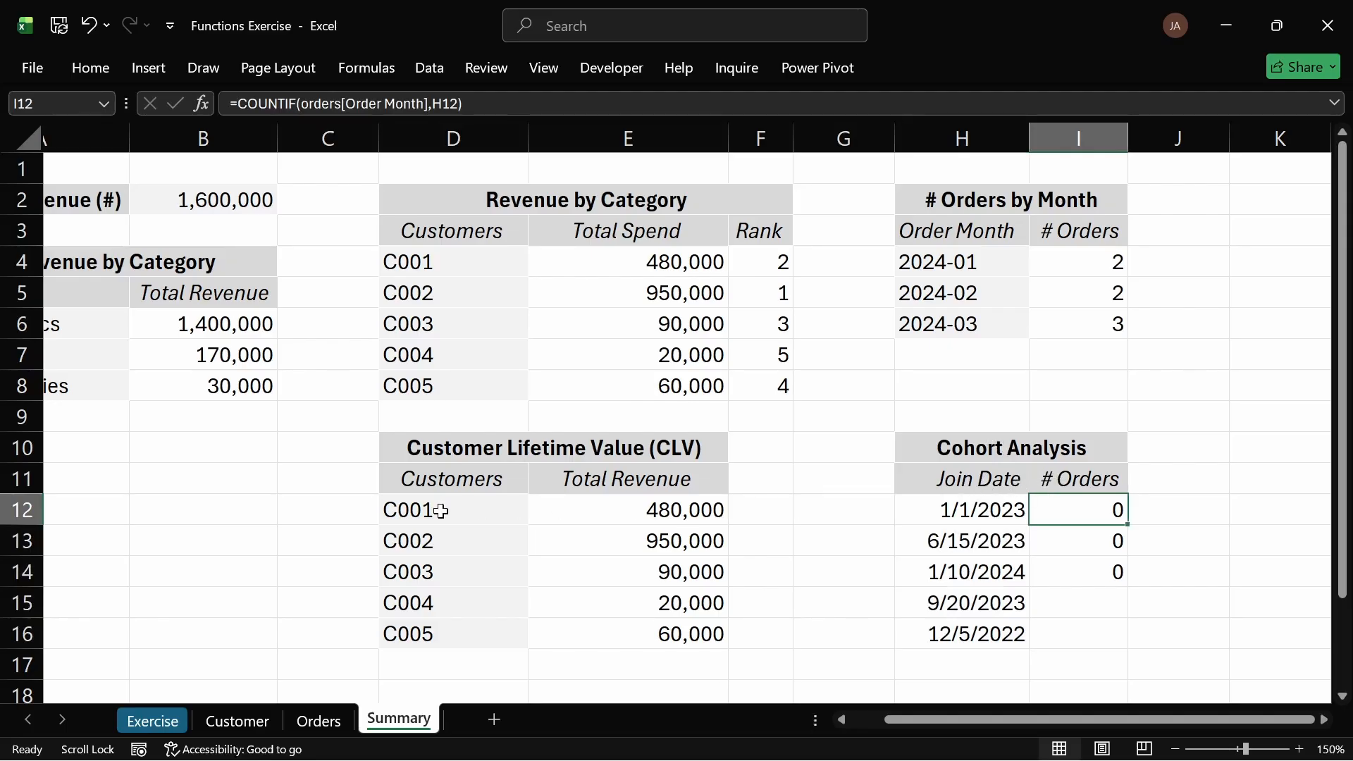
pyautogui.moveTo(441, 509); pyautogui.dragTo(441, 621)
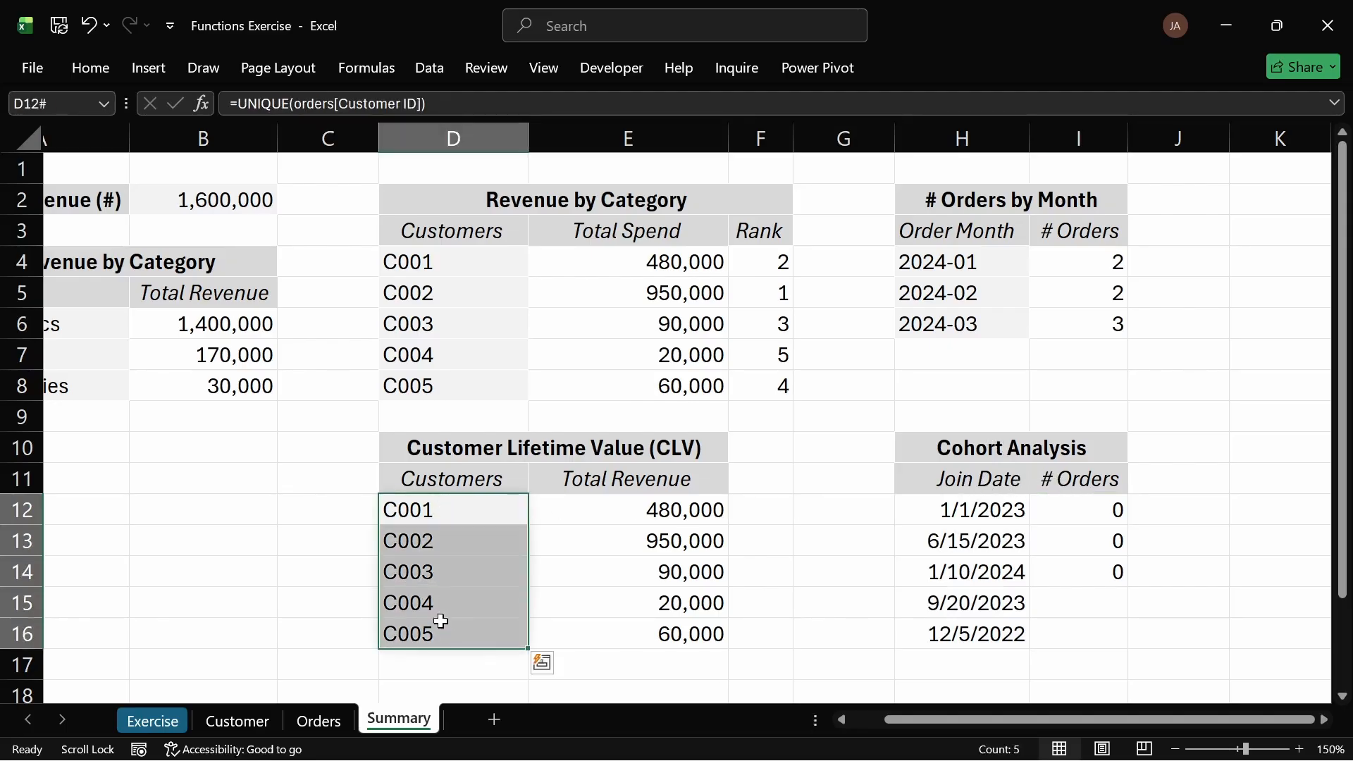
pyautogui.click(89, 69)
pyautogui.click(79, 155)
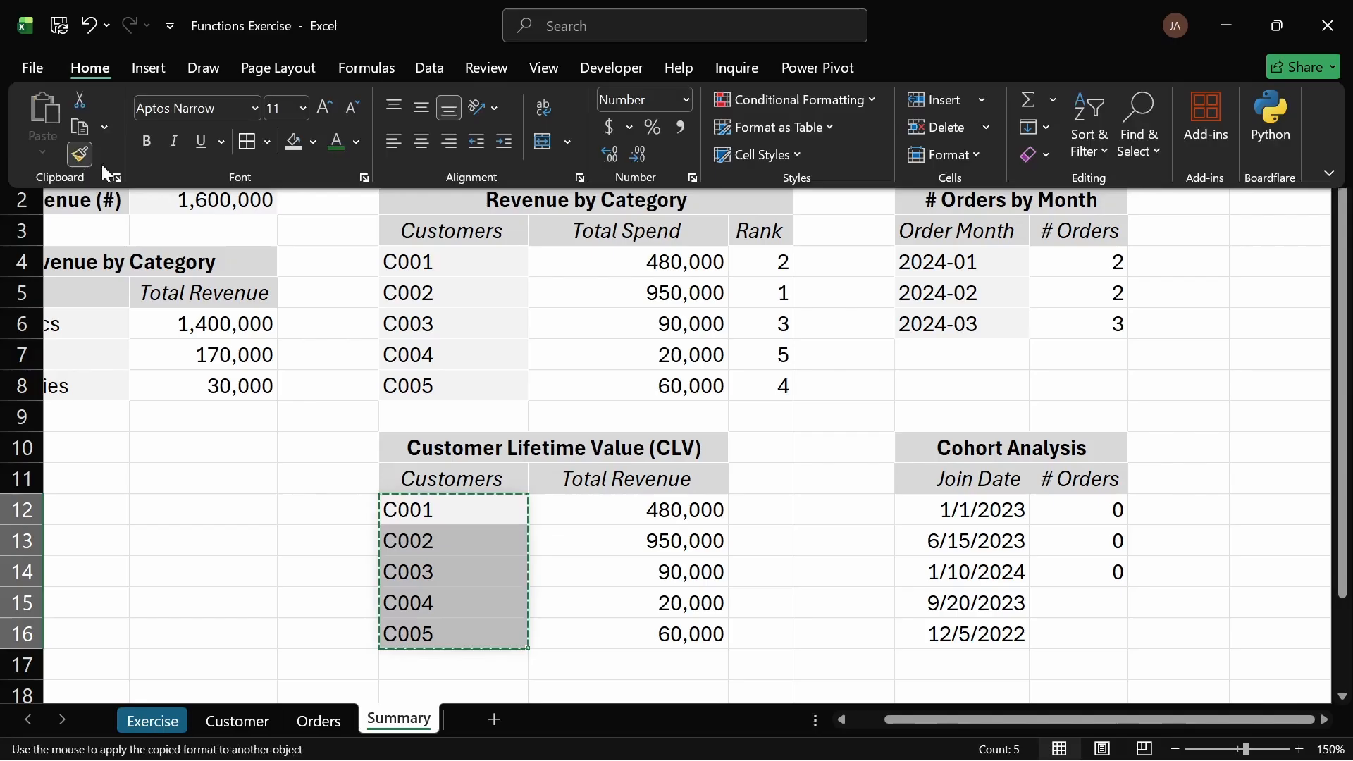
pyautogui.click(990, 513)
pyautogui.click(992, 510)
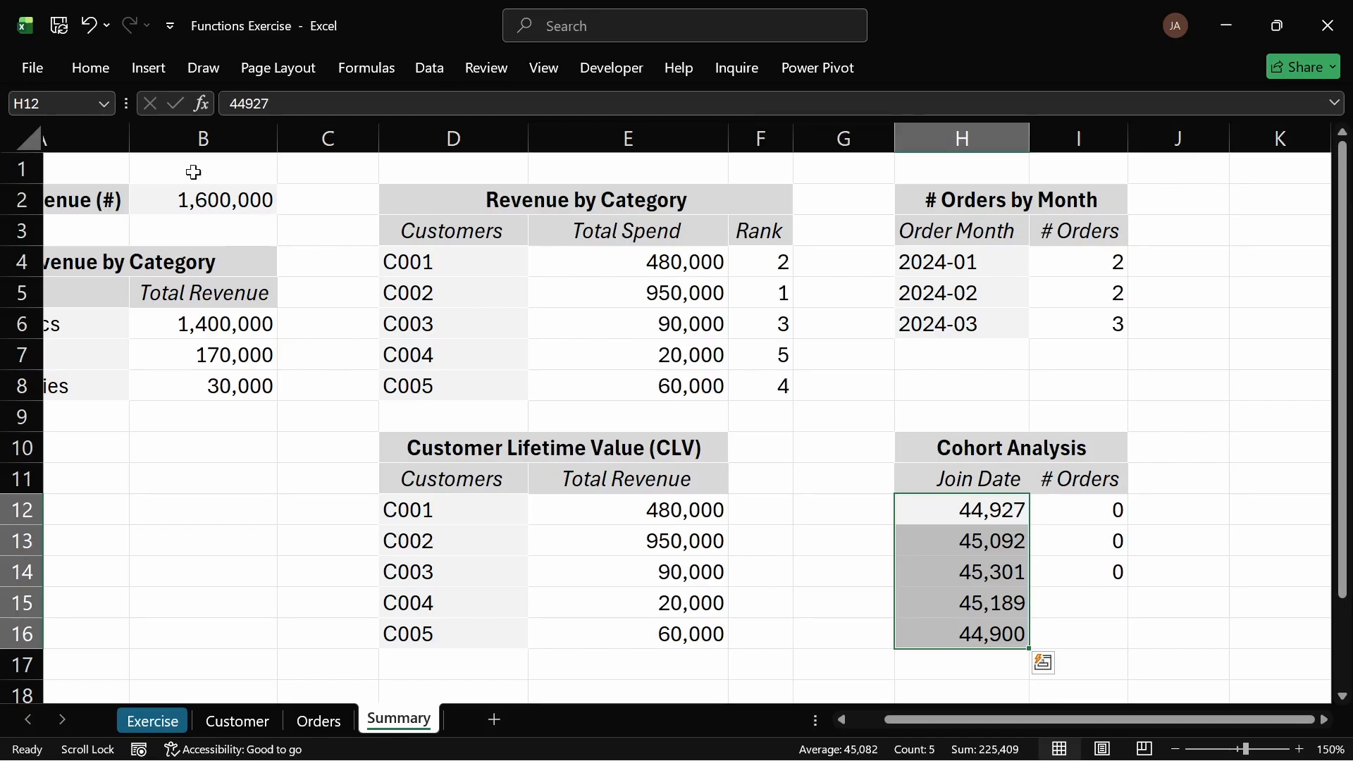
# Step: Reformat the join date cells H12:H16 back to a date number format
pyautogui.click(93, 63)
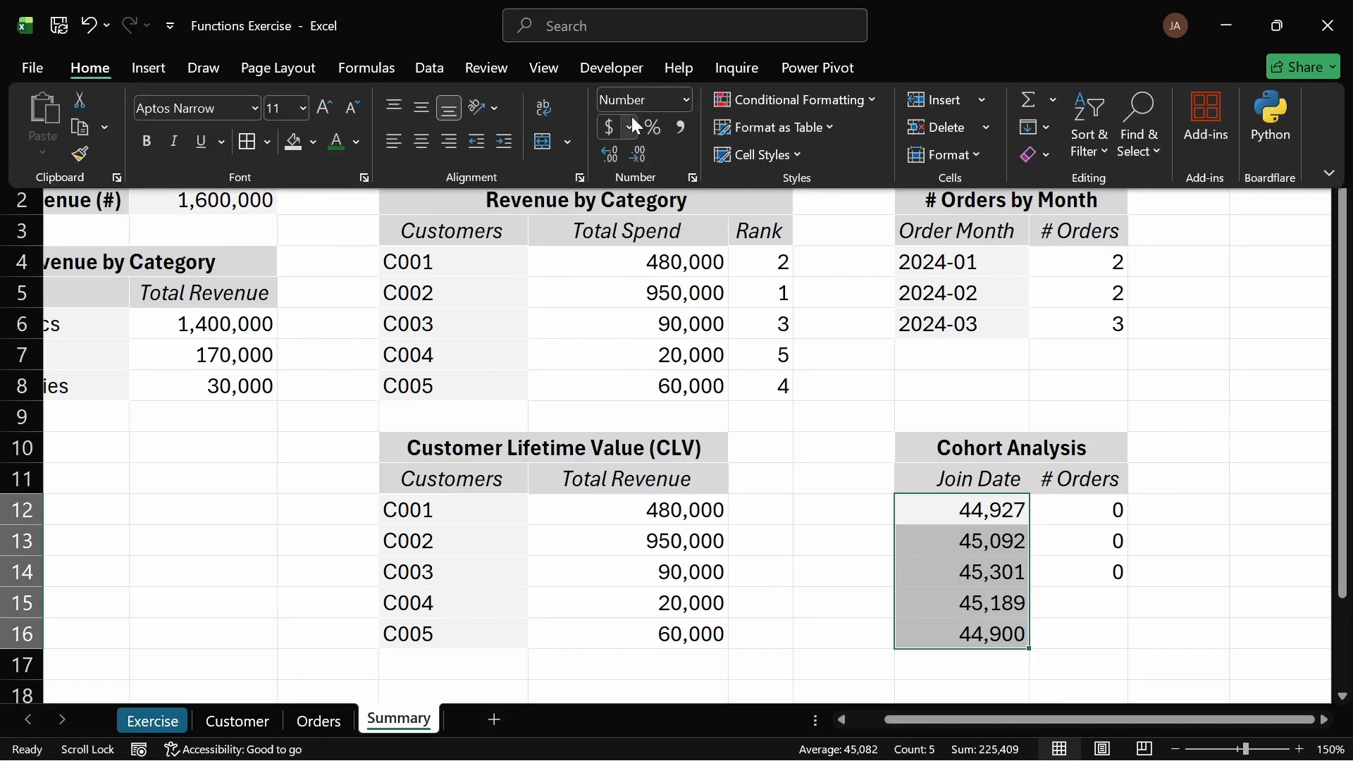
pyautogui.click(688, 101)
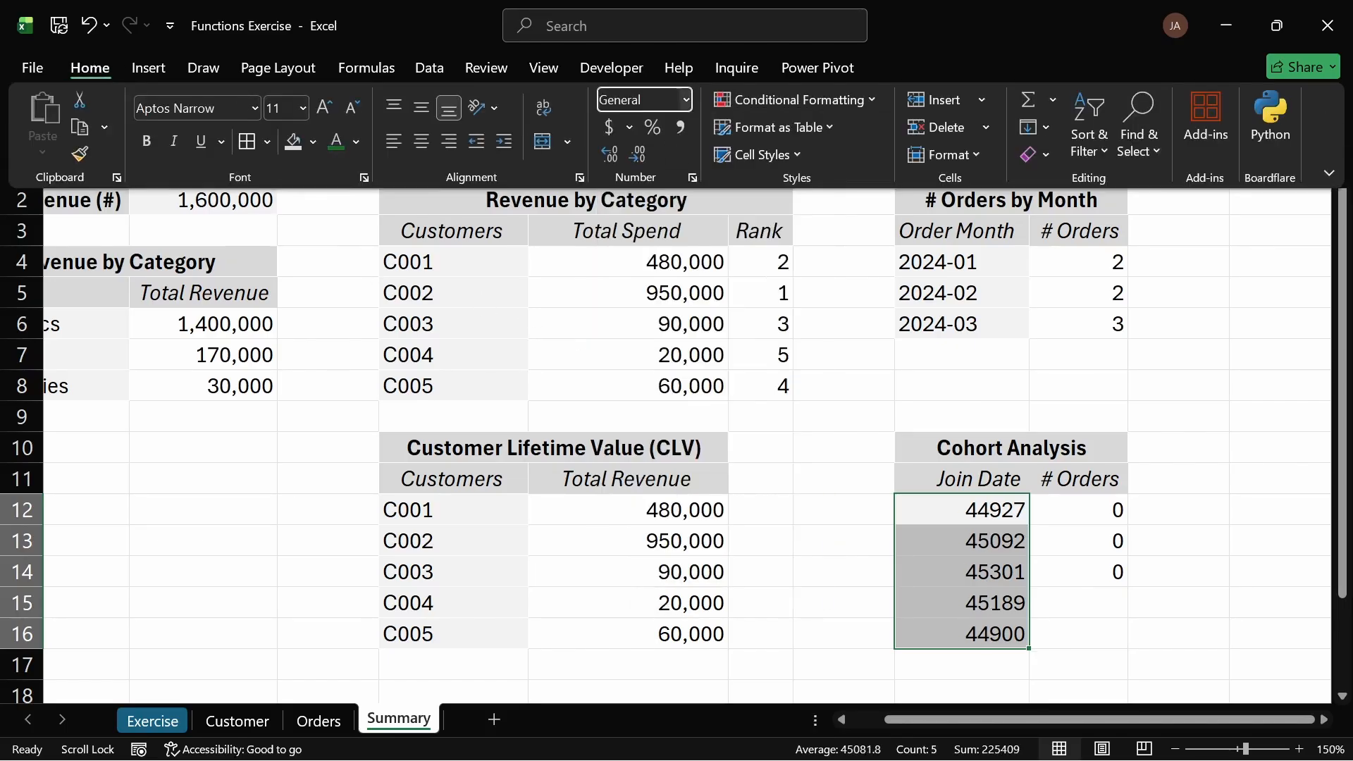
pyautogui.click(684, 100)
pyautogui.click(681, 358)
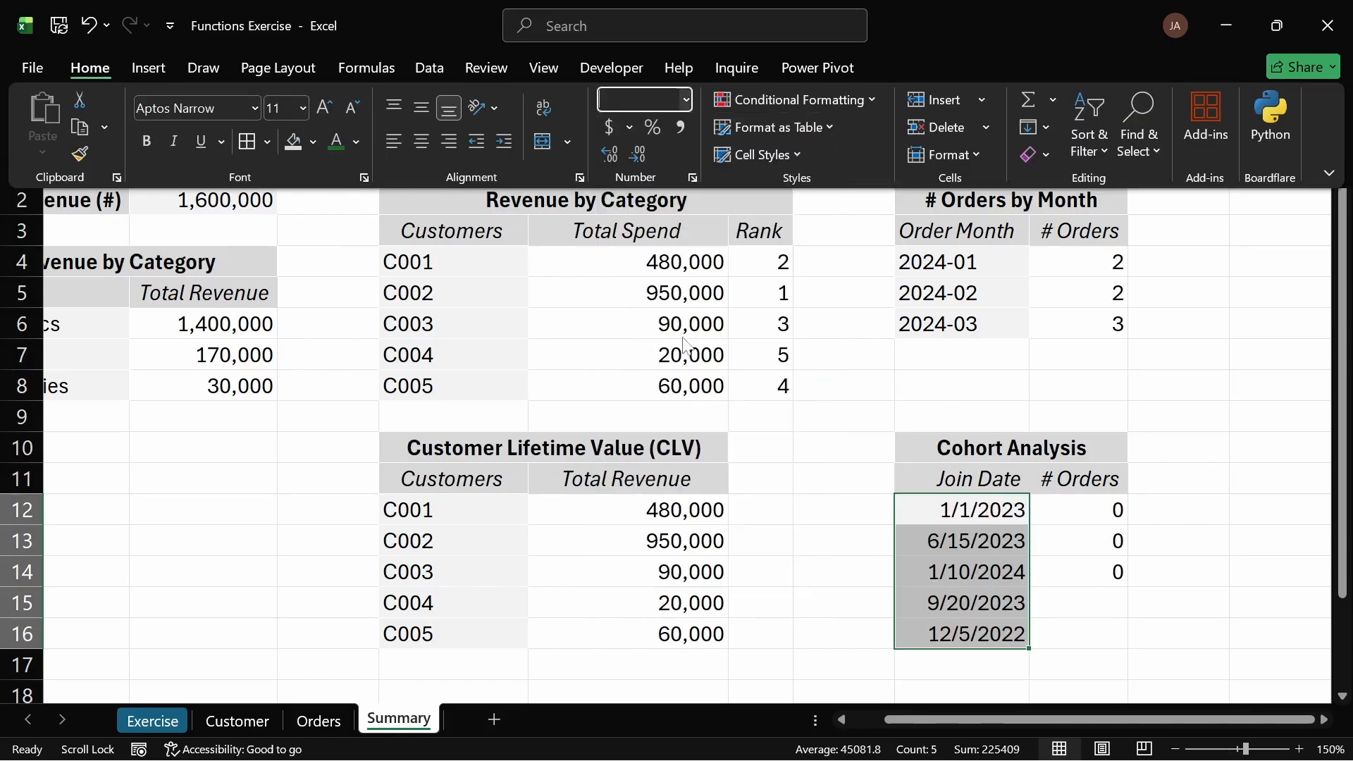
# Step: Copy the Order Month values F2:F8 on the Orders sheet
pyautogui.click(1072, 551)
pyautogui.click(1071, 519)
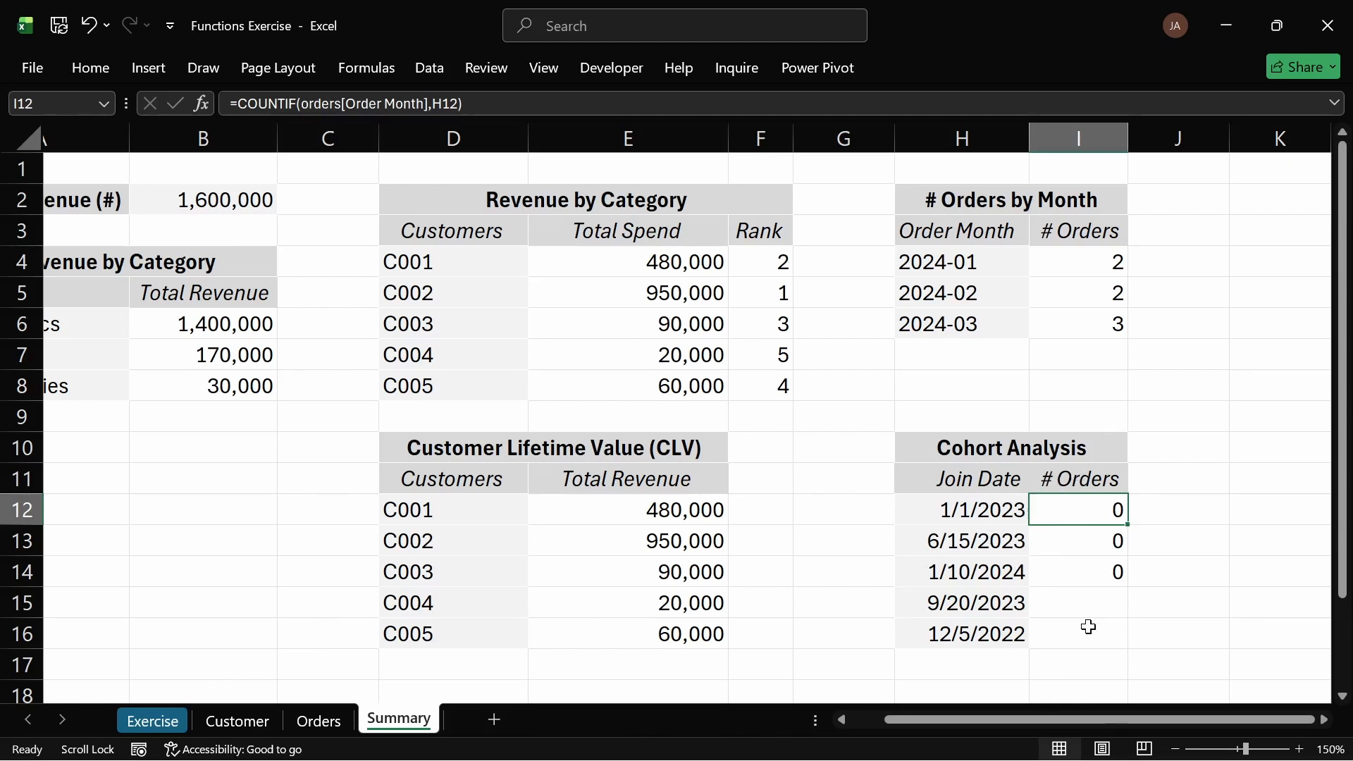
pyautogui.moveTo(1105, 721); pyautogui.dragTo(1278, 720)
pyautogui.moveTo(982, 478); pyautogui.dragTo(1244, 482)
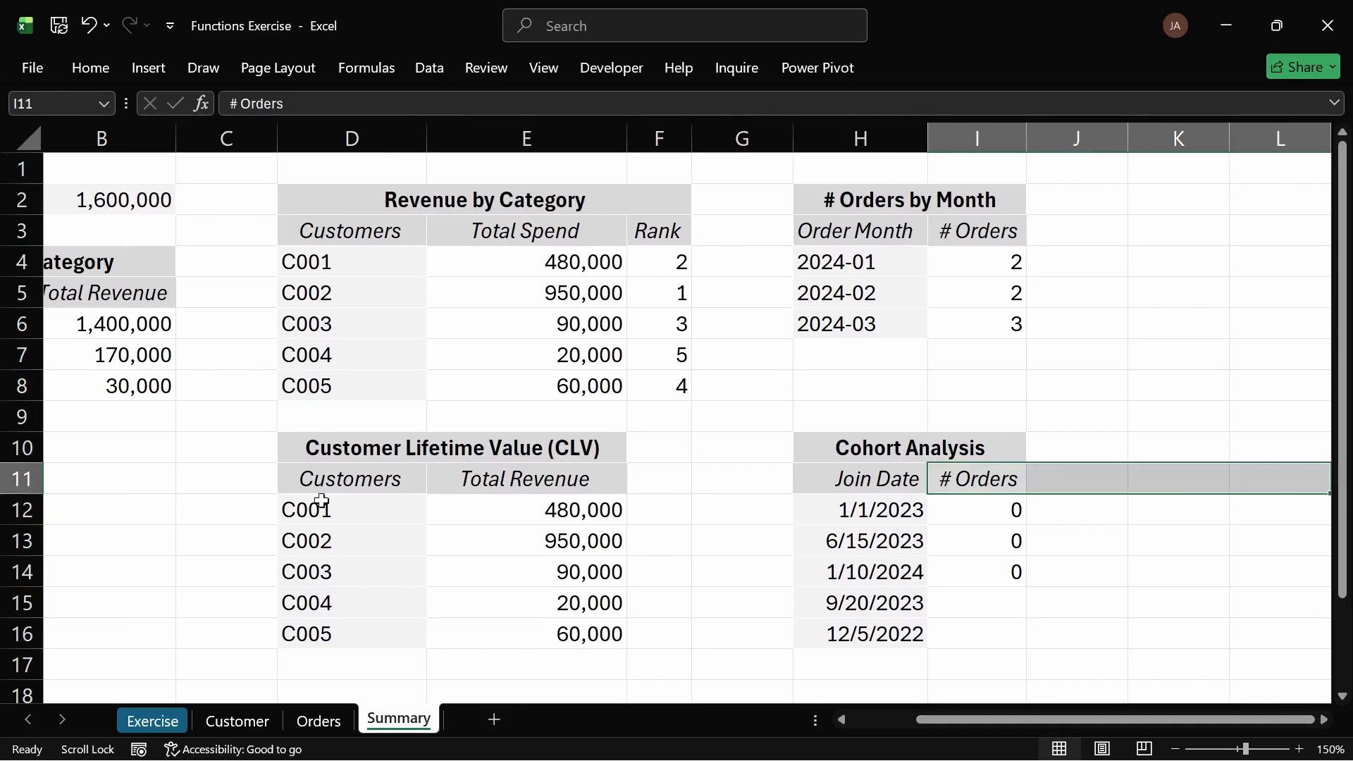
pyautogui.click(296, 722)
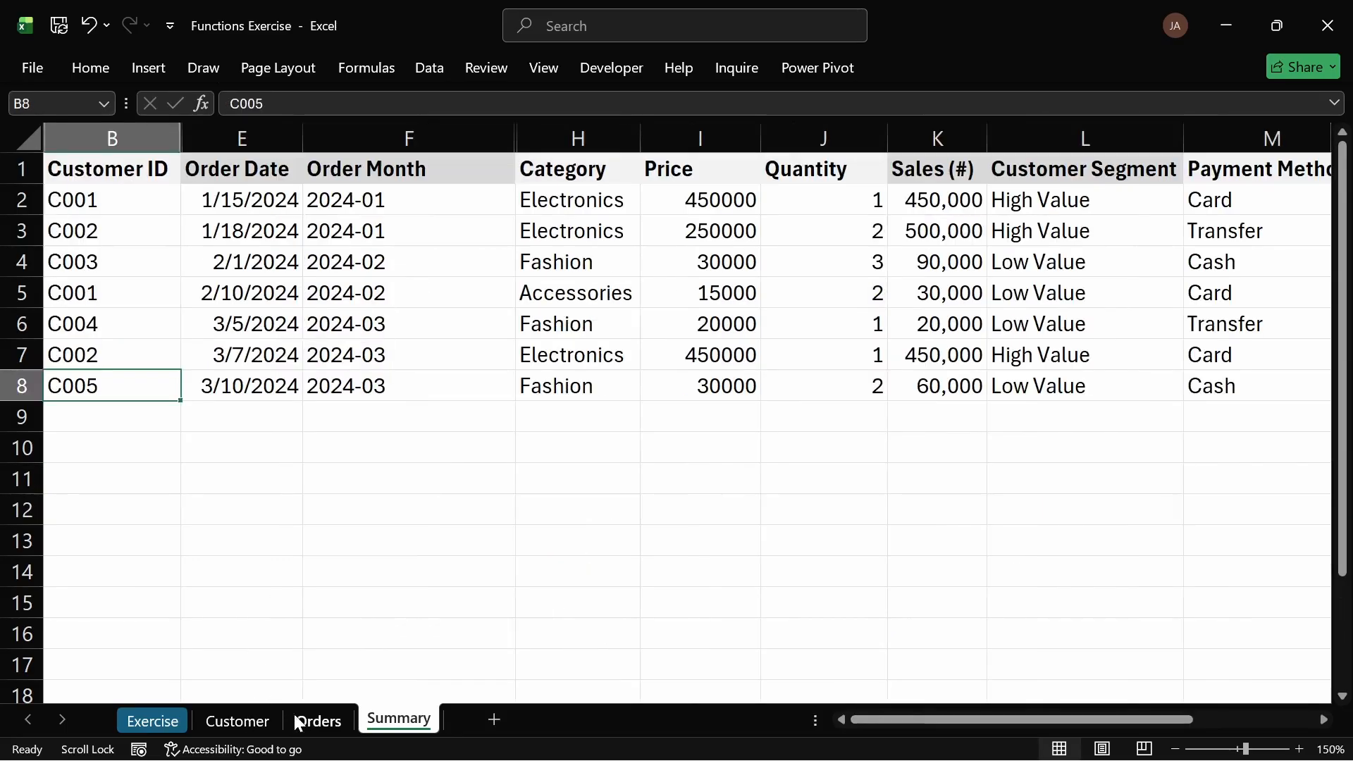
pyautogui.moveTo(353, 199); pyautogui.dragTo(375, 392)
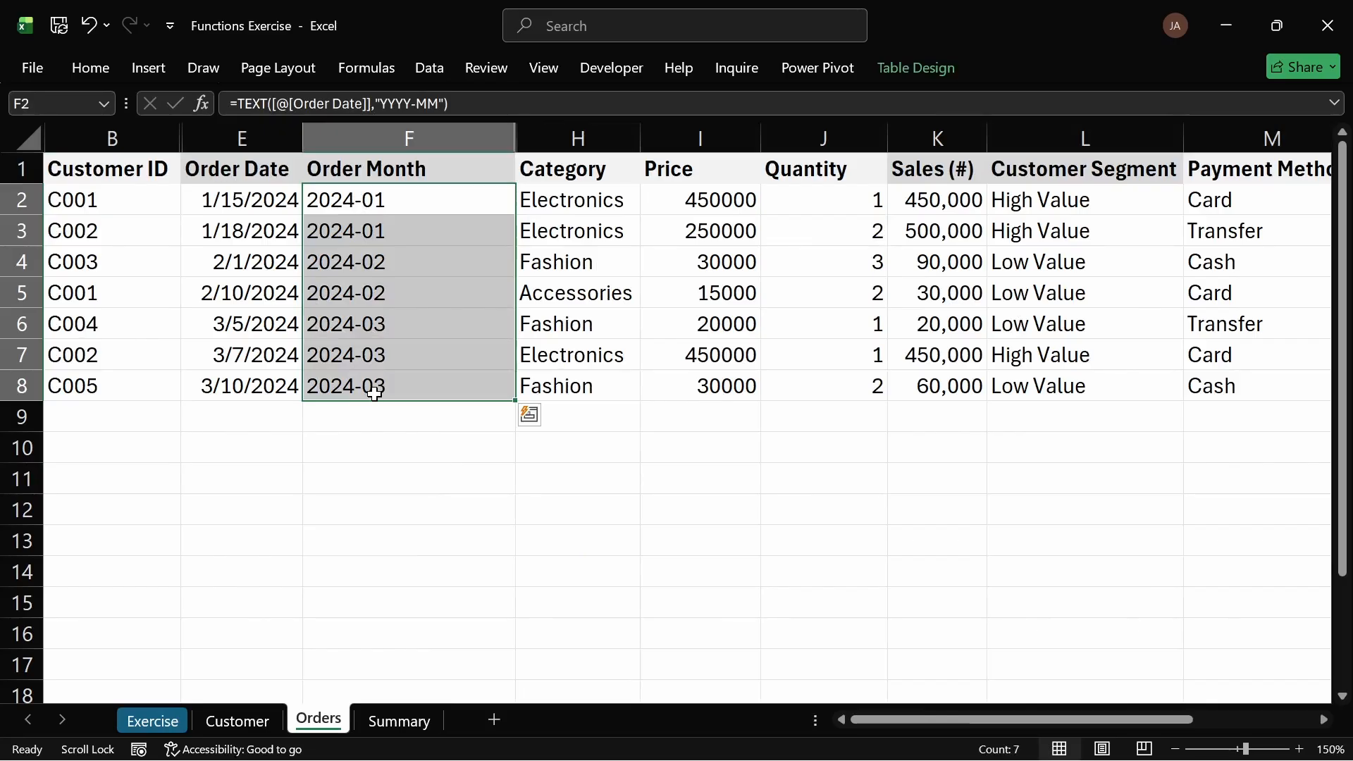
pyautogui.hotkey('ctrl', 'c')
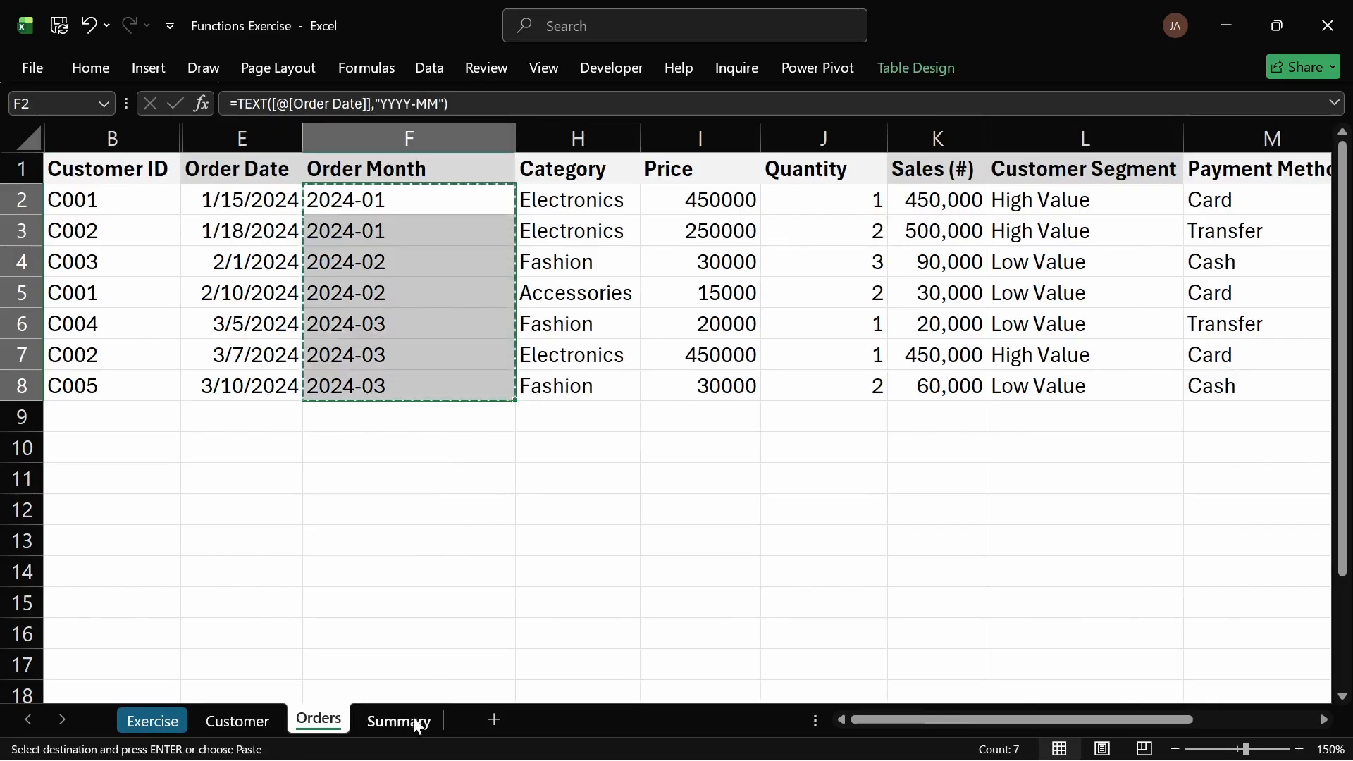
# Step: Paste the order months as transposed values across the Cohort Analysis header row starting at I11
pyautogui.click(399, 722)
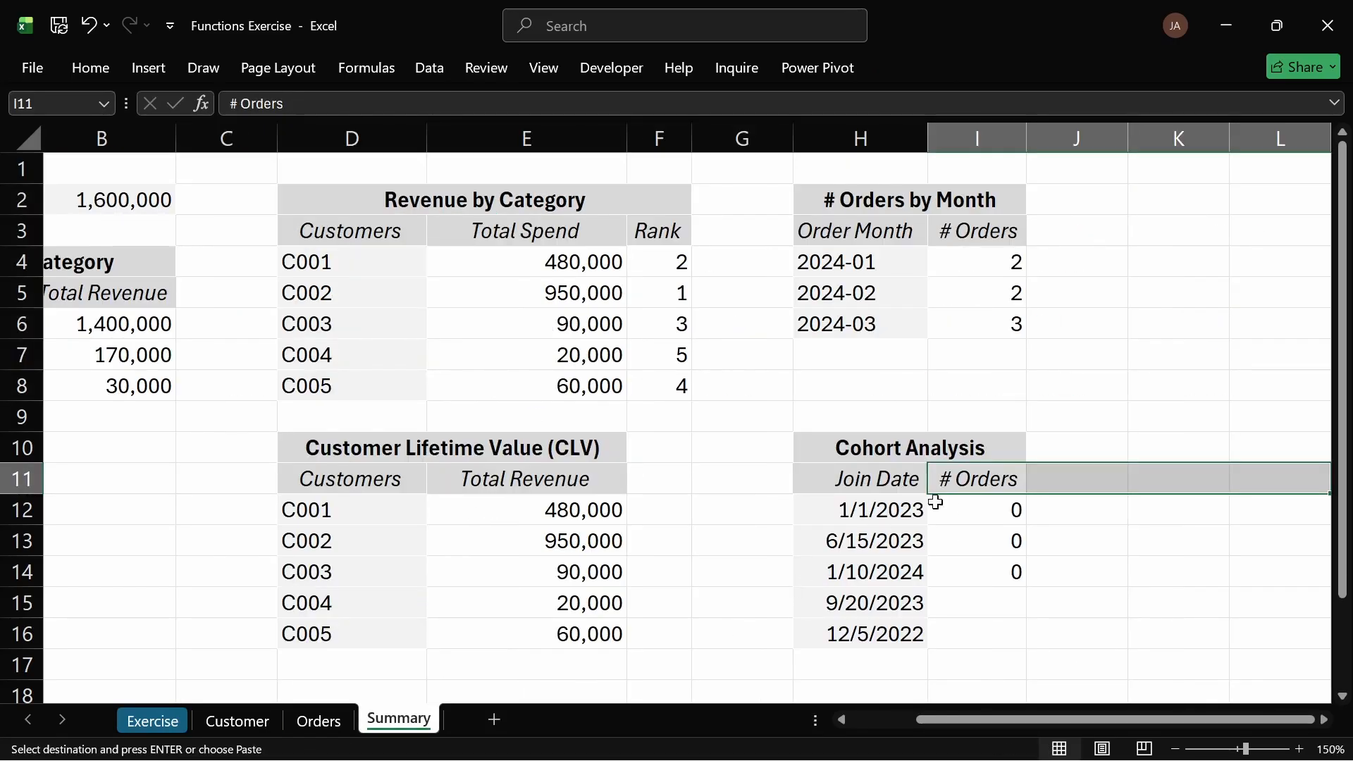
pyautogui.click(994, 479)
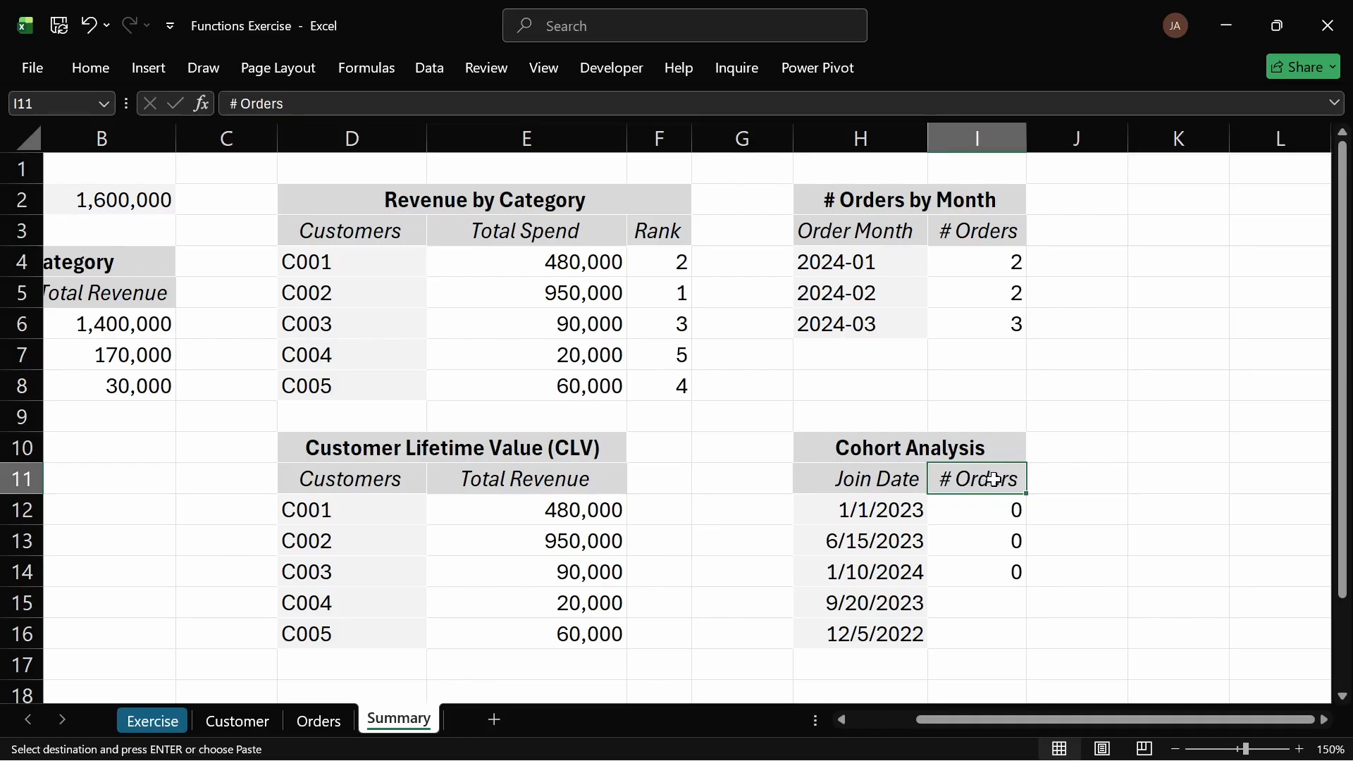
pyautogui.hotkey('ctrl', 'alt', 'v')
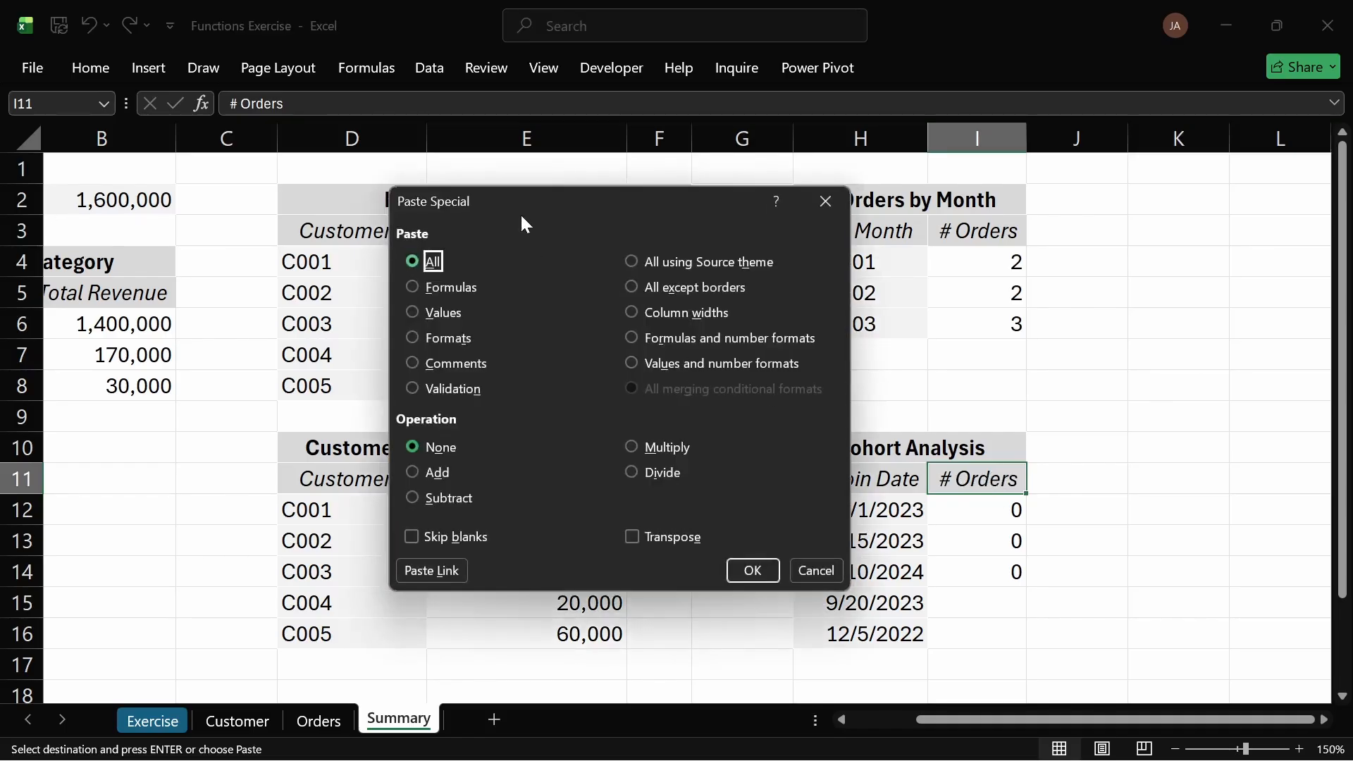
pyautogui.click(414, 315)
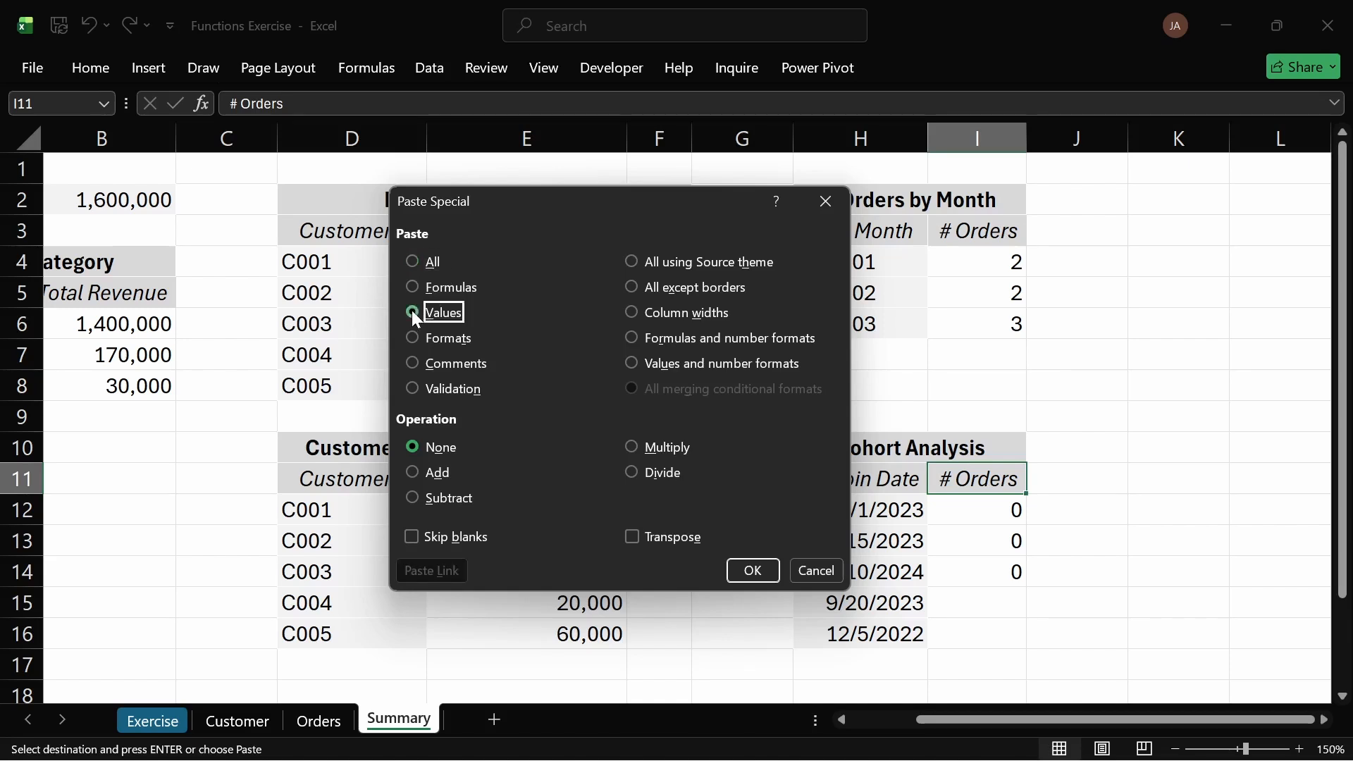
pyautogui.click(636, 538)
pyautogui.click(766, 575)
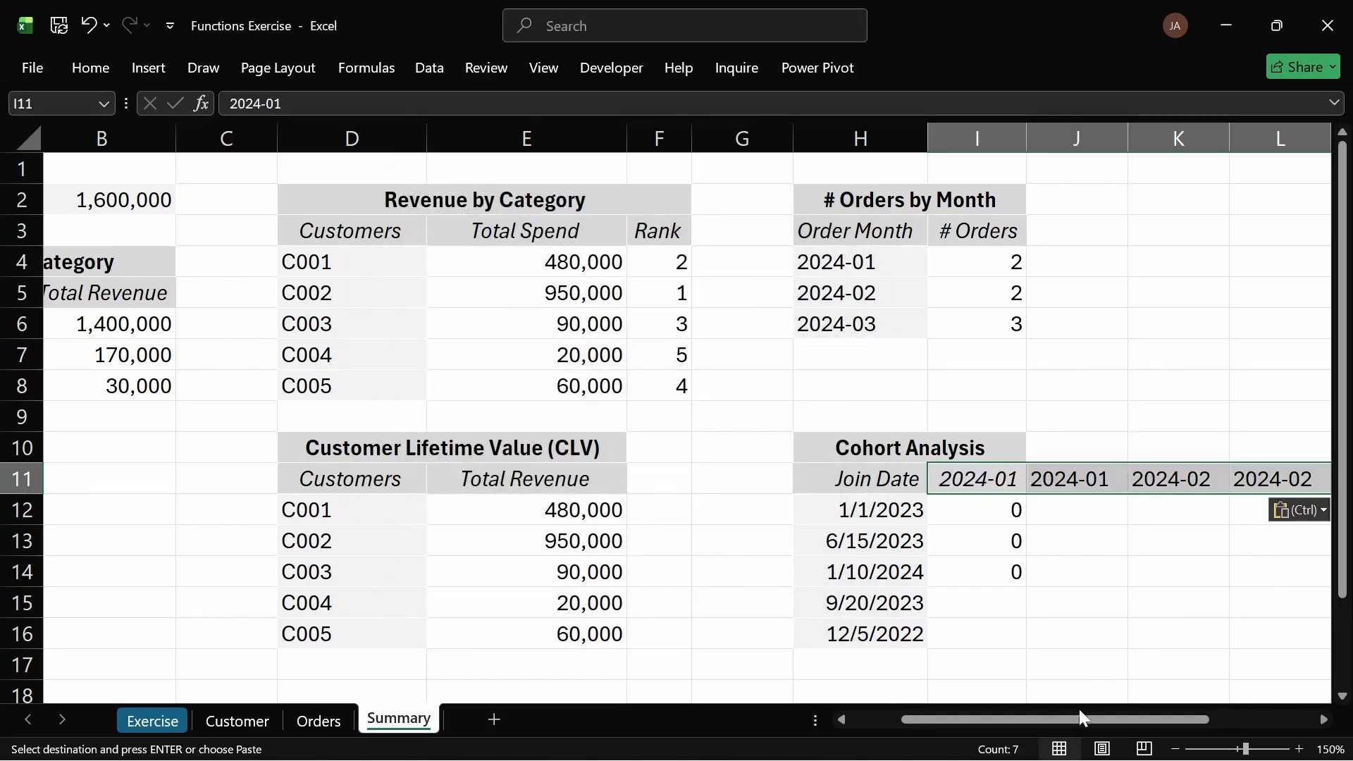
# Step: Try to remove duplicate months from the transposed header row I11:O11 using only the current selection
pyautogui.moveTo(1121, 720); pyautogui.dragTo(1226, 723)
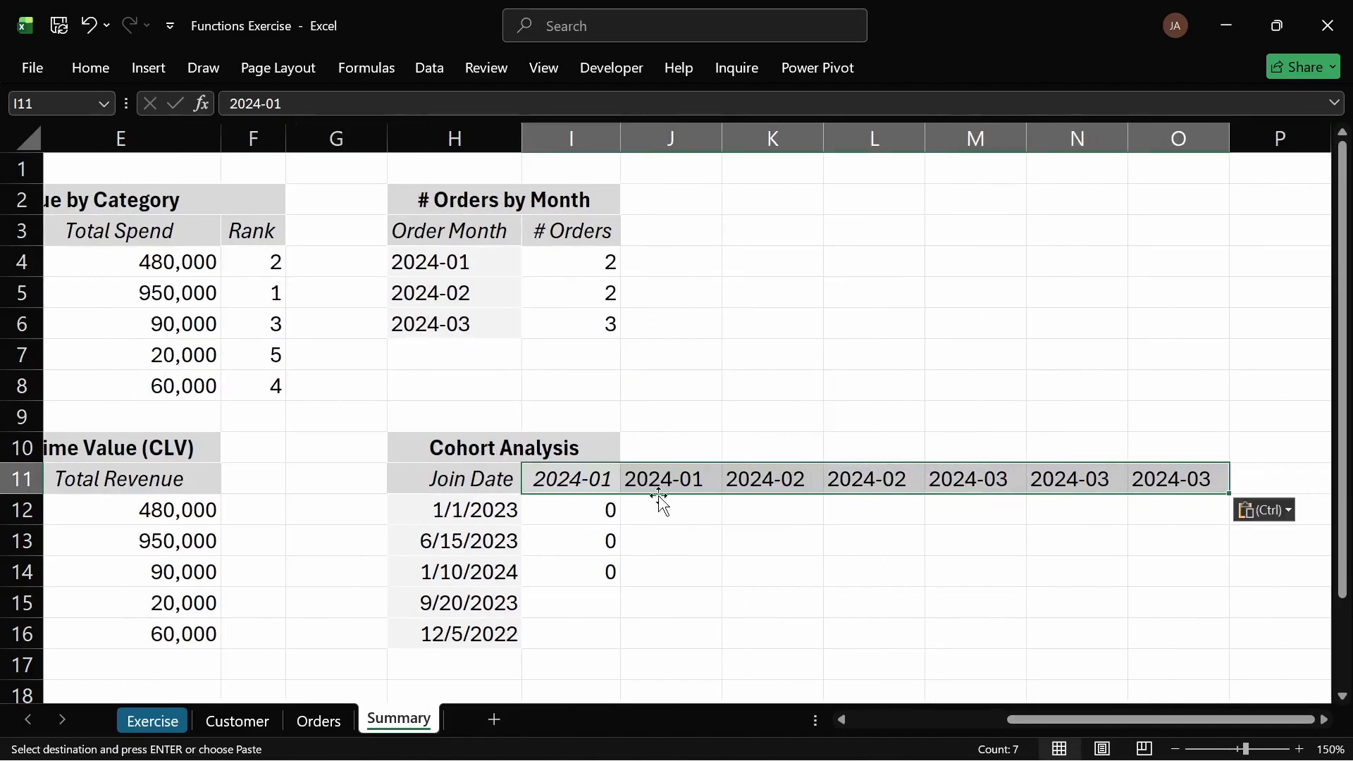
pyautogui.click(92, 67)
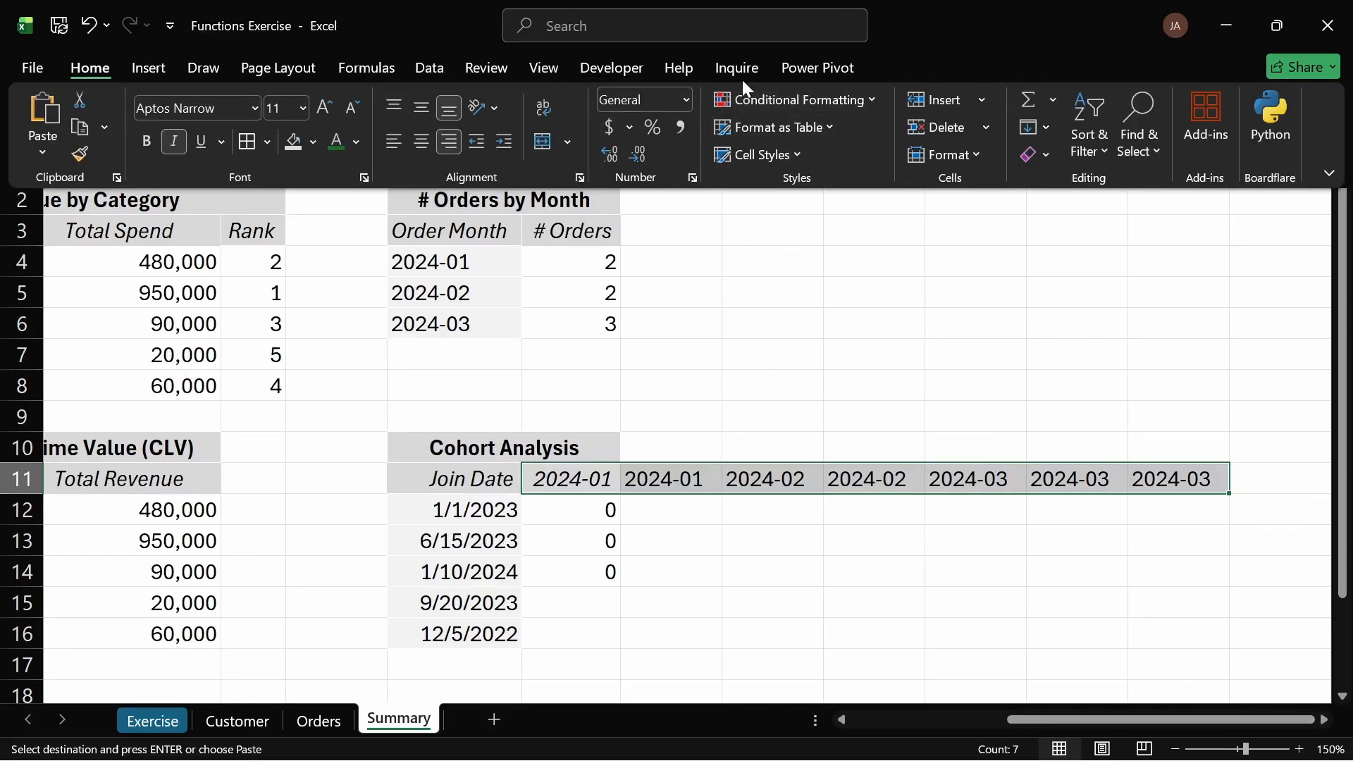
pyautogui.click(437, 69)
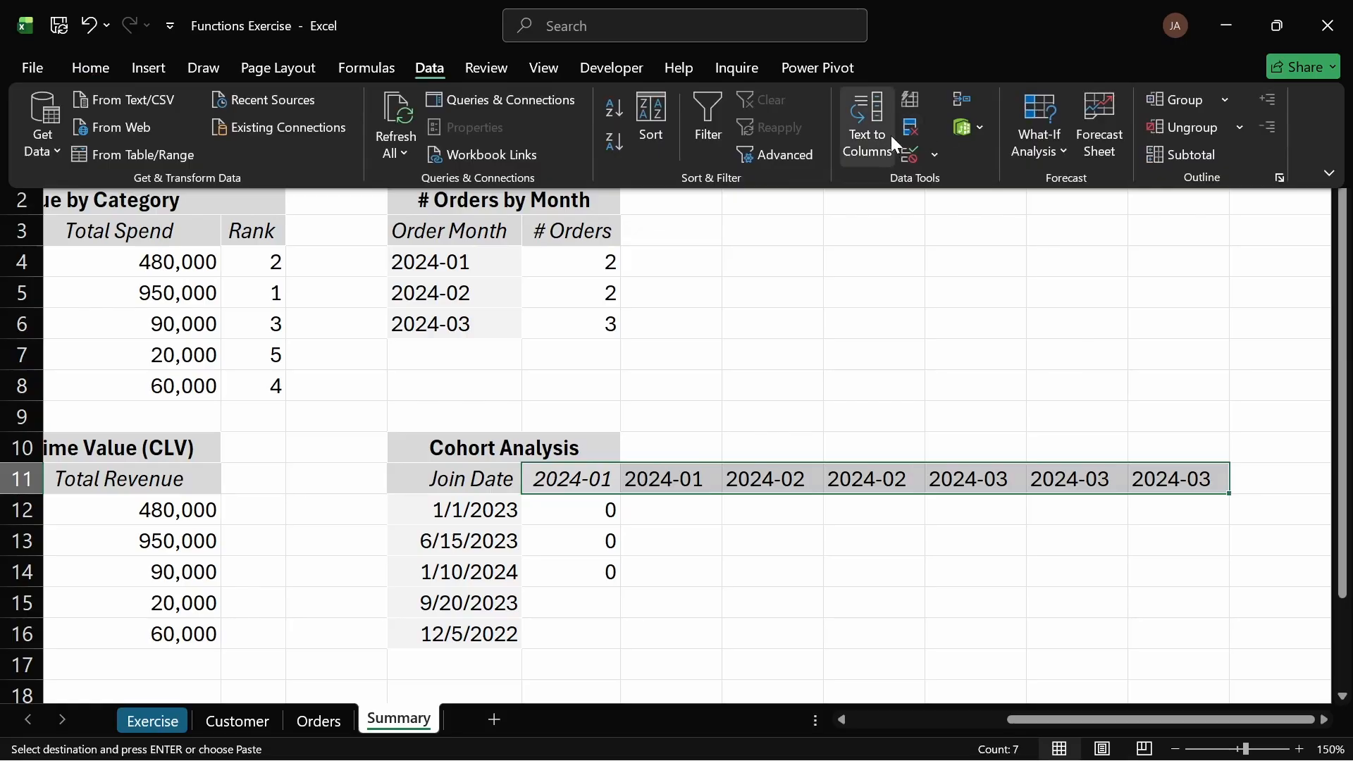
pyautogui.click(909, 127)
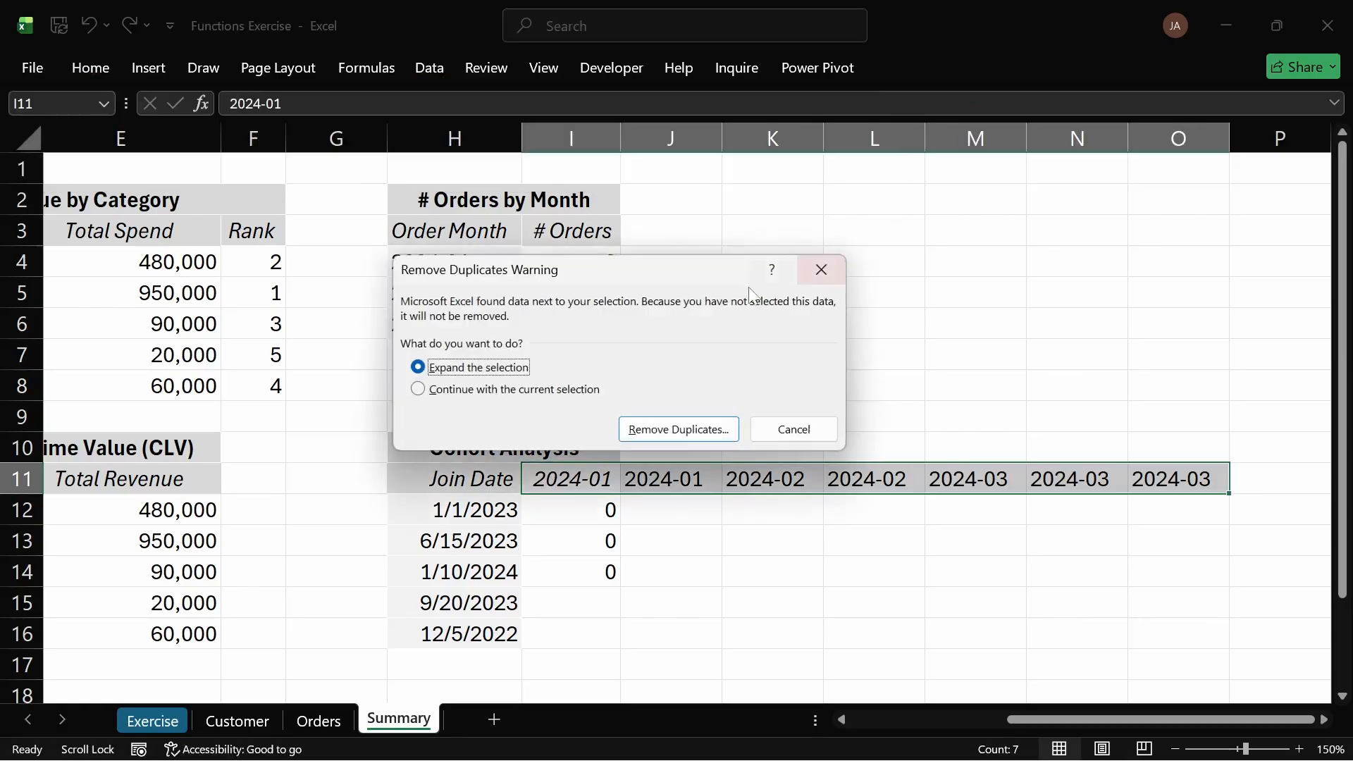
pyautogui.click(563, 392)
pyautogui.click(669, 430)
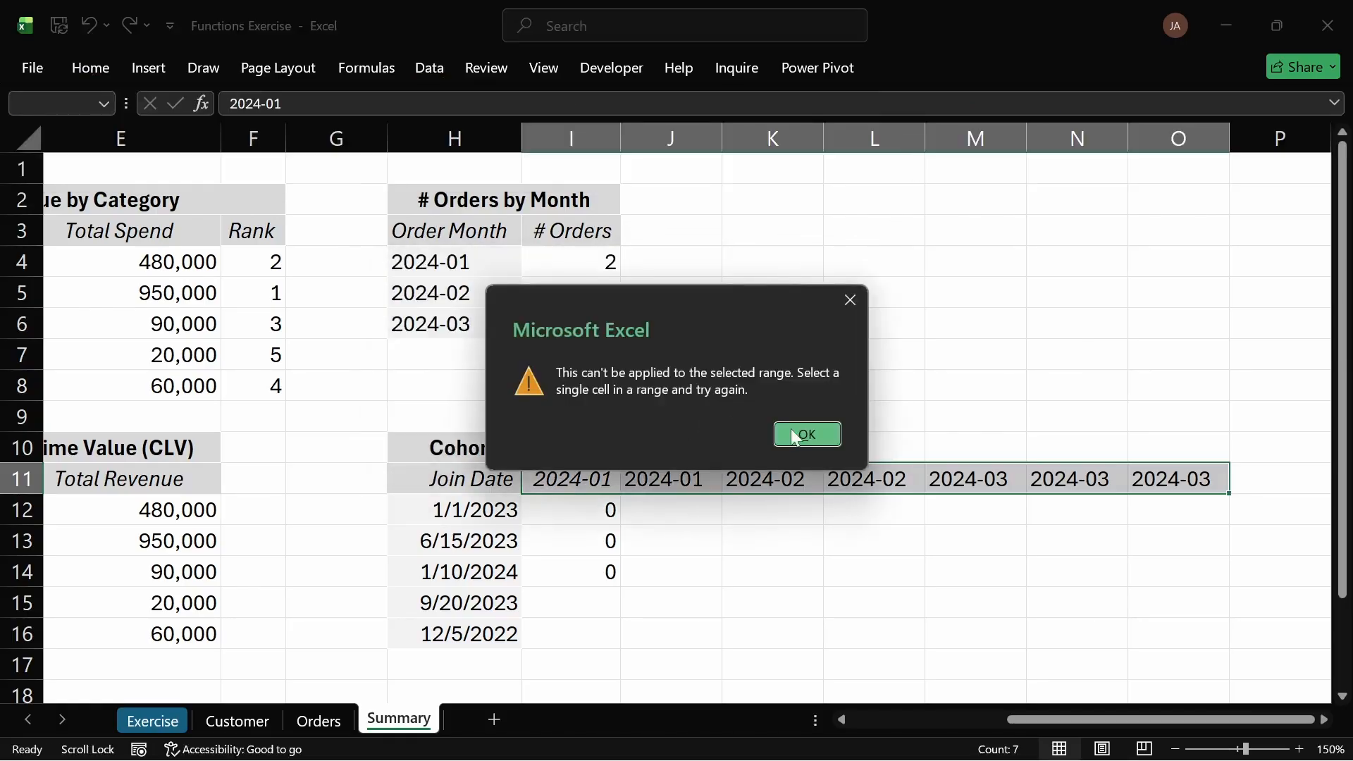
pyautogui.click(794, 435)
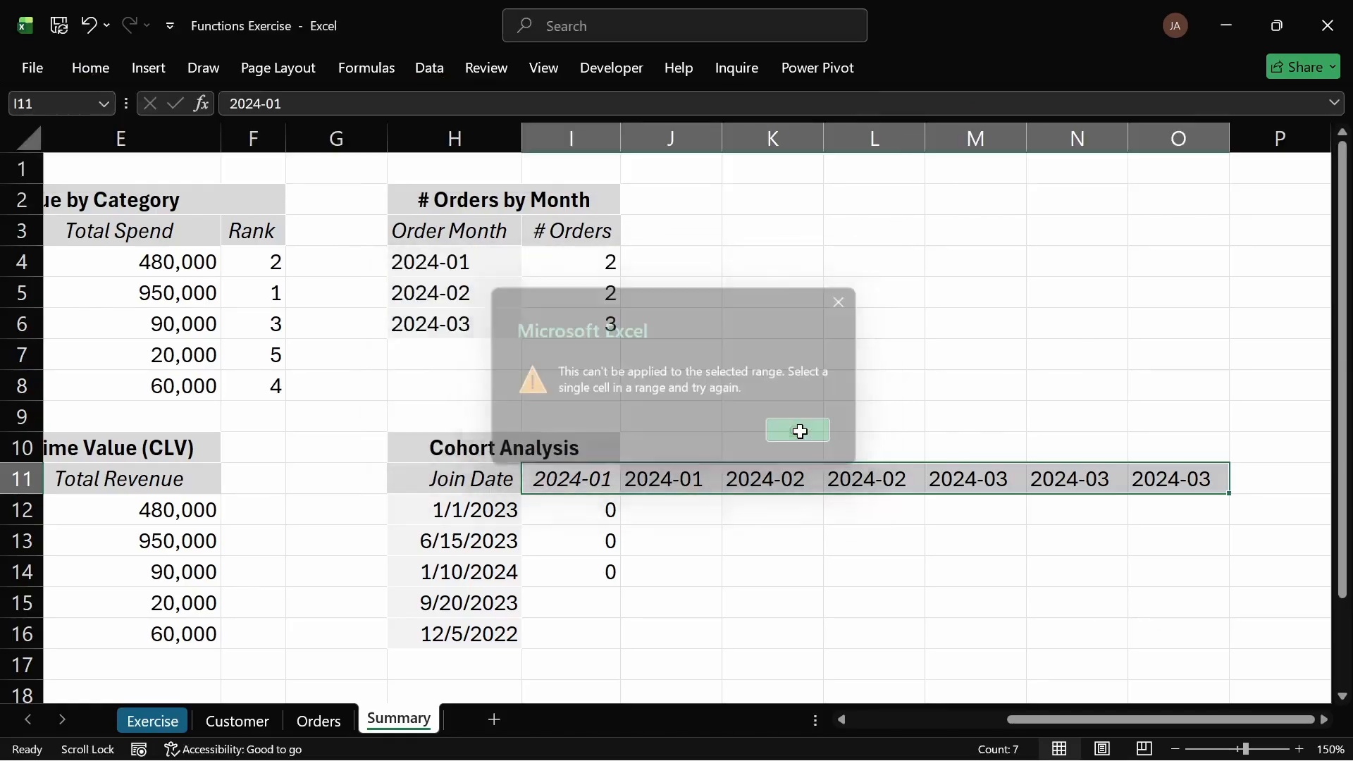
# Step: Undo the transposed paste of order months in the Cohort Analysis header row
pyautogui.click(613, 470)
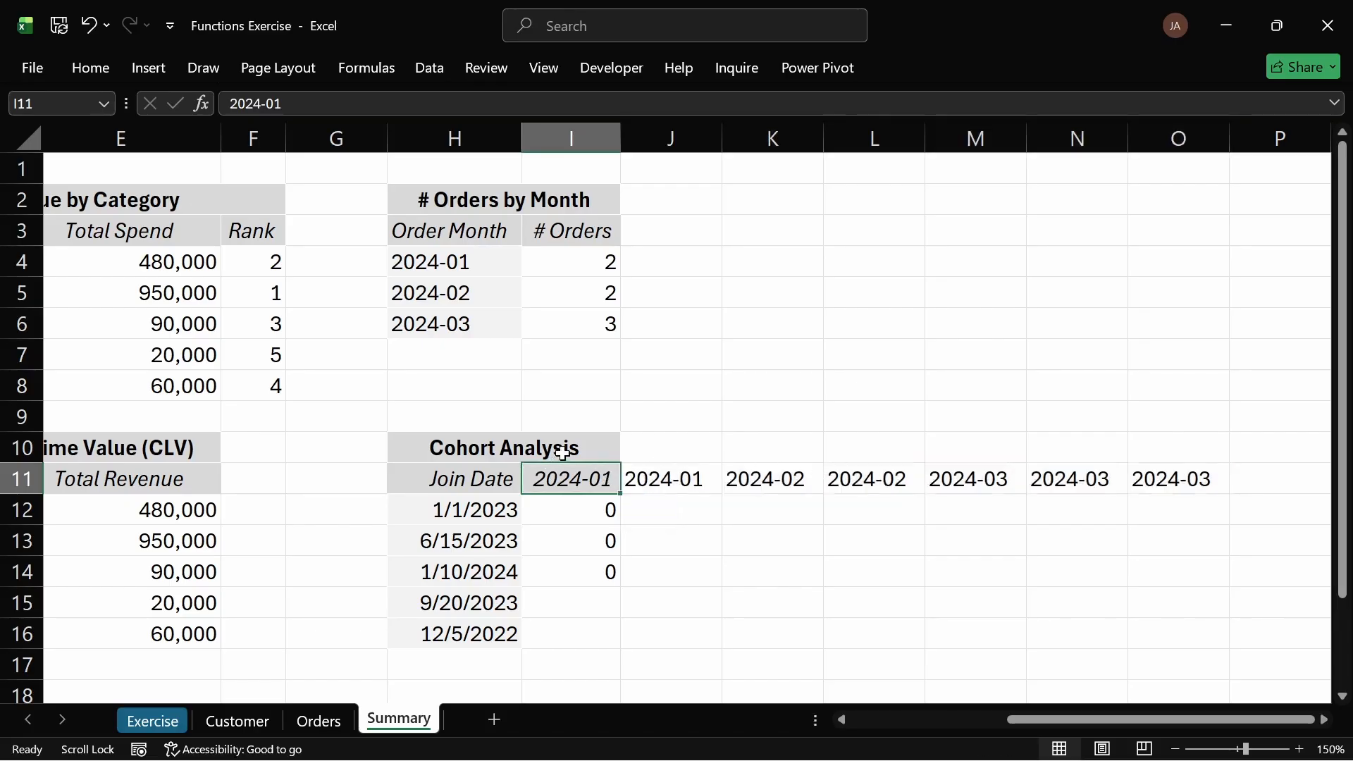
pyautogui.hotkey('ctrl', 'z')
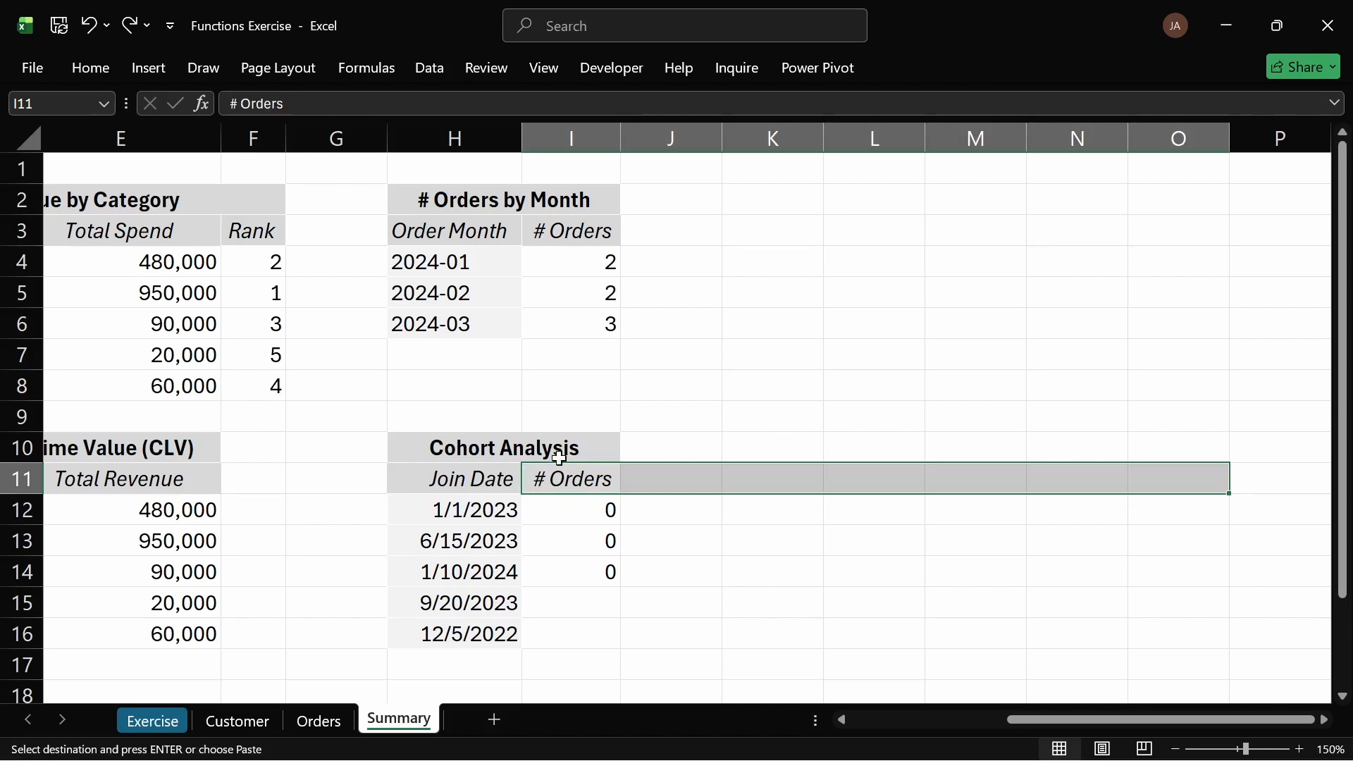
pyautogui.press('Escape')
pyautogui.click(573, 478)
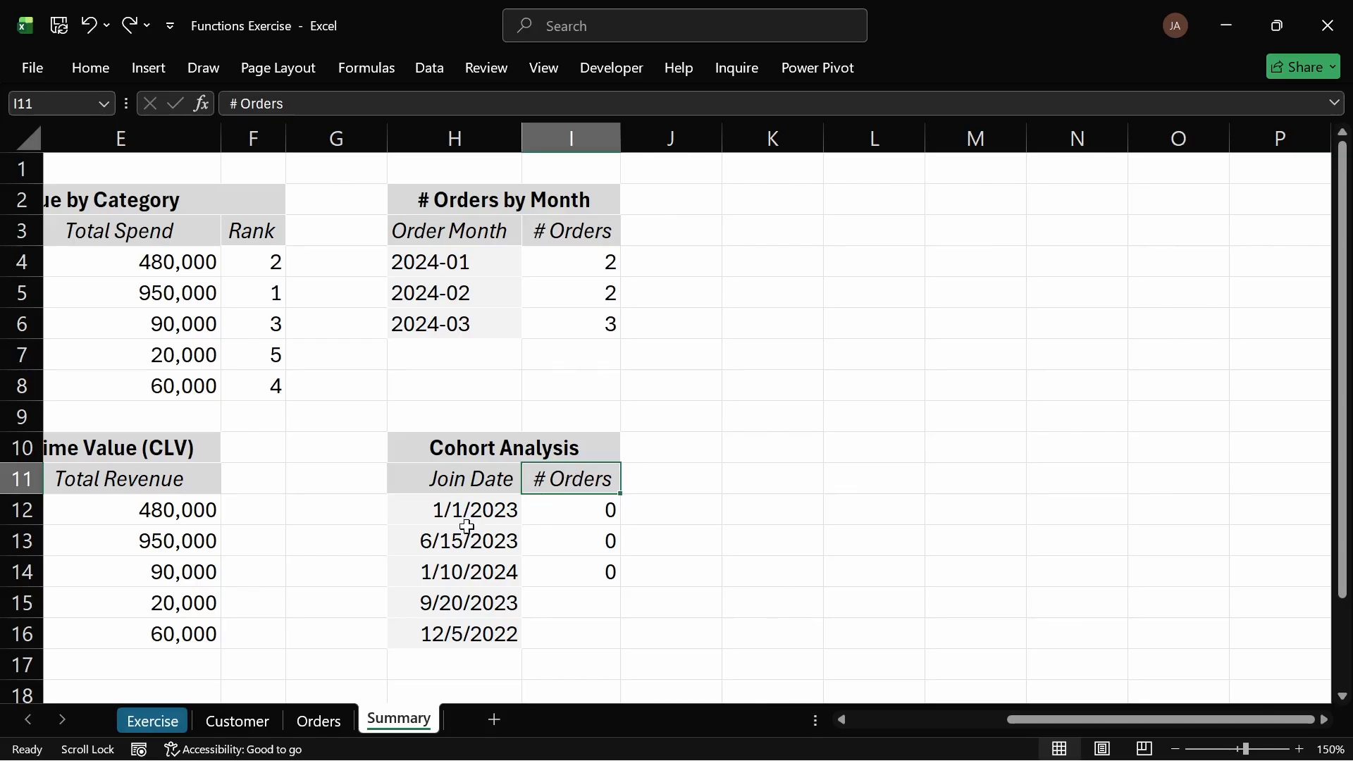
# Step: Copy the Order Month cells F2:F8 on the Orders sheet again and return to the Summary sheet
pyautogui.click(319, 721)
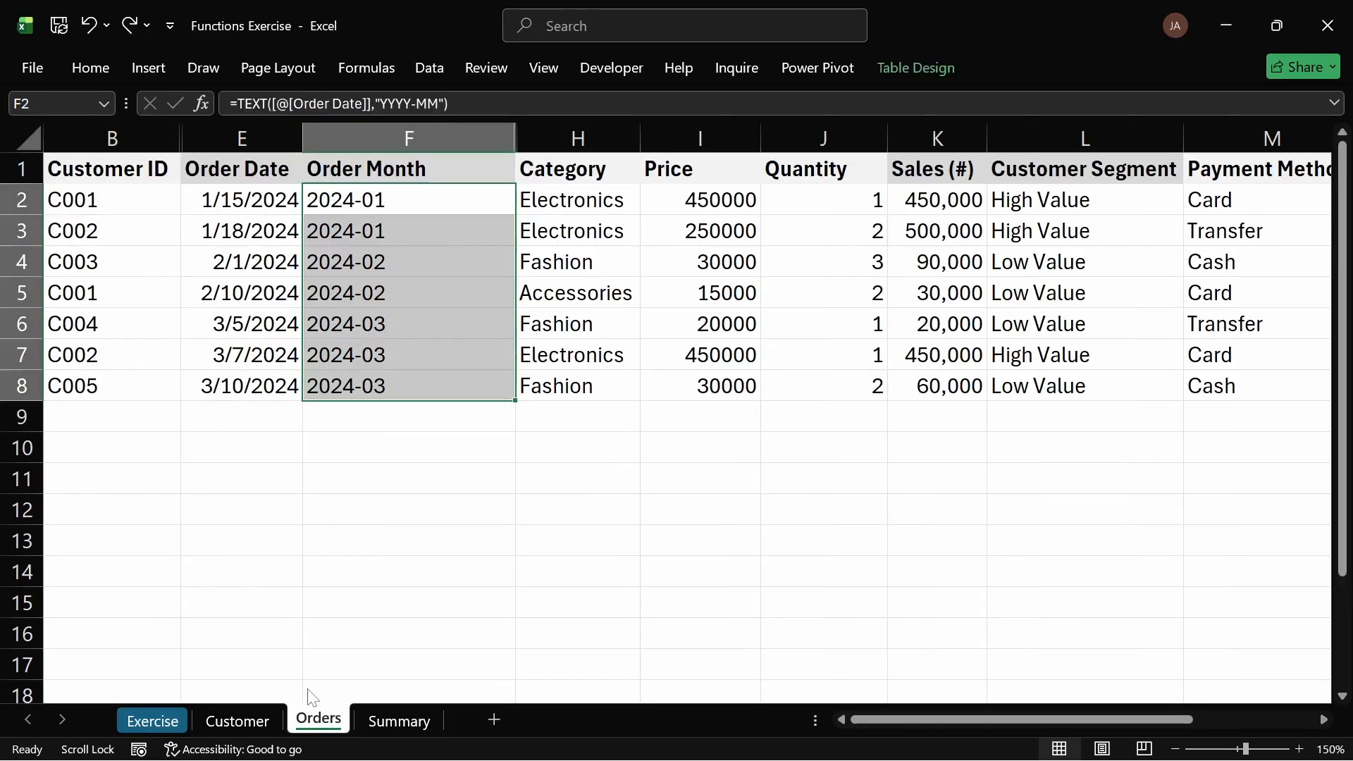
pyautogui.hotkey('ctrl', 'c')
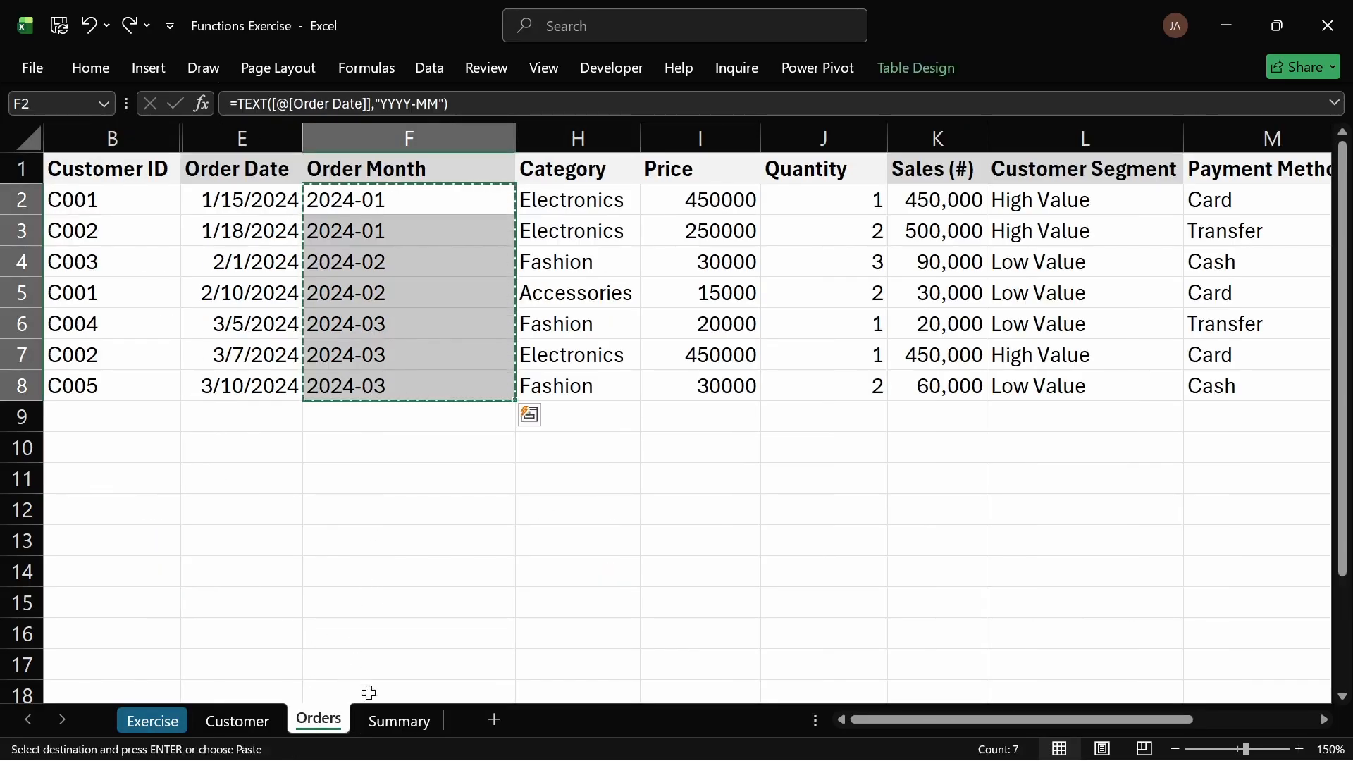
pyautogui.click(409, 721)
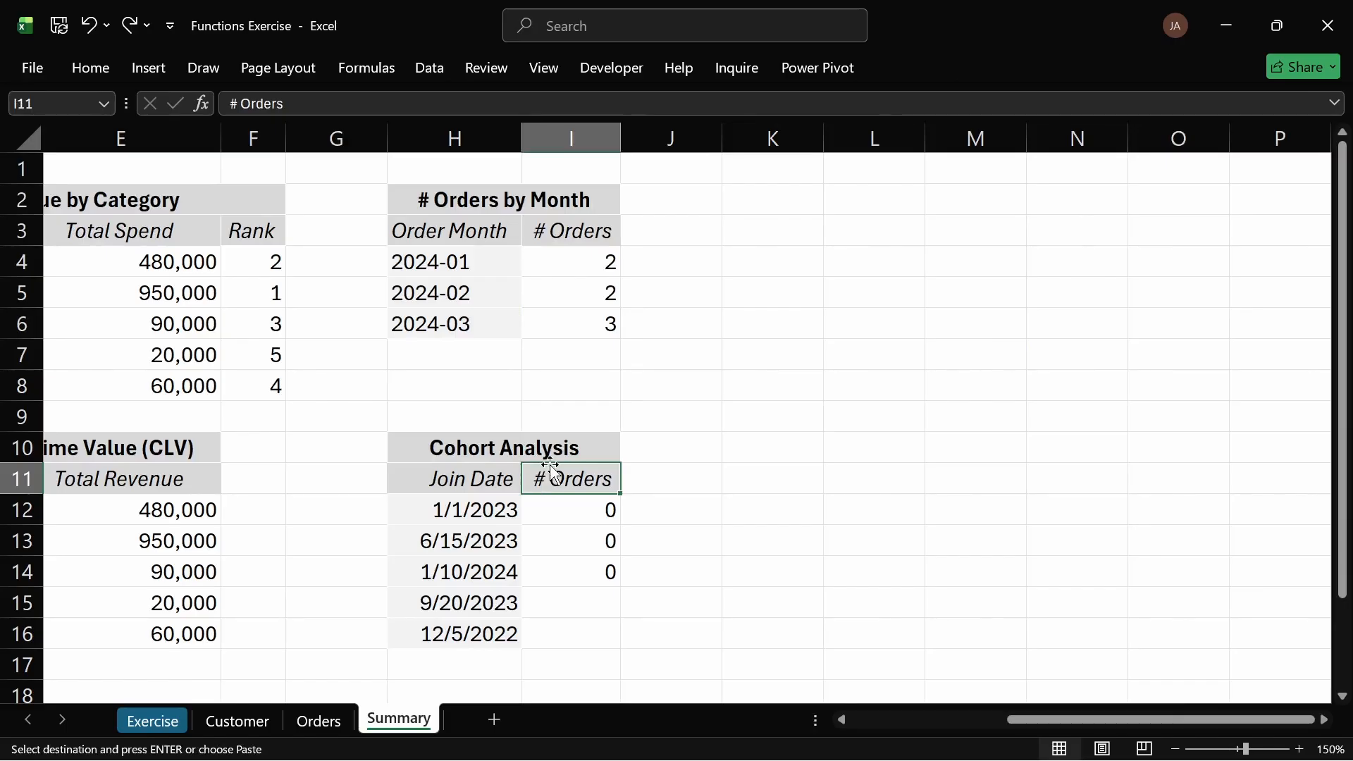
# Step: Paste the copied order months at I11 as formulas, then undo that paste
pyautogui.hotkey('ctrl', 'v')
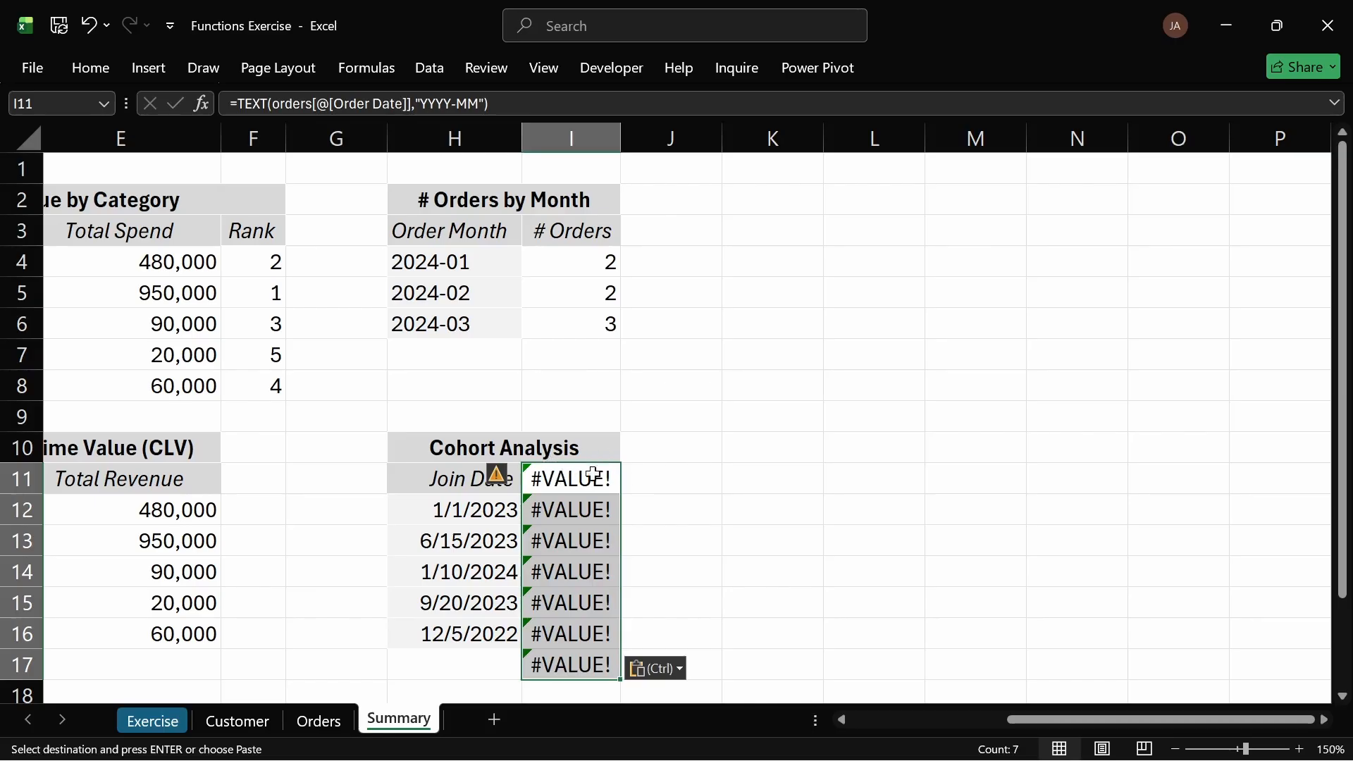
pyautogui.click(576, 479)
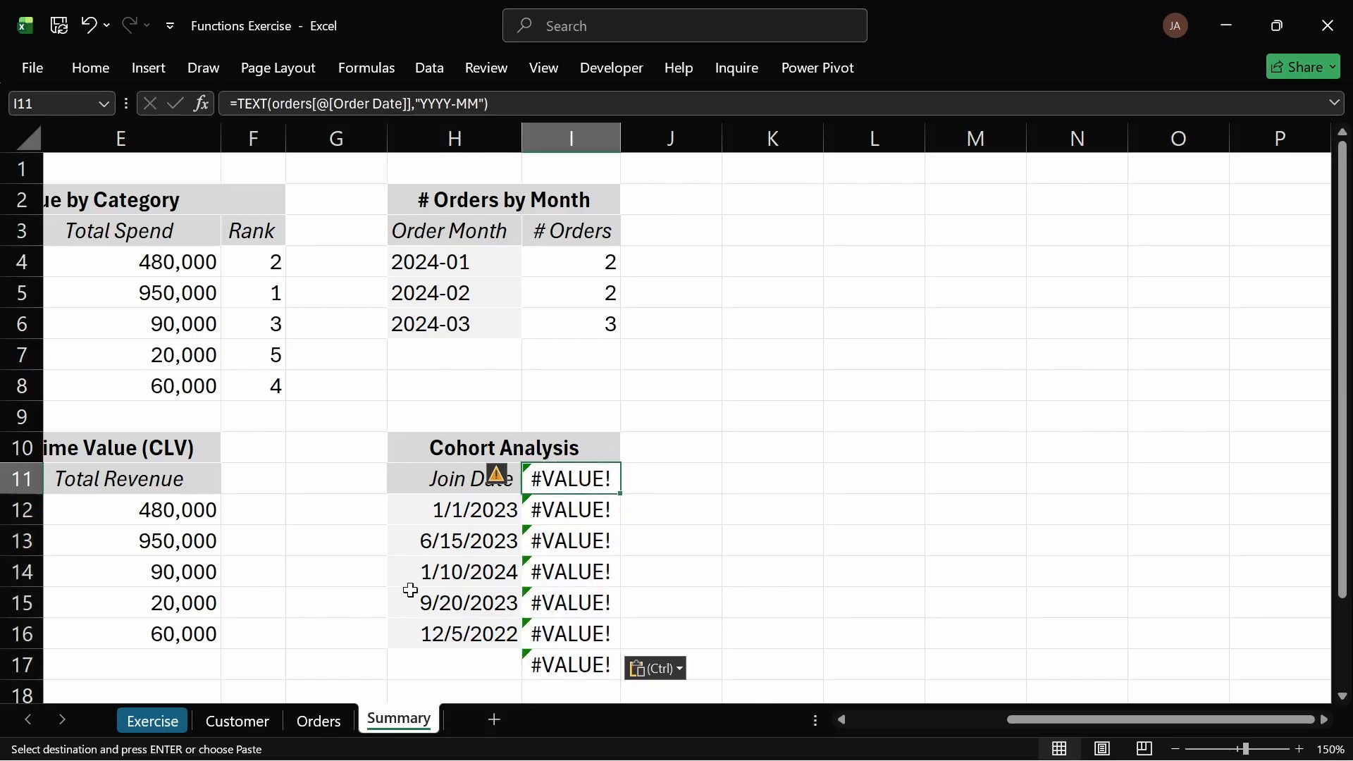
pyautogui.hotkey('ctrl', 'z')
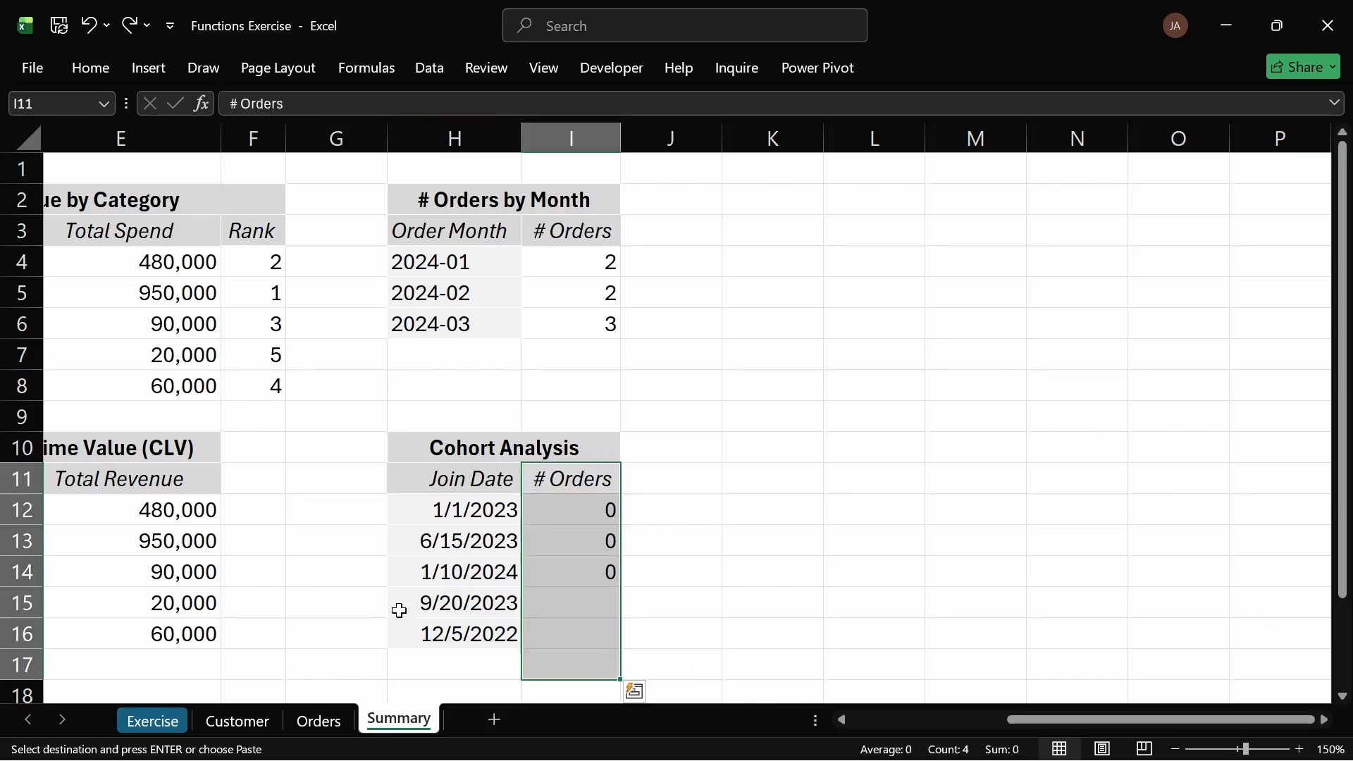
# Step: Paste the order months as values down column I starting at I11
pyautogui.hotkey('ctrl', 'alt', 'v')
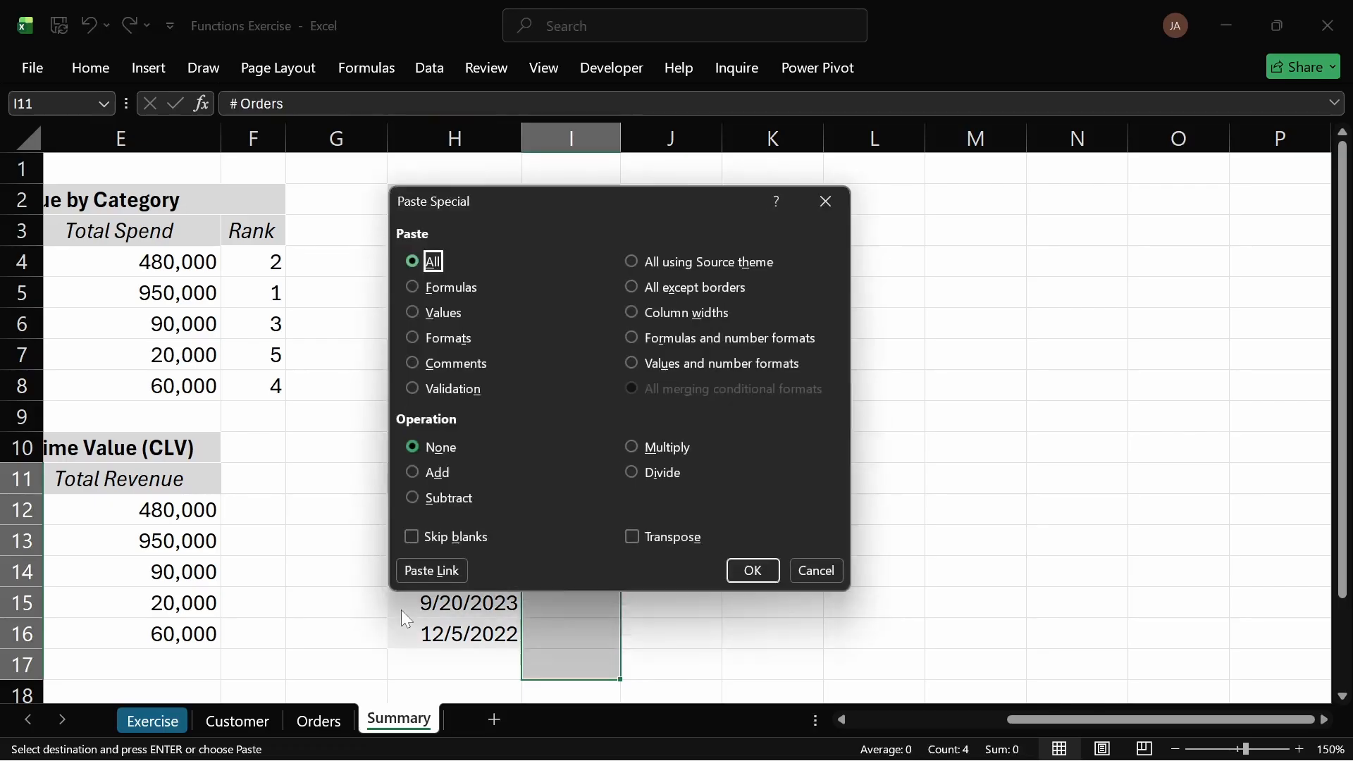
pyautogui.press('Down')
pyautogui.press('Down')
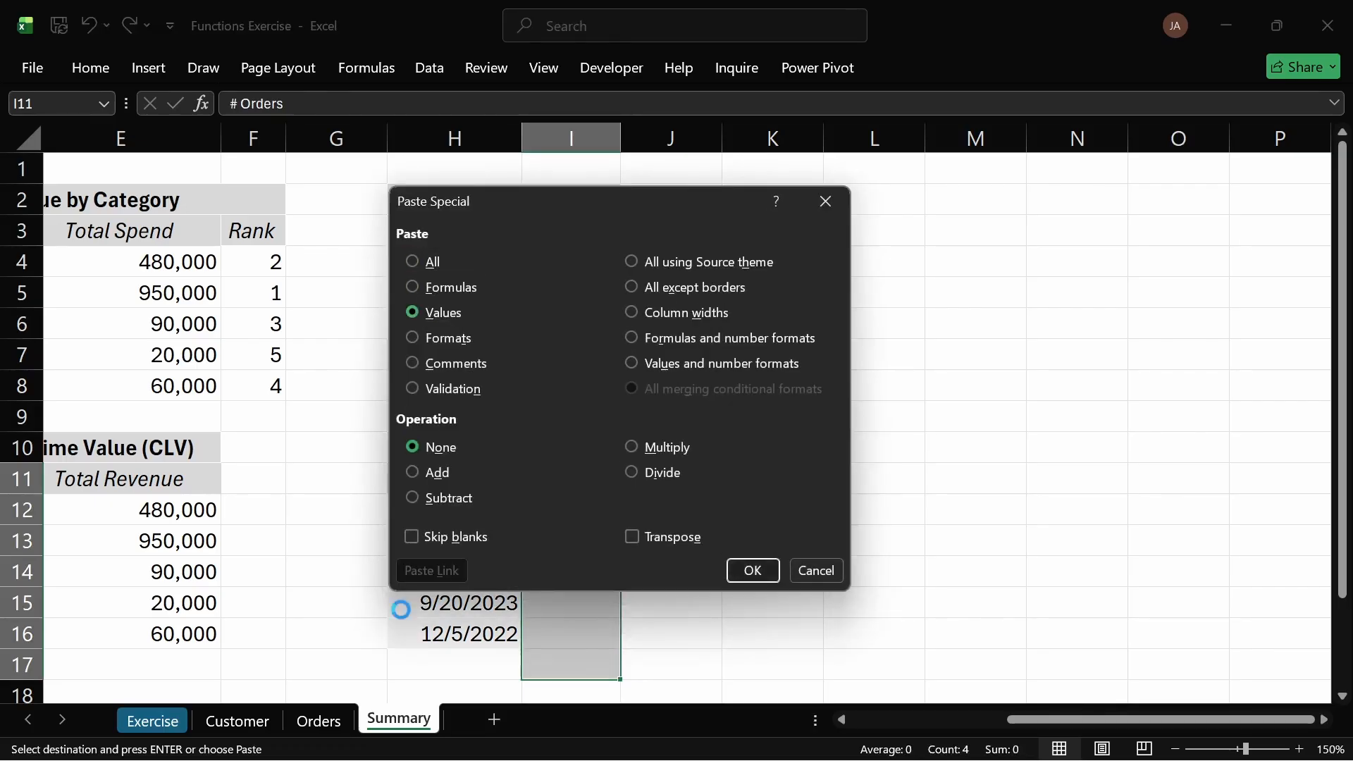
pyautogui.press('Return')
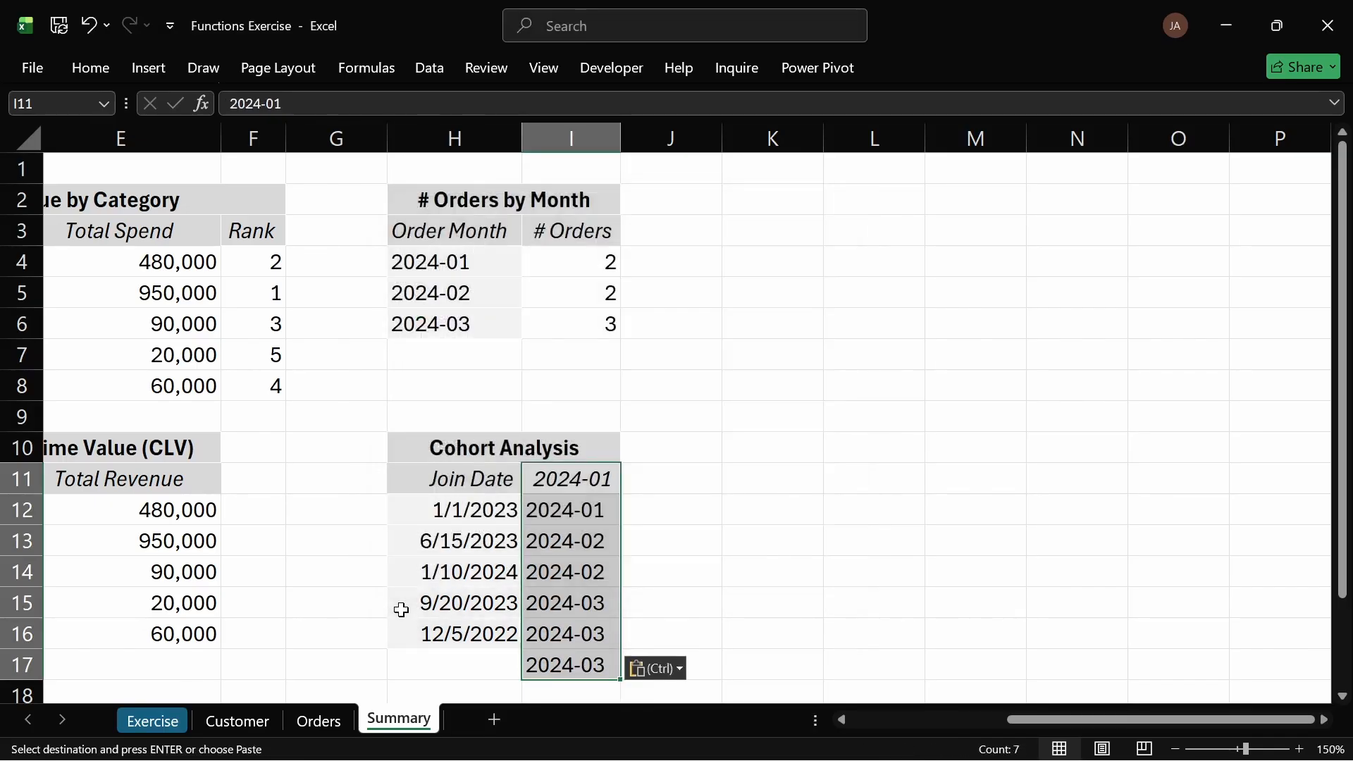
# Step: Remove duplicate months from I11:I17, continuing with the current selection only
pyautogui.hotkey('ctrl', 'c')
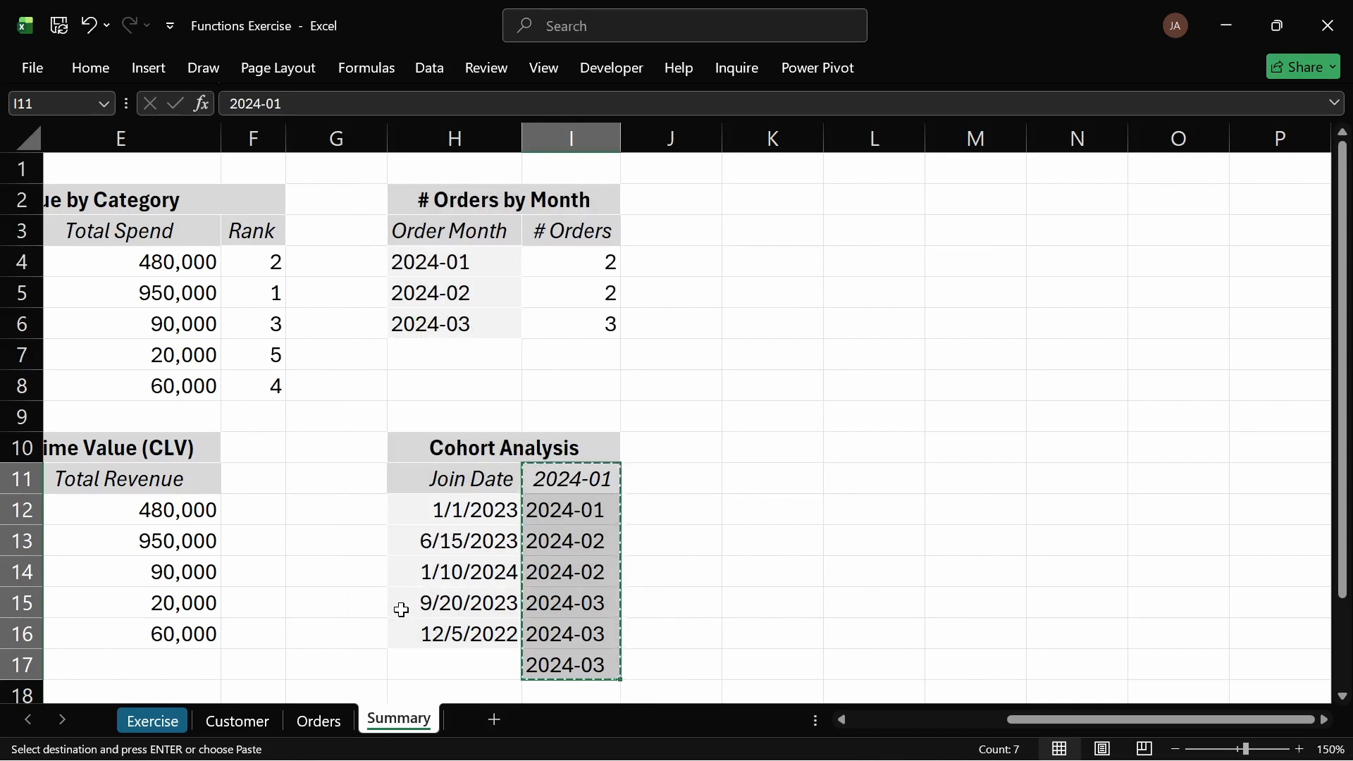
pyautogui.click(571, 486)
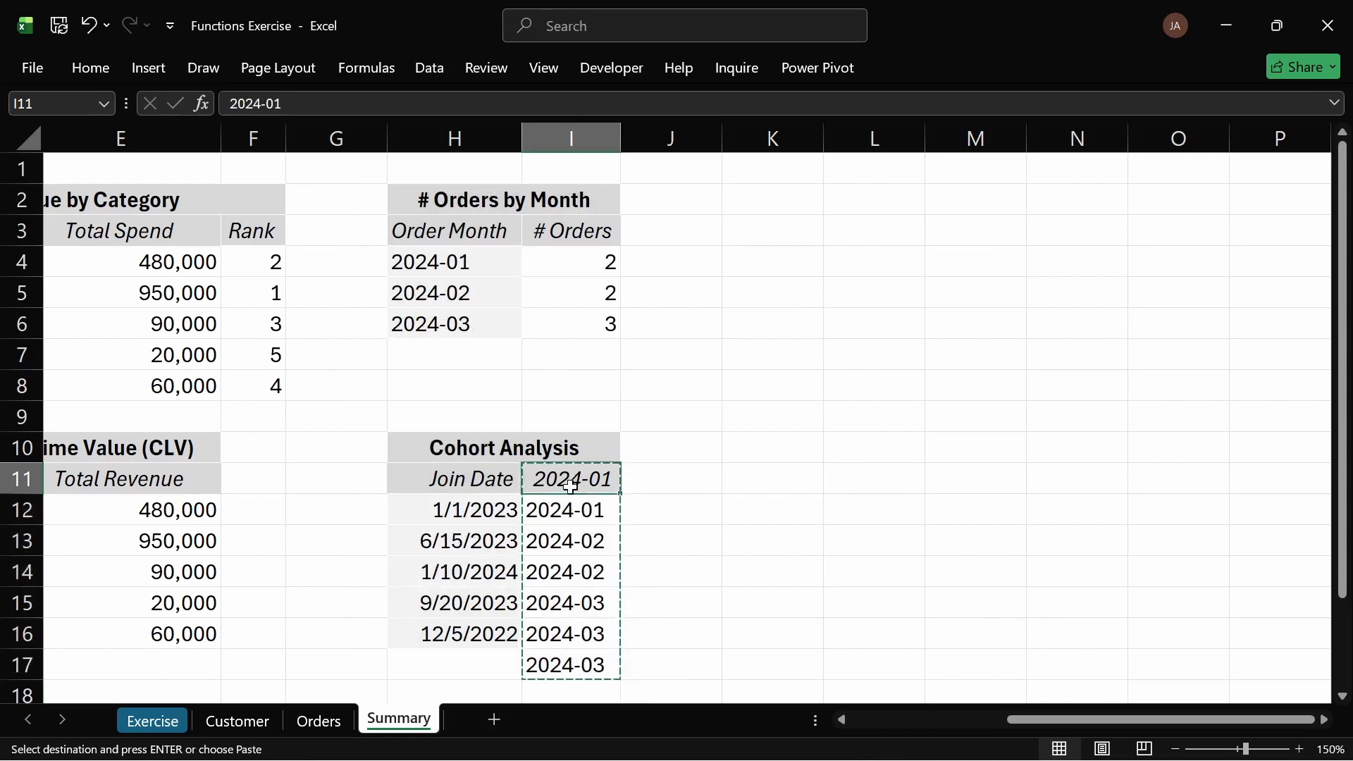
pyautogui.moveTo(571, 486); pyautogui.dragTo(538, 661)
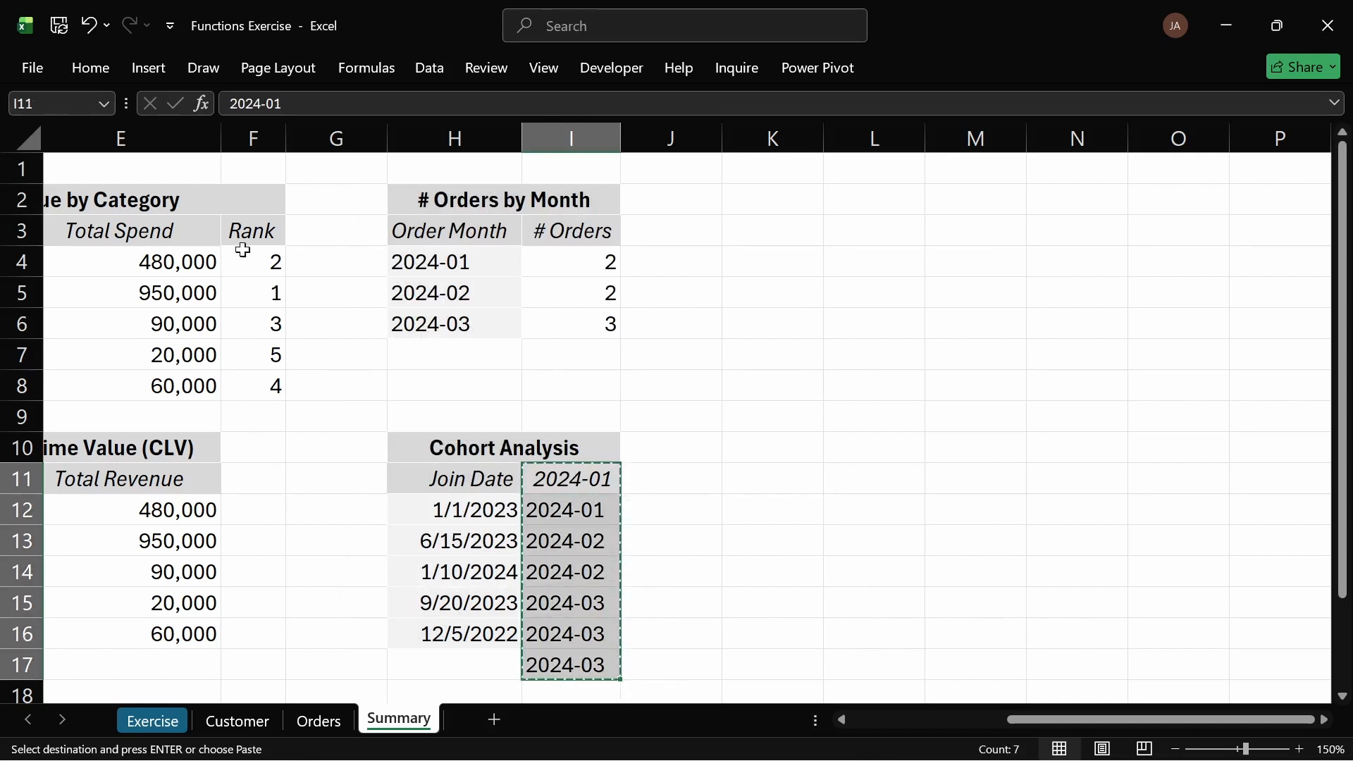
pyautogui.click(99, 68)
pyautogui.click(414, 65)
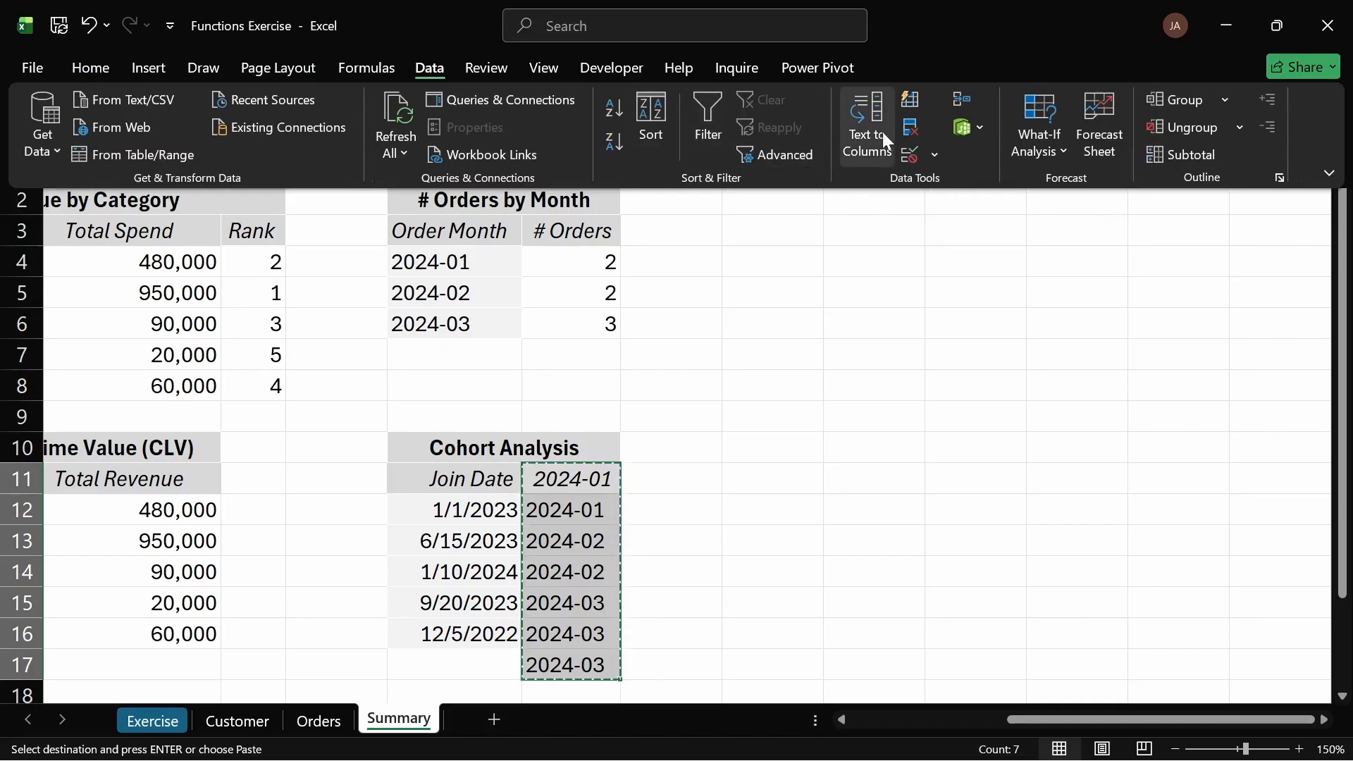
pyautogui.click(916, 126)
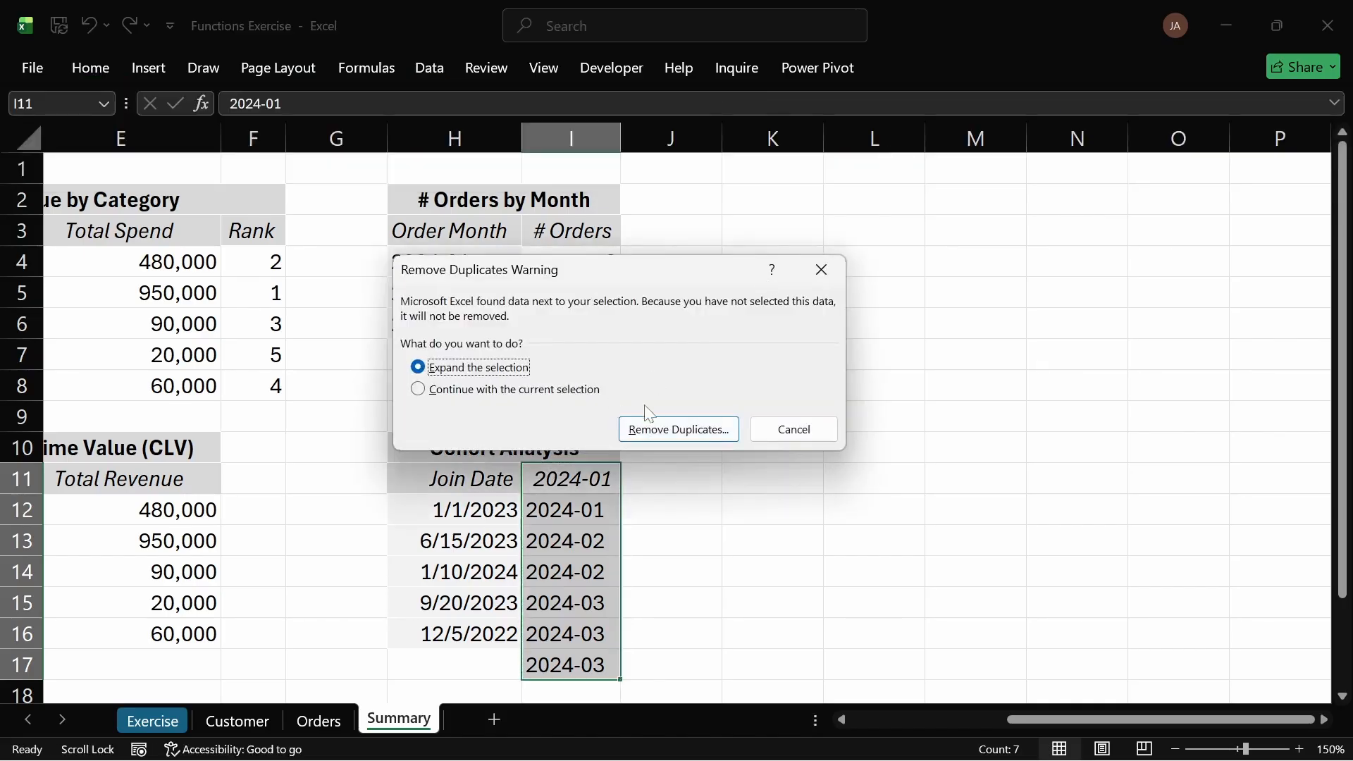
pyautogui.click(532, 390)
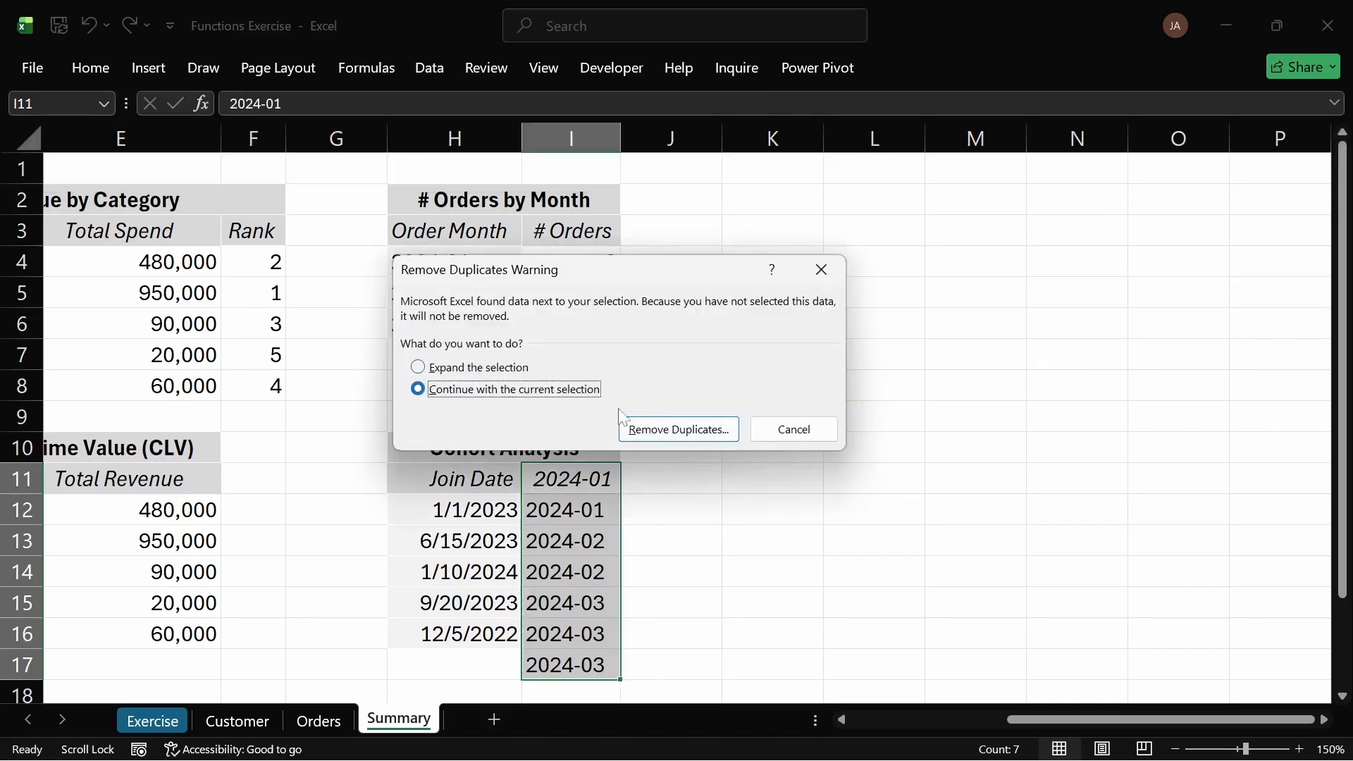
pyautogui.click(695, 434)
pyautogui.click(652, 490)
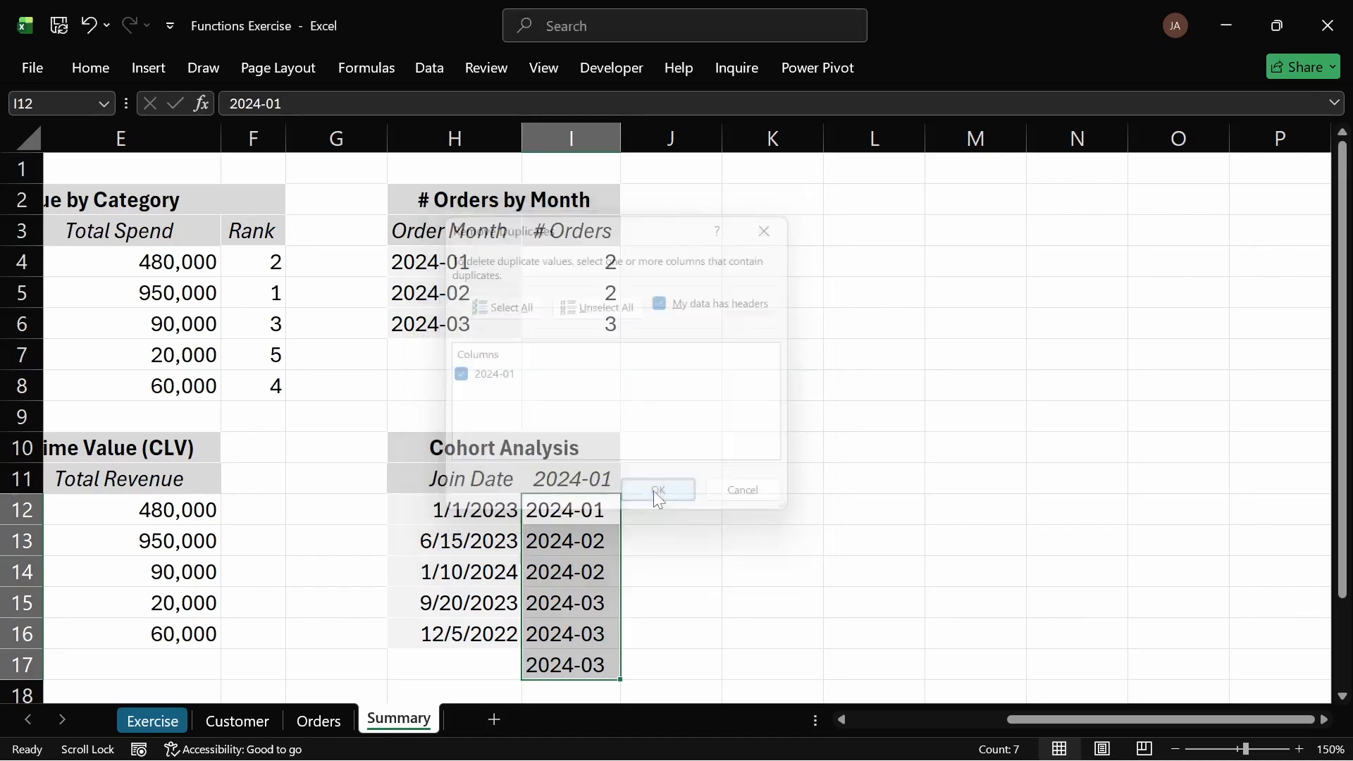
pyautogui.click(805, 460)
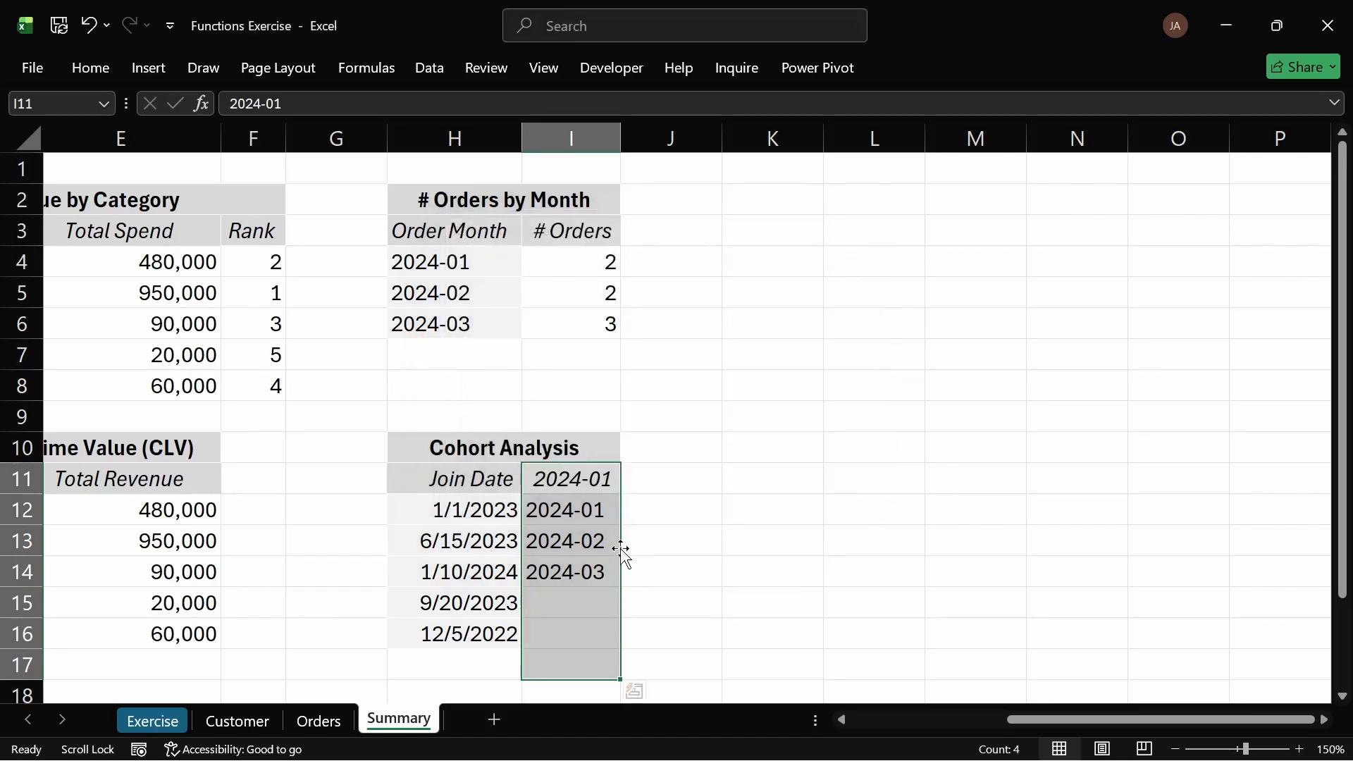
# Step: Copy the unique months I12:I14 and paste them transposed across the header row starting at I11
pyautogui.click(576, 485)
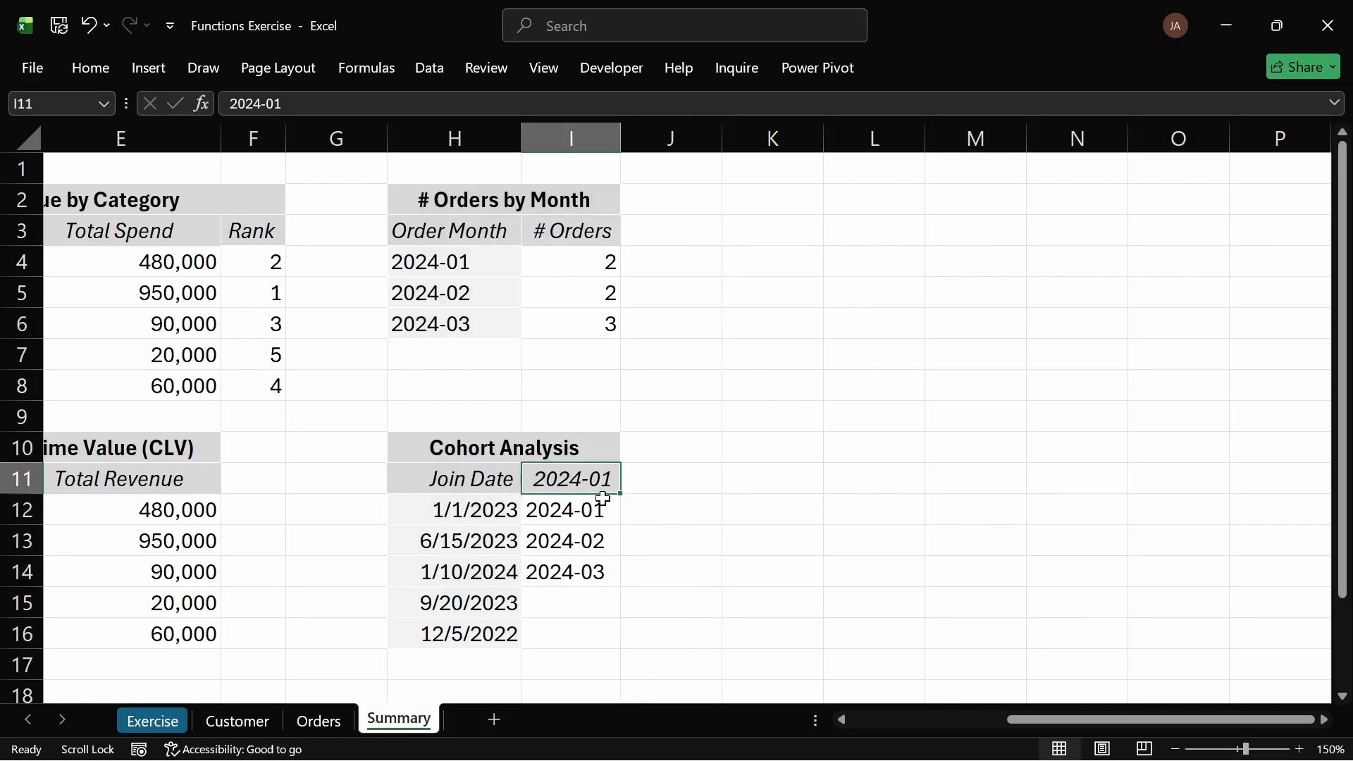
pyautogui.moveTo(571, 510); pyautogui.dragTo(579, 567)
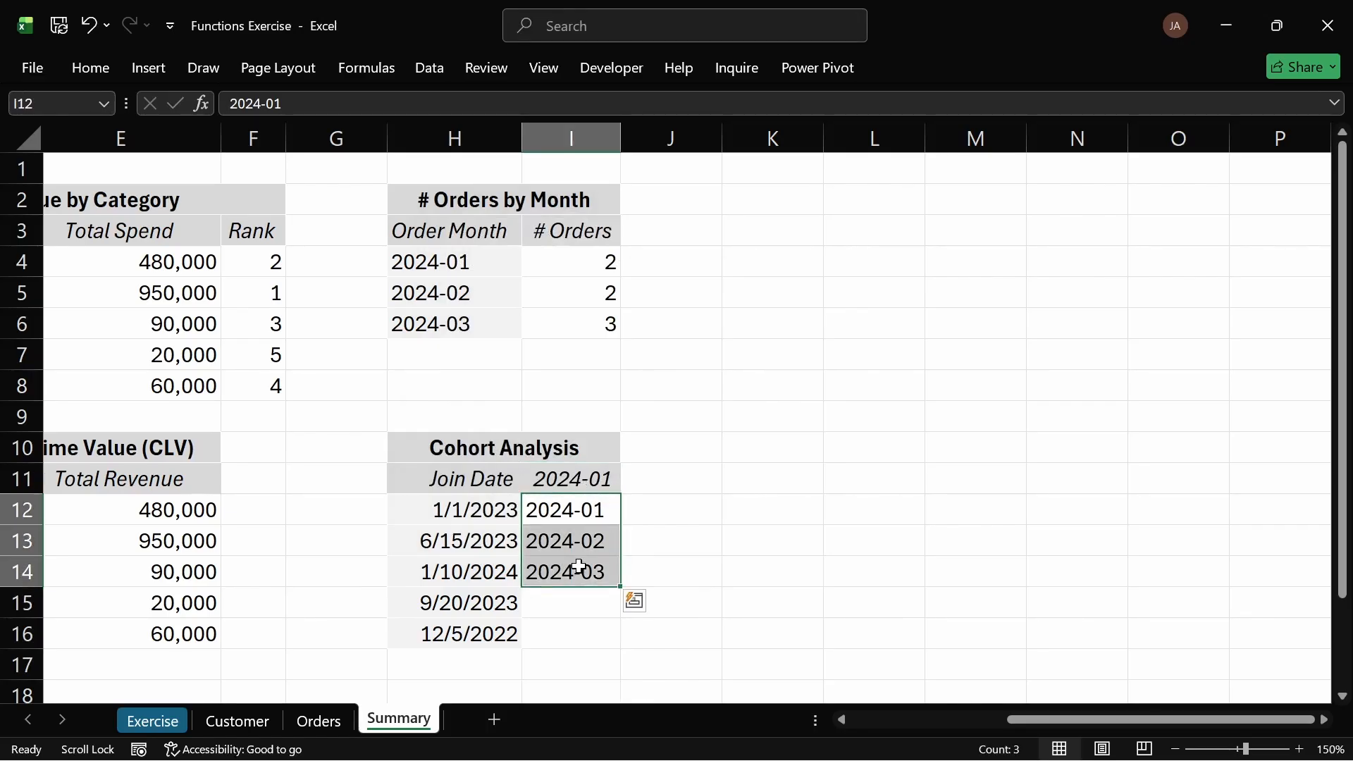
pyautogui.hotkey('ctrl', 'c')
pyautogui.click(568, 478)
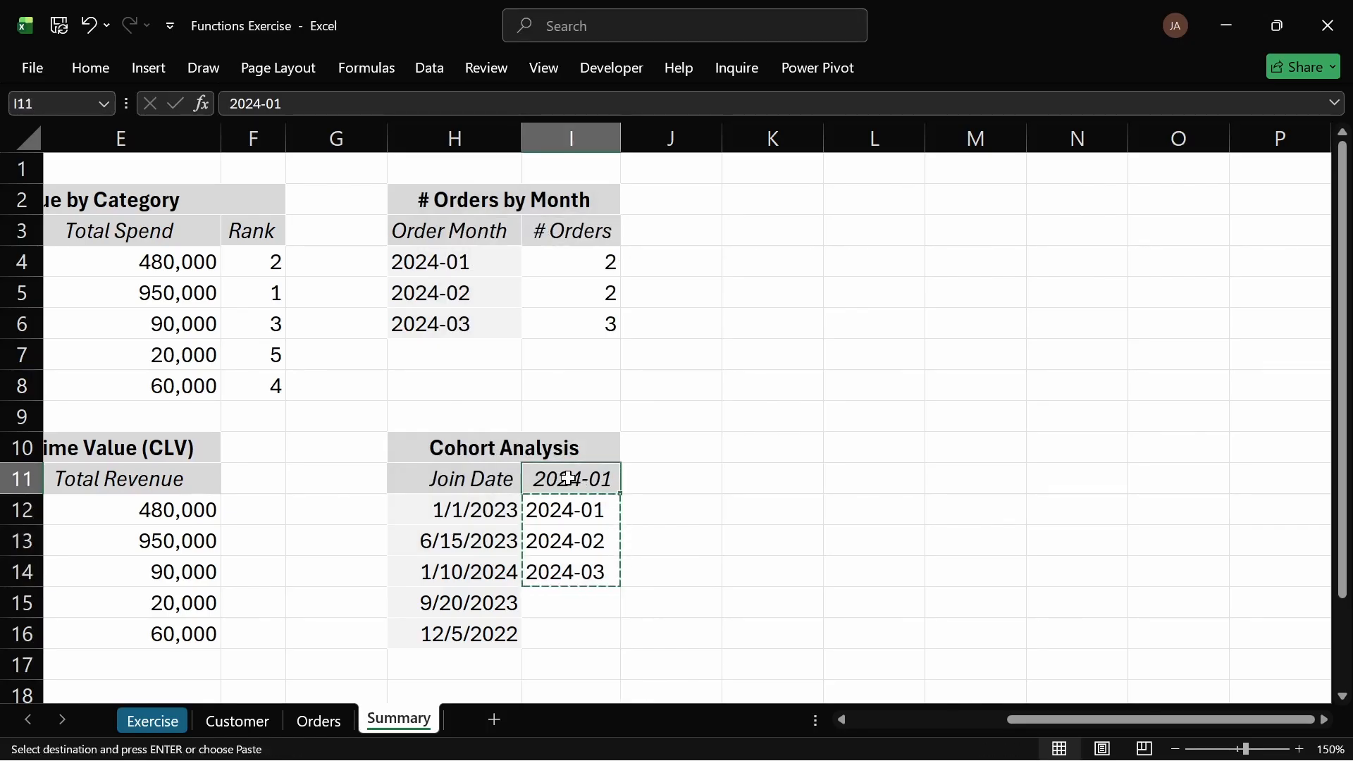
pyautogui.hotkey('ctrl', 'alt', 'v')
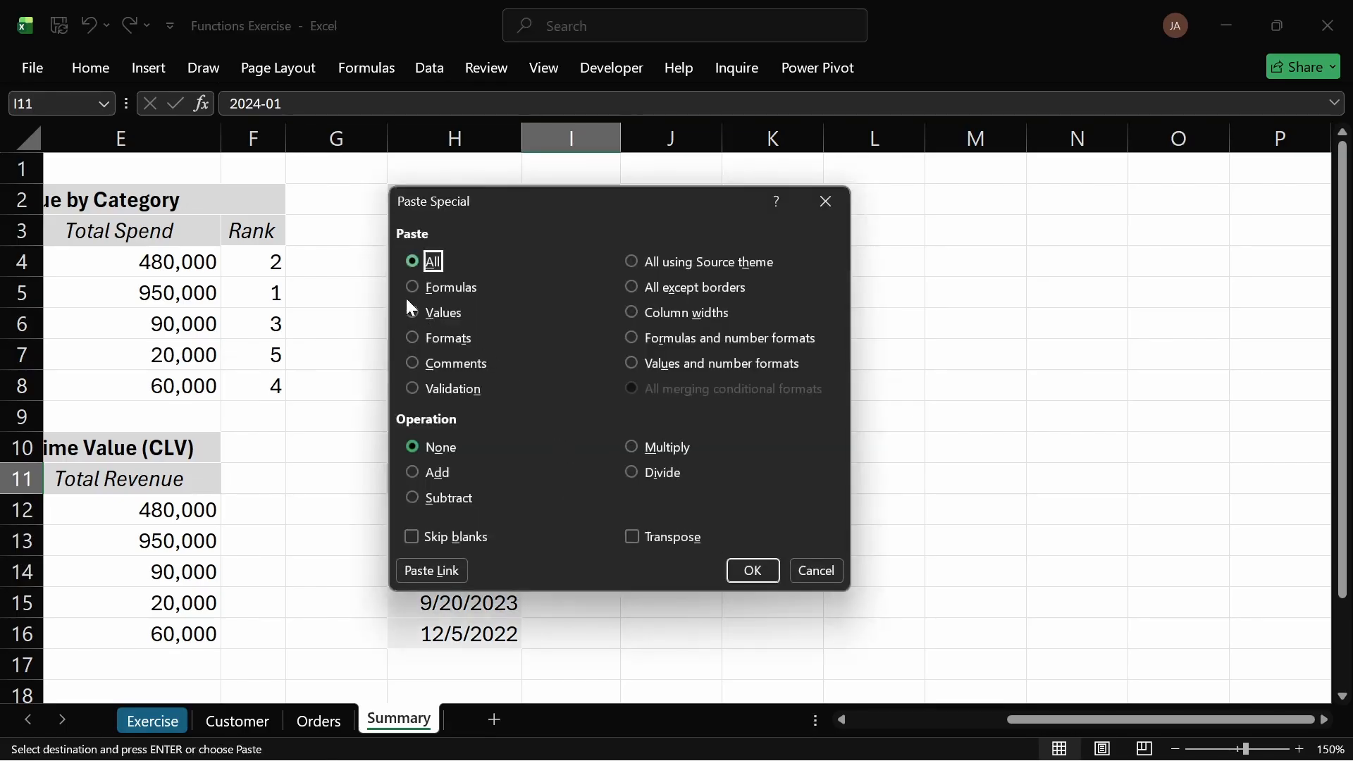
pyautogui.click(633, 530)
pyautogui.moveTo(581, 201); pyautogui.dragTo(992, 239)
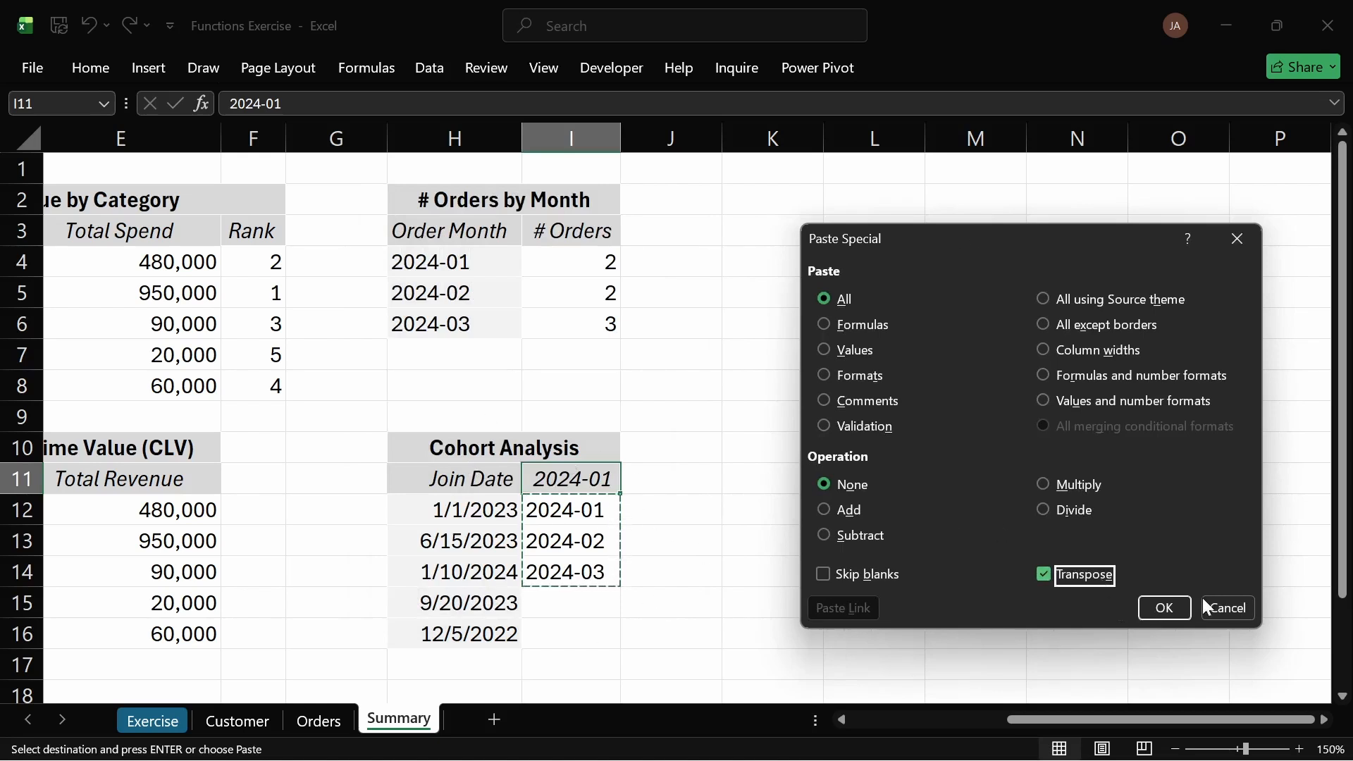
pyautogui.click(1178, 607)
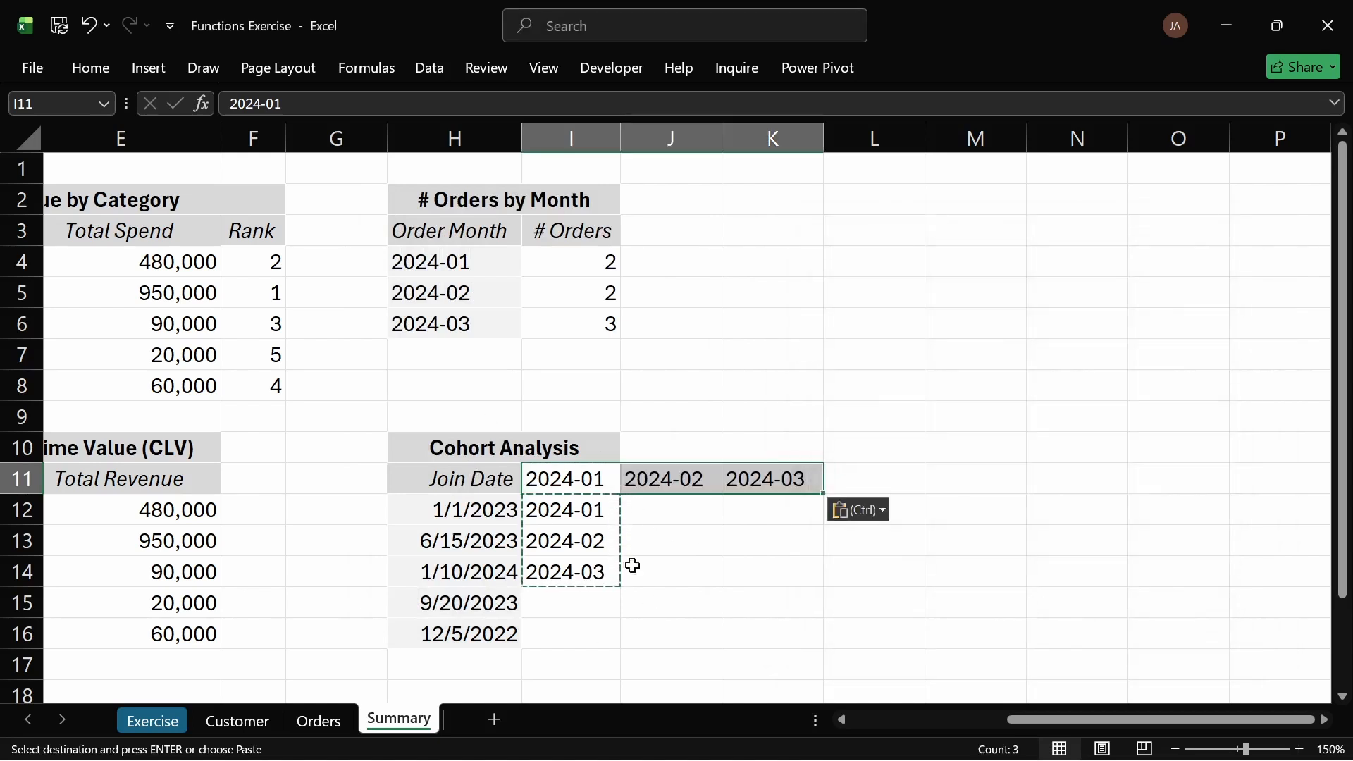
# Step: Clear the helper month values from I12:I14
pyautogui.click(633, 502)
pyautogui.moveTo(573, 507); pyautogui.dragTo(587, 572)
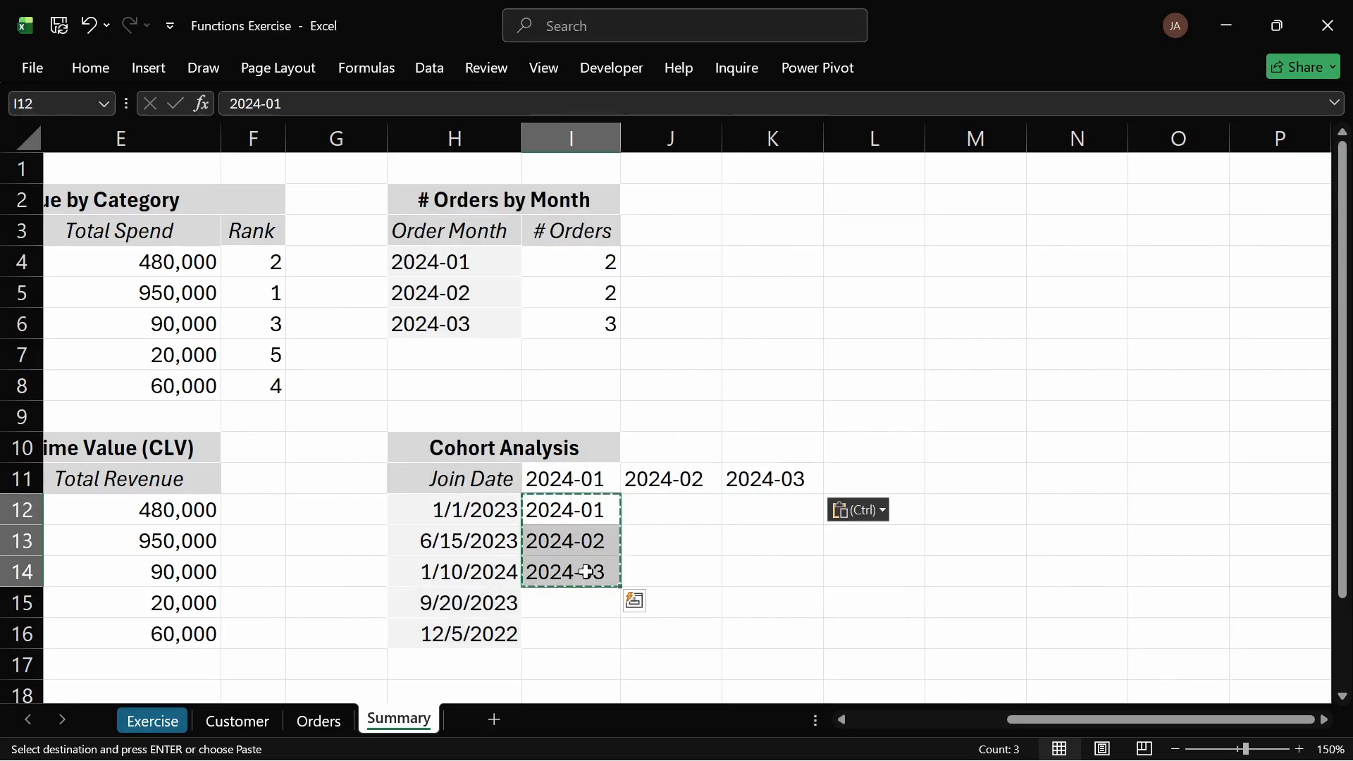
pyautogui.press('Delete')
# Step: Copy the Cohort Analysis title's formatting across H10:K10 with Format Painter
pyautogui.click(477, 481)
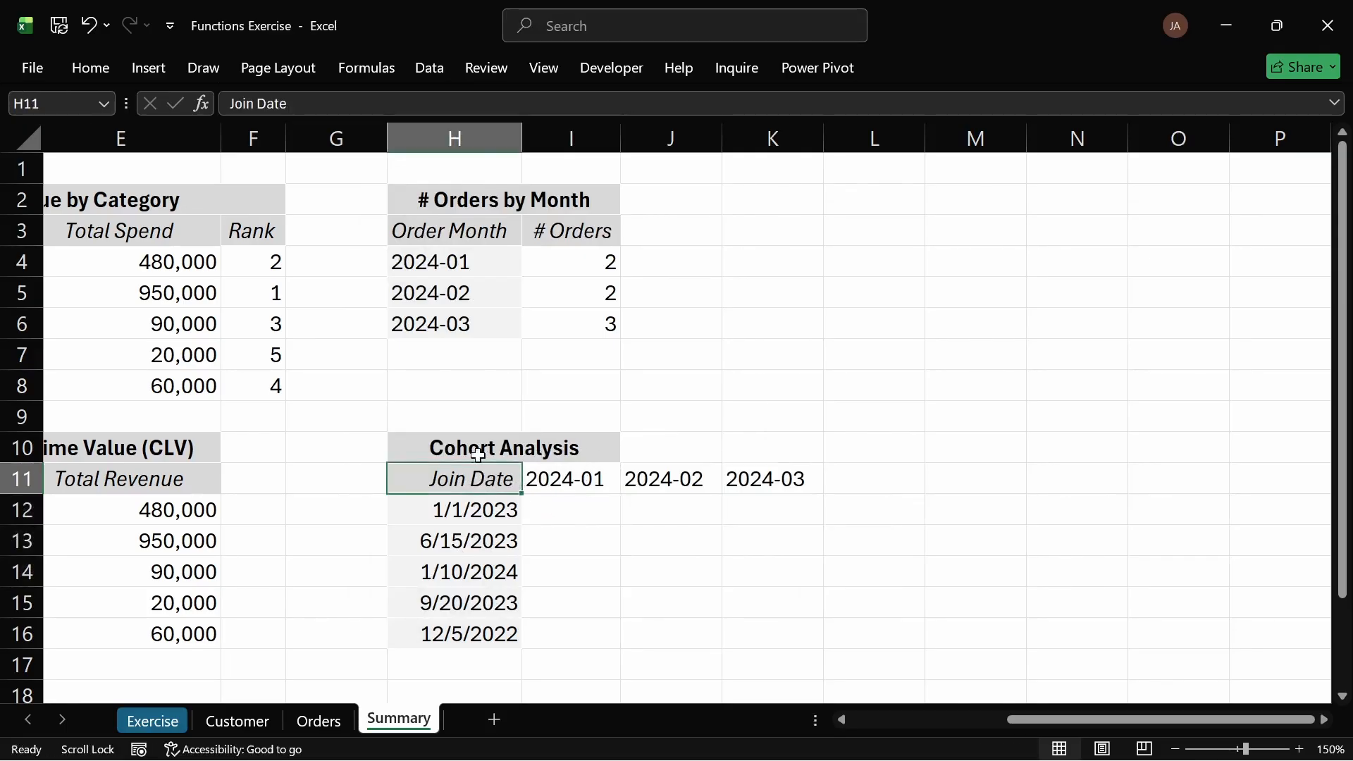
pyautogui.moveTo(473, 452); pyautogui.dragTo(620, 444)
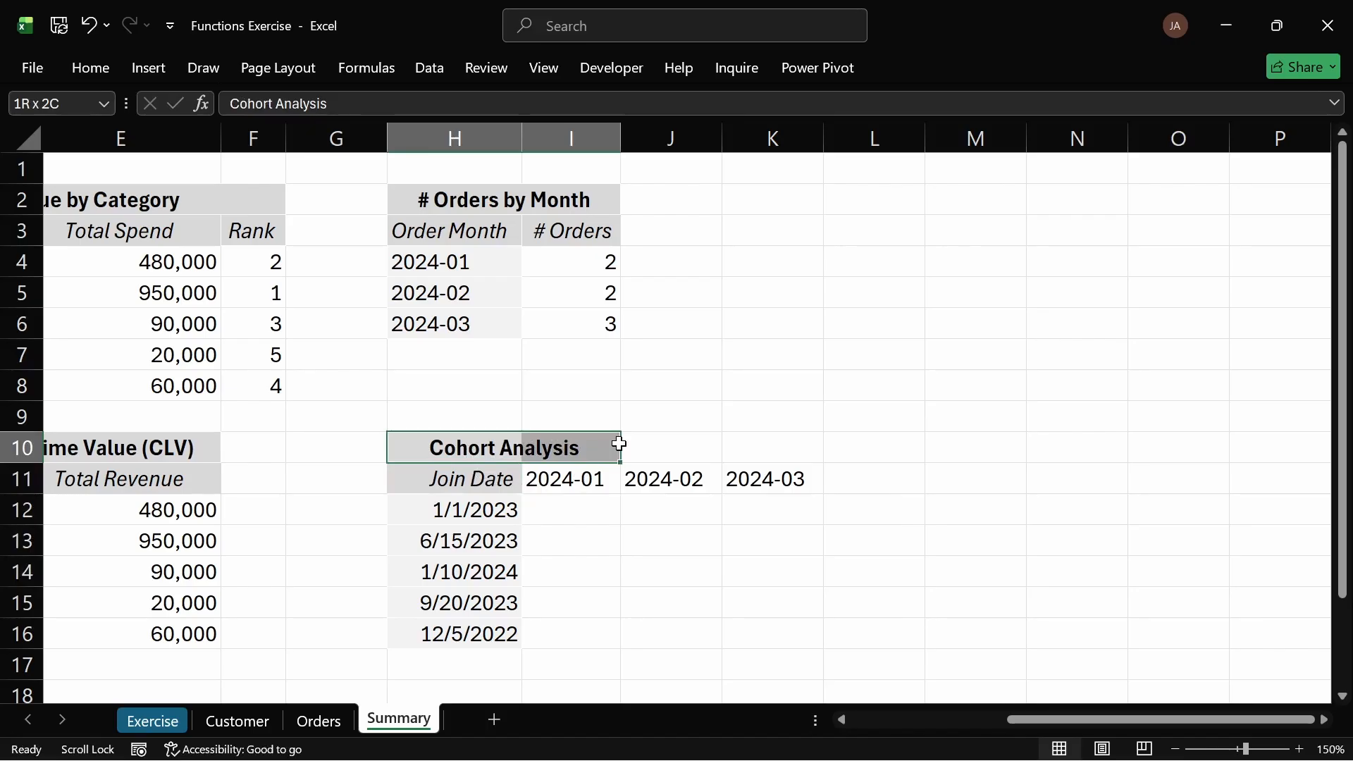
pyautogui.click(86, 69)
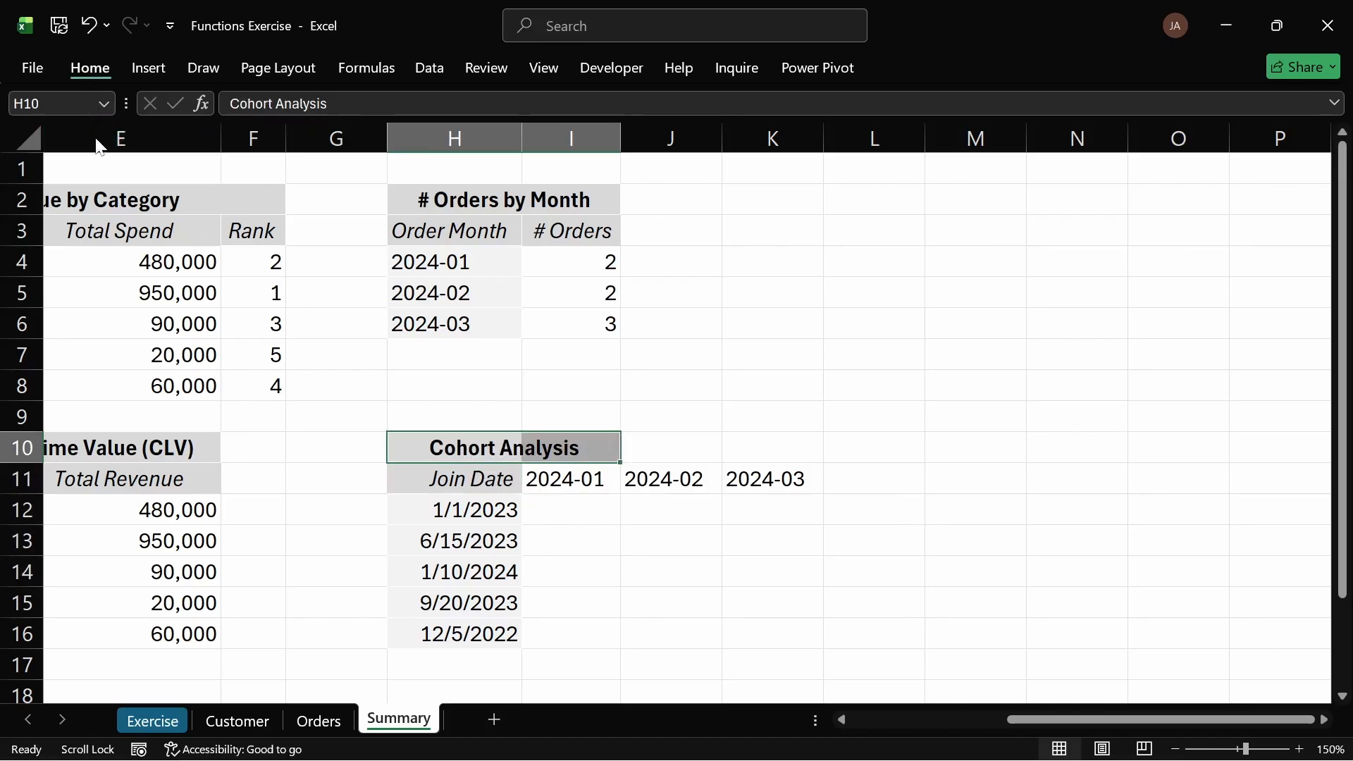
pyautogui.click(79, 154)
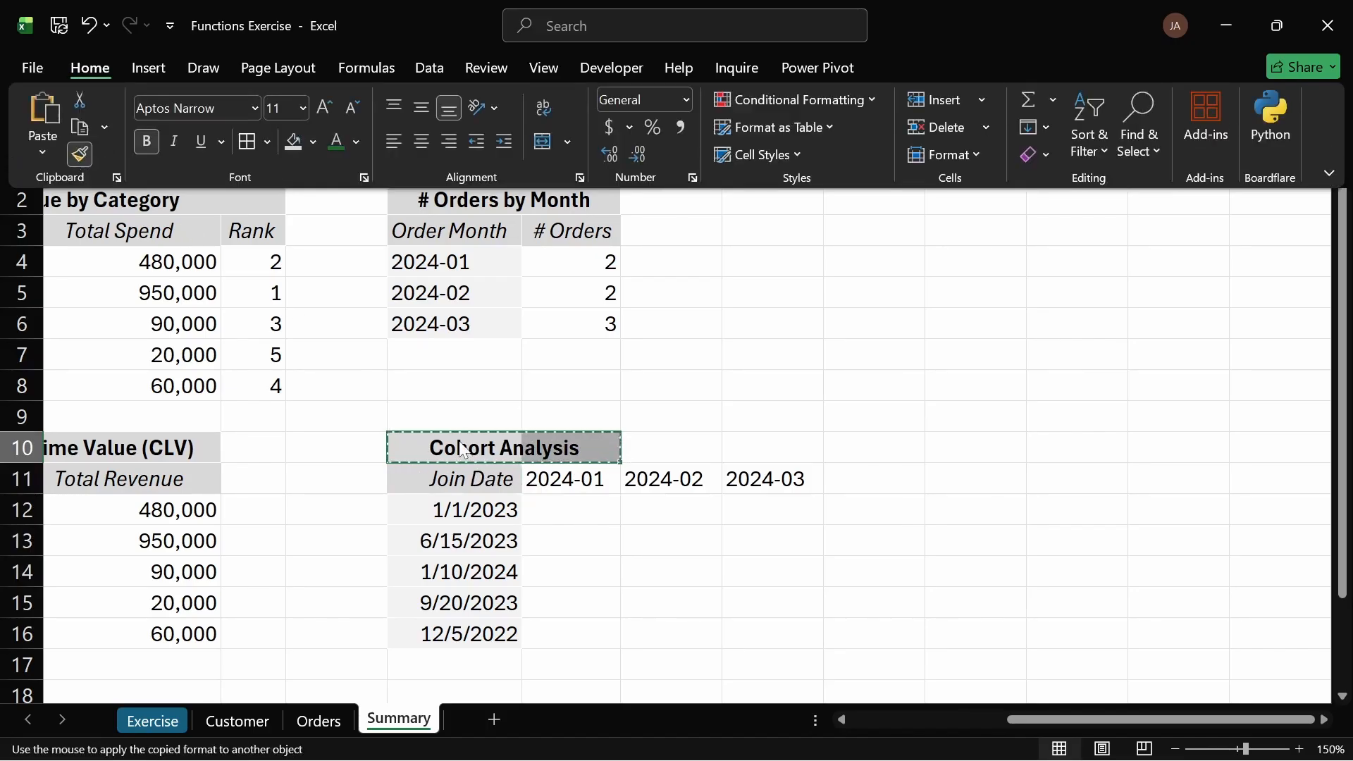
pyautogui.moveTo(465, 445); pyautogui.dragTo(729, 448)
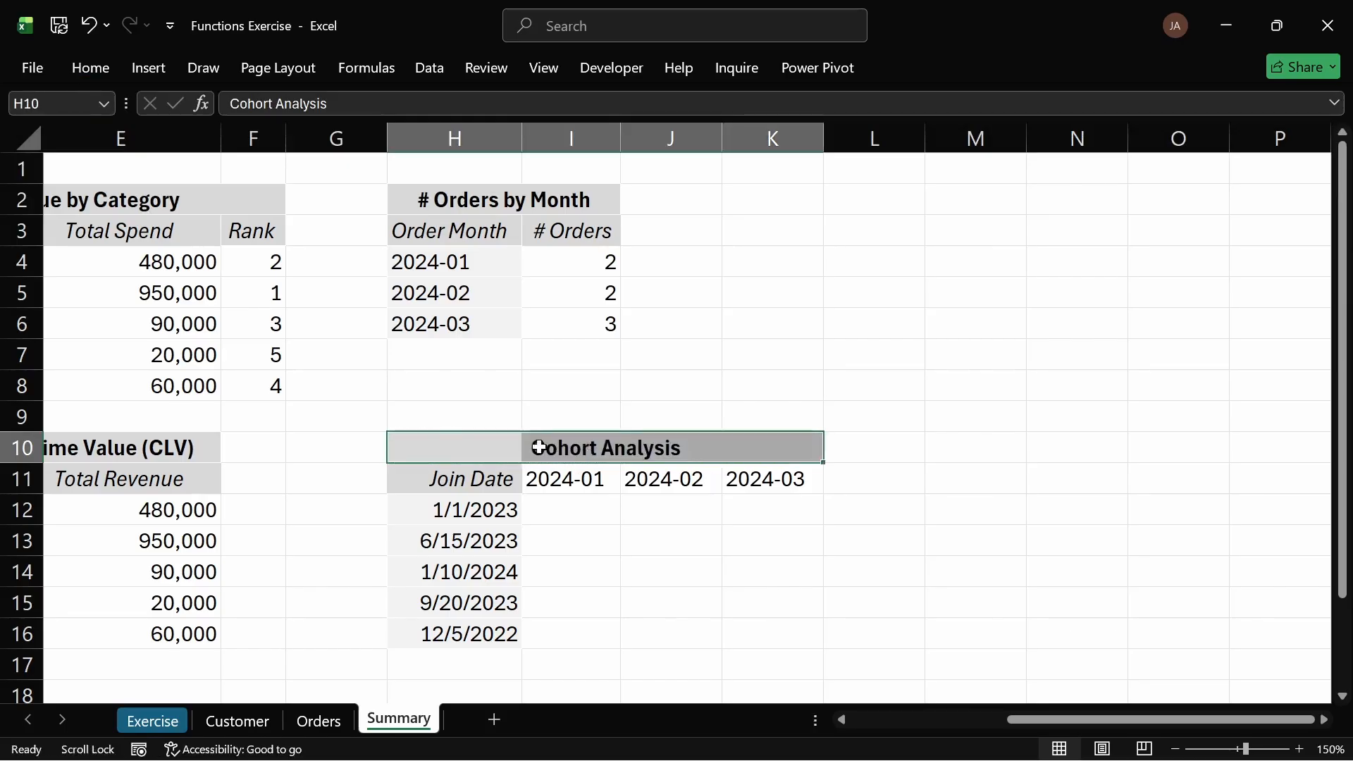
# Step: Copy the Join Date header's formatting onto the month headers I11:K11
pyautogui.click(439, 479)
pyautogui.click(98, 69)
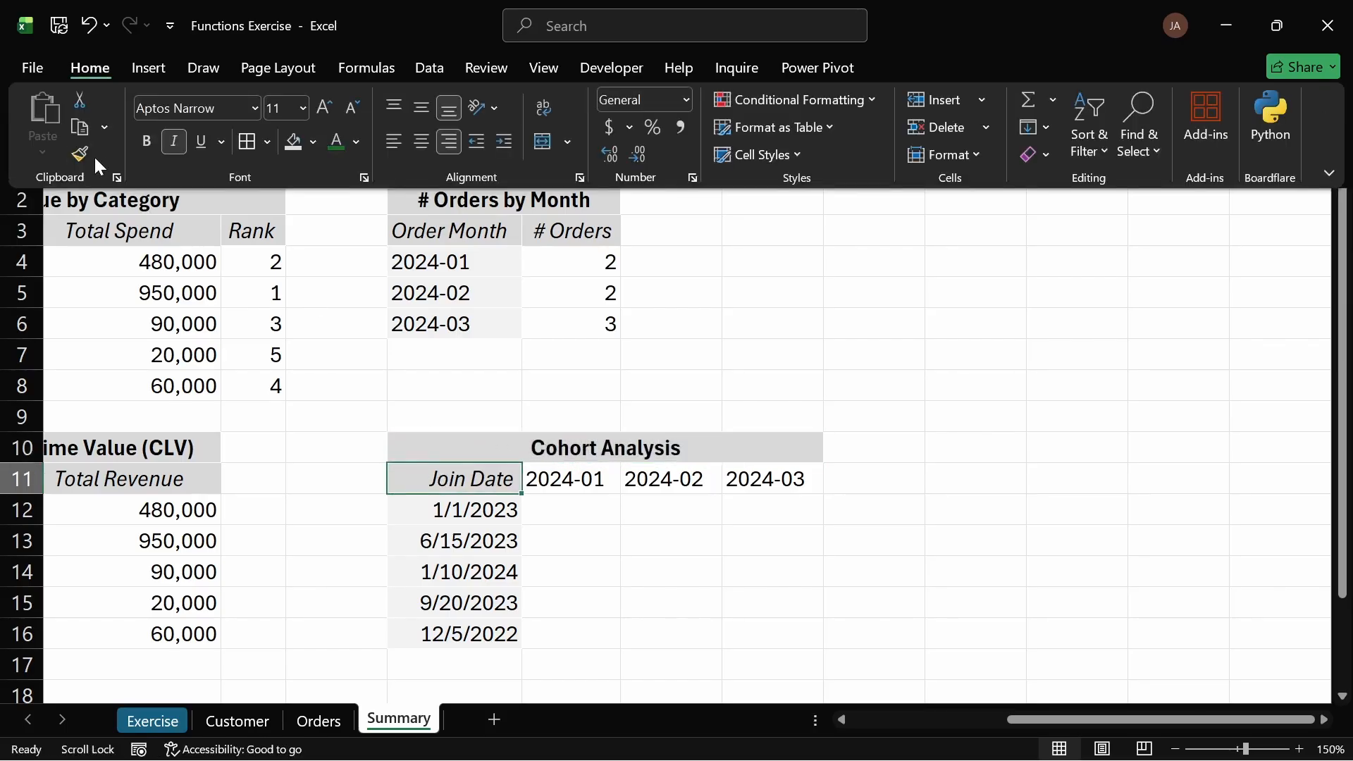
pyautogui.click(81, 155)
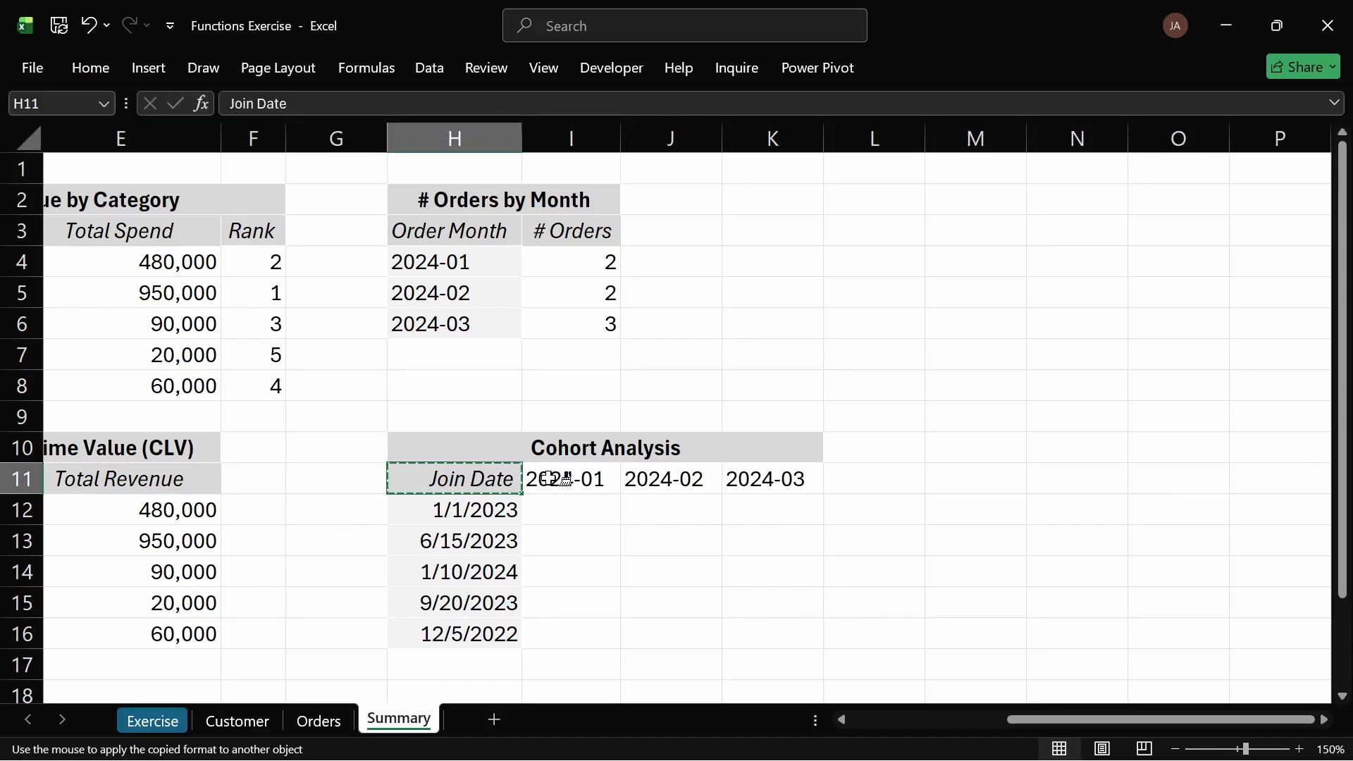
pyautogui.moveTo(554, 479); pyautogui.dragTo(764, 479)
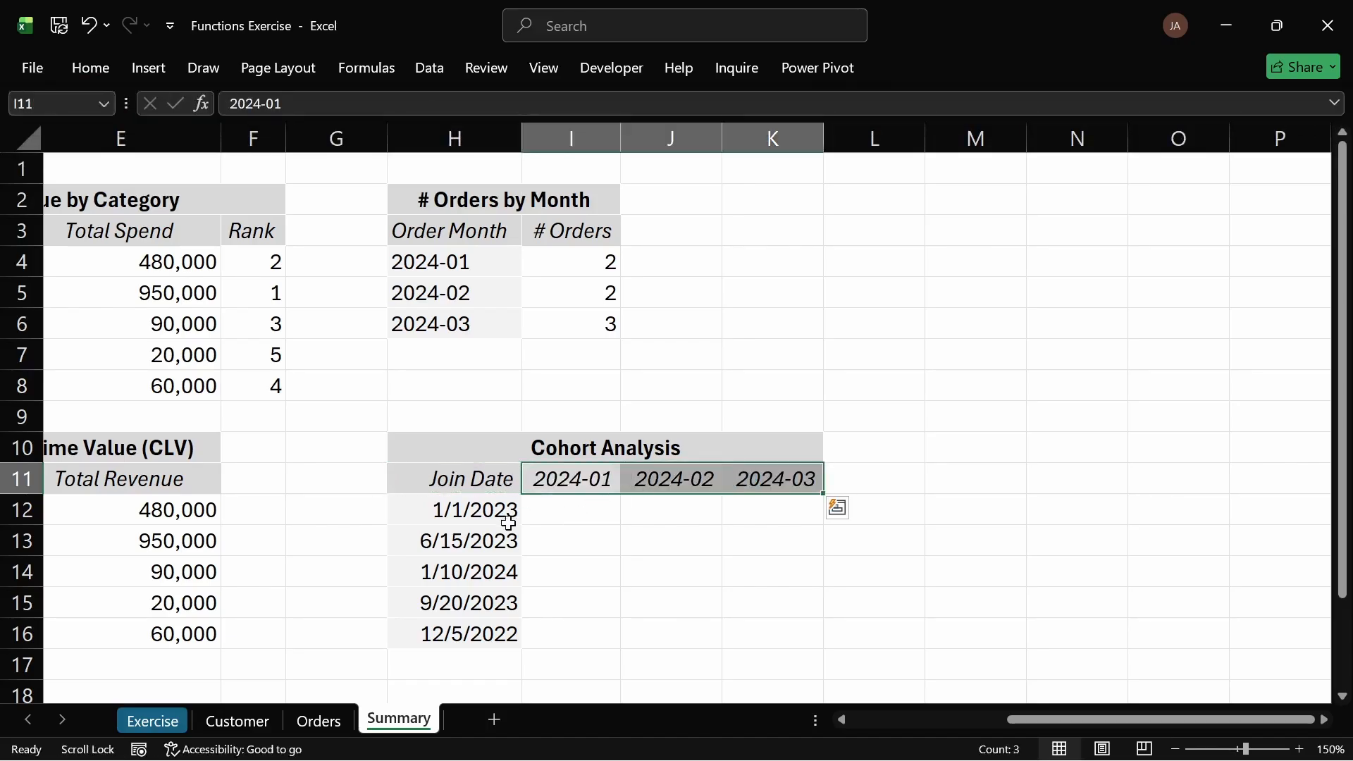
# Step: Copy the H12 join-date cell format onto the 2024-01 header and inspect the month header cells
pyautogui.click(457, 513)
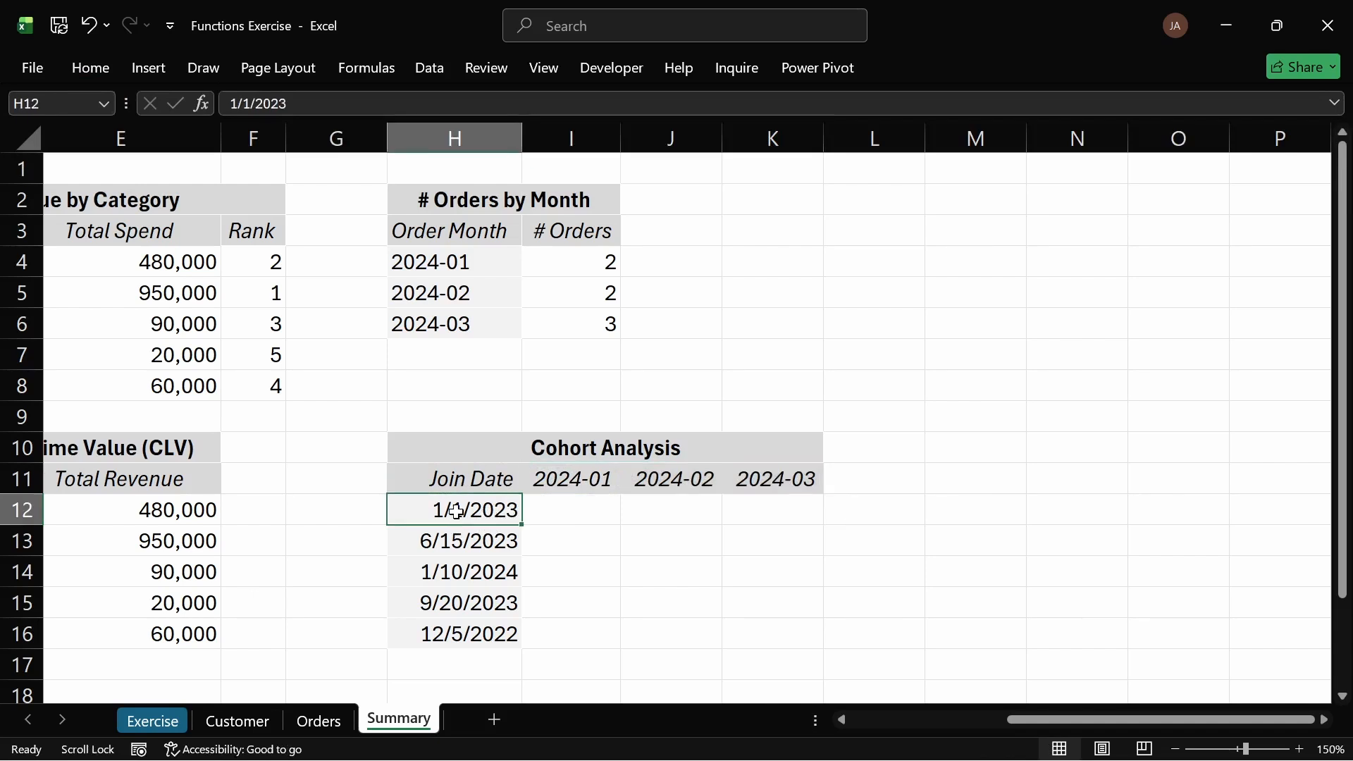
pyautogui.click(75, 66)
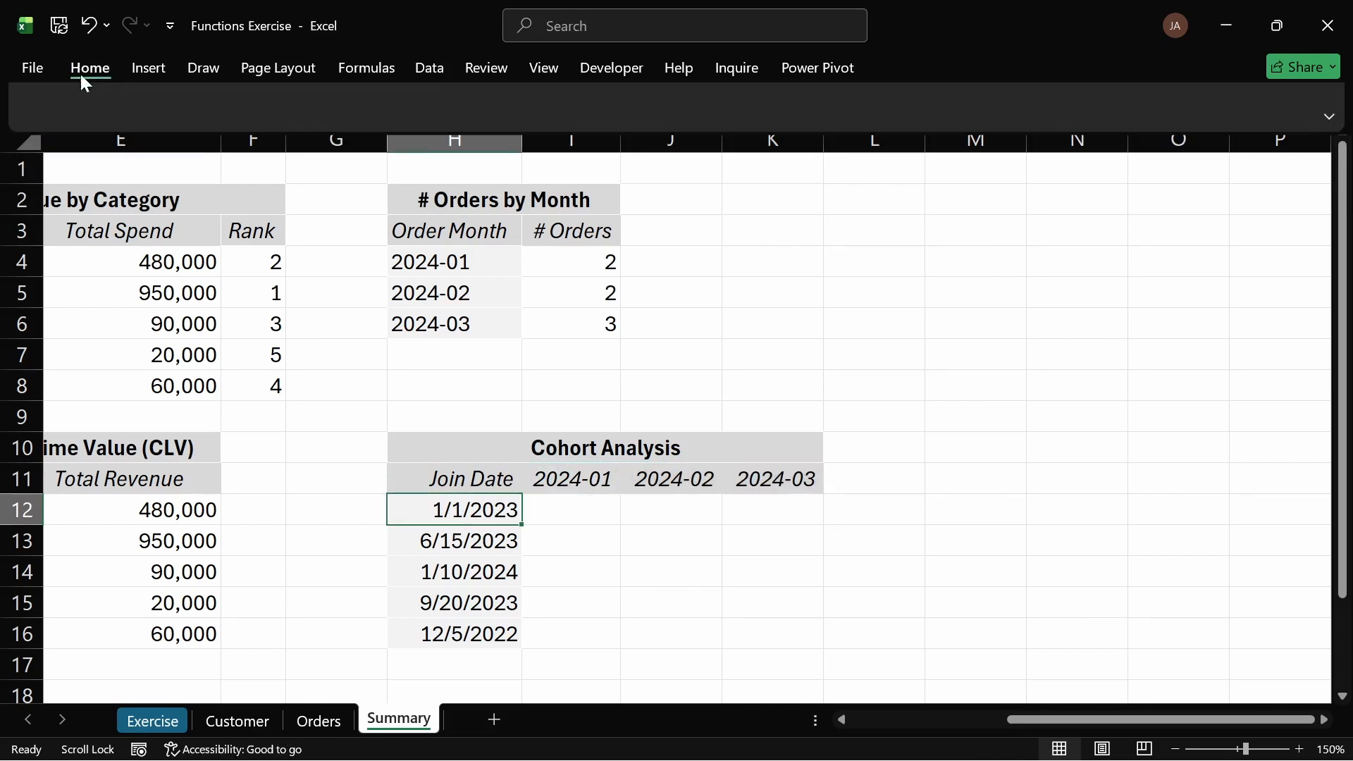
pyautogui.click(83, 150)
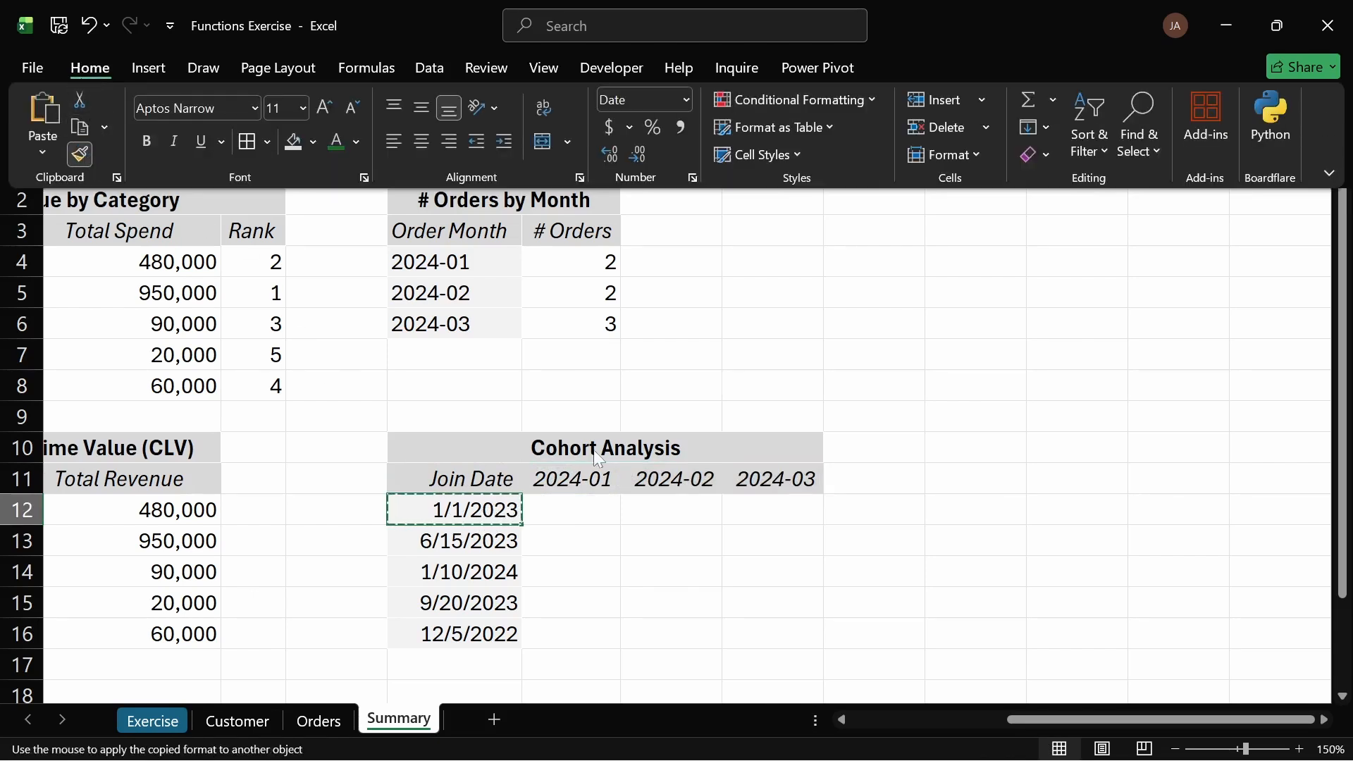
pyautogui.click(563, 479)
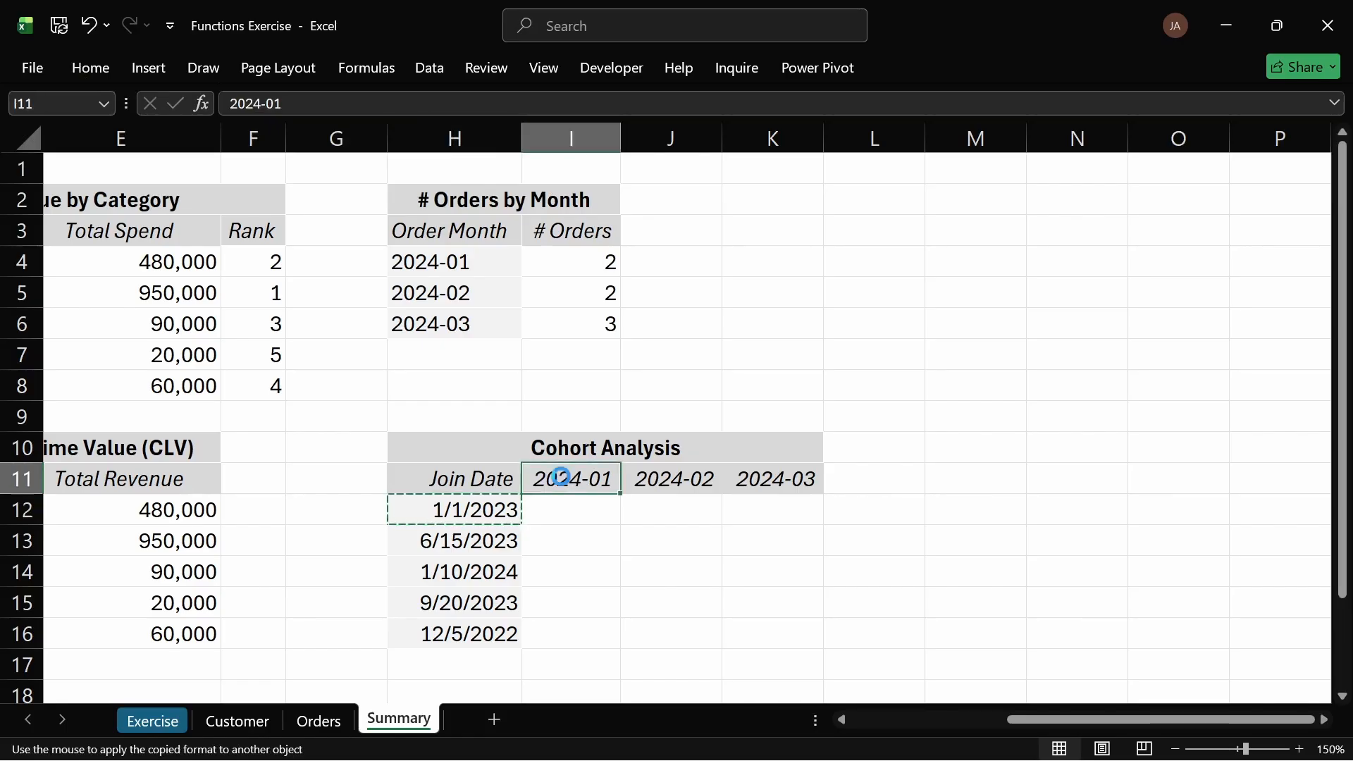
pyautogui.click(772, 498)
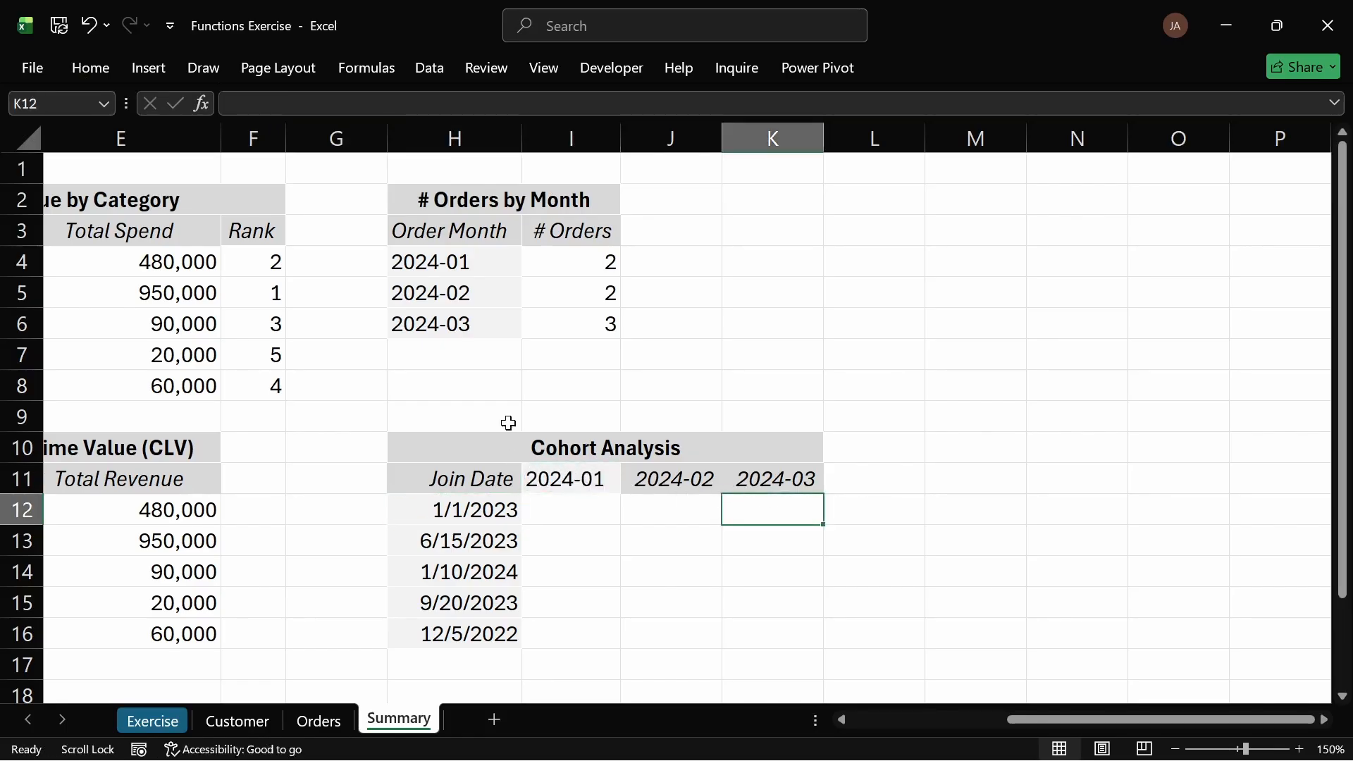
pyautogui.click(549, 477)
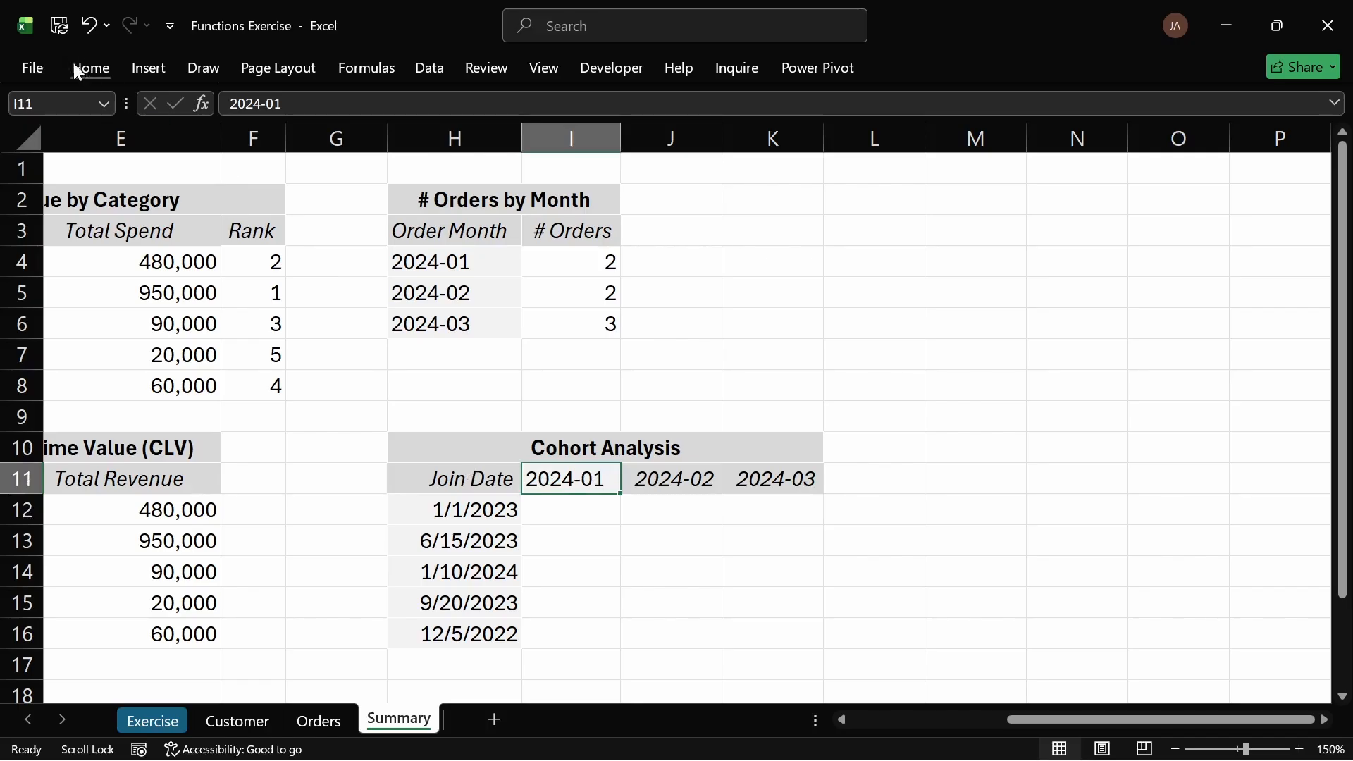
pyautogui.click(688, 486)
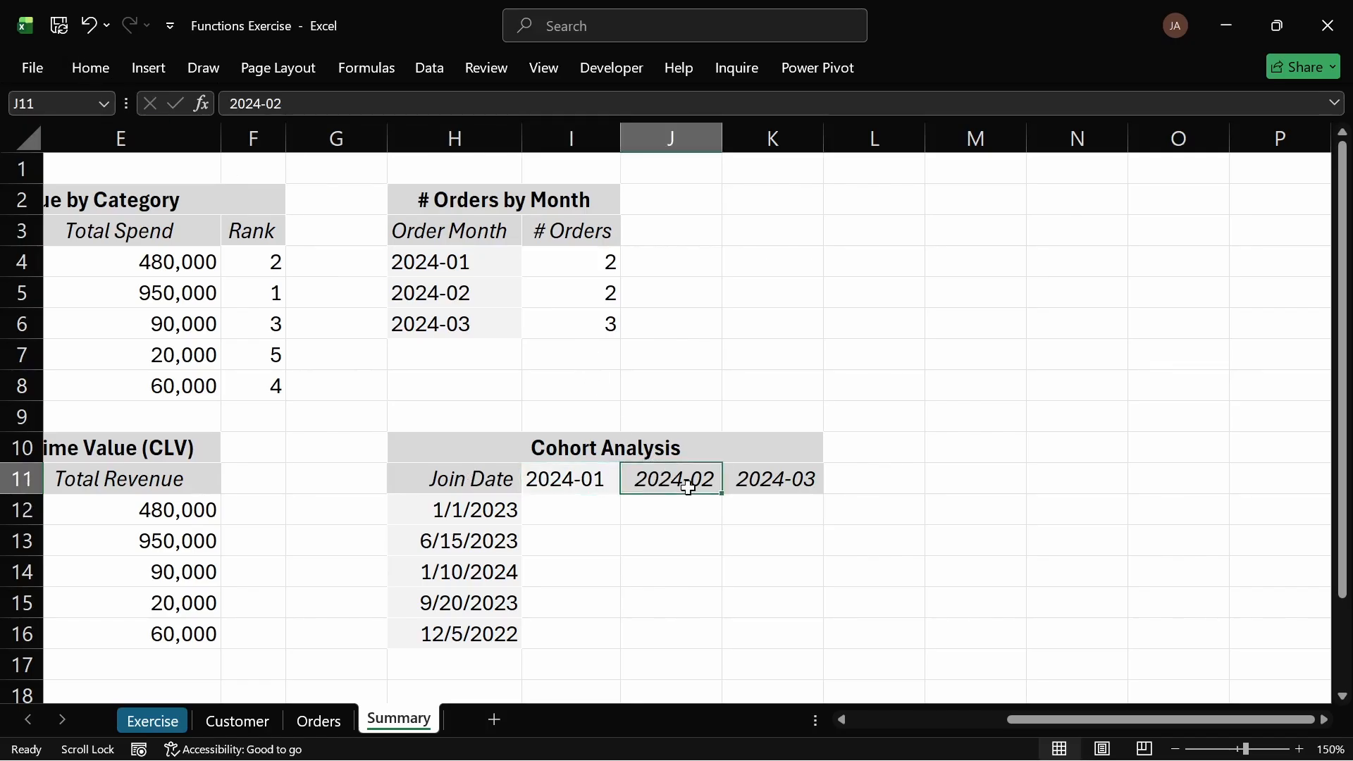
pyautogui.press('F2')
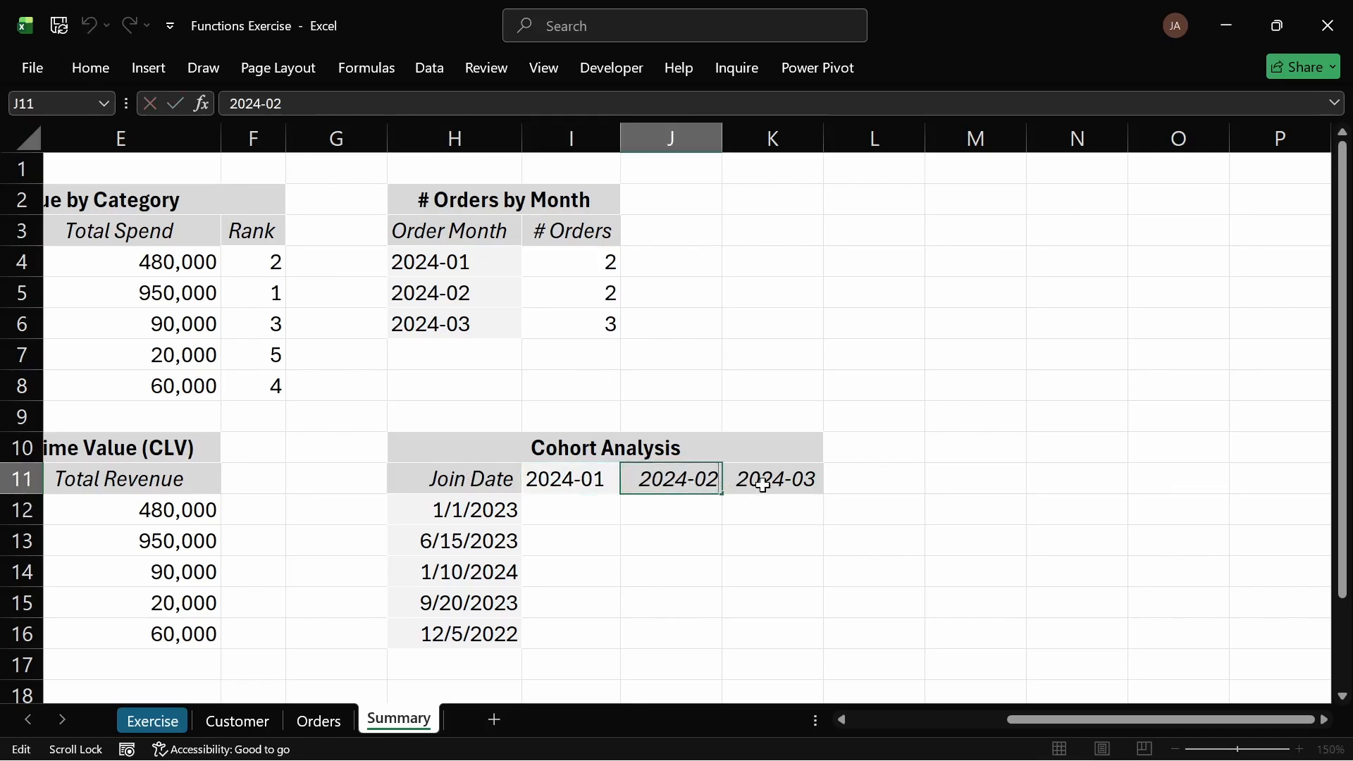
pyautogui.press('Escape')
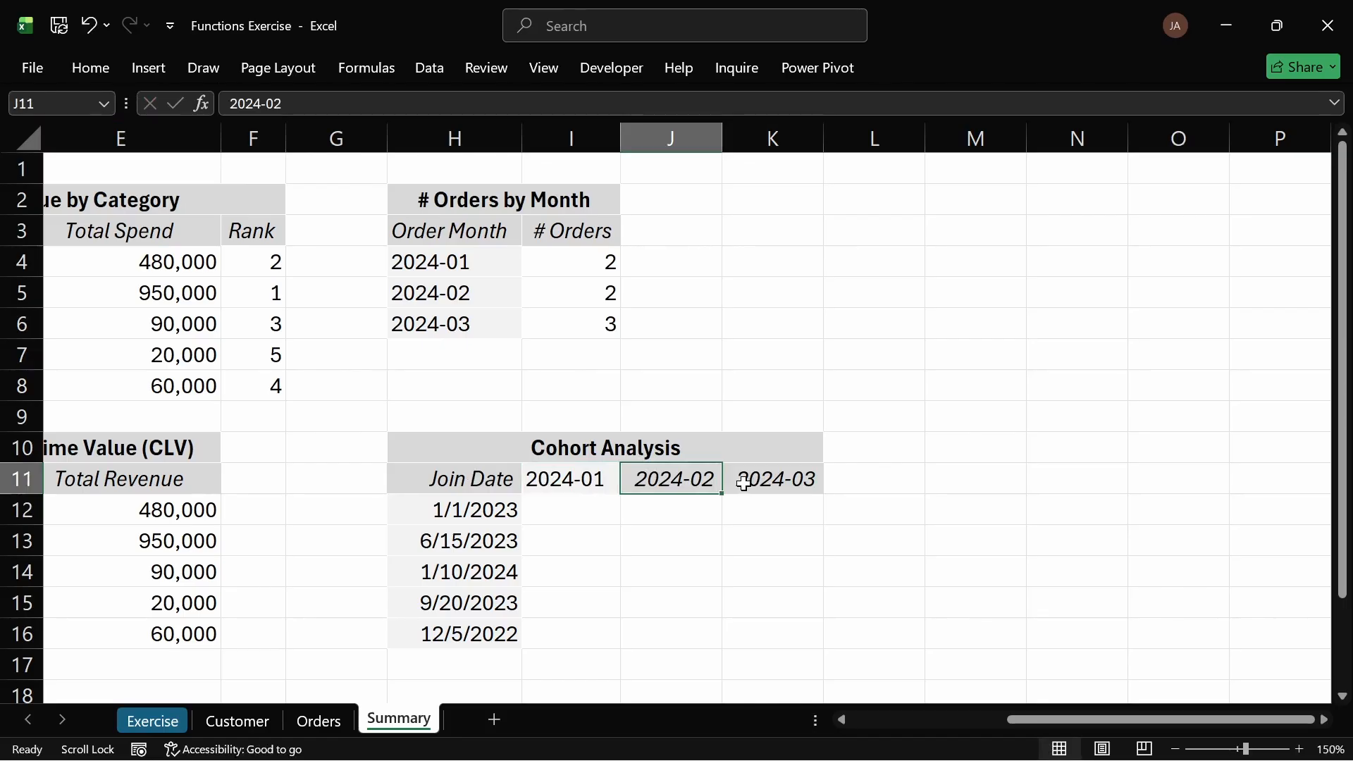
pyautogui.click(747, 476)
pyautogui.click(574, 469)
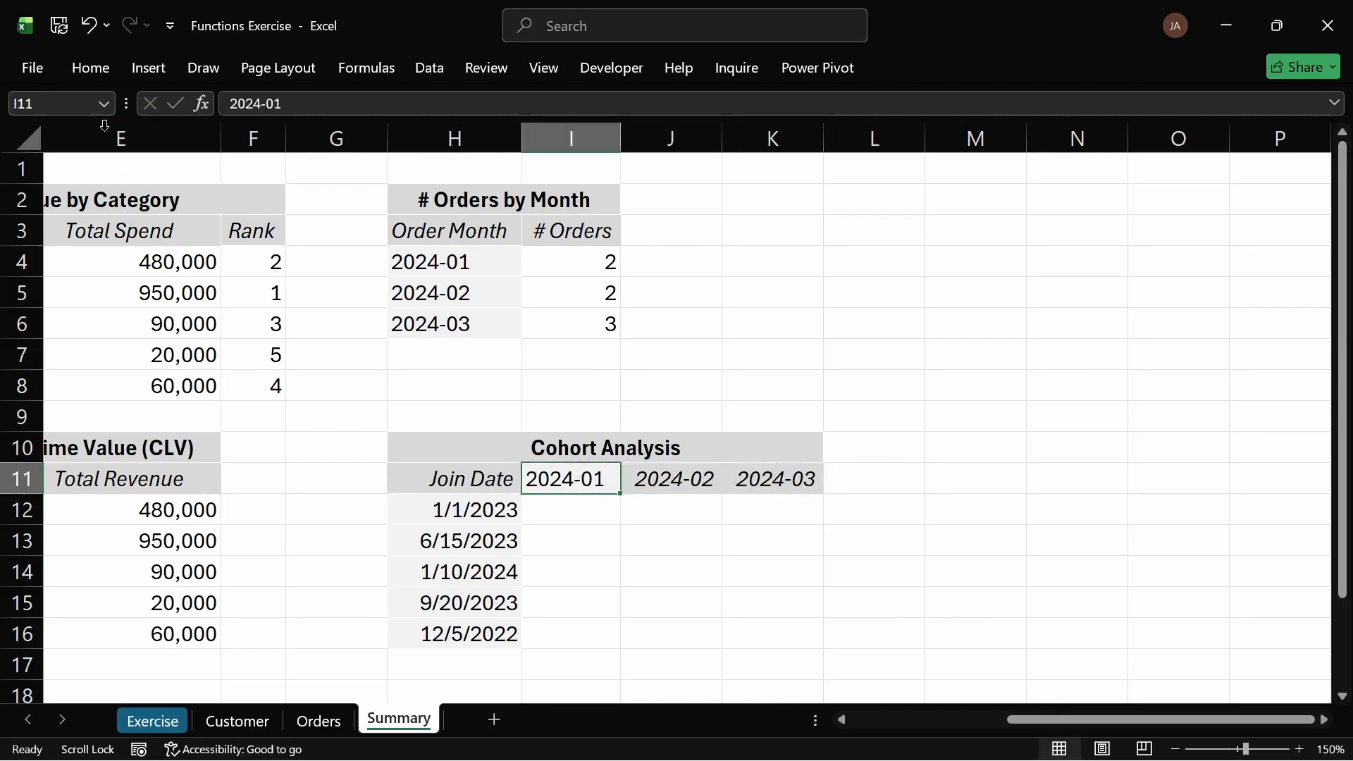
# Step: Copy the 2024-01 header format onto 2024-02, then the 2024-03 header format back onto 2024-01
pyautogui.click(108, 69)
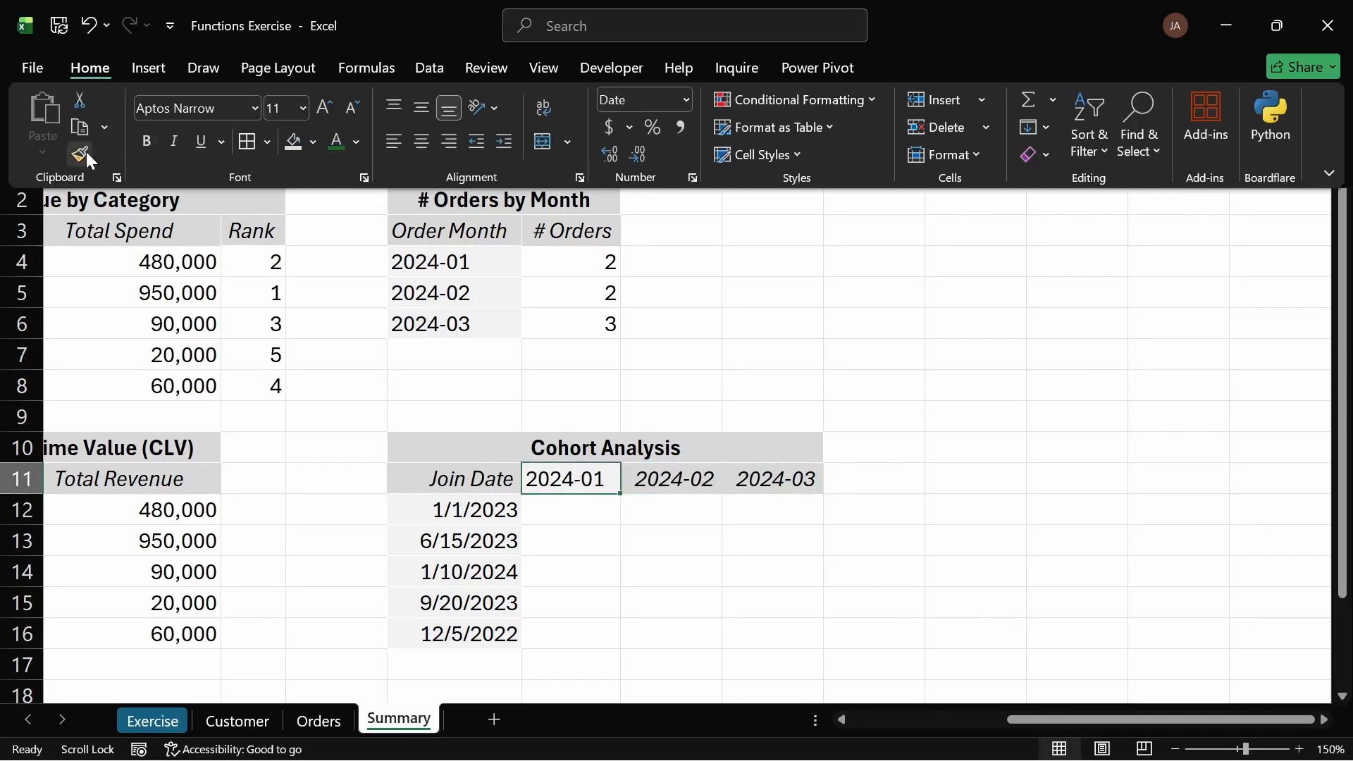
pyautogui.click(79, 153)
pyautogui.click(685, 476)
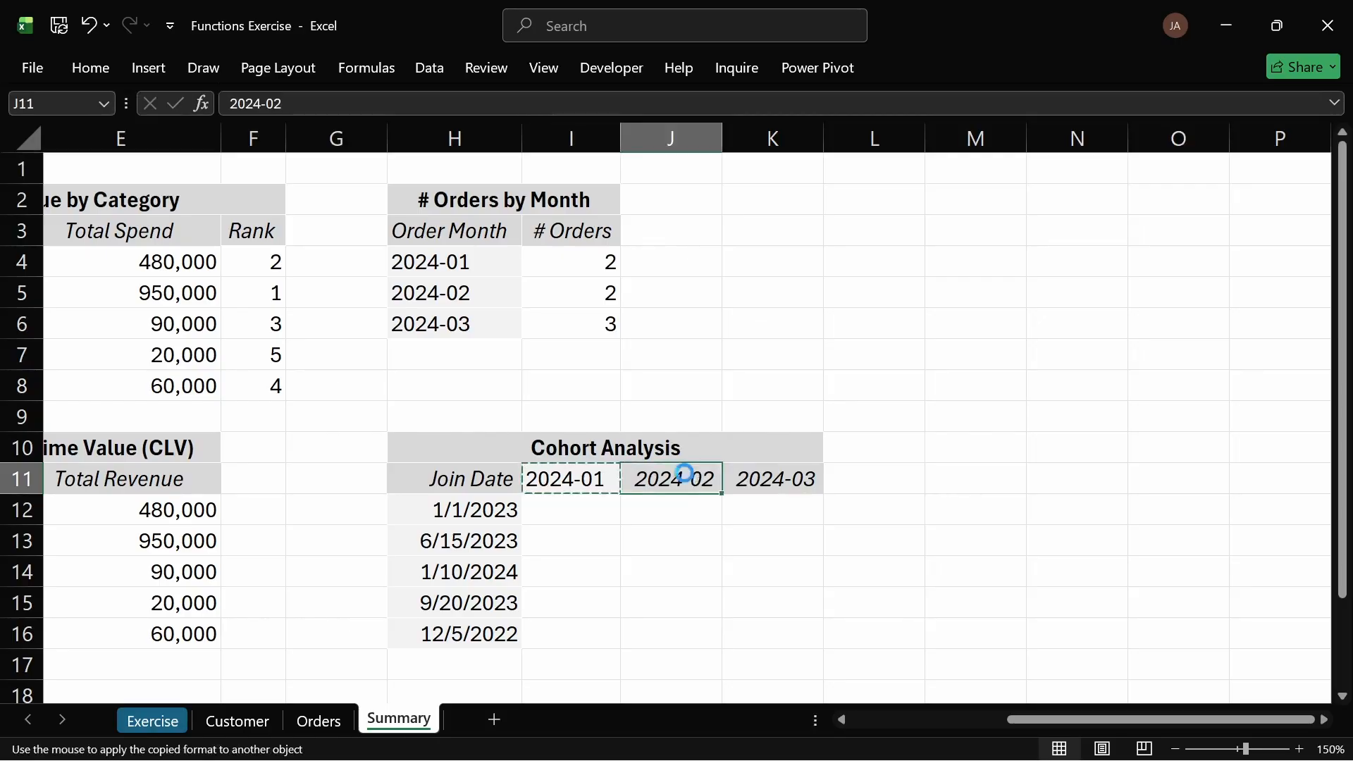
pyautogui.click(779, 476)
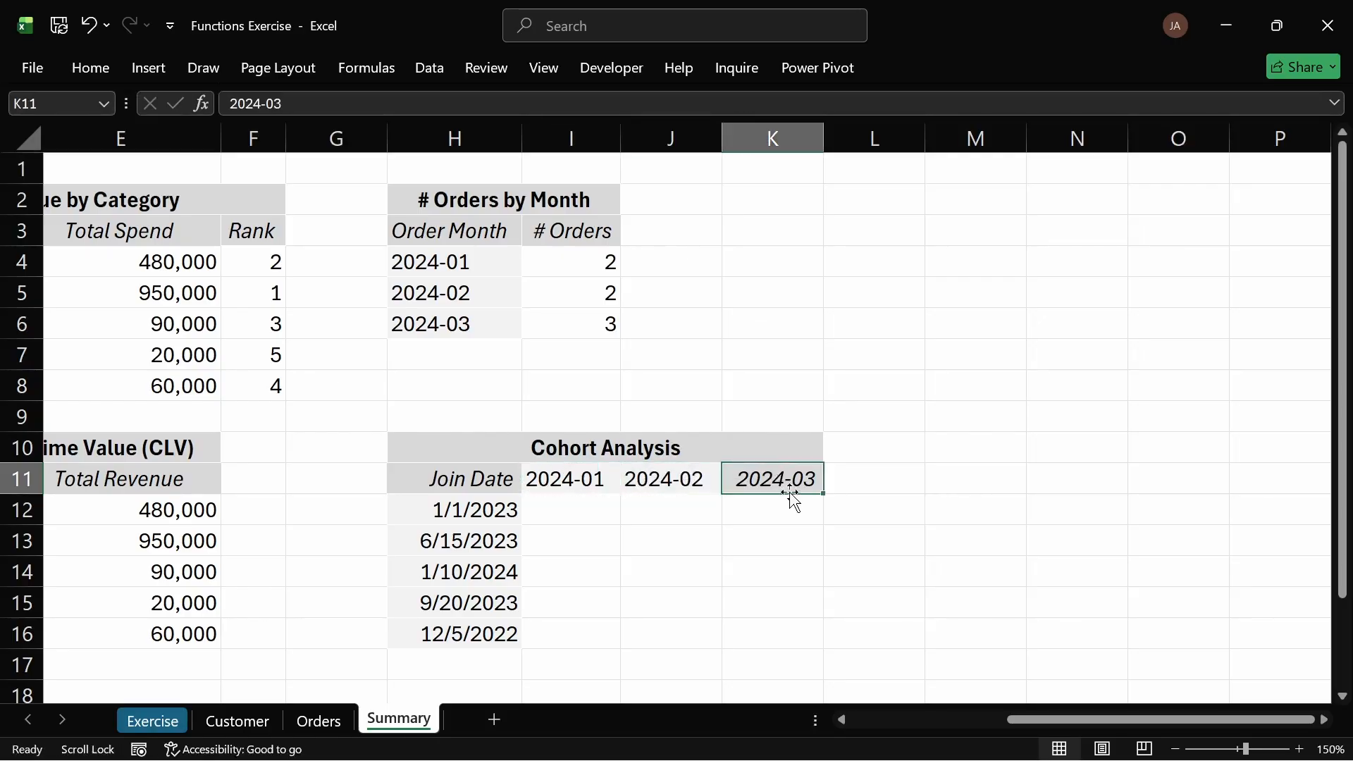
pyautogui.click(88, 68)
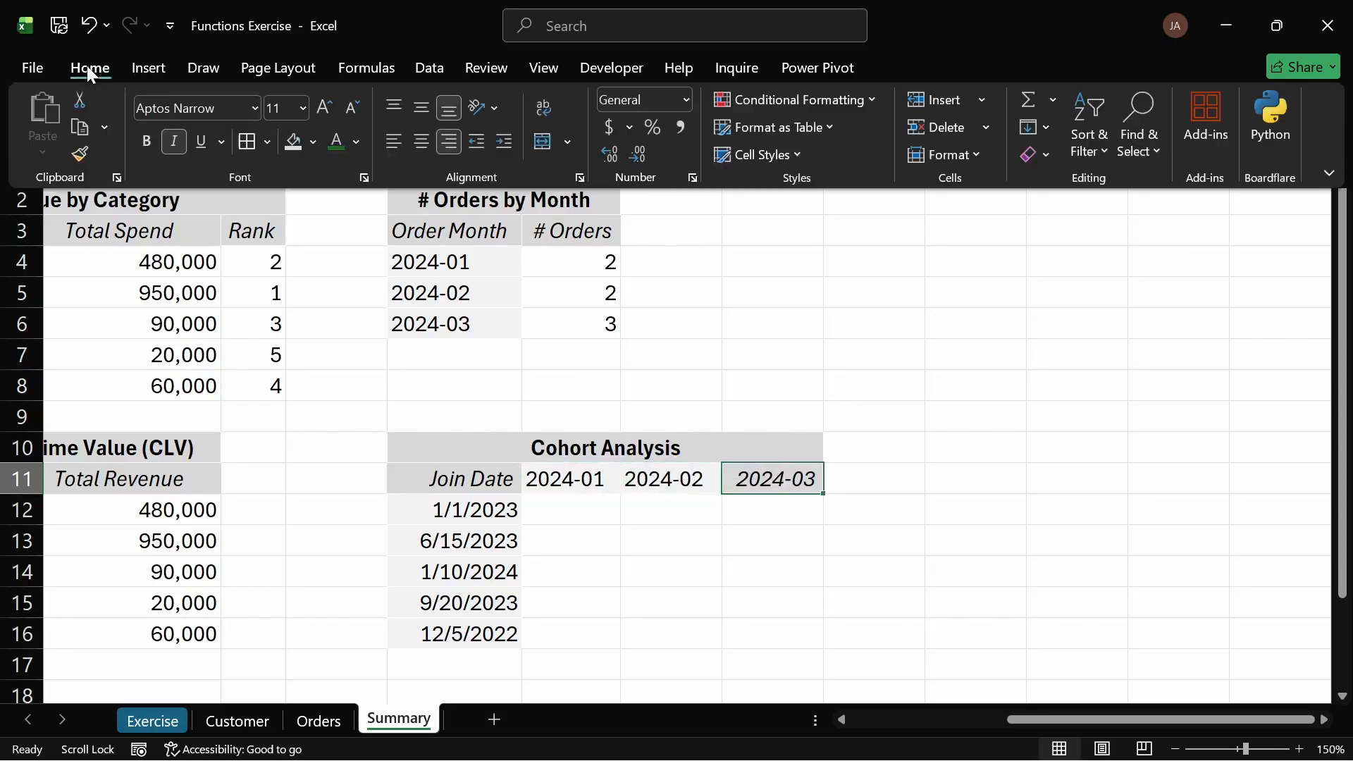
pyautogui.click(79, 155)
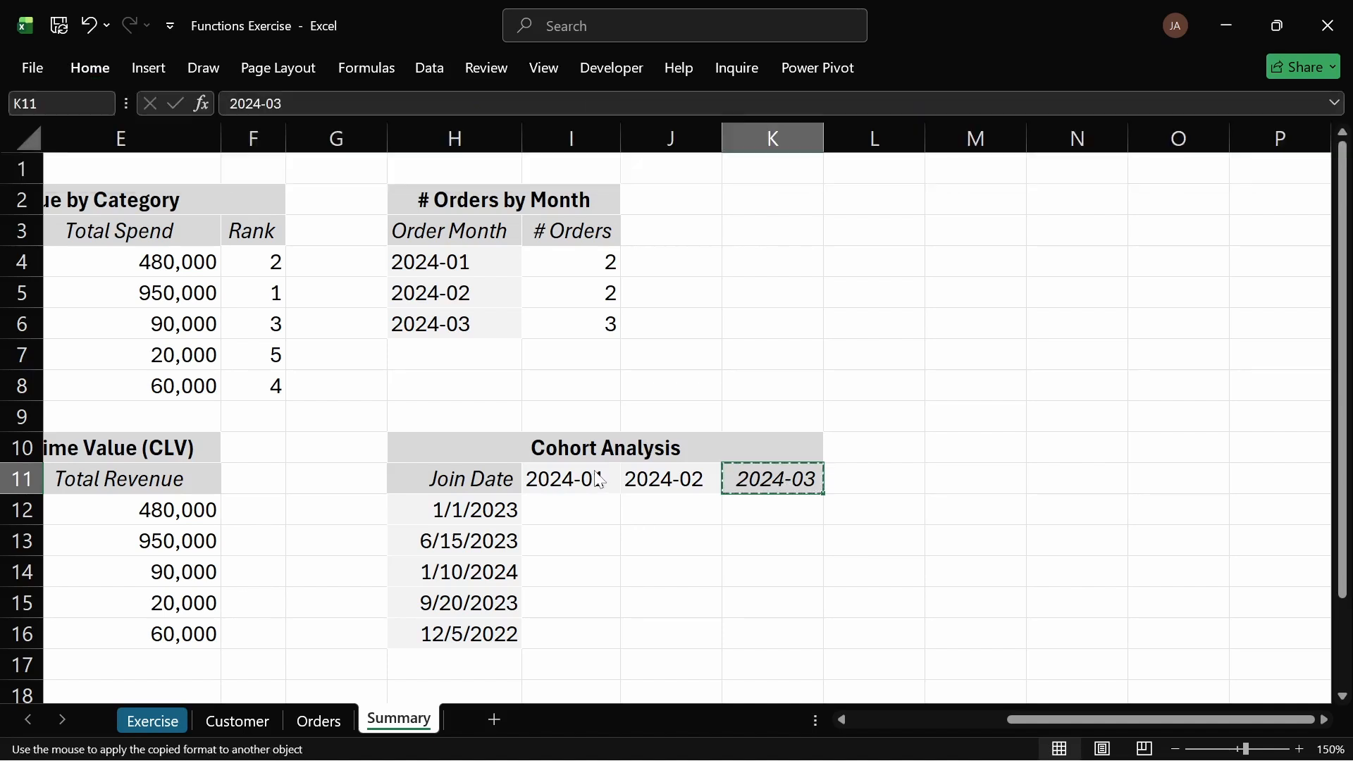
pyautogui.click(597, 475)
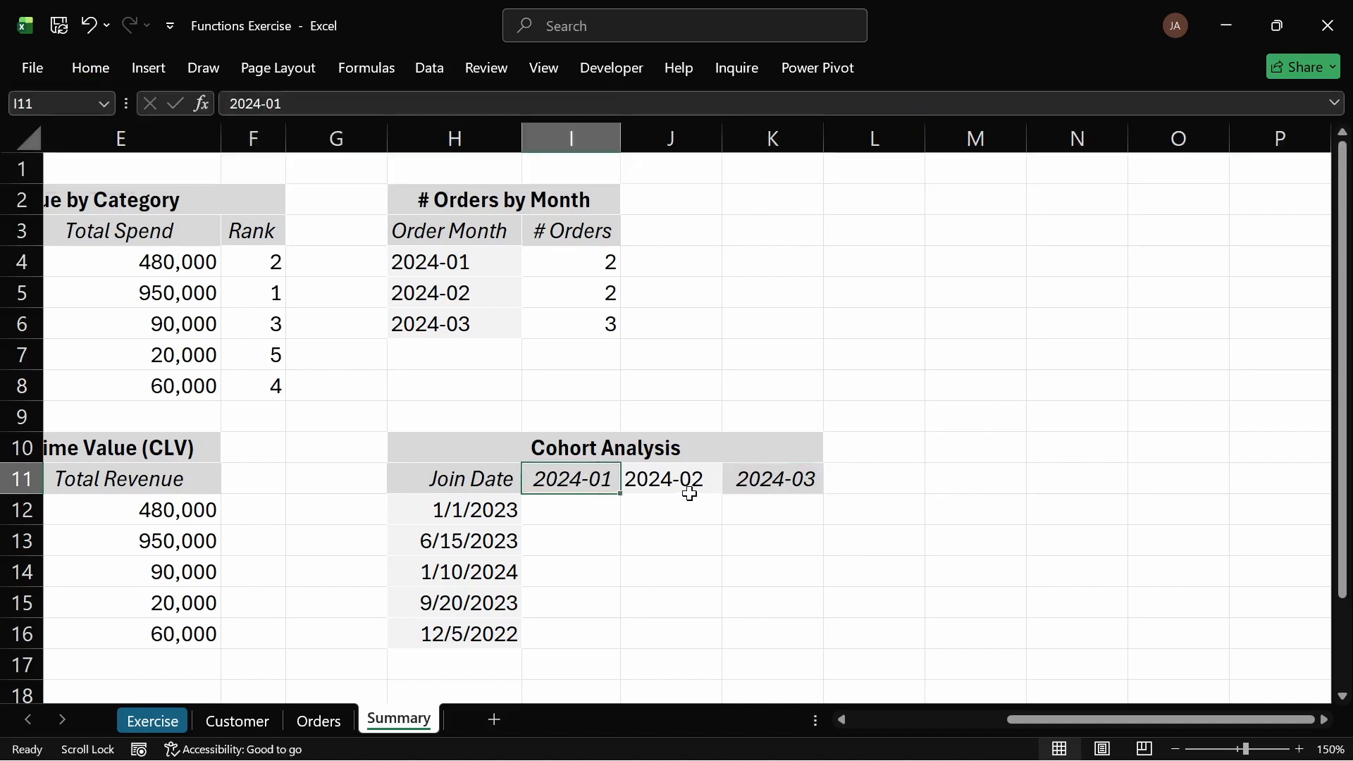
# Step: Copy the H12 join-date cell format onto all three month headers I11:K11
pyautogui.click(495, 502)
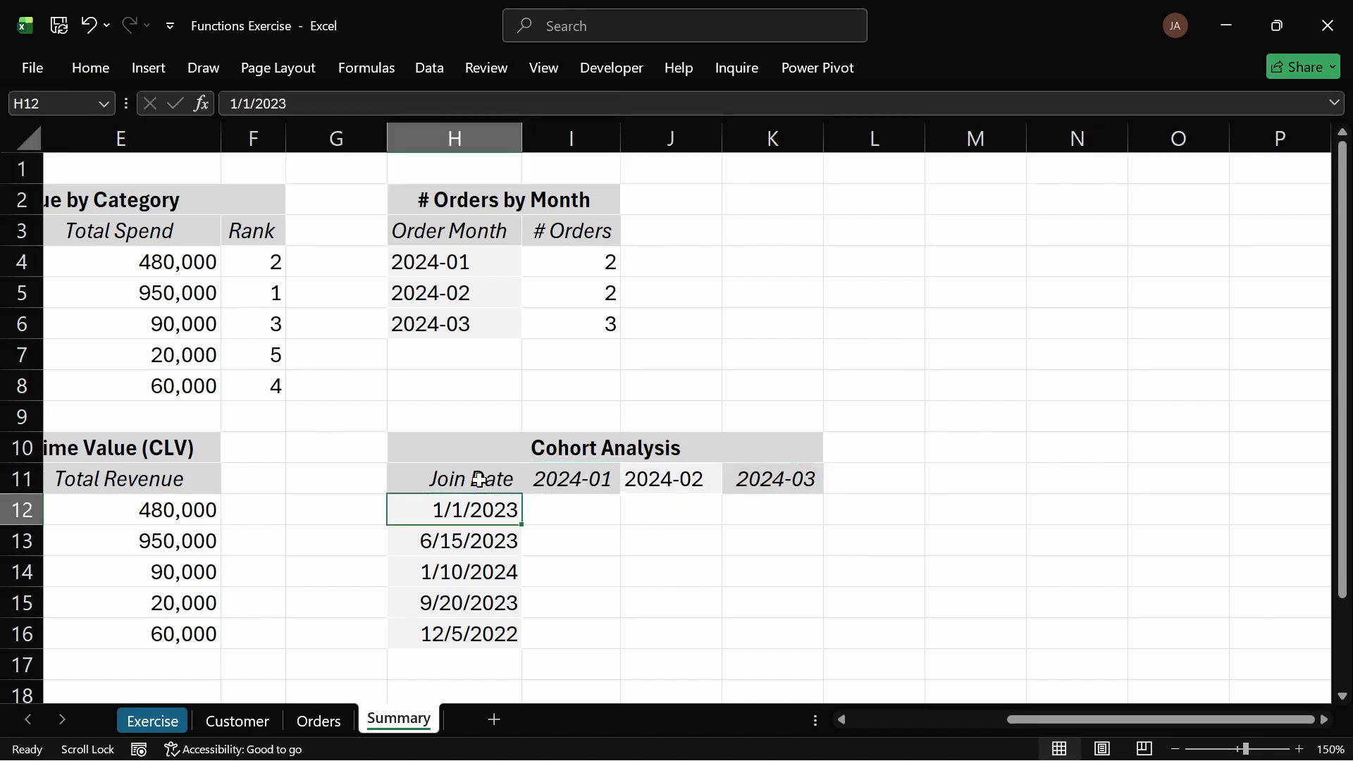
pyautogui.click(108, 70)
pyautogui.click(79, 154)
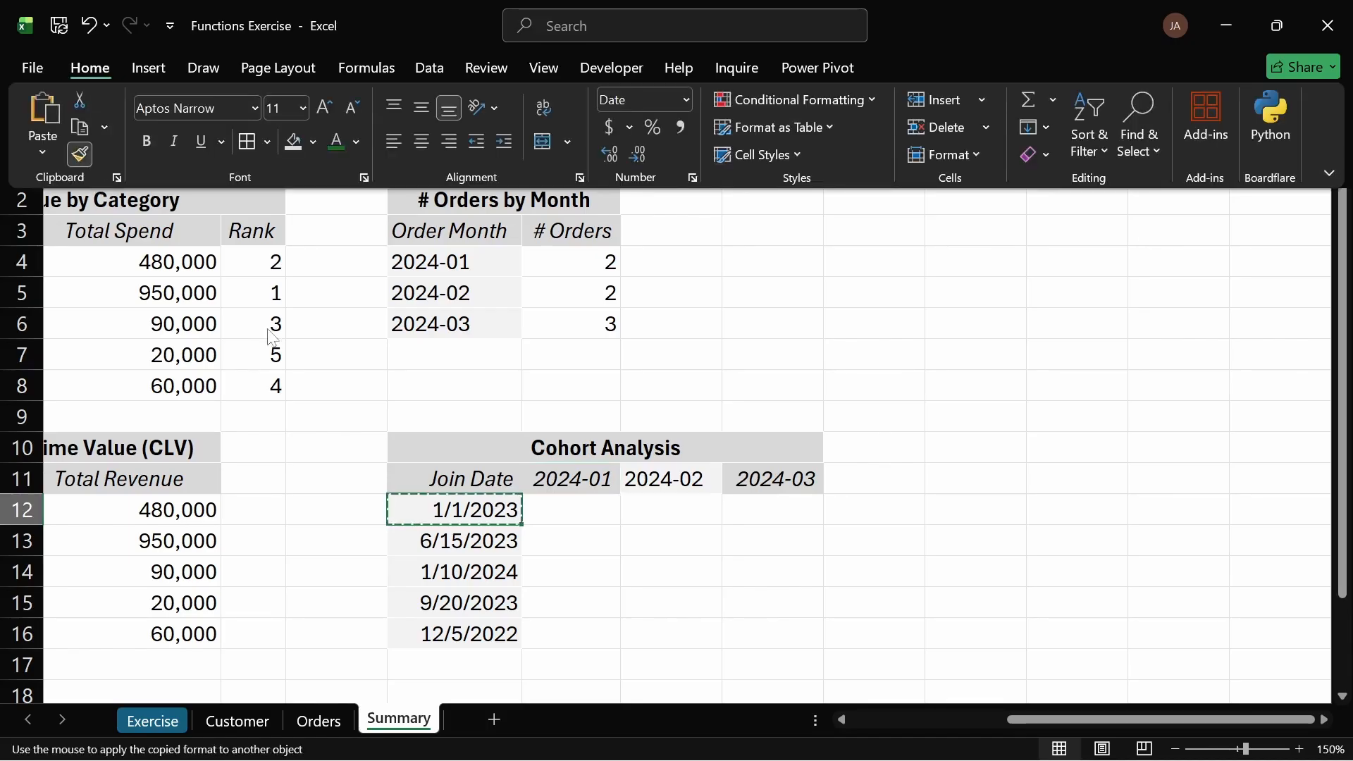
pyautogui.moveTo(548, 480); pyautogui.dragTo(786, 479)
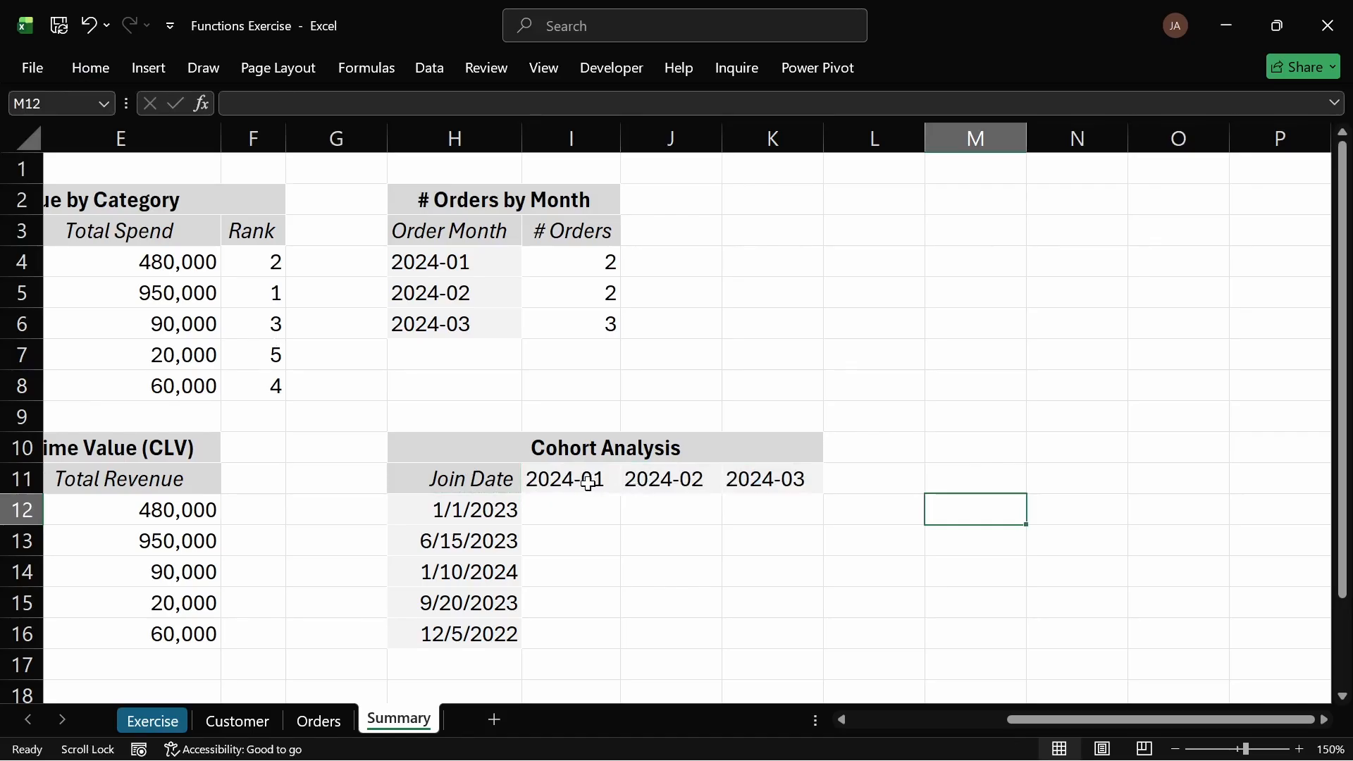
# Step: Italicize the month headers I11:K11
pyautogui.moveTo(574, 479); pyautogui.dragTo(757, 486)
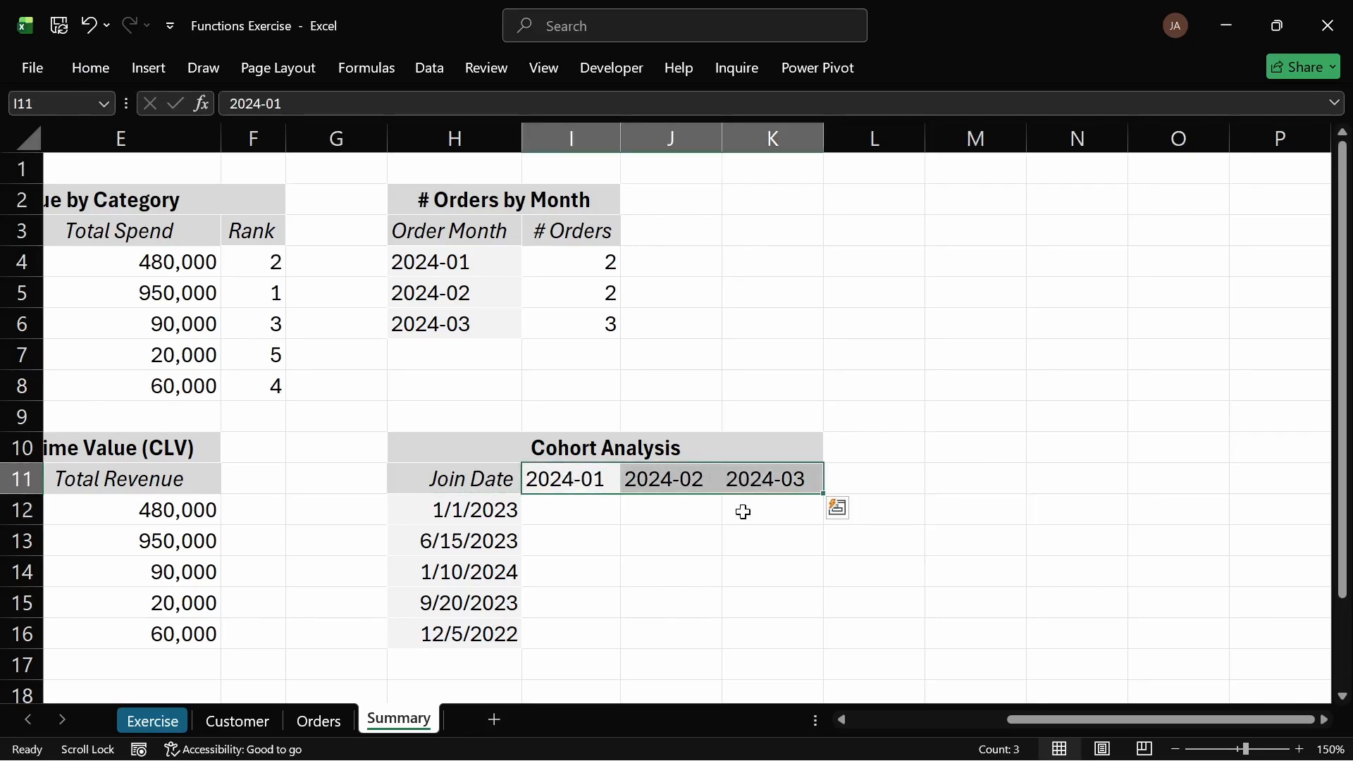
pyautogui.click(743, 512)
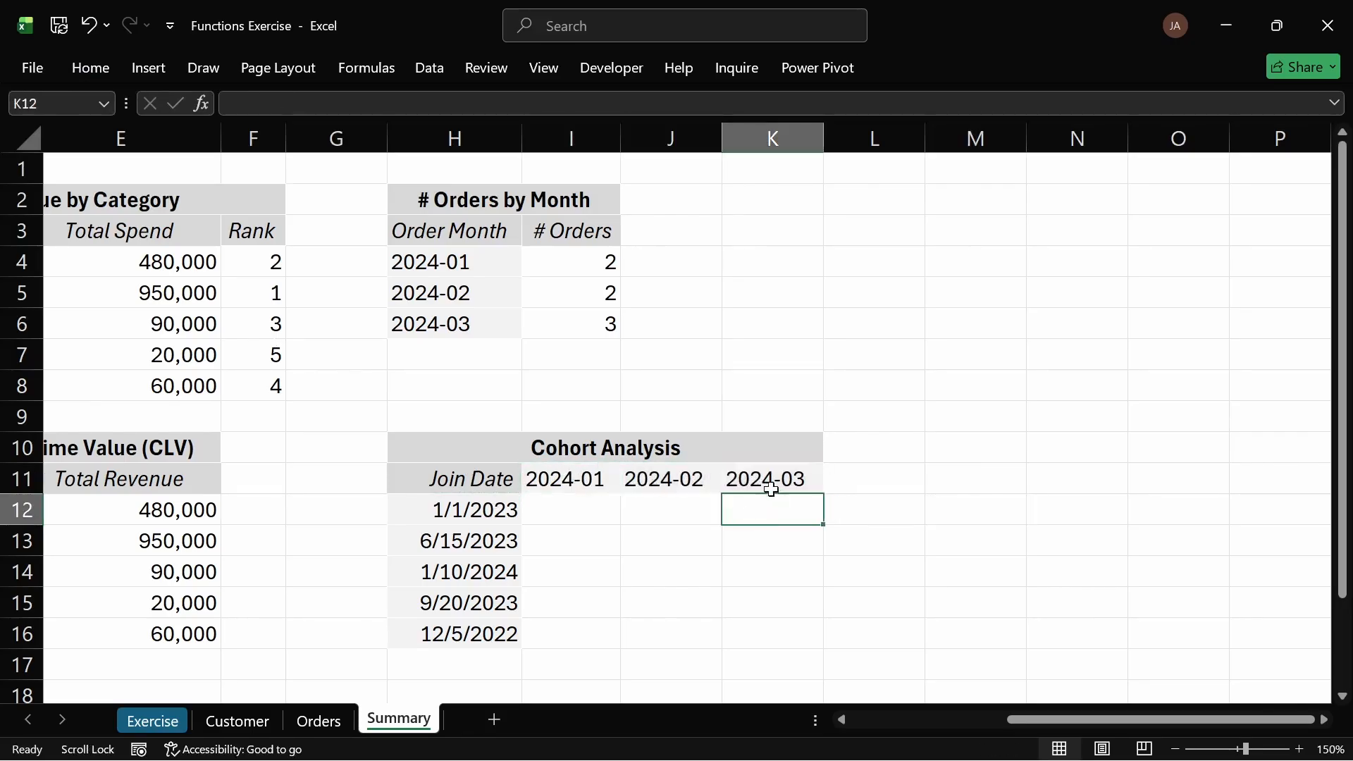
pyautogui.moveTo(770, 479); pyautogui.dragTo(574, 477)
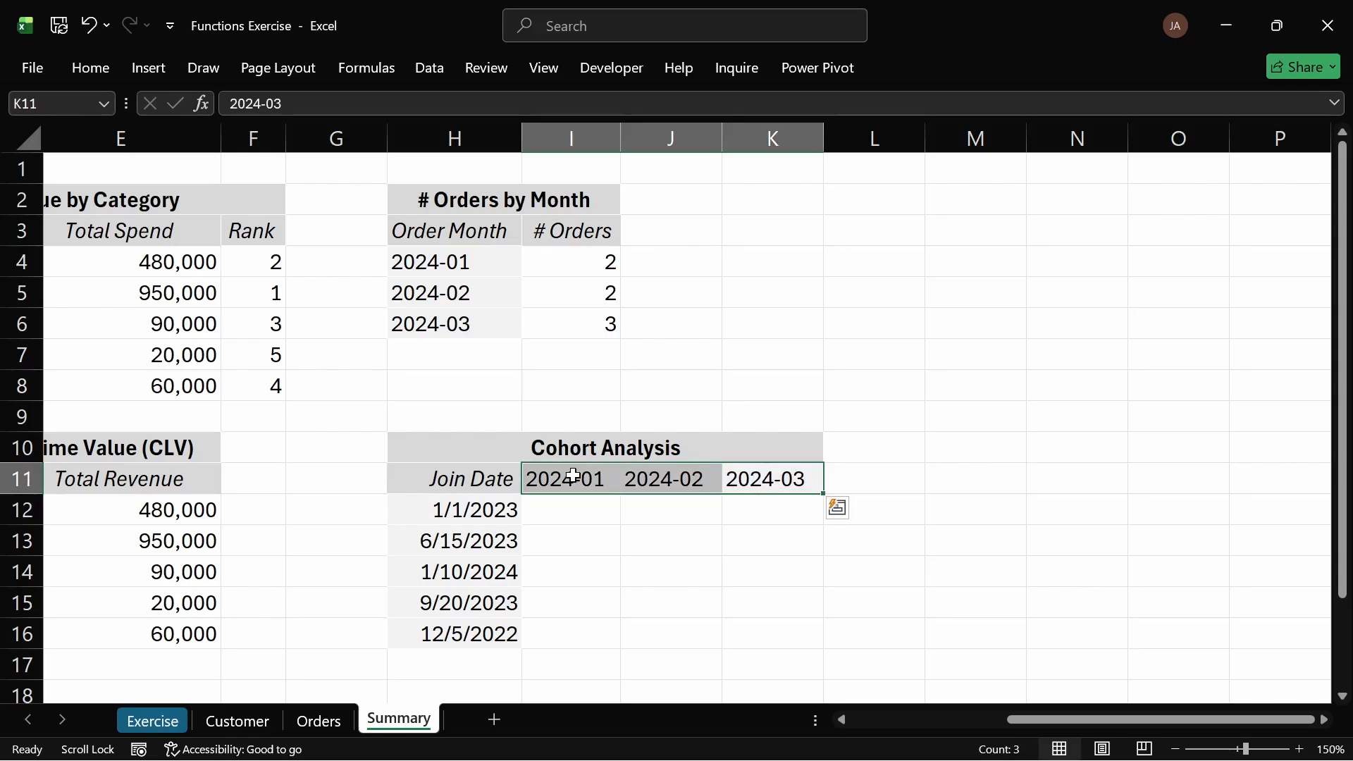
pyautogui.hotkey('ctrl', 'i')
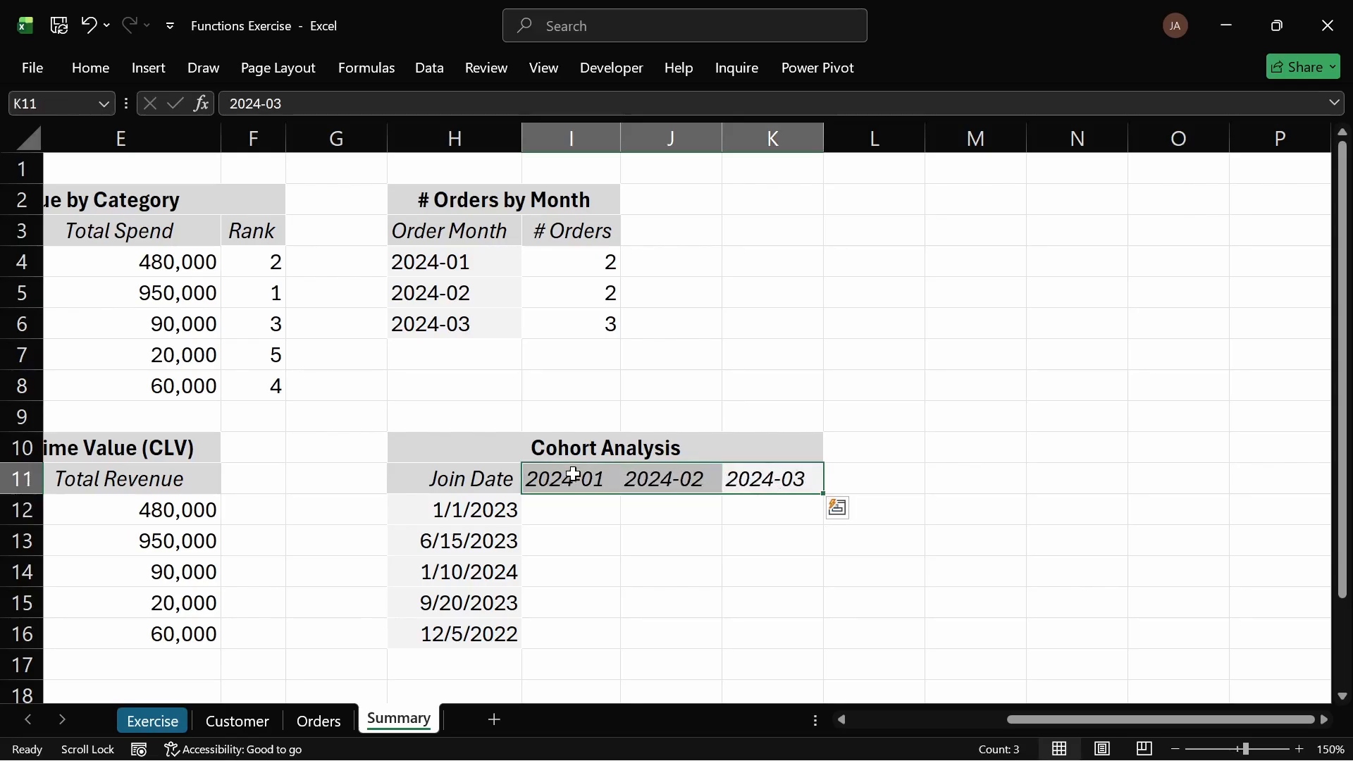
pyautogui.click(604, 509)
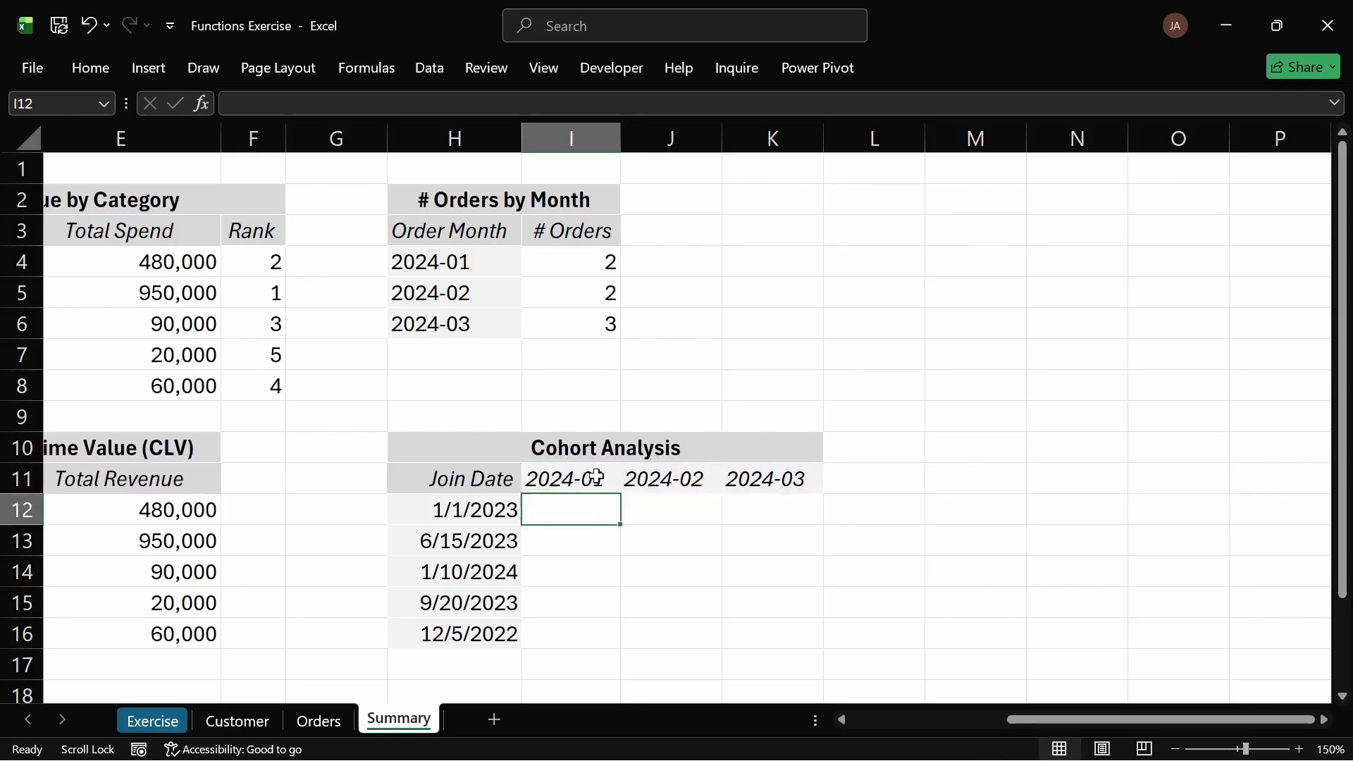
pyautogui.moveTo(585, 480); pyautogui.dragTo(690, 486)
pyautogui.moveTo(473, 511); pyautogui.dragTo(474, 633)
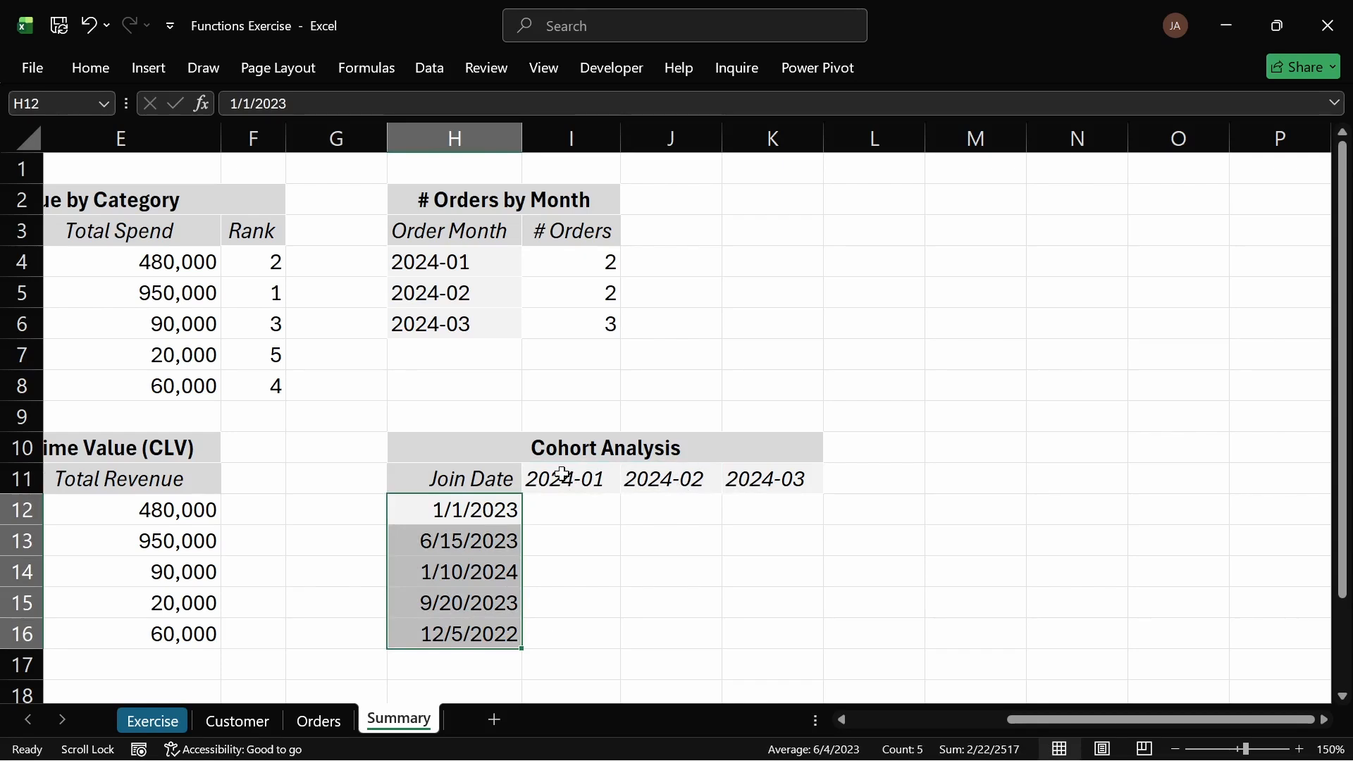
pyautogui.moveTo(562, 473); pyautogui.dragTo(3, 60)
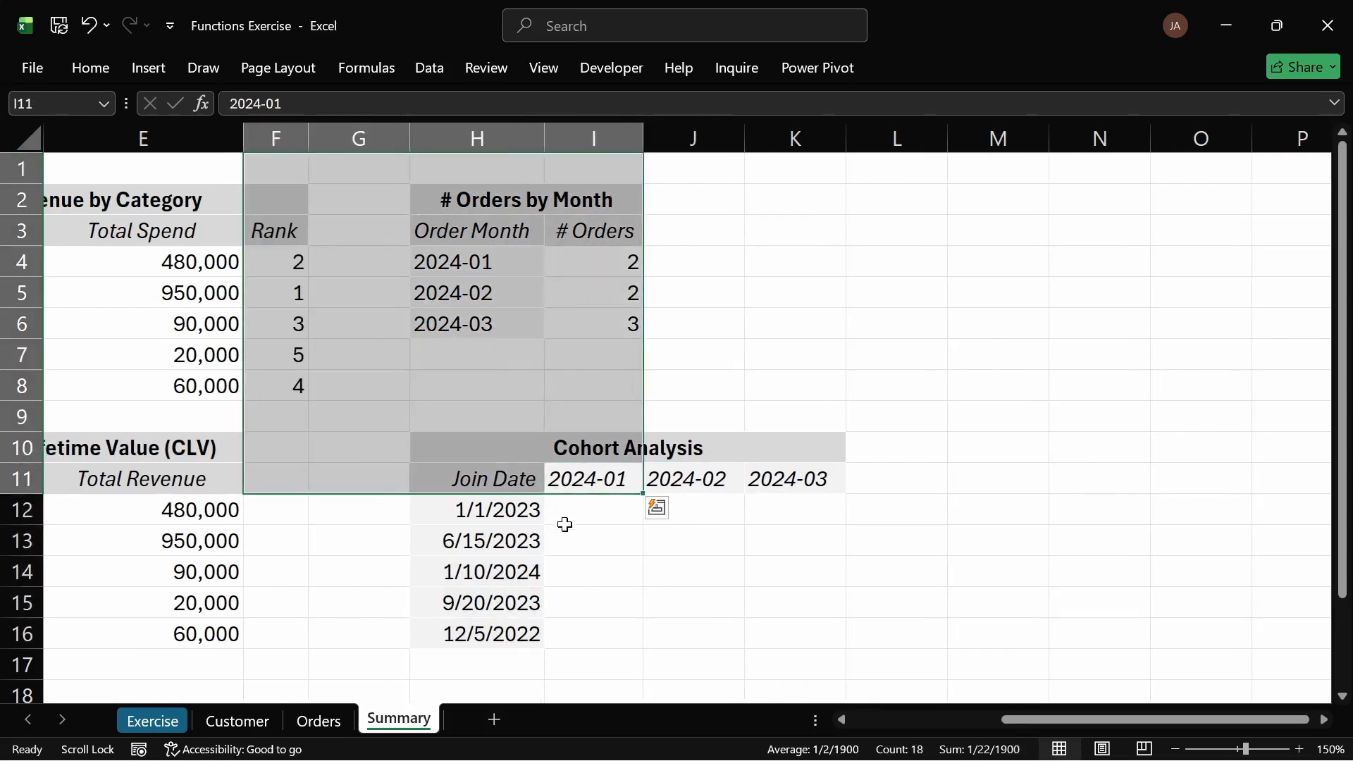
# Step: Start a SUMIFS formula in I12 using the Orders table's Sales (#) column as the sum range
pyautogui.click(585, 509)
pyautogui.write('=sum')
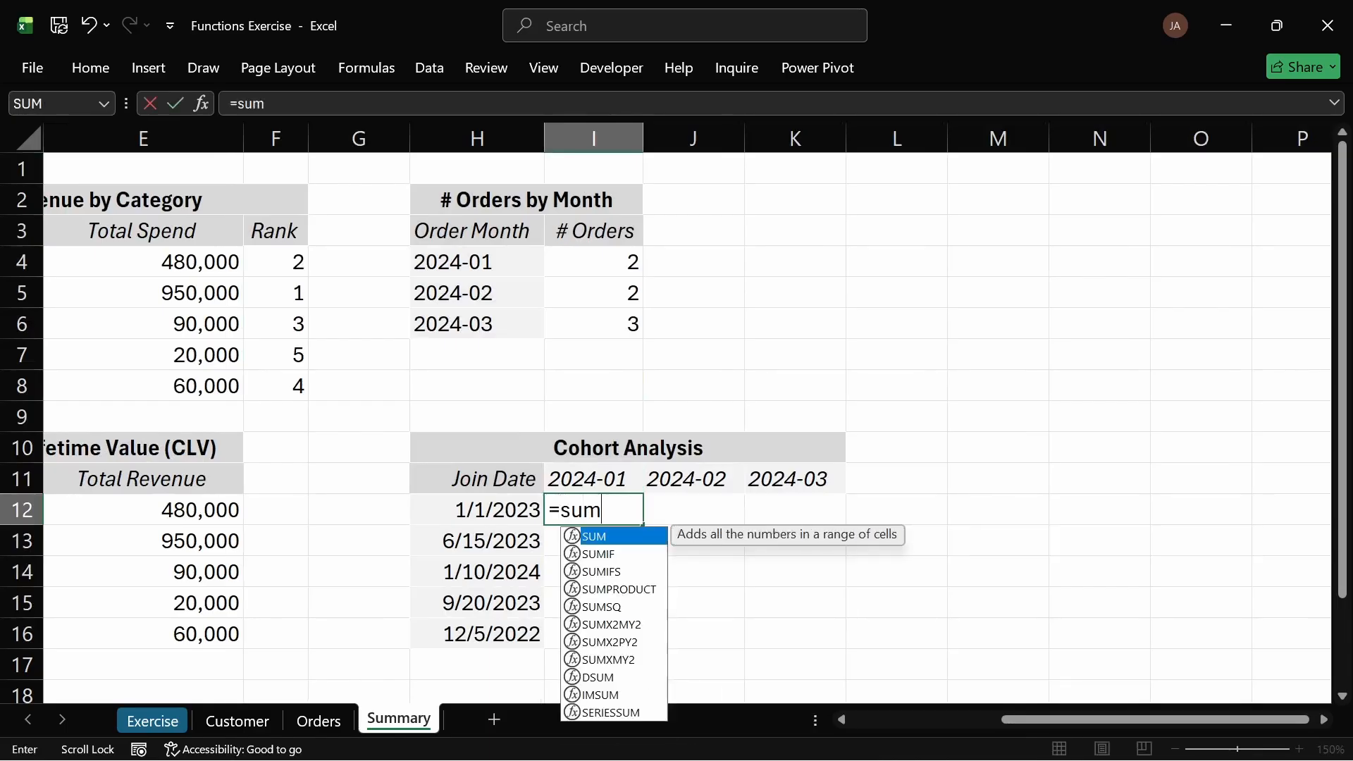
pyautogui.press('Tab')
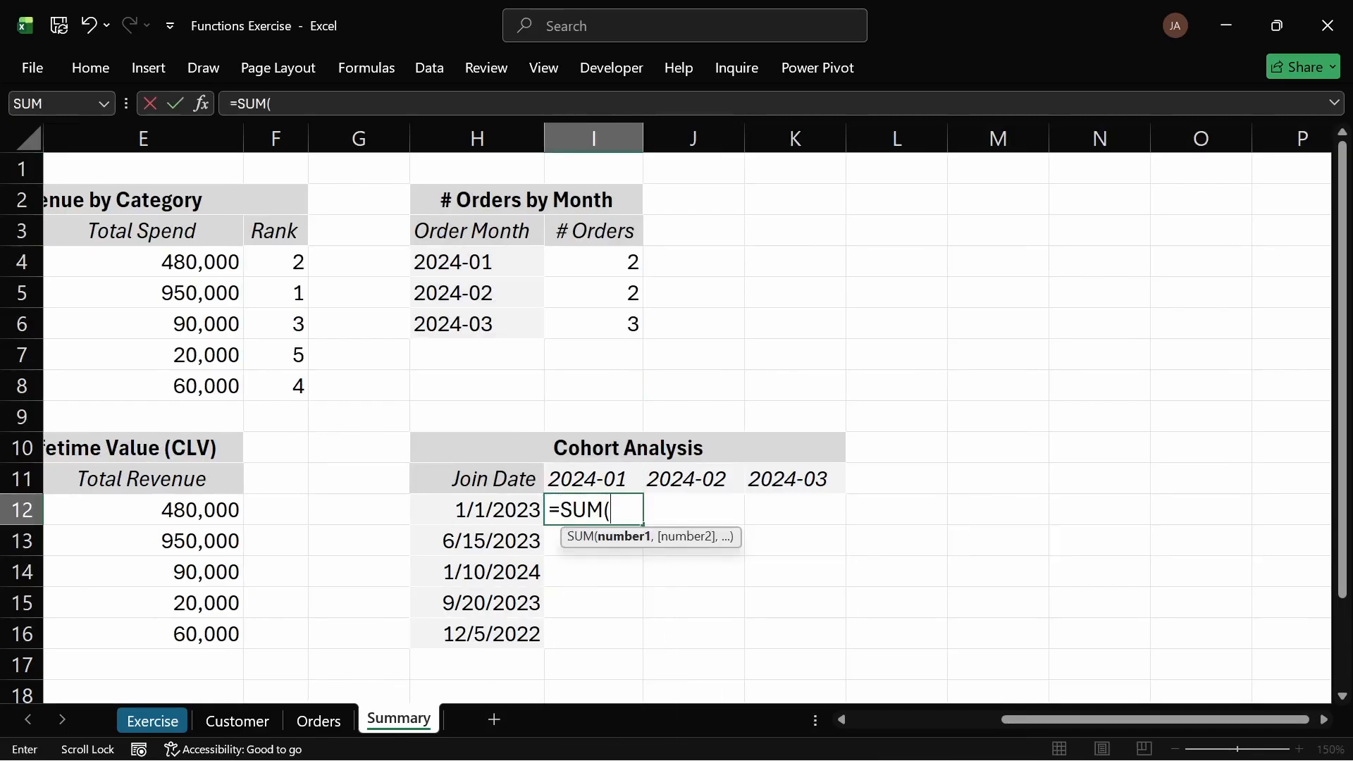
pyautogui.press('BackSpace')
pyautogui.write('if')
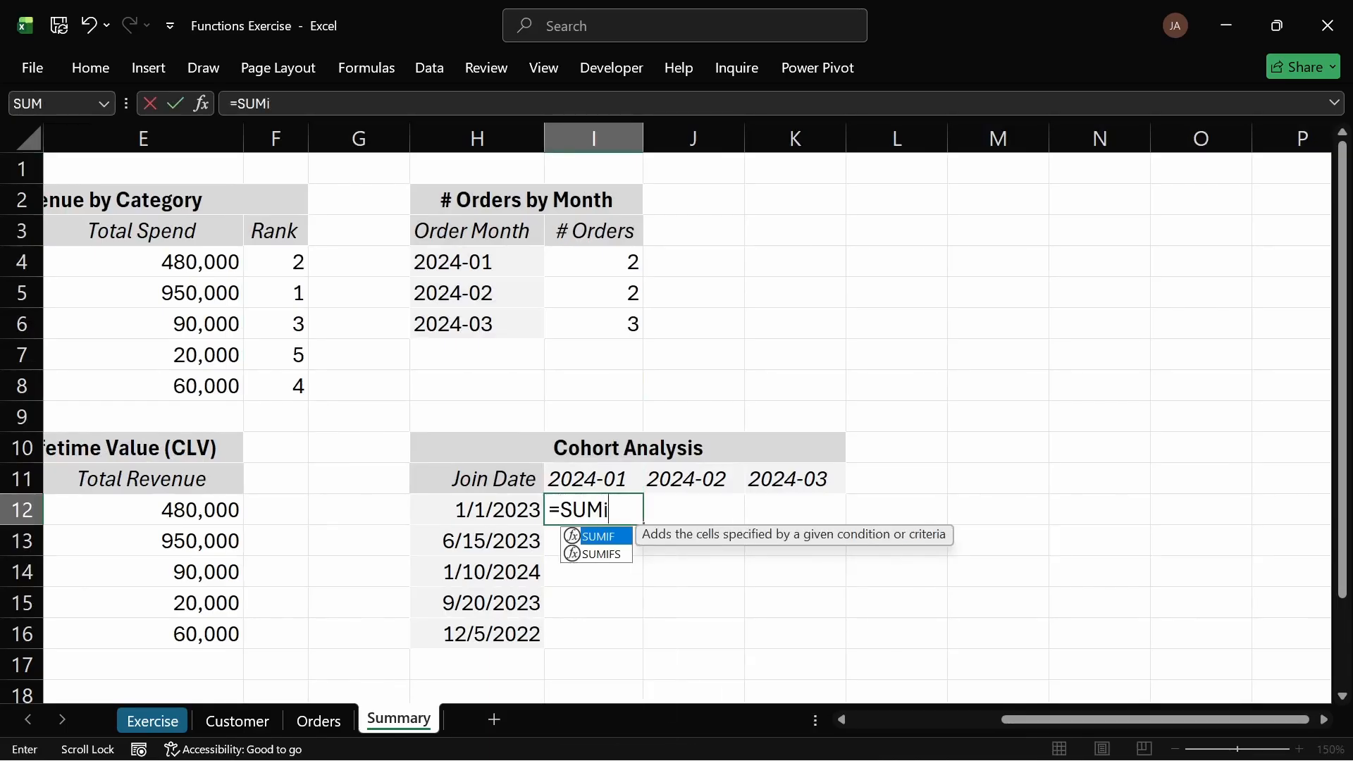
pyautogui.press('Tab')
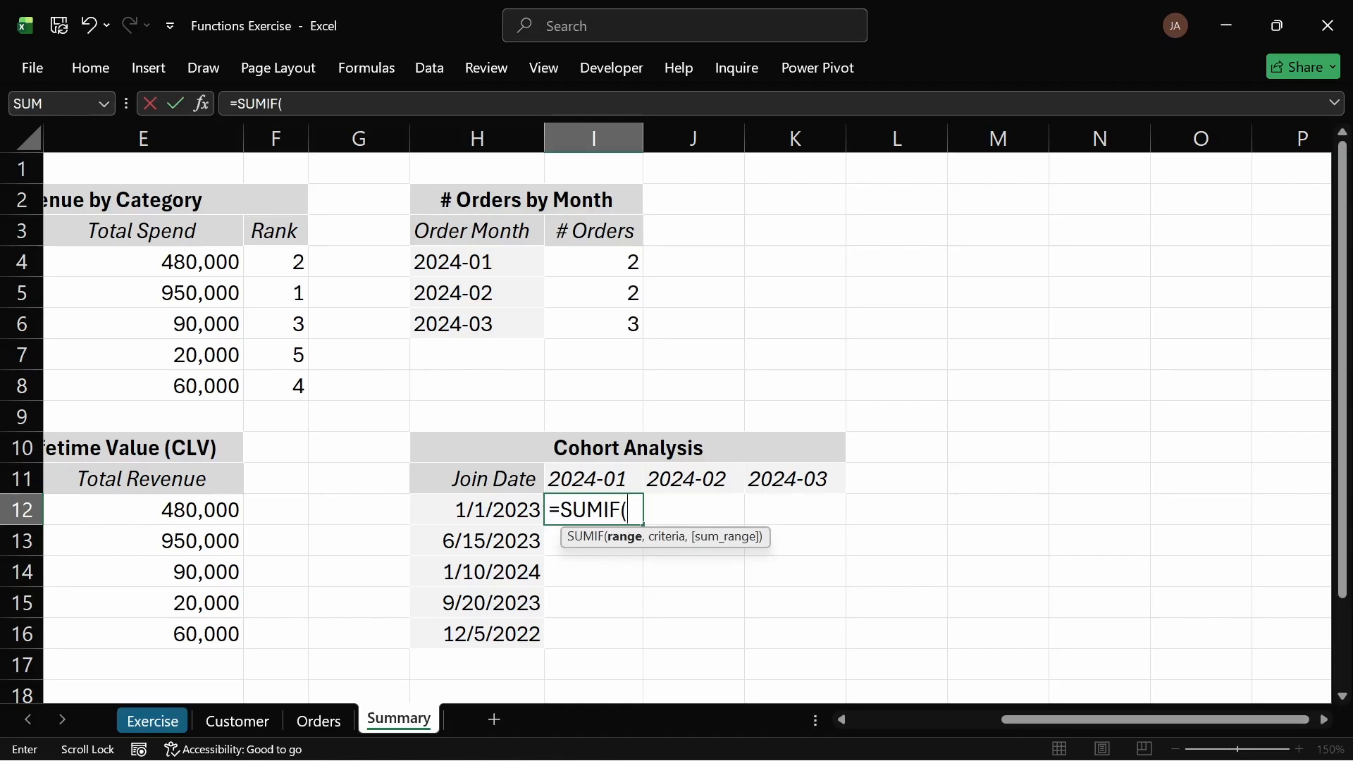
pyautogui.press('BackSpace')
pyautogui.write('s')
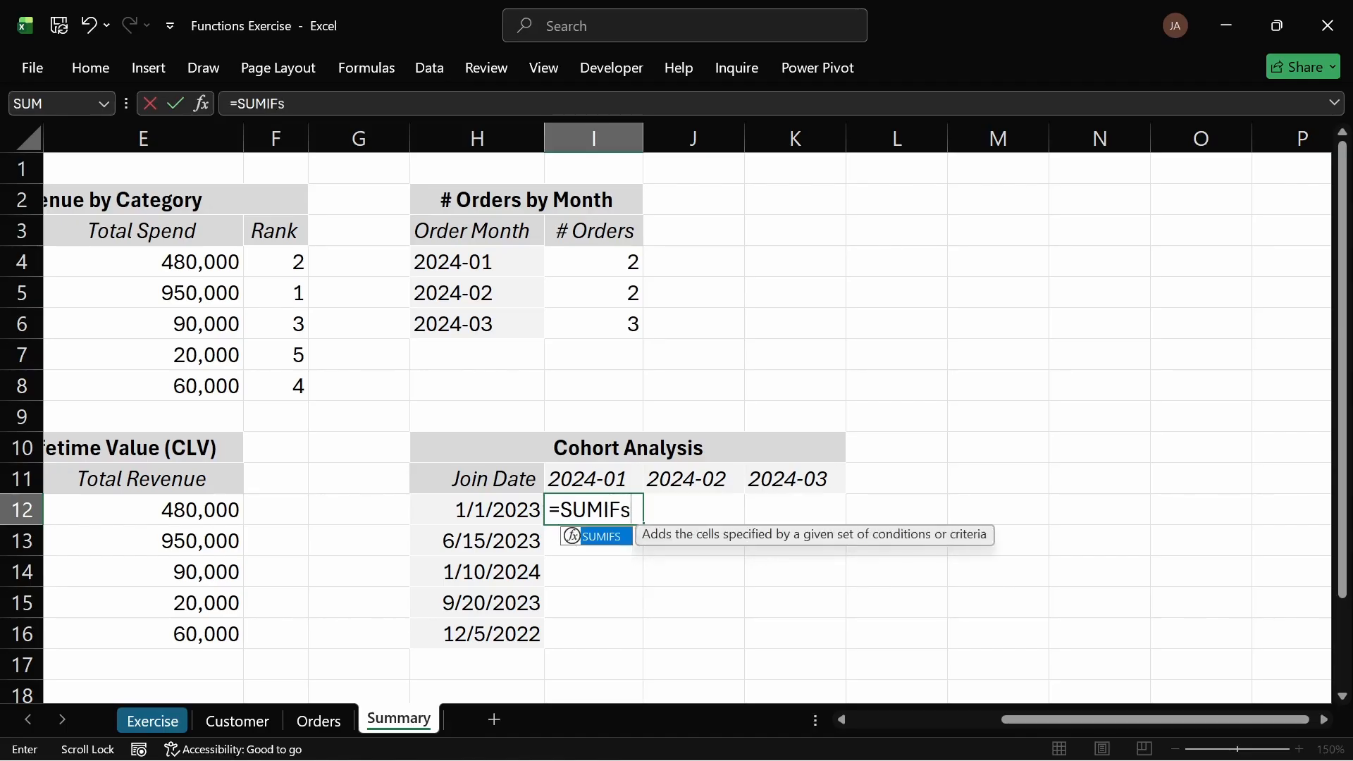
pyautogui.press('Tab')
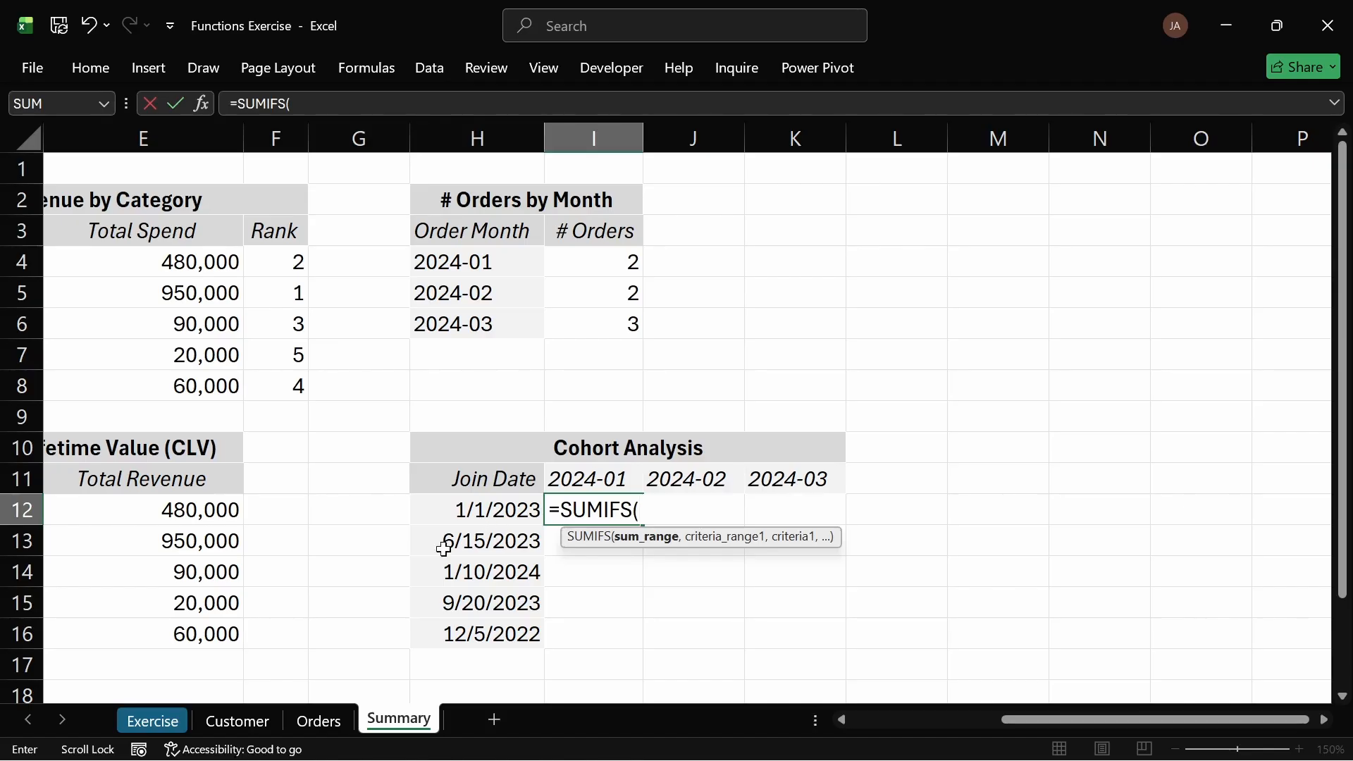
pyautogui.click(318, 719)
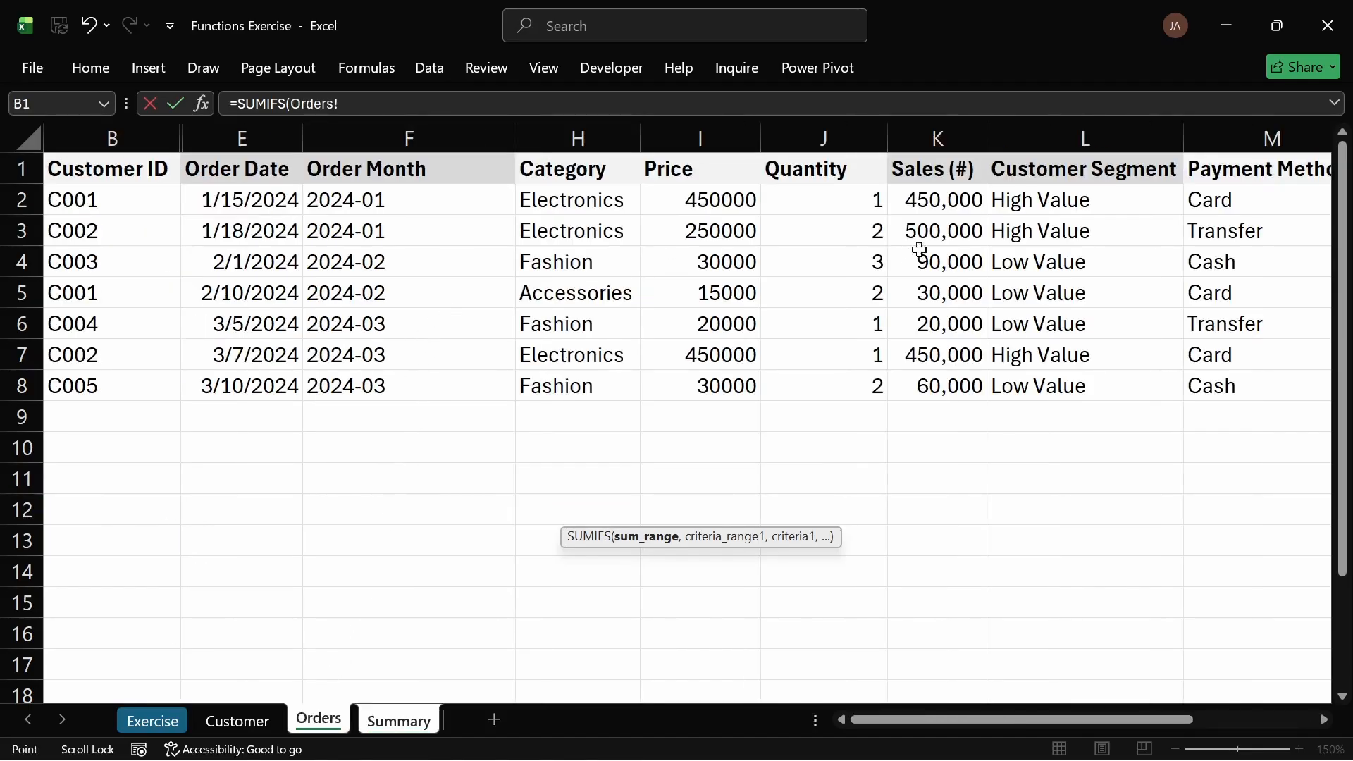
pyautogui.moveTo(944, 202); pyautogui.dragTo(969, 386)
pyautogui.write(',')
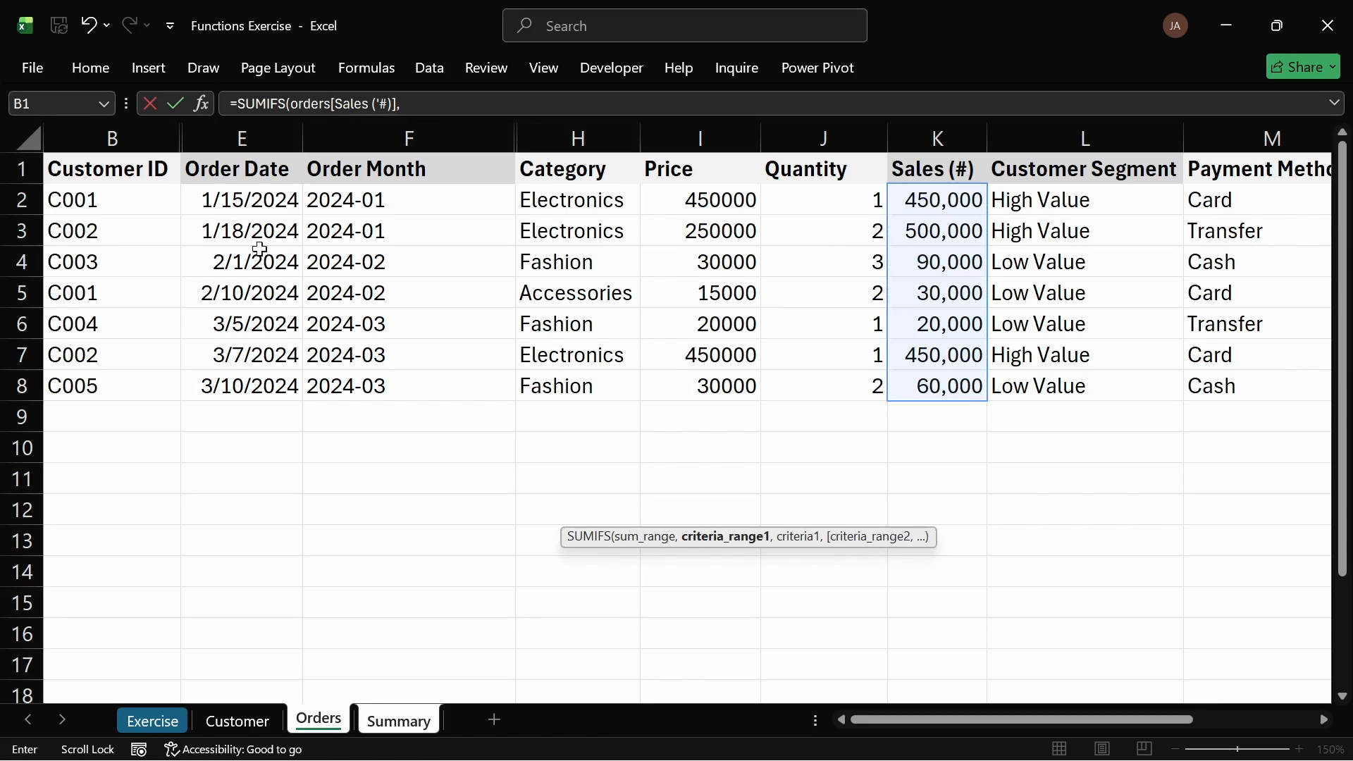
# Step: Try adding the Orders Customer ID cells B2:B7 as the first criteria range, then delete that reference
pyautogui.moveTo(117, 197); pyautogui.dragTo(141, 342)
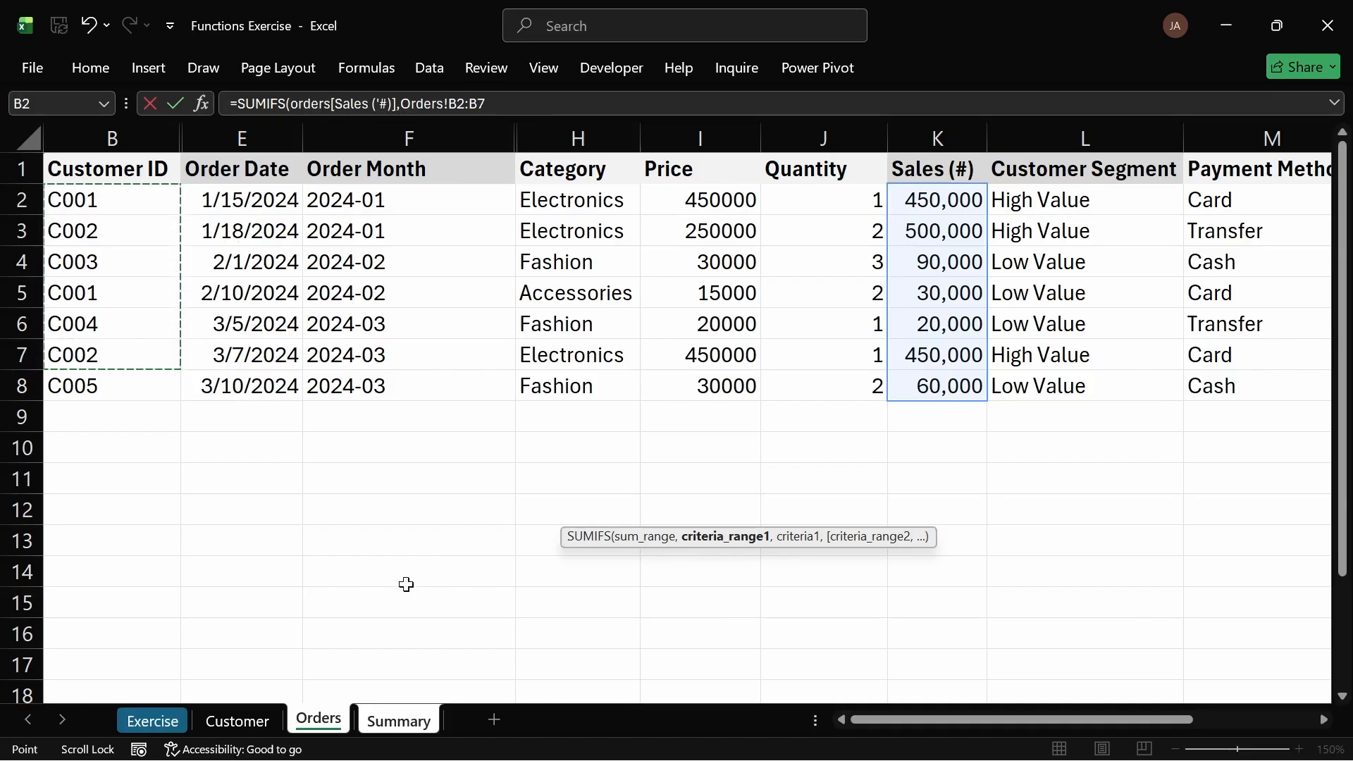
pyautogui.click(398, 720)
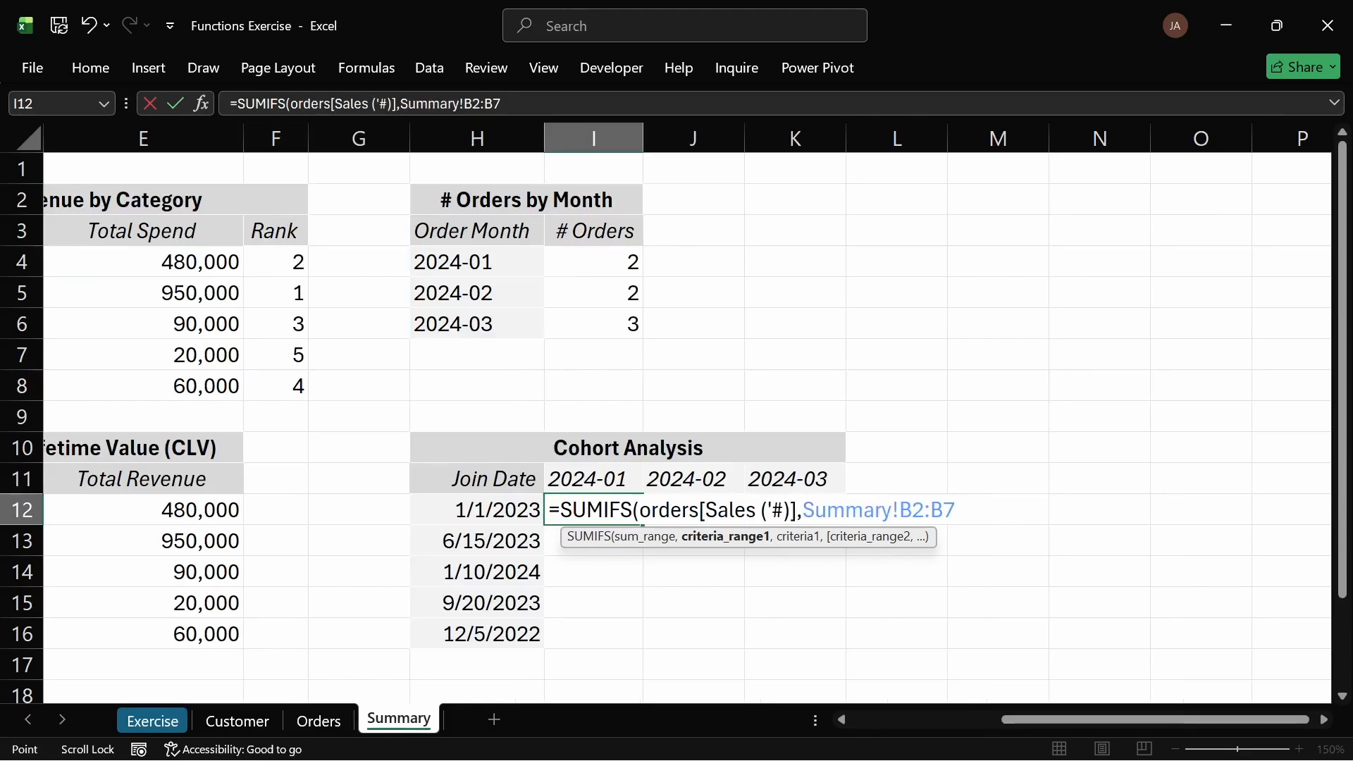
pyautogui.press('BackSpace')
pyautogui.press('BackSpace')
pyautogui.press('BackSpace')
pyautogui.press('BackSpace')
pyautogui.press('BackSpace')
pyautogui.press('BackSpace')
pyautogui.press('BackSpace')
pyautogui.press('BackSpace')
pyautogui.press('BackSpace')
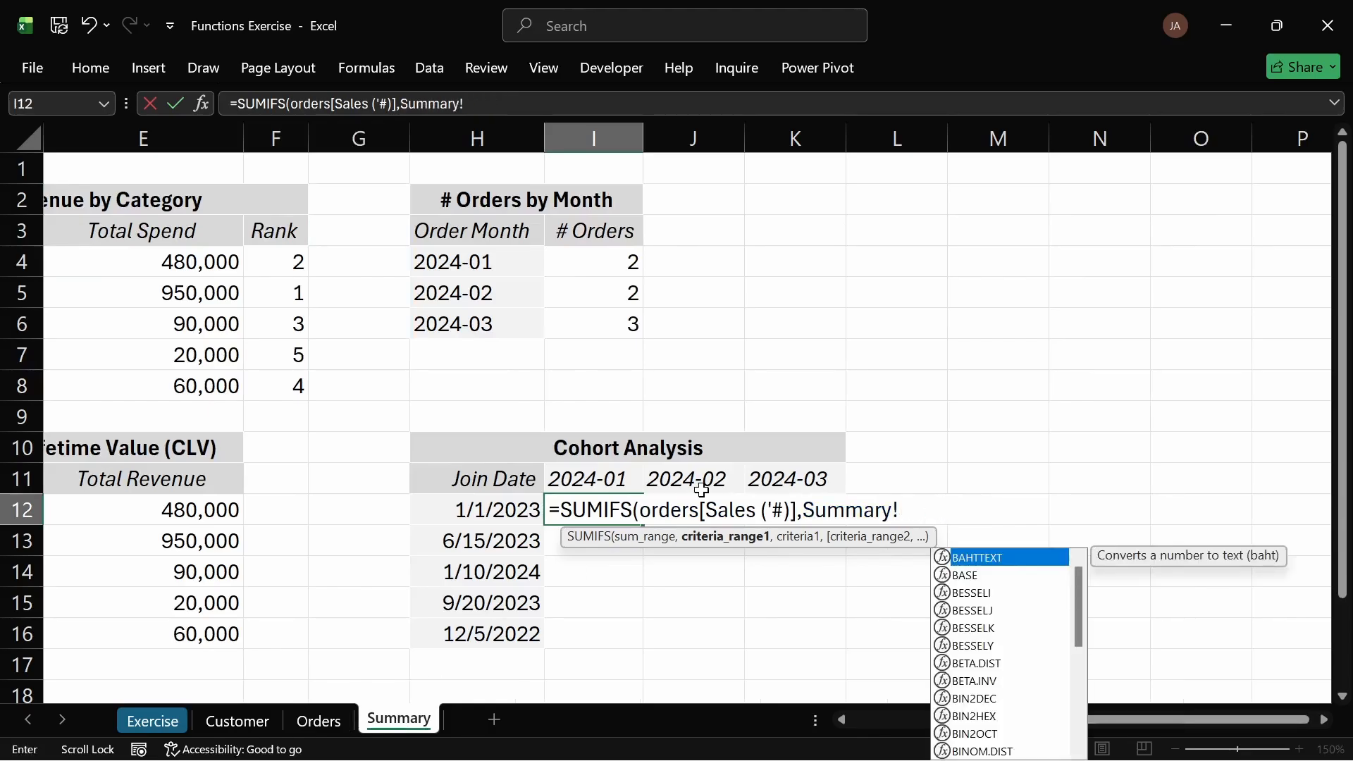
pyautogui.press('BackSpace')
pyautogui.press('BackSpace')
pyautogui.press('BackSpace')
pyautogui.press('BackSpace')
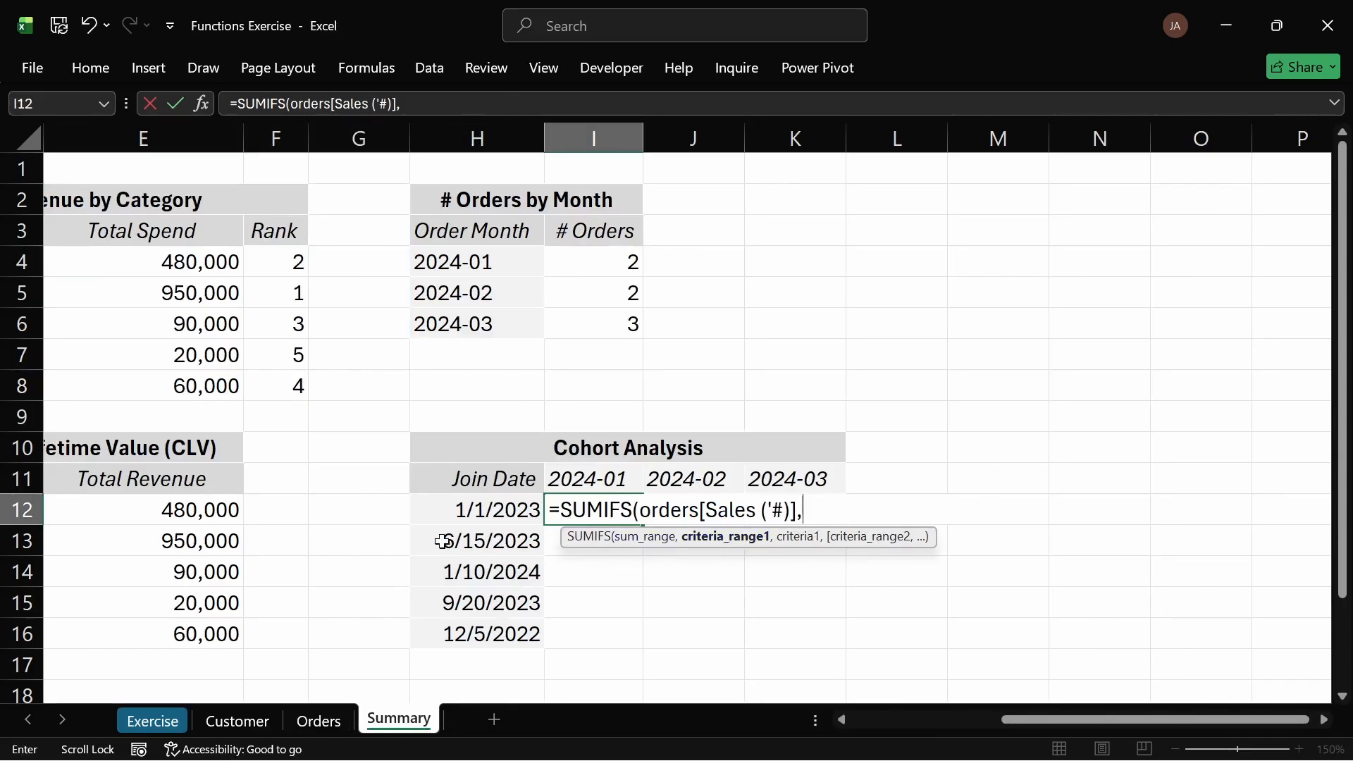
# Step: Add the Customer table's Join Date column as the first criteria range and H12 as its criterion
pyautogui.click(268, 722)
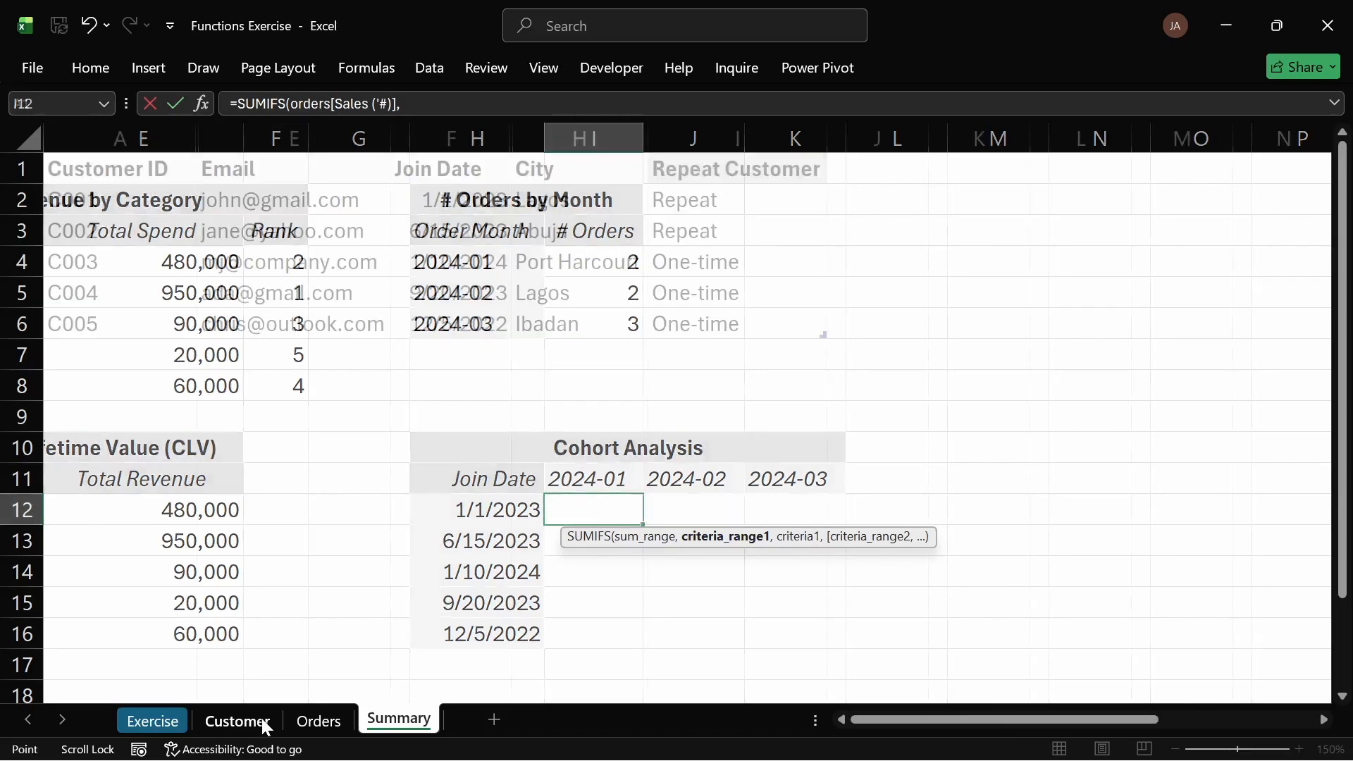
pyautogui.moveTo(482, 202); pyautogui.dragTo(469, 332)
pyautogui.write(',')
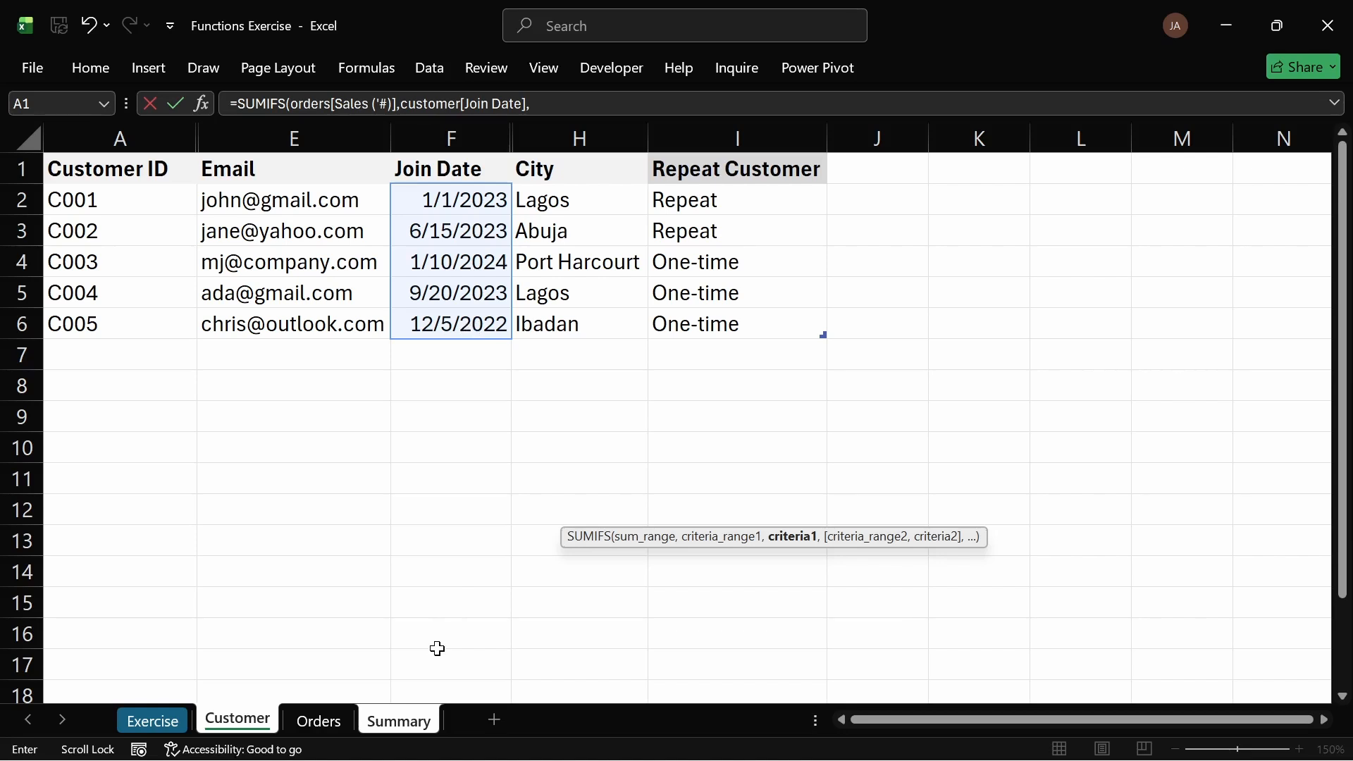
pyautogui.click(423, 726)
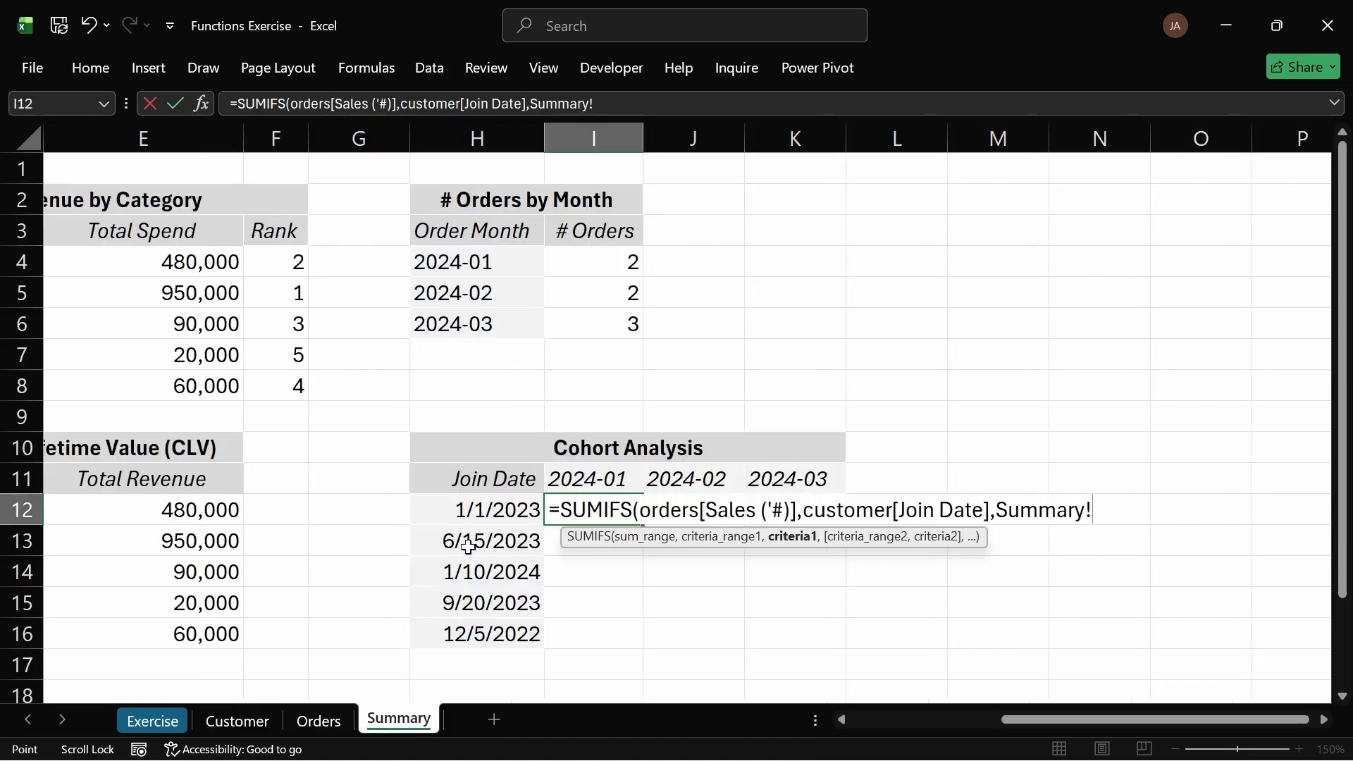
pyautogui.click(501, 512)
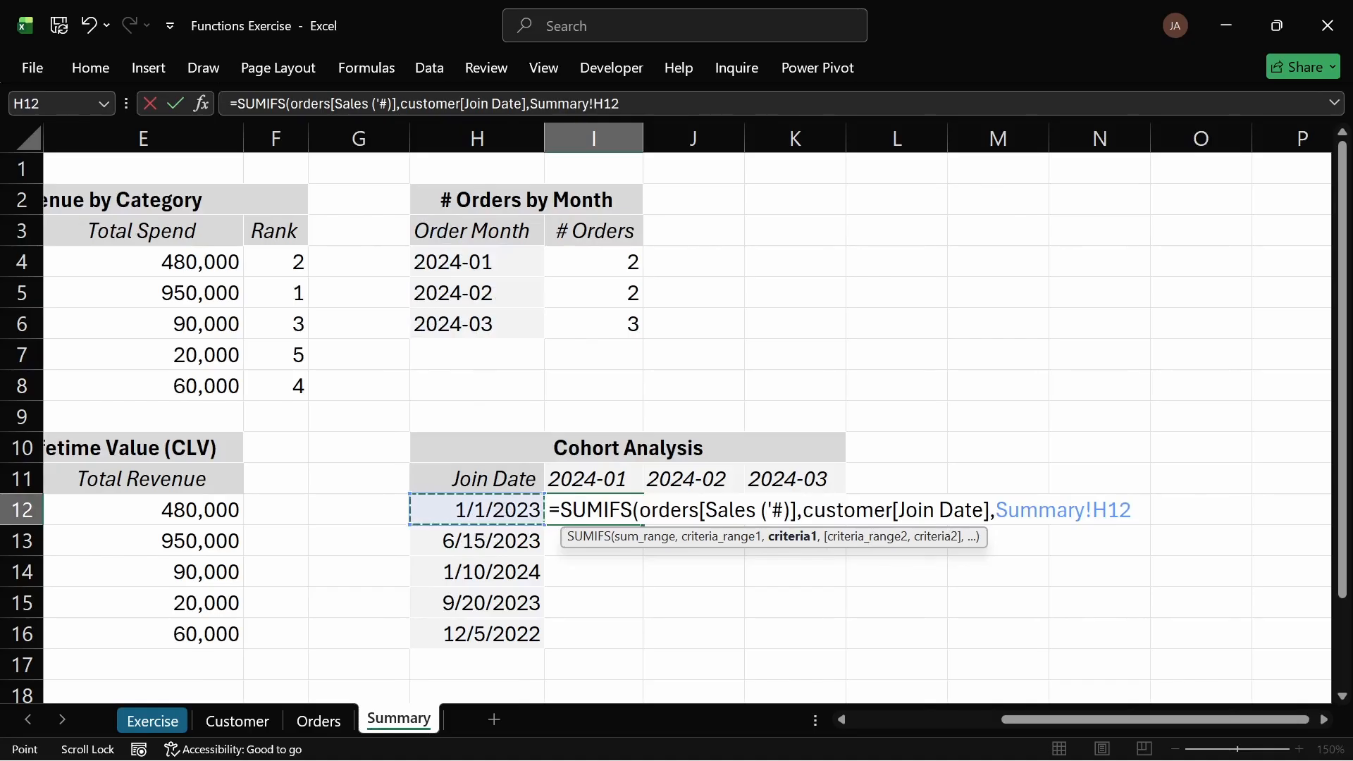
pyautogui.moveTo(1092, 509); pyautogui.dragTo(996, 509)
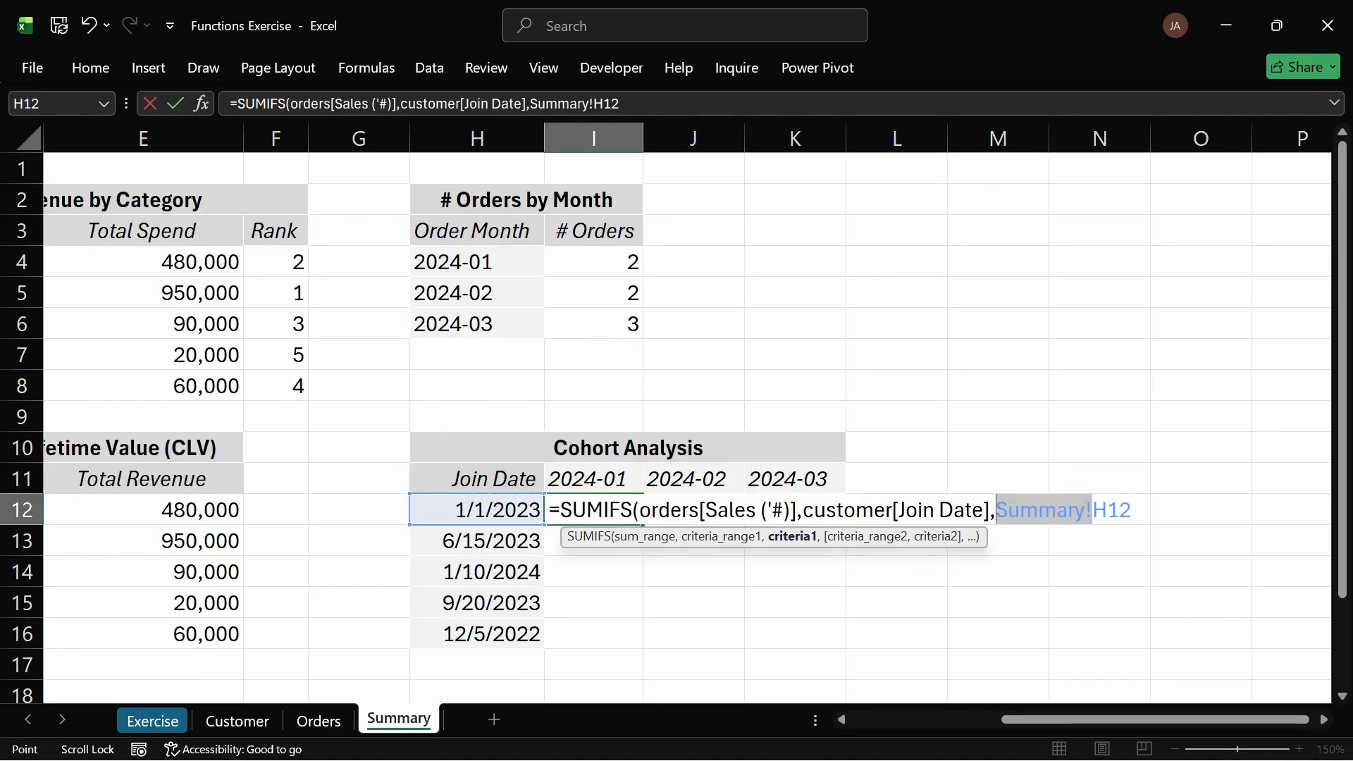
pyautogui.press('BackSpace')
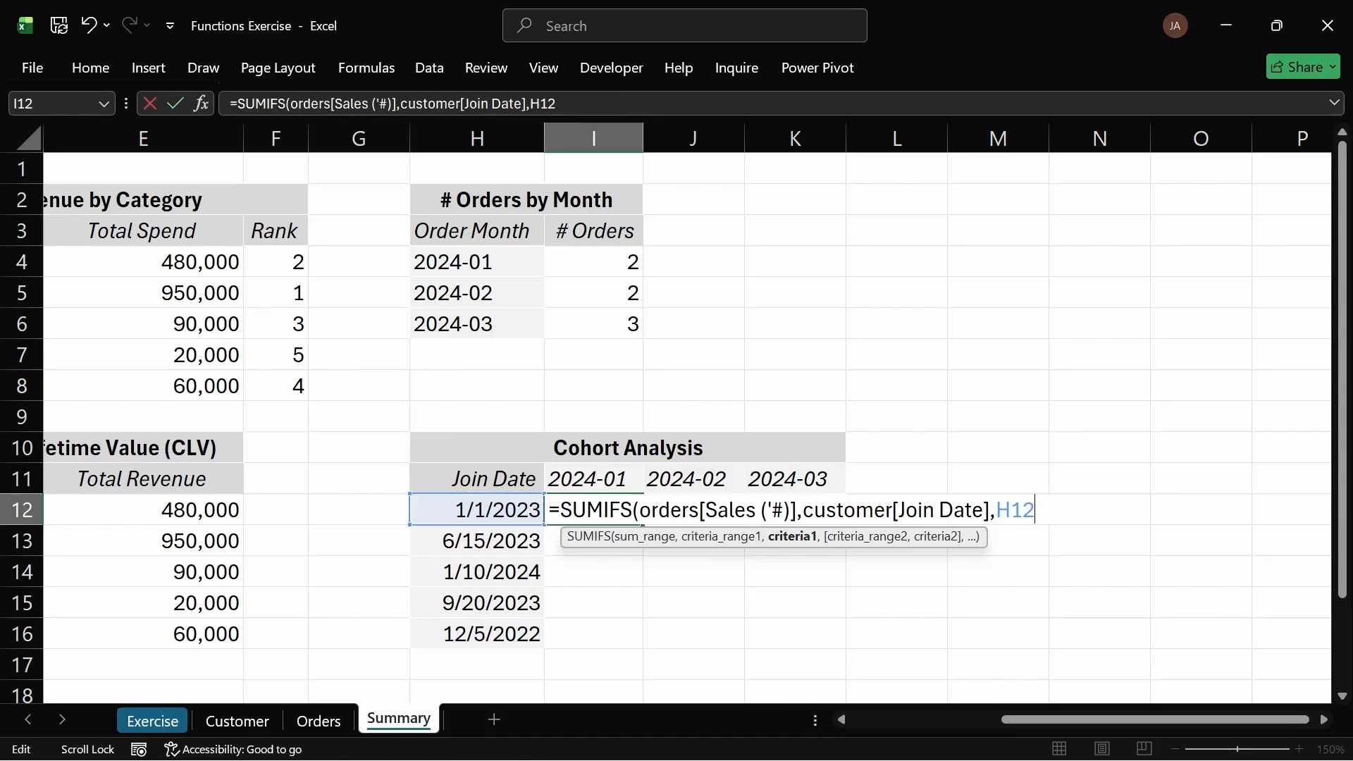
# Step: Add the Orders table's Order Date column as the second criteria range in the SUMIFS formula
pyautogui.write(',')
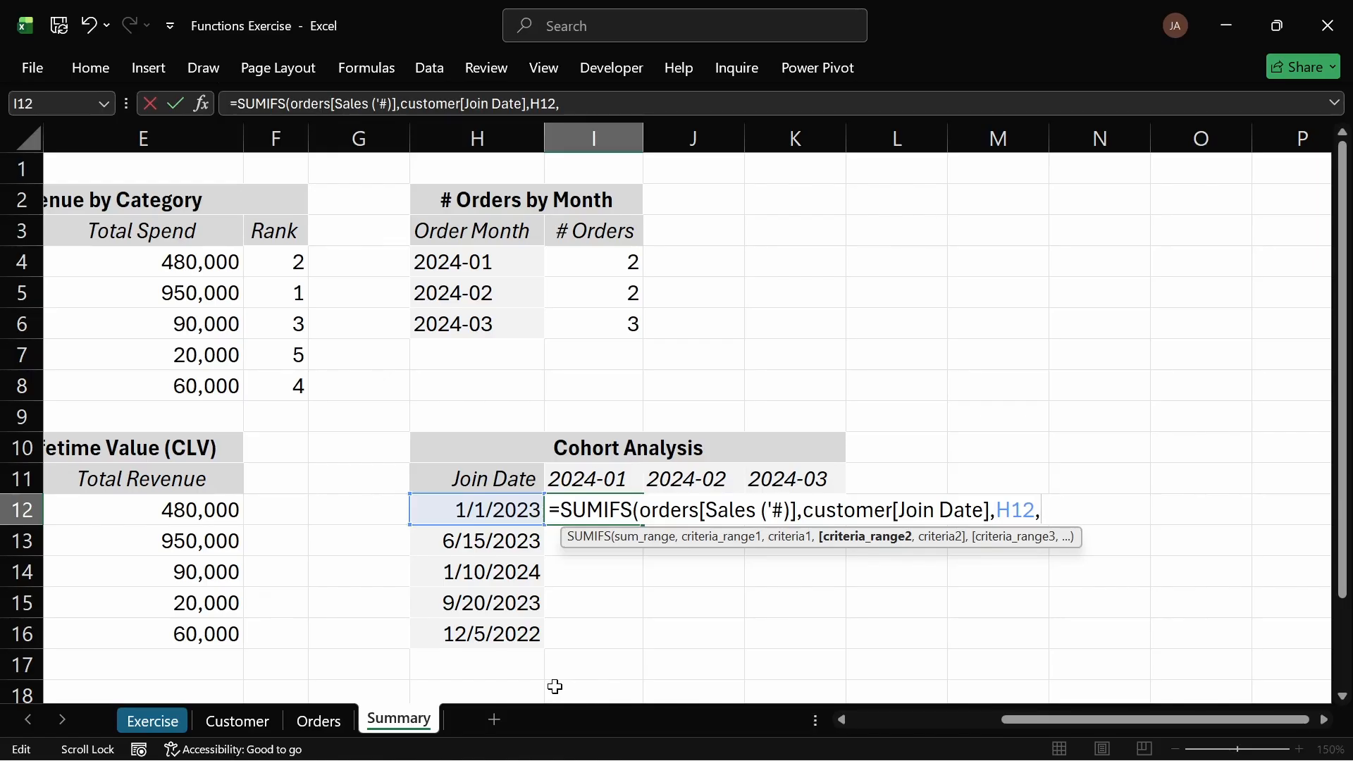
pyautogui.write('orders[')
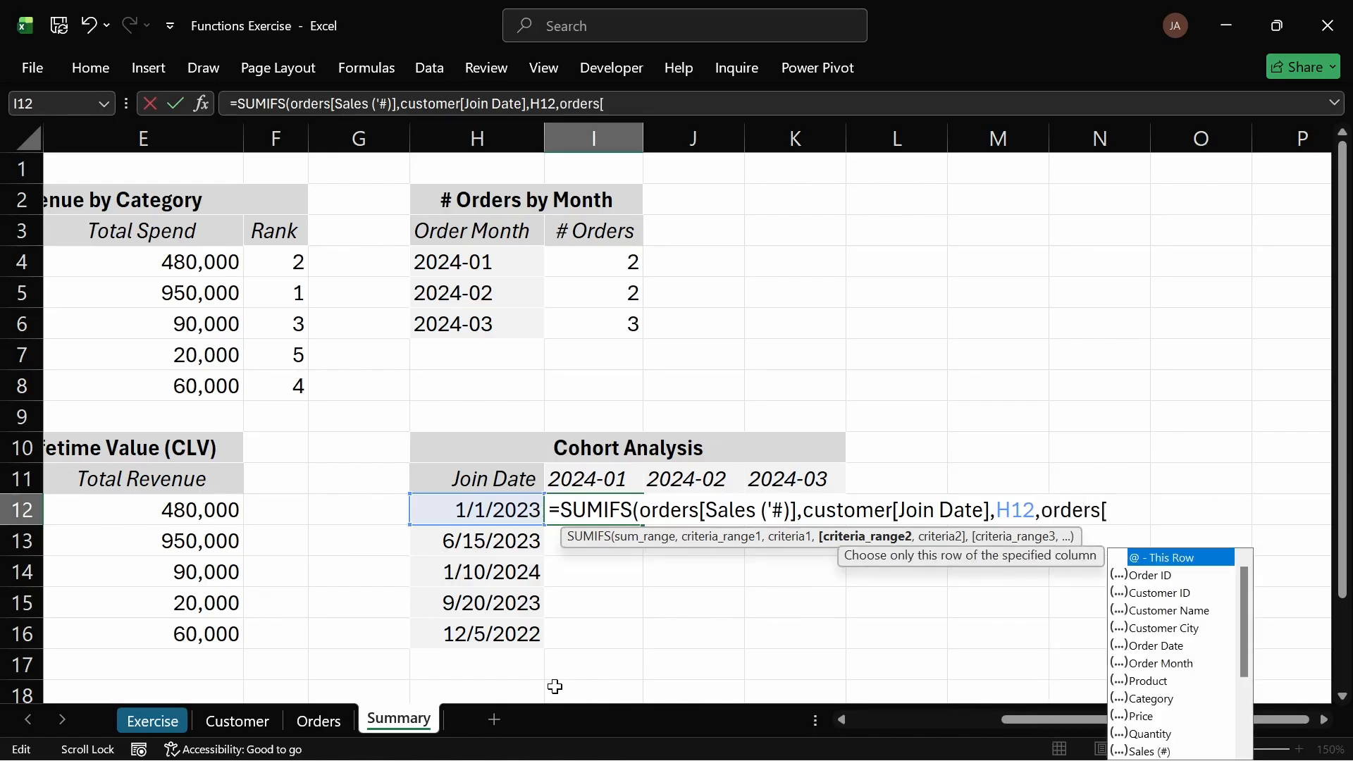
pyautogui.press('Down')
pyautogui.press('Down')
pyautogui.press('Down')
pyautogui.press('Down')
pyautogui.press('Down')
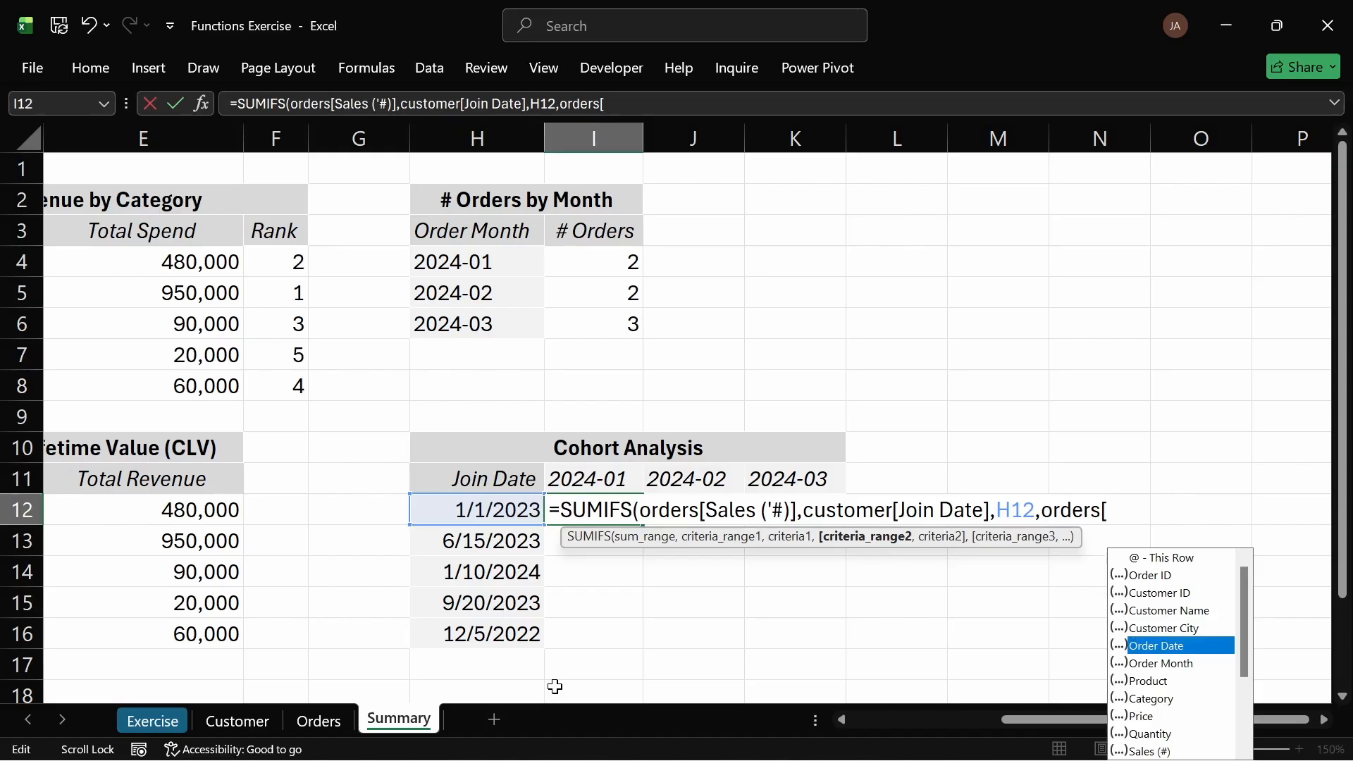
pyautogui.press('Tab')
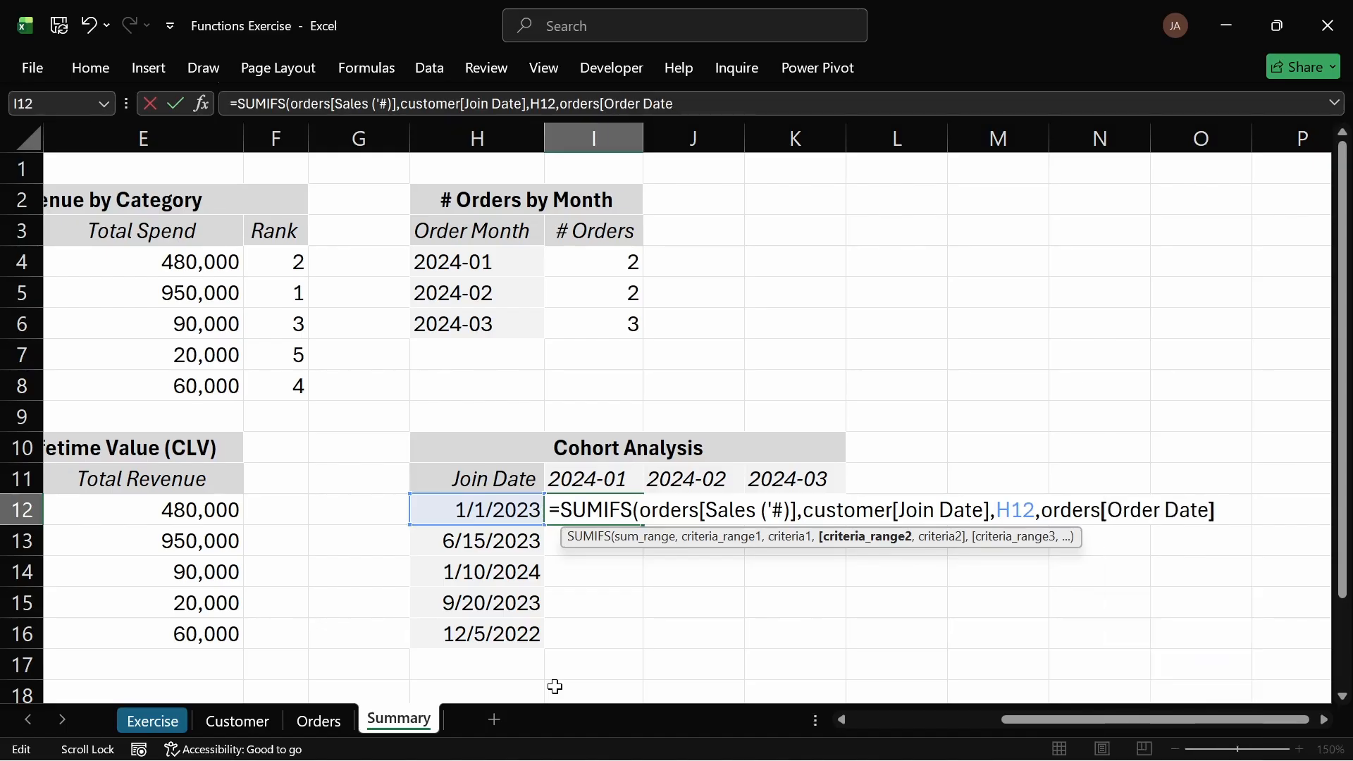
pyautogui.write(']')
pyautogui.press('Return')
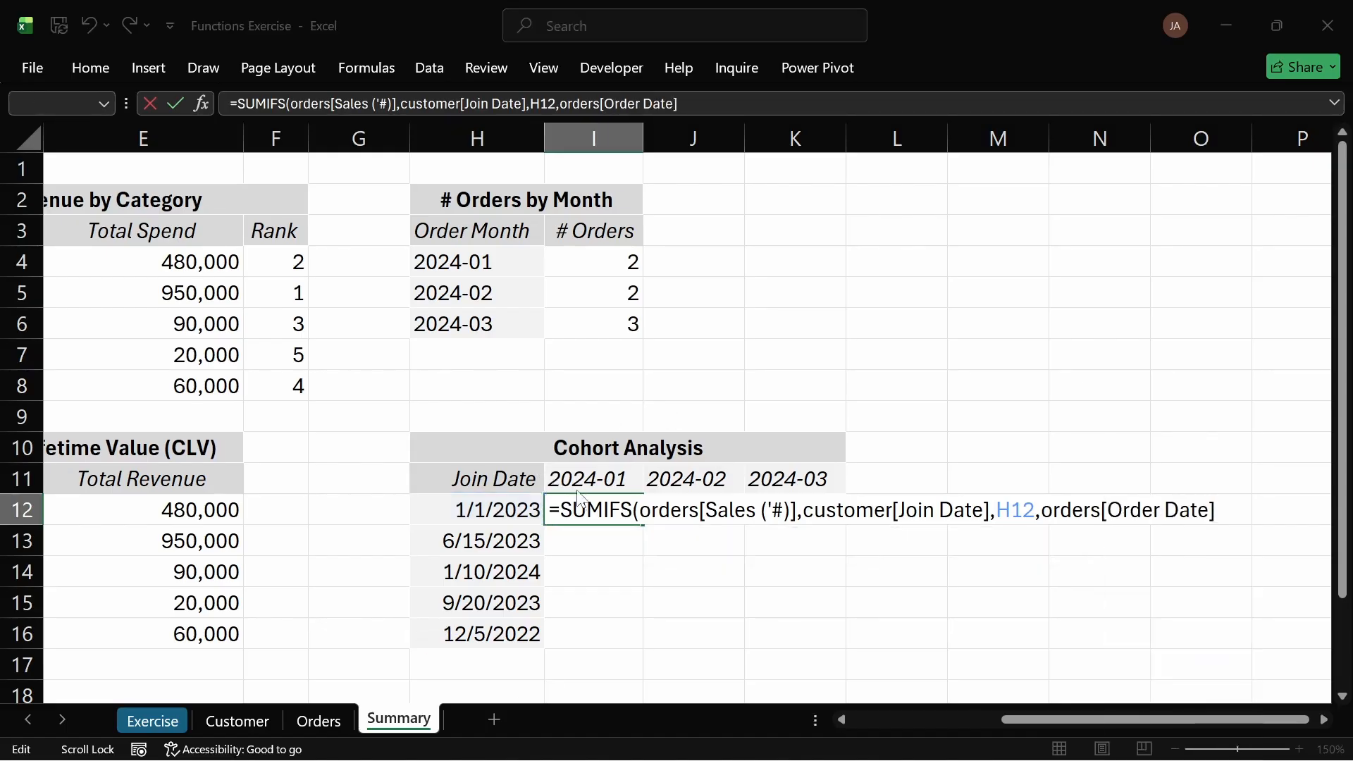
pyautogui.press('Return')
pyautogui.click(589, 480)
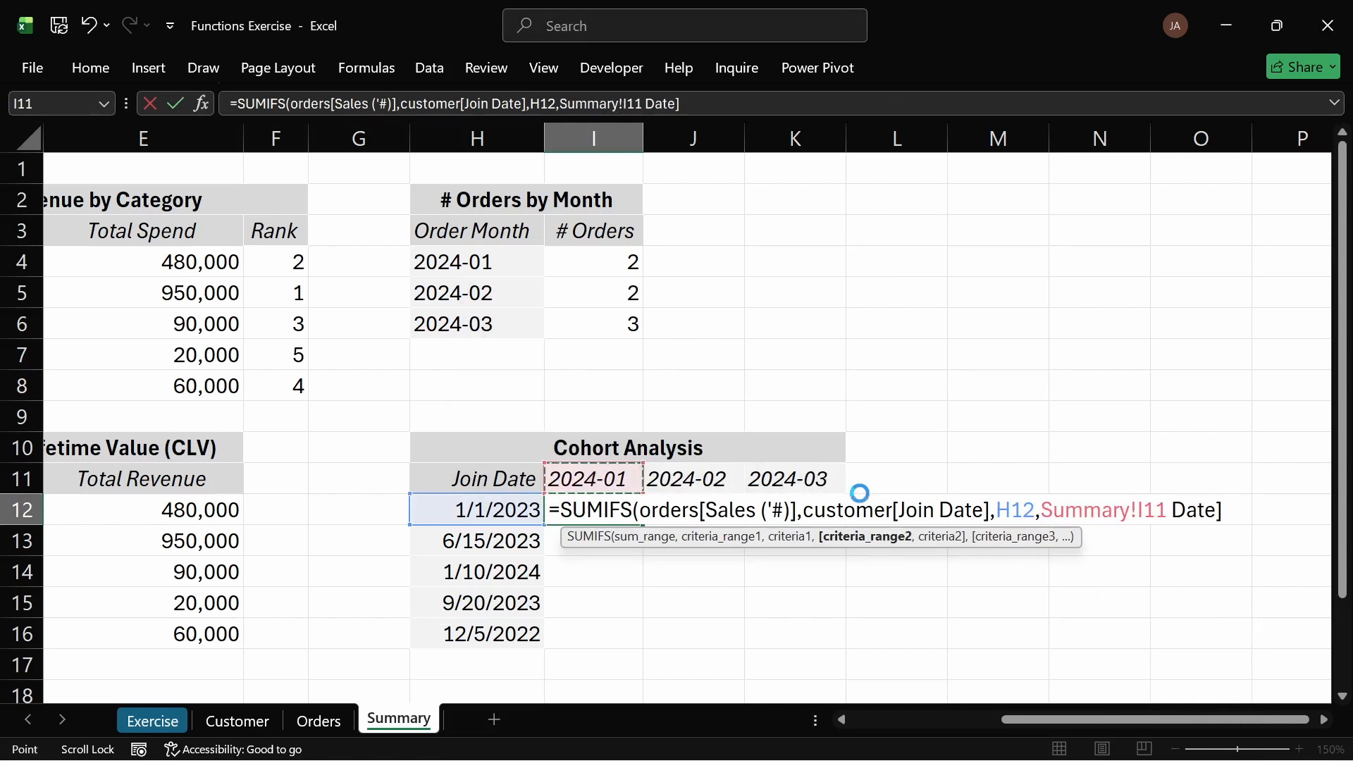
pyautogui.hotkey('ctrl', 'z')
pyautogui.press('F2')
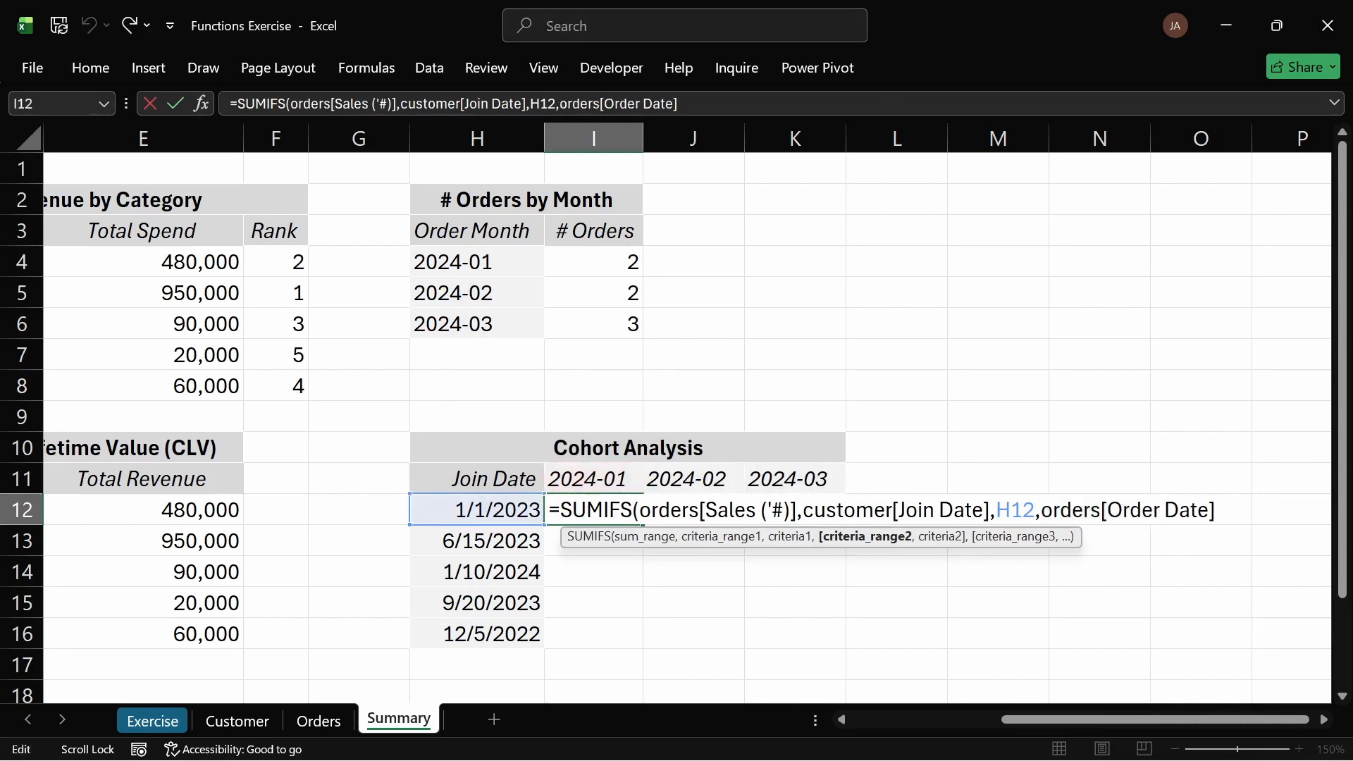
# Step: Use header I11 as the second criterion, close and enter the SUMIFS formula, then review it in I12
pyautogui.write(',')
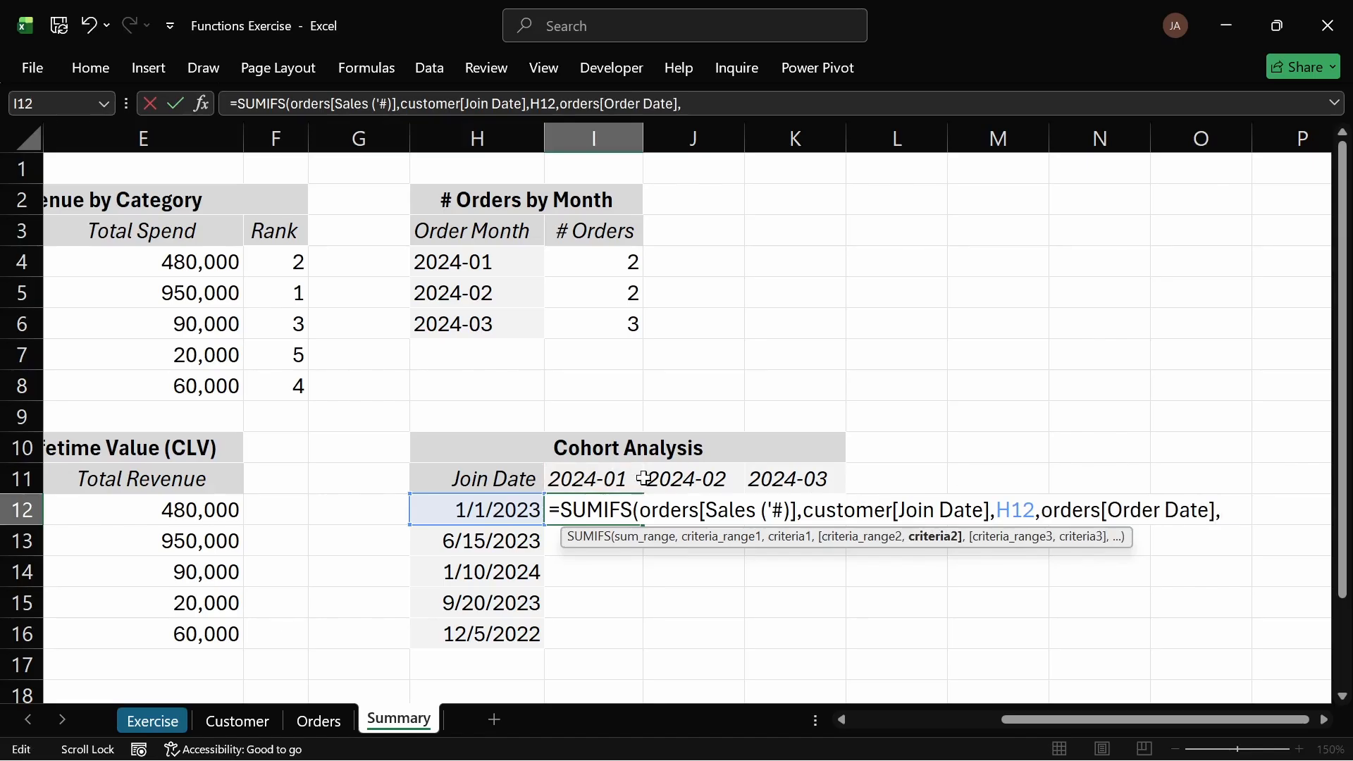
pyautogui.click(589, 479)
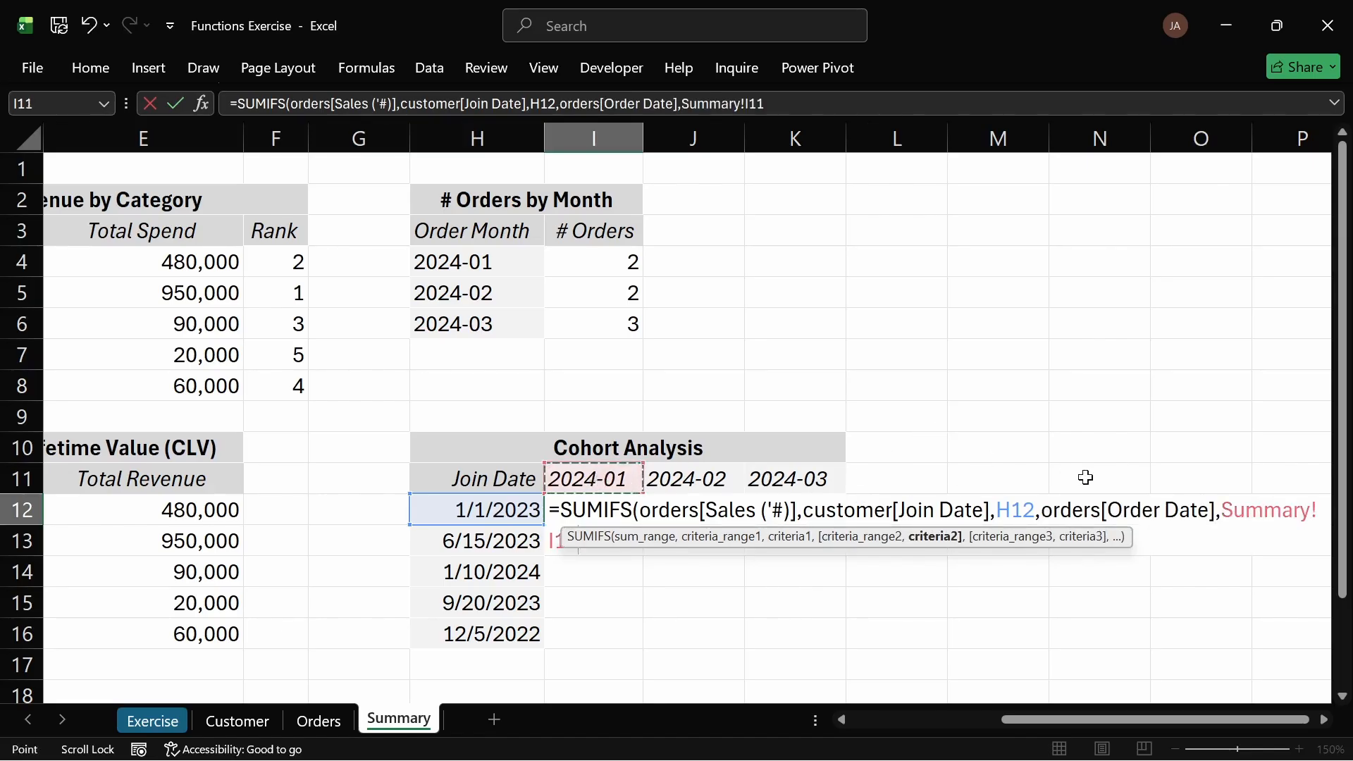
pyautogui.moveTo(1317, 510); pyautogui.dragTo(1224, 510)
pyautogui.press('BackSpace')
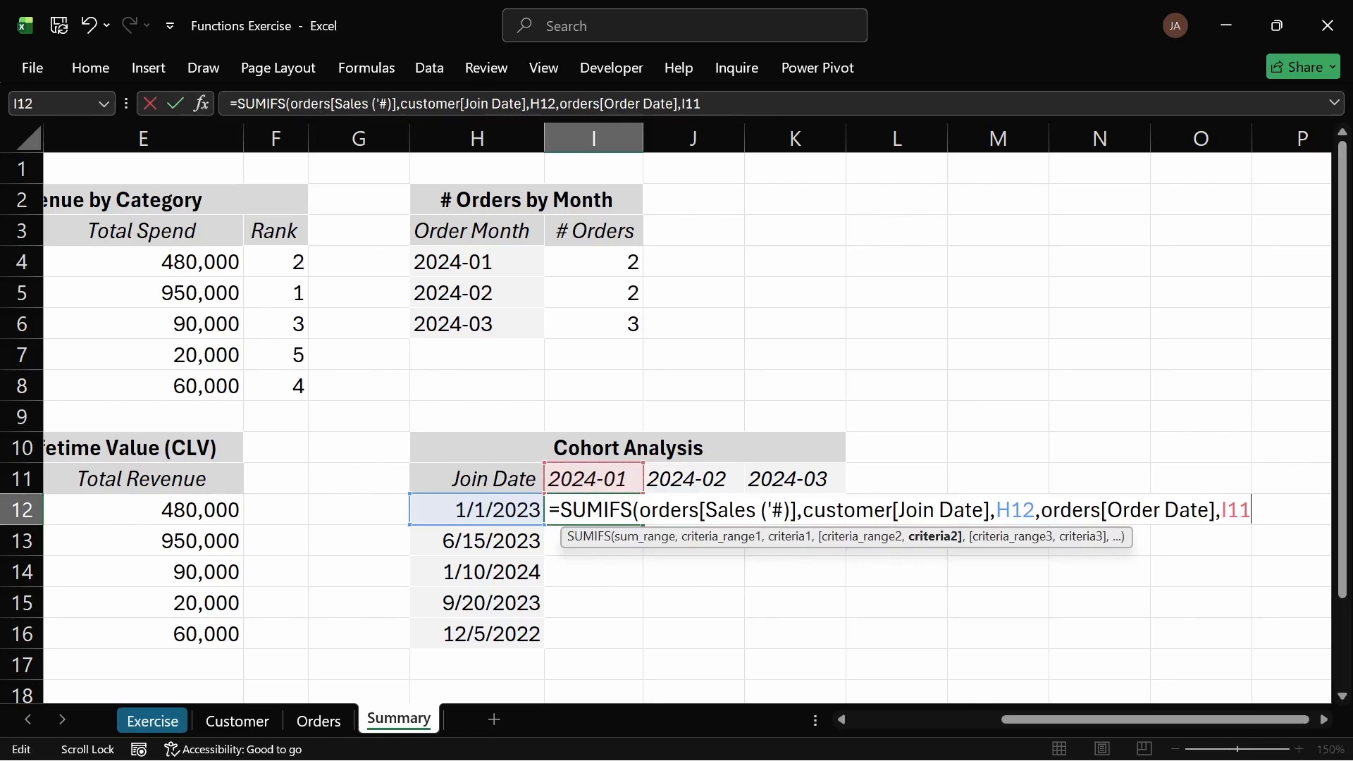
pyautogui.write(')')
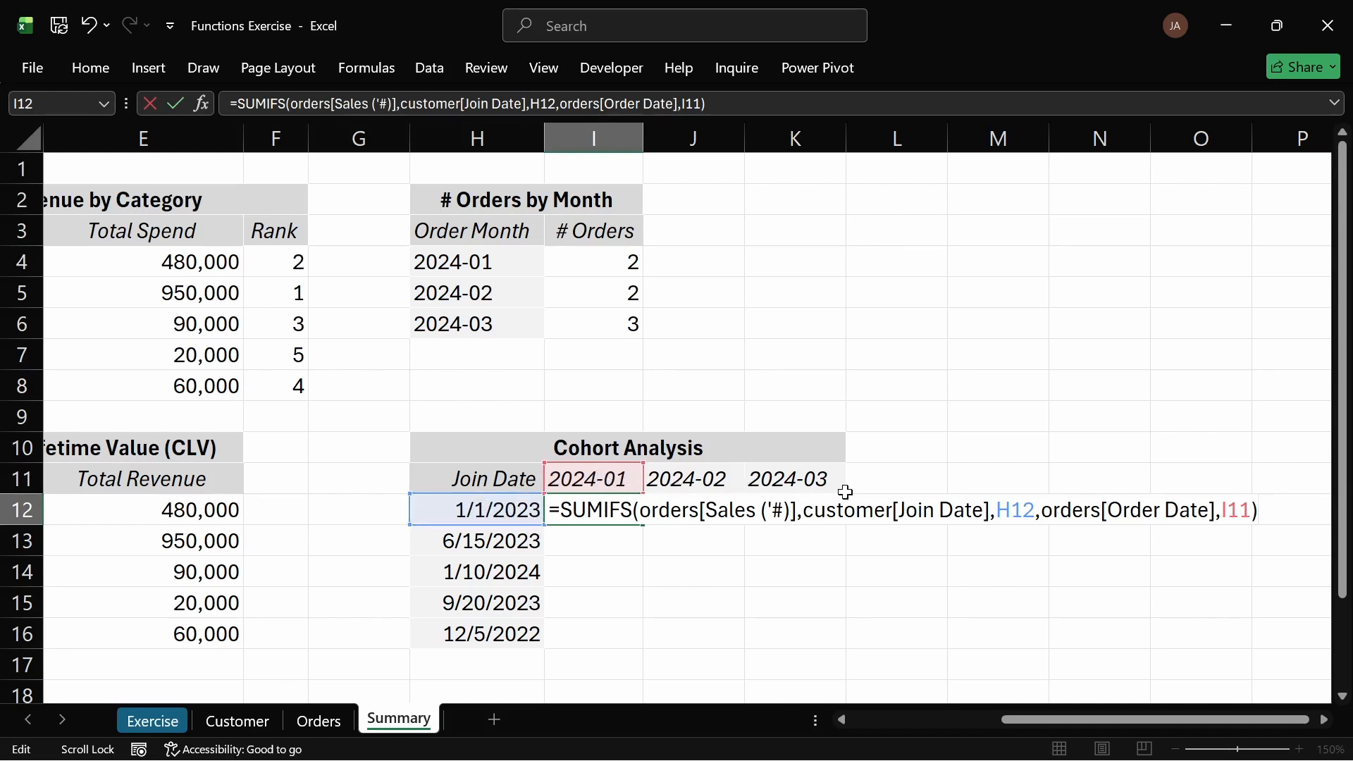
pyautogui.press('Return')
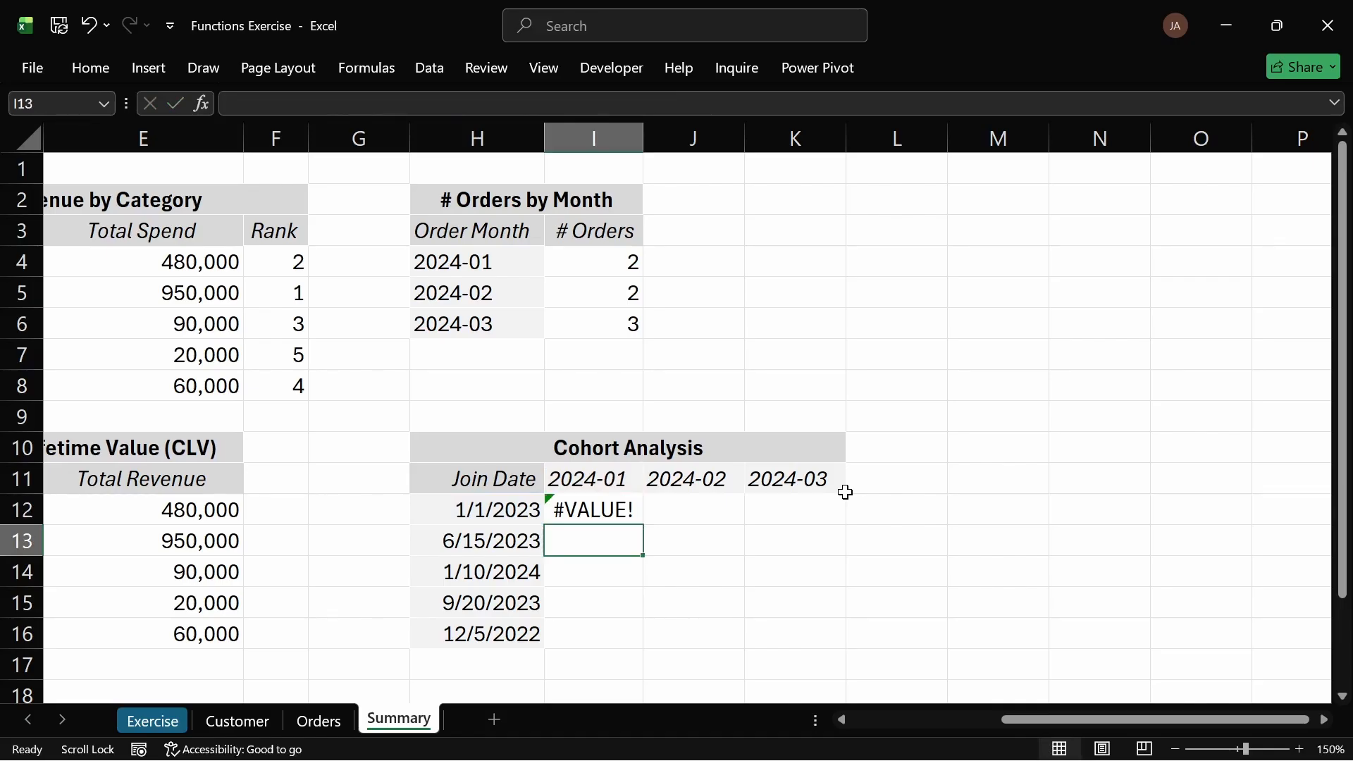
pyautogui.doubleClick(610, 509)
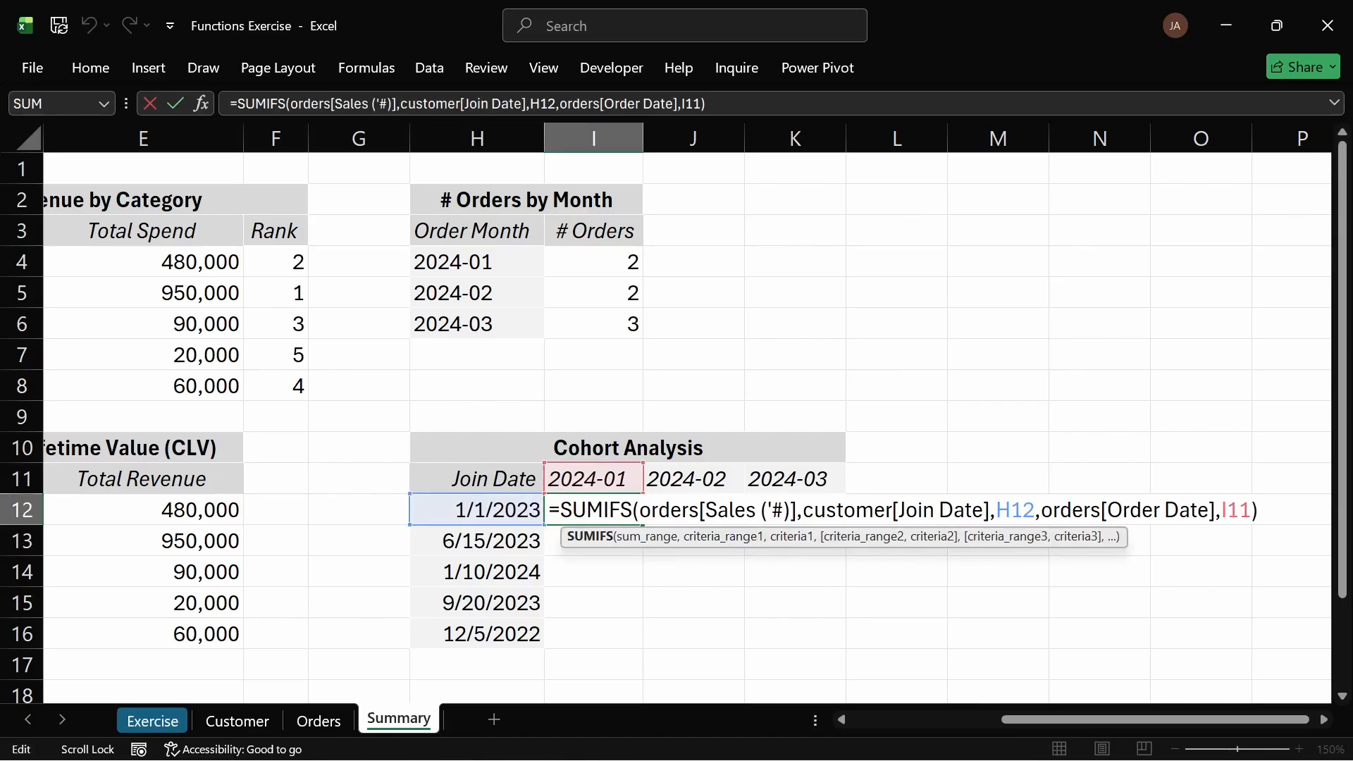
pyautogui.press('Escape')
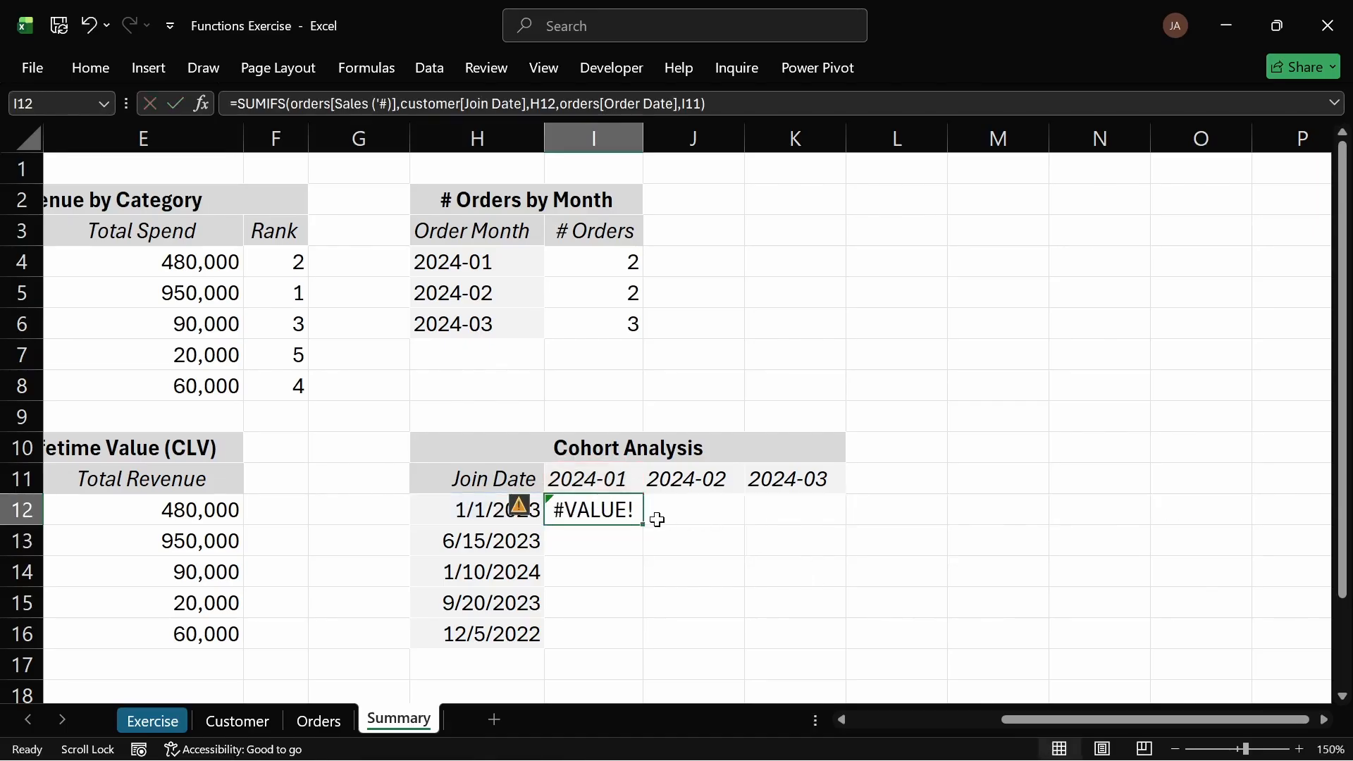
# Step: Inspect the #VALUE! error in I12 and compare the cohort month headers with the join dates
pyautogui.click(683, 517)
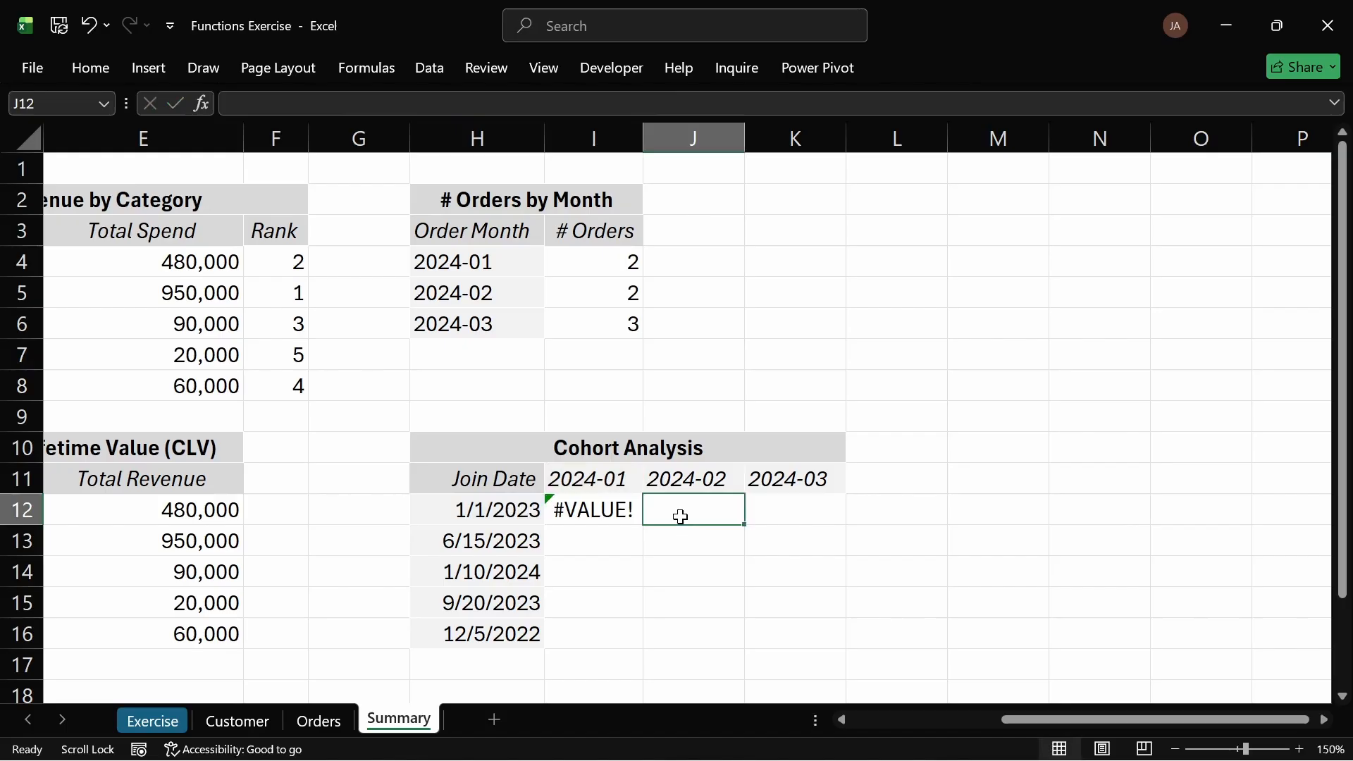
pyautogui.click(631, 511)
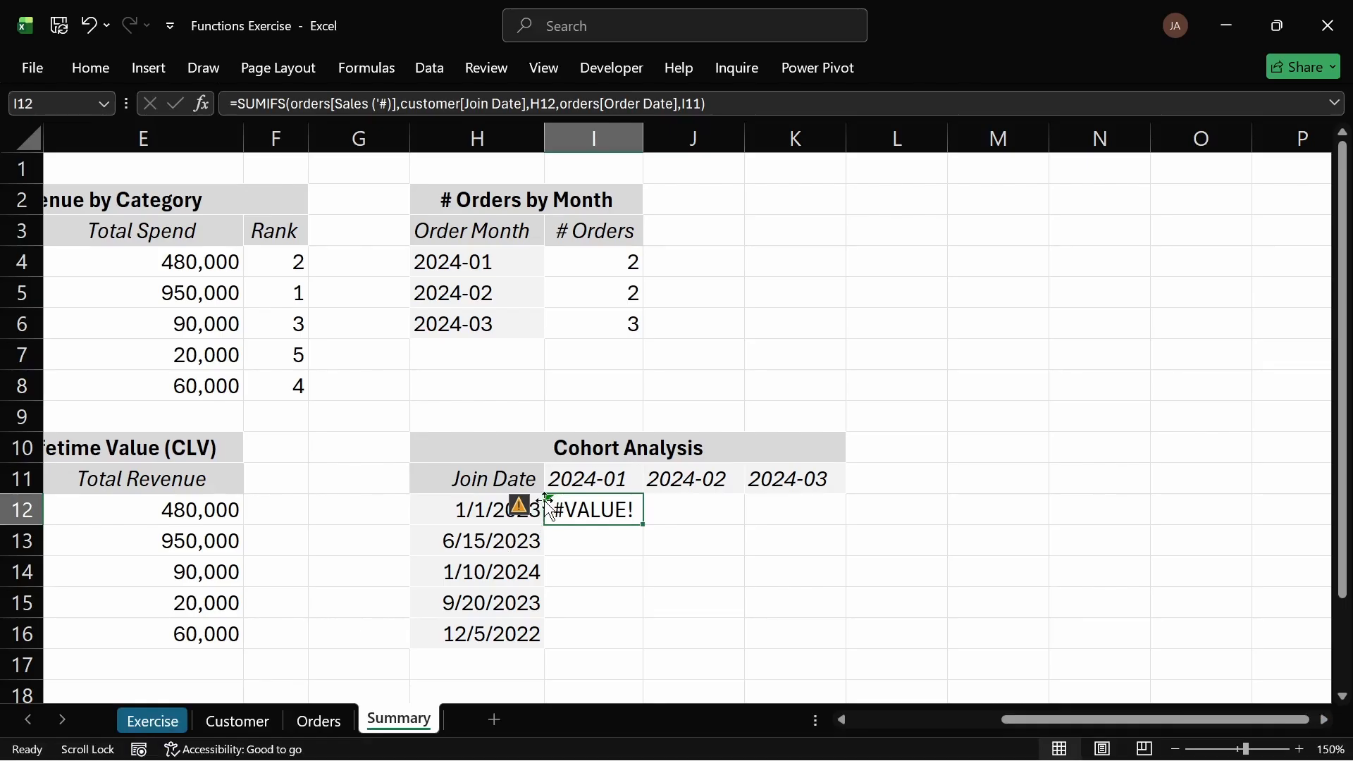
pyautogui.moveTo(520, 506)
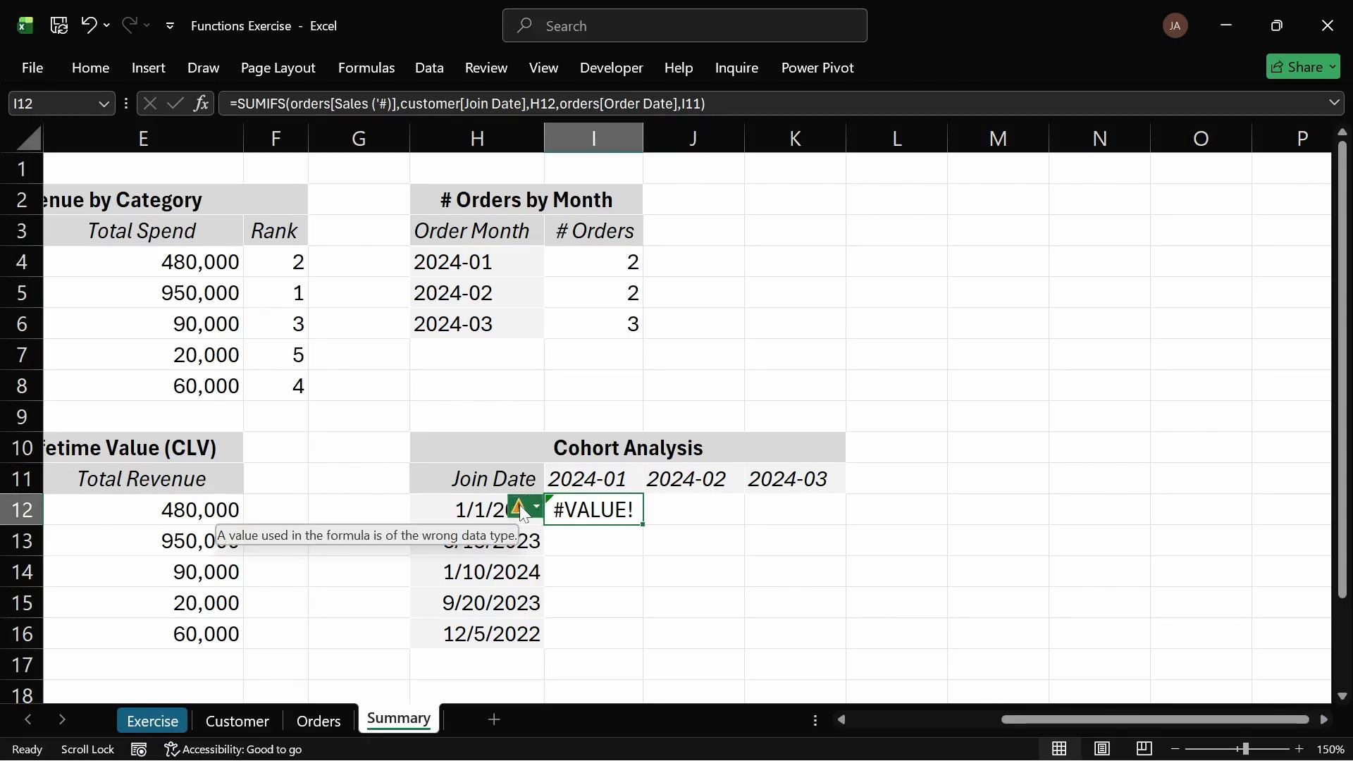
pyautogui.click(765, 529)
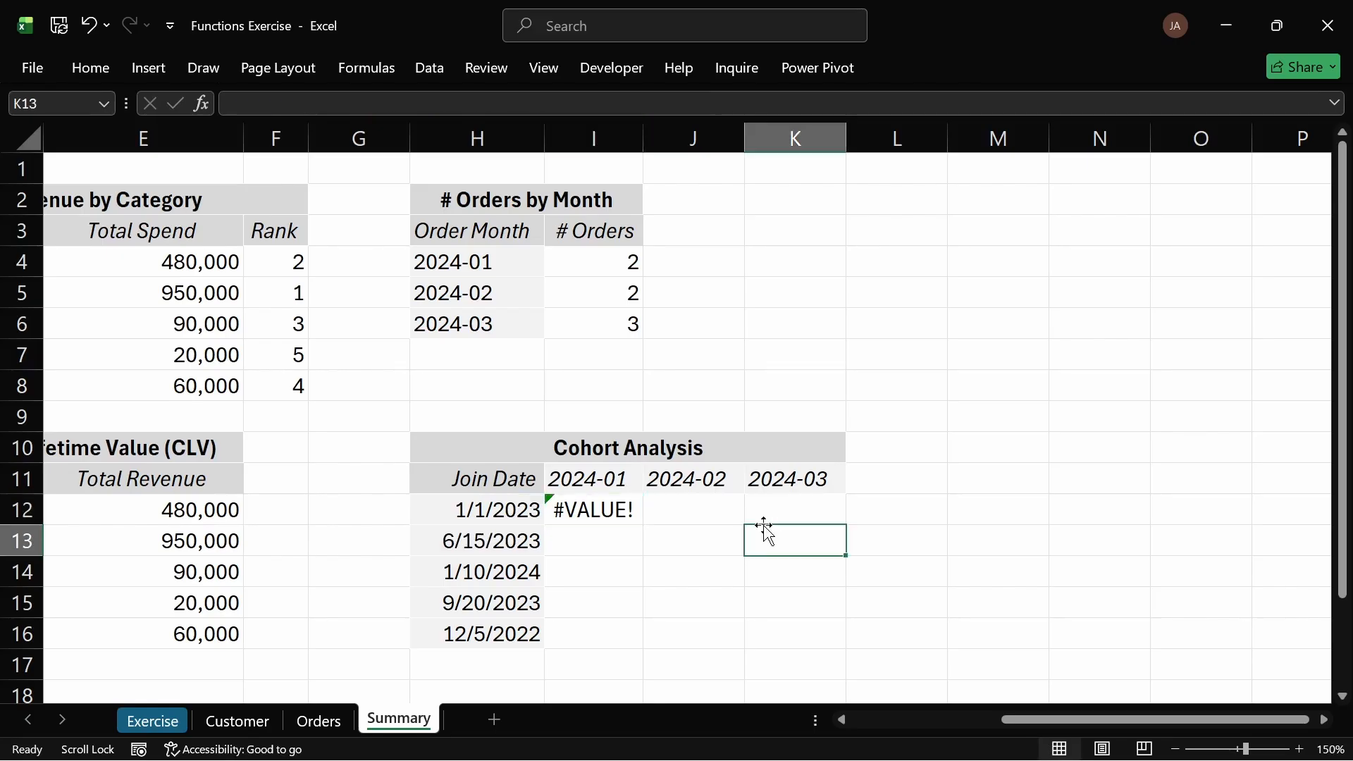
pyautogui.click(595, 473)
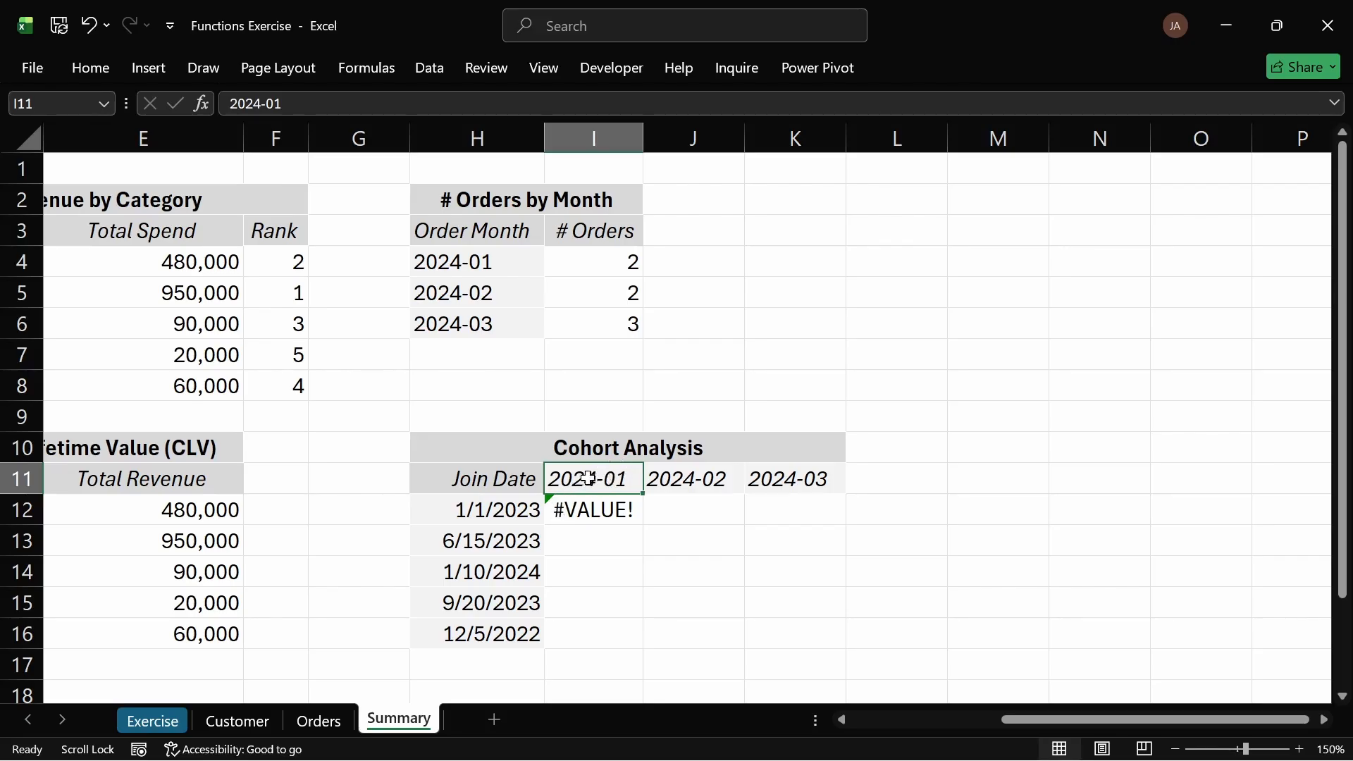
pyautogui.moveTo(589, 479); pyautogui.dragTo(811, 478)
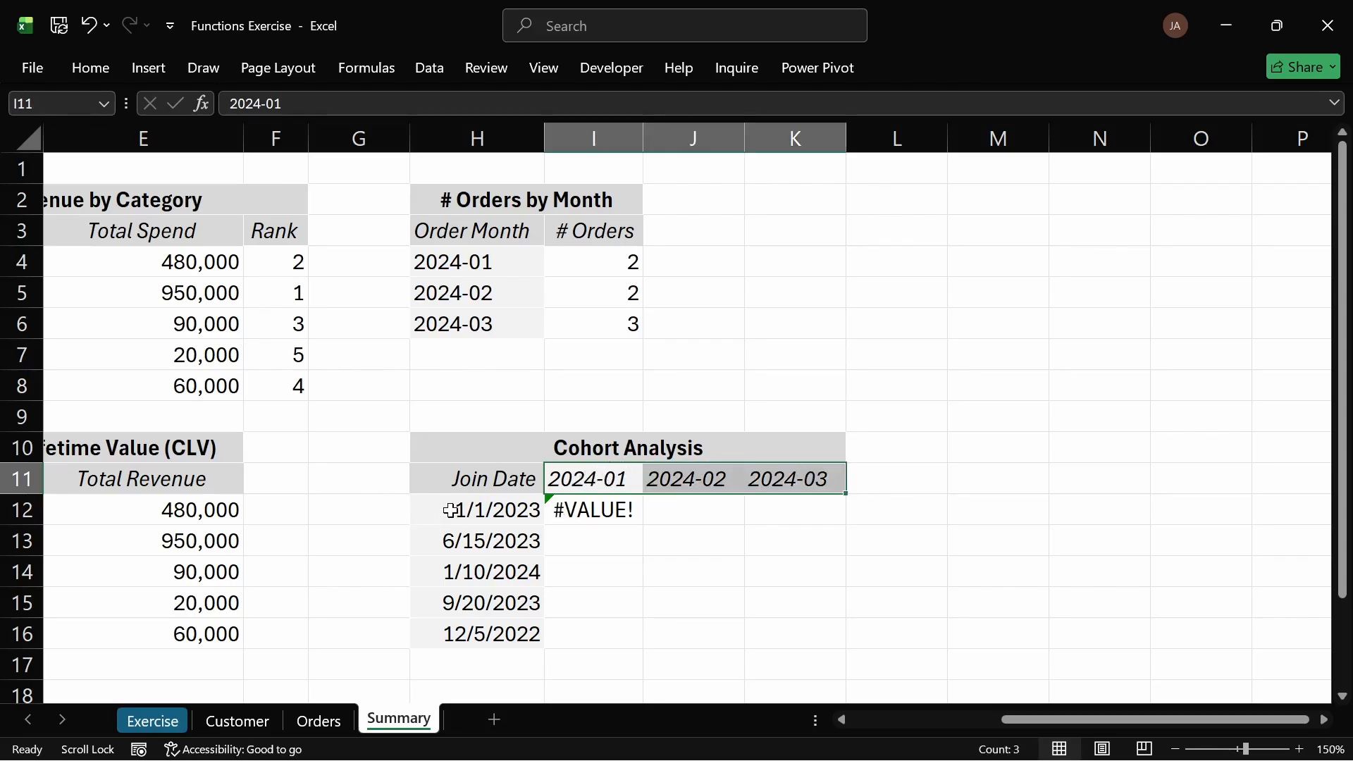
pyautogui.moveTo(451, 510); pyautogui.dragTo(463, 633)
pyautogui.click(620, 479)
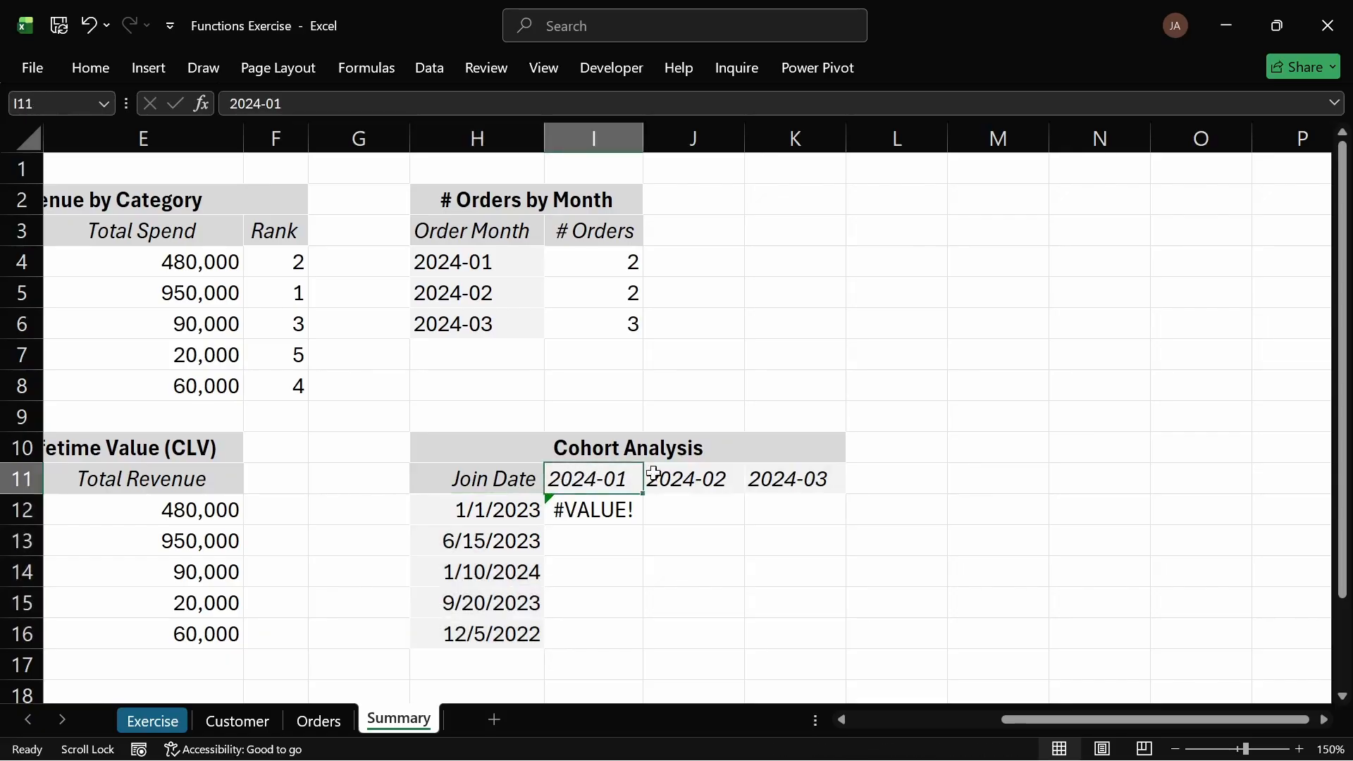
pyautogui.moveTo(653, 473); pyautogui.dragTo(770, 476)
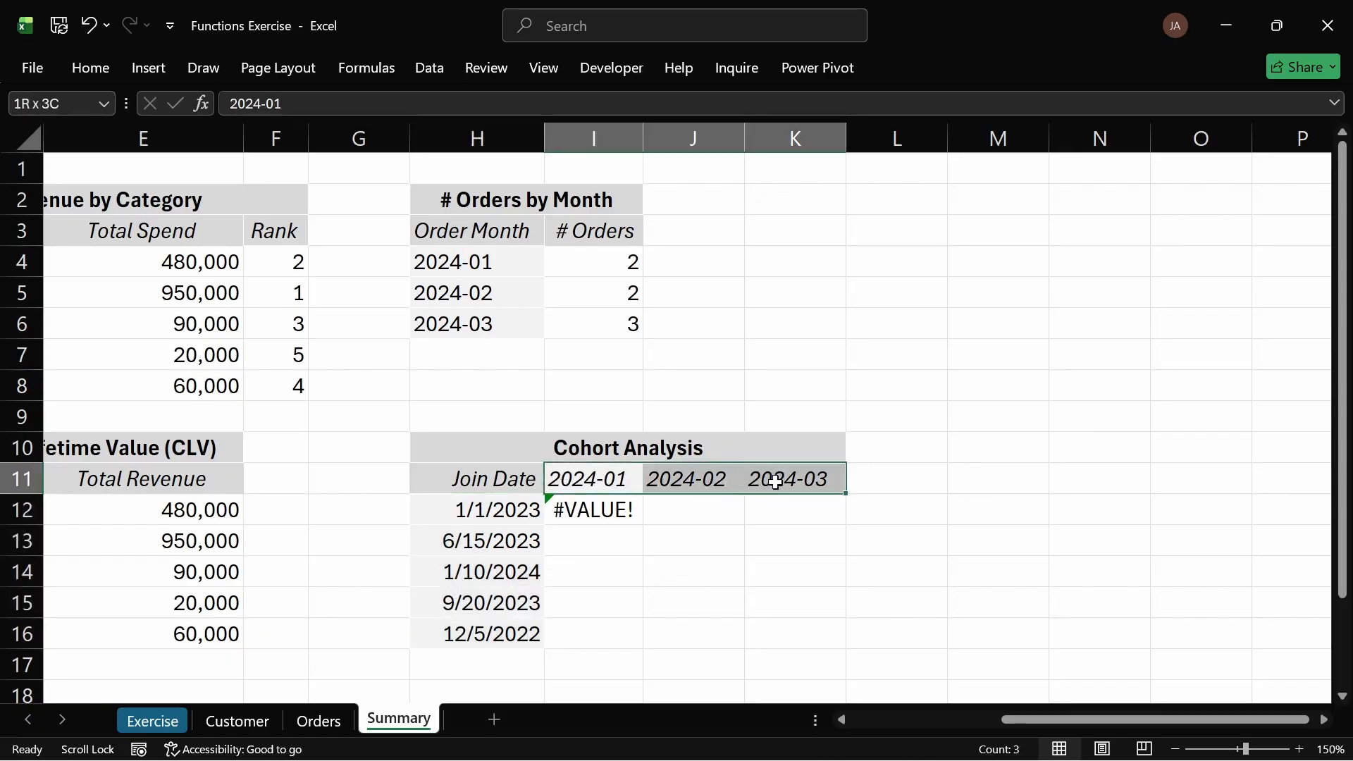
# Step: Copy the Order Date values E2:E8 on the Orders sheet and paste them into F10
pyautogui.click(319, 720)
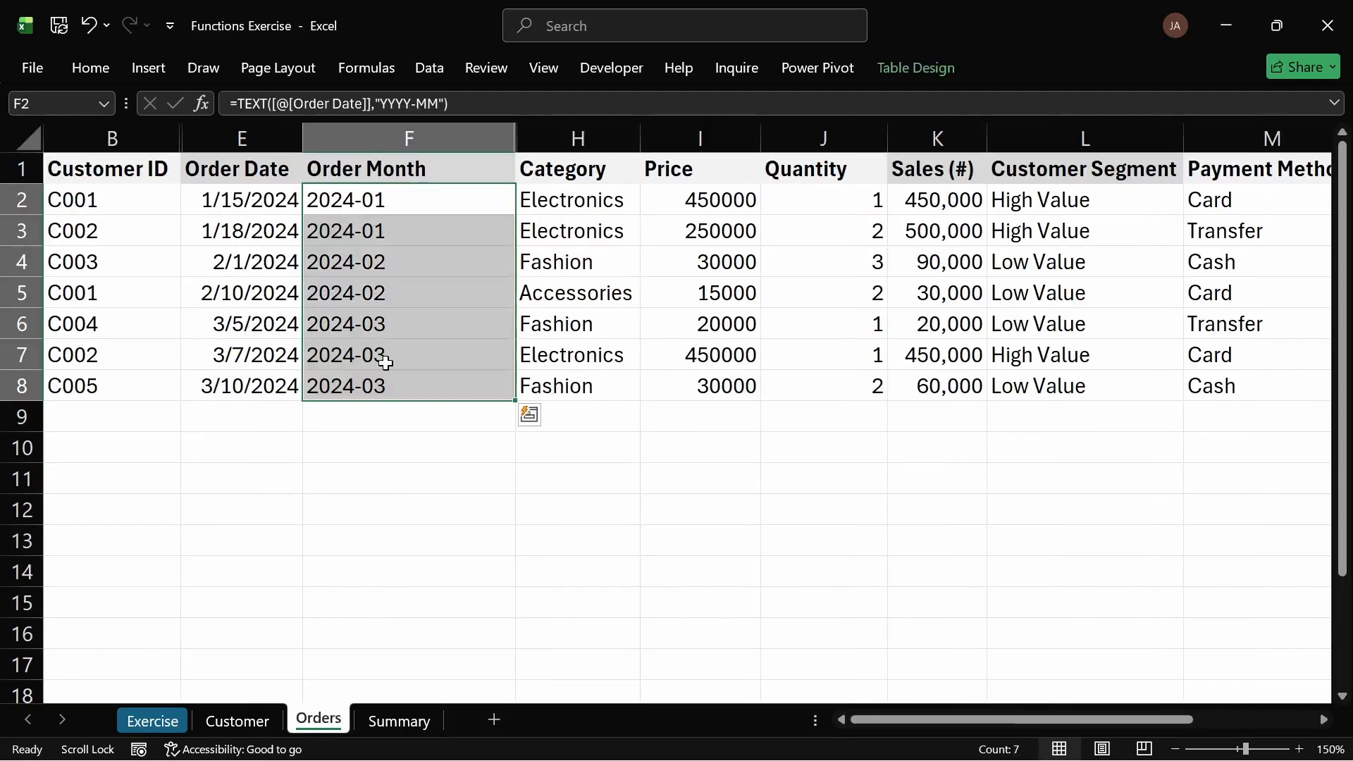
pyautogui.click(414, 212)
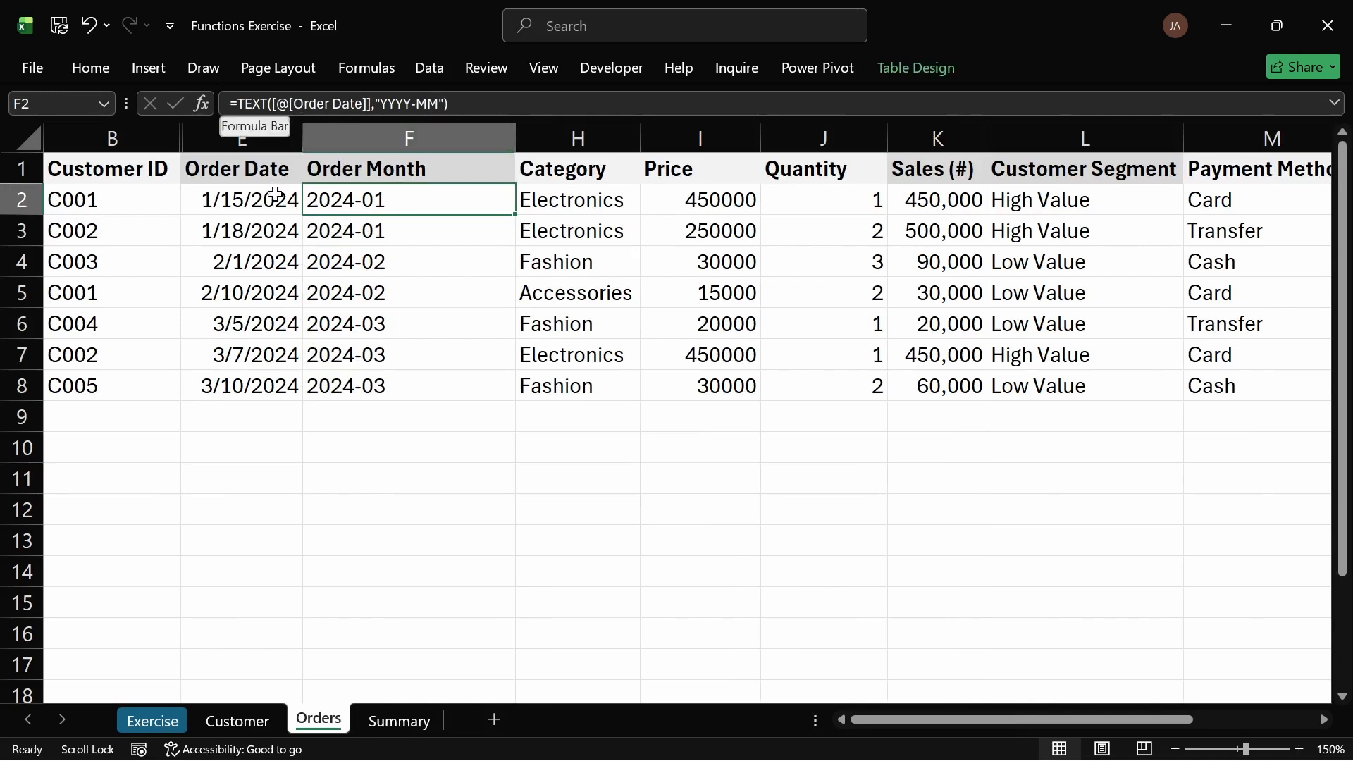
pyautogui.moveTo(279, 203); pyautogui.dragTo(262, 373)
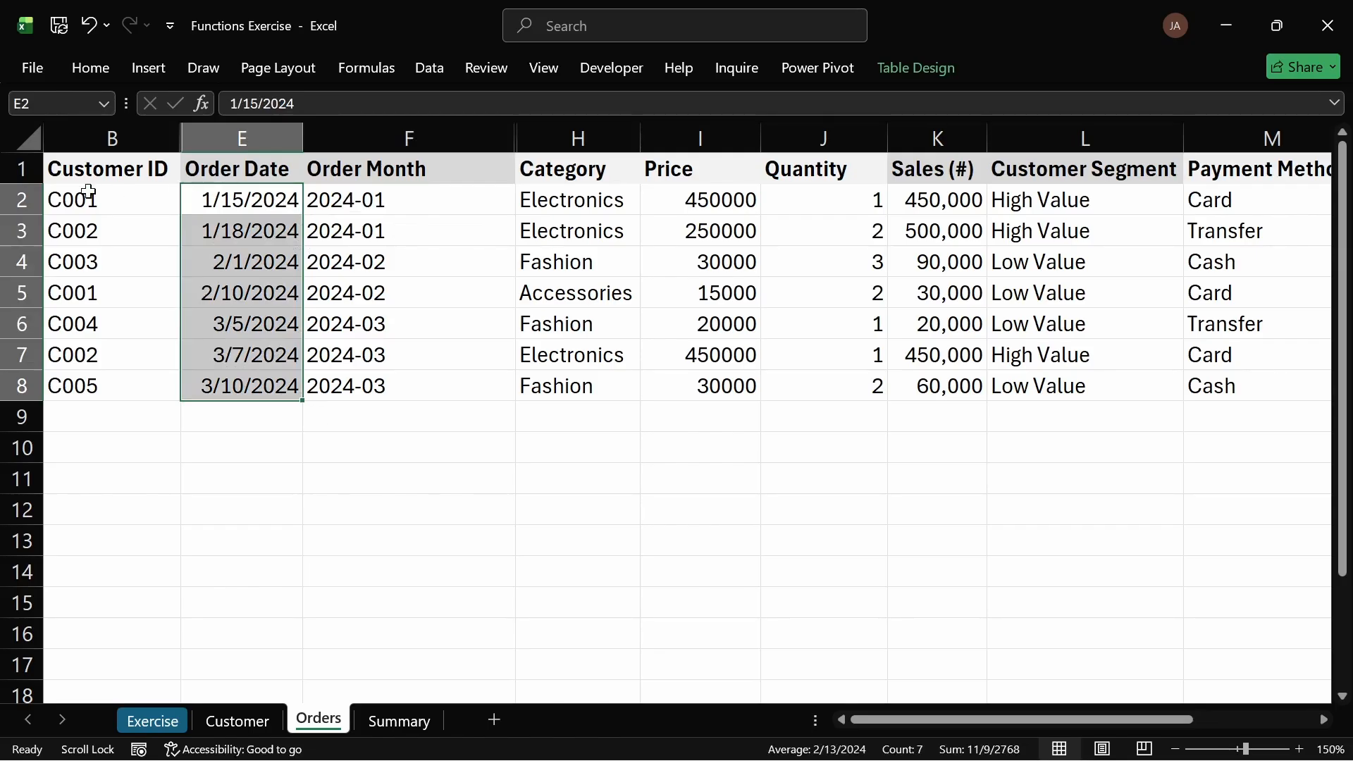
pyautogui.hotkey('ctrl', 'c')
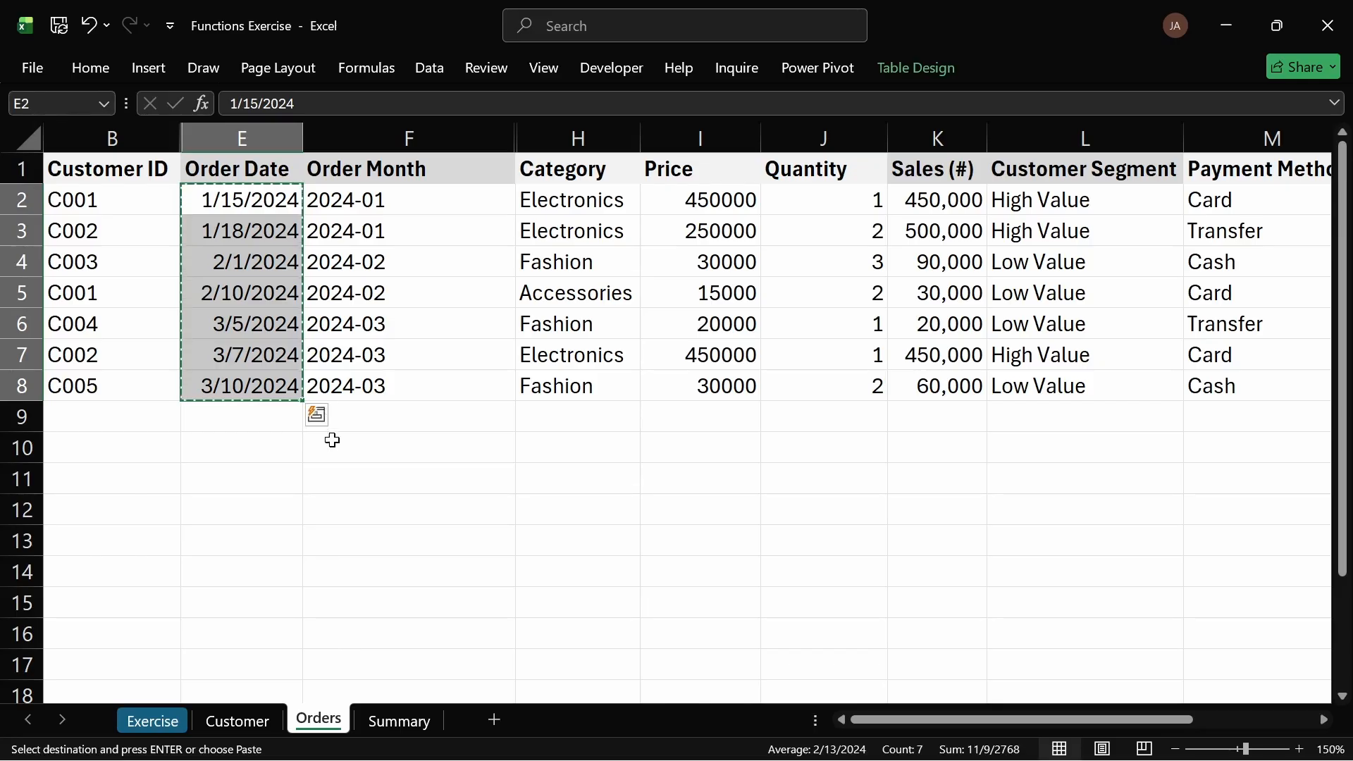
pyautogui.click(361, 446)
pyautogui.hotkey('ctrl', 'v')
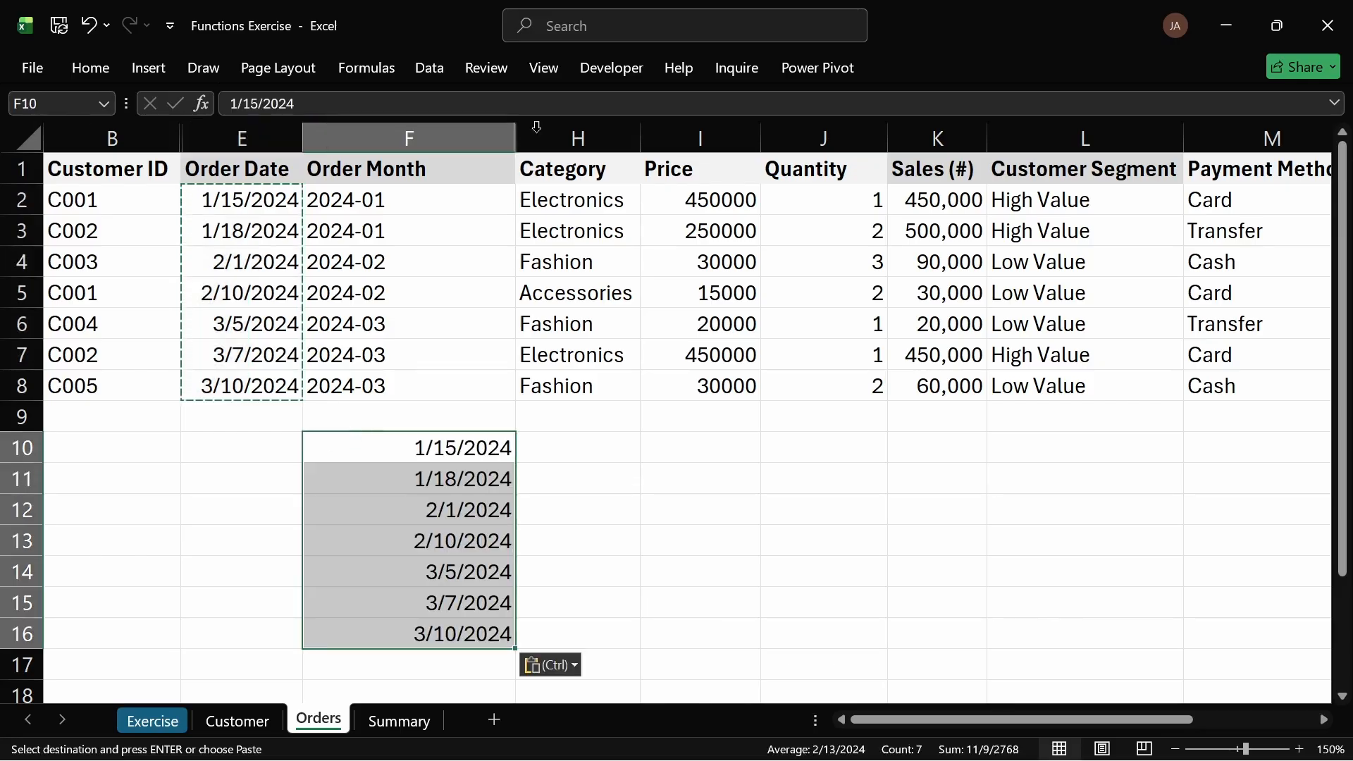
# Step: Run Remove Duplicates on the pasted date range and dismiss the result message
pyautogui.click(438, 64)
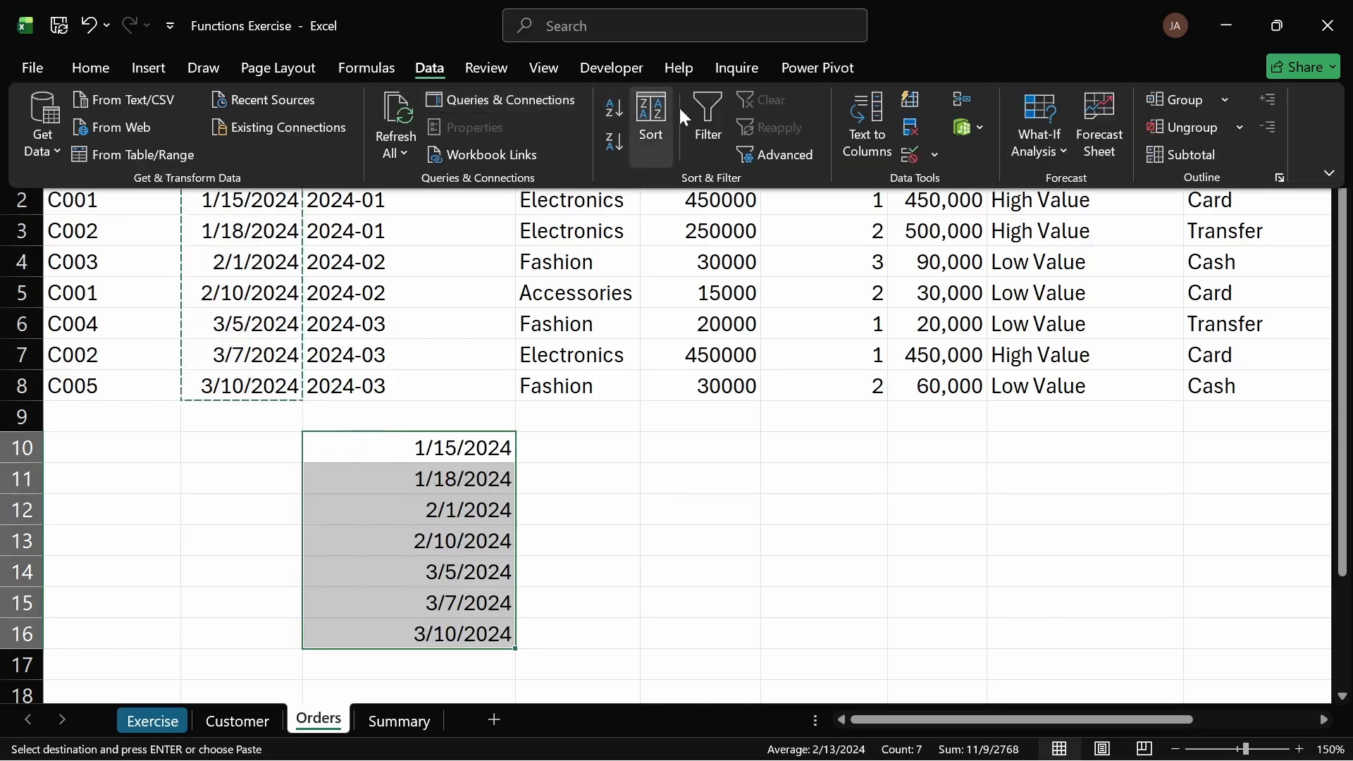
pyautogui.click(902, 124)
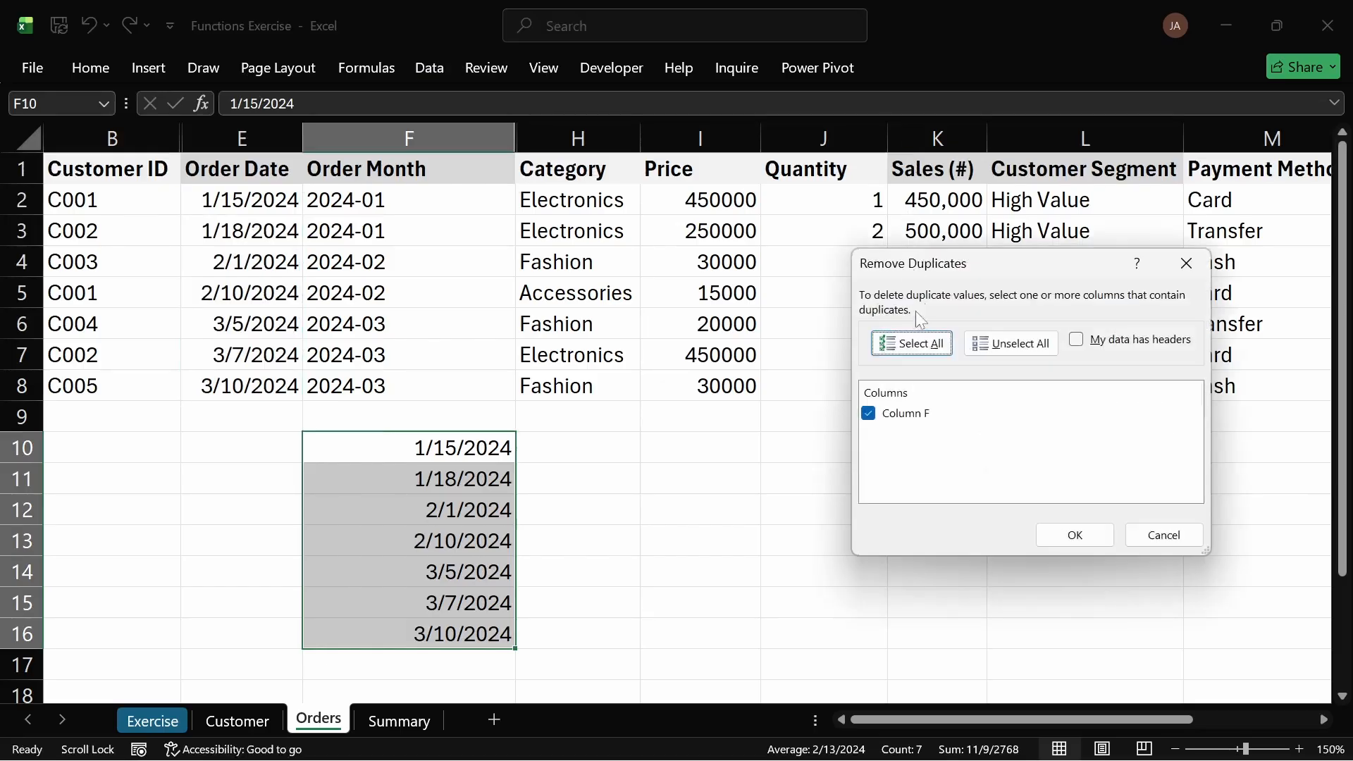
pyautogui.click(1067, 537)
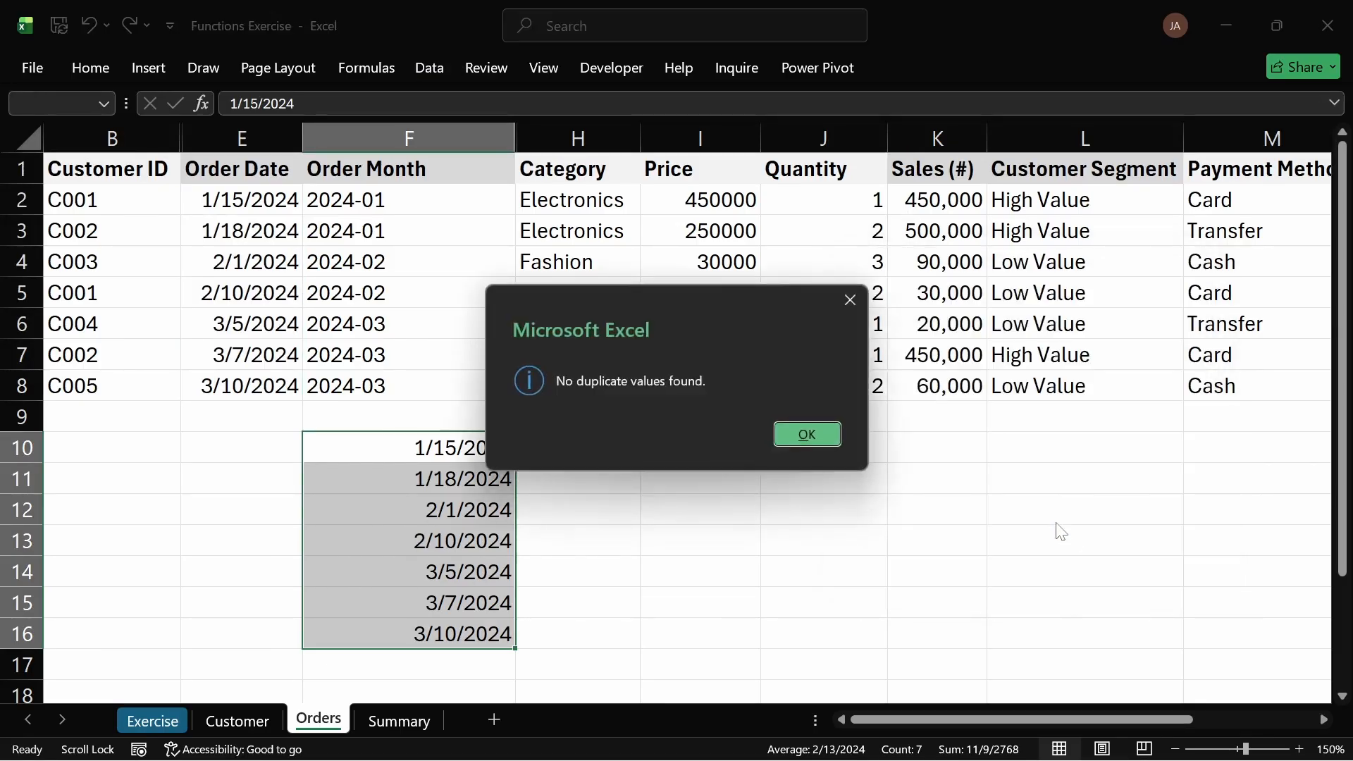
pyautogui.click(801, 433)
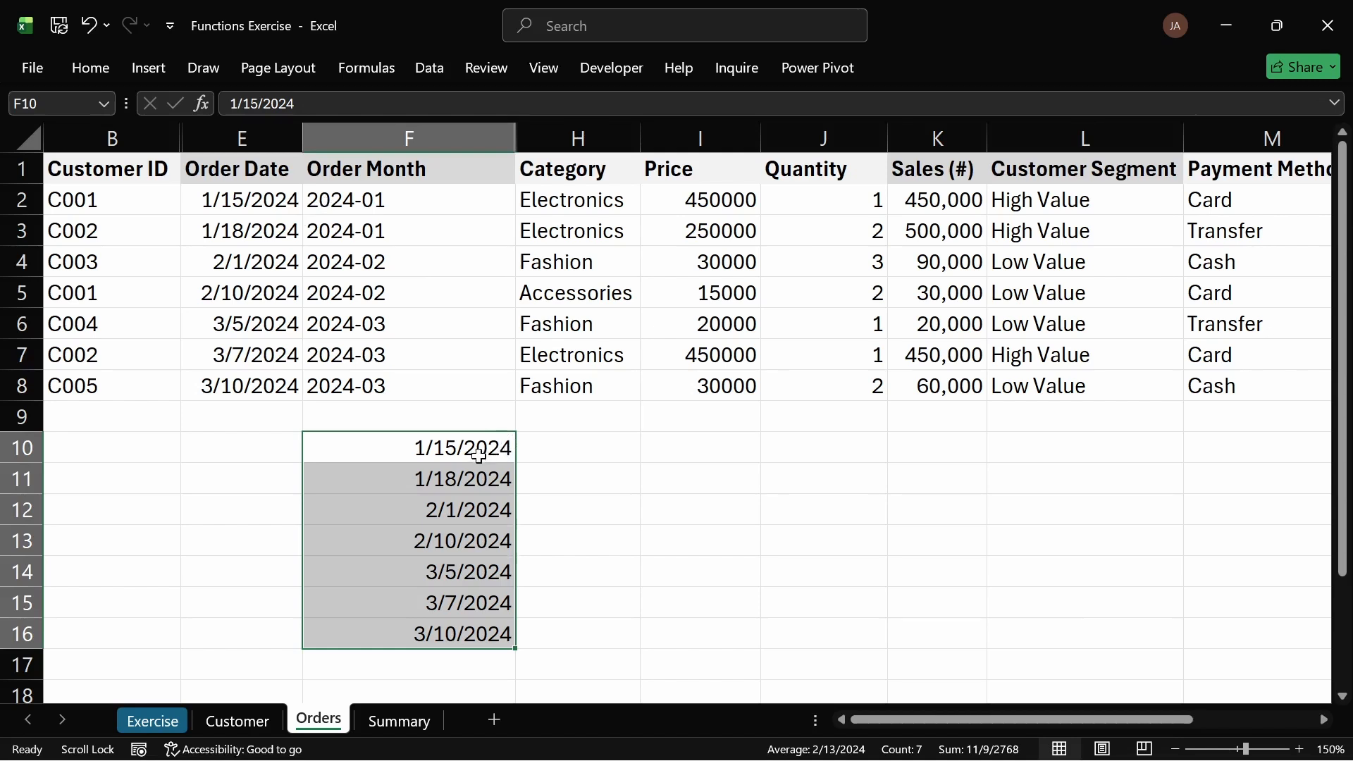
# Step: Clear the pasted dates from F10:F16
pyautogui.moveTo(479, 448); pyautogui.dragTo(480, 650)
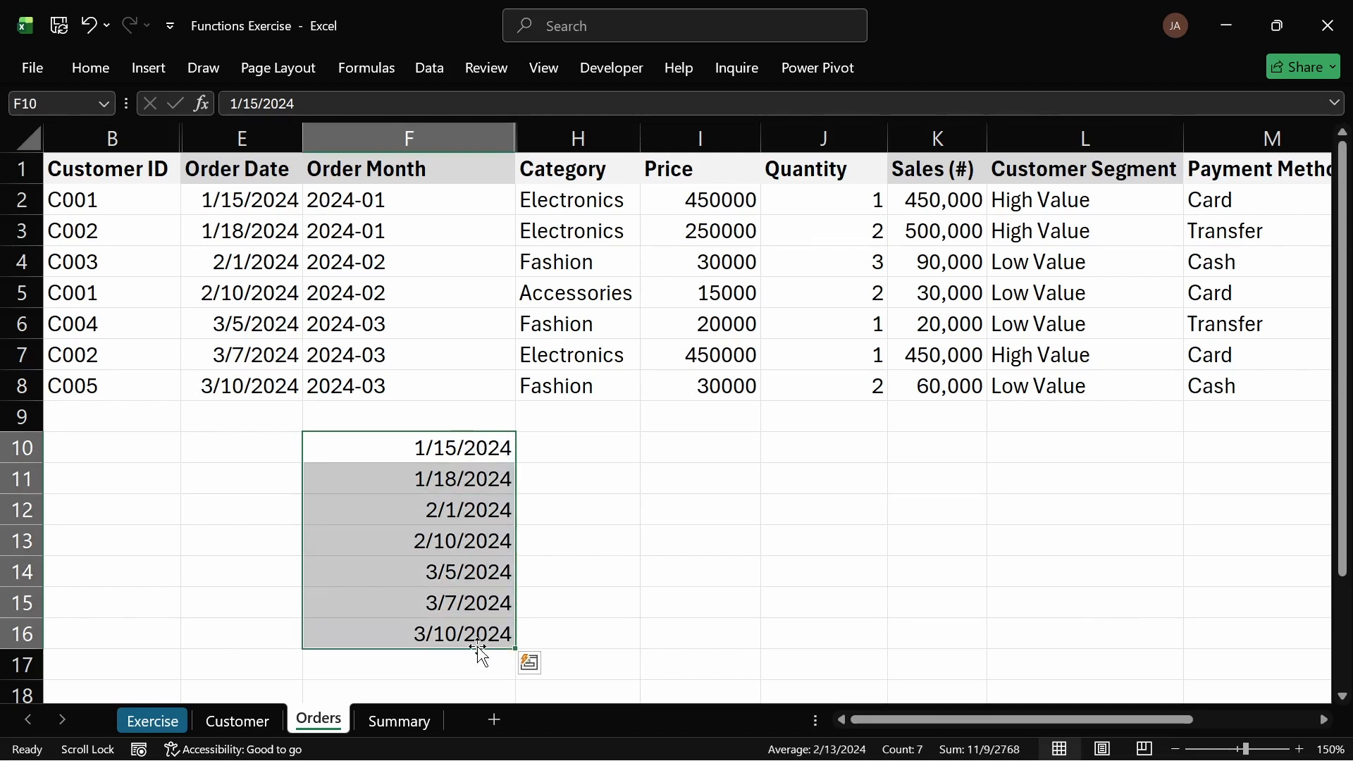
pyautogui.press('Delete')
pyautogui.click(622, 568)
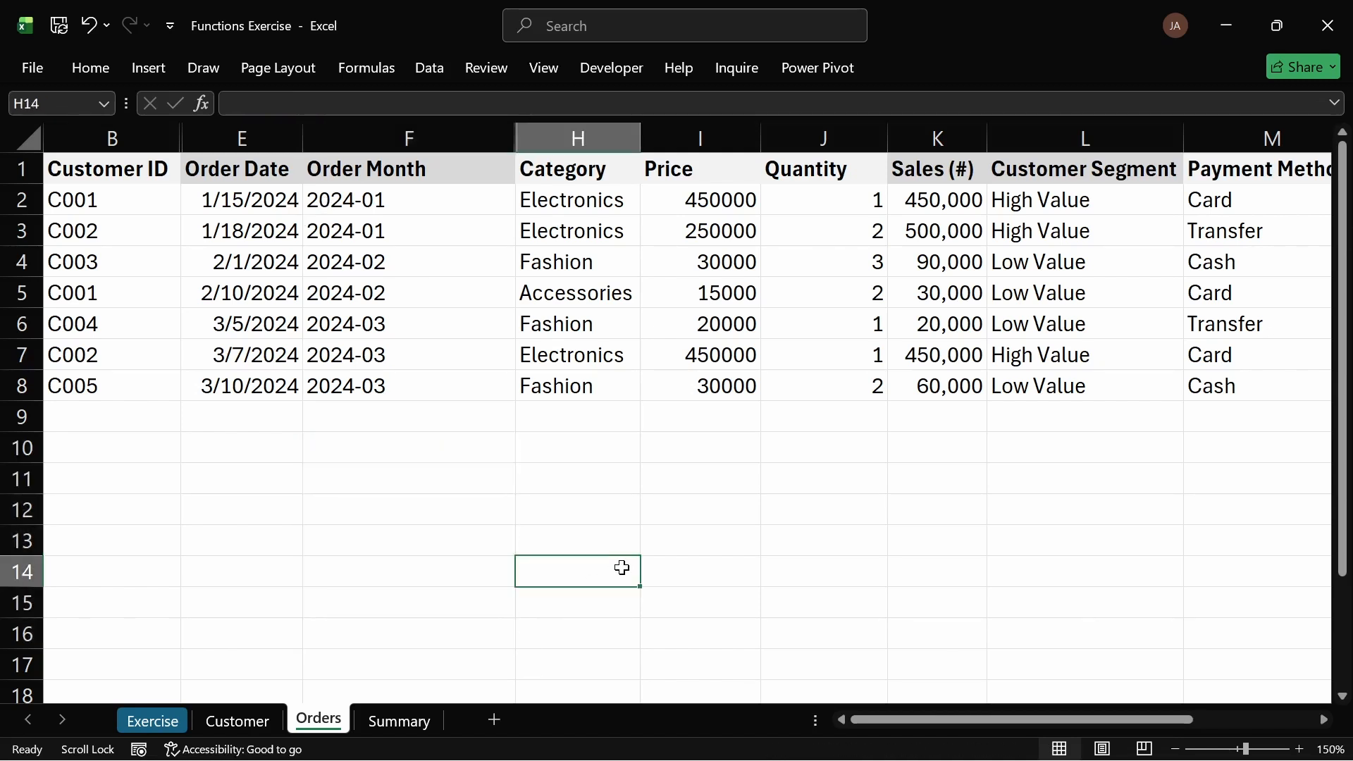
# Step: Review the Orders sheet's Order Date and Order Month columns, then return to the Summary sheet
pyautogui.click(577, 484)
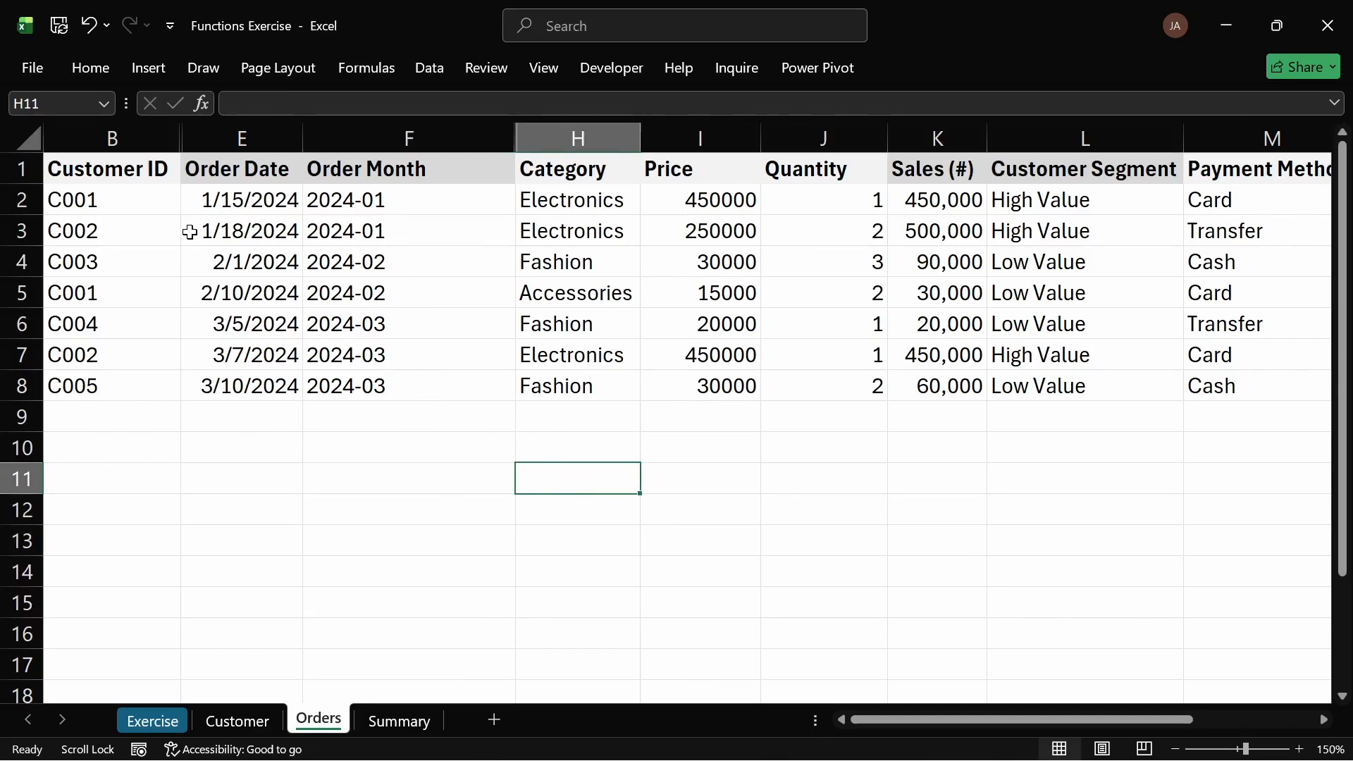
pyautogui.moveTo(236, 206); pyautogui.dragTo(276, 387)
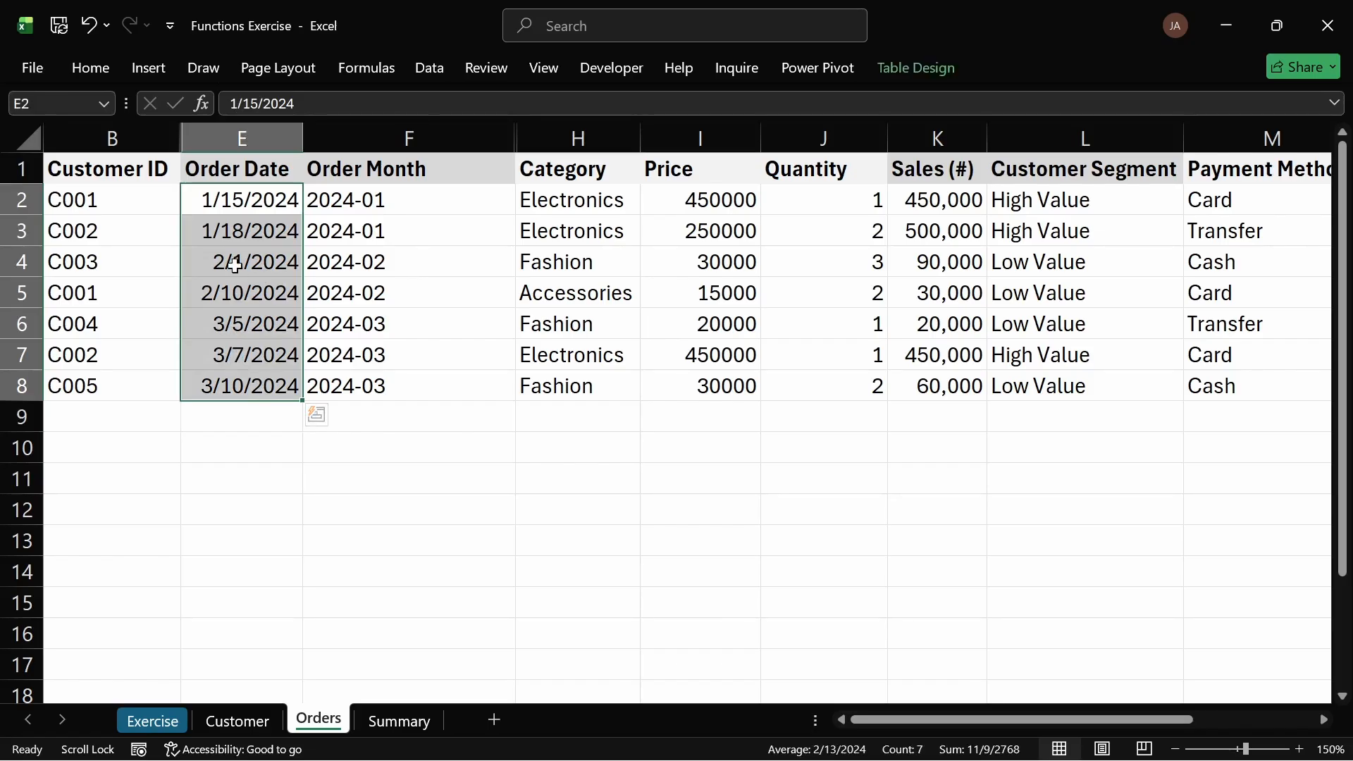
pyautogui.click(205, 229)
pyautogui.moveTo(193, 202); pyautogui.dragTo(188, 384)
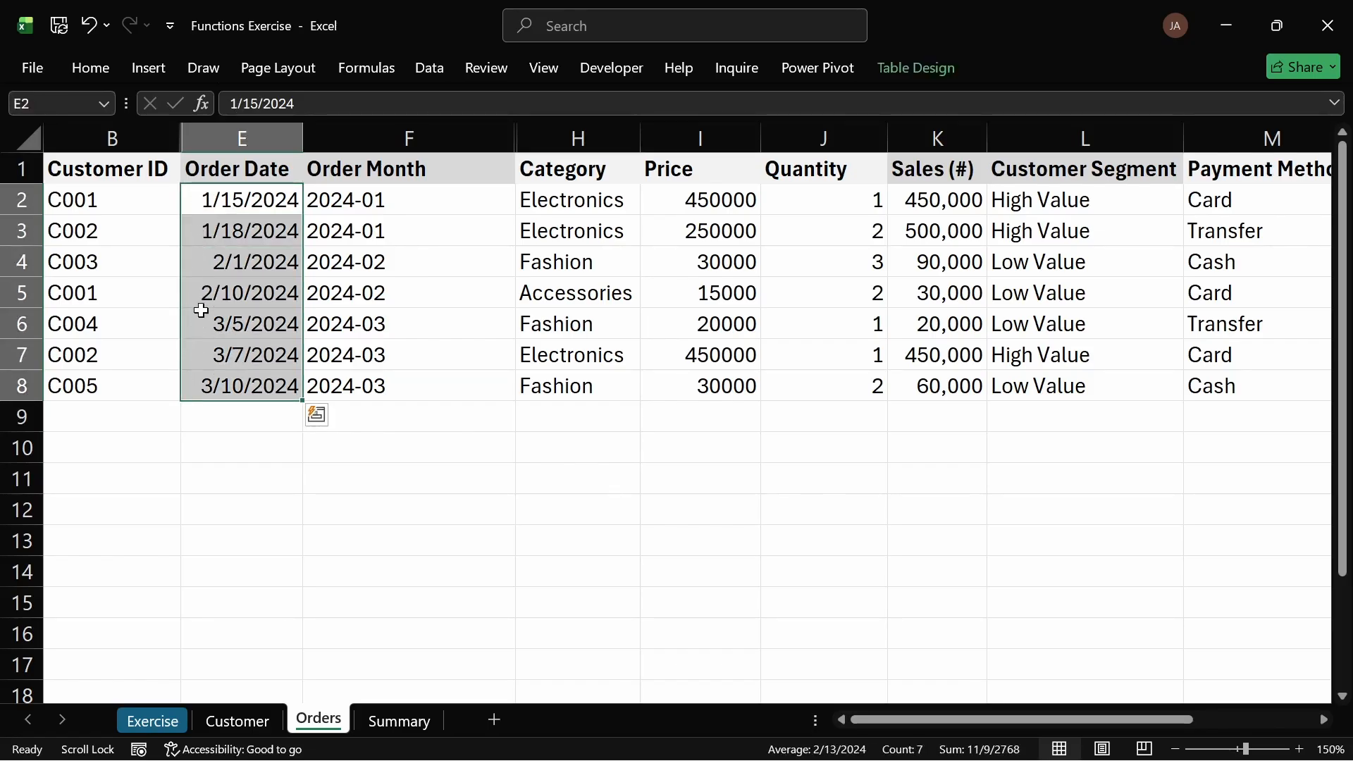
pyautogui.click(237, 295)
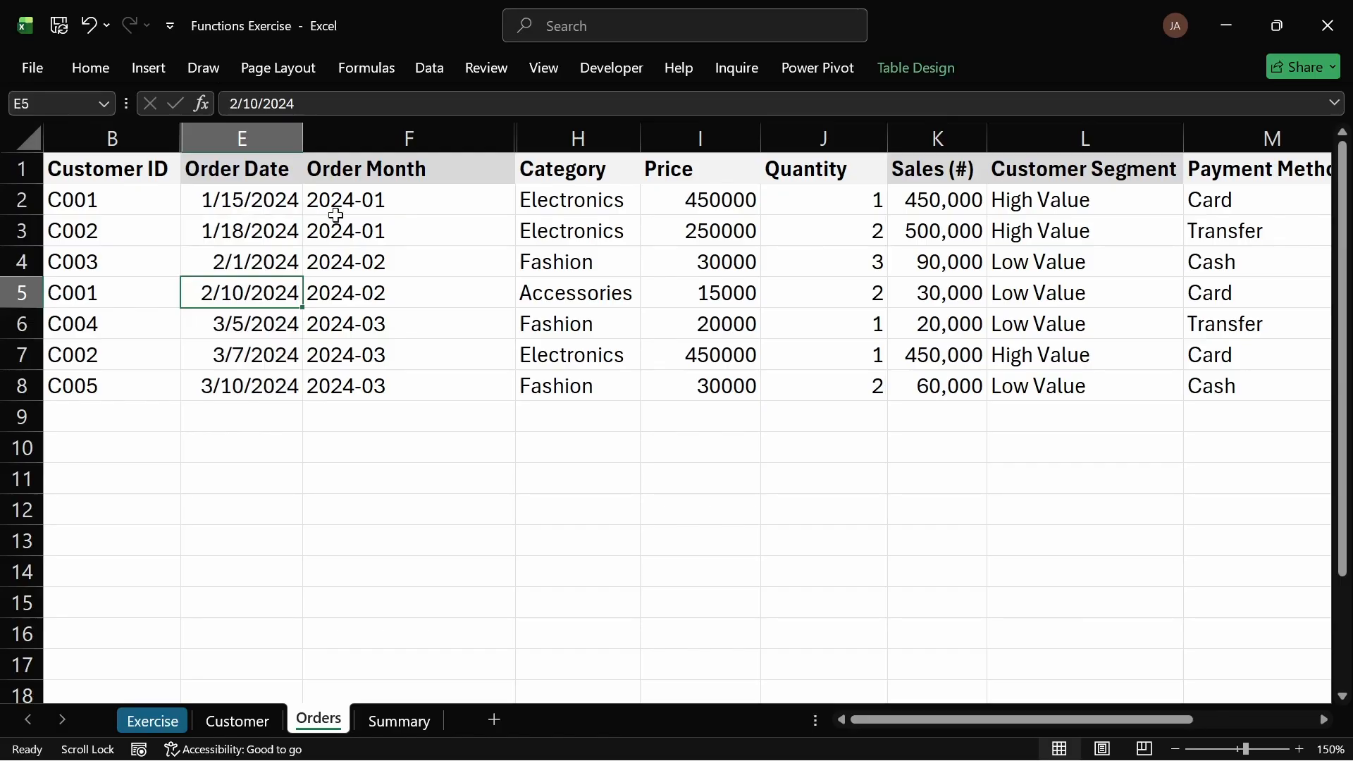
pyautogui.moveTo(392, 207); pyautogui.dragTo(421, 384)
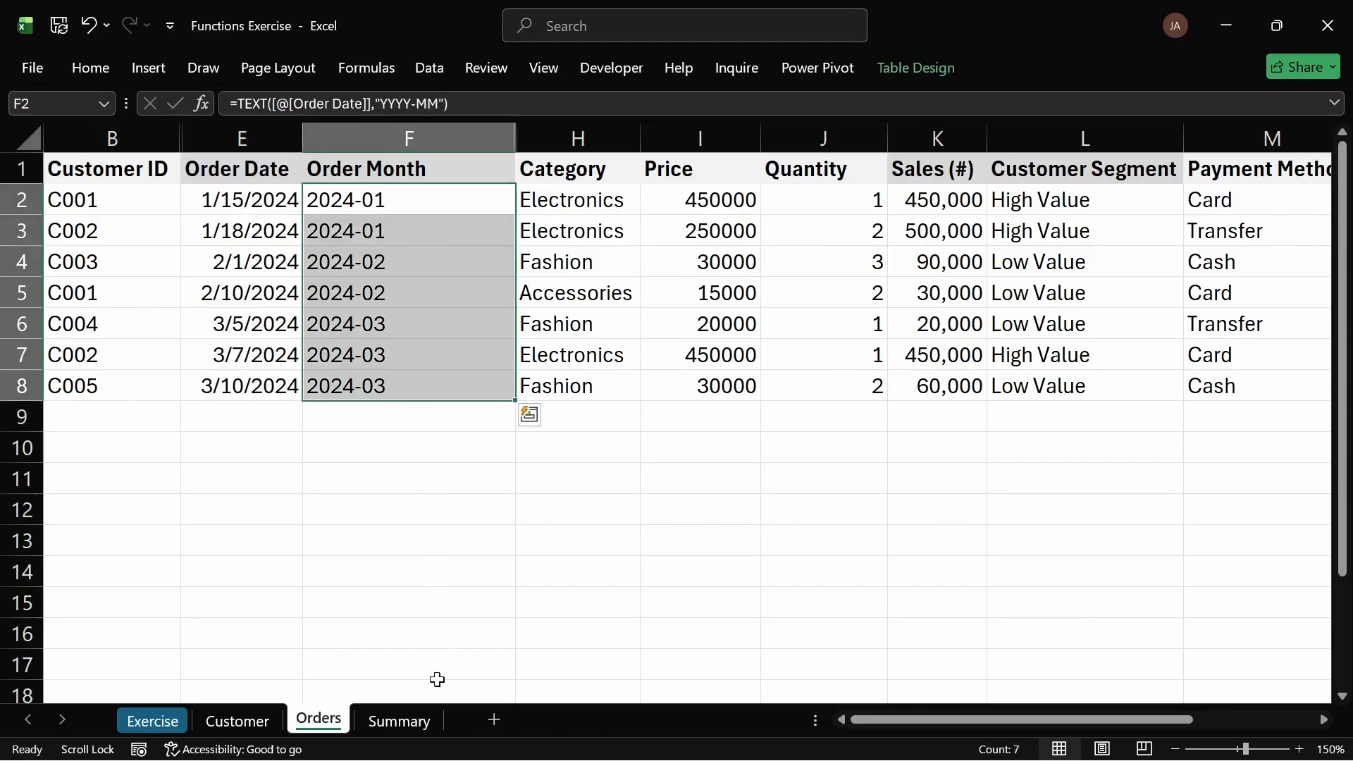
pyautogui.click(426, 722)
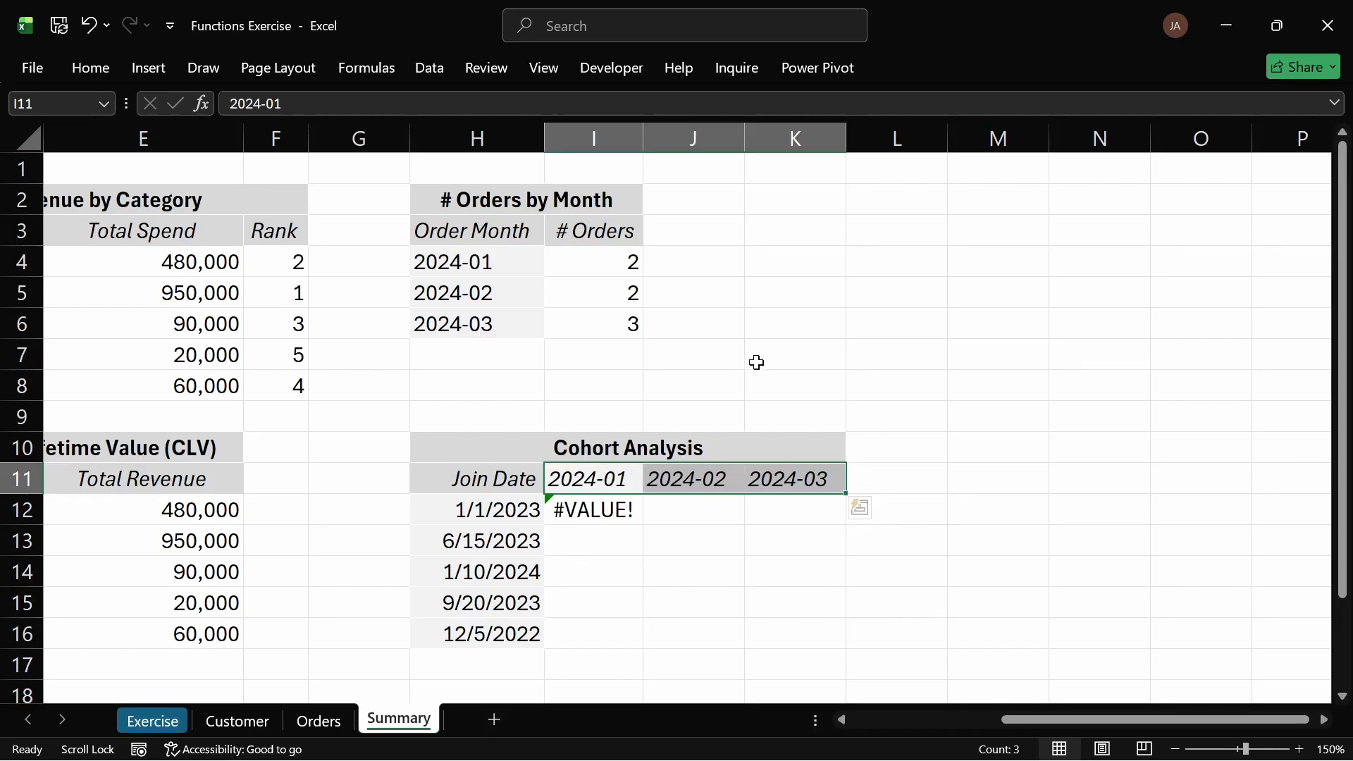
# Step: Begin a DATE formula in I11 using YEAR of the orders table's Order Date column as the year argument
pyautogui.click(635, 480)
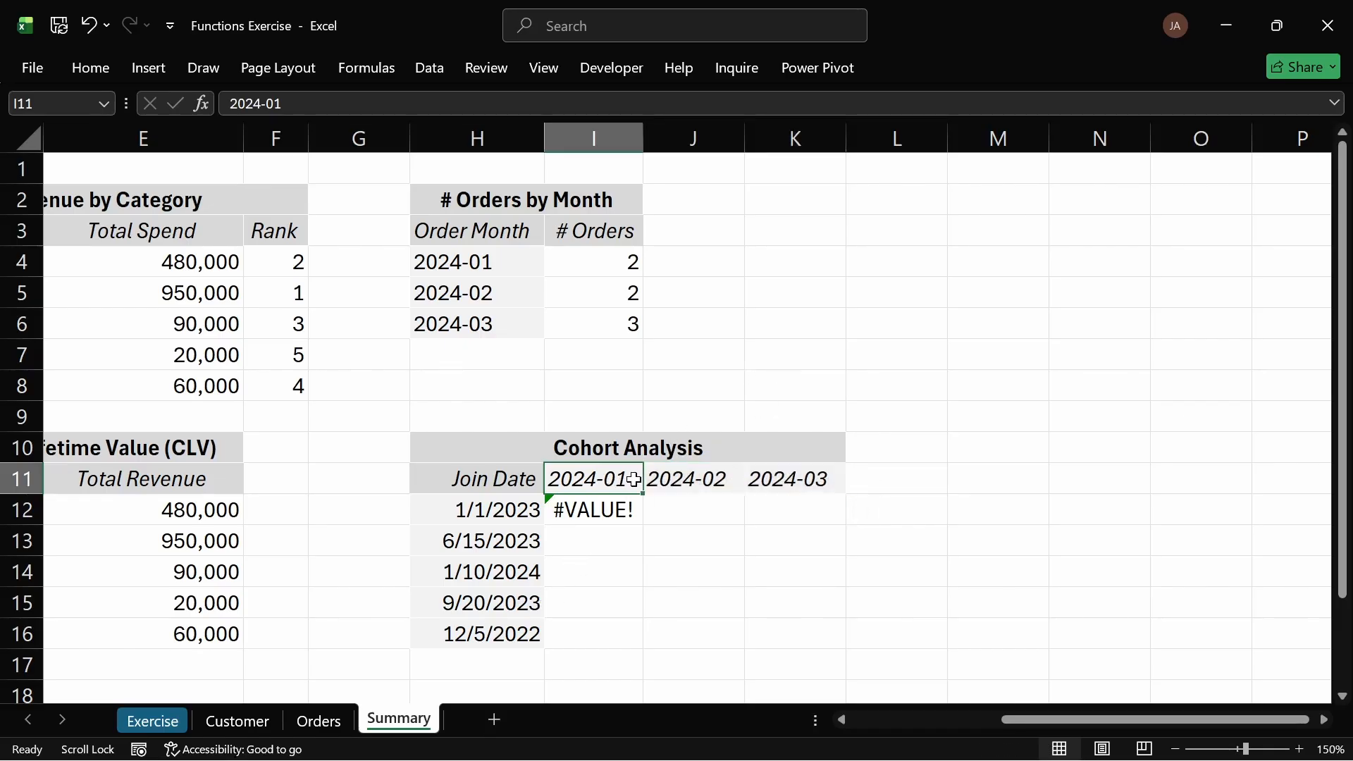
pyautogui.write('=dat')
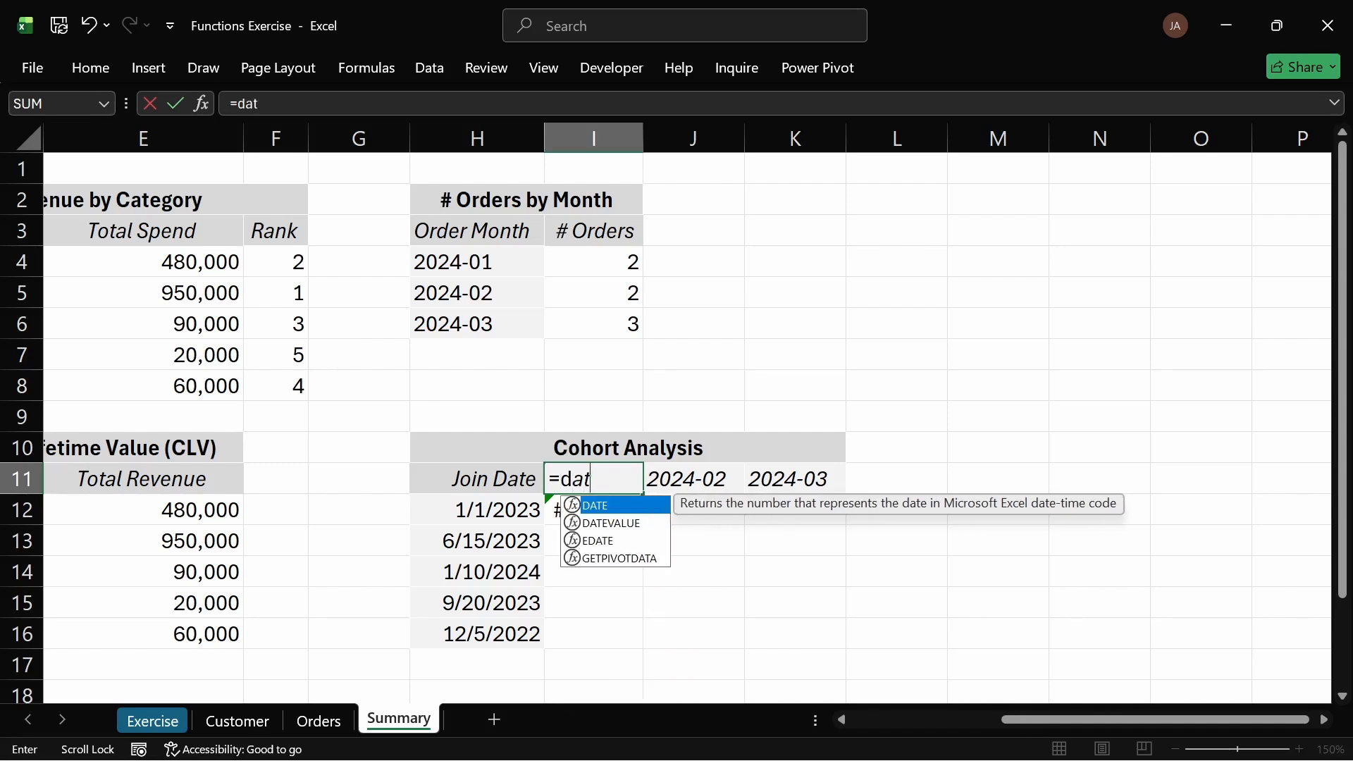
pyautogui.press('Tab')
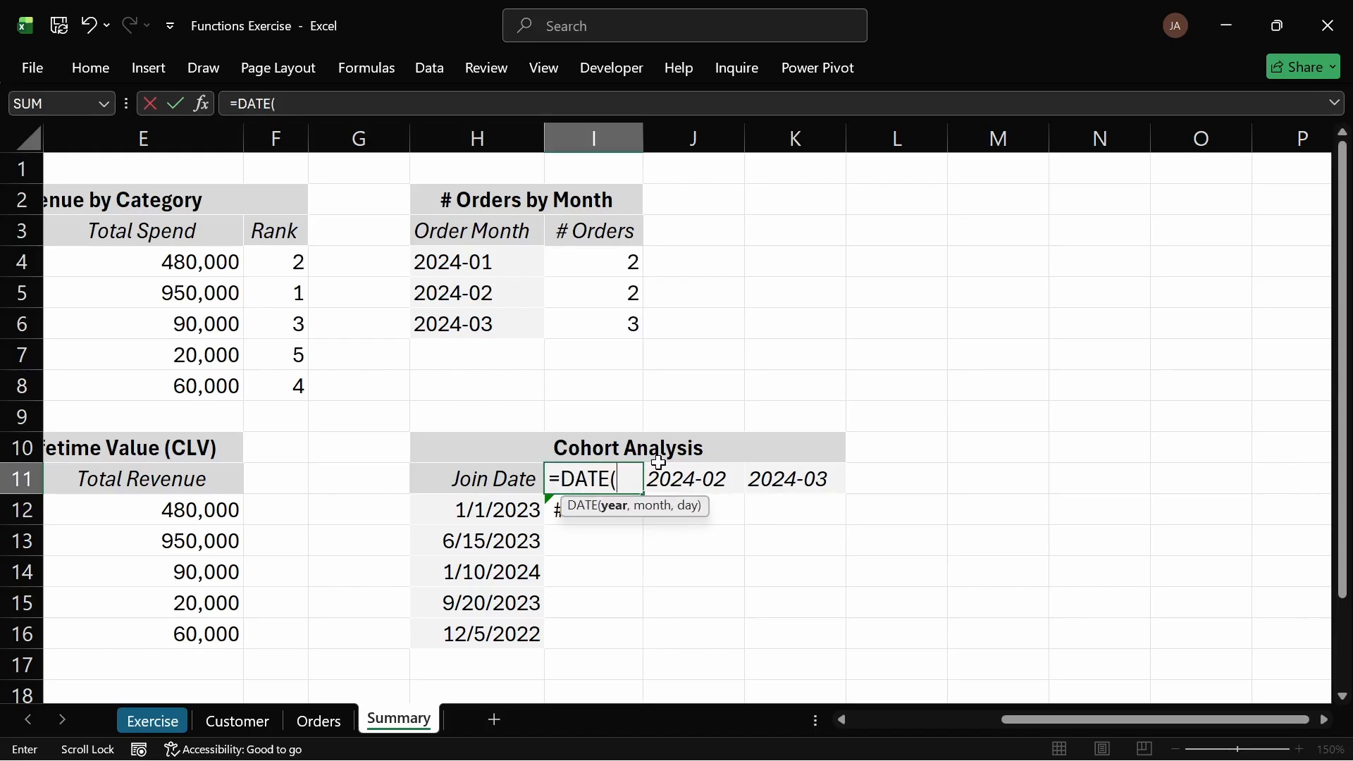
pyautogui.write('YEA')
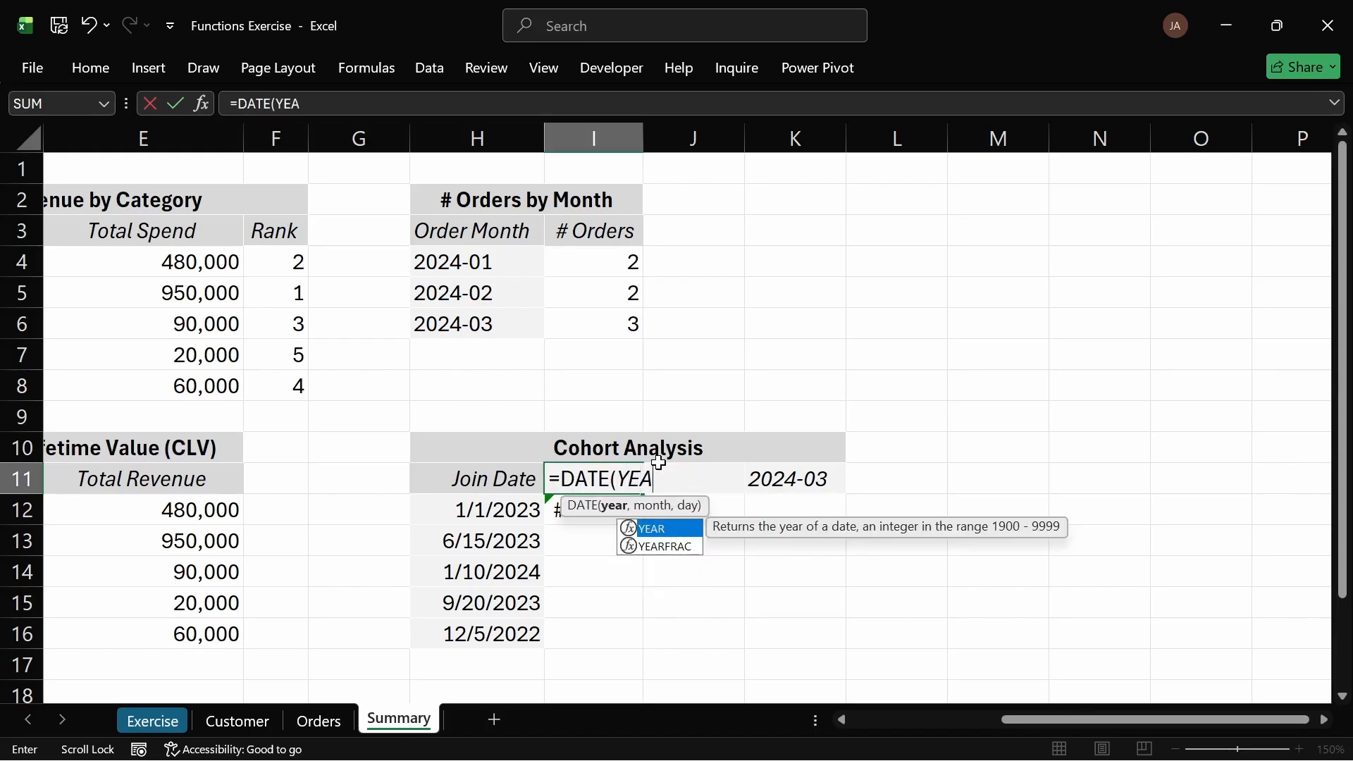
pyautogui.write('R(')
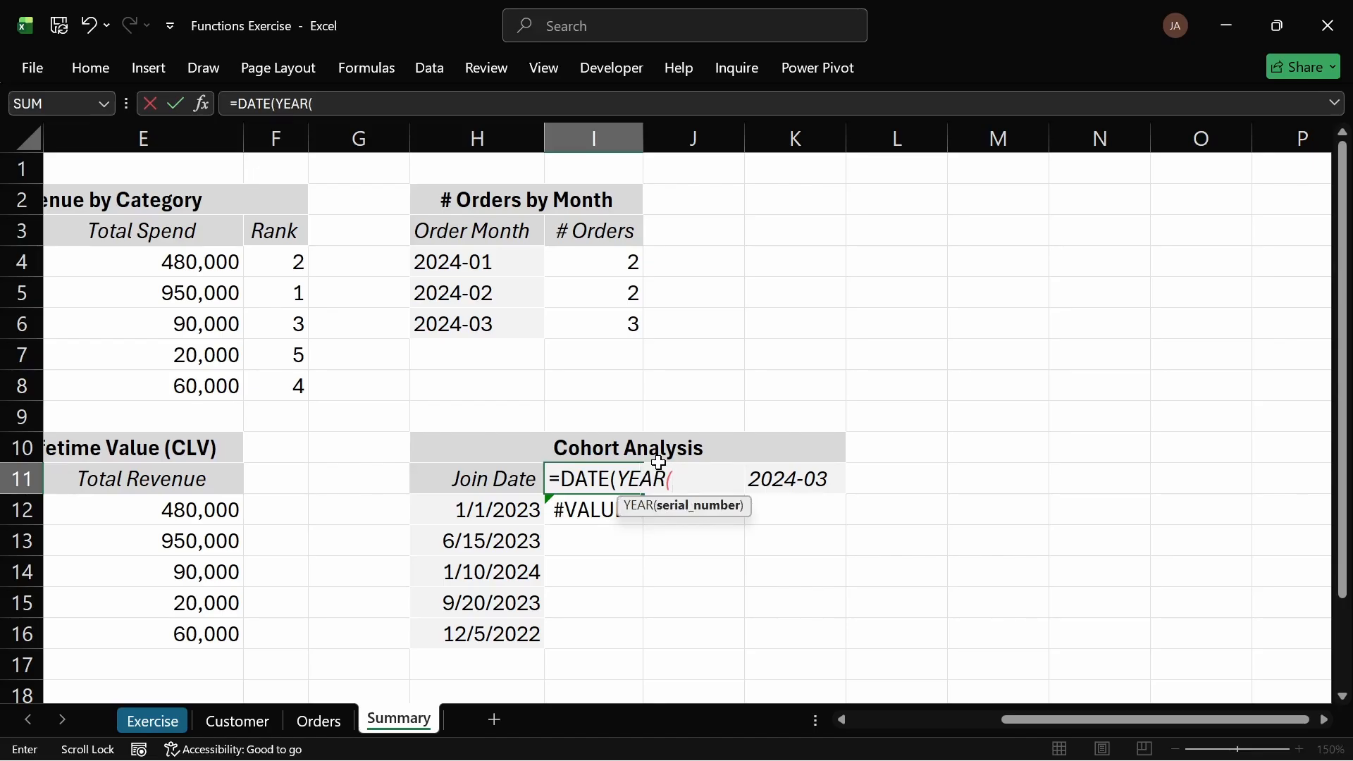
pyautogui.write('orders[')
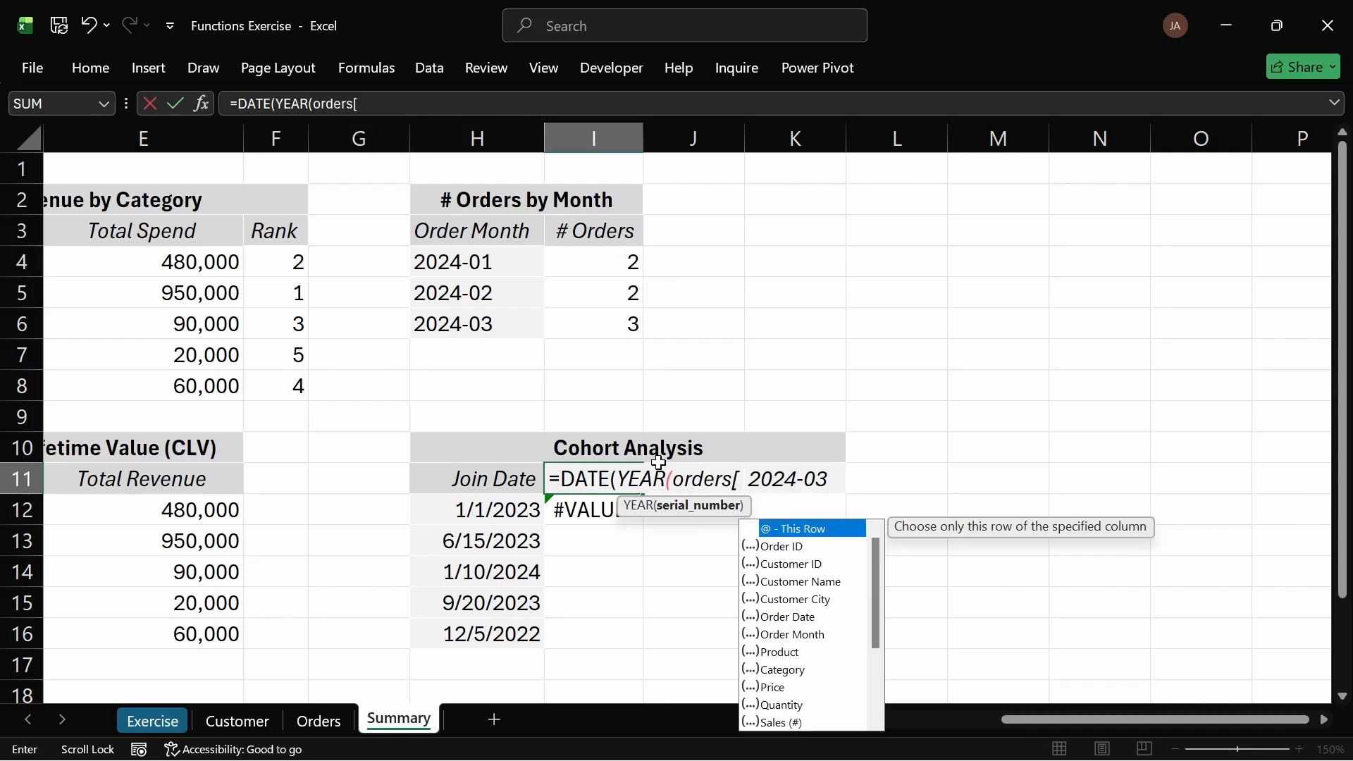
pyautogui.press('Down')
pyautogui.press('Down')
pyautogui.press('Down')
pyautogui.press('Down')
pyautogui.press('Down')
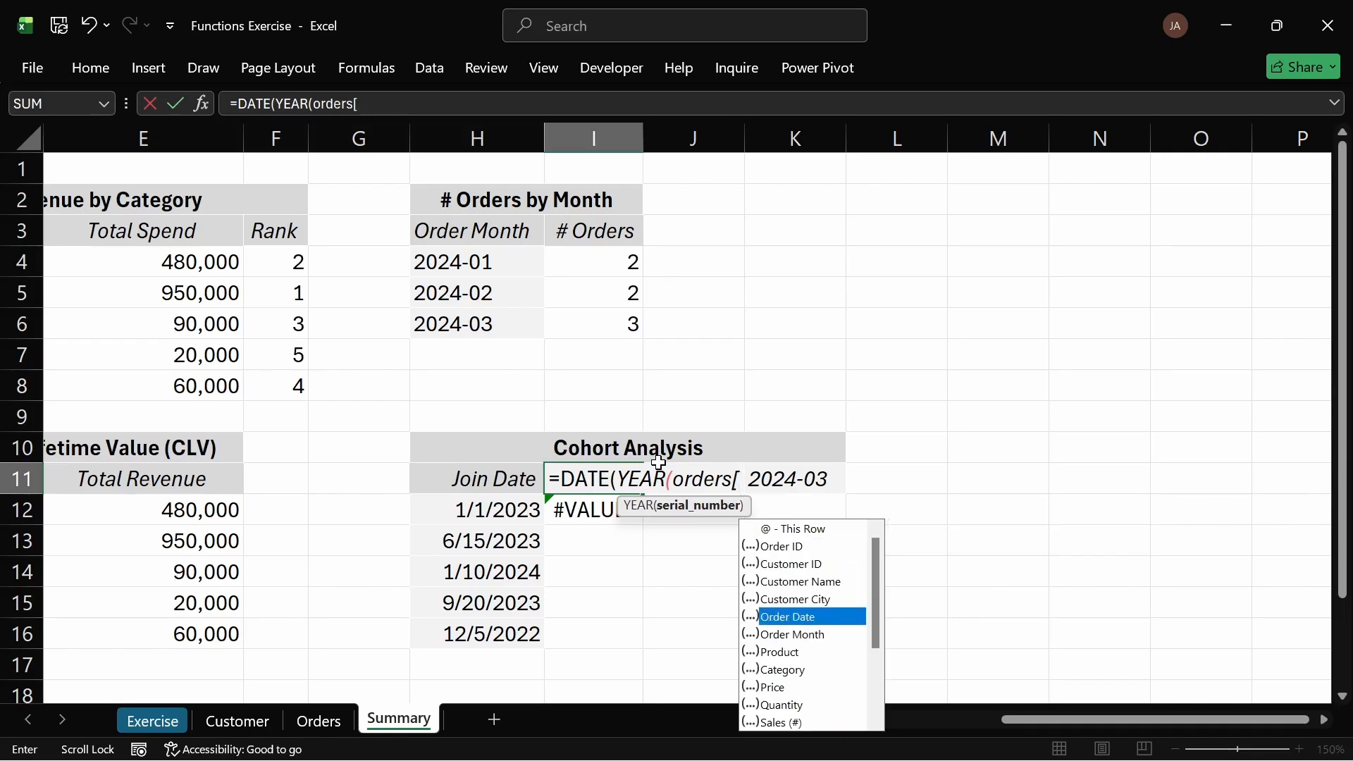
pyautogui.press('Tab')
pyautogui.write(')')
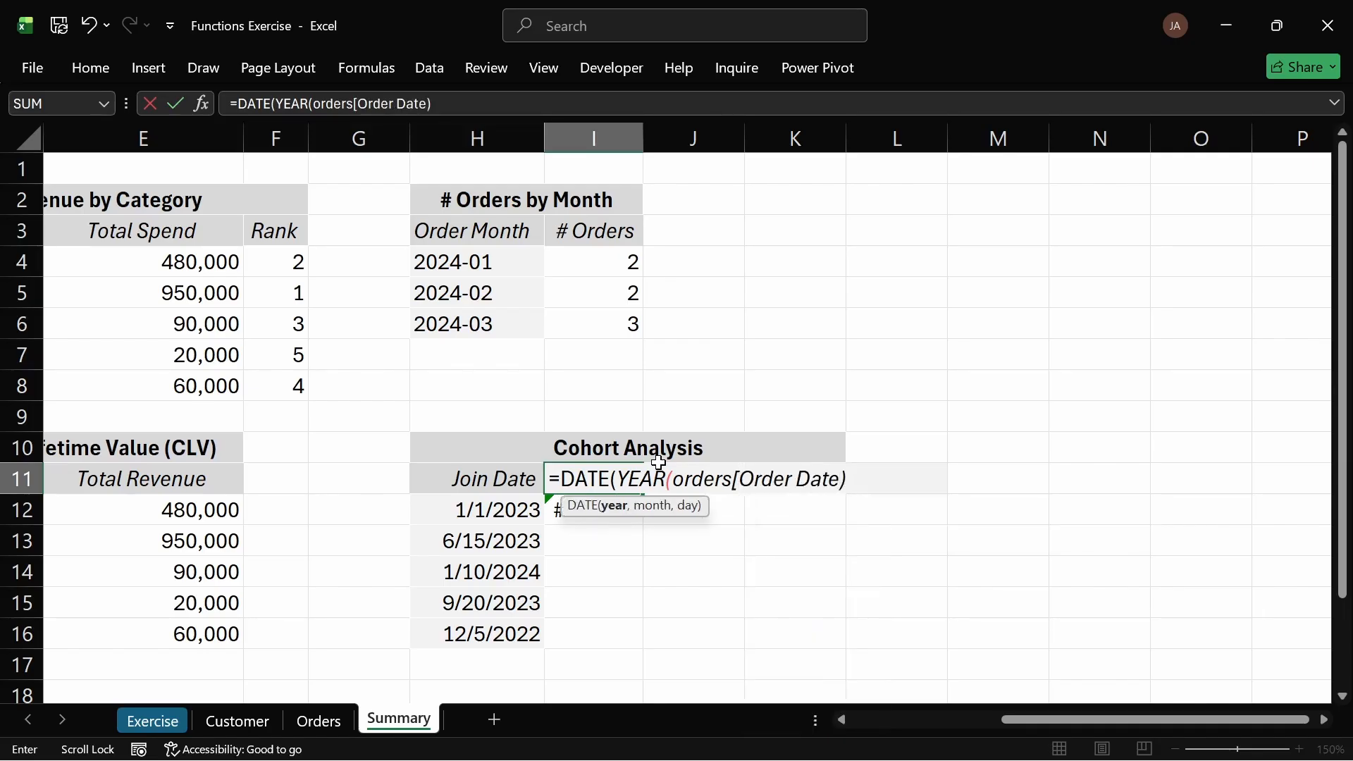
pyautogui.press('BackSpace')
pyautogui.write(']')
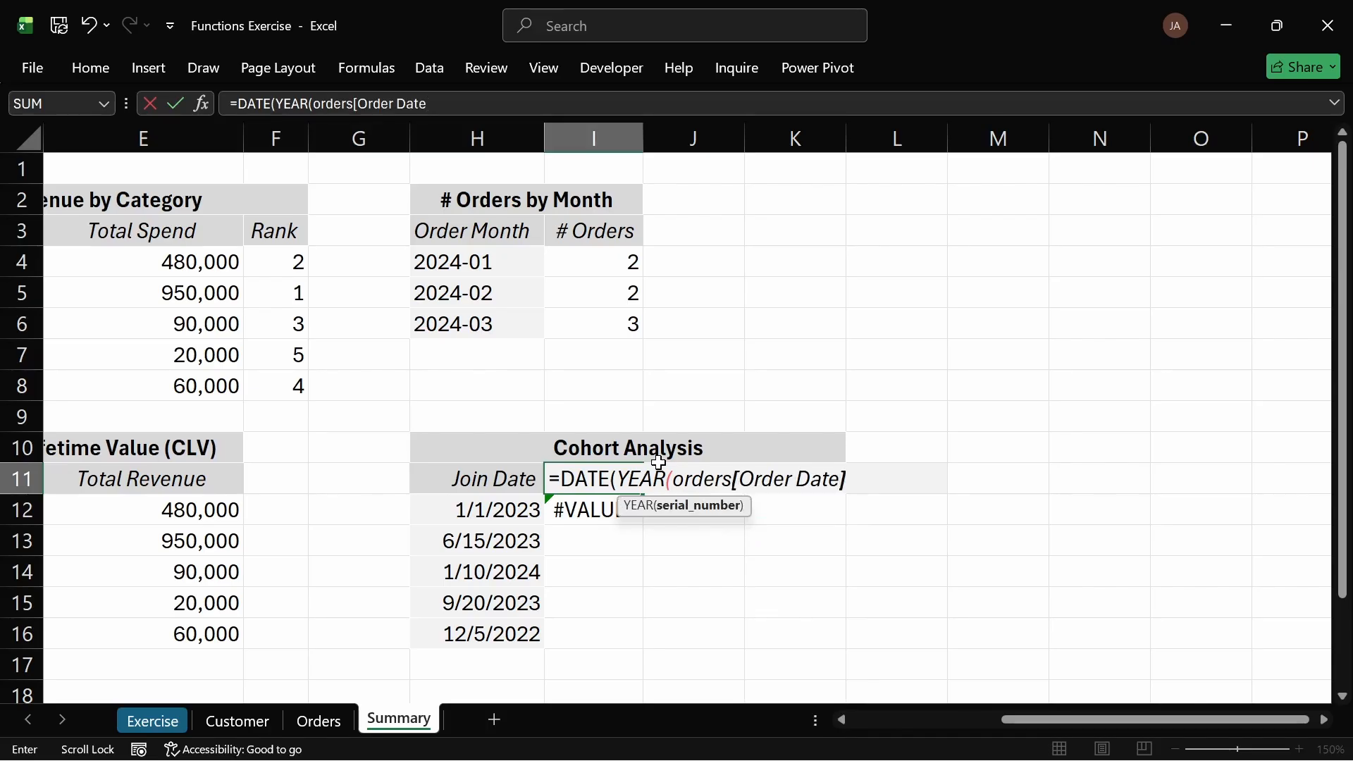
pyautogui.write('),')
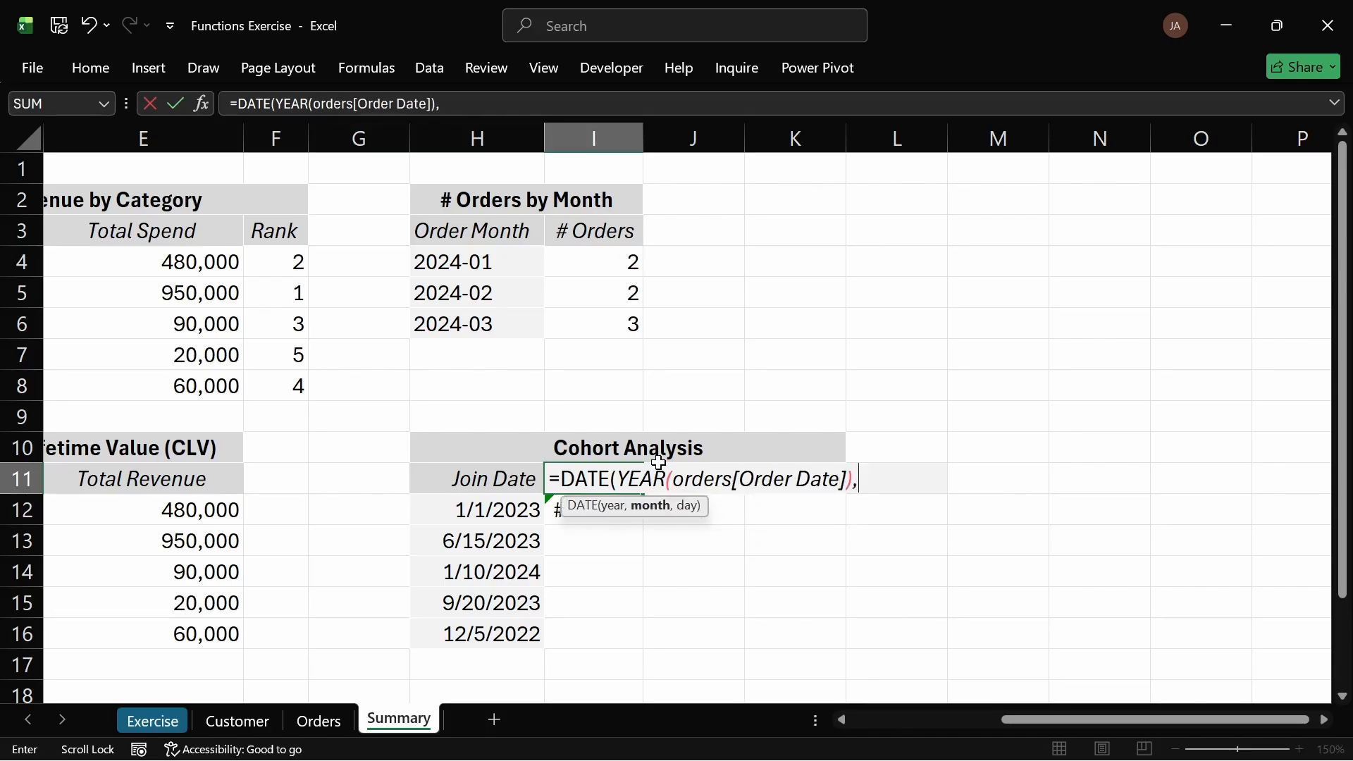
# Step: Complete and enter the formula as =DATE(YEAR(orders[Order Date]),MONTH(orders[Order Date]),1)
pyautogui.moveTo(617, 479); pyautogui.dragTo(853, 479)
pyautogui.hotkey('ctrl', 'c')
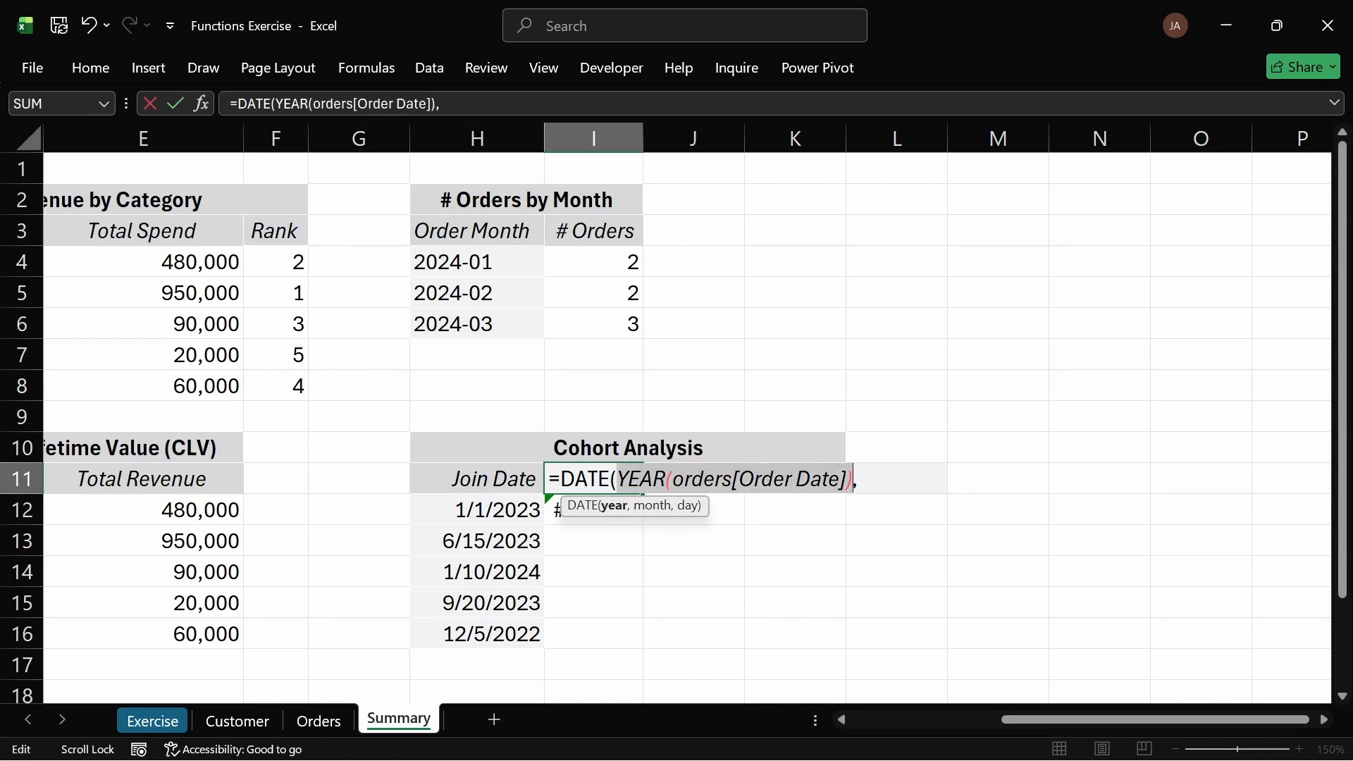
pyautogui.click(859, 479)
pyautogui.hotkey('ctrl', 'v')
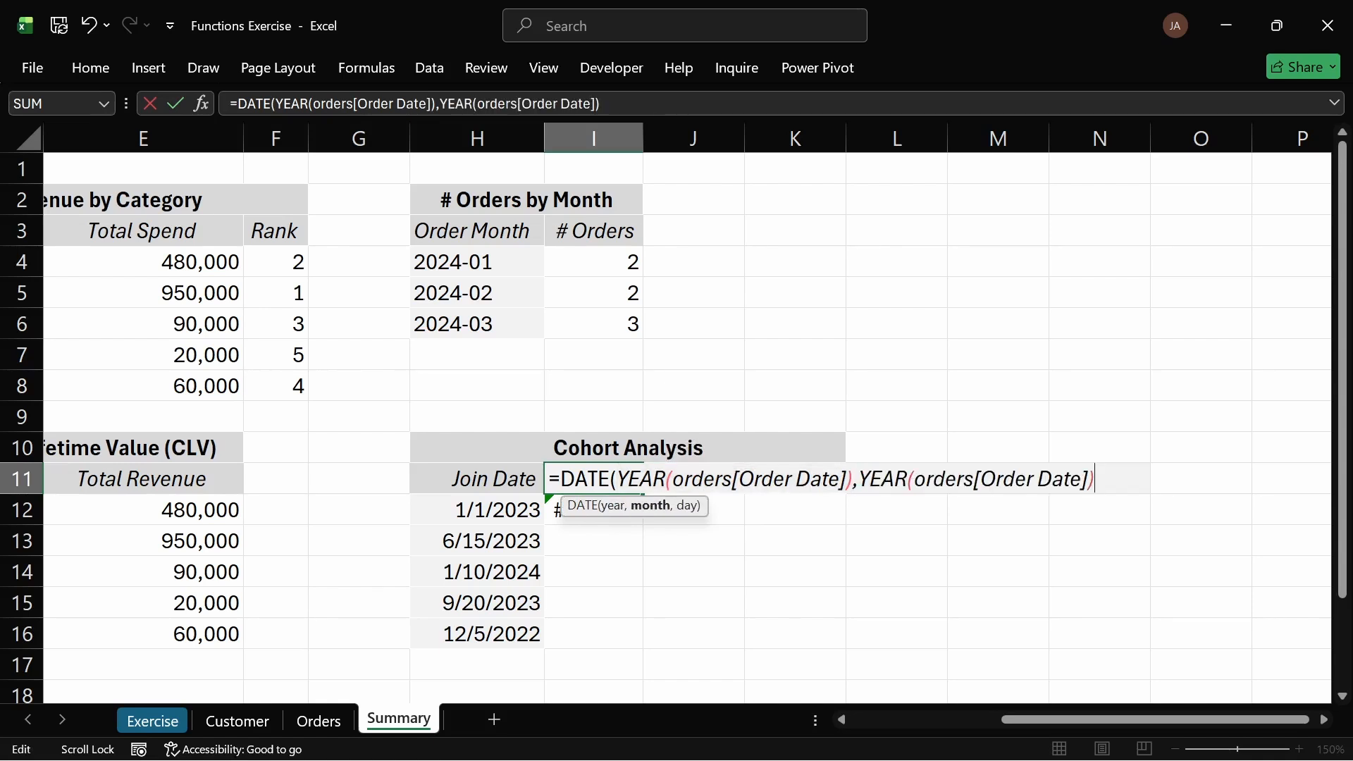
pyautogui.moveTo(908, 479); pyautogui.dragTo(859, 480)
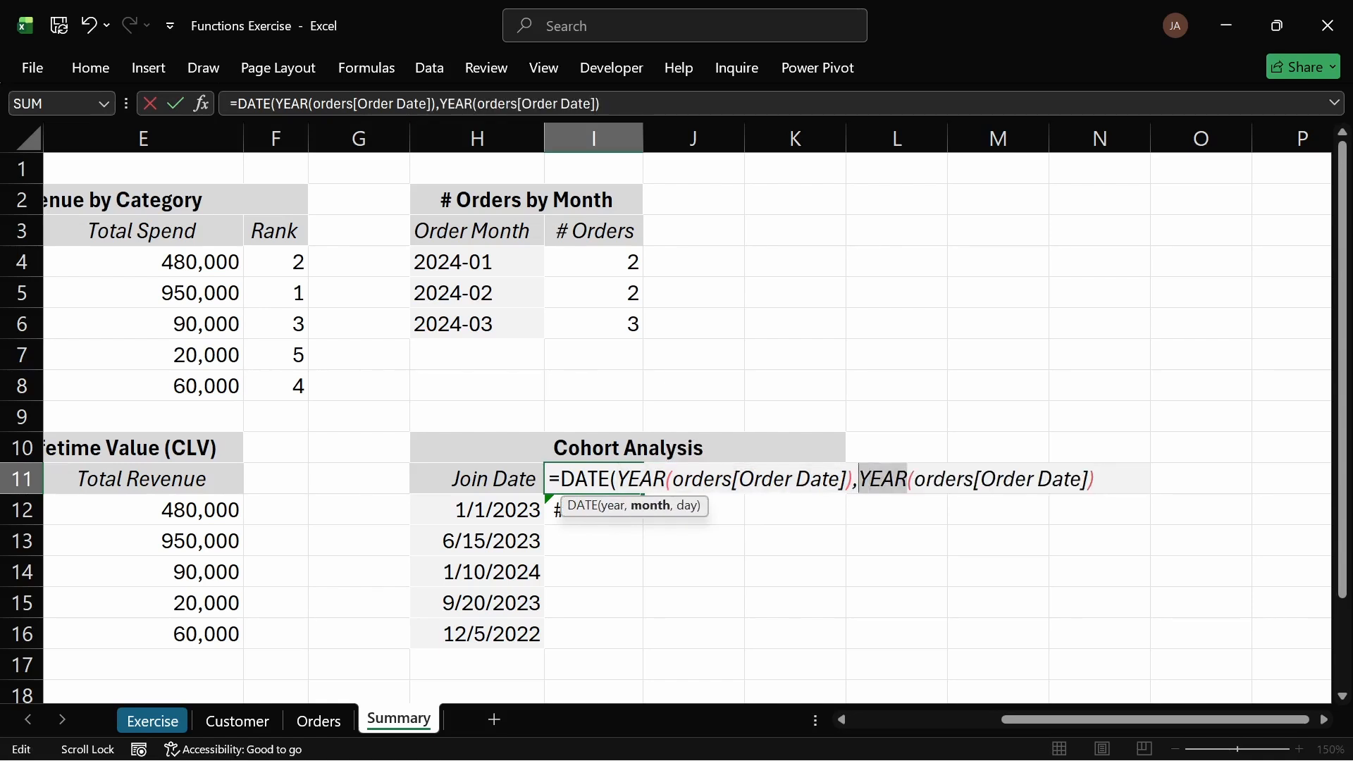
pyautogui.write('MON')
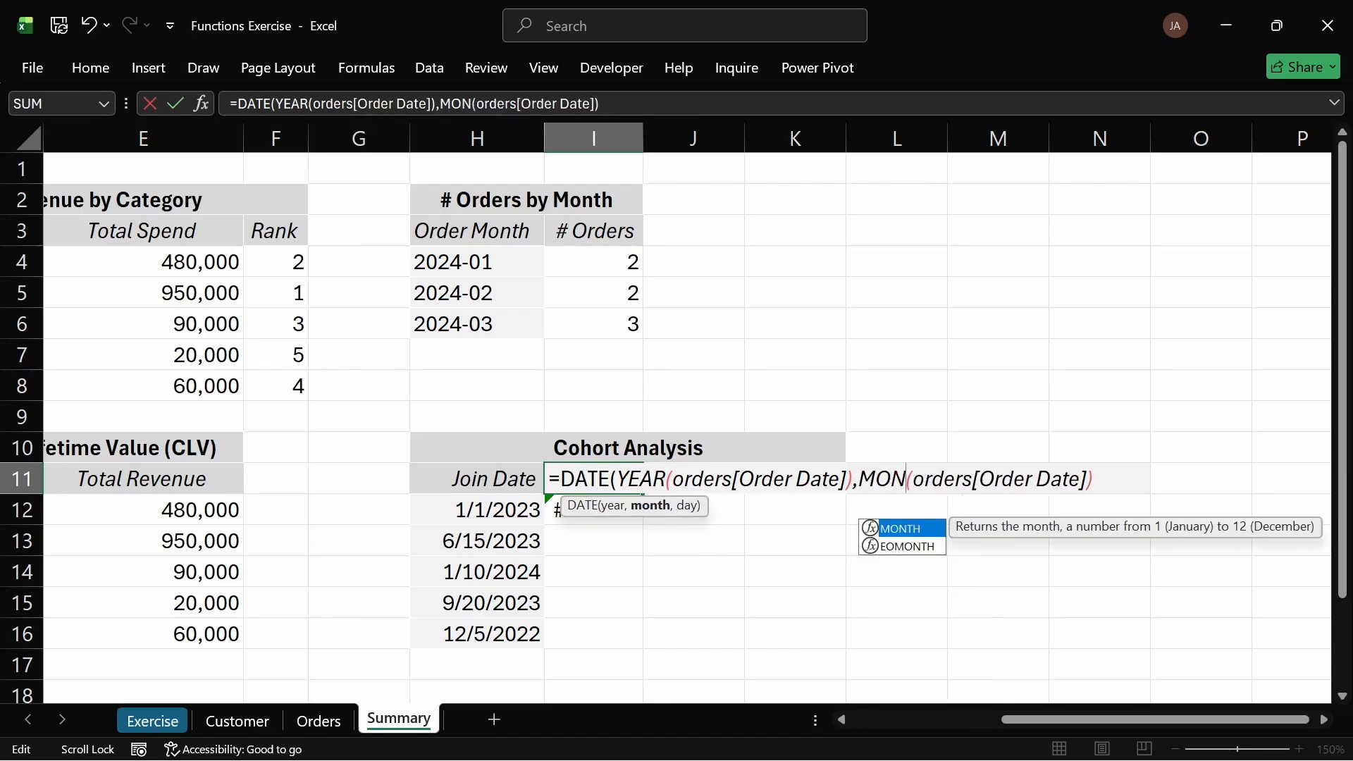
pyautogui.write('TH')
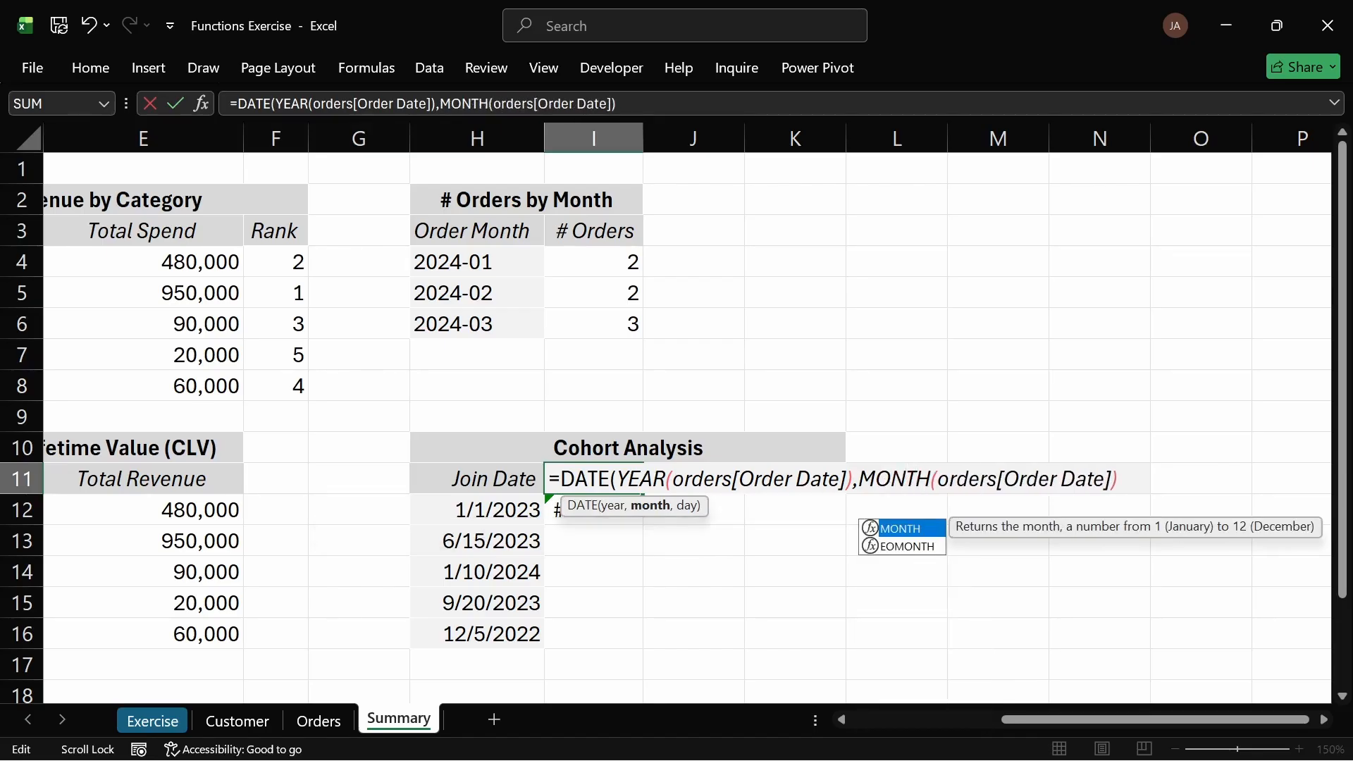
pyautogui.press('End')
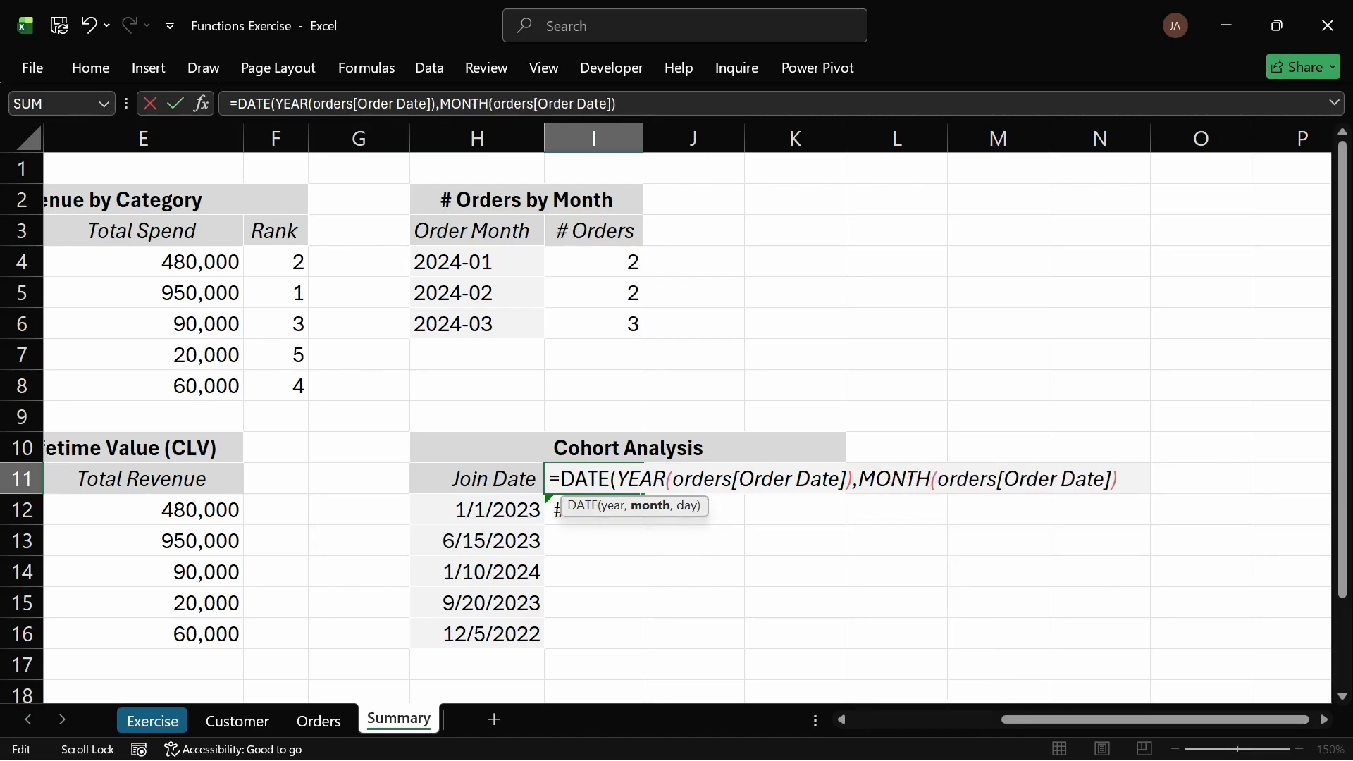
pyautogui.write(',1)')
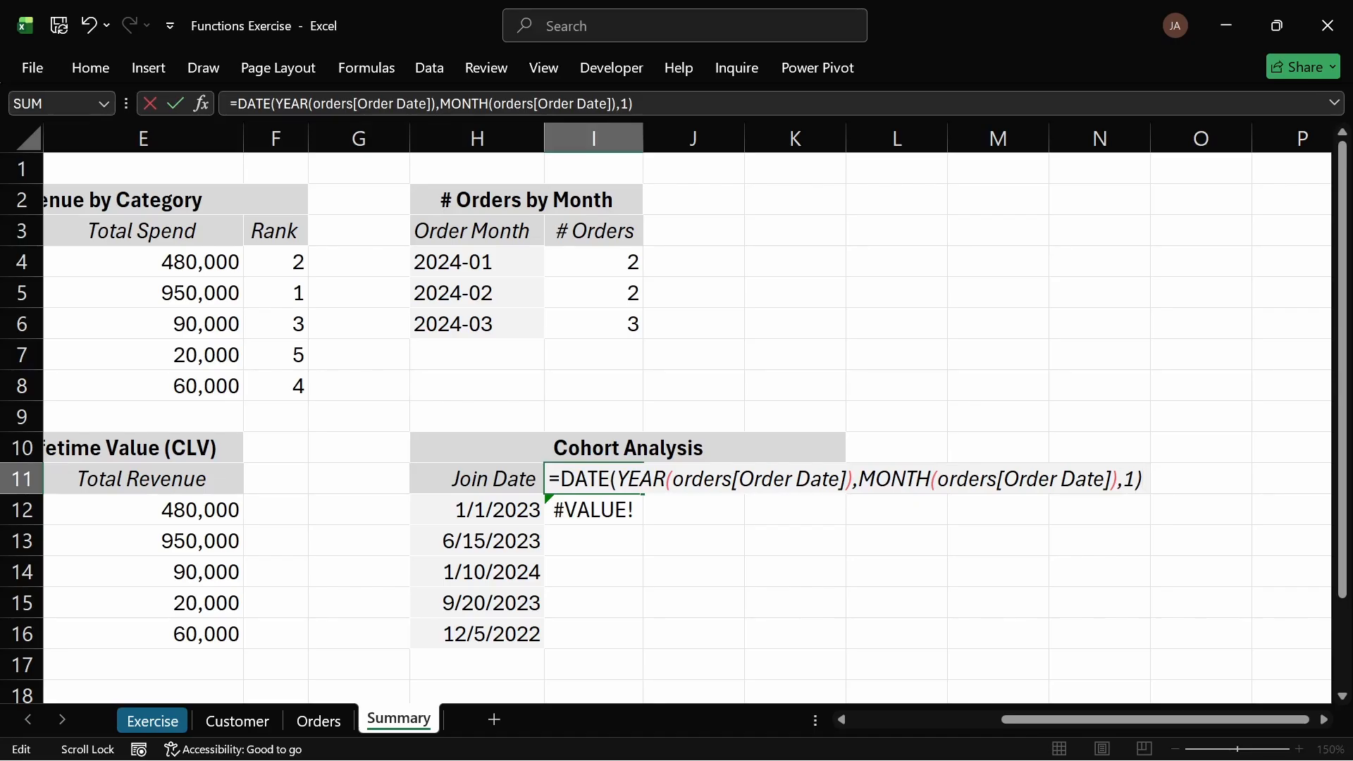
pyautogui.press('Return')
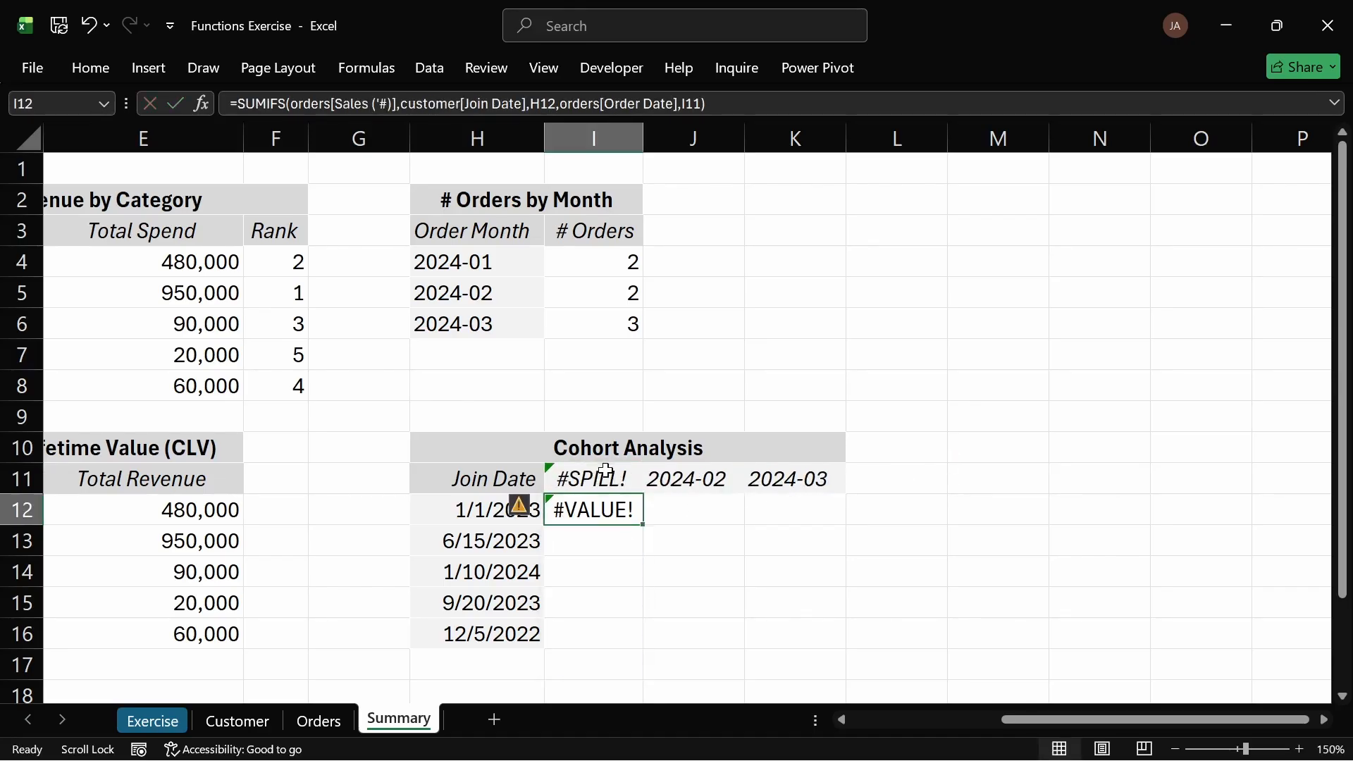
# Step: Inspect the I11 formula, then delete the formula in I12 that blocks its spill range
pyautogui.click(606, 471)
pyautogui.doubleClick(606, 471)
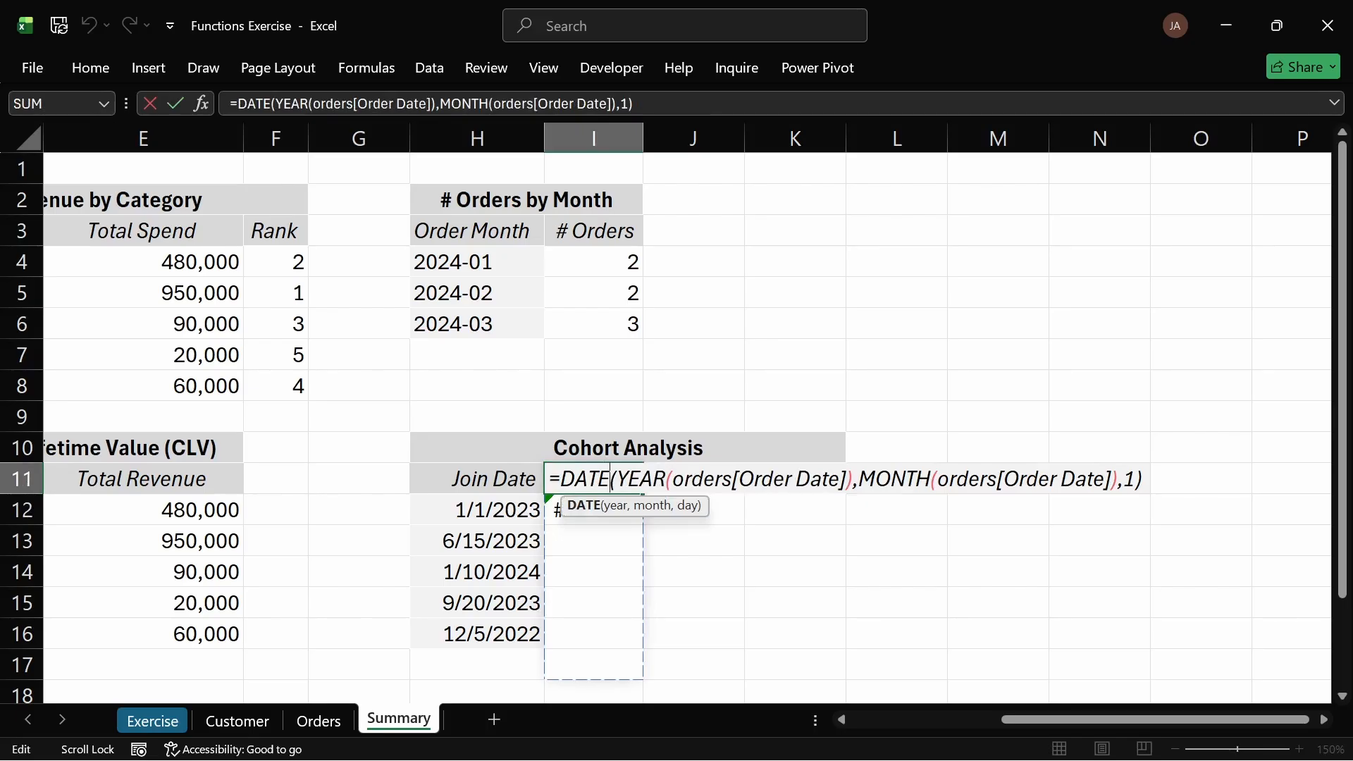
pyautogui.press('Escape')
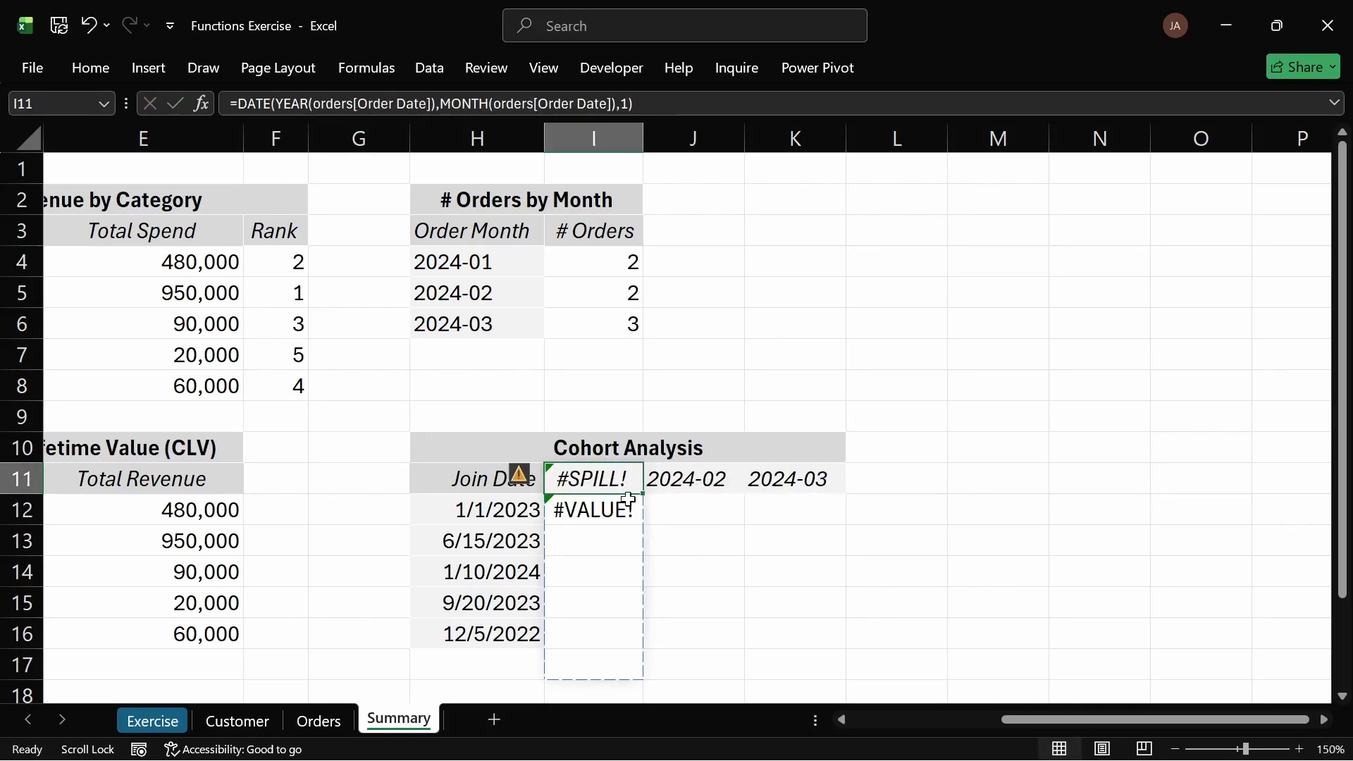
pyautogui.click(610, 509)
pyautogui.press('Delete')
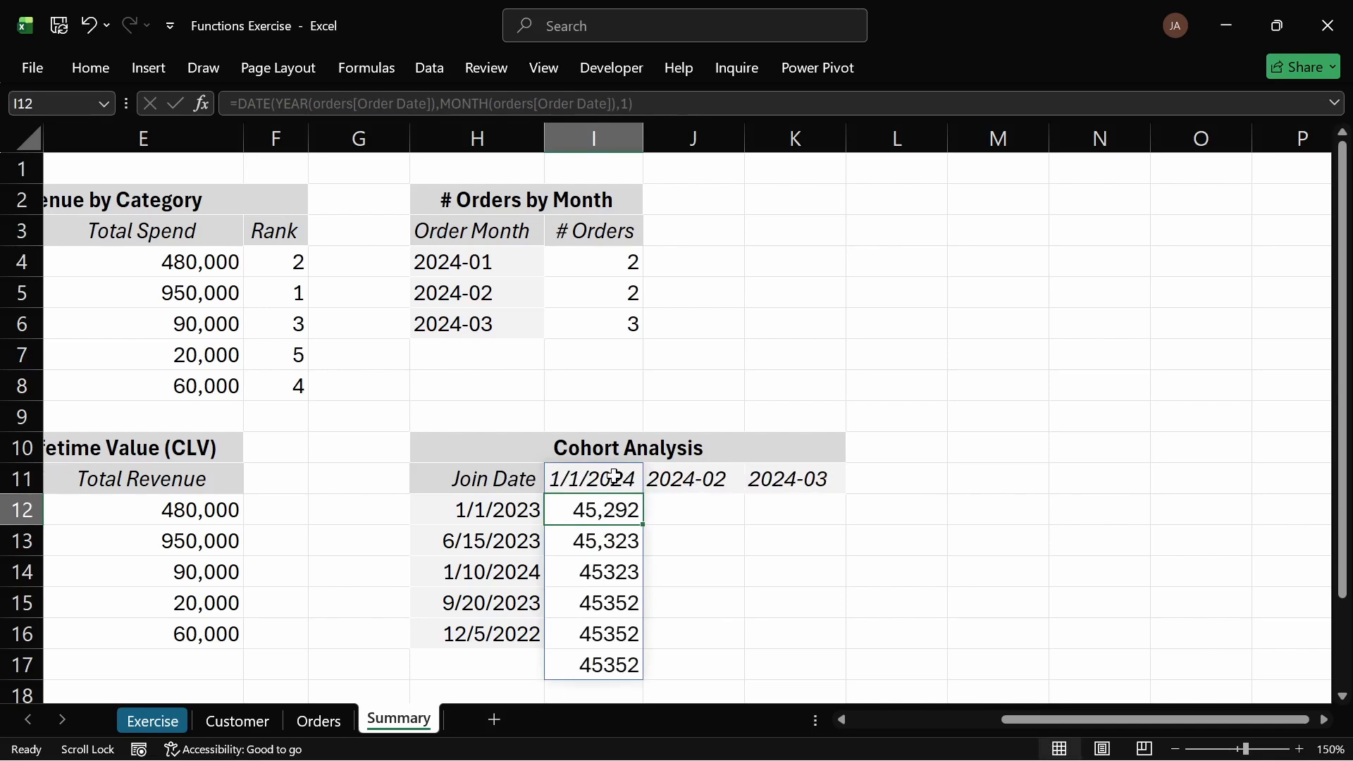
# Step: Format the spilled range I11:I17 with the Date number format
pyautogui.moveTo(613, 478); pyautogui.dragTo(613, 666)
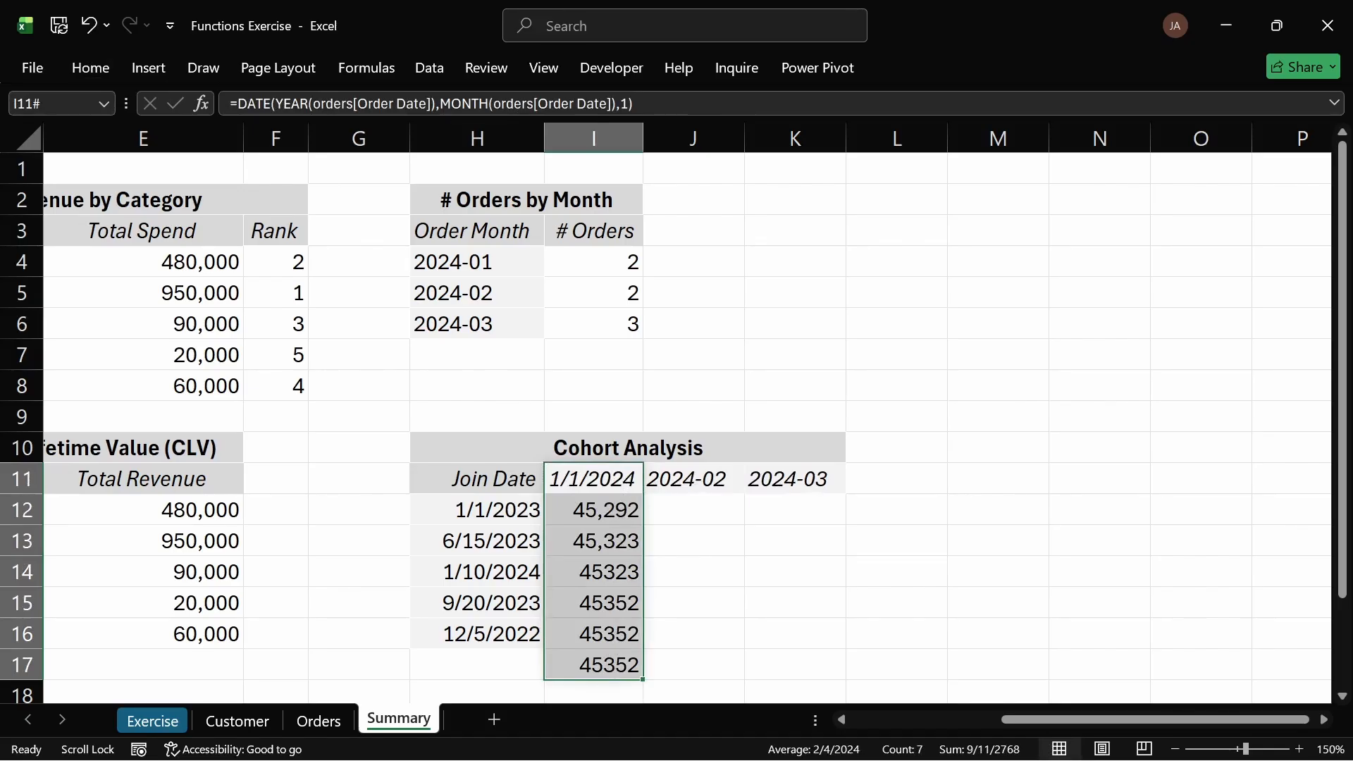
pyautogui.hotkey('ctrl', '1')
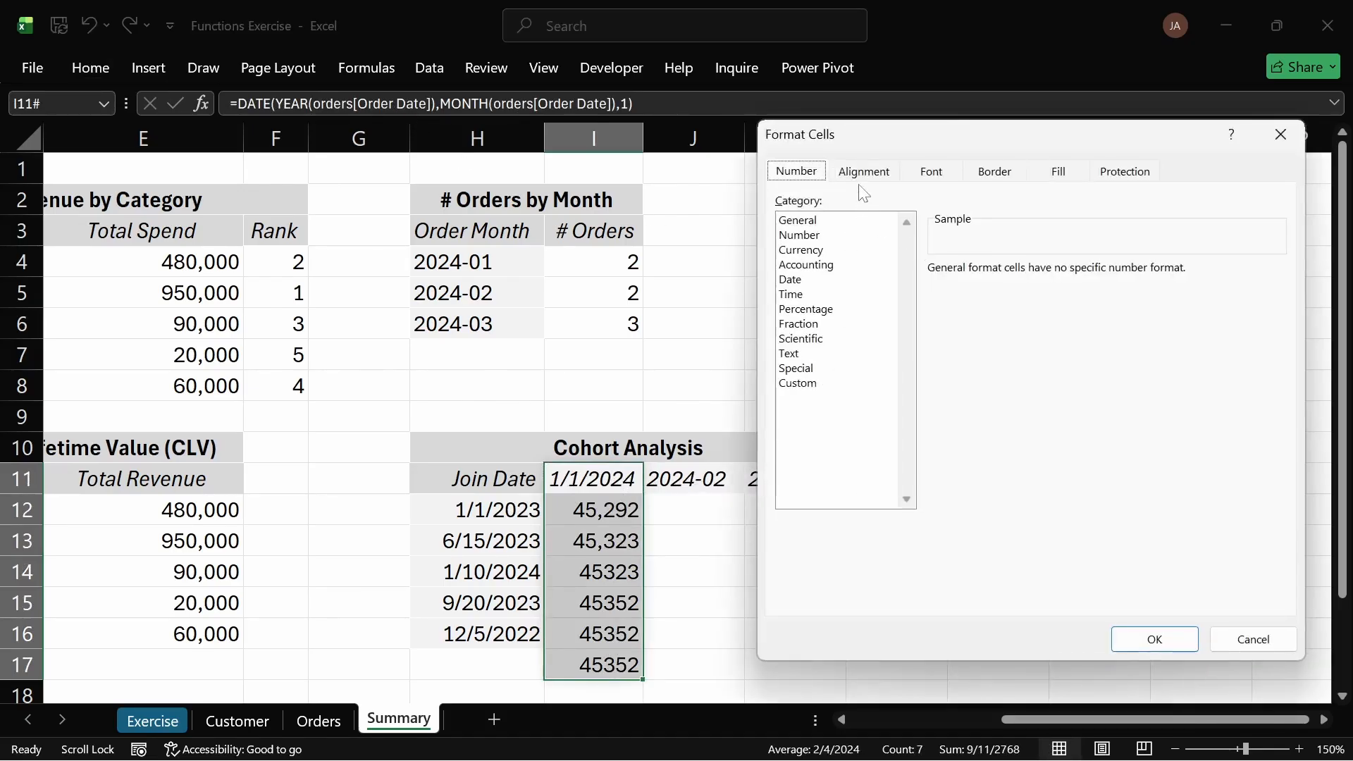
pyautogui.click(864, 174)
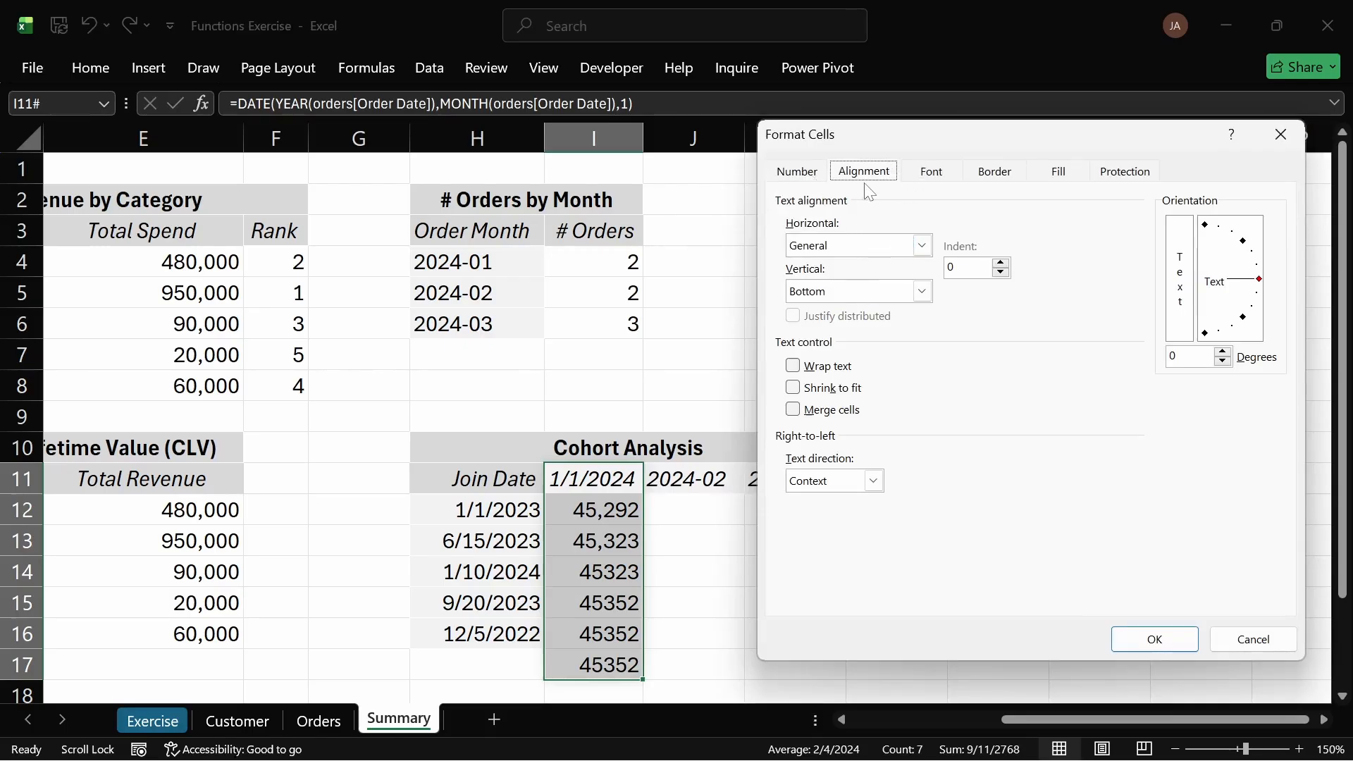
pyautogui.click(797, 173)
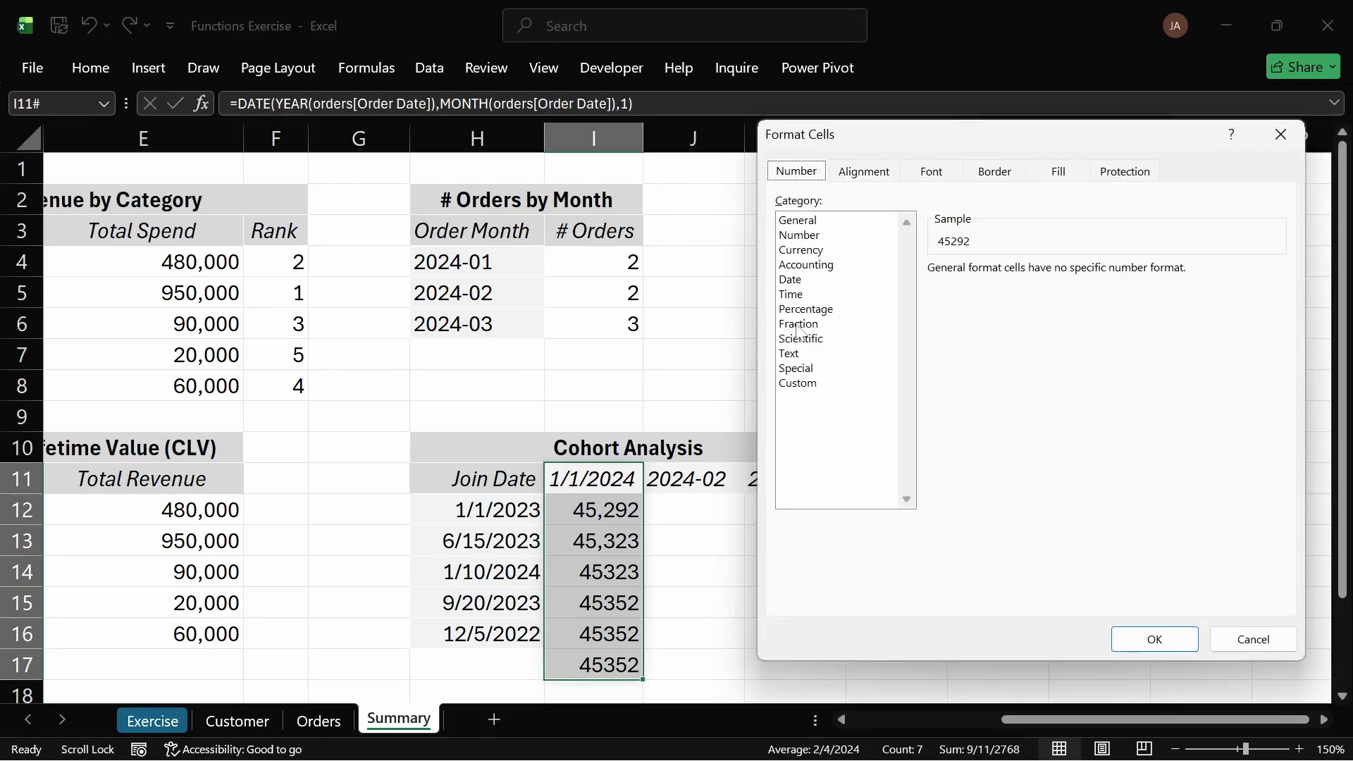
pyautogui.click(804, 282)
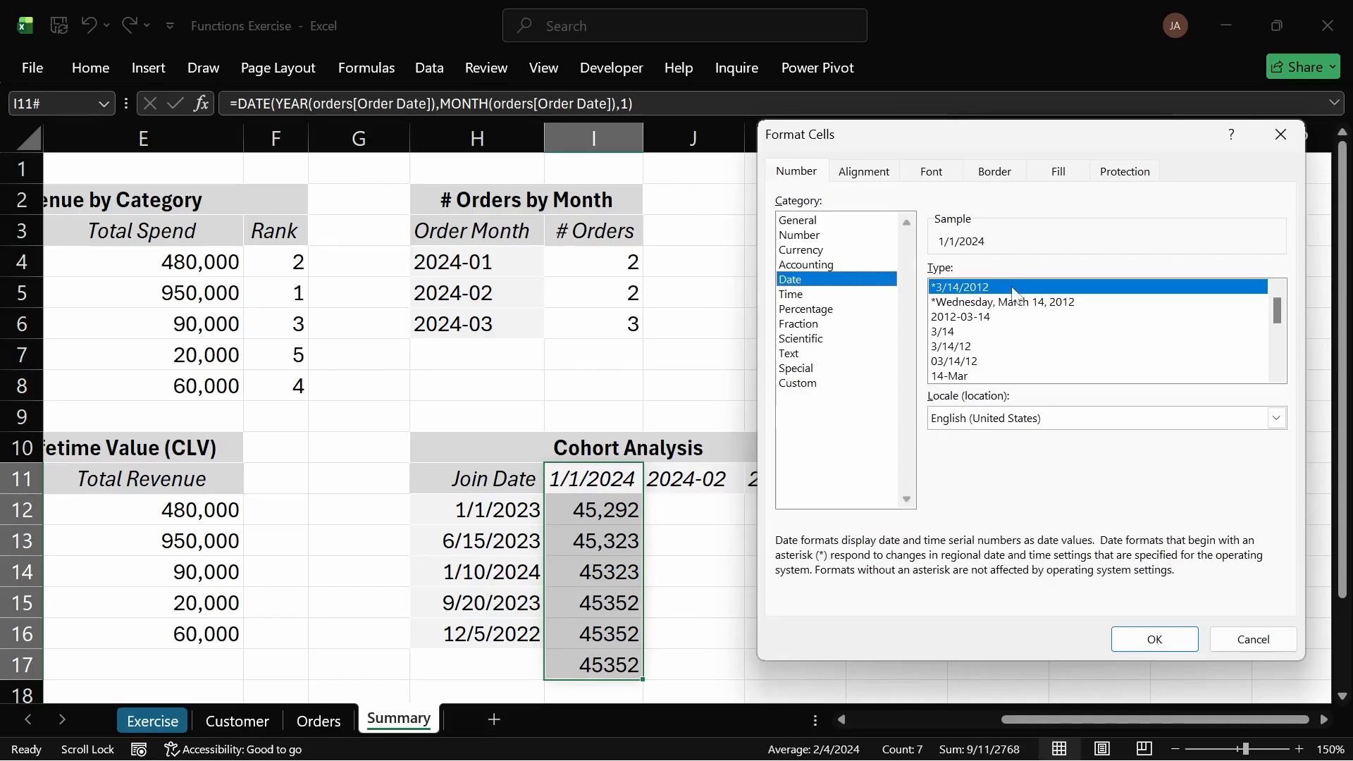
pyautogui.click(1156, 639)
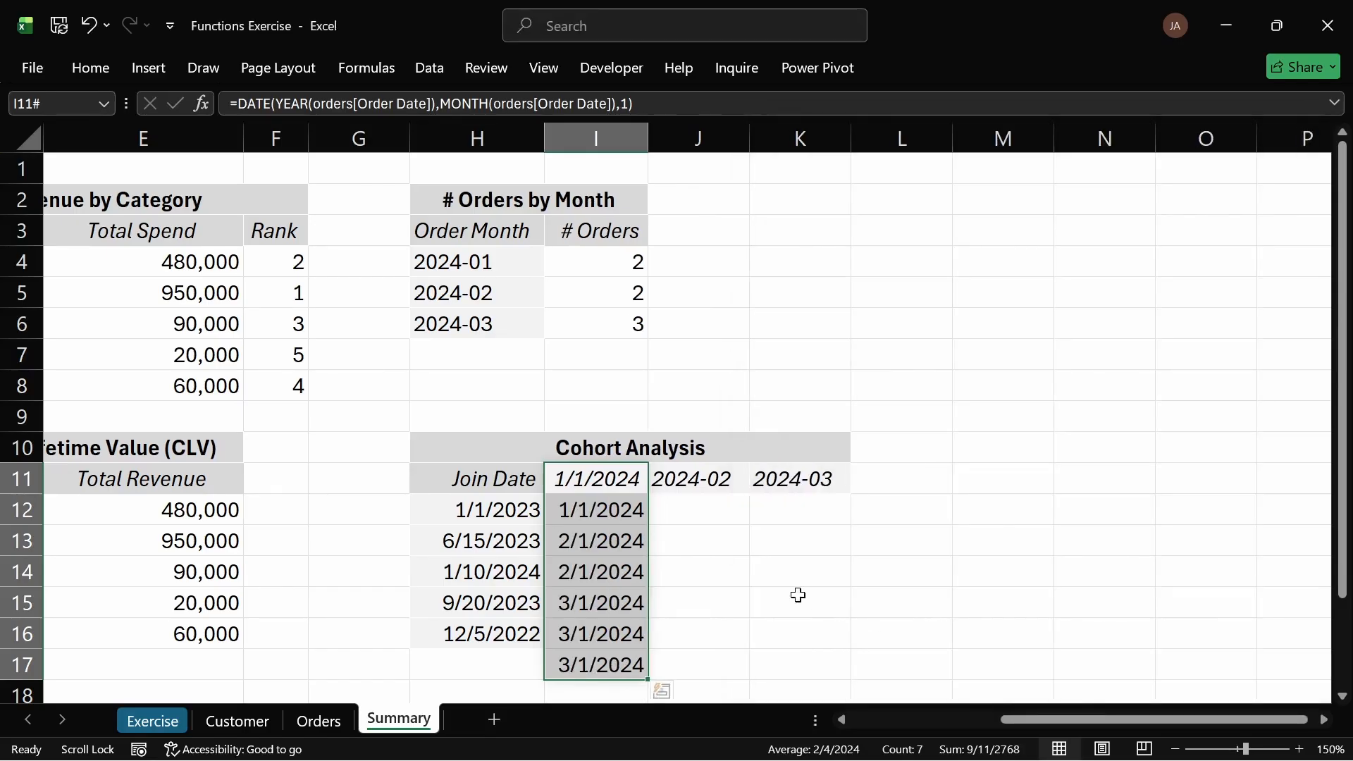
pyautogui.click(764, 548)
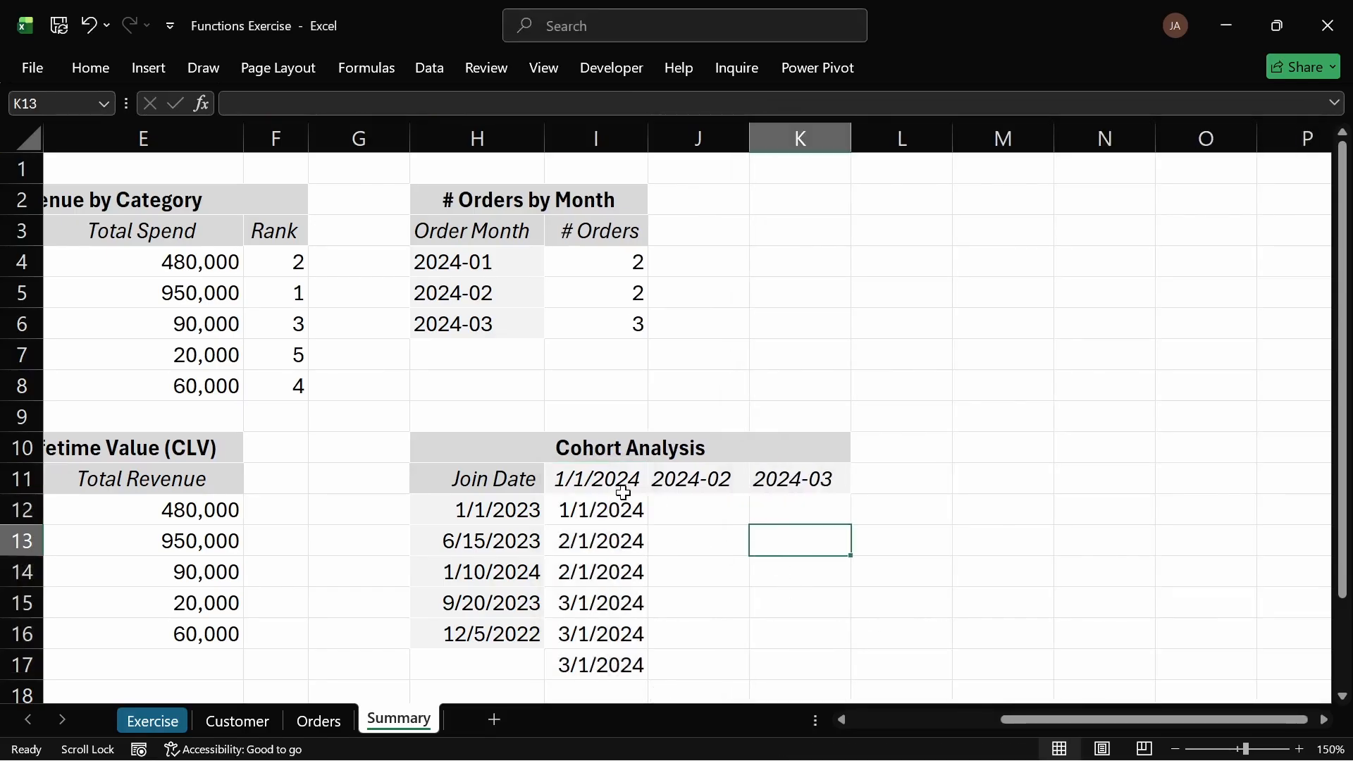
pyautogui.moveTo(623, 493); pyautogui.dragTo(619, 663)
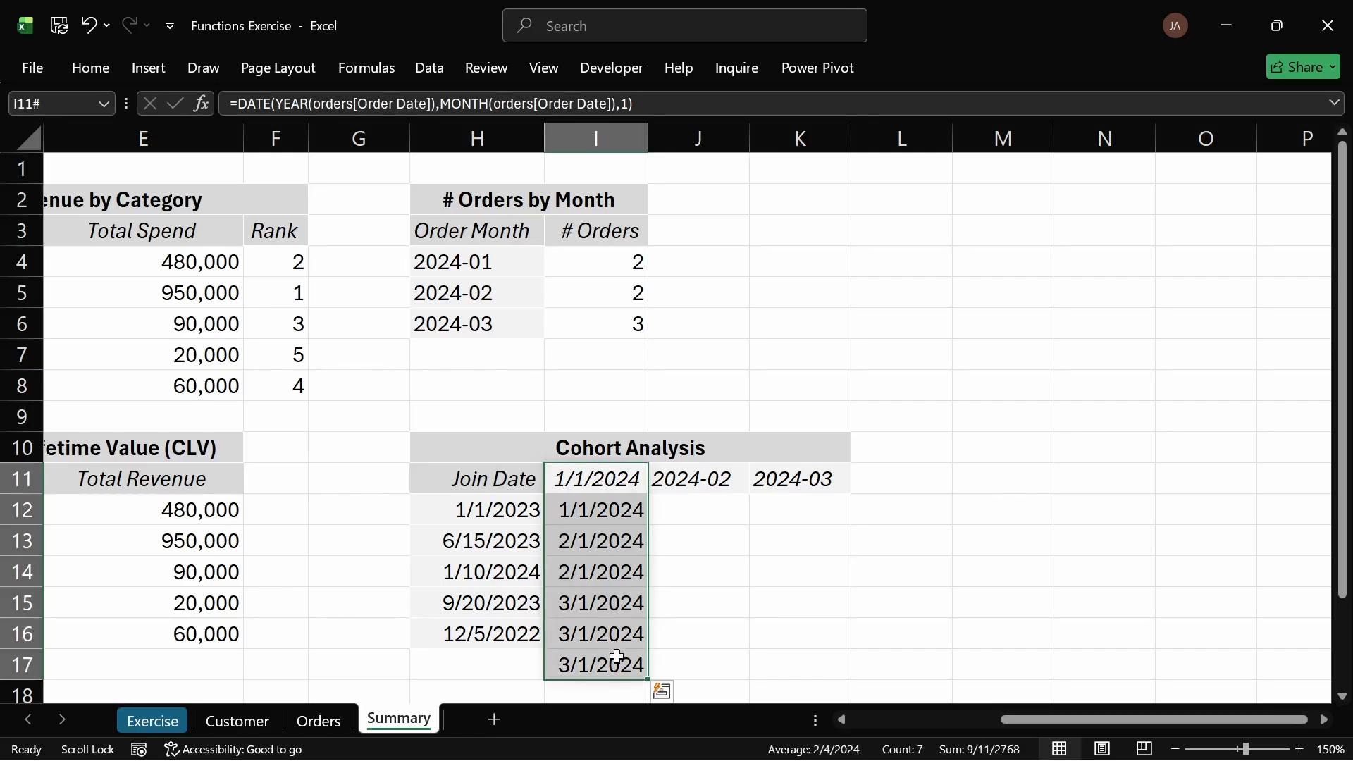
pyautogui.hotkey('ctrl', 'q')
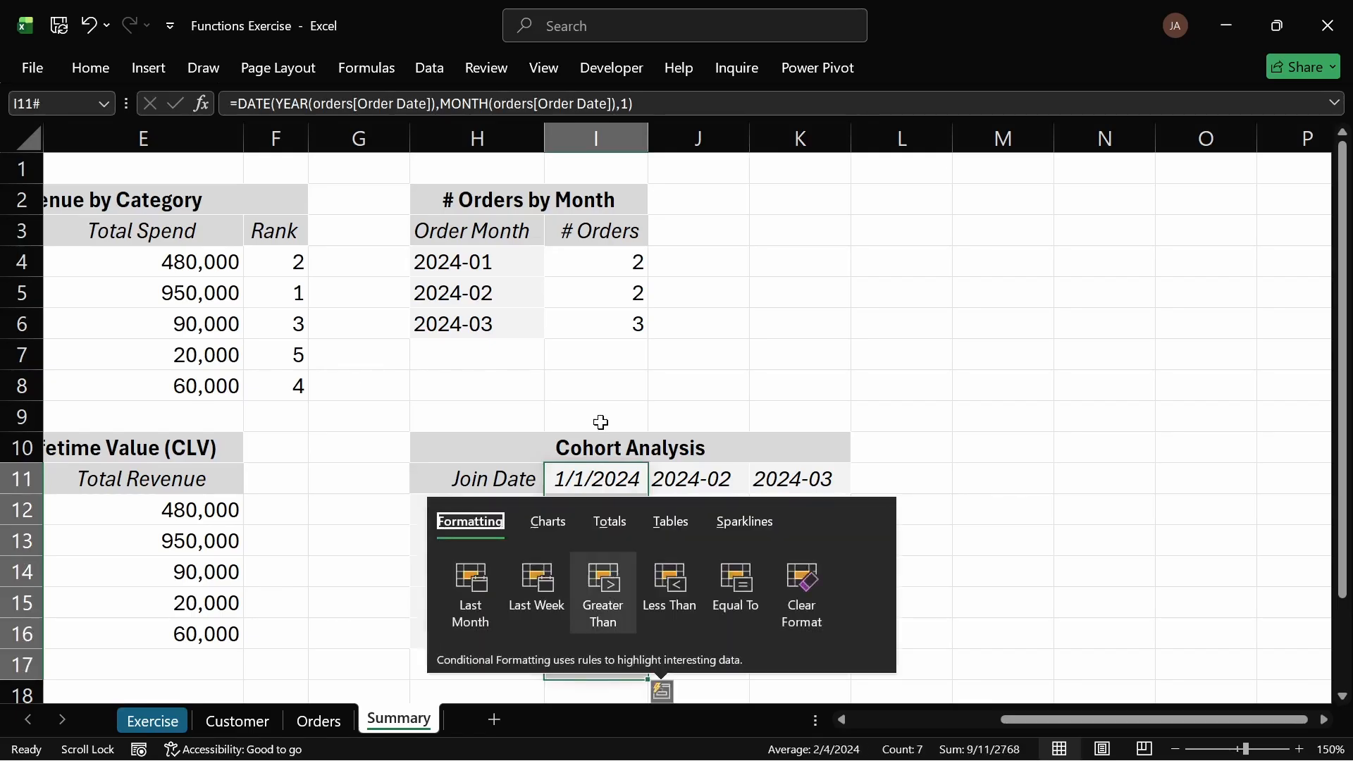
pyautogui.click(742, 353)
# Step: Try to remove duplicate dates from the spilled range I11:I17, continuing with the current selection only
pyautogui.moveTo(579, 481); pyautogui.dragTo(606, 661)
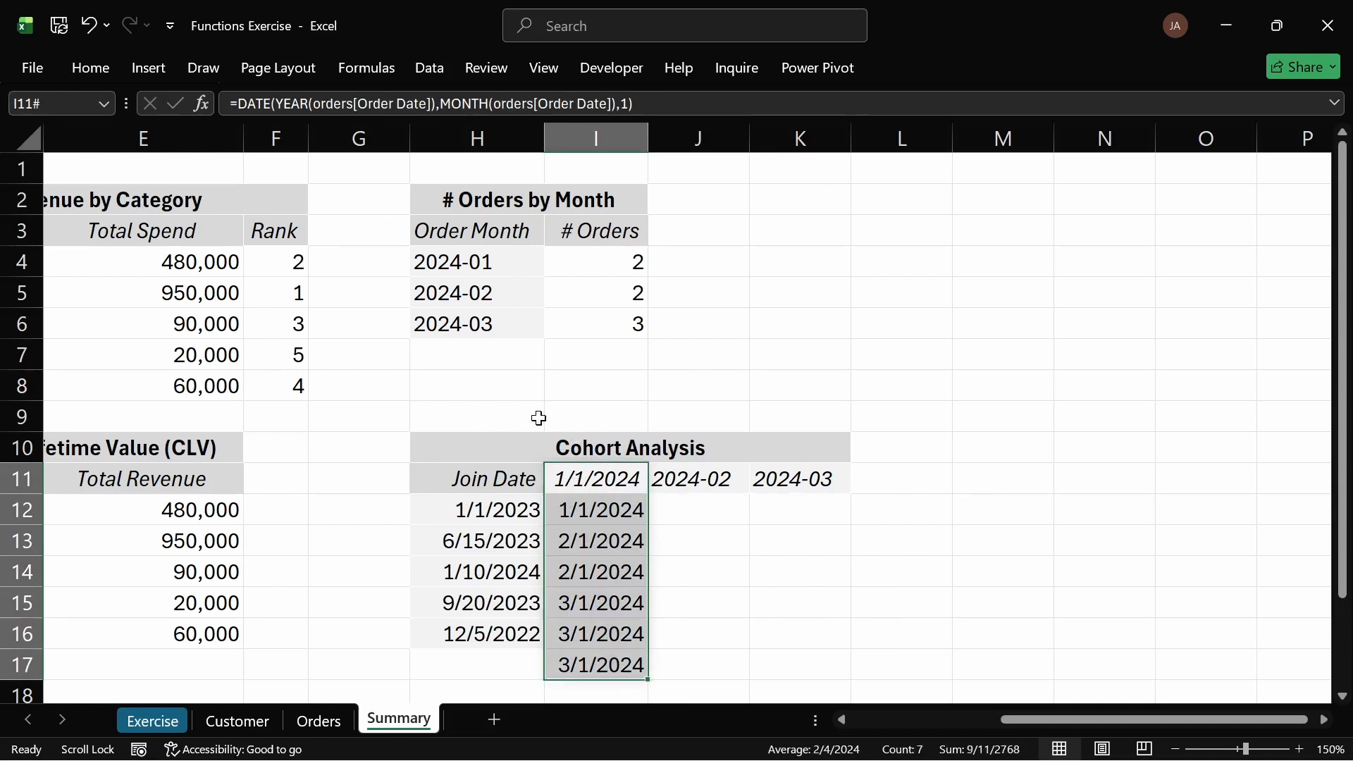
pyautogui.click(99, 67)
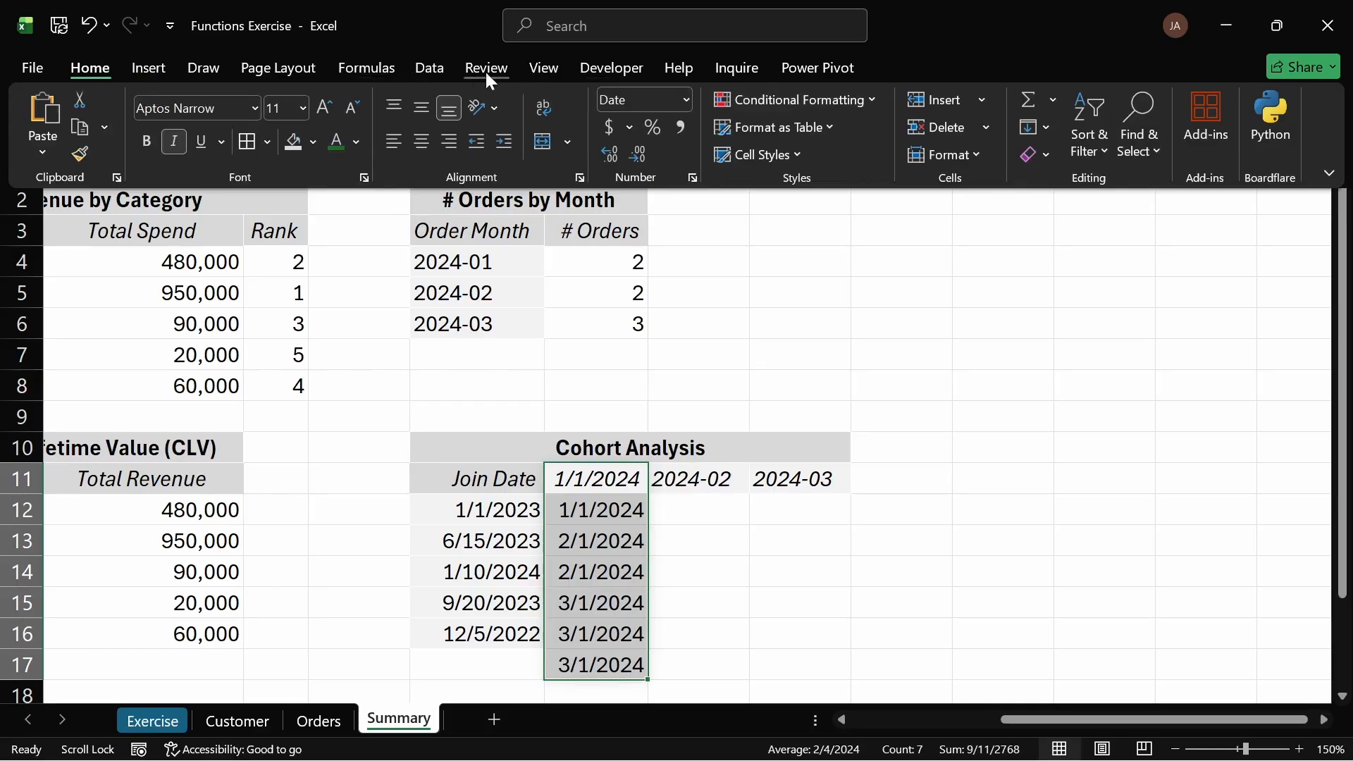
pyautogui.click(444, 74)
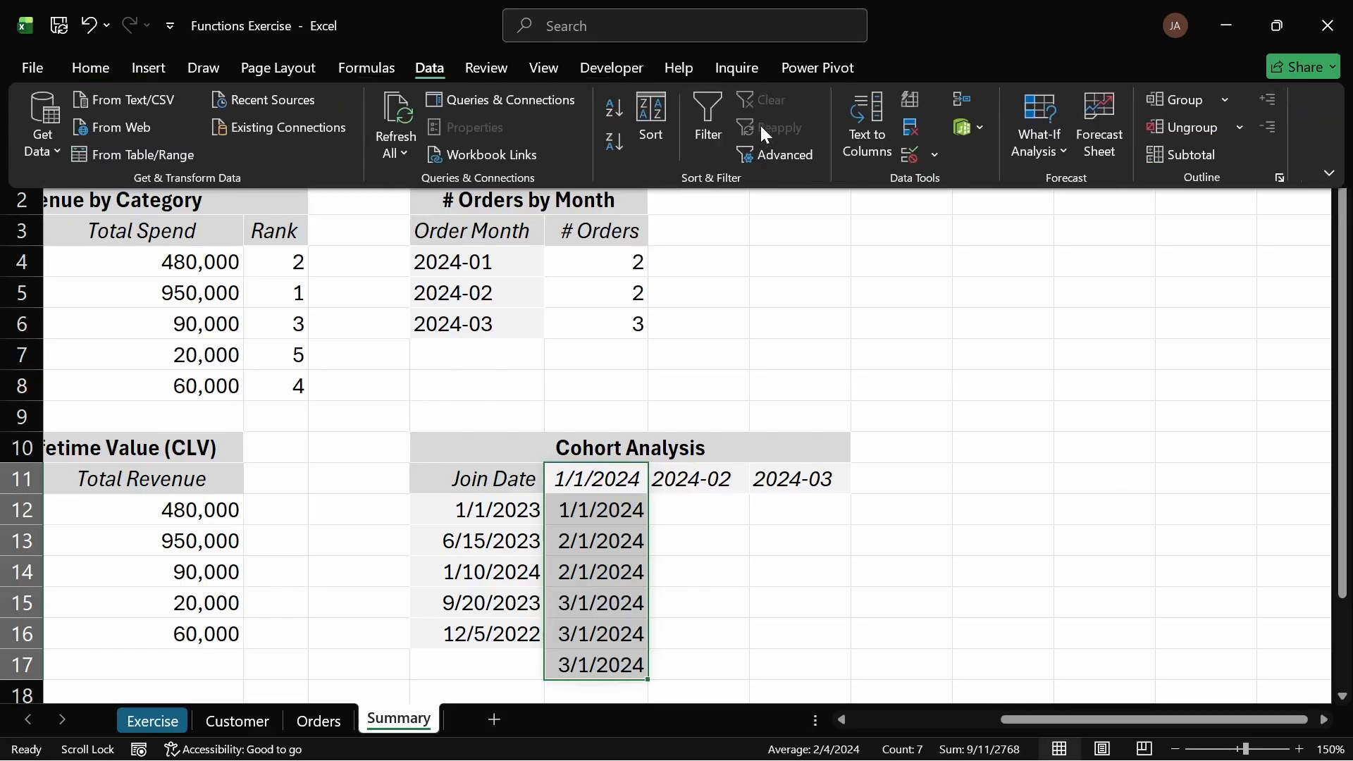
pyautogui.click(905, 133)
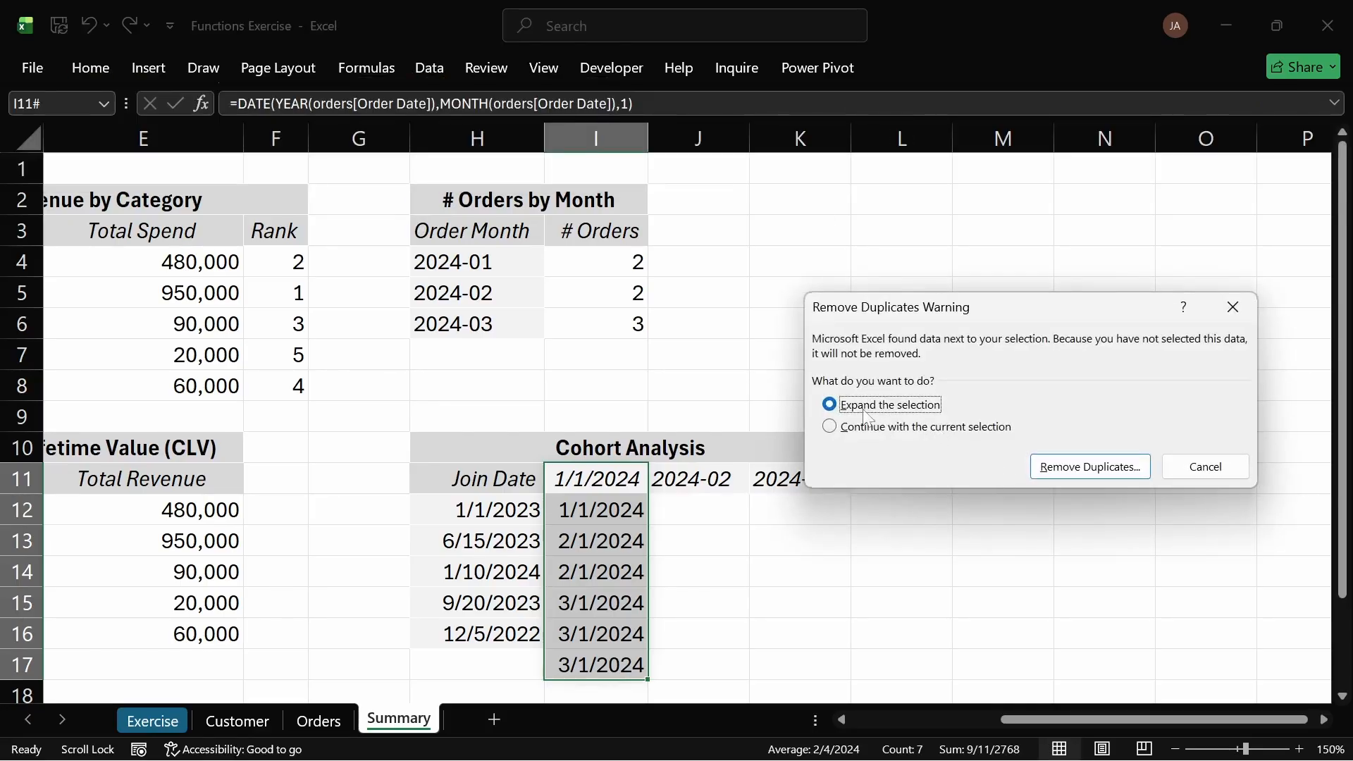
pyautogui.click(832, 426)
pyautogui.click(1079, 467)
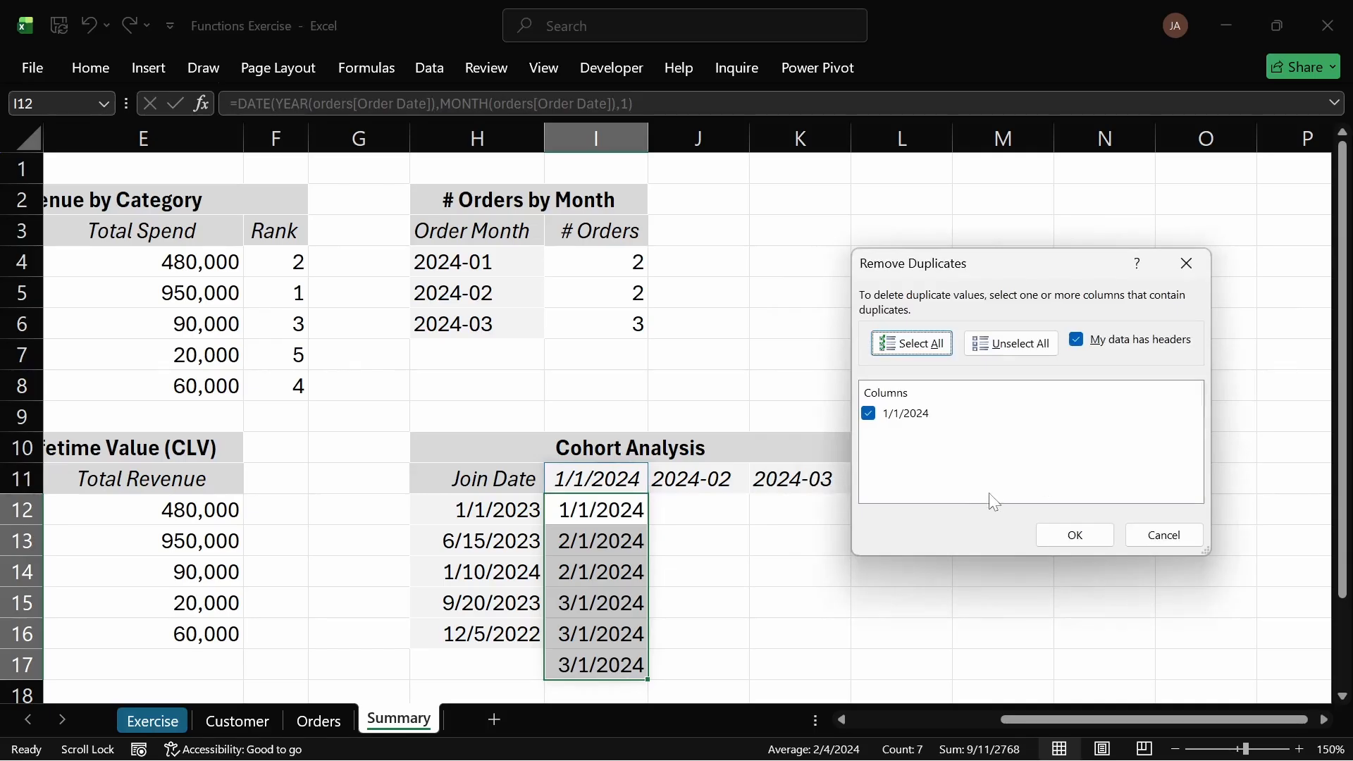
pyautogui.click(1075, 534)
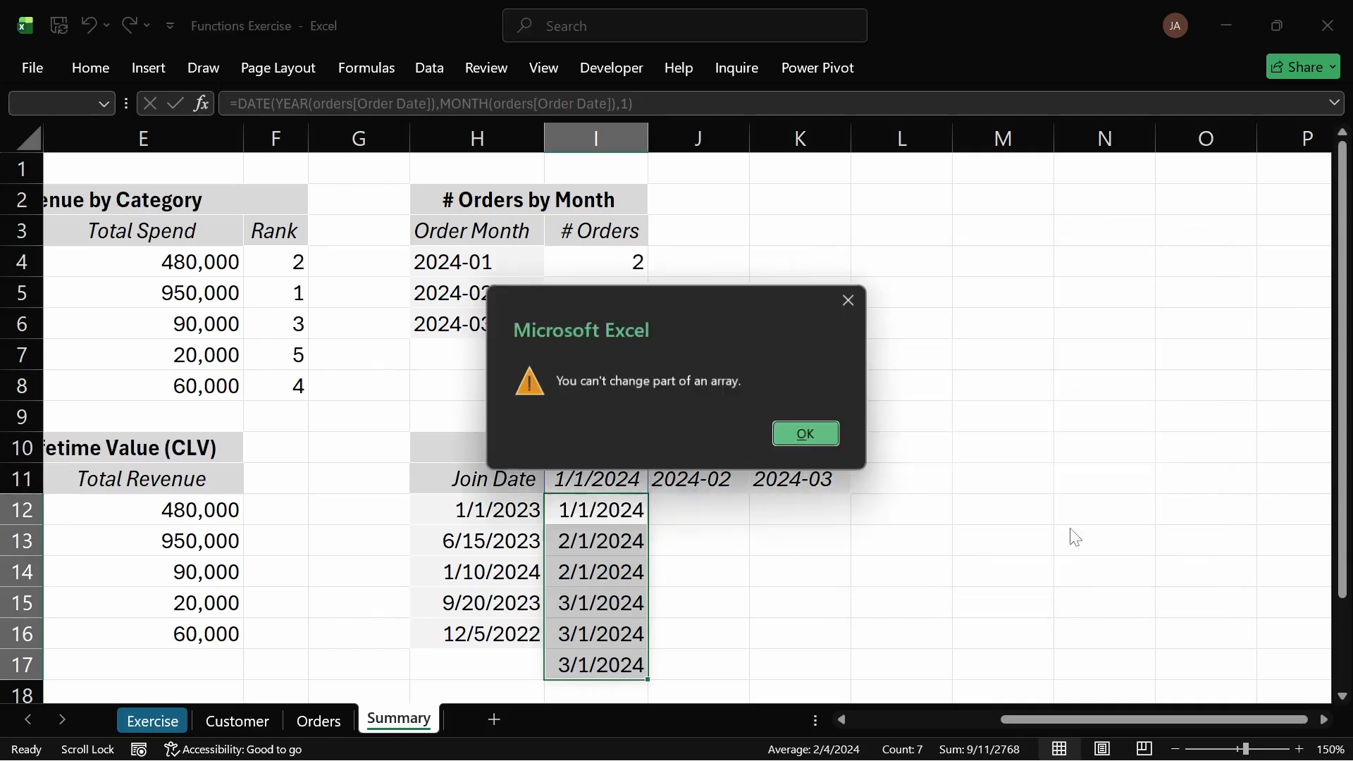
pyautogui.click(804, 454)
# Step: Inspect the I11 formula, then copy the spilled date range I11:I17
pyautogui.click(609, 479)
pyautogui.doubleClick(610, 480)
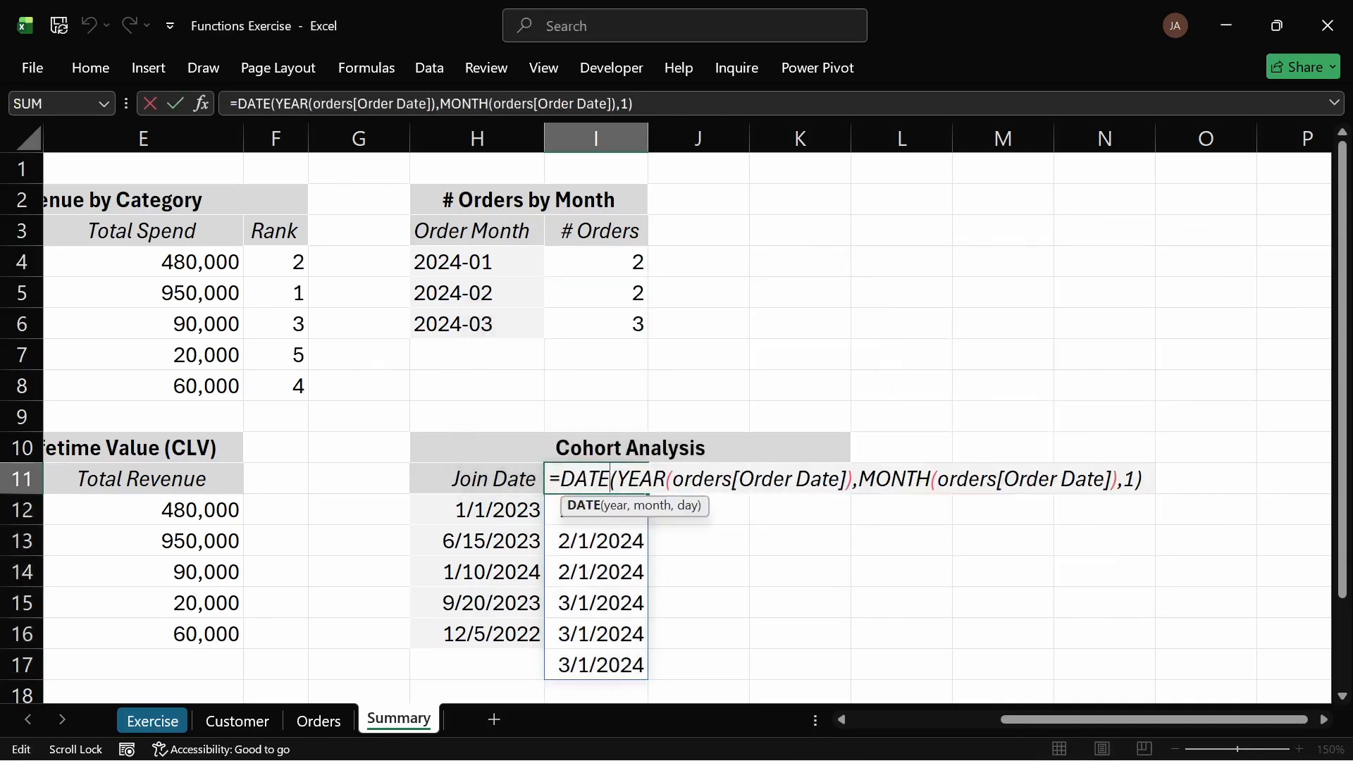
pyautogui.press('Escape')
pyautogui.moveTo(620, 532); pyautogui.dragTo(662, 692)
pyautogui.hotkey('ctrl', 'c')
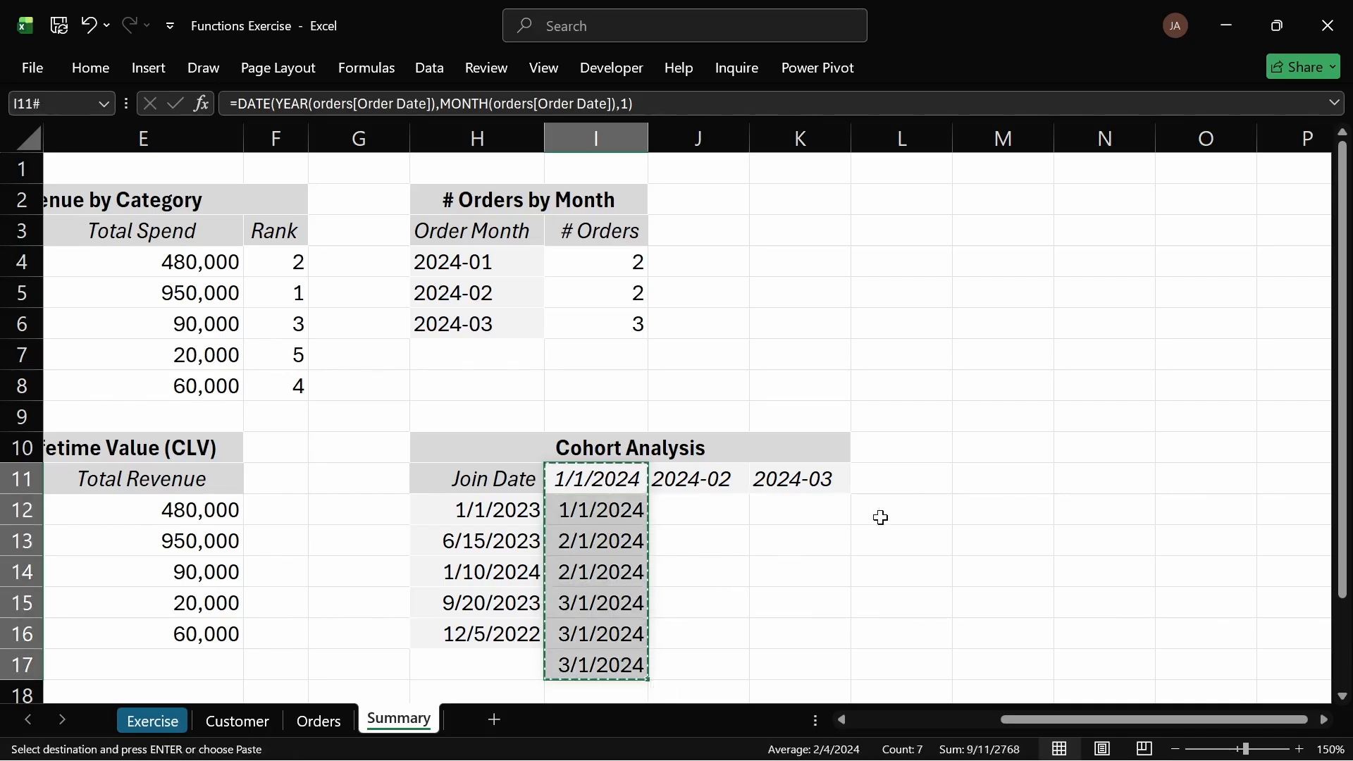
# Step: Paste the copied dates into M11:M17 as values only
pyautogui.click(1019, 475)
pyautogui.hotkey('ctrl', 'v')
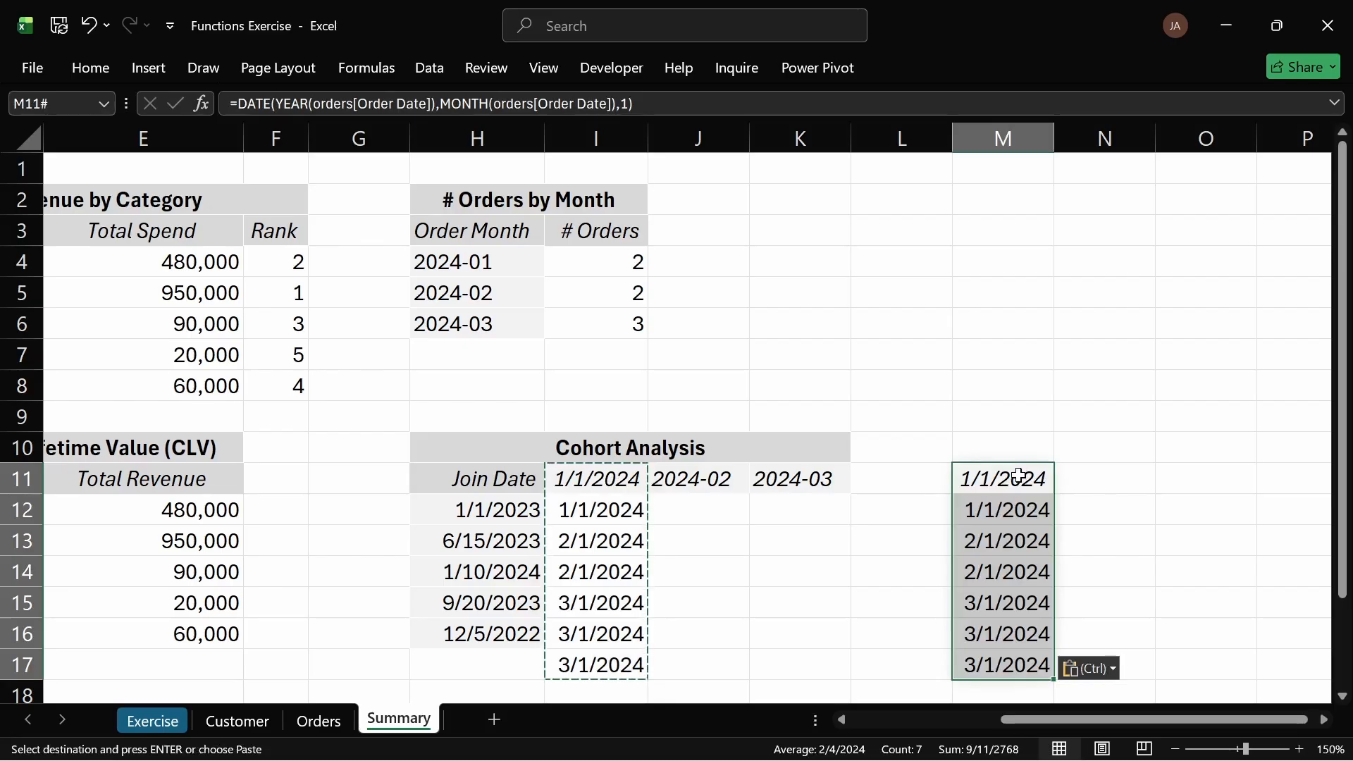
pyautogui.hotkey('ctrl', 'z')
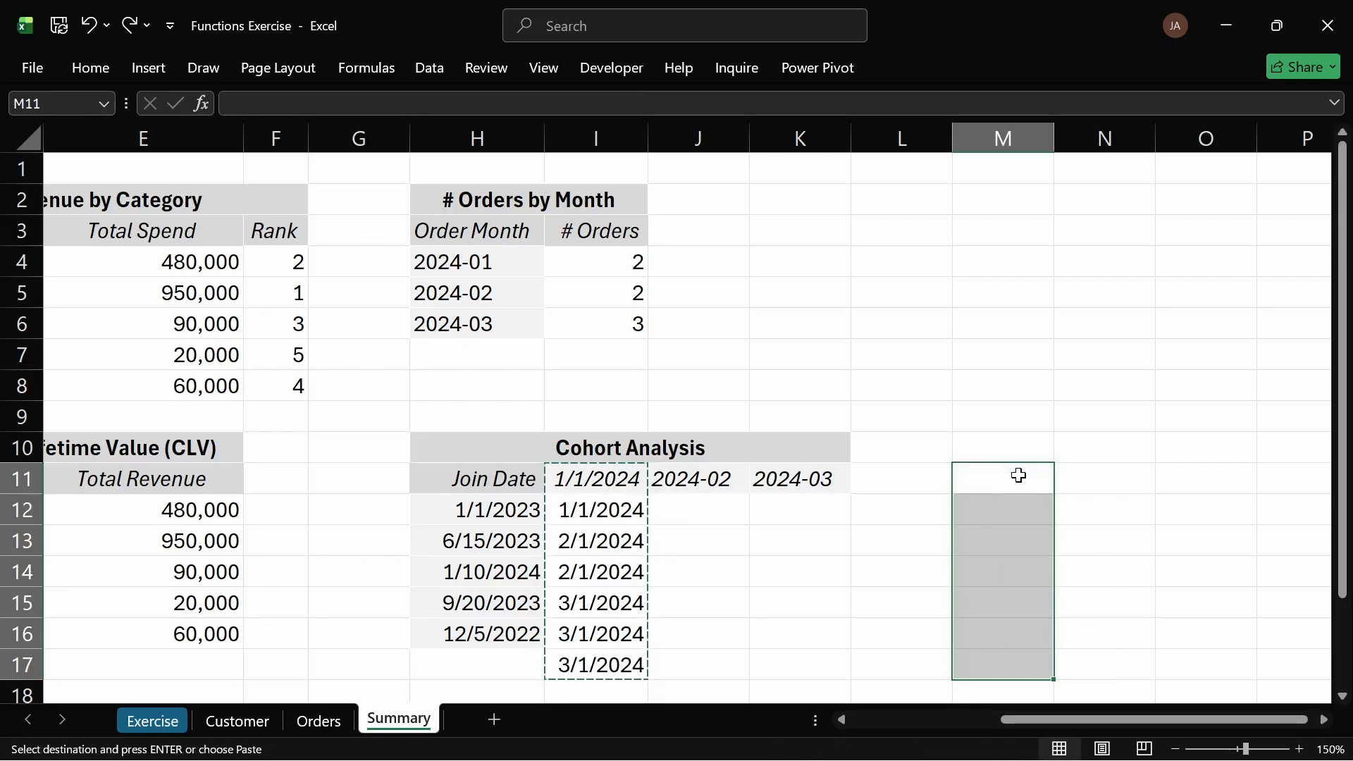
pyautogui.hotkey('ctrl', 'alt', 'v')
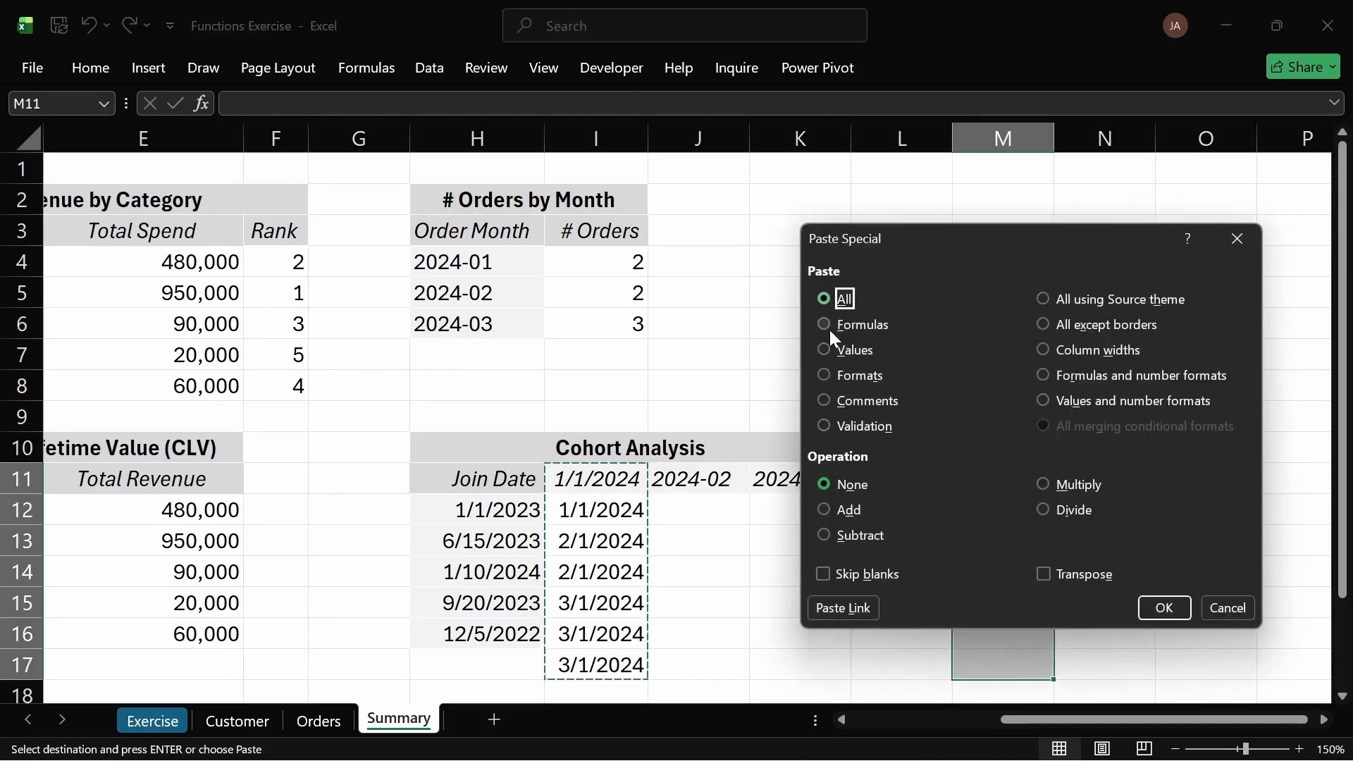
pyautogui.click(829, 350)
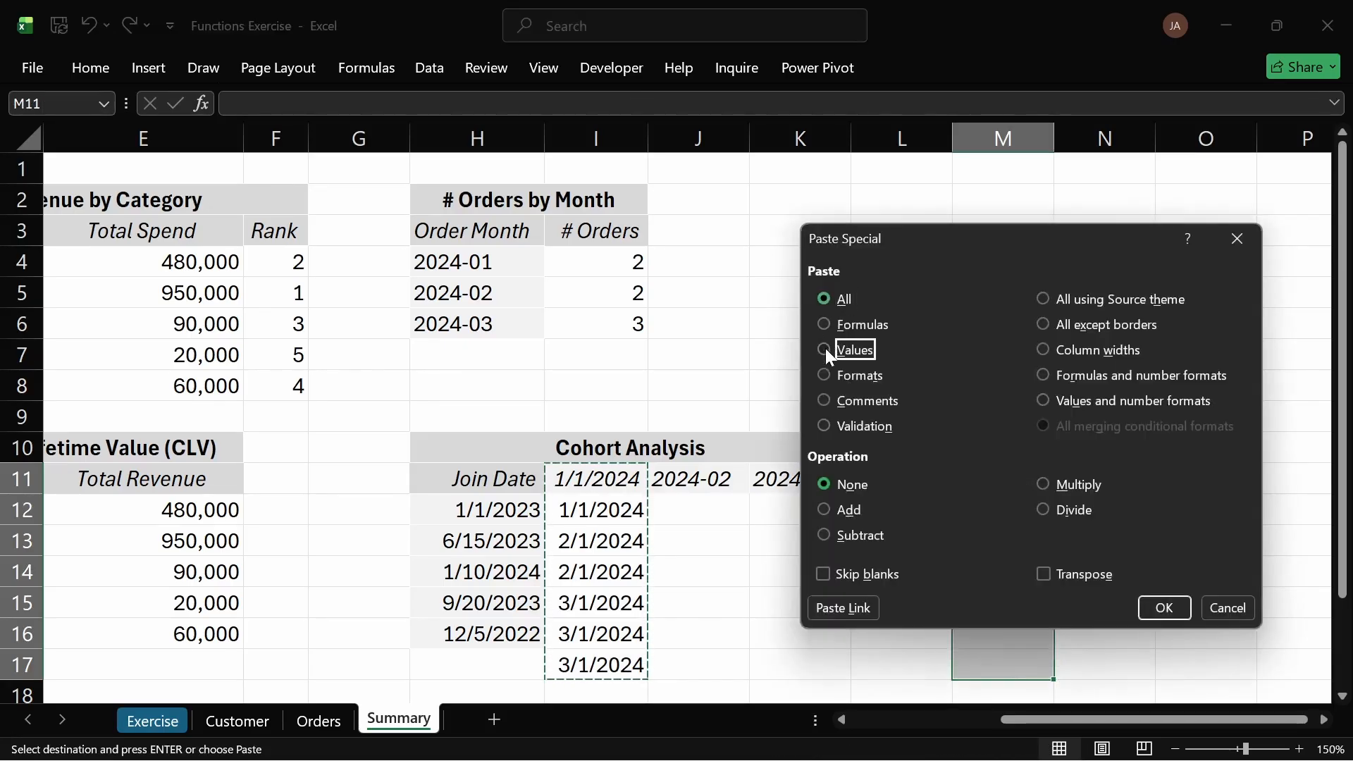
pyautogui.click(1166, 607)
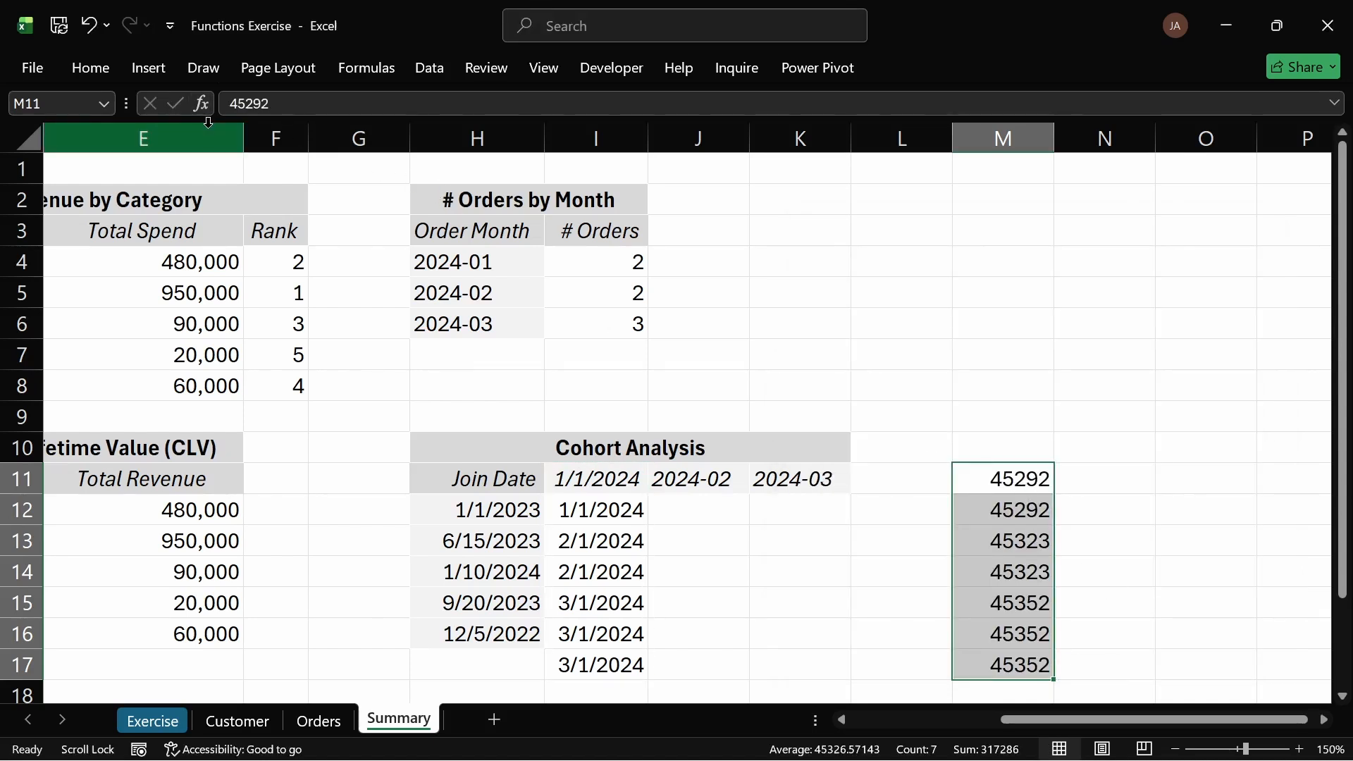
# Step: Format the pasted values in M11:M17 with the Date number format
pyautogui.press('Escape')
pyautogui.hotkey('ctrl', '1')
pyautogui.click(815, 279)
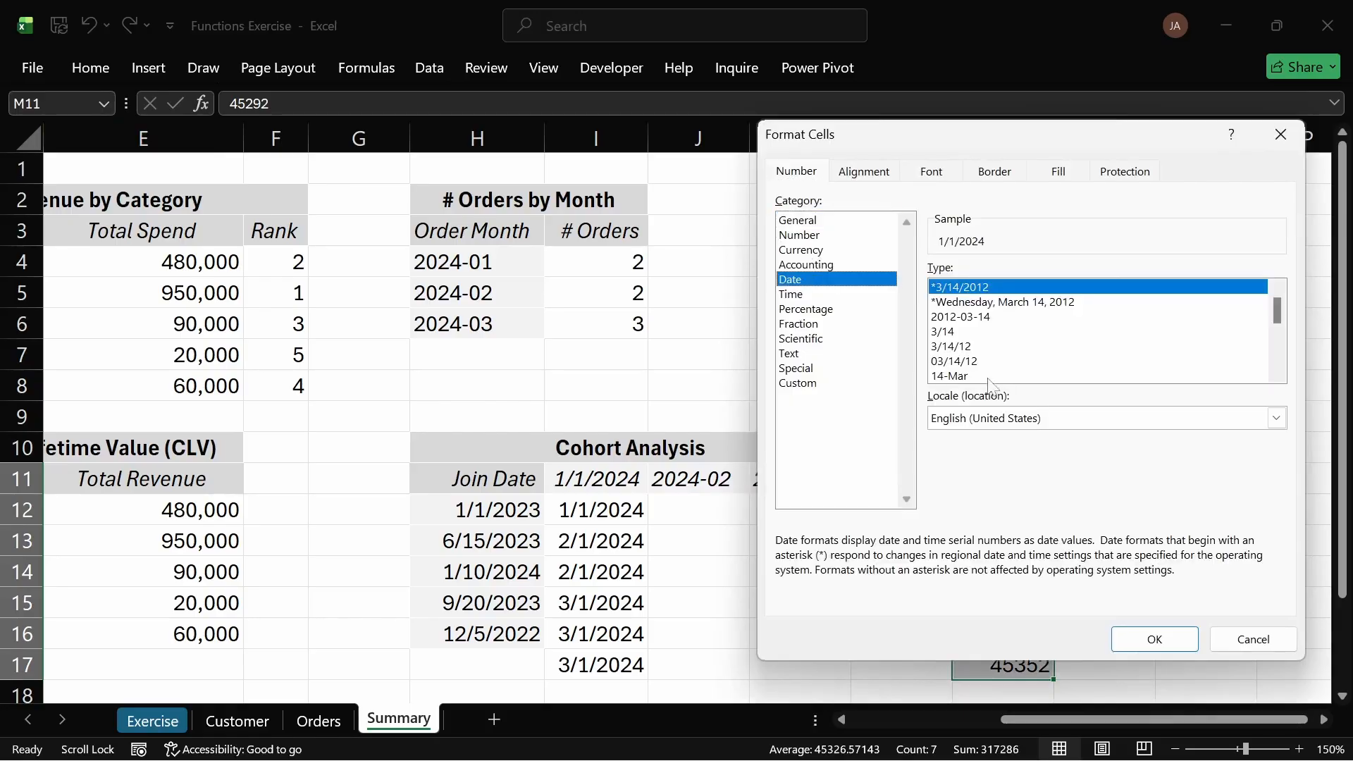
pyautogui.click(1161, 639)
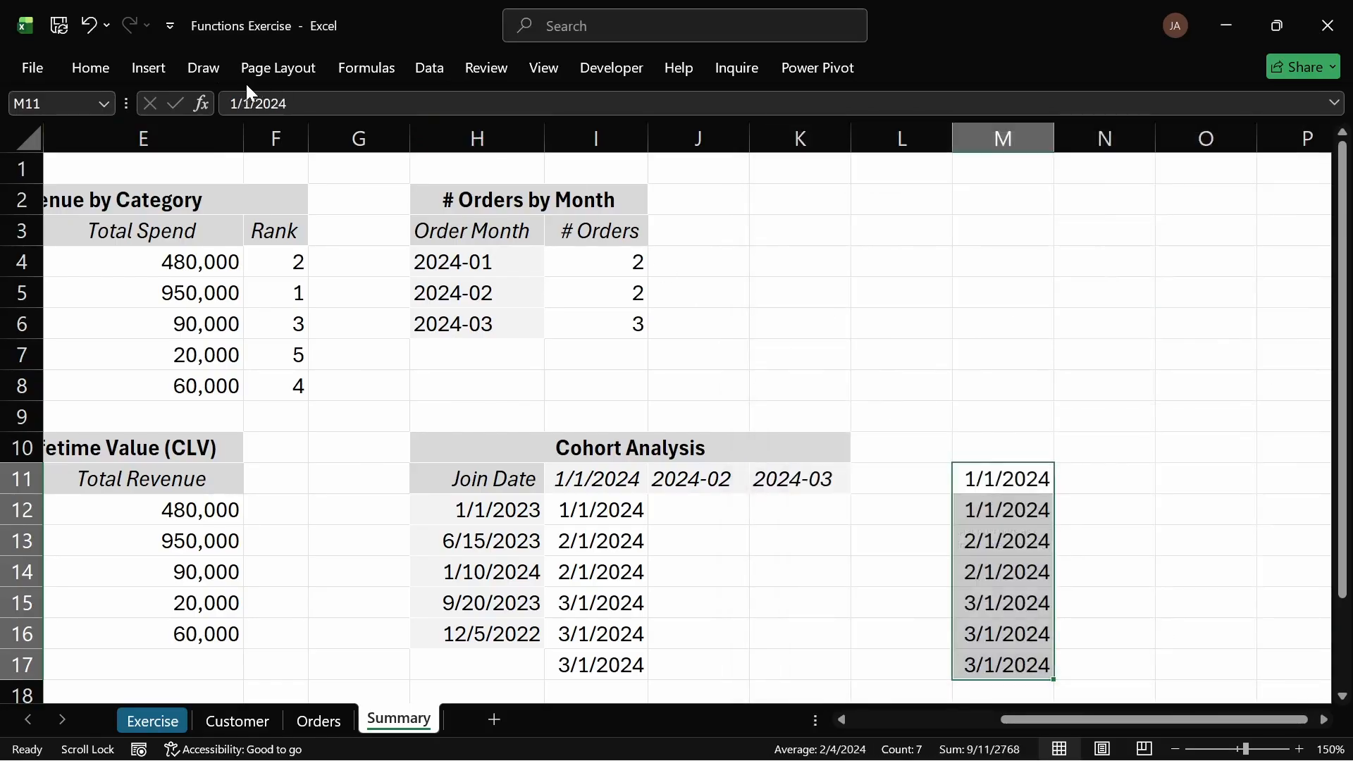
# Step: Remove duplicate dates from M11:M17 without treating the first row as a header
pyautogui.click(105, 67)
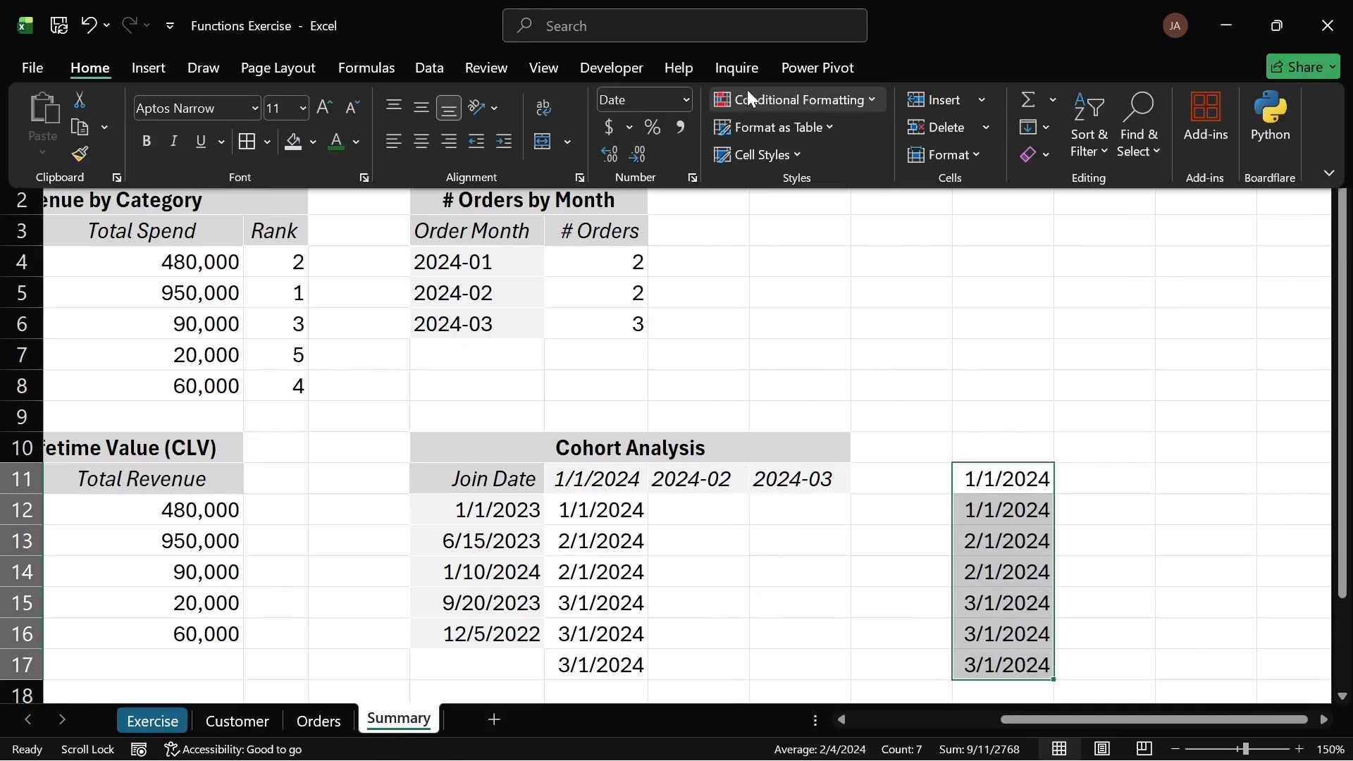
pyautogui.click(398, 67)
pyautogui.click(433, 70)
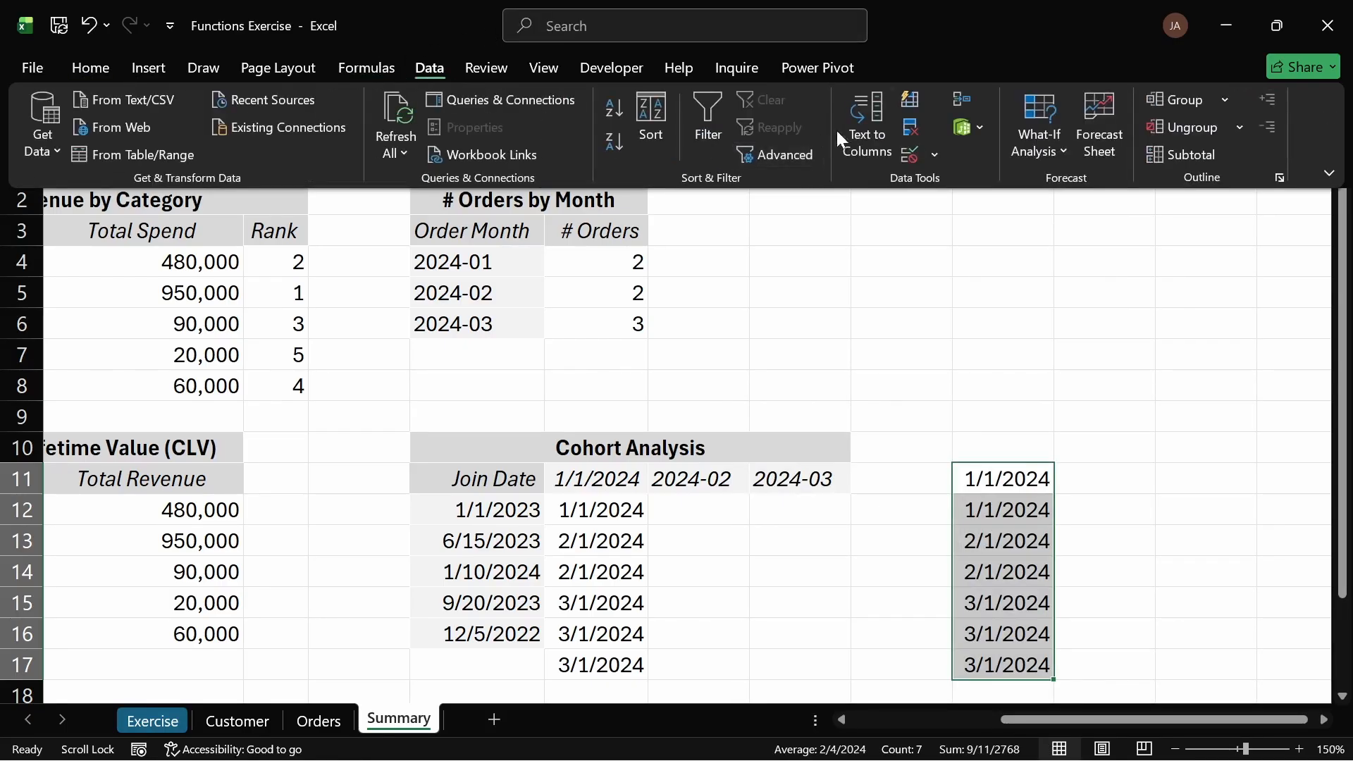
pyautogui.click(884, 126)
pyautogui.press('Escape')
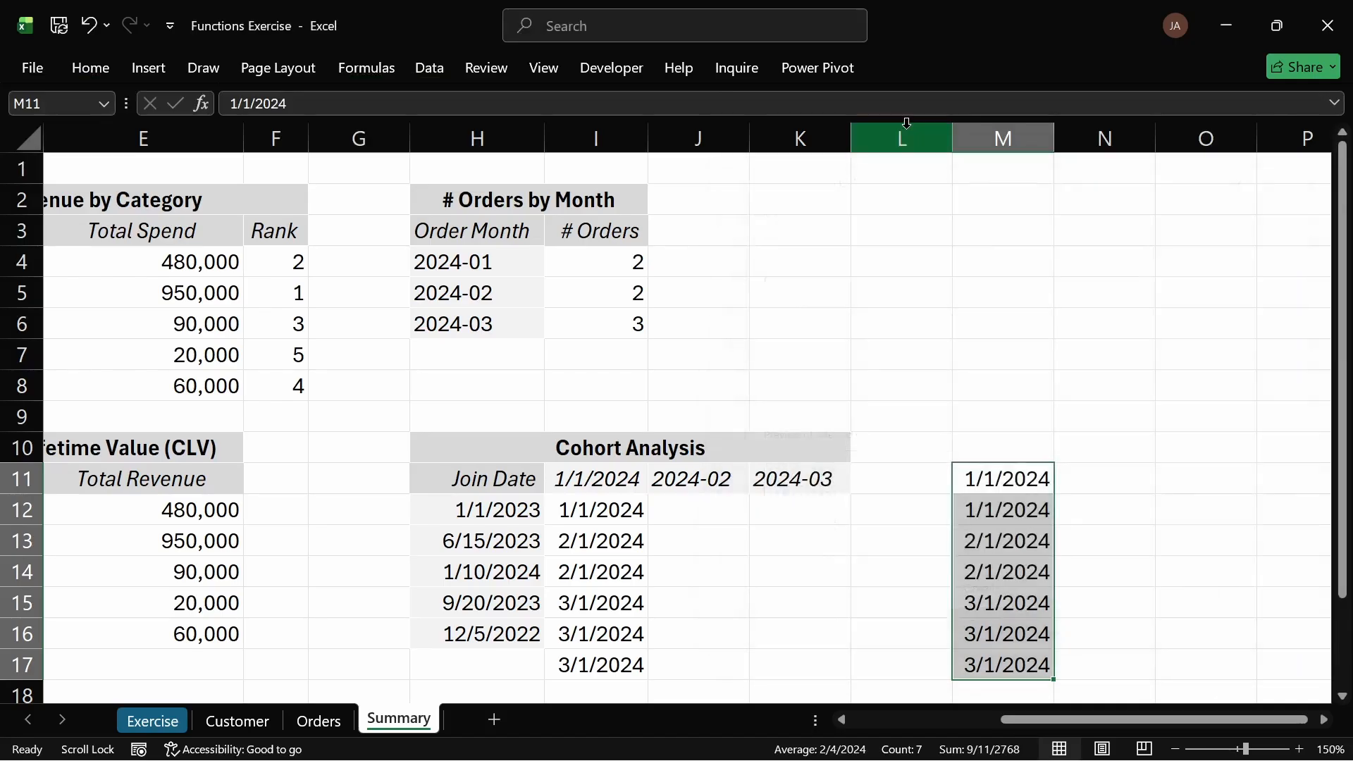
pyautogui.click(90, 68)
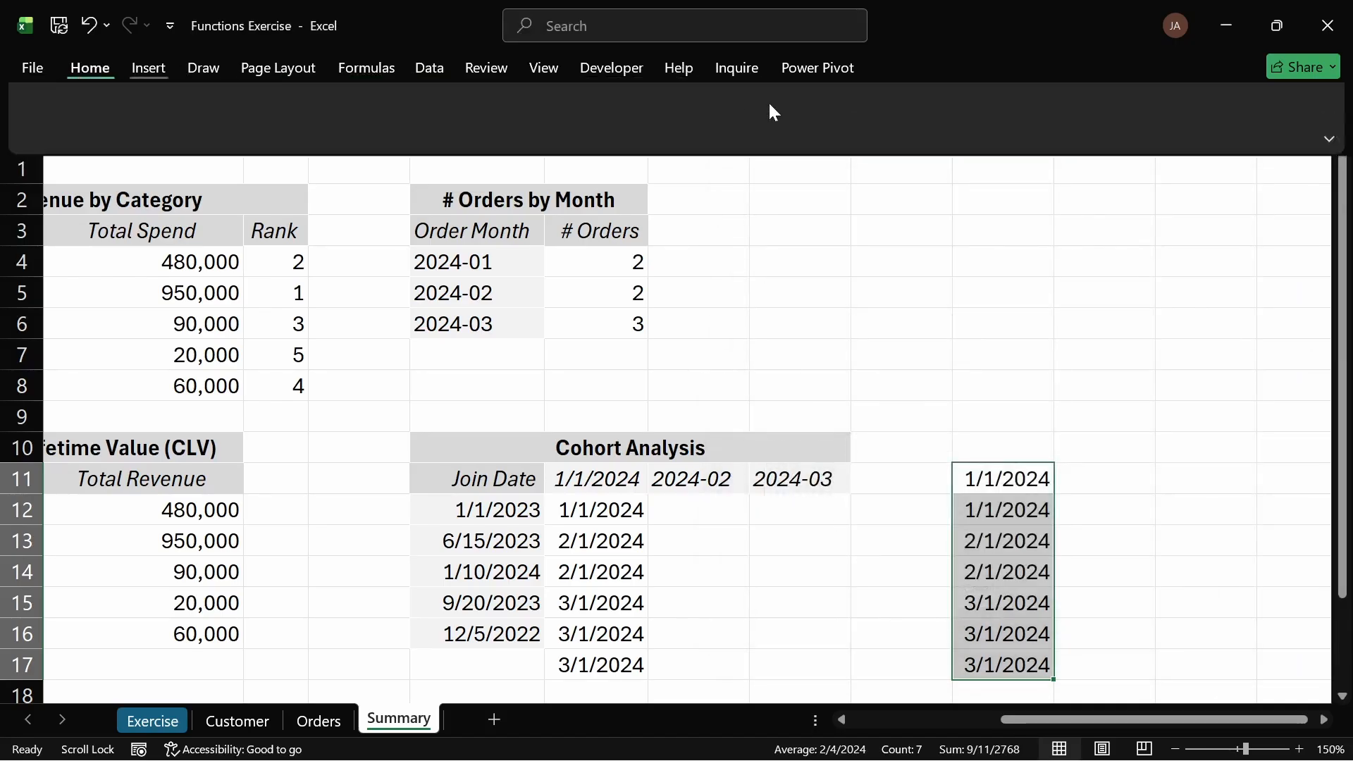
pyautogui.click(426, 65)
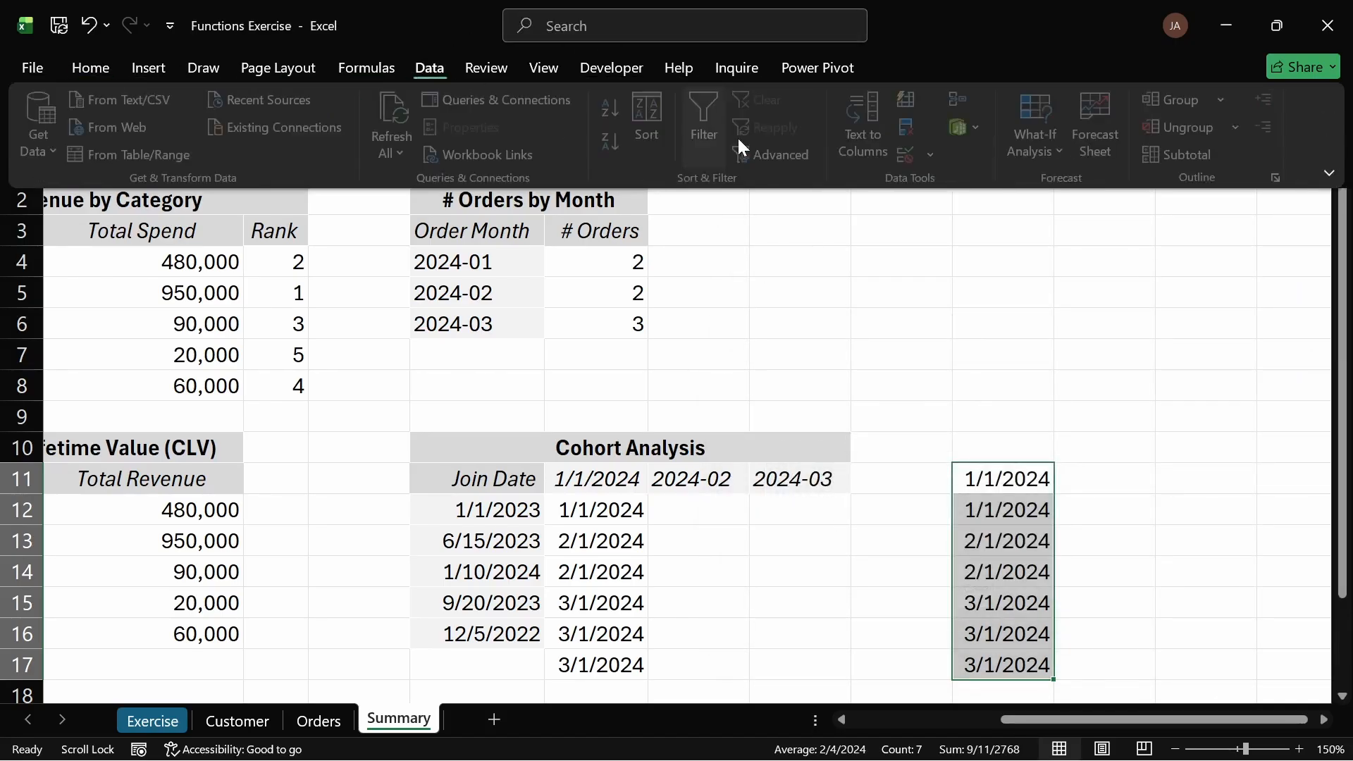
pyautogui.click(909, 127)
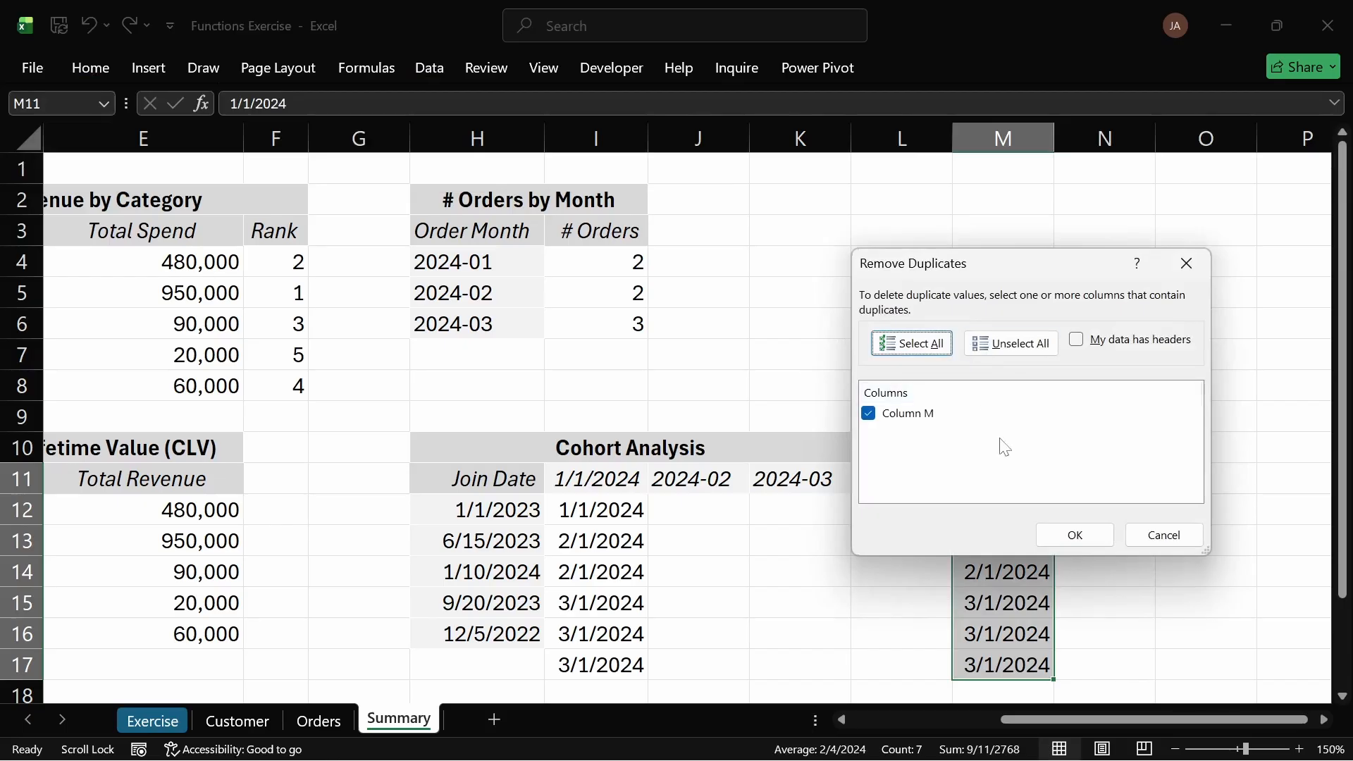
pyautogui.click(1076, 533)
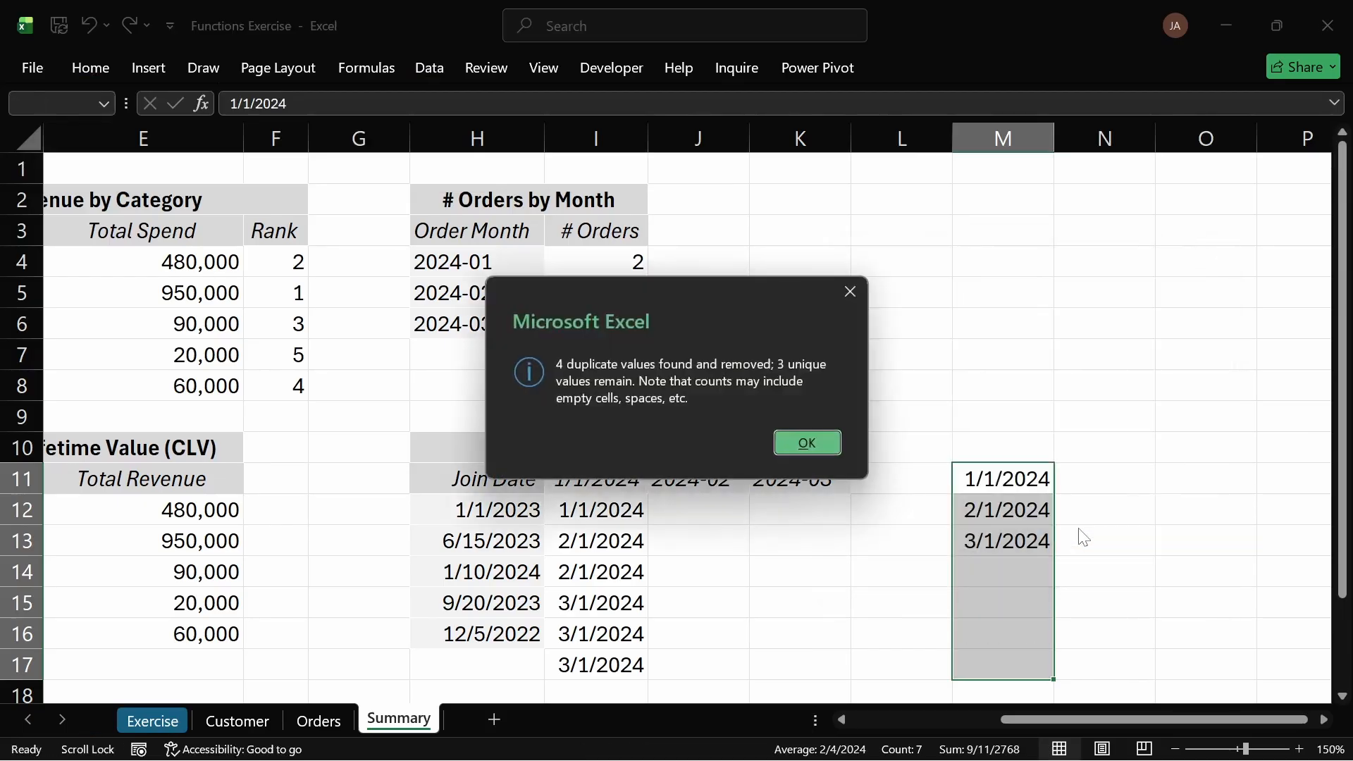
pyautogui.click(808, 443)
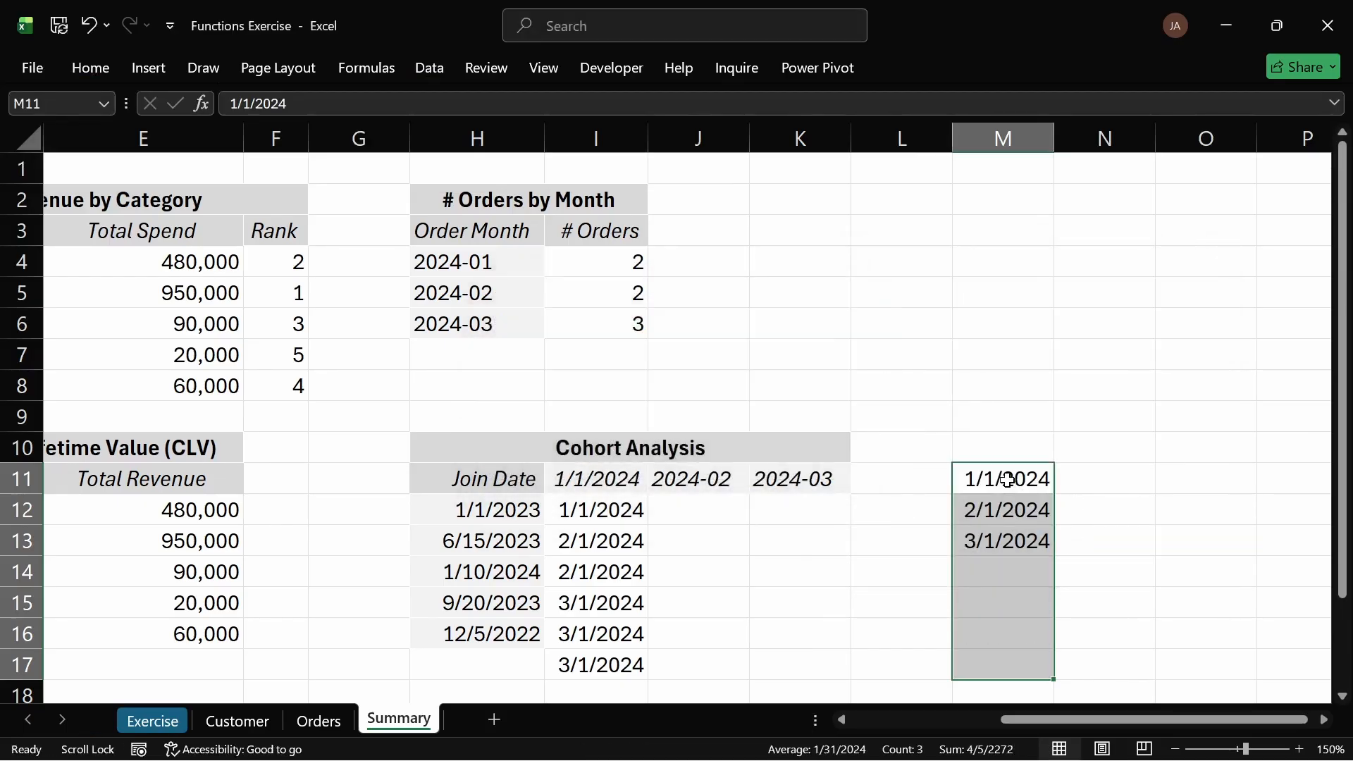
# Step: Copy the unique dates in M11:M13 and paste them transposed into the header row I11:K11
pyautogui.click(1013, 480)
pyautogui.moveTo(1012, 480); pyautogui.dragTo(1038, 533)
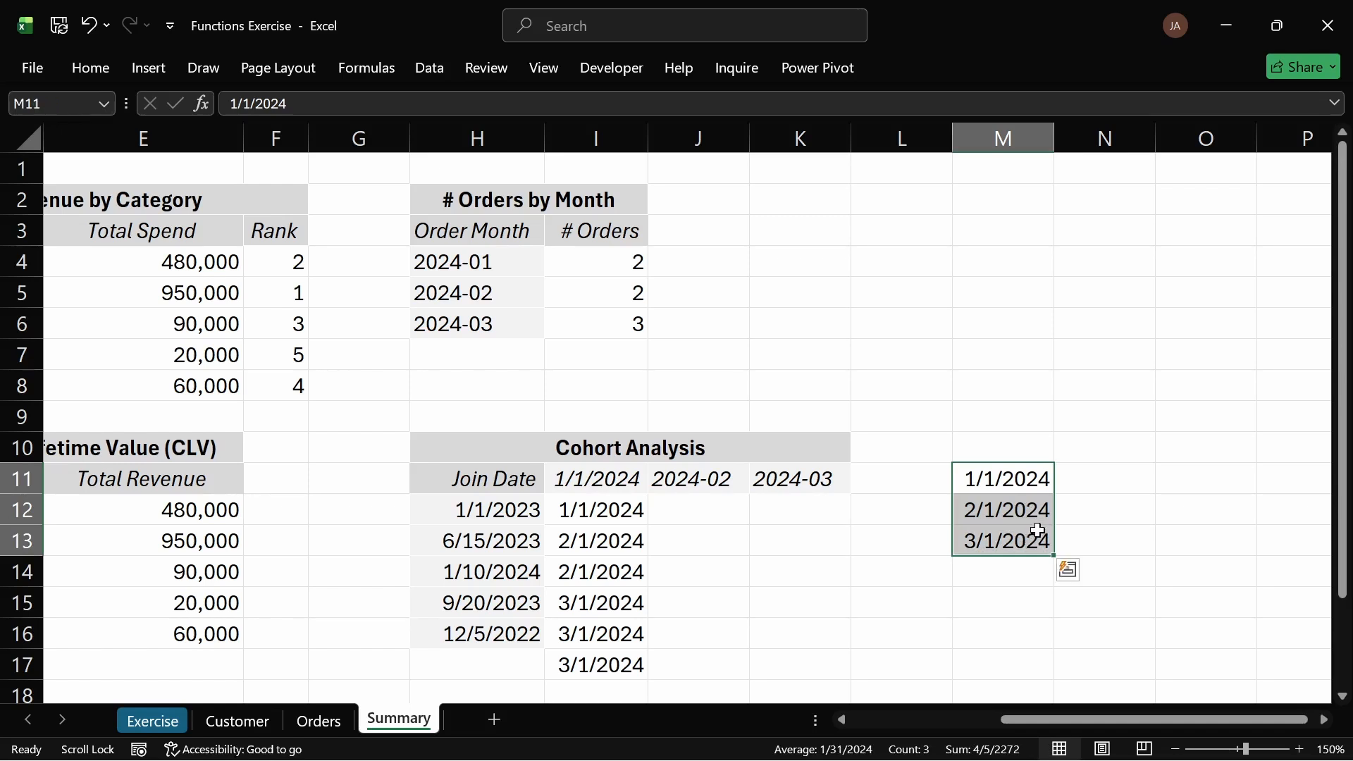
pyautogui.hotkey('ctrl', 'c')
pyautogui.click(601, 480)
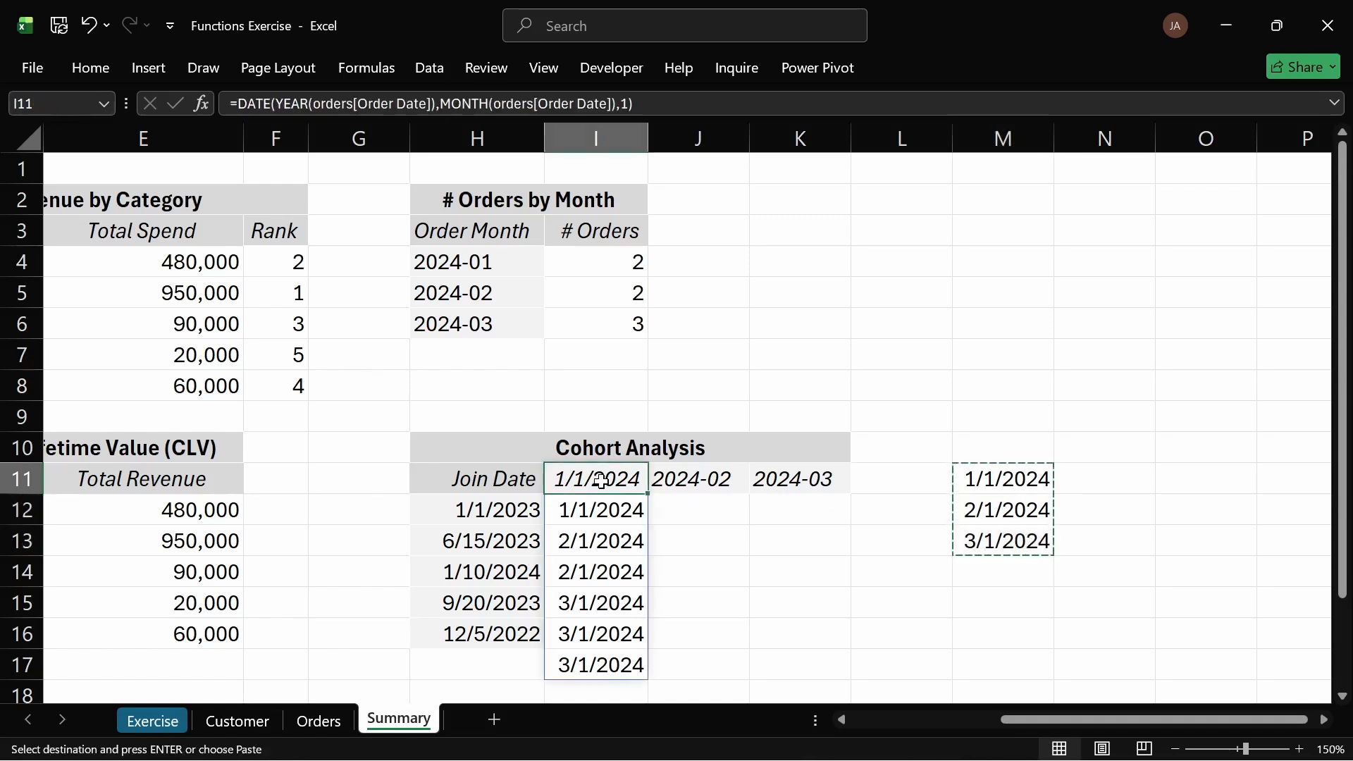
pyautogui.hotkey('ctrl', 'alt', 'v')
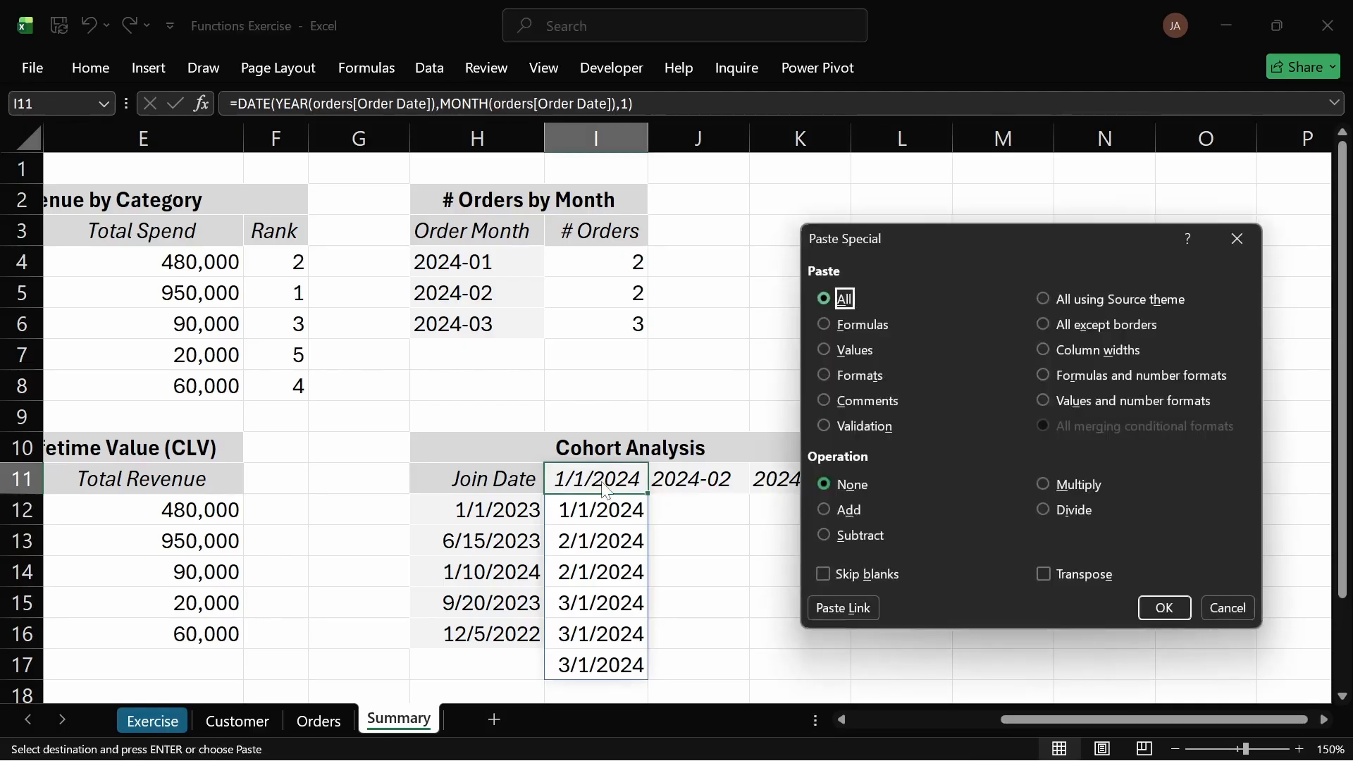
pyautogui.click(1043, 574)
pyautogui.click(1164, 608)
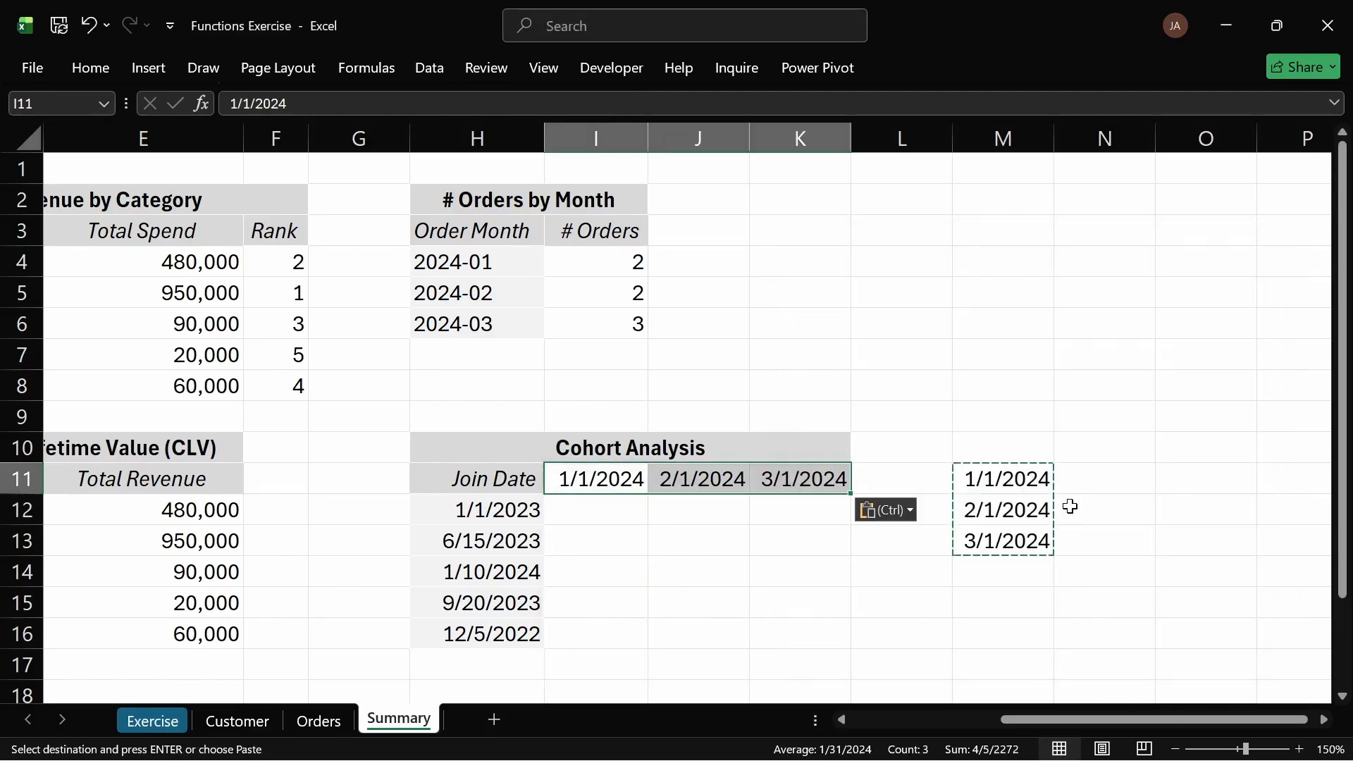
# Step: Delete the helper dates in M11:M13
pyautogui.click(743, 541)
pyautogui.moveTo(1021, 470); pyautogui.dragTo(1027, 537)
pyautogui.press('Delete')
pyautogui.click(896, 544)
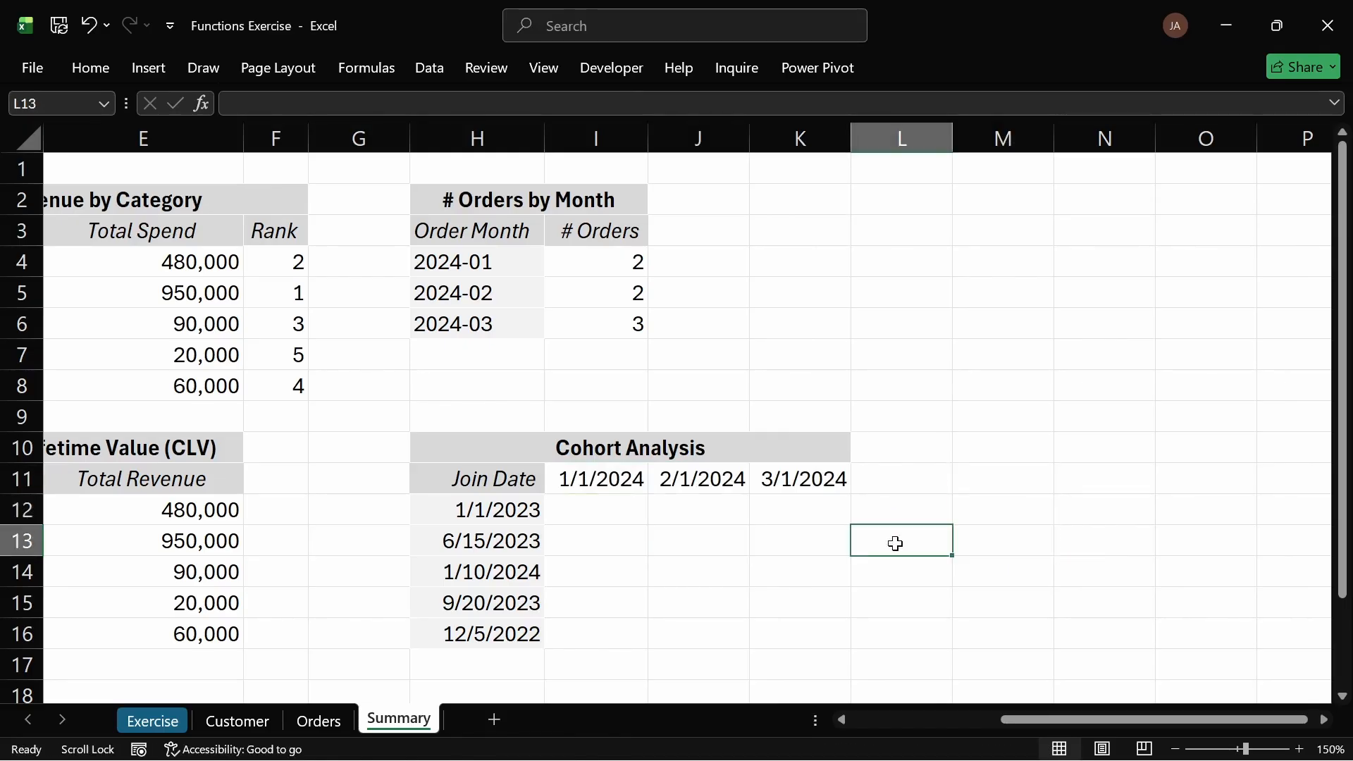
# Step: Apply H12's formatting to the header dates I11:K11 with the Format Painter
pyautogui.click(497, 518)
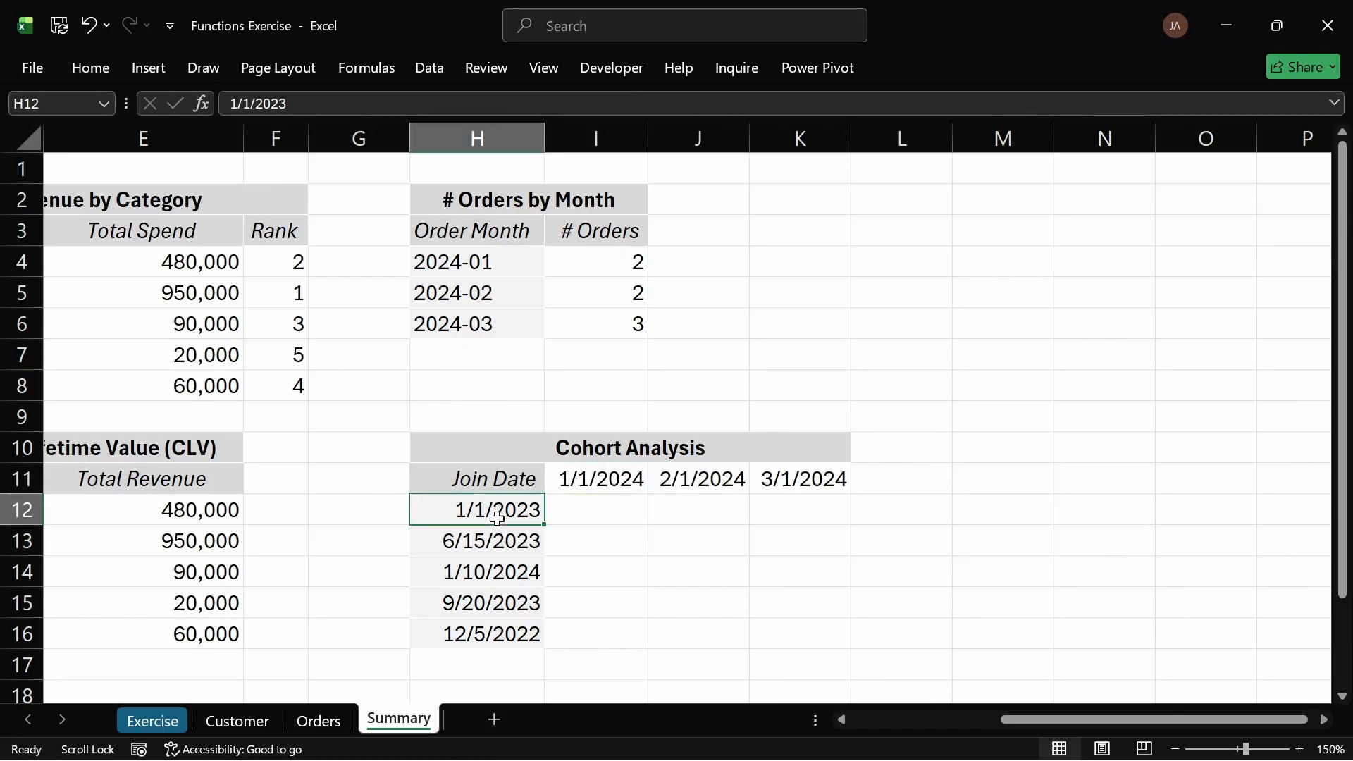
pyautogui.click(90, 68)
pyautogui.click(80, 154)
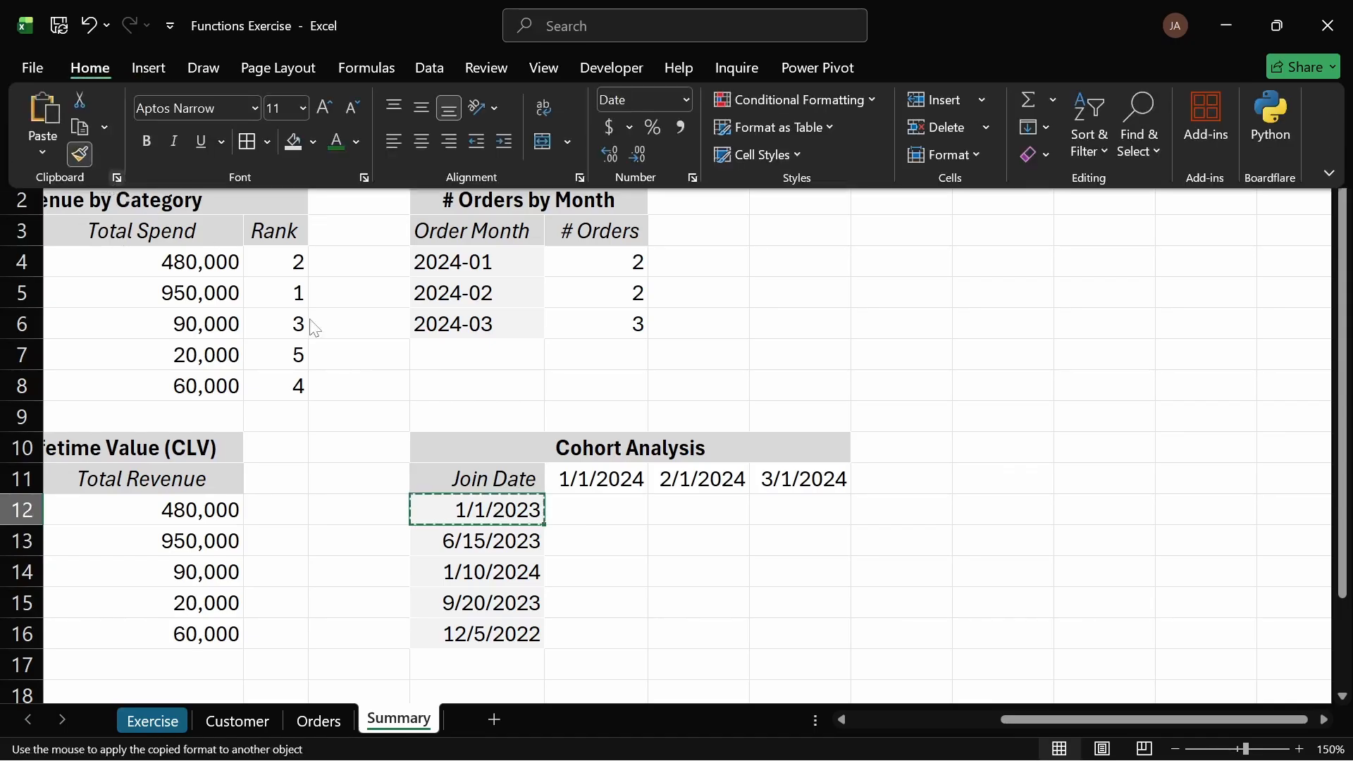
pyautogui.moveTo(574, 478); pyautogui.dragTo(835, 485)
pyautogui.click(681, 540)
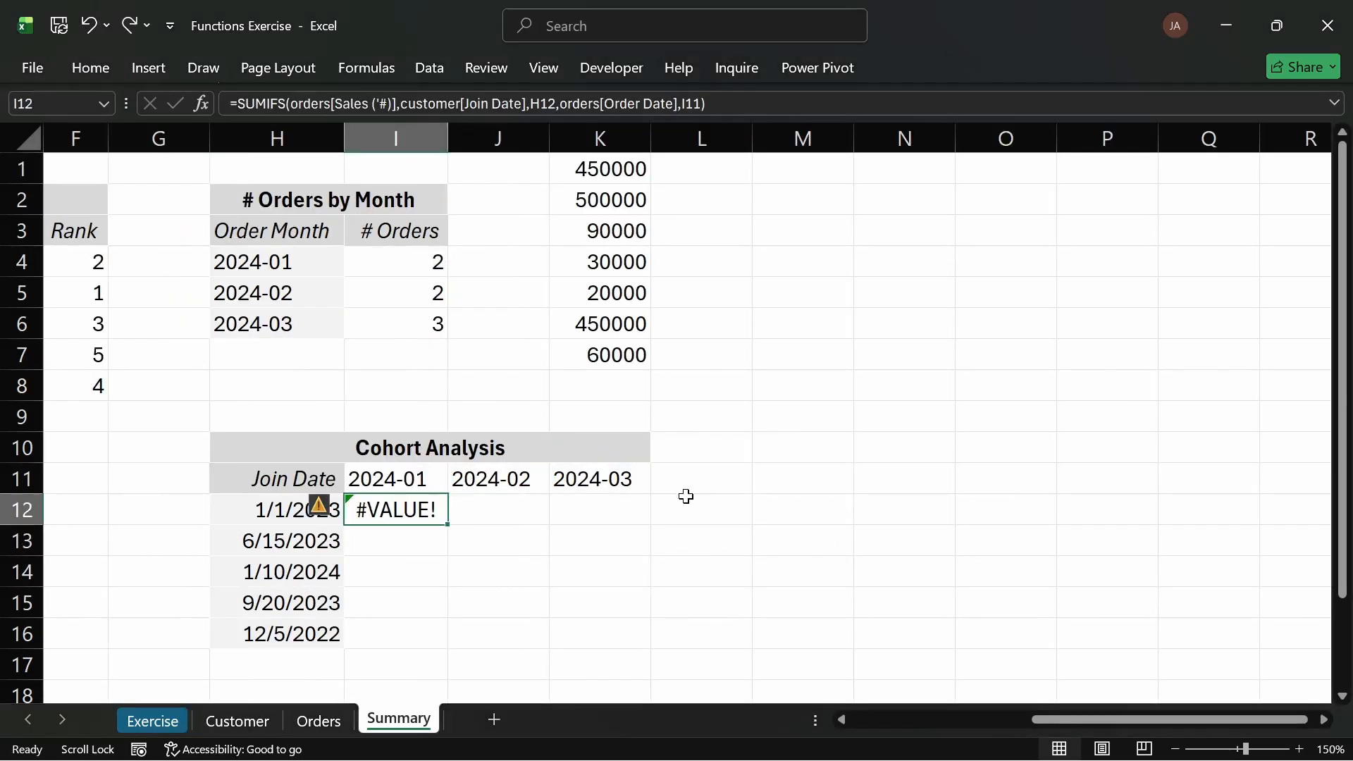
# Step: Delete the erroring SUMIFS formula in cell I12 of the cohort table
pyautogui.click(653, 521)
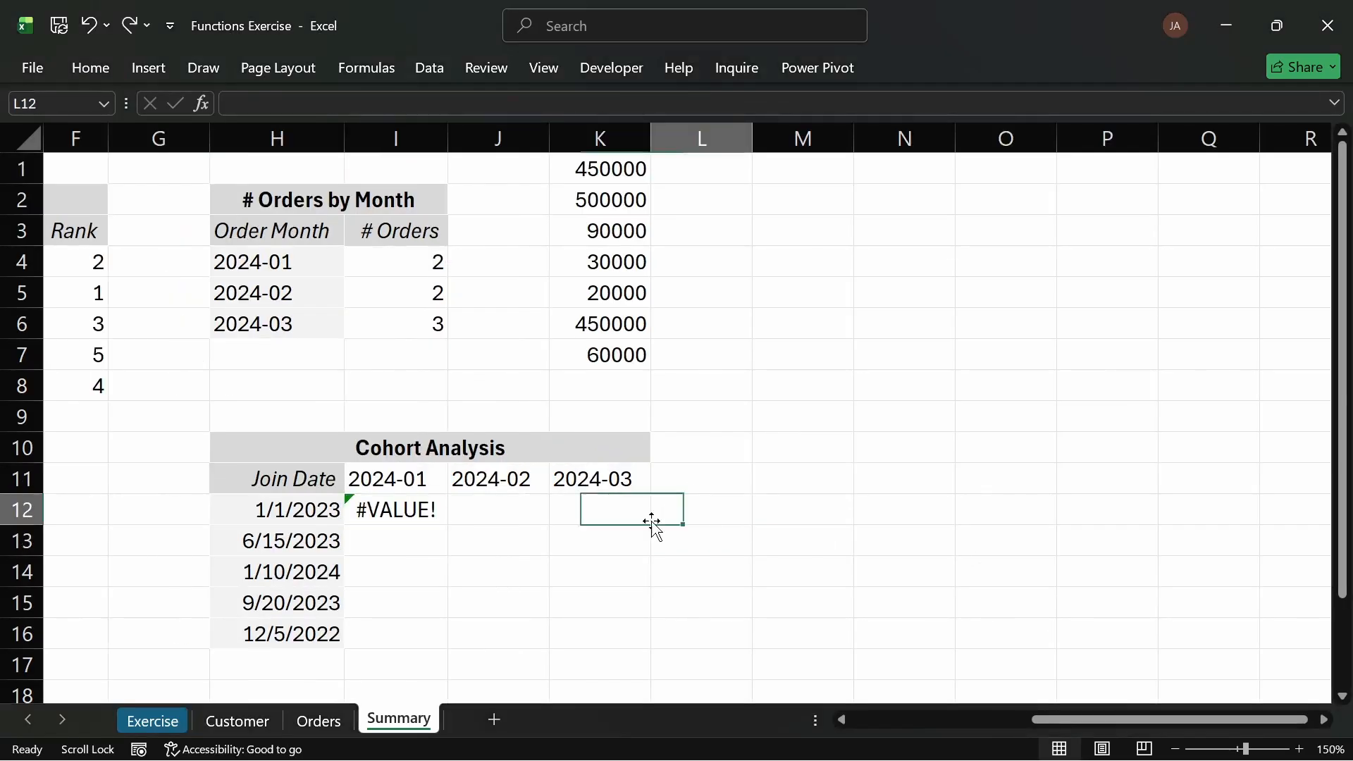
pyautogui.click(428, 507)
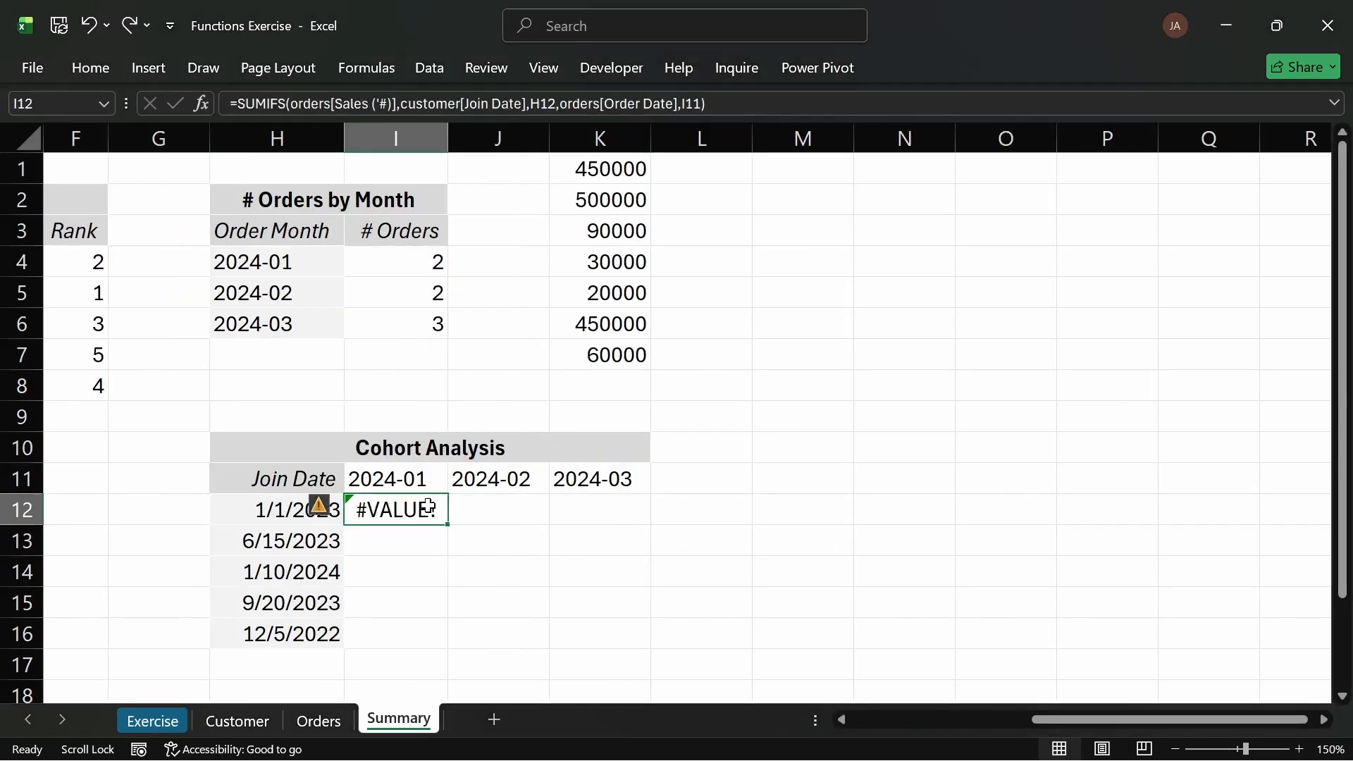
pyautogui.press('Delete')
pyautogui.click(564, 531)
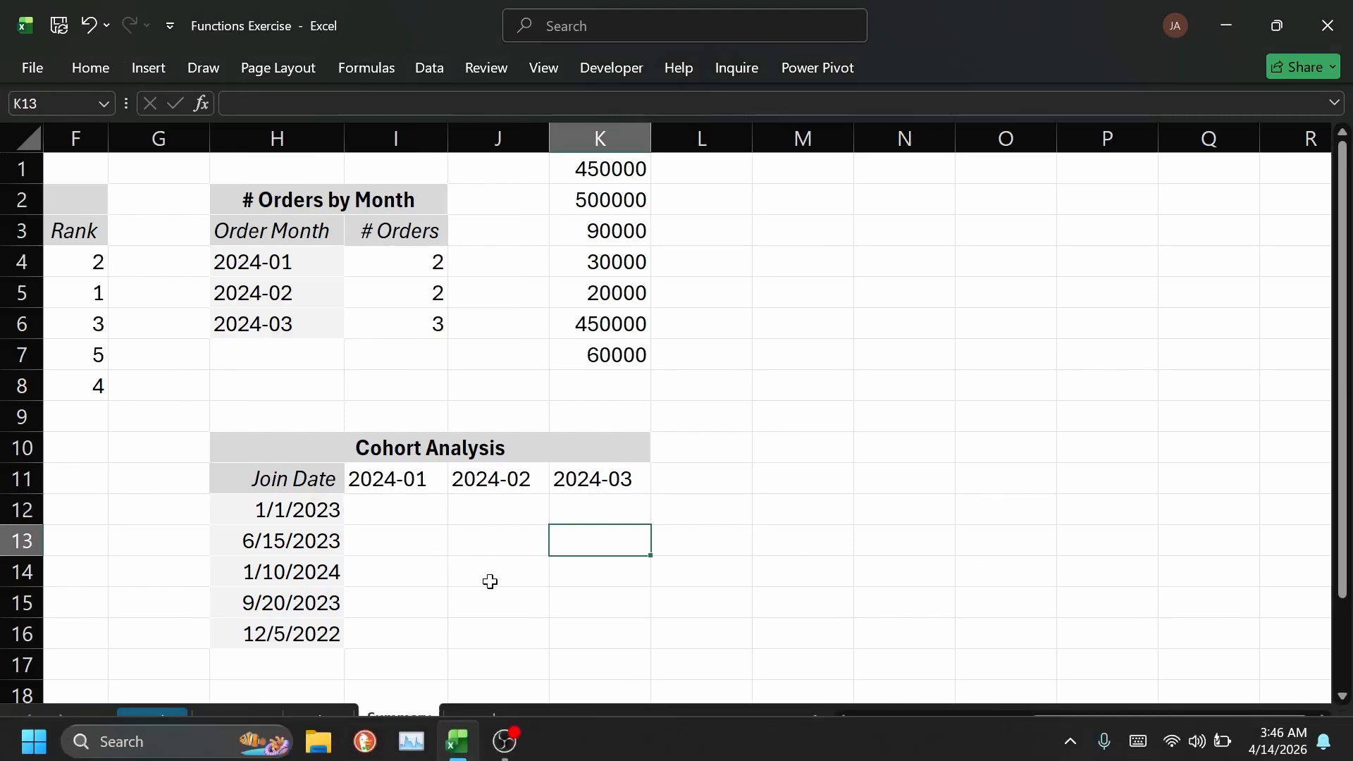
pyautogui.click(381, 507)
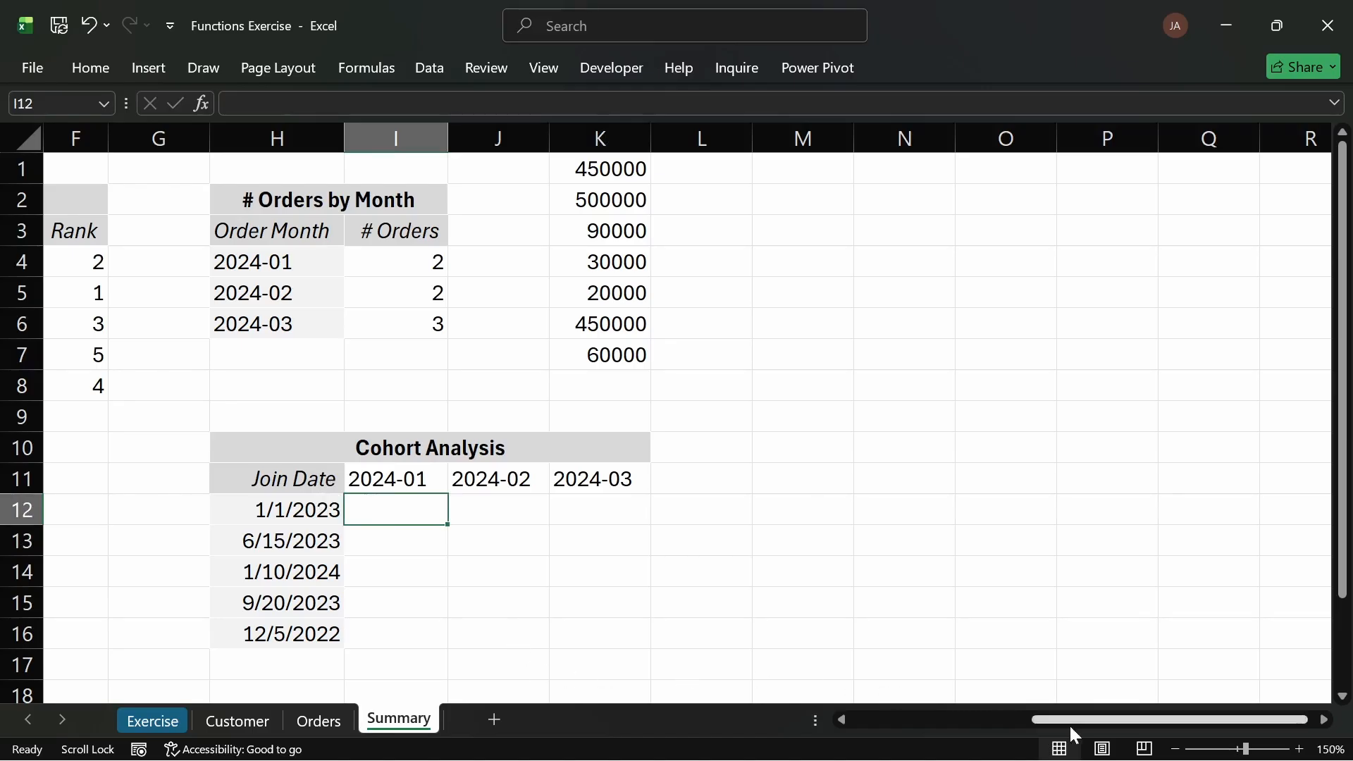
# Step: Examine the Customer and Orders sheets, including the Order Month formula and its column
pyautogui.click(255, 718)
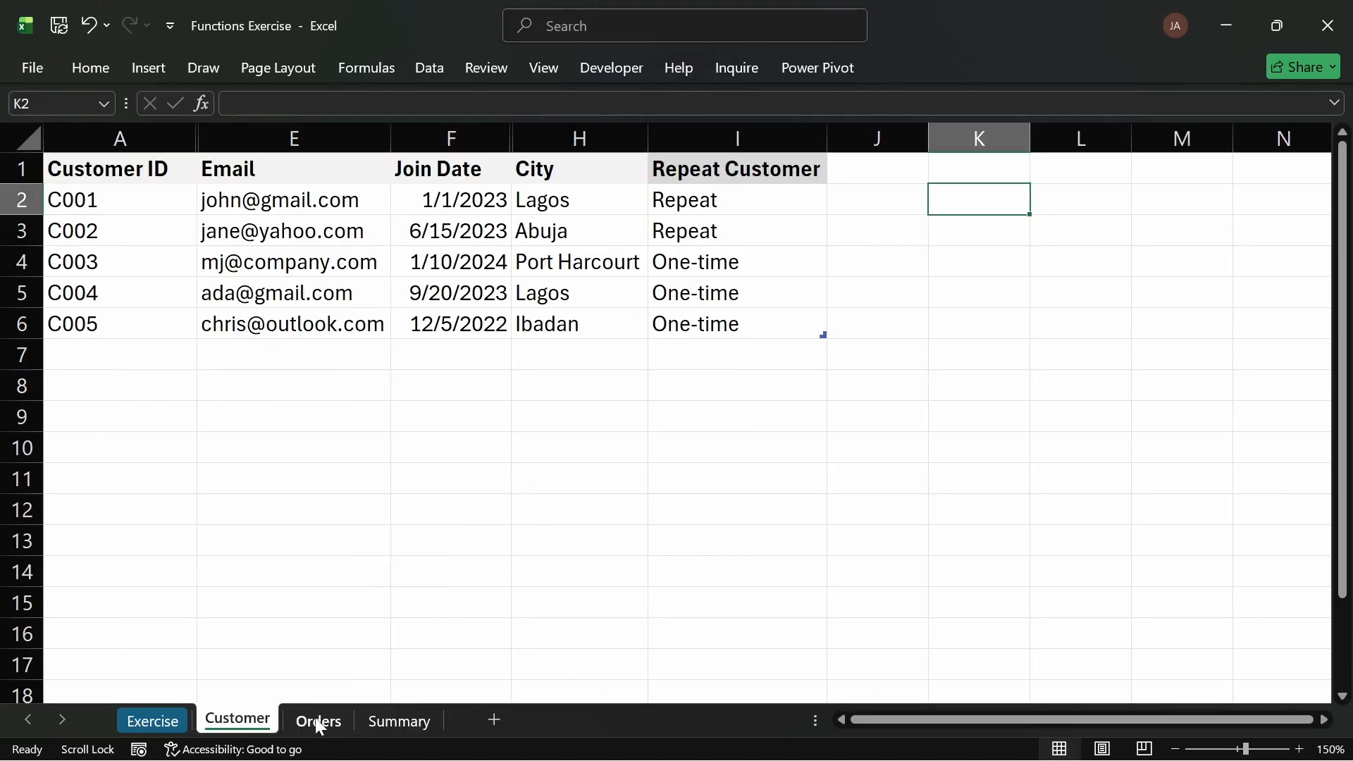
pyautogui.click(318, 720)
pyautogui.click(709, 387)
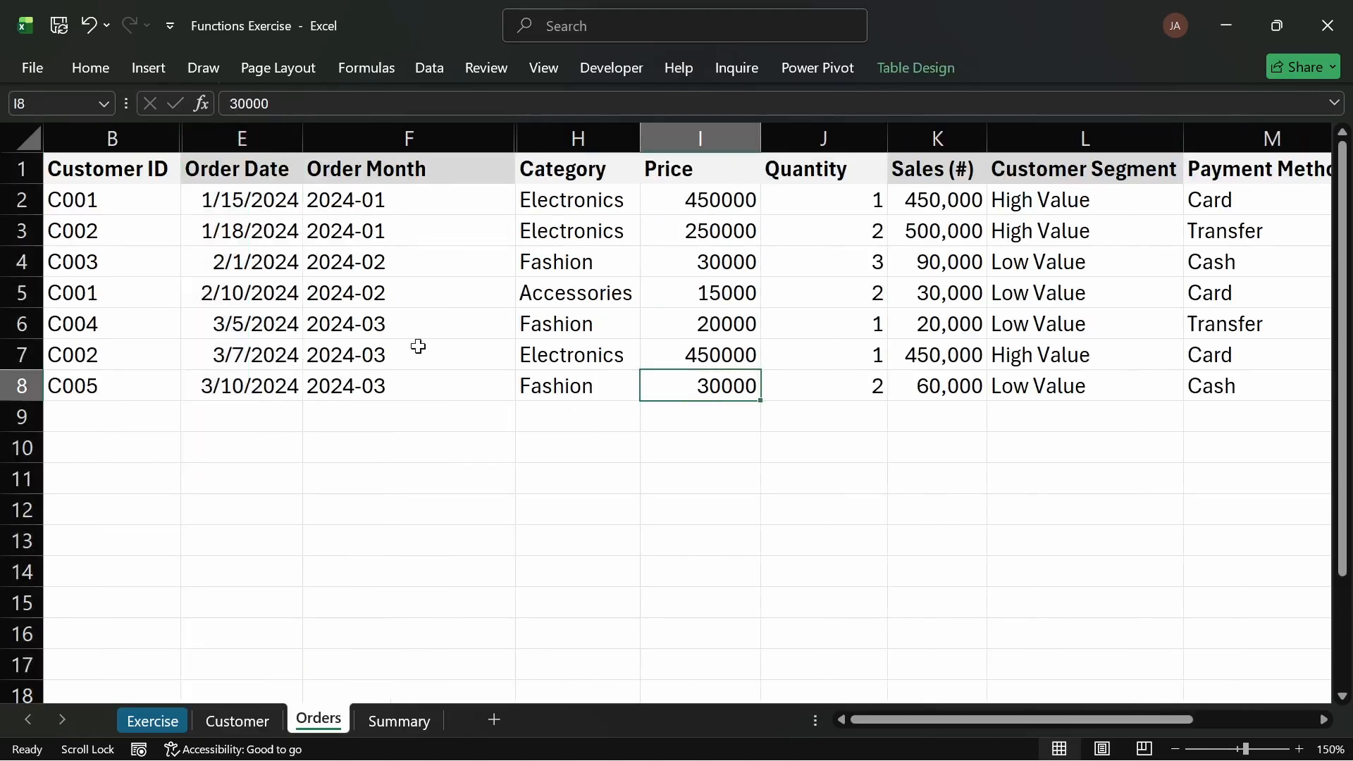
pyautogui.click(239, 173)
pyautogui.click(249, 260)
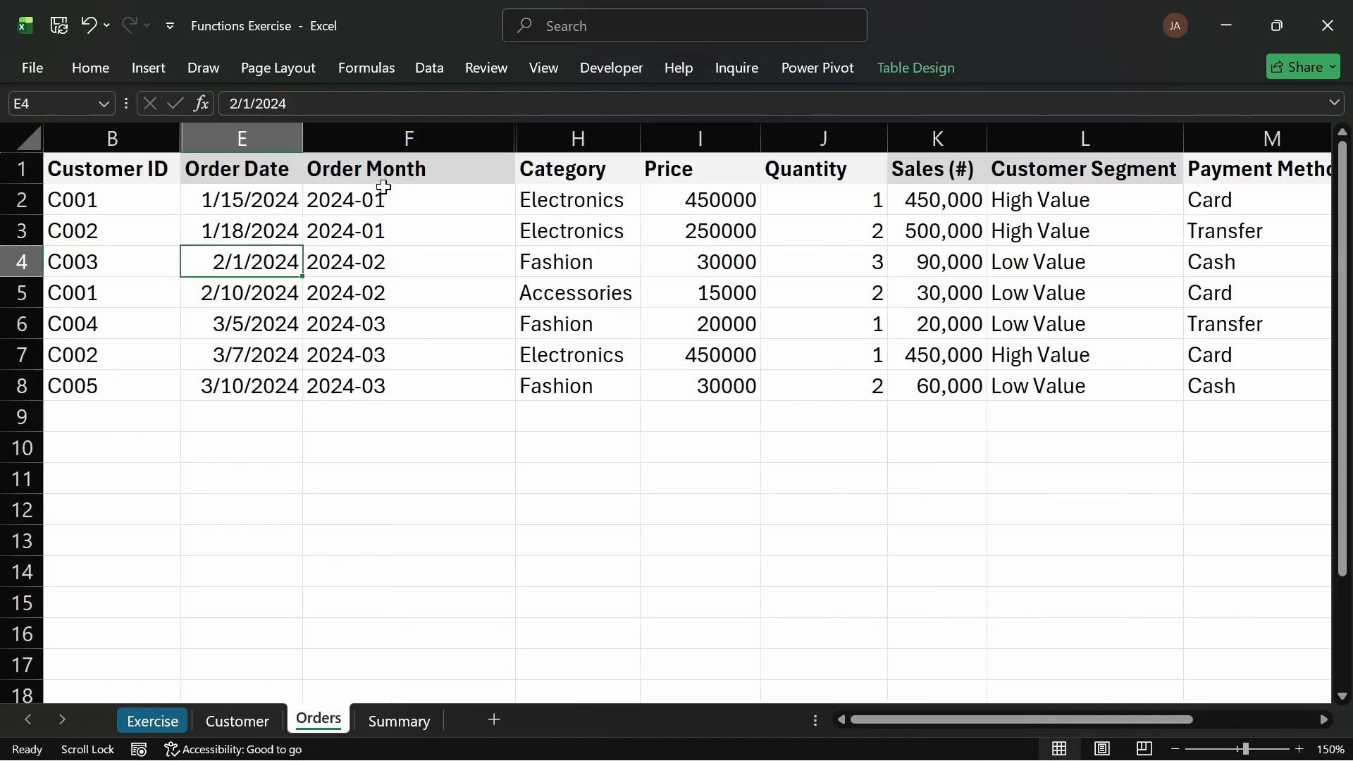
pyautogui.click(392, 167)
pyautogui.click(416, 292)
pyautogui.click(472, 324)
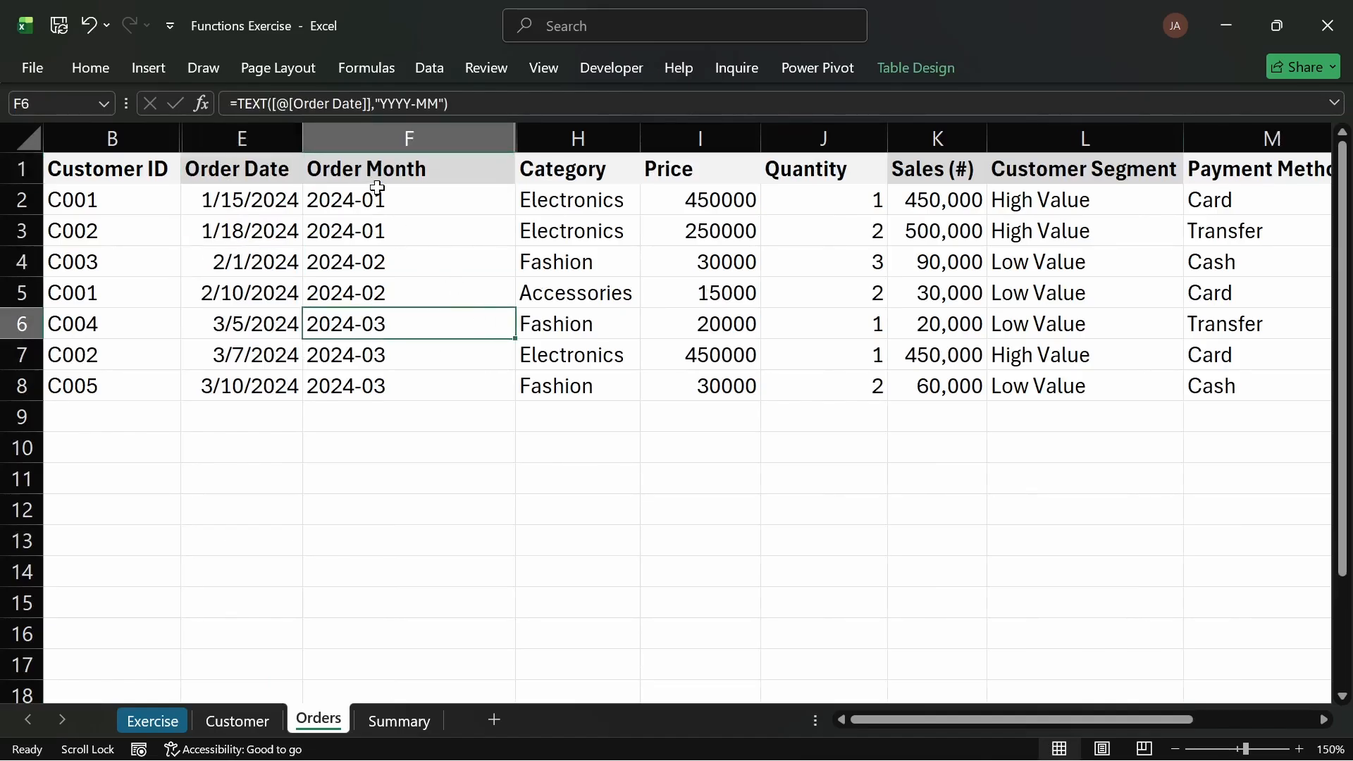
pyautogui.moveTo(379, 174); pyautogui.dragTo(353, 377)
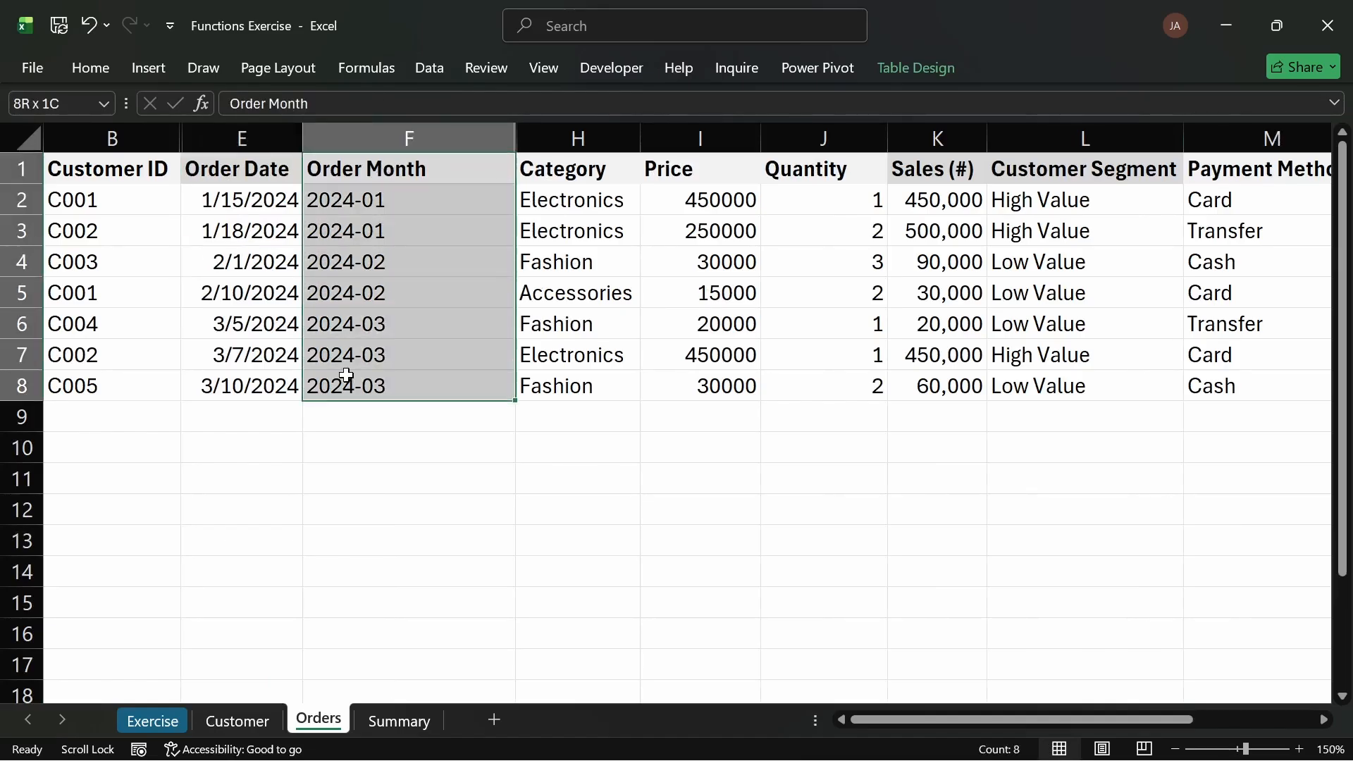
# Step: Insert a new column before Order Date in the Orders table and title it "Joined Month"
pyautogui.click(244, 131)
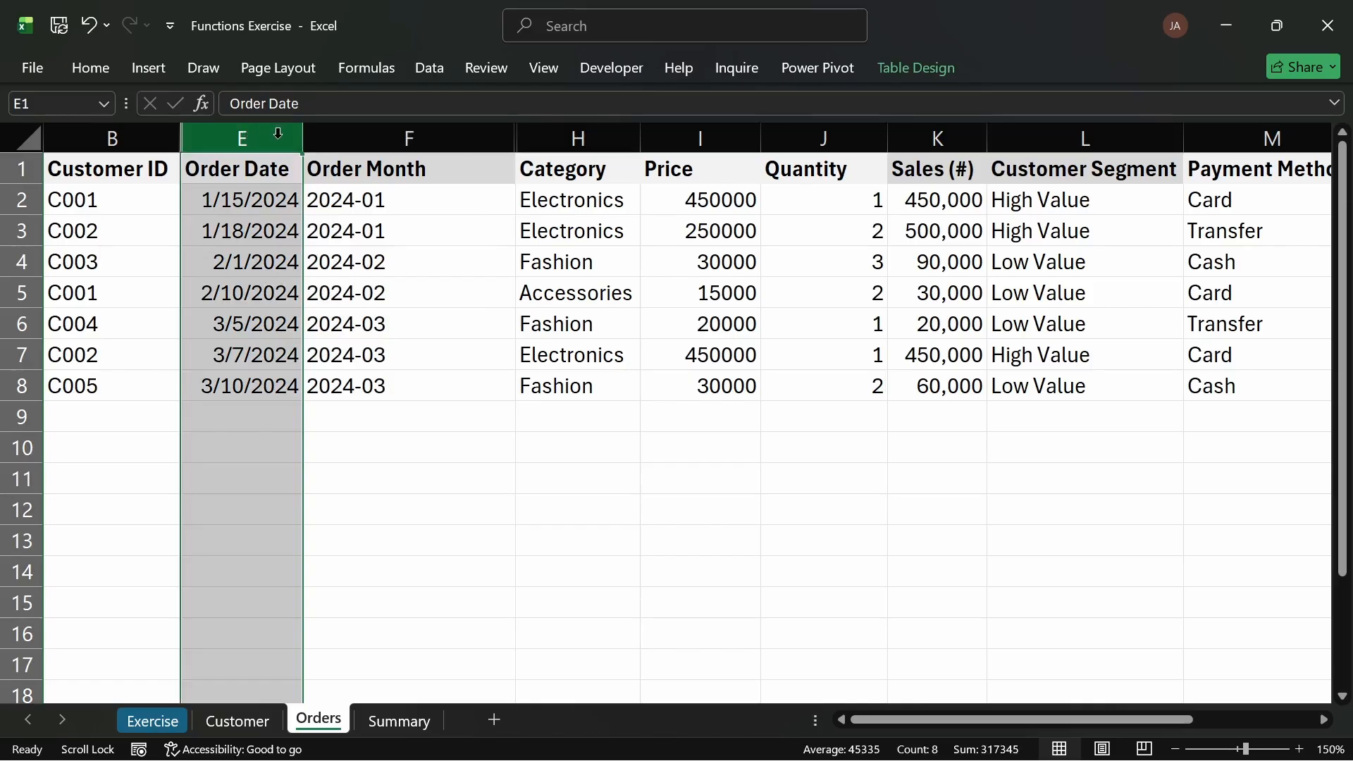
pyautogui.hotkey('ctrl', 'shift', '+')
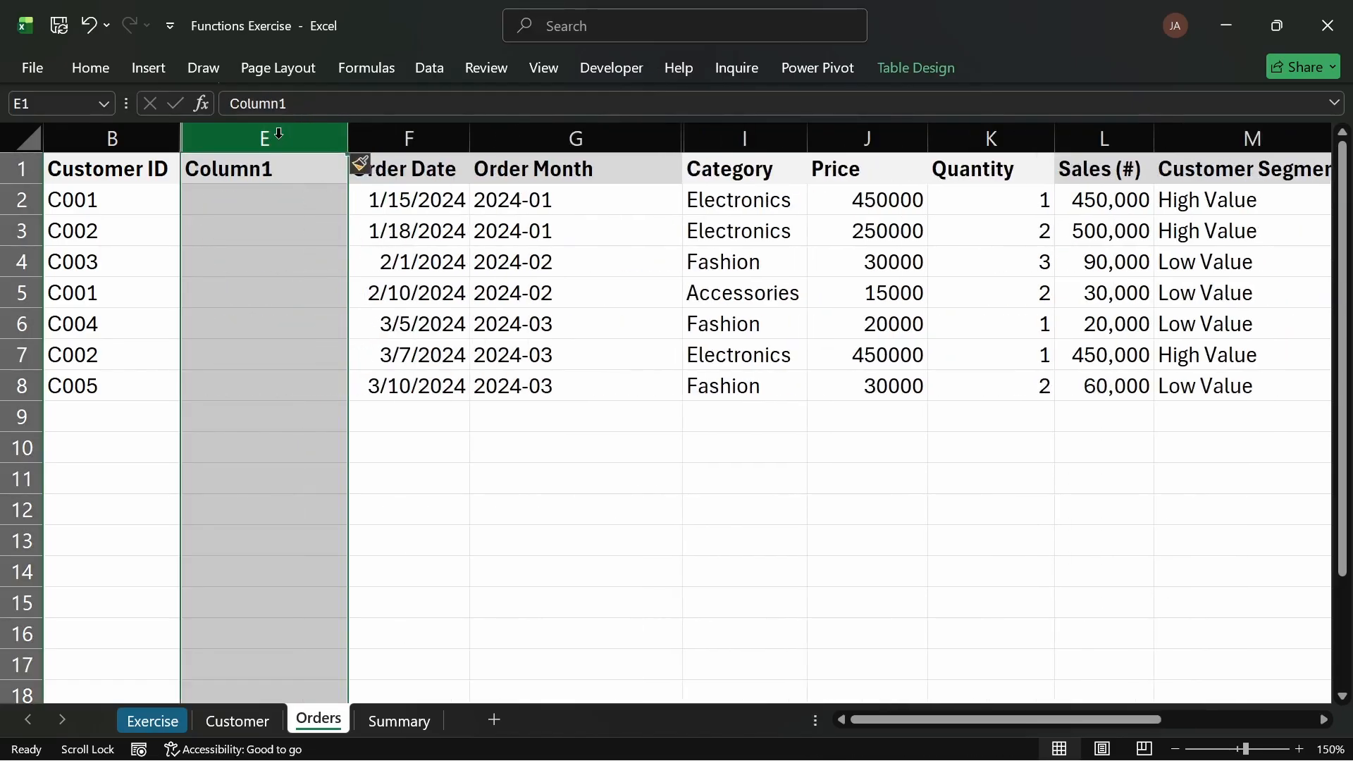
pyautogui.click(255, 174)
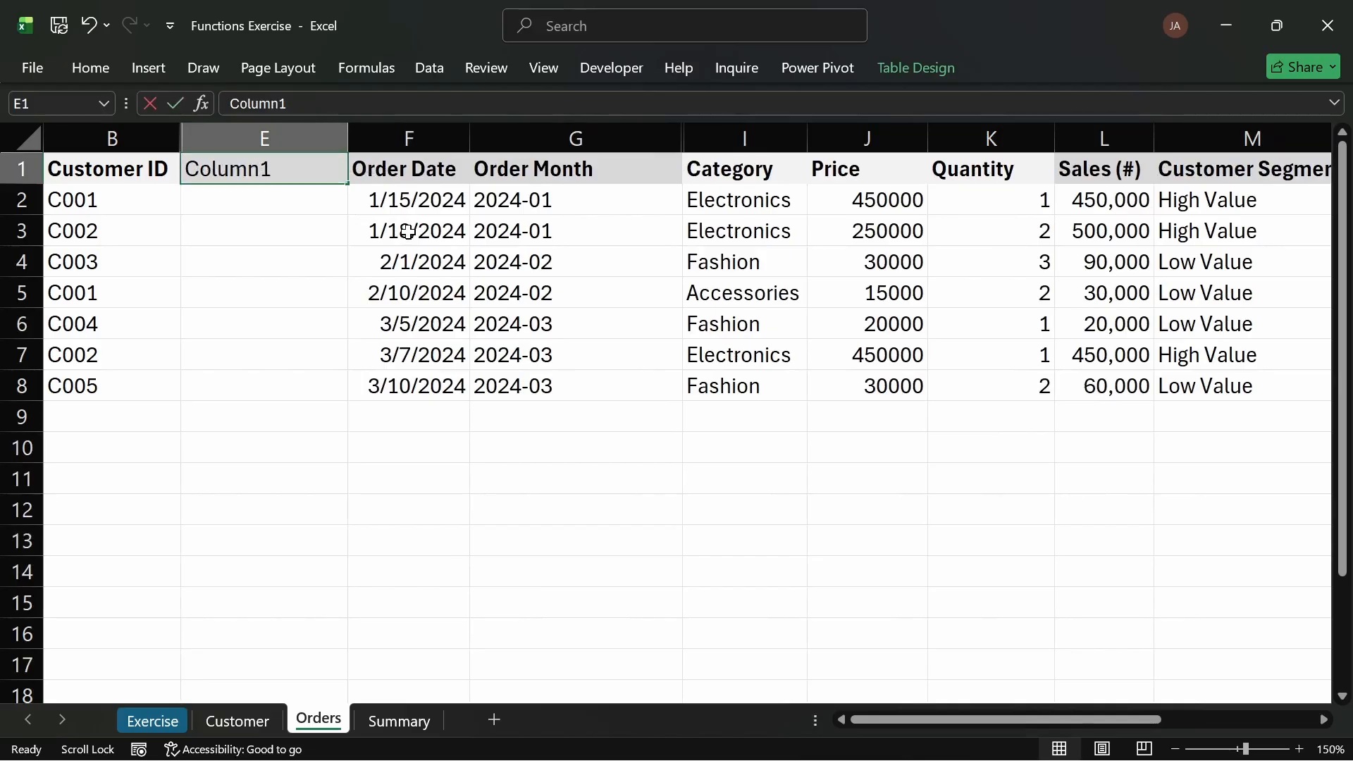
pyautogui.write('OR')
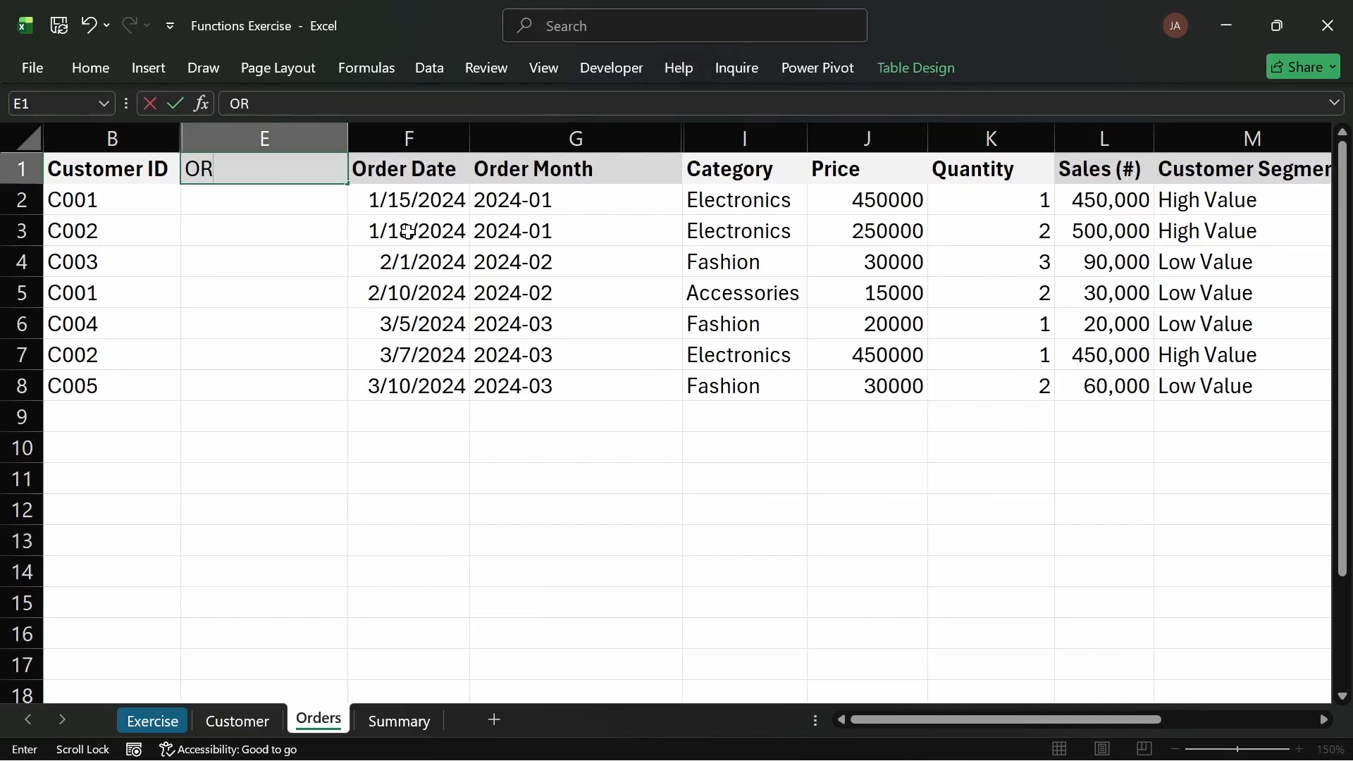
pyautogui.press('BackSpace')
pyautogui.write('rd')
pyautogui.press('BackSpace')
pyautogui.press('BackSpace')
pyautogui.press('BackSpace')
pyautogui.write('Joined Month')
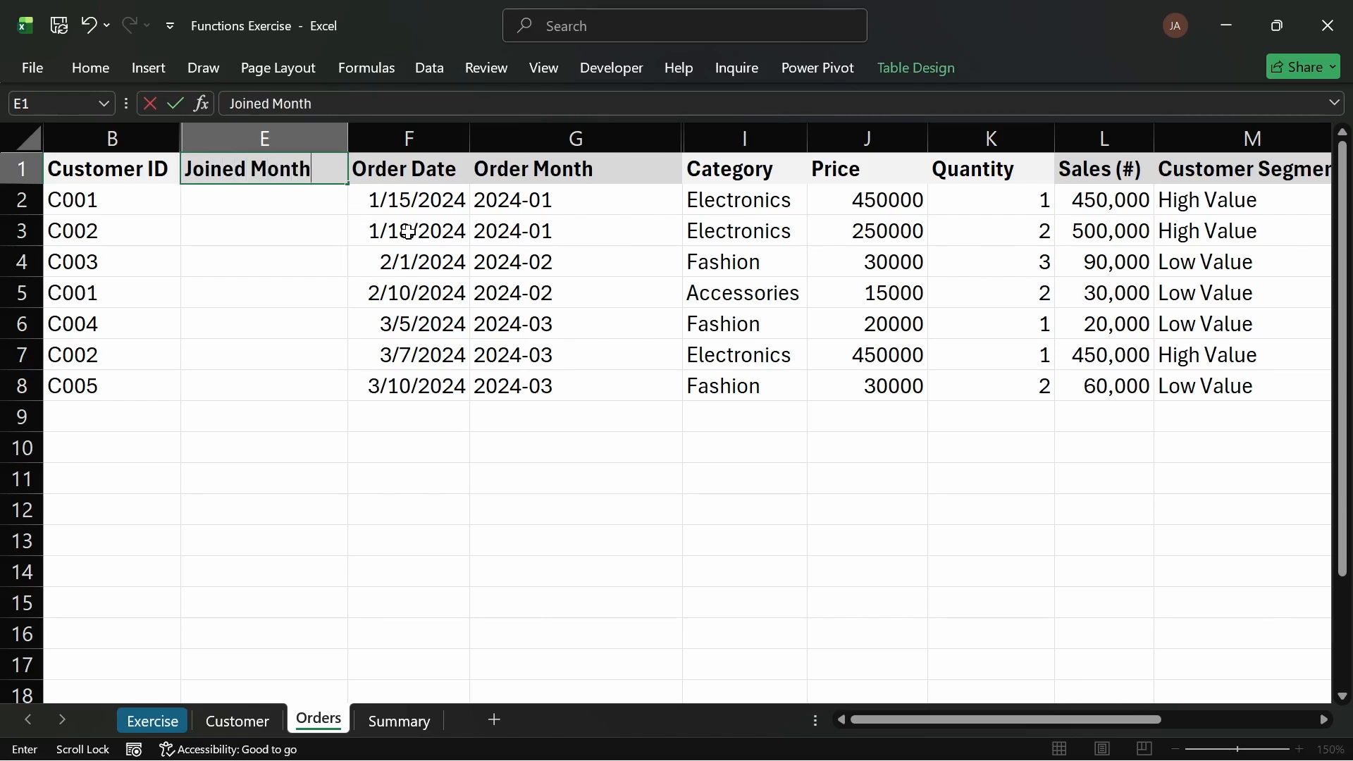
pyautogui.press('Return')
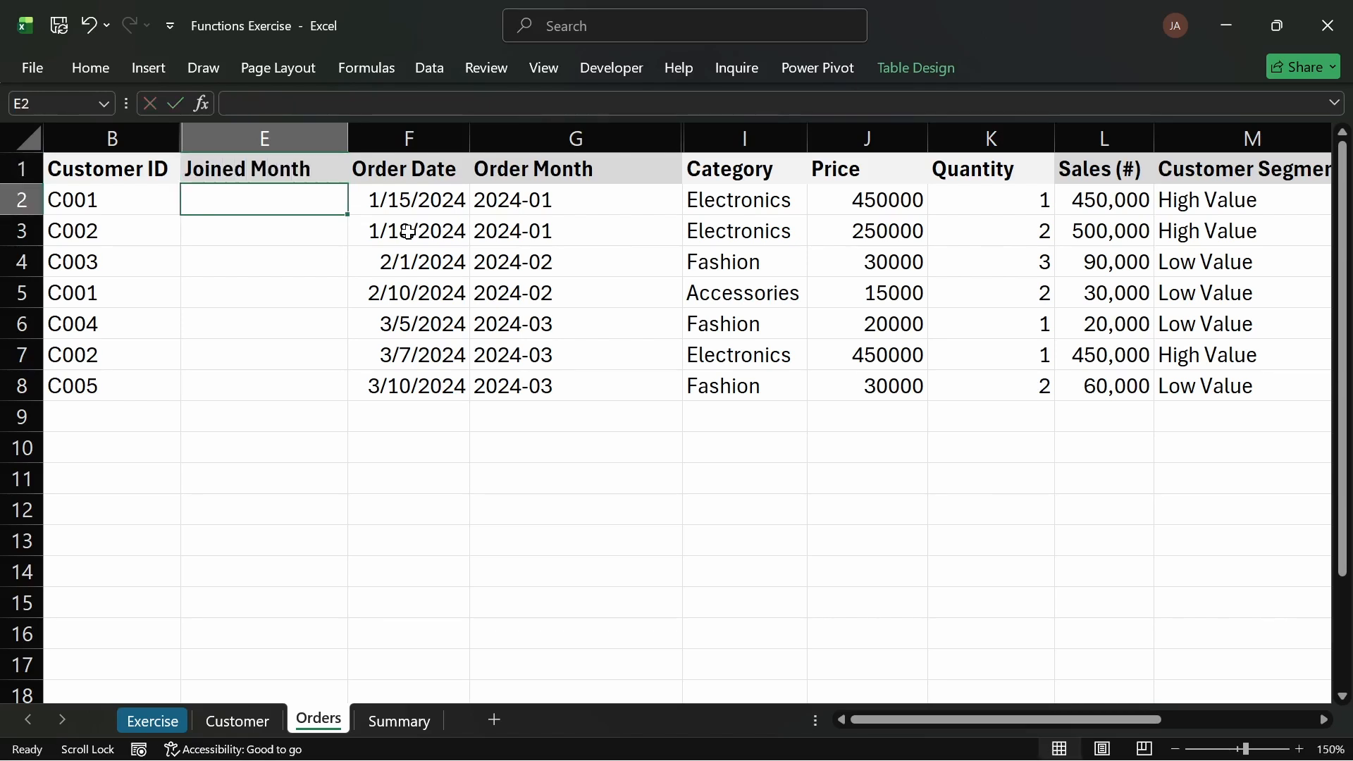
# Step: Fill Joined Month with a VLOOKUP of the Customer ID into the customer table, column 6, exact match
pyautogui.moveTo(573, 205); pyautogui.dragTo(565, 372)
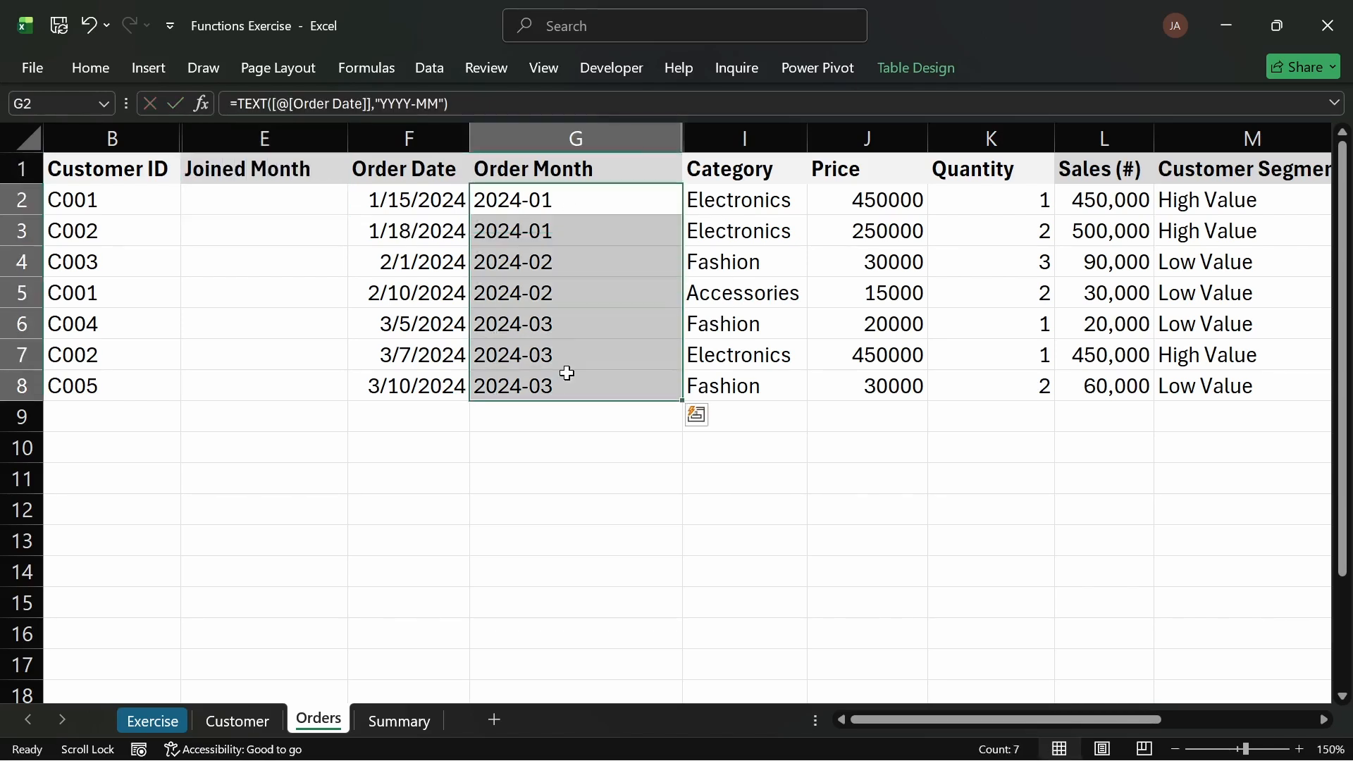
pyautogui.click(224, 202)
pyautogui.write('=text')
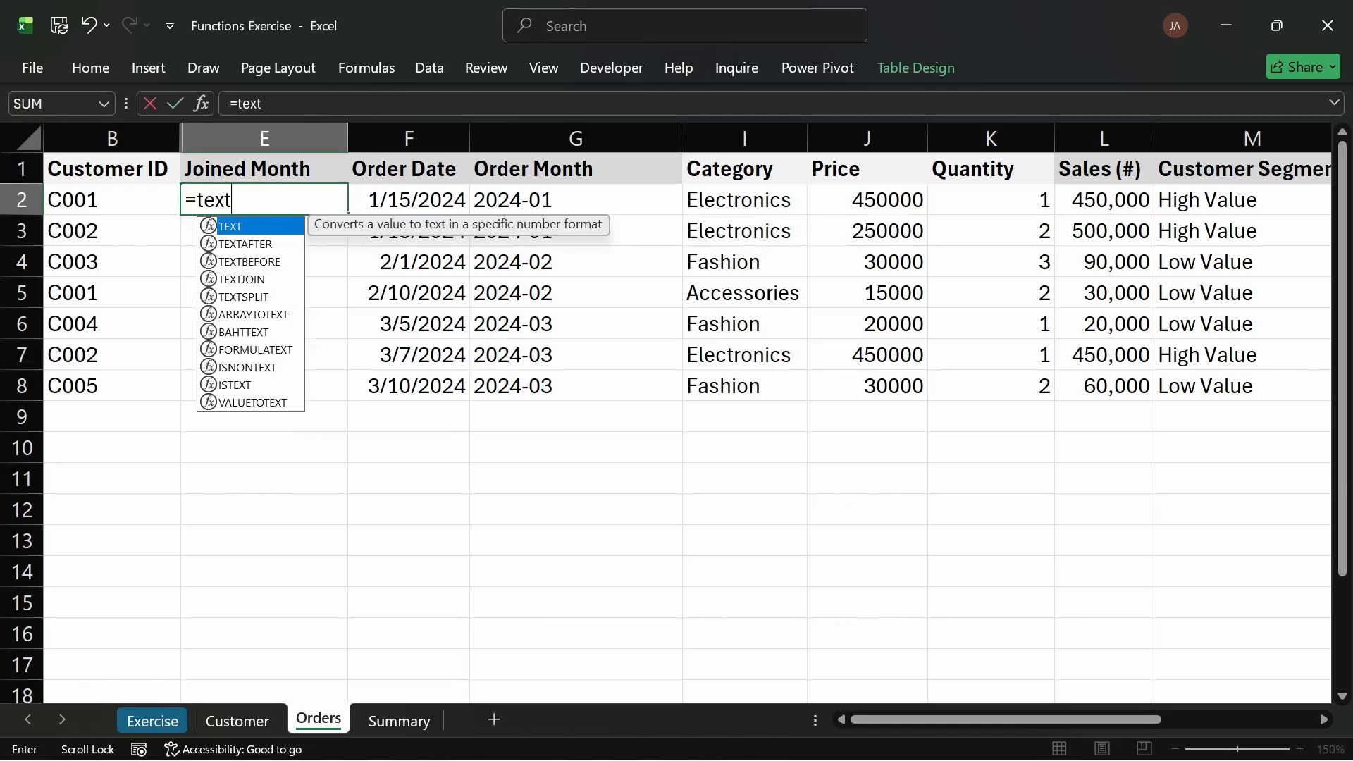
pyautogui.press('Tab')
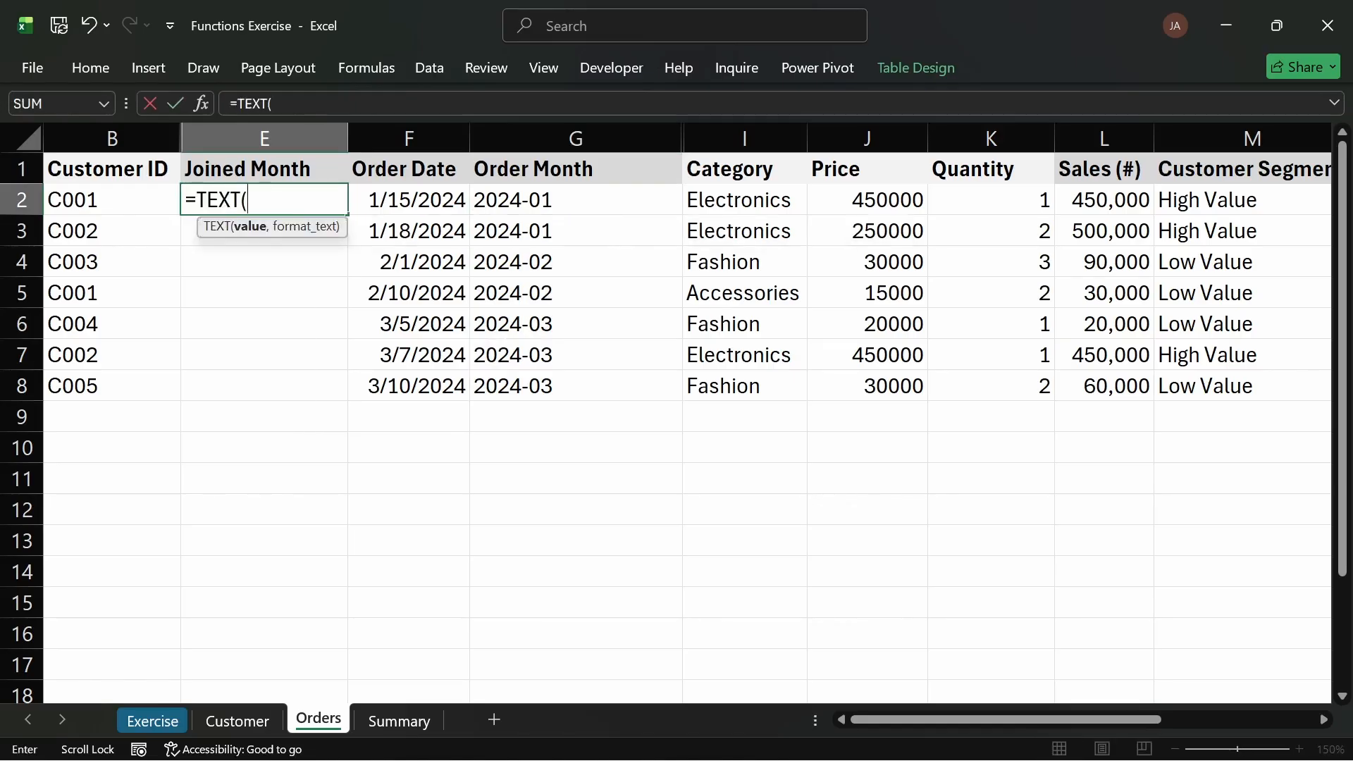
pyautogui.write('vloo')
pyautogui.press('Tab')
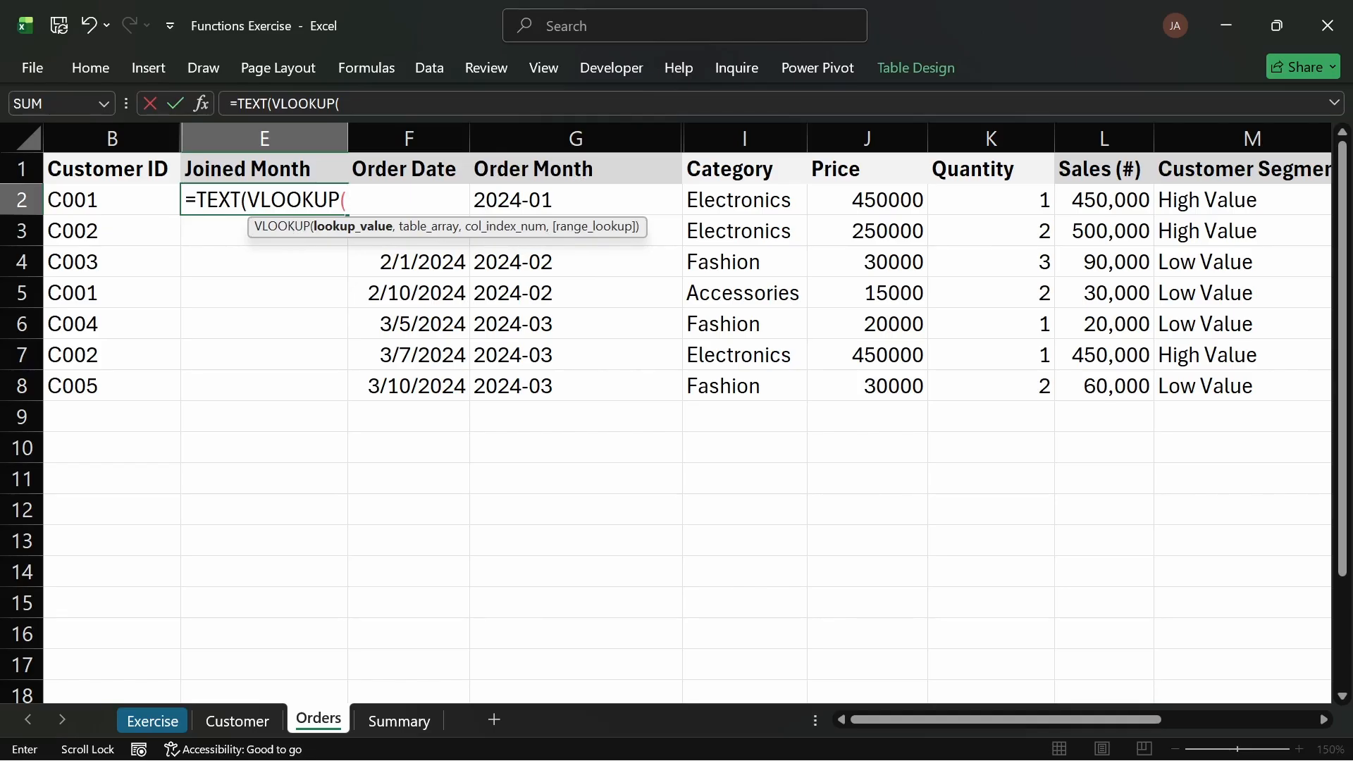
pyautogui.moveTo(247, 200); pyautogui.dragTo(196, 200)
pyautogui.press('BackSpace')
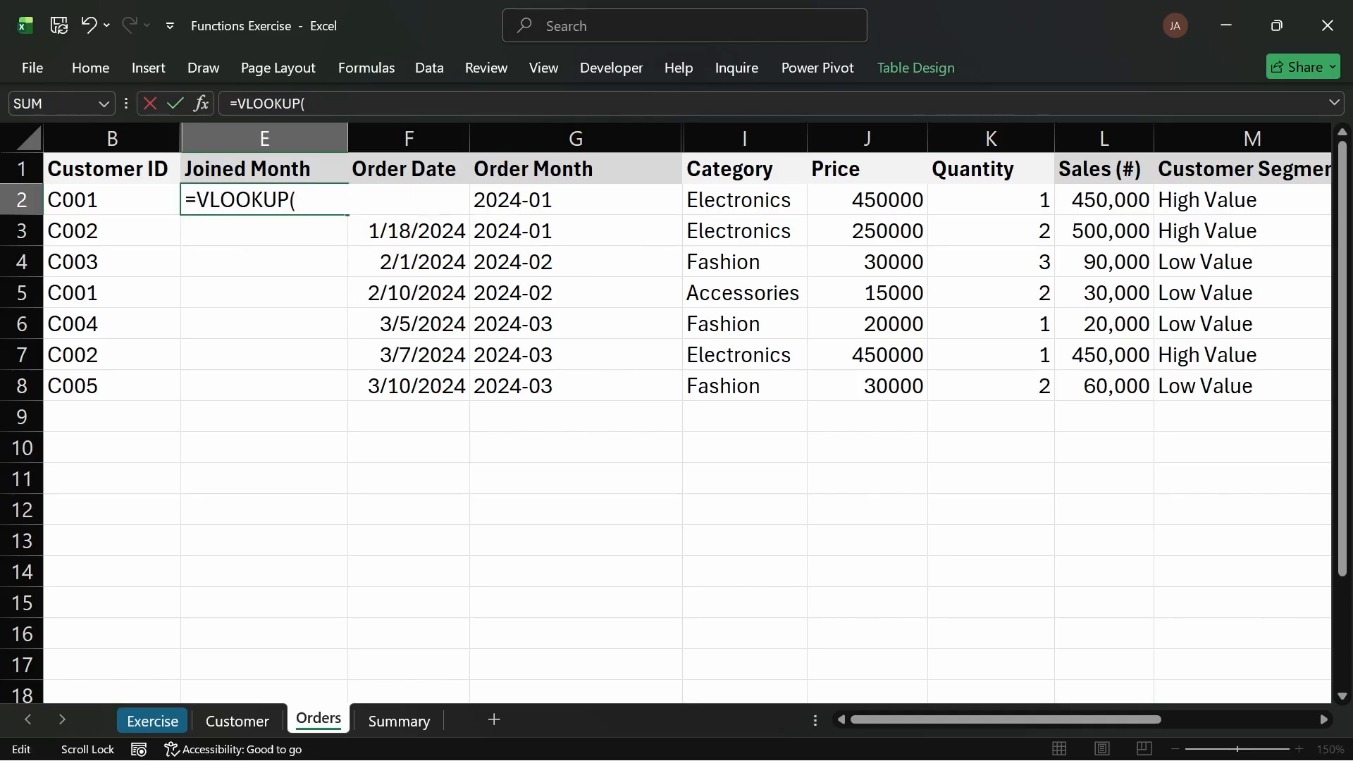
pyautogui.click(85, 201)
pyautogui.write(',')
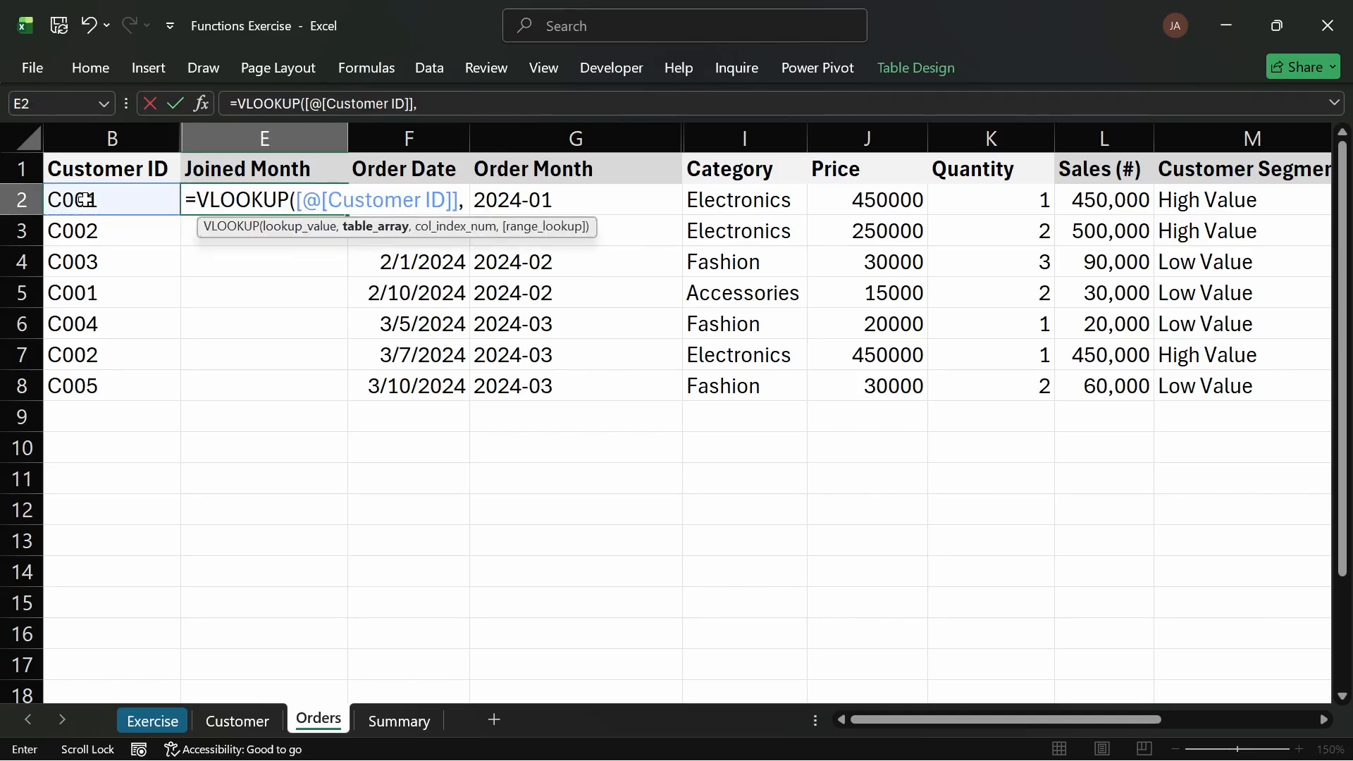
pyautogui.write('cu')
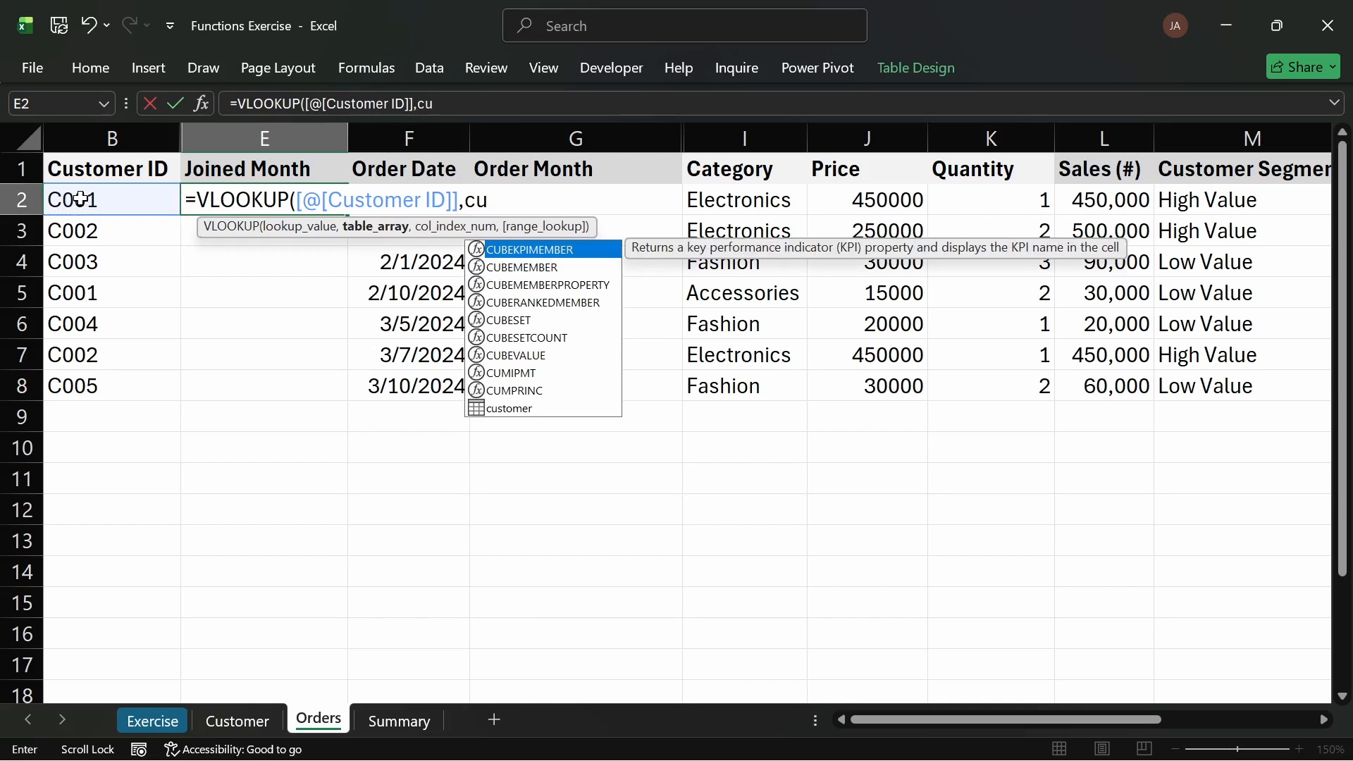
pyautogui.write('s')
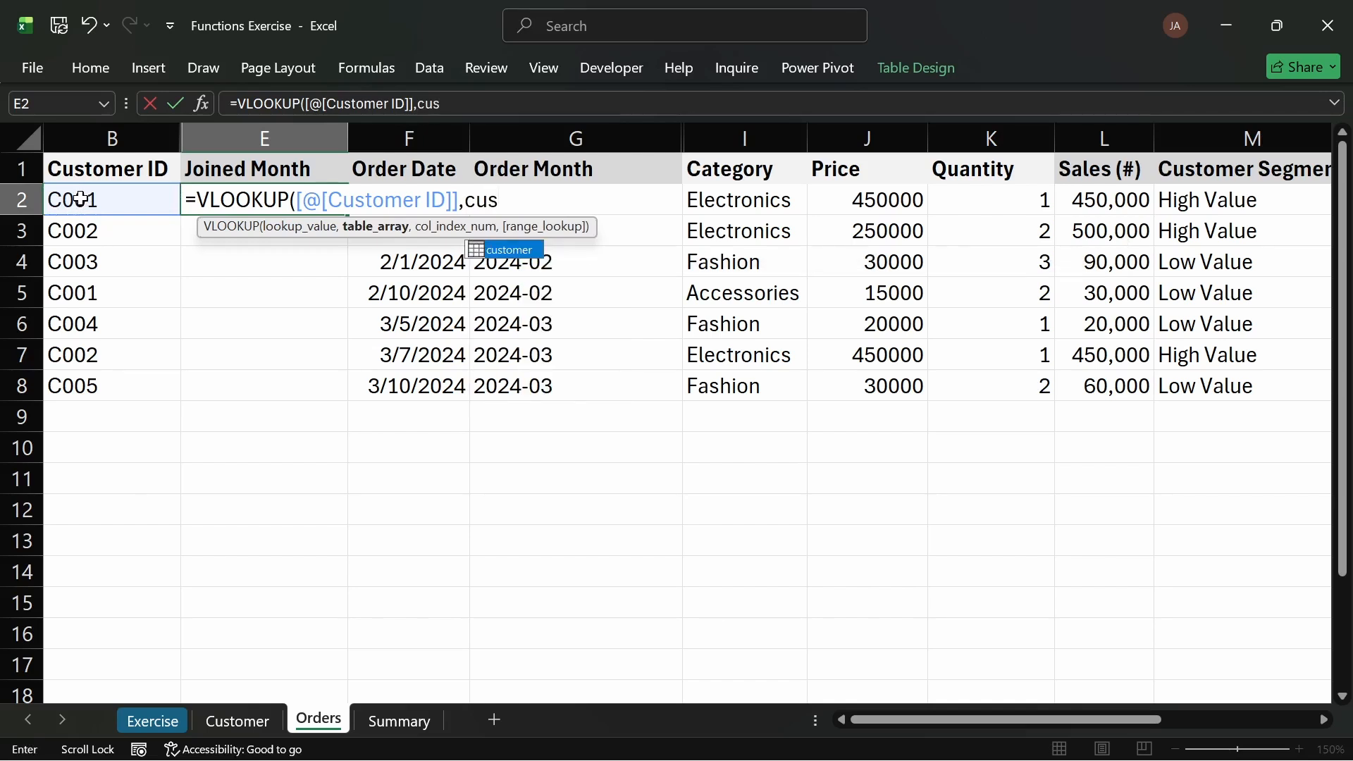
pyautogui.press('Tab')
pyautogui.write(',')
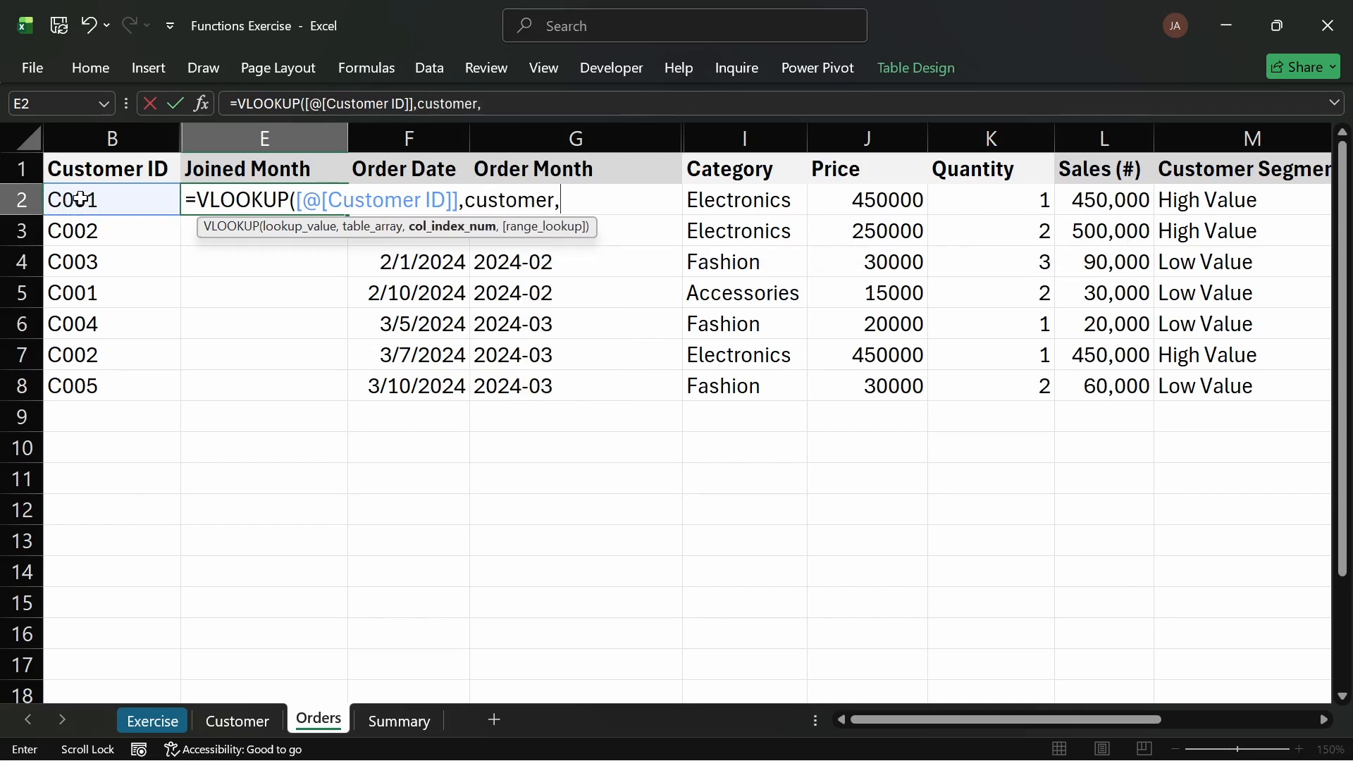
pyautogui.write('6,fa')
pyautogui.press('Tab')
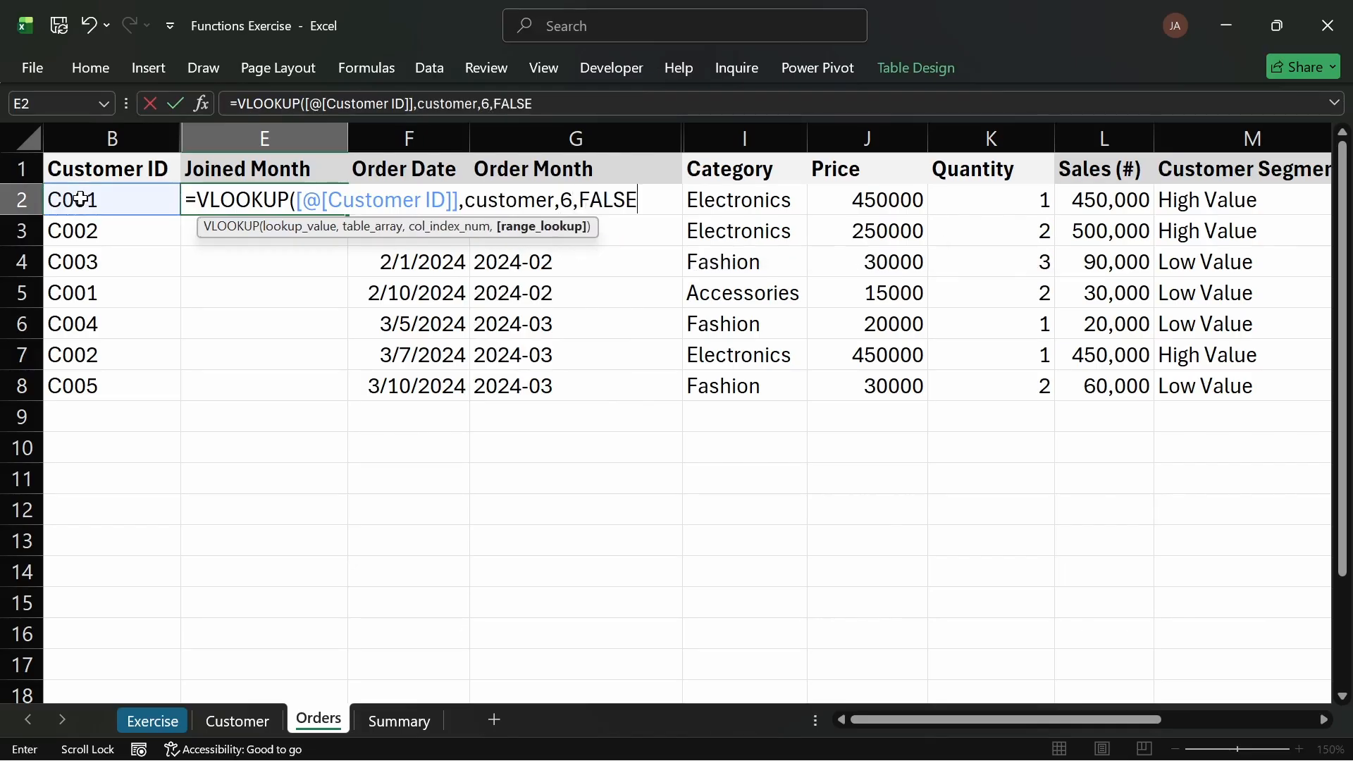
pyautogui.press('Return')
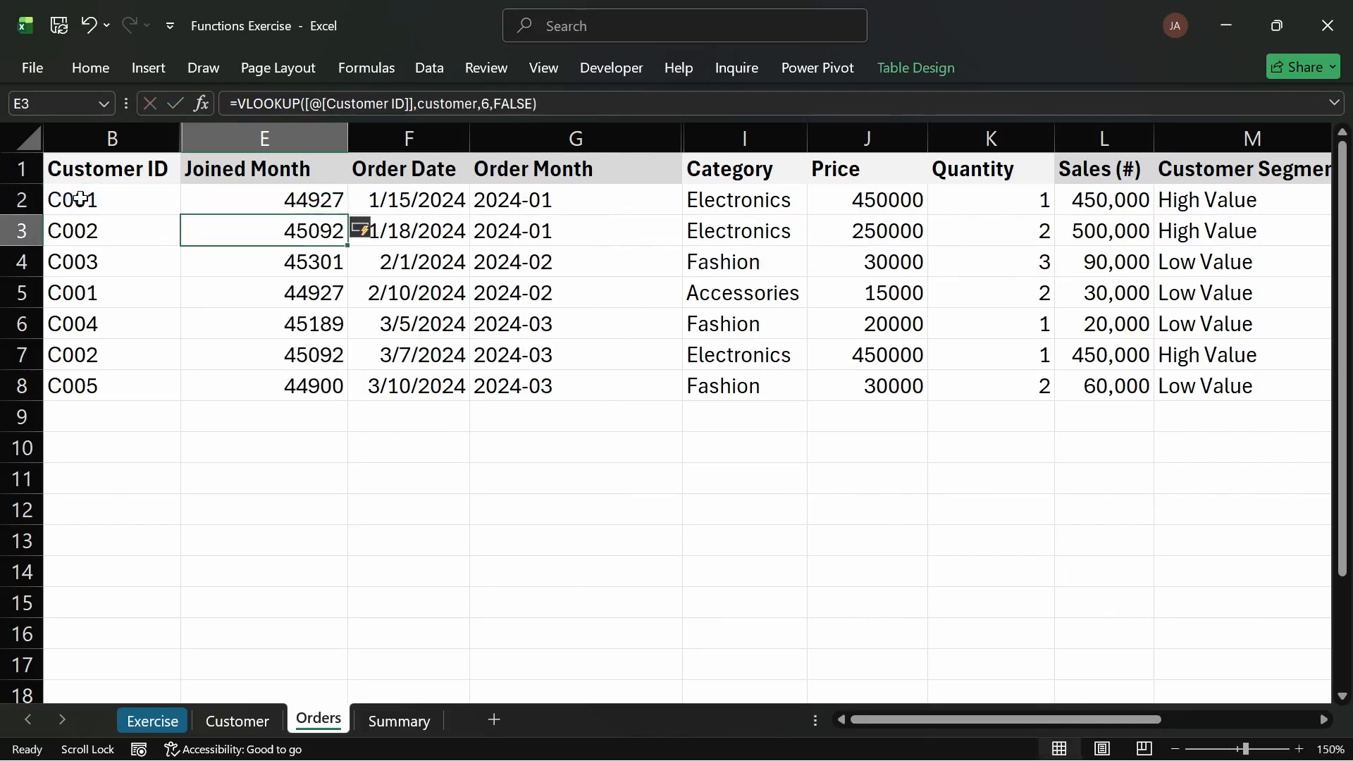
# Step: Format the Joined Month cells E2:E8 with the Date number format
pyautogui.moveTo(257, 203); pyautogui.dragTo(282, 393)
pyautogui.hotkey('ctrl', '1')
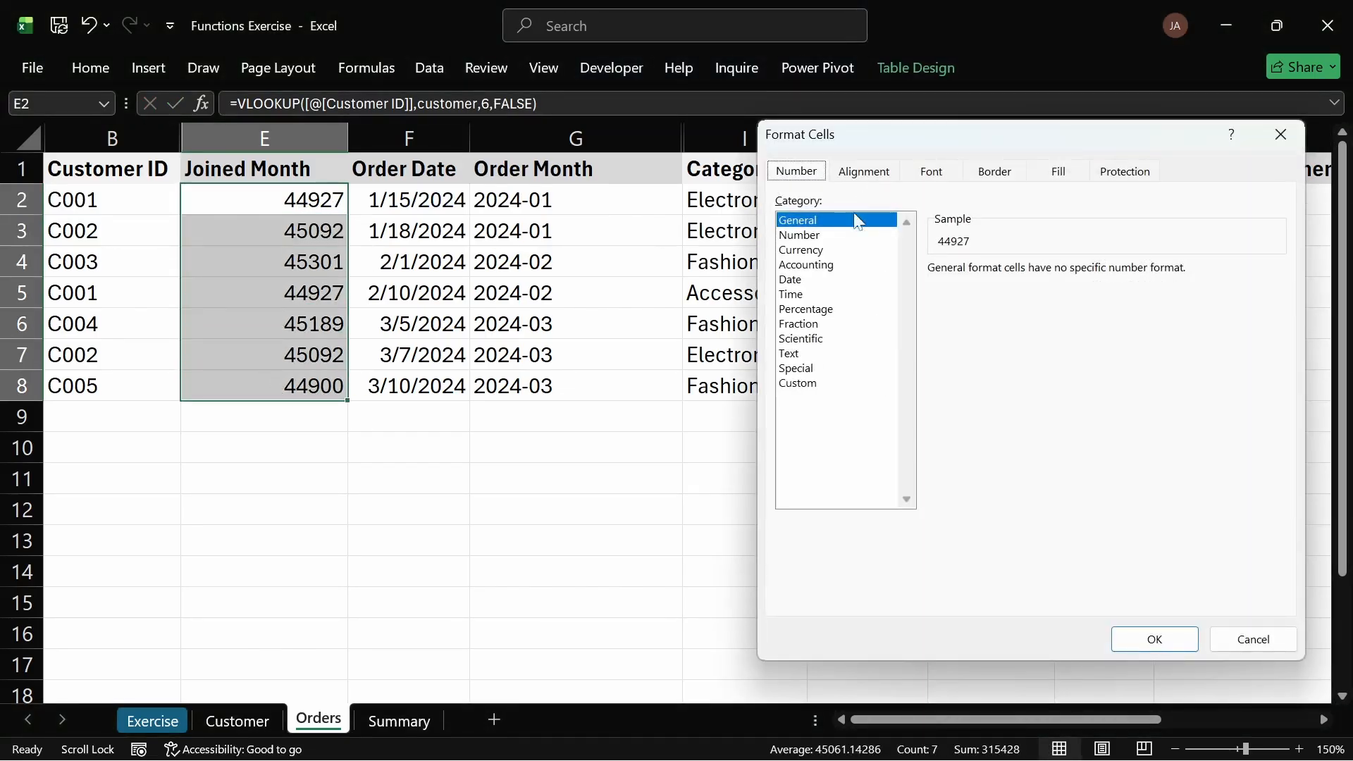
pyautogui.click(801, 284)
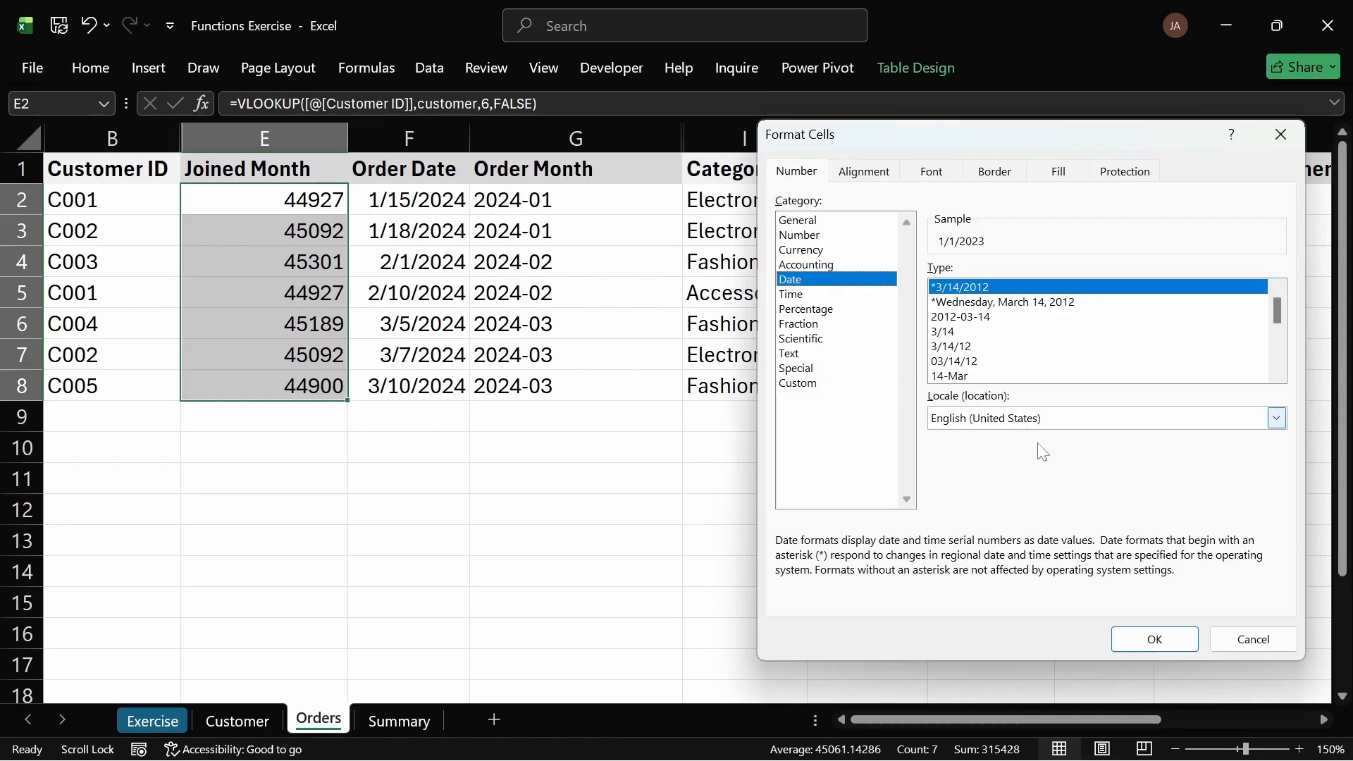
pyautogui.click(1177, 637)
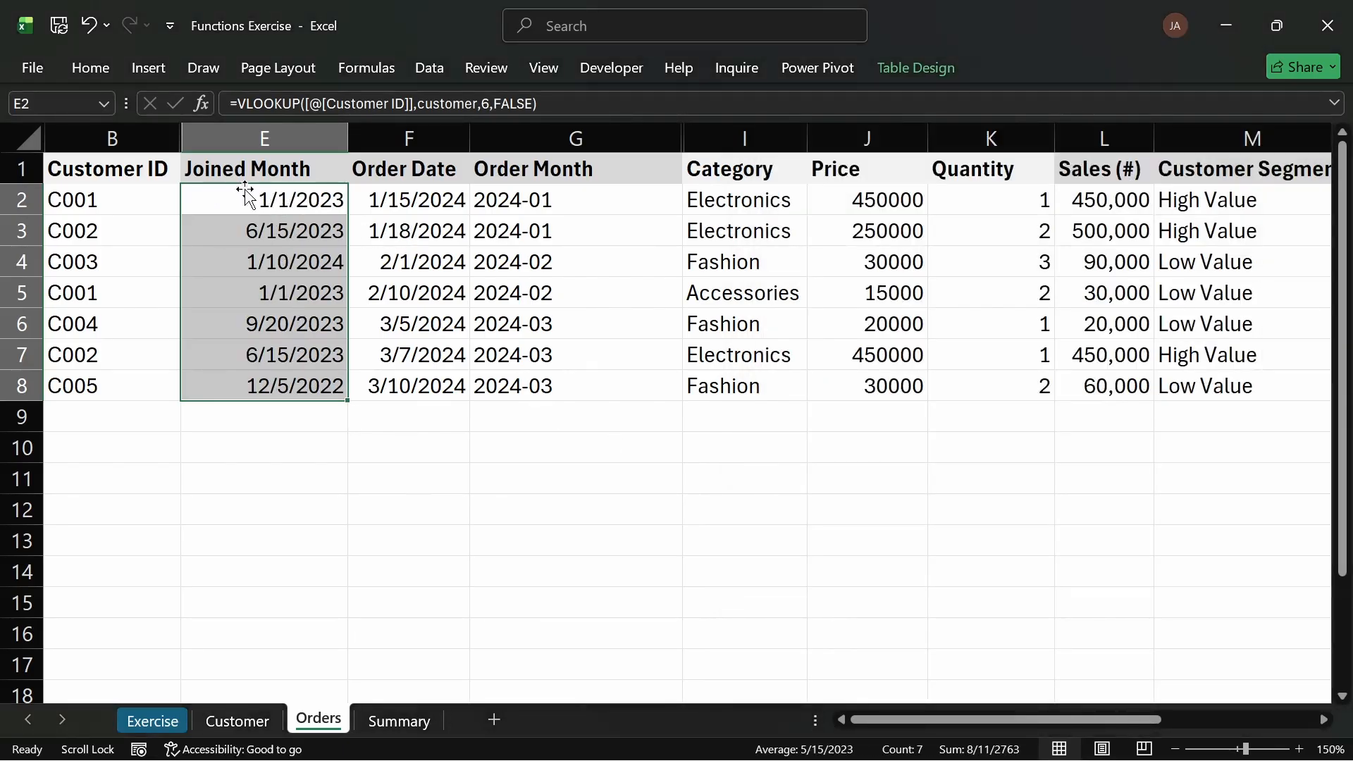
# Step: Wrap the Joined Month VLOOKUP formula in TEXT with the format "YYYY-MM"
pyautogui.doubleClick(235, 198)
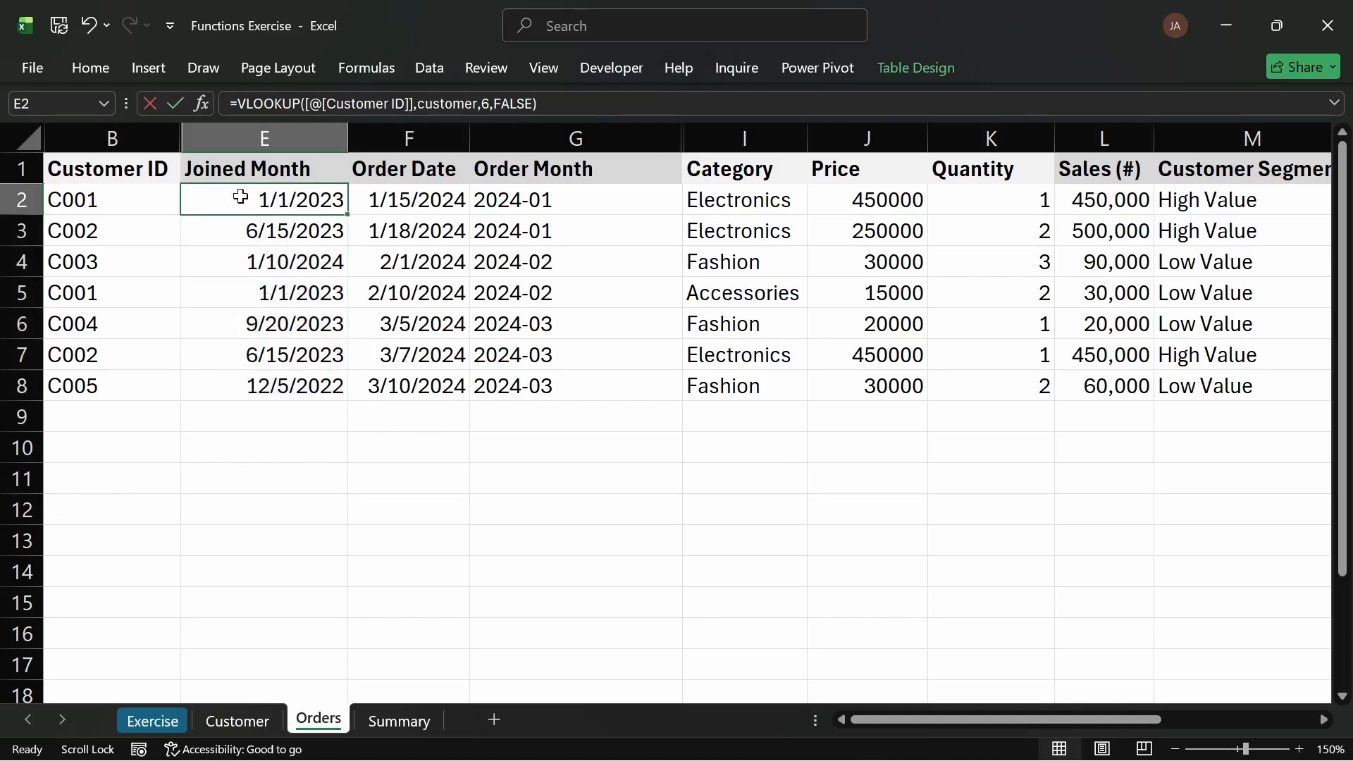
pyautogui.click(197, 200)
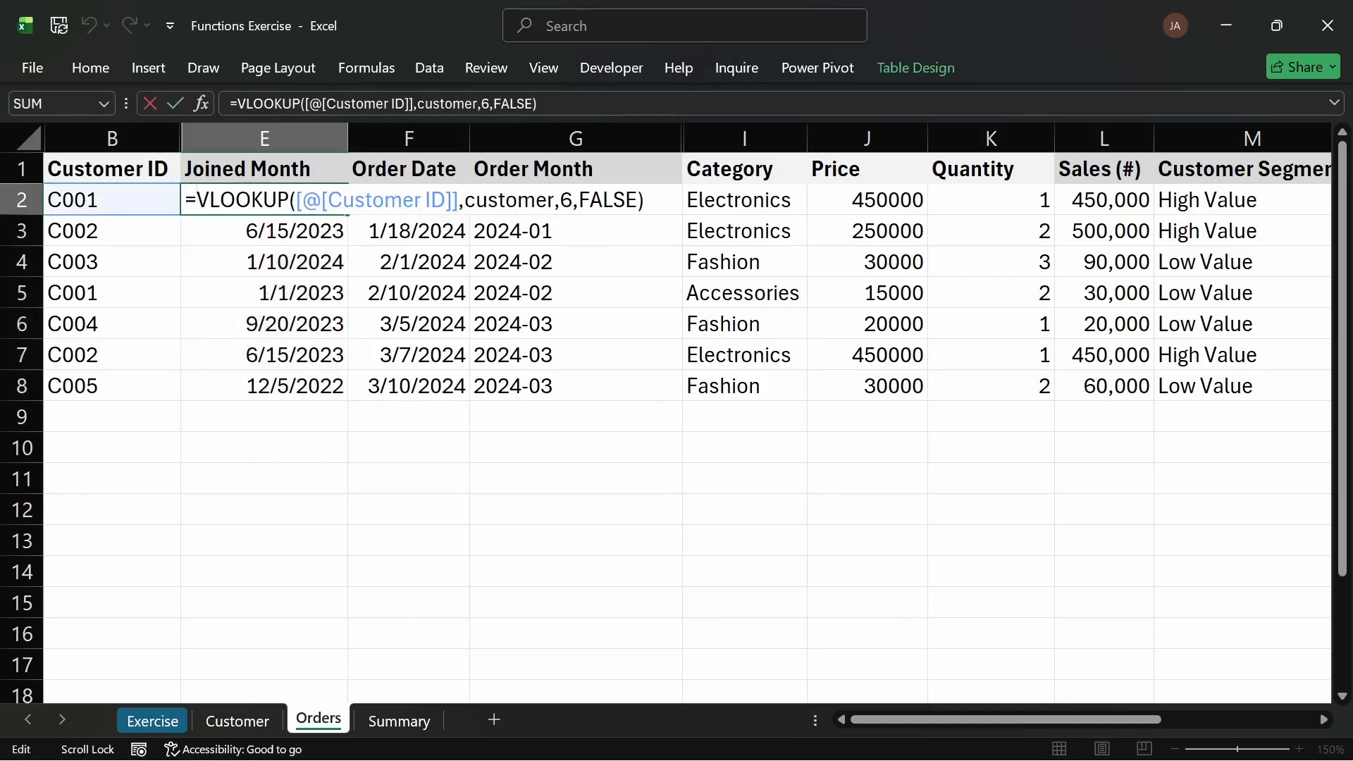
pyautogui.write('TEXT')
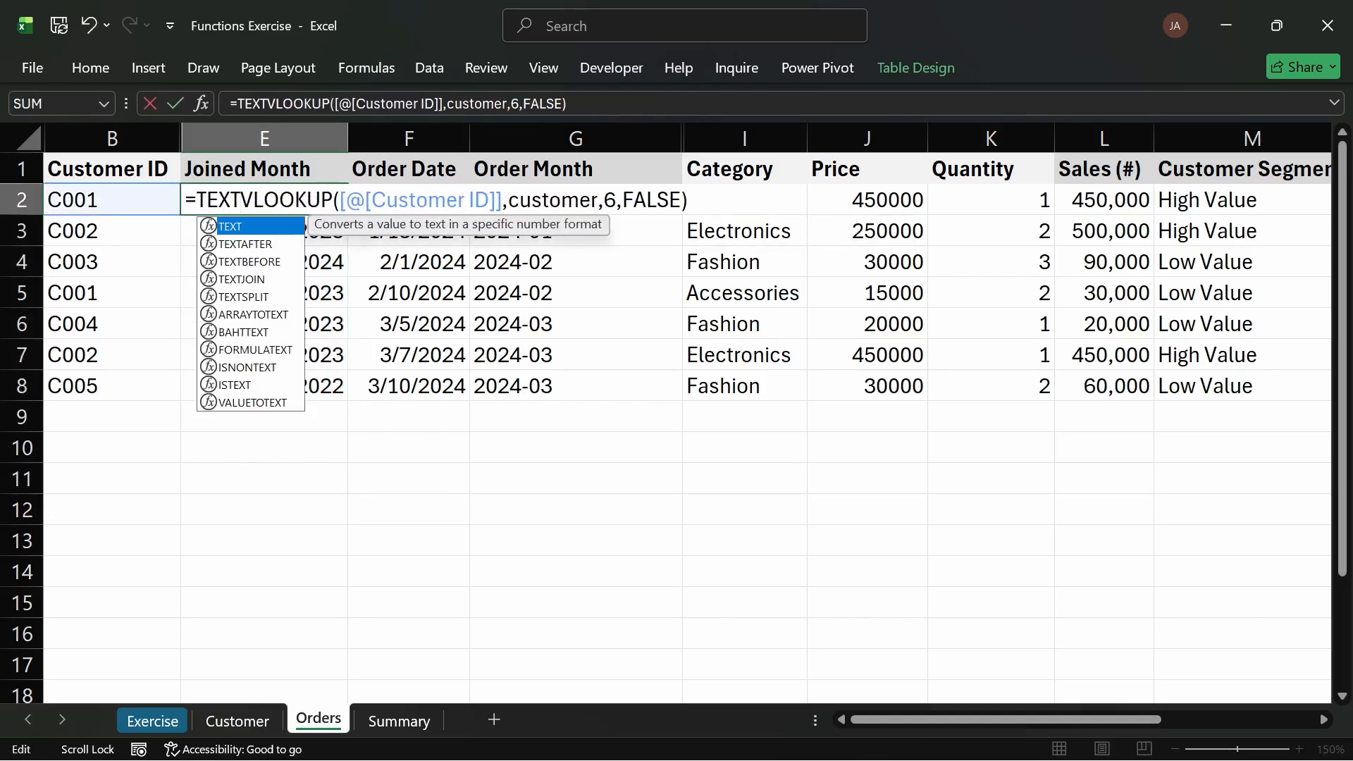
pyautogui.write('(')
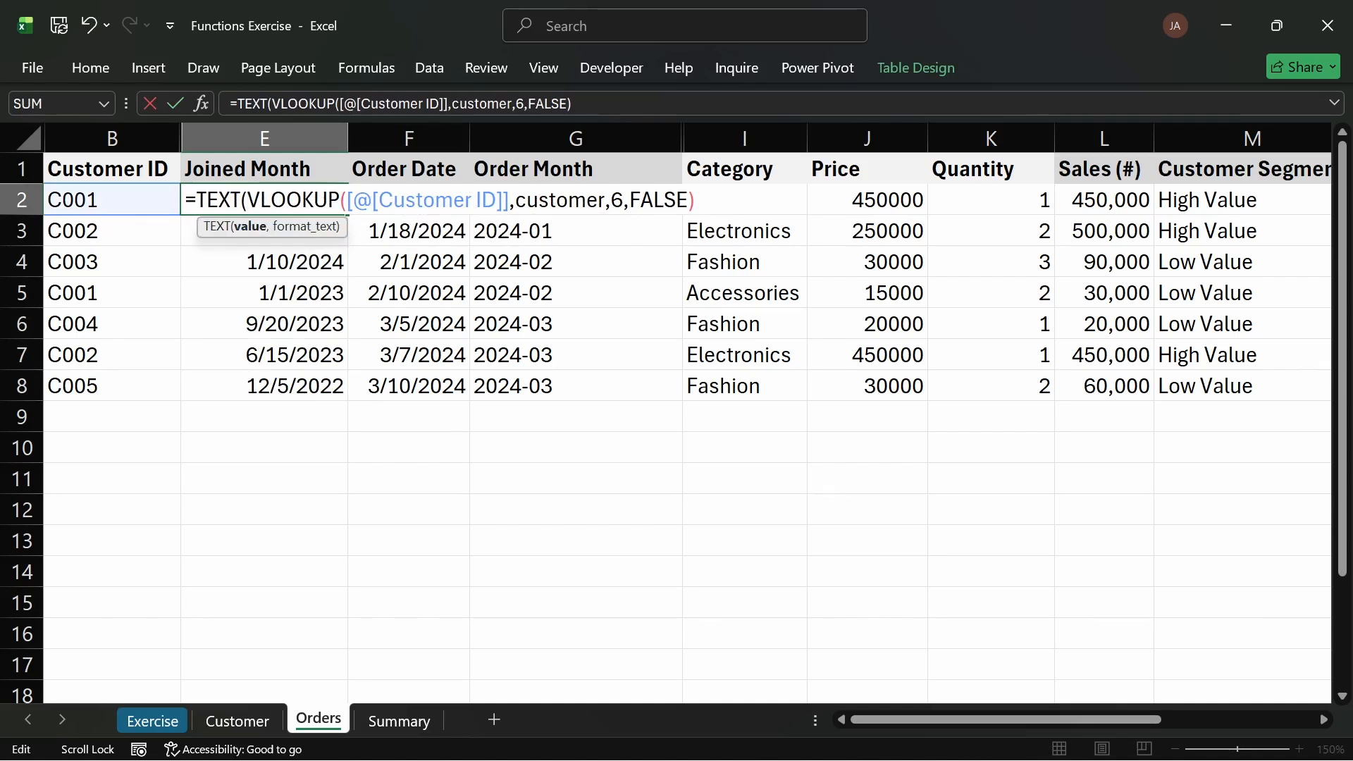
pyautogui.write(',"YYY')
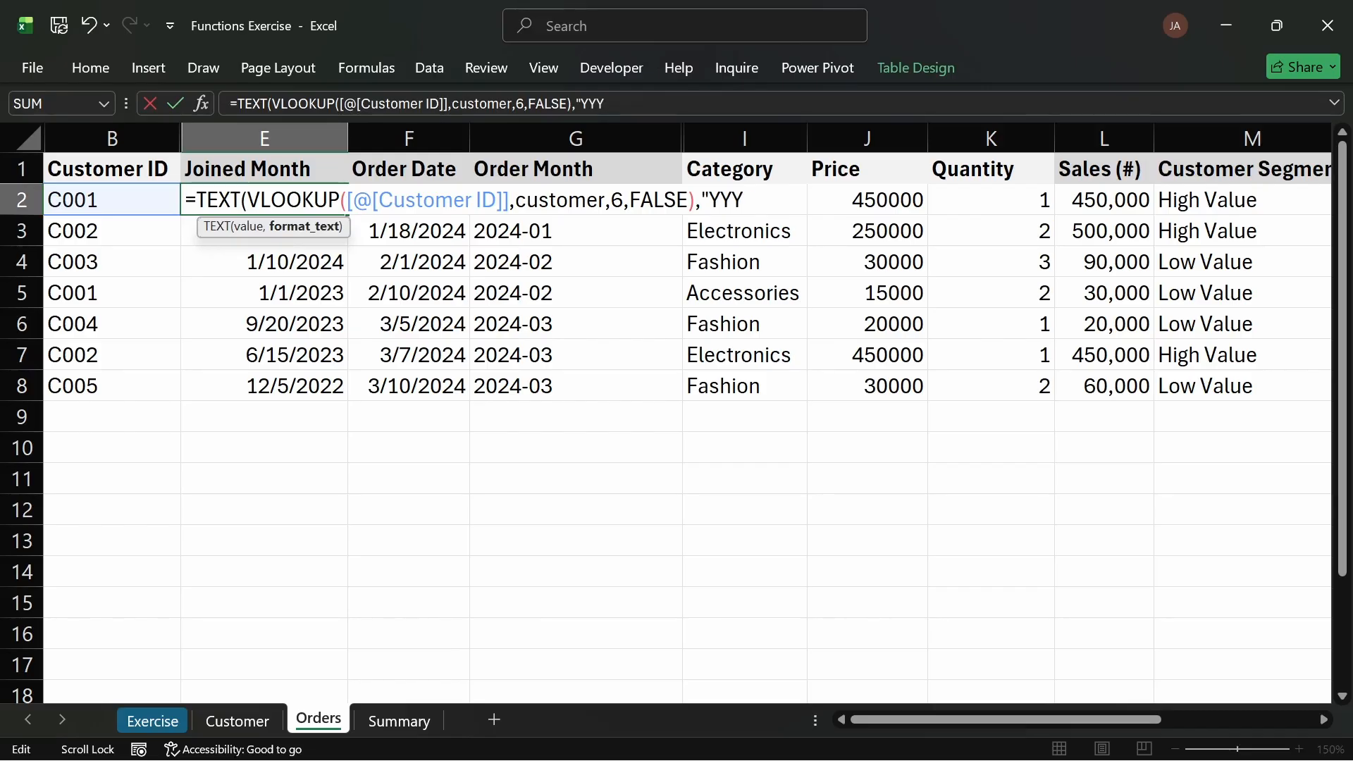
pyautogui.write('Y-MM")')
pyautogui.press('Return')
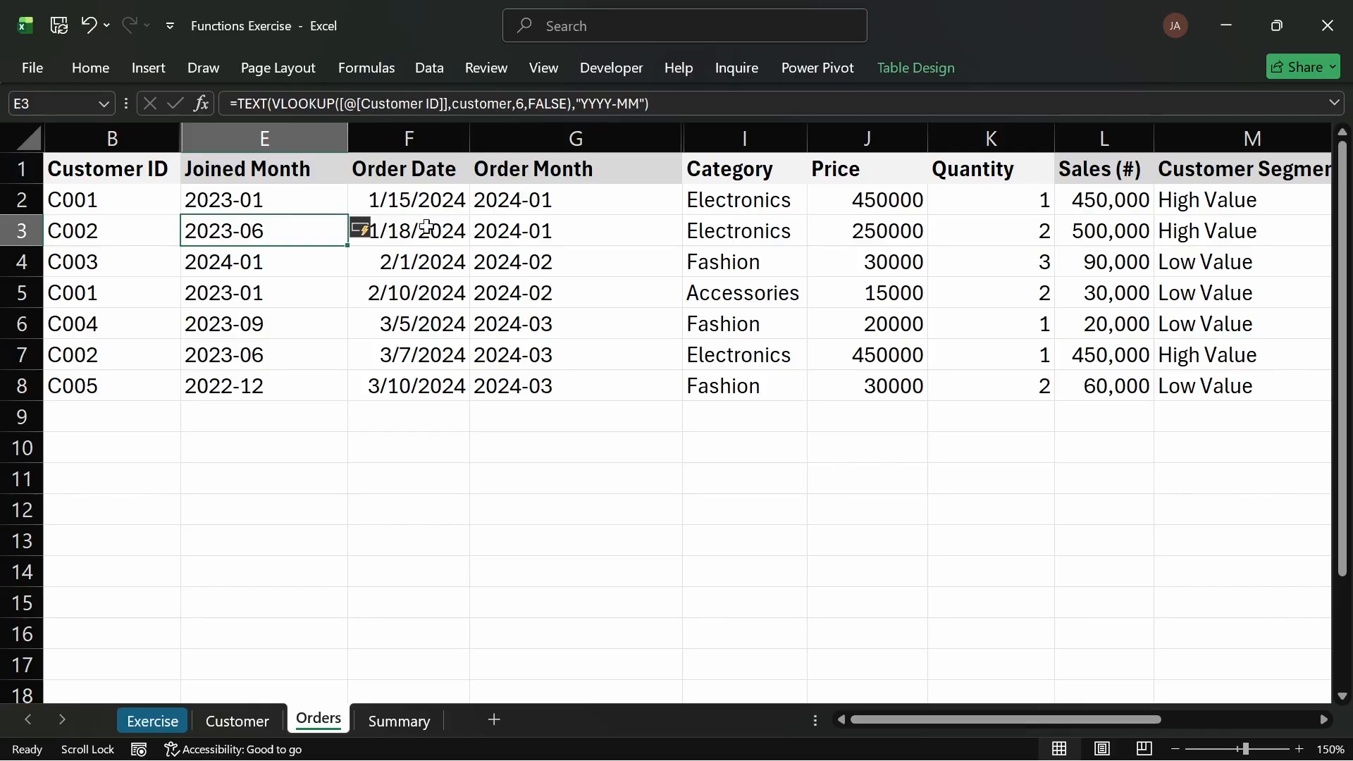
# Step: Compare the Joined Month and Order Month columns, then return to the cohort table on the Summary sheet
pyautogui.moveTo(539, 201); pyautogui.dragTo(552, 413)
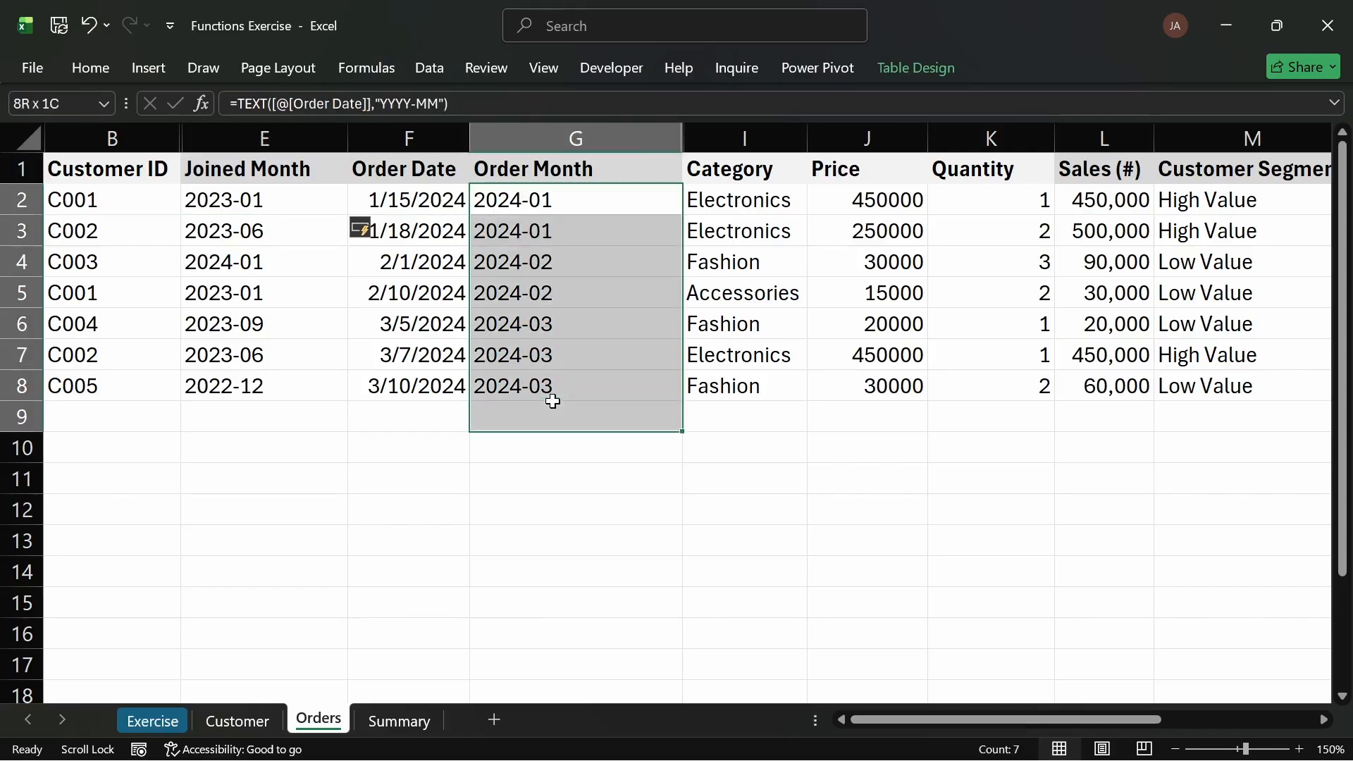
pyautogui.click(228, 201)
pyautogui.moveTo(228, 200); pyautogui.dragTo(257, 384)
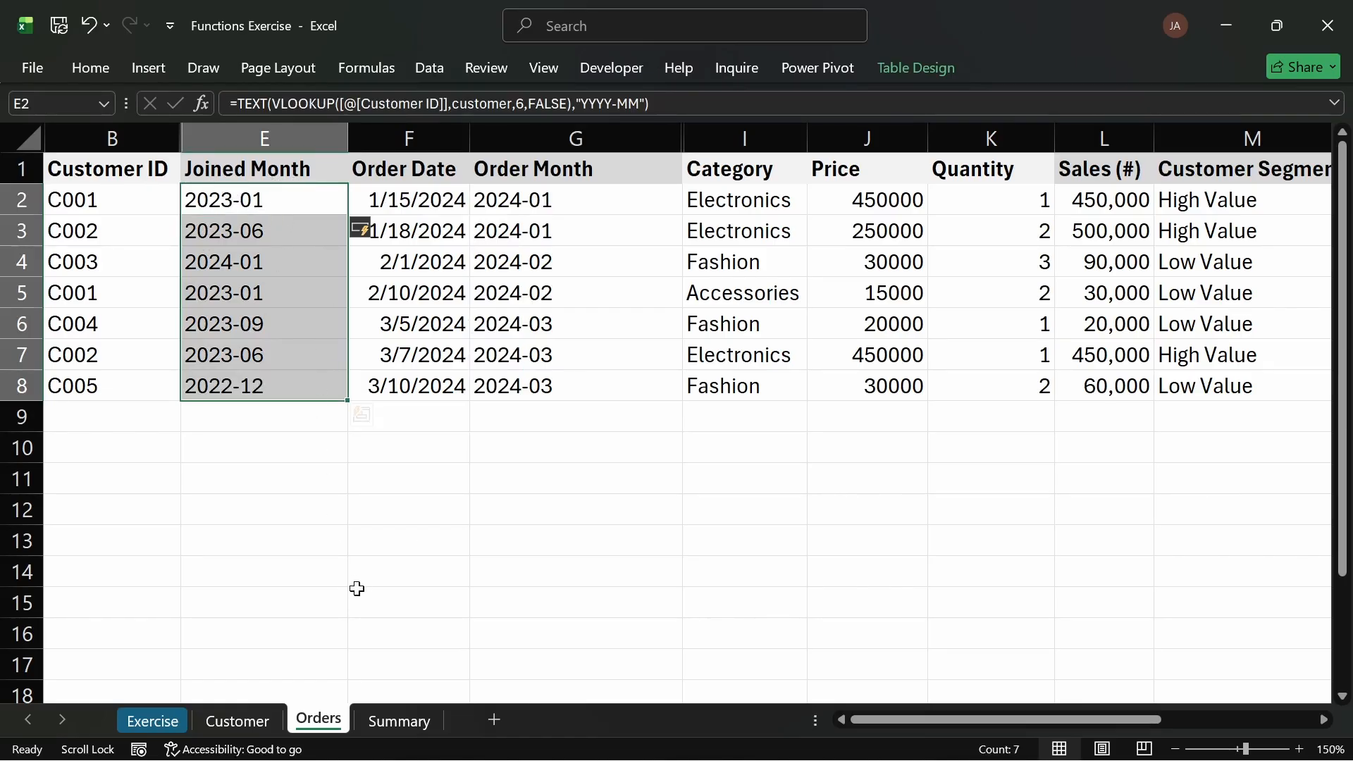
pyautogui.click(383, 722)
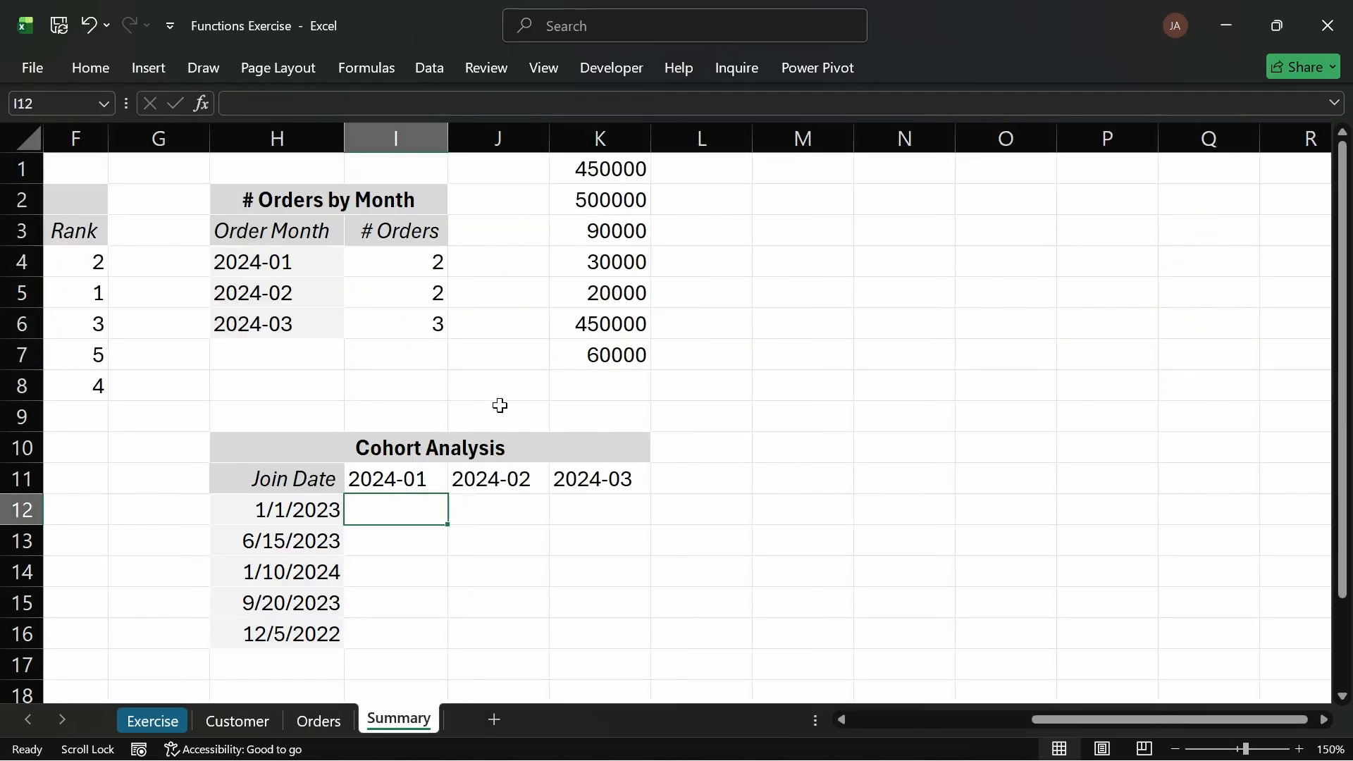
pyautogui.click(324, 502)
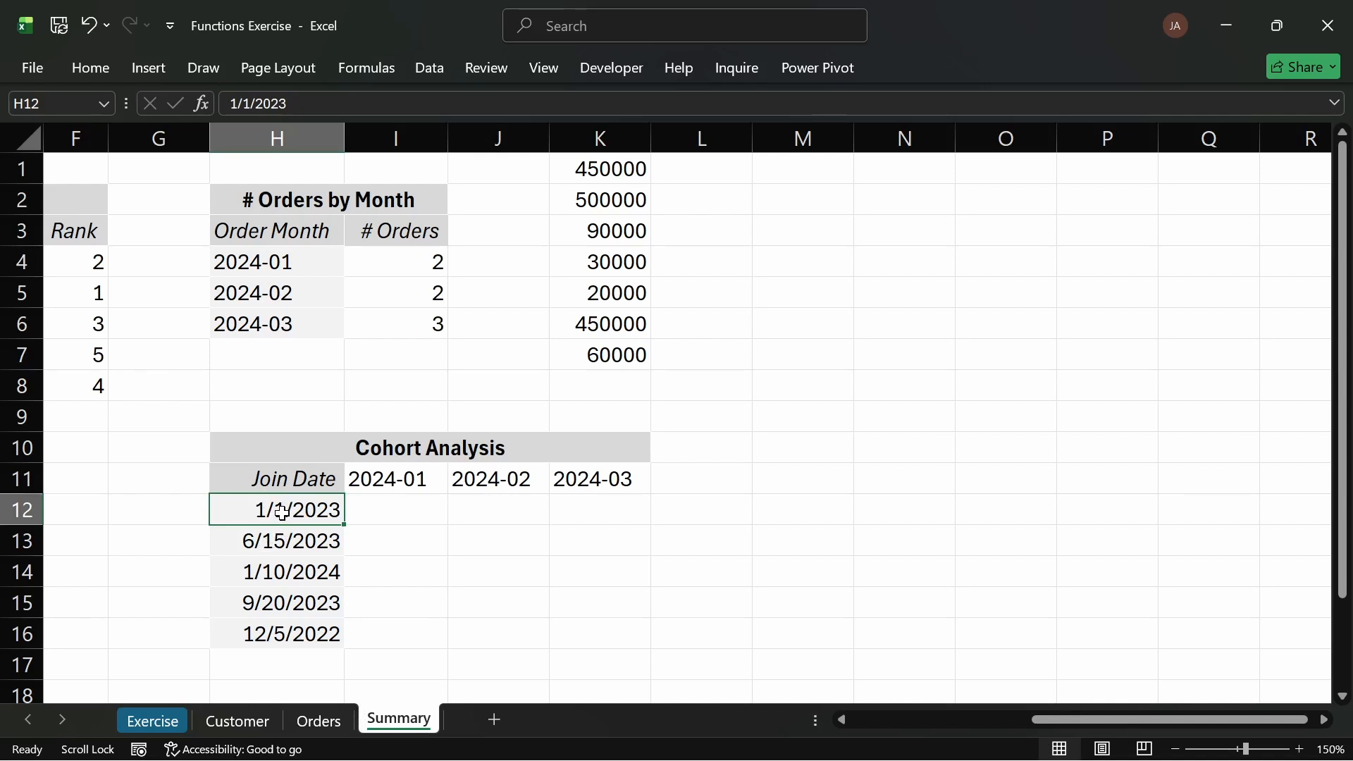
# Step: Enter a UNIQUE formula in the first Join Date cell that lists the distinct values of the orders table's Joined Month column
pyautogui.write('=')
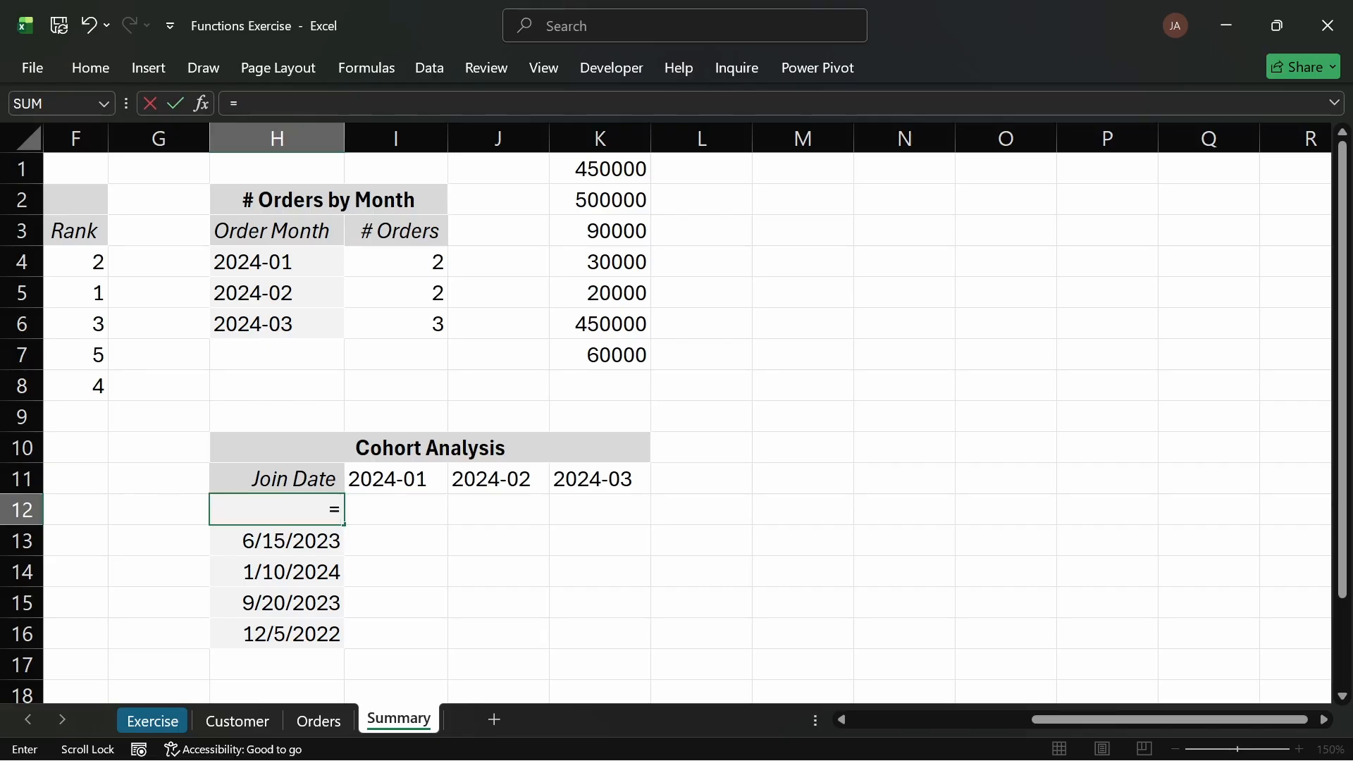
pyautogui.write('UNI')
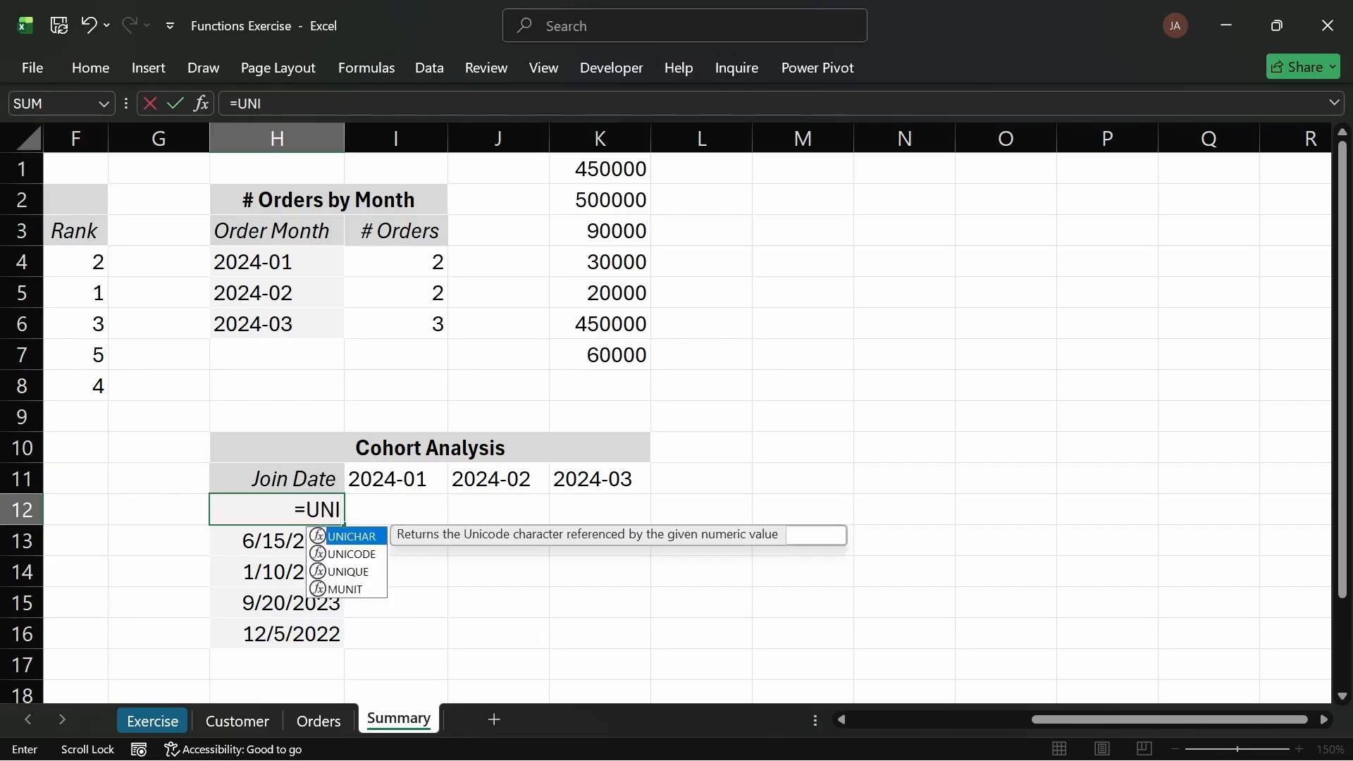
pyautogui.press('Down')
pyautogui.press('Down')
pyautogui.press('Tab')
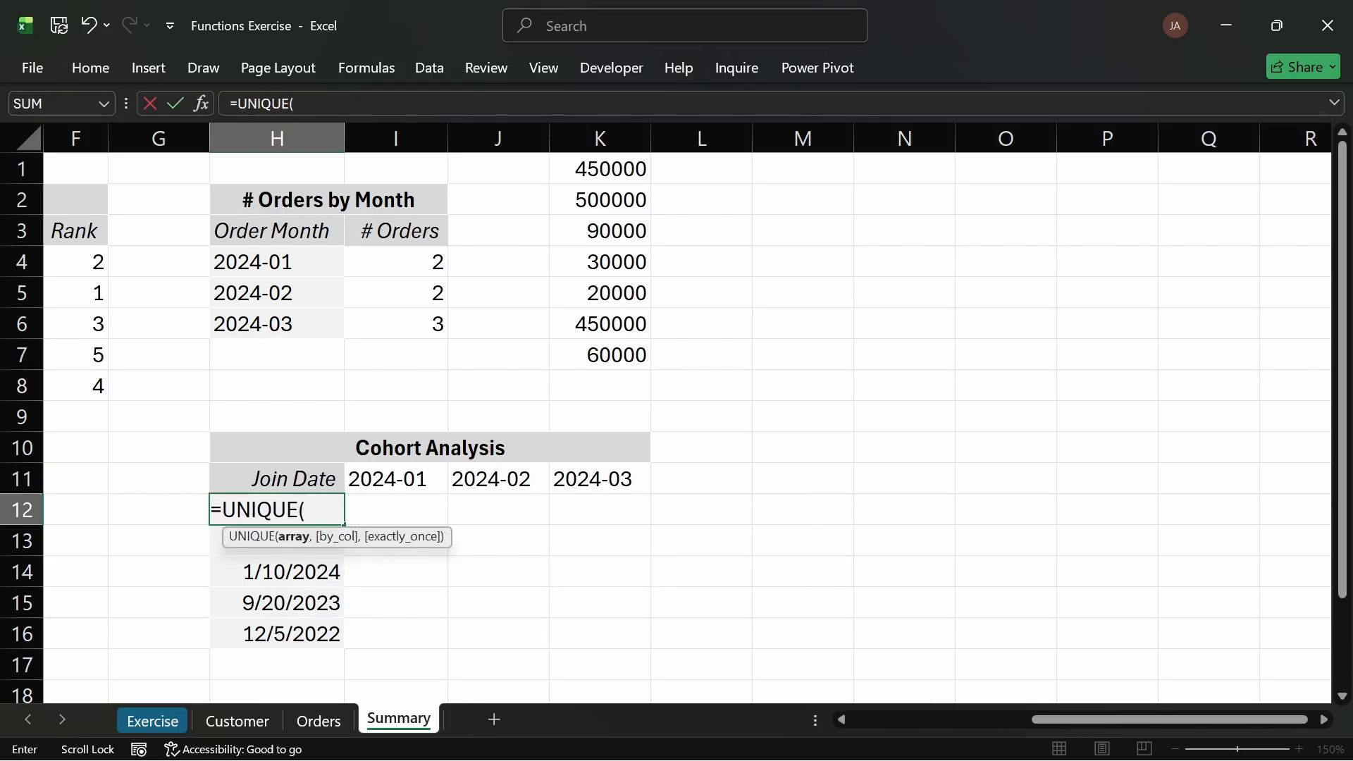
pyautogui.write('TE')
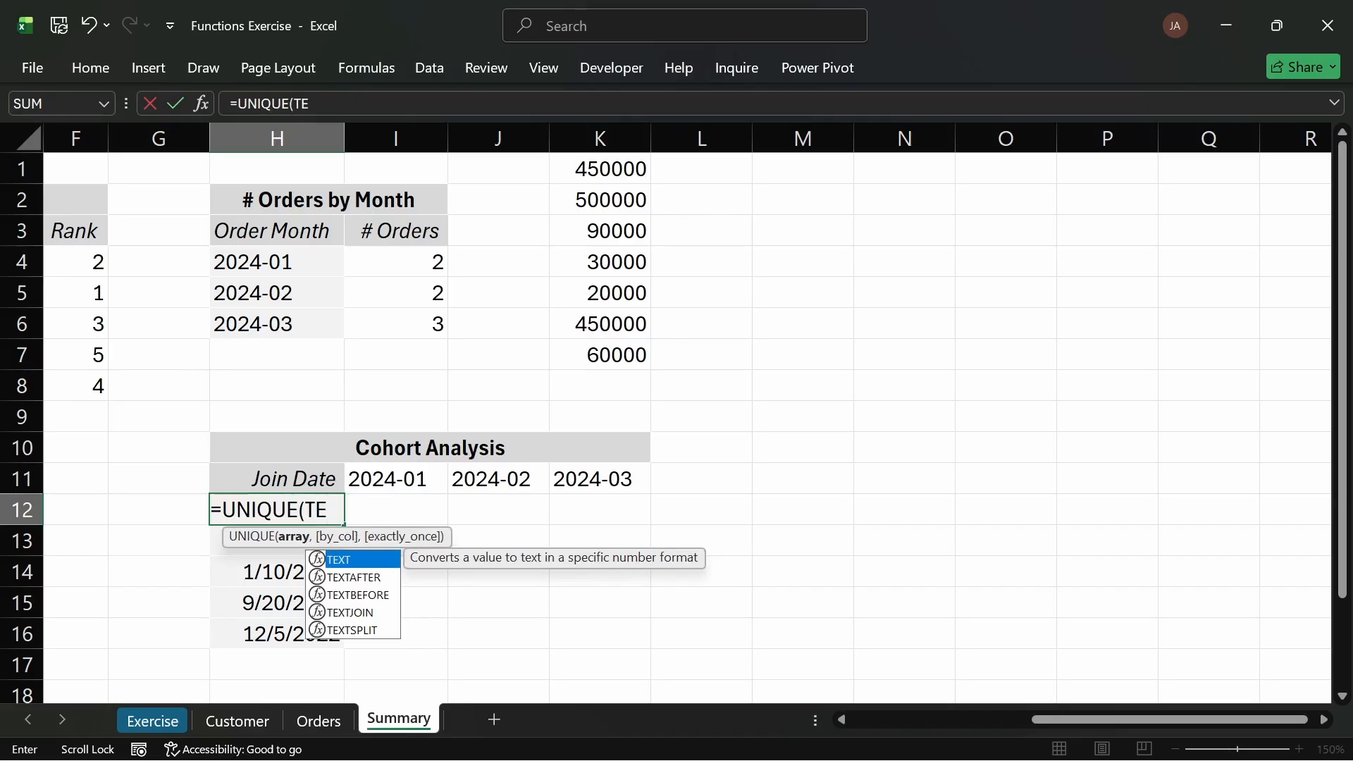
pyautogui.write('XT')
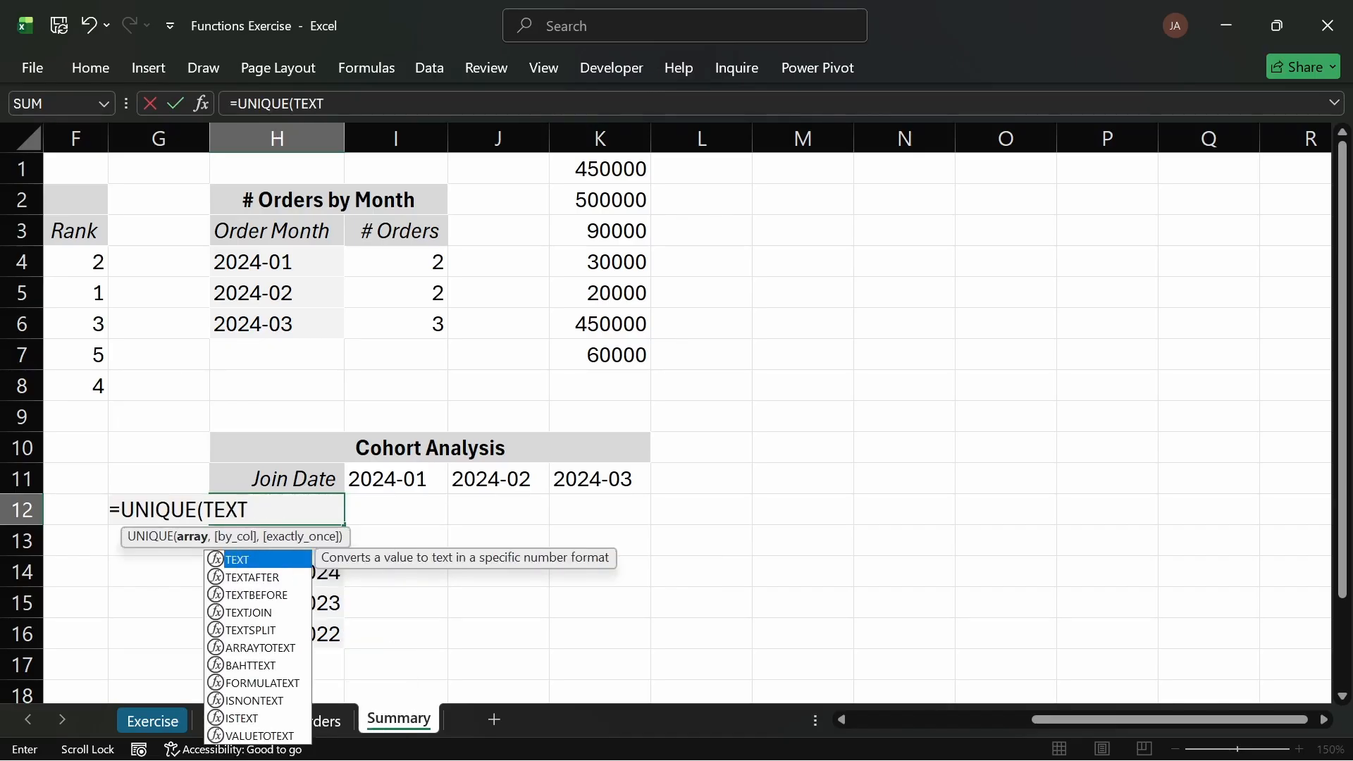
pyautogui.press('BackSpace')
pyautogui.press('BackSpace')
pyautogui.press('BackSpace')
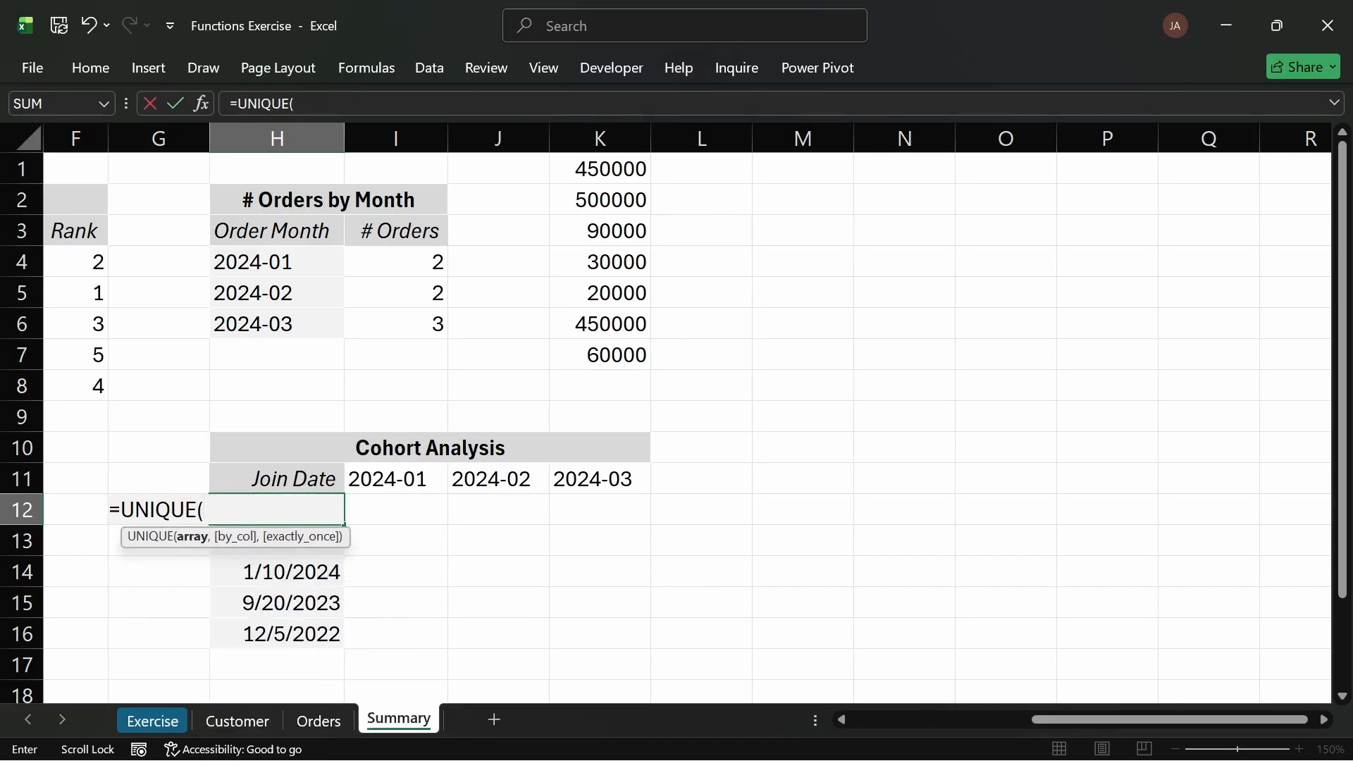
pyautogui.click(321, 720)
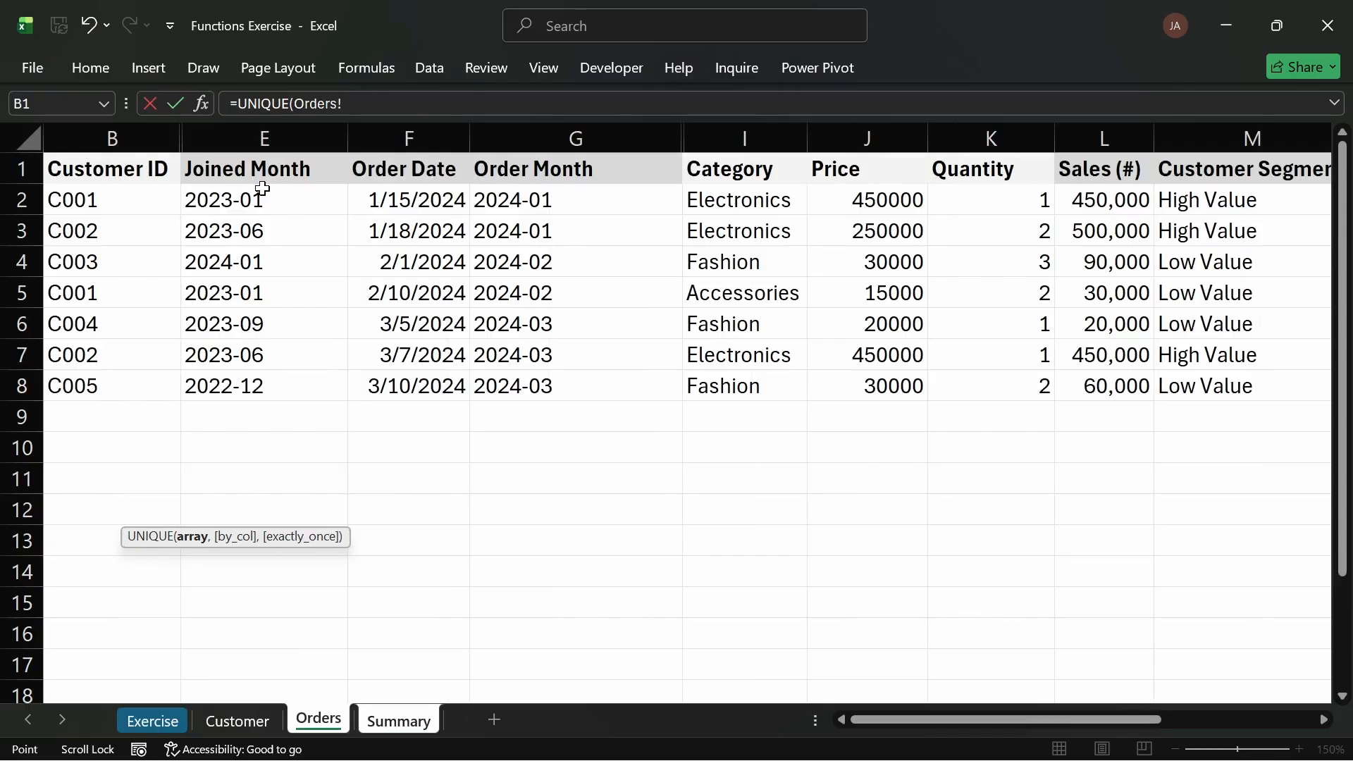
pyautogui.moveTo(262, 188); pyautogui.dragTo(269, 377)
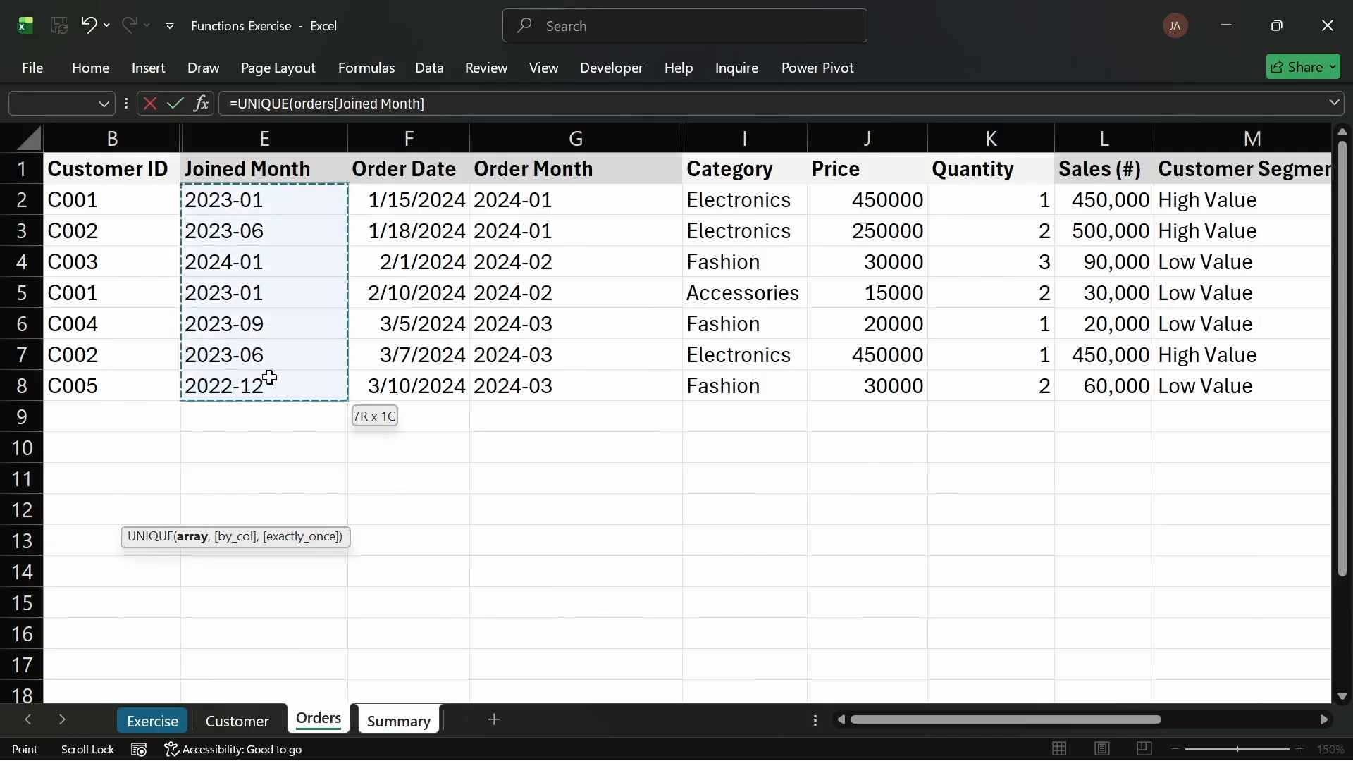
pyautogui.write(')')
pyautogui.press('Return')
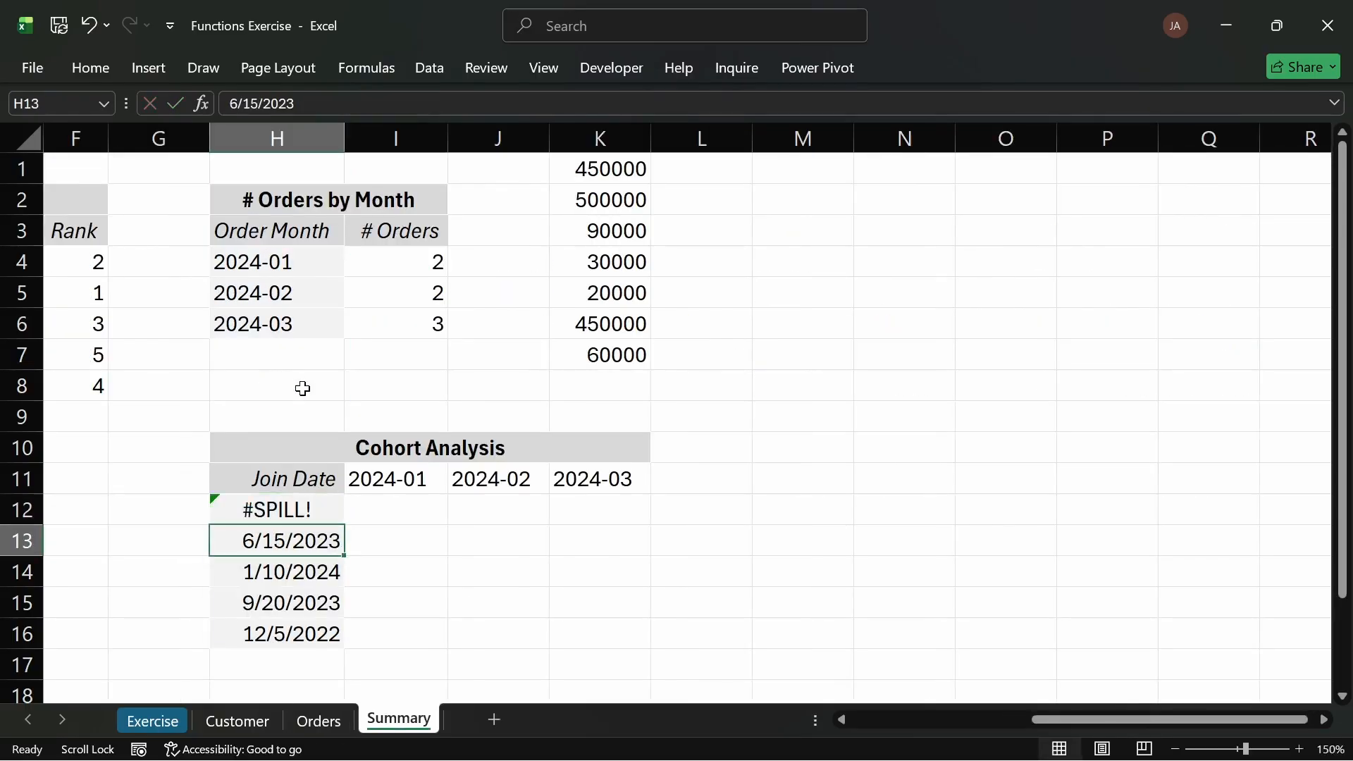
# Step: Delete the old join dates below the formula so the unique Joined Month list spills down the column
pyautogui.click(284, 510)
pyautogui.moveTo(284, 541); pyautogui.dragTo(280, 624)
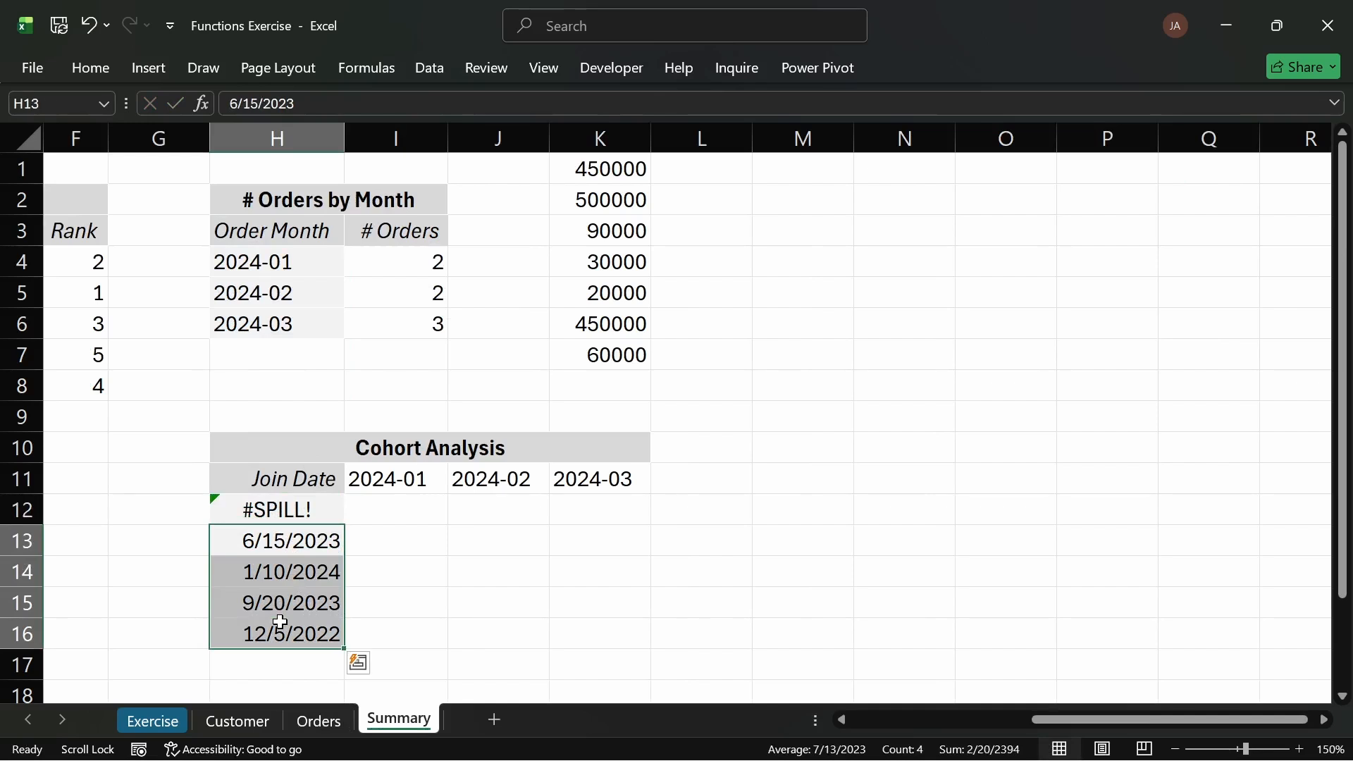
pyautogui.press('Delete')
pyautogui.click(366, 515)
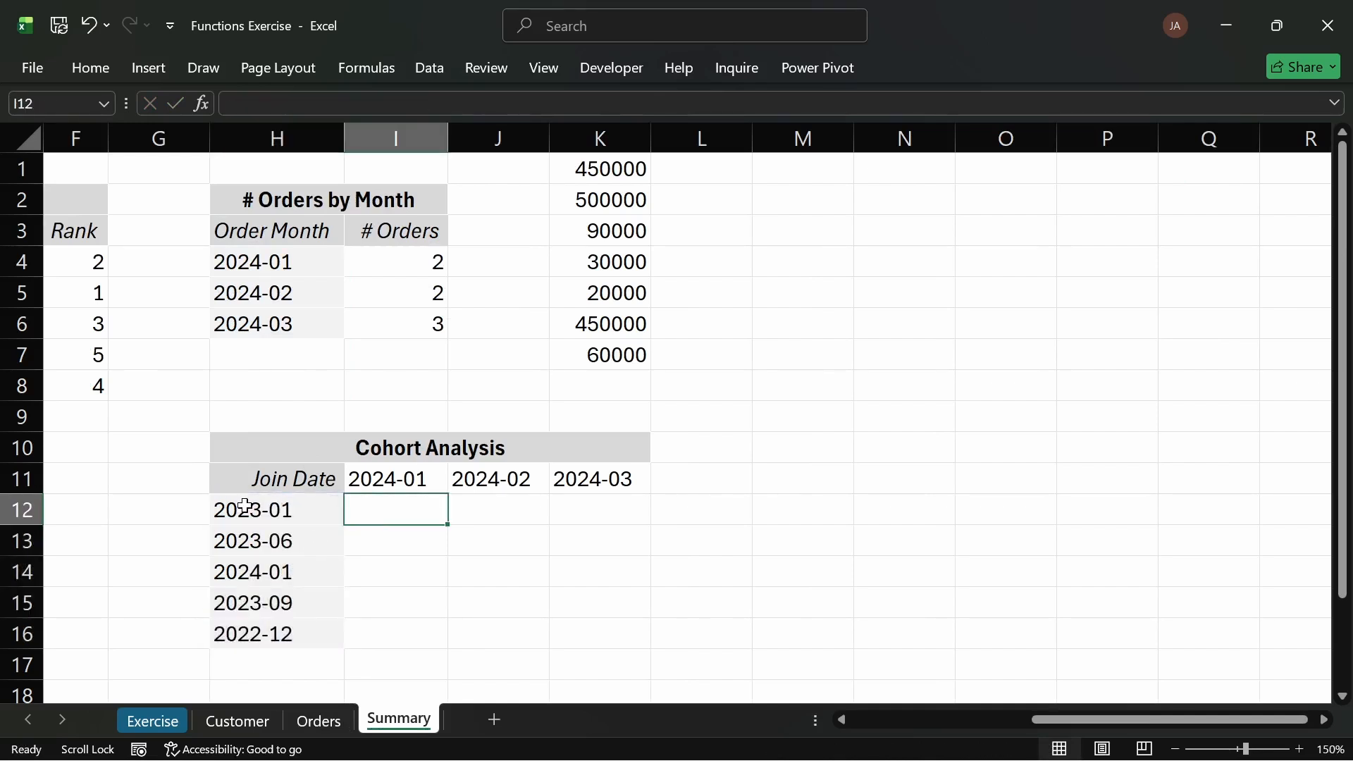
pyautogui.moveTo(239, 509); pyautogui.dragTo(248, 638)
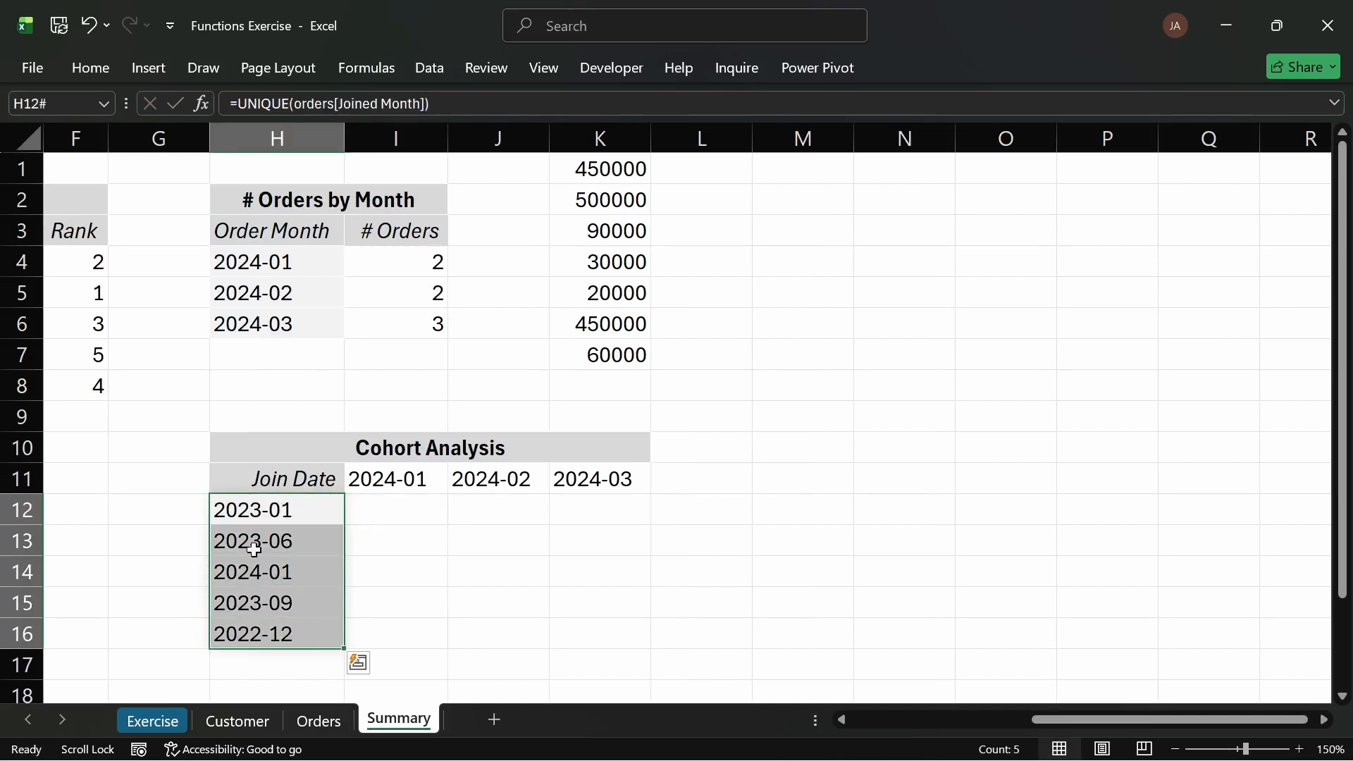
pyautogui.click(259, 523)
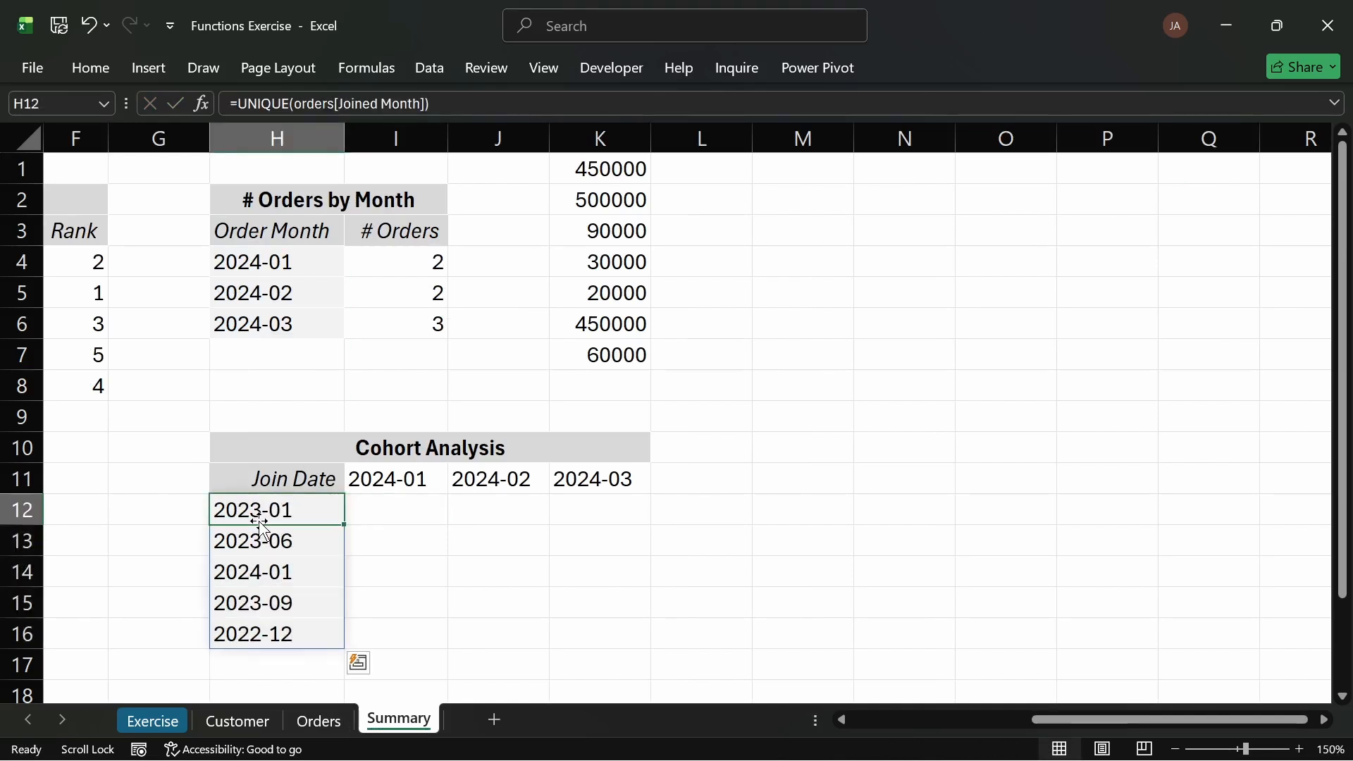
# Step: Replace the first month header with =TRANSPOSE(UNIQUE(orders[Order Month])), closing both parentheses
pyautogui.click(378, 479)
pyautogui.moveTo(379, 480); pyautogui.dragTo(613, 478)
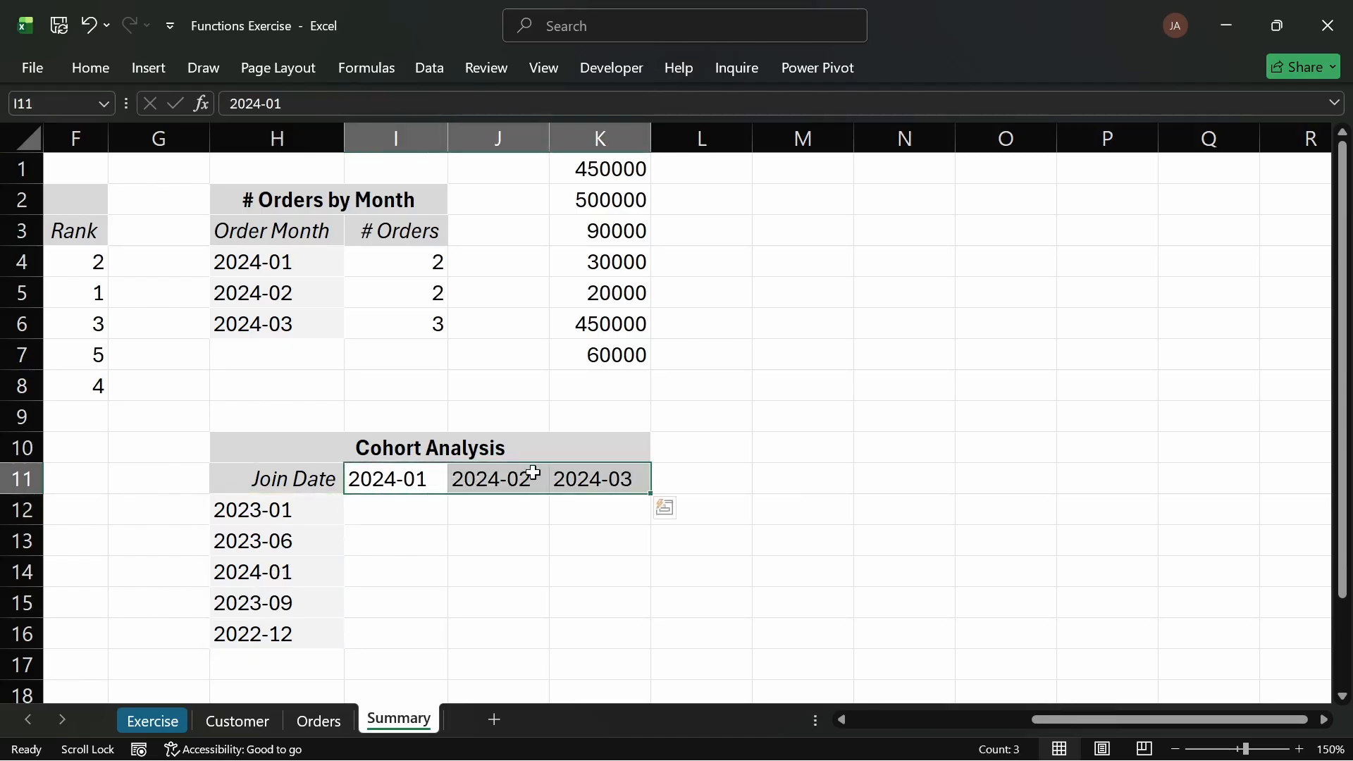
pyautogui.click(406, 479)
pyautogui.write('=TR')
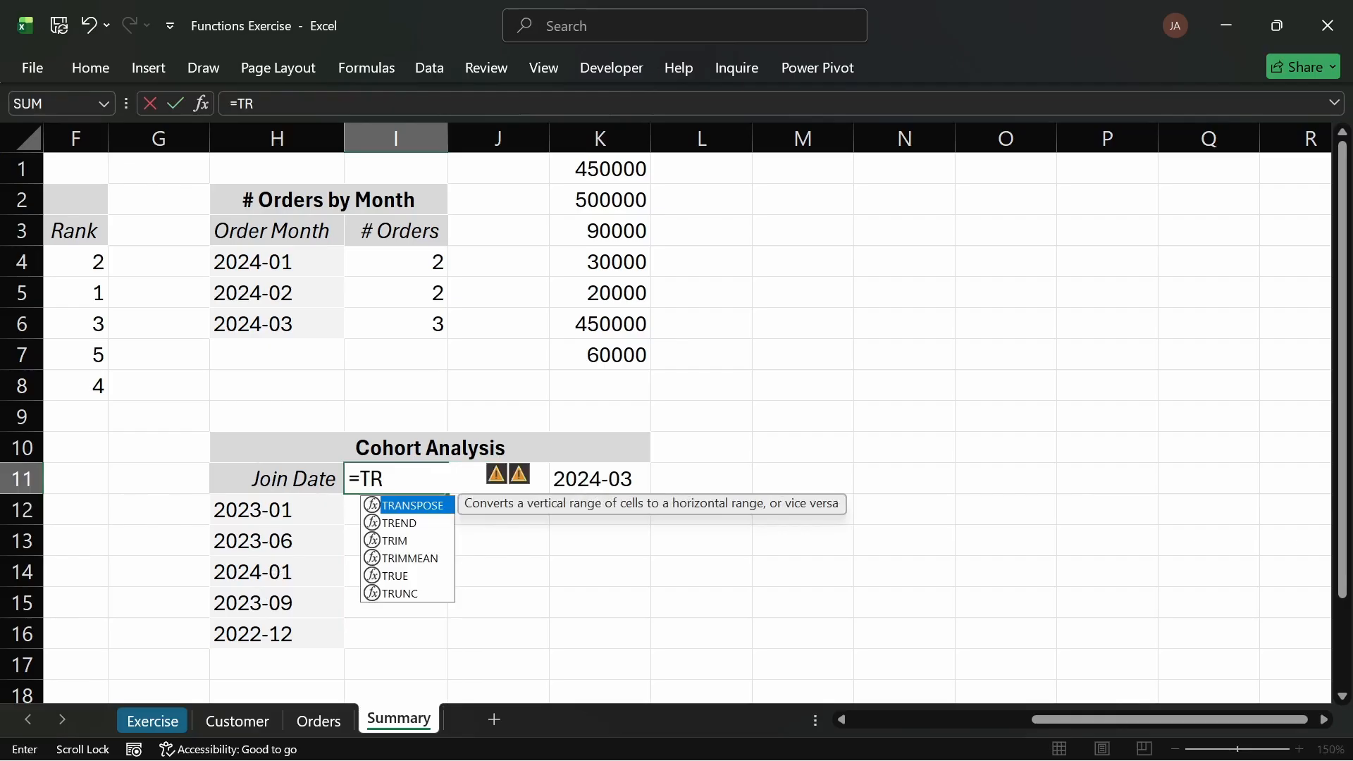
pyautogui.press('Tab')
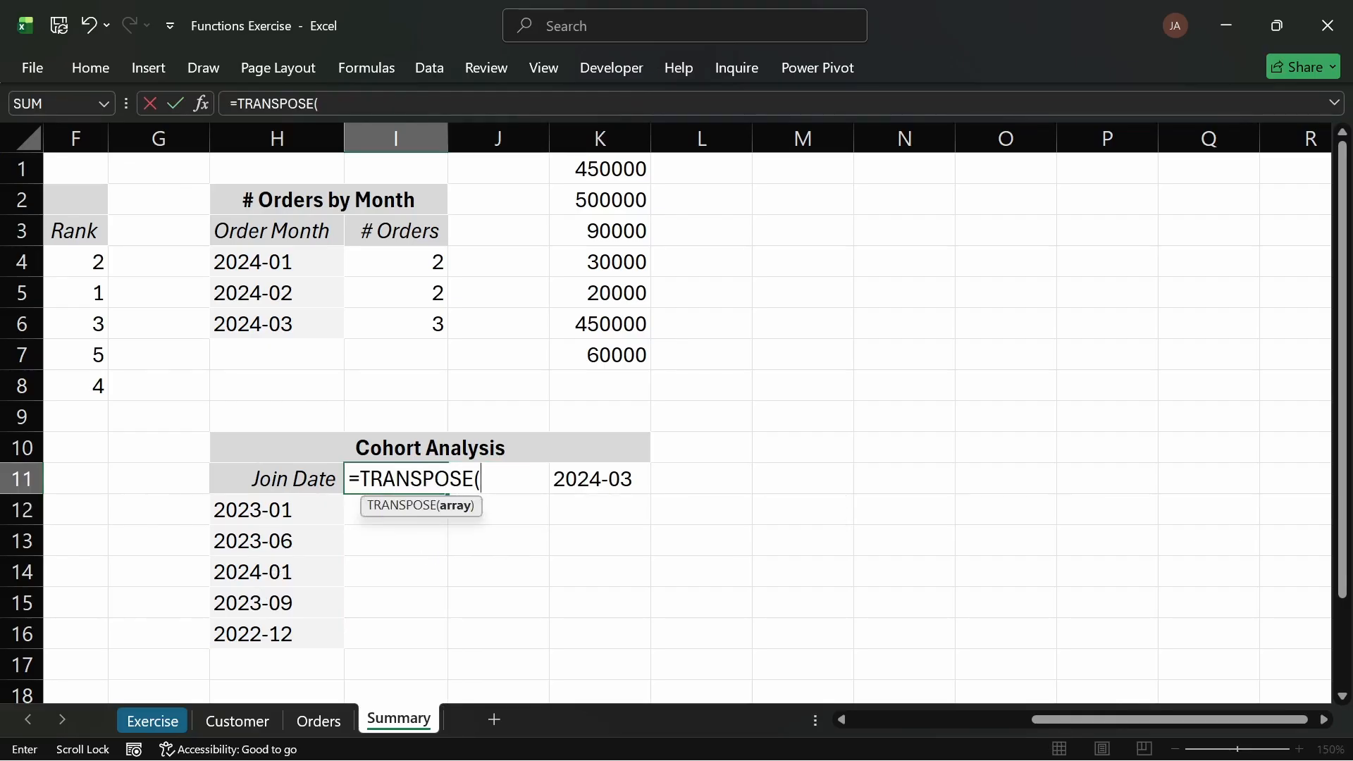
pyautogui.write('UN')
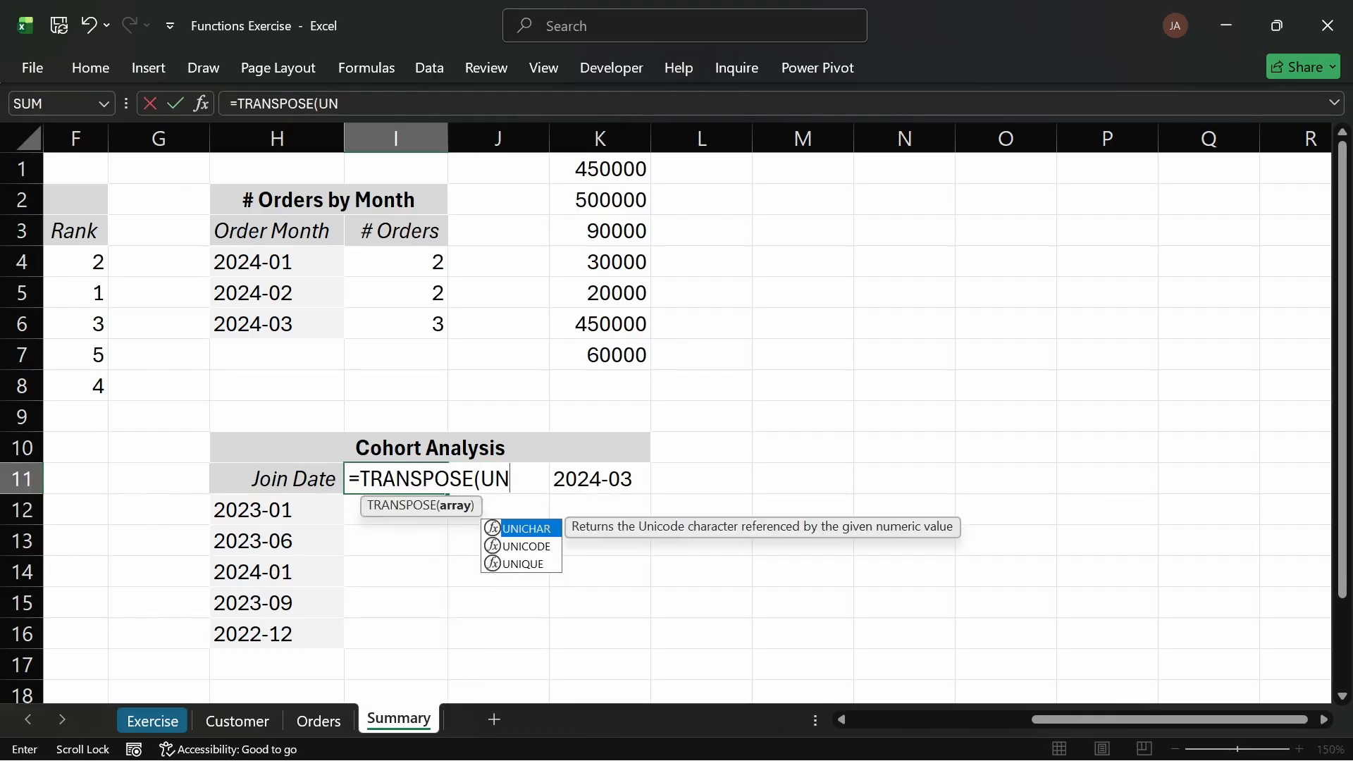
pyautogui.press('Tab')
pyautogui.press('BackSpace')
pyautogui.press('BackSpace')
pyautogui.press('BackSpace')
pyautogui.press('BackSpace')
pyautogui.press('BackSpace')
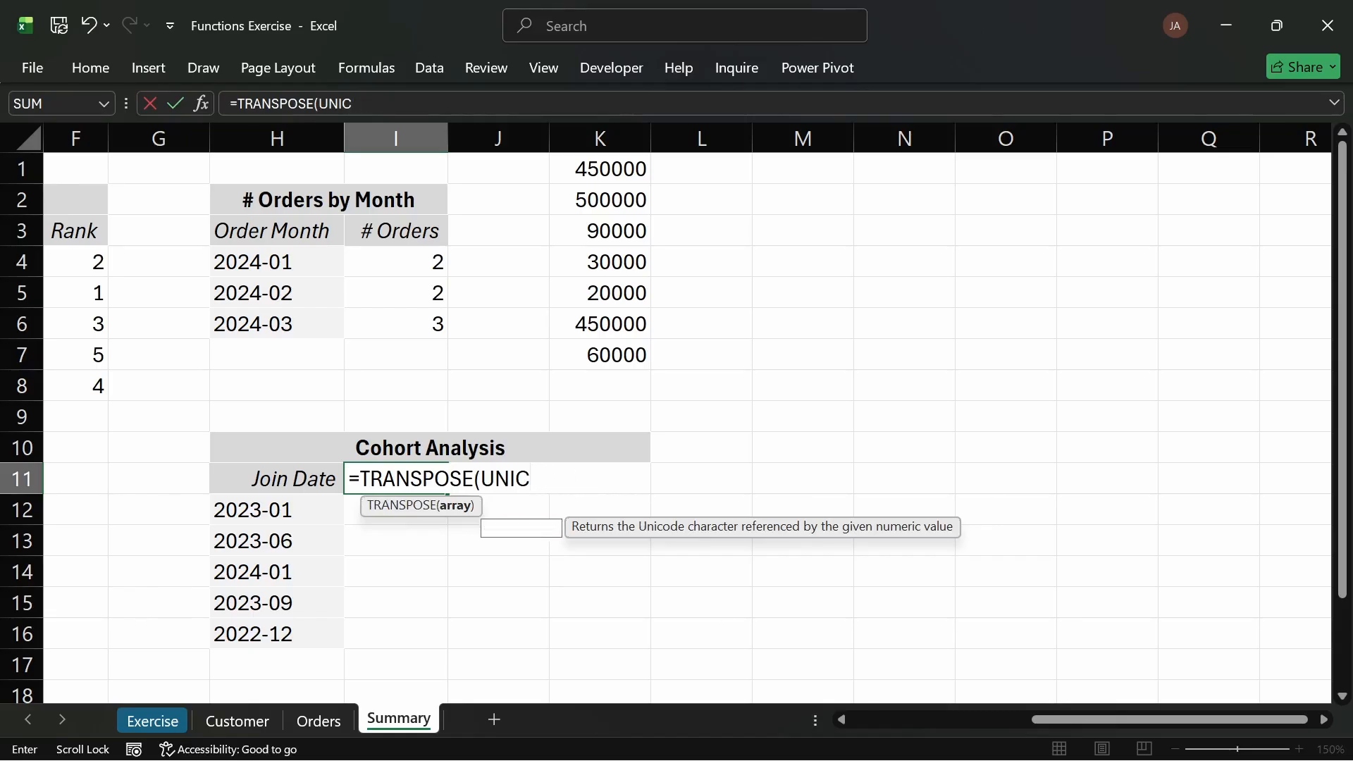
pyautogui.press('Down')
pyautogui.press('Down')
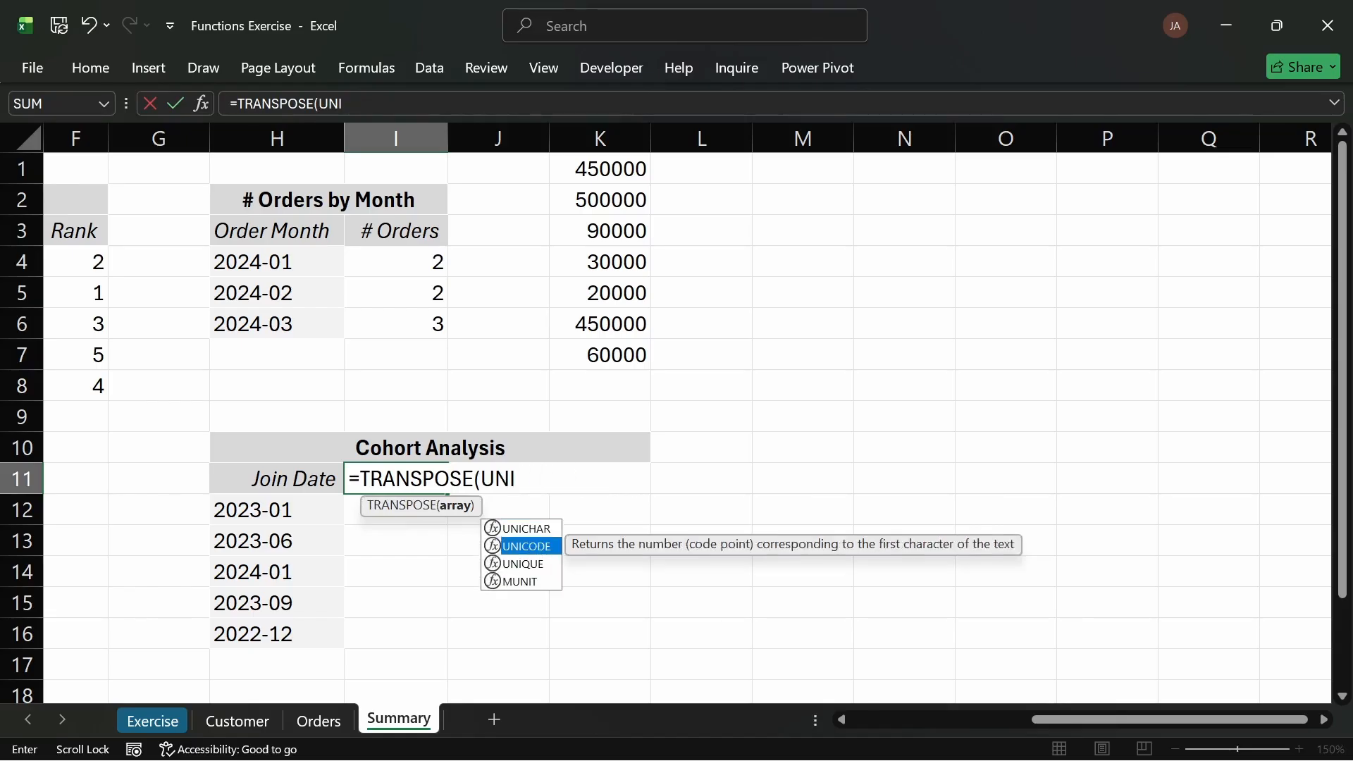
pyautogui.press('Tab')
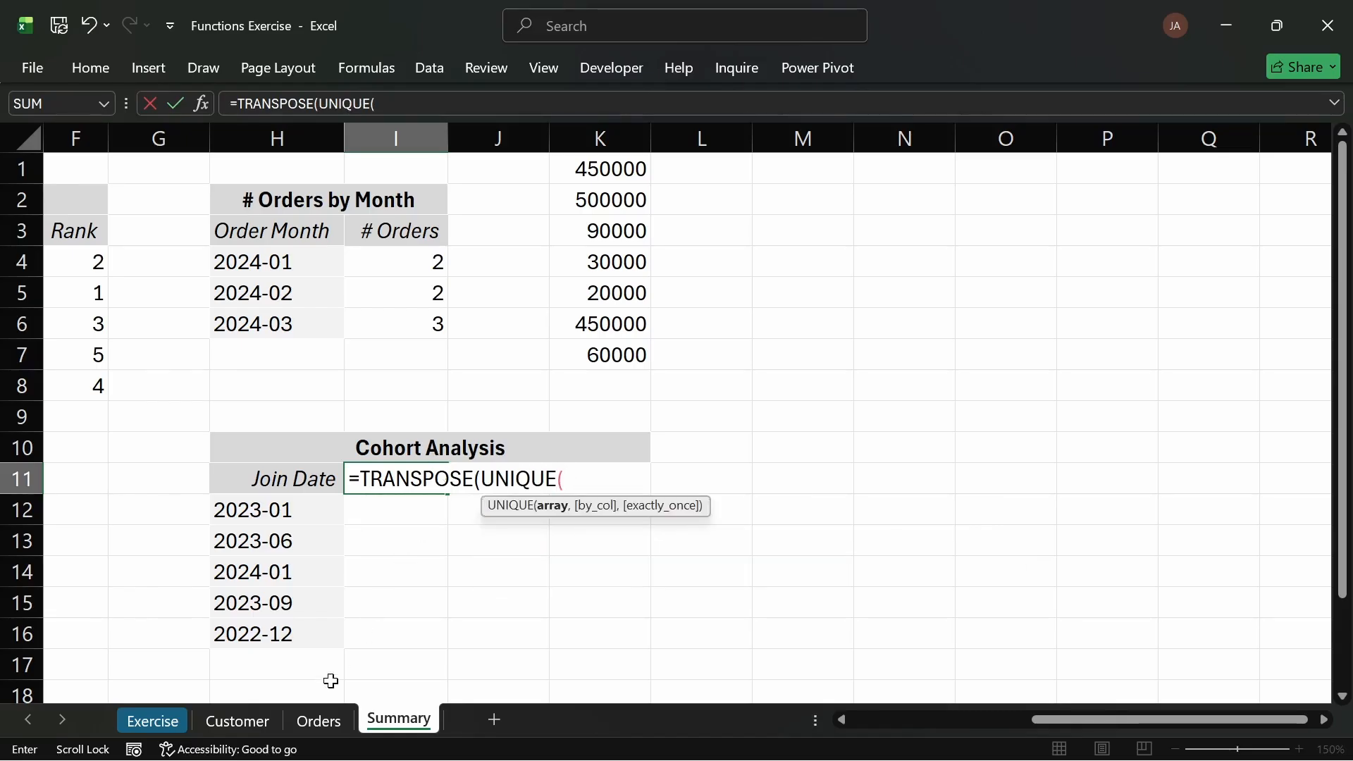
pyautogui.click(337, 726)
pyautogui.moveTo(511, 200); pyautogui.dragTo(519, 386)
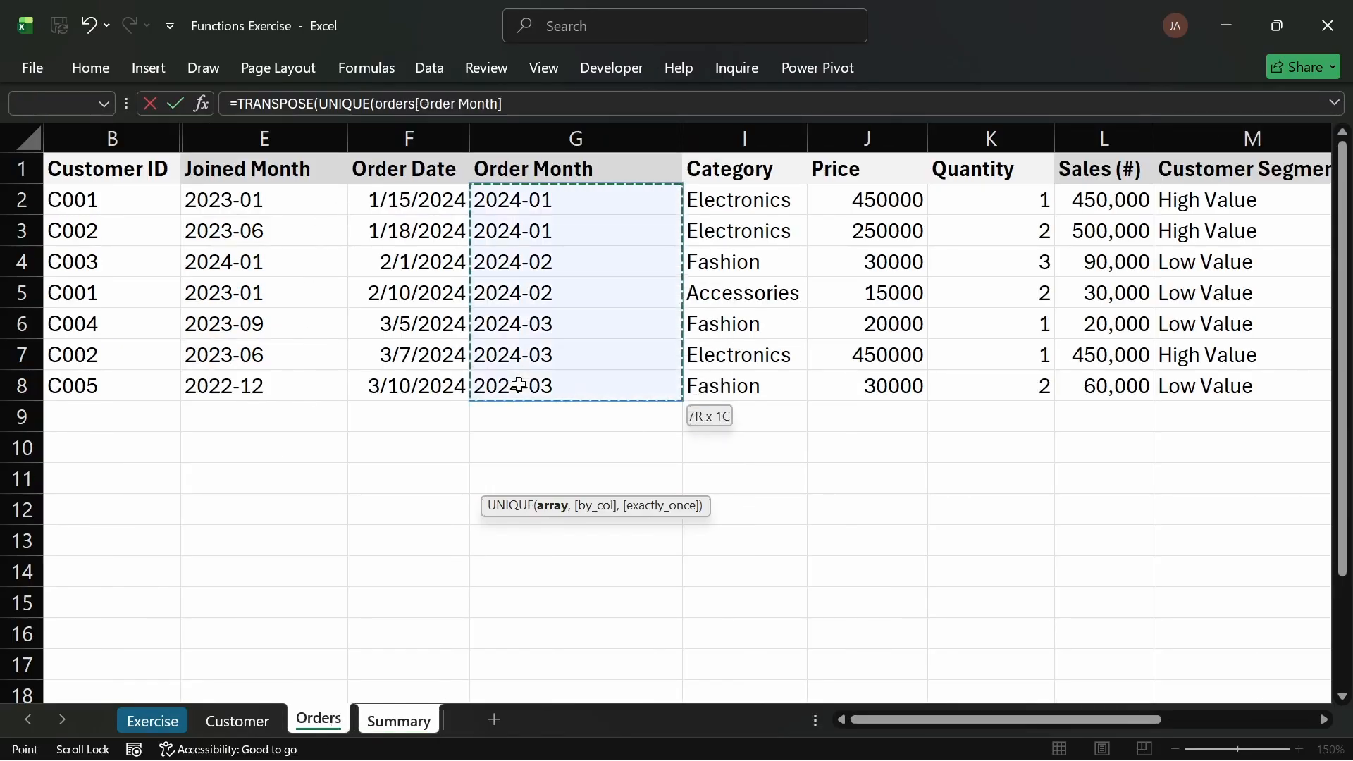
pyautogui.press('Return')
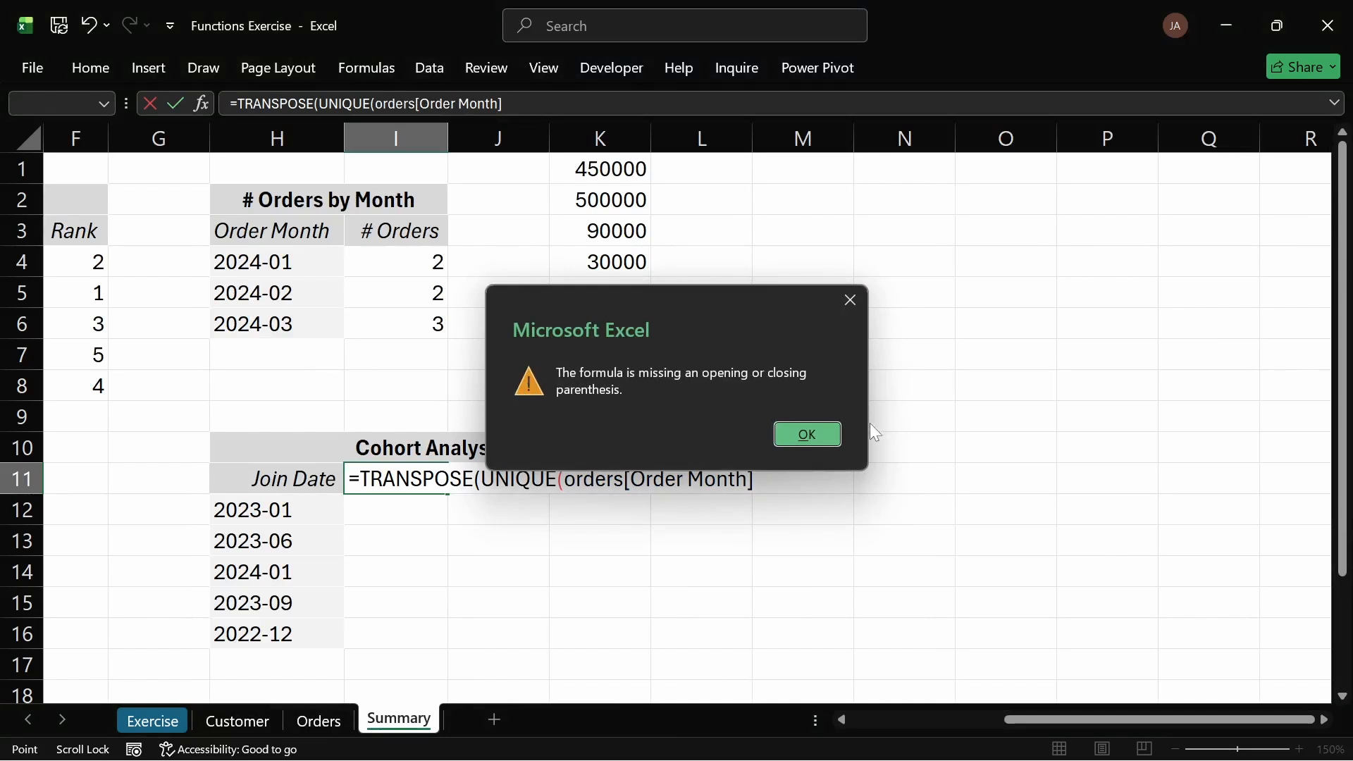
pyautogui.press('Return')
pyautogui.press('End')
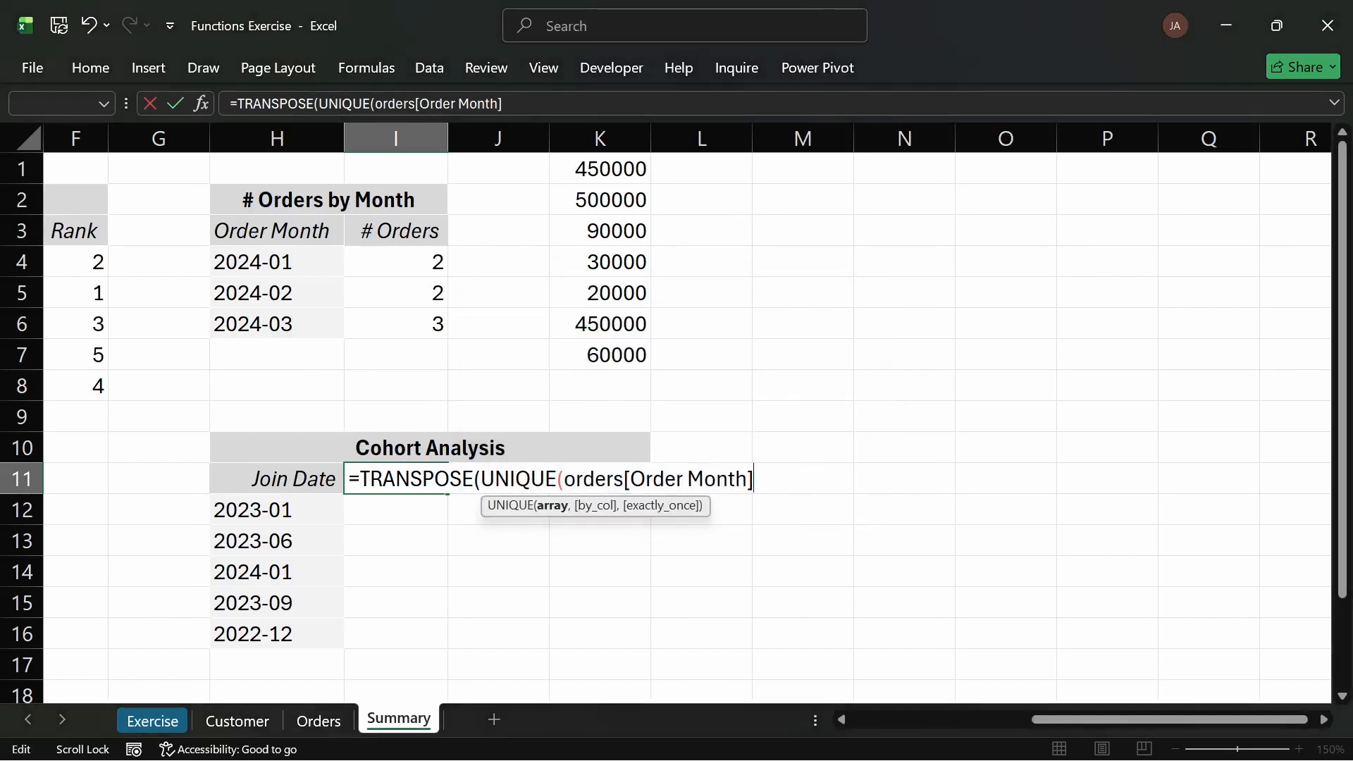
pyautogui.write('))')
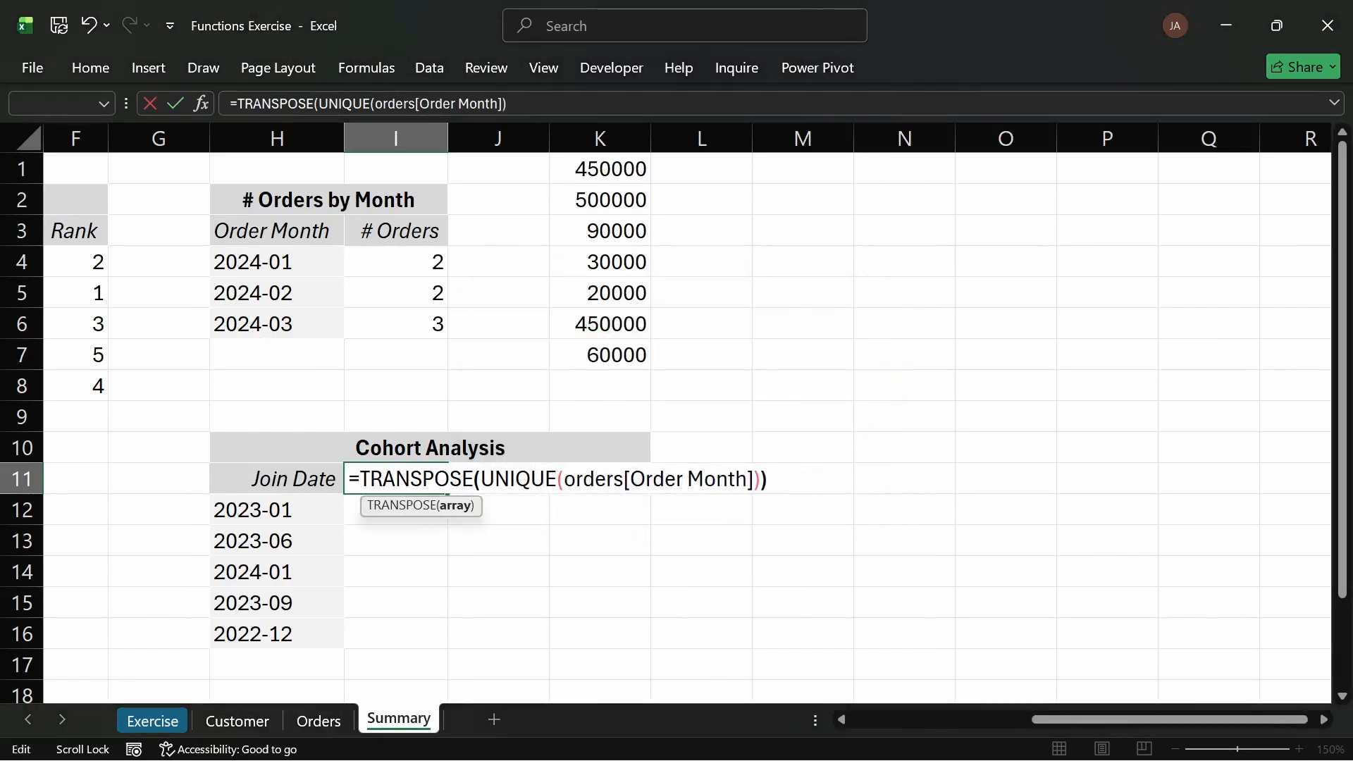
pyautogui.press('Return')
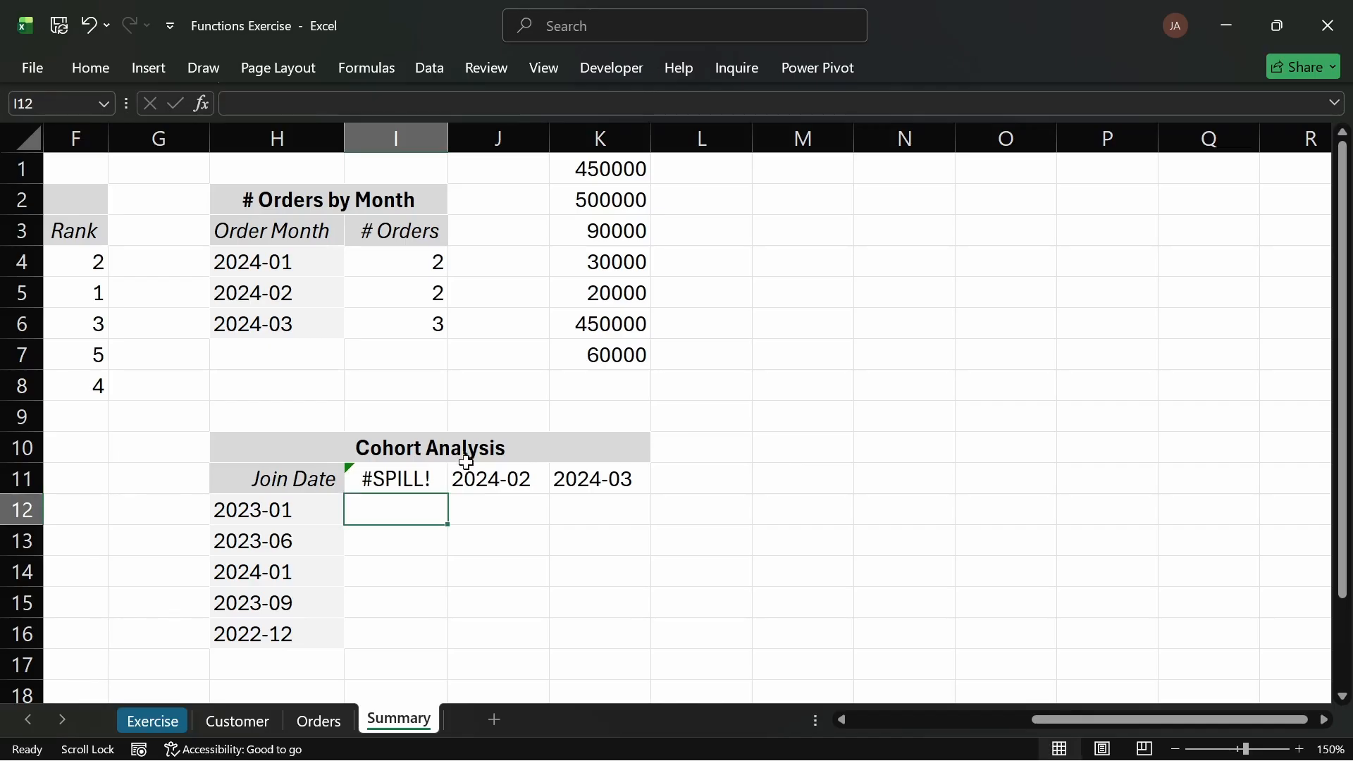
# Step: Delete the remaining old month headers so the transposed Order Month list spills across the row
pyautogui.moveTo(467, 469); pyautogui.dragTo(619, 477)
pyautogui.press('Delete')
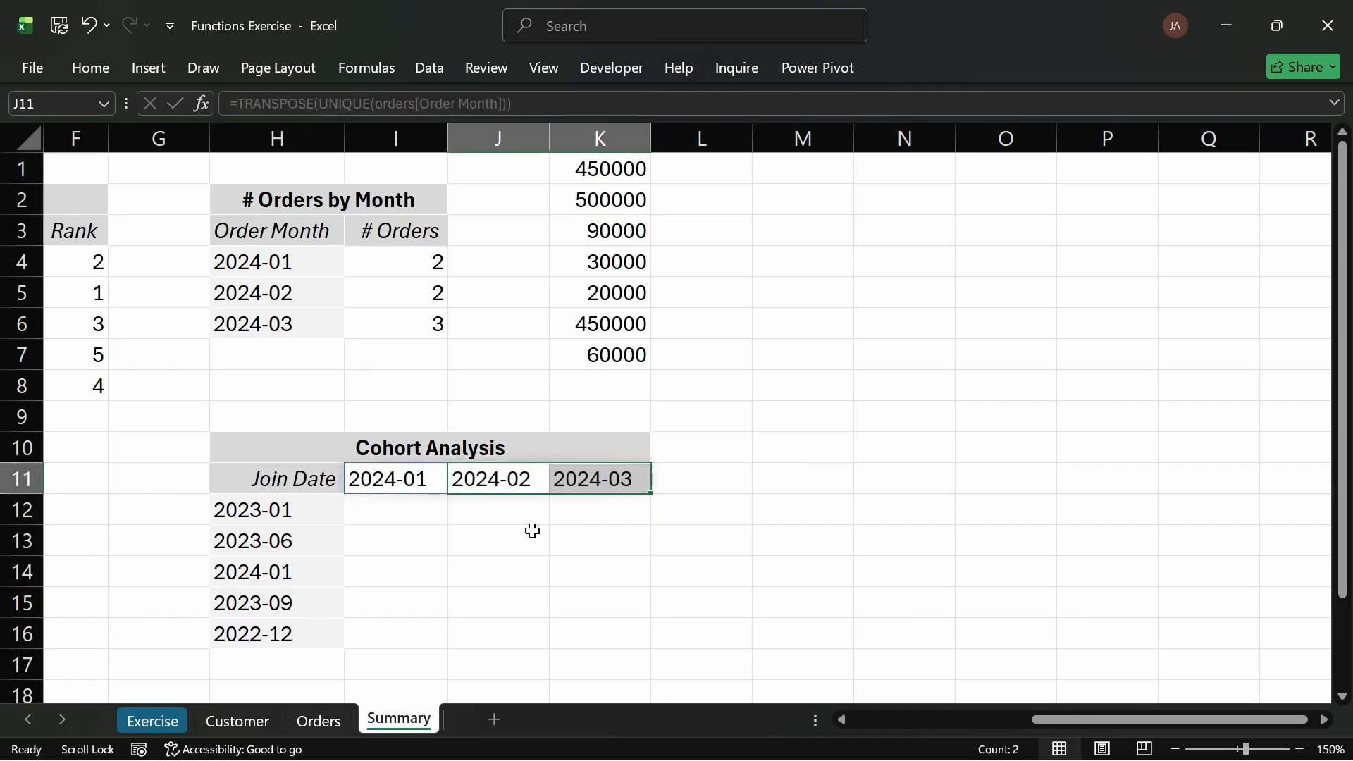
pyautogui.click(533, 532)
pyautogui.moveTo(404, 473); pyautogui.dragTo(599, 480)
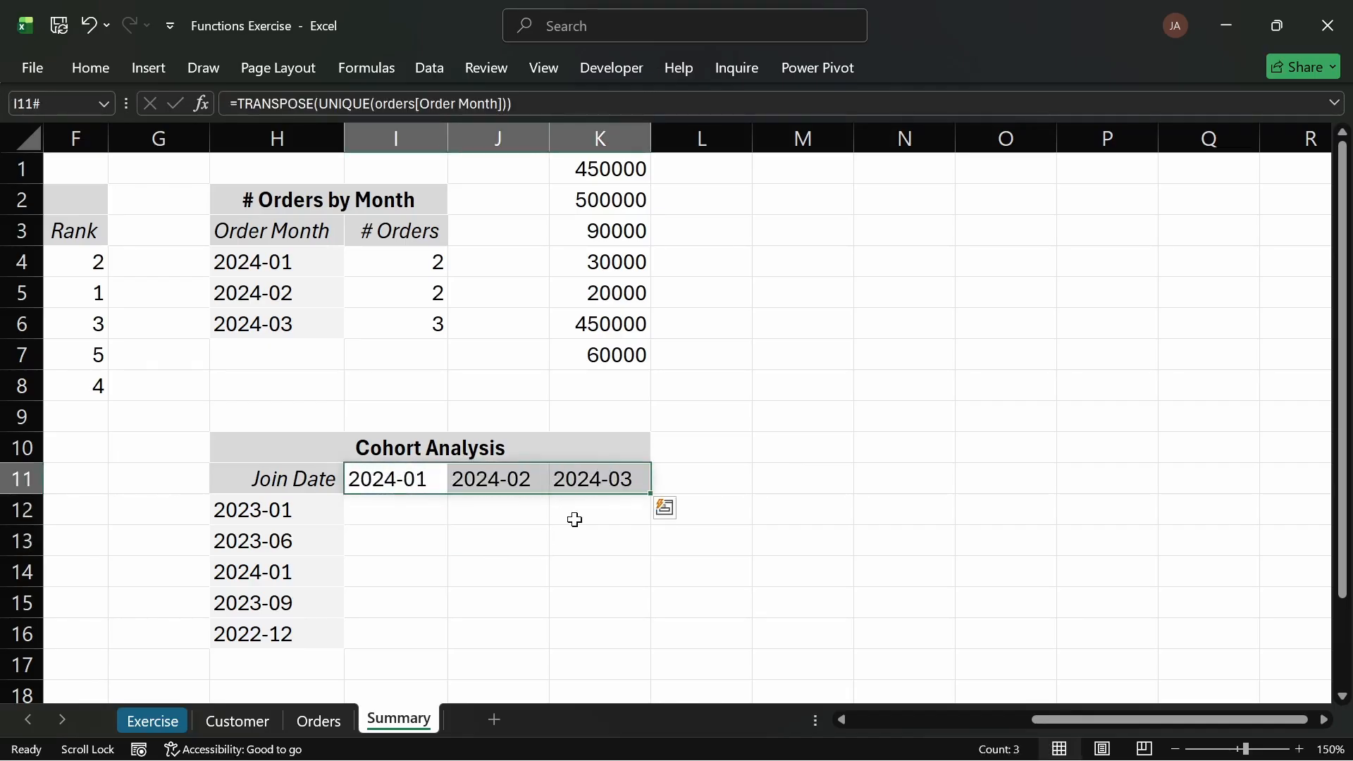
pyautogui.click(573, 519)
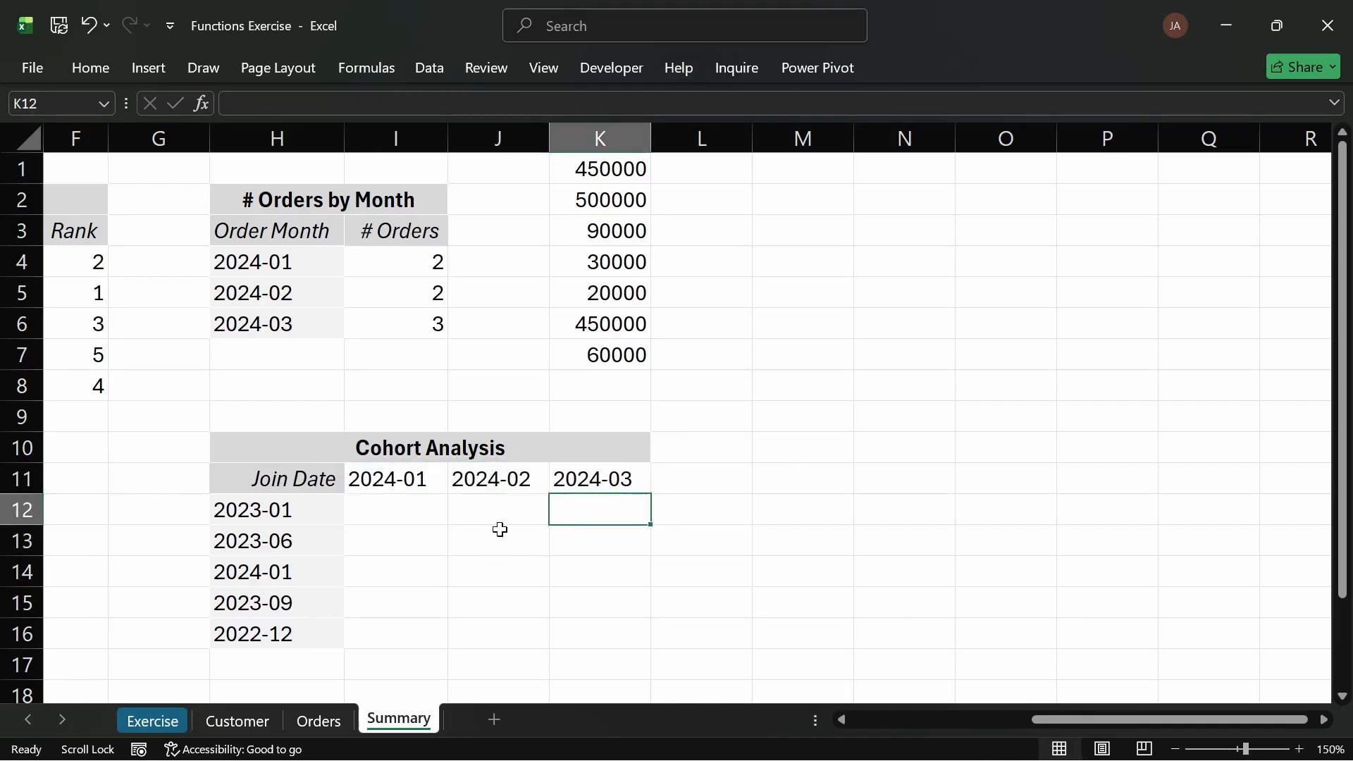
# Step: Copy the Joined Month cells from the Orders table and return to the Summary sheet
pyautogui.click(318, 720)
pyautogui.hotkey('ctrl', 'c')
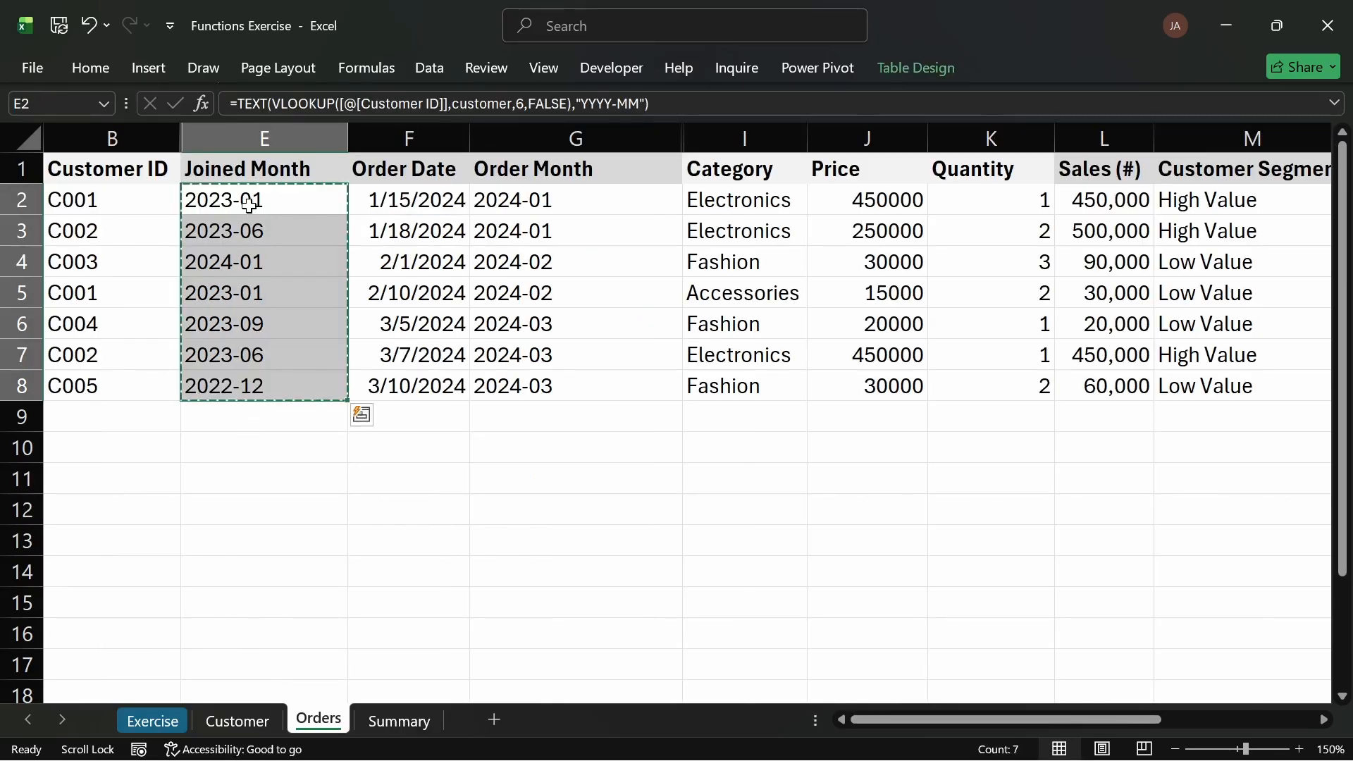
pyautogui.click(393, 722)
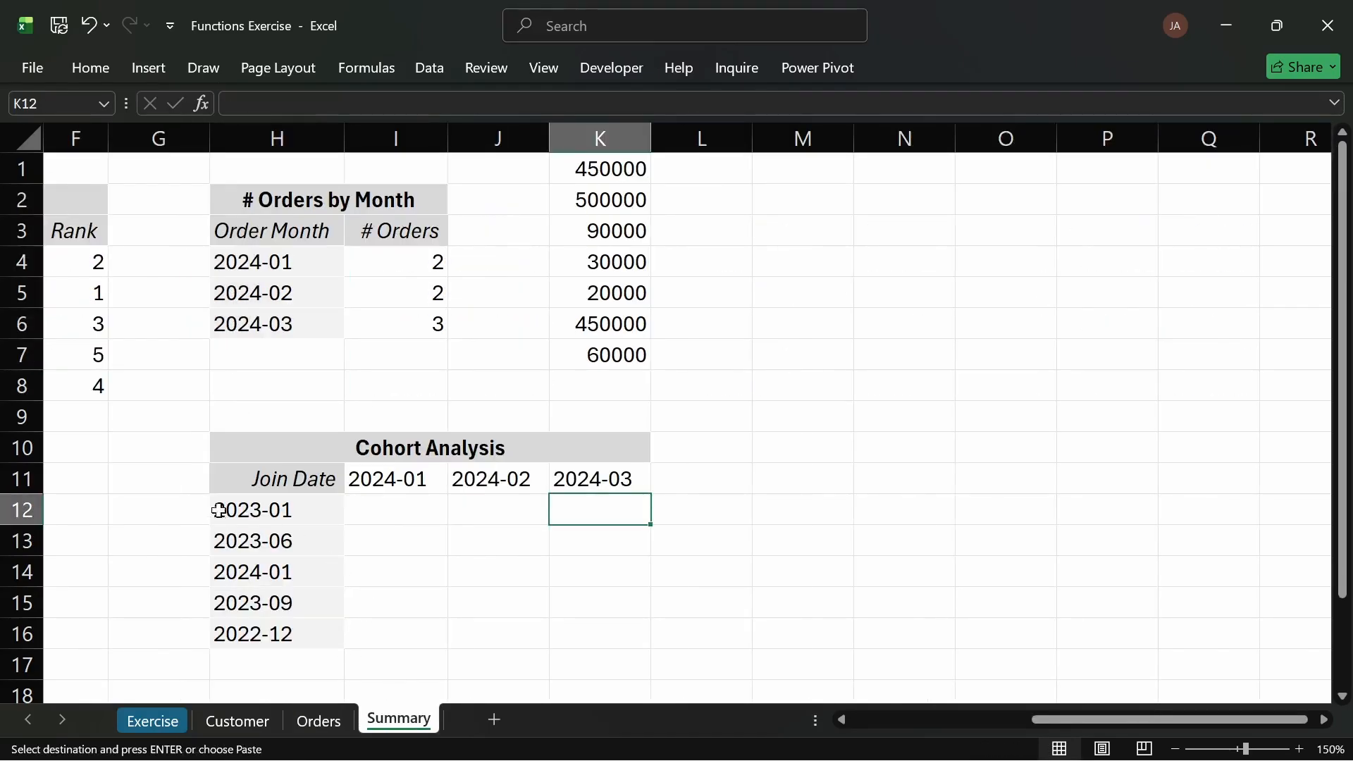
# Step: Try pasting the copied Joined Month cells into G12, then undo the paste
pyautogui.click(170, 509)
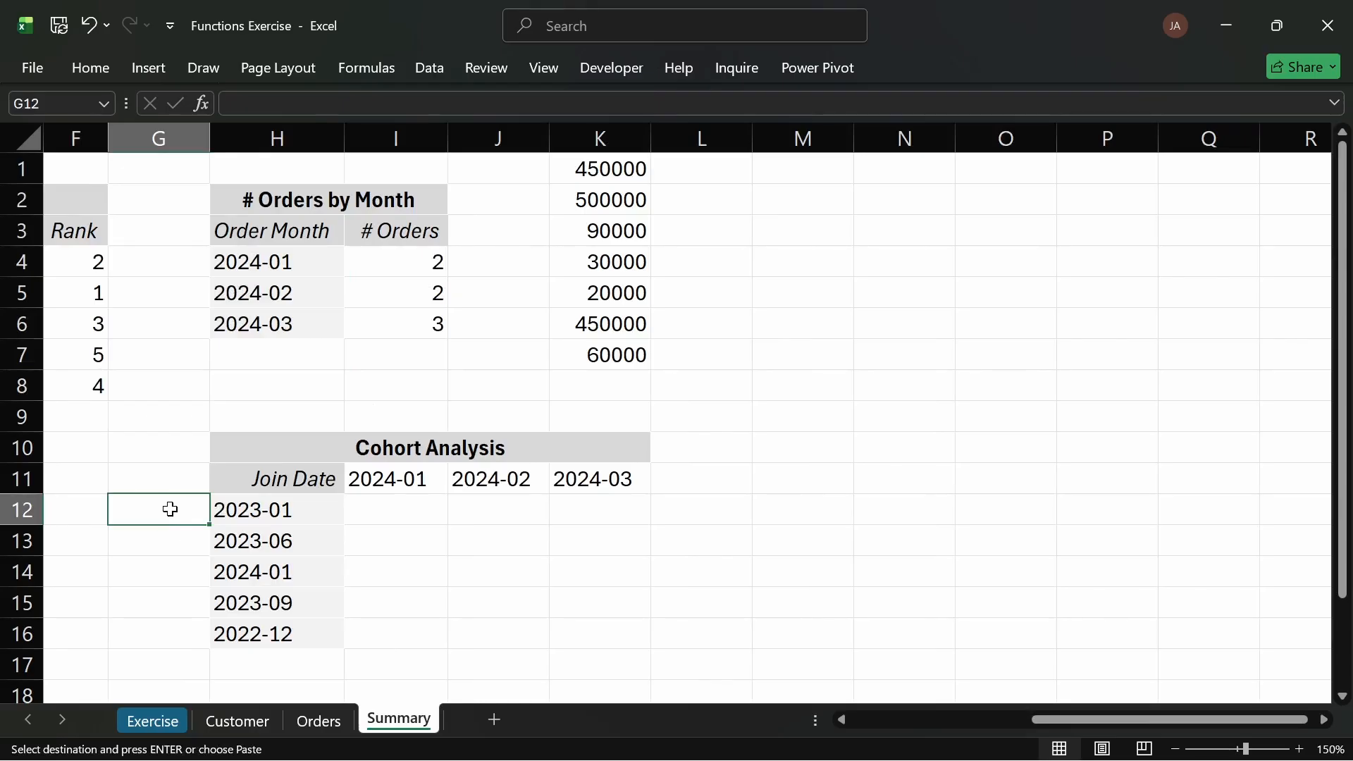
pyautogui.hotkey('ctrl', 'v')
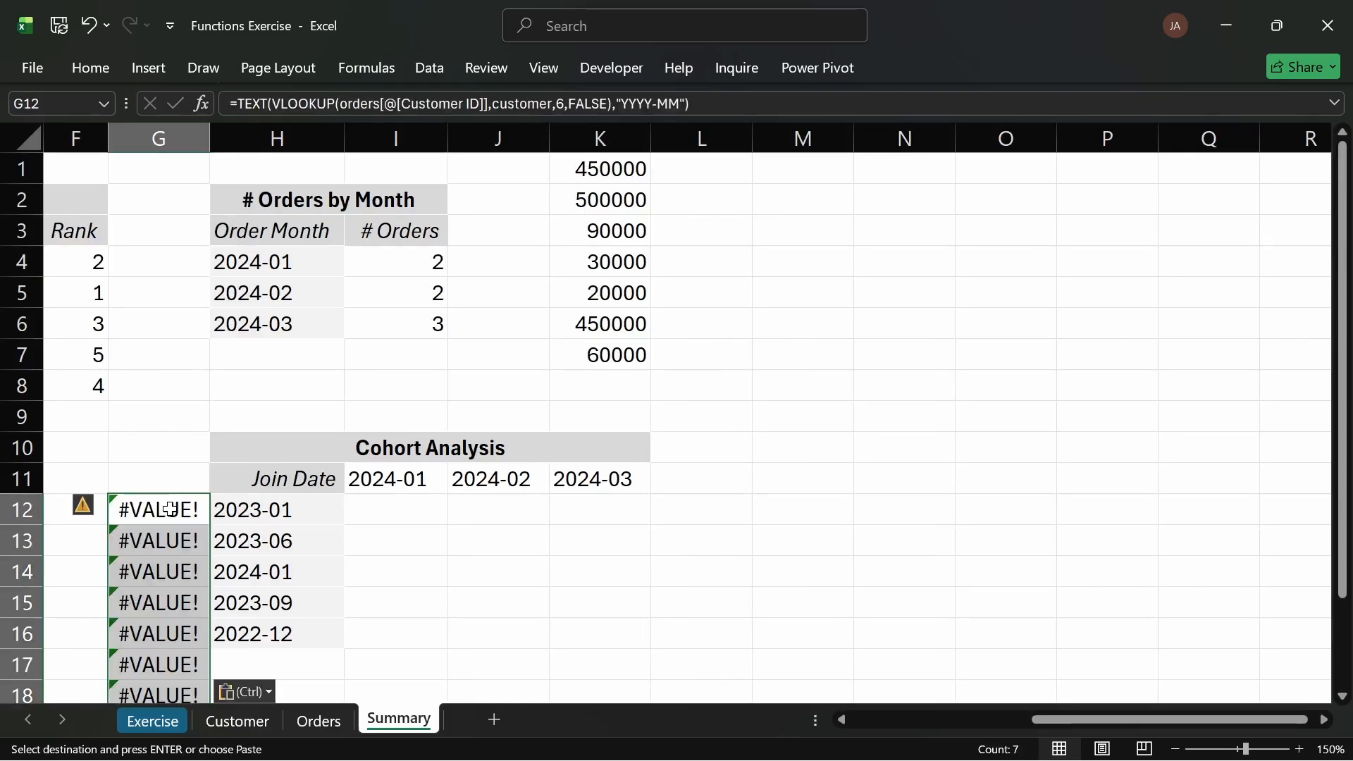
pyautogui.hotkey('ctrl', 'z')
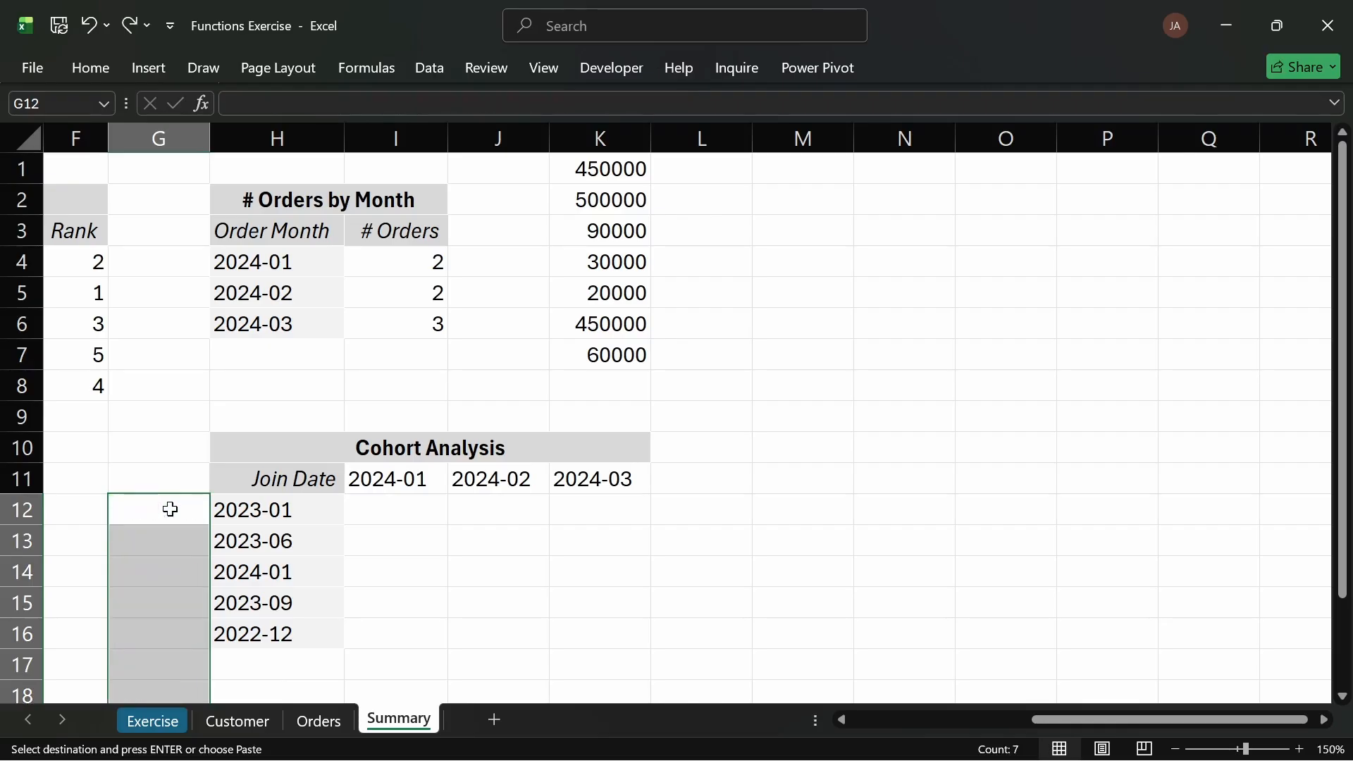
# Step: Paste the copied Joined Month cells into G12 as values only
pyautogui.hotkey('ctrl', 'alt', 'v')
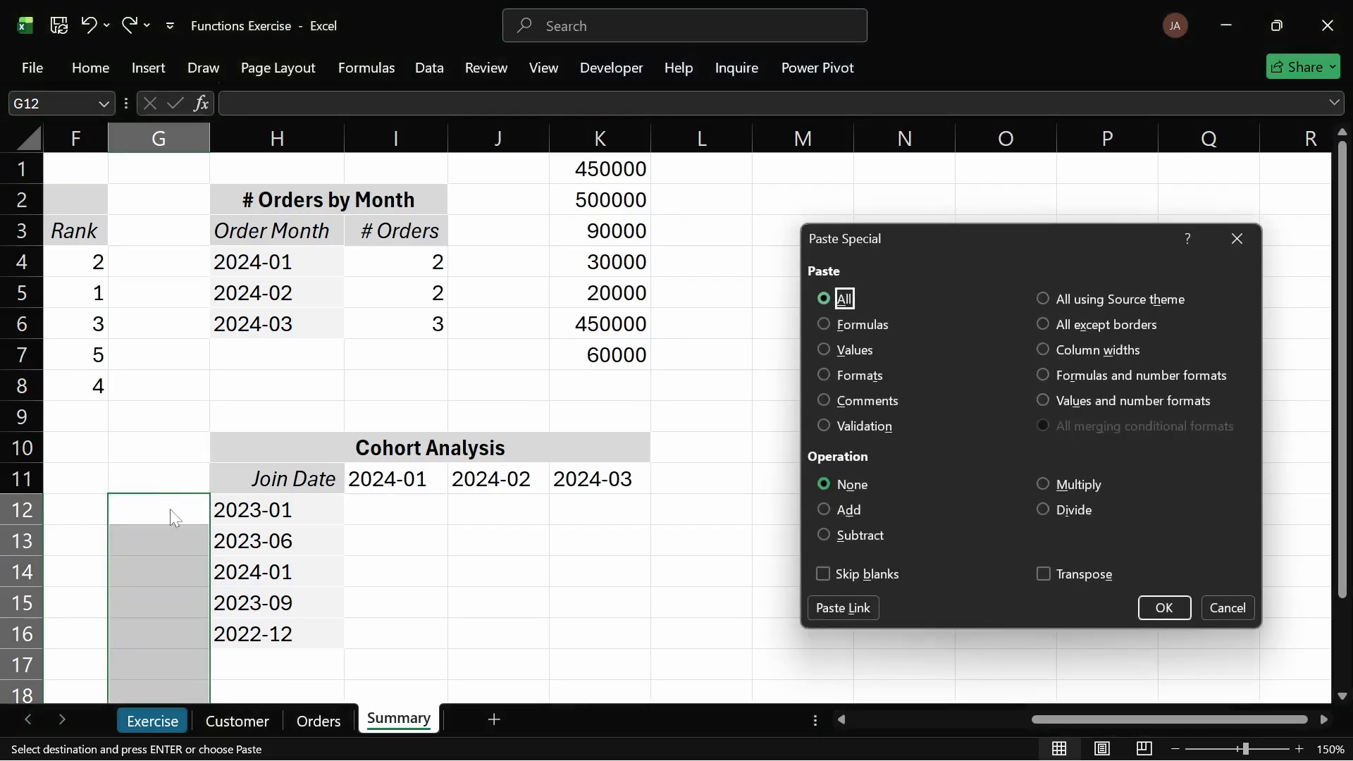
pyautogui.press('Down')
pyautogui.press('Down')
pyautogui.press('Down')
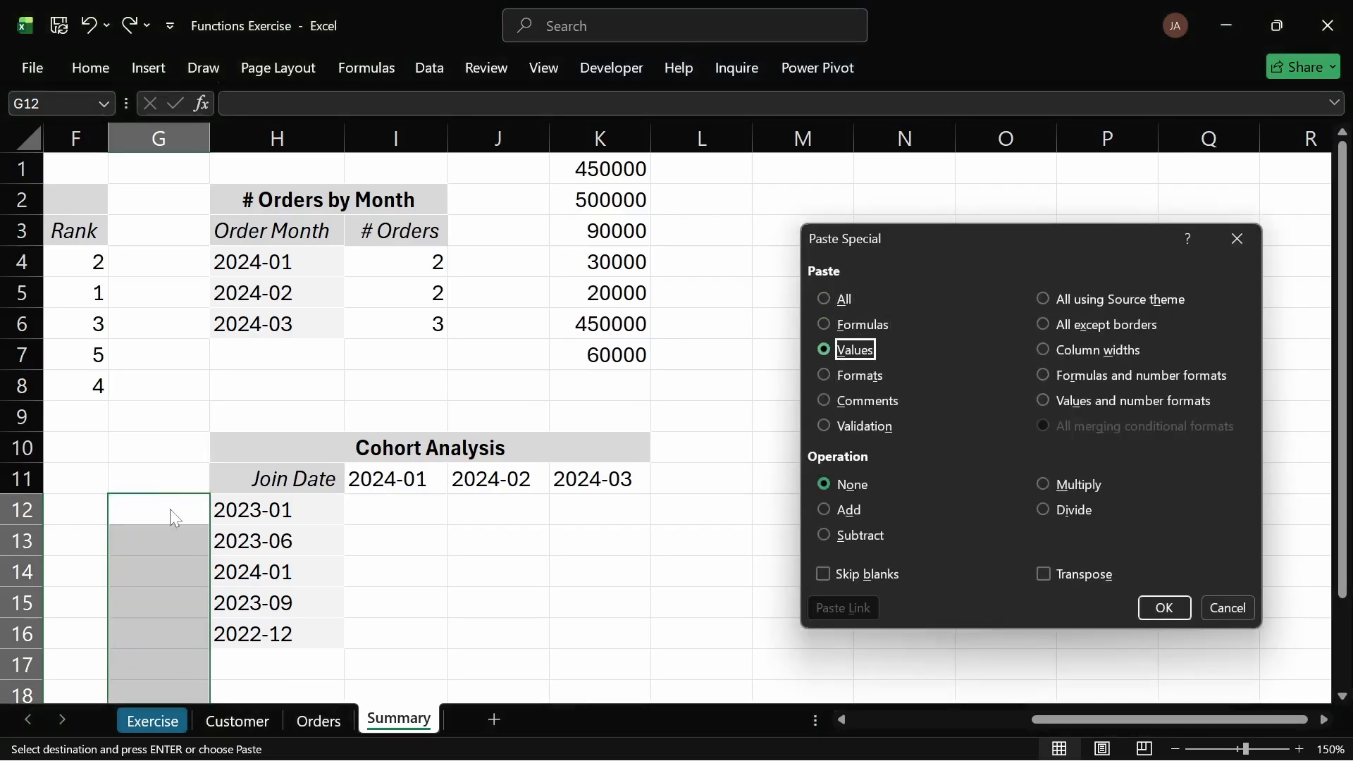
pyautogui.press('Up')
pyautogui.press('Return')
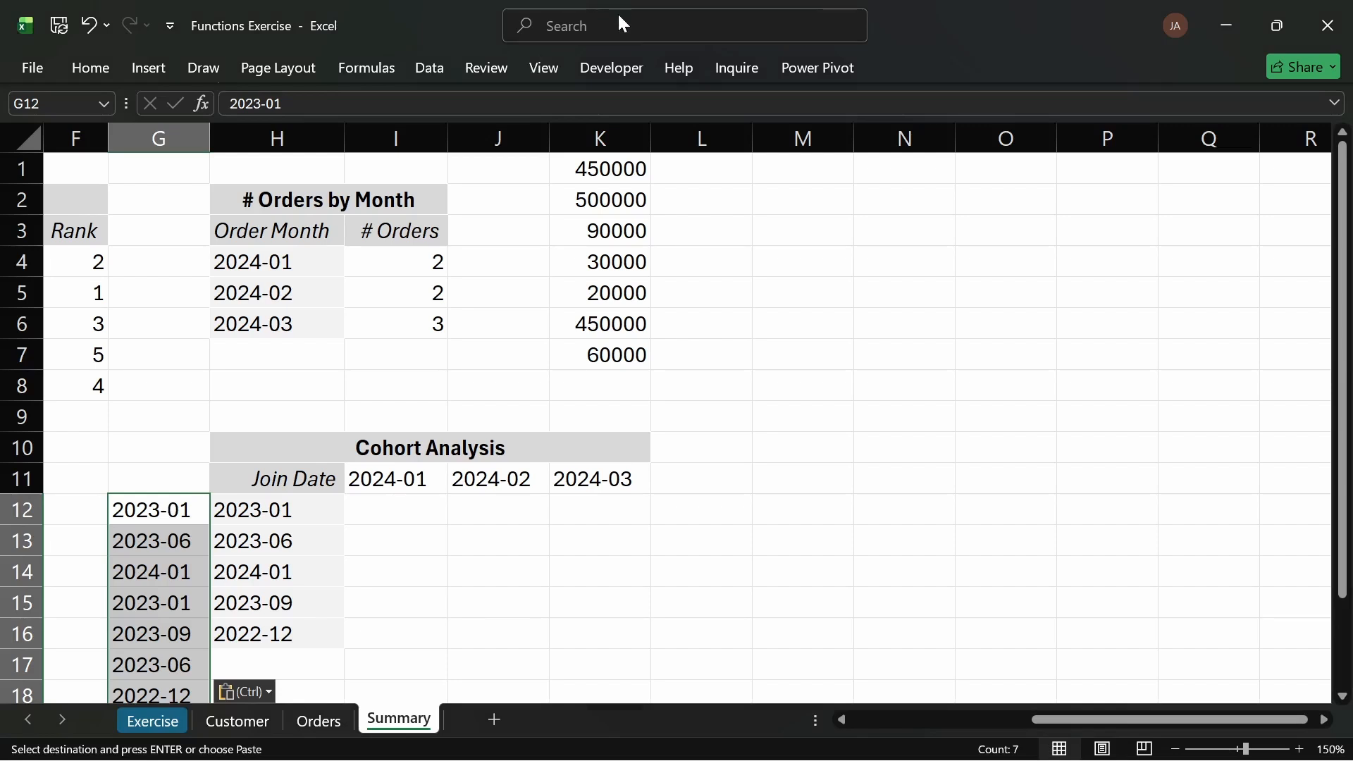
# Step: Remove duplicates from the pasted column G values using only the current selection, then clear those cells
pyautogui.click(668, 21)
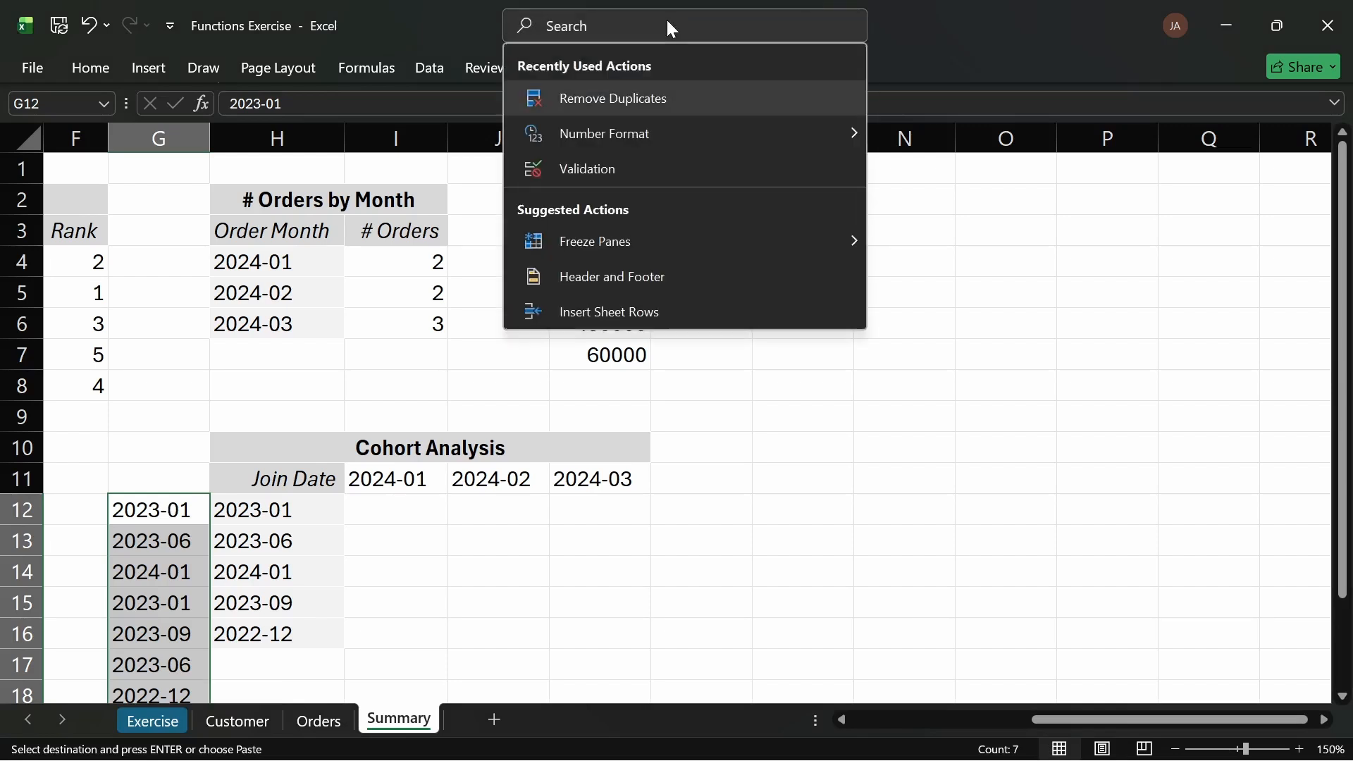
pyautogui.write('REMO')
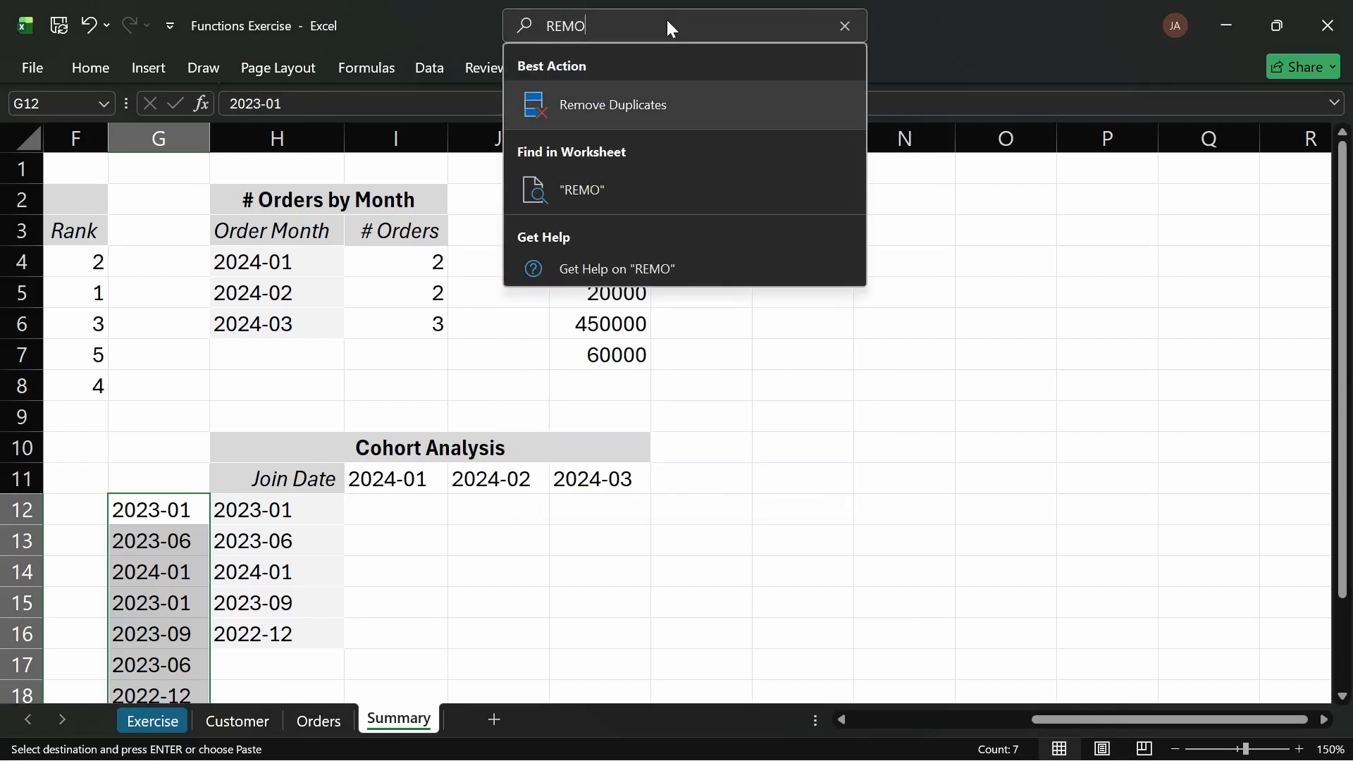
pyautogui.click(675, 98)
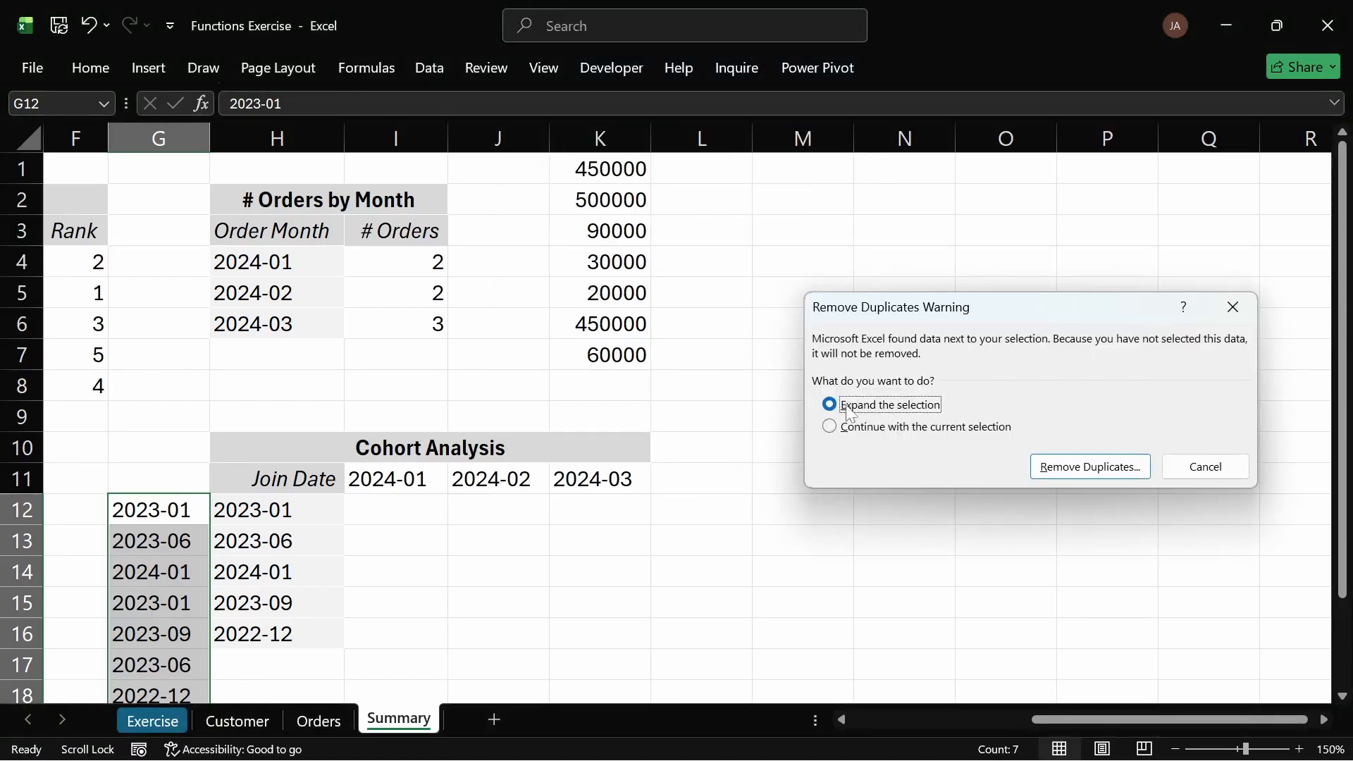
pyautogui.click(845, 427)
pyautogui.click(1122, 468)
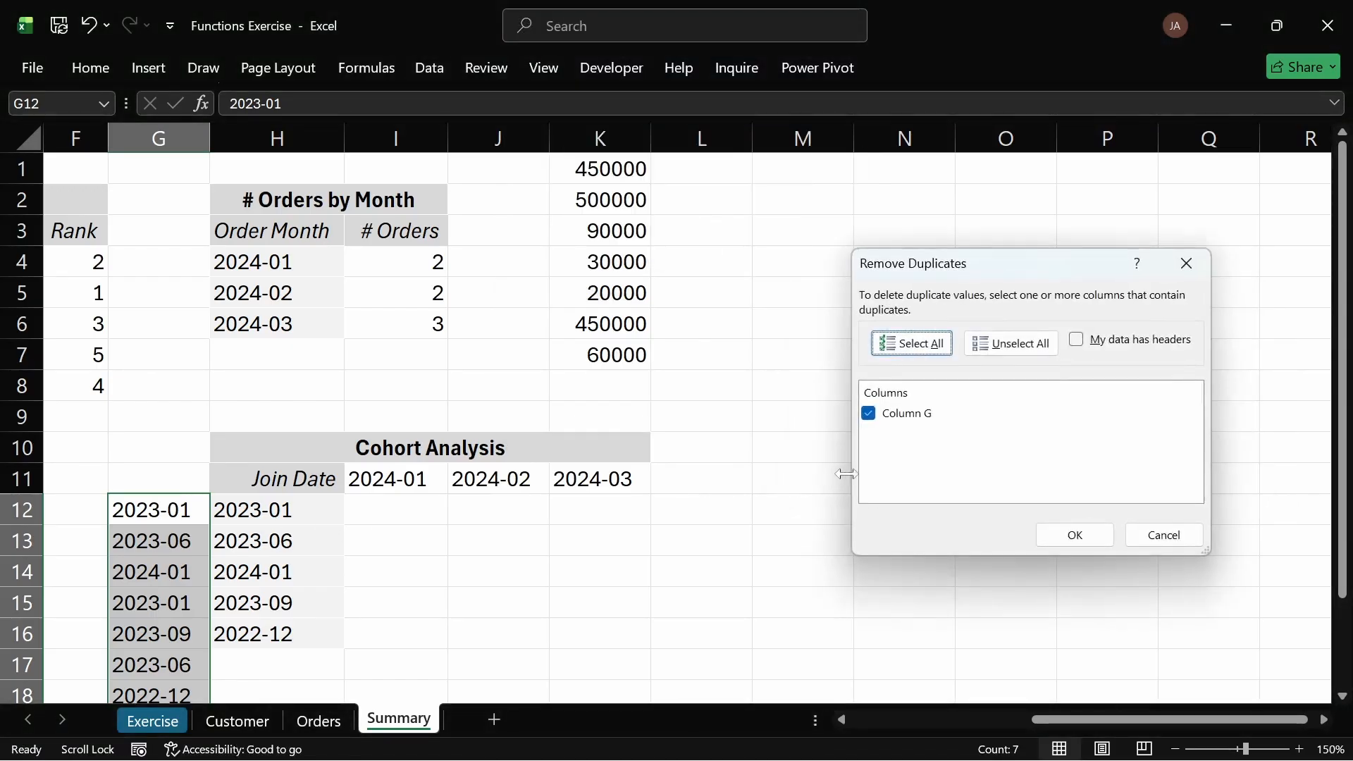
pyautogui.click(1074, 534)
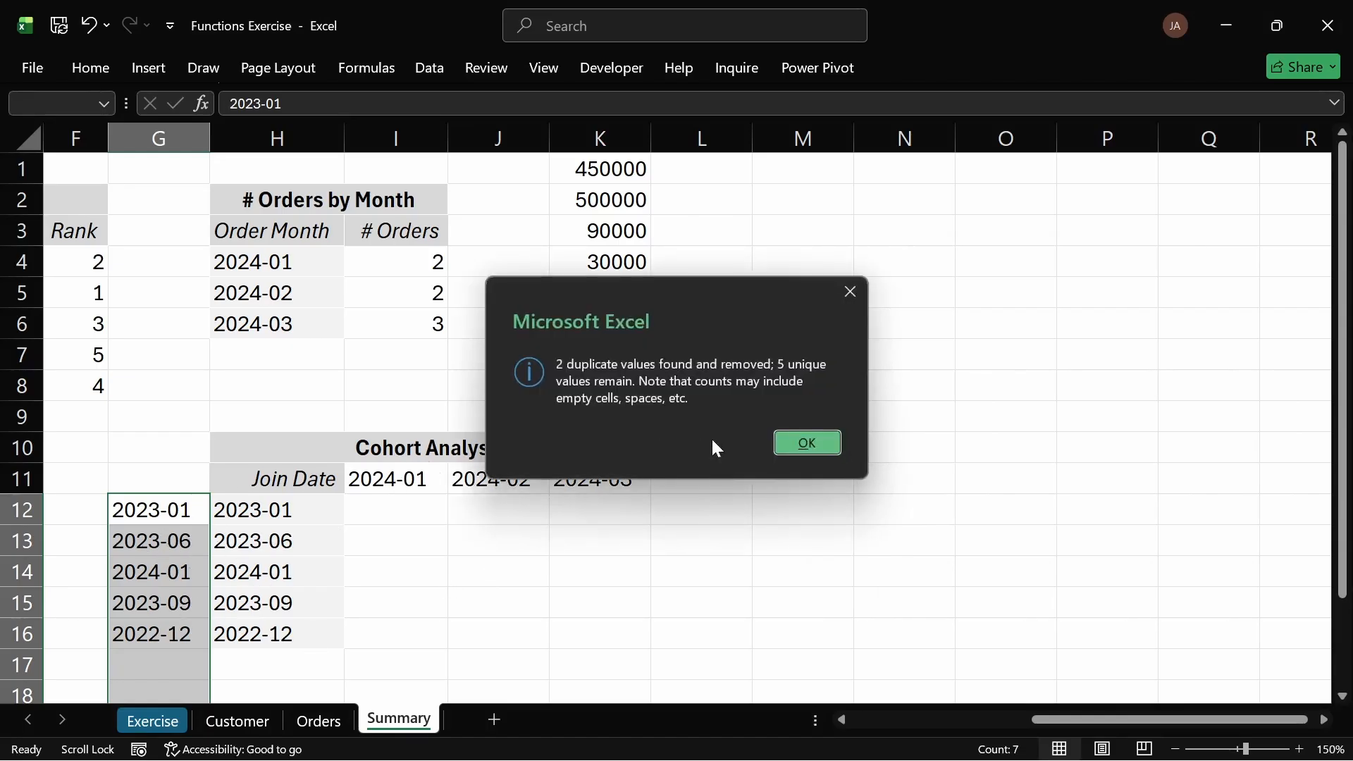
pyautogui.click(799, 444)
pyautogui.press('Delete')
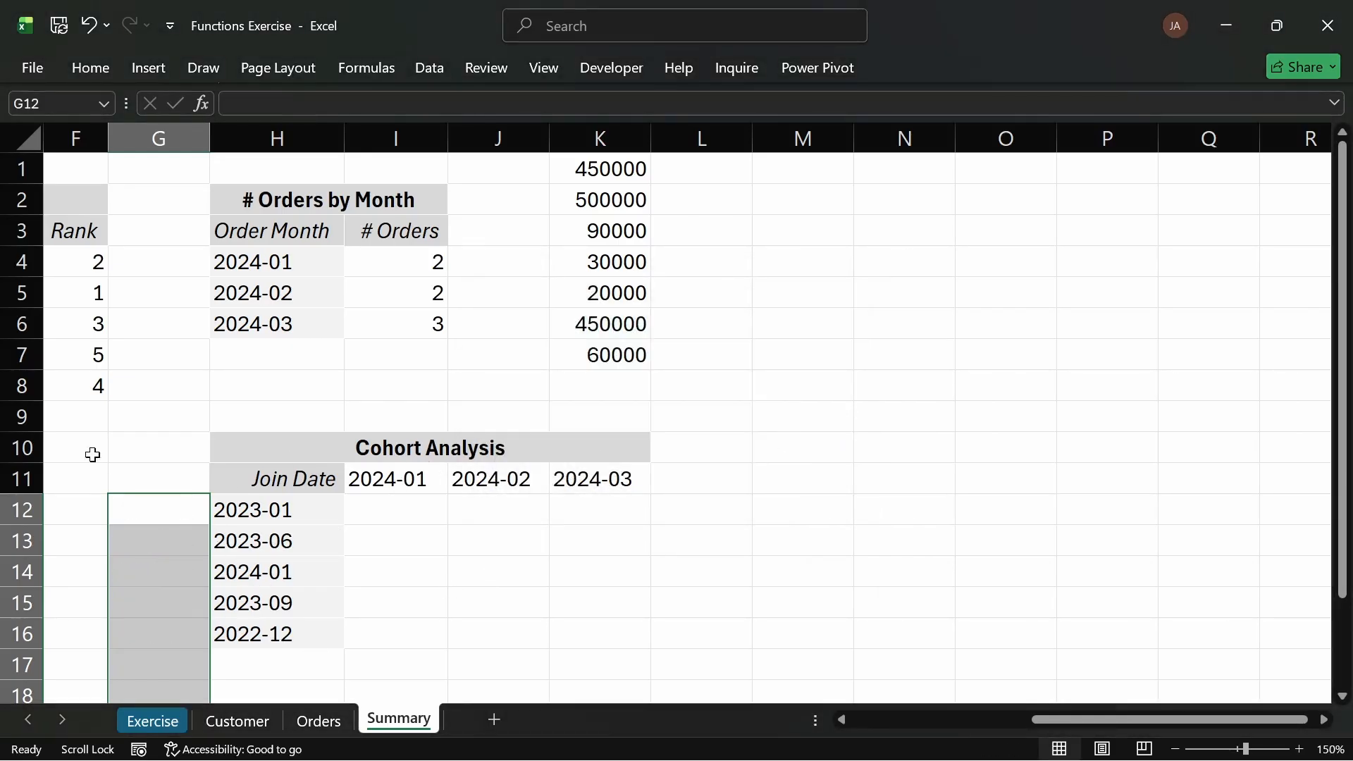
pyautogui.click(612, 564)
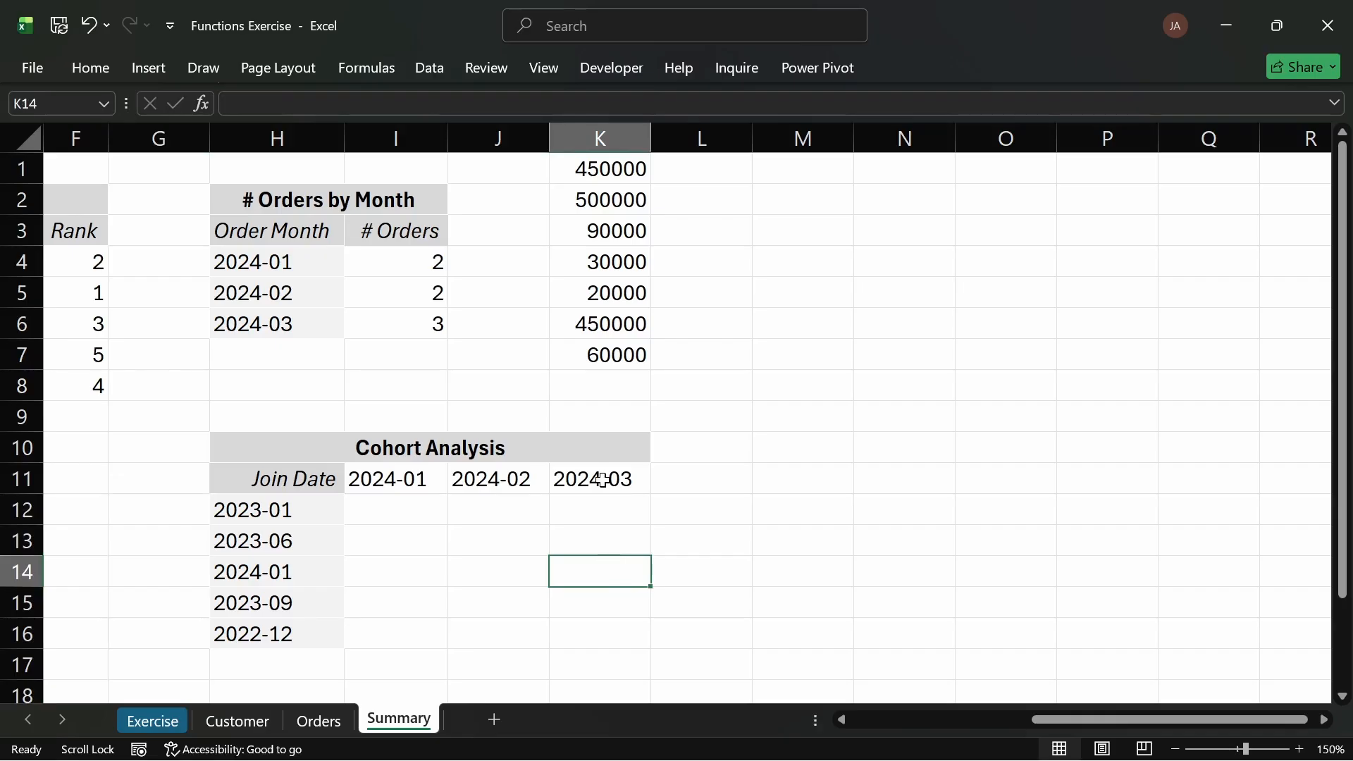
pyautogui.click(409, 502)
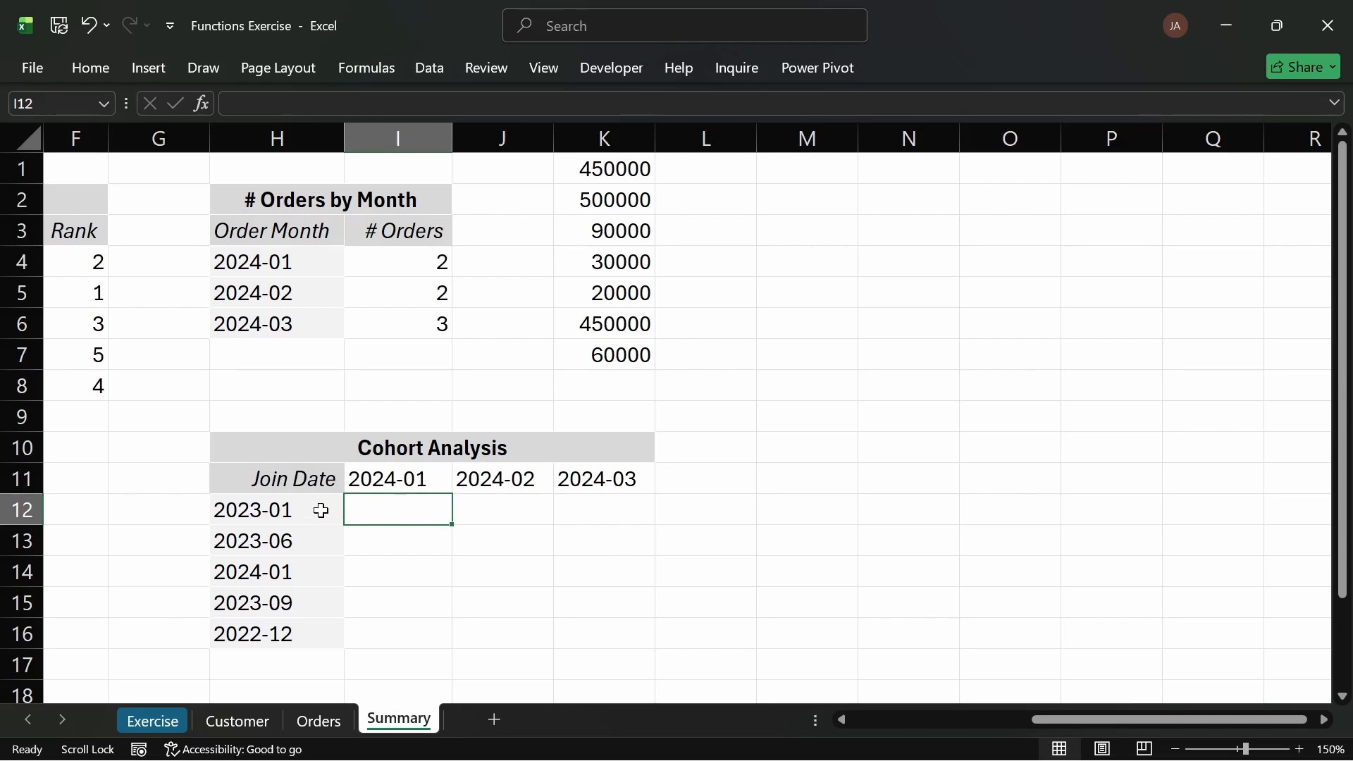
pyautogui.moveTo(320, 513); pyautogui.dragTo(311, 622)
pyautogui.moveTo(431, 470); pyautogui.dragTo(861, 537)
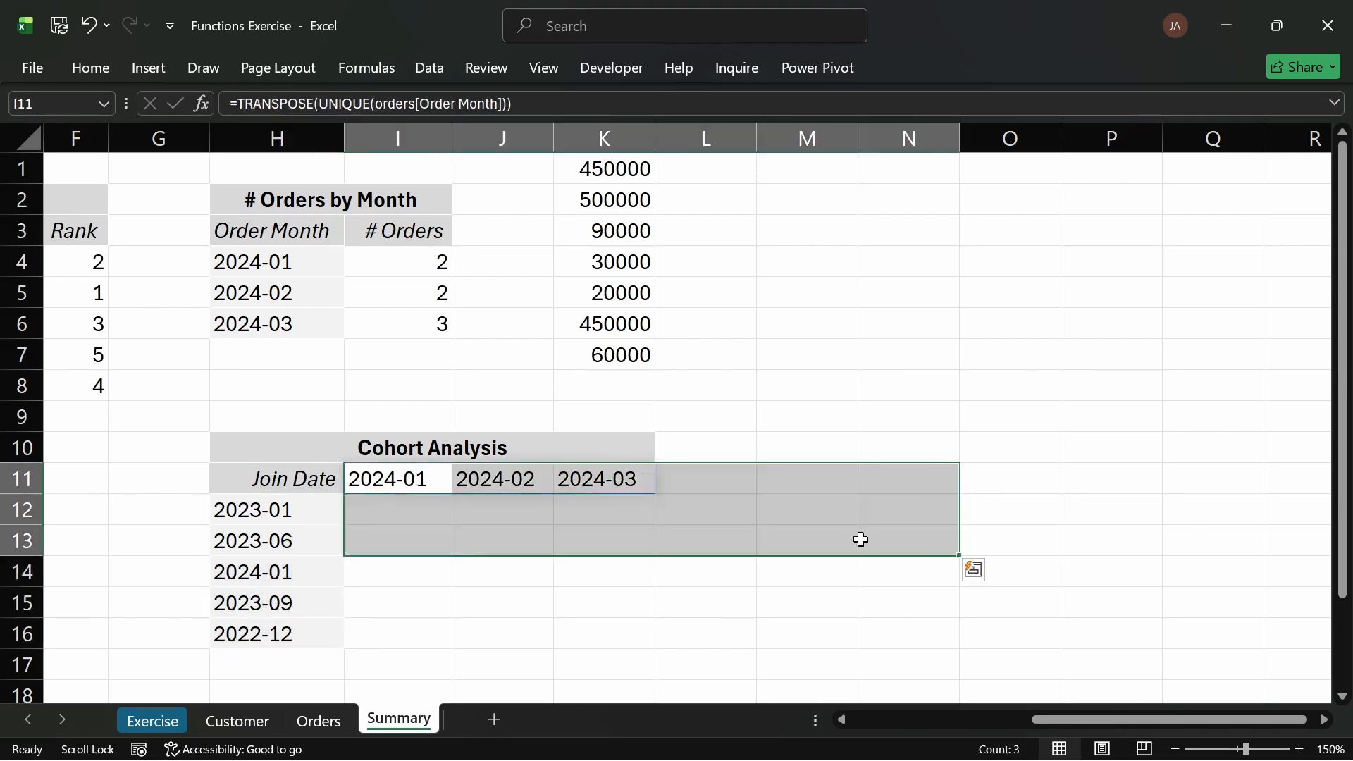
pyautogui.click(422, 580)
# Step: Start a SUMIFS formula in I12 with the orders table's Sales ('#') column as the sum range
pyautogui.click(395, 503)
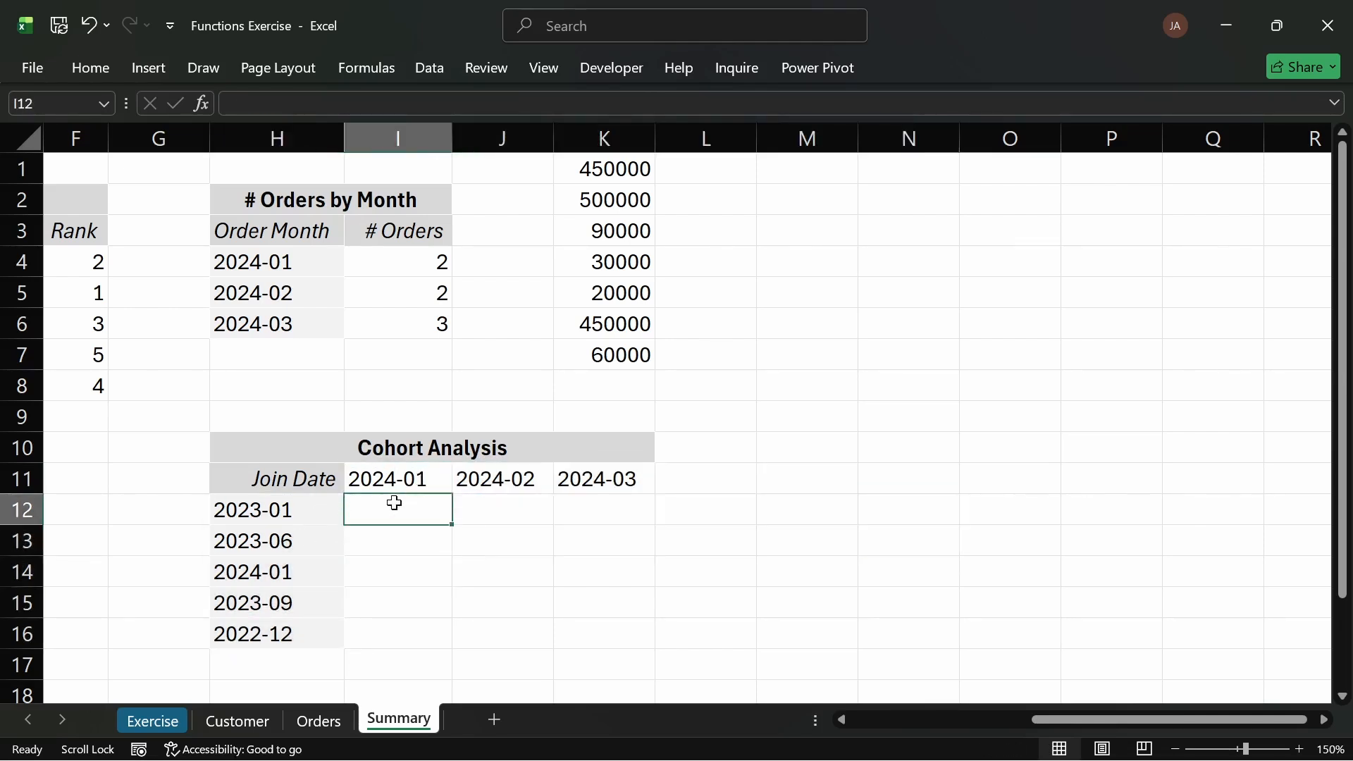
pyautogui.write('=SUMIF')
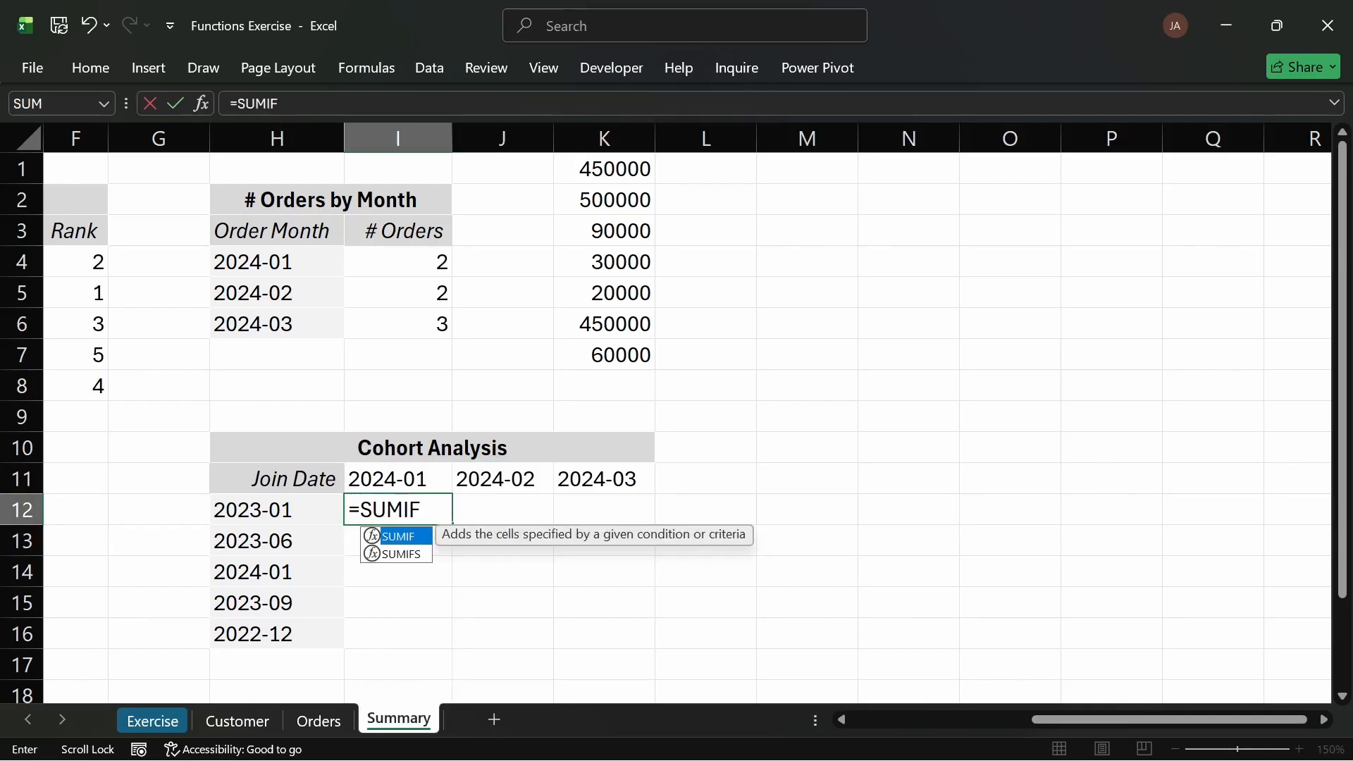
pyautogui.press('Down')
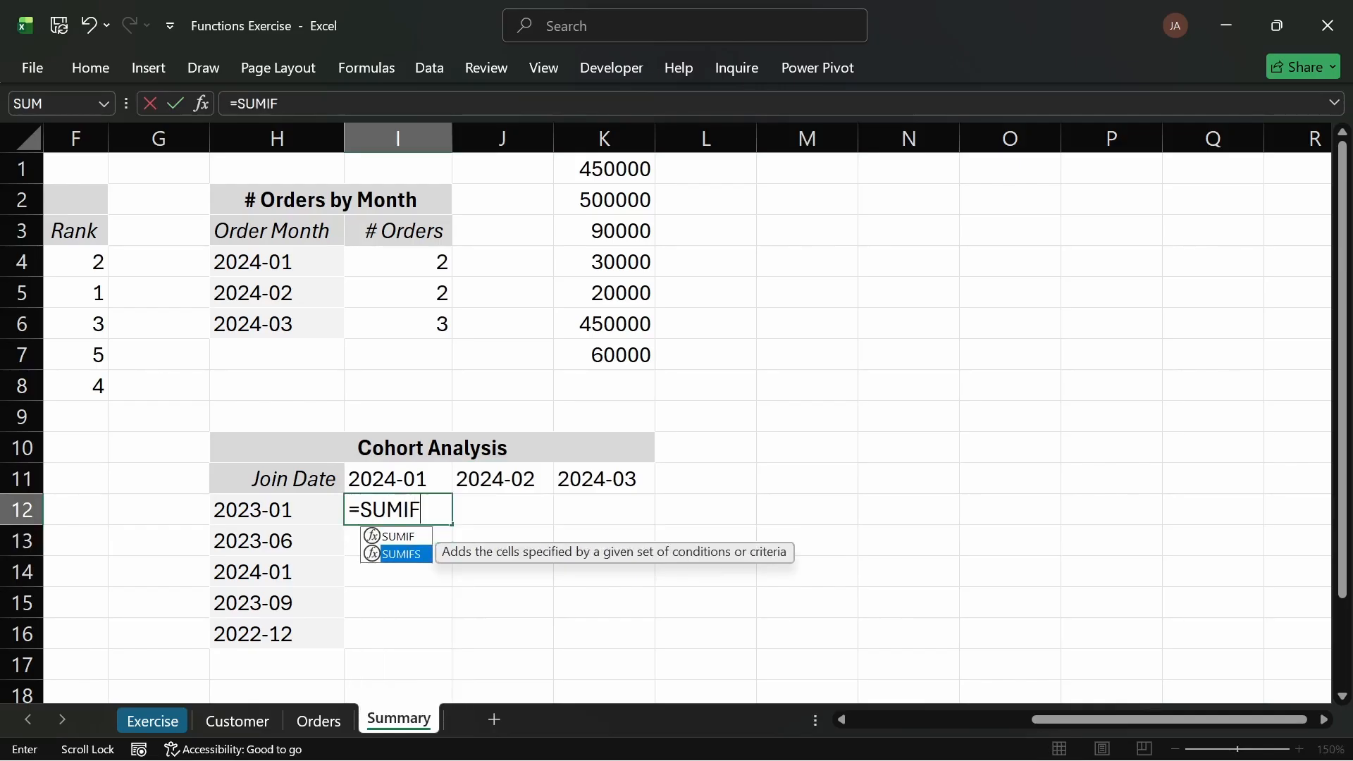
pyautogui.press('Tab')
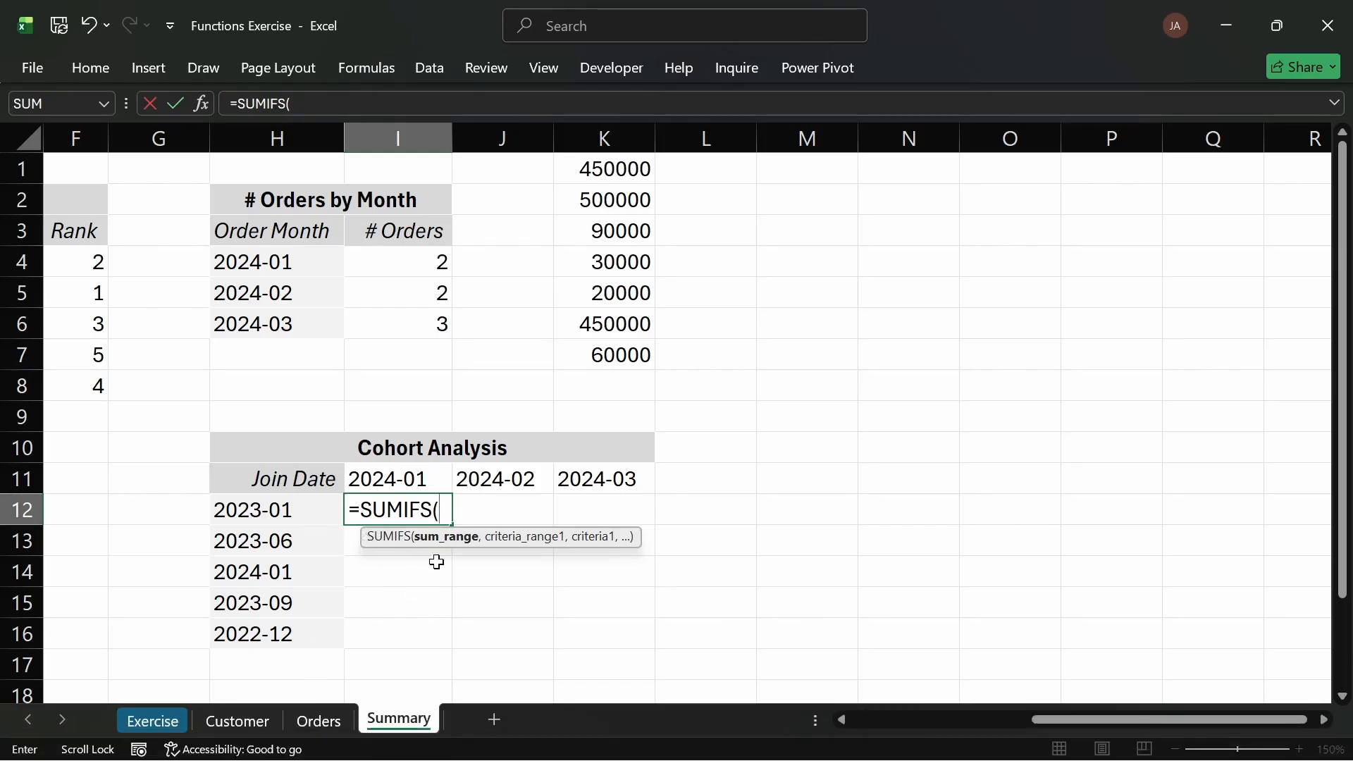
pyautogui.write('S')
pyautogui.press('BackSpace')
pyautogui.write('OR')
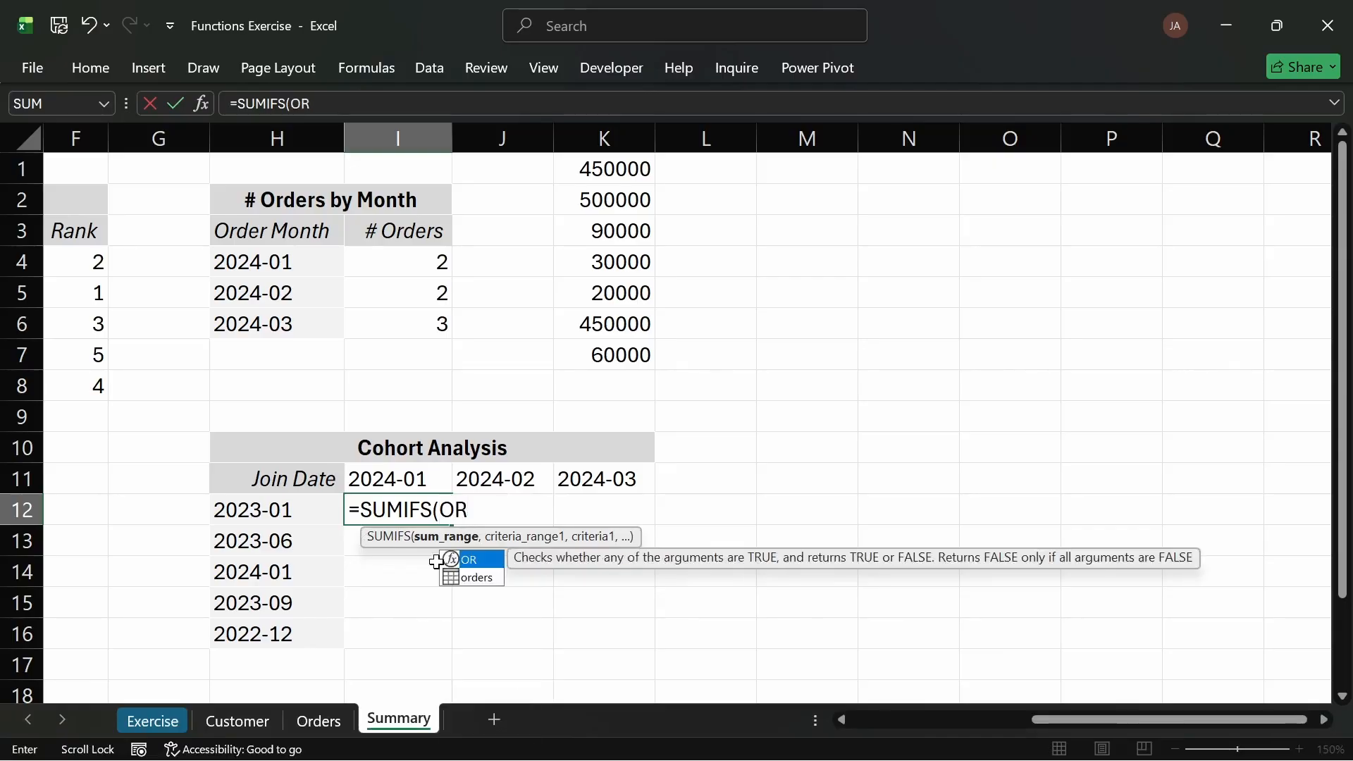
pyautogui.write('D')
pyautogui.press('Tab')
pyautogui.write('[SA')
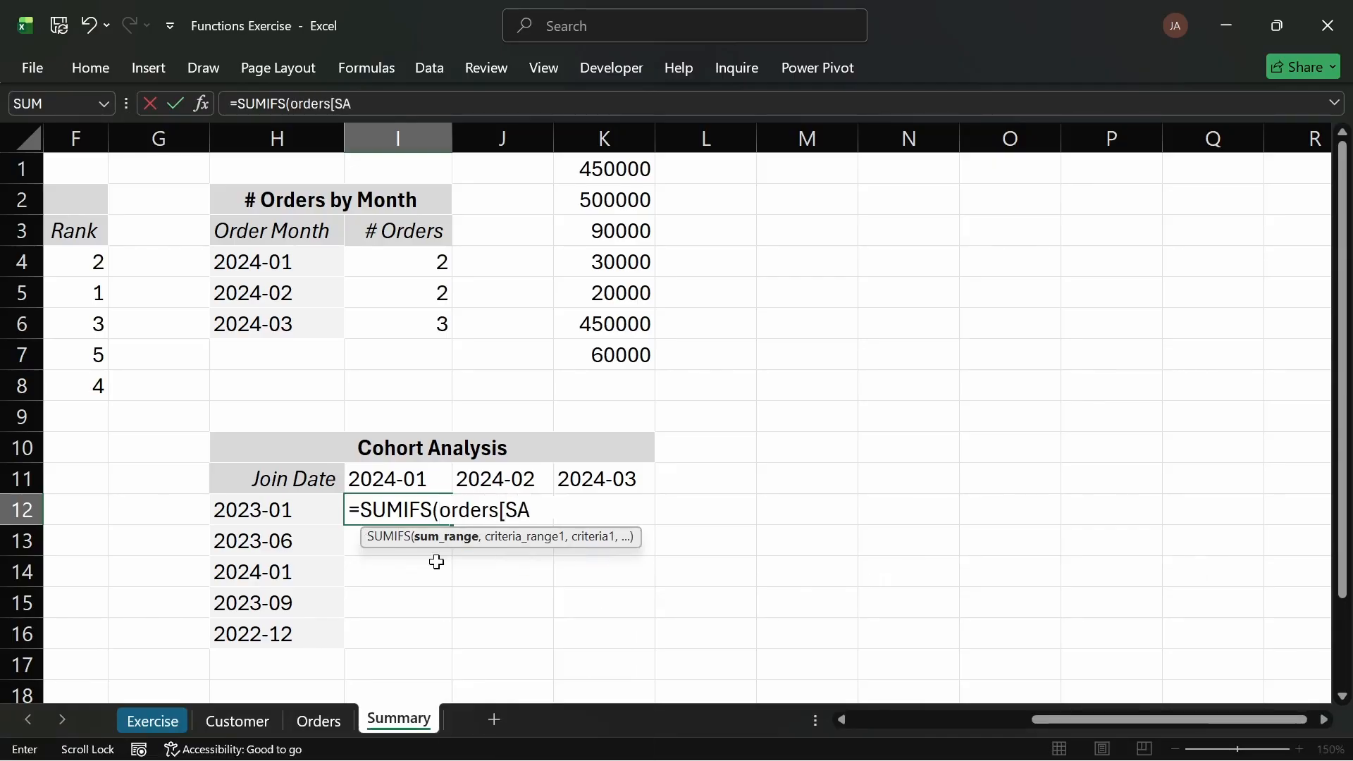
pyautogui.press('Tab')
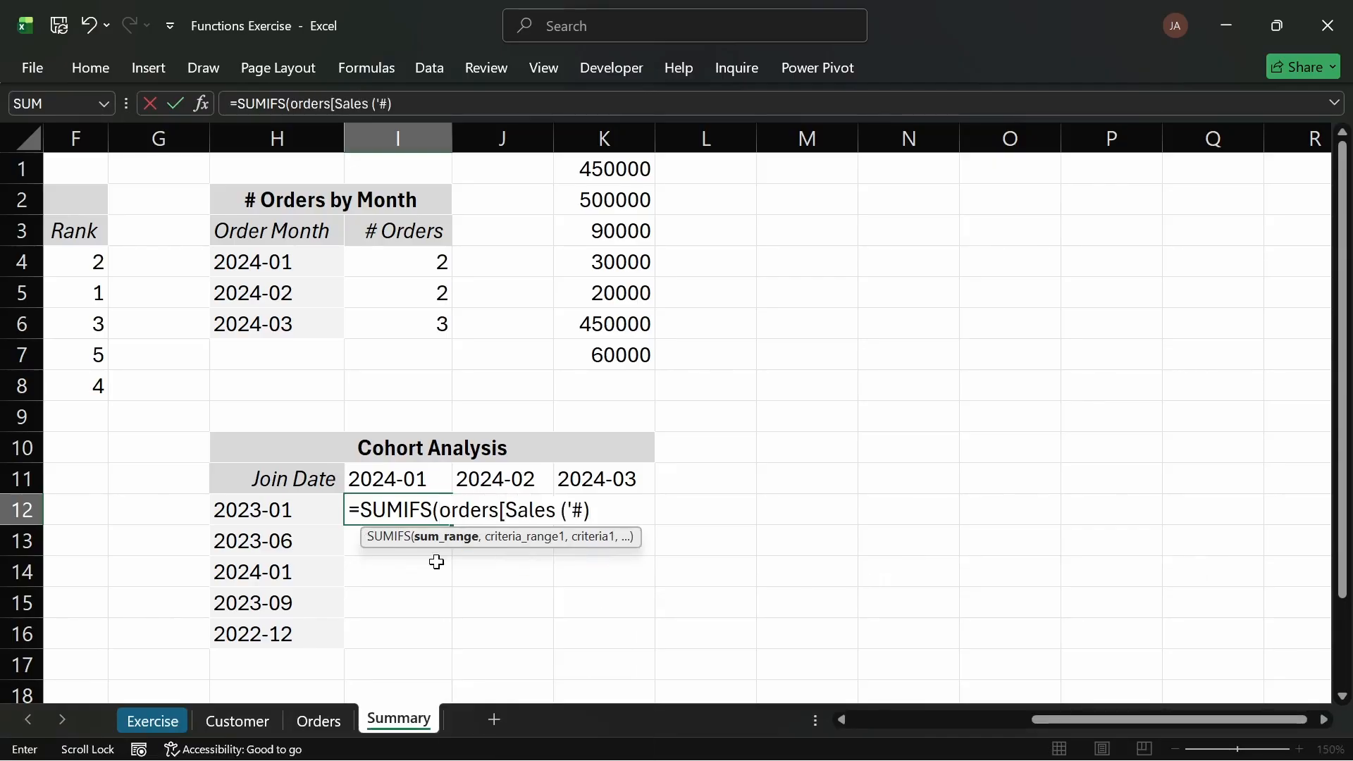
pyautogui.write('],')
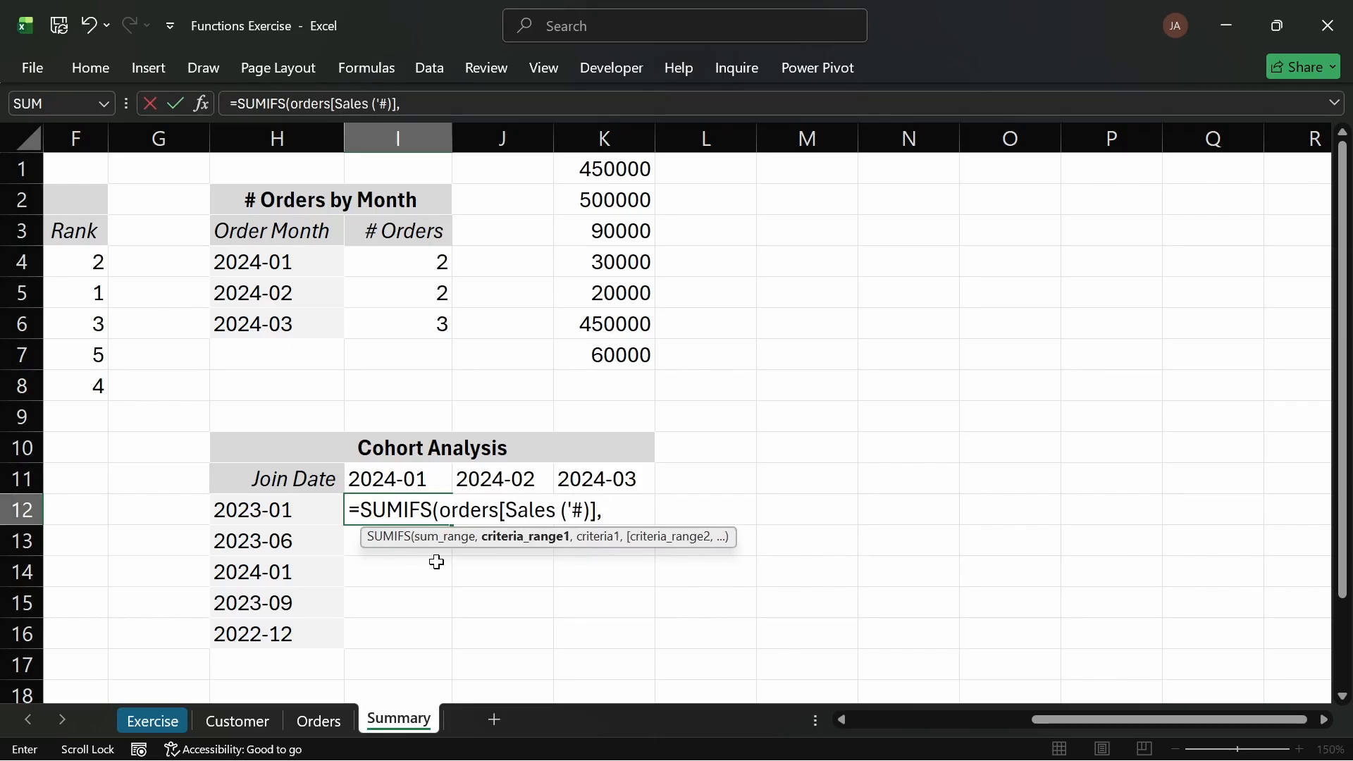
pyautogui.write('JOI')
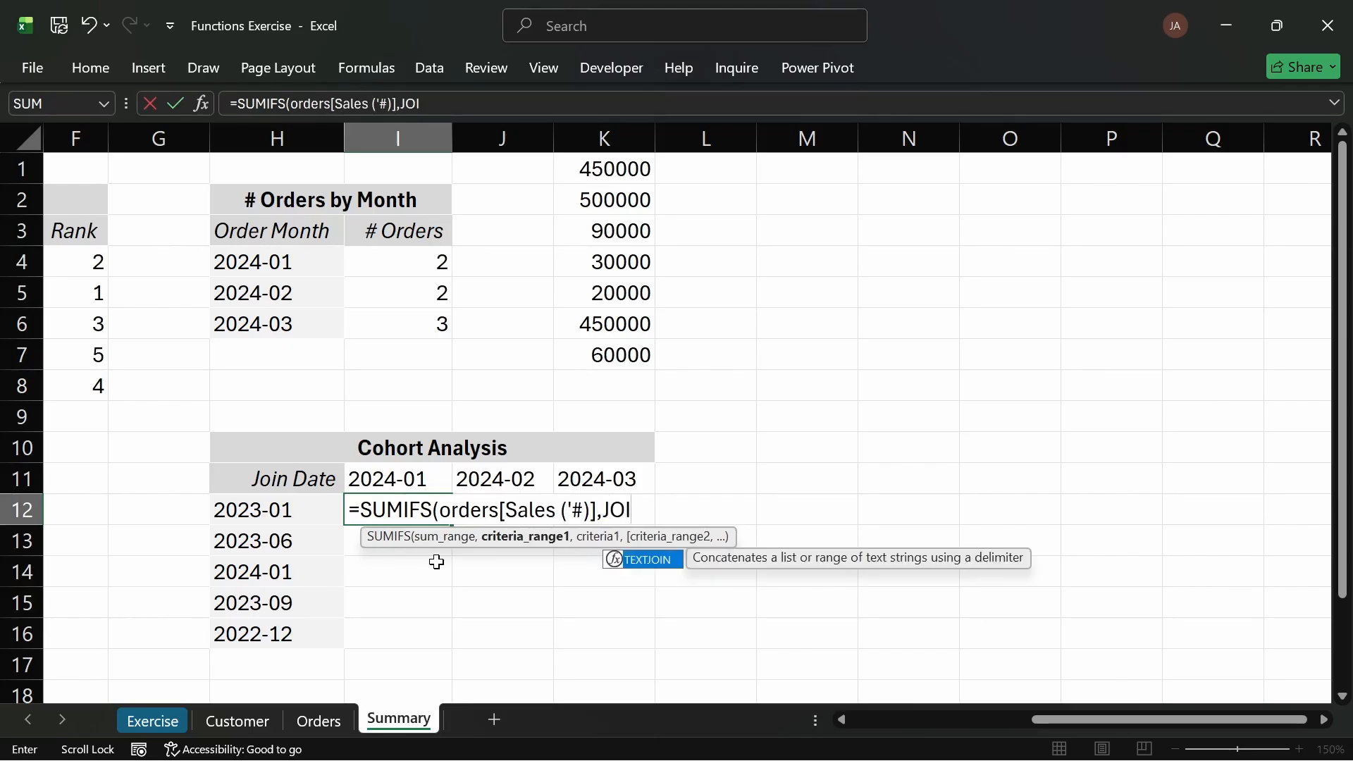
# Step: Add orders[Joined Month] as the first criteria range with the join date in H12 as its criterion
pyautogui.press('BackSpace')
pyautogui.press('BackSpace')
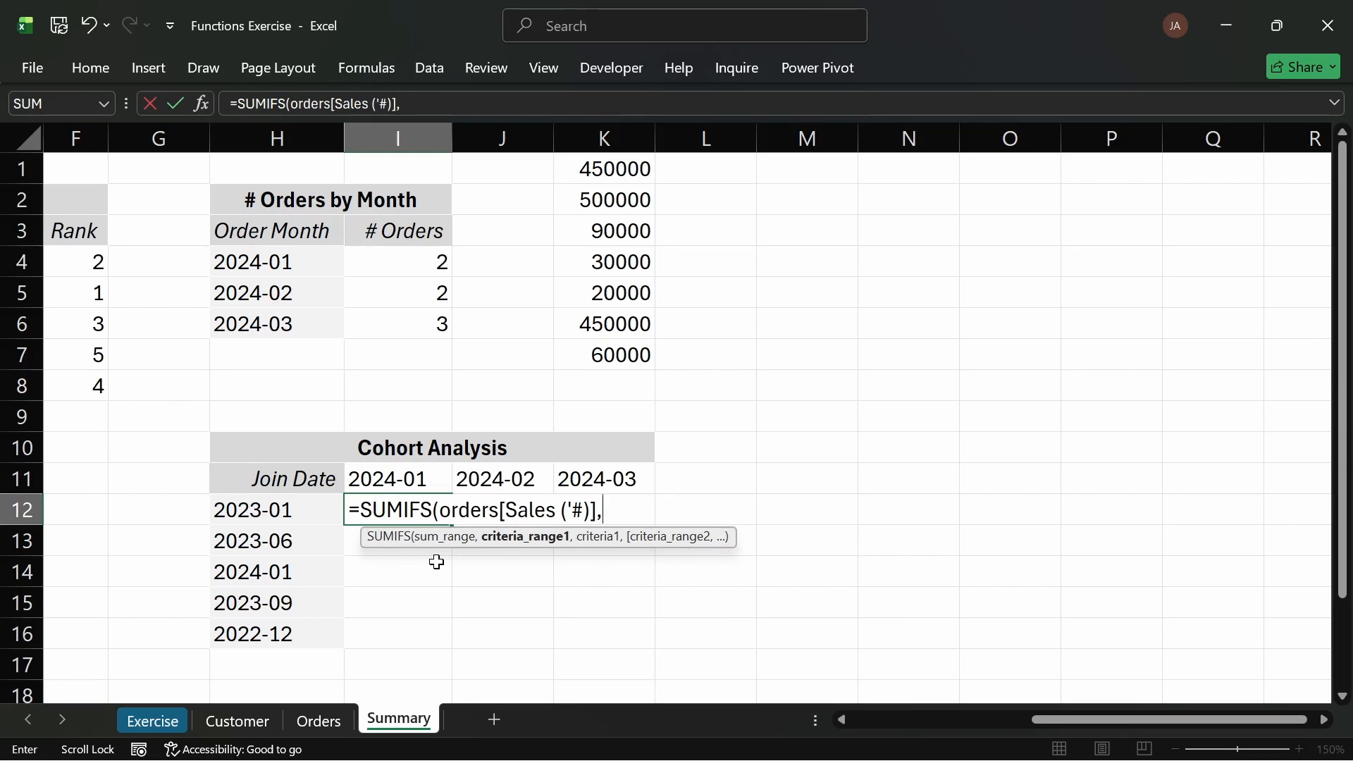
pyautogui.write('ORD')
pyautogui.press('Tab')
pyautogui.write('[')
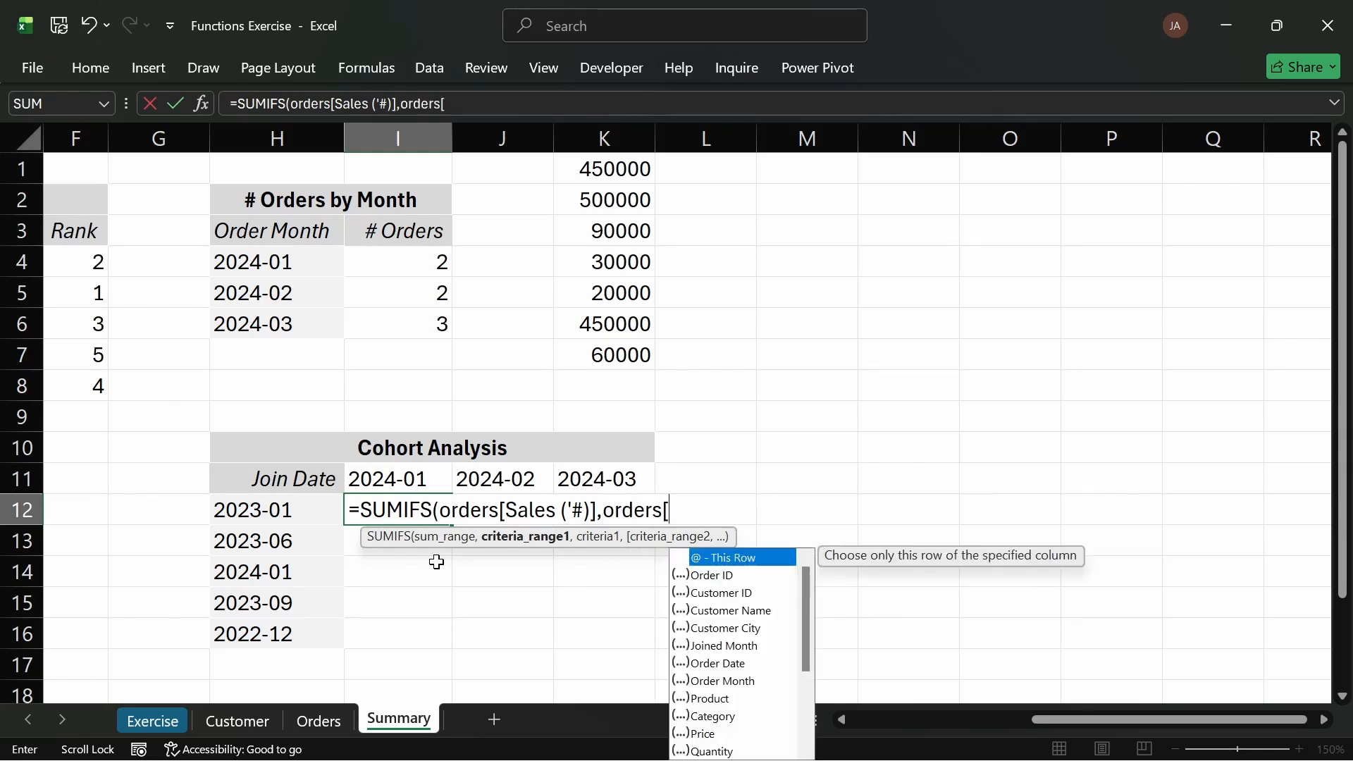
pyautogui.write('JO')
pyautogui.press('Tab')
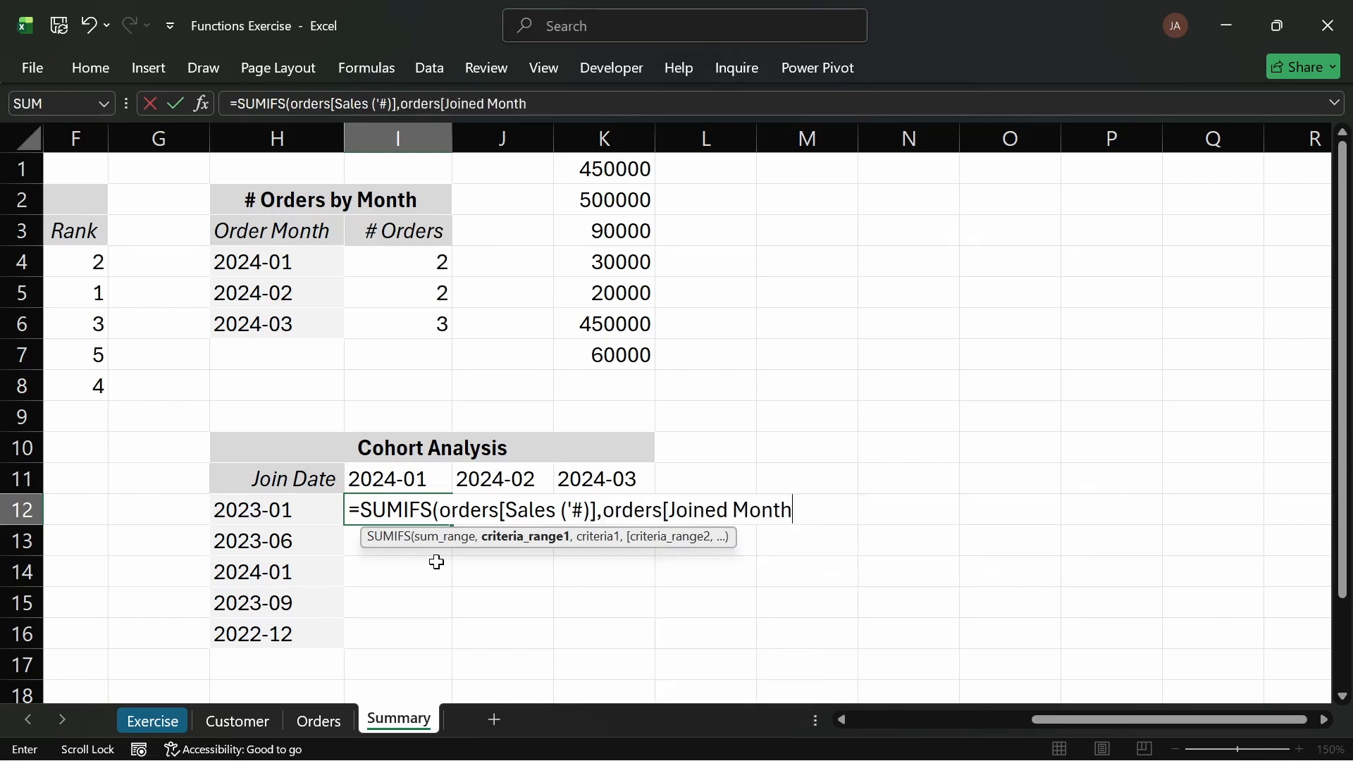
pyautogui.write('],')
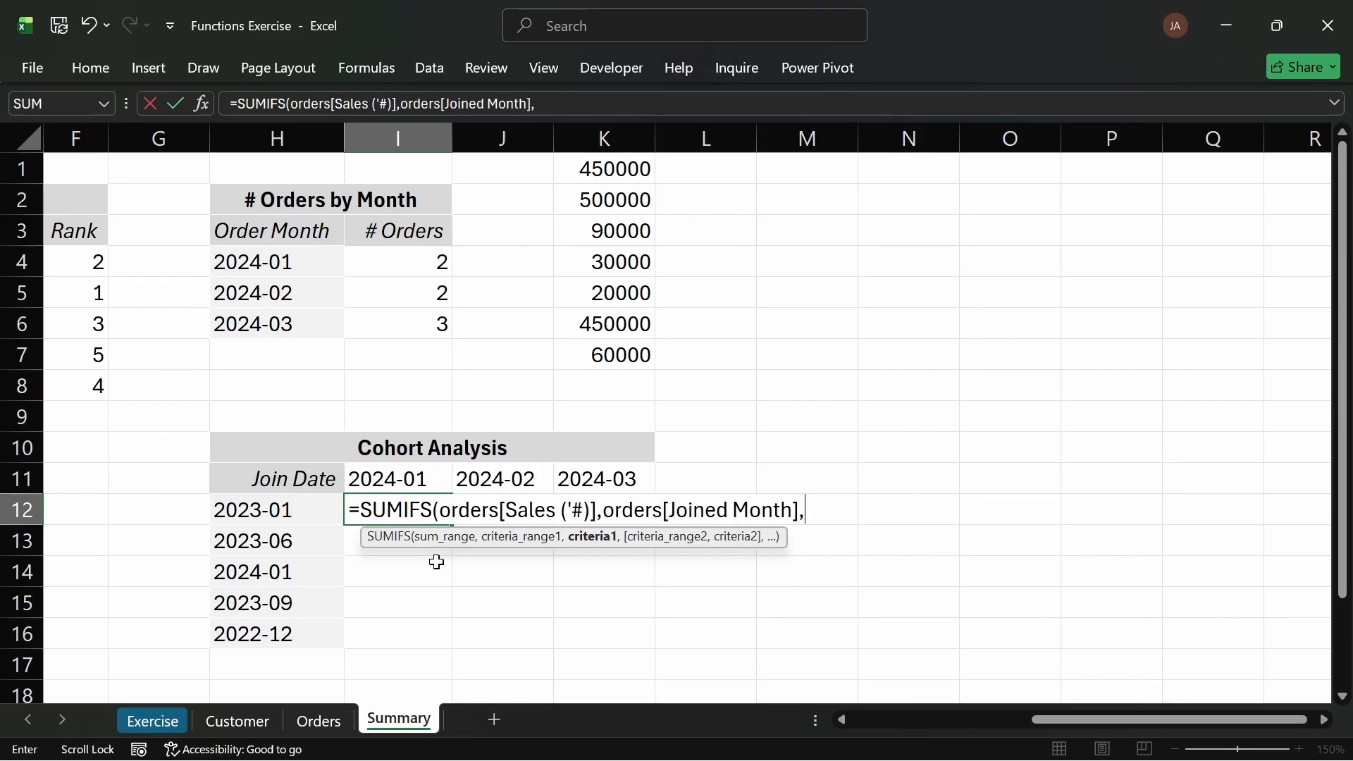
pyautogui.click(310, 510)
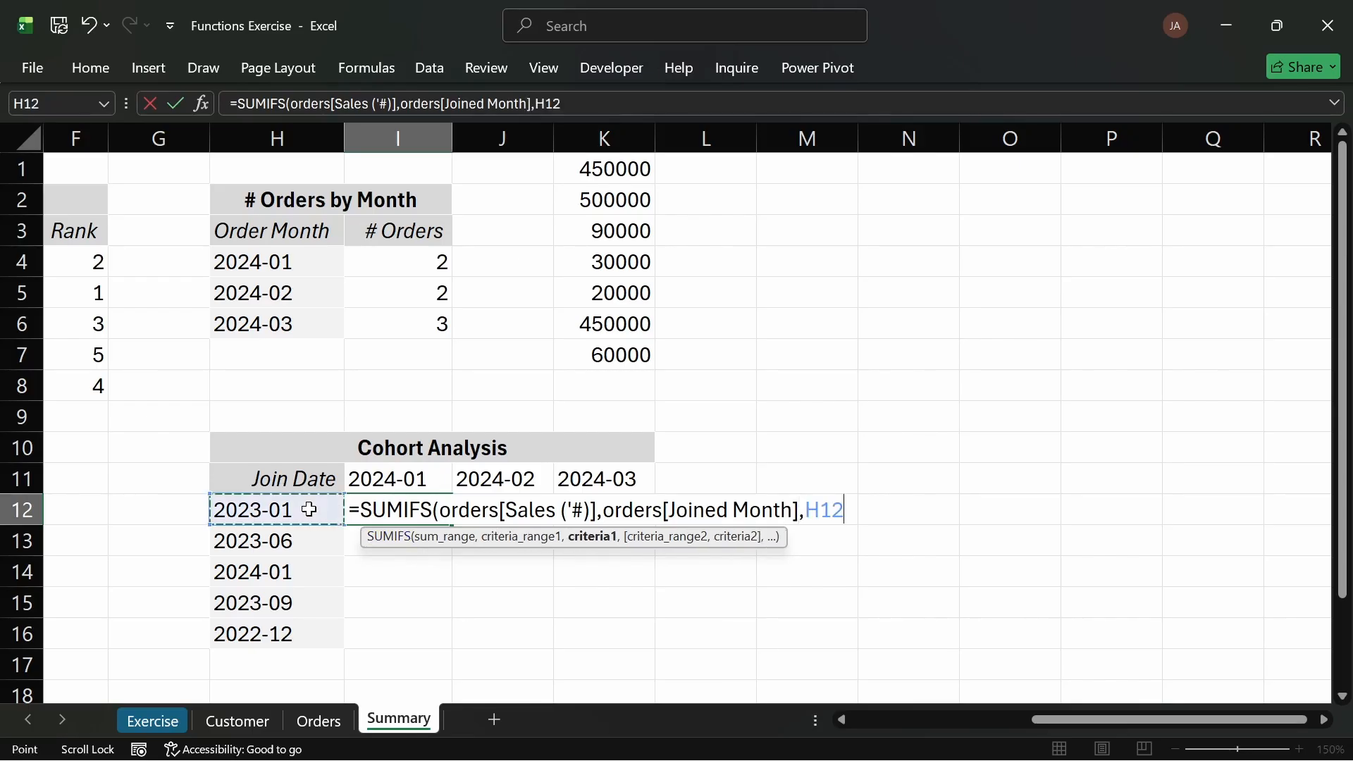
pyautogui.write(',')
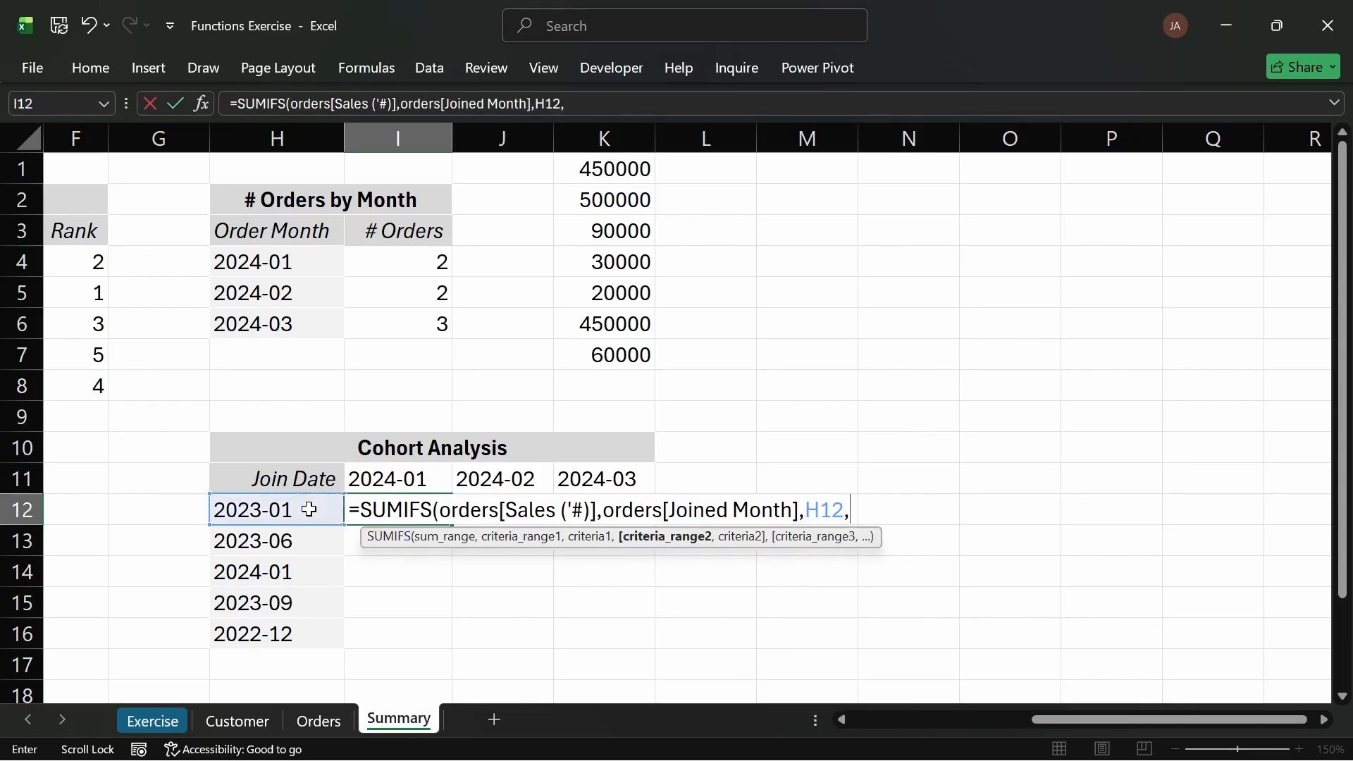
pyautogui.write('orders')
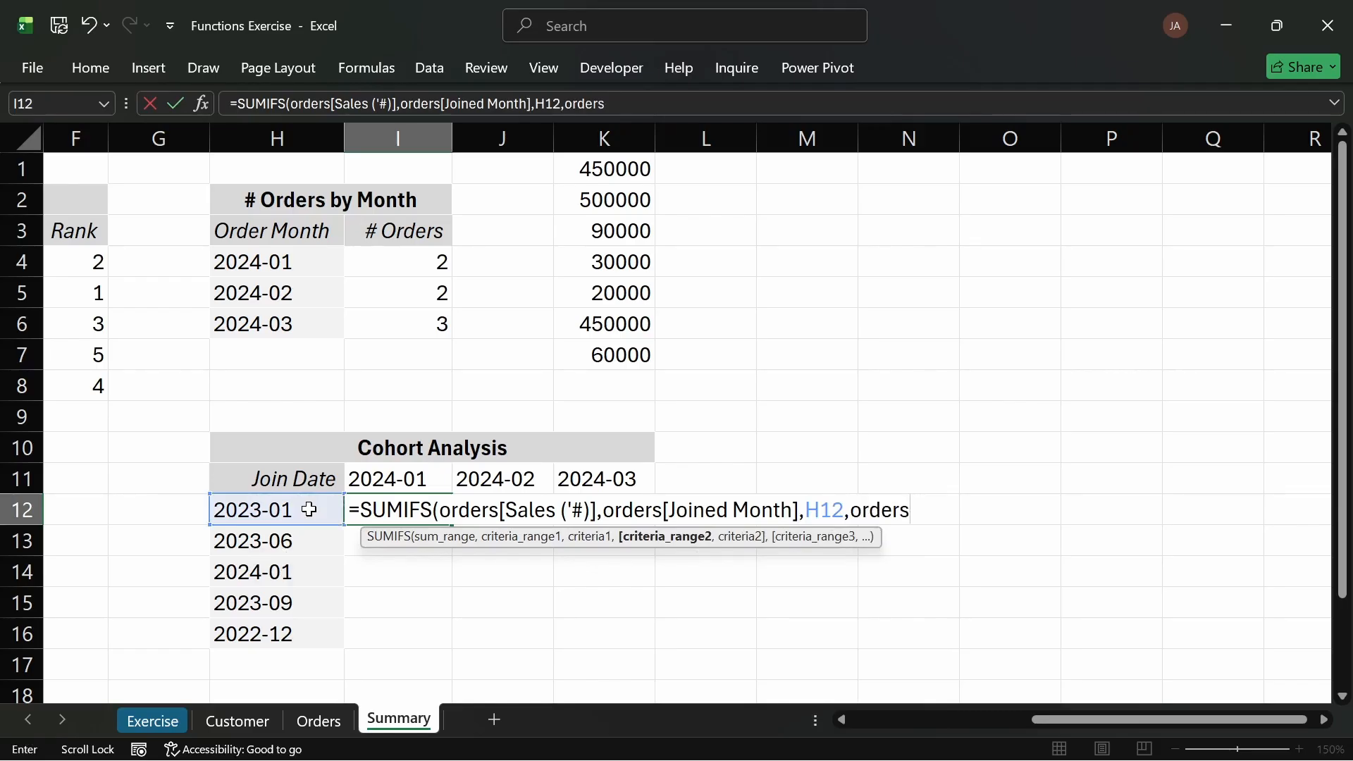
pyautogui.write('[')
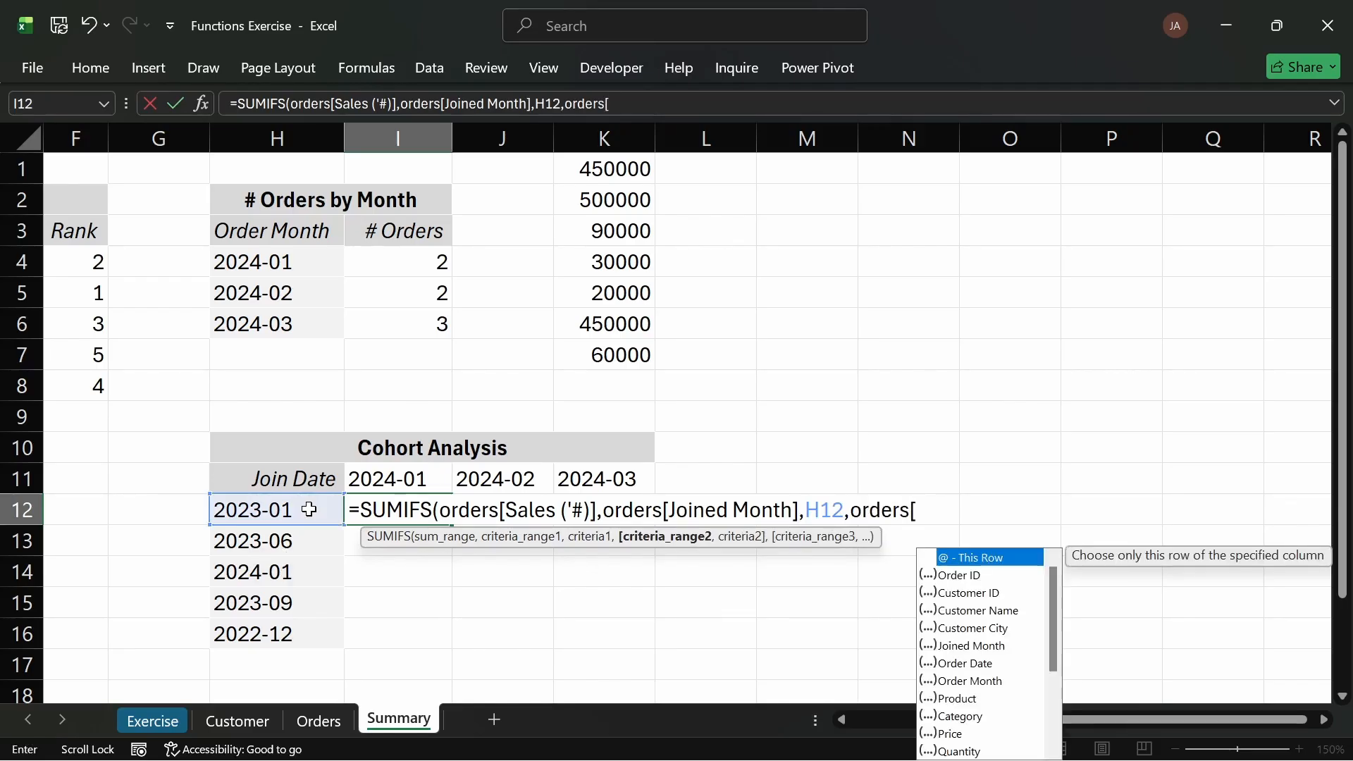
pyautogui.write('ORD')
# Step: Add orders[Order Month] as the second criteria range and try to enter the formula, dismissing the alert
pyautogui.press('Down')
pyautogui.press('Down')
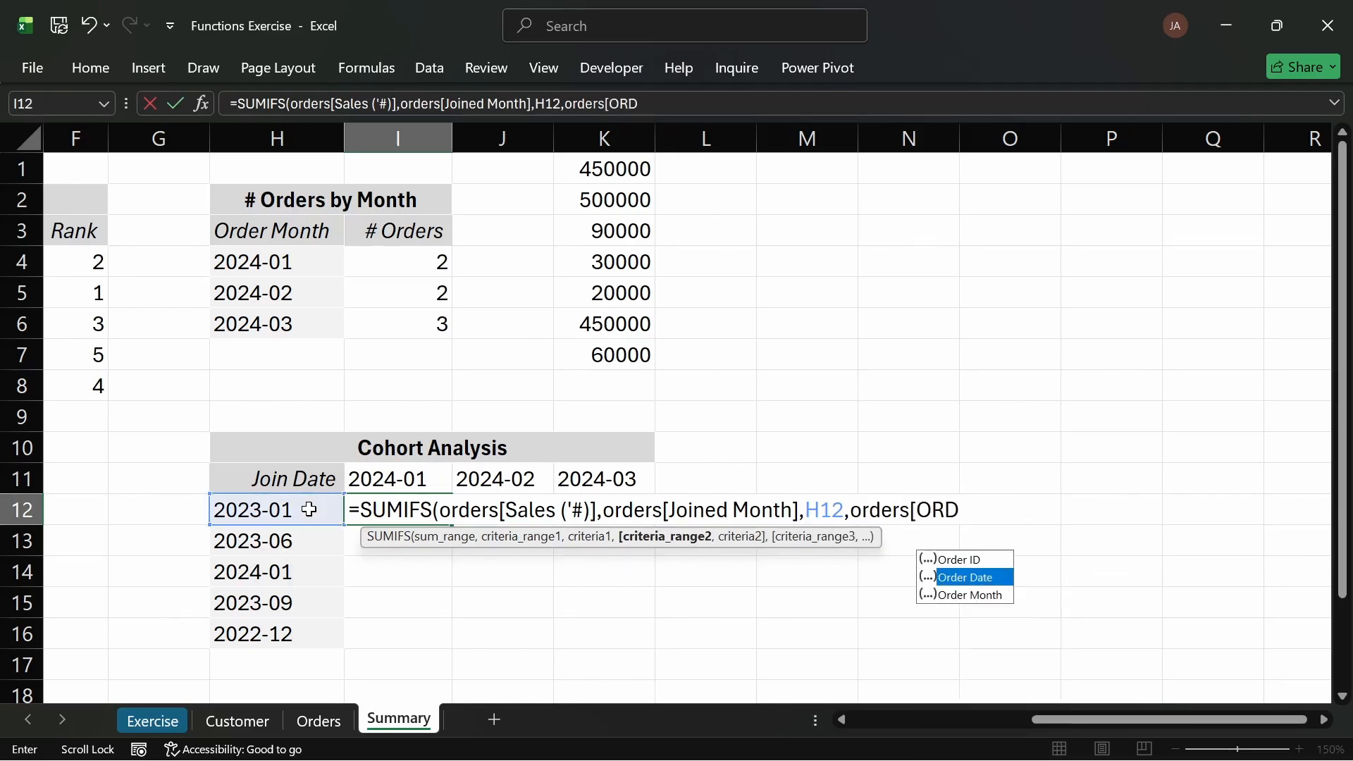
pyautogui.press('Tab')
pyautogui.write(']')
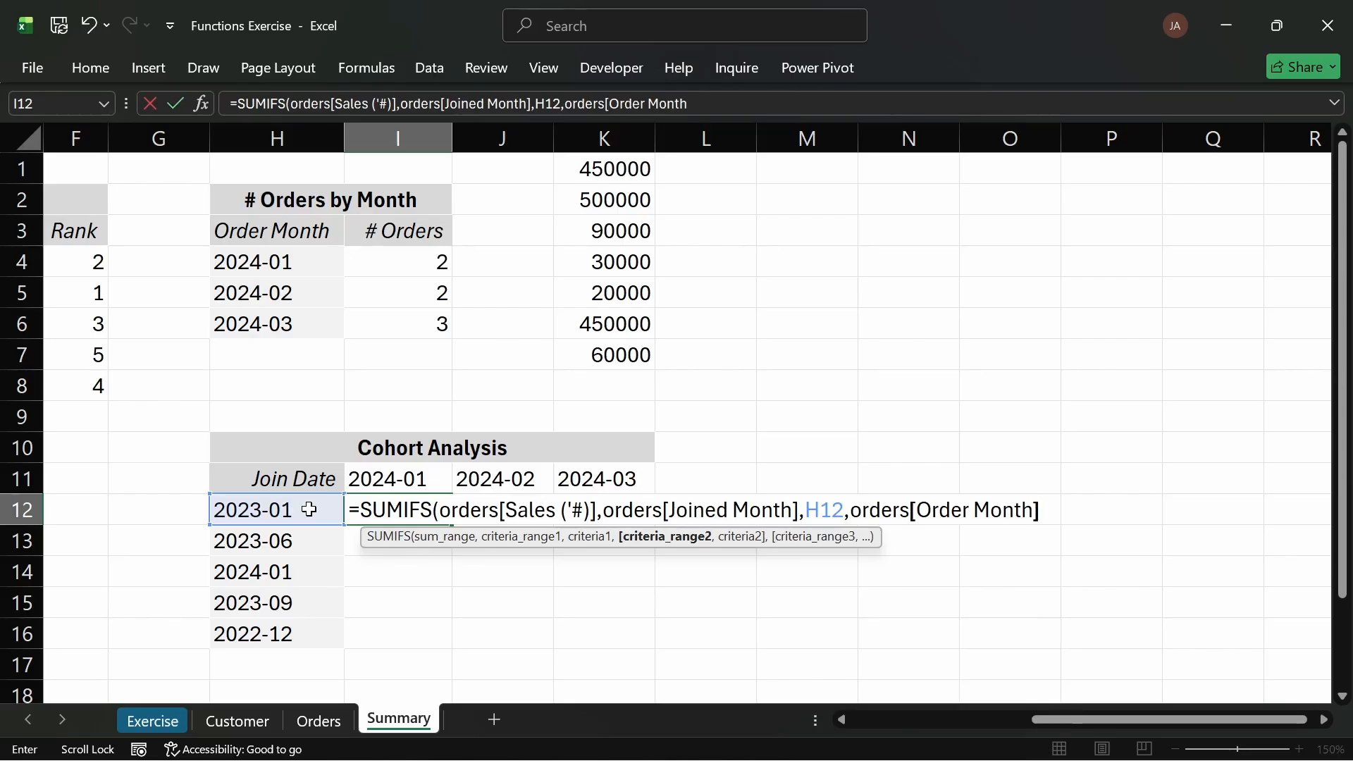
pyautogui.press('Return')
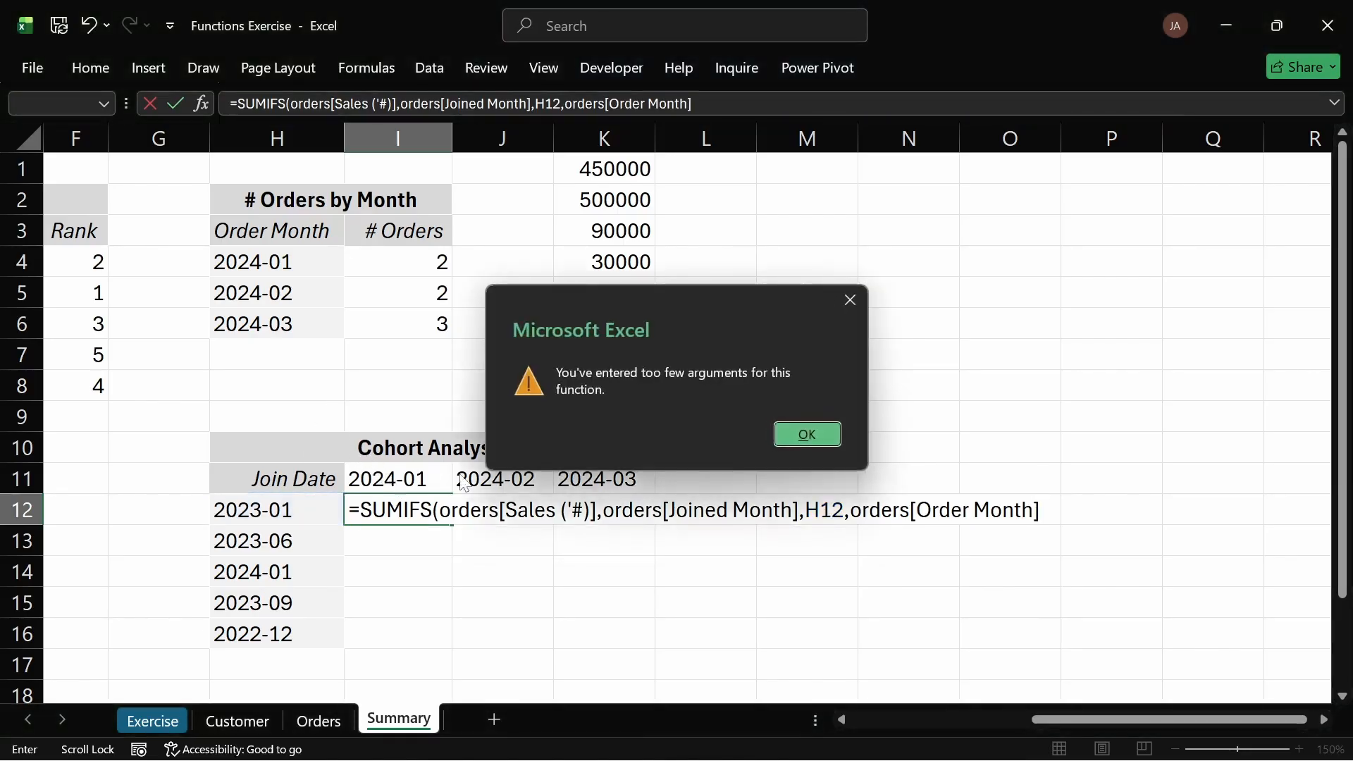
pyautogui.press('Return')
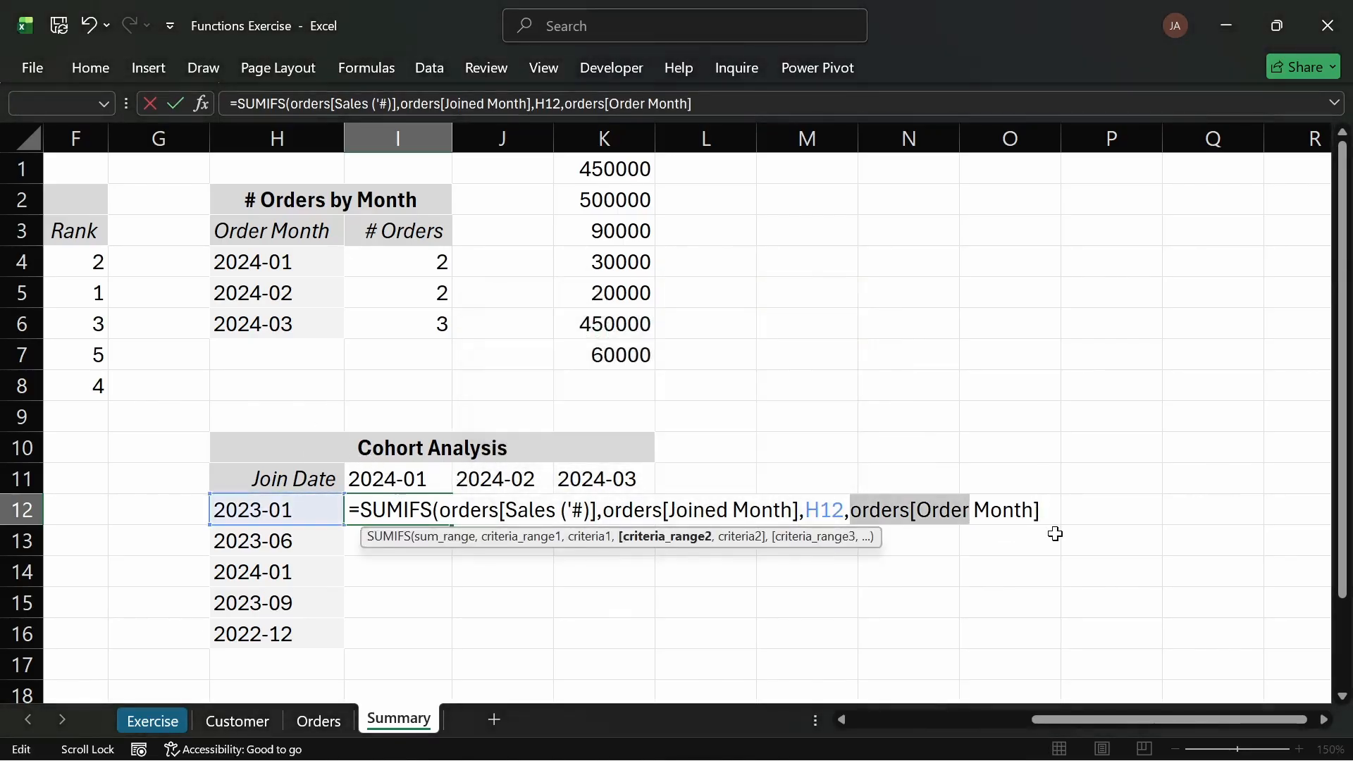
# Step: Complete the SUMIFS in I12 with the month header I11 as the second criterion and enter the formula
pyautogui.press('Right')
pyautogui.write(',')
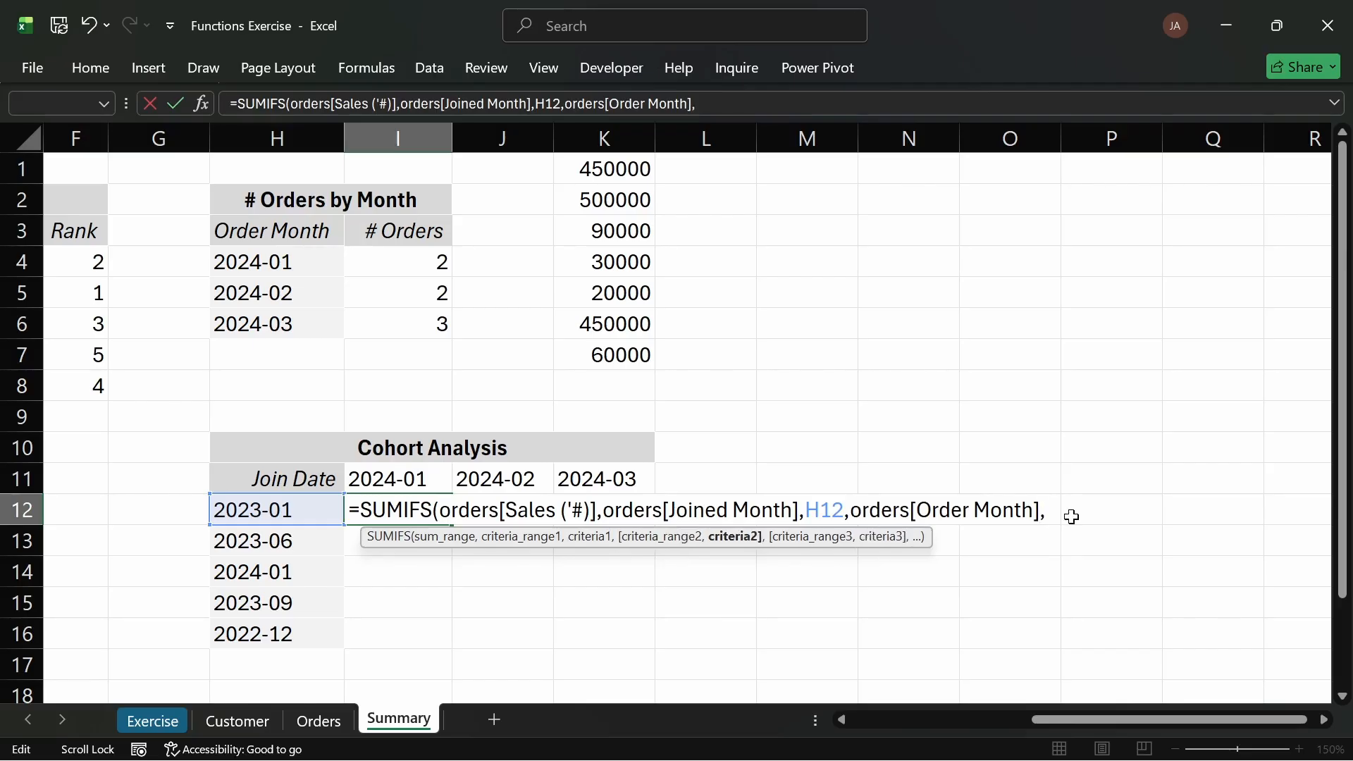
pyautogui.click(366, 484)
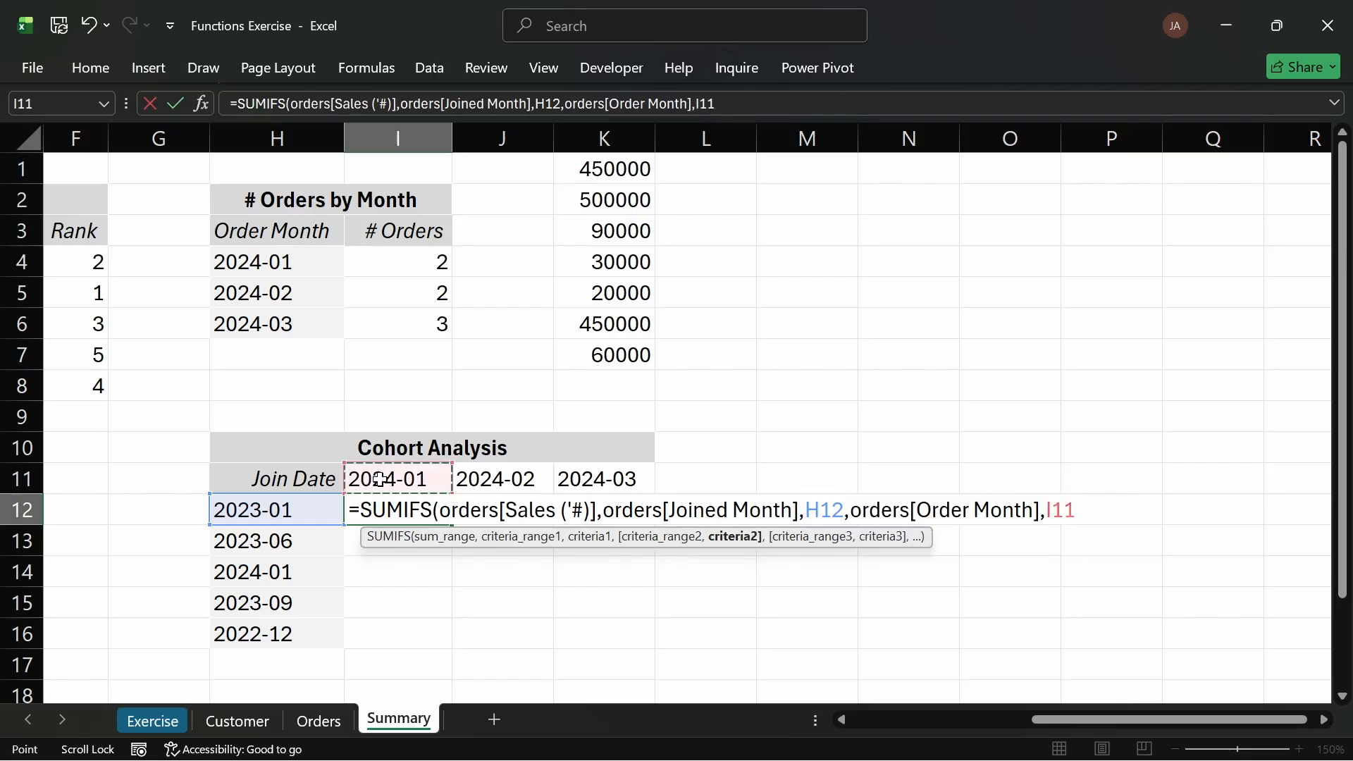
pyautogui.write(')')
pyautogui.press('Return')
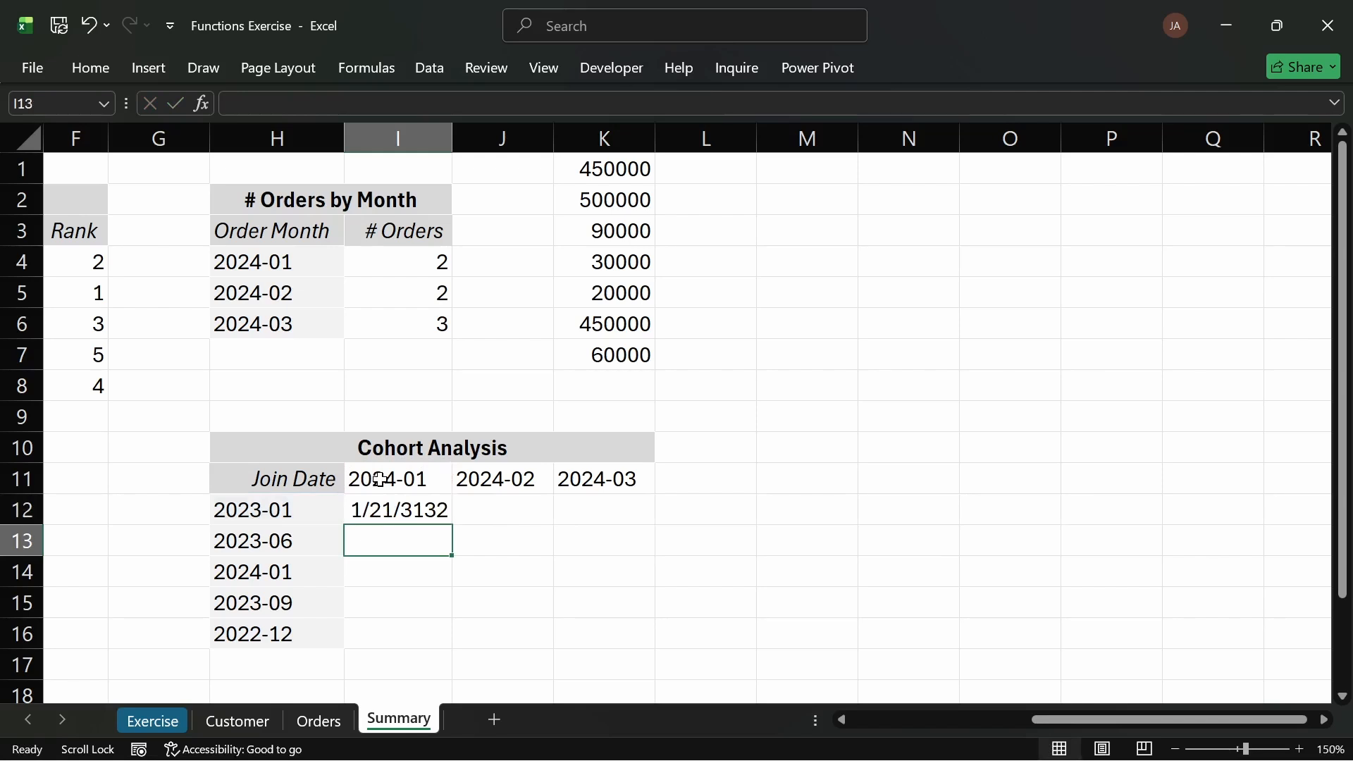
# Step: Change I12's number format from Date so the cohort total displays as a plain number
pyautogui.click(432, 508)
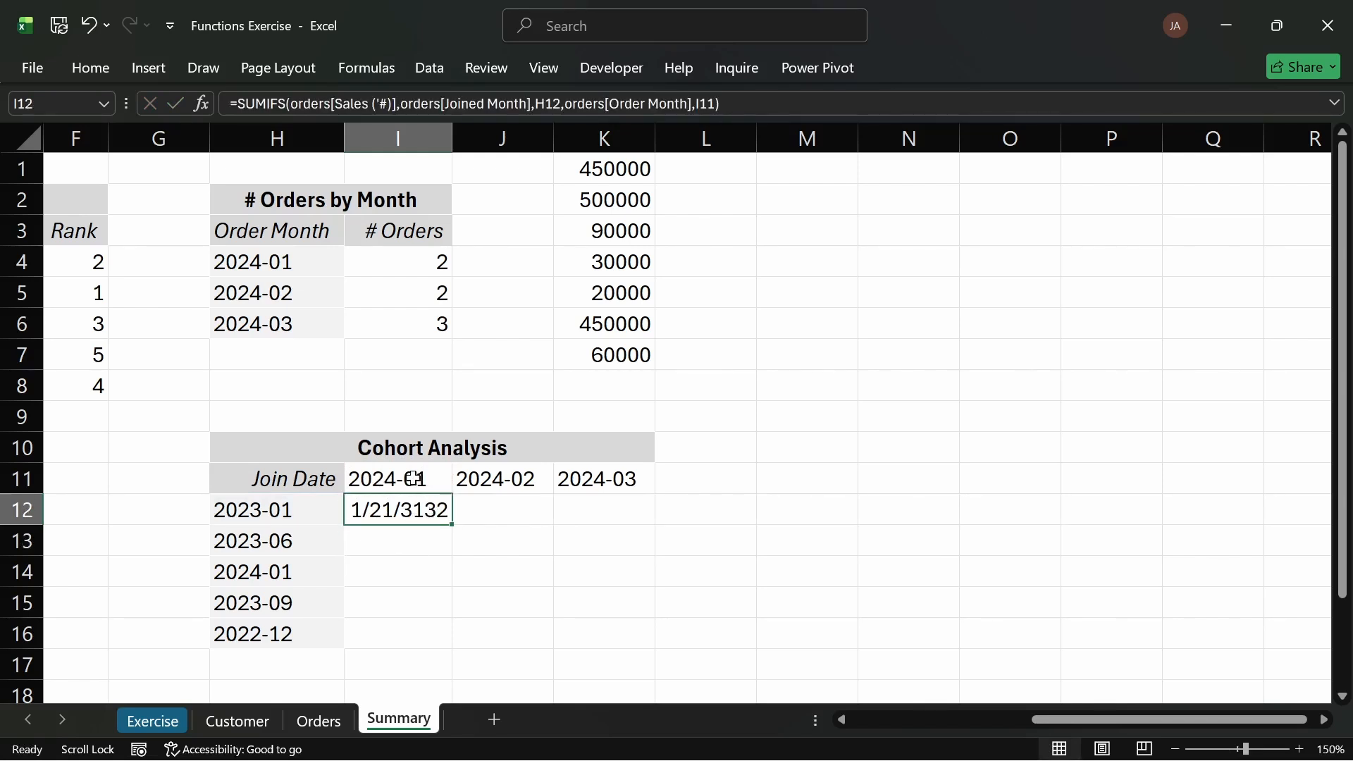
pyautogui.click(93, 67)
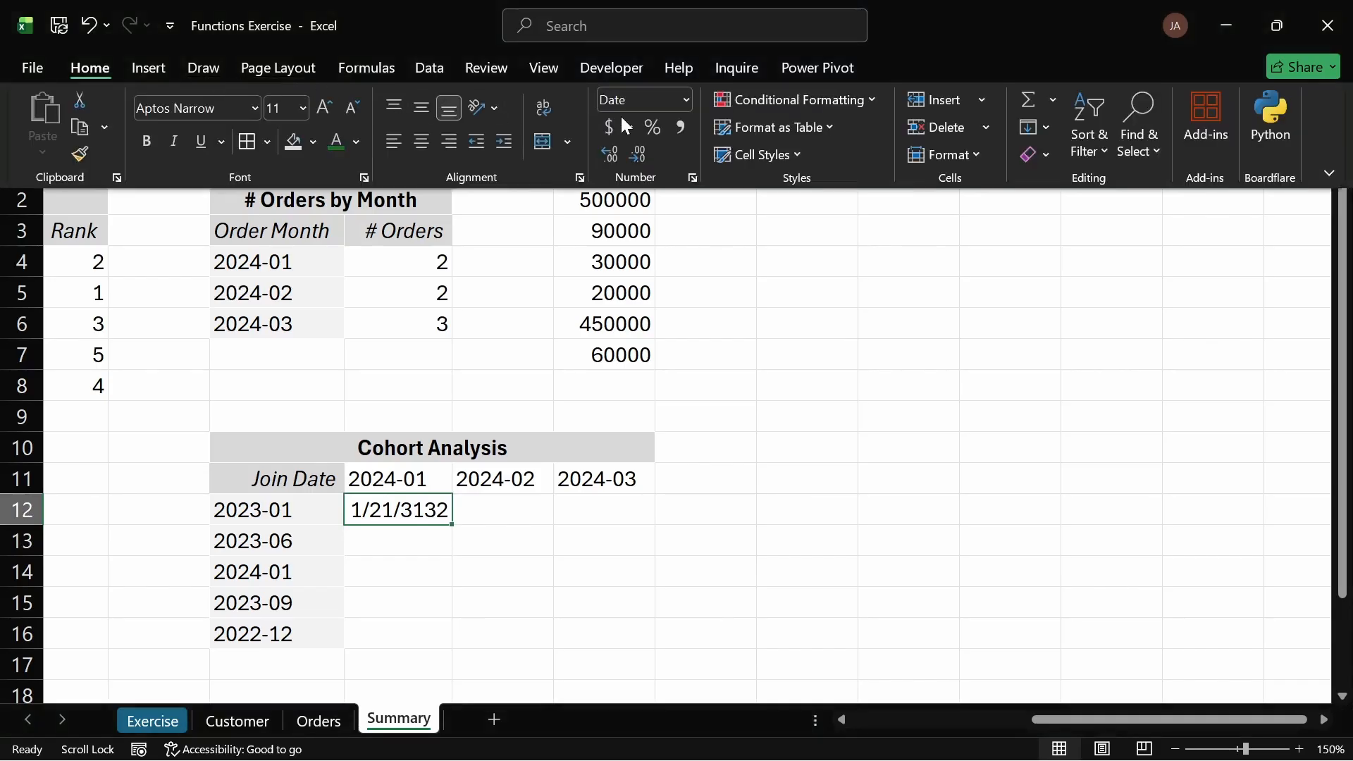
pyautogui.click(685, 99)
pyautogui.click(655, 141)
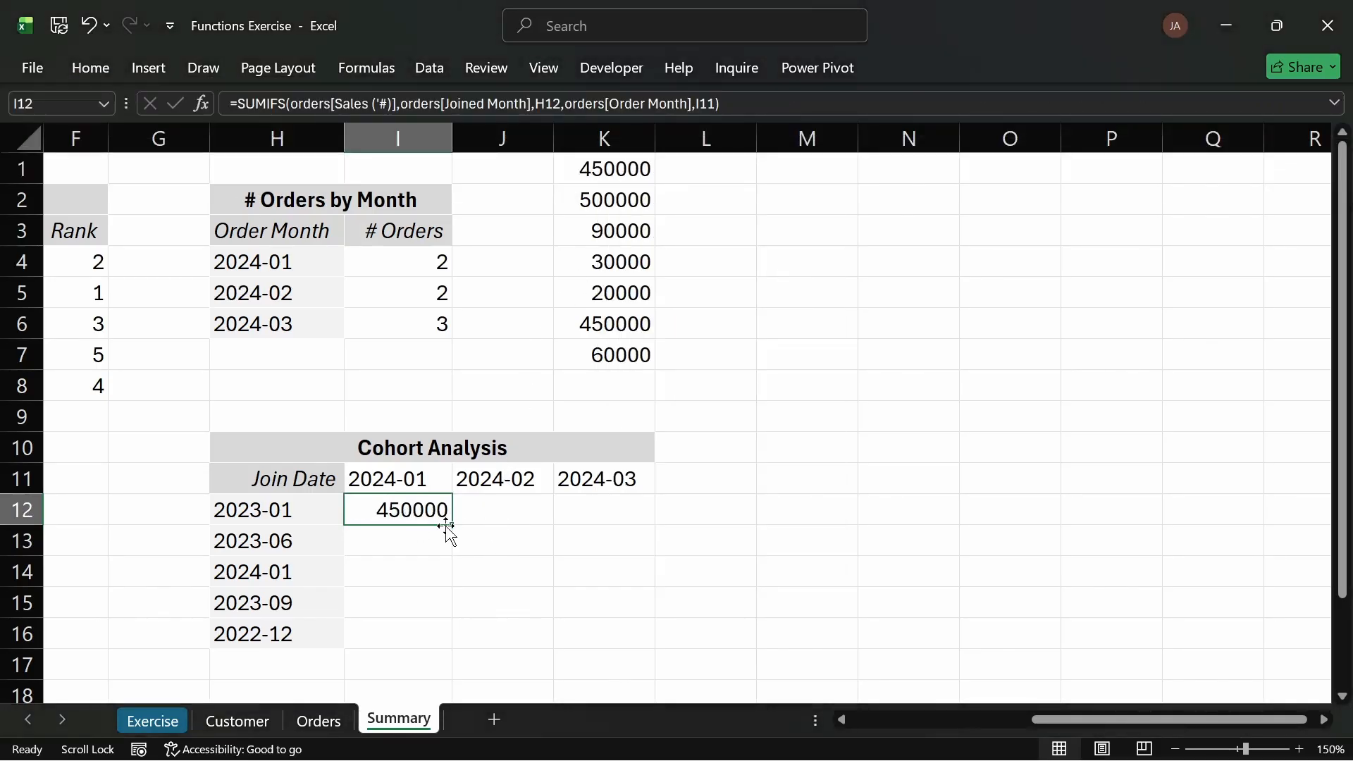
# Step: Fill the I12 formula across and down the cohort table to K16
pyautogui.moveTo(451, 526); pyautogui.dragTo(640, 642)
pyautogui.click(738, 561)
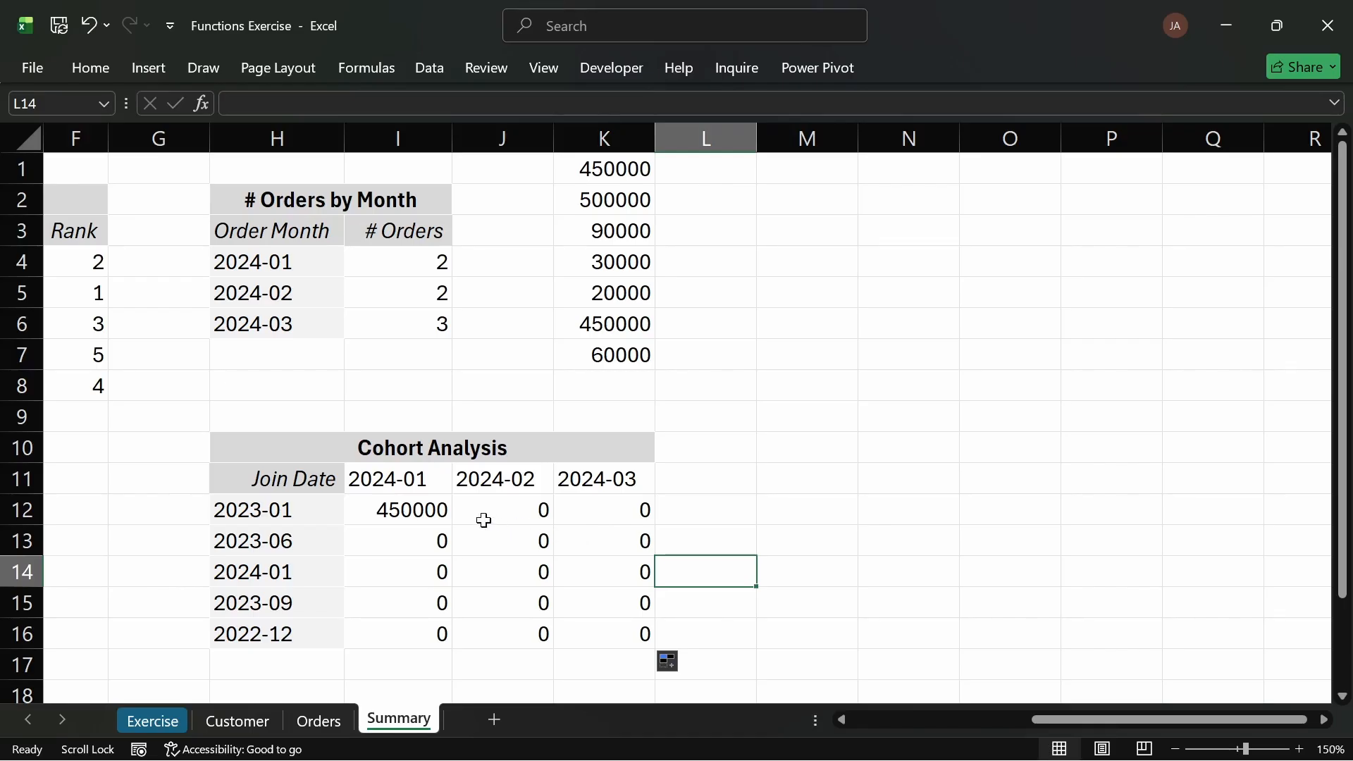
pyautogui.click(432, 512)
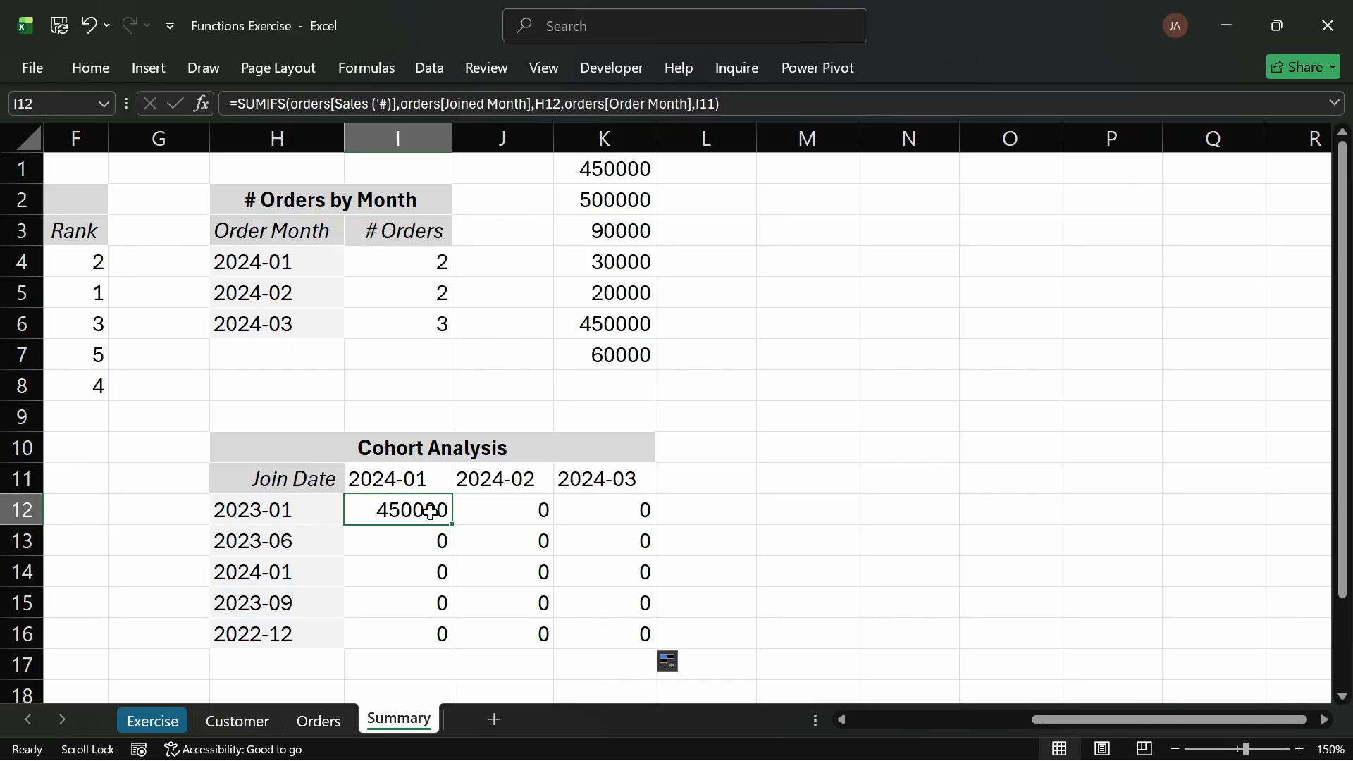
pyautogui.doubleClick(431, 513)
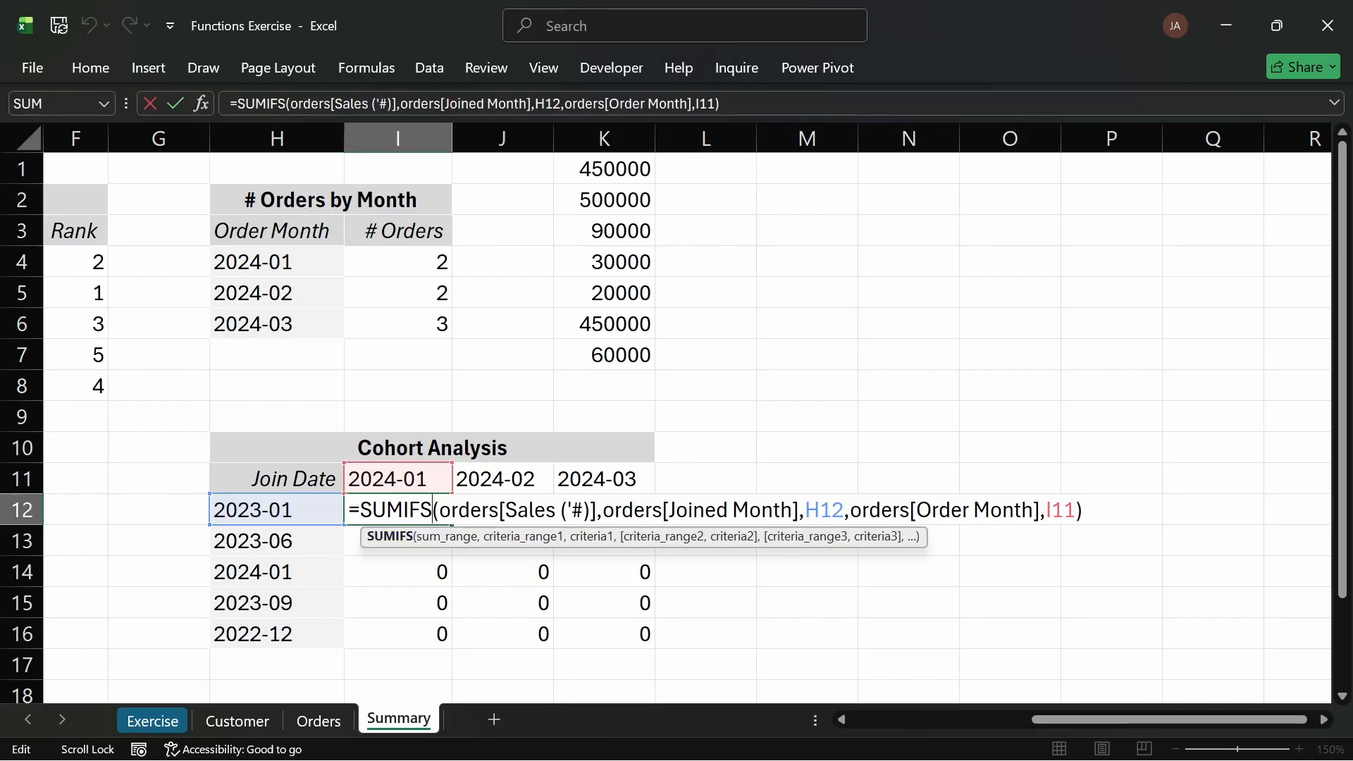
pyautogui.click(824, 510)
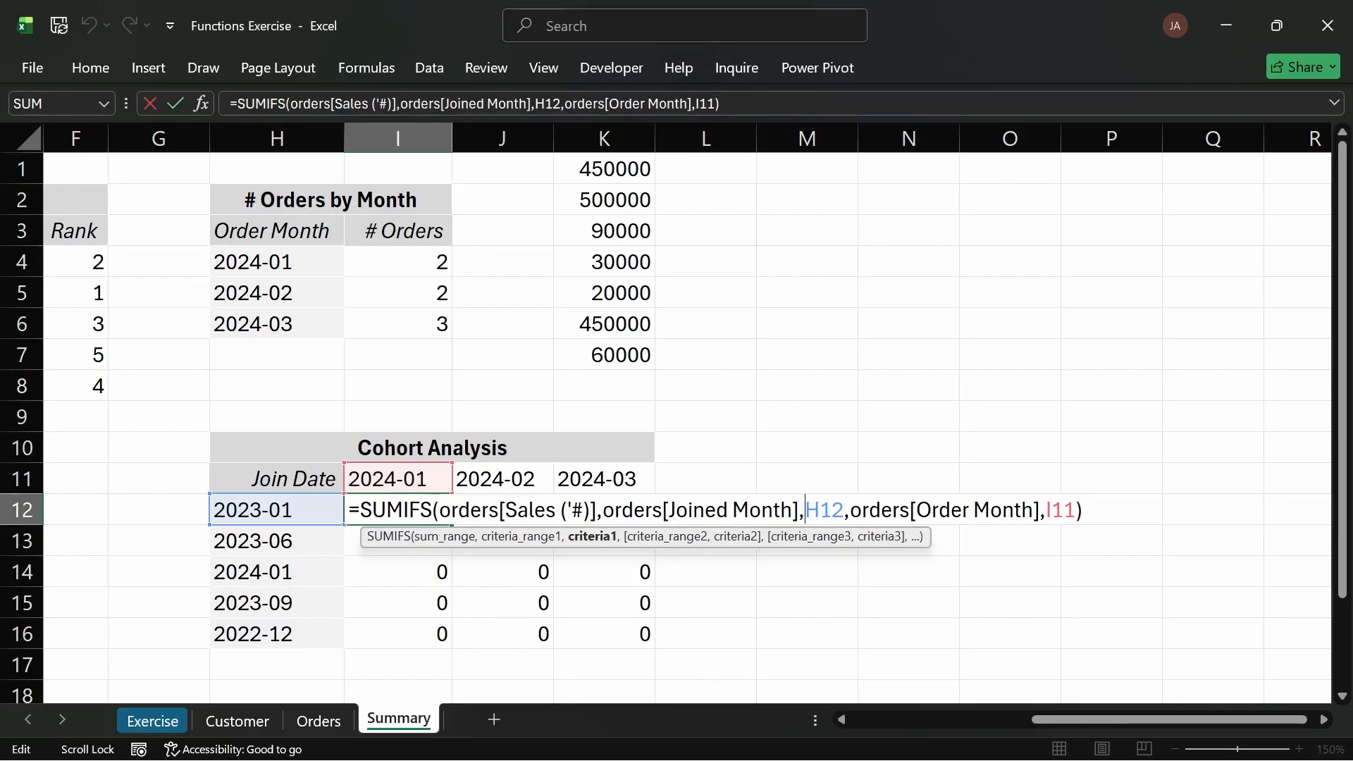
pyautogui.write('$')
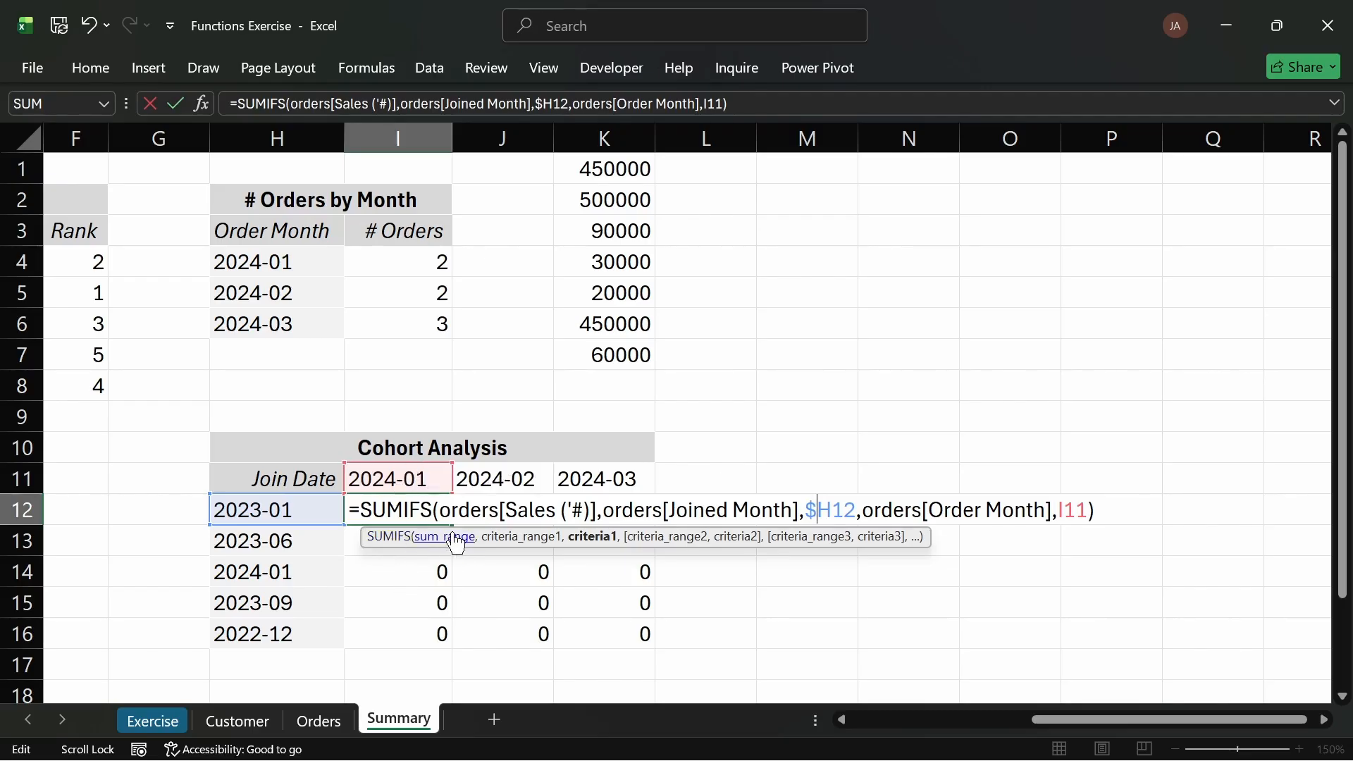
pyautogui.press('Escape')
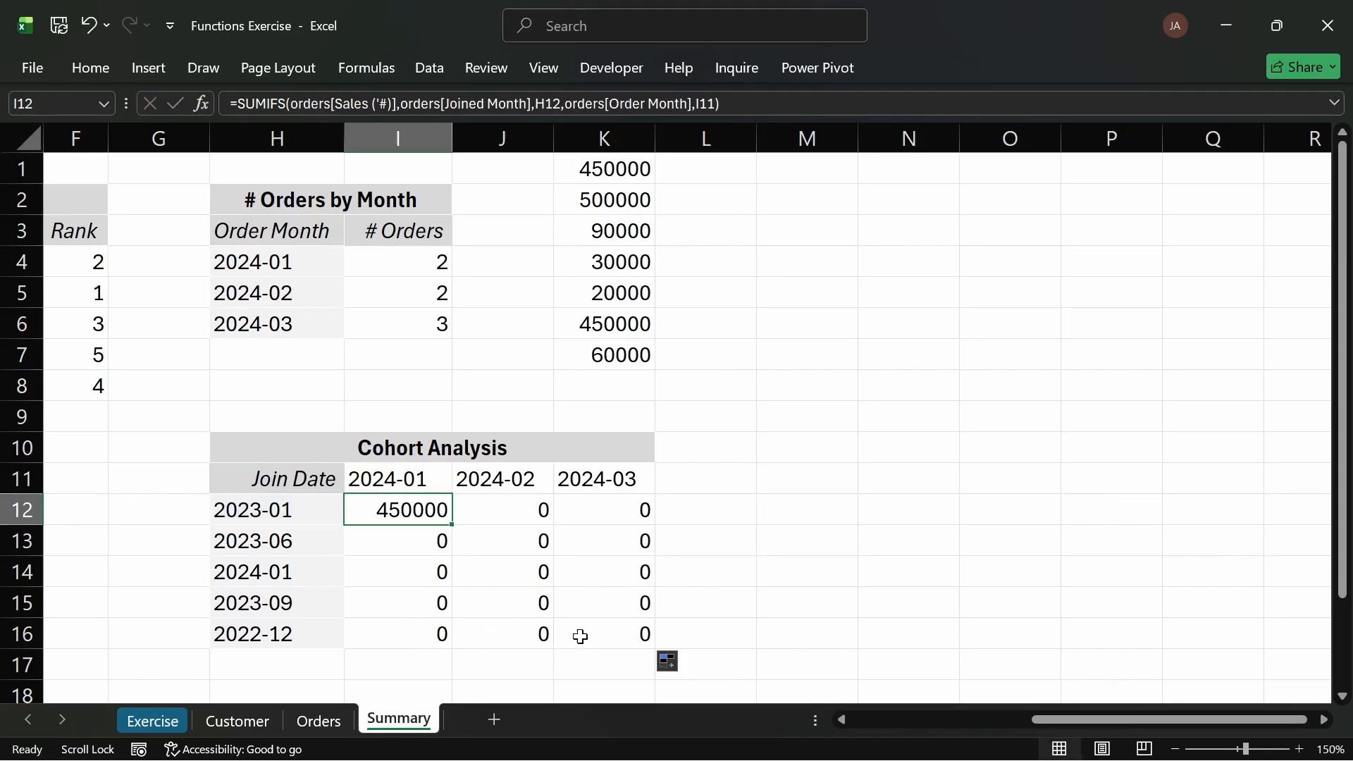
# Step: Inspect the copied formula in K16 to check its references
pyautogui.doubleClick(621, 643)
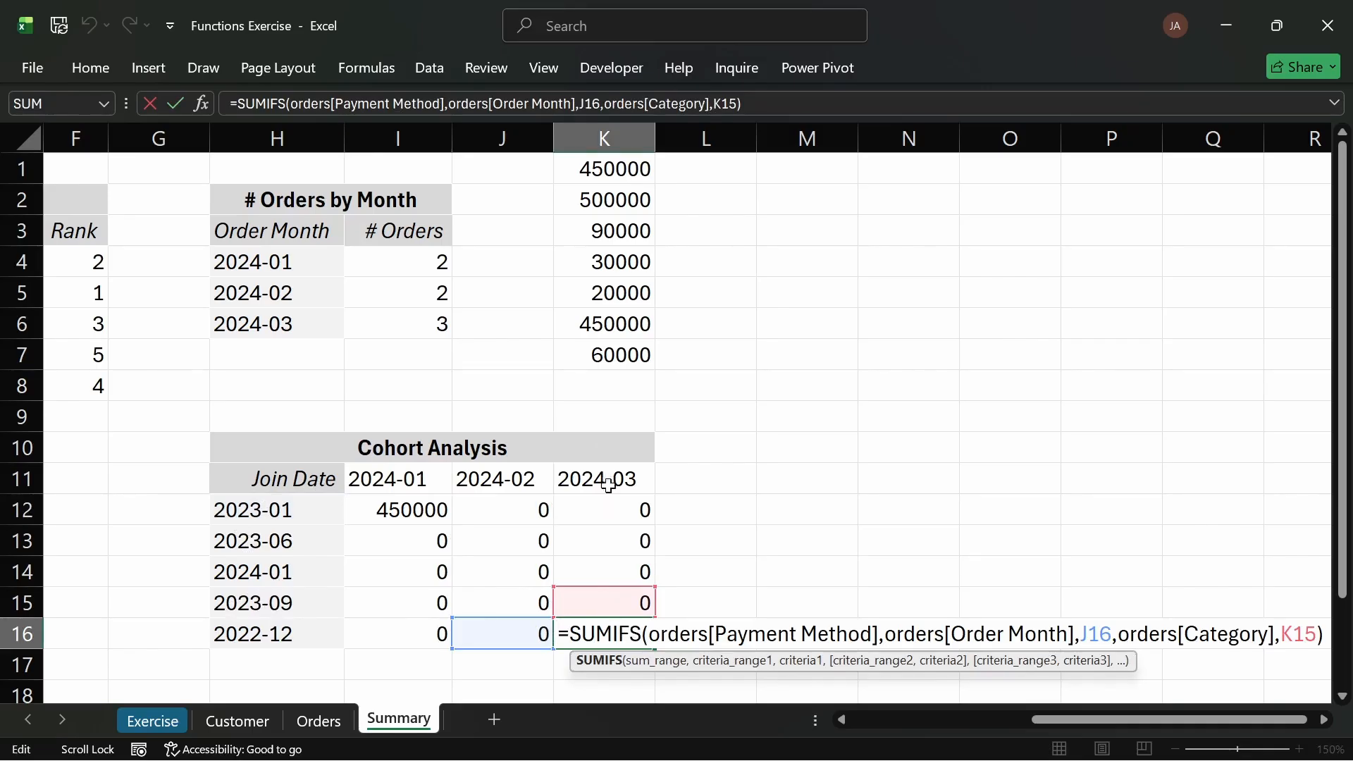
pyautogui.press('Escape')
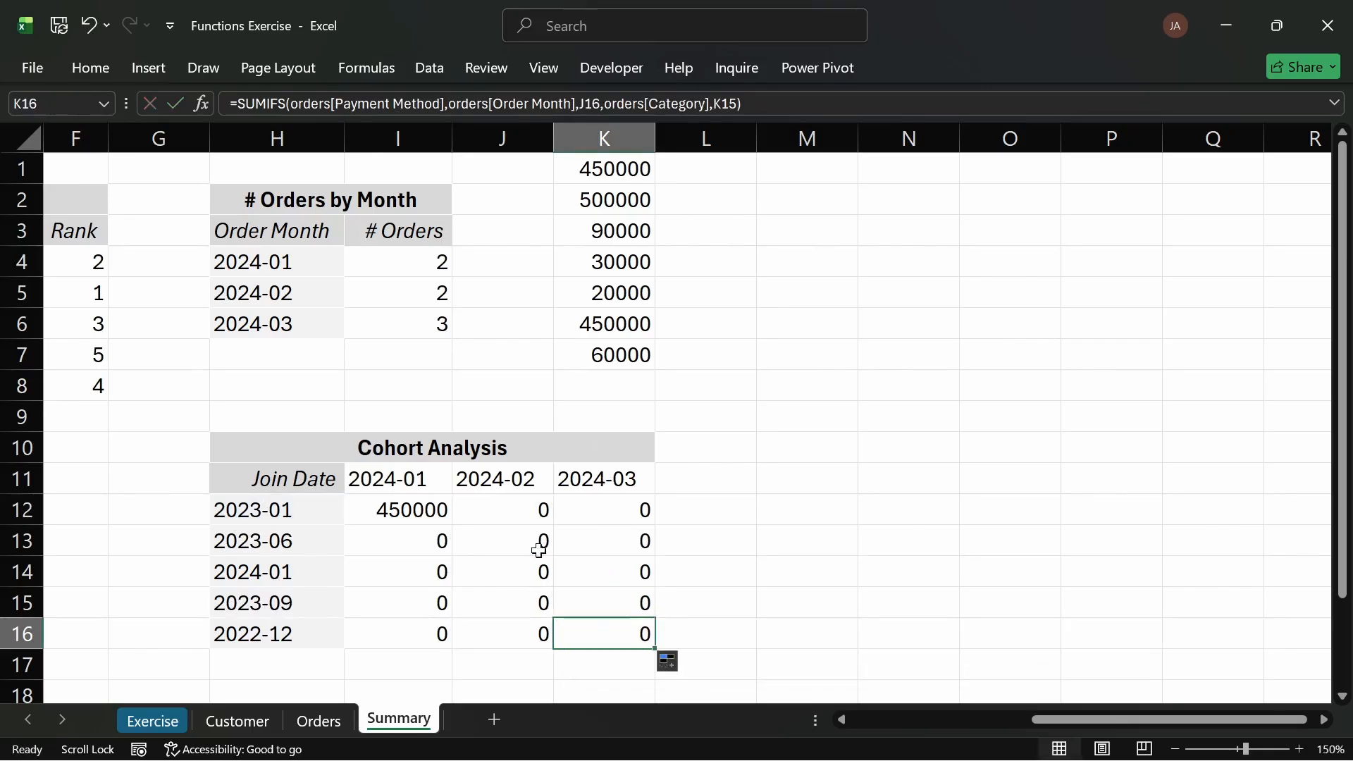
# Step: Edit the I12 formula to lock the references as $H12 and I$11, then enter it
pyautogui.doubleClick(432, 510)
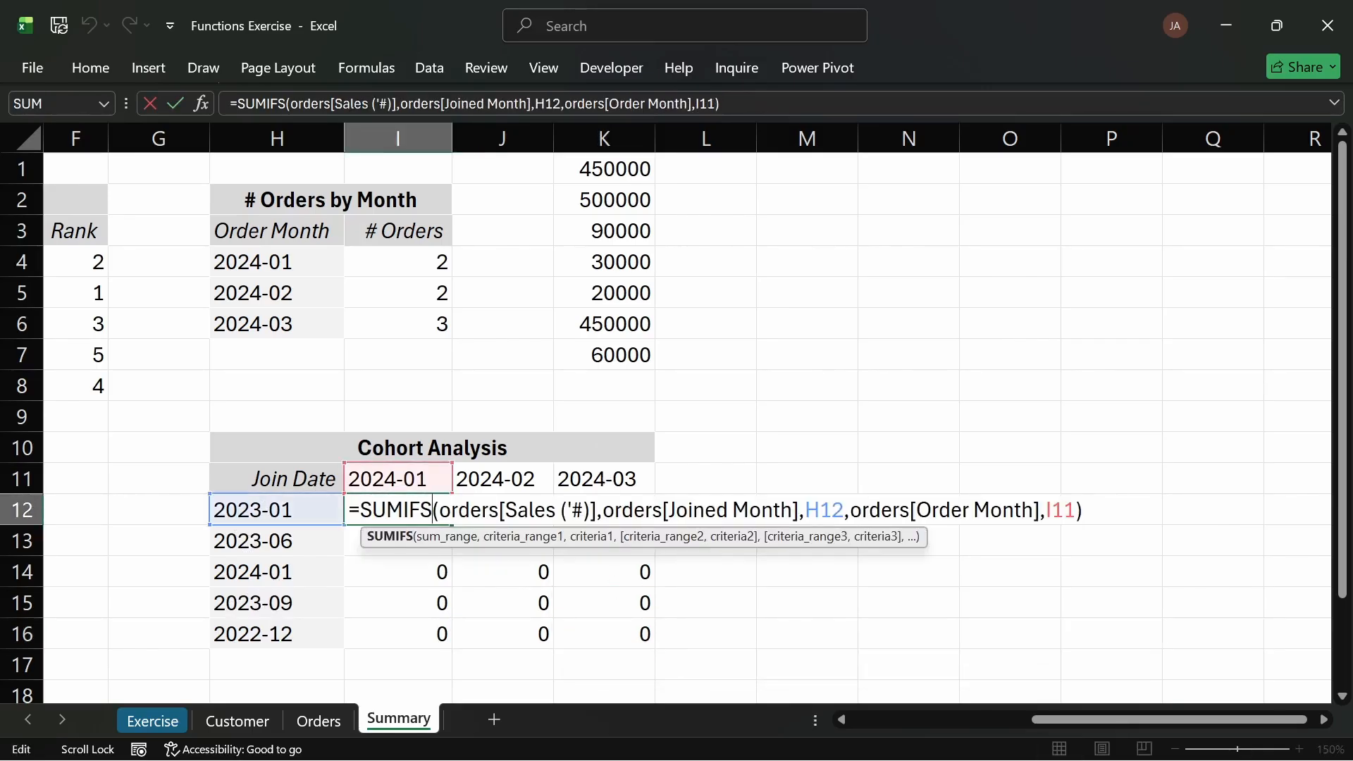
pyautogui.click(806, 510)
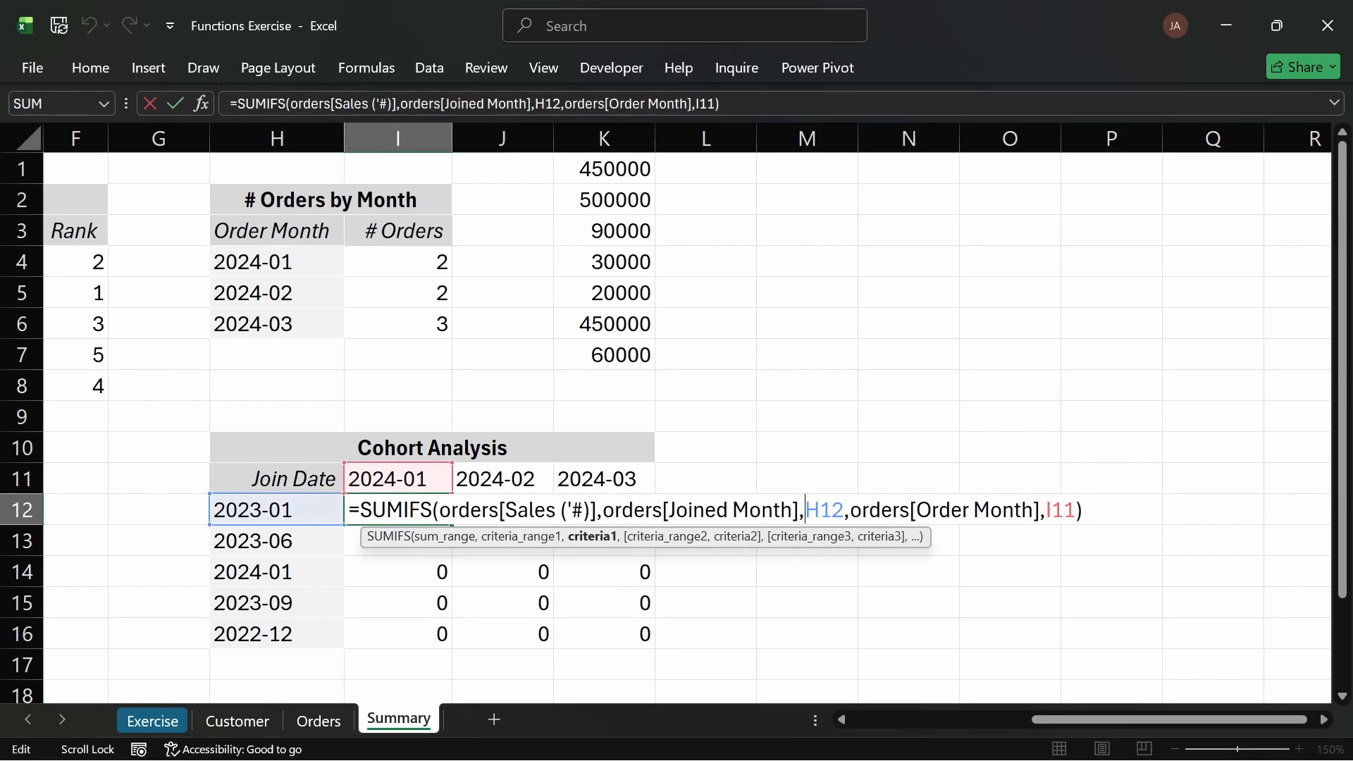
pyautogui.write('$')
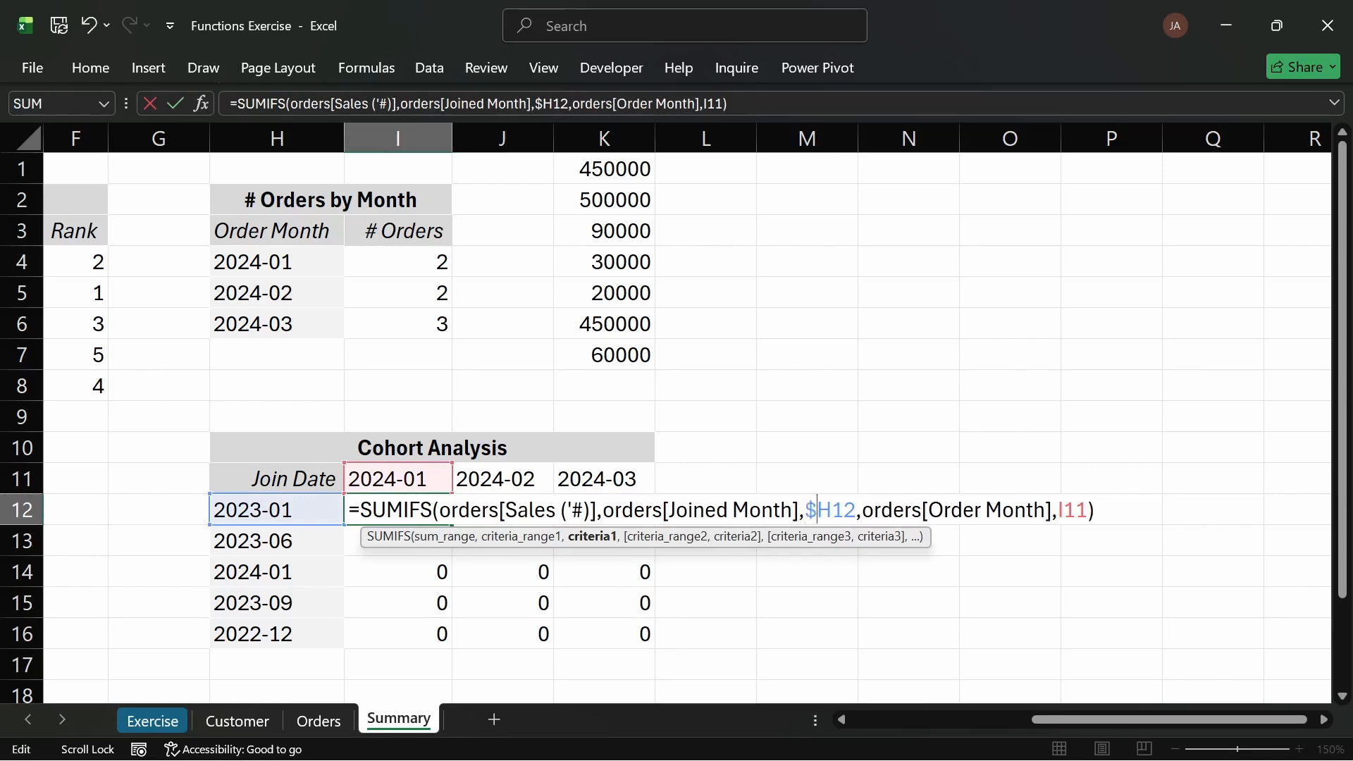
pyautogui.click(1064, 510)
pyautogui.write('$')
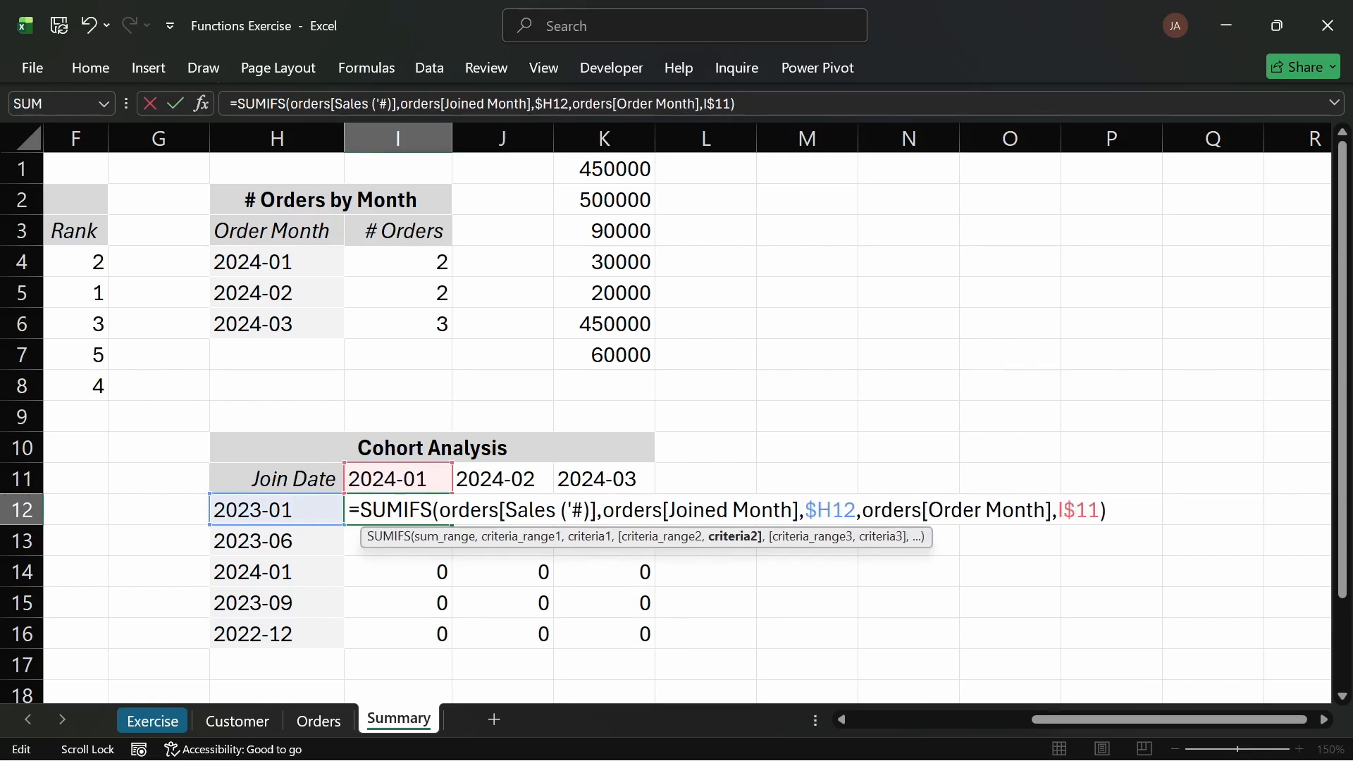
pyautogui.press('Return')
# Step: Fill the updated I12 formula across and down to K16
pyautogui.click(448, 516)
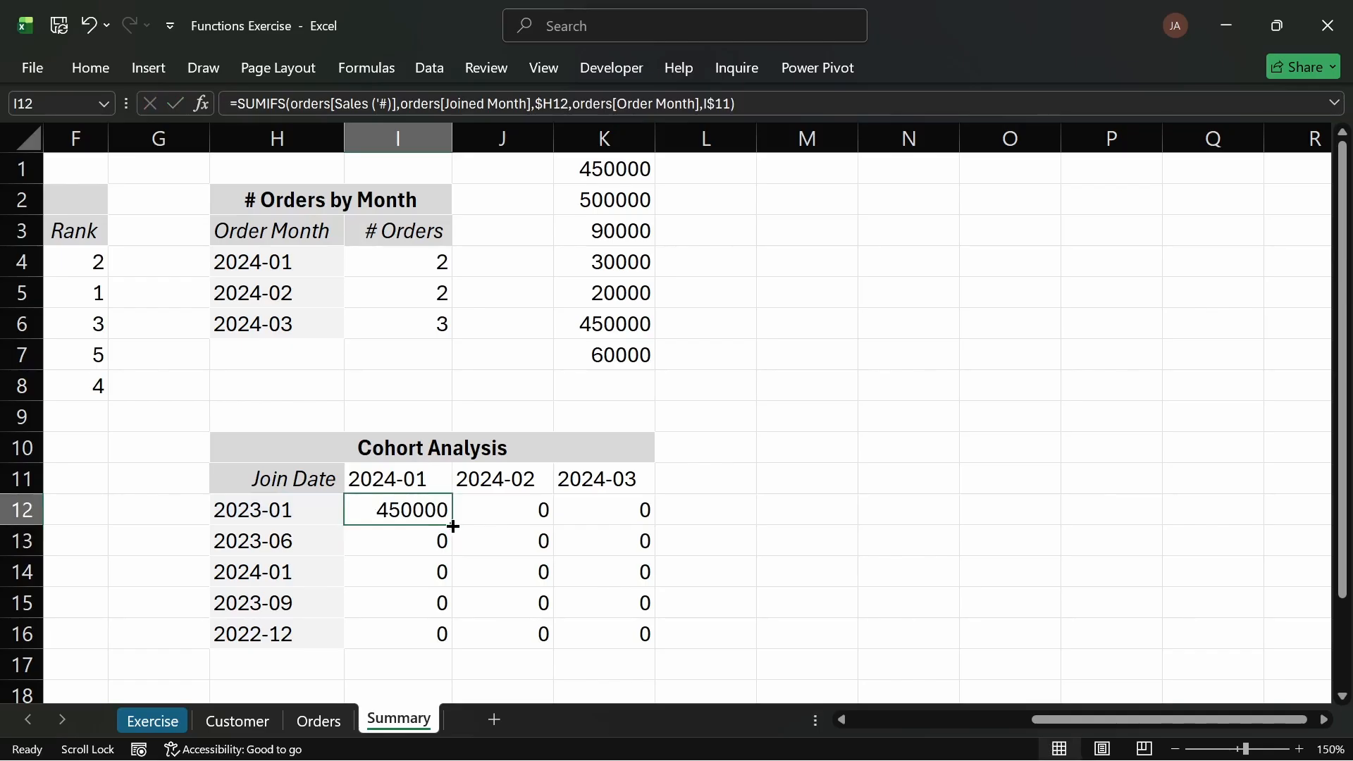
pyautogui.moveTo(452, 526); pyautogui.dragTo(631, 636)
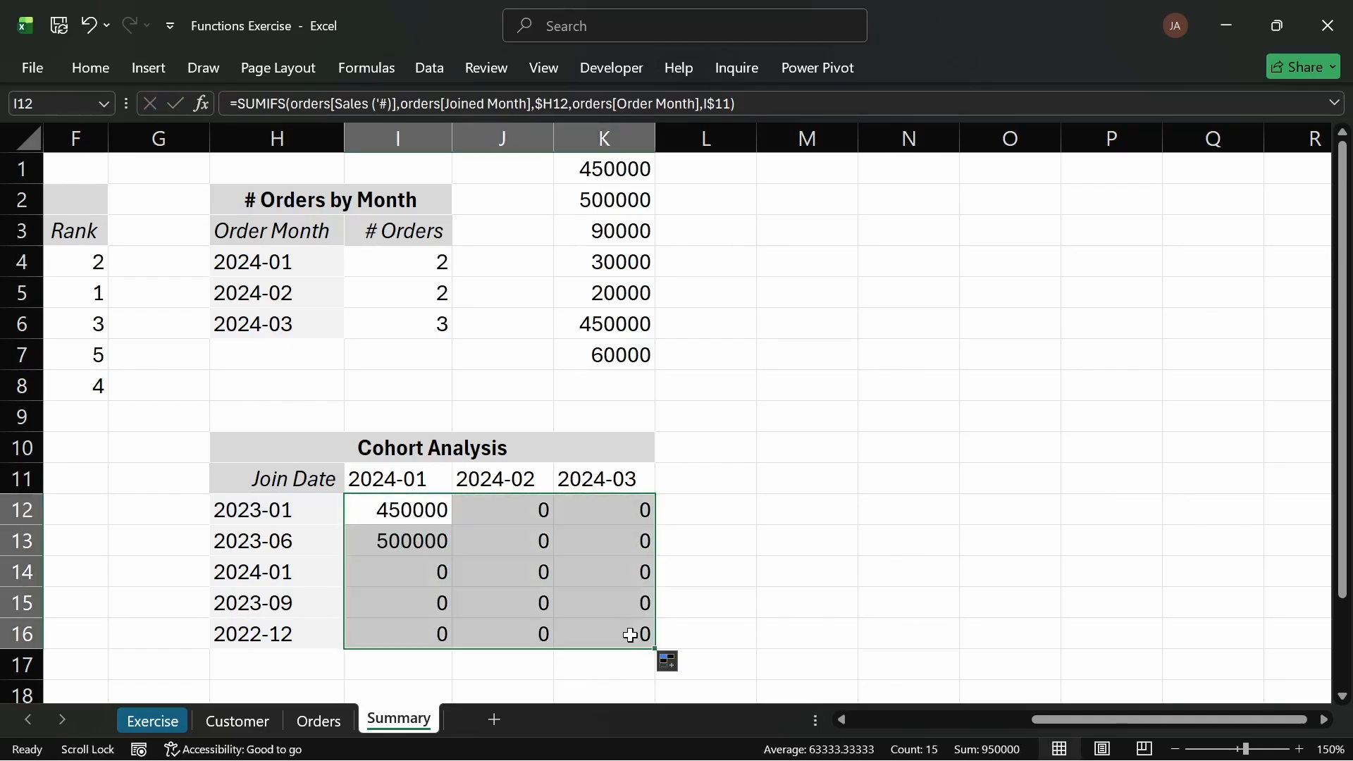
# Step: Review the filled formulas in I13, I12 and K12 to check how their references shifted
pyautogui.doubleClick(457, 540)
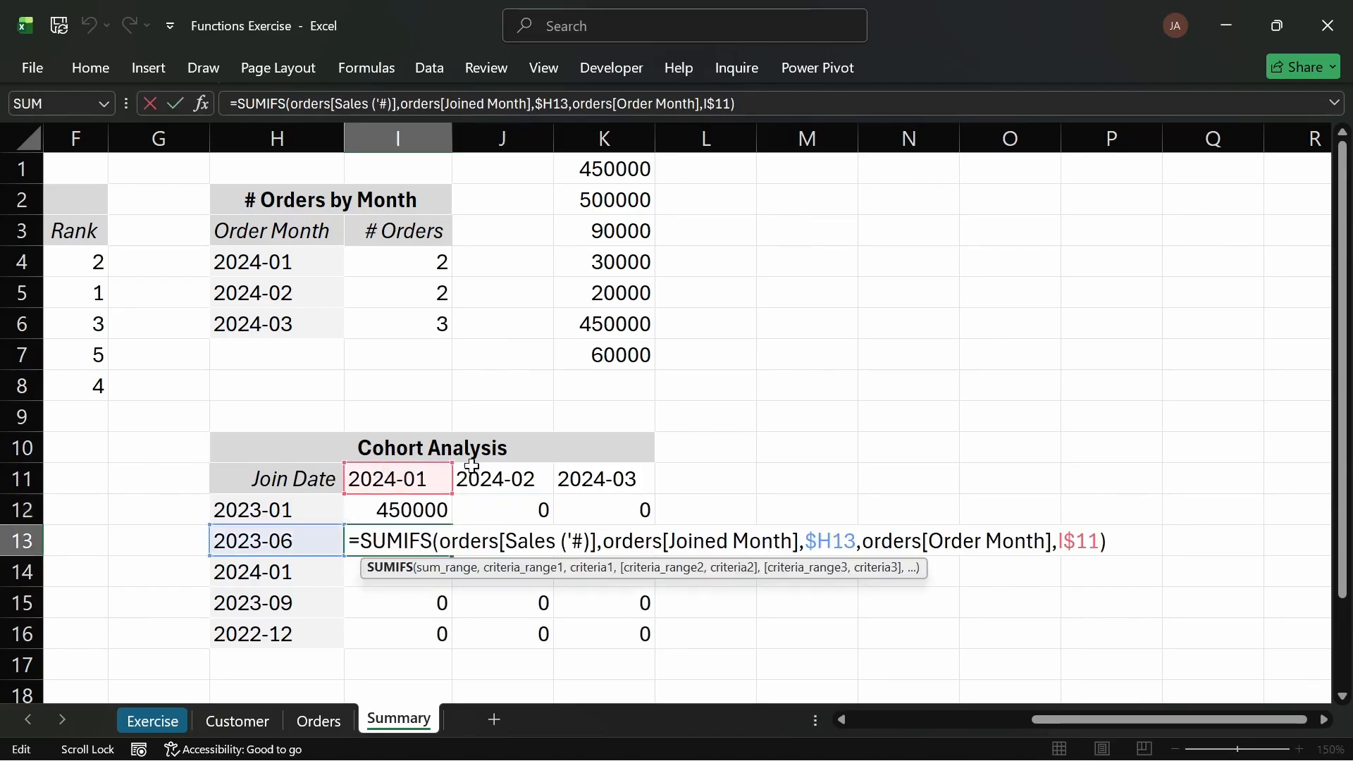
pyautogui.press('Return')
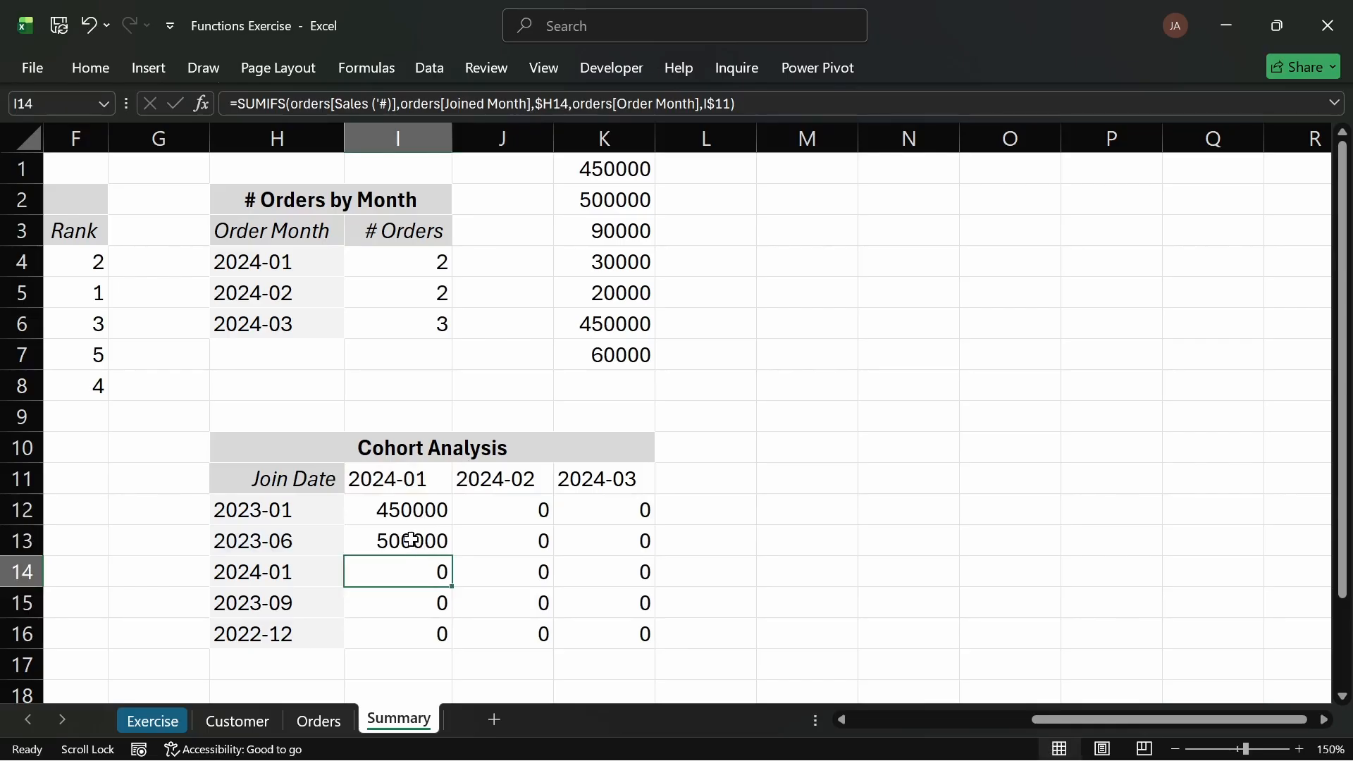
pyautogui.click(423, 543)
pyautogui.click(420, 503)
pyautogui.doubleClick(420, 503)
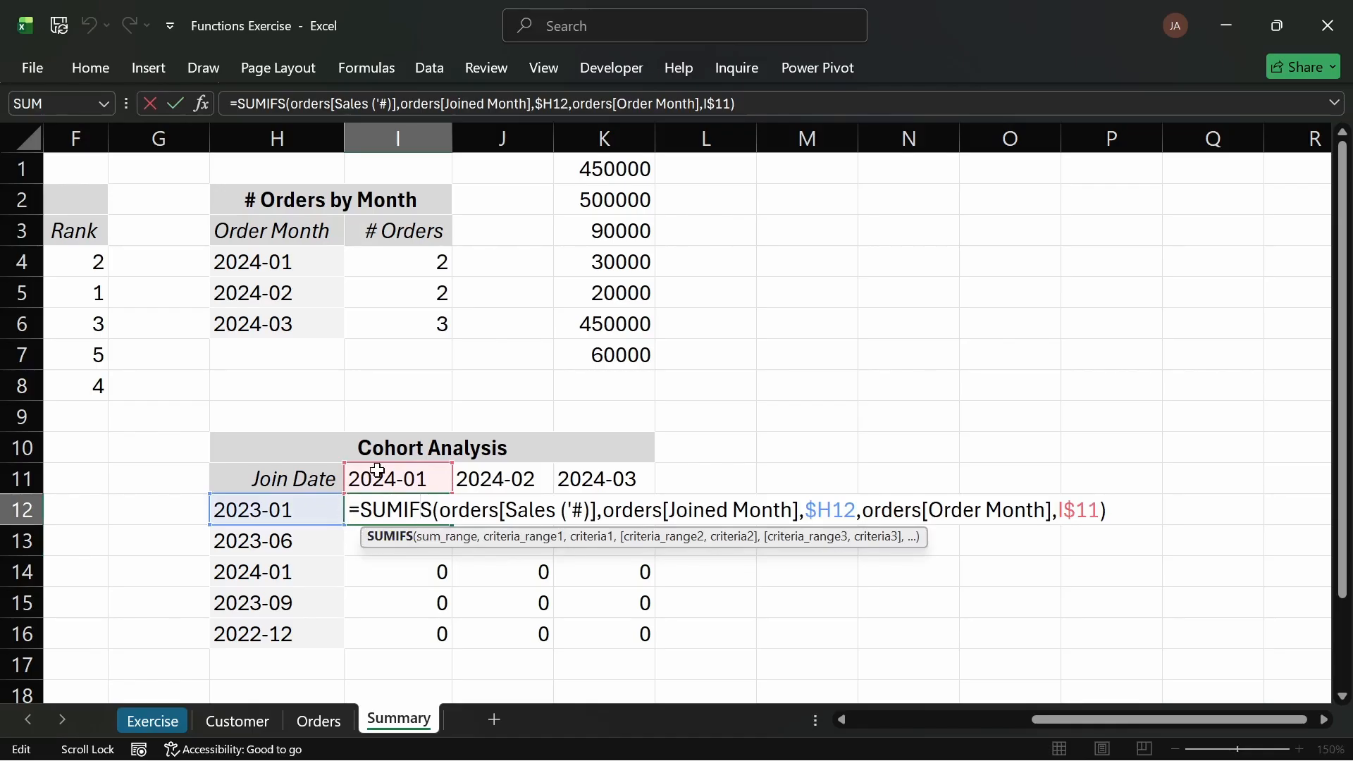
pyautogui.press('Return')
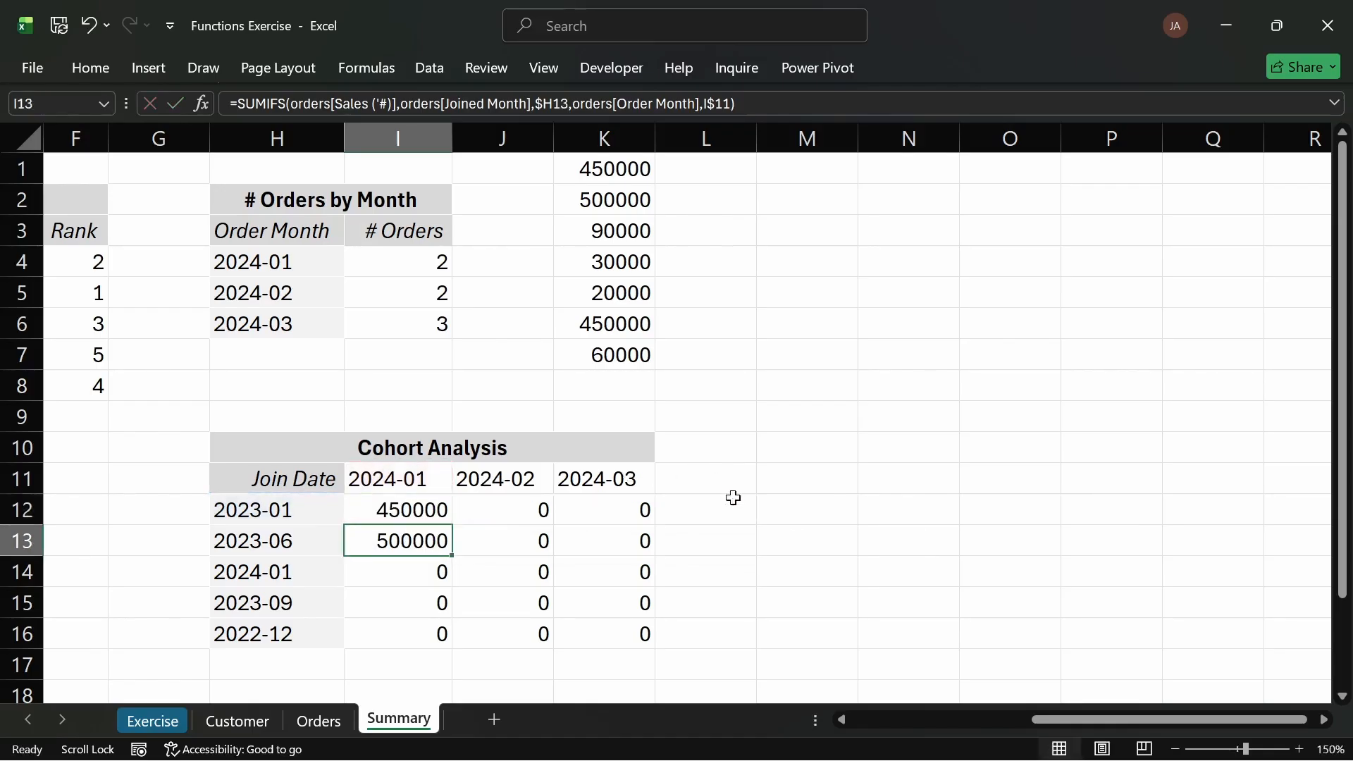
pyautogui.doubleClick(617, 507)
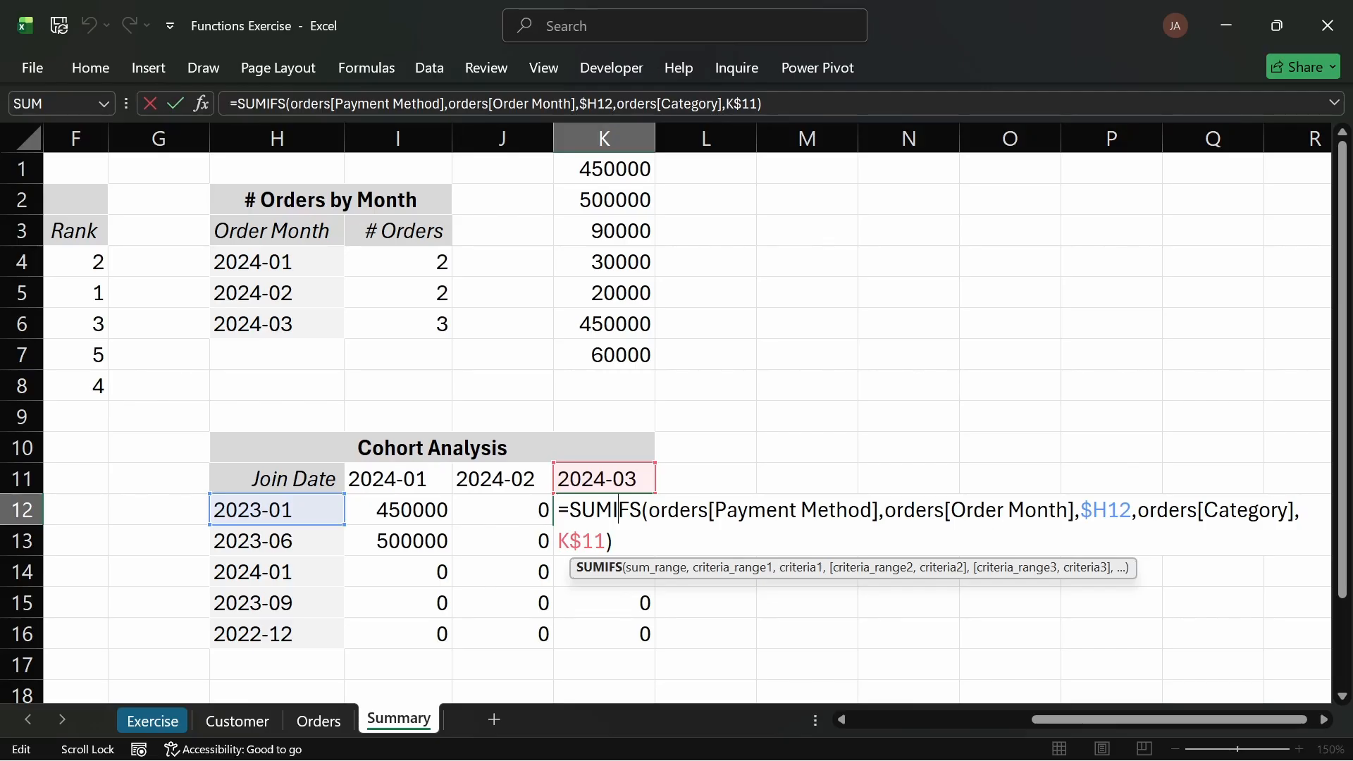
pyautogui.press('Return')
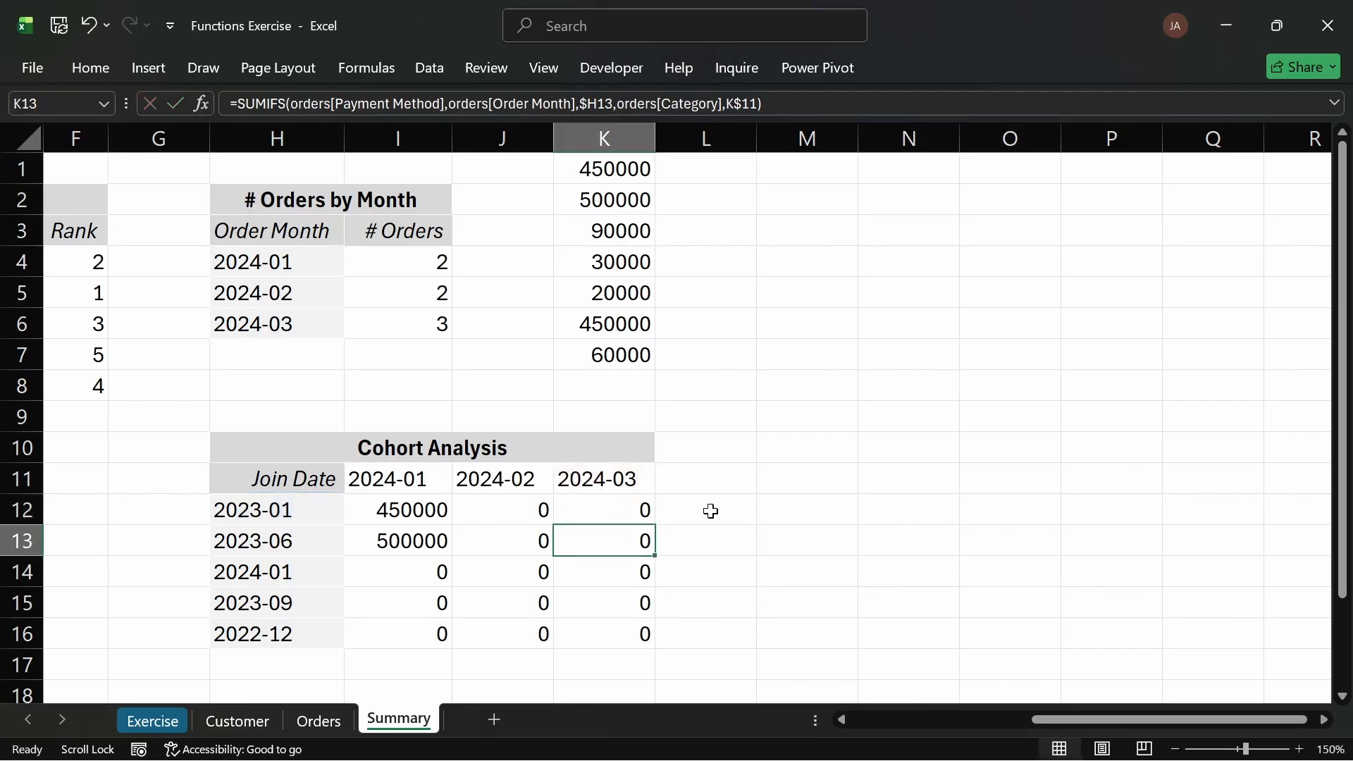
pyautogui.doubleClick(444, 510)
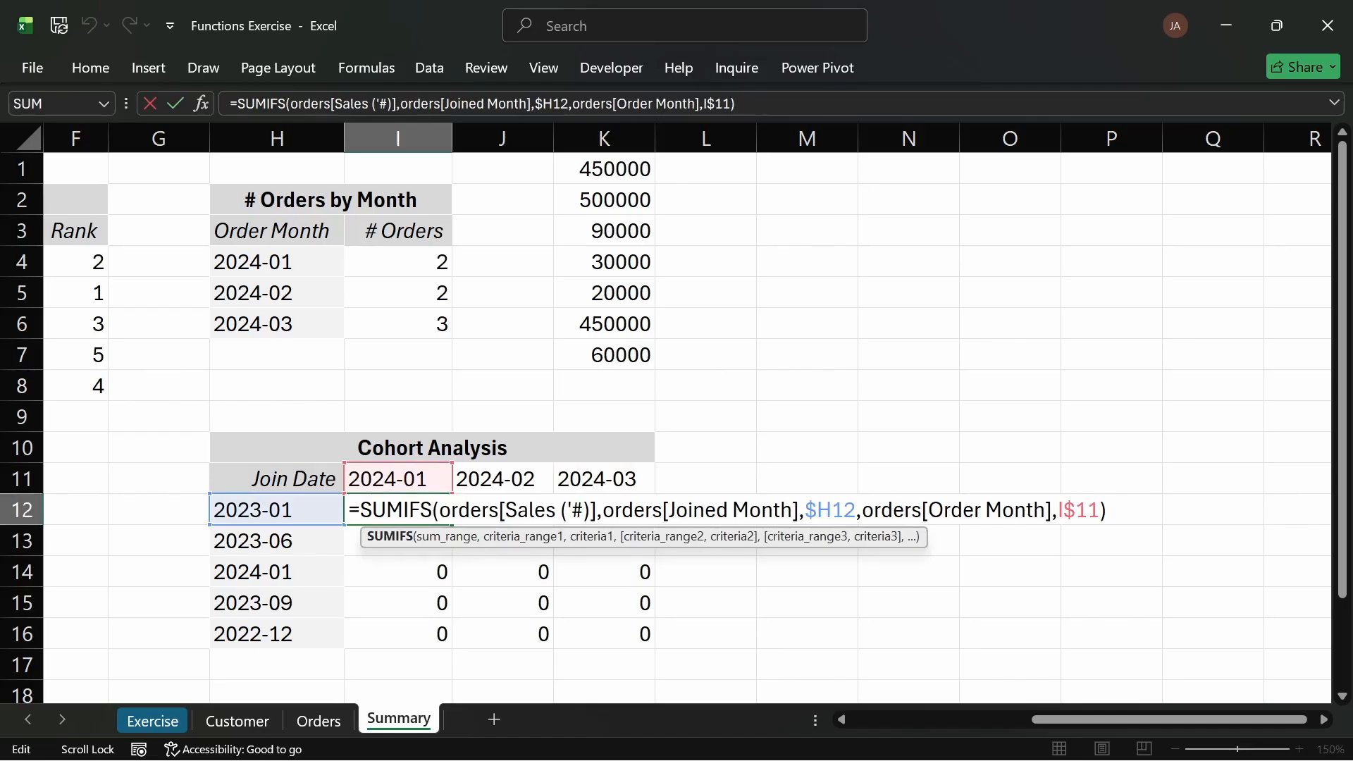
pyautogui.press('Return')
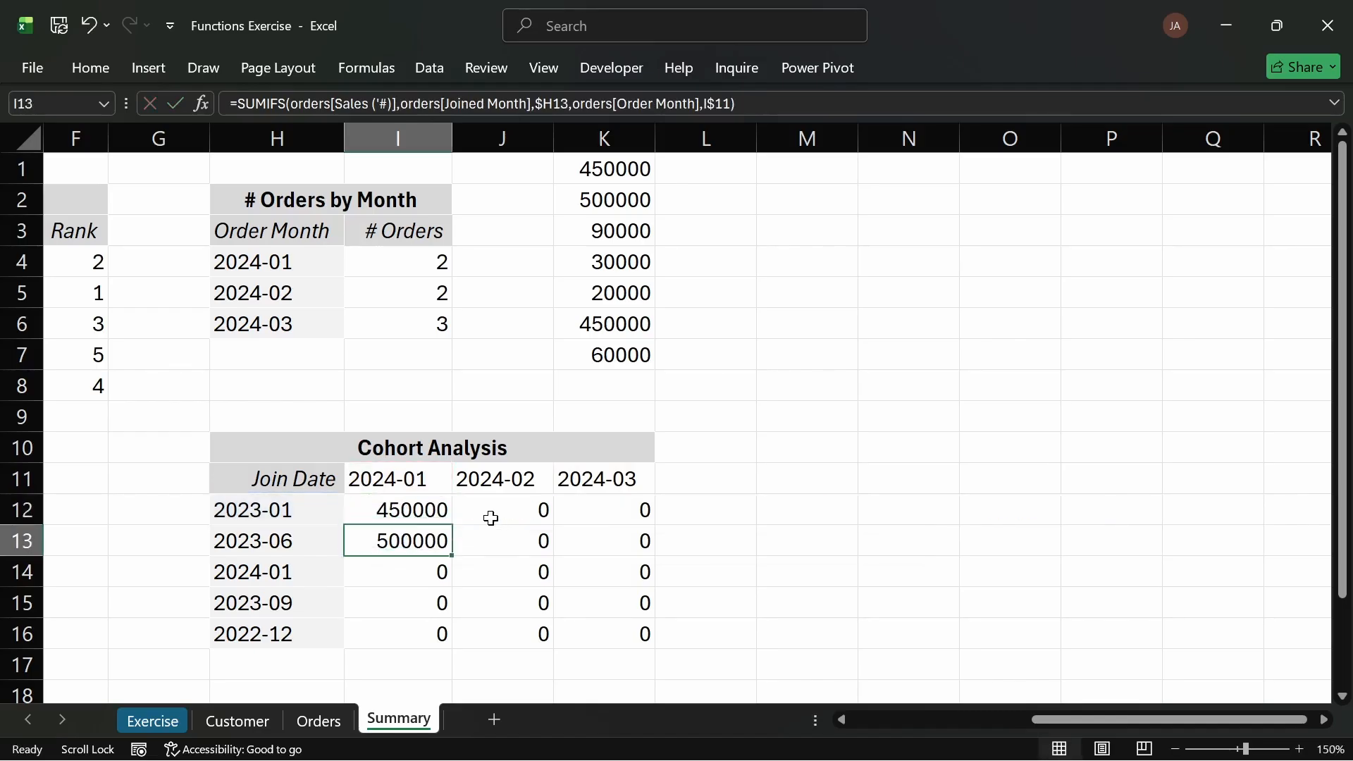
pyautogui.doubleClick(432, 511)
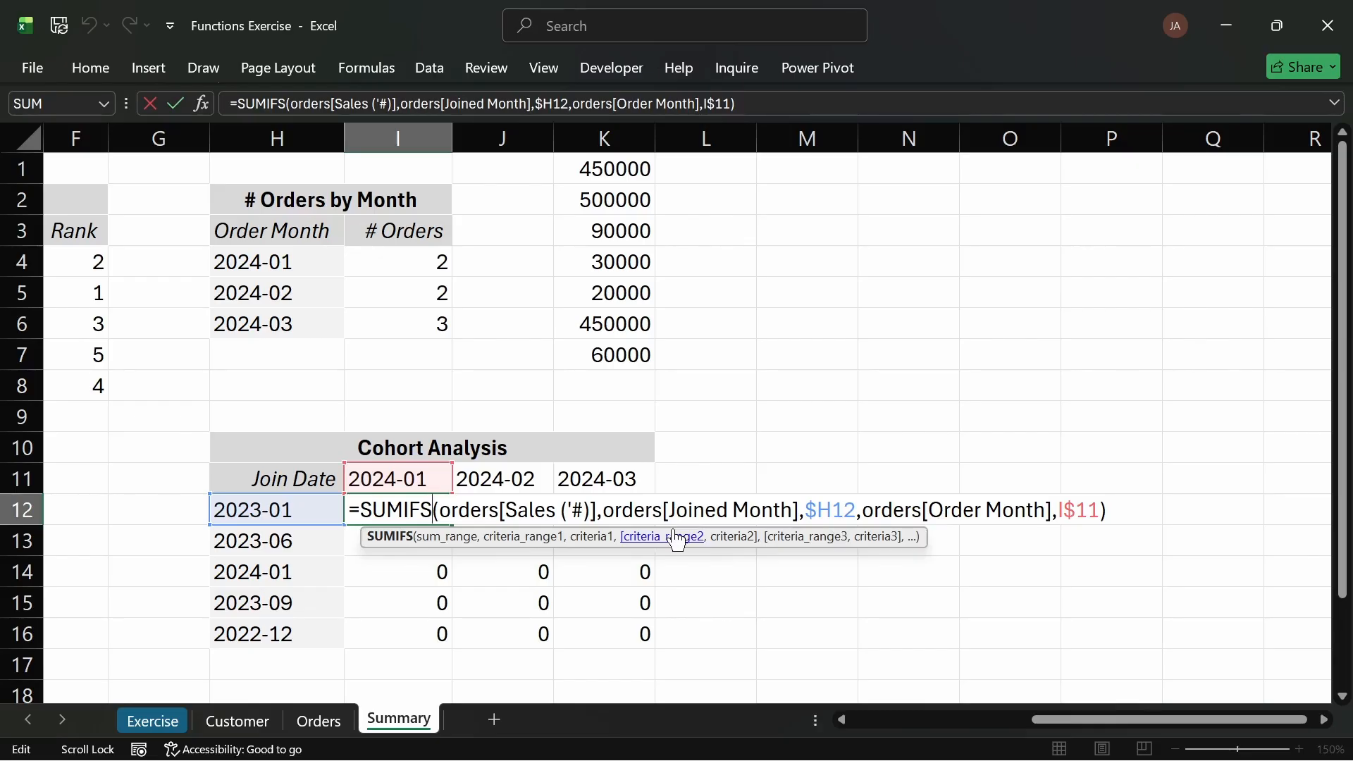
pyautogui.press('Return')
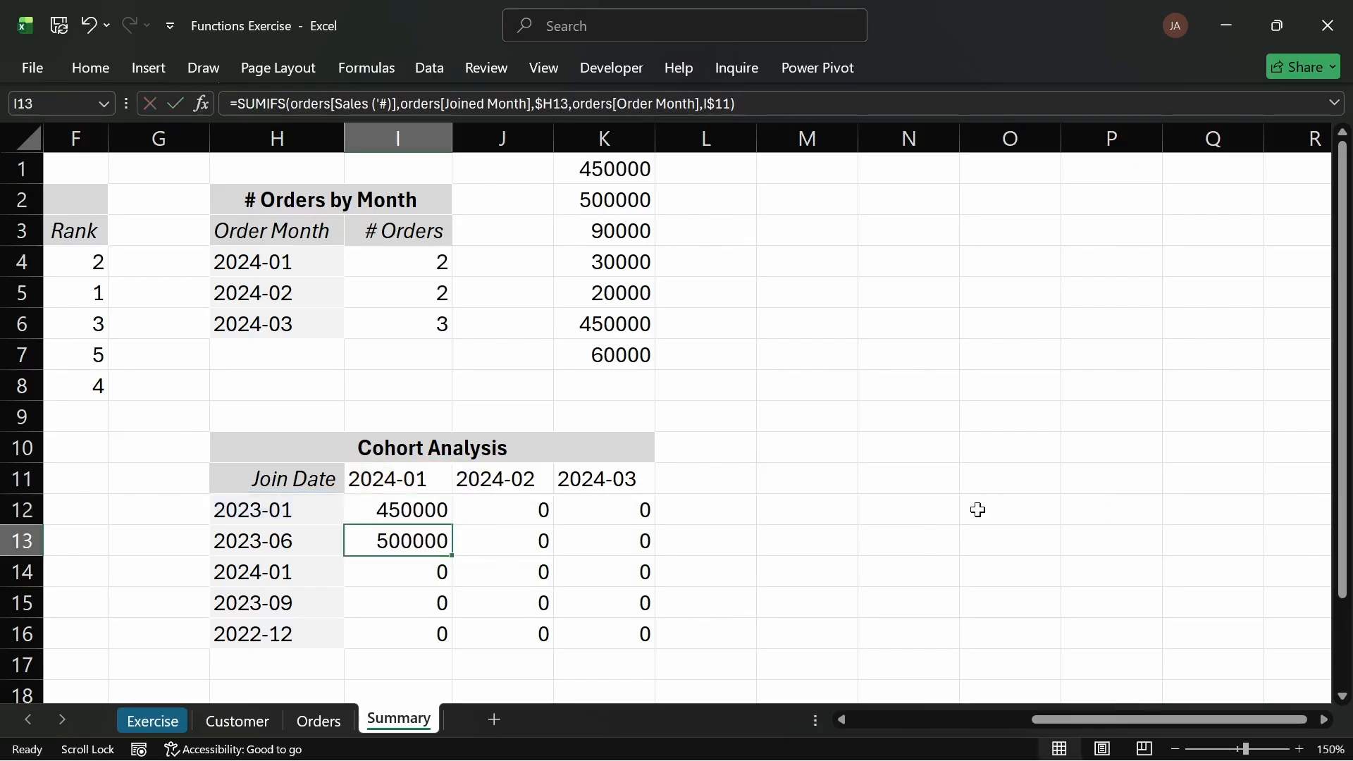
# Step: Fill I12's formula across to K12 and inspect the resulting formula in J12
pyautogui.click(423, 512)
pyautogui.moveTo(455, 527); pyautogui.dragTo(643, 514)
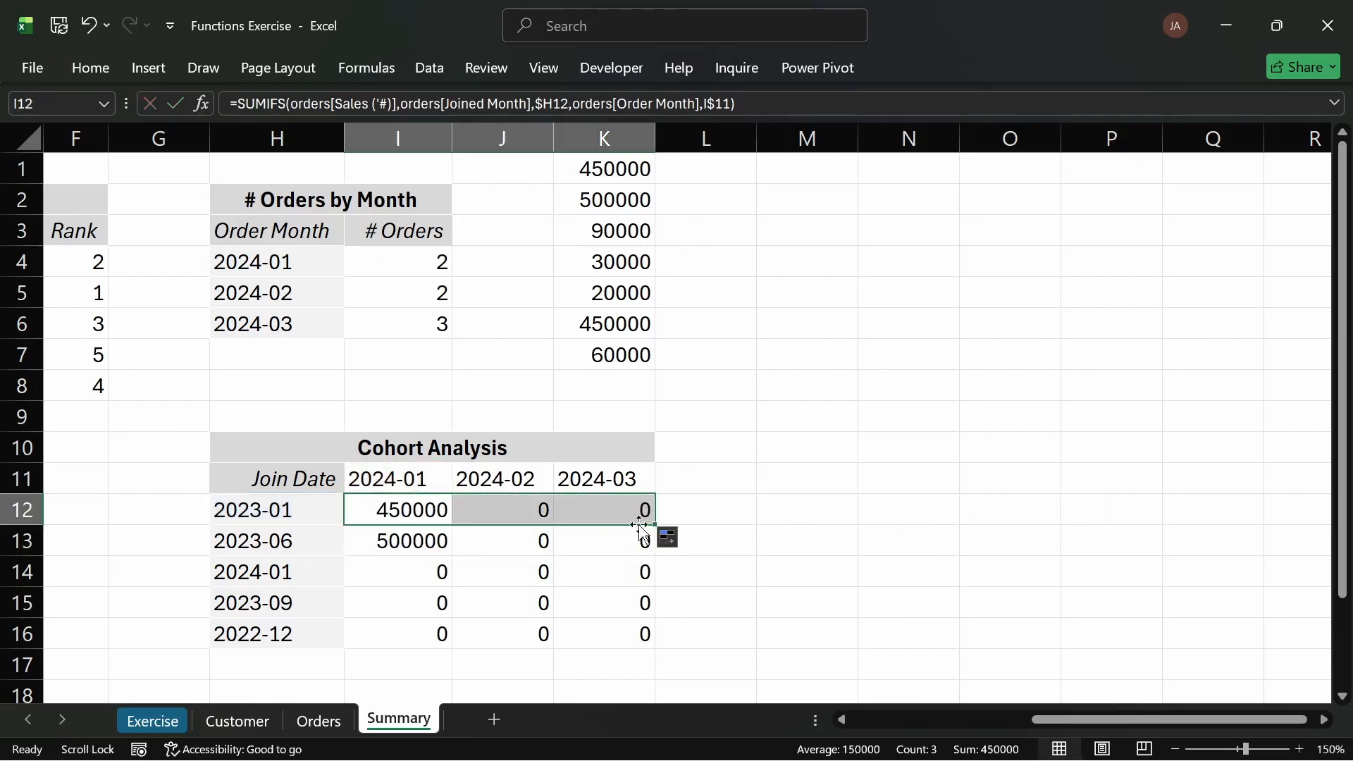
pyautogui.doubleClick(541, 509)
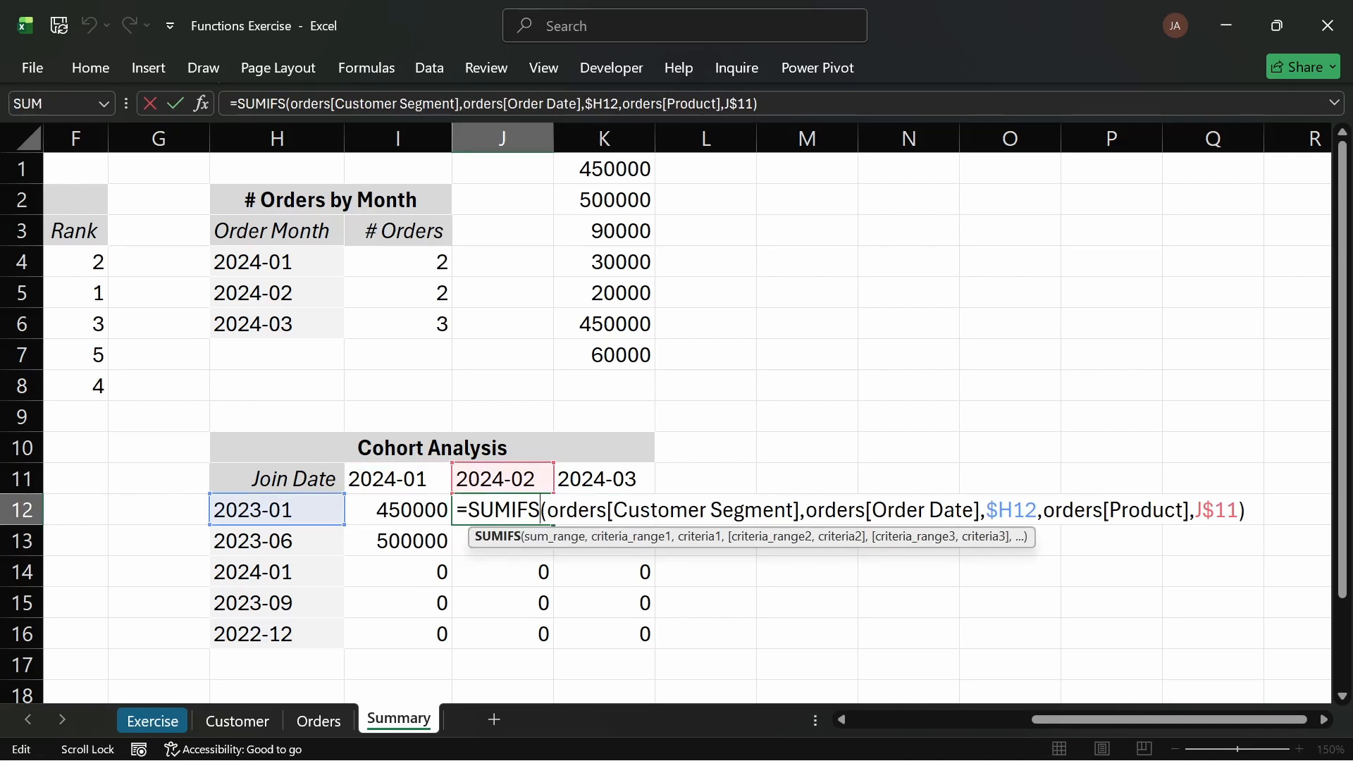
pyautogui.press('Return')
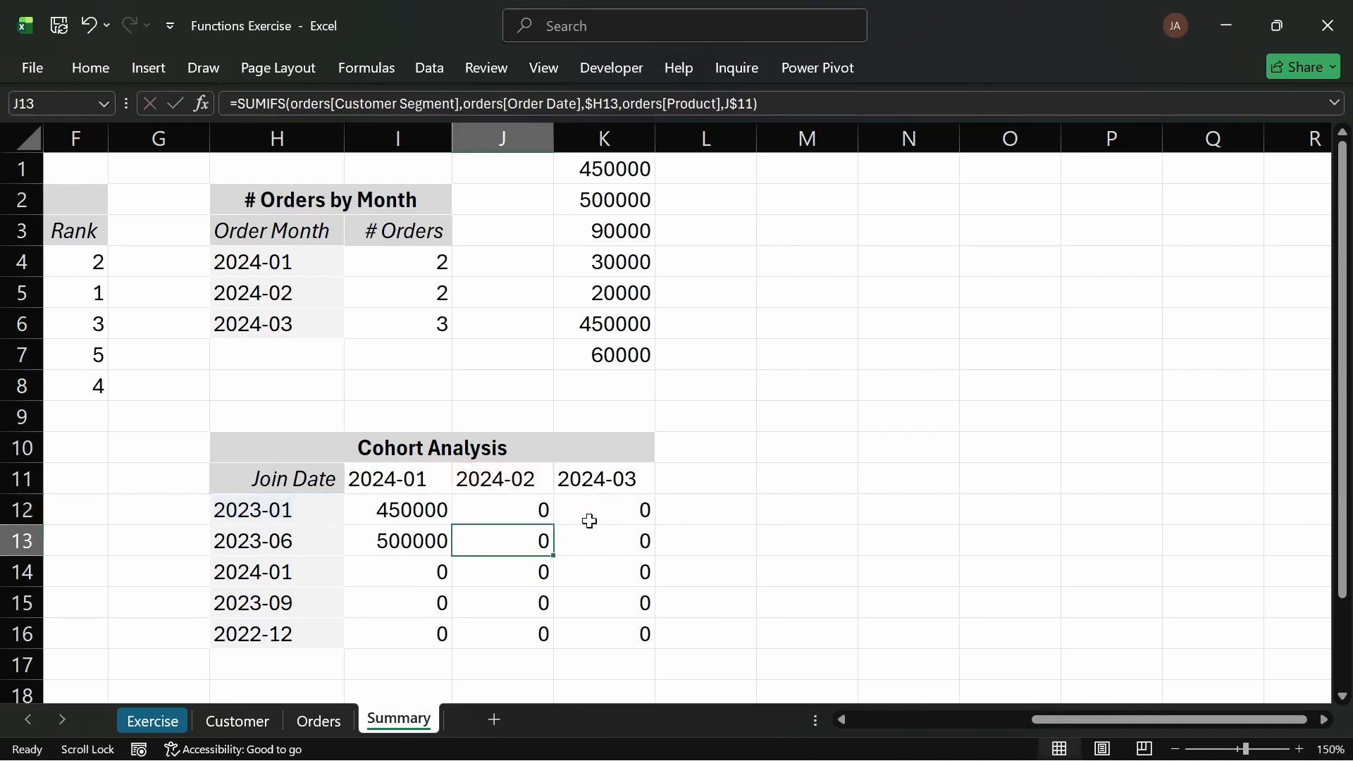
# Step: Replace the sum range in I12's SUMIFS by reselecting the Sales (#) column L2:L9 on the Orders sheet
pyautogui.doubleClick(432, 510)
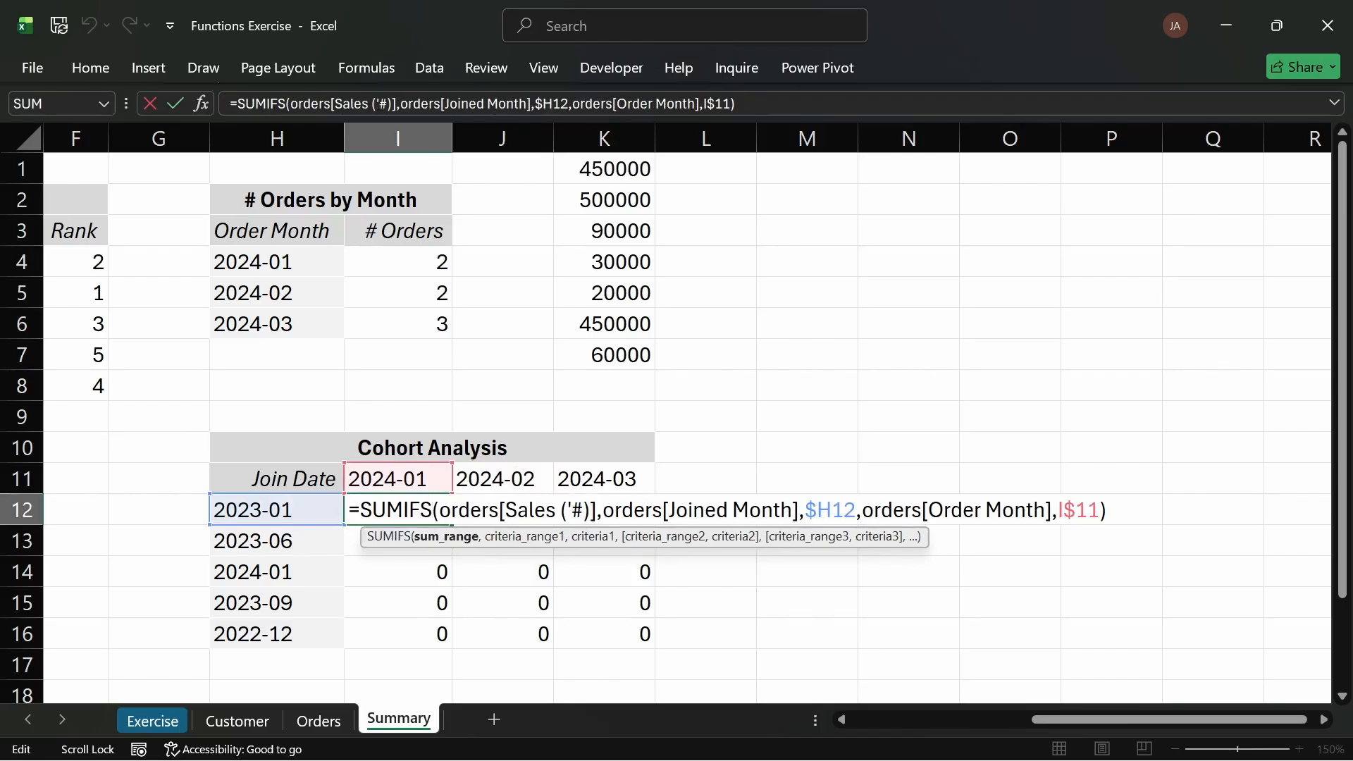
pyautogui.moveTo(451, 509); pyautogui.dragTo(489, 509)
pyautogui.click(451, 509)
pyautogui.moveTo(596, 509); pyautogui.dragTo(439, 510)
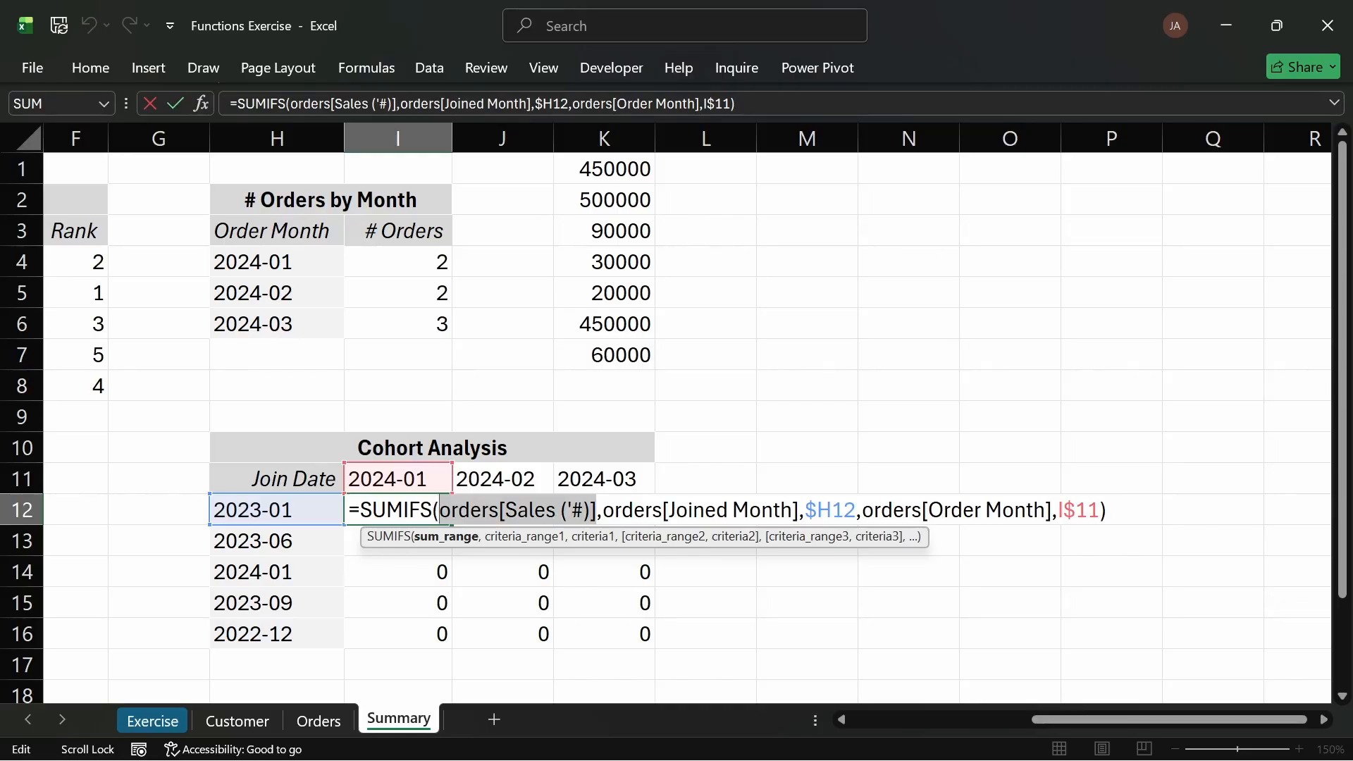
pyautogui.press('BackSpace')
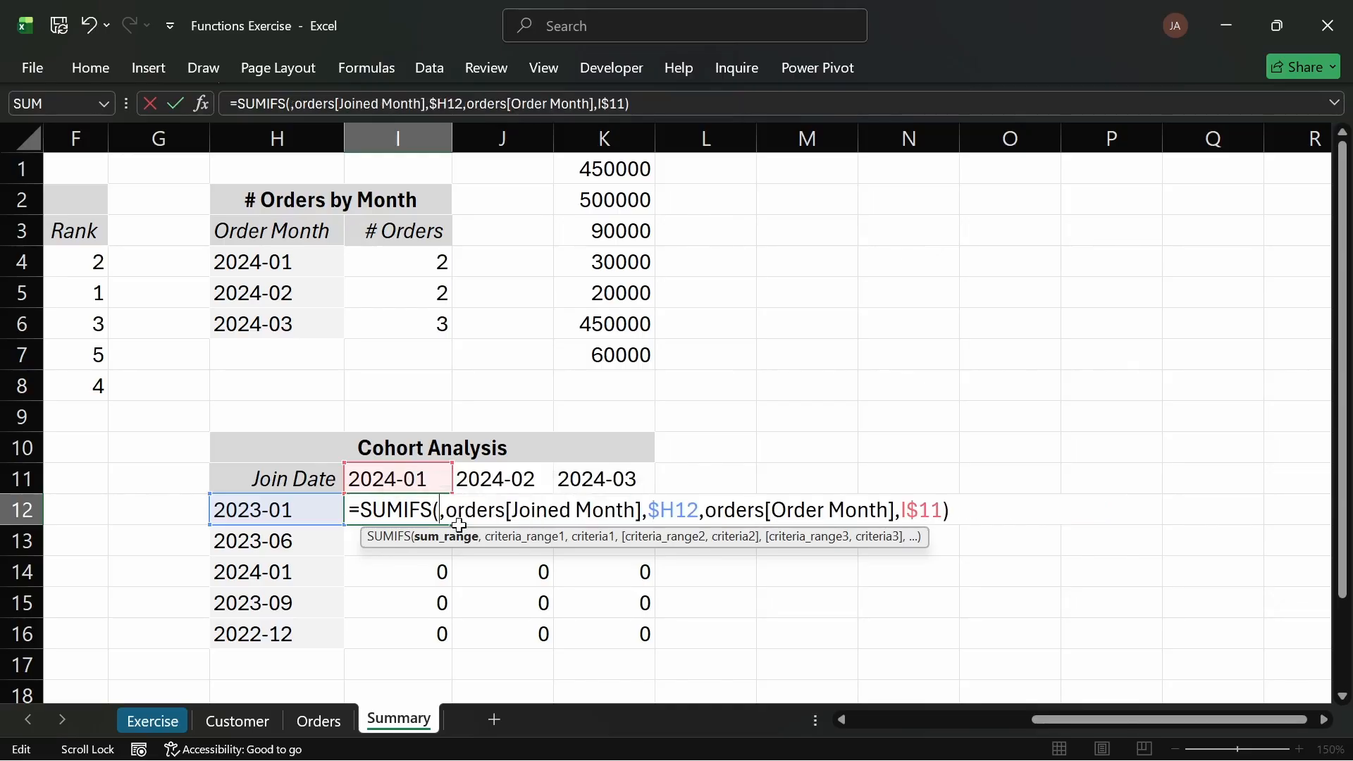
pyautogui.click(323, 721)
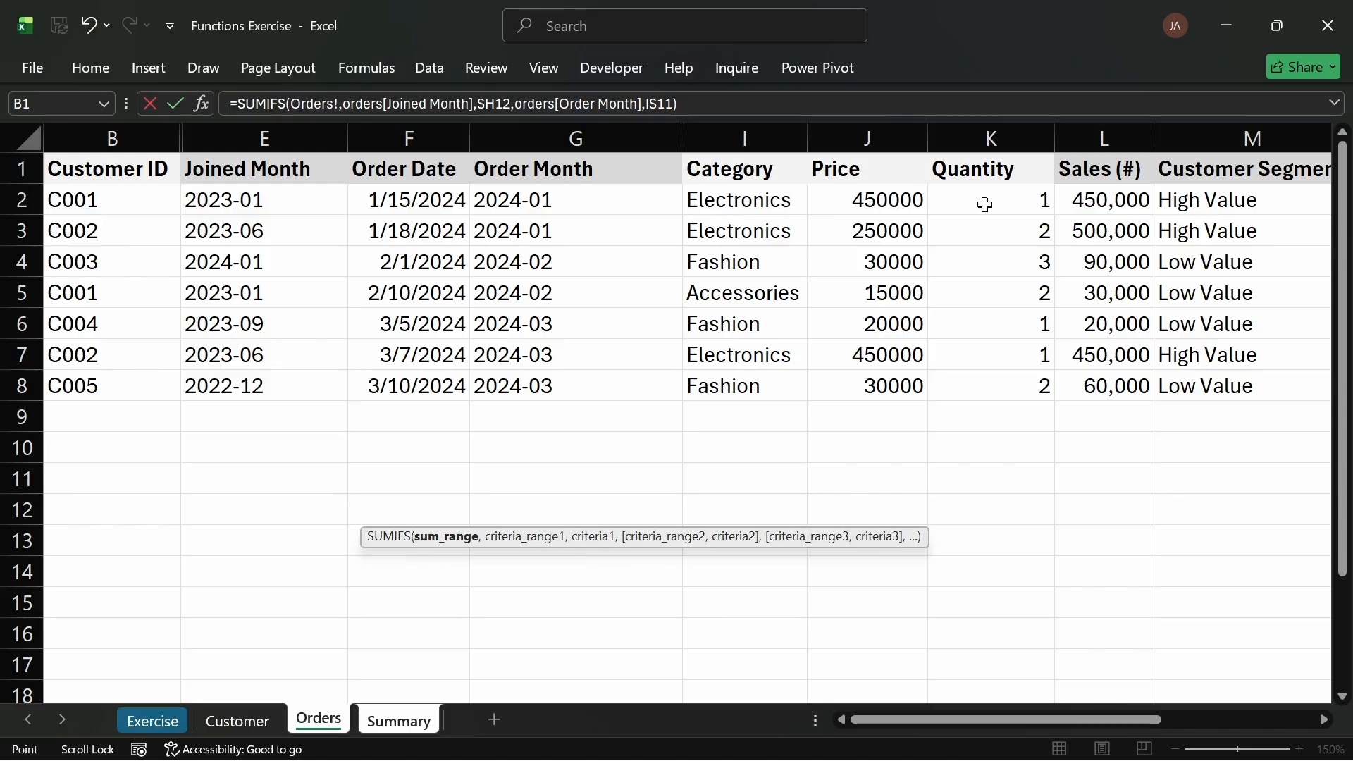
pyautogui.moveTo(1086, 203); pyautogui.dragTo(1076, 394)
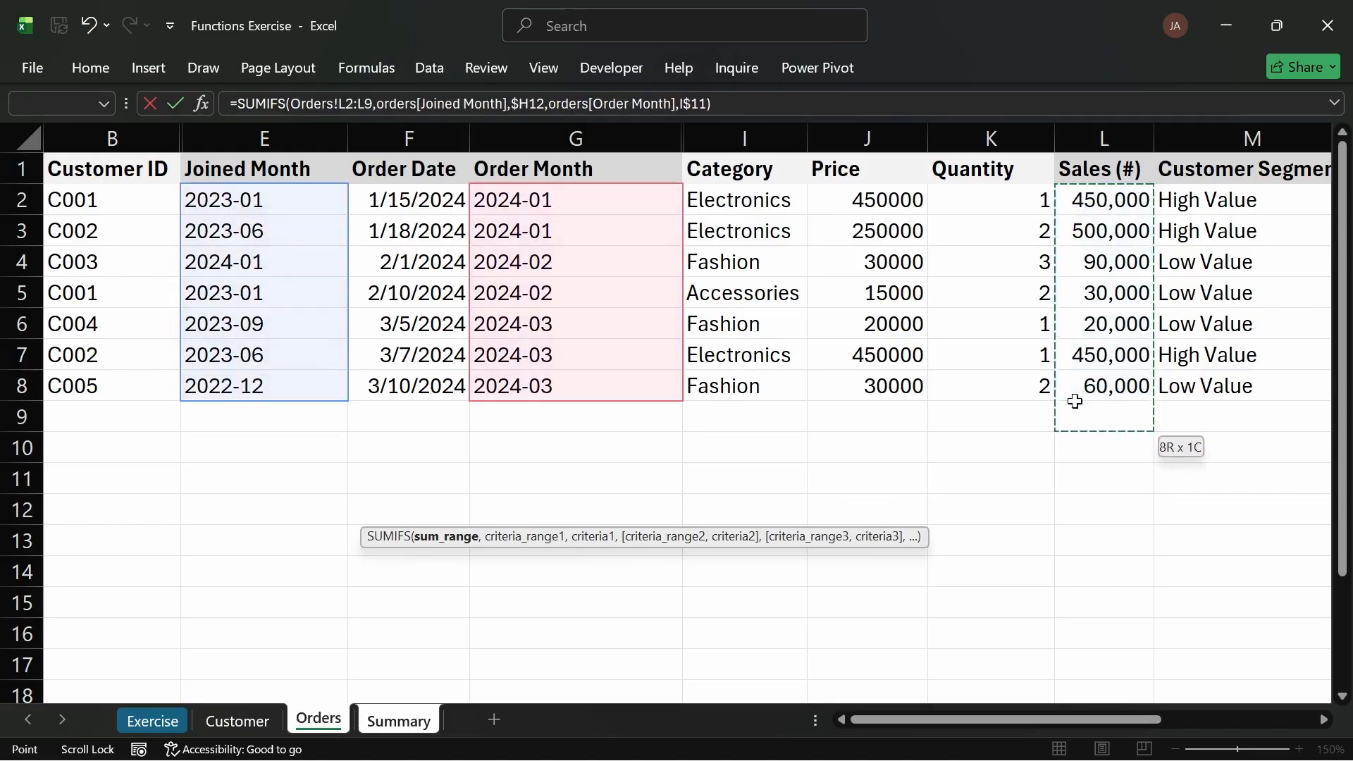
pyautogui.press('Return')
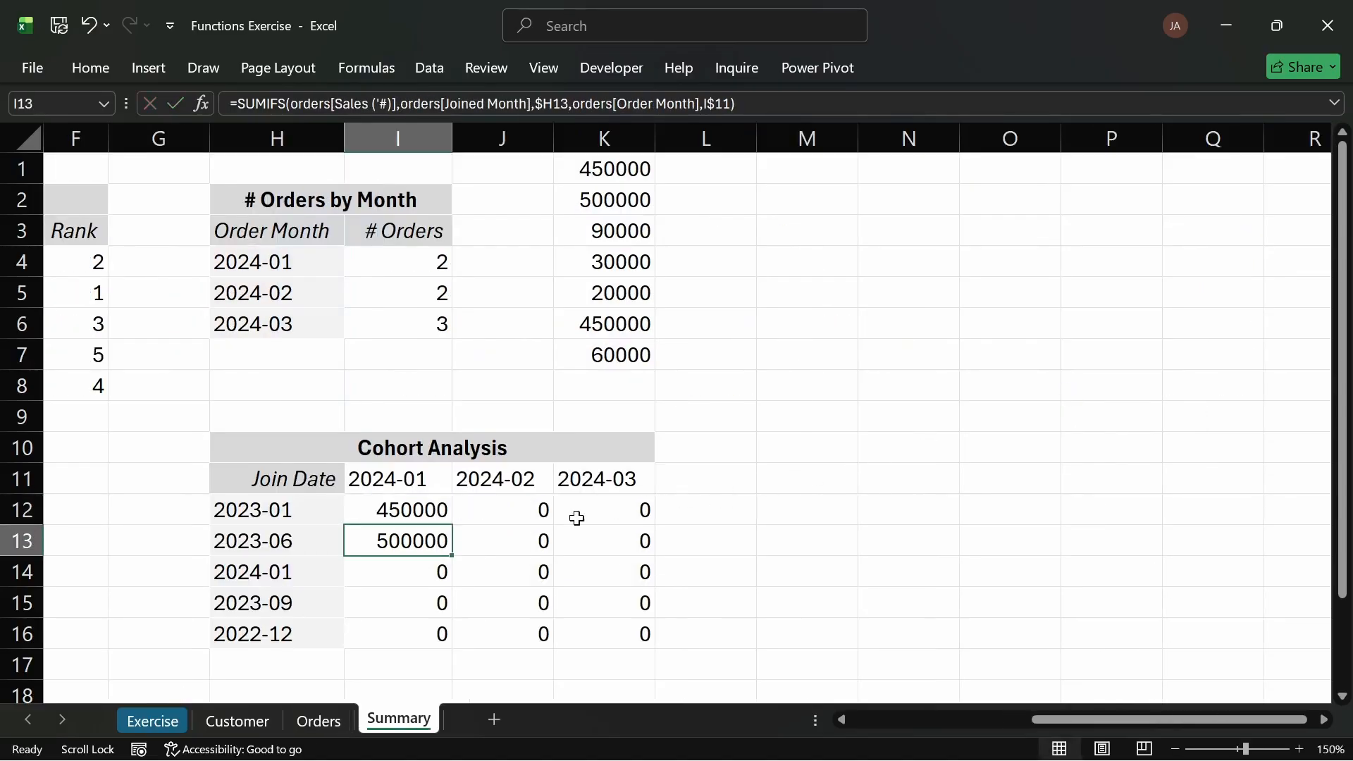
# Step: Fill I12's formula across to K12 and open J12's formula to inspect its shifted references
pyautogui.click(425, 514)
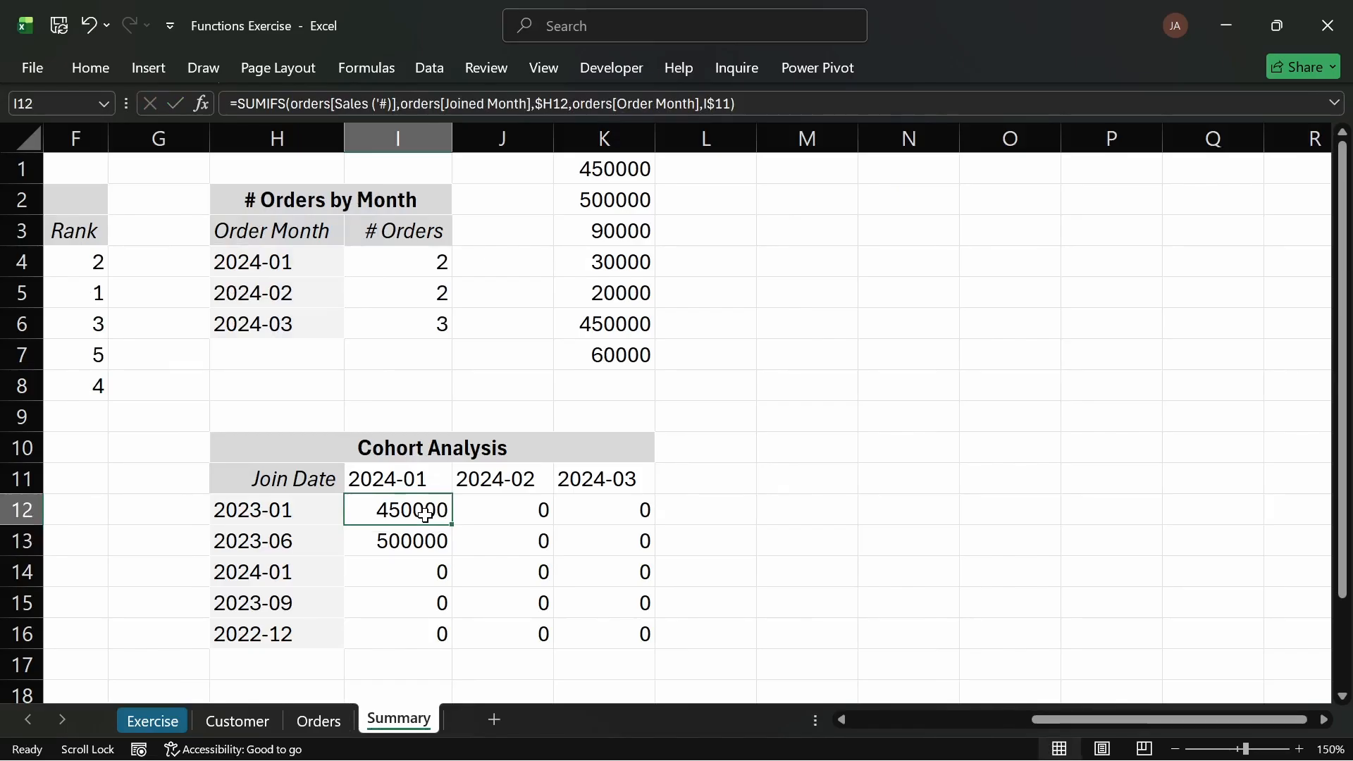
pyautogui.moveTo(450, 522); pyautogui.dragTo(642, 521)
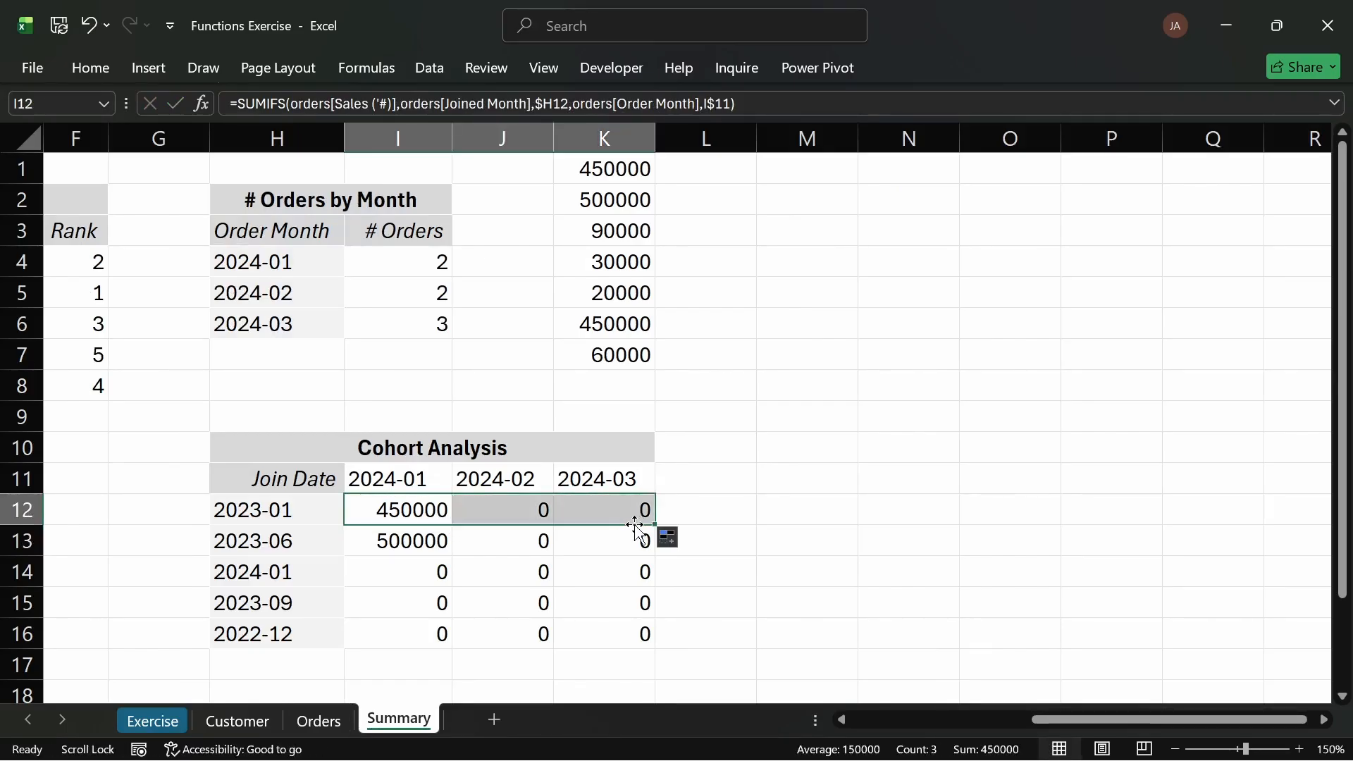
pyautogui.doubleClick(491, 515)
pyautogui.press('Return')
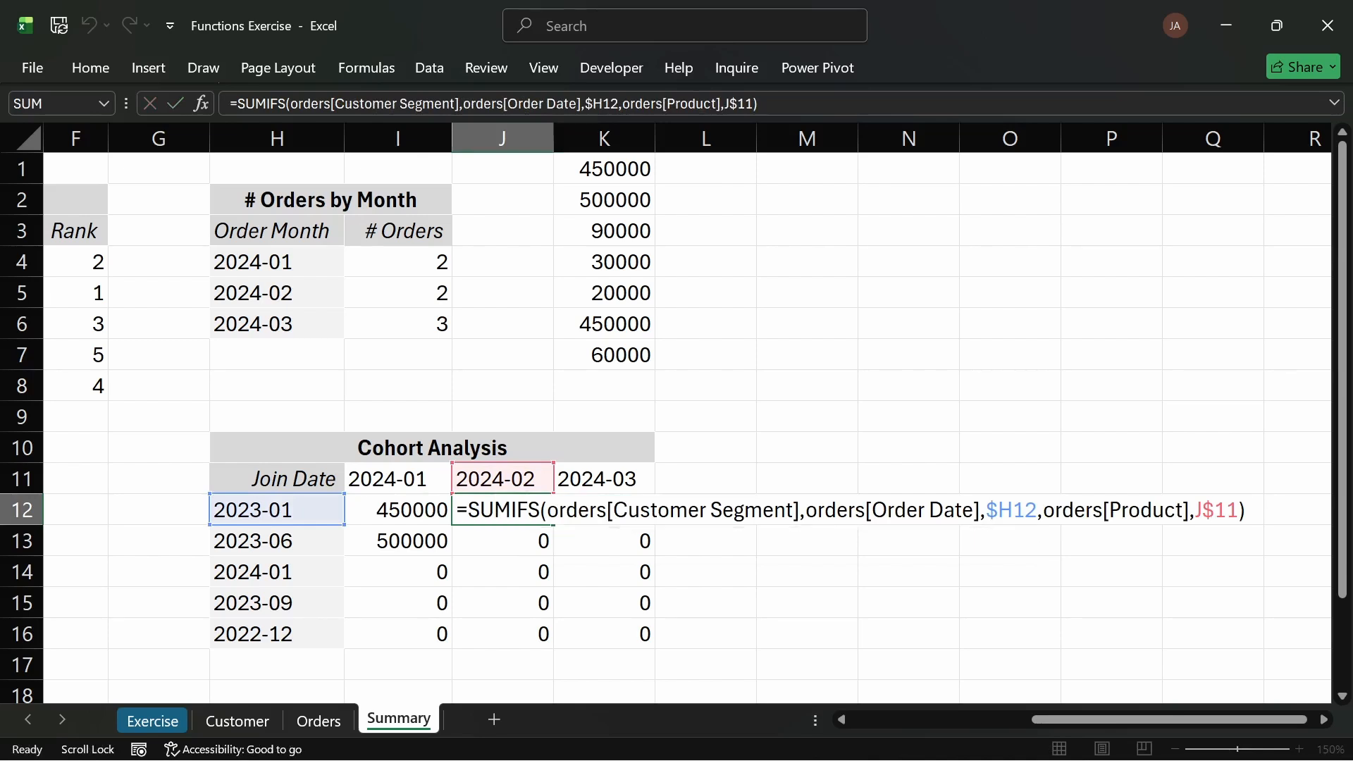
# Step: Review I12's formula and undo the fill across the row
pyautogui.doubleClick(441, 512)
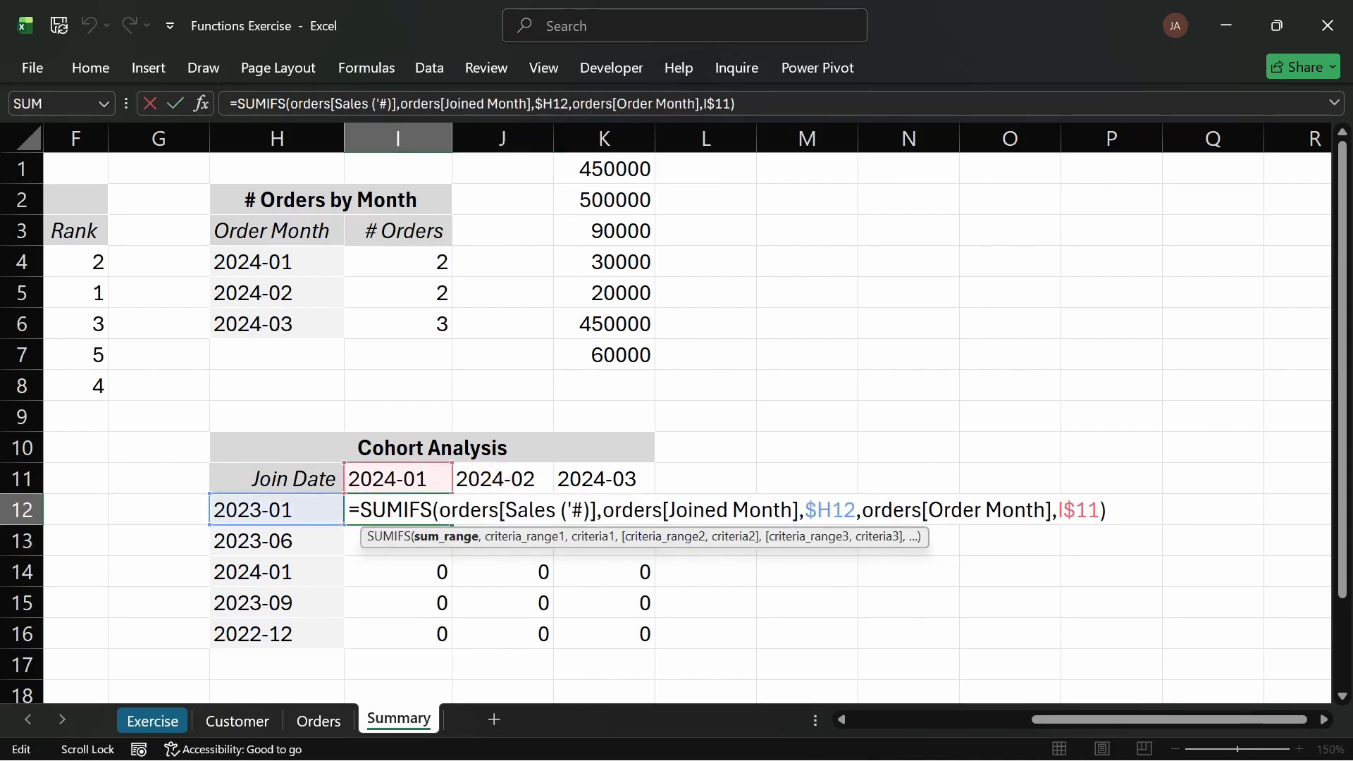
pyautogui.press('Escape')
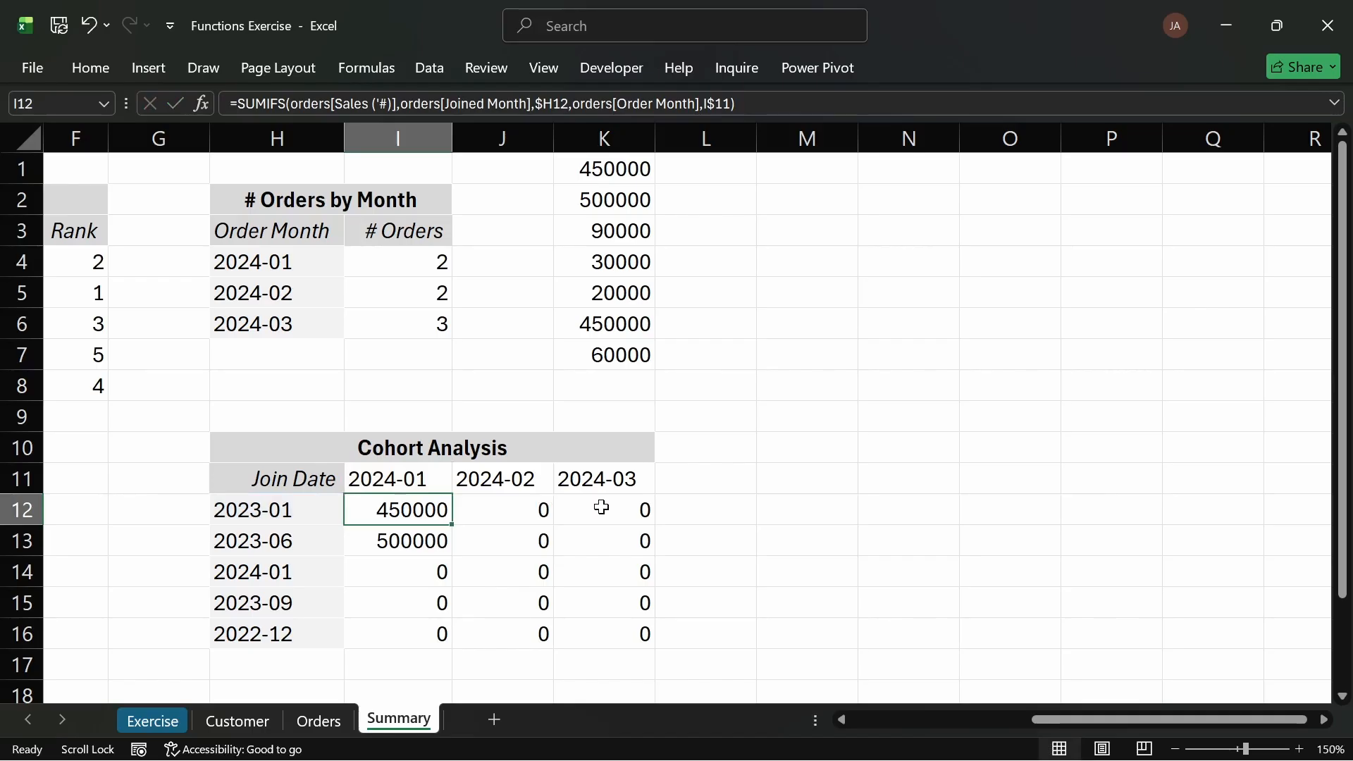
pyautogui.hotkey('ctrl', 'z')
pyautogui.click(511, 513)
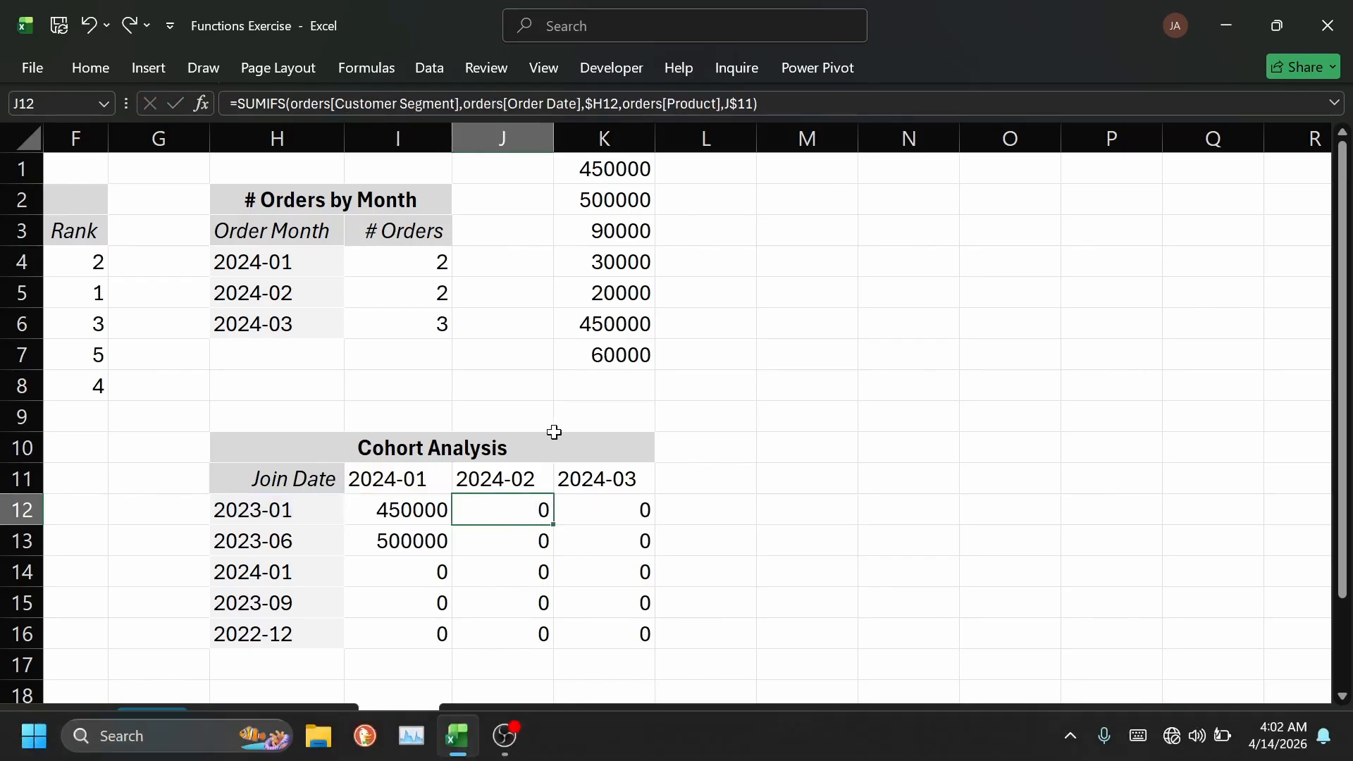
# Step: Compare the formulas in J12 and I12 to see how their structured column references shifted
pyautogui.doubleClick(525, 502)
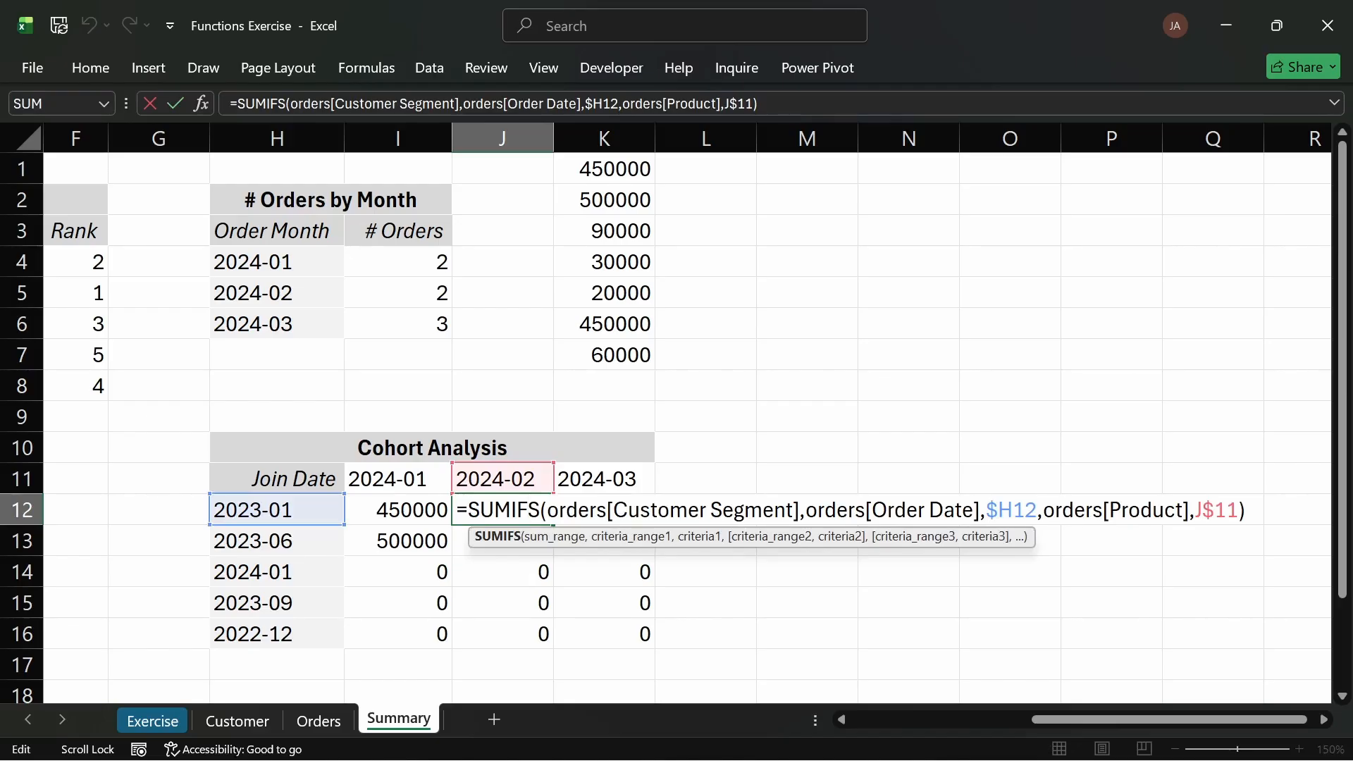
pyautogui.press('Return')
pyautogui.click(420, 510)
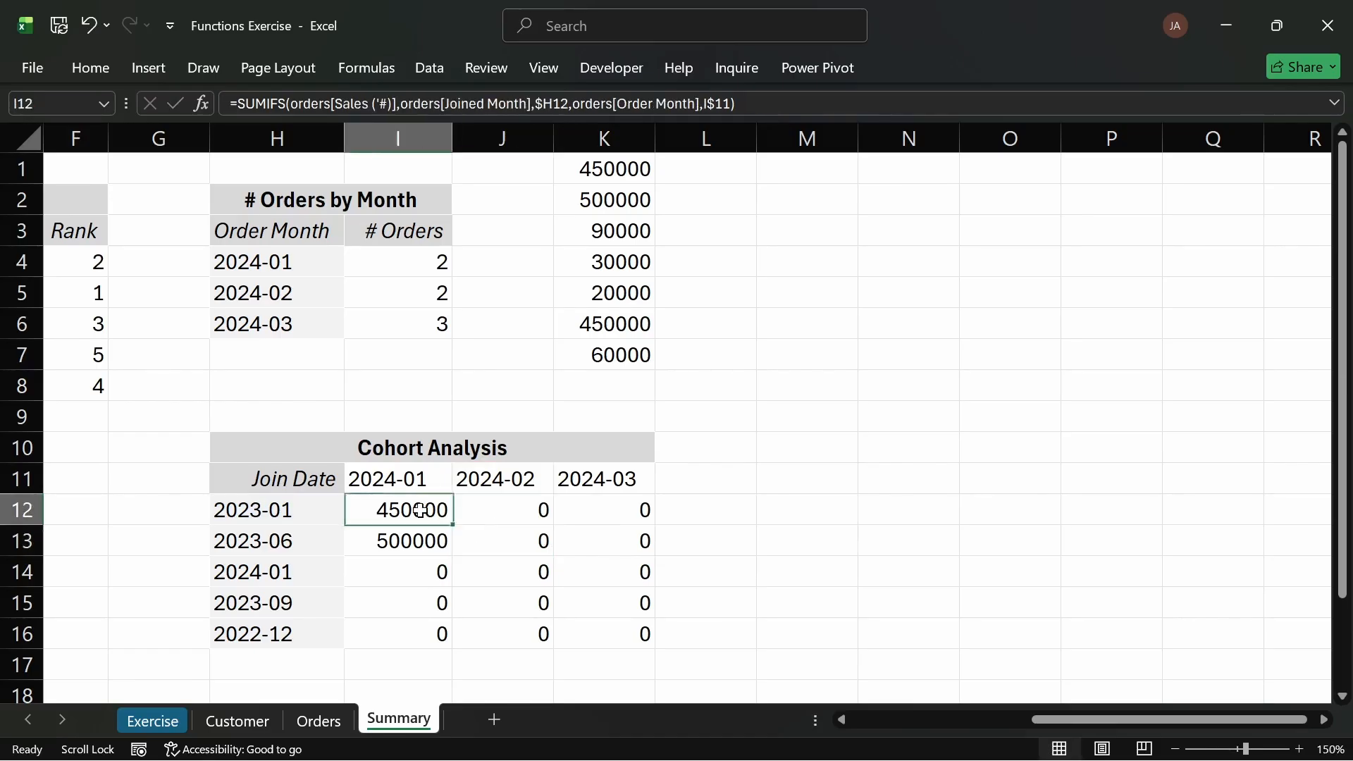
pyautogui.doubleClick(421, 510)
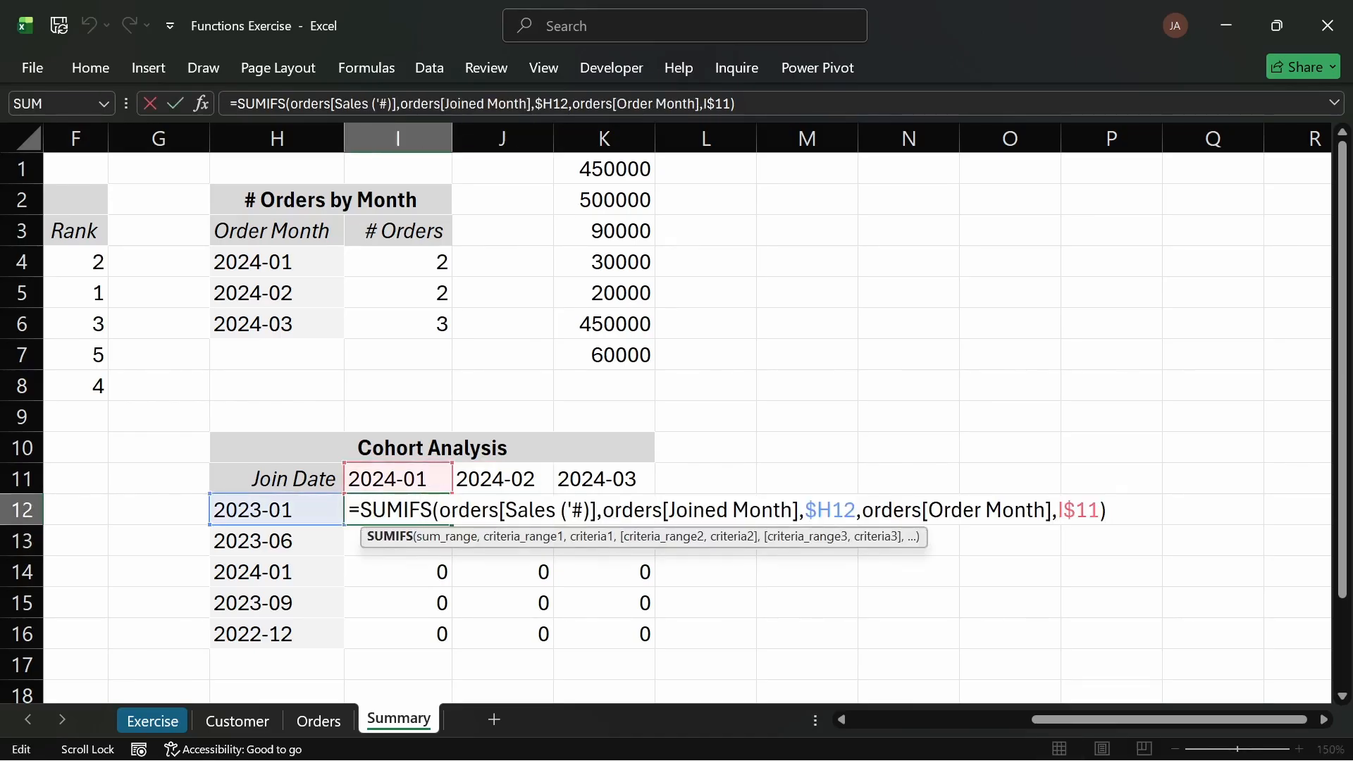
pyautogui.press('Return')
pyautogui.click(498, 506)
pyautogui.doubleClick(495, 511)
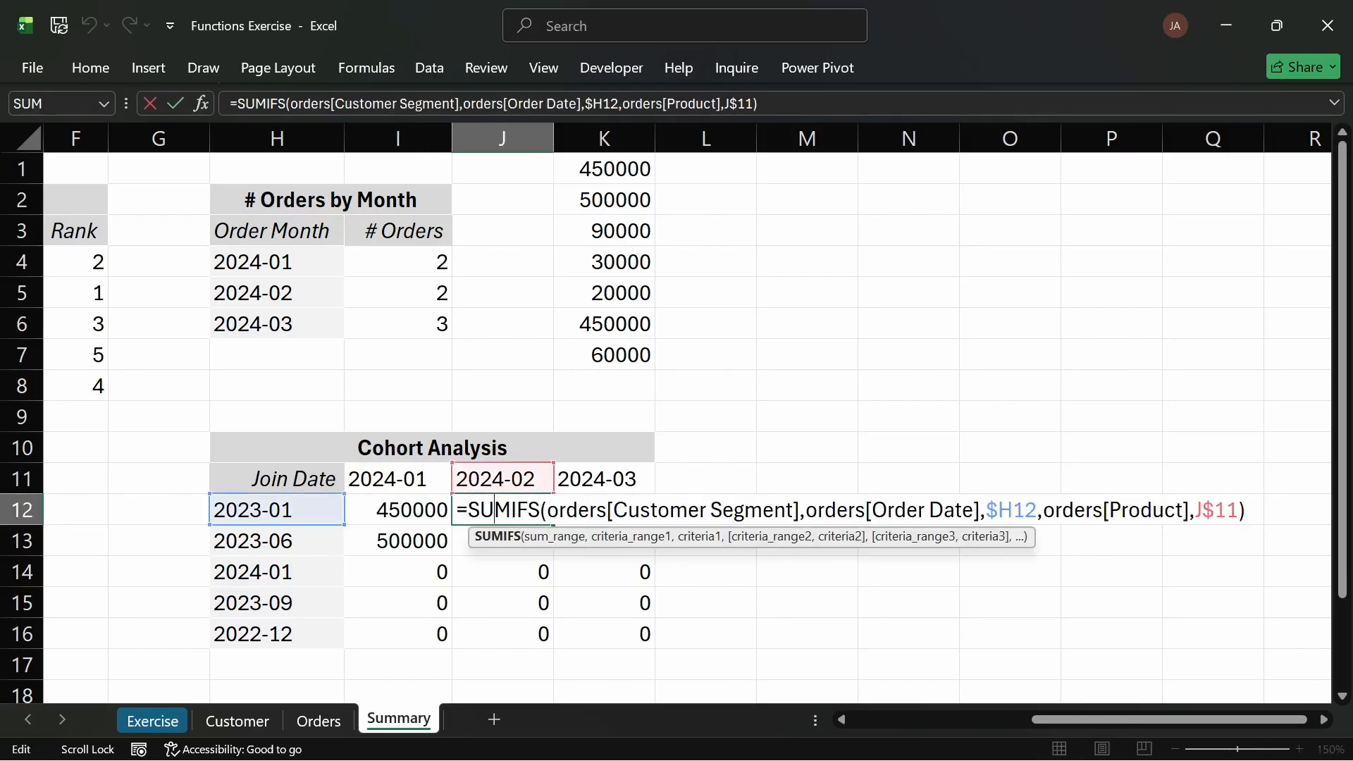
pyautogui.press('Return')
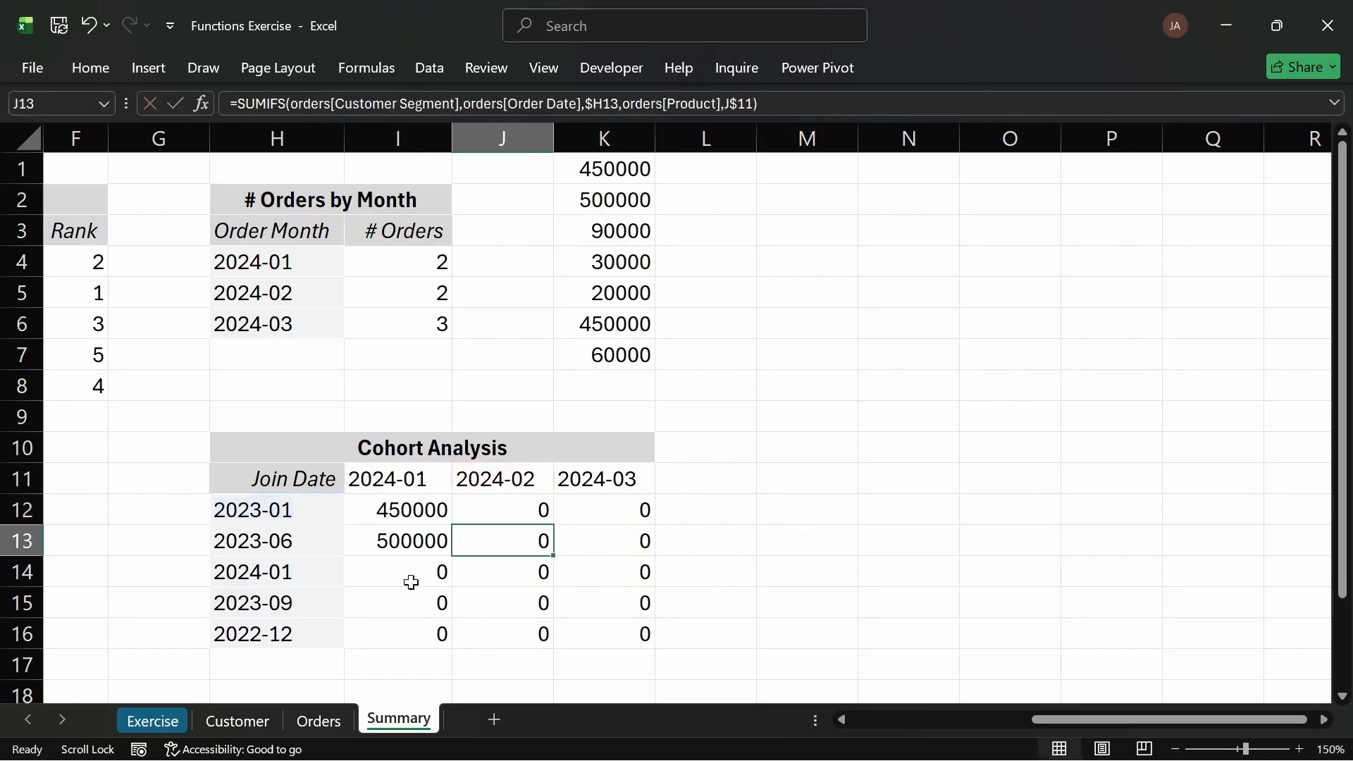
# Step: Check the Joined Month and Customer Segment column headers on the Orders sheet, then return to Summary
pyautogui.click(317, 719)
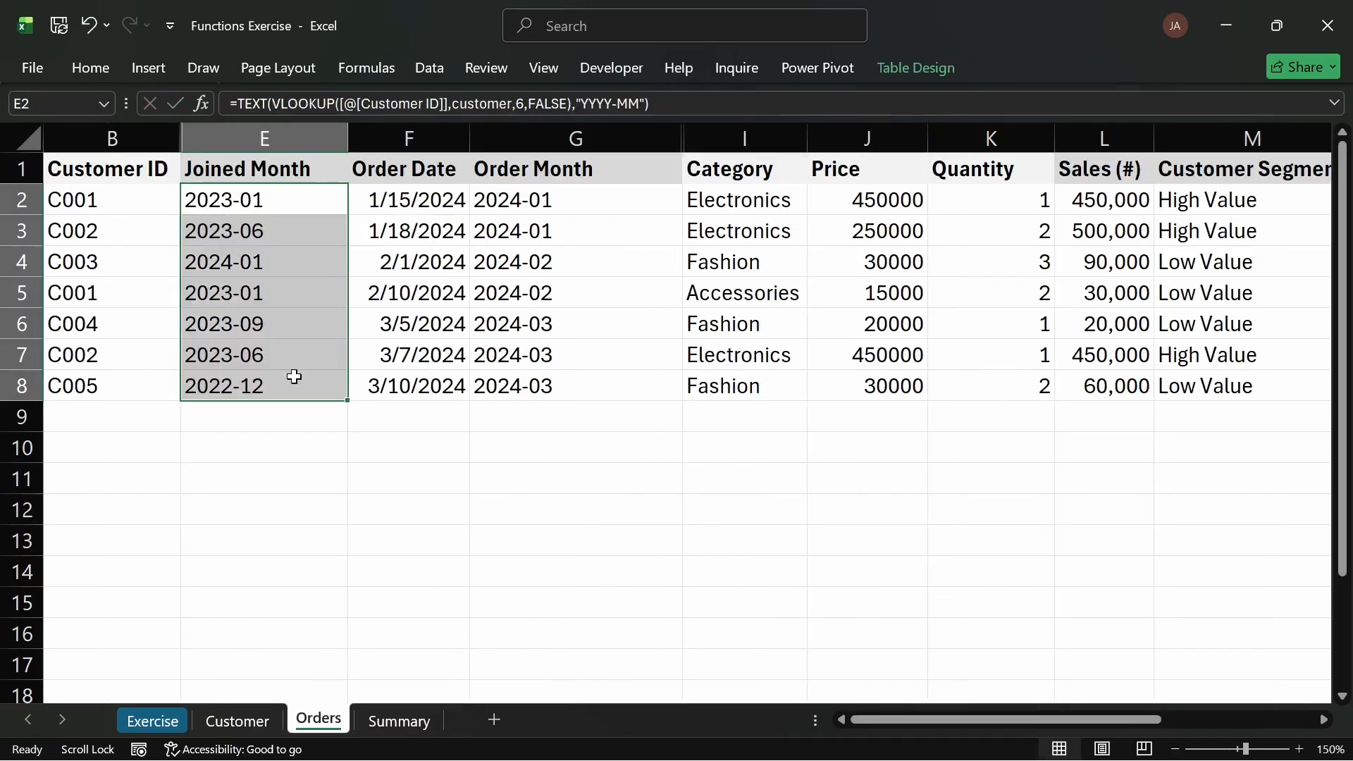
pyautogui.click(387, 194)
pyautogui.click(310, 174)
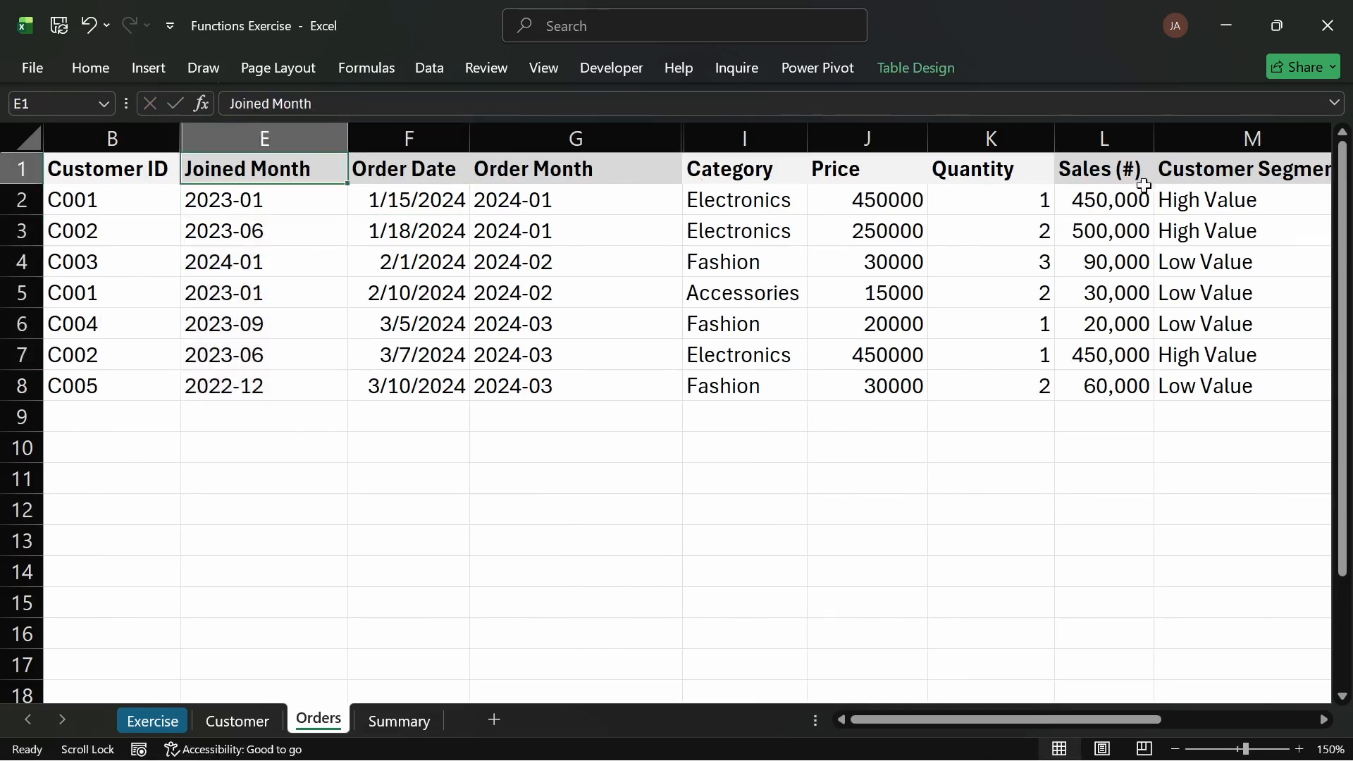
pyautogui.click(1214, 172)
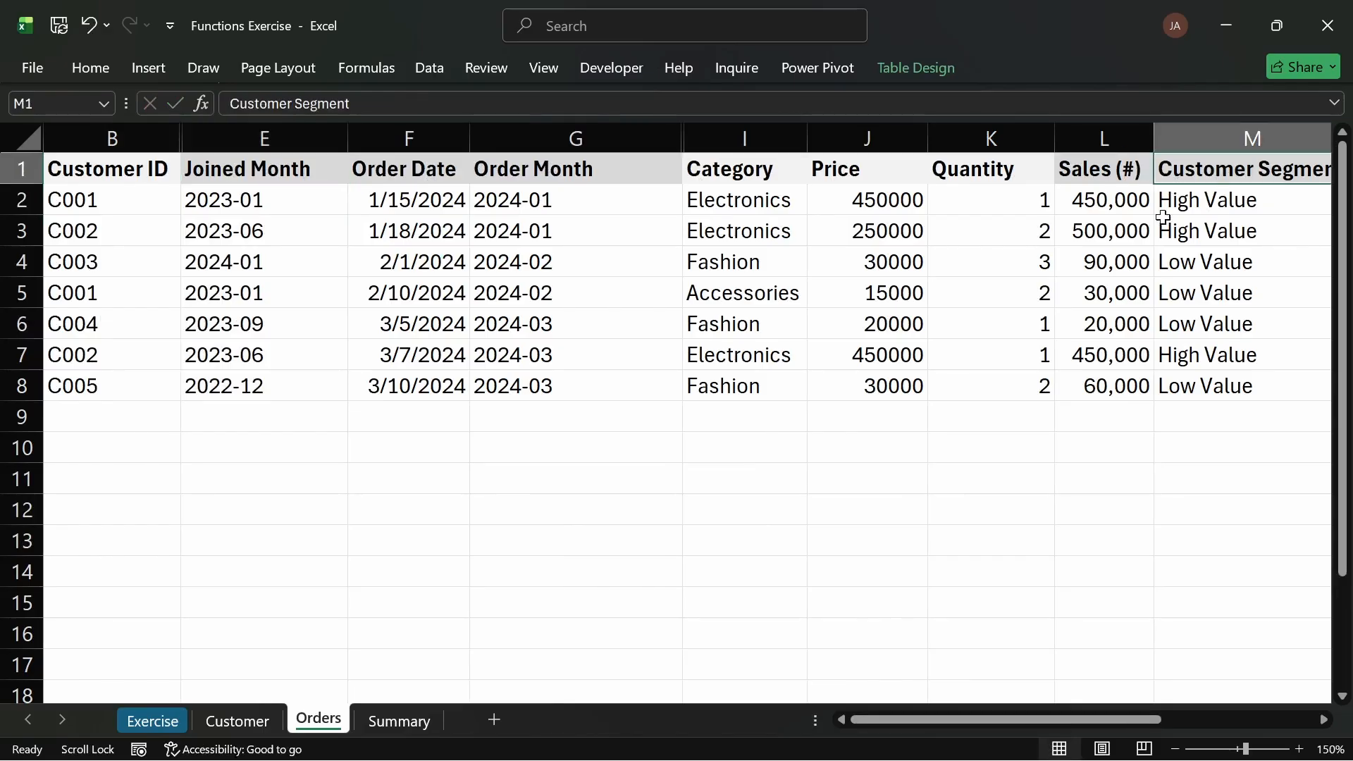
pyautogui.click(399, 719)
# Step: Examine the Sales (#) reference inside I12's formula without changing it
pyautogui.click(420, 506)
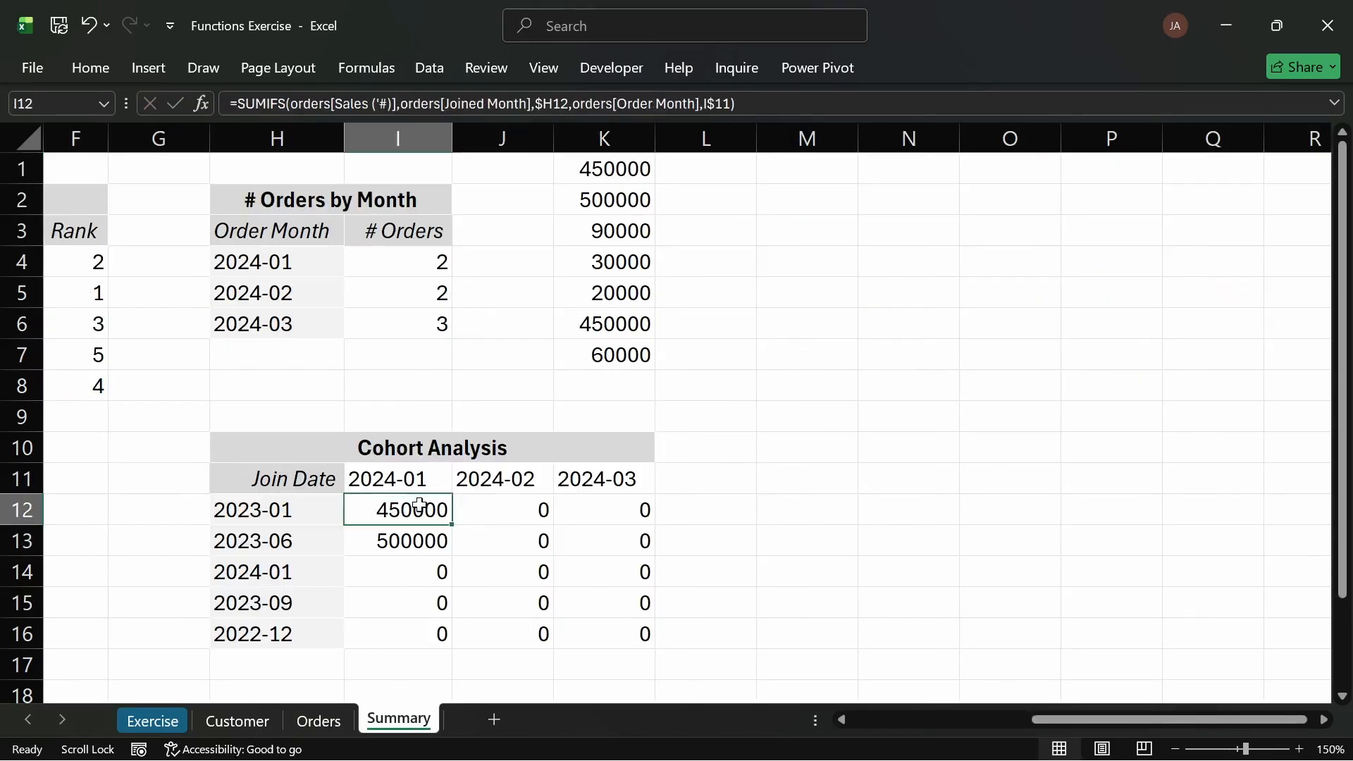
pyautogui.doubleClick(420, 506)
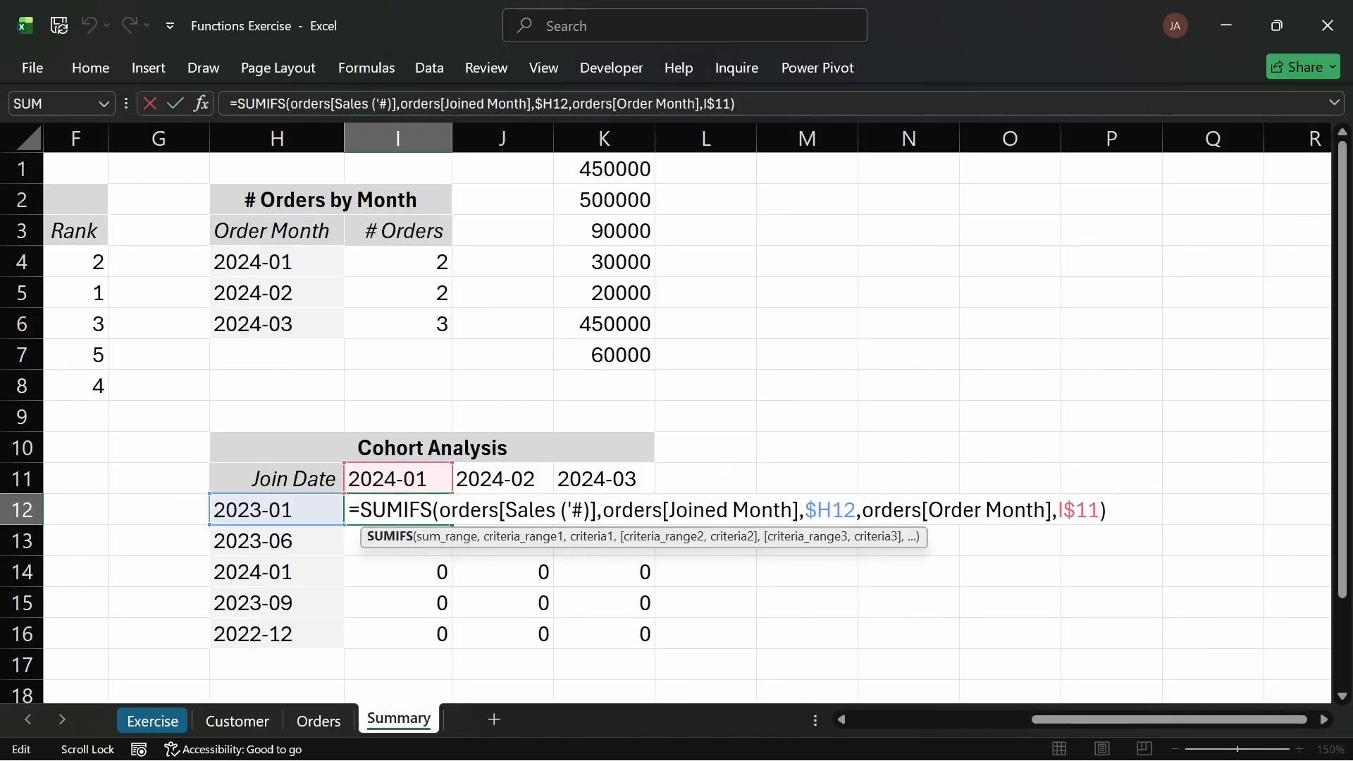
pyautogui.moveTo(597, 509); pyautogui.dragTo(500, 509)
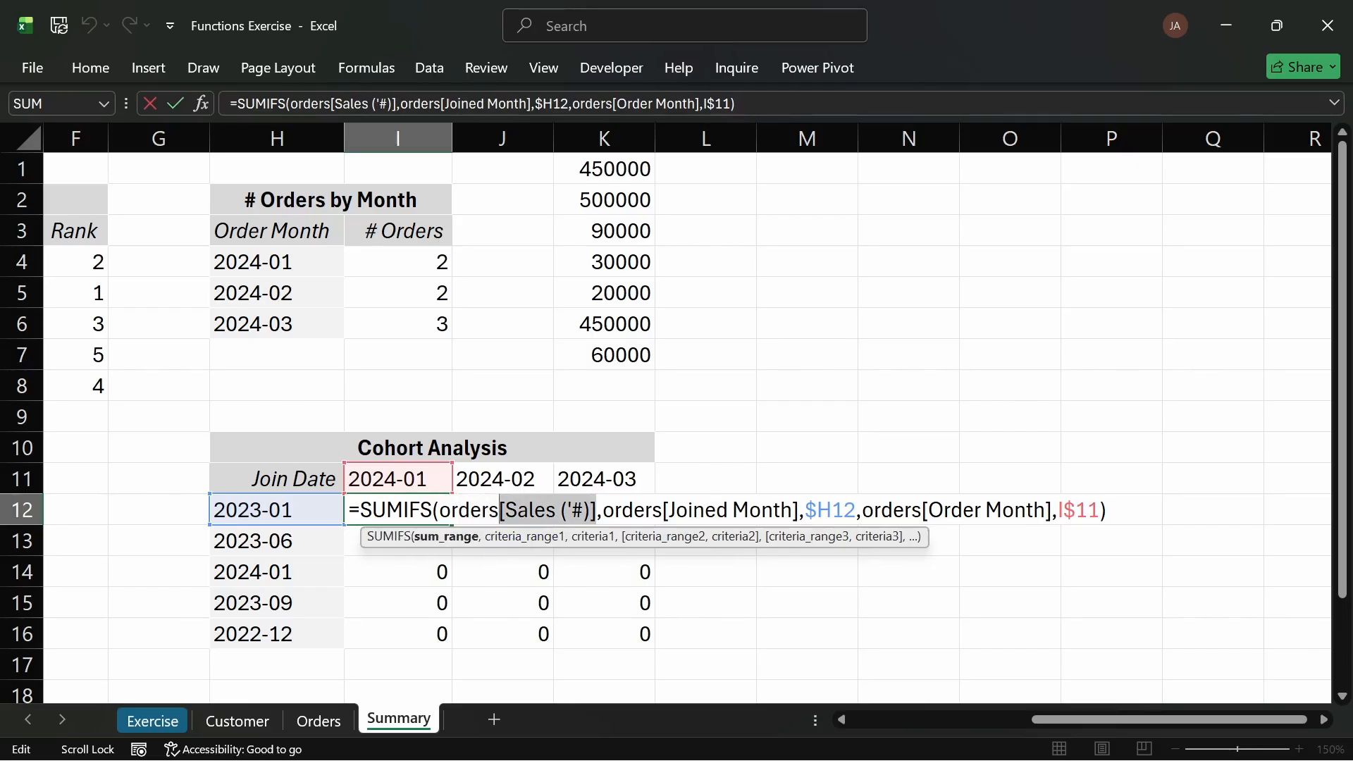
pyautogui.click(583, 510)
pyautogui.moveTo(590, 509); pyautogui.dragTo(506, 510)
pyautogui.click(597, 510)
pyautogui.moveTo(597, 510); pyautogui.dragTo(439, 510)
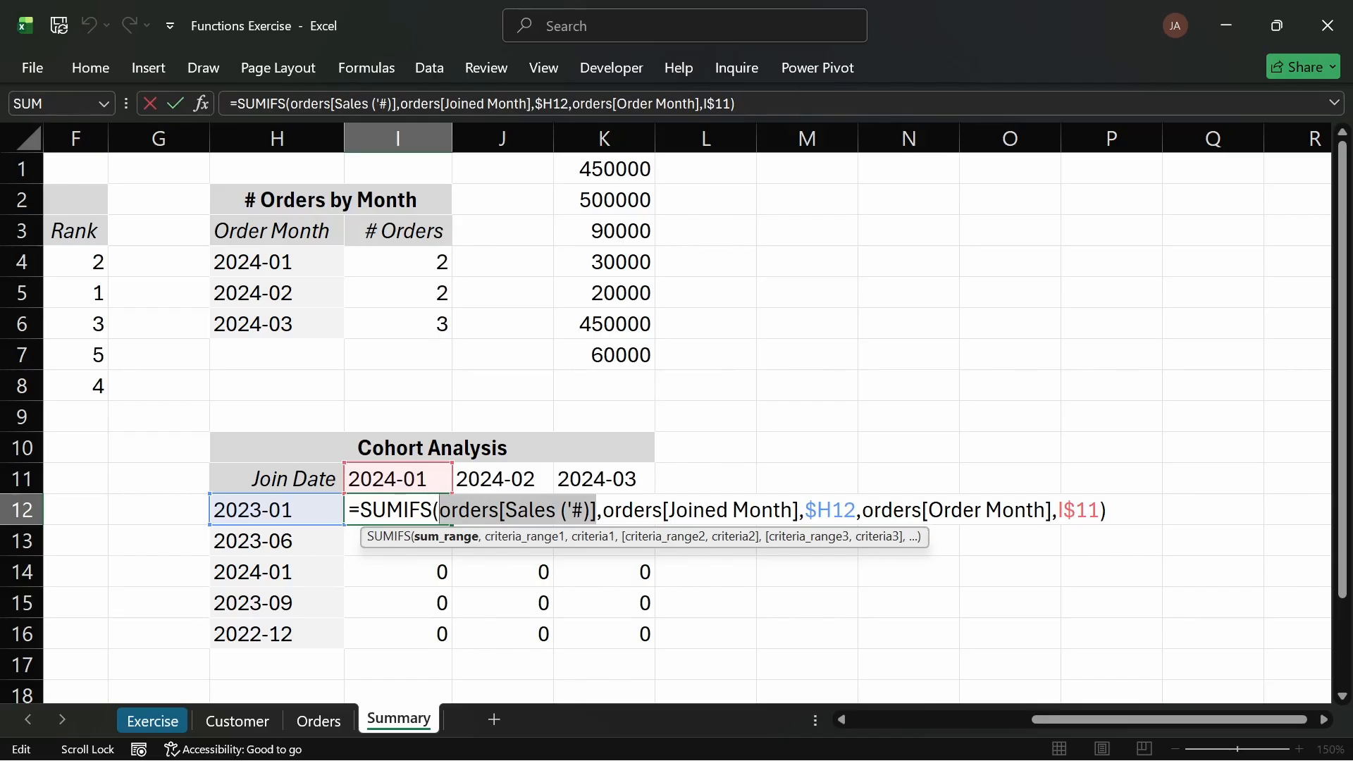
pyautogui.press('Escape')
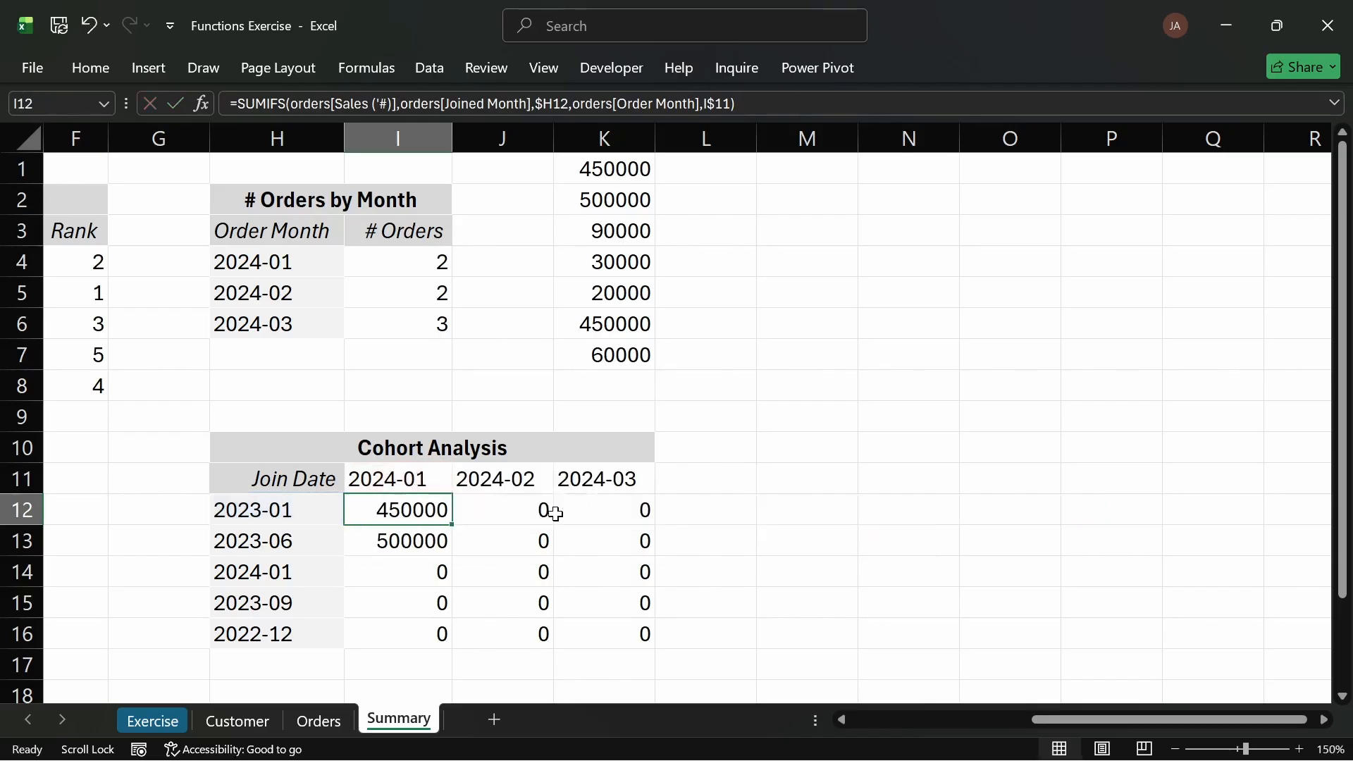
# Step: Lock I12's sum range as orders[[Sales ('#')]:[Sales ('#')]] so it stays fixed when filled across
pyautogui.doubleClick(420, 514)
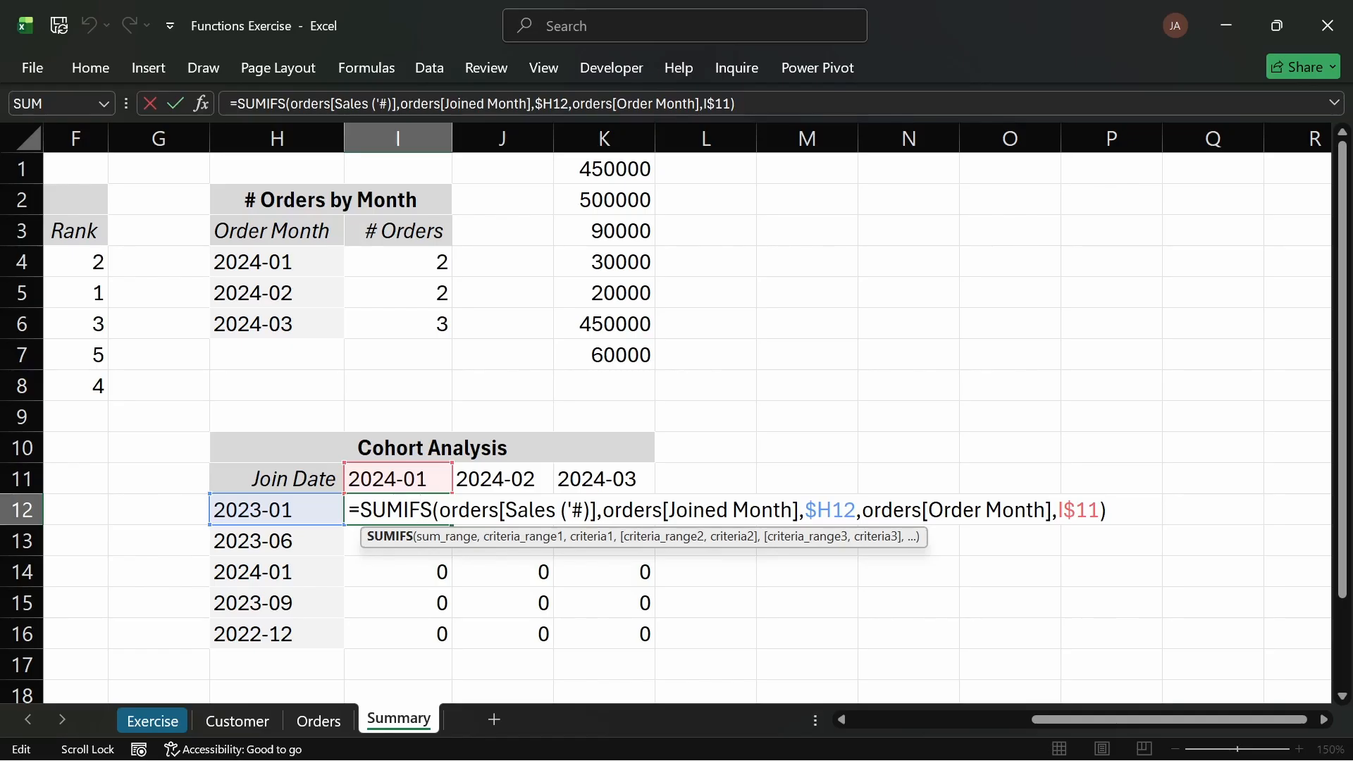
pyautogui.moveTo(596, 510); pyautogui.dragTo(499, 511)
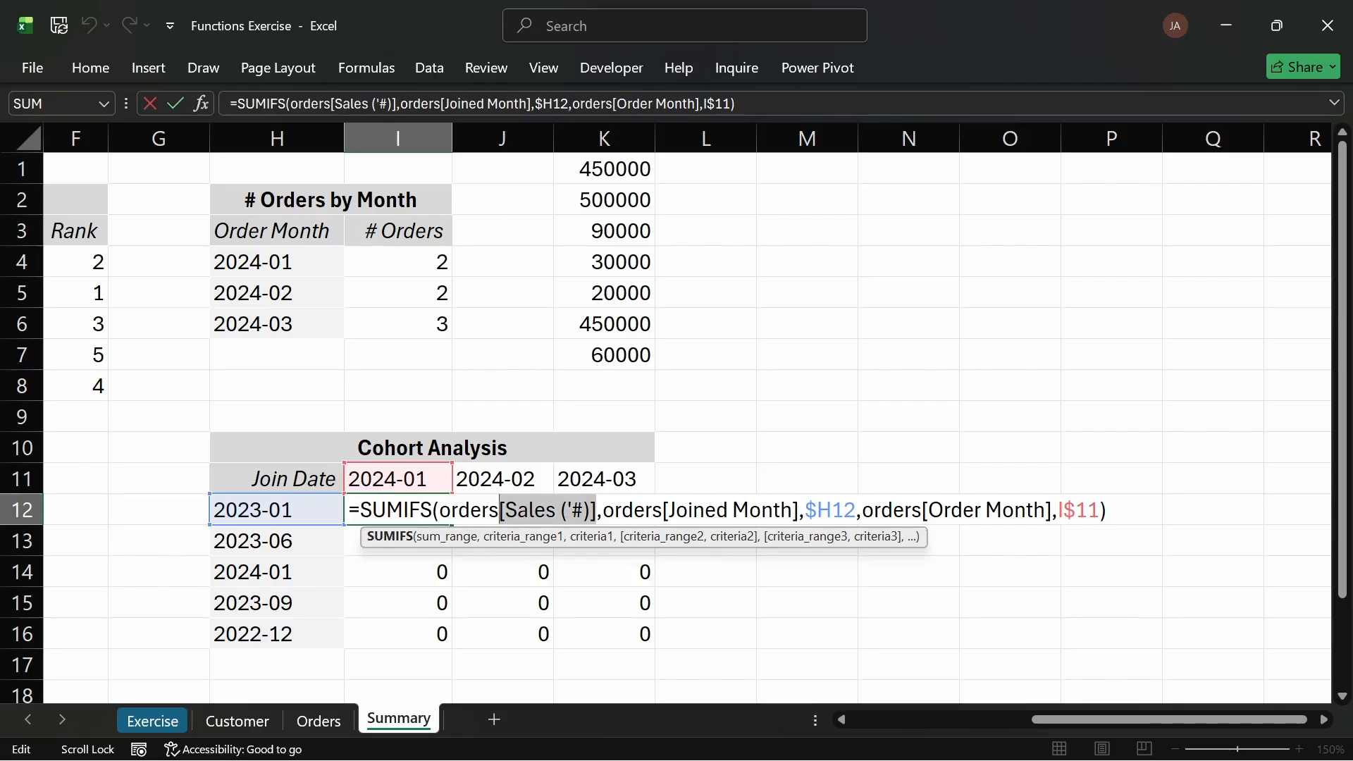
pyautogui.click(597, 510)
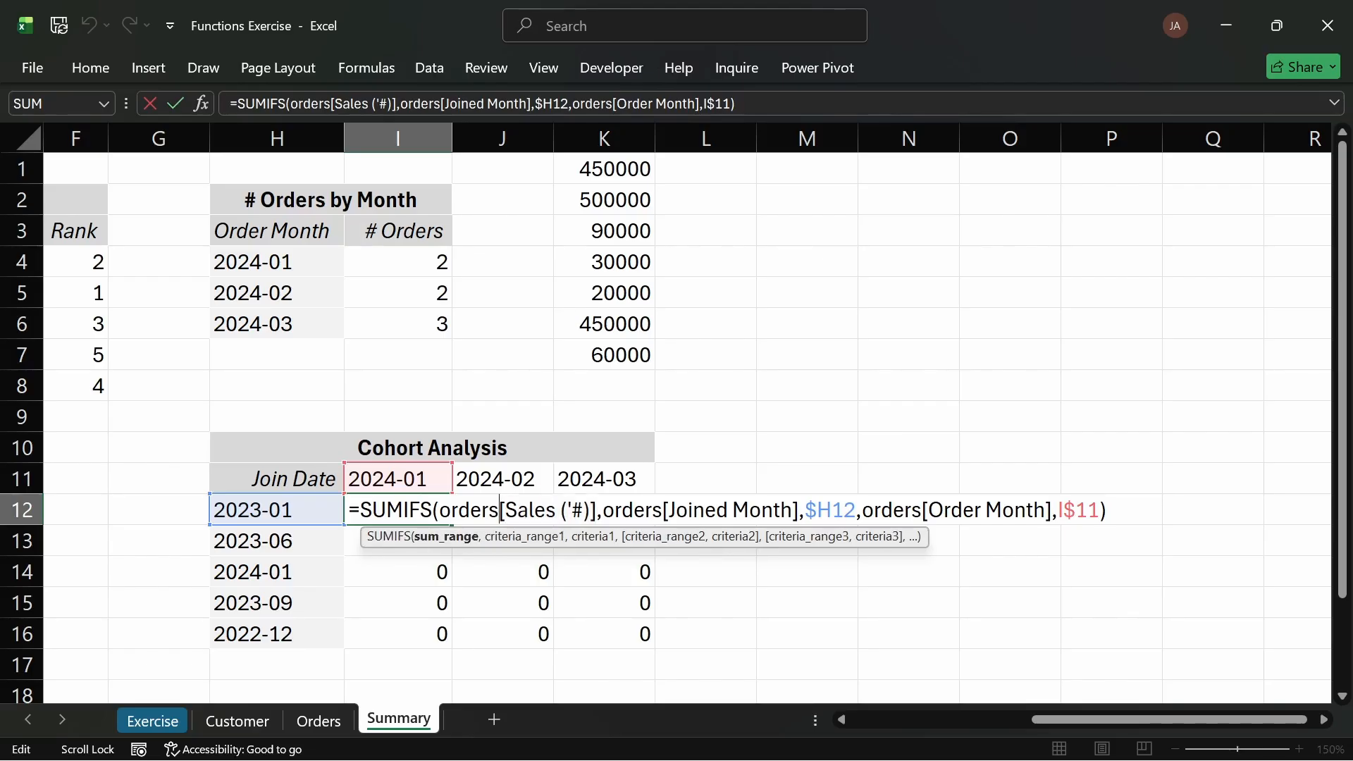
pyautogui.write('[')
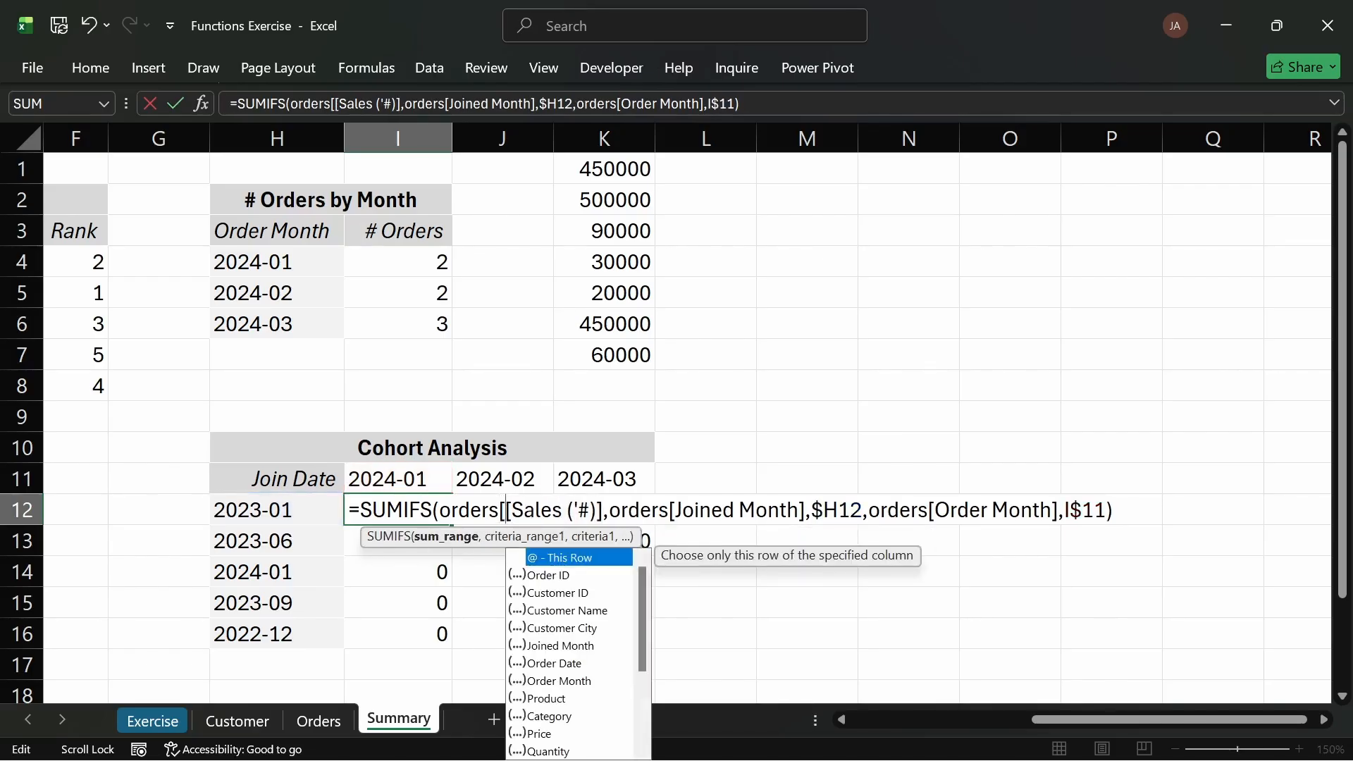
pyautogui.press('Escape')
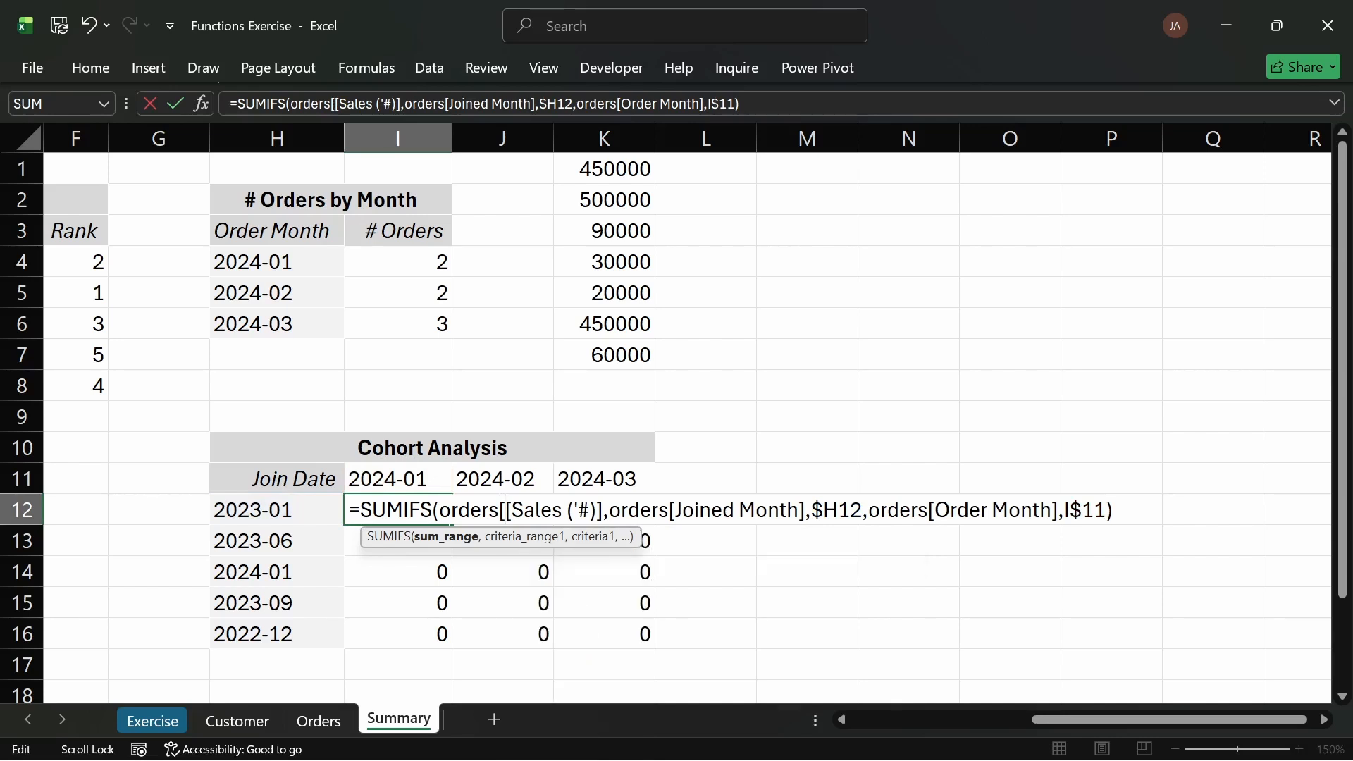
pyautogui.write(':')
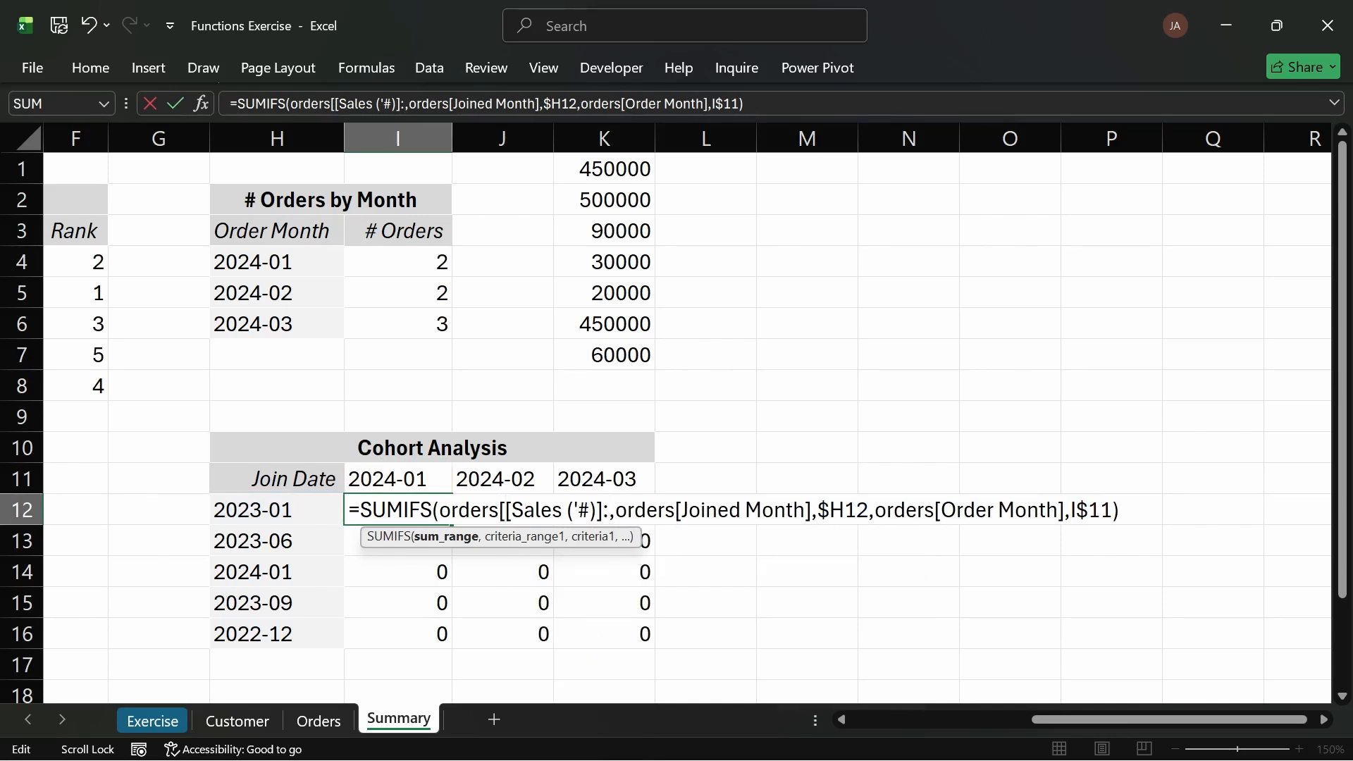
pyautogui.hotkey('shift', 'Left')
pyautogui.hotkey('shift', 'Left')
pyautogui.hotkey('shift', 'Left')
pyautogui.hotkey('shift', 'Left')
pyautogui.hotkey('shift', 'Left')
pyautogui.hotkey('shift', 'Left')
pyautogui.hotkey('shift', 'Left')
pyautogui.hotkey('shift', 'Left')
pyautogui.hotkey('shift', 'Left')
pyautogui.hotkey('shift', 'Left')
pyautogui.hotkey('shift', 'Left')
pyautogui.hotkey('shift', 'Left')
pyautogui.hotkey('ctrl', 'c')
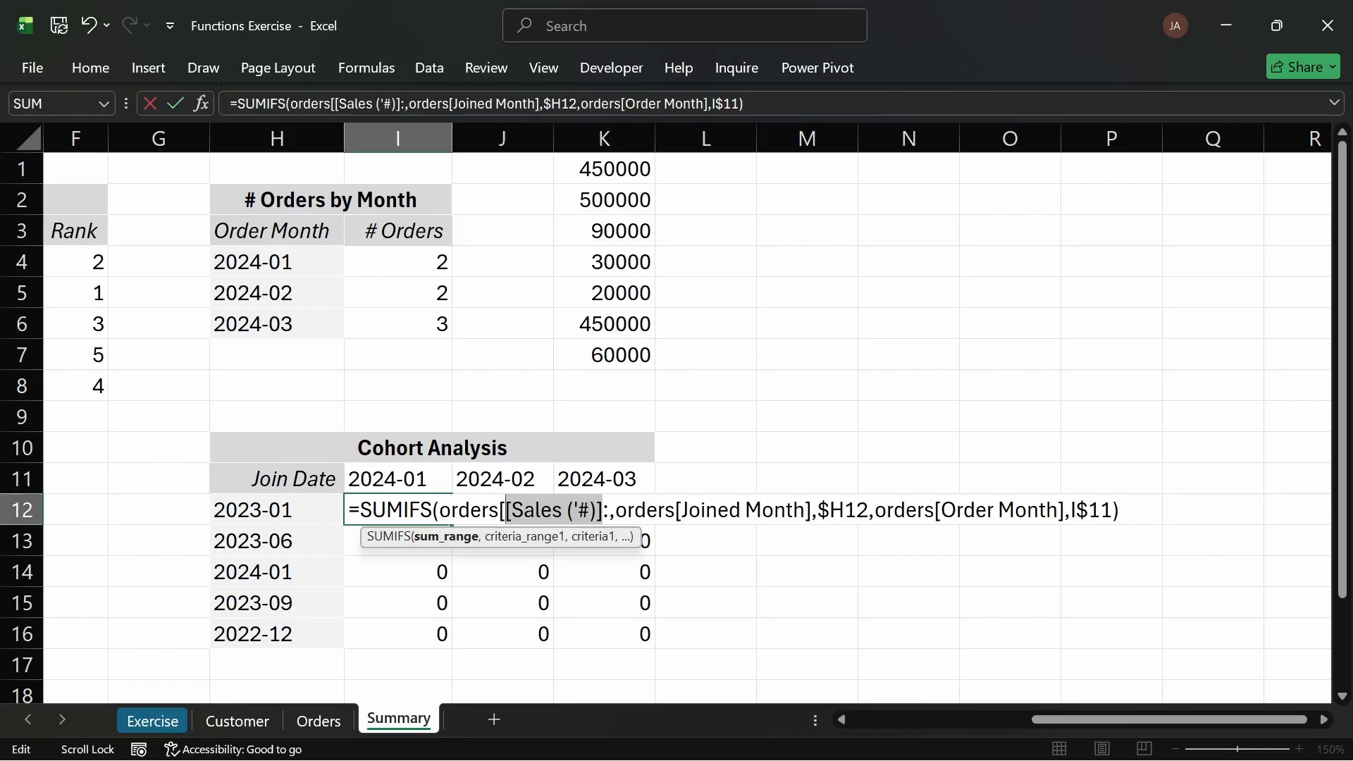
pyautogui.press('Right')
pyautogui.hotkey('ctrl', 'v')
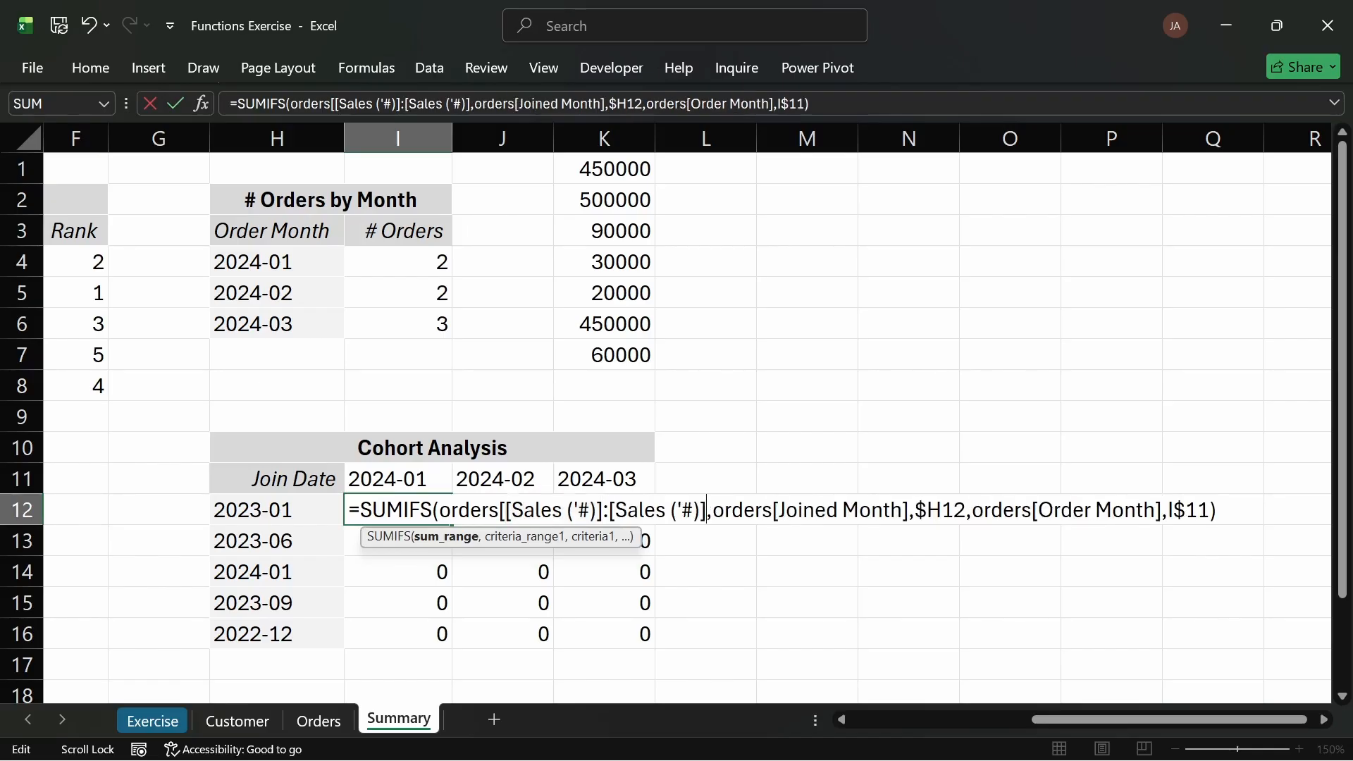
pyautogui.write(']')
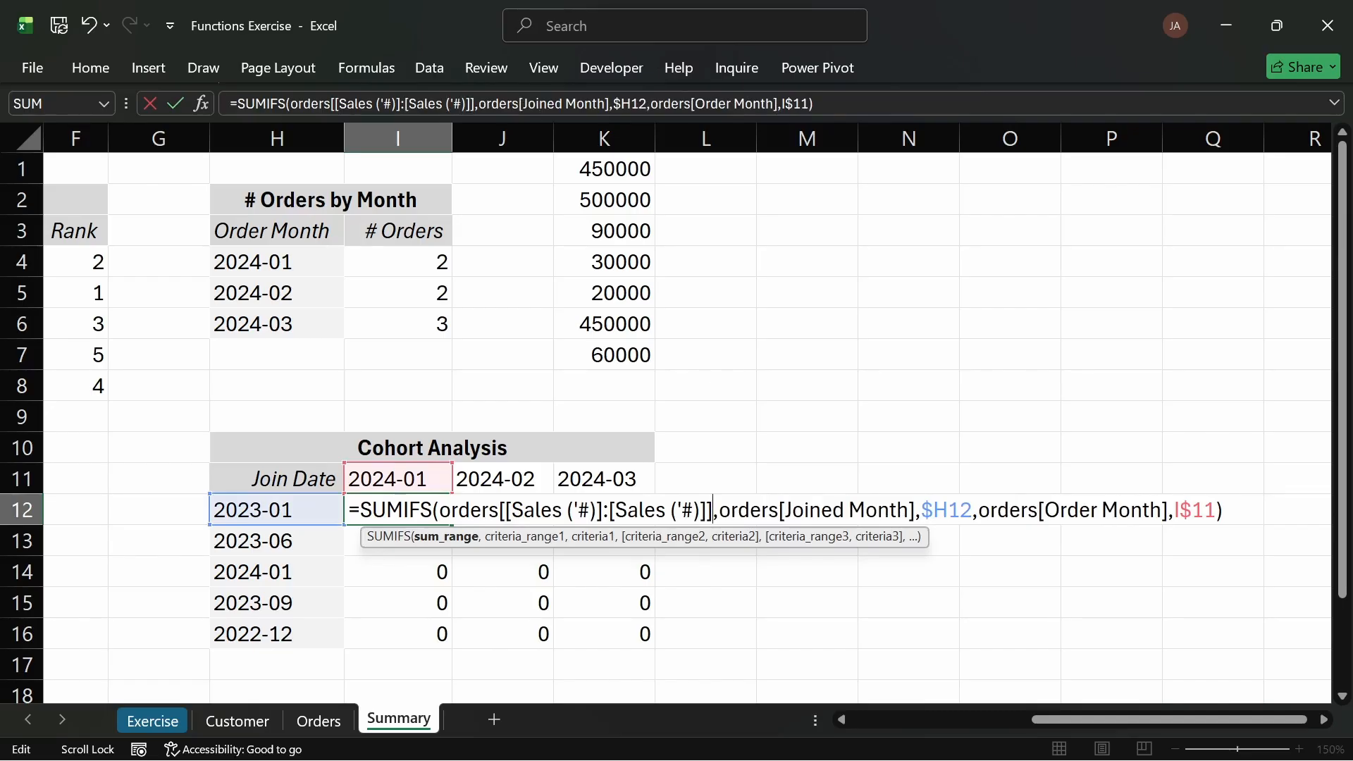
# Step: Lock I12's first criteria range as orders[[Joined Month]:[Joined Month]] so it stays fixed when filled across
pyautogui.hotkey('shift', 'Left')
pyautogui.hotkey('shift', 'Left')
pyautogui.hotkey('shift', 'Left')
pyautogui.hotkey('shift', 'Left')
pyautogui.hotkey('shift', 'Left')
pyautogui.hotkey('shift', 'Left')
pyautogui.hotkey('shift', 'Left')
pyautogui.hotkey('shift', 'Left')
pyautogui.hotkey('shift', 'Left')
pyautogui.hotkey('shift', 'Left')
pyautogui.hotkey('shift', 'Left')
pyautogui.hotkey('shift', 'Left')
pyautogui.hotkey('shift', 'Left')
pyautogui.hotkey('shift', 'Left')
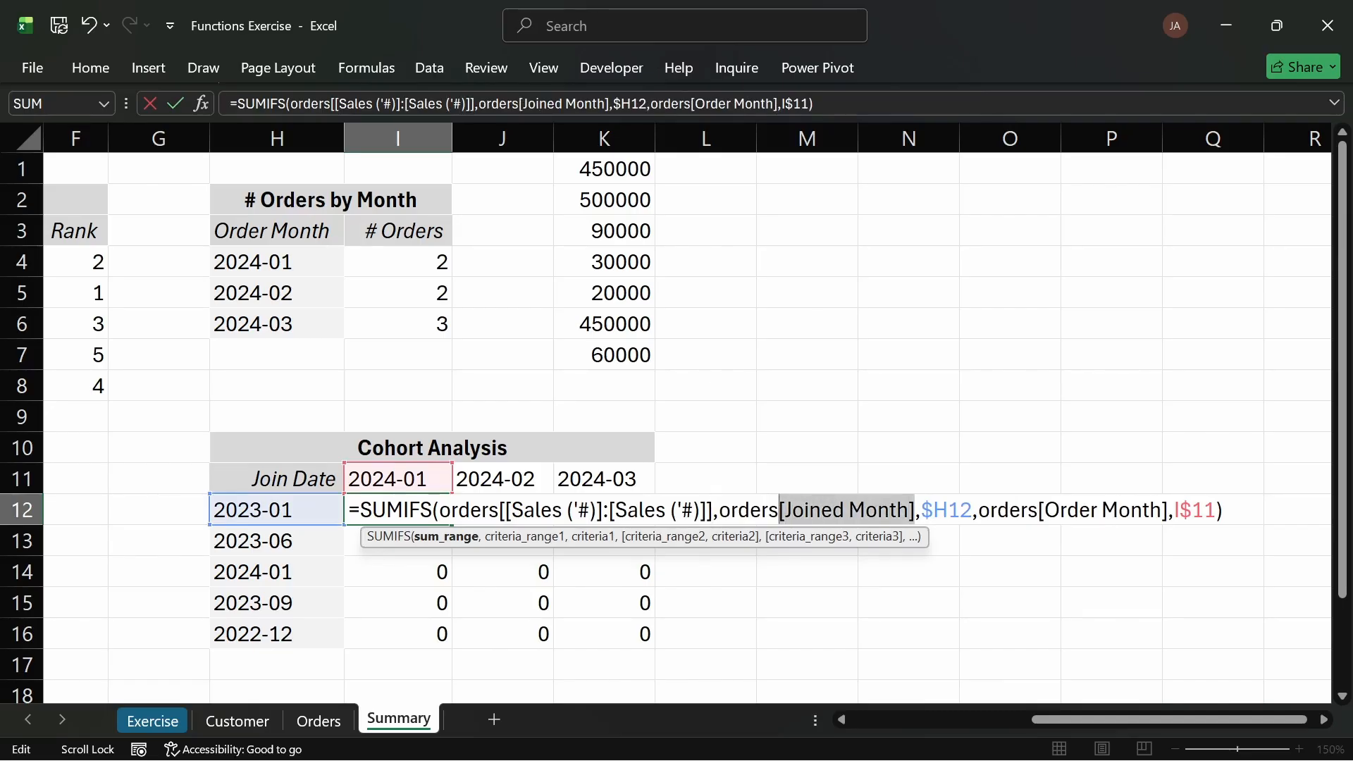
pyautogui.press('Left')
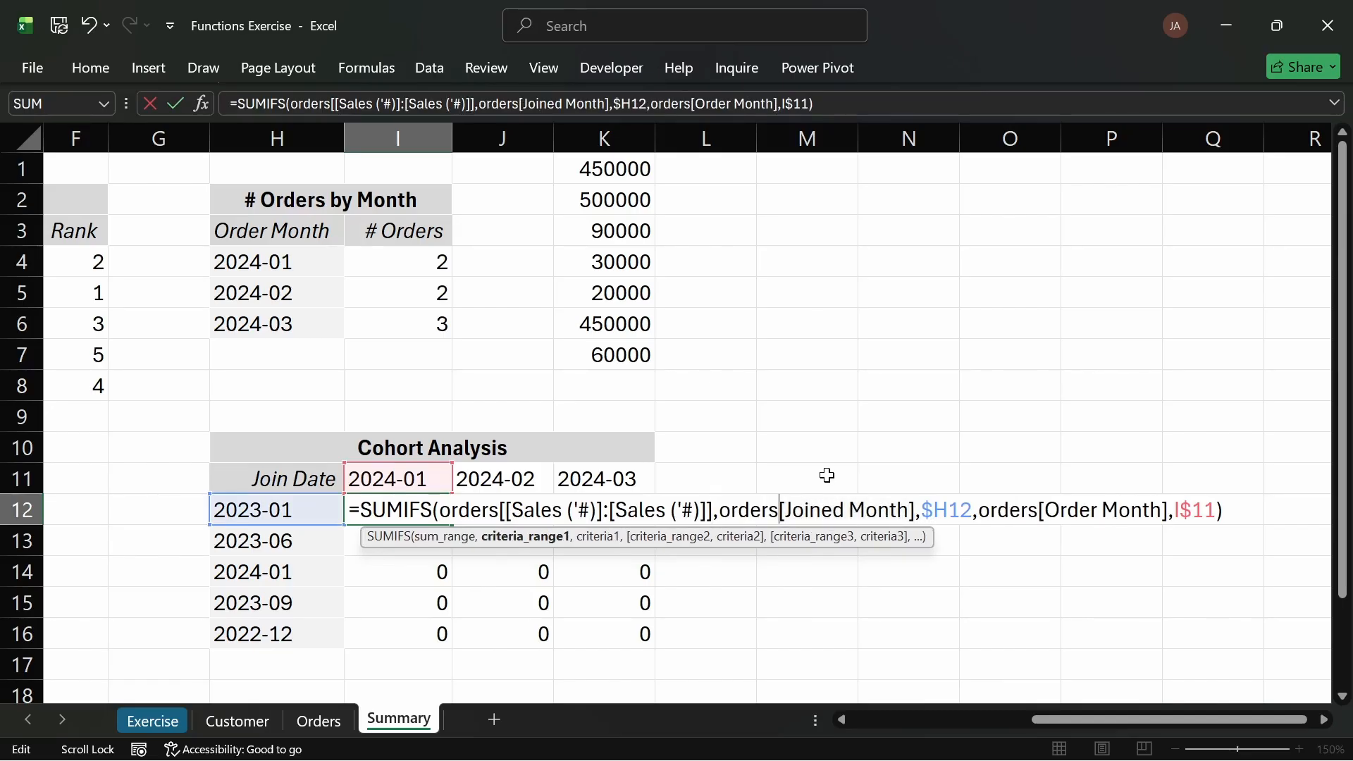
pyautogui.write('[')
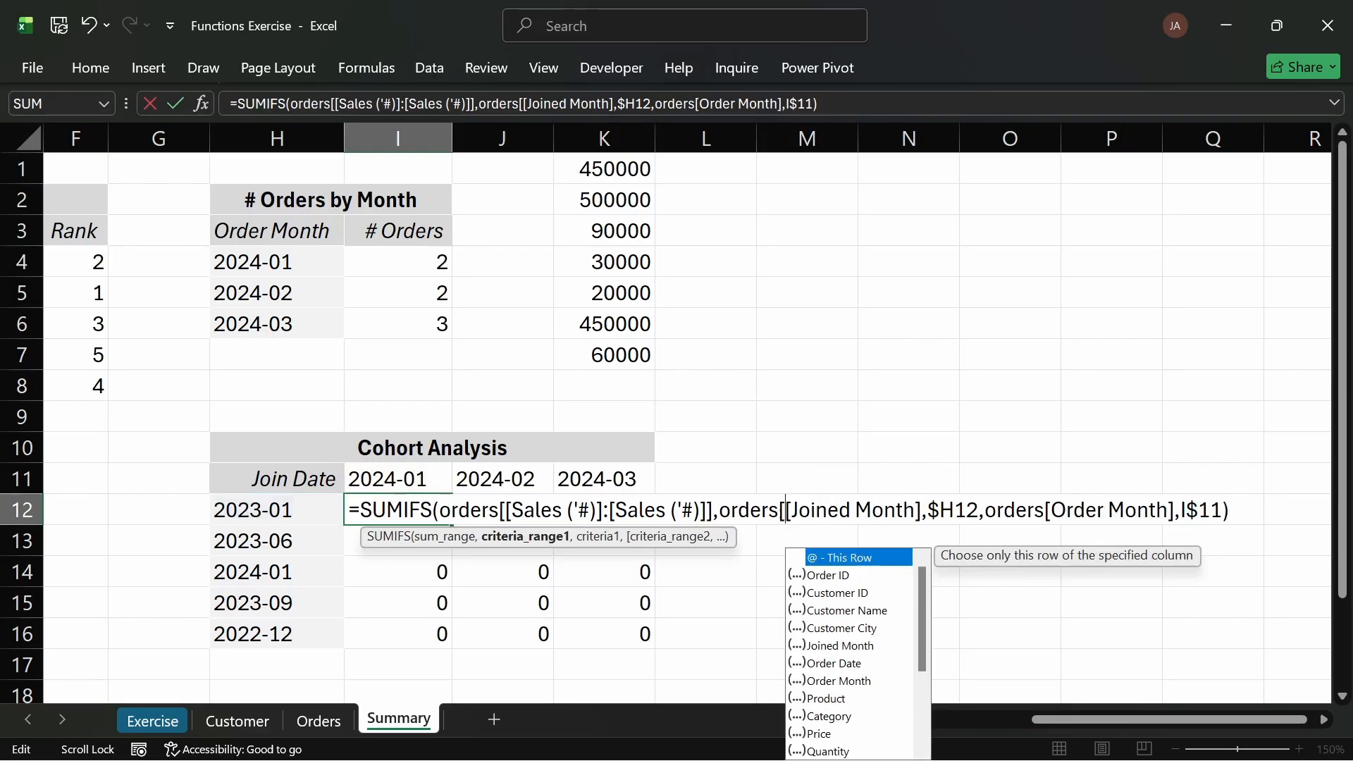
pyautogui.press('Escape')
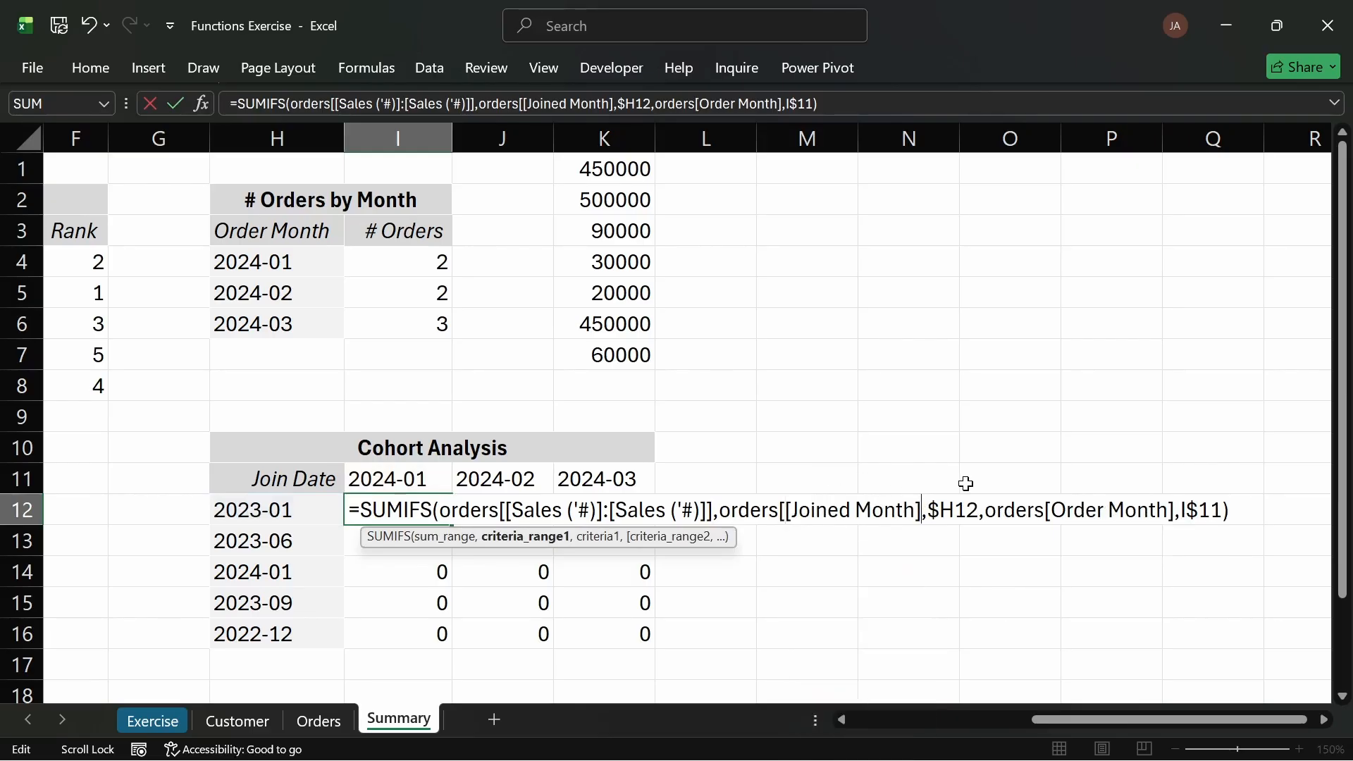
pyautogui.write(':[Joined Month]')
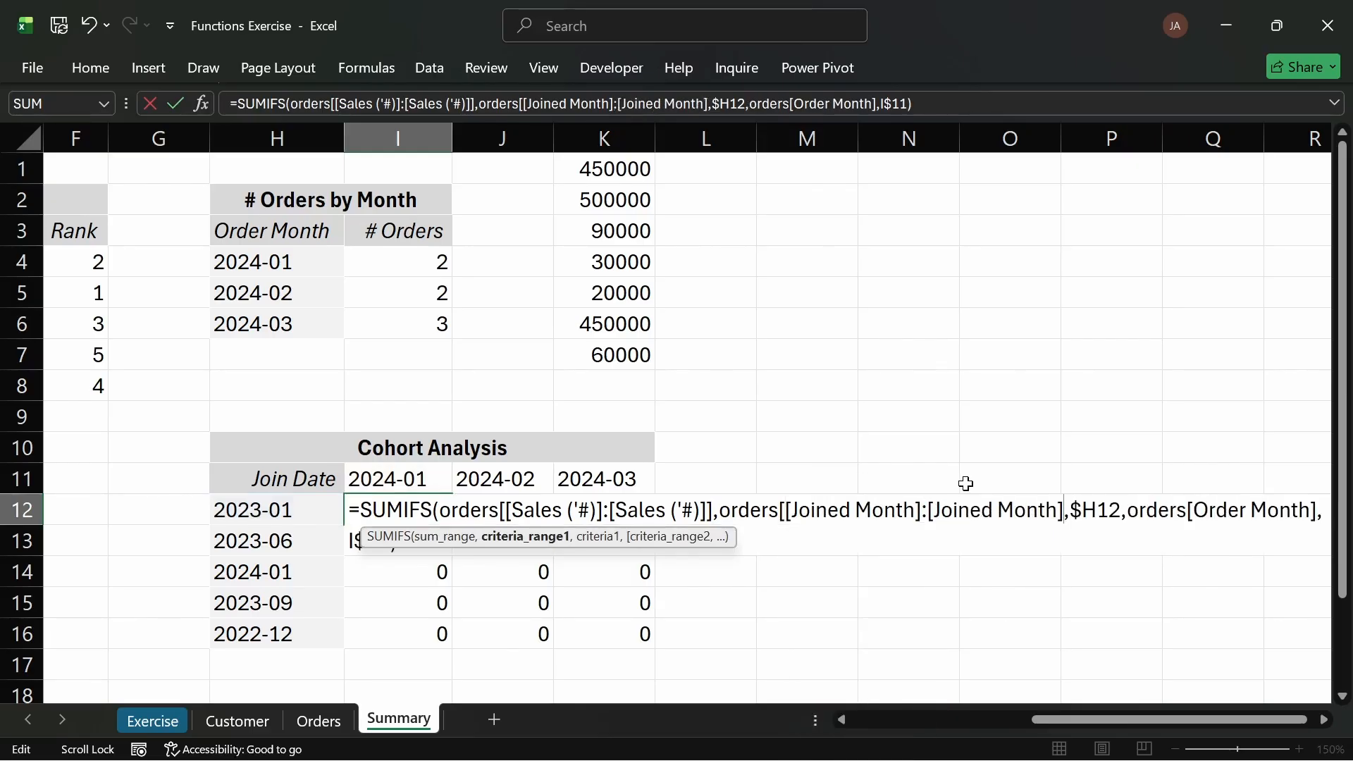
pyautogui.write(']')
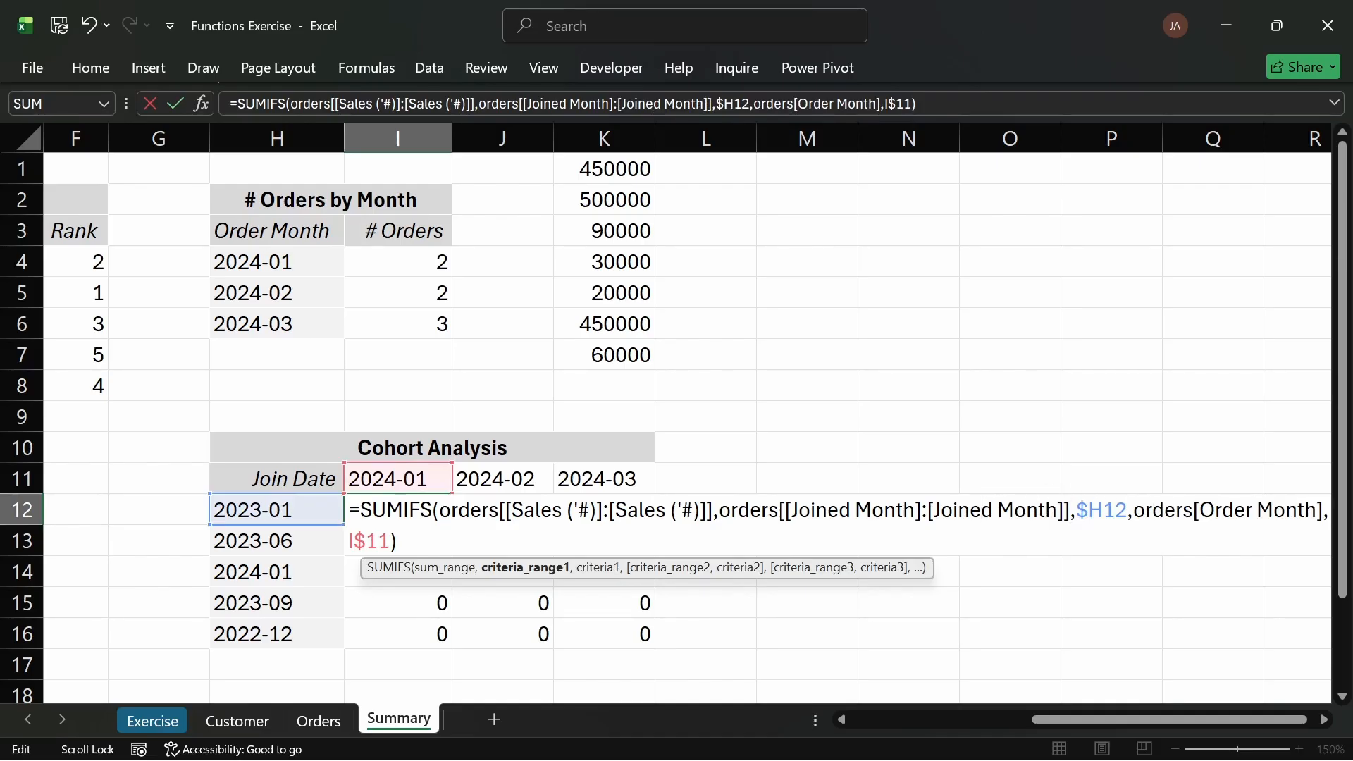
# Step: Lock the Order Month criteria range as orders[[Order Month]:[Order Month]] and confirm I12's formula
pyautogui.moveTo(1324, 510); pyautogui.dragTo(1193, 509)
pyautogui.hotkey('ctrl', 'c')
pyautogui.press('Left')
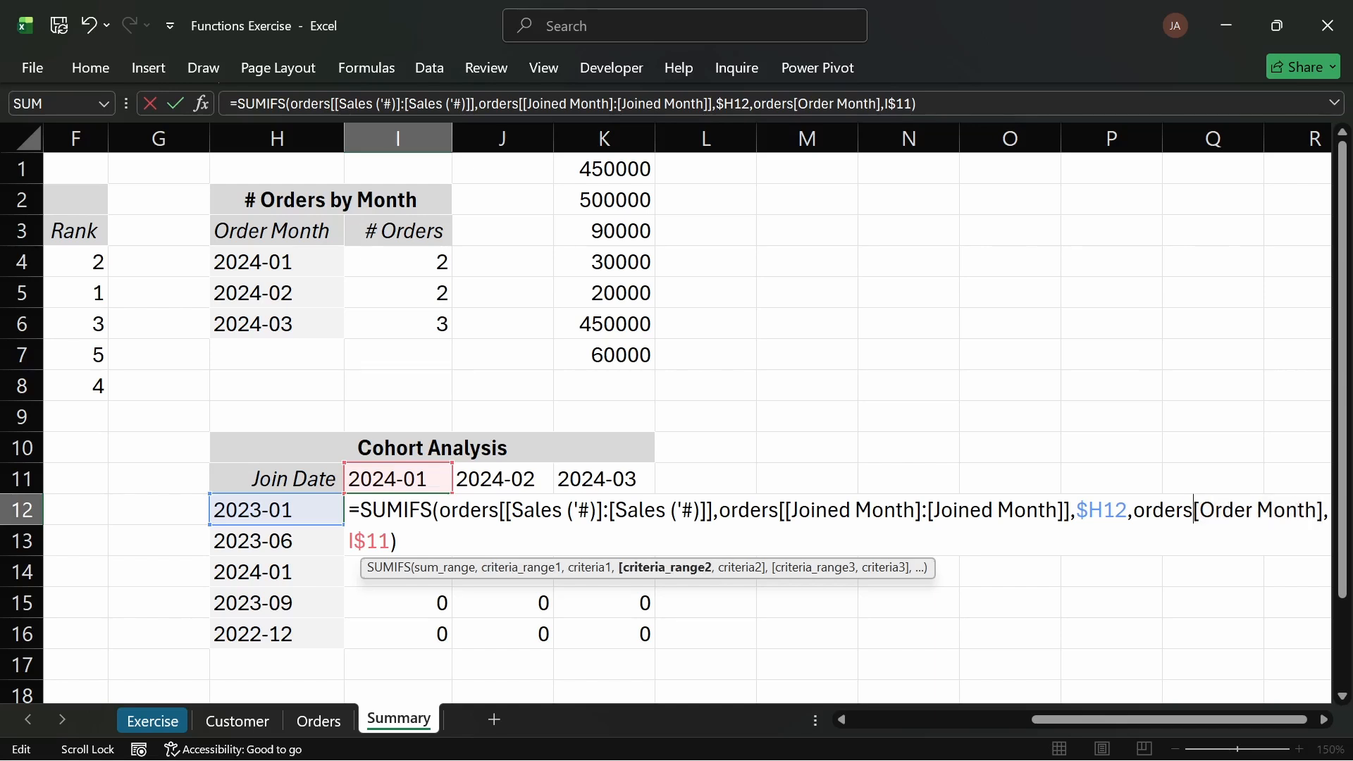
pyautogui.write('[')
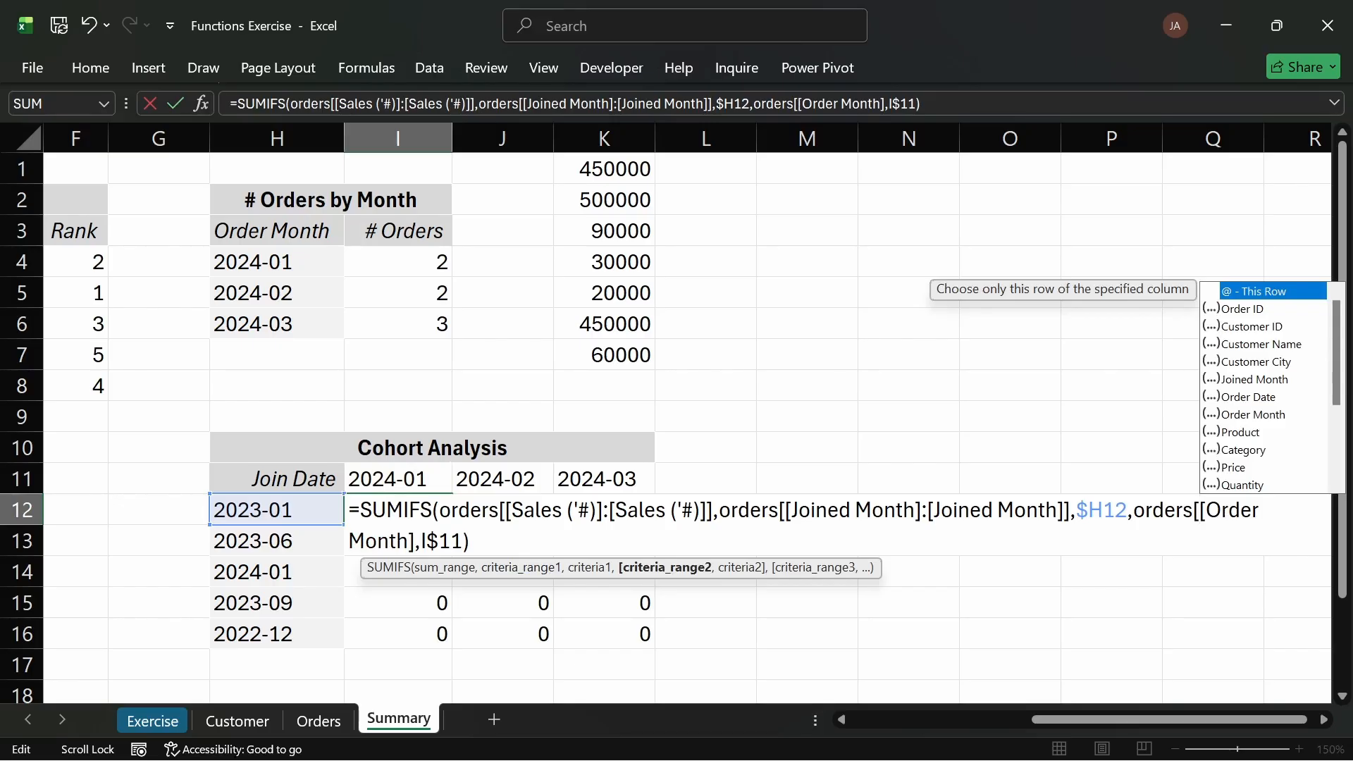
pyautogui.click(414, 542)
pyautogui.write(':')
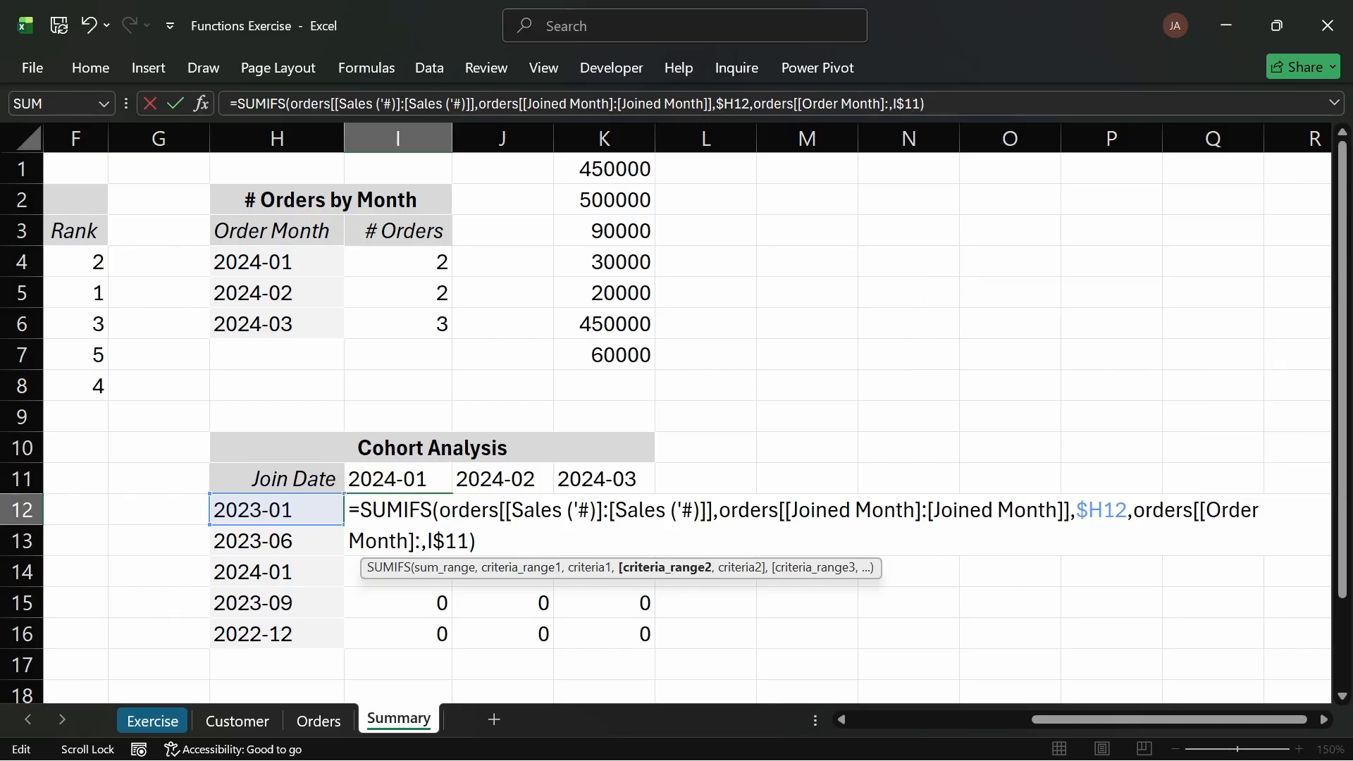
pyautogui.hotkey('ctrl', 'v')
pyautogui.write(']')
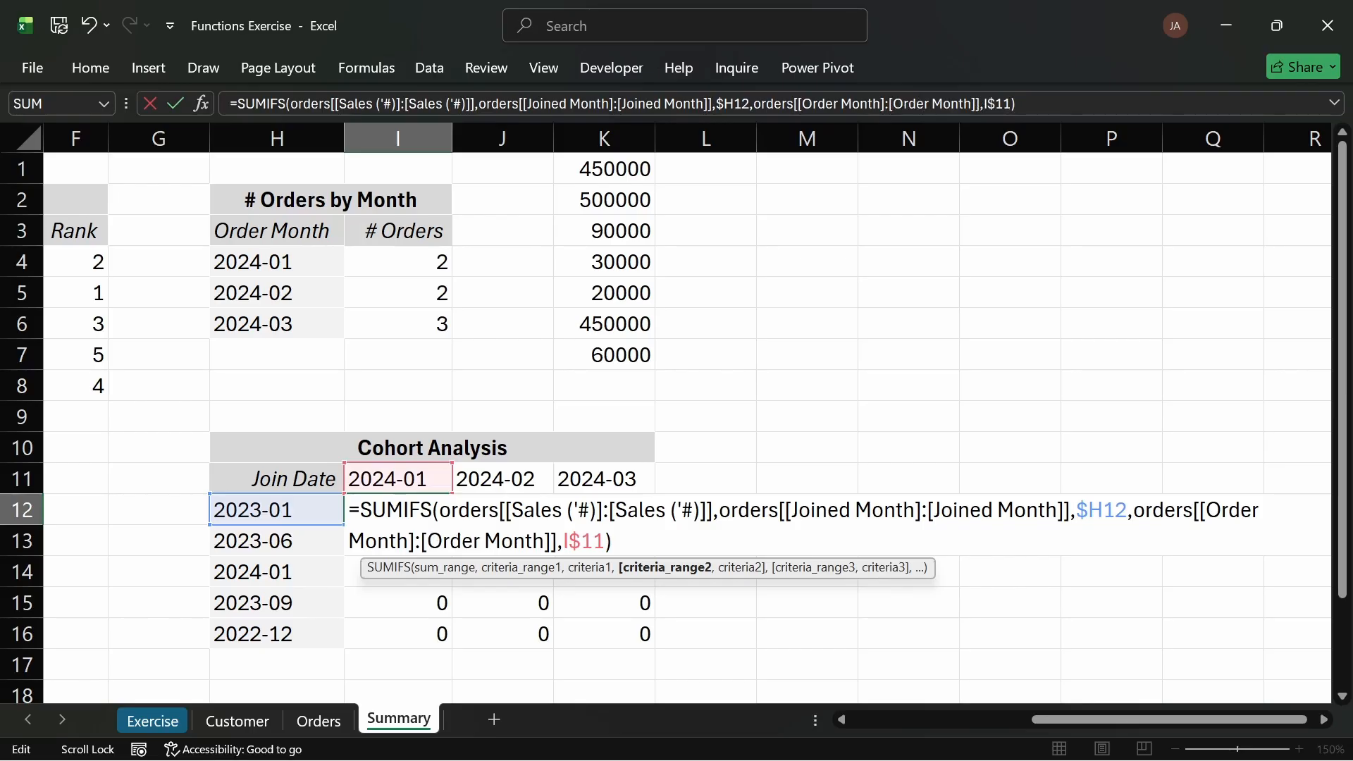
pyautogui.press('Return')
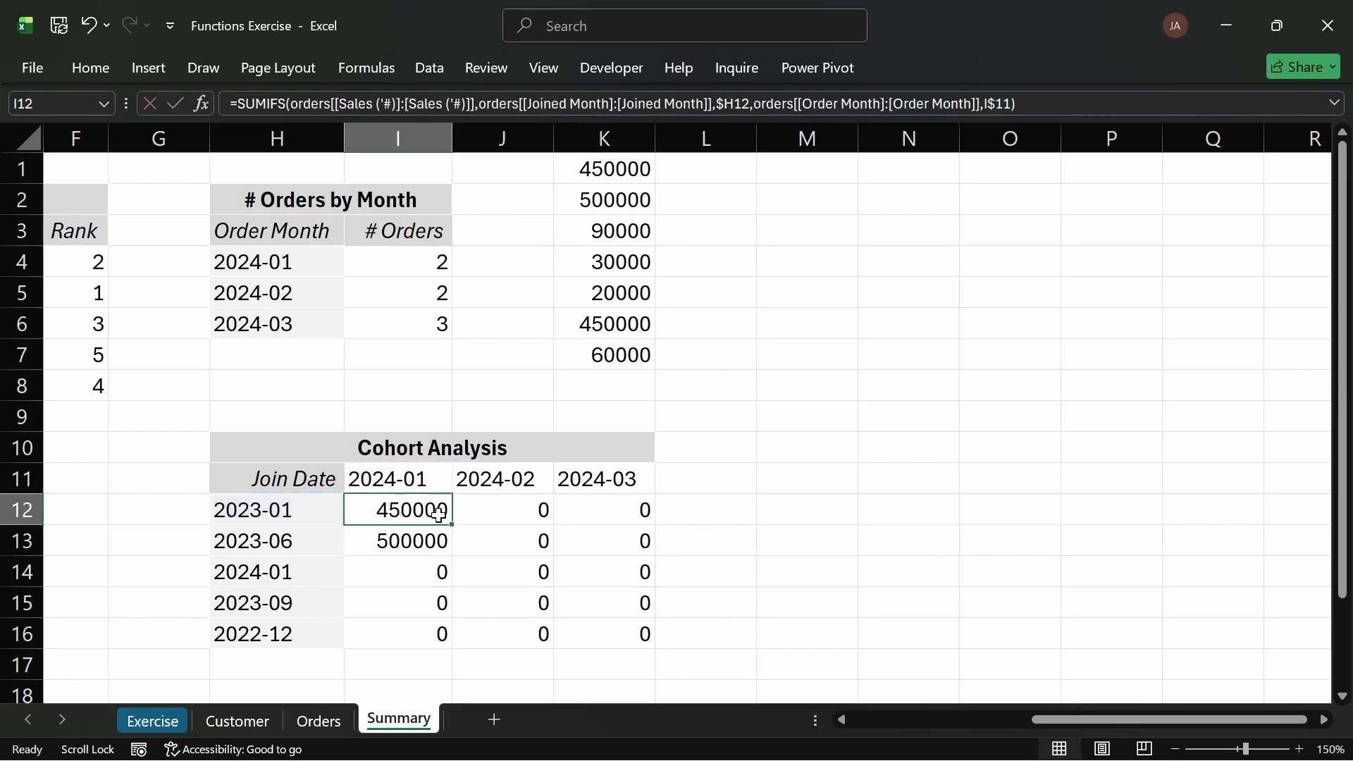
# Step: Break I12's SUMIFS formula onto separate lines for the sum range and each criteria pair, reviewing each argument
pyautogui.doubleClick(438, 510)
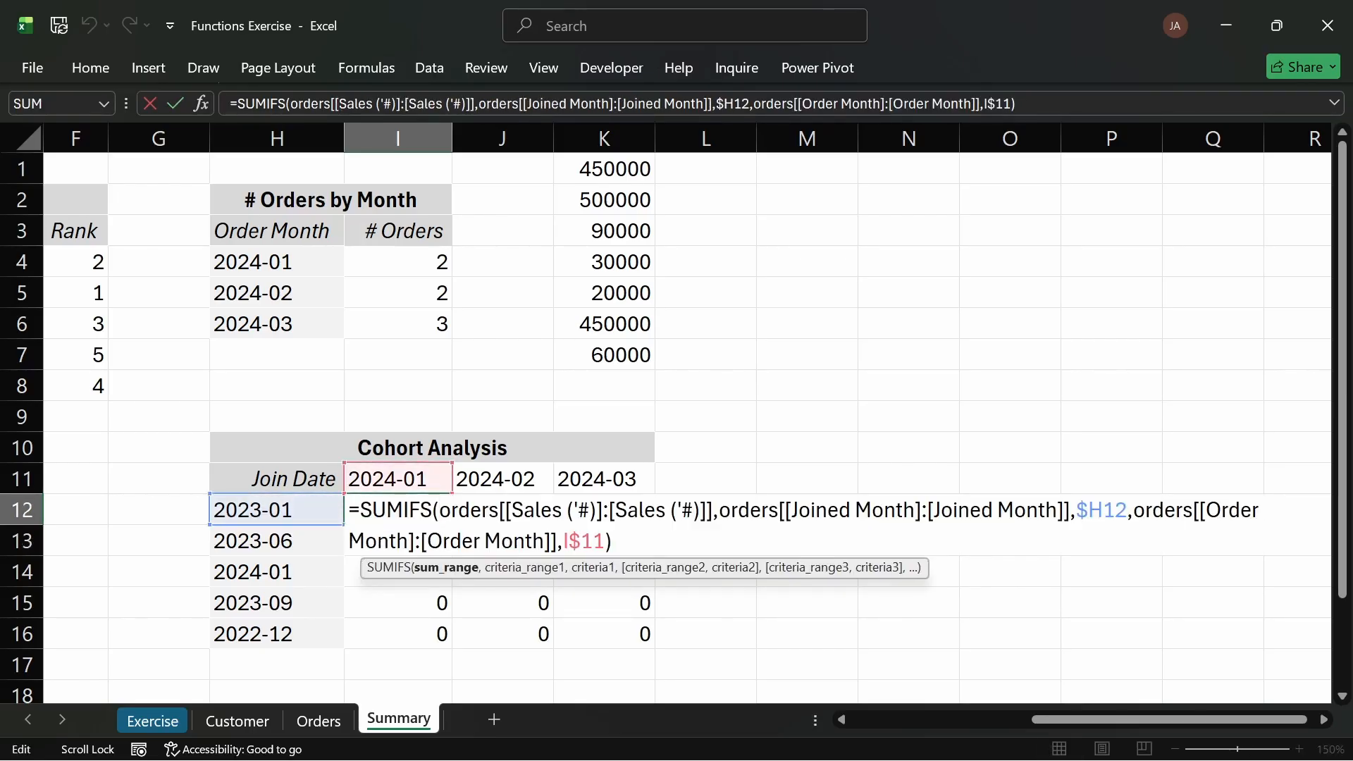
pyautogui.hotkey('alt', 'Return')
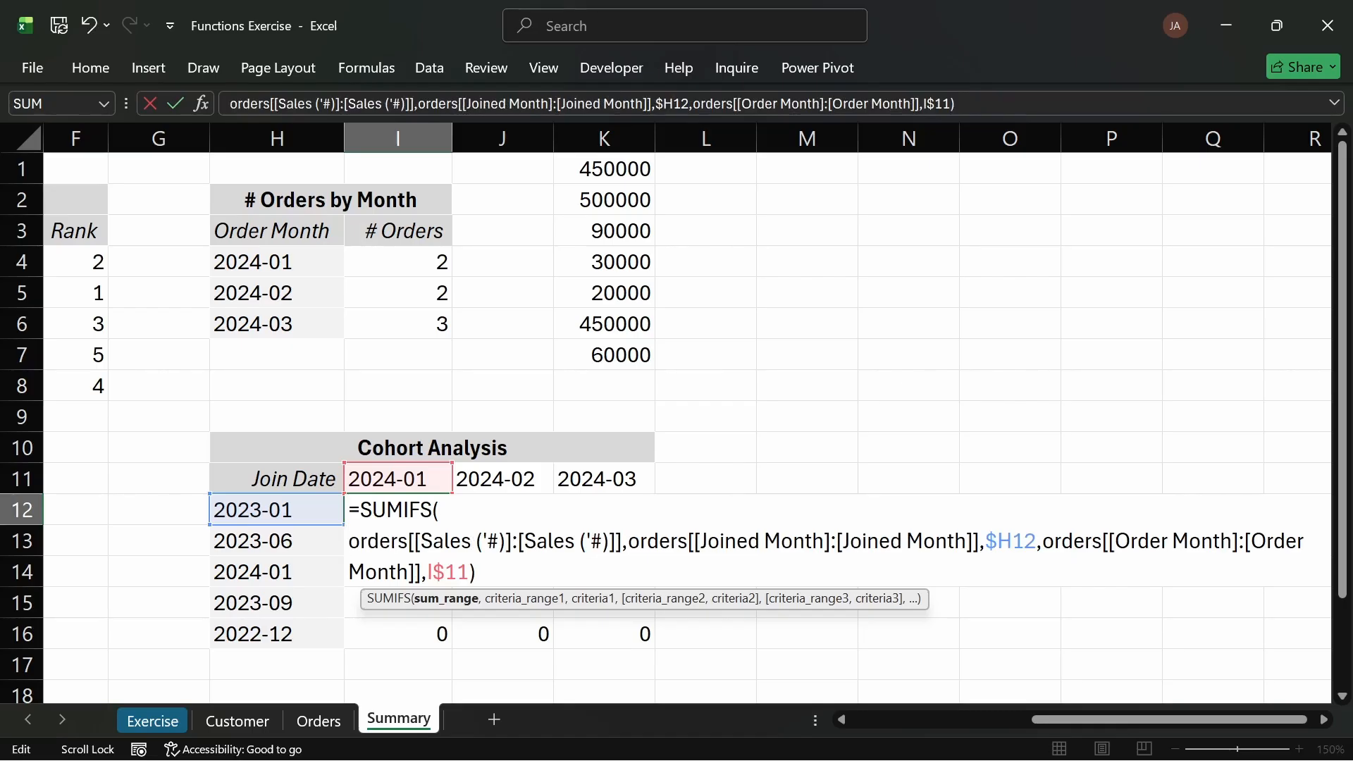
pyautogui.click(628, 541)
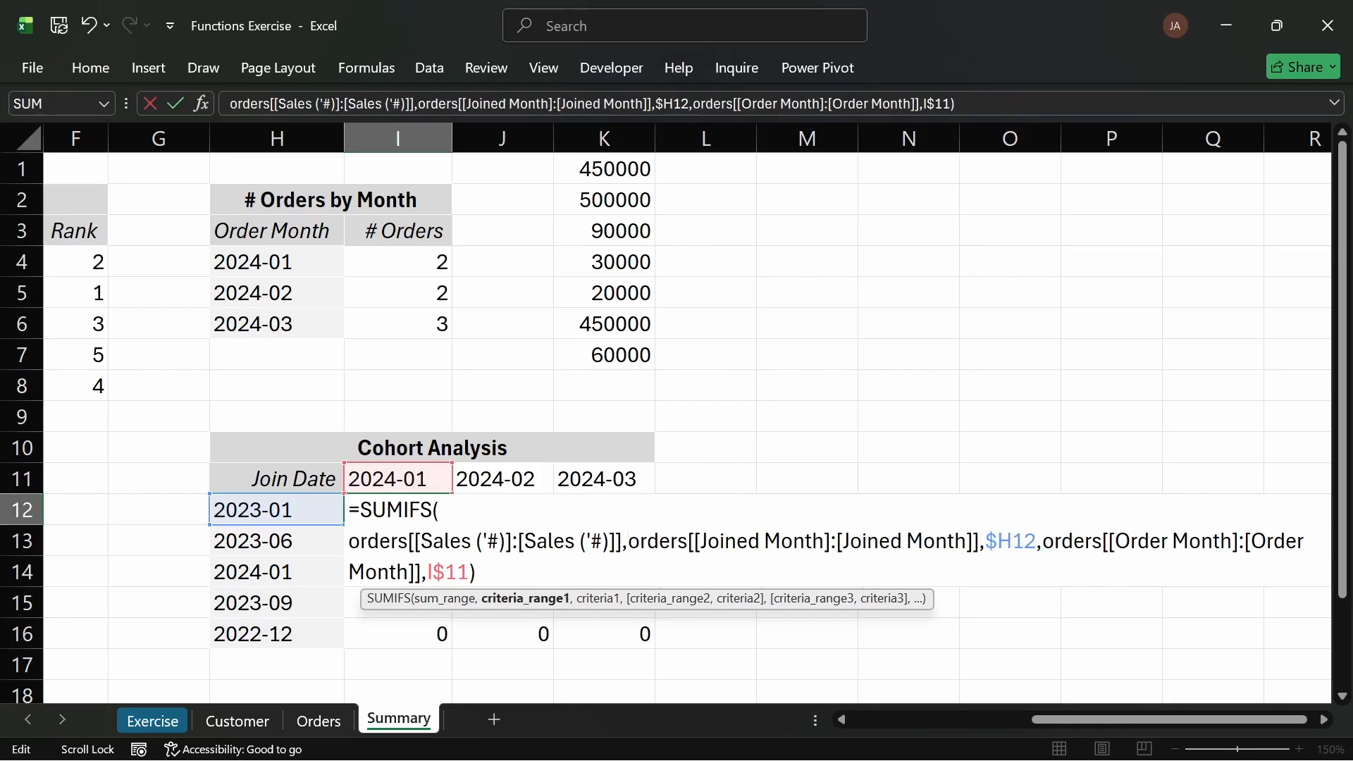
pyautogui.hotkey('alt', 'Return')
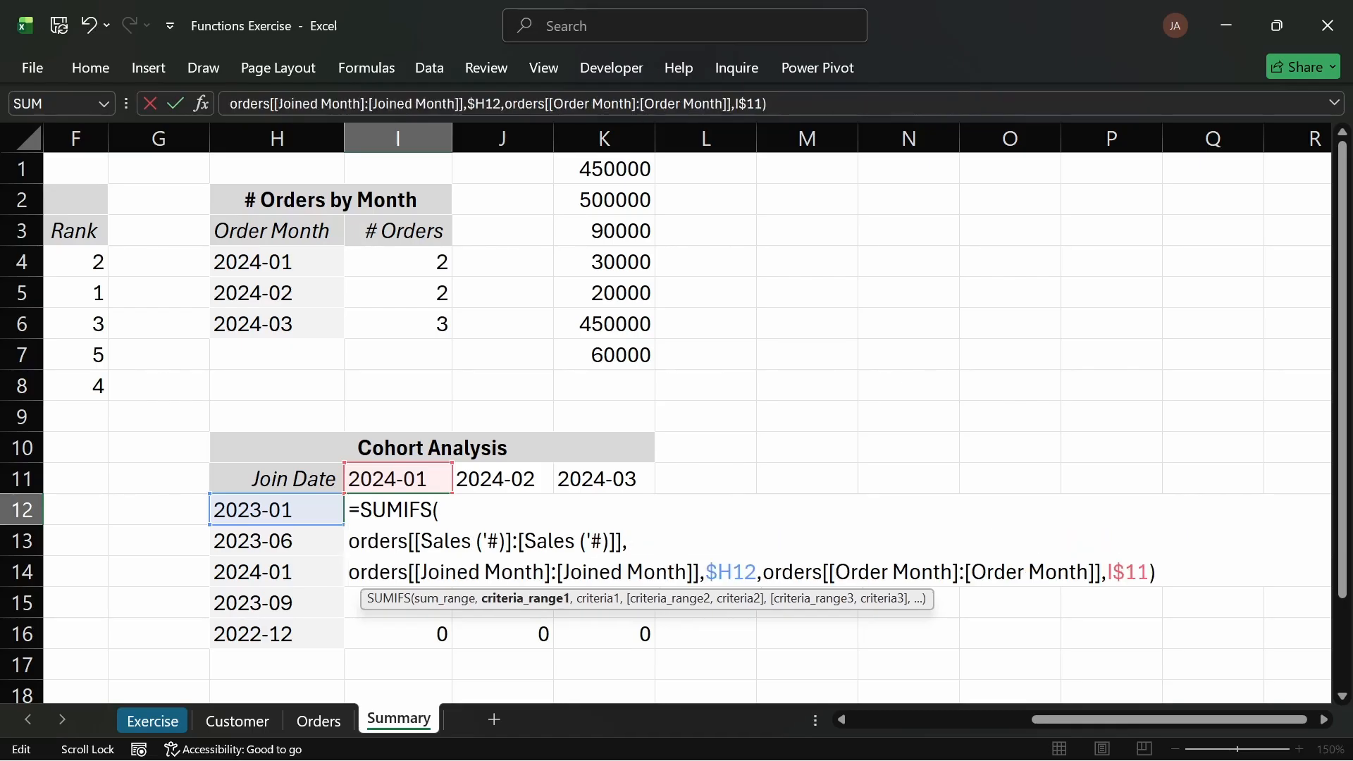
pyautogui.click(762, 571)
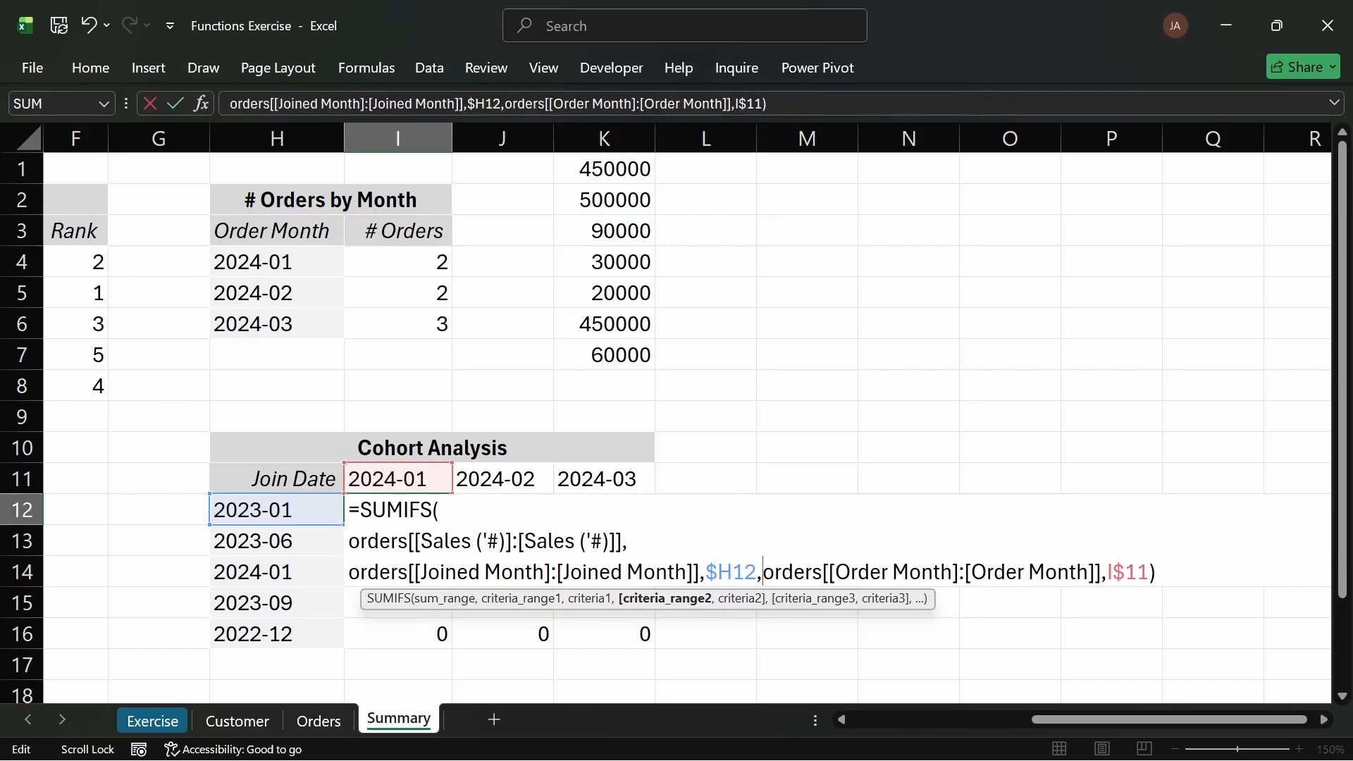
pyautogui.hotkey('alt', 'Return')
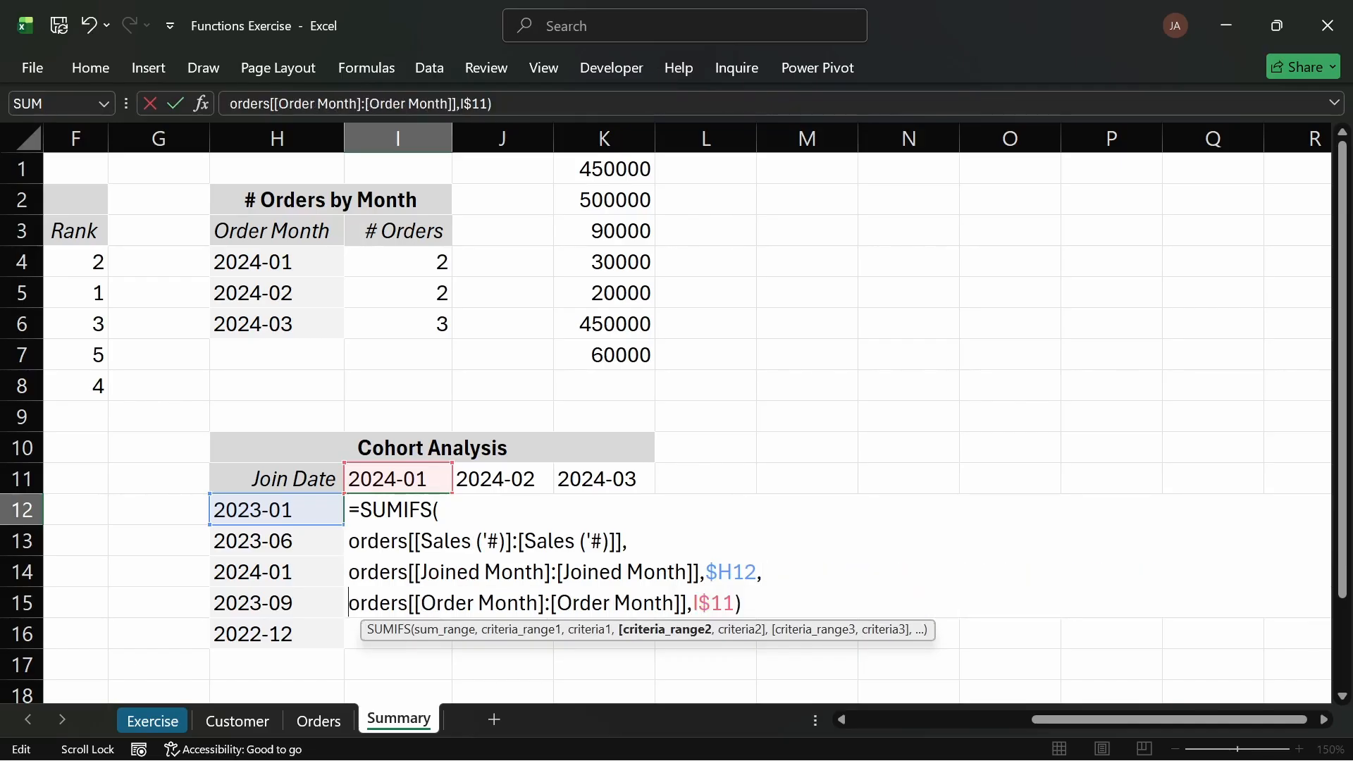
pyautogui.moveTo(628, 541); pyautogui.dragTo(348, 541)
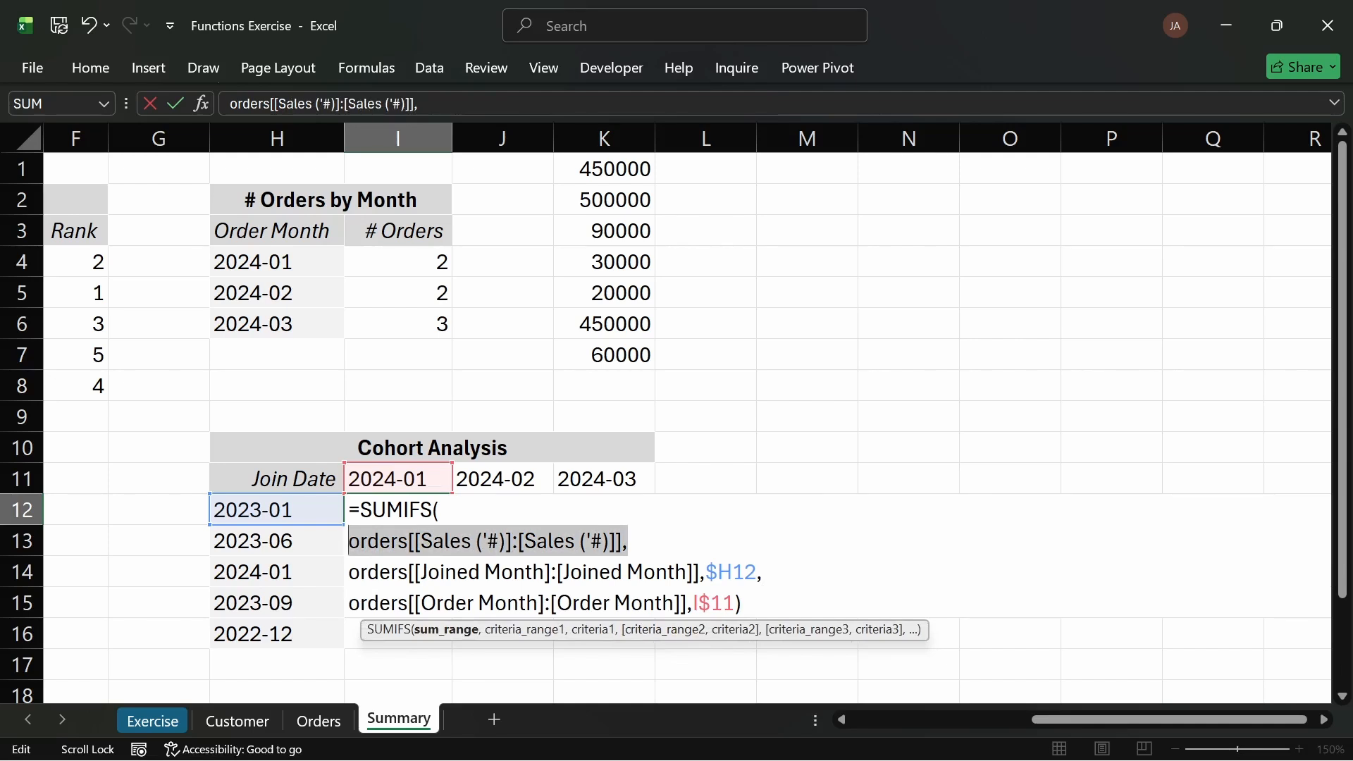
pyautogui.moveTo(699, 572); pyautogui.dragTo(349, 573)
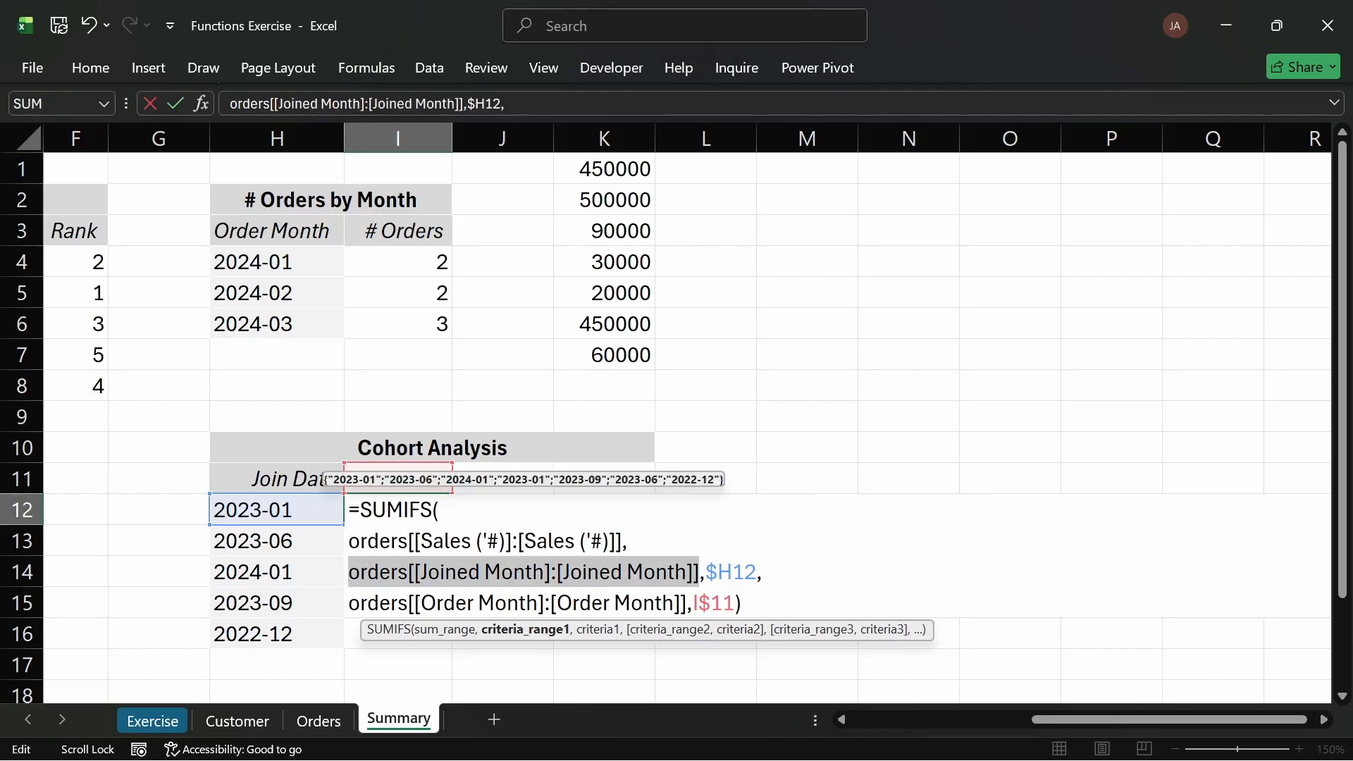
pyautogui.moveTo(756, 572); pyautogui.dragTo(706, 573)
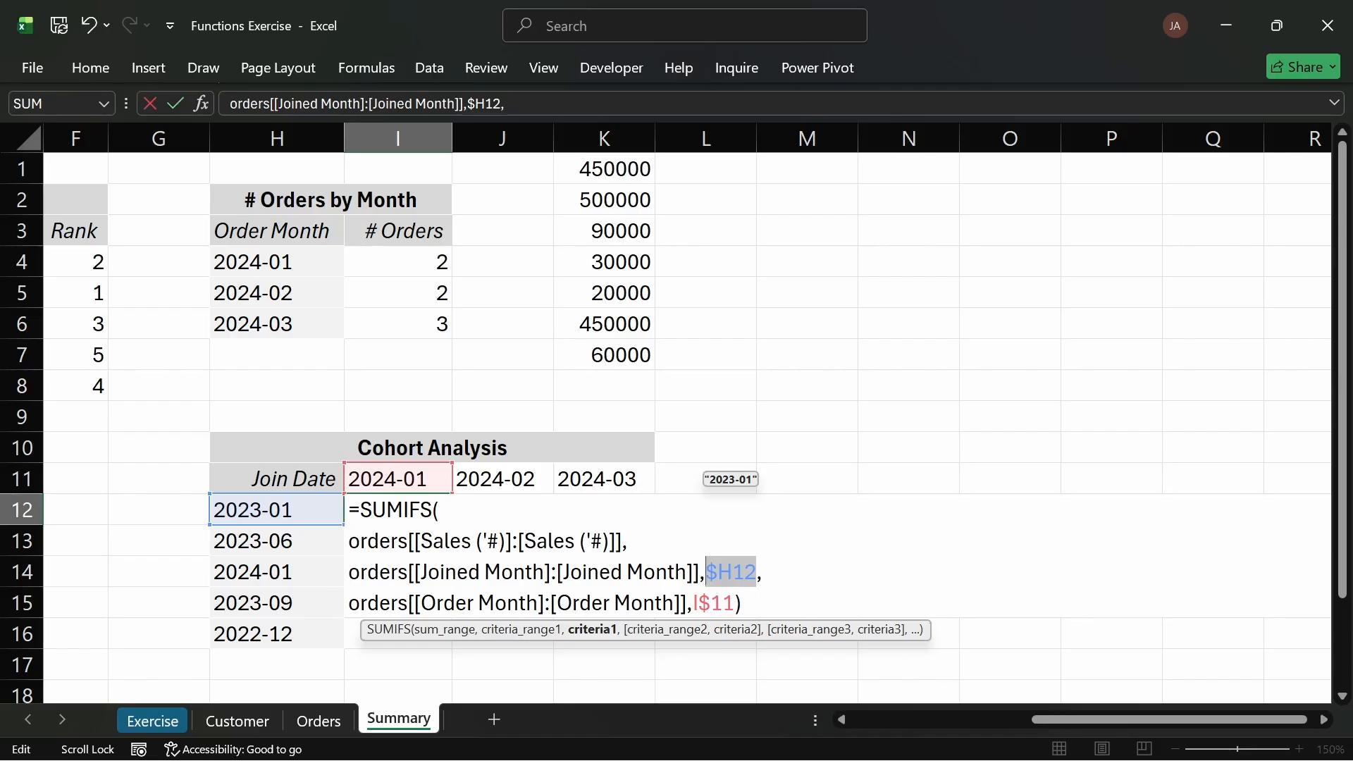
pyautogui.moveTo(688, 603); pyautogui.dragTo(367, 603)
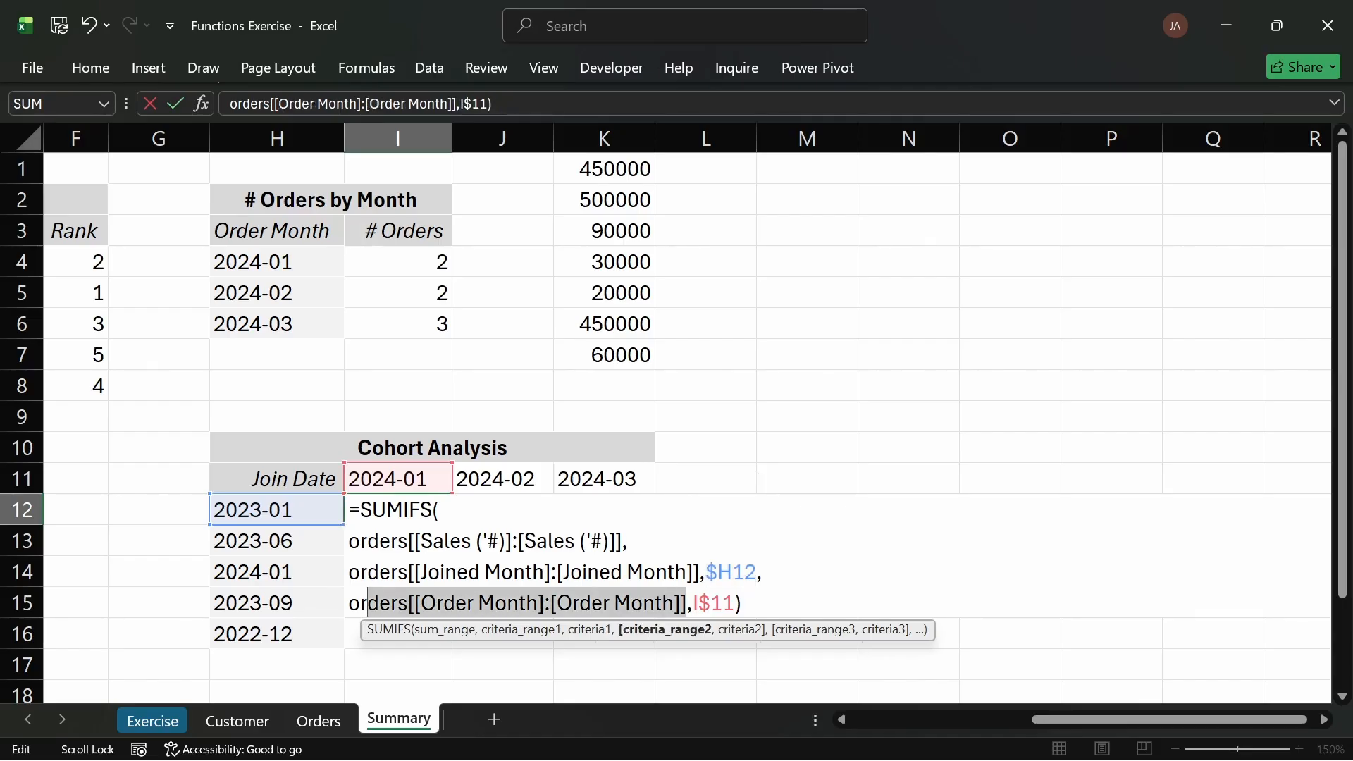
pyautogui.moveTo(734, 603); pyautogui.dragTo(693, 603)
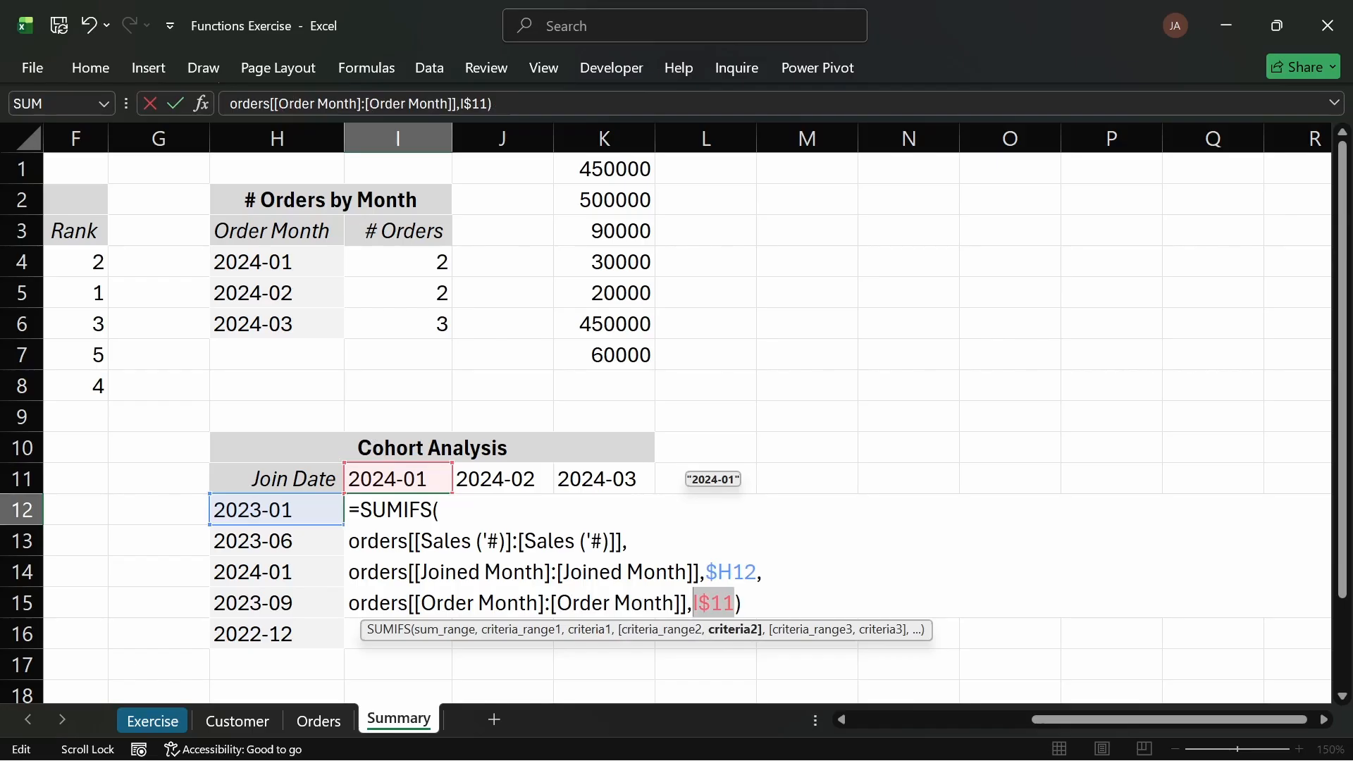
pyautogui.press('Return')
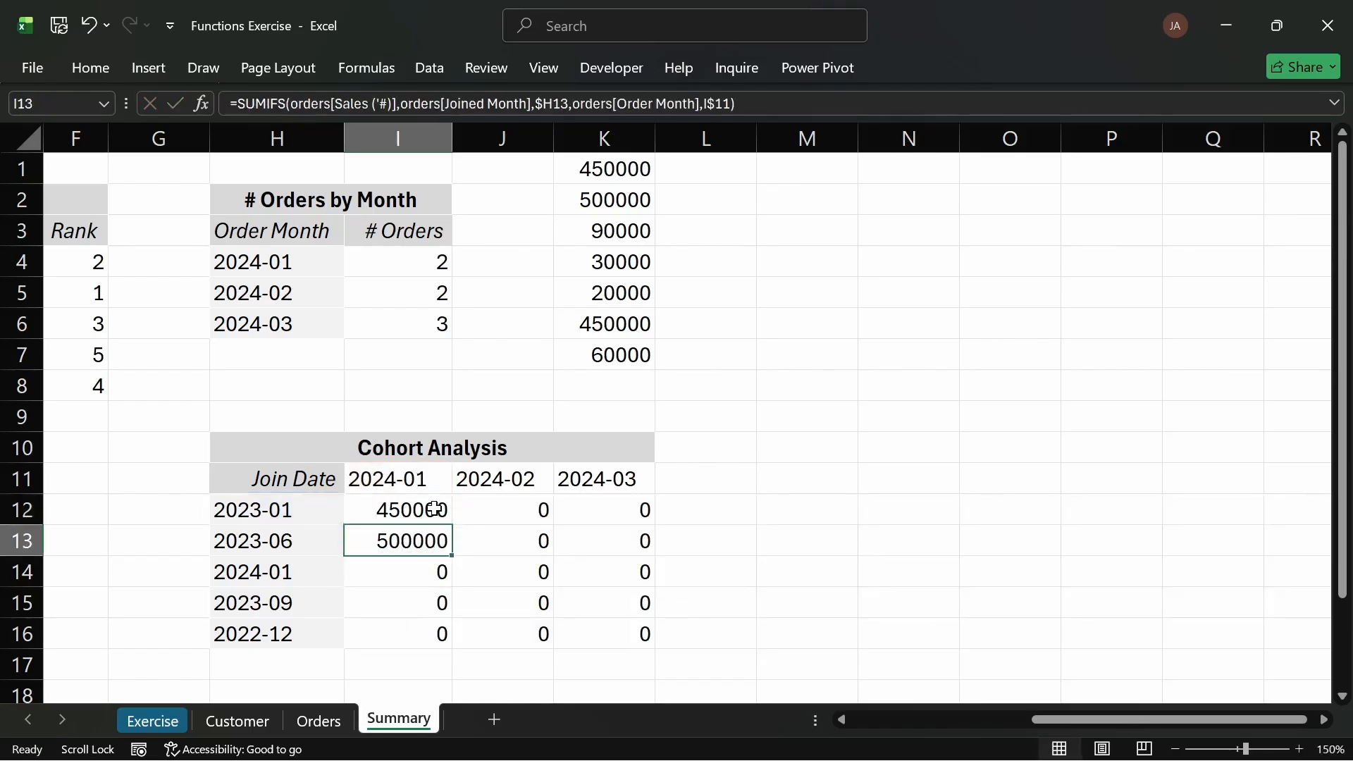
# Step: Fill I12's cohort formula across and down through K16
pyautogui.click(434, 509)
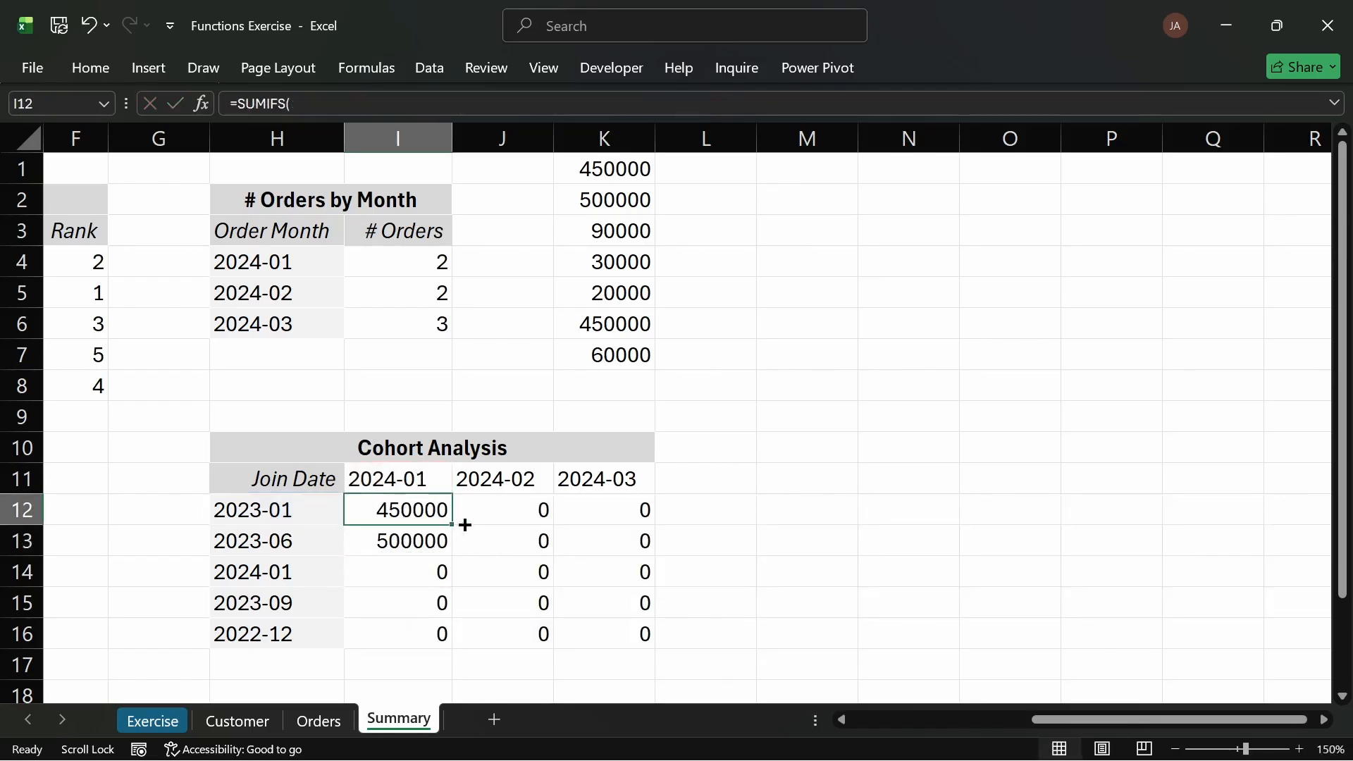
pyautogui.moveTo(465, 525); pyautogui.dragTo(641, 642)
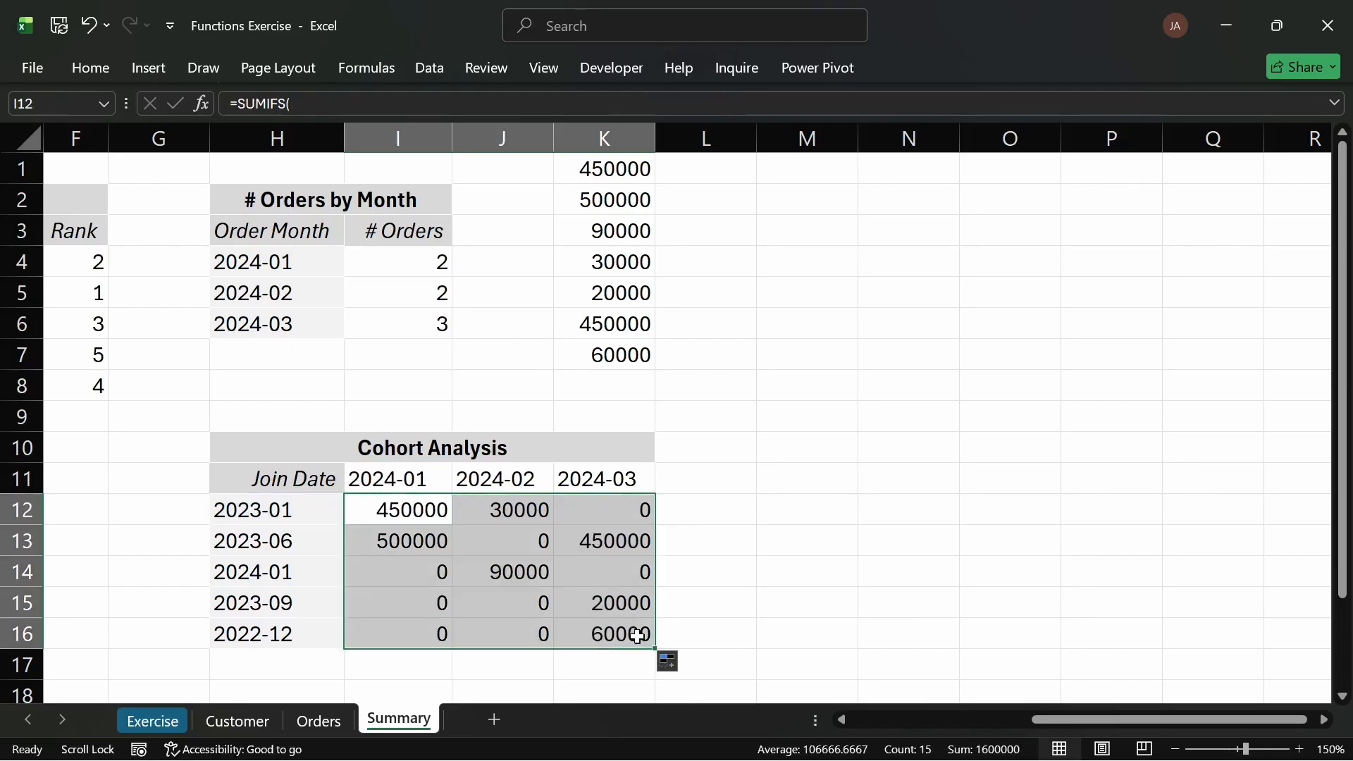
pyautogui.click(568, 550)
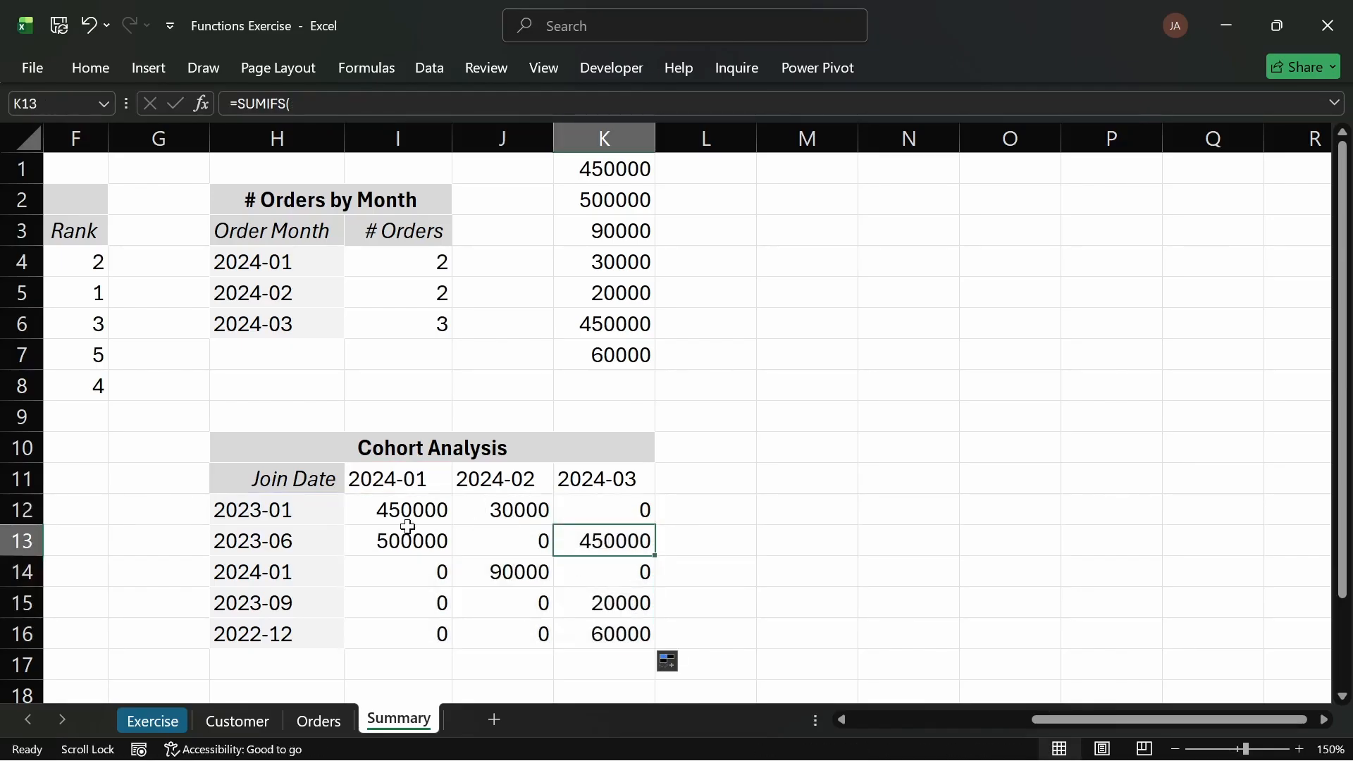
# Step: Convert the Join Date list in H12:H16 from its UNIQUE formula to static values with Paste Special Values
pyautogui.click(290, 510)
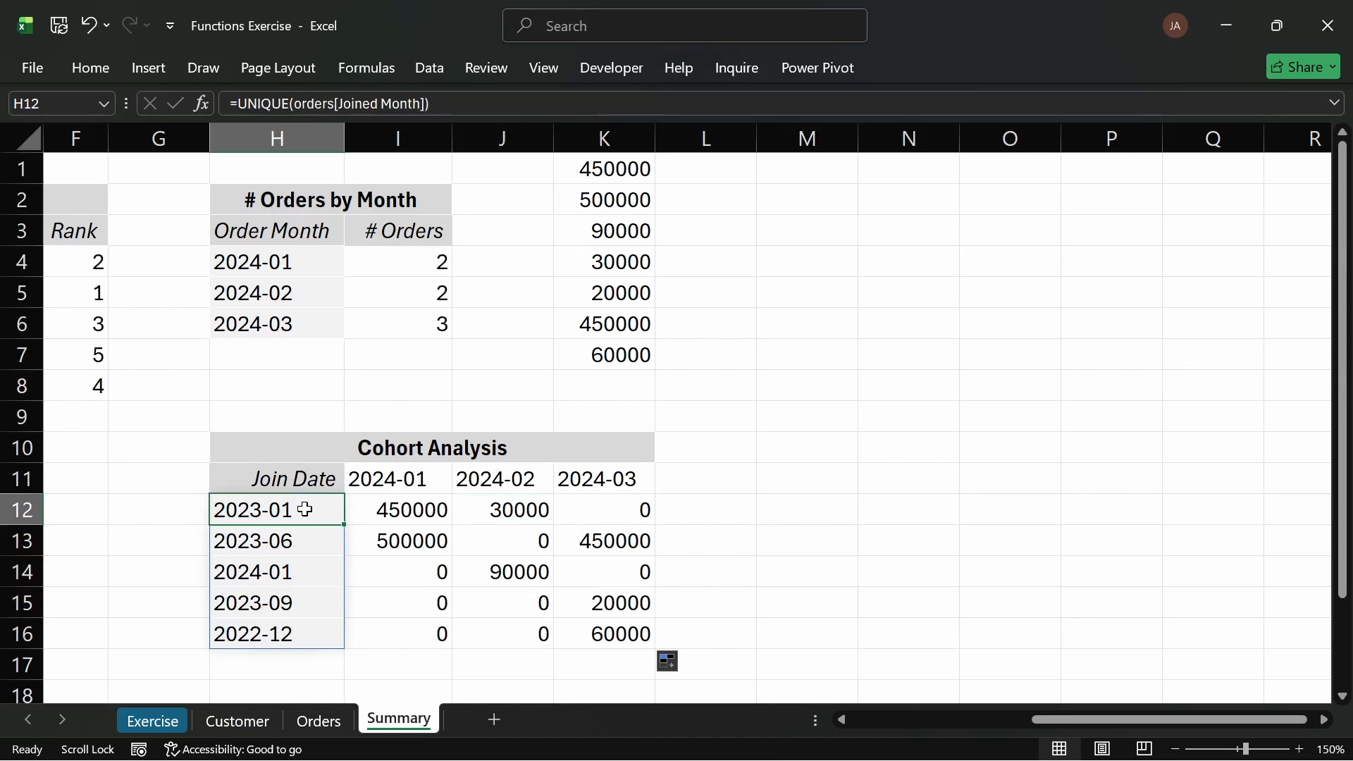
pyautogui.moveTo(309, 510); pyautogui.dragTo(302, 625)
pyautogui.hotkey('ctrl', 'c')
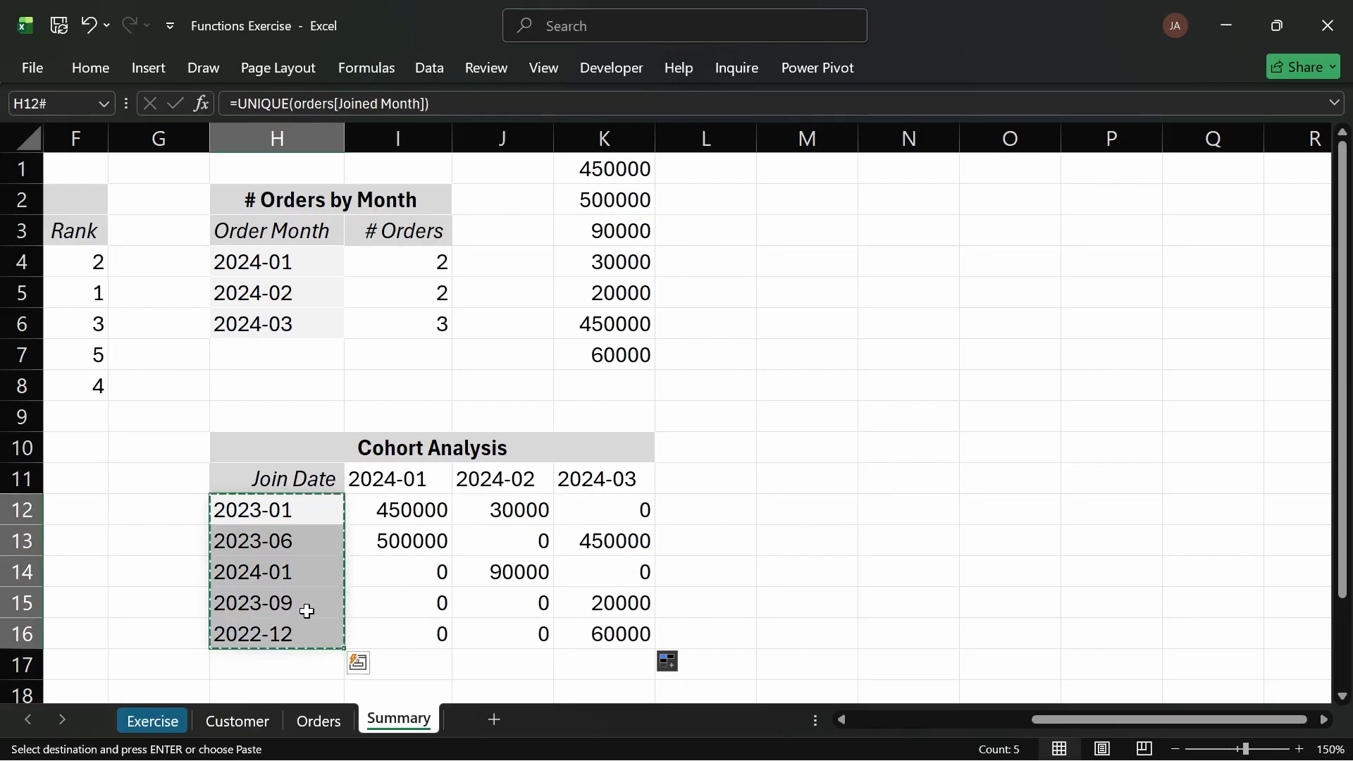
pyautogui.hotkey('ctrl', 'alt', 'v')
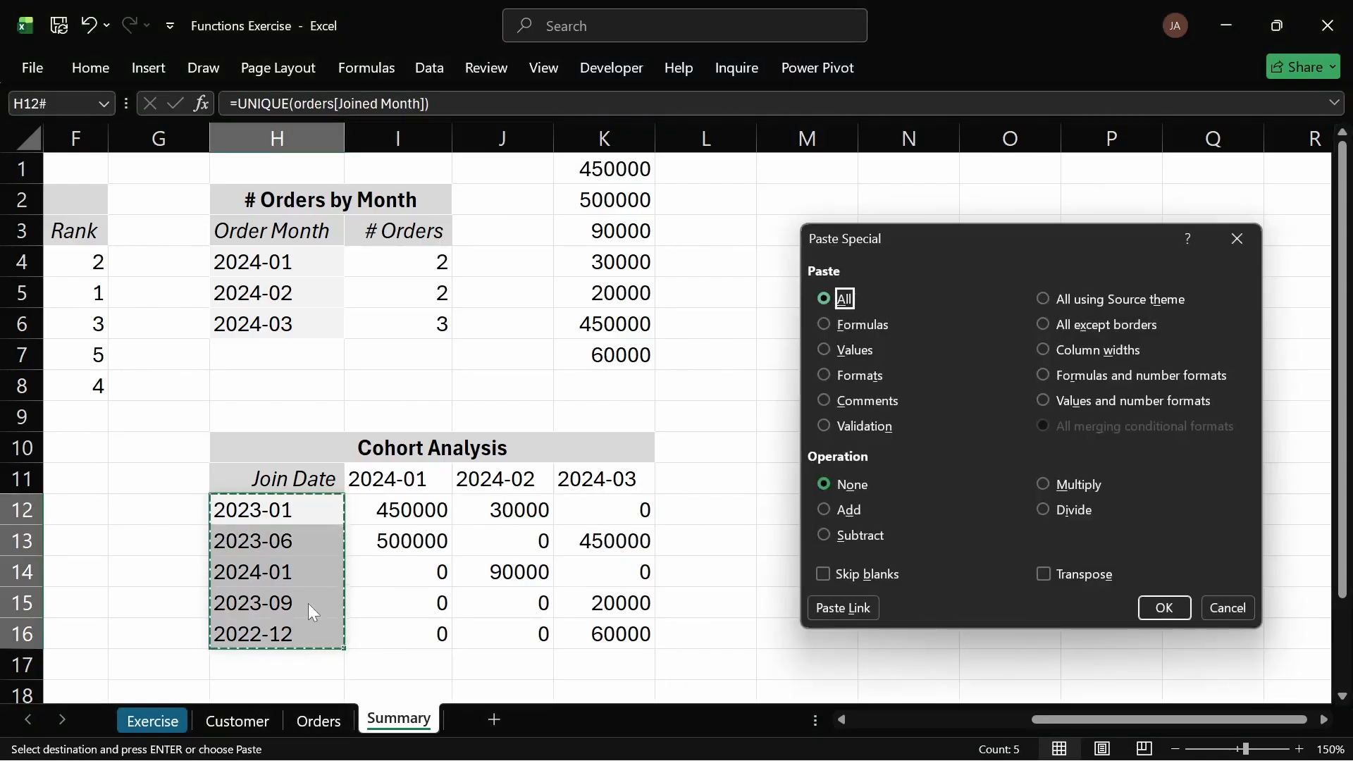
pyautogui.press('Down')
pyautogui.press('Down')
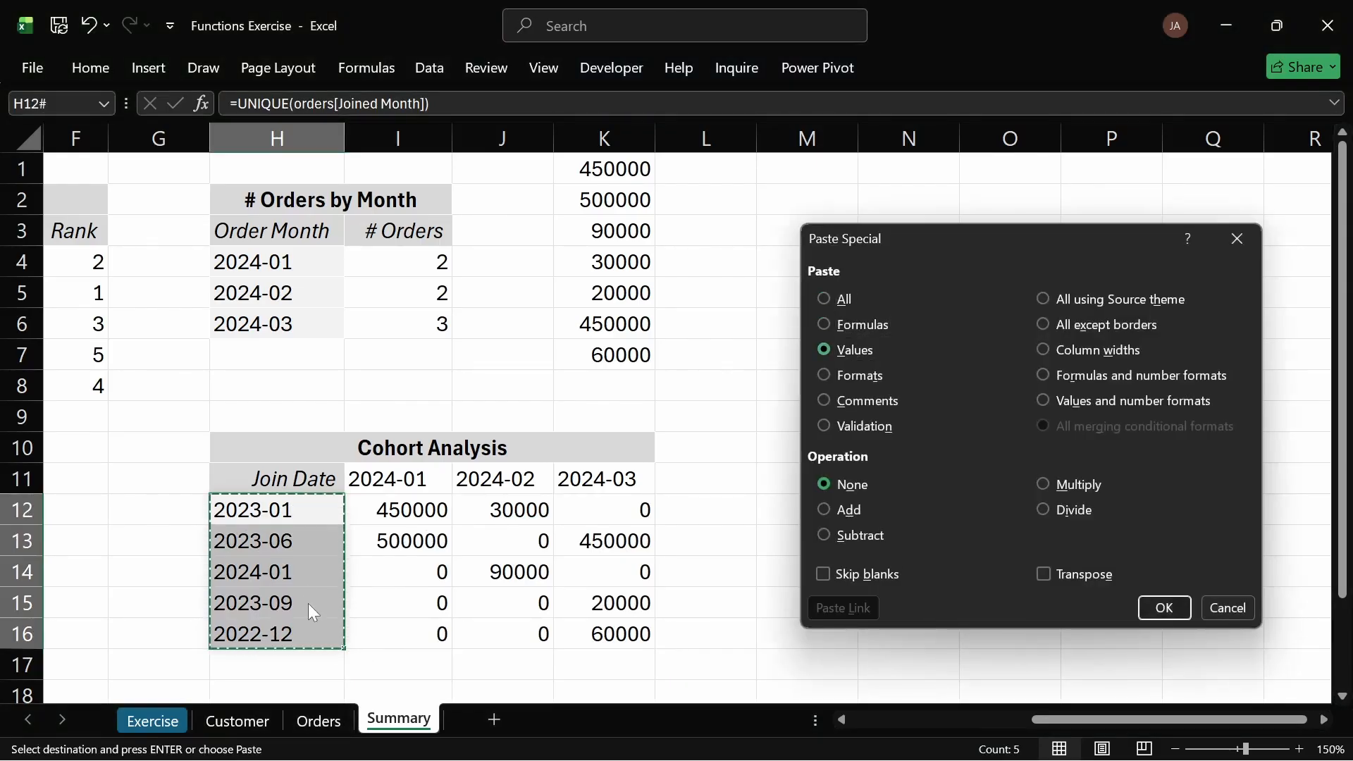
pyautogui.press('Return')
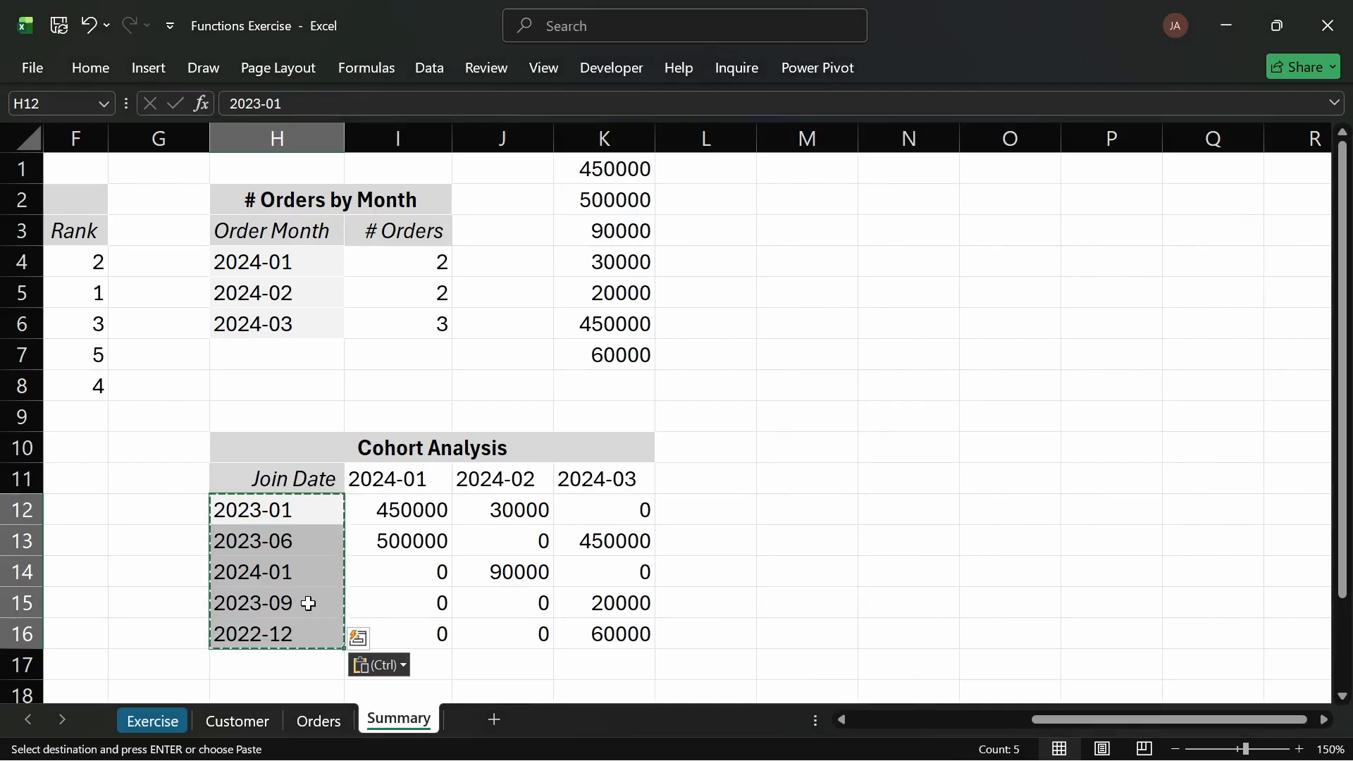
pyautogui.click(362, 541)
pyautogui.click(286, 547)
pyautogui.press('Escape')
pyautogui.click(368, 573)
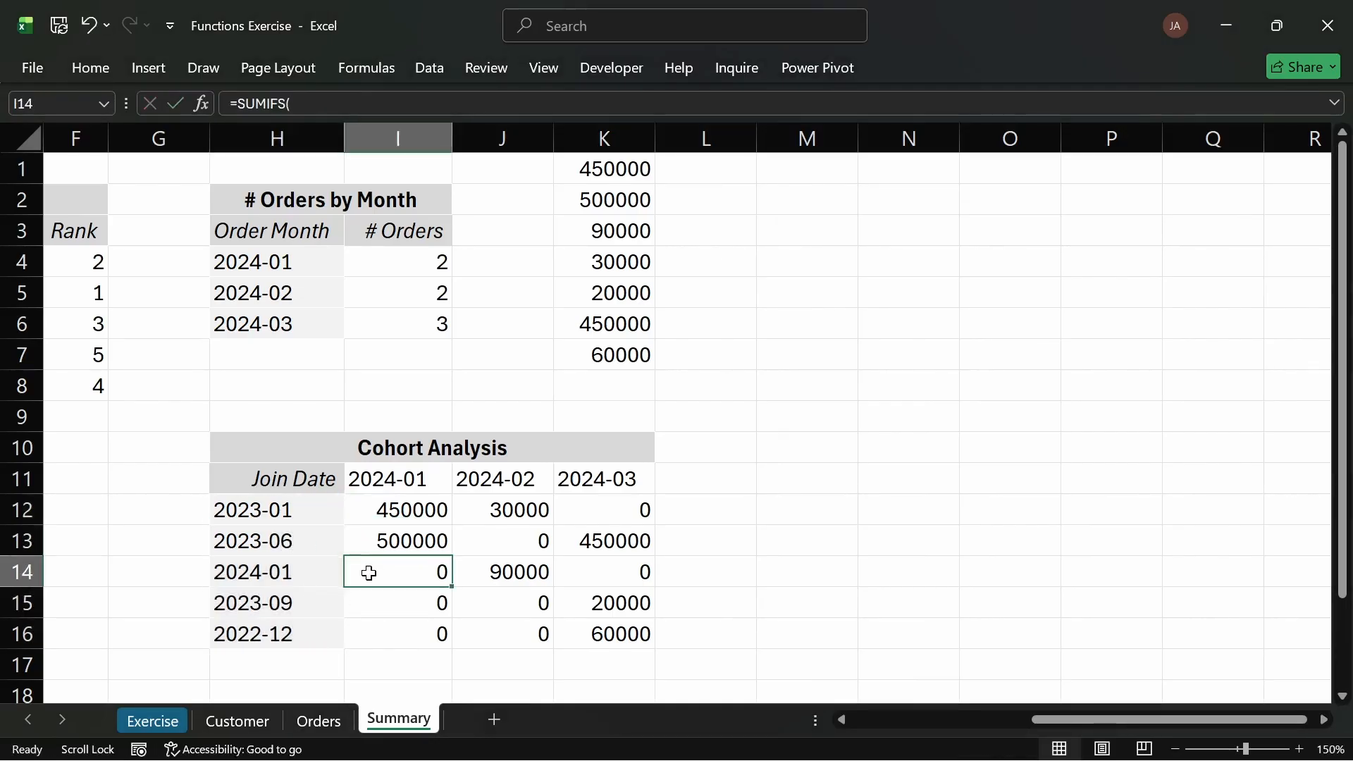
# Step: Convert the month headers in I11:K11 from their TRANSPOSE(UNIQUE) formula to static values with Paste Special Values
pyautogui.doubleClick(411, 480)
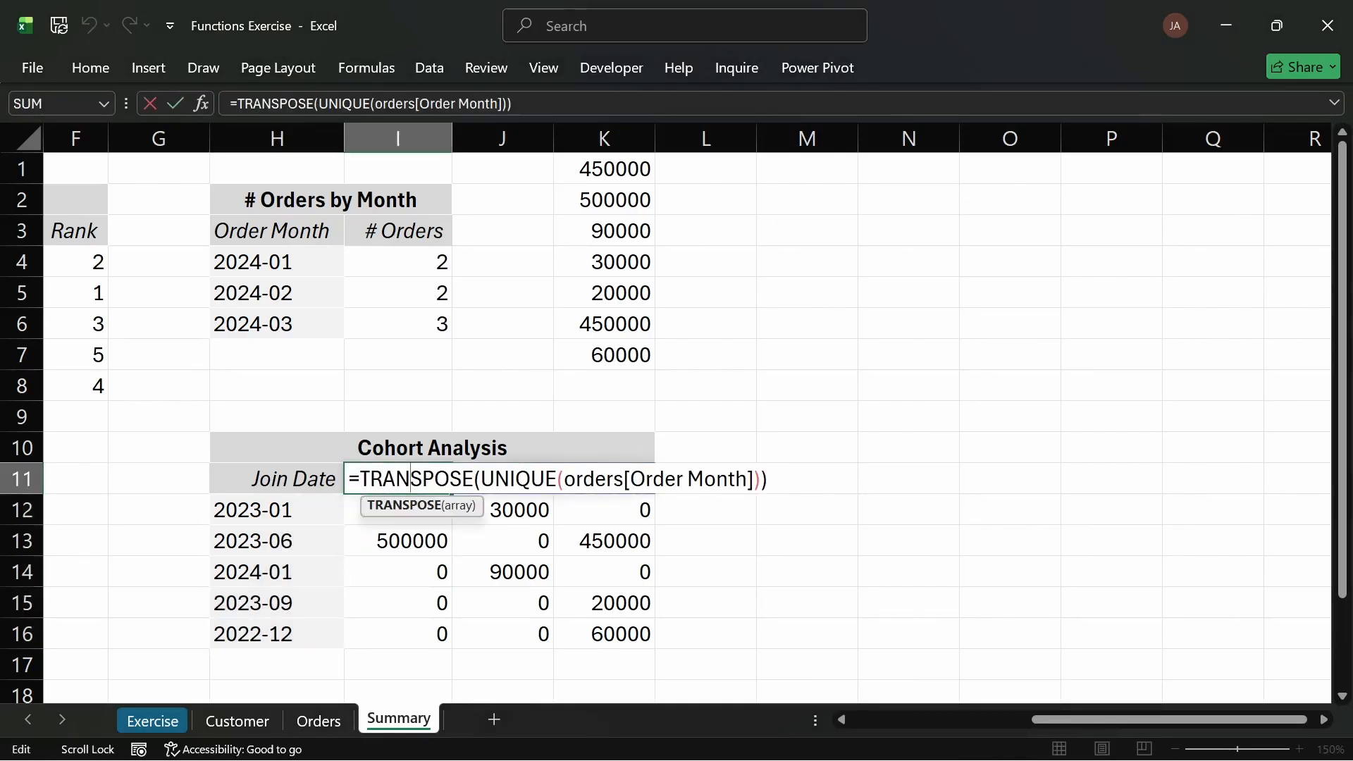
pyautogui.press('Escape')
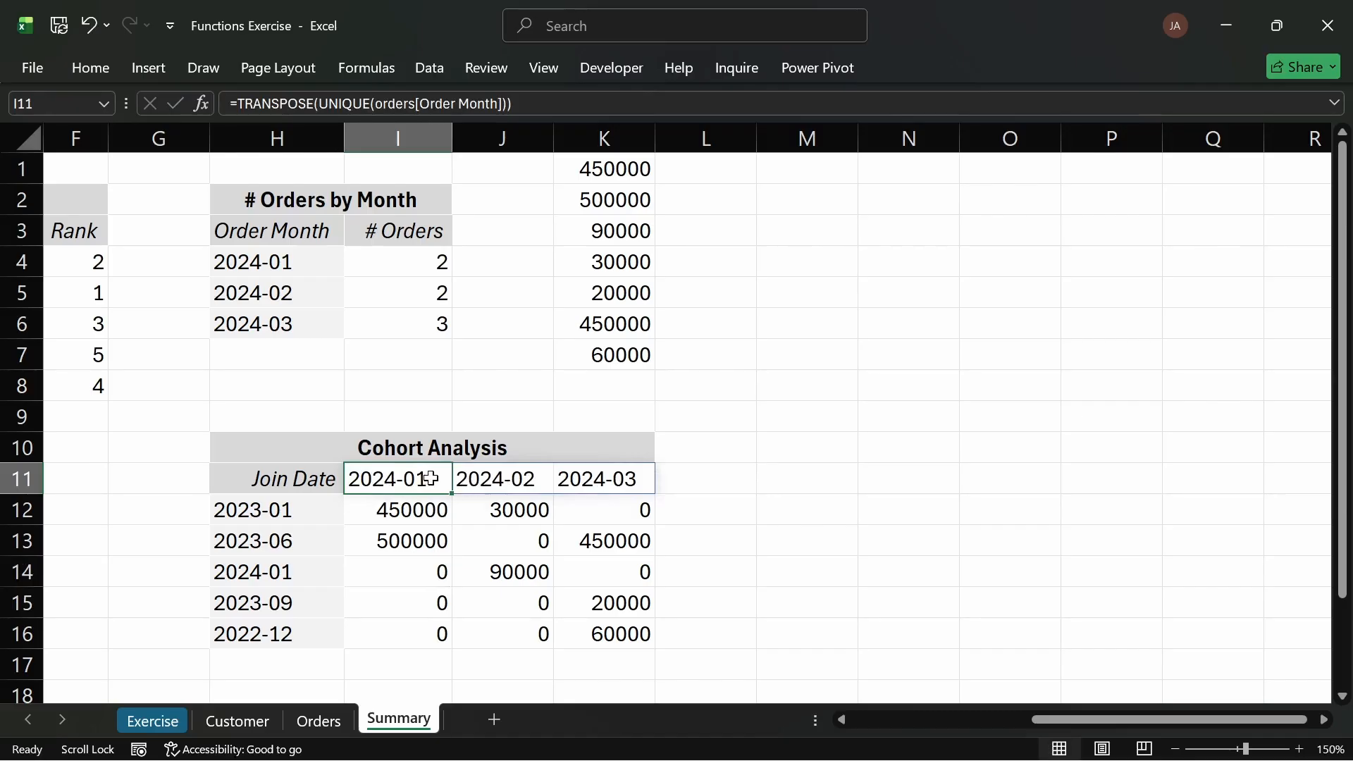
pyautogui.moveTo(431, 479); pyautogui.dragTo(647, 472)
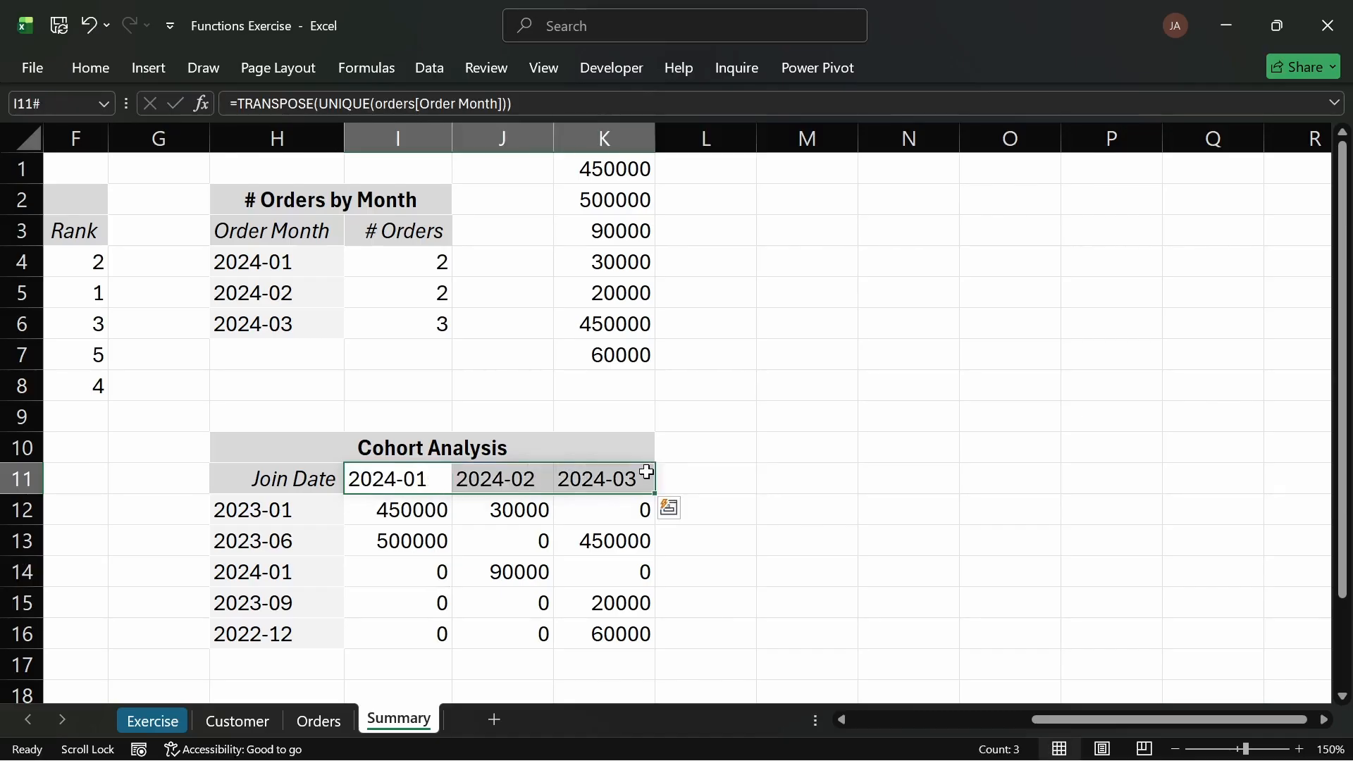
pyautogui.hotkey('ctrl', 'c')
pyautogui.hotkey('ctrl', 'alt', 'v')
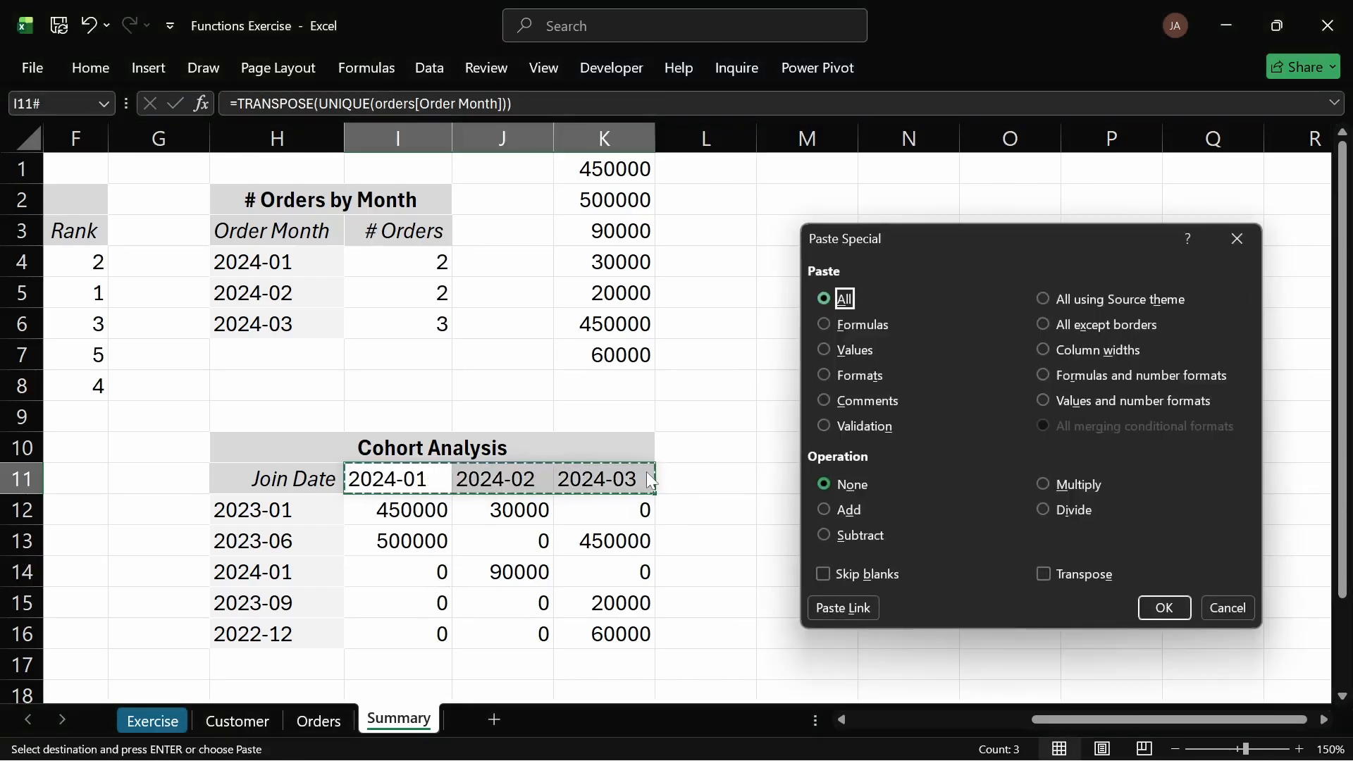
pyautogui.press('Down')
pyautogui.press('Down')
pyautogui.press('Return')
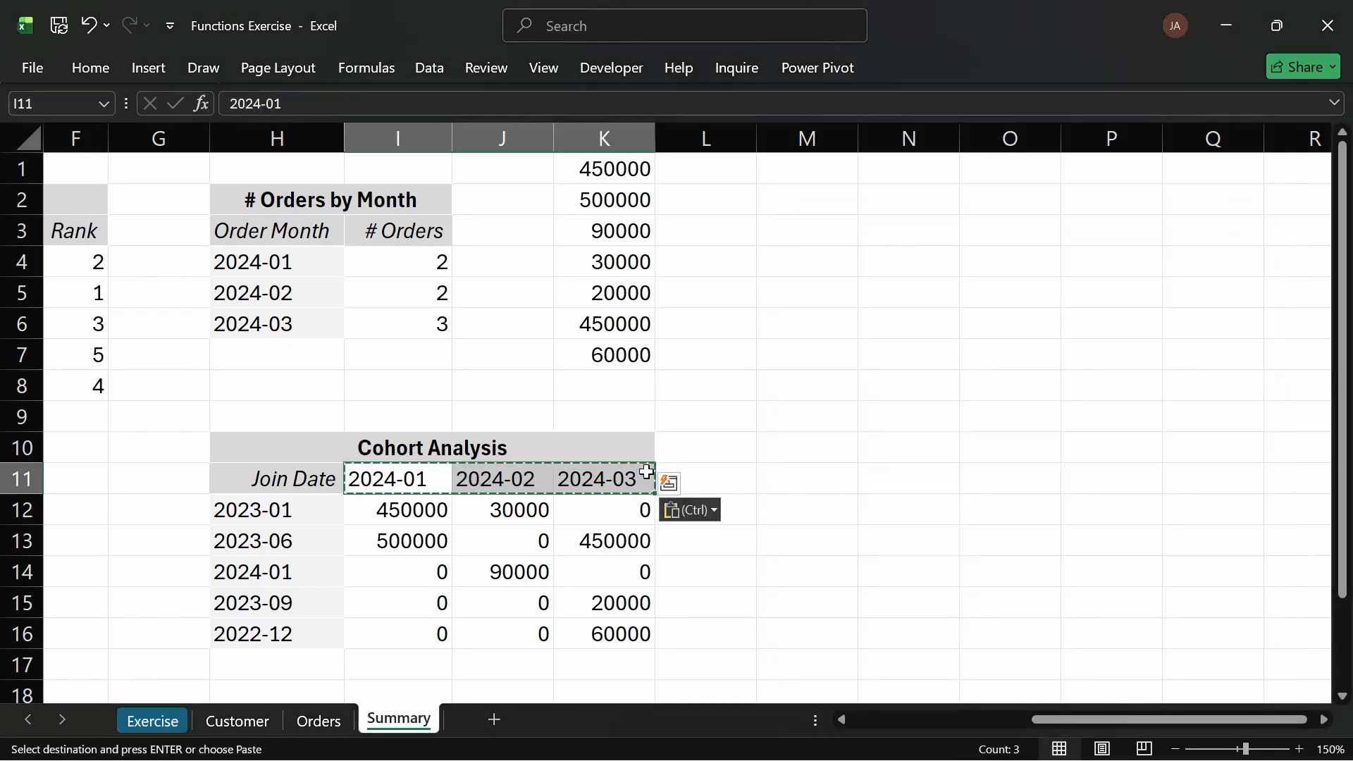
pyautogui.click(824, 357)
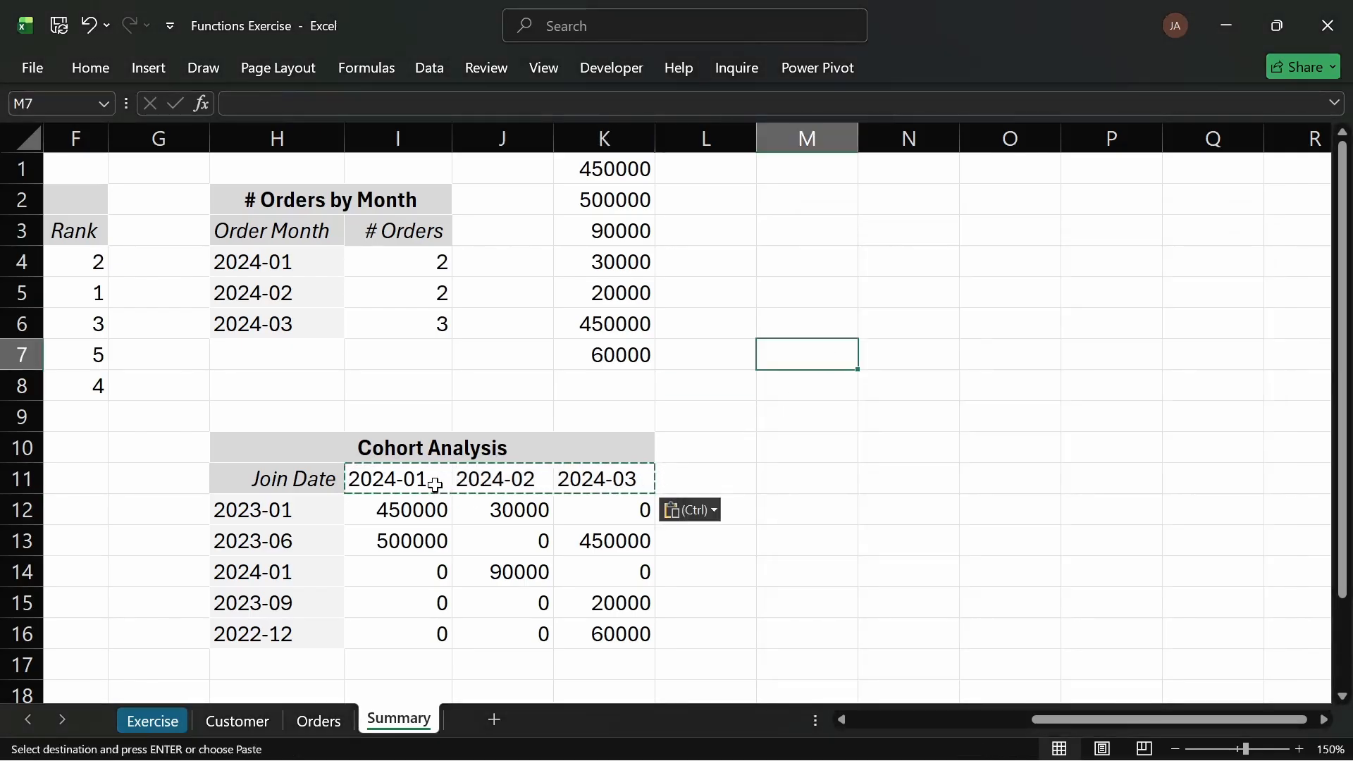
pyautogui.click(437, 484)
pyautogui.click(689, 491)
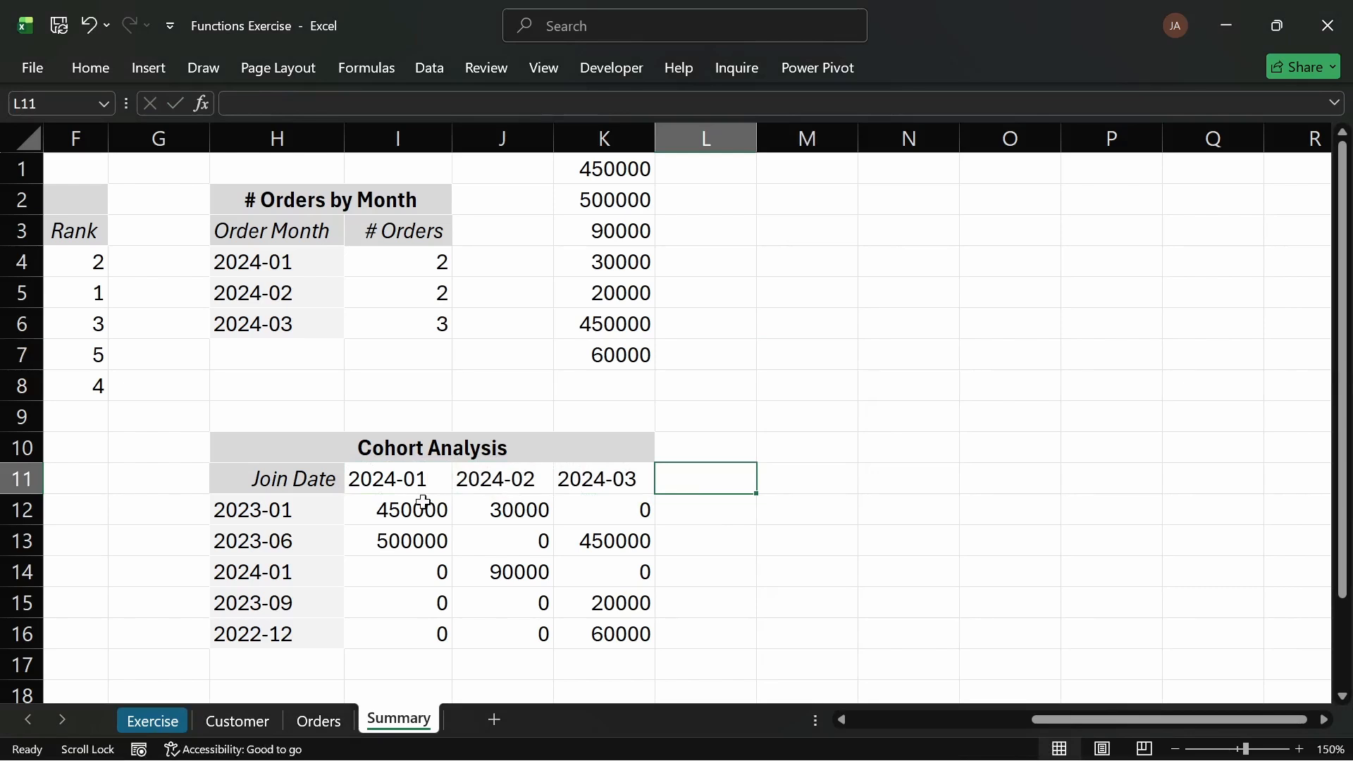
# Step: Copy the format of Join Date cell H12 onto the month headers I11:K11 with the Format Painter
pyautogui.click(321, 507)
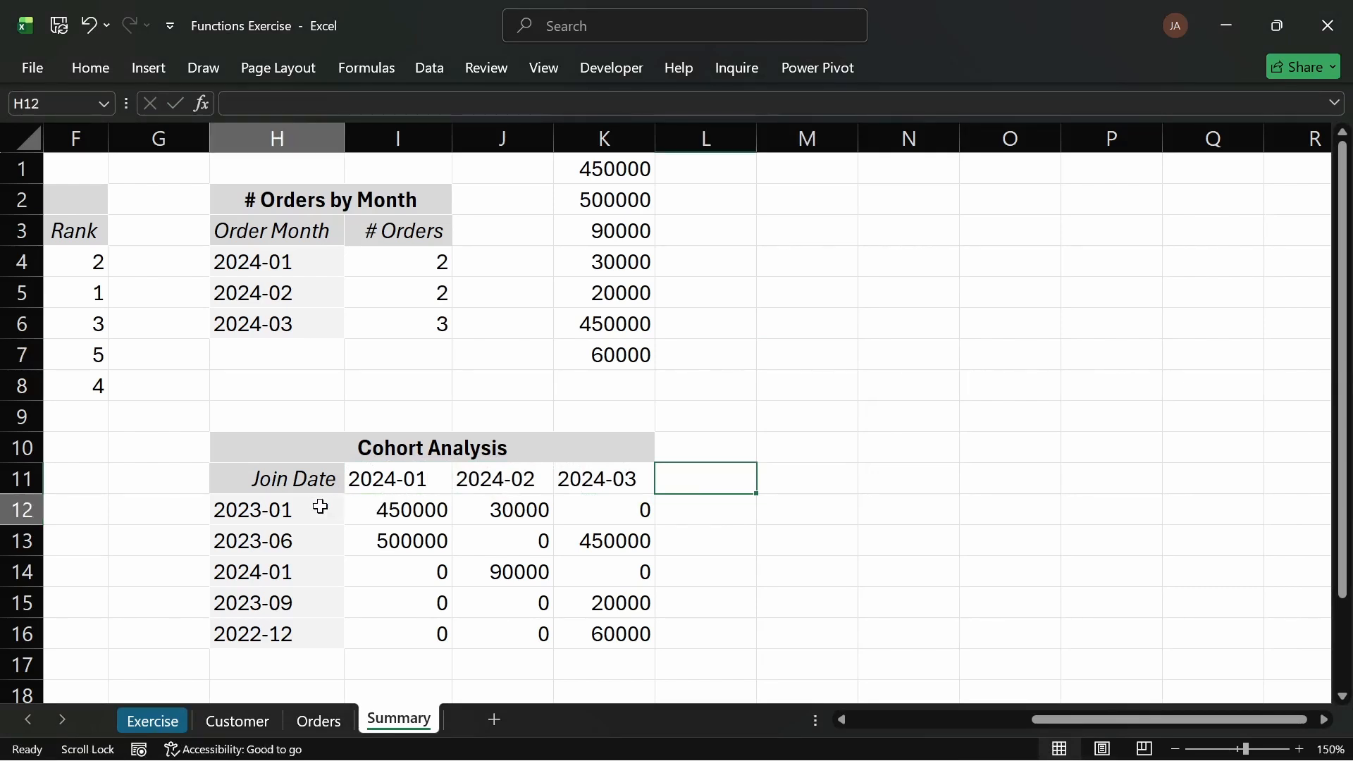
pyautogui.click(89, 65)
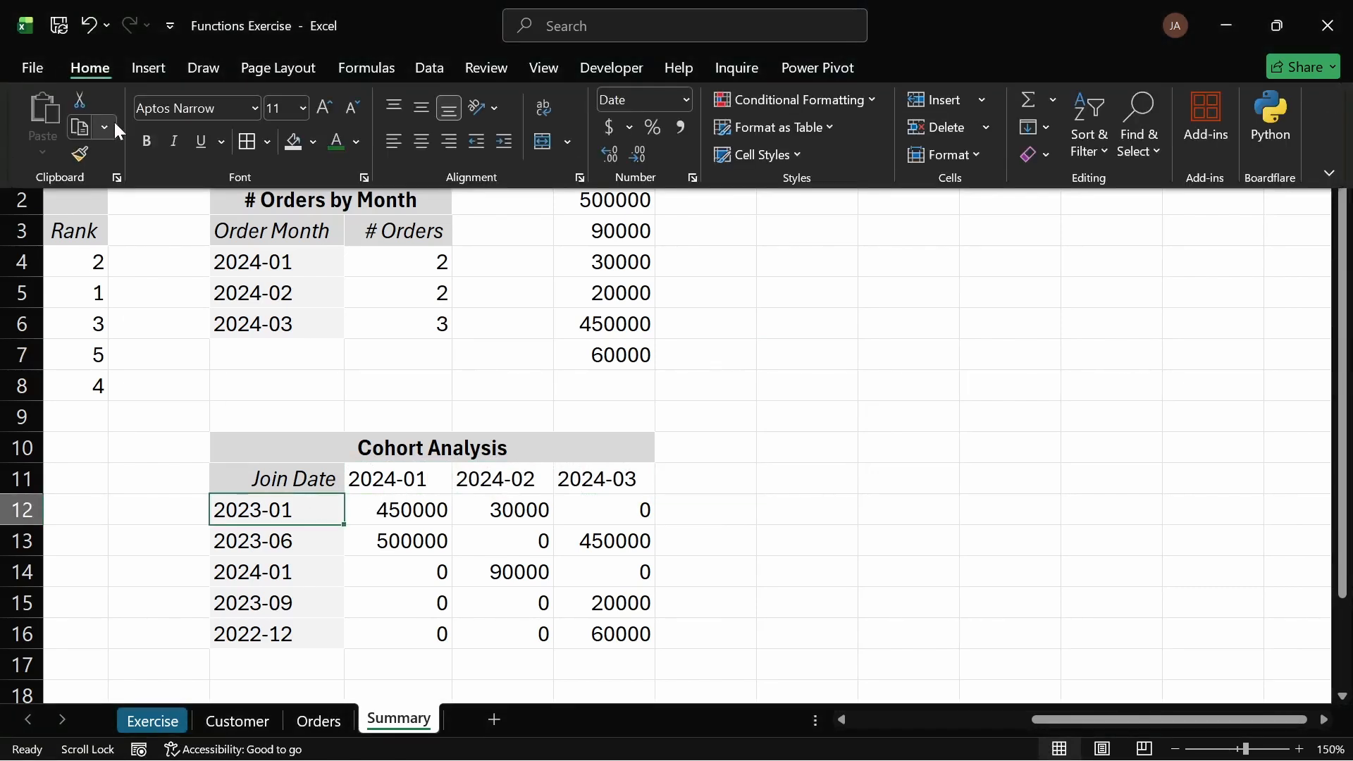
pyautogui.click(88, 151)
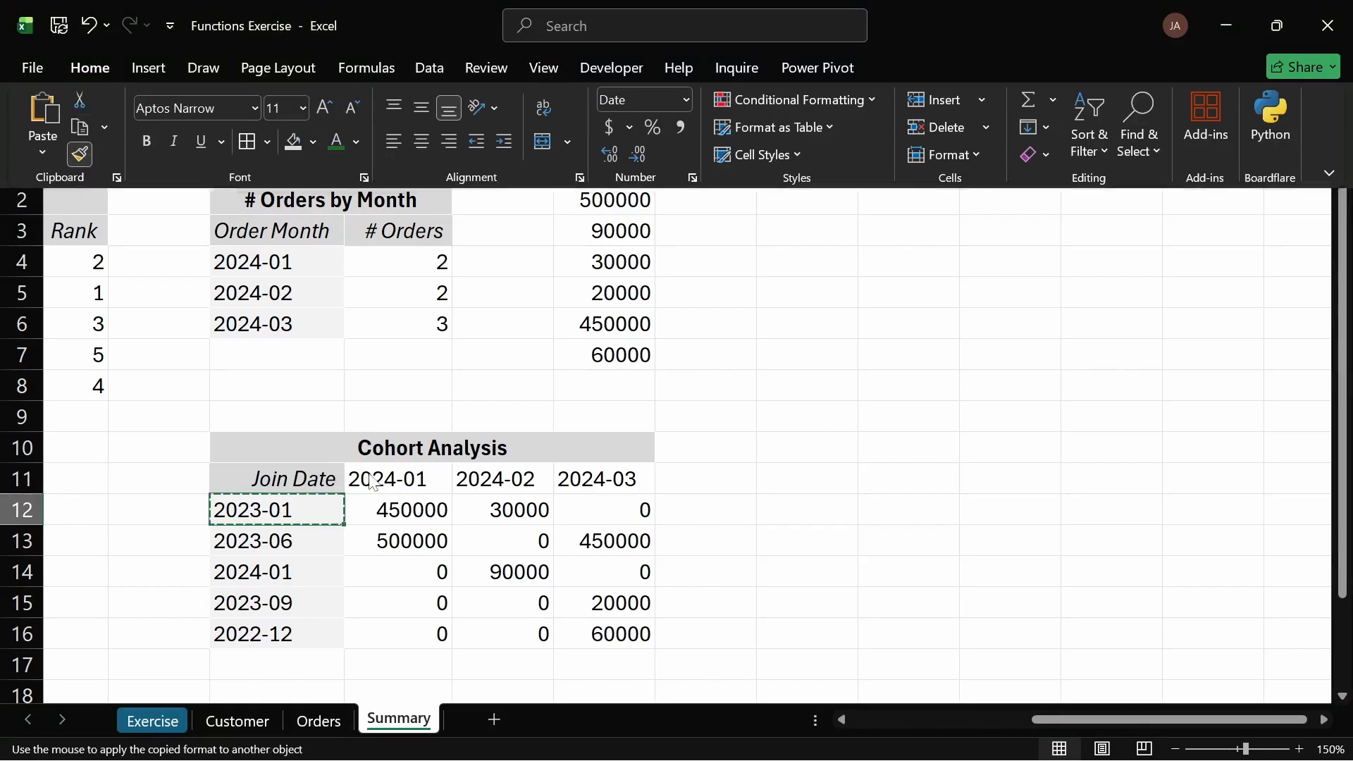
pyautogui.moveTo(384, 476); pyautogui.dragTo(594, 477)
pyautogui.click(775, 483)
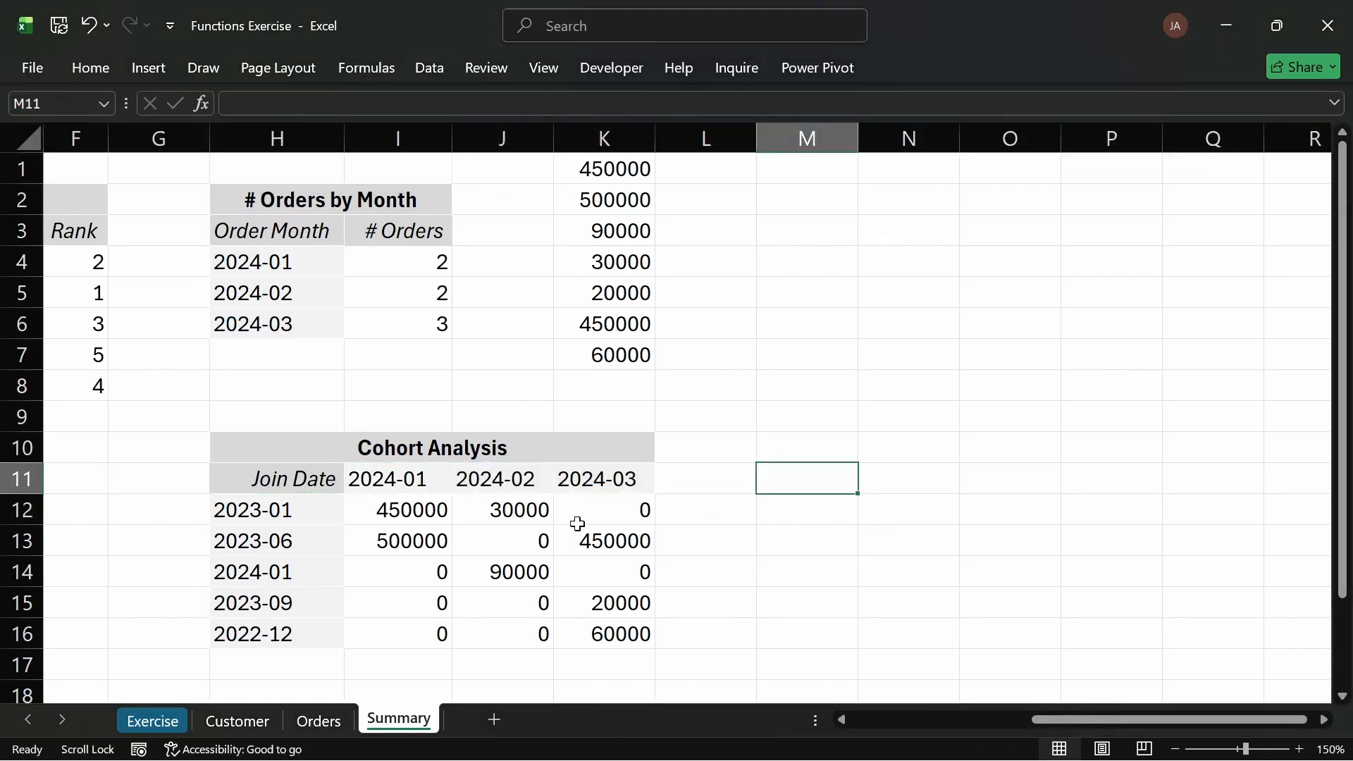
# Step: Inspect the cohort SUMIFS cells in row 12 alongside the join date and month header cells they reference
pyautogui.click(529, 541)
pyautogui.click(423, 517)
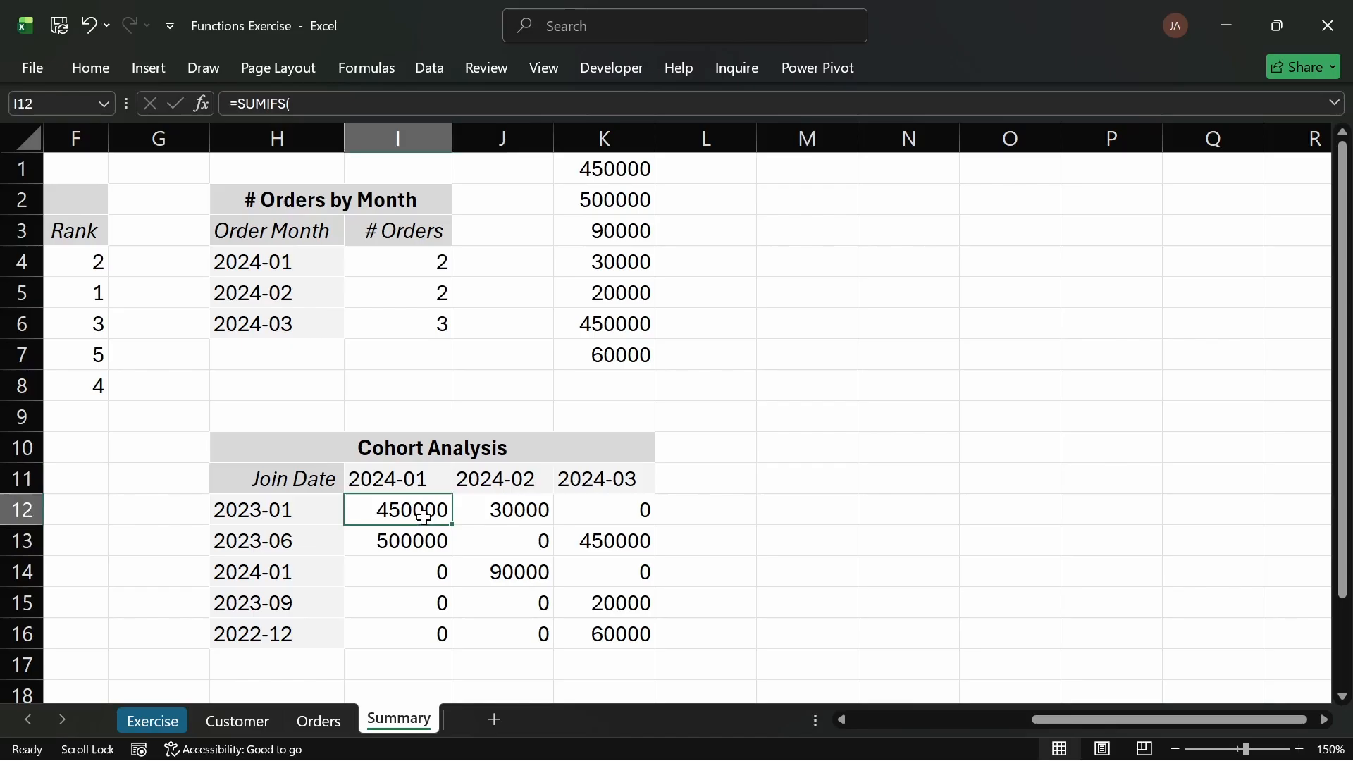
pyautogui.click(270, 513)
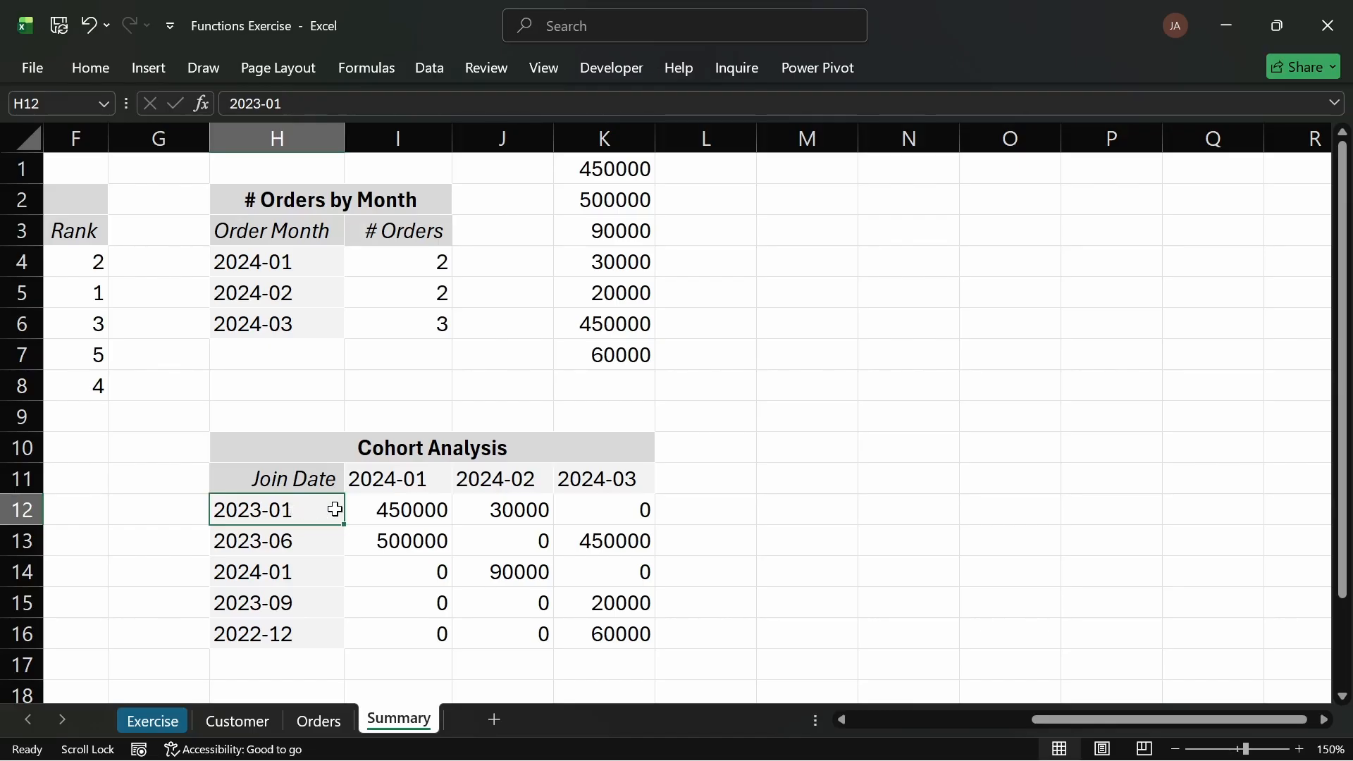
pyautogui.click(400, 477)
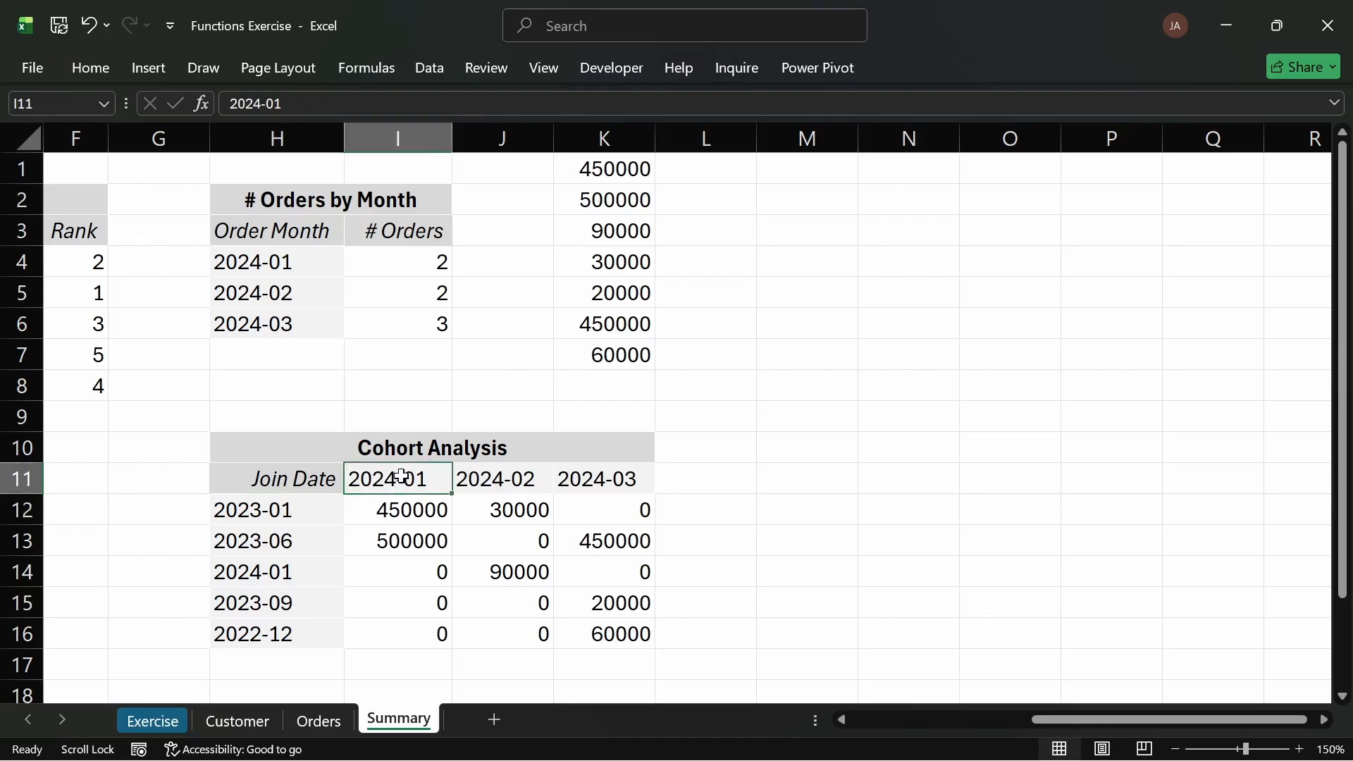
pyautogui.click(414, 512)
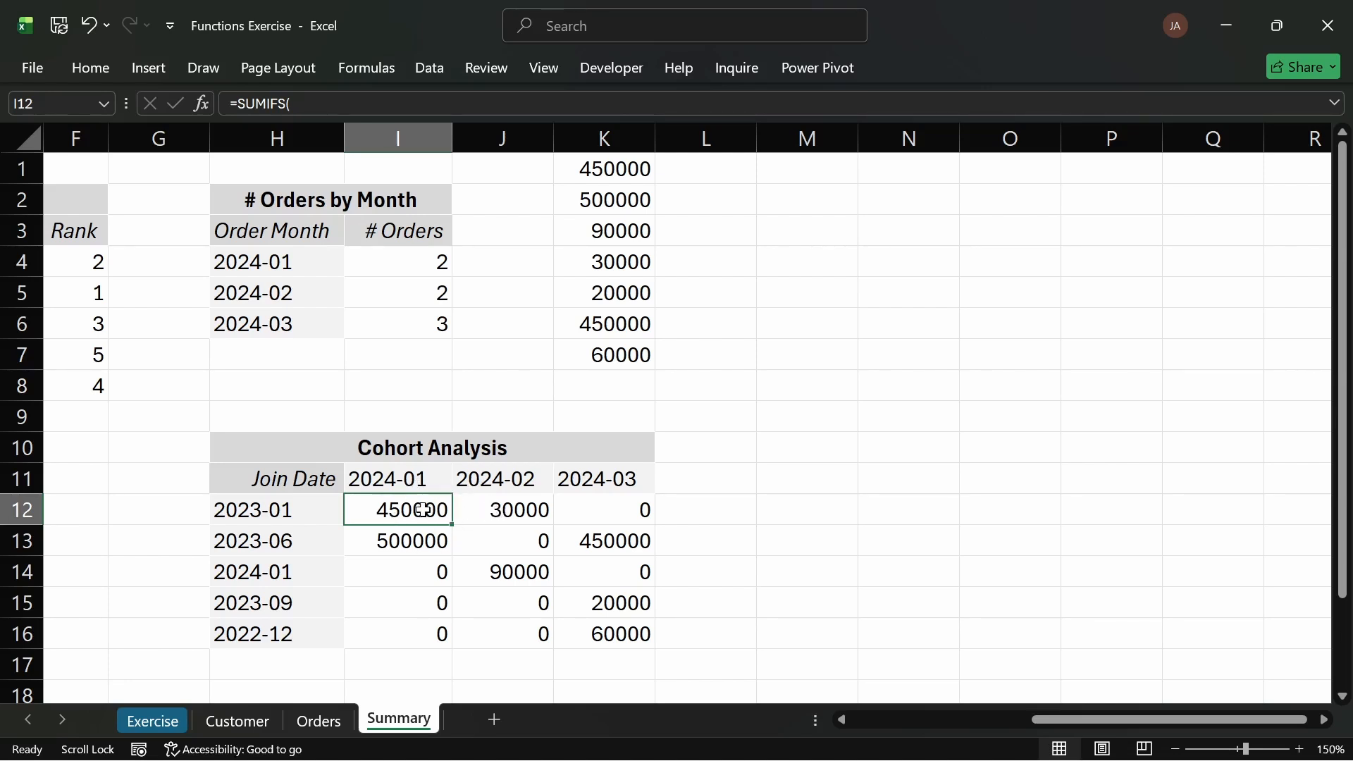
pyautogui.click(522, 505)
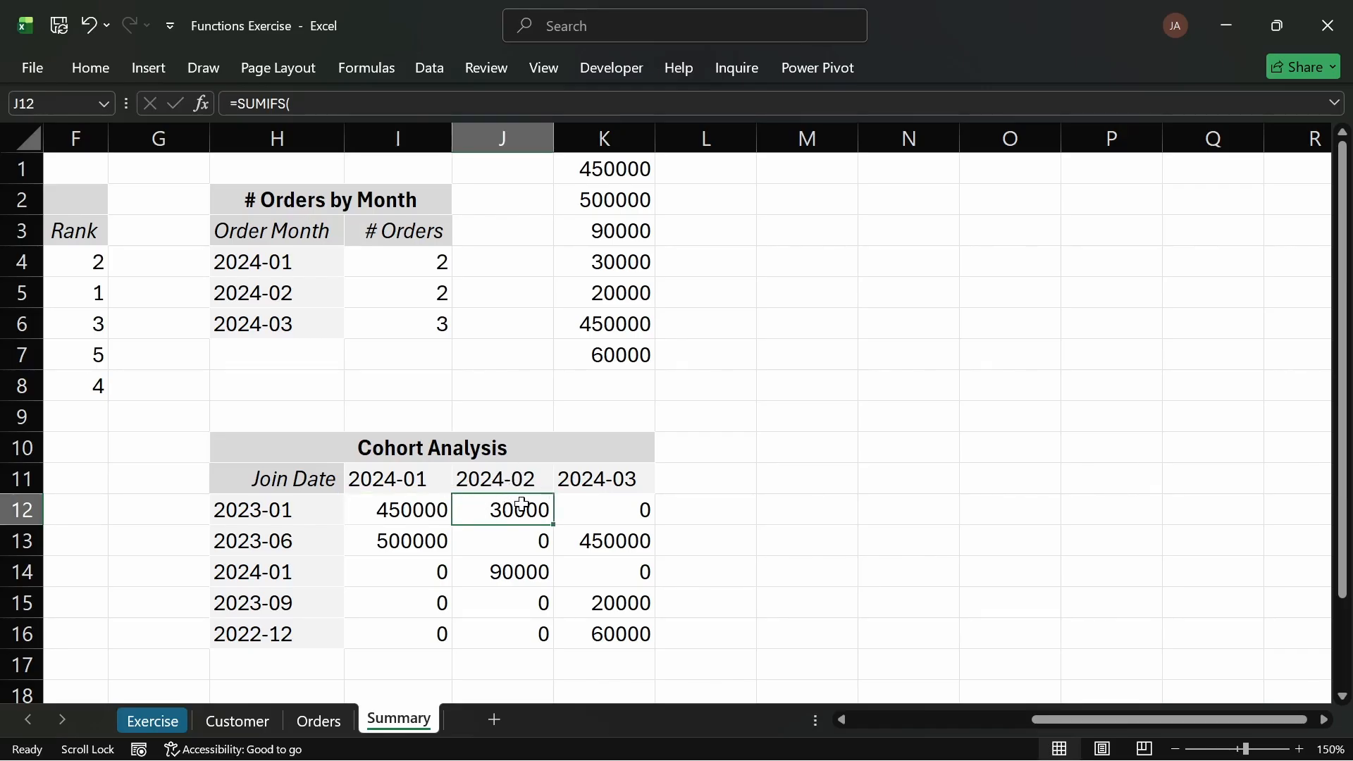
pyautogui.click(605, 507)
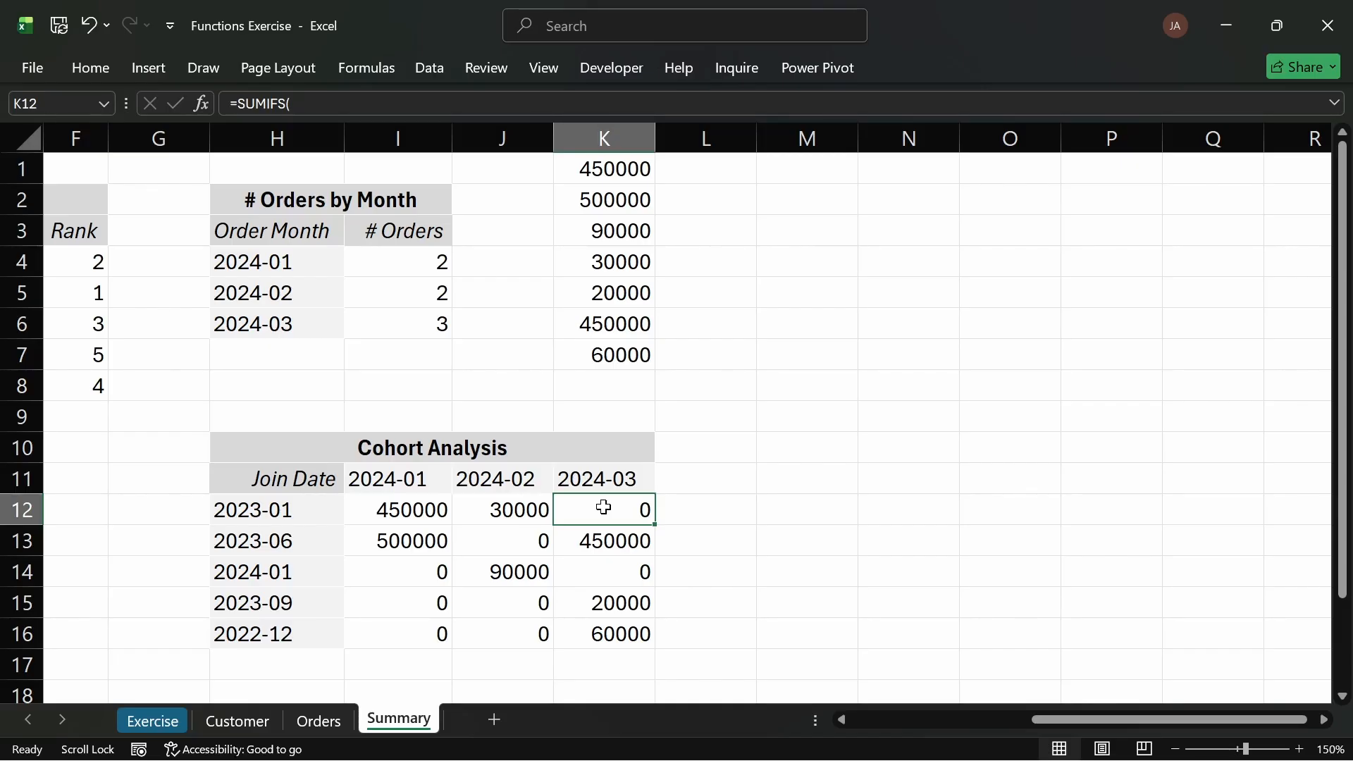
# Step: Examine the cohort cells and the Joined Month formulas on the Orders sheet that feed the Cohort Analysis table
pyautogui.click(386, 503)
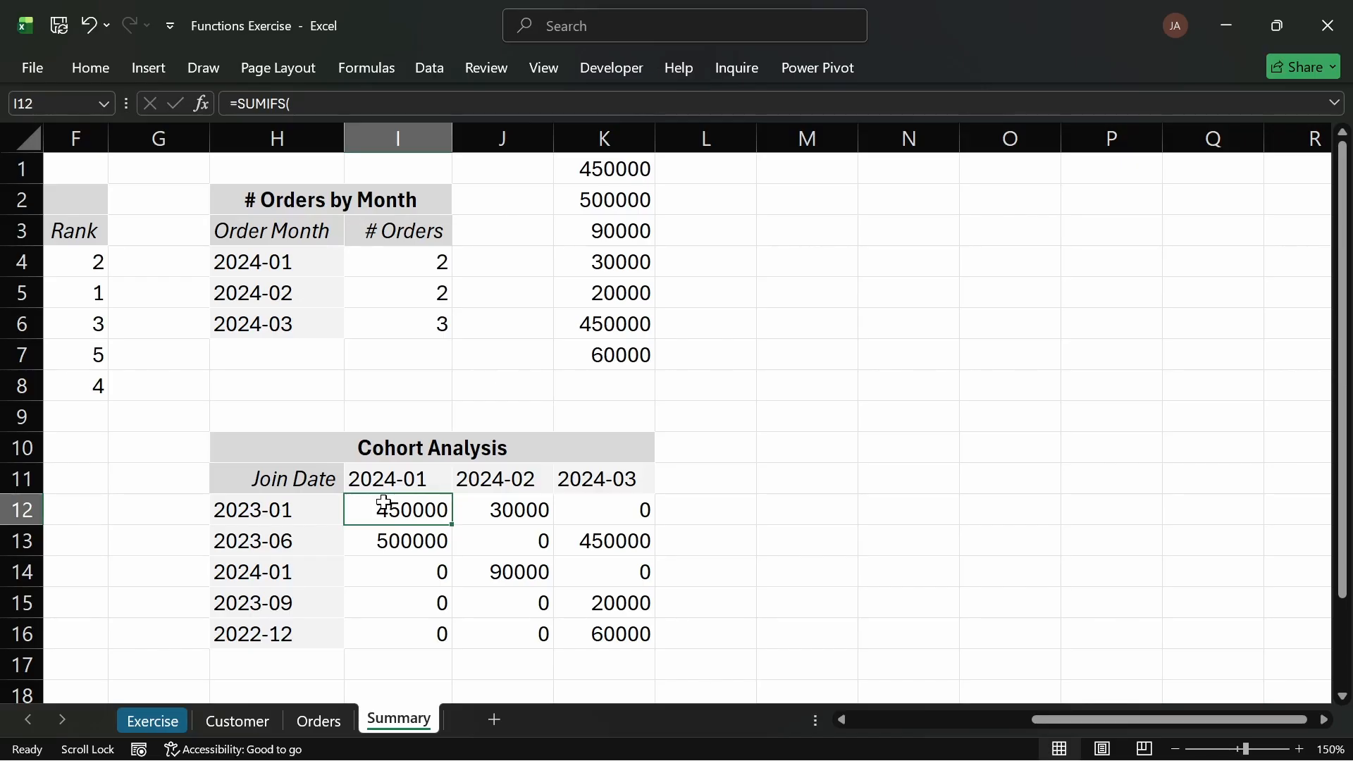
pyautogui.click(306, 523)
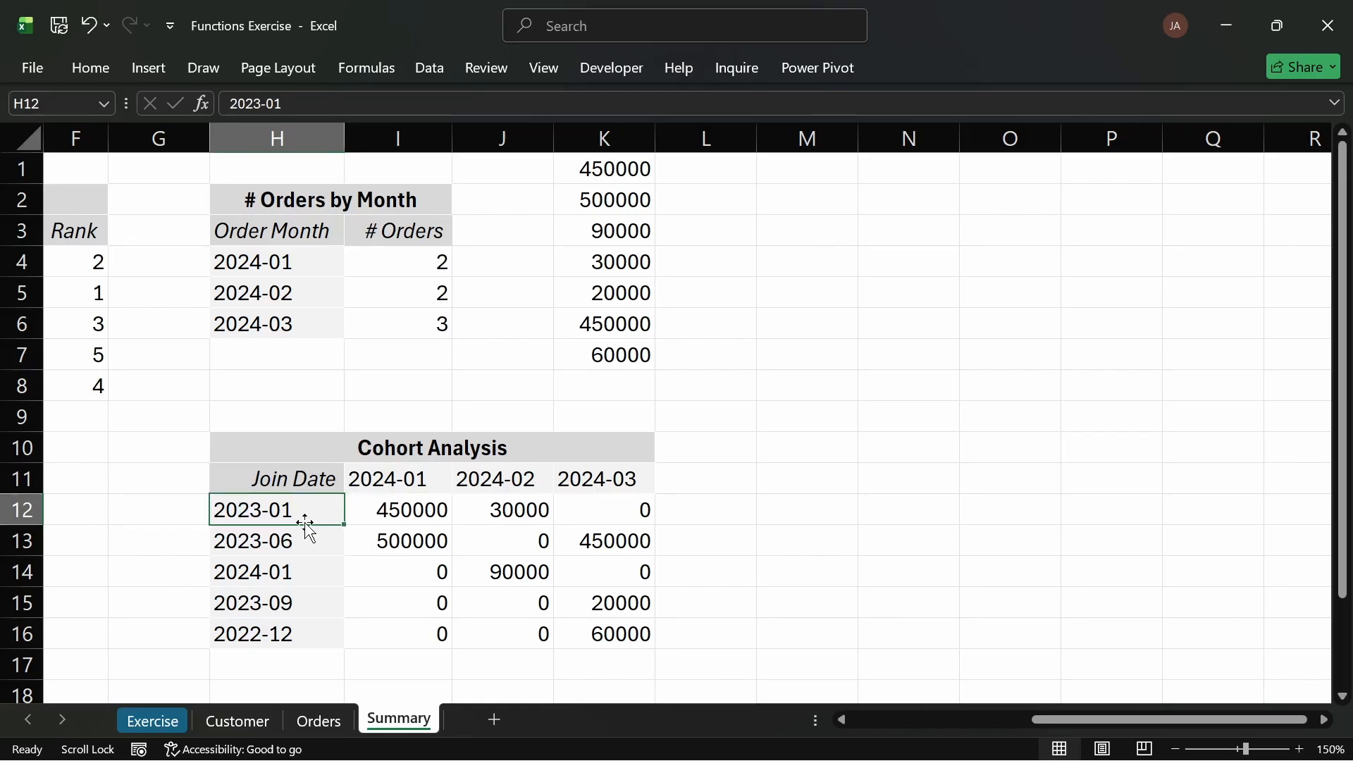
pyautogui.click(244, 722)
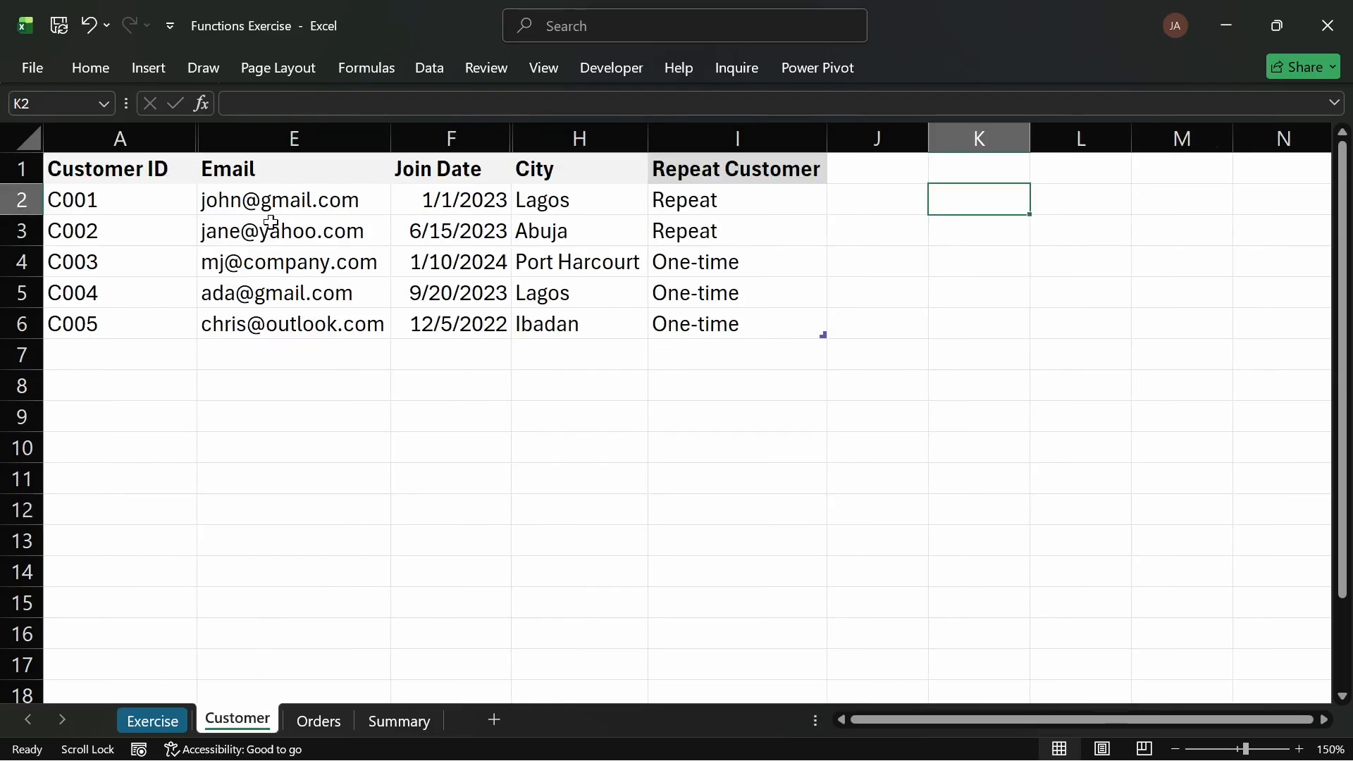
pyautogui.click(335, 719)
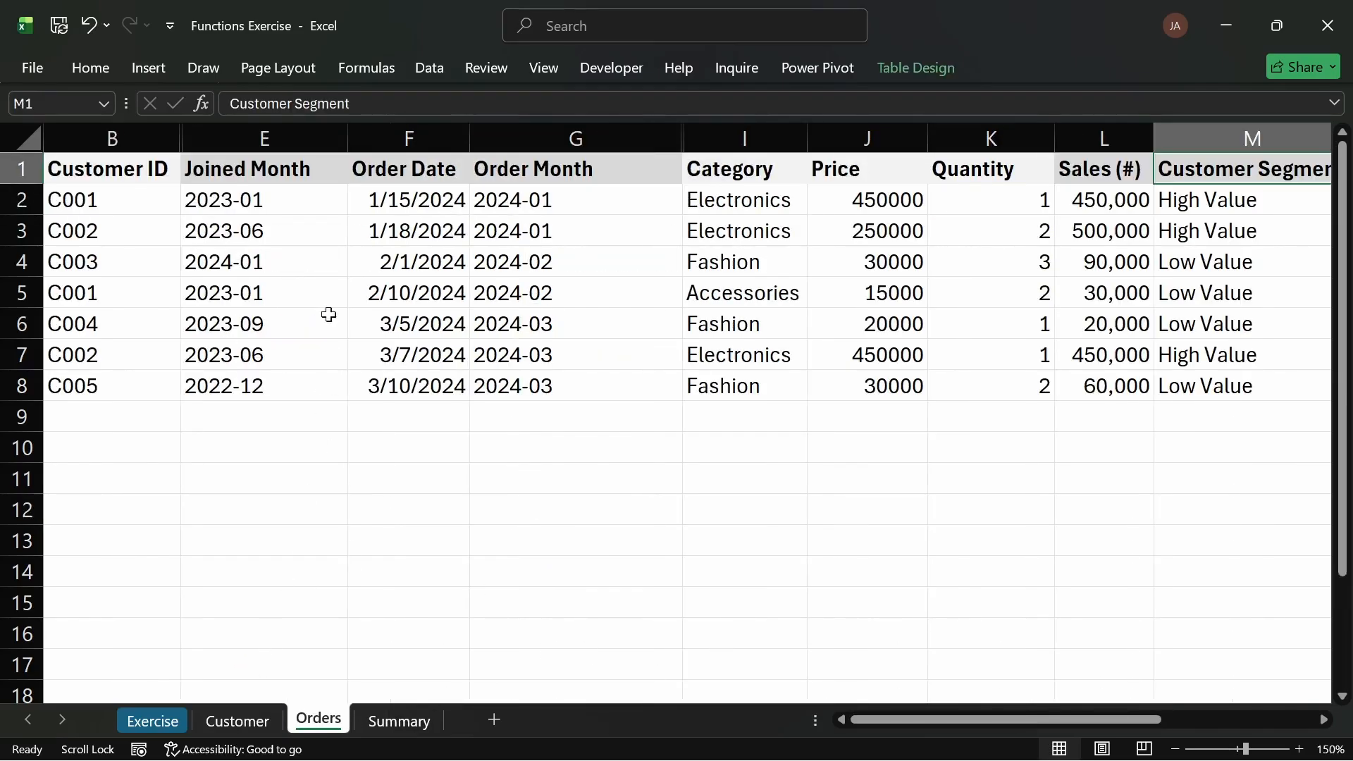
pyautogui.click(275, 202)
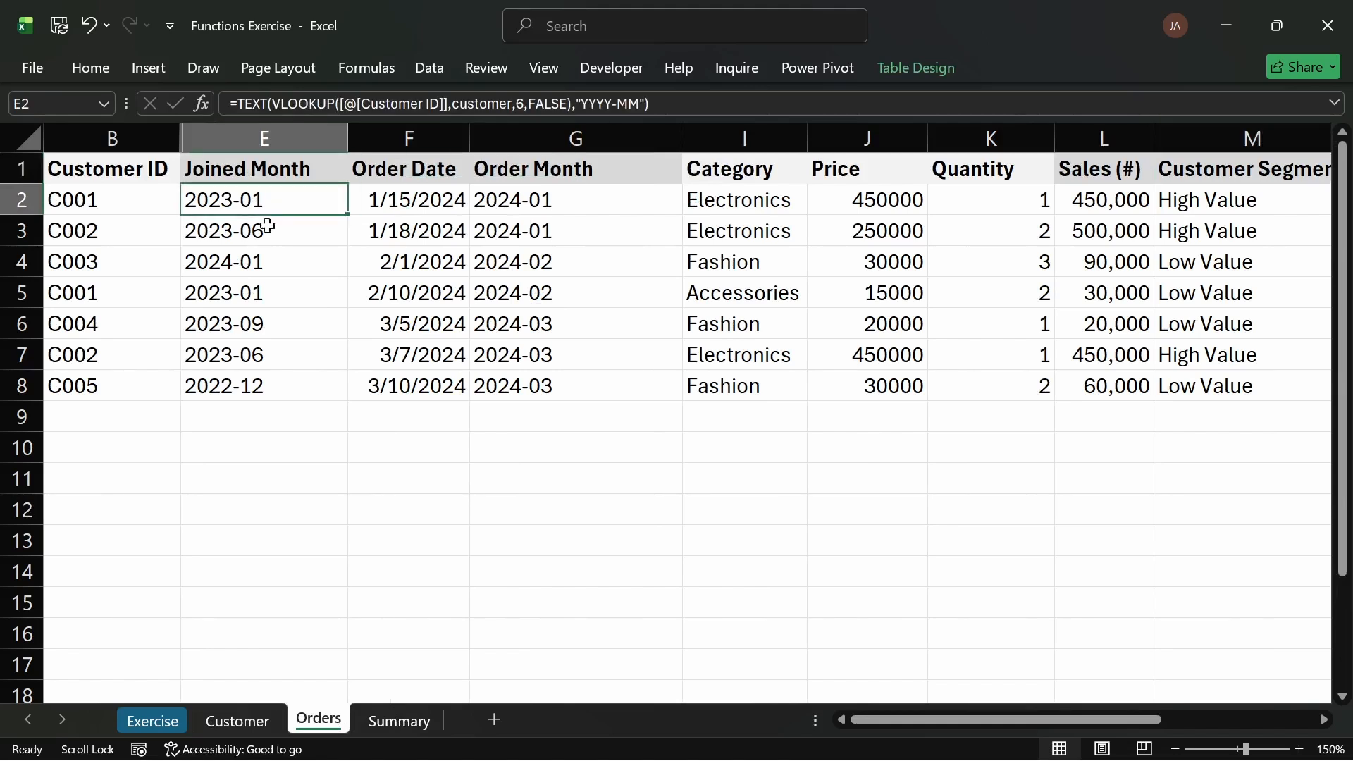
pyautogui.click(274, 303)
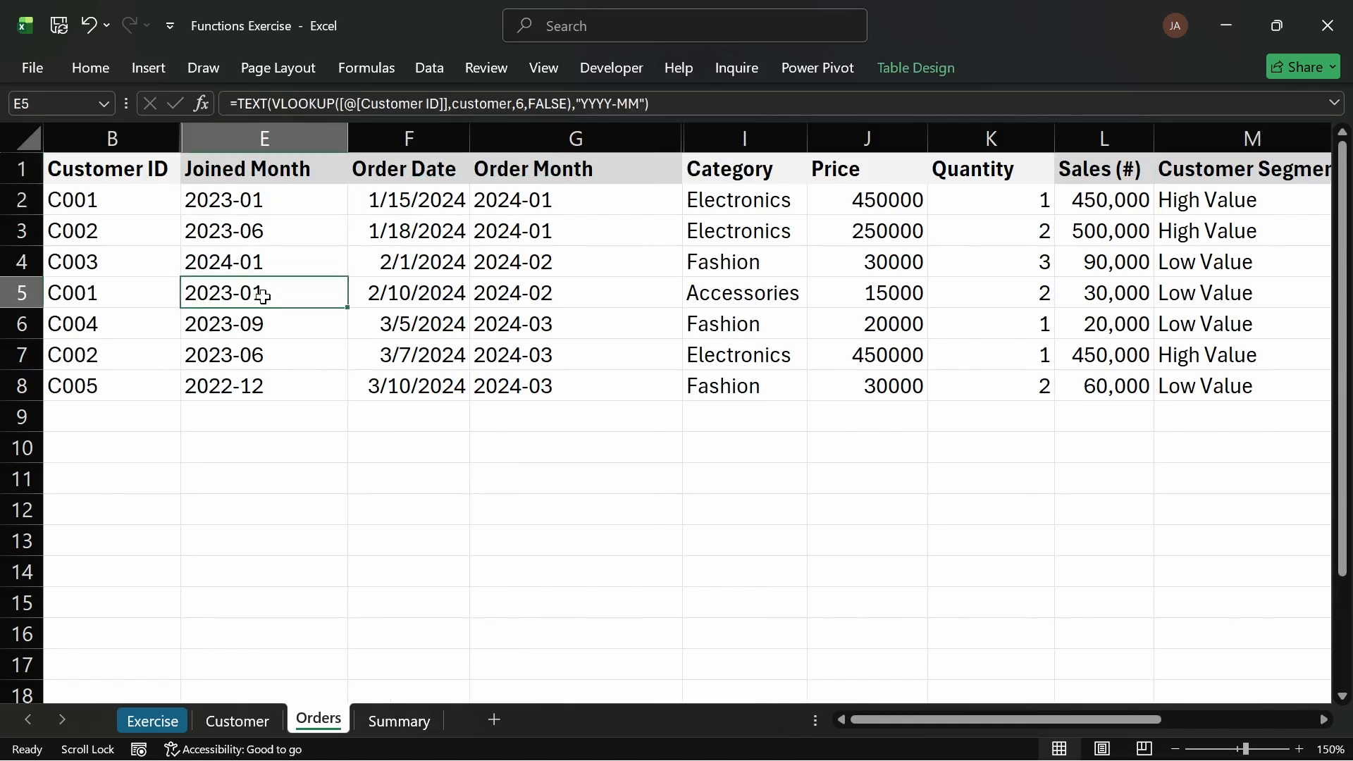
pyautogui.click(268, 197)
pyautogui.click(265, 291)
pyautogui.click(102, 204)
pyautogui.click(378, 712)
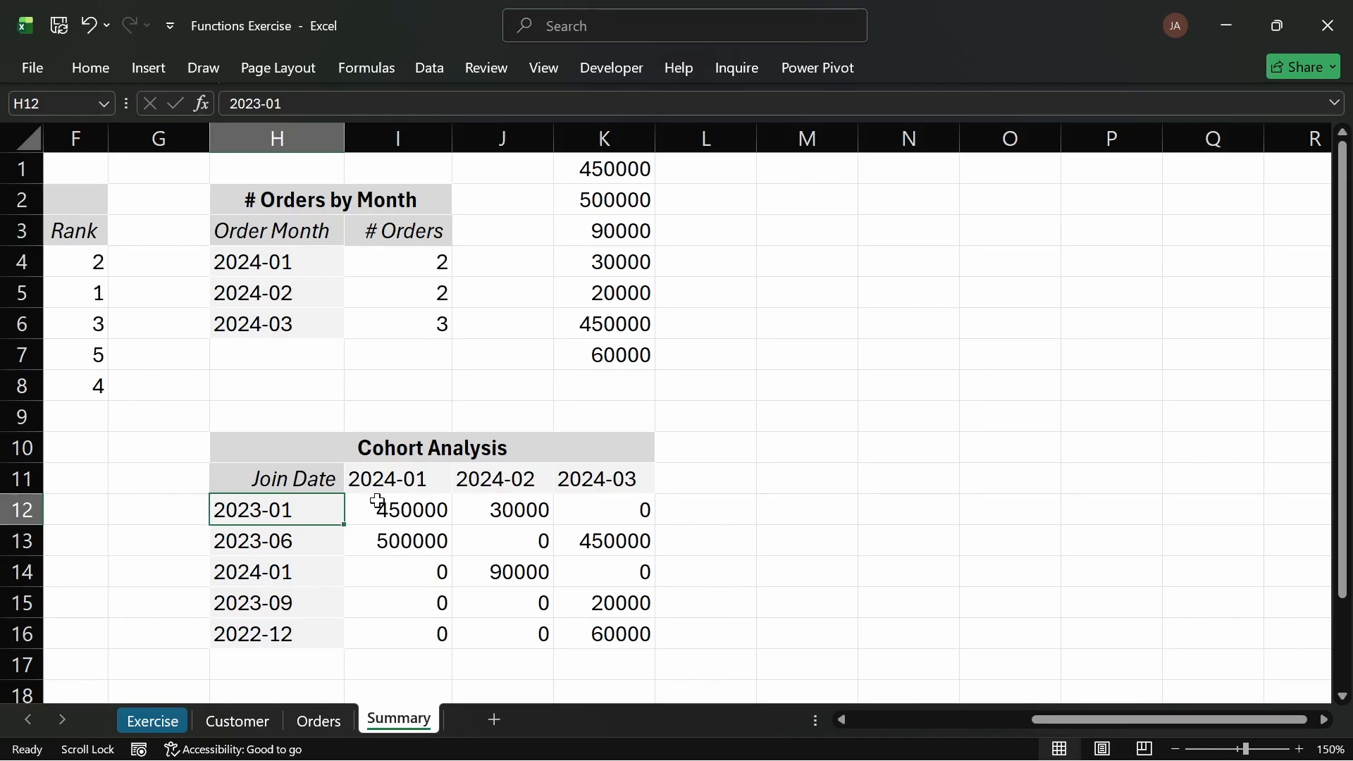
# Step: Insert cells at H10:H16, shifting the Cohort Analysis table one column to the right
pyautogui.click(189, 485)
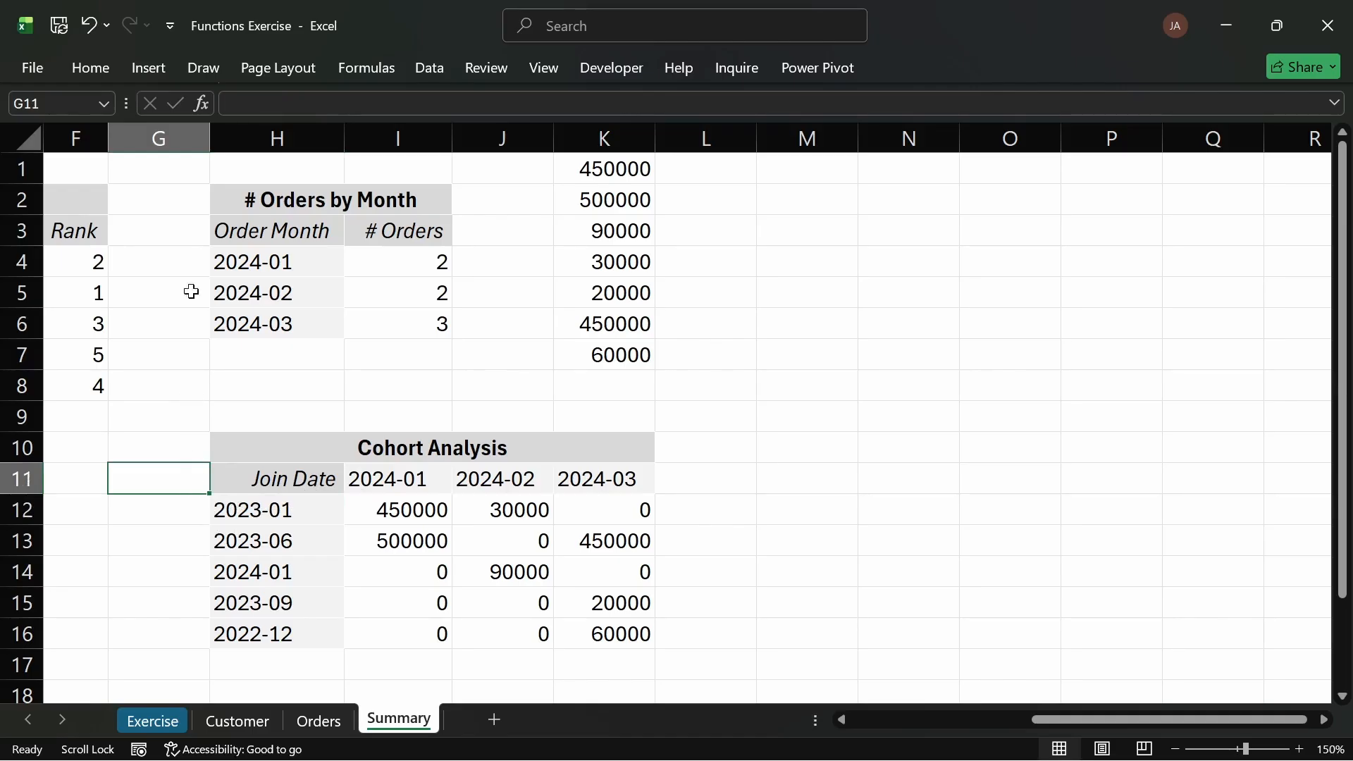
pyautogui.moveTo(282, 451); pyautogui.dragTo(255, 626)
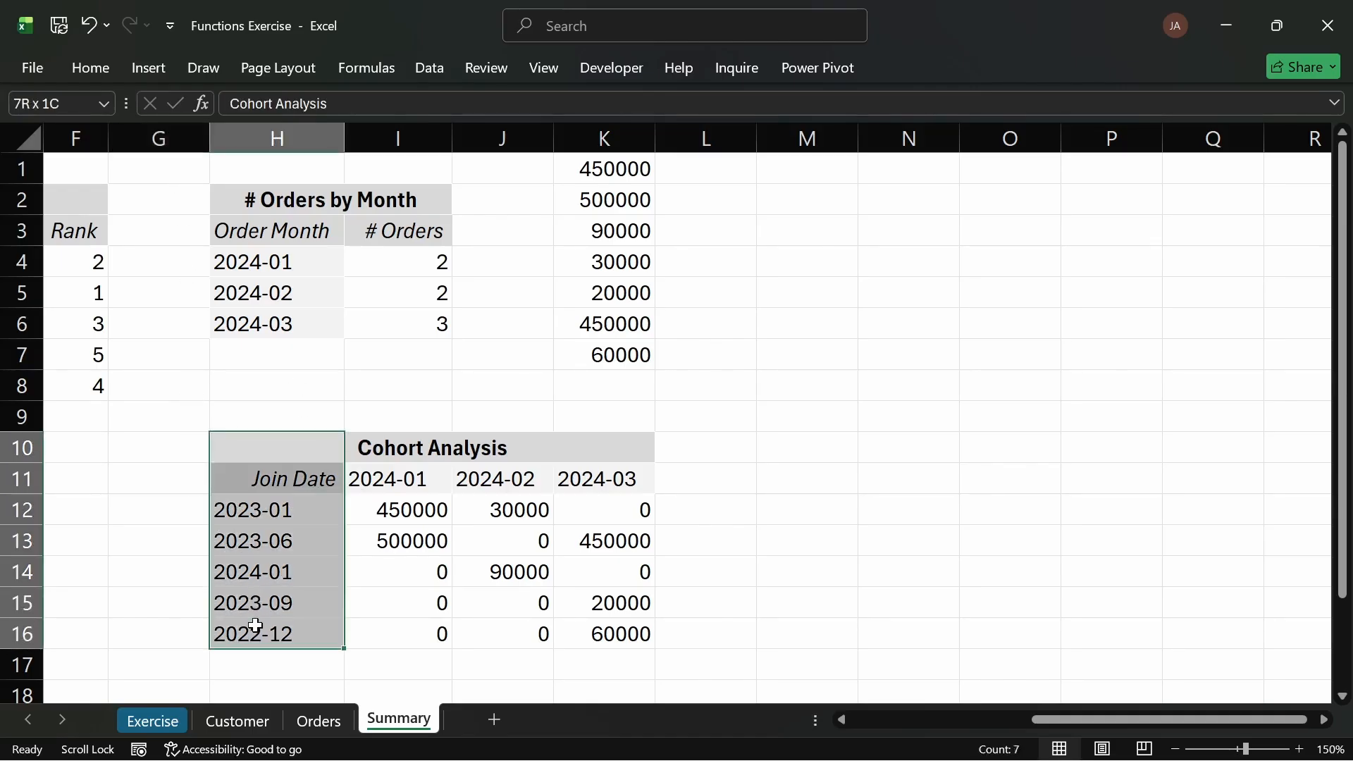
pyautogui.rightClick(255, 542)
pyautogui.click(329, 326)
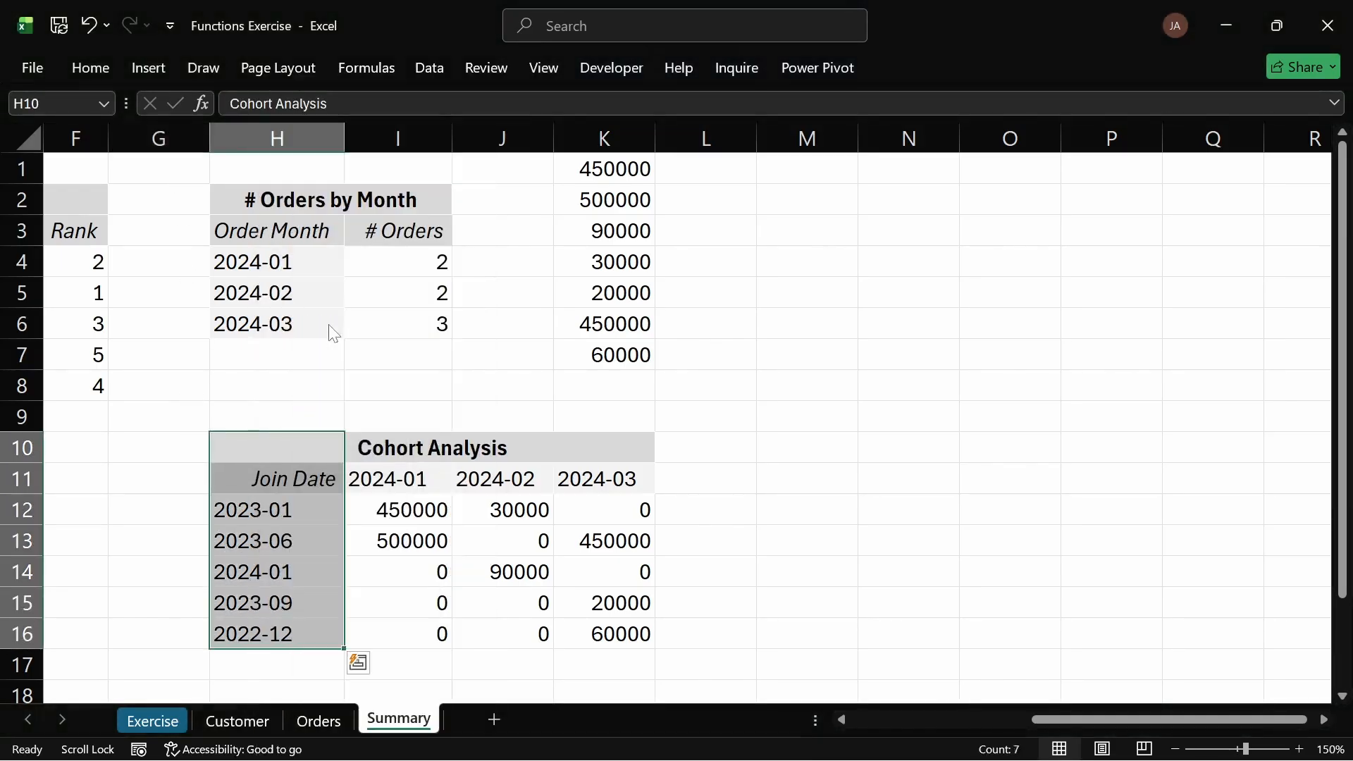
pyautogui.click(256, 366)
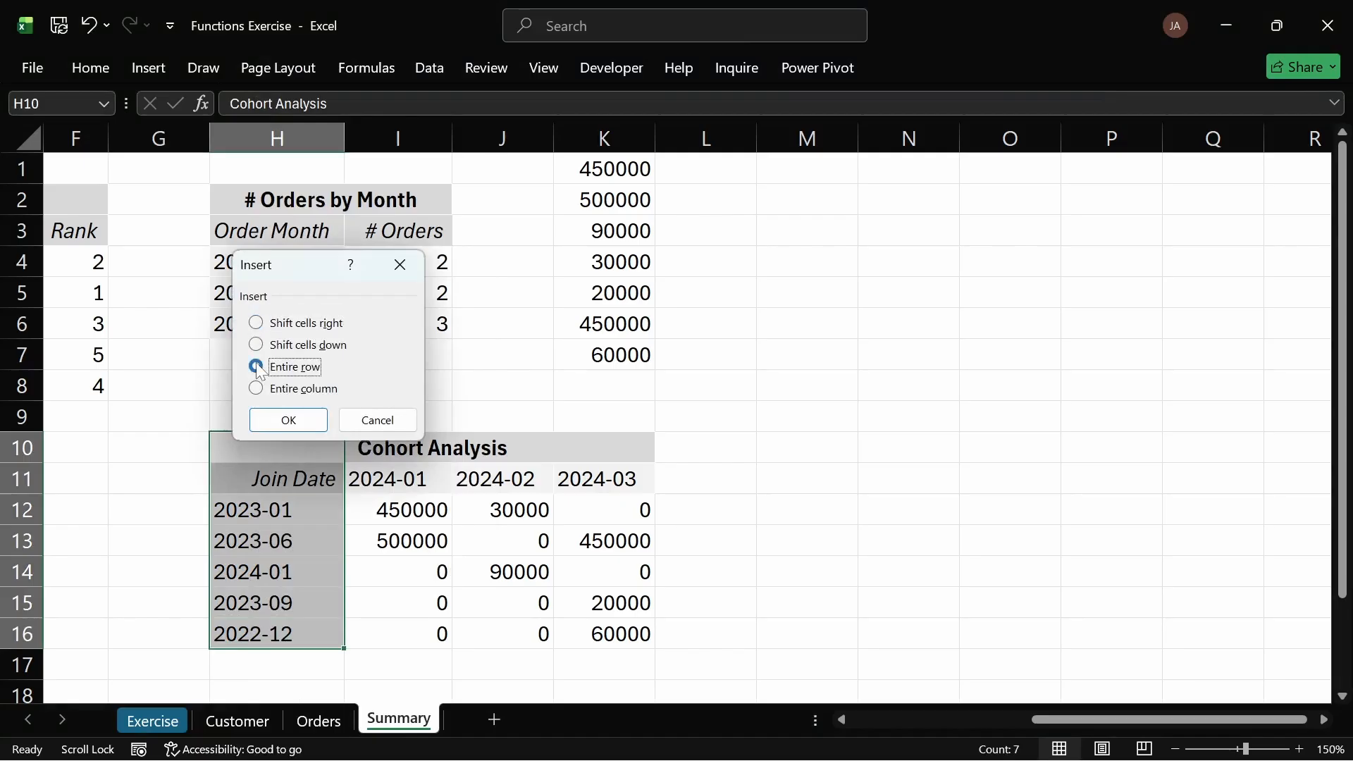
pyautogui.click(256, 323)
pyautogui.click(287, 419)
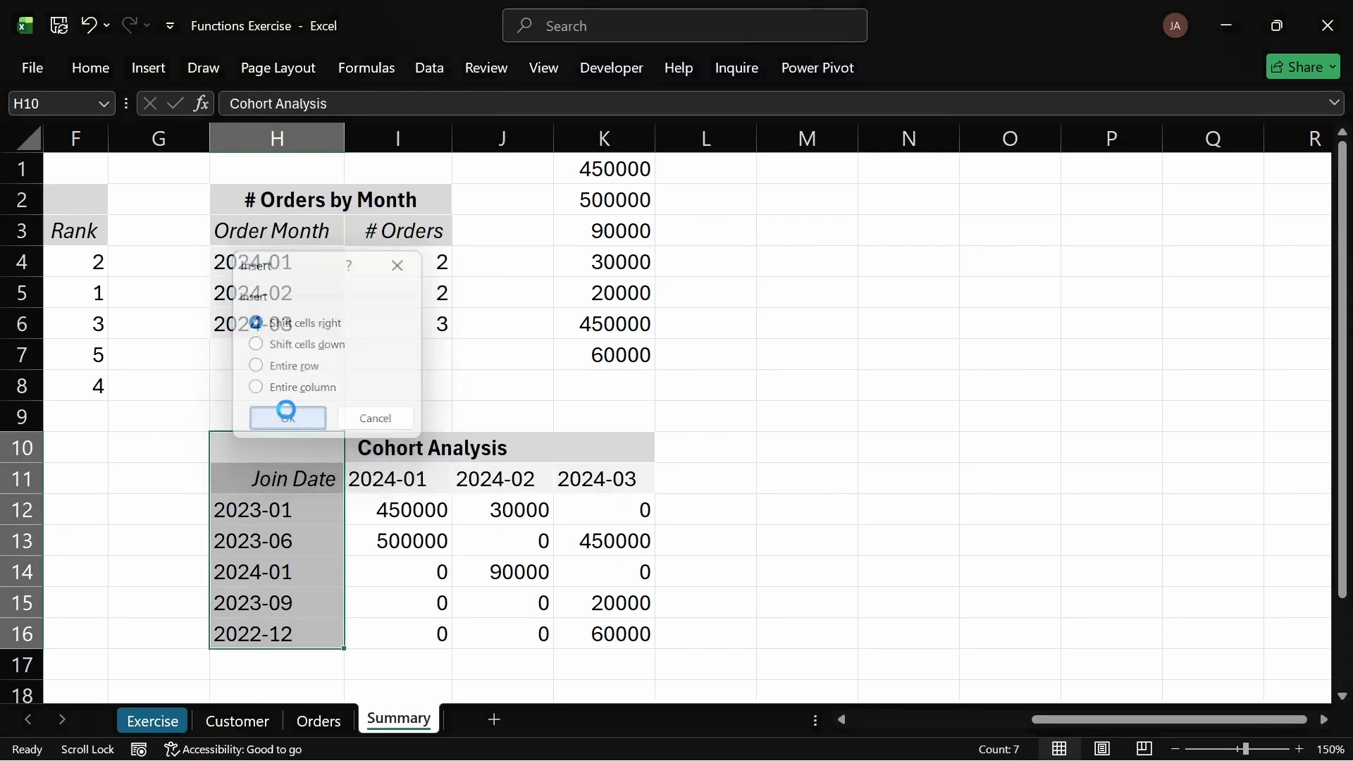
pyautogui.click(286, 449)
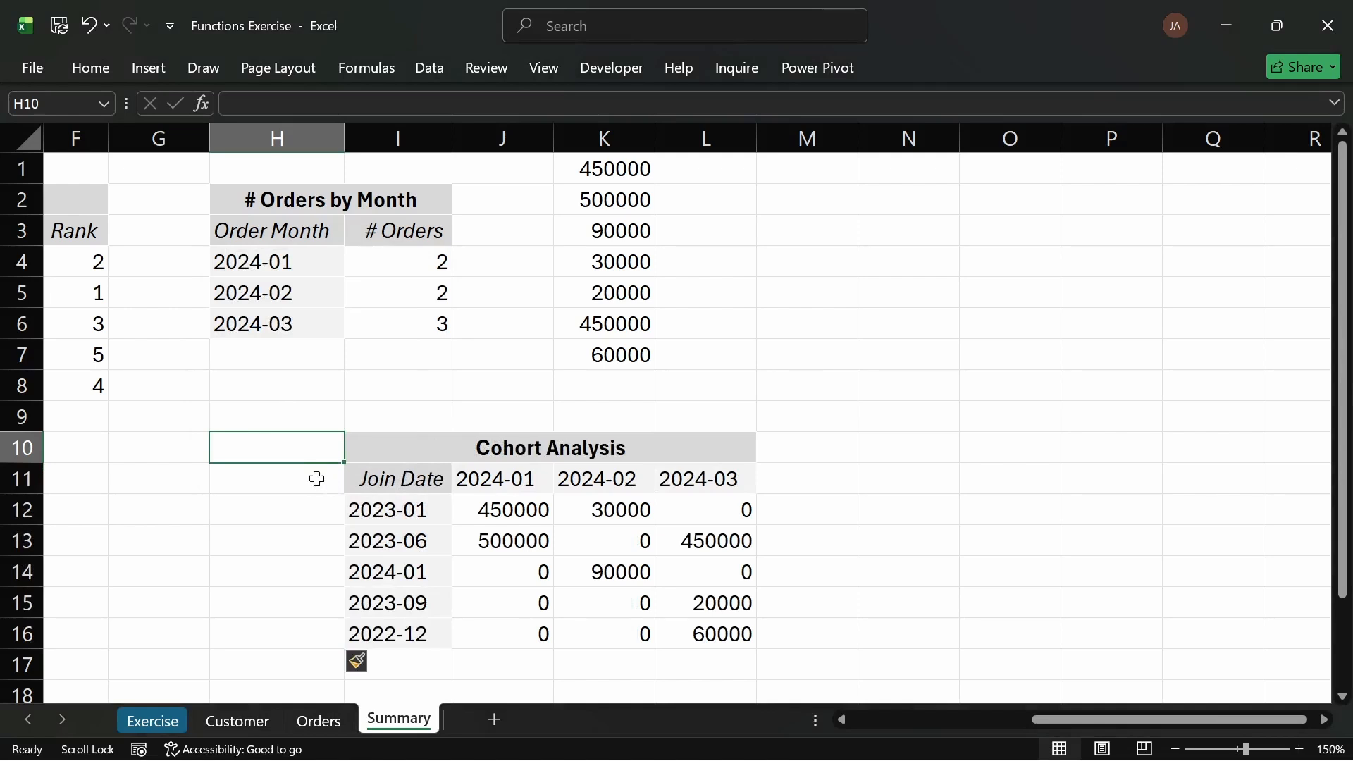
pyautogui.click(402, 449)
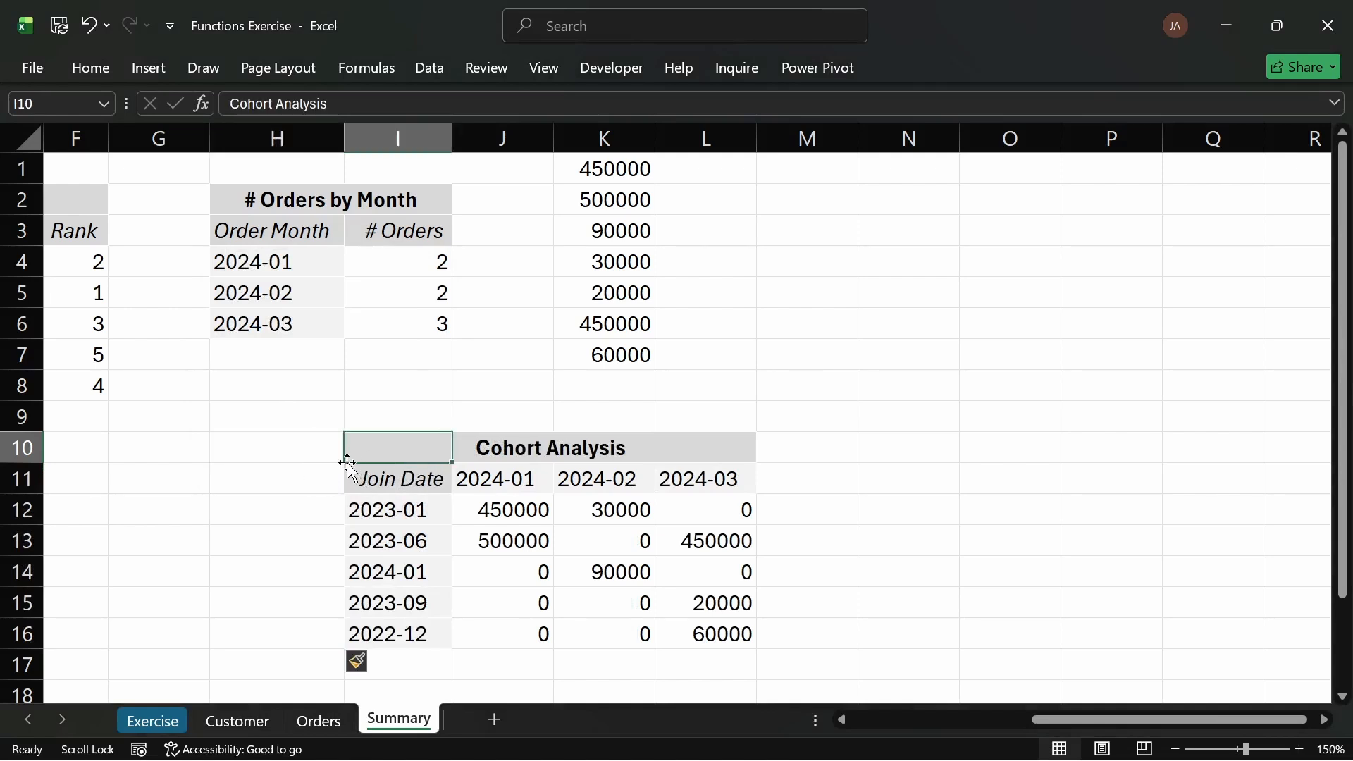
pyautogui.moveTo(452, 463); pyautogui.dragTo(284, 499)
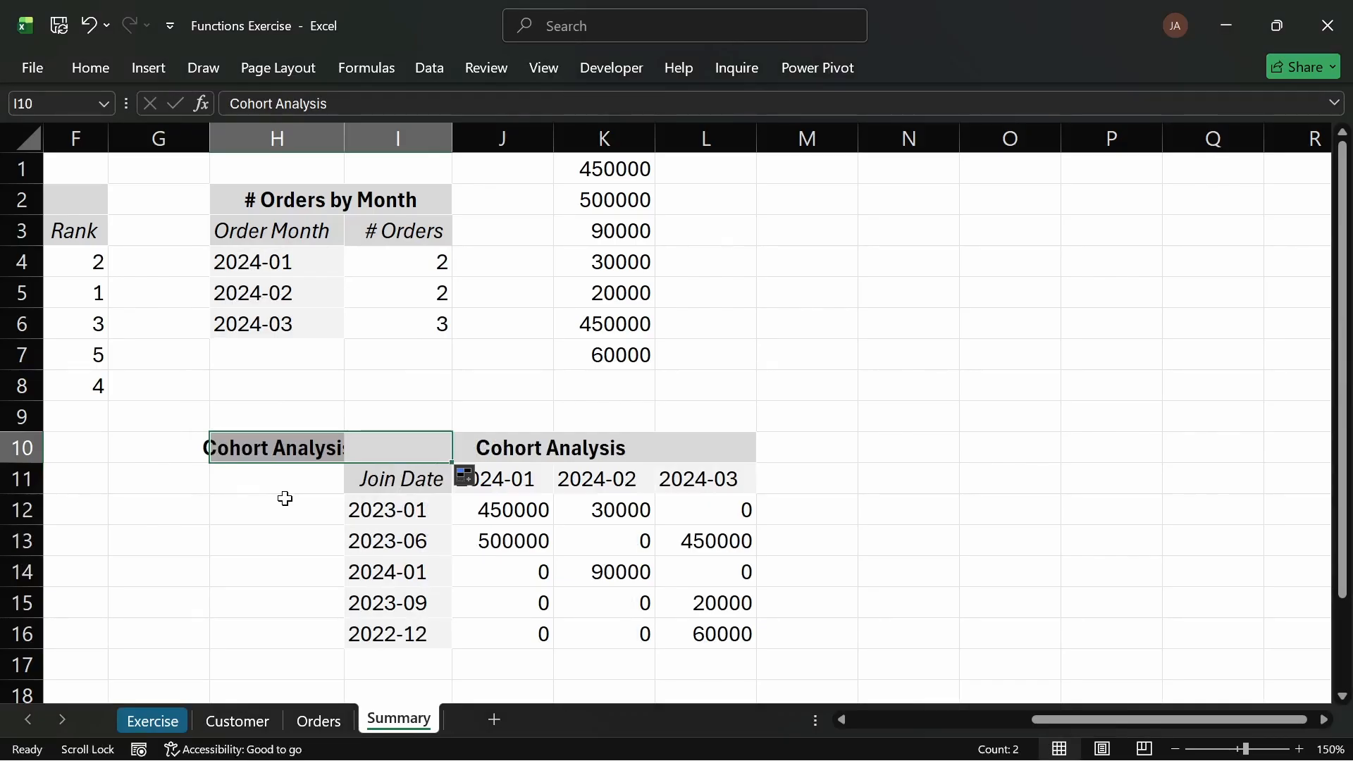
pyautogui.hotkey('ctrl', 'z')
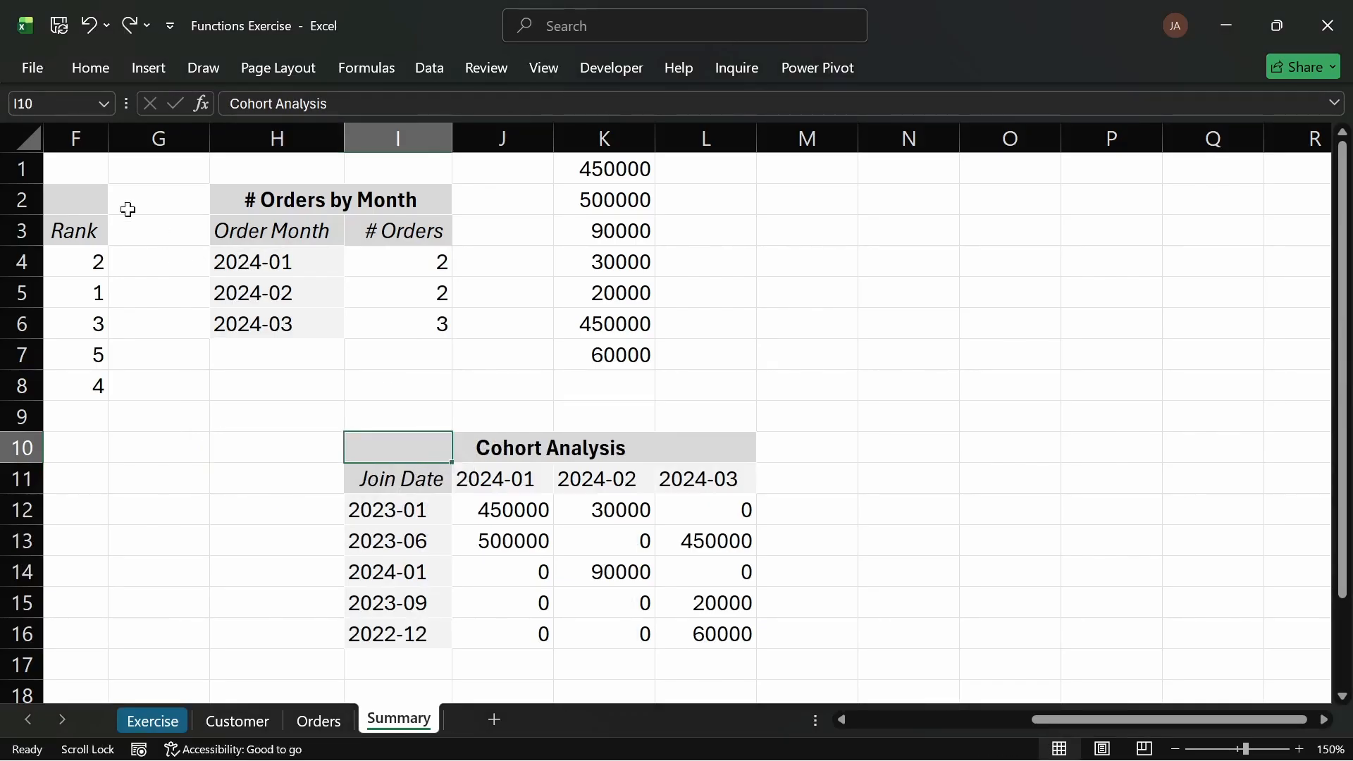
# Step: Copy the title band format from I10 onto the new H10 cell with the Format Painter
pyautogui.click(78, 69)
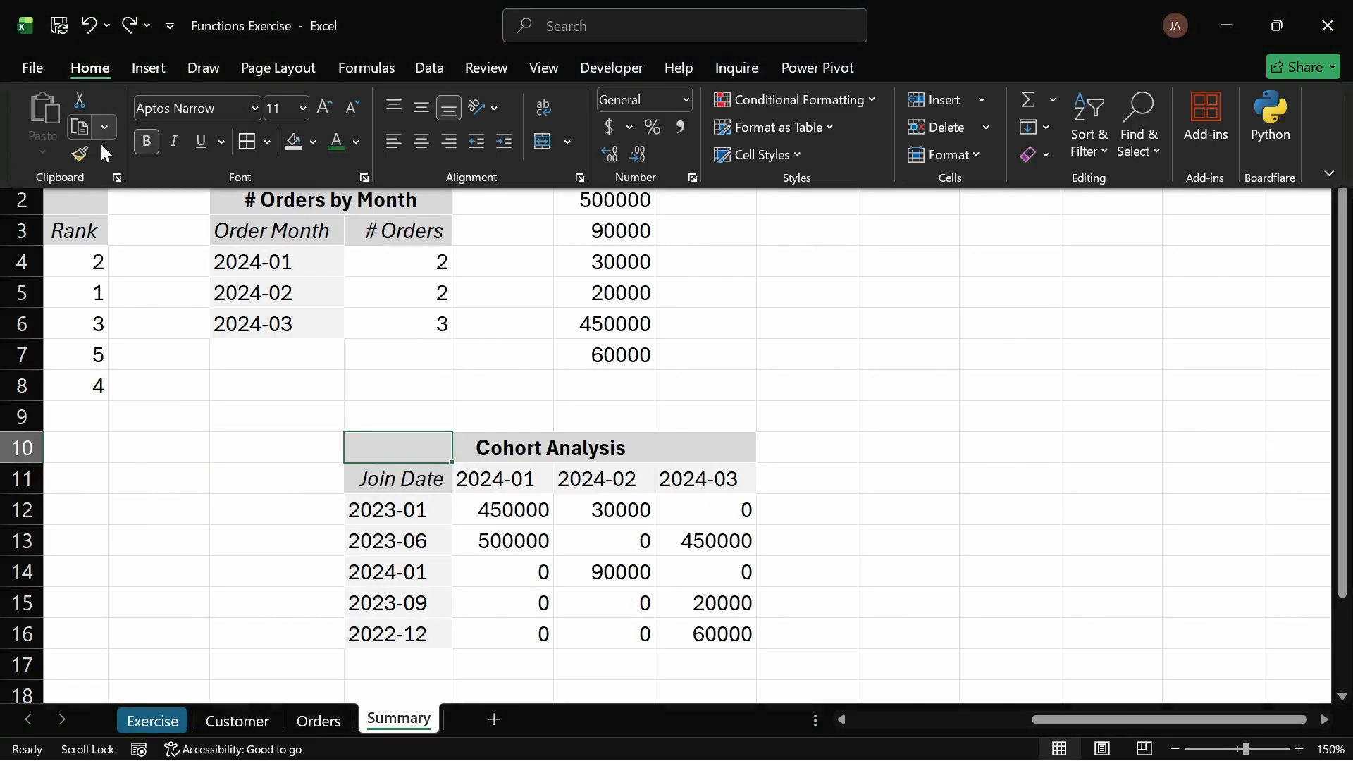
pyautogui.click(79, 155)
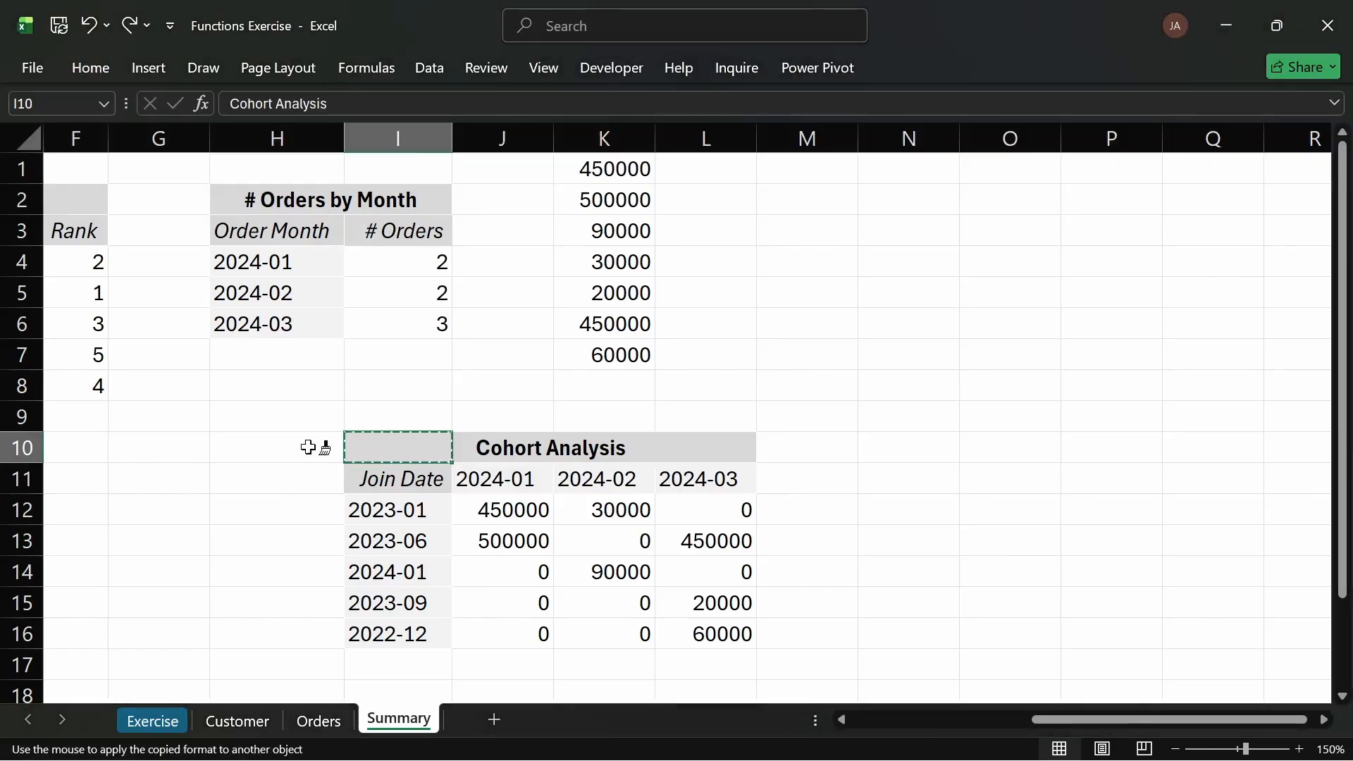
pyautogui.click(308, 447)
pyautogui.click(507, 446)
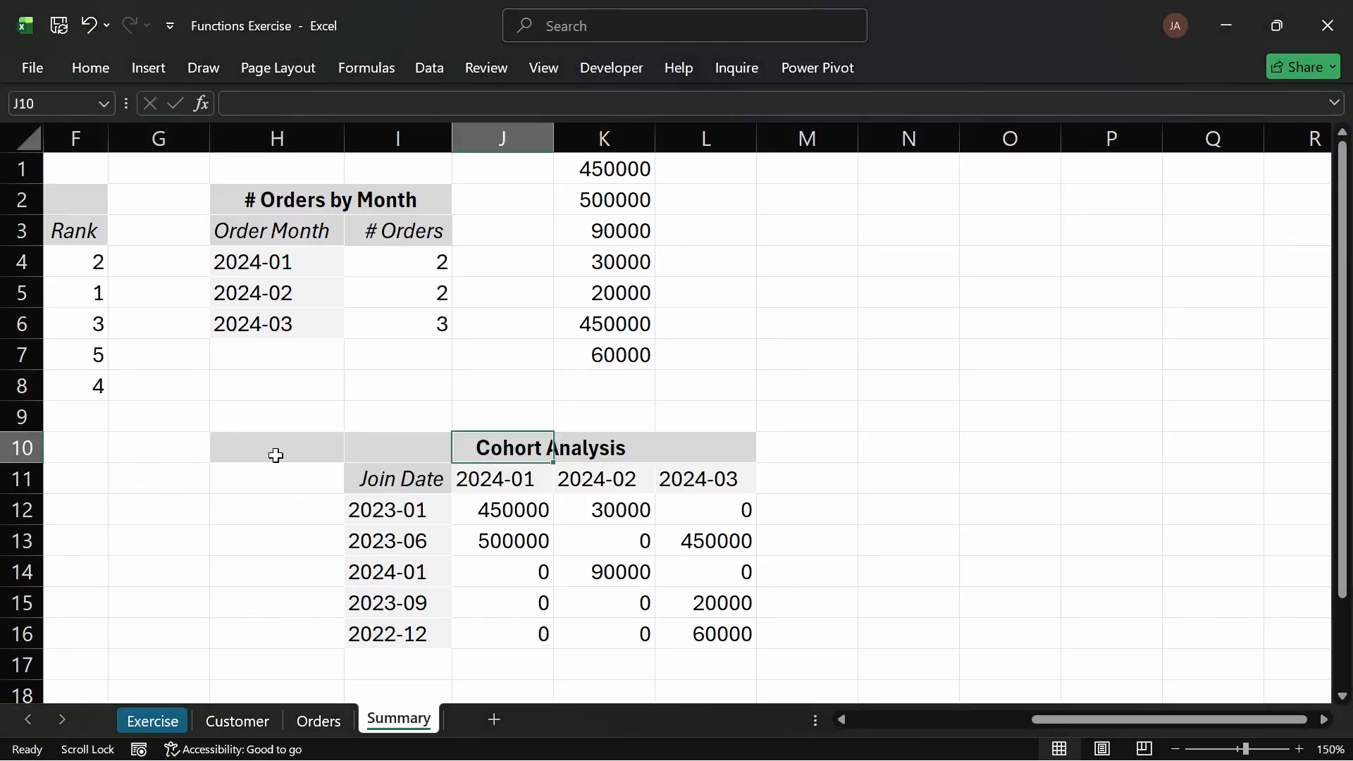
# Step: Apply Center Across Selection horizontal alignment to the title row H10:L10
pyautogui.moveTo(274, 453); pyautogui.dragTo(684, 444)
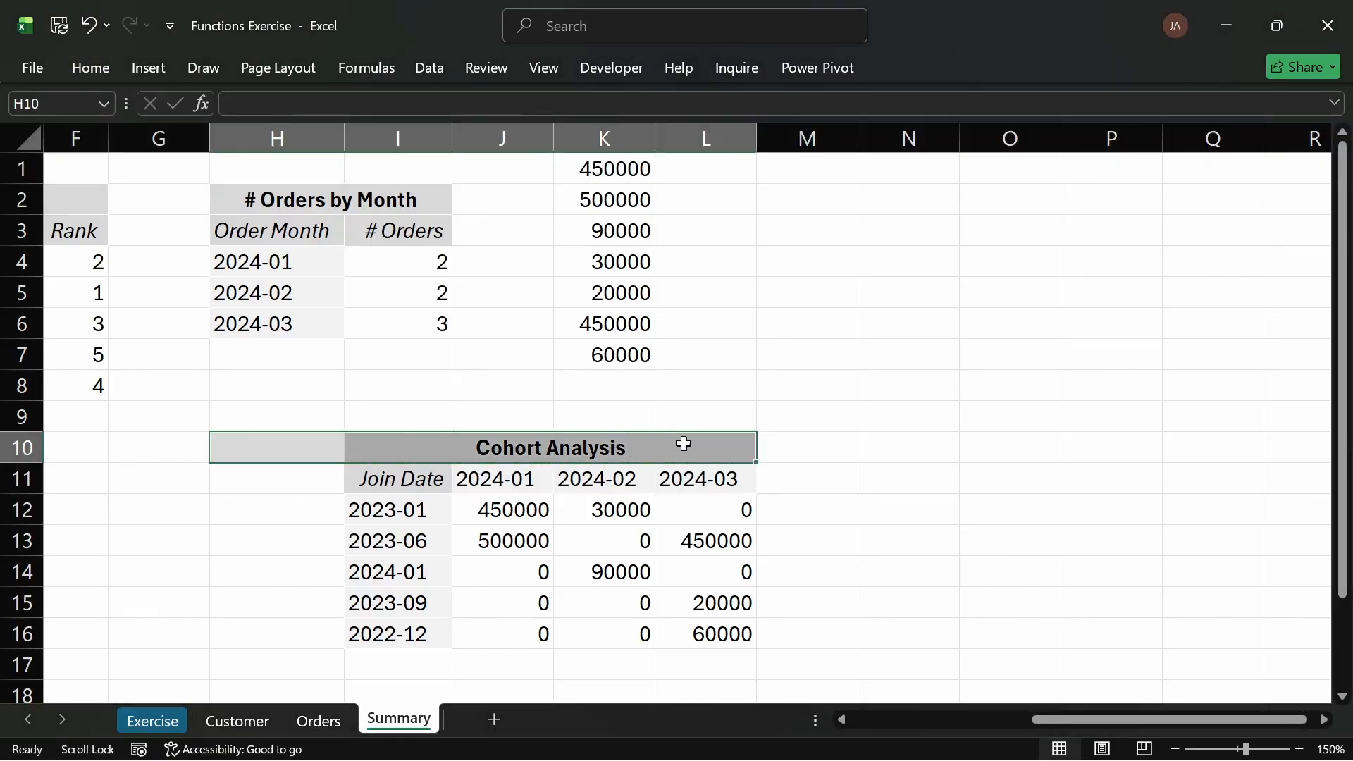
pyautogui.hotkey('ctrl', '1')
pyautogui.click(865, 173)
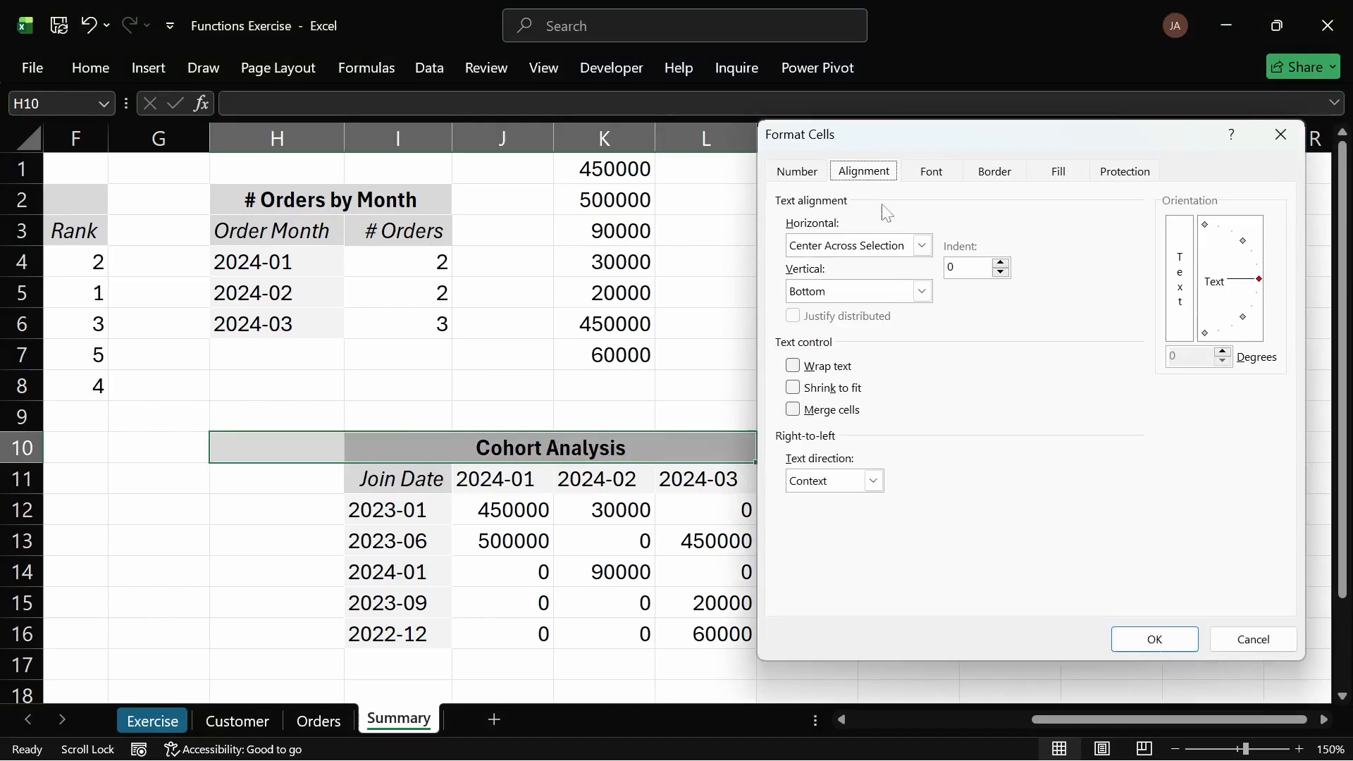
pyautogui.click(920, 247)
pyautogui.click(881, 348)
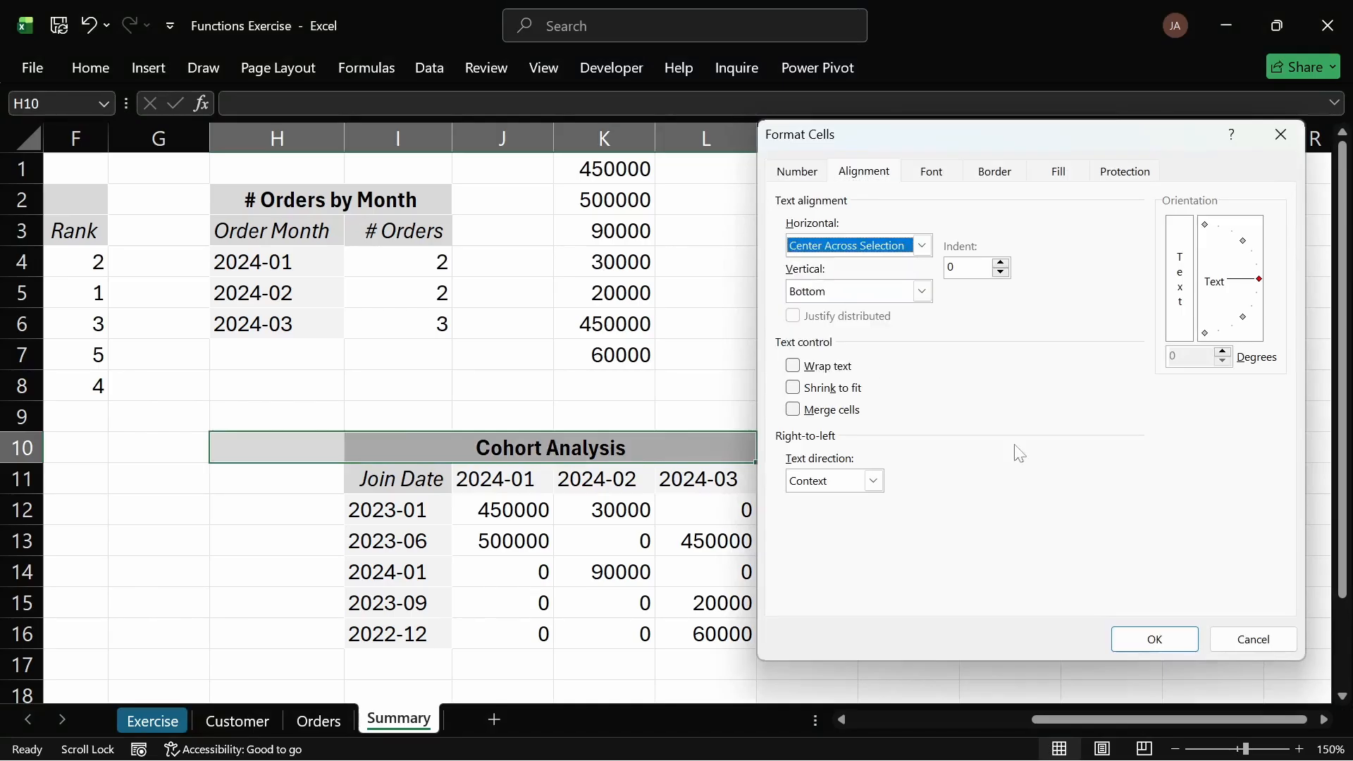
pyautogui.click(1133, 641)
# Step: Left-align the Cohort Analysis title in I10
pyautogui.click(514, 454)
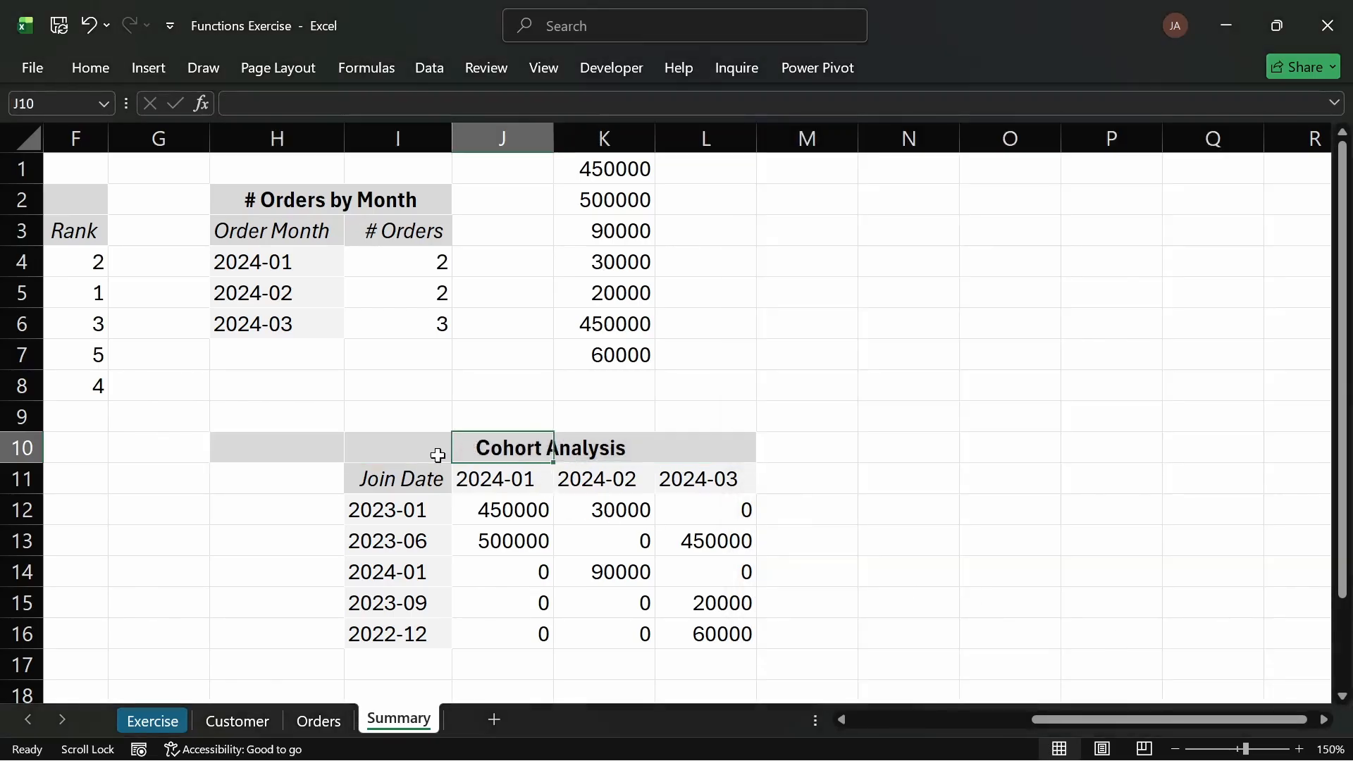
pyautogui.click(374, 447)
pyautogui.moveTo(387, 444); pyautogui.dragTo(729, 449)
pyautogui.click(408, 447)
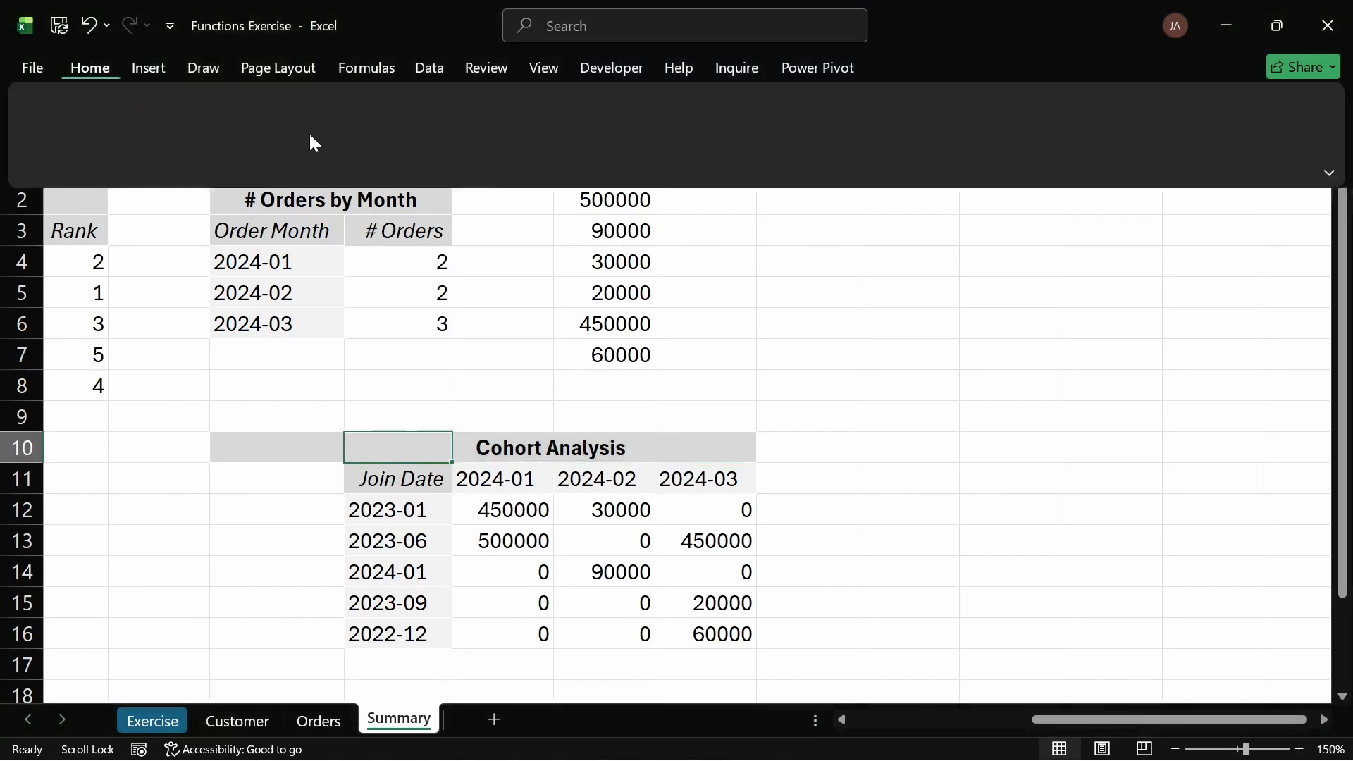
pyautogui.click(392, 141)
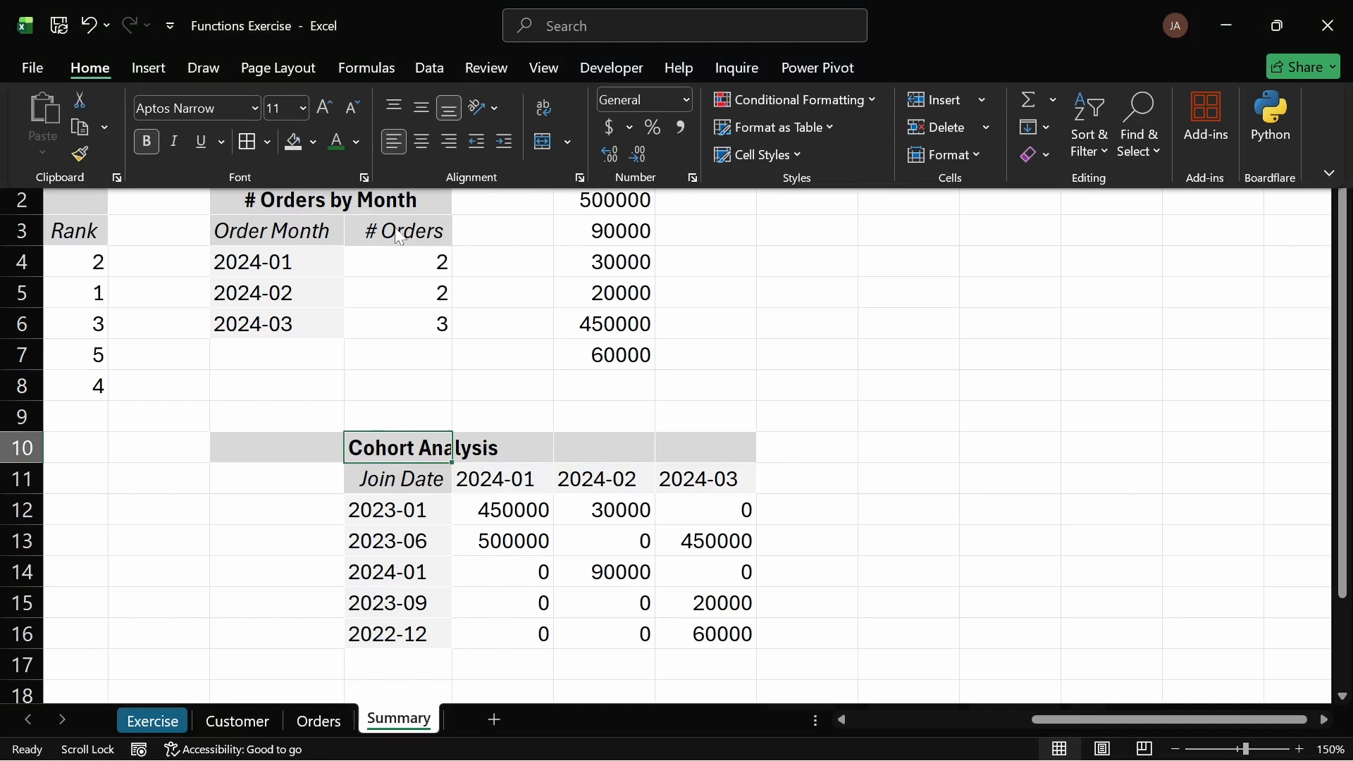
# Step: Try to move the Cohort Analysis title from I10 into H10, then undo the move
pyautogui.click(293, 446)
pyautogui.click(303, 444)
pyautogui.click(362, 447)
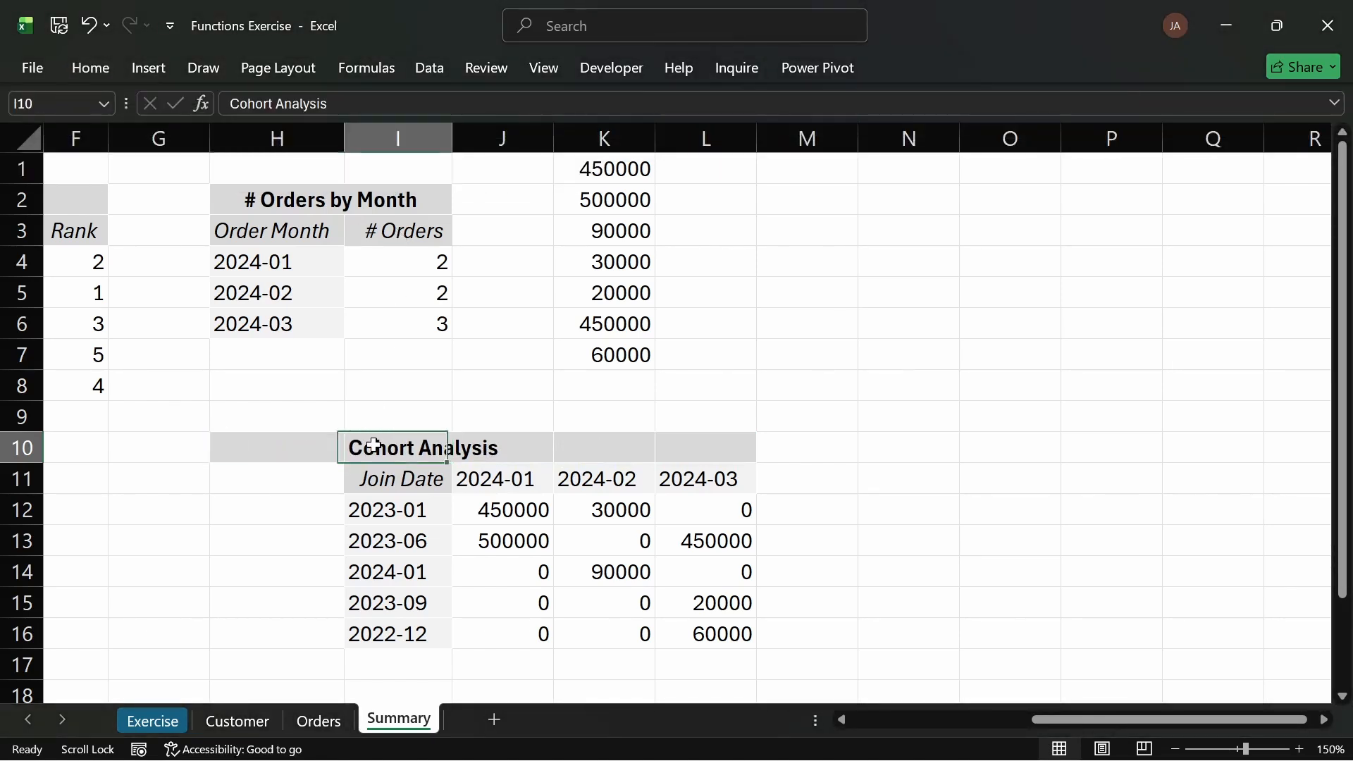
pyautogui.moveTo(353, 461); pyautogui.dragTo(323, 462)
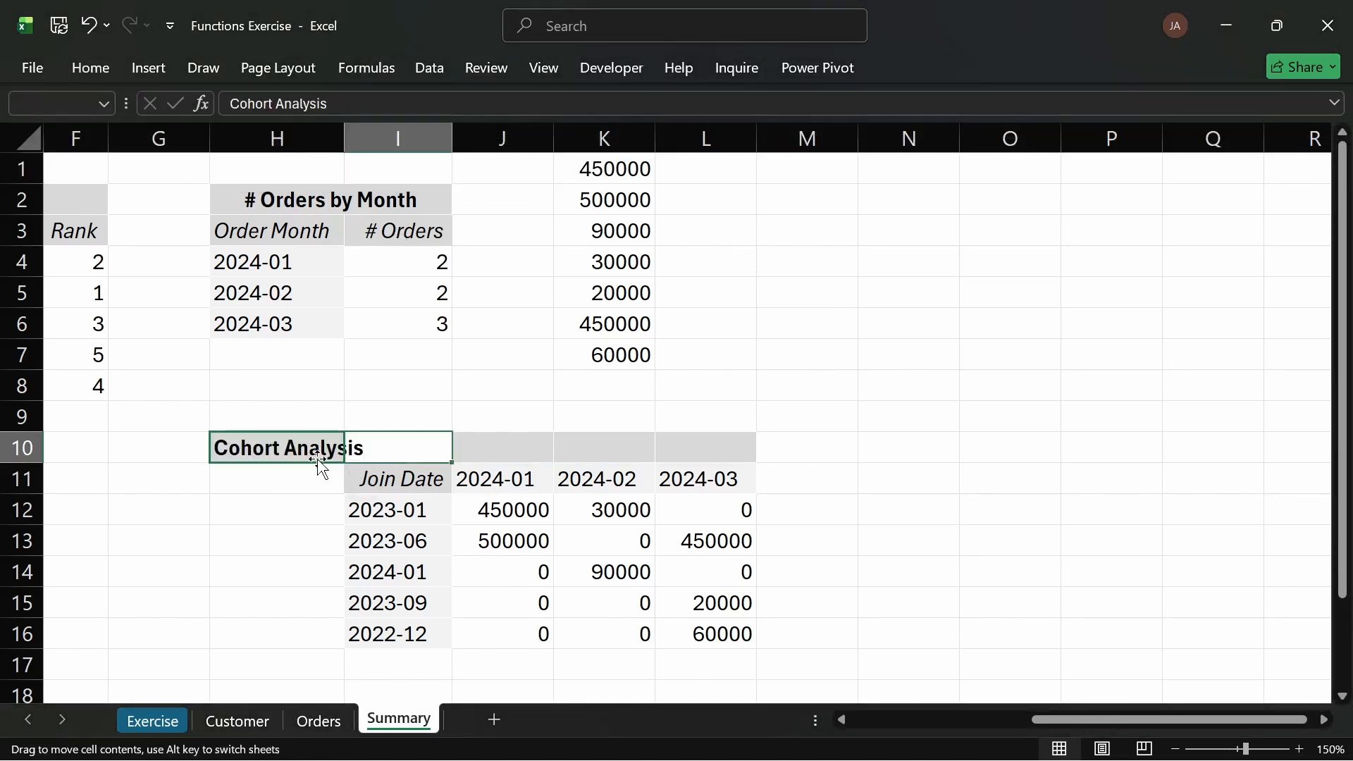
pyautogui.hotkey('ctrl', 'z')
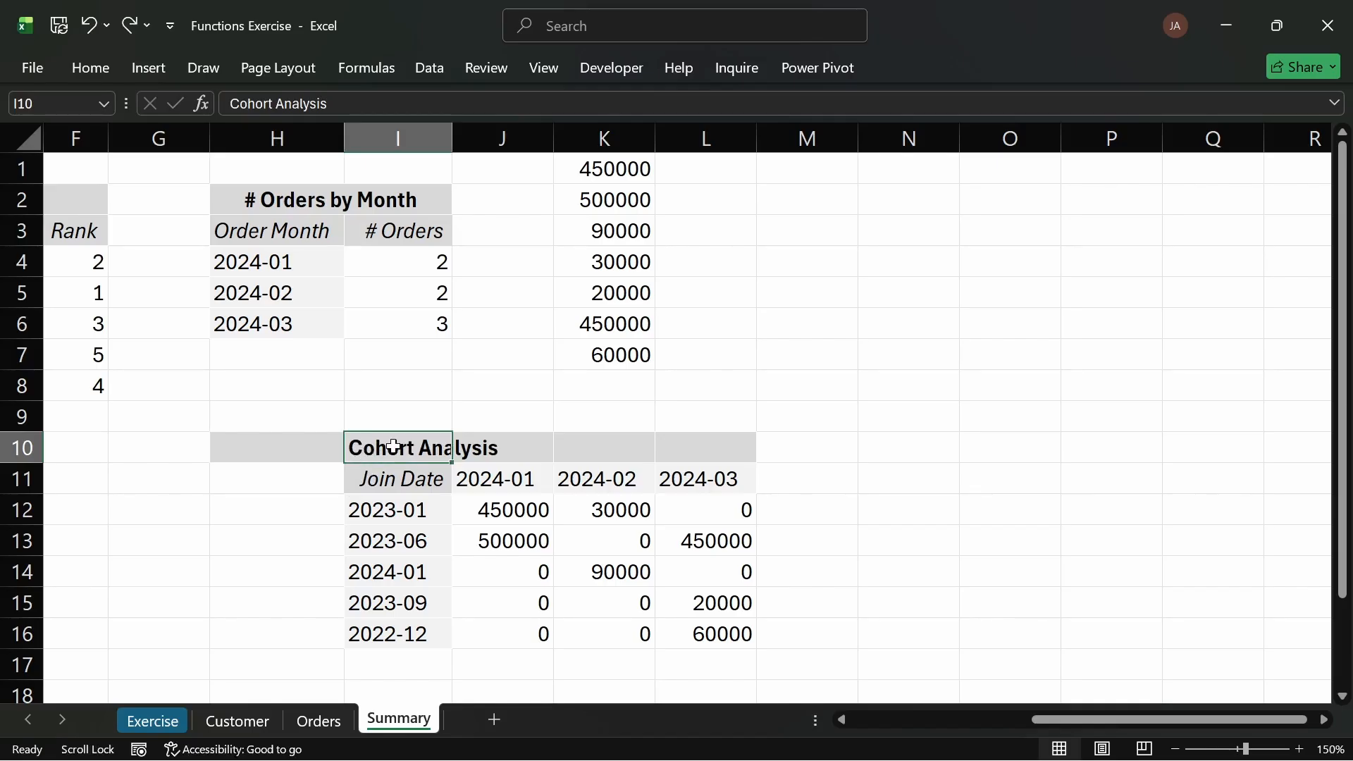
# Step: Copy the Cohort Analysis title text from I10 and paste it into H10
pyautogui.click(492, 444)
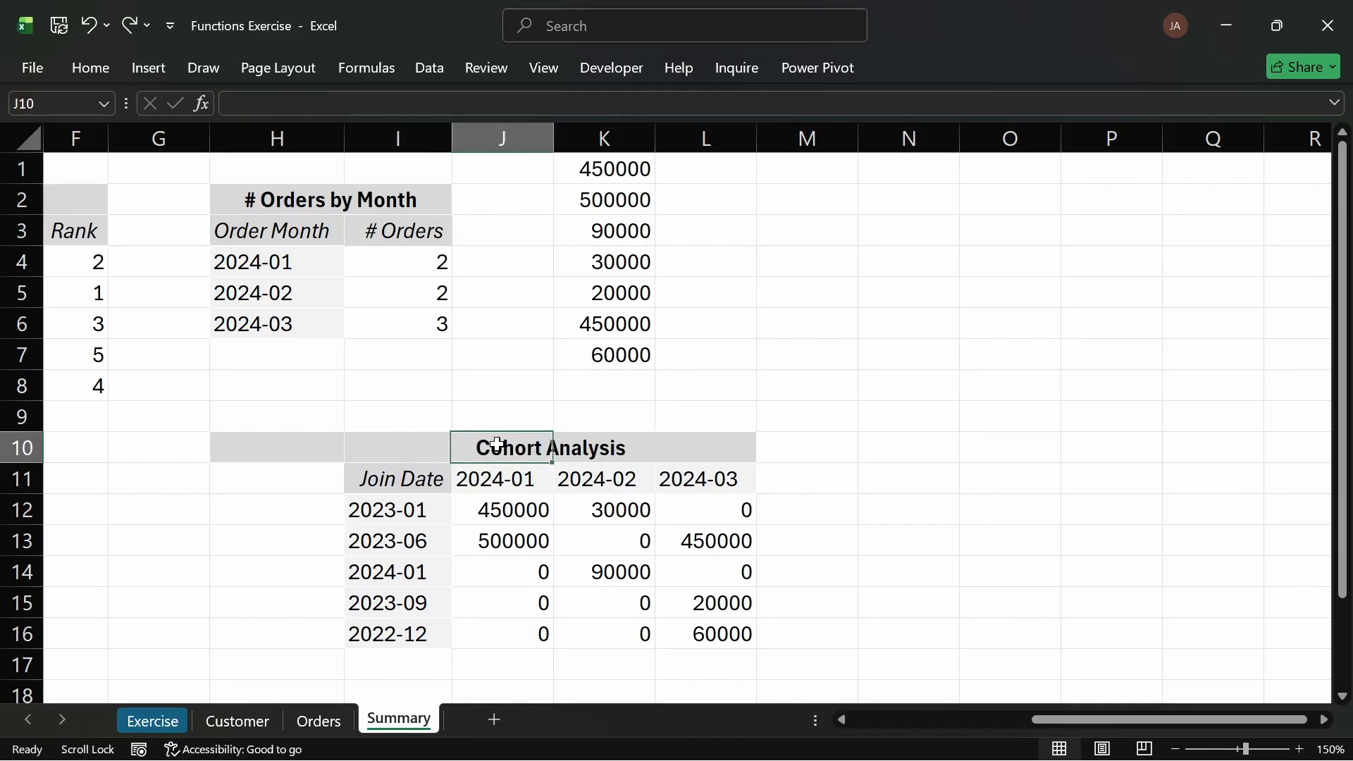
pyautogui.doubleClick(414, 456)
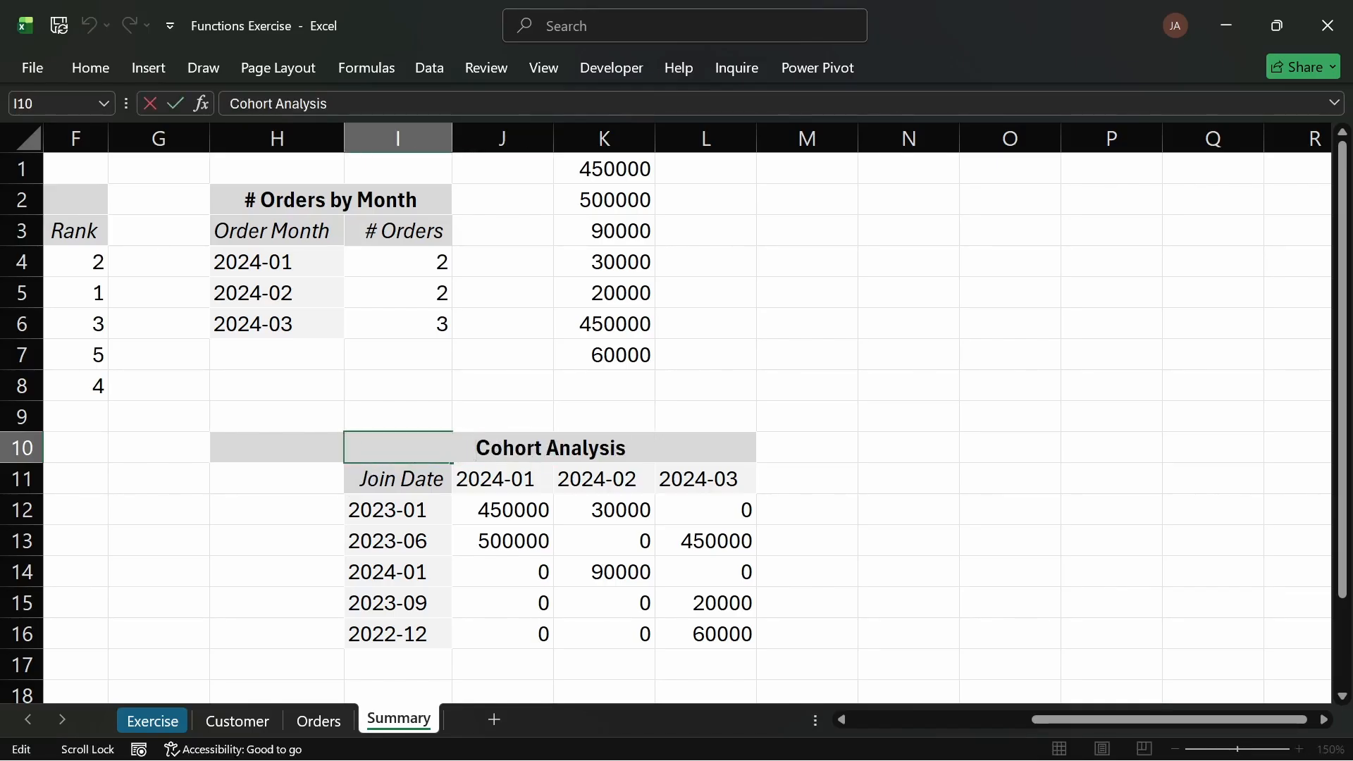
pyautogui.hotkey('ctrl', 'a')
pyautogui.click(278, 449)
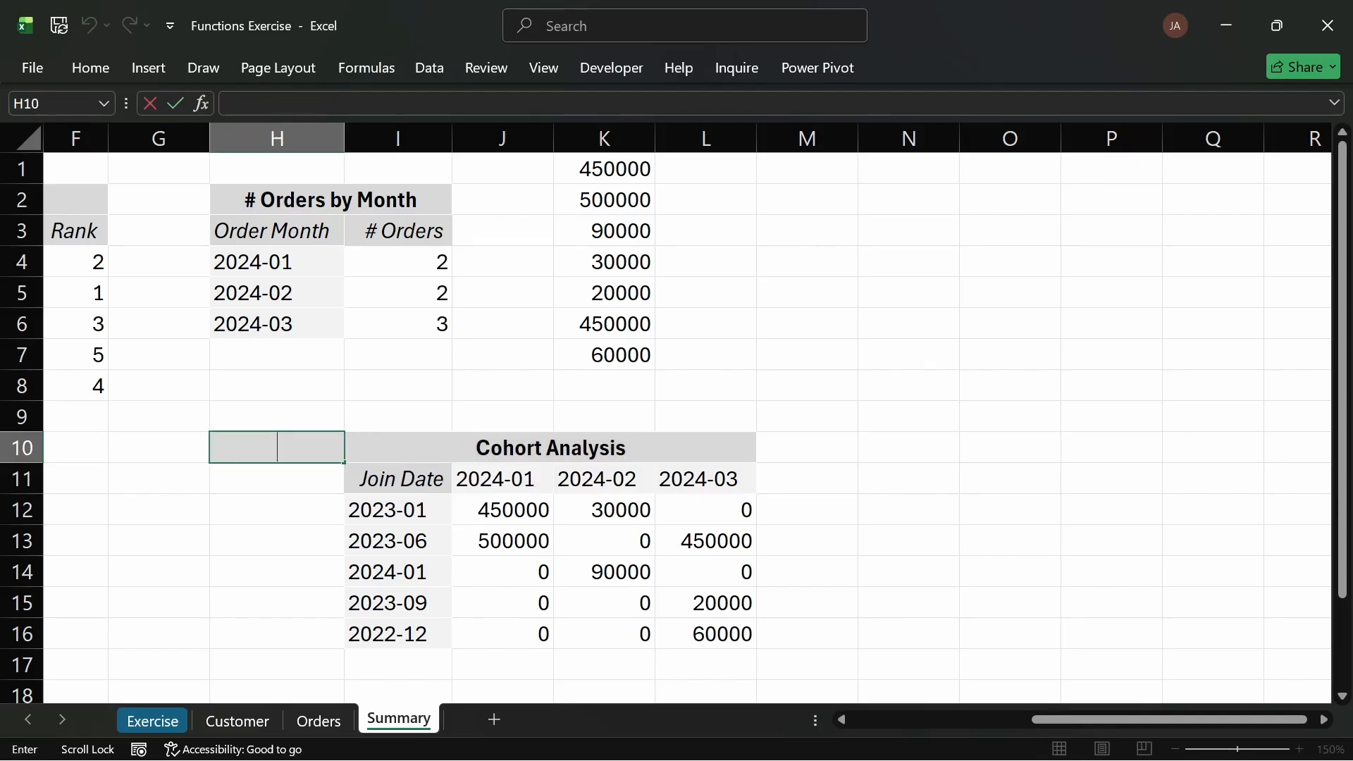
pyautogui.hotkey('ctrl', 'v')
pyautogui.press('Return')
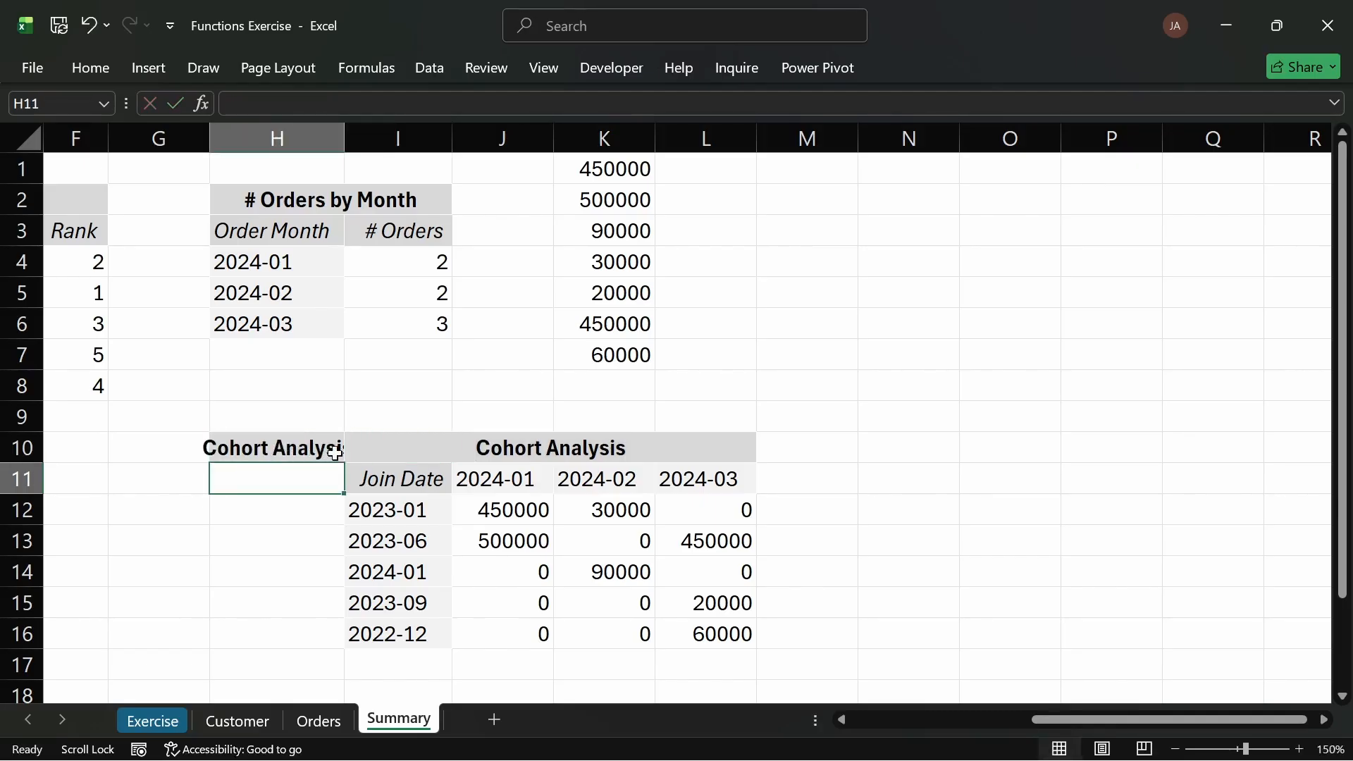
# Step: Delete the duplicate Cohort Analysis title from I10 so the H10 title centers across the table
pyautogui.doubleClick(408, 447)
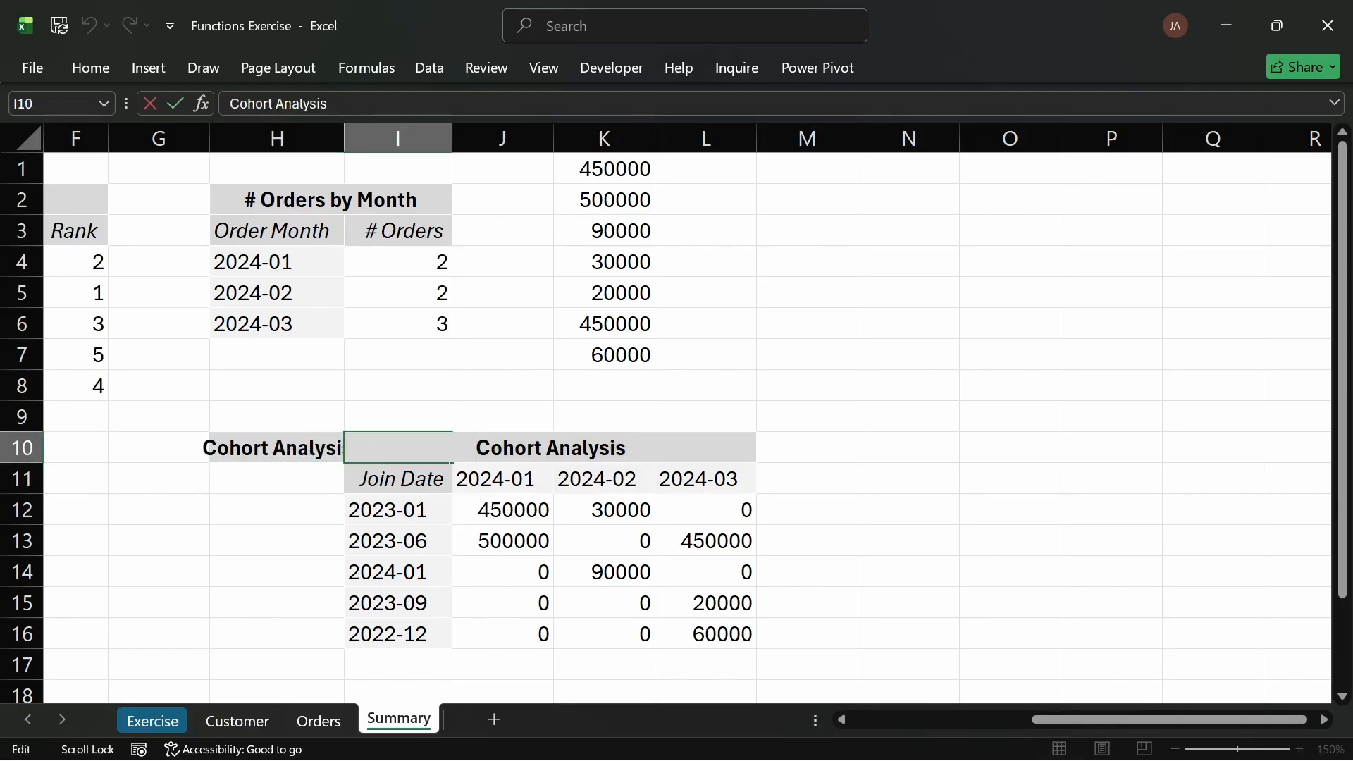
pyautogui.press('Delete')
pyautogui.press('Delete')
pyautogui.press('Delete')
pyautogui.press('Delete')
pyautogui.press('Delete')
pyautogui.press('Delete')
pyautogui.press('Delete')
pyautogui.press('Delete')
pyautogui.press('Delete')
pyautogui.press('Delete')
pyautogui.press('Delete')
pyautogui.press('Delete')
pyautogui.press('Delete')
pyautogui.press('Delete')
pyautogui.press('Delete')
pyautogui.click(274, 449)
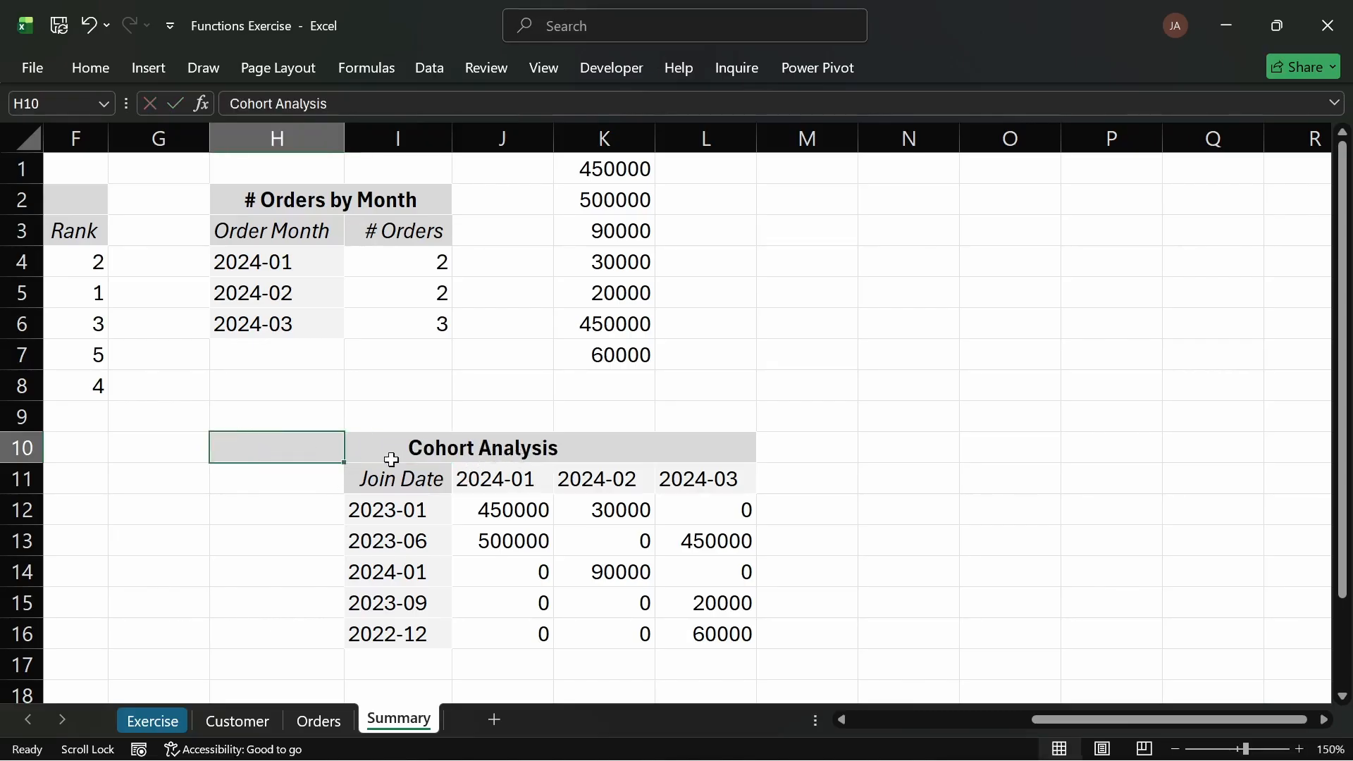
pyautogui.click(326, 491)
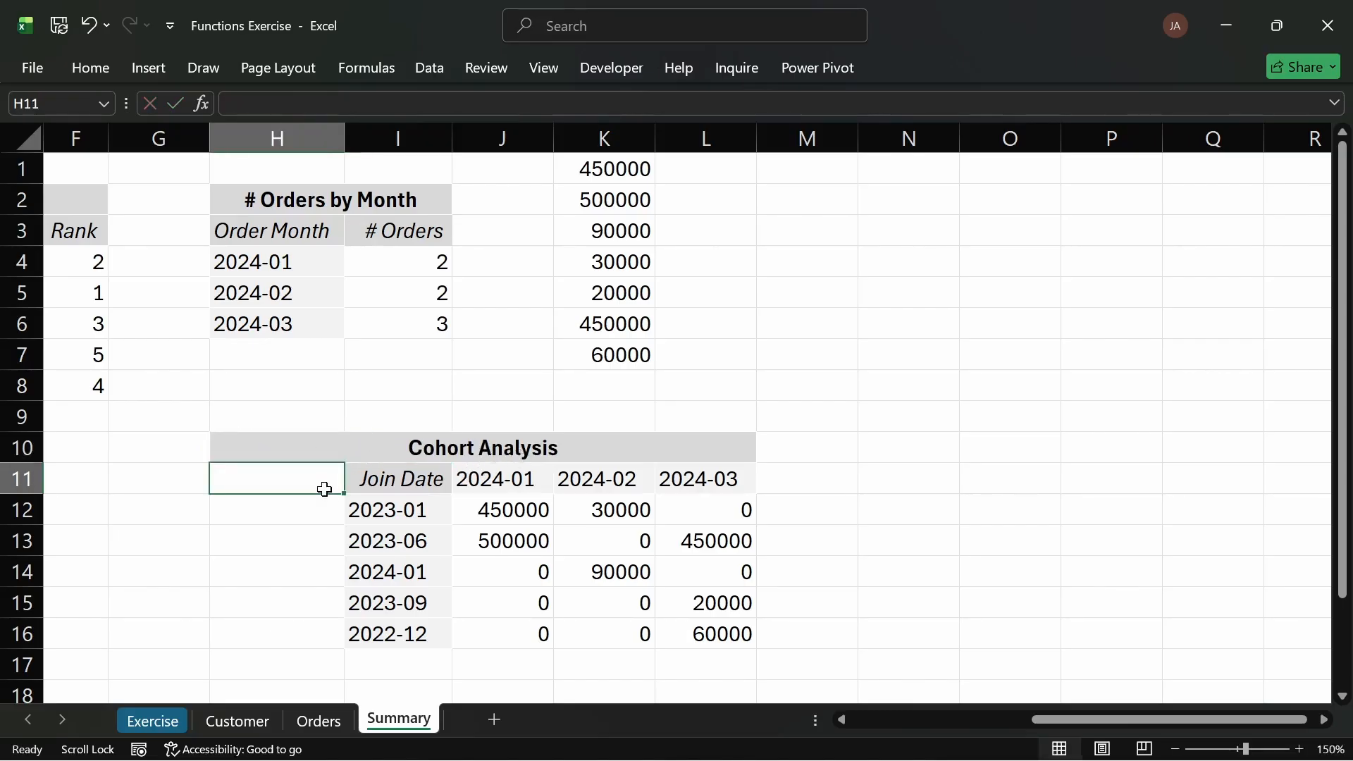
# Step: Enter the header "# Customer" in H11 of the Cohort Analysis table
pyautogui.write('#')
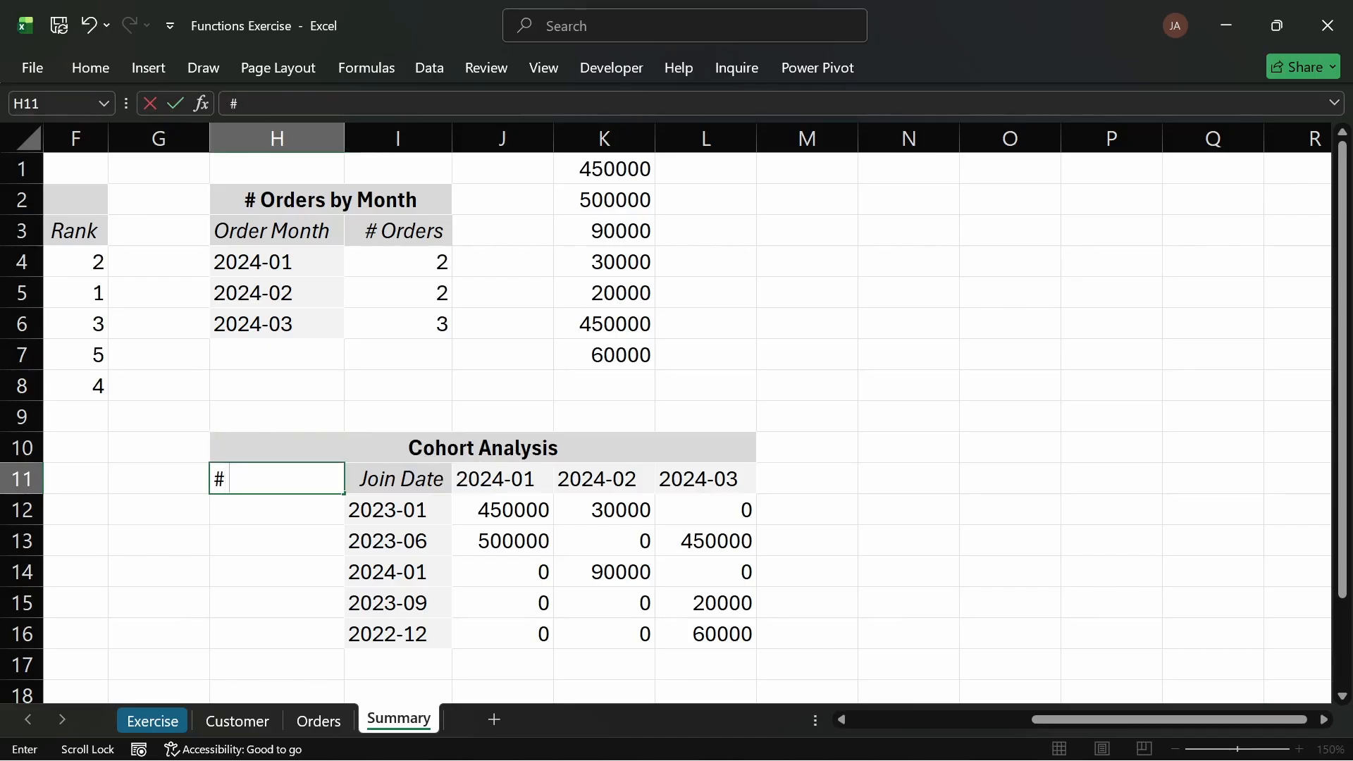
pyautogui.write(' Custome')
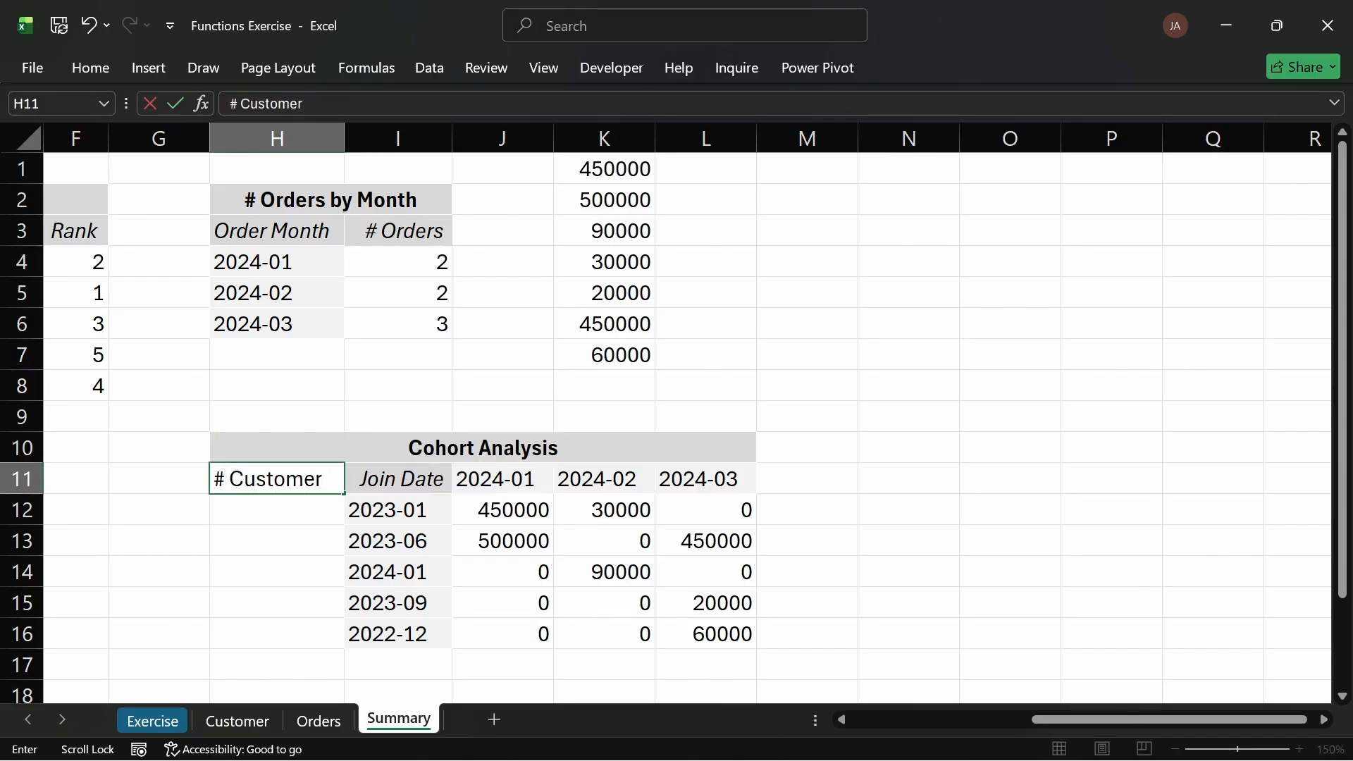
pyautogui.write('r')
pyautogui.press('Return')
# Step: Copy the Join Date header's formatting onto the # Customer header with Format Painter
pyautogui.click(386, 479)
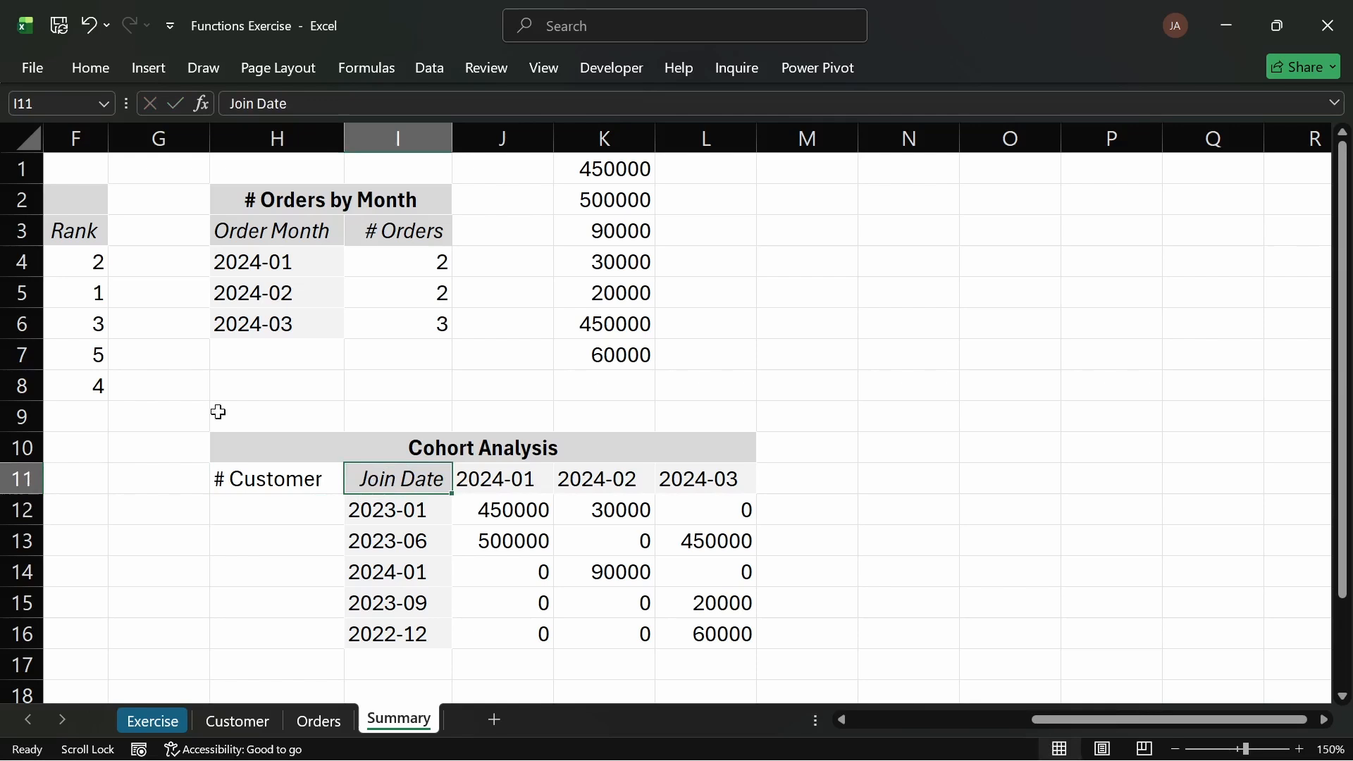
pyautogui.click(99, 65)
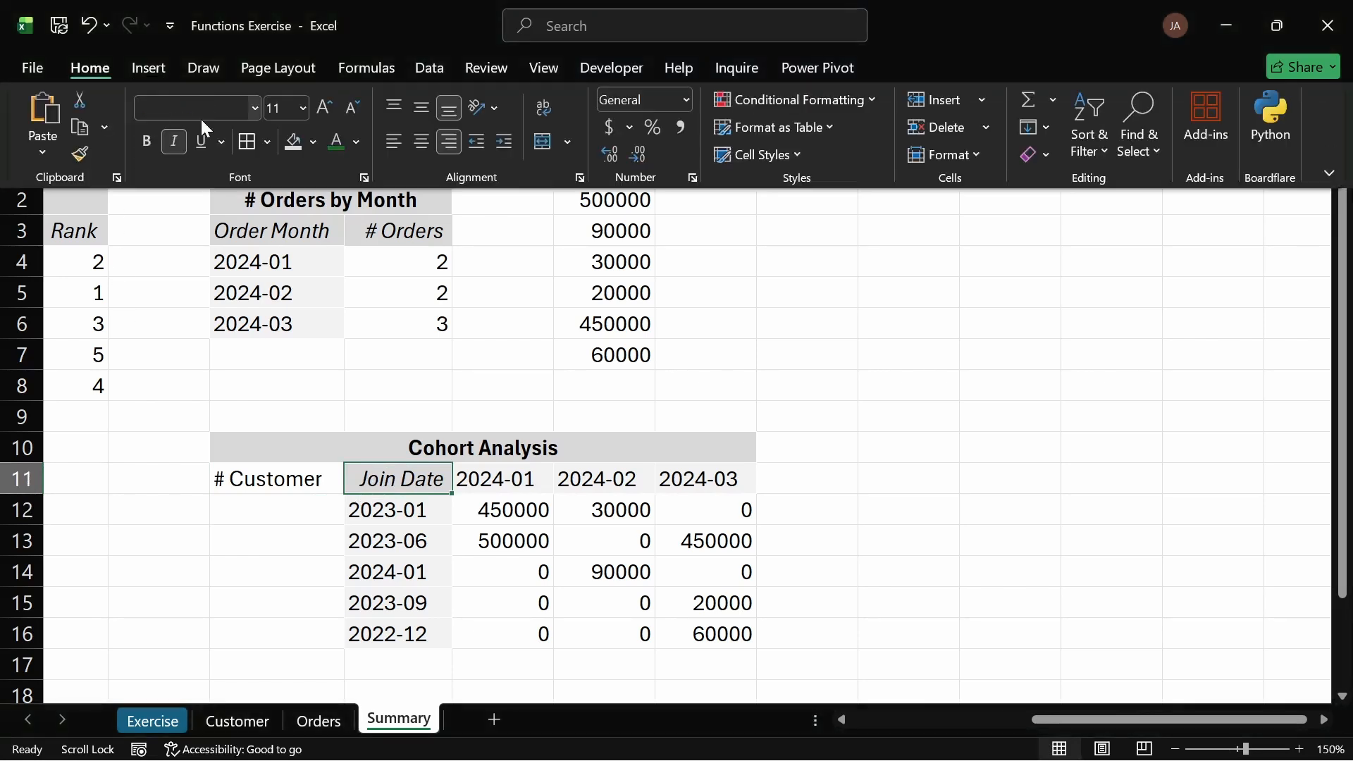
pyautogui.click(64, 151)
pyautogui.click(79, 155)
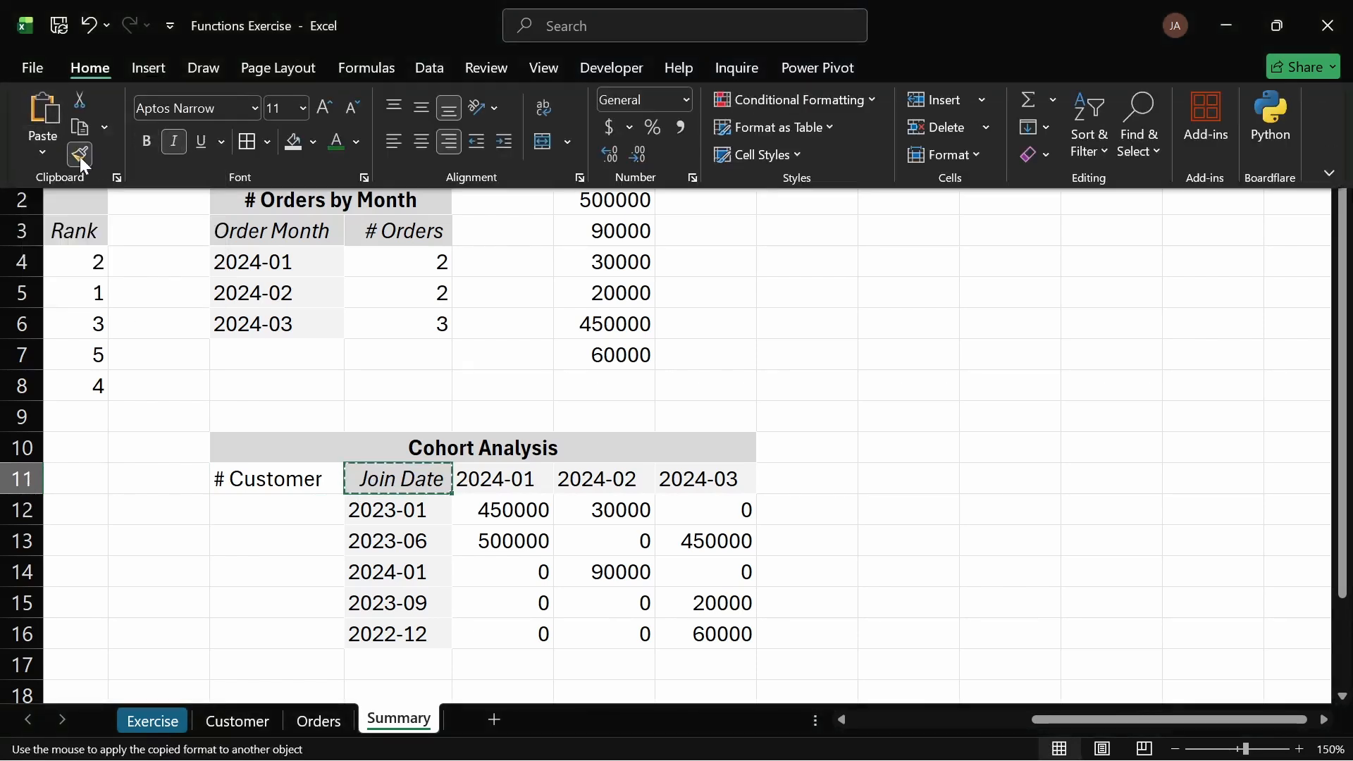
pyautogui.click(309, 483)
pyautogui.click(387, 508)
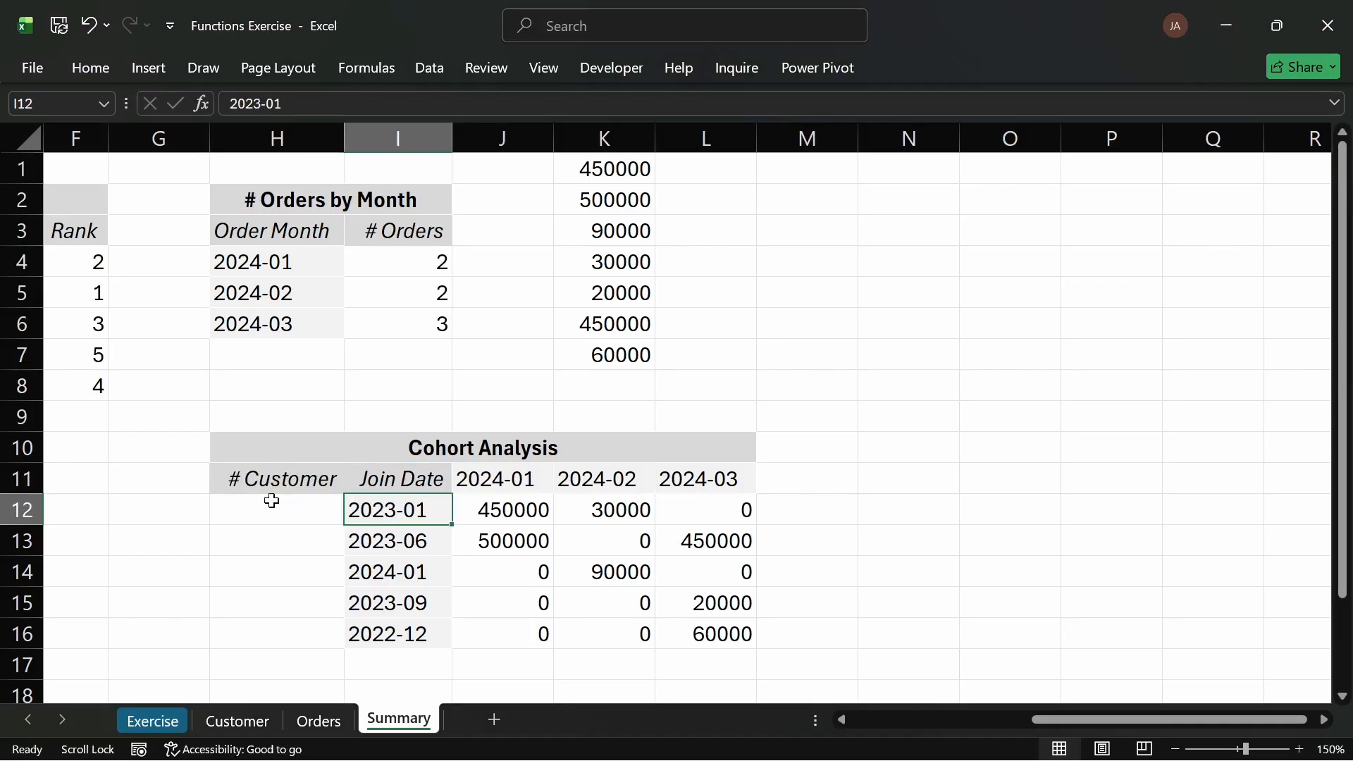
pyautogui.click(393, 479)
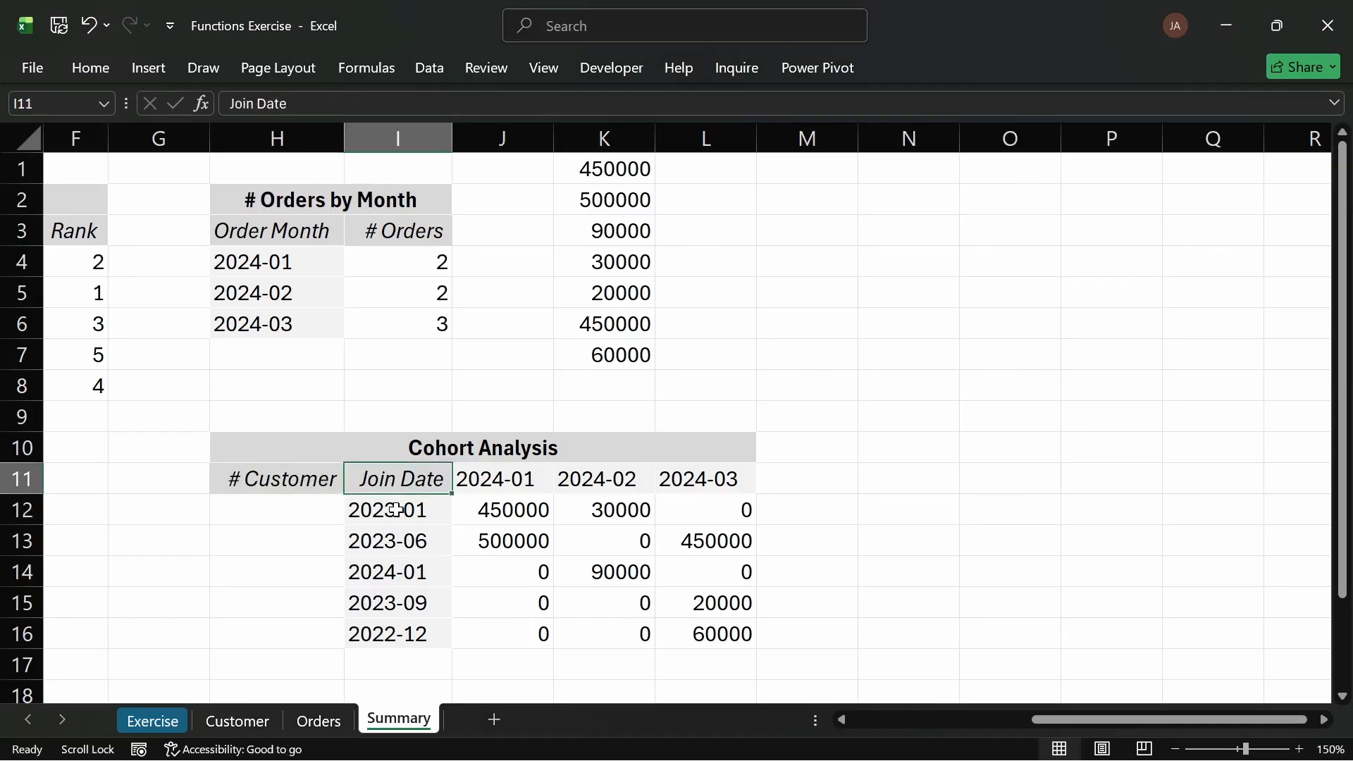
pyautogui.click(269, 483)
pyautogui.click(274, 582)
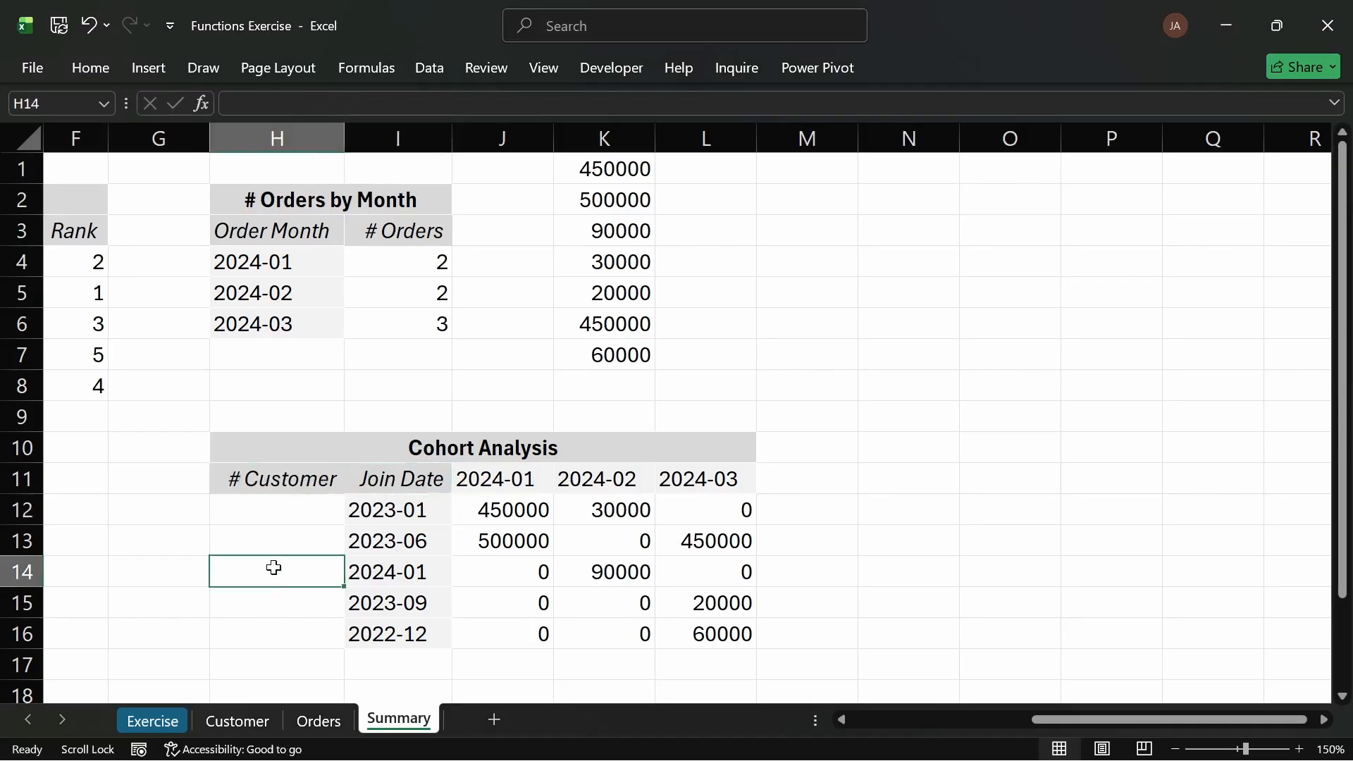
pyautogui.click(279, 487)
pyautogui.click(90, 68)
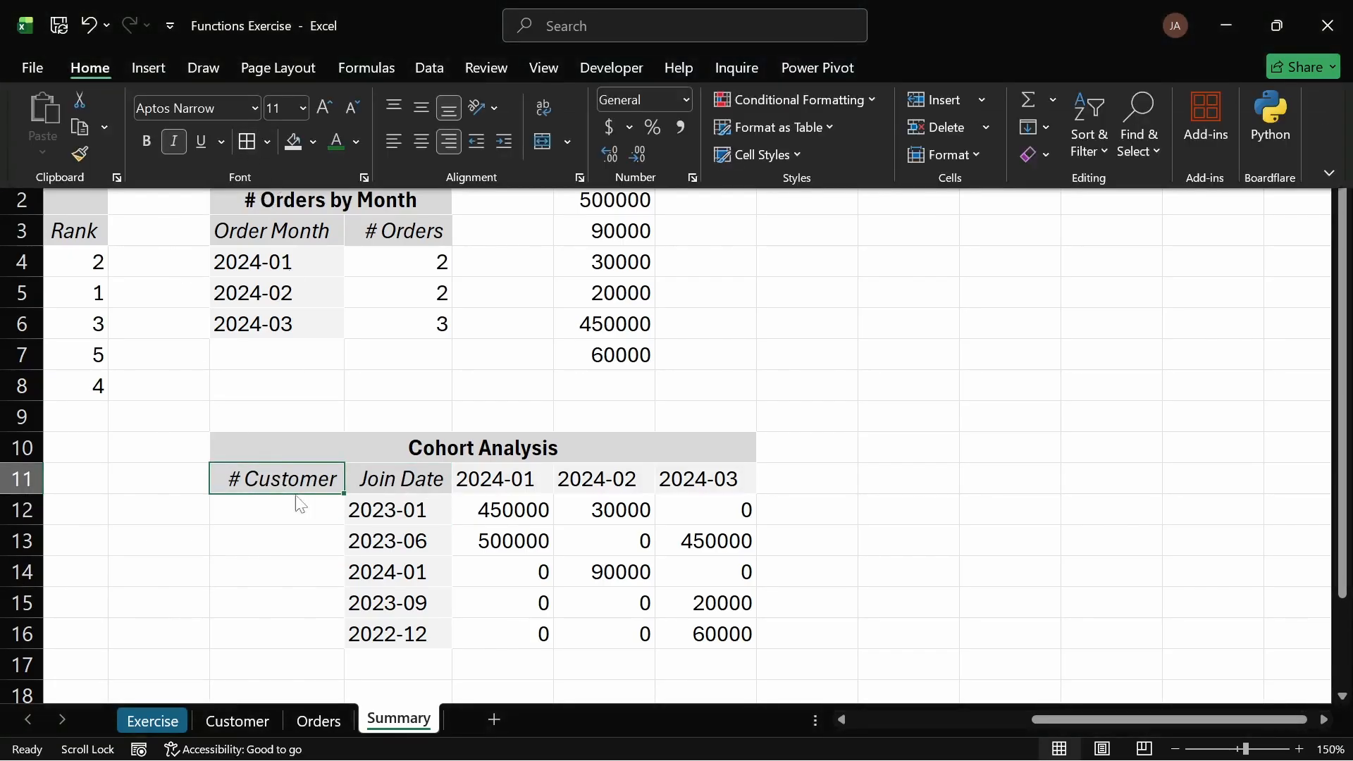
# Step: Enter a COUNTIF formula in H12 counting orders[Joined Month] values that match the join date in I12
pyautogui.click(281, 546)
pyautogui.click(275, 541)
pyautogui.click(284, 513)
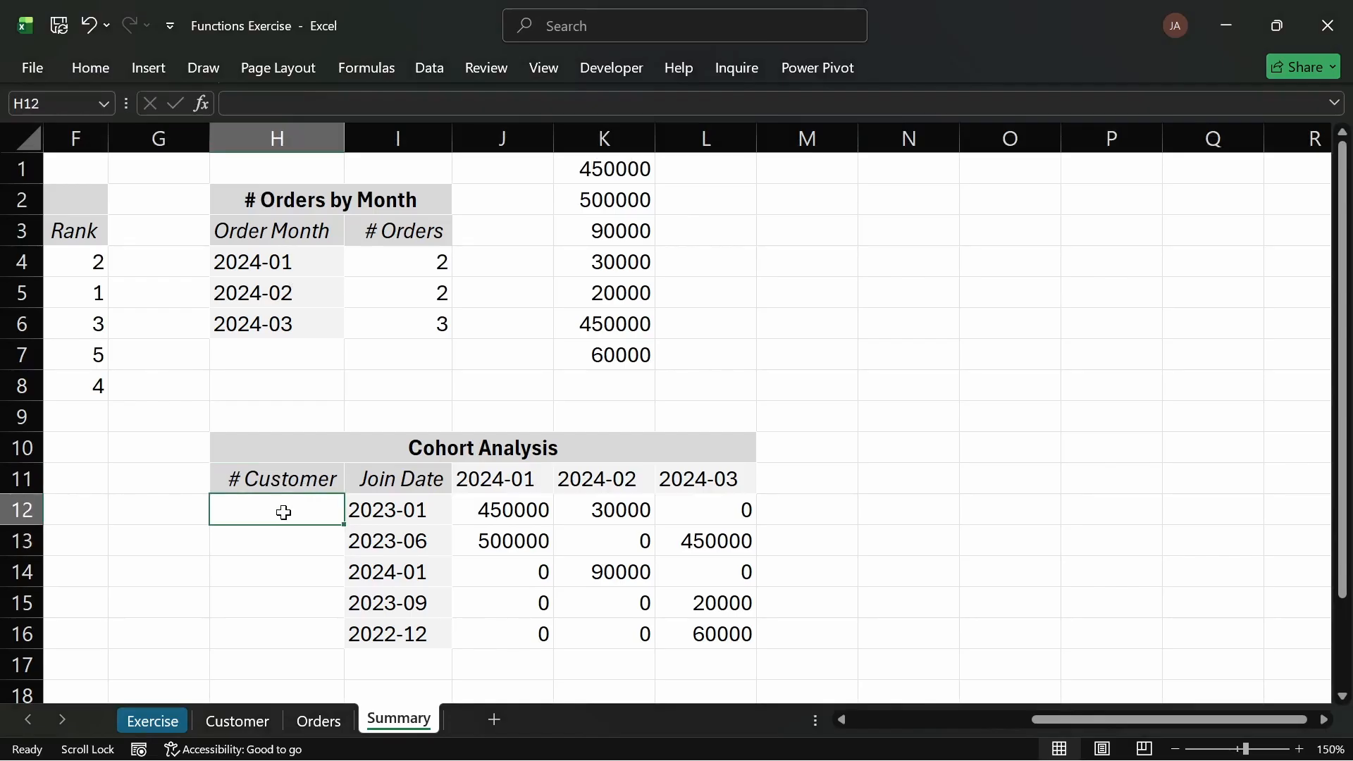
pyautogui.write('=count')
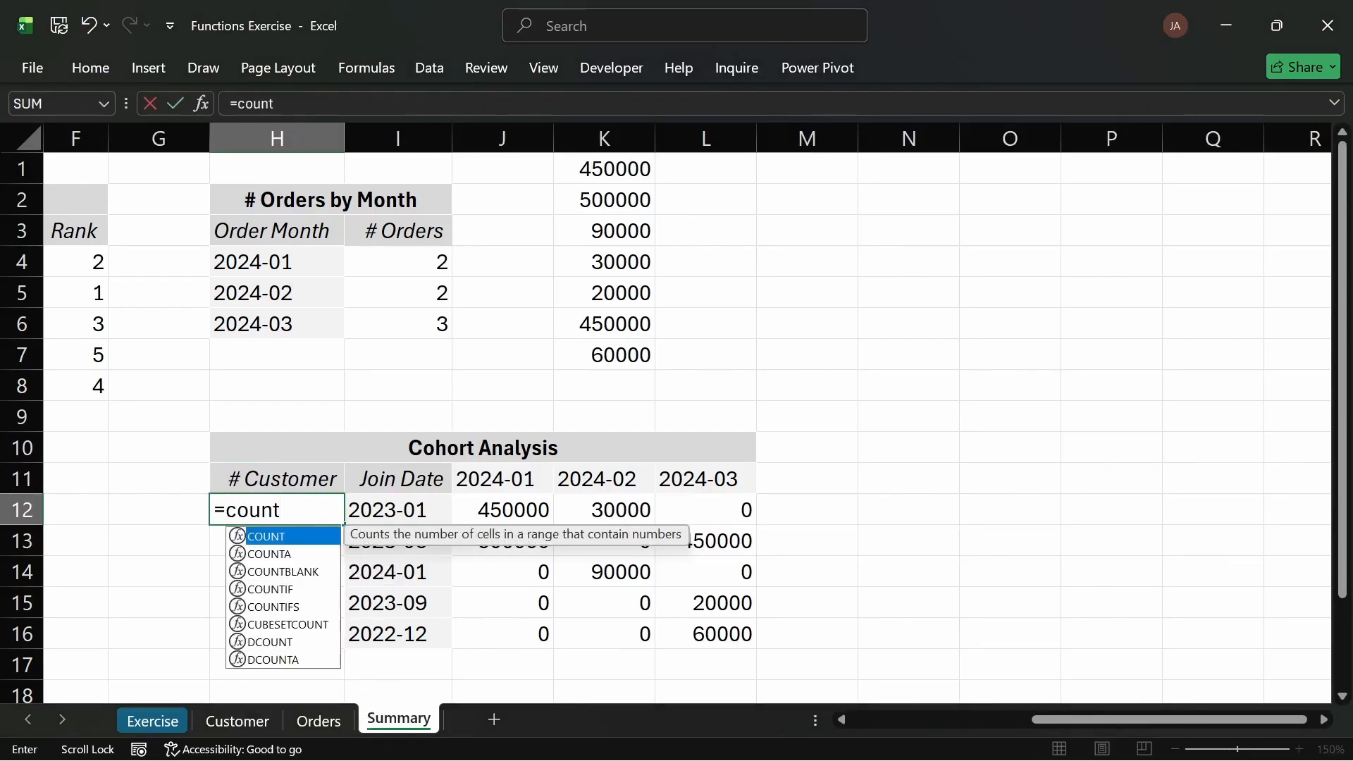
pyautogui.write('if')
pyautogui.press('Tab')
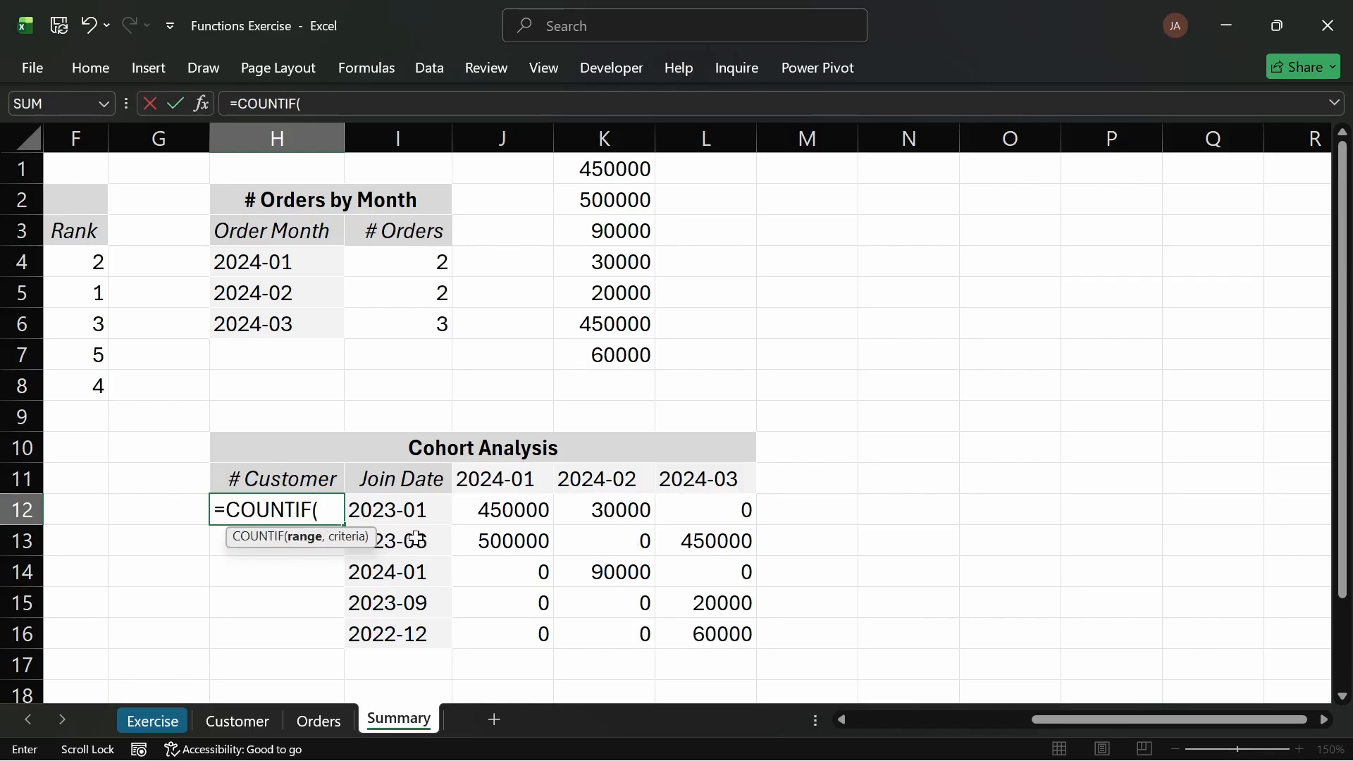
pyautogui.click(423, 512)
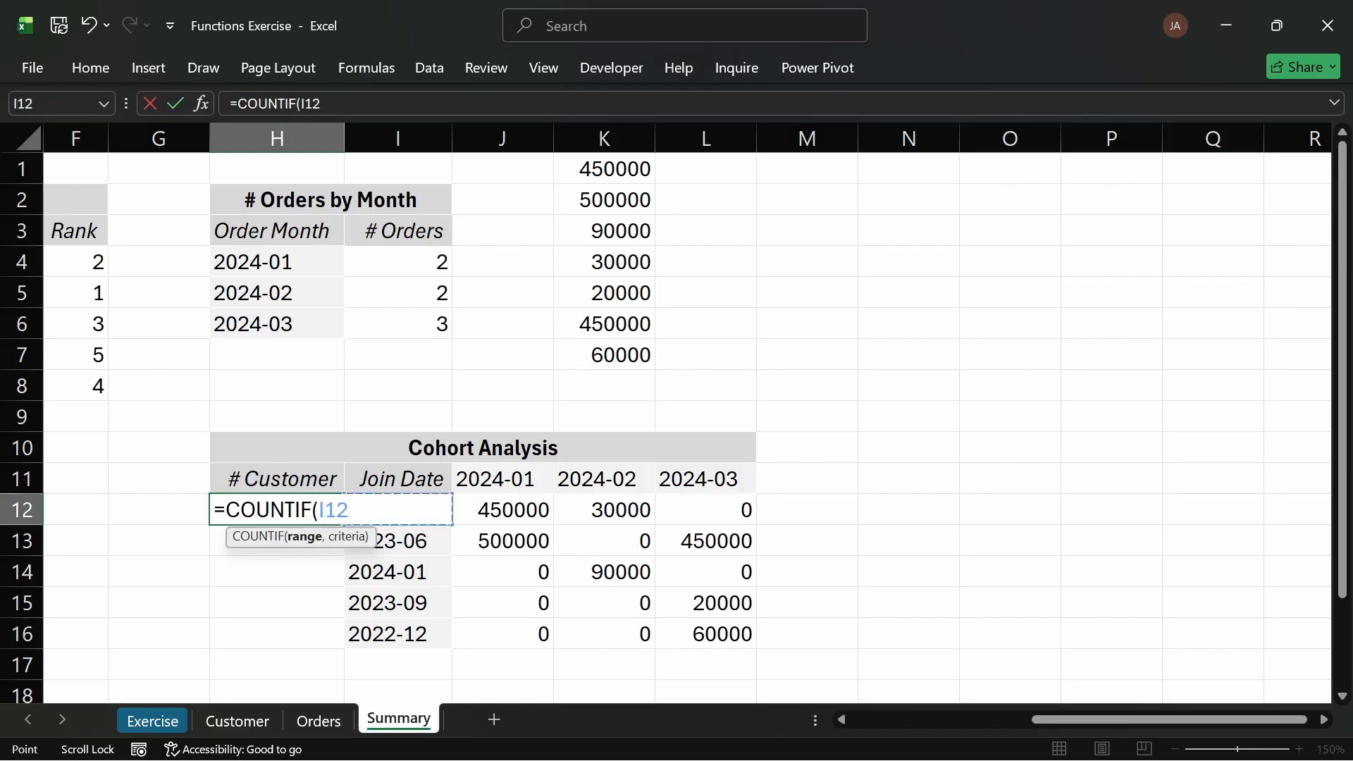
pyautogui.press('BackSpace')
pyautogui.press('BackSpace')
pyautogui.press('BackSpace')
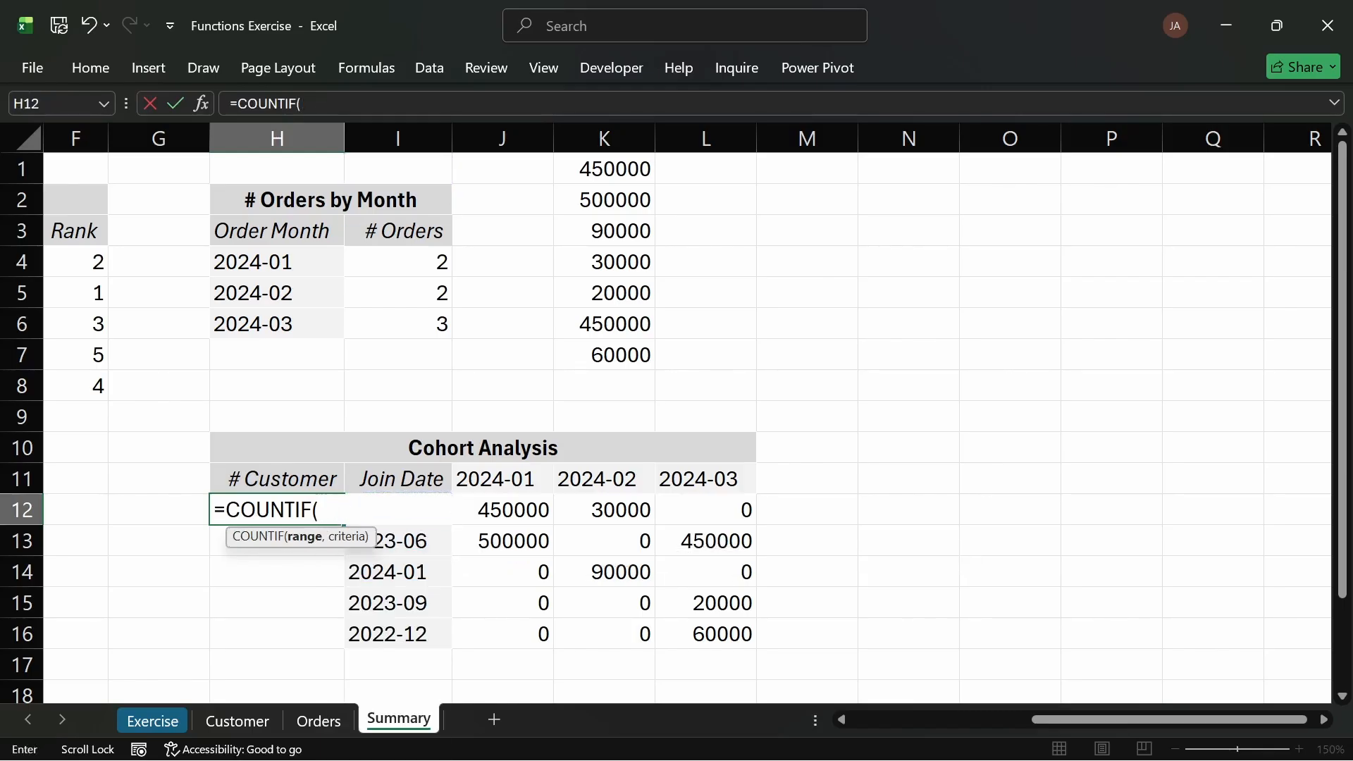
pyautogui.write('o')
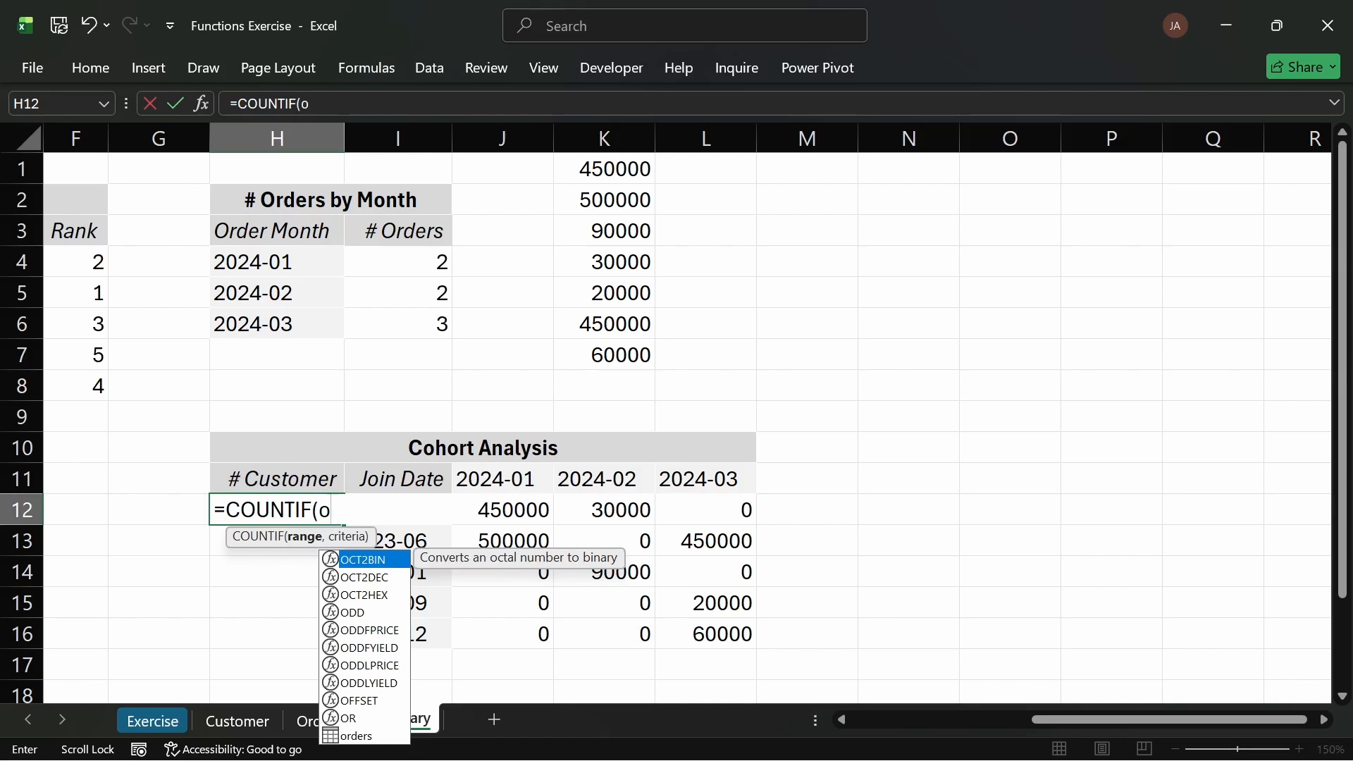
pyautogui.write('der')
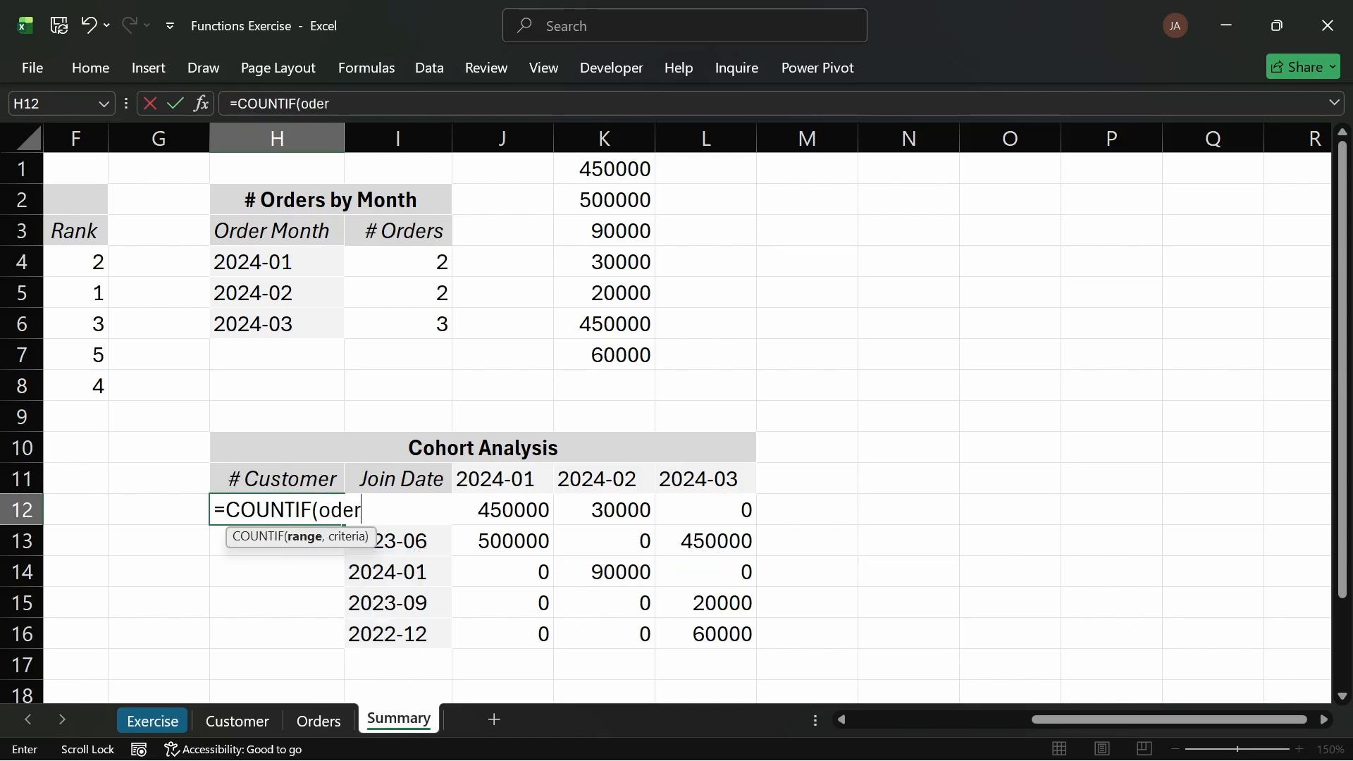
pyautogui.press('BackSpace')
pyautogui.press('BackSpace')
pyautogui.press('BackSpace')
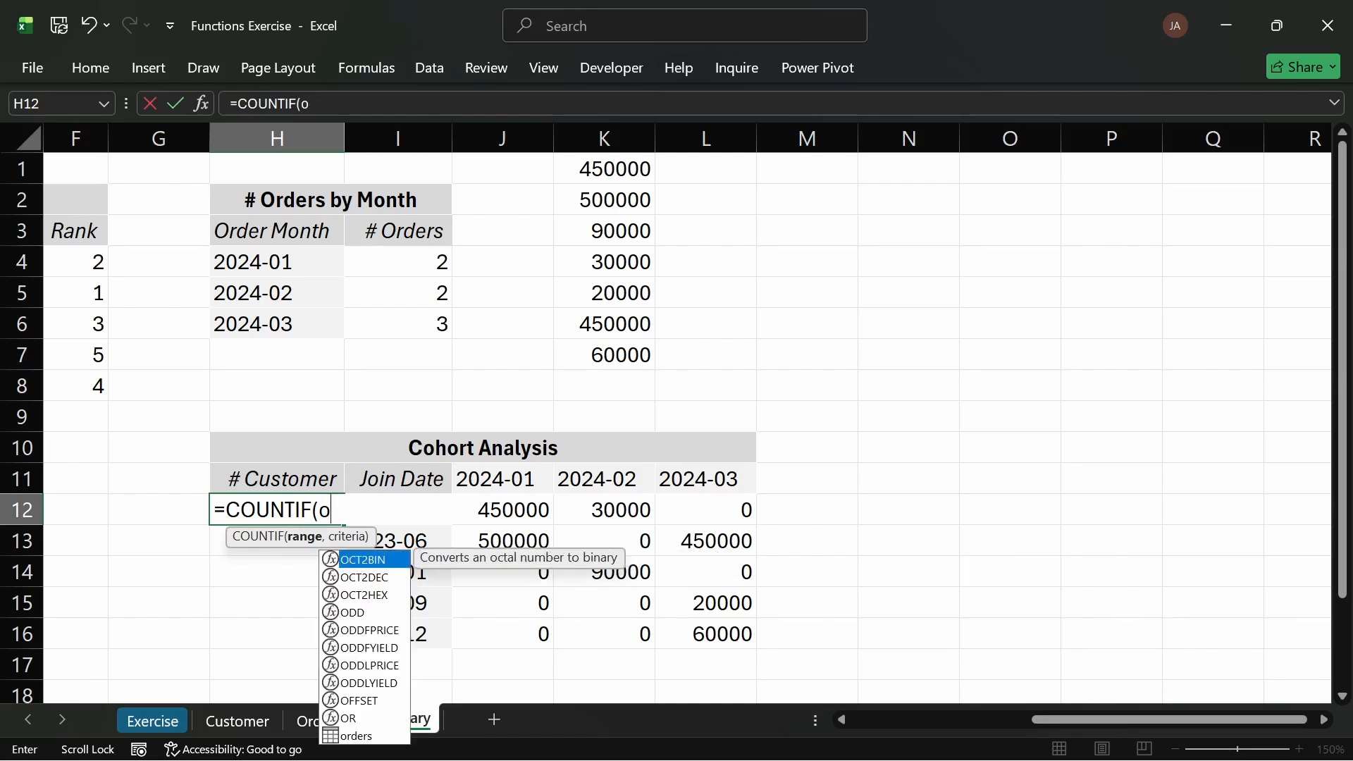
pyautogui.write('rd')
pyautogui.press('Tab')
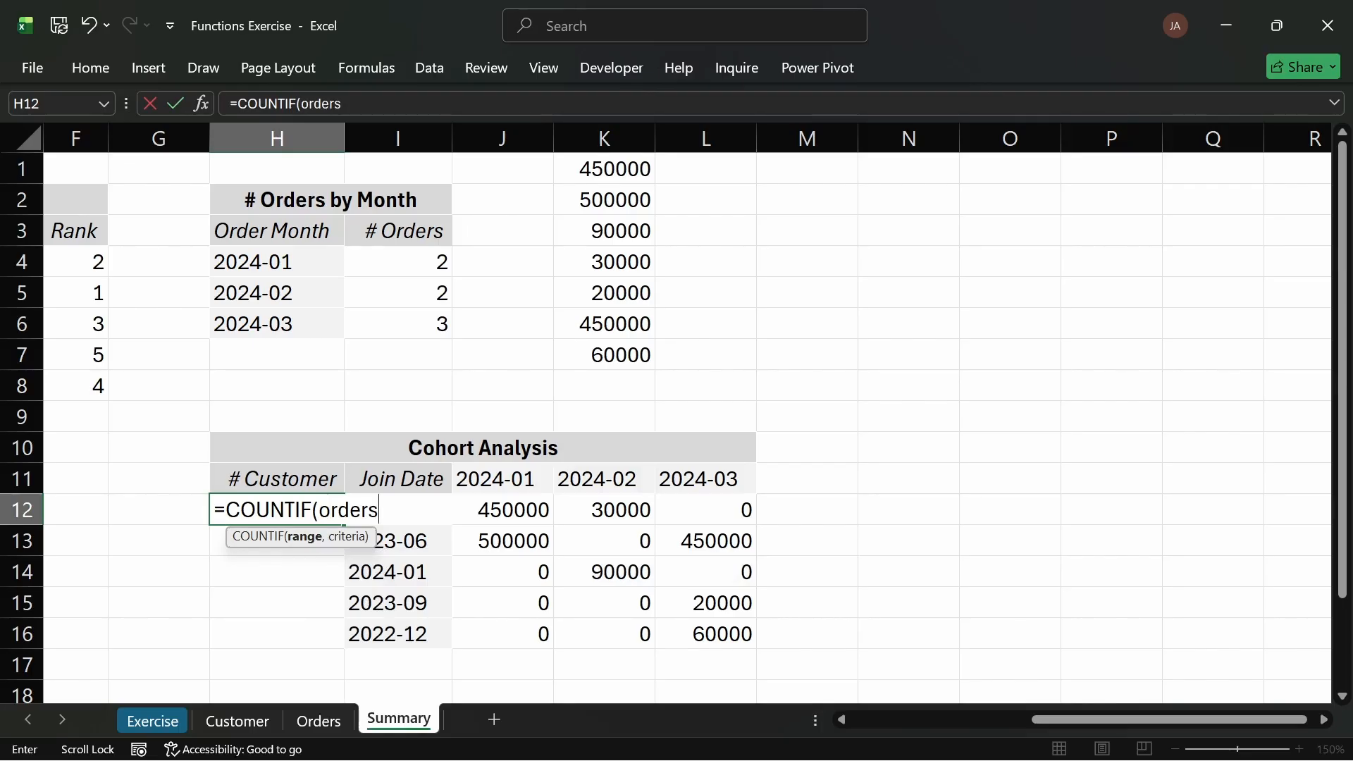
pyautogui.write('[')
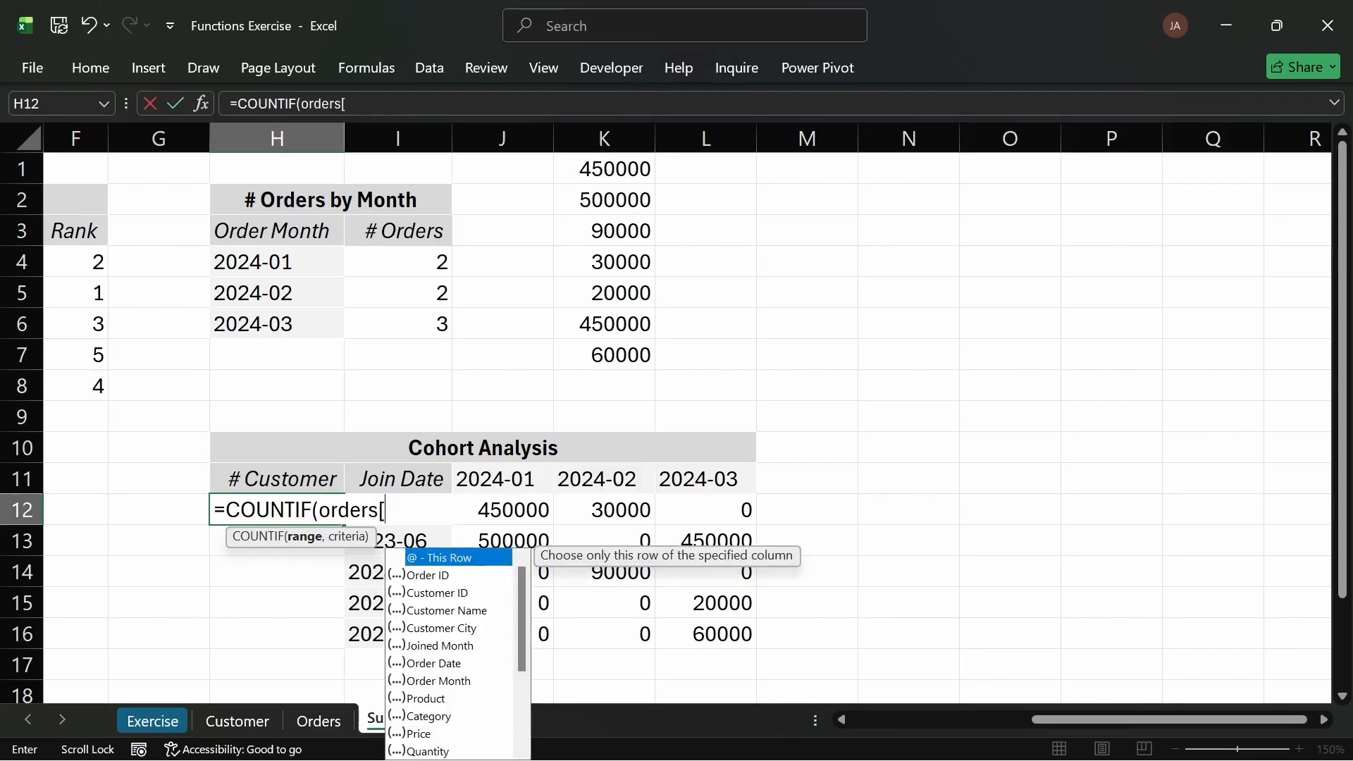
pyautogui.write('join')
pyautogui.press('Tab')
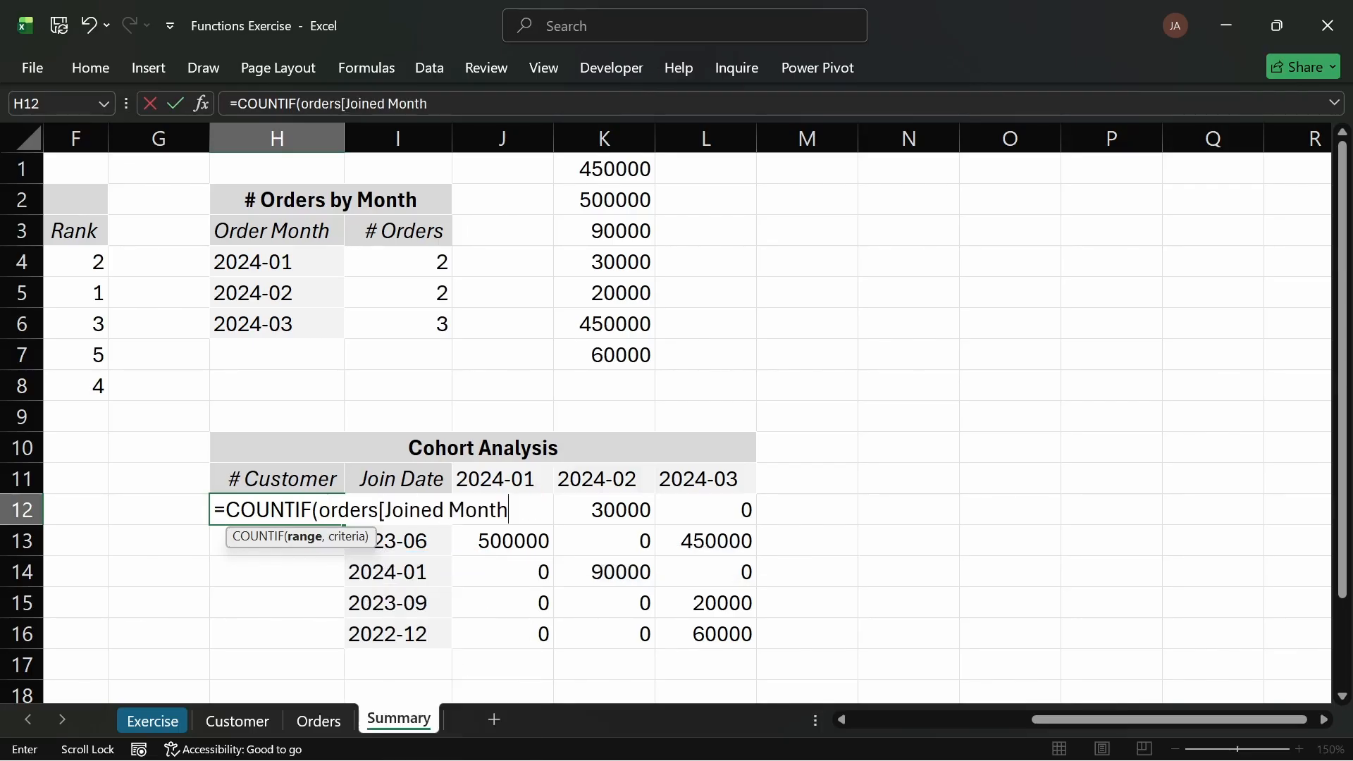
pyautogui.write('],')
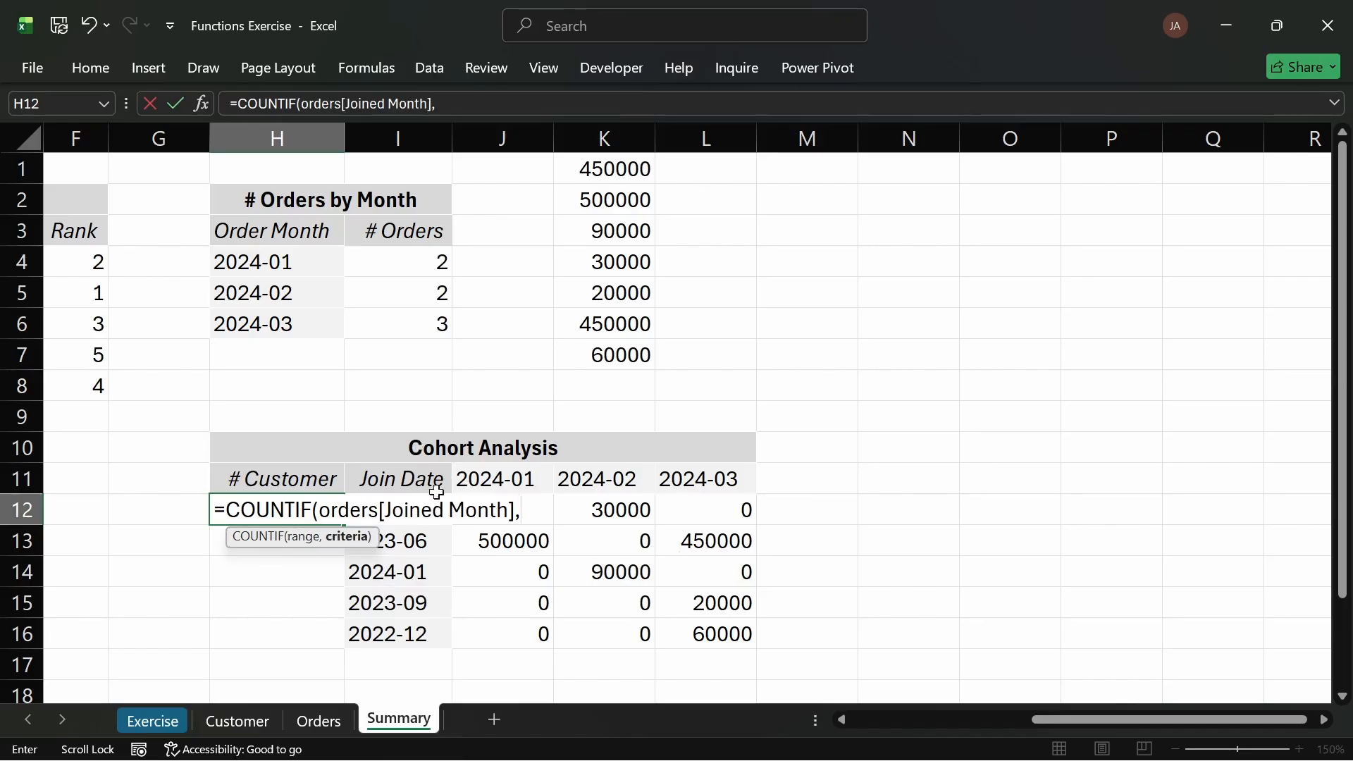
pyautogui.click(406, 525)
pyautogui.press('Return')
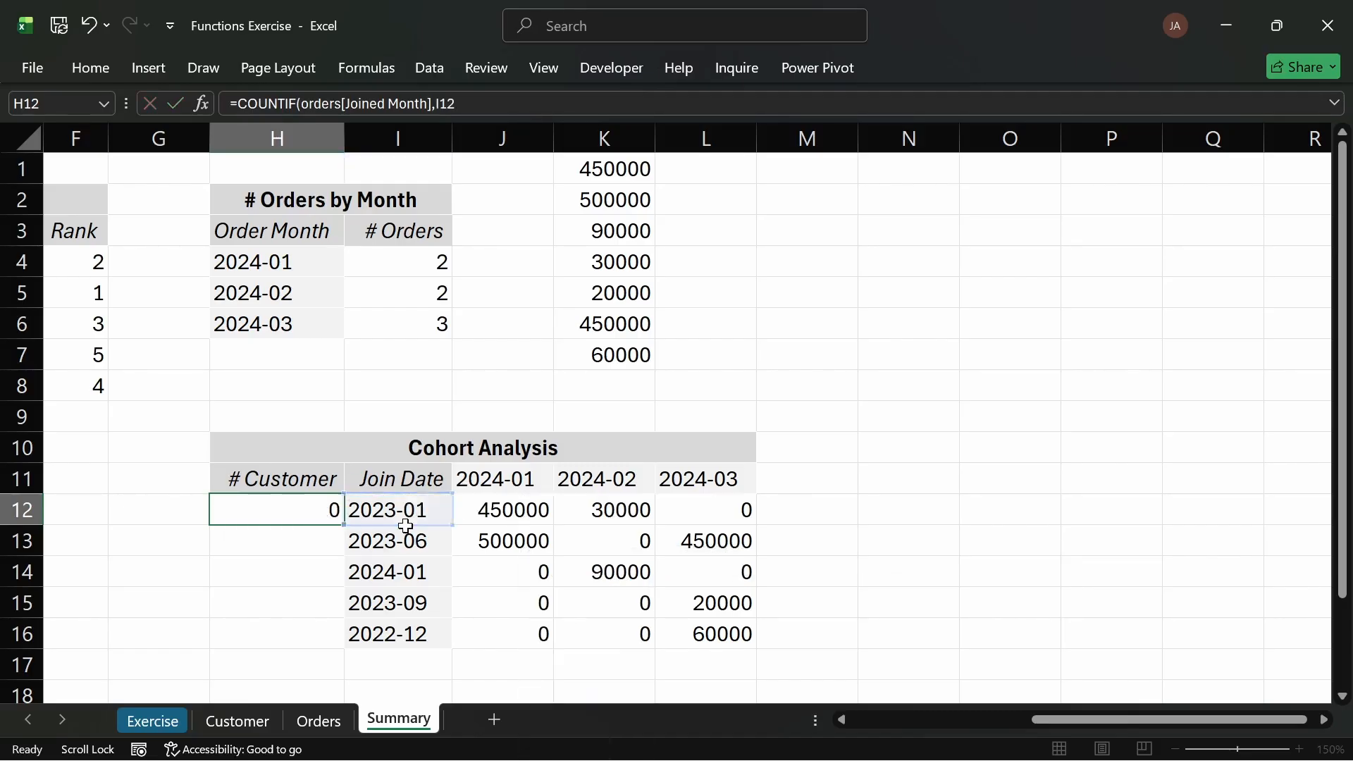
# Step: Fill the H12 COUNTIF formula down through H16
pyautogui.click(301, 508)
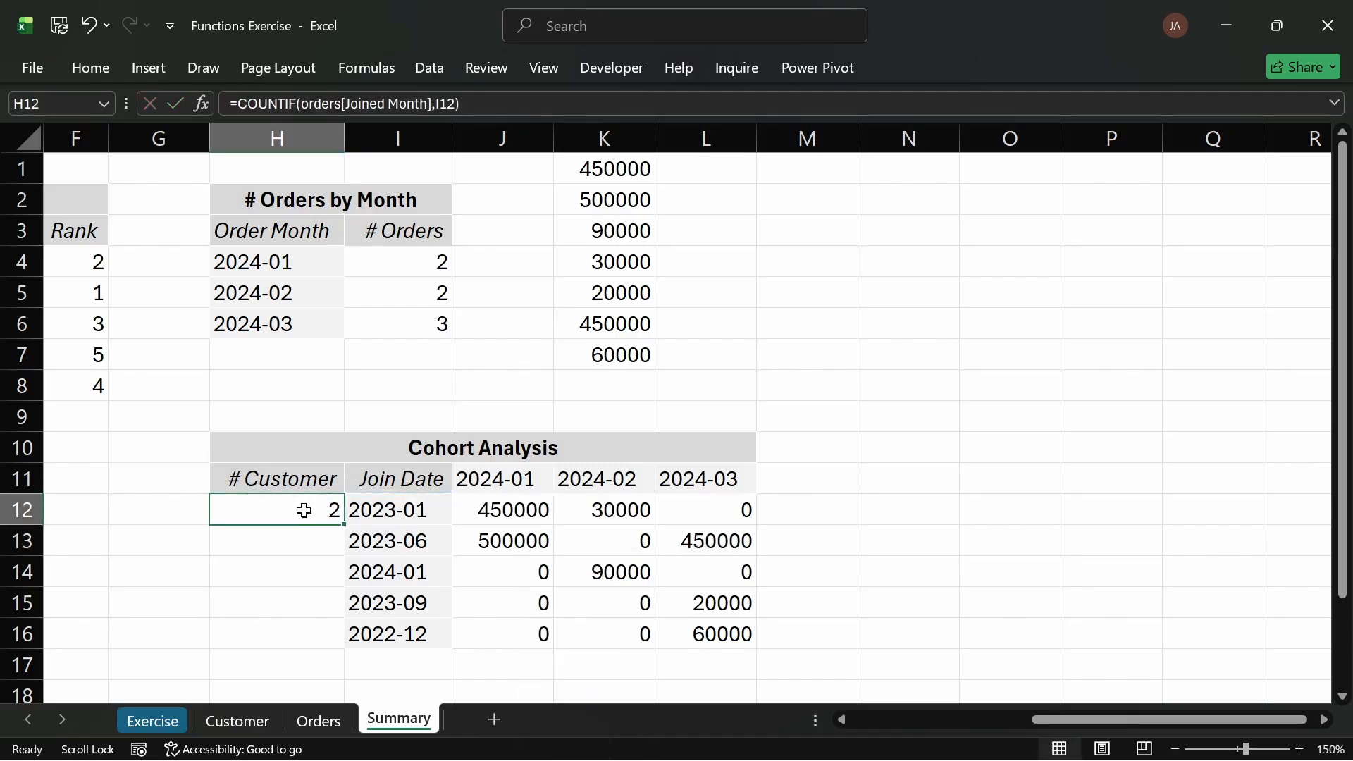
pyautogui.doubleClick(345, 525)
pyautogui.click(326, 545)
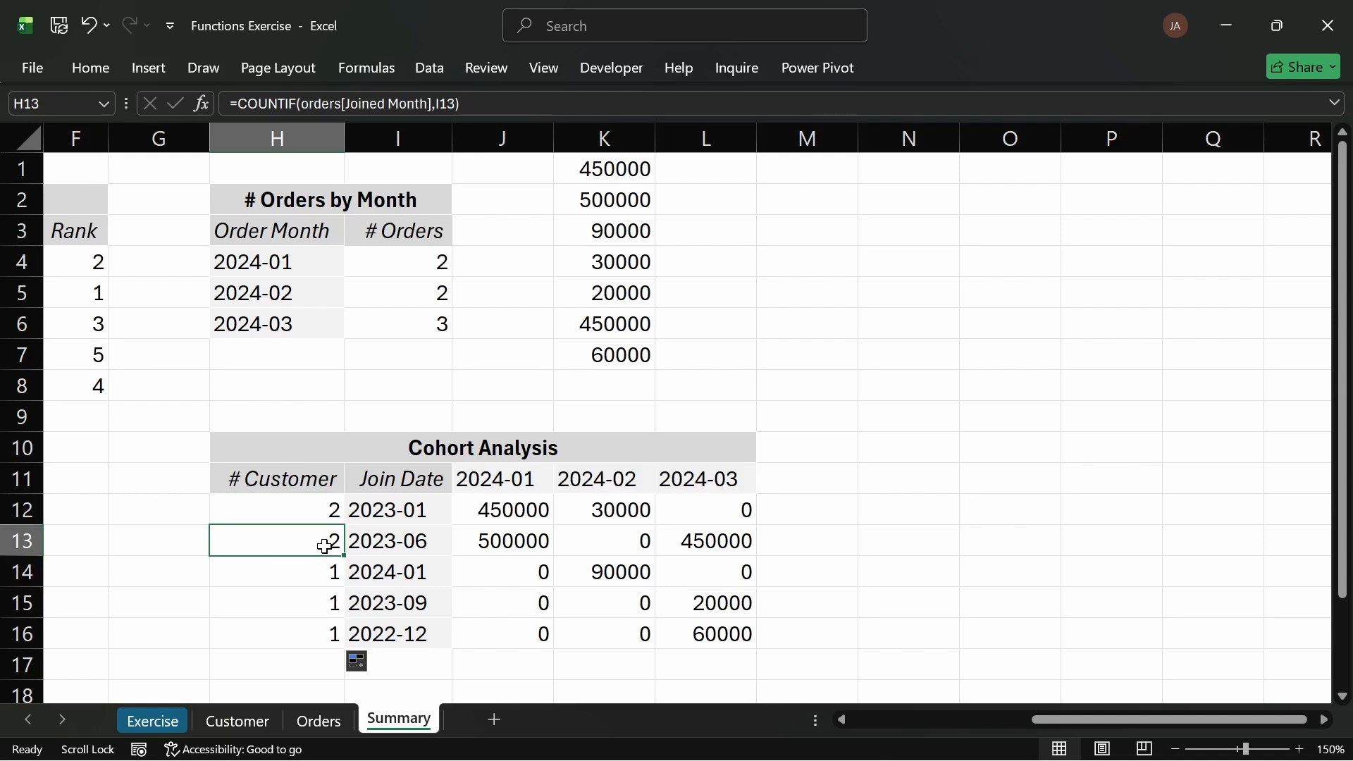
# Step: Change H12's COUNTIF range to the Join Date column of the Customer table
pyautogui.click(299, 513)
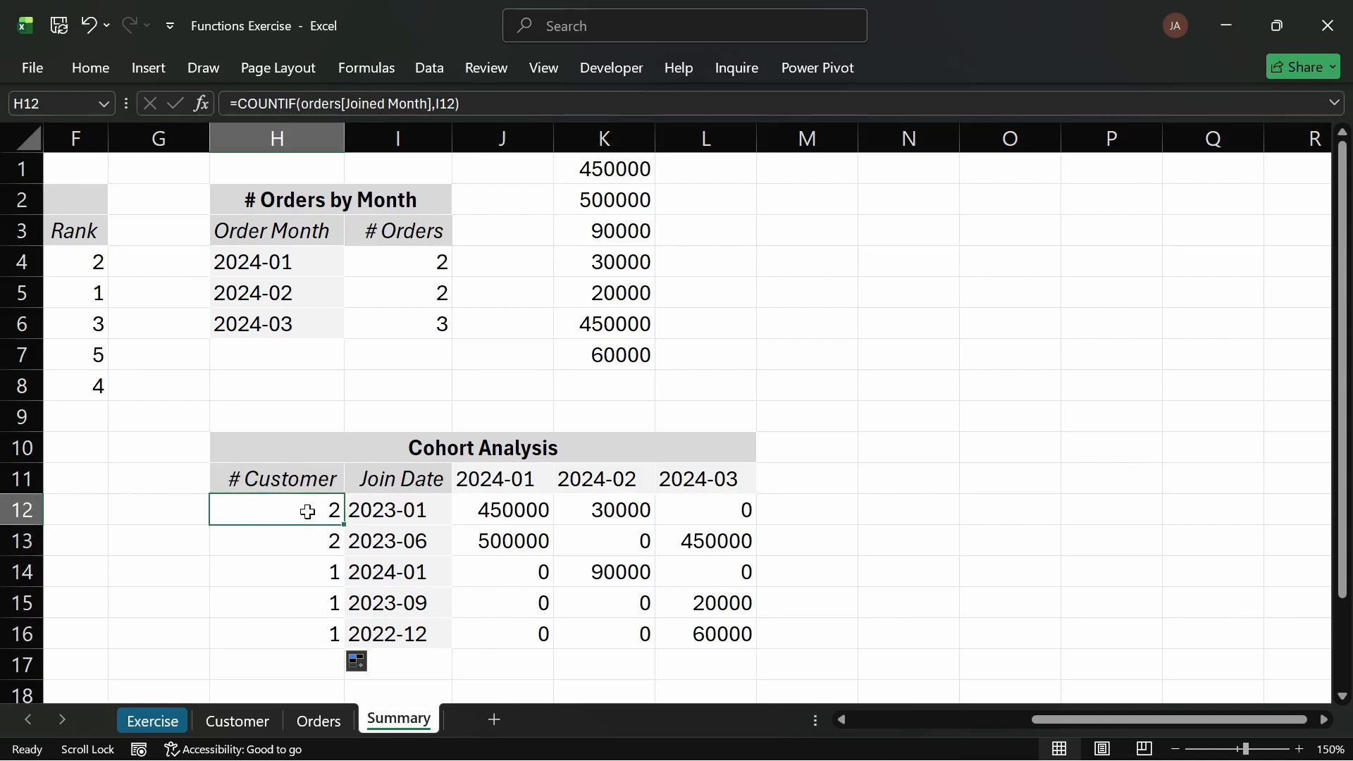
pyautogui.doubleClick(308, 512)
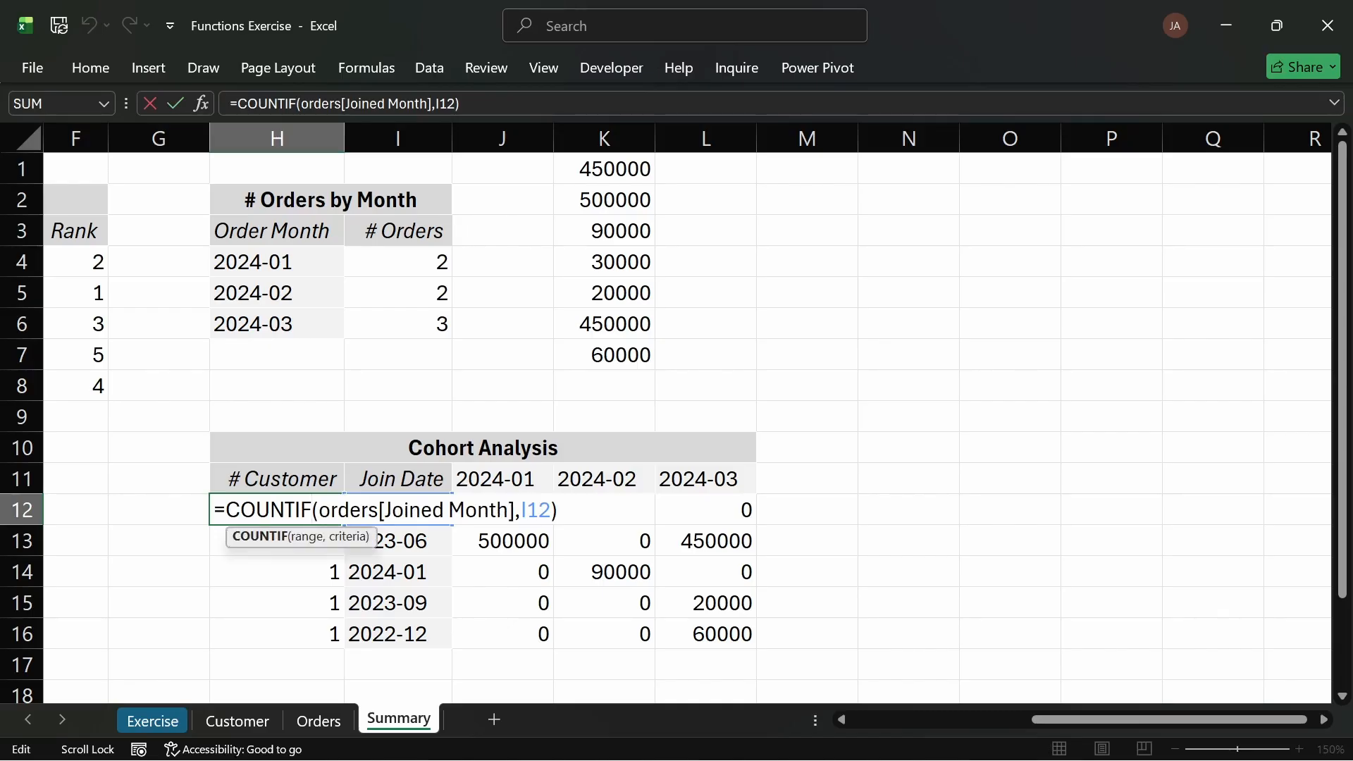
pyautogui.moveTo(515, 509); pyautogui.dragTo(319, 509)
pyautogui.press('Delete')
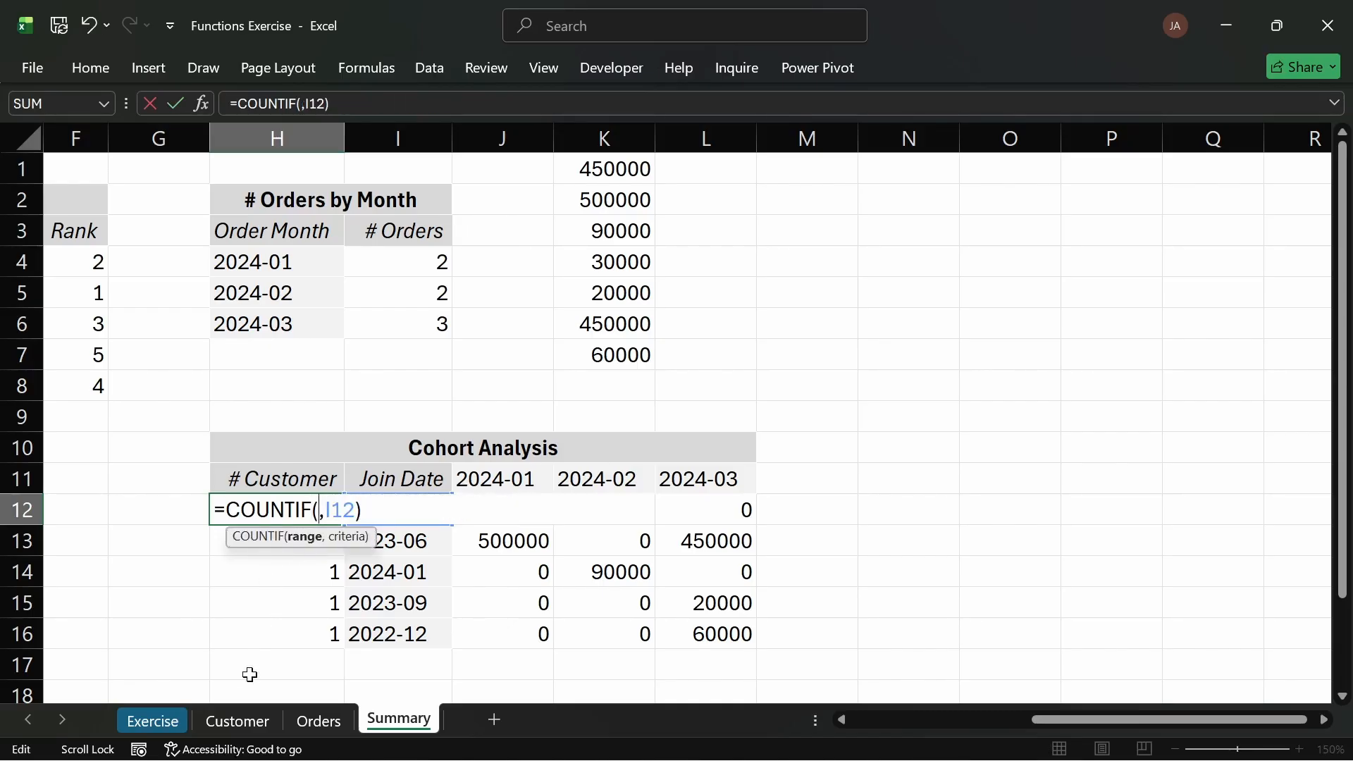
pyautogui.click(248, 721)
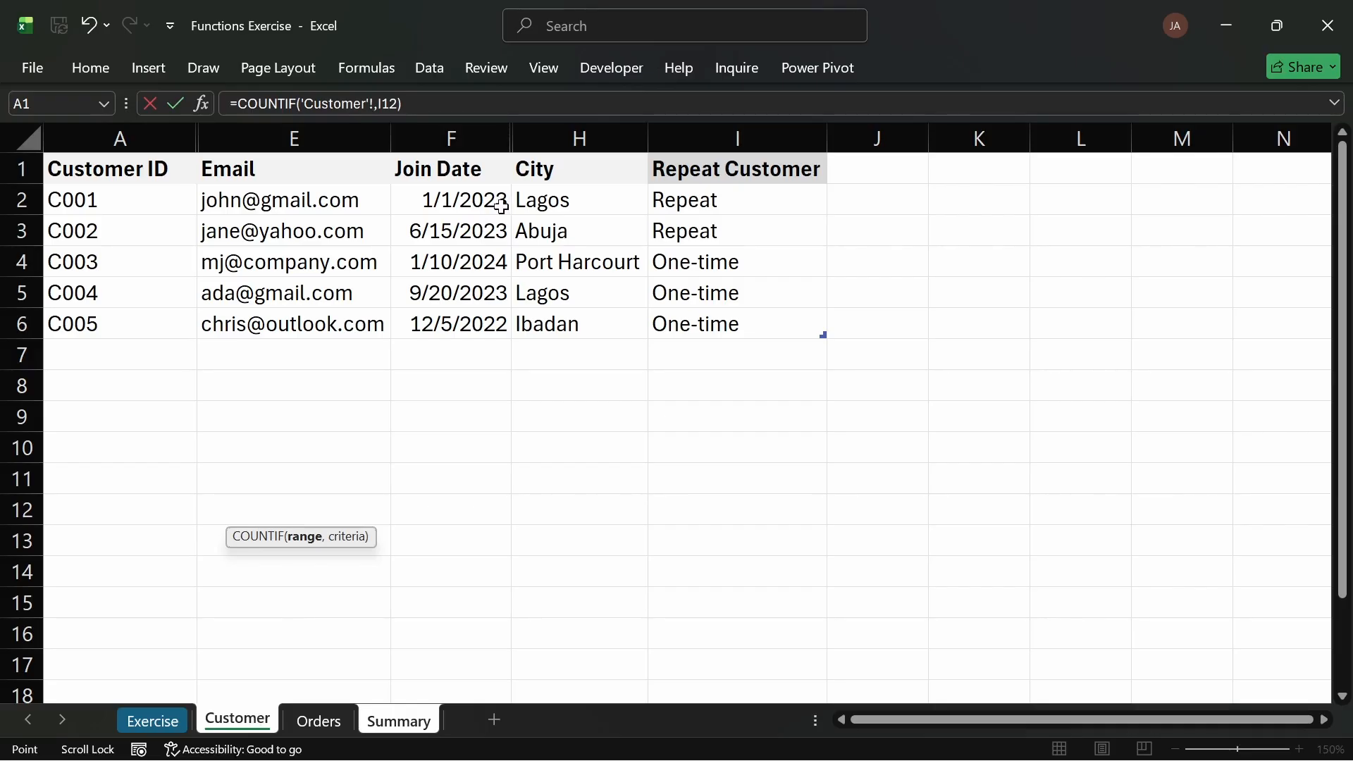
pyautogui.moveTo(462, 200); pyautogui.dragTo(468, 311)
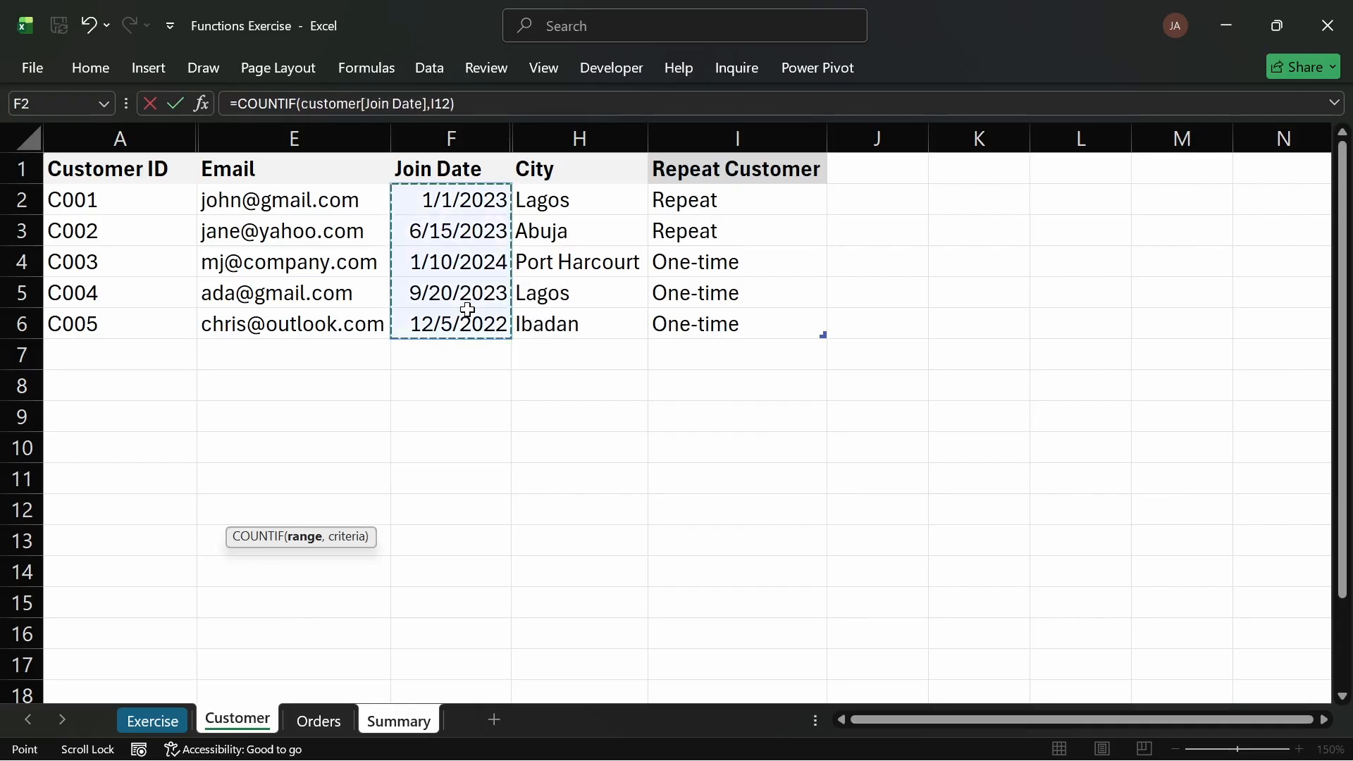
pyautogui.press('Return')
pyautogui.click(306, 507)
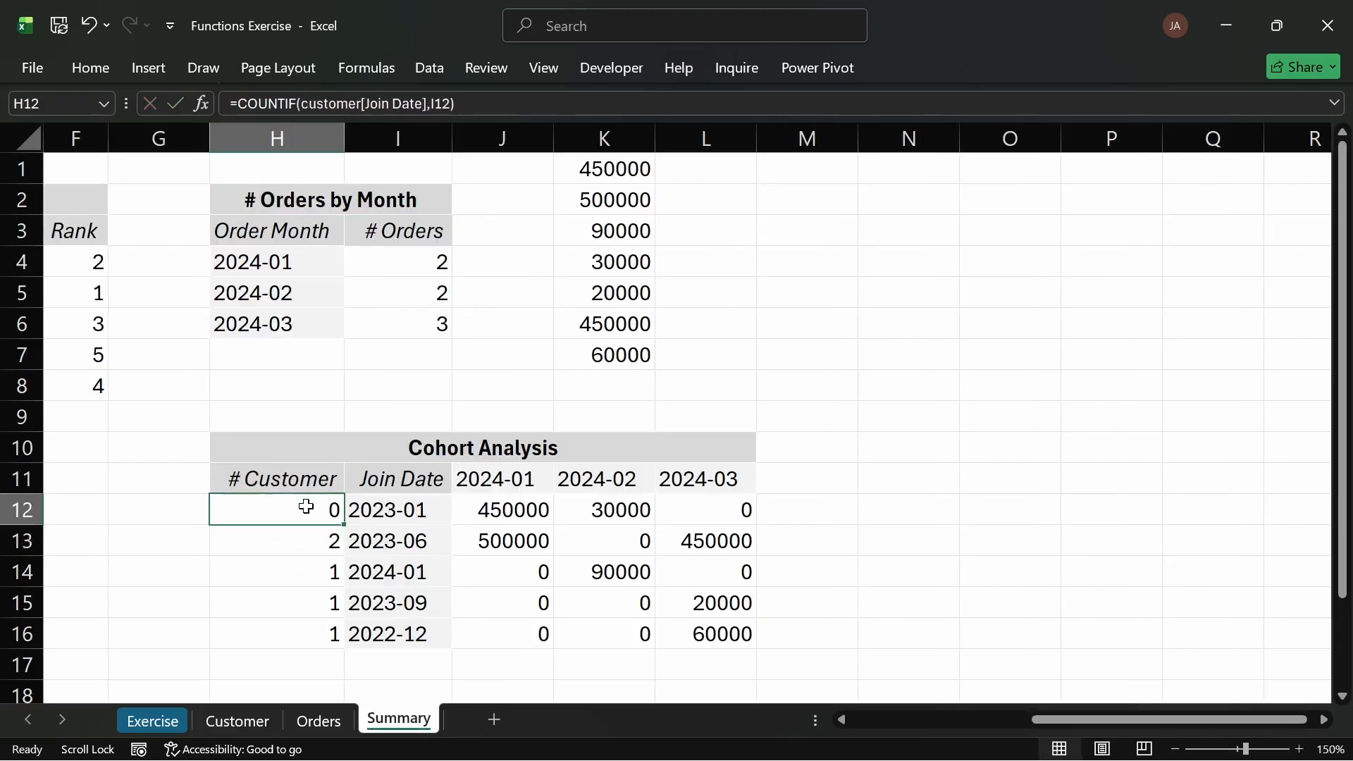
pyautogui.click(402, 510)
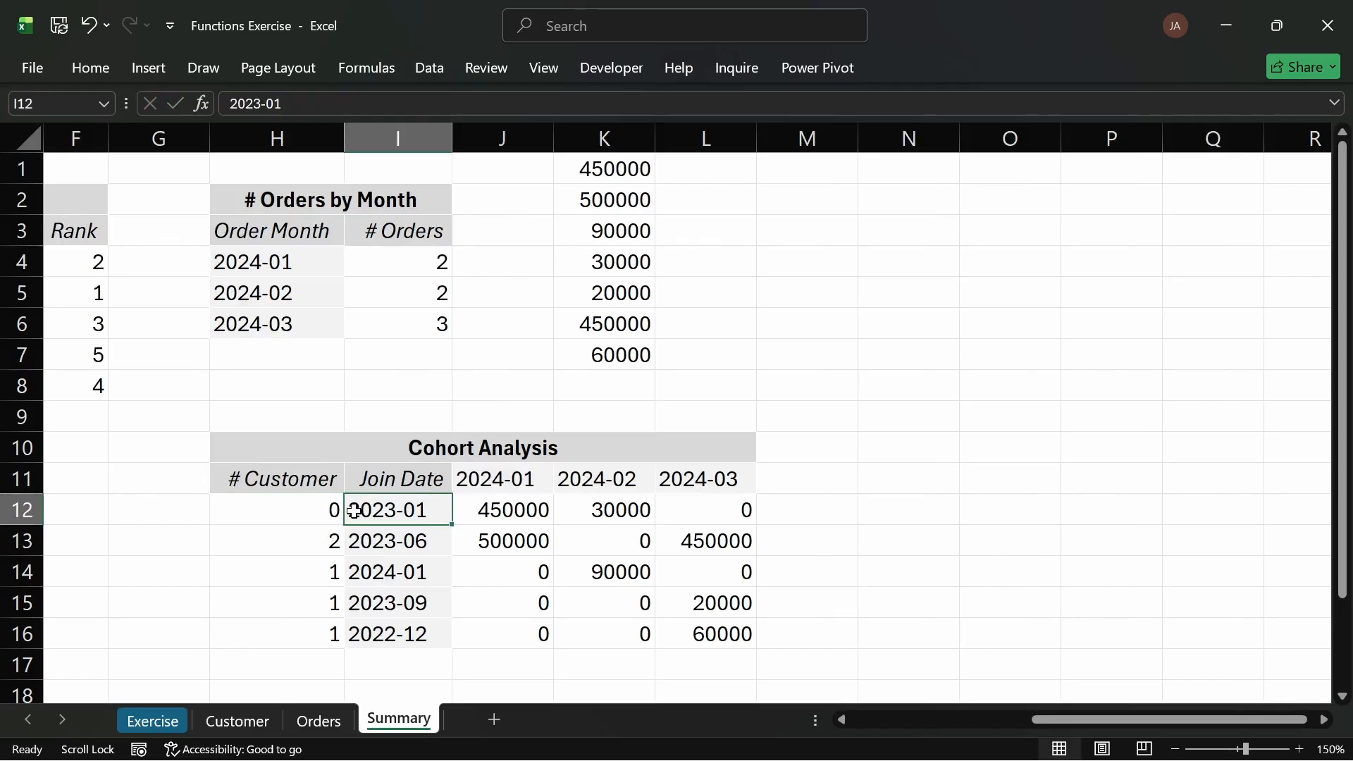
pyautogui.click(315, 512)
pyautogui.click(380, 514)
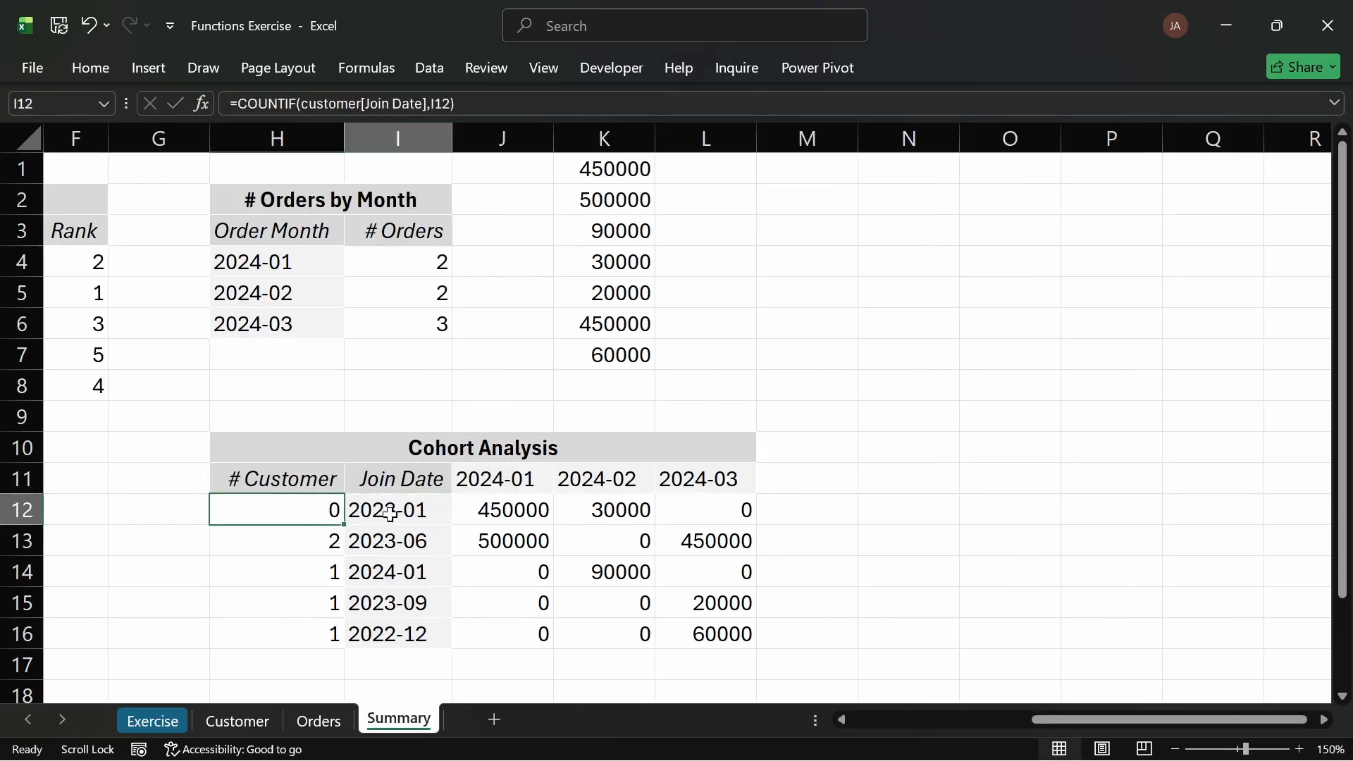
pyautogui.click(290, 514)
pyautogui.click(356, 510)
# Step: Replace H12's COUNTIF criterion with cell F2 of the Customer sheet
pyautogui.click(305, 507)
pyautogui.doubleClick(311, 510)
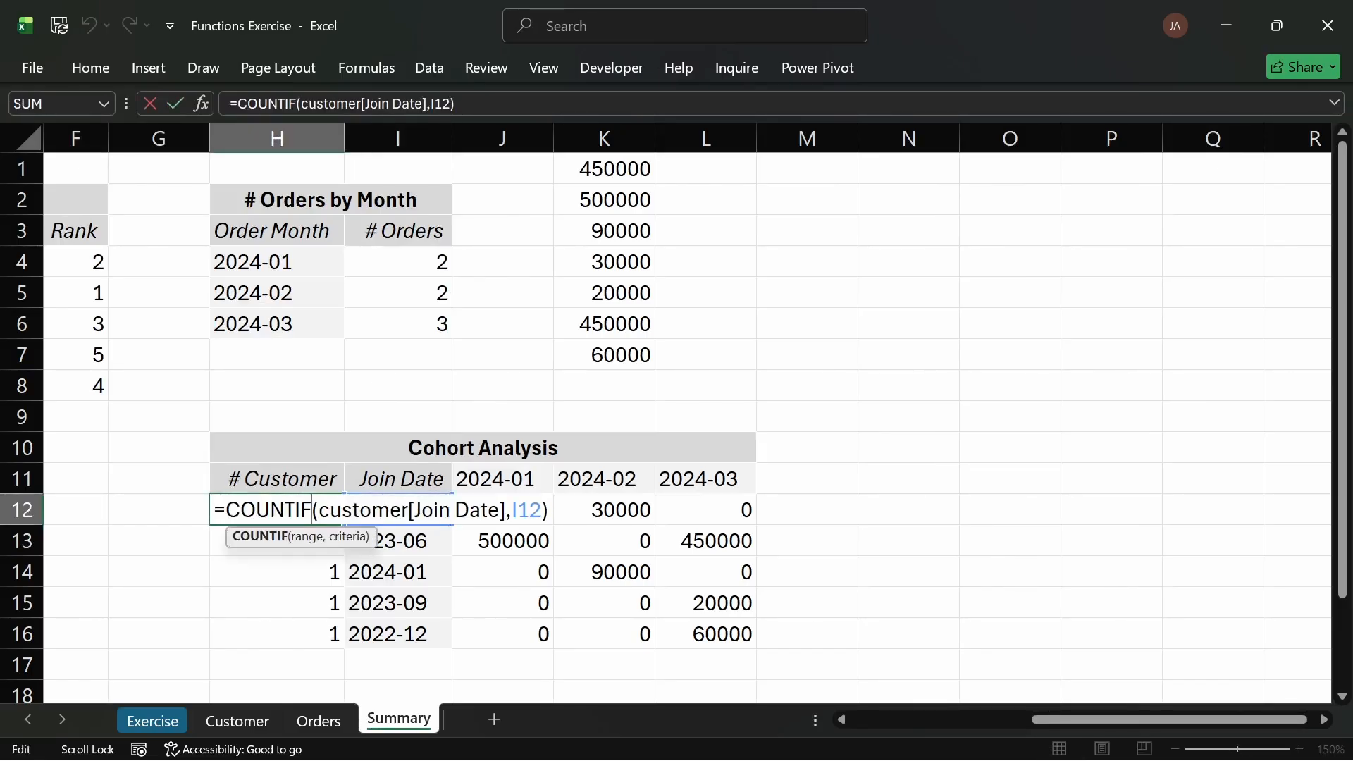
pyautogui.moveTo(542, 509); pyautogui.dragTo(518, 510)
pyautogui.press('BackSpace')
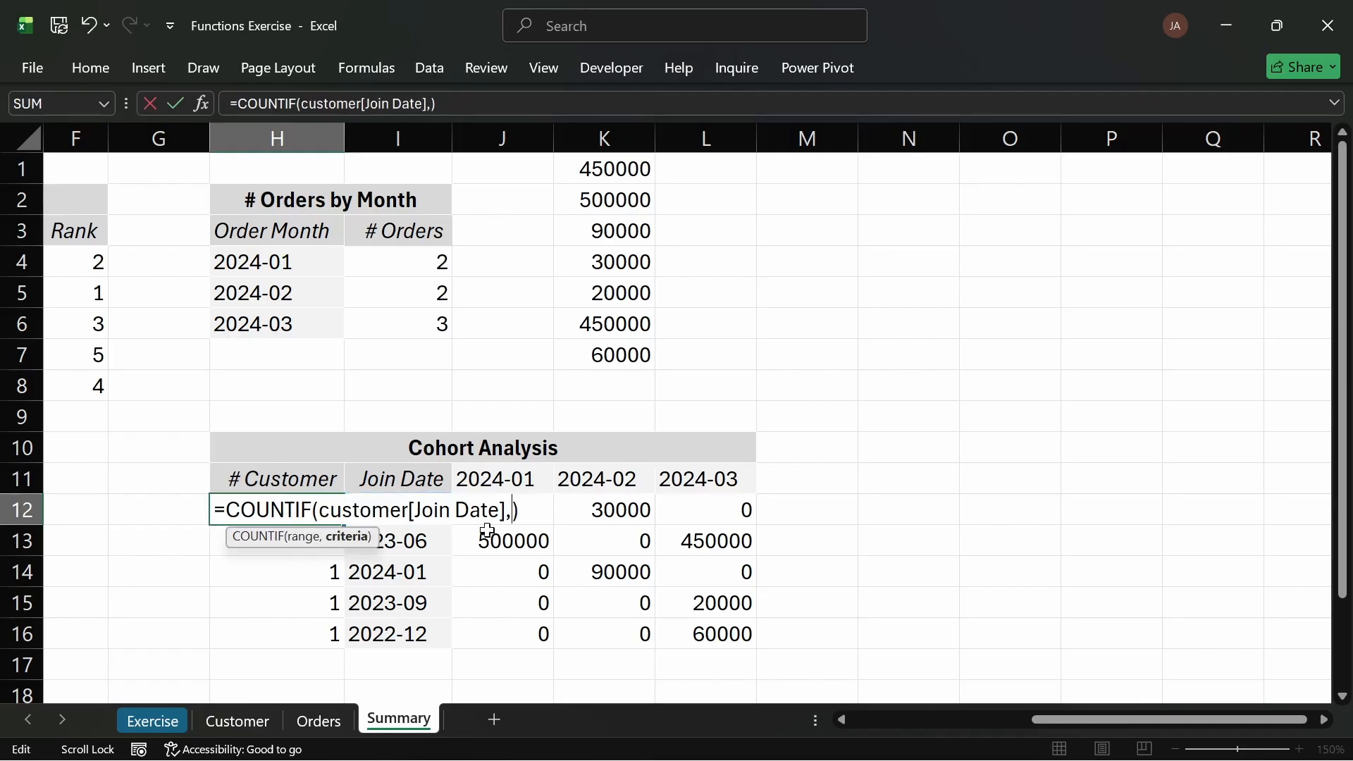
pyautogui.click(218, 720)
pyautogui.click(469, 200)
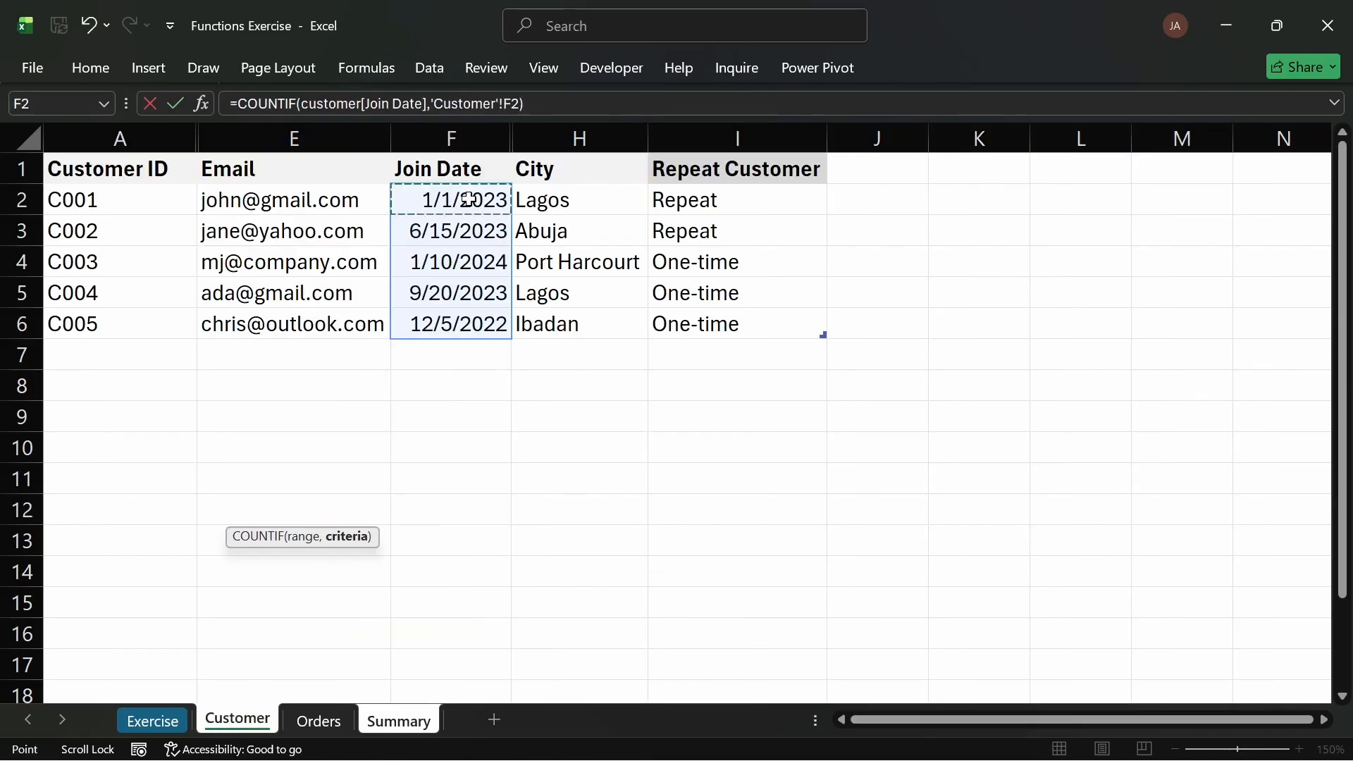
pyautogui.press('Return')
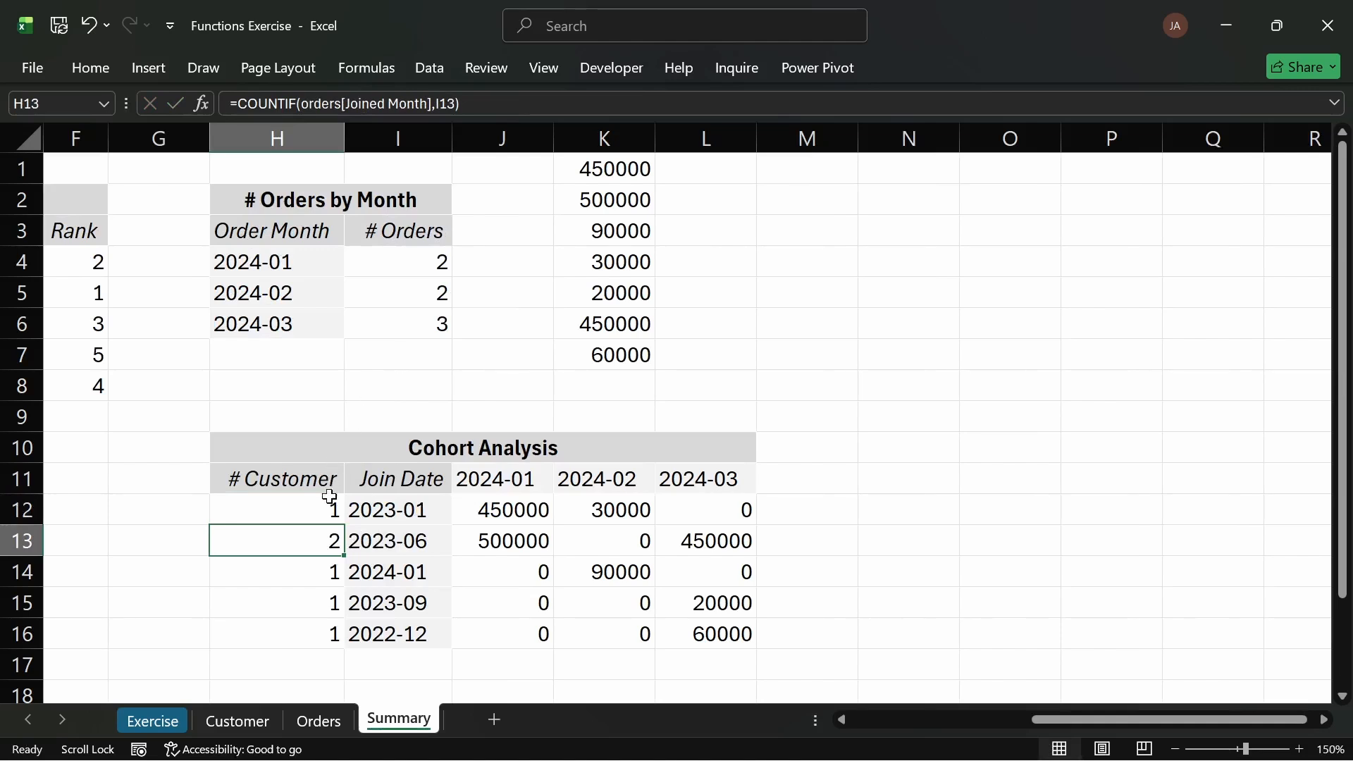
# Step: Fill H12's COUNTIF formula down through H16 of the # Customer column
pyautogui.click(337, 516)
pyautogui.doubleClick(346, 527)
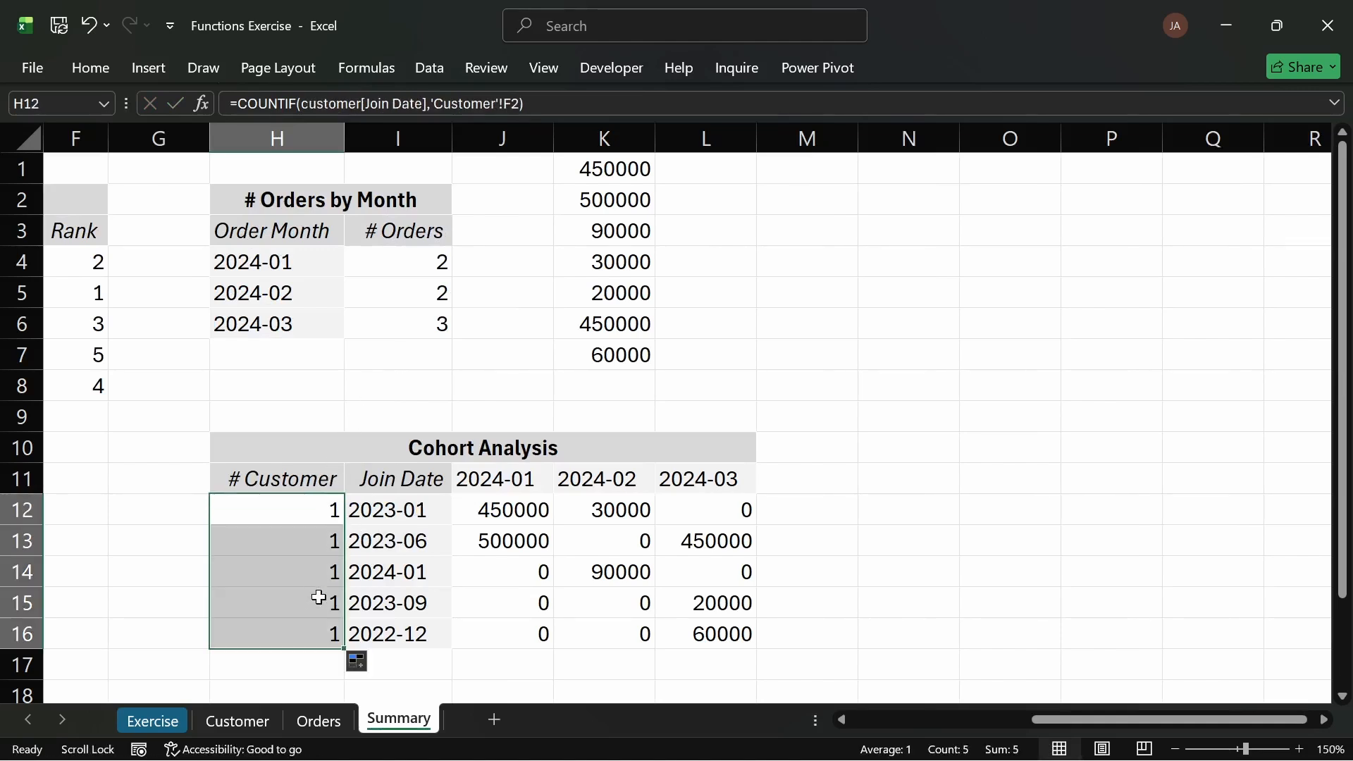
pyautogui.click(317, 595)
pyautogui.click(175, 513)
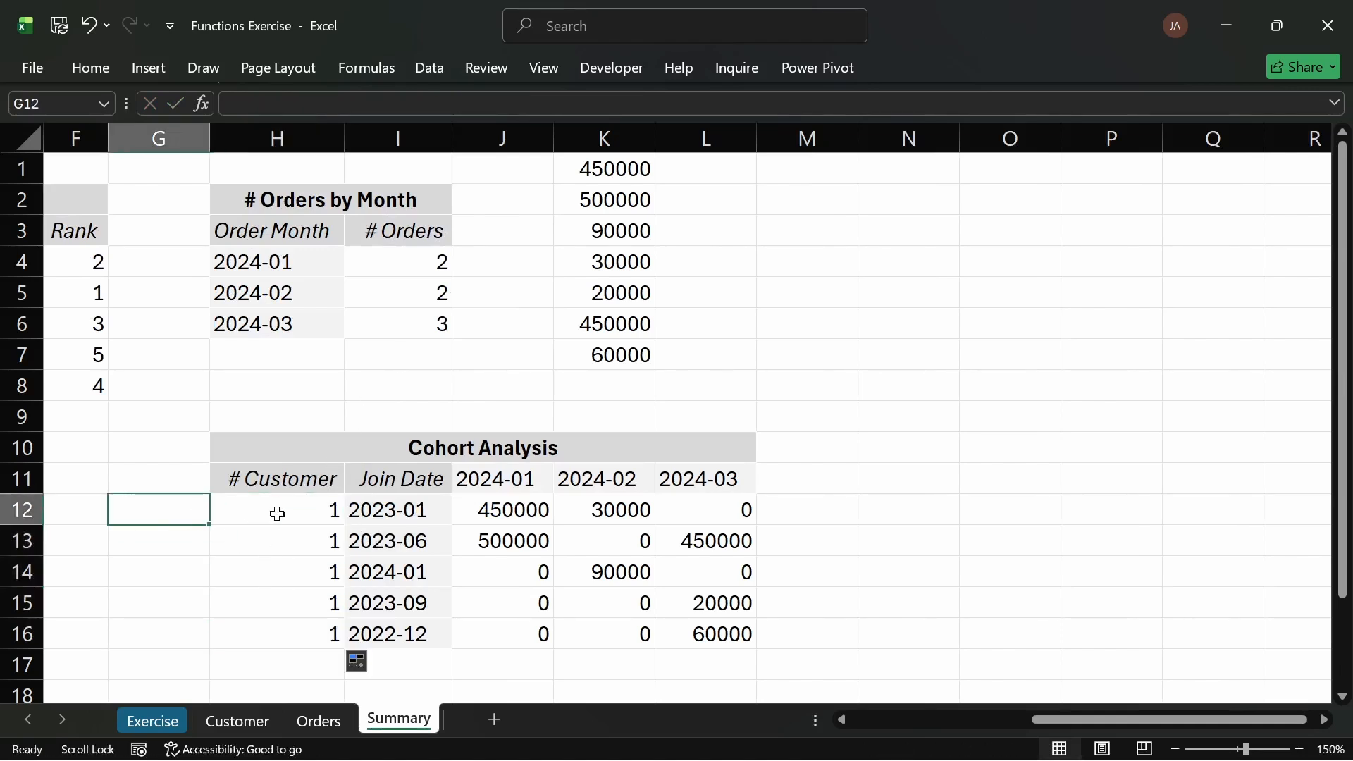
pyautogui.click(277, 514)
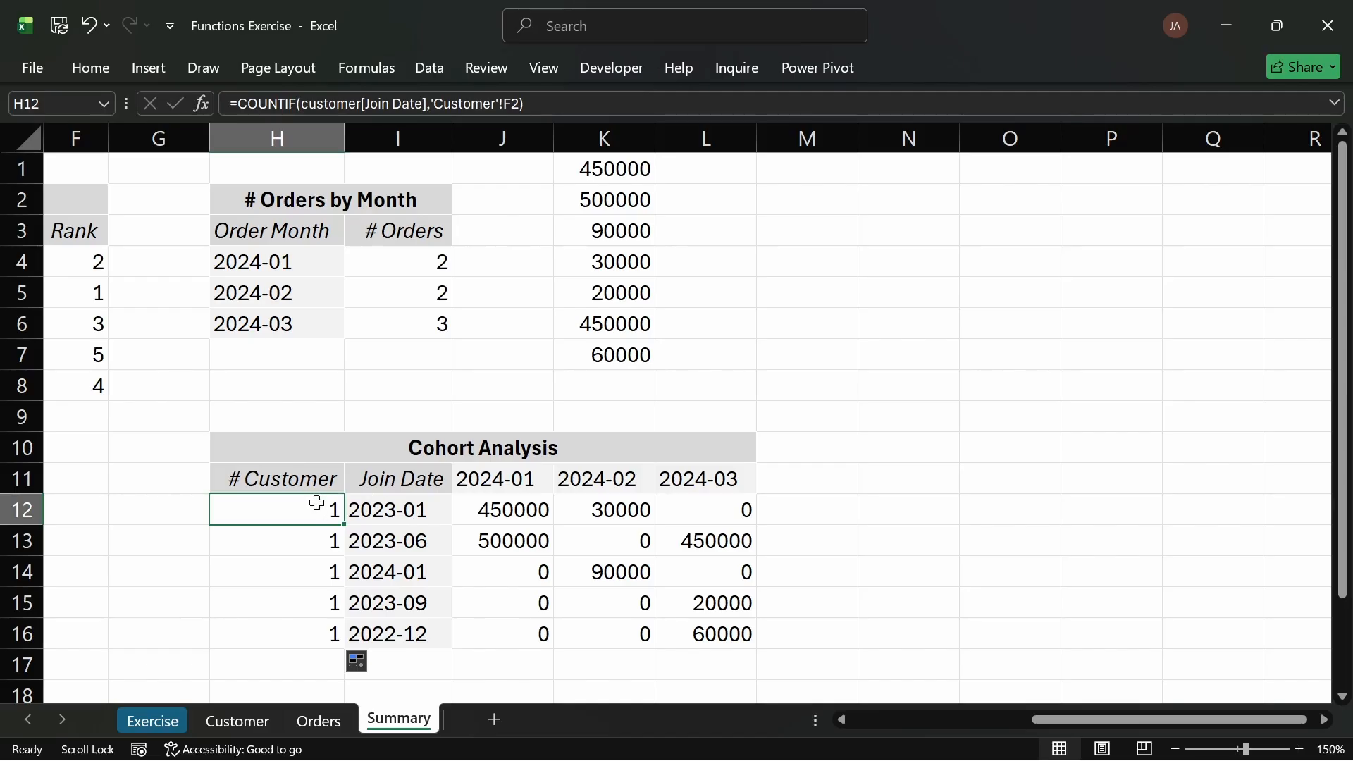
# Step: Add light grey borders around the # Customer cells H12:H16
pyautogui.click(99, 66)
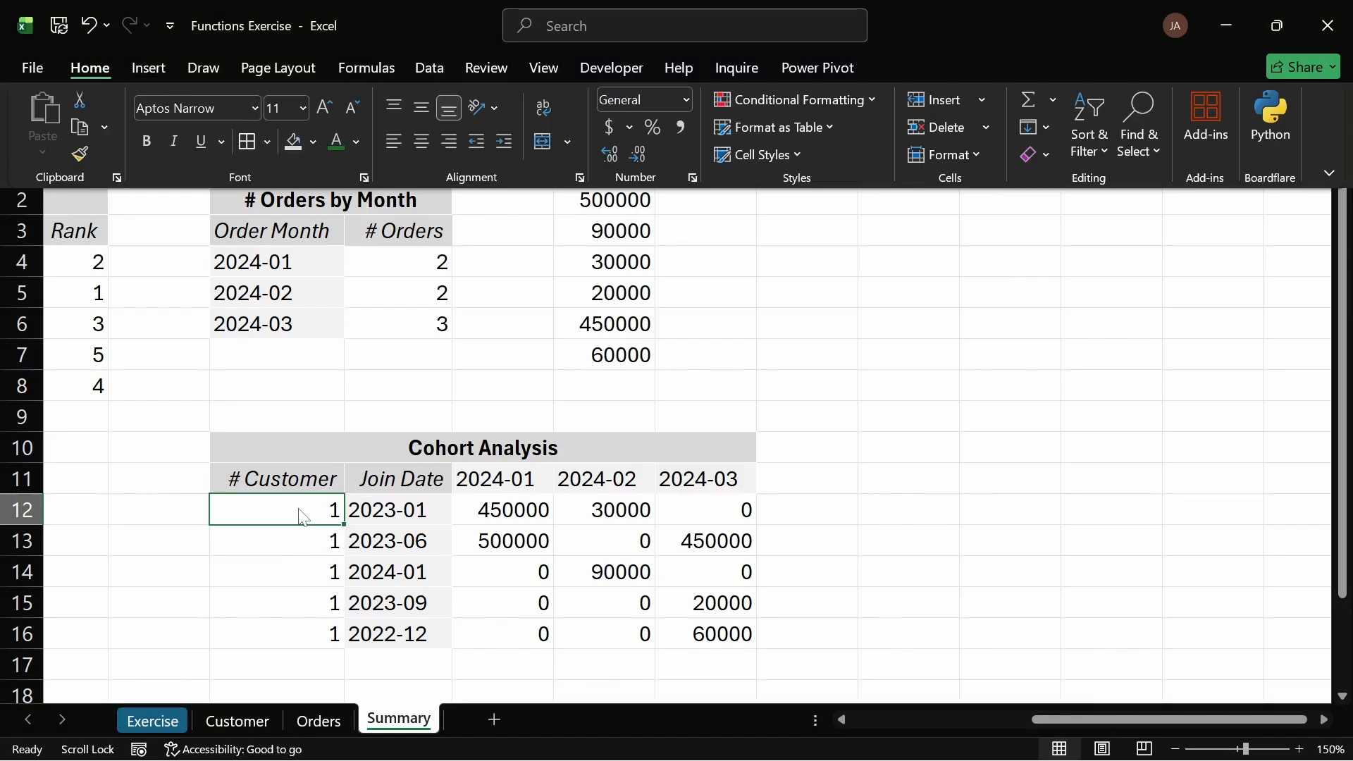
pyautogui.click(269, 139)
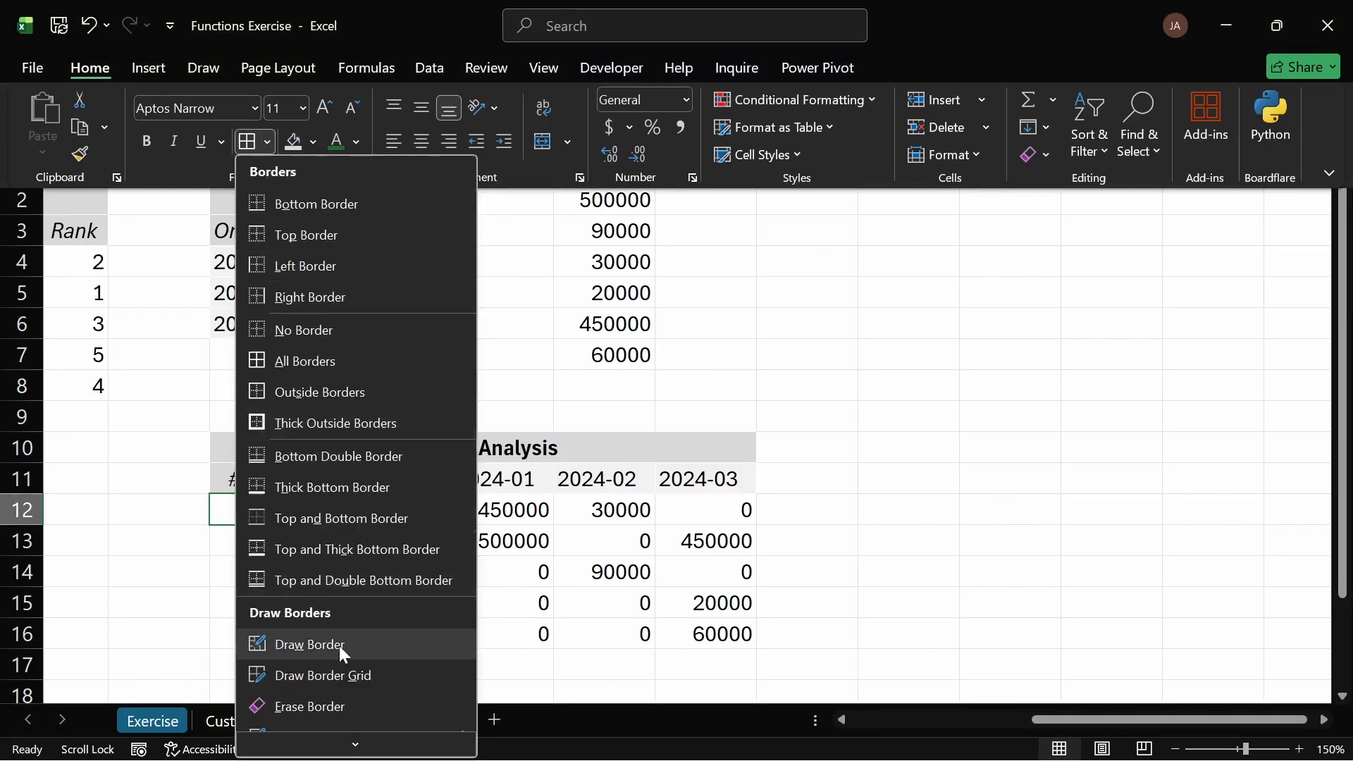
pyautogui.scroll(-2, 361, 535)
pyautogui.moveTo(450, 682)
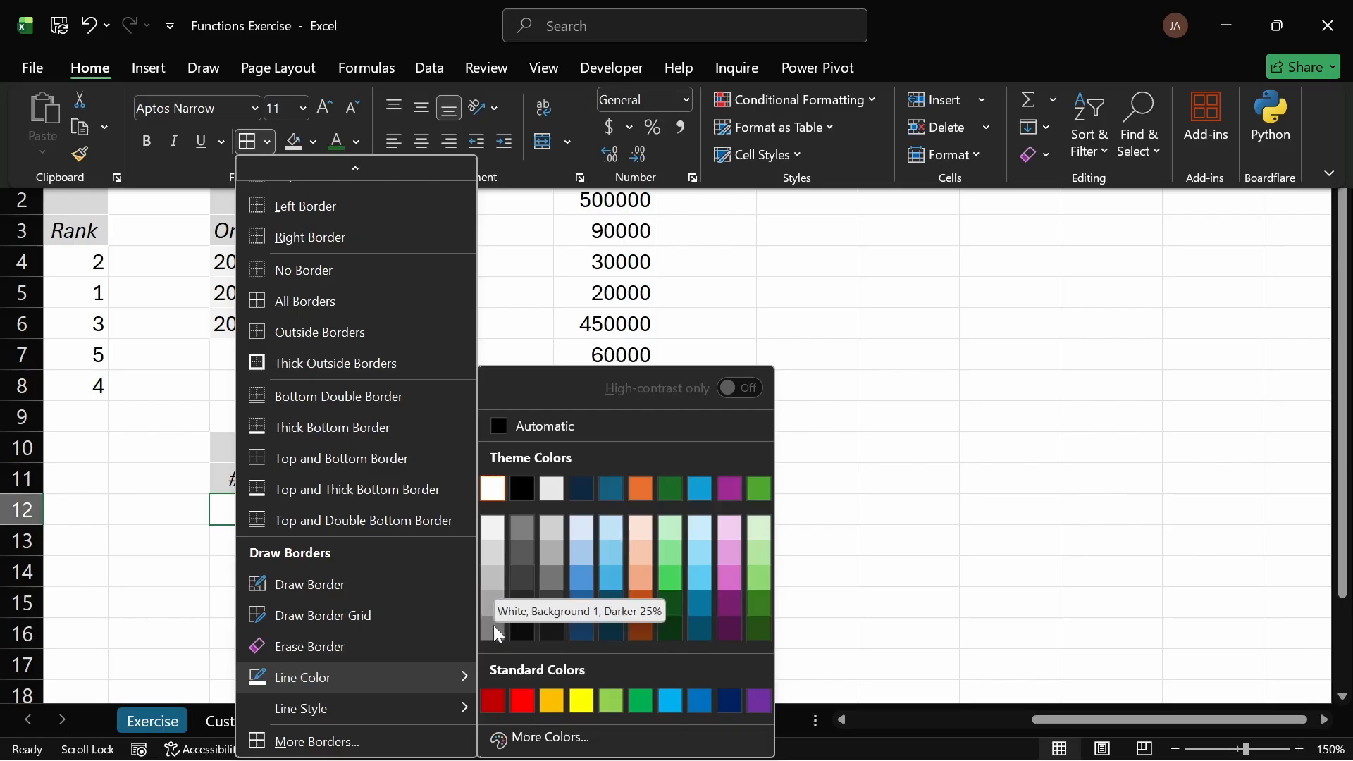
pyautogui.click(494, 572)
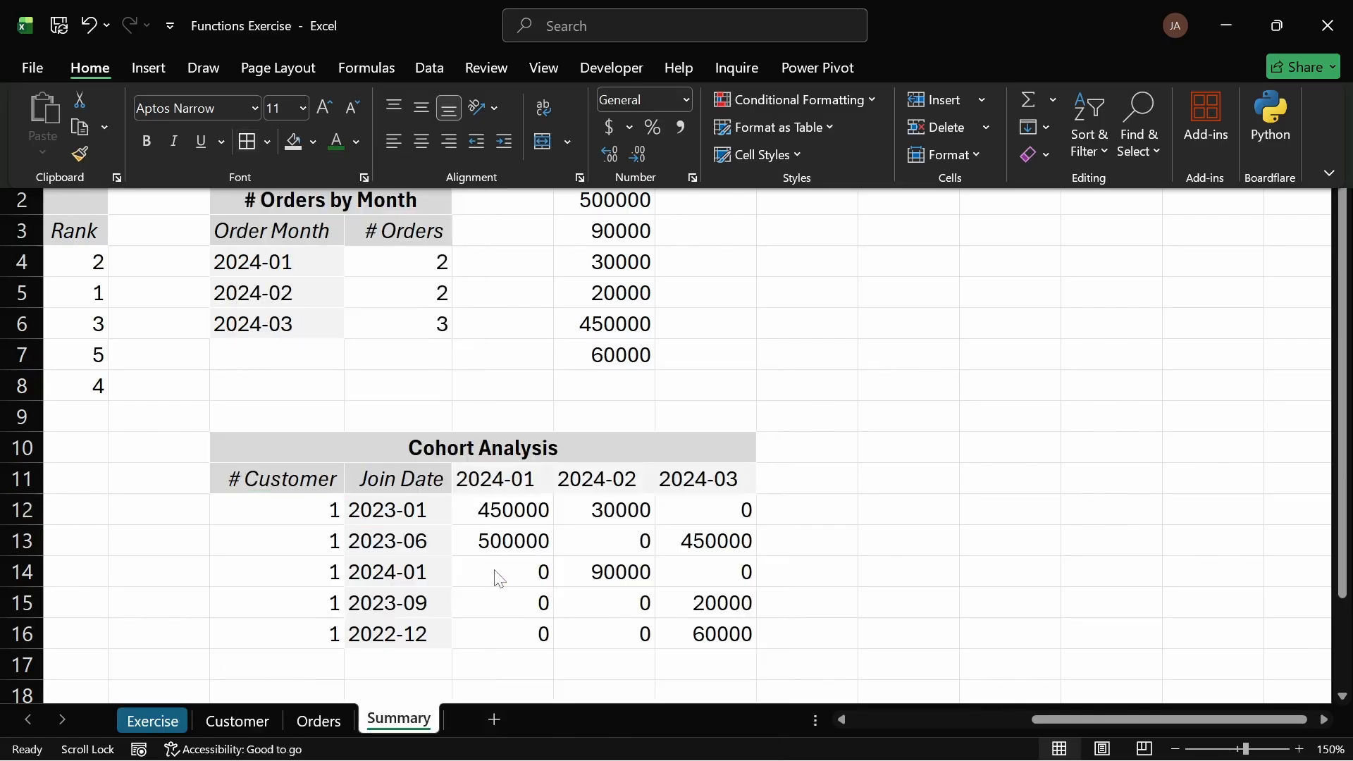
pyautogui.click(23, 199)
pyautogui.doubleClick(298, 511)
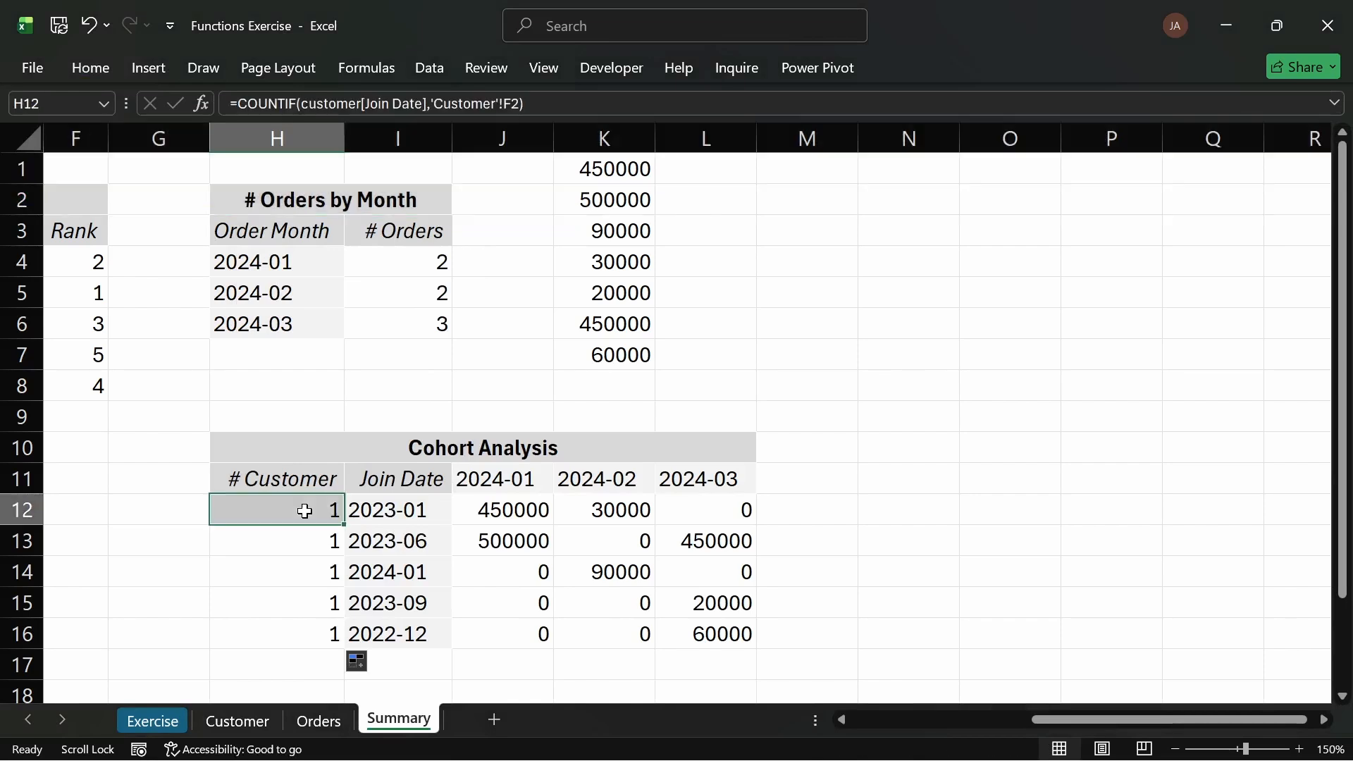
pyautogui.press('Escape')
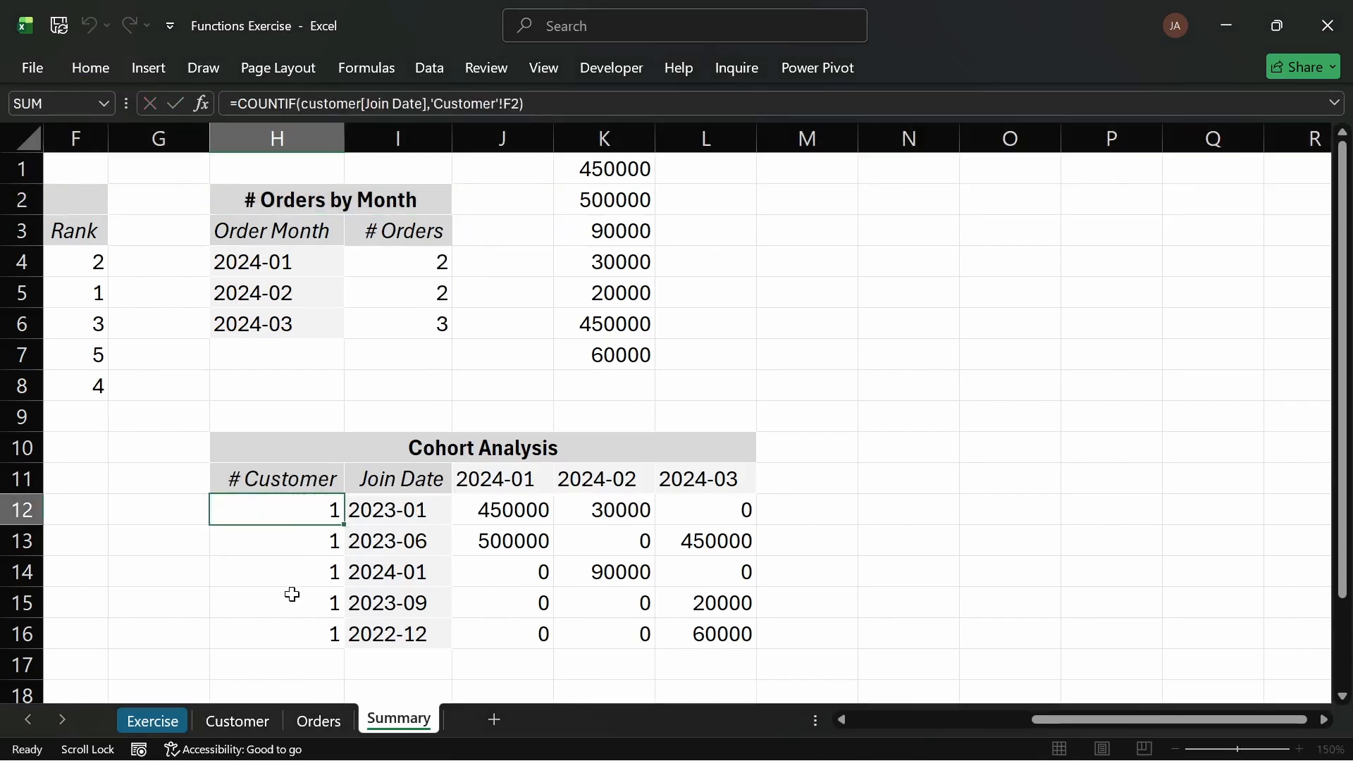
pyautogui.moveTo(272, 504); pyautogui.dragTo(274, 635)
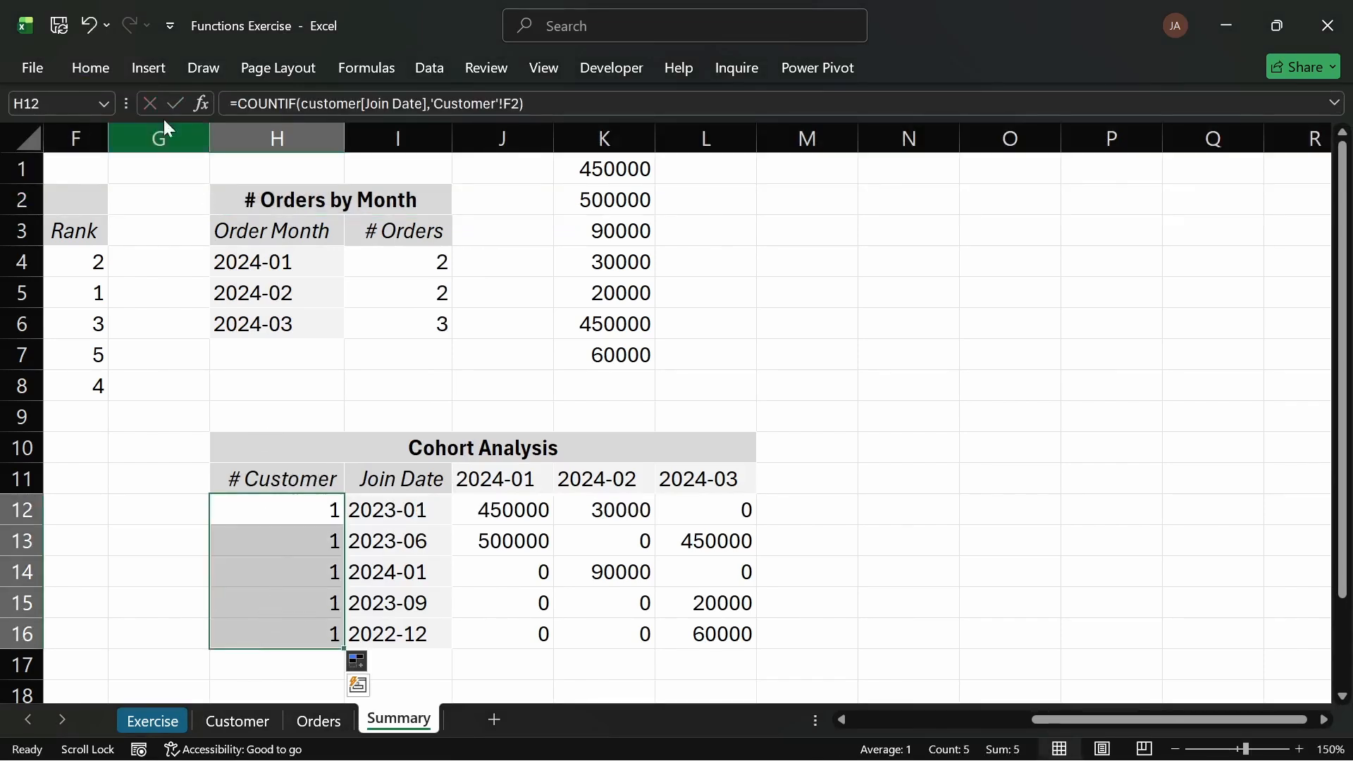
pyautogui.click(86, 71)
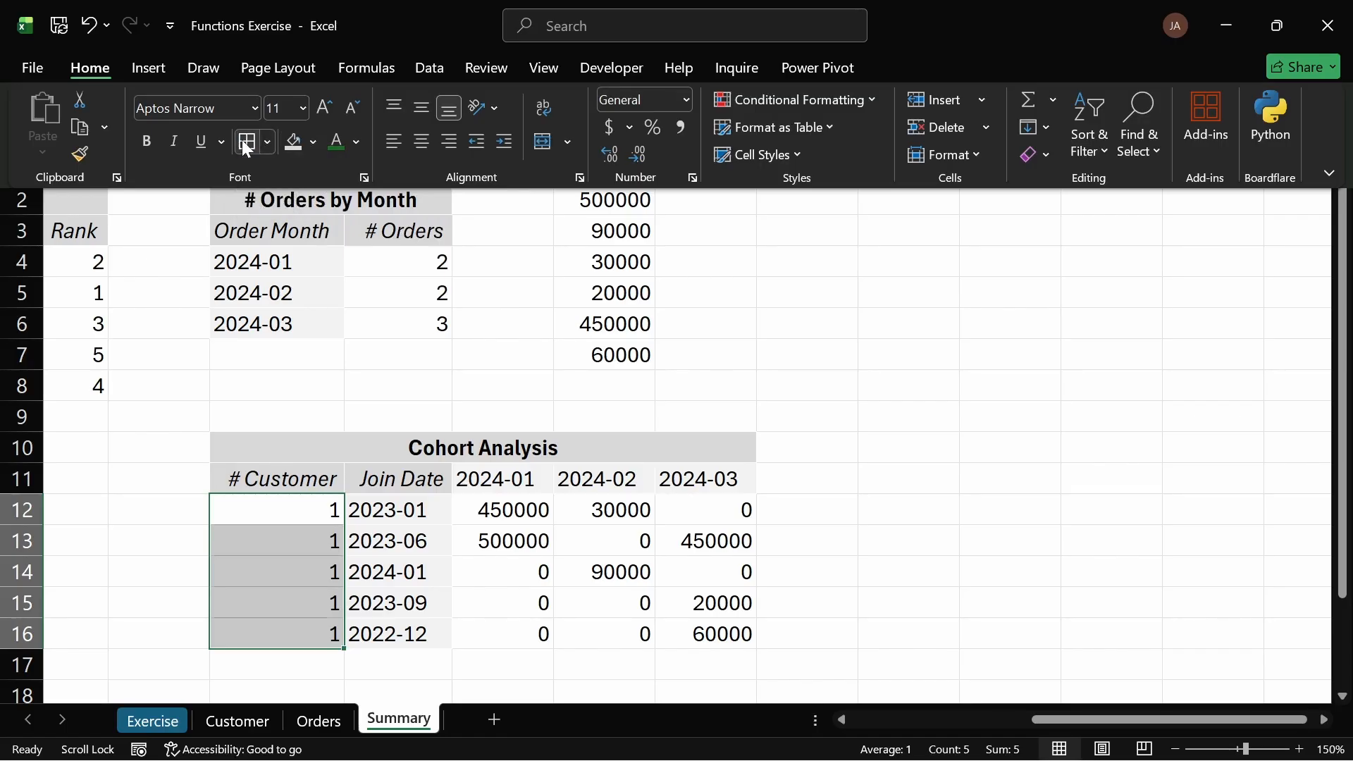
pyautogui.click(172, 554)
pyautogui.click(158, 546)
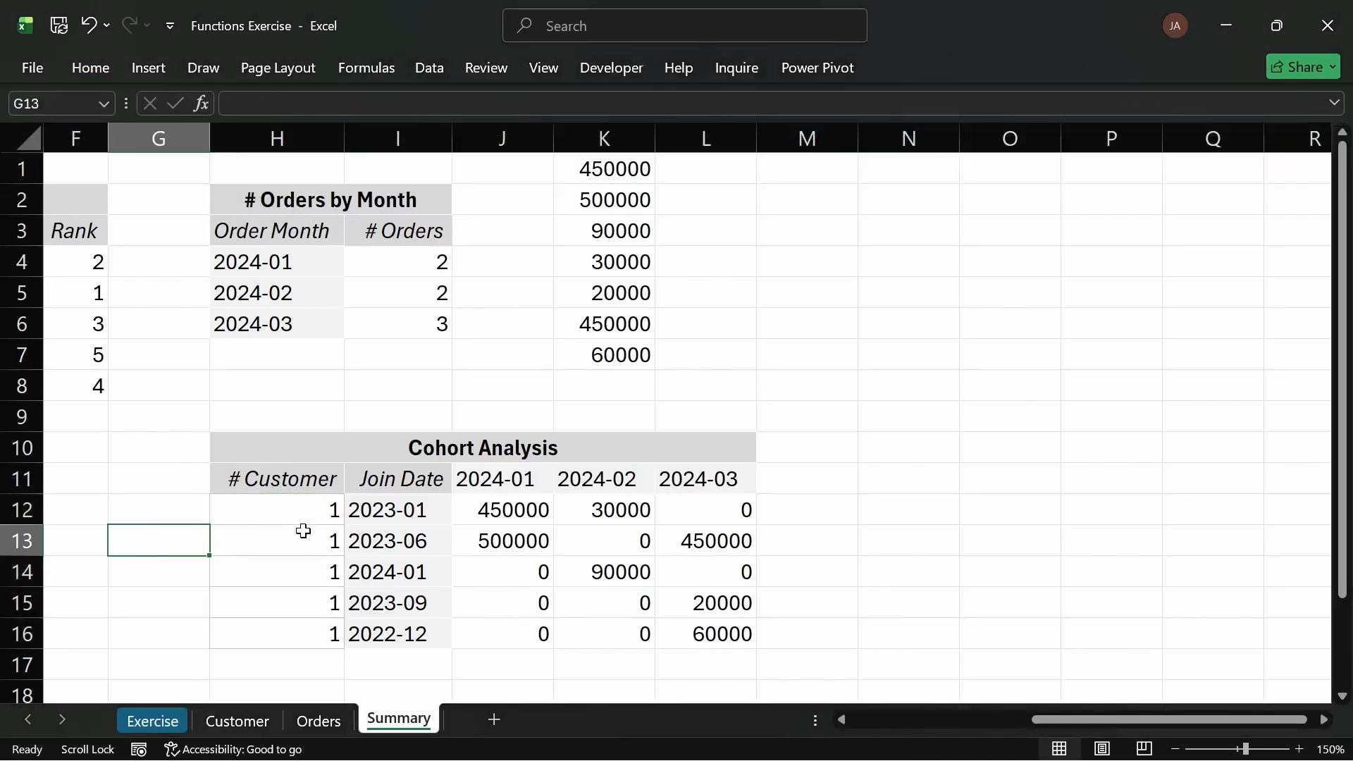
# Step: Copy the join date in Customer F2 into F4 to test the cohort customer counts on the Summary sheet
pyautogui.click(237, 721)
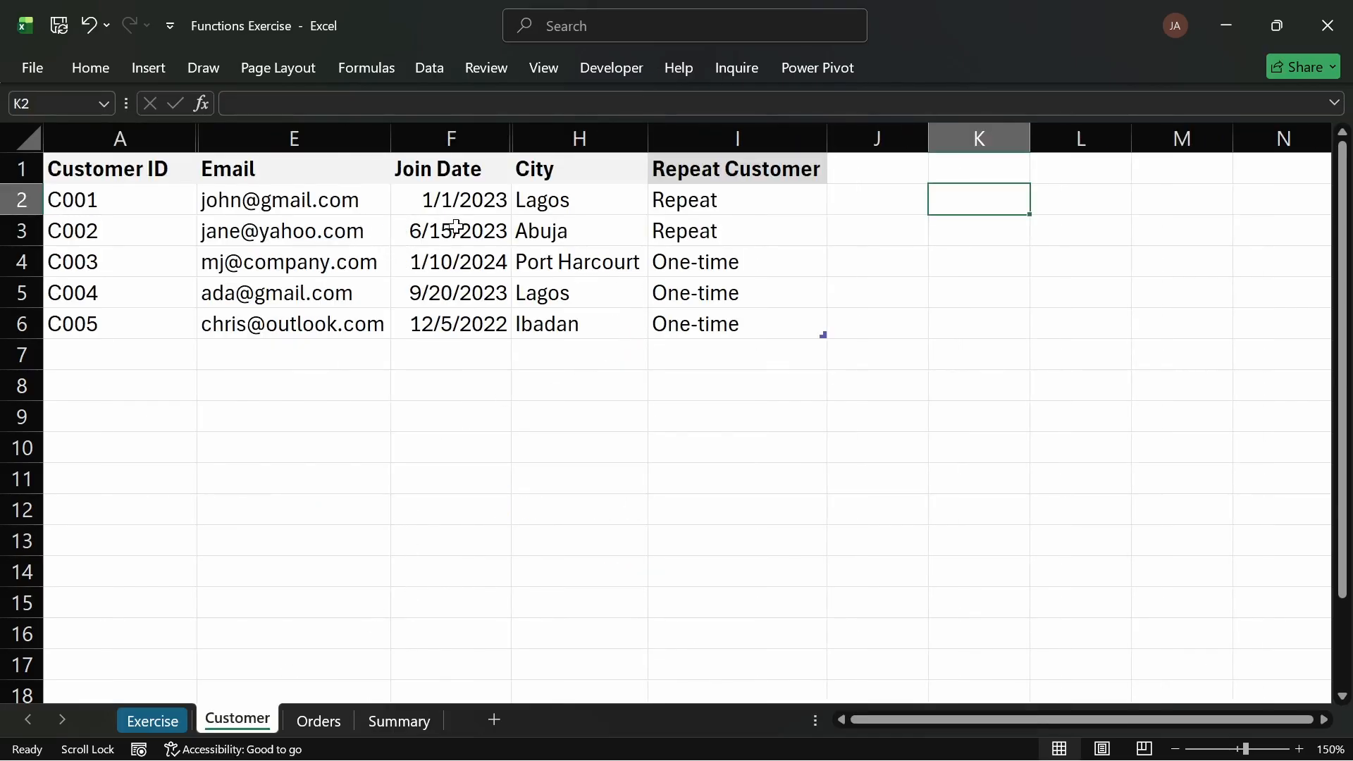
pyautogui.click(474, 204)
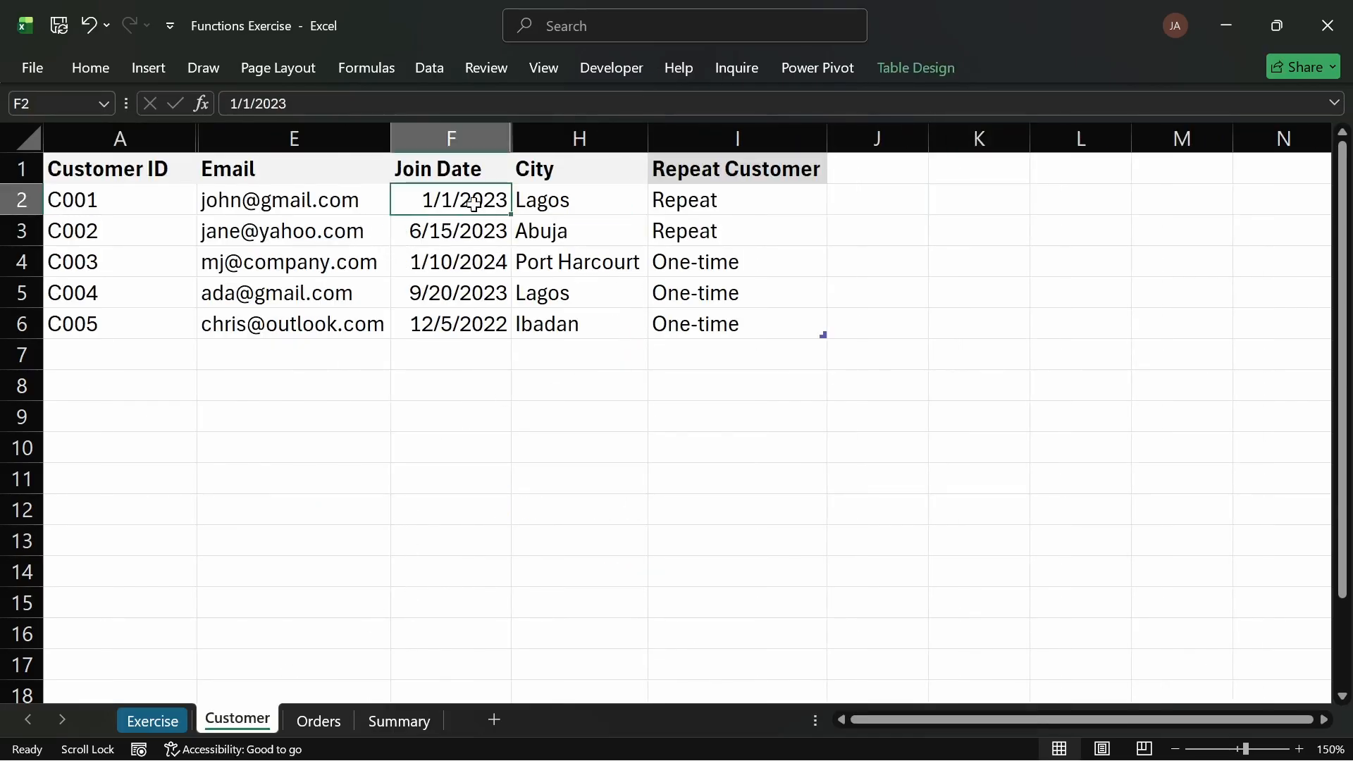
pyautogui.hotkey('ctrl', 'c')
pyautogui.click(467, 262)
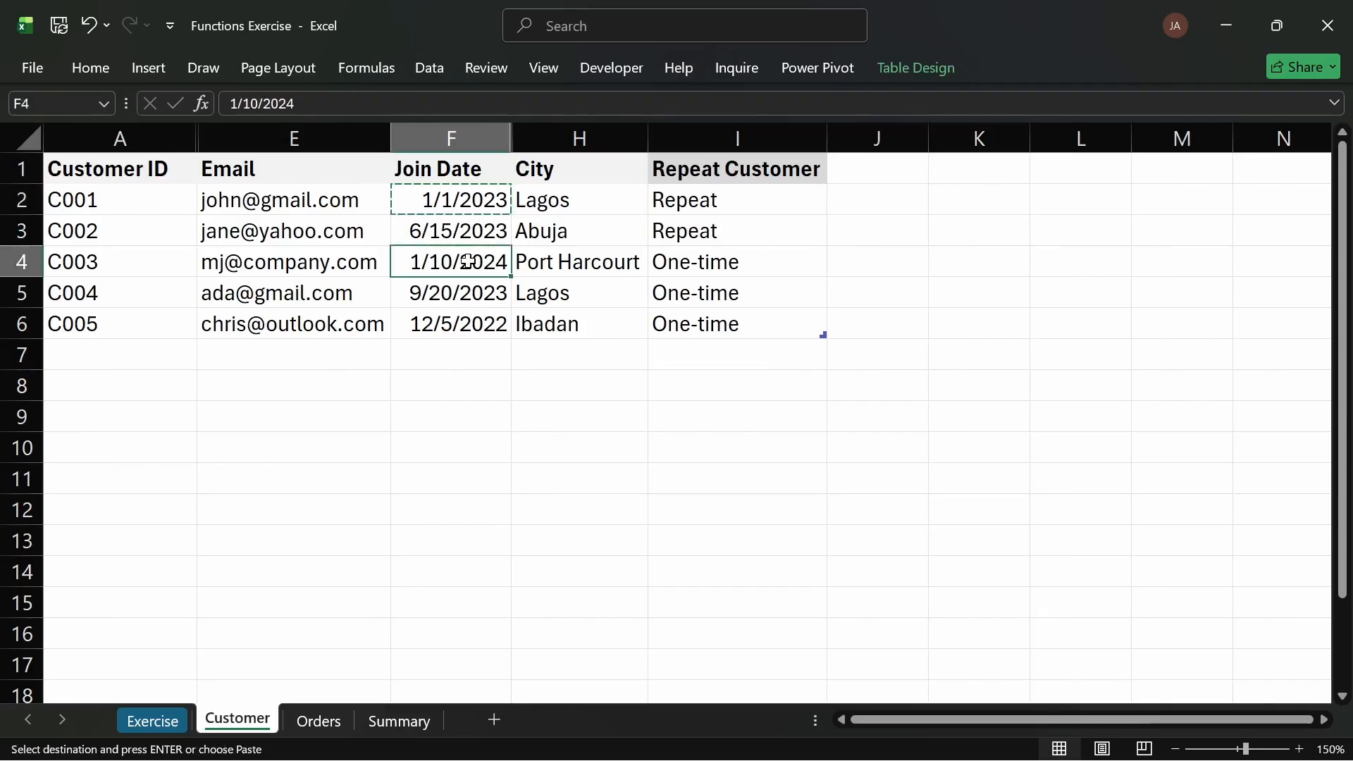
pyautogui.hotkey('ctrl', 'v')
pyautogui.click(457, 356)
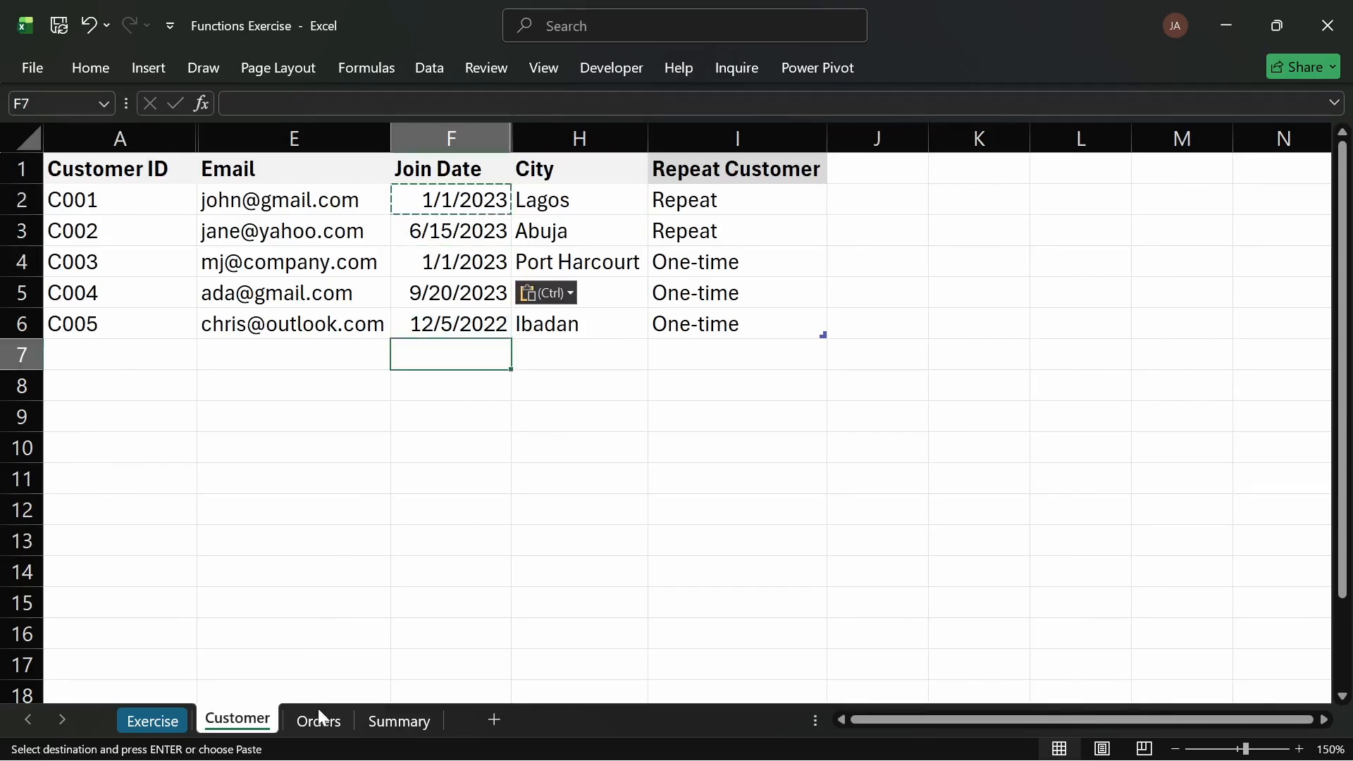
pyautogui.click(397, 721)
pyautogui.click(319, 509)
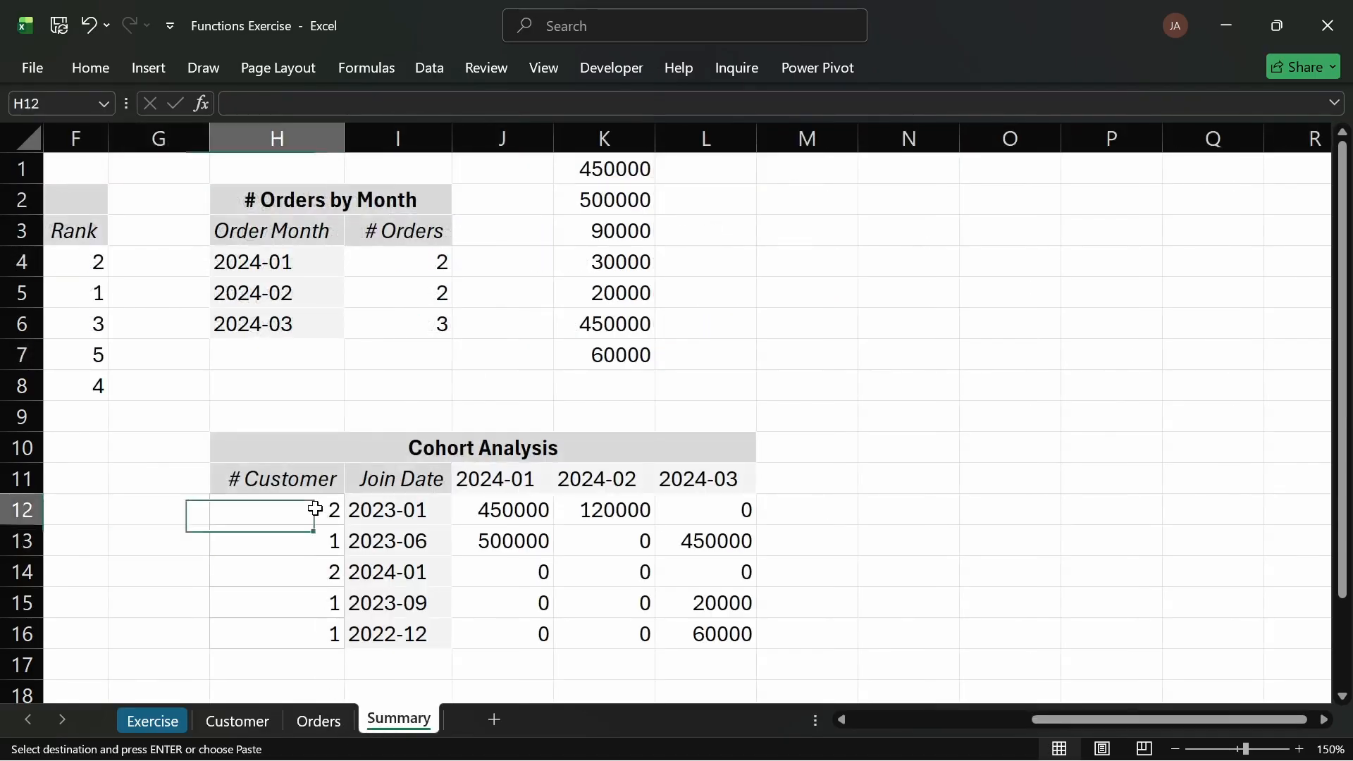
# Step: Undo the pasted join date in Customer F4 and return to the Summary sheet
pyautogui.click(239, 721)
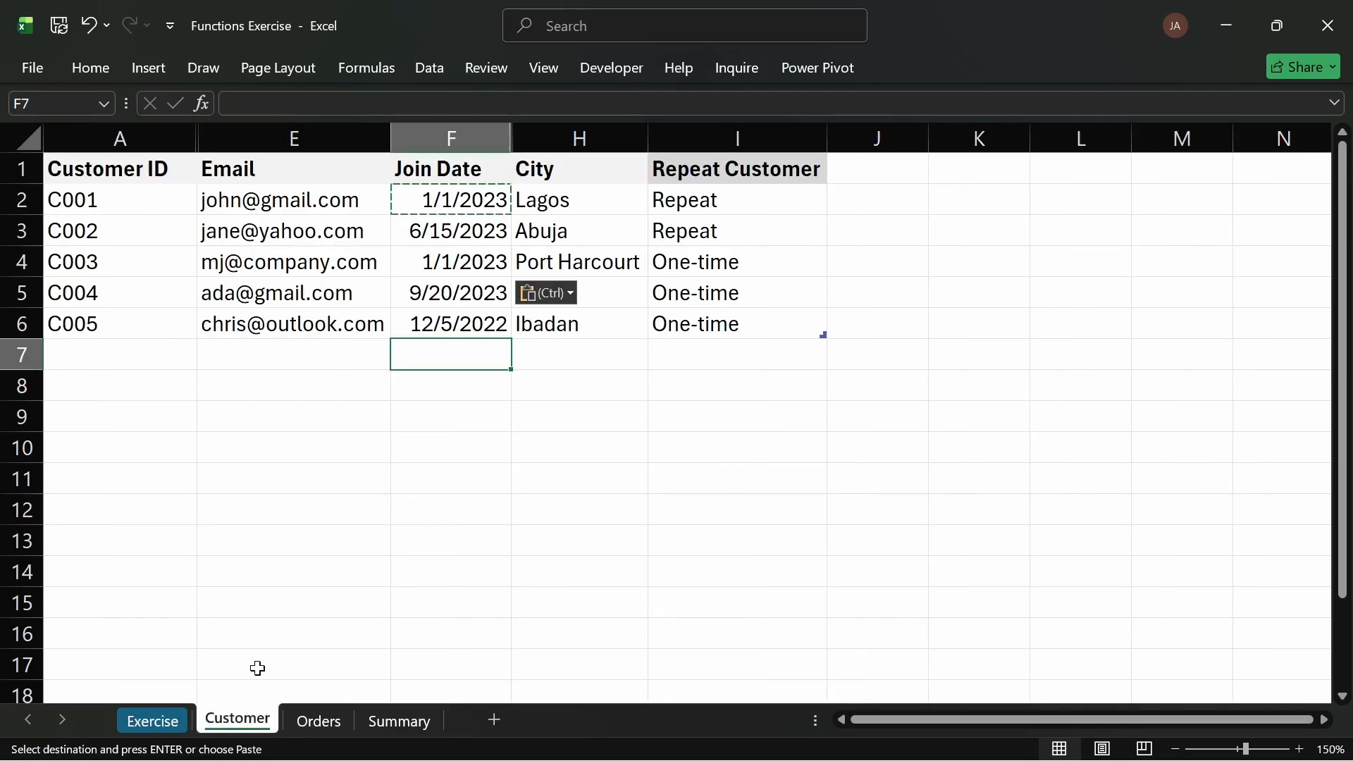
pyautogui.hotkey('ctrl', 'z')
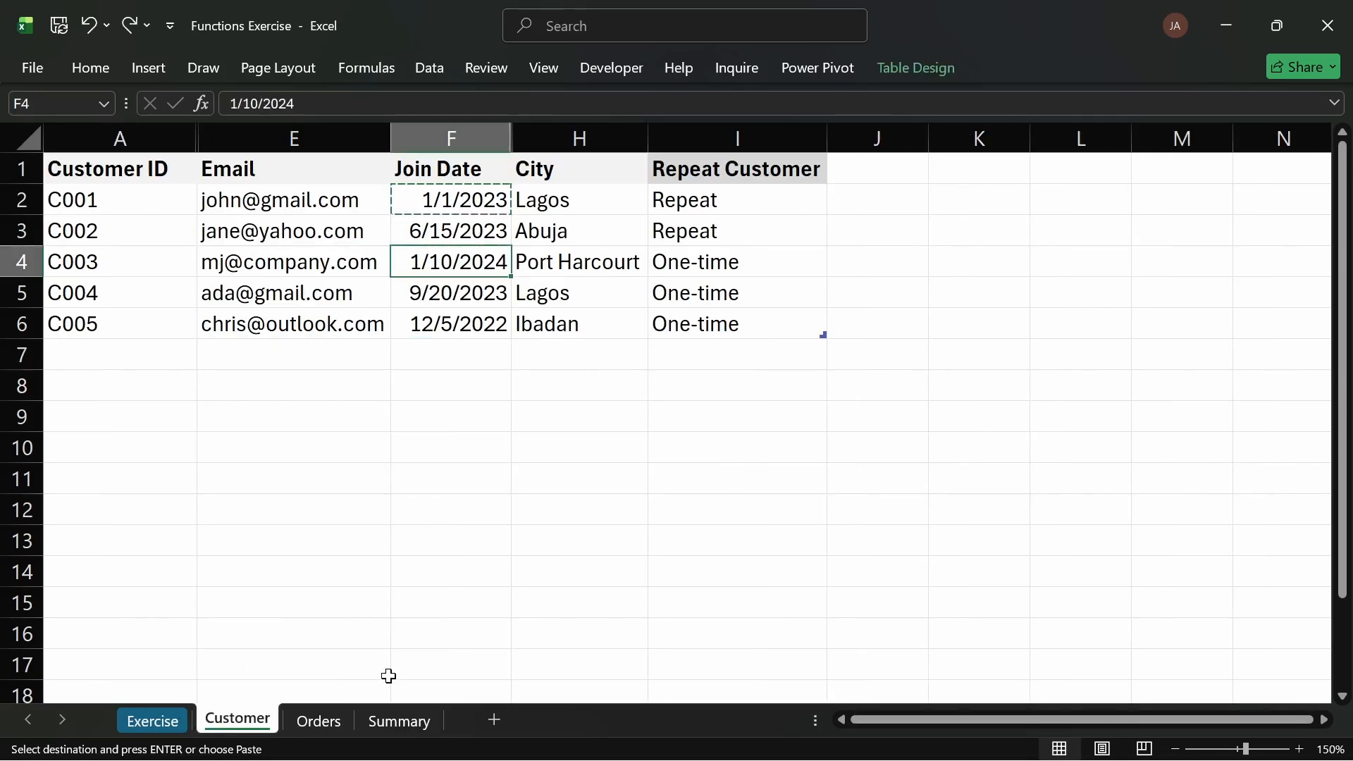
pyautogui.click(395, 719)
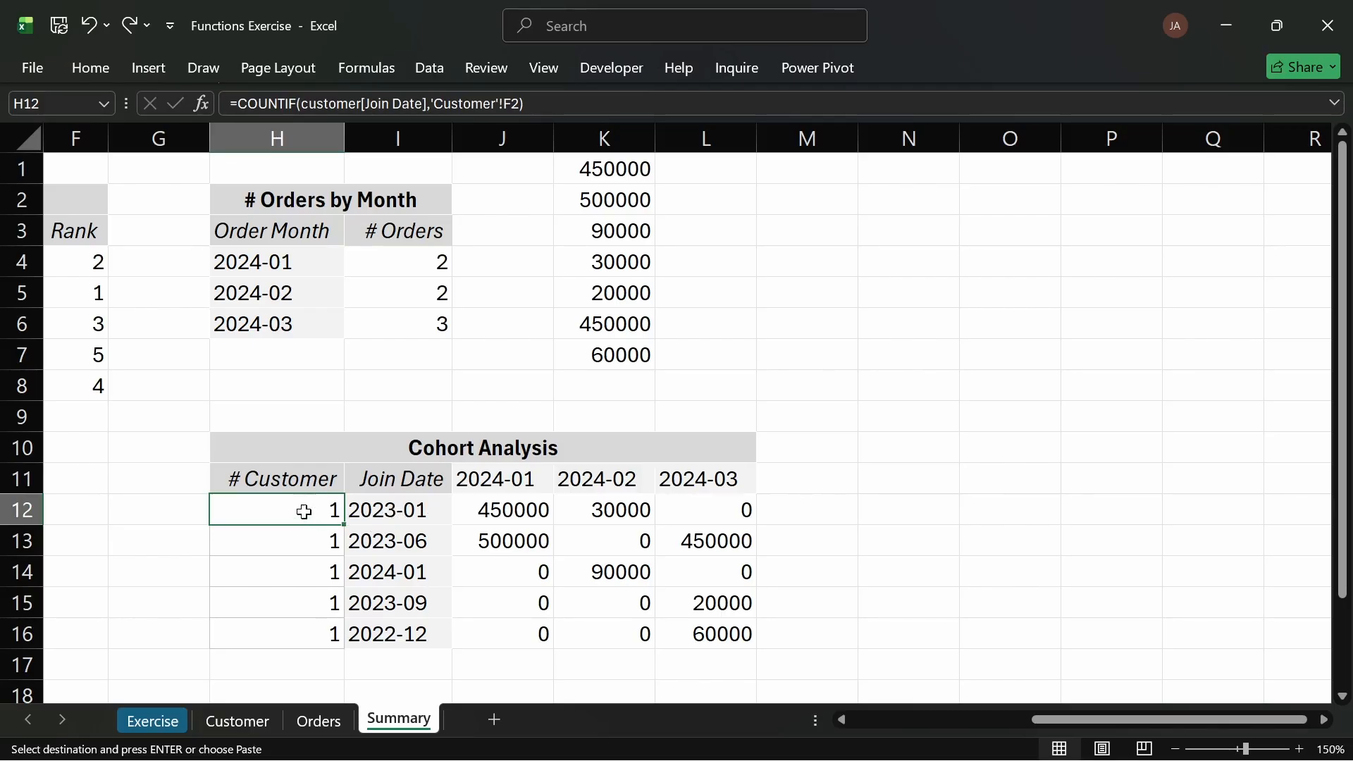
# Step: Inspect the SUMIFS formulas and join dates across the Cohort Analysis cells
pyautogui.moveTo(279, 446); pyautogui.dragTo(705, 605)
pyautogui.click(507, 554)
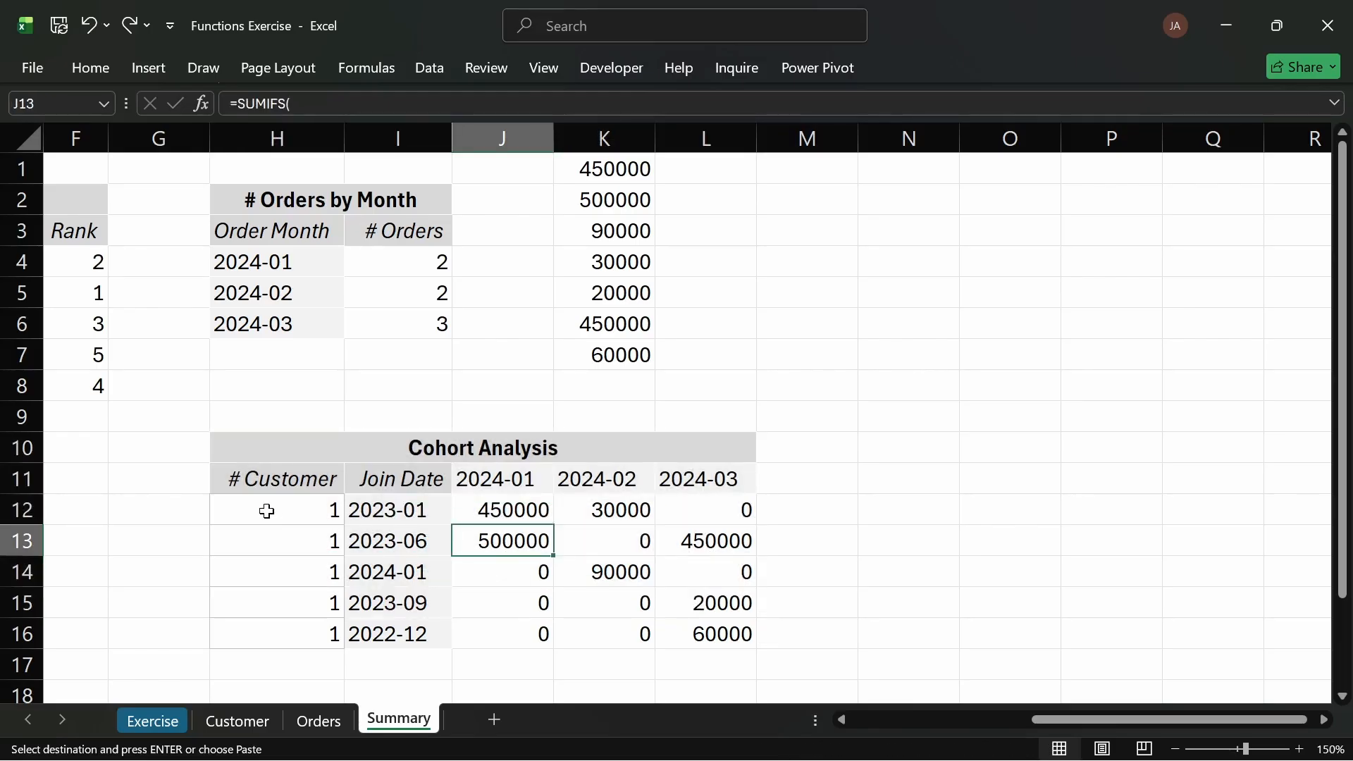
pyautogui.click(281, 508)
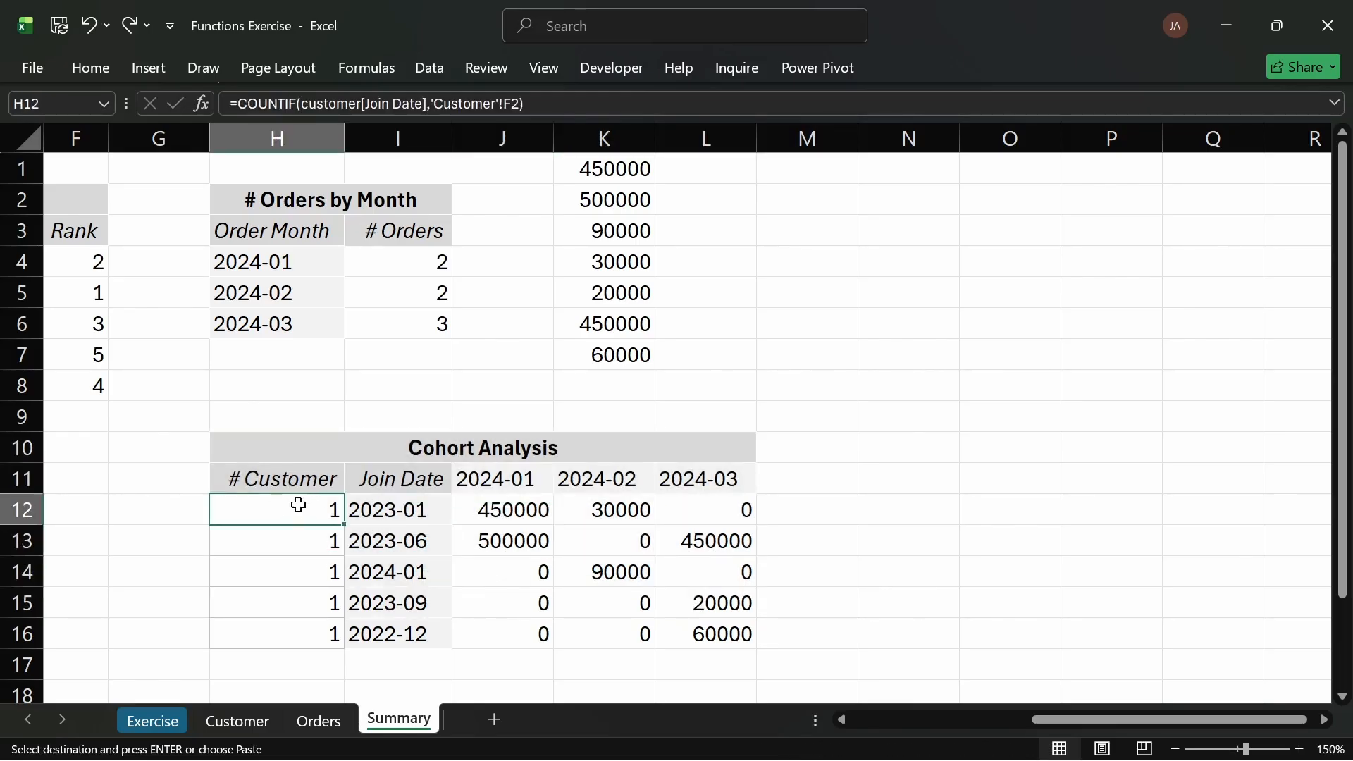
pyautogui.click(392, 515)
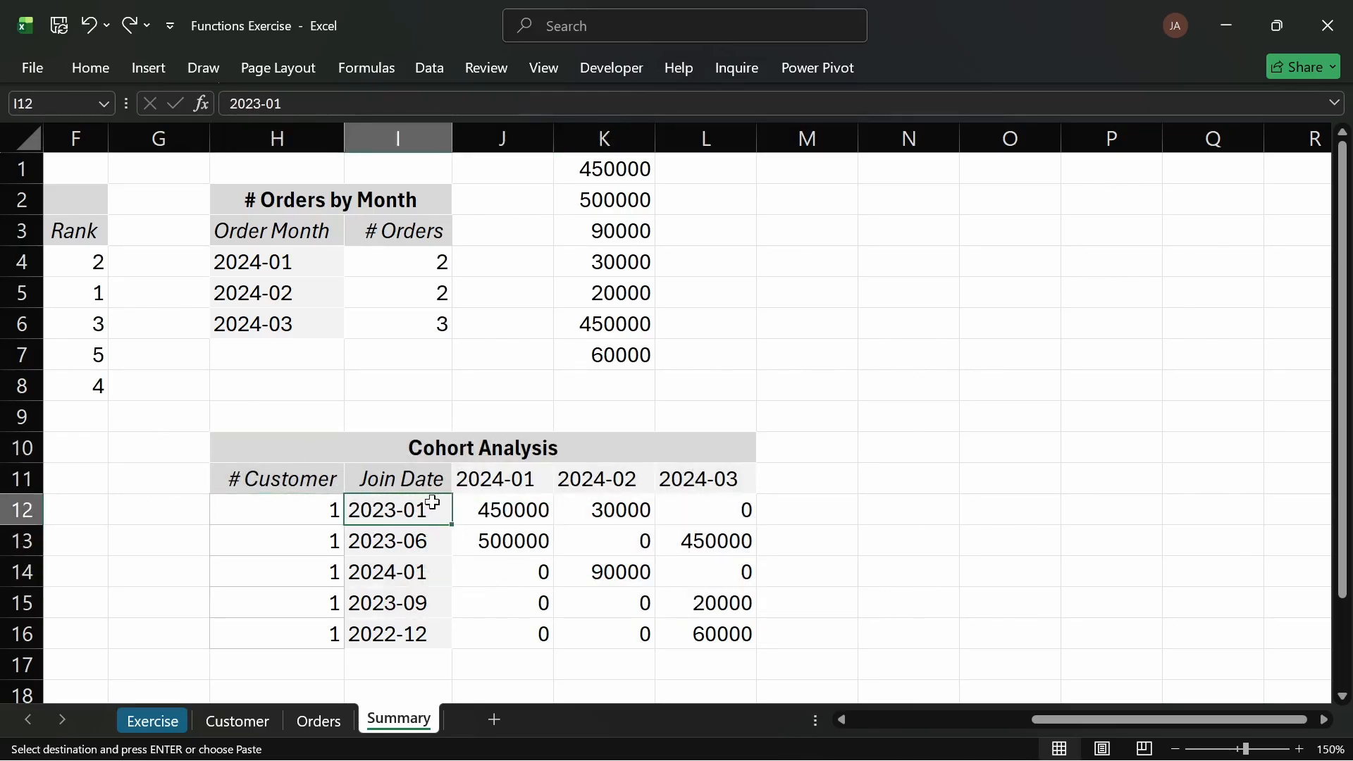
pyautogui.click(515, 510)
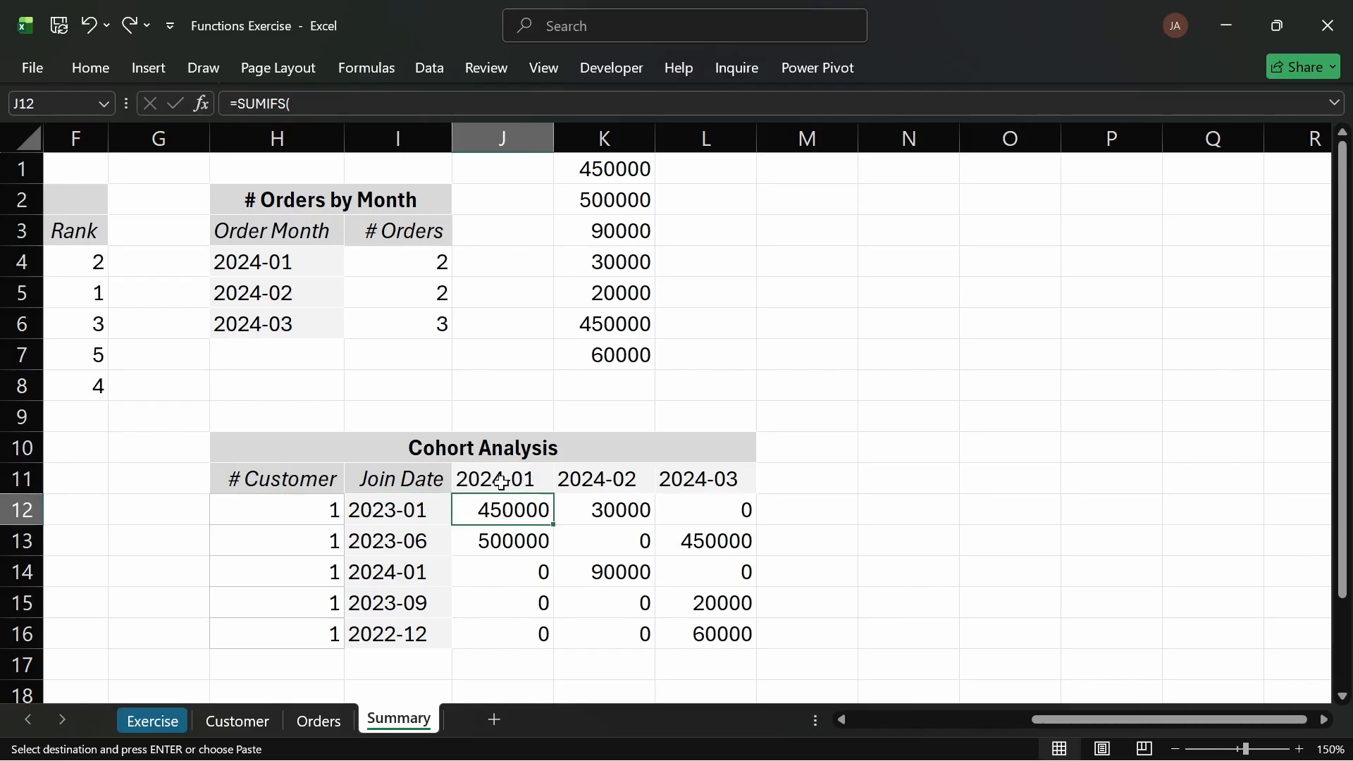
pyautogui.click(495, 484)
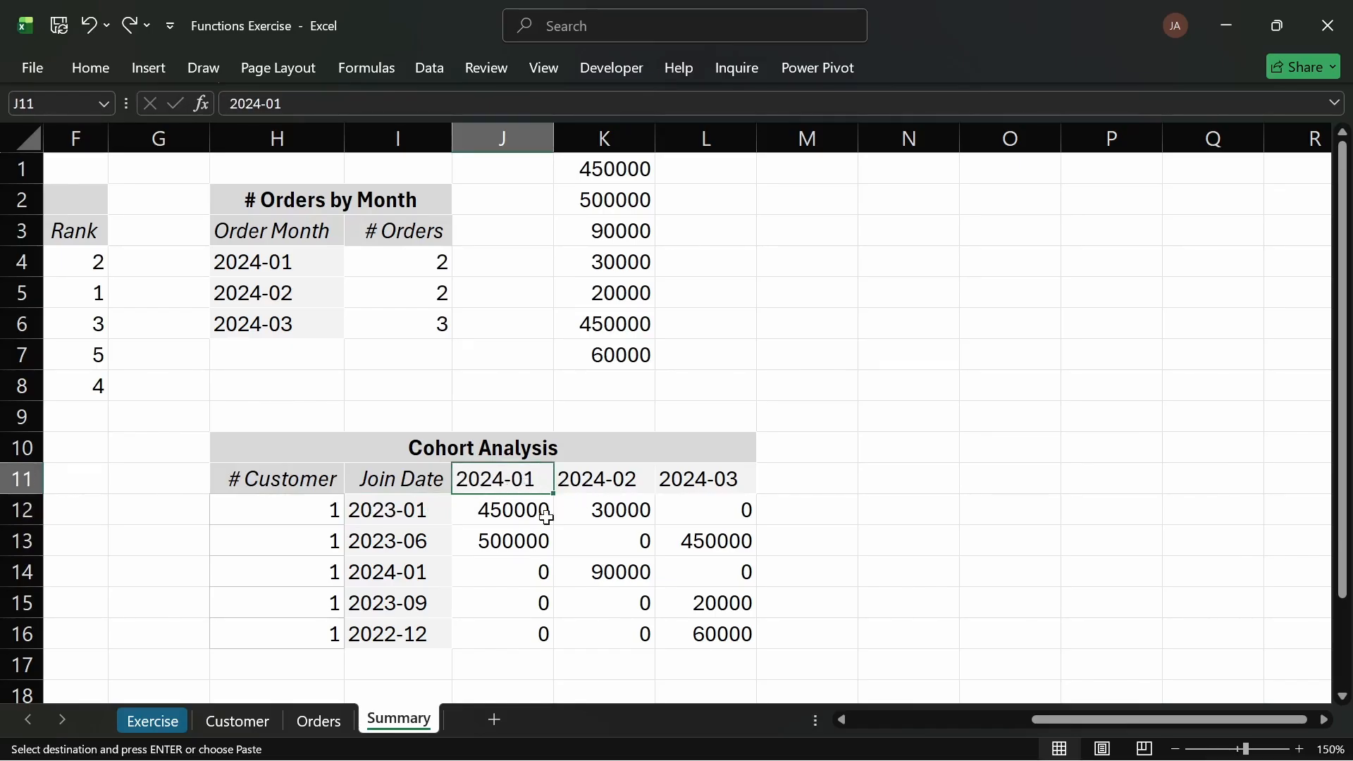
pyautogui.click(600, 515)
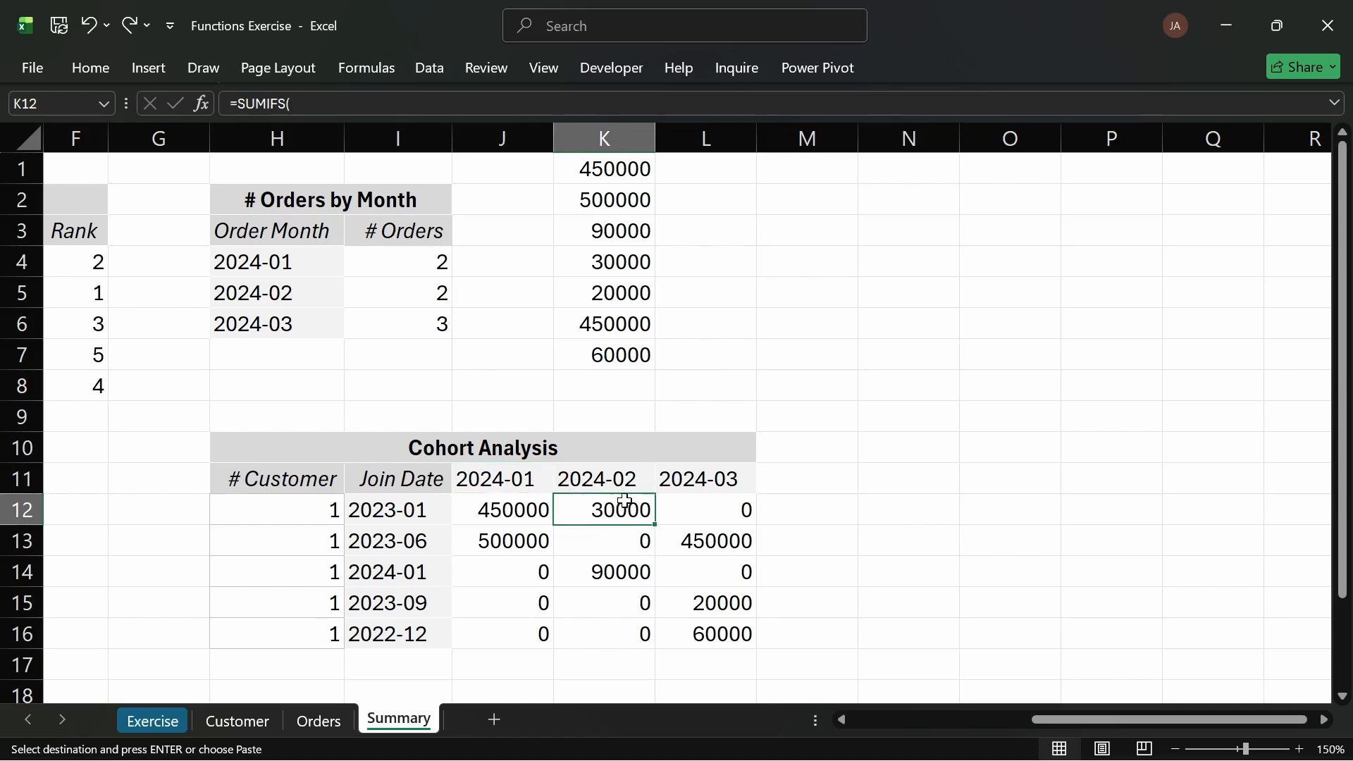
pyautogui.click(696, 504)
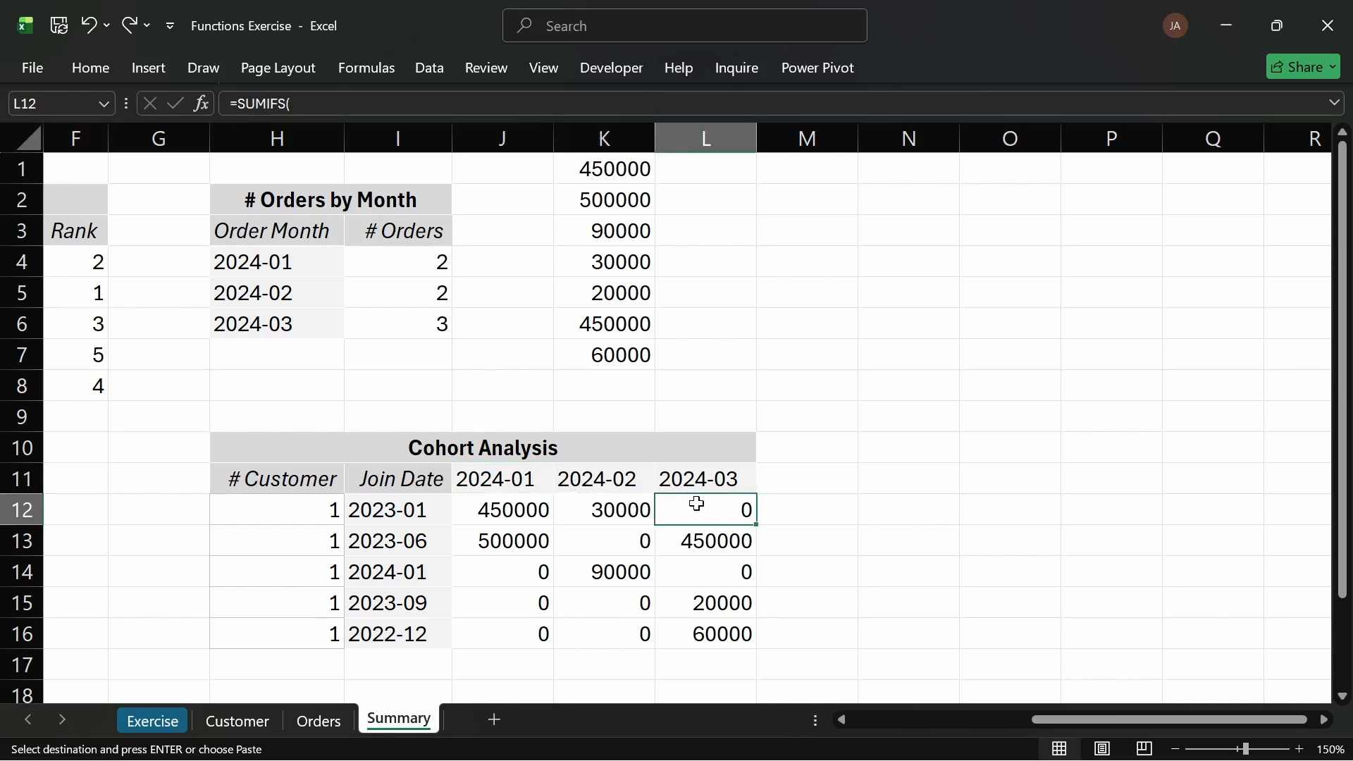
pyautogui.click(525, 538)
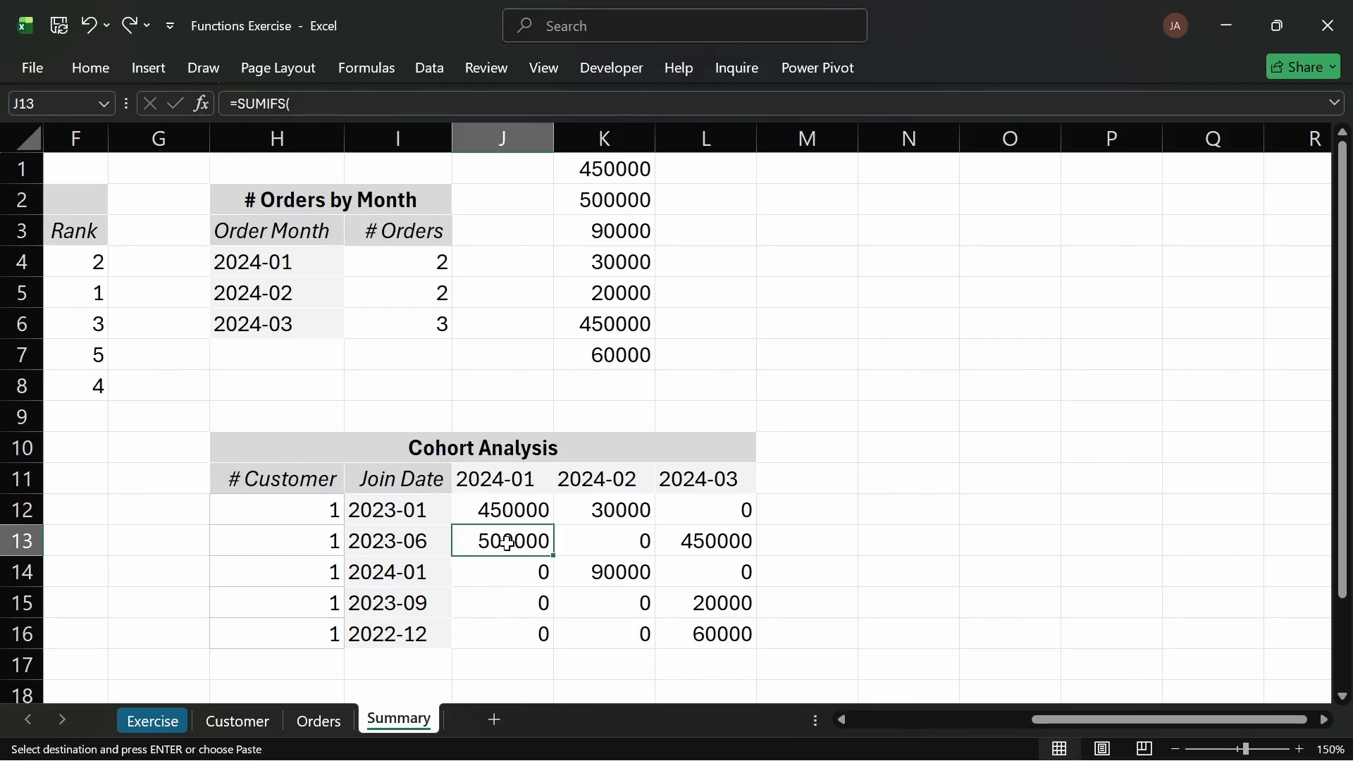
pyautogui.click(602, 545)
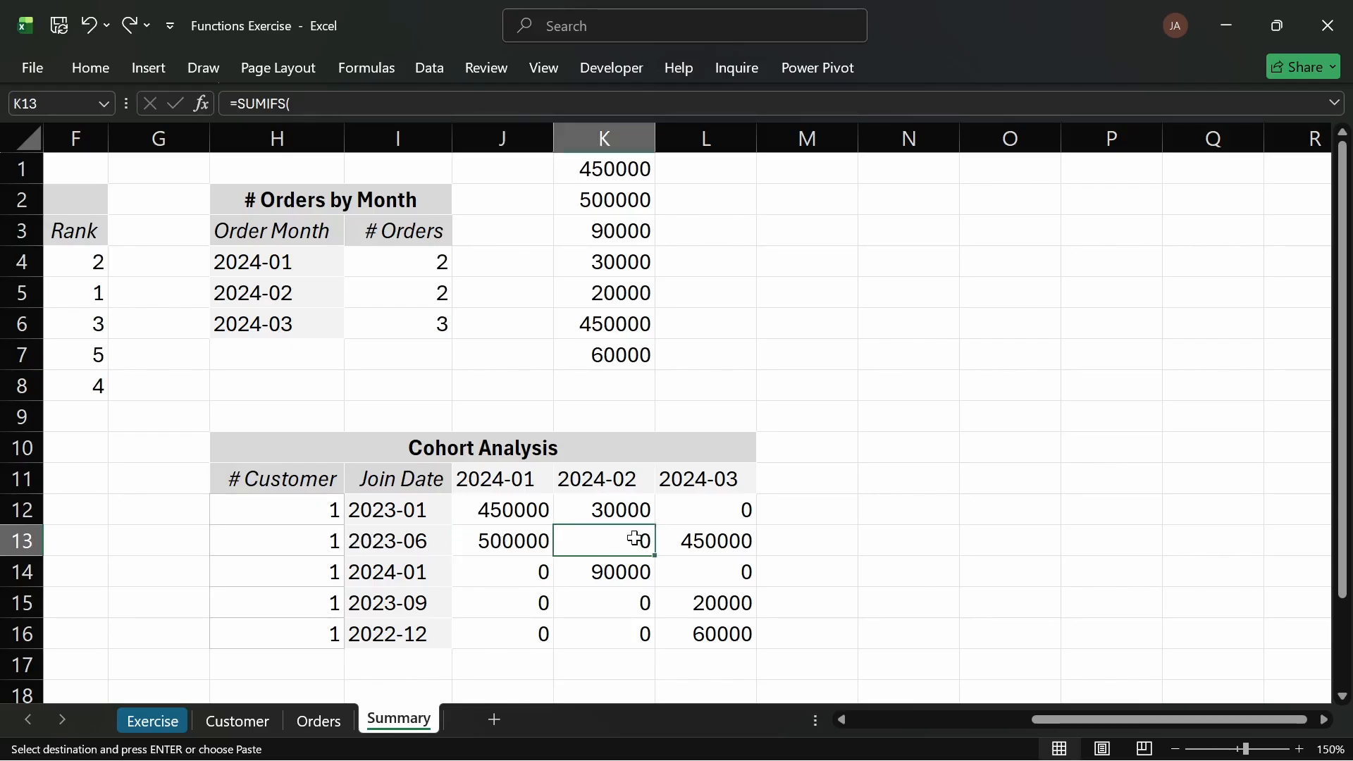
pyautogui.click(703, 540)
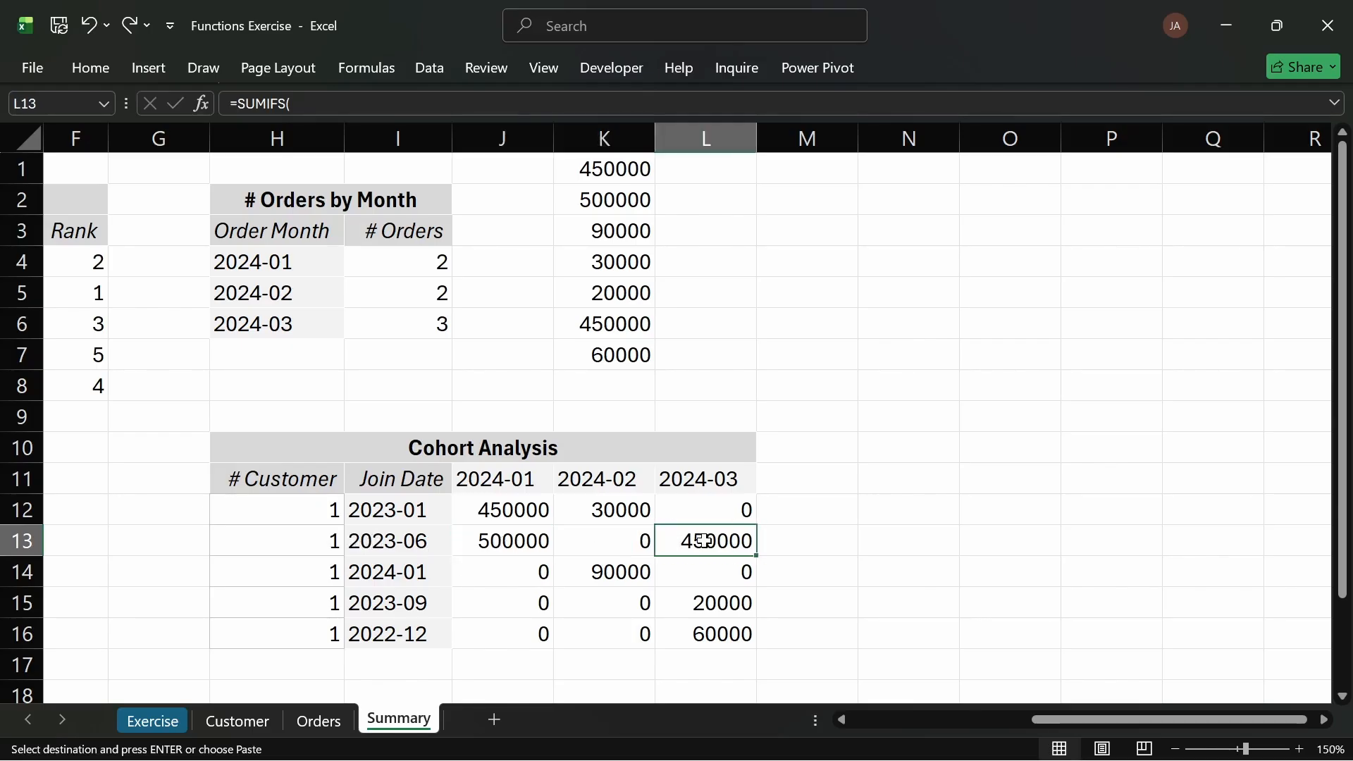
pyautogui.click(505, 572)
pyautogui.click(592, 573)
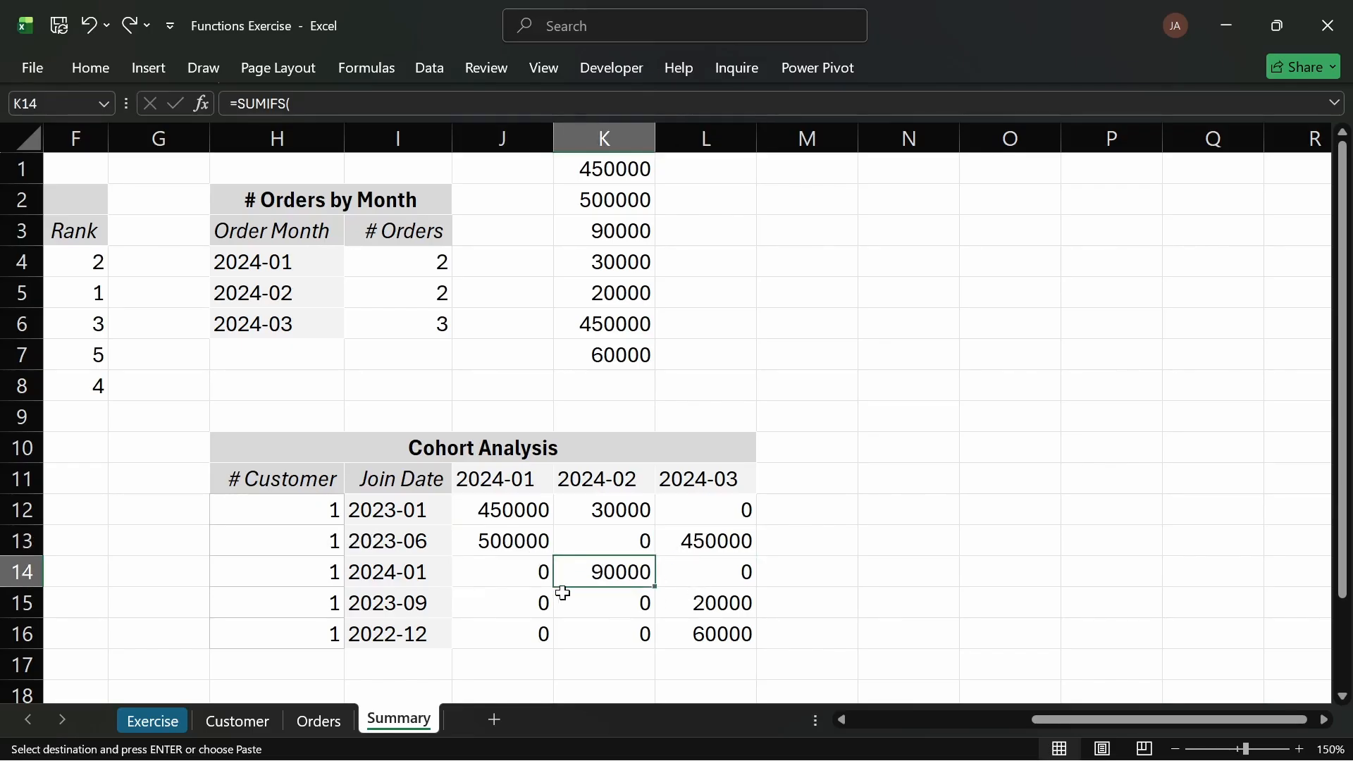
pyautogui.click(424, 601)
pyautogui.click(708, 610)
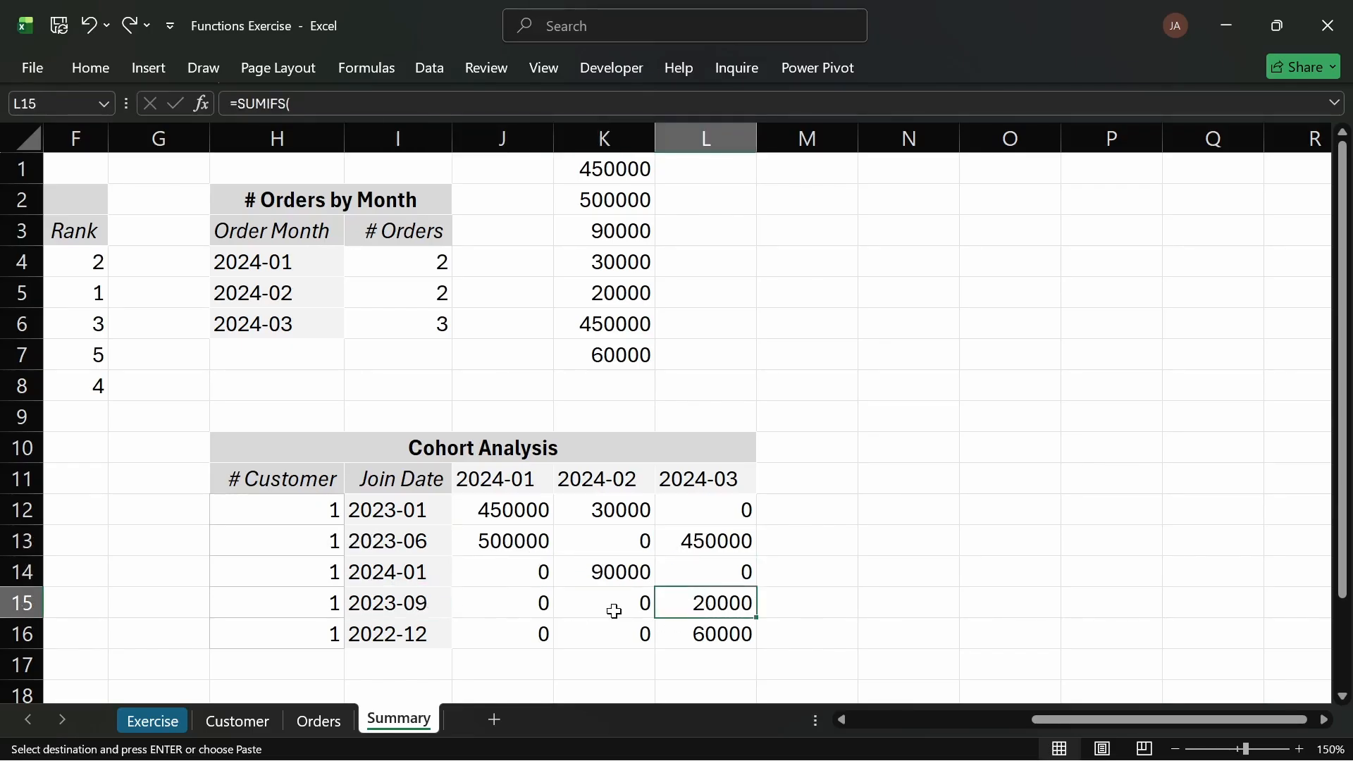
pyautogui.click(402, 635)
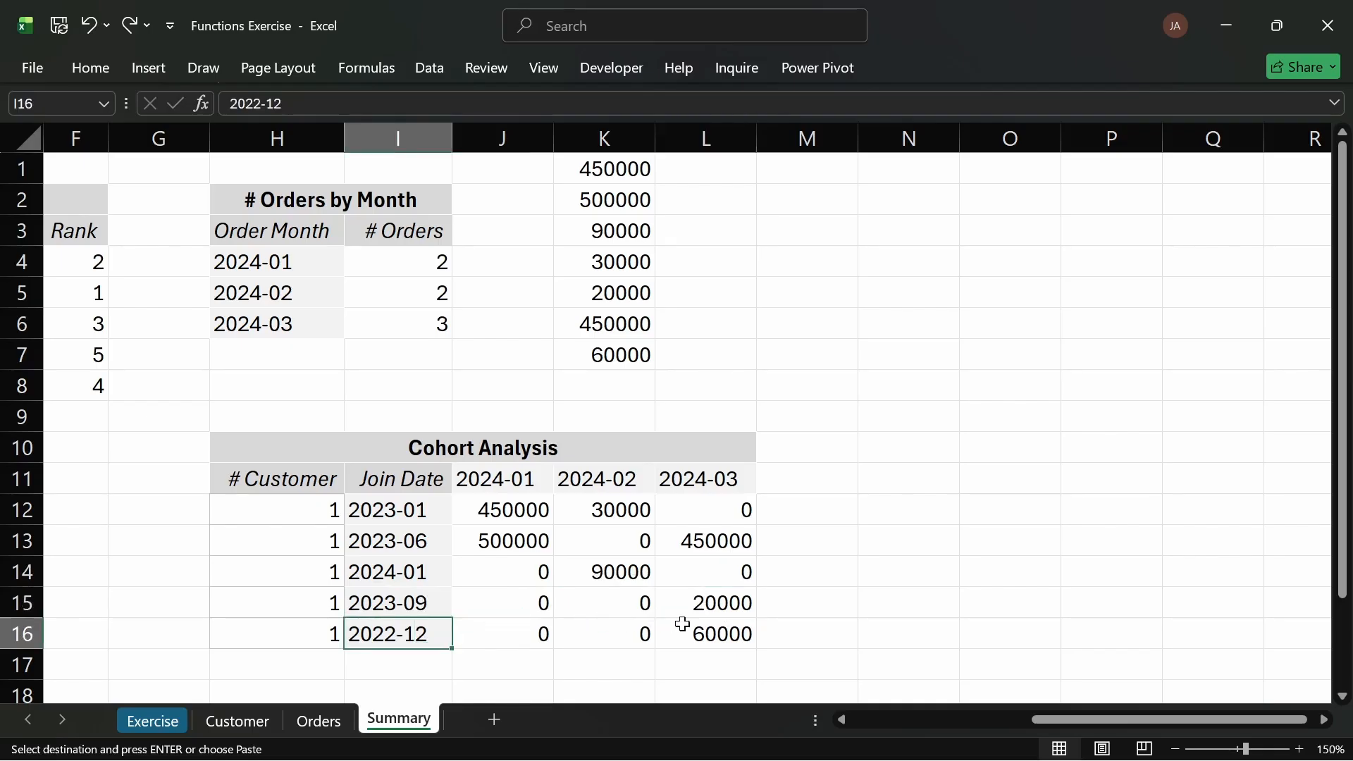
pyautogui.click(683, 625)
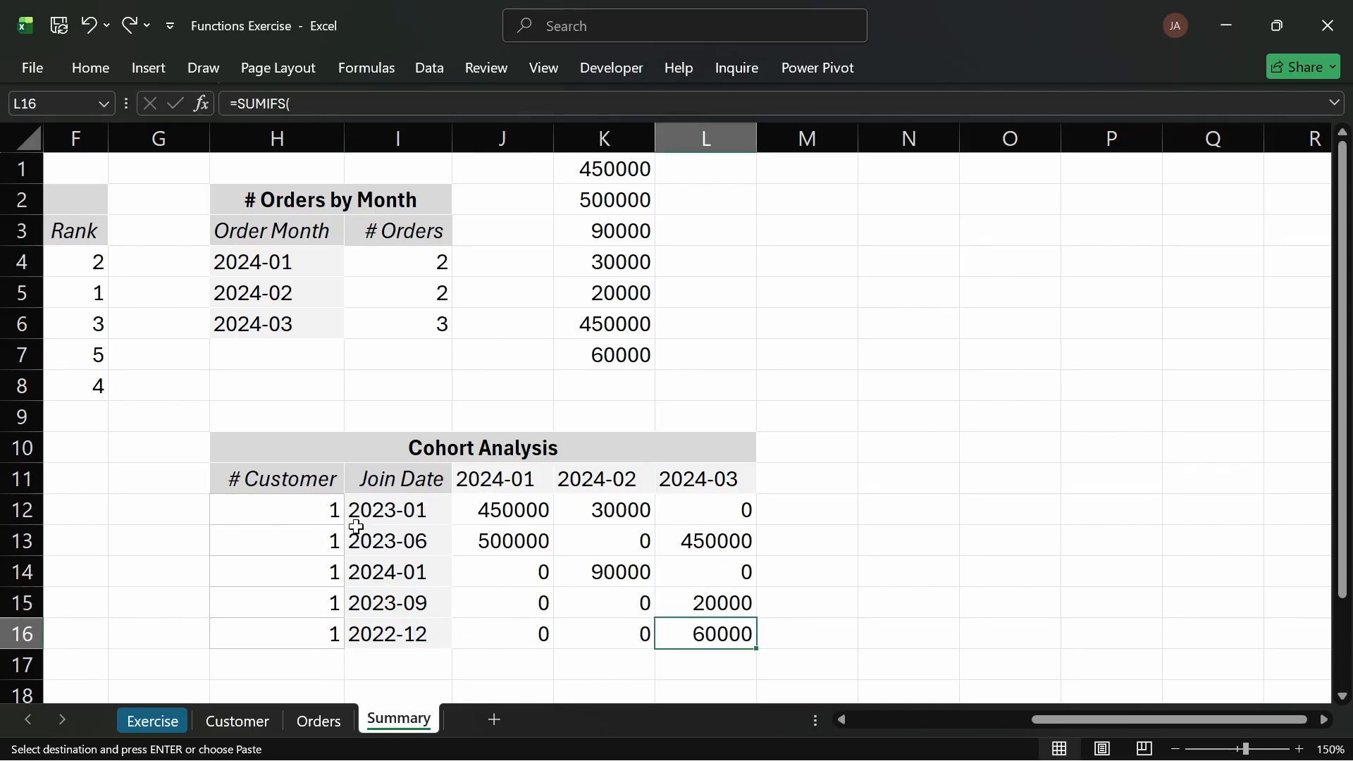
pyautogui.moveTo(362, 515); pyautogui.dragTo(366, 622)
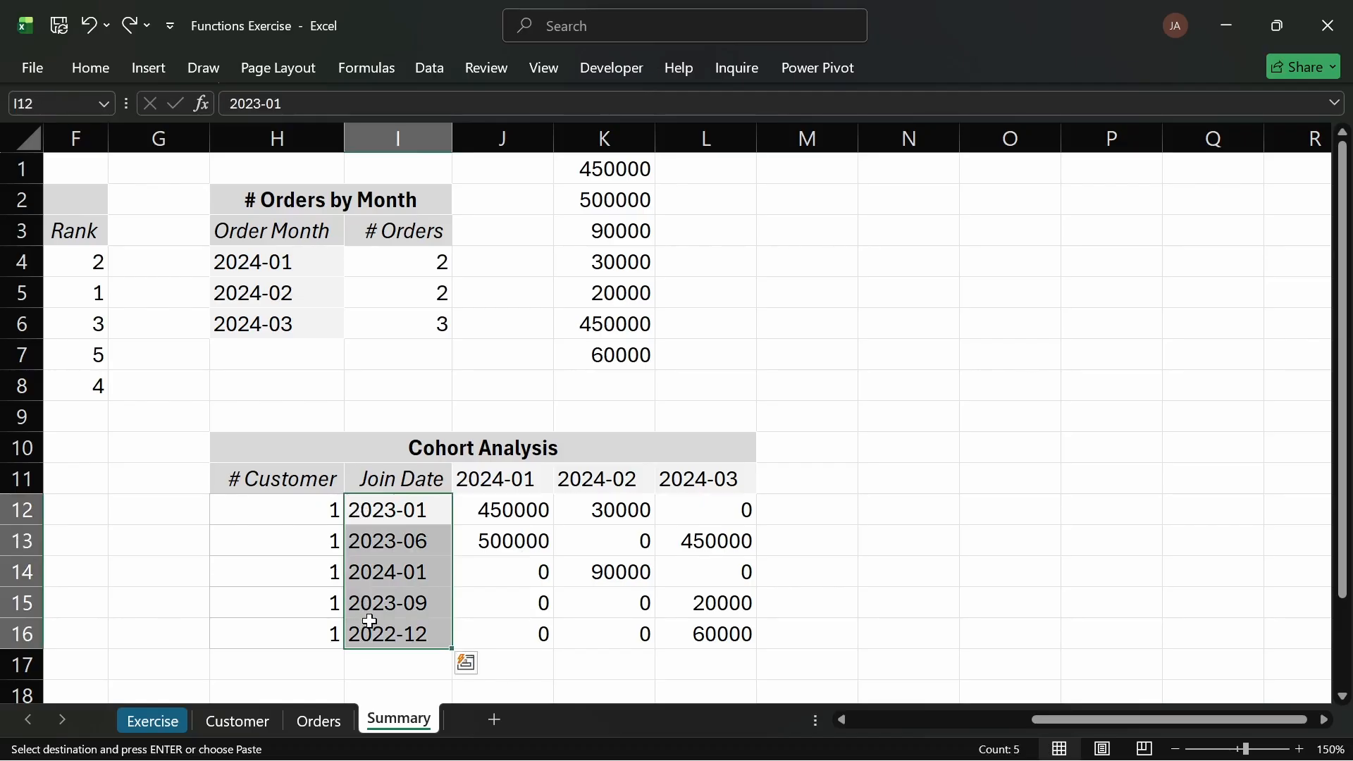
# Step: Clear the helper values in K1:K7 on the Summary sheet
pyautogui.click(256, 722)
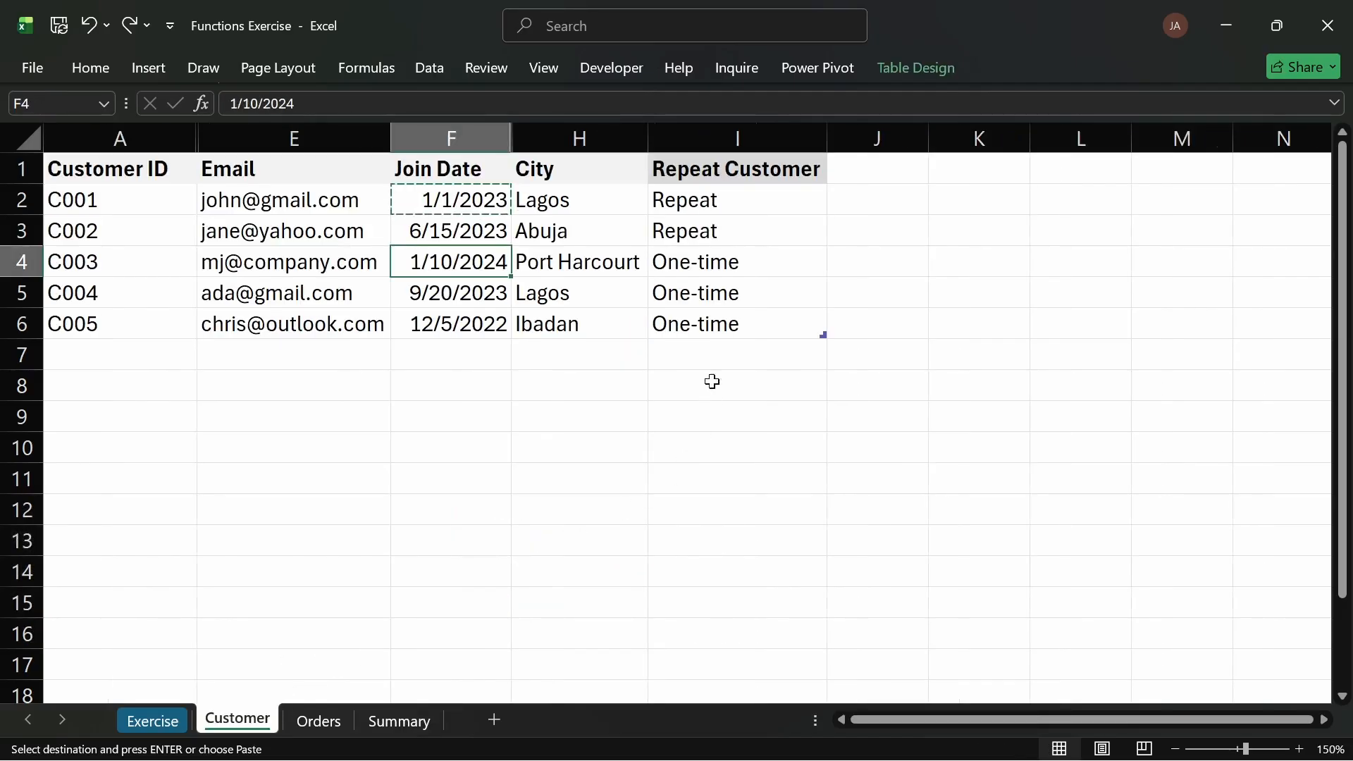
pyautogui.moveTo(700, 199); pyautogui.dragTo(701, 331)
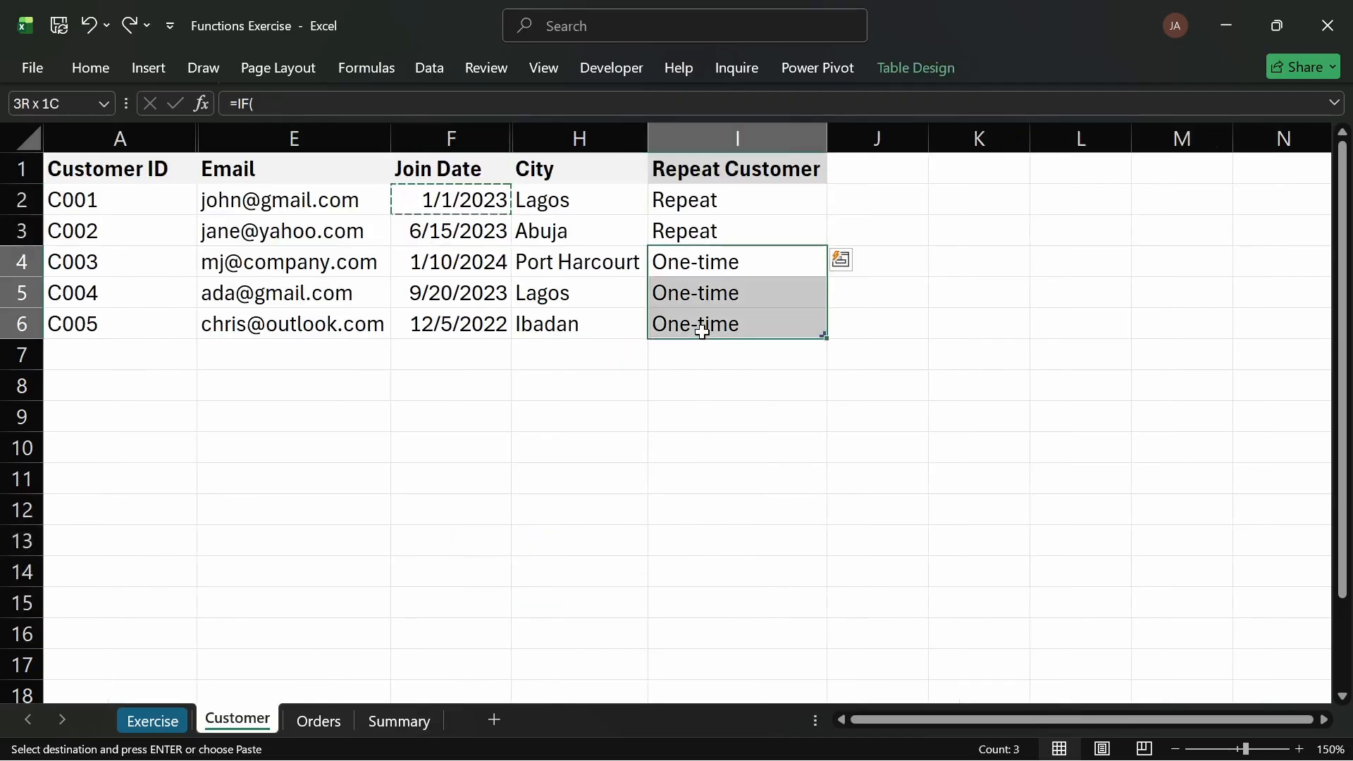
pyautogui.click(408, 721)
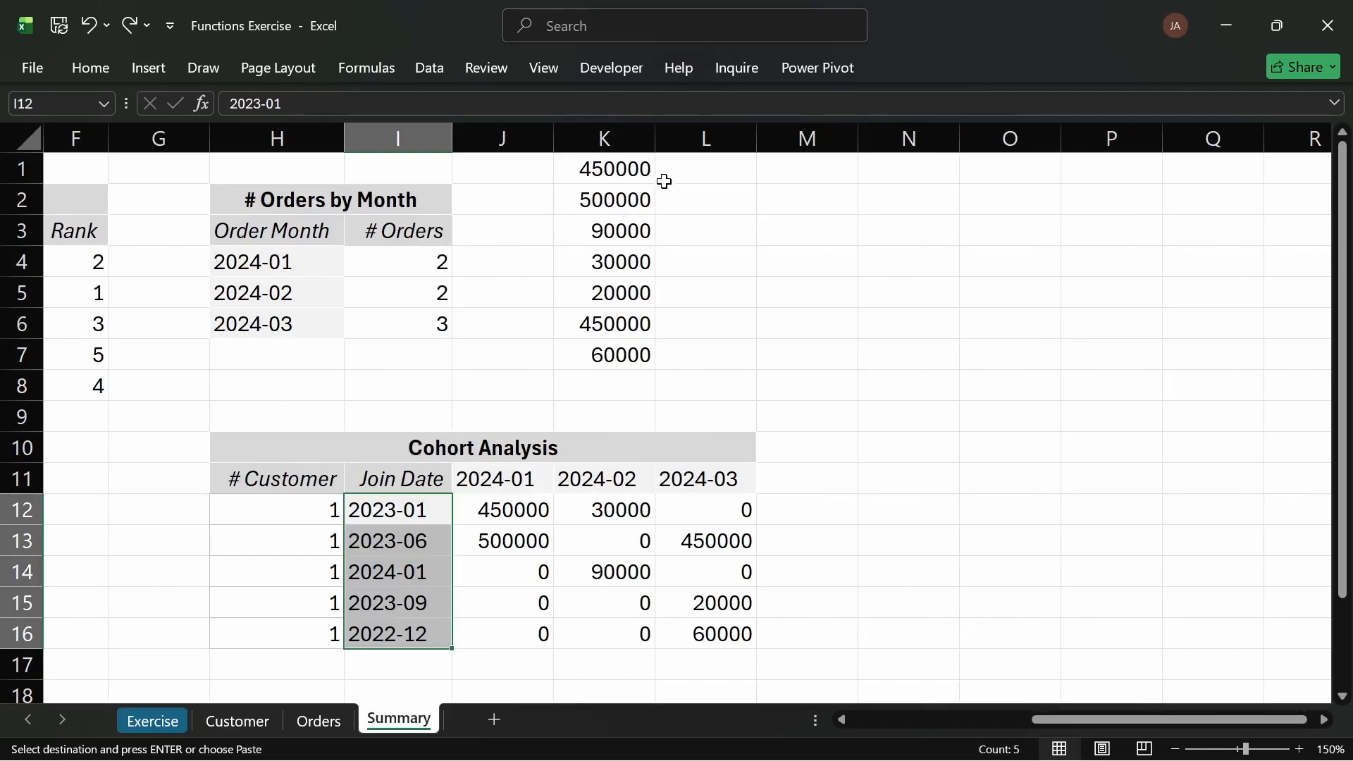
pyautogui.moveTo(638, 167); pyautogui.dragTo(633, 341)
pyautogui.press('Delete')
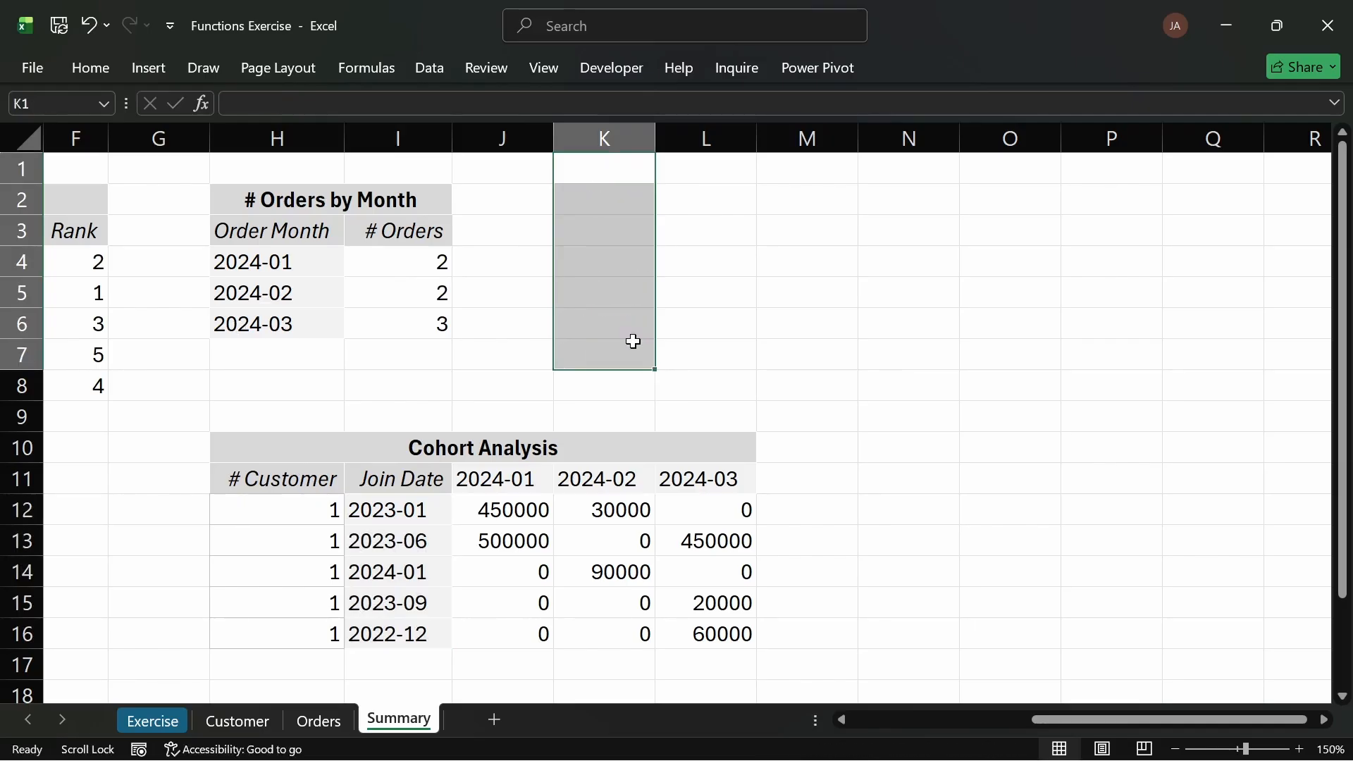
pyautogui.click(722, 346)
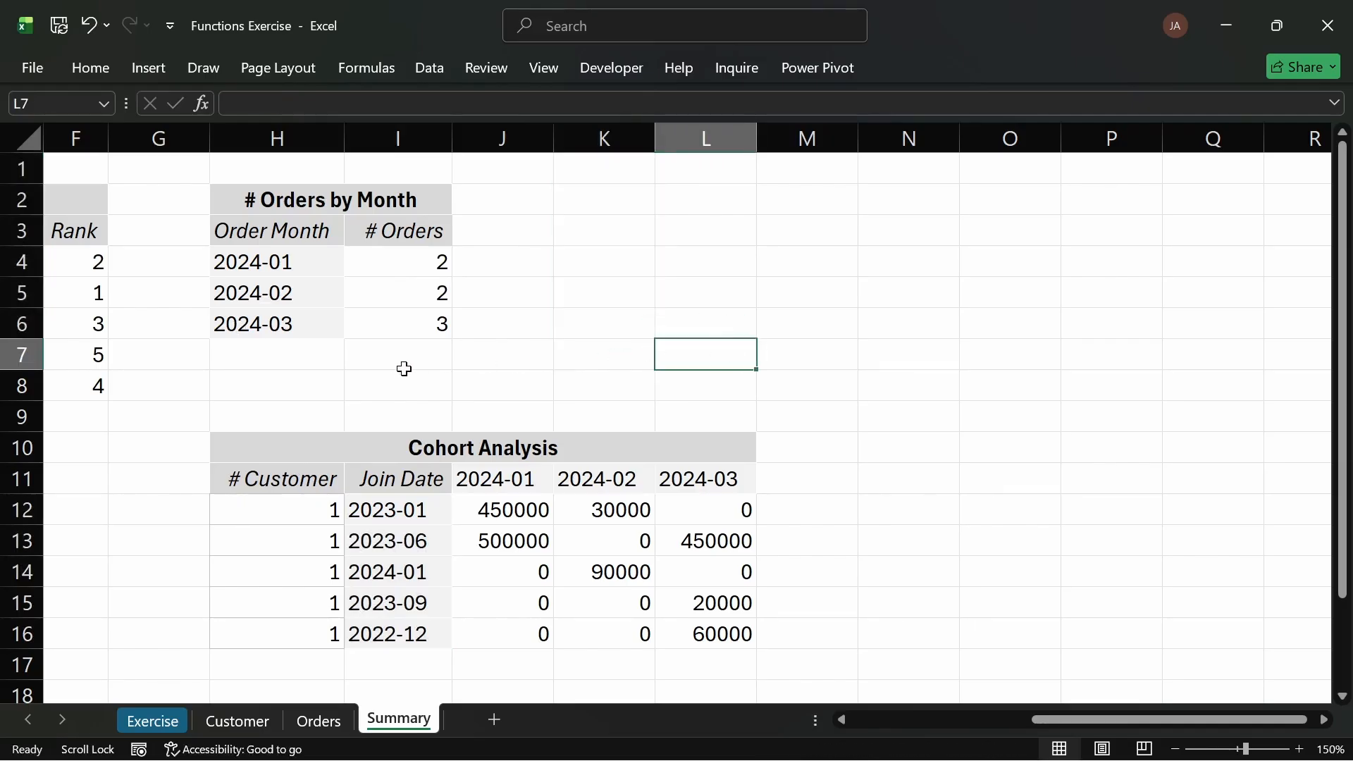
# Step: Review task 18 on the Exercise sheet about identifying inactive customers
pyautogui.click(304, 720)
pyautogui.click(380, 720)
pyautogui.click(494, 259)
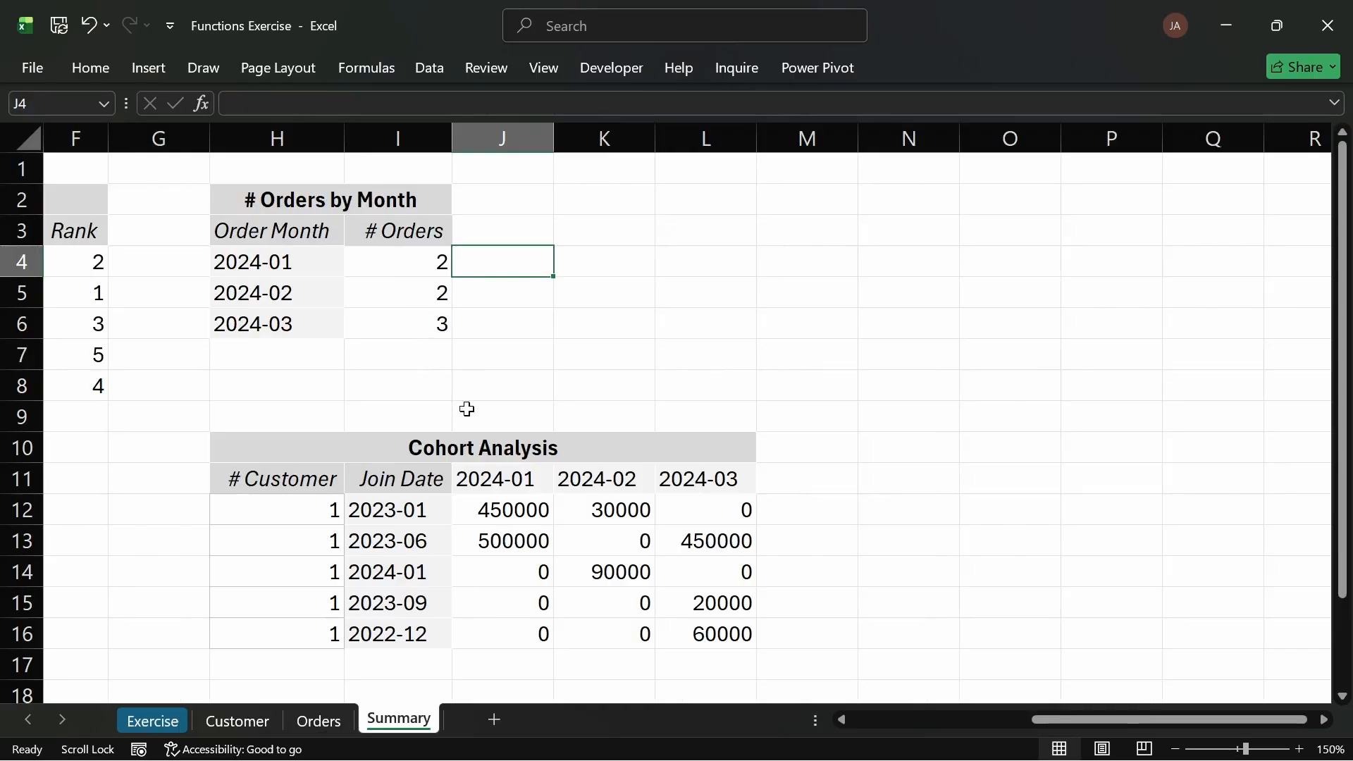
pyautogui.click(184, 715)
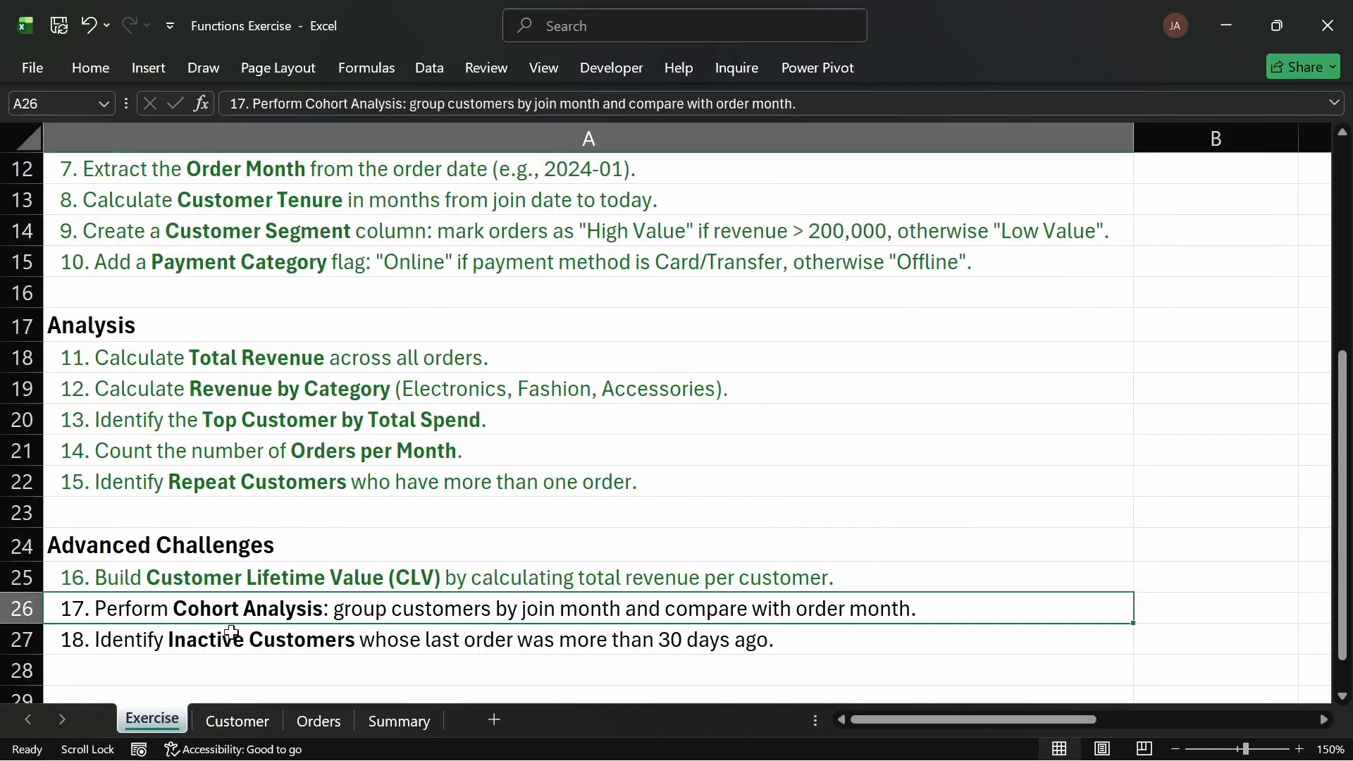
pyautogui.click(106, 63)
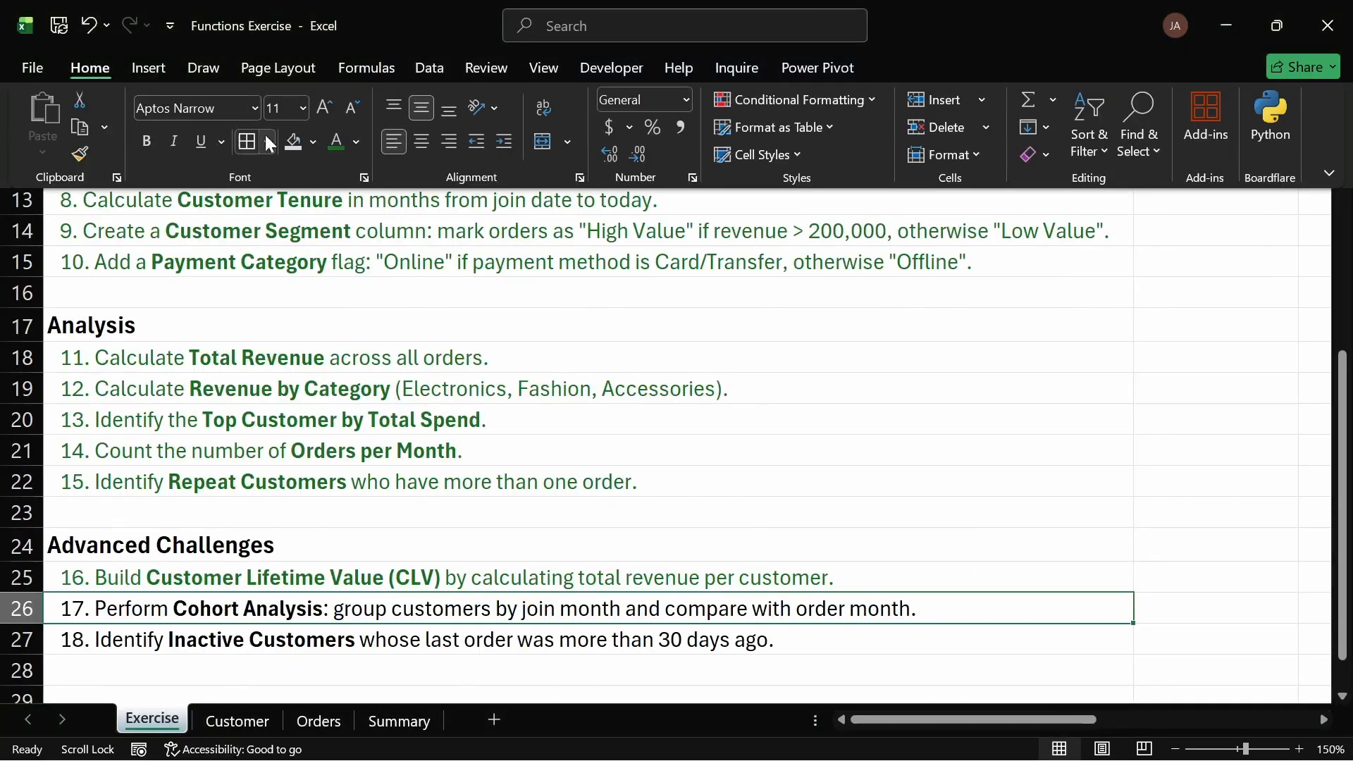
pyautogui.click(599, 635)
pyautogui.click(427, 637)
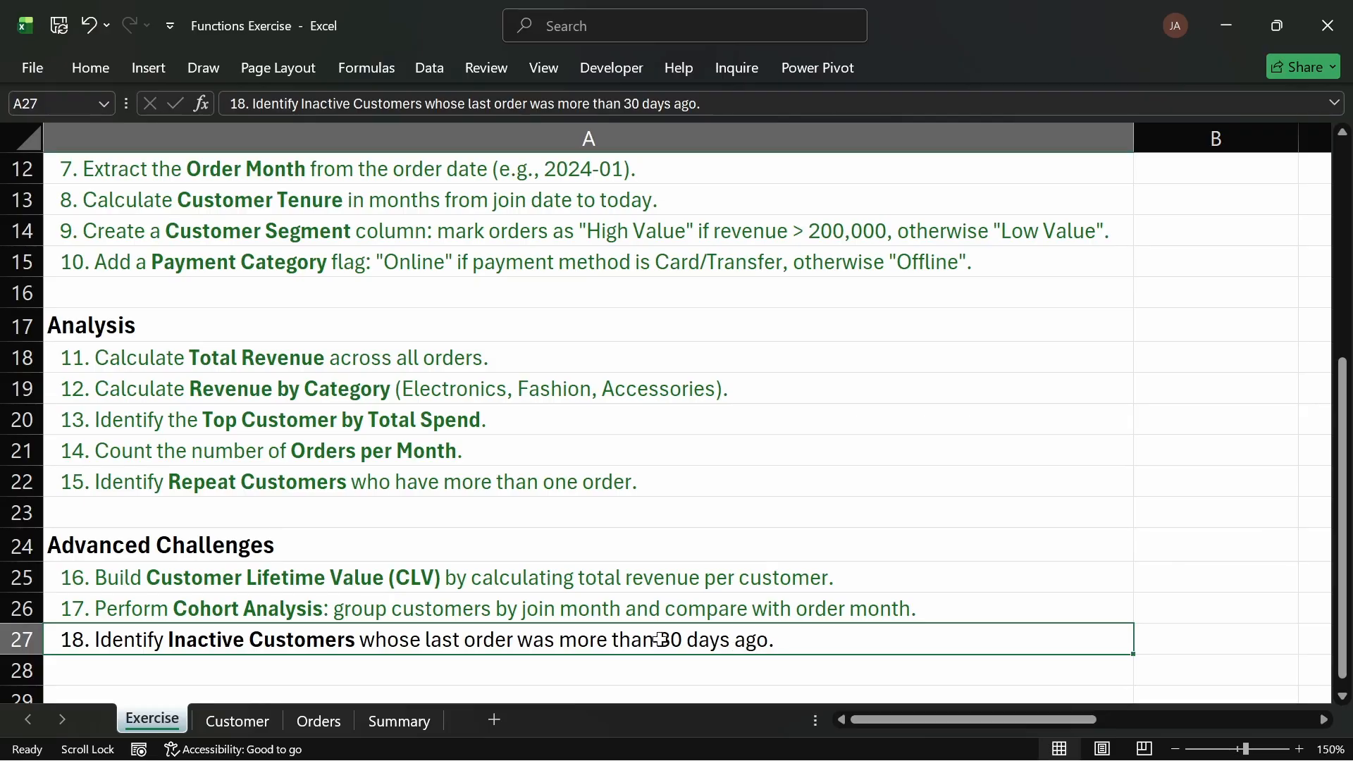
pyautogui.click(253, 722)
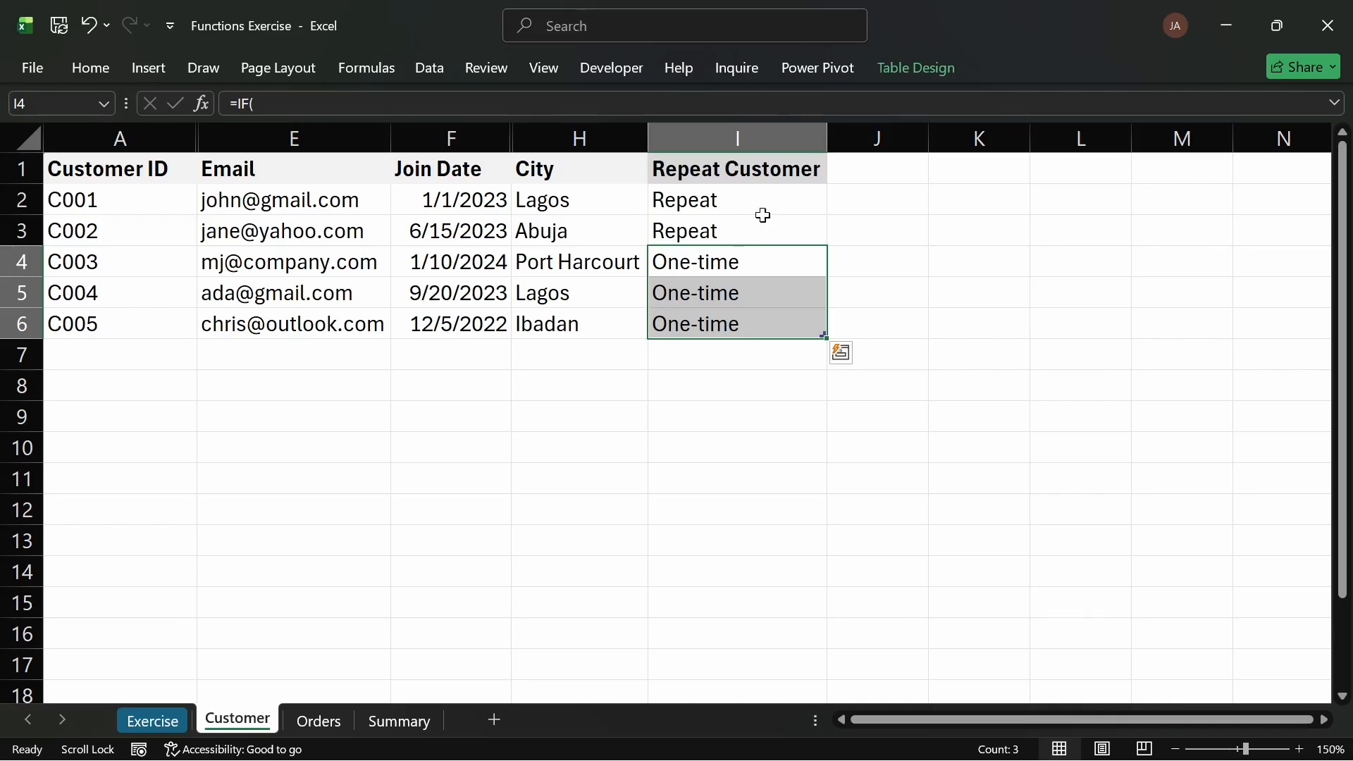
# Step: Extend the customer table with a new column J by filling the Repeat Customer header to the right
pyautogui.click(786, 174)
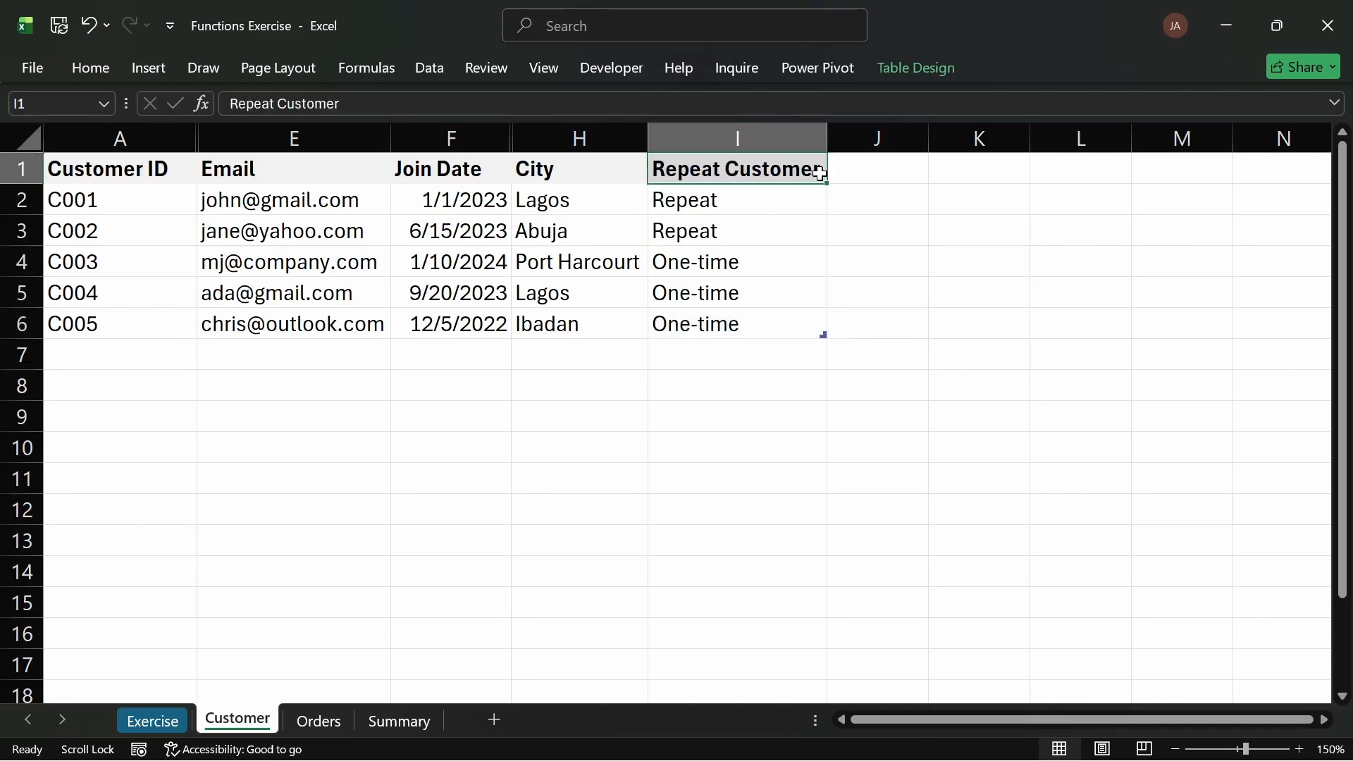
pyautogui.moveTo(823, 182); pyautogui.dragTo(889, 173)
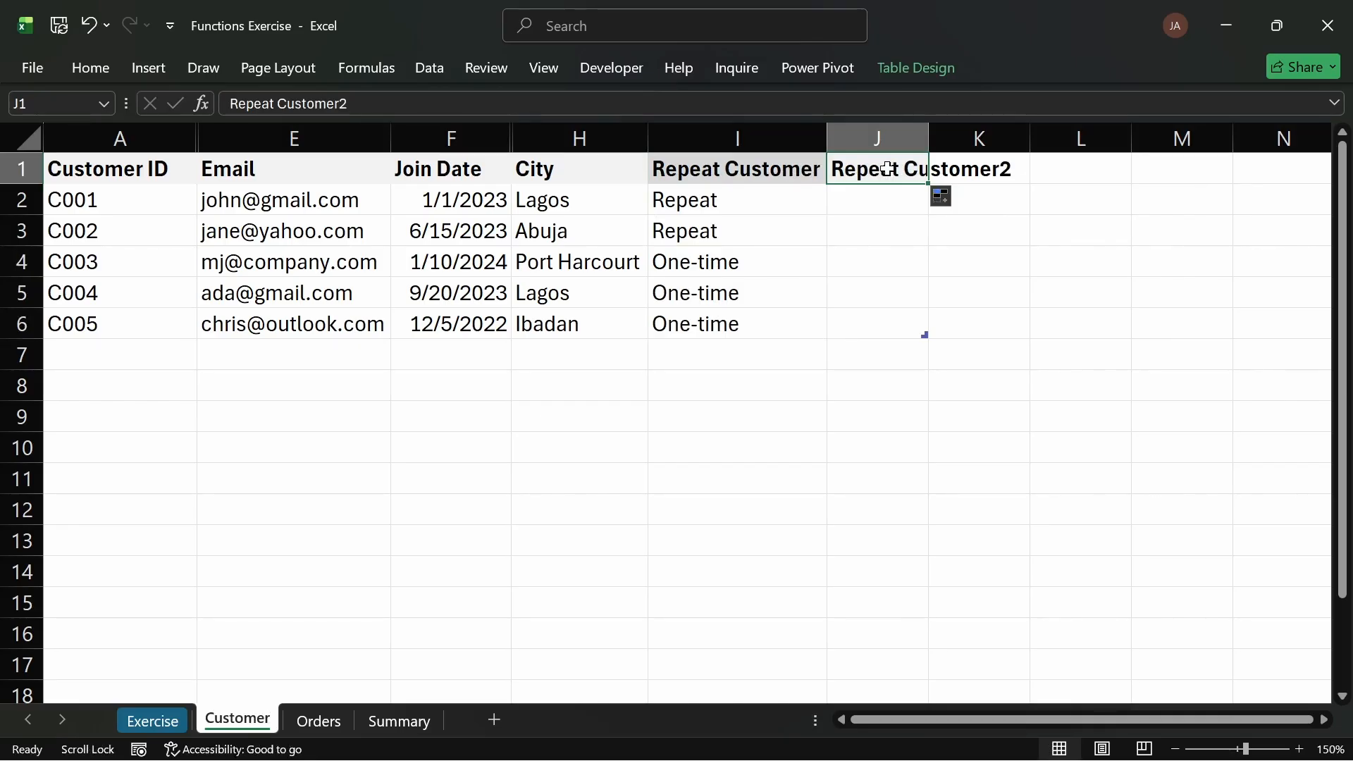
pyautogui.doubleClick(916, 169)
pyautogui.tripleClick(916, 169)
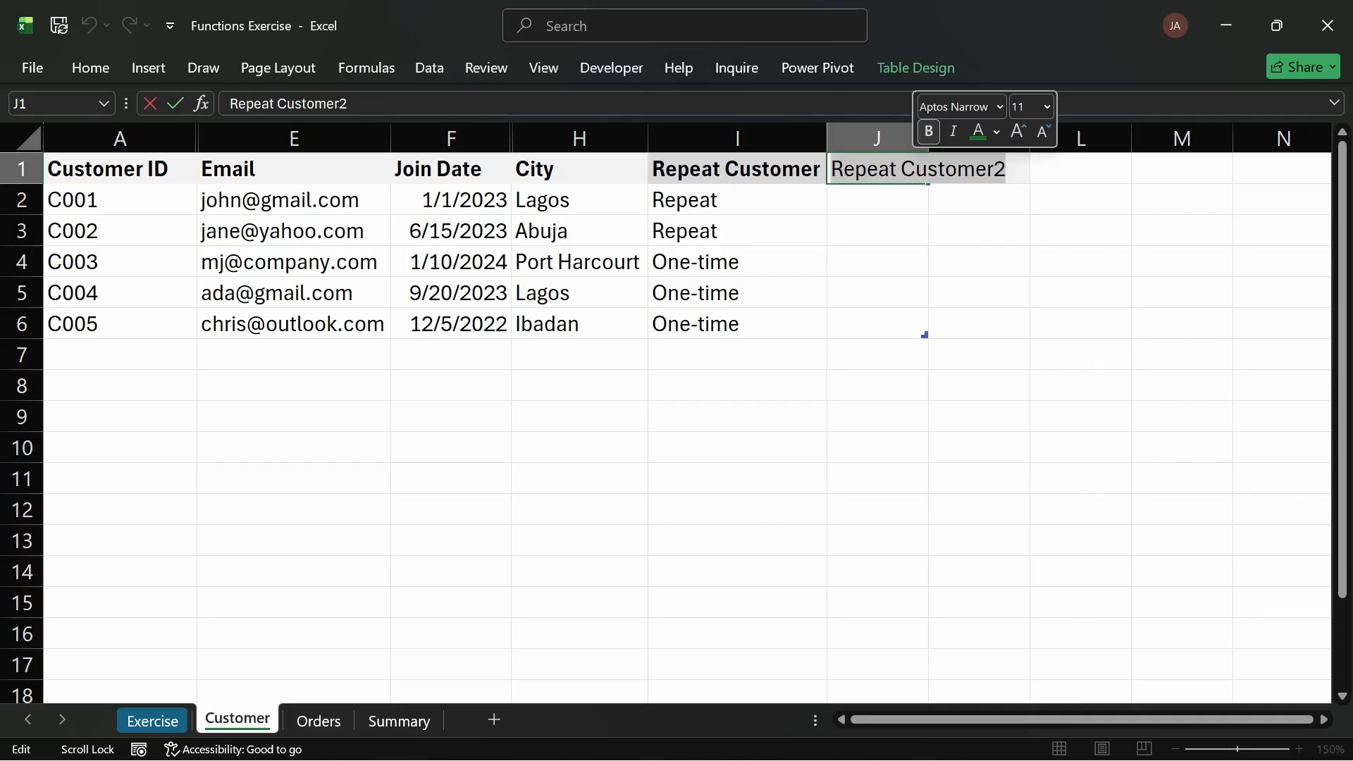
pyautogui.press('BackSpace')
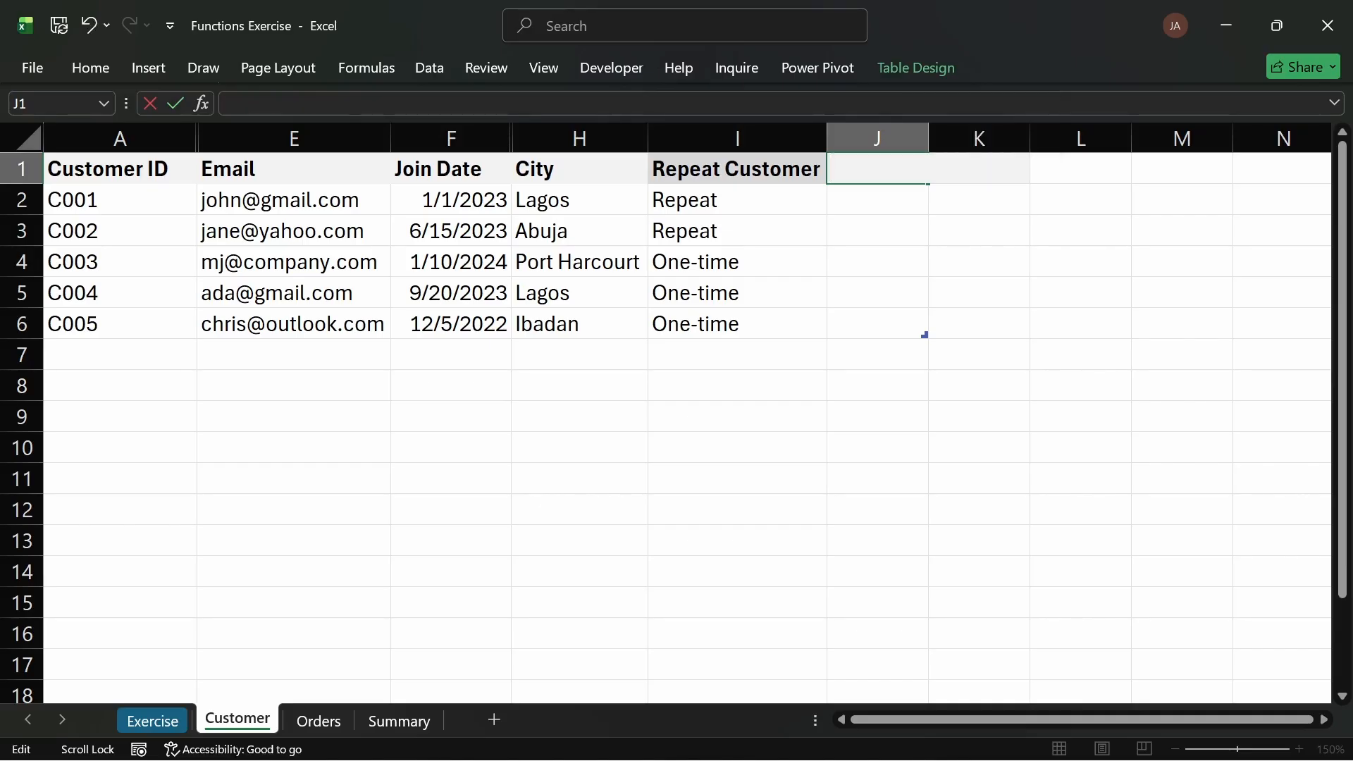
pyautogui.press('Escape')
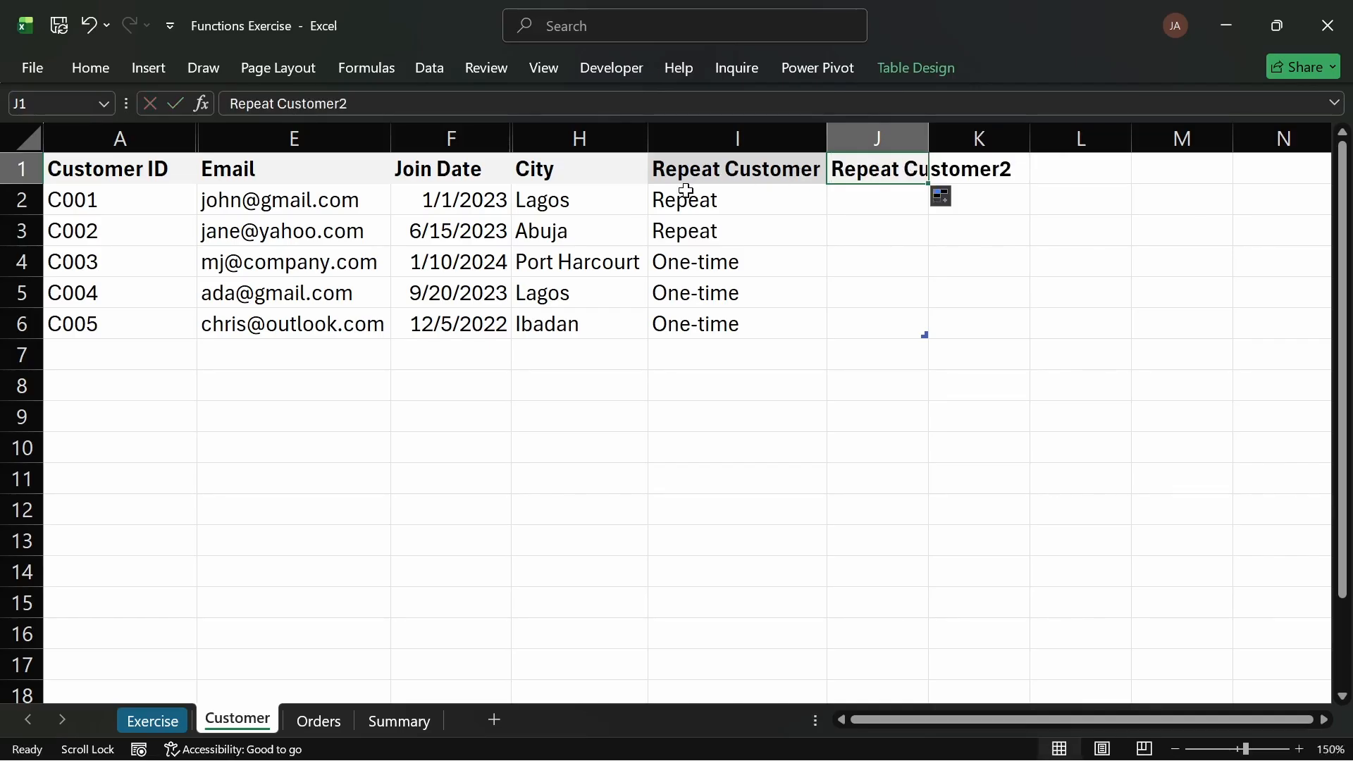
pyautogui.click(166, 719)
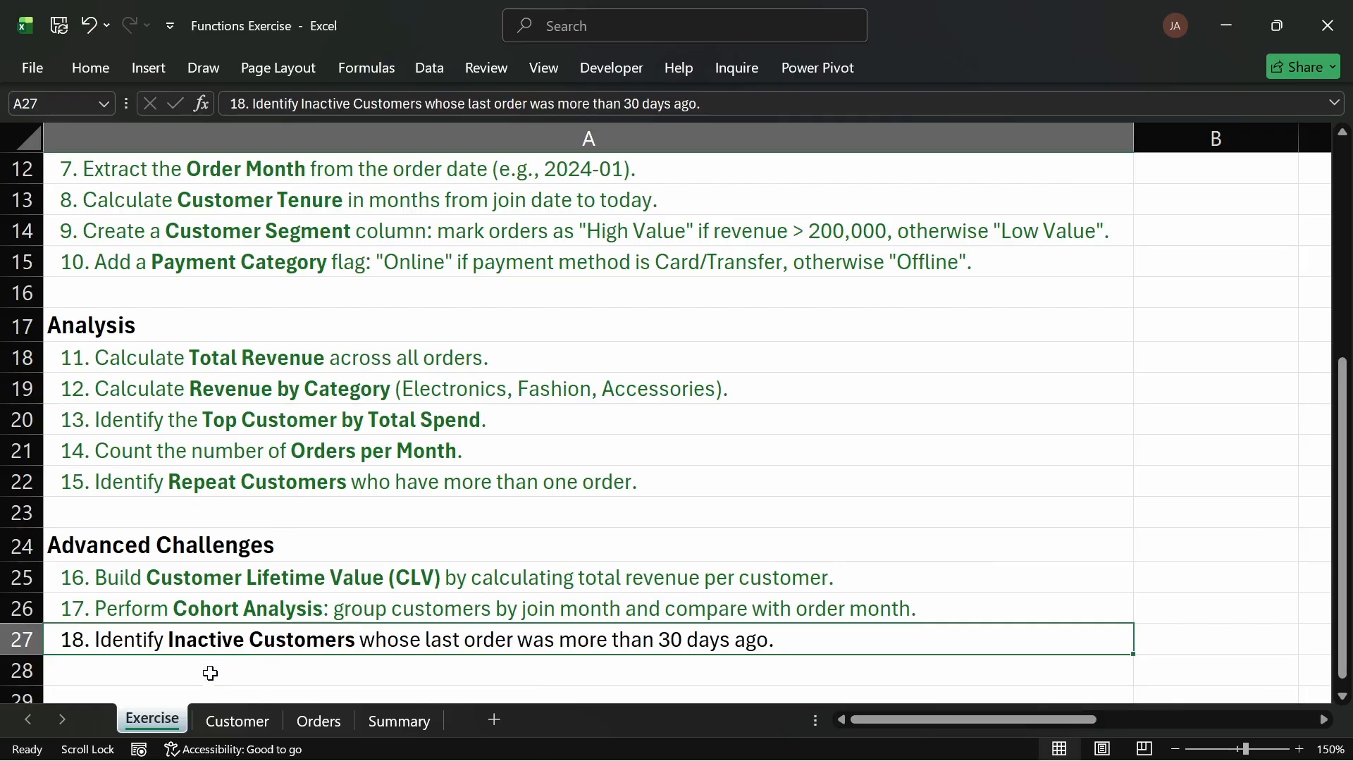
pyautogui.click(237, 720)
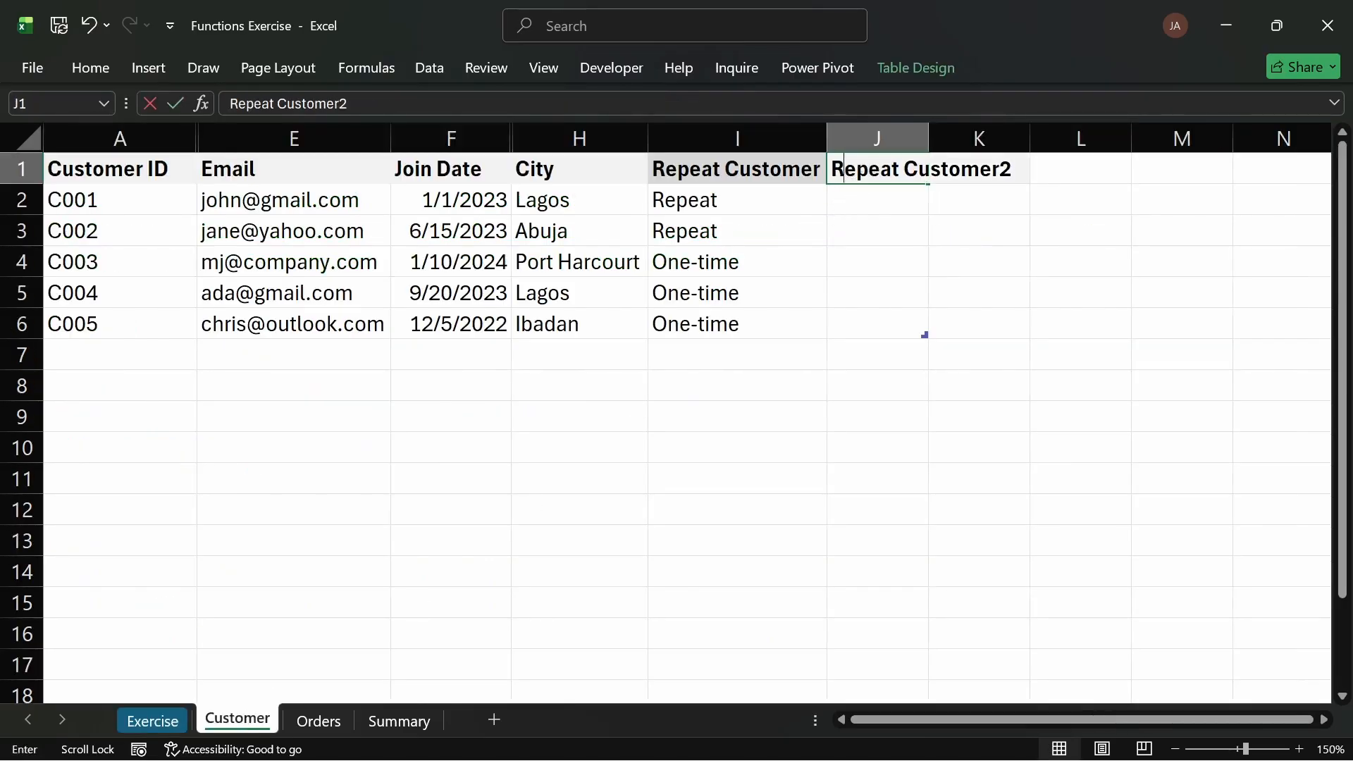
# Step: Rename the new column J header to Customer Status
pyautogui.write('At')
pyautogui.press('BackSpace')
pyautogui.press('BackSpace')
pyautogui.write('S')
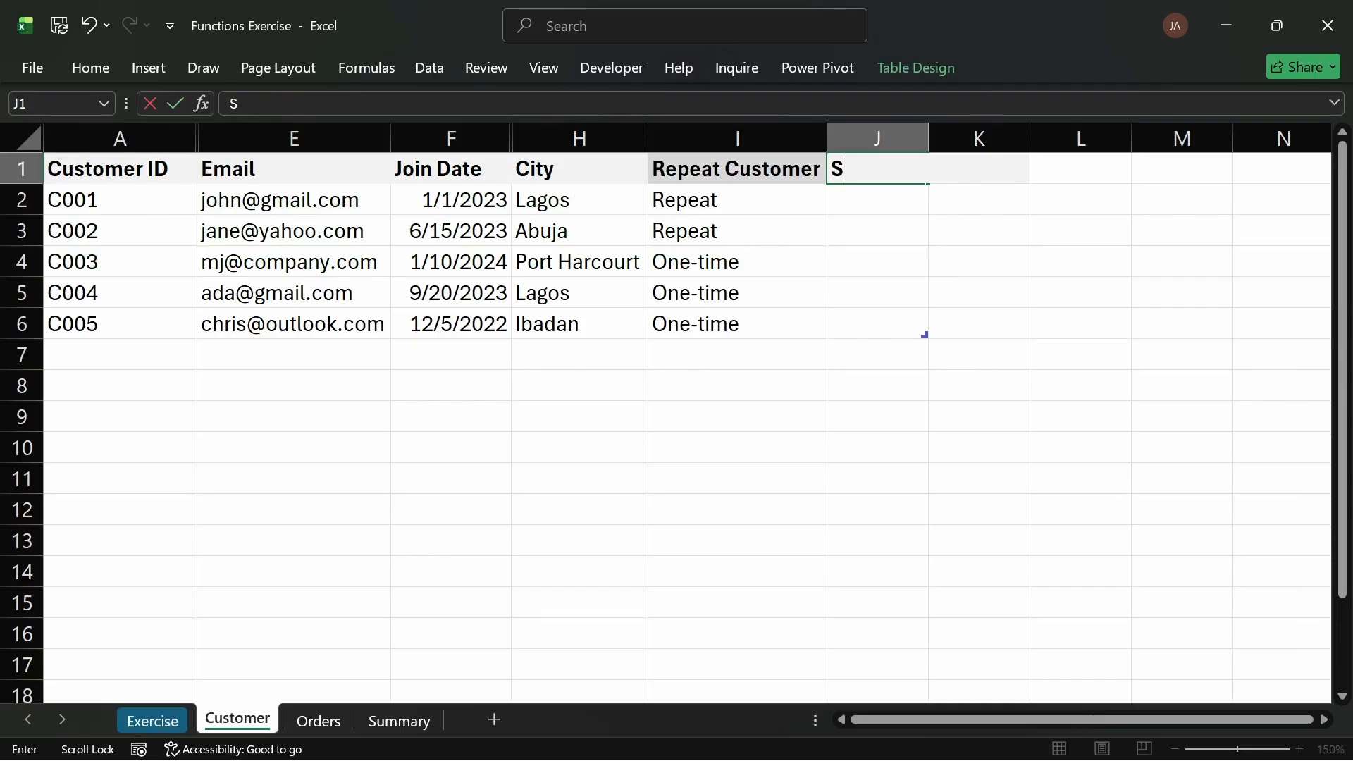
pyautogui.write('at')
pyautogui.press('BackSpace')
pyautogui.press('BackSpace')
pyautogui.write('Customer')
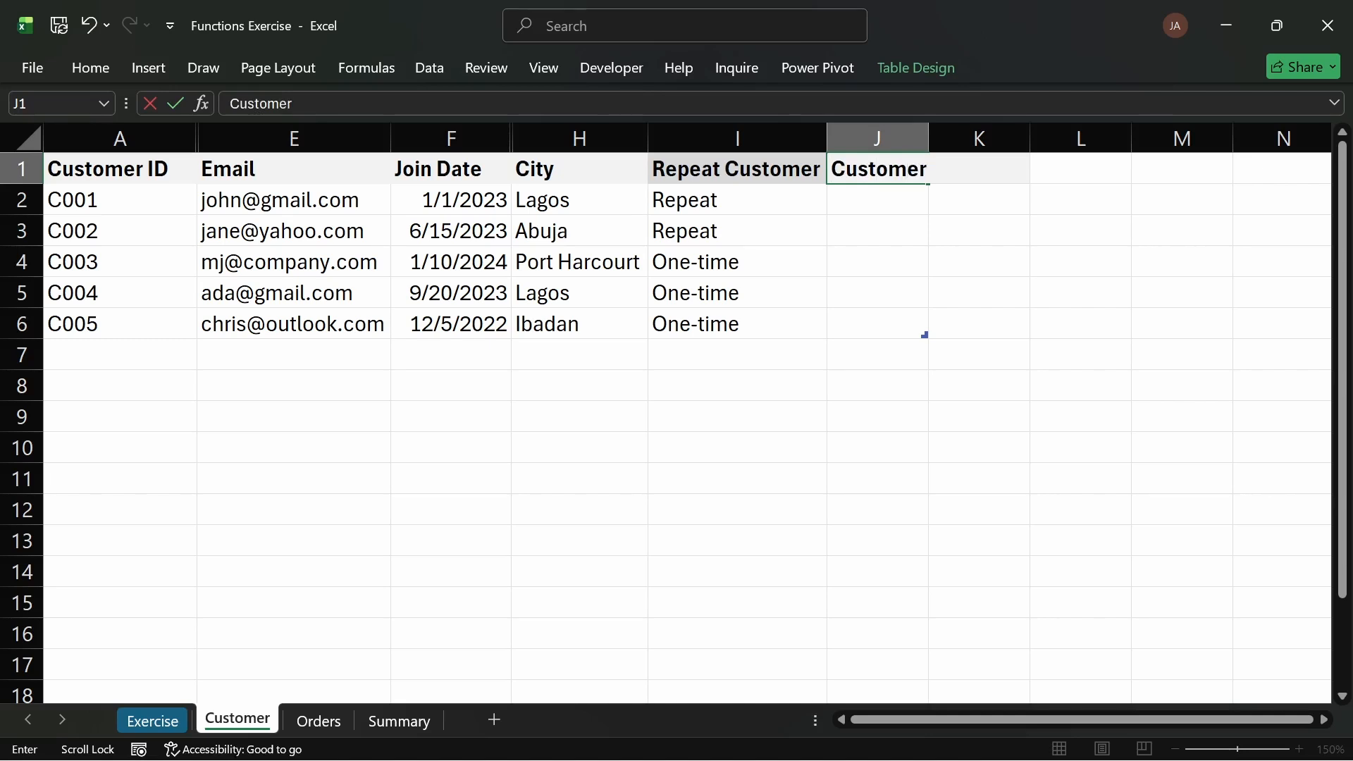
pyautogui.write(' Status')
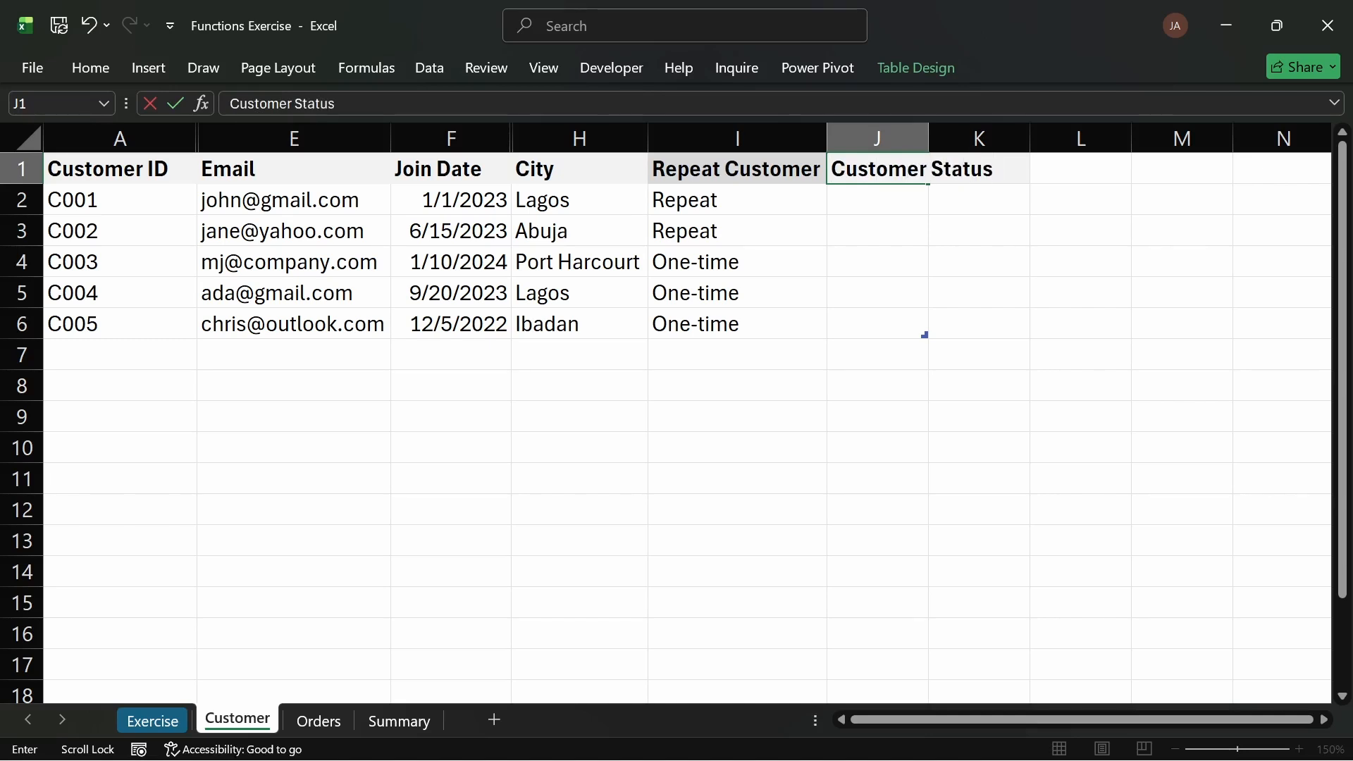
pyautogui.press('Return')
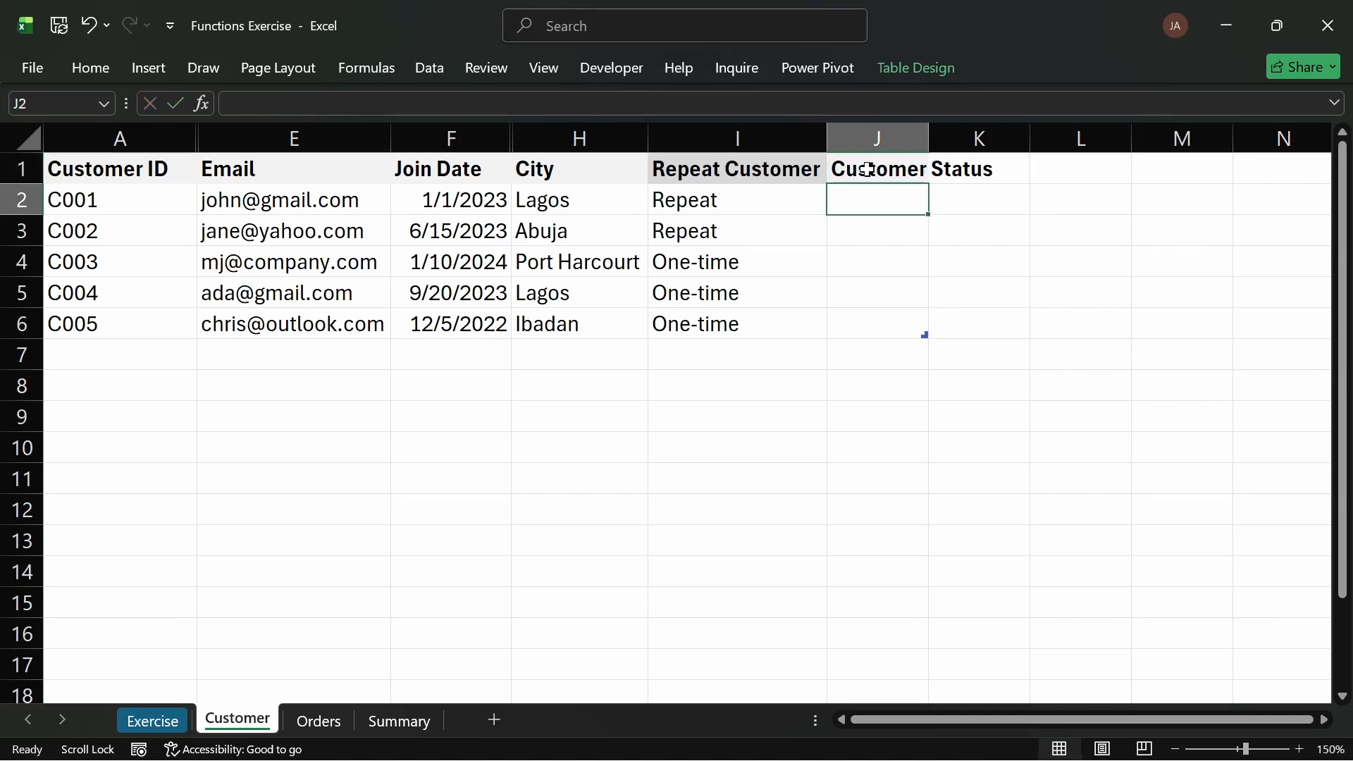
# Step: Change the fill colour of the Customer Status header cell in J1
pyautogui.click(807, 167)
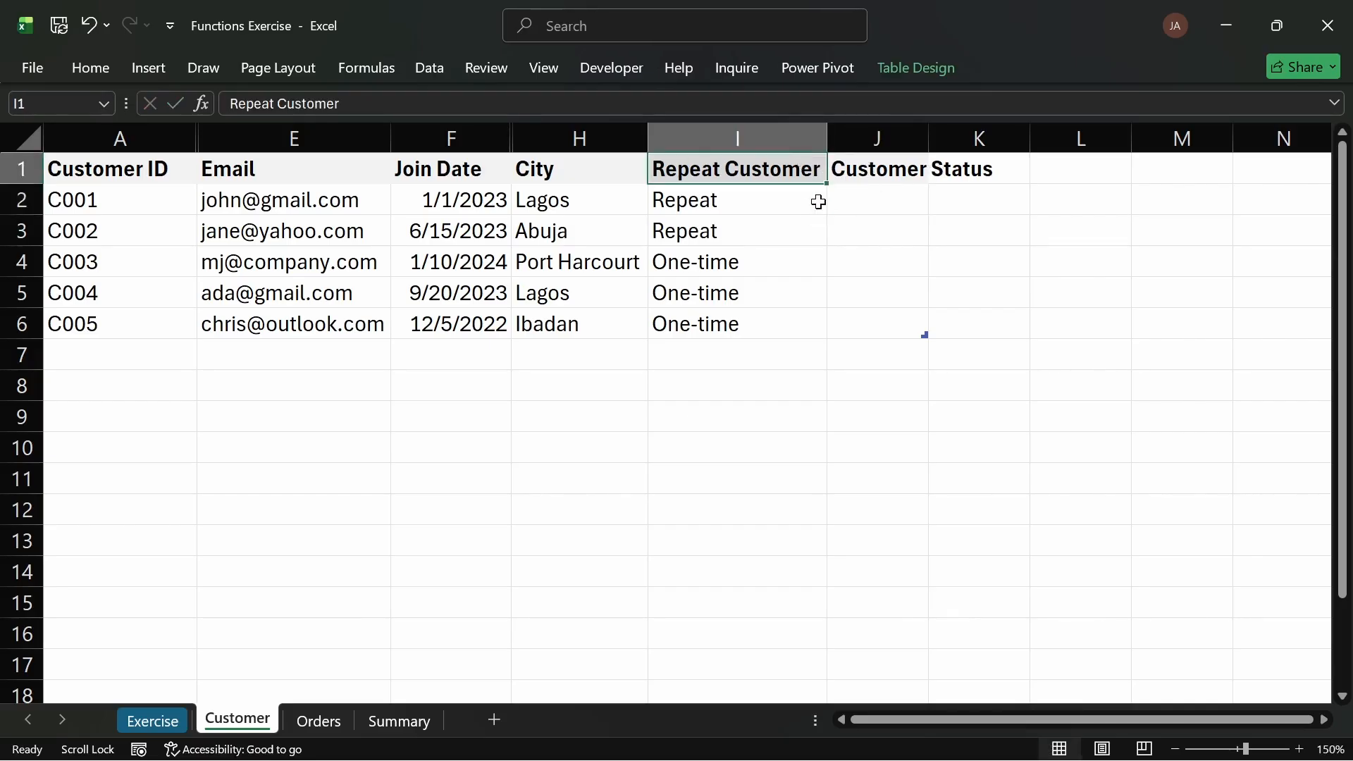
pyautogui.click(907, 200)
pyautogui.click(882, 257)
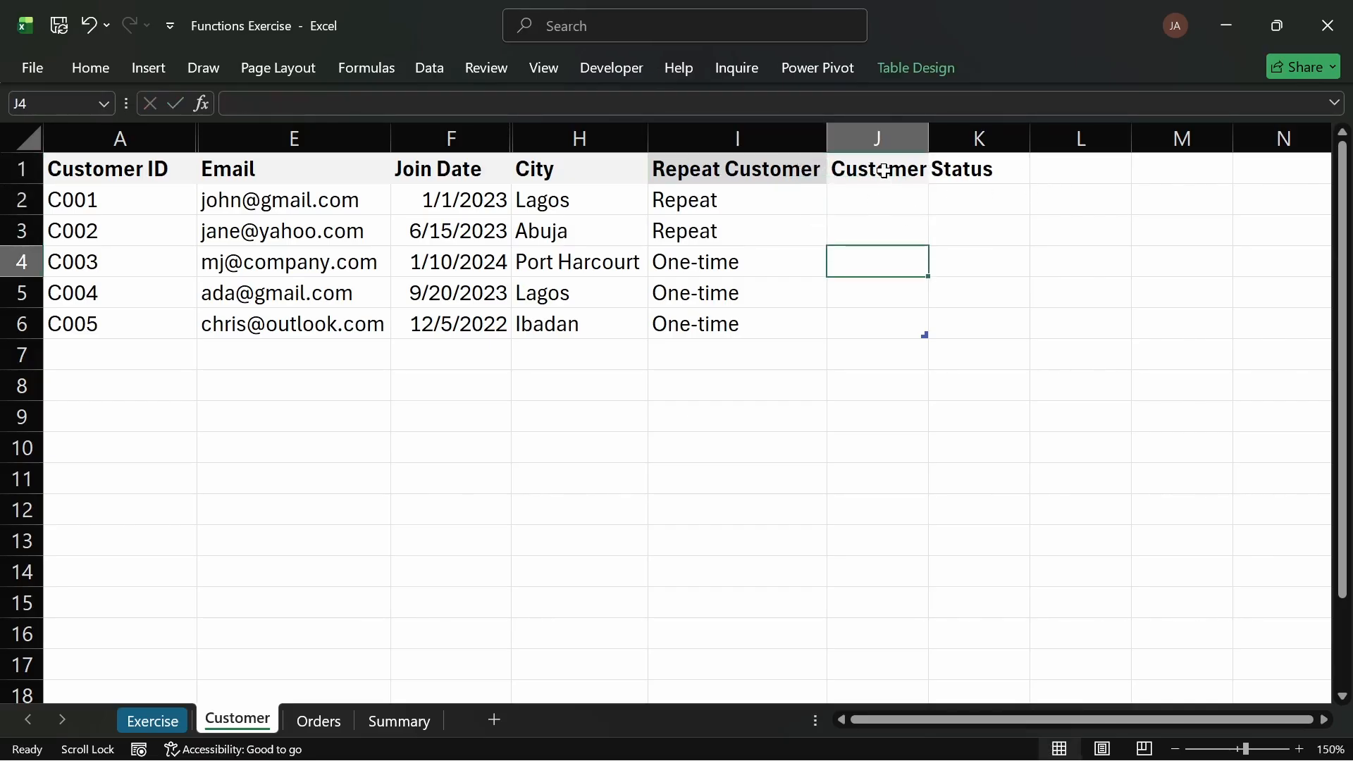
pyautogui.click(881, 171)
pyautogui.click(100, 65)
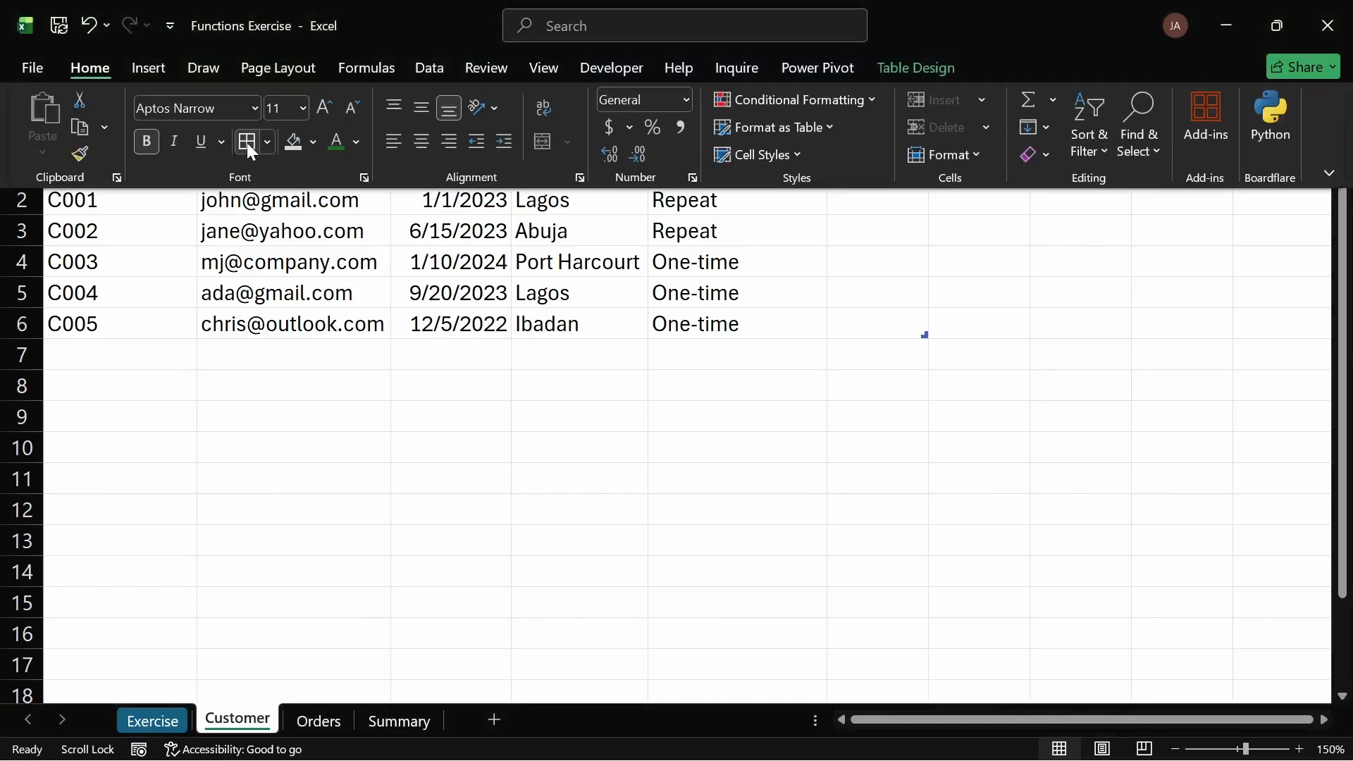
pyautogui.click(315, 138)
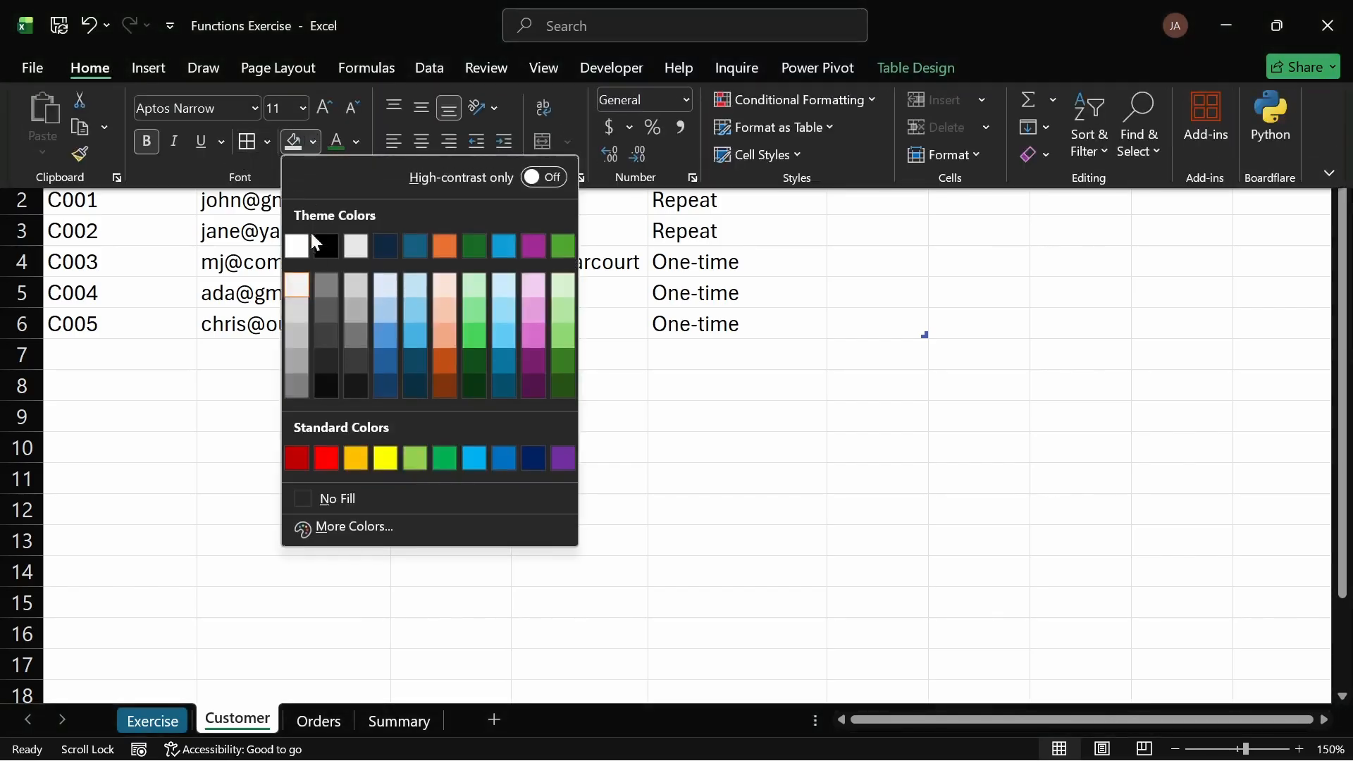
pyautogui.click(308, 293)
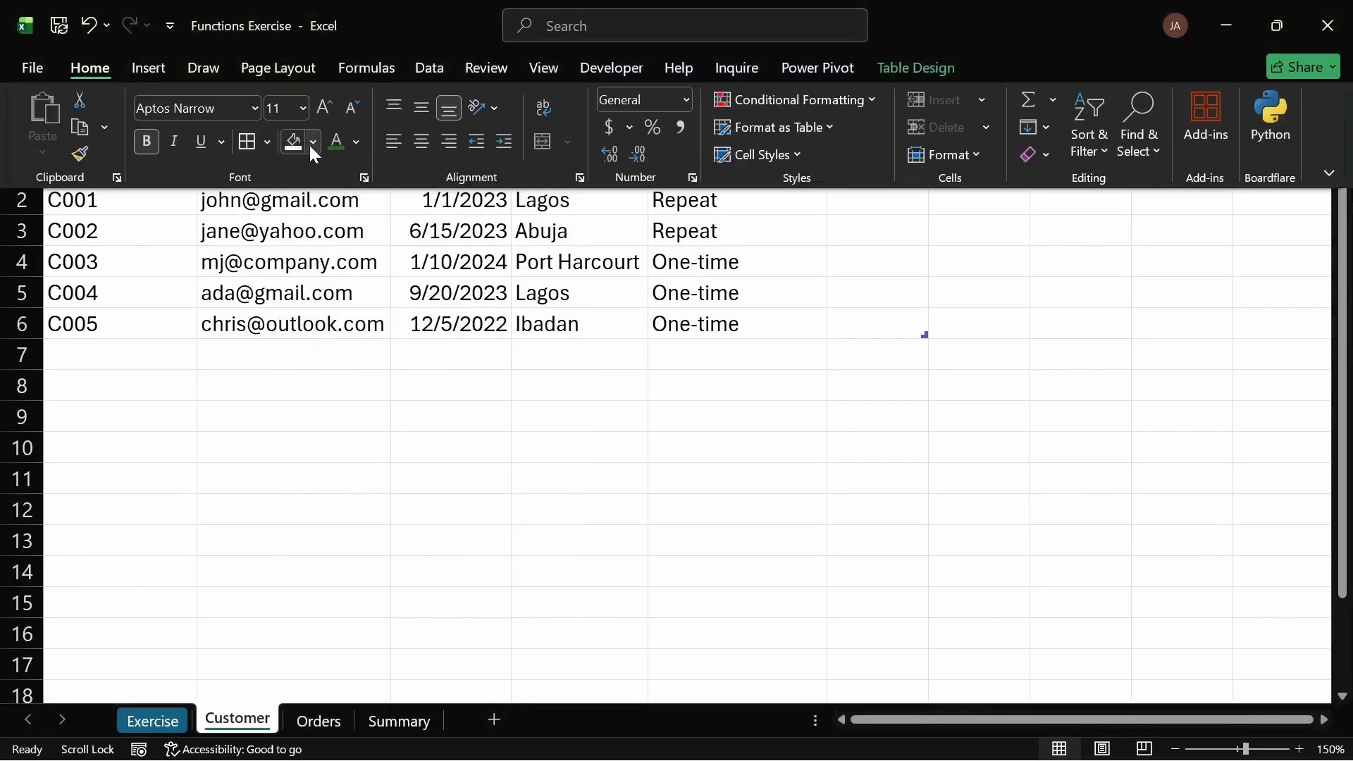
pyautogui.click(314, 141)
pyautogui.click(294, 303)
pyautogui.click(915, 293)
pyautogui.click(908, 285)
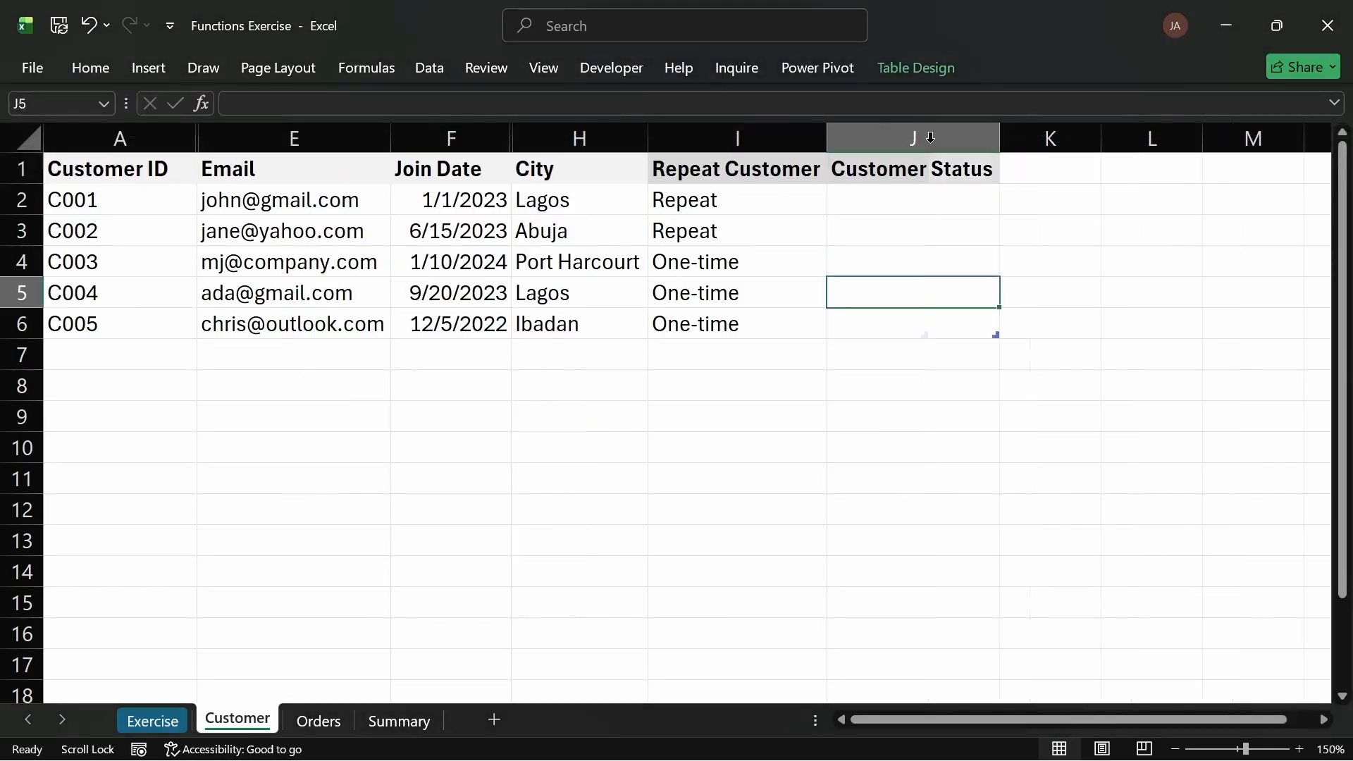
# Step: Inspect the Joined Month and Order Month formulas in the Orders table
pyautogui.click(882, 195)
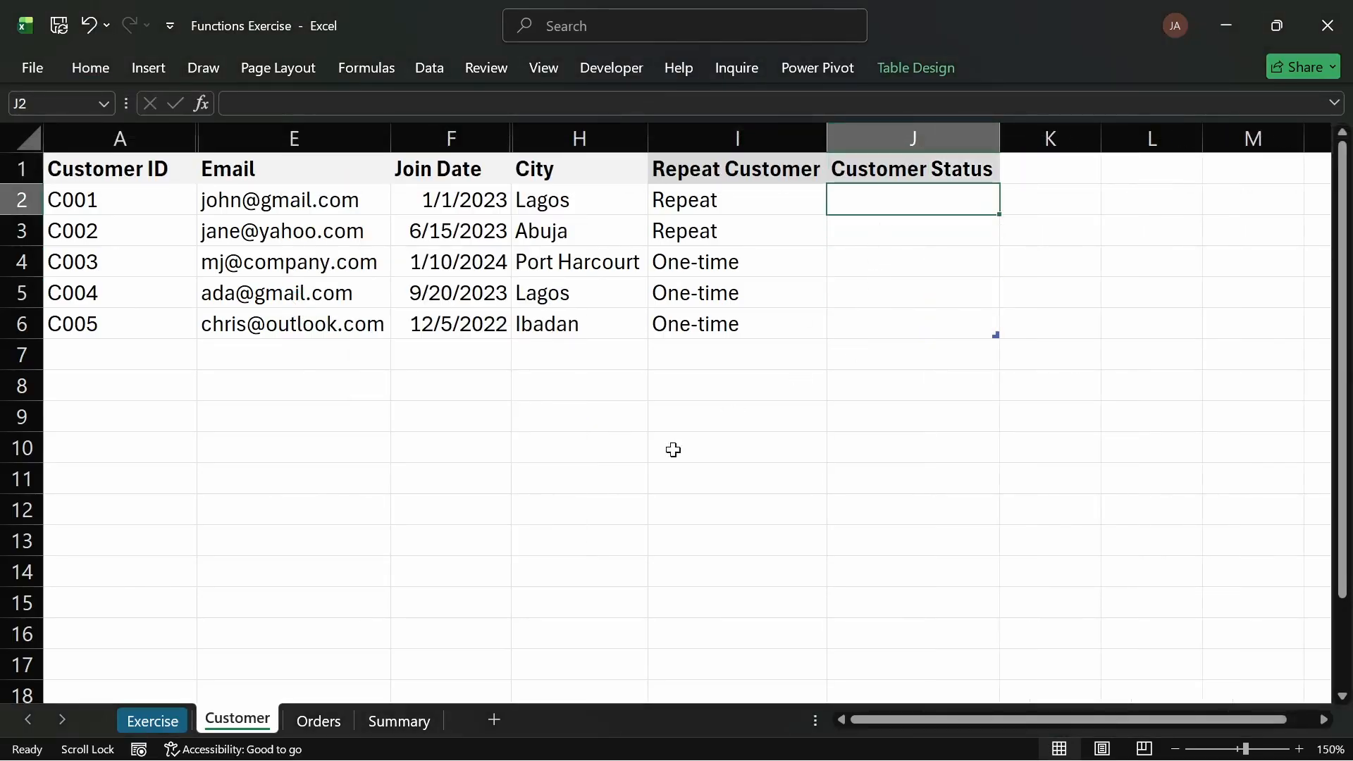
pyautogui.click(325, 721)
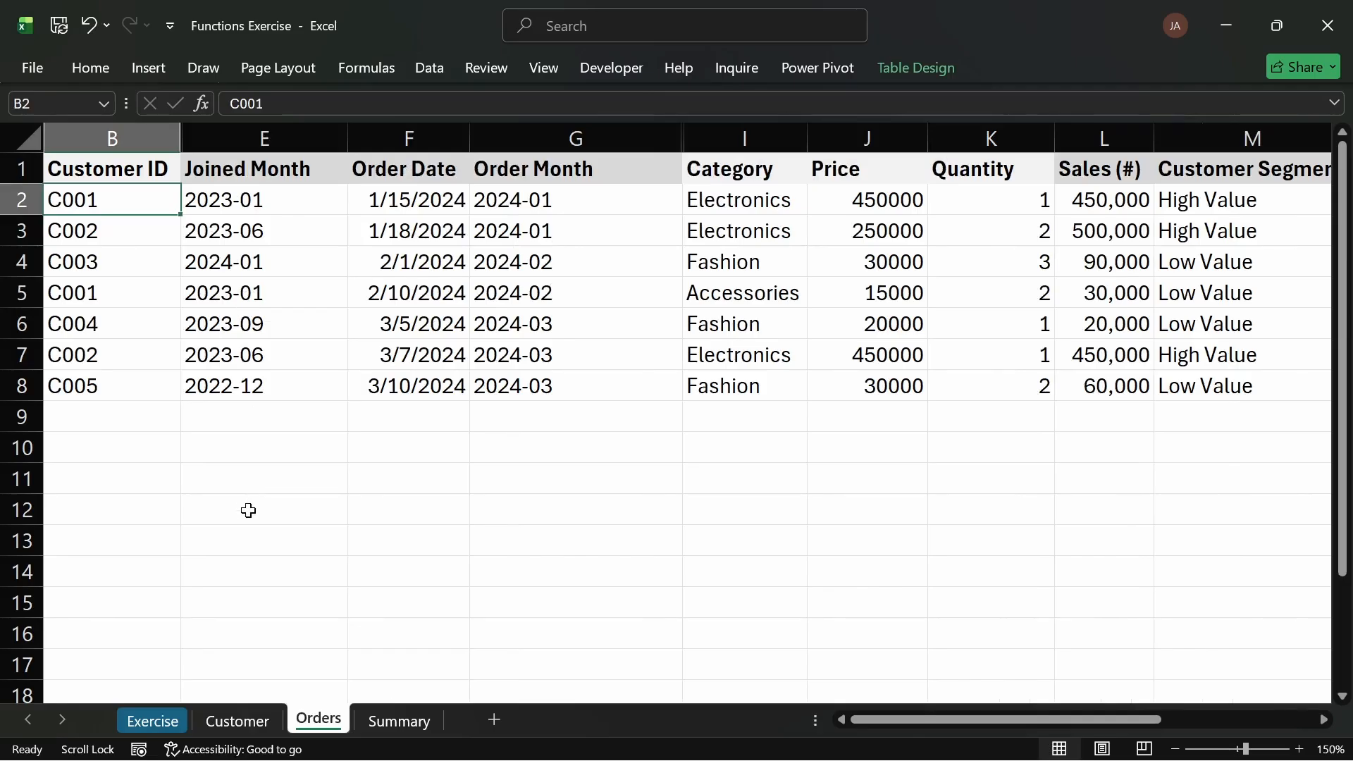
pyautogui.moveTo(241, 199); pyautogui.dragTo(217, 384)
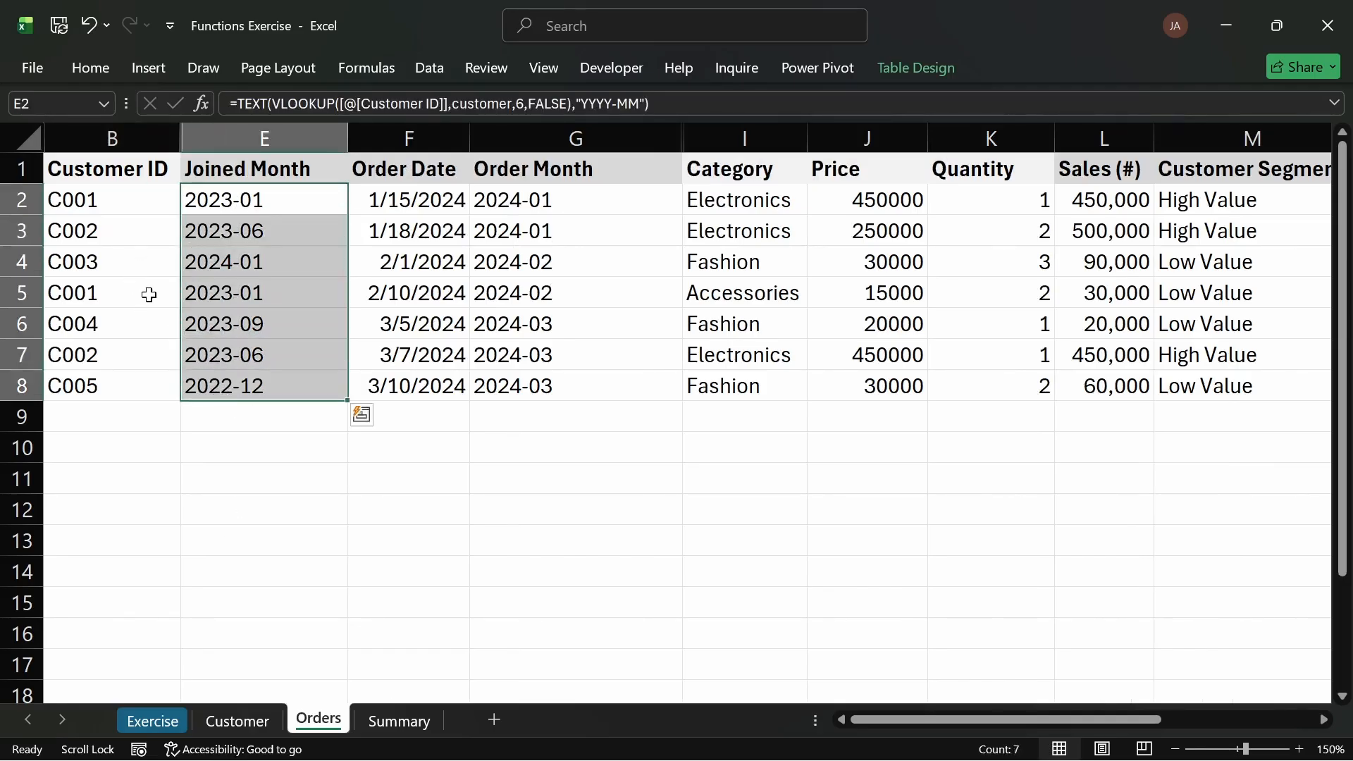
pyautogui.click(232, 292)
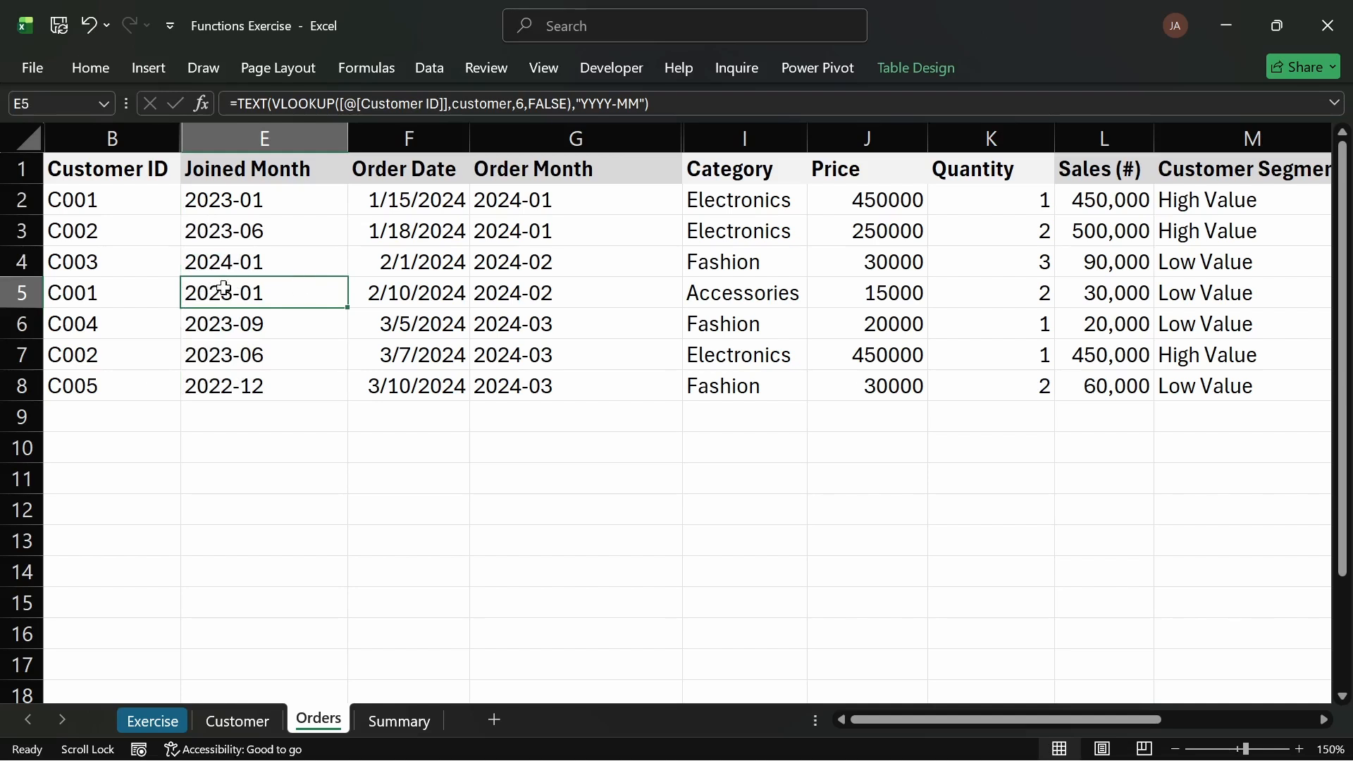
pyautogui.click(102, 200)
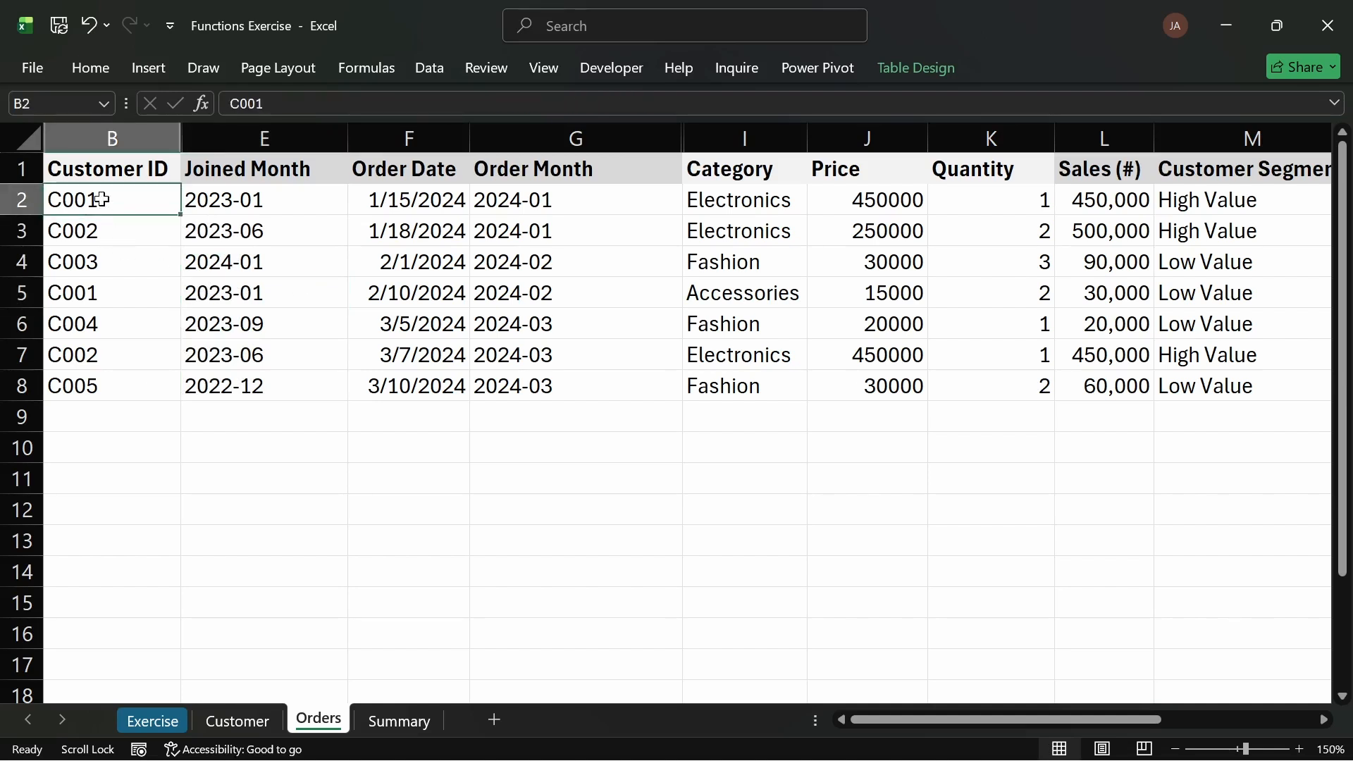
pyautogui.click(294, 287)
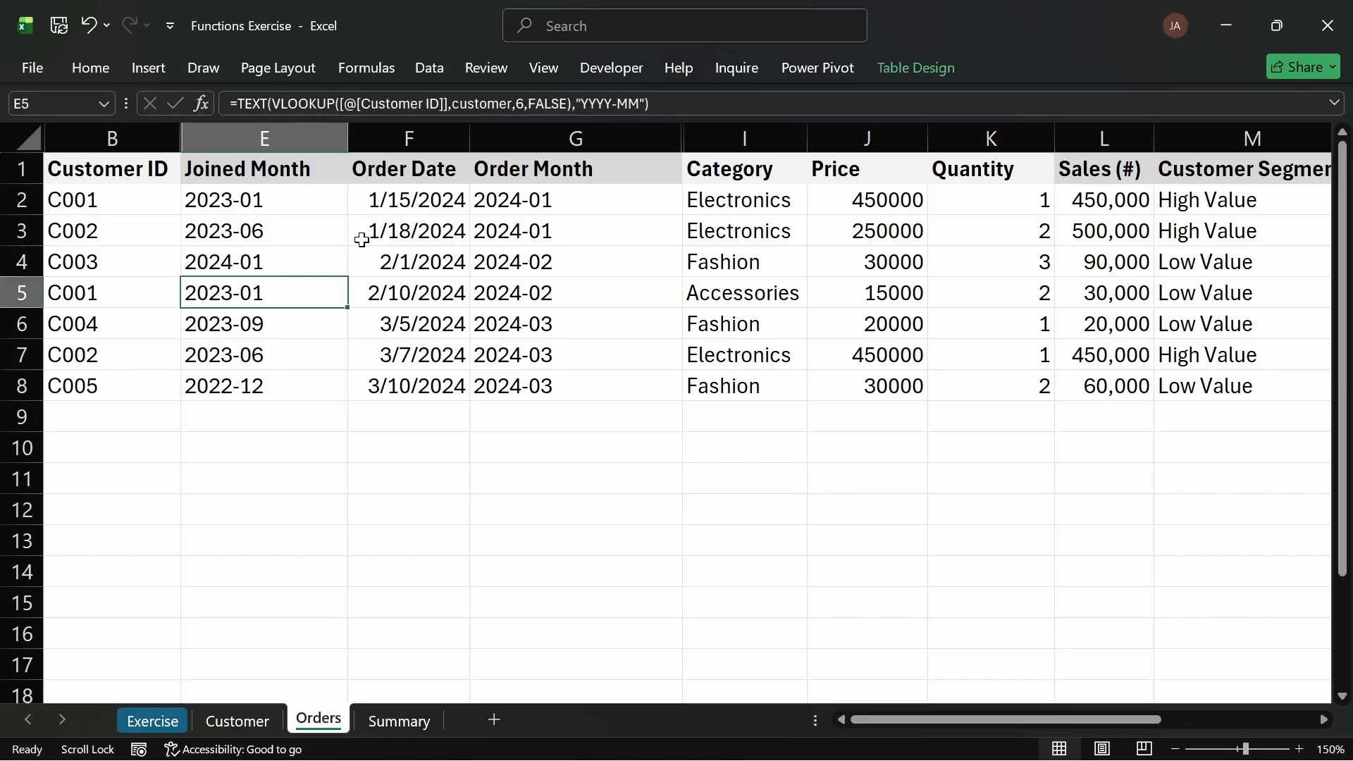
pyautogui.moveTo(253, 194); pyautogui.dragTo(265, 321)
pyautogui.click(387, 266)
pyautogui.click(556, 190)
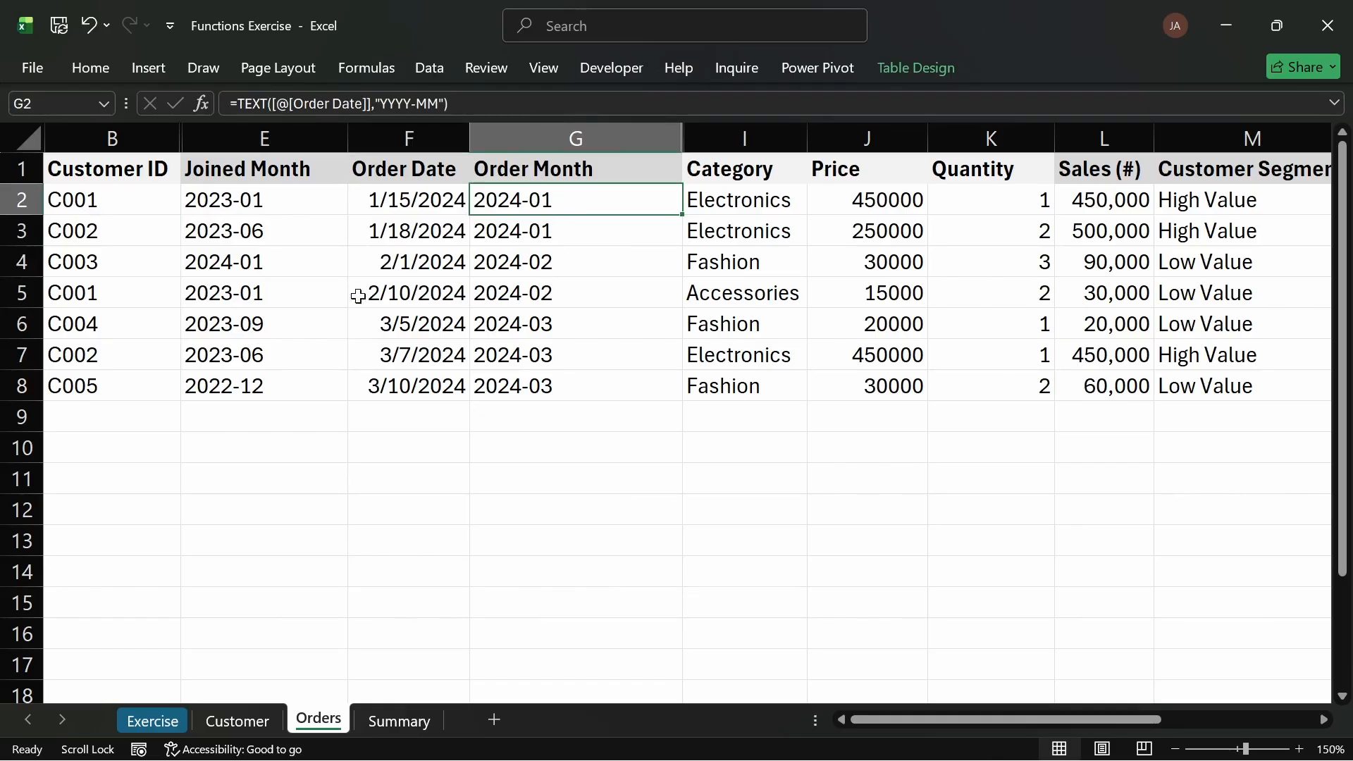
pyautogui.click(554, 297)
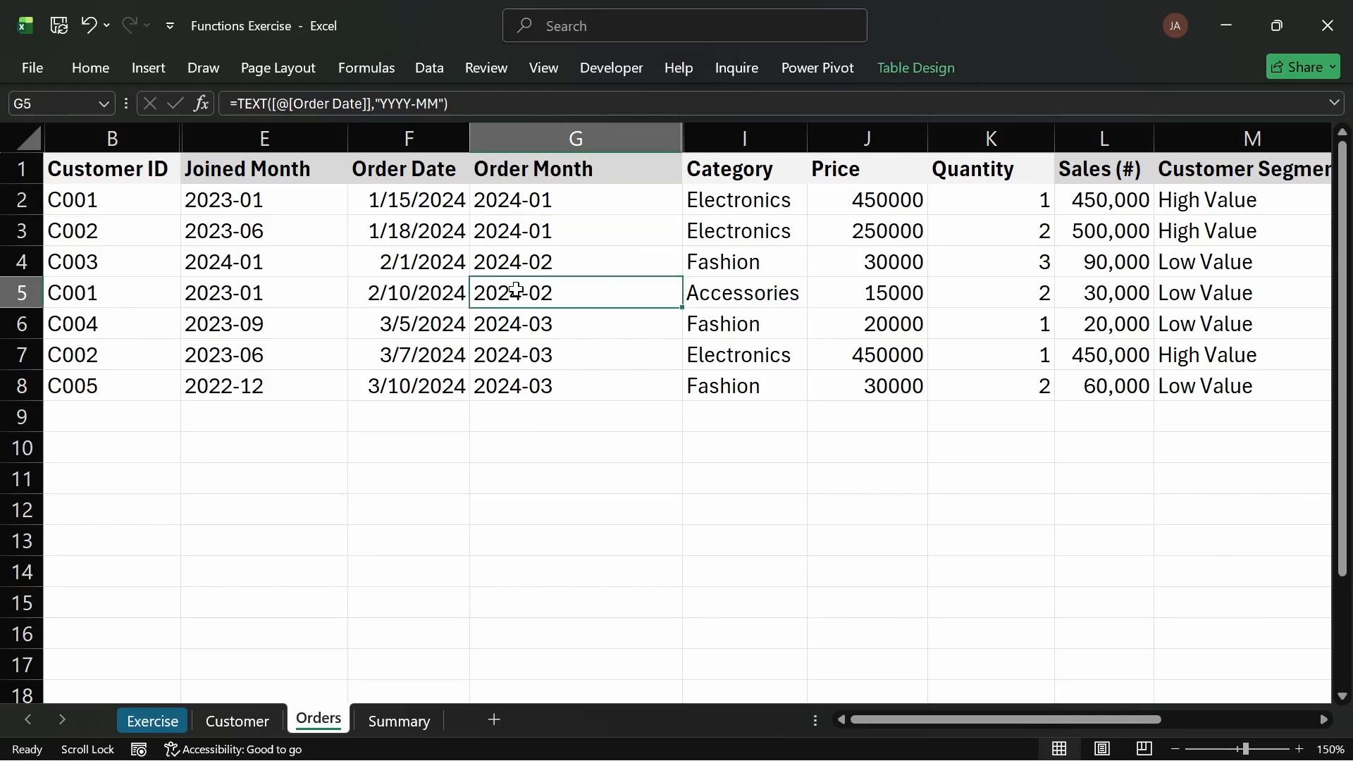
# Step: Check the Order Month formula in several rows of the Orders table
pyautogui.click(518, 202)
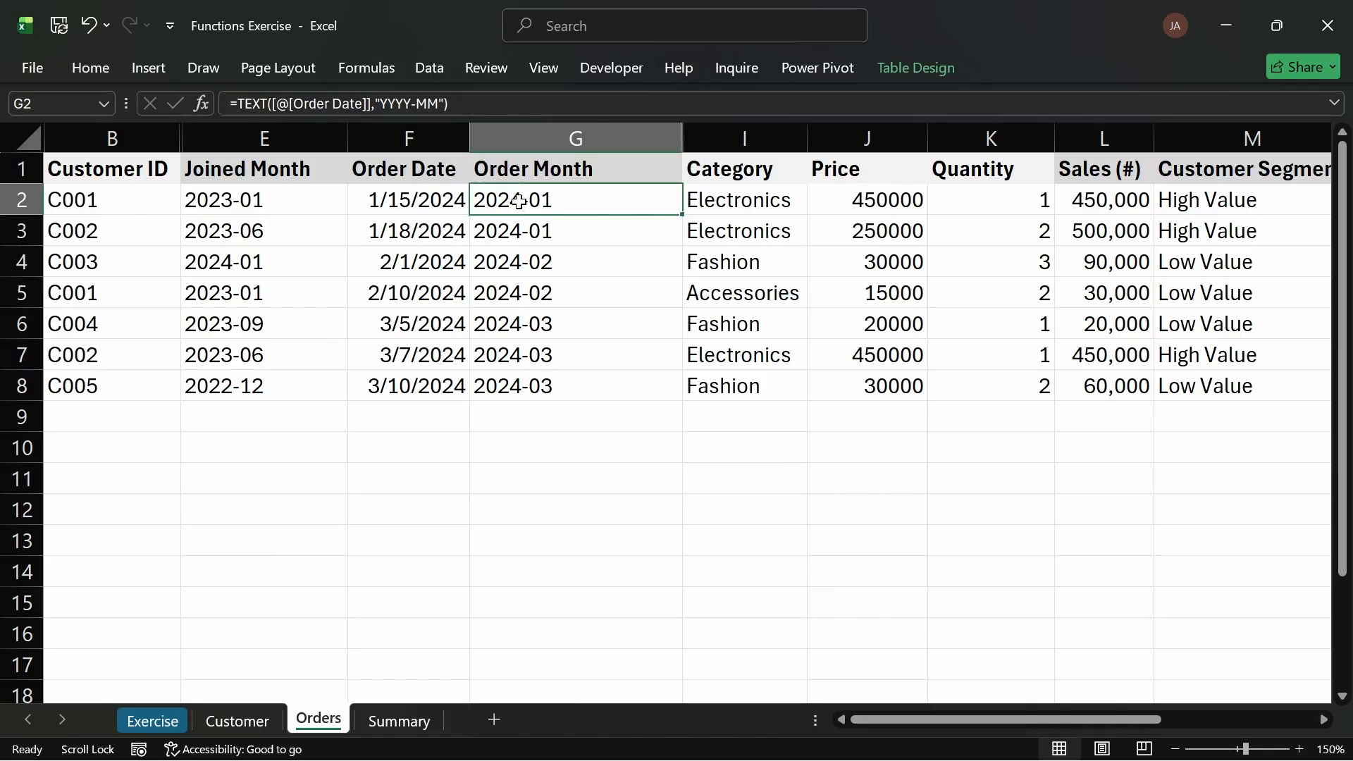
pyautogui.click(511, 293)
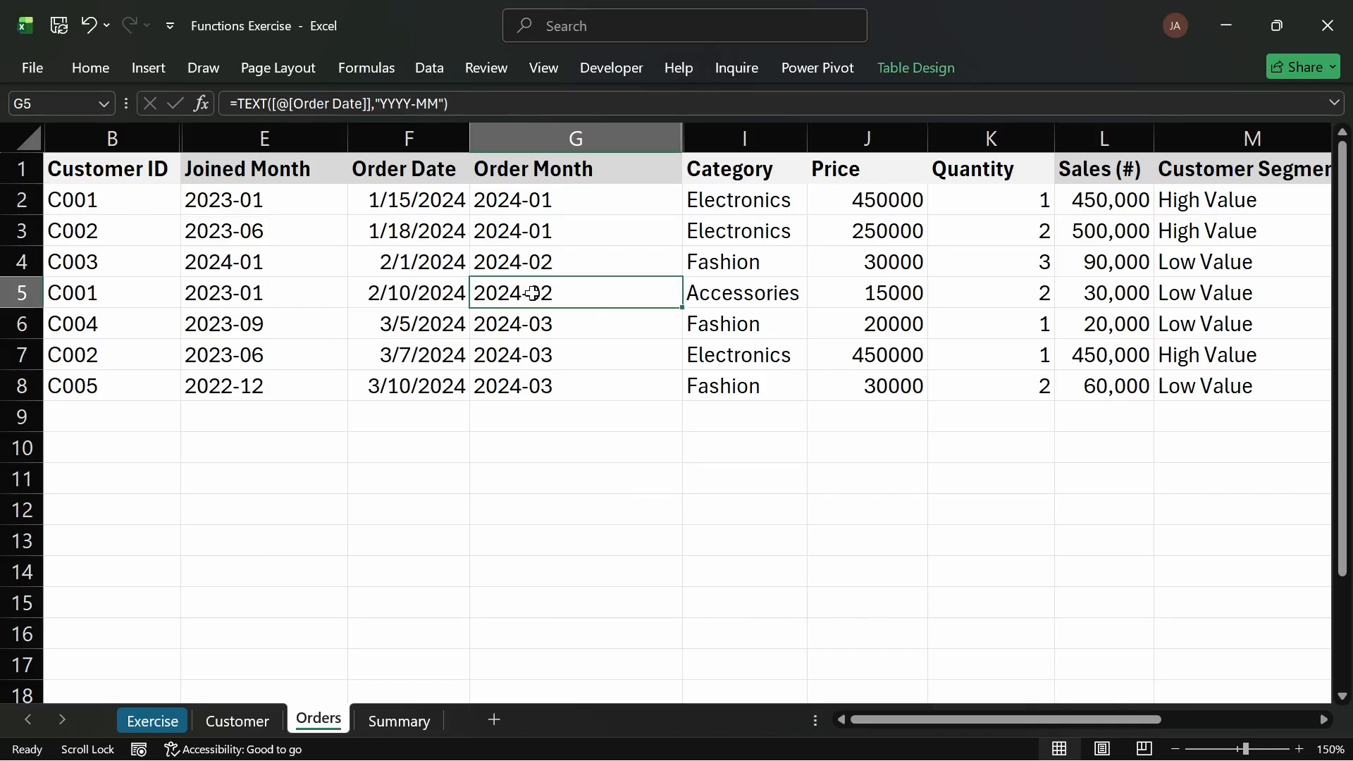
pyautogui.click(114, 233)
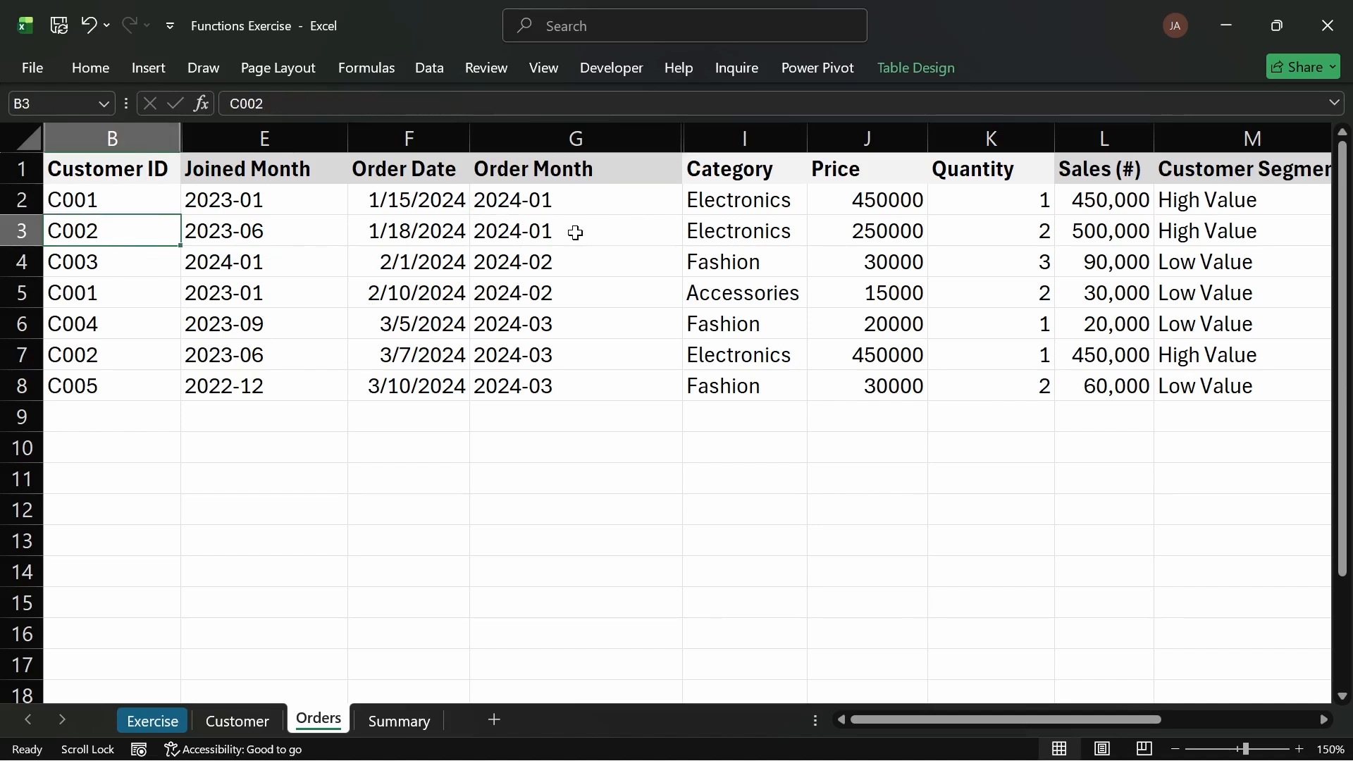
pyautogui.click(547, 230)
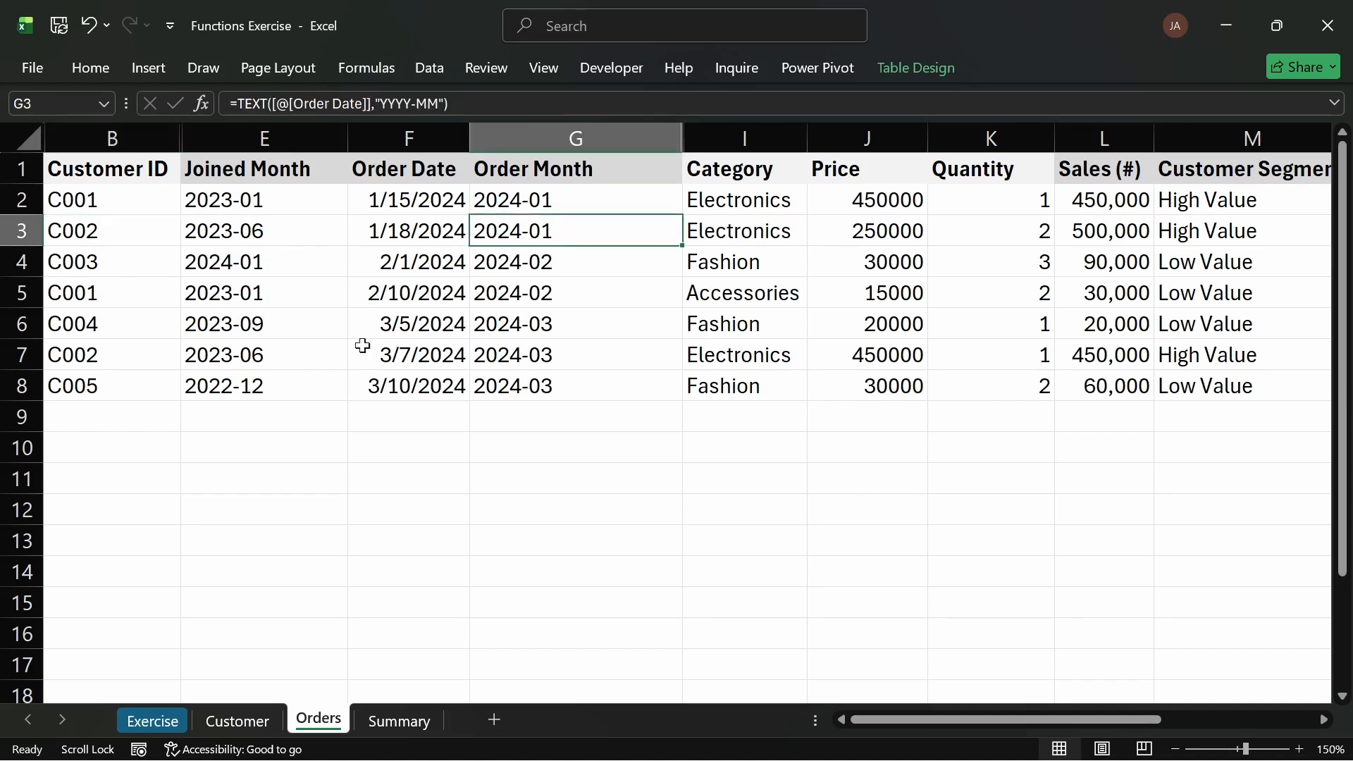
pyautogui.click(103, 357)
pyautogui.click(554, 361)
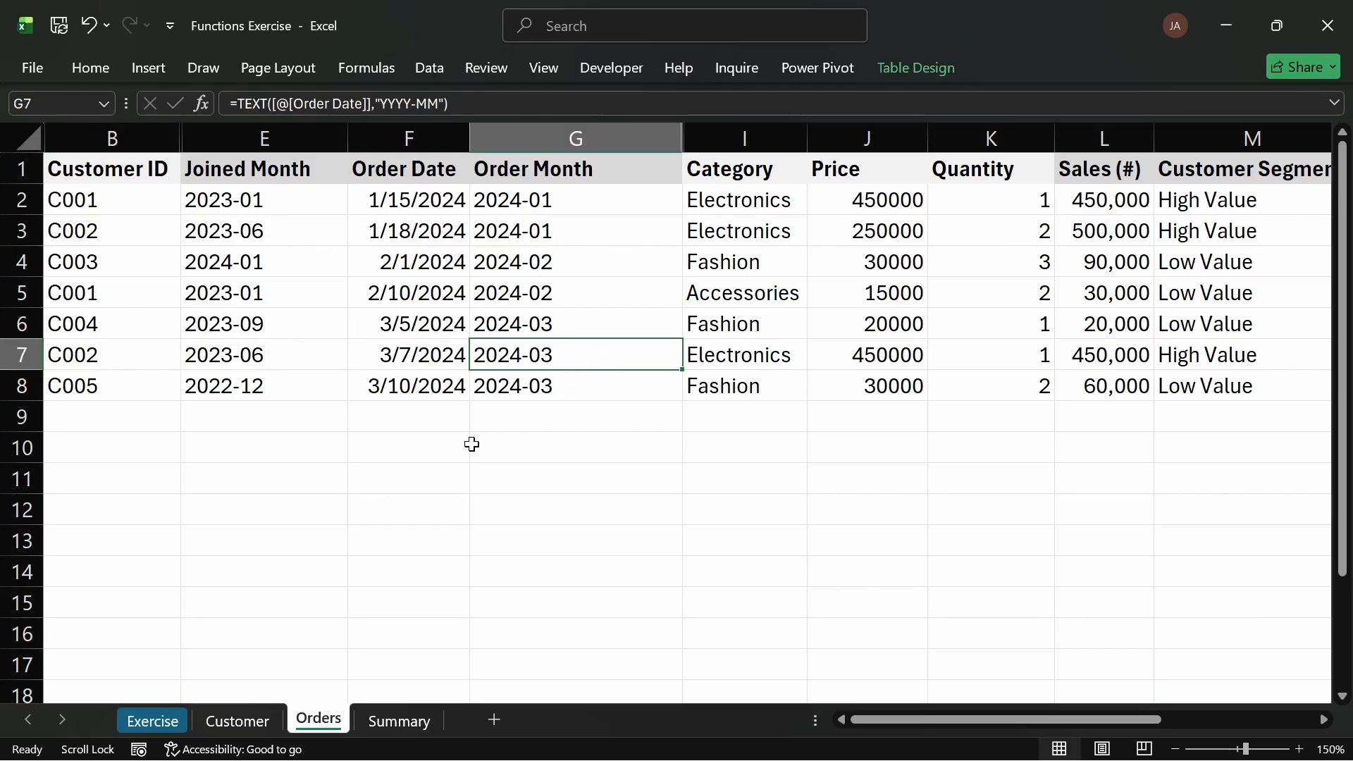
# Step: Reread the inactive customers task on the Exercise sheet and return to the Customer sheet
pyautogui.click(258, 728)
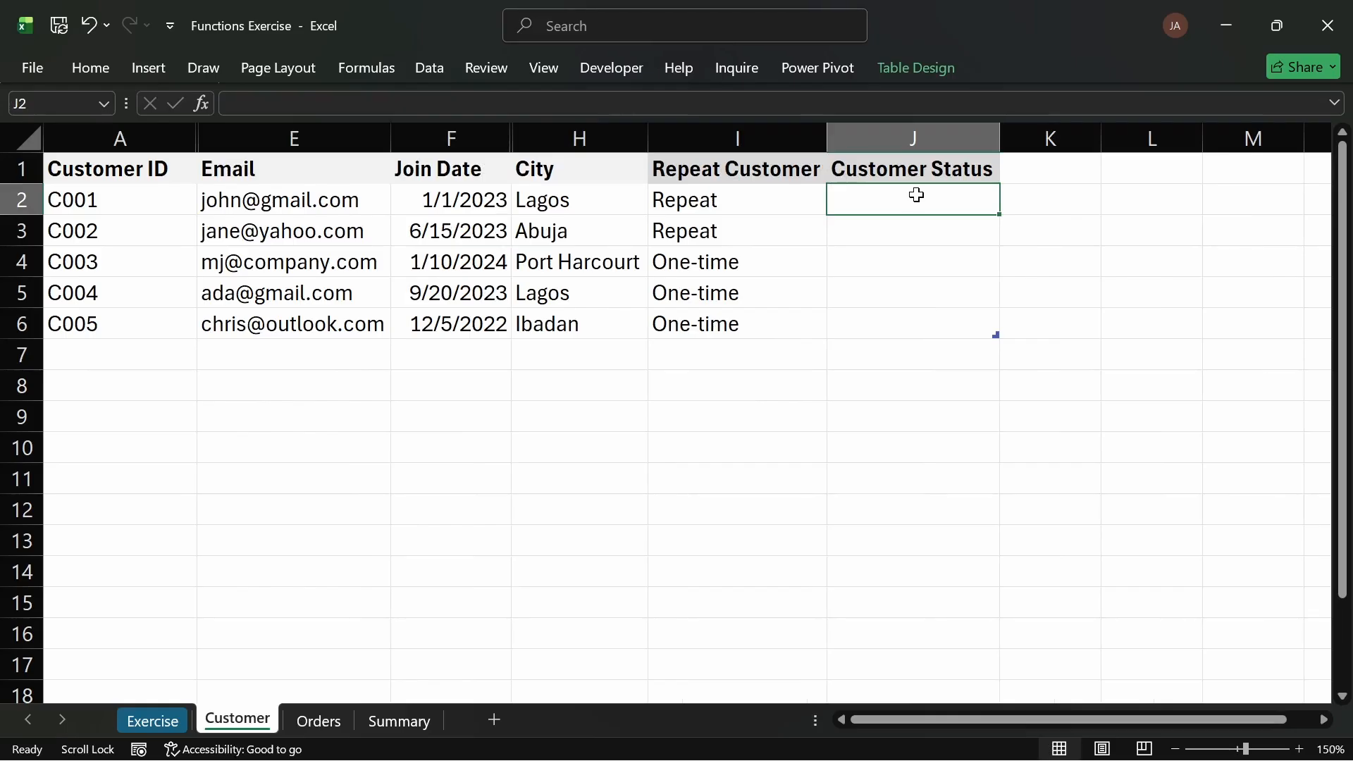
pyautogui.click(141, 720)
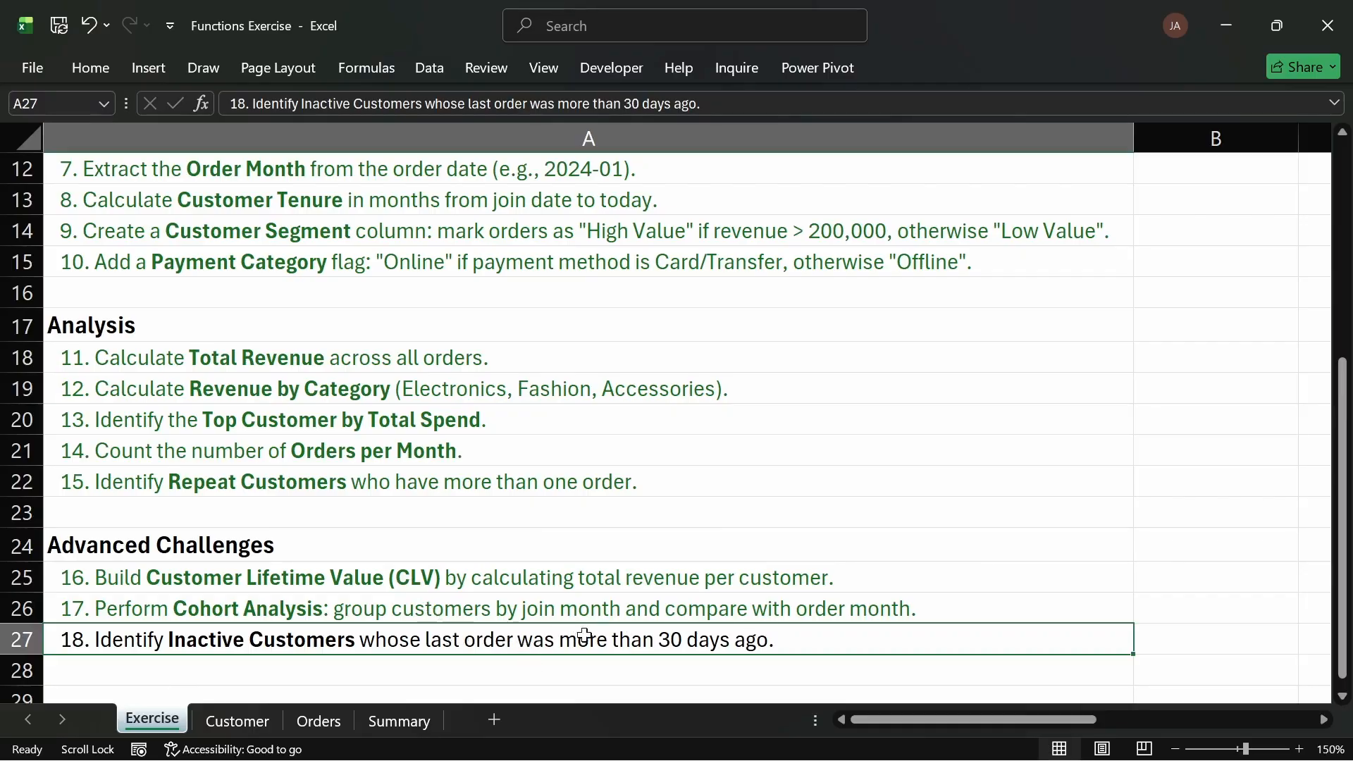
pyautogui.click(252, 724)
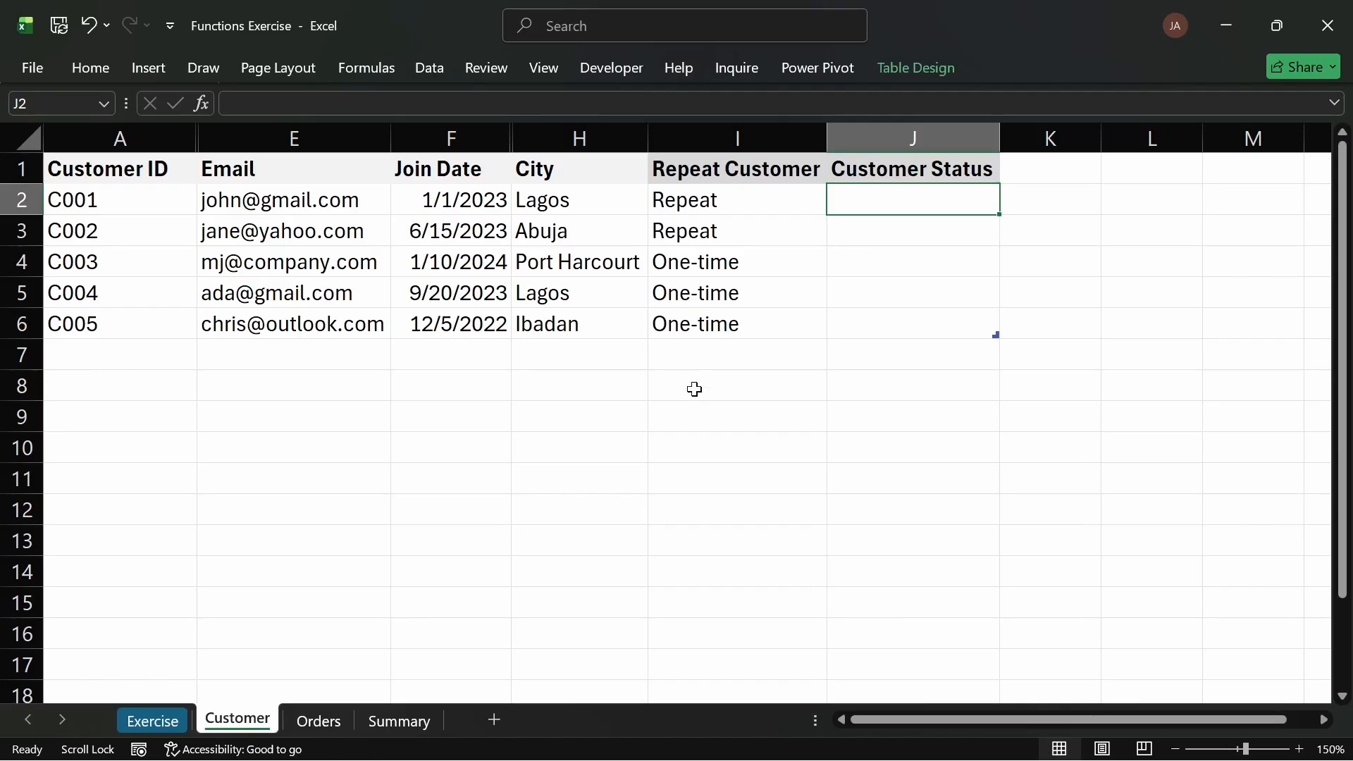
# Step: Begin an IF with MAXIFS formula in J2, using the Orders table's Order Date column as the max range
pyautogui.write('=')
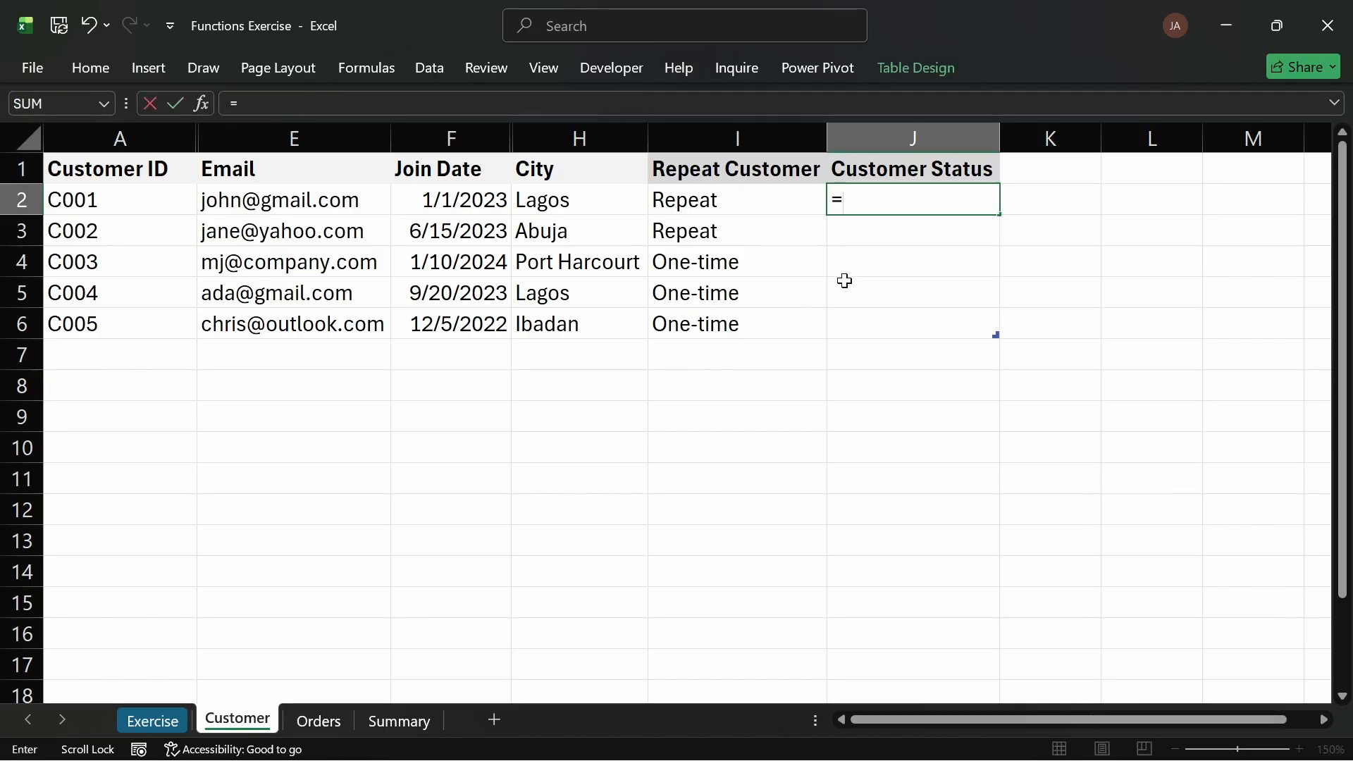
pyautogui.write('if')
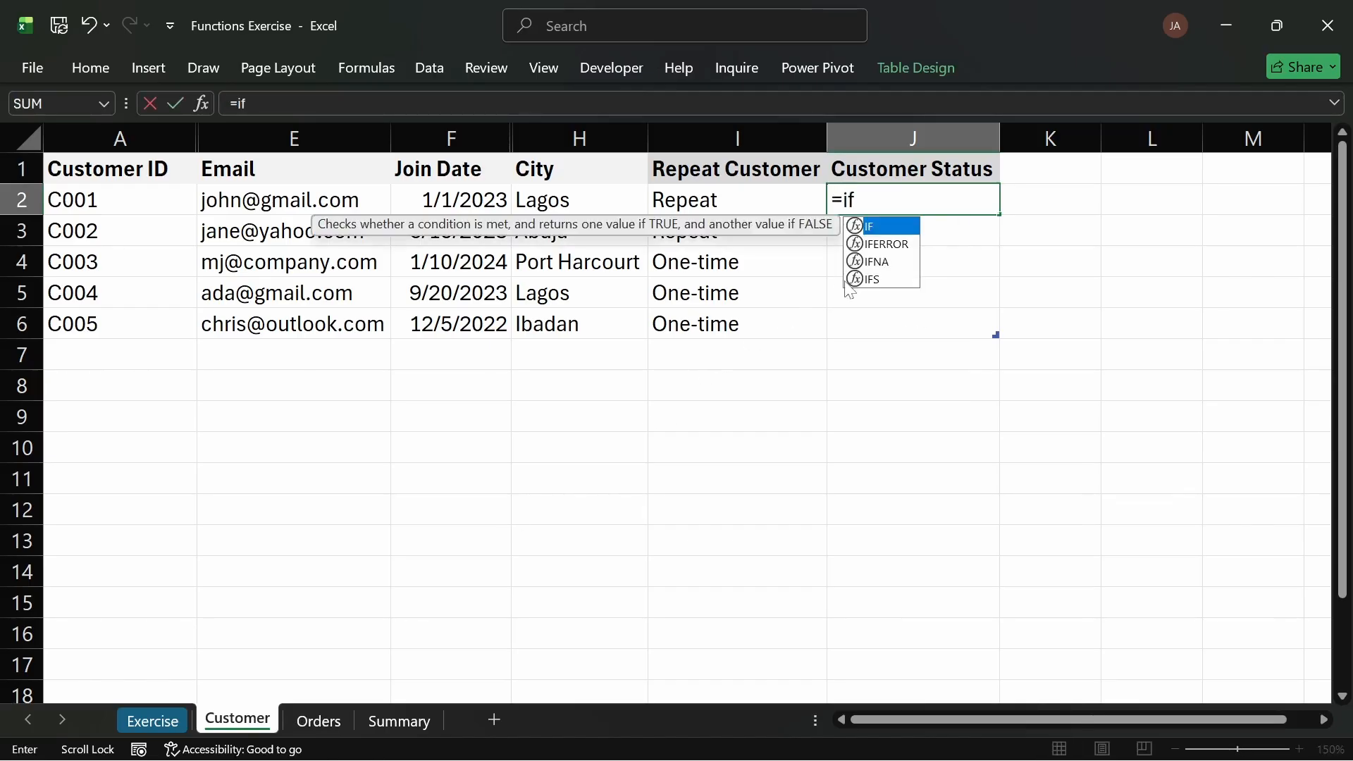
pyautogui.press('Tab')
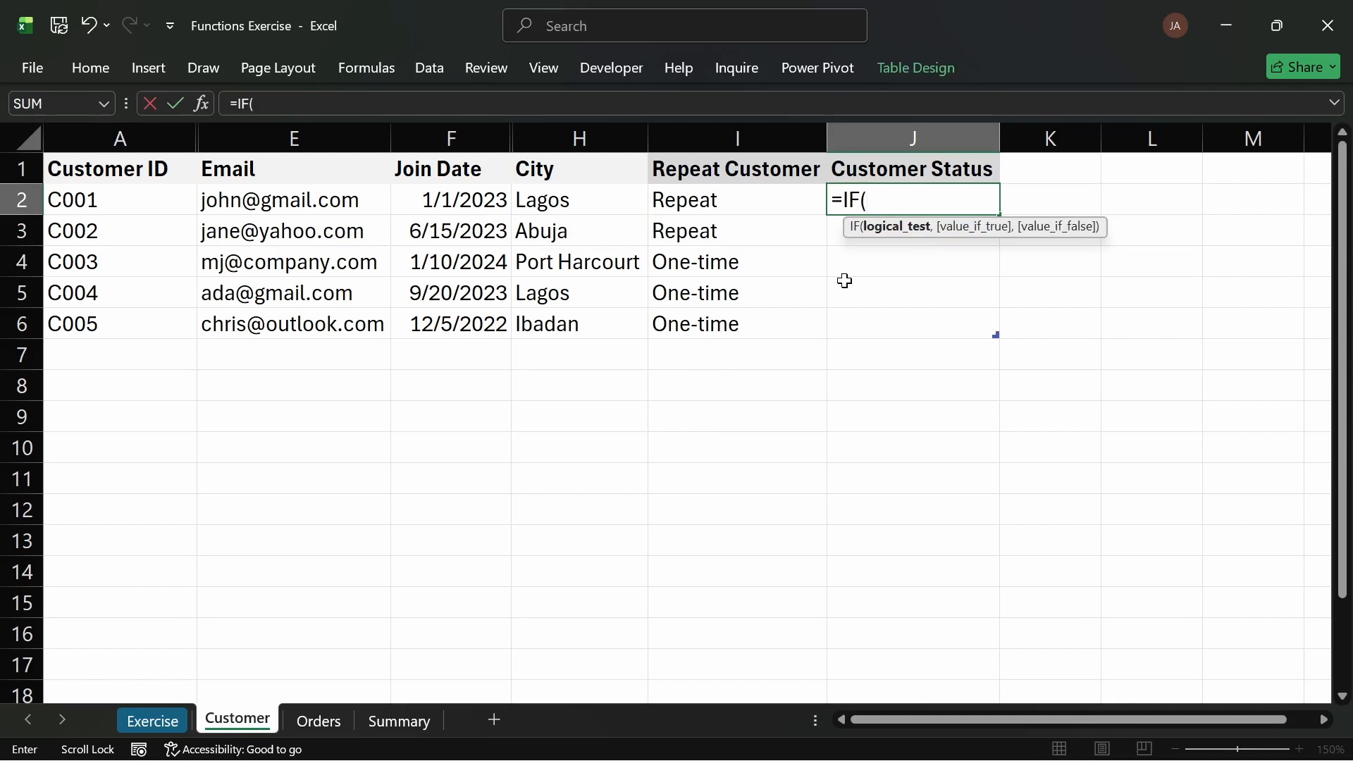
pyautogui.write('max')
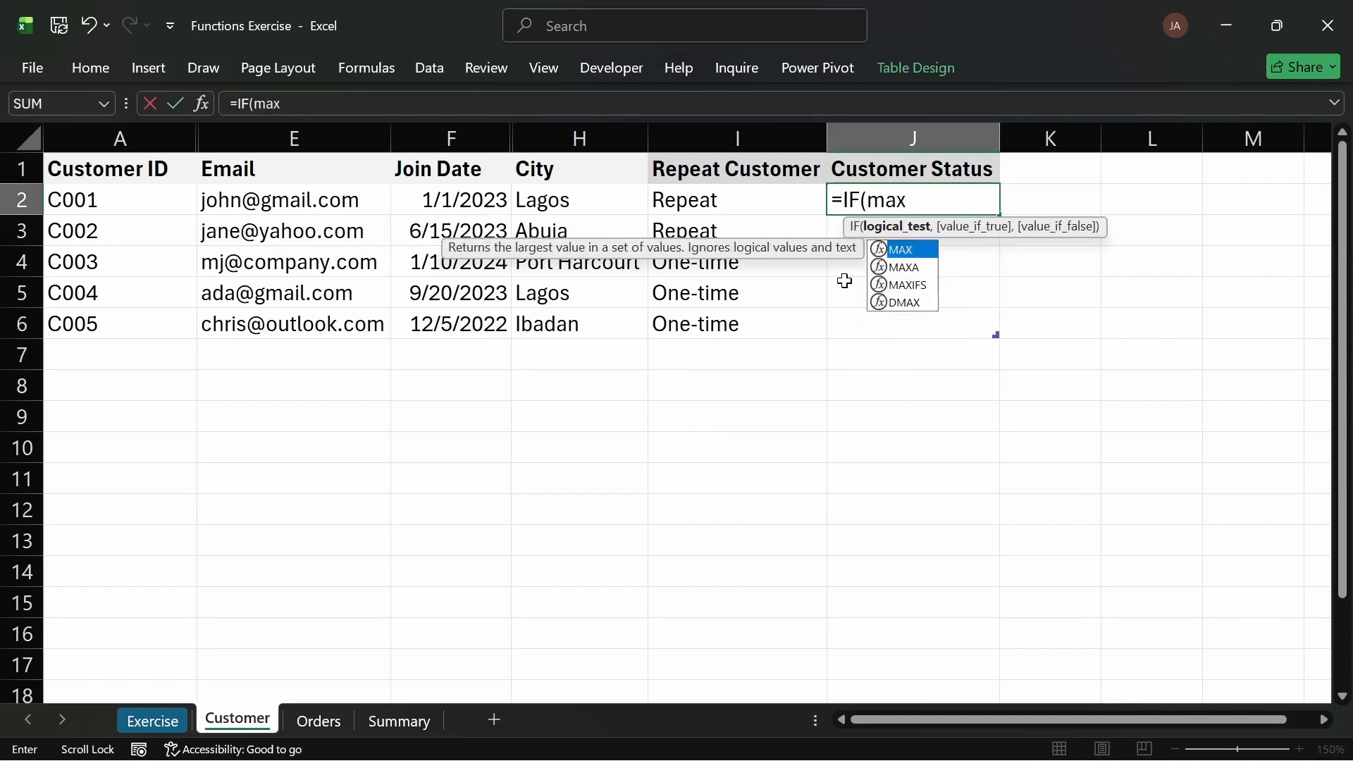
pyautogui.press('Down')
pyautogui.press('Down')
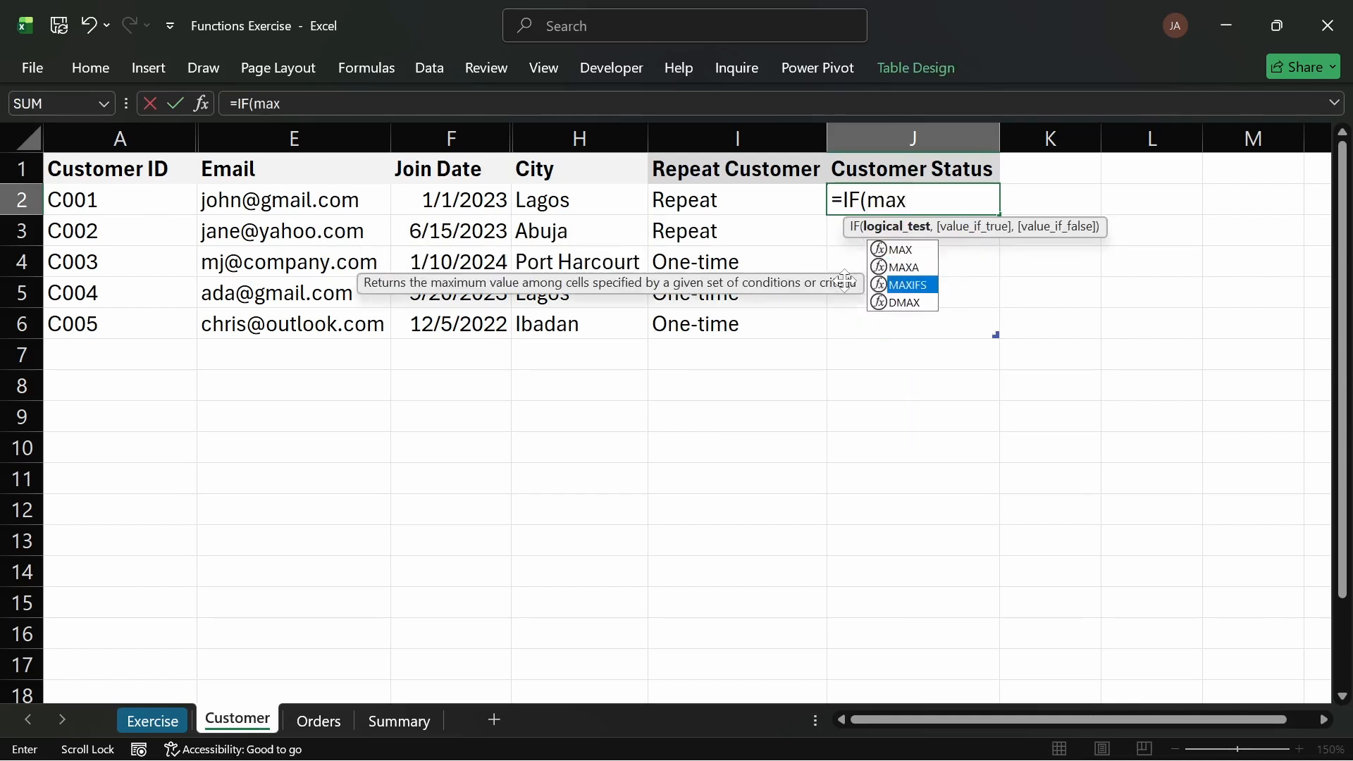
pyautogui.press('Tab')
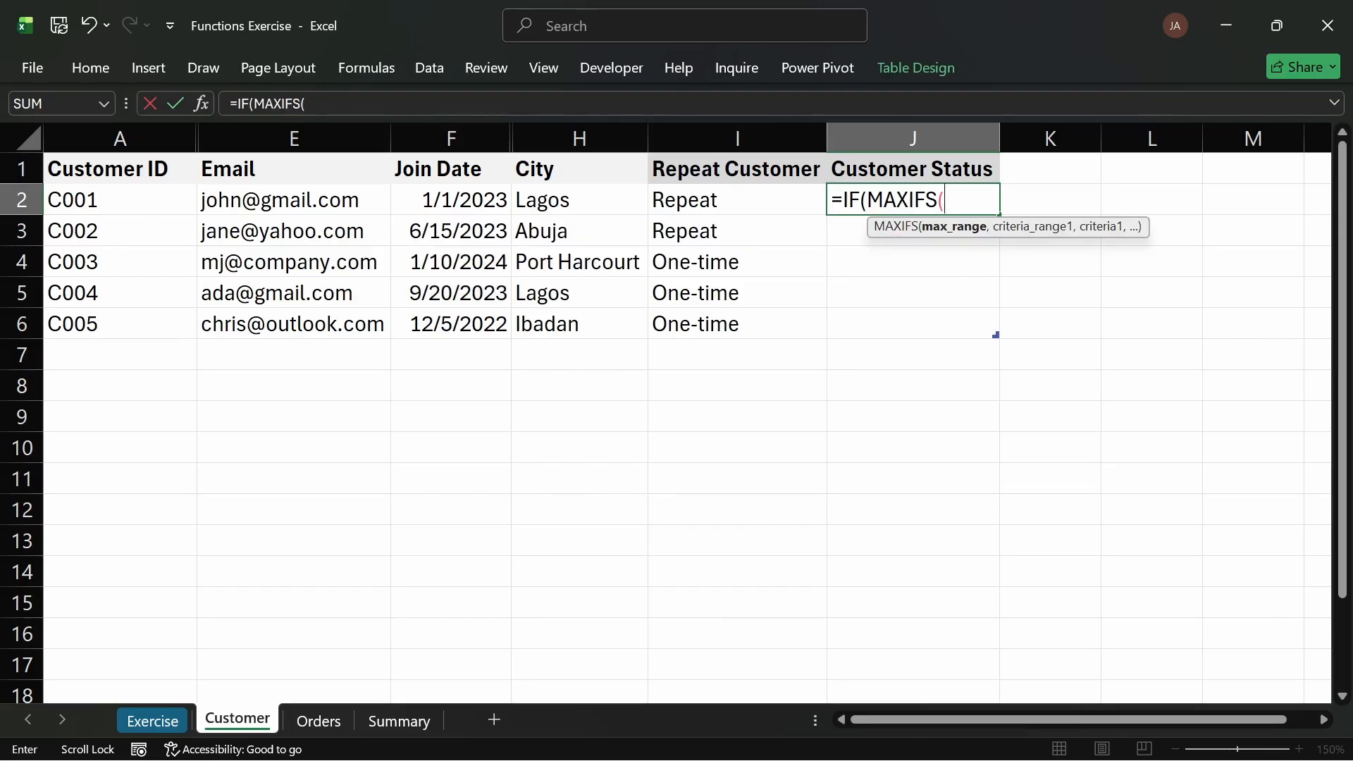
pyautogui.click(321, 725)
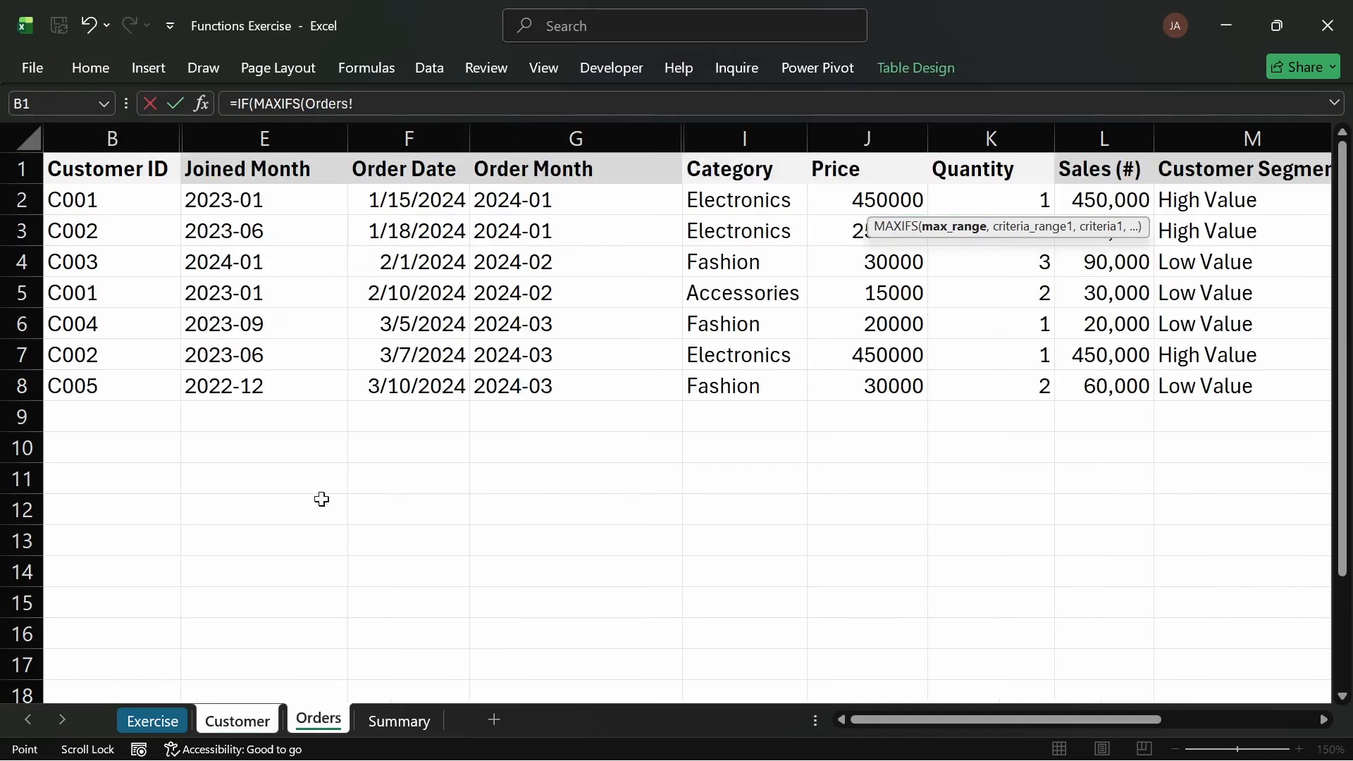
pyautogui.moveTo(410, 202); pyautogui.dragTo(437, 379)
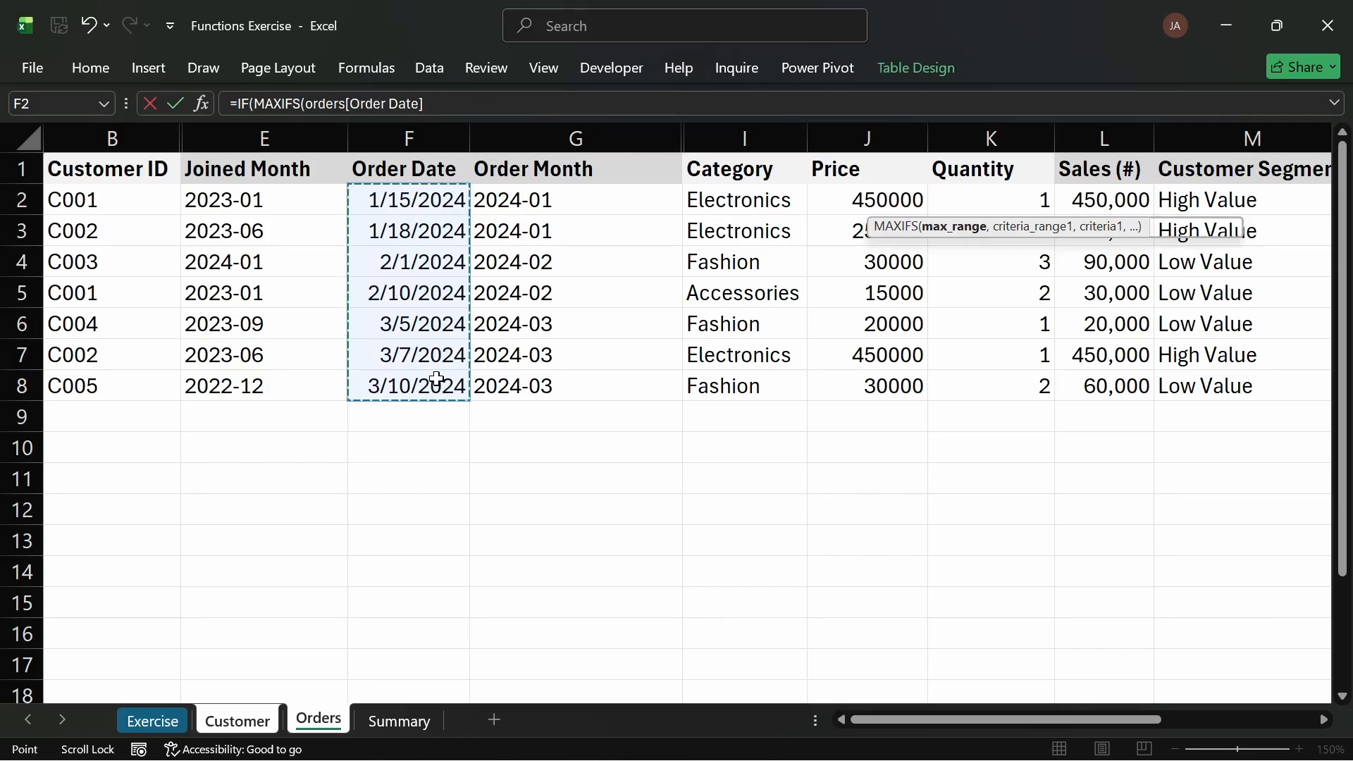
pyautogui.write(',')
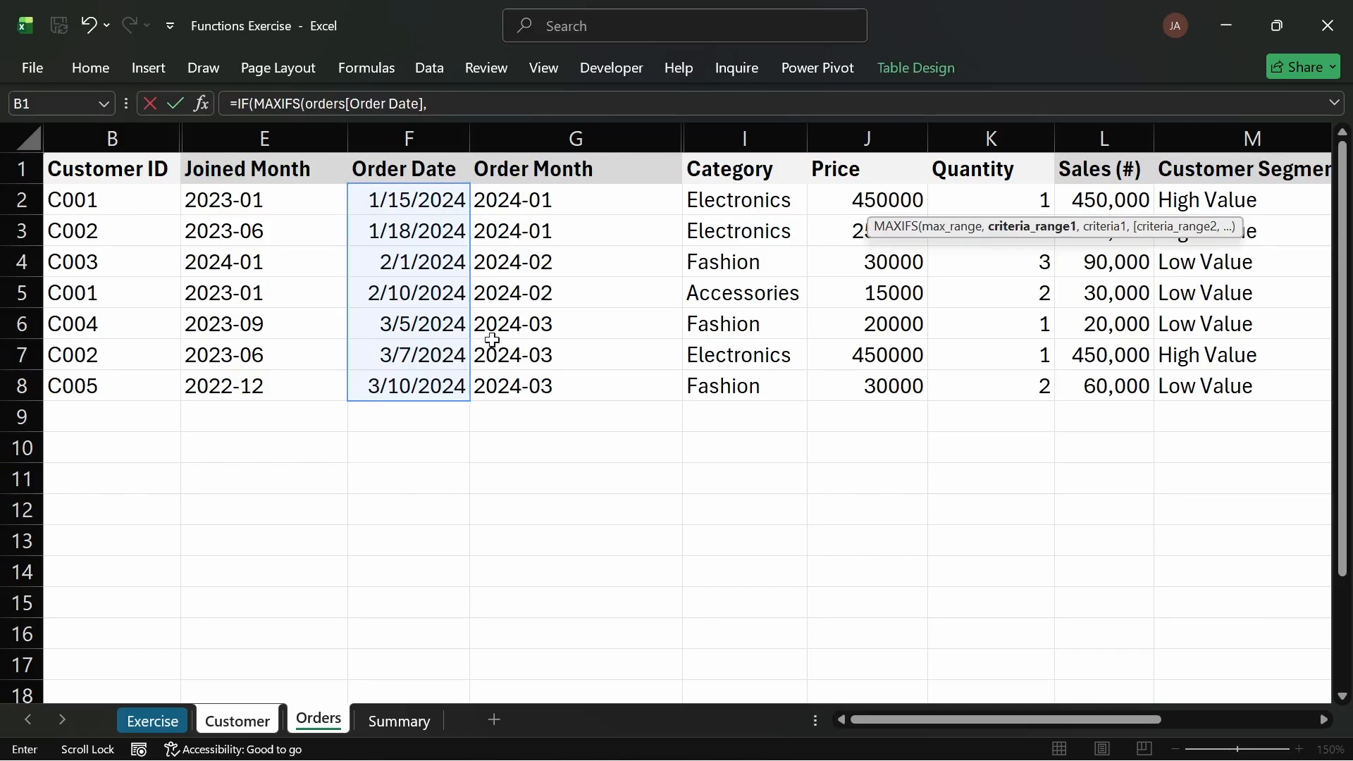
# Step: Remove the stray sheet reference and set the Orders table's Customer ID column as the MAXIFS criteria range
pyautogui.click(238, 722)
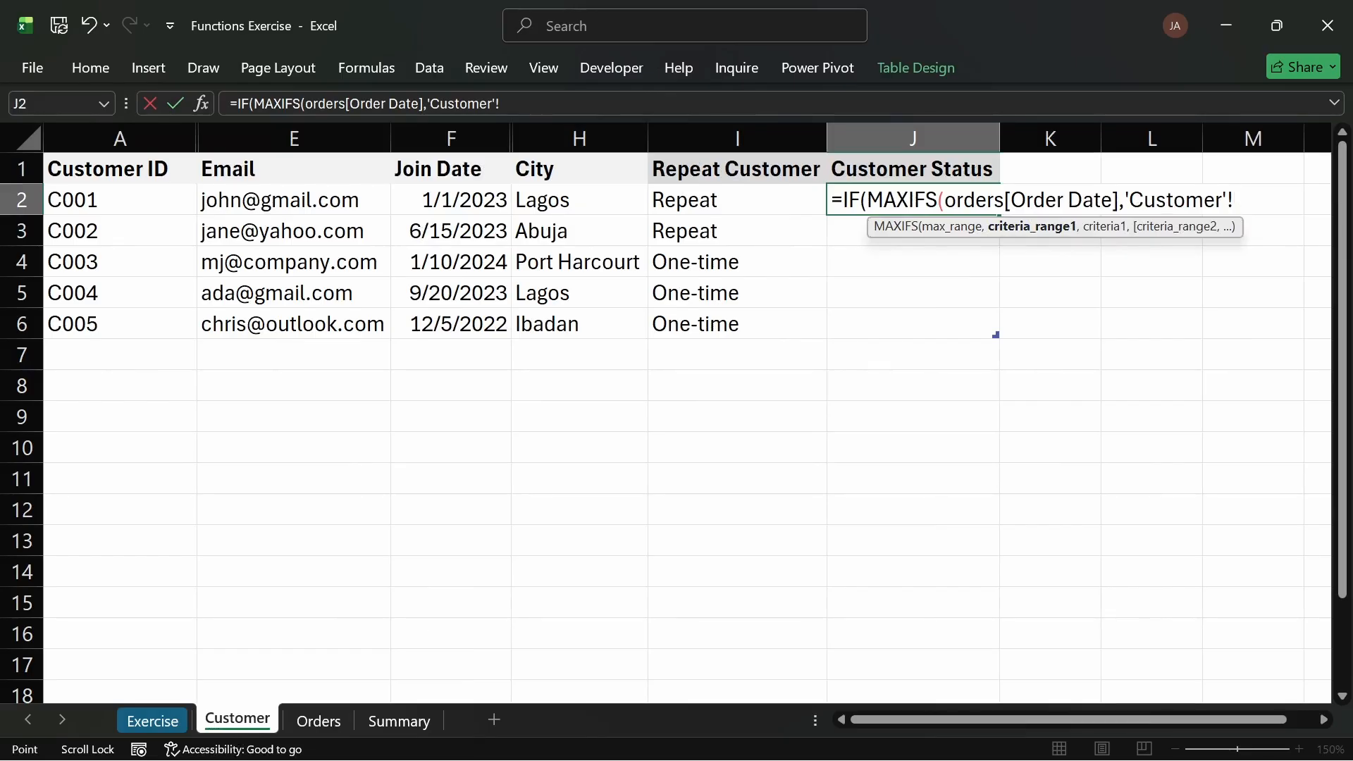
pyautogui.hotkey('shift', 'Left')
pyautogui.hotkey('shift', 'Left')
pyautogui.hotkey('shift', 'Left')
pyautogui.hotkey('shift', 'Left')
pyautogui.hotkey('shift', 'Left')
pyautogui.hotkey('shift', 'Left')
pyautogui.hotkey('shift', 'Left')
pyautogui.hotkey('shift', 'Left')
pyautogui.hotkey('shift', 'Left')
pyautogui.hotkey('shift', 'Left')
pyautogui.hotkey('shift', 'Left')
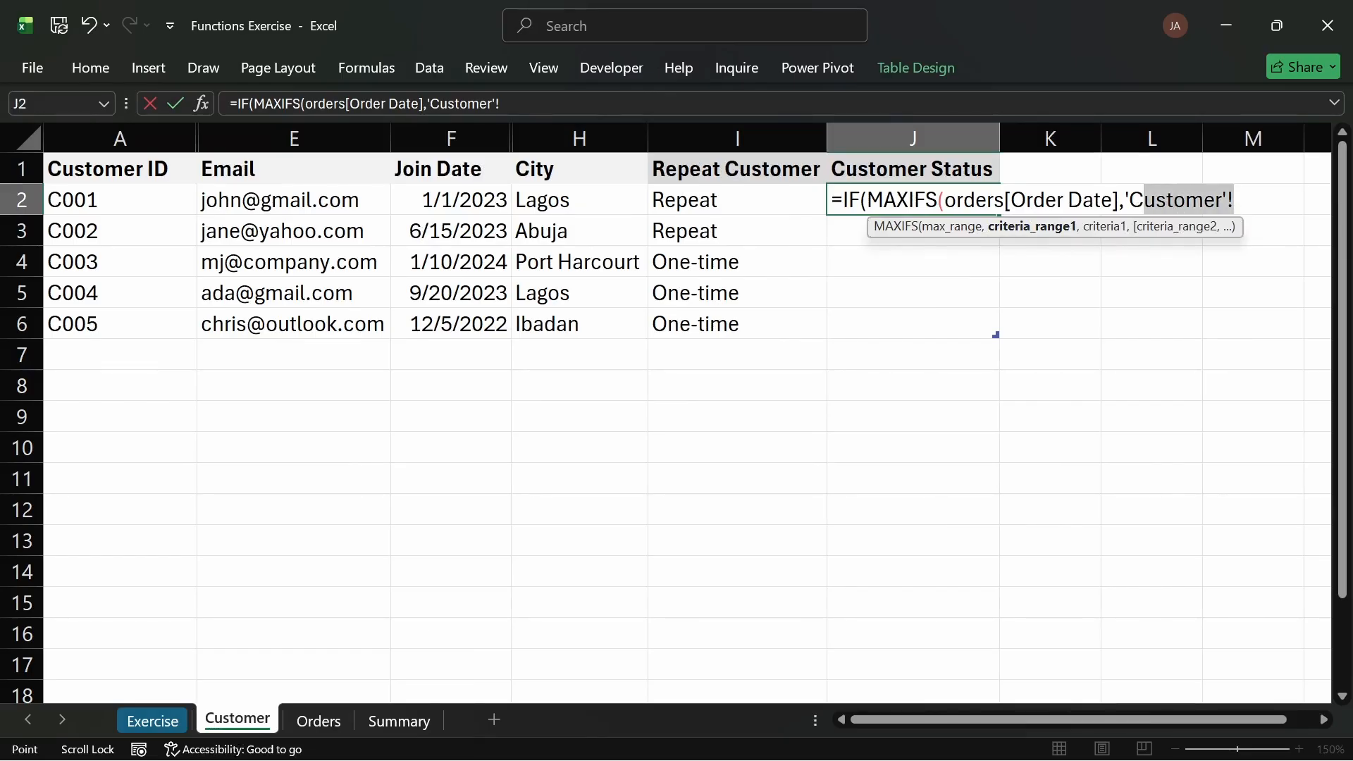
pyautogui.hotkey('shift', 'Right')
pyautogui.press('BackSpace')
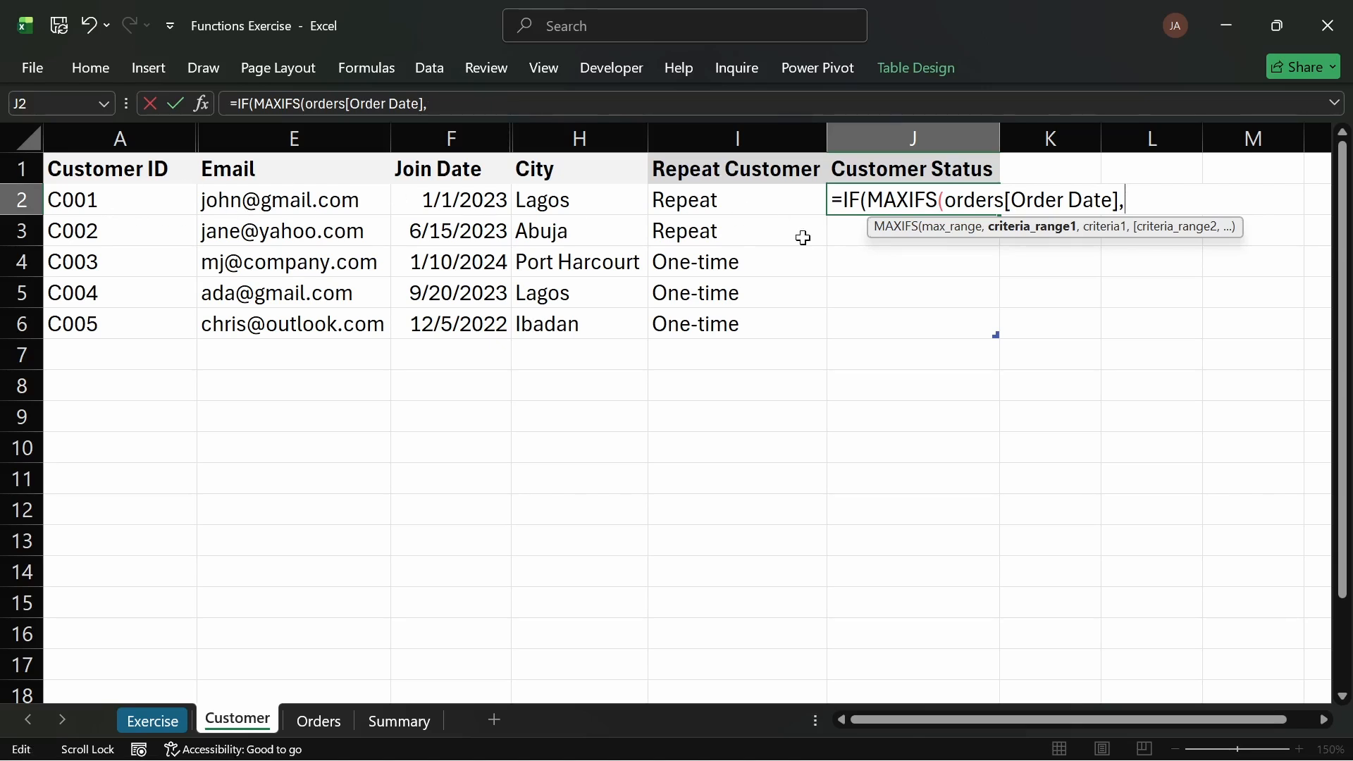
pyautogui.click(318, 720)
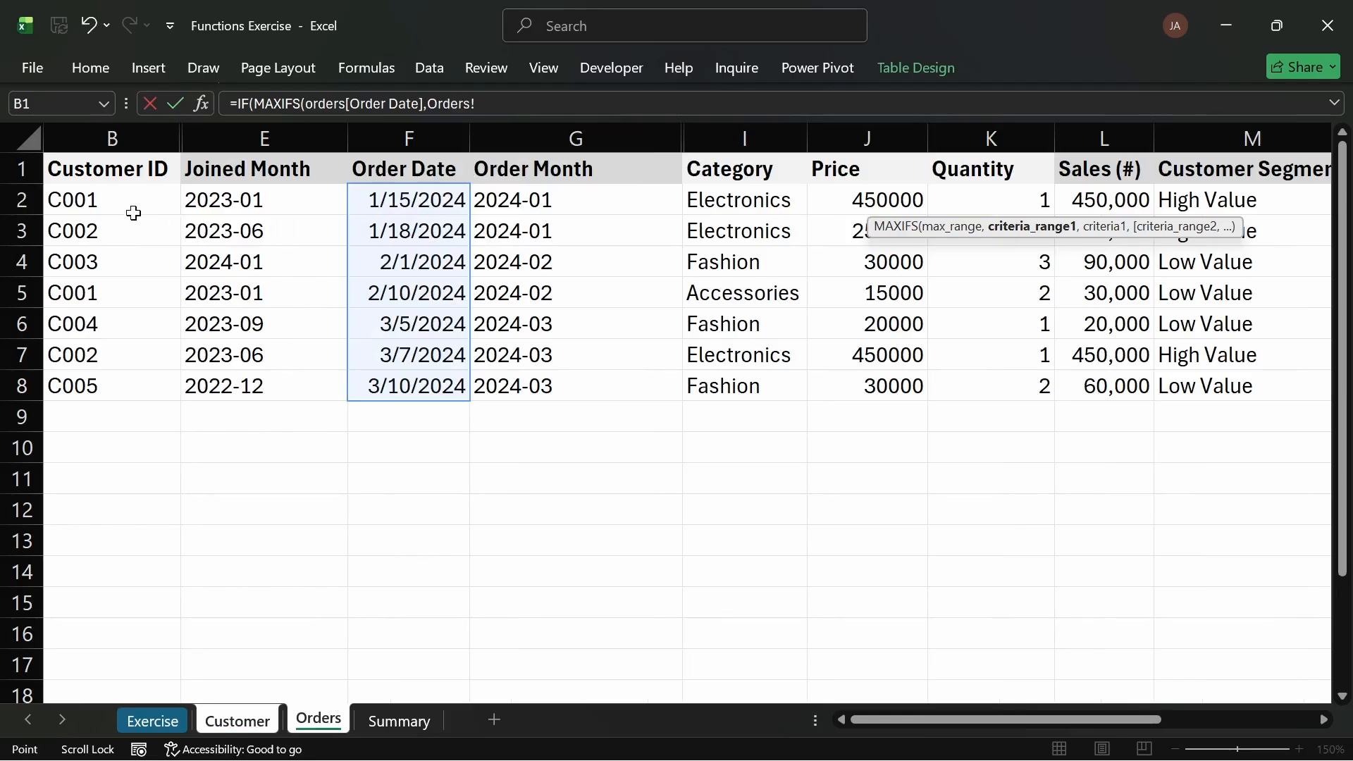
pyautogui.moveTo(129, 209); pyautogui.dragTo(94, 373)
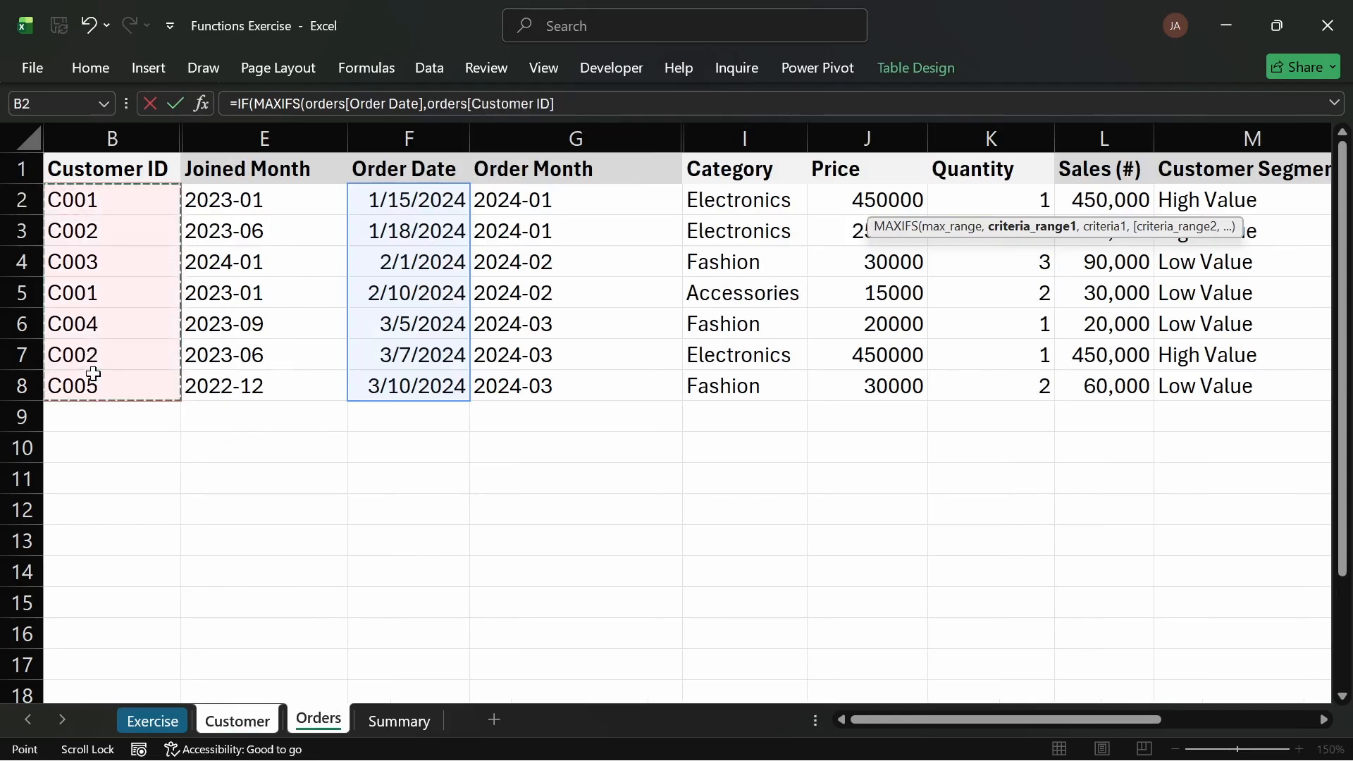
pyautogui.write(',')
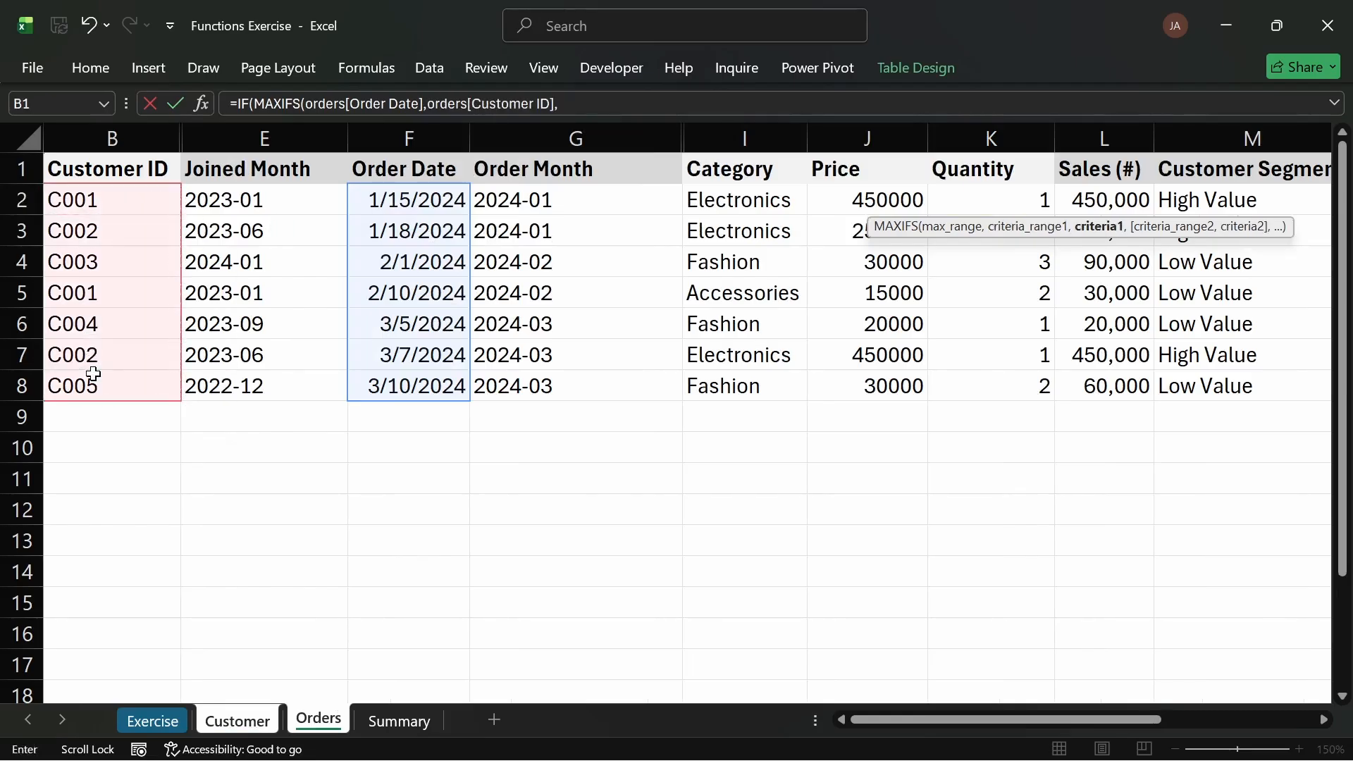
# Step: Set the MAXIFS criteria to the current row's Customer ID and close the function
pyautogui.click(242, 724)
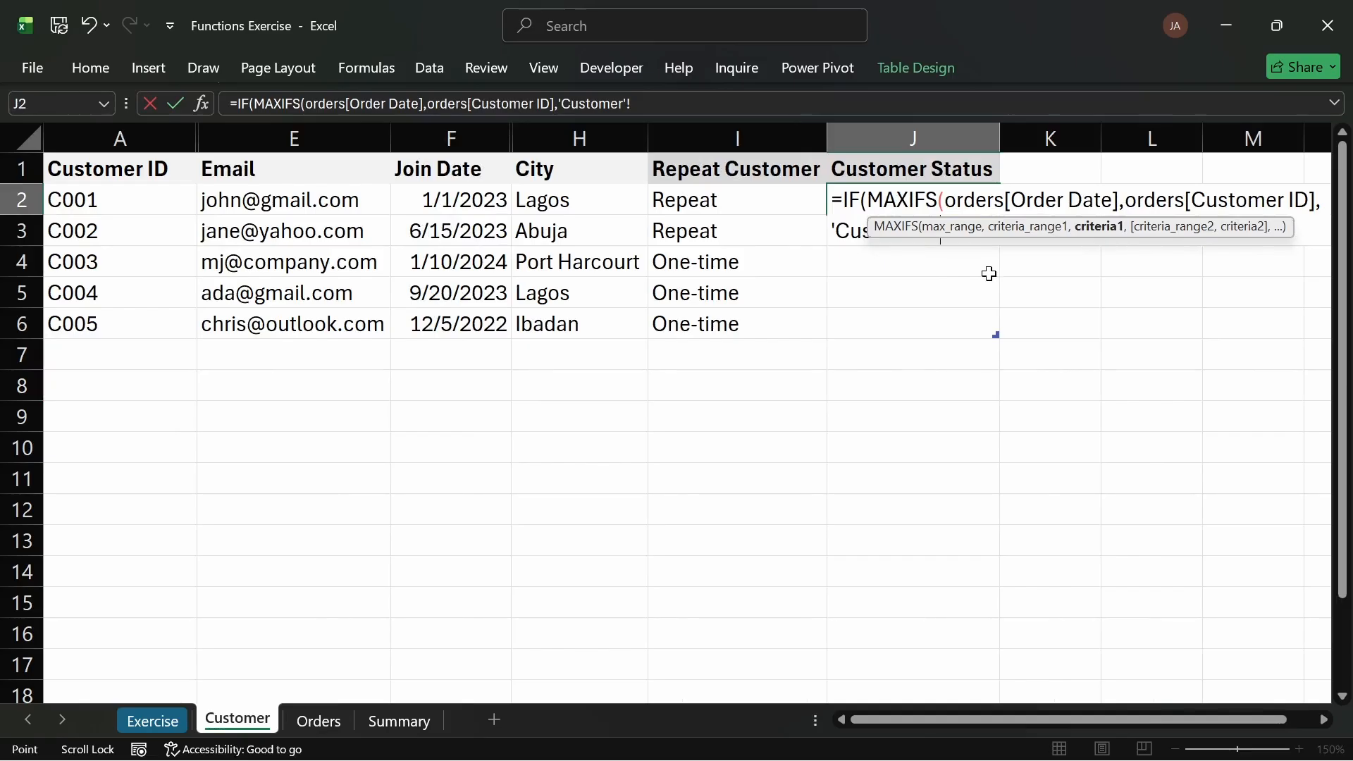
pyautogui.press('BackSpace')
pyautogui.press('BackSpace')
pyautogui.press('BackSpace')
pyautogui.press('BackSpace')
pyautogui.press('BackSpace')
pyautogui.press('BackSpace')
pyautogui.press('BackSpace')
pyautogui.press('BackSpace')
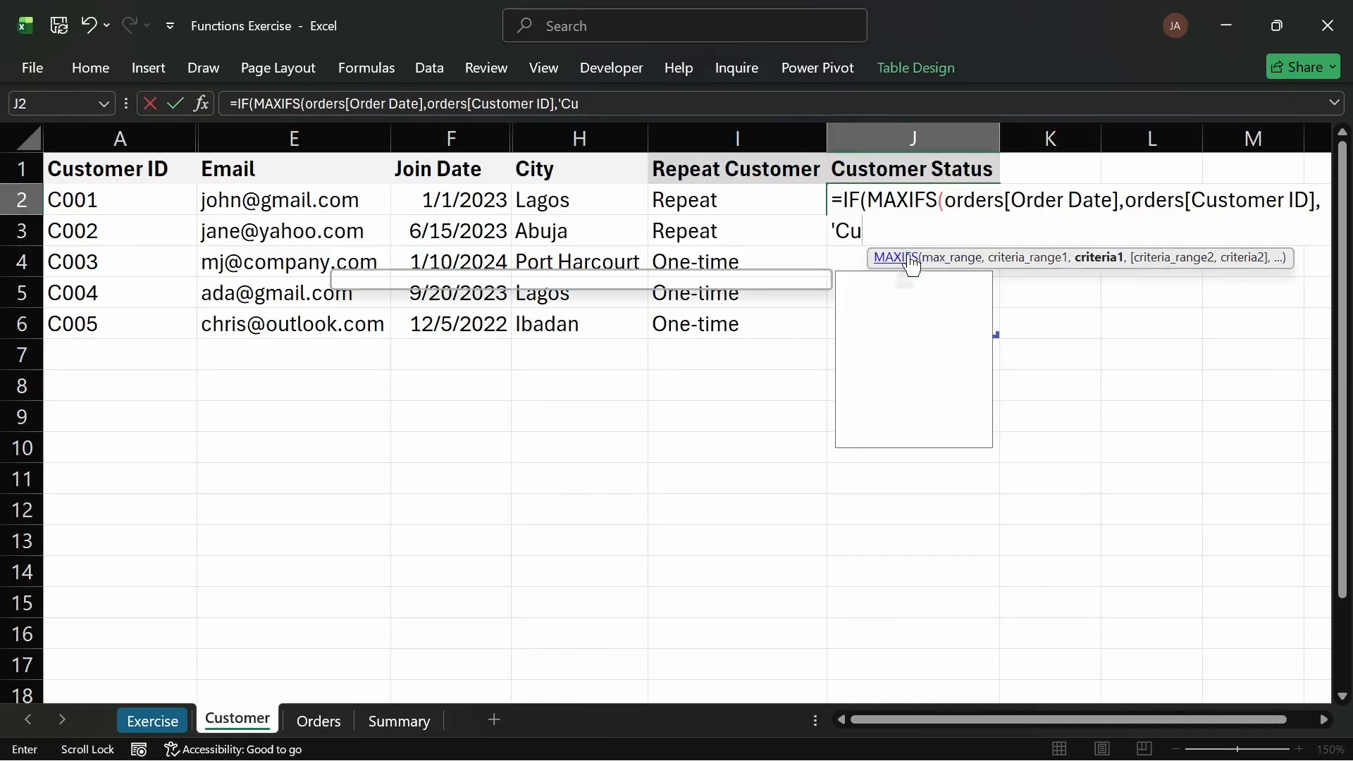
pyautogui.press('BackSpace')
pyautogui.press('BackSpace')
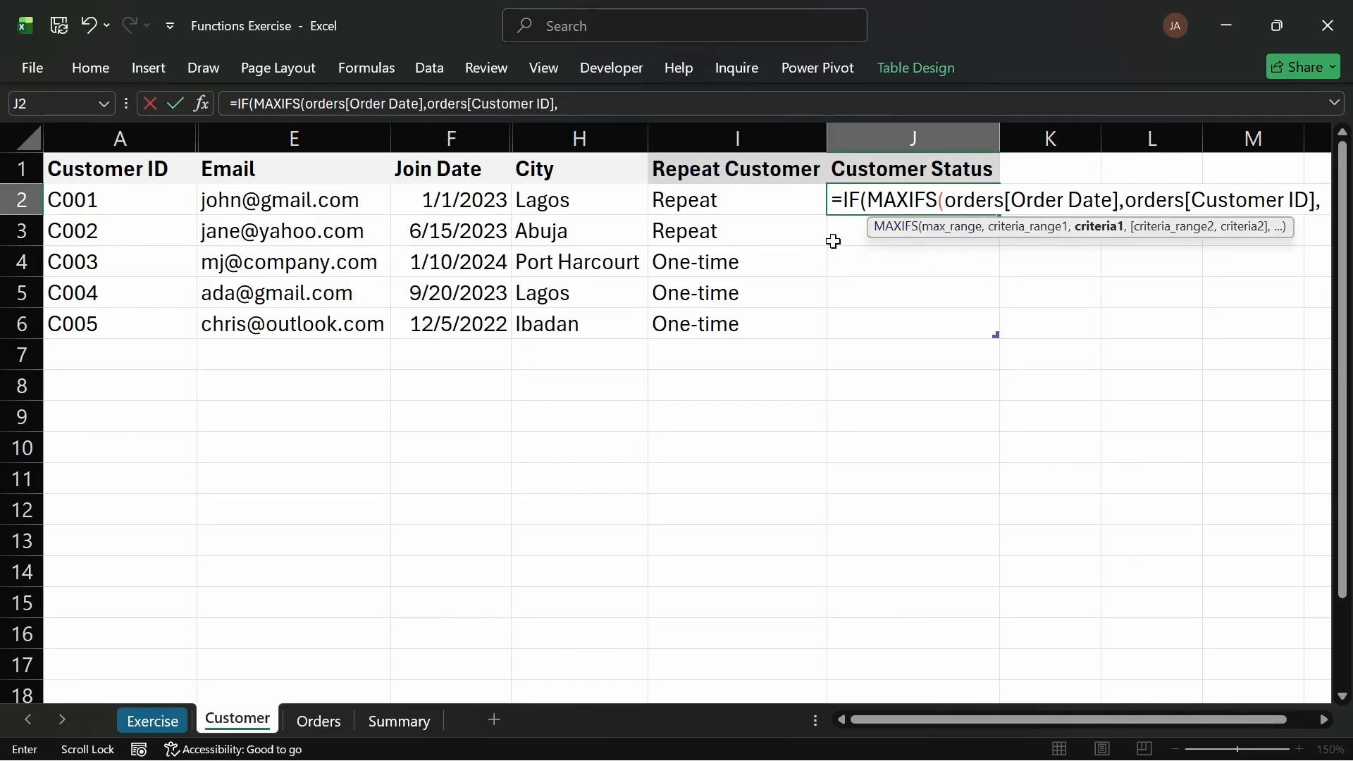
pyautogui.click(127, 193)
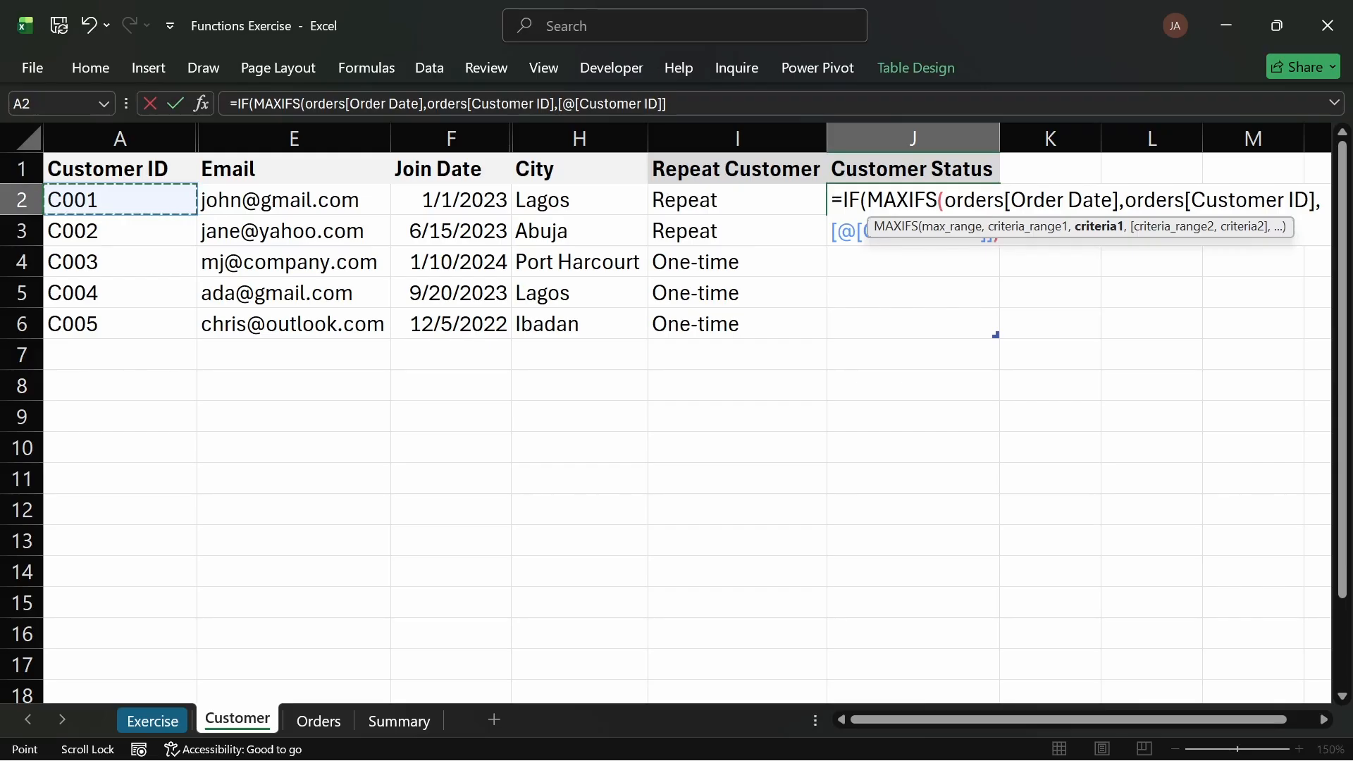
pyautogui.write(')')
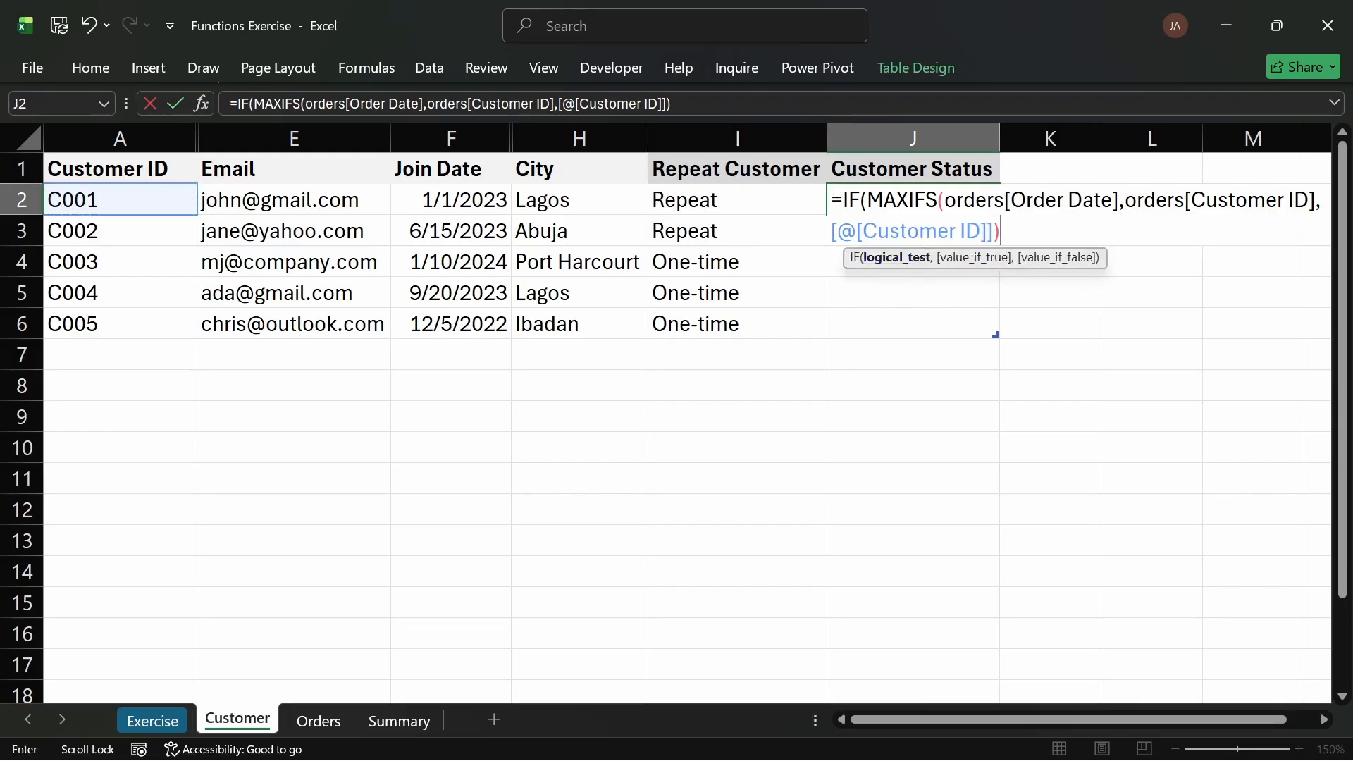
# Step: Remove the IF wrapper so J2 holds only the MAXIFS formula, and enter it
pyautogui.moveTo(866, 201); pyautogui.dragTo(850, 201)
pyautogui.press('BackSpace')
pyautogui.press('BackSpace')
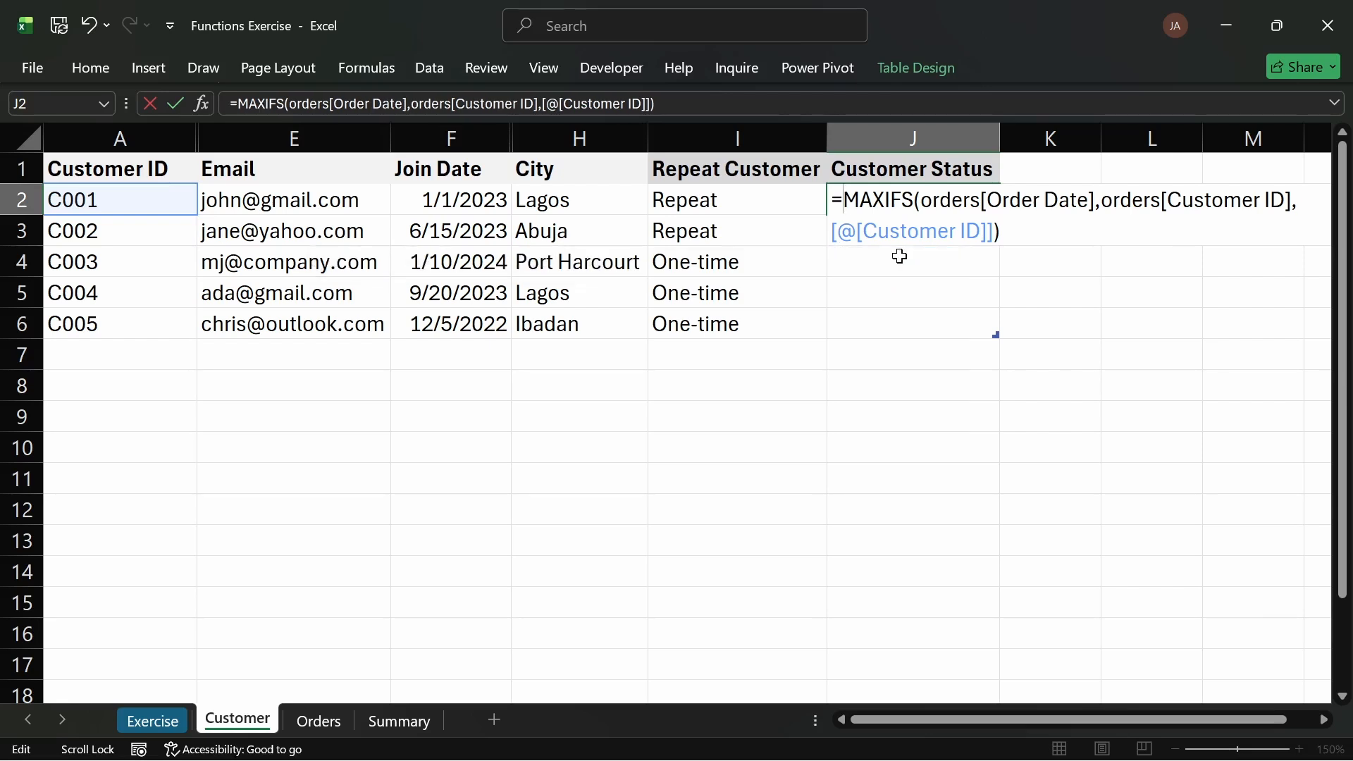
pyautogui.press('Return')
# Step: Apply a Date number format to the Customer Status cells J2 to J6
pyautogui.moveTo(918, 206); pyautogui.dragTo(903, 317)
pyautogui.hotkey('ctrl', '1')
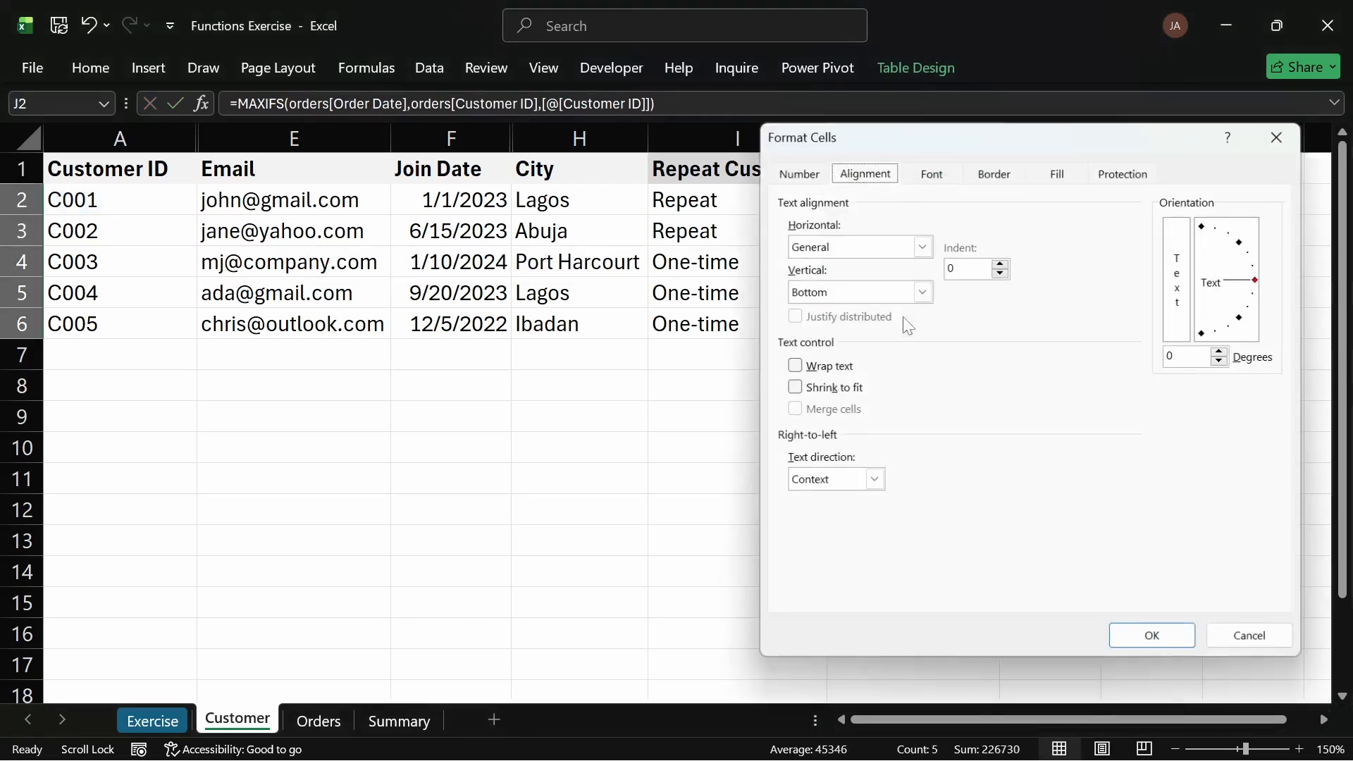
pyautogui.click(807, 174)
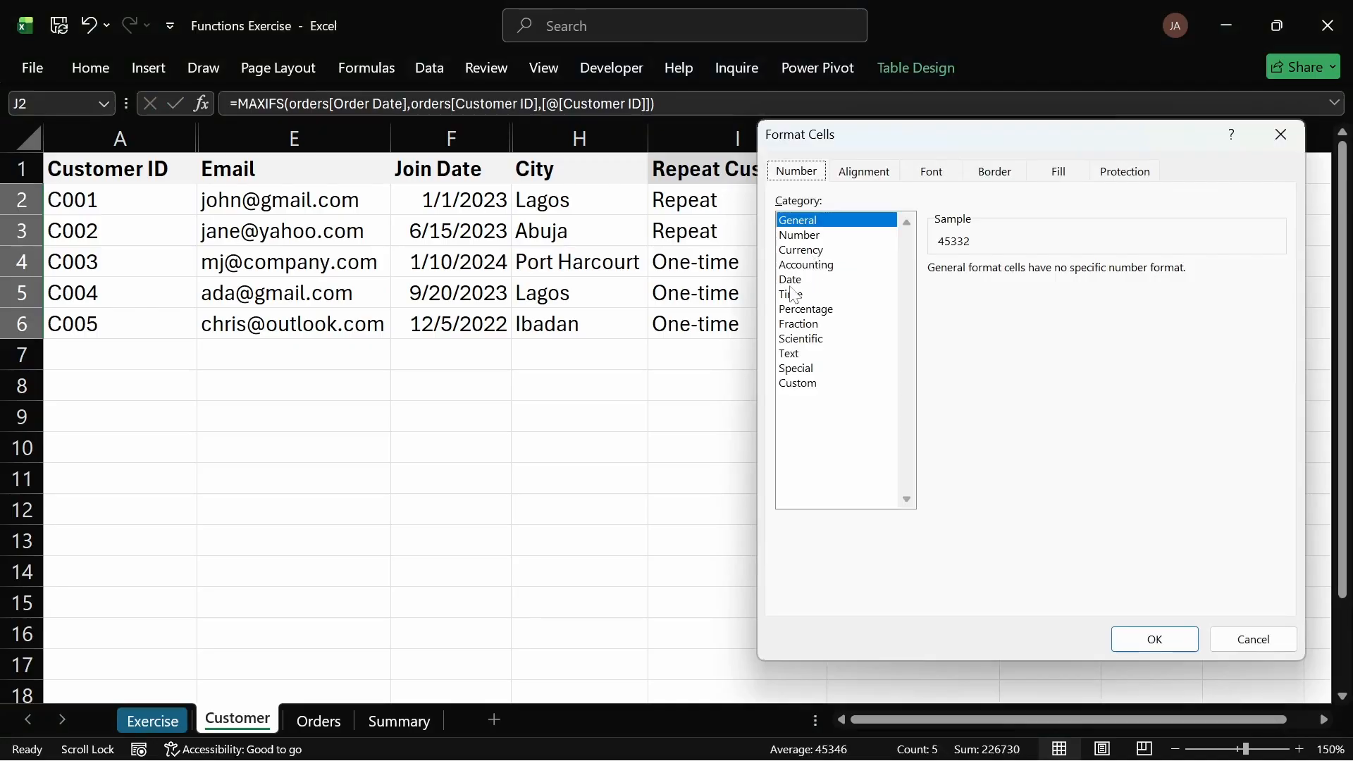
pyautogui.click(791, 280)
pyautogui.click(1157, 636)
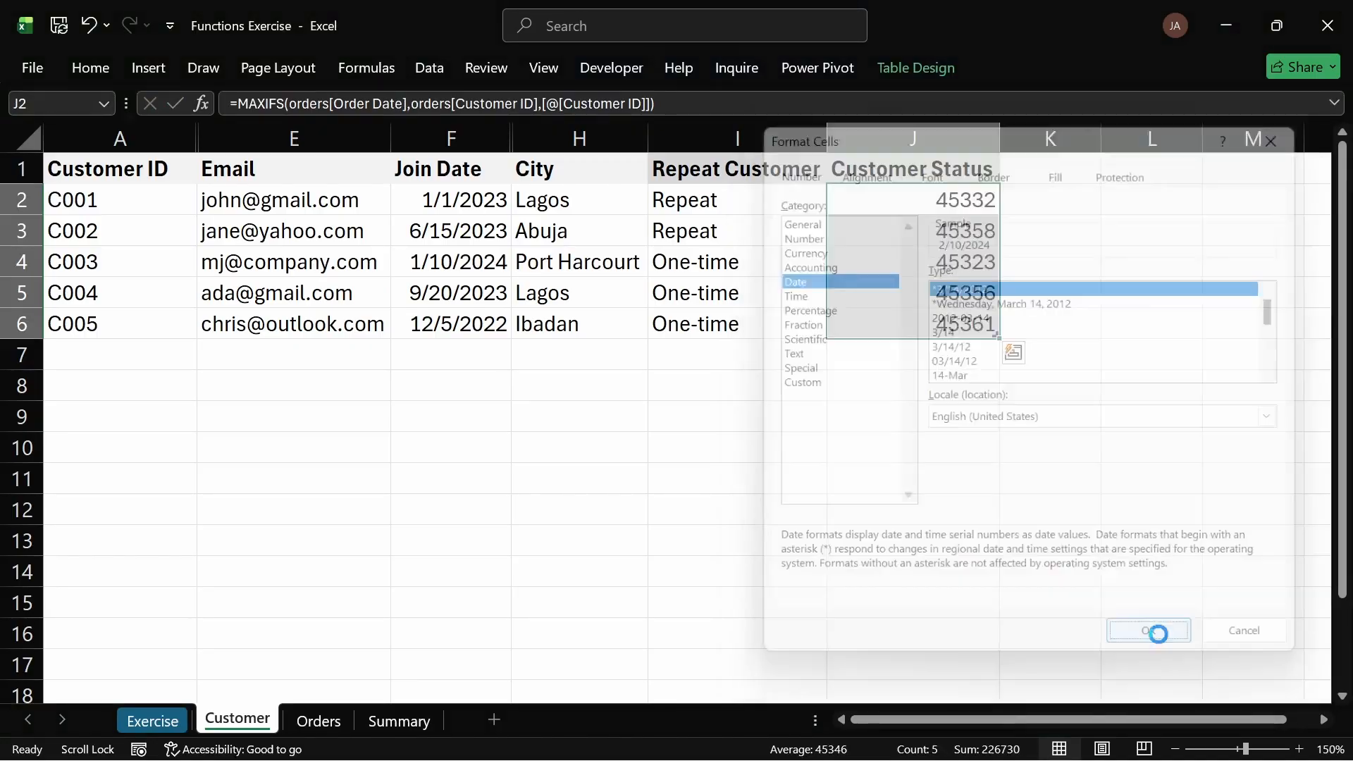
# Step: Review the last order dates shown in the Customer Status column
pyautogui.click(872, 469)
pyautogui.moveTo(906, 206); pyautogui.dragTo(916, 314)
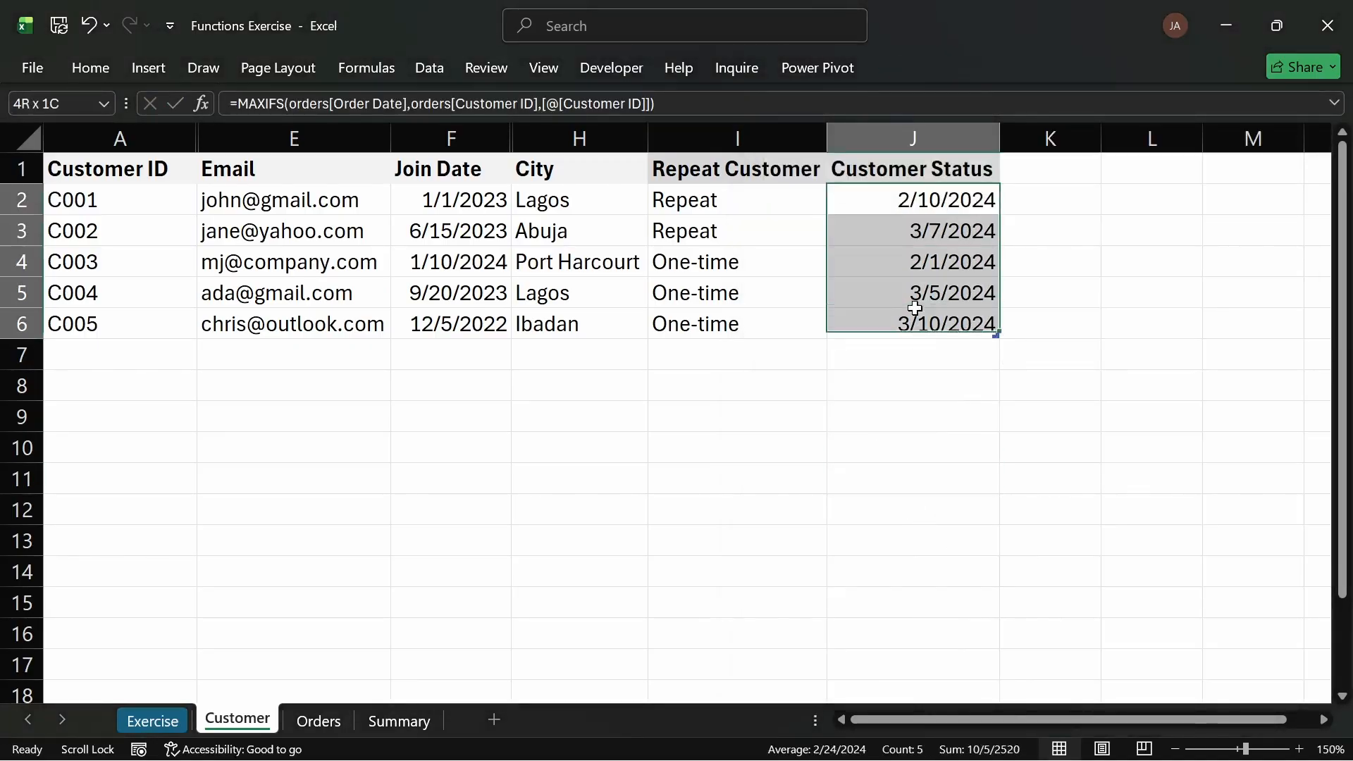
pyautogui.click(925, 215)
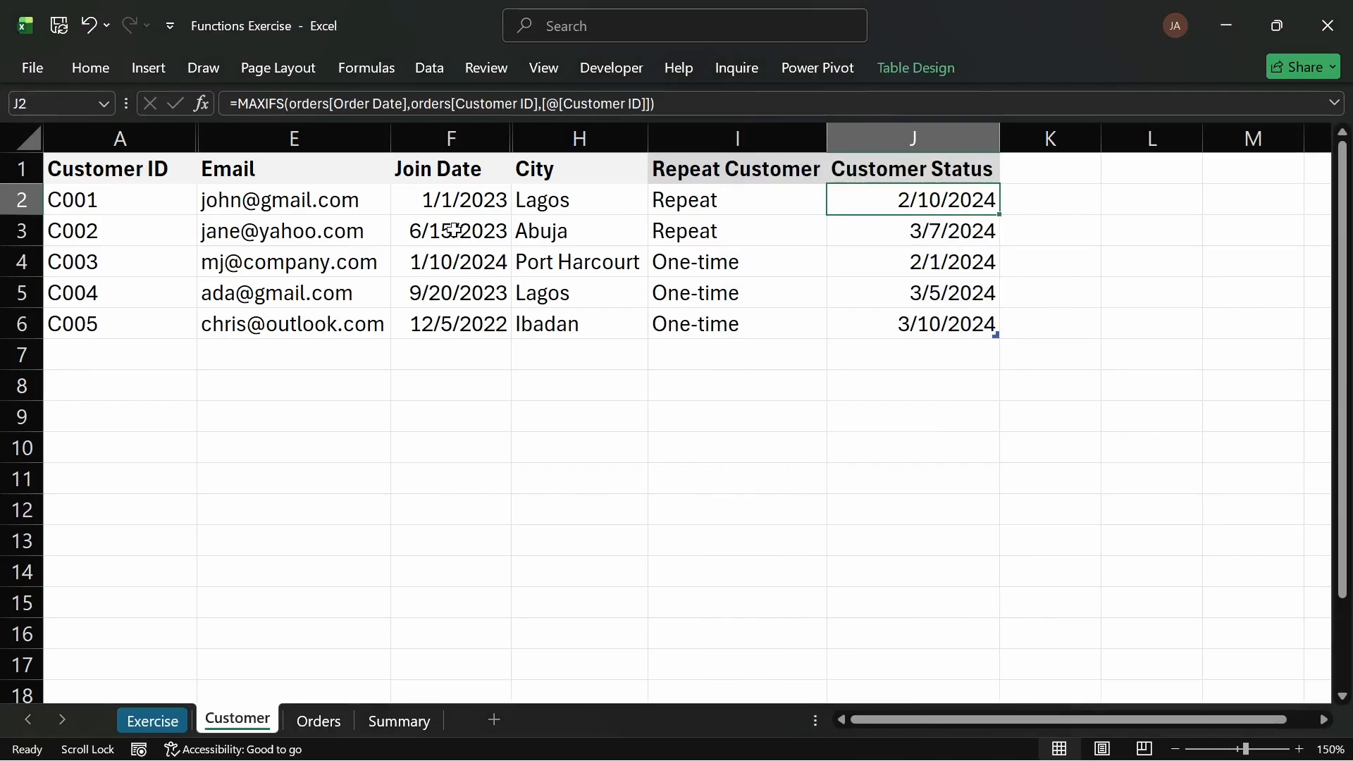
pyautogui.click(46, 202)
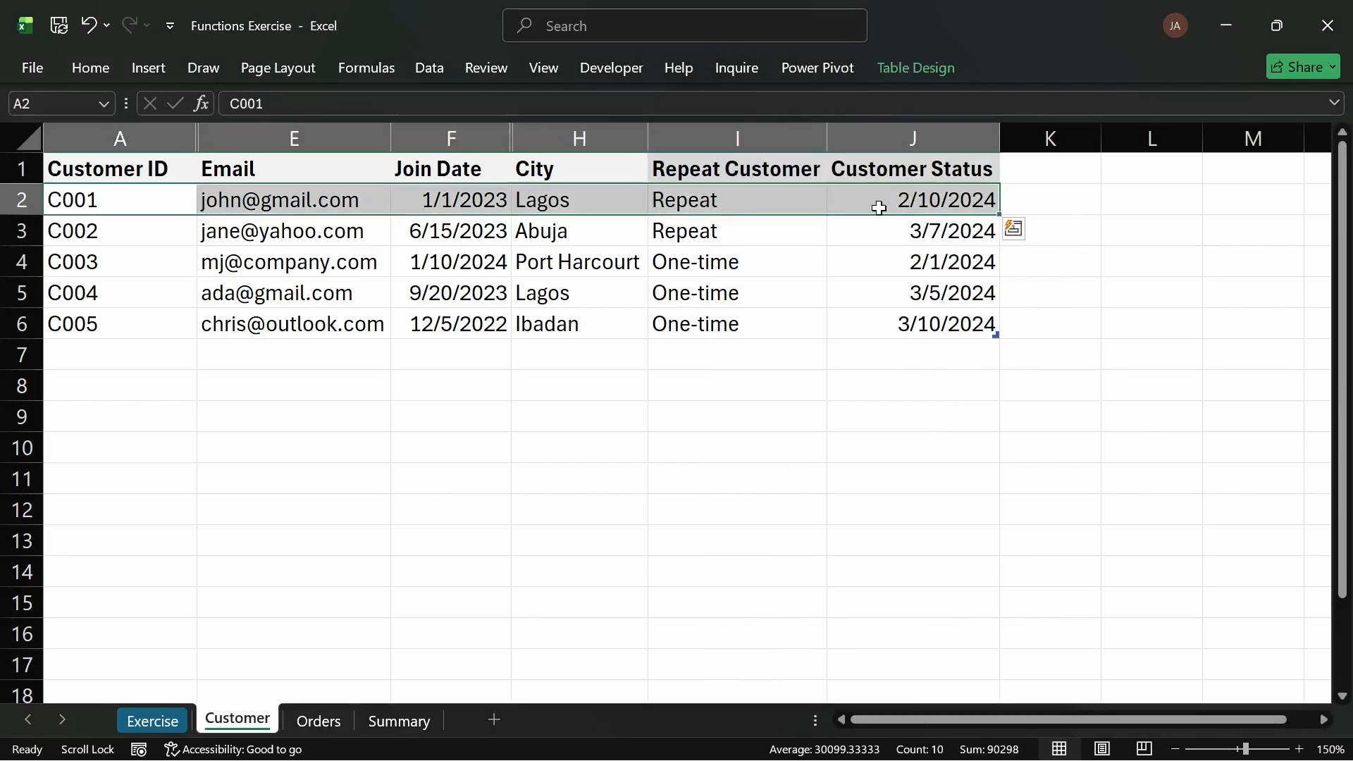
# Step: Compare the Customer Status dates with the order dates on the Orders sheet
pyautogui.click(907, 207)
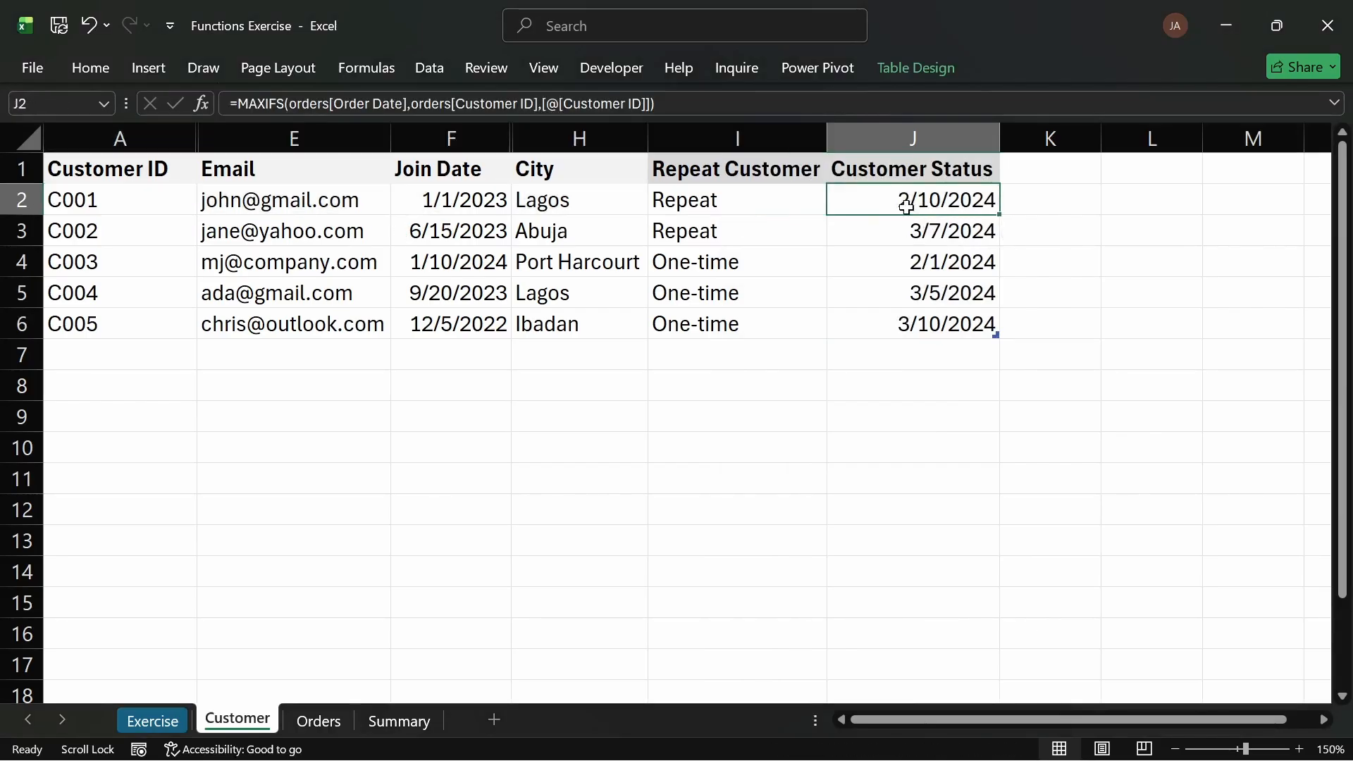
pyautogui.click(333, 718)
pyautogui.click(375, 203)
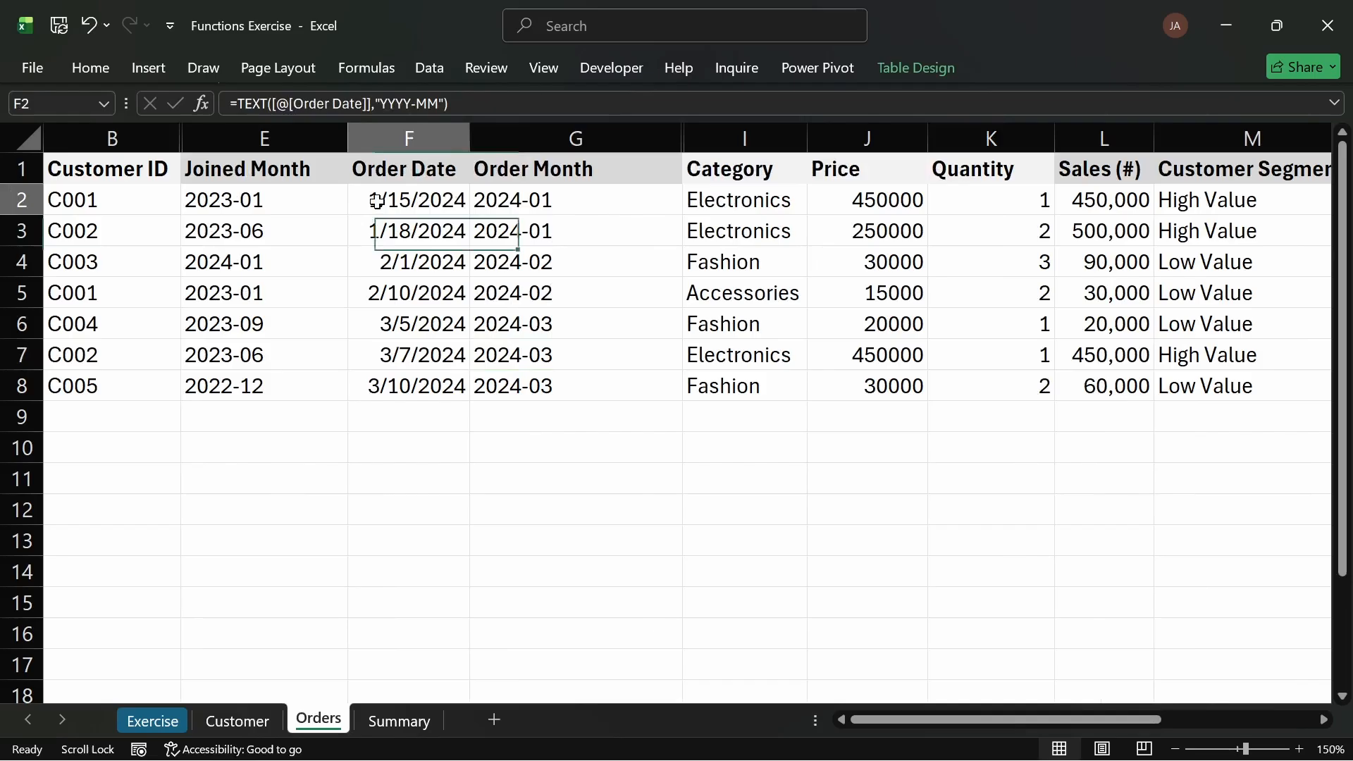
pyautogui.click(233, 212)
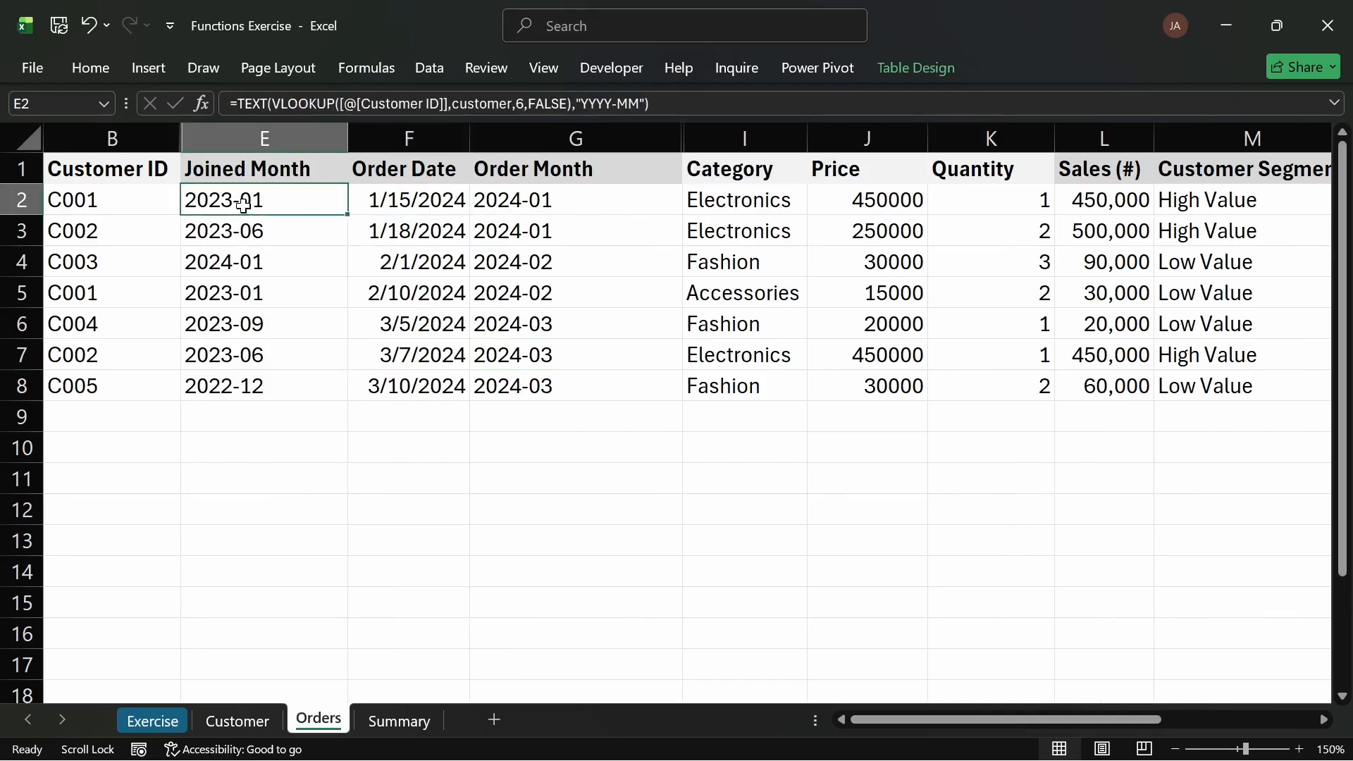
pyautogui.click(436, 204)
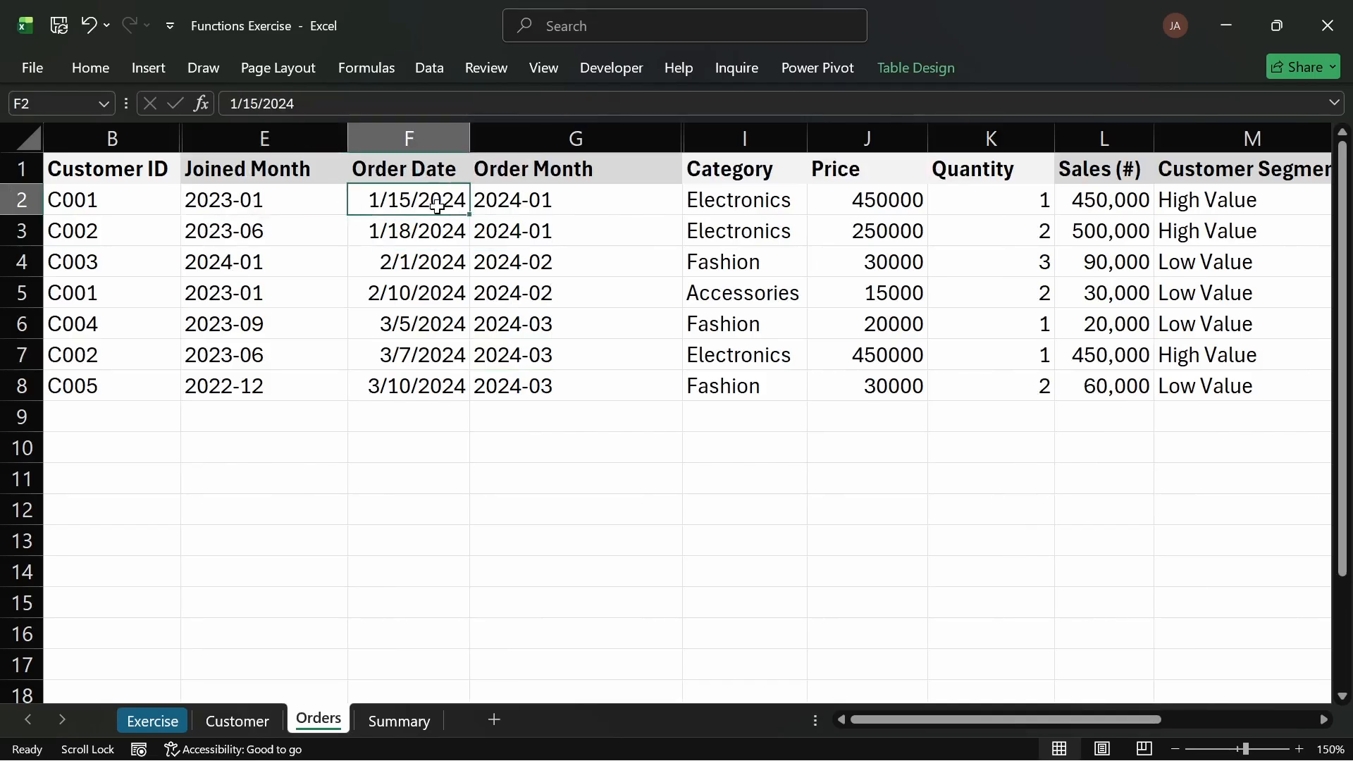
pyautogui.click(454, 302)
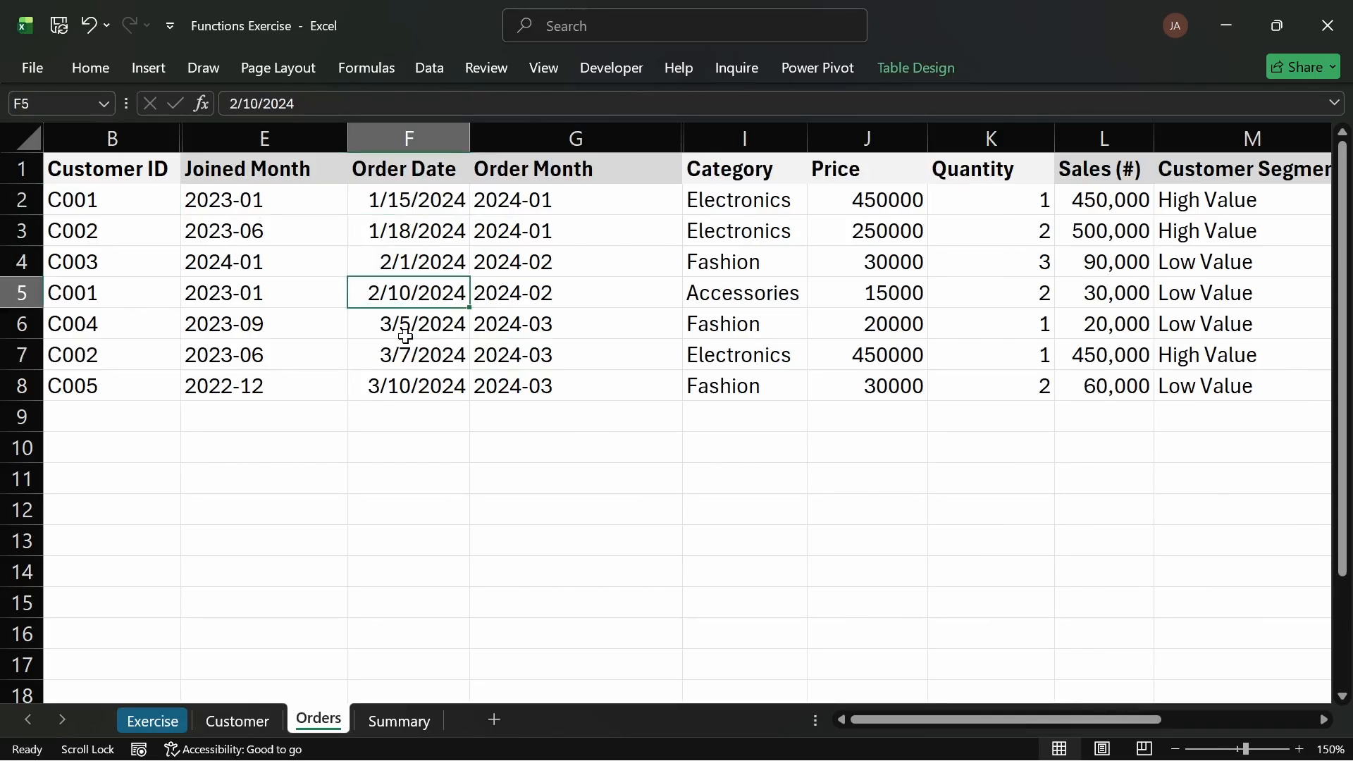
pyautogui.click(384, 360)
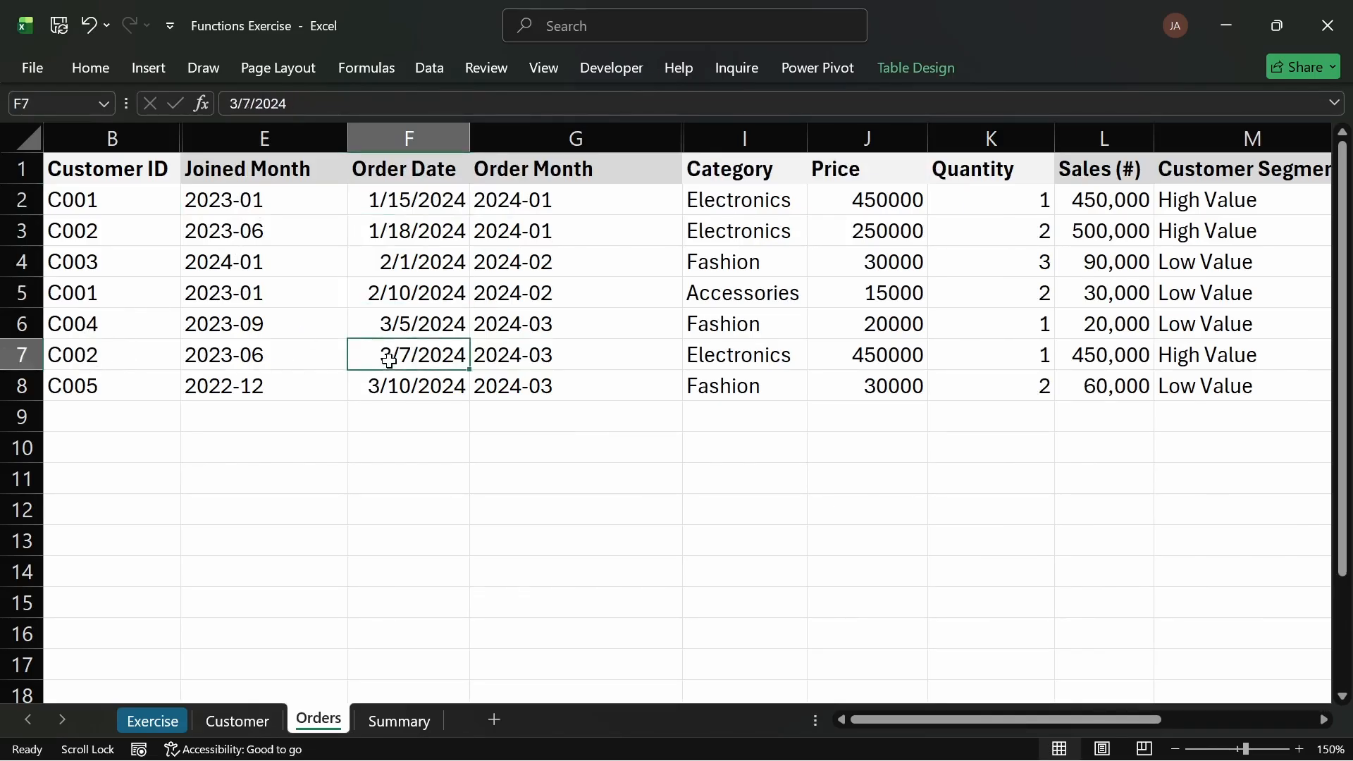
pyautogui.click(248, 718)
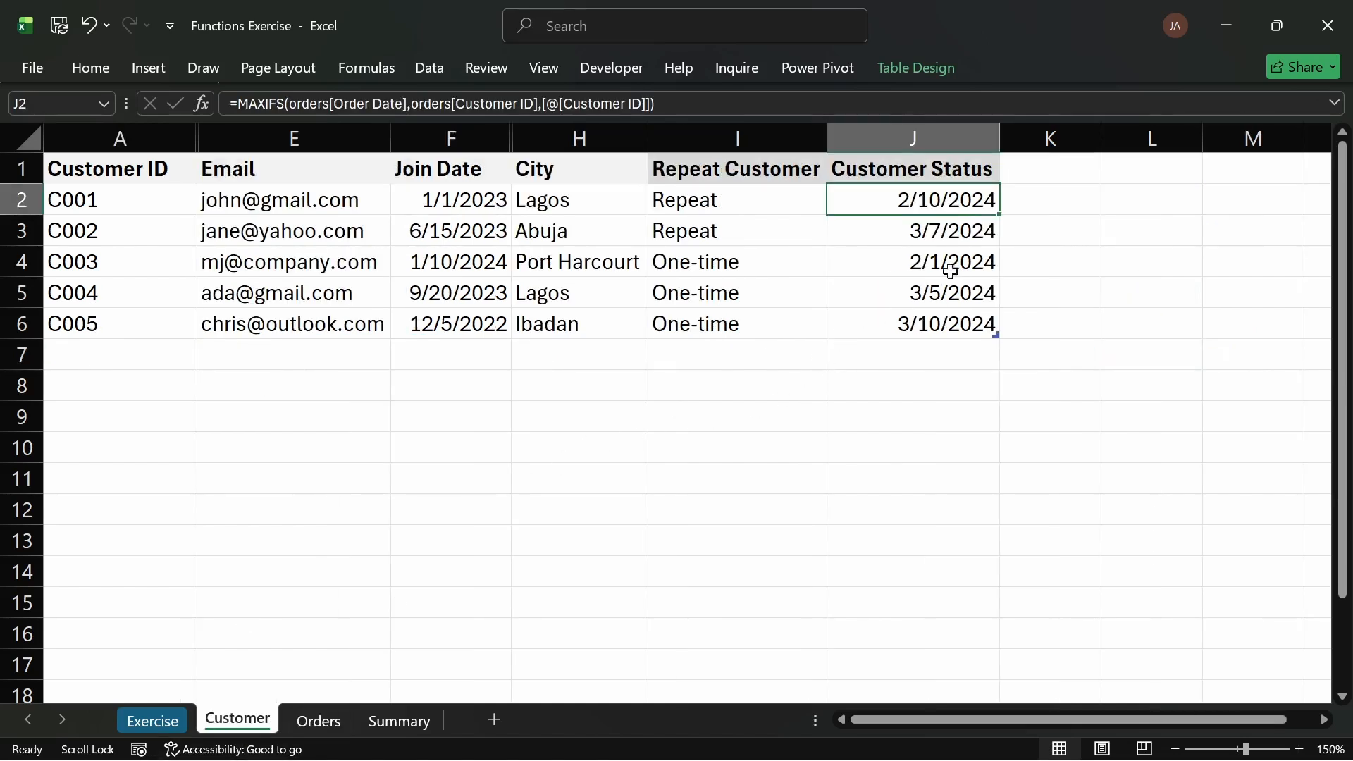
pyautogui.click(931, 238)
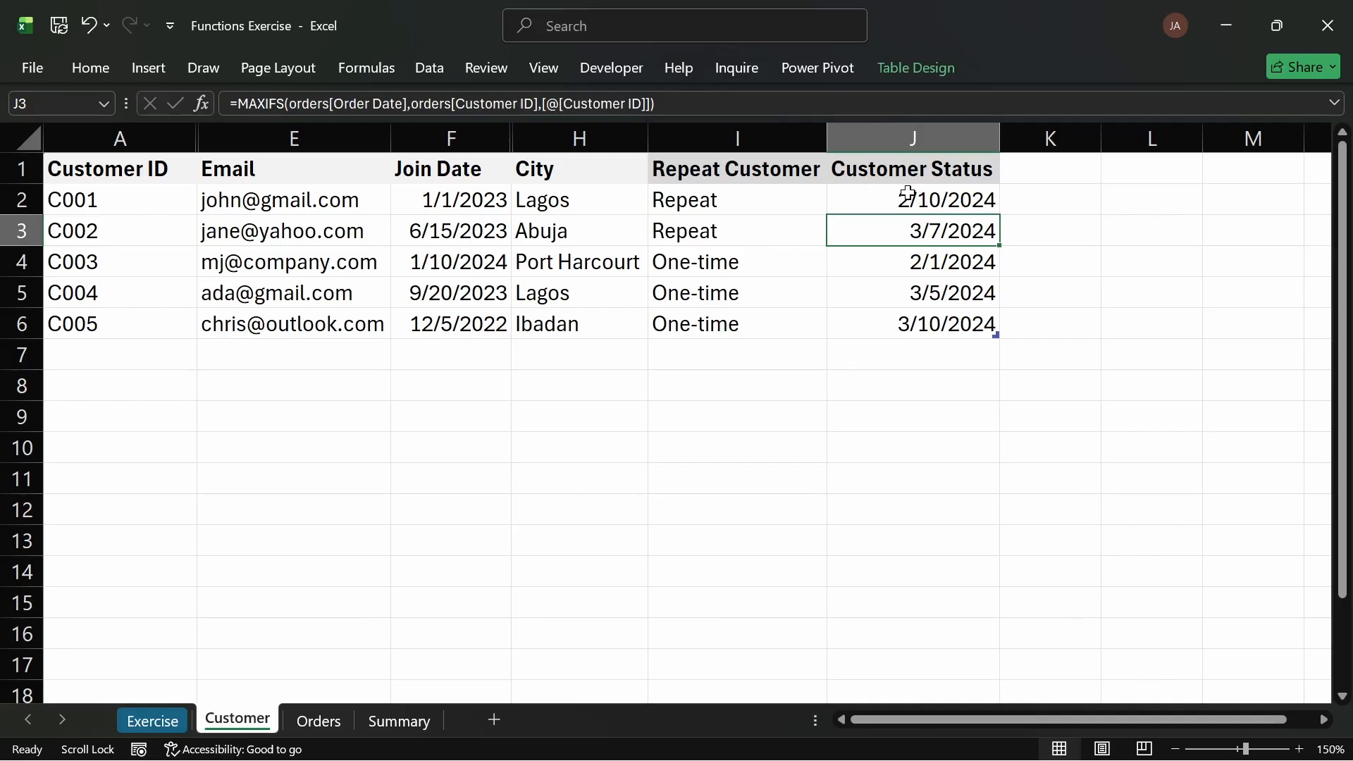
# Step: Edit J2 to start an IF formula that subtracts the MAXIFS last order date from TODAY()
pyautogui.doubleClick(885, 199)
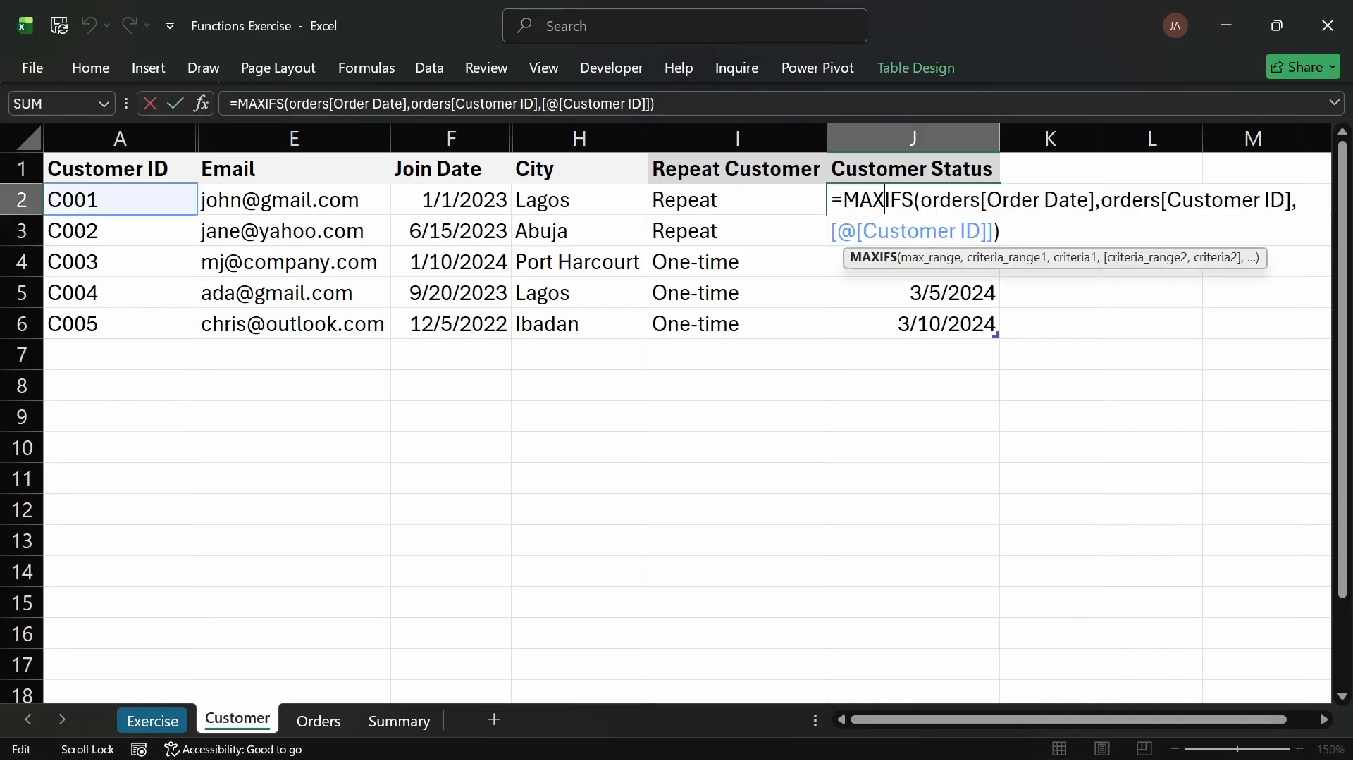
pyautogui.click(844, 201)
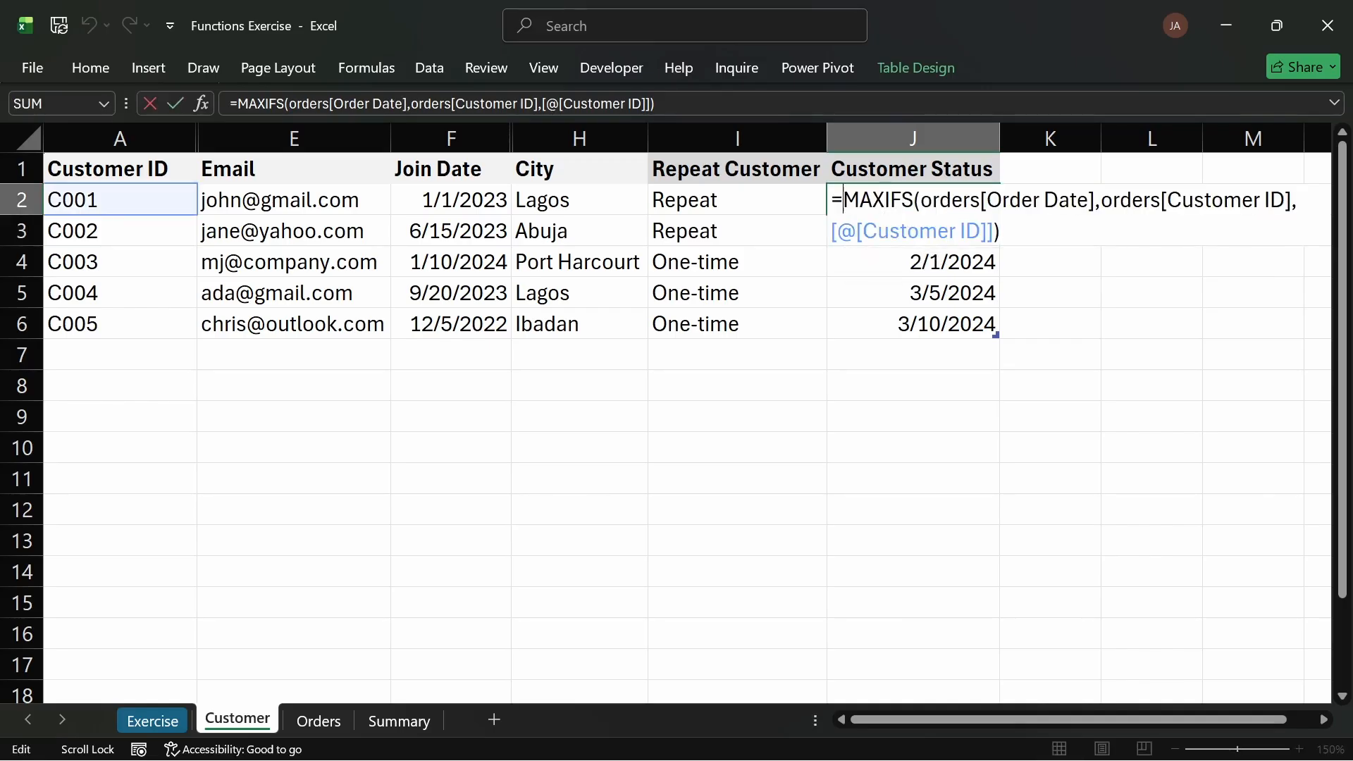
pyautogui.write('IF')
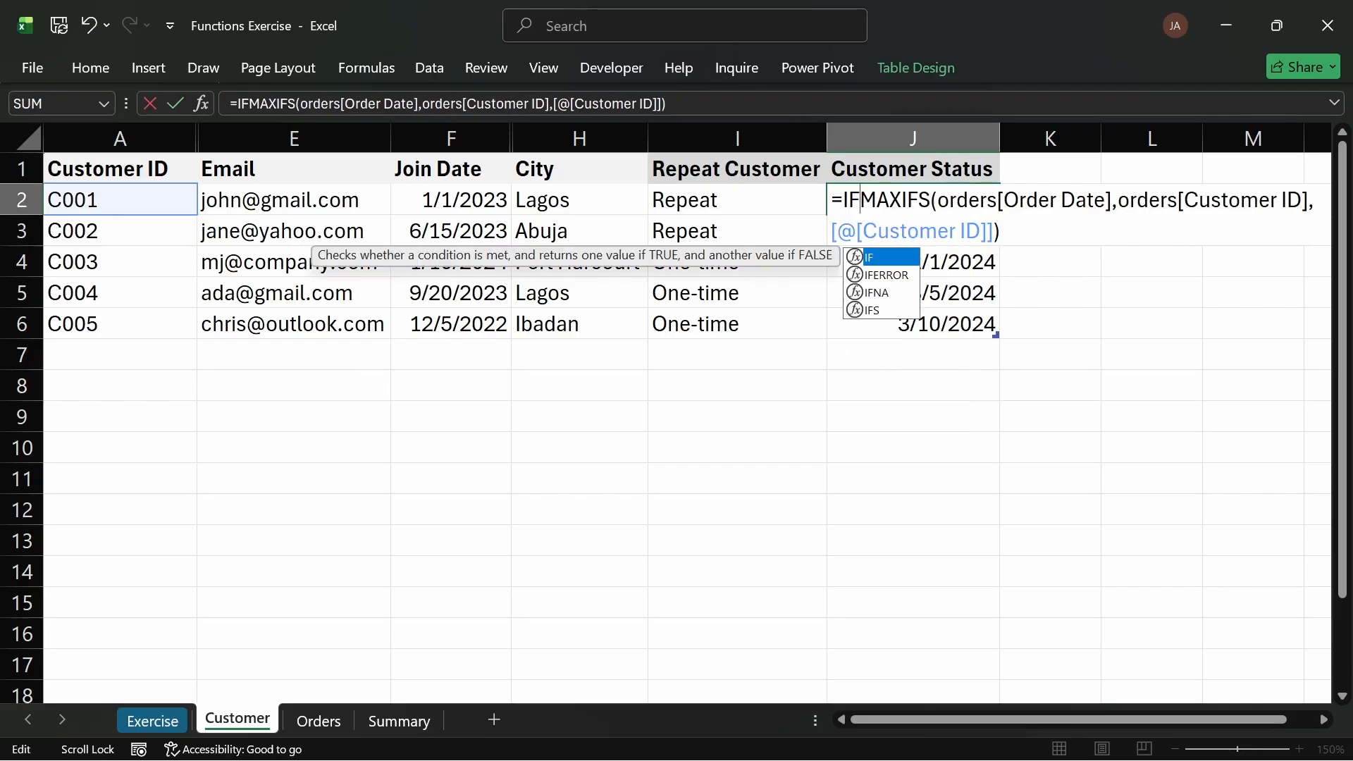
pyautogui.write('(')
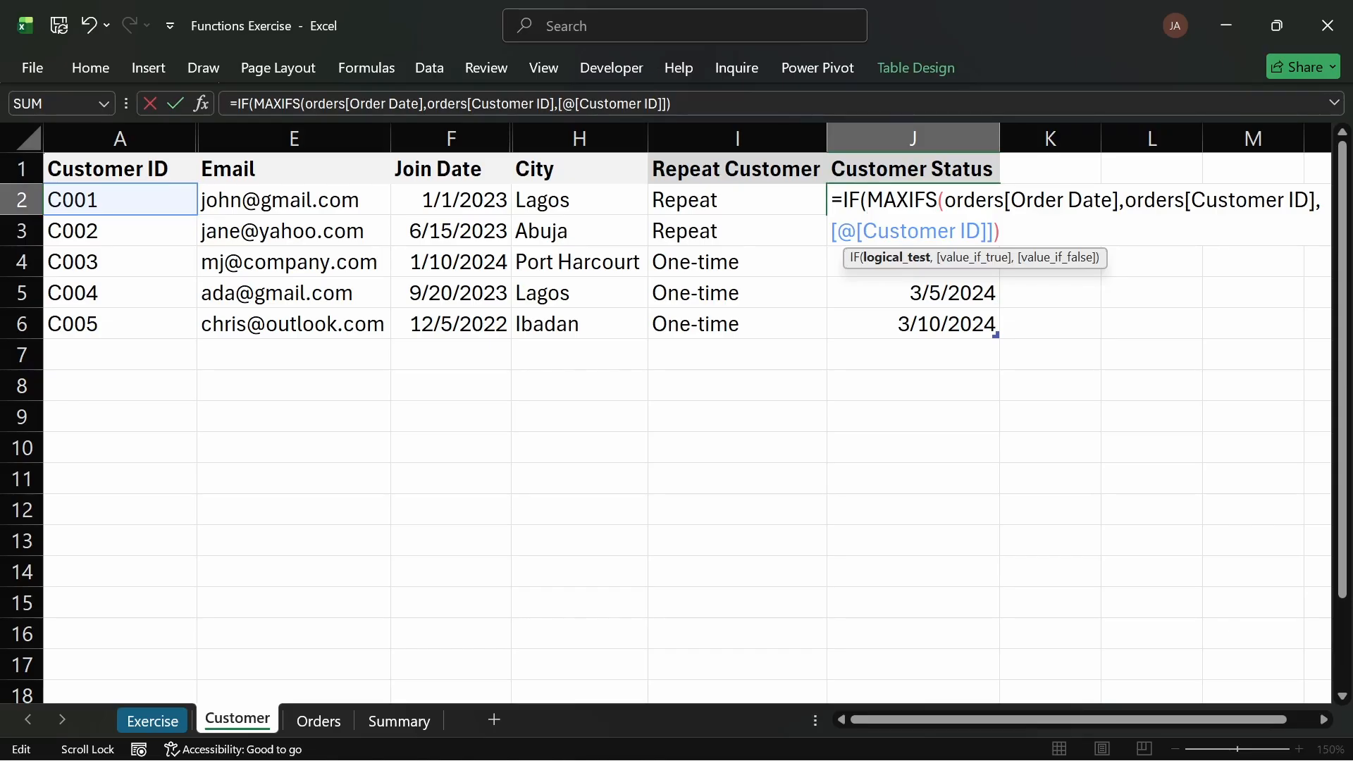
pyautogui.write('TODAY')
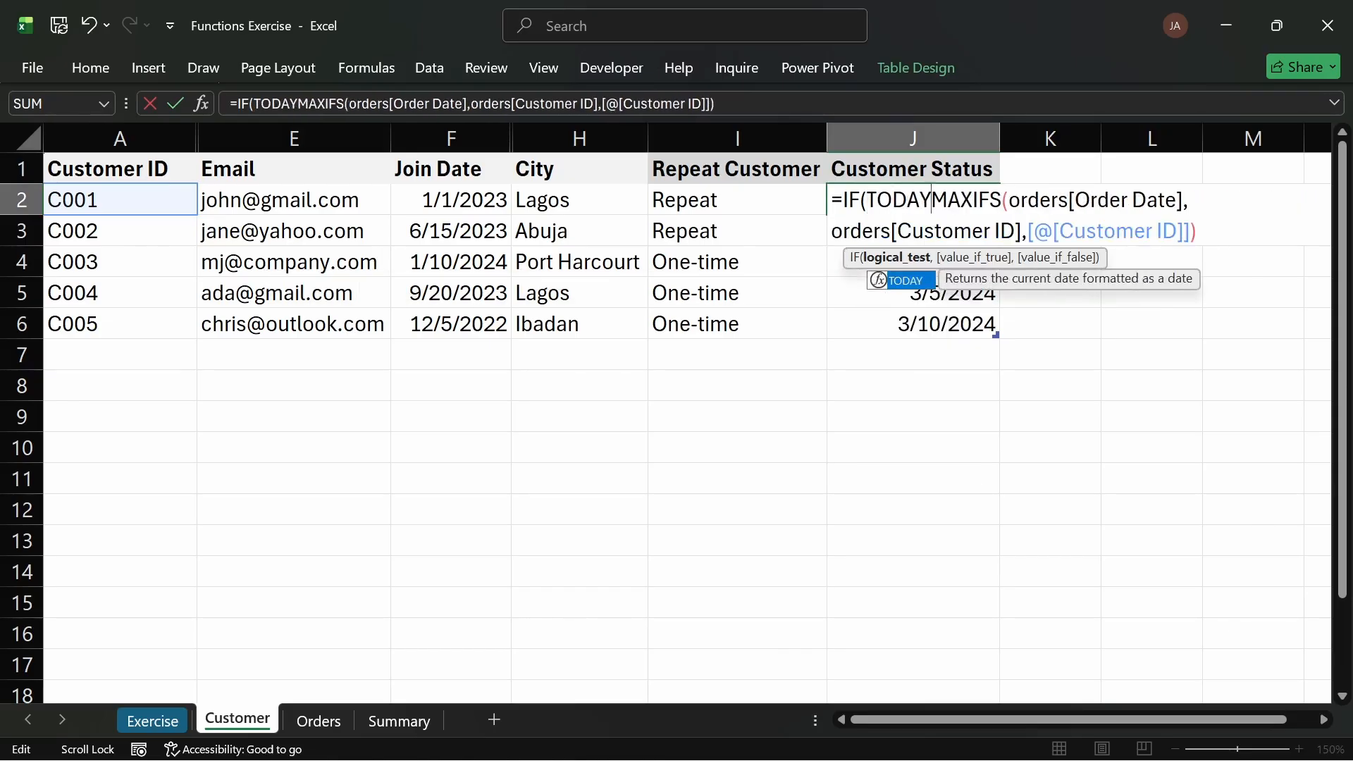
pyautogui.write('()')
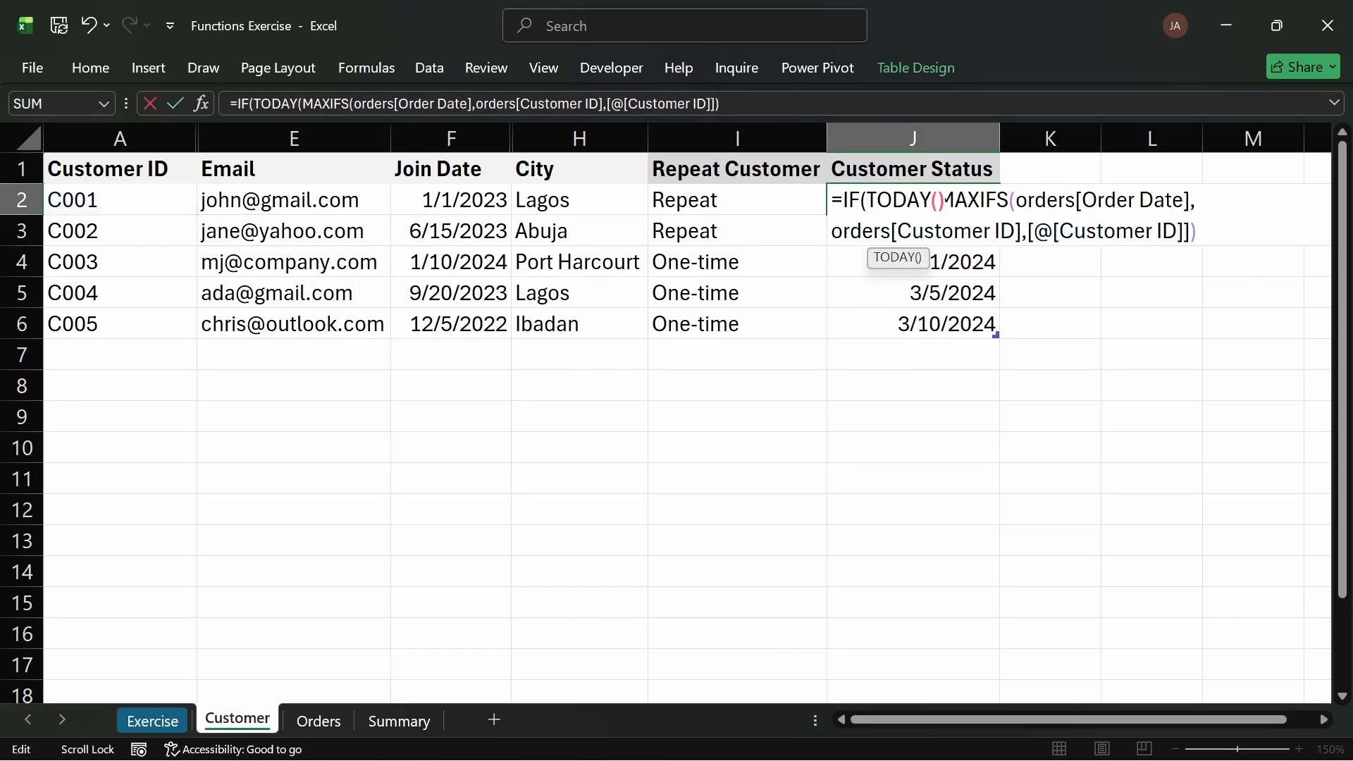
pyautogui.write('-')
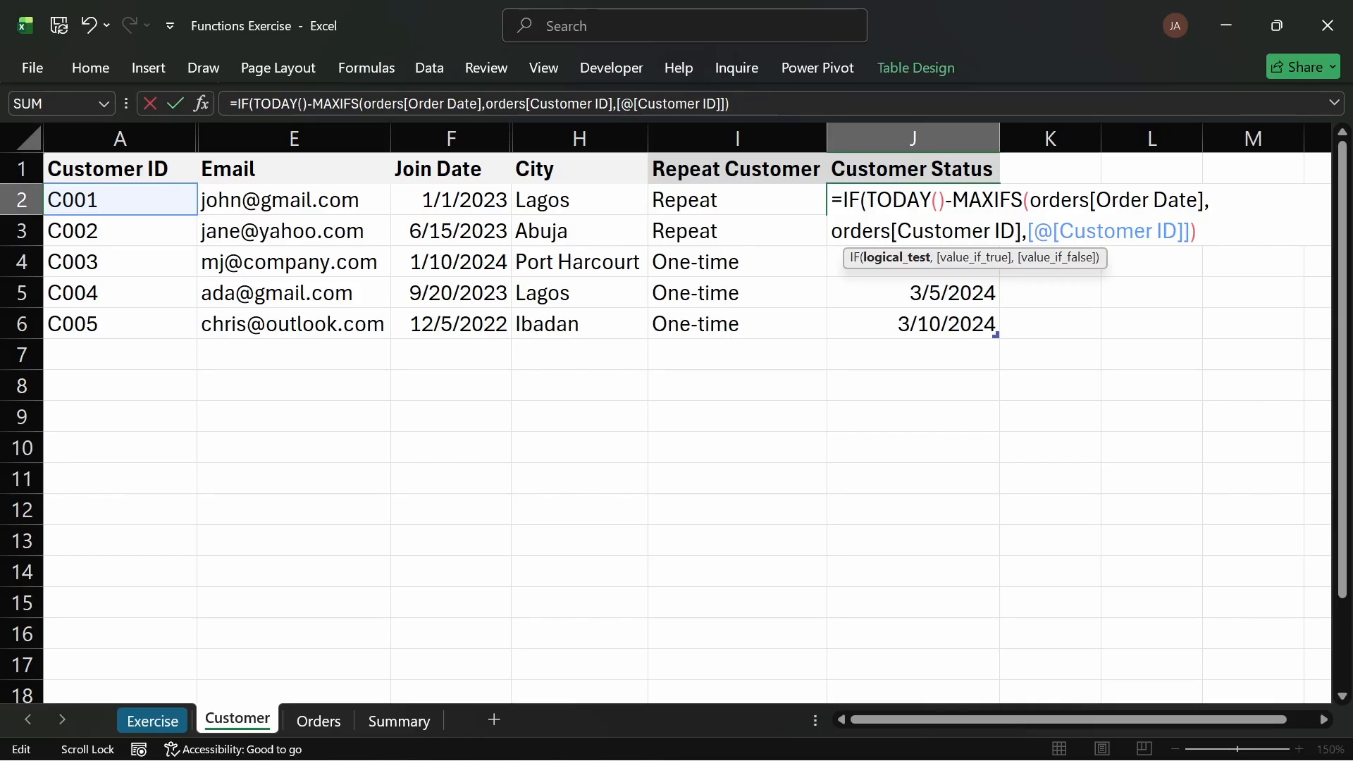
# Step: Enclose TODAY() minus MAXIFS in parentheses and test whether the result is greater than 30
pyautogui.write(',')
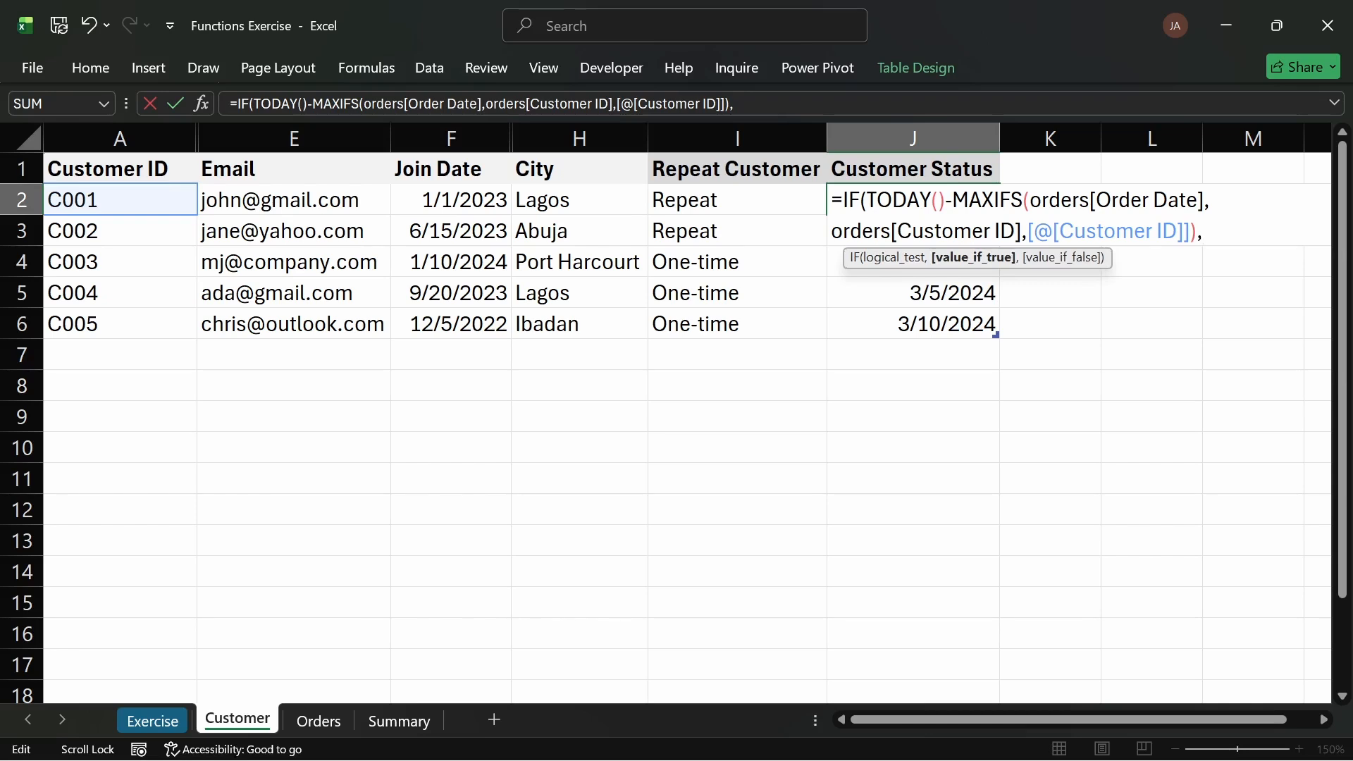
pyautogui.hotkey('alt', 'Return')
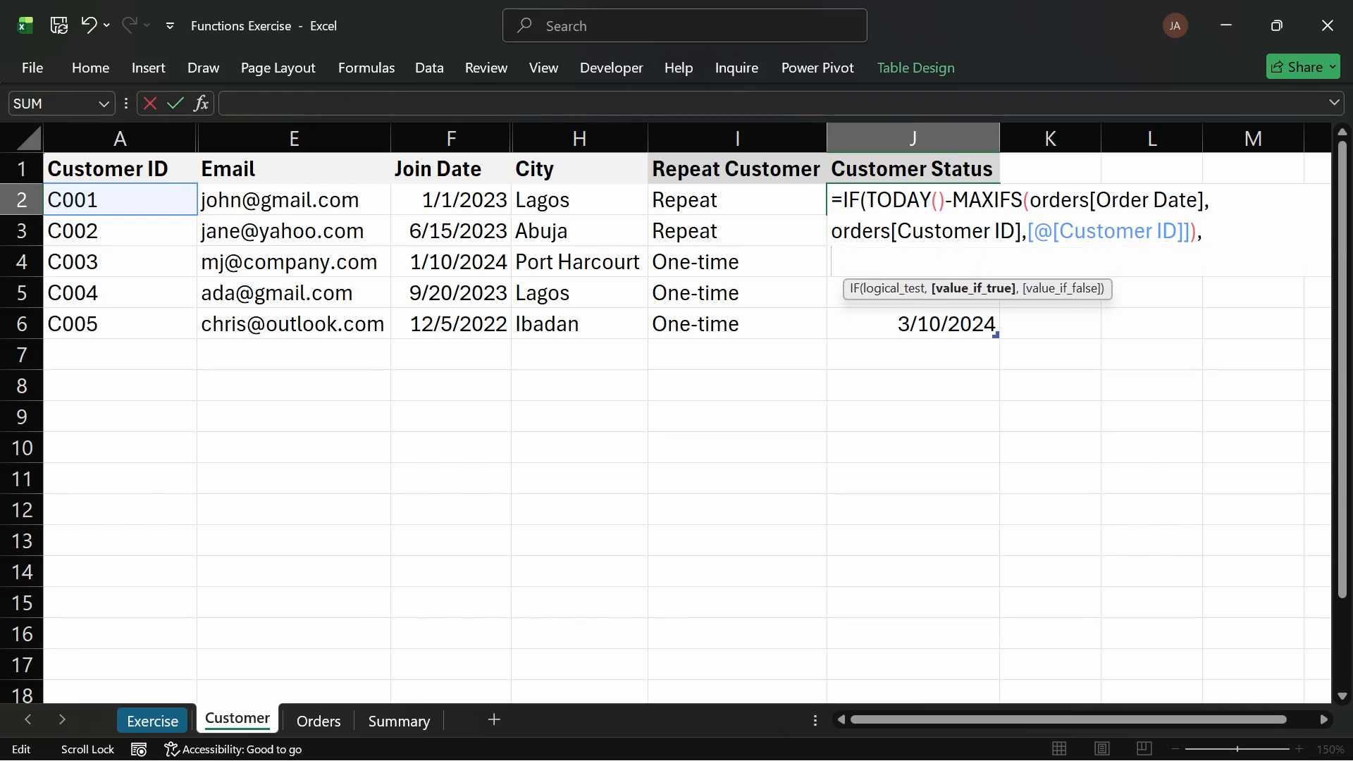
pyautogui.write('"')
pyautogui.press('BackSpace')
pyautogui.press('BackSpace')
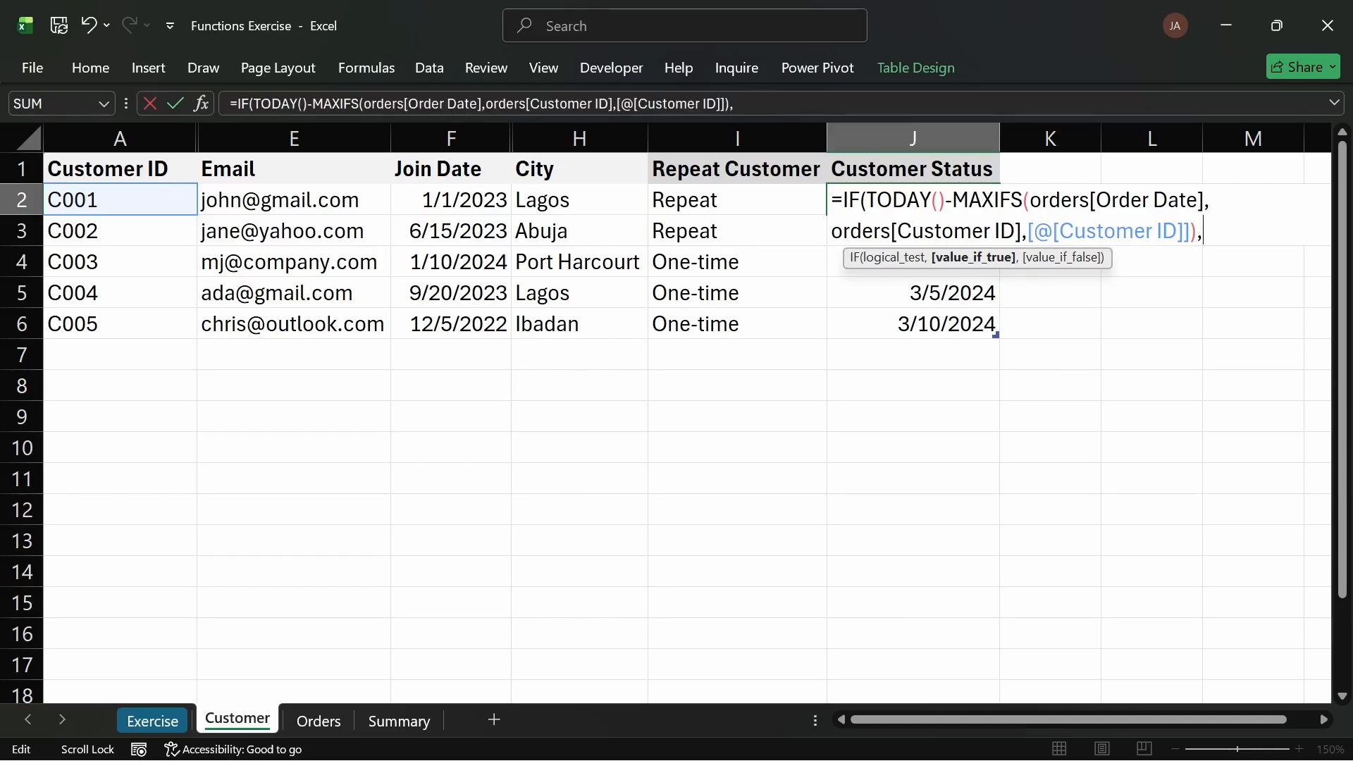
pyautogui.press('BackSpace')
pyautogui.write(')')
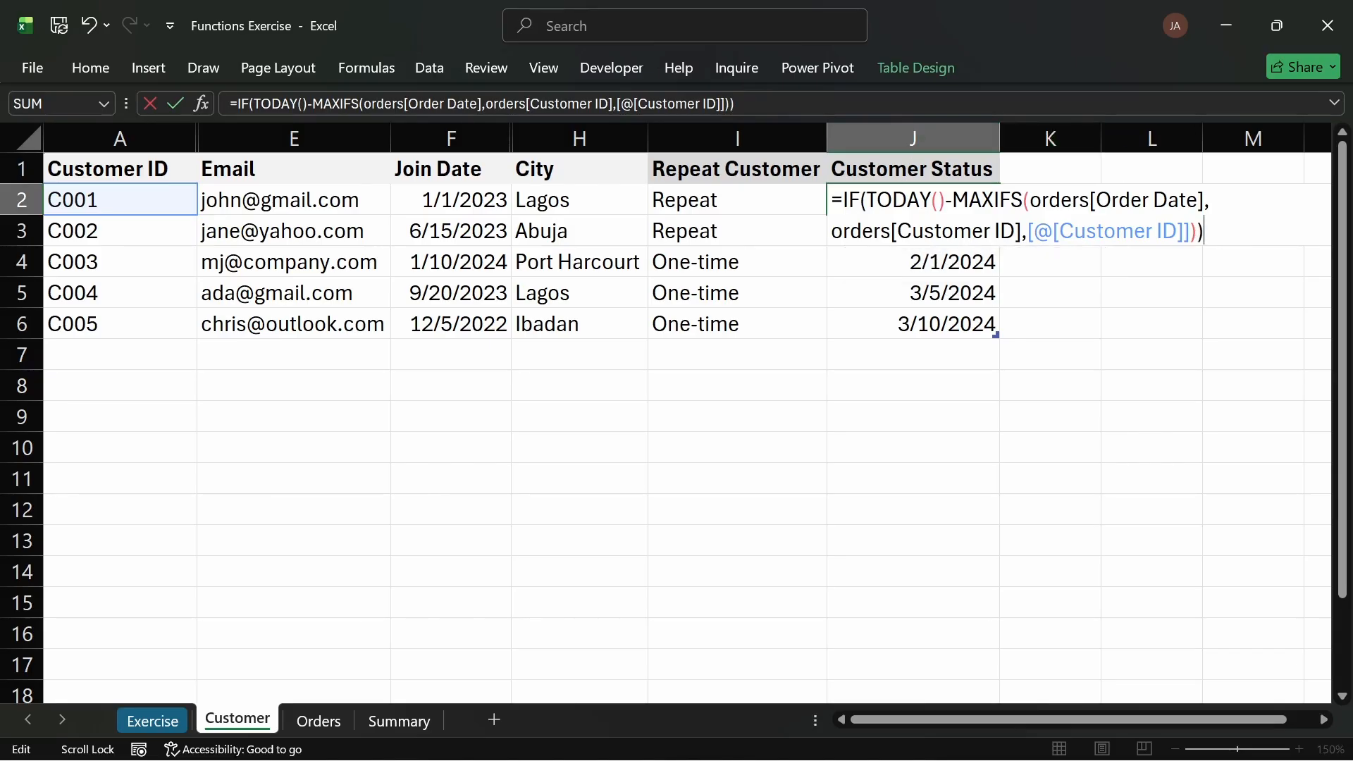
pyautogui.click(868, 200)
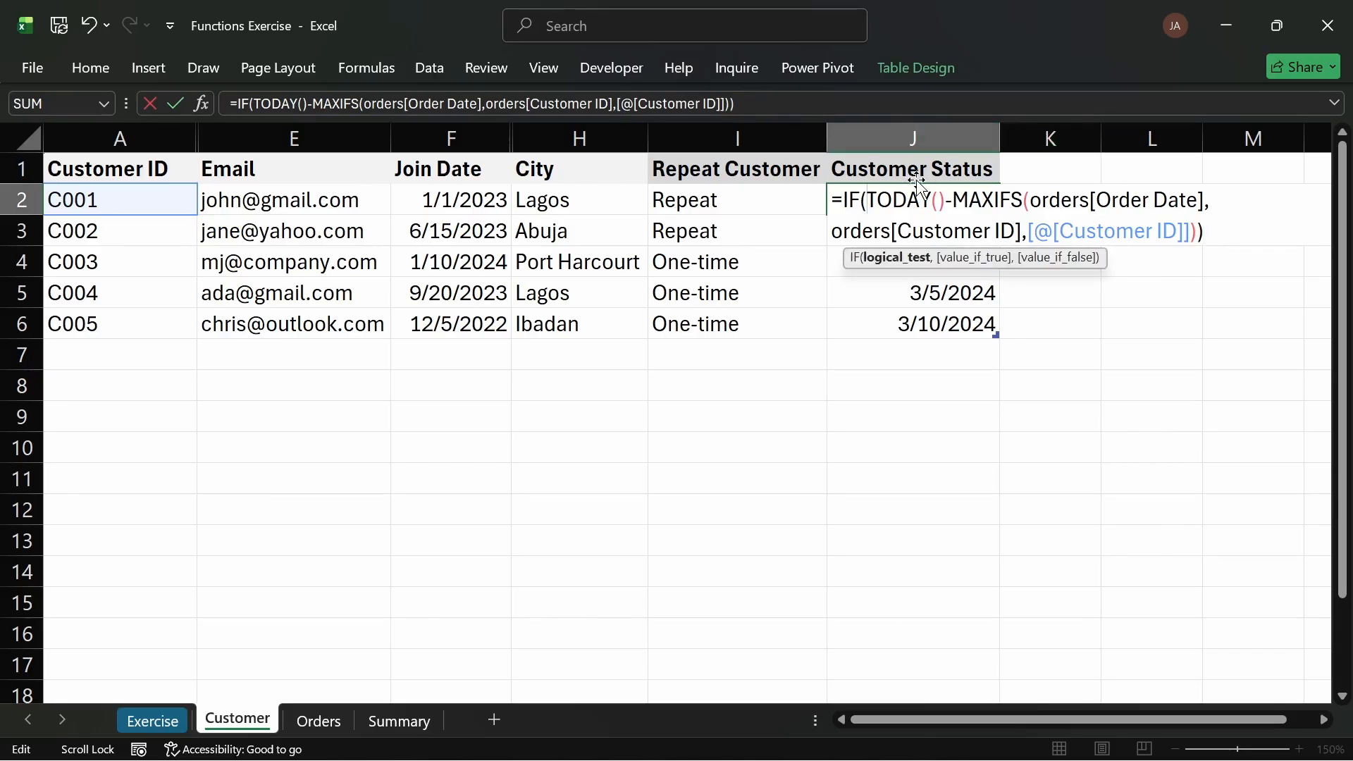
pyautogui.write('(')
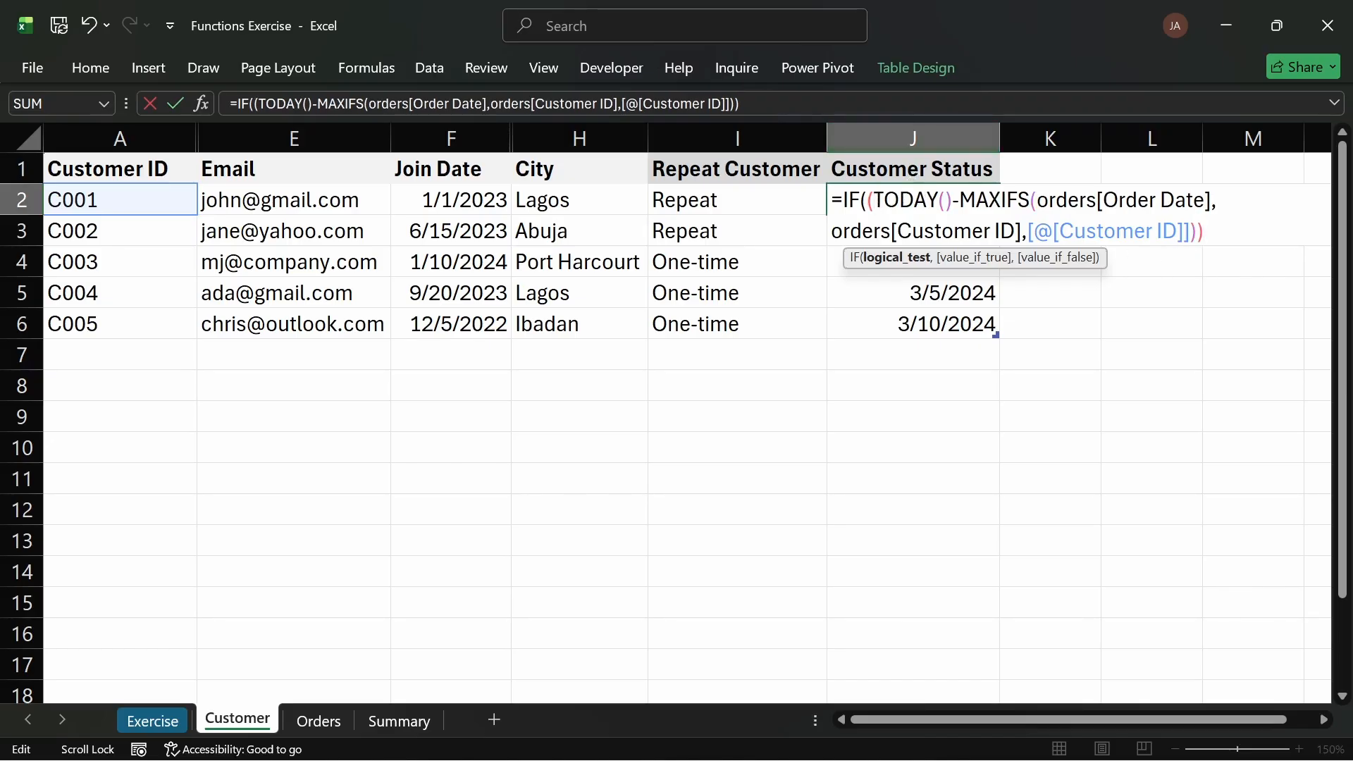
pyautogui.write('>30,')
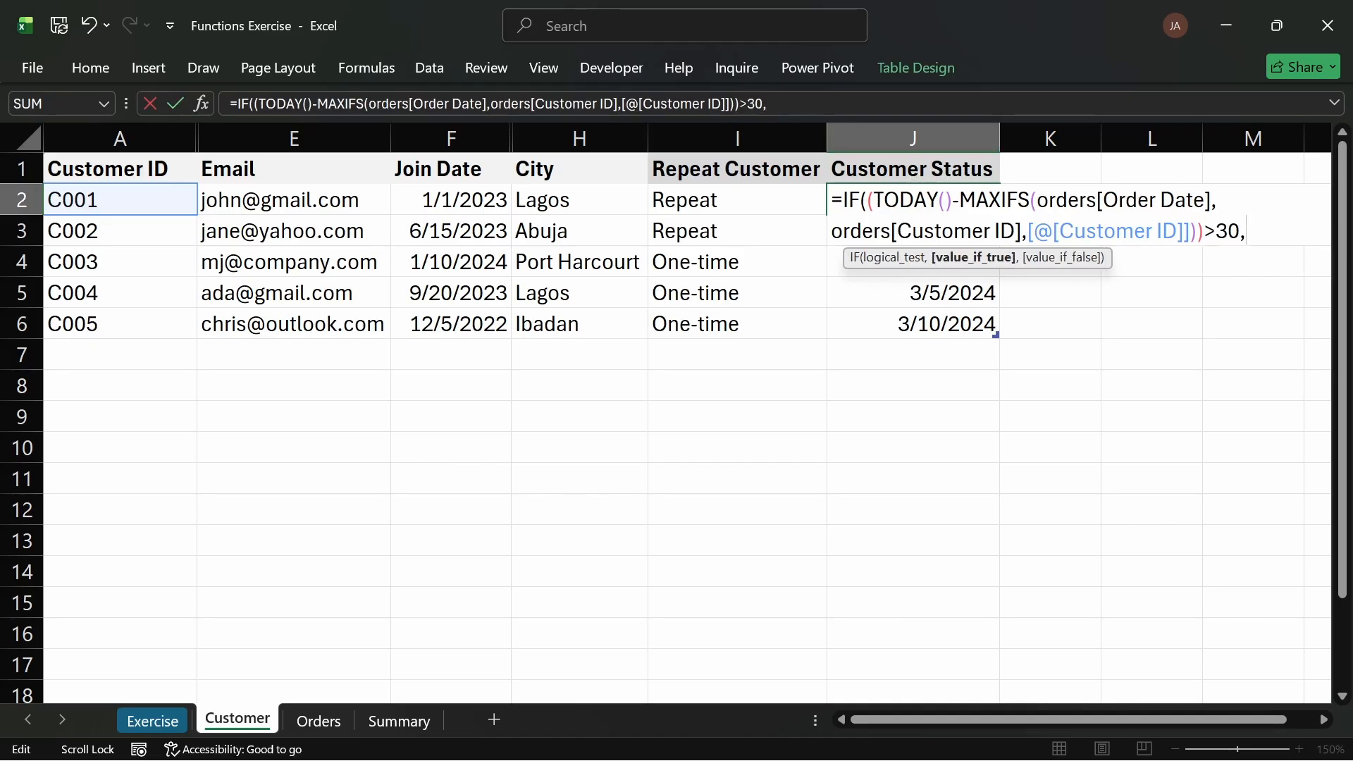
# Step: Set the IF results to "Inactive" when true and "Active" otherwise, and enter the formula
pyautogui.hotkey('alt', 'Return')
pyautogui.write('"')
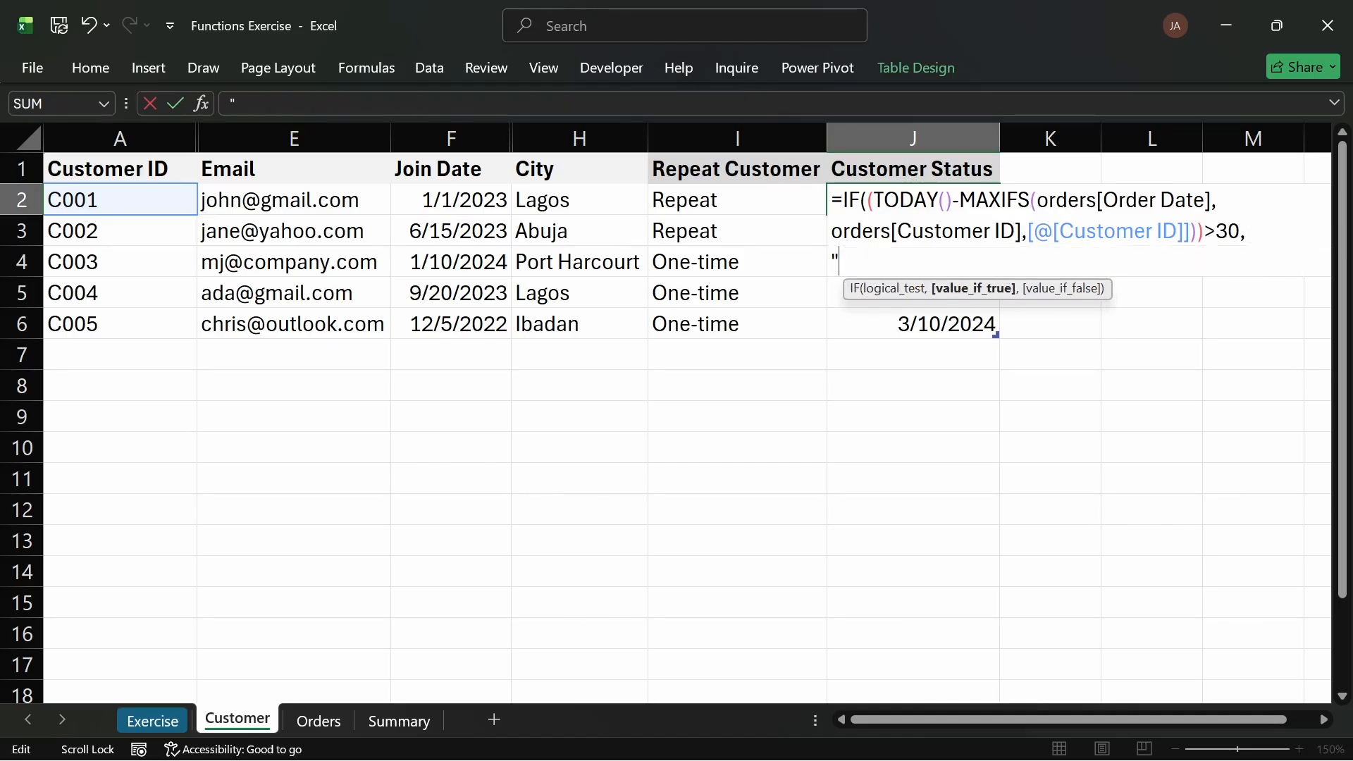
pyautogui.write('Inactie')
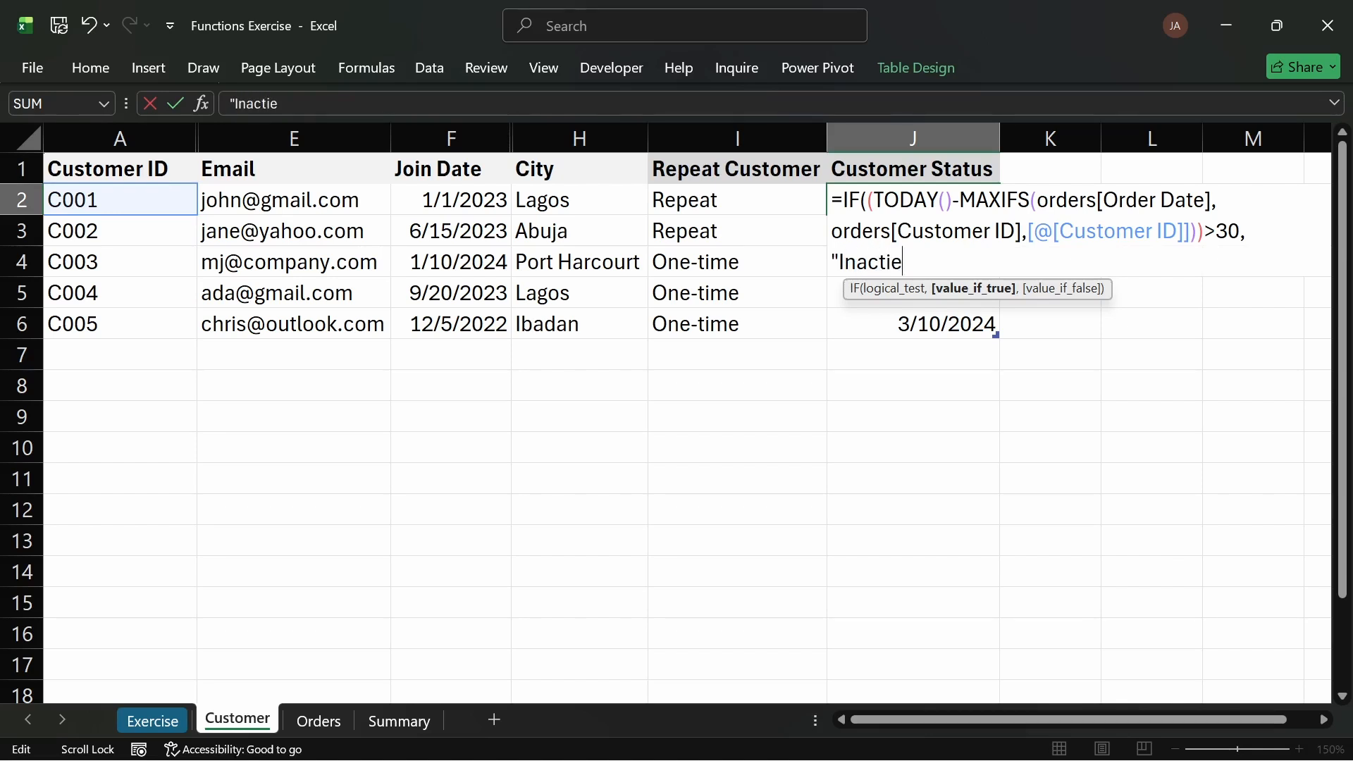
pyautogui.press('BackSpace')
pyautogui.press('BackSpace')
pyautogui.write('ive",')
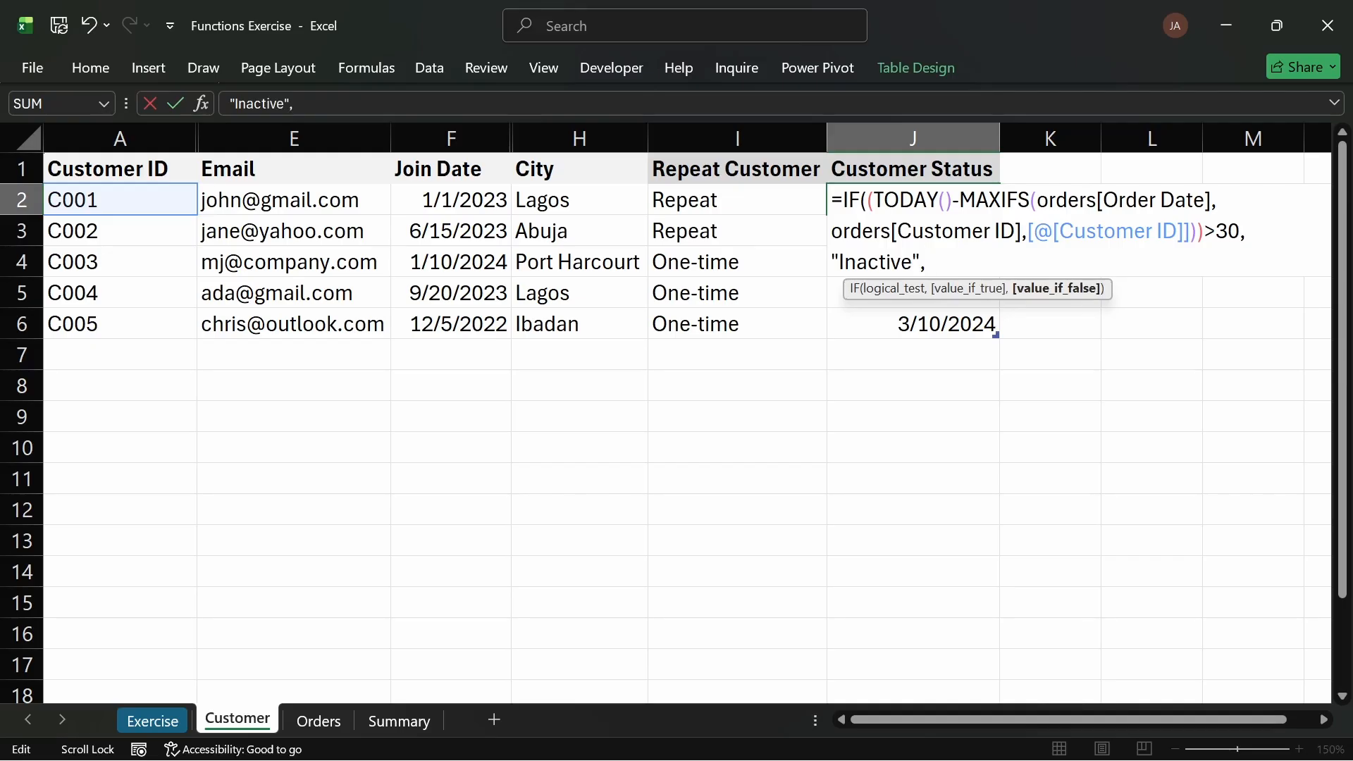
pyautogui.write('"Active")')
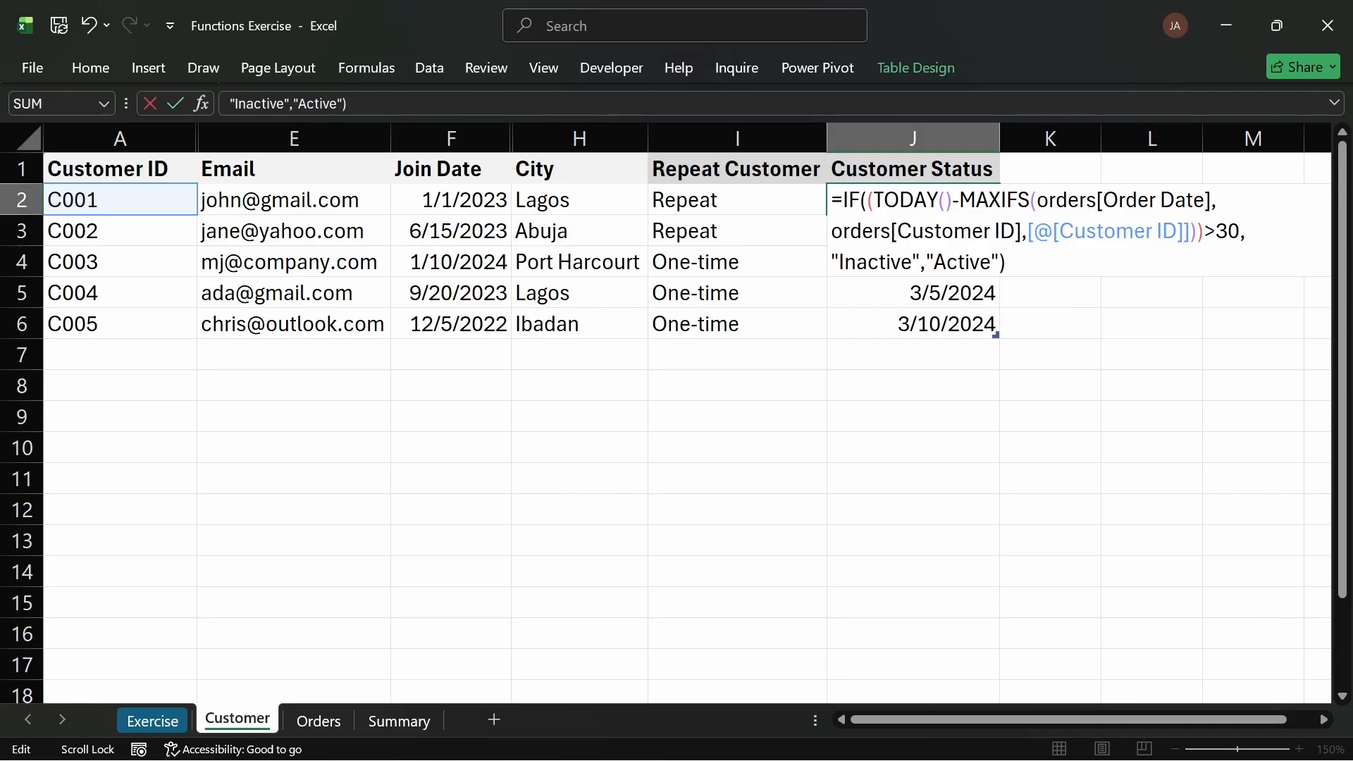
pyautogui.press('Return')
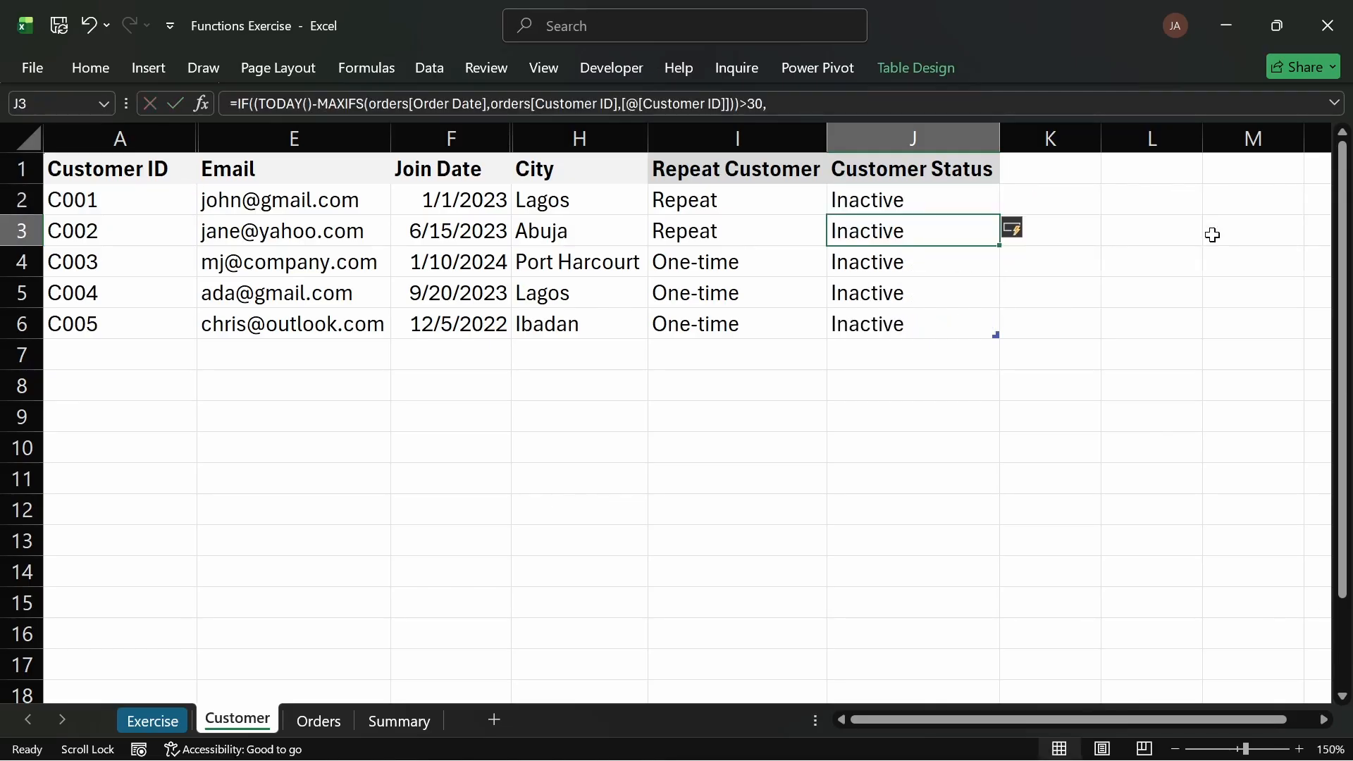
# Step: Expand the formula bar and review the Customer Status formula's logical test
pyautogui.click(1336, 104)
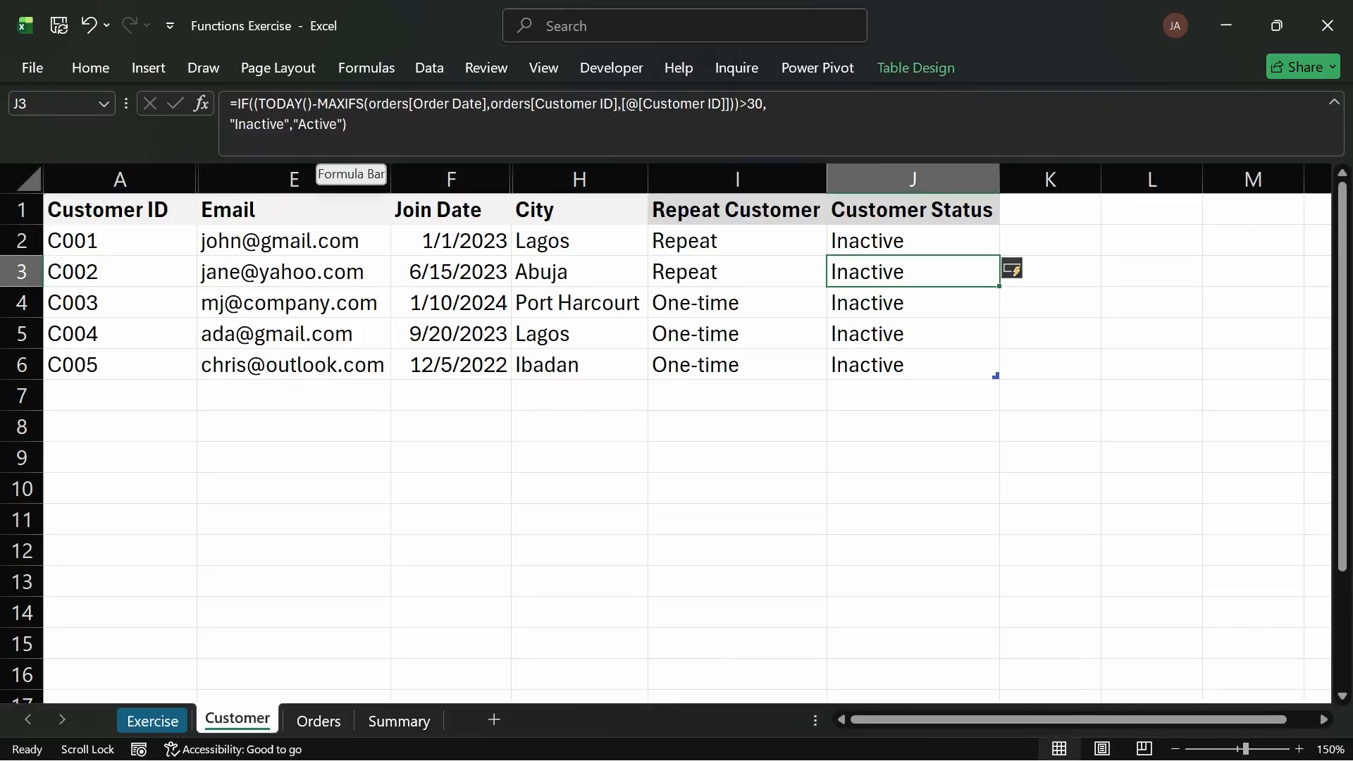
pyautogui.click(262, 104)
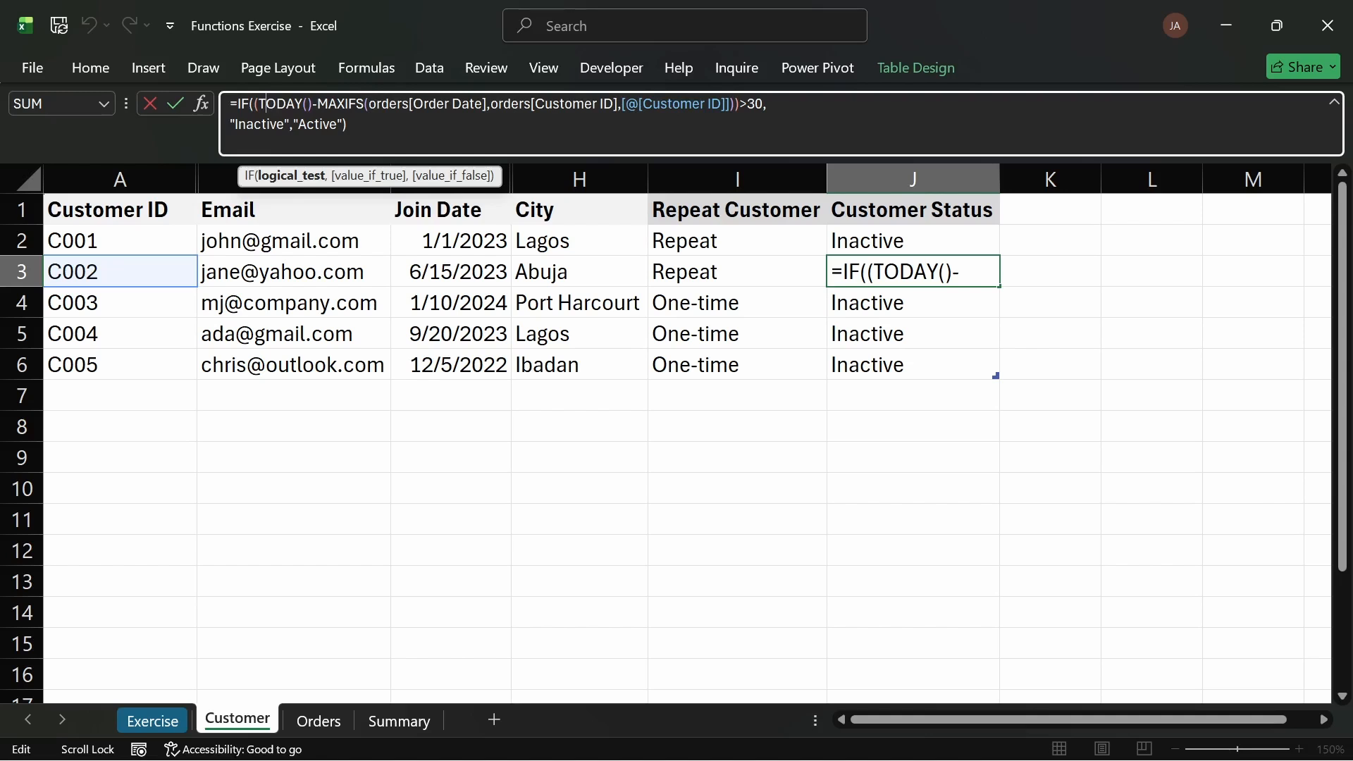
pyautogui.moveTo(739, 104); pyautogui.dragTo(318, 104)
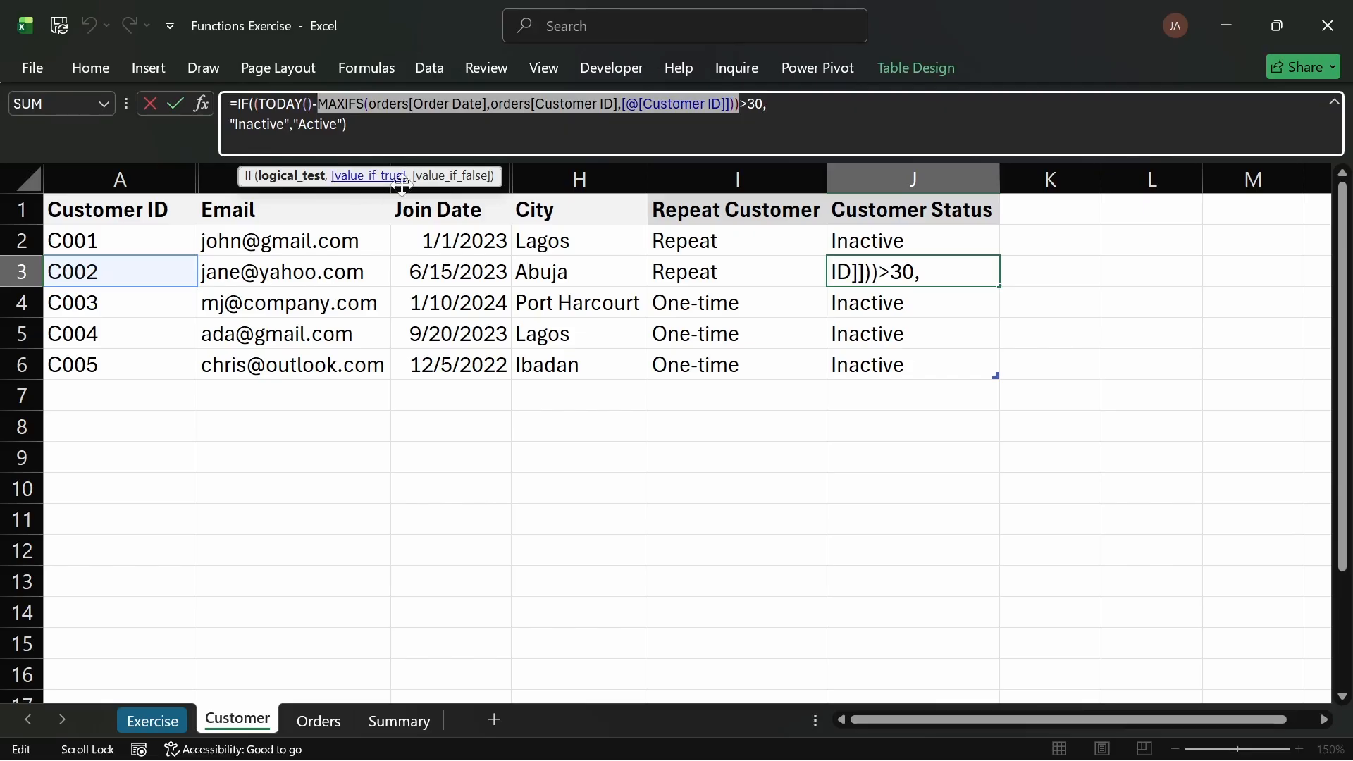
pyautogui.click(665, 134)
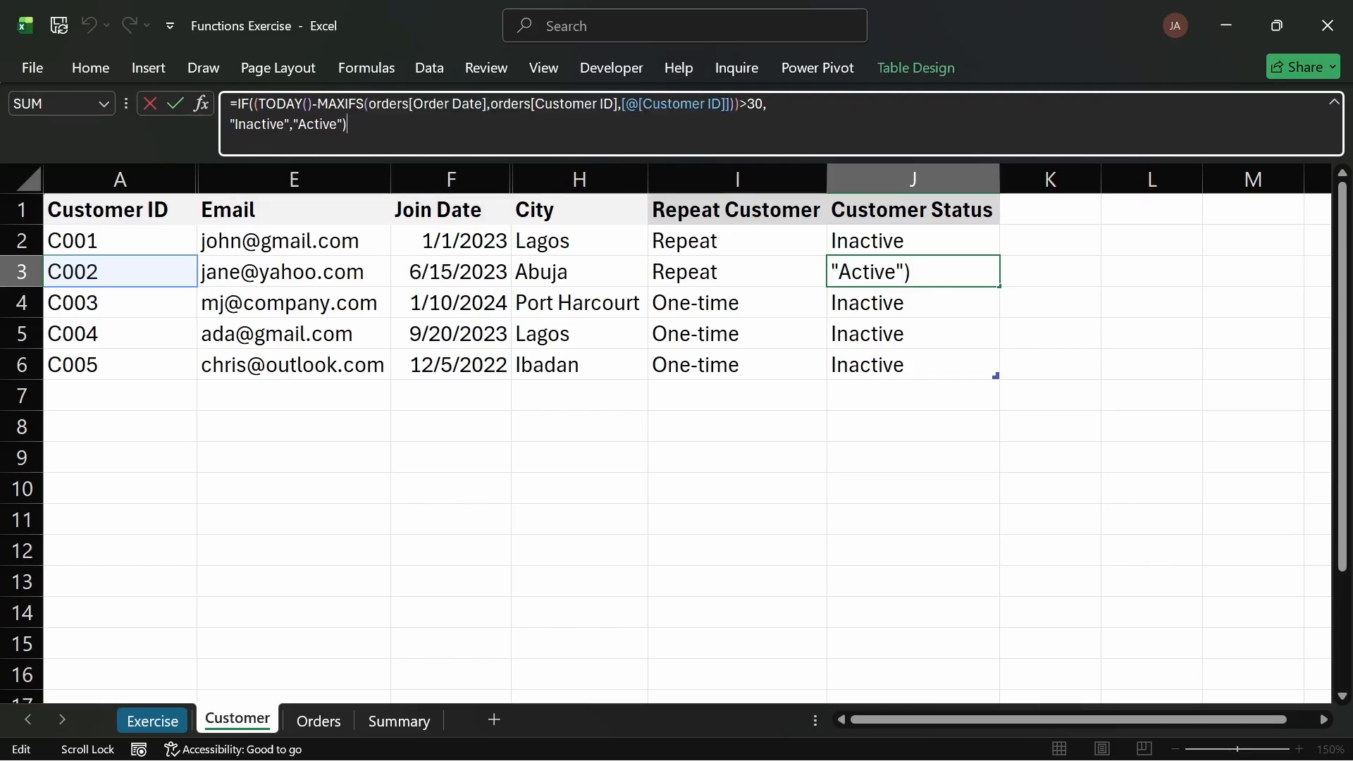
pyautogui.press('Return')
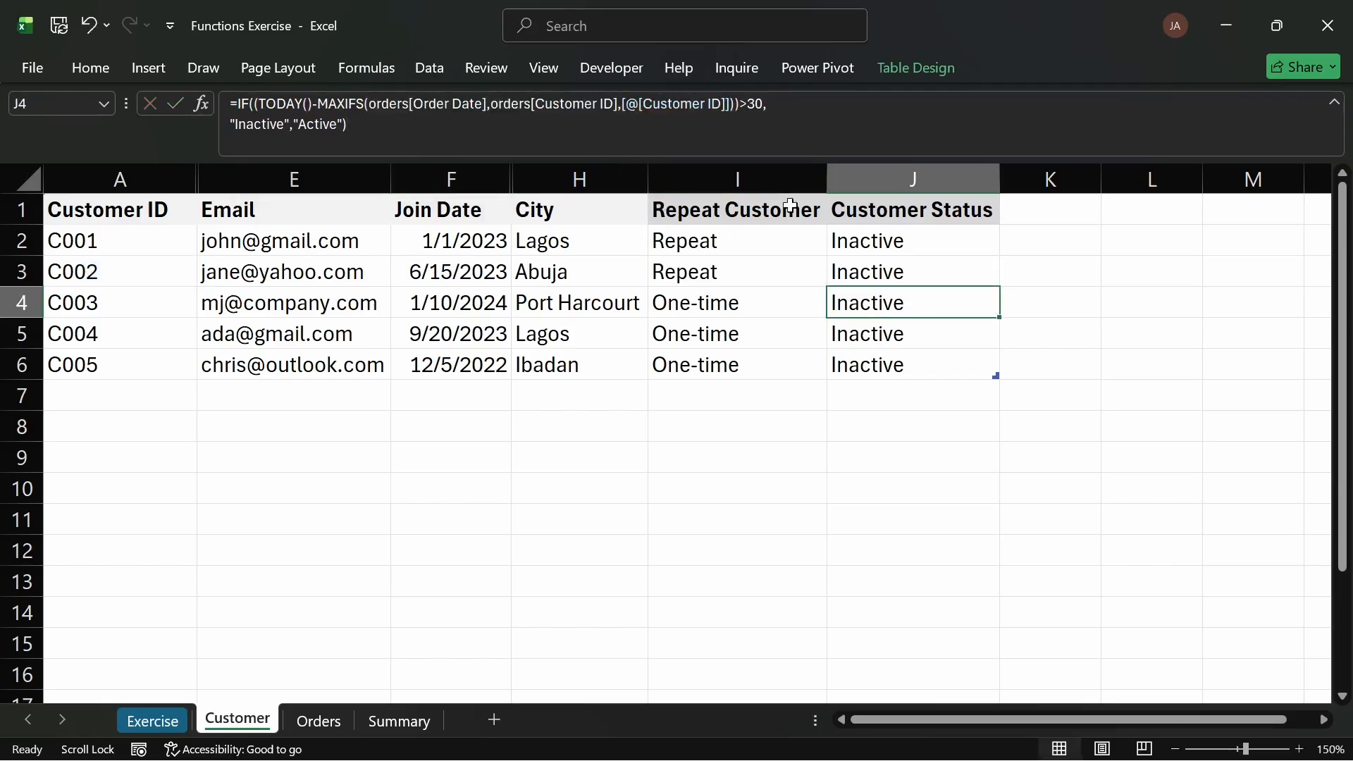
# Step: Check today's system date and compare it with the order dates on the Orders sheet
pyautogui.moveTo(1127, 760)
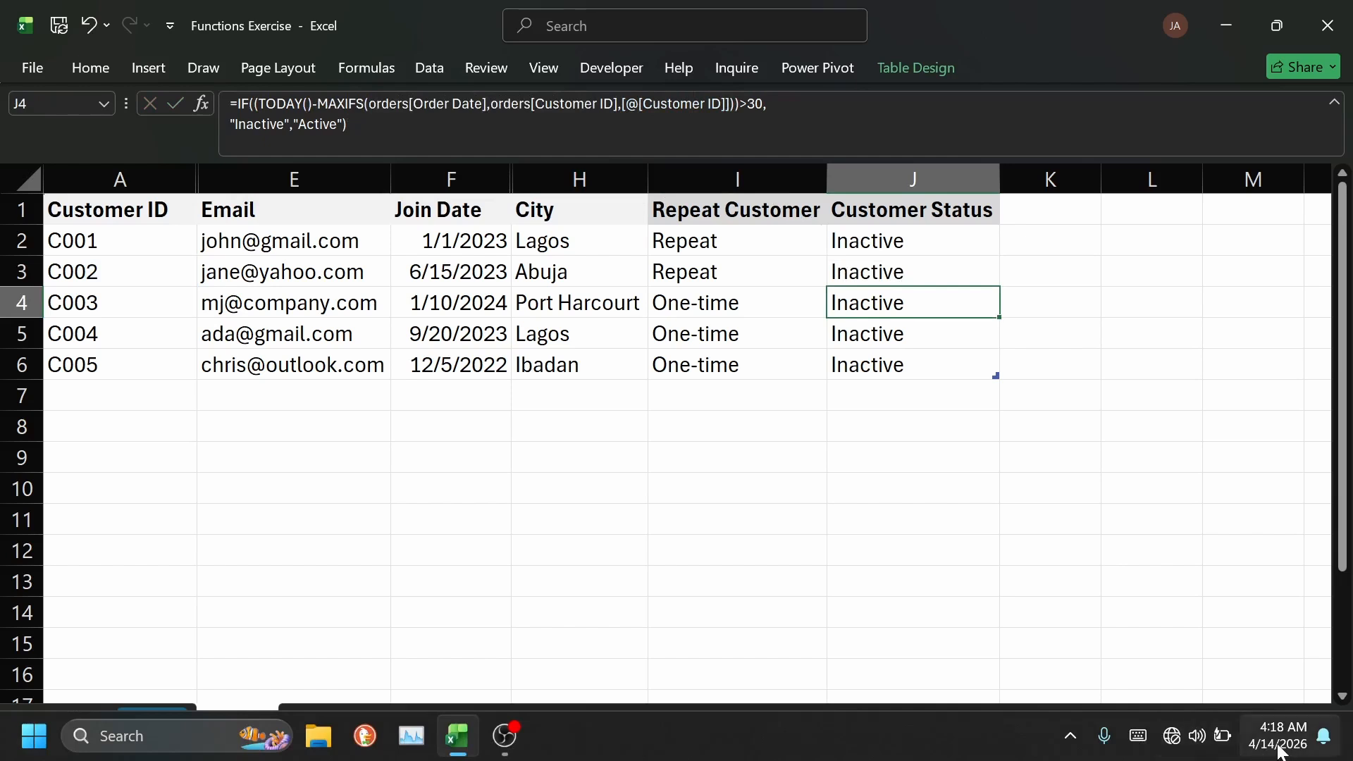
pyautogui.moveTo(1272, 759)
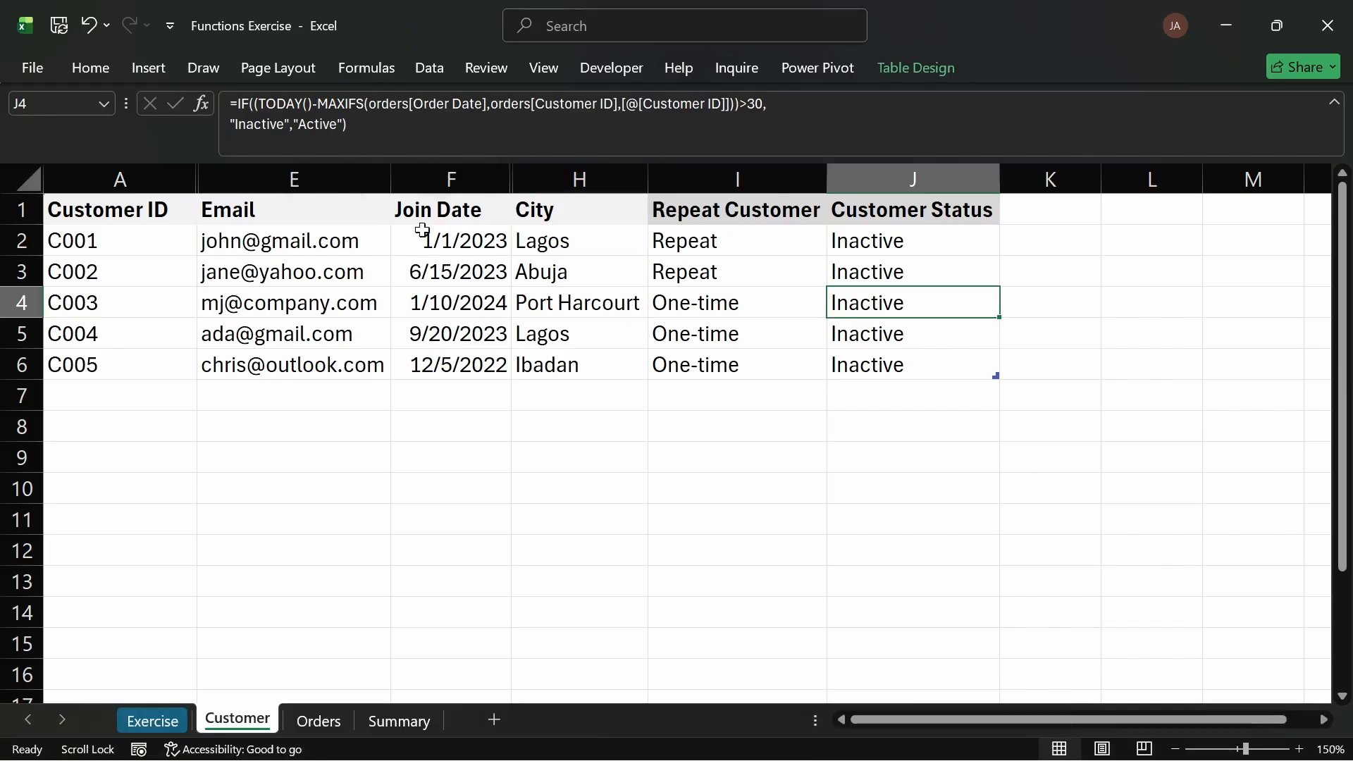
pyautogui.click(333, 726)
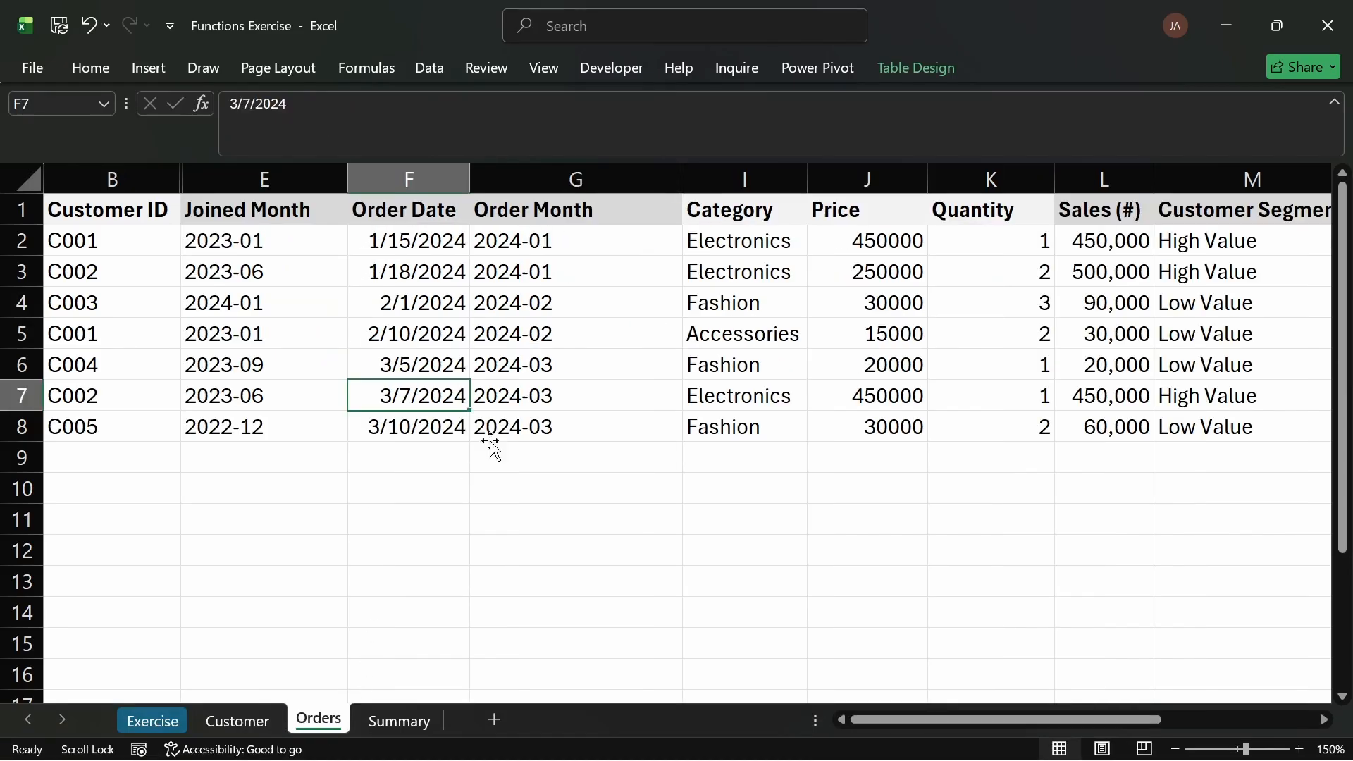
# Step: Review the order months on the Orders sheet and the monthly order counts on the Summary sheet
pyautogui.moveTo(491, 242); pyautogui.dragTo(503, 421)
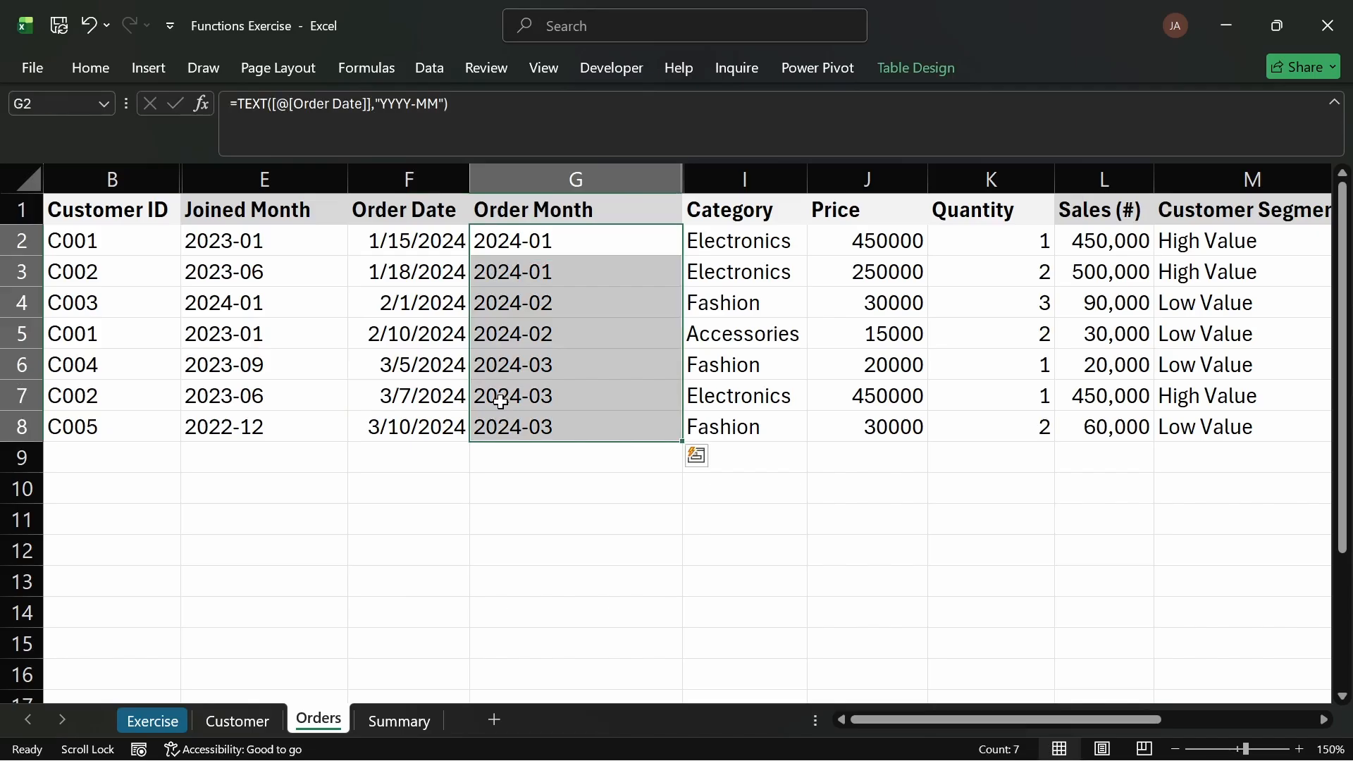
pyautogui.click(554, 429)
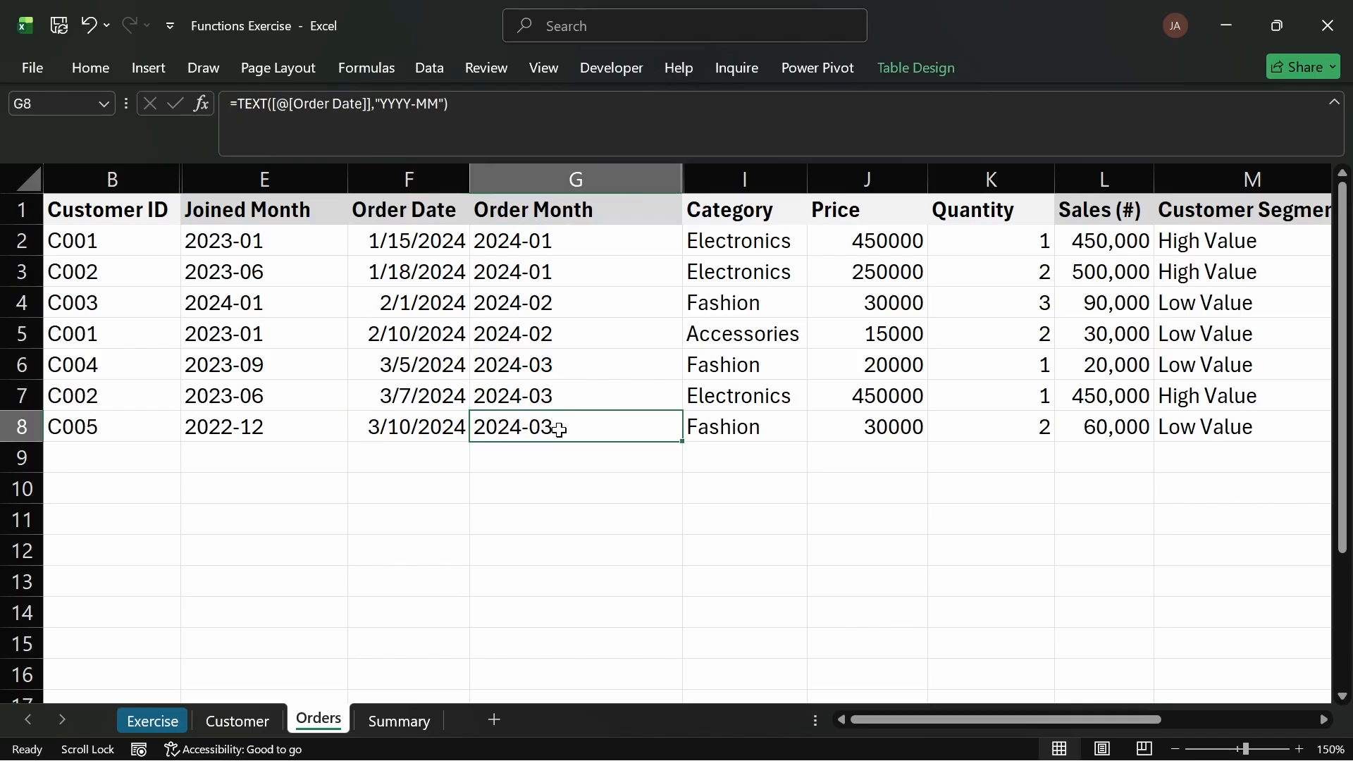
pyautogui.click(252, 713)
pyautogui.click(378, 717)
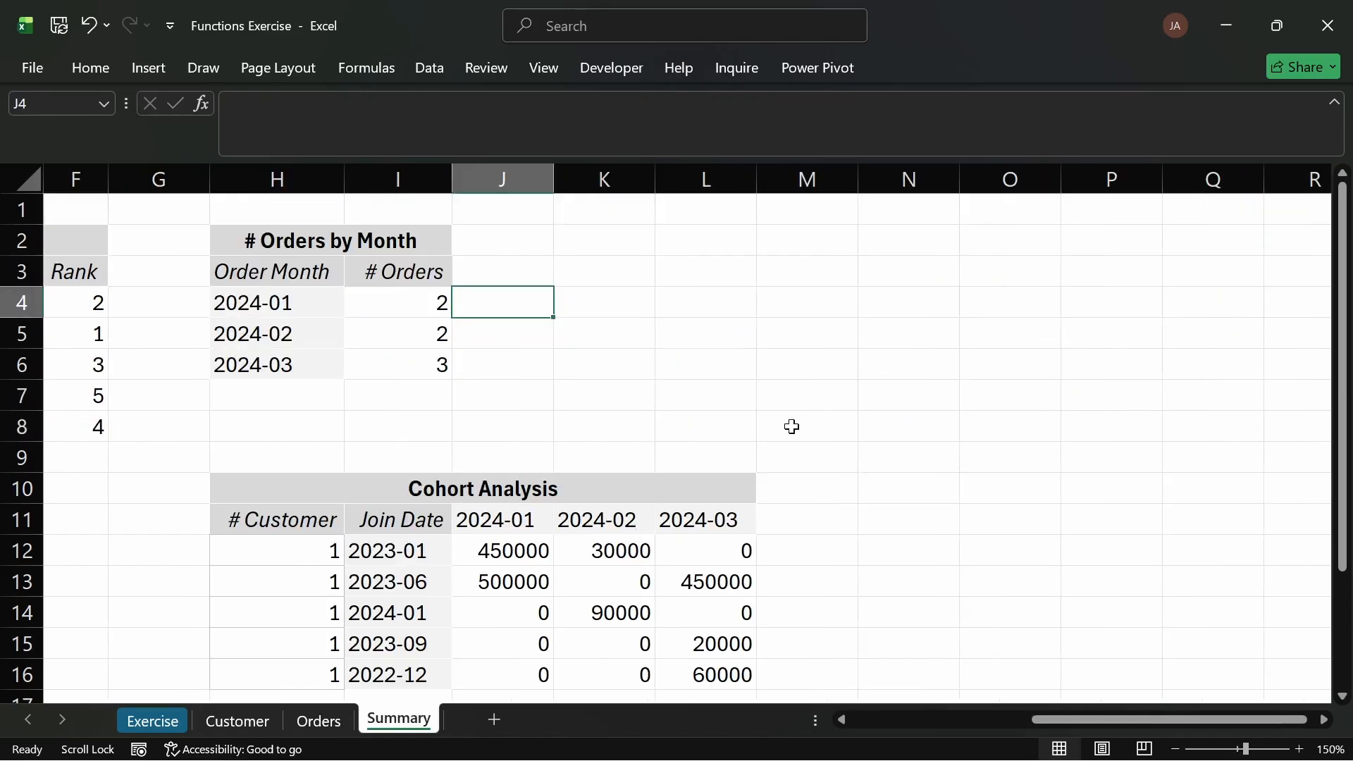
pyautogui.click(240, 720)
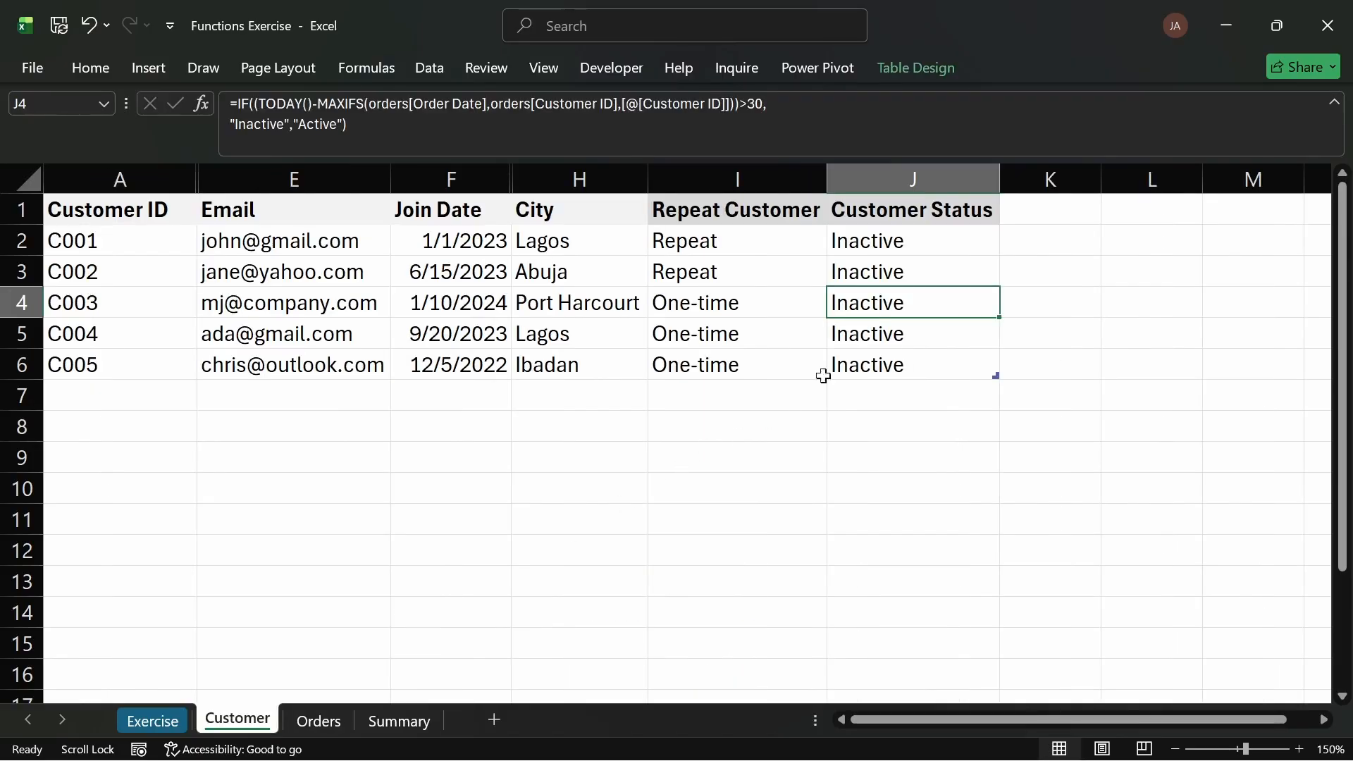
# Step: Replace TODAY() in the Customer Status formula with DATE(2024,3,1) and enter the formula
pyautogui.doubleClick(887, 241)
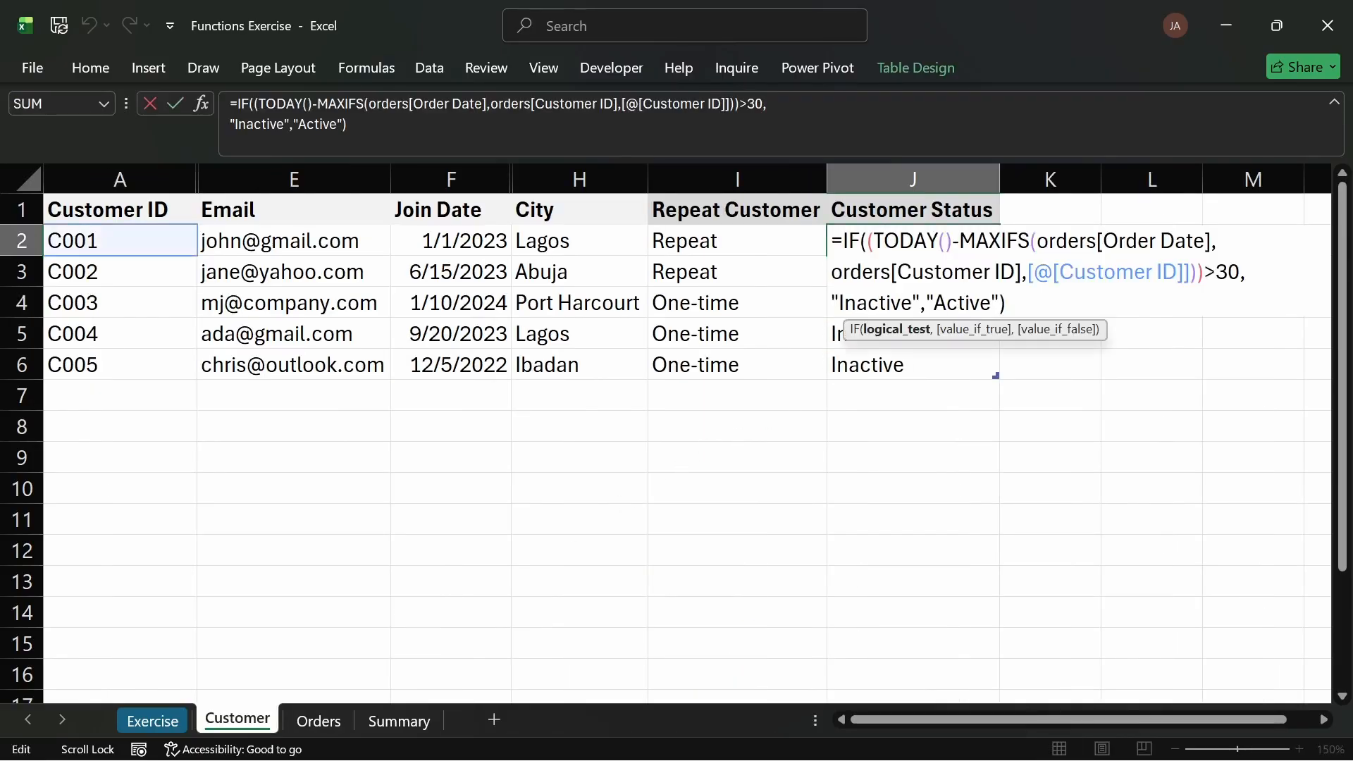
pyautogui.moveTo(952, 240); pyautogui.dragTo(874, 240)
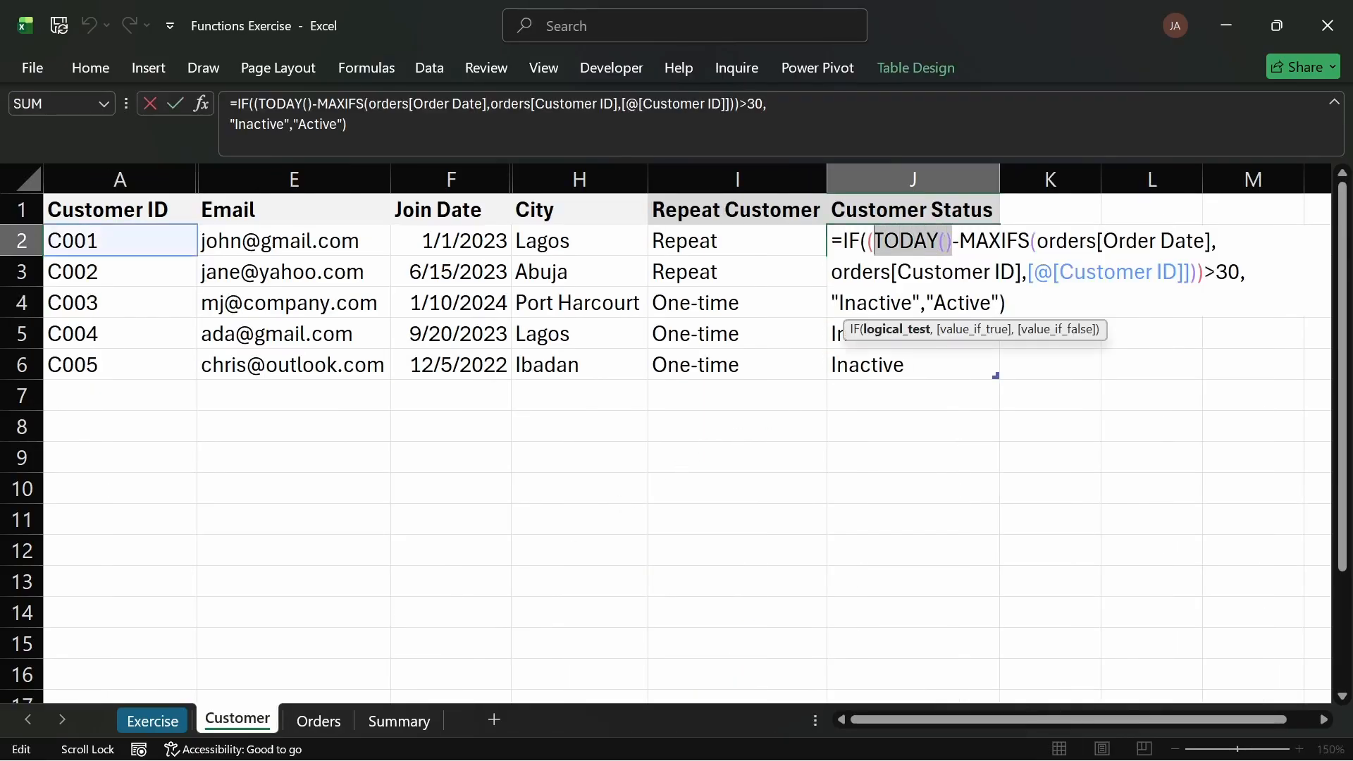
pyautogui.write('date')
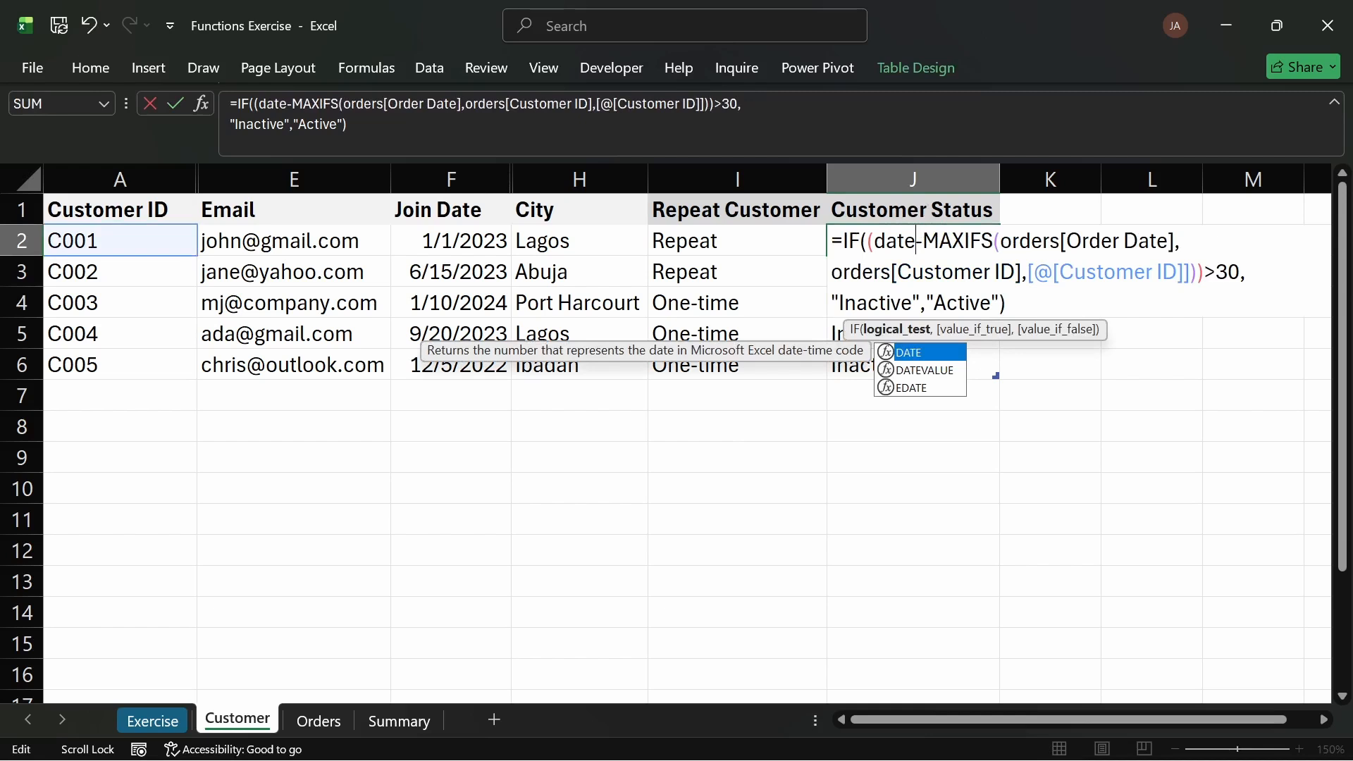
pyautogui.press('Tab')
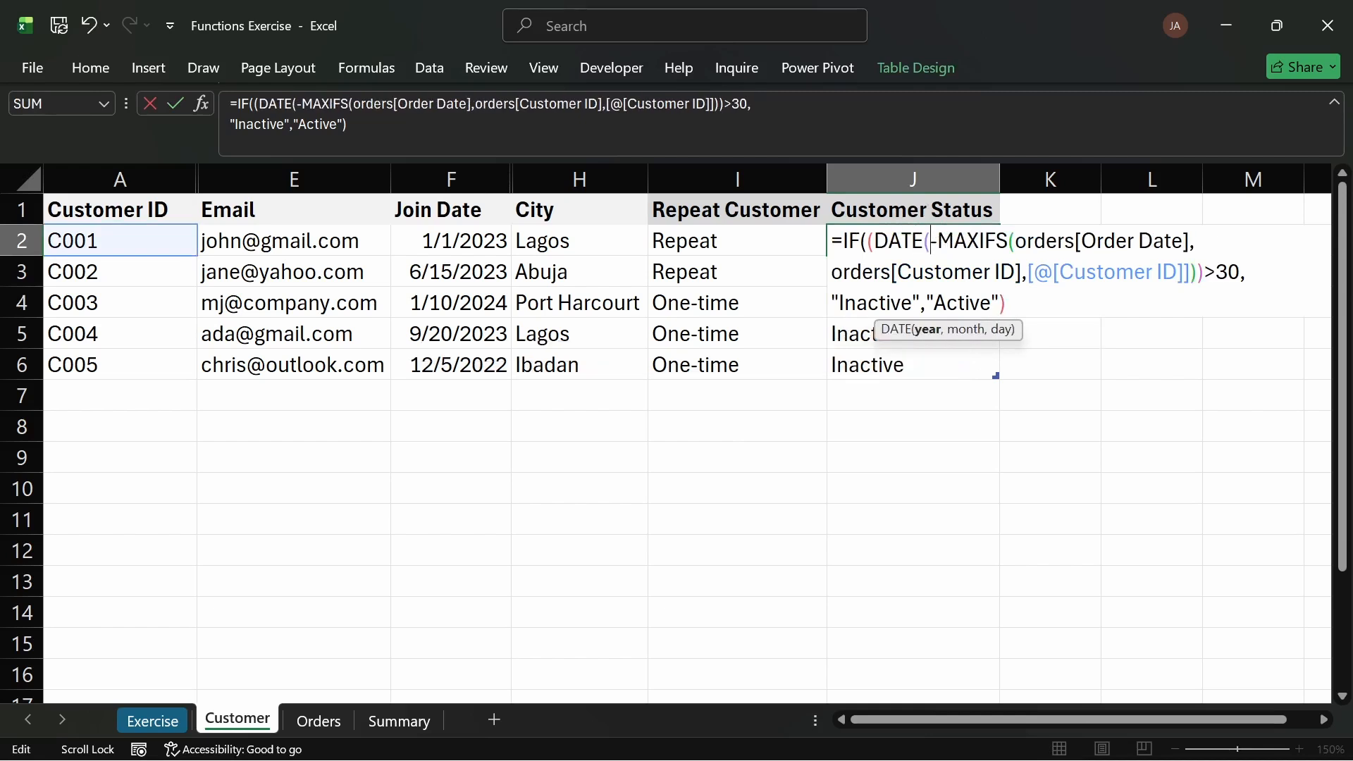
pyautogui.write('20204')
pyautogui.press('BackSpace')
pyautogui.press('BackSpace')
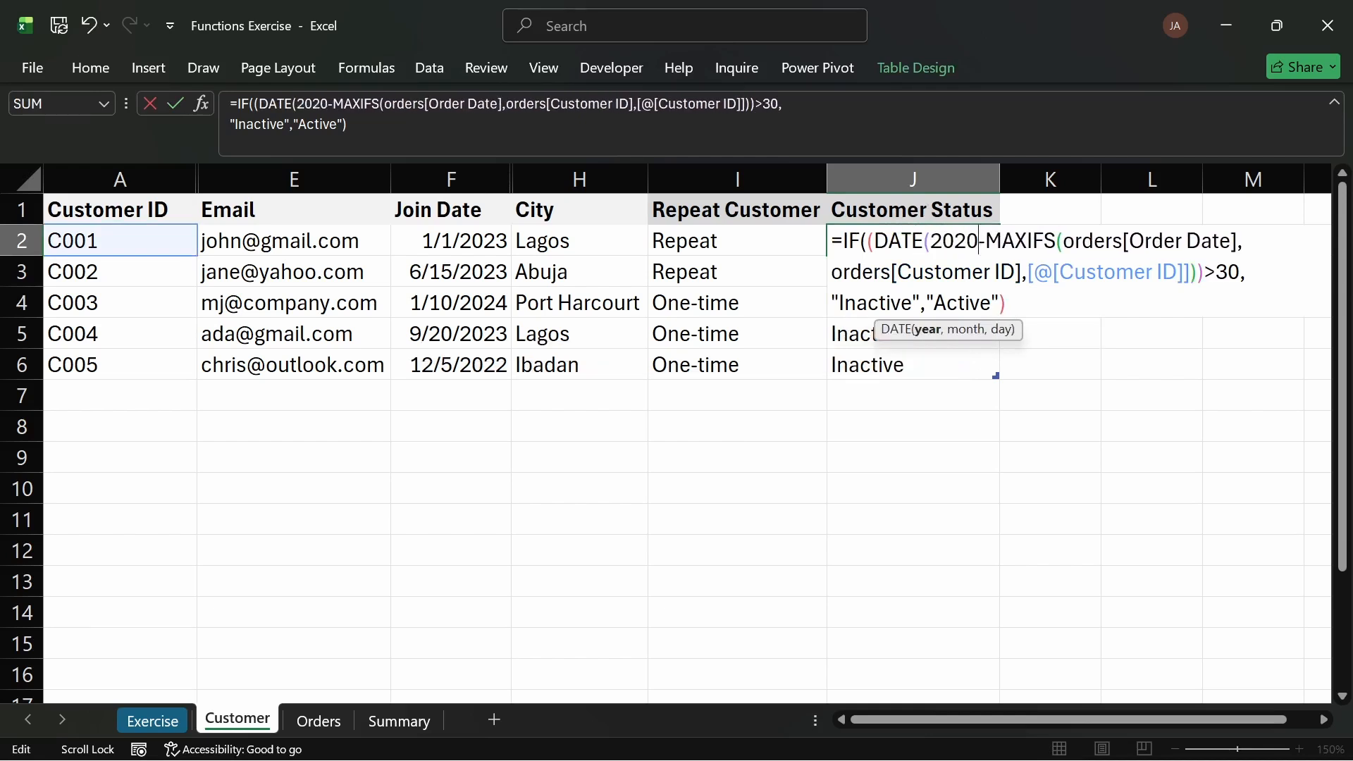
pyautogui.write('4,')
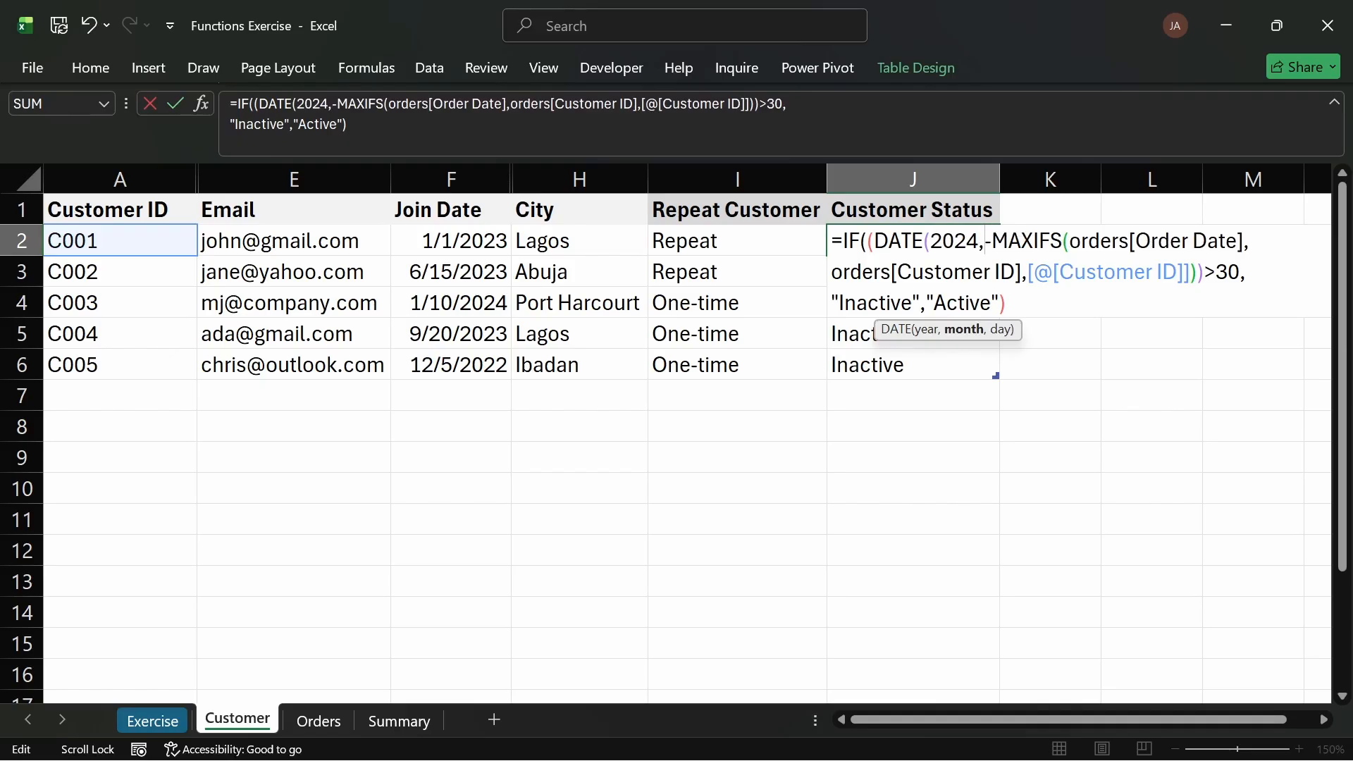
pyautogui.write('3,')
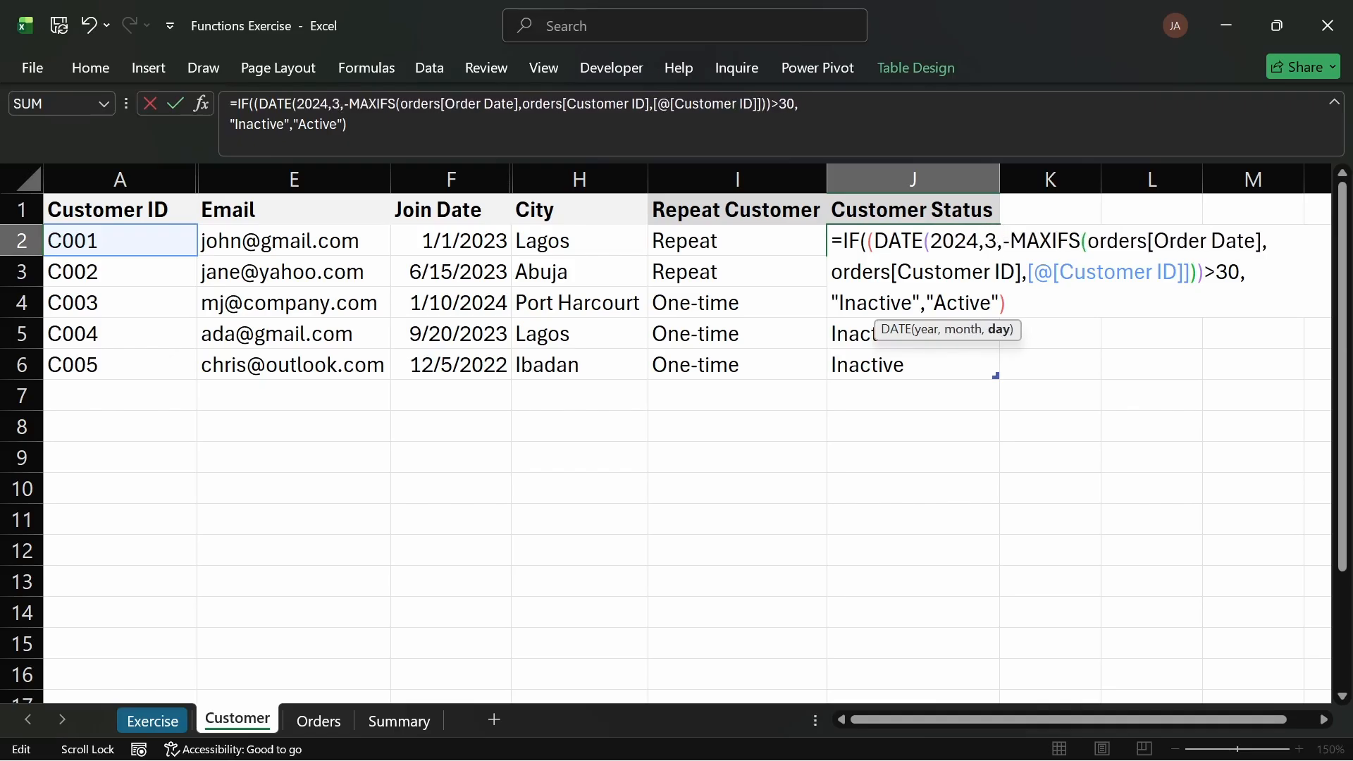
pyautogui.write('1')
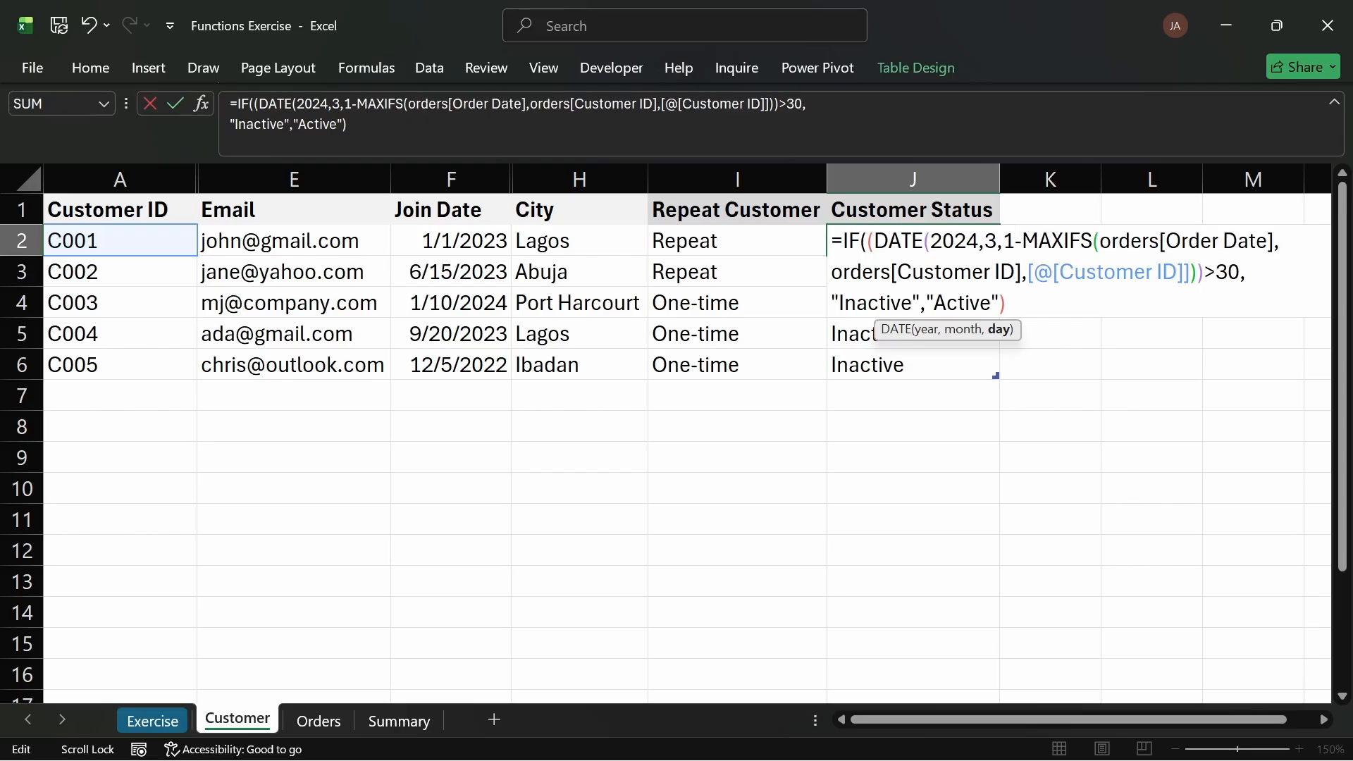
pyautogui.write(')')
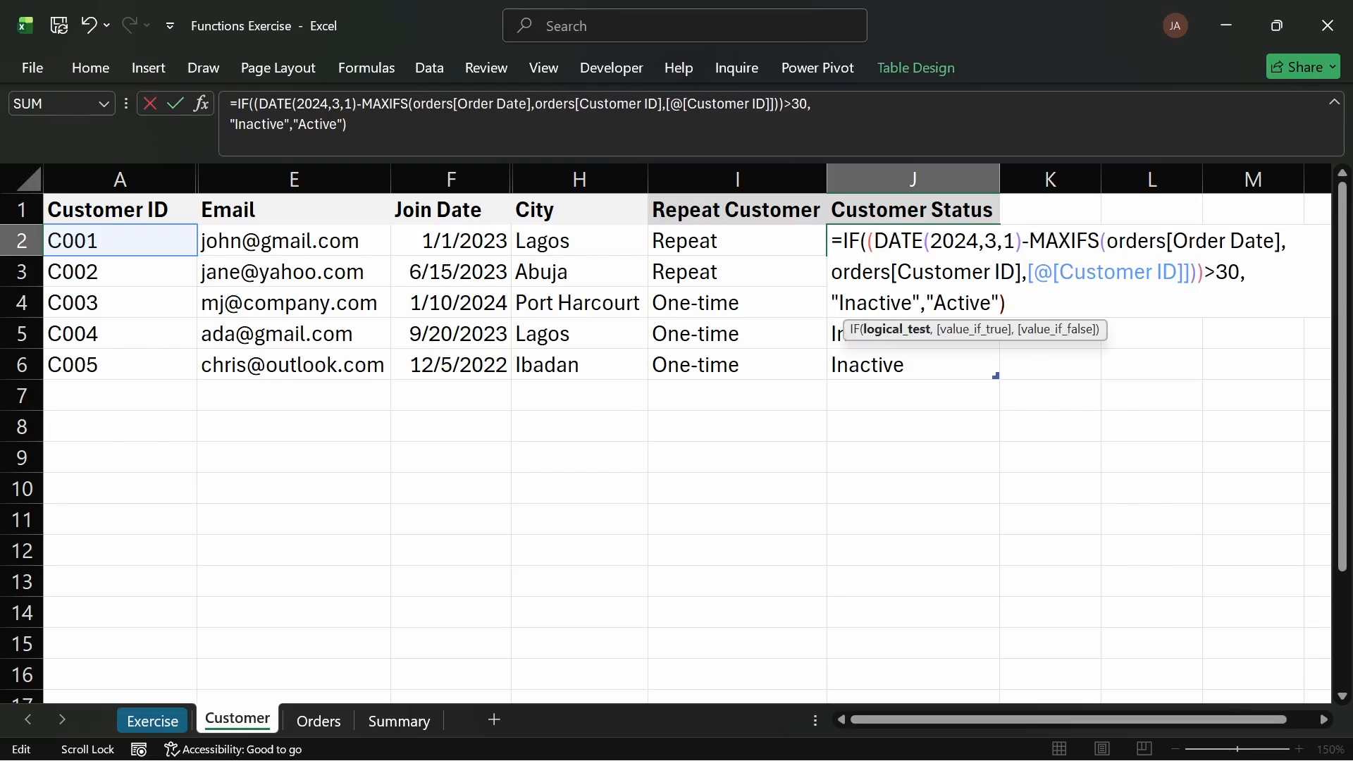
pyautogui.press('Return')
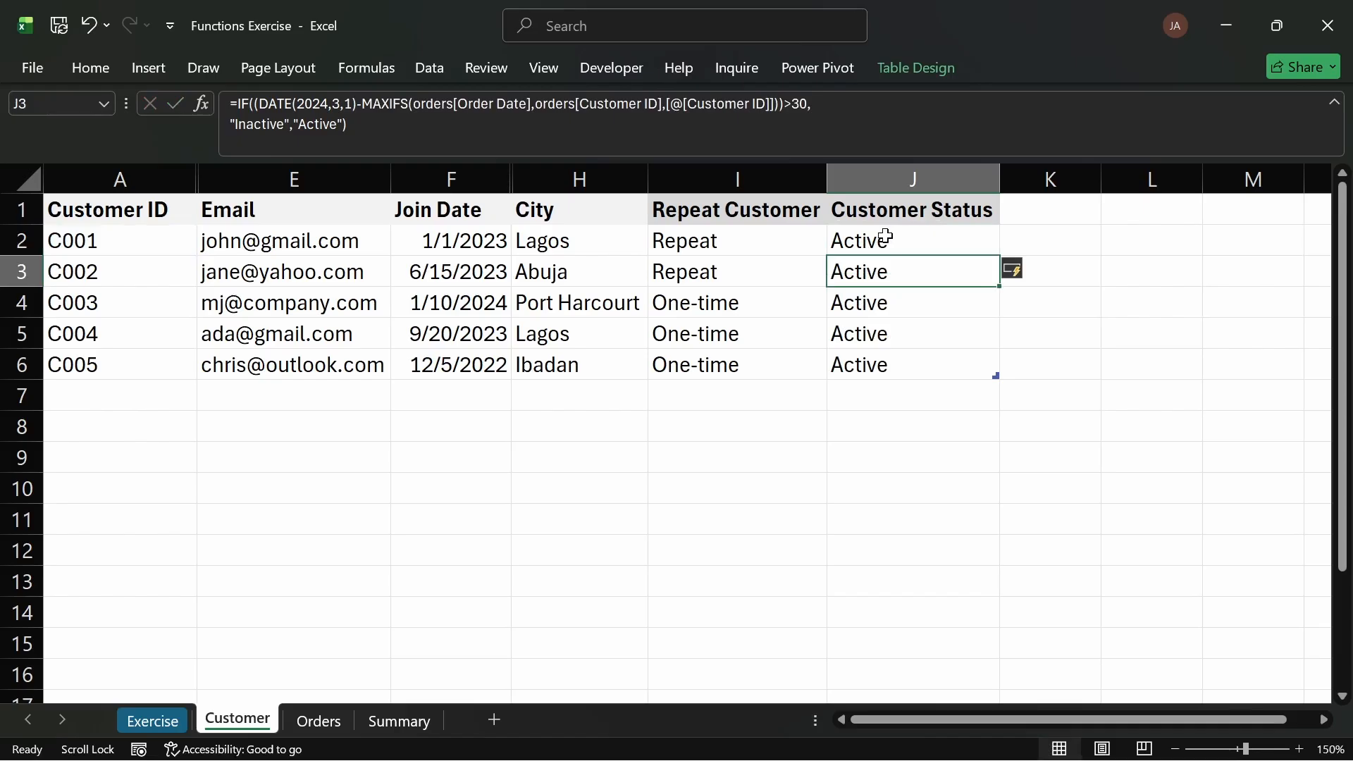
# Step: Change the DATE reference month in the Customer Status formula to 4, making it DATE(2024,4,1)
pyautogui.click(904, 242)
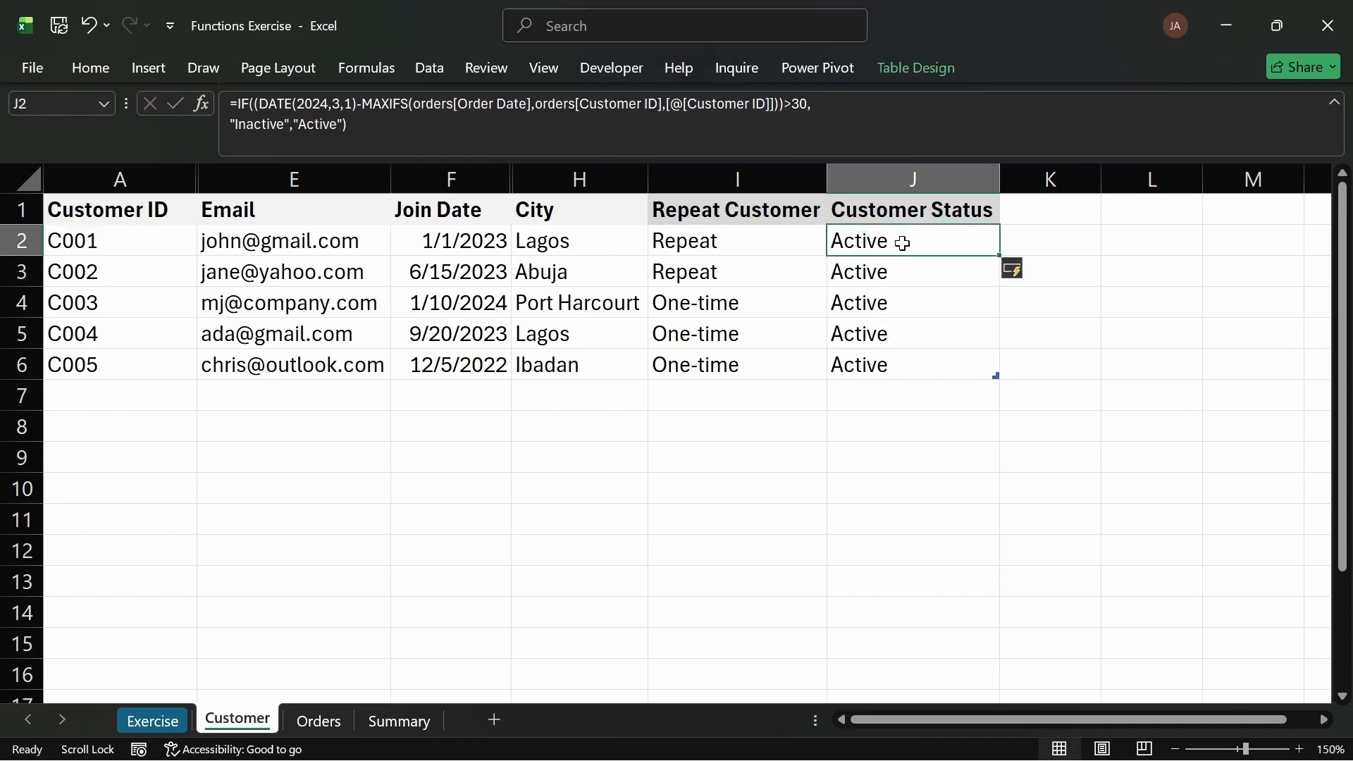
pyautogui.doubleClick(904, 241)
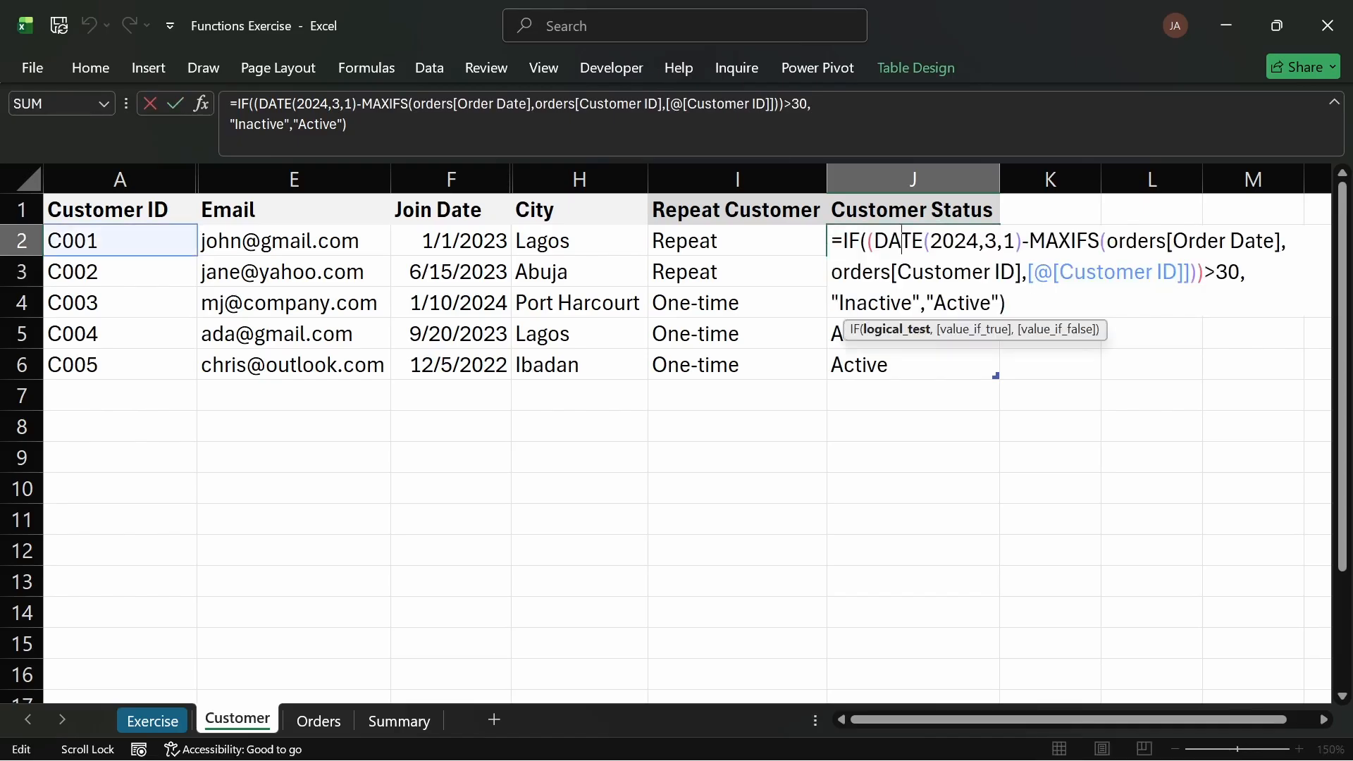
pyautogui.doubleClick(991, 242)
pyautogui.write('4')
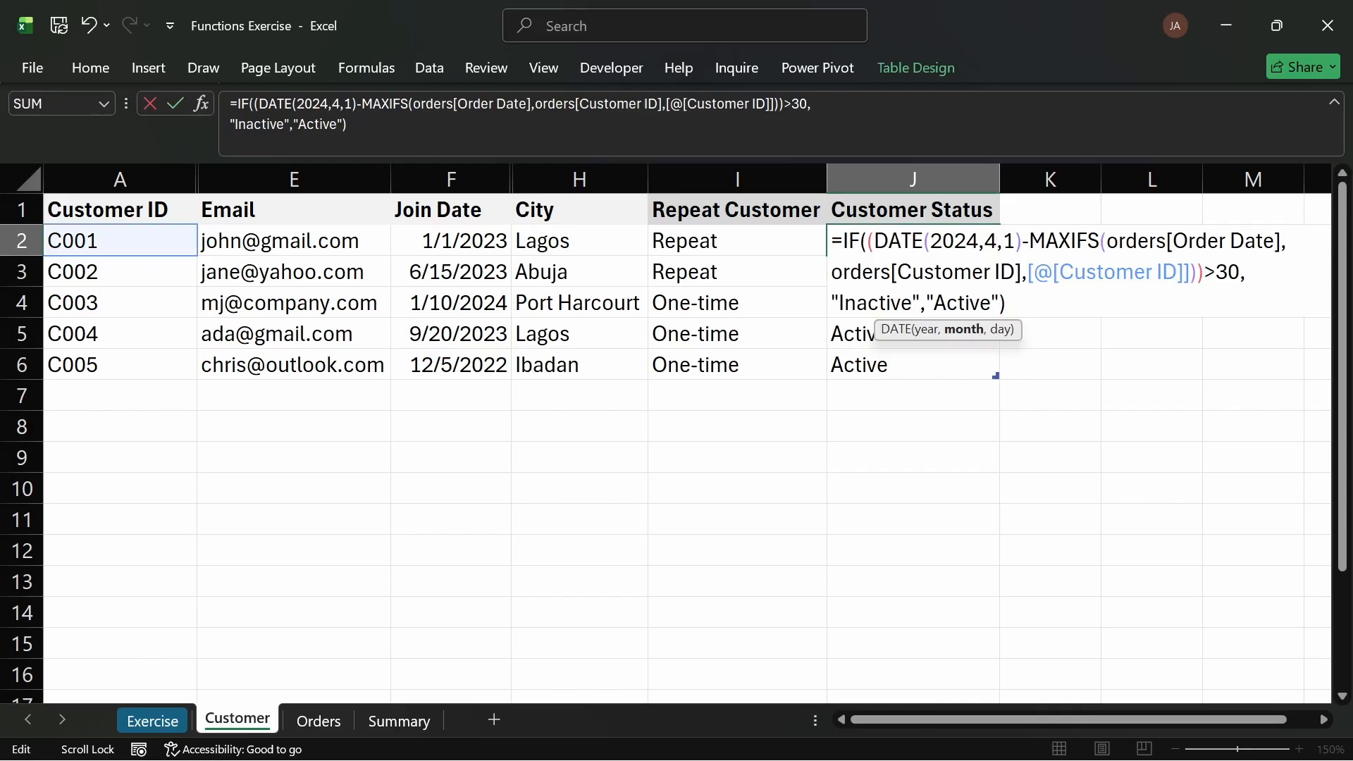
pyautogui.press('Return')
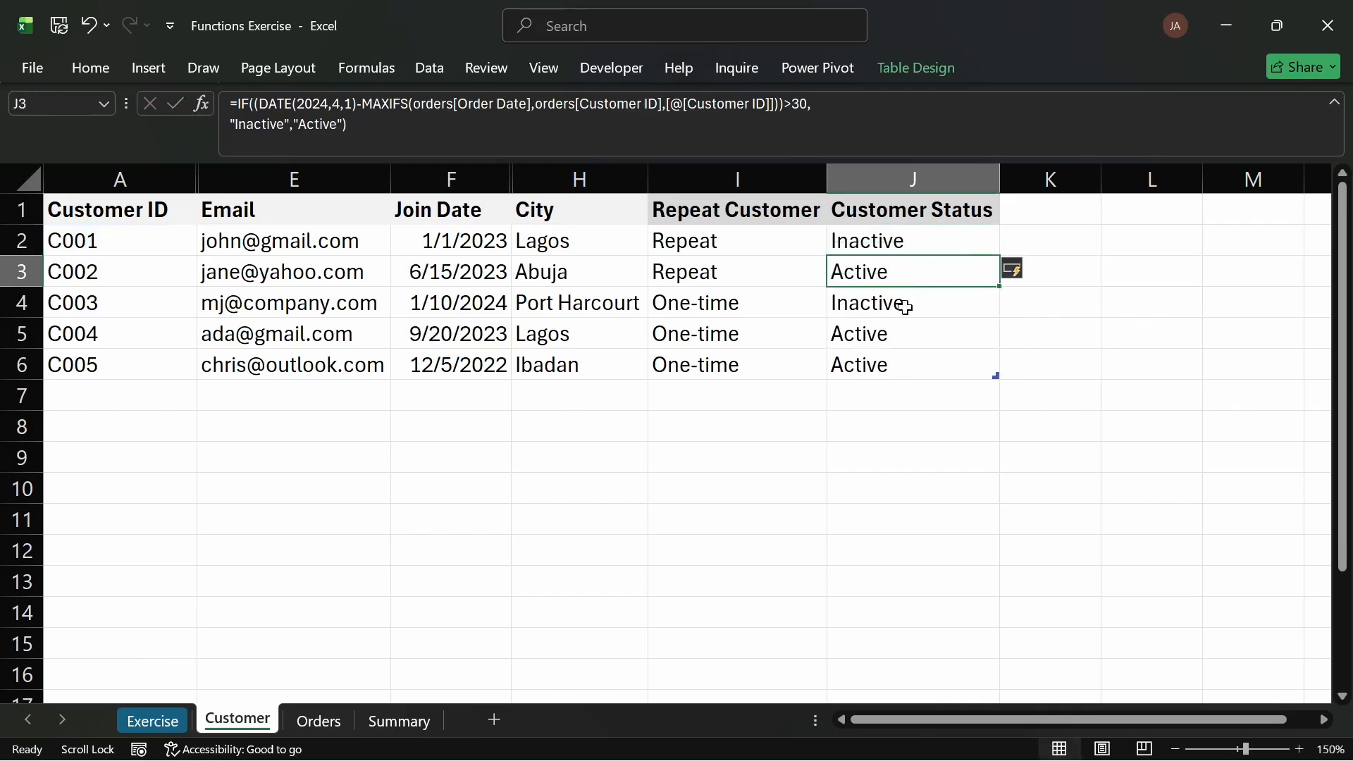
# Step: Compare each customer's status with their latest order dates on the Orders sheet
pyautogui.click(907, 245)
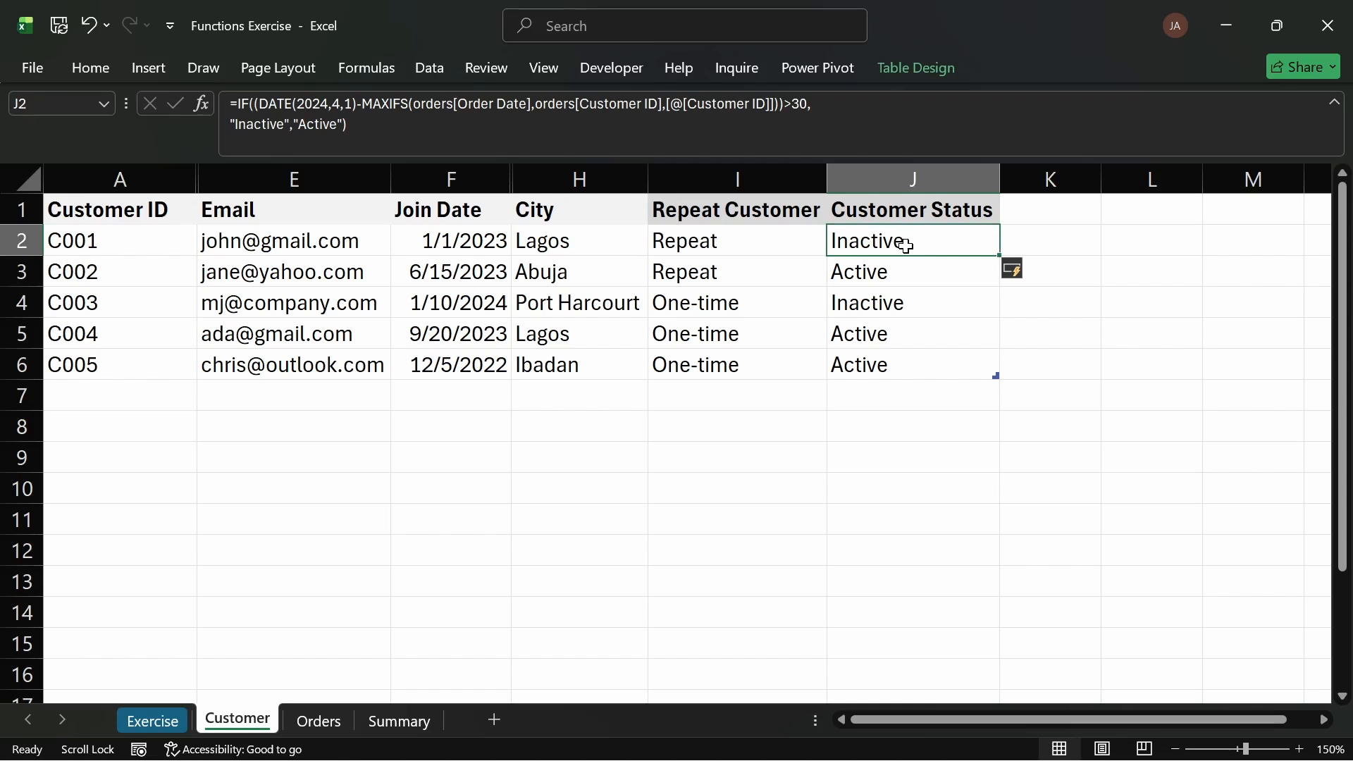
pyautogui.click(889, 310)
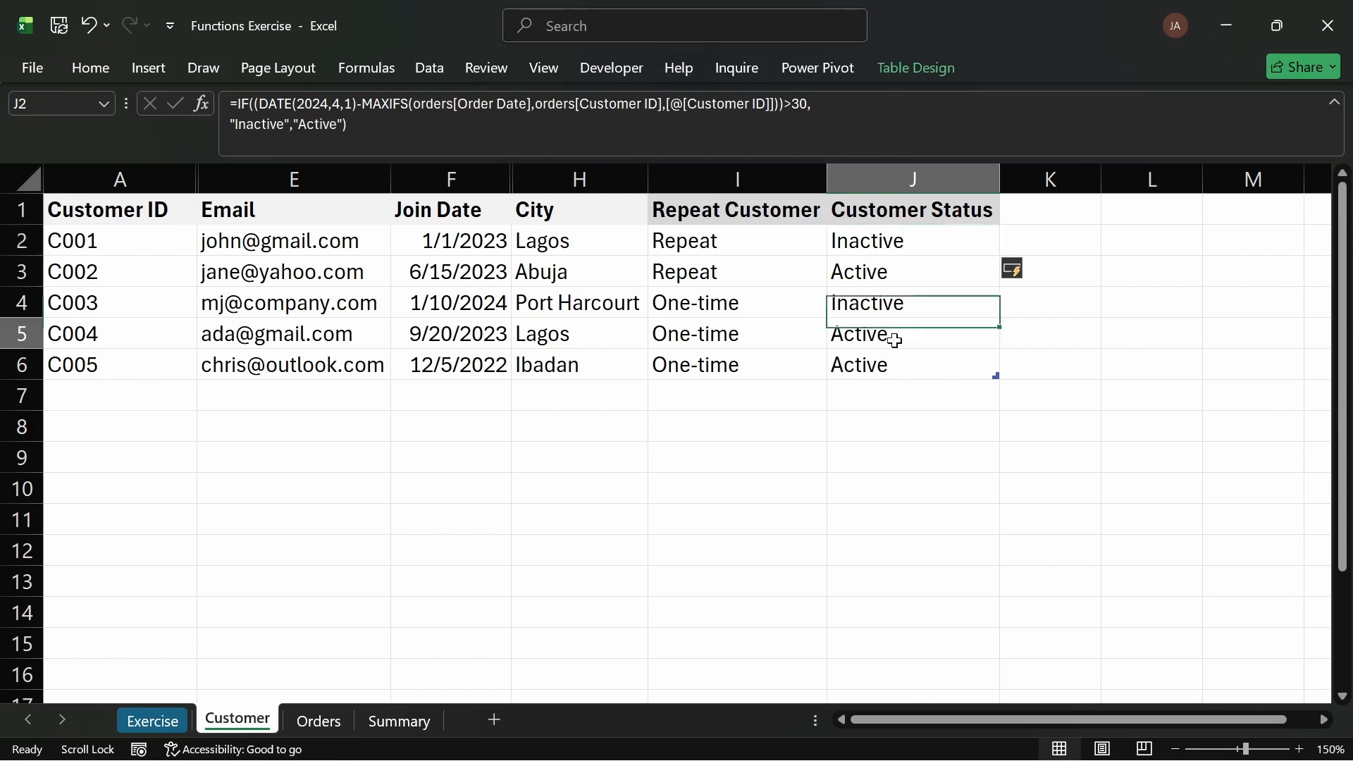
pyautogui.moveTo(895, 336); pyautogui.dragTo(895, 366)
pyautogui.click(325, 716)
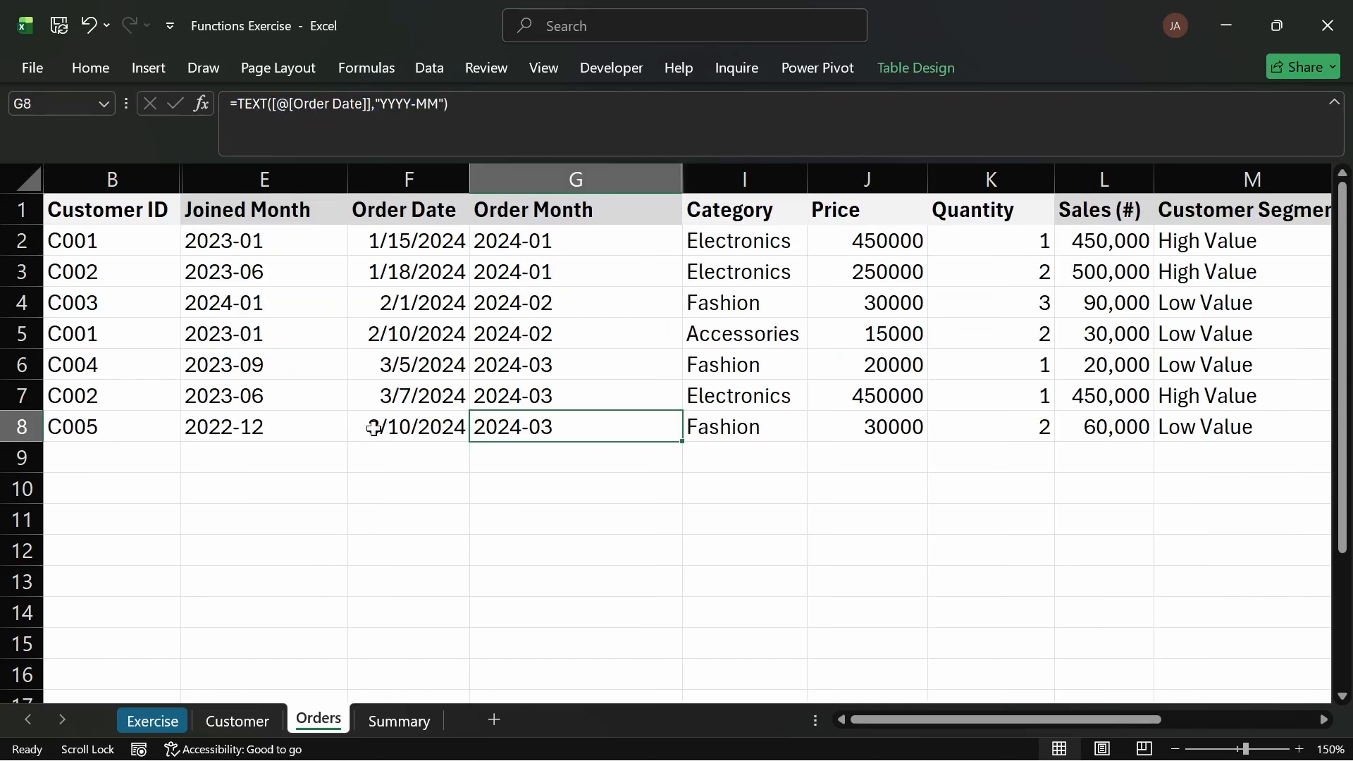
pyautogui.moveTo(529, 393); pyautogui.dragTo(550, 423)
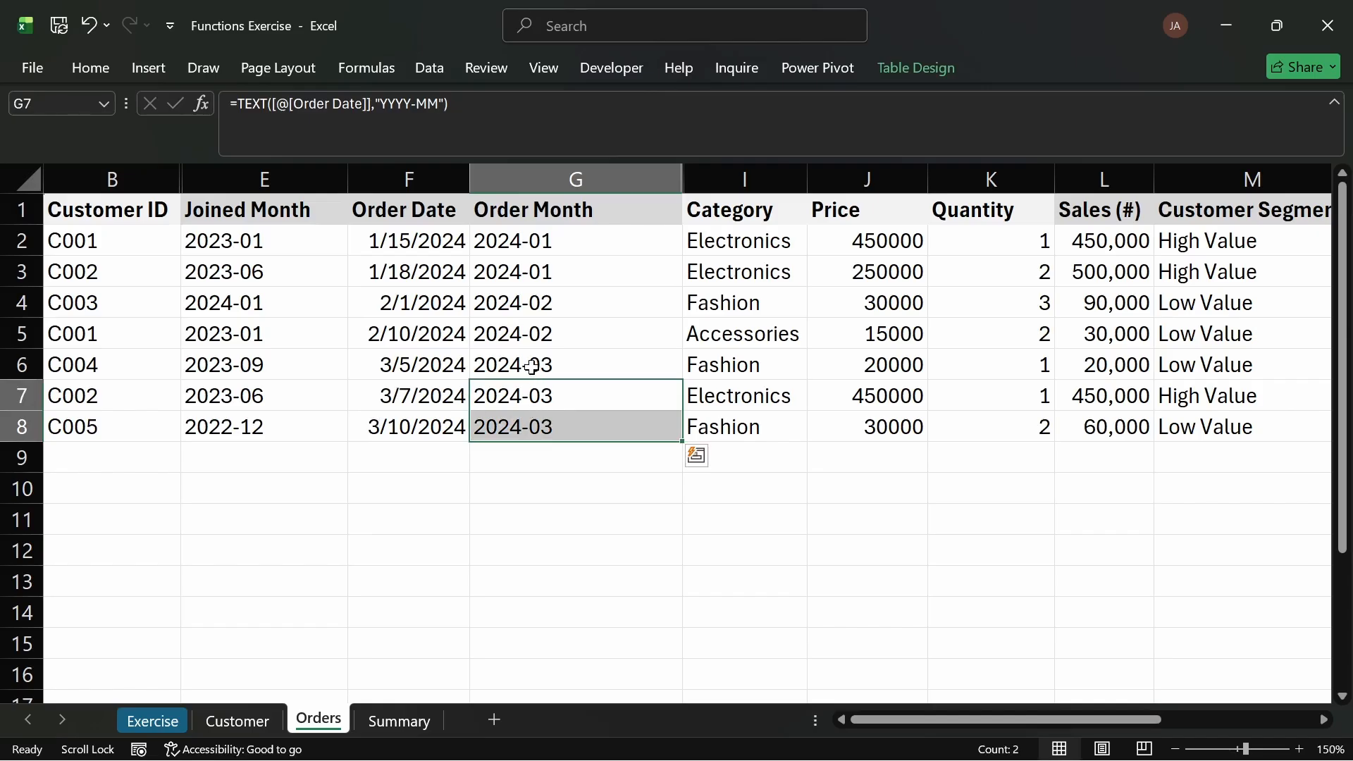
pyautogui.click(512, 339)
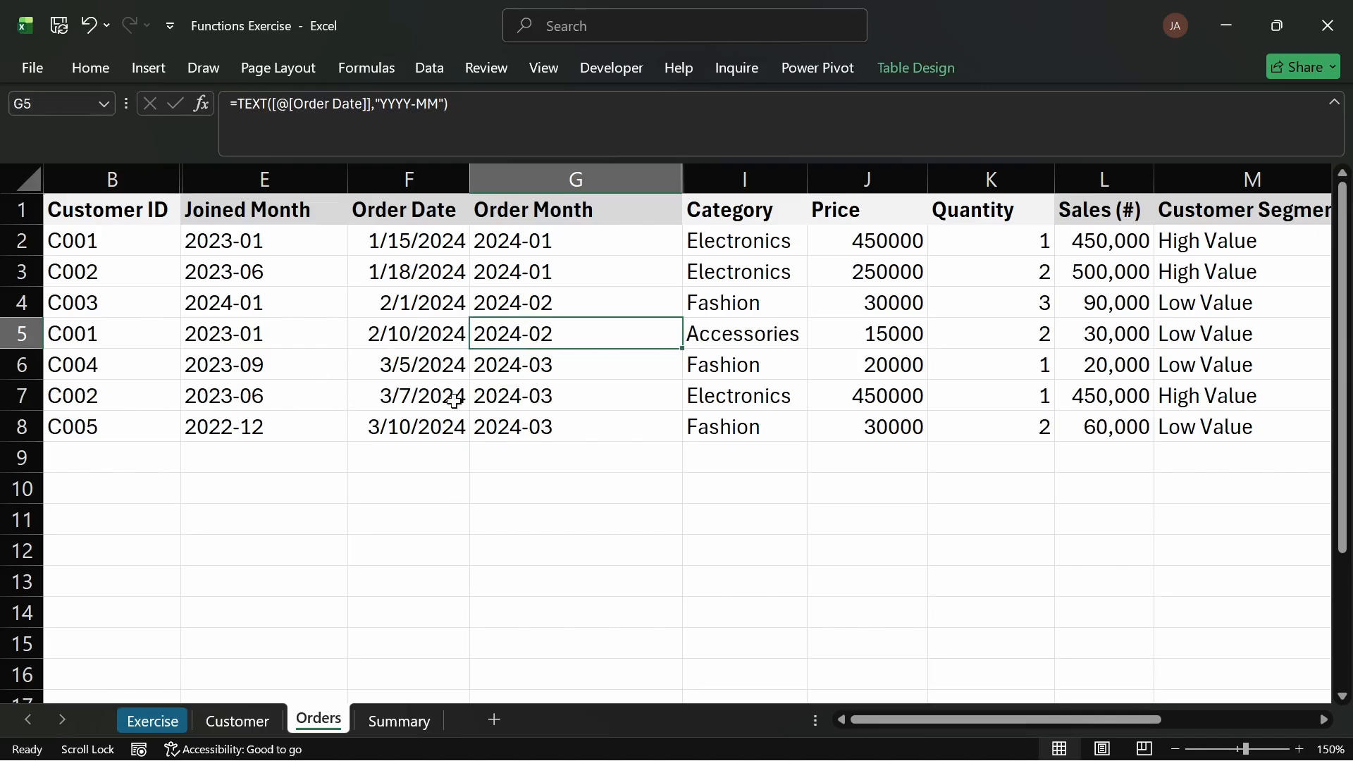
pyautogui.click(533, 398)
pyautogui.click(427, 402)
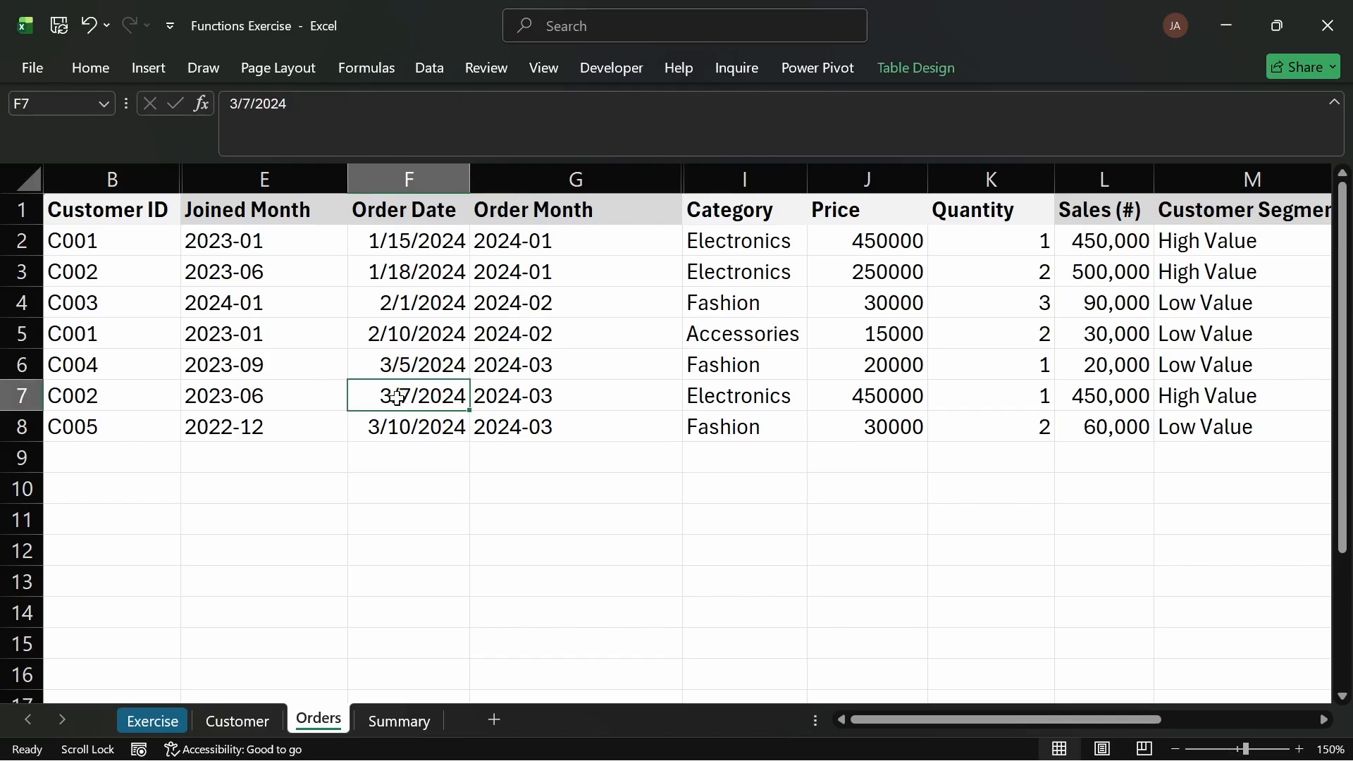
pyautogui.click(224, 722)
pyautogui.click(874, 306)
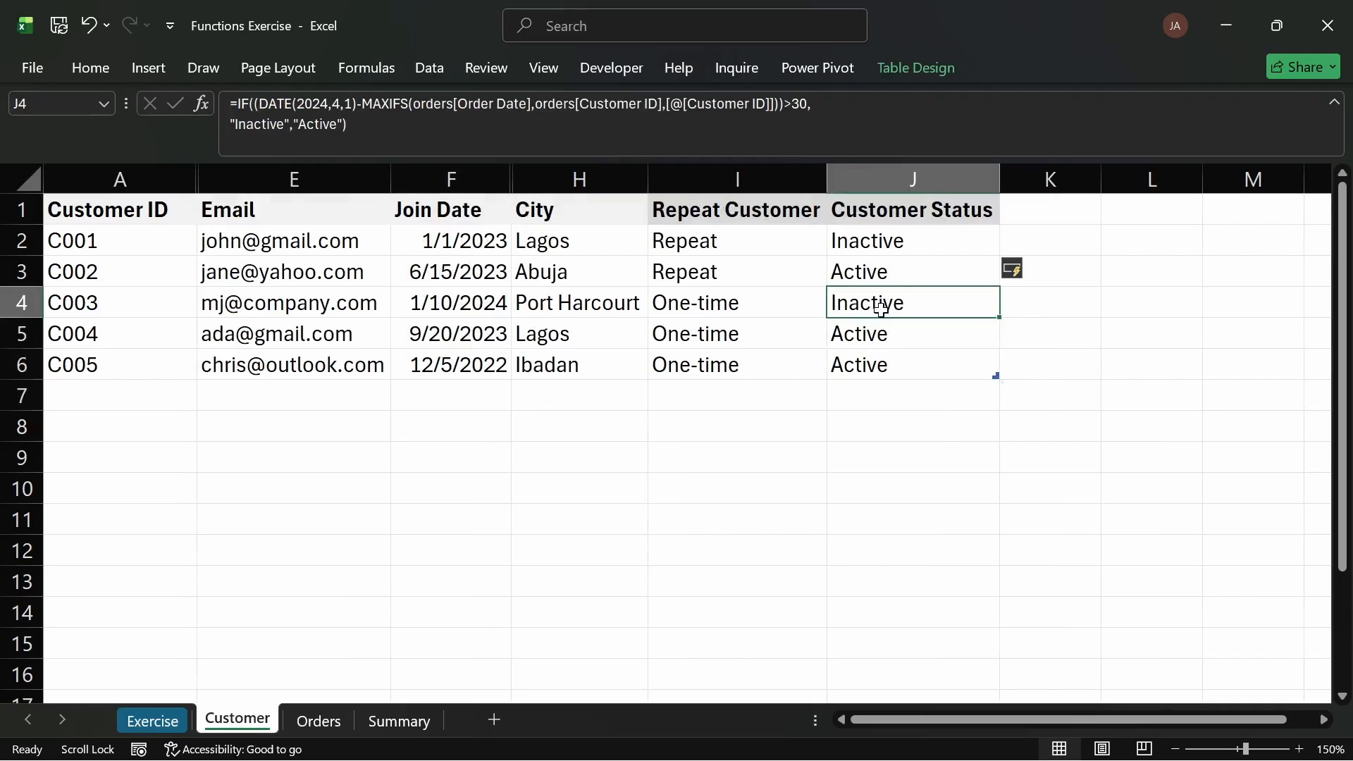
pyautogui.click(888, 276)
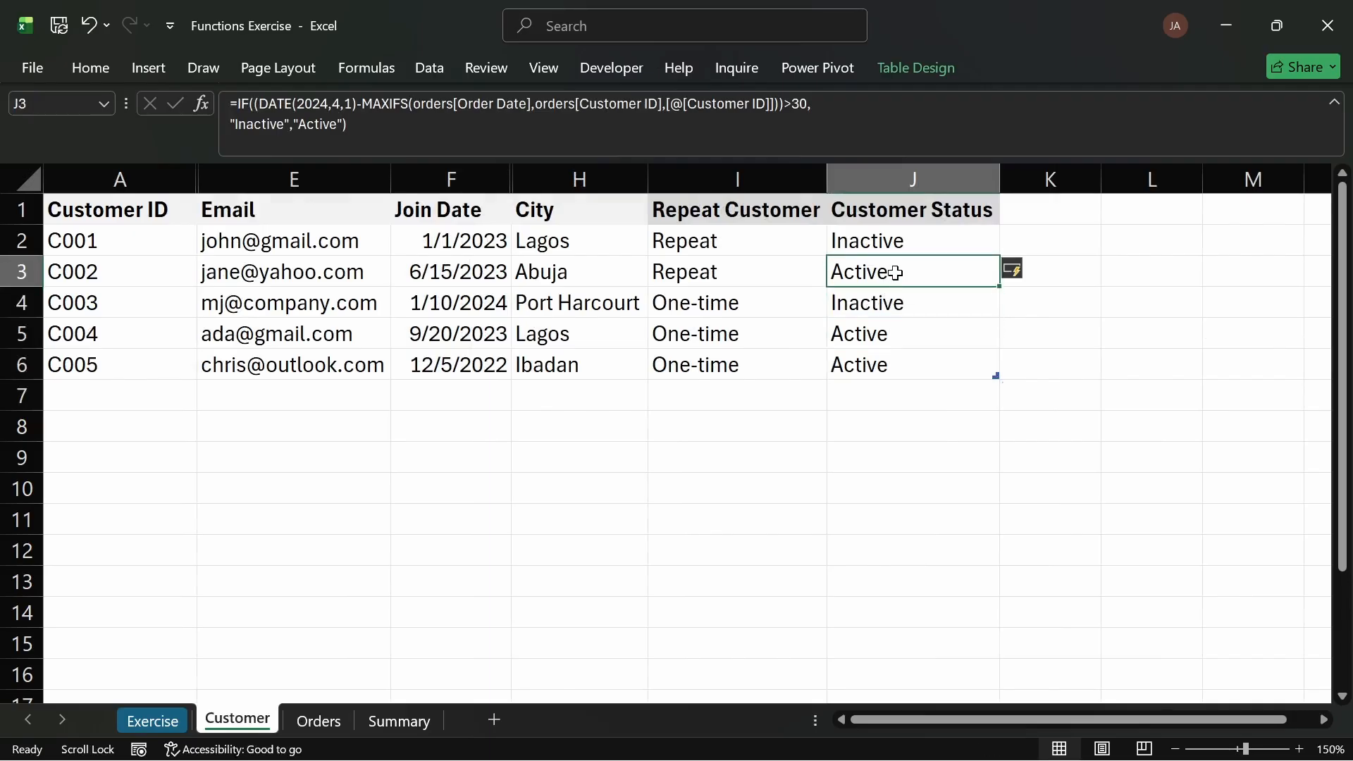
pyautogui.click(872, 309)
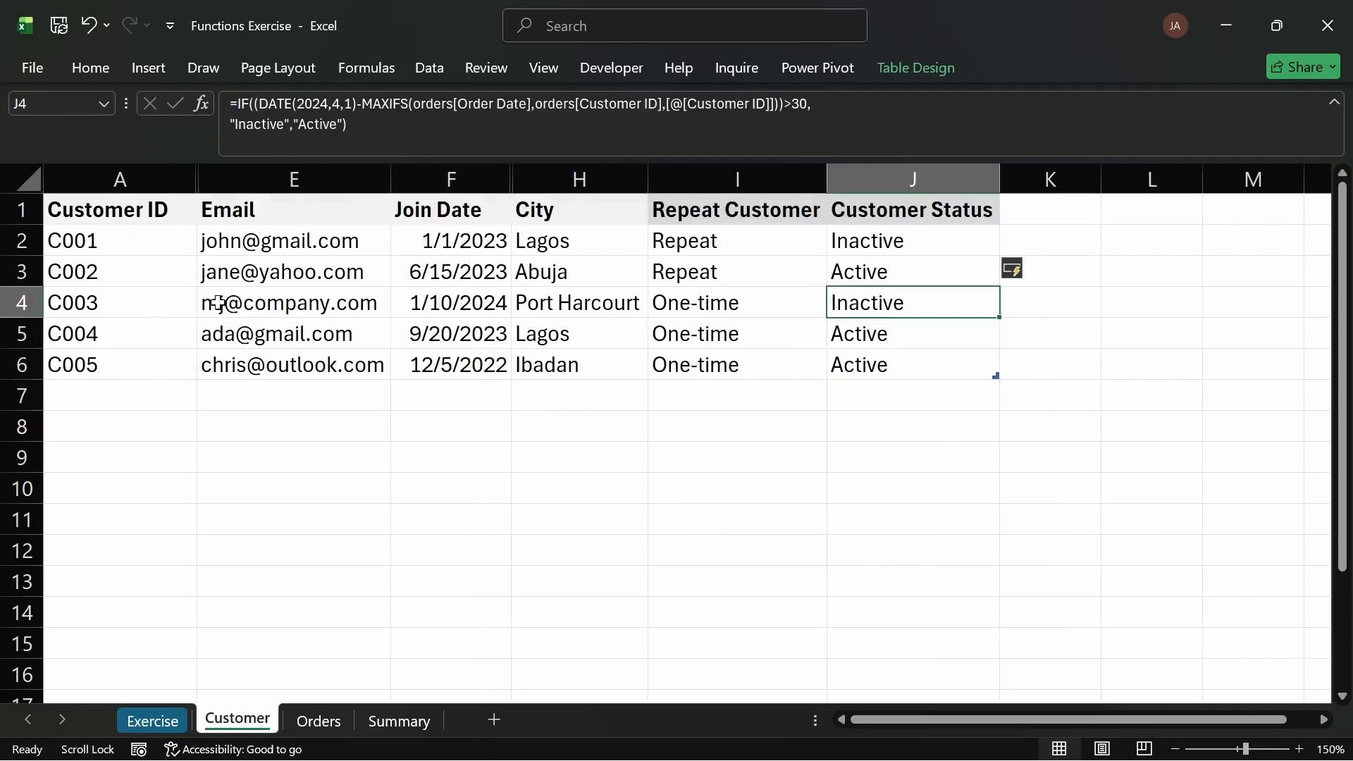
pyautogui.click(323, 720)
pyautogui.click(86, 308)
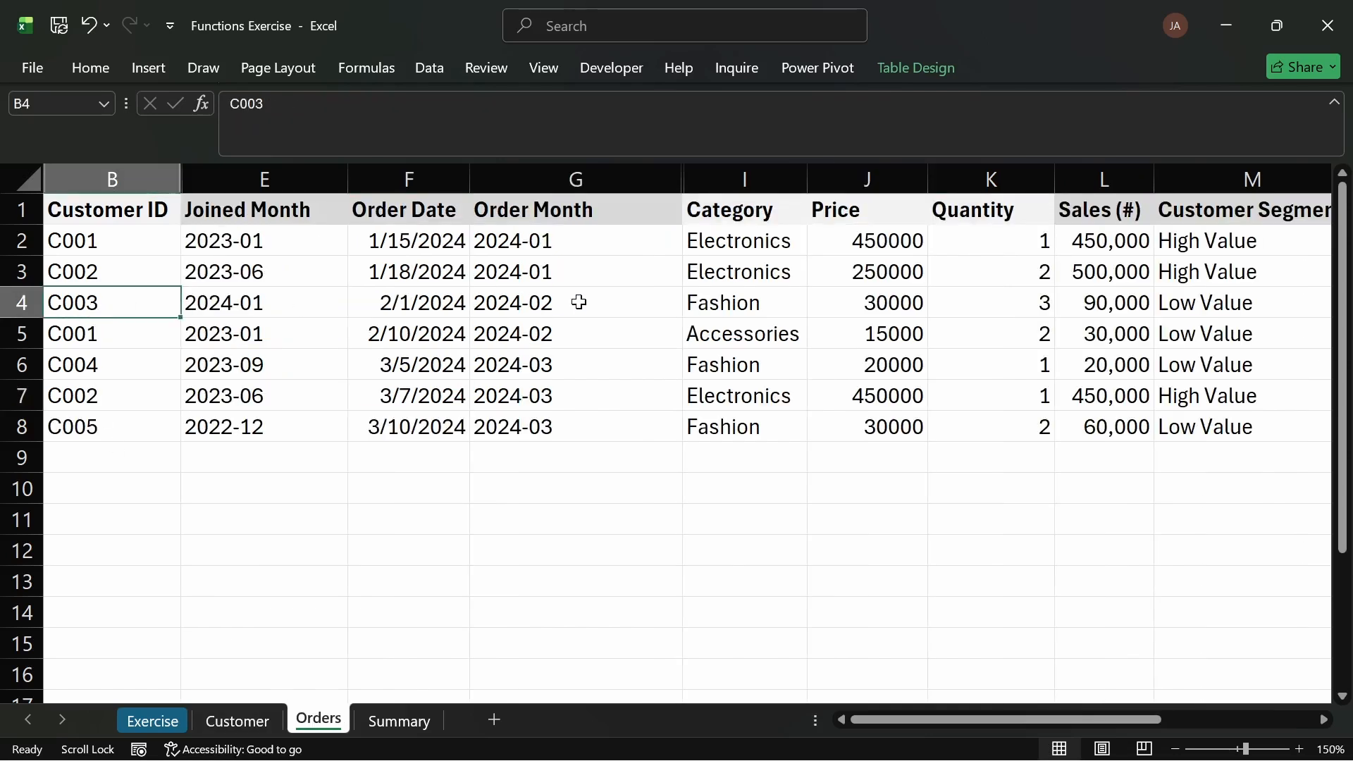
pyautogui.click(431, 302)
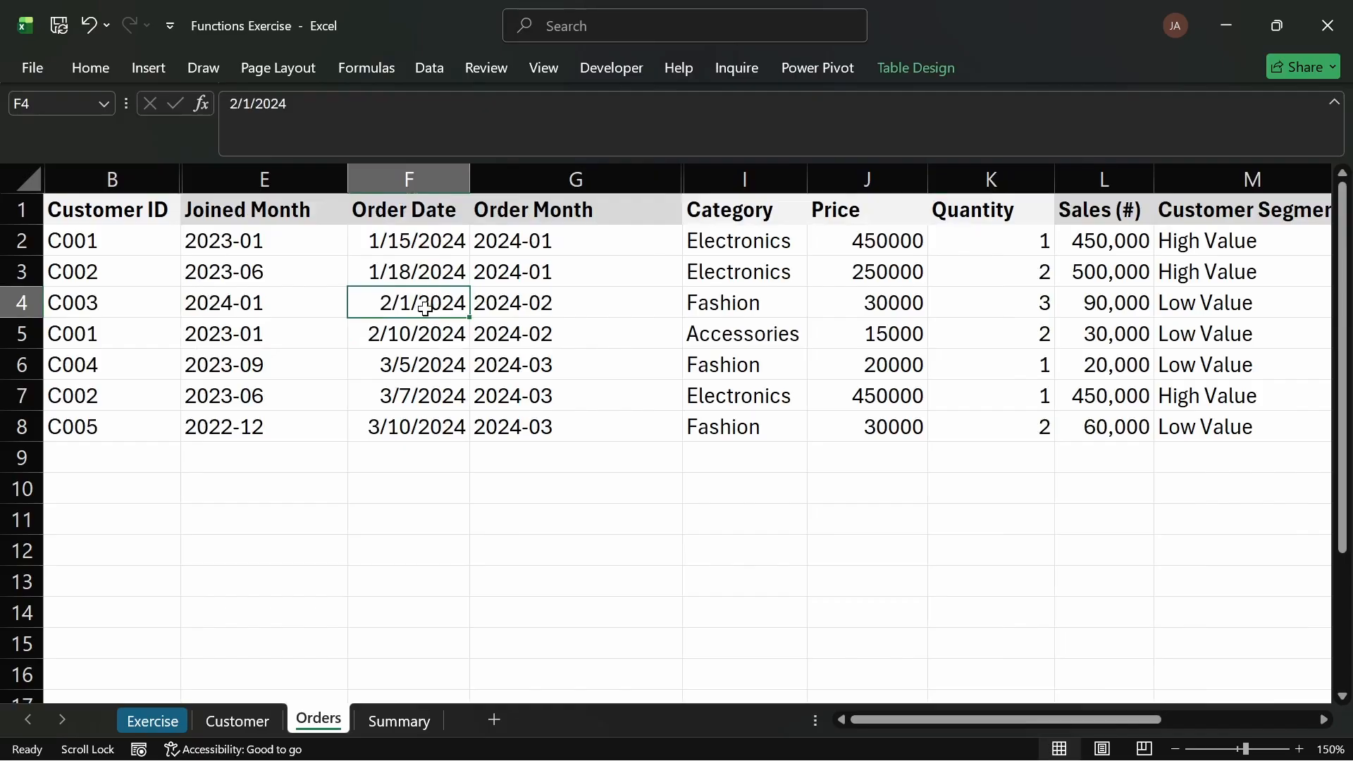
pyautogui.click(240, 721)
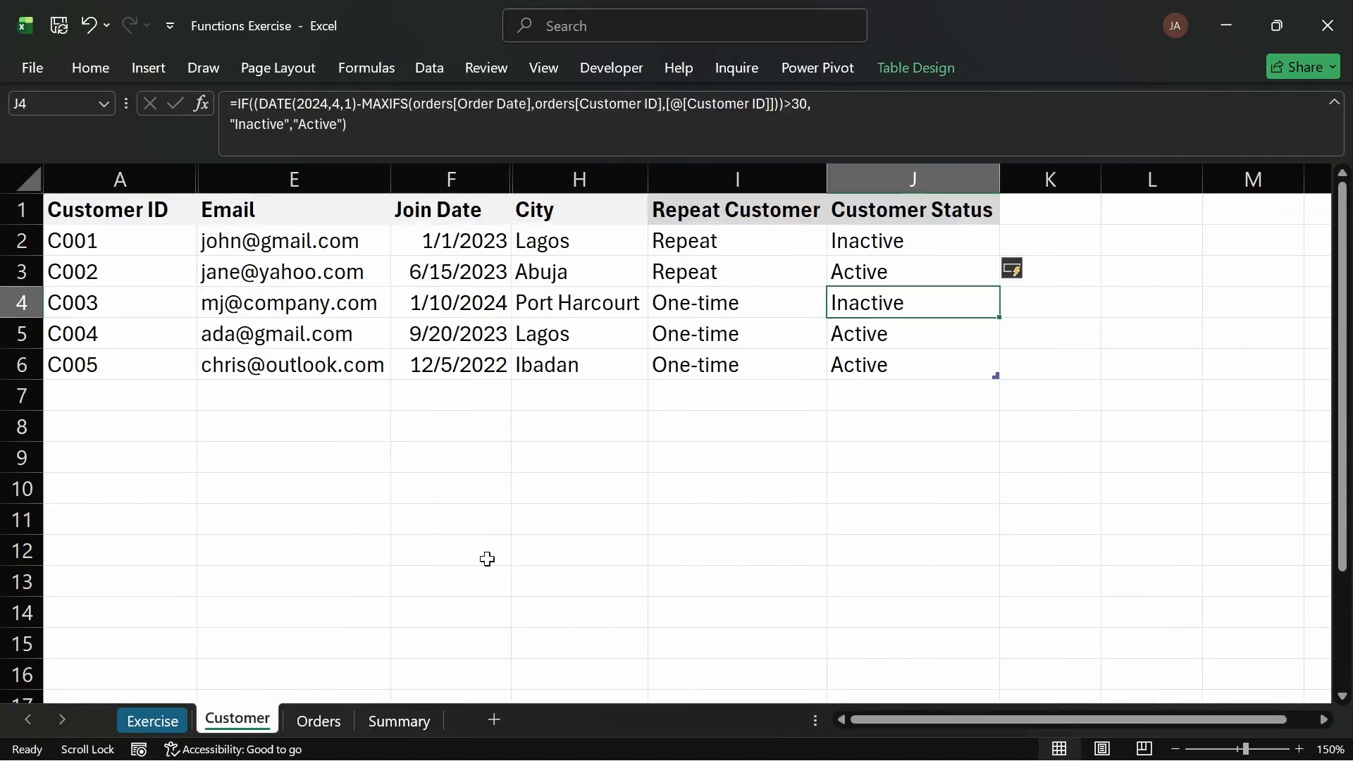
# Step: Review the finished Customer Status column and return to the Exercise sheet's task list
pyautogui.click(968, 243)
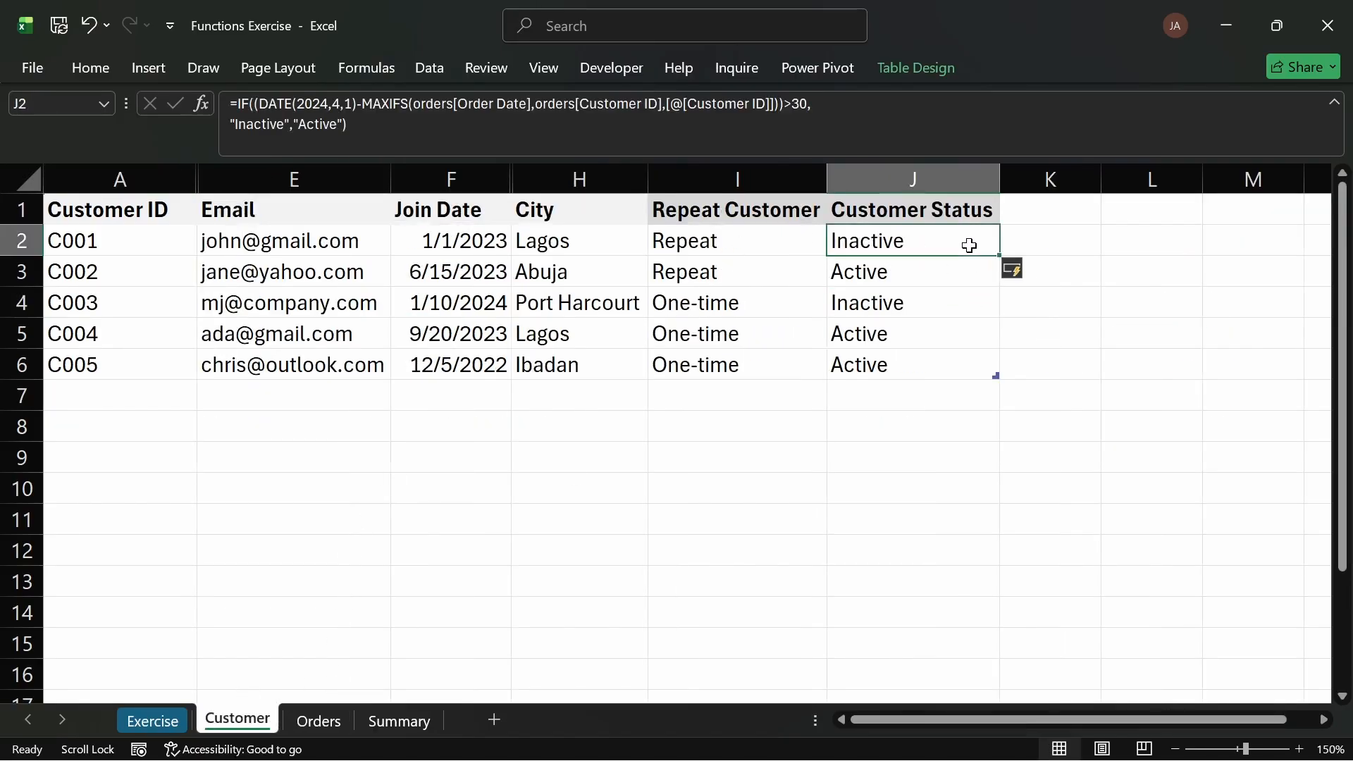
pyautogui.doubleClick(994, 210)
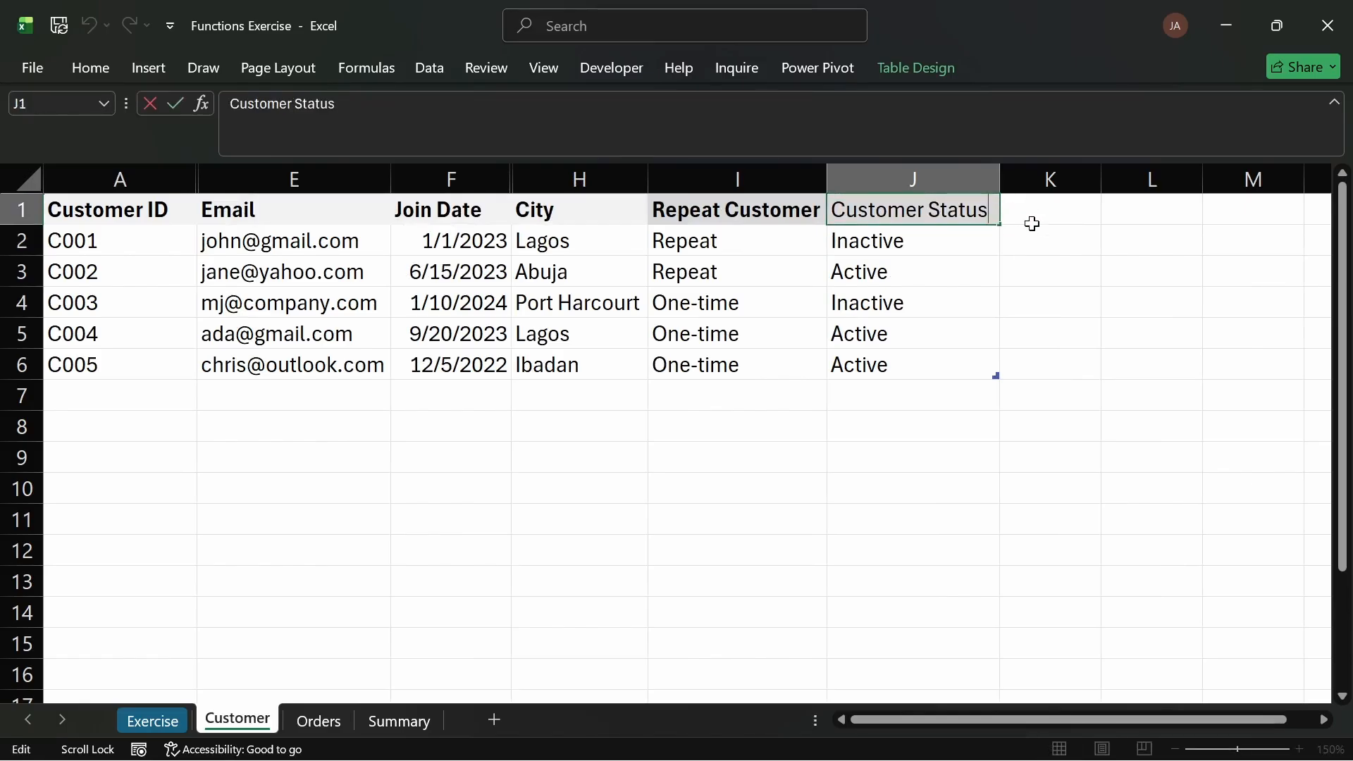
pyautogui.click(1041, 243)
pyautogui.click(959, 244)
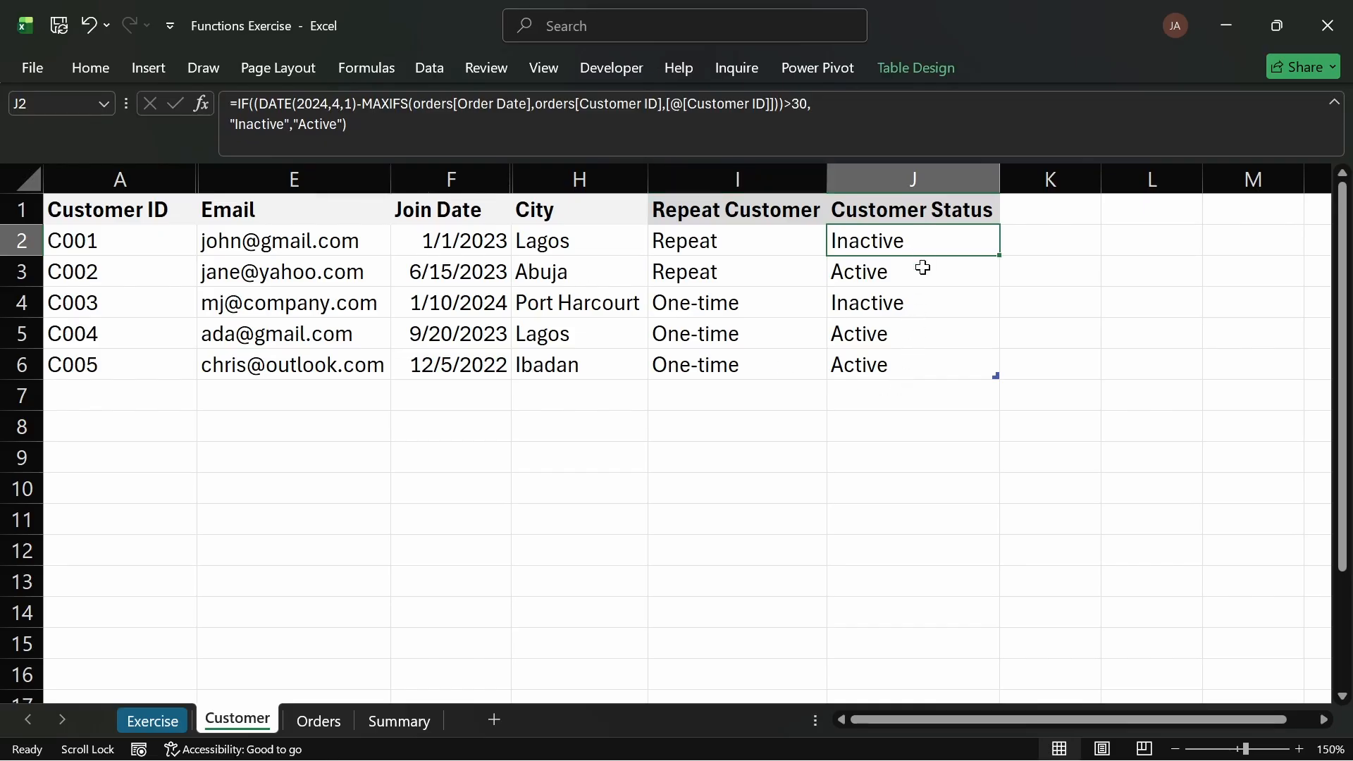
pyautogui.keyDown('shift'); pyautogui.click(914, 371); pyautogui.keyUp('shift')
pyautogui.click(784, 425)
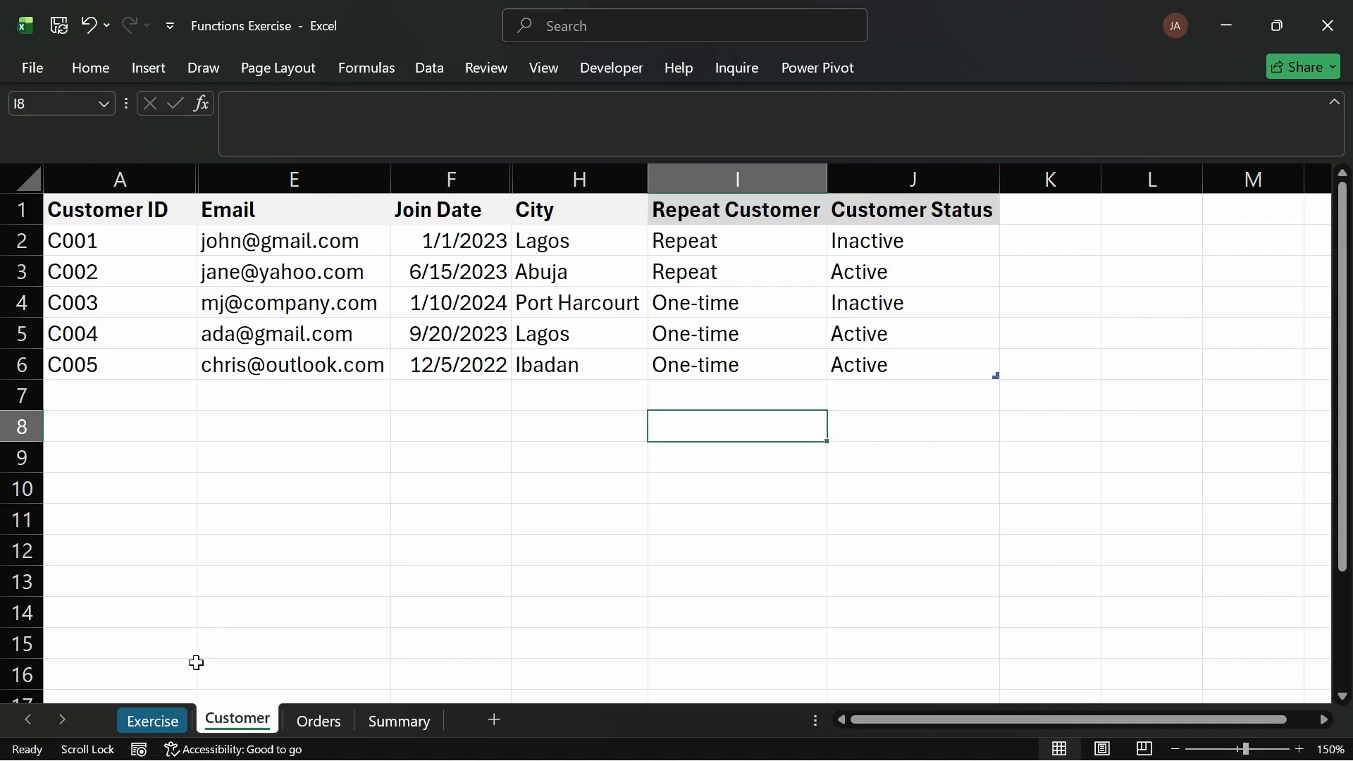
pyautogui.click(163, 720)
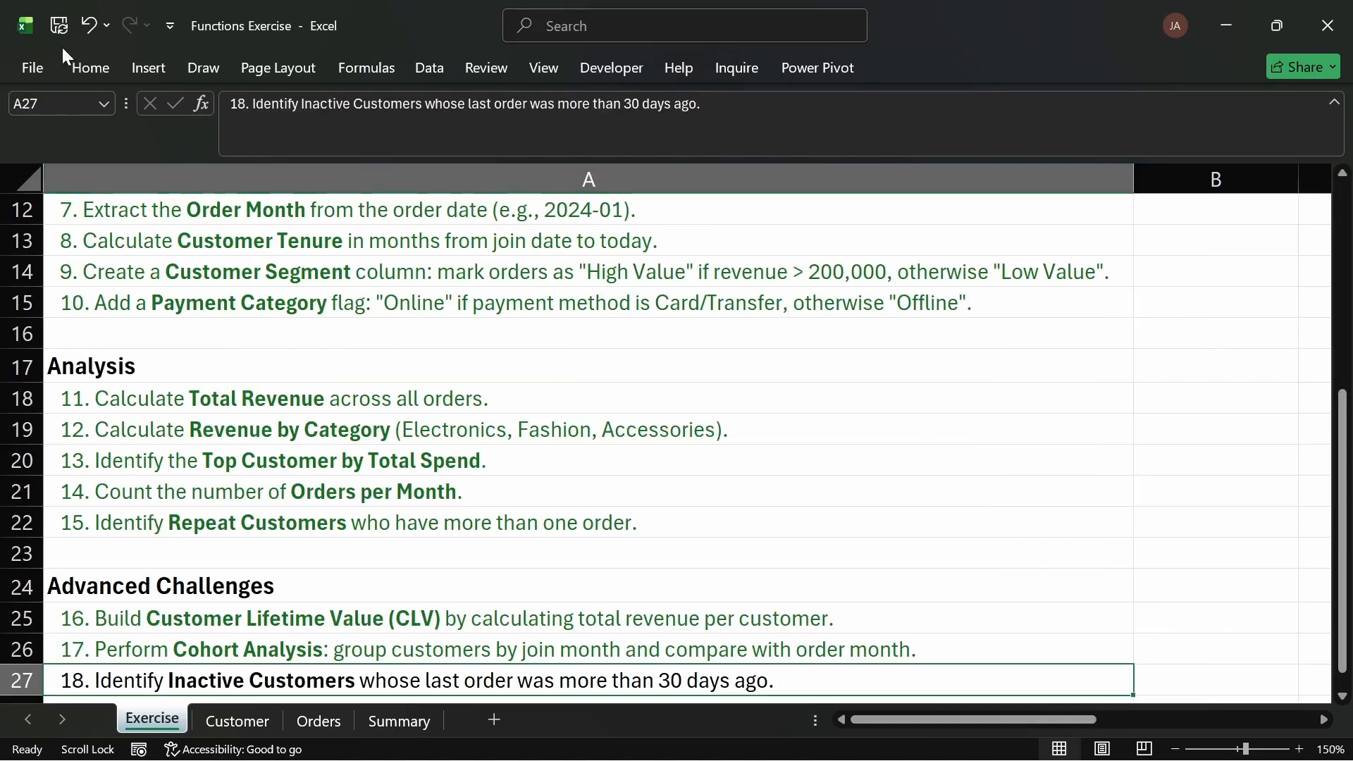
# Step: Review the full task list on the Exercise sheet, from the Data Cleaning tasks through the Advanced Challenges
pyautogui.click(96, 58)
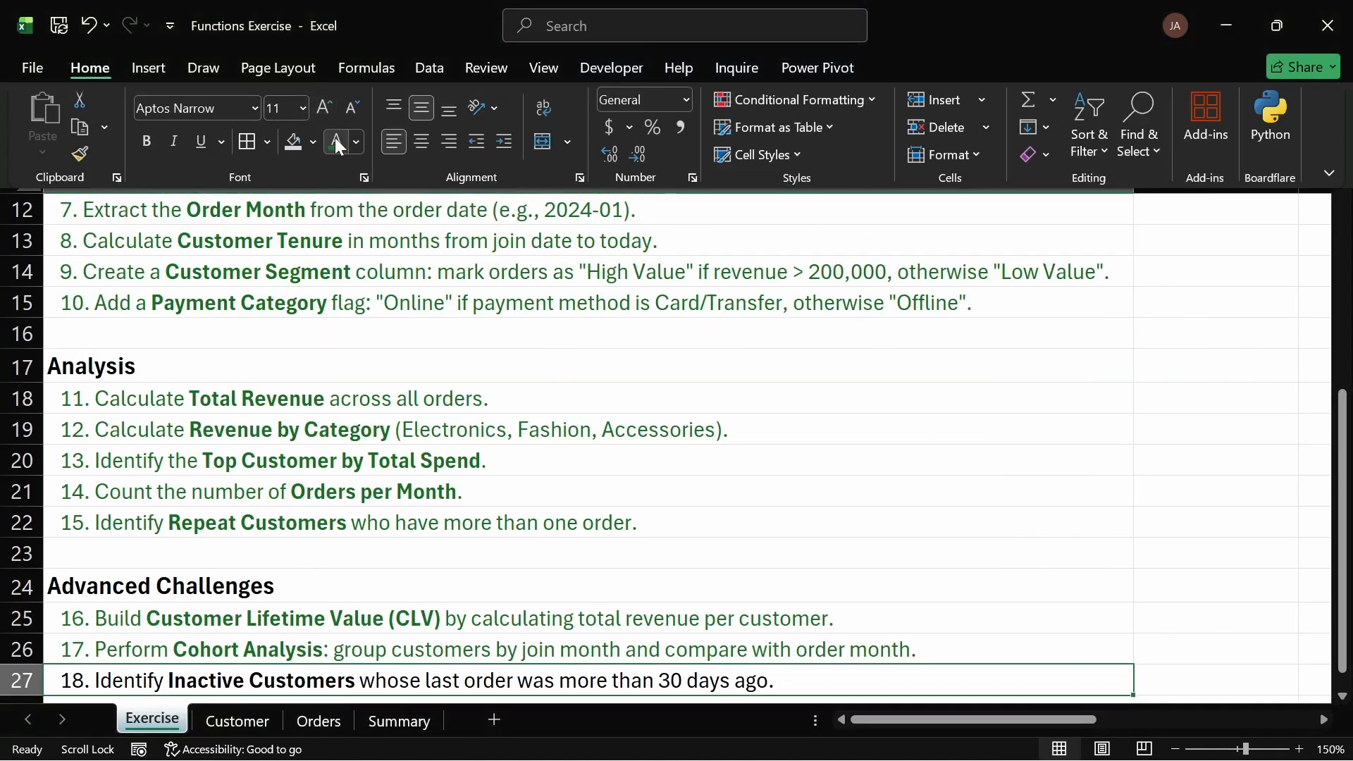
pyautogui.click(335, 140)
pyautogui.click(644, 511)
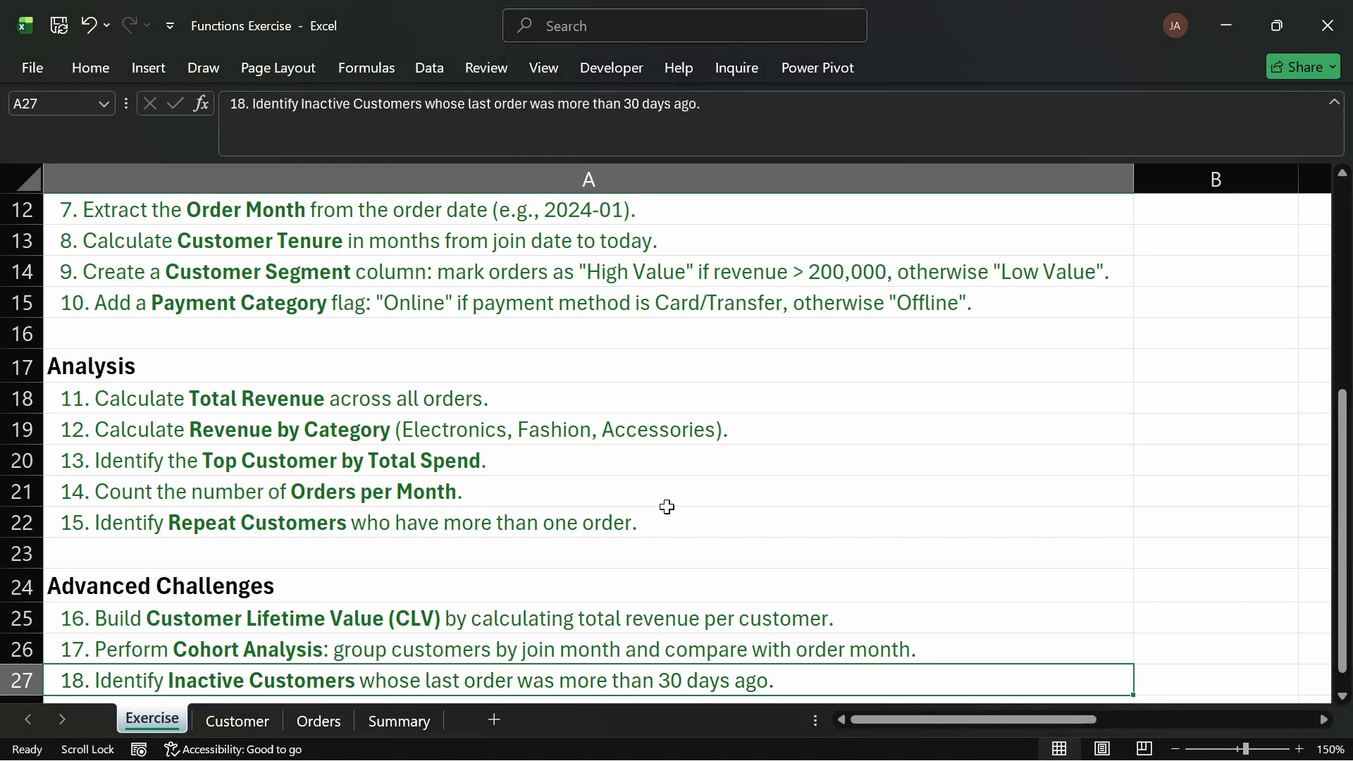
pyautogui.click(666, 503)
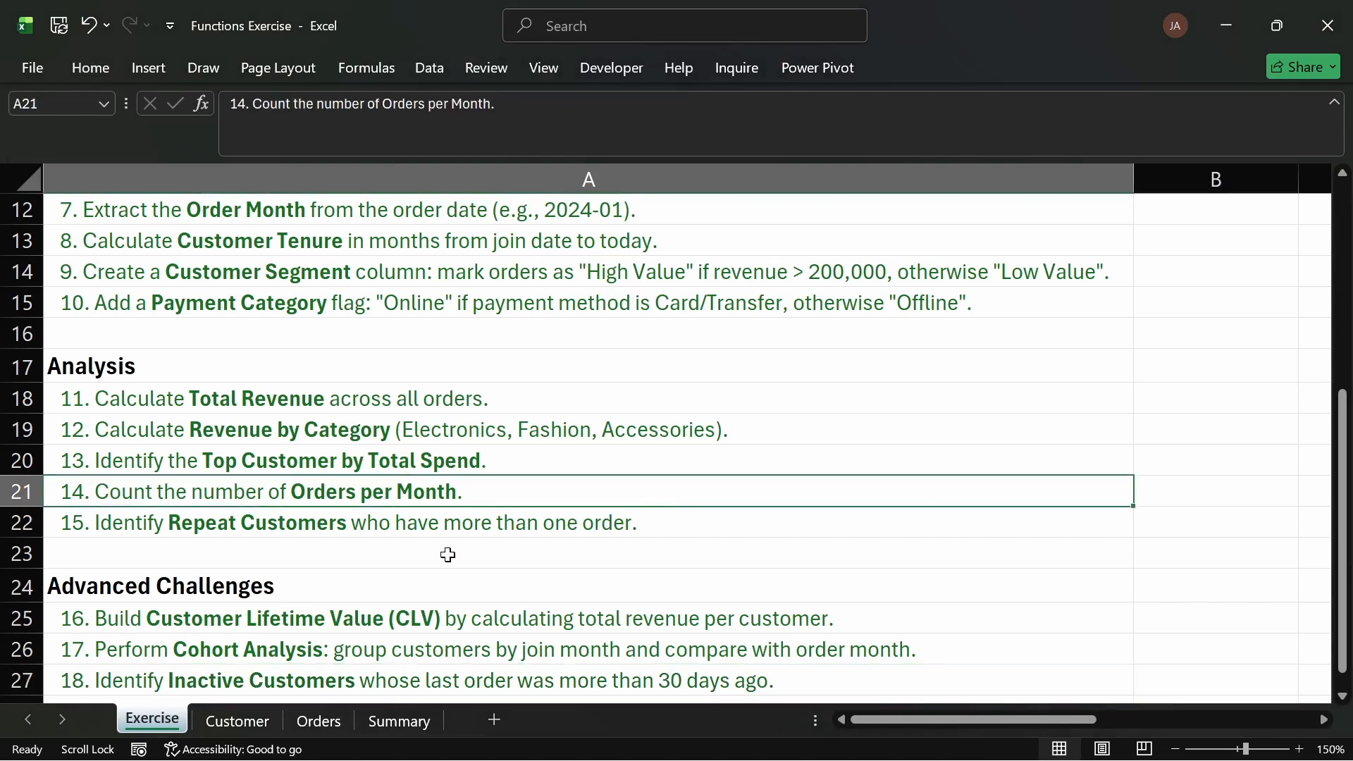
pyautogui.click(426, 556)
pyautogui.scroll(-1, 543, 459)
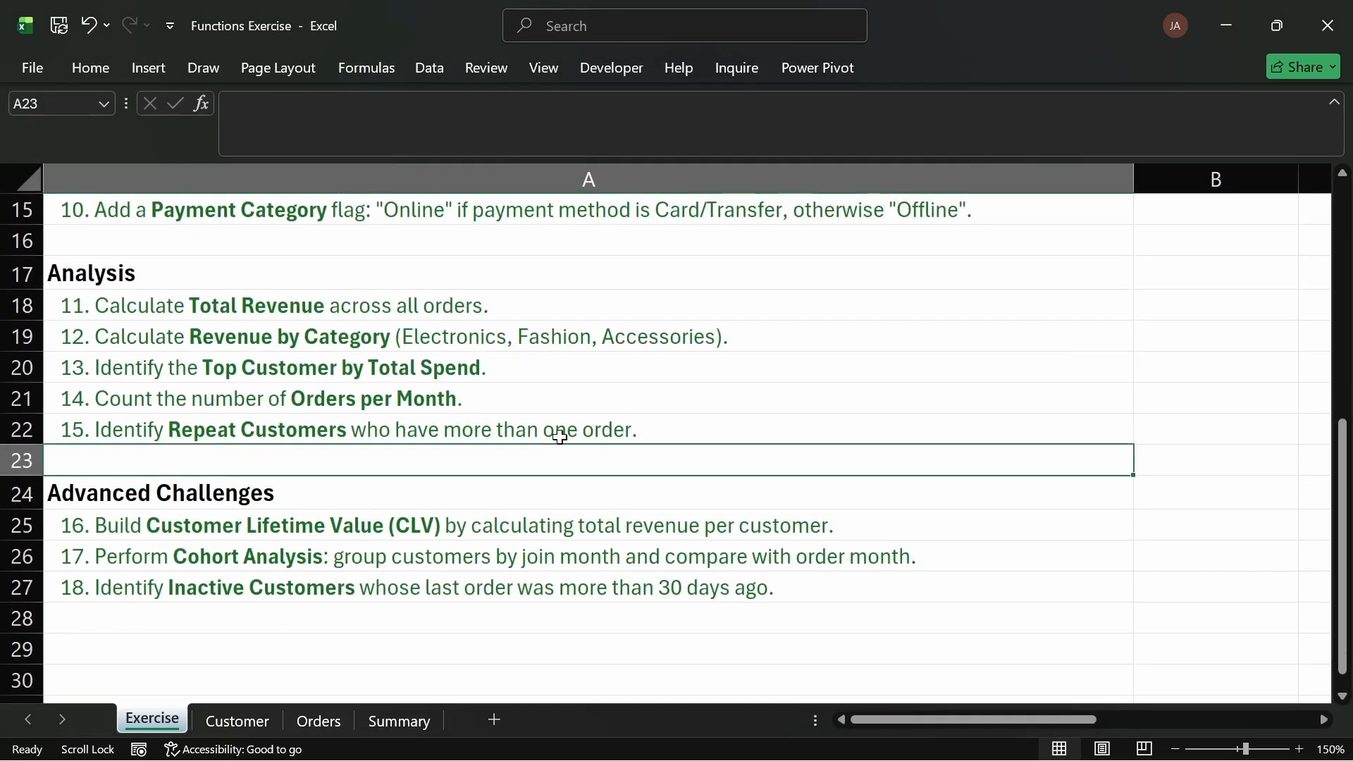
pyautogui.click(551, 495)
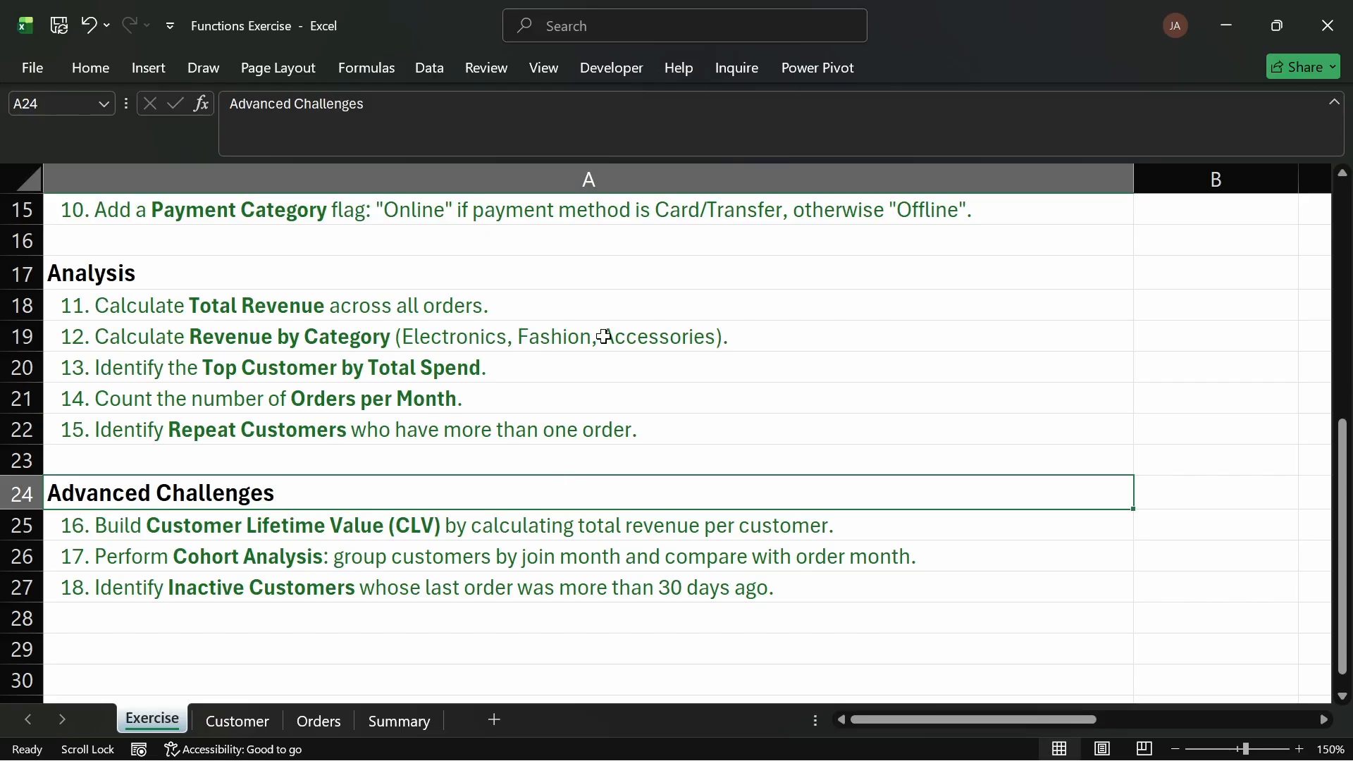
pyautogui.click(582, 375)
pyautogui.click(285, 303)
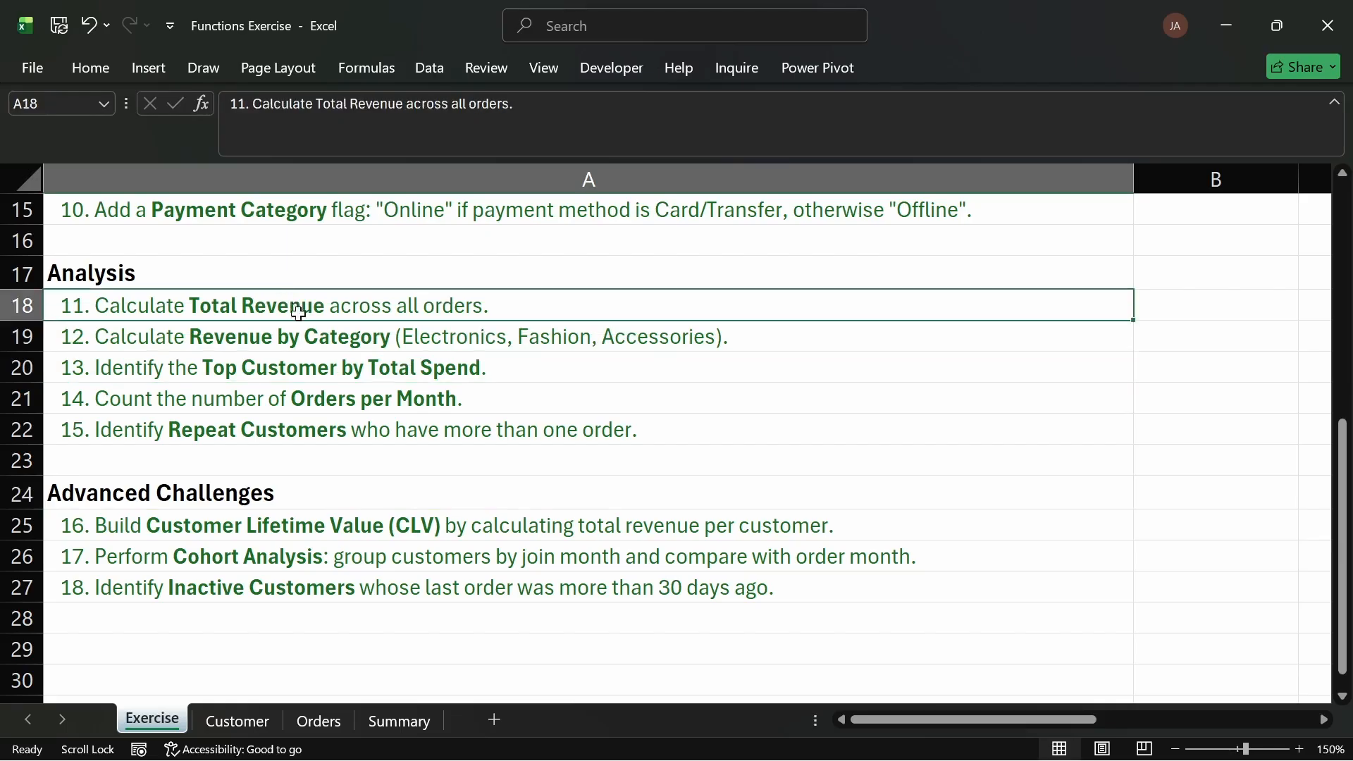
pyautogui.click(286, 431)
pyautogui.click(280, 459)
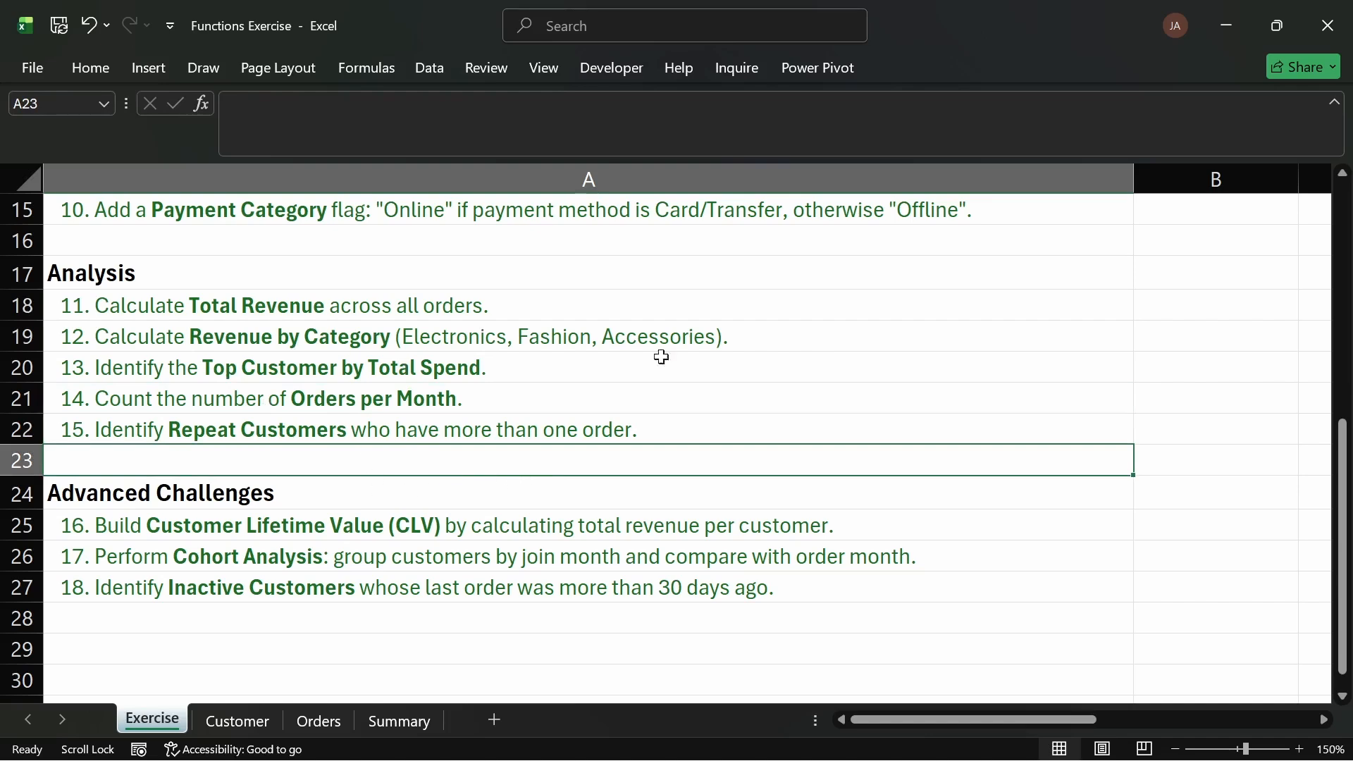
pyautogui.moveTo(641, 519); pyautogui.dragTo(628, 588)
pyautogui.click(420, 421)
pyautogui.scroll(5, 436, 373)
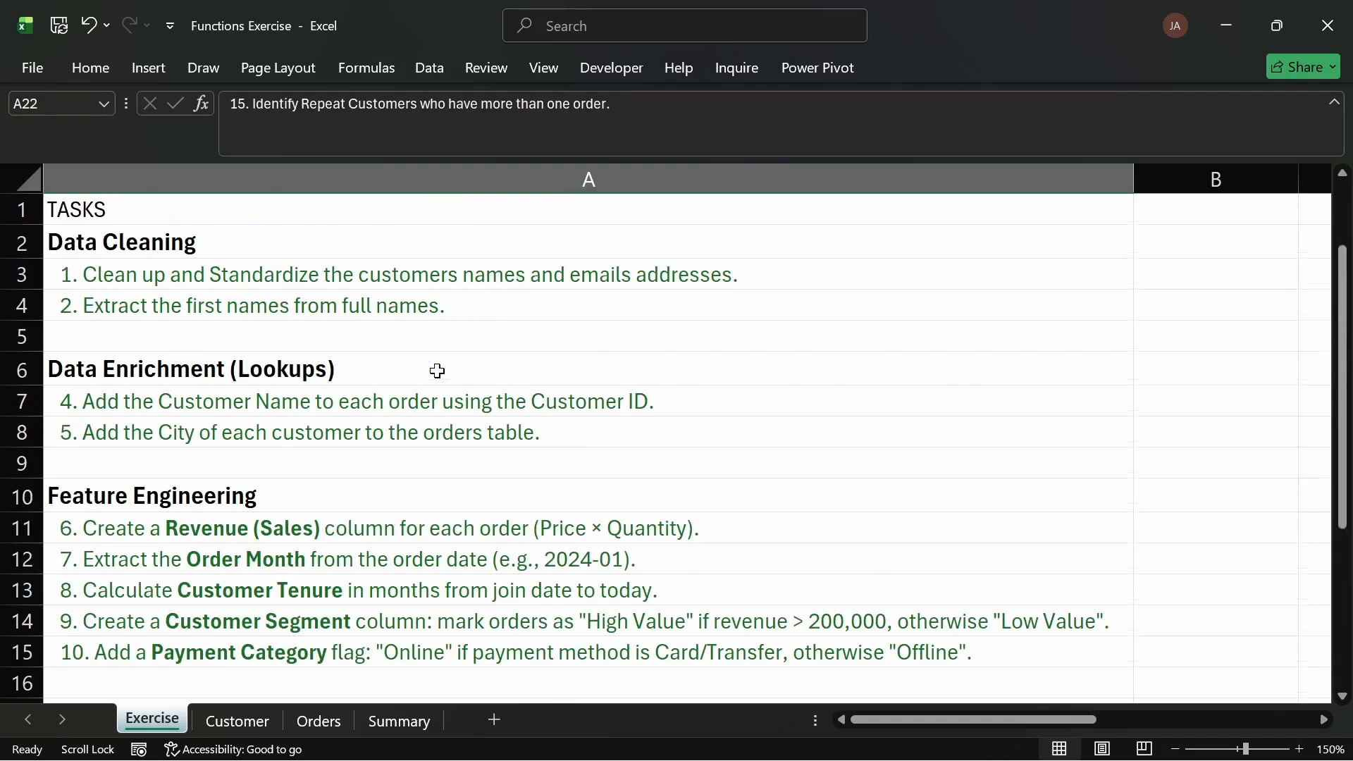
pyautogui.scroll(-1, 441, 275)
pyautogui.scroll(1, 443, 253)
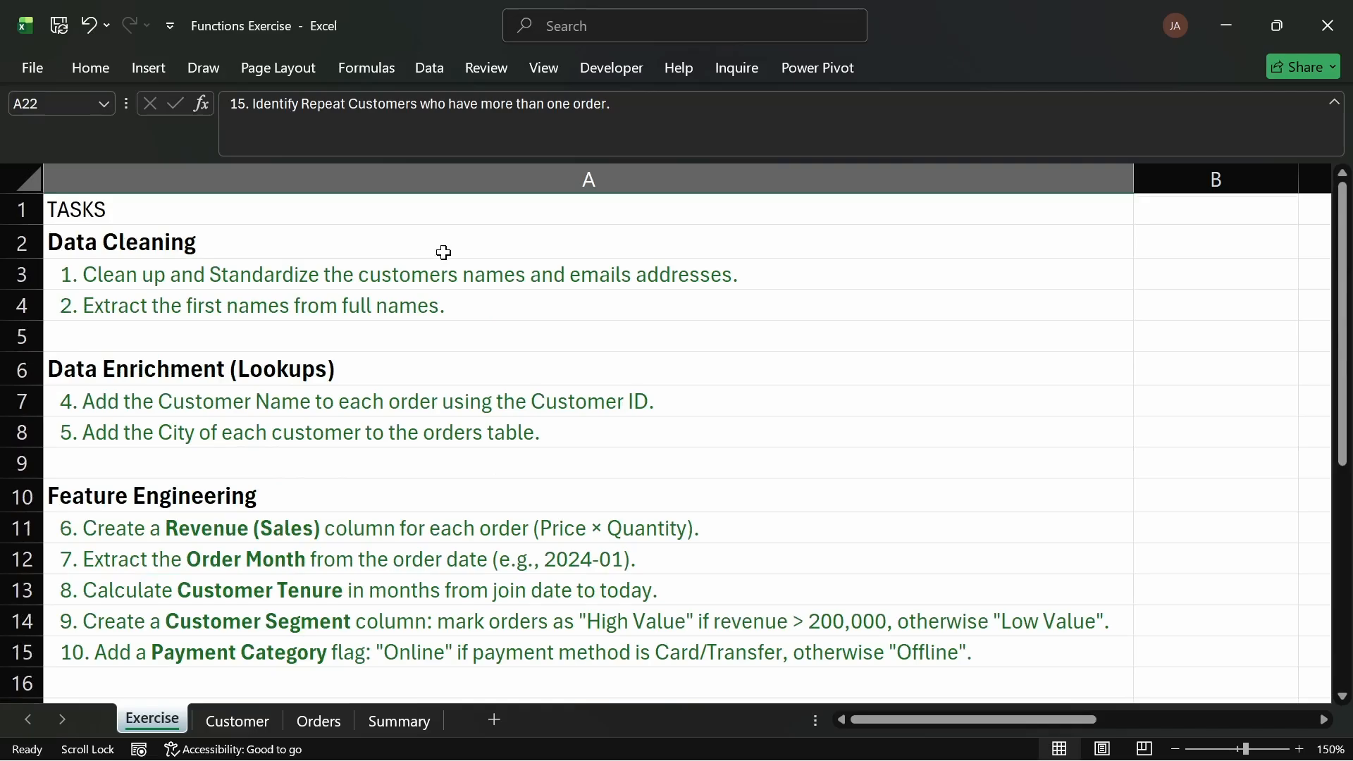
pyautogui.click(371, 207)
pyautogui.scroll(-2, 656, 359)
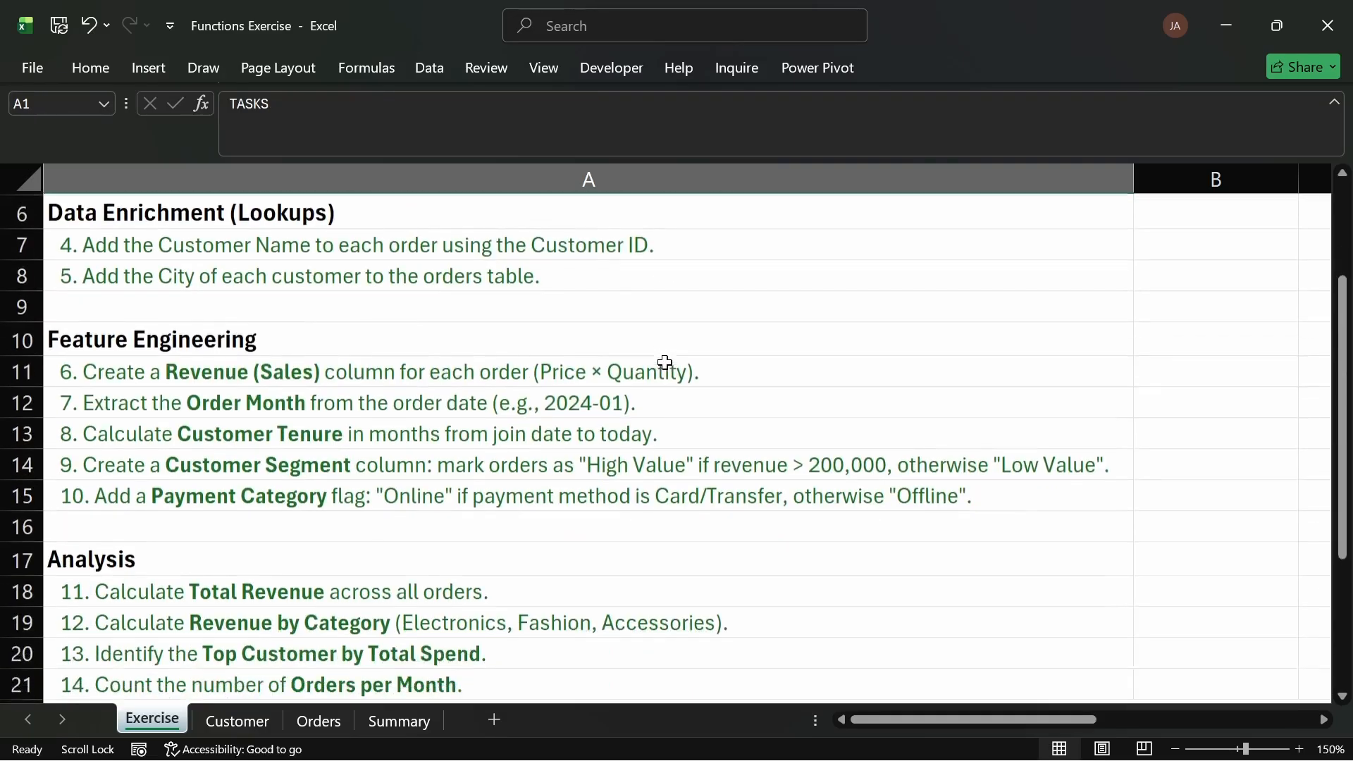
pyautogui.scroll(-5, 609, 402)
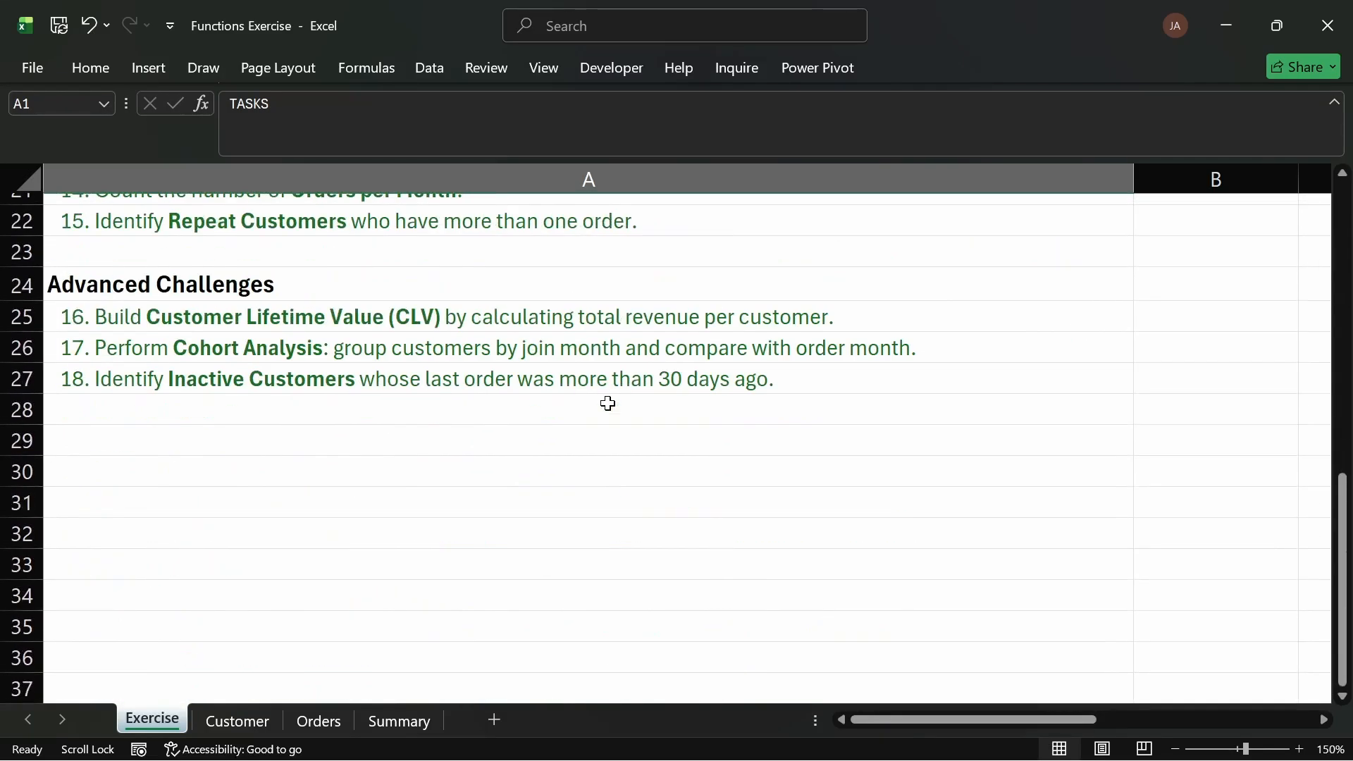
pyautogui.scroll(3, 527, 404)
pyautogui.scroll(4, 527, 404)
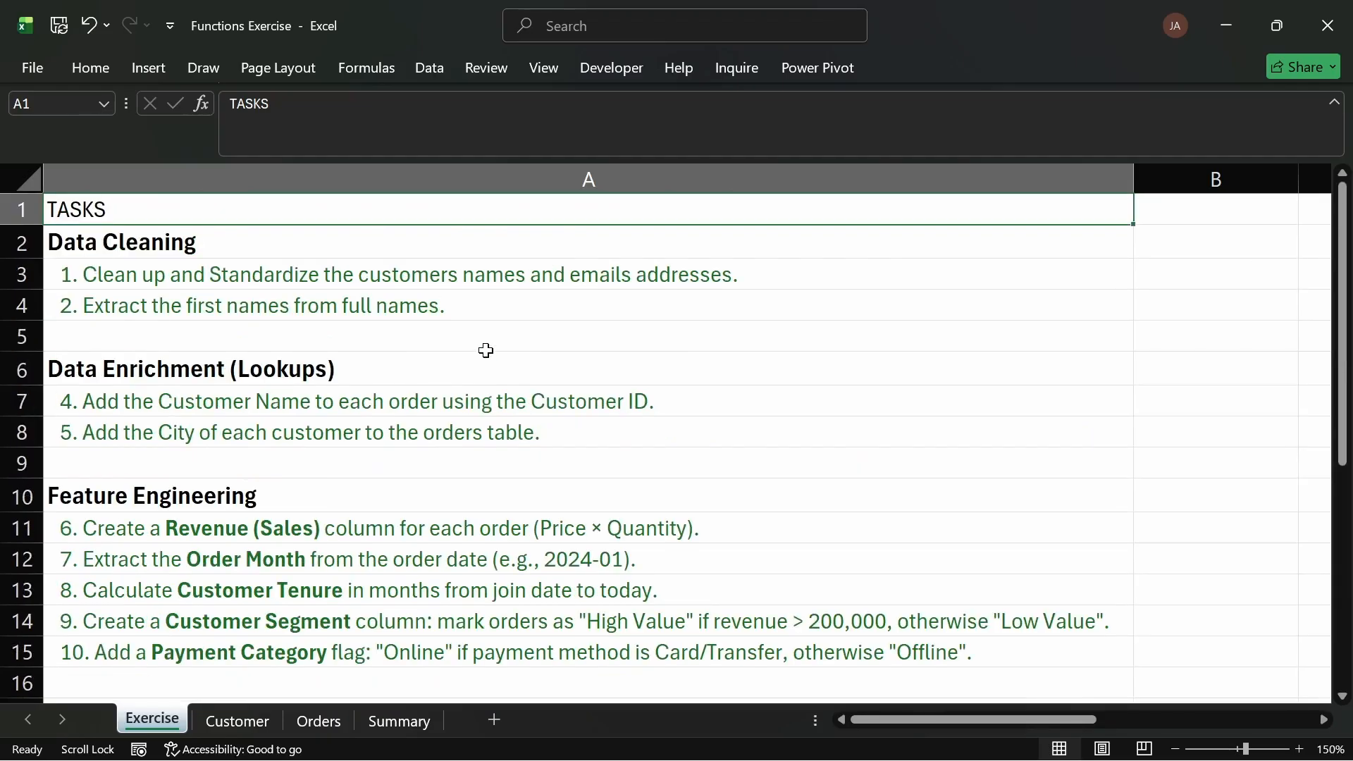
# Step: Review the Customer Status formula on the Customer sheet and the completed order columns on the Orders sheet
pyautogui.click(245, 723)
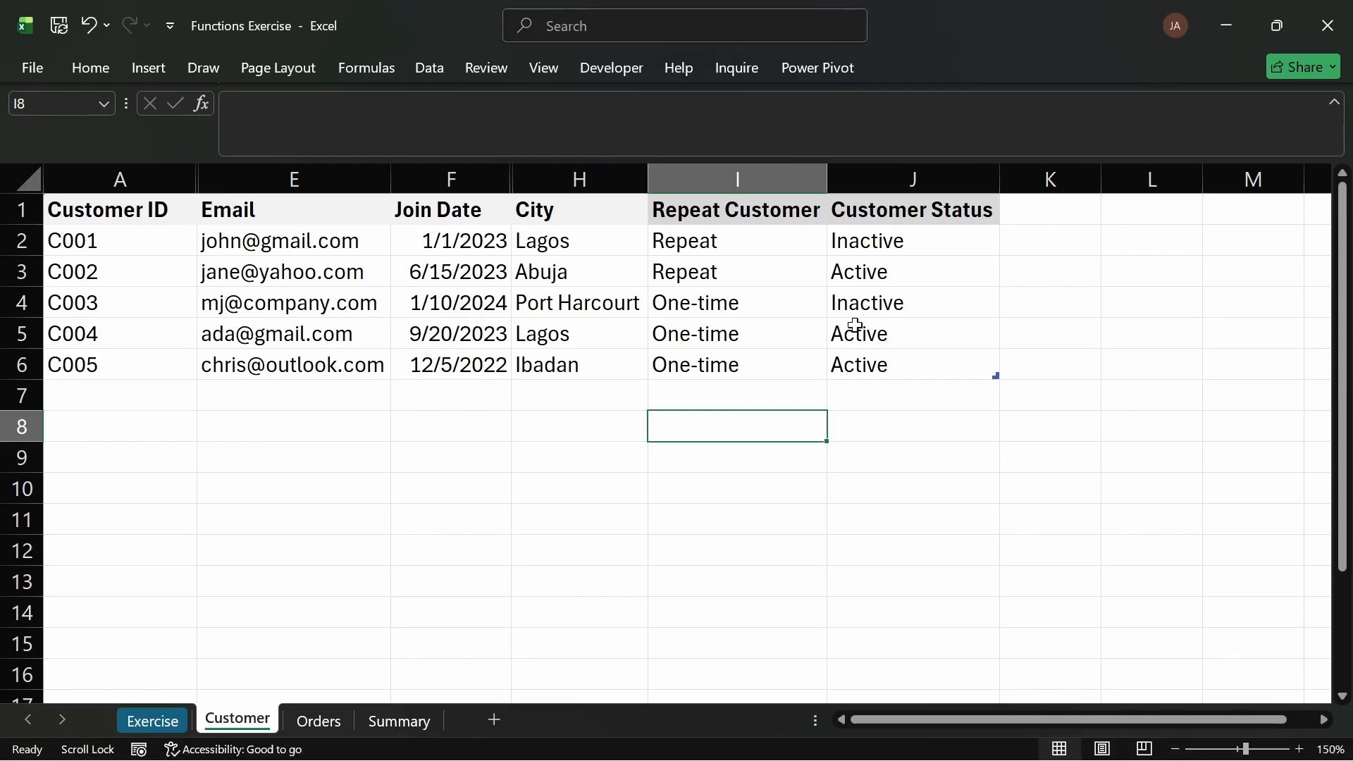
pyautogui.click(848, 356)
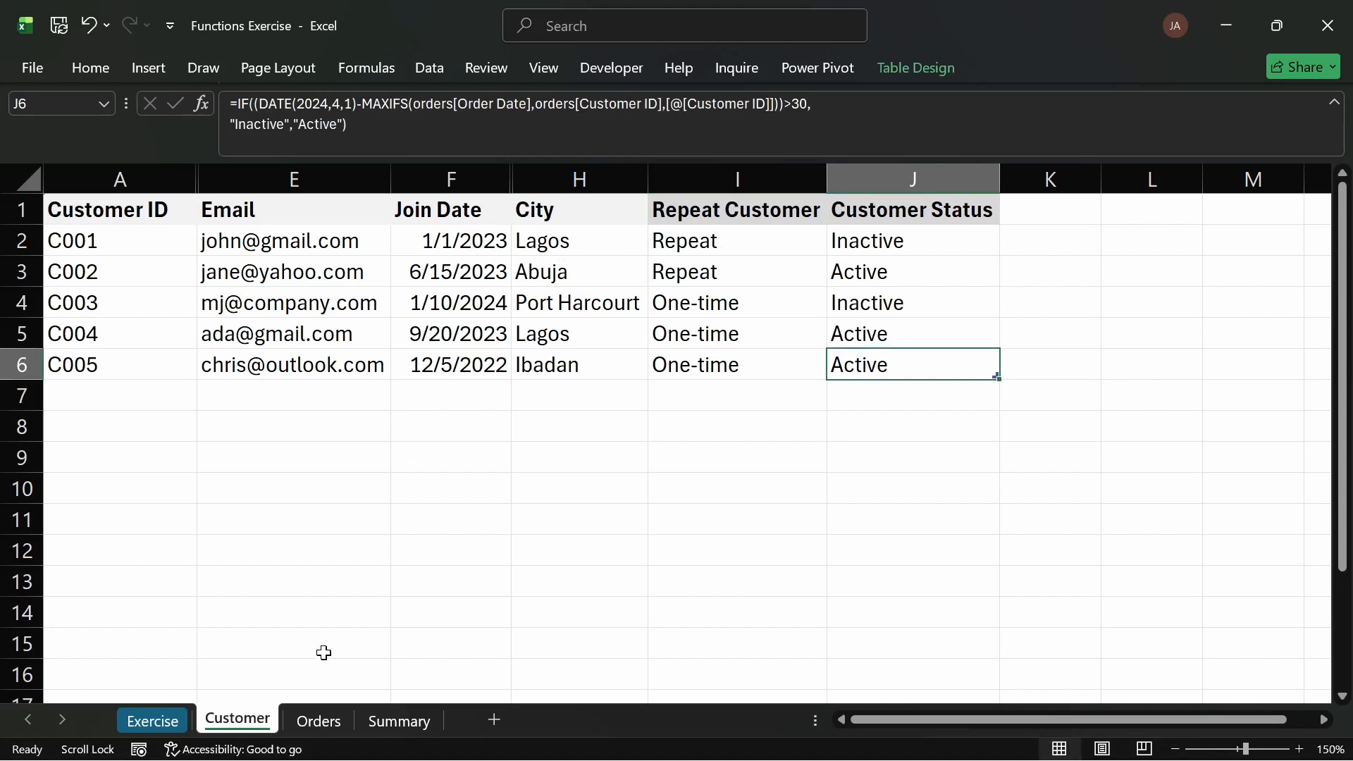
pyautogui.click(329, 713)
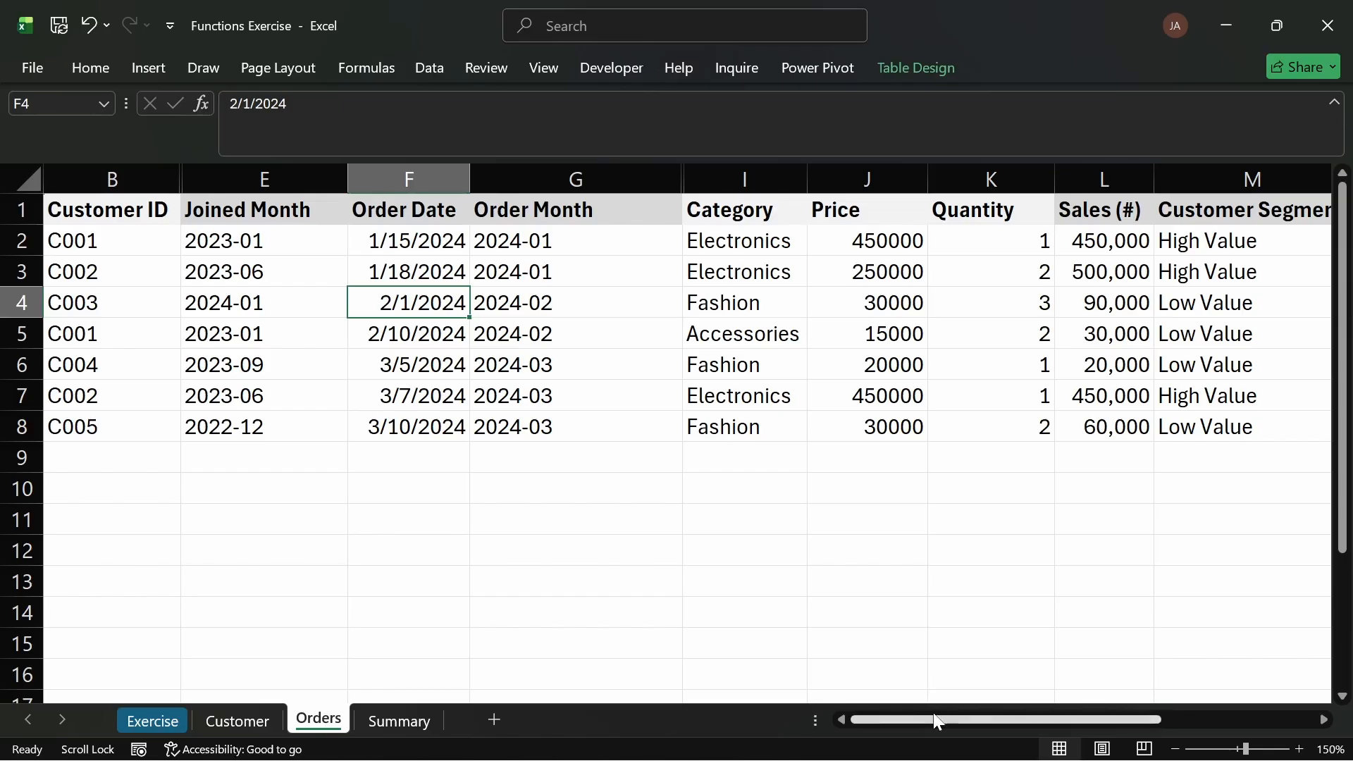
pyautogui.moveTo(937, 721); pyautogui.dragTo(1081, 718)
pyautogui.moveTo(1072, 263); pyautogui.dragTo(1071, 426)
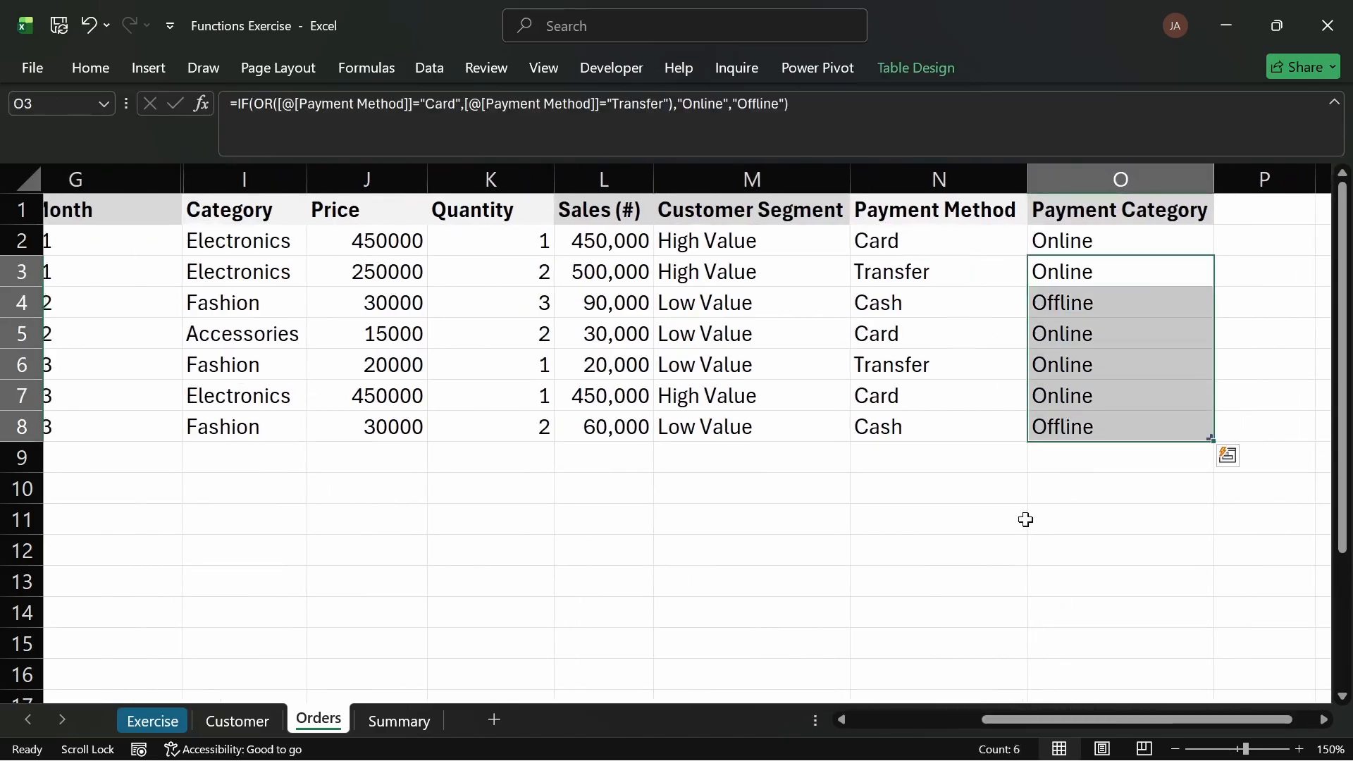
# Step: Review the Summary sheet's tables: total revenue, revenue by category, orders by month, customer lifetime value and cohort analysis
pyautogui.click(416, 722)
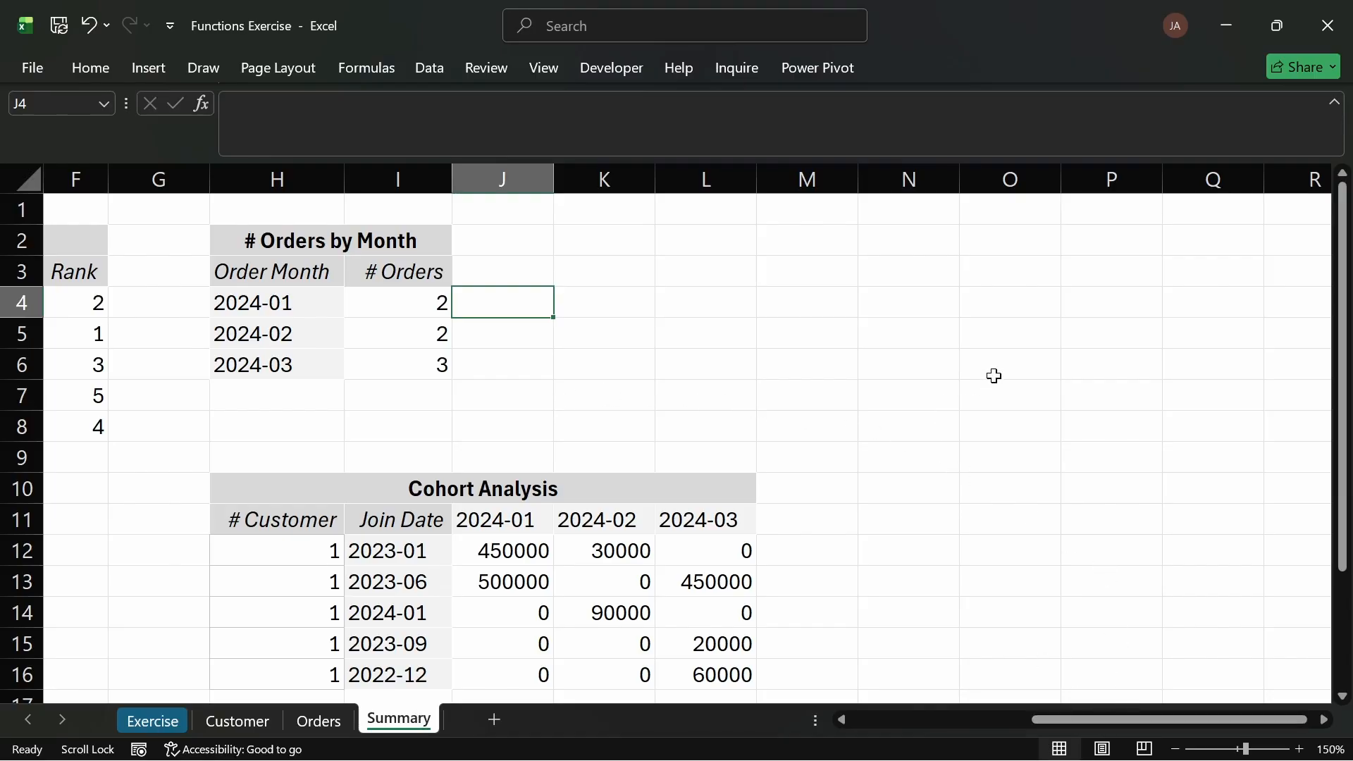
pyautogui.scroll(-3, 926, 360)
pyautogui.scroll(3, 776, 363)
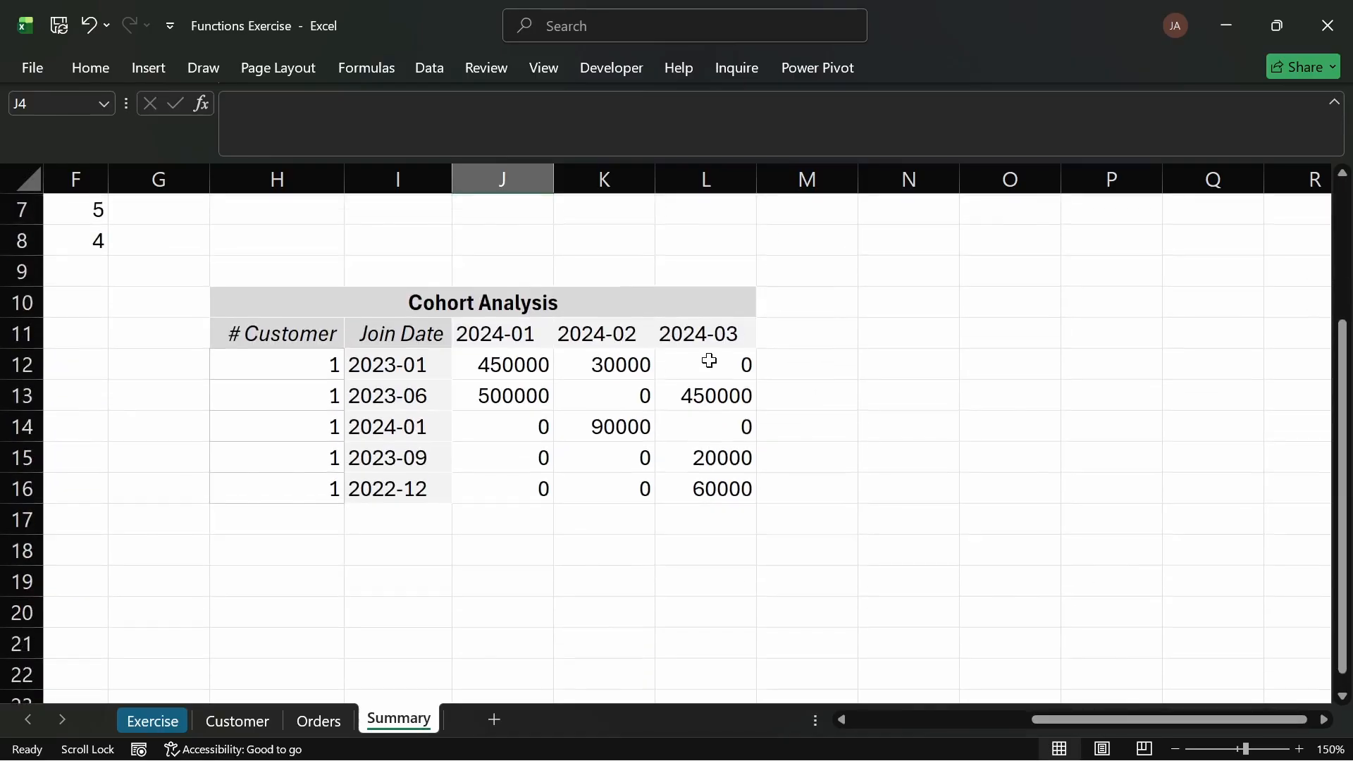
pyautogui.click(574, 363)
pyautogui.rightClick(575, 363)
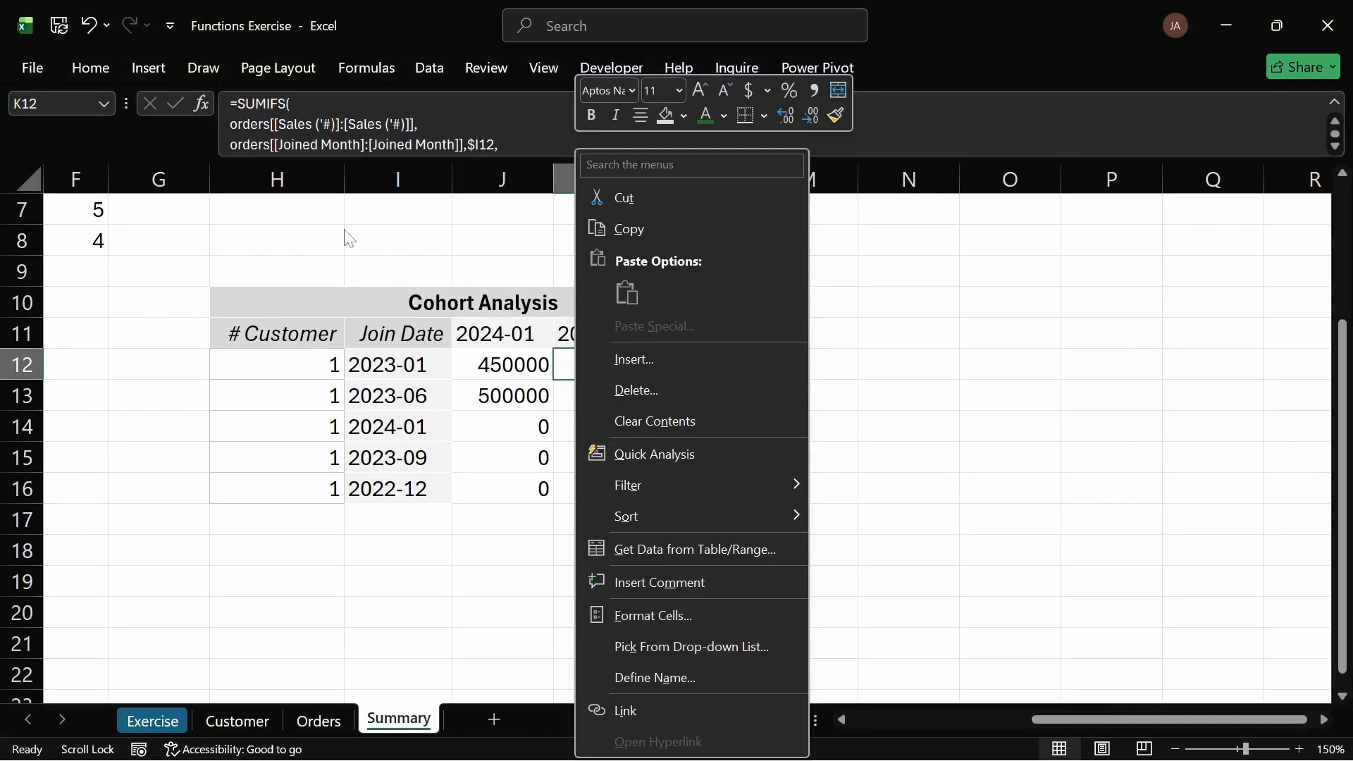
pyautogui.press('Escape')
pyautogui.hscroll(-3, 578, 303)
pyautogui.hscroll(-2, 679, 314)
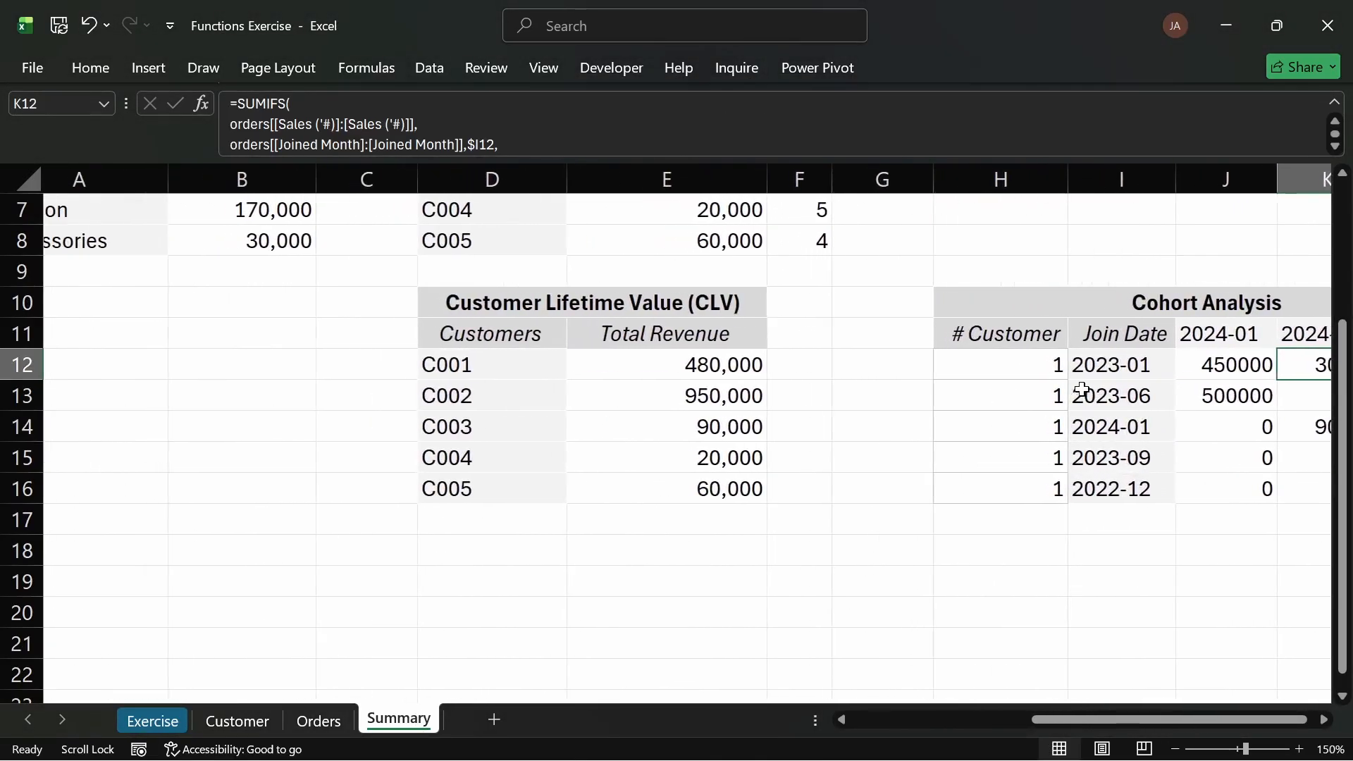
pyautogui.scroll(2, 1067, 454)
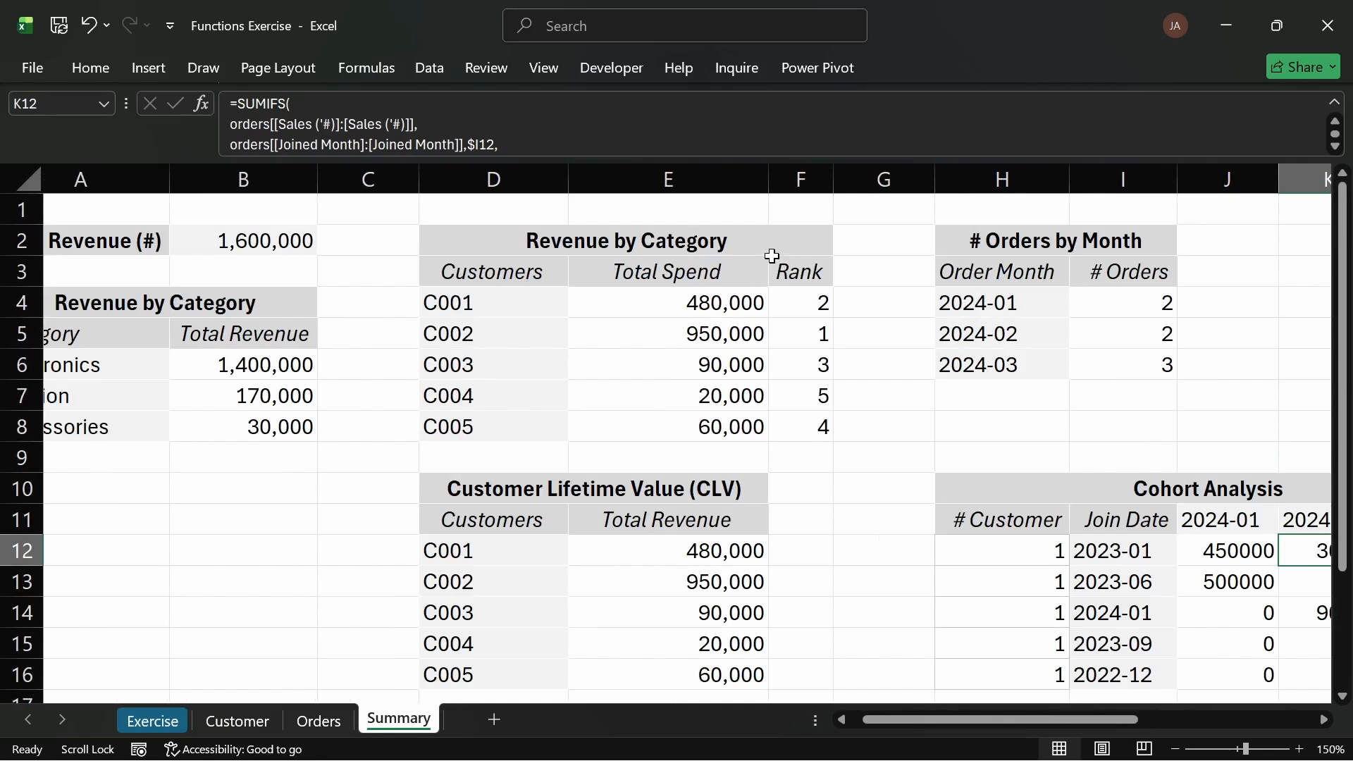
pyautogui.click(786, 207)
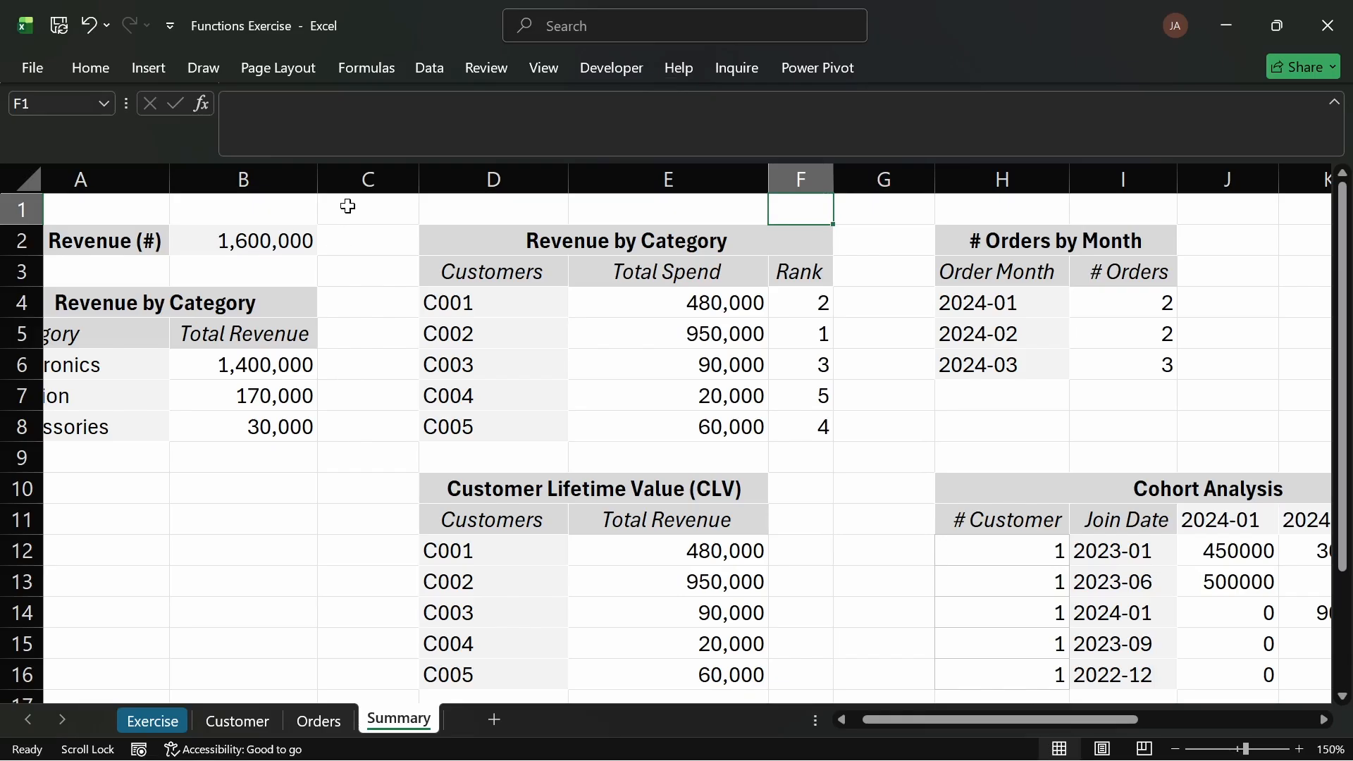
pyautogui.click(299, 267)
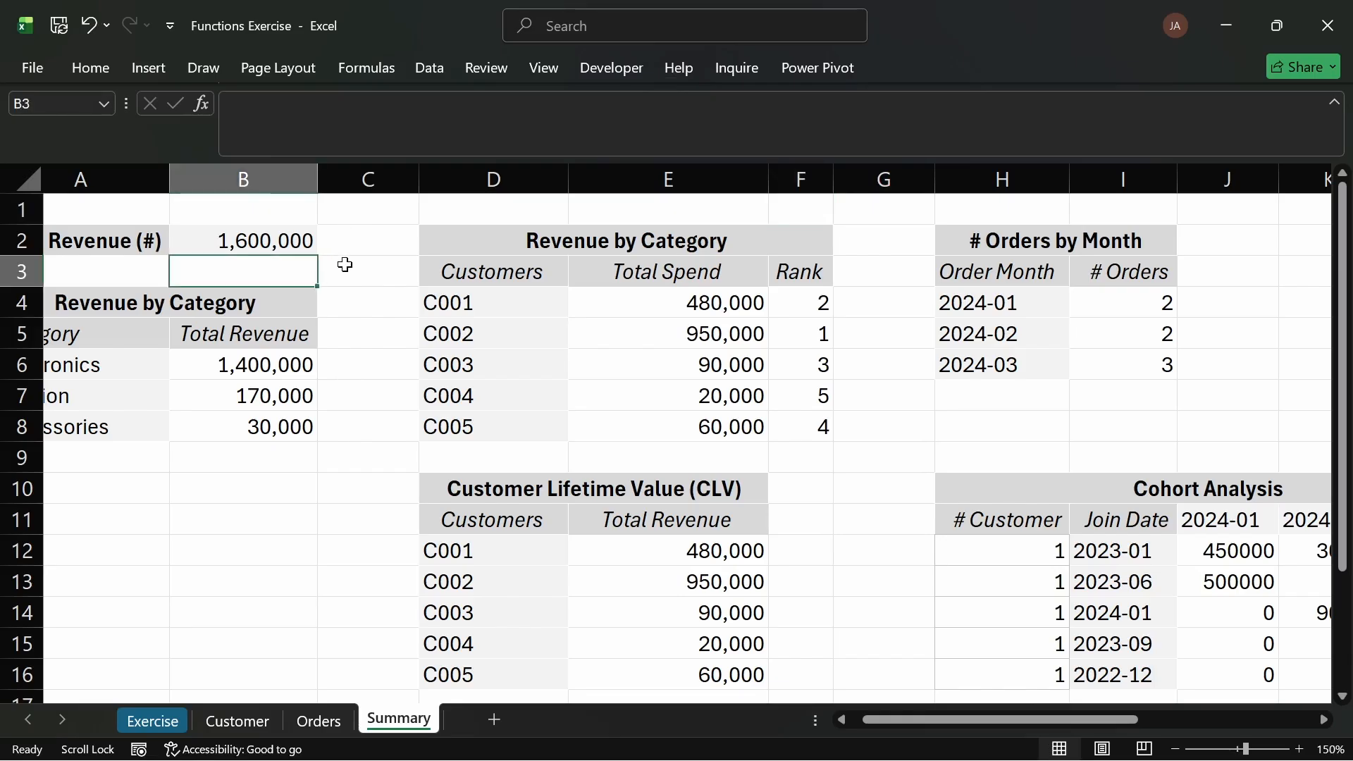